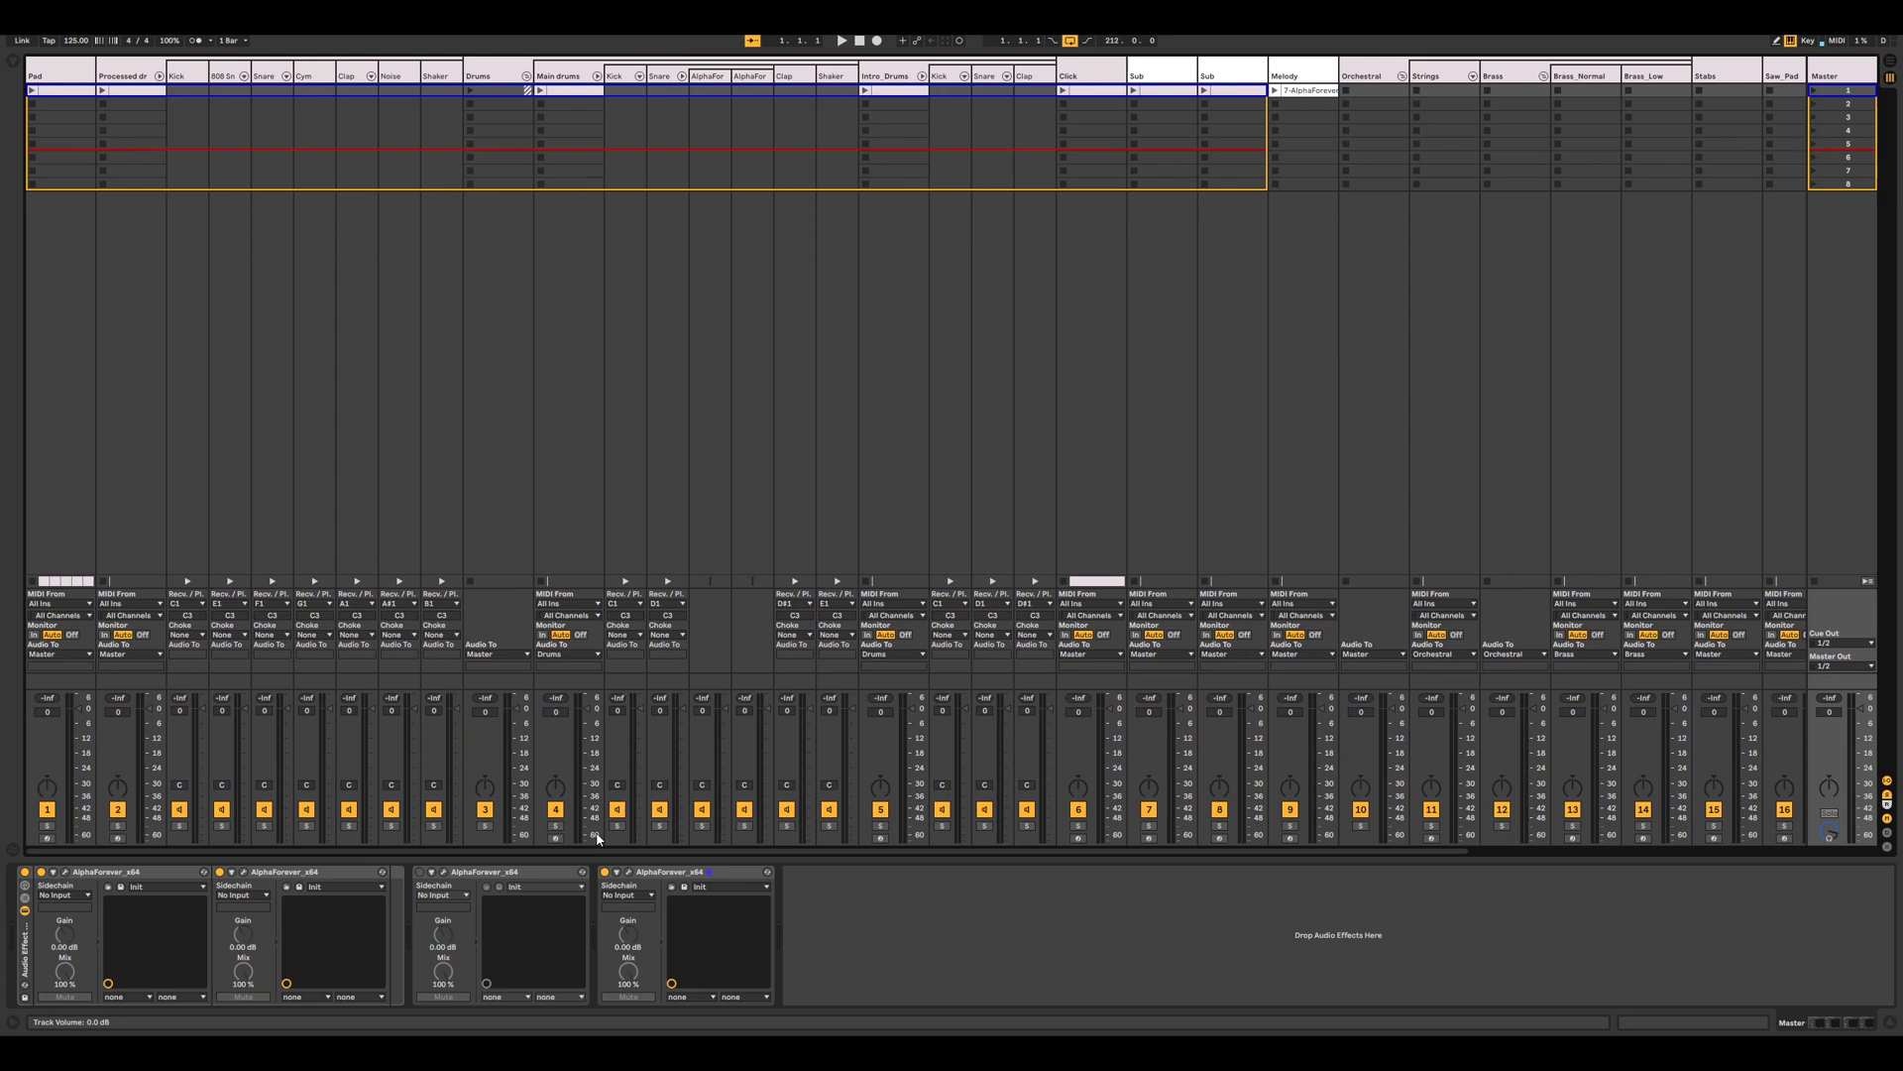
- Switch to the arrangement view, select the Pad track, then solo it and arm it for recording
{"action": "key", "text": "Tab"}
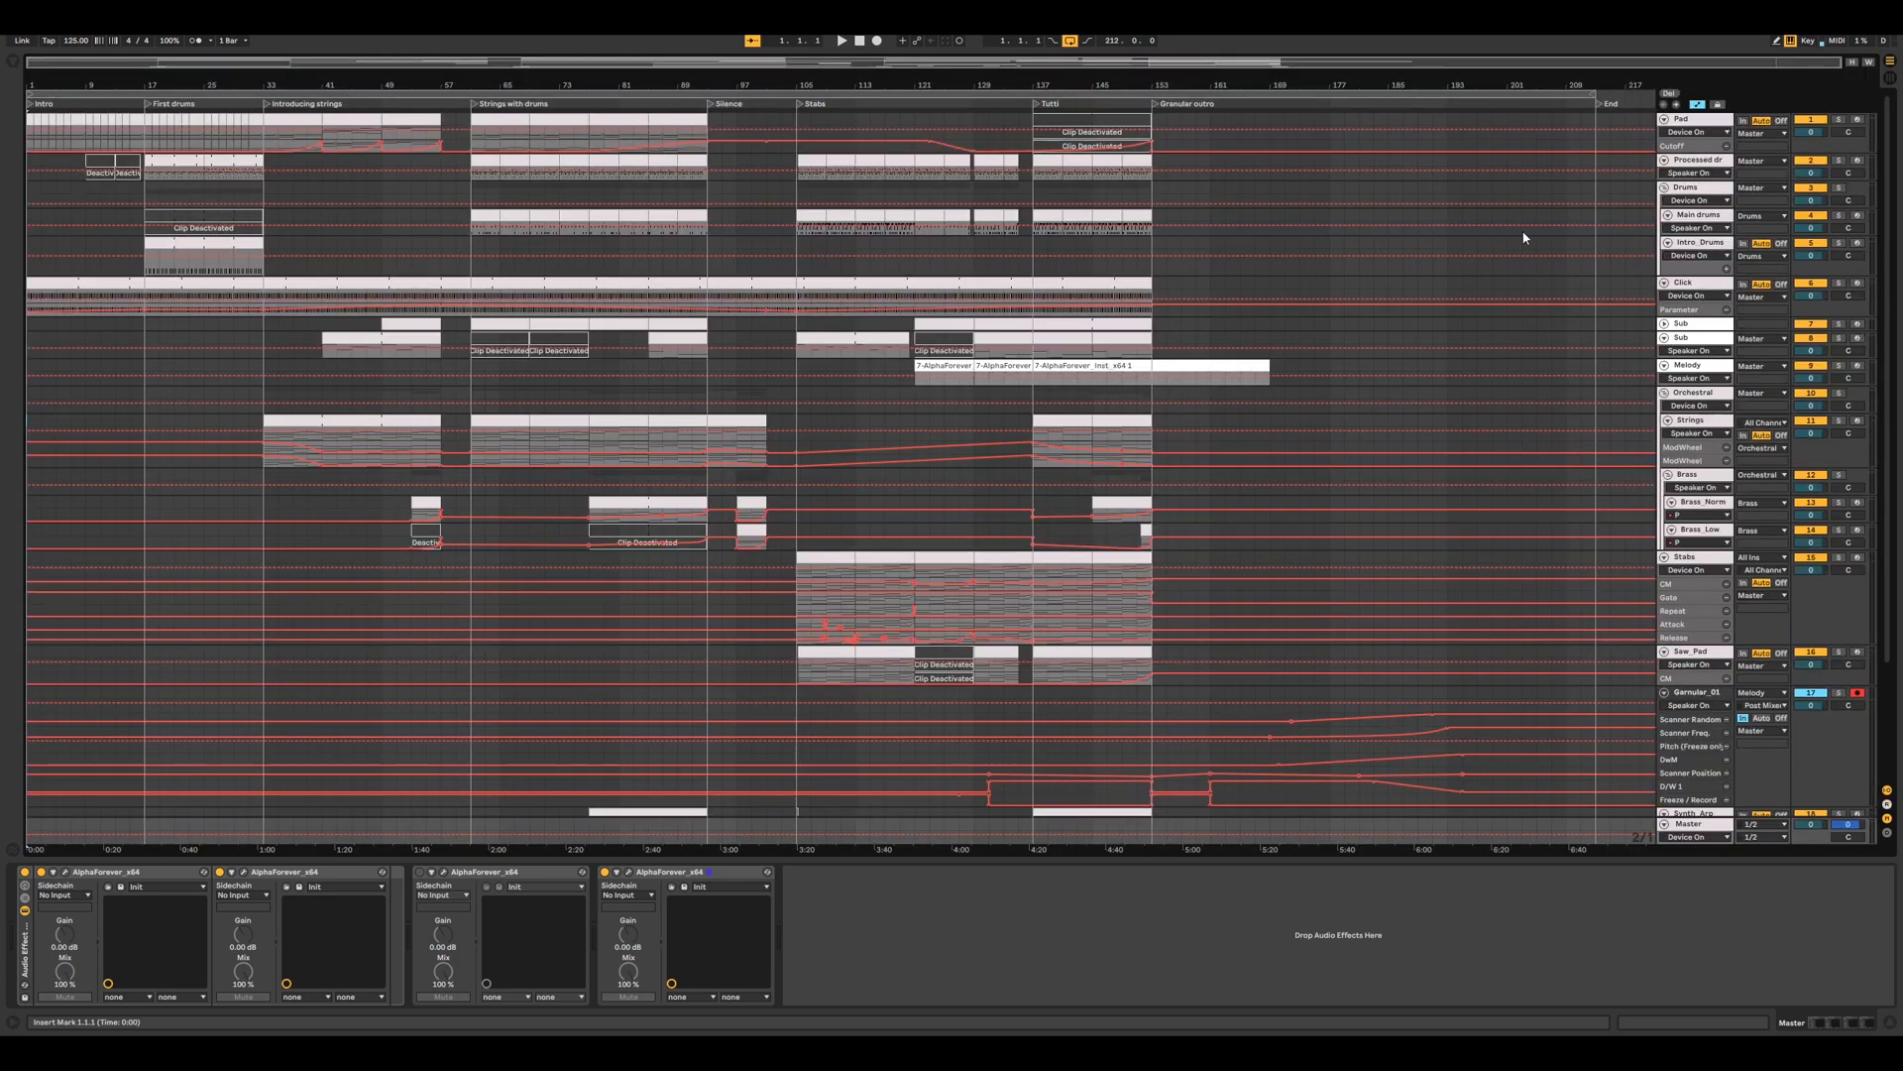
{"action": "left_click", "coordinate": [1693, 123]}
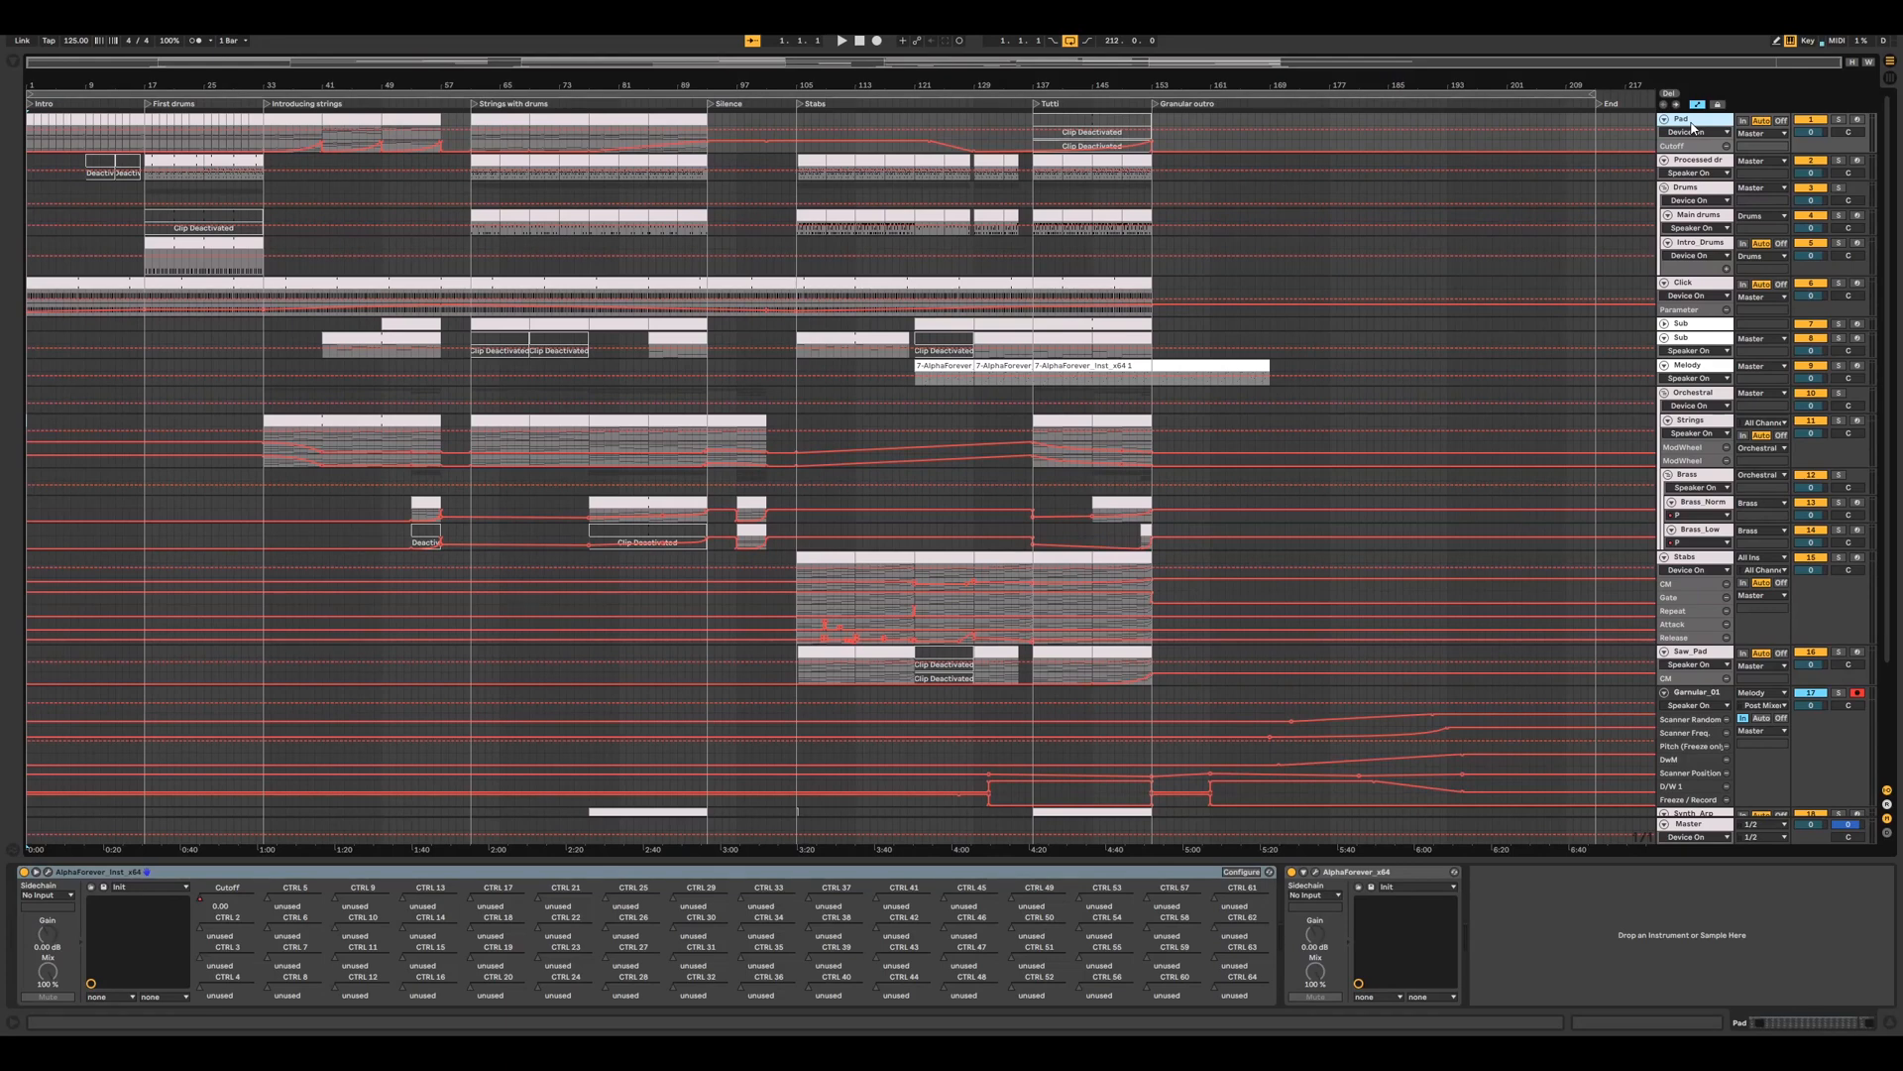
{"action": "left_click", "coordinate": [1839, 120]}
{"action": "left_click", "coordinate": [1857, 120]}
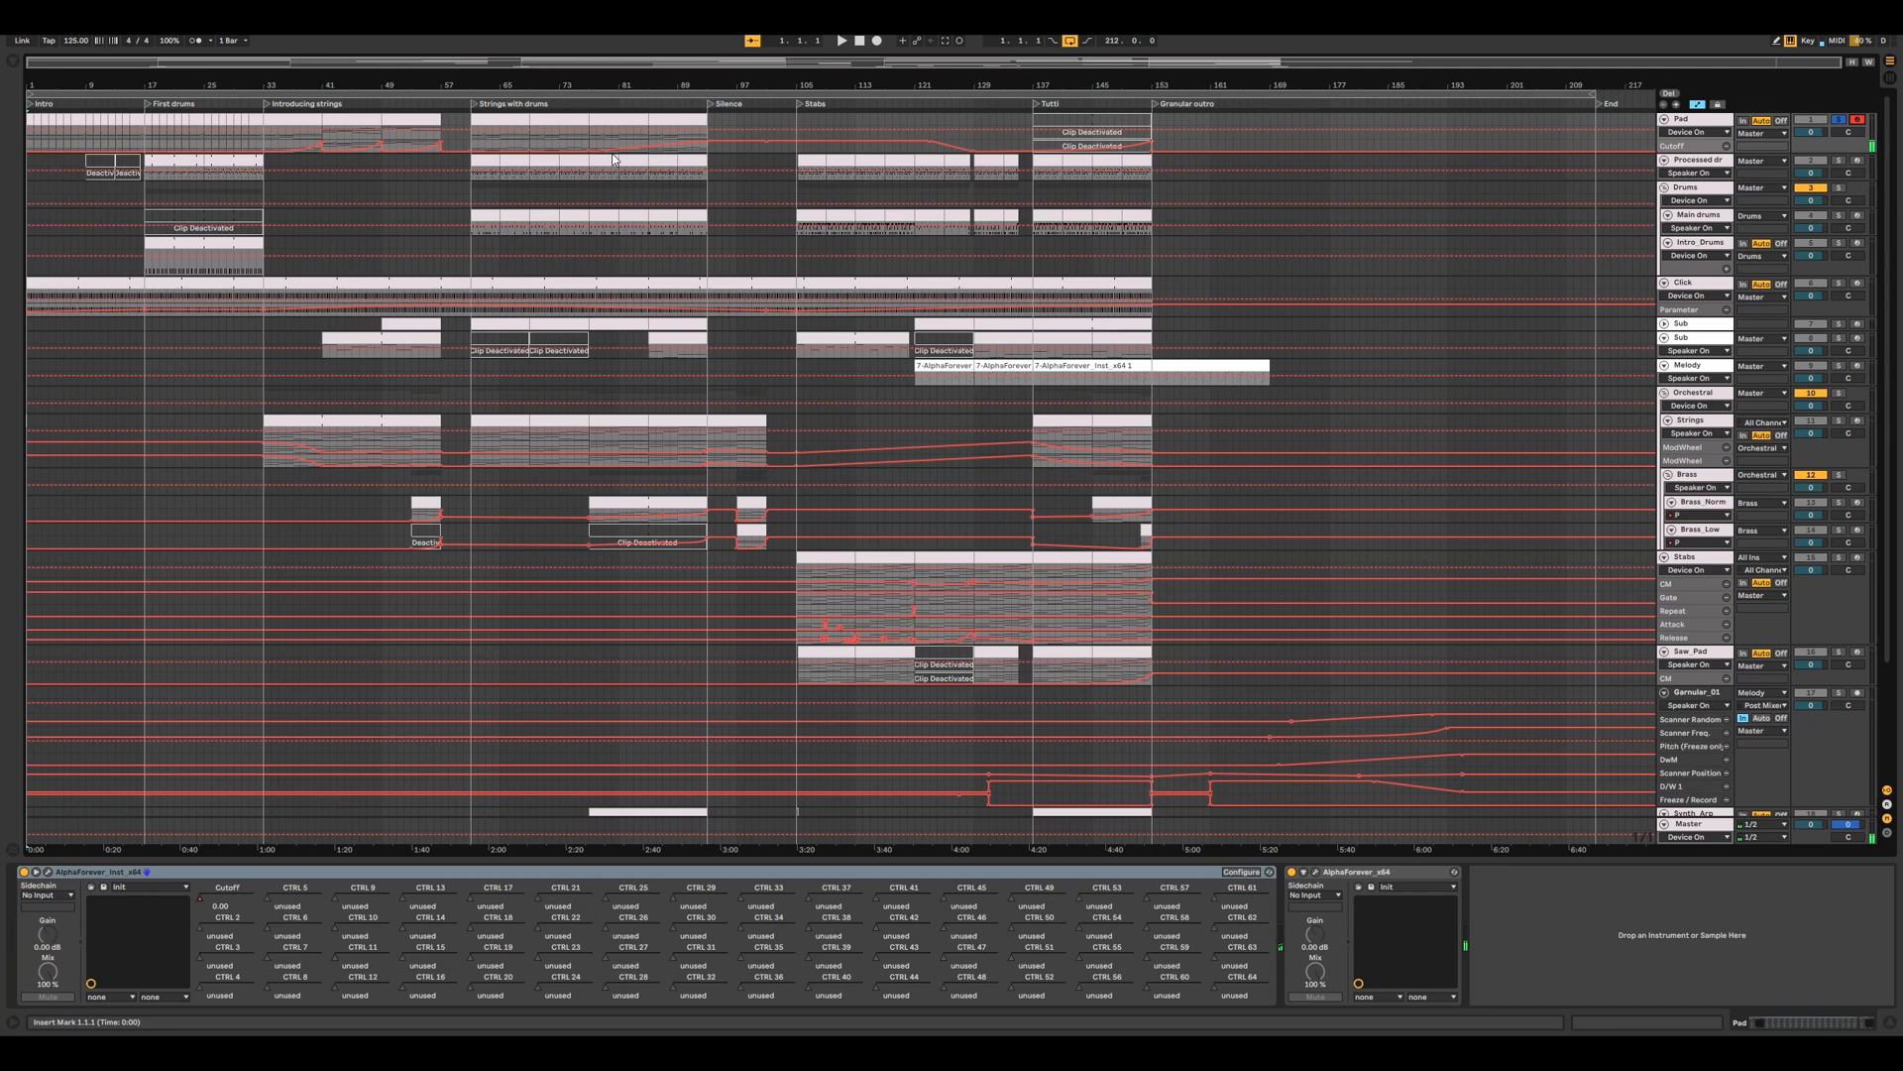
- Collapse the Pad instrument's parameters and examine the AlphaForever_x64 effect patch from Hall Reverb 1 through the Compressor to the outputs
{"action": "left_click", "coordinate": [38, 873]}
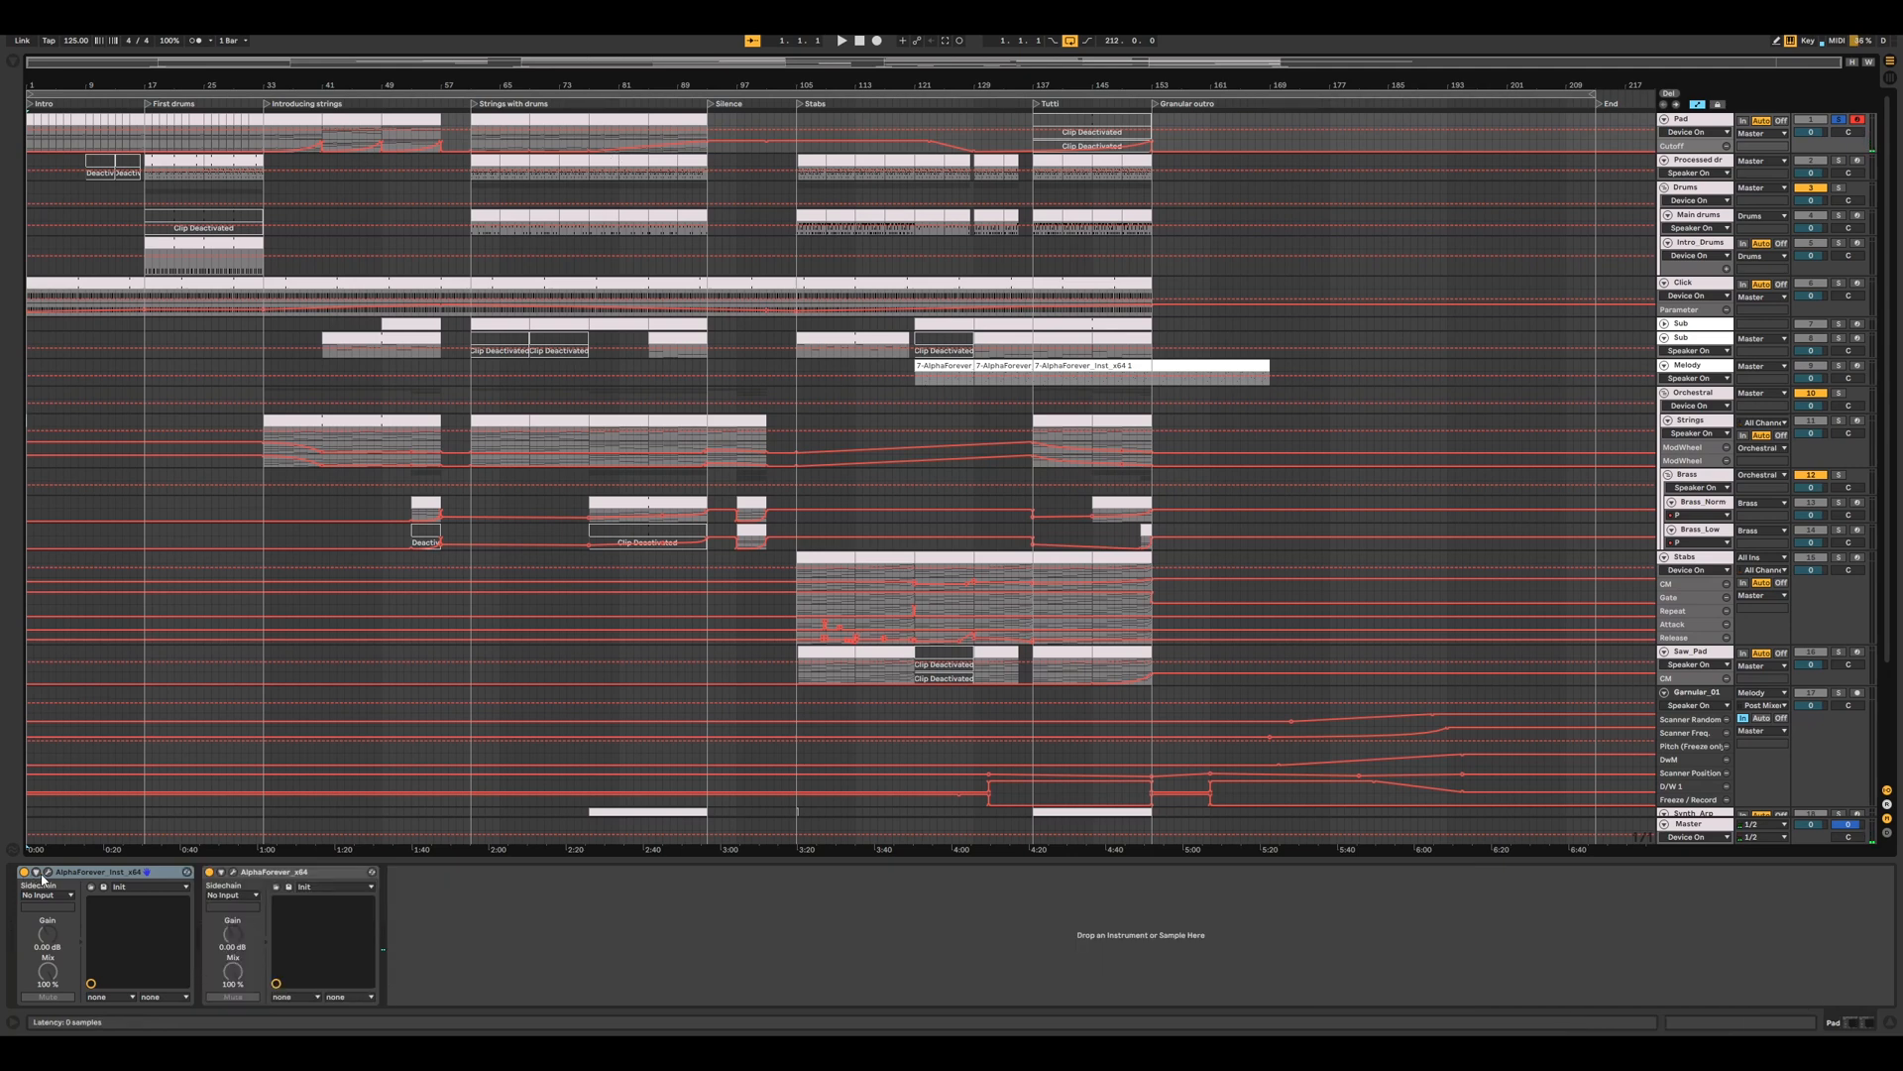
{"action": "left_click", "coordinate": [94, 872]}
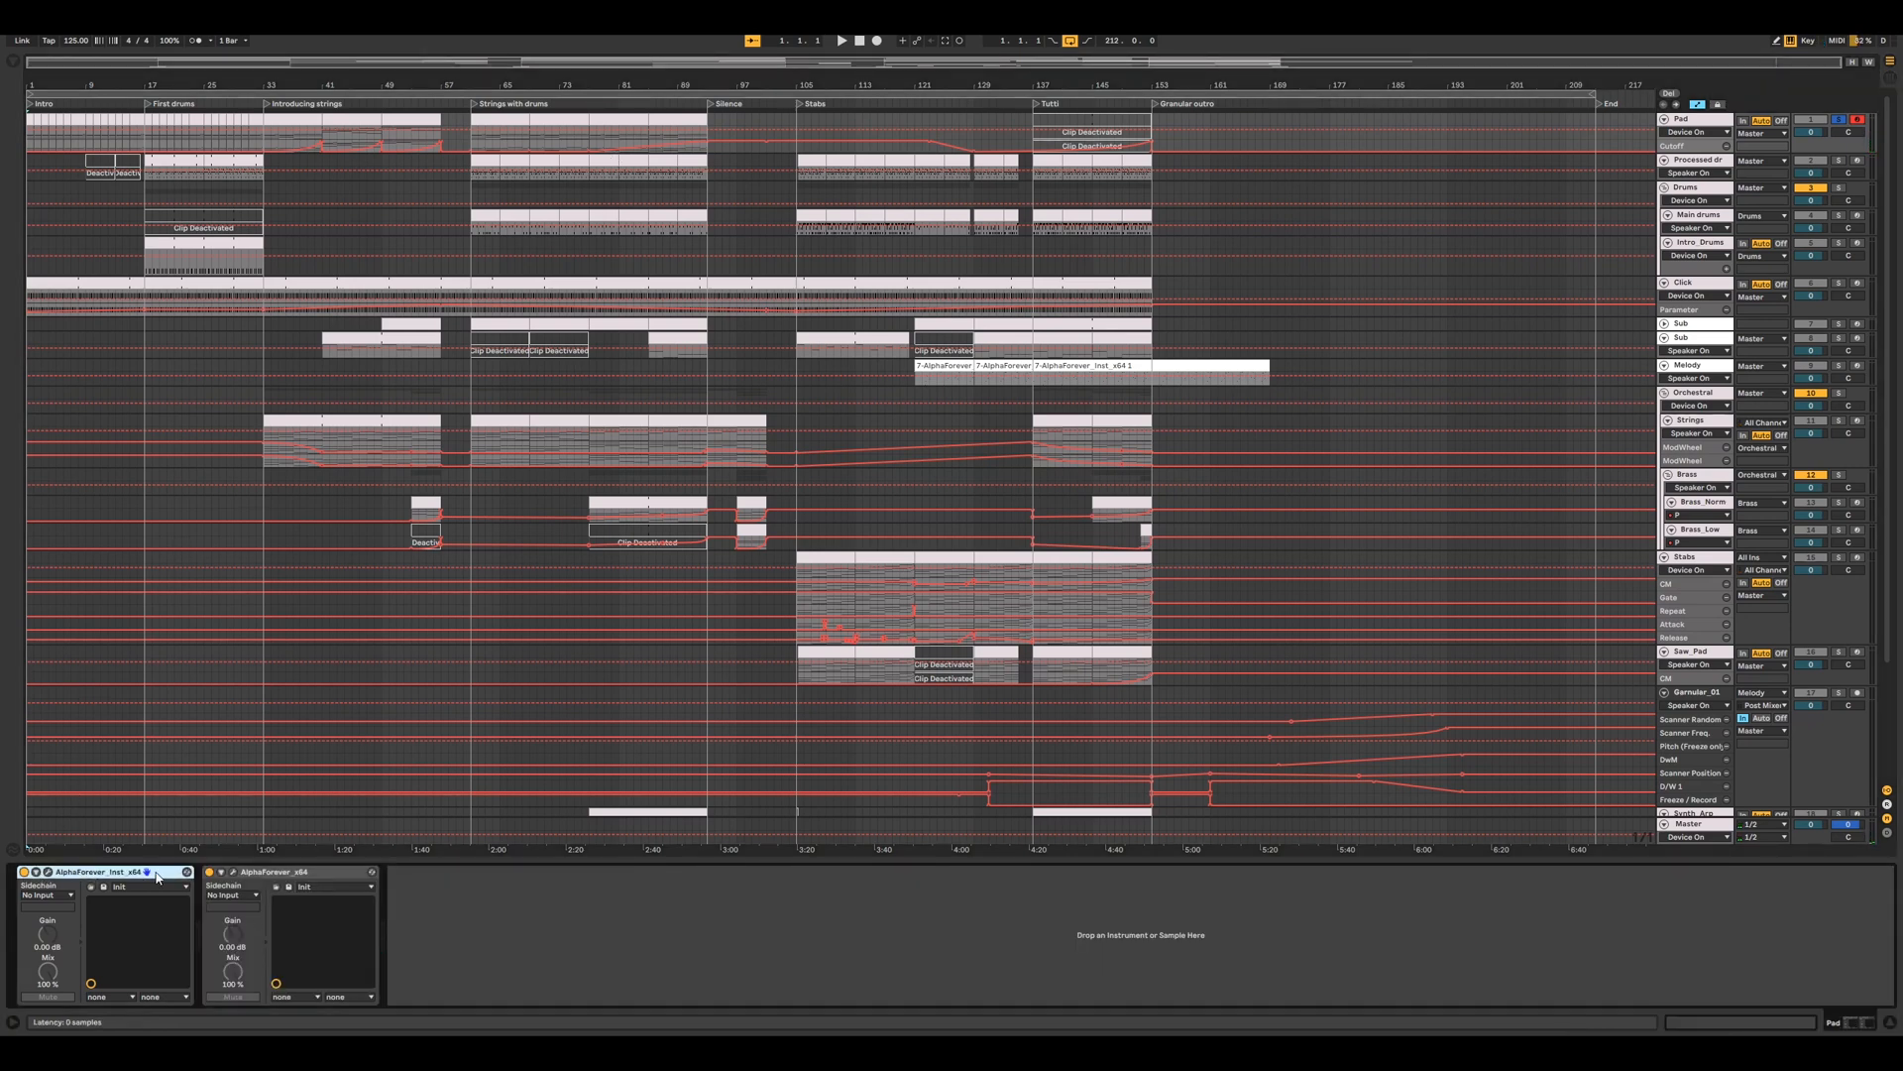
{"action": "left_click", "coordinate": [234, 873]}
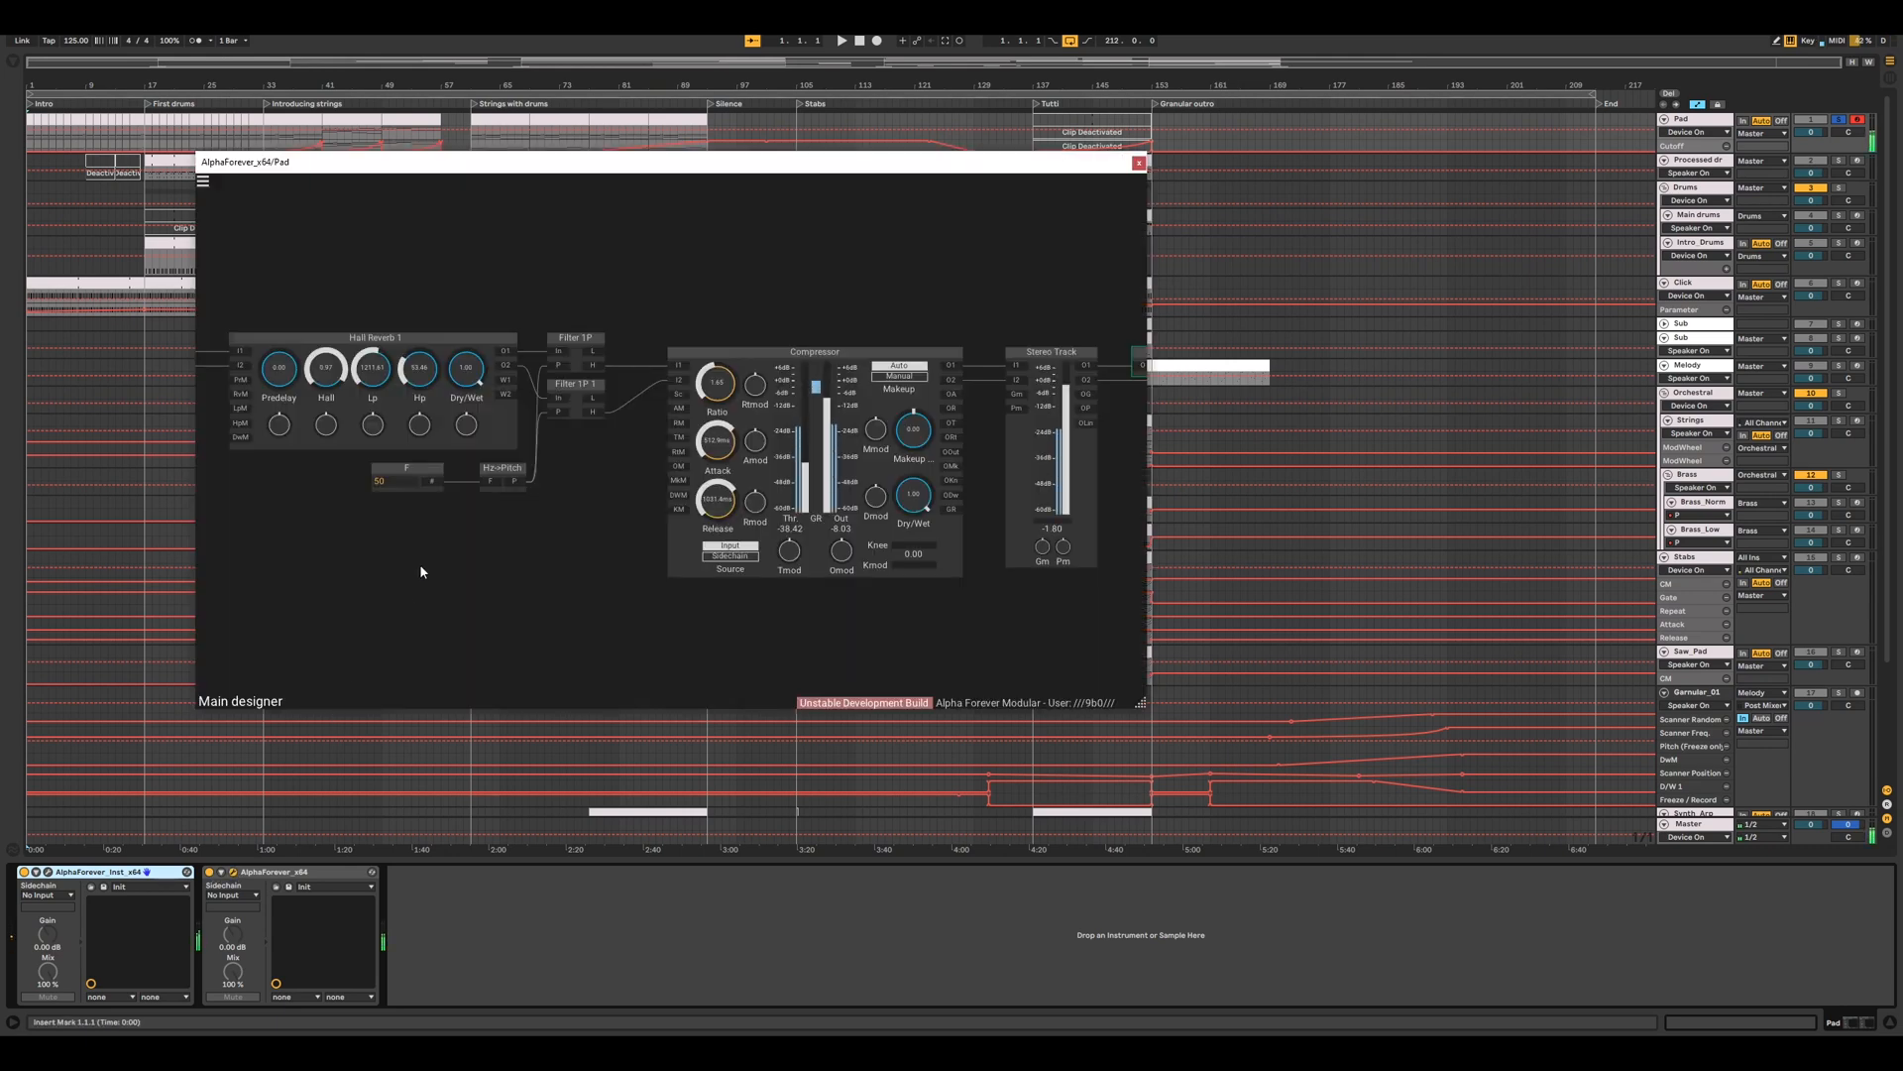
{"action": "left_click_drag", "start_coordinate": [386, 280], "coordinate": [550, 306]}
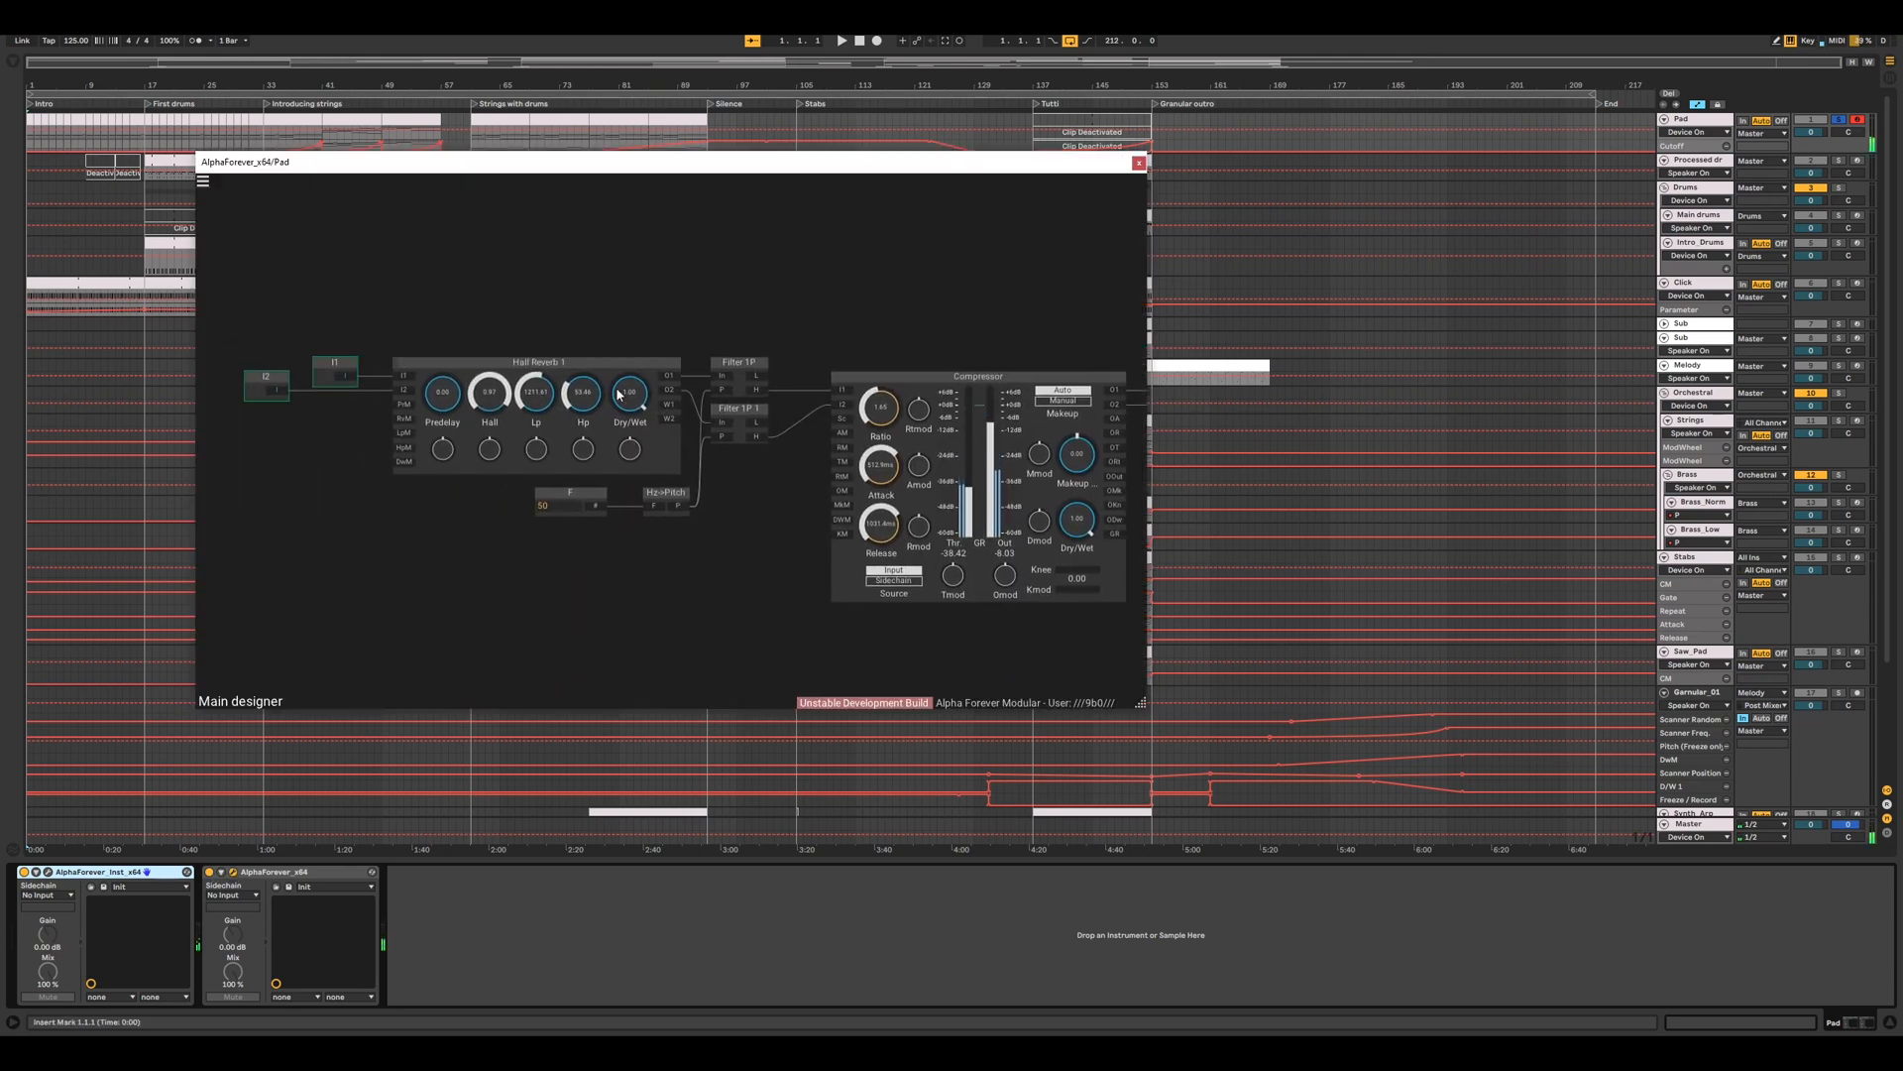
{"action": "left_click_drag", "start_coordinate": [916, 359], "coordinate": [766, 328]}
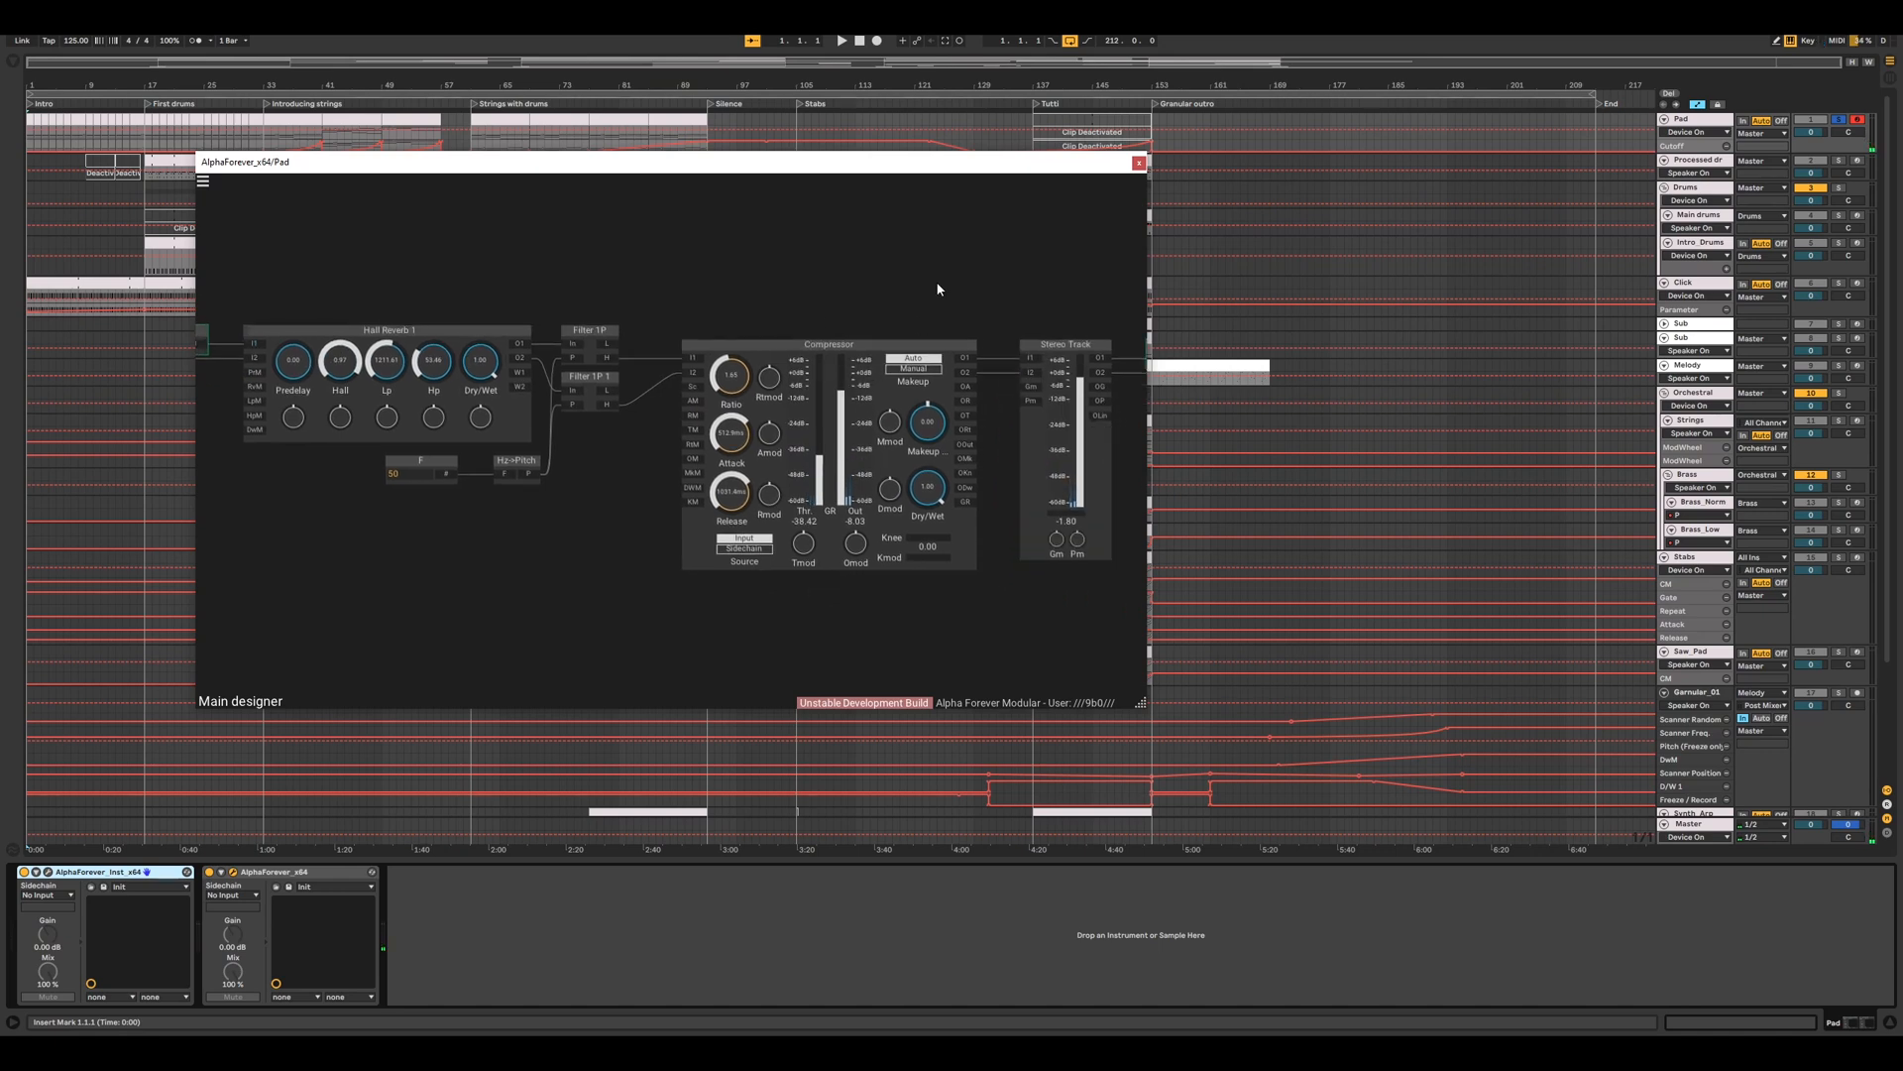
{"action": "left_click_drag", "start_coordinate": [938, 289], "coordinate": [673, 258]}
{"action": "scroll", "coordinate": [912, 456], "scroll_direction": "up", "scroll_amount": 3}
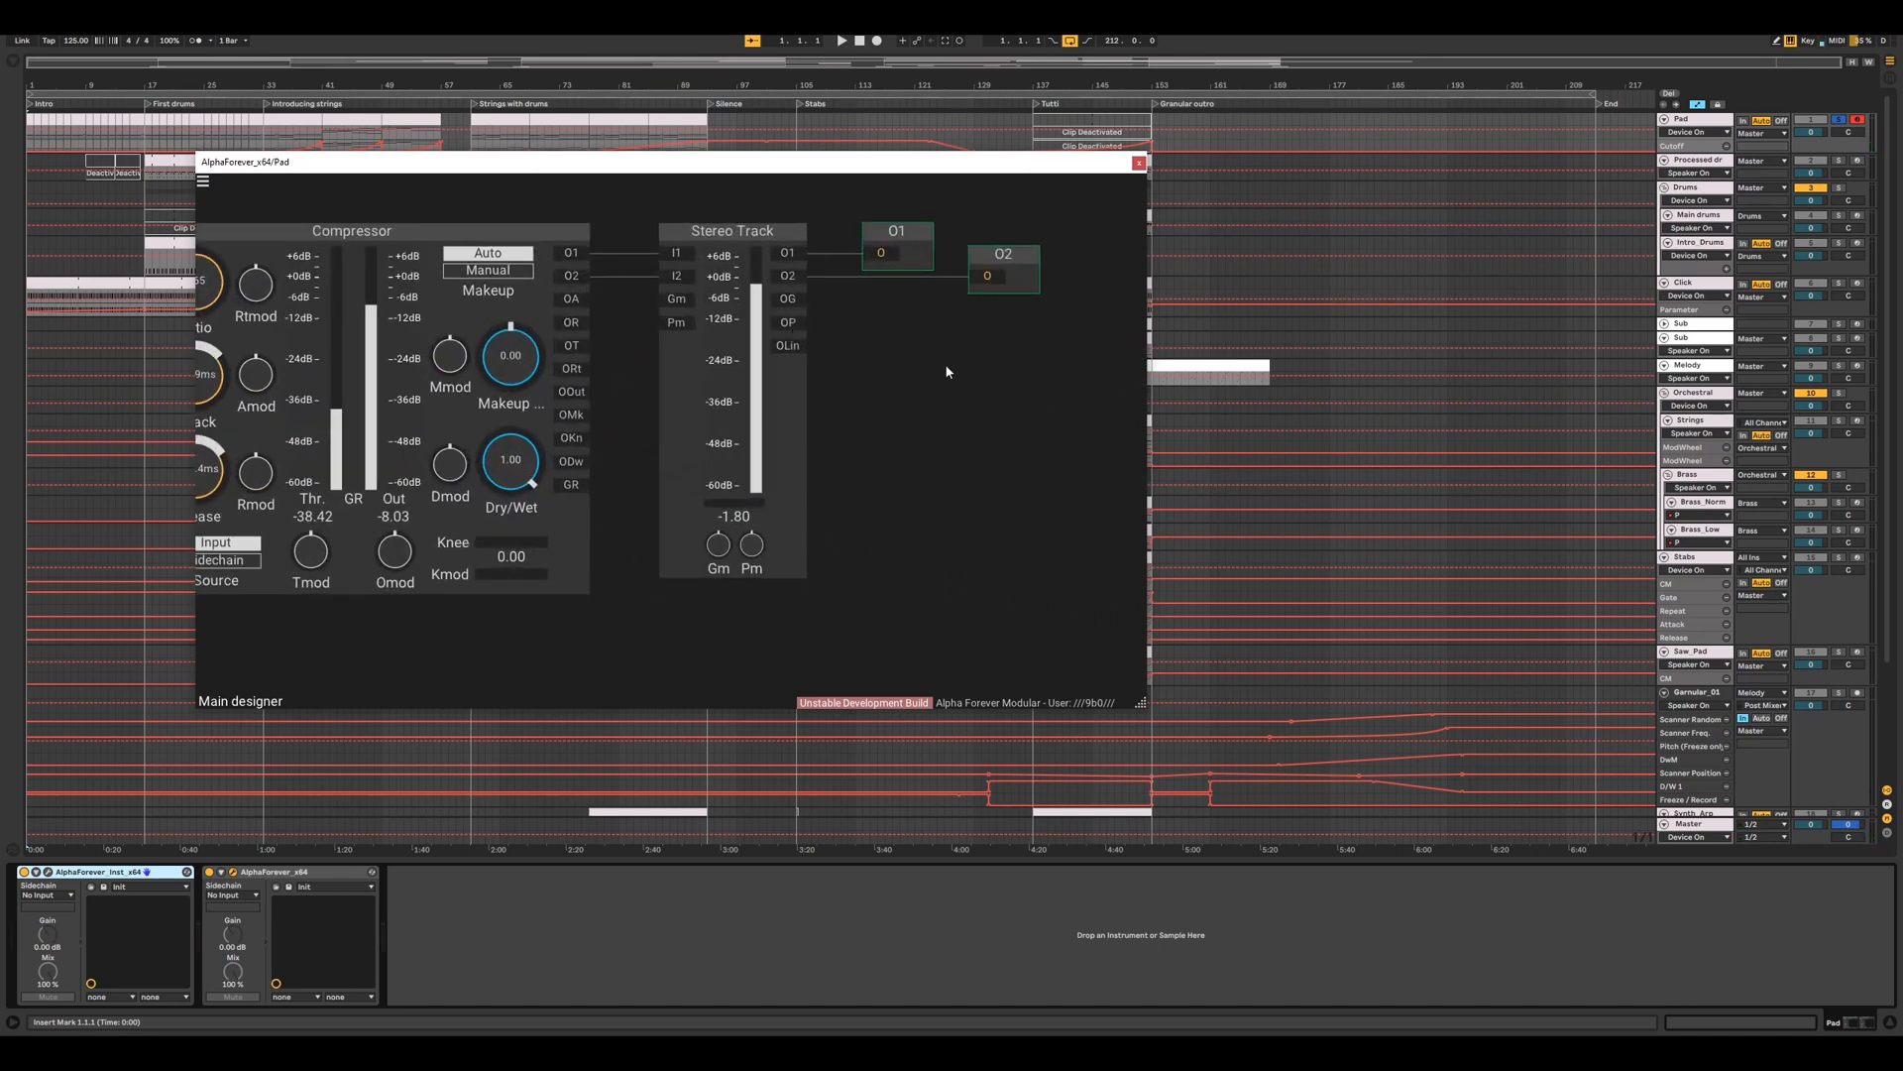
{"action": "left_click_drag", "start_coordinate": [1141, 702], "coordinate": [1694, 910]}
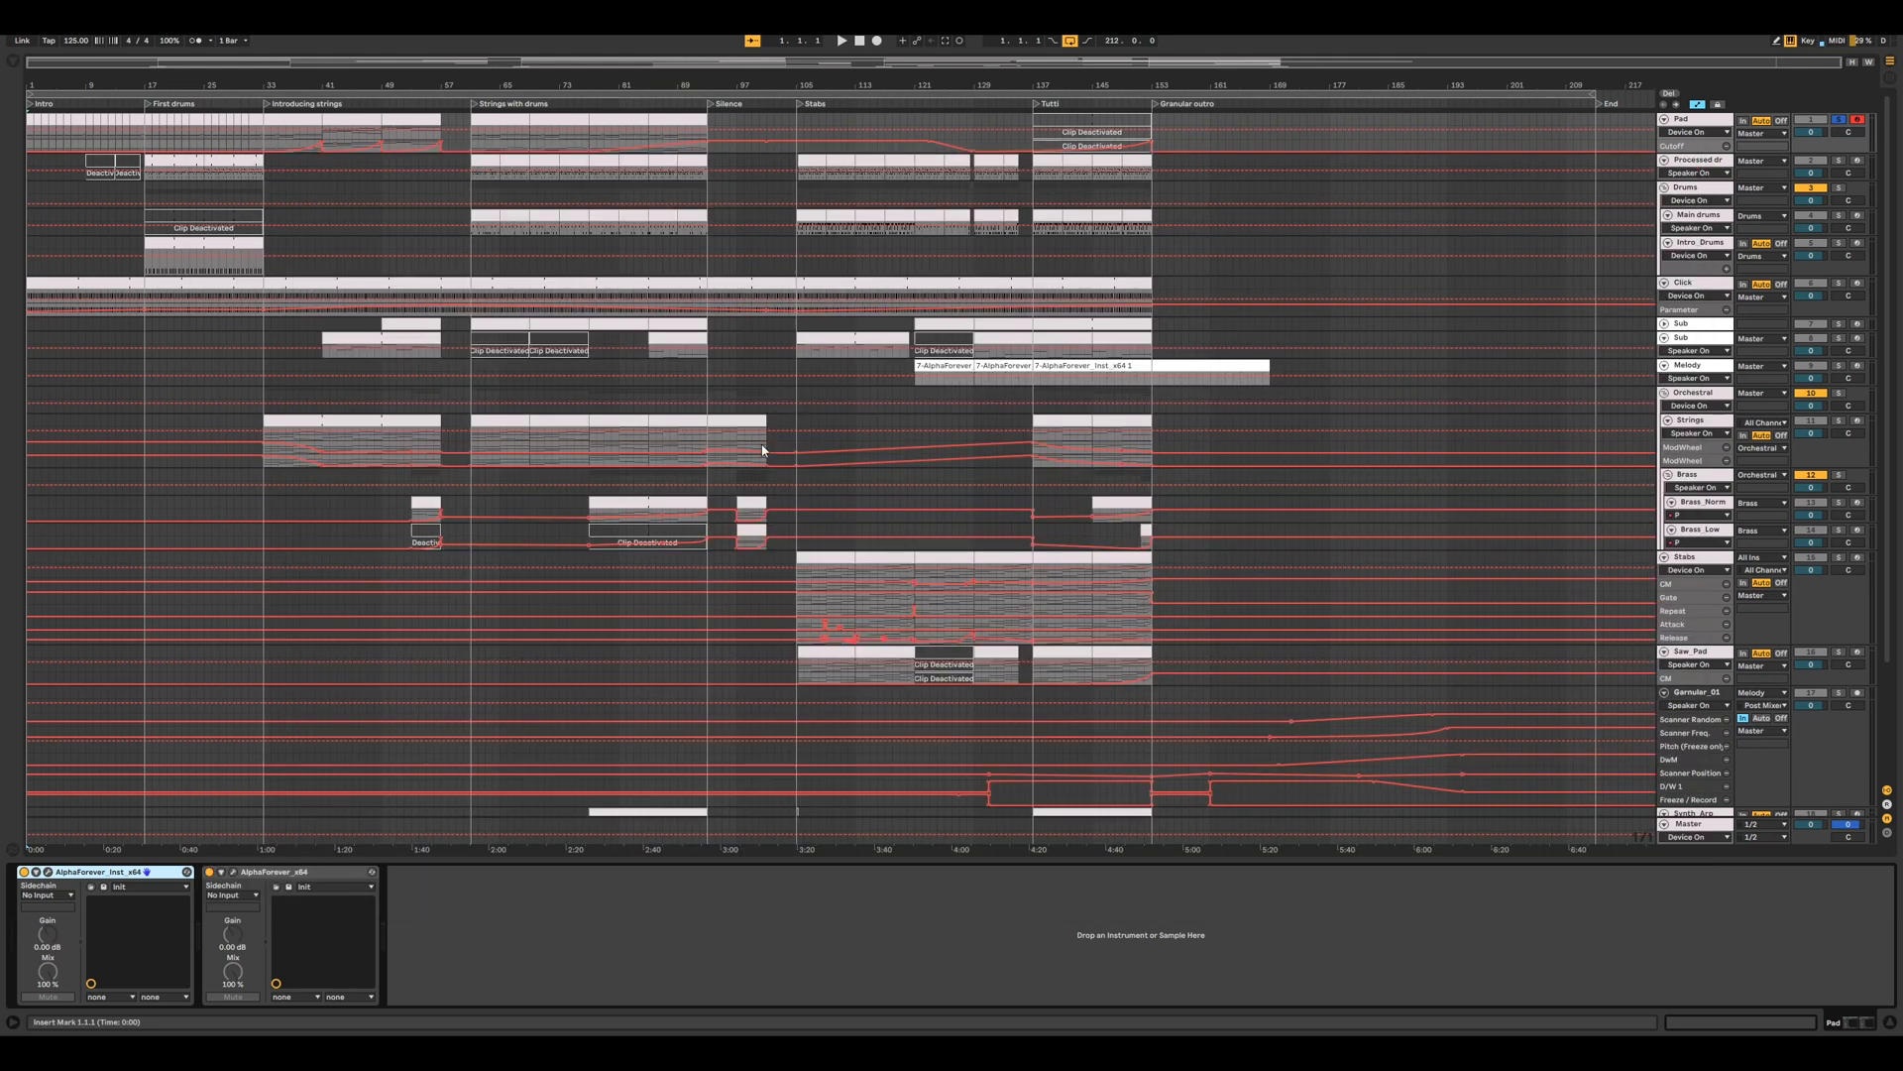
- Close the effect's window and toggle the Pad's AlphaForever_x64 effect to compare the processed and dry sound
{"action": "left_click", "coordinate": [1691, 163]}
{"action": "left_click", "coordinate": [211, 872]}
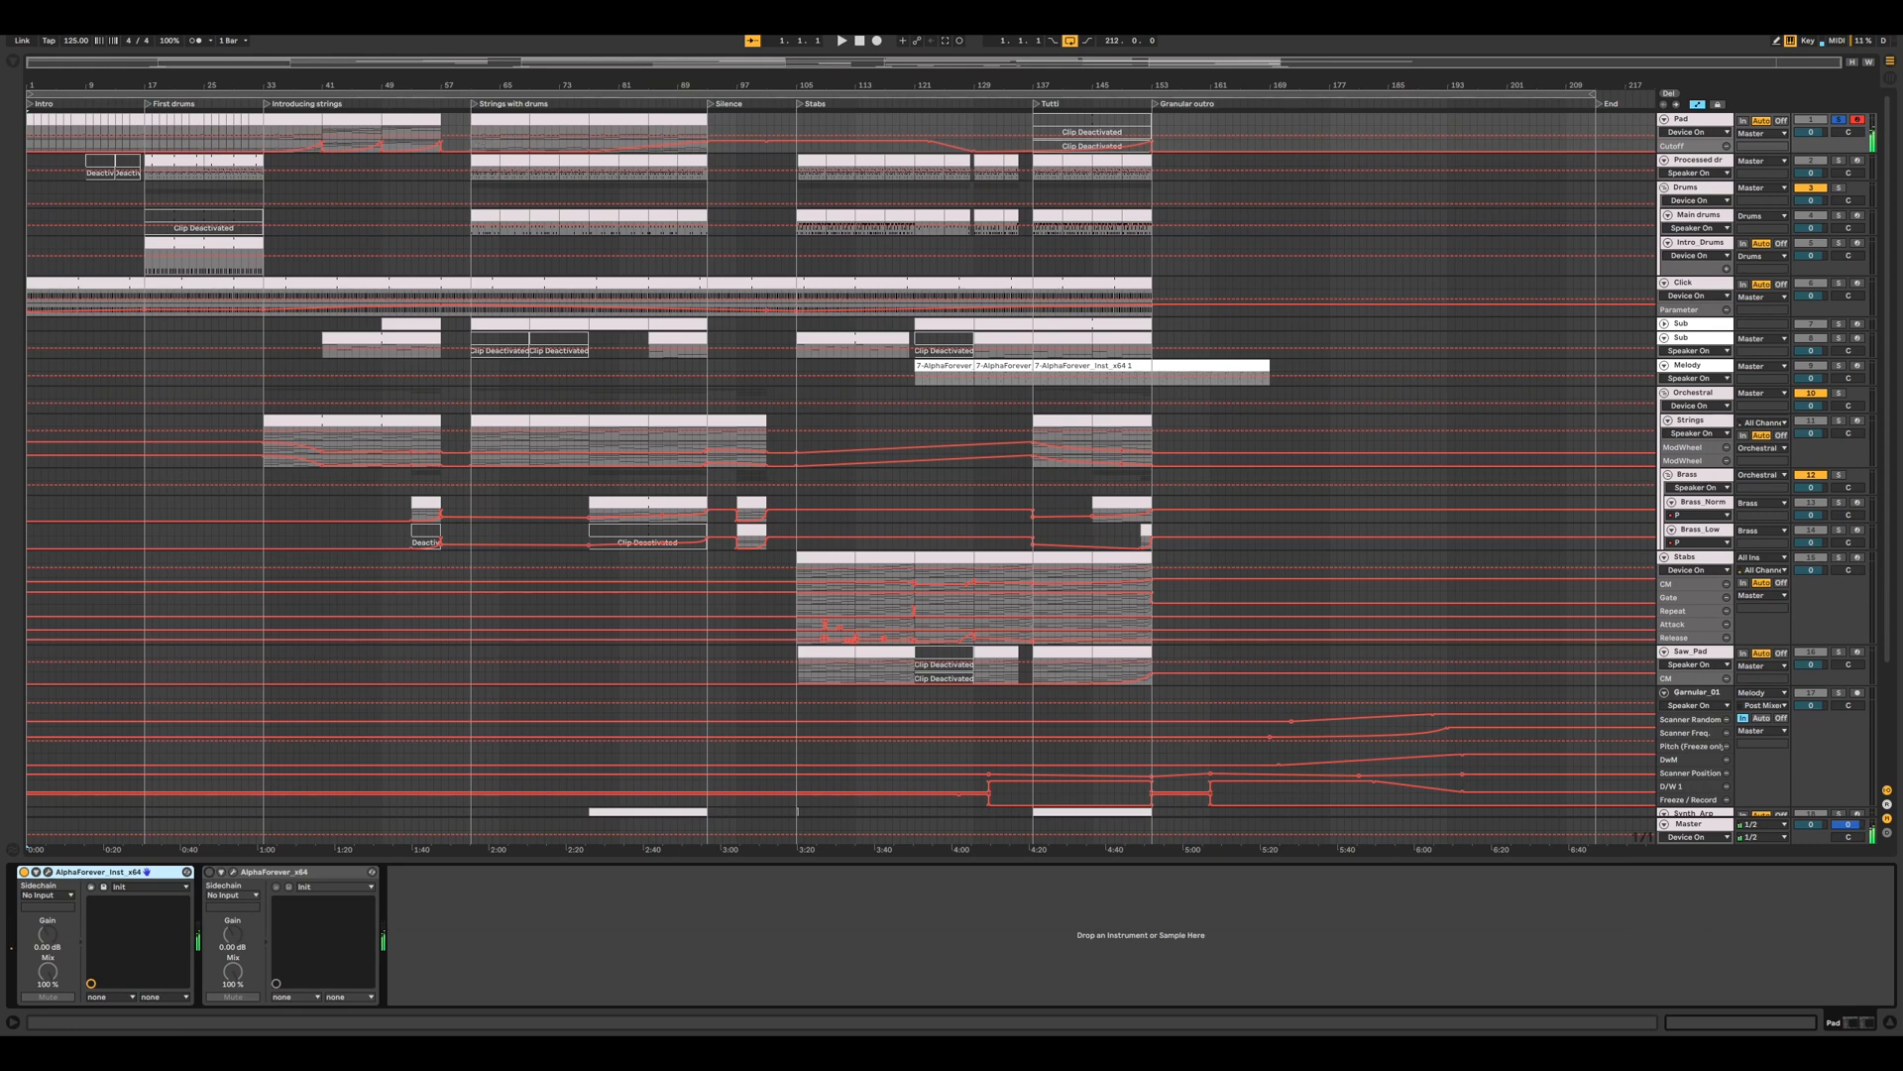
{"action": "left_click", "coordinate": [843, 40]}
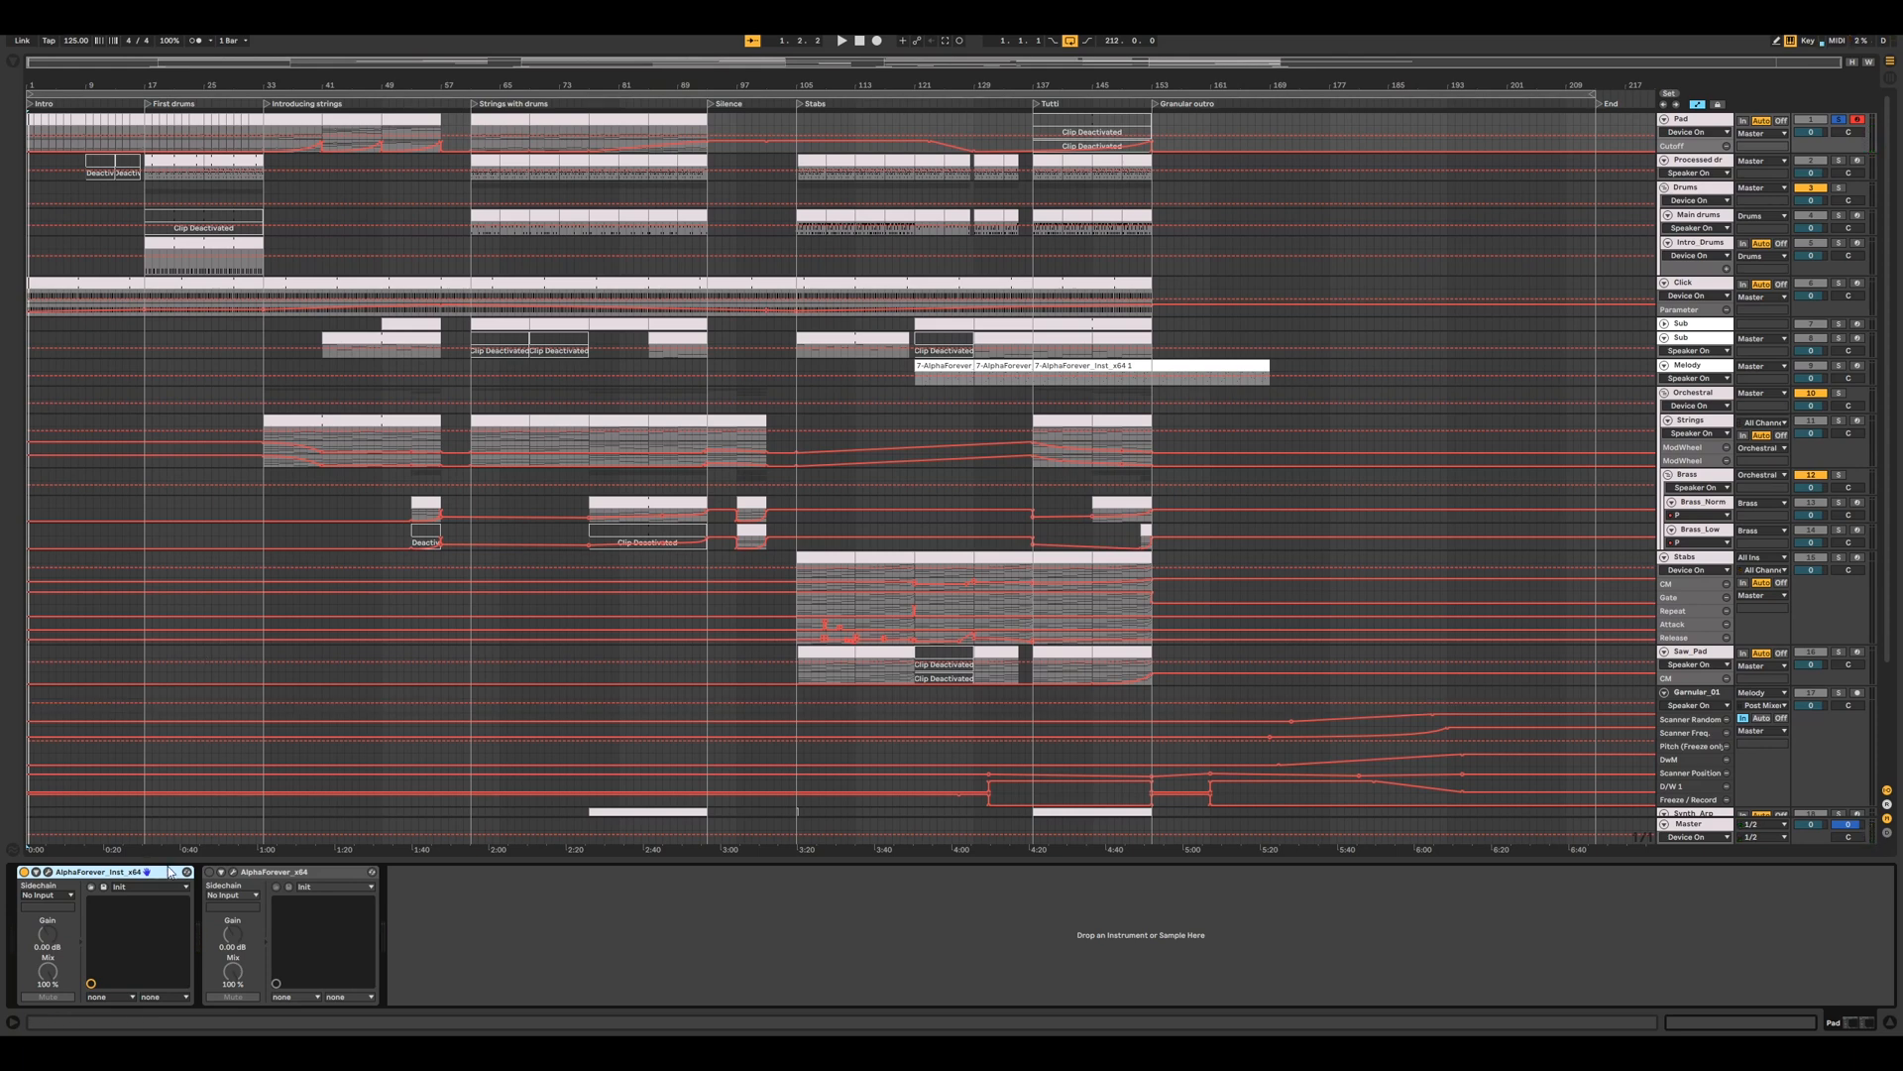
{"action": "left_click", "coordinate": [208, 873]}
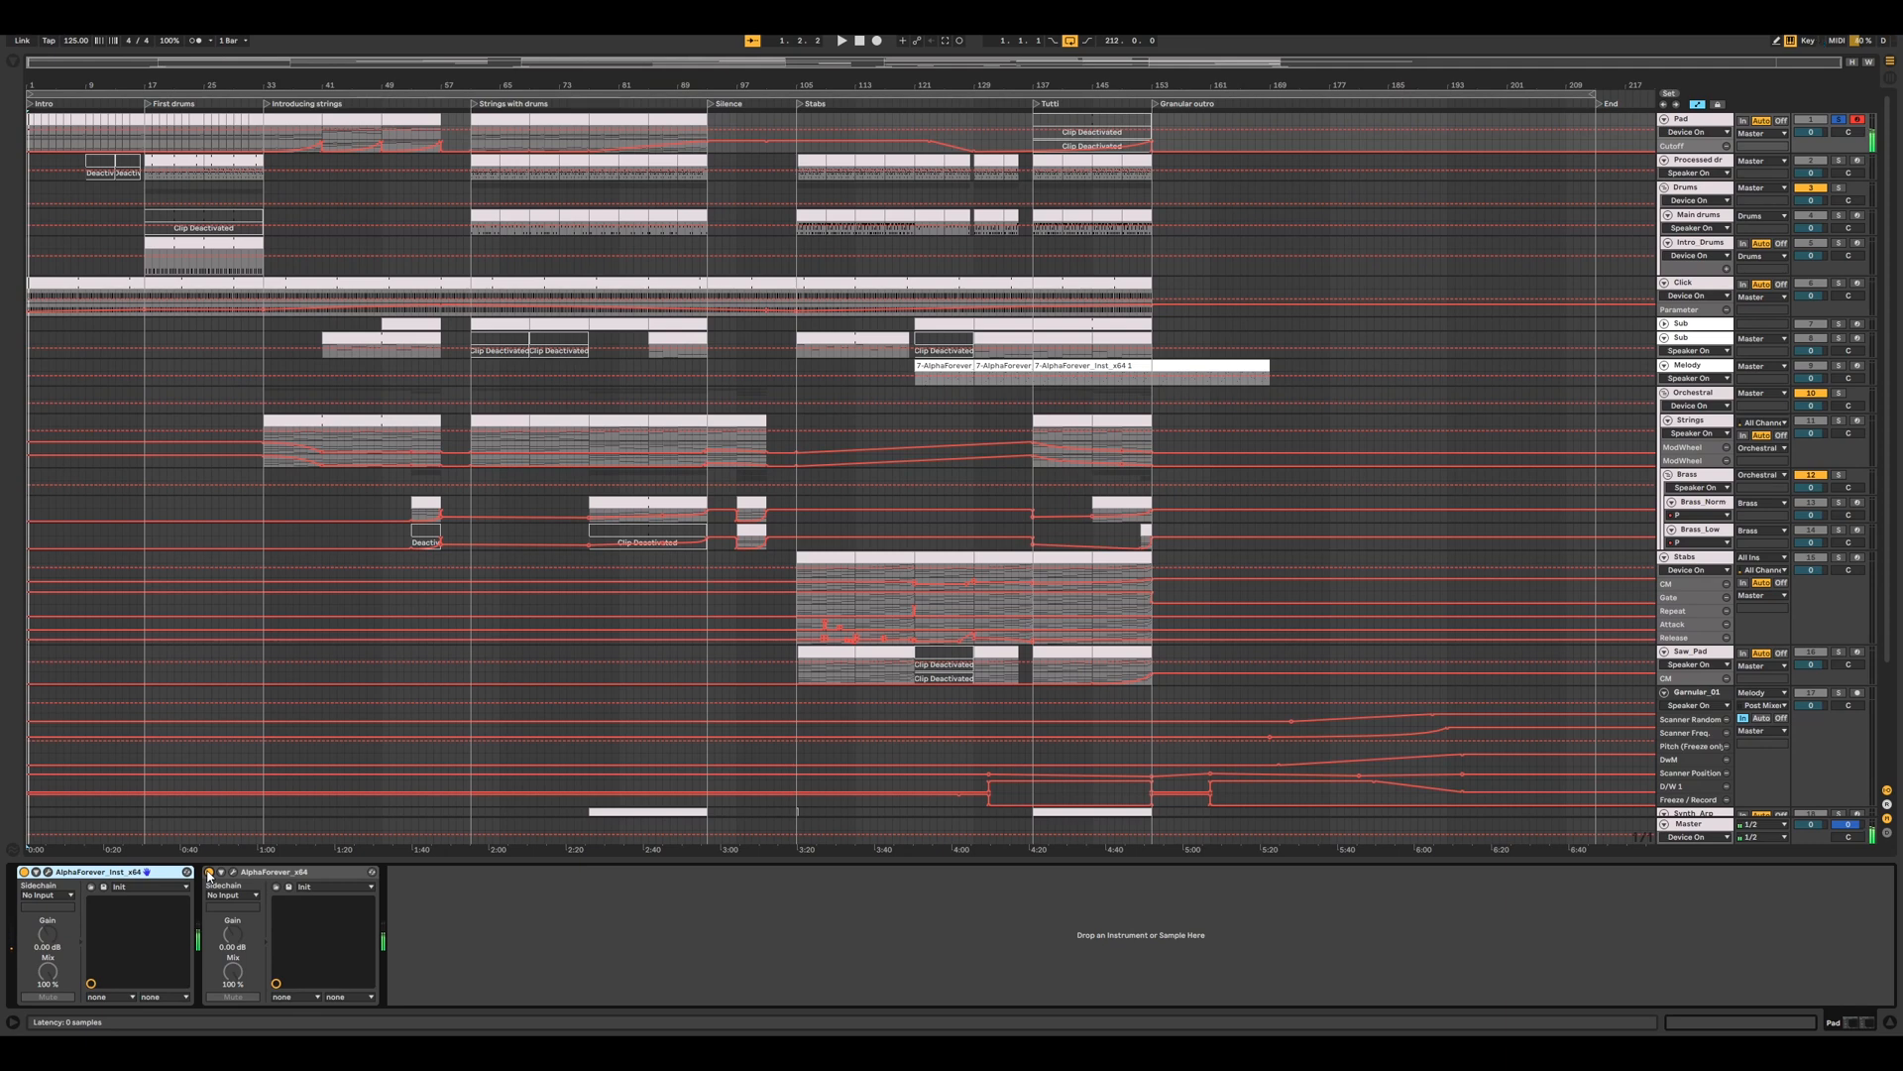
- Open the Pad's AlphaForever_Inst_x64 instrument in an enlarged window and examine the module chain from Clock to Env. follower Modulated
{"action": "left_click", "coordinate": [47, 872]}
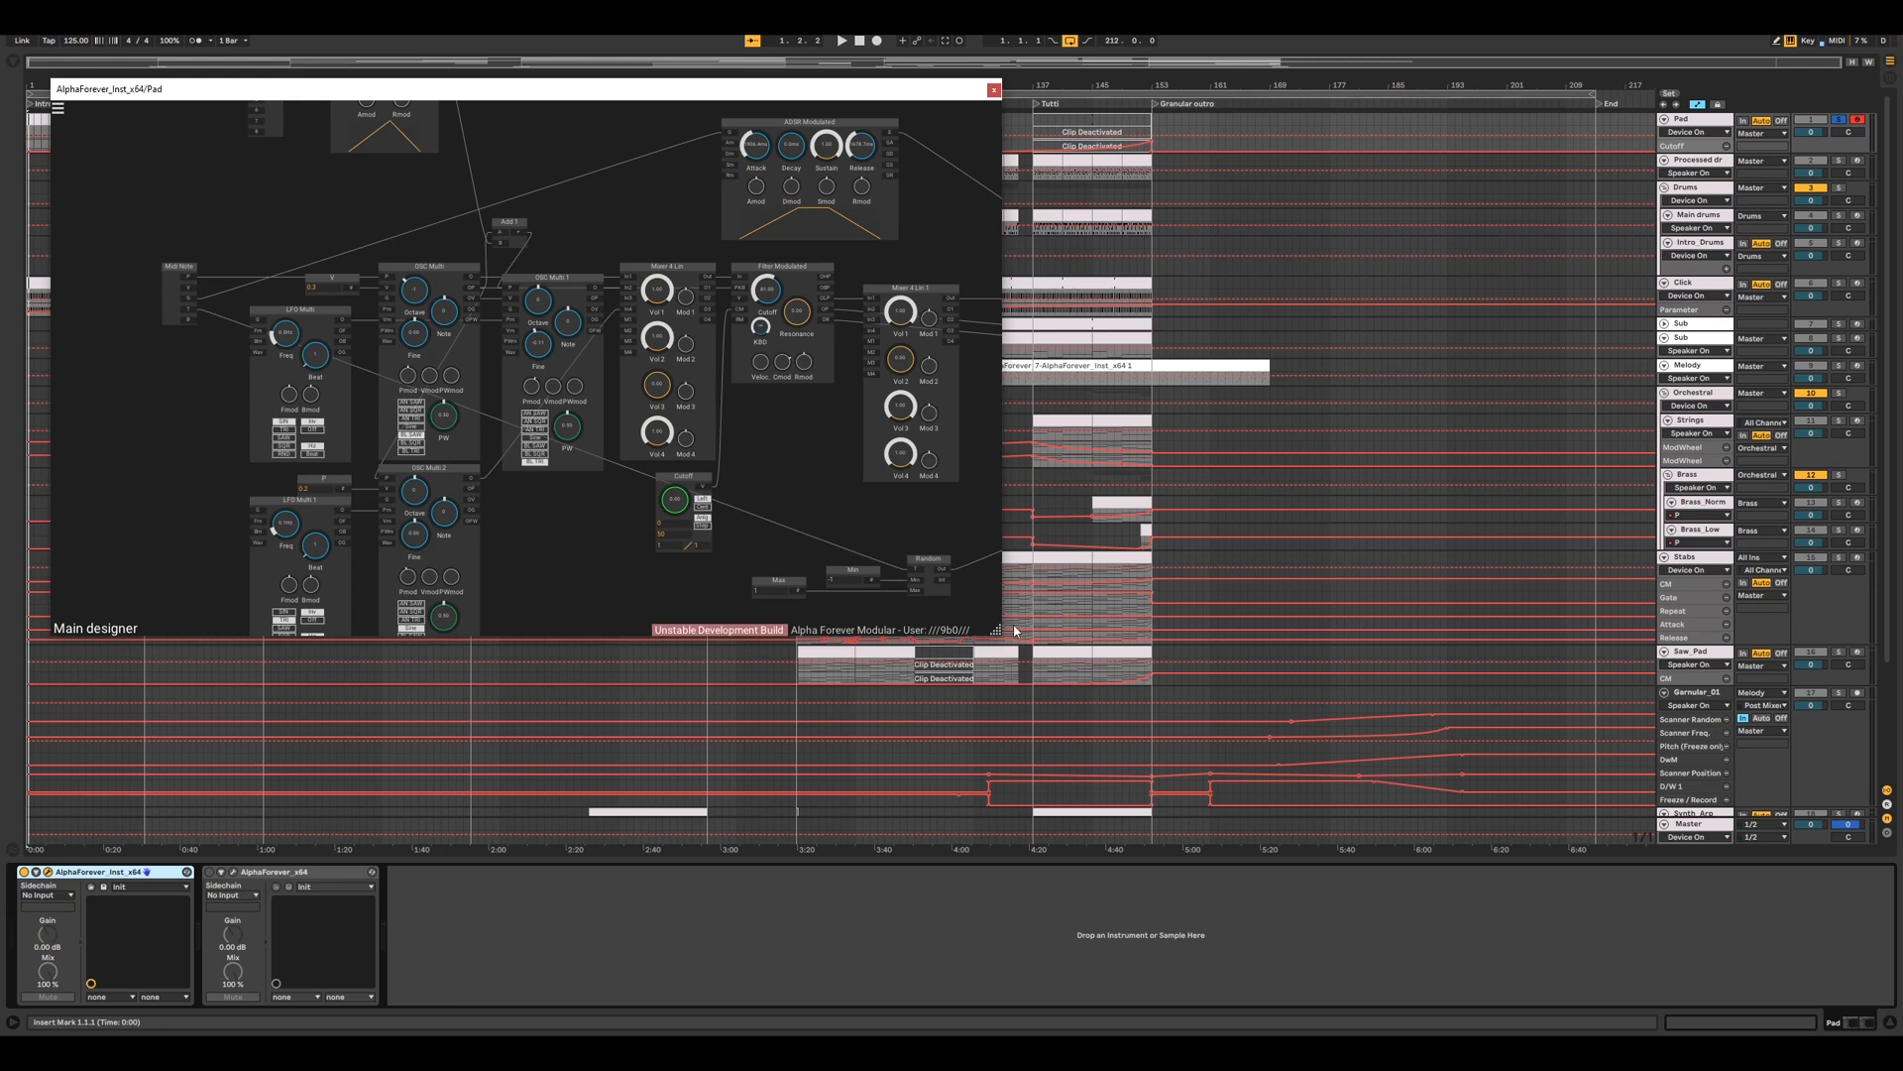
{"action": "left_click_drag", "start_coordinate": [998, 633], "coordinate": [1816, 954]}
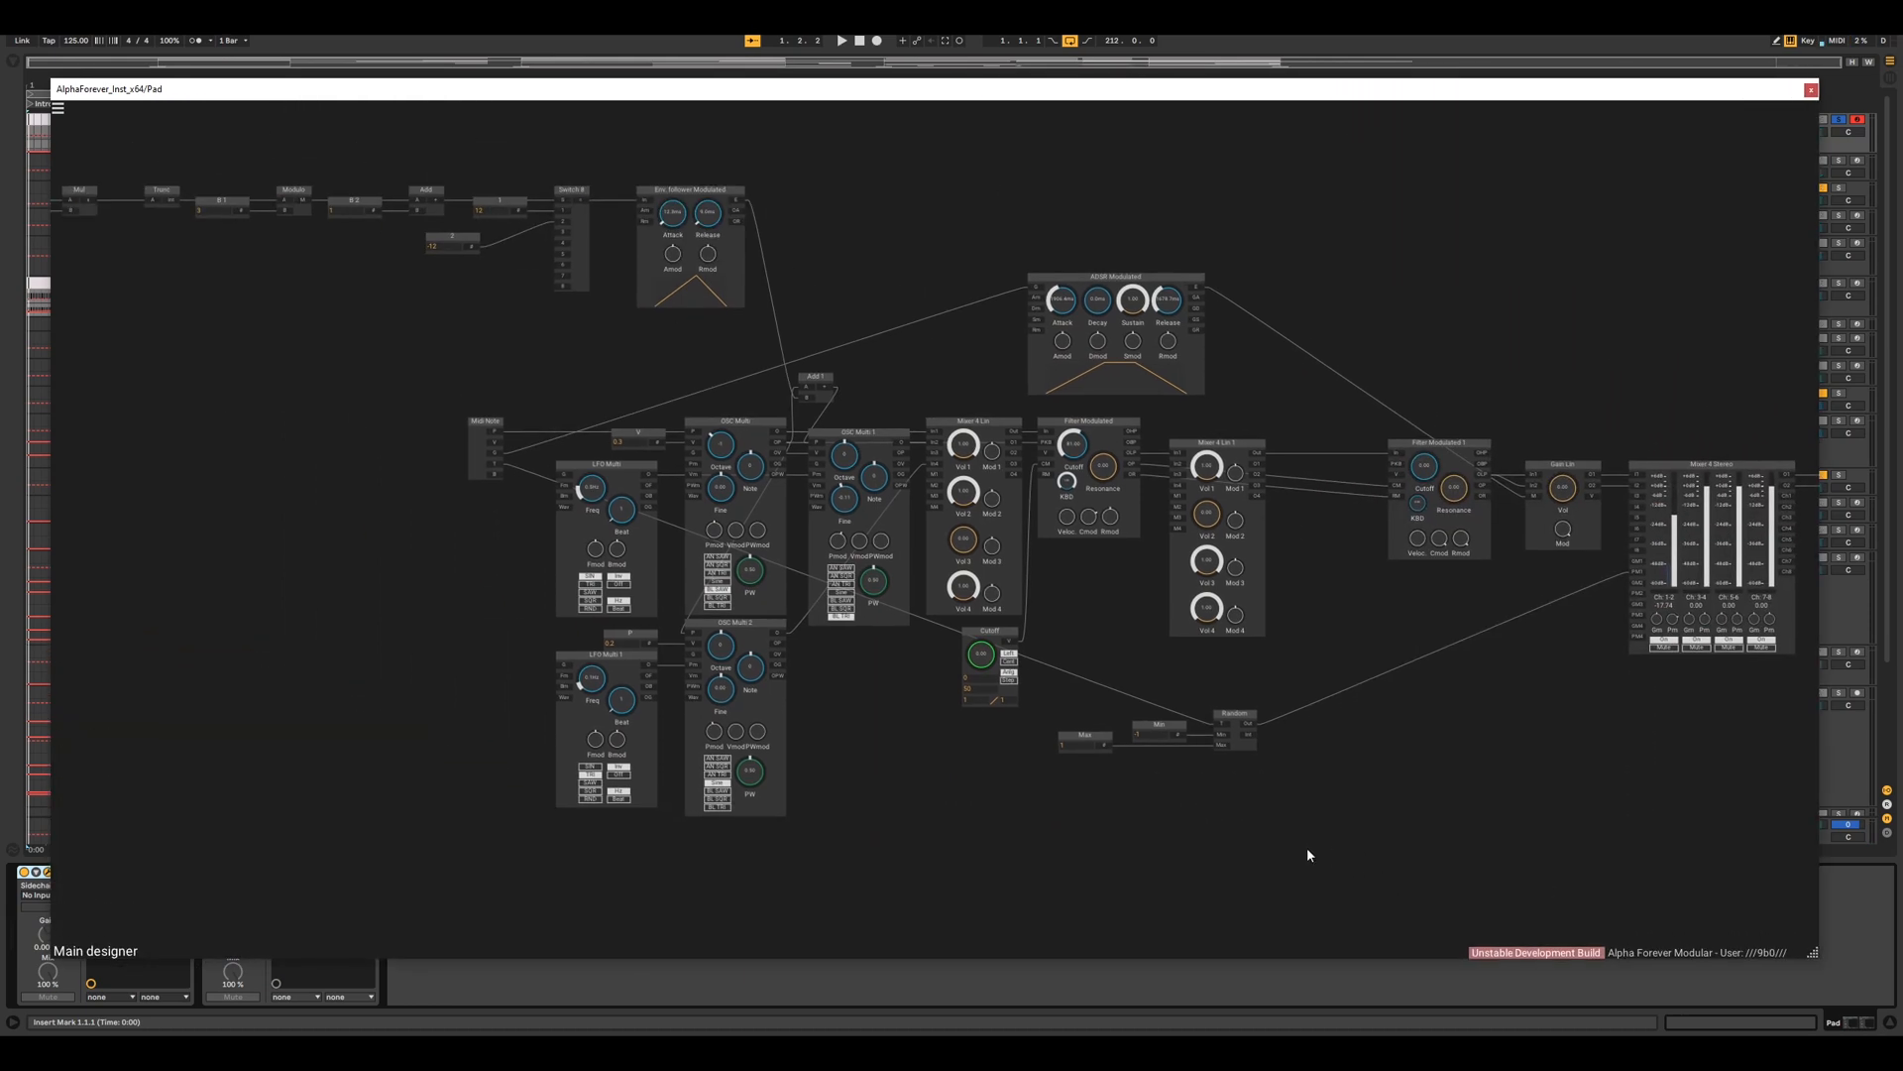
{"action": "scroll", "coordinate": [1307, 854], "scroll_direction": "down", "scroll_amount": 4}
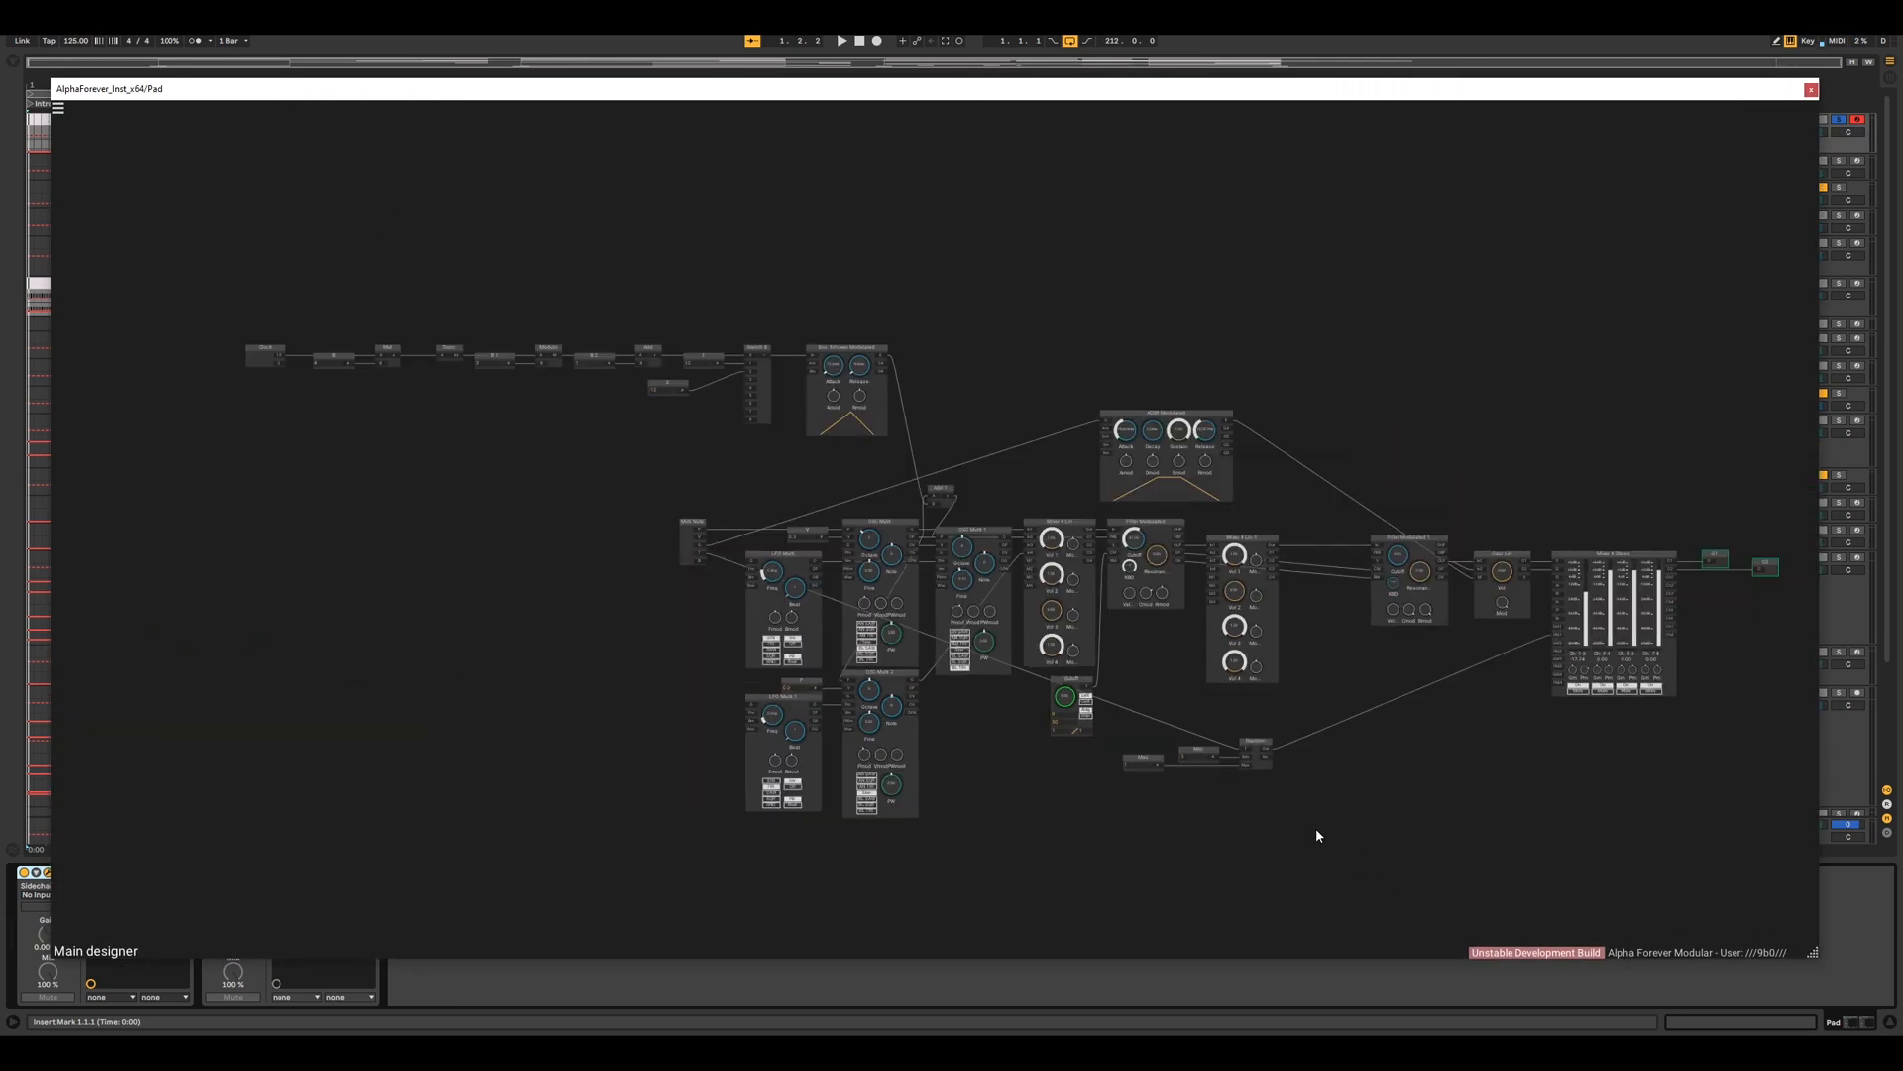
{"action": "scroll", "coordinate": [322, 312], "scroll_direction": "up", "scroll_amount": 3}
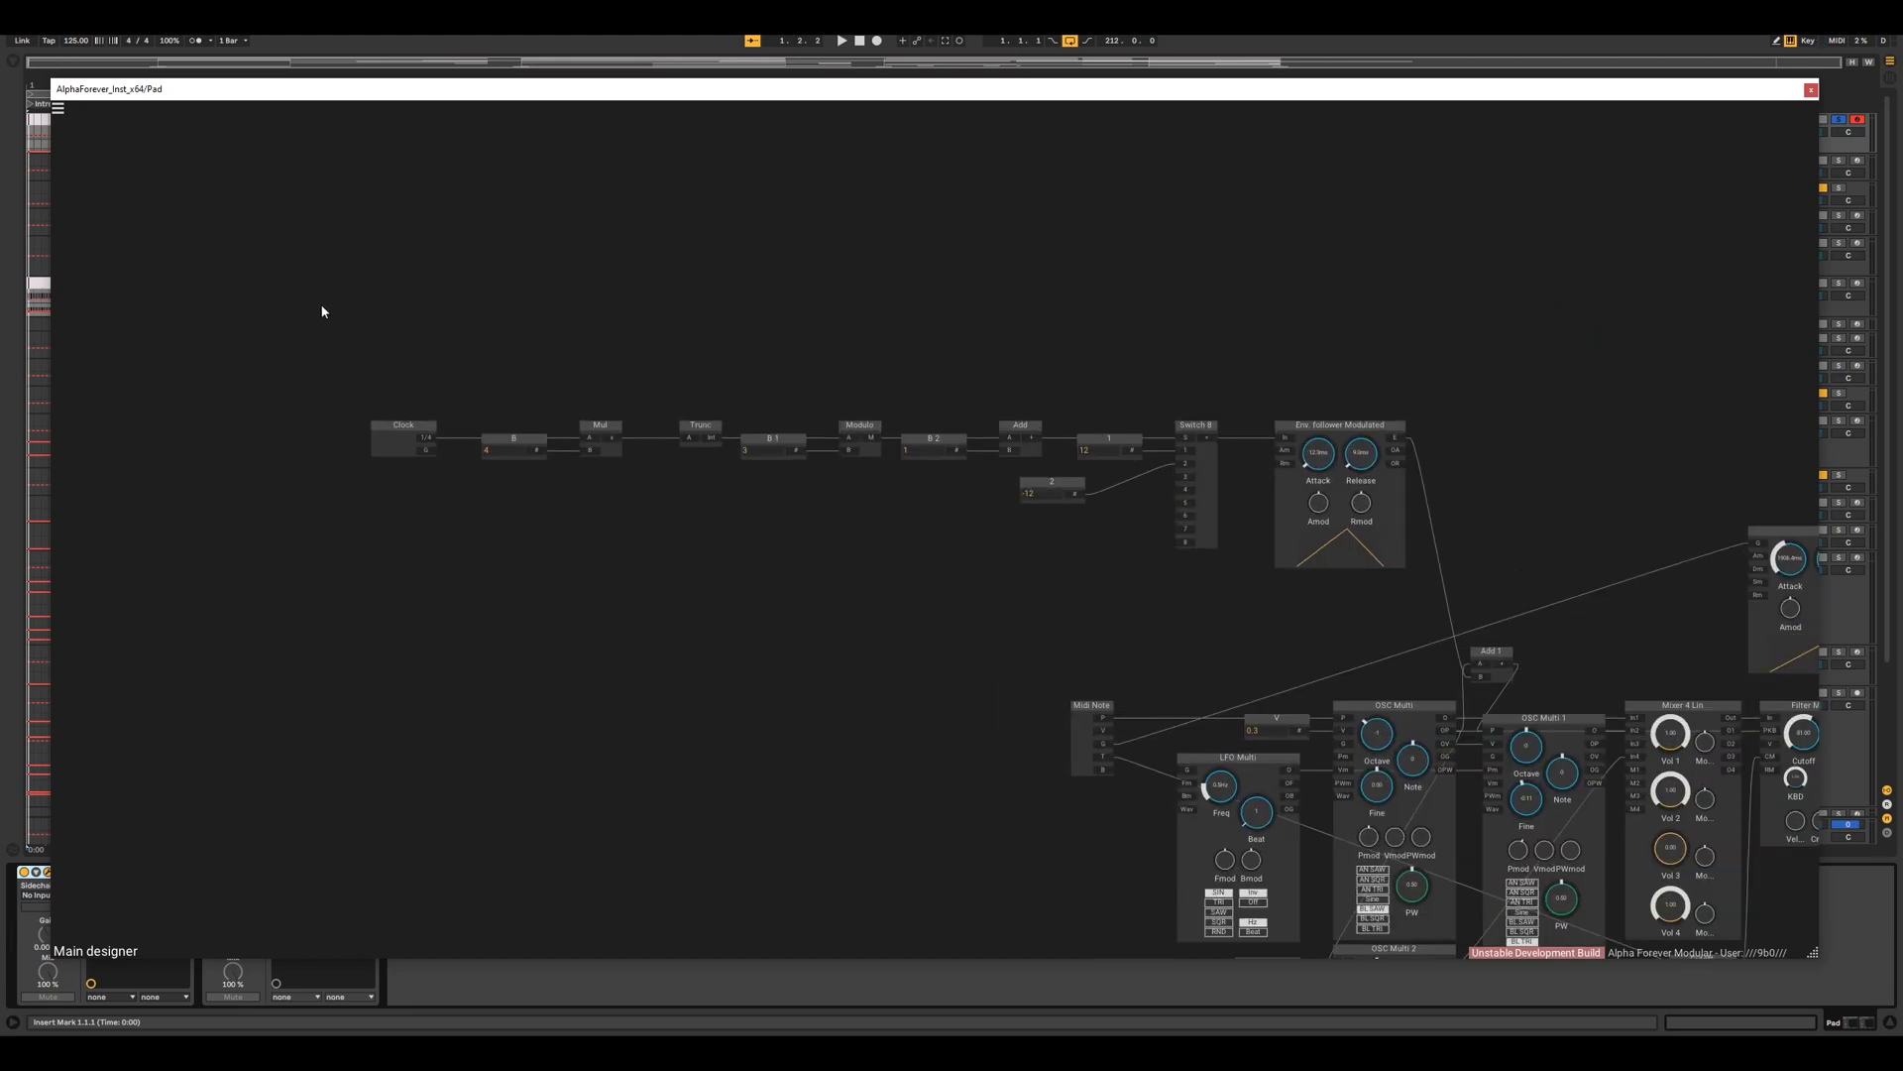
{"action": "scroll", "coordinate": [502, 417], "scroll_direction": "up", "scroll_amount": 2}
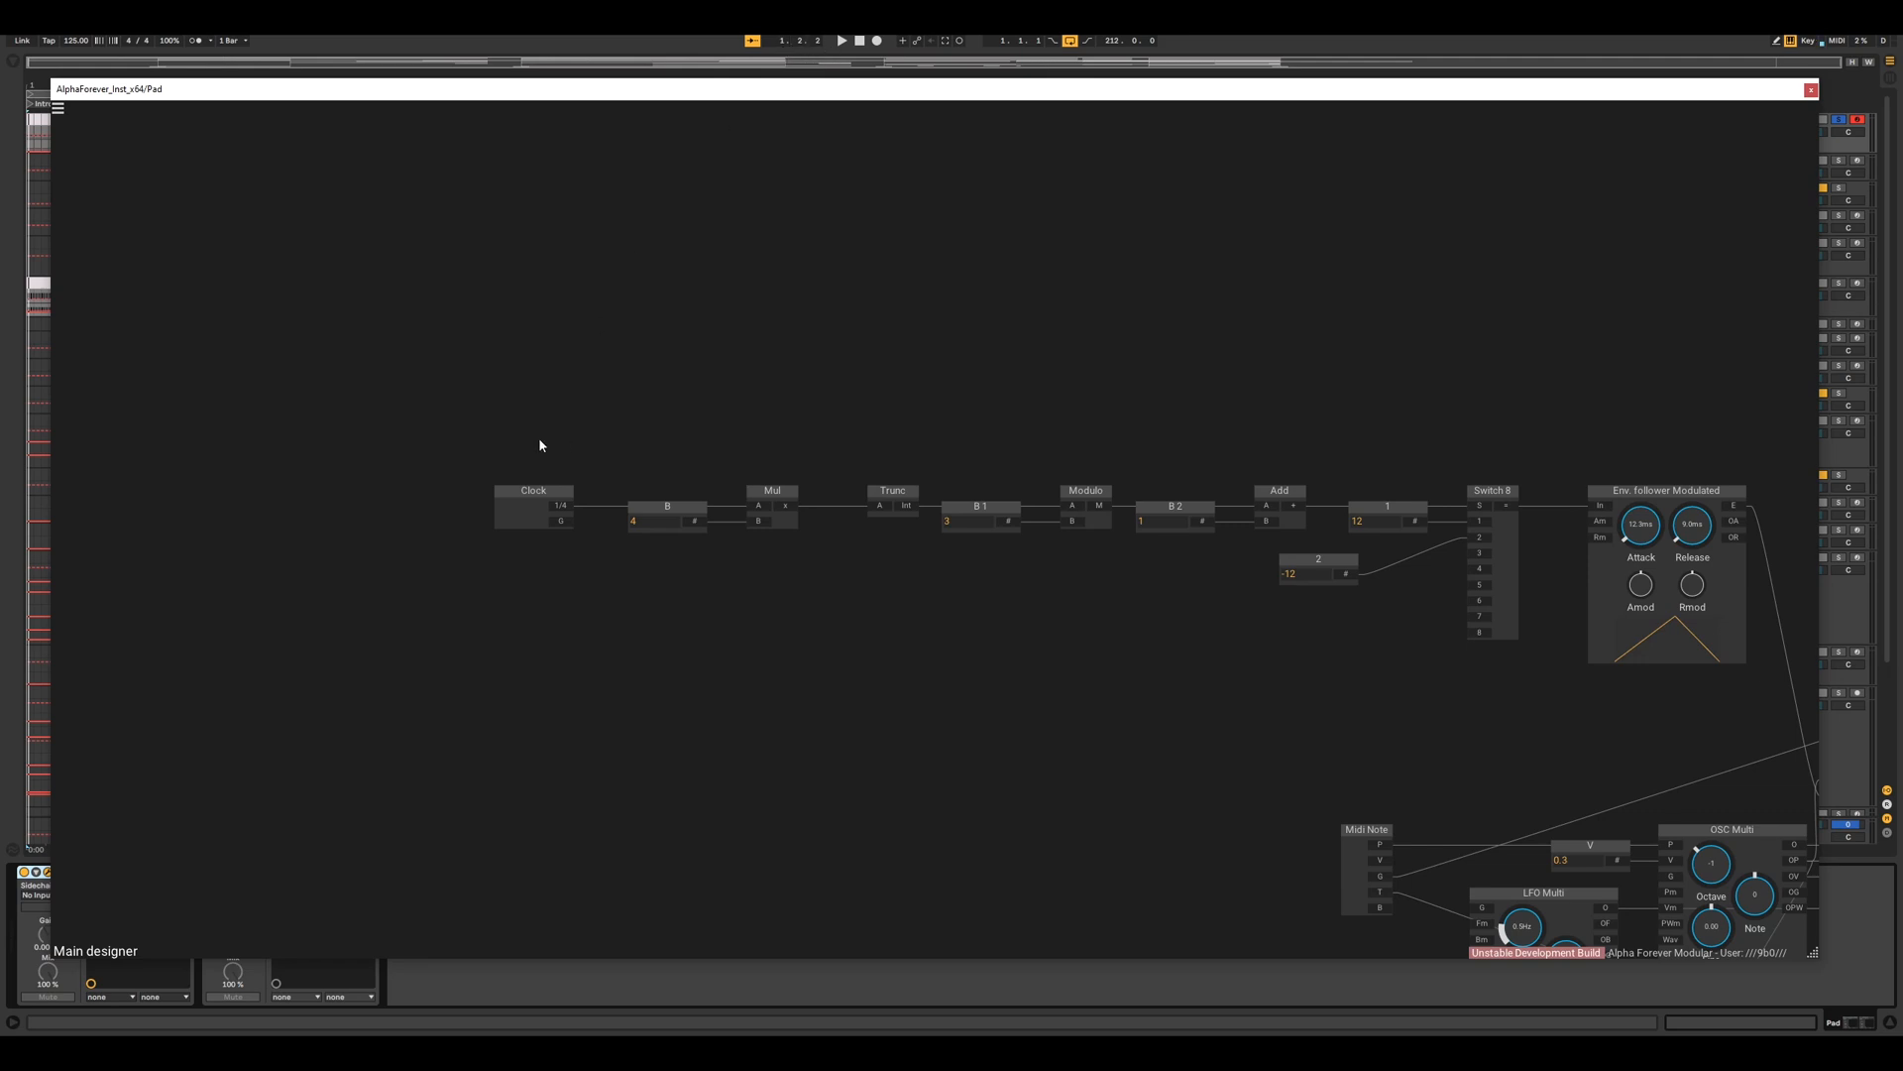
{"action": "left_click_drag", "start_coordinate": [843, 583], "coordinate": [579, 598]}
{"action": "left_click_drag", "start_coordinate": [1226, 419], "coordinate": [1051, 362]}
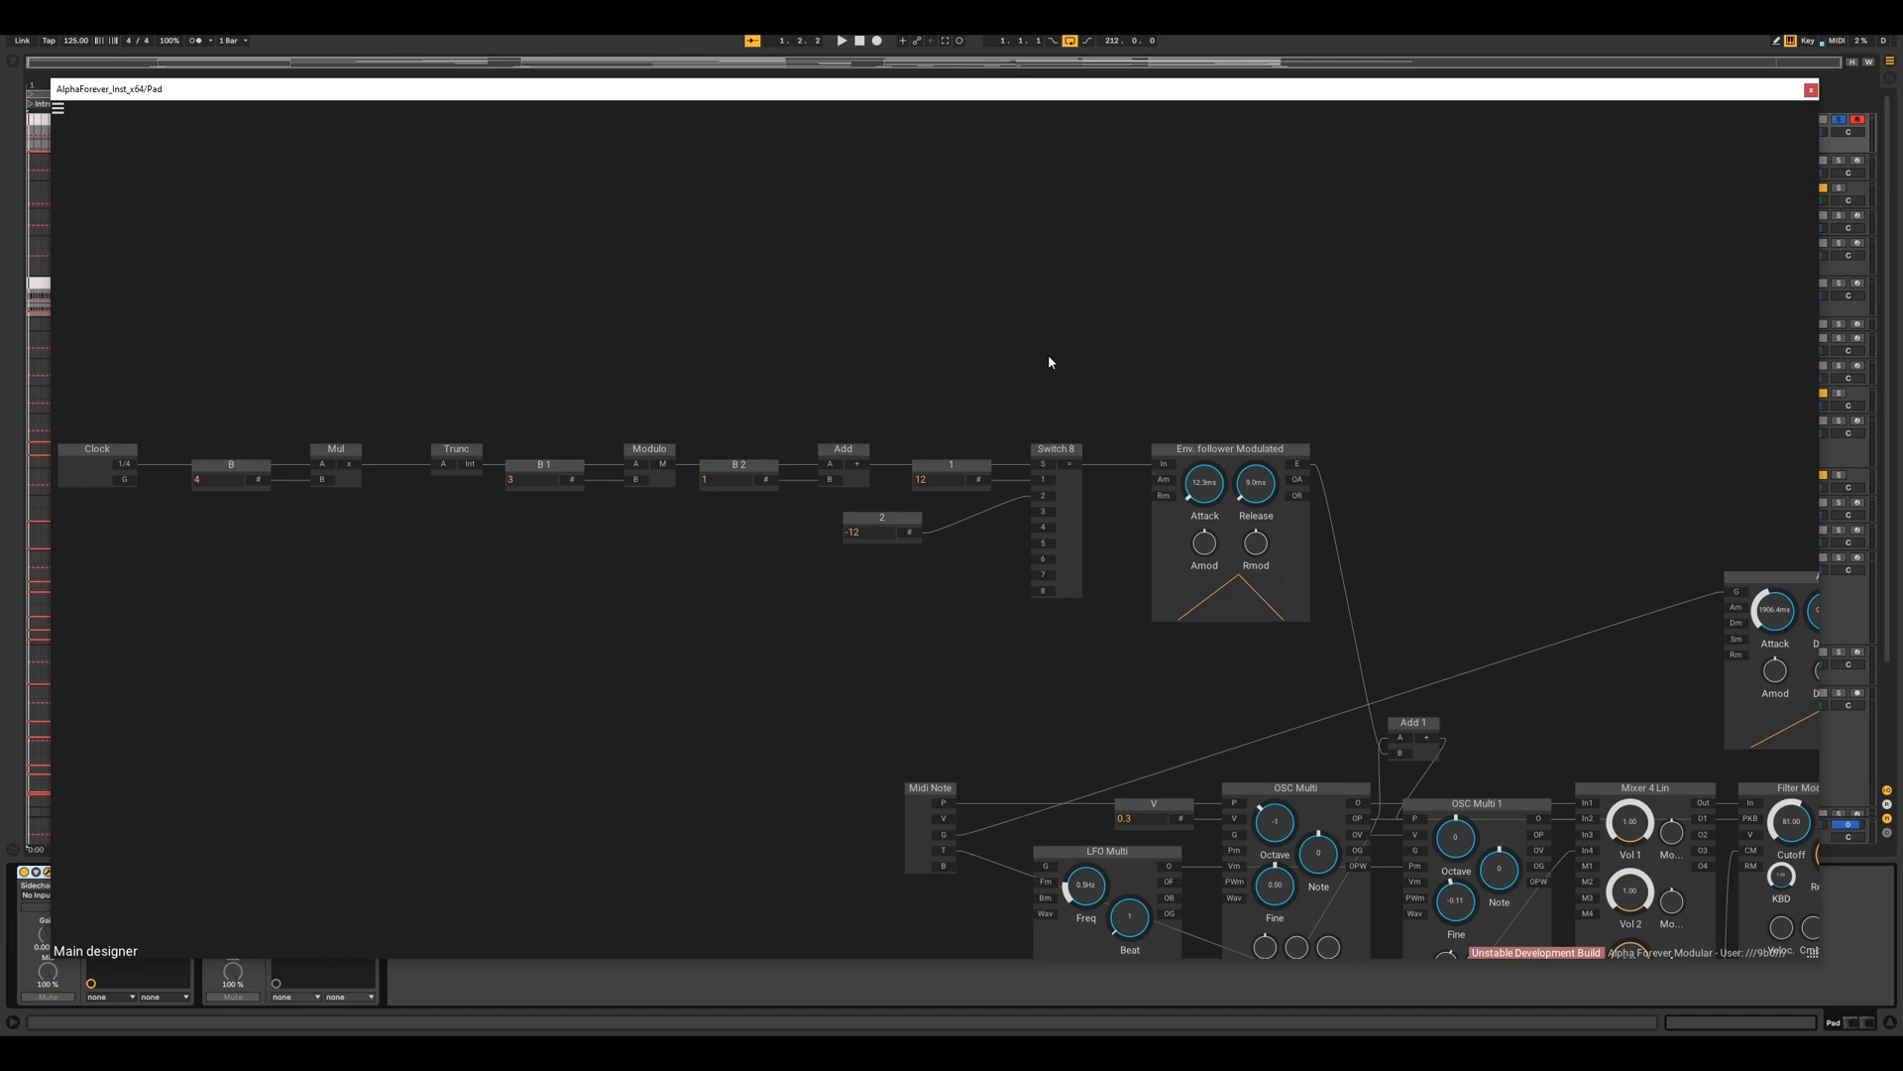
{"action": "left_click_drag", "start_coordinate": [1049, 357], "coordinate": [935, 320]}
{"action": "left_click_drag", "start_coordinate": [1120, 363], "coordinate": [1116, 222]}
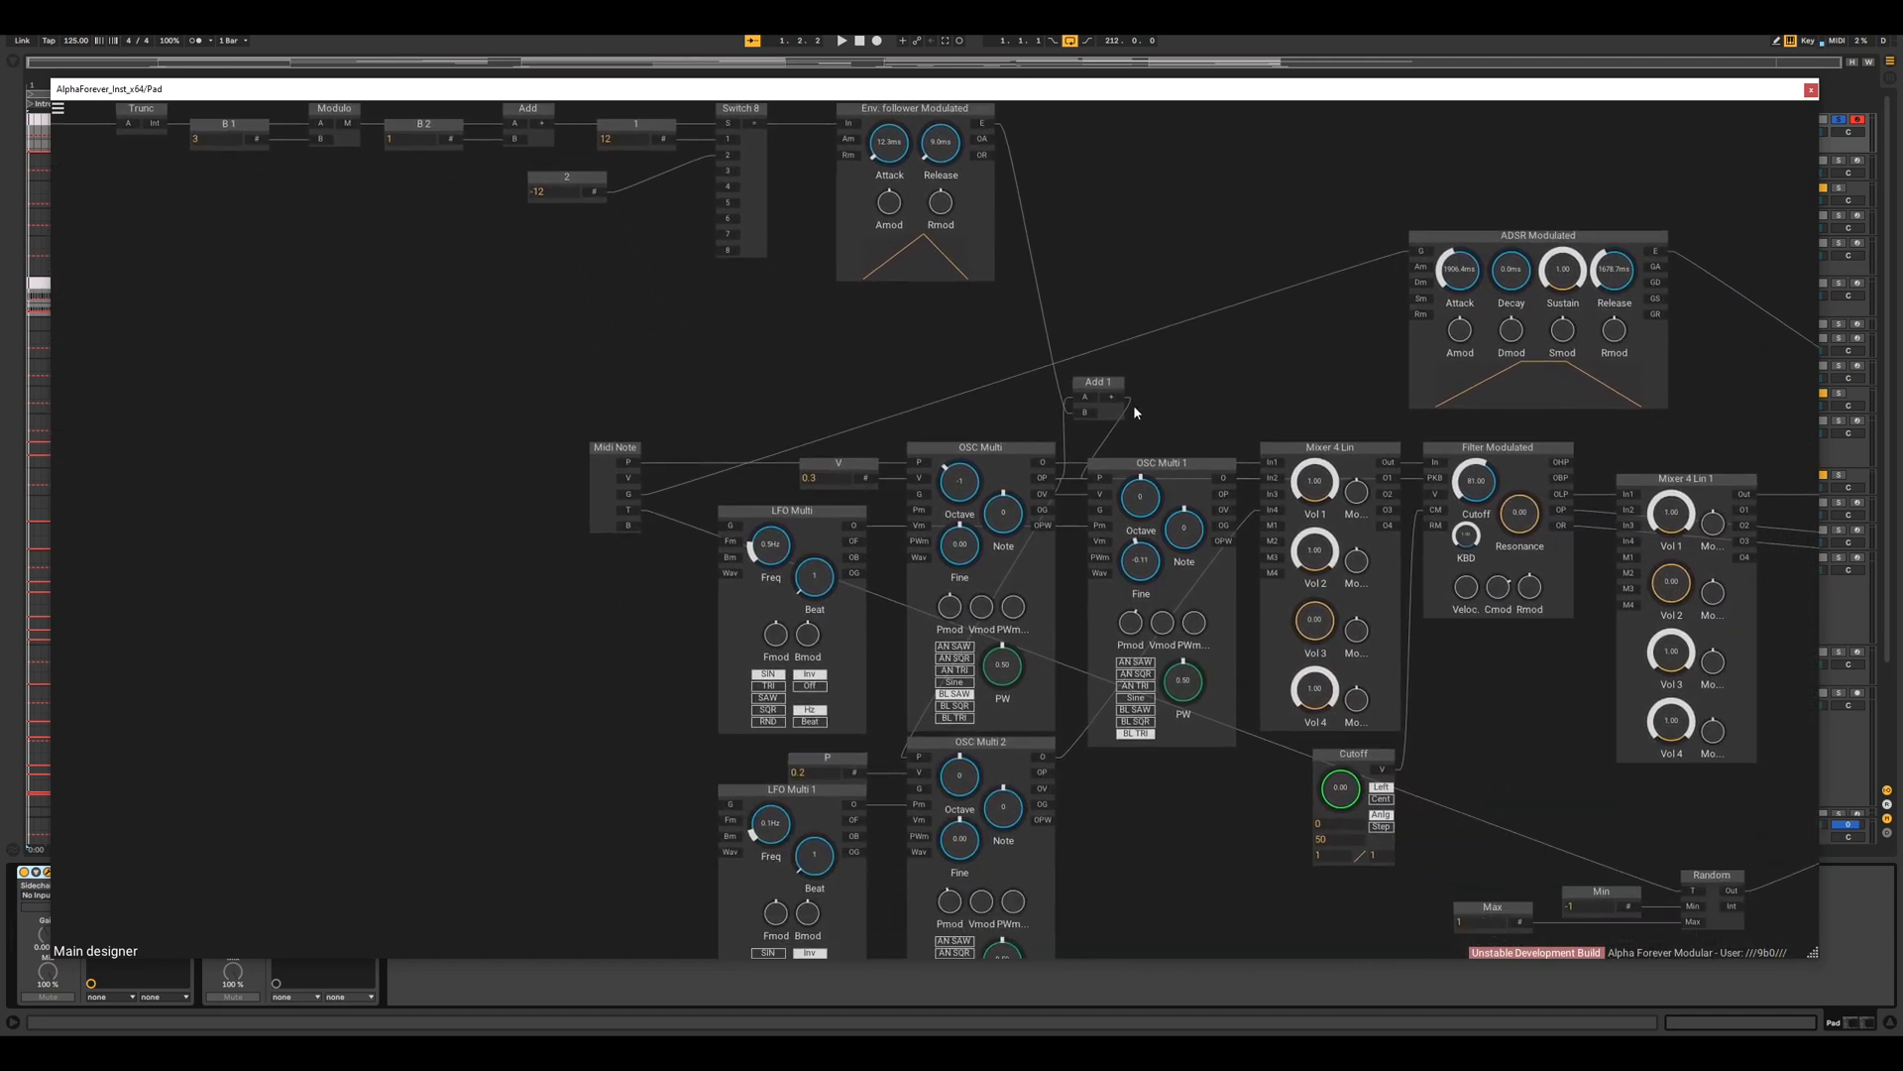
- Examine the three OSC Multi modules and the two LFO Multi modules that modulate them
{"action": "left_click_drag", "start_coordinate": [1186, 390], "coordinate": [1098, 252]}
{"action": "left_click", "coordinate": [1040, 337]}
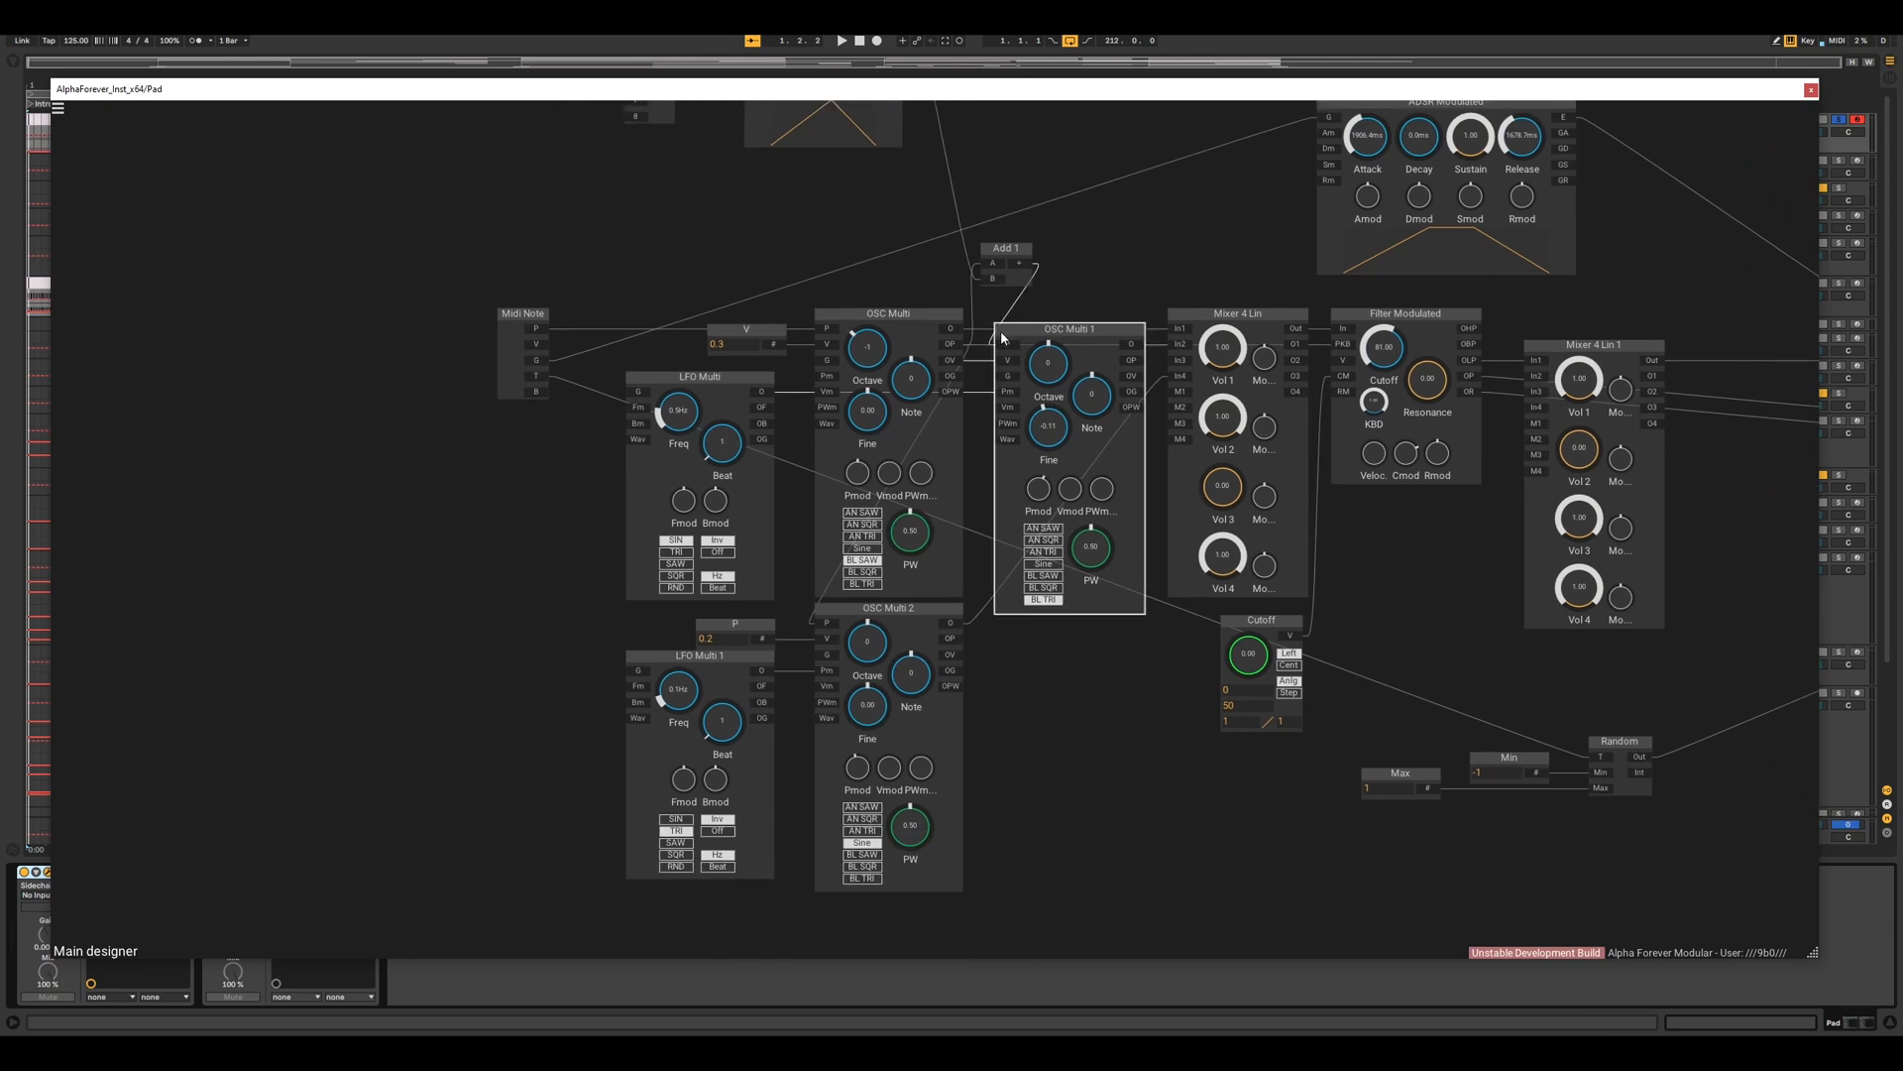
{"action": "left_click_drag", "start_coordinate": [1073, 277], "coordinate": [1048, 243]}
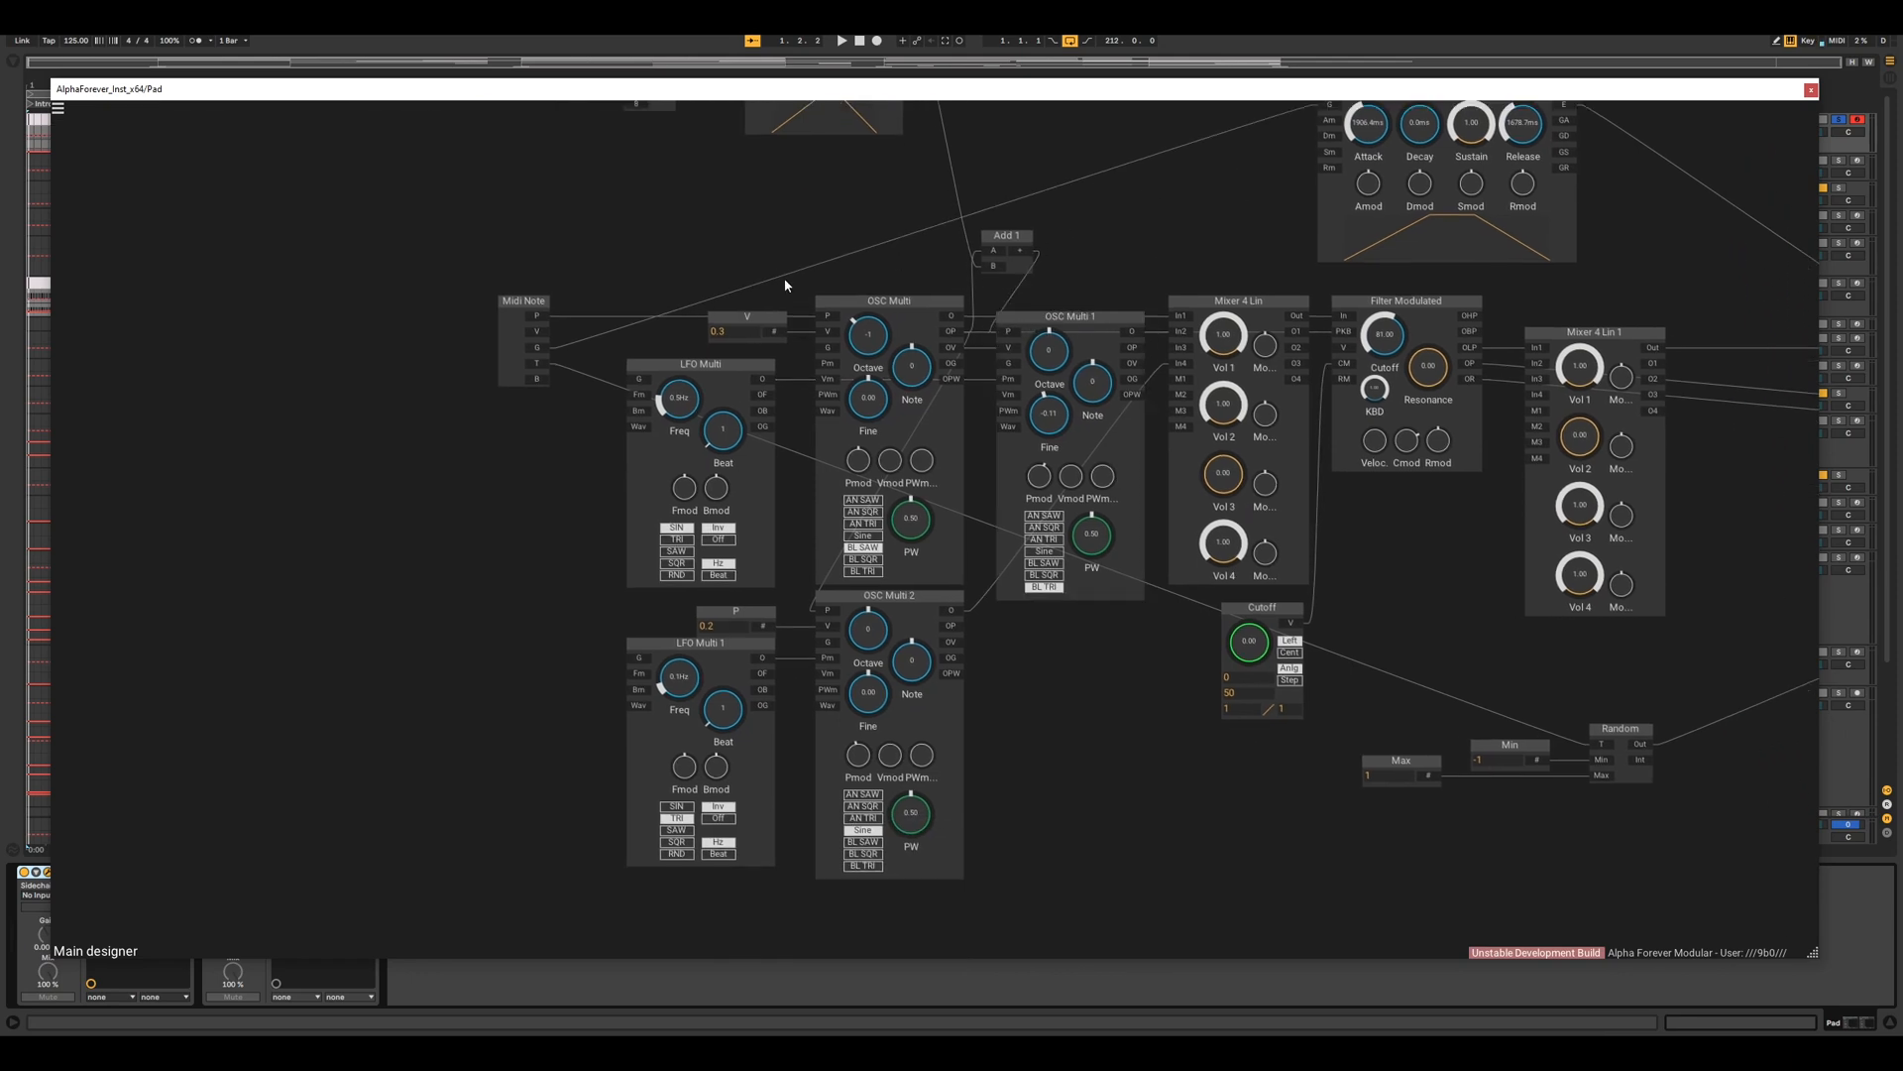
{"action": "left_click_drag", "start_coordinate": [789, 268], "coordinate": [1047, 936]}
{"action": "left_click", "coordinate": [1063, 807]}
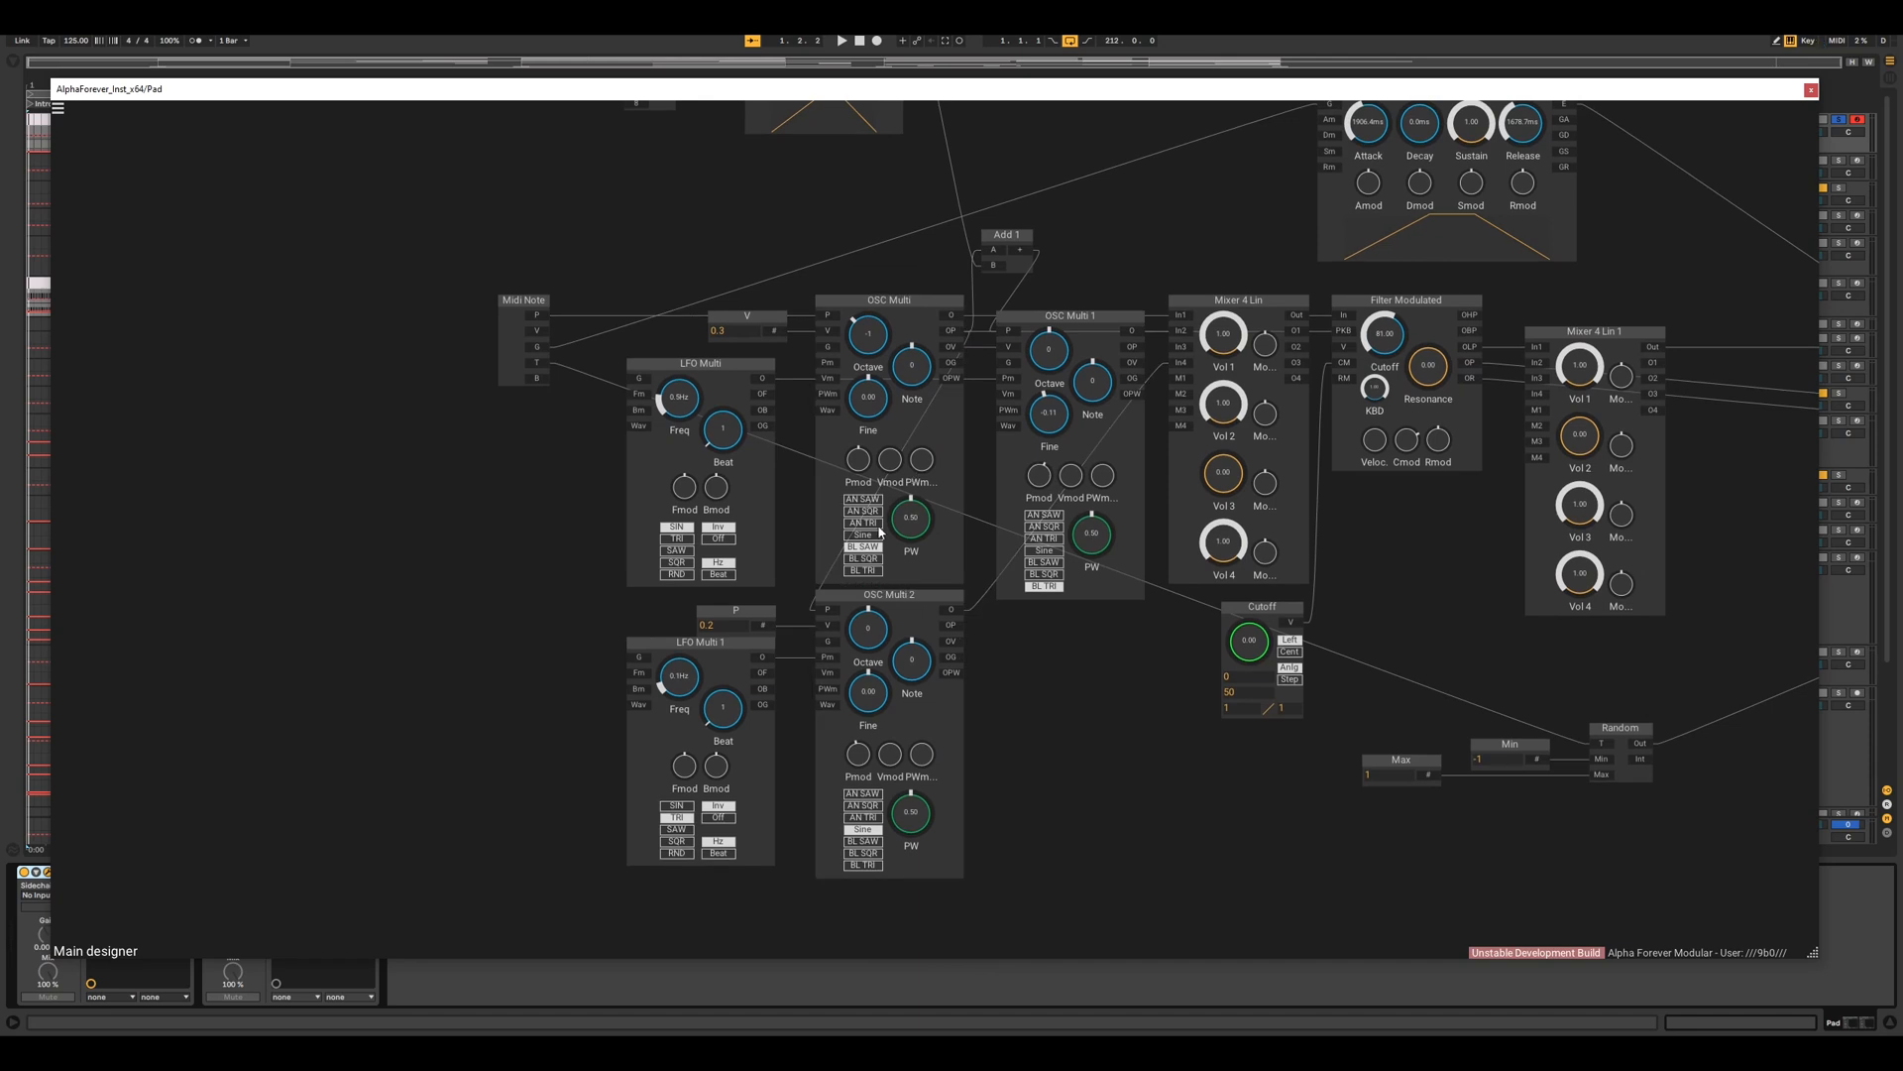
{"action": "left_click", "coordinate": [1132, 563]}
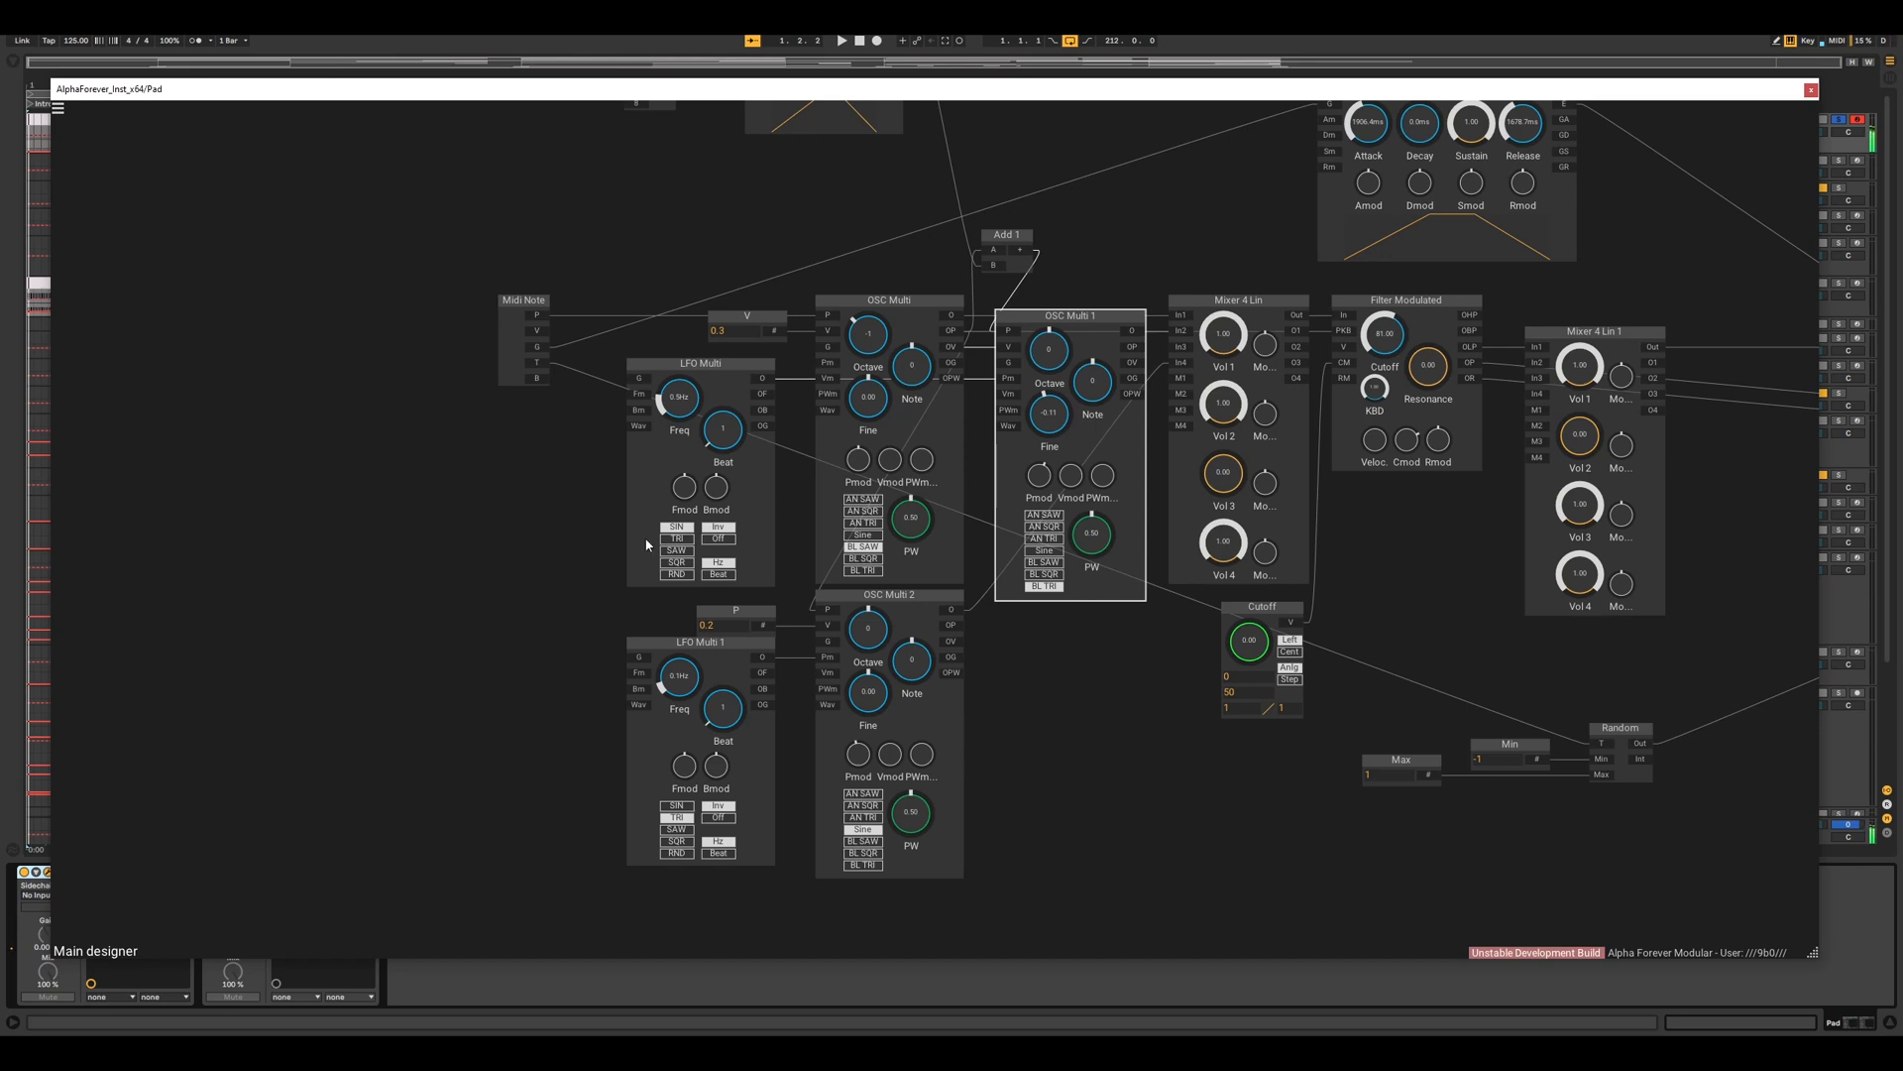
{"action": "left_click_drag", "start_coordinate": [1030, 720], "coordinate": [944, 707]}
{"action": "left_click", "coordinate": [631, 631]}
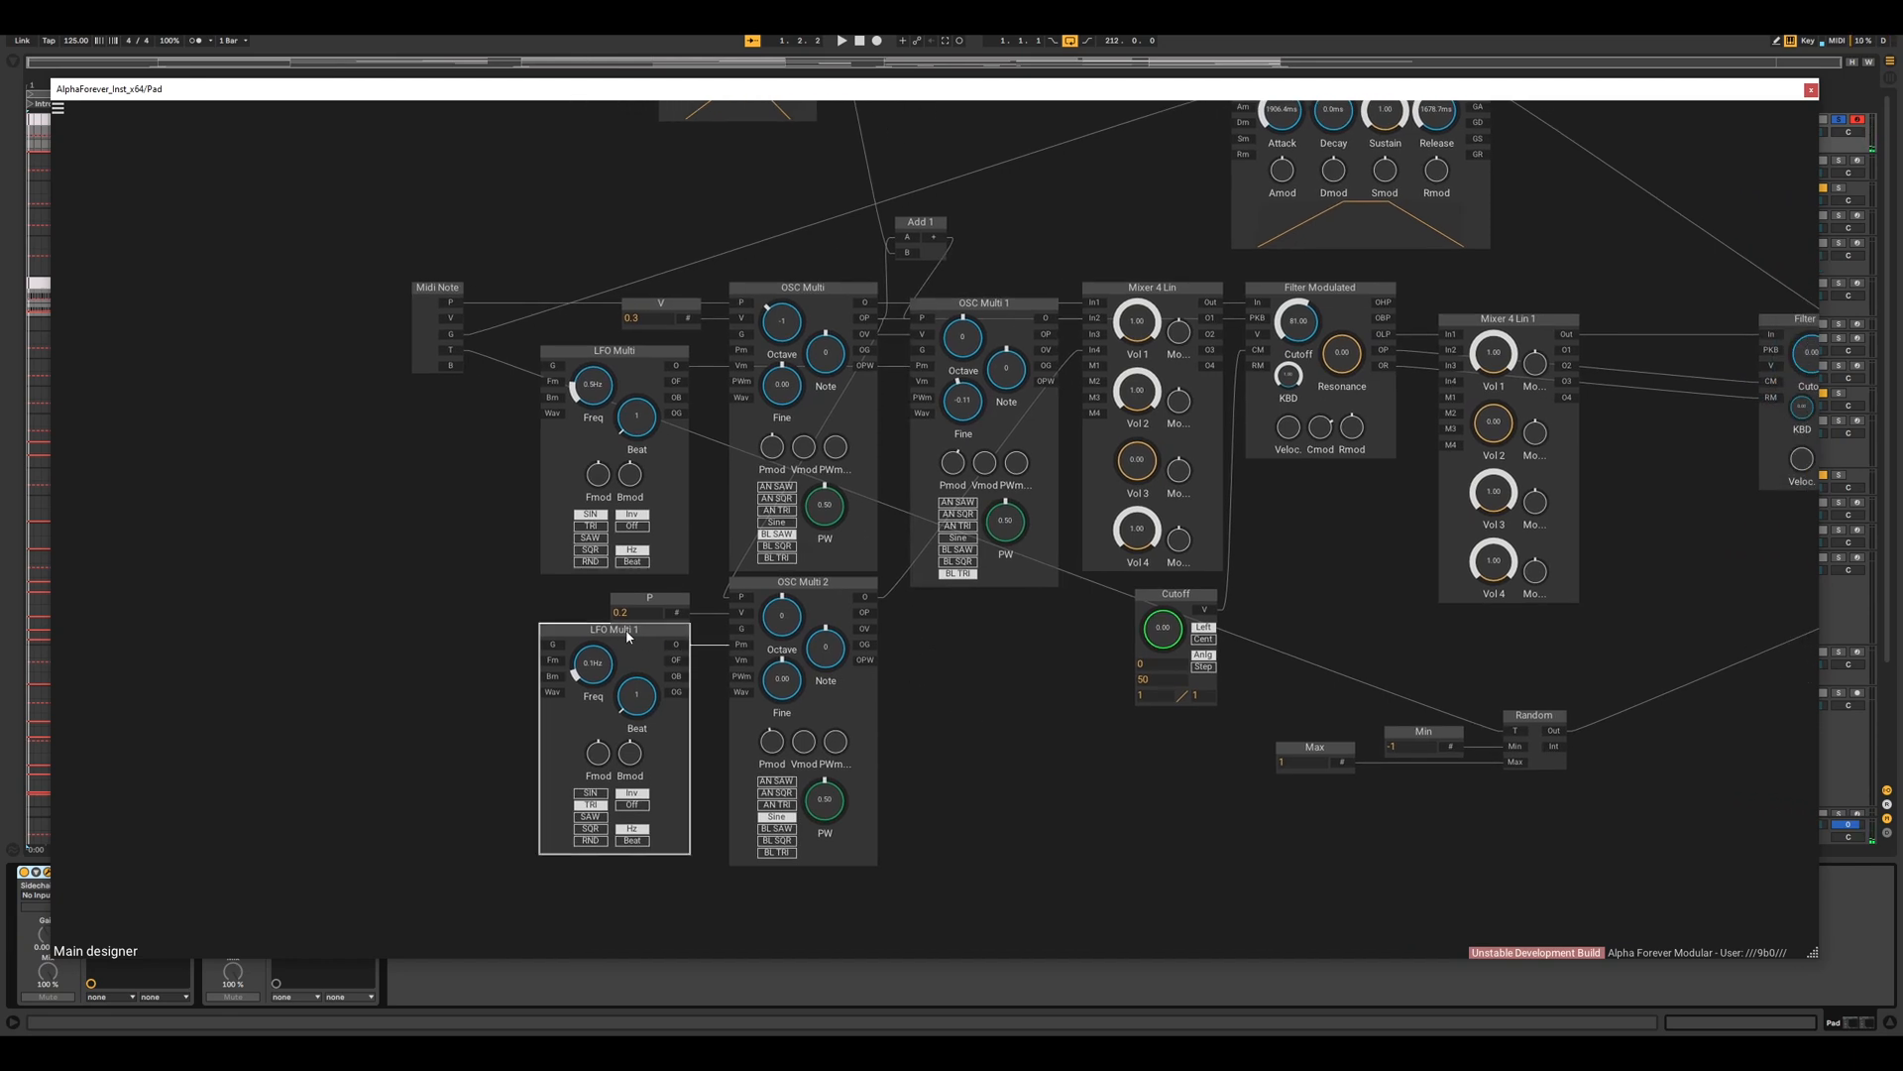
{"action": "left_click", "coordinate": [647, 372]}
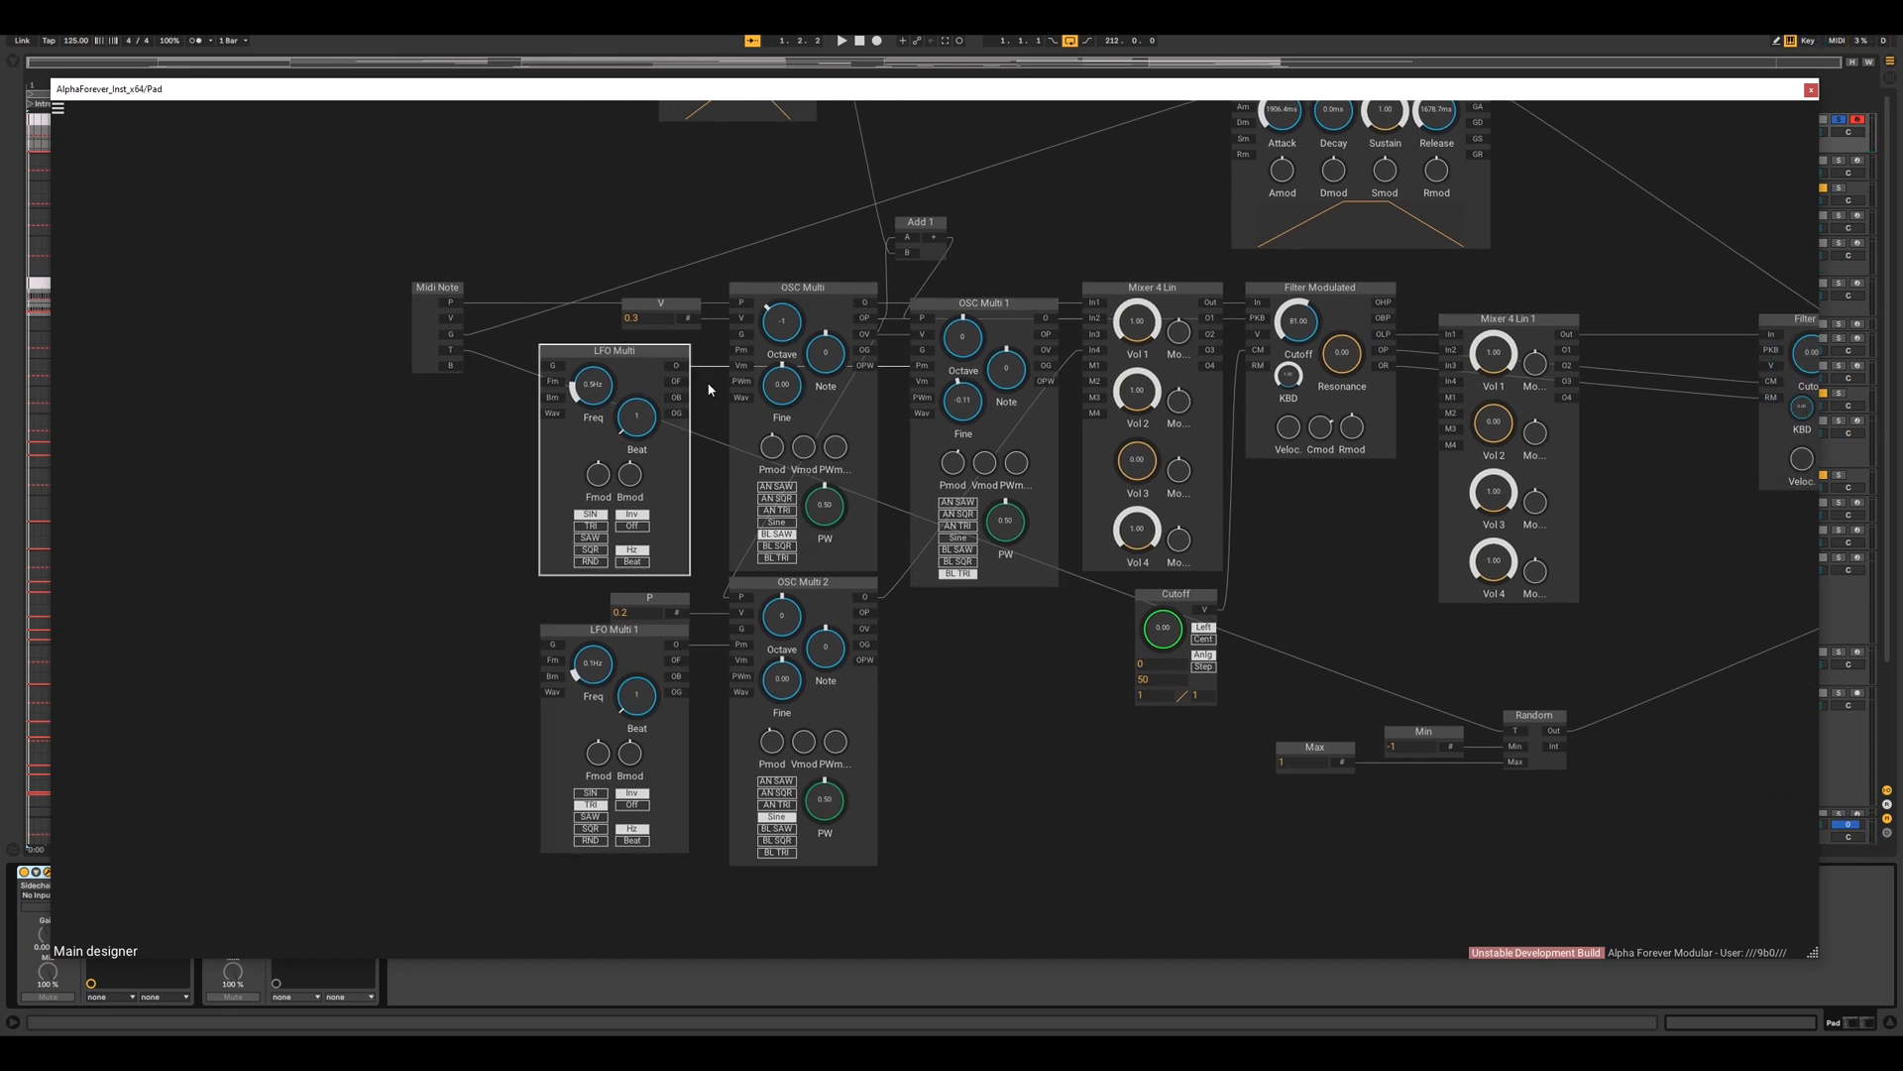
- Inspect how Mixer 4 Lin takes in the oscillators and how the Cutoff control feeds the Filter Modulated module
{"action": "left_click_drag", "start_coordinate": [971, 646], "coordinate": [674, 898]}
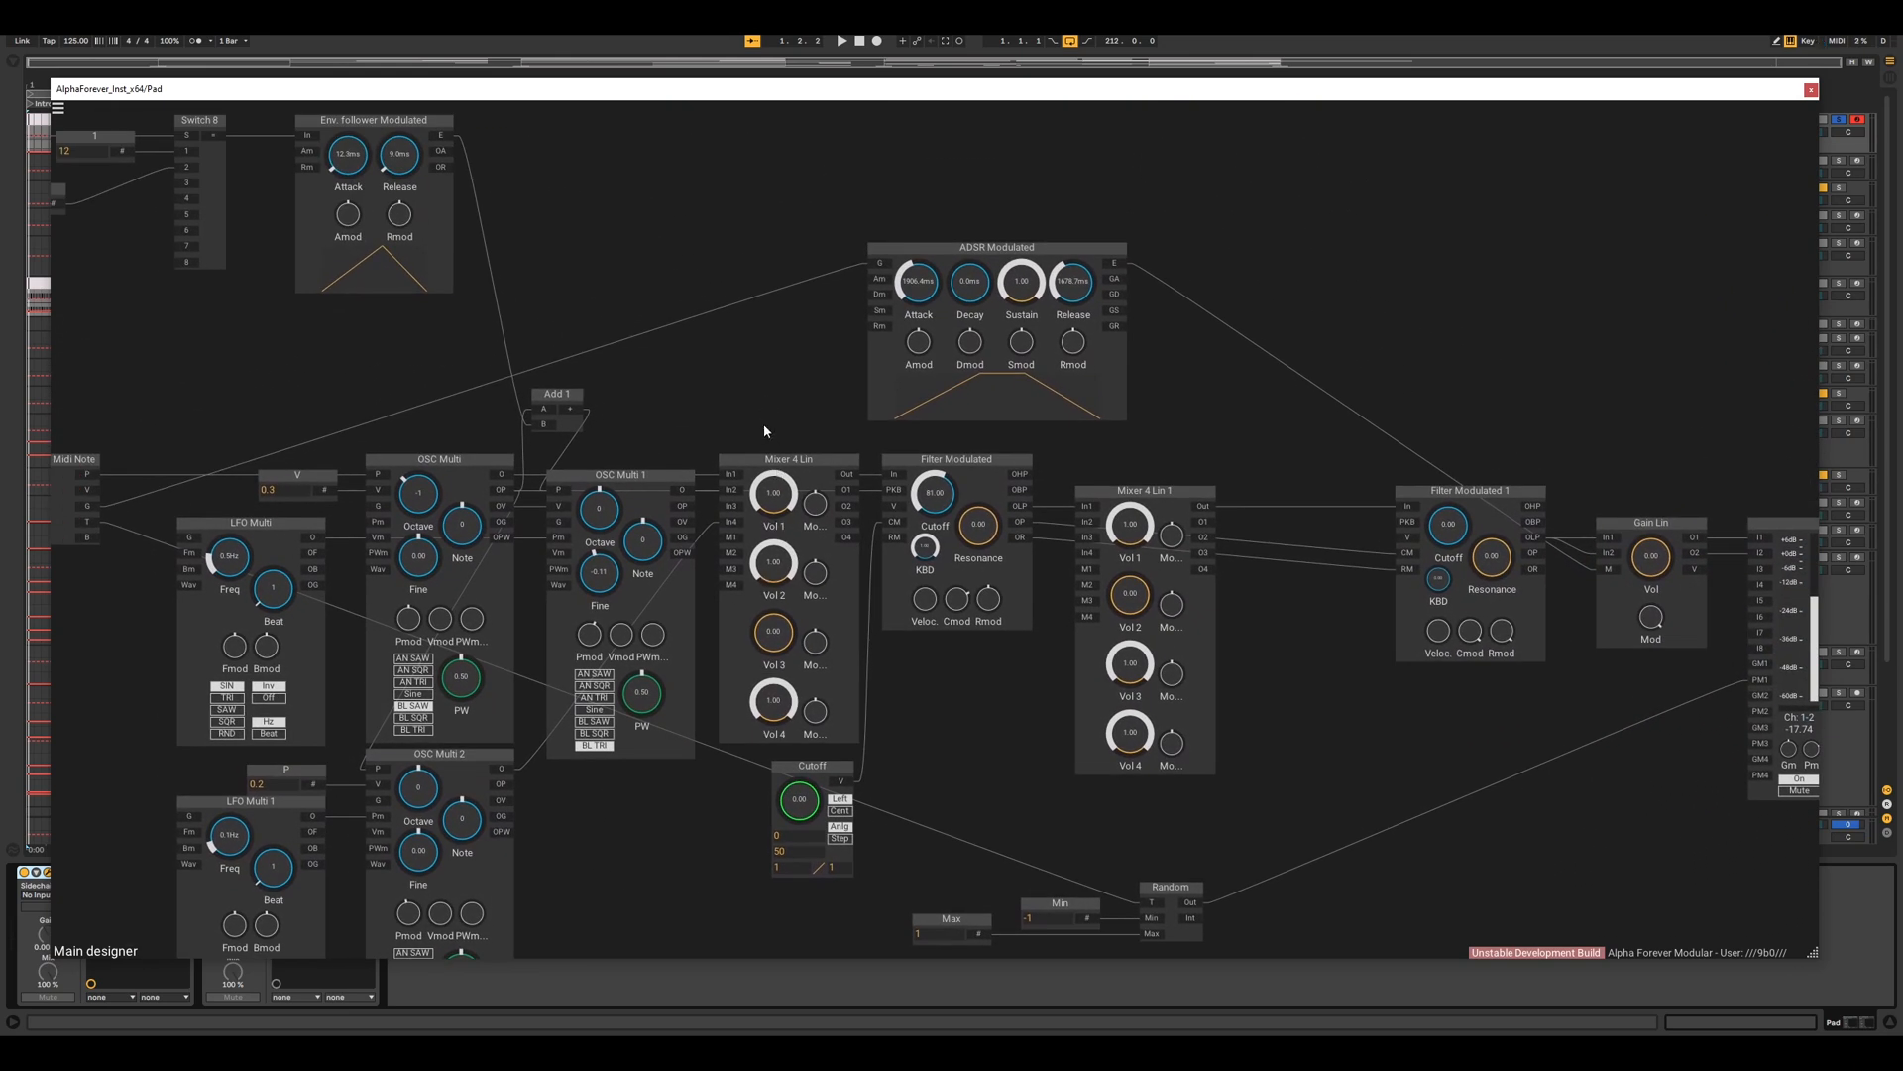
{"action": "left_click", "coordinate": [764, 459]}
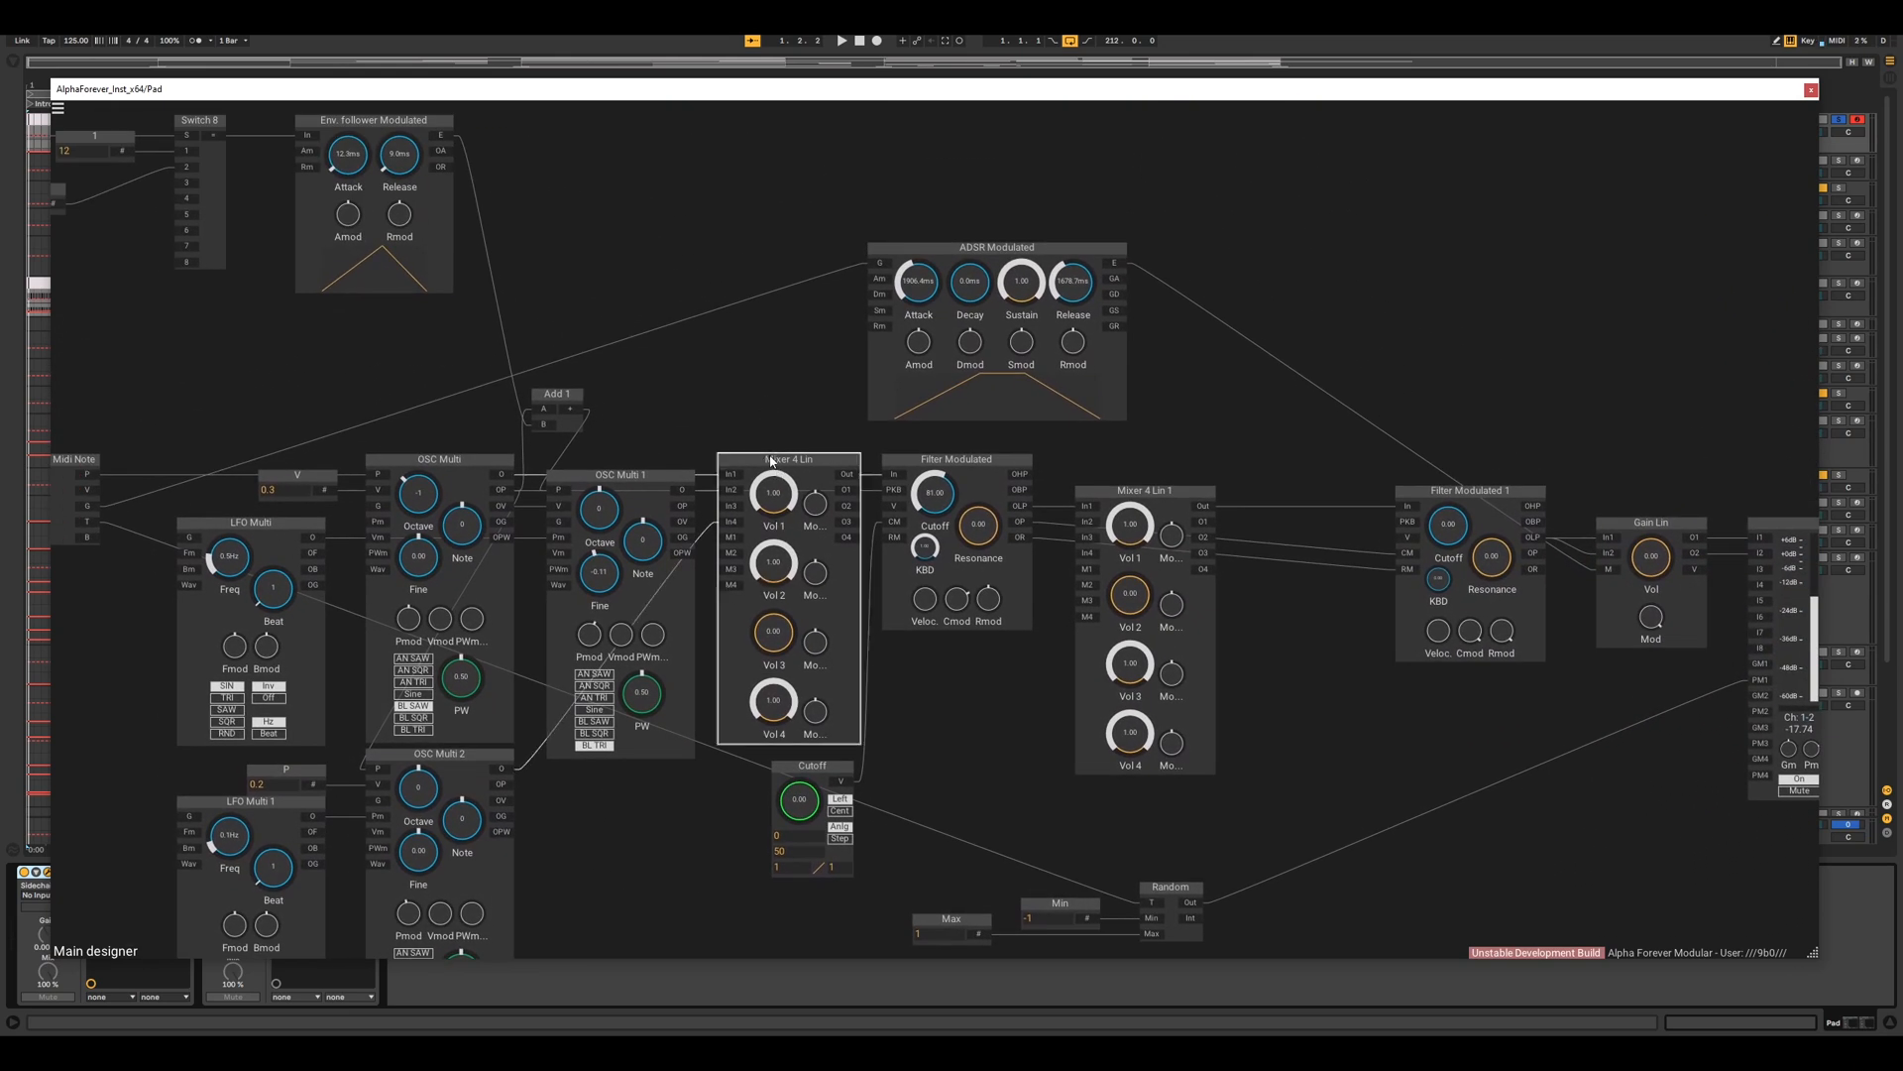
{"action": "left_click", "coordinate": [656, 476]}
{"action": "left_click_drag", "start_coordinate": [751, 415], "coordinate": [653, 415]}
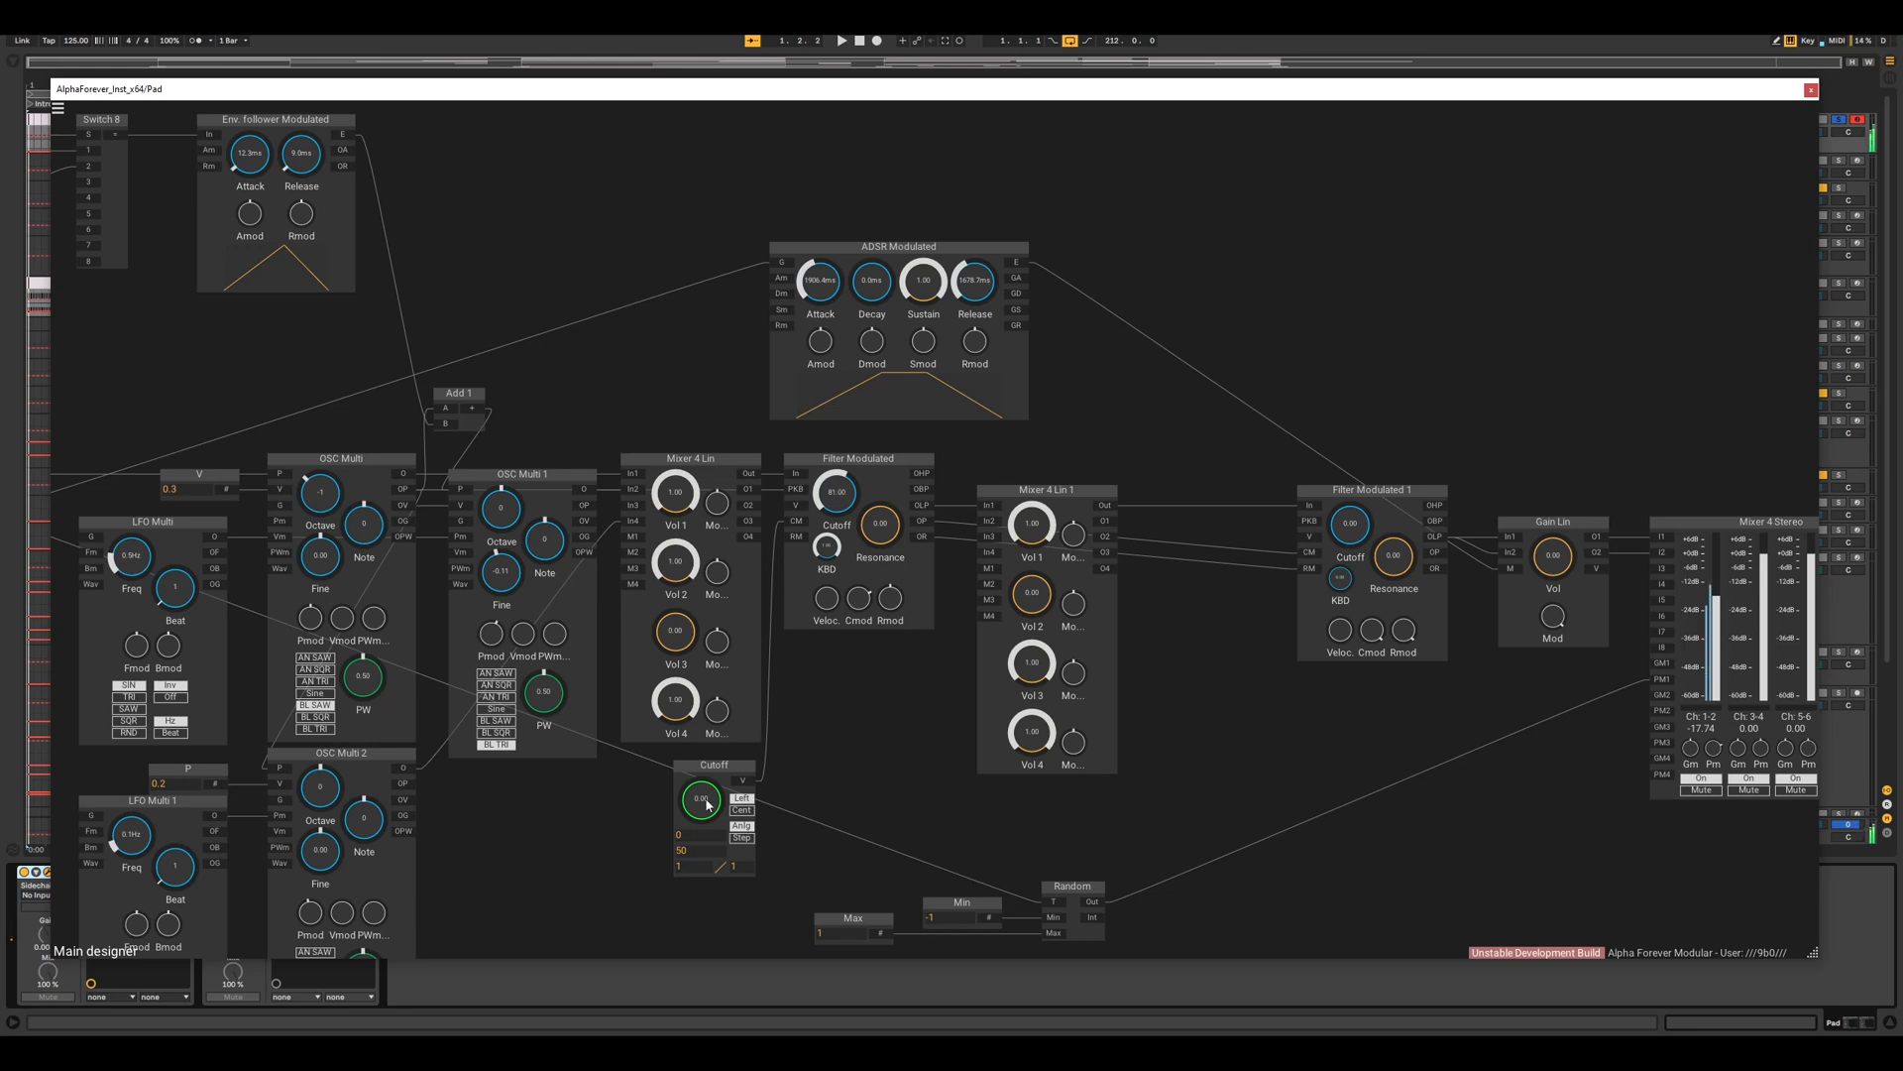
{"action": "left_click_drag", "start_coordinate": [706, 801], "coordinate": [755, 854]}
- Delete the Mixer 4 Lin 1 module and connect Filter Modulated's OLP output directly to Filter Modulated 1's input
{"action": "left_click", "coordinate": [1069, 500]}
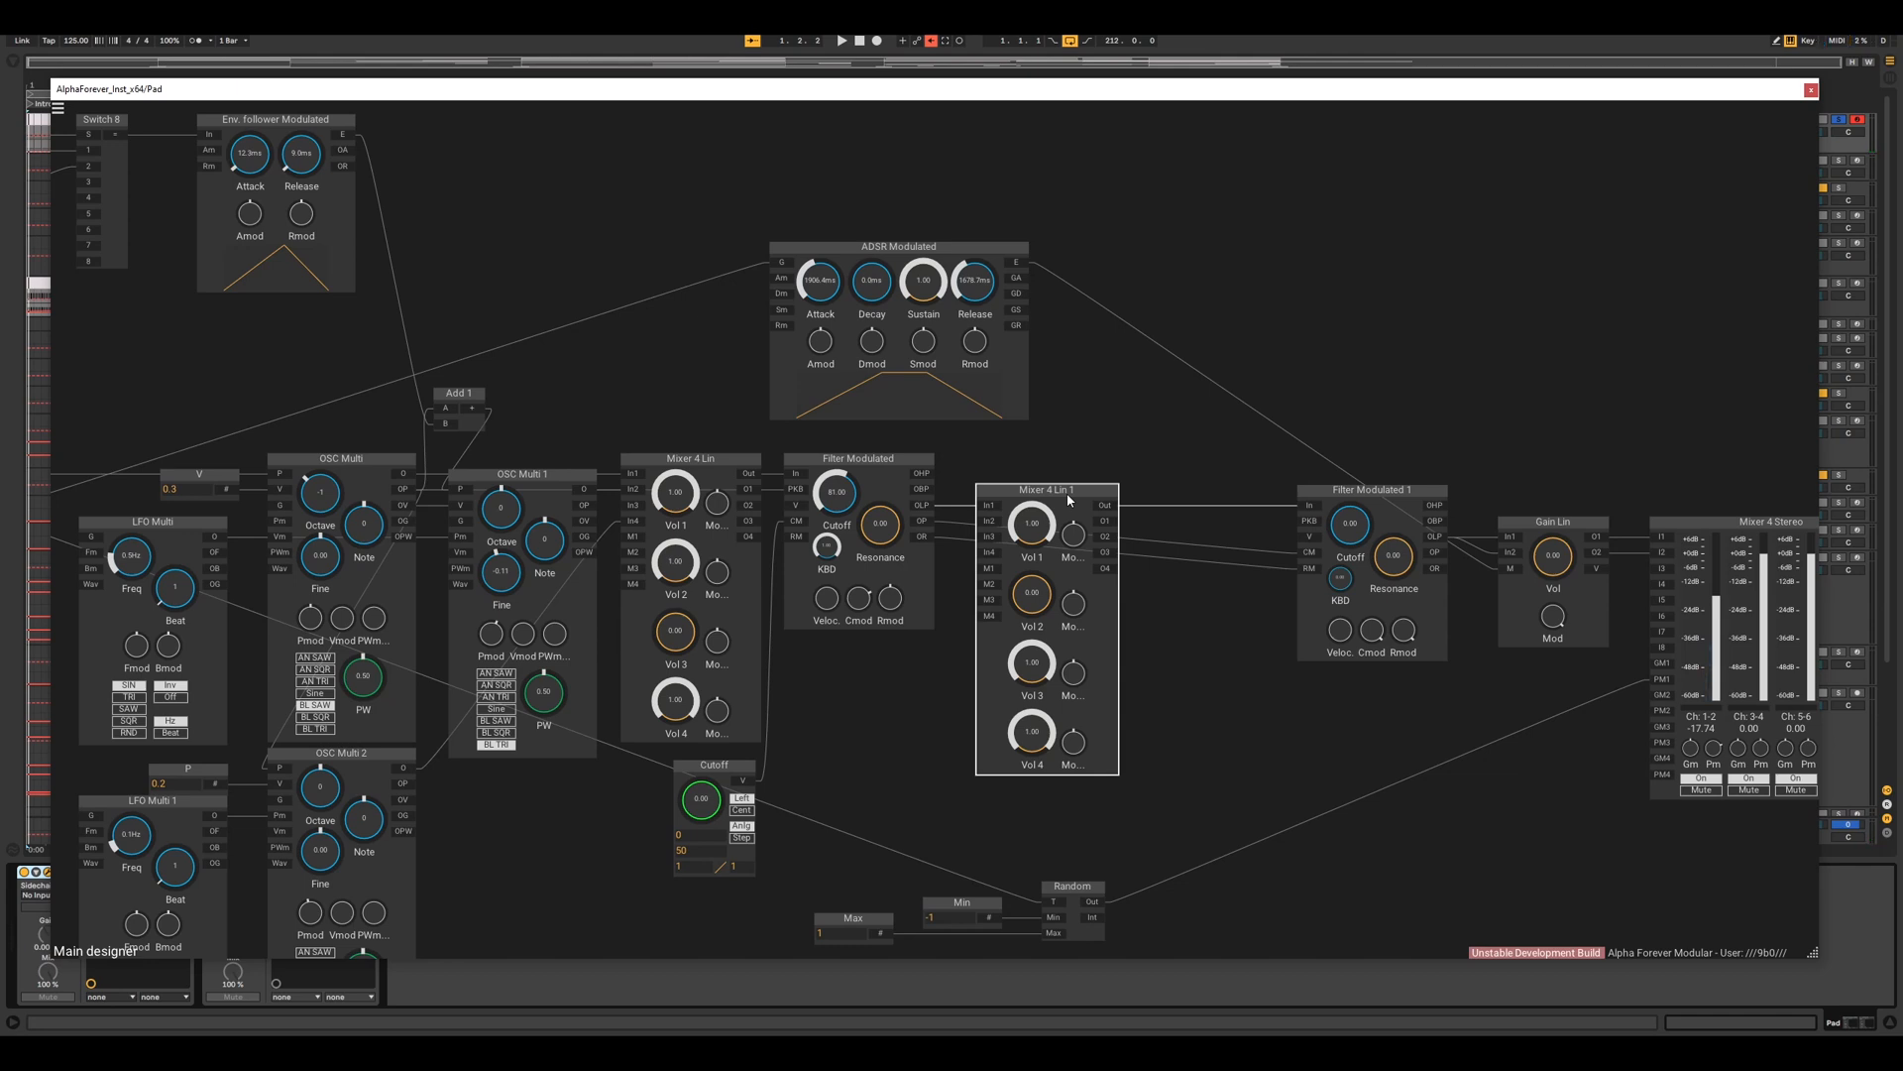
{"action": "key", "text": "Delete"}
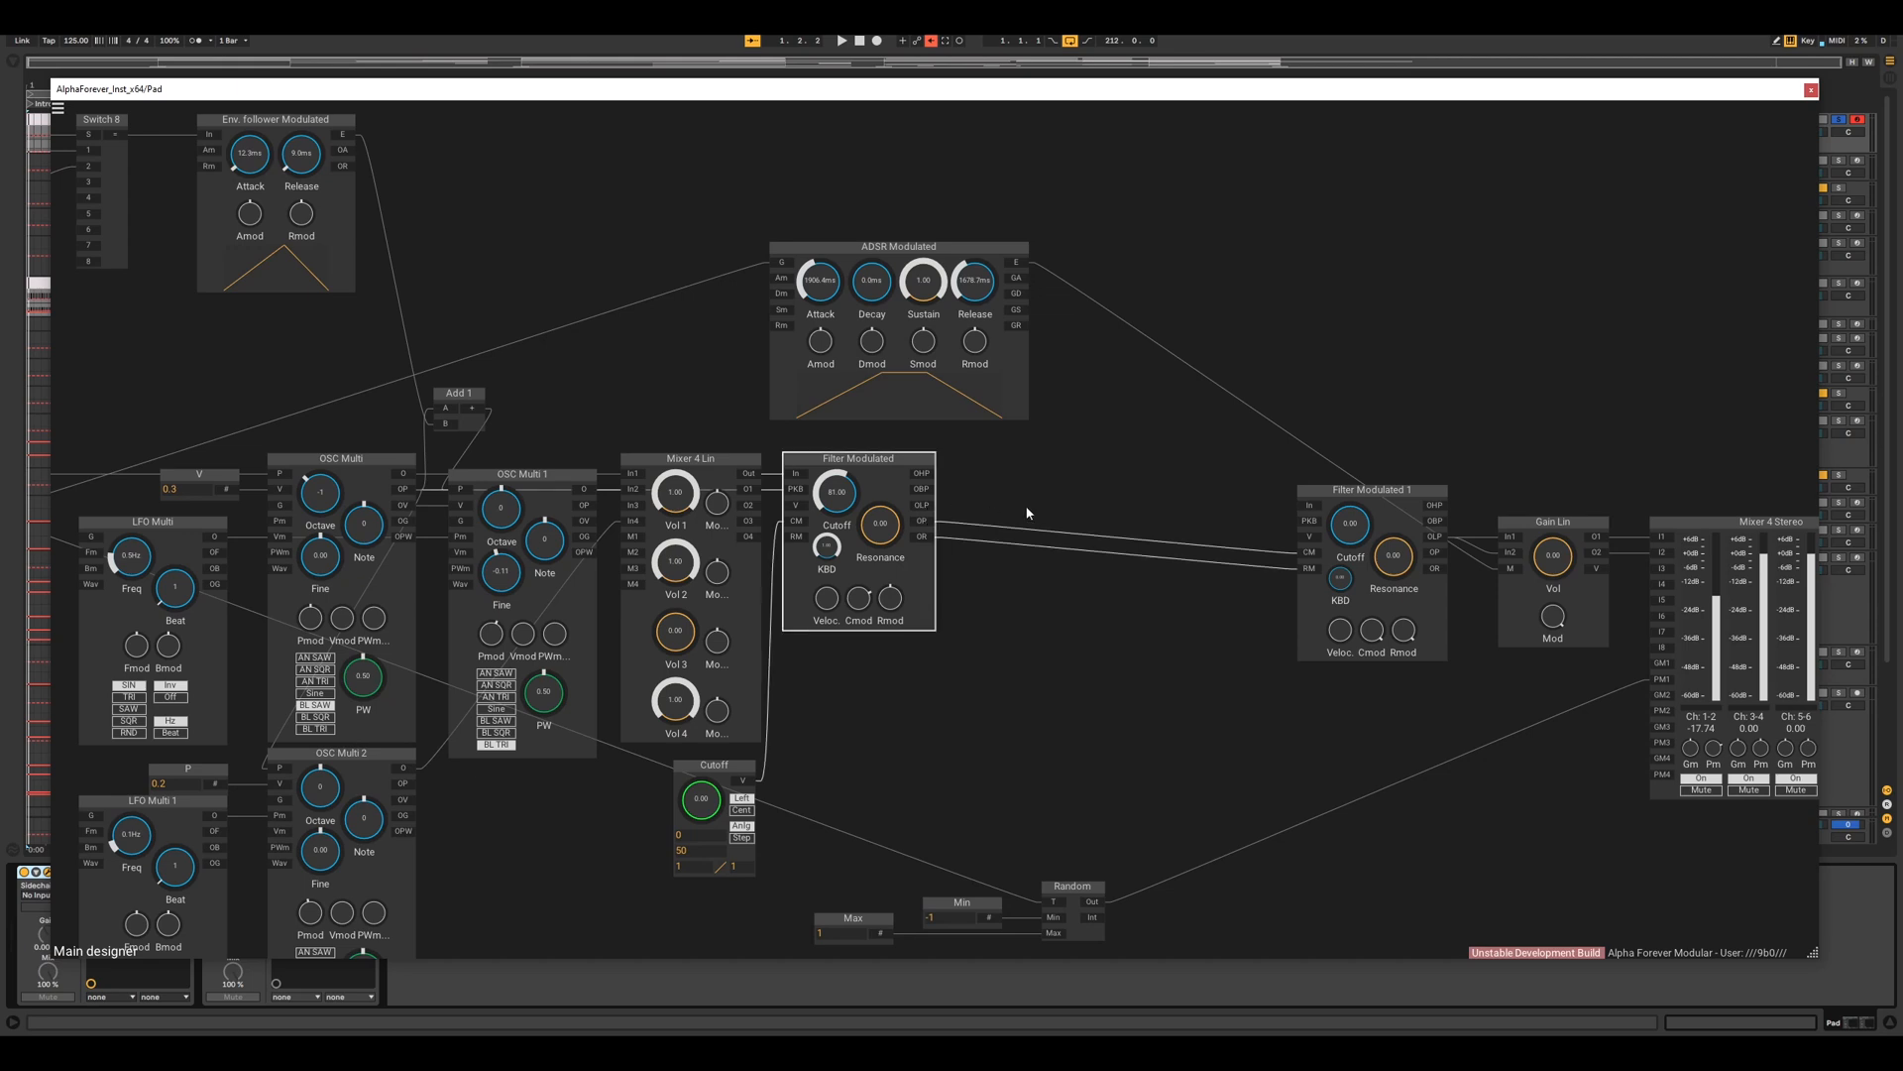
{"action": "left_click_drag", "start_coordinate": [922, 504], "coordinate": [1310, 505]}
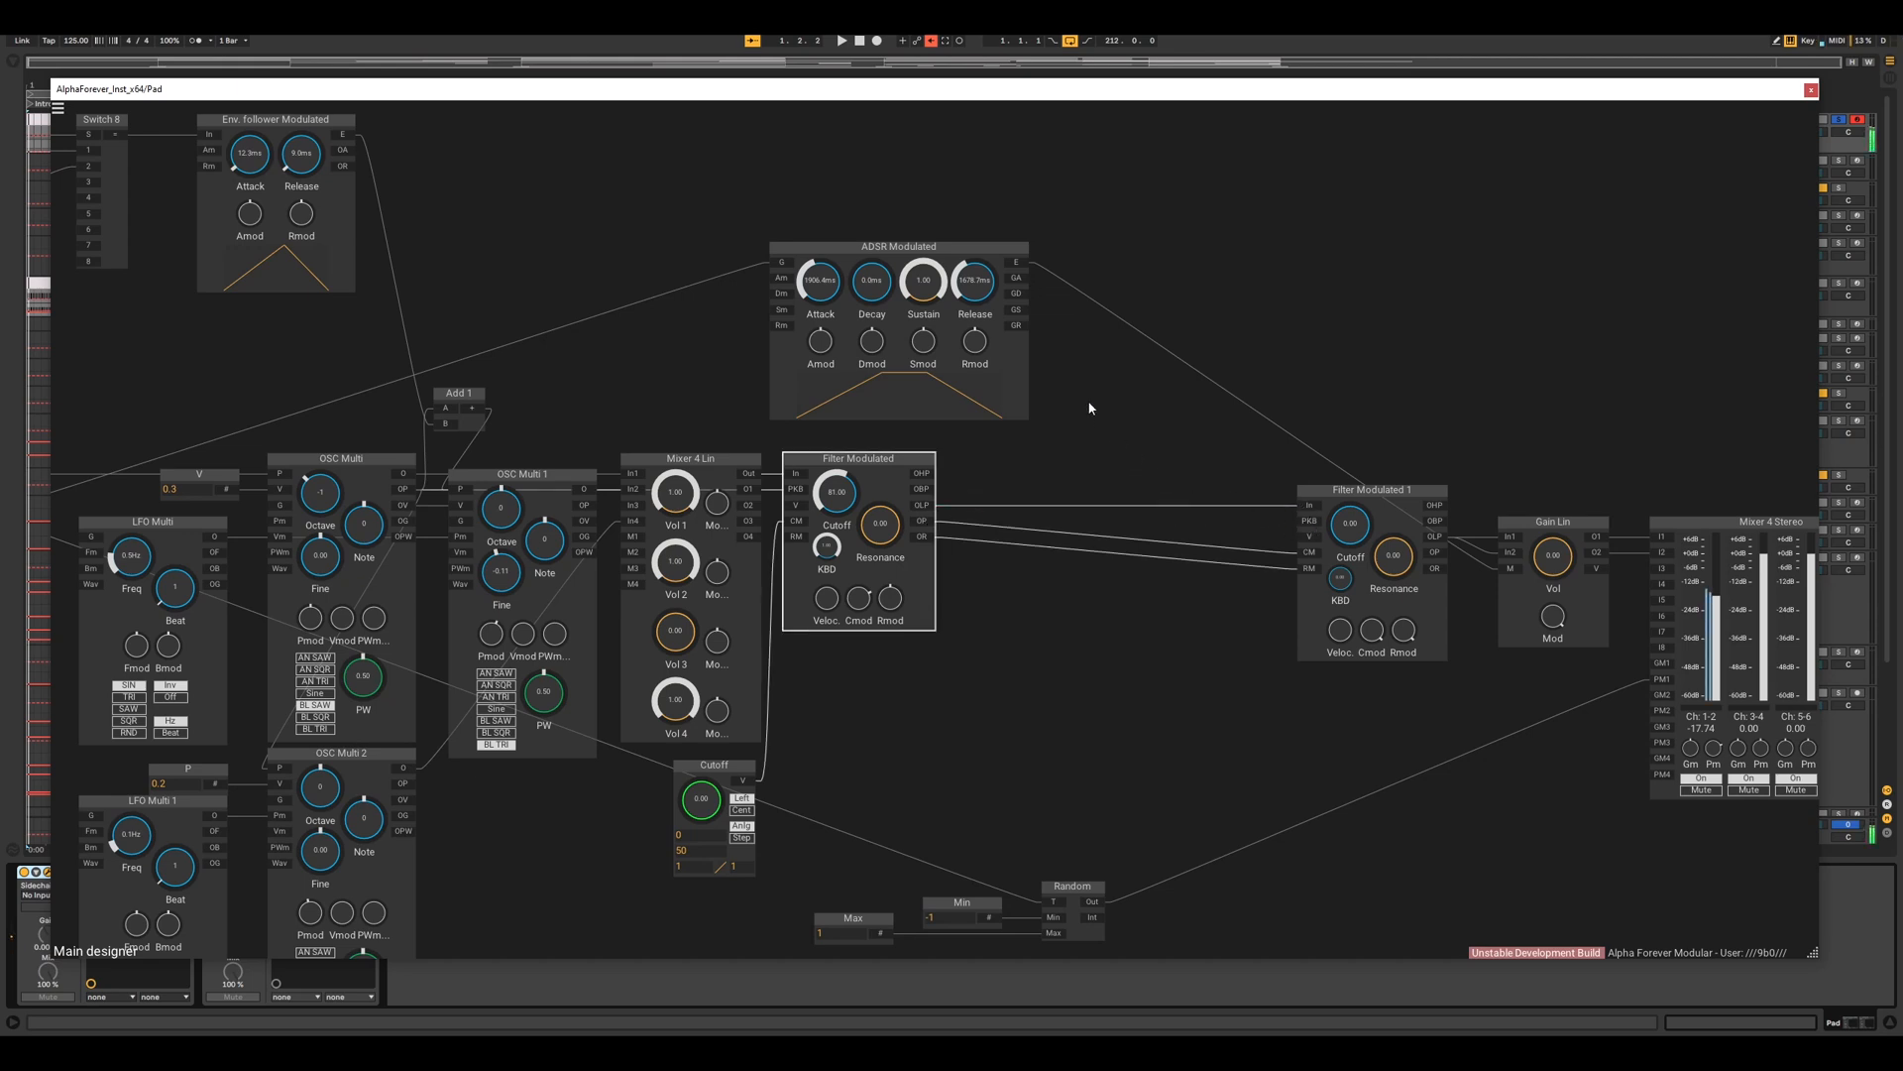
- Select Filter Modulated 1, Gain Lin, Mixer 4 Stereo, O1 and O2 together and move them closer to Filter Modulated
{"action": "scroll", "coordinate": [1089, 407], "scroll_direction": "down", "scroll_amount": 3}
{"action": "left_click_drag", "start_coordinate": [1139, 374], "coordinate": [830, 334]}
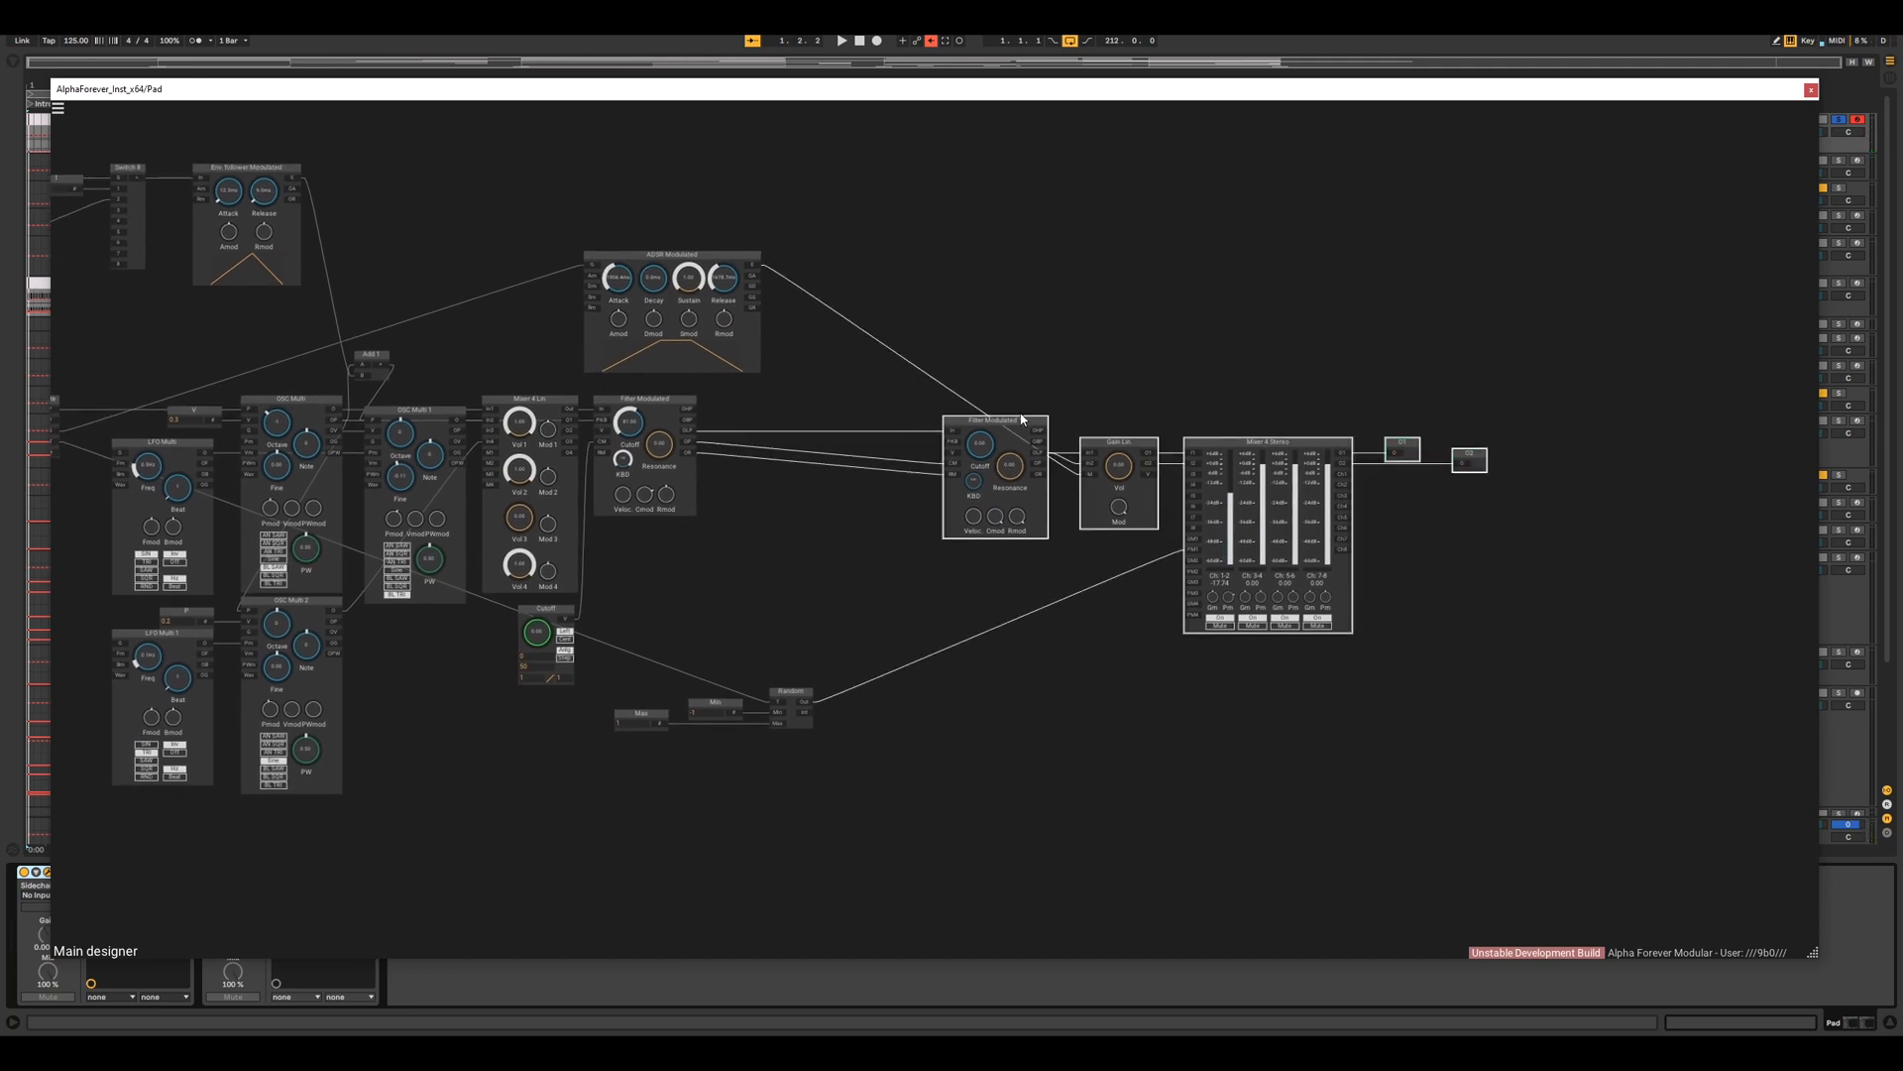
{"action": "left_click_drag", "start_coordinate": [1022, 419], "coordinate": [808, 419]}
{"action": "scroll", "coordinate": [855, 729], "scroll_direction": "up", "scroll_amount": 2}
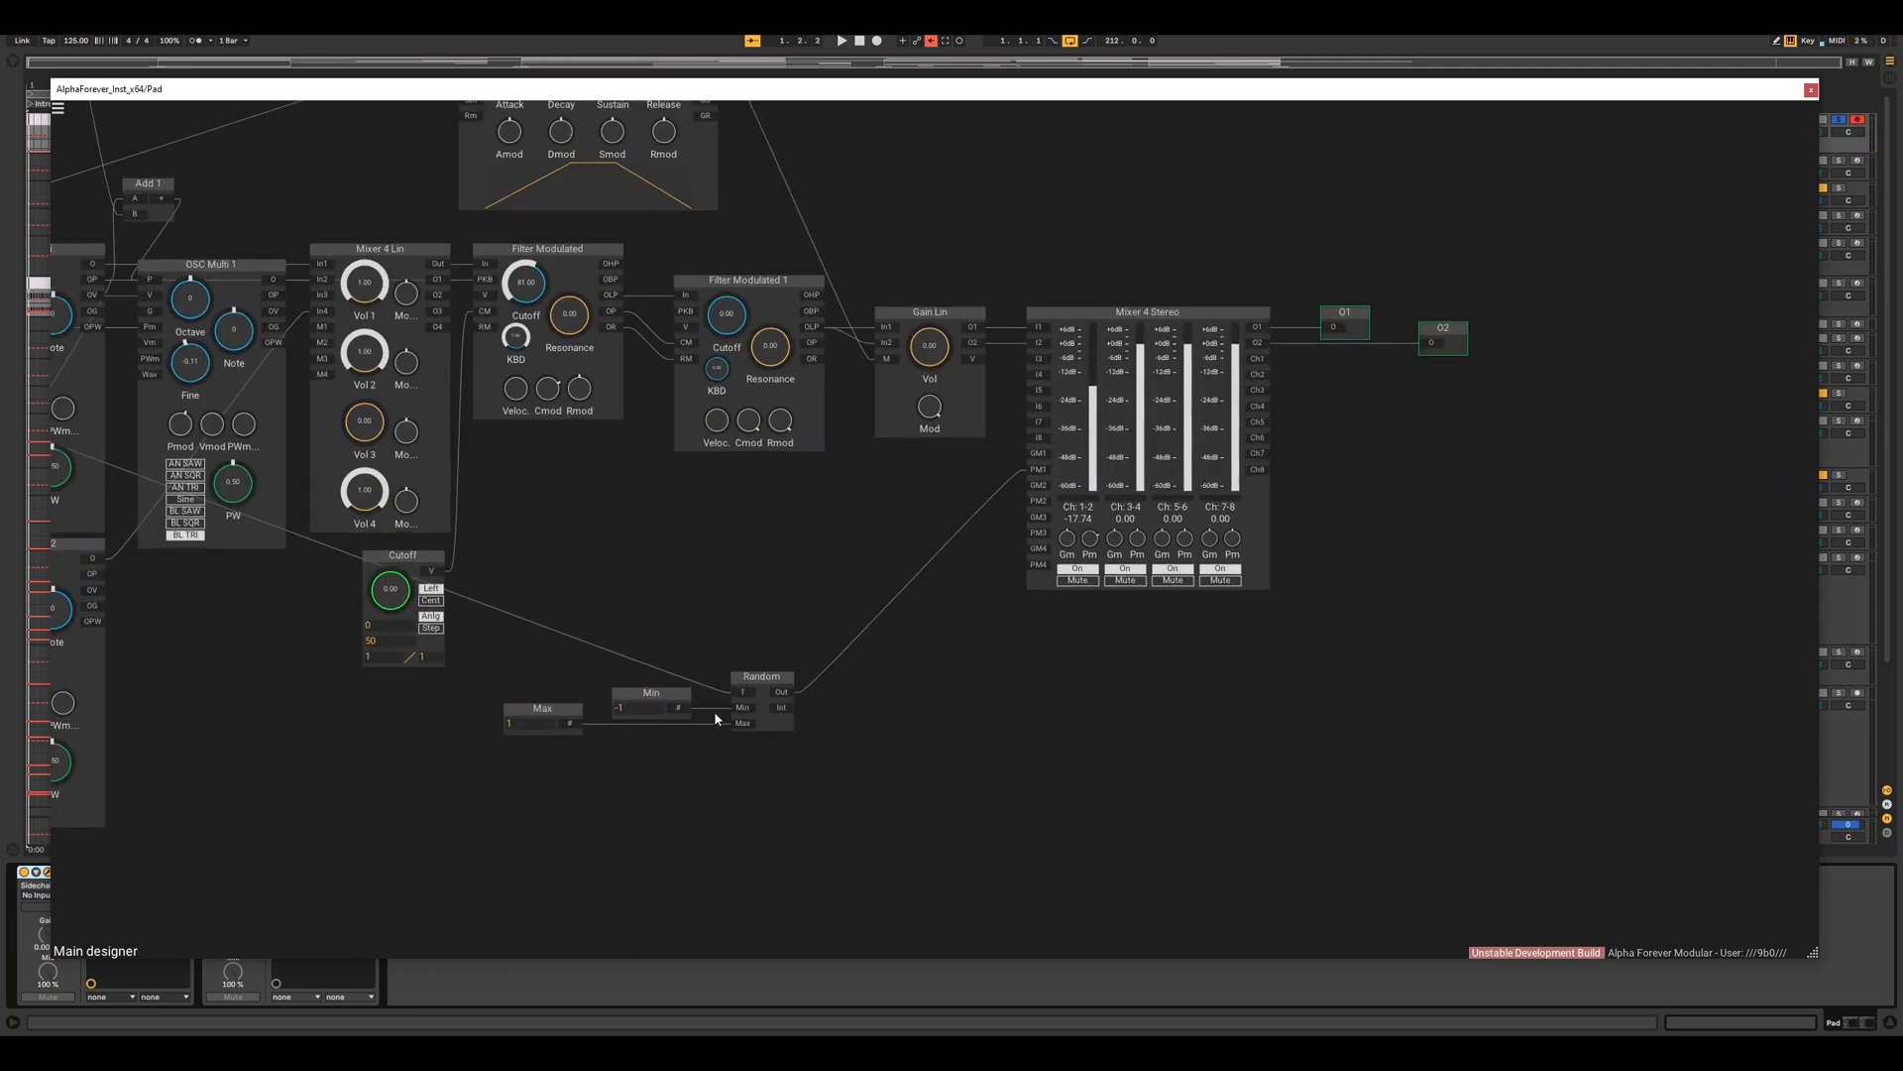
{"action": "left_click_drag", "start_coordinate": [828, 661], "coordinate": [813, 746]}
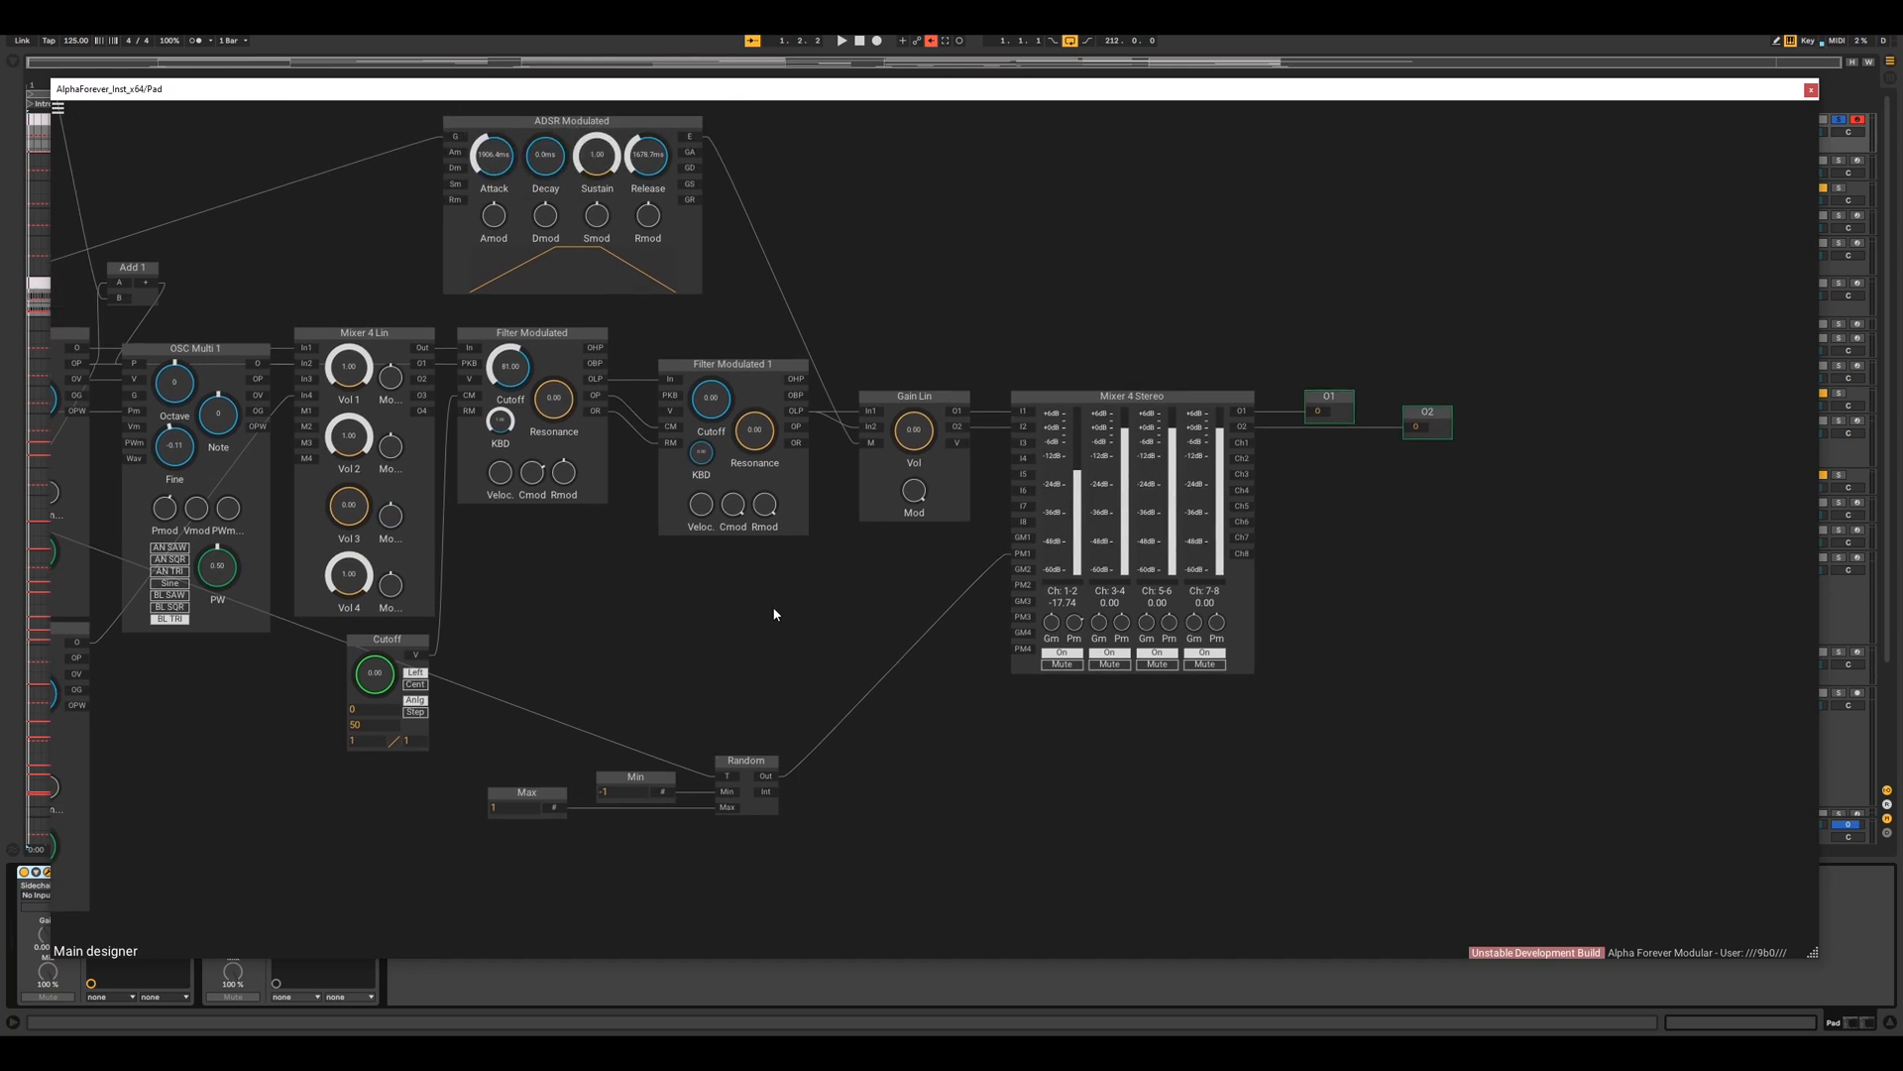
- Close the Pad instrument patch and solo the Main drums track
{"action": "scroll", "coordinate": [775, 614], "scroll_direction": "down", "scroll_amount": 3}
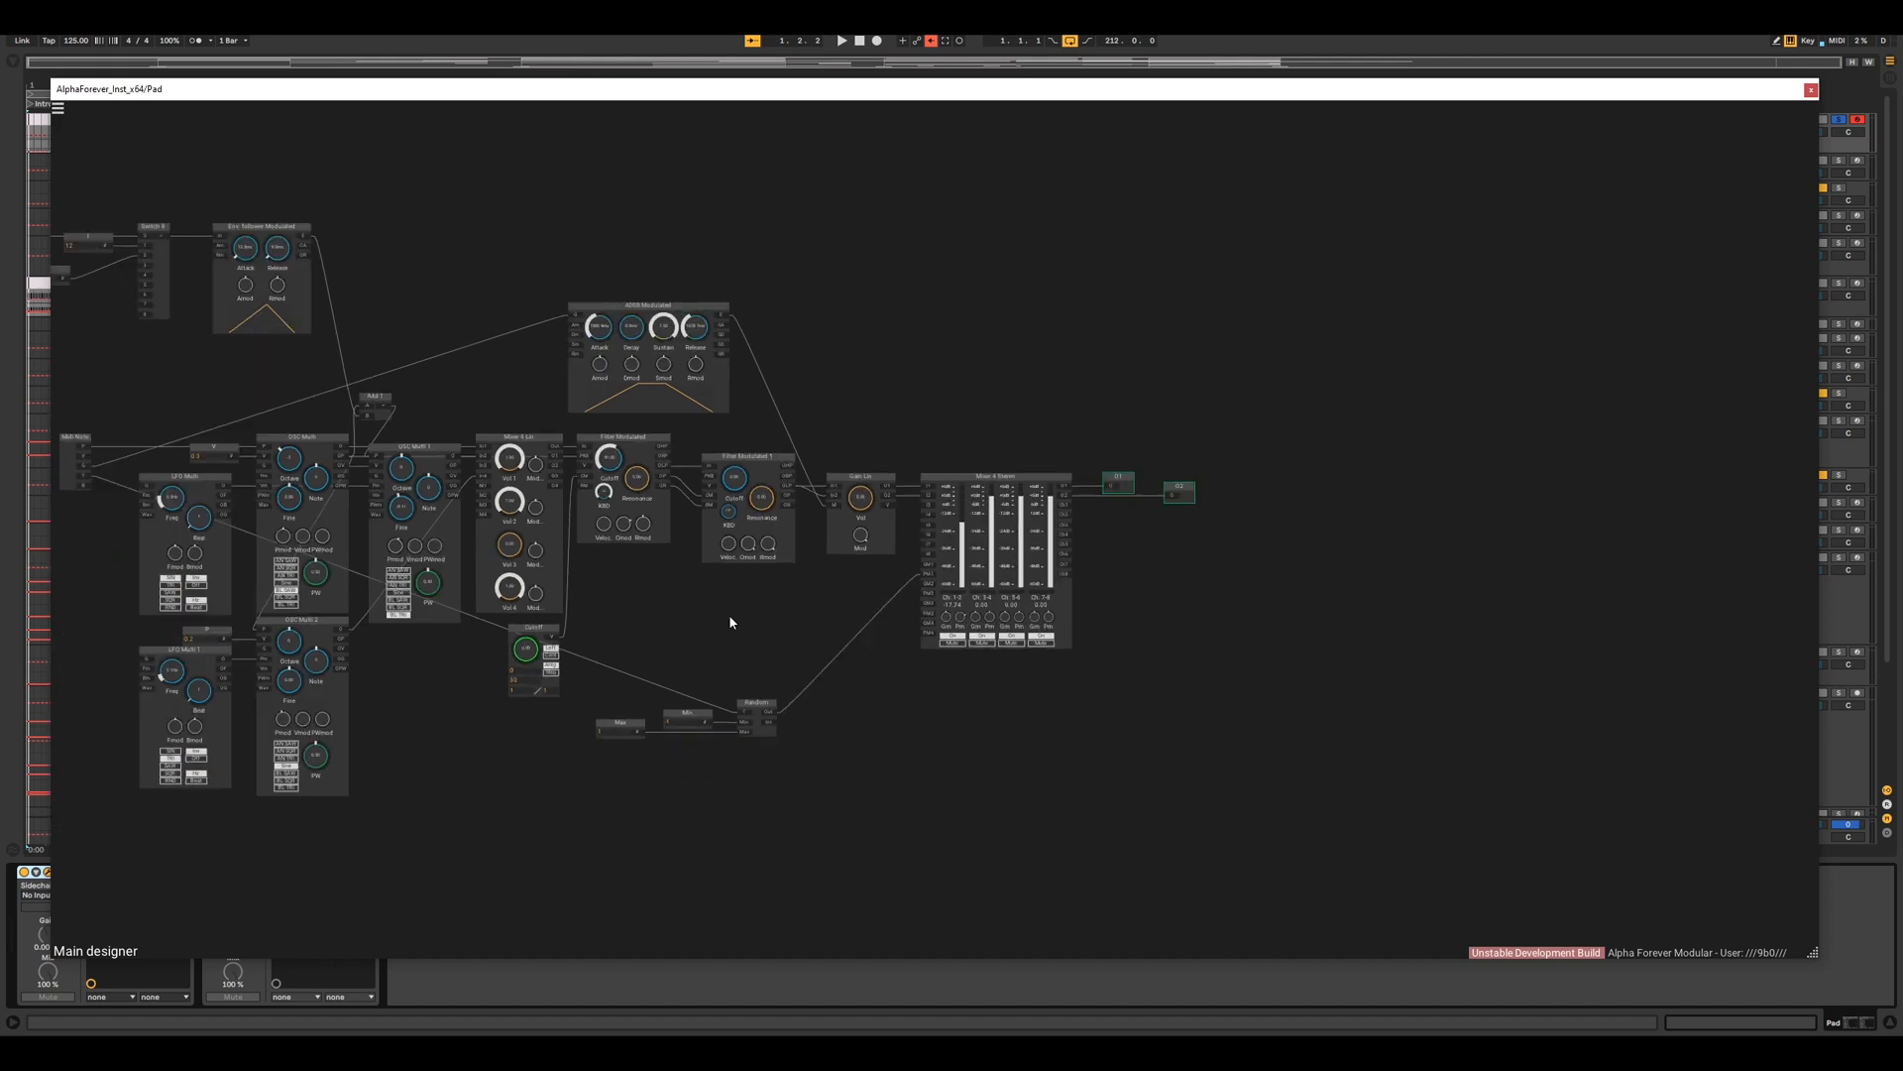
{"action": "scroll", "coordinate": [1130, 644], "scroll_direction": "down", "scroll_amount": 2}
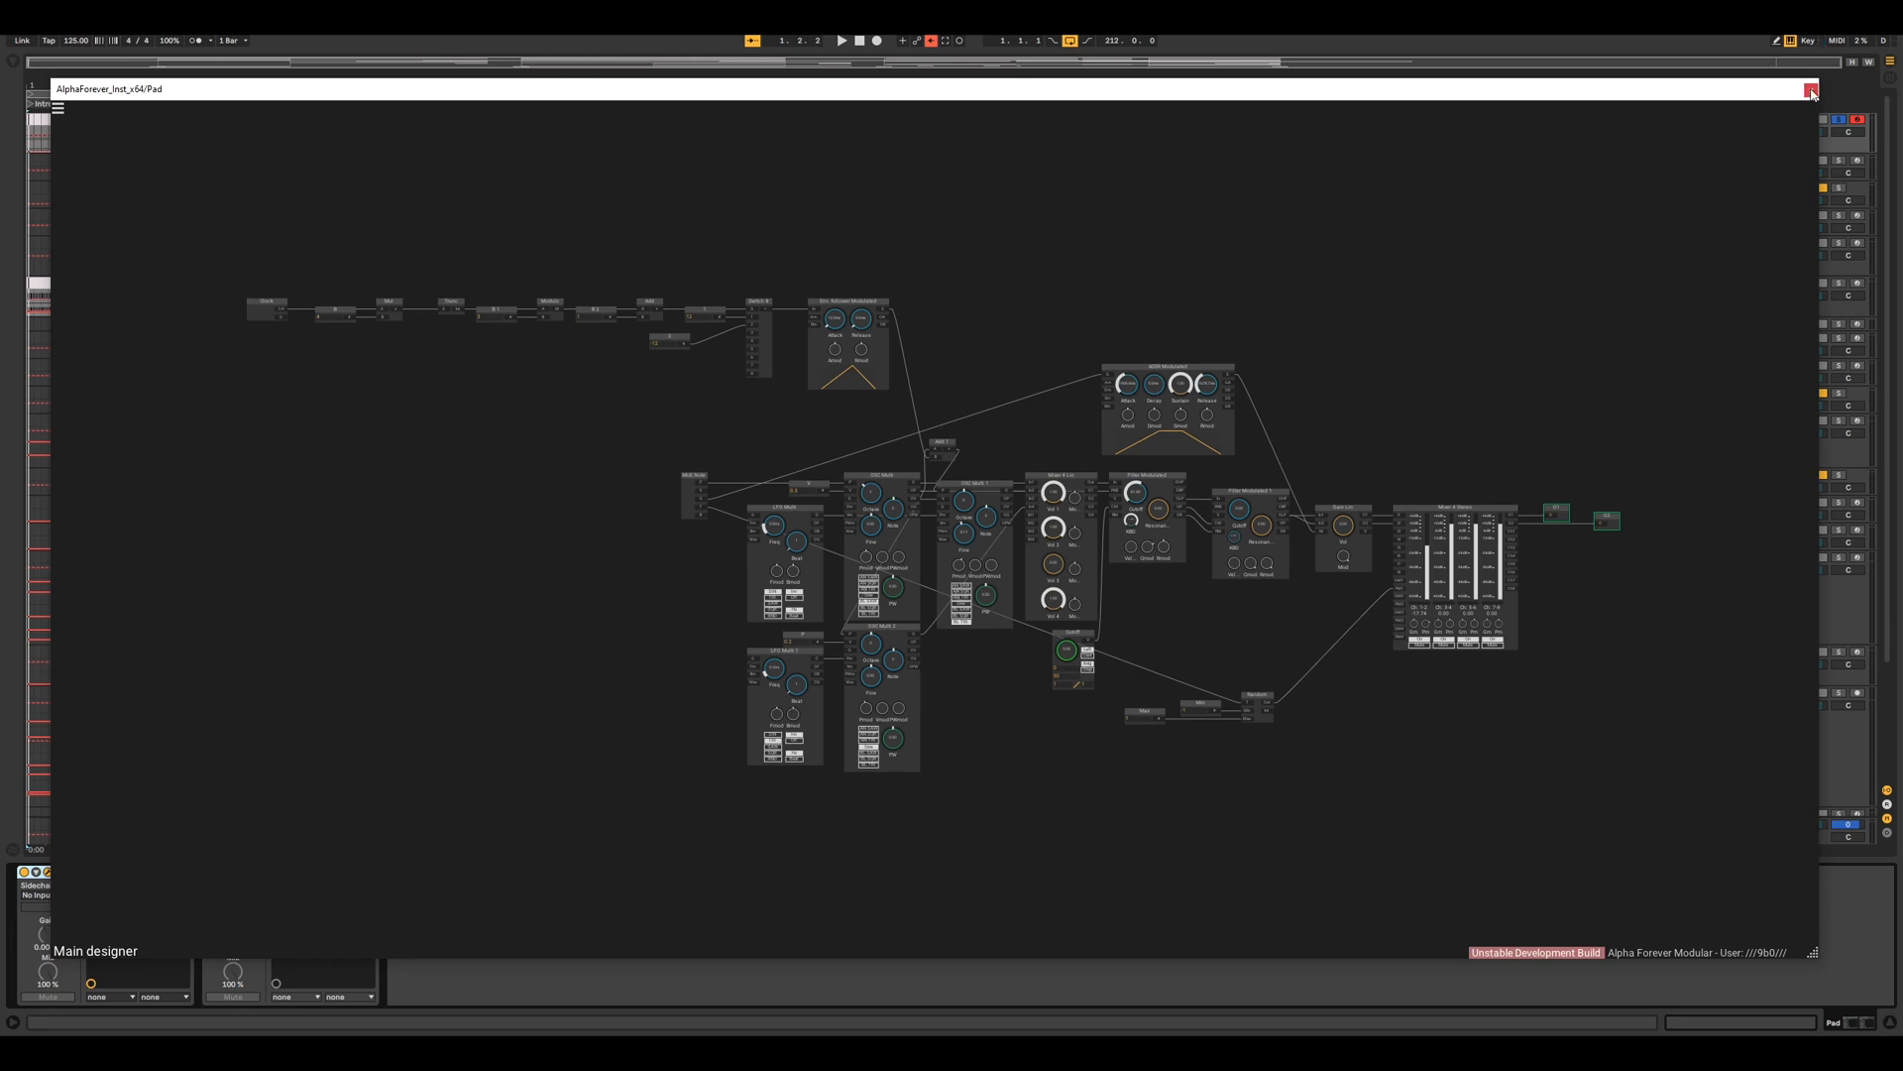
{"action": "left_click", "coordinate": [1810, 90]}
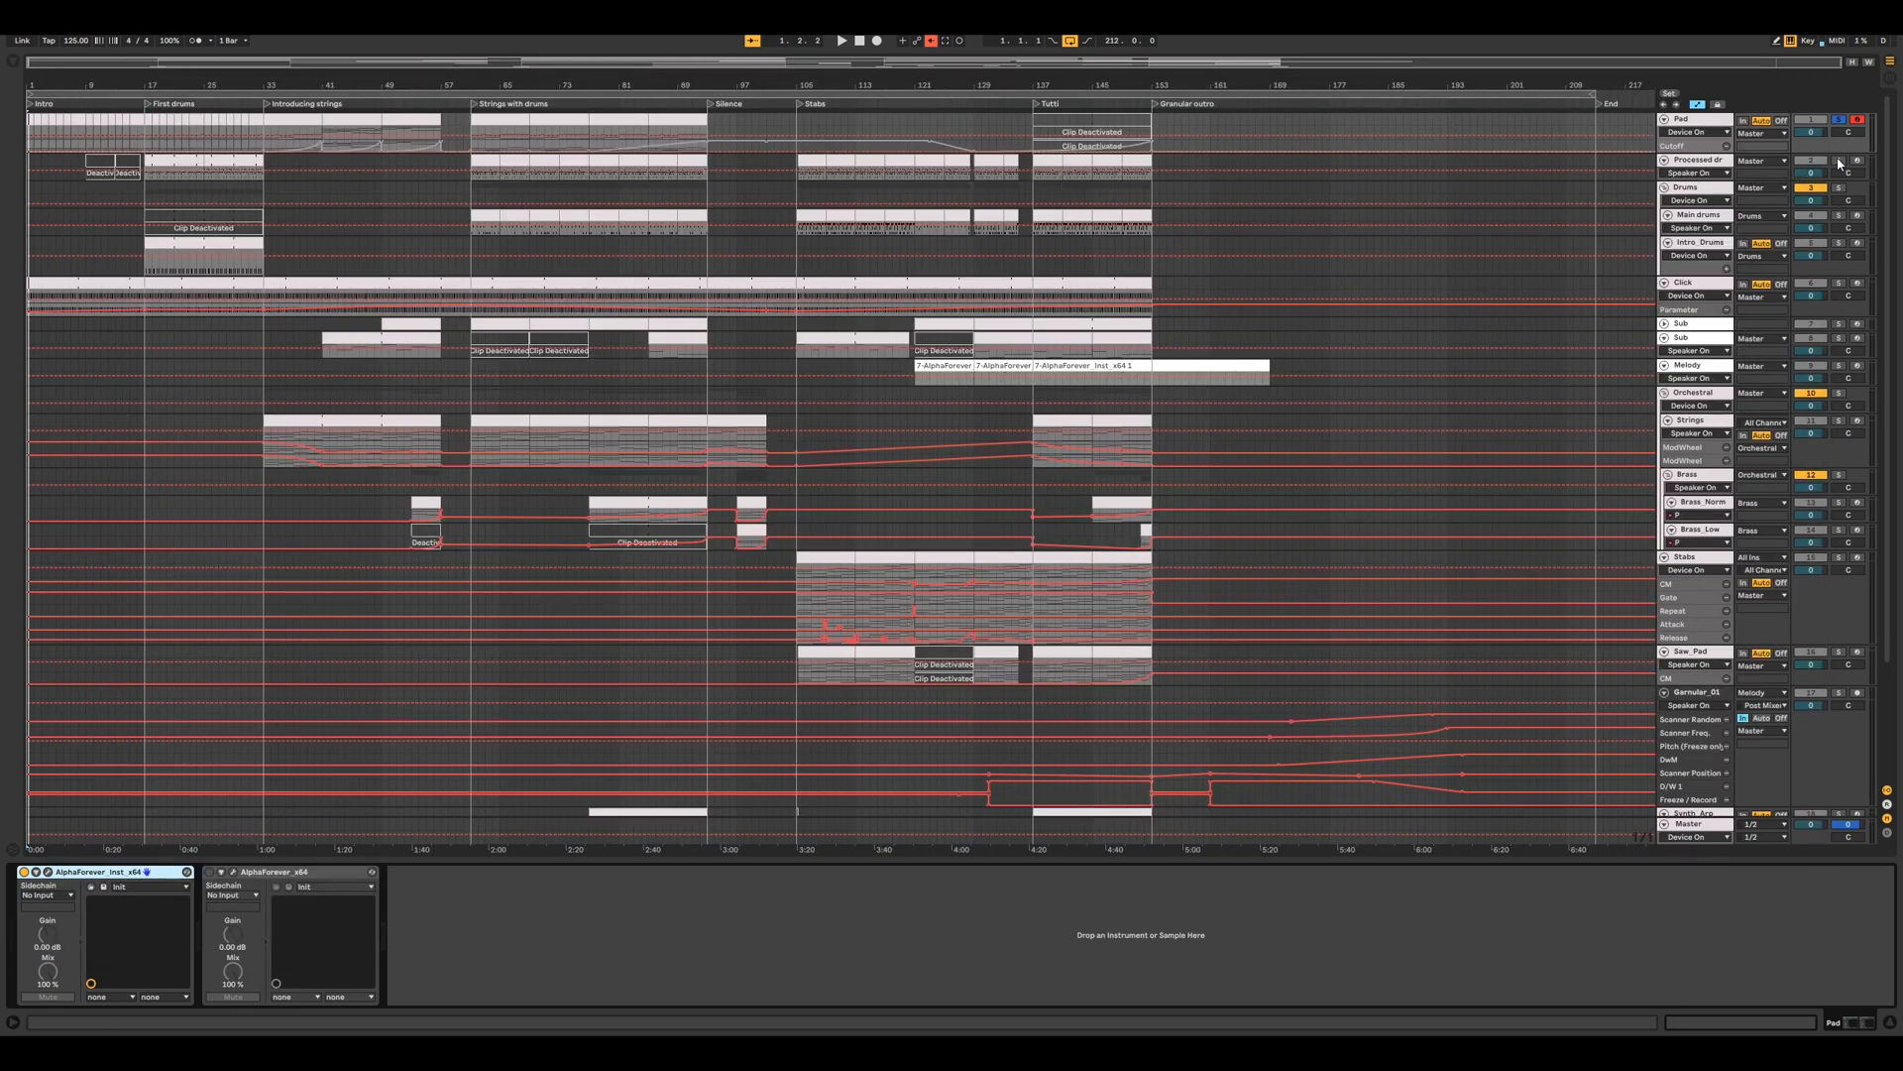
{"action": "left_click", "coordinate": [1690, 166]}
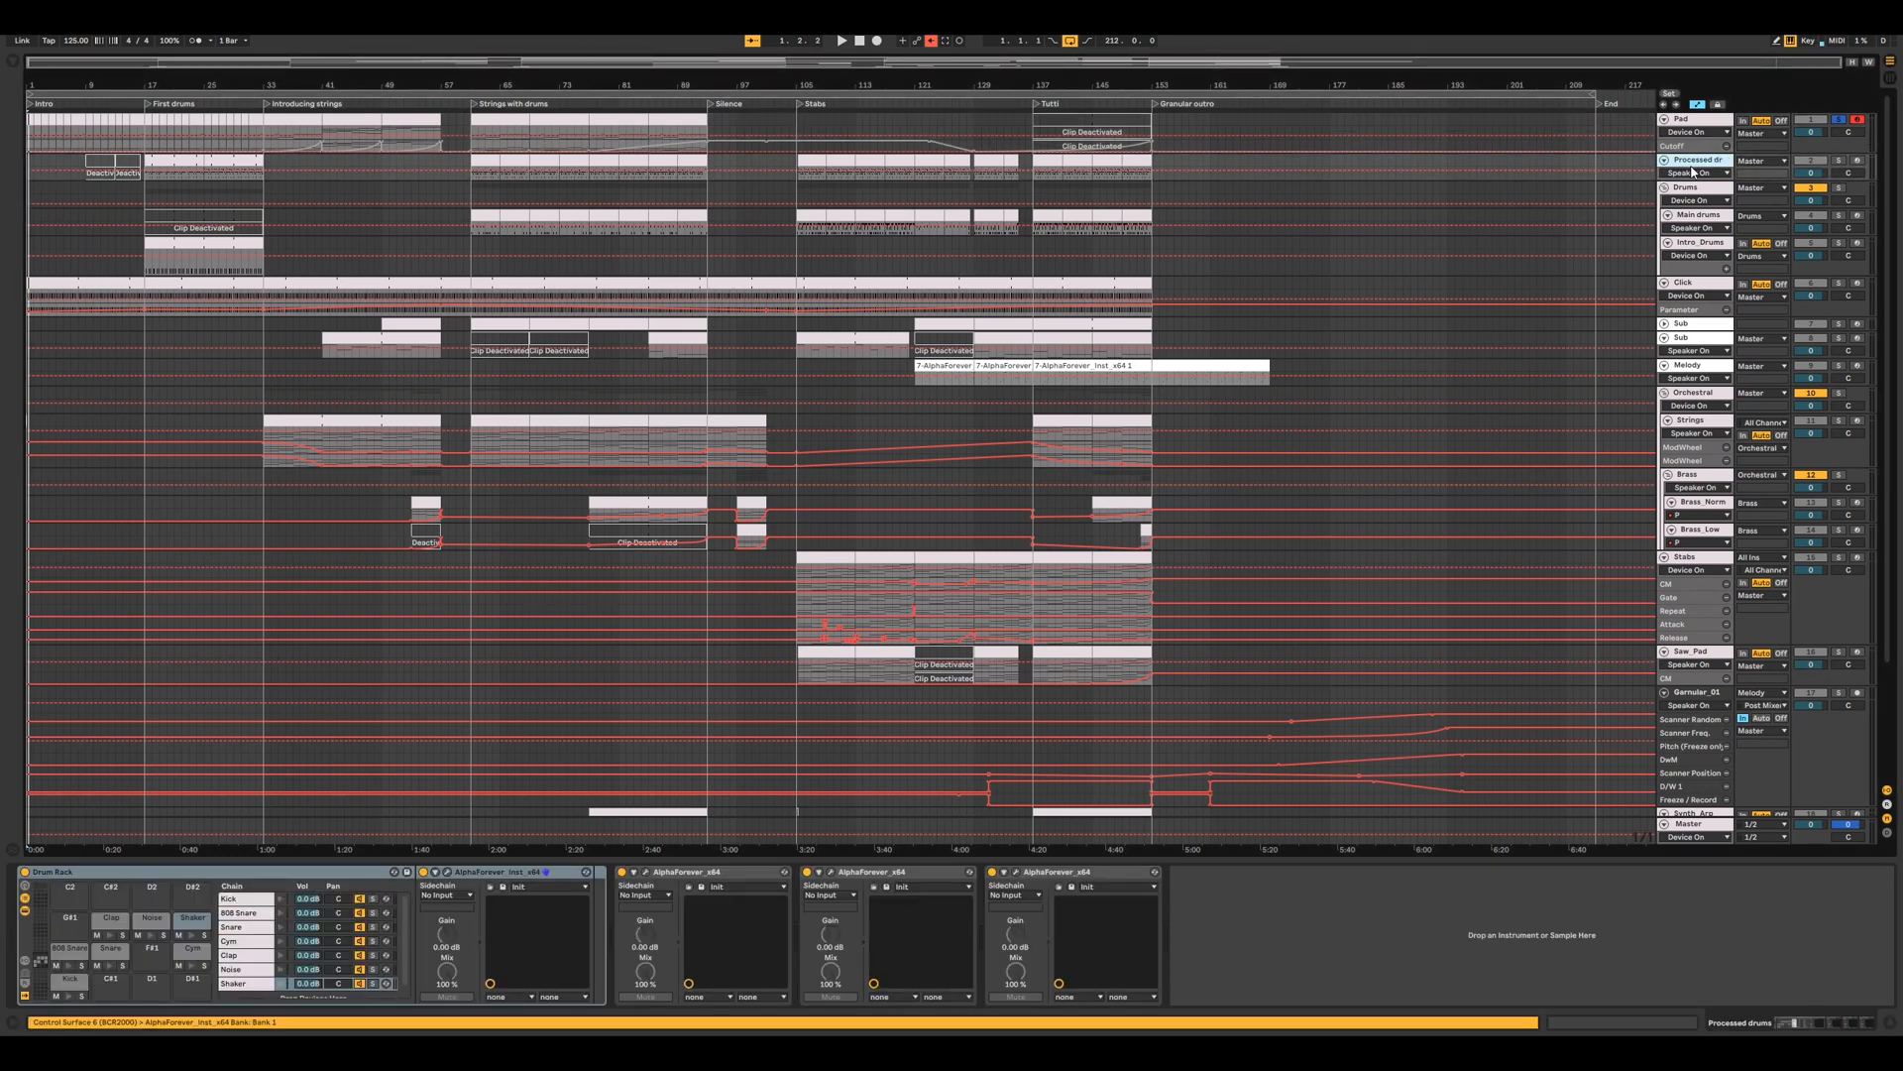
{"action": "left_click", "coordinate": [1691, 216]}
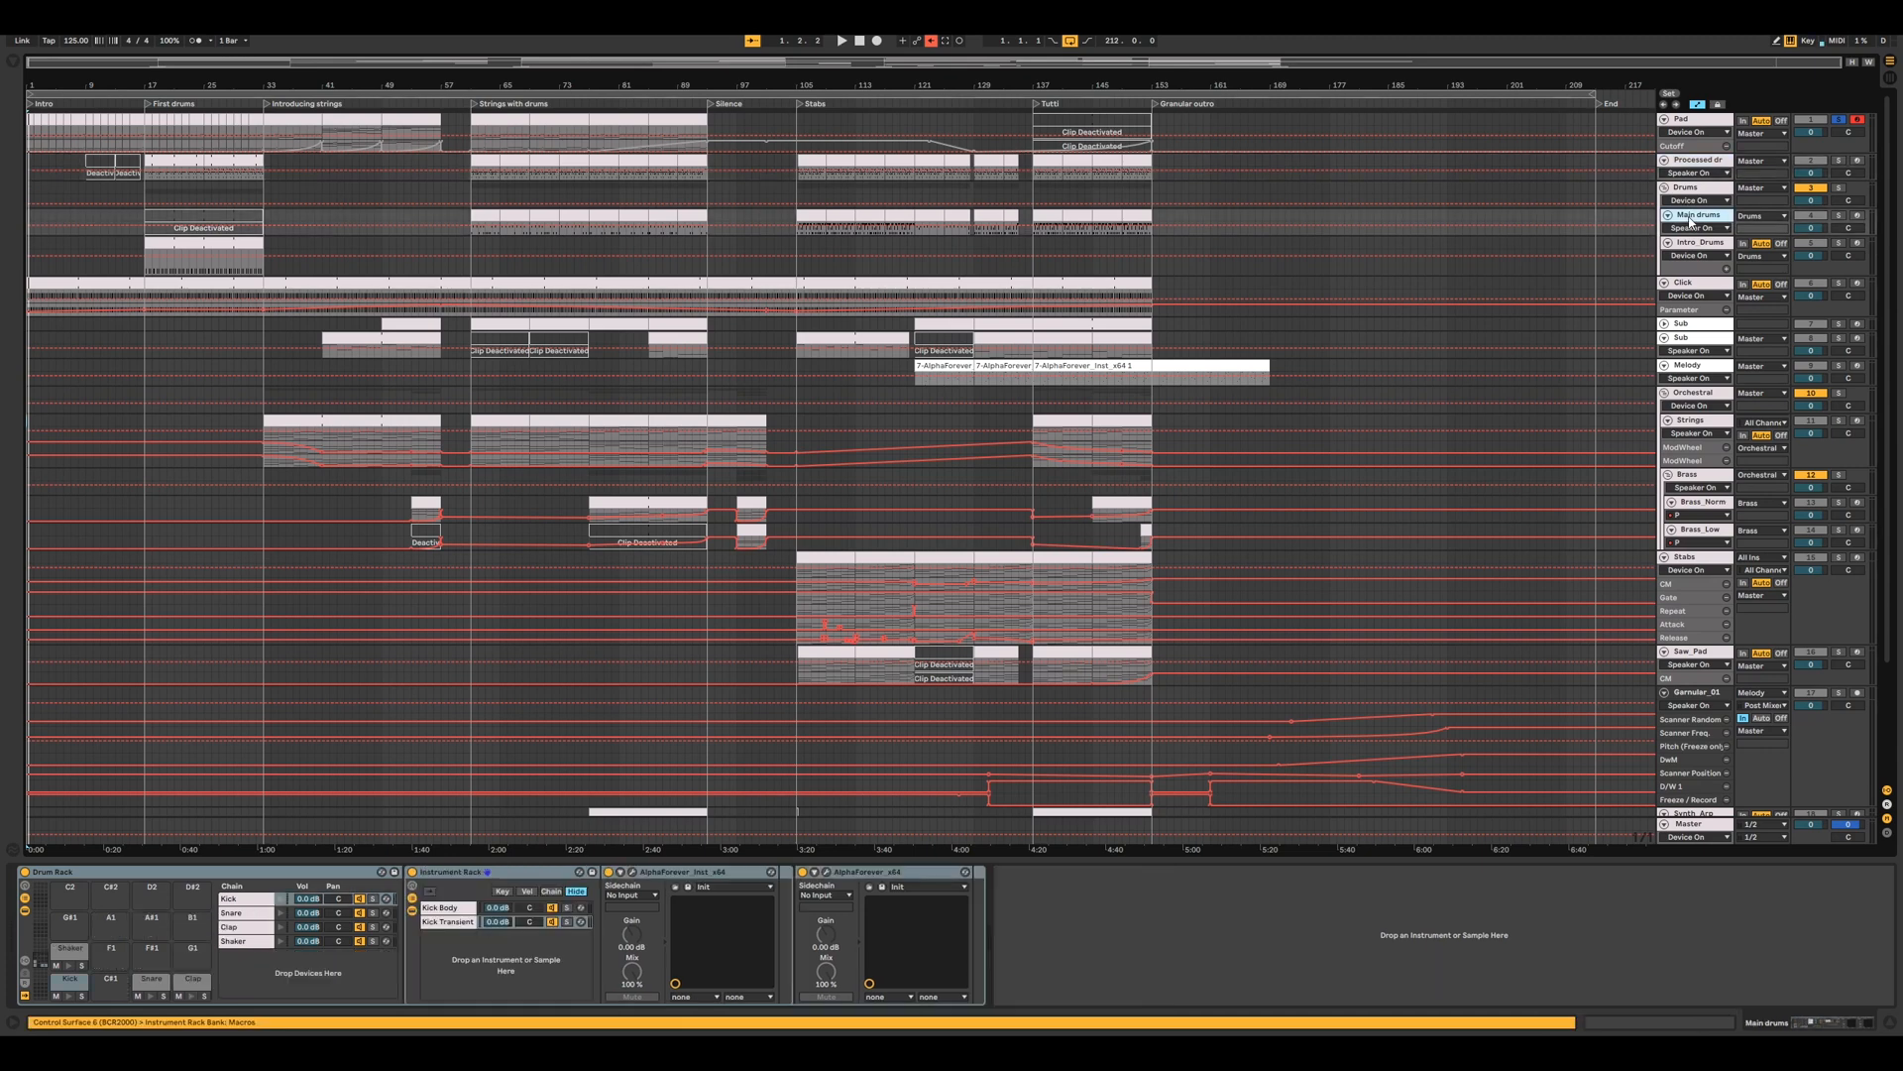
{"action": "left_click", "coordinate": [1840, 216]}
- Deactivate the Kick Transient chain in the Instrument Rack and open the Kick Body chain's AlphaForever_Inst patch
{"action": "left_click", "coordinate": [440, 908]}
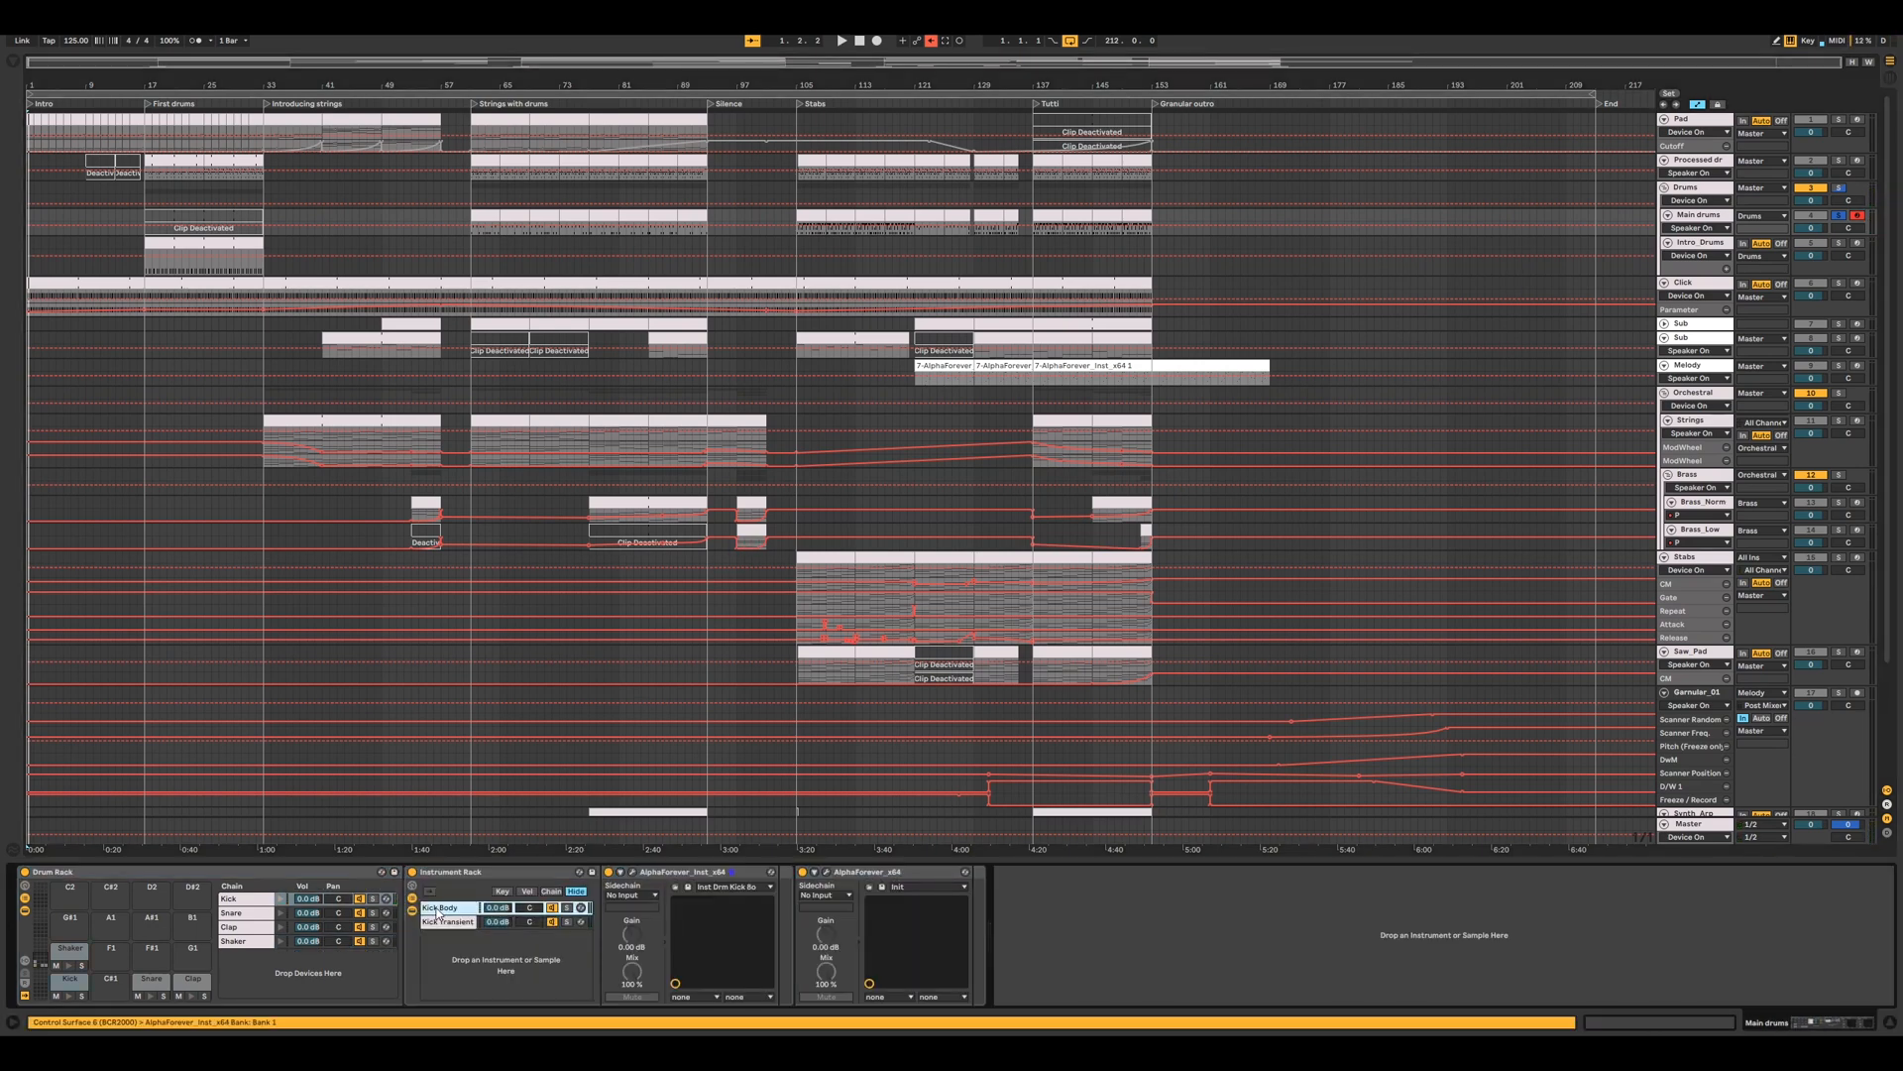
{"action": "left_click", "coordinate": [552, 923]}
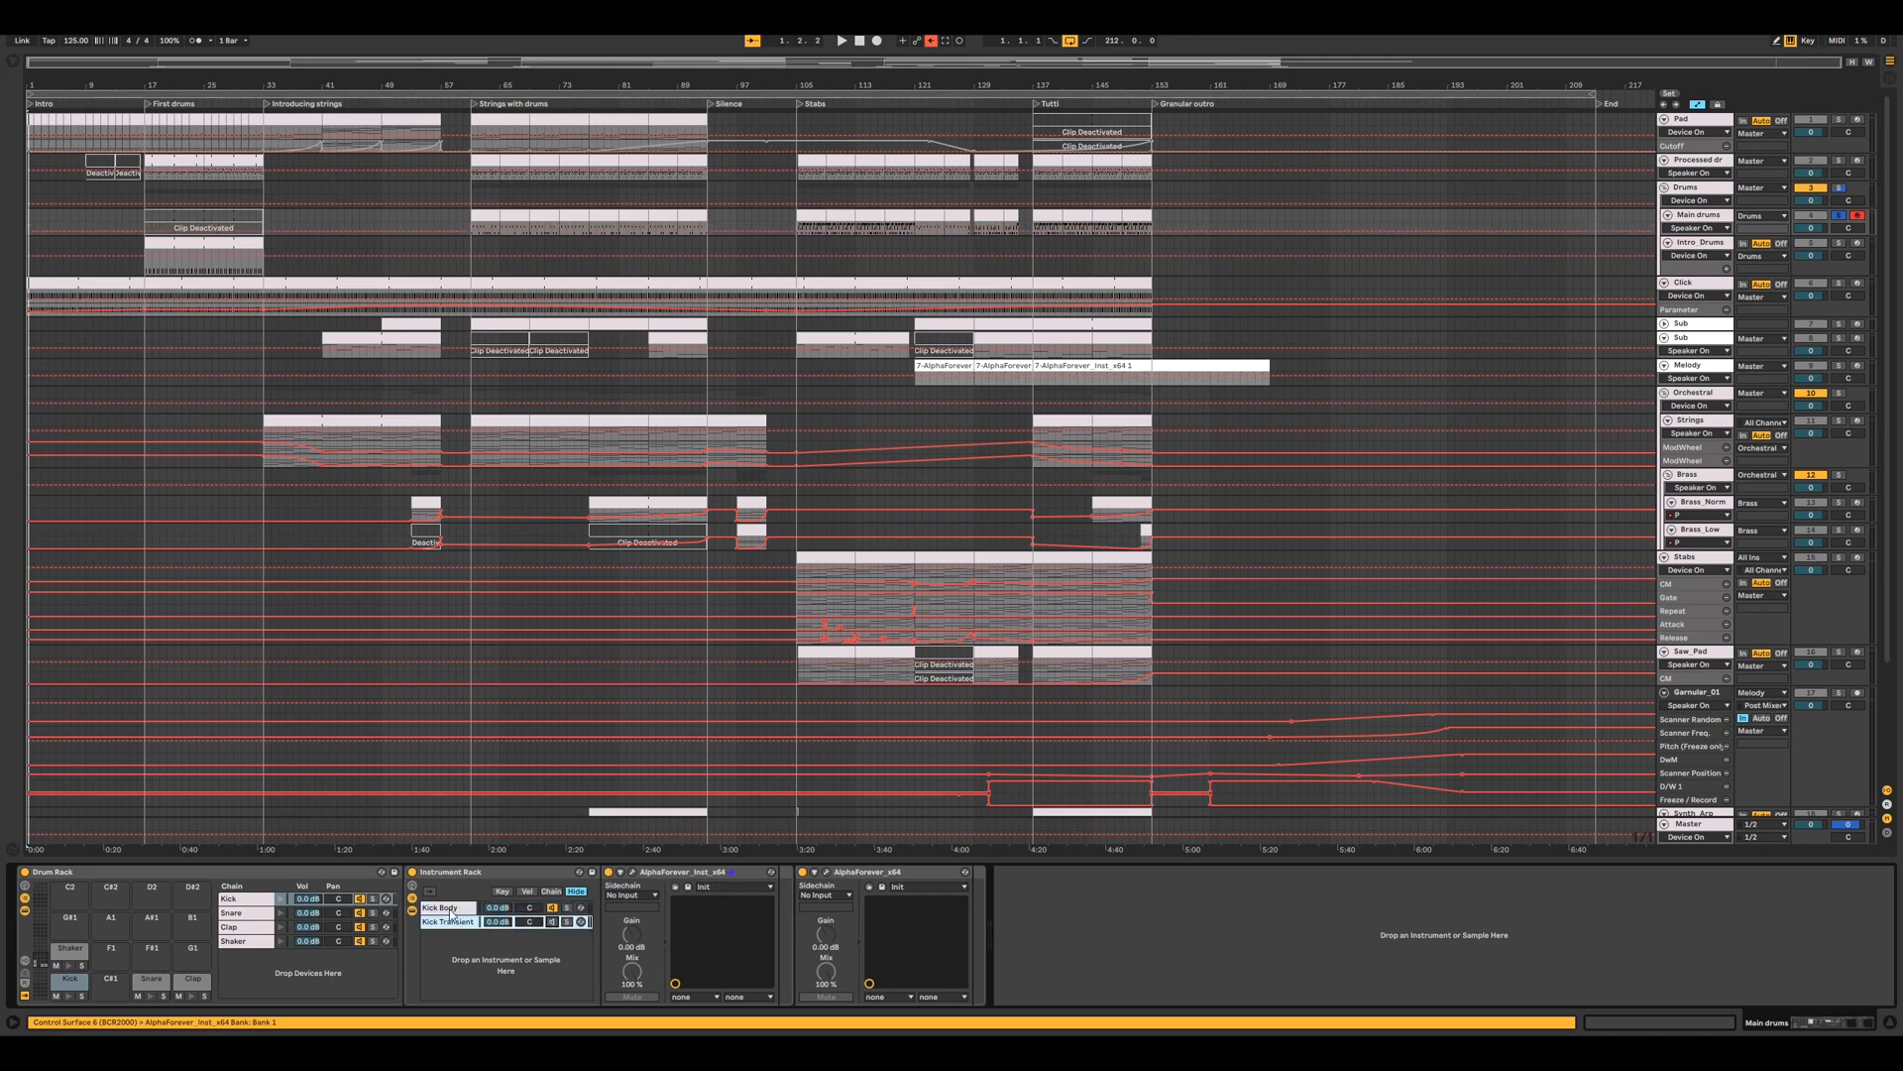
{"action": "left_click", "coordinate": [450, 909]}
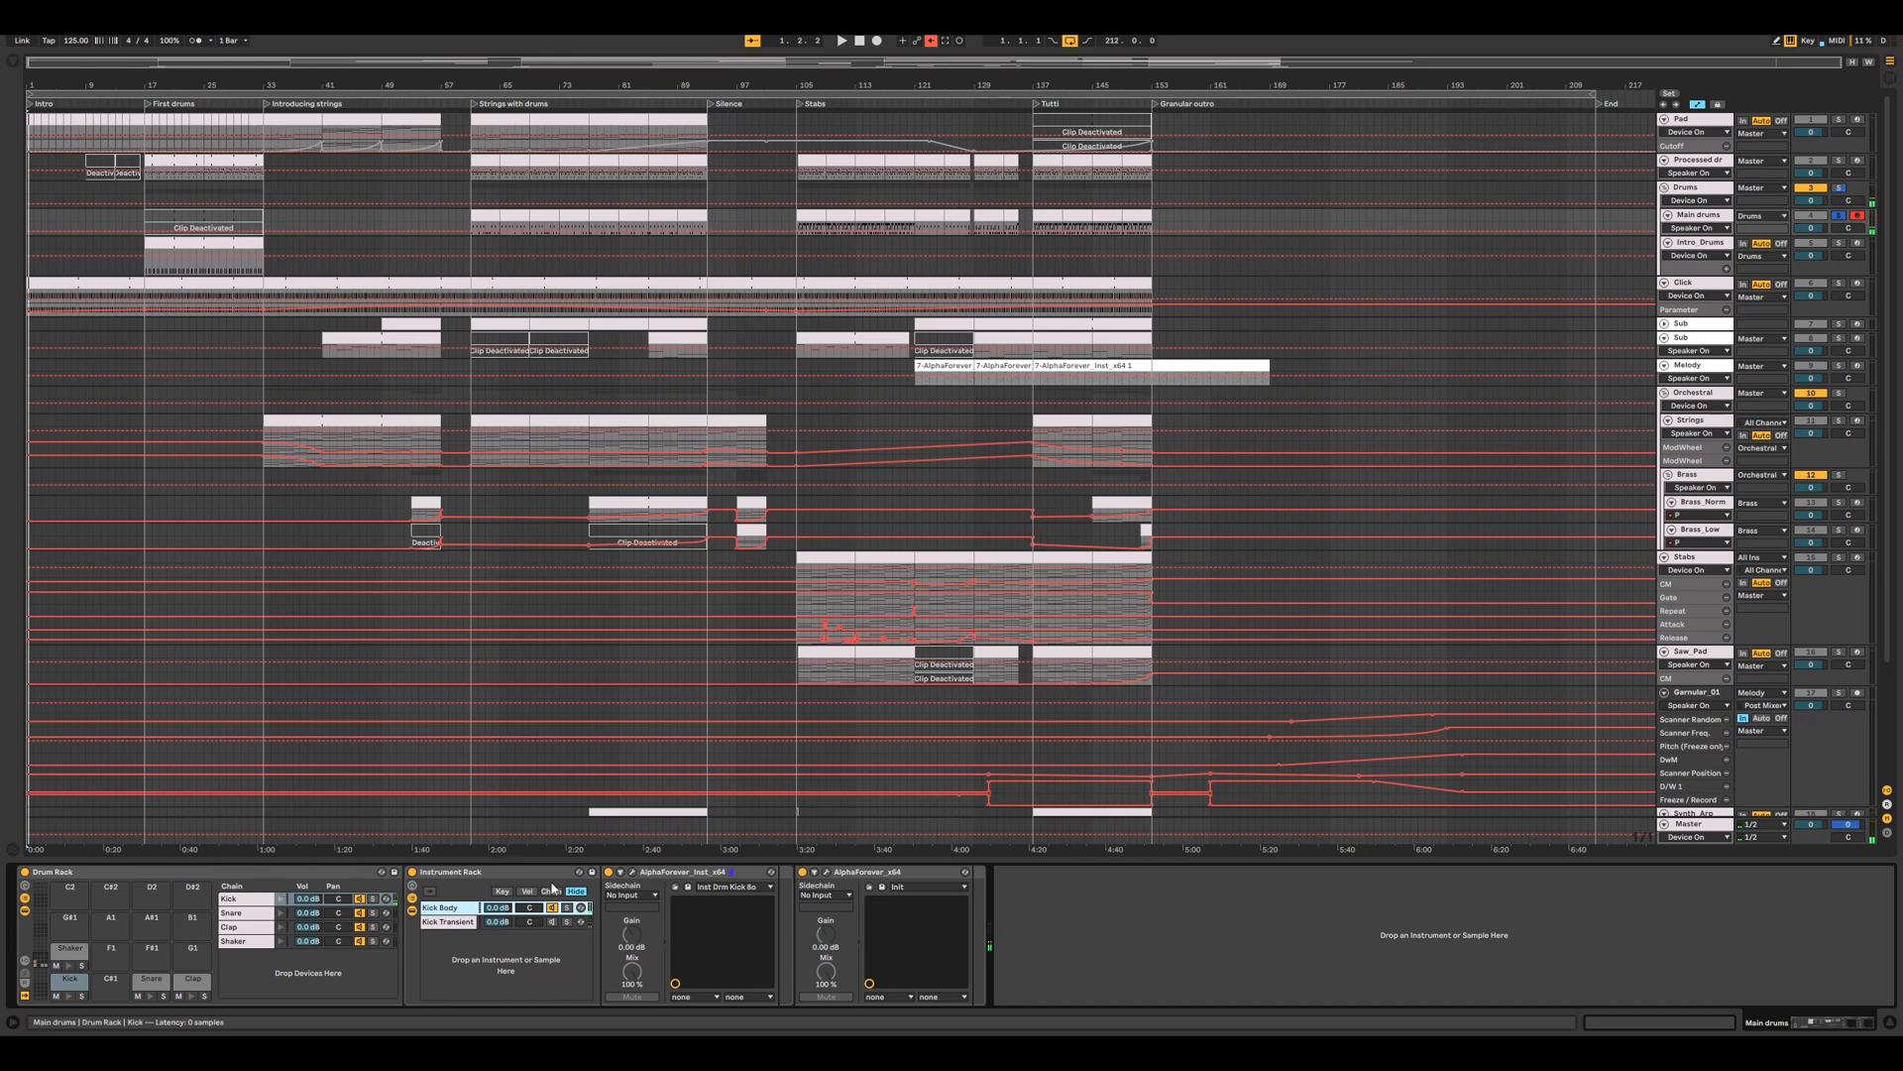
{"action": "left_click", "coordinate": [634, 874]}
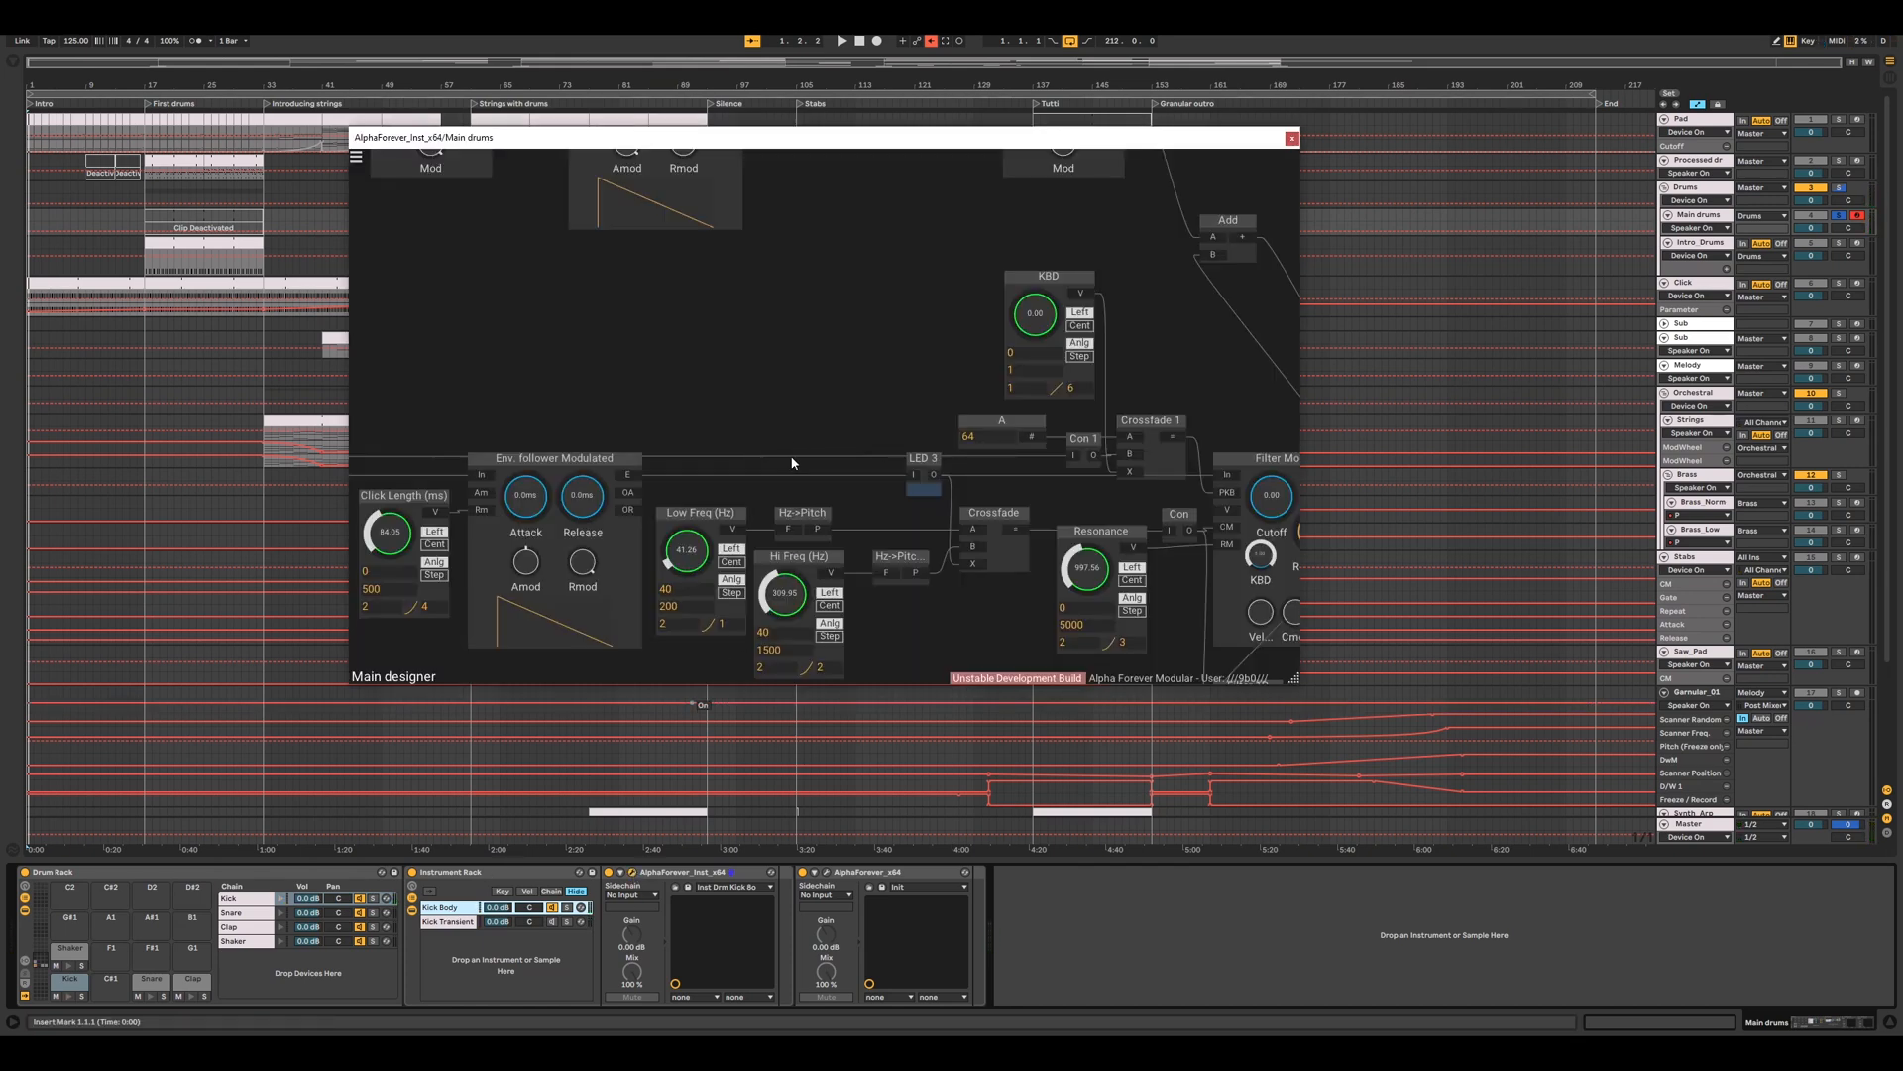
- Enlarge the Kick Body patch window until the whole module chain fits and reposition it higher on the screen
{"action": "scroll", "coordinate": [769, 408], "scroll_direction": "down", "scroll_amount": 2}
{"action": "scroll", "coordinate": [770, 409], "scroll_direction": "down", "scroll_amount": 4}
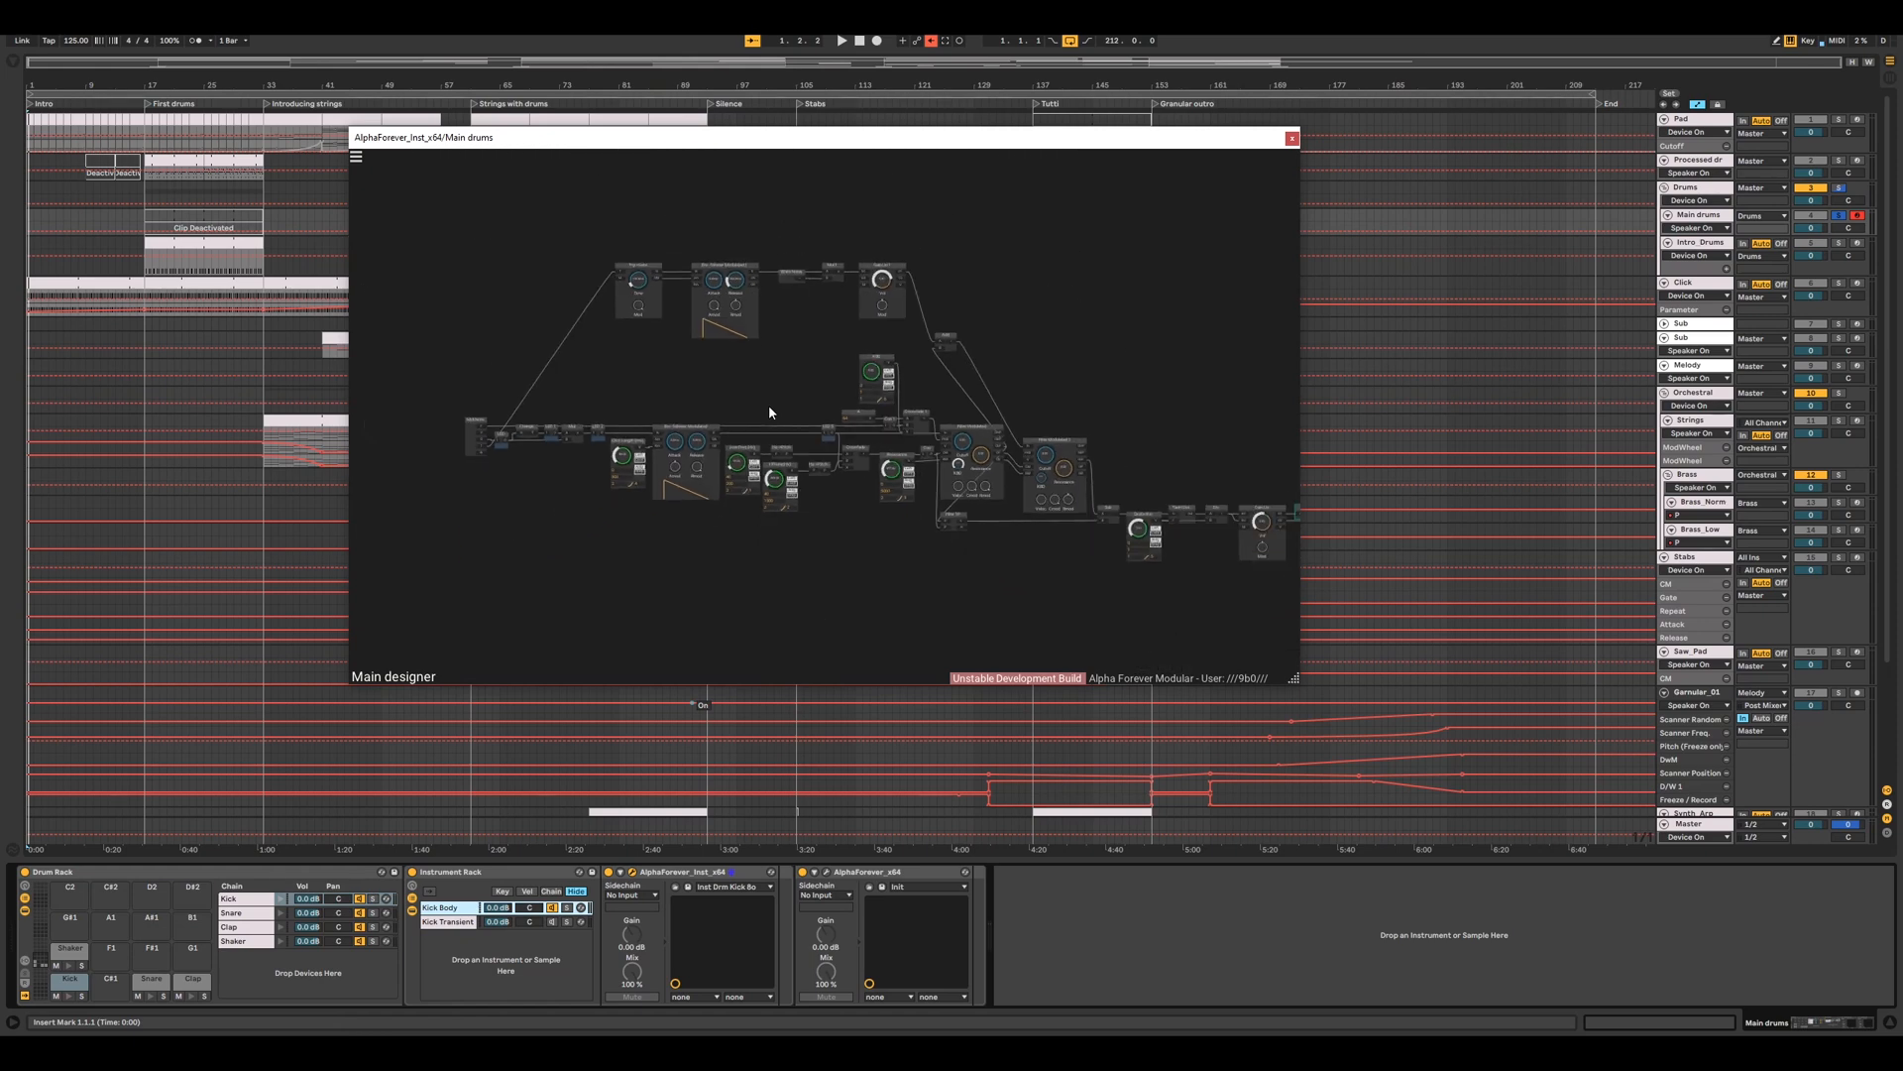
{"action": "left_click_drag", "start_coordinate": [769, 408], "coordinate": [859, 404]}
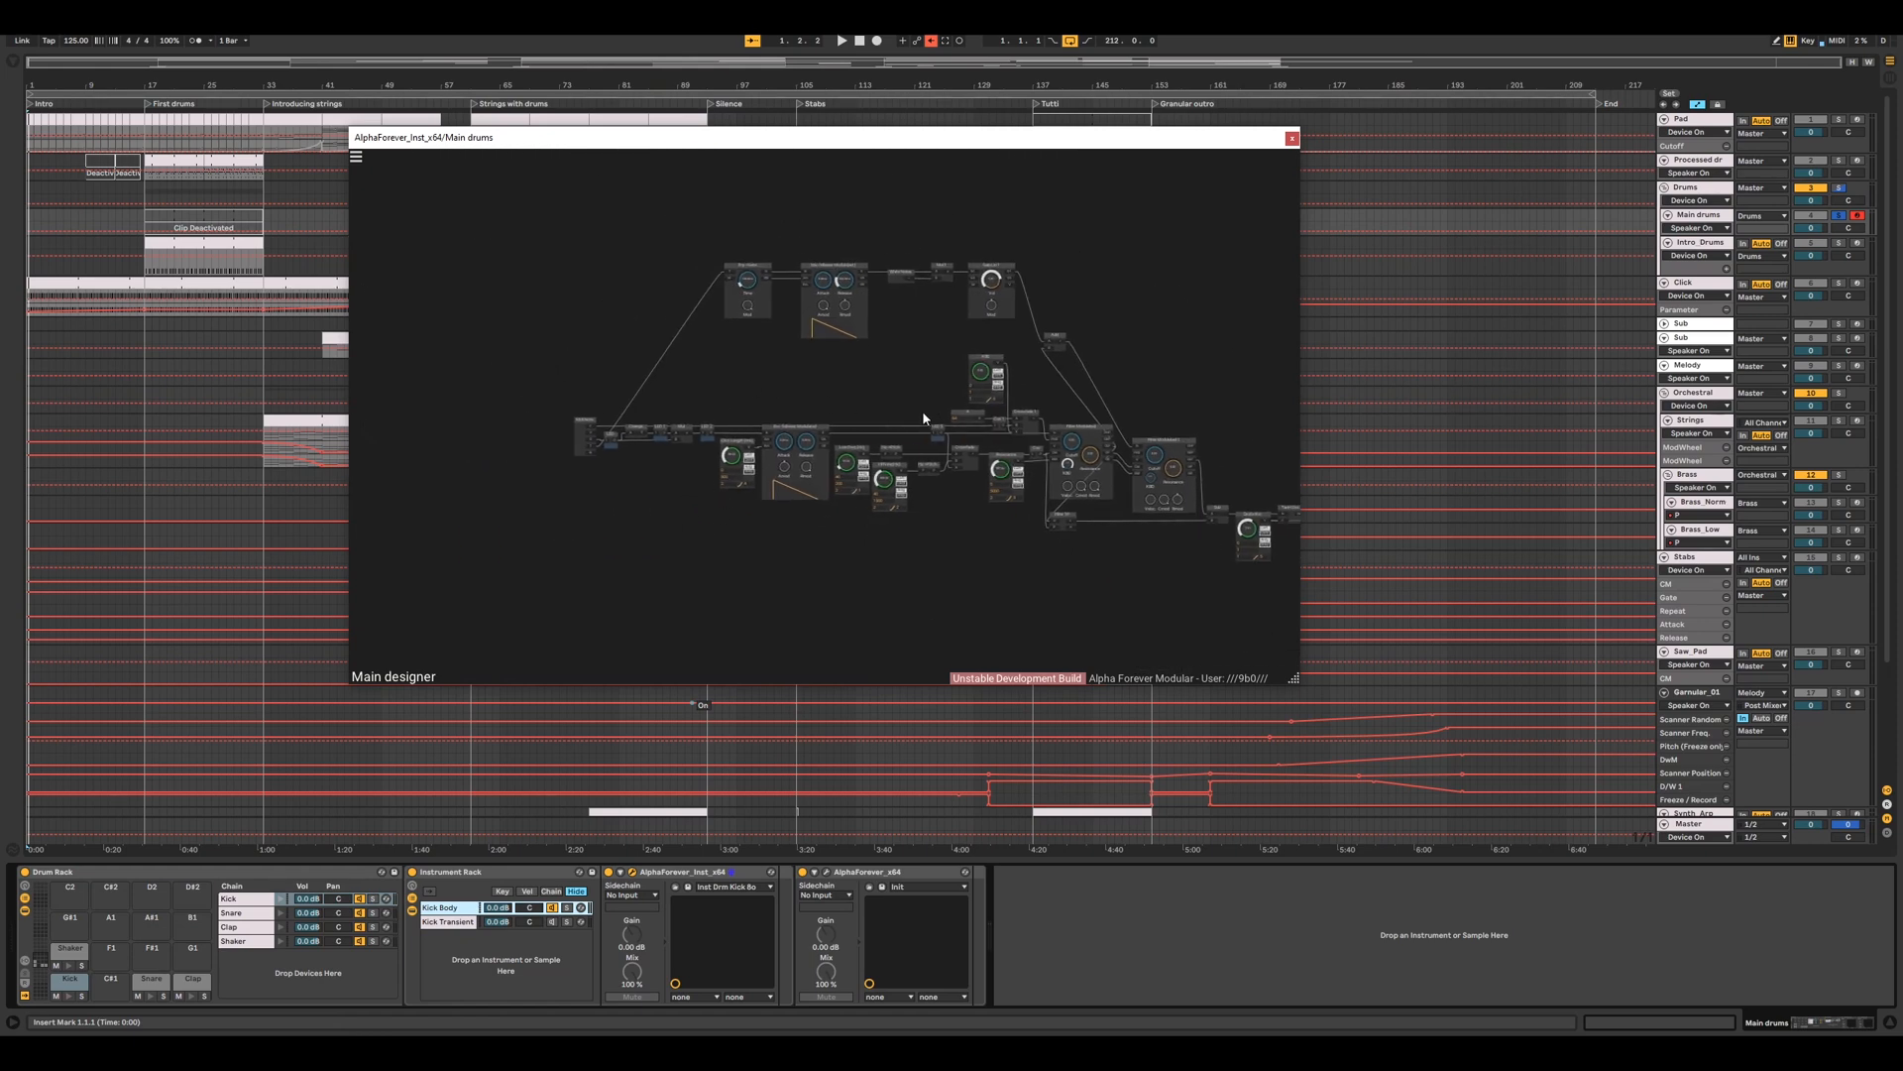
{"action": "left_click_drag", "start_coordinate": [1293, 666], "coordinate": [1857, 958]}
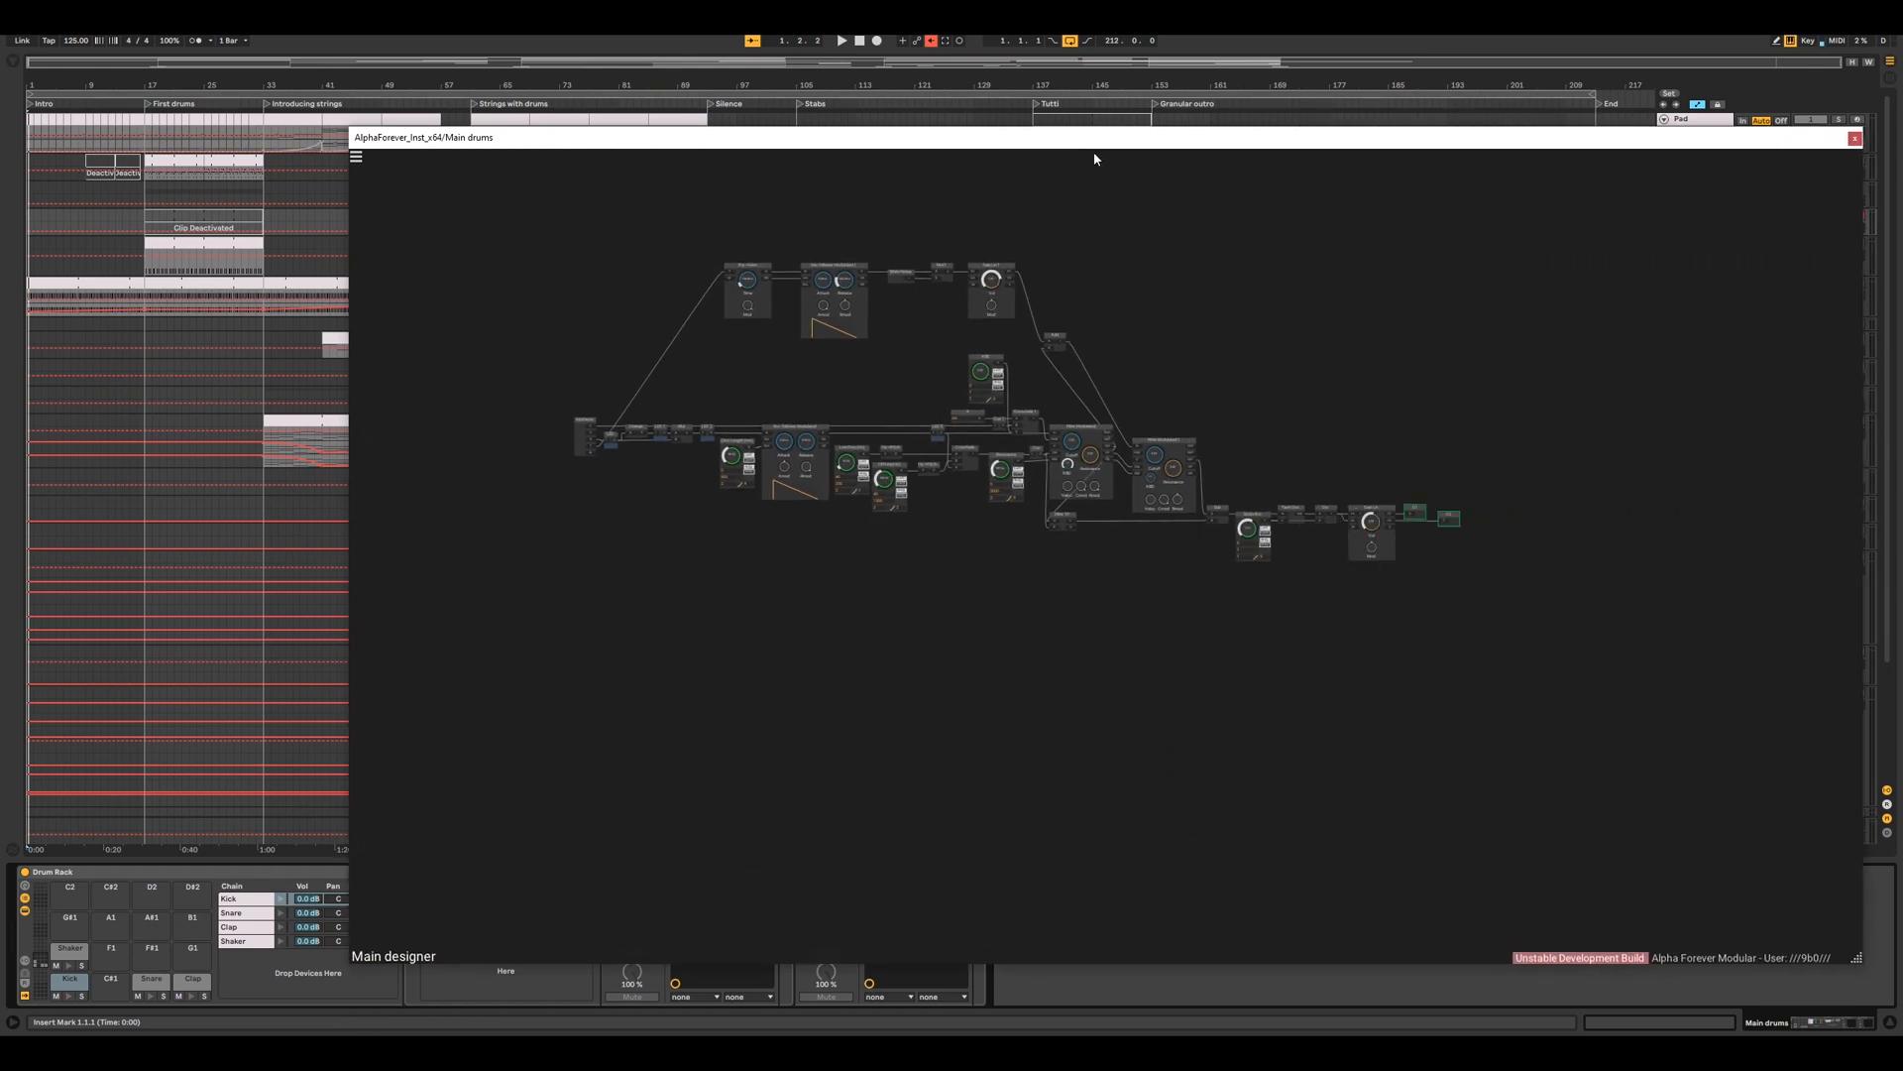
{"action": "left_click_drag", "start_coordinate": [1087, 139], "coordinate": [868, 81]}
- Add a Scope module, place it in the empty area below the kick modules and enlarge it
{"action": "scroll", "coordinate": [468, 607], "scroll_direction": "up", "scroll_amount": 5}
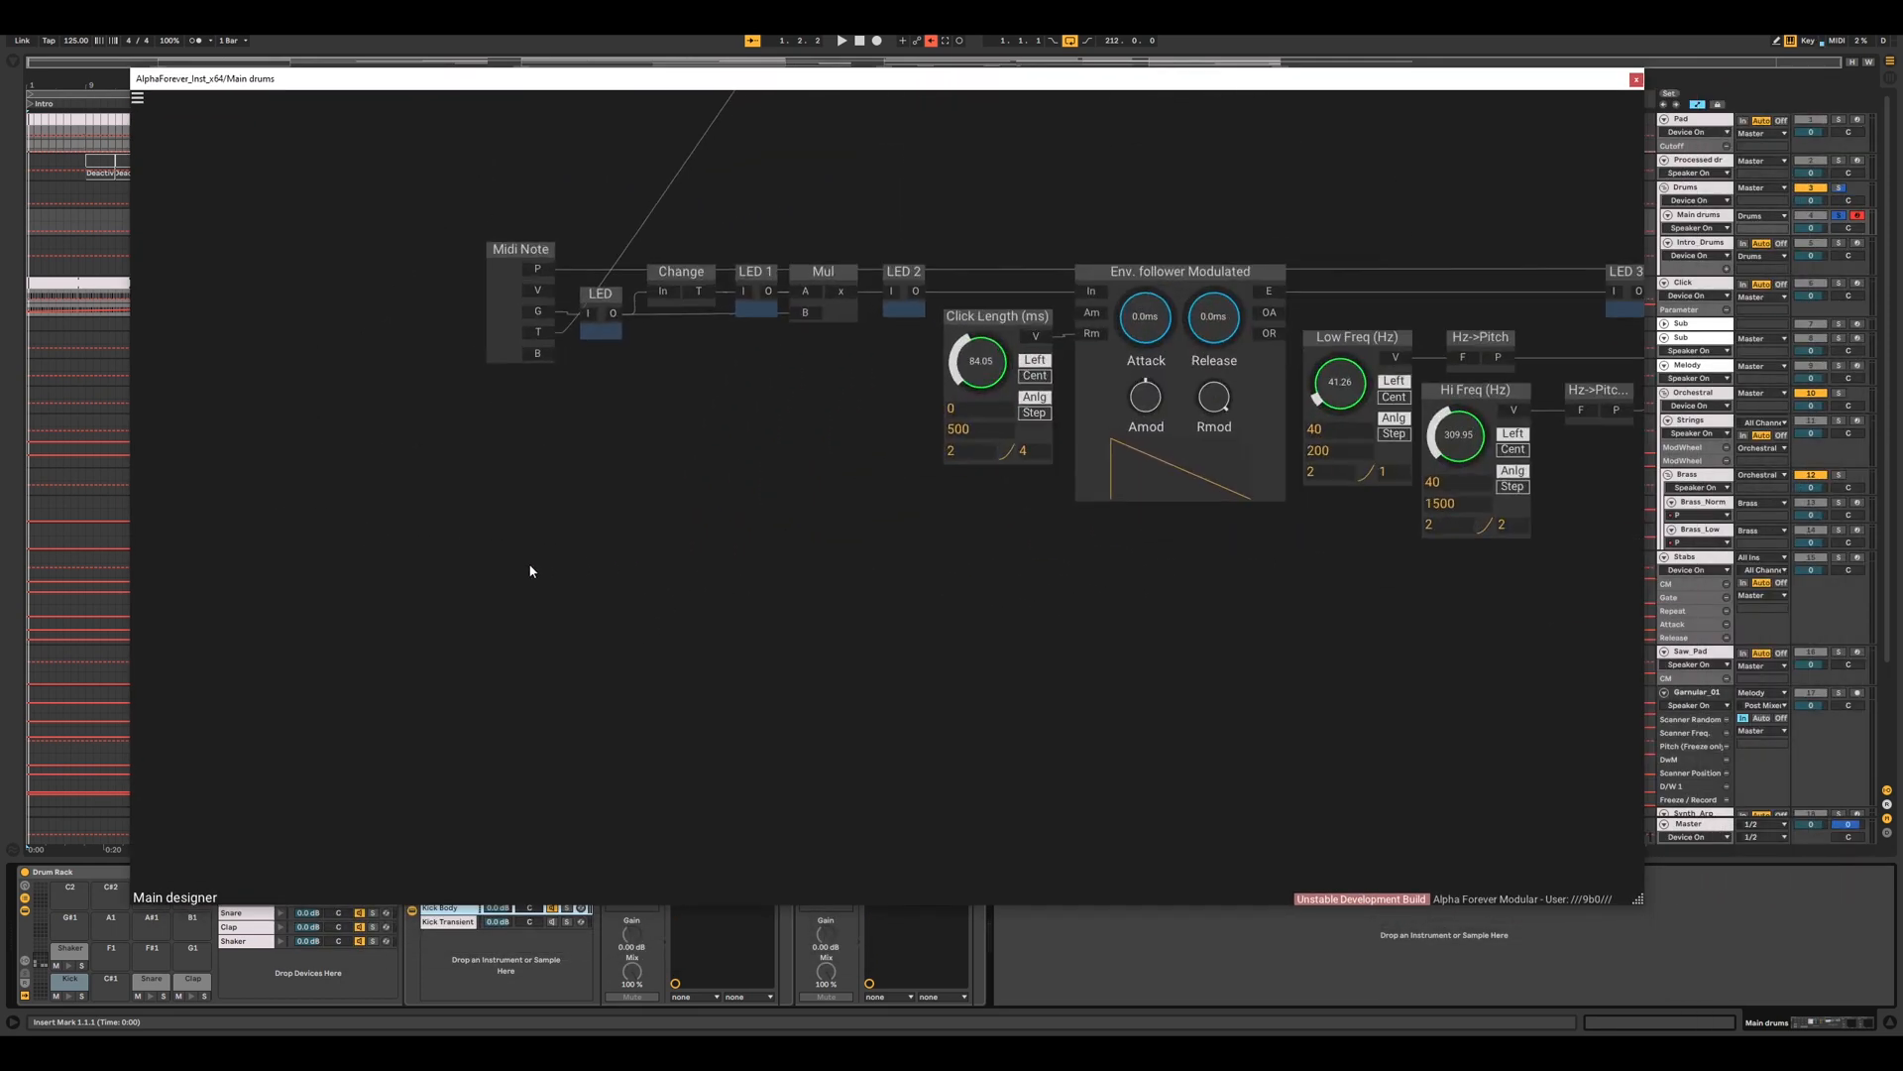
{"action": "right_click", "coordinate": [614, 452]}
{"action": "type", "text": "sco"}
{"action": "key", "text": "Return"}
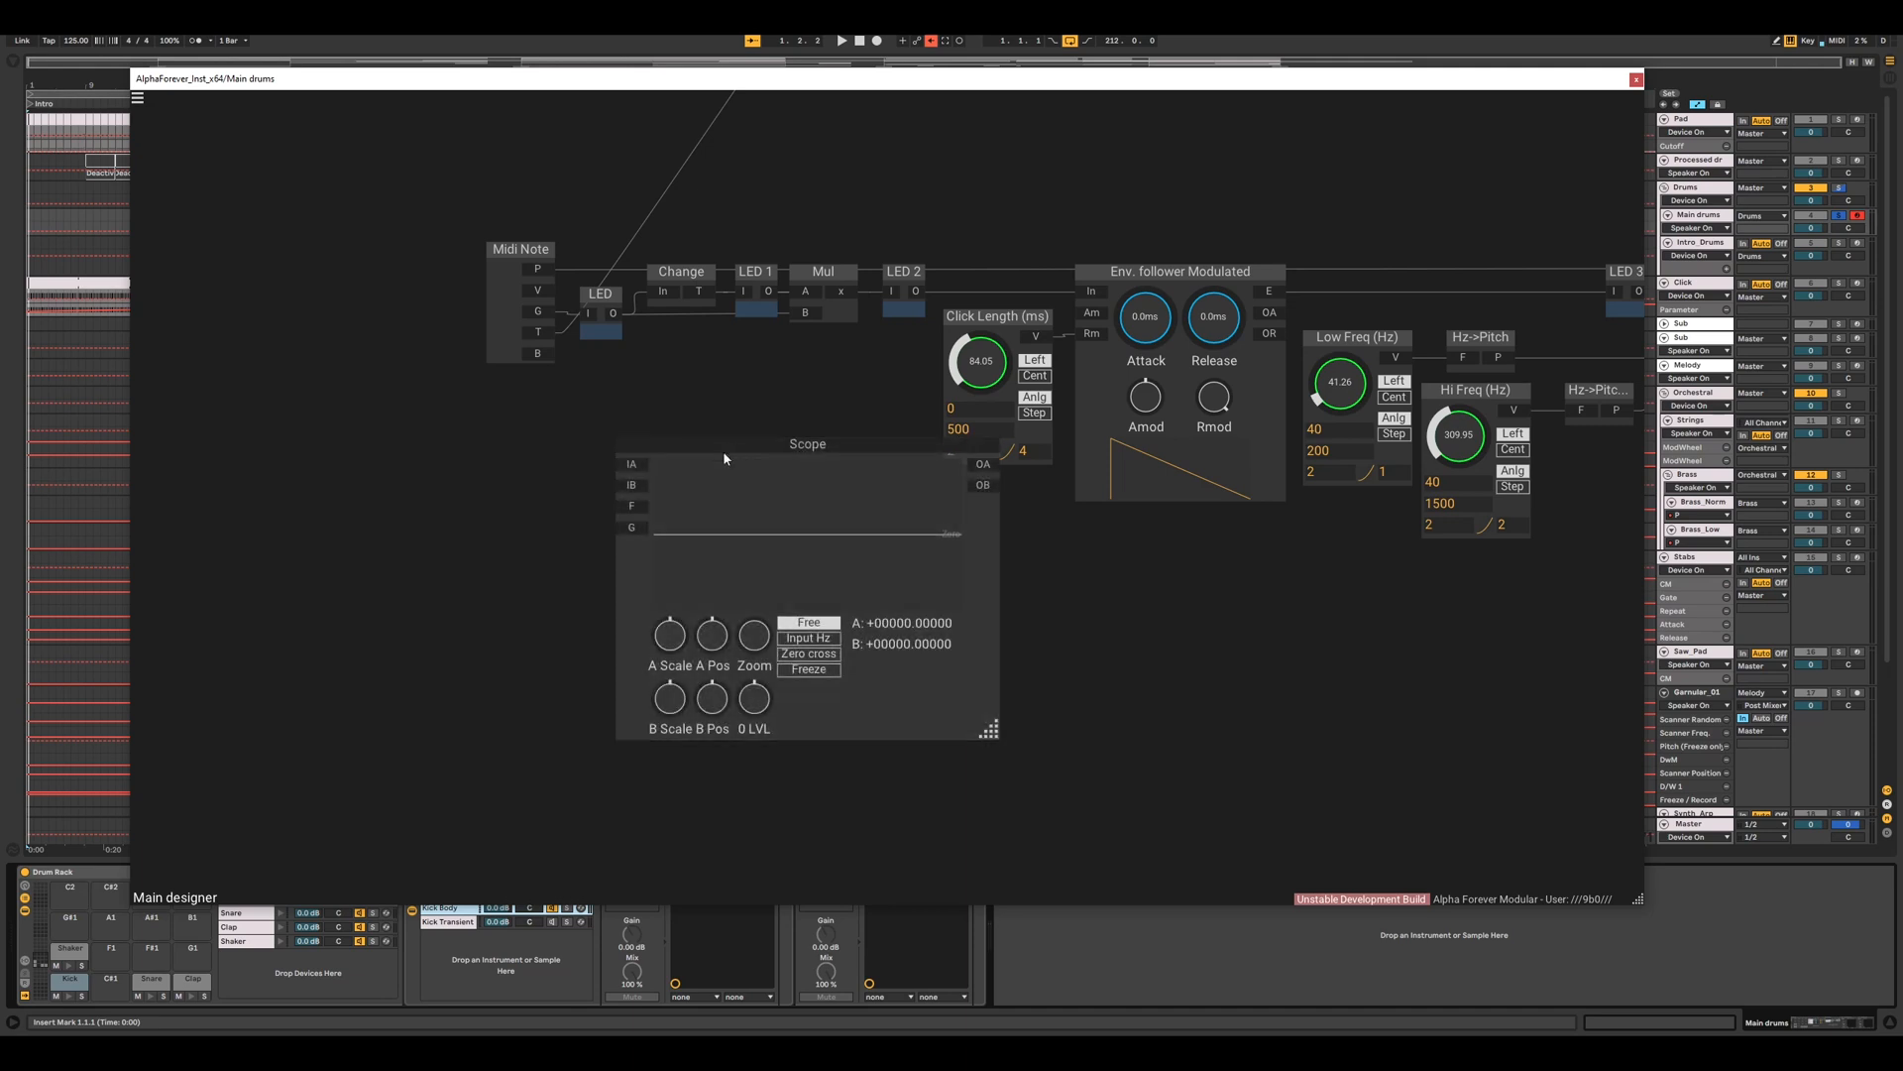
{"action": "left_click_drag", "start_coordinate": [735, 452], "coordinate": [801, 587]}
{"action": "scroll", "coordinate": [1245, 668], "scroll_direction": "down", "scroll_amount": 6}
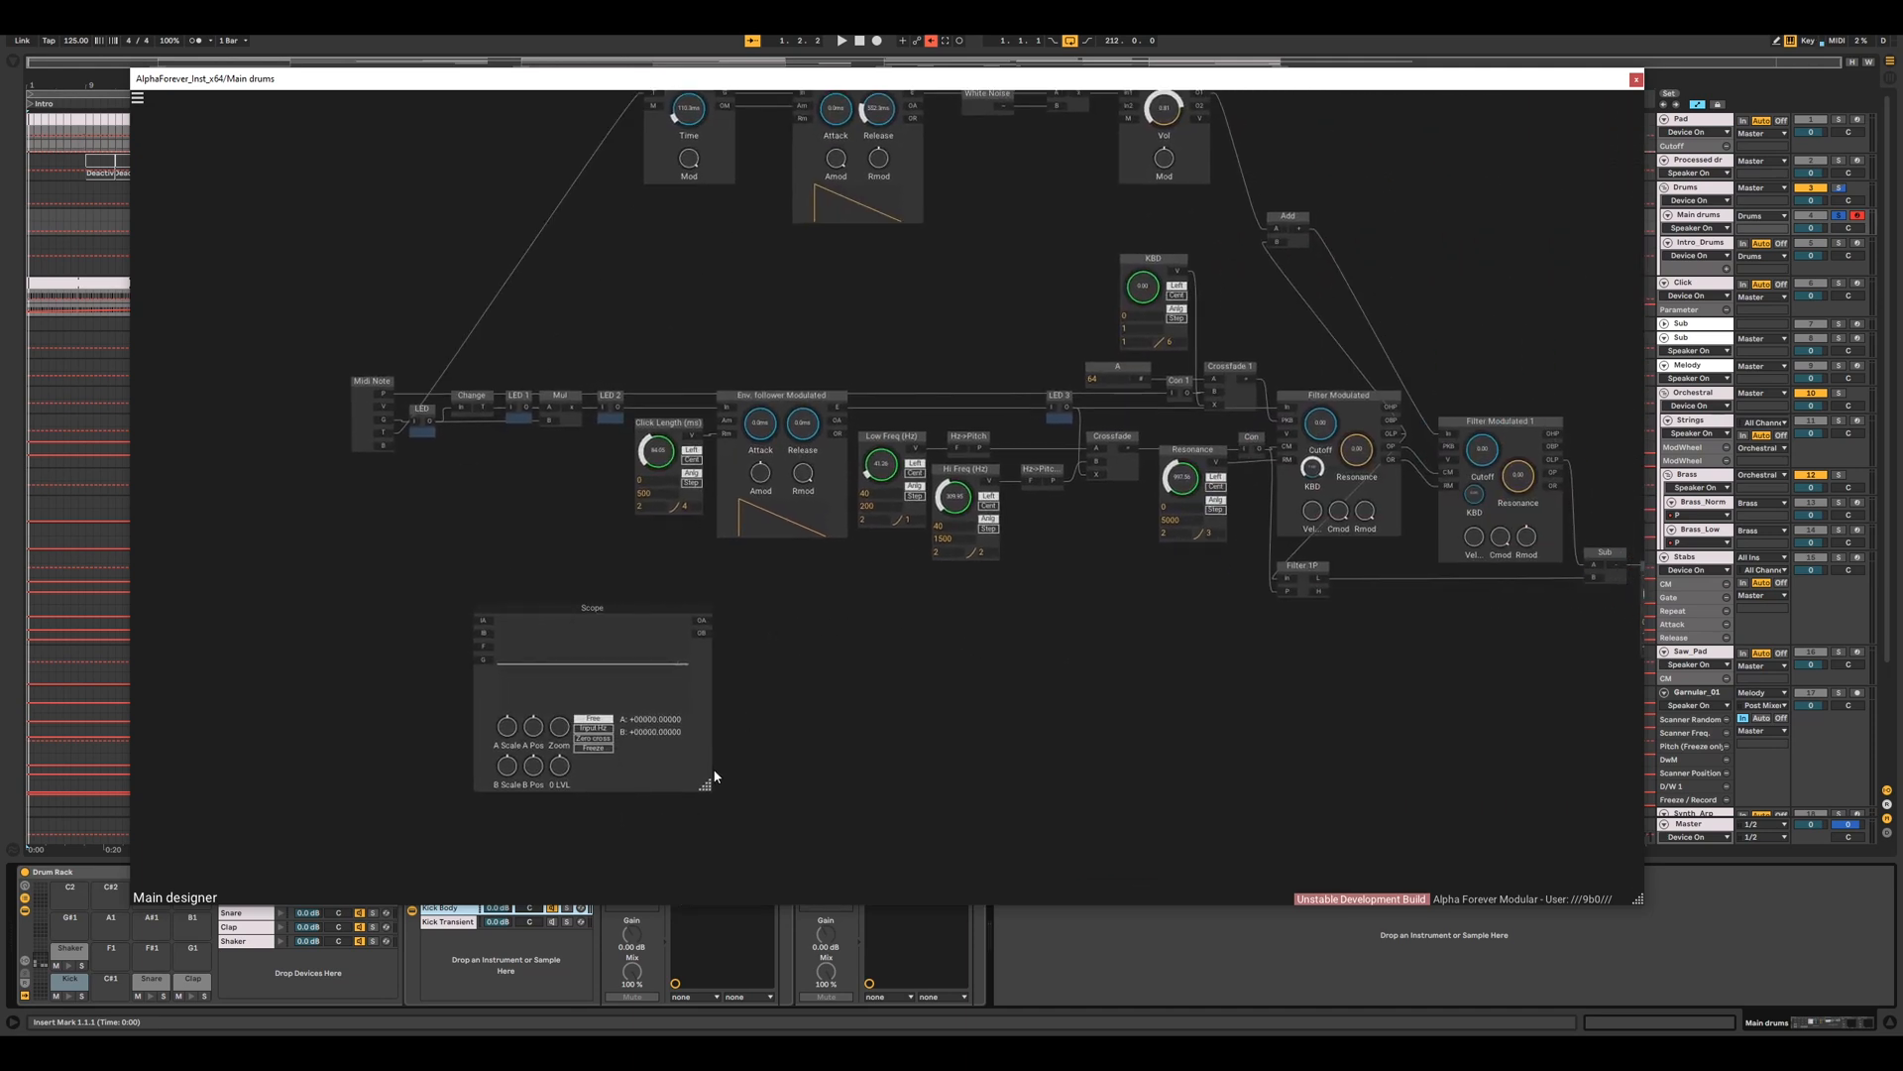
{"action": "left_click_drag", "start_coordinate": [740, 804], "coordinate": [888, 859]}
- Connect the Scope's OA output to the Gain Lin module feeding O1 and O2, and shift the Scope closer to the patch
{"action": "left_click_drag", "start_coordinate": [1009, 662], "coordinate": [638, 652]}
{"action": "scroll", "coordinate": [636, 654], "scroll_direction": "down", "scroll_amount": 1}
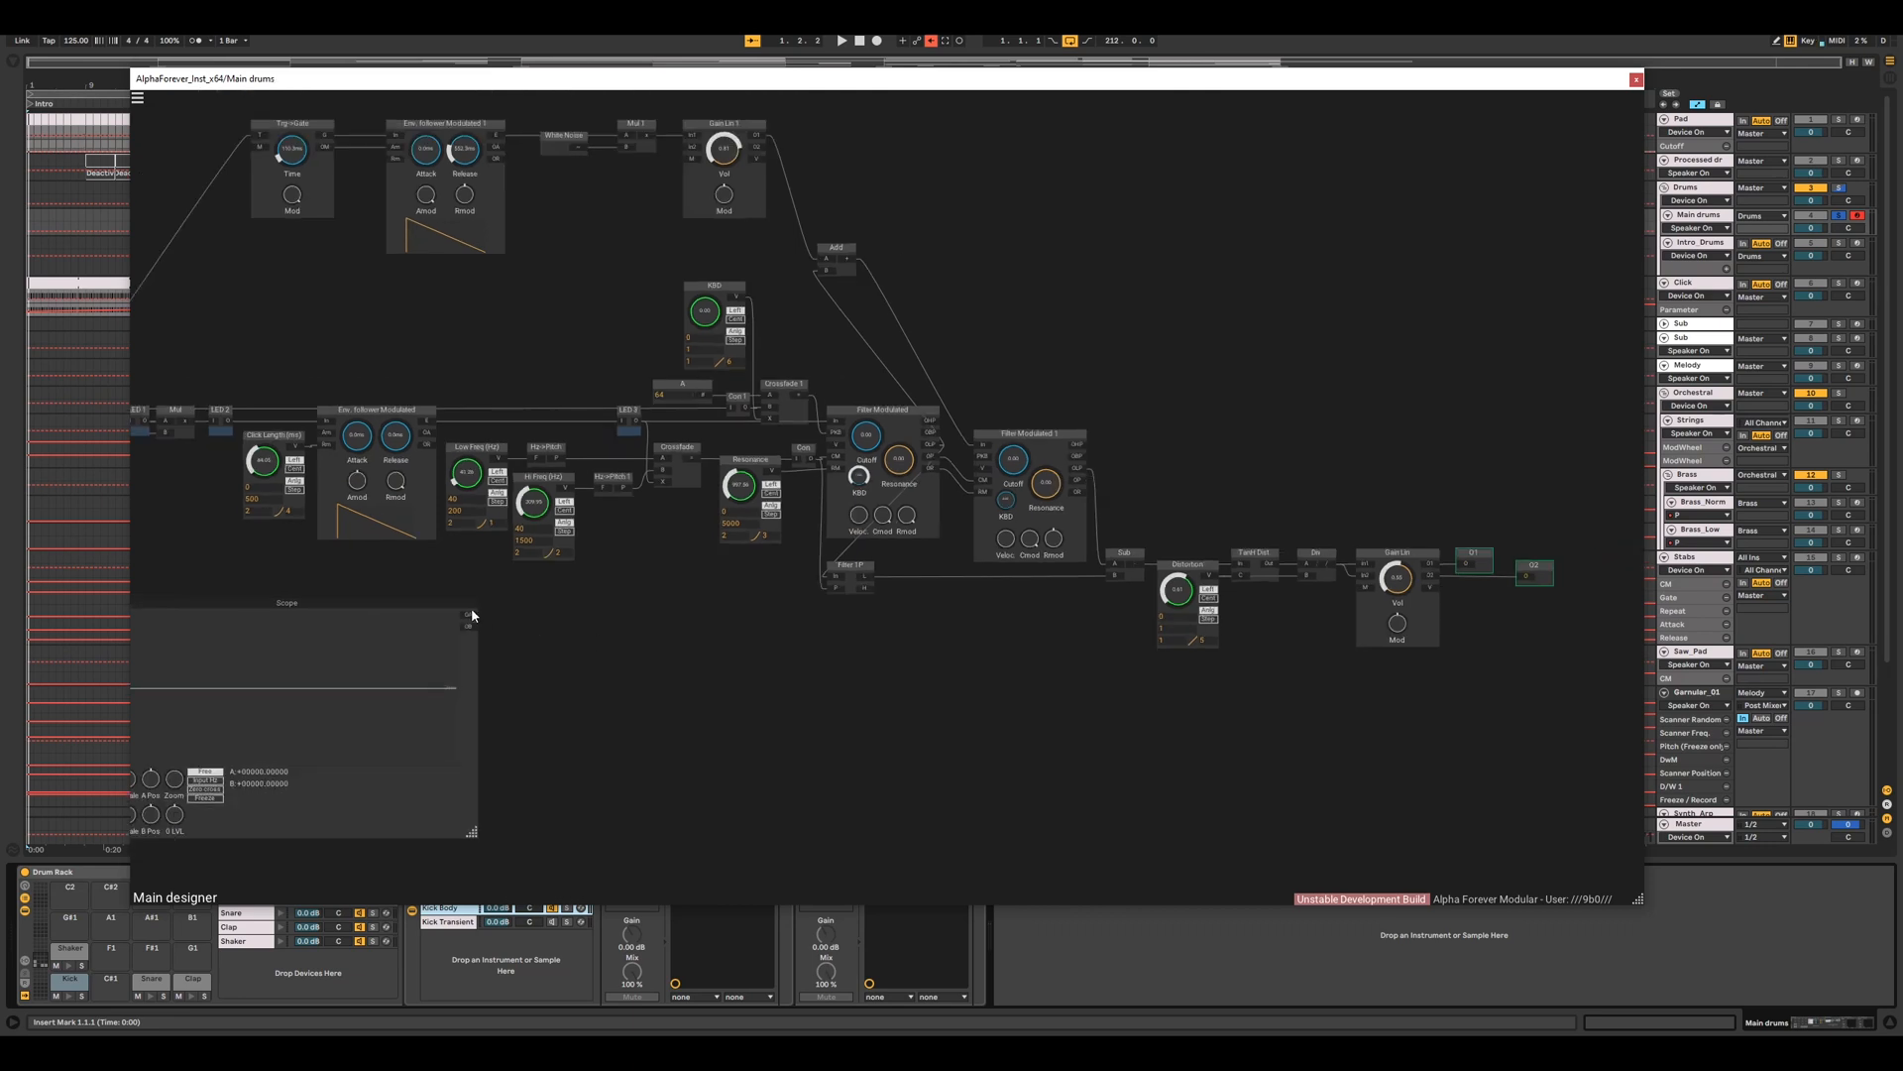
{"action": "left_click_drag", "start_coordinate": [471, 615], "coordinate": [1367, 591]}
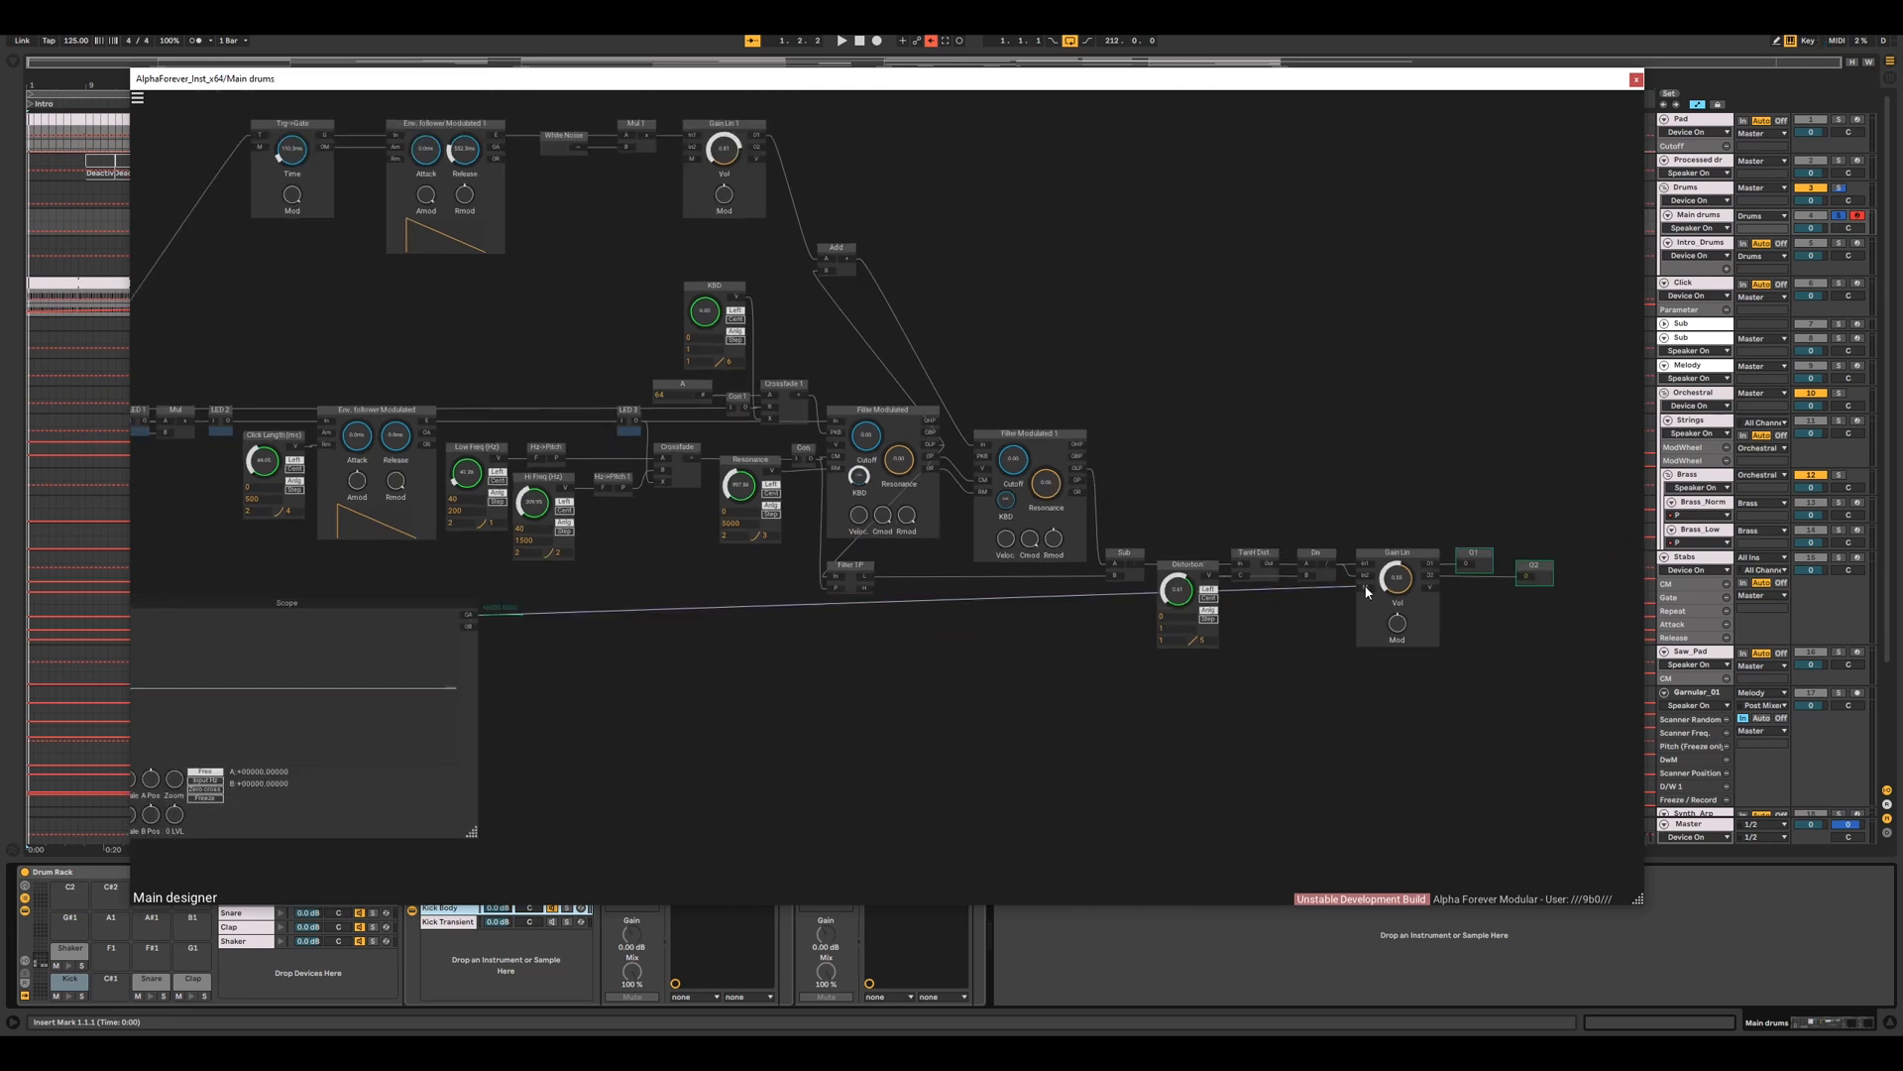
{"action": "left_click_drag", "start_coordinate": [437, 616], "coordinate": [514, 588]}
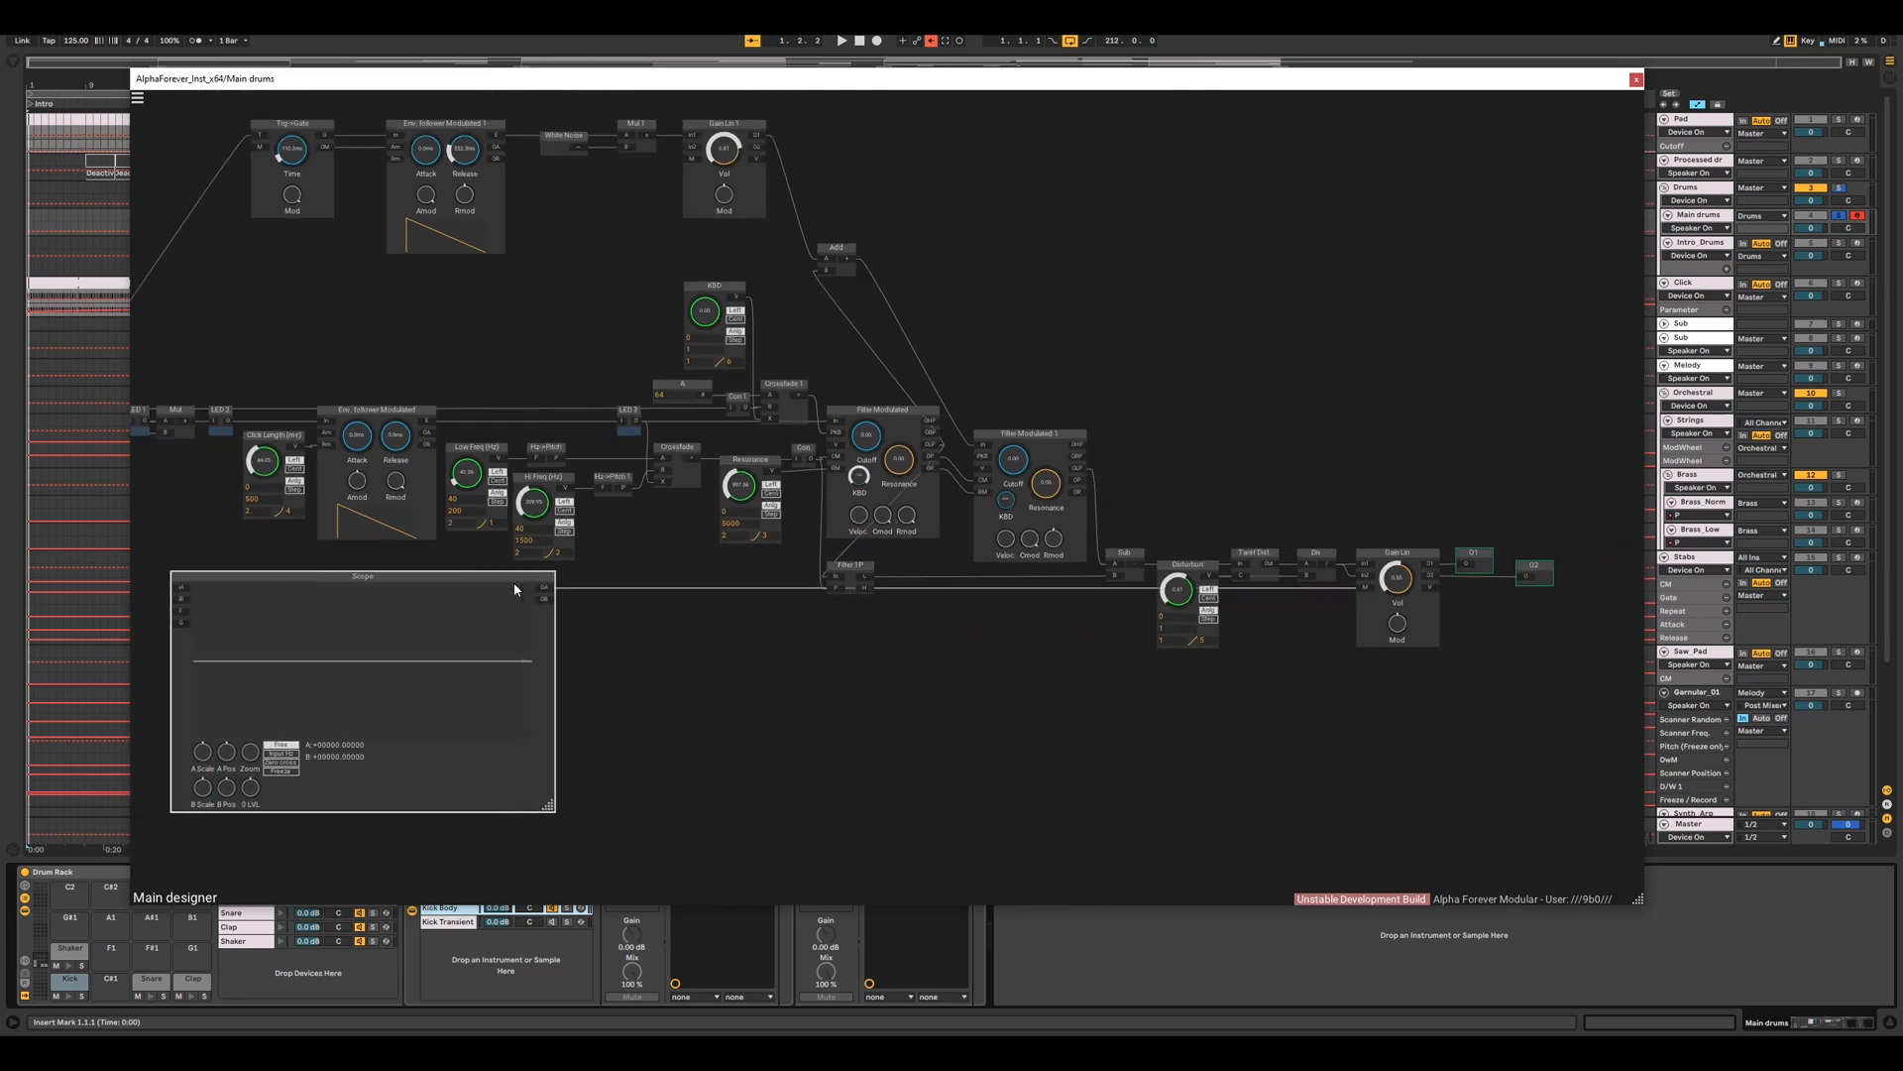
- Add a constant module with value 1 to the Scope's F input
{"action": "left_click_drag", "start_coordinate": [331, 557], "coordinate": [743, 571]}
{"action": "scroll", "coordinate": [470, 585], "scroll_direction": "up", "scroll_amount": 3}
{"action": "double_click", "coordinate": [636, 636]}
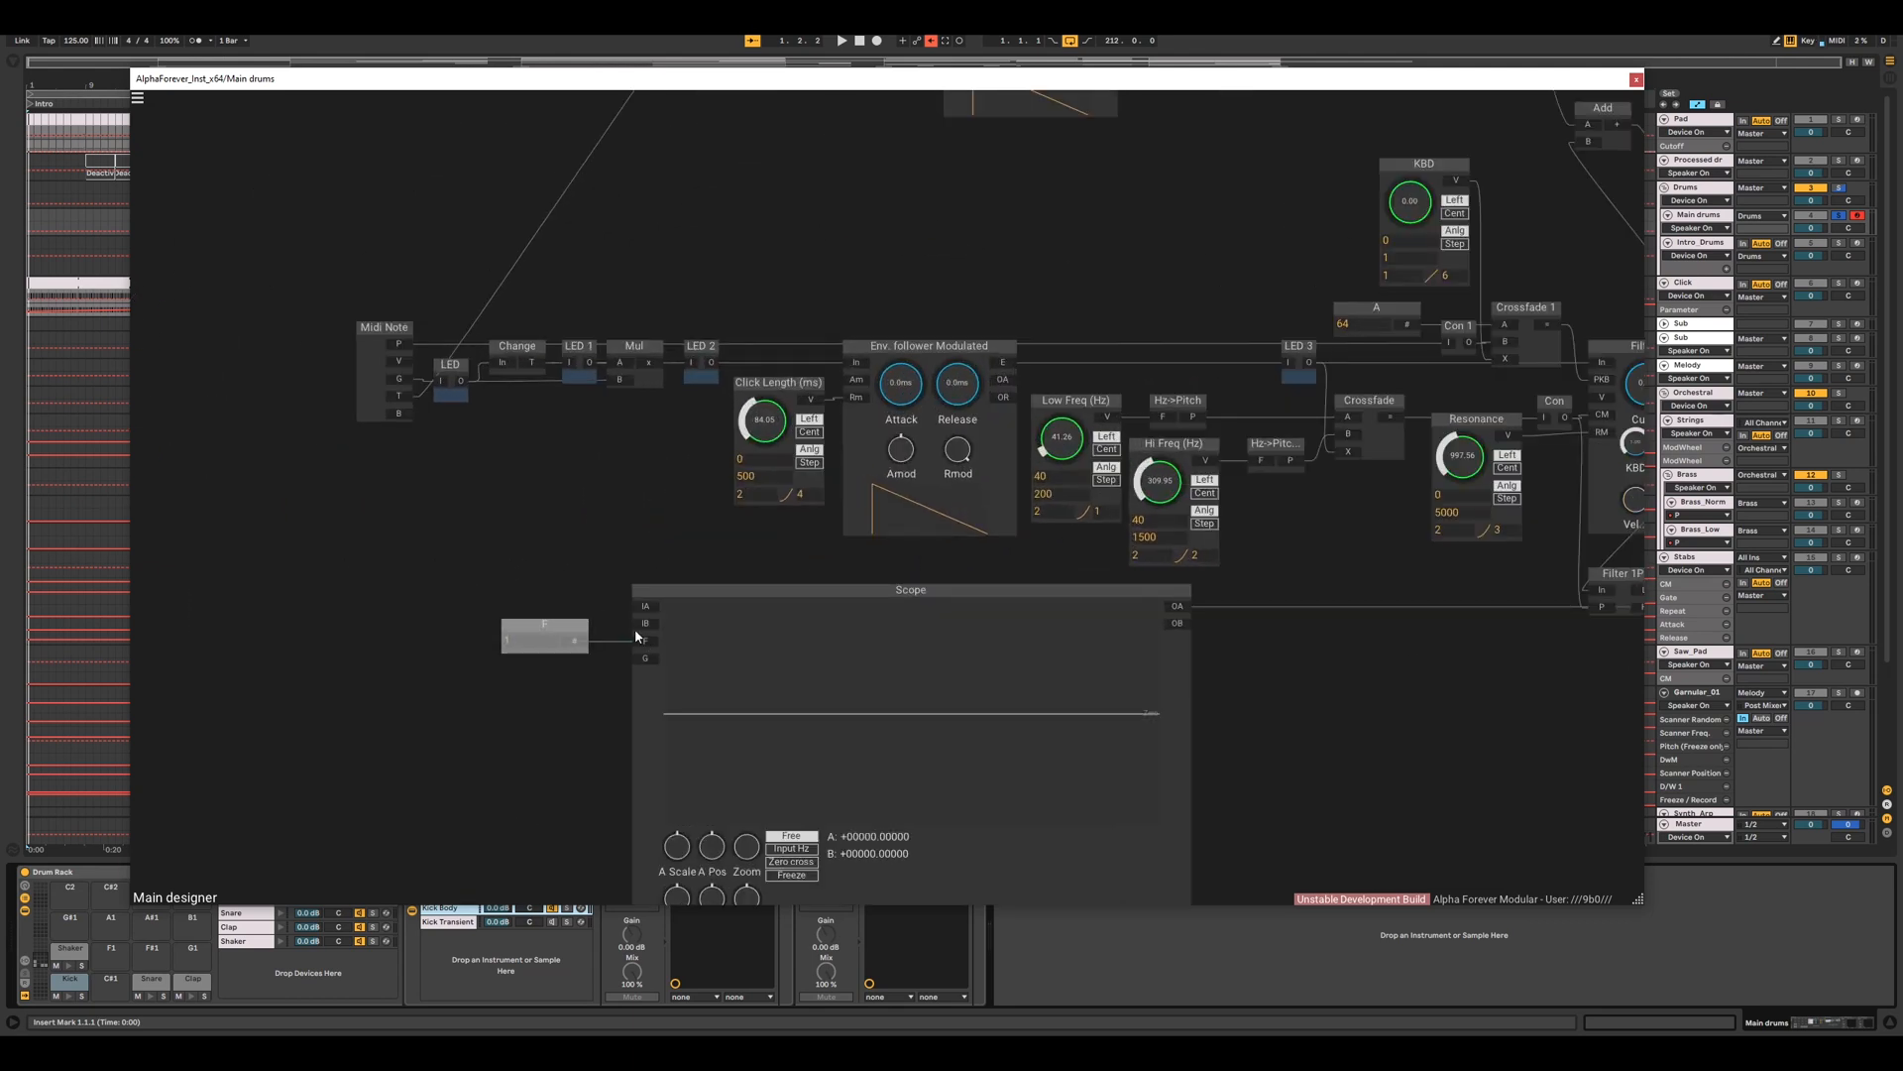
- Delete LED, Change, LED 1, Mul and LED 2, and connect Midi Note's T output directly to Env. follower Modulated's In input
{"action": "left_click_drag", "start_coordinate": [492, 528], "coordinate": [473, 563]}
{"action": "scroll", "coordinate": [447, 527], "scroll_direction": "up", "scroll_amount": 1}
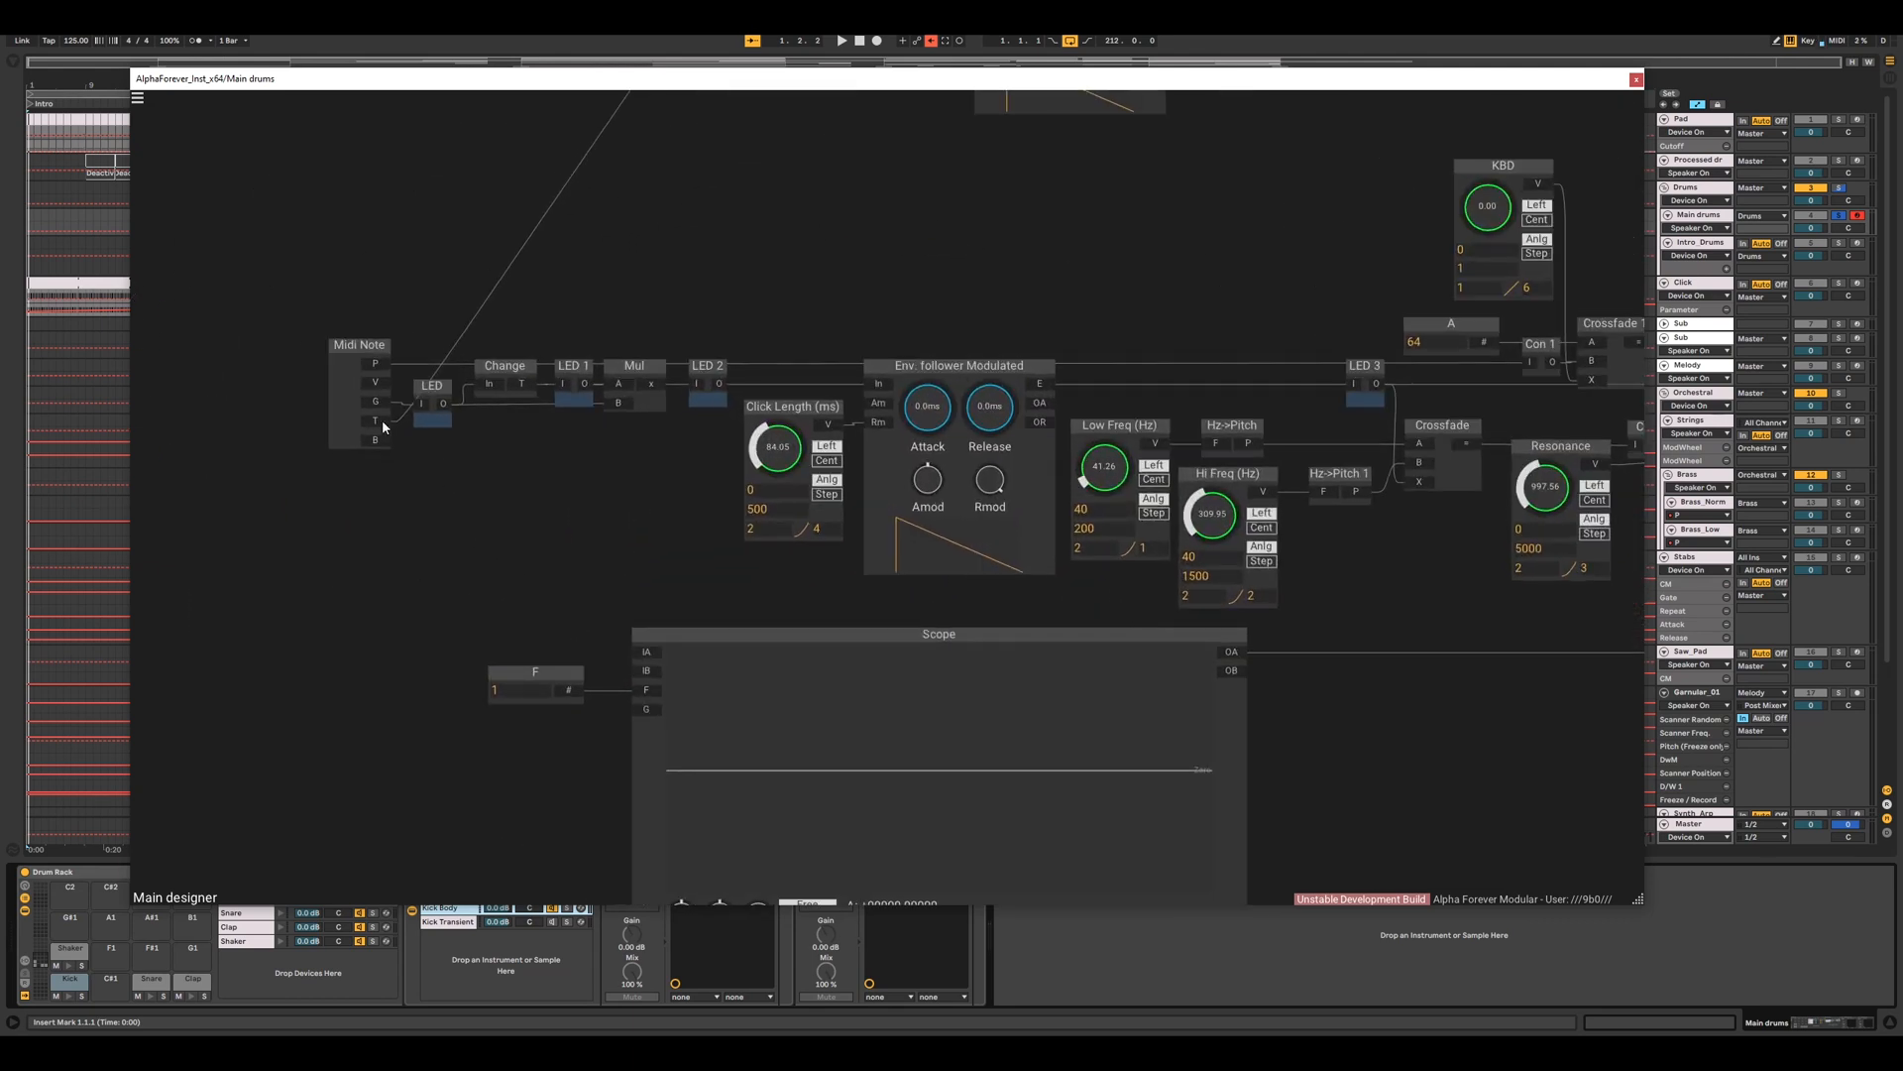
{"action": "left_click_drag", "start_coordinate": [377, 426], "coordinate": [754, 313]}
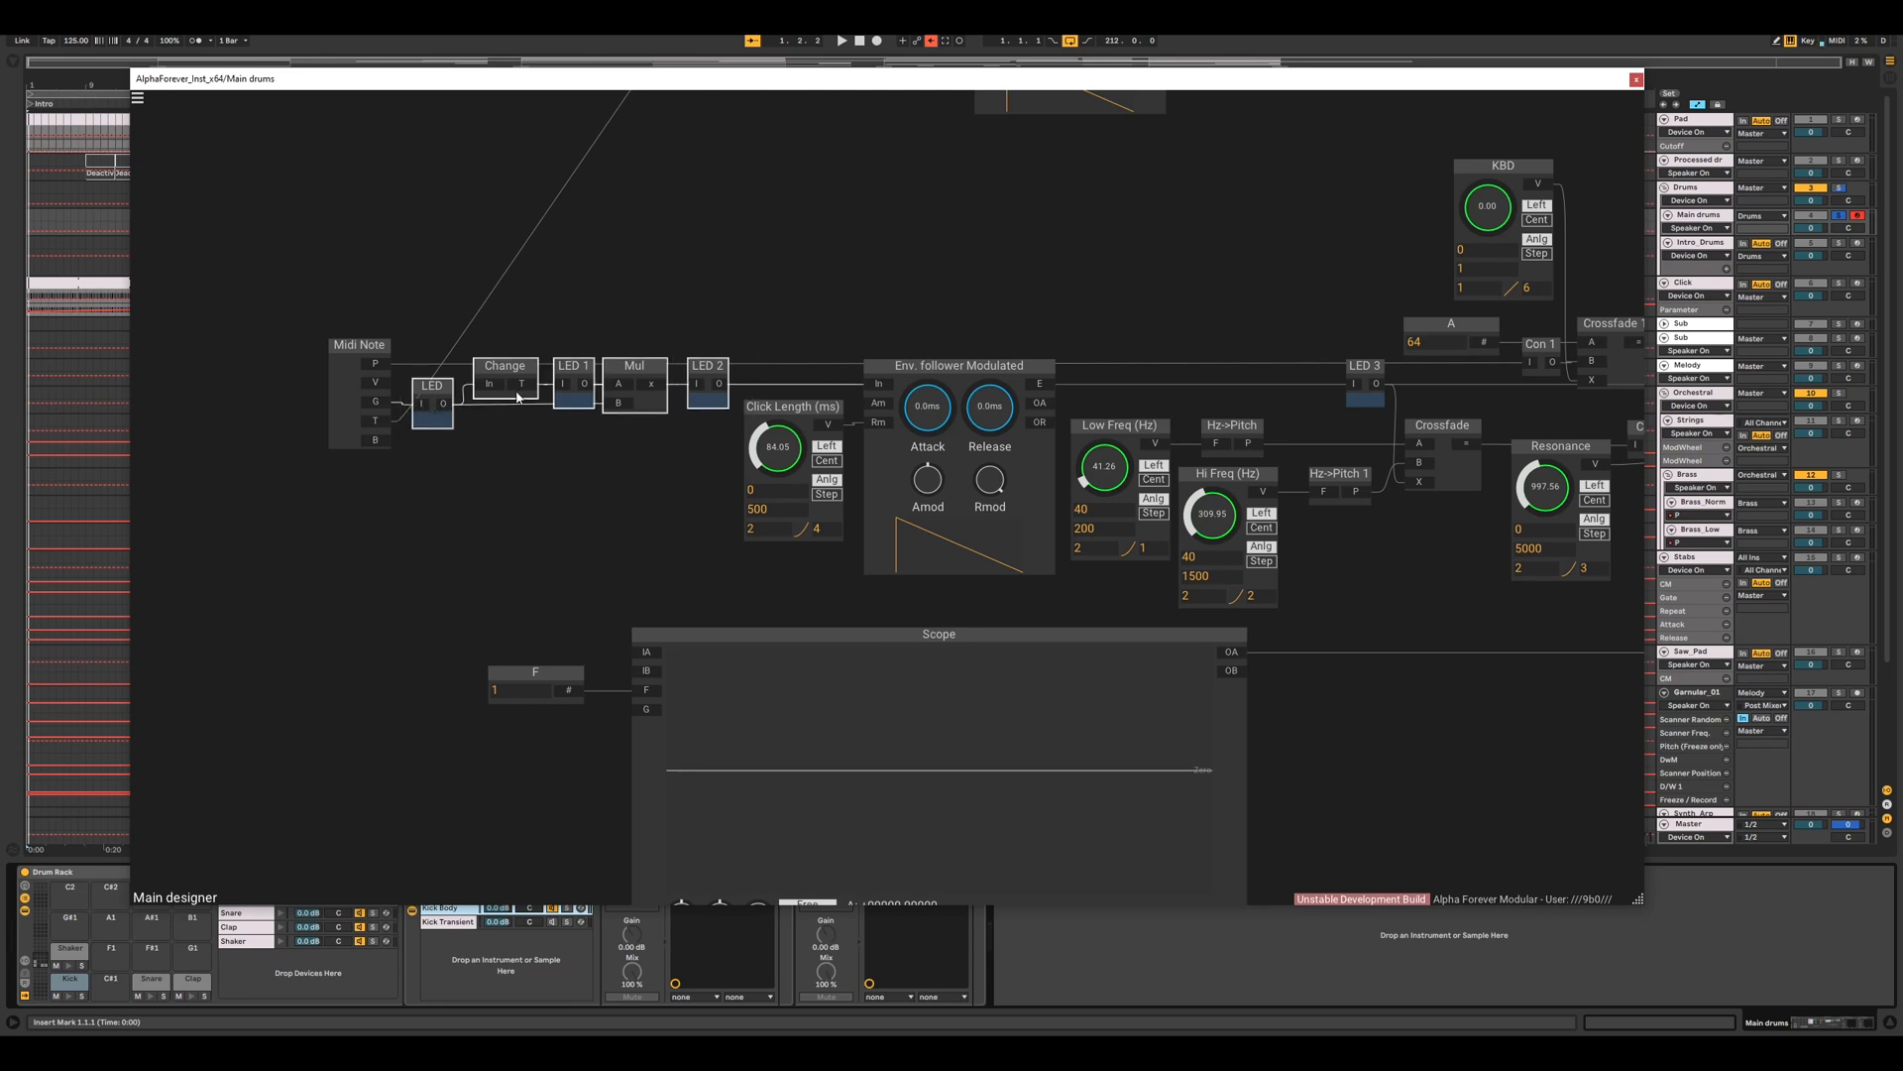
{"action": "key", "text": "Delete"}
{"action": "left_click_drag", "start_coordinate": [383, 425], "coordinate": [873, 385]}
{"action": "double_click", "coordinate": [378, 423]}
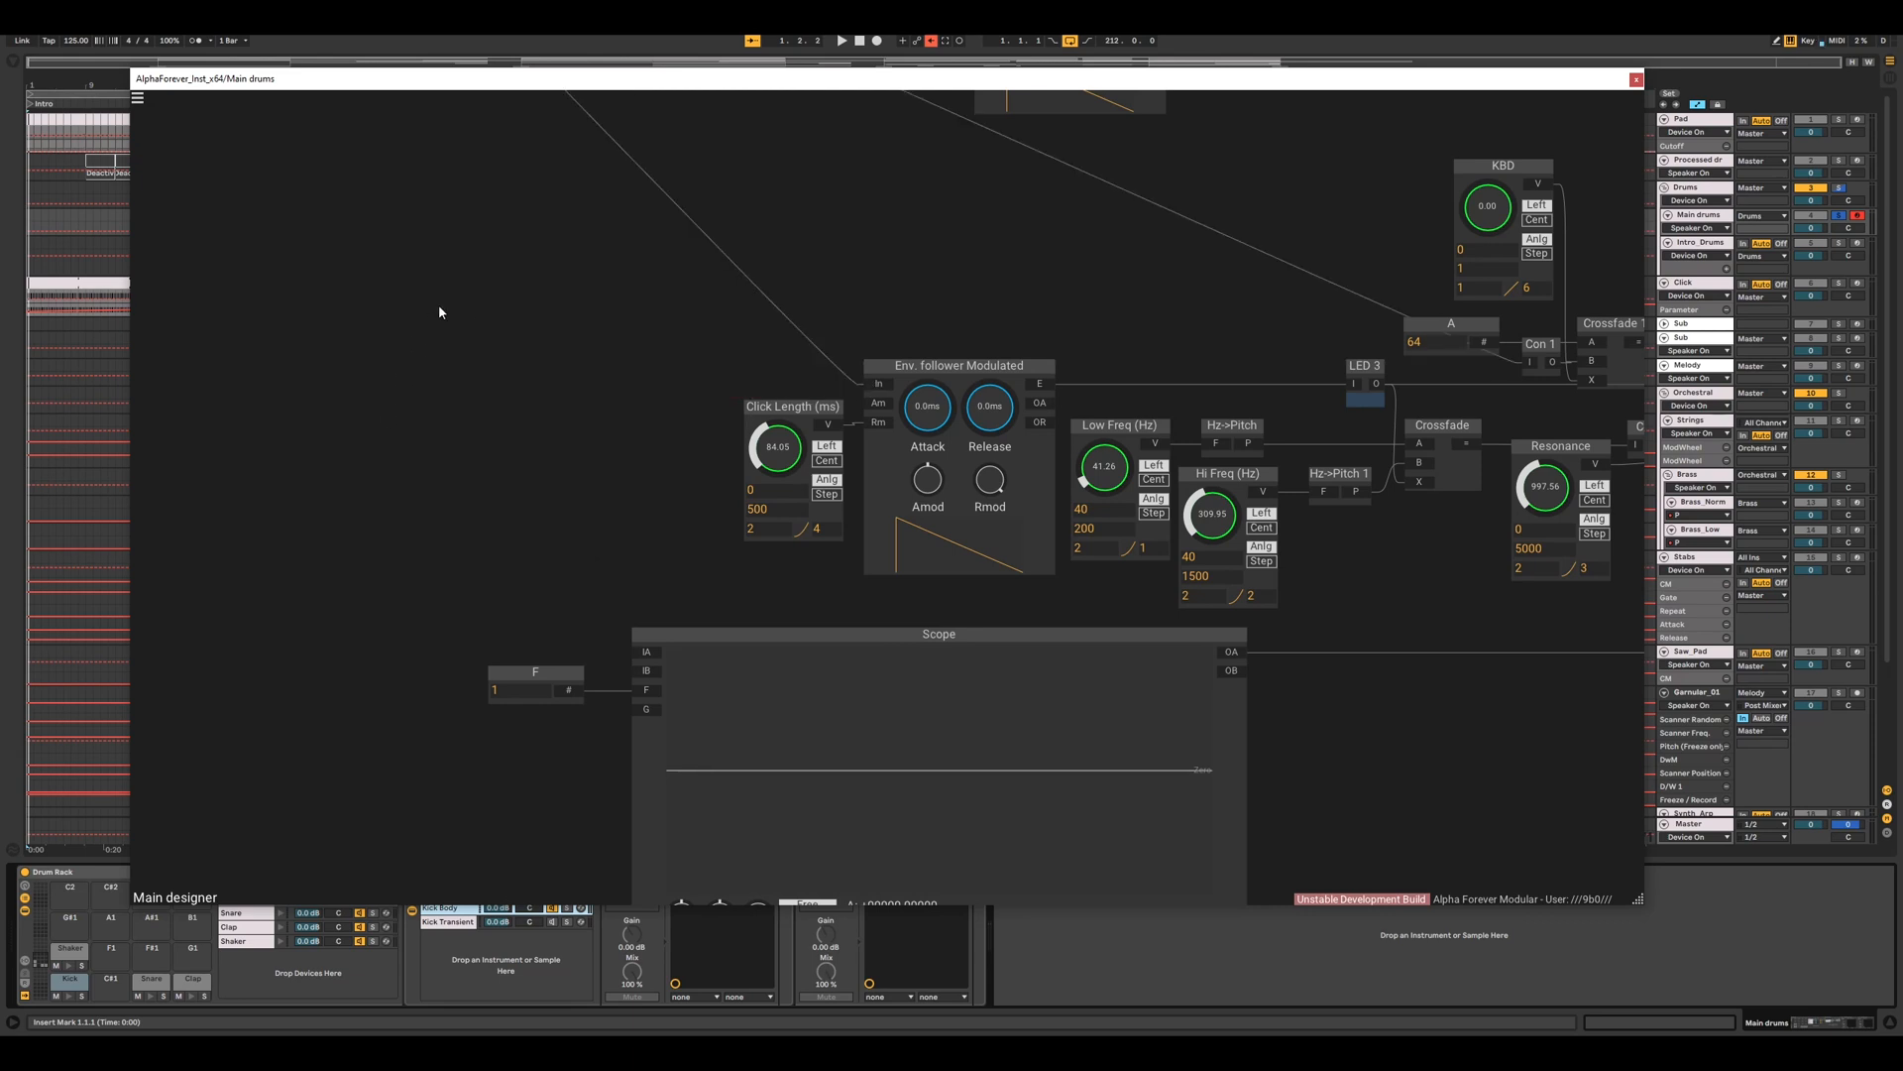
- Move the Midi Note module down beside Click Length (ms) and Env. follower Modulated
{"action": "scroll", "coordinate": [559, 307], "scroll_direction": "down", "scroll_amount": 1}
{"action": "left_click_drag", "start_coordinate": [540, 199], "coordinate": [548, 437]}
{"action": "left_click_drag", "start_coordinate": [437, 218], "coordinate": [441, 469]}
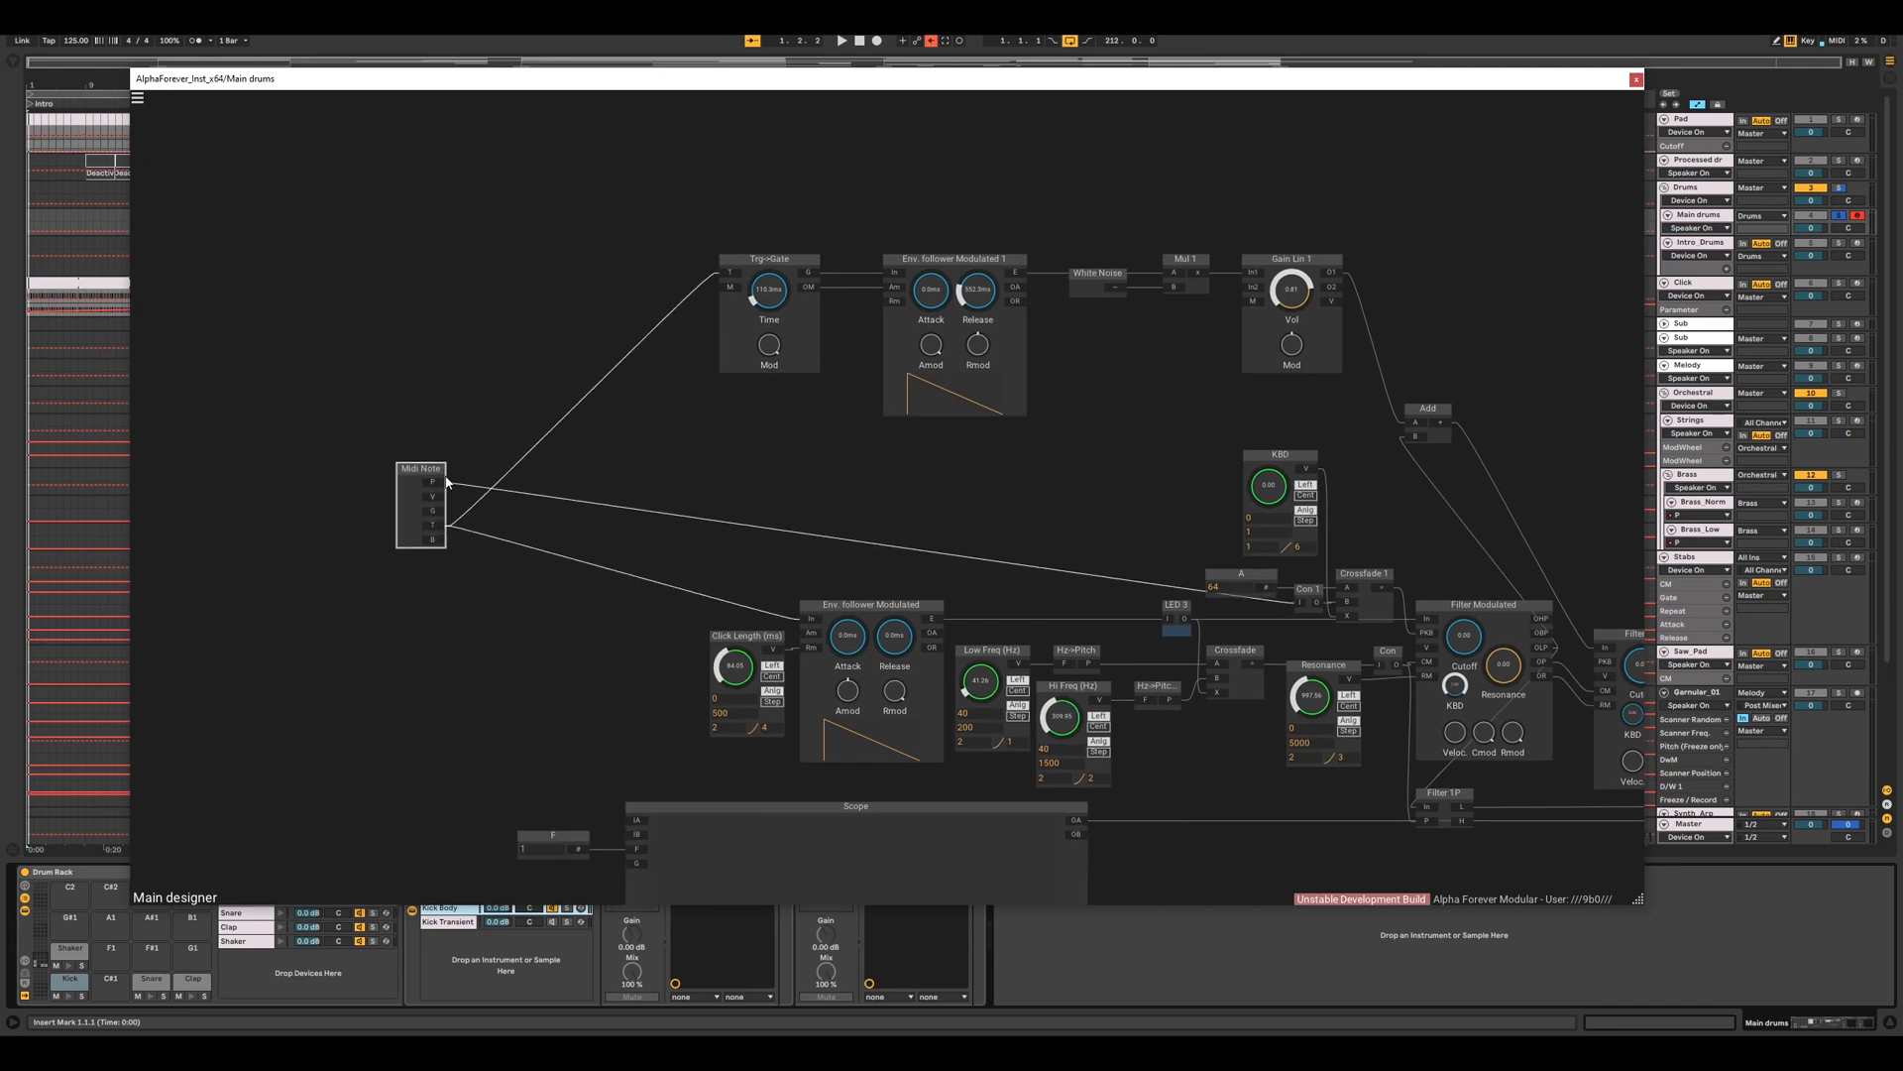
{"action": "double_click", "coordinate": [434, 483]}
{"action": "left_click_drag", "start_coordinate": [495, 533], "coordinate": [554, 532]}
{"action": "left_click_drag", "start_coordinate": [490, 599], "coordinate": [699, 599]}
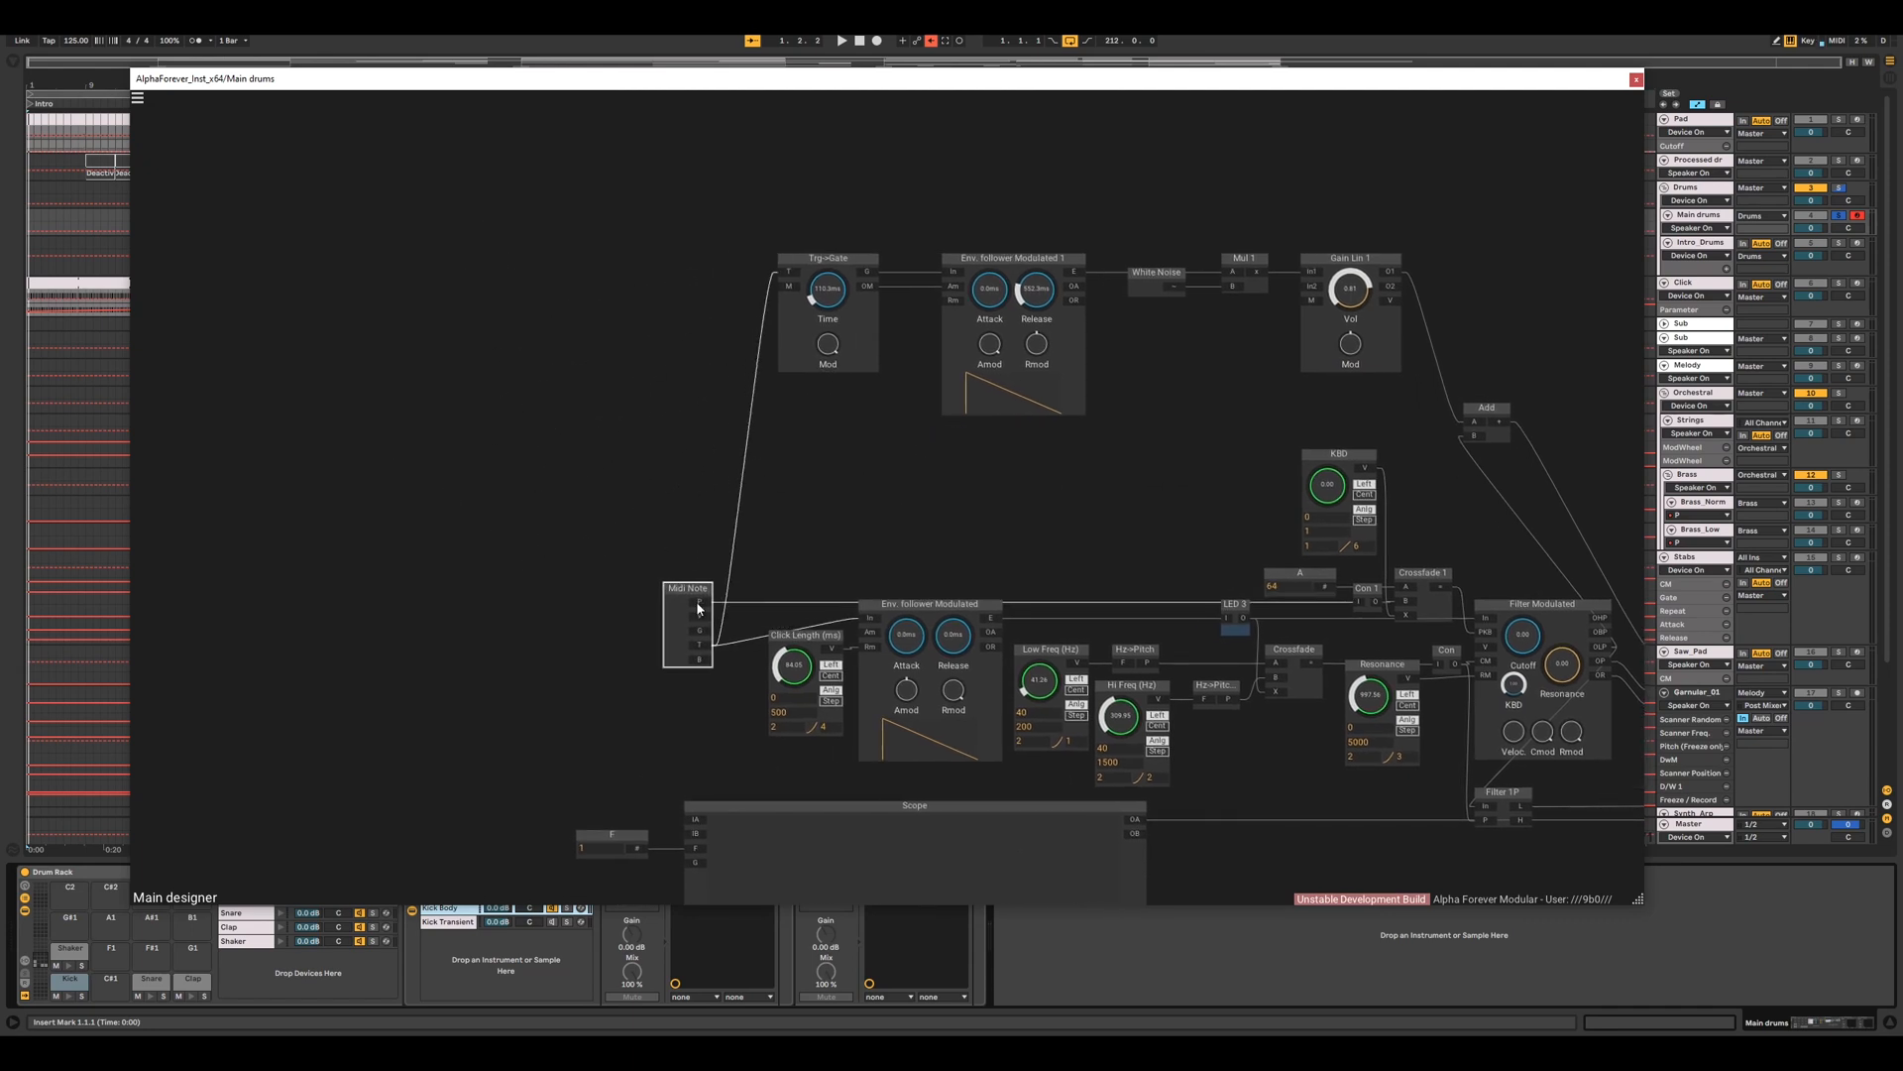
{"action": "left_click_drag", "start_coordinate": [582, 711], "coordinate": [412, 541]}
{"action": "scroll", "coordinate": [414, 545], "scroll_direction": "up", "scroll_amount": 2}
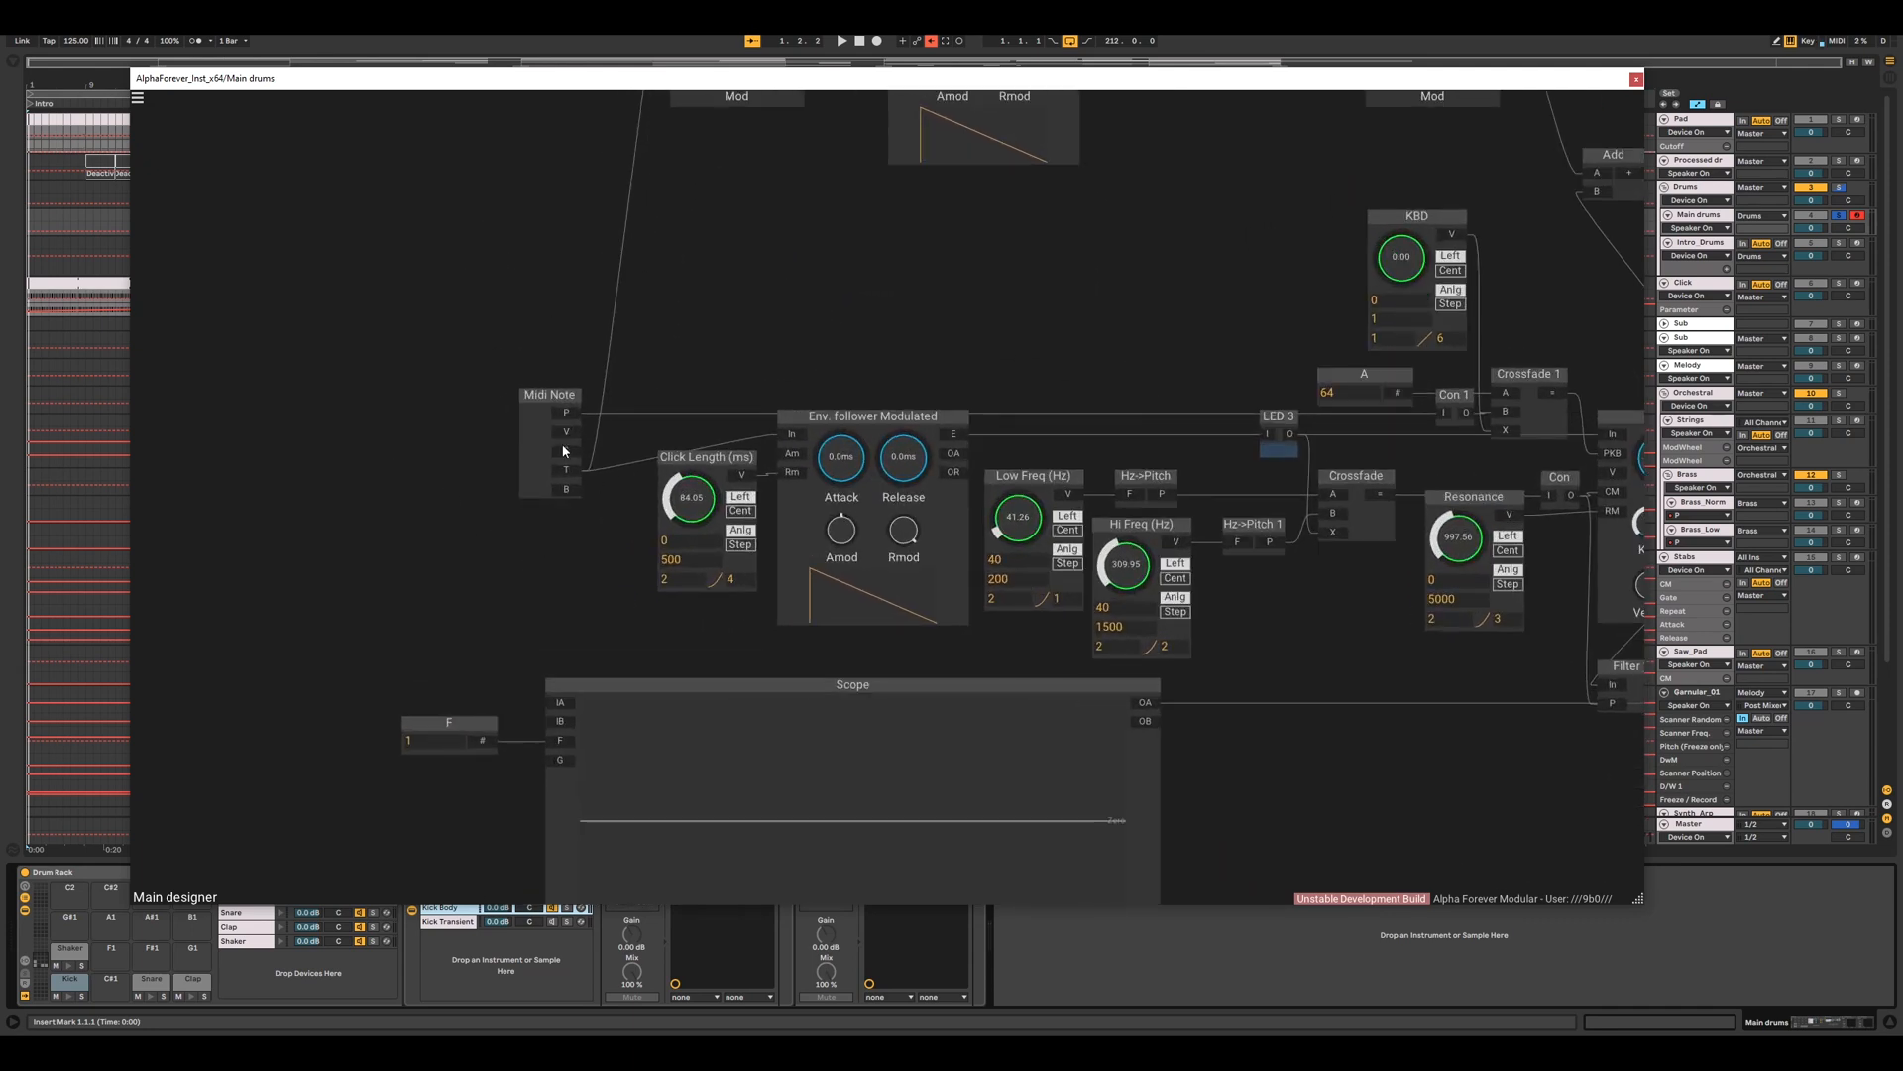
- Connect Midi Note's T output to the Scope's IA input and set the Scope's sync mode to Input Hz
{"action": "left_click_drag", "start_coordinate": [565, 397], "coordinate": [522, 397]}
{"action": "left_click_drag", "start_coordinate": [523, 469], "coordinate": [609, 527]}
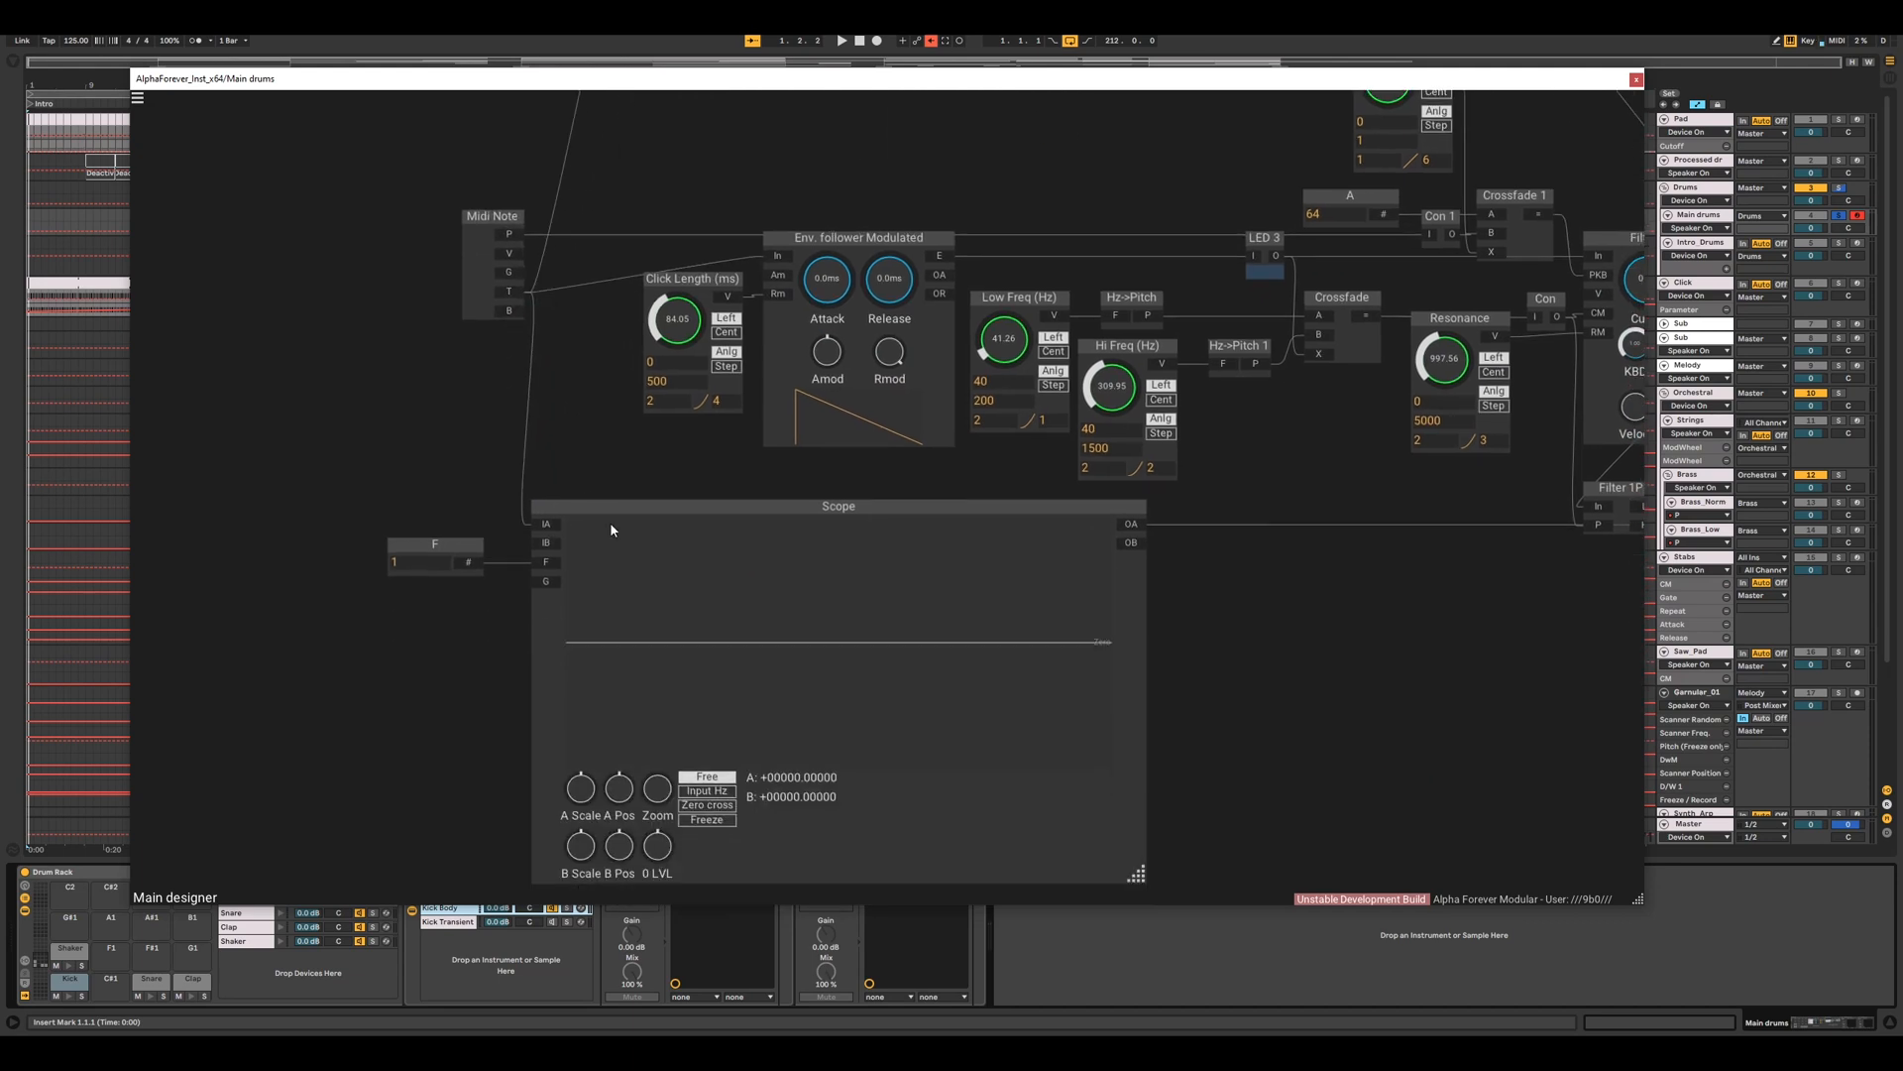
{"action": "left_click", "coordinate": [707, 791]}
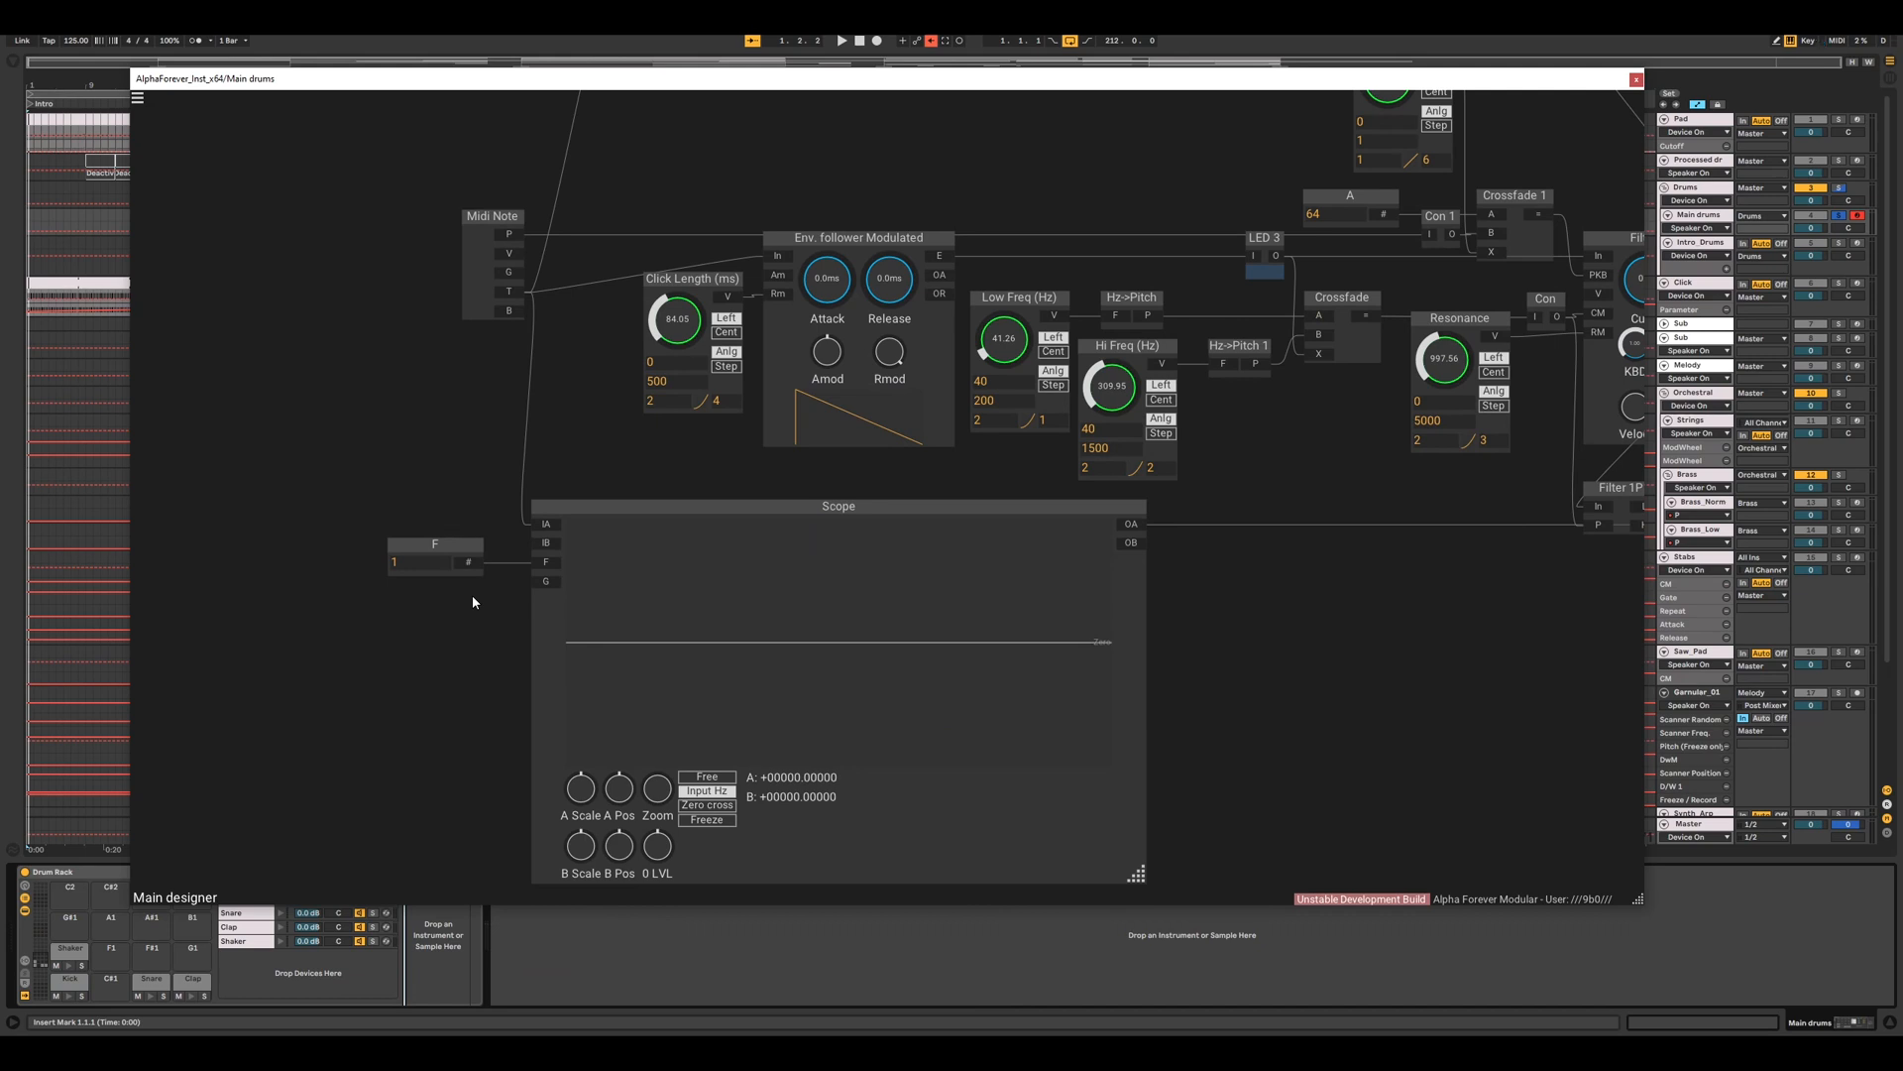
- Select the Drum Rack's Kick pad and move the patch window up to uncover the device chain
{"action": "left_click", "coordinate": [69, 996]}
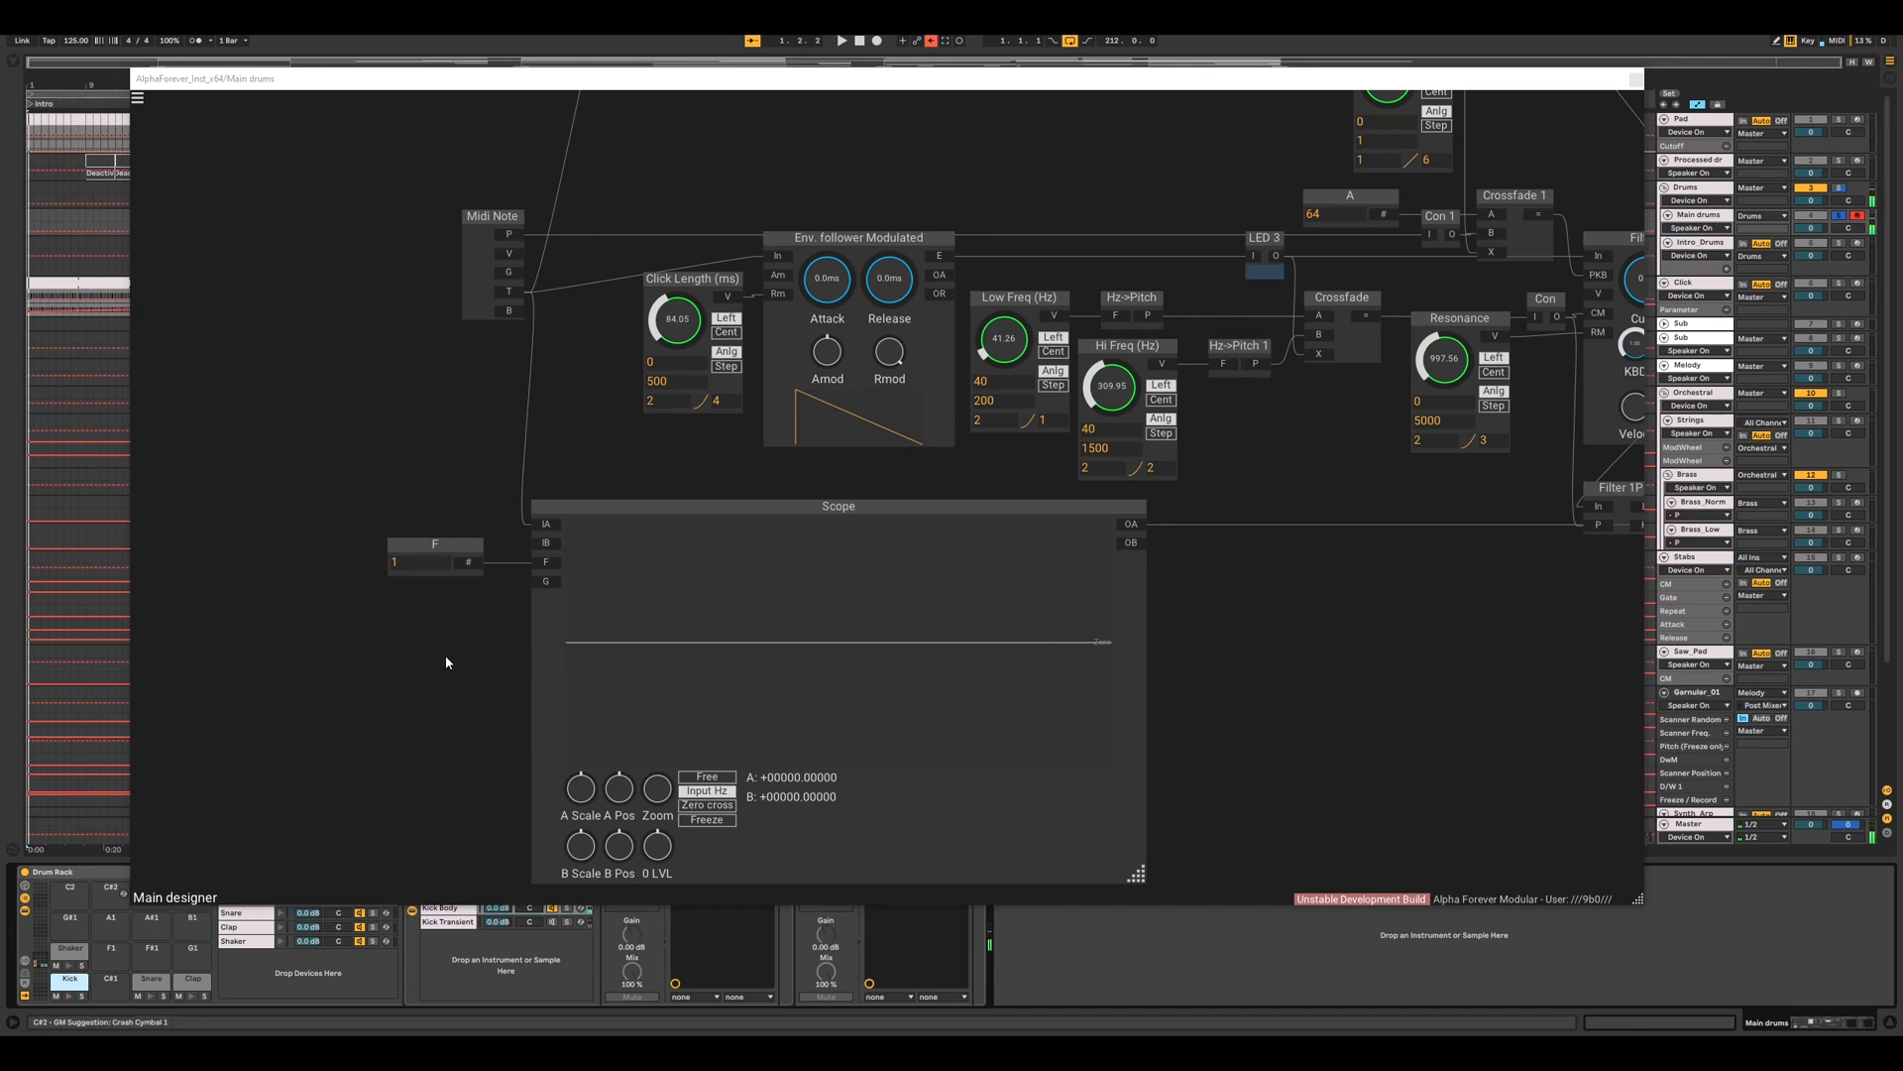
{"action": "left_click", "coordinate": [673, 508]}
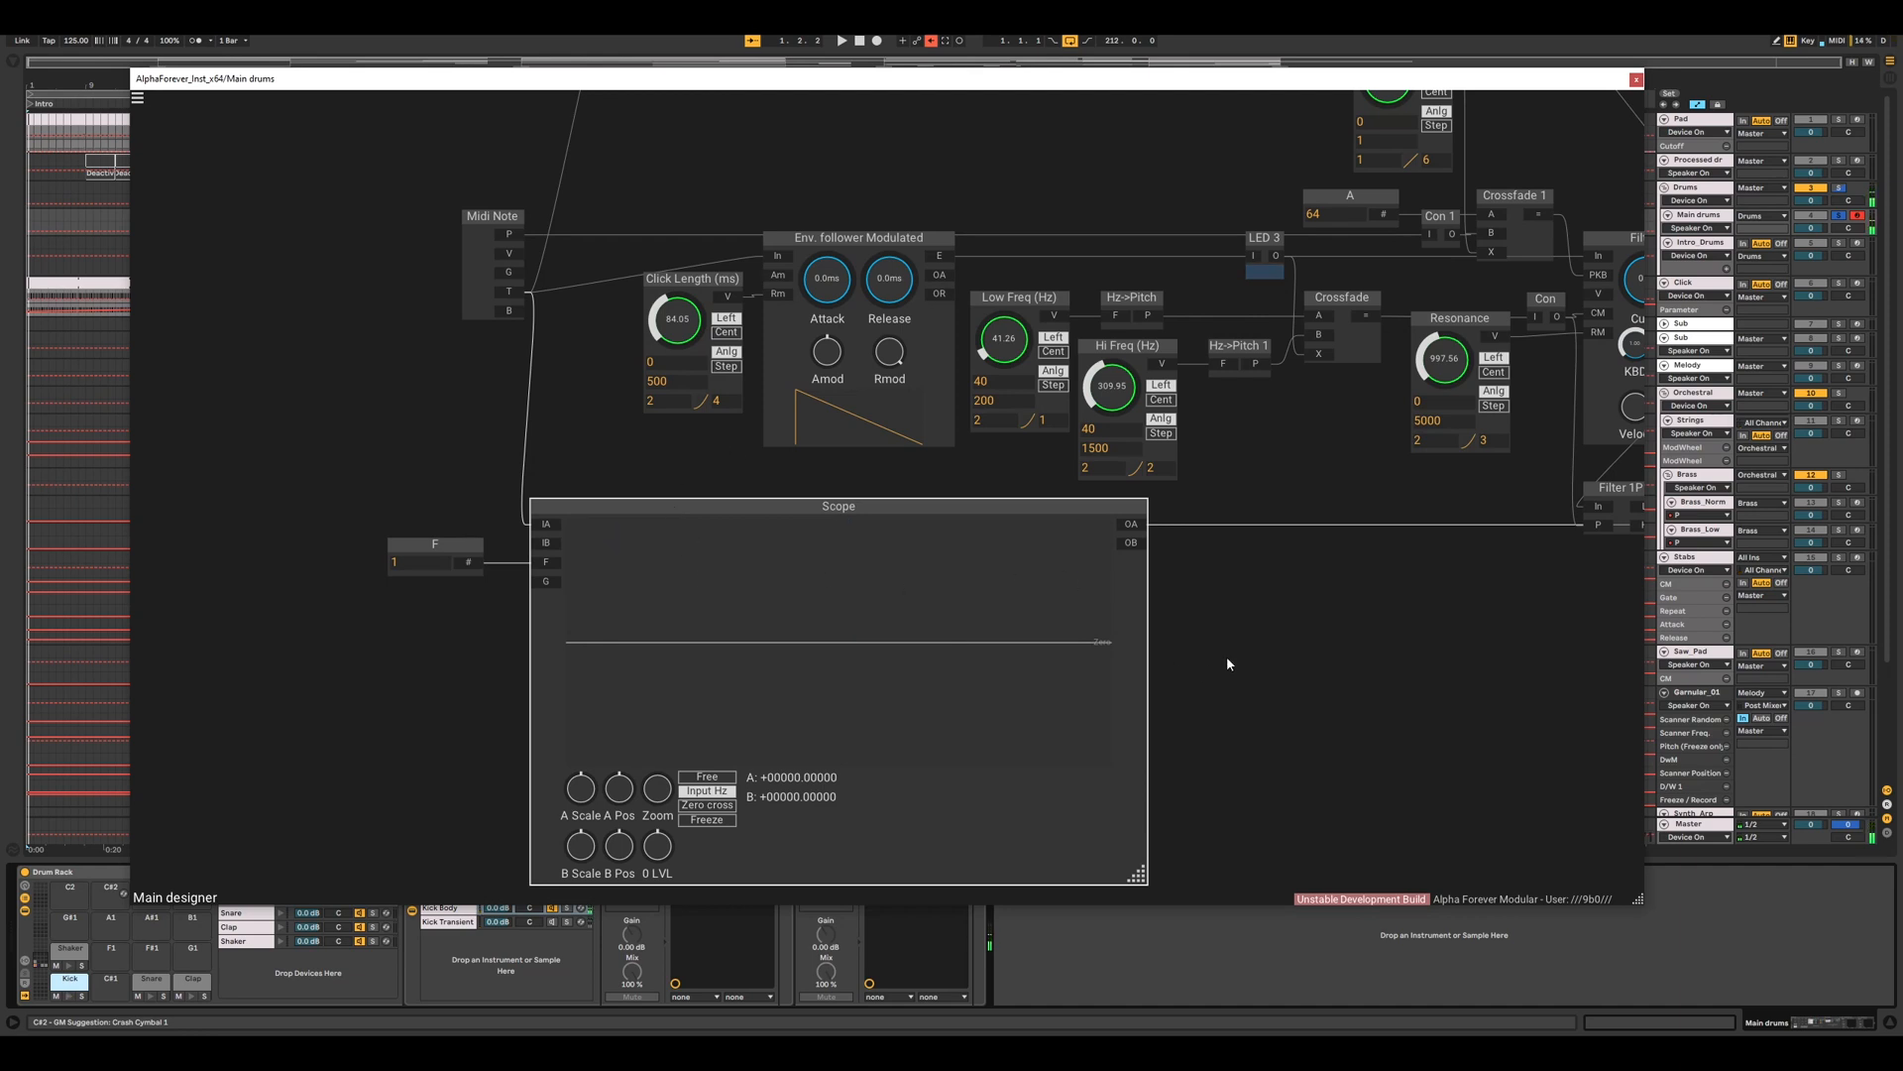
{"action": "left_click_drag", "start_coordinate": [1227, 656], "coordinate": [1017, 695]}
{"action": "scroll", "coordinate": [1013, 698], "scroll_direction": "down", "scroll_amount": 2}
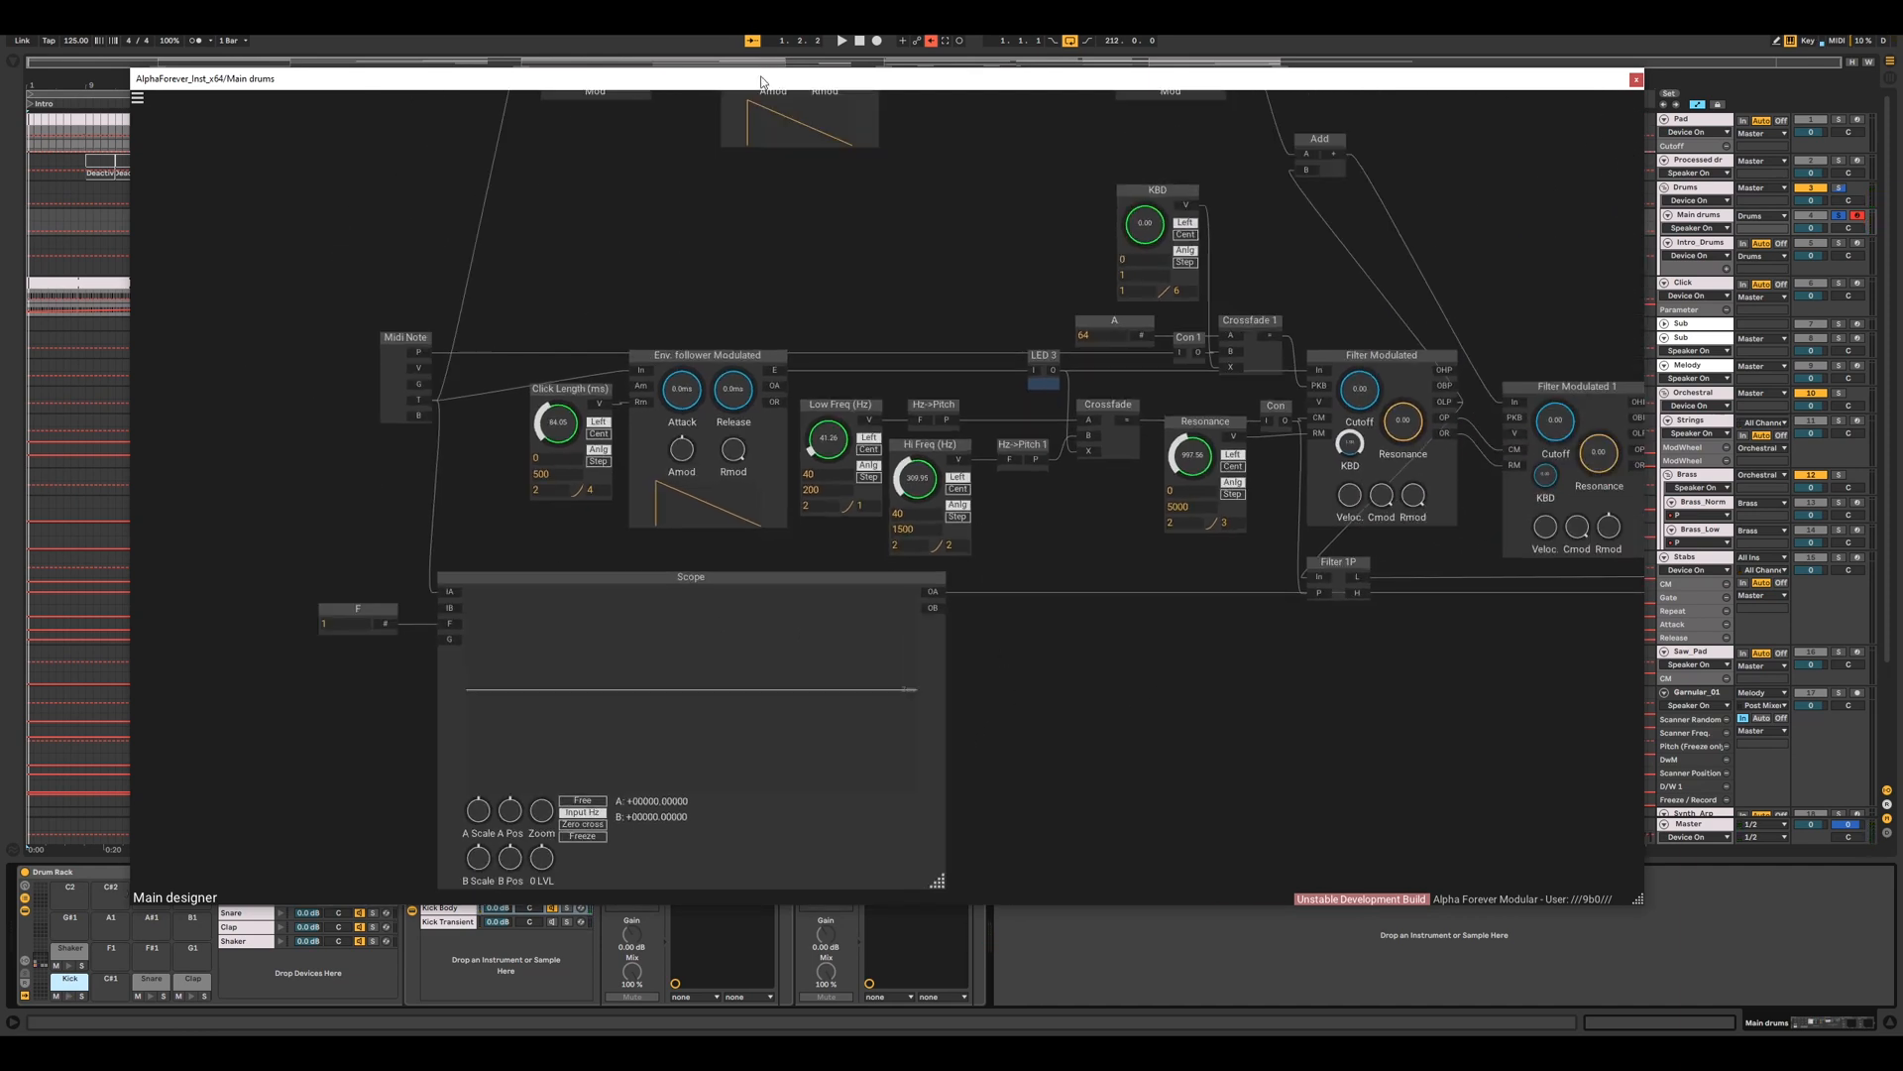
{"action": "left_click_drag", "start_coordinate": [766, 78], "coordinate": [747, 4]}
{"action": "scroll", "coordinate": [990, 575], "scroll_direction": "down", "scroll_amount": 2}
{"action": "left_click_drag", "start_coordinate": [990, 575], "coordinate": [876, 571]}
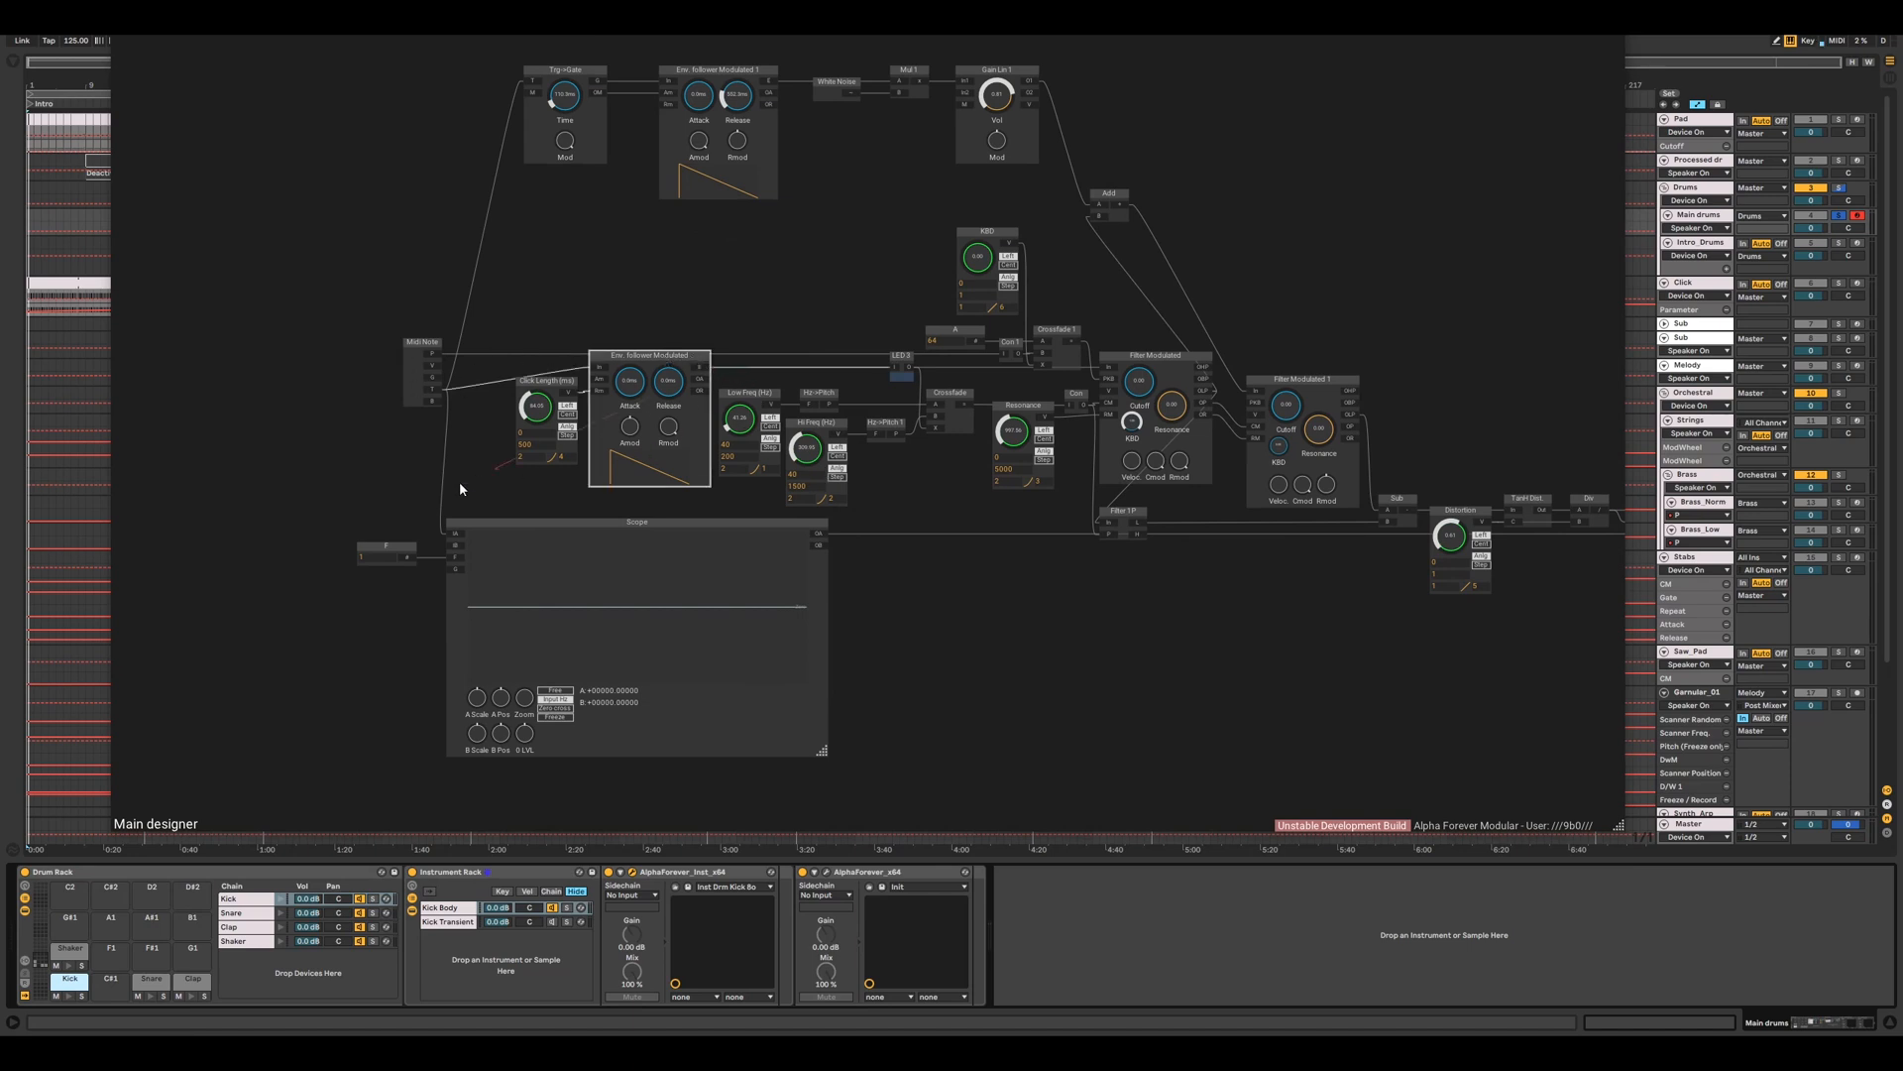
- Feed Env. follower Modulated's E output into the Scope's IA input to examine the click envelope
{"action": "left_click_drag", "start_coordinate": [460, 483], "coordinate": [400, 285]}
{"action": "scroll", "coordinate": [420, 443], "scroll_direction": "up", "scroll_amount": 2}
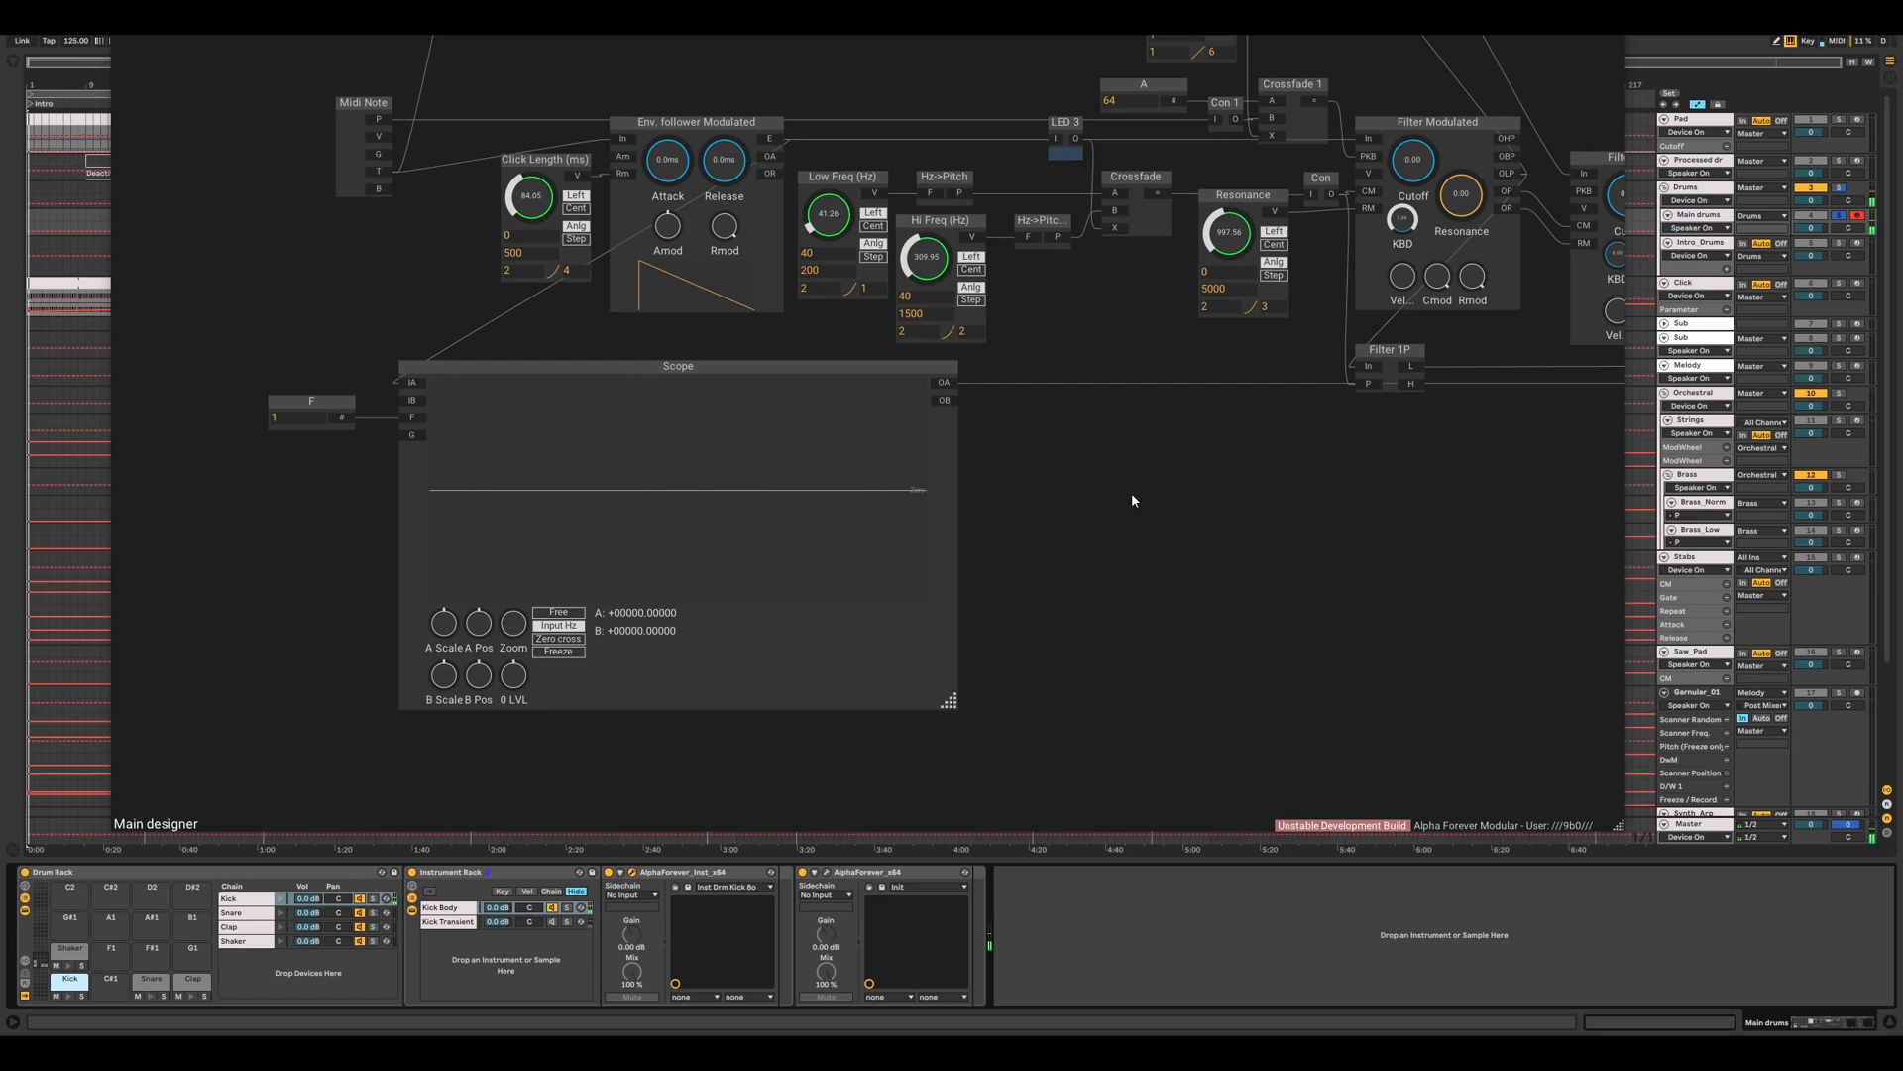
{"action": "left_click_drag", "start_coordinate": [1132, 492], "coordinate": [1032, 599]}
{"action": "left_click", "coordinate": [594, 226]}
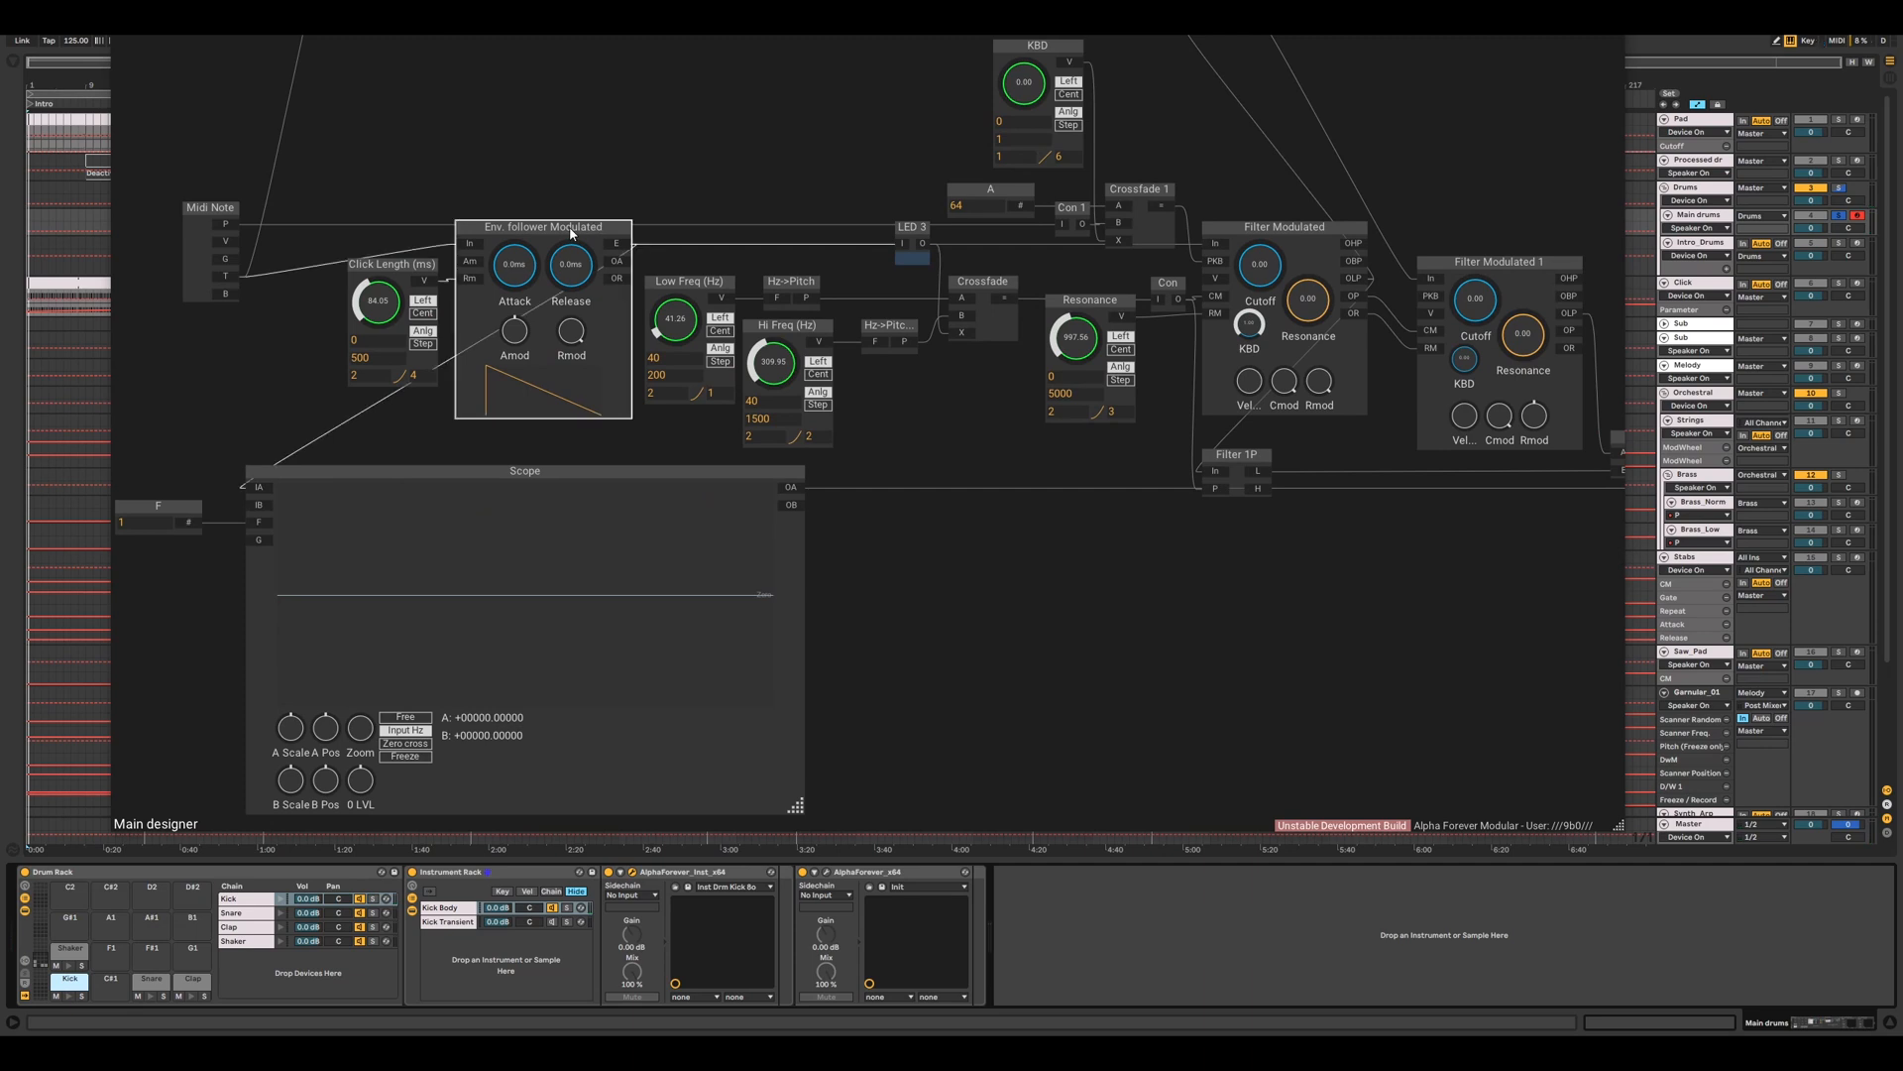
- Connect Filter Modulated's OLP output to the Scope's IA input and inspect the filter's signal and connections
{"action": "left_click_drag", "start_coordinate": [1254, 181], "coordinate": [1173, 167]}
{"action": "left_click_drag", "start_coordinate": [1289, 262], "coordinate": [175, 474]}
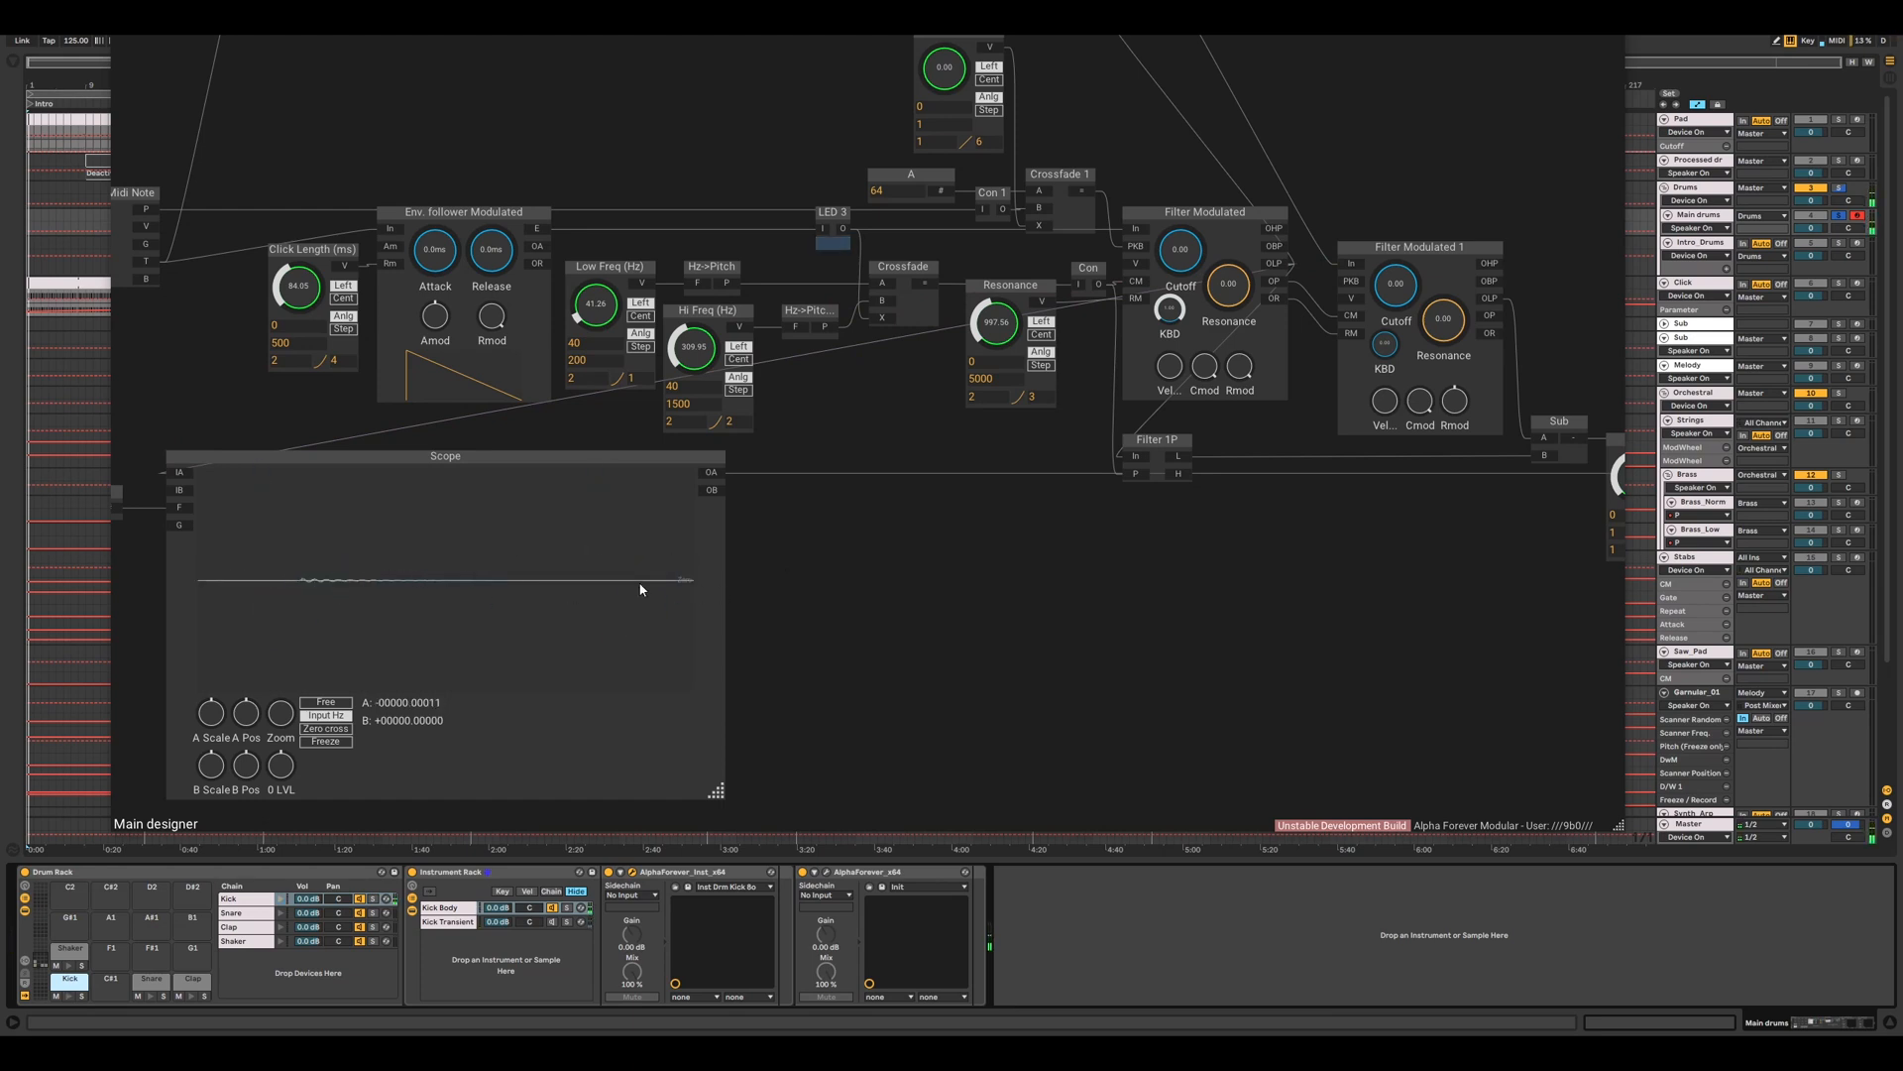
{"action": "left_click_drag", "start_coordinate": [1003, 560], "coordinate": [1143, 572]}
{"action": "left_click_drag", "start_coordinate": [1329, 208], "coordinate": [1345, 345]}
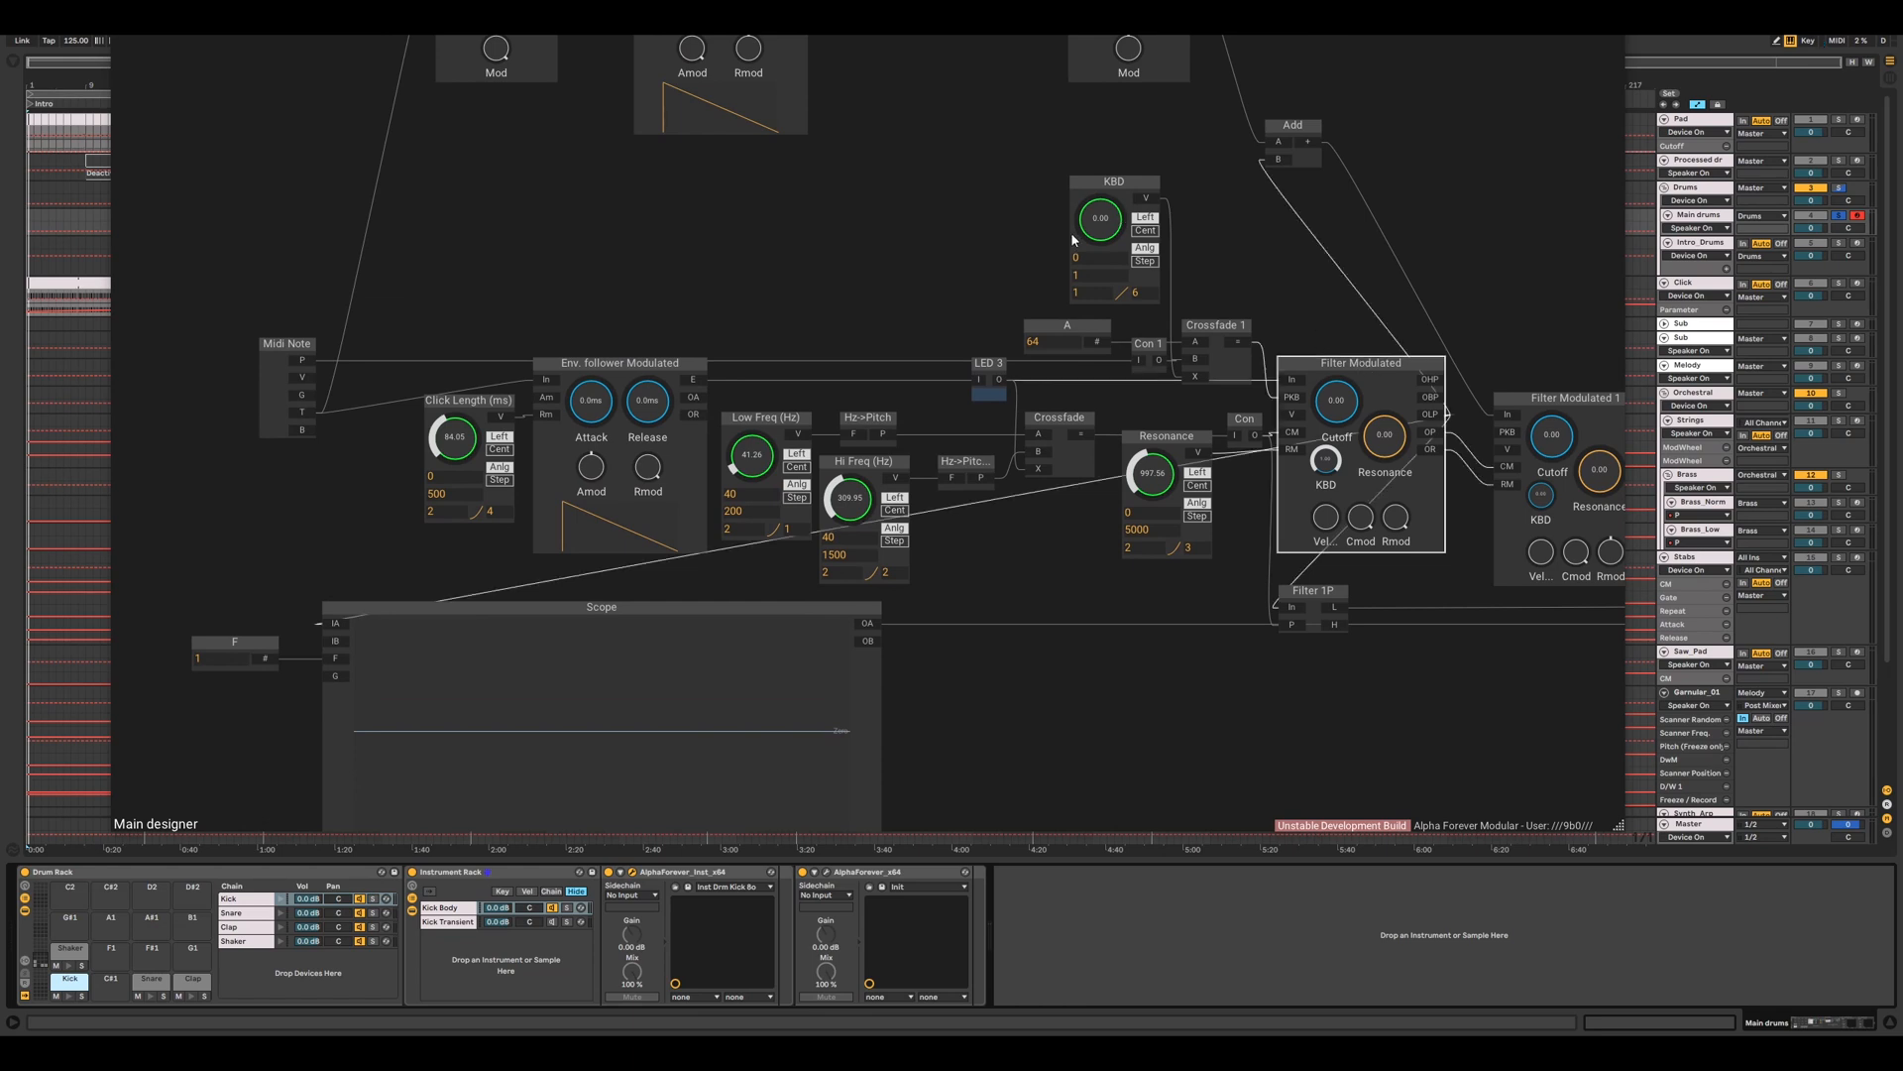
- Trigger the kick and examine Filter Modulated's output waveform on the Scope
{"action": "left_click_drag", "start_coordinate": [933, 221], "coordinate": [961, 273]}
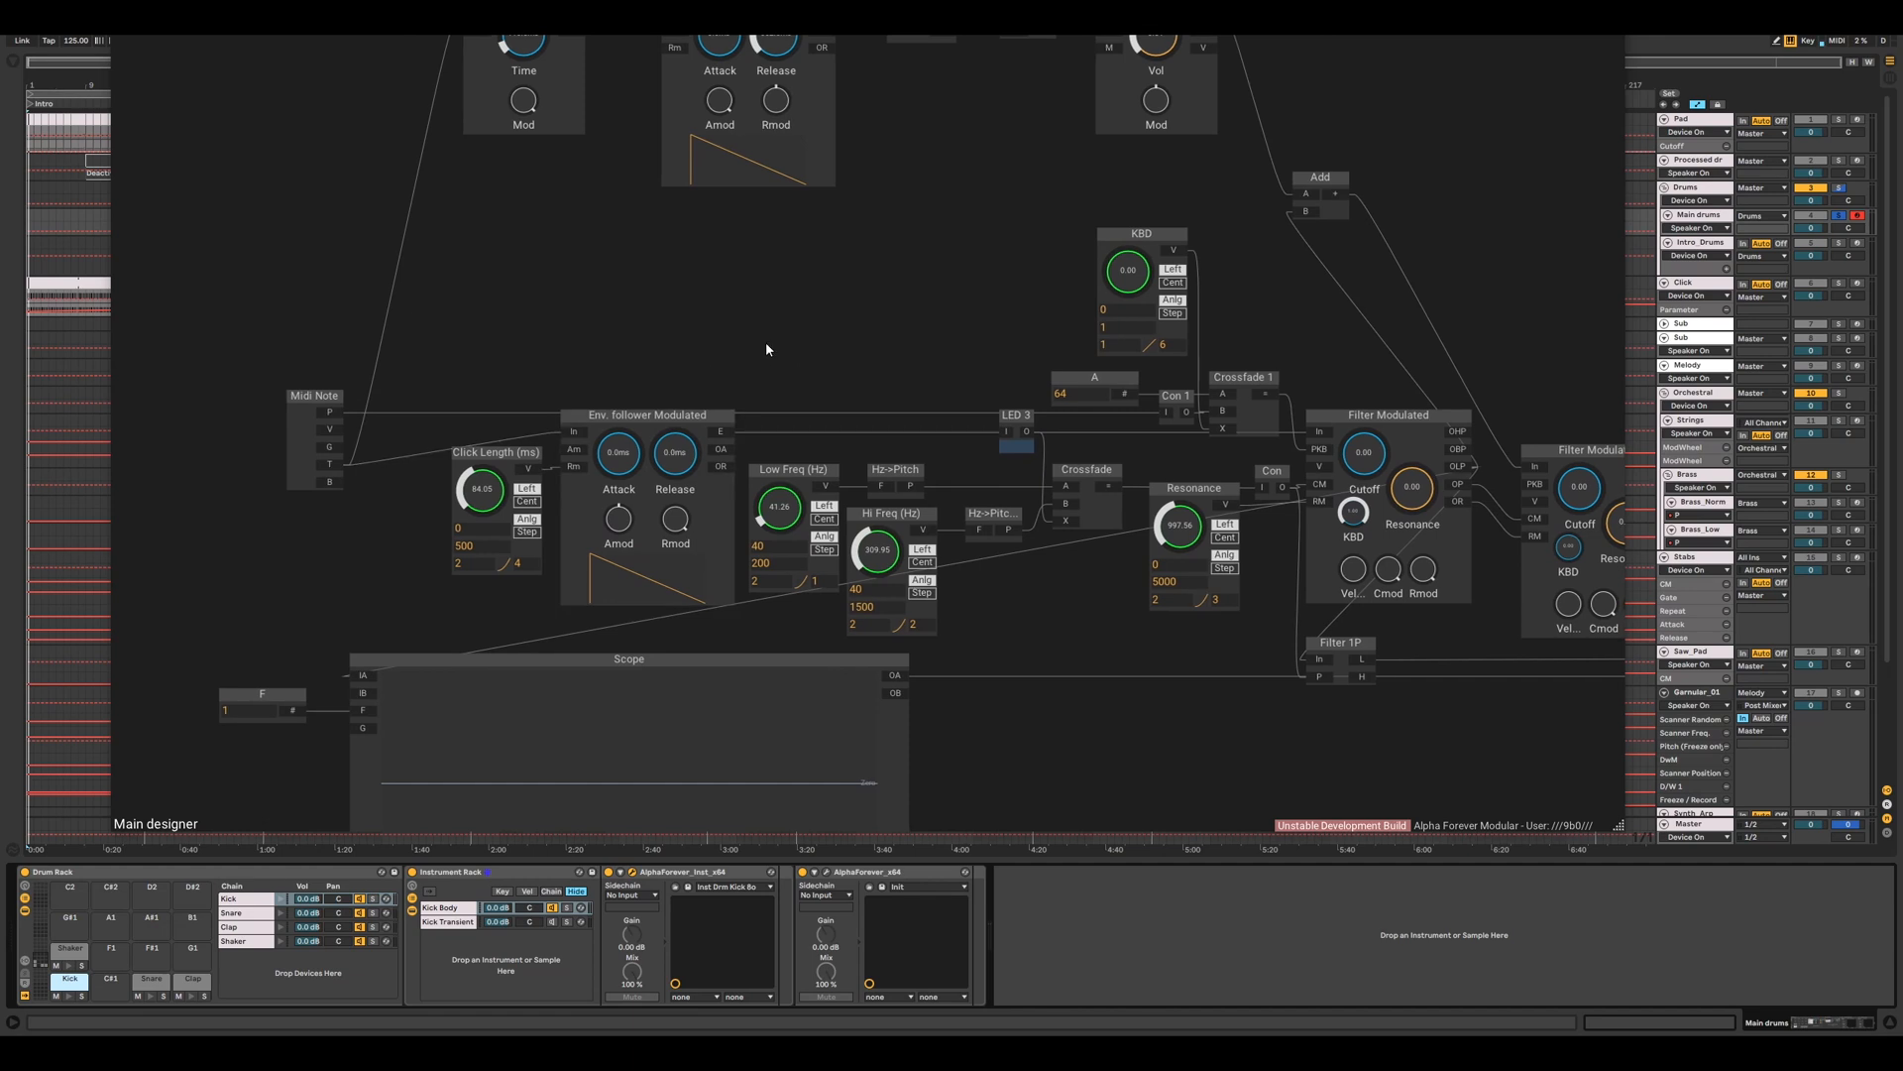
{"action": "scroll", "coordinate": [766, 341], "scroll_direction": "down", "scroll_amount": 2}
{"action": "scroll", "coordinate": [923, 641], "scroll_direction": "up", "scroll_amount": 2}
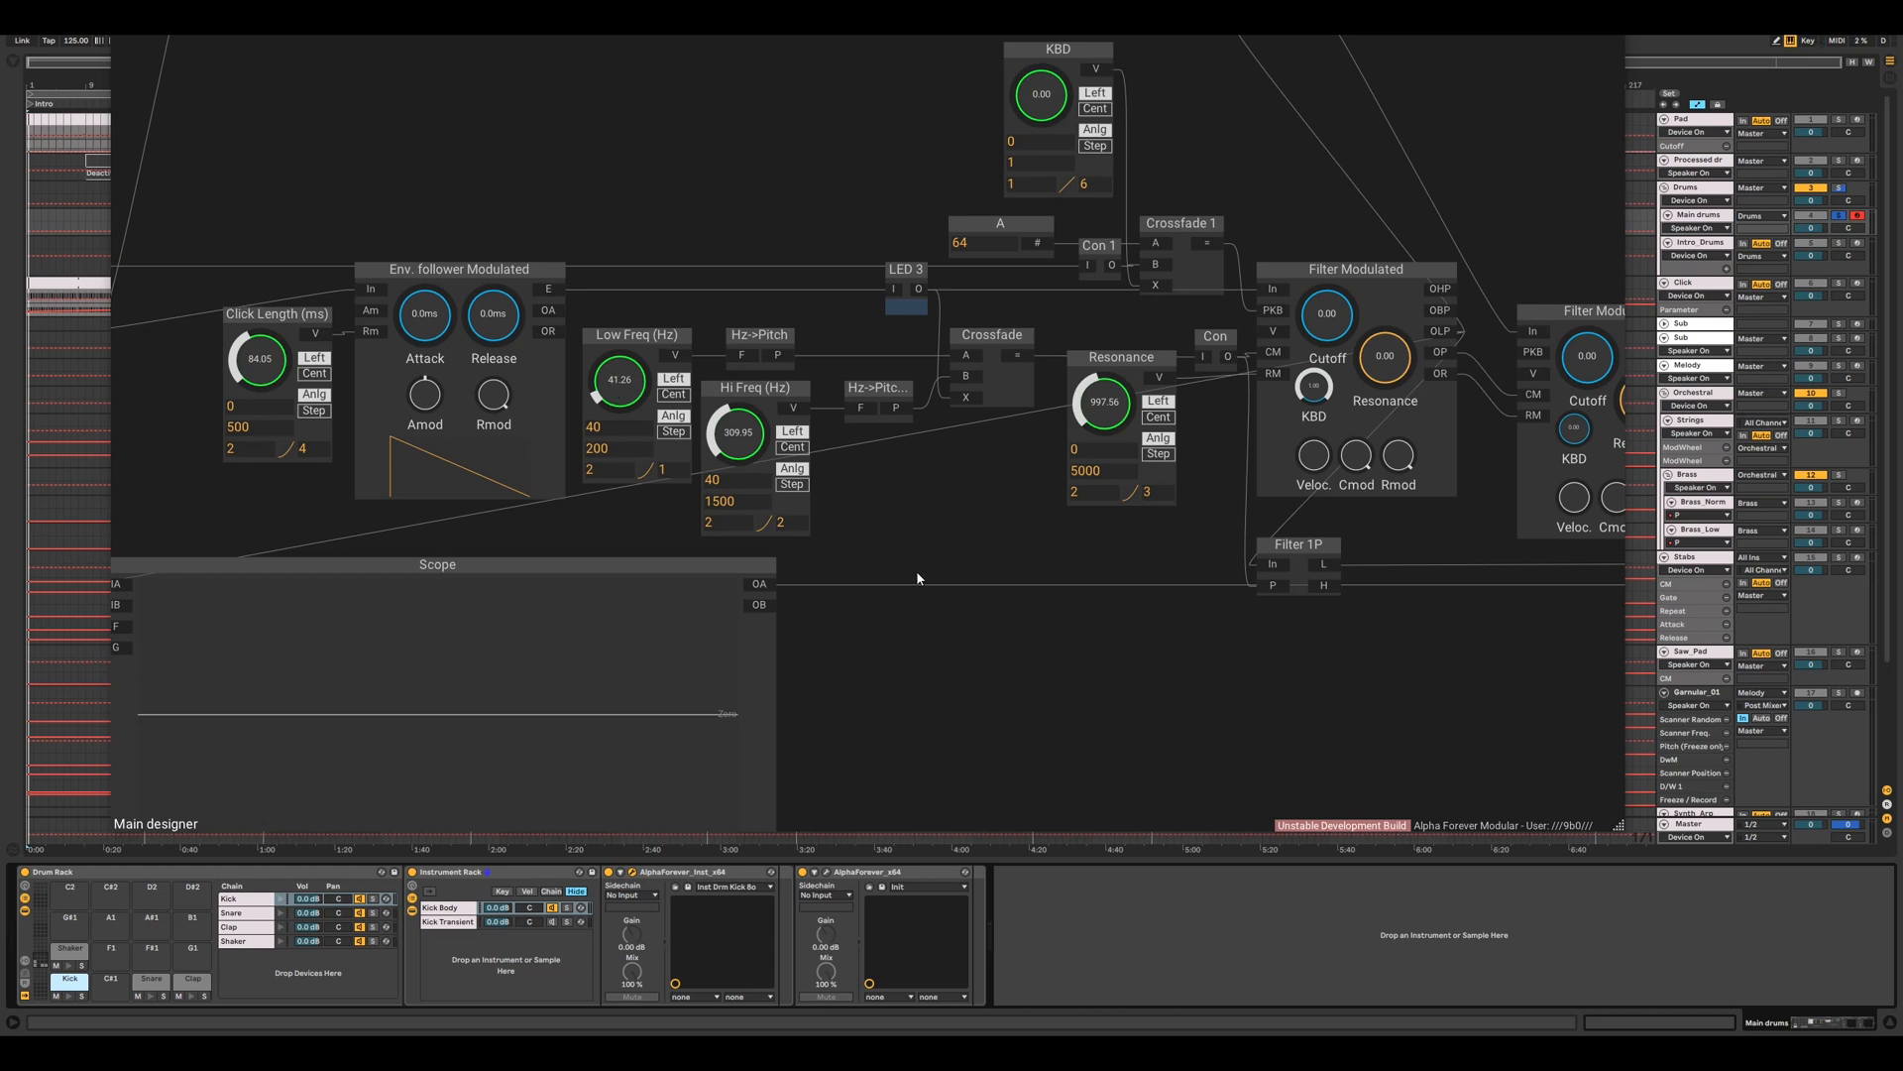
{"action": "scroll", "coordinate": [917, 573], "scroll_direction": "down", "scroll_amount": 1}
{"action": "left_click_drag", "start_coordinate": [937, 581], "coordinate": [977, 509]}
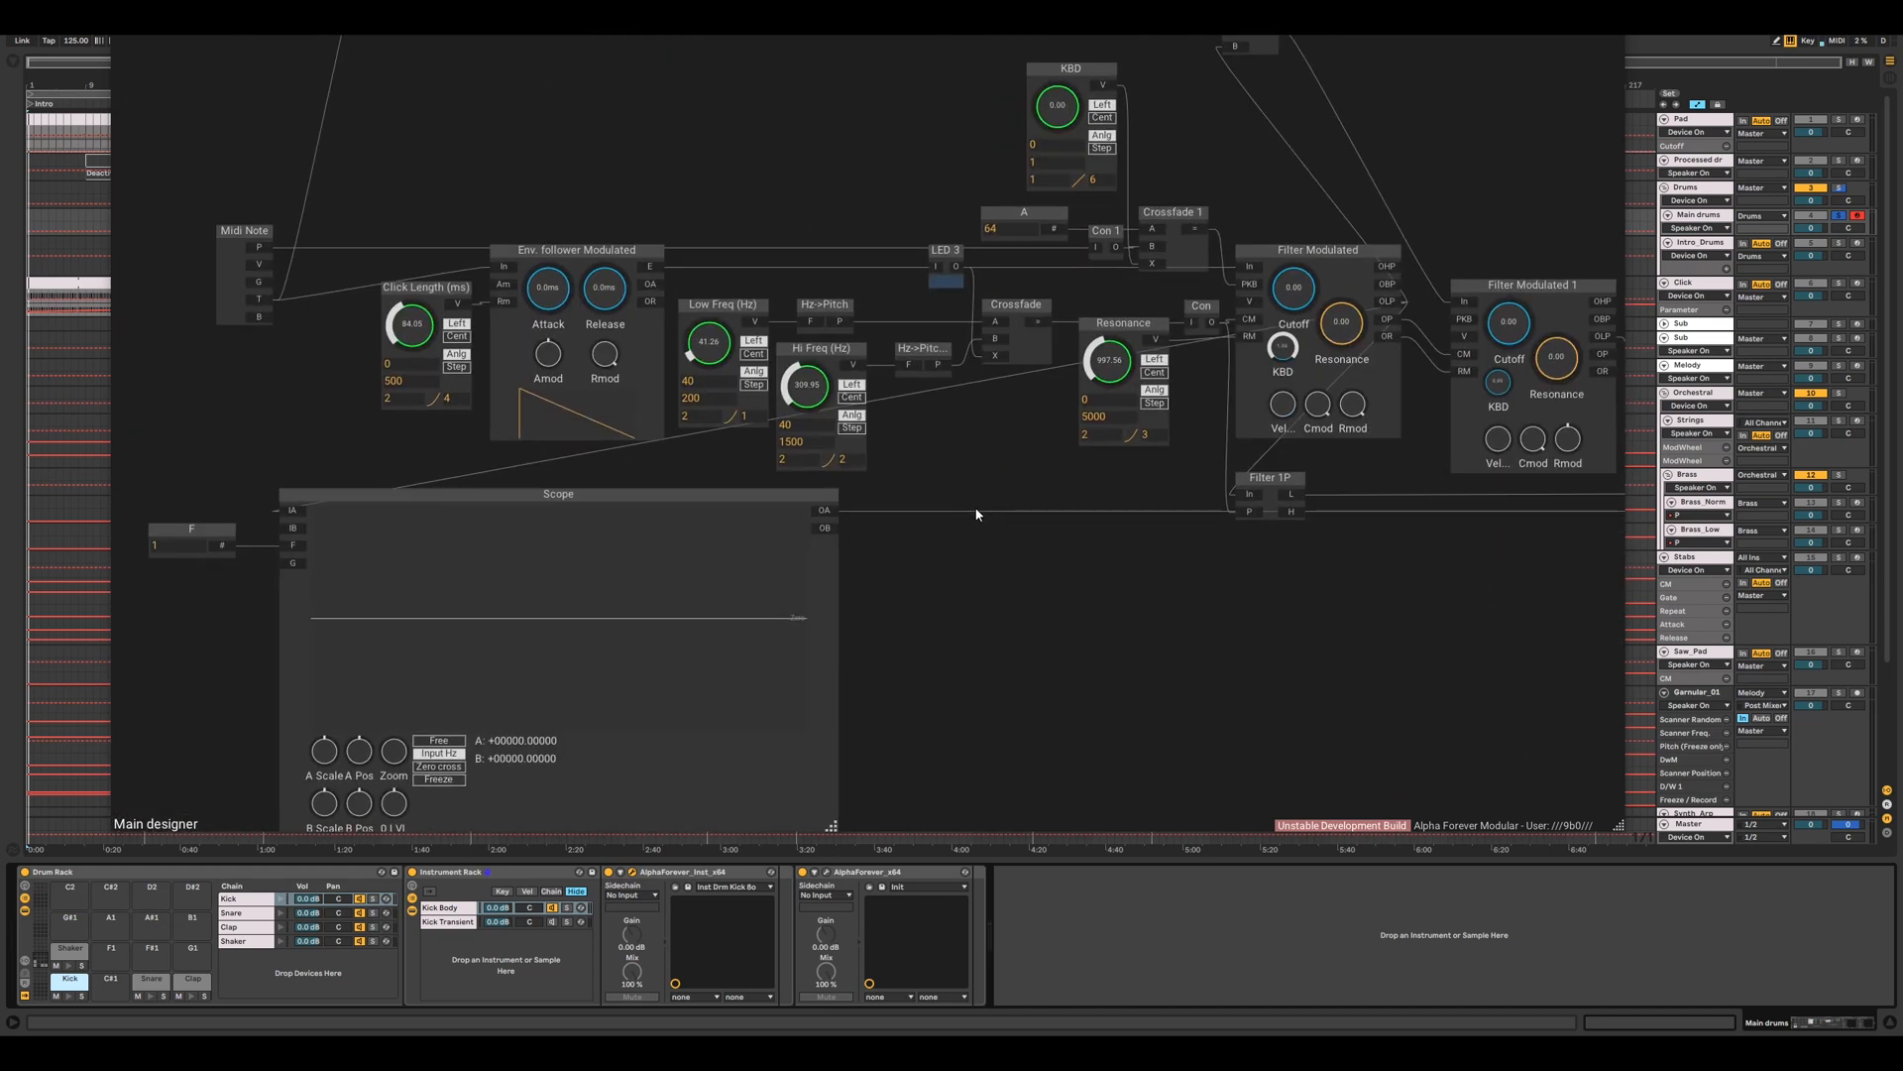
{"action": "key", "text": "space"}
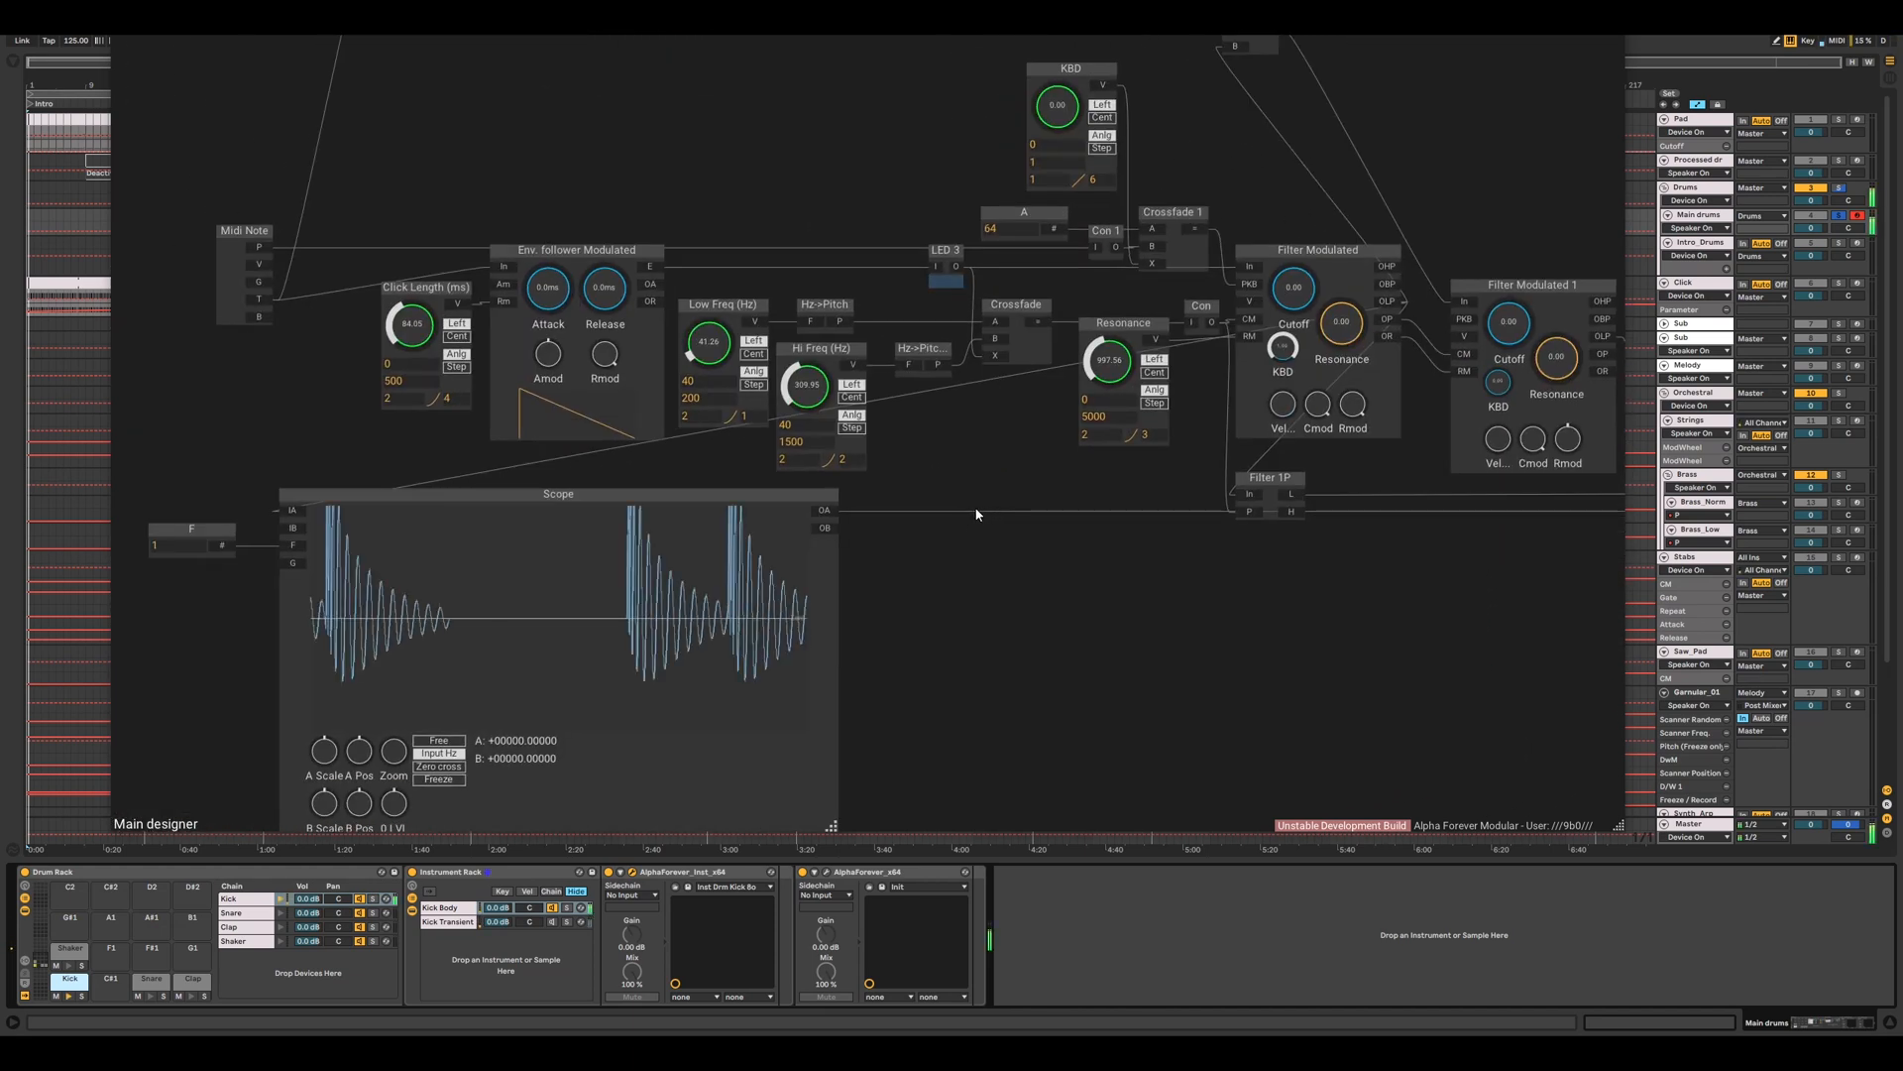
- Inspect the Filter Modulated 1 module and its links from the first filter to the Sub module
{"action": "left_click_drag", "start_coordinate": [1079, 569], "coordinate": [851, 504]}
{"action": "scroll", "coordinate": [870, 521], "scroll_direction": "down", "scroll_amount": 4}
{"action": "scroll", "coordinate": [930, 541], "scroll_direction": "up", "scroll_amount": 3}
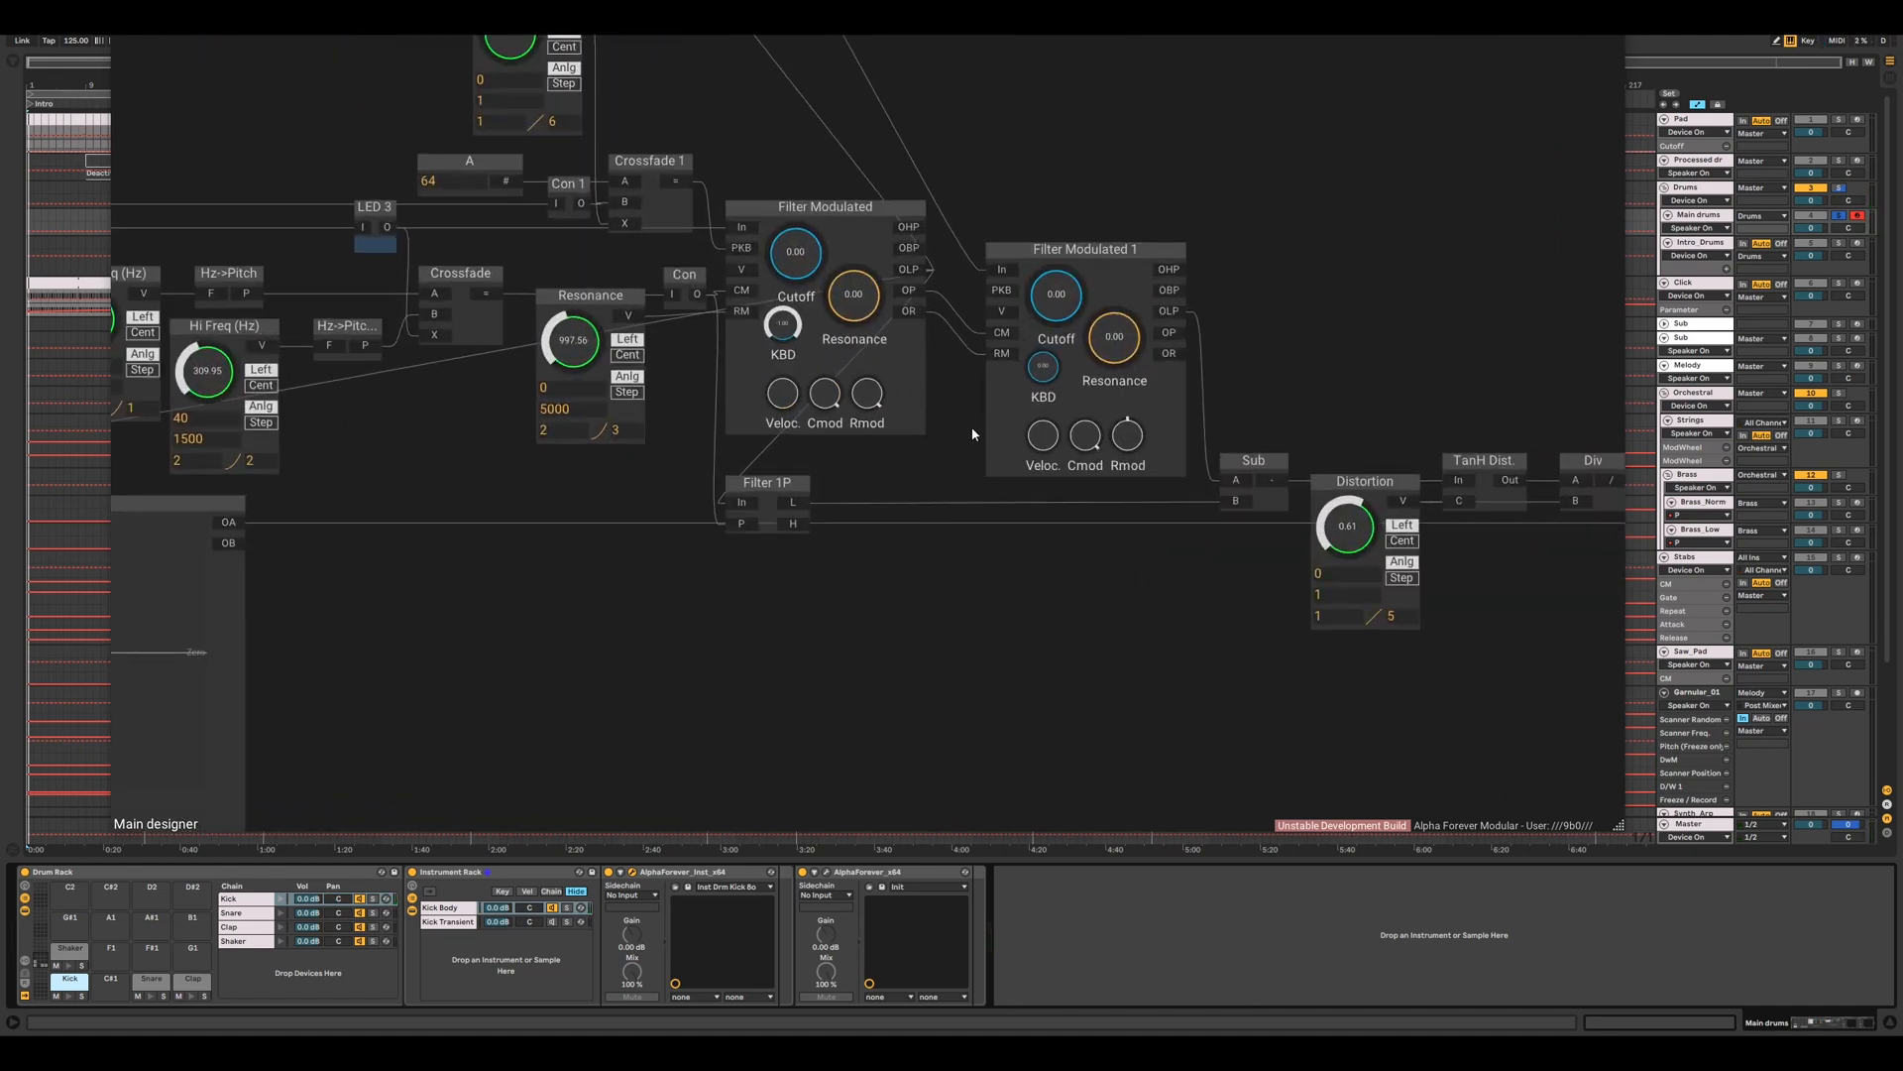
{"action": "scroll", "coordinate": [1230, 309], "scroll_direction": "up", "scroll_amount": 1}
{"action": "left_click_drag", "start_coordinate": [1235, 305], "coordinate": [1249, 421]}
{"action": "left_click", "coordinate": [1162, 541]}
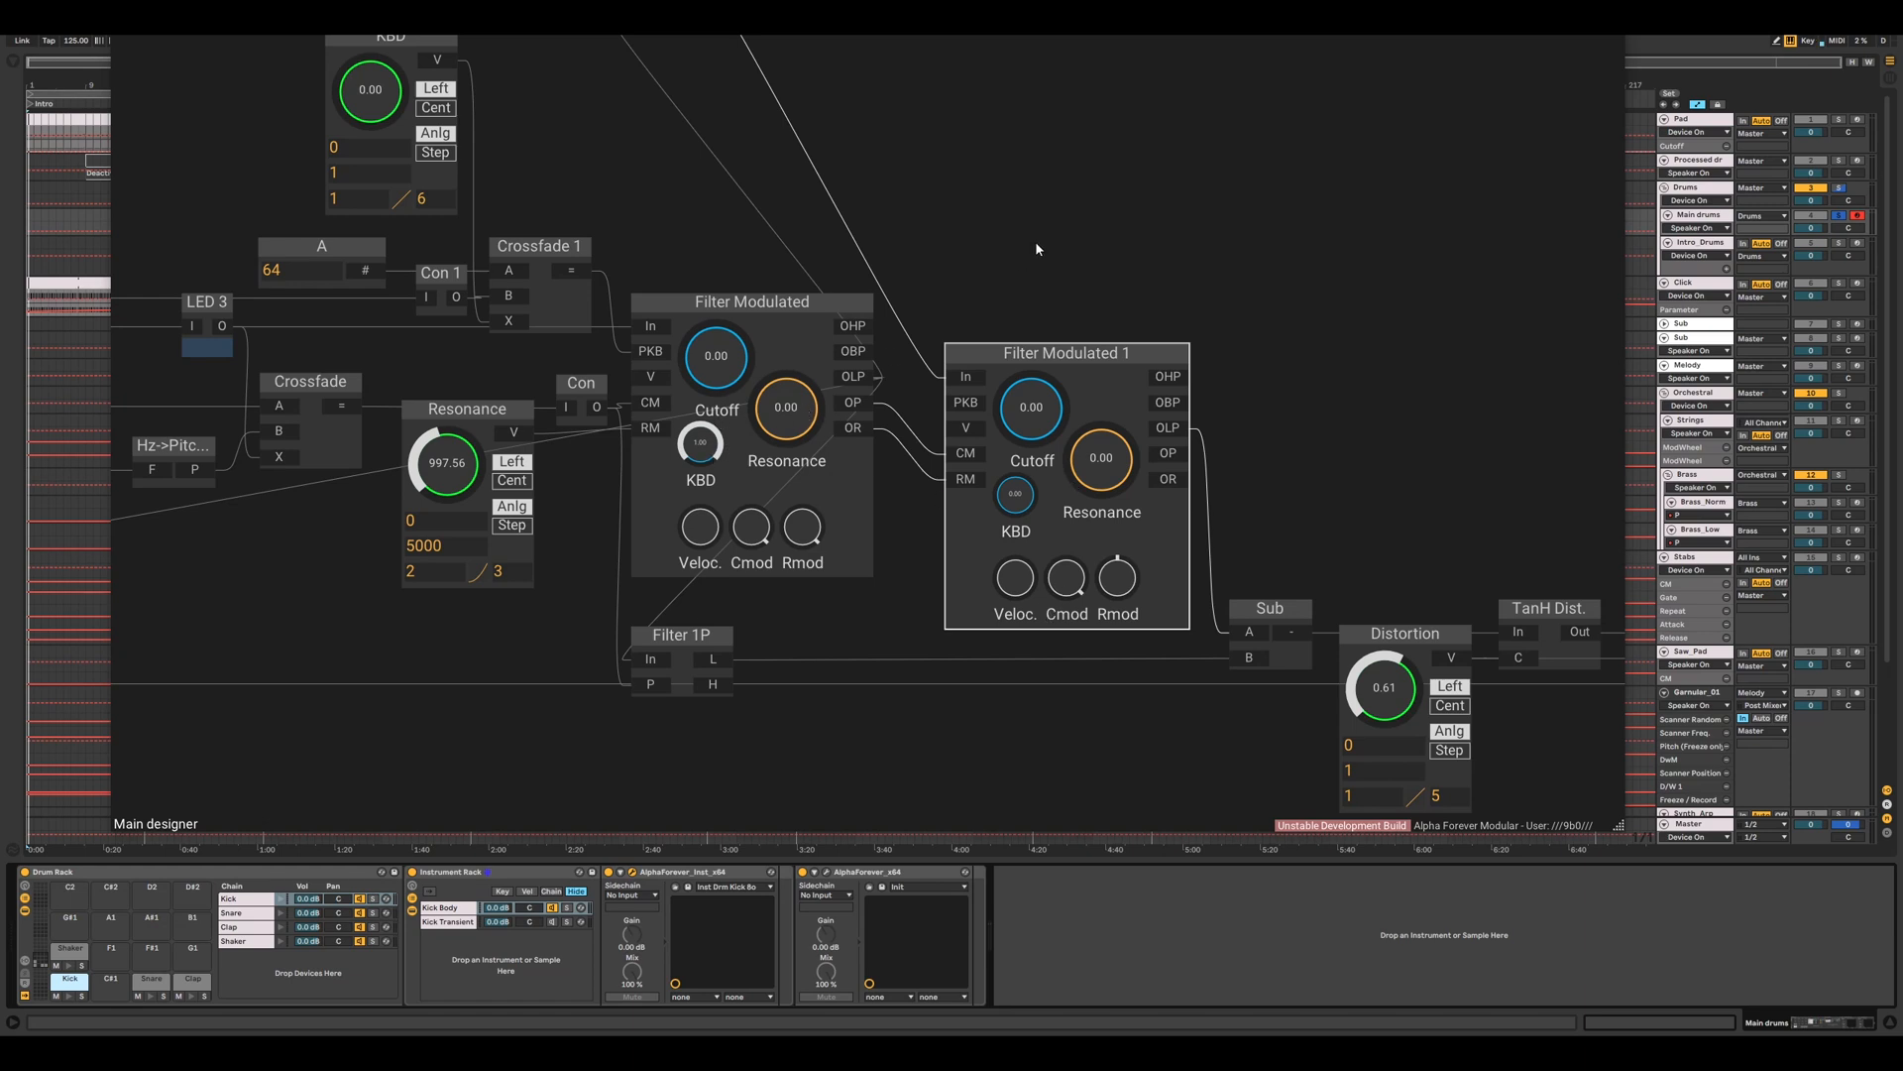
- Move the Scope and its F module below the distortion section, feed TanH Dist.'s output into IA and view the kick's waveform
{"action": "scroll", "coordinate": [1217, 271], "scroll_direction": "down", "scroll_amount": 5}
{"action": "left_click_drag", "start_coordinate": [227, 440], "coordinate": [807, 769]}
{"action": "left_click_drag", "start_coordinate": [575, 463], "coordinate": [1468, 605]}
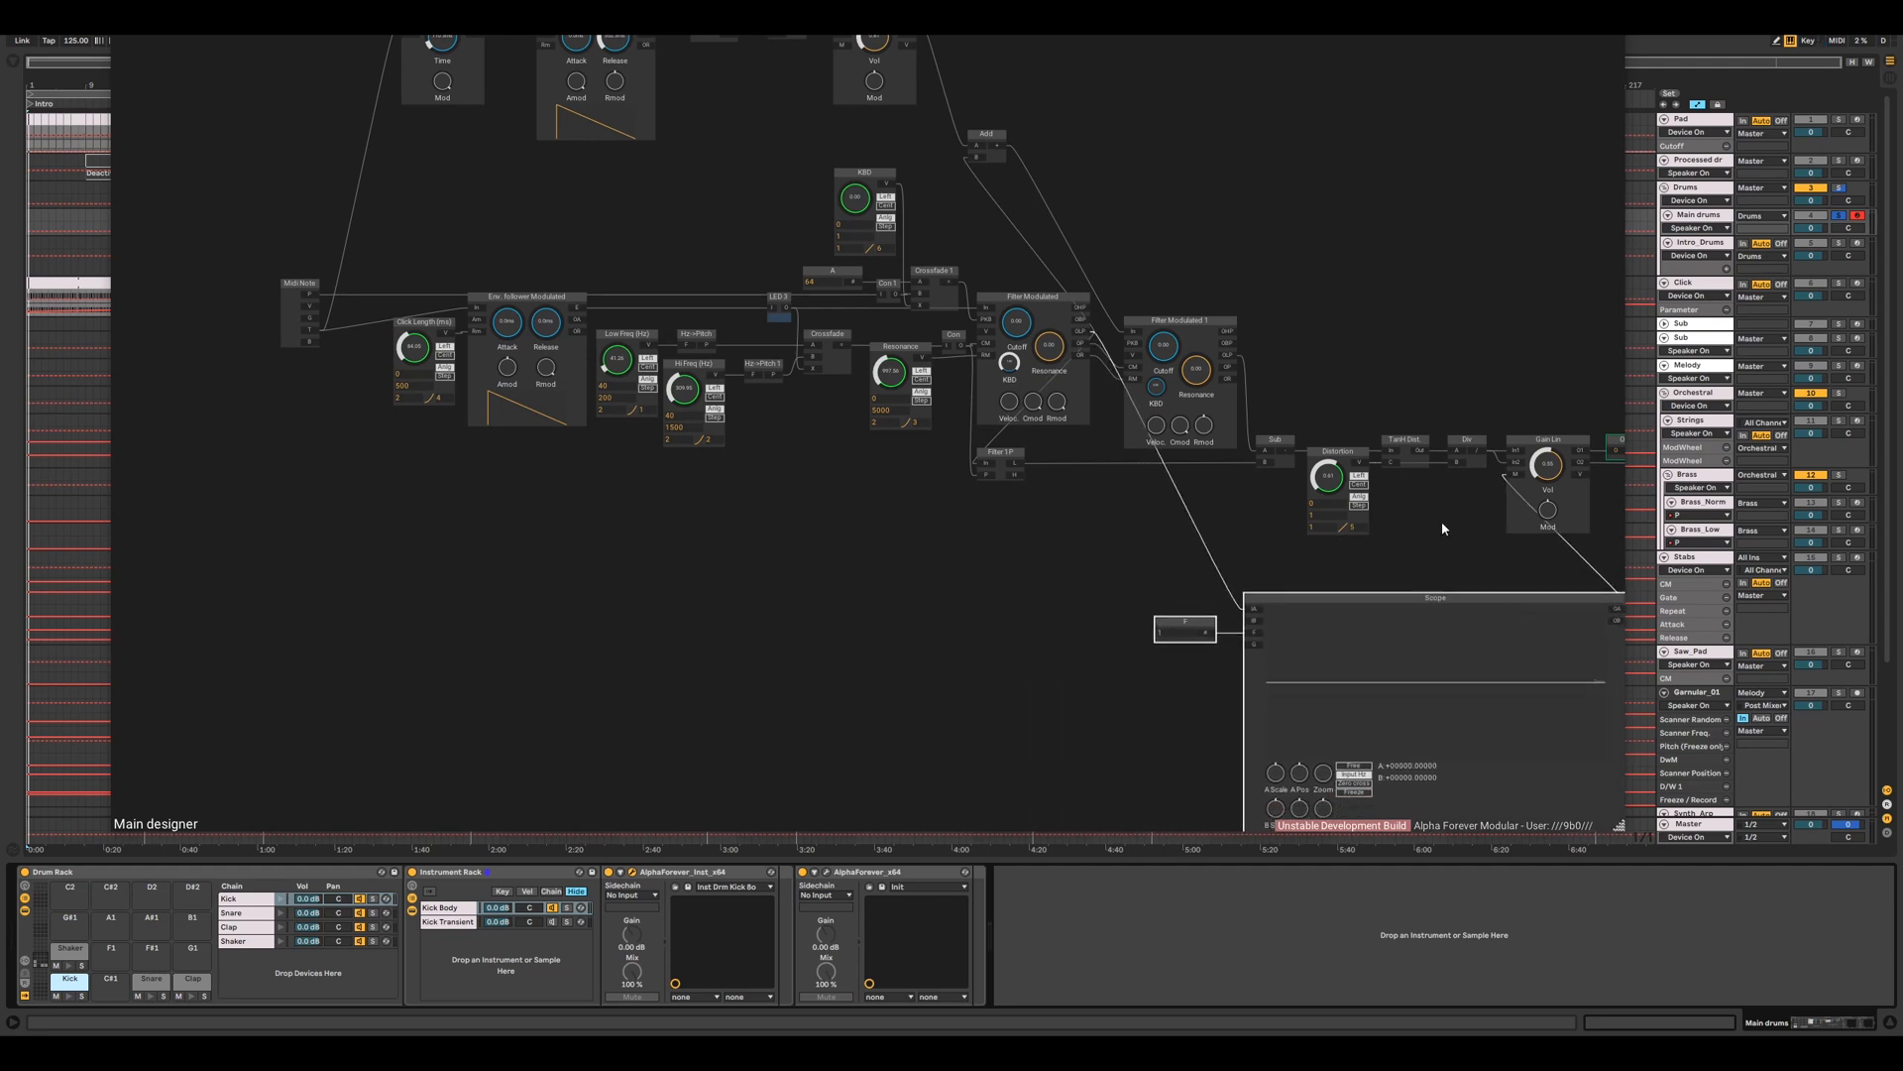
{"action": "left_click_drag", "start_coordinate": [1445, 527], "coordinate": [960, 385]}
{"action": "scroll", "coordinate": [959, 382], "scroll_direction": "up", "scroll_amount": 2}
{"action": "left_click_drag", "start_coordinate": [948, 310], "coordinate": [747, 500]}
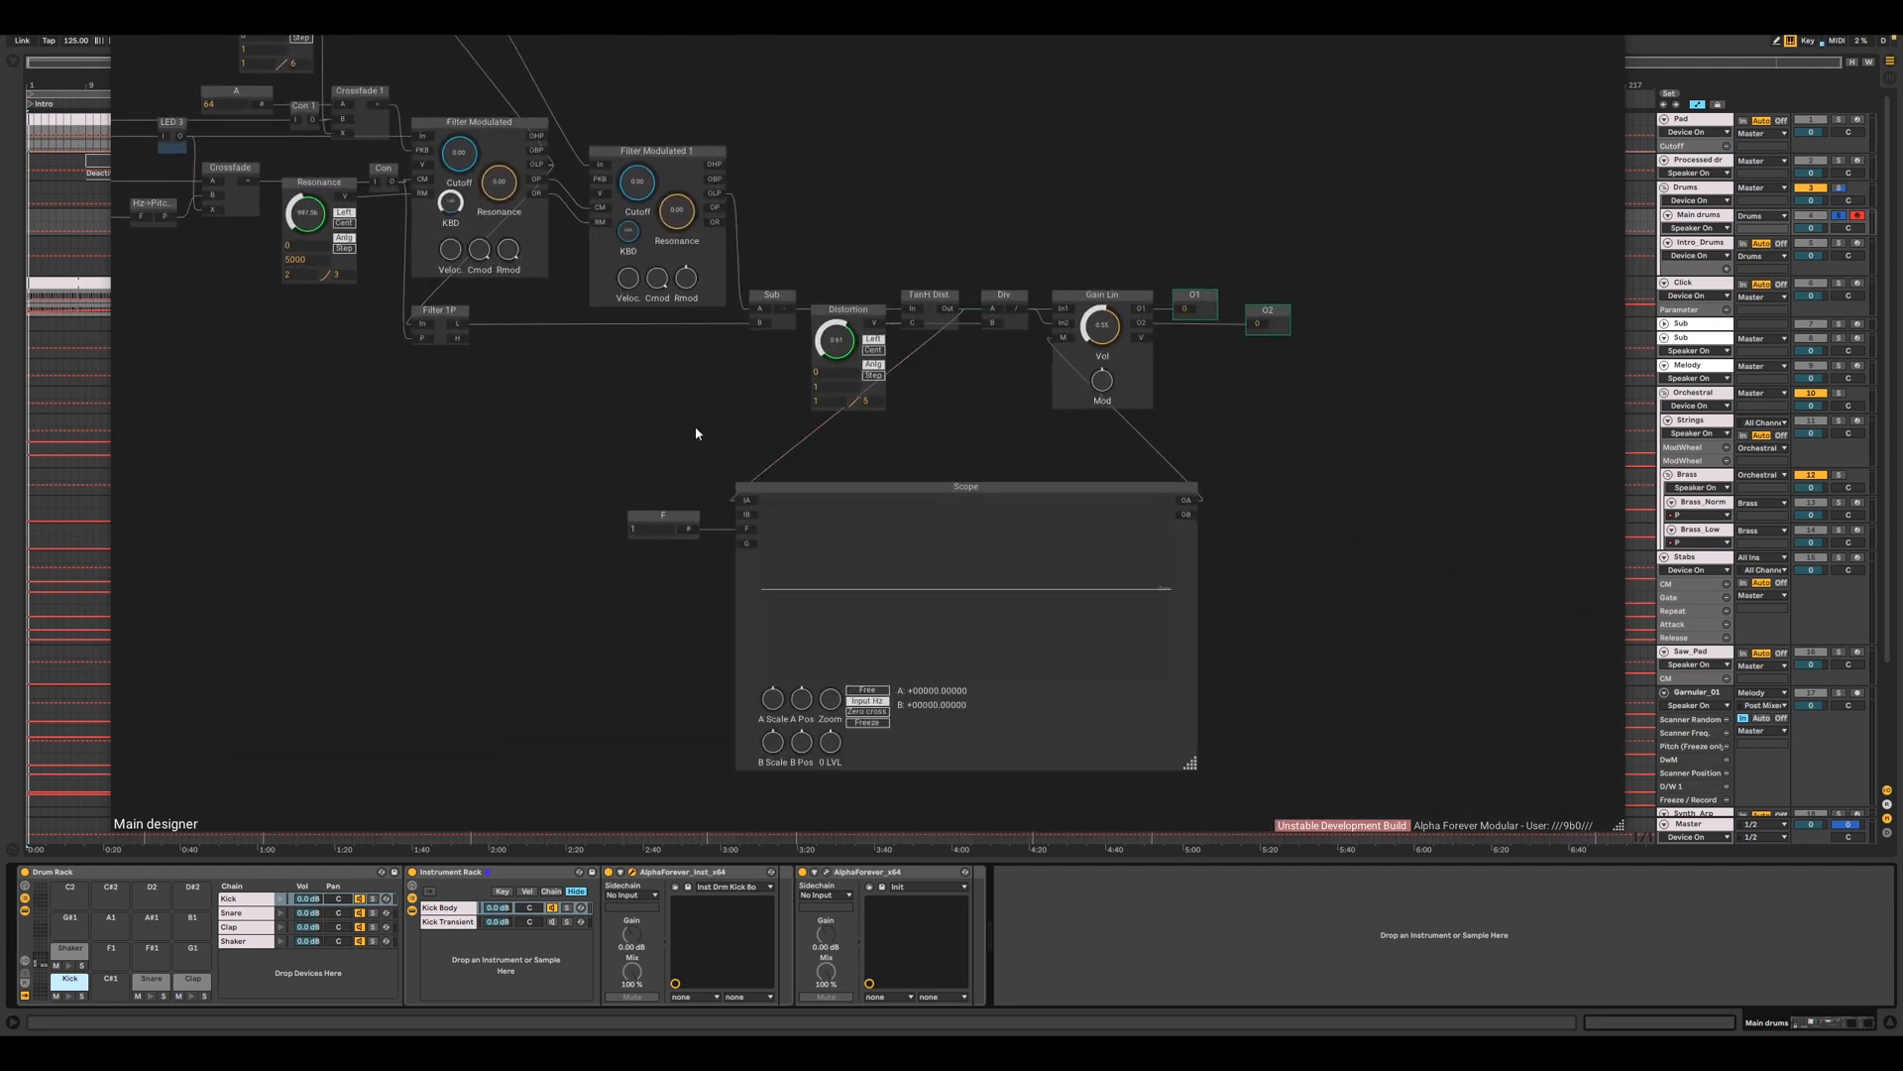
{"action": "key", "text": "space"}
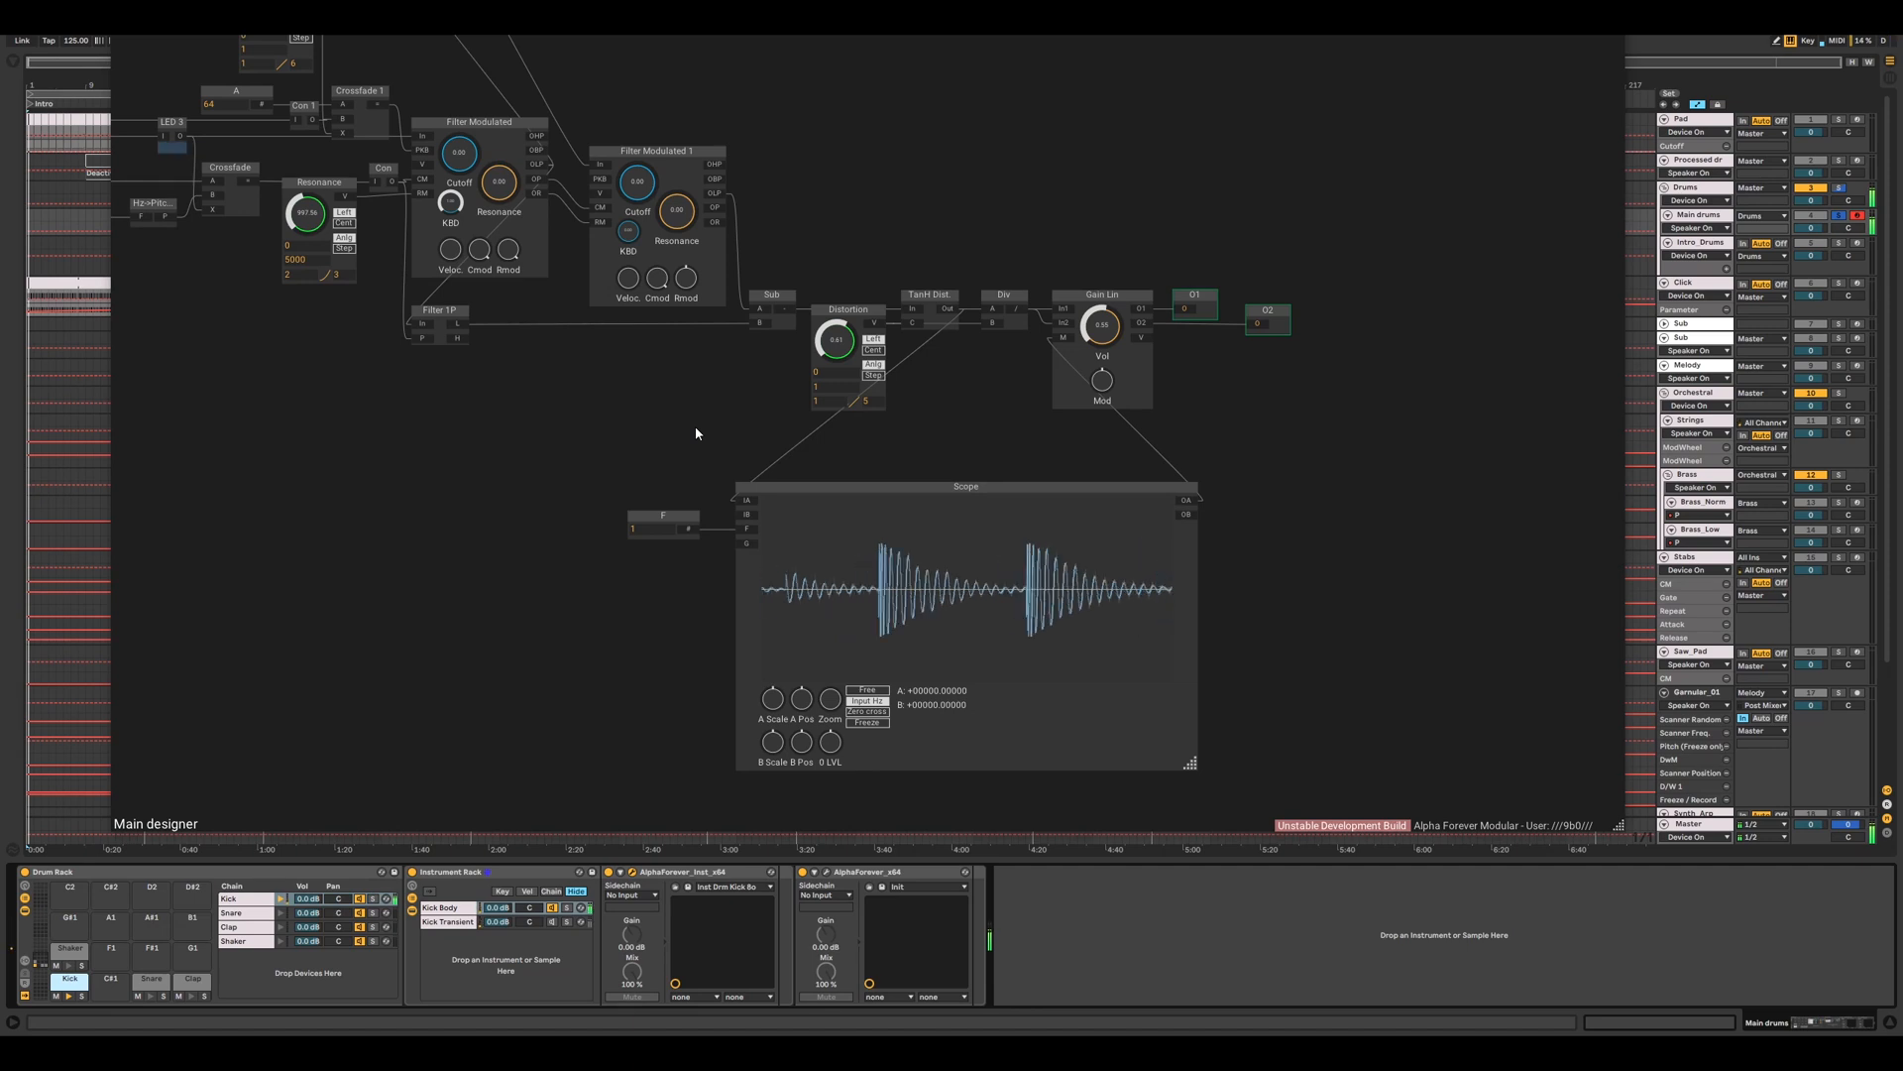
- Lower the Distortion knob to 0.15 to compare the waveform, and restore it to 0.61
{"action": "scroll", "coordinate": [932, 372], "scroll_direction": "up", "scroll_amount": 3}
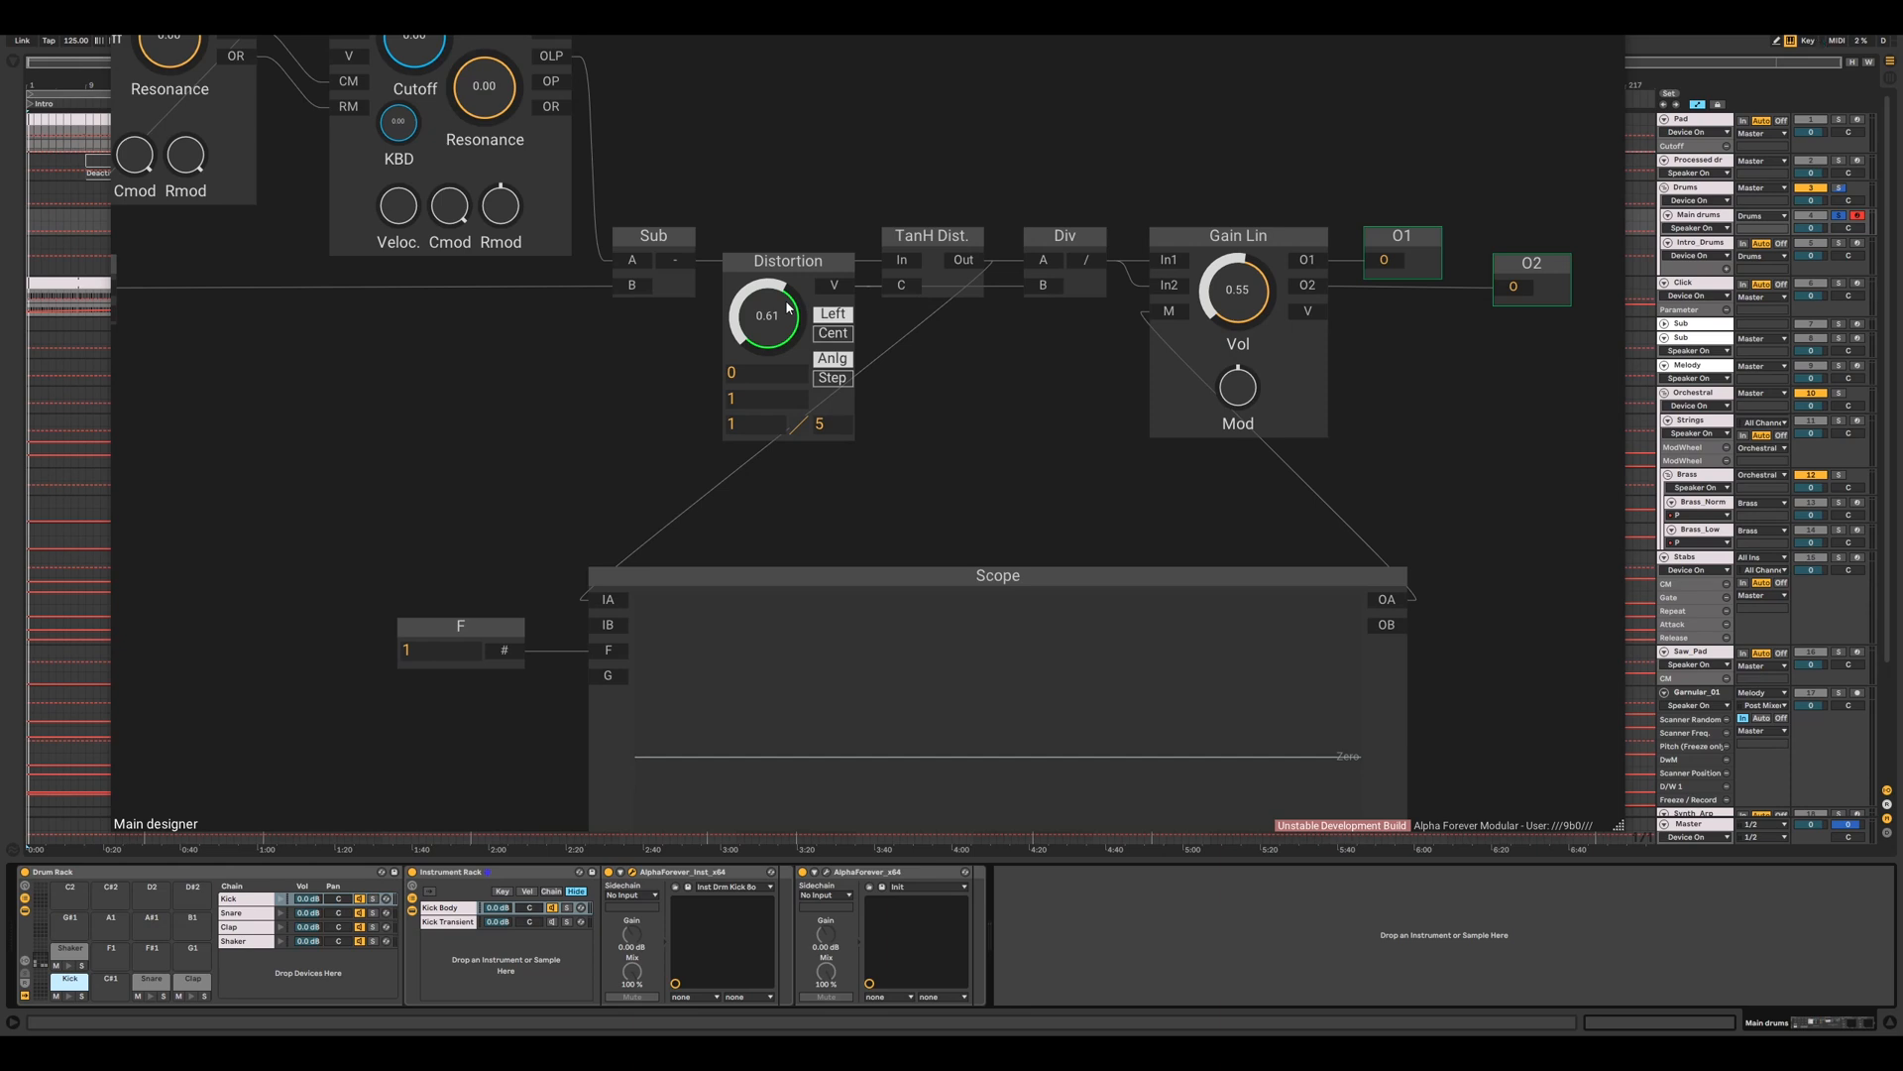
{"action": "left_click_drag", "start_coordinate": [789, 308], "coordinate": [790, 363]}
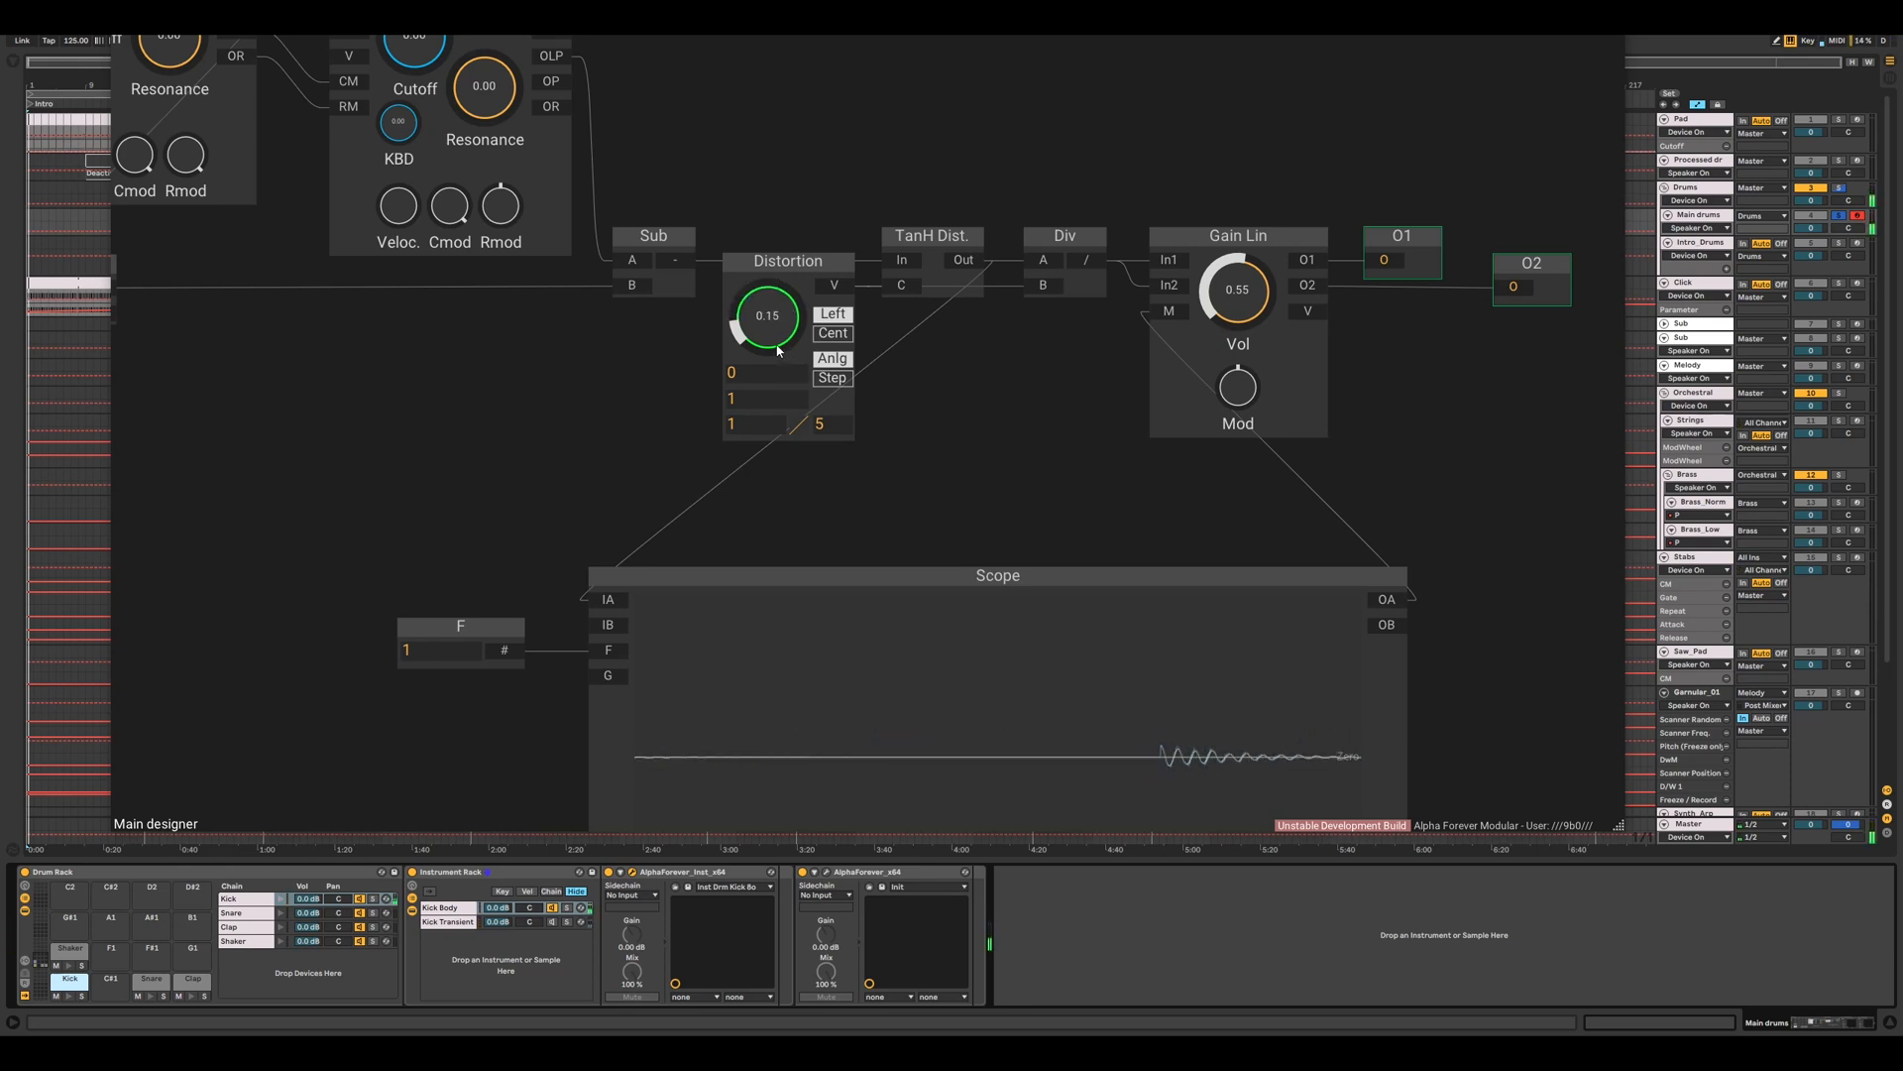
{"action": "left_click_drag", "start_coordinate": [790, 375], "coordinate": [801, 282]}
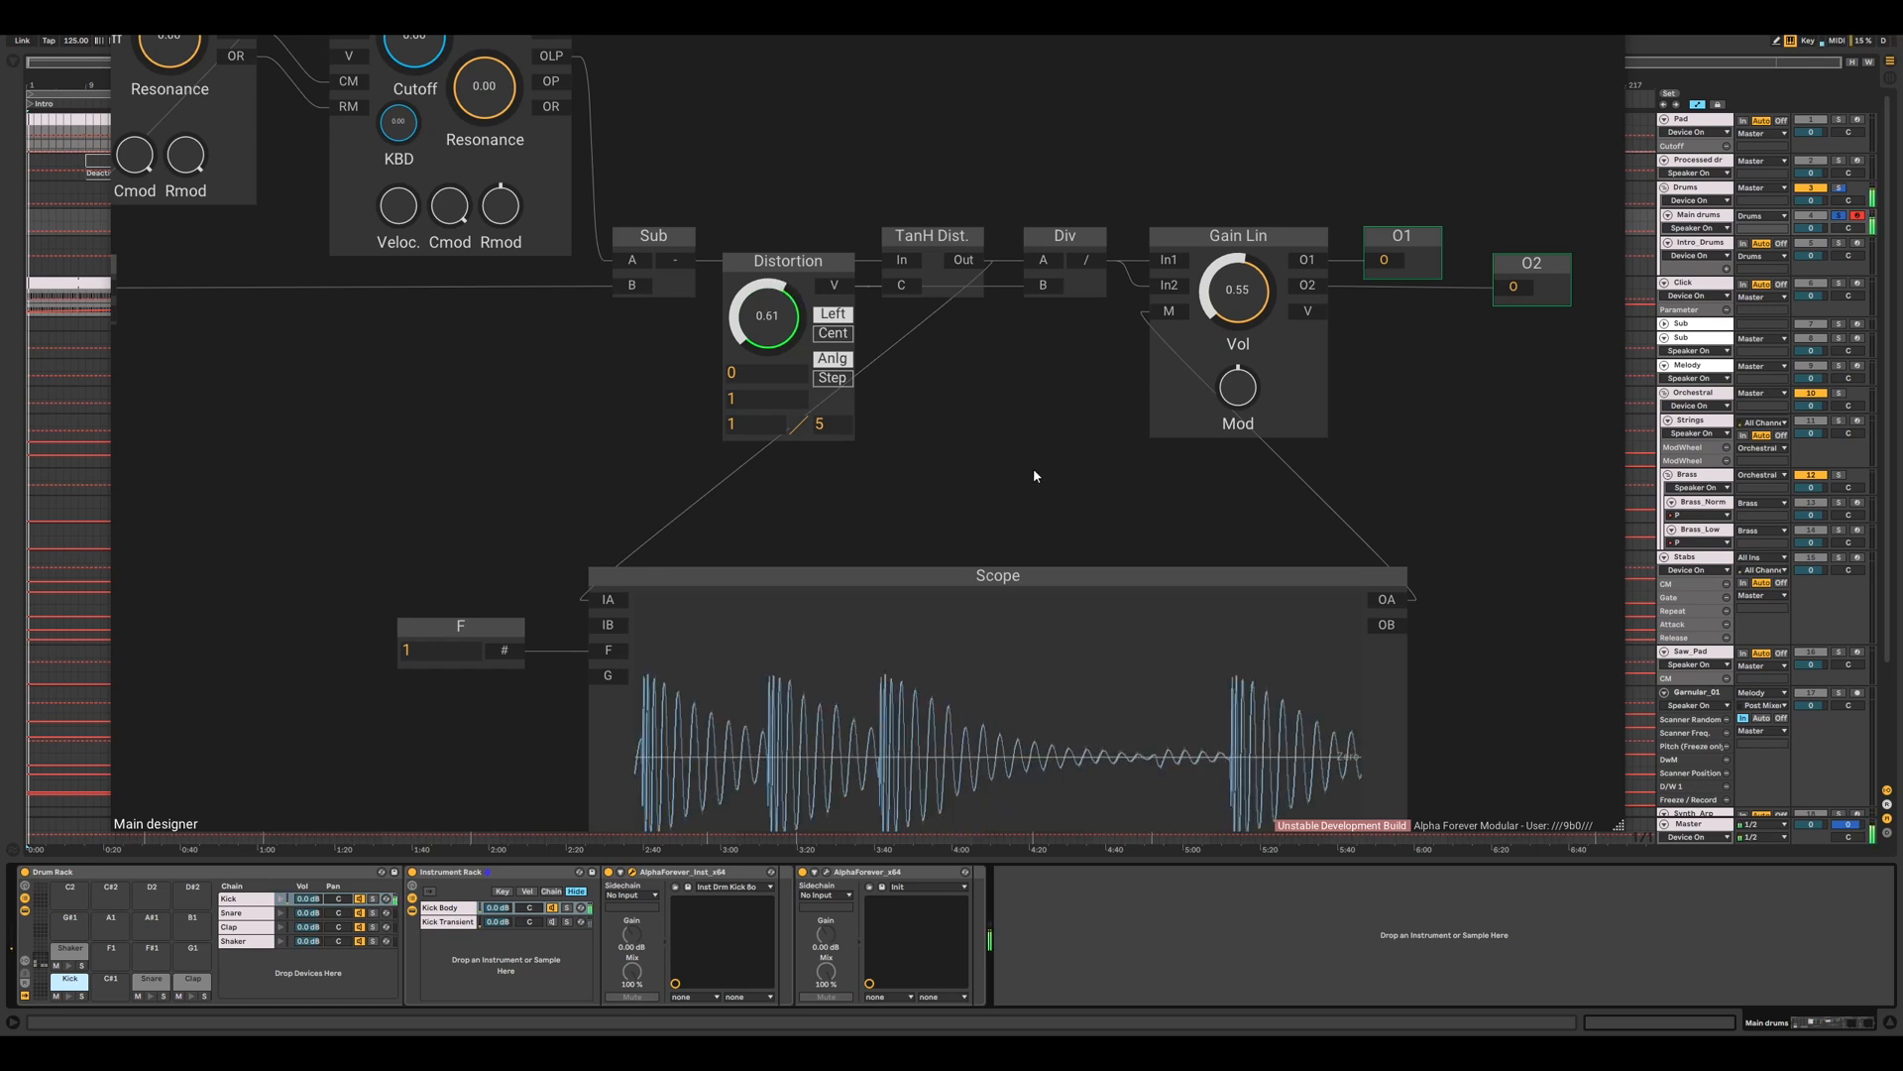
- Delete the Scope and its F constant module from the Kick Body patch
{"action": "scroll", "coordinate": [1041, 450], "scroll_direction": "down", "scroll_amount": 5}
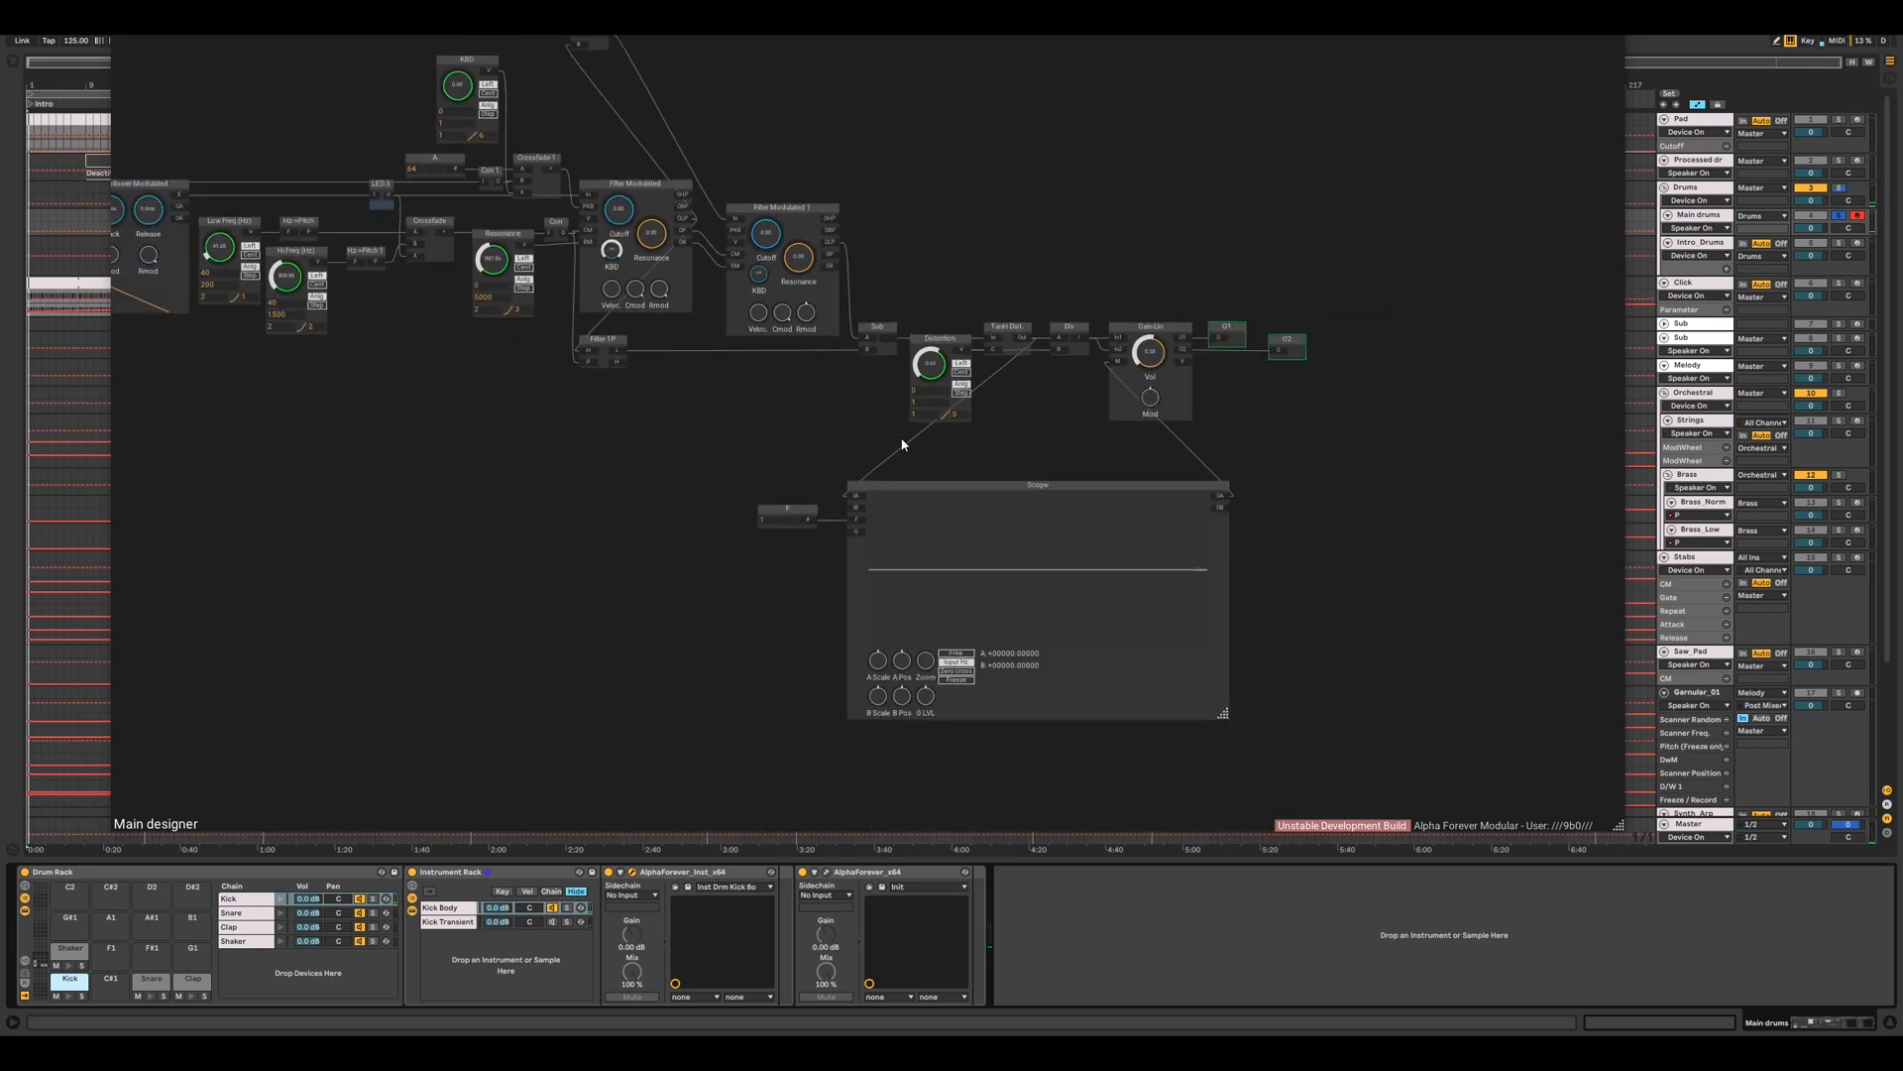
{"action": "left_click_drag", "start_coordinate": [692, 446], "coordinate": [1457, 700]}
{"action": "left_click_drag", "start_coordinate": [1322, 744], "coordinate": [651, 449]}
{"action": "key", "text": "Delete"}
- Review the Kick Body patch from Midi Note through Click Length and Env. follower Modulated
{"action": "left_click_drag", "start_coordinate": [523, 424], "coordinate": [852, 683]}
{"action": "scroll", "coordinate": [925, 614], "scroll_direction": "down", "scroll_amount": 1}
{"action": "left_click_drag", "start_coordinate": [276, 417], "coordinate": [417, 580]}
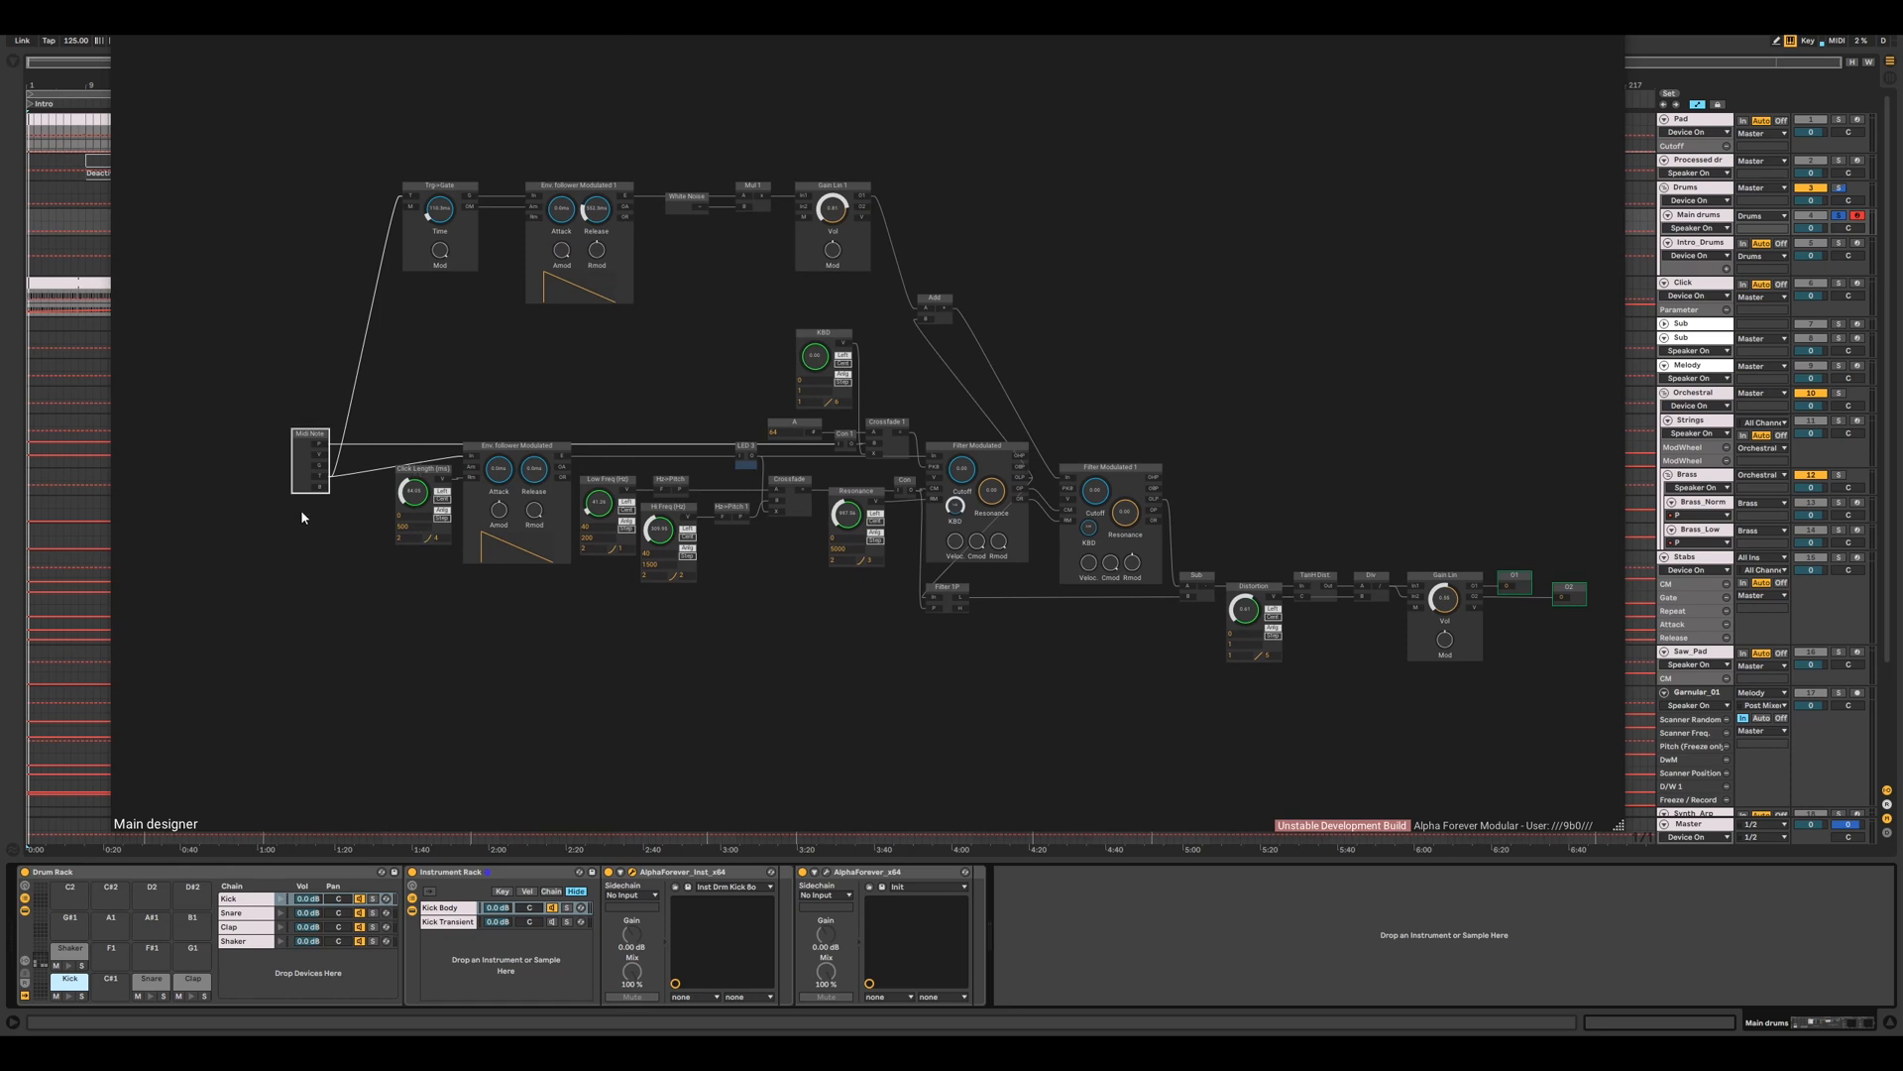
{"action": "left_click", "coordinate": [300, 511]}
{"action": "left_click_drag", "start_coordinate": [390, 442], "coordinate": [566, 590]}
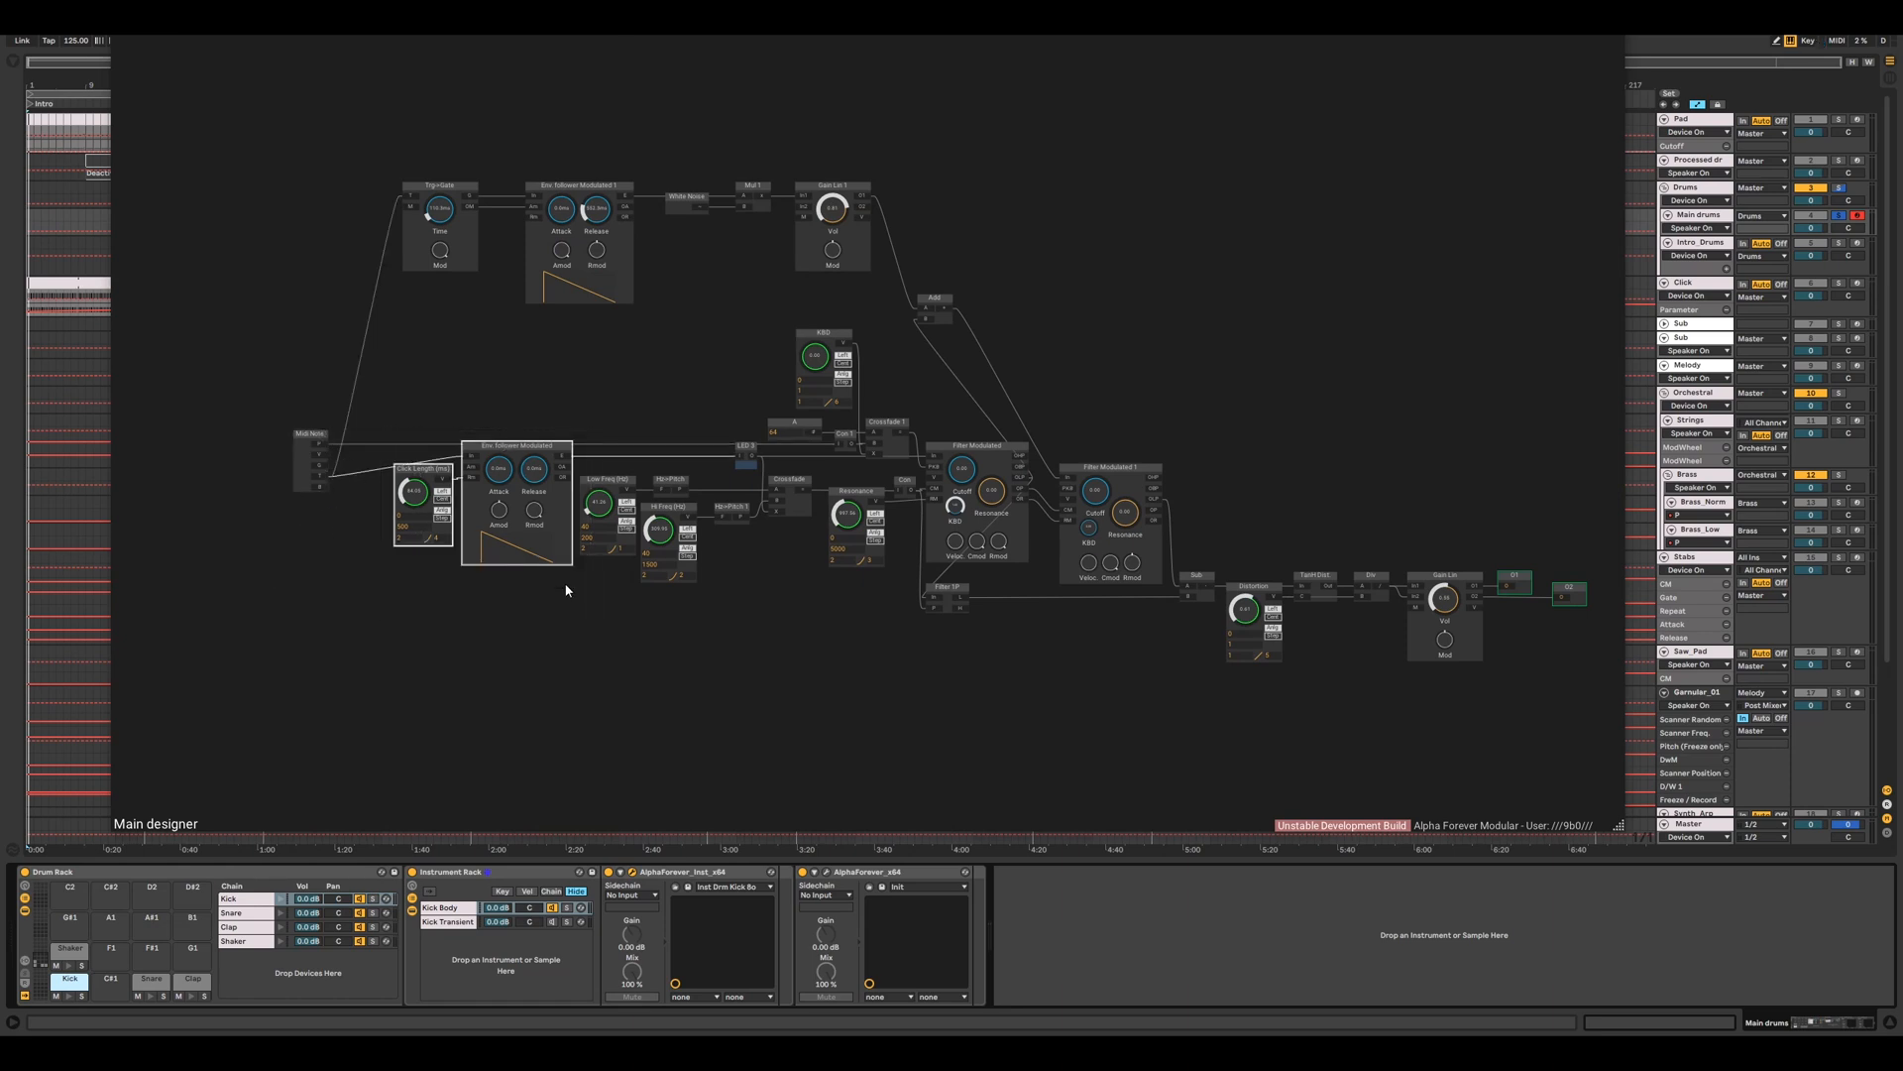
{"action": "left_click", "coordinate": [519, 404]}
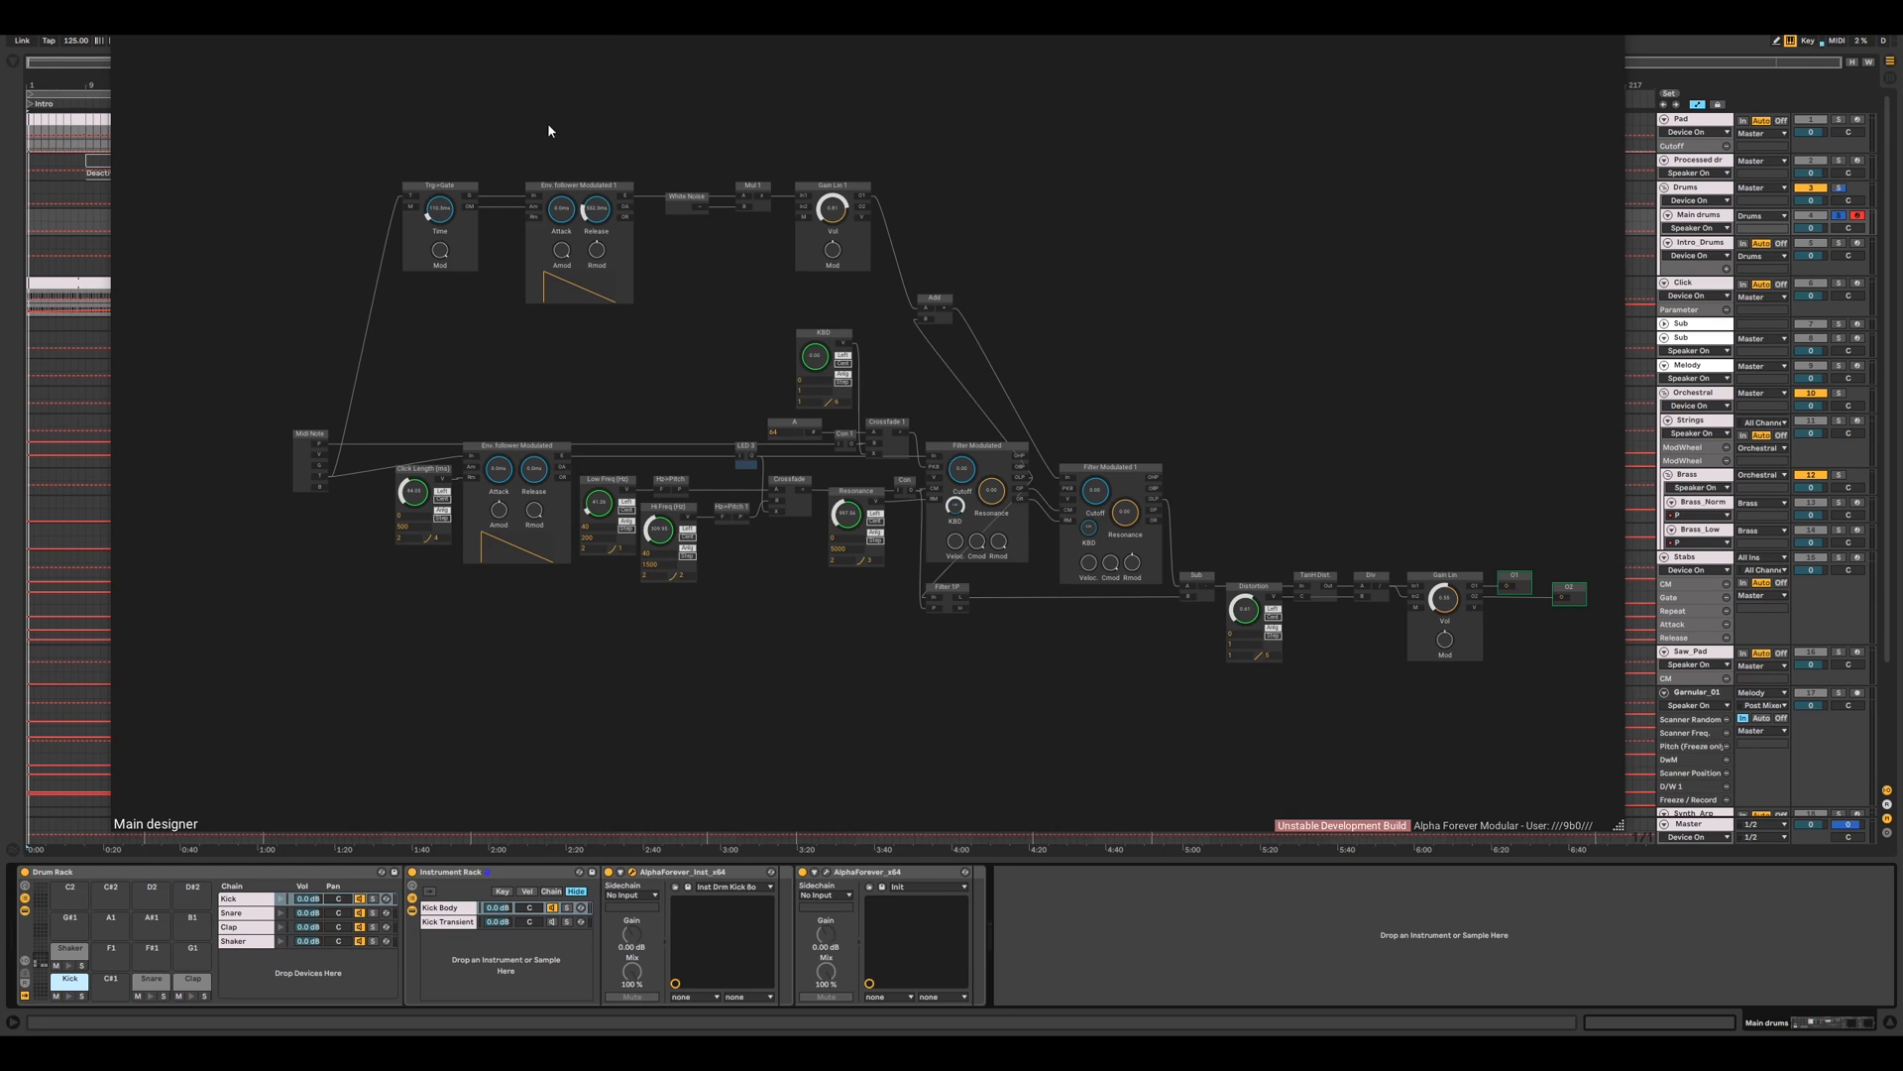
- Review the white noise chain from Trg->Gate to Add, and close the Kick Body patch window
{"action": "scroll", "coordinate": [555, 127], "scroll_direction": "up", "scroll_amount": 2}
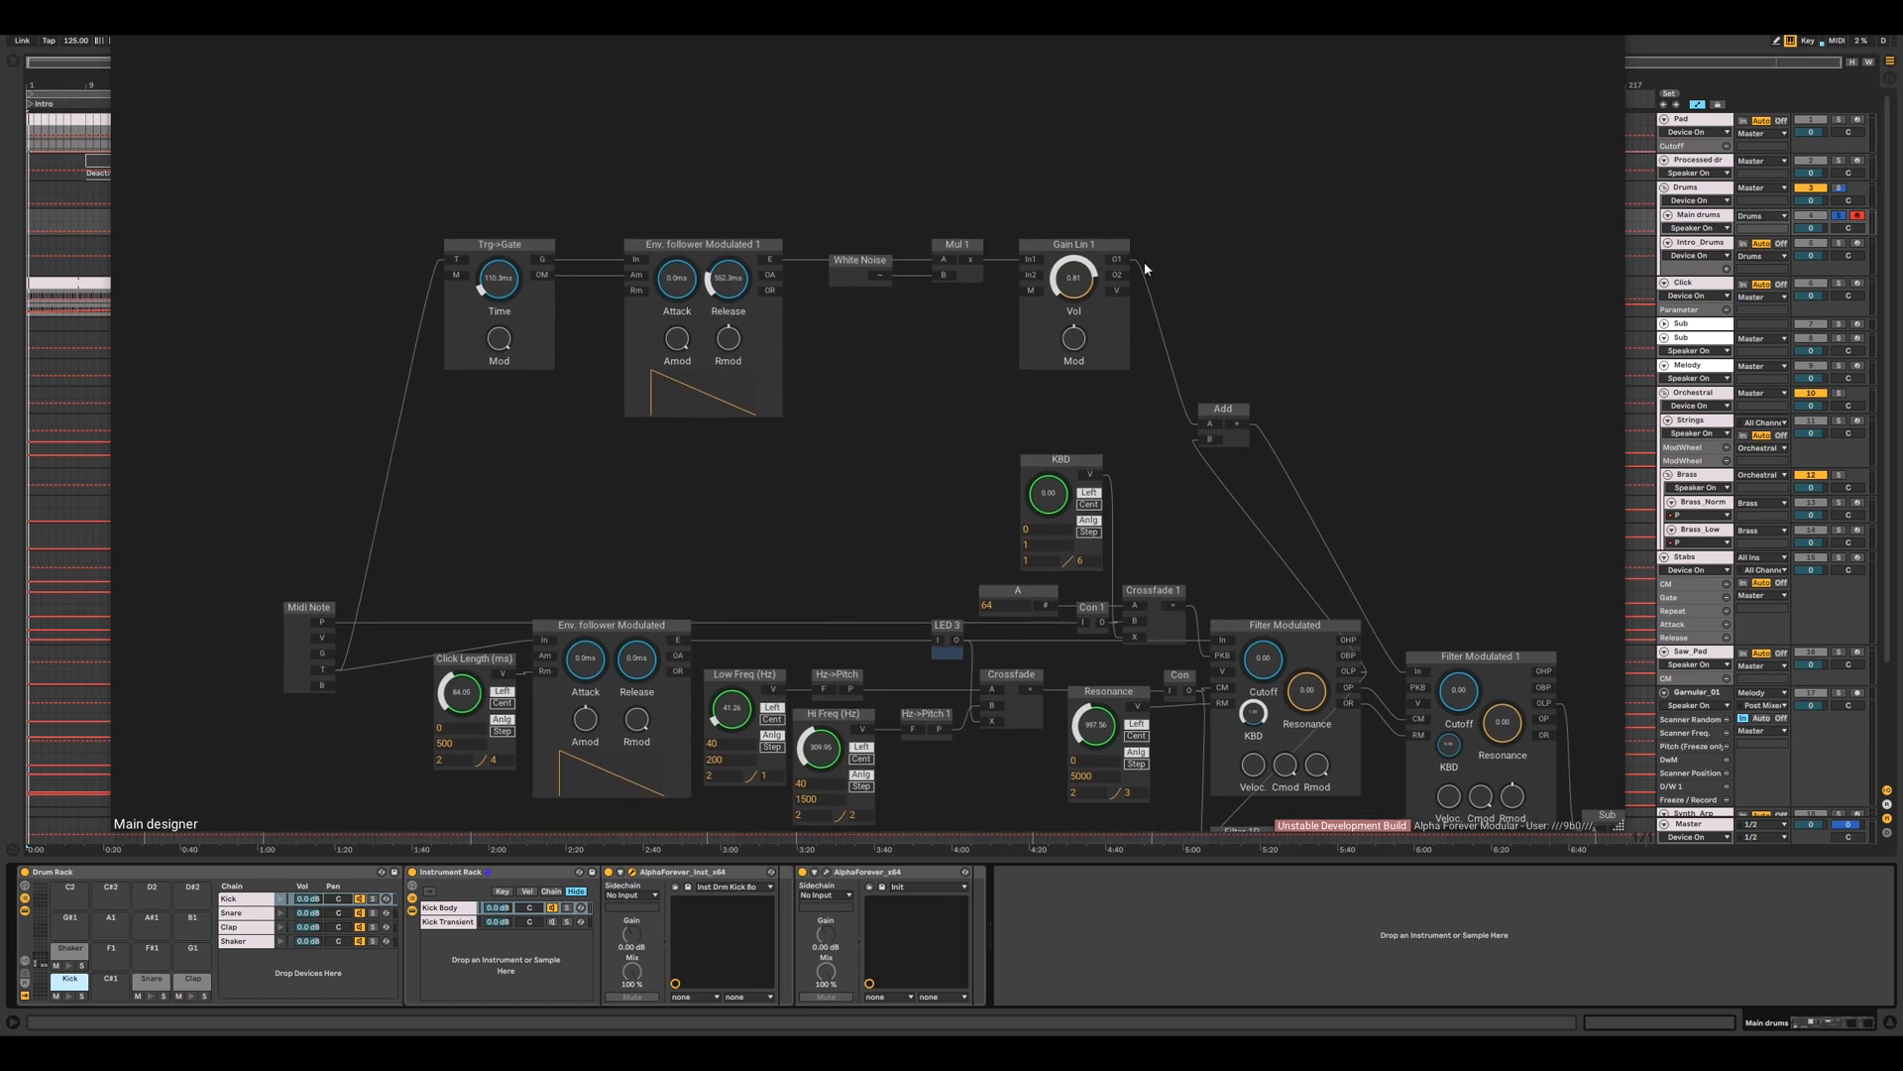
{"action": "left_click_drag", "start_coordinate": [826, 249], "coordinate": [786, 235]}
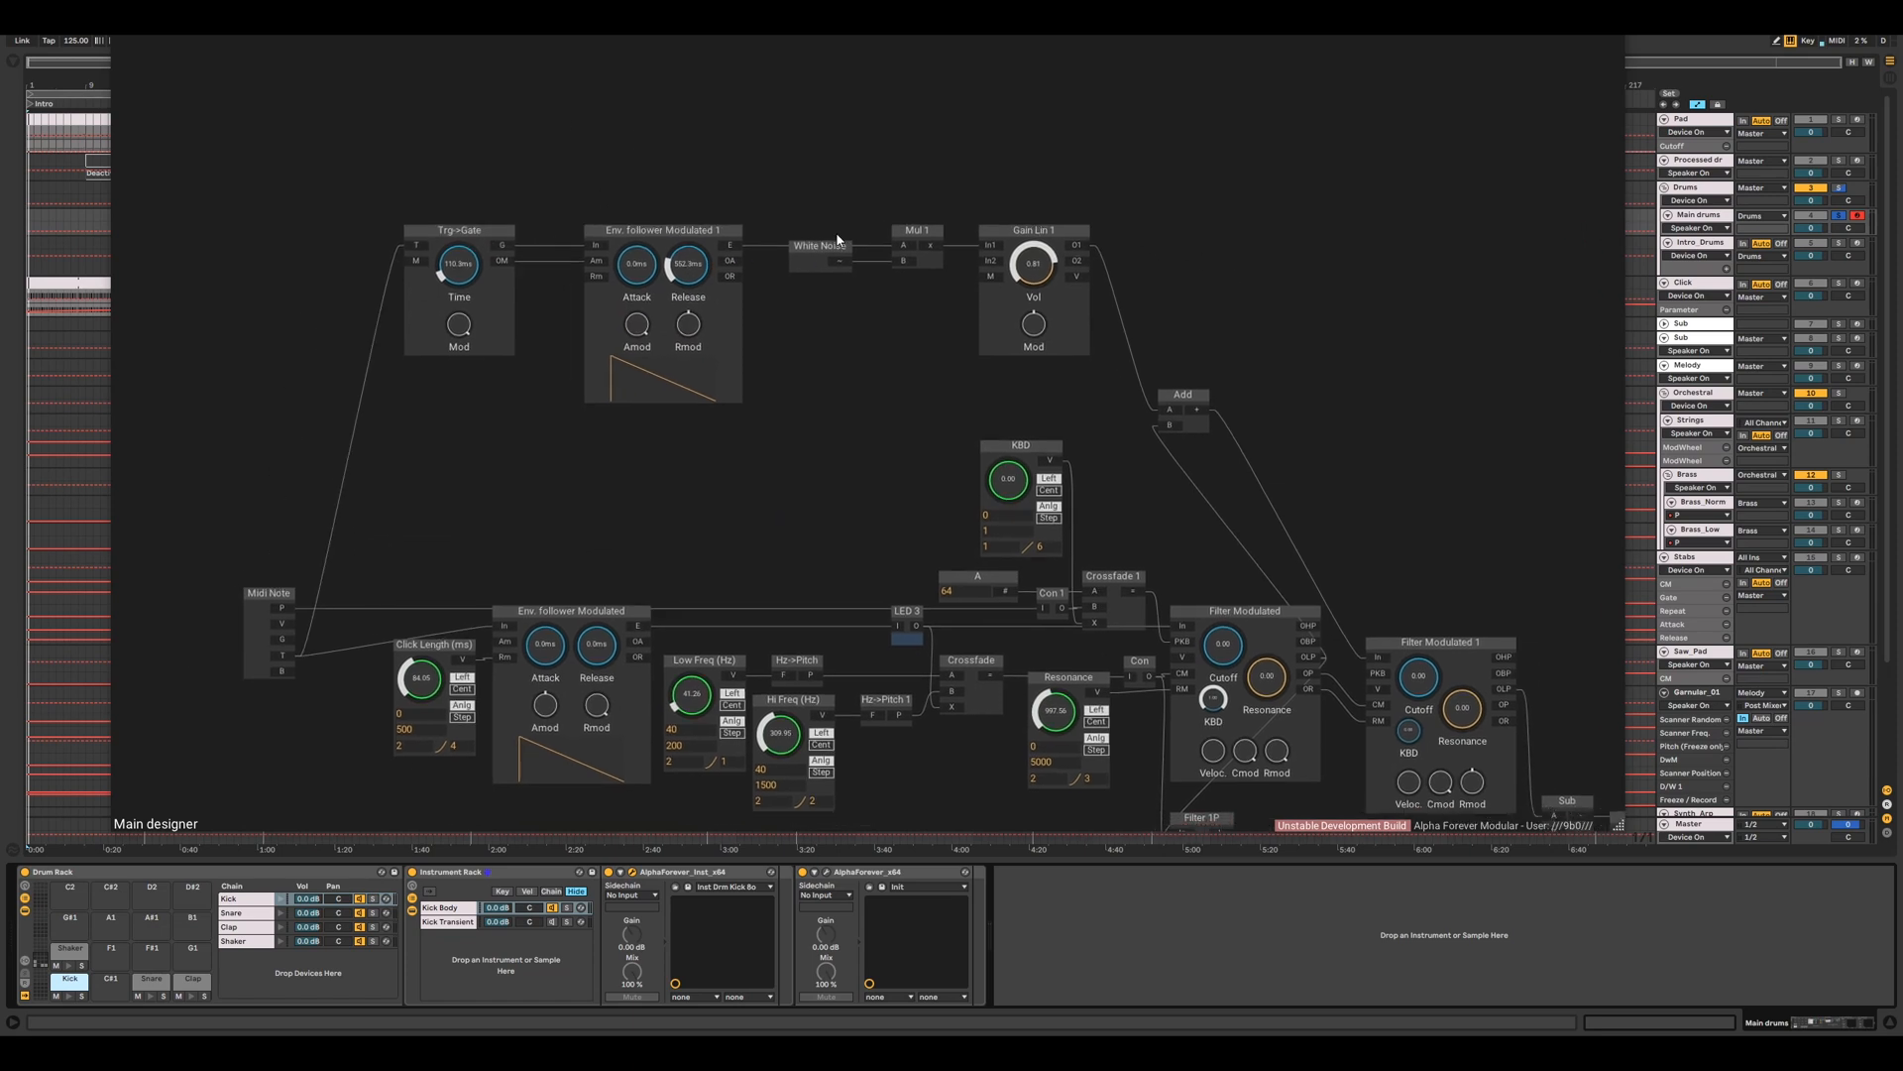
{"action": "scroll", "coordinate": [1258, 355], "scroll_direction": "down", "scroll_amount": 2}
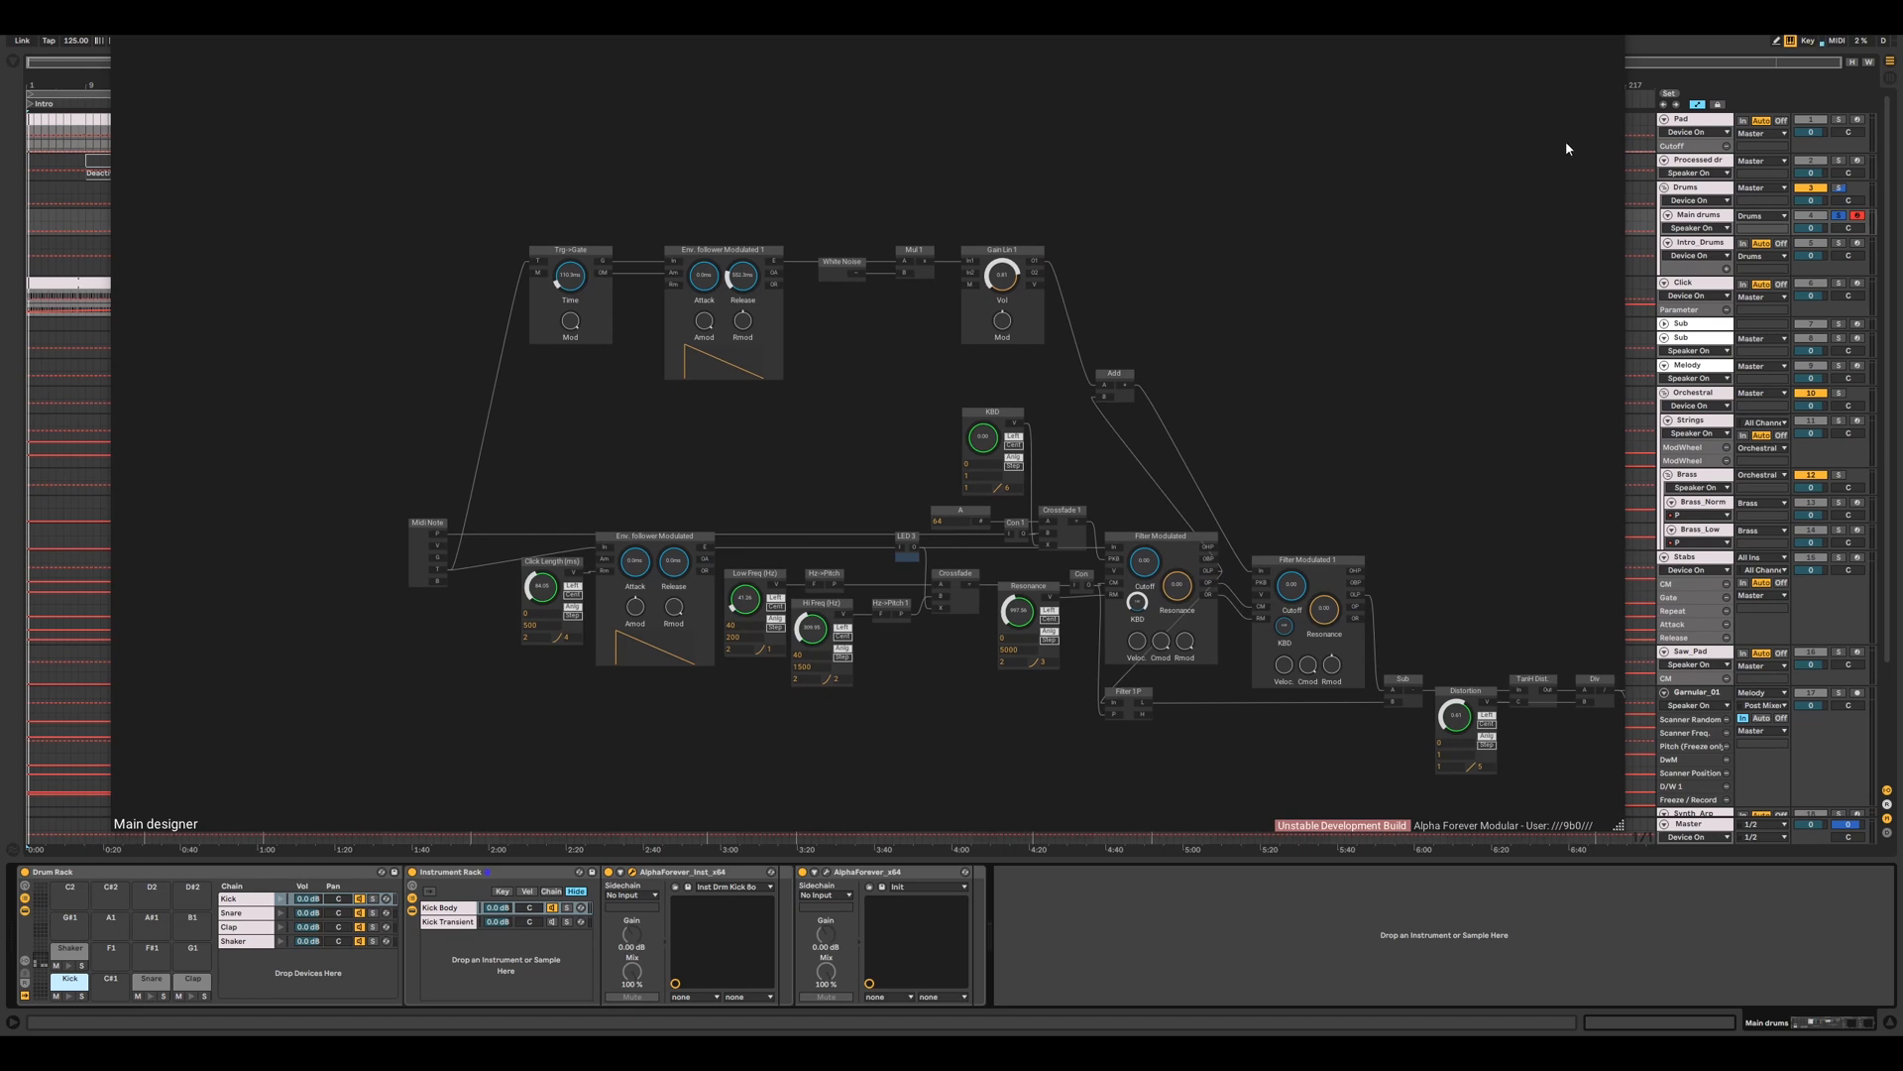
{"action": "left_click", "coordinate": [1603, 21]}
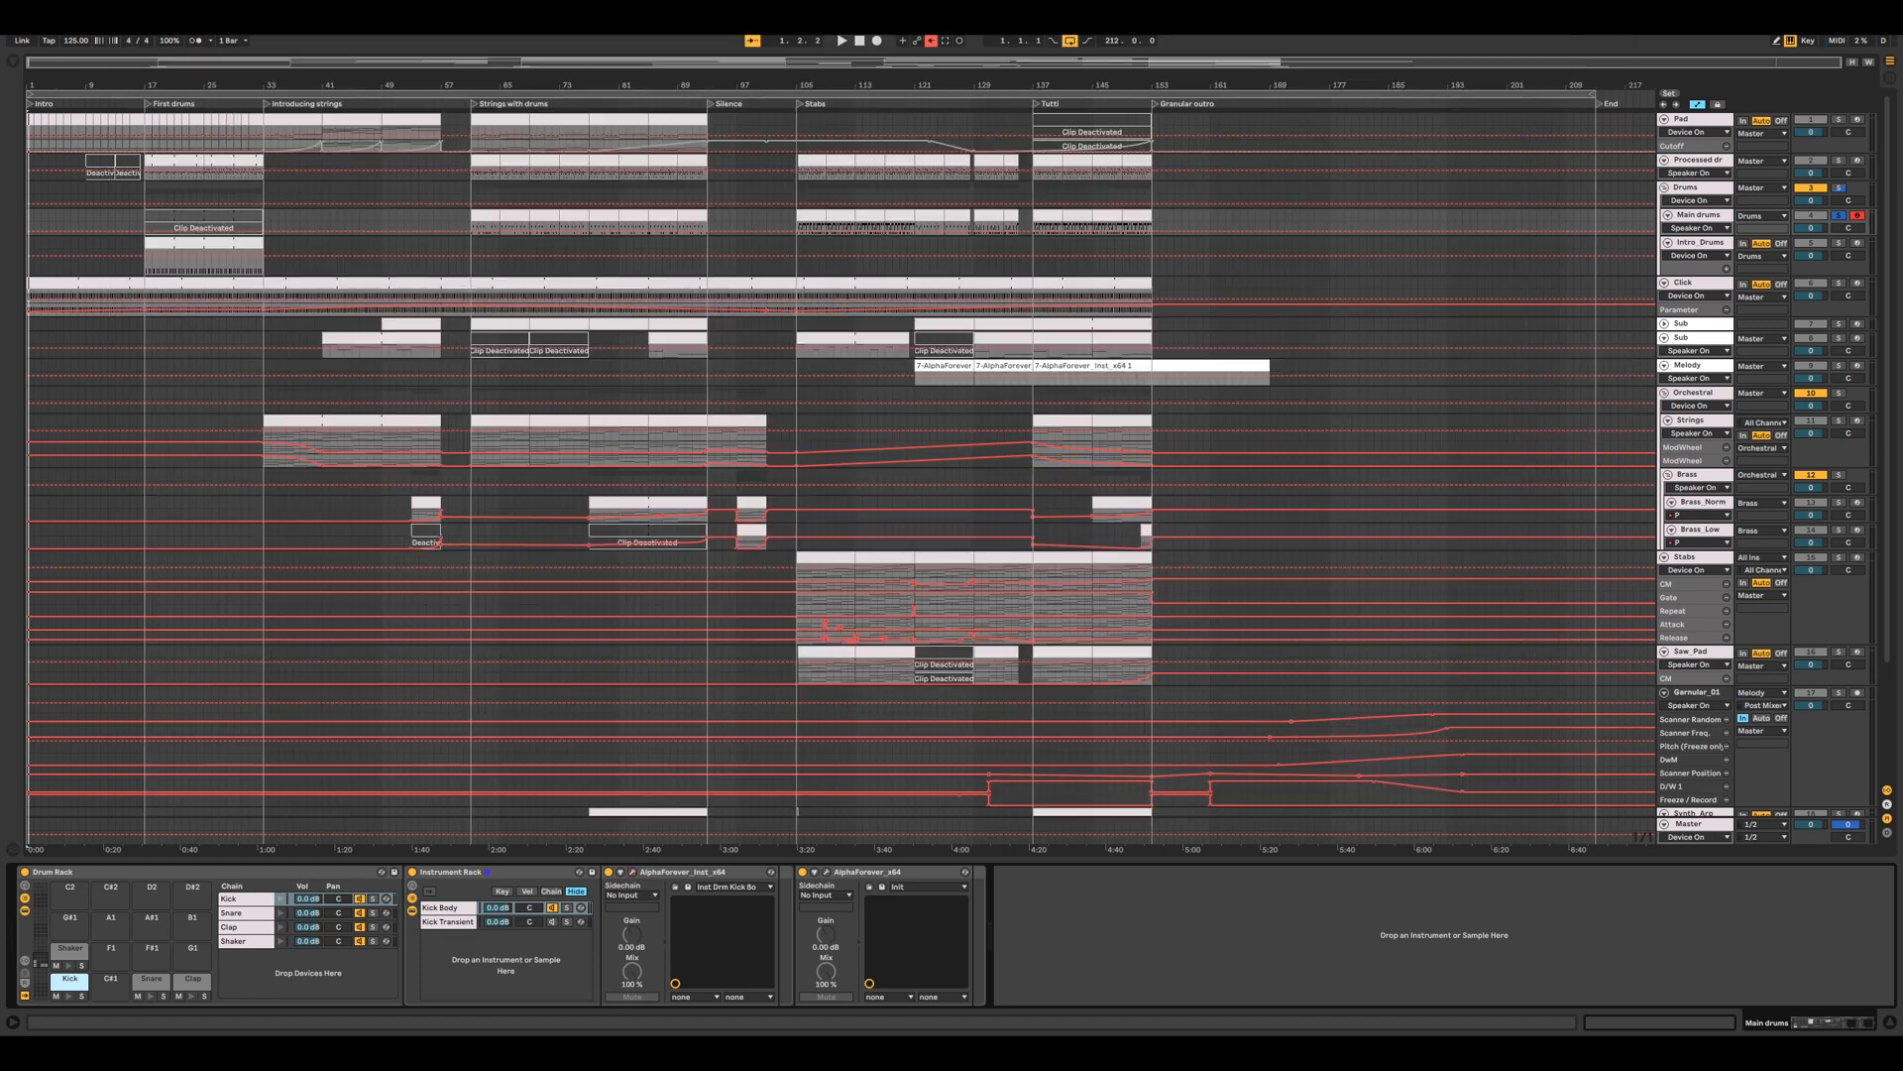
- Activate the Kick Transient chain, deactivate Kick Body, and open the transient's patch in an enlarged window
{"action": "left_click", "coordinate": [553, 923]}
{"action": "left_click", "coordinate": [553, 908]}
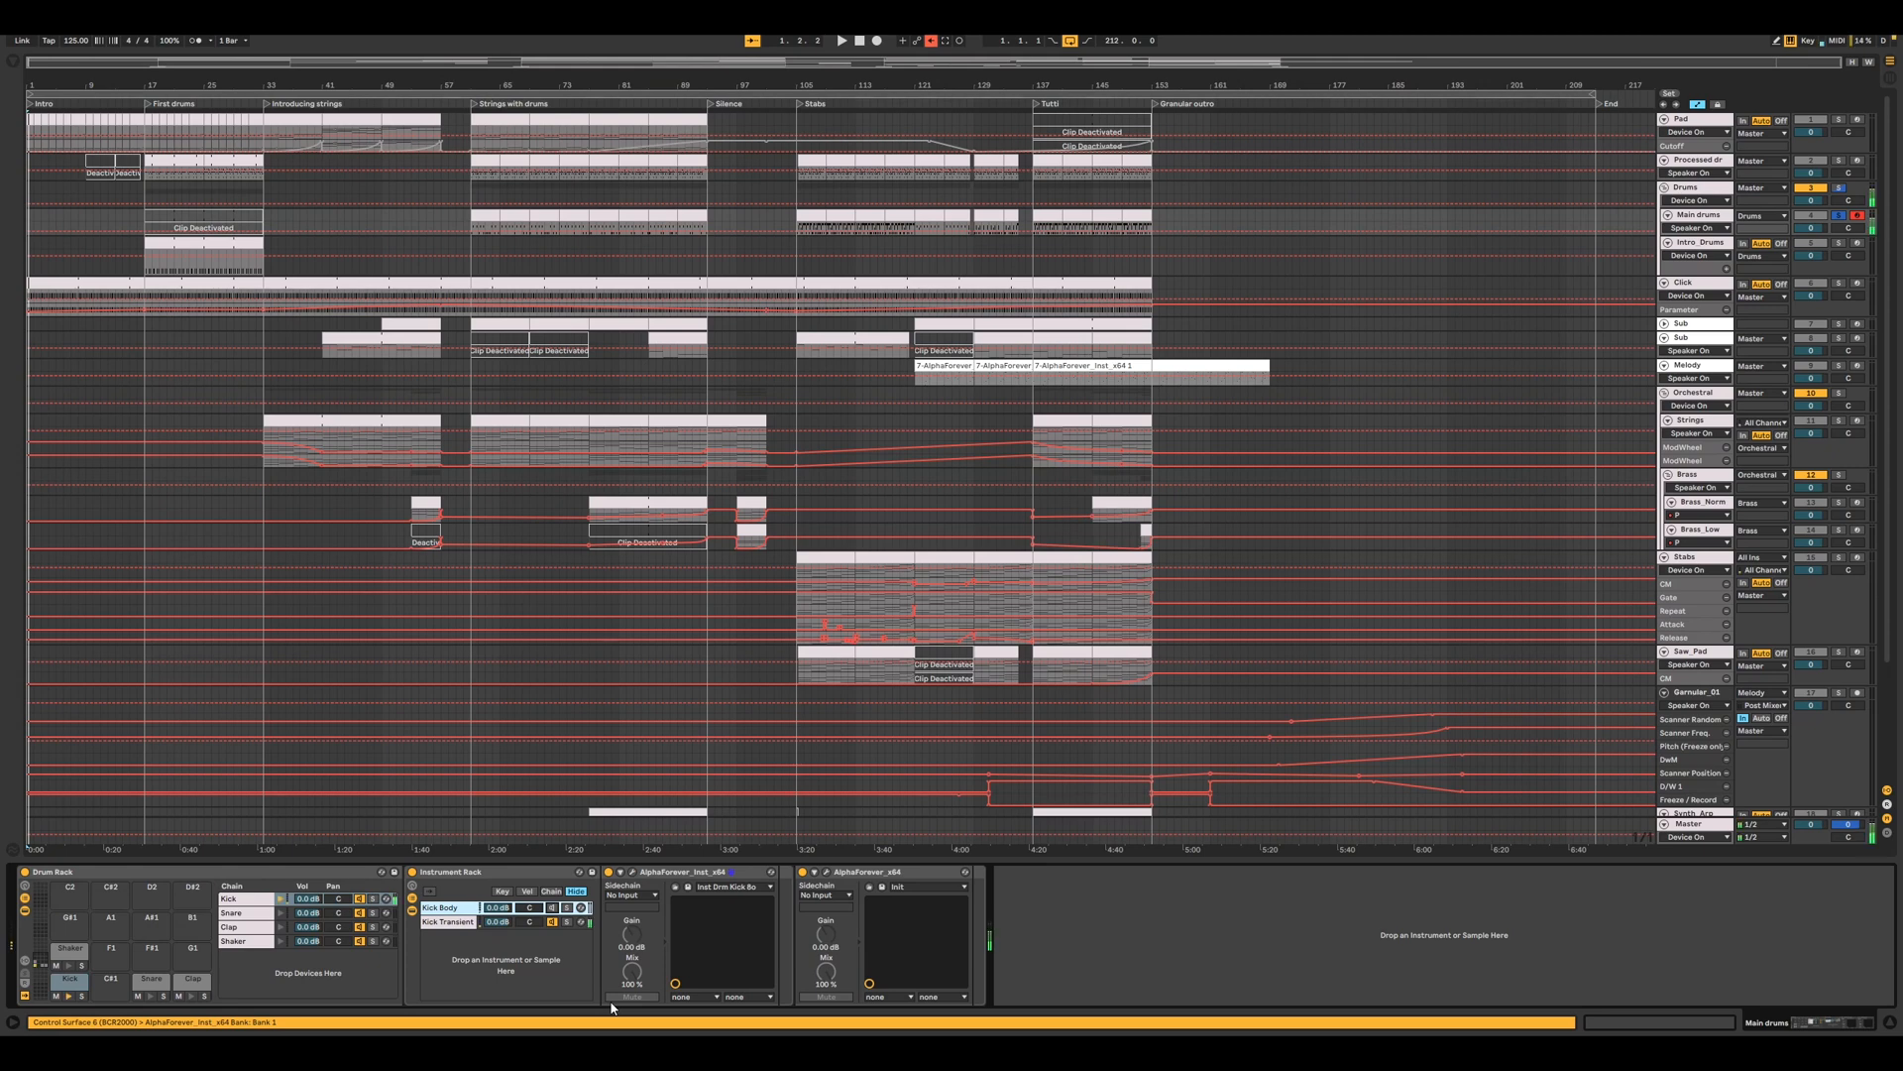
{"action": "left_click", "coordinate": [468, 922]}
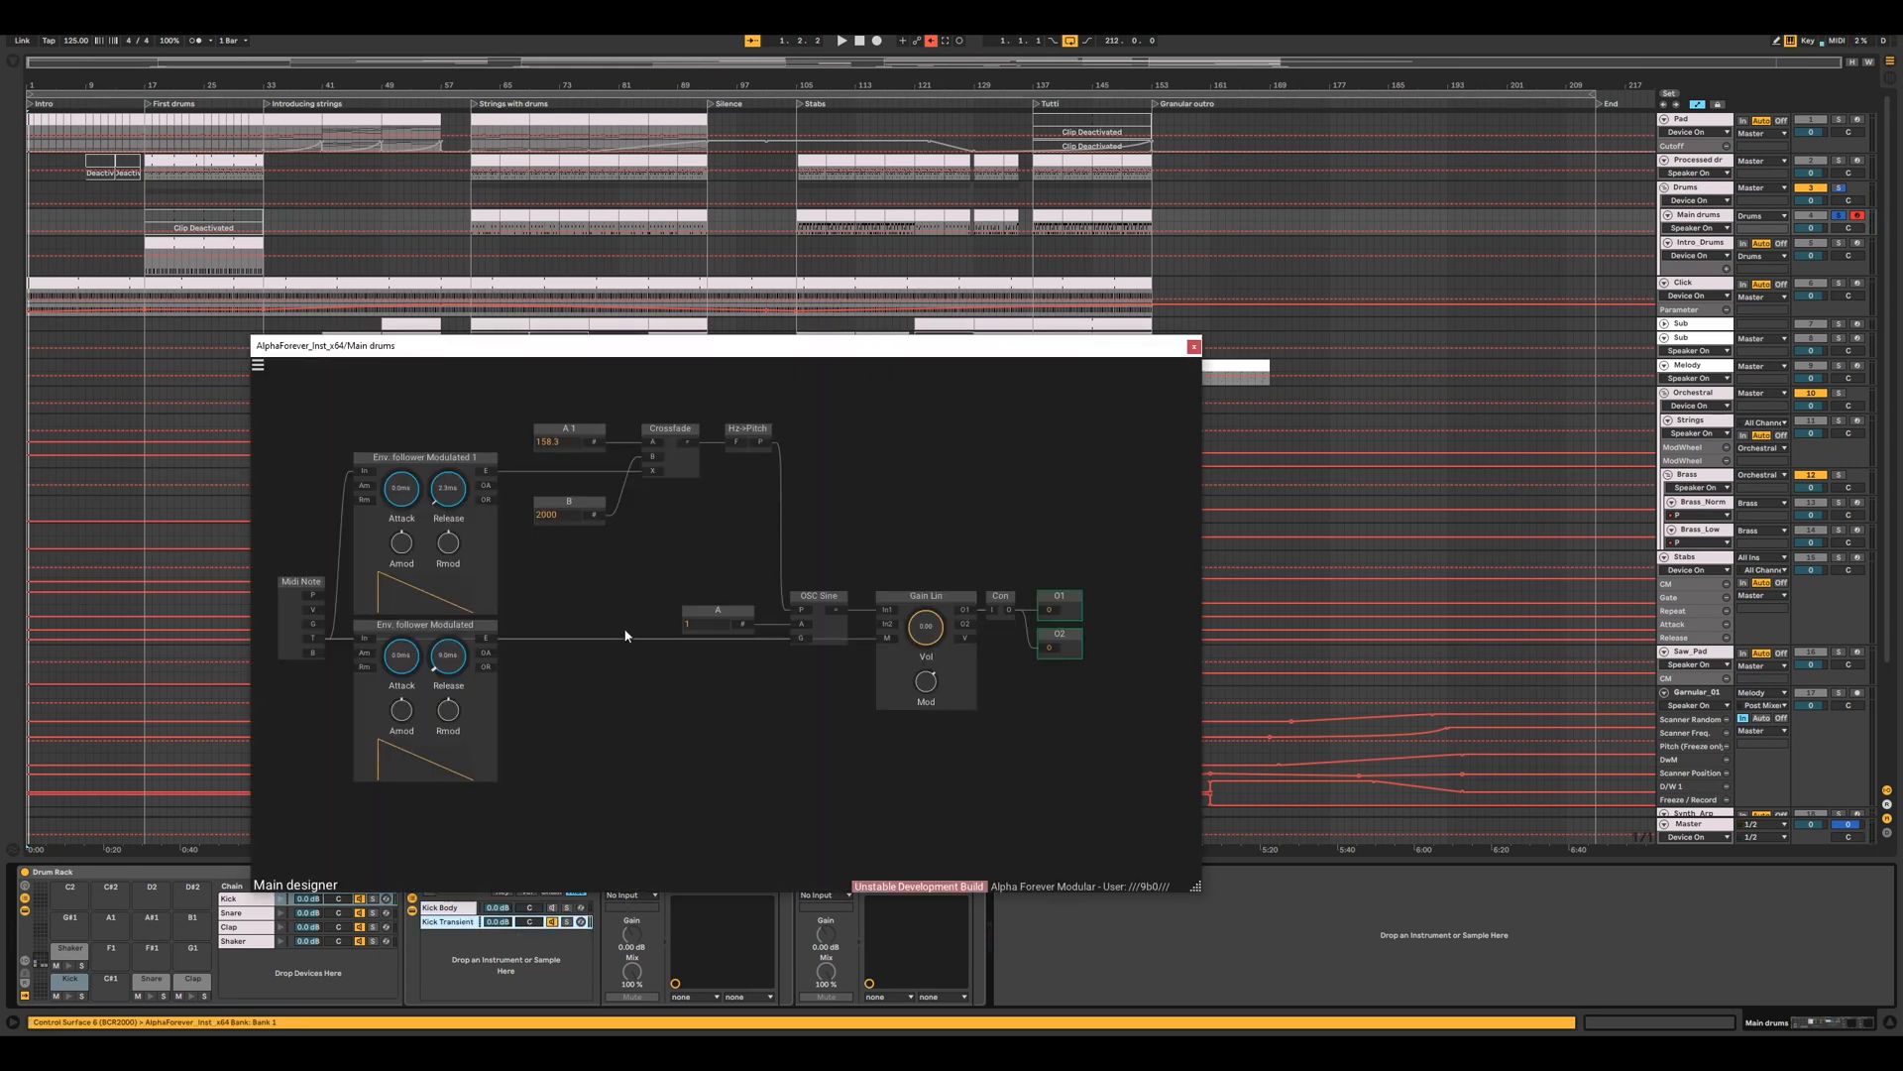
{"action": "left_click_drag", "start_coordinate": [734, 346], "coordinate": [658, 82]}
{"action": "left_click_drag", "start_coordinate": [1126, 628], "coordinate": [1870, 900]}
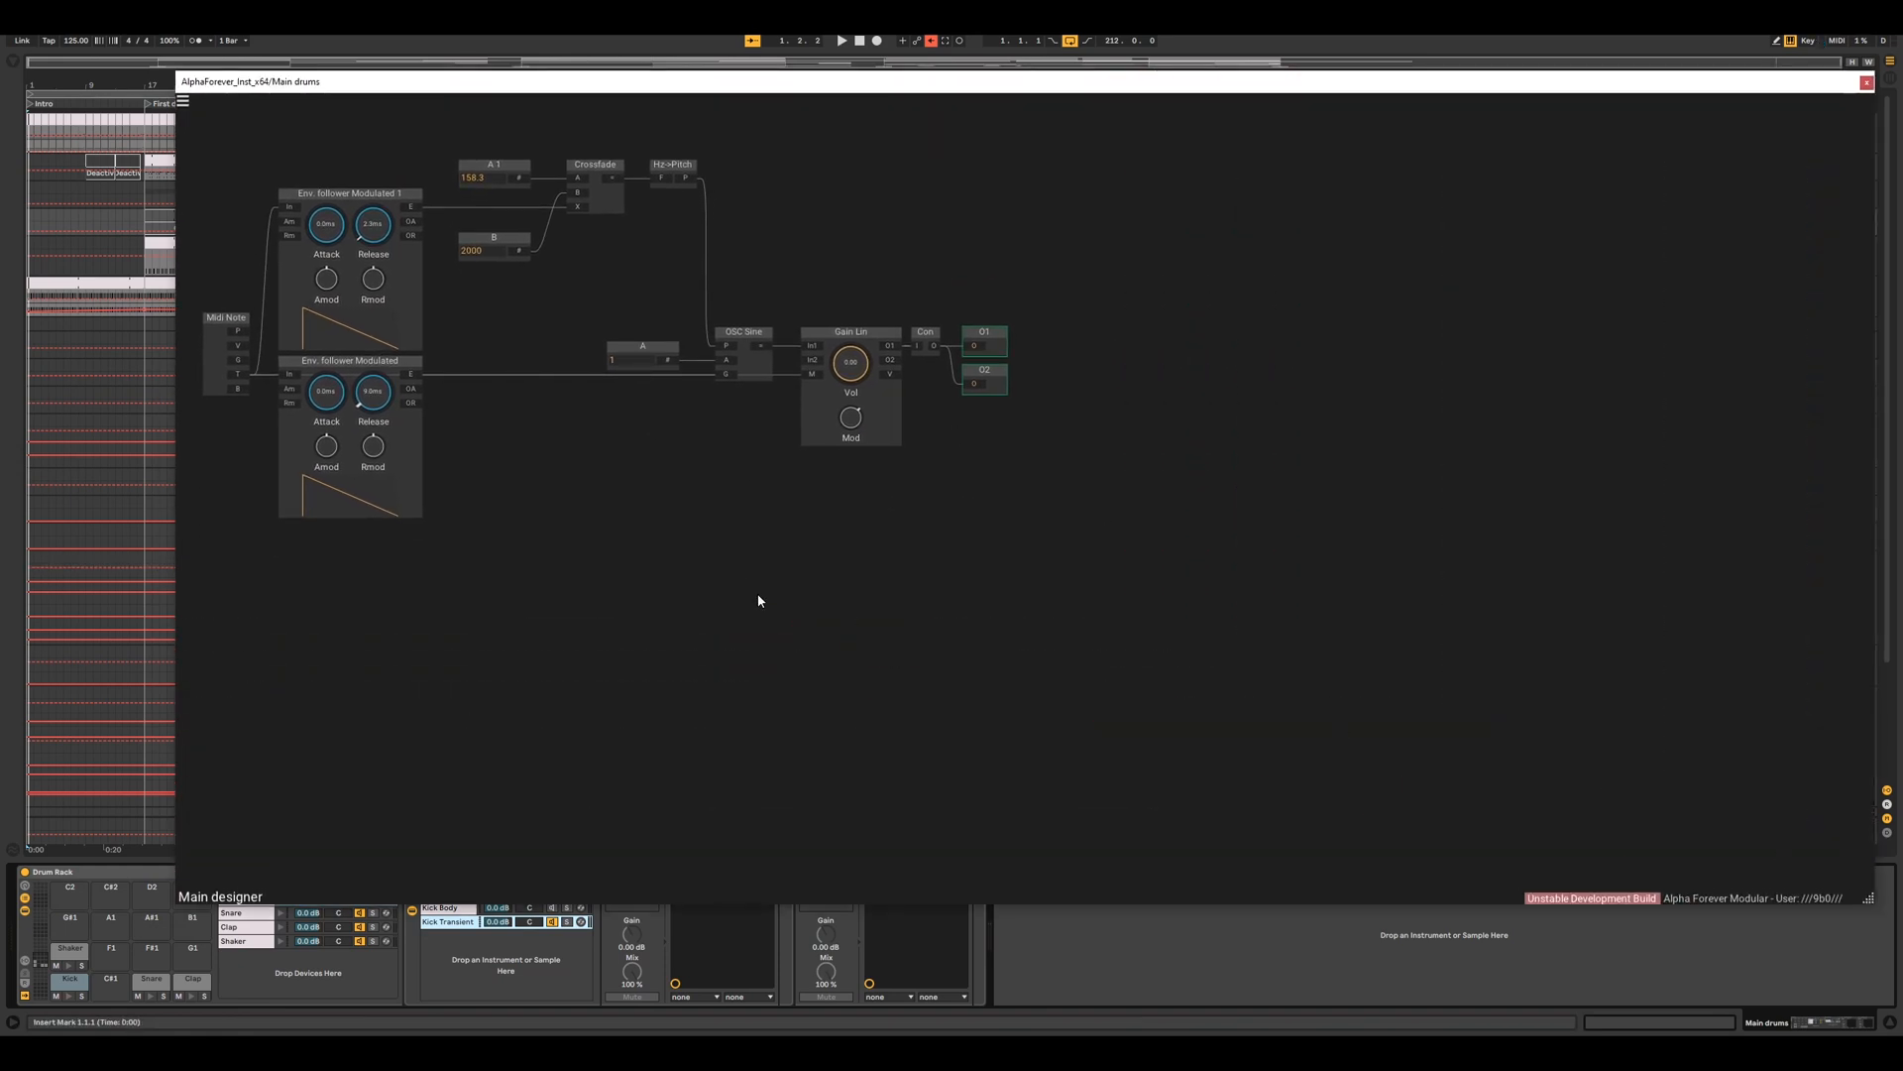
- Move Env. follower Modulated lower to expose its connection to Gain Lin's M input
{"action": "left_click", "coordinate": [668, 562]}
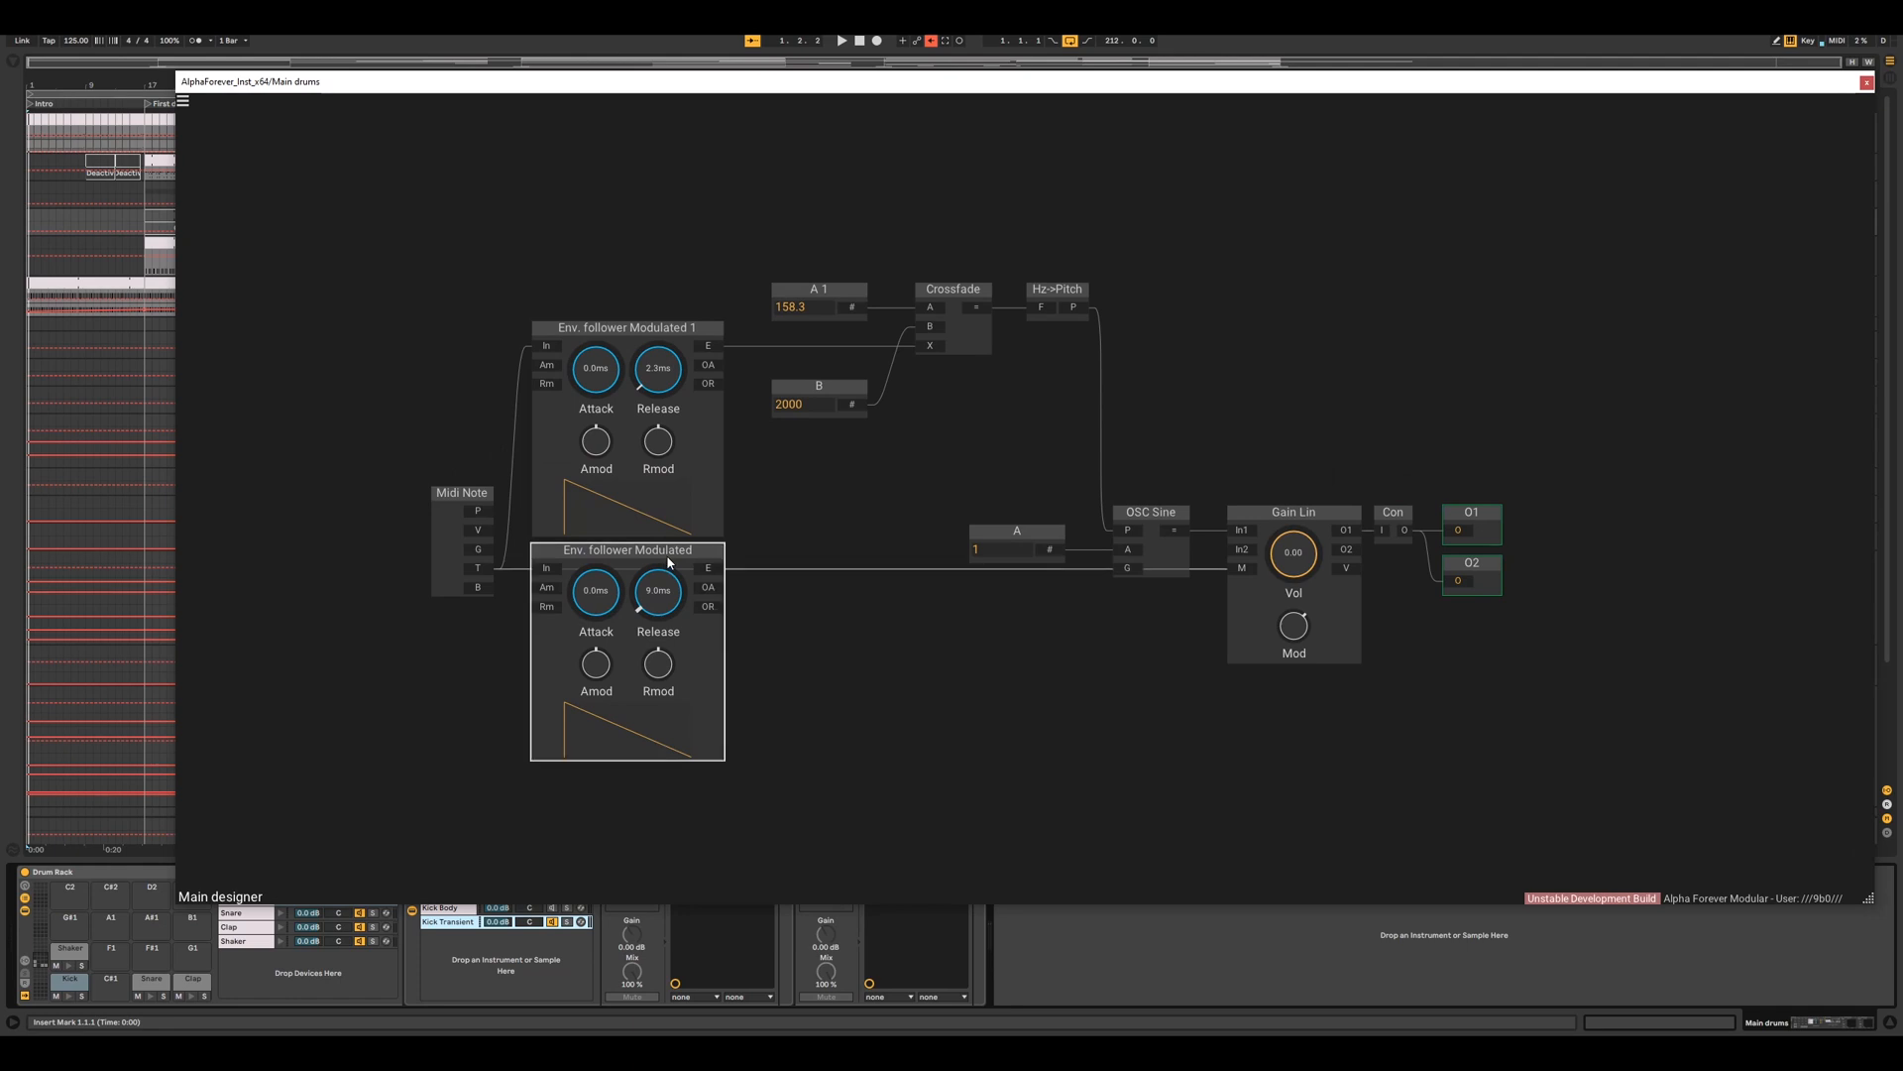
{"action": "left_click_drag", "start_coordinate": [680, 560], "coordinate": [690, 613]}
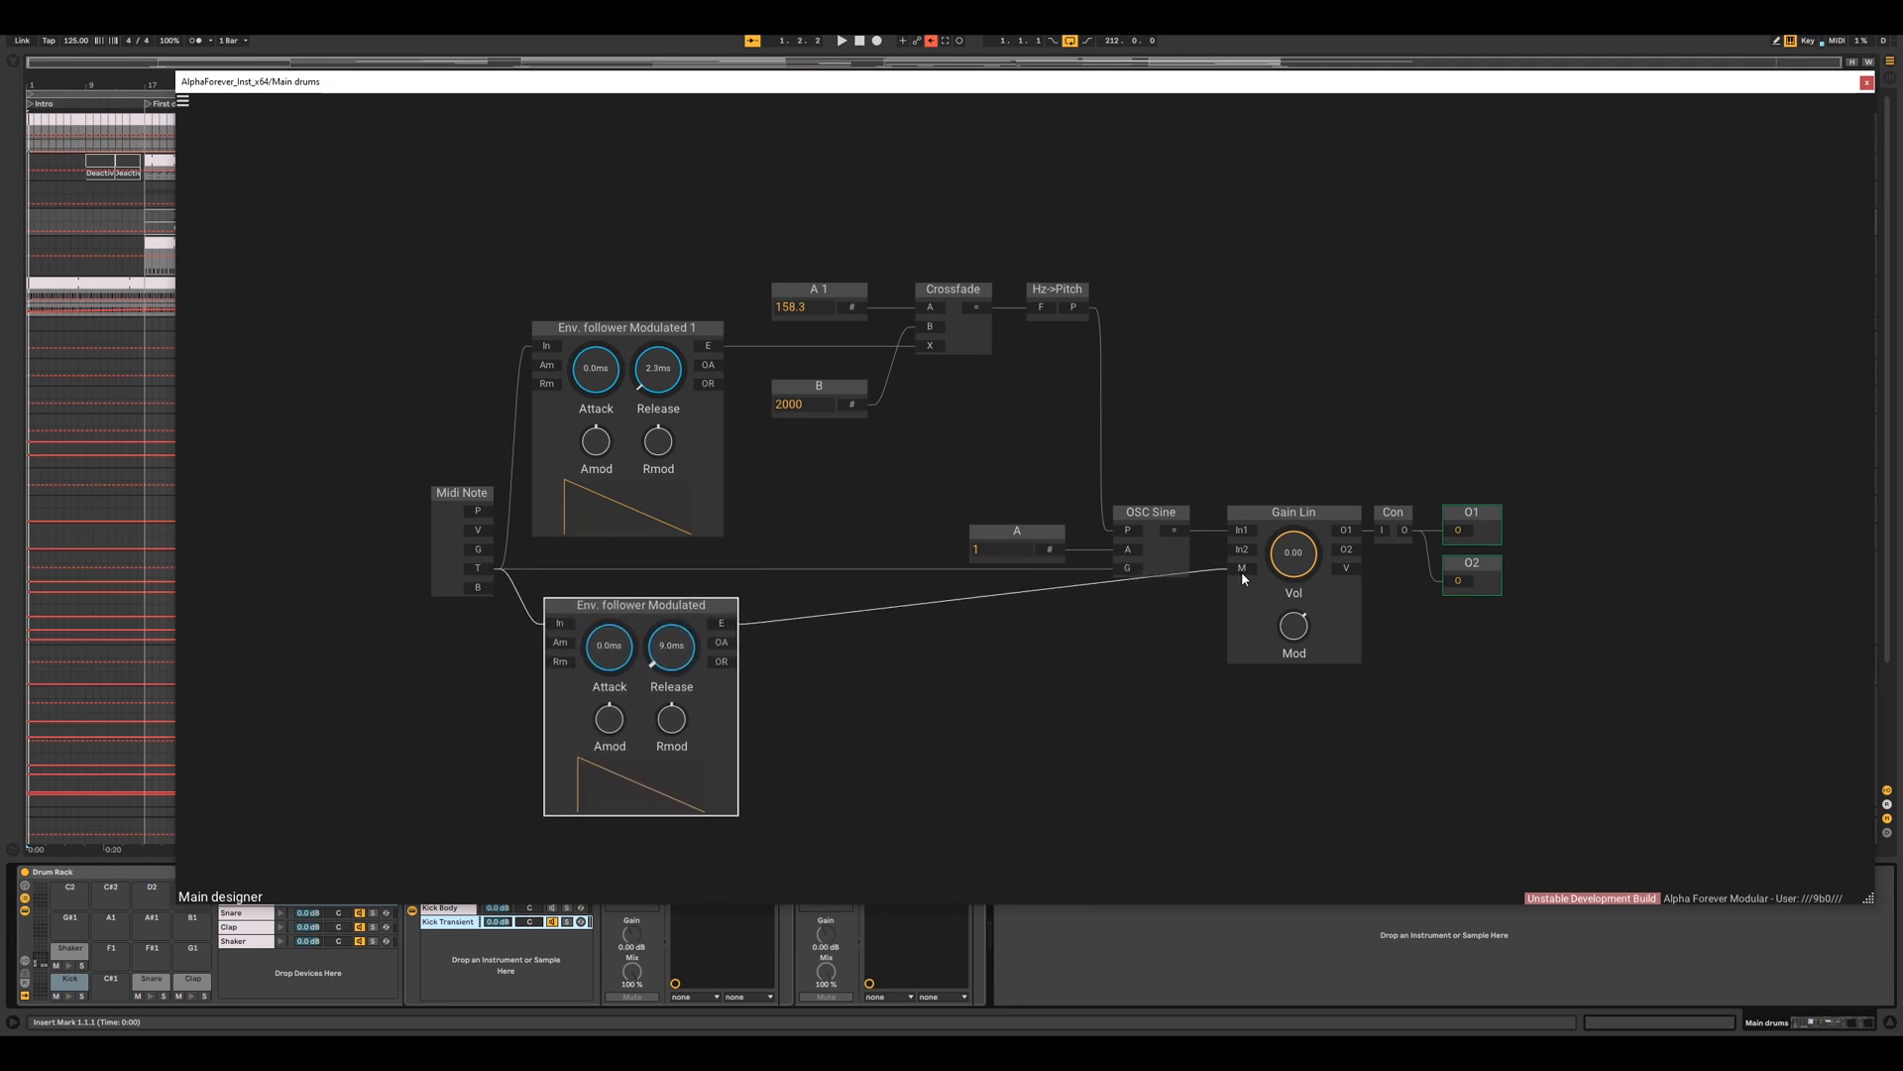
{"action": "mouse_move", "coordinate": [1247, 569]}
- Inspect Env. follower Modulated 1's link to the Crossfade, and left-align the two envelope followers
{"action": "left_click", "coordinate": [654, 328]}
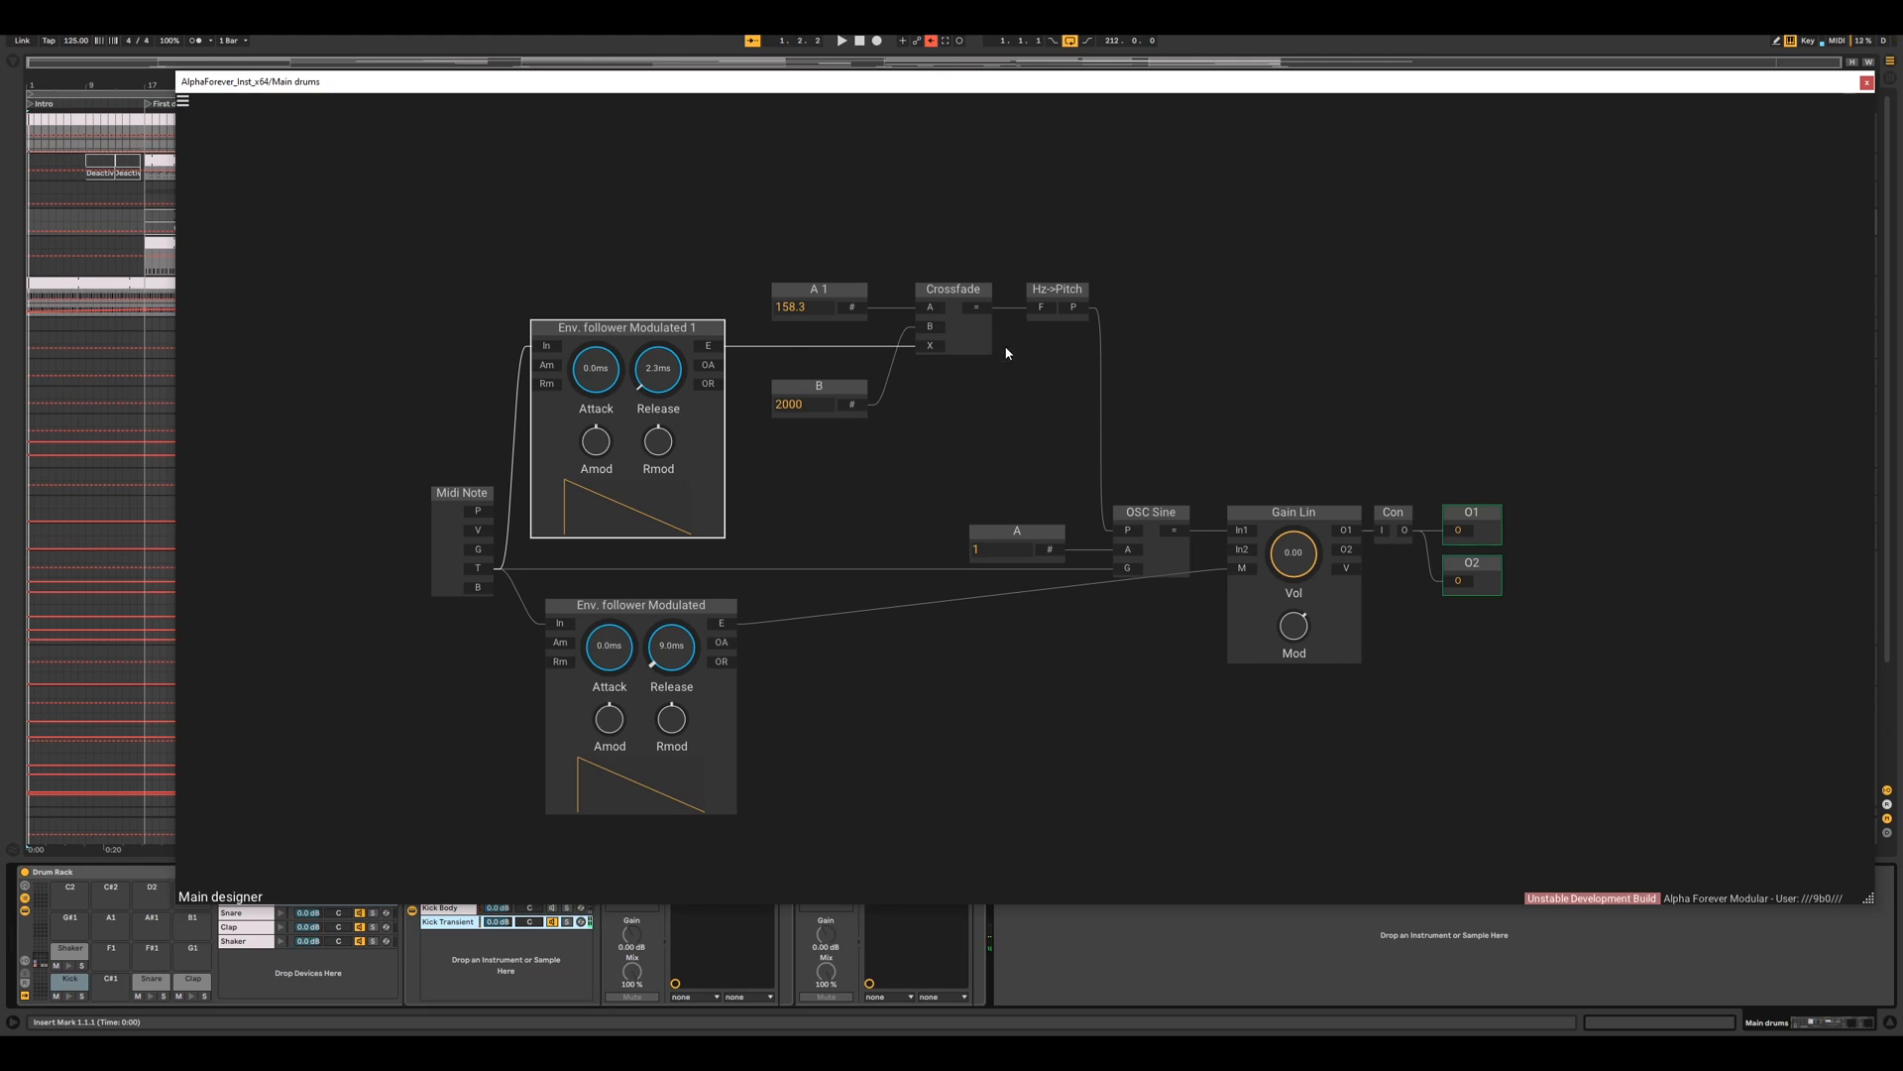
{"action": "left_click_drag", "start_coordinate": [1086, 385], "coordinate": [1014, 318]}
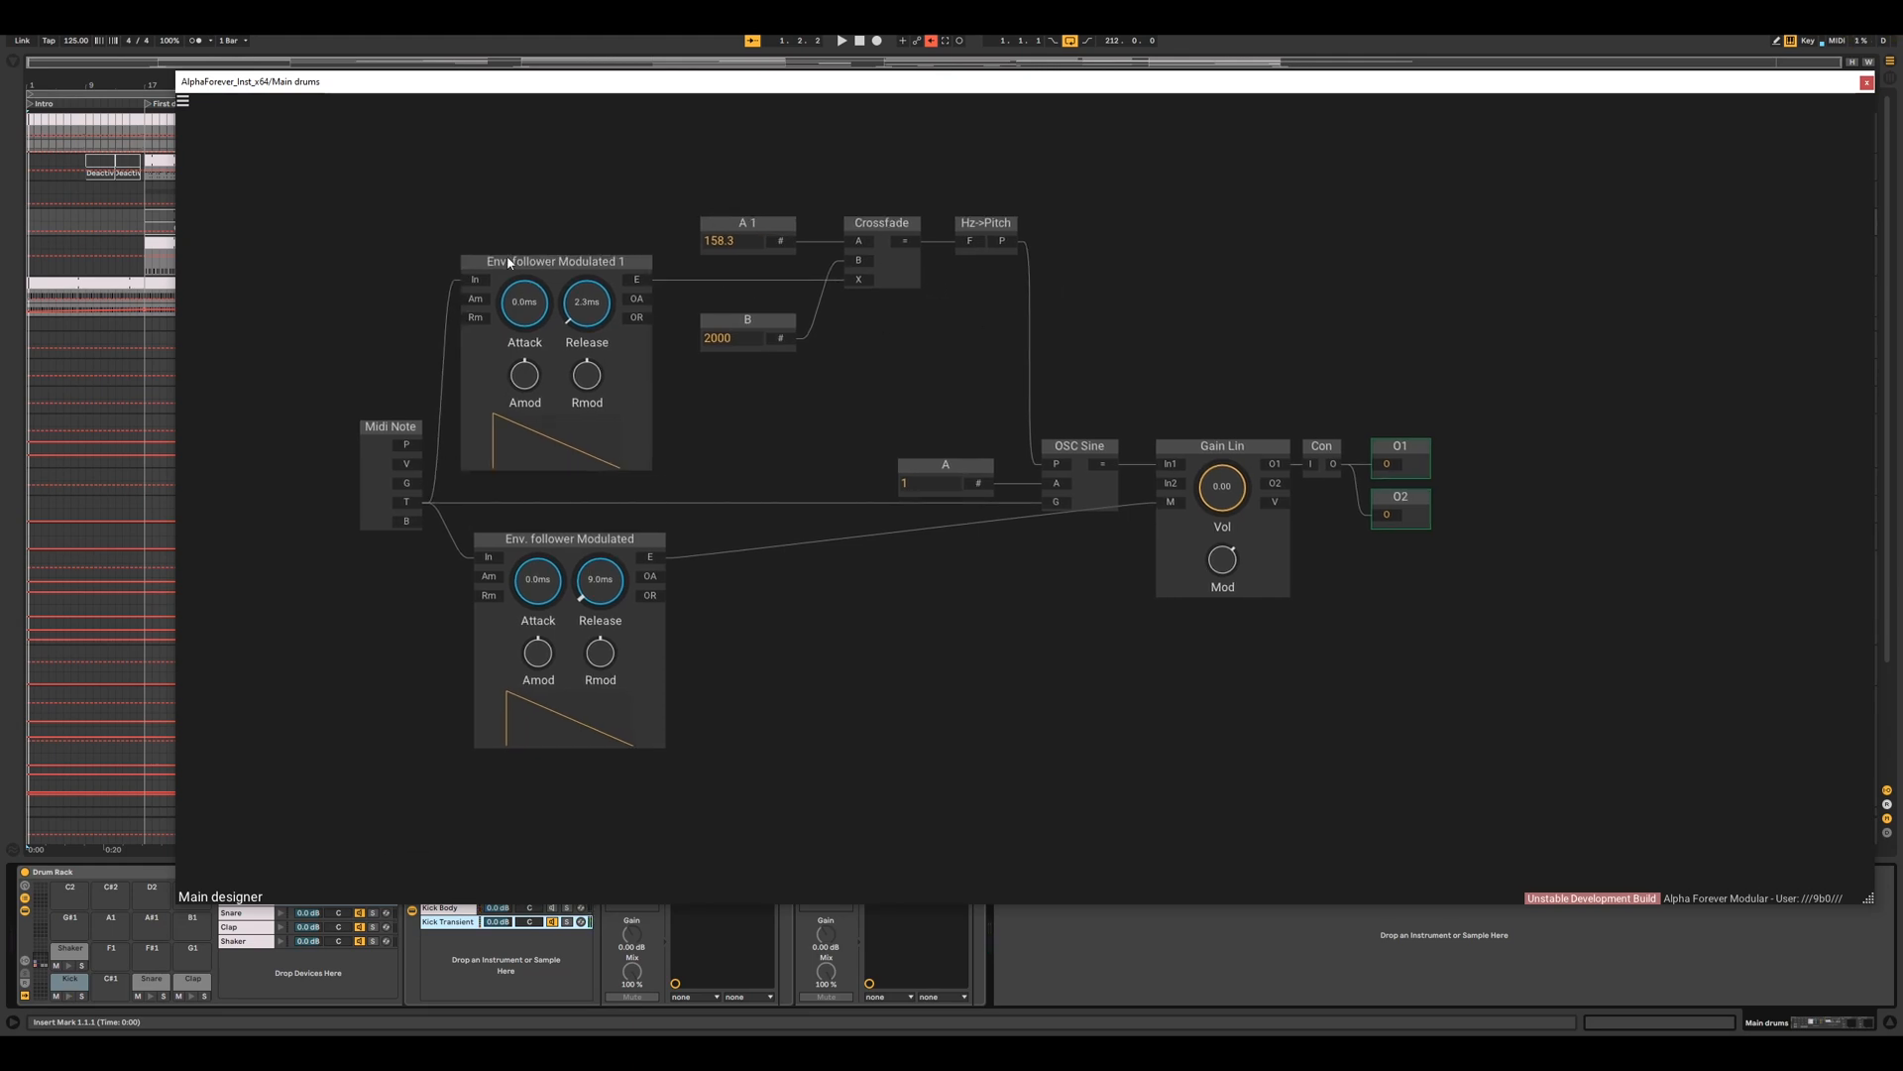
{"action": "left_click_drag", "start_coordinate": [440, 227], "coordinate": [702, 805]}
{"action": "key", "text": "l"}
{"action": "left_click", "coordinate": [930, 635]}
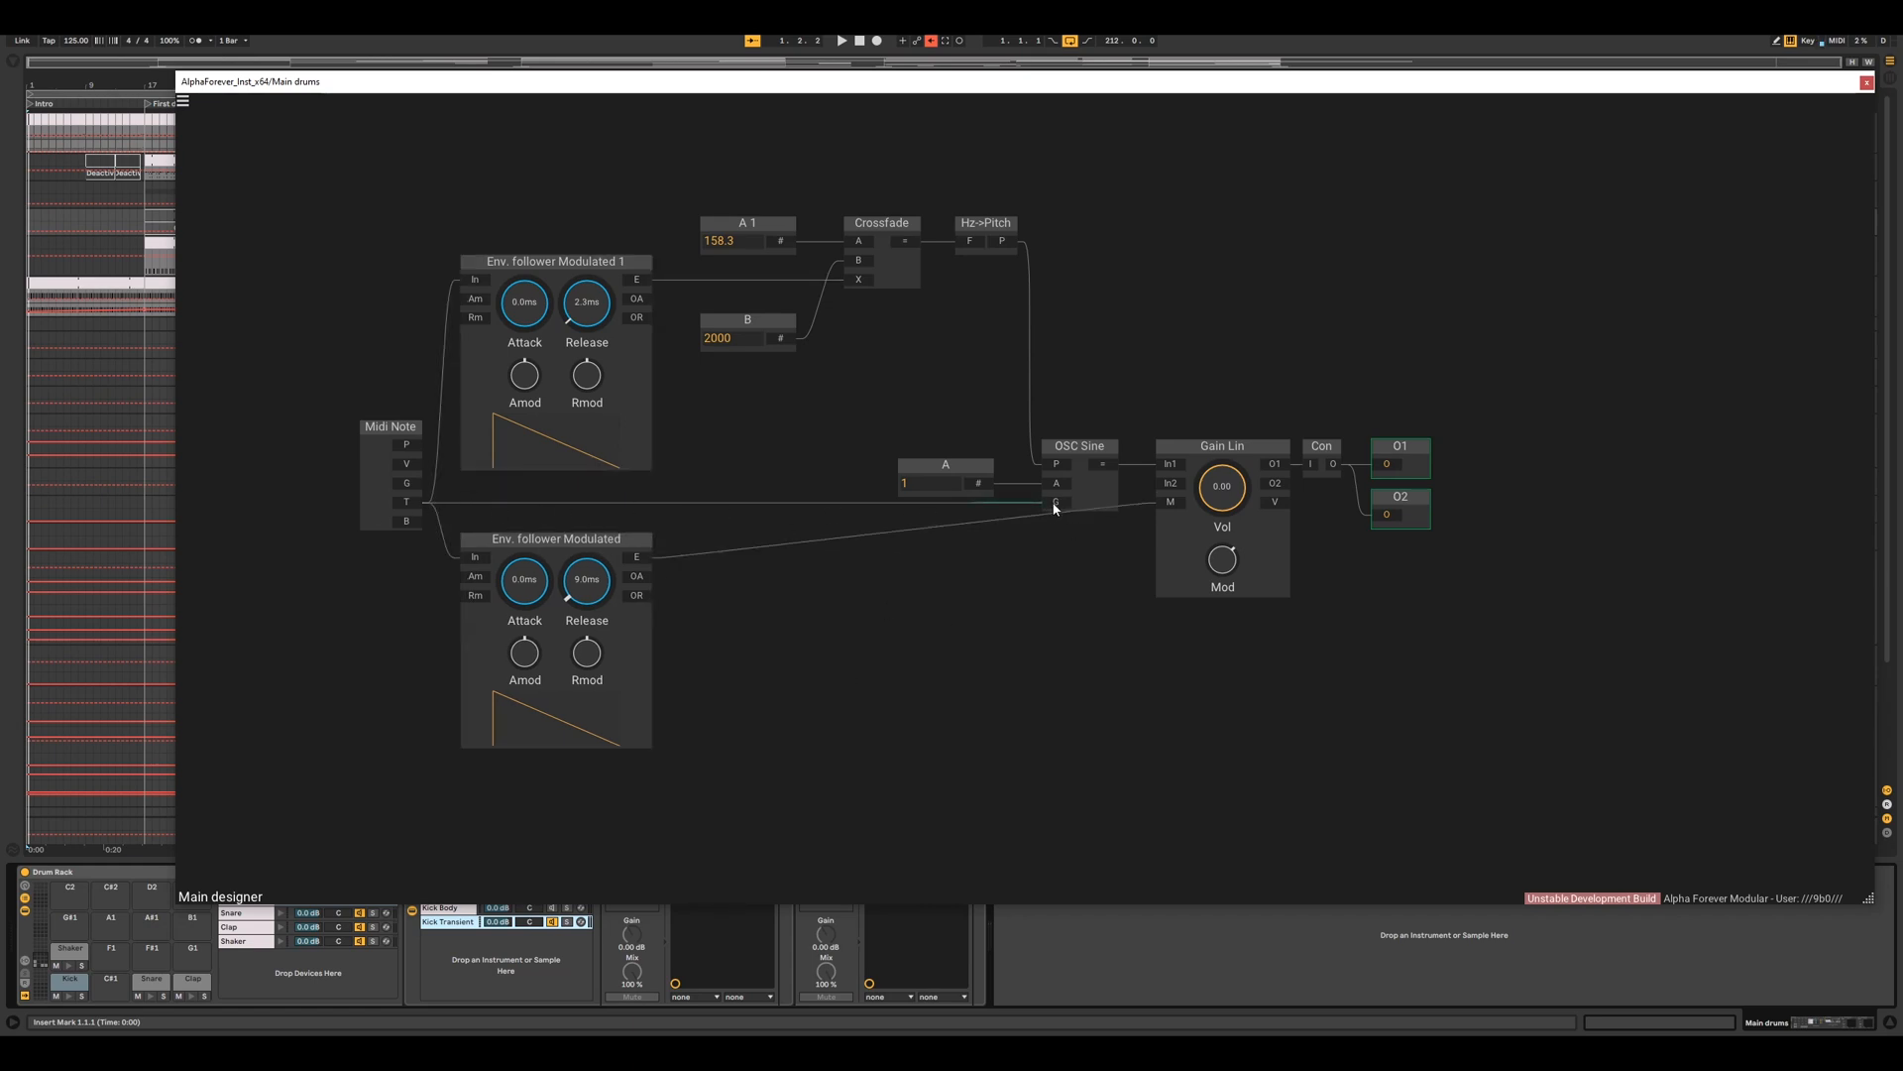
- Disconnect Midi Note's T output from OSC Sine's G input to hear the difference, and reconnect it
{"action": "mouse_move", "coordinate": [1055, 508]}
{"action": "left_click_drag", "start_coordinate": [1055, 506], "coordinate": [1041, 573]}
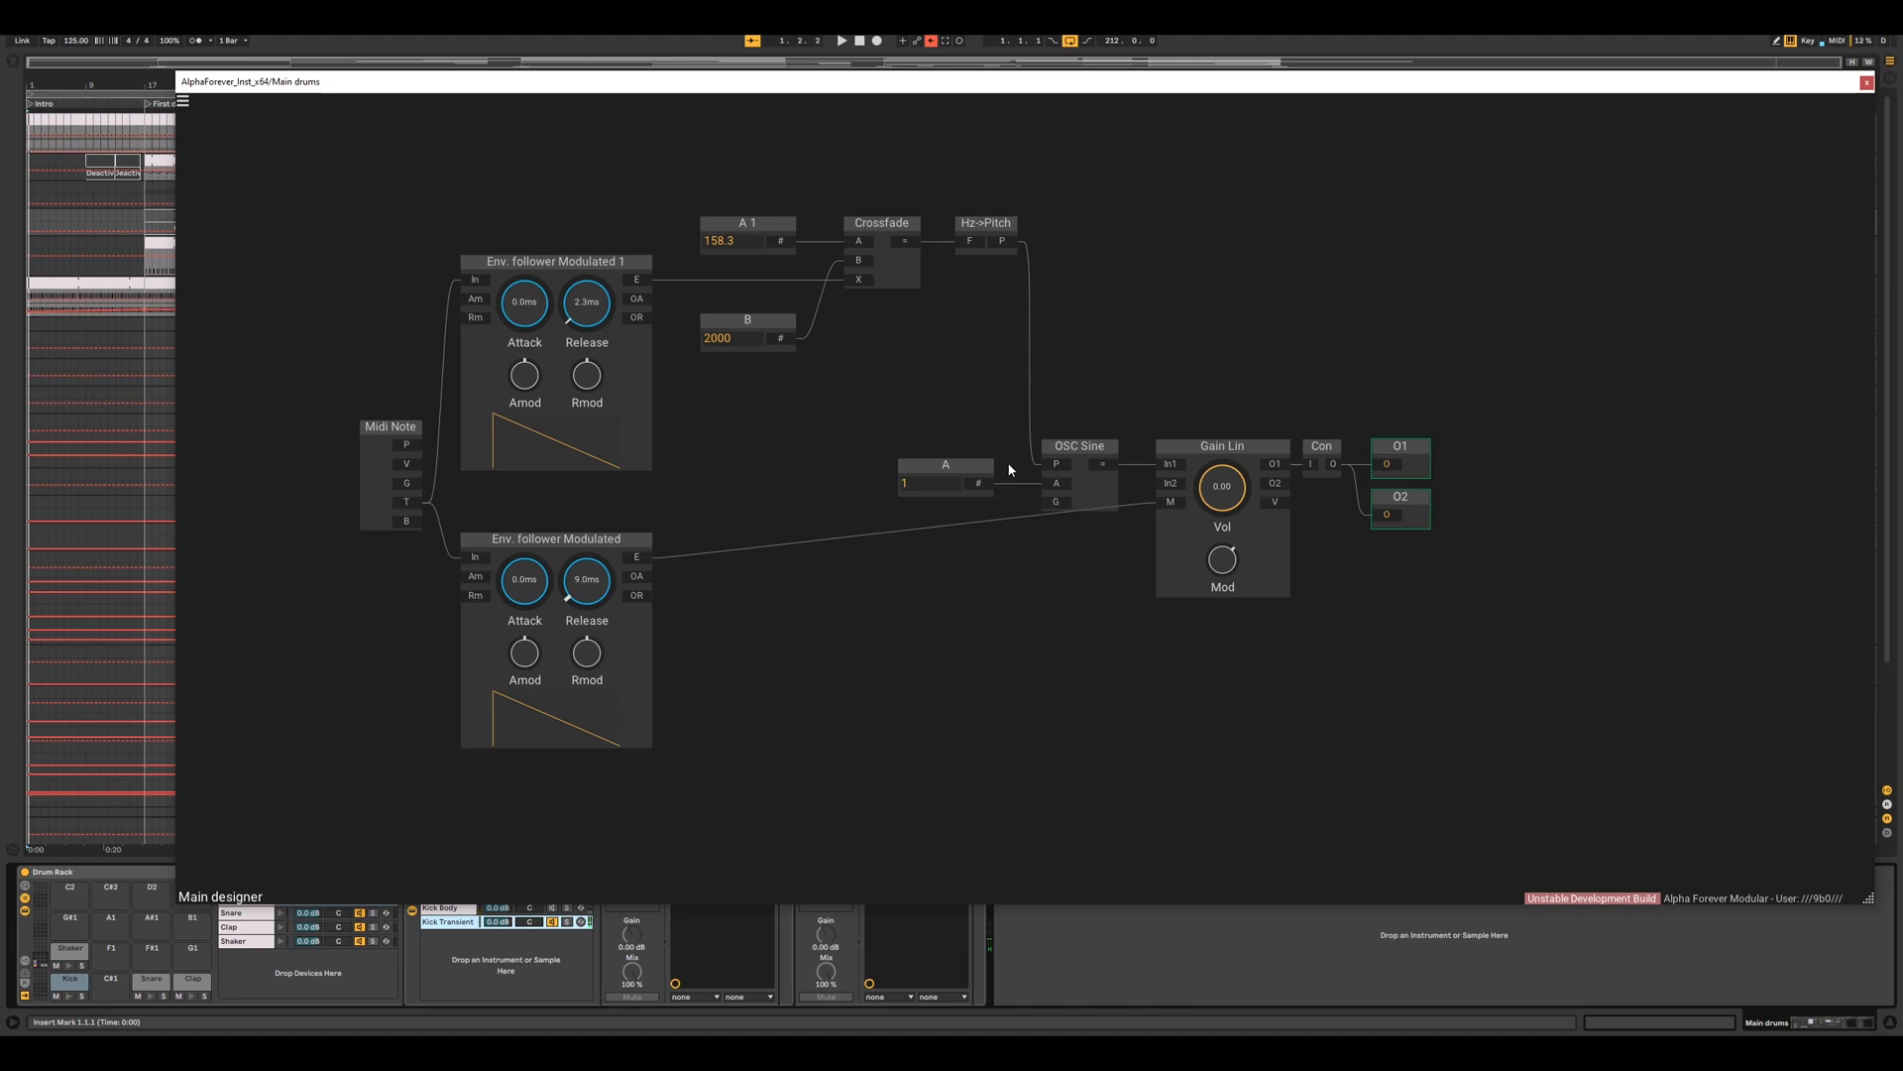
{"action": "left_click_drag", "start_coordinate": [1057, 506], "coordinate": [407, 501]}
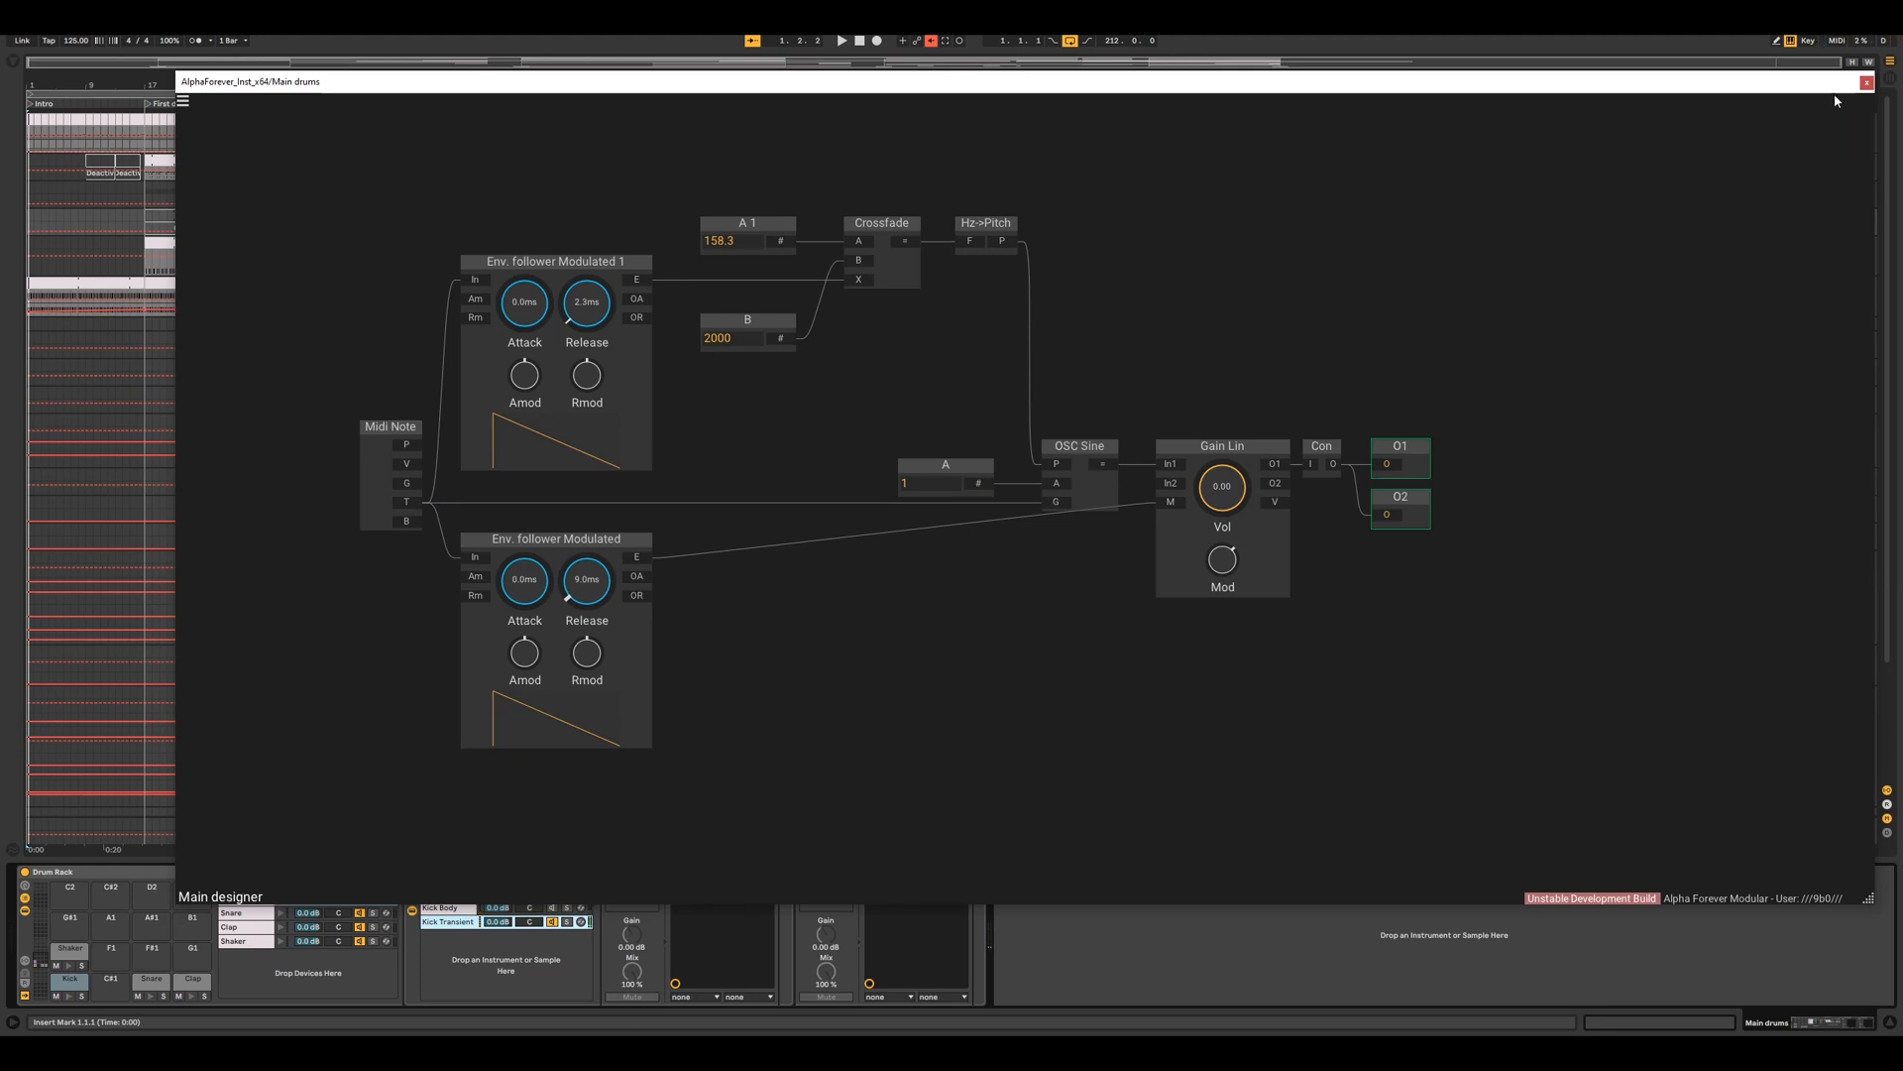
- Close the Kick Transient patch window and reactivate the Kick Body chain
{"action": "left_click", "coordinate": [1866, 82]}
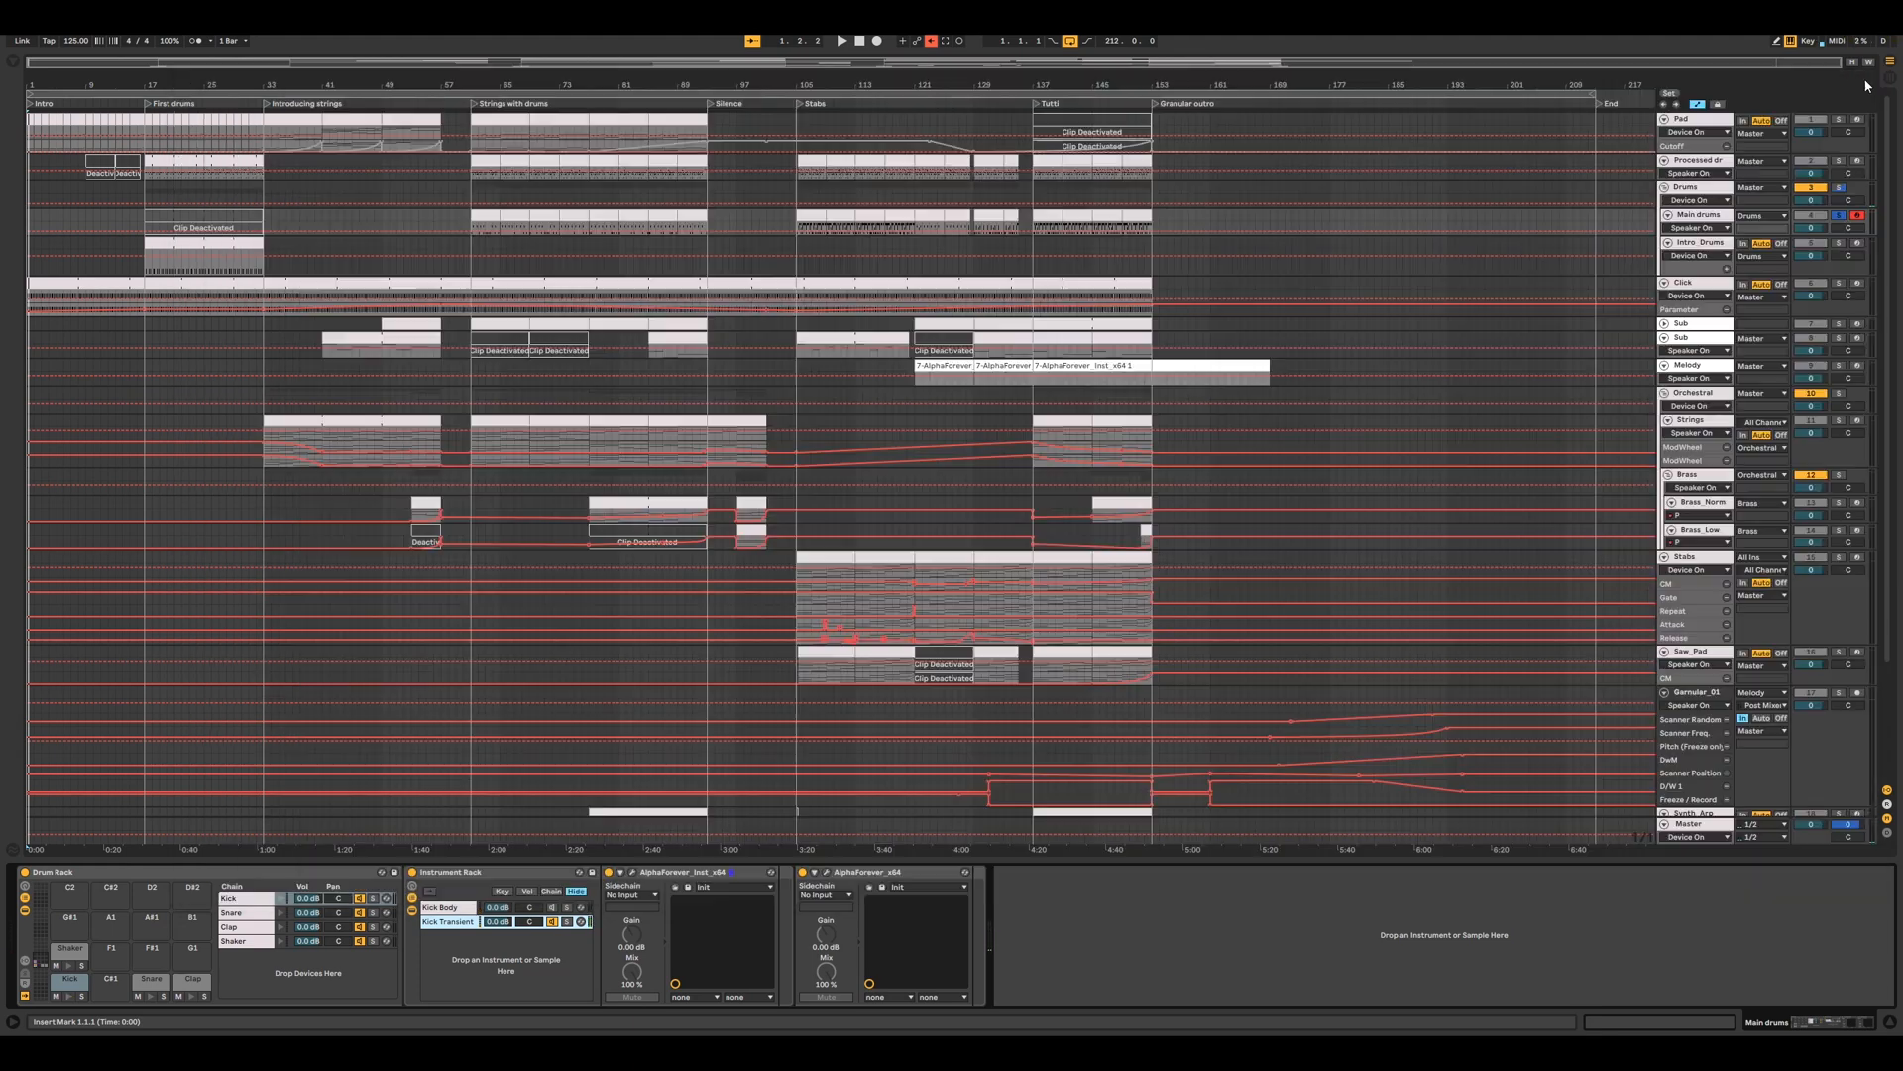
{"action": "left_click", "coordinate": [552, 909]}
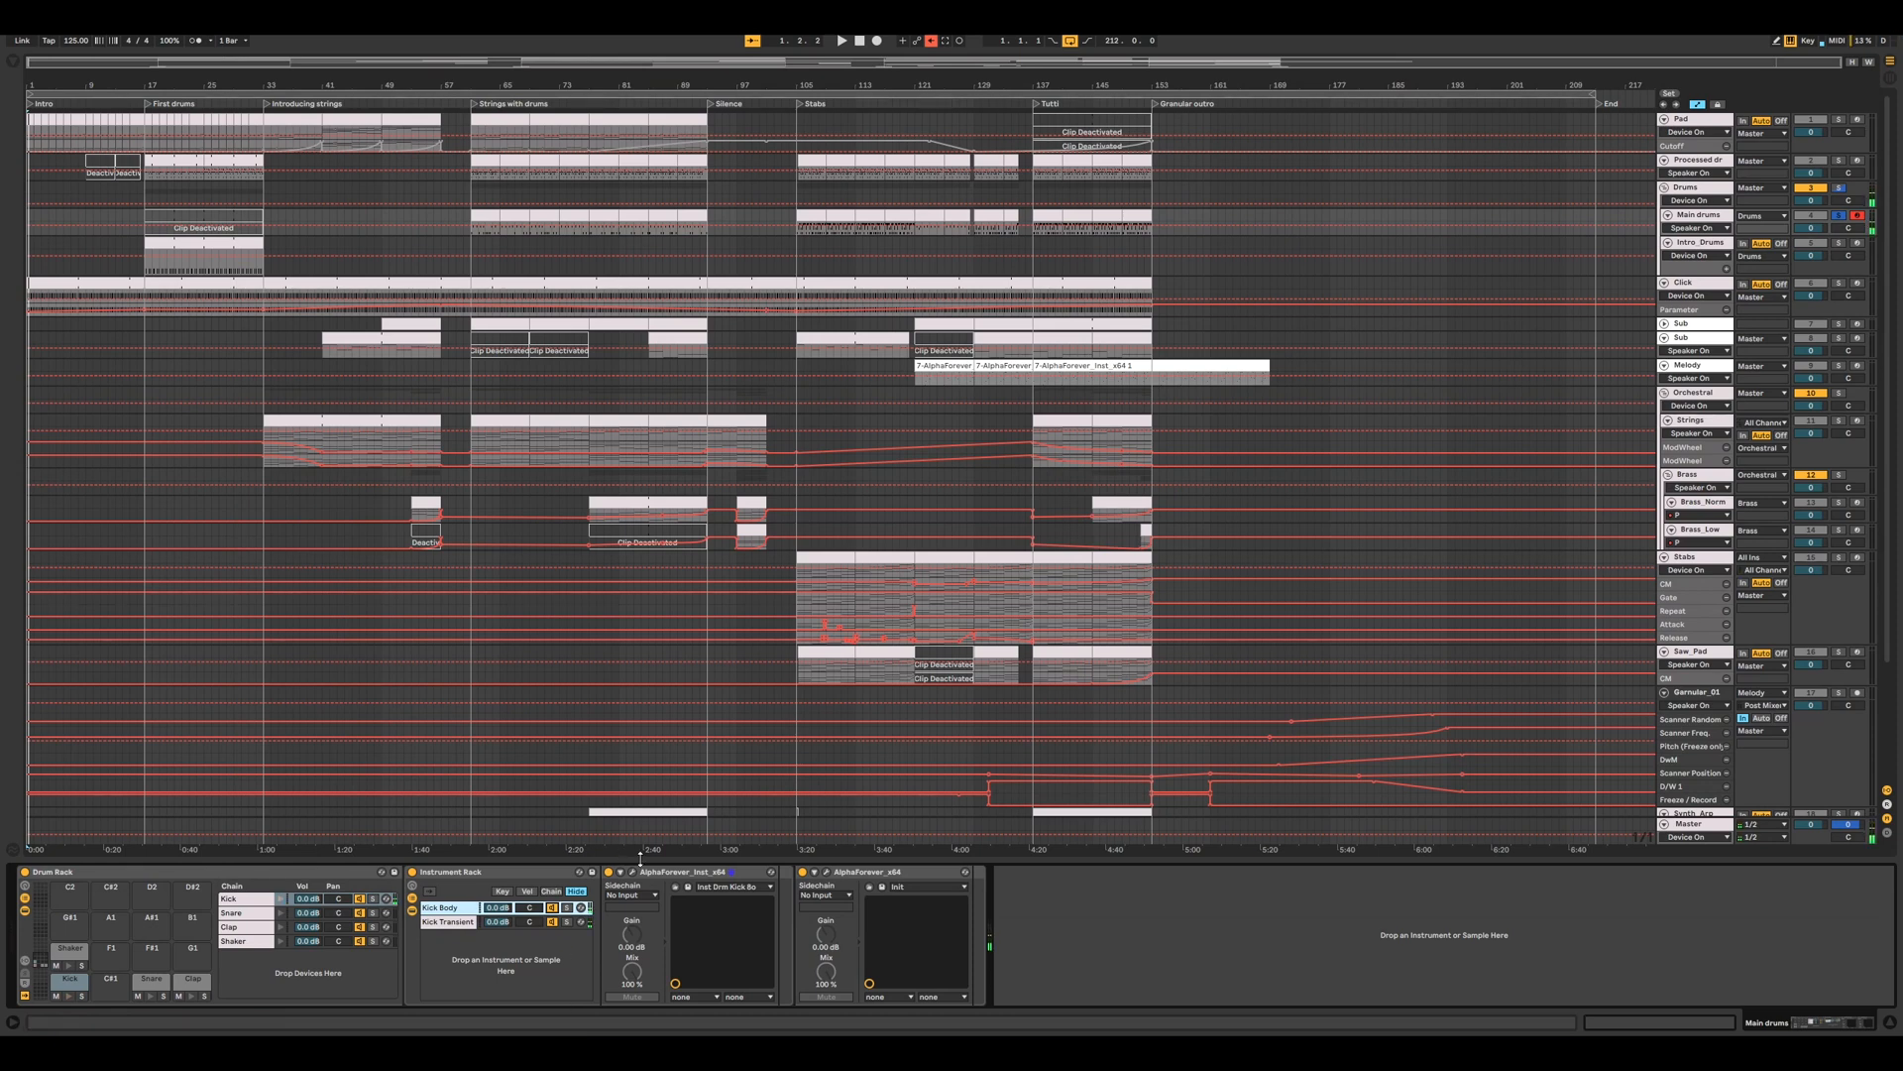
- Open the AlphaForever_x64 effect's patch and move its window up to uncover the device chain
{"action": "left_click", "coordinate": [743, 875]}
{"action": "left_click", "coordinate": [858, 875]}
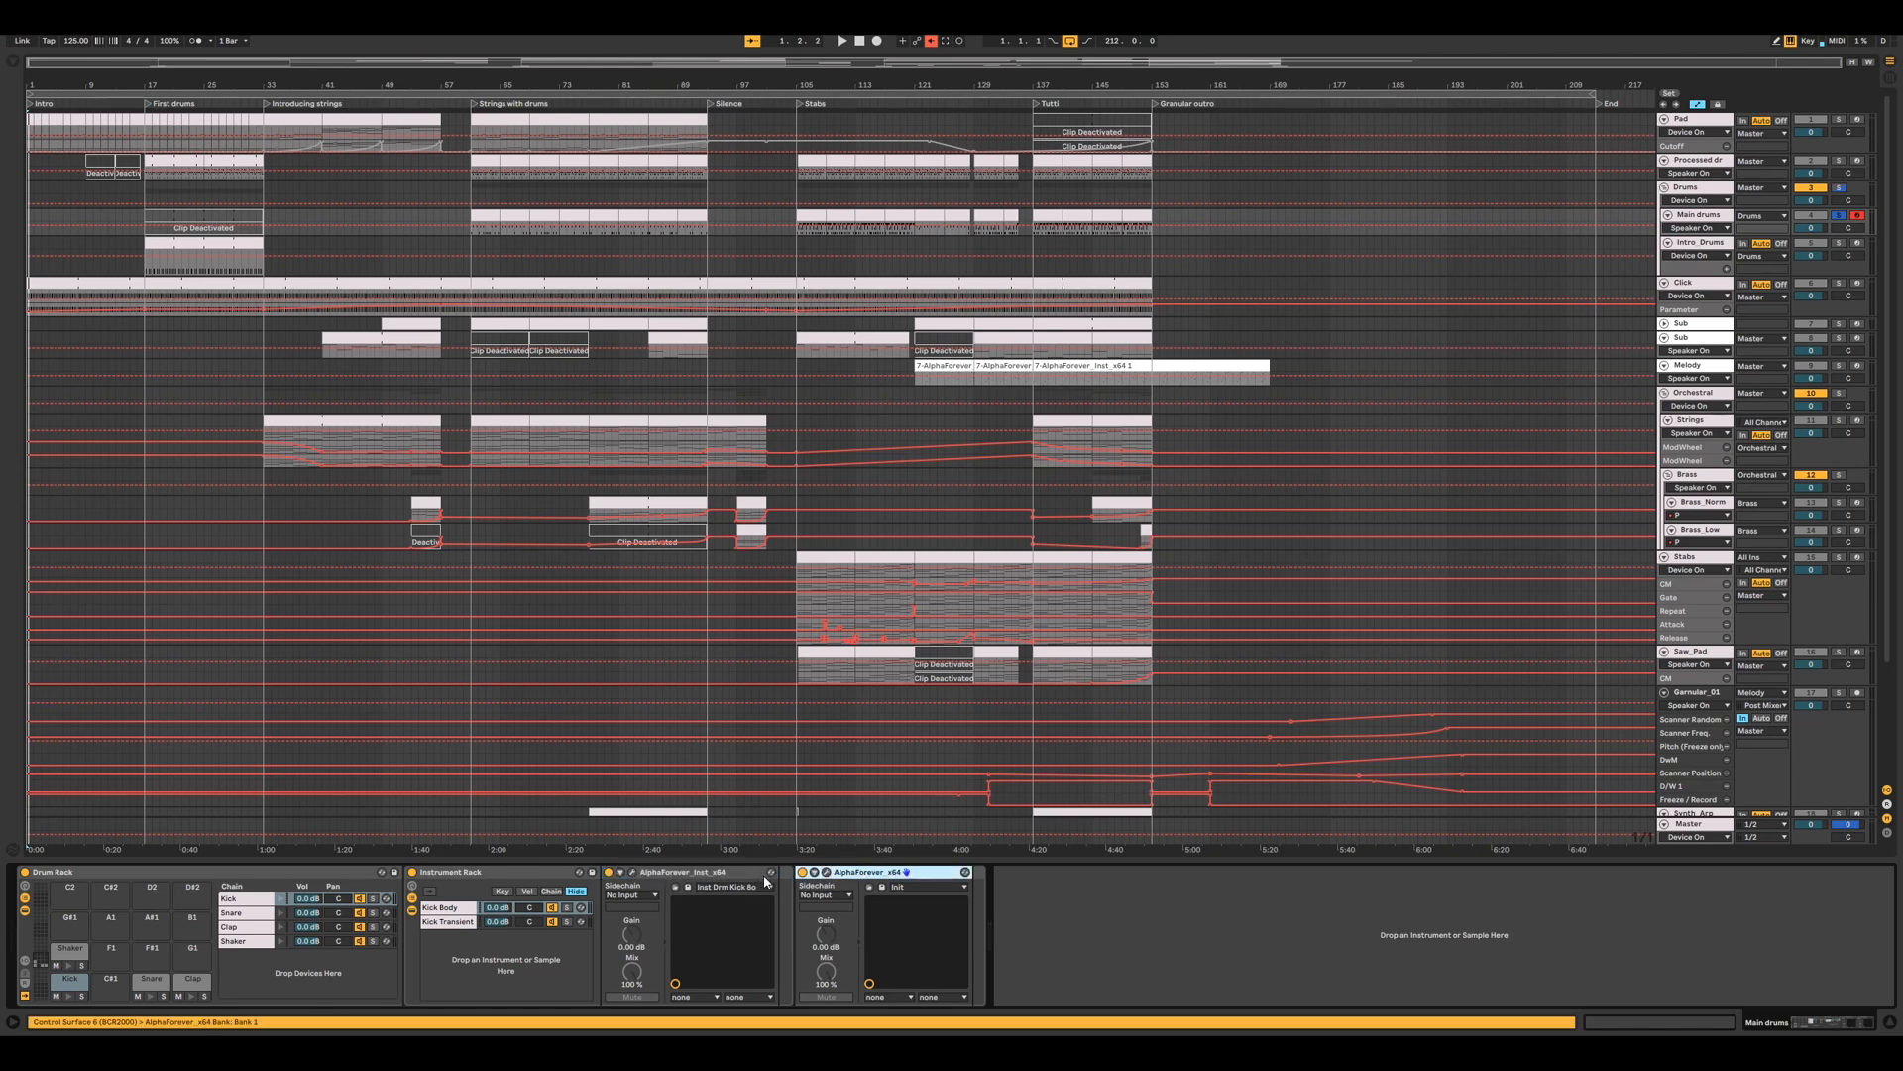
{"action": "left_click", "coordinate": [826, 872]}
{"action": "scroll", "coordinate": [622, 472], "scroll_direction": "down", "scroll_amount": 3}
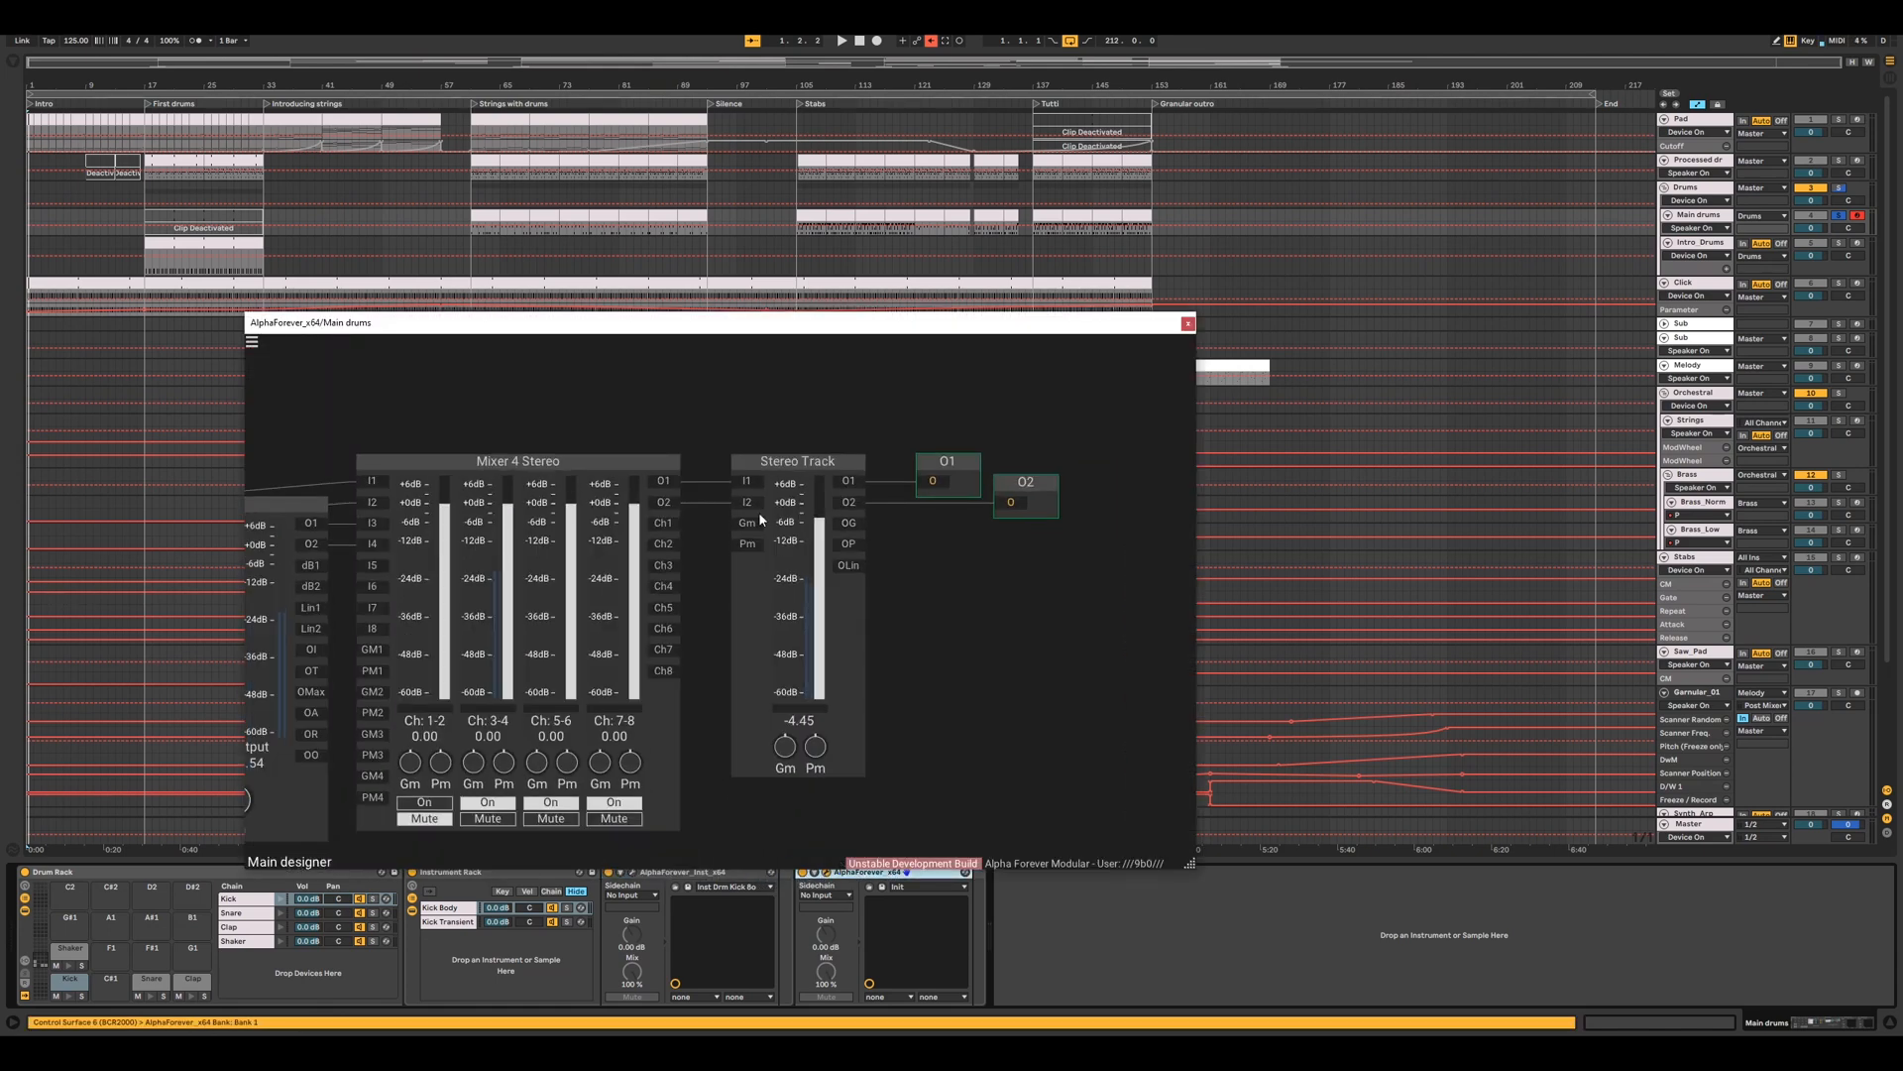
{"action": "left_click_drag", "start_coordinate": [818, 323], "coordinate": [657, 71]}
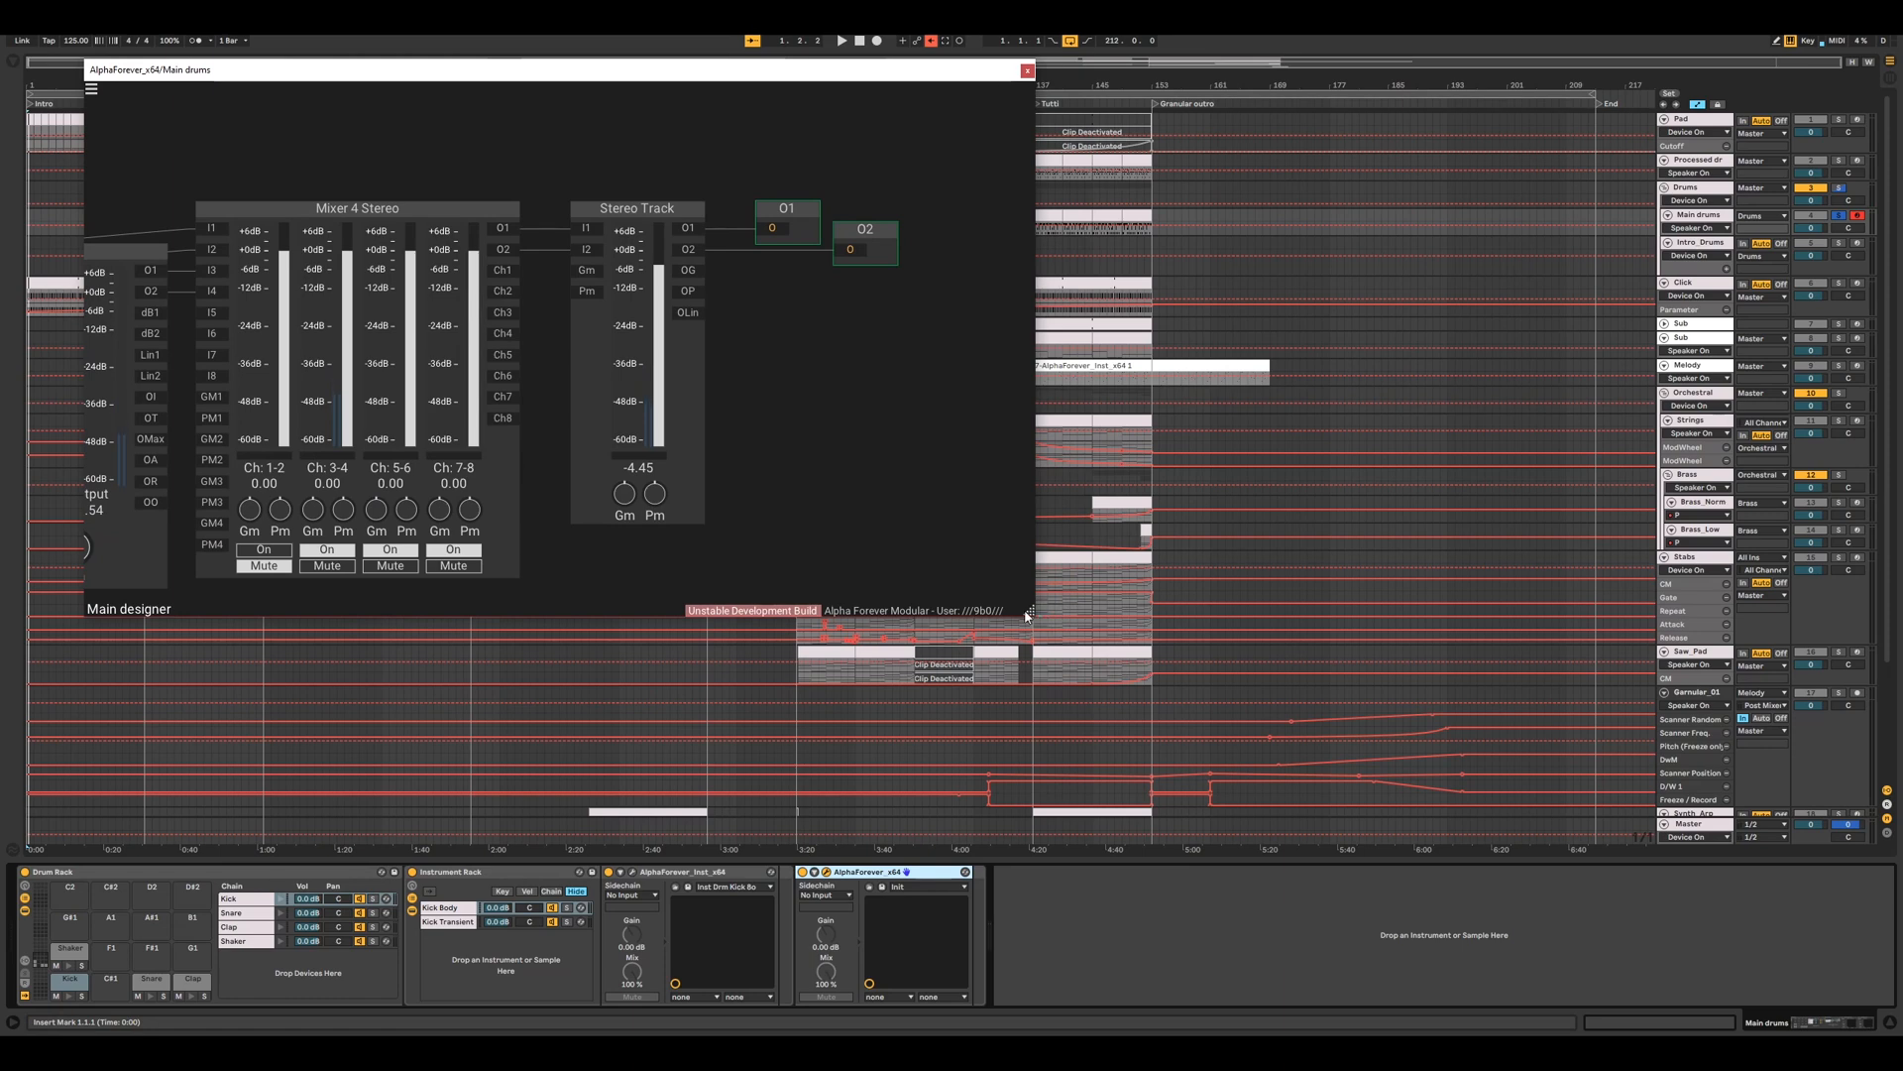
- Enlarge the Main drums effect patch window and bring the EQ Shelving Dual into view at a readable size
{"action": "left_click_drag", "start_coordinate": [1030, 612], "coordinate": [1713, 913]}
{"action": "left_click_drag", "start_coordinate": [774, 680], "coordinate": [1608, 826]}
{"action": "left_click_drag", "start_coordinate": [539, 781], "coordinate": [819, 777]}
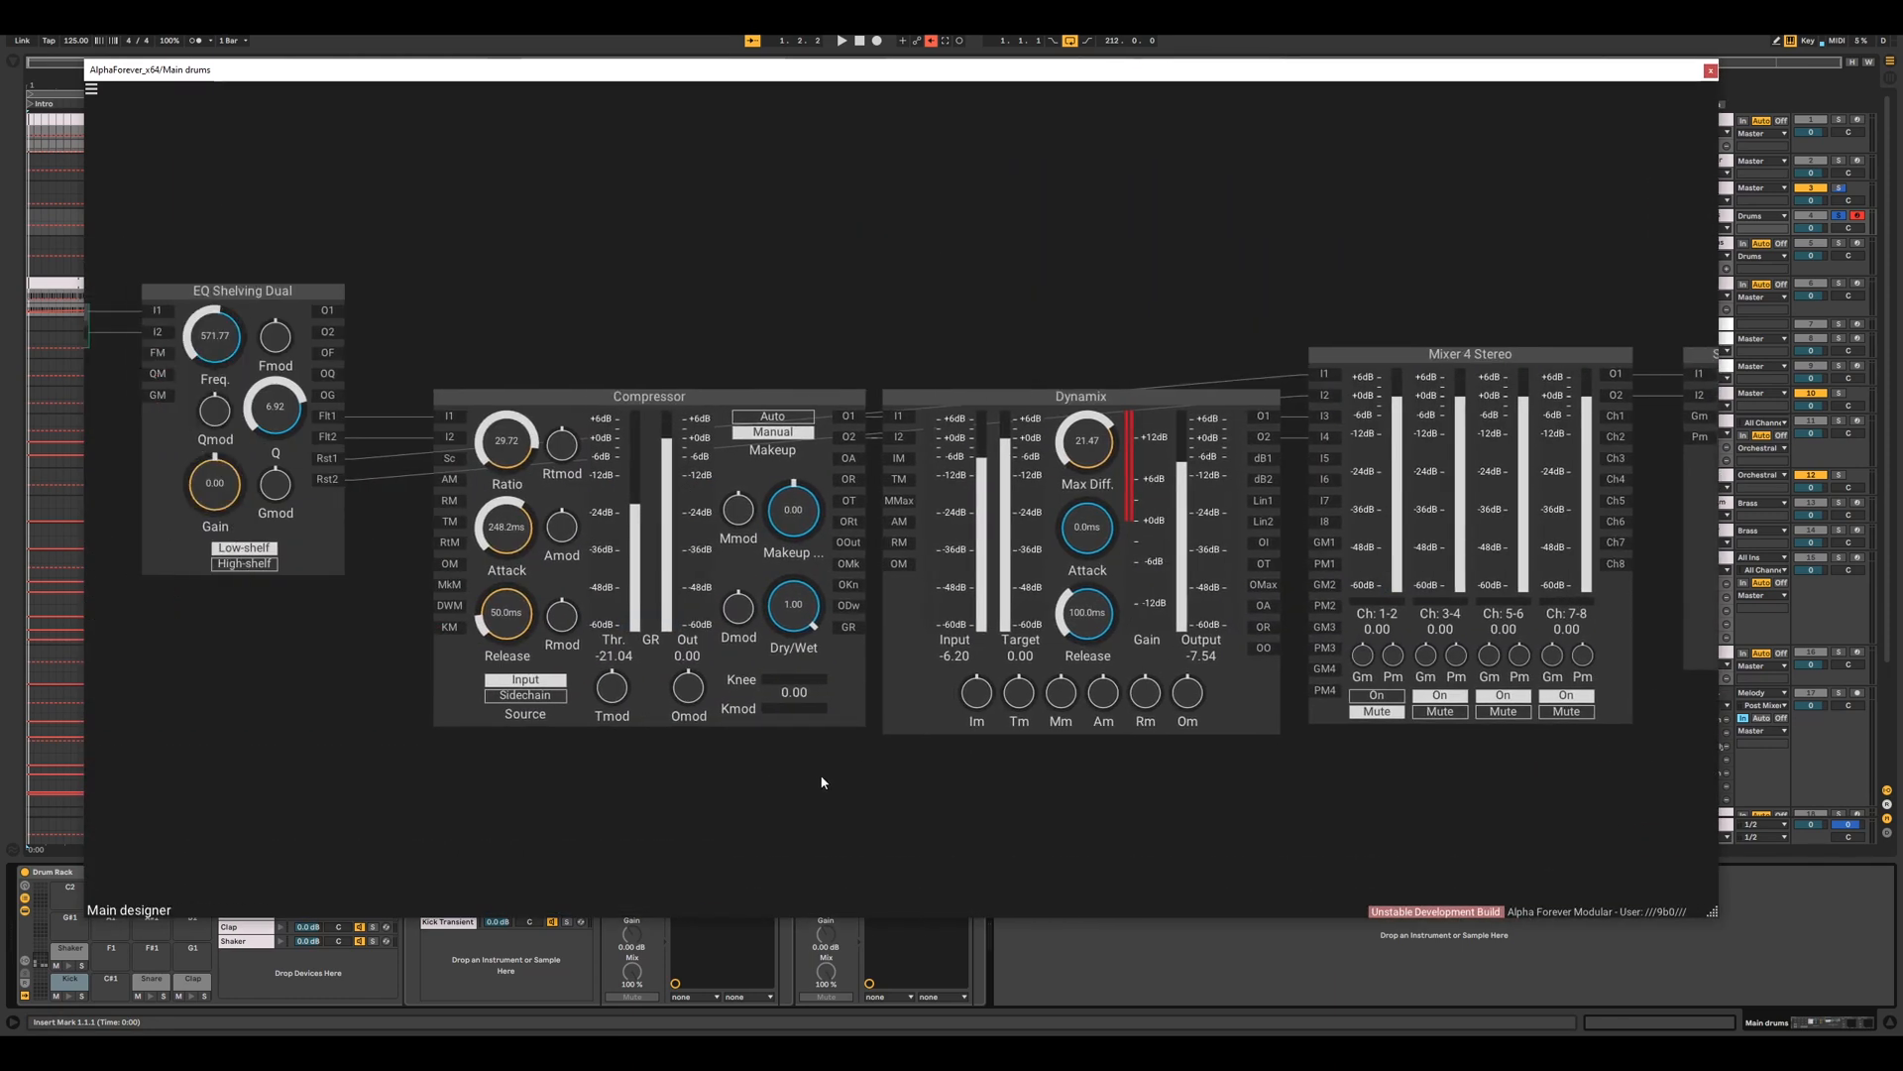
{"action": "scroll", "coordinate": [526, 764], "scroll_direction": "down", "scroll_amount": 2}
{"action": "left_click_drag", "start_coordinate": [526, 764], "coordinate": [714, 689]}
{"action": "scroll", "coordinate": [469, 567], "scroll_direction": "up", "scroll_amount": 4}
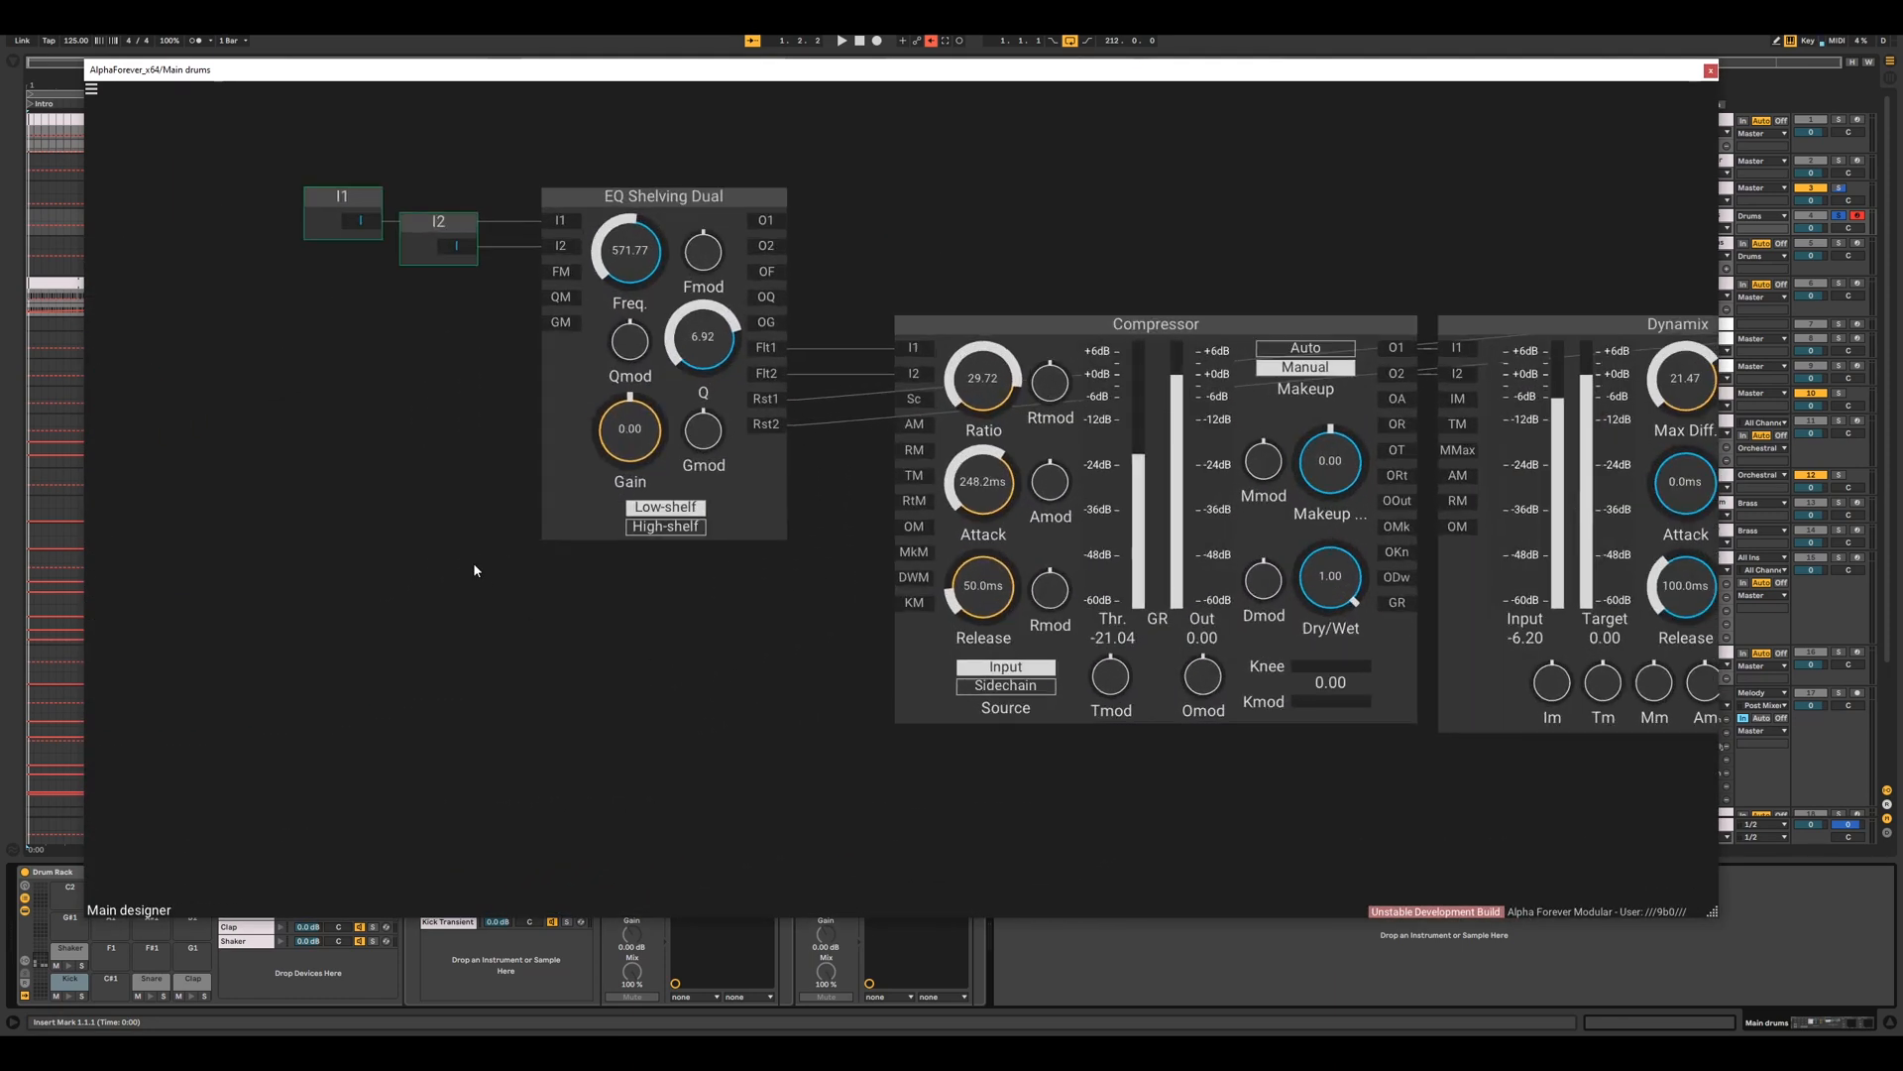
{"action": "left_click_drag", "start_coordinate": [473, 562], "coordinate": [392, 797]}
{"action": "scroll", "coordinate": [422, 772], "scroll_direction": "up", "scroll_amount": 2}
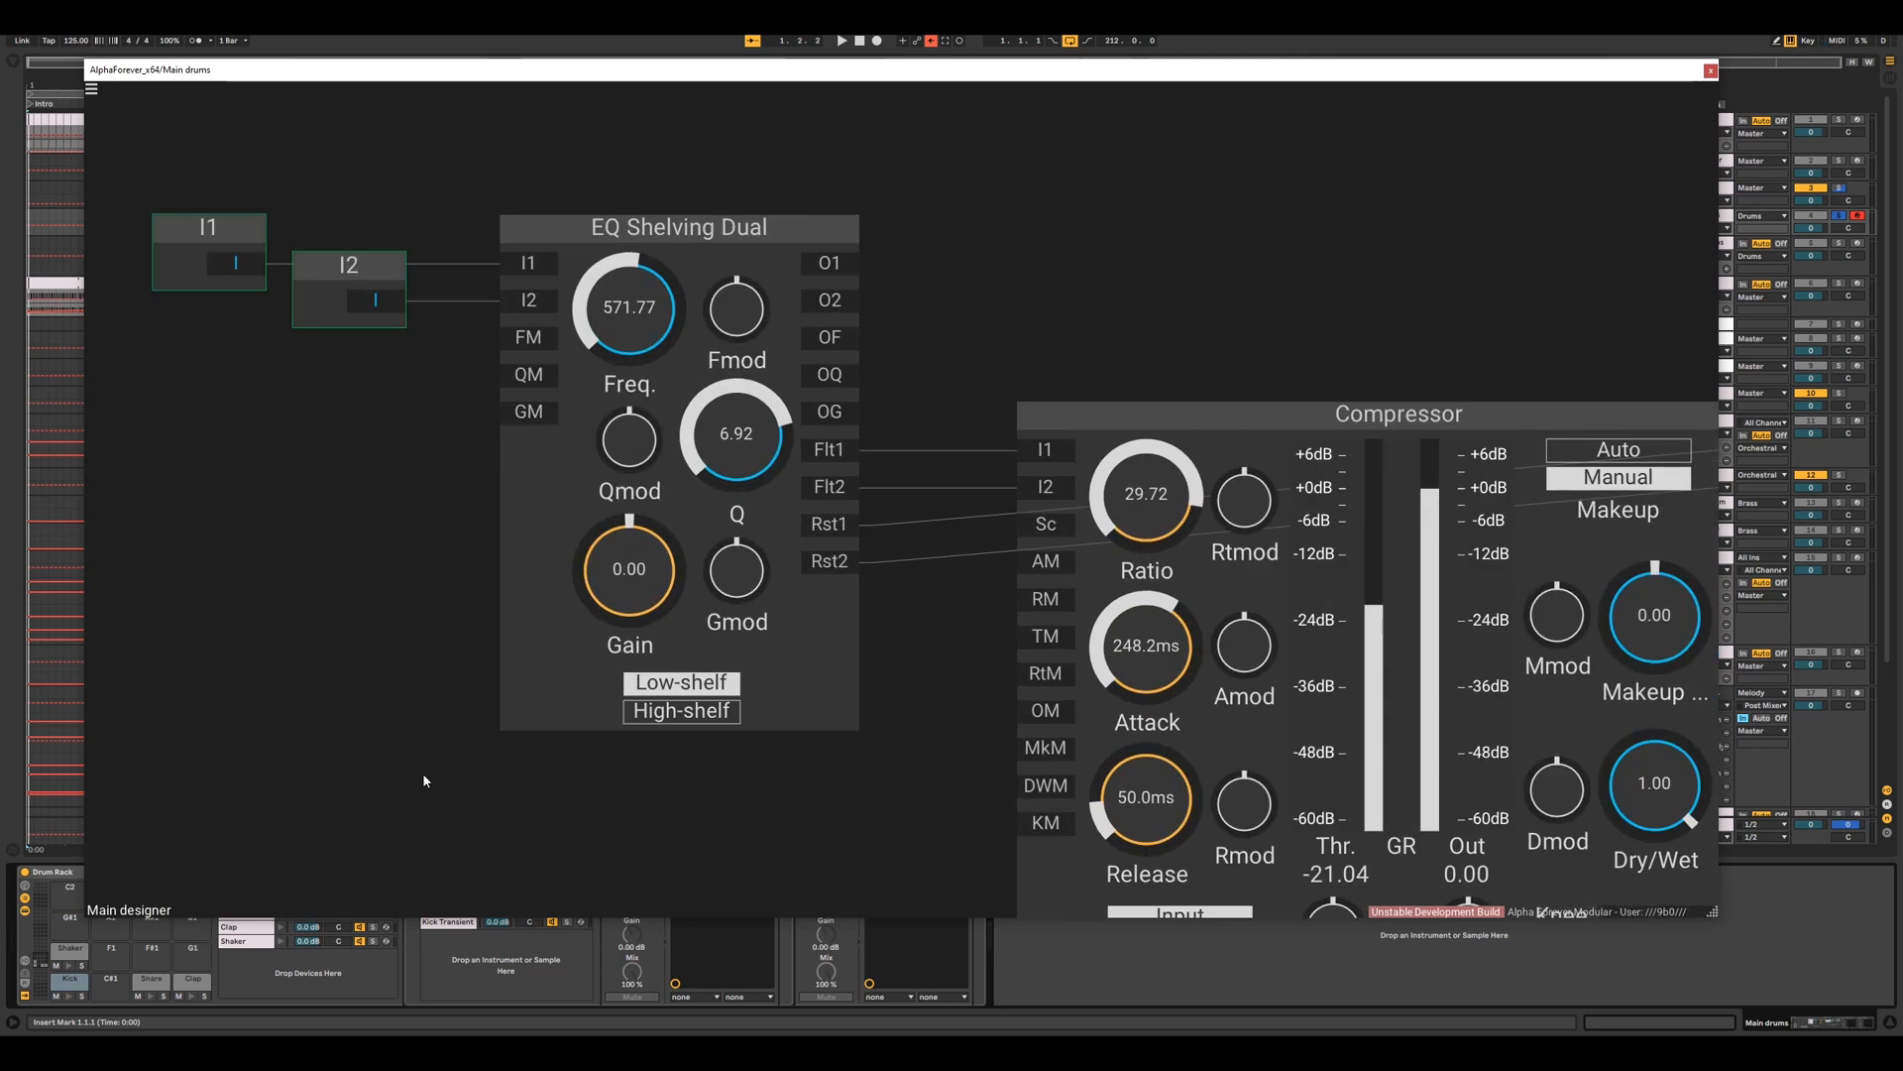
- Examine the EQ Shelving Dual's shelf mode, its O1 and O2 outputs and its Flt and Rst outputs
{"action": "left_click", "coordinate": [836, 646]}
{"action": "left_click", "coordinate": [856, 206]}
{"action": "scroll", "coordinate": [995, 288], "scroll_direction": "up", "scroll_amount": 3}
{"action": "left_click_drag", "start_coordinate": [995, 288], "coordinate": [1254, 204]}
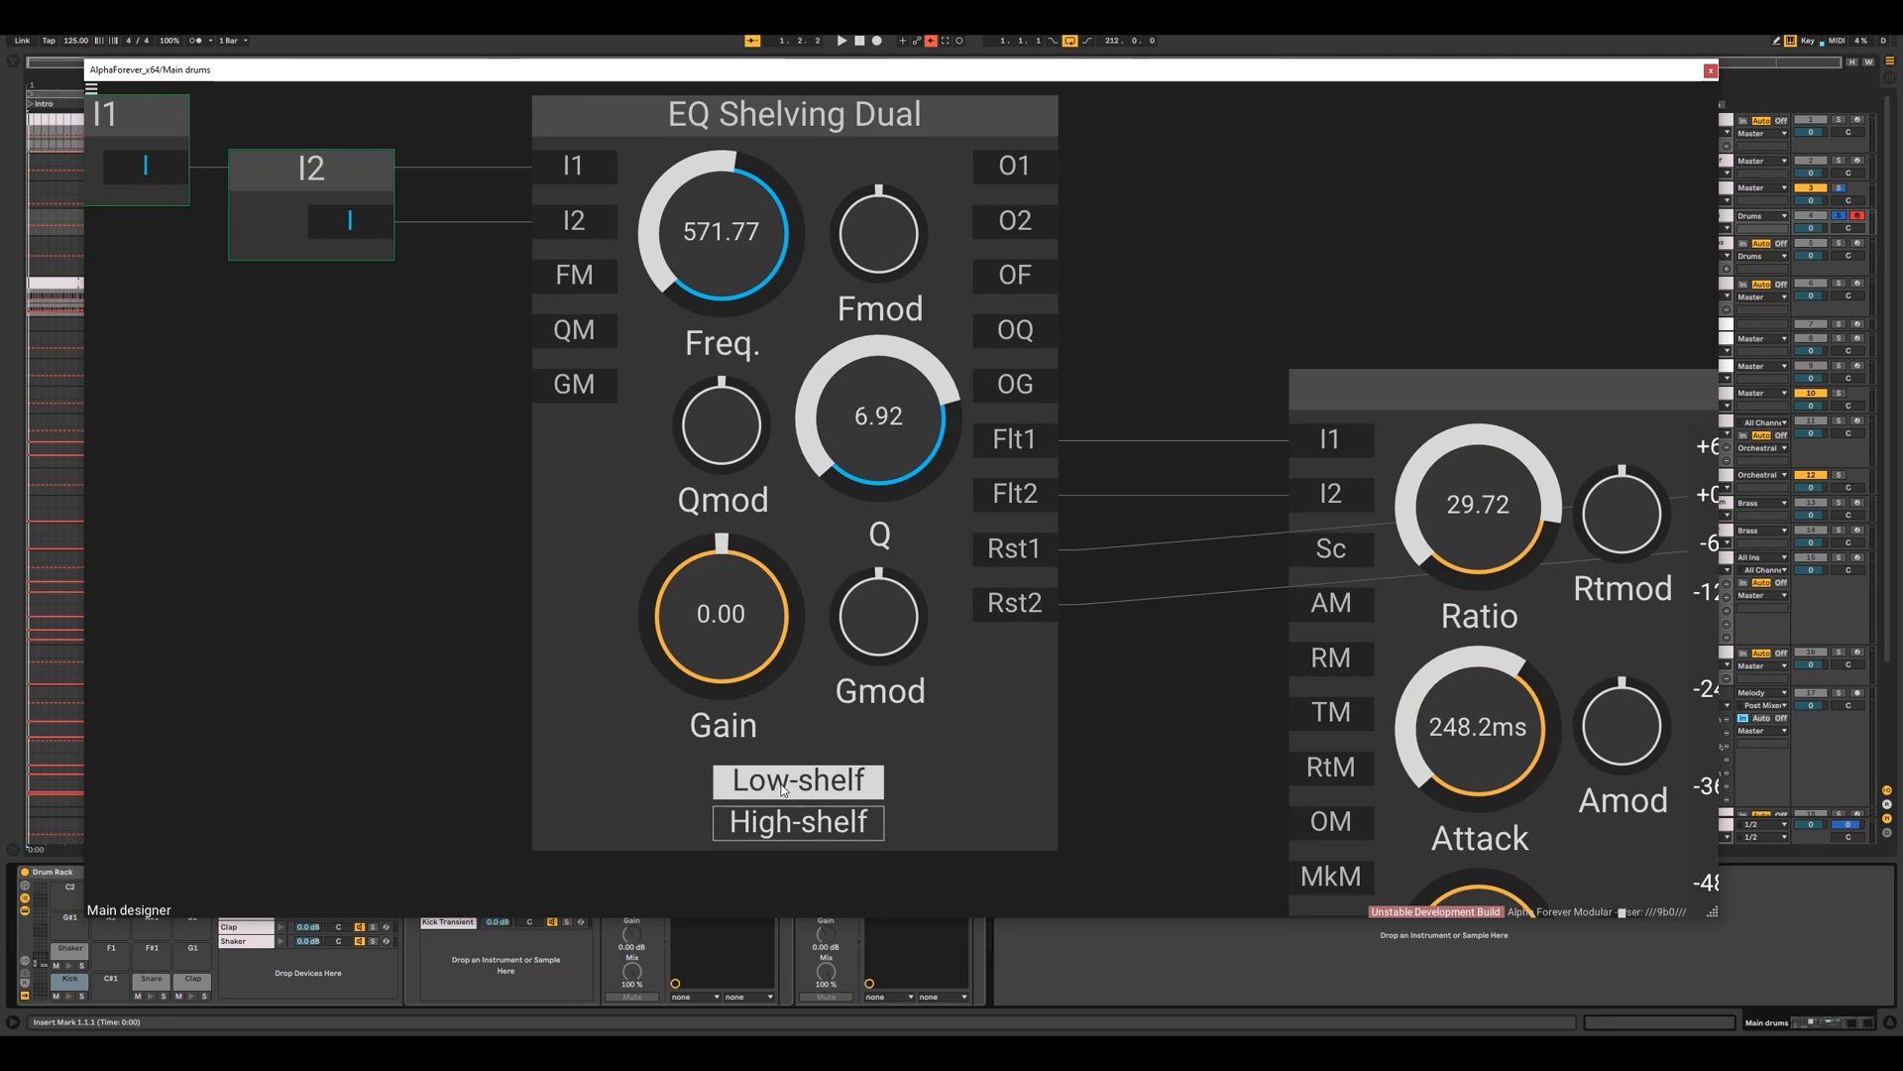
{"action": "left_click_drag", "start_coordinate": [1029, 171], "coordinate": [1406, 178]}
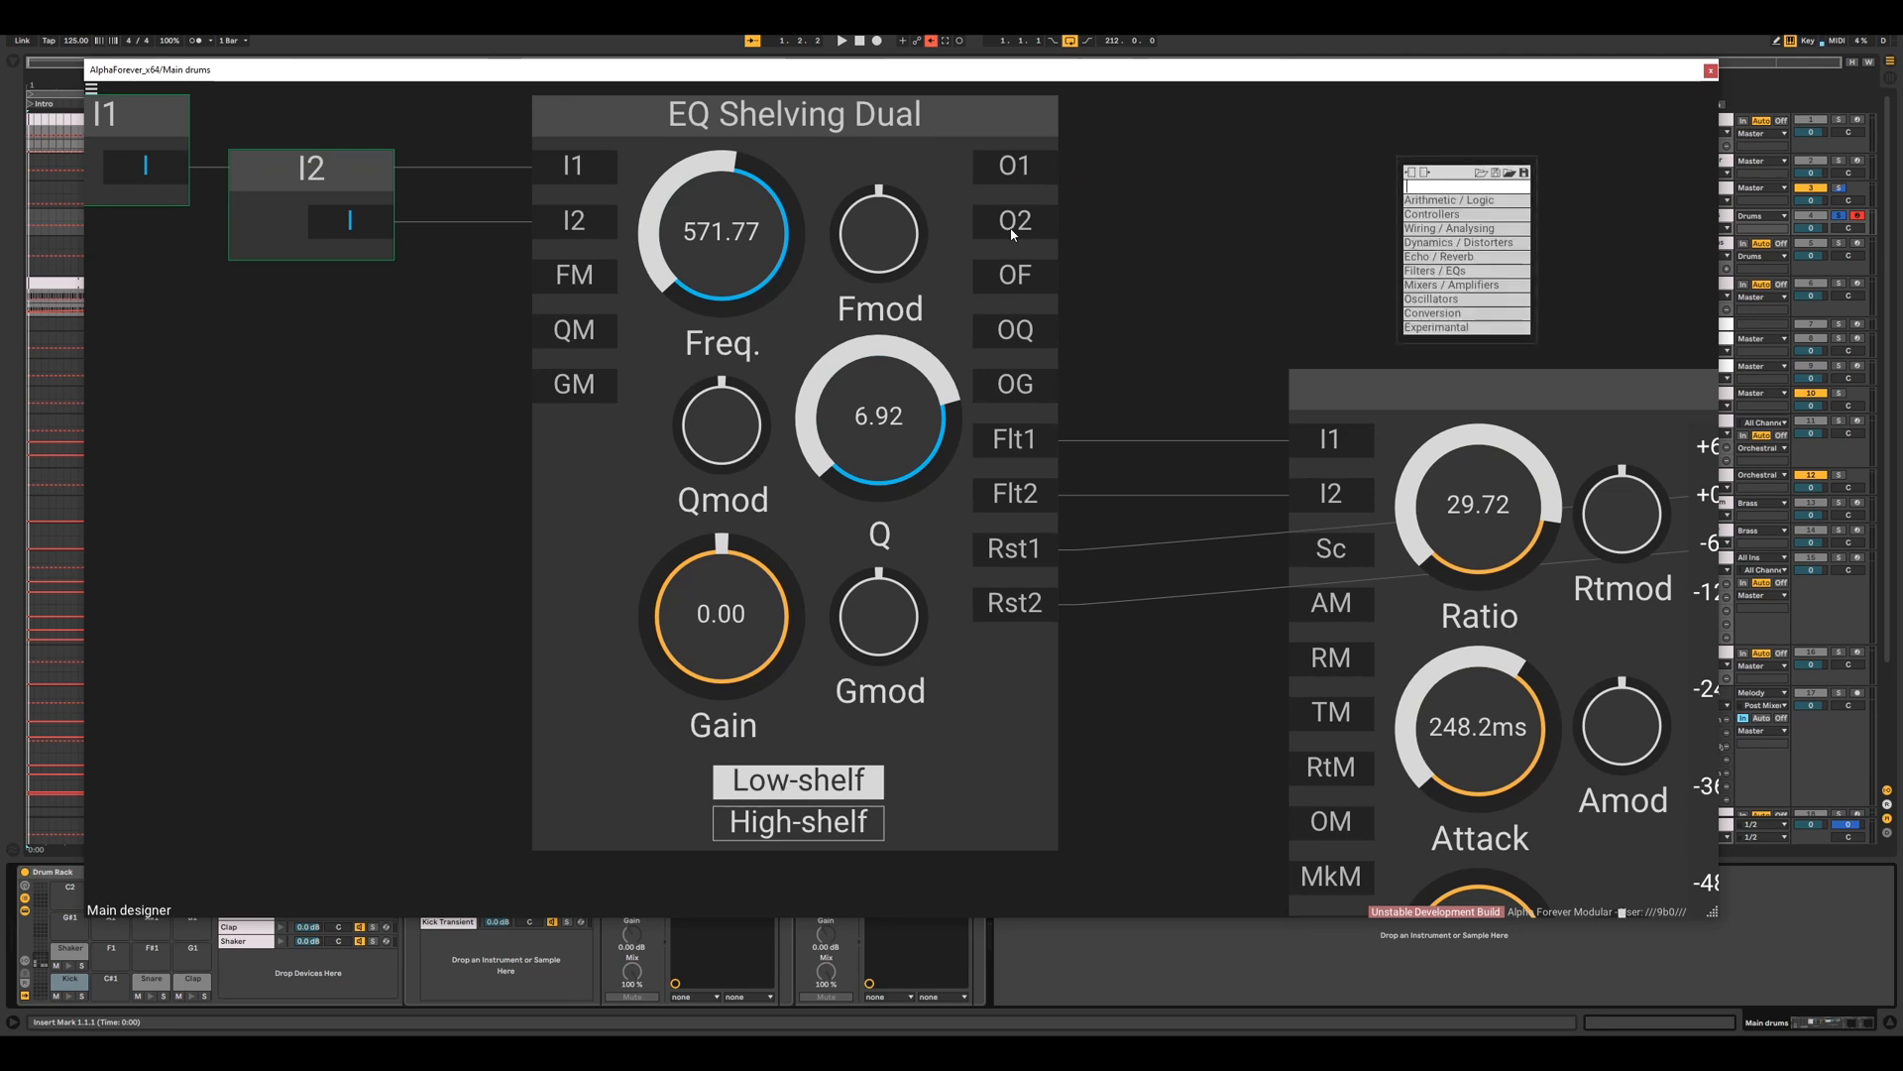
{"action": "left_click", "coordinate": [1018, 224]}
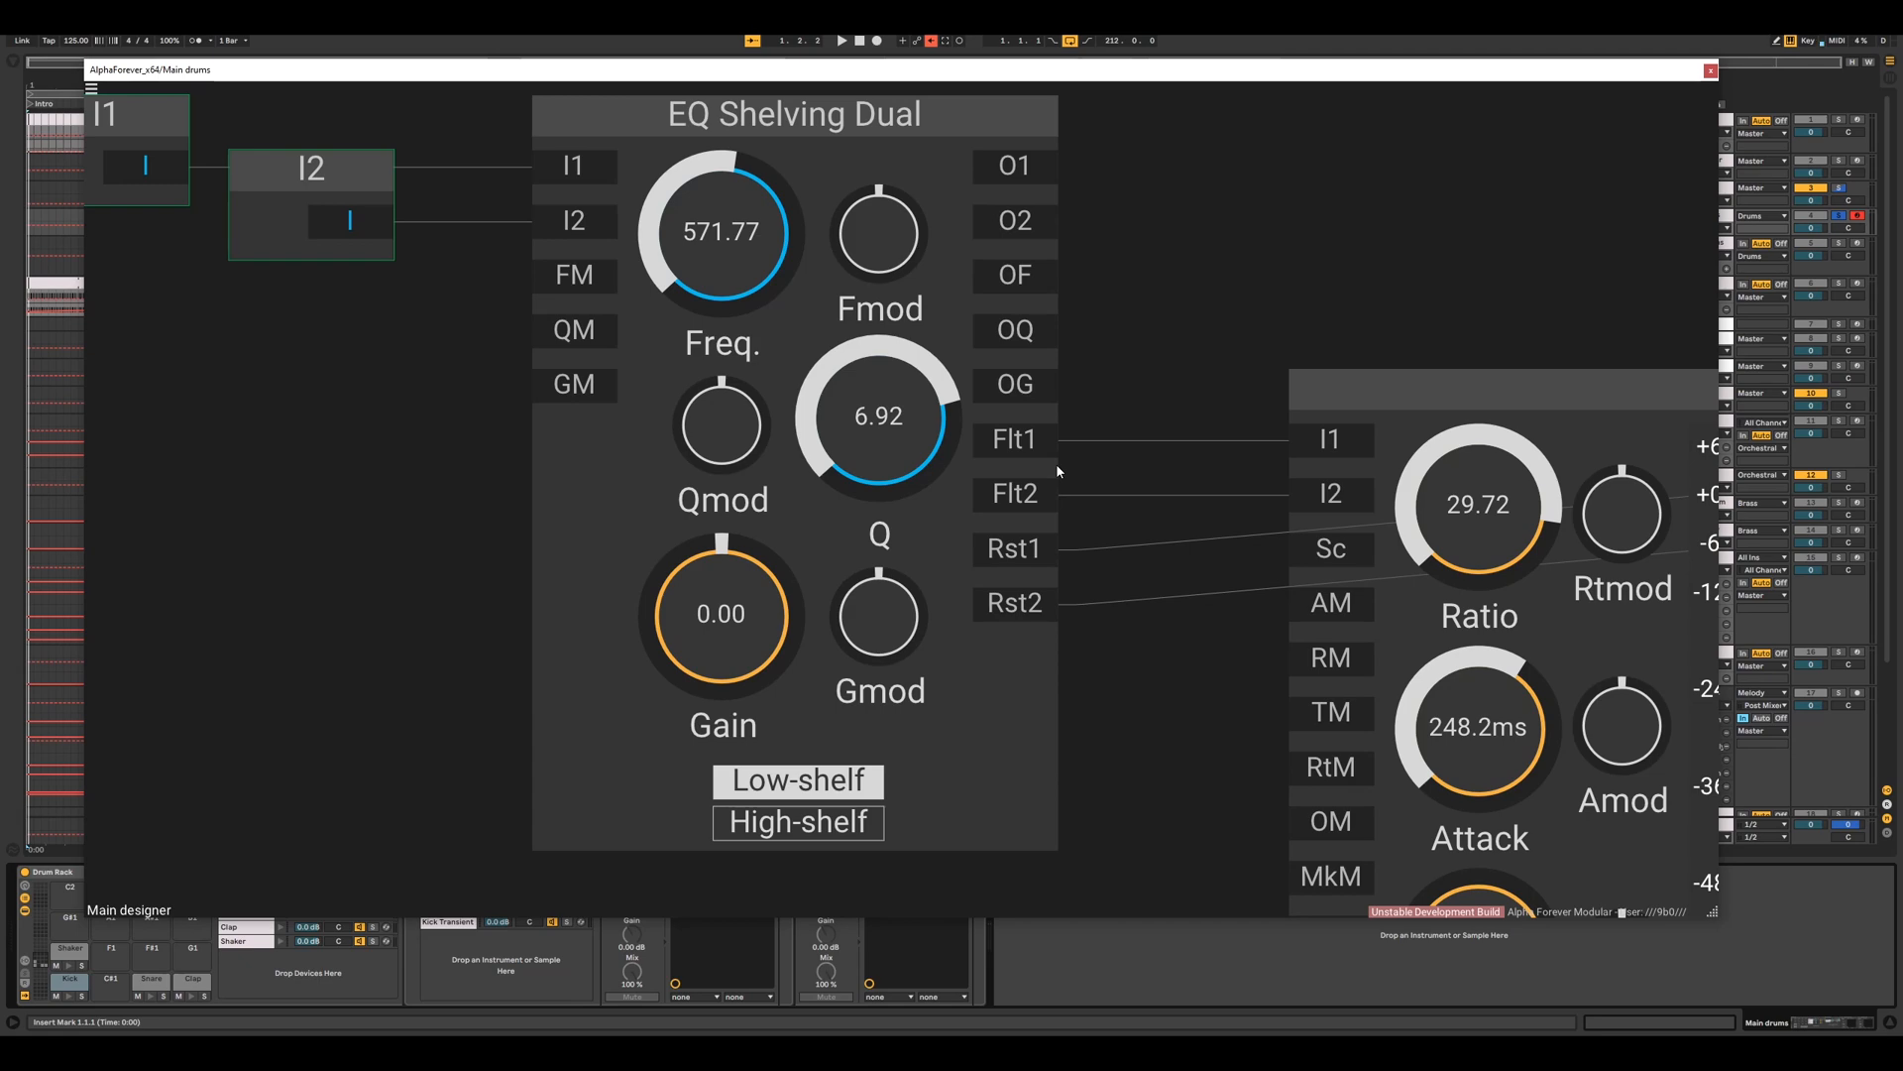
- Examine how the filtered signal passes through the Compressor and Dynamix modules, including their level settings
{"action": "left_click_drag", "start_coordinate": [1170, 414], "coordinate": [581, 393]}
{"action": "scroll", "coordinate": [1001, 269], "scroll_direction": "down", "scroll_amount": 3}
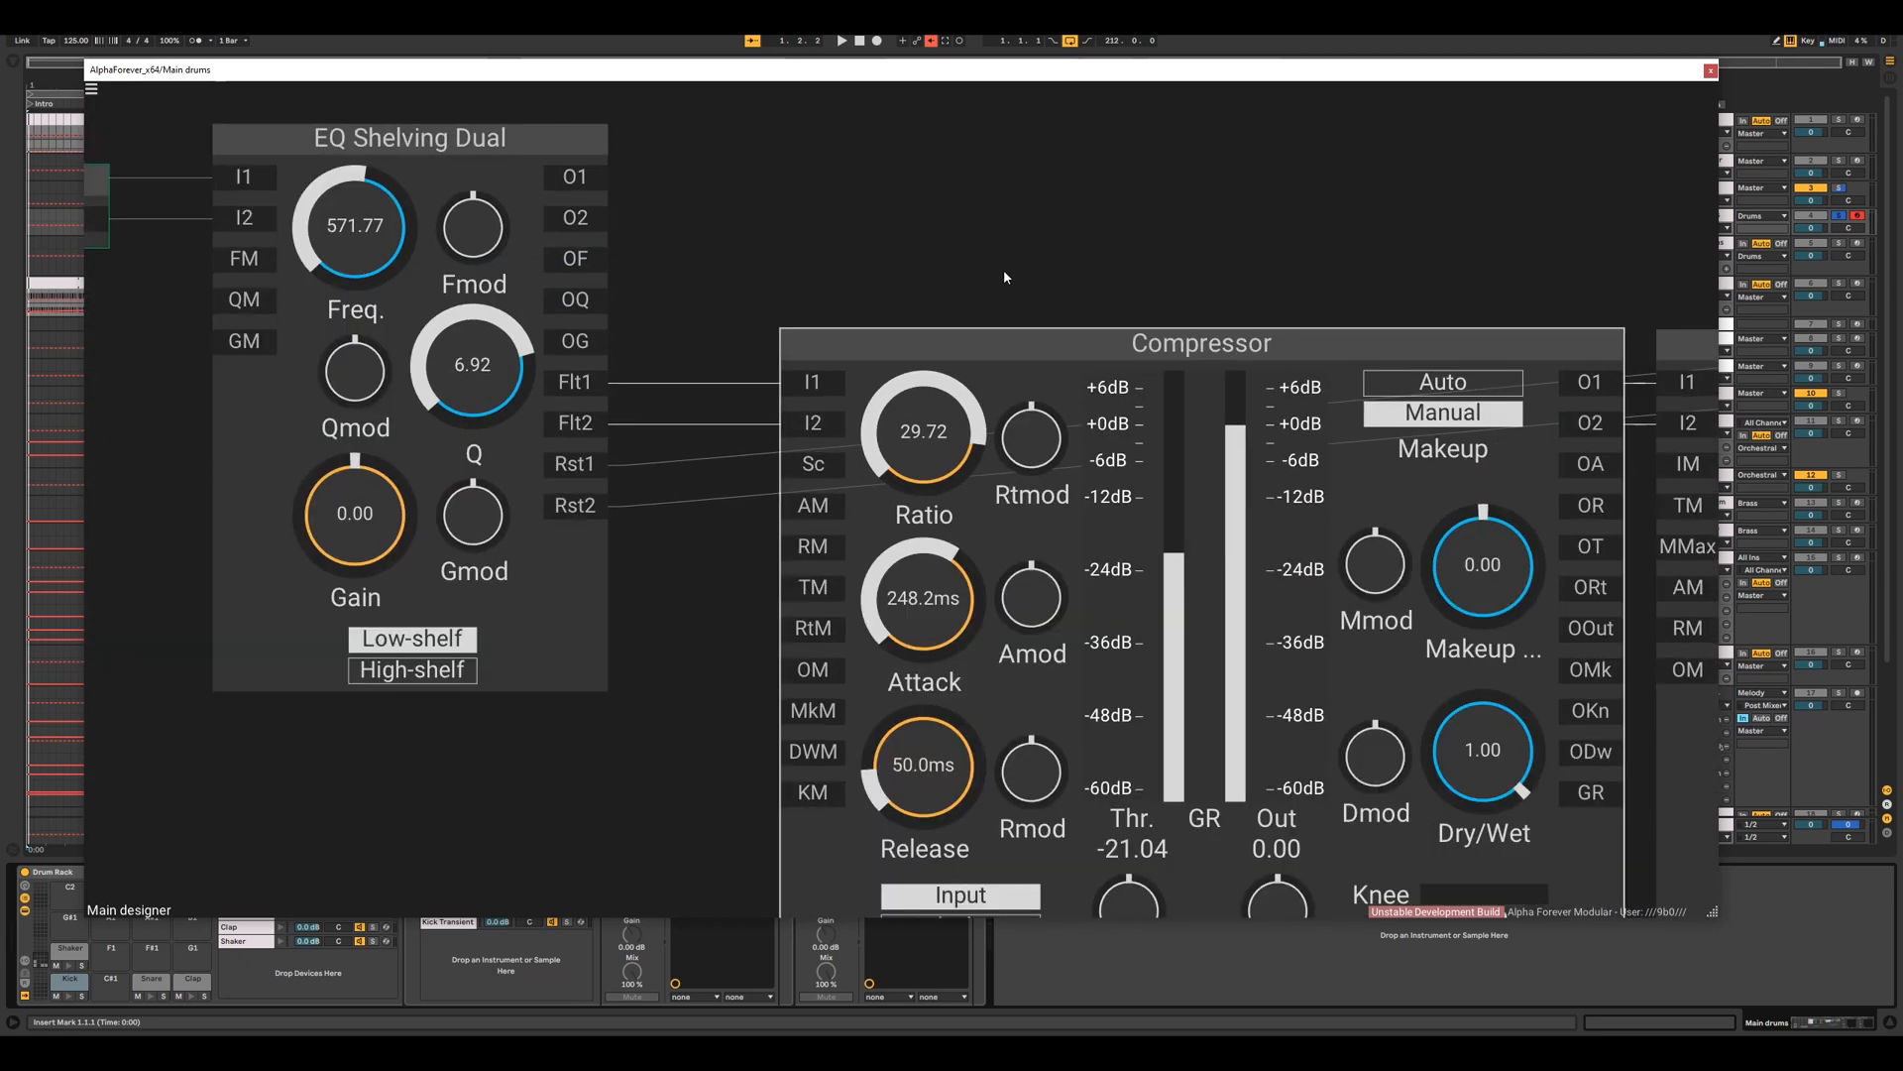
{"action": "left_click_drag", "start_coordinate": [953, 247], "coordinate": [838, 219]}
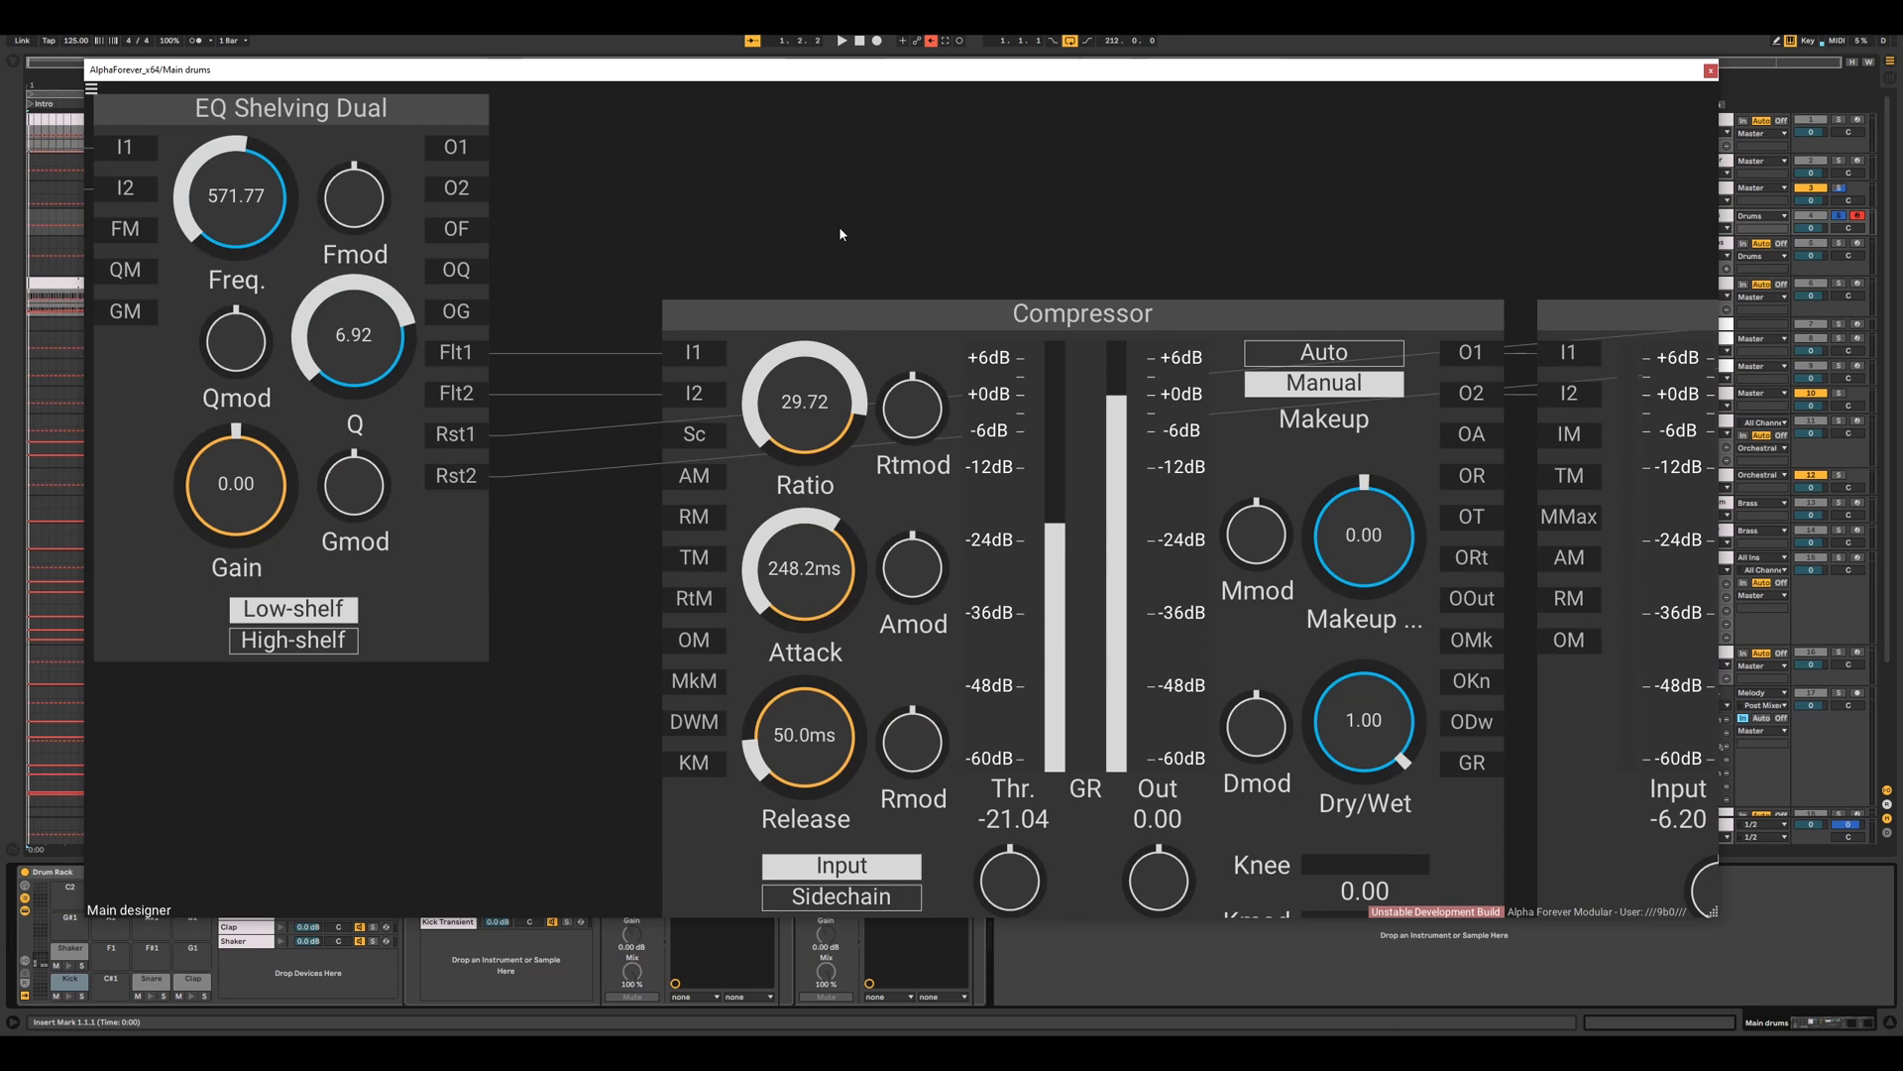
{"action": "left_click_drag", "start_coordinate": [919, 244], "coordinate": [864, 206]}
{"action": "scroll", "coordinate": [674, 205], "scroll_direction": "down", "scroll_amount": 2}
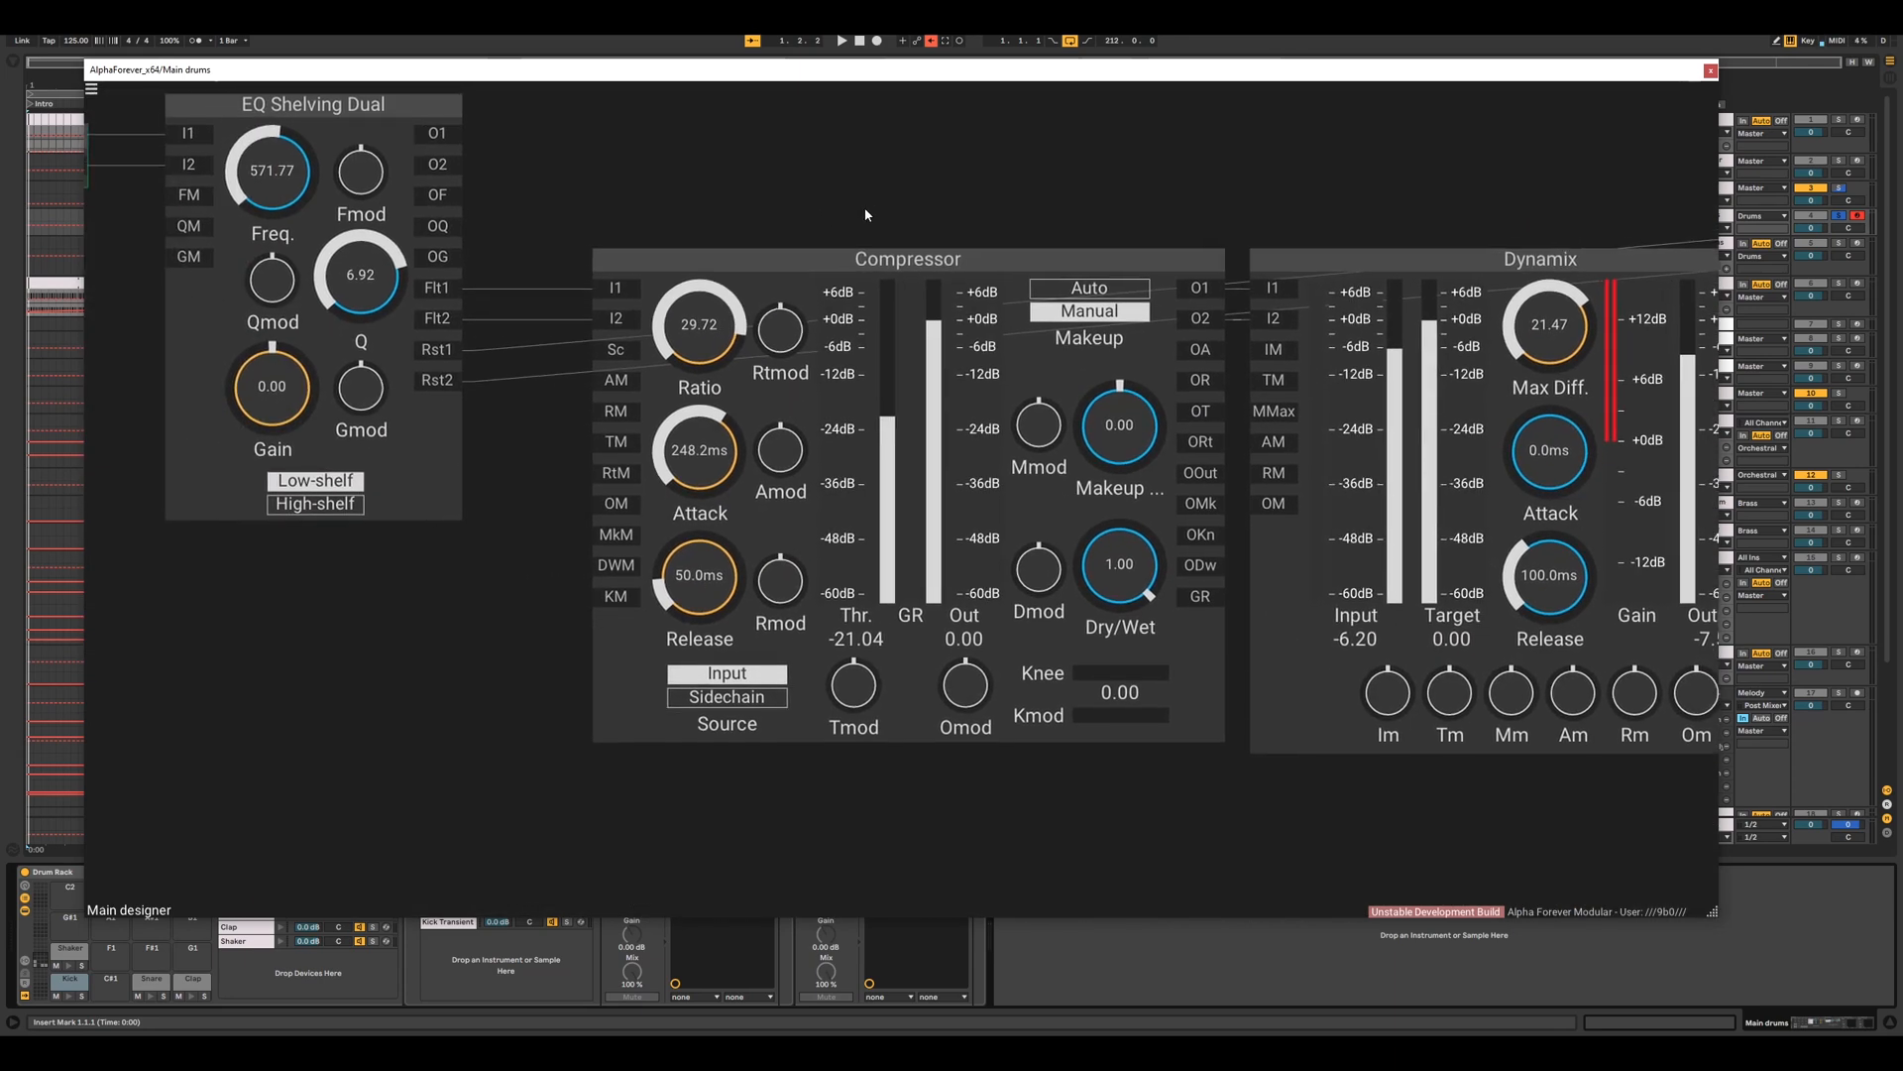
{"action": "scroll", "coordinate": [864, 214], "scroll_direction": "up", "scroll_amount": 1}
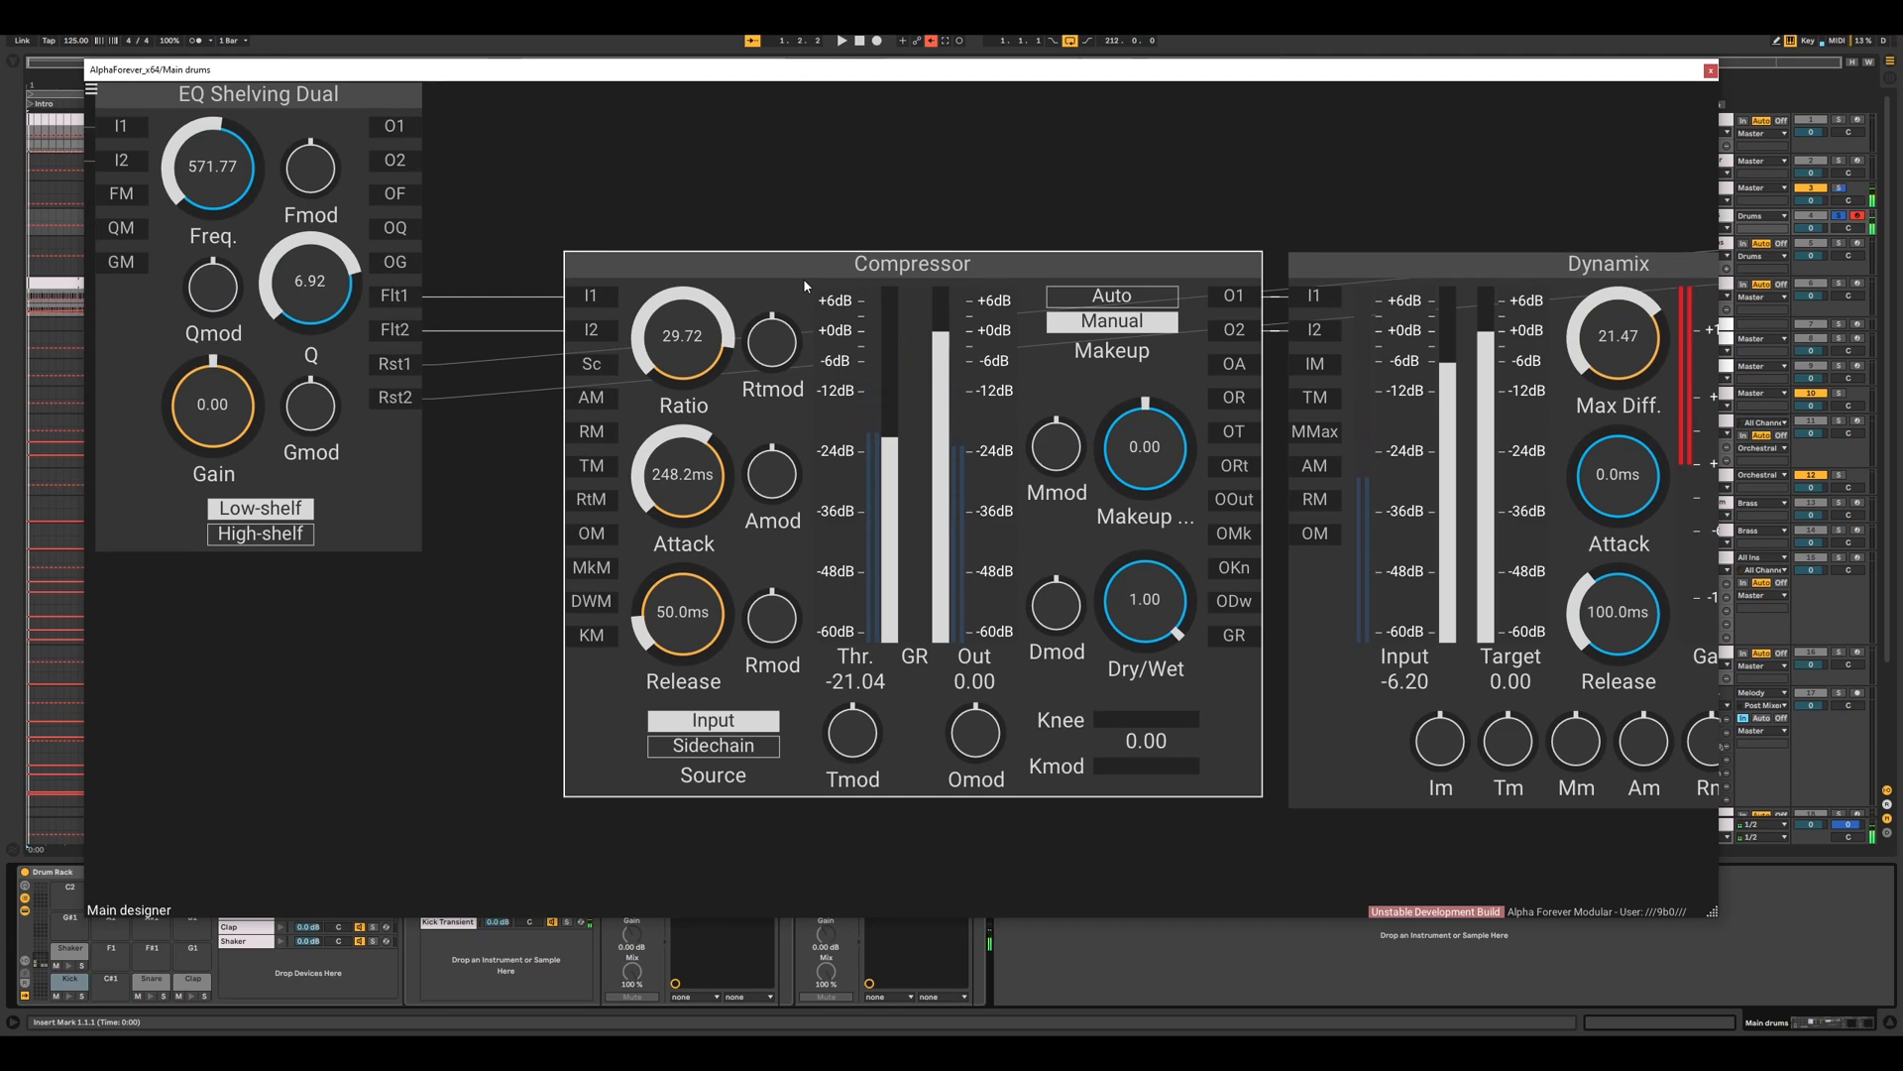
{"action": "scroll", "coordinate": [935, 191], "scroll_direction": "right", "scroll_amount": 6}
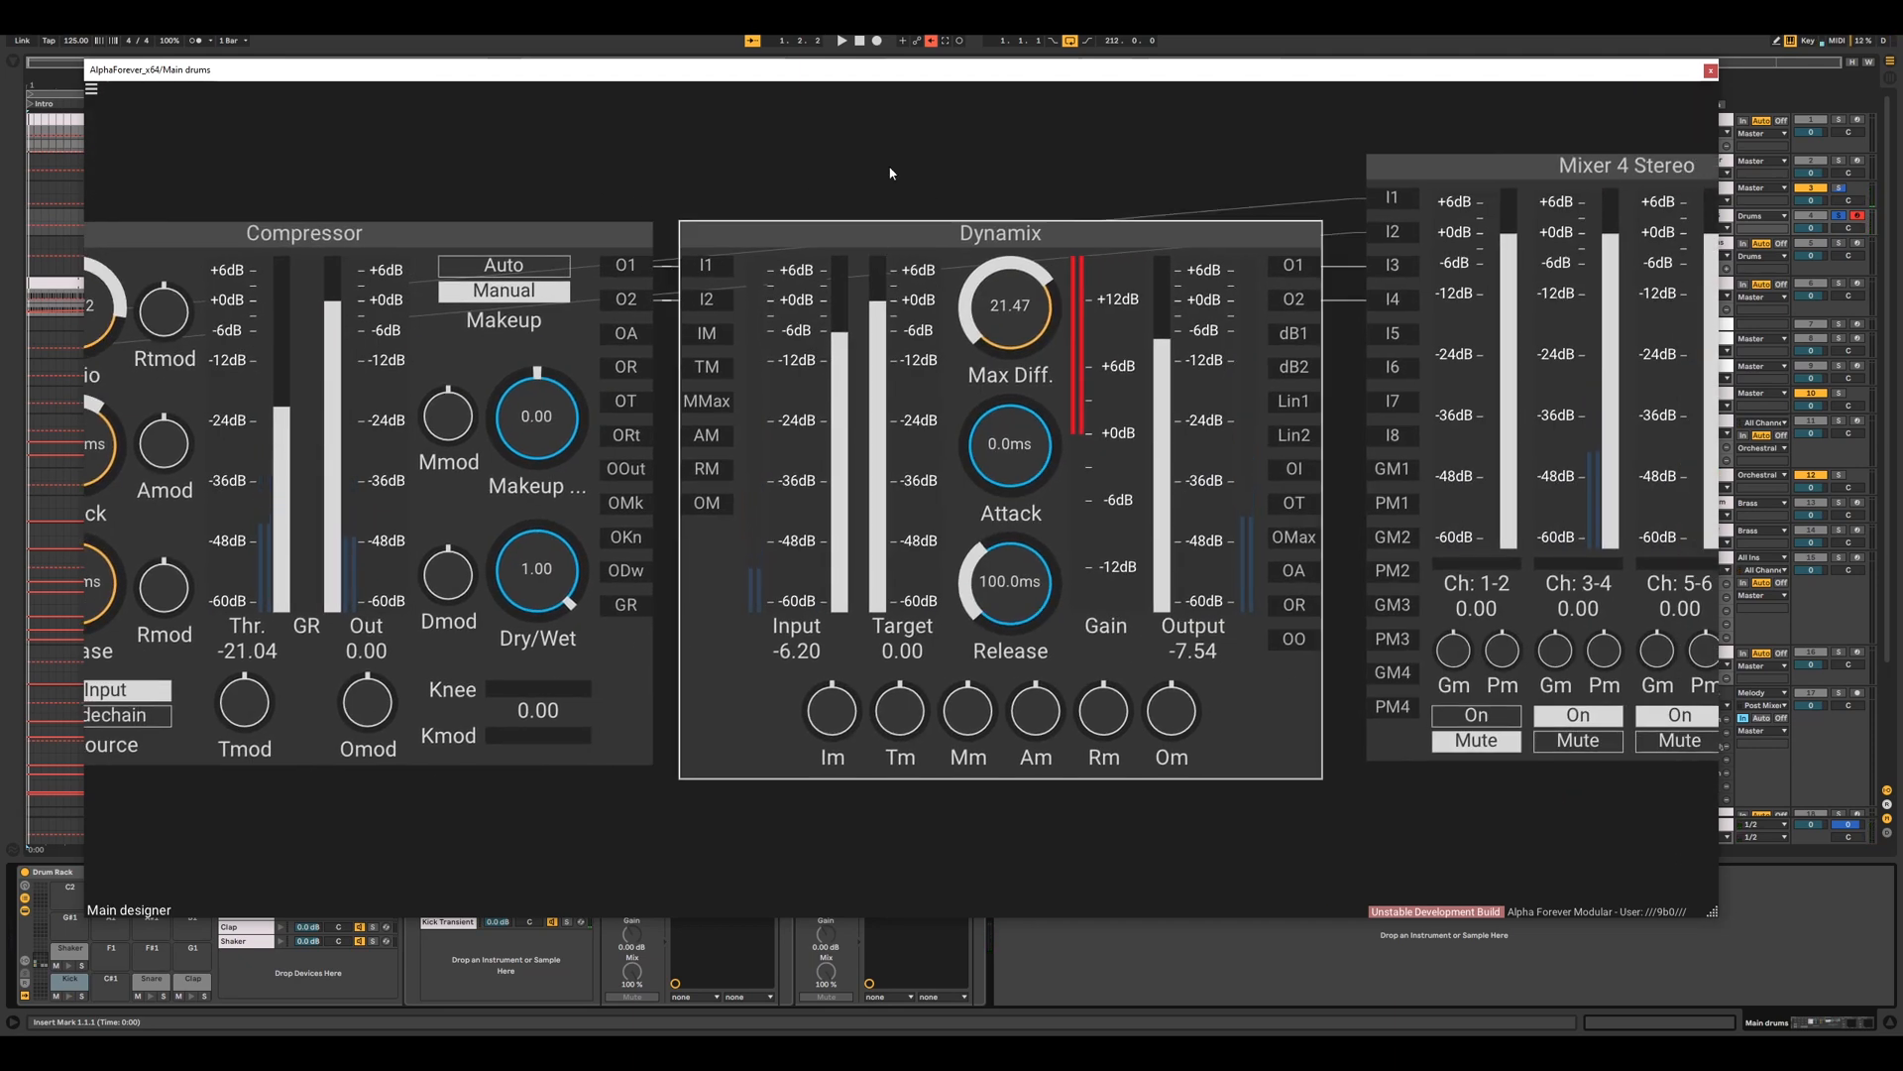
{"action": "scroll", "coordinate": [950, 206], "scroll_direction": "right", "scroll_amount": 1}
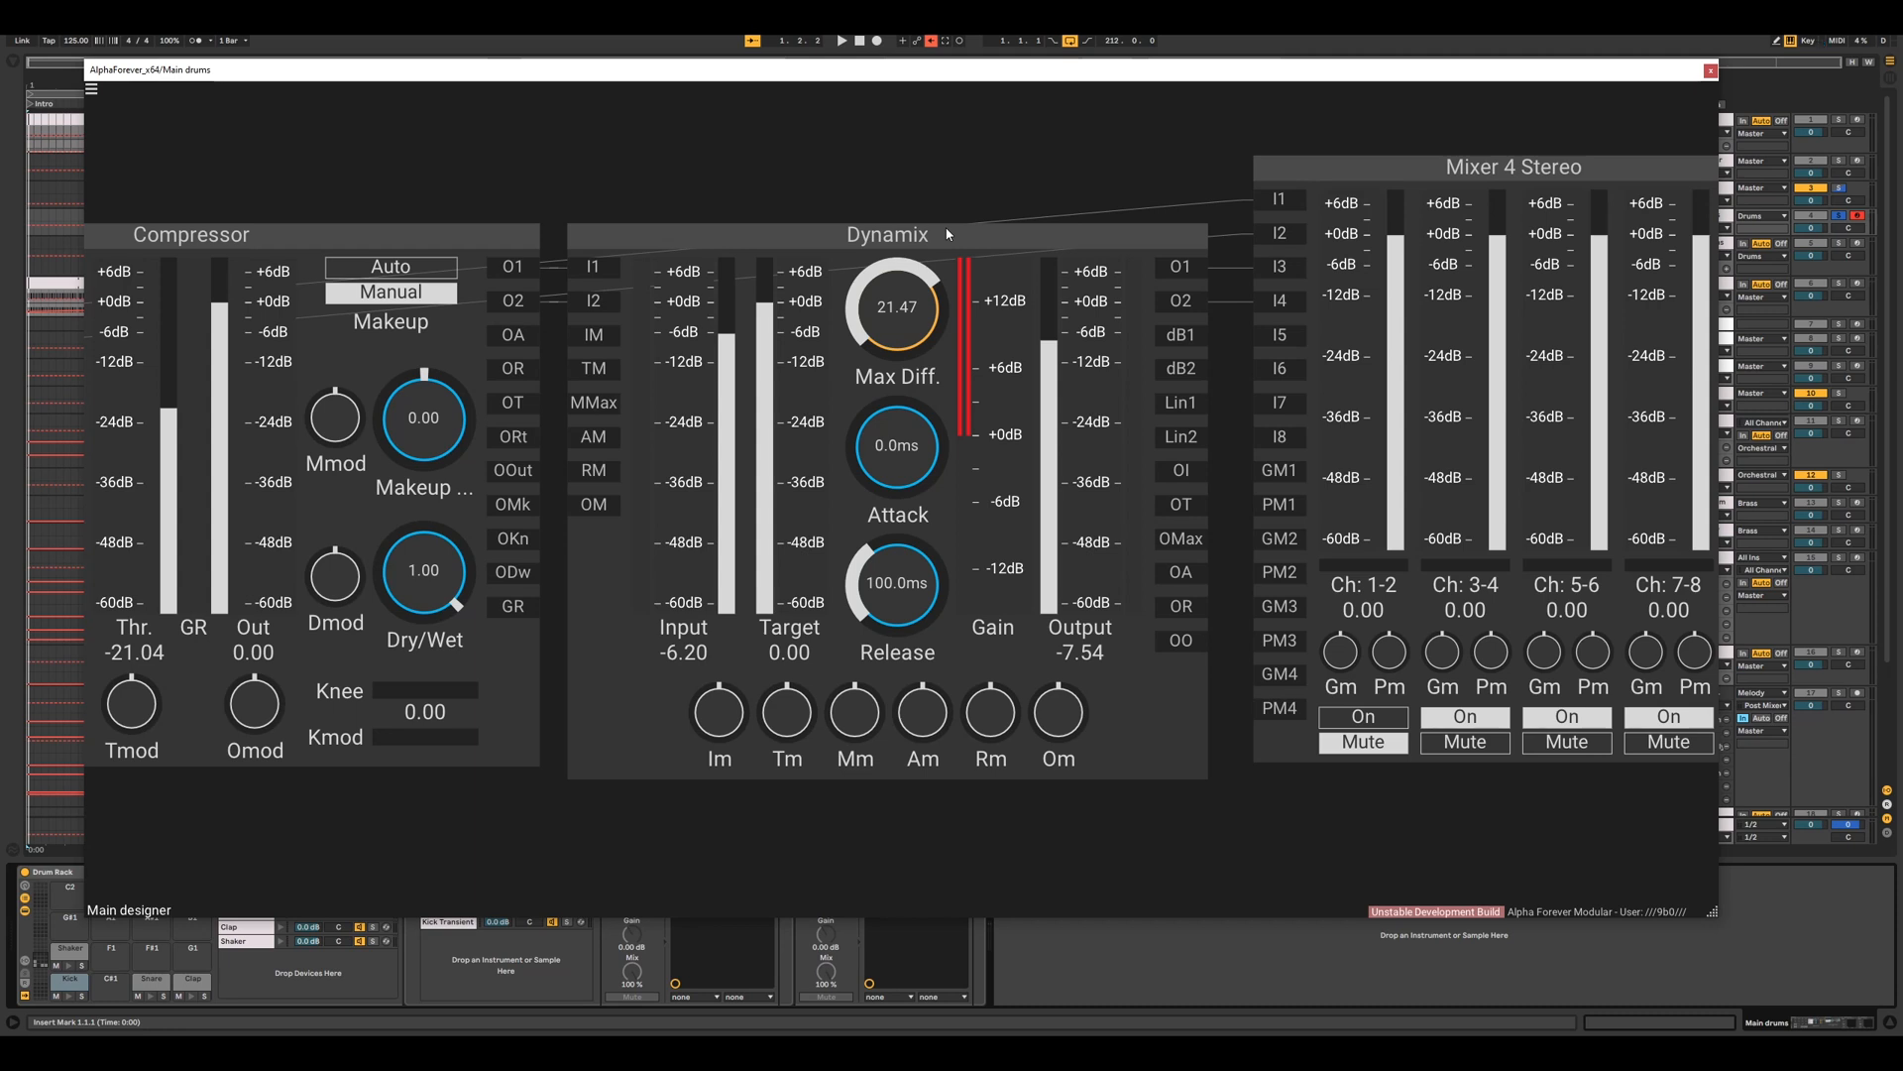
{"action": "left_click", "coordinate": [947, 234]}
{"action": "left_click", "coordinate": [964, 184]}
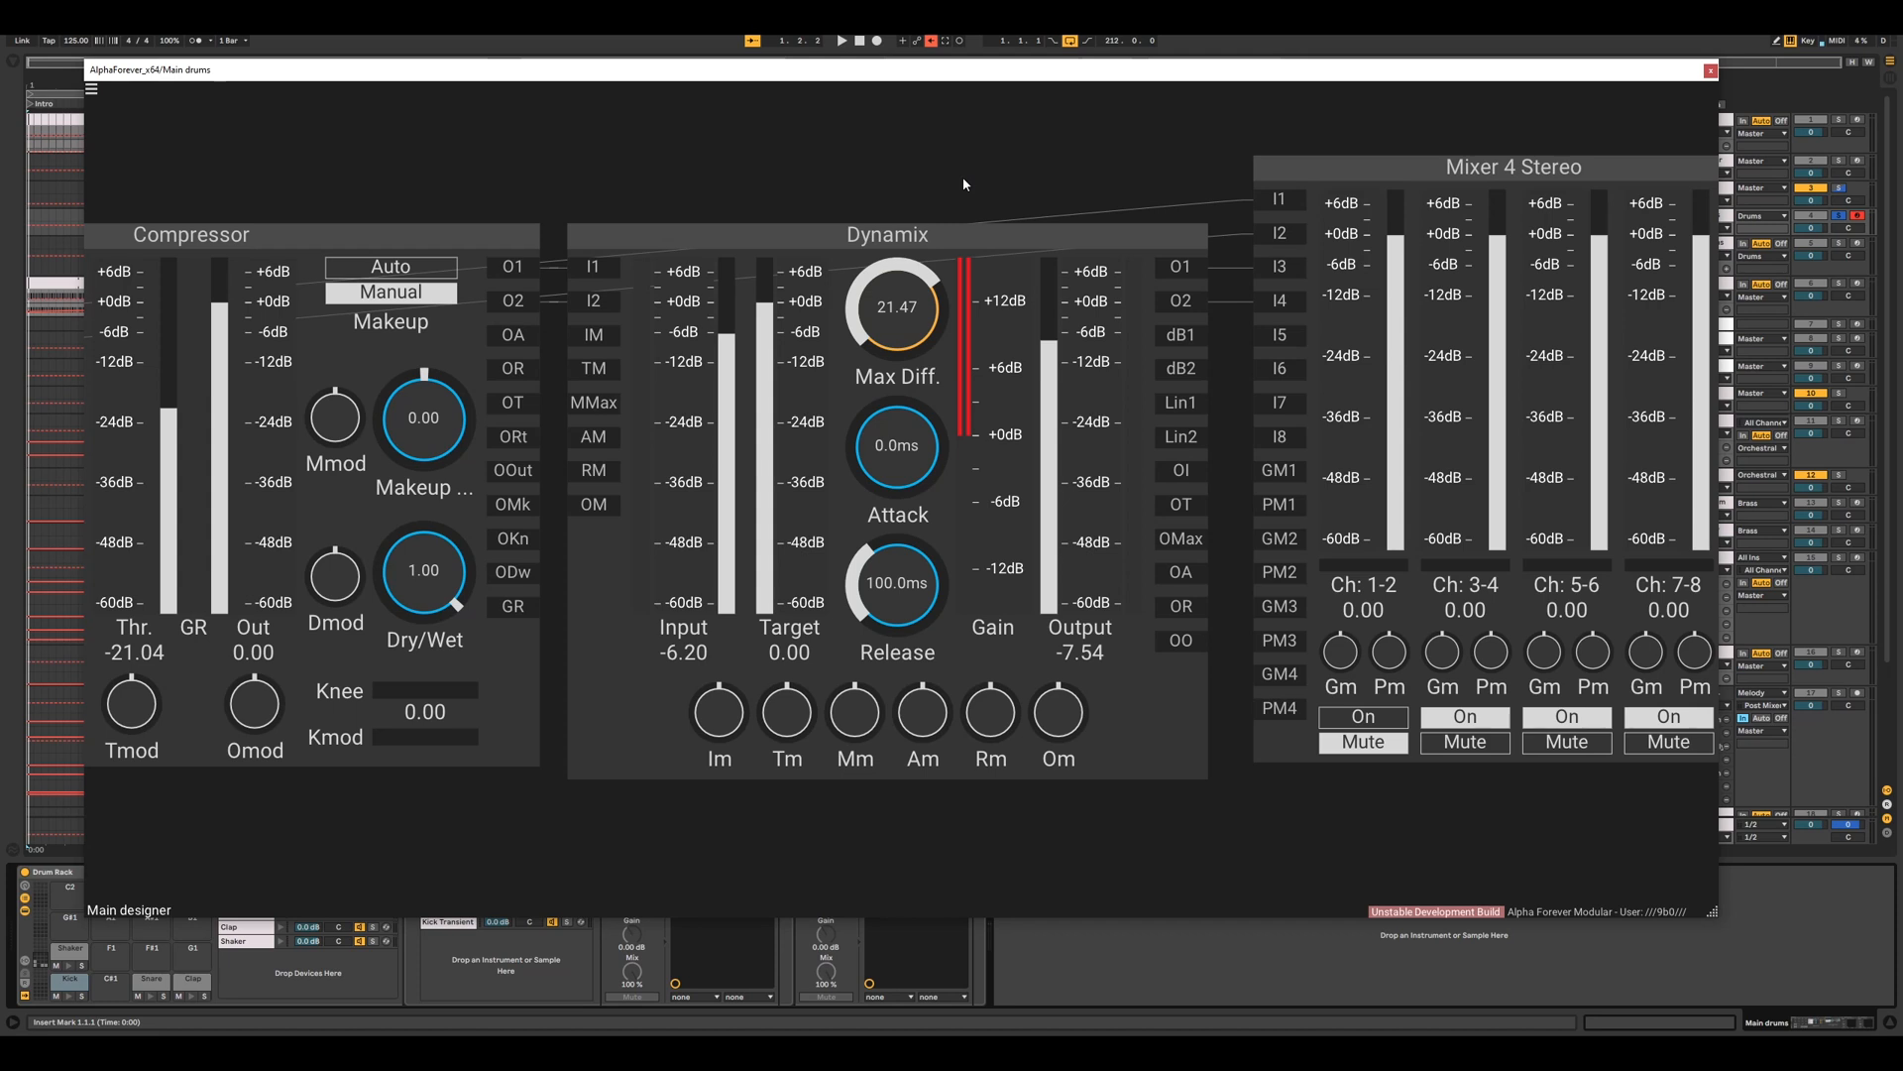
- Examine Mixer 4 Stereo's input connections and its channel on and mute states
{"action": "left_click_drag", "start_coordinate": [1067, 186], "coordinate": [483, 201]}
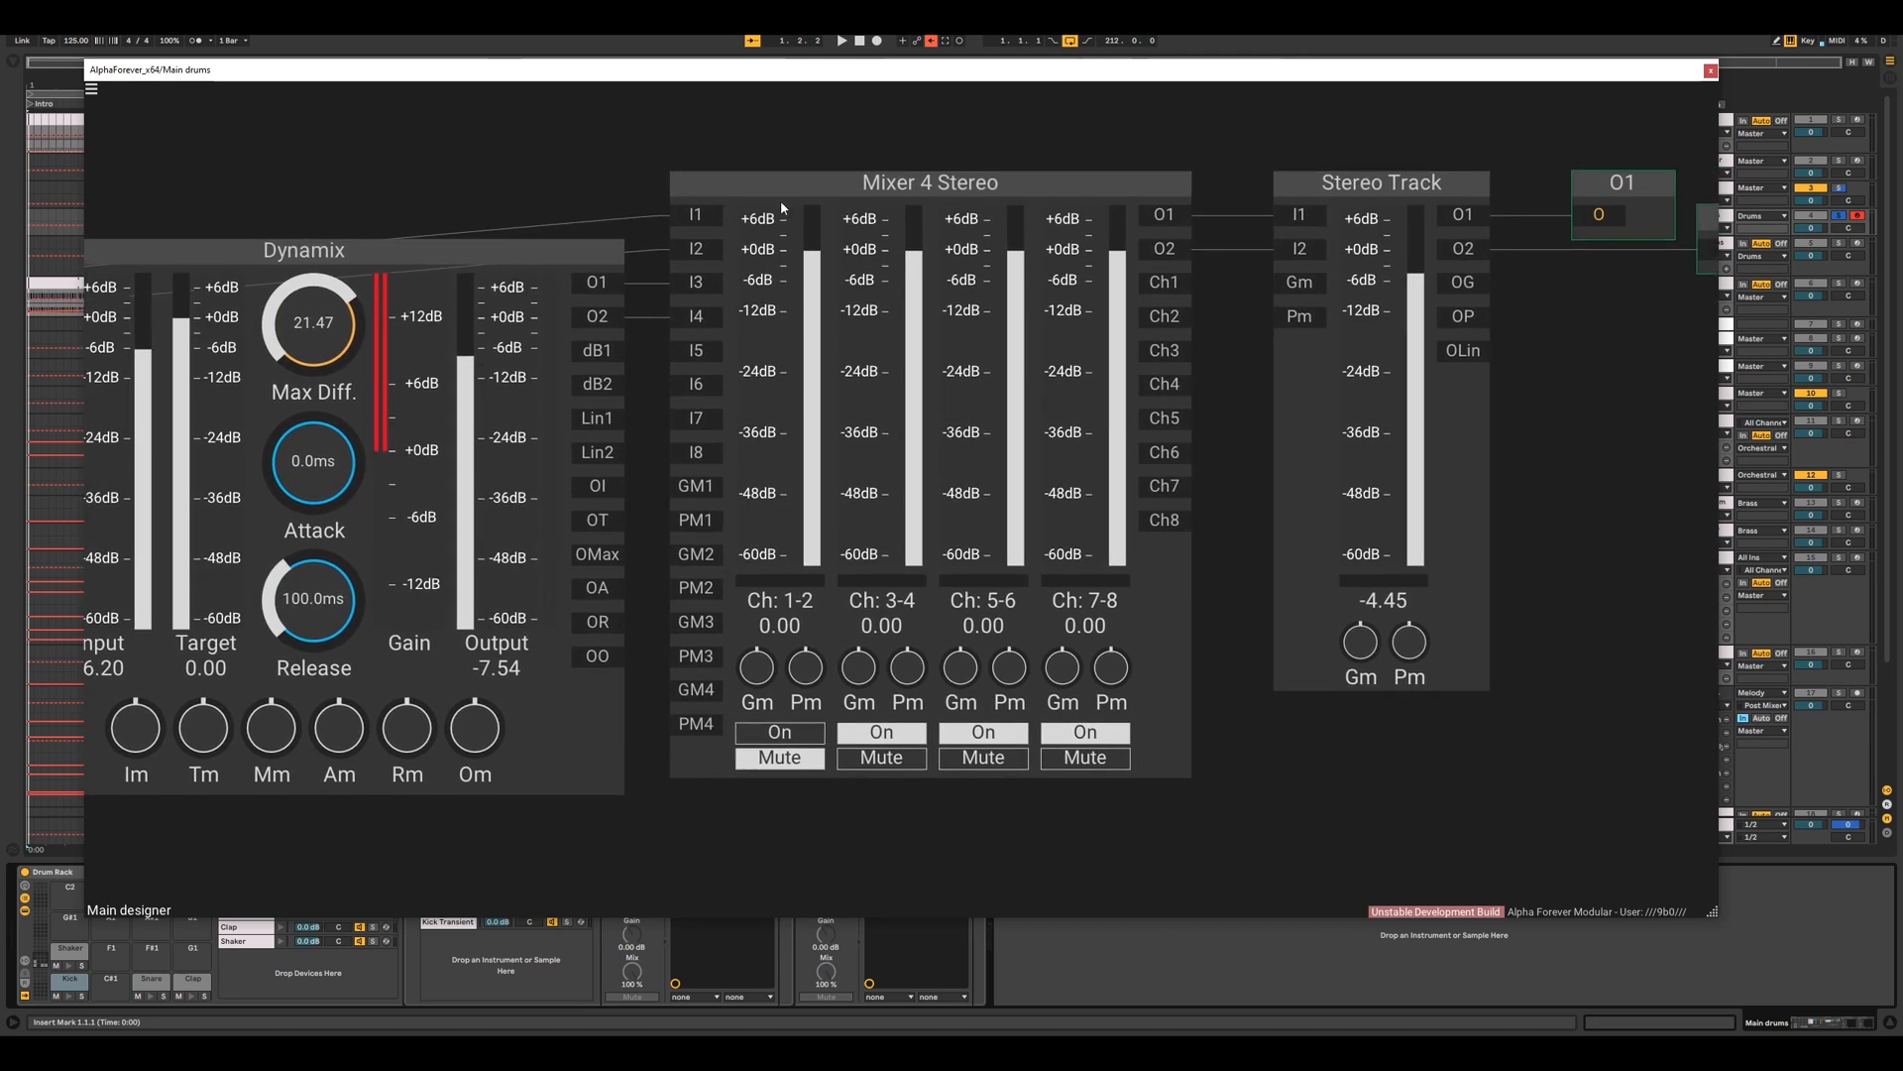
{"action": "left_click", "coordinate": [562, 175]}
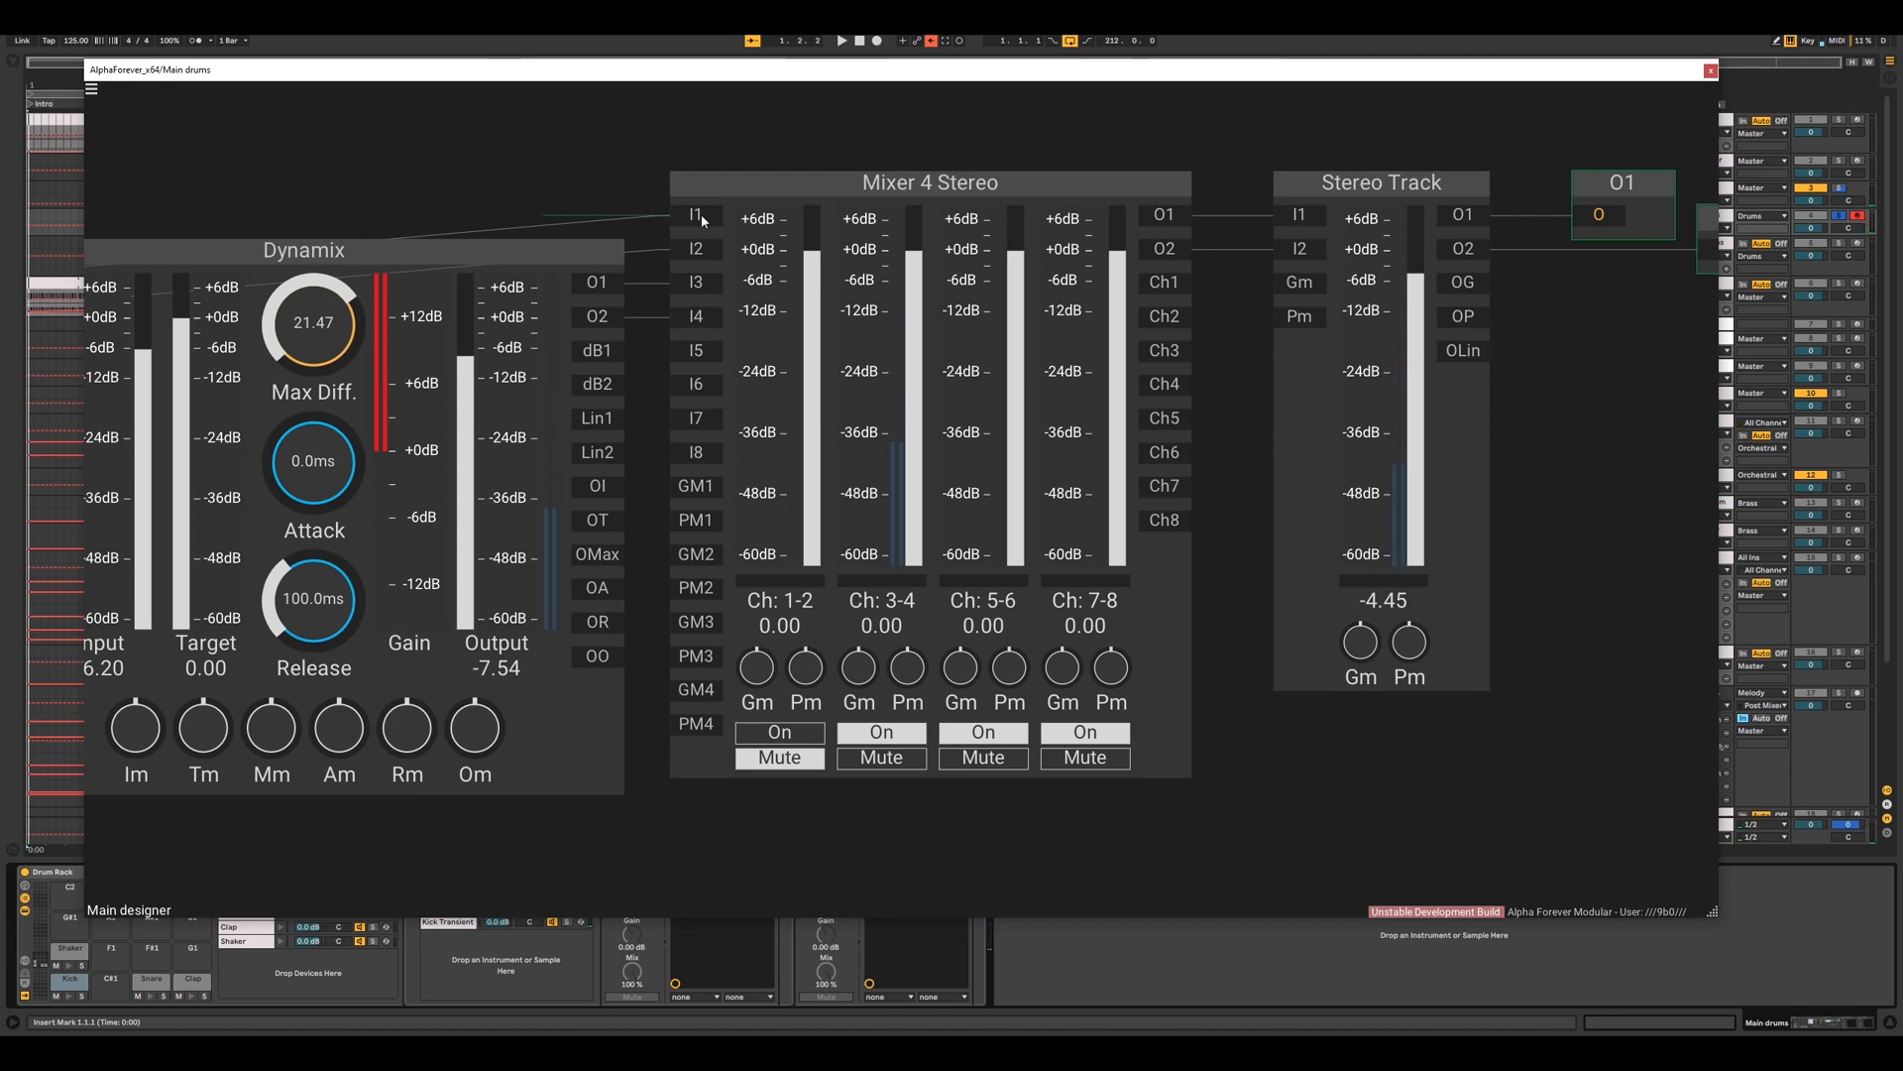
{"action": "left_click_drag", "start_coordinate": [549, 168], "coordinate": [1093, 200]}
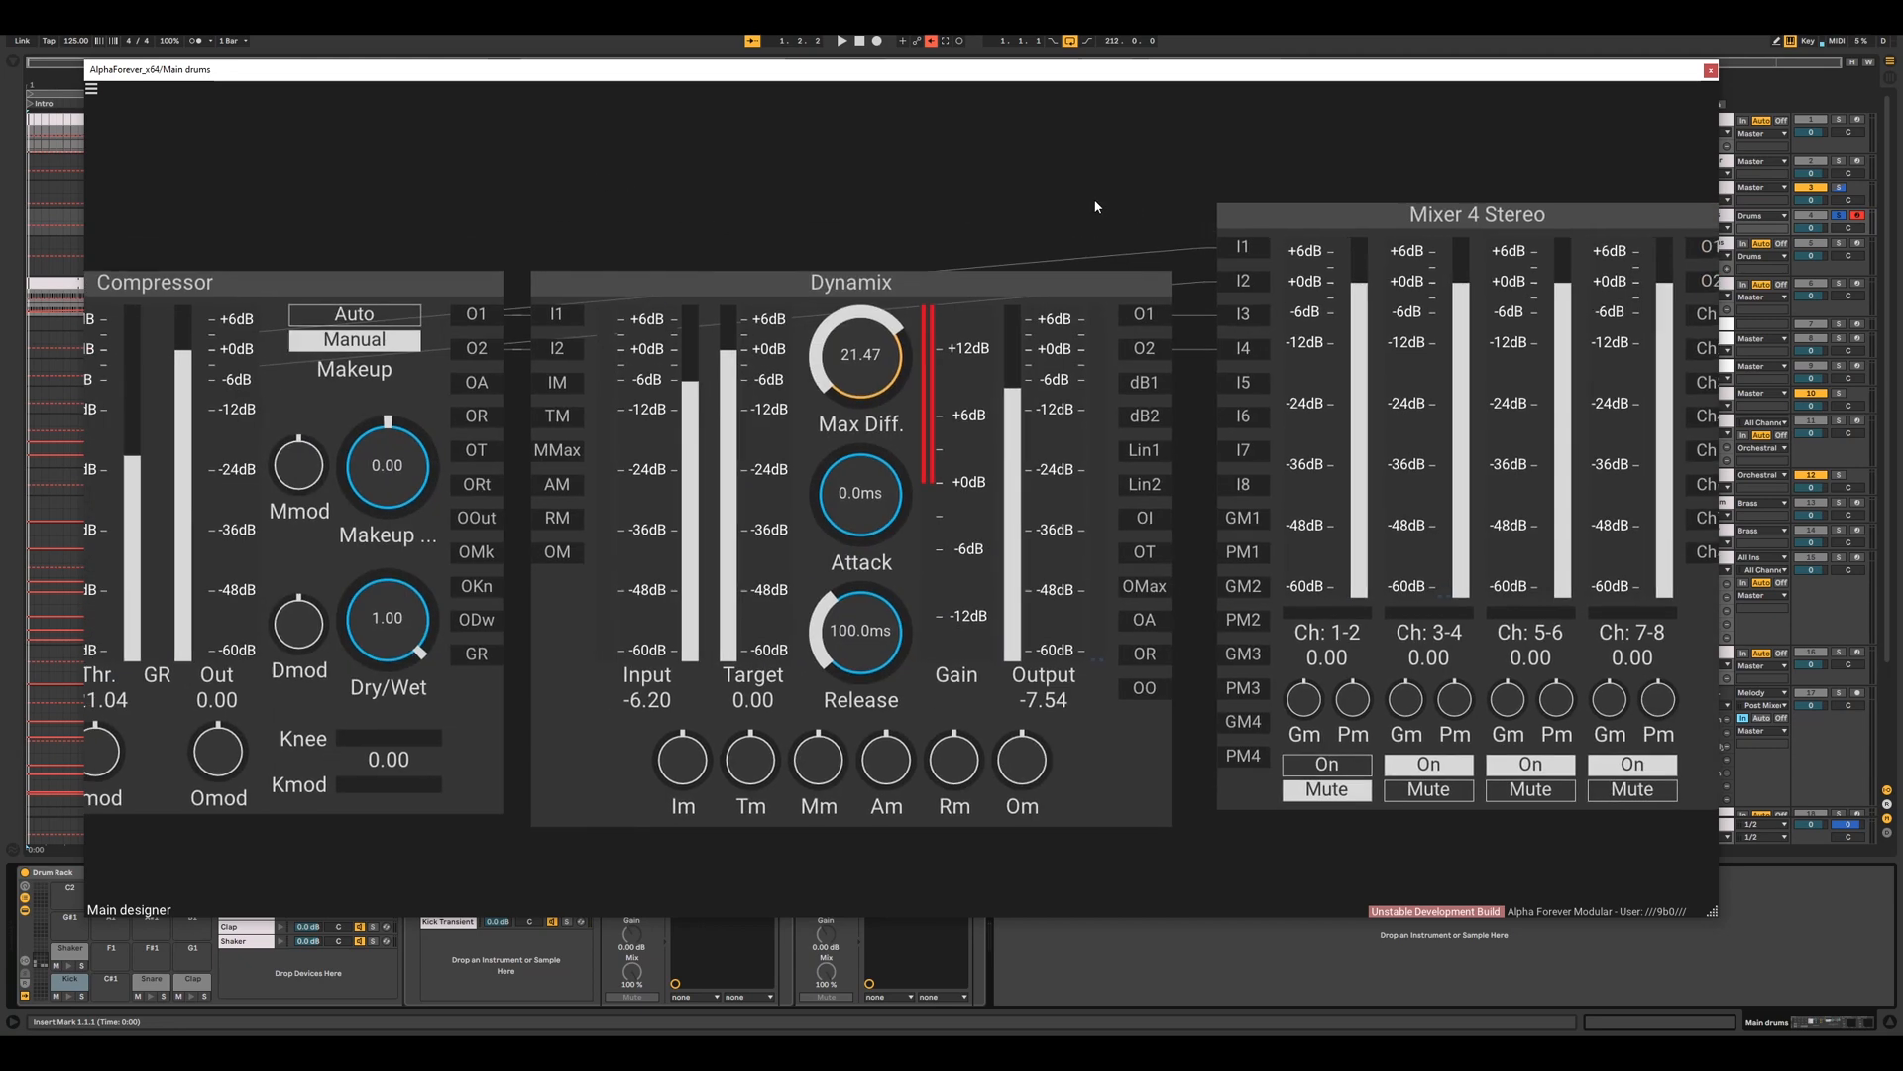
{"action": "left_click_drag", "start_coordinate": [447, 197], "coordinate": [924, 212]}
- Wire inputs I1 and I2 straight into the Compressor for comparison, and reconnect the EQ's Flt1 and Flt2 to it
{"action": "scroll", "coordinate": [829, 206], "scroll_direction": "down", "scroll_amount": 4}
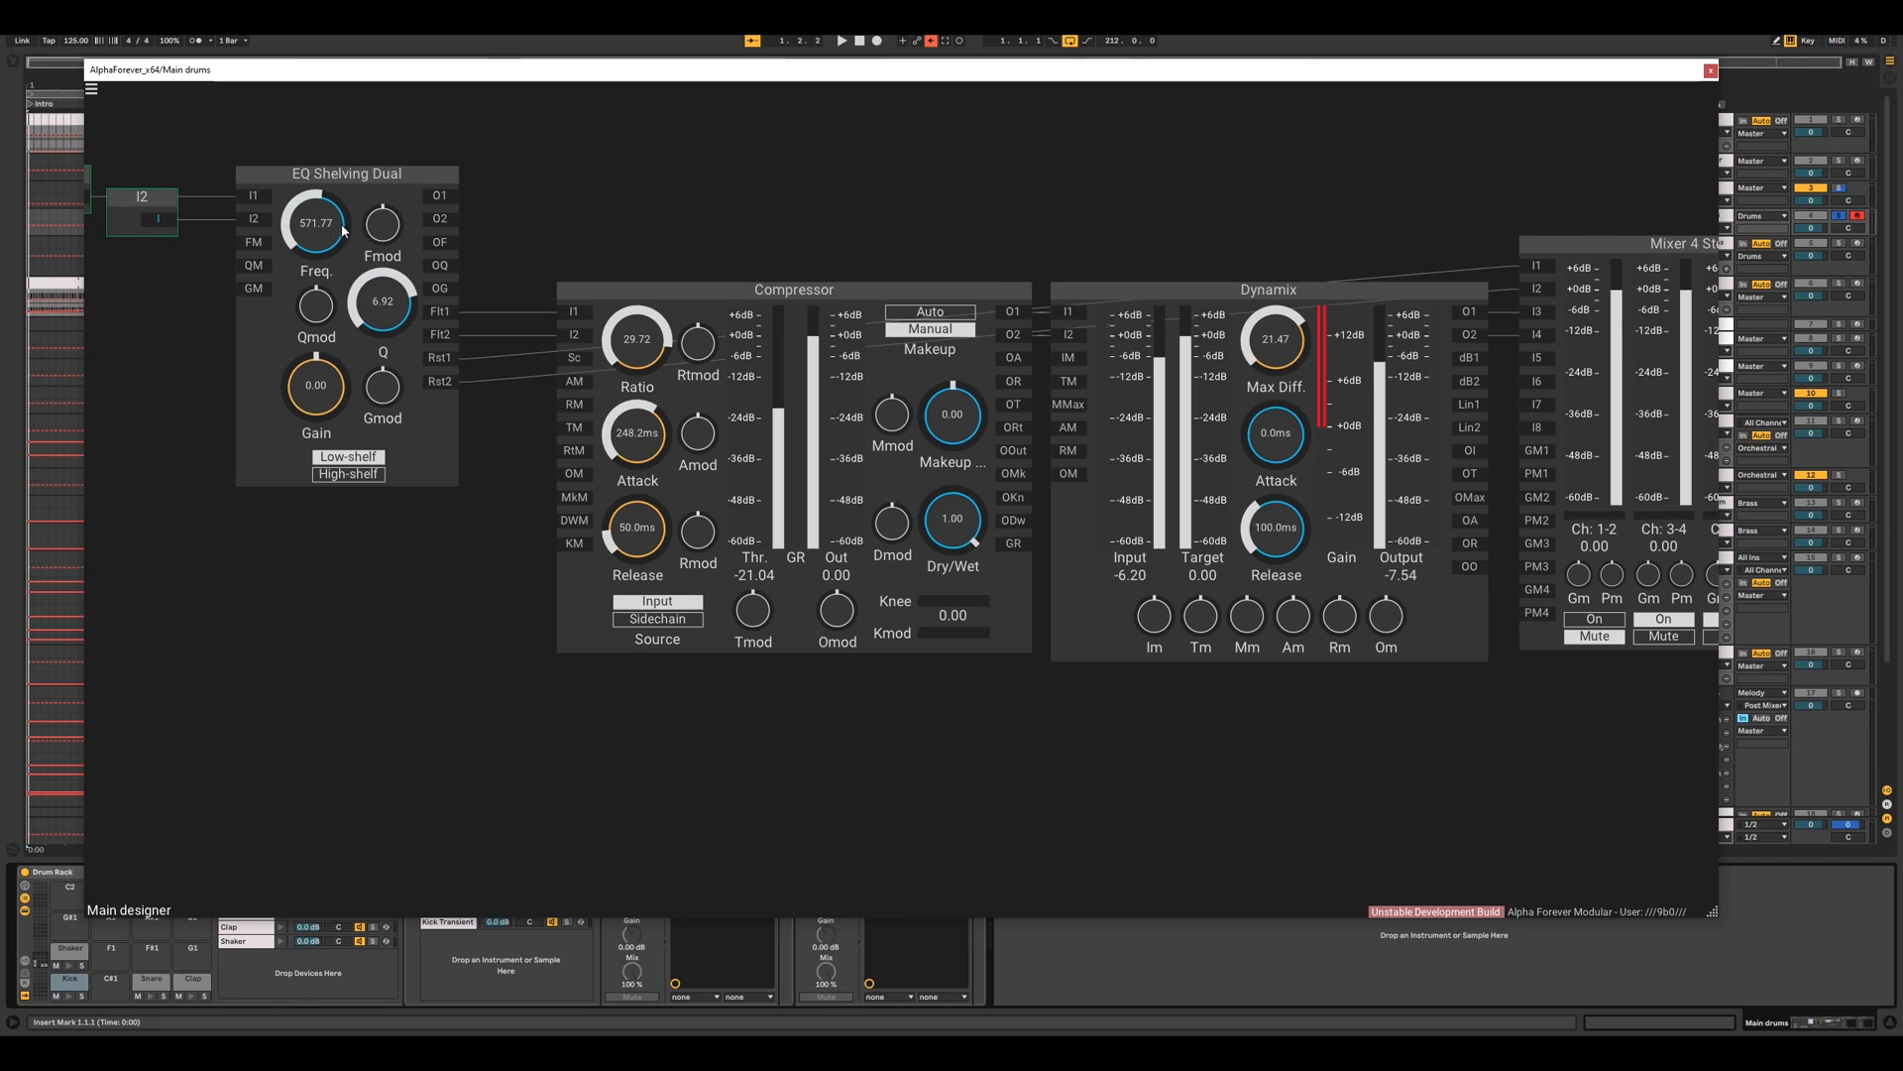
{"action": "left_click_drag", "start_coordinate": [740, 216], "coordinate": [843, 212]}
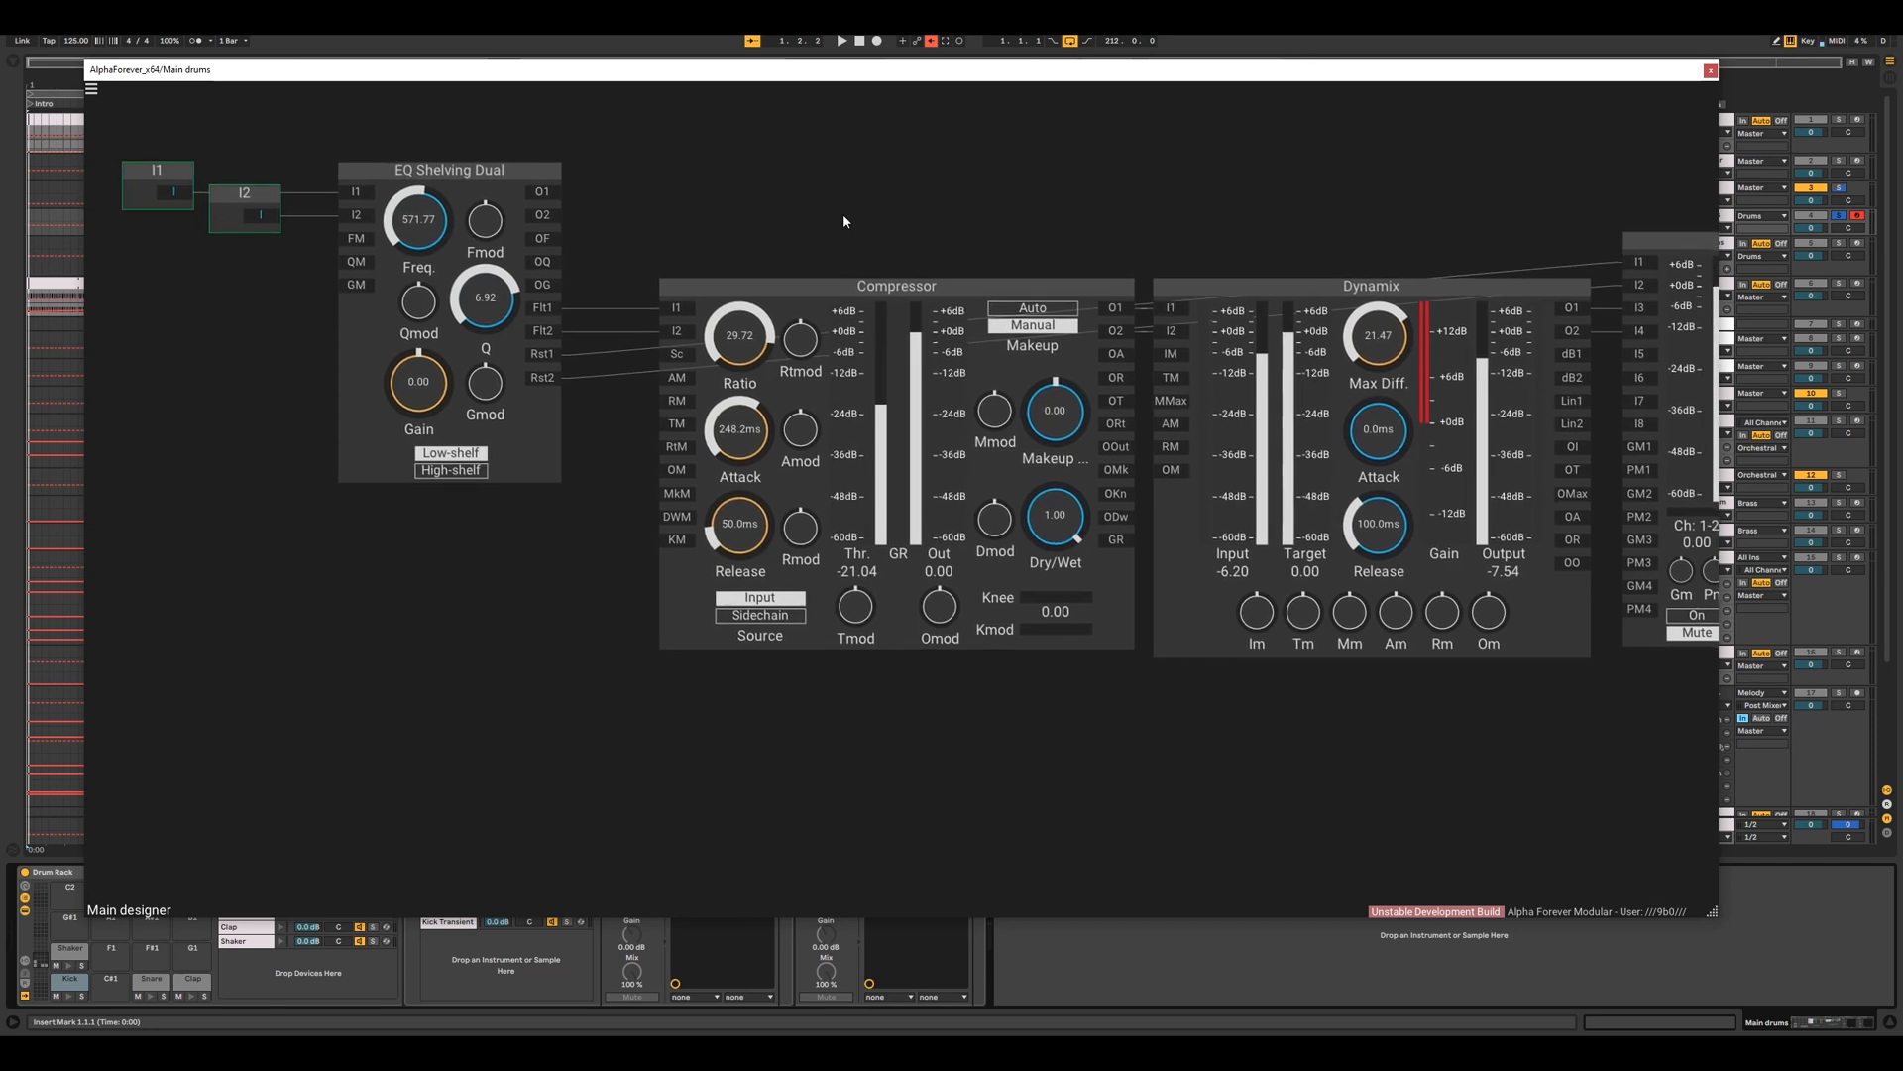
{"action": "left_click_drag", "start_coordinate": [187, 191], "coordinate": [260, 217]}
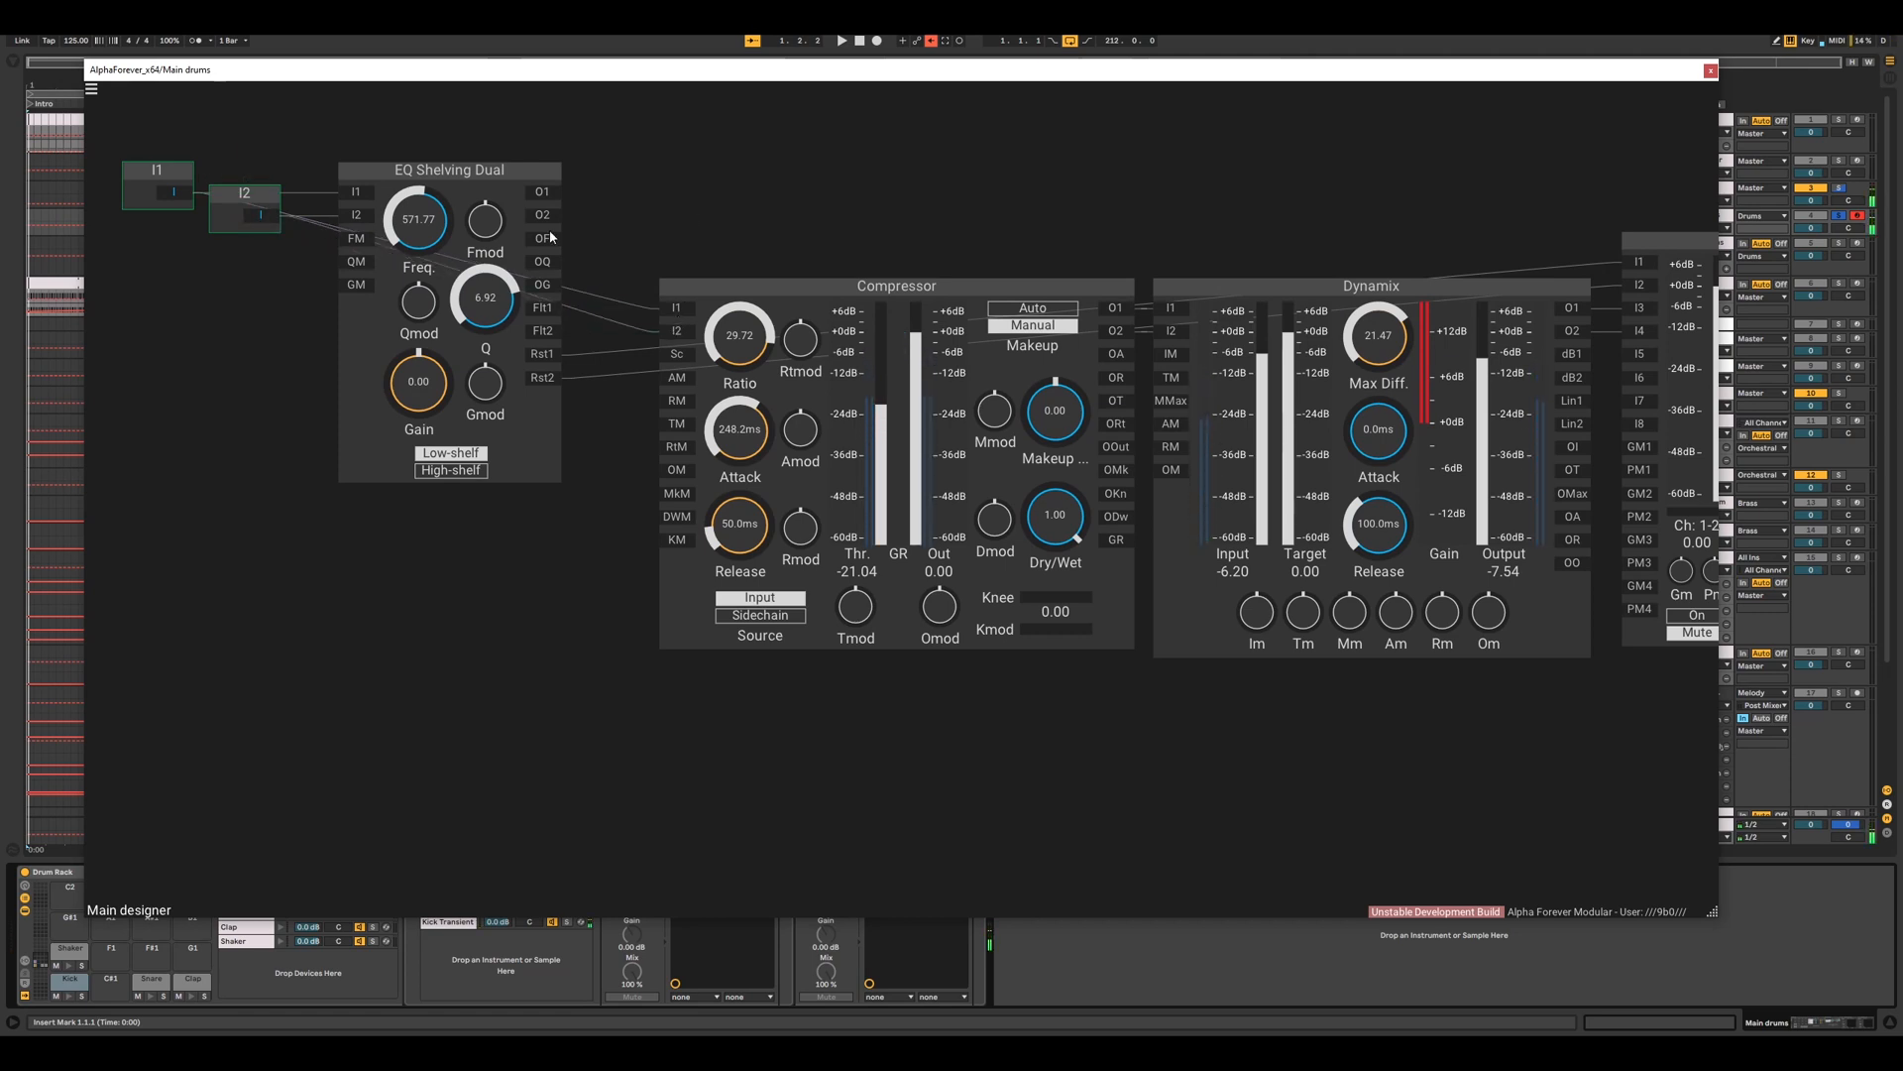
{"action": "left_click_drag", "start_coordinate": [543, 309], "coordinate": [676, 332]}
{"action": "left_click_drag", "start_coordinate": [834, 246], "coordinate": [405, 274]}
{"action": "left_click_drag", "start_coordinate": [952, 243], "coordinate": [672, 248]}
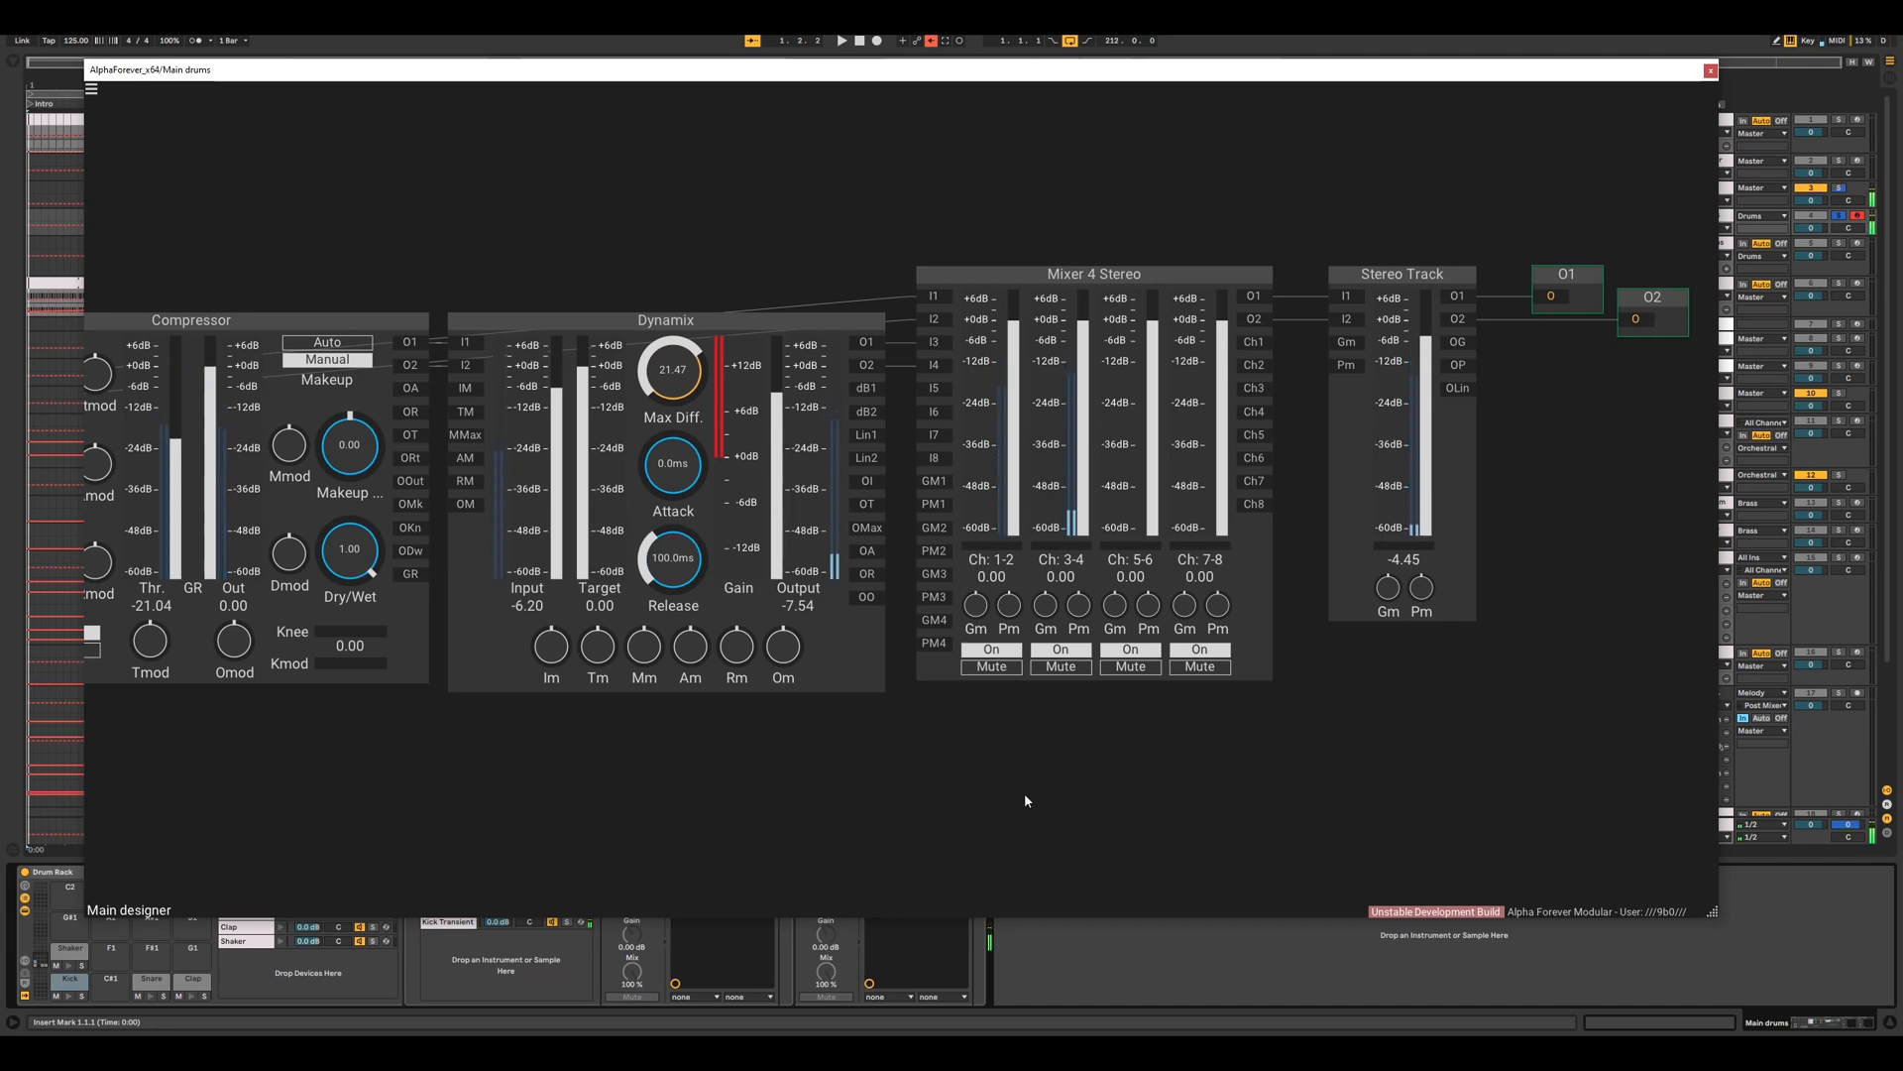
{"action": "left_click", "coordinate": [991, 667]}
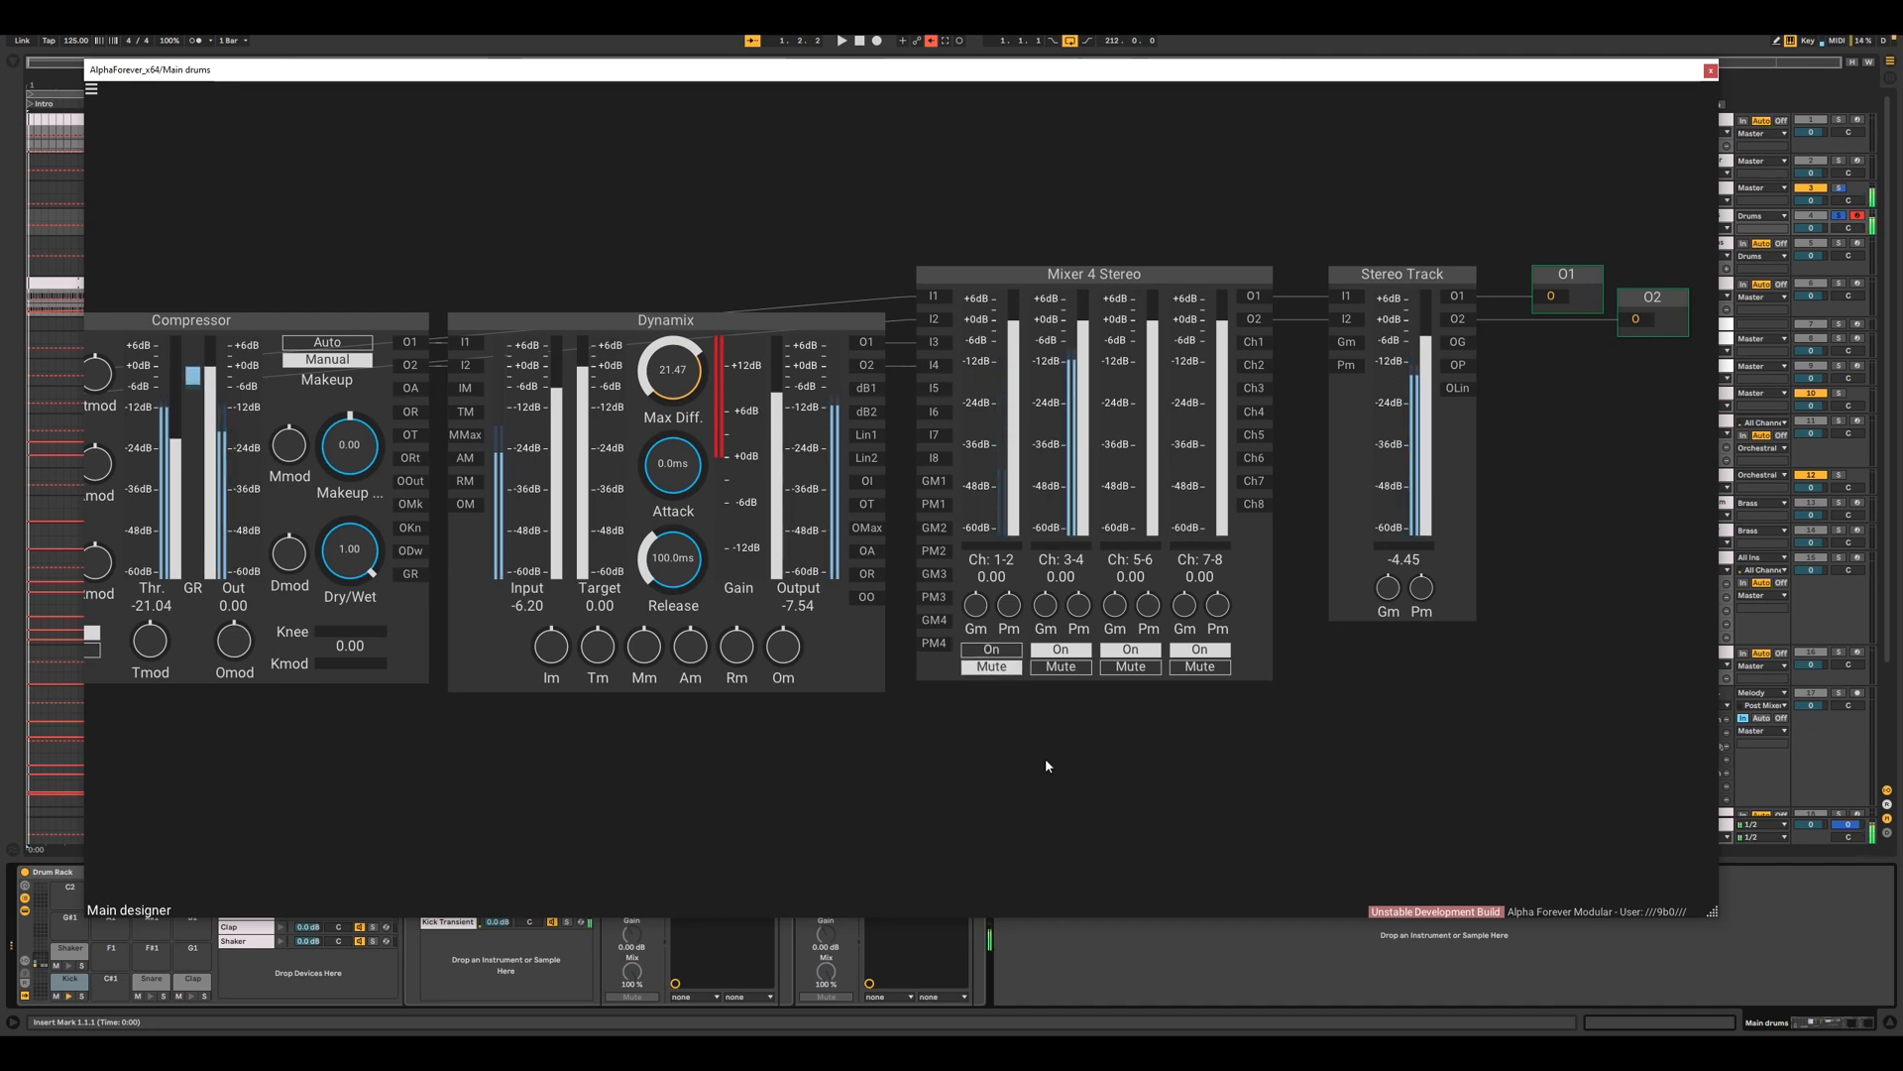
- Disconnect the cables from Mixer 4 Stereo's I1 and I2 inputs and delete the mixer
{"action": "right_click", "coordinate": [936, 296]}
{"action": "right_click", "coordinate": [934, 321]}
{"action": "left_click", "coordinate": [996, 276]}
{"action": "key", "text": "Delete"}
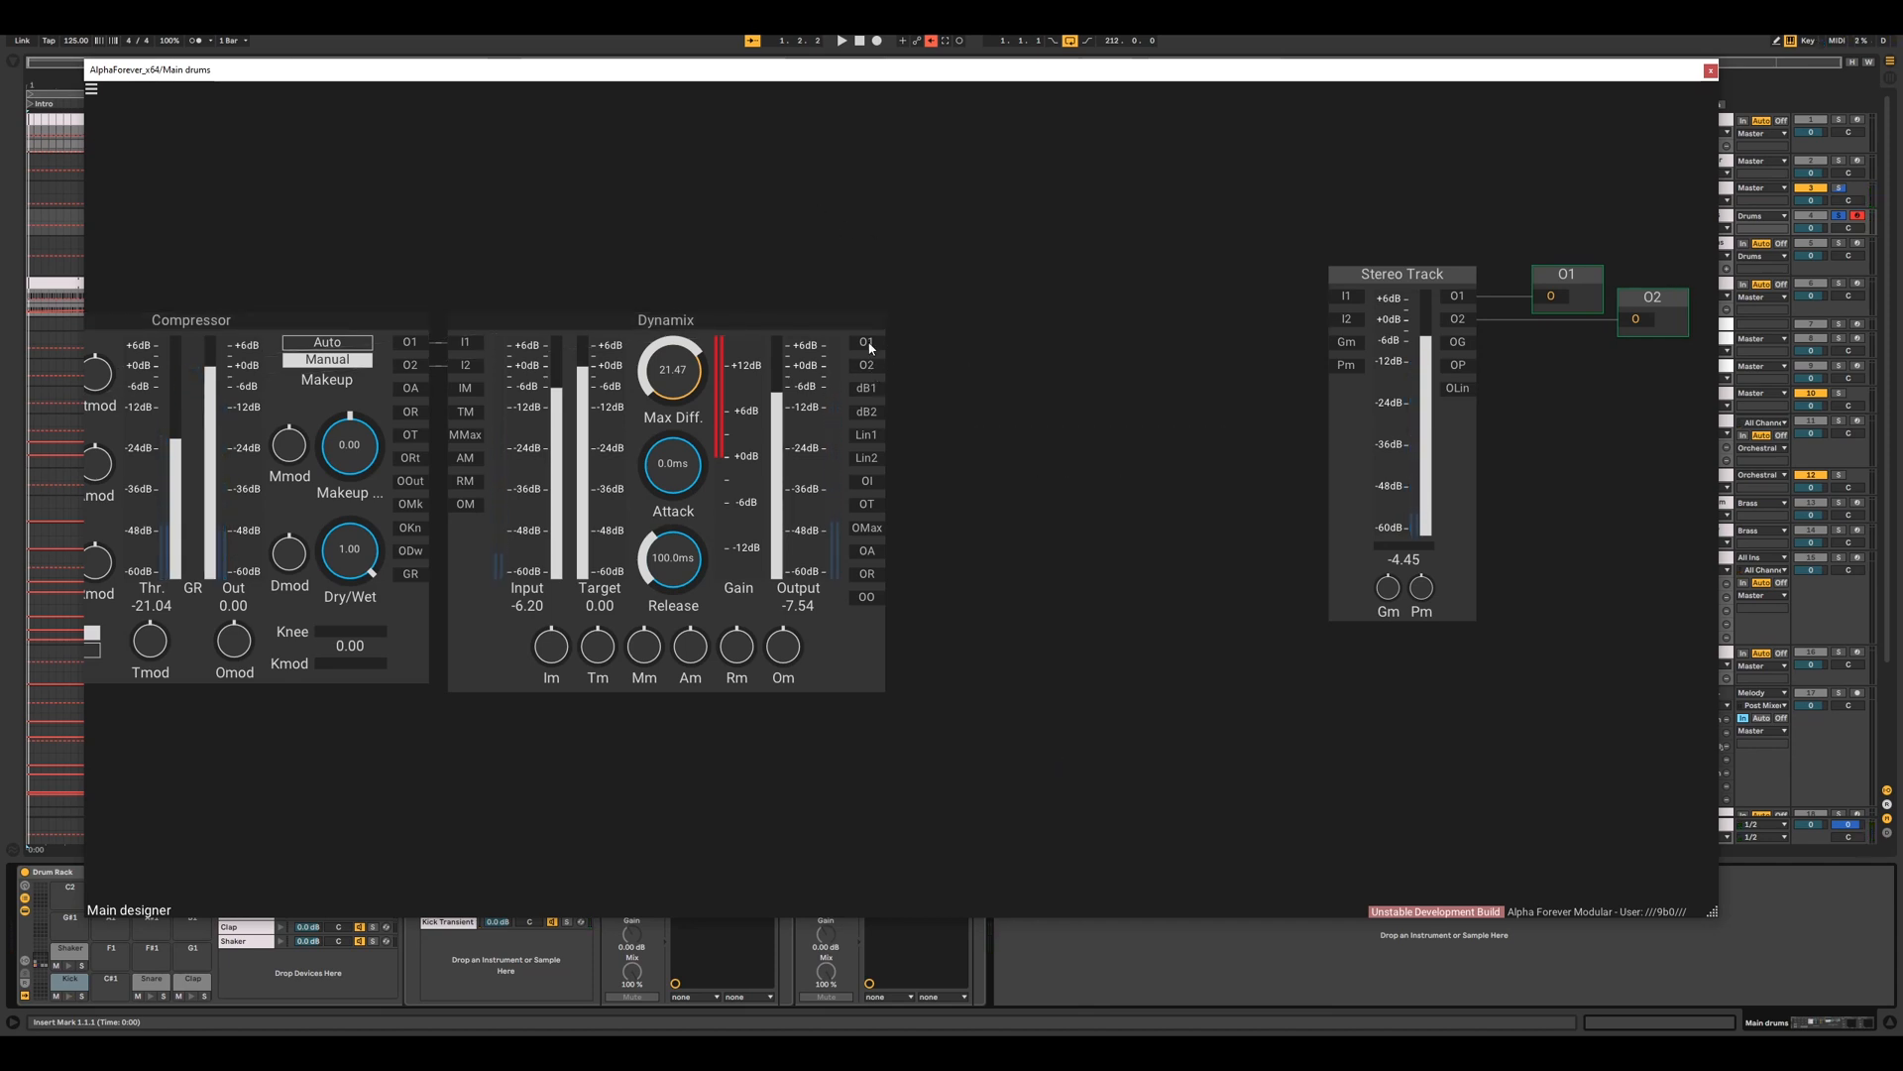
- Connect Dynamix's O1 and O2 to Stereo Track's I1 and I2, and place Stereo Track and both outputs beside Dynamix
{"action": "mouse_move", "coordinate": [868, 343]}
{"action": "left_mouse_down"}
{"action": "mouse_move", "coordinate": [1346, 297]}
{"action": "mouse_move", "coordinate": [869, 365]}
{"action": "left_mouse_up"}
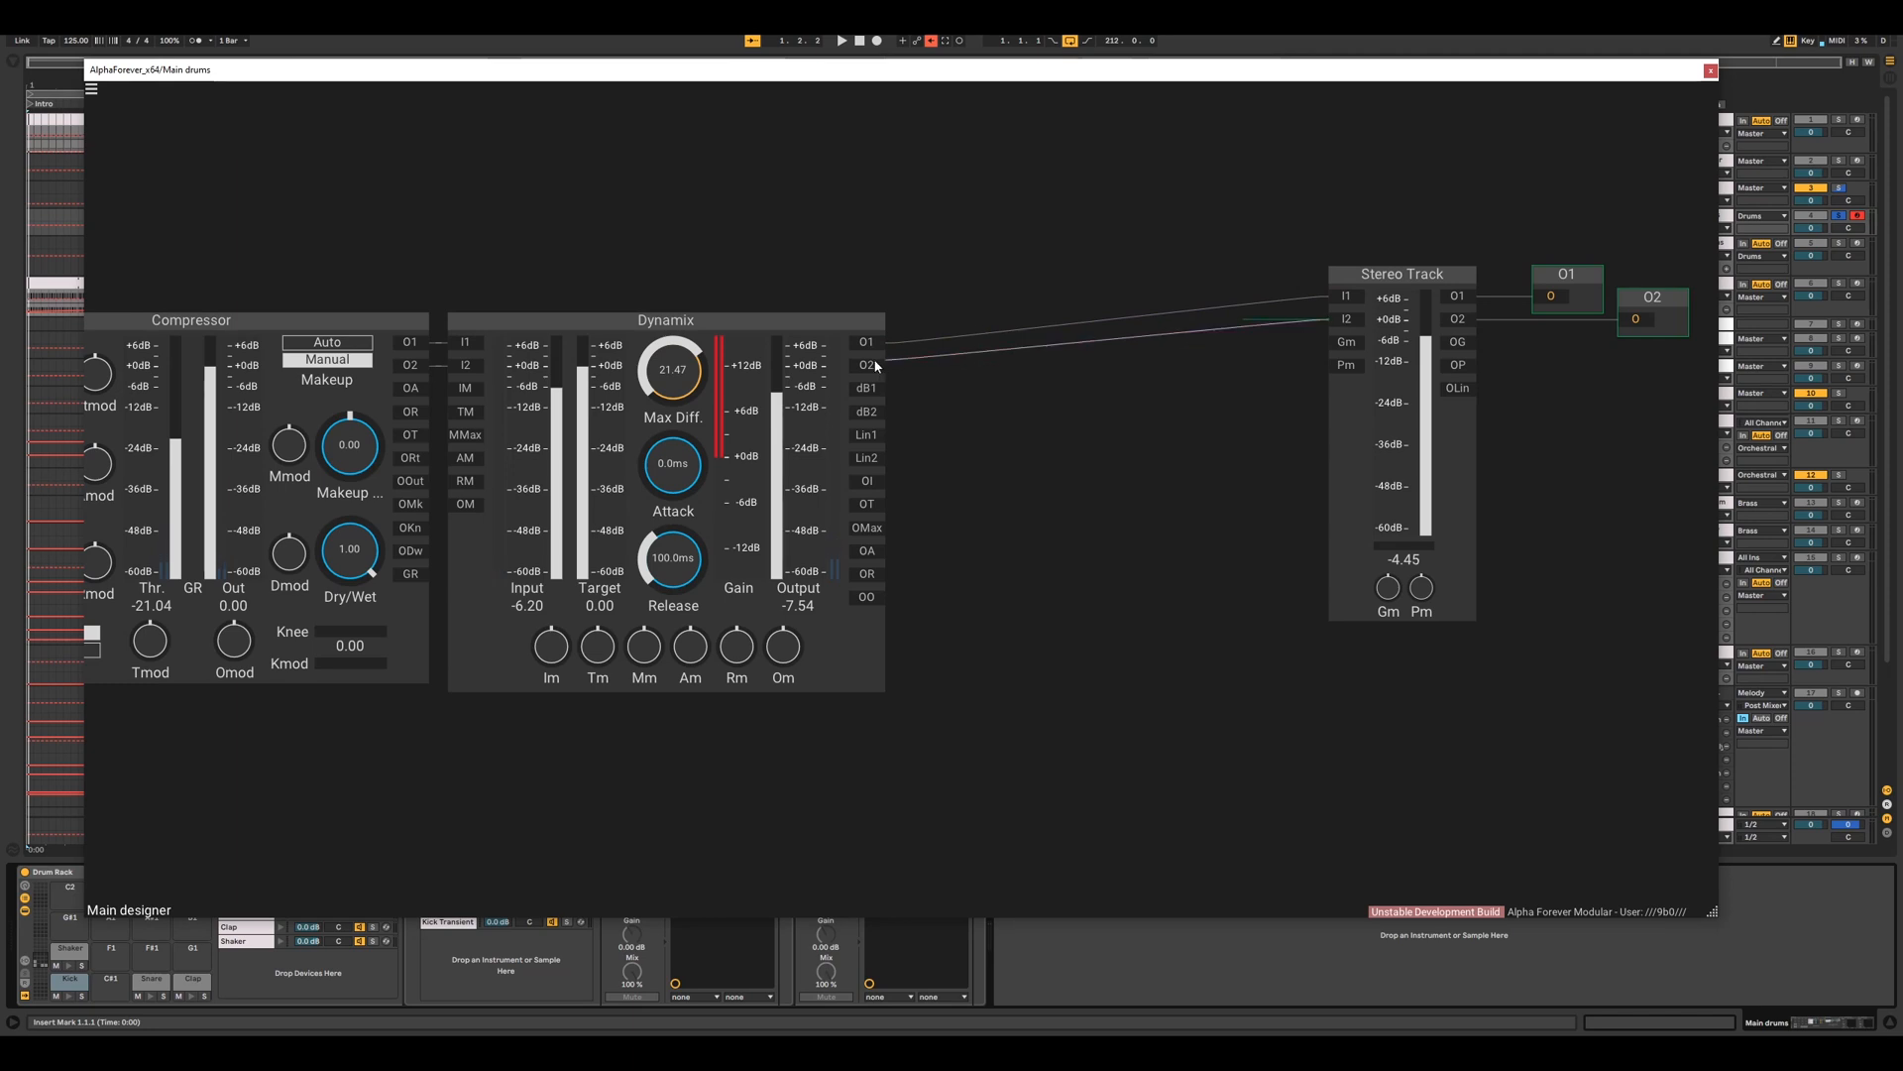
{"action": "left_click_drag", "start_coordinate": [1270, 212], "coordinate": [1740, 686]}
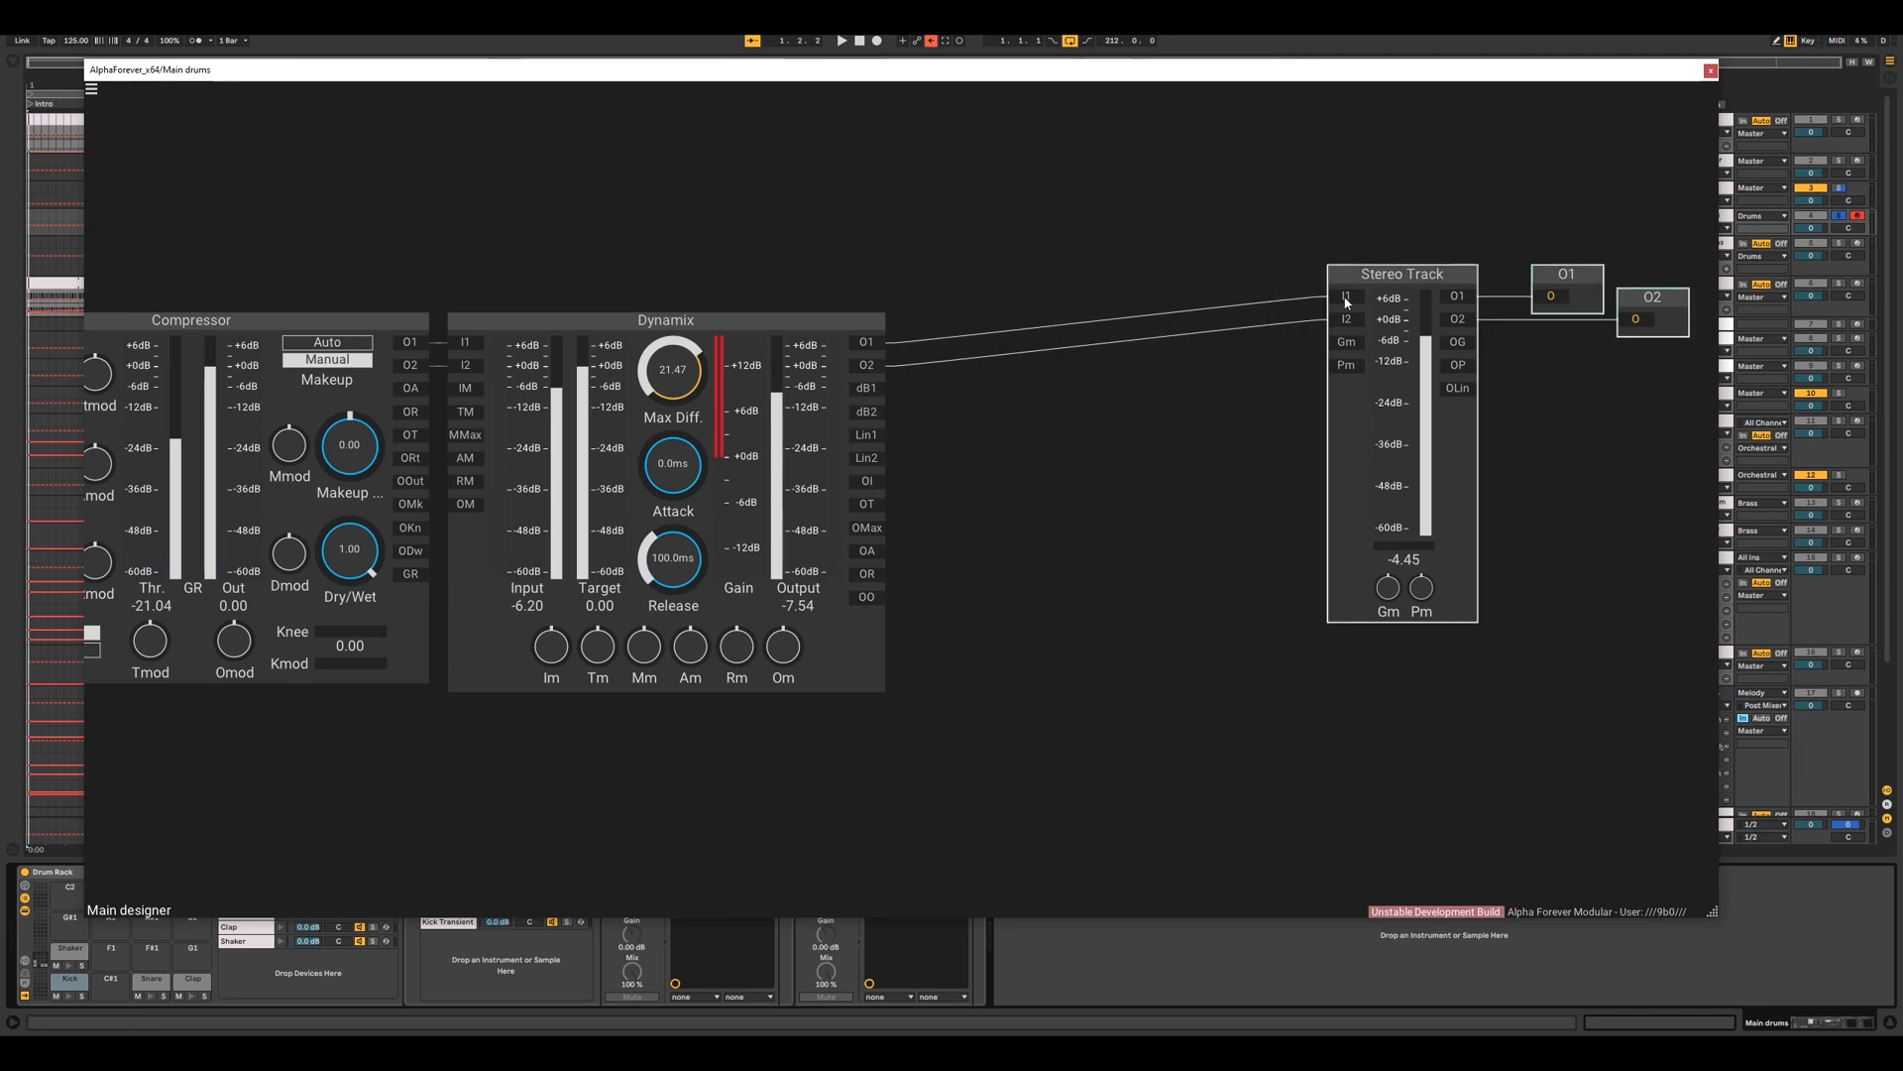
{"action": "left_click_drag", "start_coordinate": [1398, 275], "coordinate": [992, 321]}
- Review the shortened effect chain from the inputs to the outputs, and close the patch window
{"action": "left_click_drag", "start_coordinate": [800, 251], "coordinate": [1524, 258]}
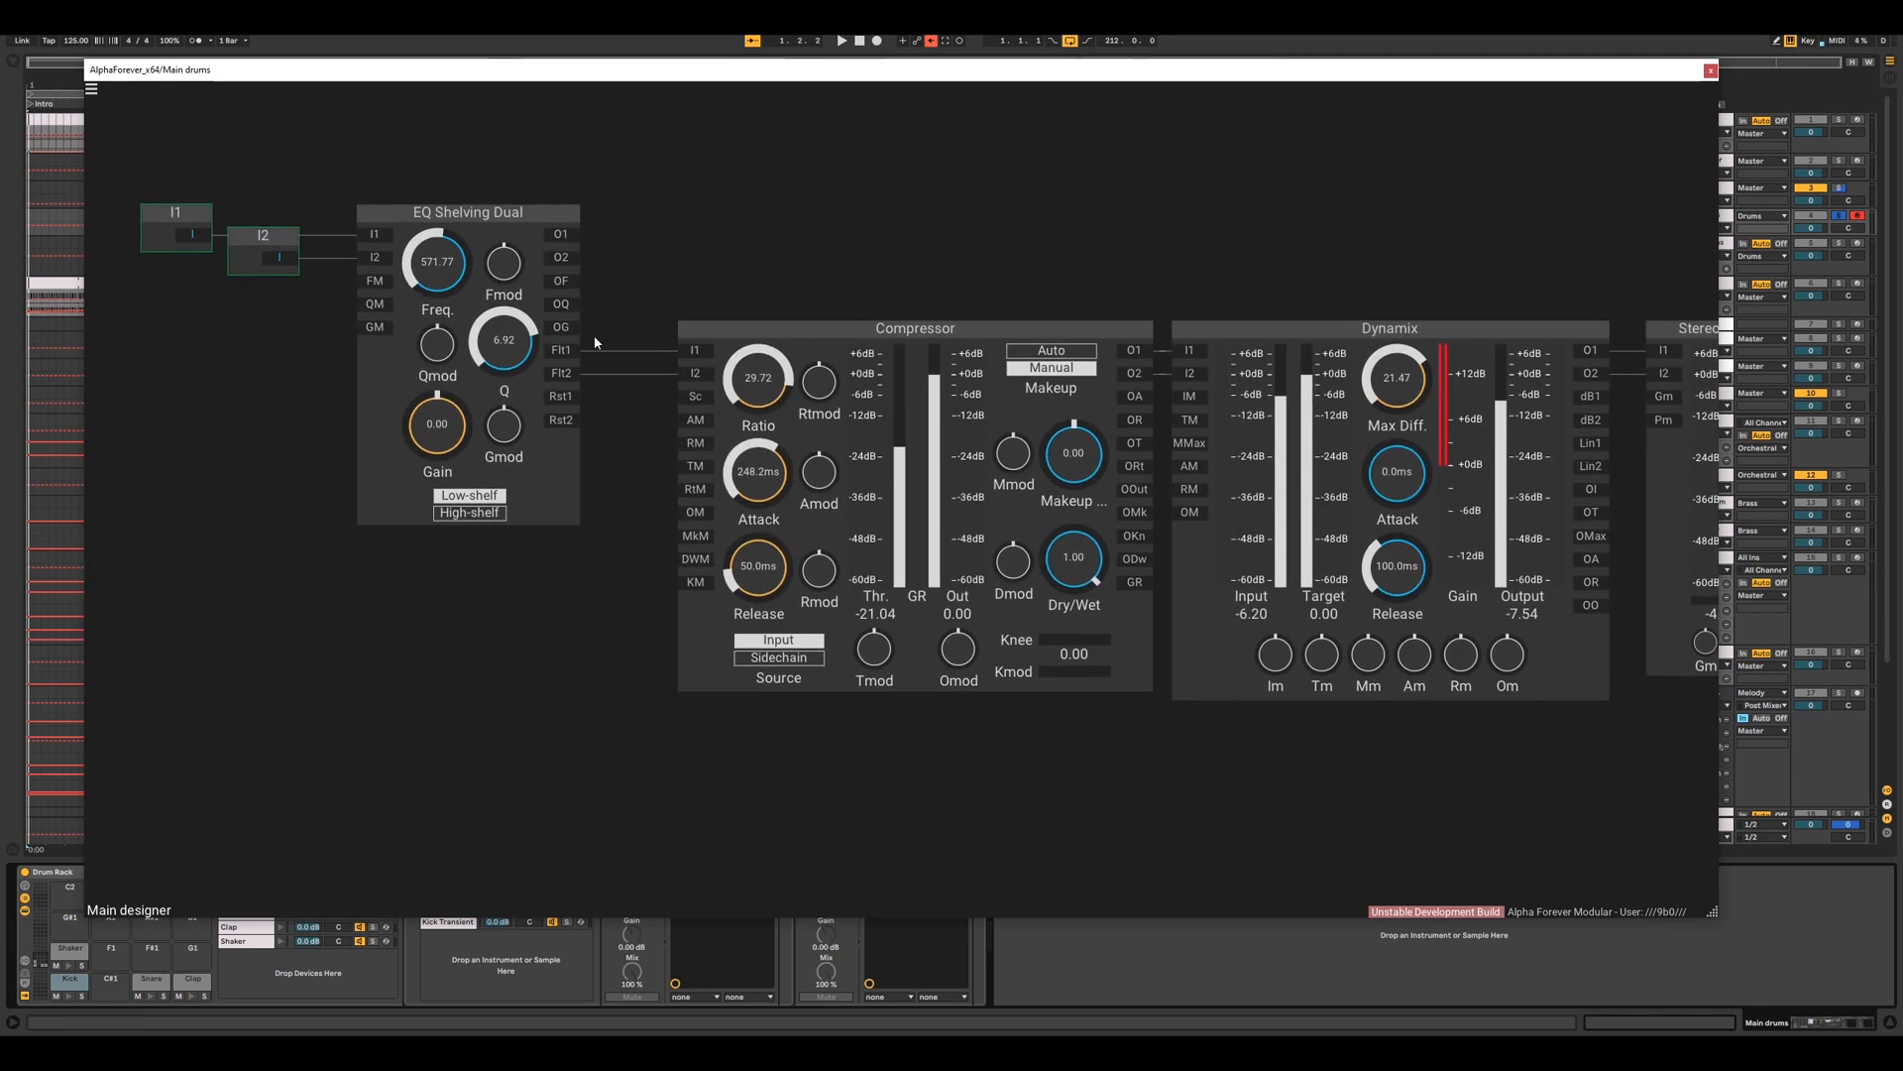
{"action": "left_click_drag", "start_coordinate": [1386, 285], "coordinate": [894, 294]}
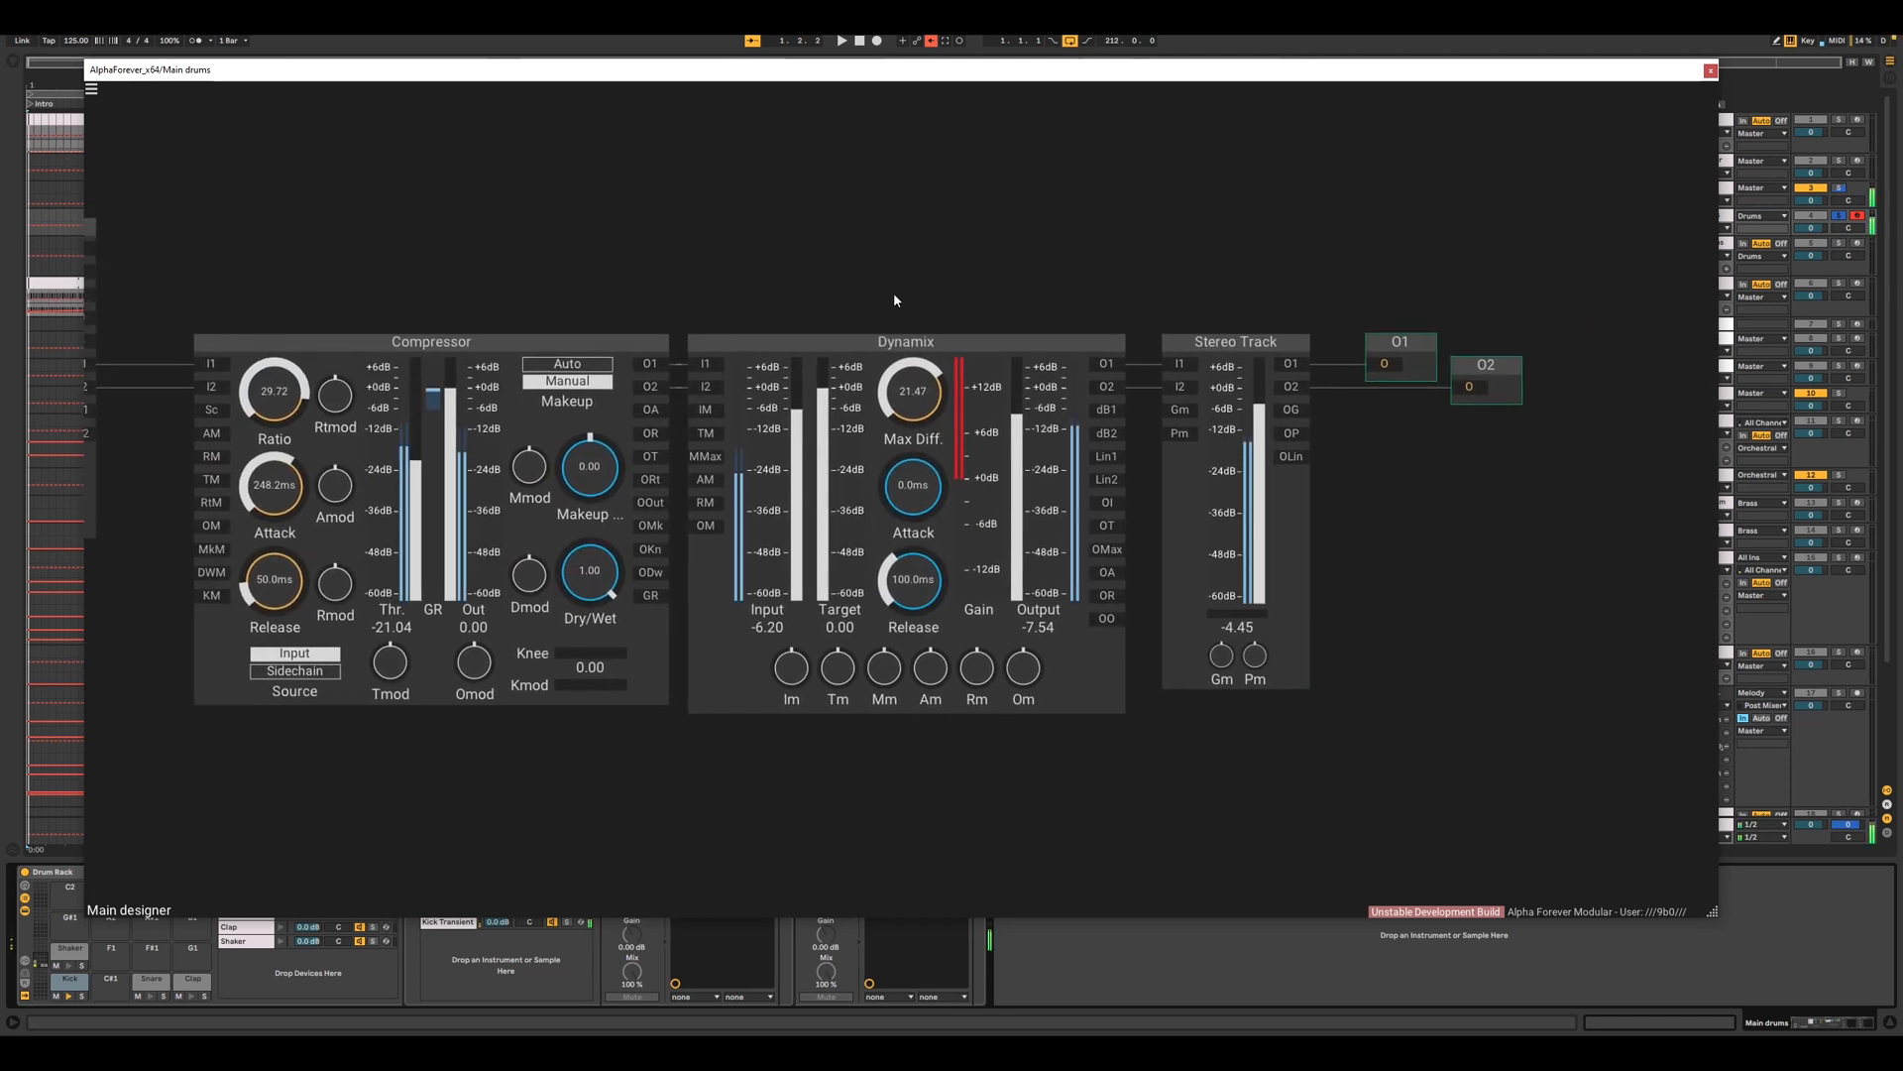
{"action": "scroll", "coordinate": [859, 246], "scroll_direction": "down", "scroll_amount": 4}
{"action": "left_click_drag", "start_coordinate": [785, 223], "coordinate": [937, 254]}
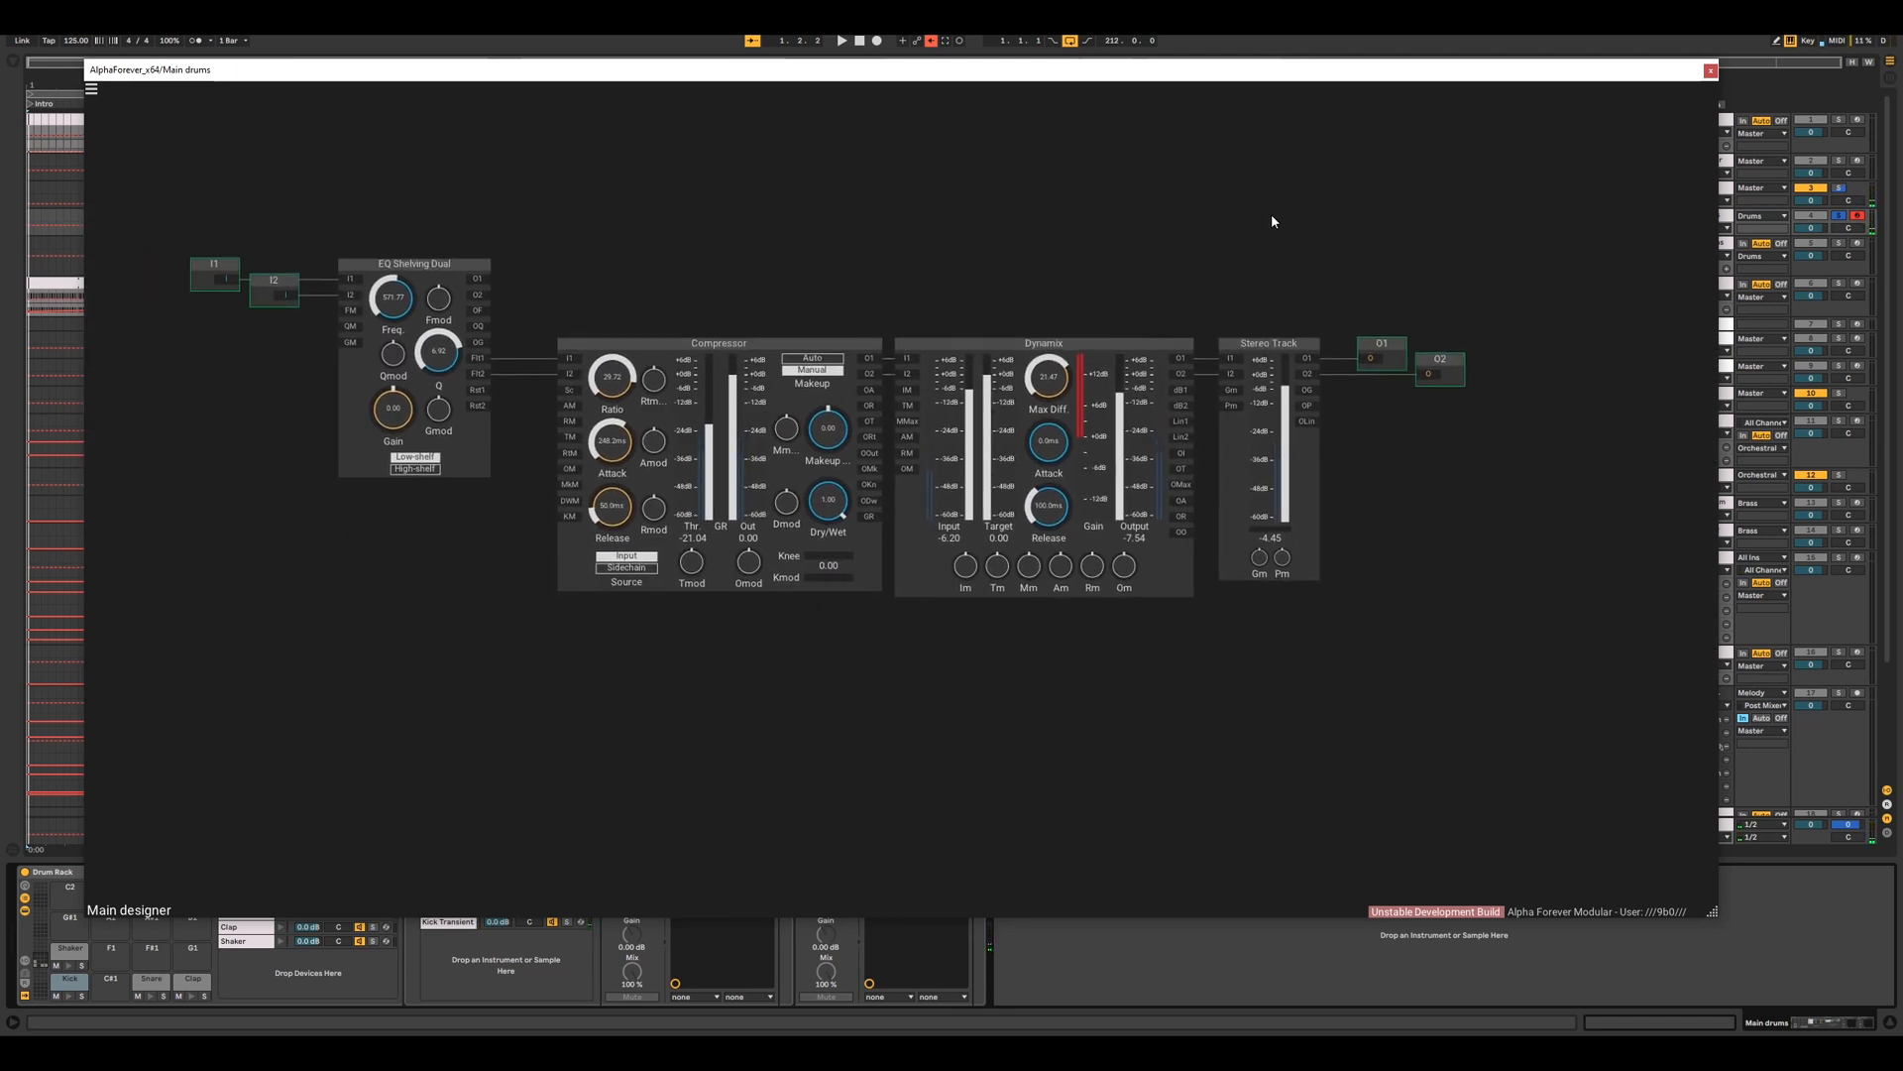
{"action": "left_click", "coordinate": [1710, 70]}
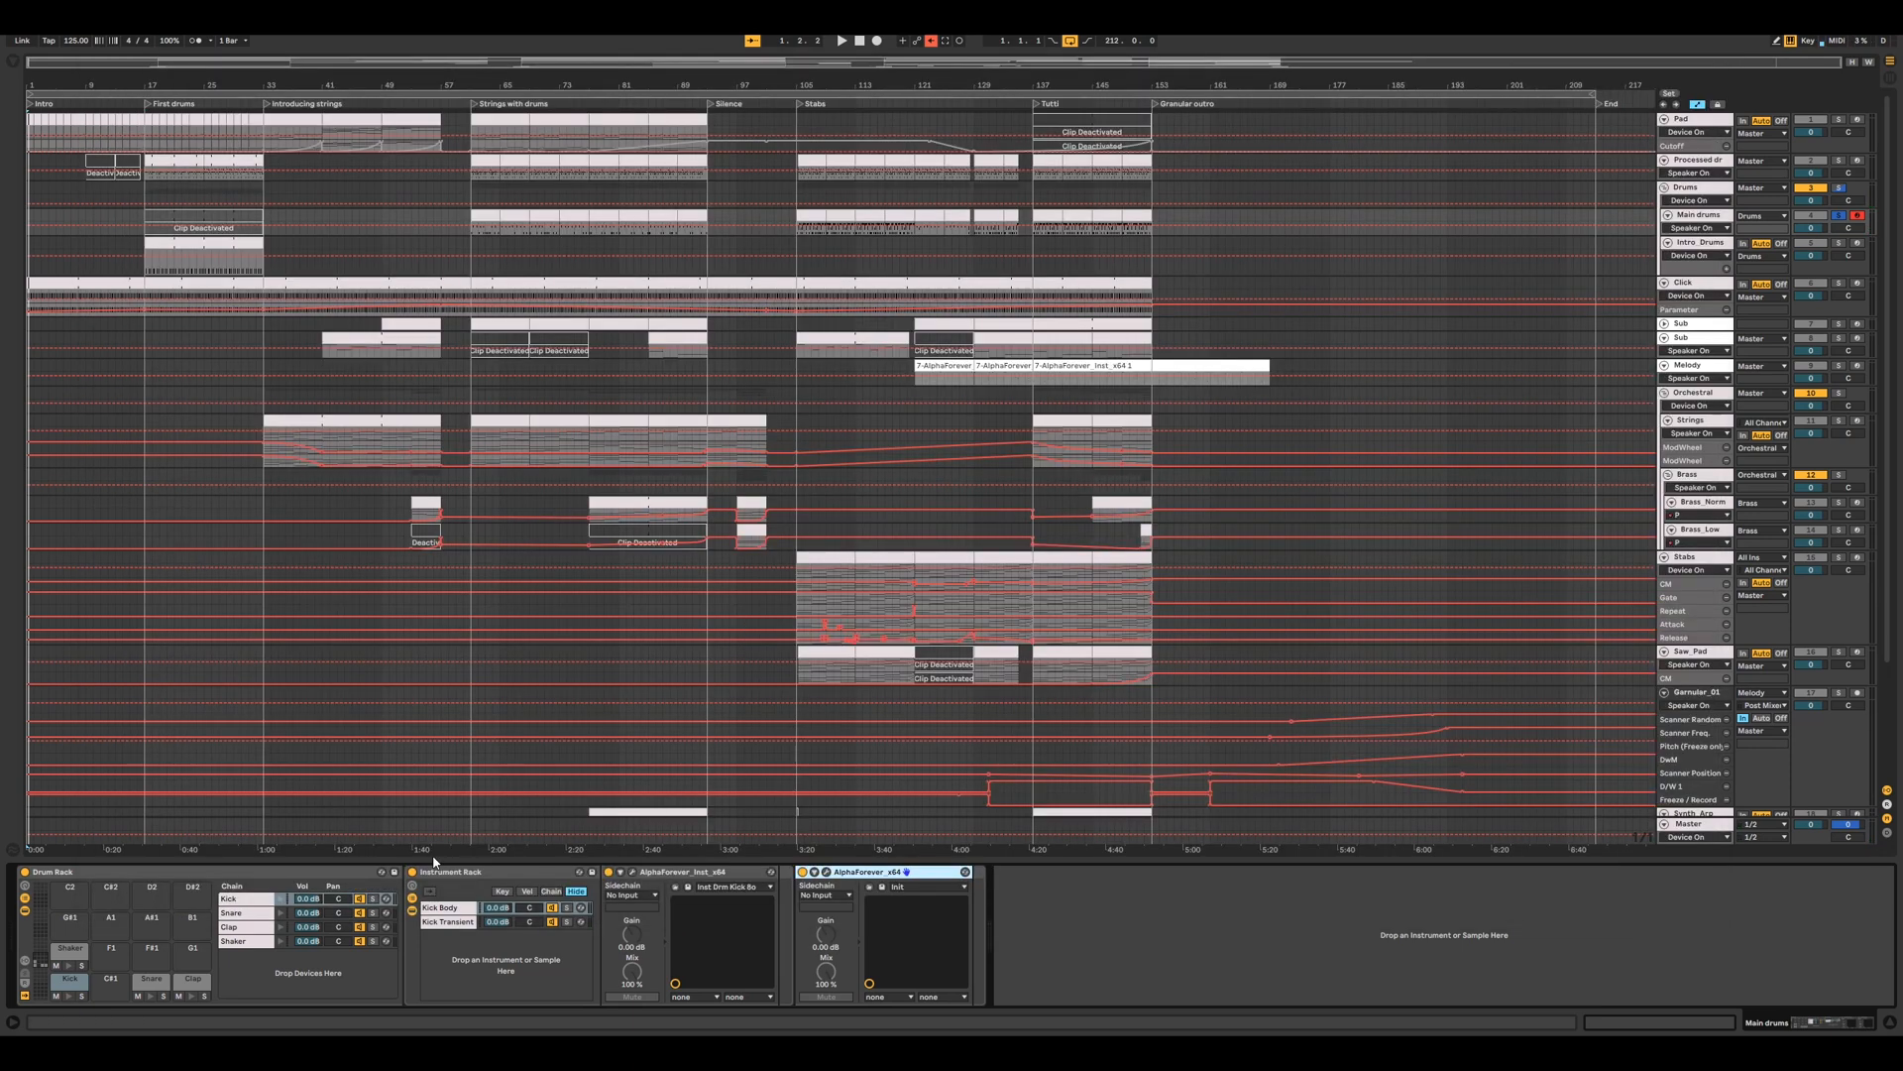
- Play the snare, show the Drum Rack's Snare chain and select the first instrument chain inside it
{"action": "key", "text": "s"}
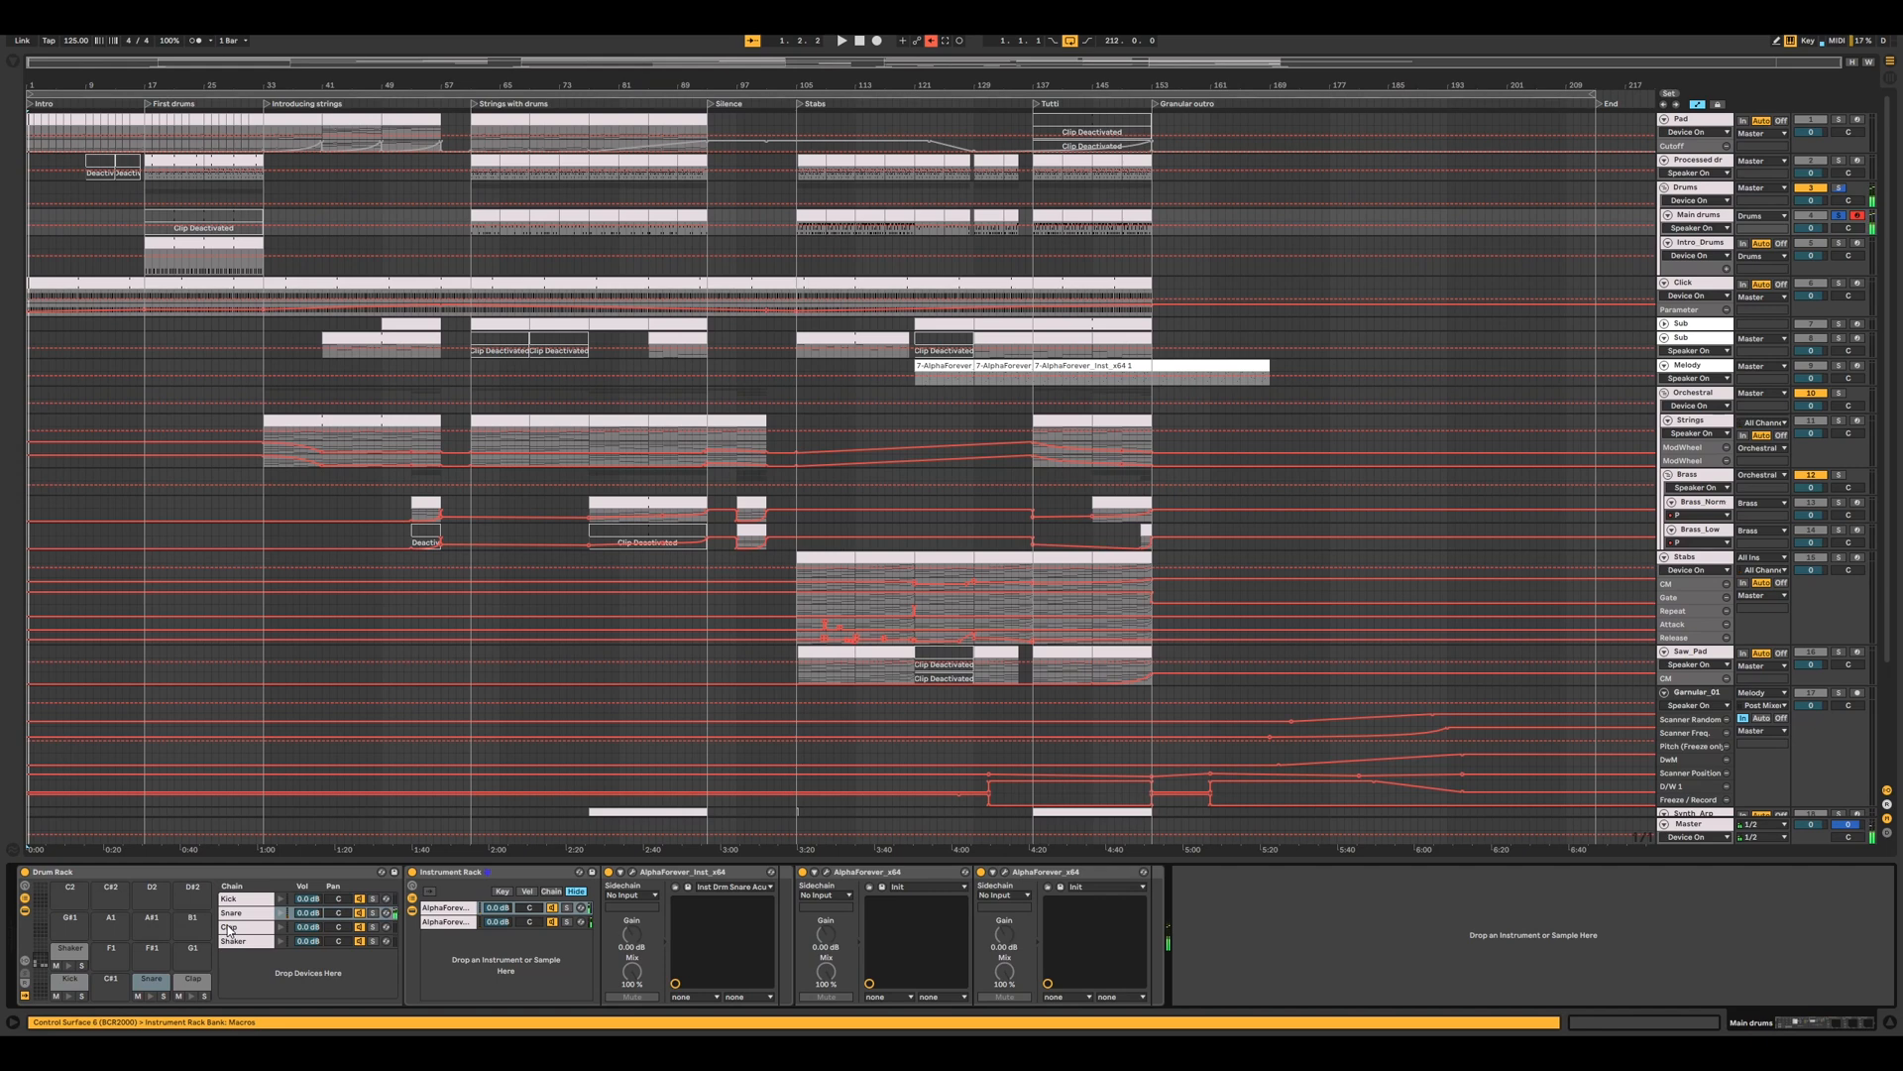
{"action": "left_click", "coordinate": [243, 912]}
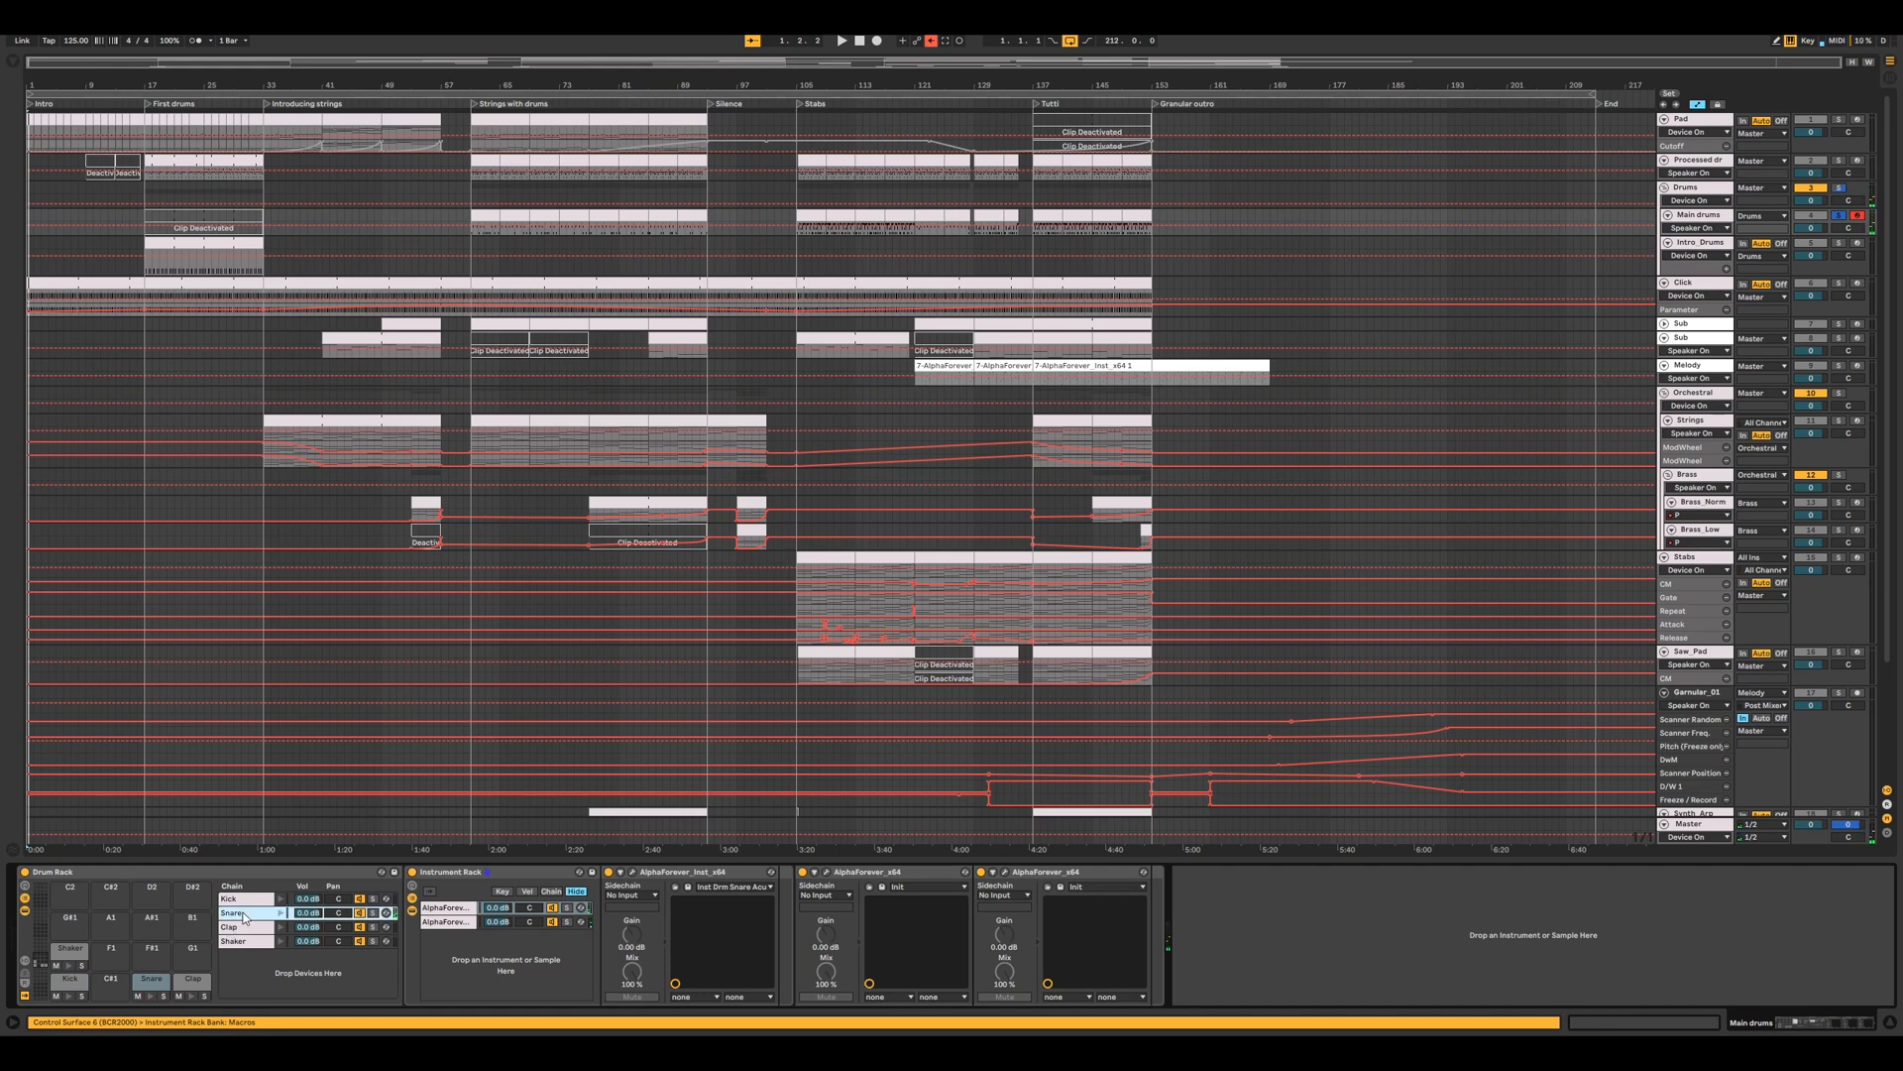
{"action": "left_click", "coordinate": [454, 910]}
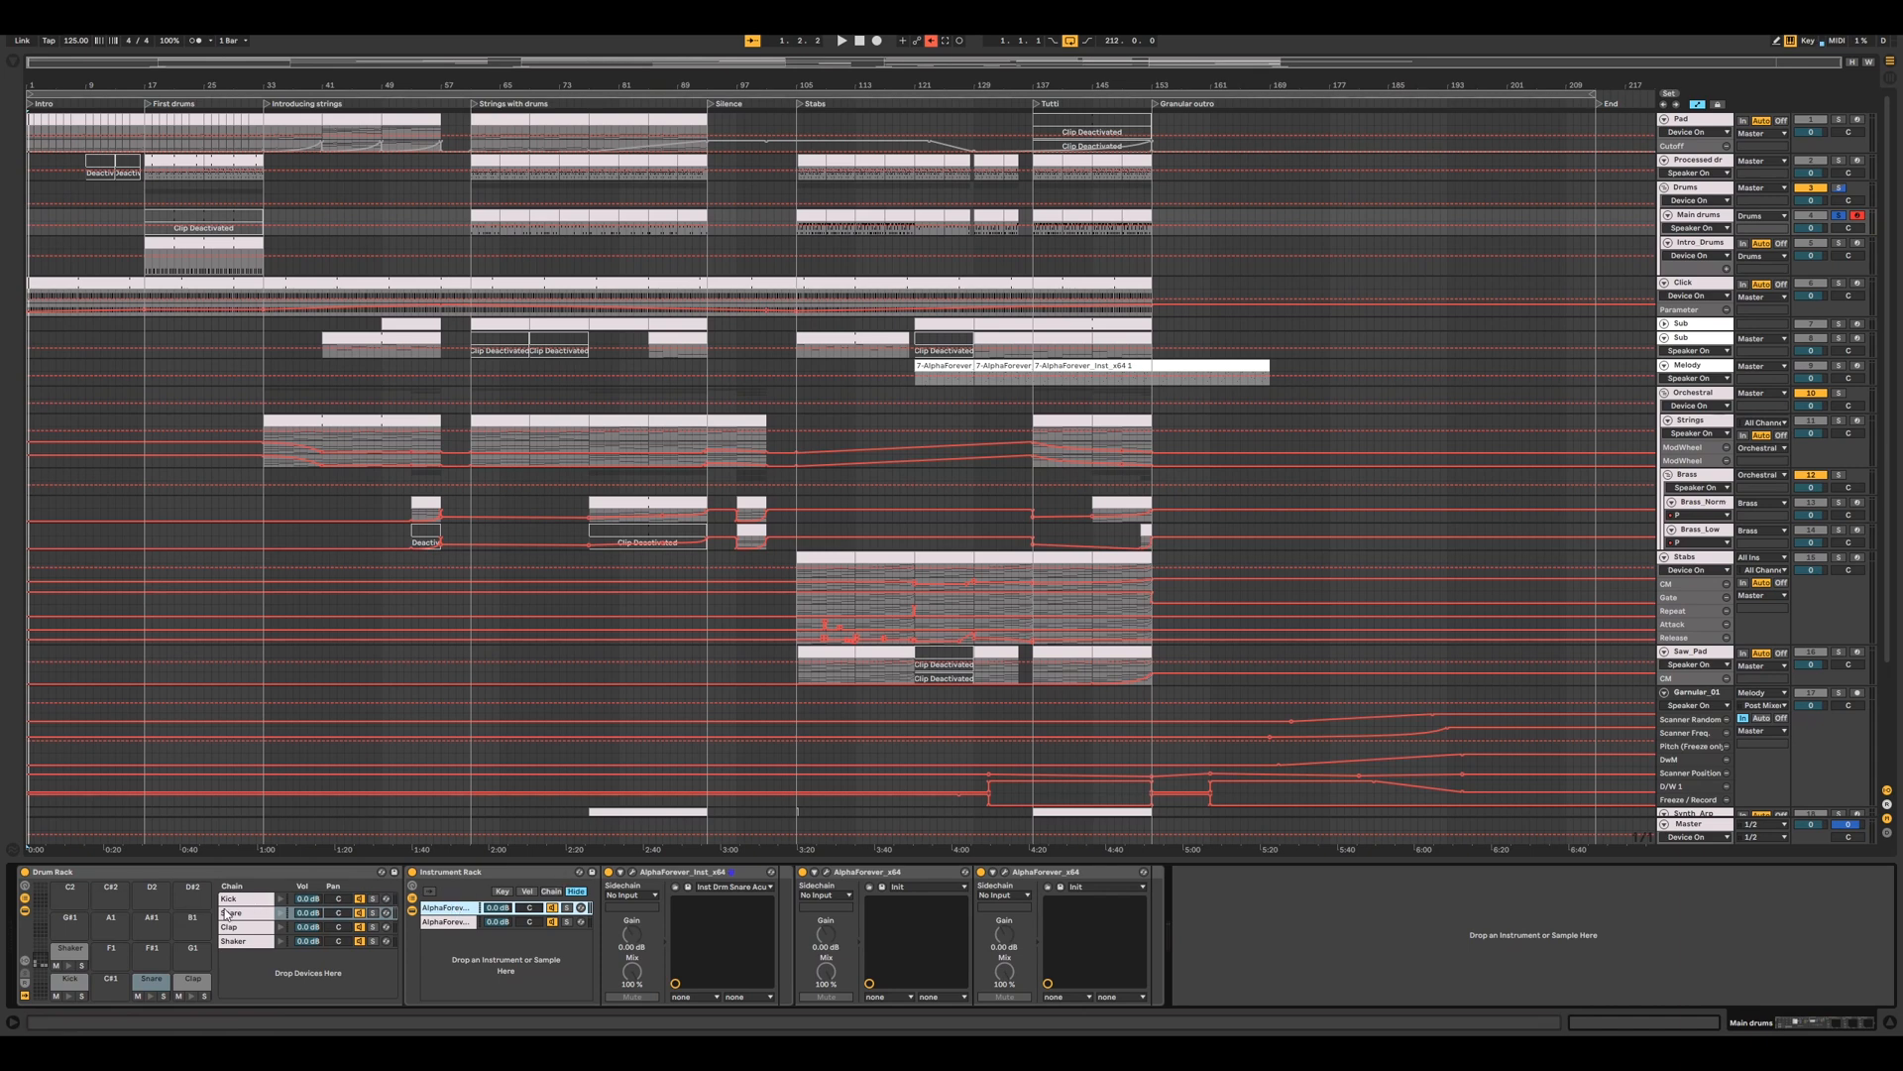
- Duplicate the second instrument chain in the Snare's Instrument Rack and deactivate the two original chains
{"action": "left_click", "coordinate": [553, 925]}
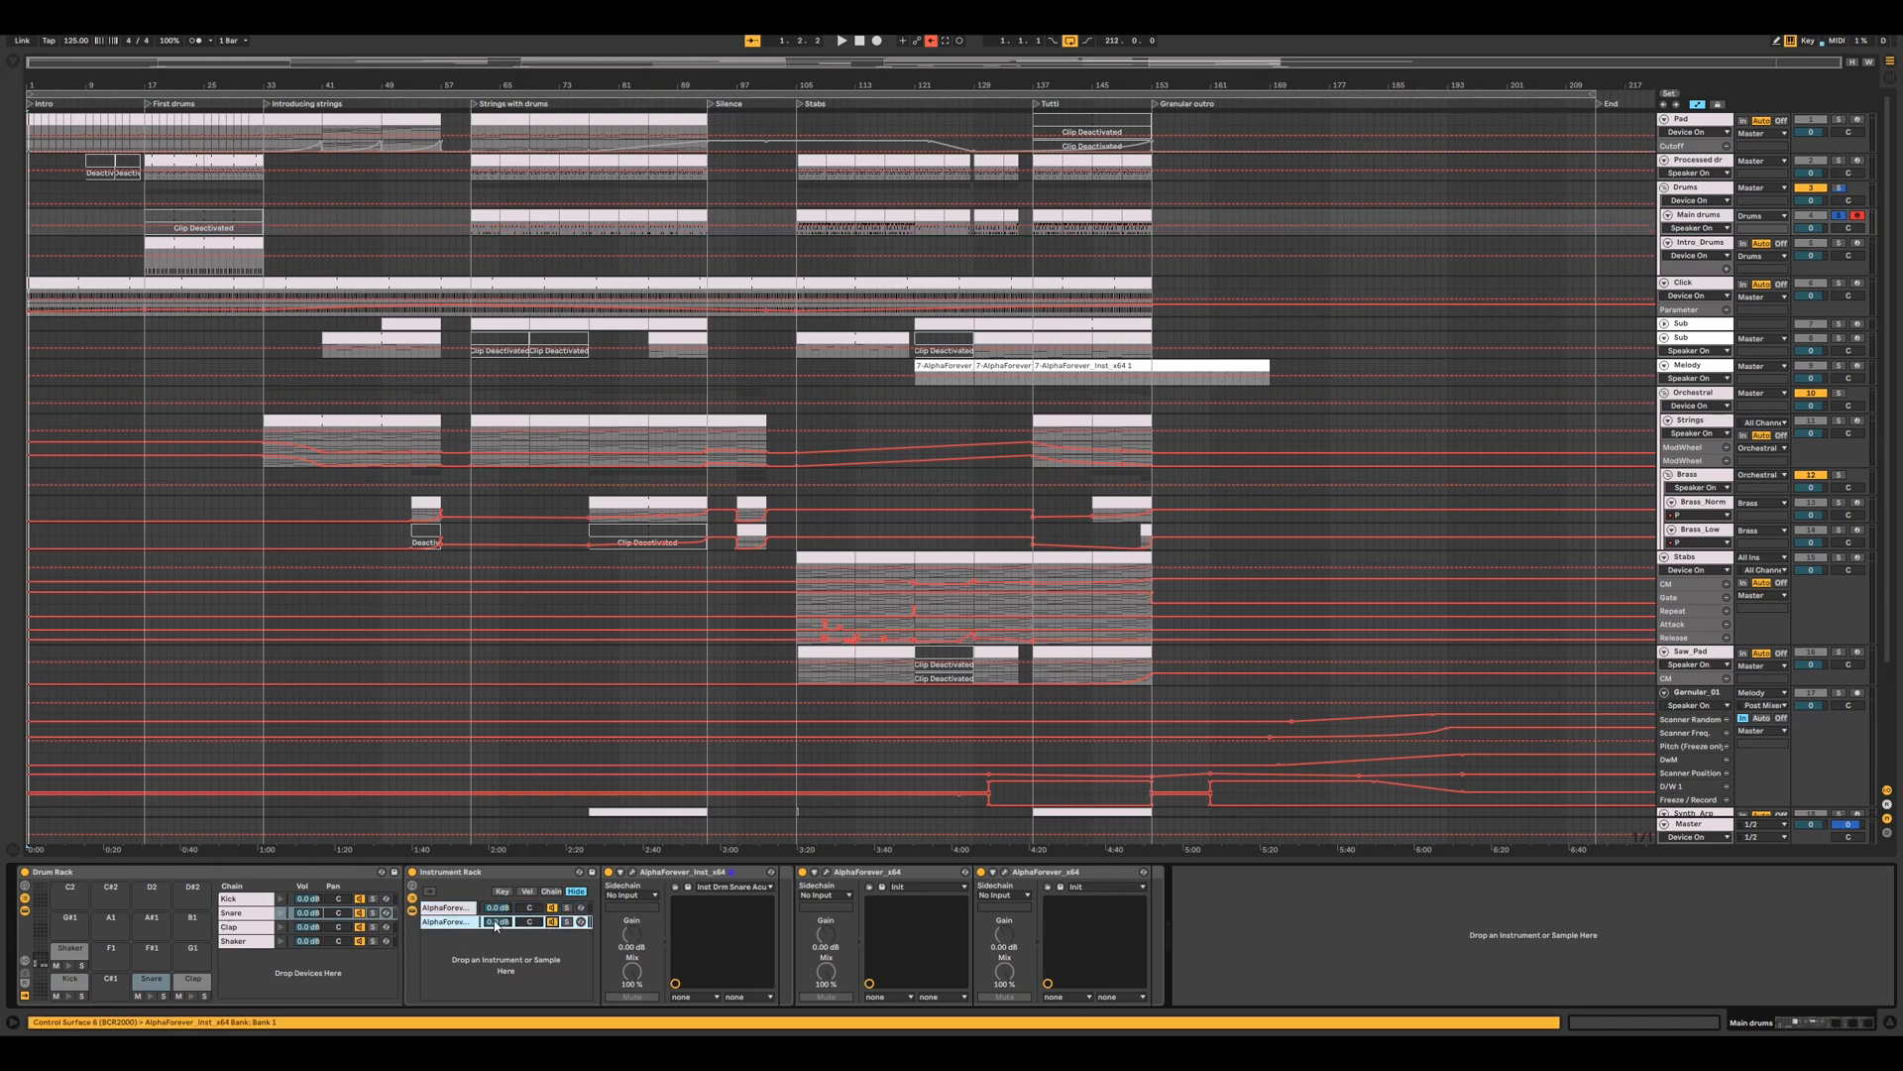
{"action": "key", "text": "ctrl+d"}
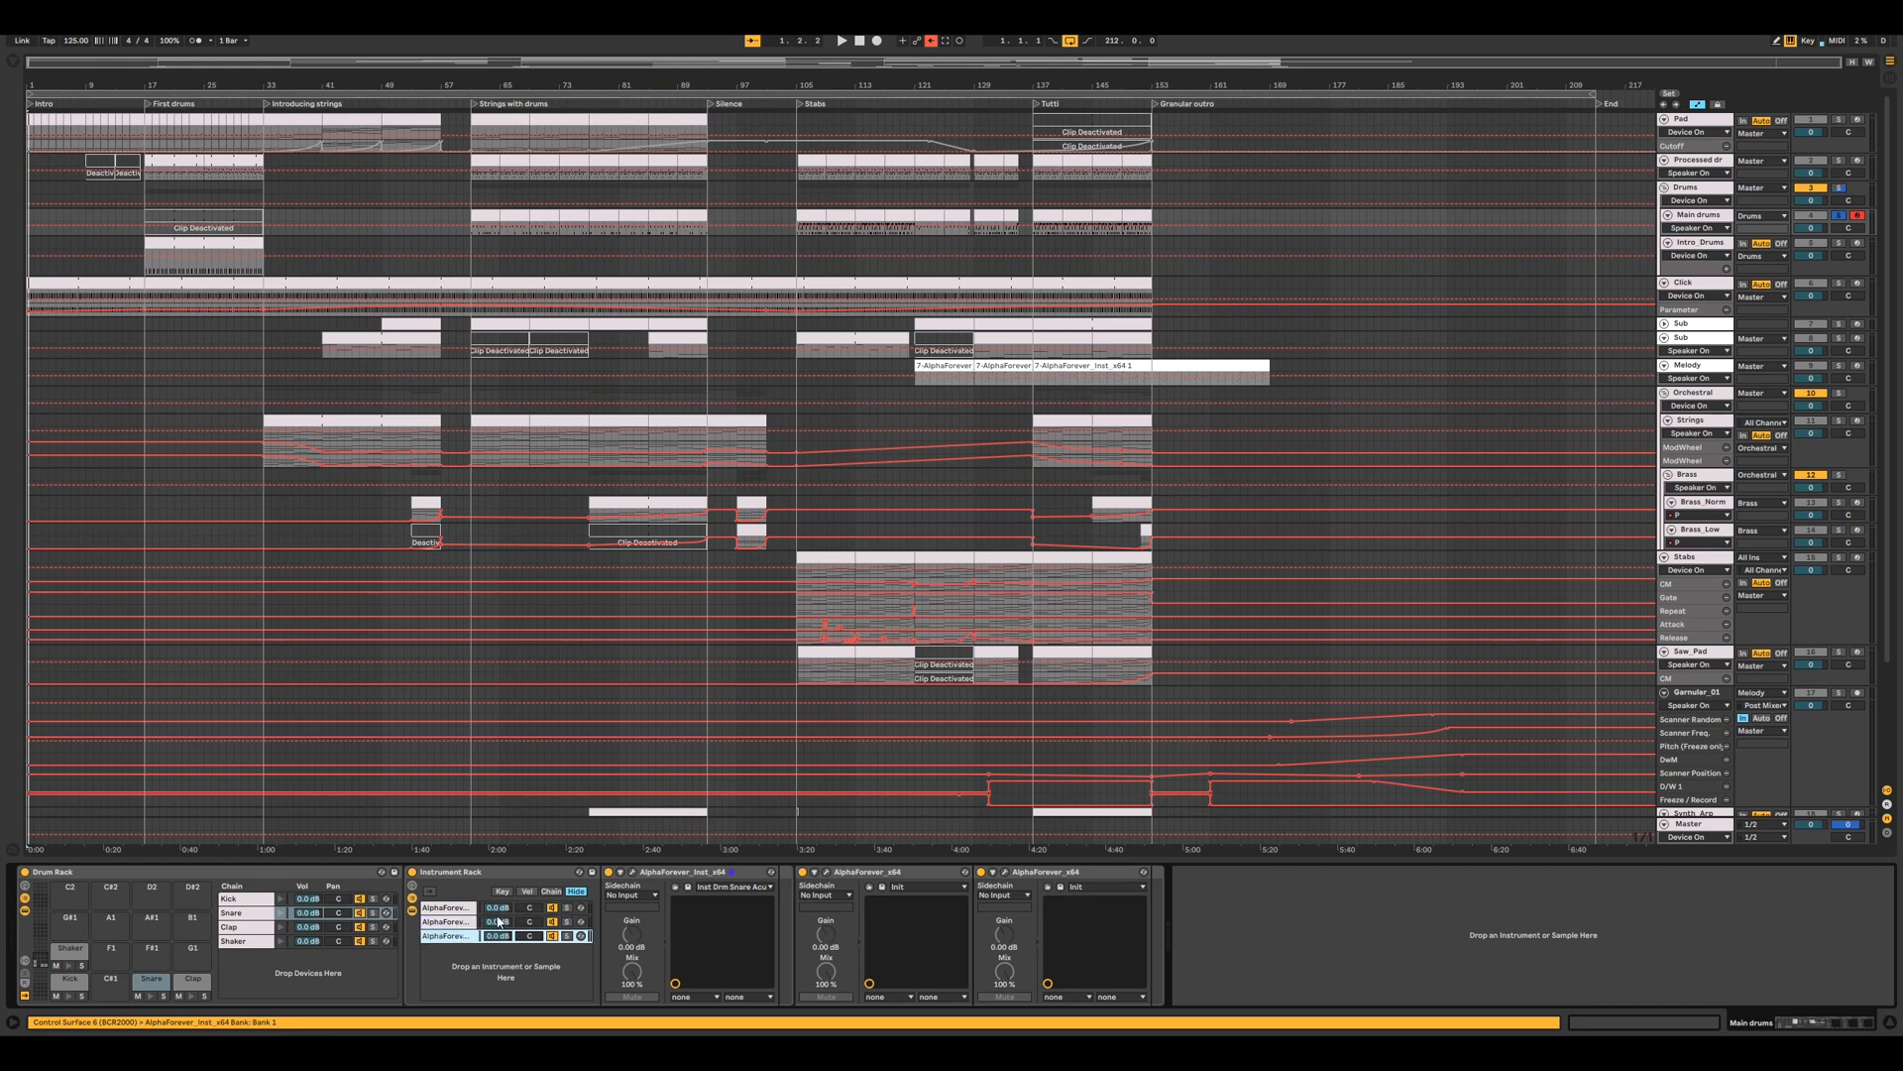
{"action": "left_click", "coordinate": [552, 923]}
{"action": "left_click", "coordinate": [552, 909]}
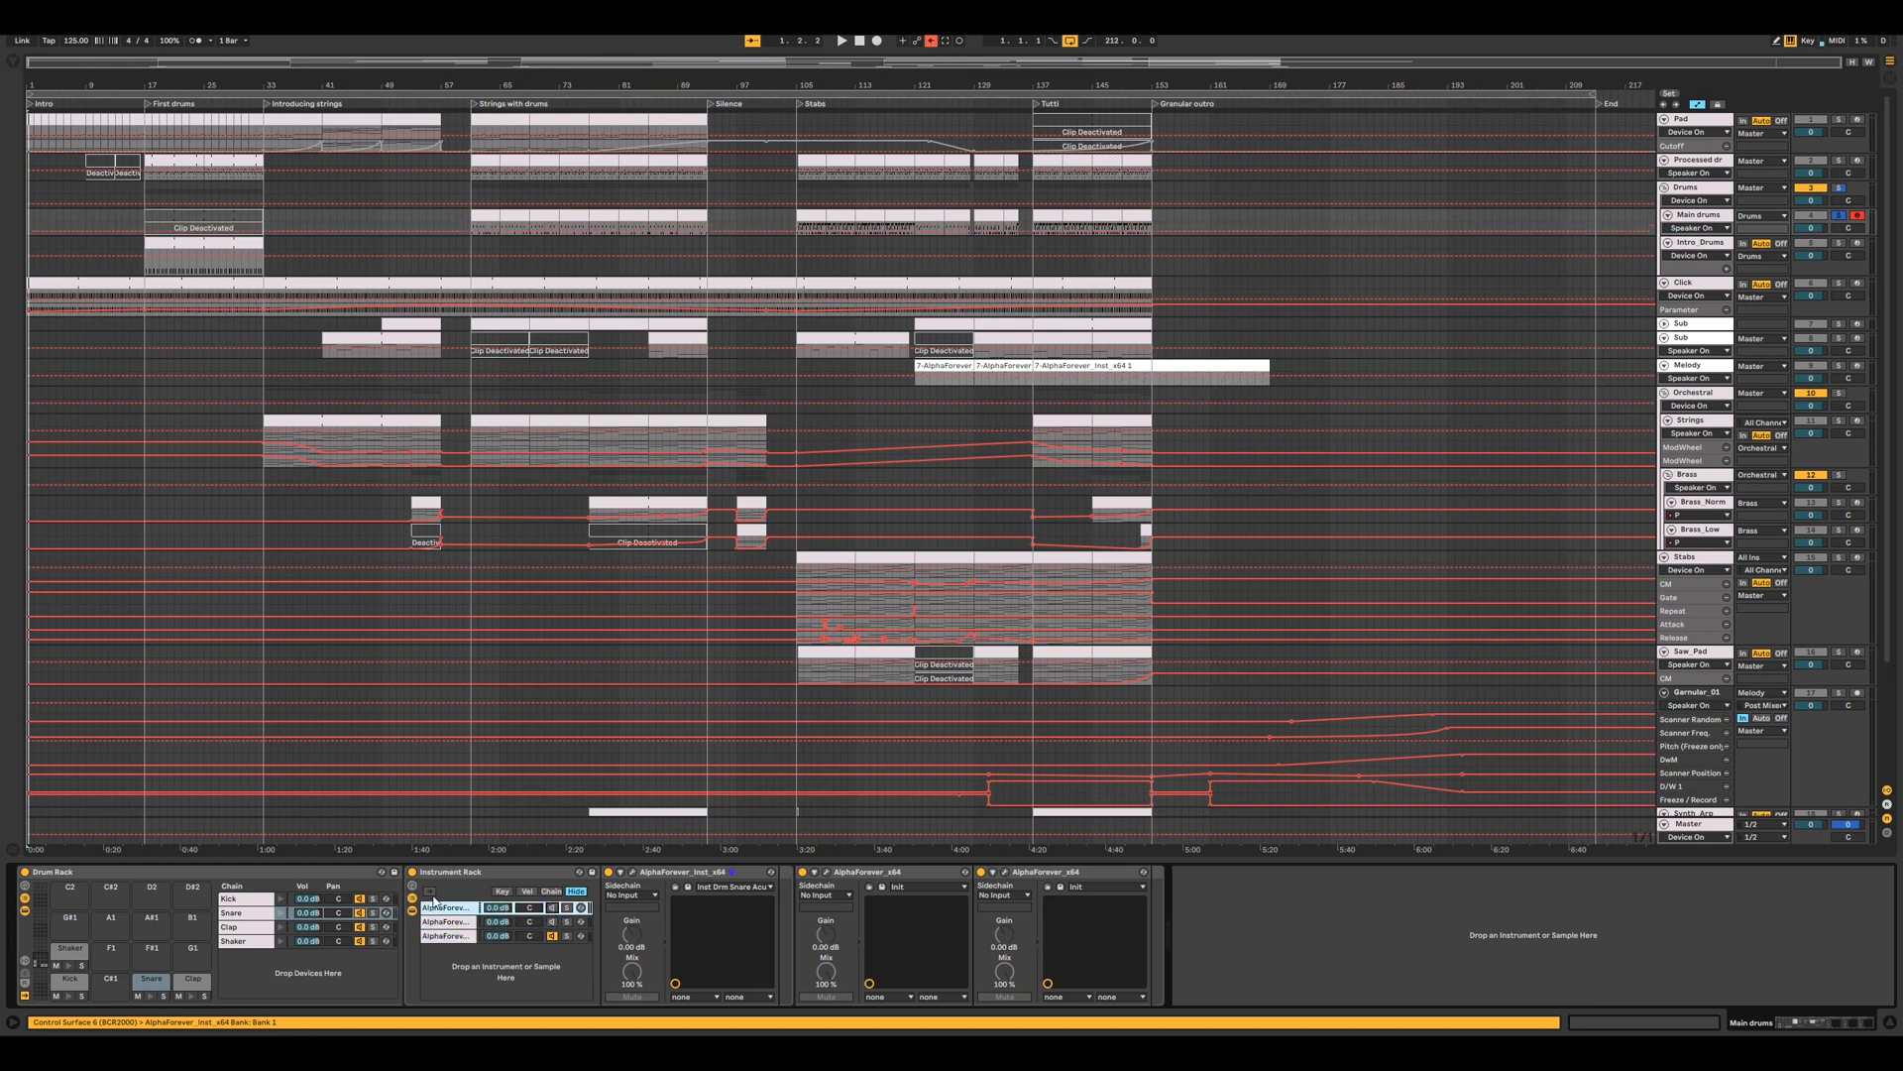
{"action": "left_click", "coordinate": [448, 937]}
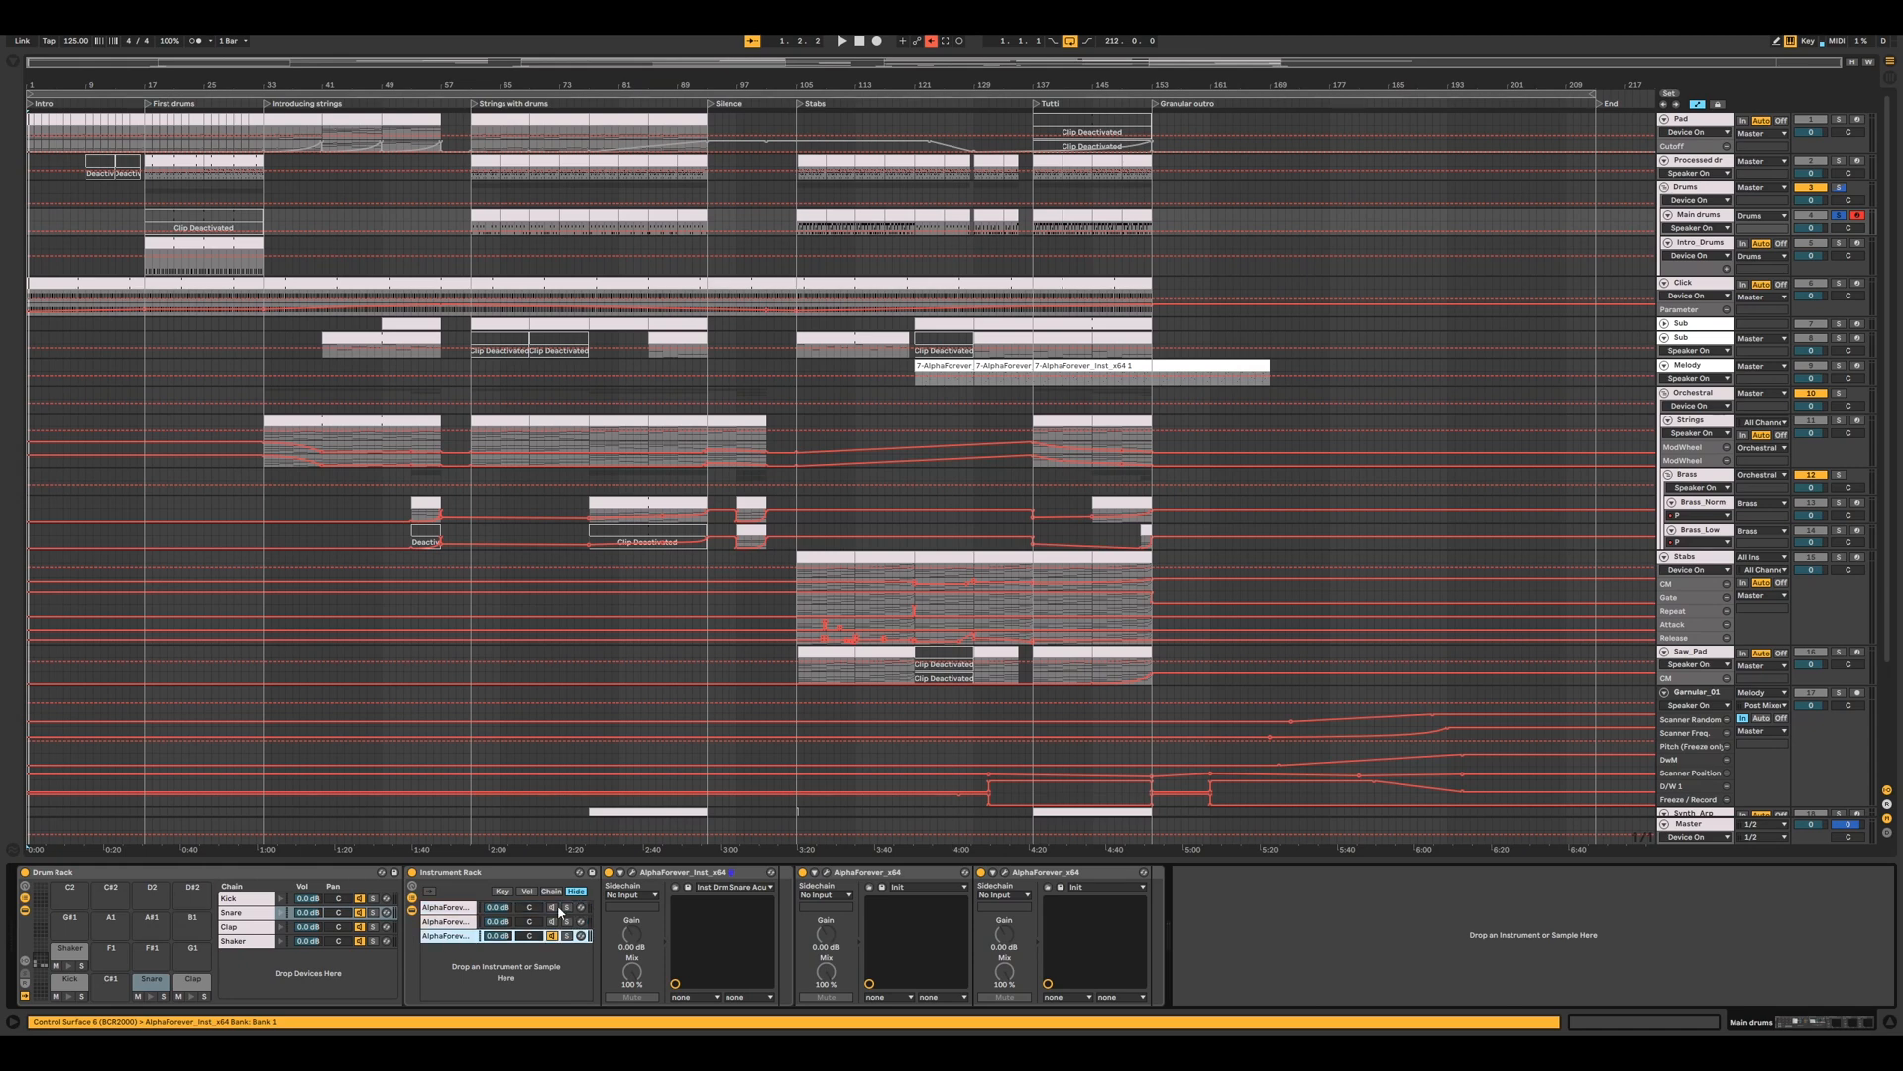
- Open the patch of the Snare's active instrument and connect Gain Lin's O1 to the O1 output module
{"action": "left_click", "coordinate": [633, 873]}
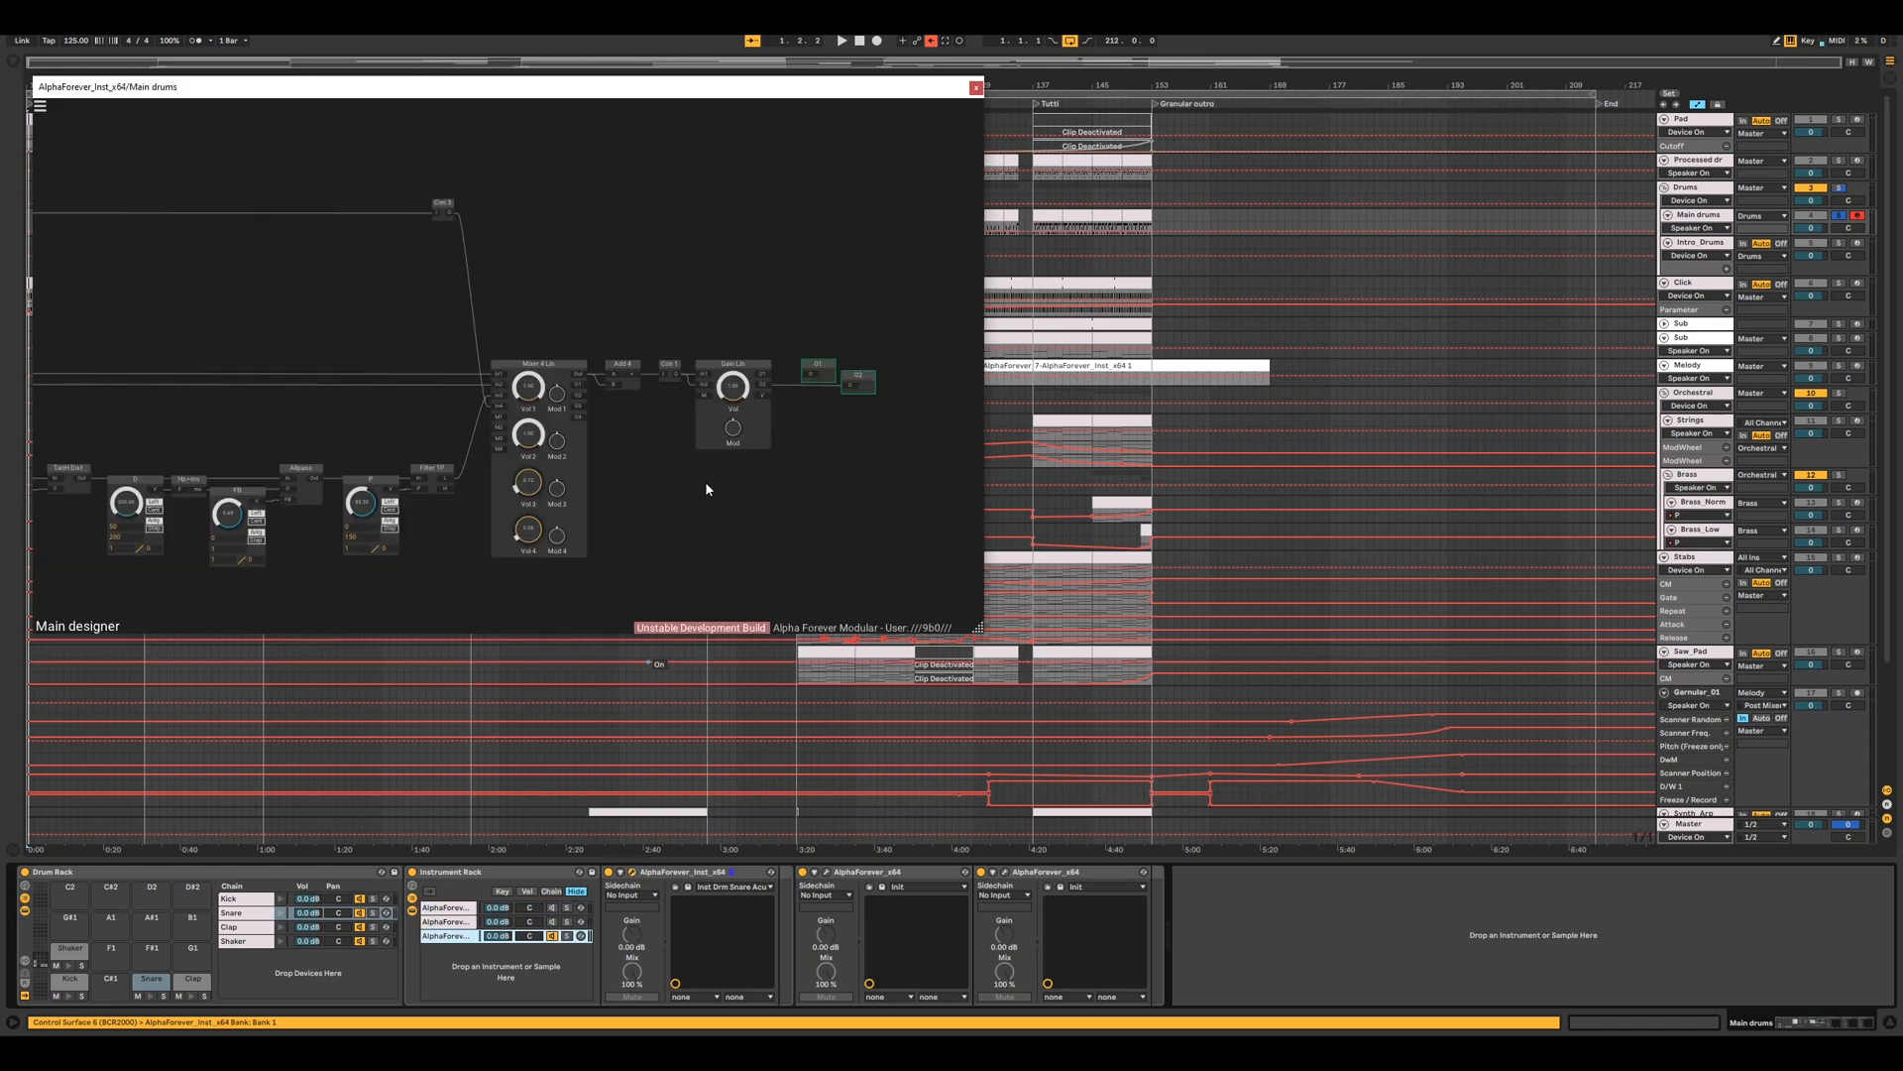
{"action": "scroll", "coordinate": [657, 485], "scroll_direction": "up", "scroll_amount": 5}
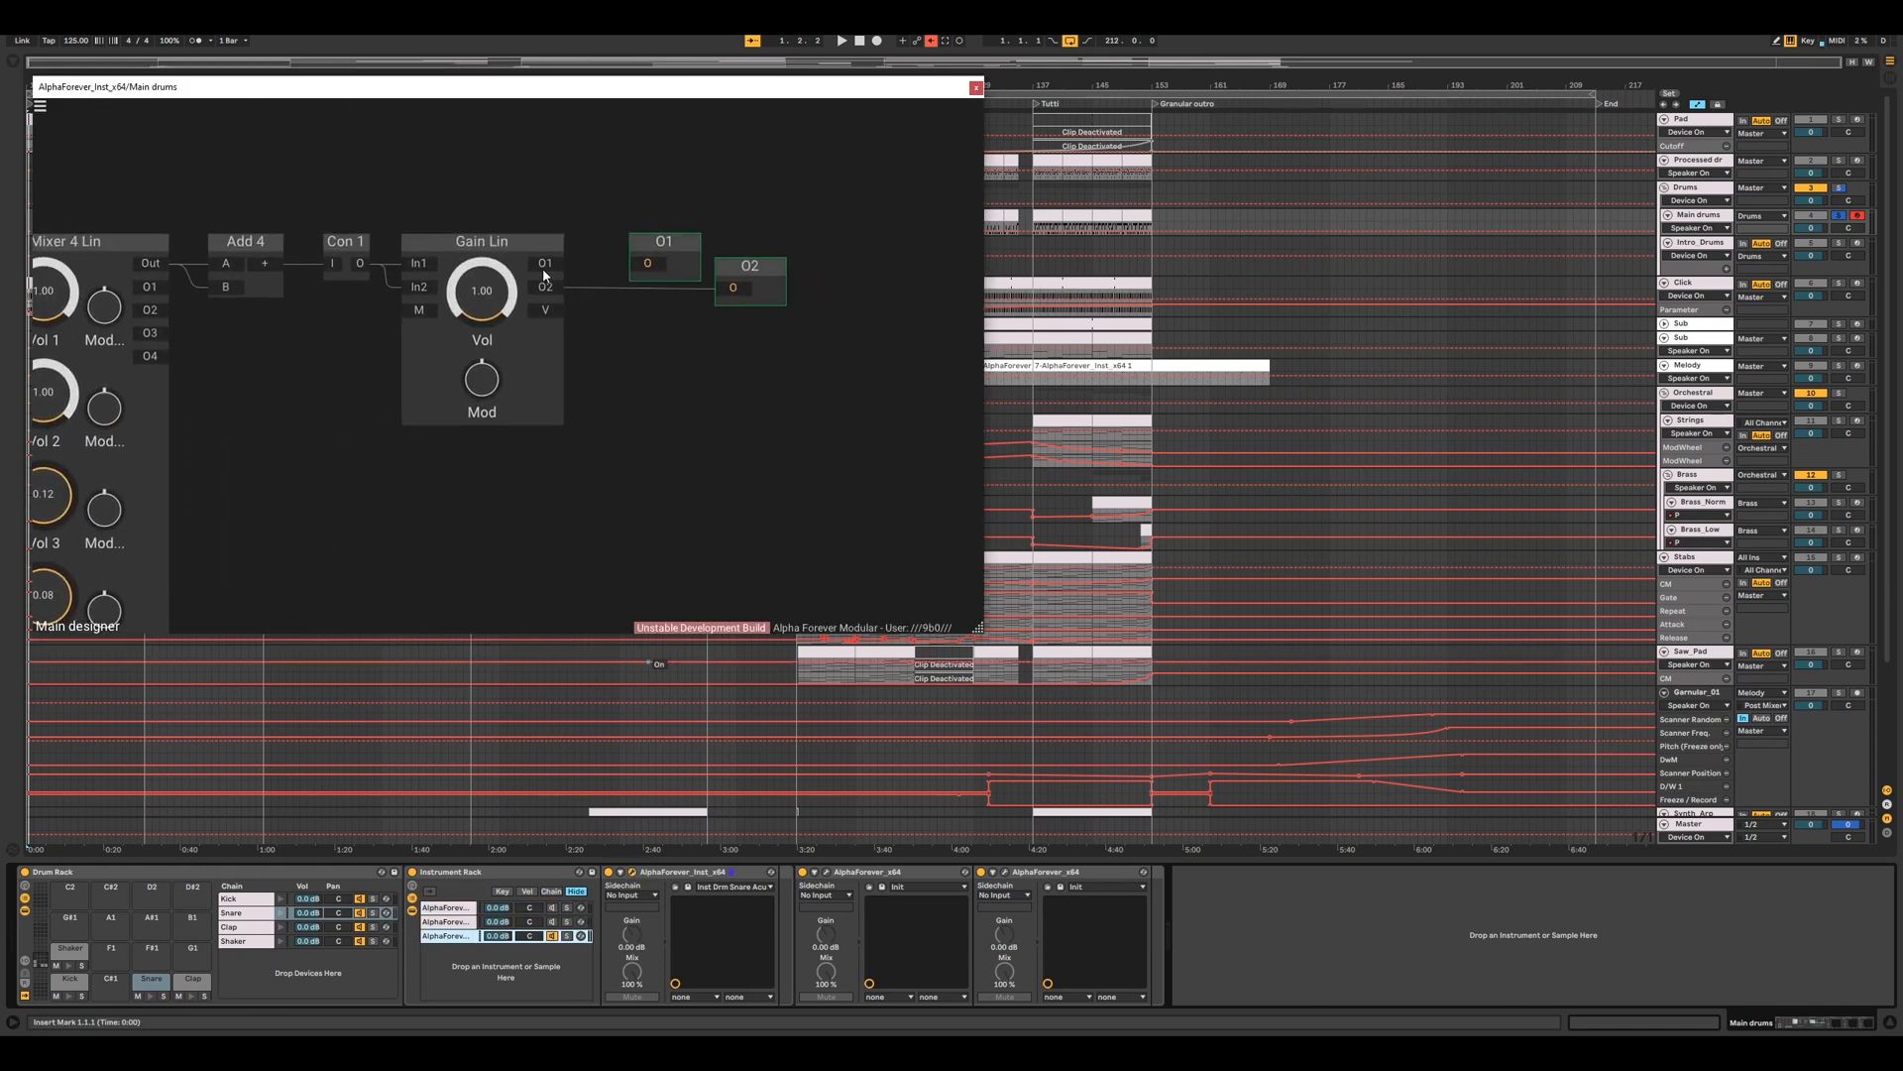
{"action": "left_click_drag", "start_coordinate": [549, 265], "coordinate": [647, 264]}
{"action": "left_click_drag", "start_coordinate": [664, 351], "coordinate": [767, 382]}
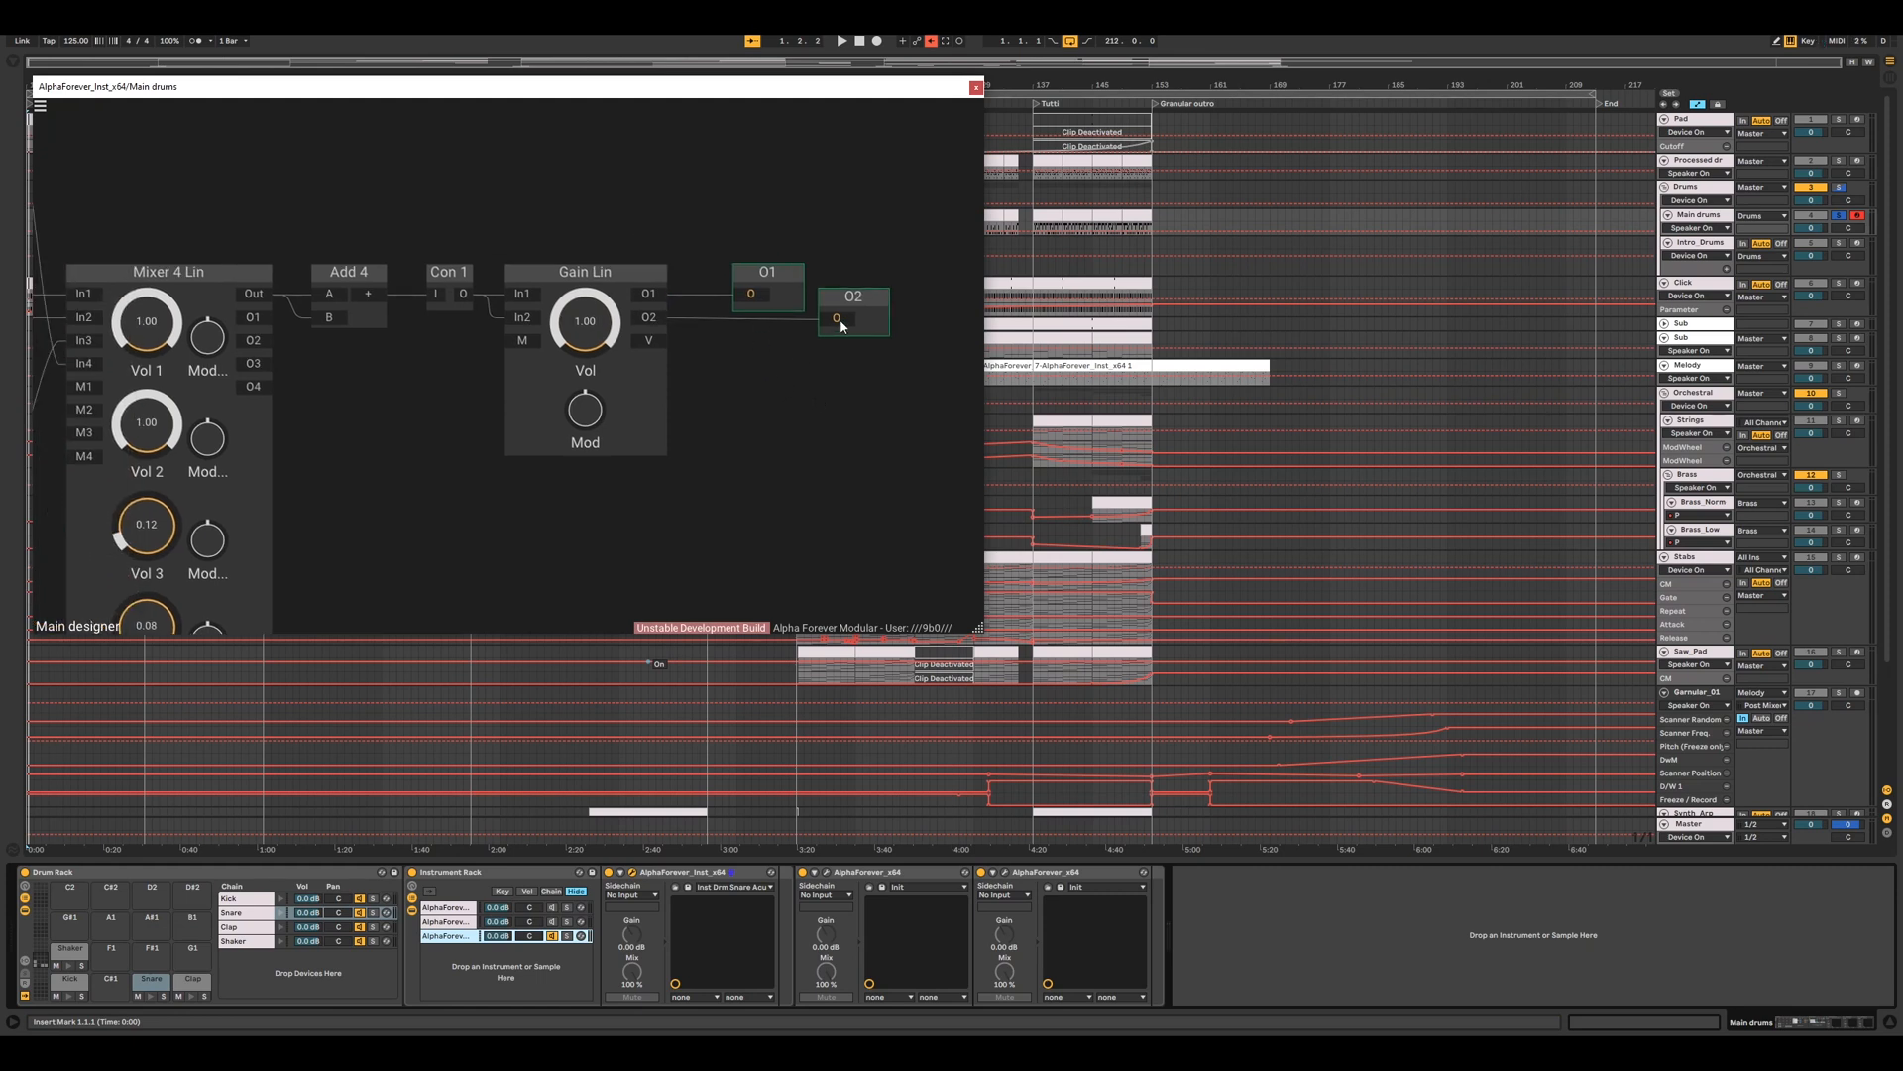
{"action": "left_click_drag", "start_coordinate": [847, 315], "coordinate": [847, 312]}
{"action": "scroll", "coordinate": [738, 473], "scroll_direction": "down", "scroll_amount": 8}
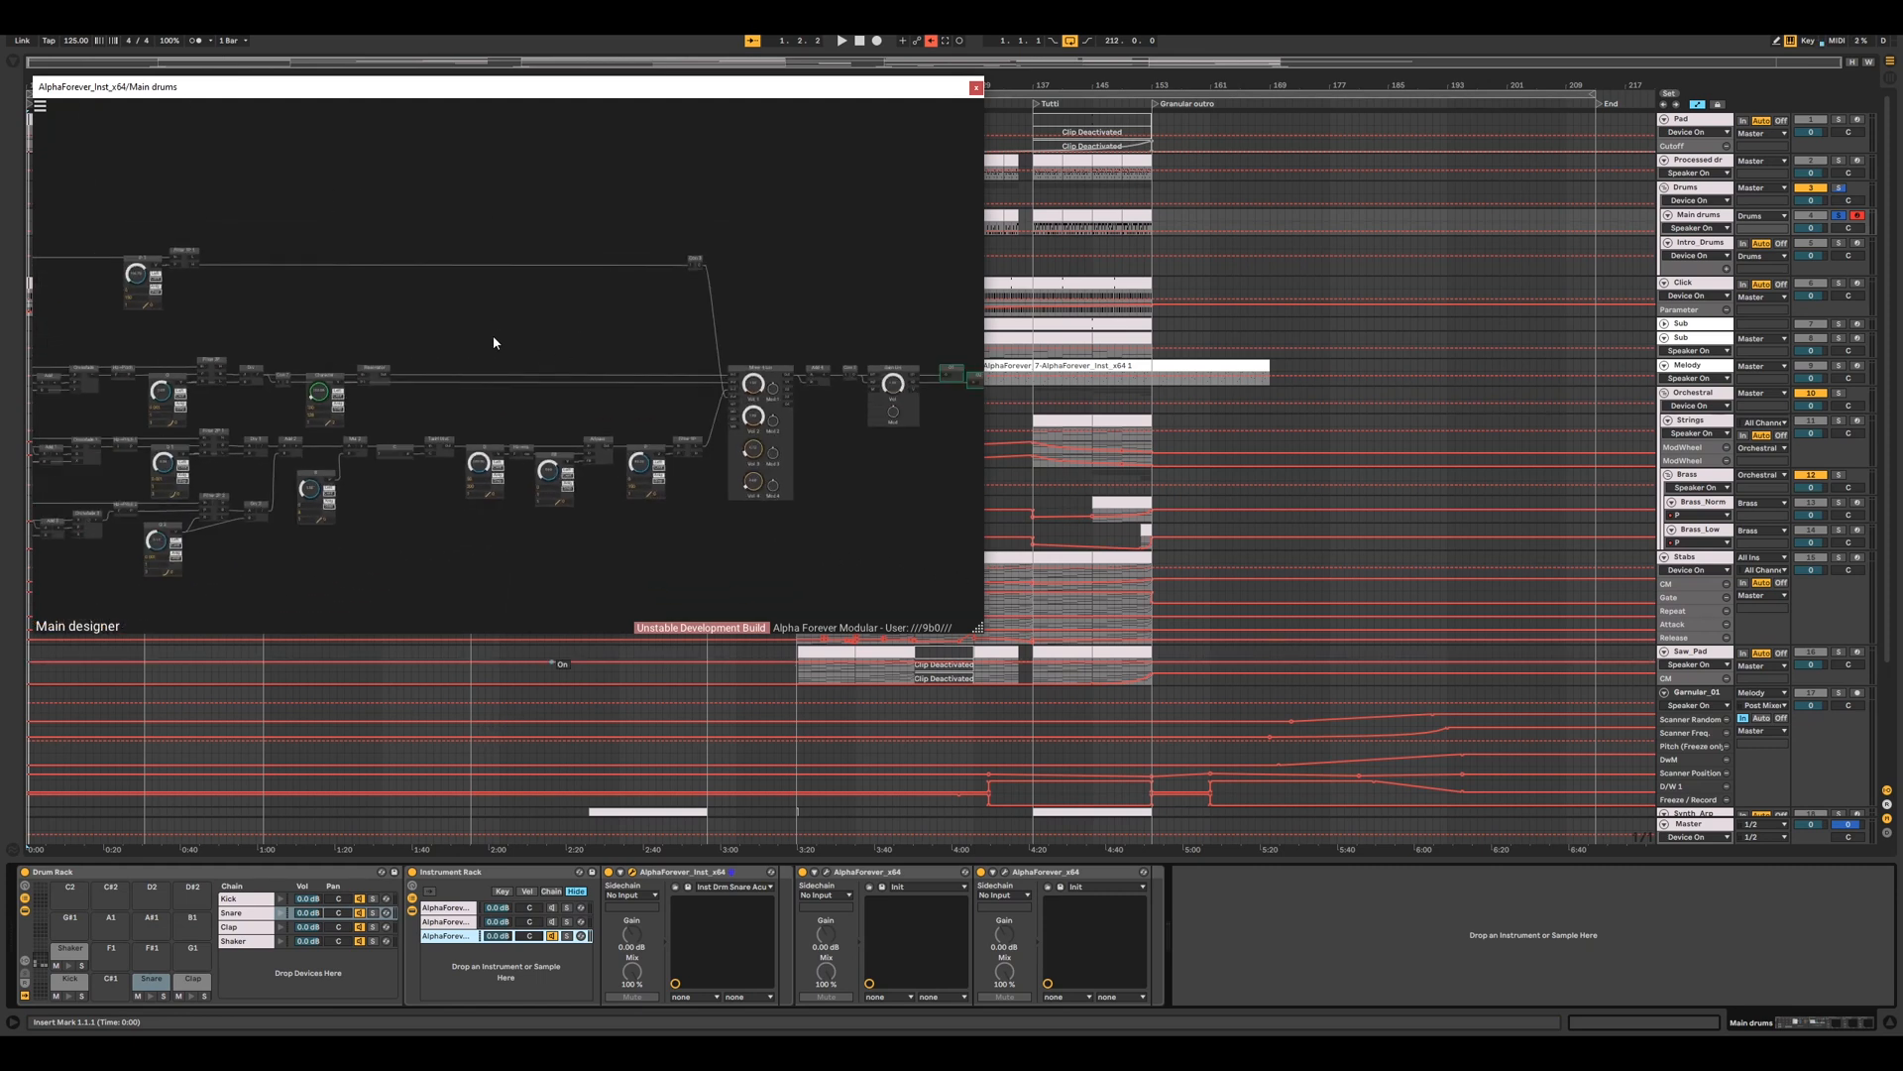
- Enlarge the patch window so that the snare patch fits from the Length knob to the mixer
{"action": "left_click_drag", "start_coordinate": [493, 338], "coordinate": [676, 332]}
{"action": "left_click_drag", "start_coordinate": [980, 628], "coordinate": [1874, 950]}
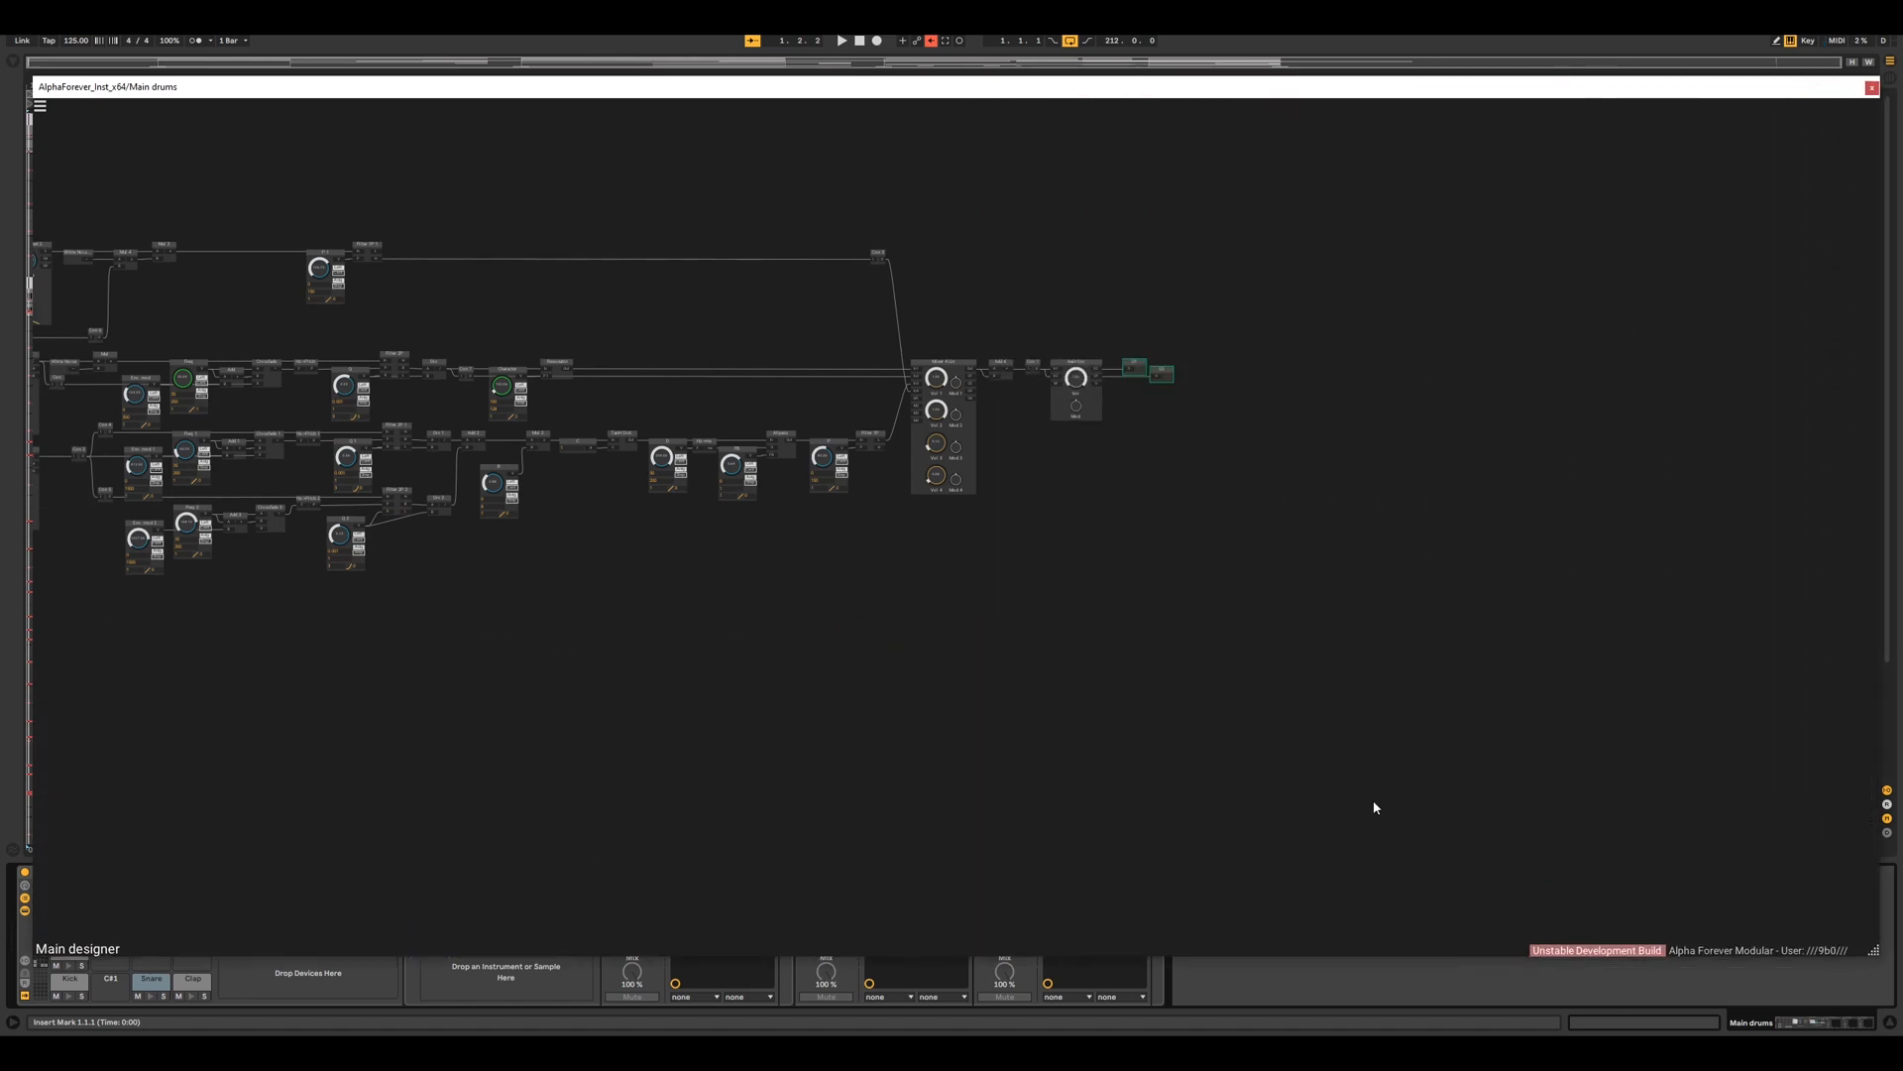
{"action": "left_click_drag", "start_coordinate": [625, 673], "coordinate": [1117, 761]}
{"action": "scroll", "coordinate": [1019, 741], "scroll_direction": "up", "scroll_amount": 2}
{"action": "scroll", "coordinate": [1018, 741], "scroll_direction": "up", "scroll_amount": 2}
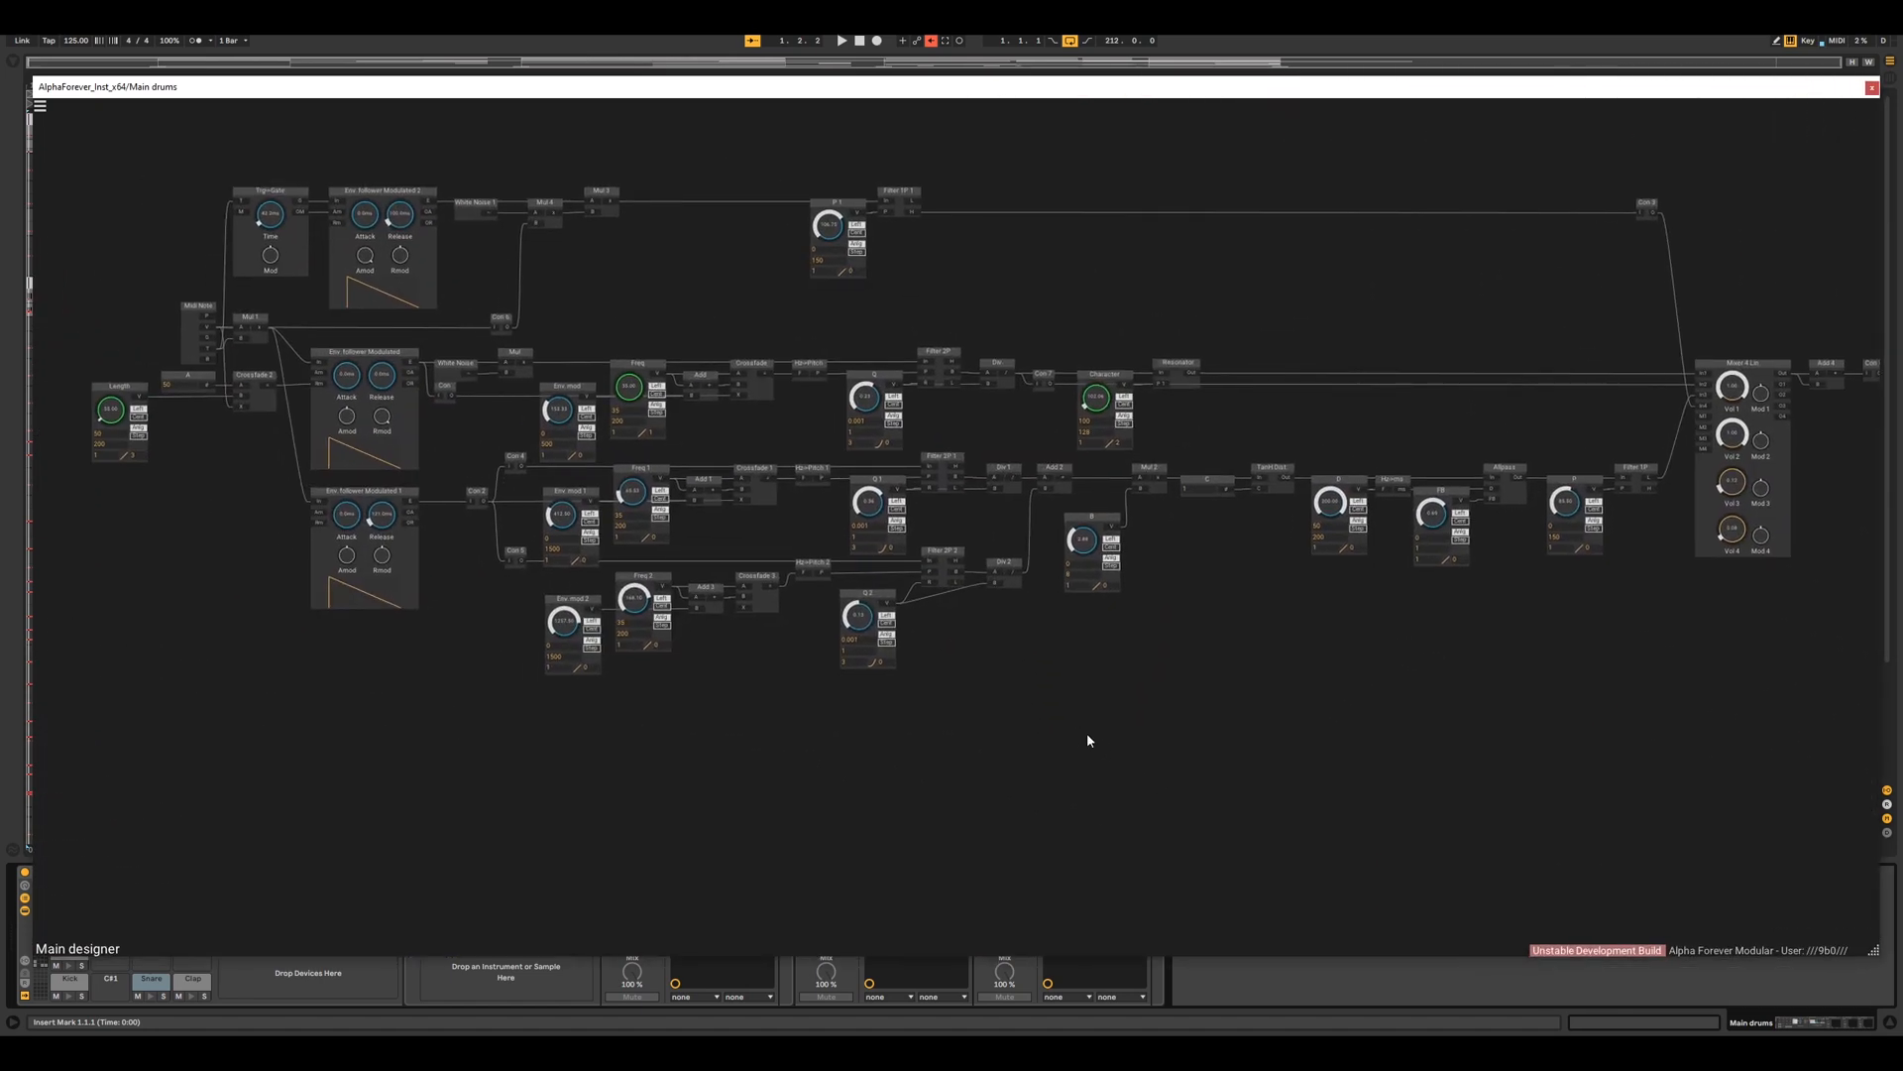
- Examine the Midi Note module and the Mul 1 multiplier that combines its velocity and trigger signals
{"action": "scroll", "coordinate": [248, 478], "scroll_direction": "up", "scroll_amount": 8}
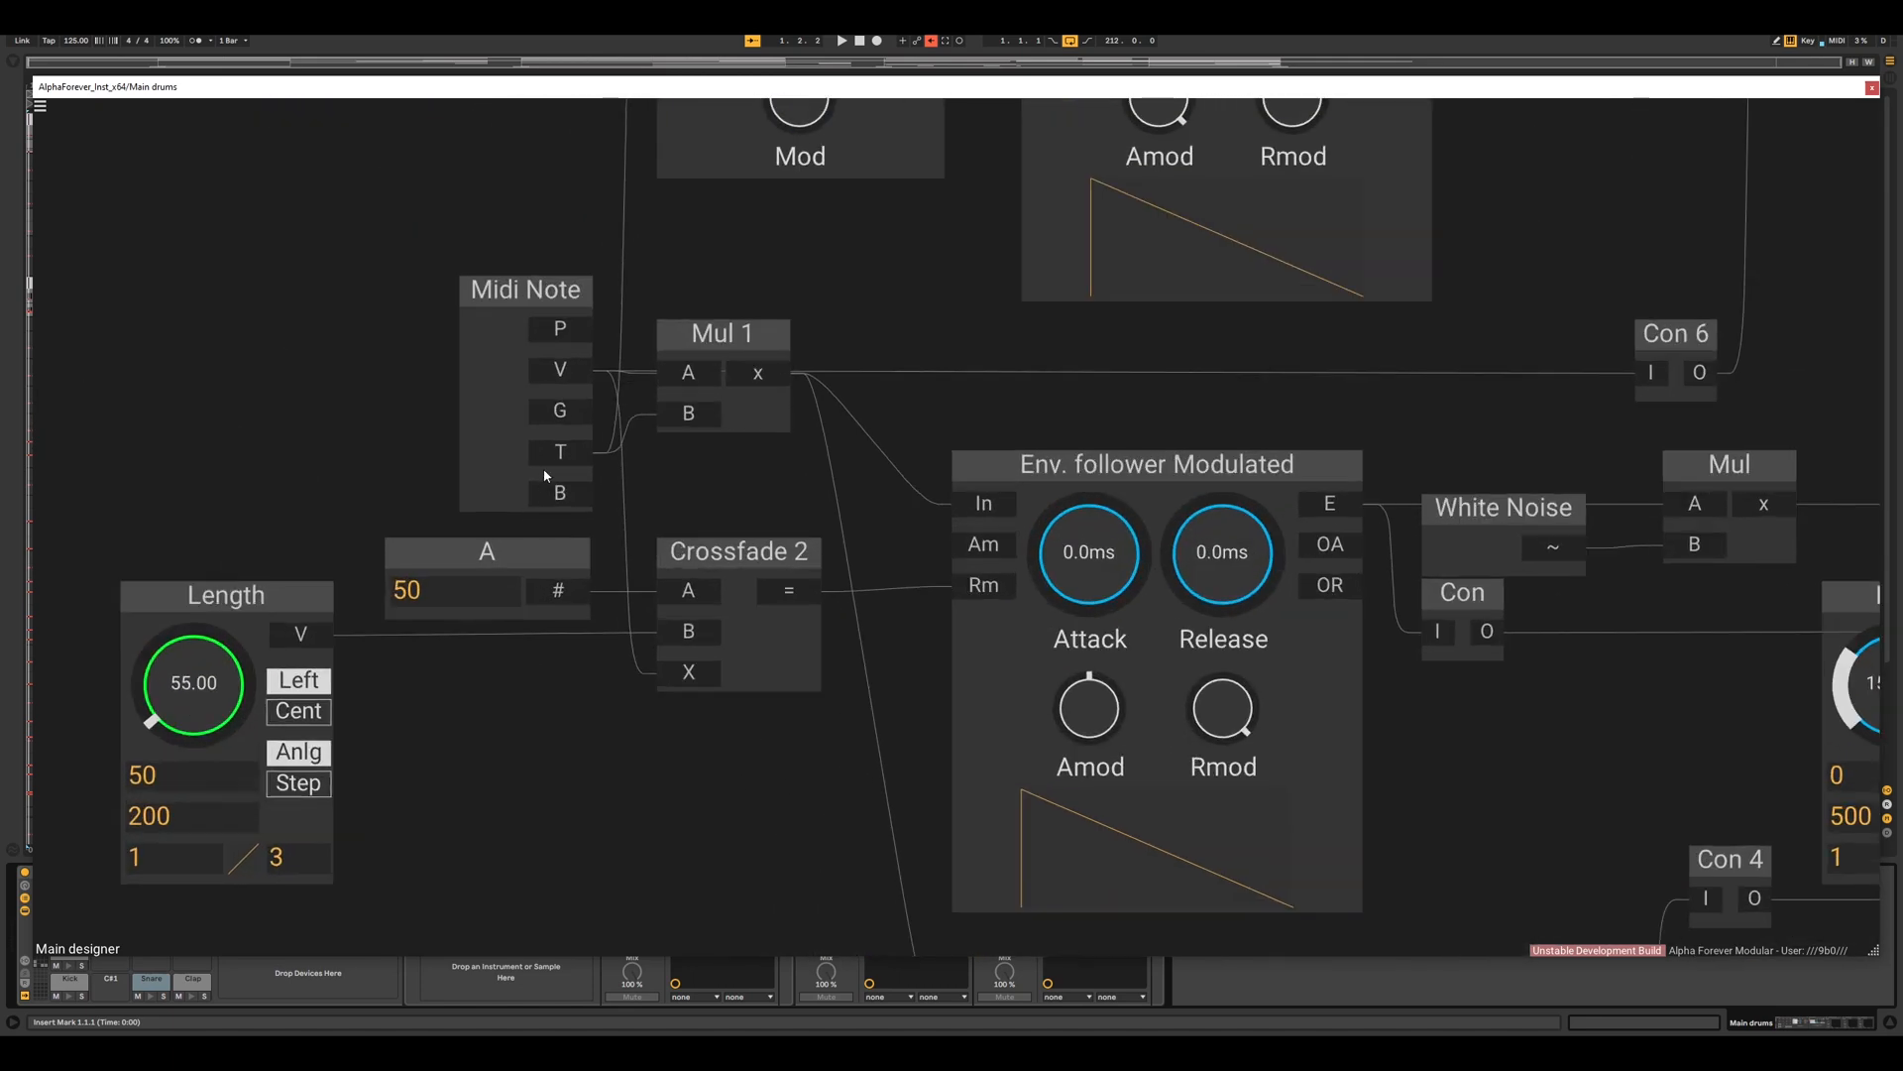
{"action": "left_click", "coordinate": [480, 349]}
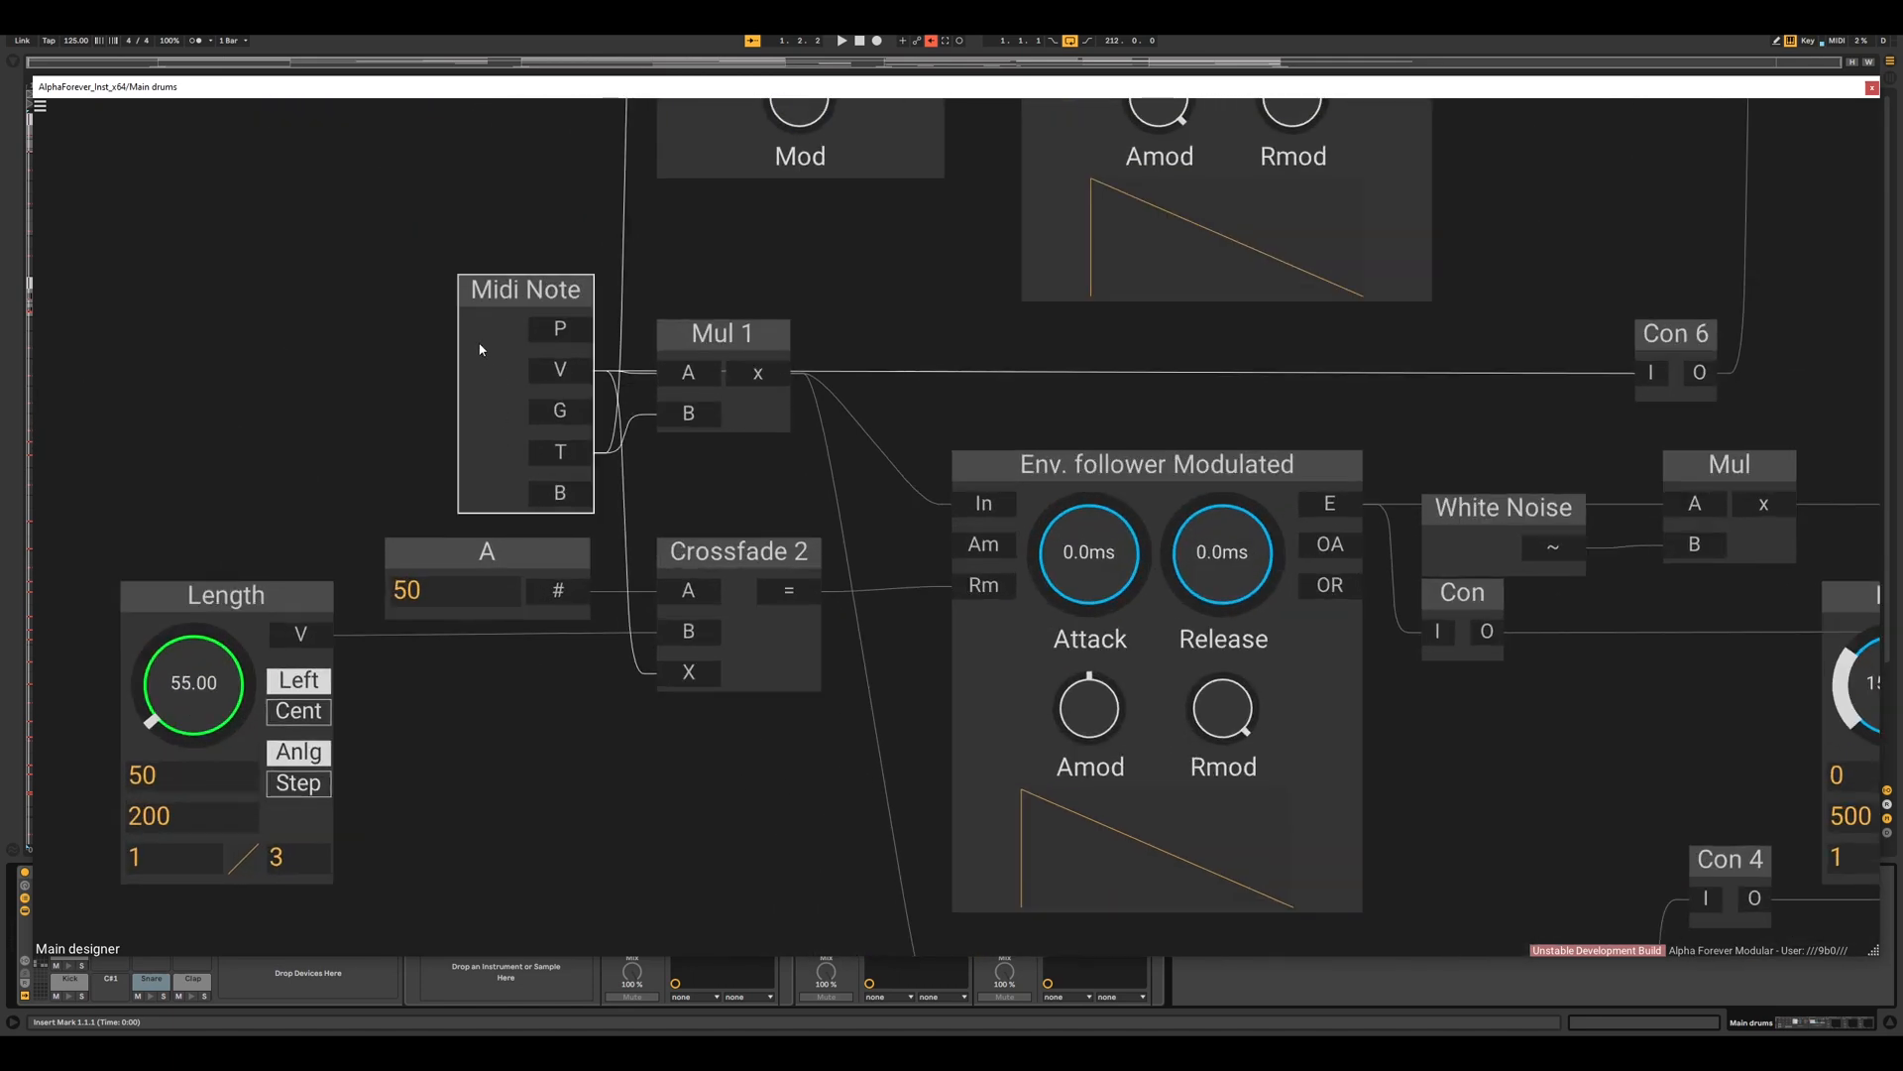
{"action": "left_click", "coordinate": [766, 461]}
{"action": "mouse_move", "coordinate": [687, 412]}
{"action": "left_mouse_down"}
{"action": "mouse_move", "coordinate": [699, 370]}
{"action": "mouse_move", "coordinate": [695, 405]}
{"action": "left_mouse_up"}
{"action": "left_click", "coordinate": [733, 298]}
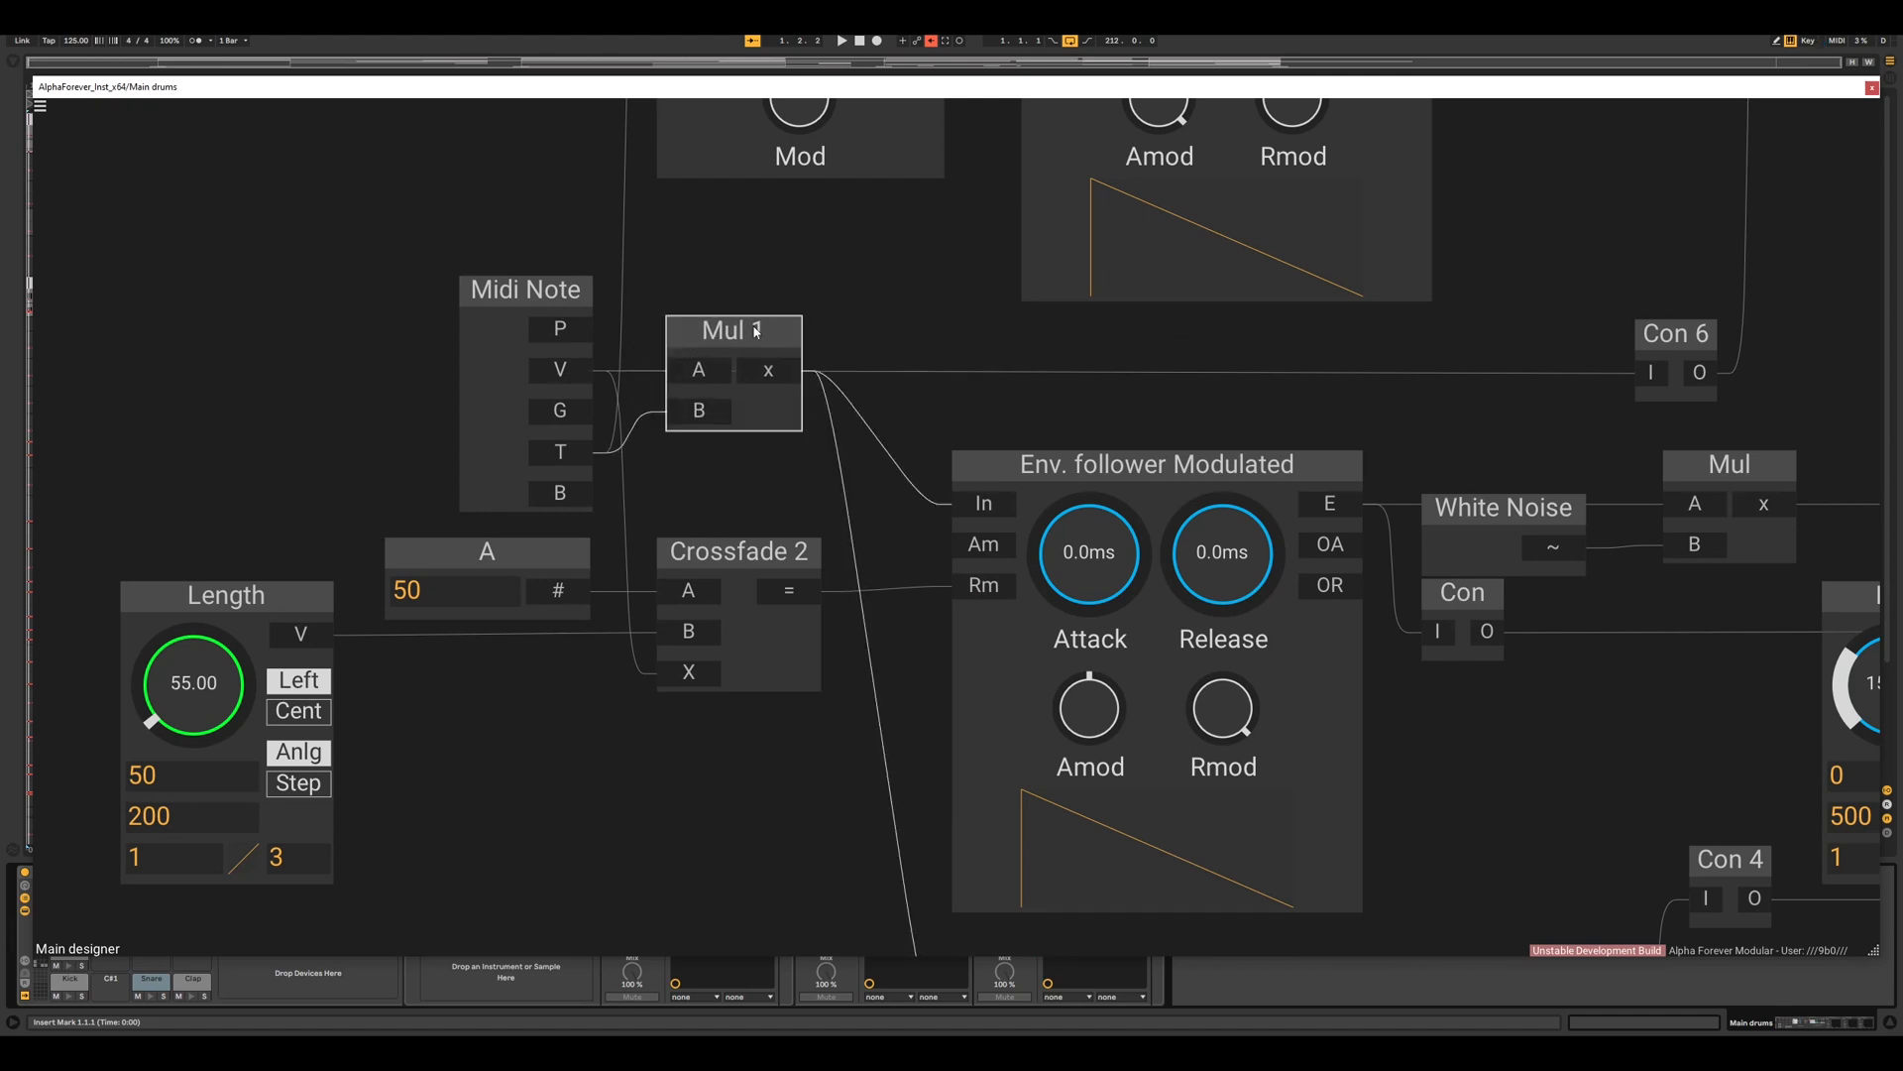
{"action": "scroll", "coordinate": [709, 256], "scroll_direction": "down", "scroll_amount": 4}
{"action": "scroll", "coordinate": [745, 270], "scroll_direction": "down", "scroll_amount": 2}
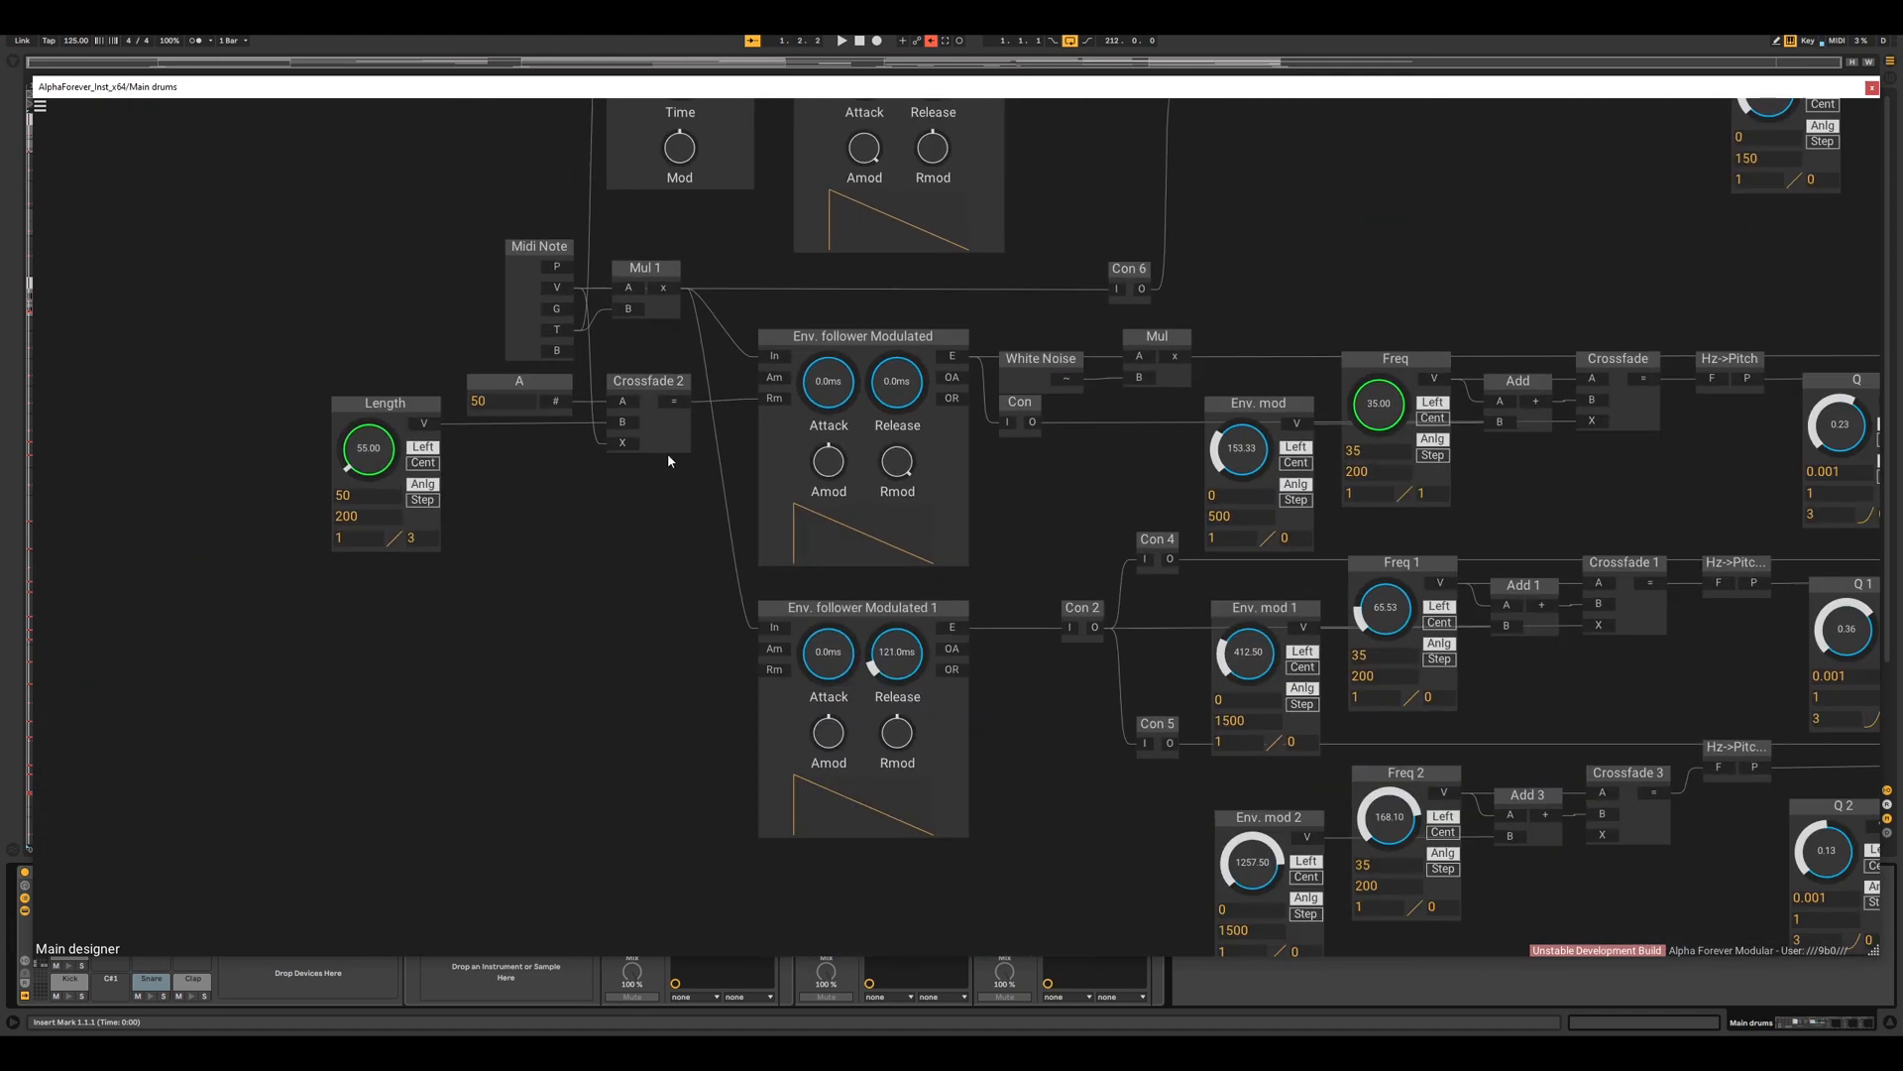
- Add a Scope module below the envelope followers and connect Mul 1's output to its IA input
{"action": "left_click_drag", "start_coordinate": [601, 617], "coordinate": [657, 751]}
{"action": "right_click", "coordinate": [493, 442]}
{"action": "mouse_move", "coordinate": [525, 503]}
{"action": "left_click", "coordinate": [607, 503]}
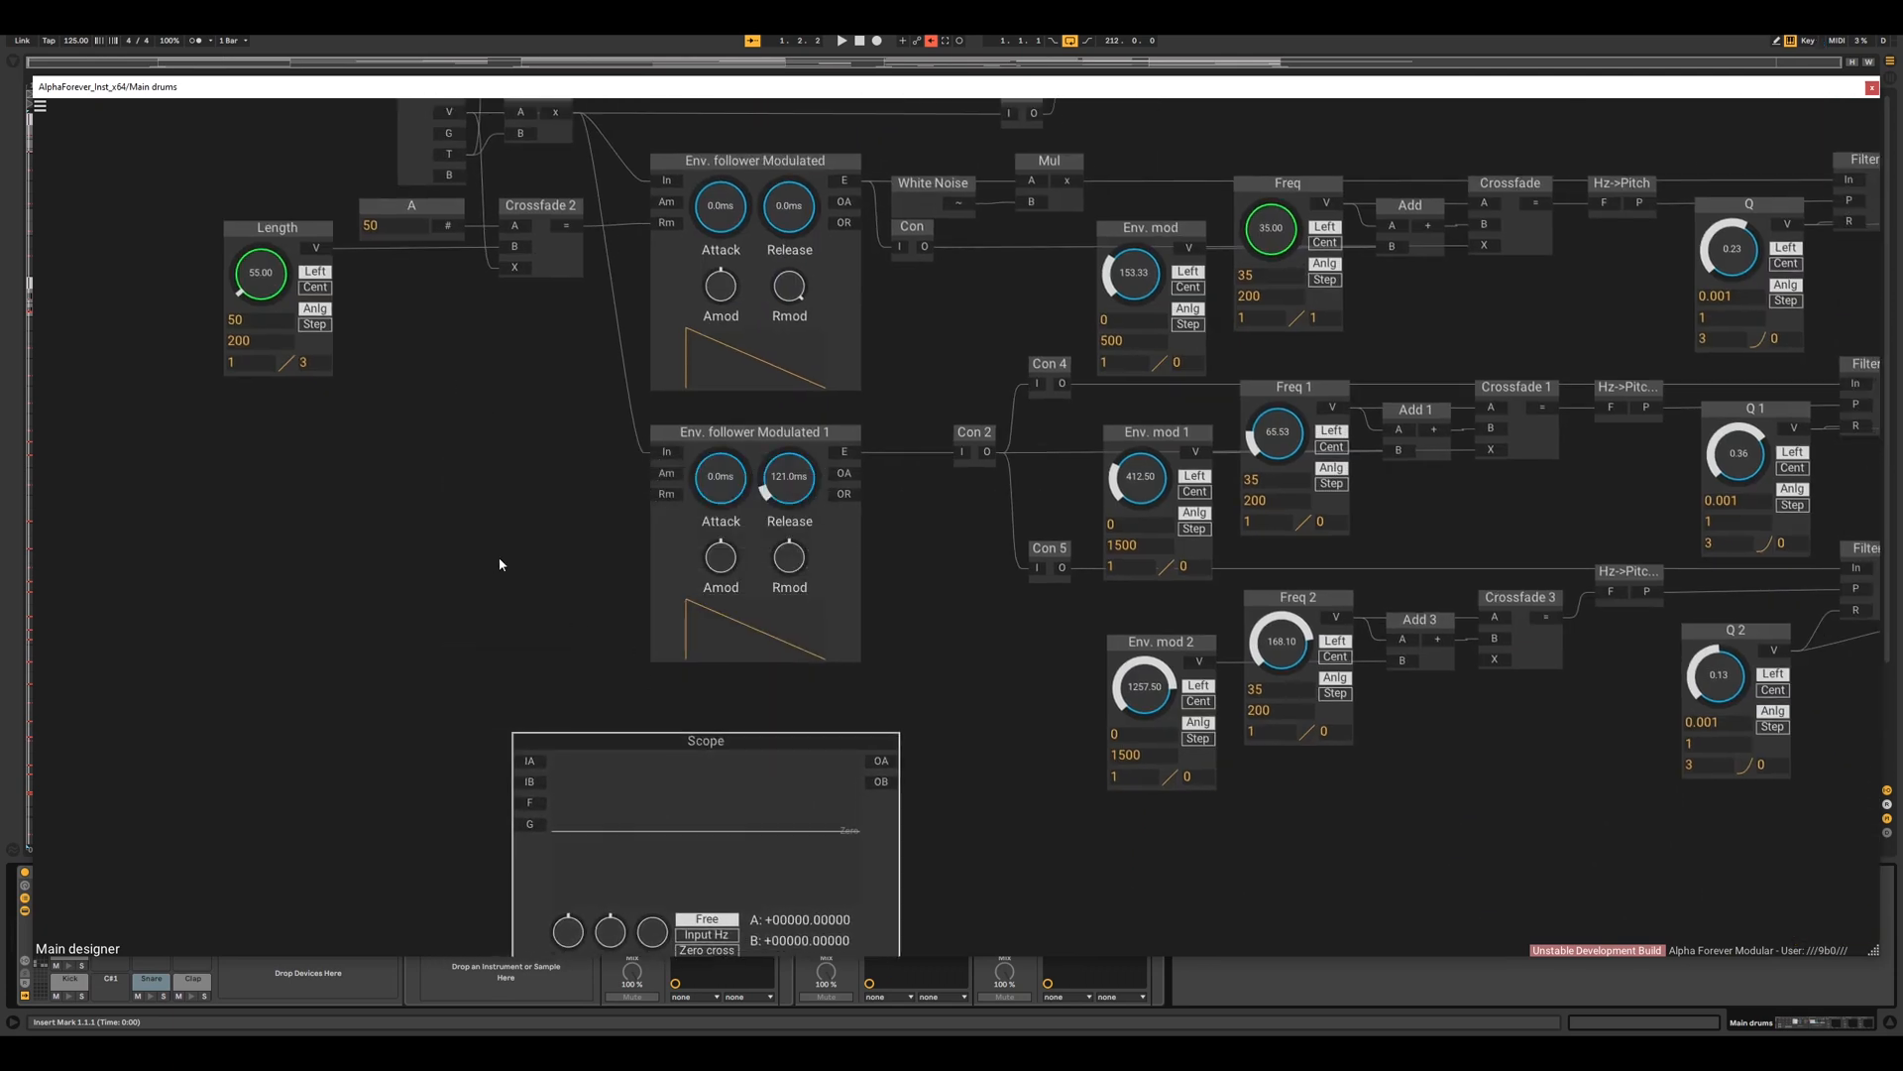
{"action": "scroll", "coordinate": [501, 556], "scroll_direction": "down", "scroll_amount": 3}
{"action": "left_click_drag", "start_coordinate": [540, 289], "coordinate": [517, 683]}
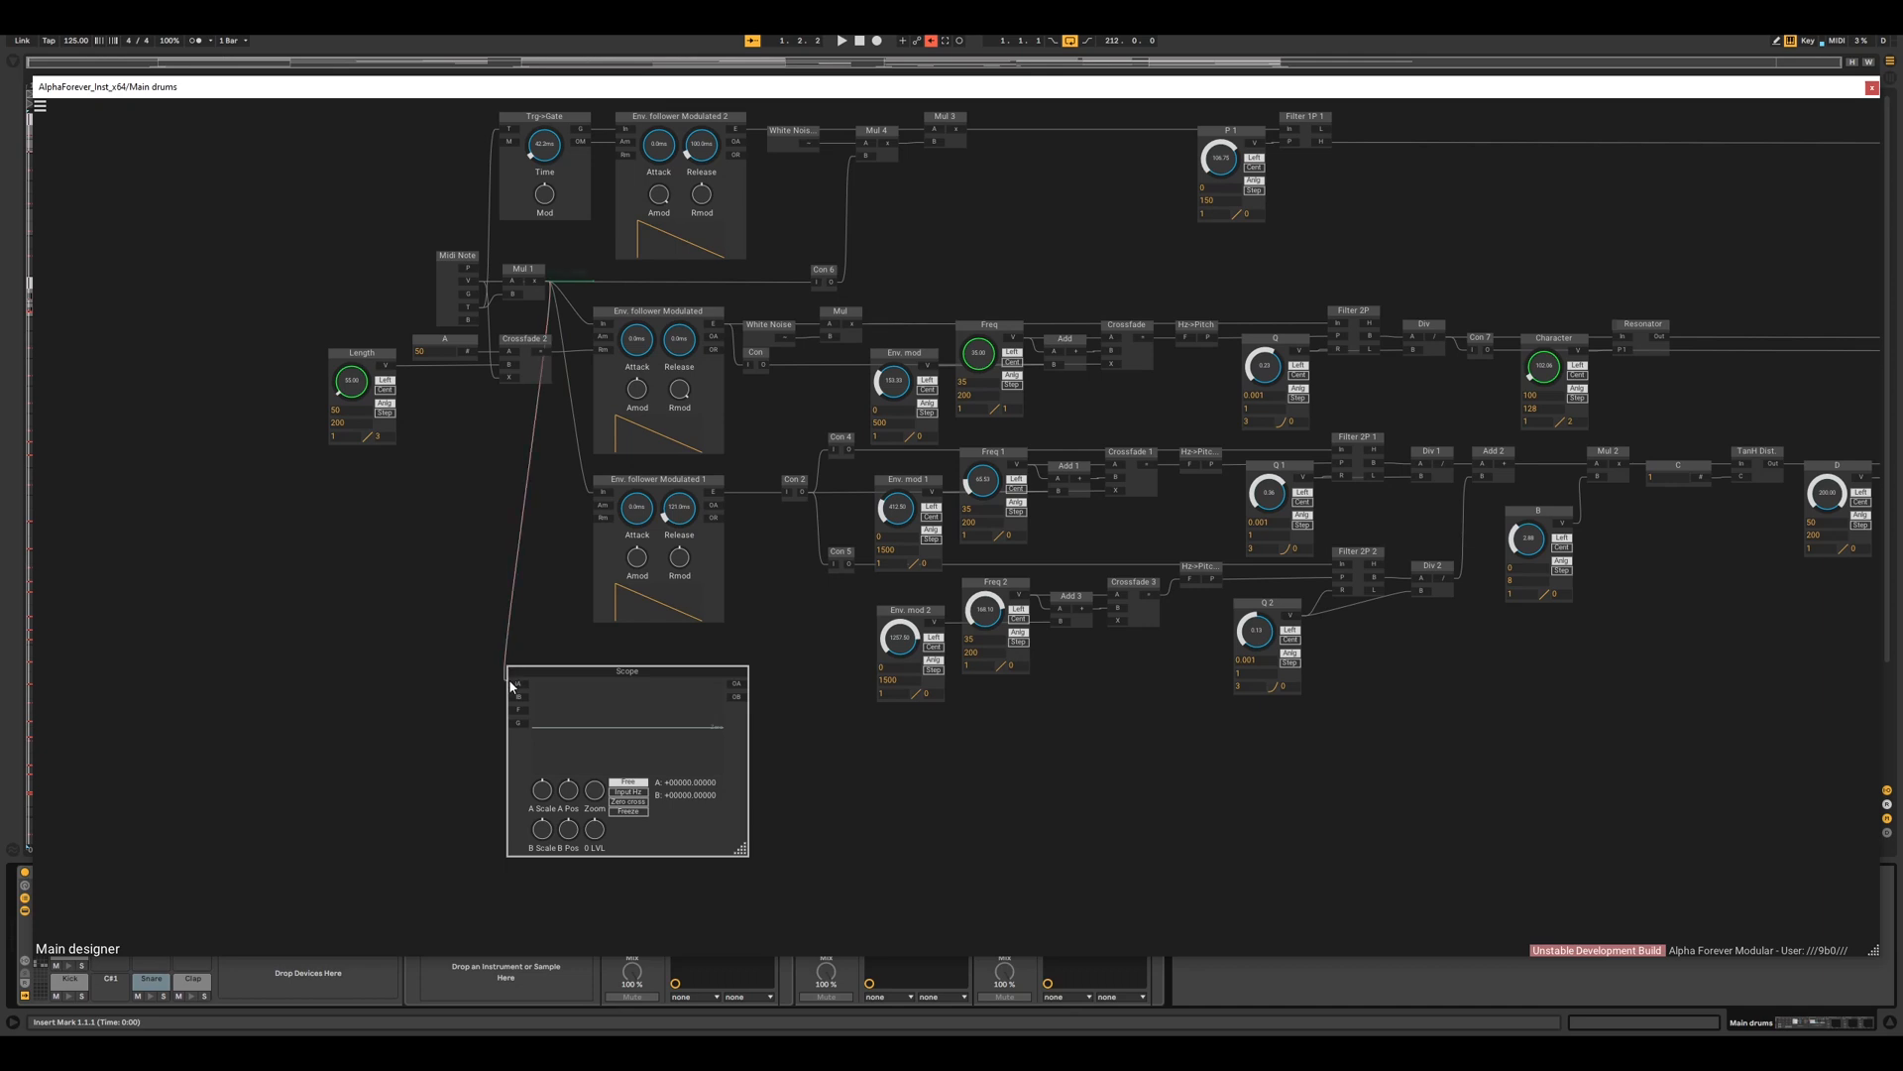
- Connect the Scope's OA output to the M4 input of Mixer 4 Lin
{"action": "left_click_drag", "start_coordinate": [873, 735], "coordinate": [425, 608]}
{"action": "scroll", "coordinate": [436, 634], "scroll_direction": "down", "scroll_amount": 2}
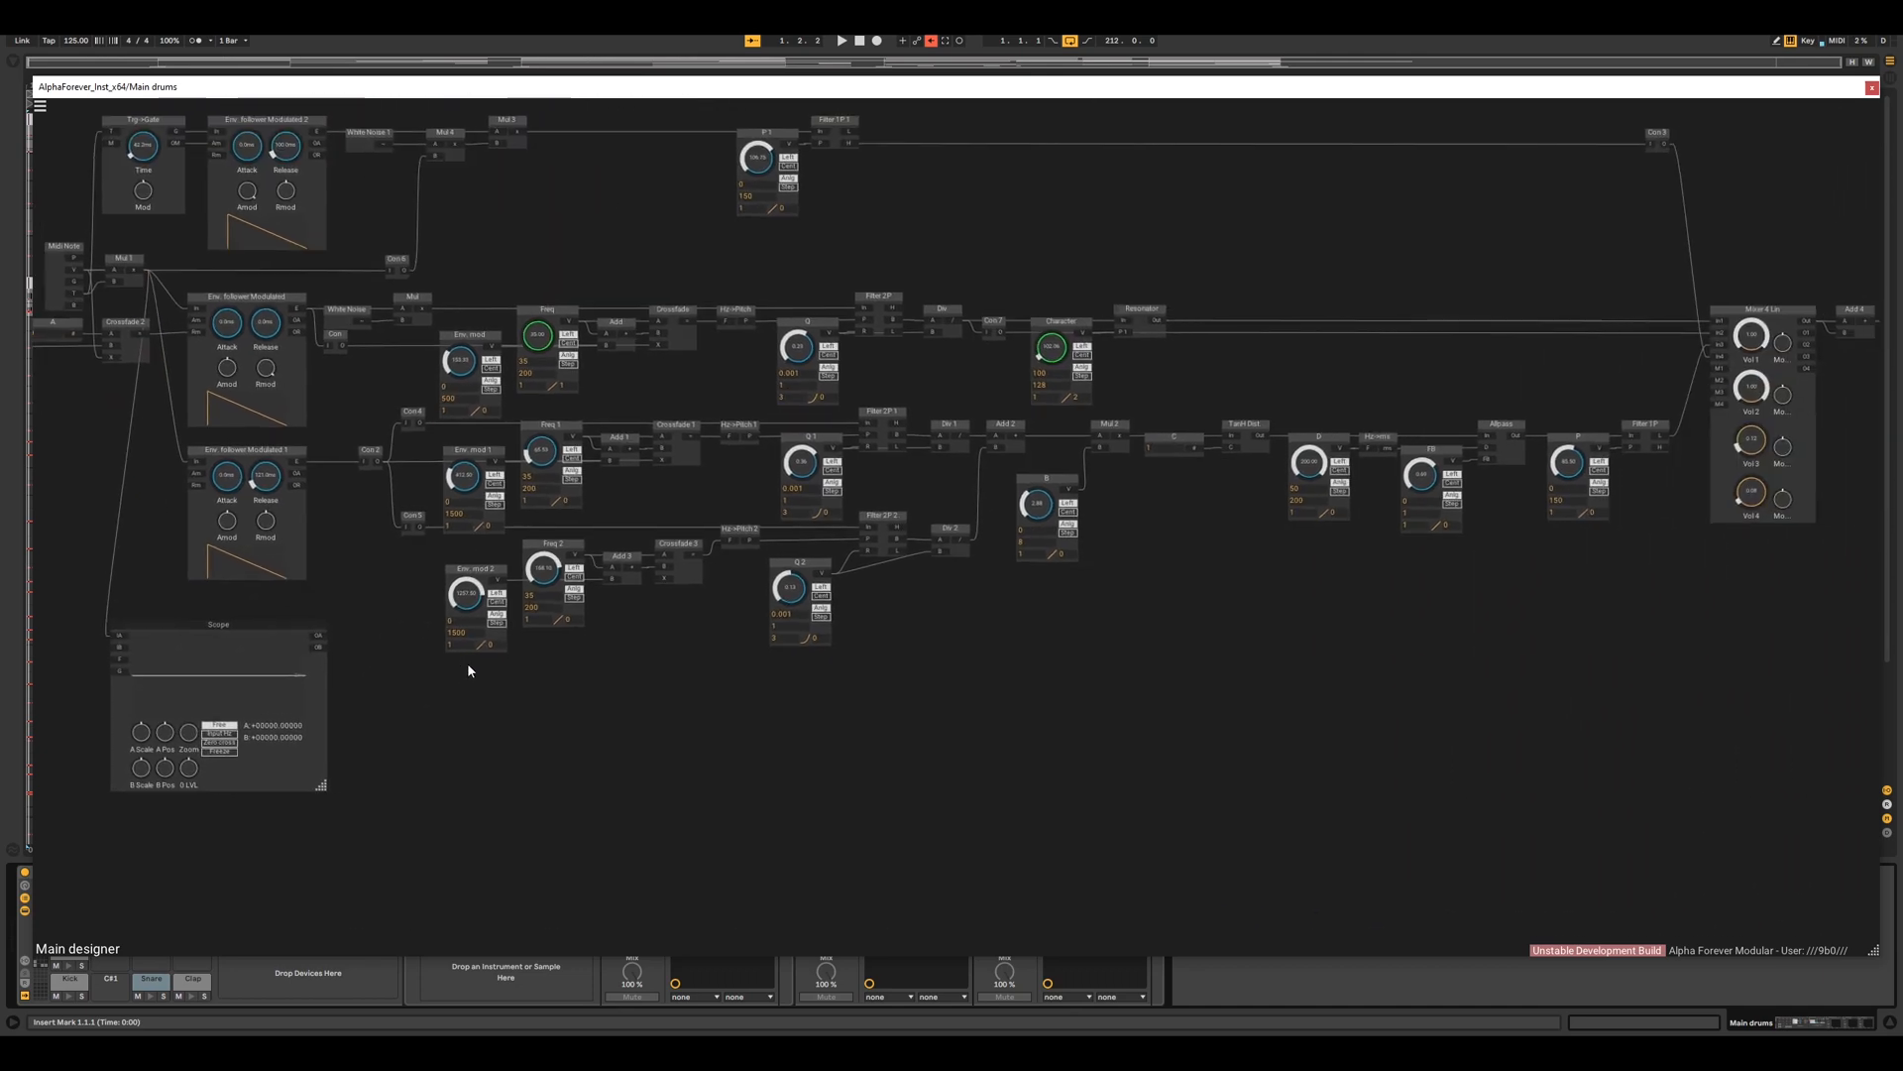
{"action": "left_click_drag", "start_coordinate": [319, 636], "coordinate": [1715, 401]}
{"action": "left_click_drag", "start_coordinate": [426, 694], "coordinate": [1086, 694]}
{"action": "scroll", "coordinate": [514, 625], "scroll_direction": "up", "scroll_amount": 2}
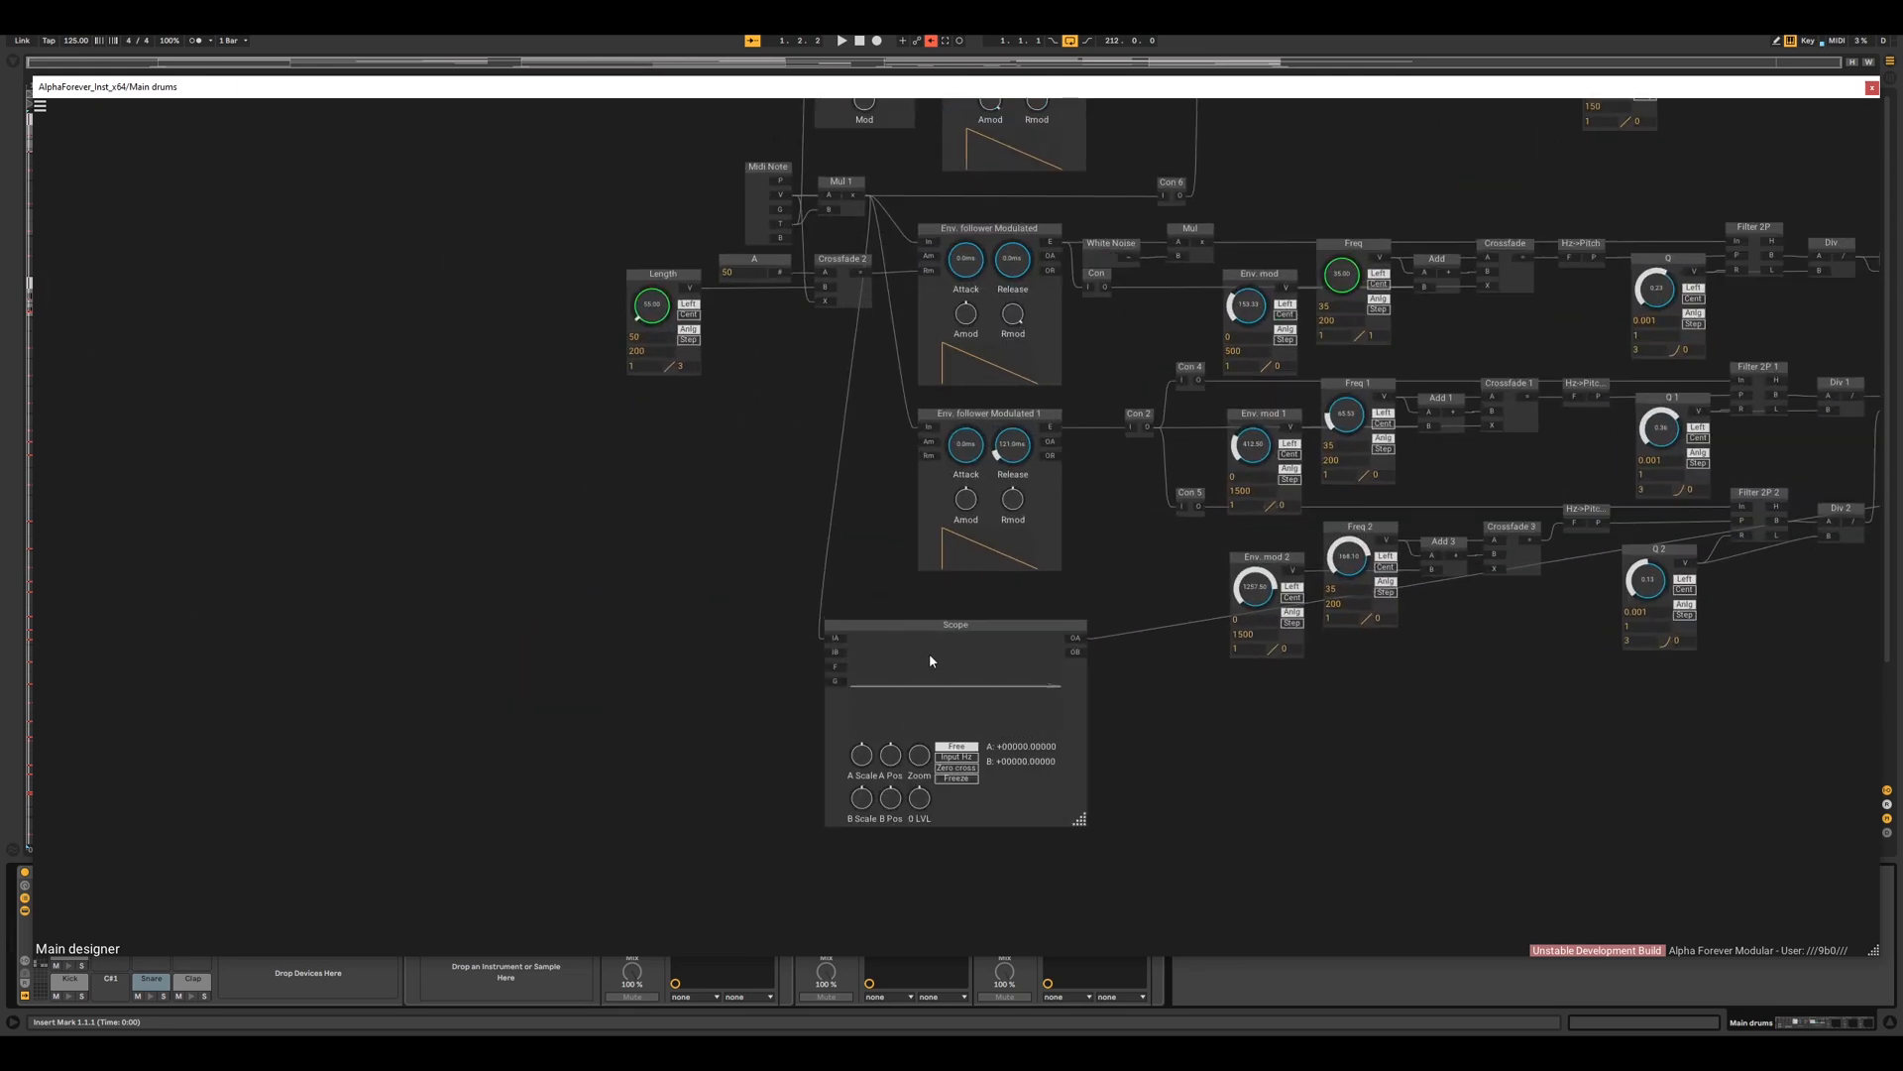
- Add a constant of 1 to the Scope's F input and set the Scope to Input Hz
{"action": "double_click", "coordinate": [837, 667]}
{"action": "left_click", "coordinate": [960, 758]}
{"action": "left_click_drag", "start_coordinate": [661, 529], "coordinate": [598, 585]}
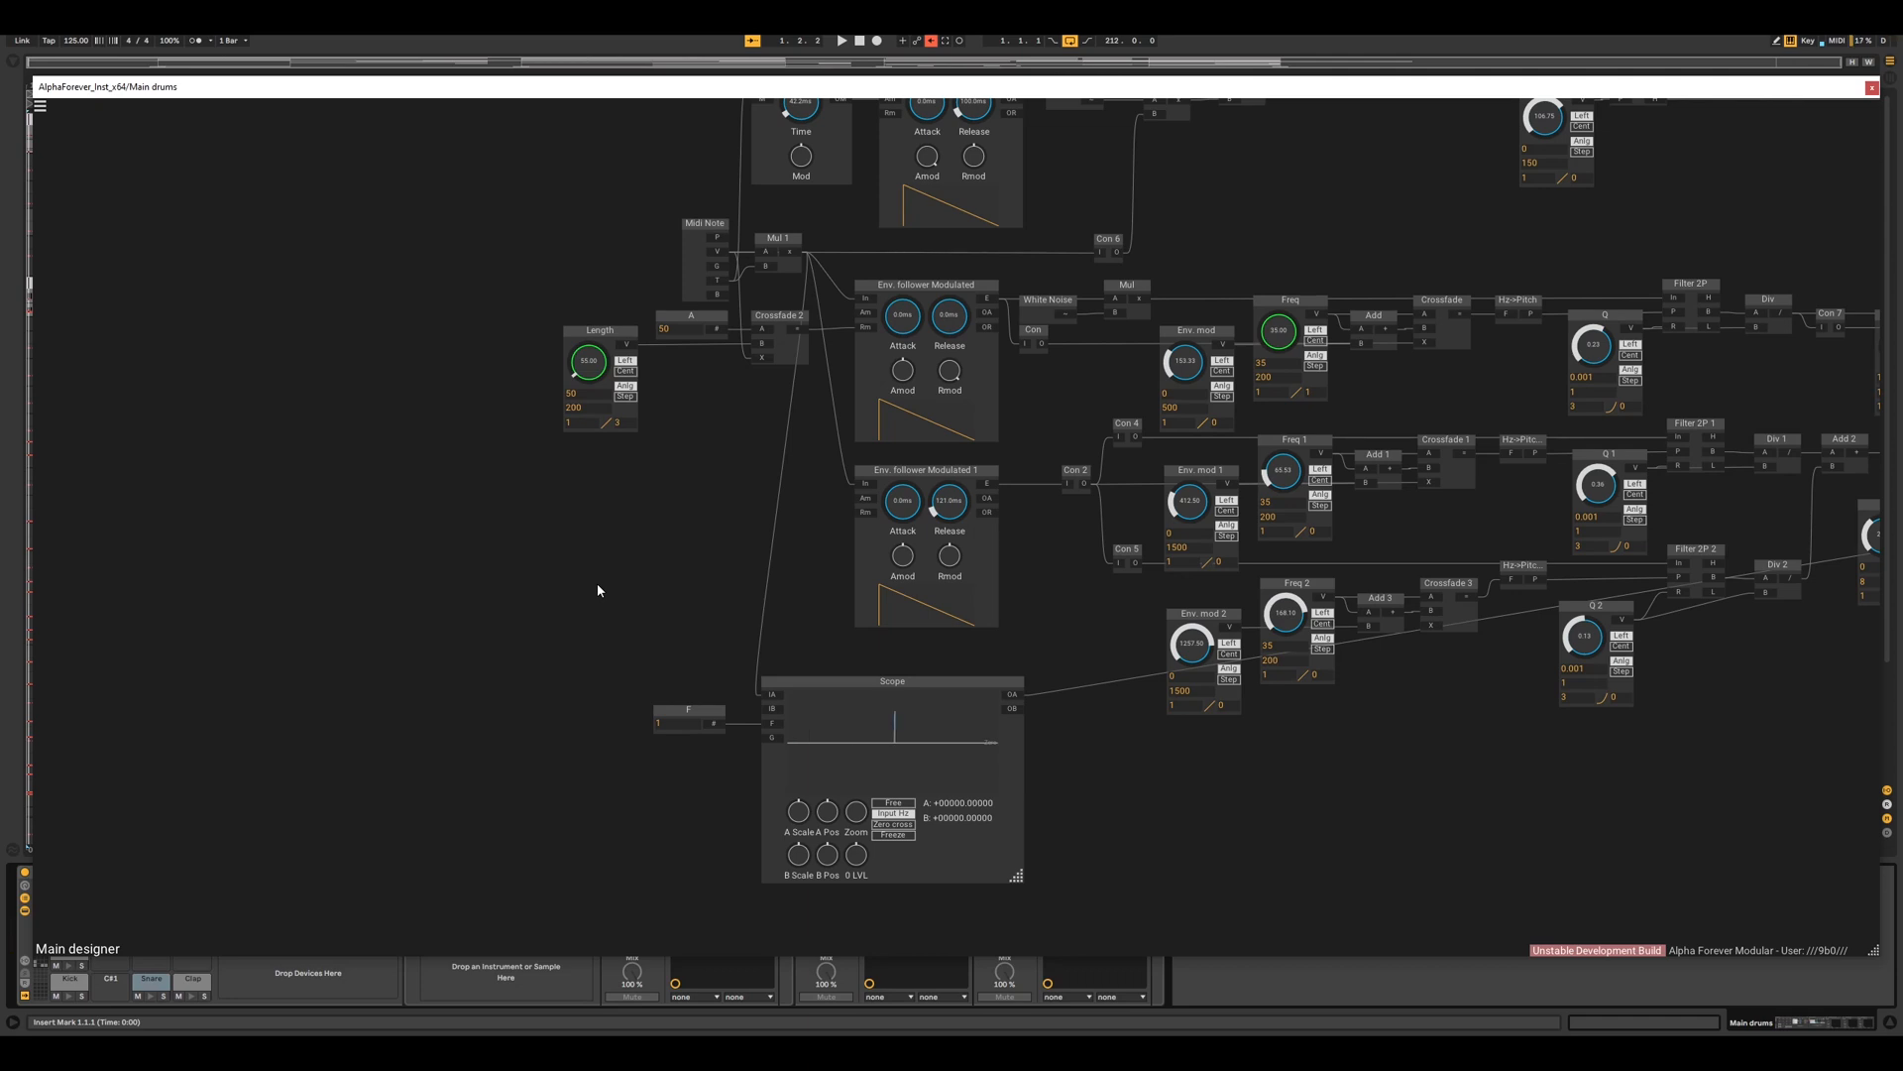
- Feed the Scope in turn from Trg->Gate, Env. follower Modulated 2, Mul 3 and Filter 1P 1 to inspect each signal
{"action": "left_click_drag", "start_coordinate": [412, 250], "coordinate": [353, 363]}
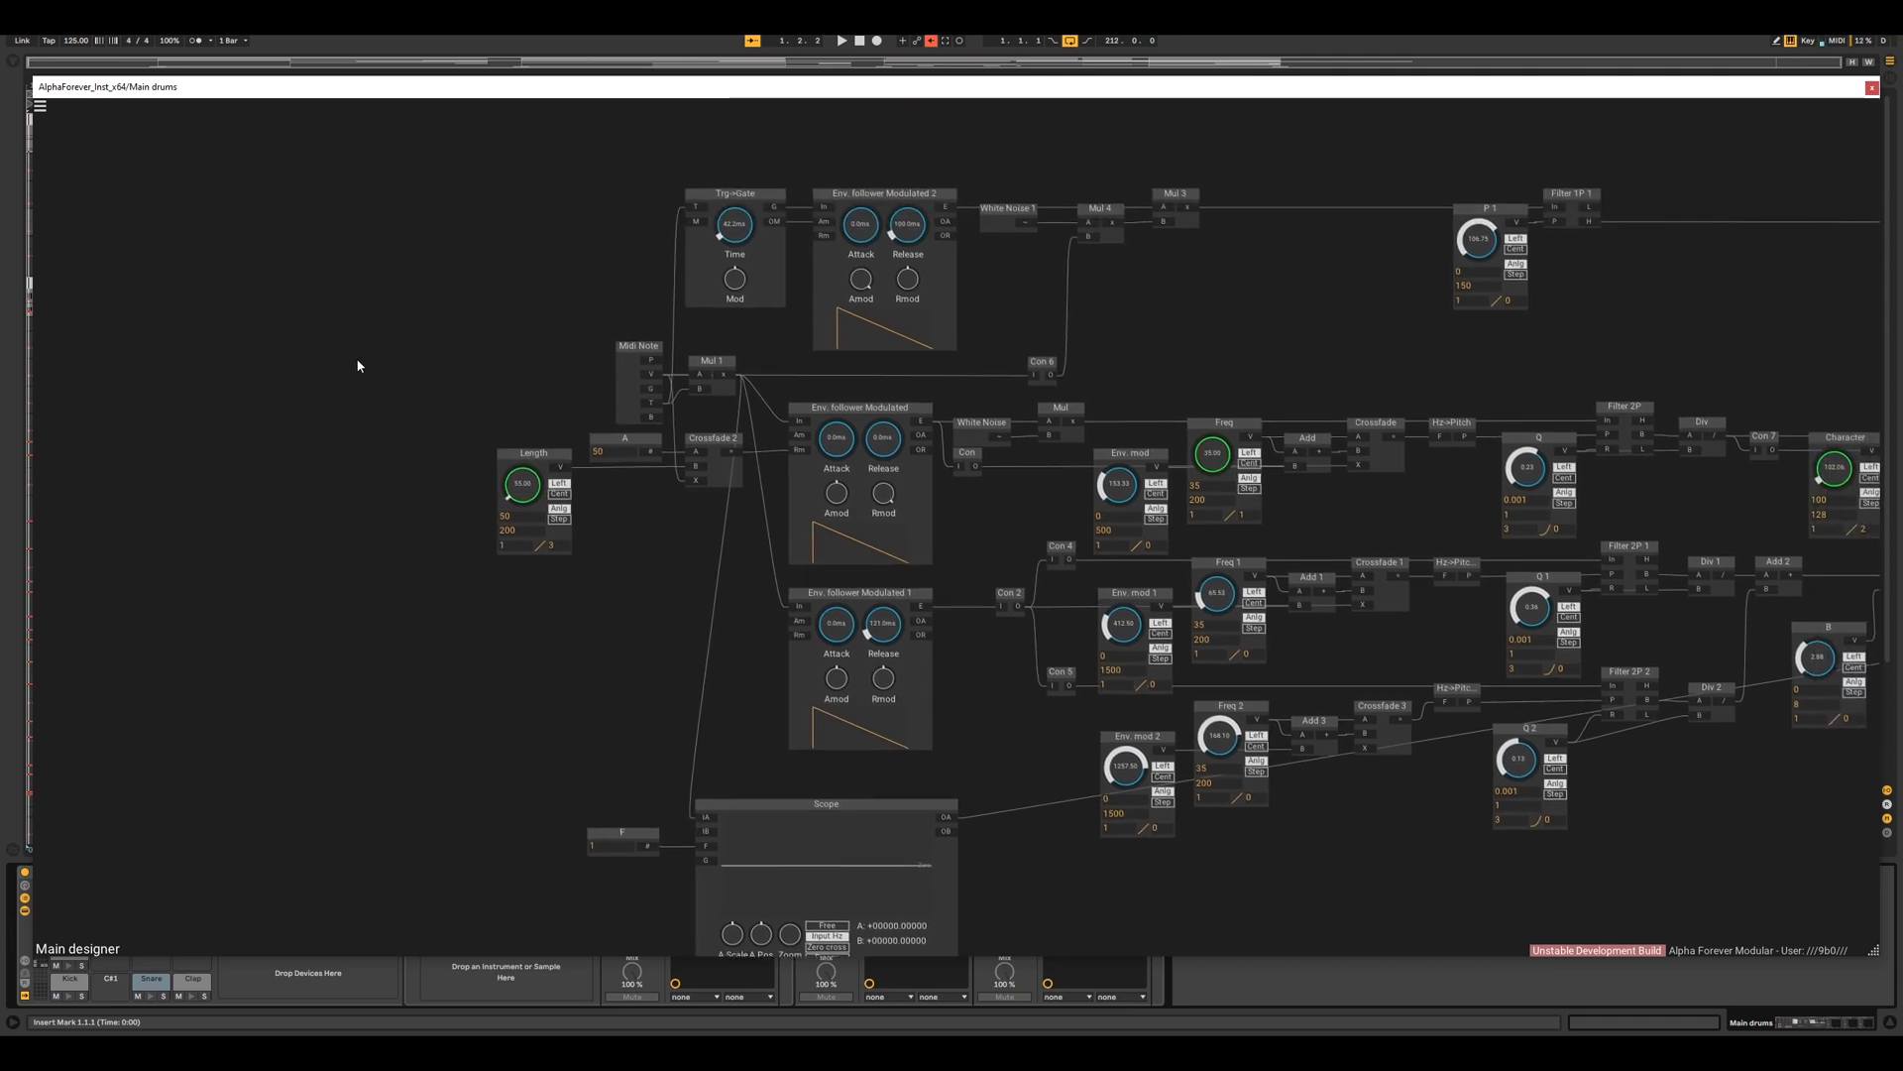
{"action": "scroll", "coordinate": [355, 361], "scroll_direction": "down", "scroll_amount": 2}
{"action": "left_click_drag", "start_coordinate": [713, 241], "coordinate": [632, 737]}
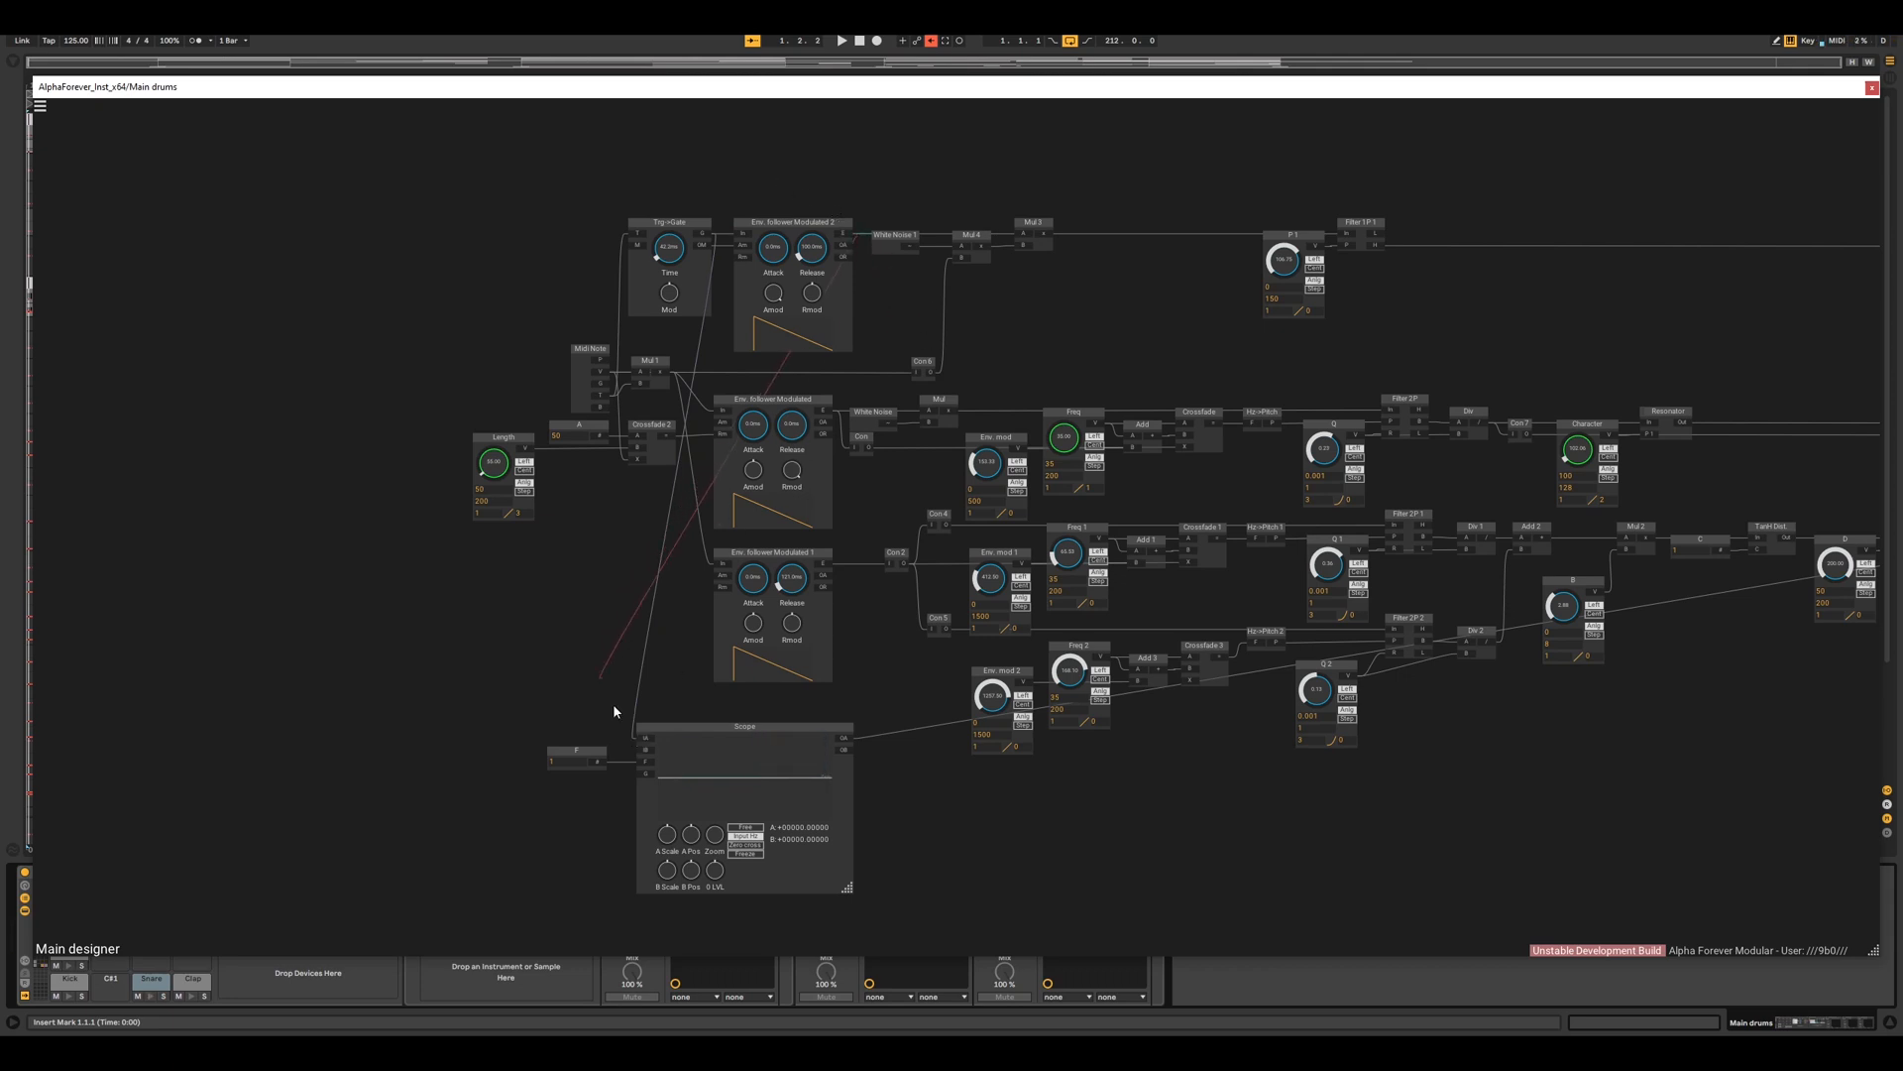
{"action": "right_click", "coordinate": [646, 736]}
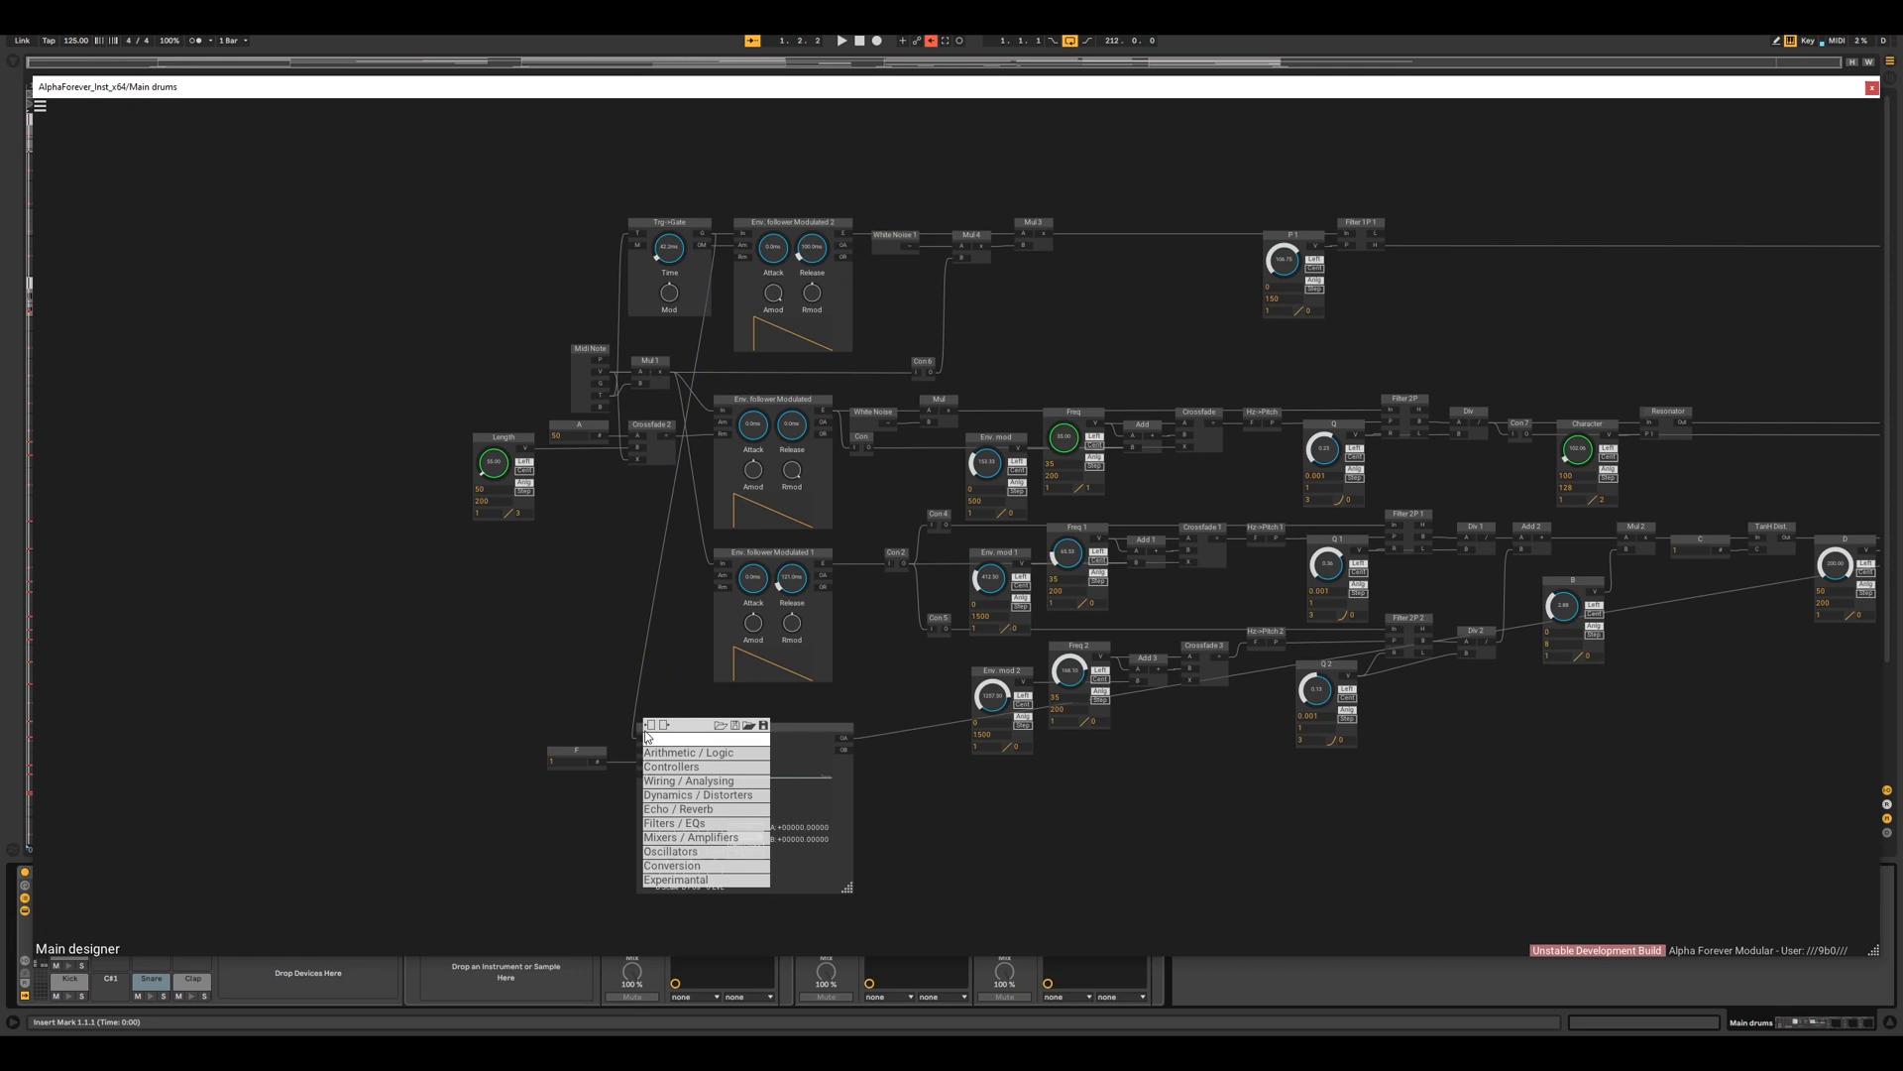
{"action": "left_click", "coordinate": [575, 733]}
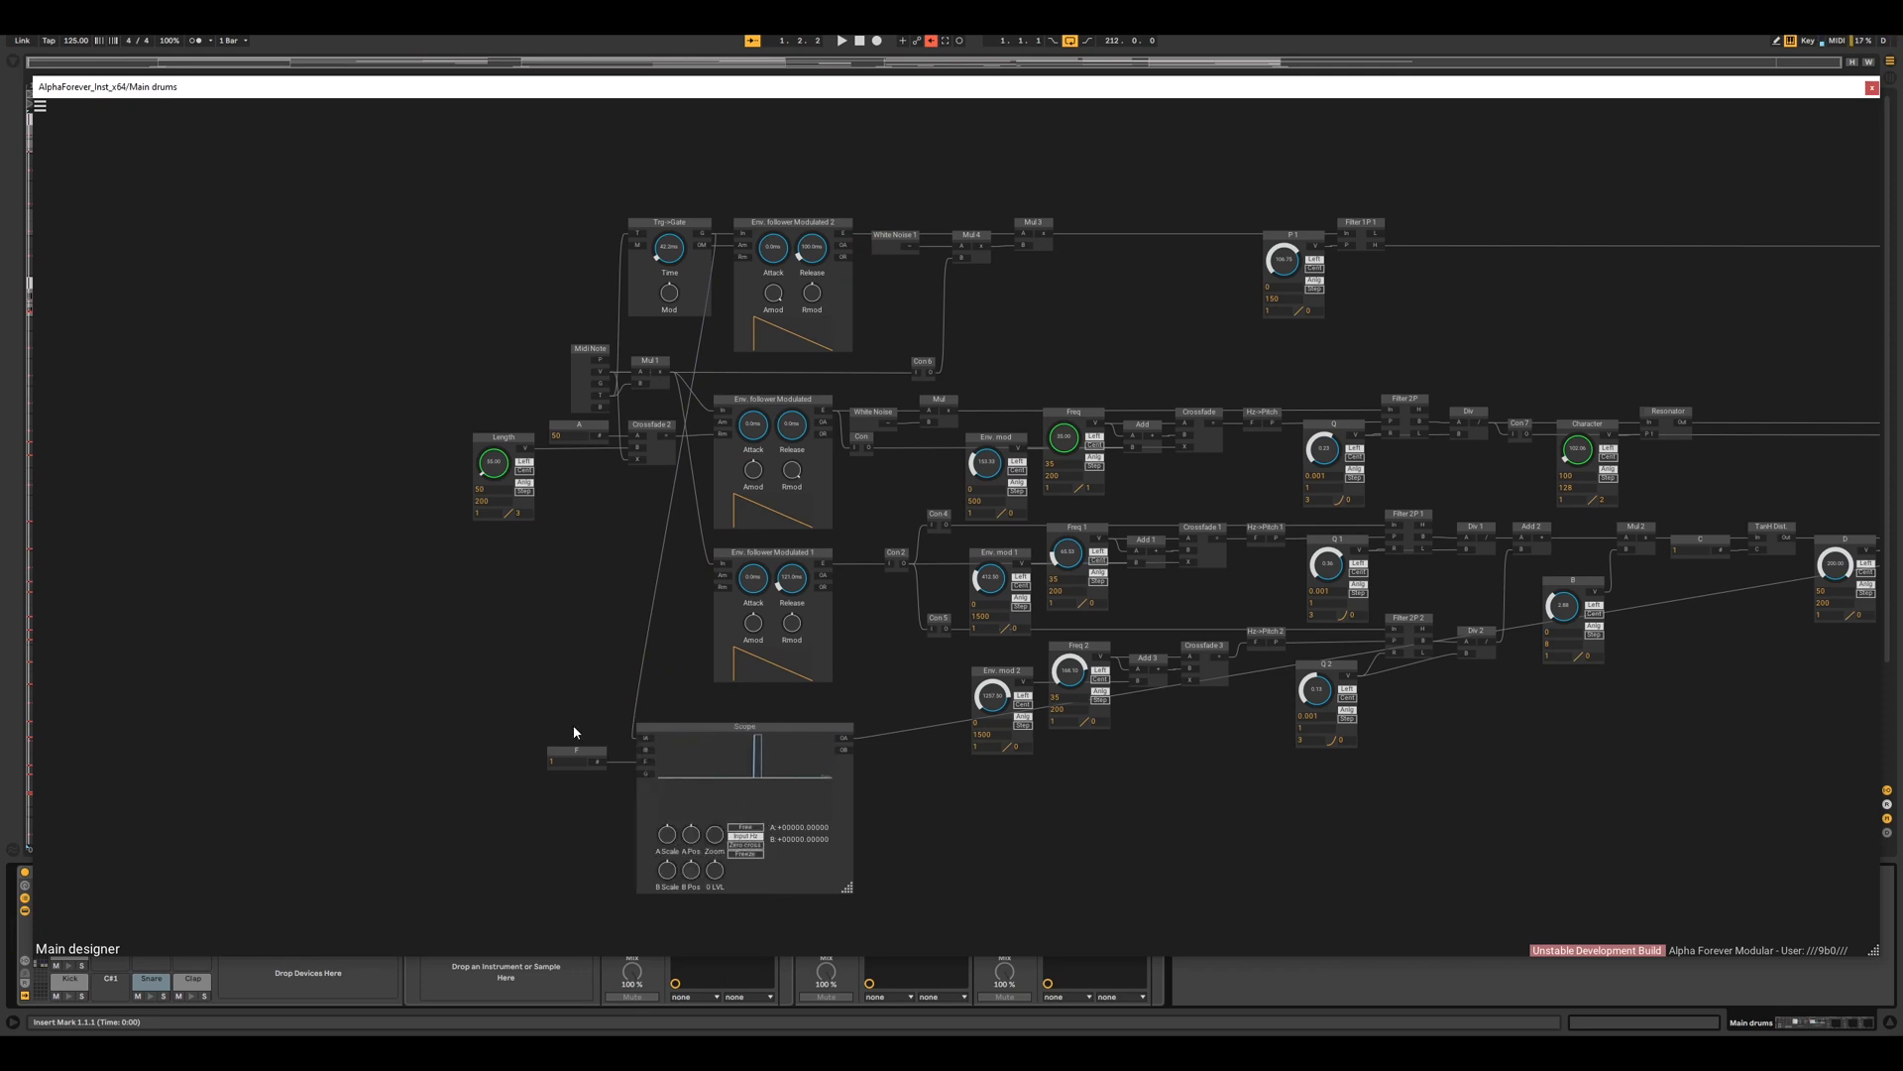
{"action": "left_click_drag", "start_coordinate": [848, 255], "coordinate": [646, 736]}
{"action": "left_click_drag", "start_coordinate": [1045, 236], "coordinate": [643, 738]}
{"action": "left_click_drag", "start_coordinate": [1376, 246], "coordinate": [645, 746]}
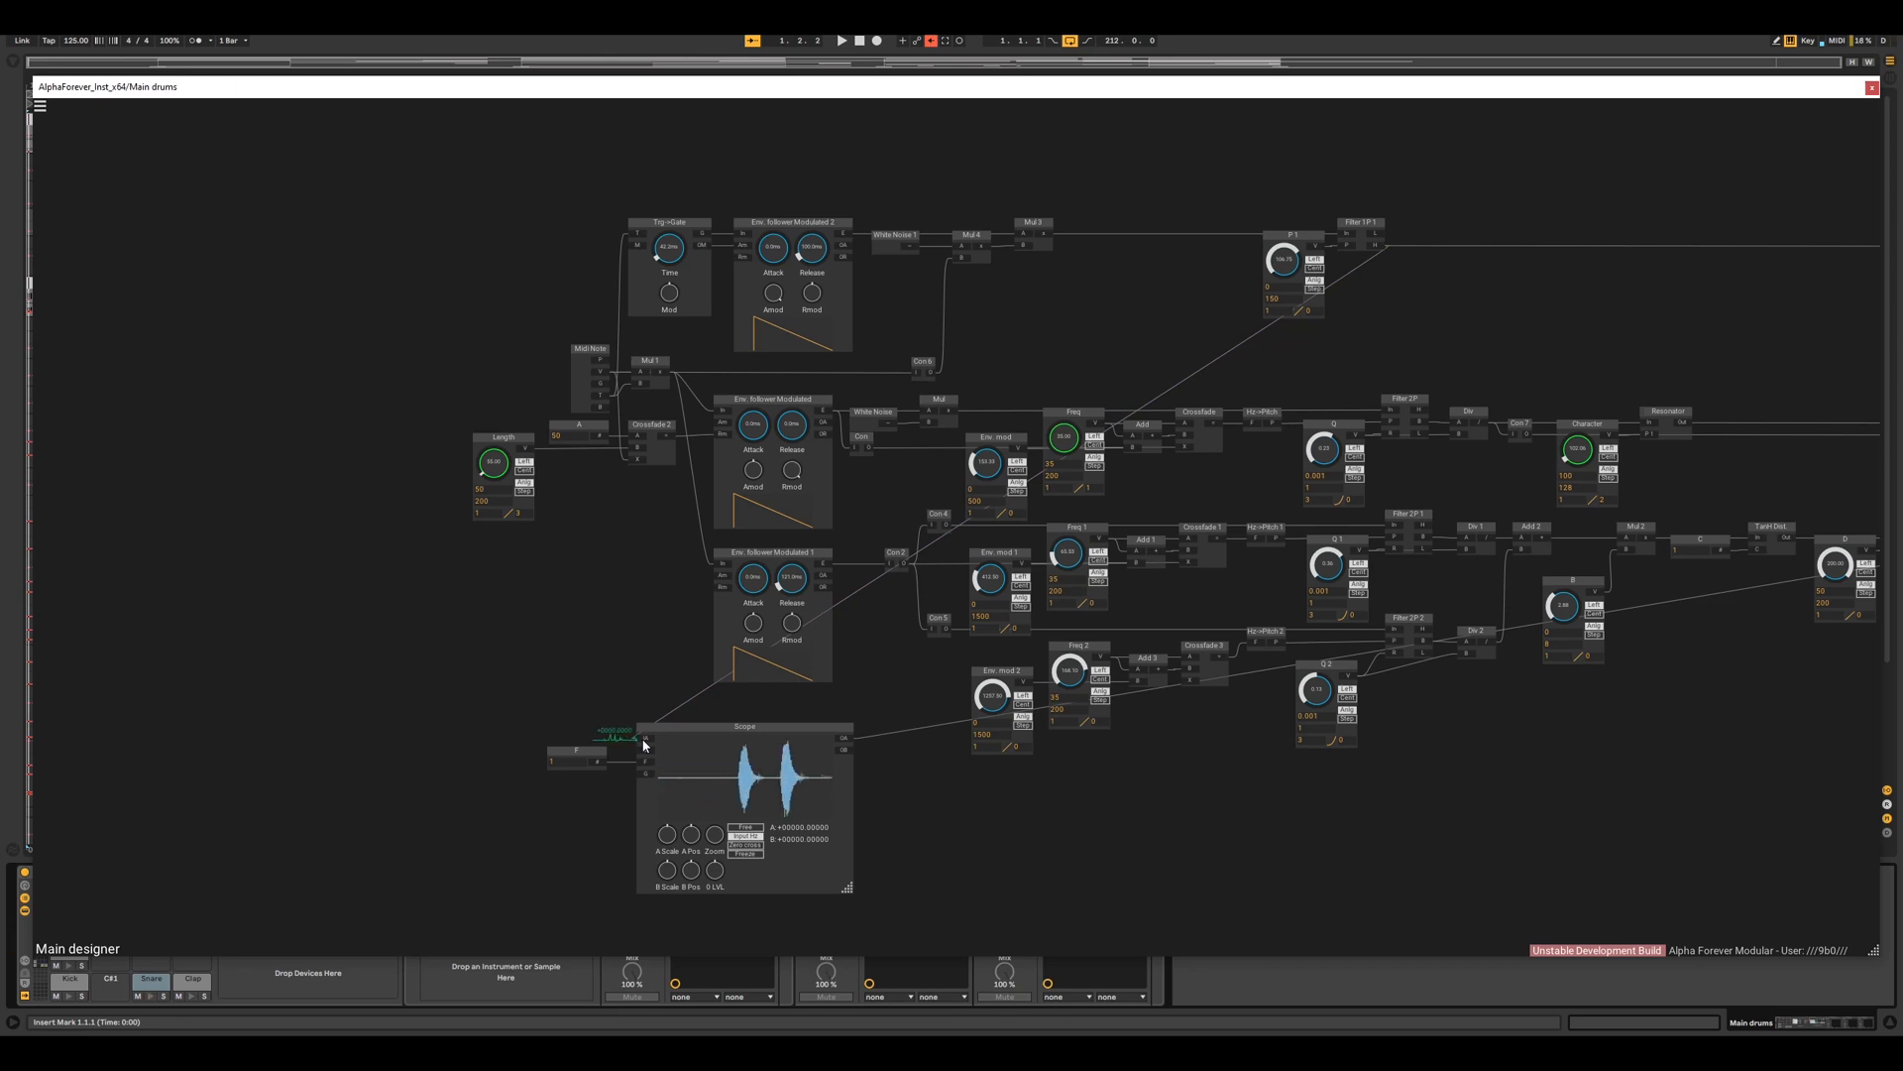
- Turn Mixer 4 Lin's Vol 2 down to 0.00, and delete the Scope together with its F constant
{"action": "left_click_drag", "start_coordinate": [1317, 929], "coordinate": [722, 893]}
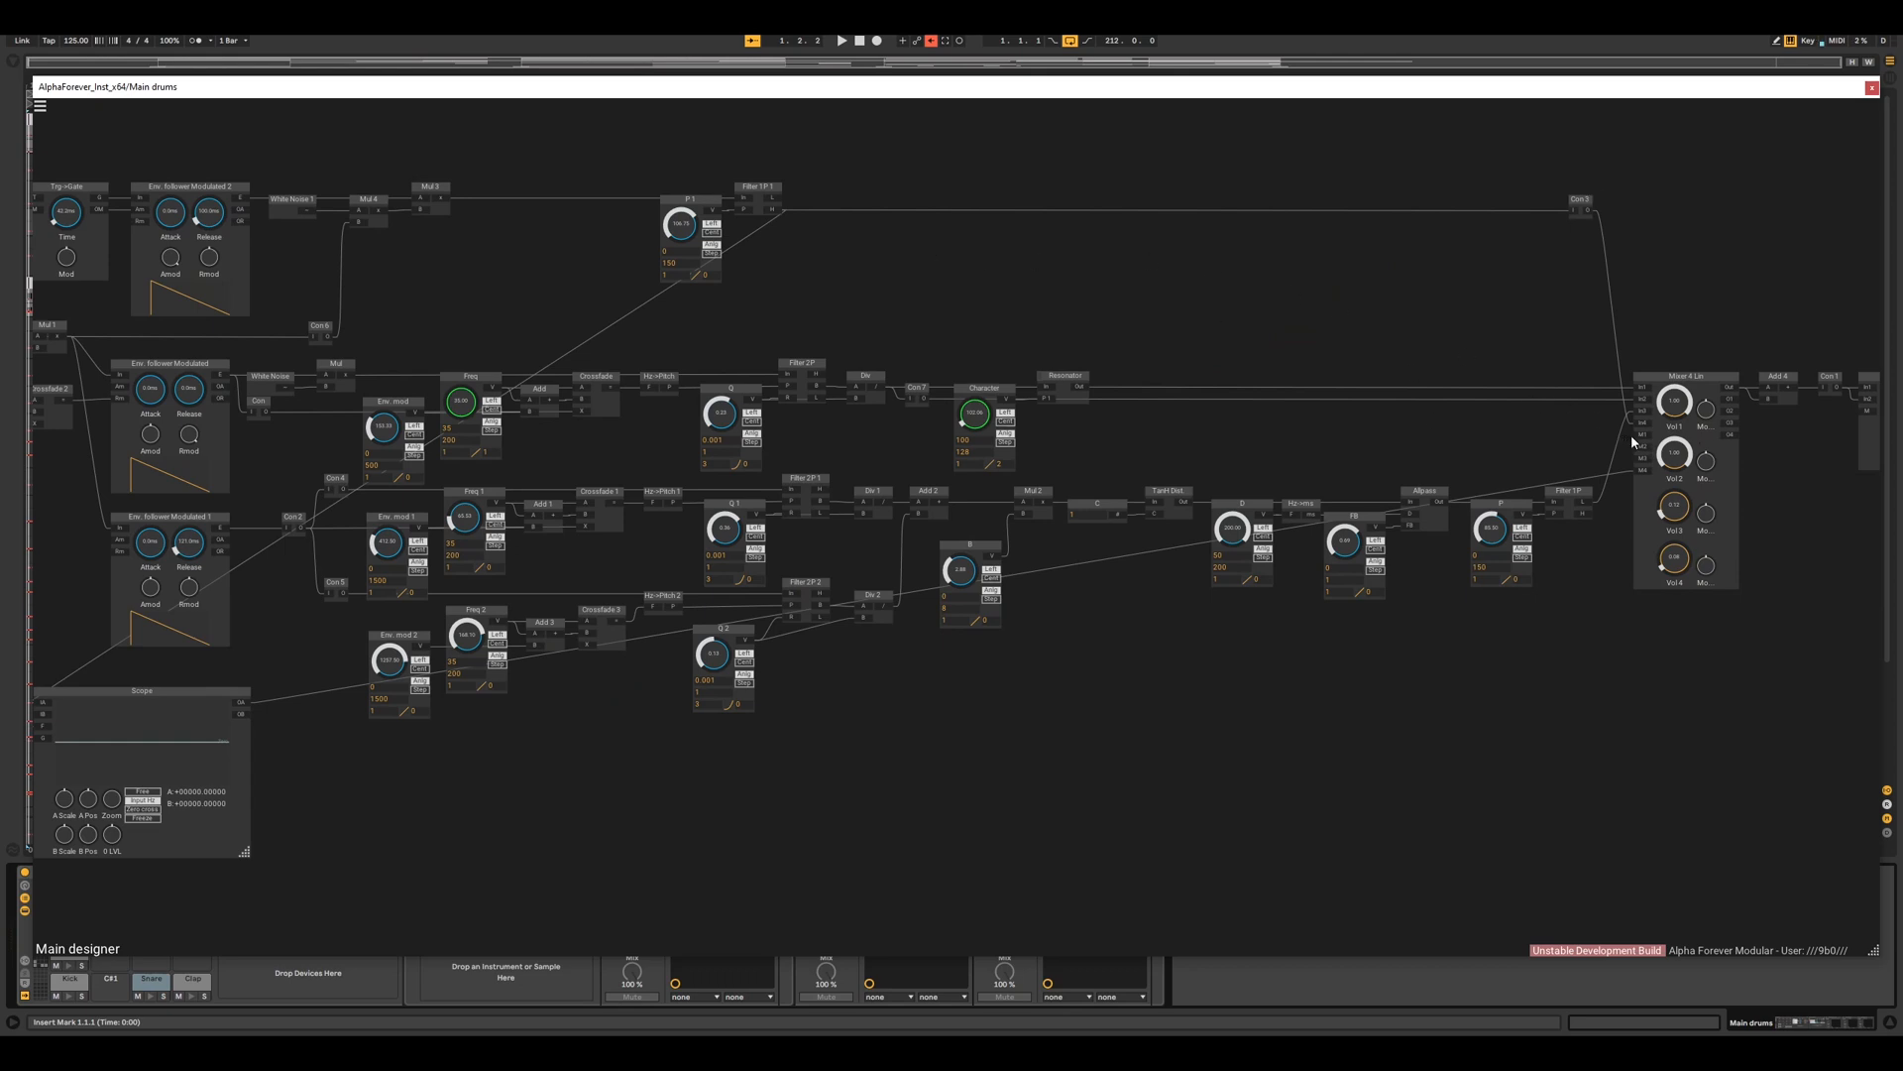
{"action": "left_click_drag", "start_coordinate": [1674, 448], "coordinate": [1674, 532]}
{"action": "left_click_drag", "start_coordinate": [431, 775], "coordinate": [842, 780]}
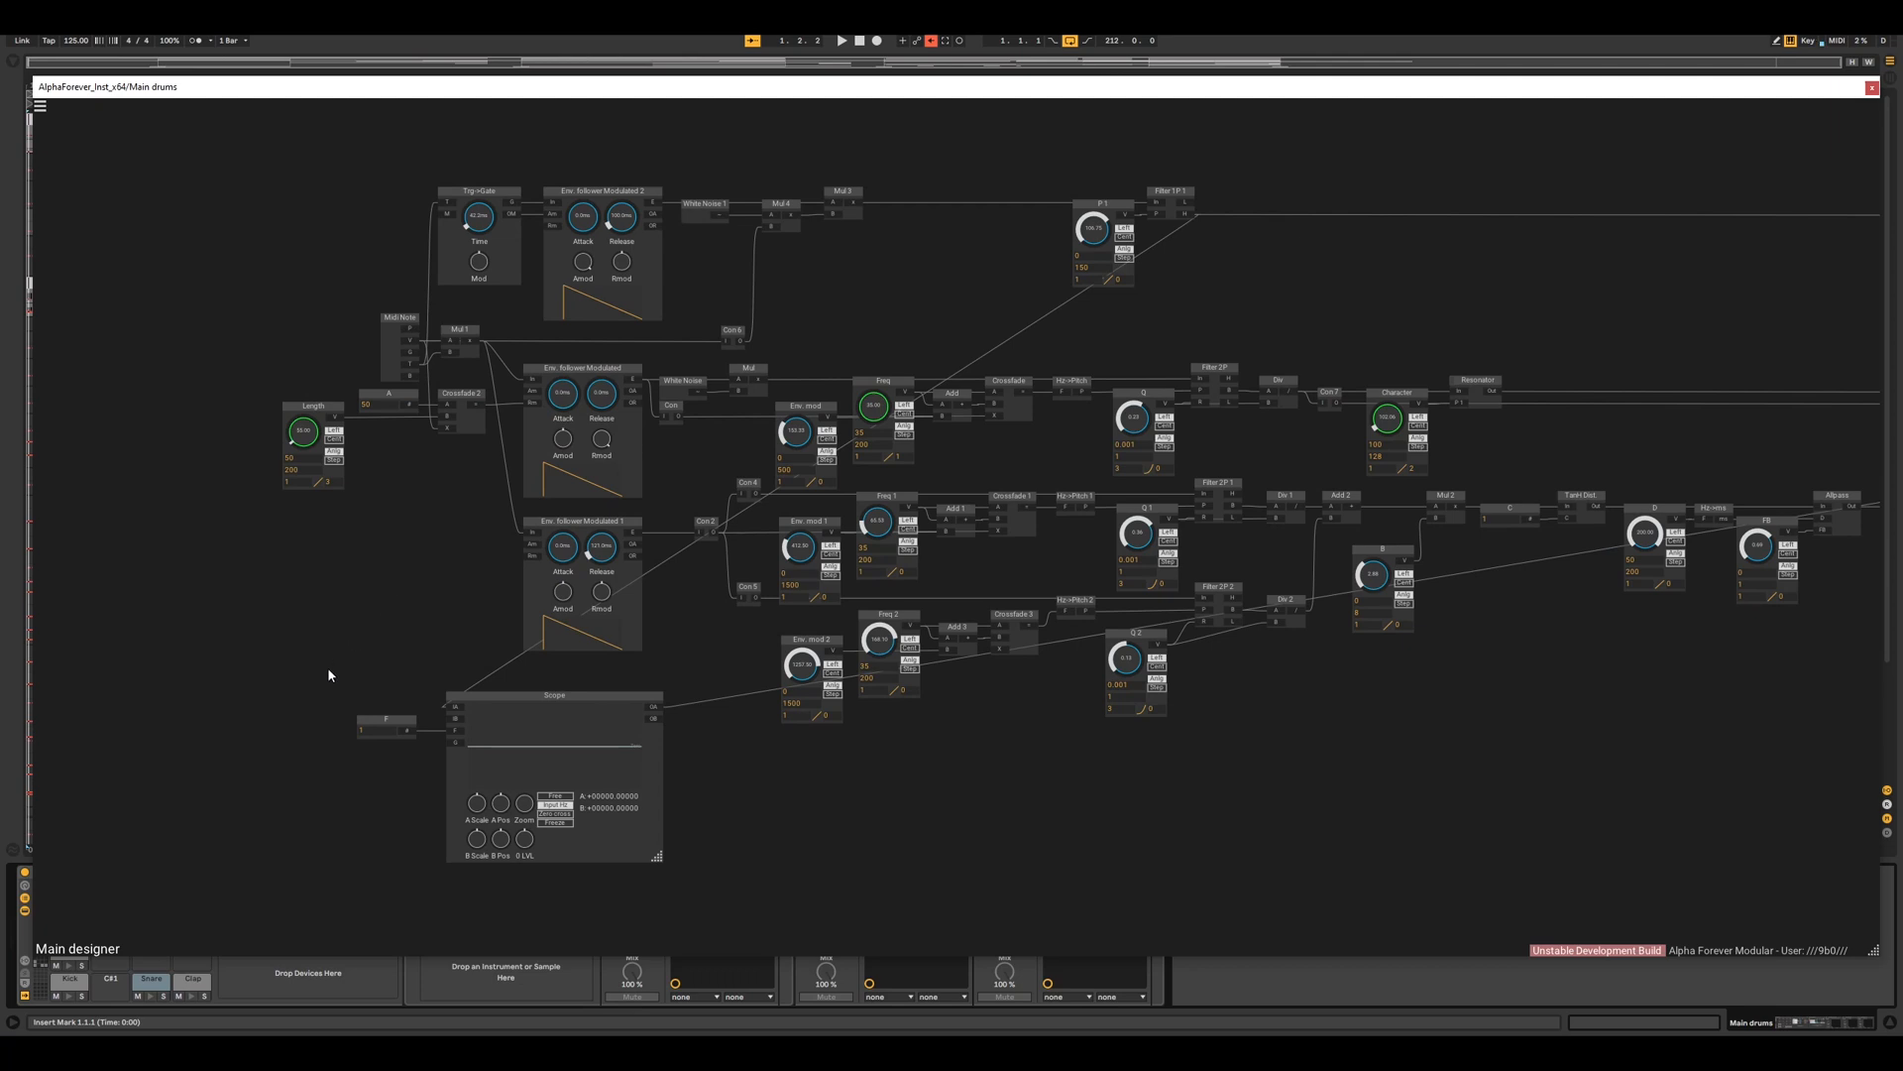
{"action": "left_click_drag", "start_coordinate": [337, 665], "coordinate": [694, 887]}
{"action": "key", "text": "Delete"}
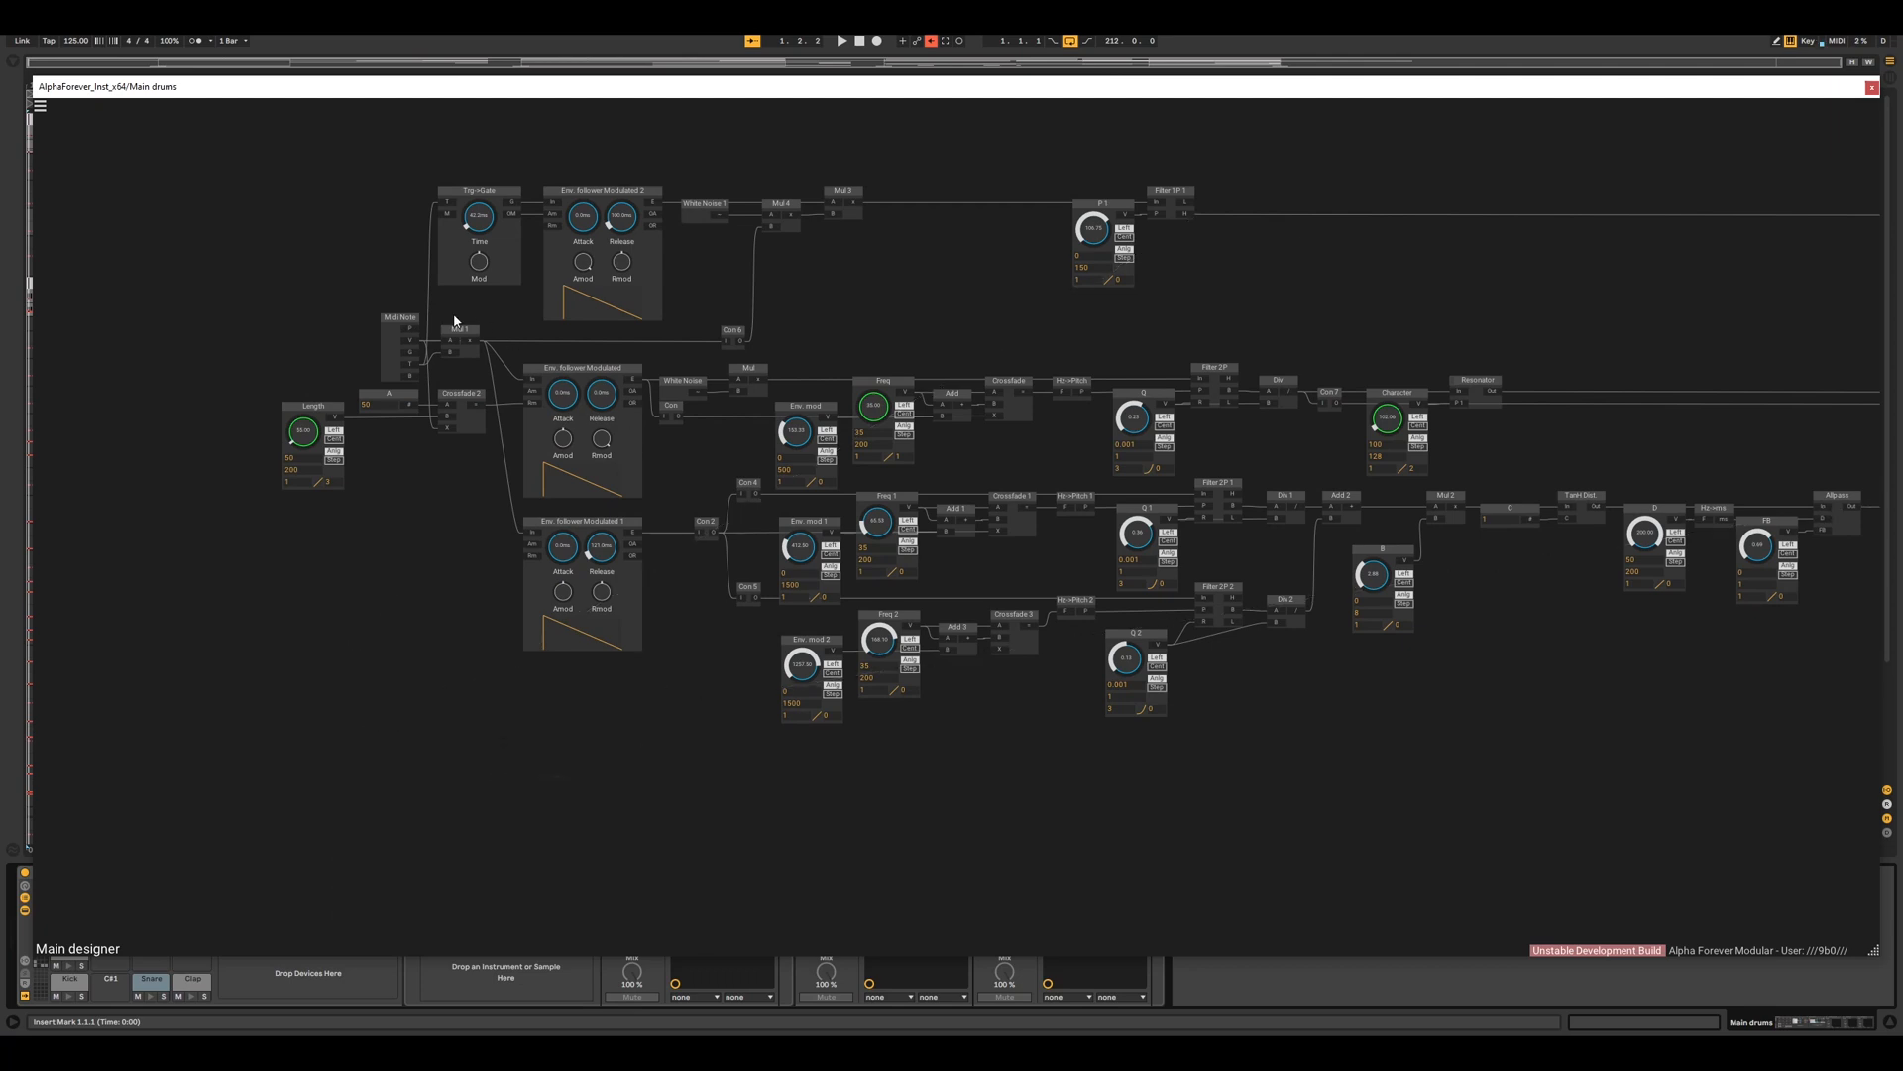
- Examine the upper noise branch from Mul 1 and Env. follower Modulated through Freq and Crossfade to Filter 2P
{"action": "left_click", "coordinate": [469, 340]}
{"action": "left_click", "coordinate": [597, 381]}
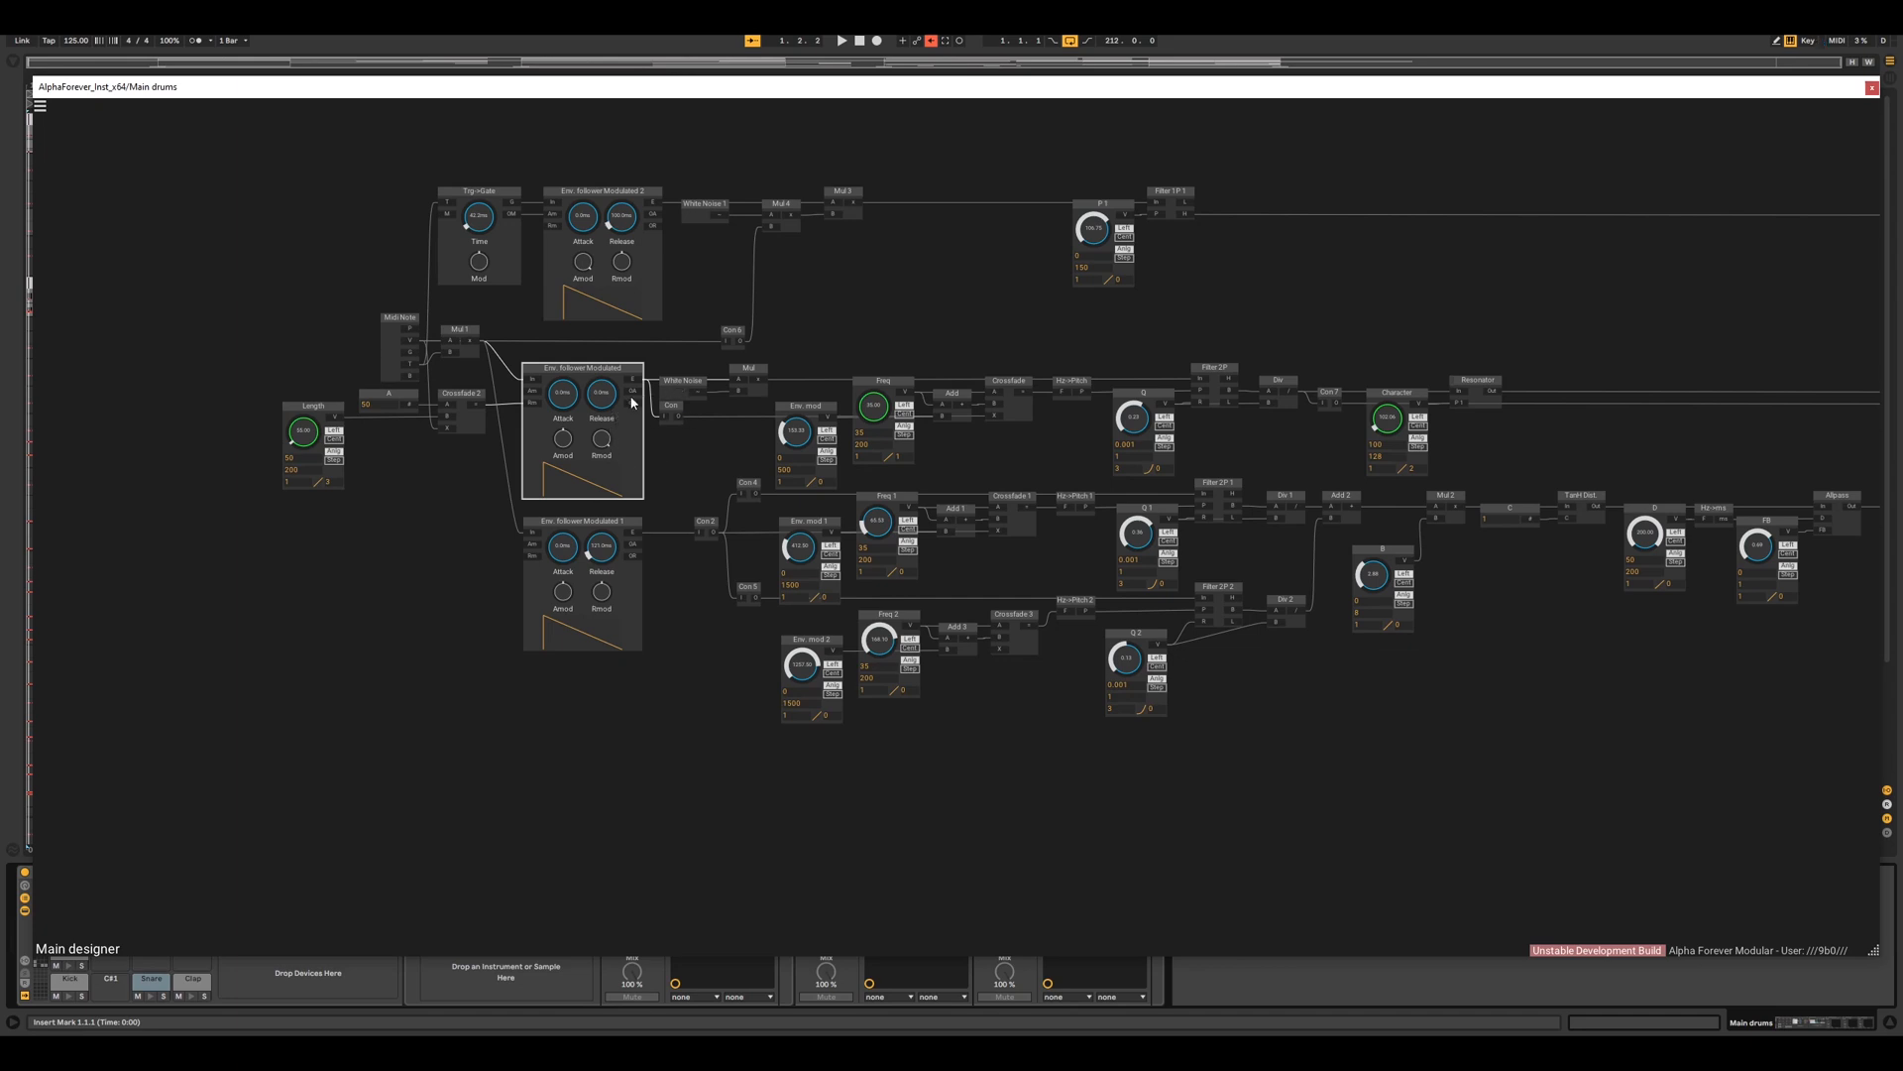
{"action": "left_click_drag", "start_coordinate": [791, 340], "coordinate": [462, 373]}
{"action": "scroll", "coordinate": [677, 384], "scroll_direction": "up", "scroll_amount": 3}
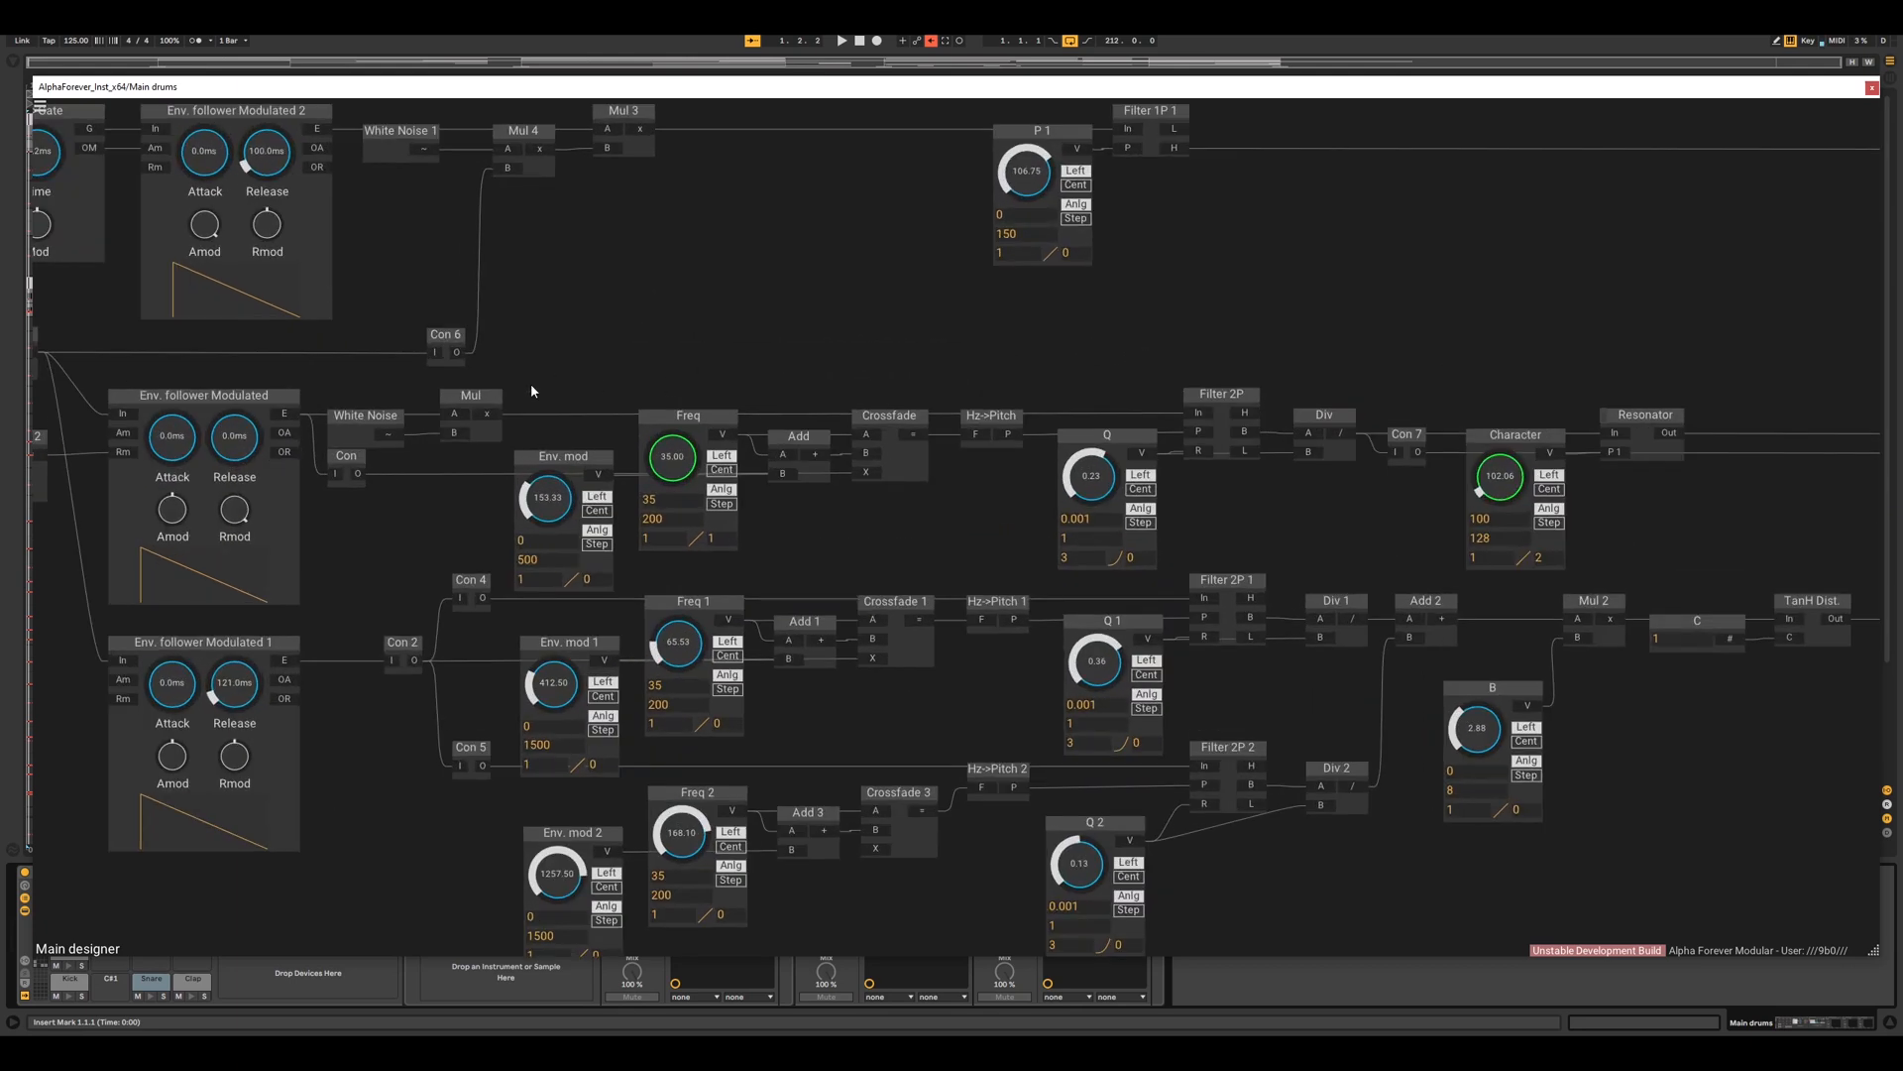
{"action": "left_click_drag", "start_coordinate": [321, 511], "coordinate": [513, 512]}
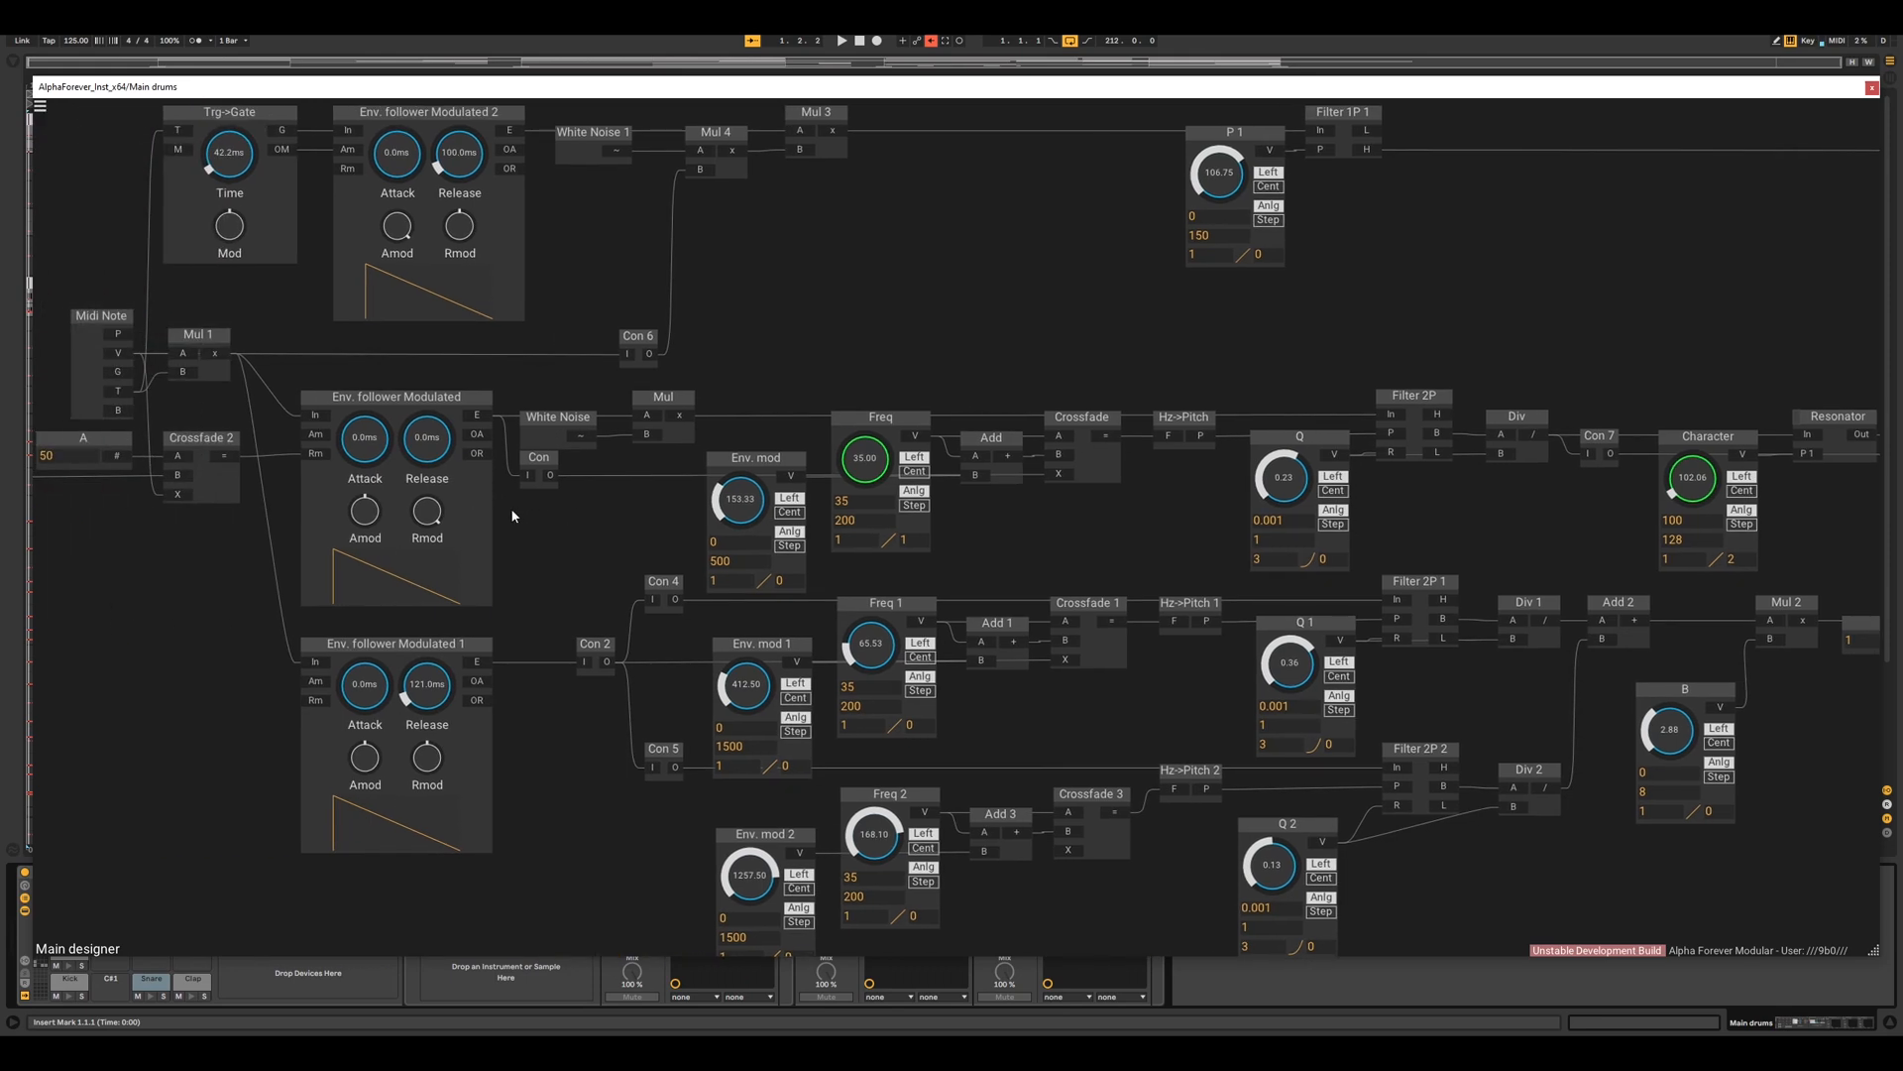
{"action": "left_click_drag", "start_coordinate": [232, 557], "coordinate": [387, 564]}
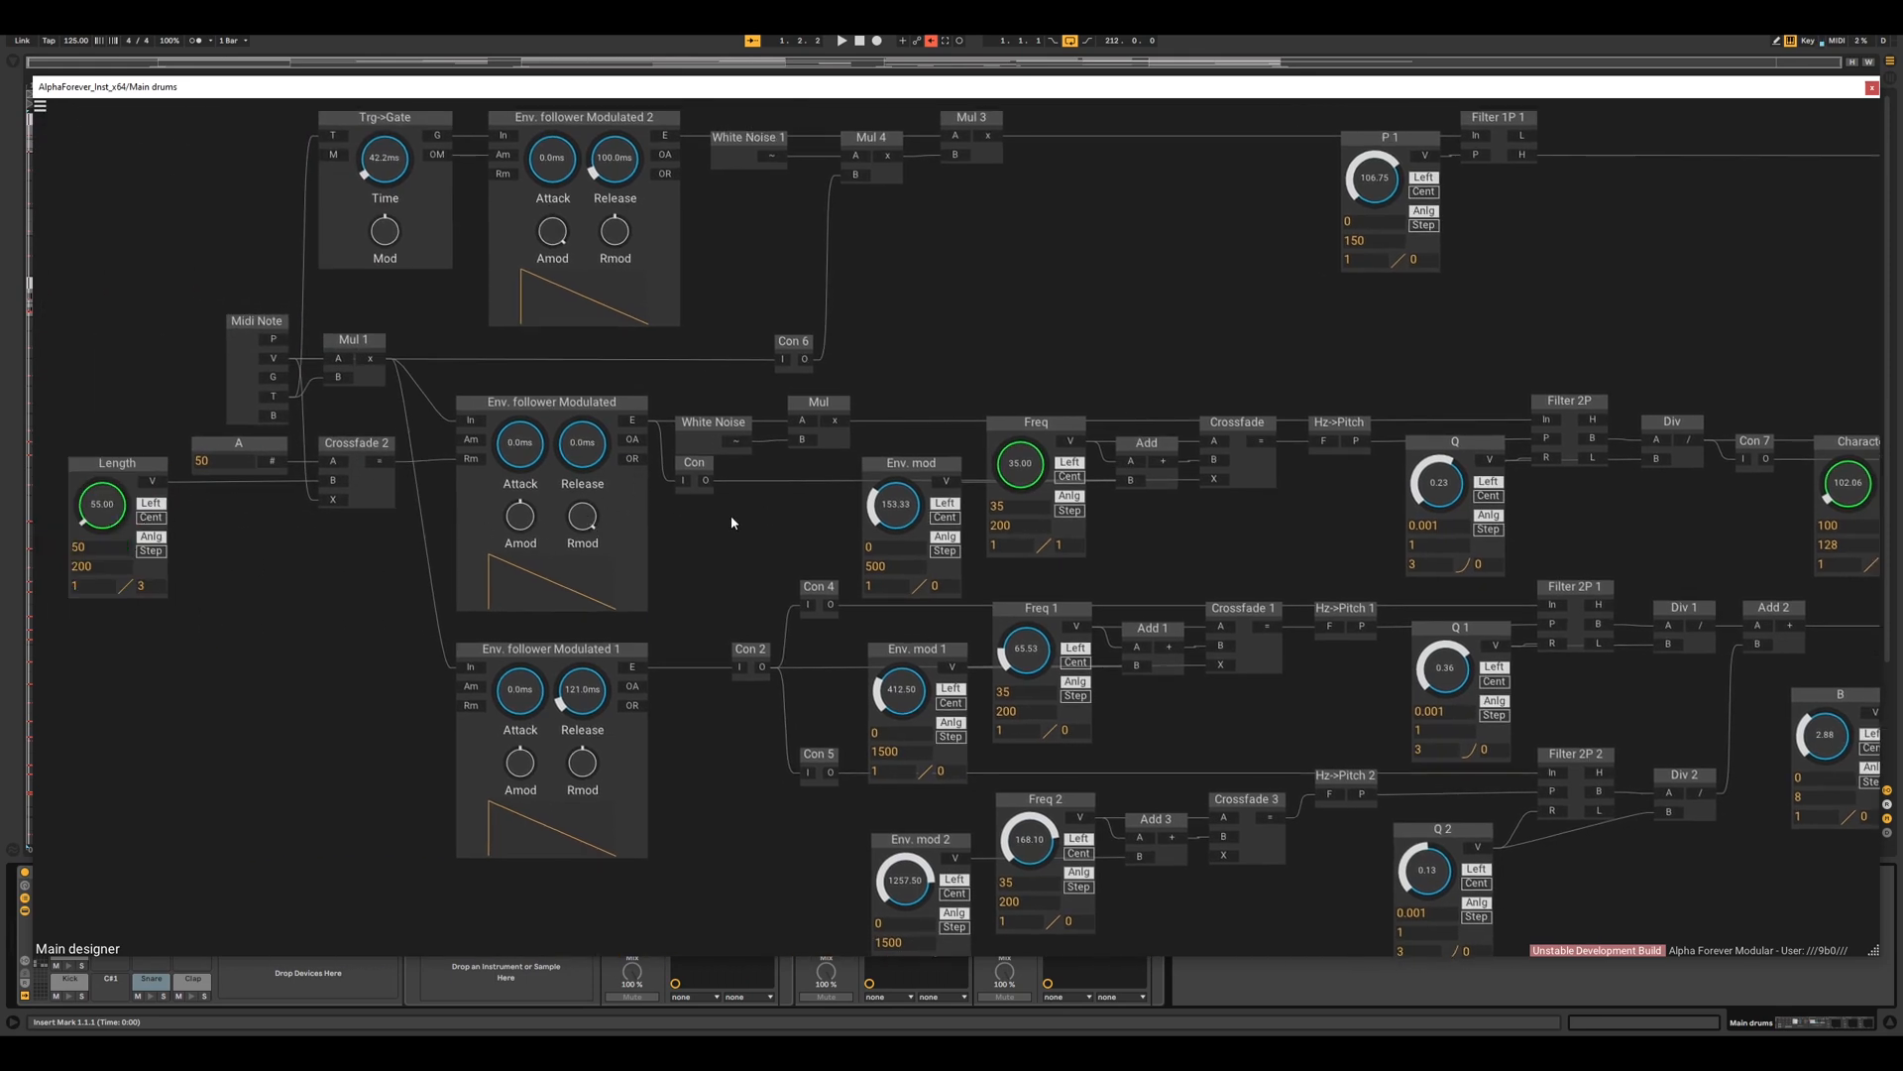
{"action": "left_click_drag", "start_coordinate": [732, 522], "coordinate": [671, 529]}
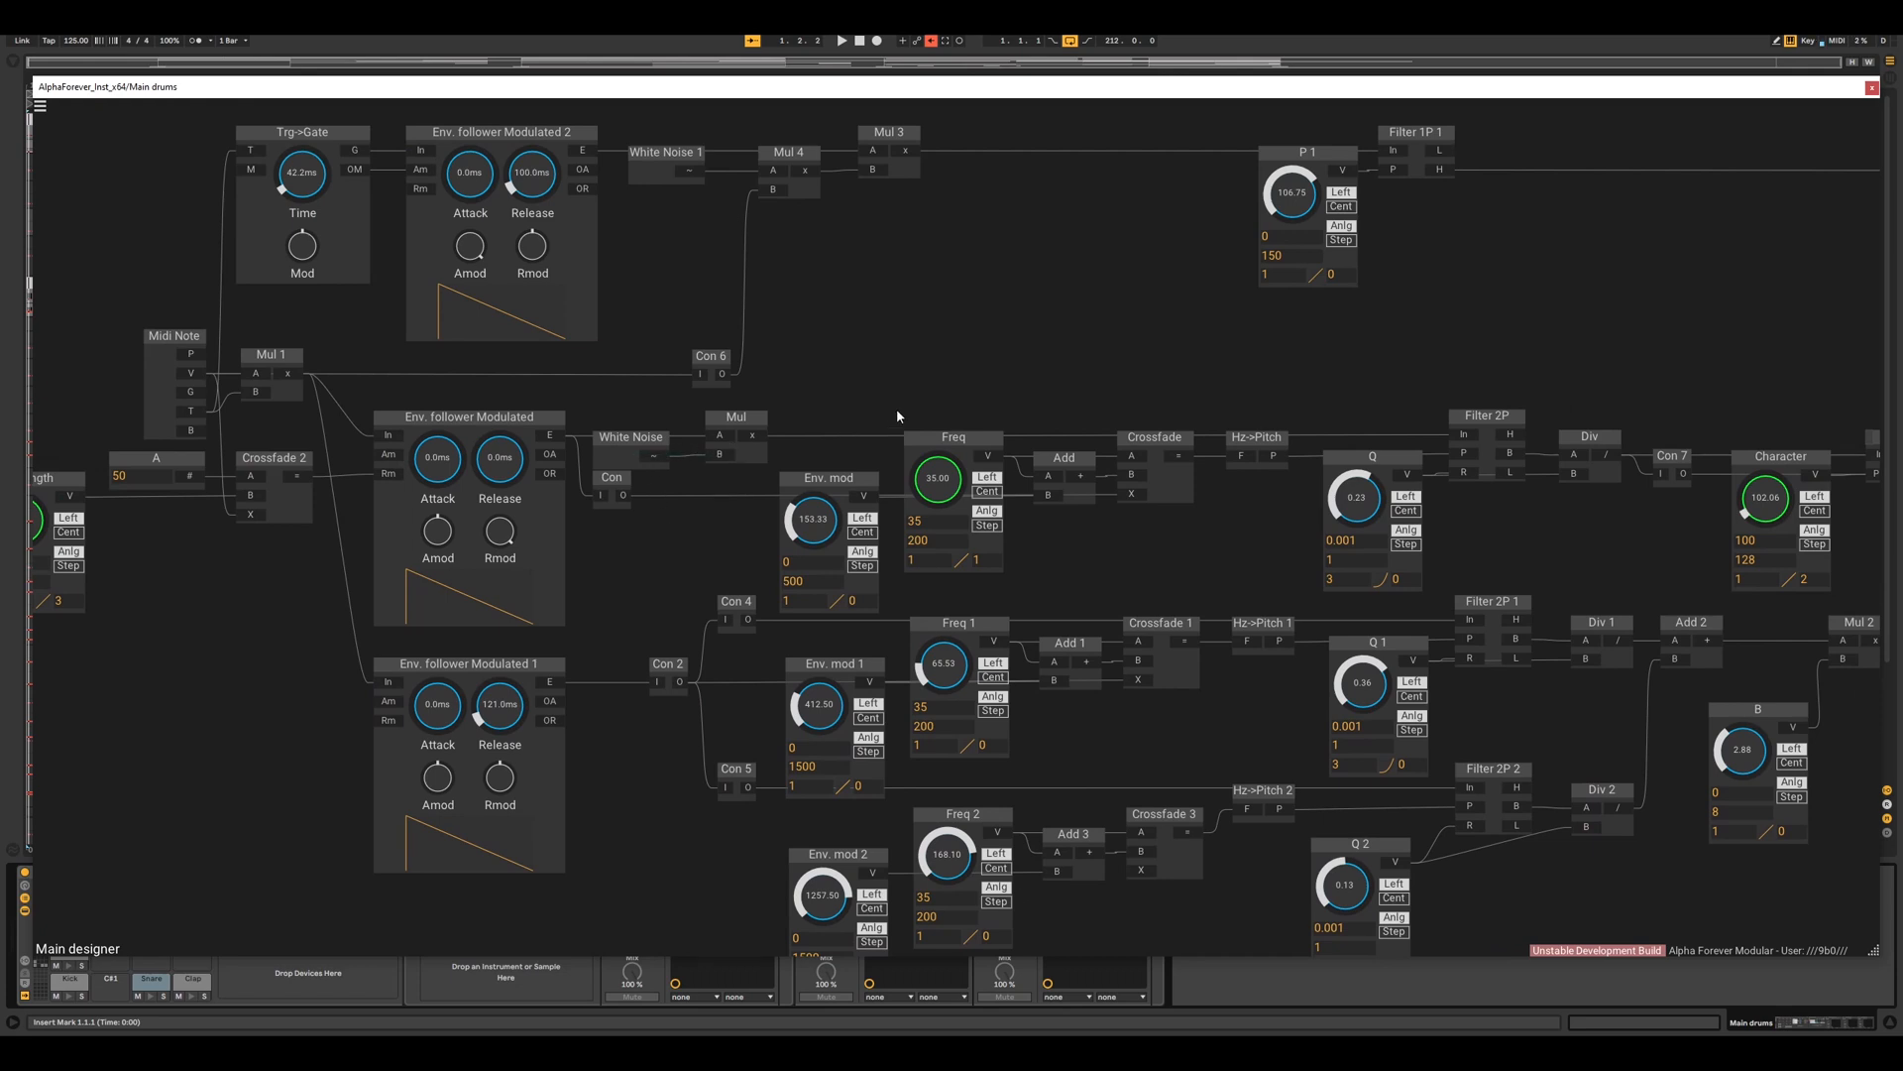
{"action": "left_click_drag", "start_coordinate": [897, 410], "coordinate": [497, 402]}
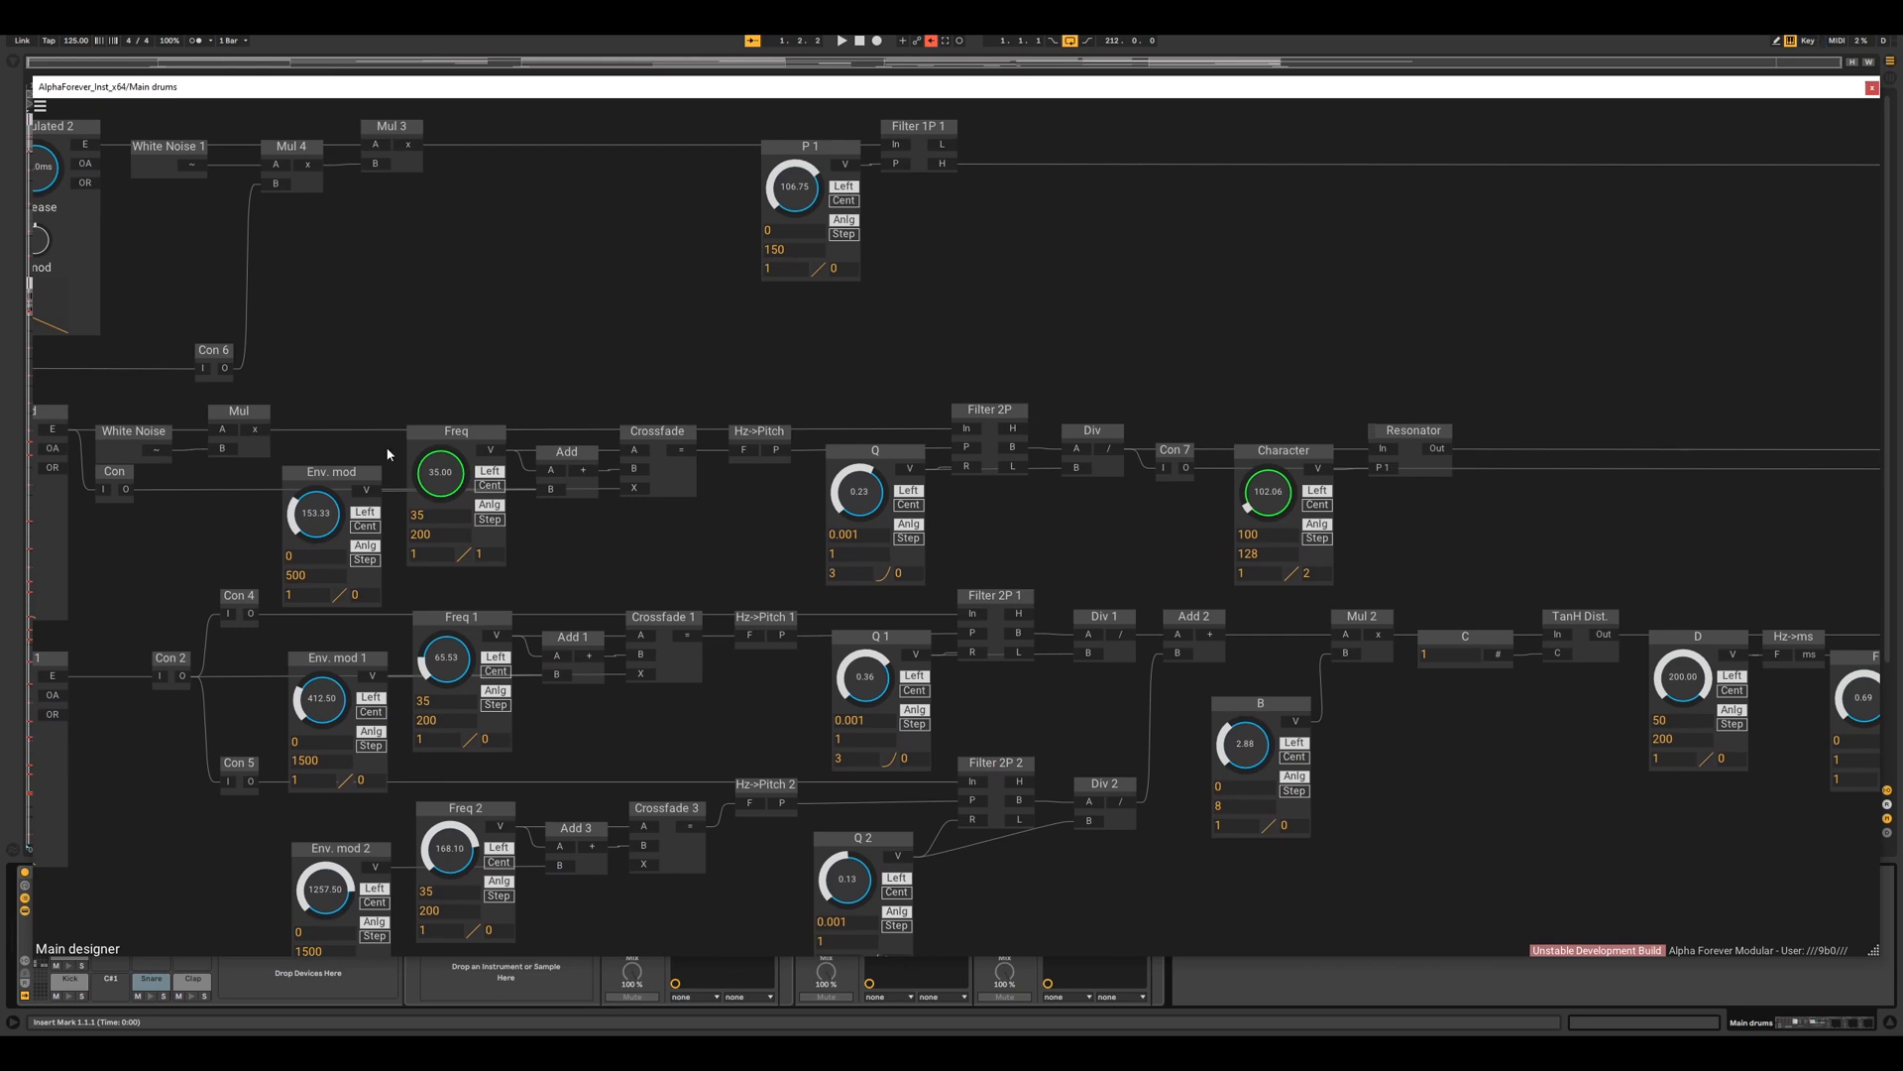
{"action": "left_click_drag", "start_coordinate": [805, 371], "coordinate": [688, 372]}
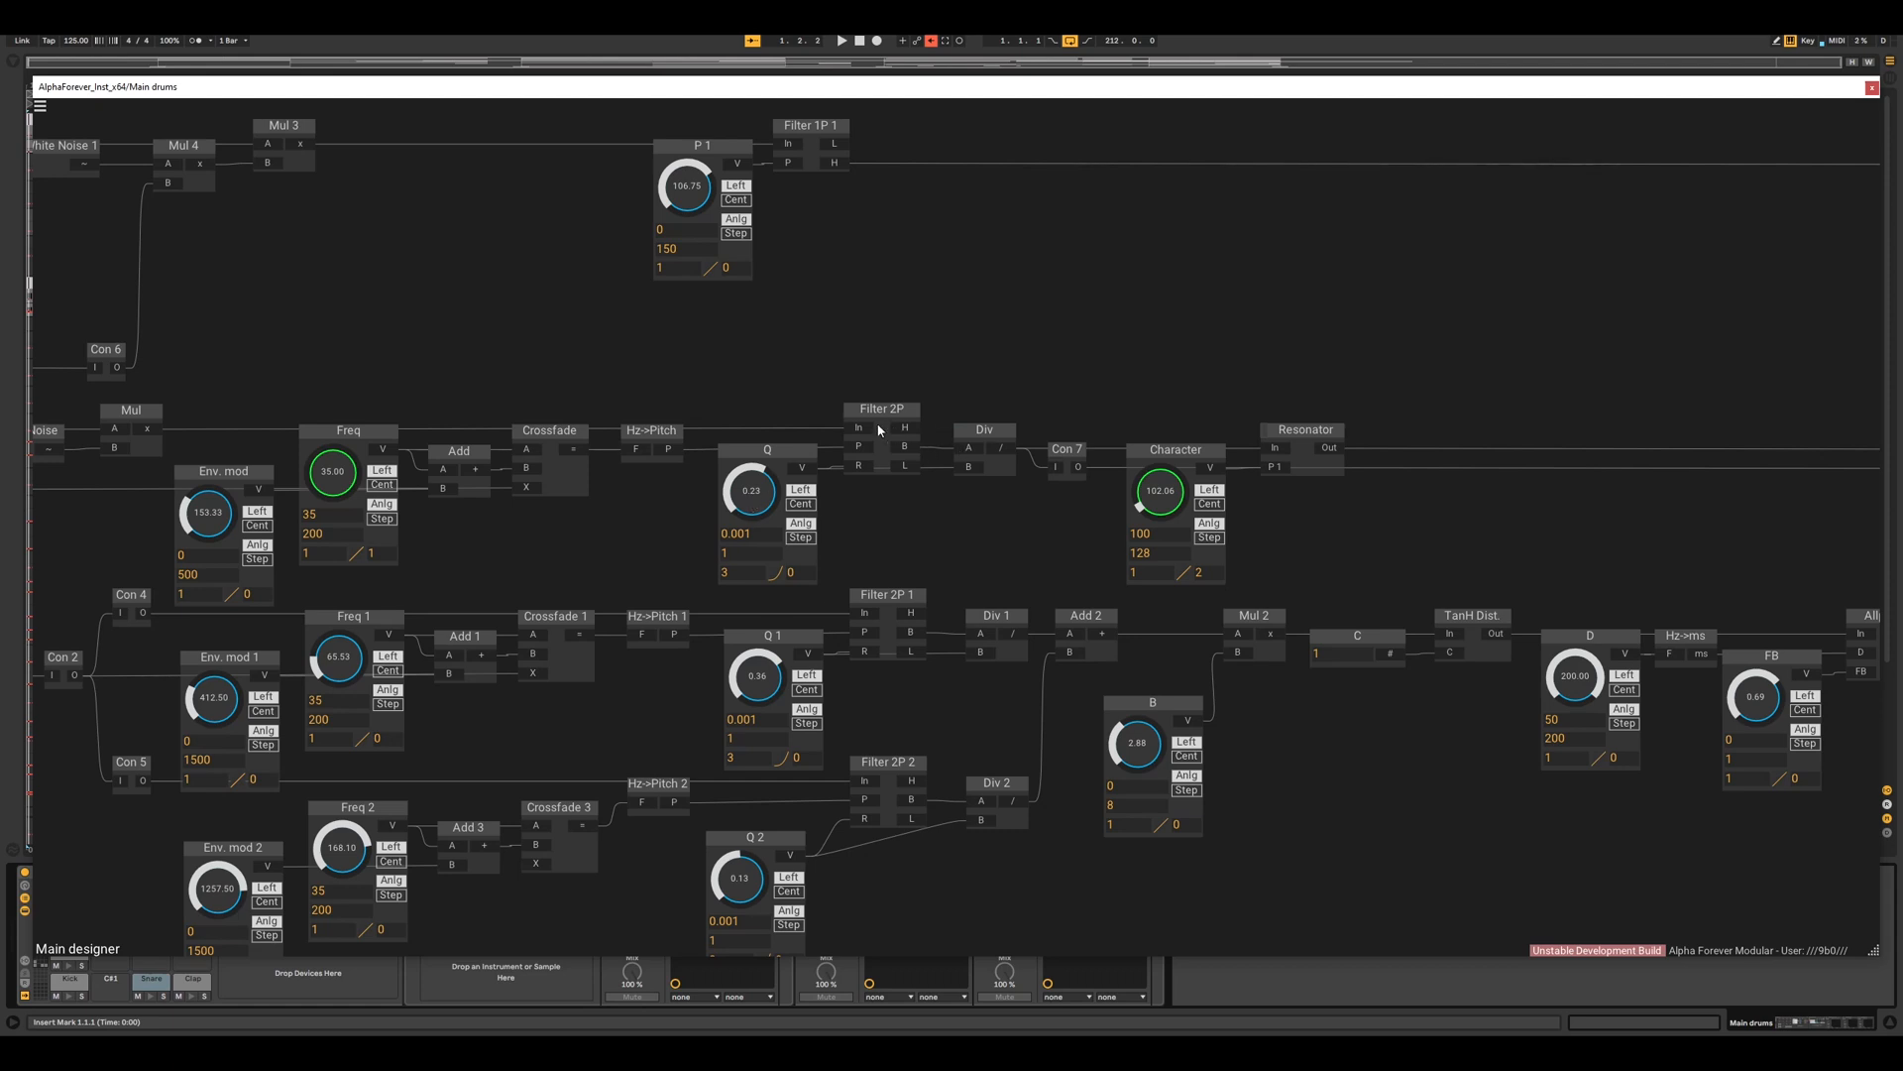
- Adjust Vol 1 on Mixer 4 Lin, the channel fed by the Resonator
{"action": "left_click_drag", "start_coordinate": [945, 348], "coordinate": [903, 362]}
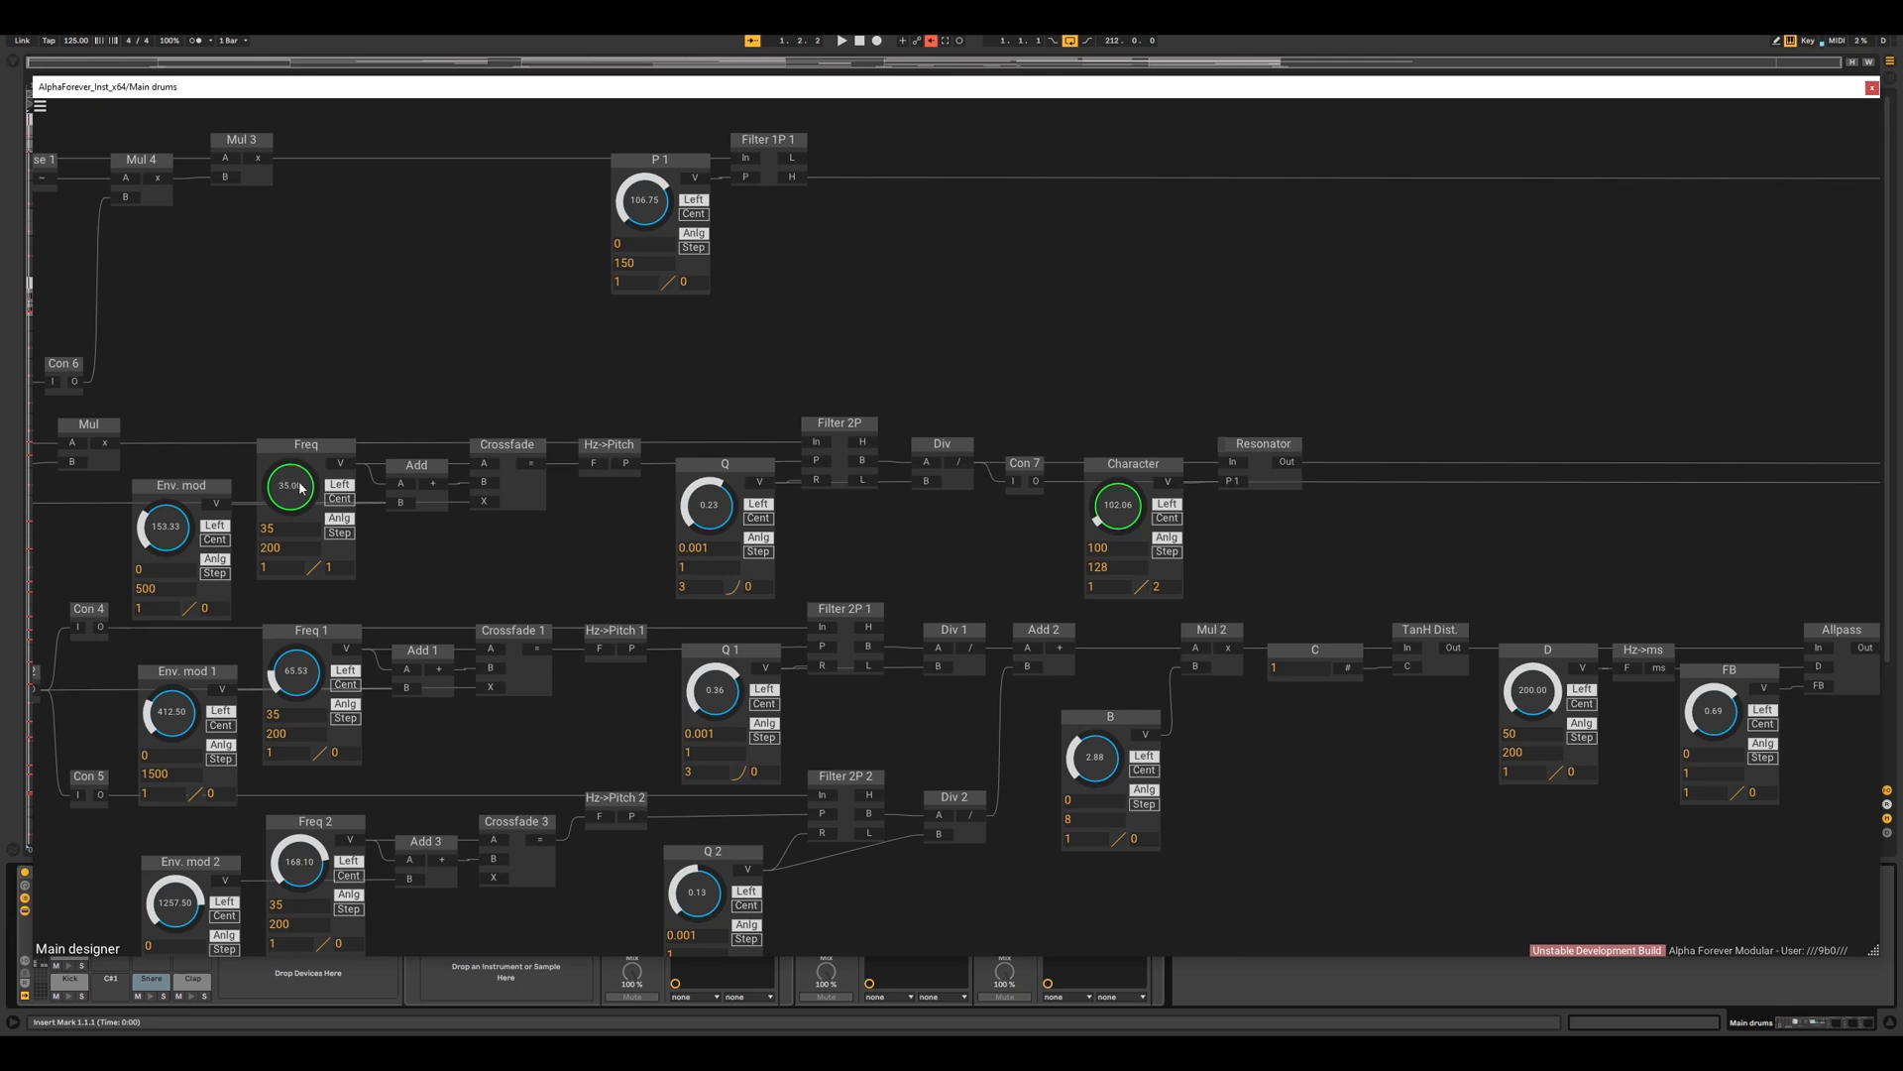
{"action": "left_click_drag", "start_coordinate": [1124, 413], "coordinate": [591, 401]}
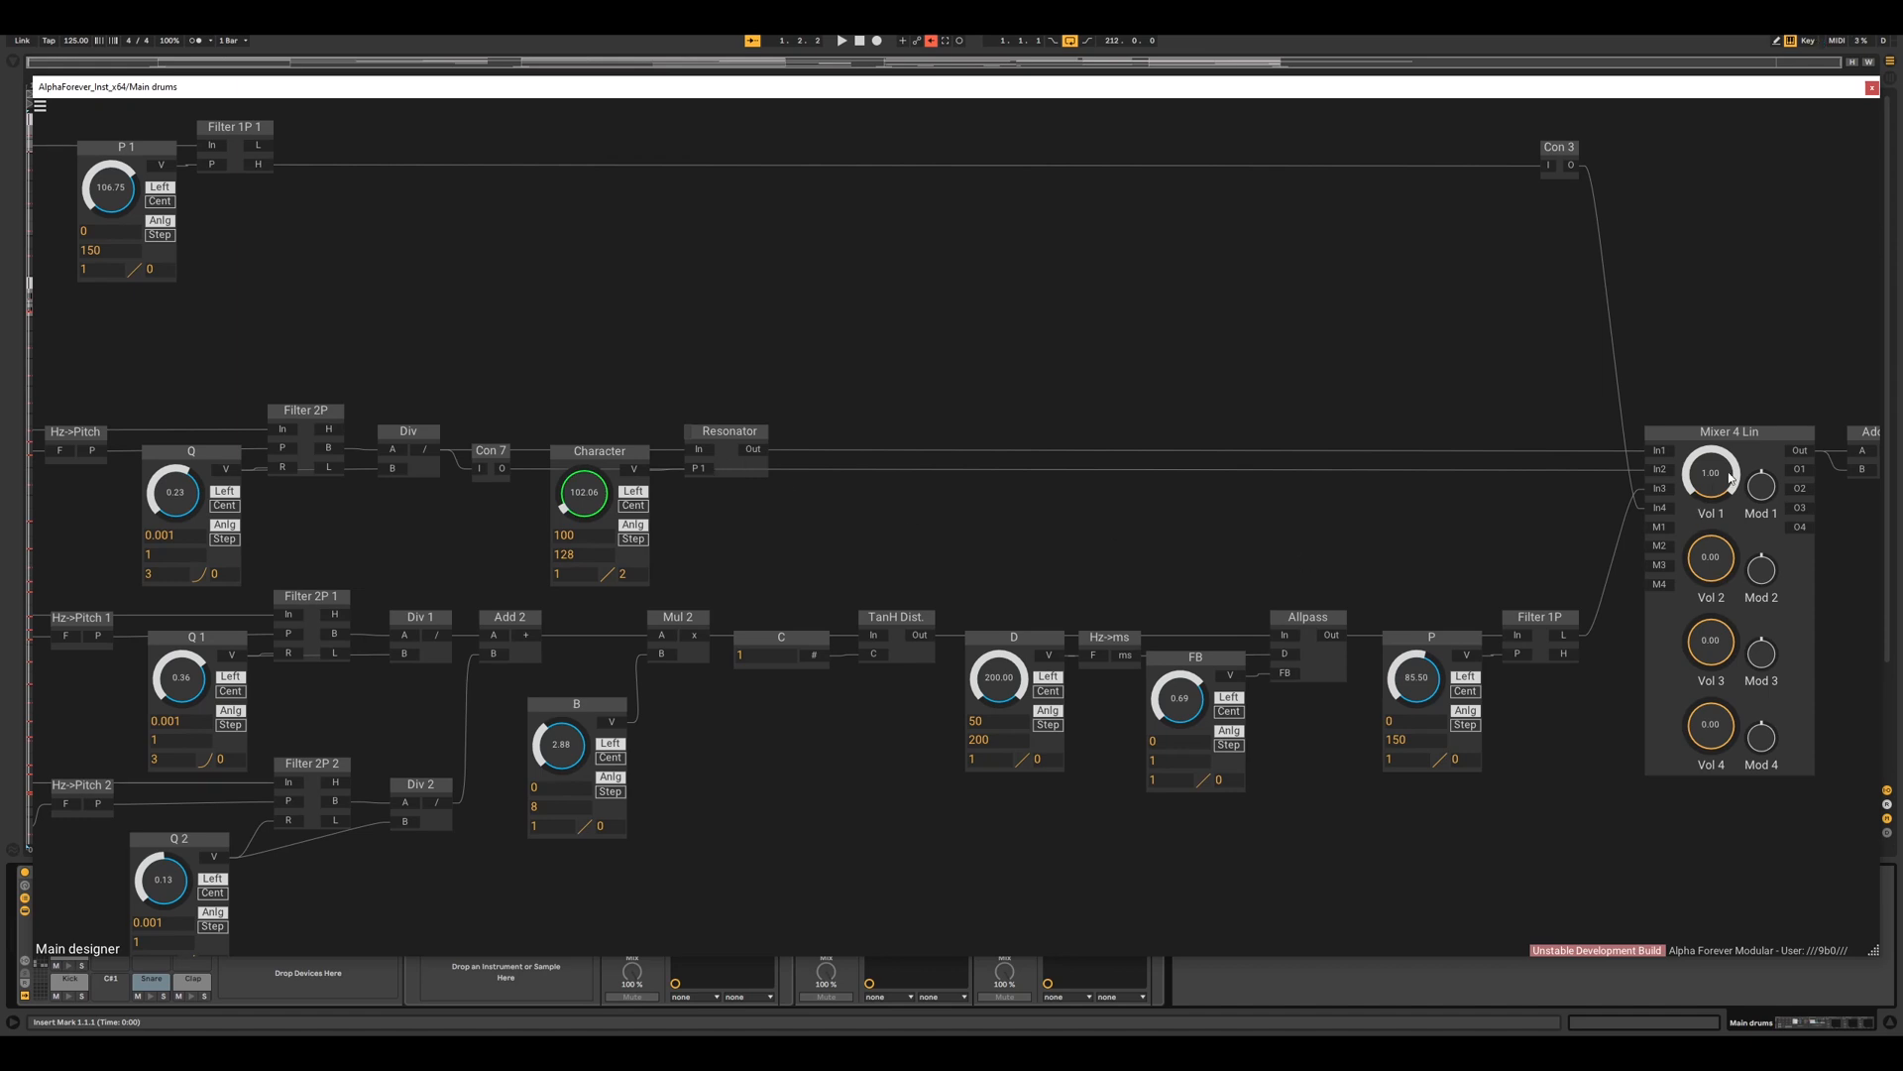
{"action": "left_click_drag", "start_coordinate": [1730, 477], "coordinate": [1719, 810]}
- Open the Resonator module and examine its delay, allpass and filter feedback loop
{"action": "double_click", "coordinate": [728, 458]}
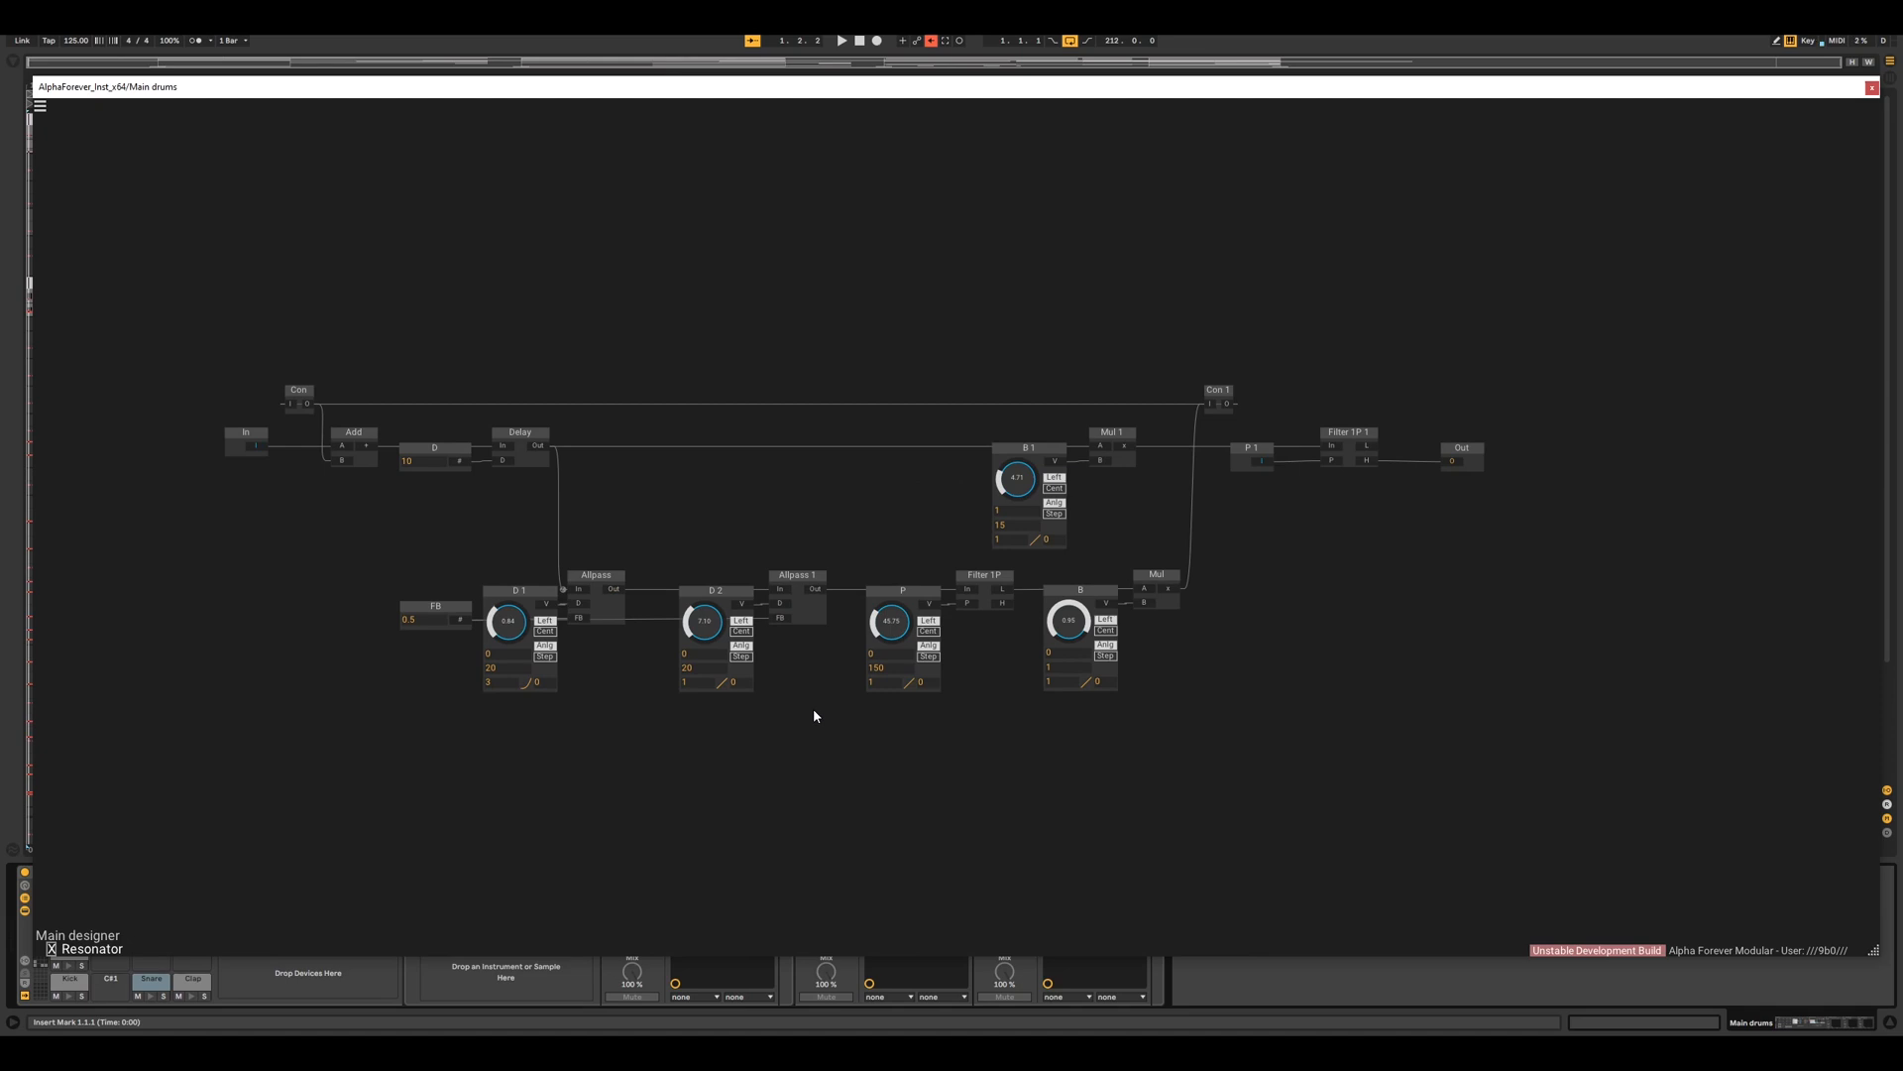
{"action": "scroll", "coordinate": [555, 335], "scroll_direction": "up", "scroll_amount": 3}
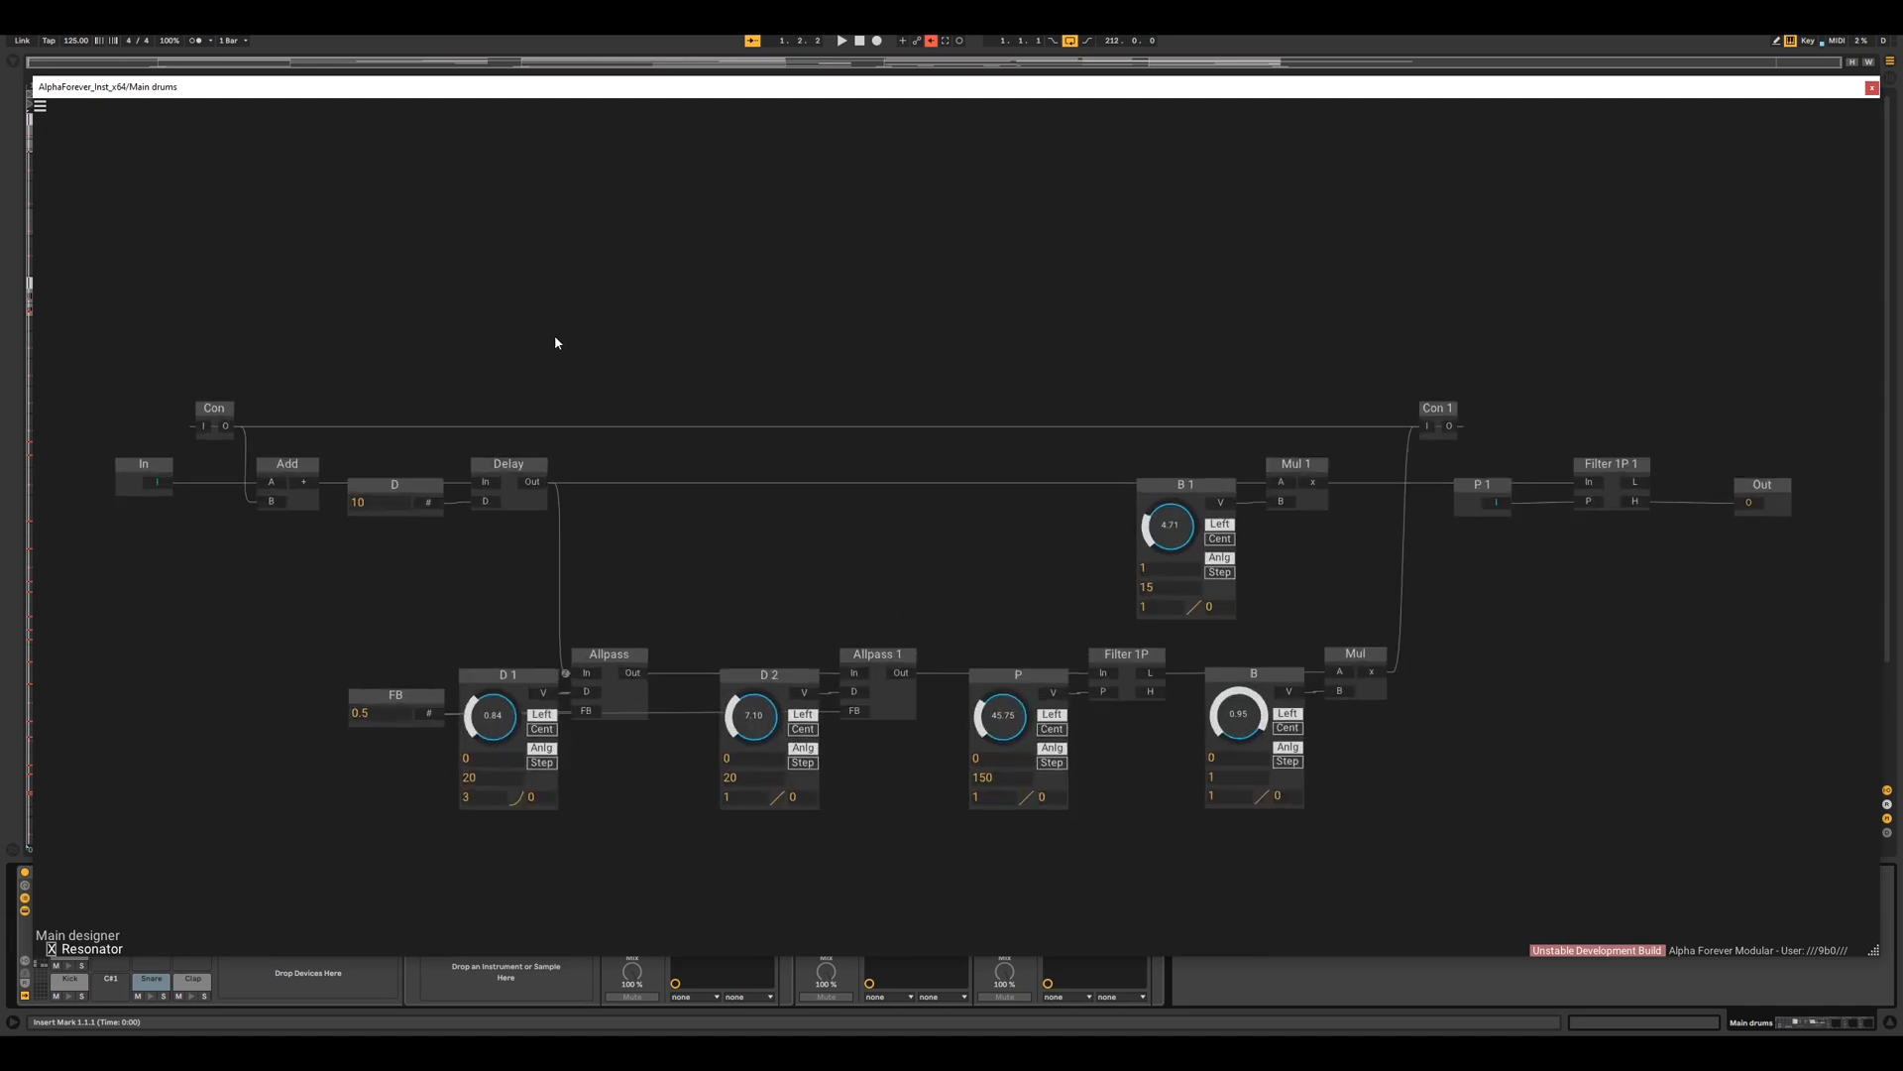
{"action": "left_click_drag", "start_coordinate": [614, 369], "coordinate": [649, 306]}
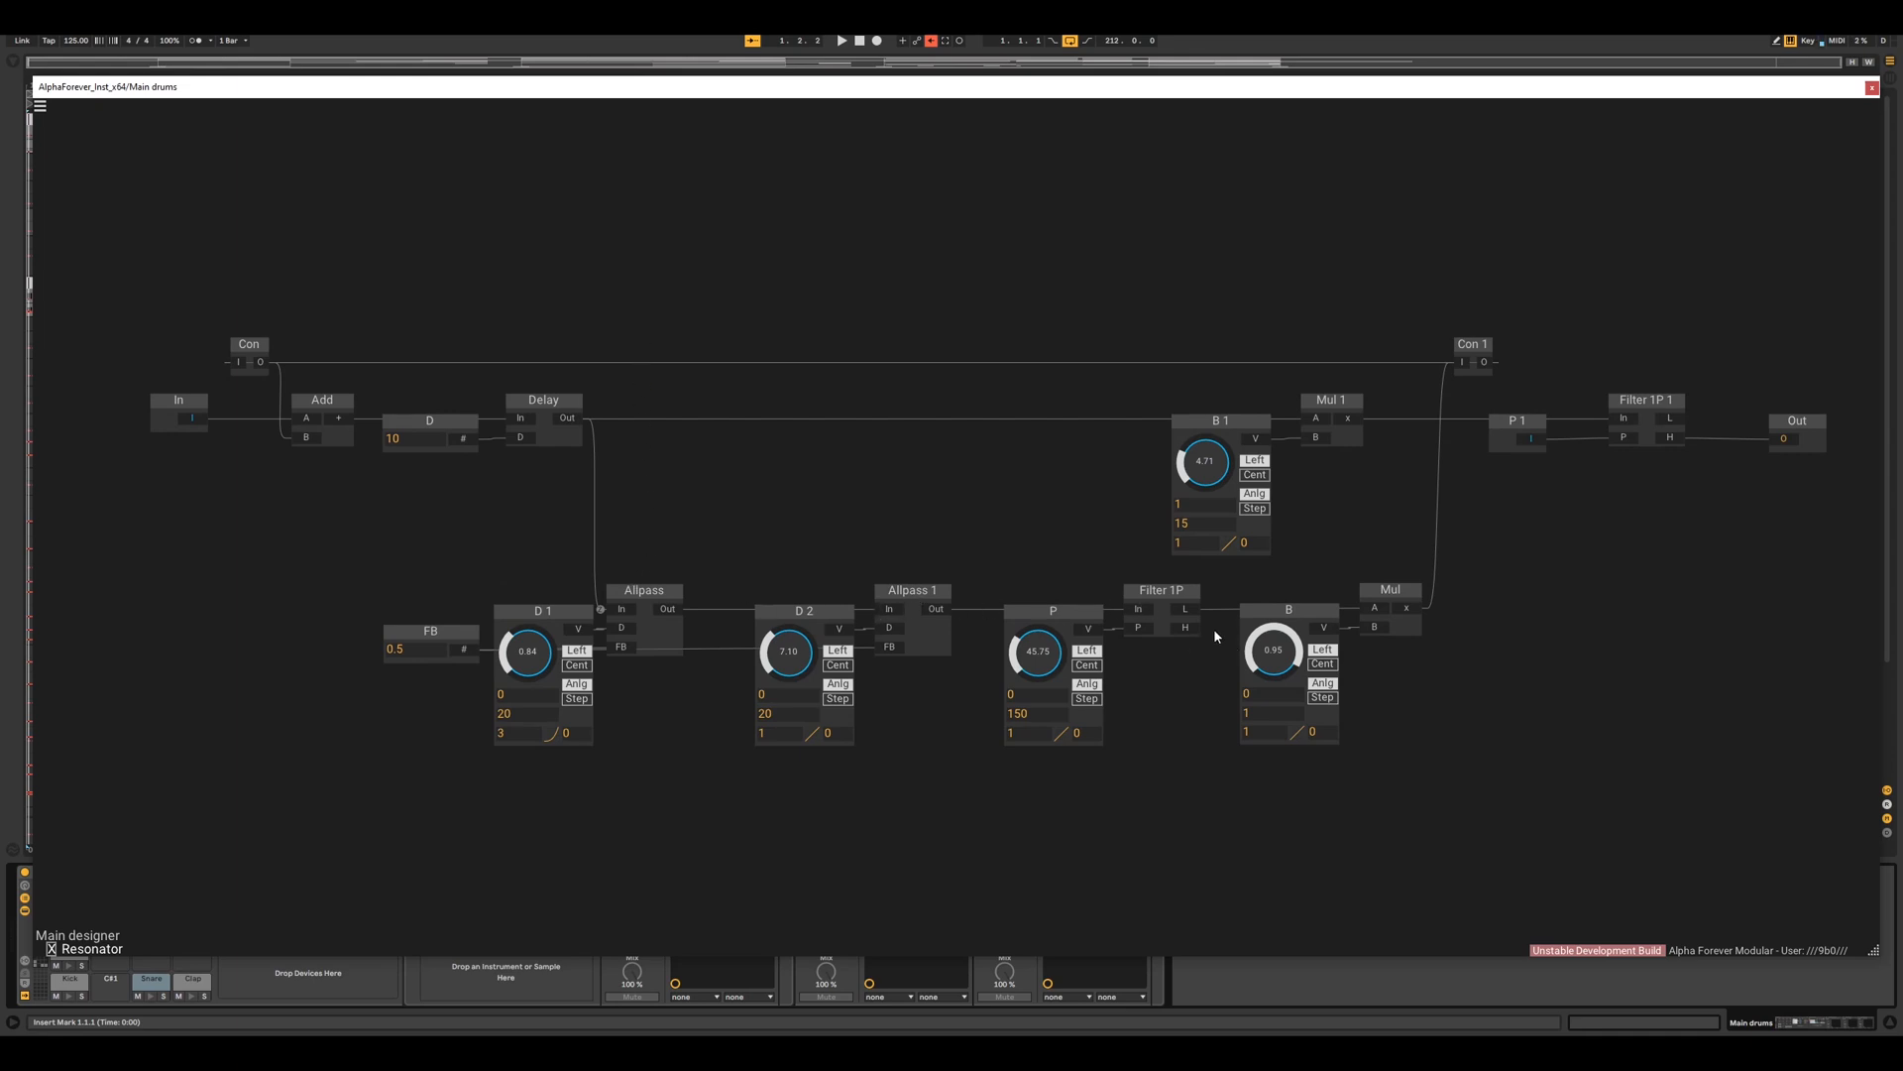
- Leave the Resonator module for the main snare patch and set Mixer 4 Lin's Vol 2 to 1.00
{"action": "double_click", "coordinate": [1009, 306]}
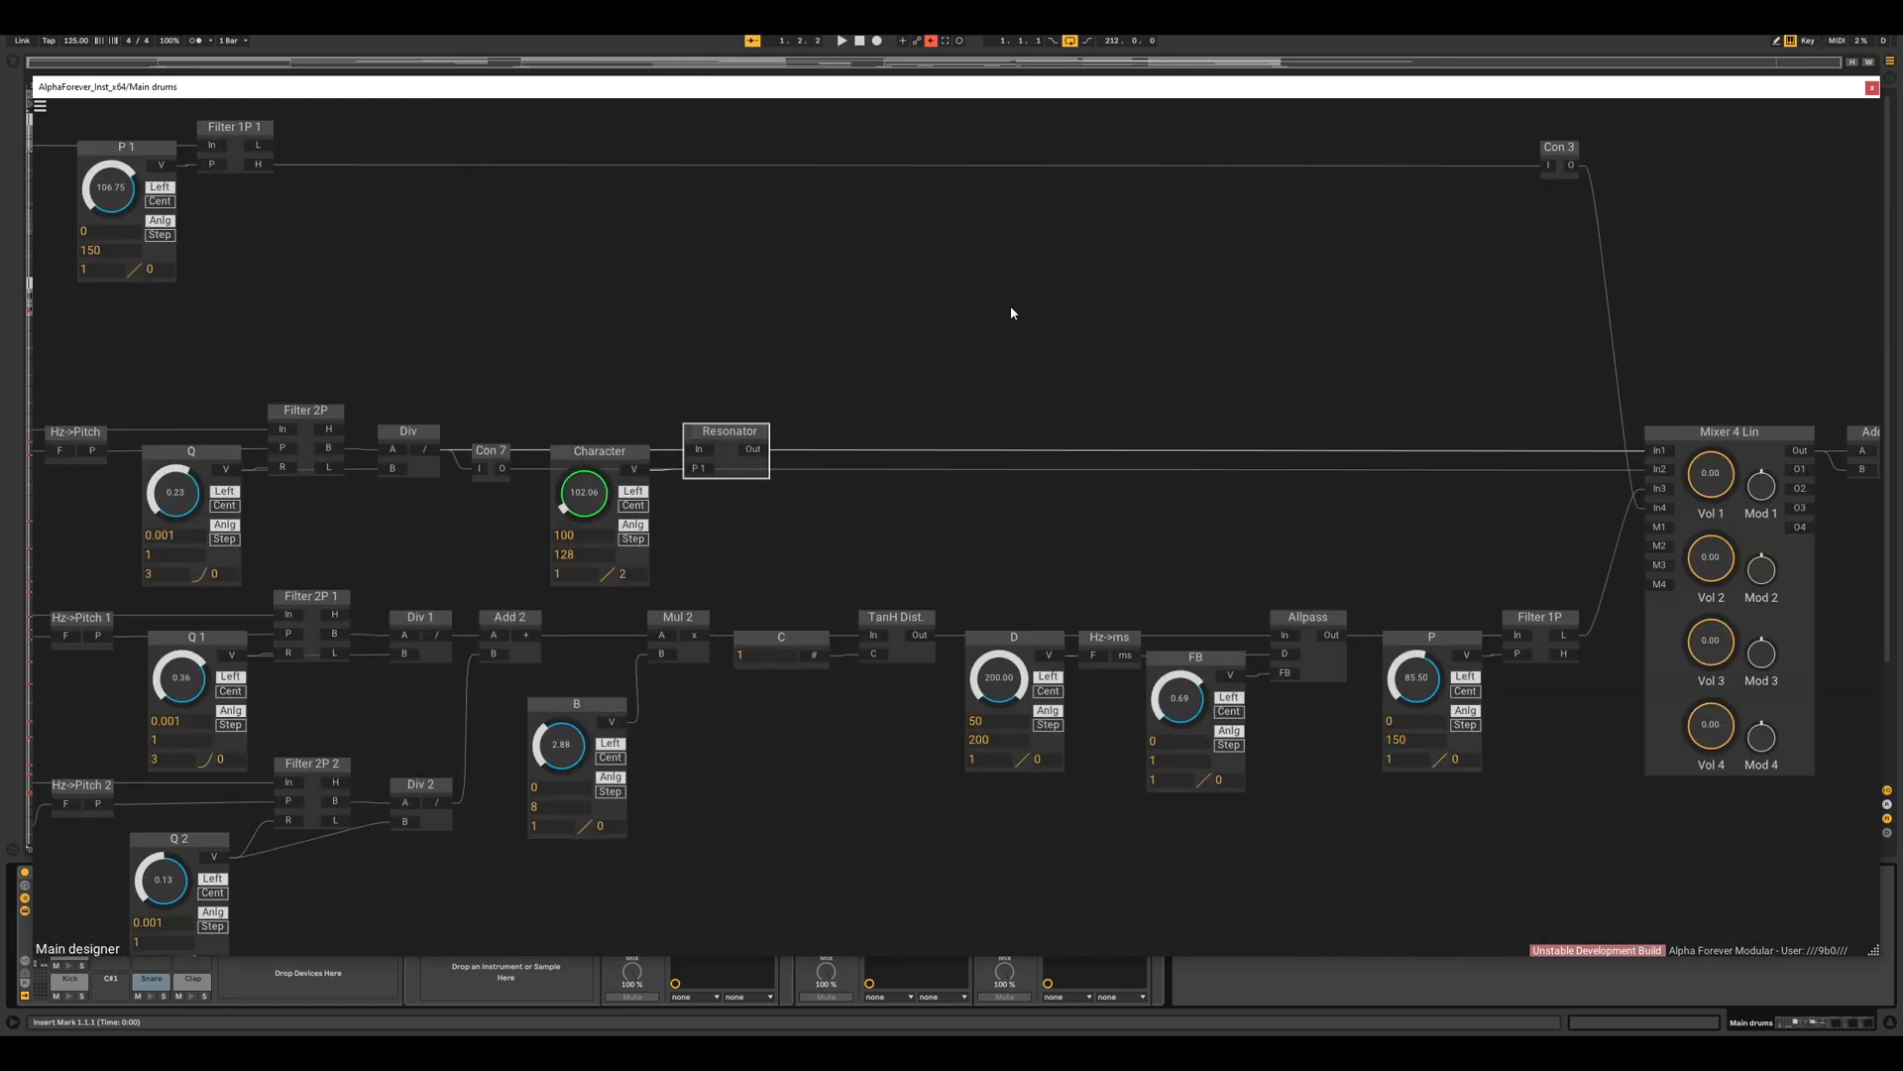
{"action": "left_click_drag", "start_coordinate": [1394, 462], "coordinate": [1281, 453]}
{"action": "left_click_drag", "start_coordinate": [1604, 550], "coordinate": [1648, 270]}
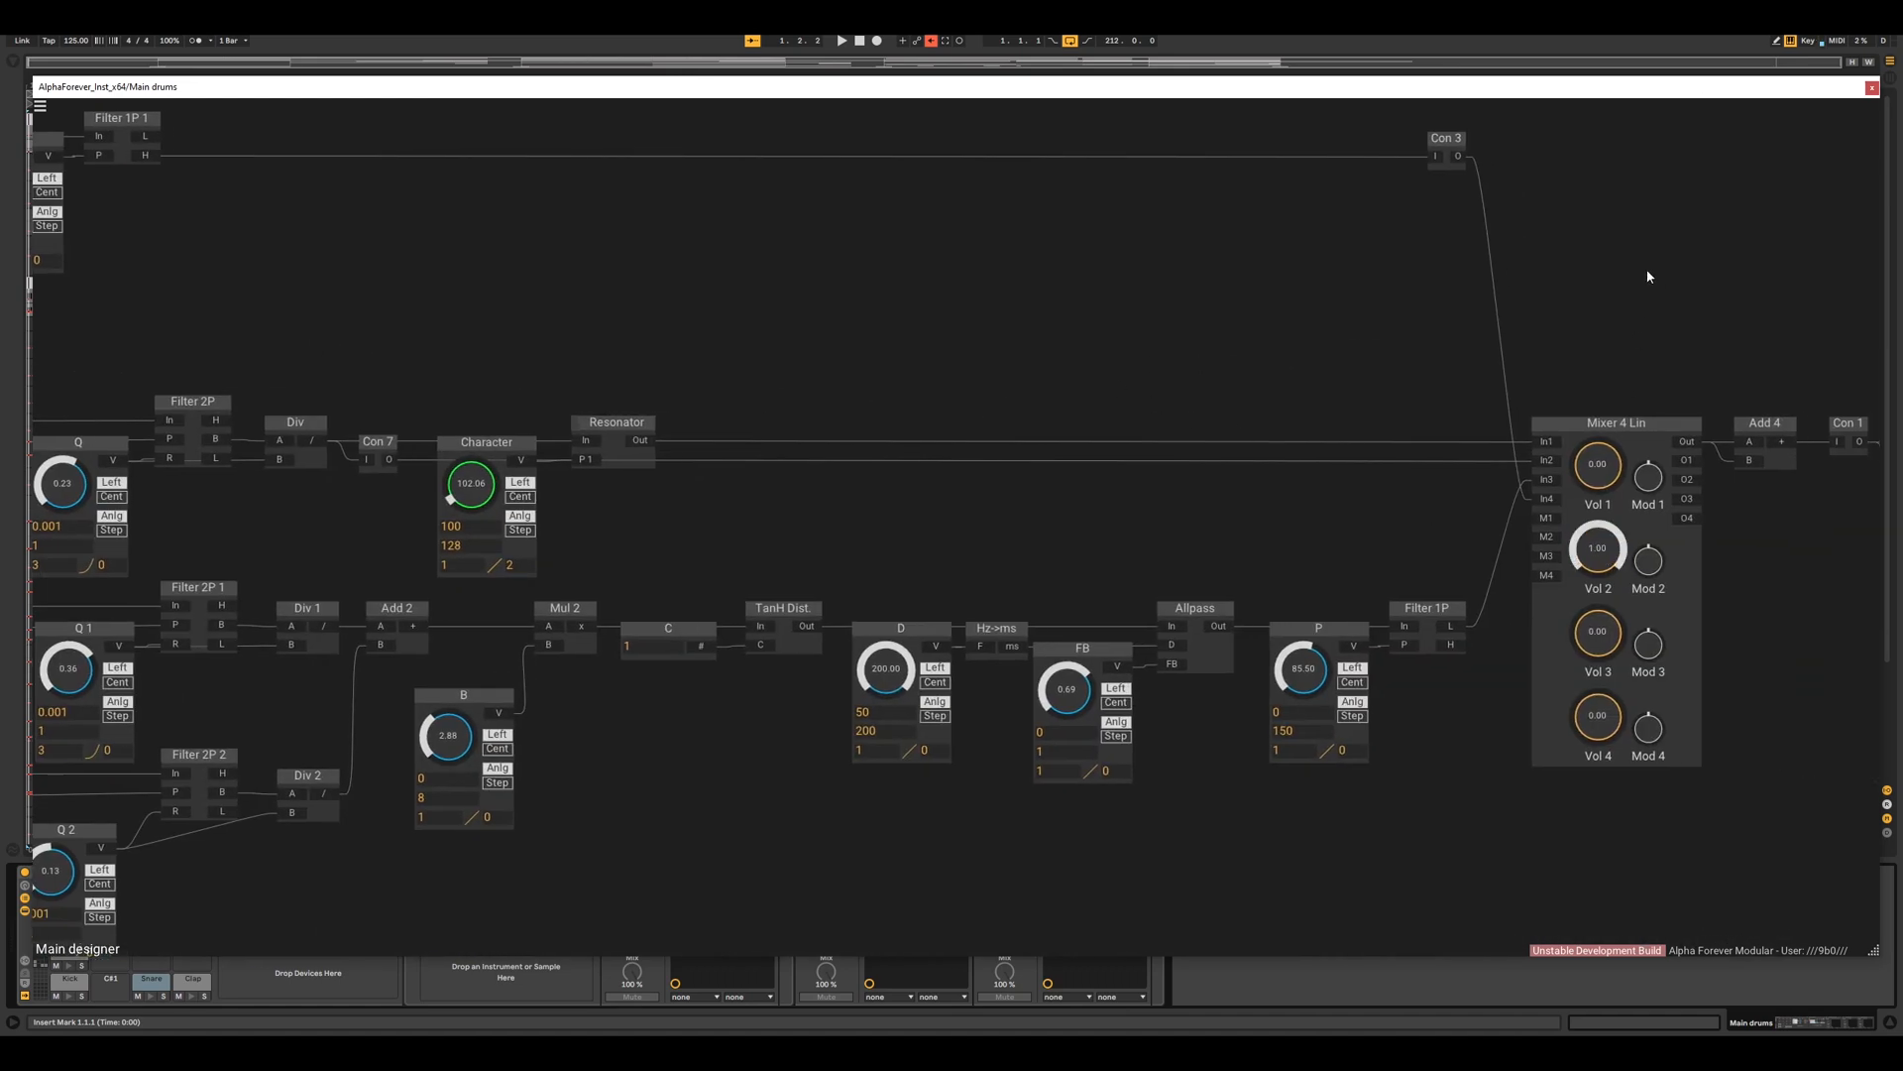
{"action": "left_click_drag", "start_coordinate": [391, 441], "coordinate": [801, 463]}
{"action": "left_click_drag", "start_coordinate": [1498, 457], "coordinate": [904, 463]}
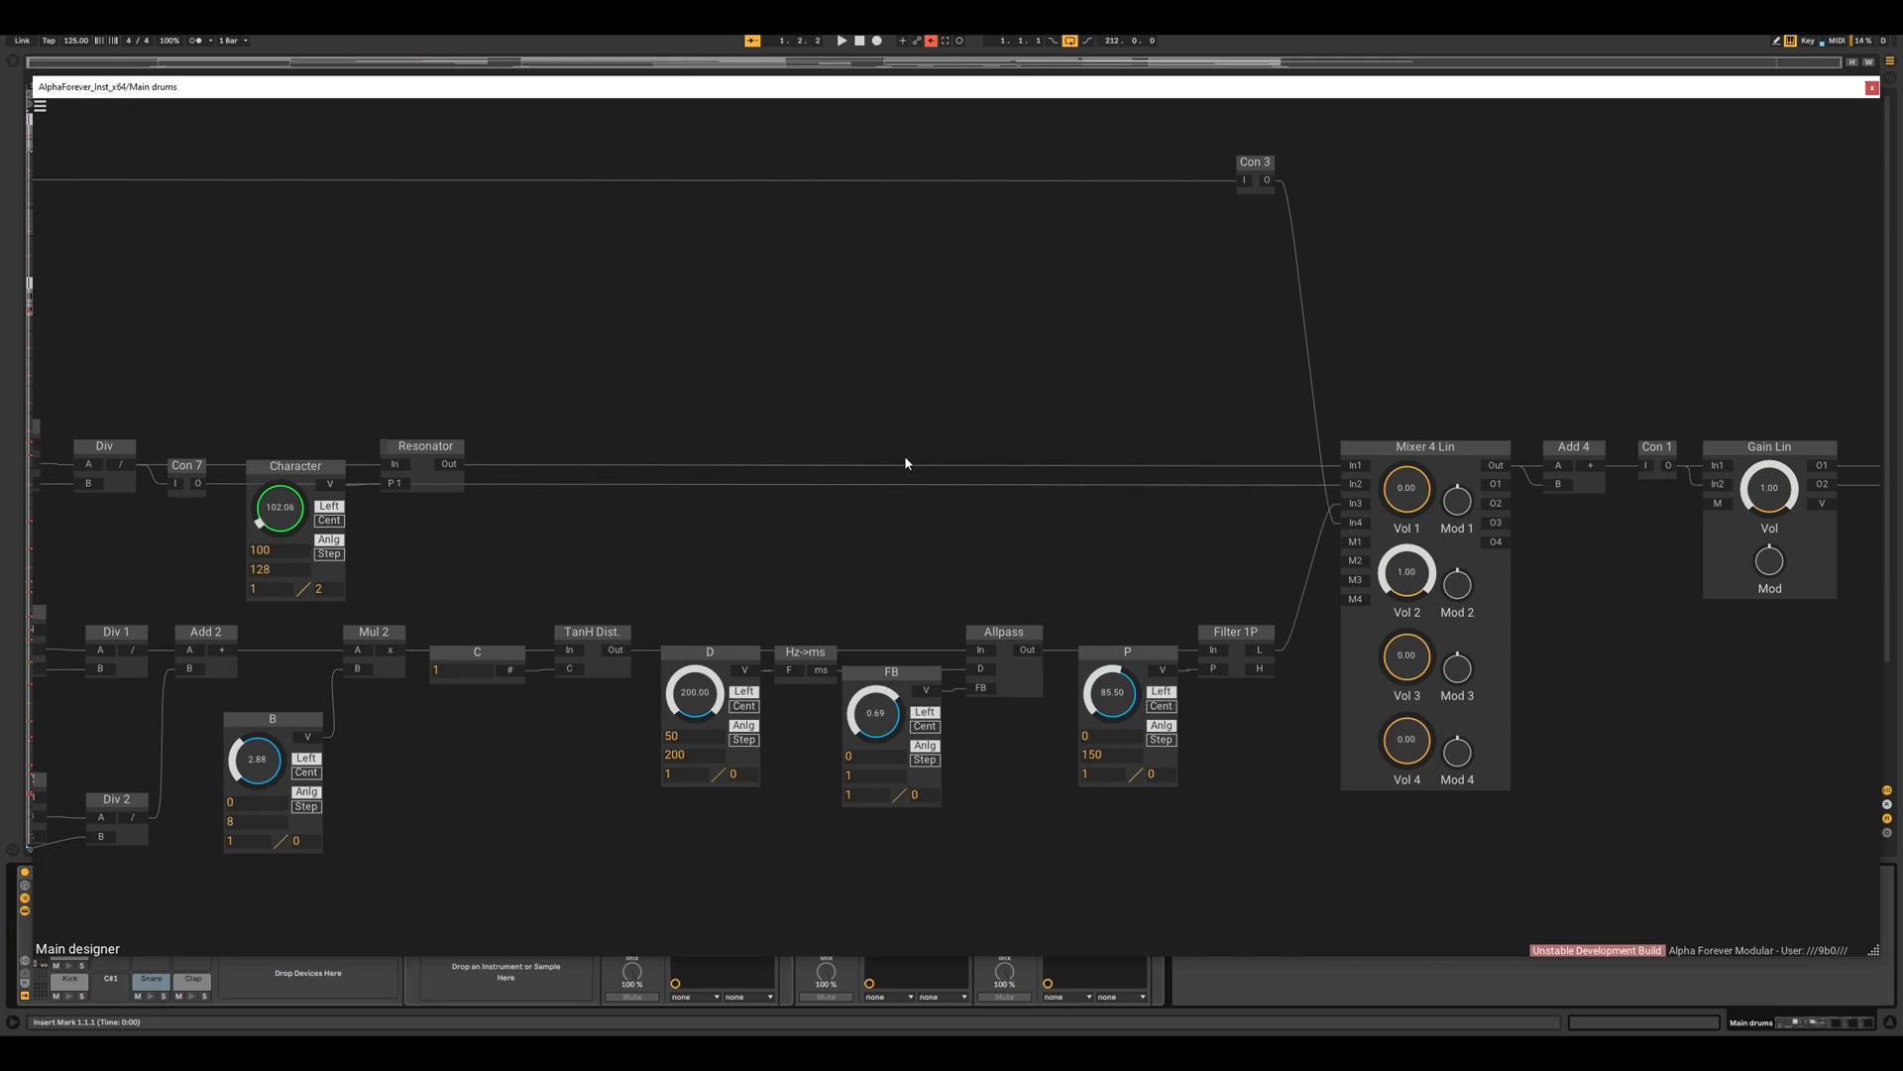
- Set Mixer 4 Lin's Vol 1 to 1.00, and dip Vol 2 before restoring it to 1.00
{"action": "left_click_drag", "start_coordinate": [999, 368], "coordinate": [1067, 369]}
{"action": "left_click_drag", "start_coordinate": [1461, 508], "coordinate": [1495, 226]}
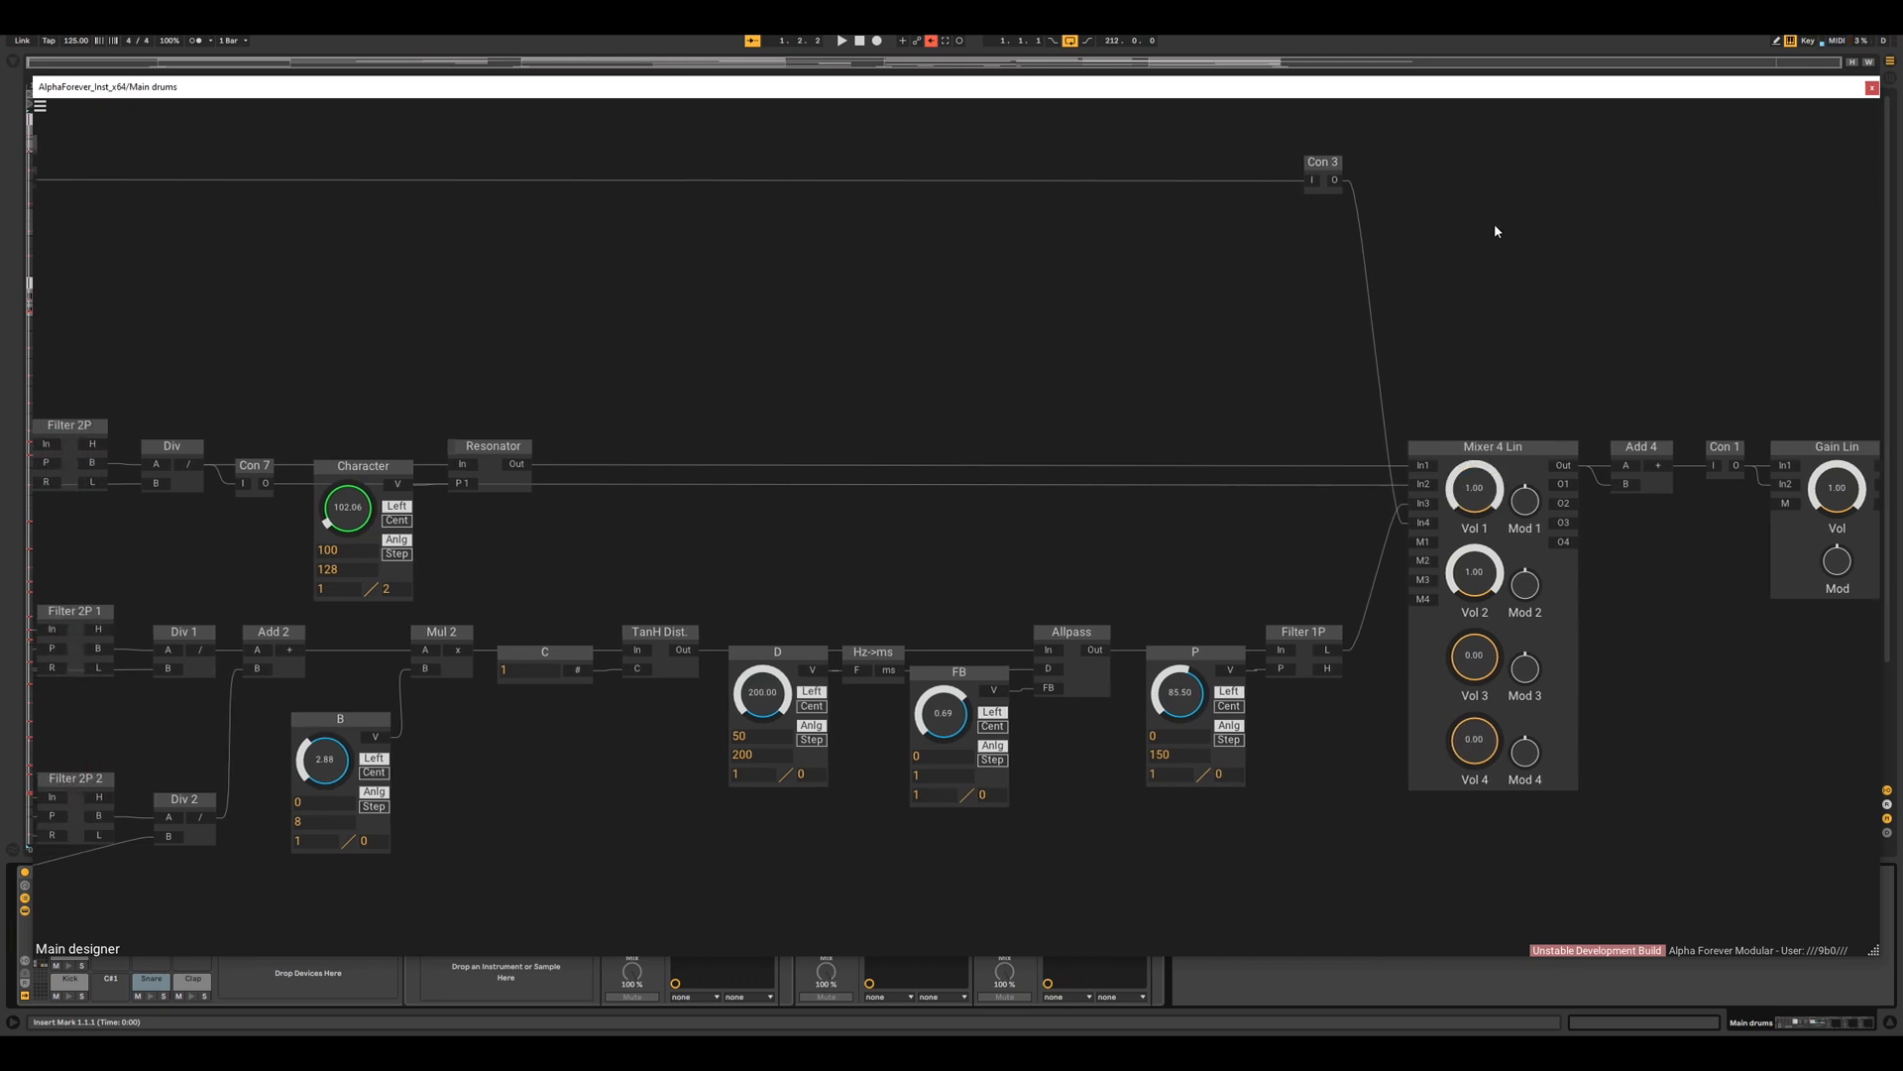
{"action": "left_click_drag", "start_coordinate": [1466, 613], "coordinate": [1544, 942]}
{"action": "left_click_drag", "start_coordinate": [1474, 572], "coordinate": [1469, 217]}
- Examine the lower branch from Mul 1 through Env. follower Modulated 1 and Con 2 to the two parallel filter paths
{"action": "scroll", "coordinate": [1469, 217], "scroll_direction": "down", "scroll_amount": 6}
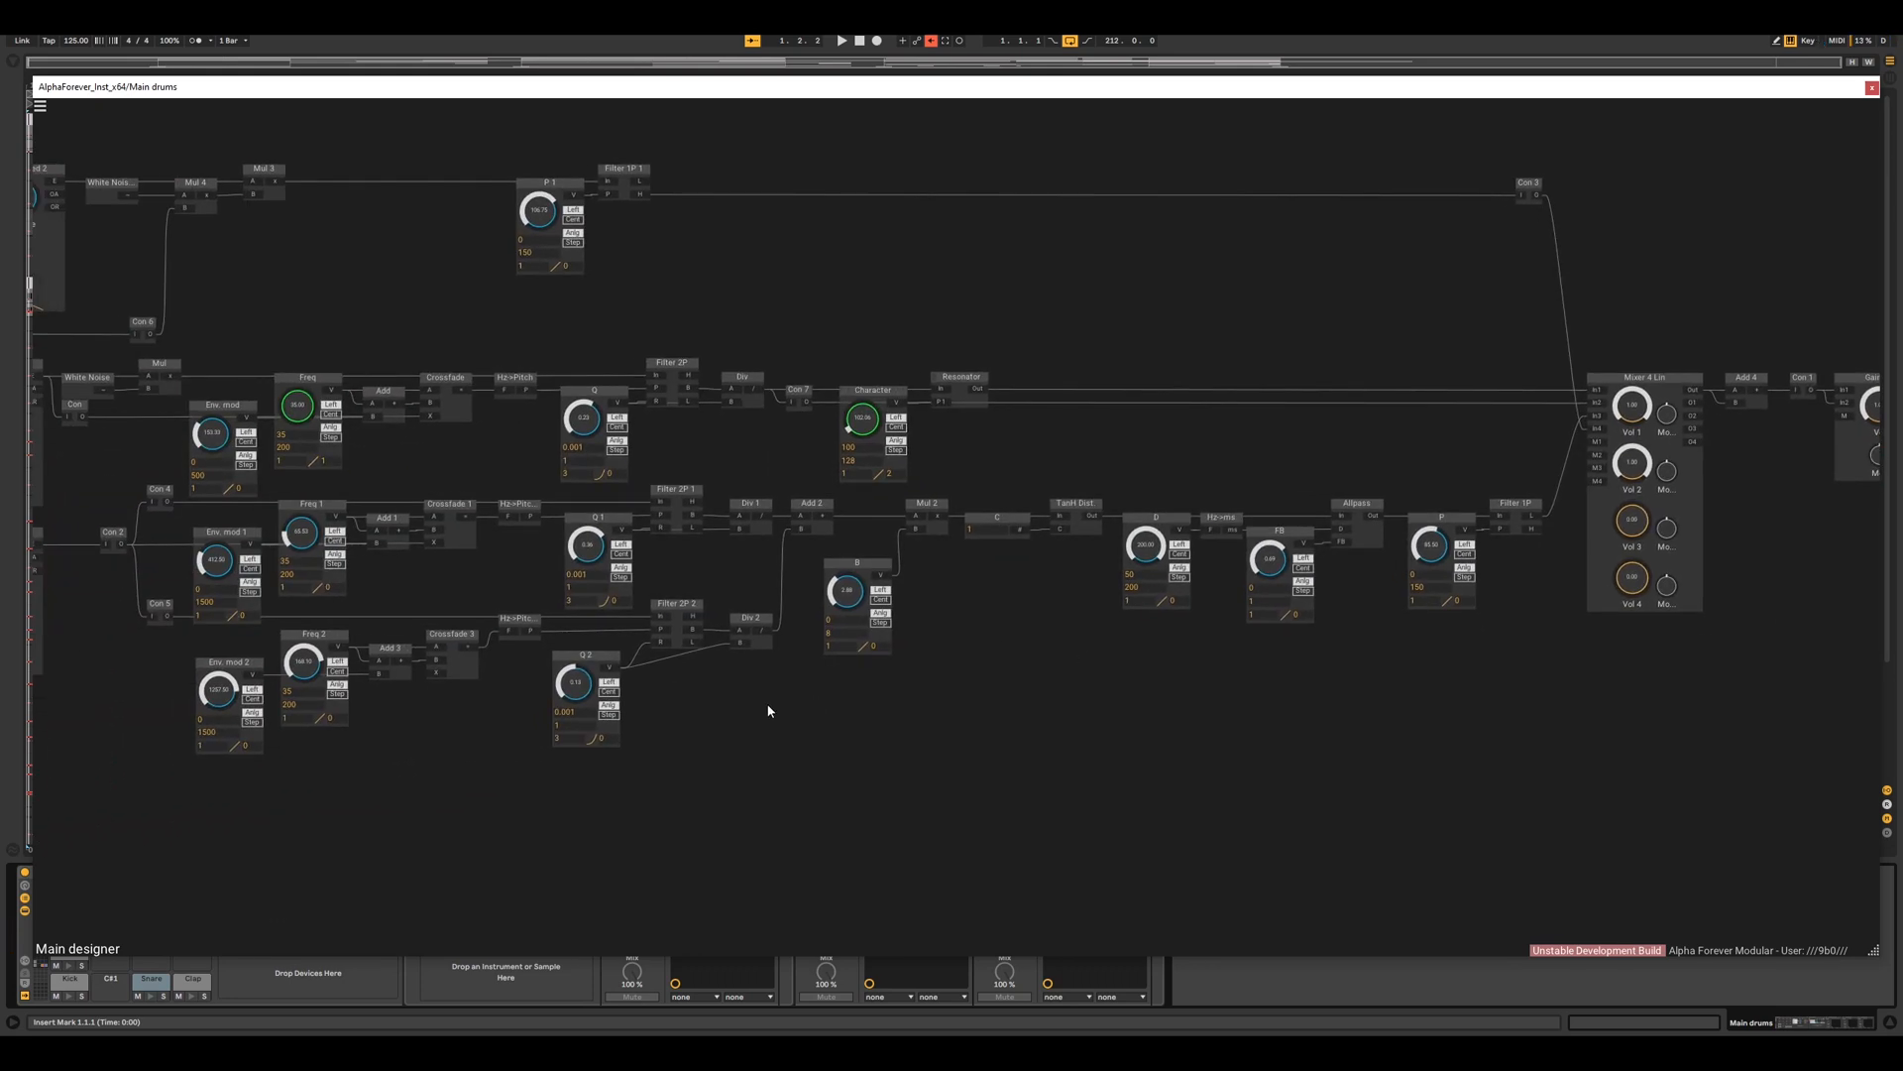
{"action": "left_click_drag", "start_coordinate": [768, 710], "coordinate": [930, 720]}
{"action": "scroll", "coordinate": [322, 721], "scroll_direction": "up", "scroll_amount": 1}
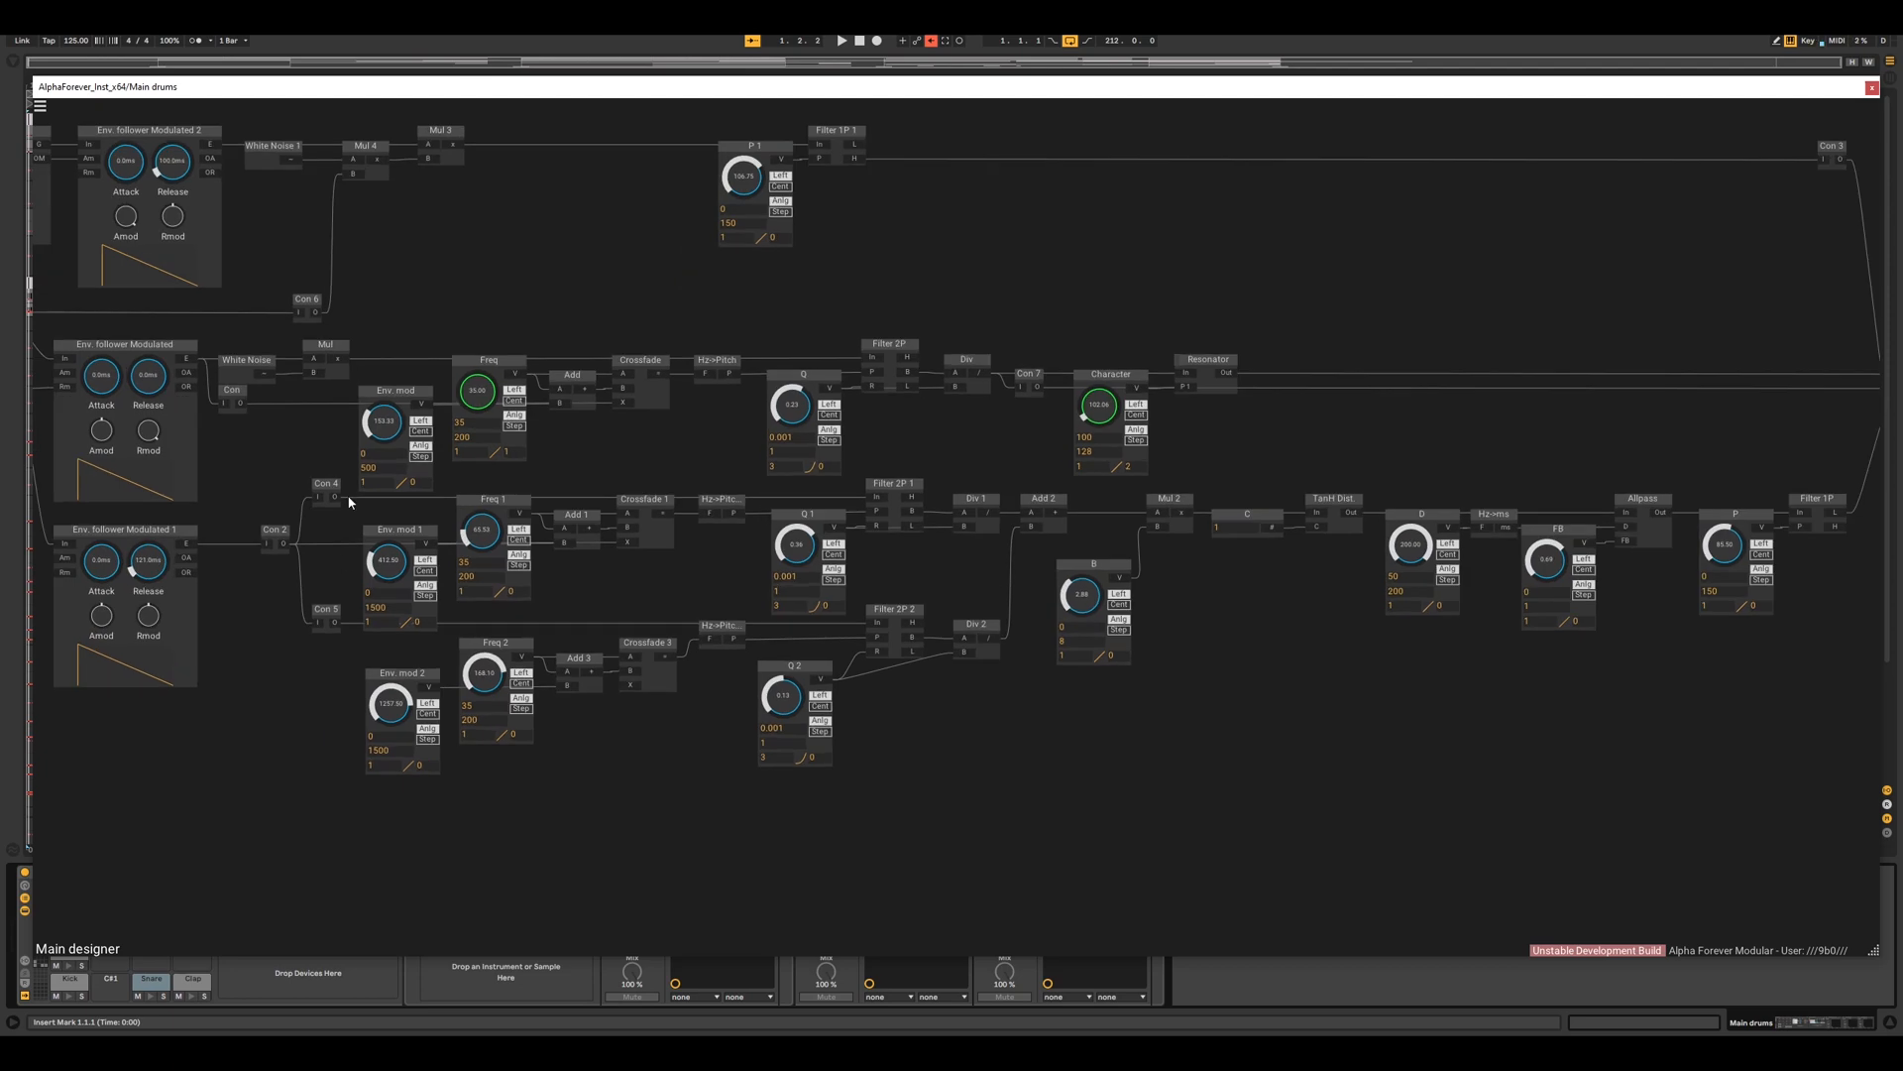
{"action": "left_click_drag", "start_coordinate": [358, 511], "coordinate": [1758, 839]}
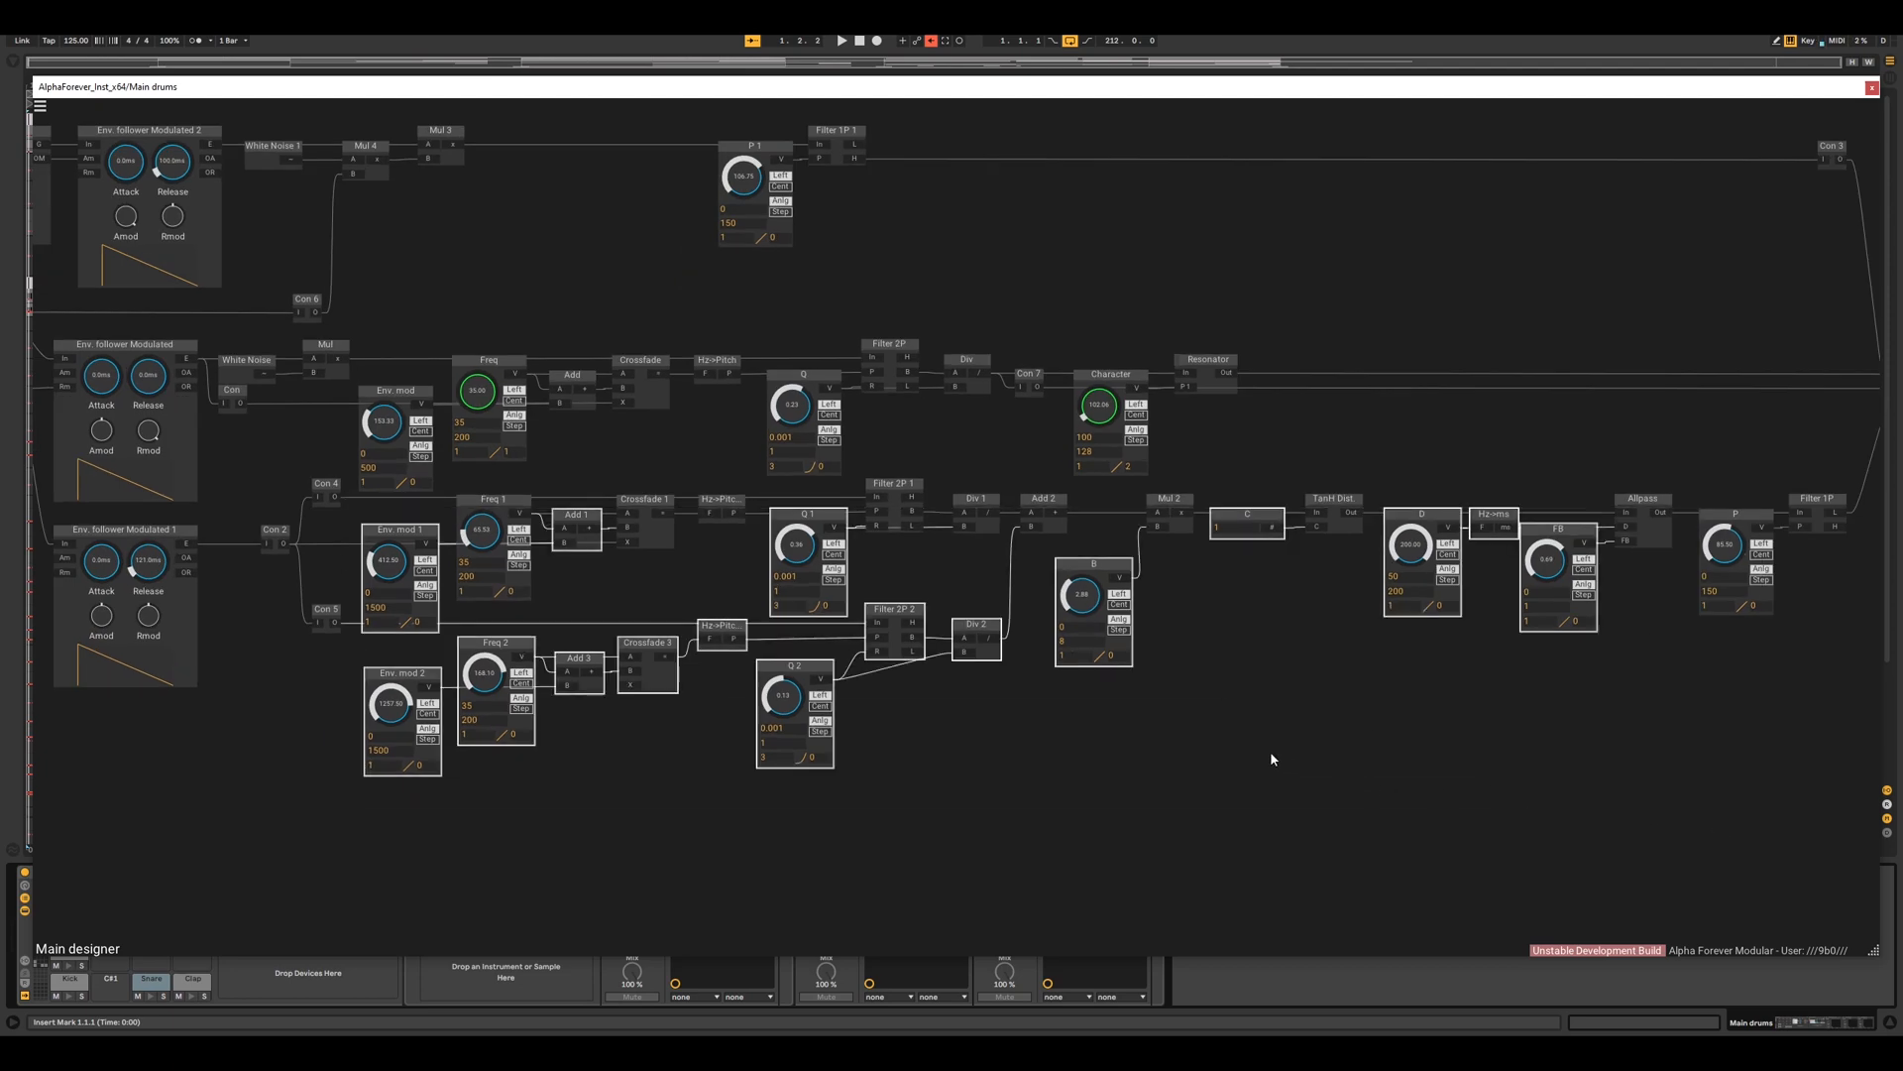
{"action": "left_click_drag", "start_coordinate": [1036, 830], "coordinate": [338, 489]}
{"action": "left_click_drag", "start_coordinate": [1039, 512], "coordinate": [1039, 508]}
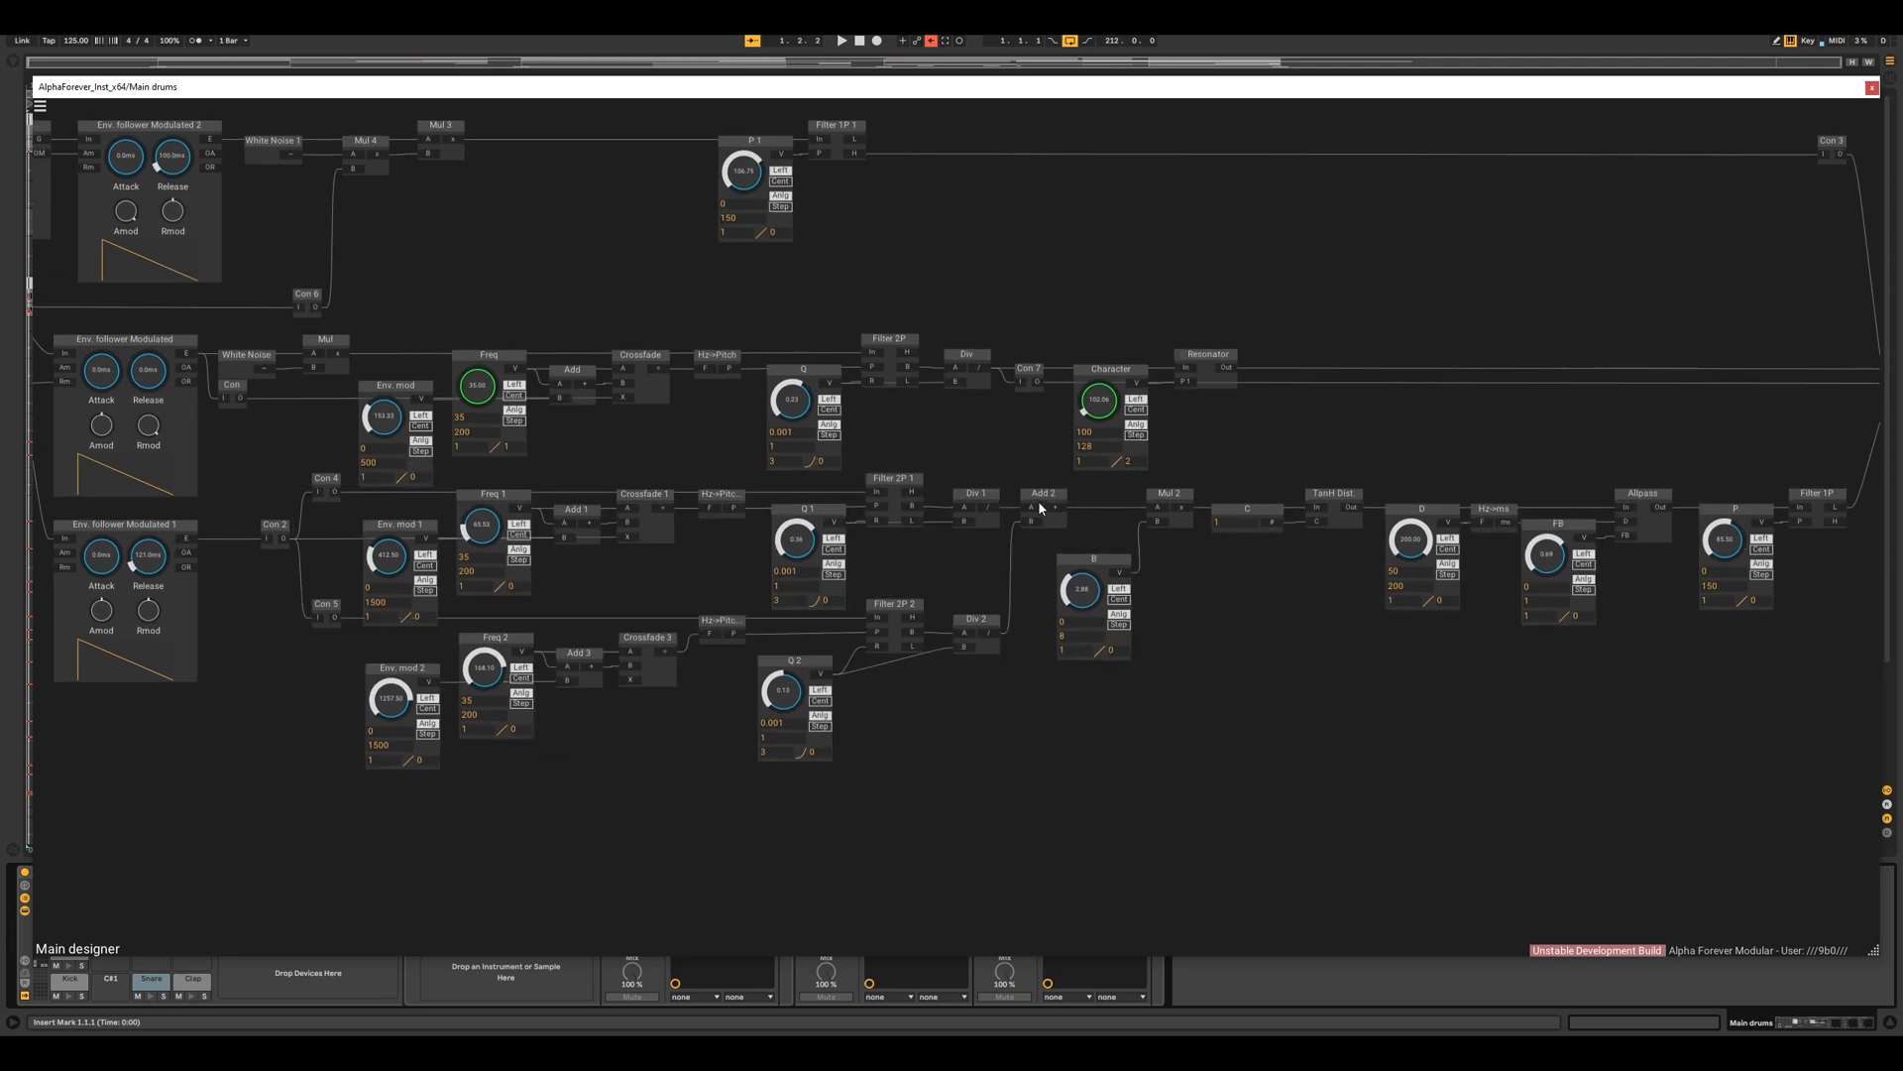
{"action": "left_click_drag", "start_coordinate": [383, 489], "coordinate": [616, 512]}
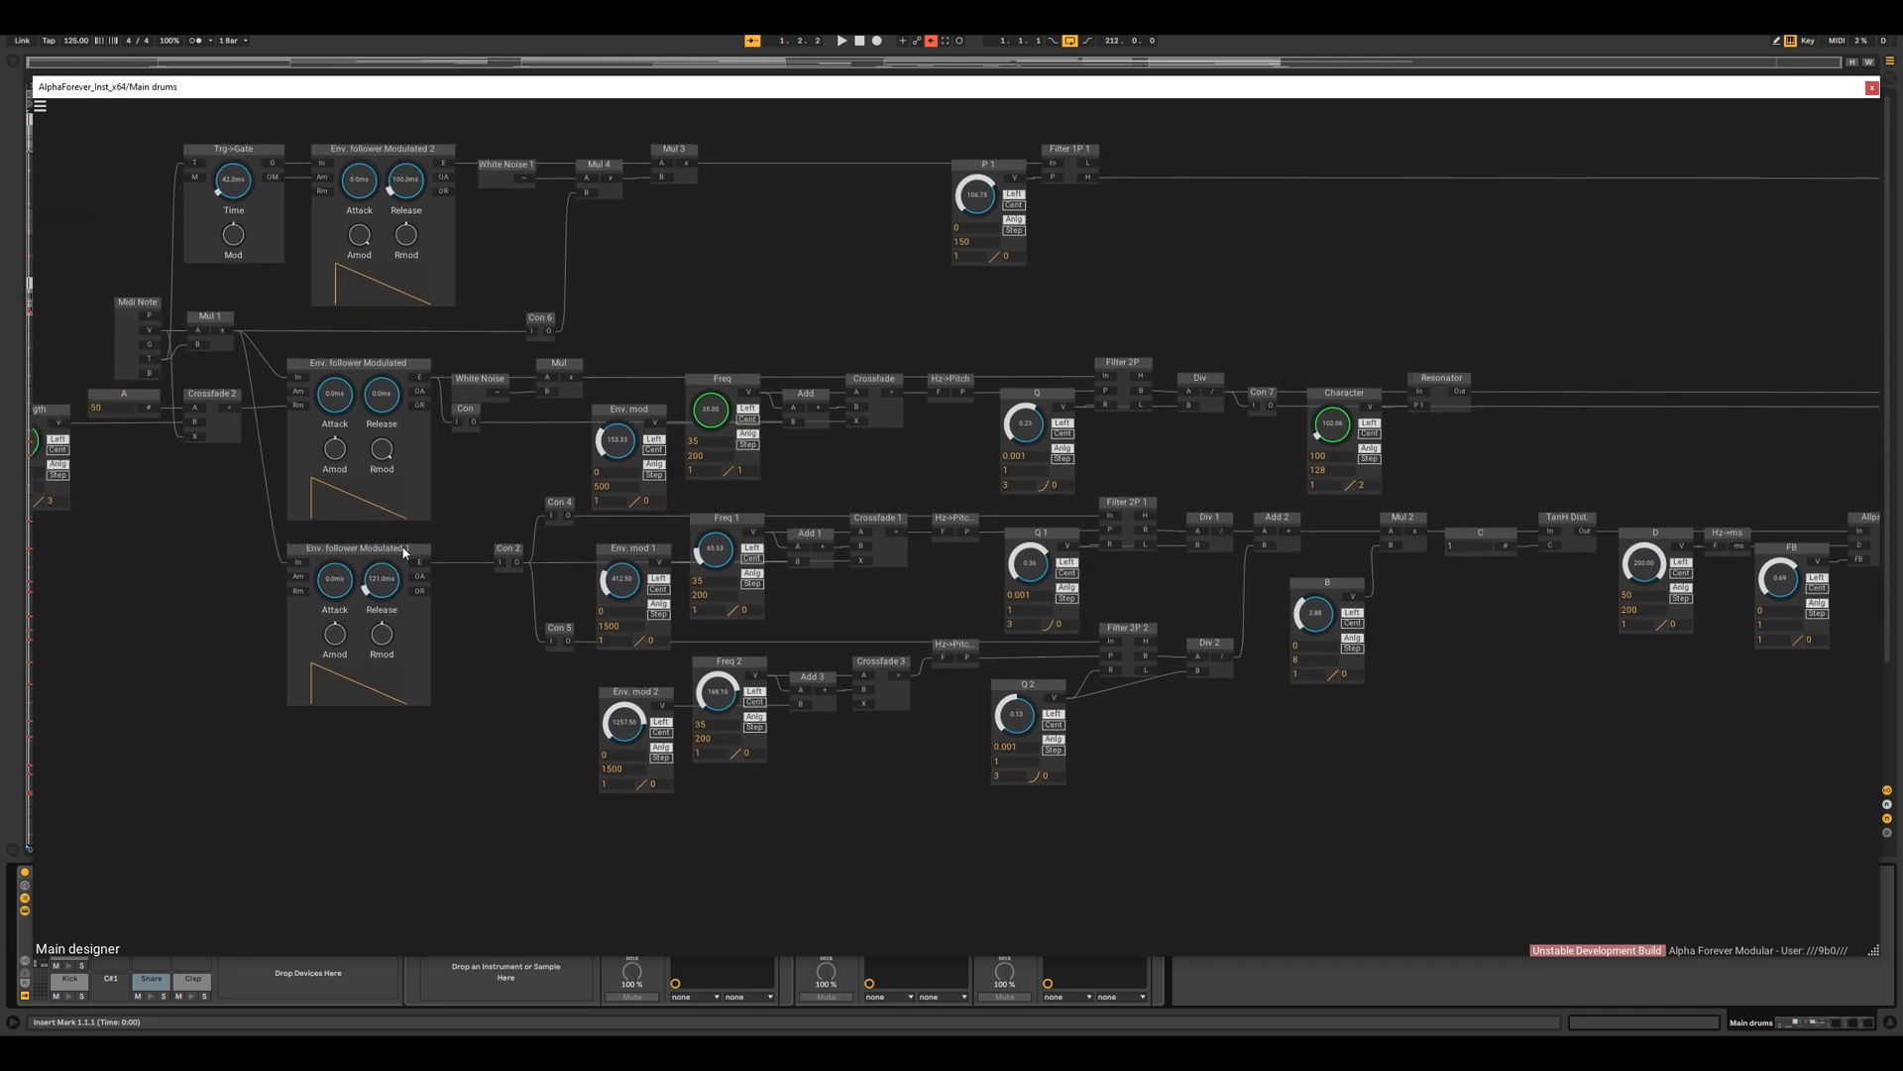
{"action": "left_click", "coordinate": [404, 548]}
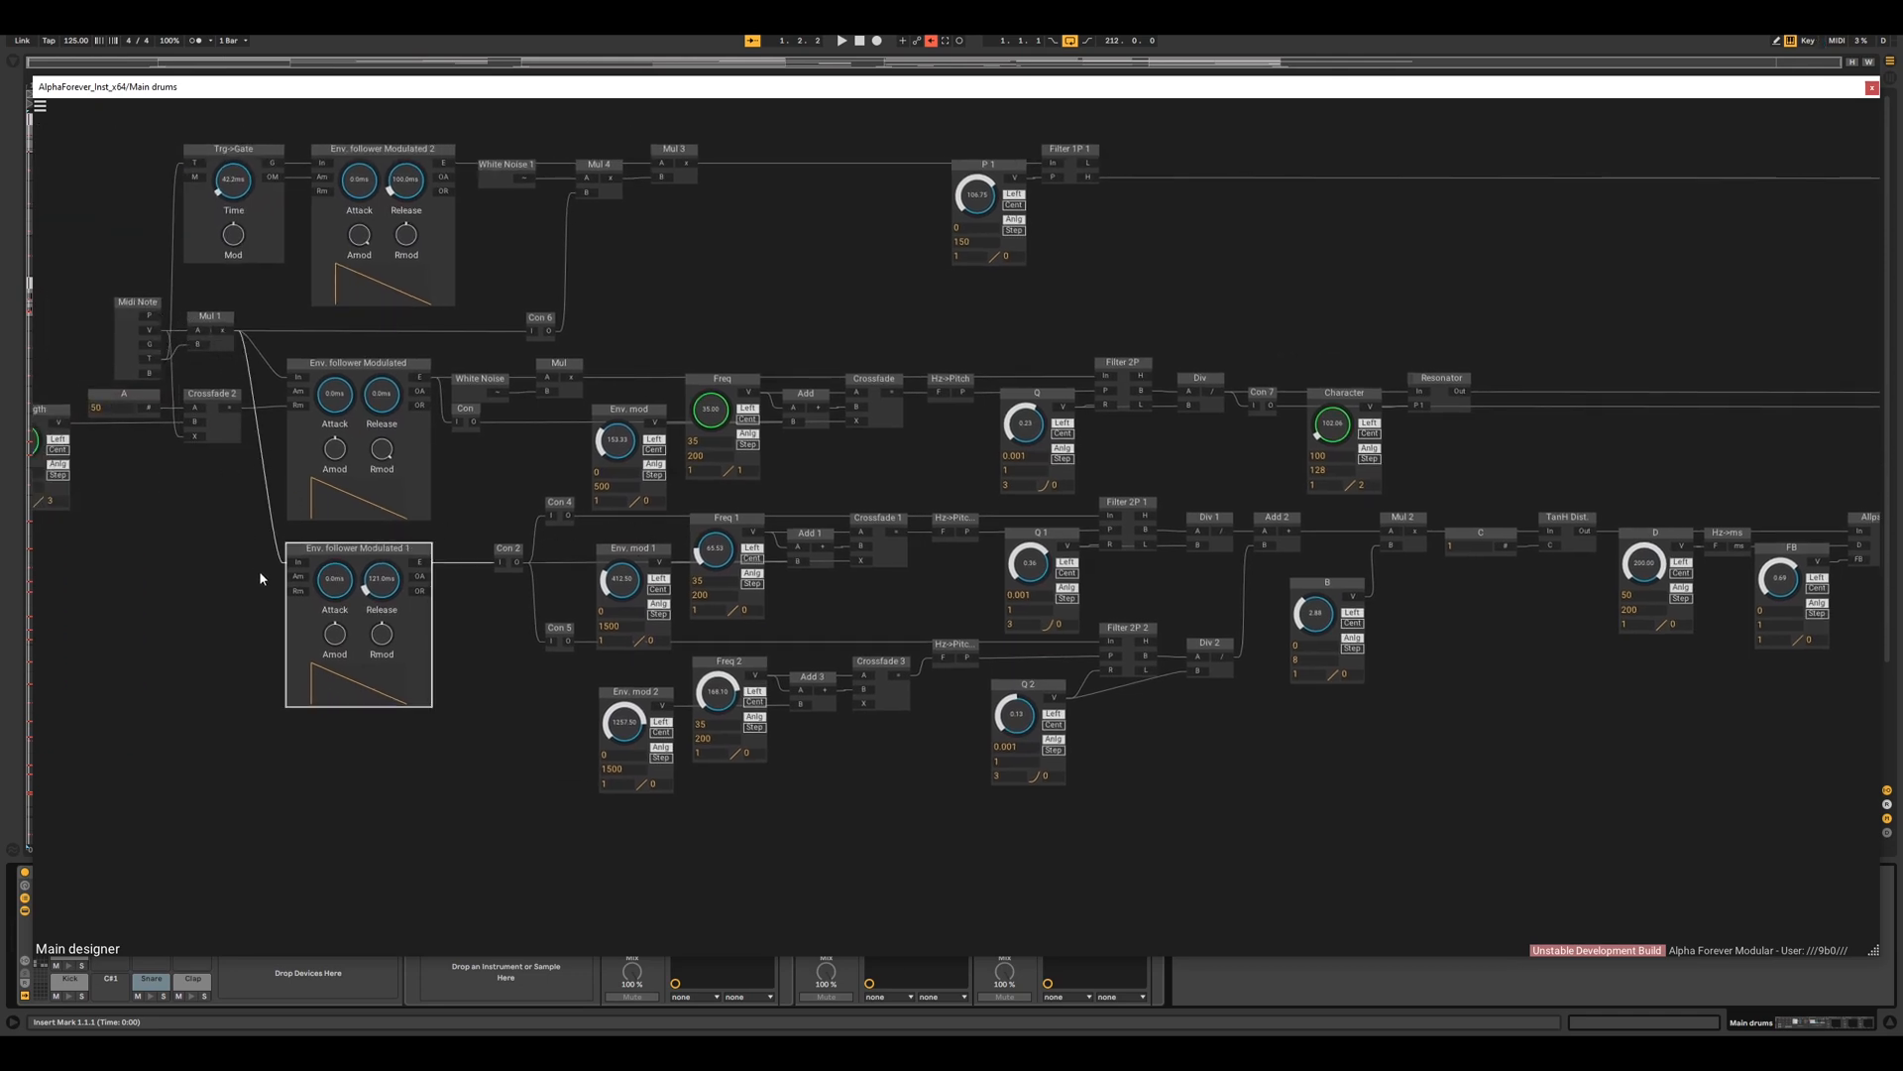
{"action": "left_click", "coordinate": [262, 575]}
{"action": "left_click", "coordinate": [347, 550]}
{"action": "left_click_drag", "start_coordinate": [486, 620], "coordinate": [288, 648]}
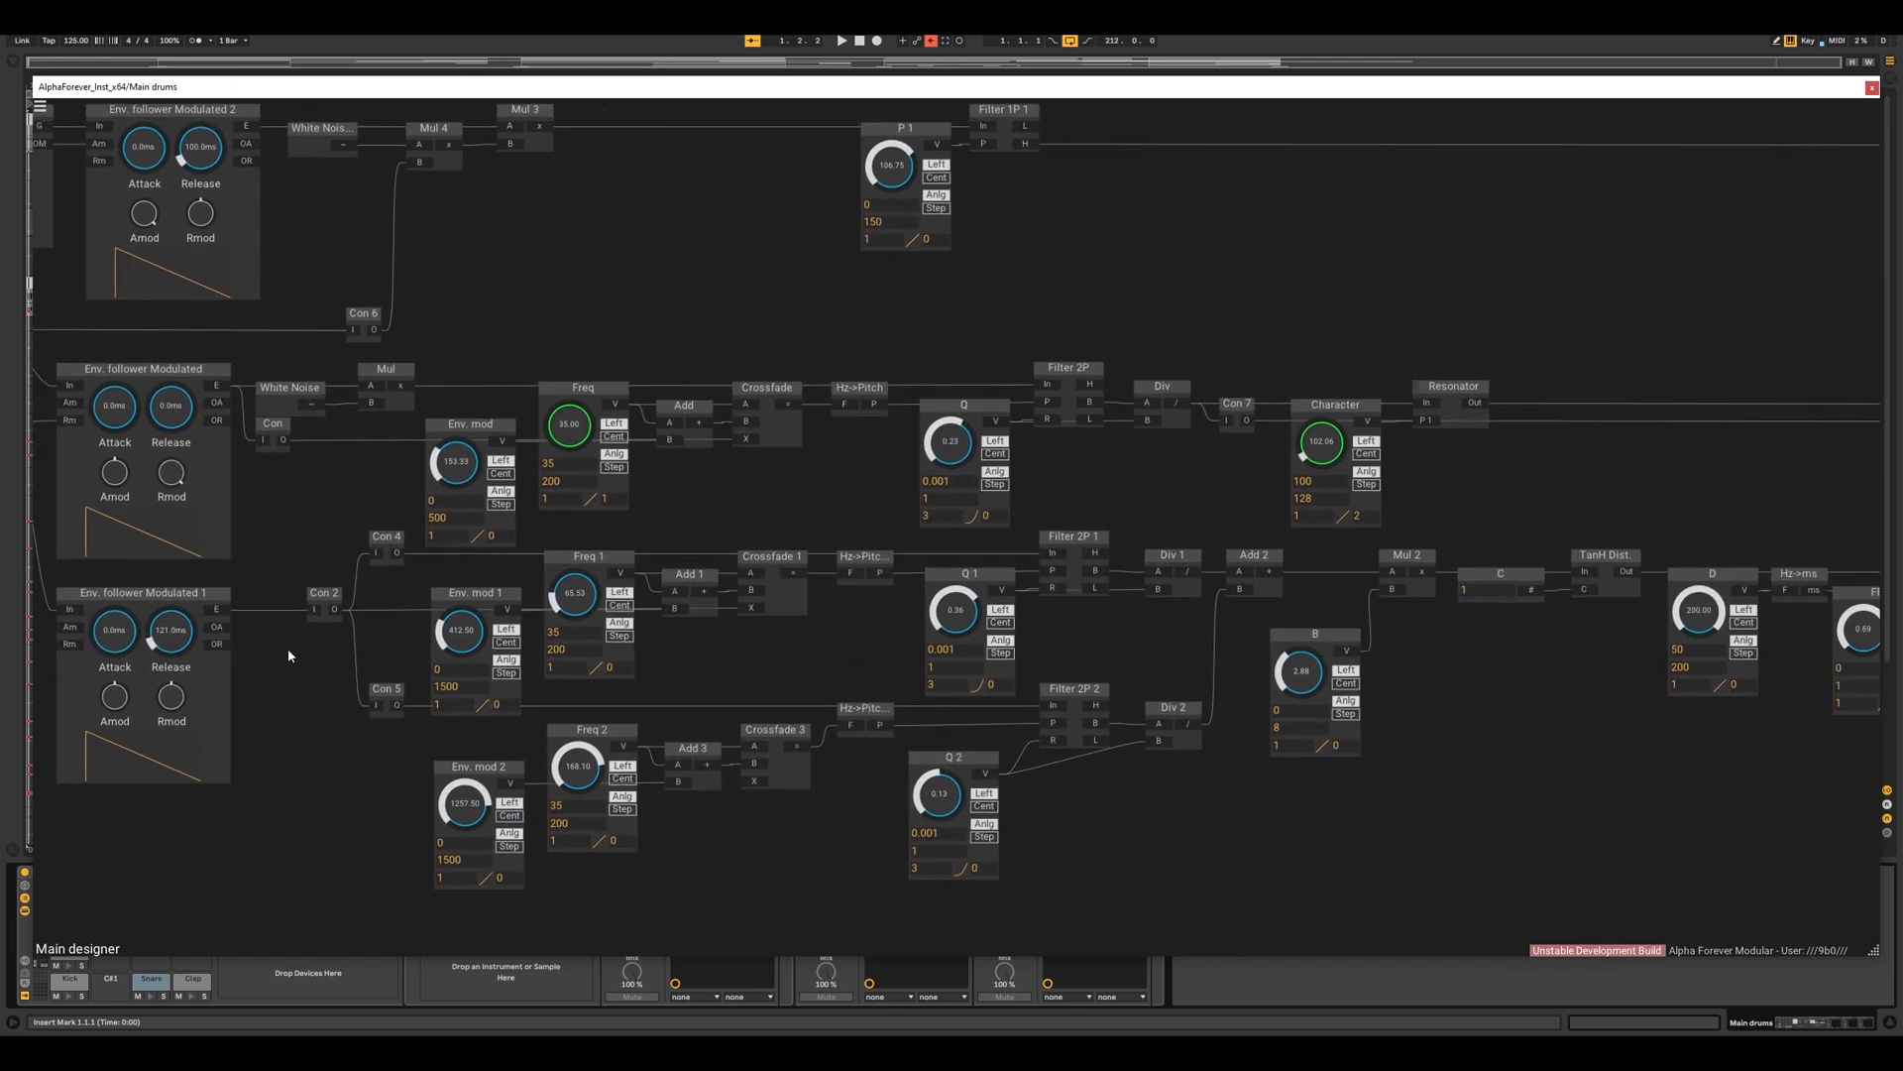
- Examine Filter 2P 1 and Filter 2P 2 and their summed path through Add 2, TanH Dist. and Allpass to Filter 1P
{"action": "left_click_drag", "start_coordinate": [1145, 513], "coordinate": [1089, 509]}
{"action": "left_click", "coordinate": [980, 540]}
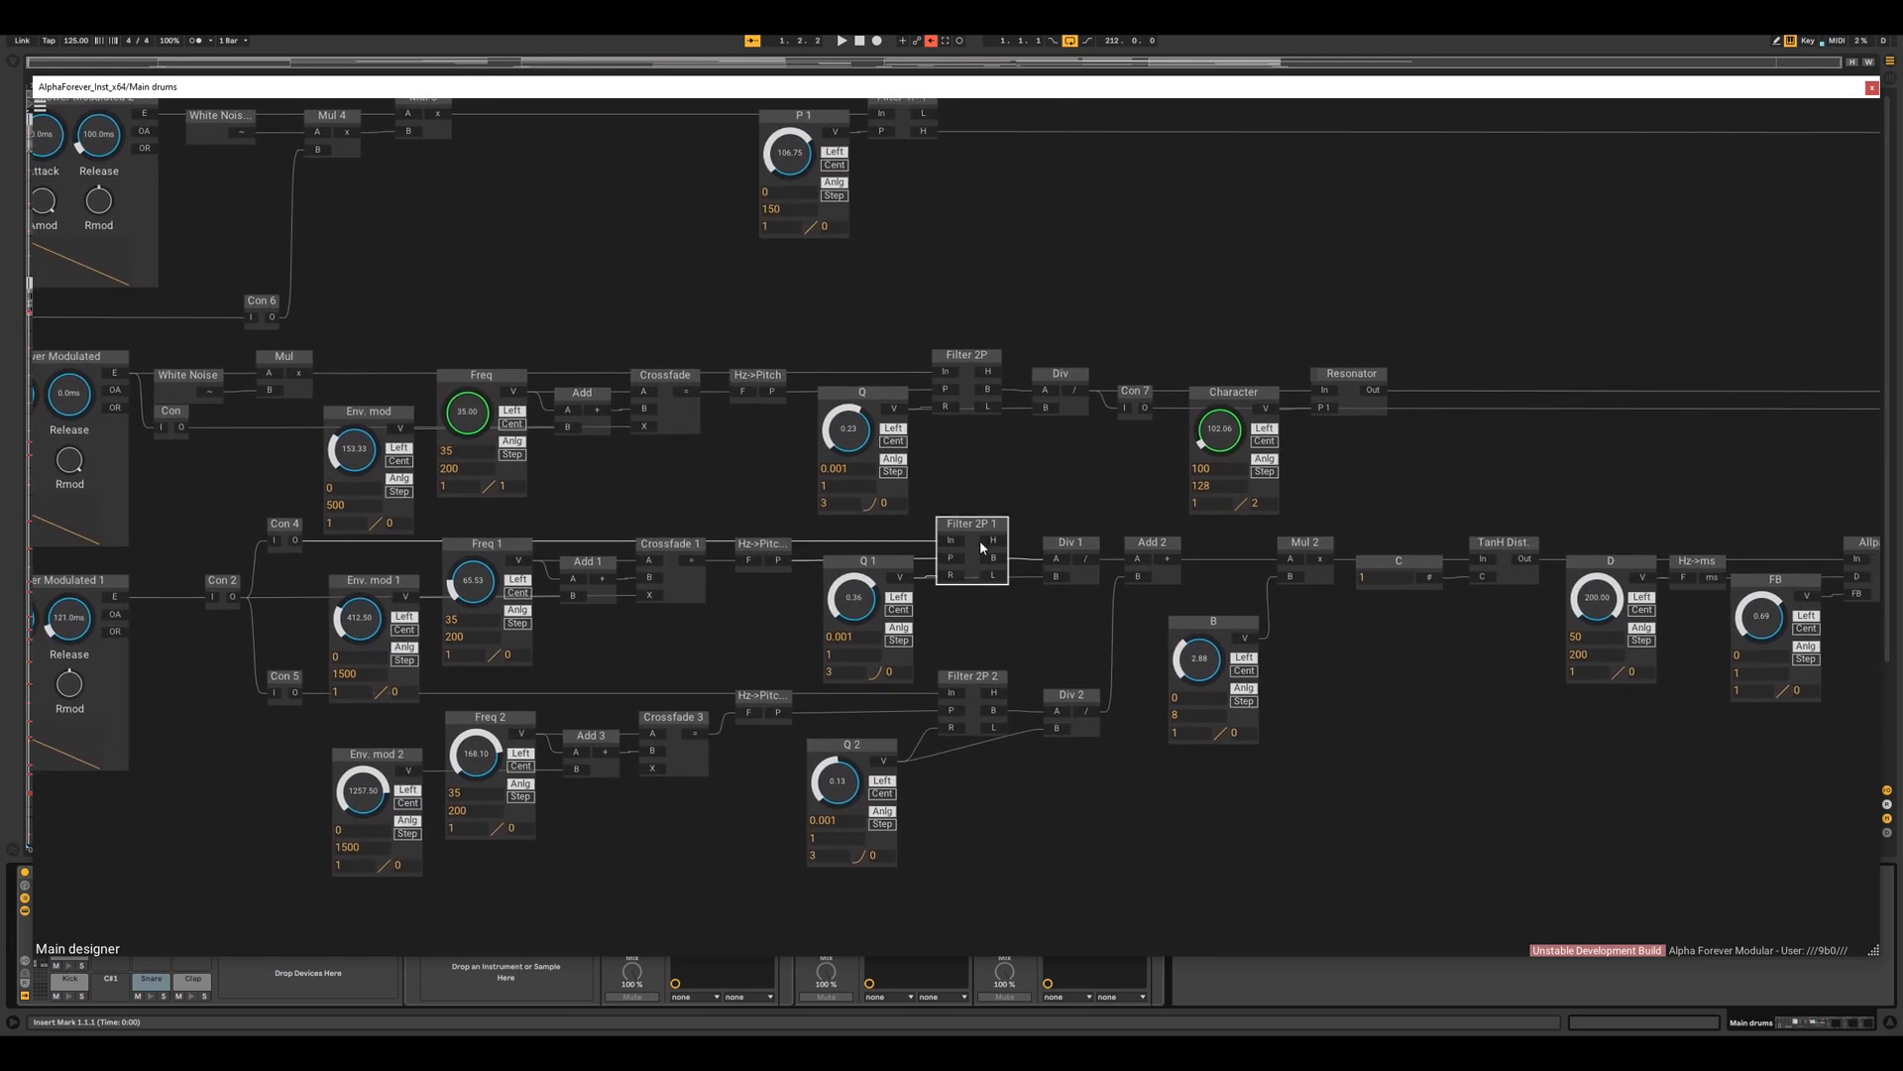
{"action": "left_click", "coordinate": [967, 712]}
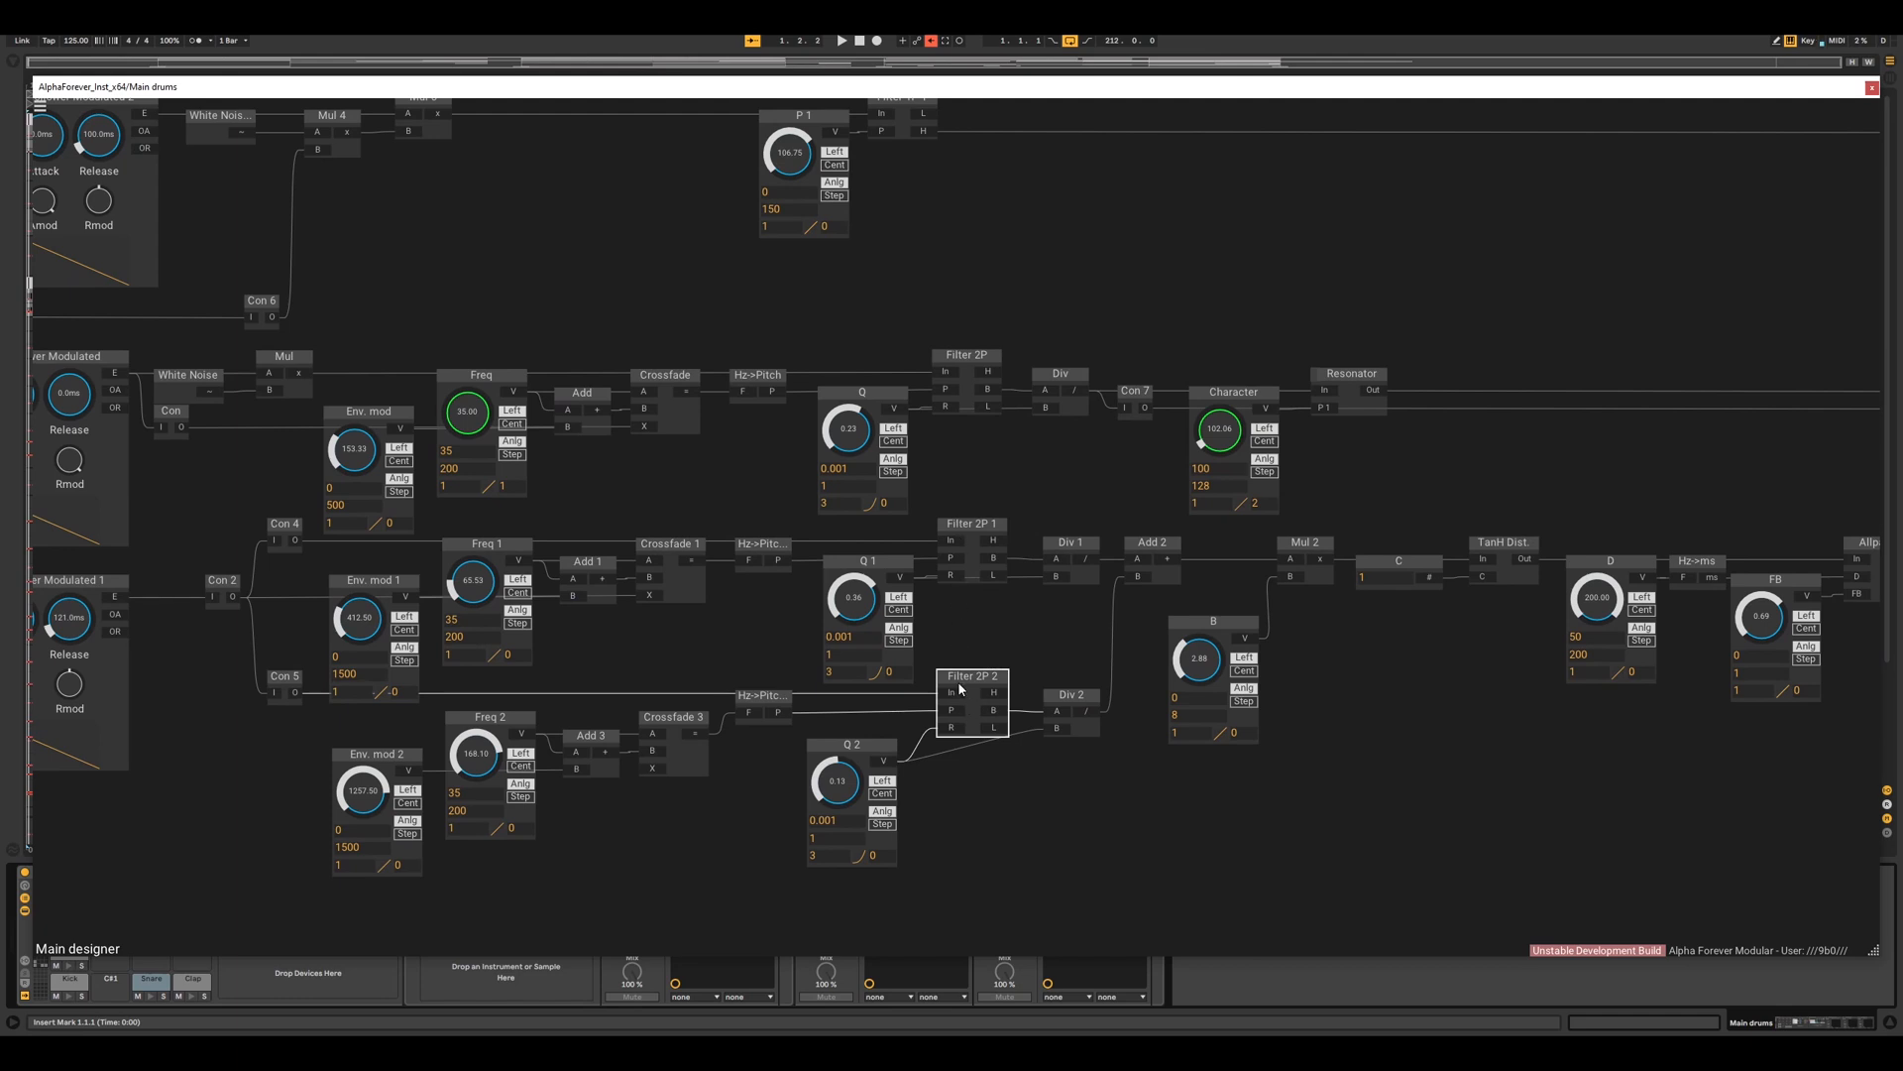
{"action": "left_click", "coordinate": [975, 560]}
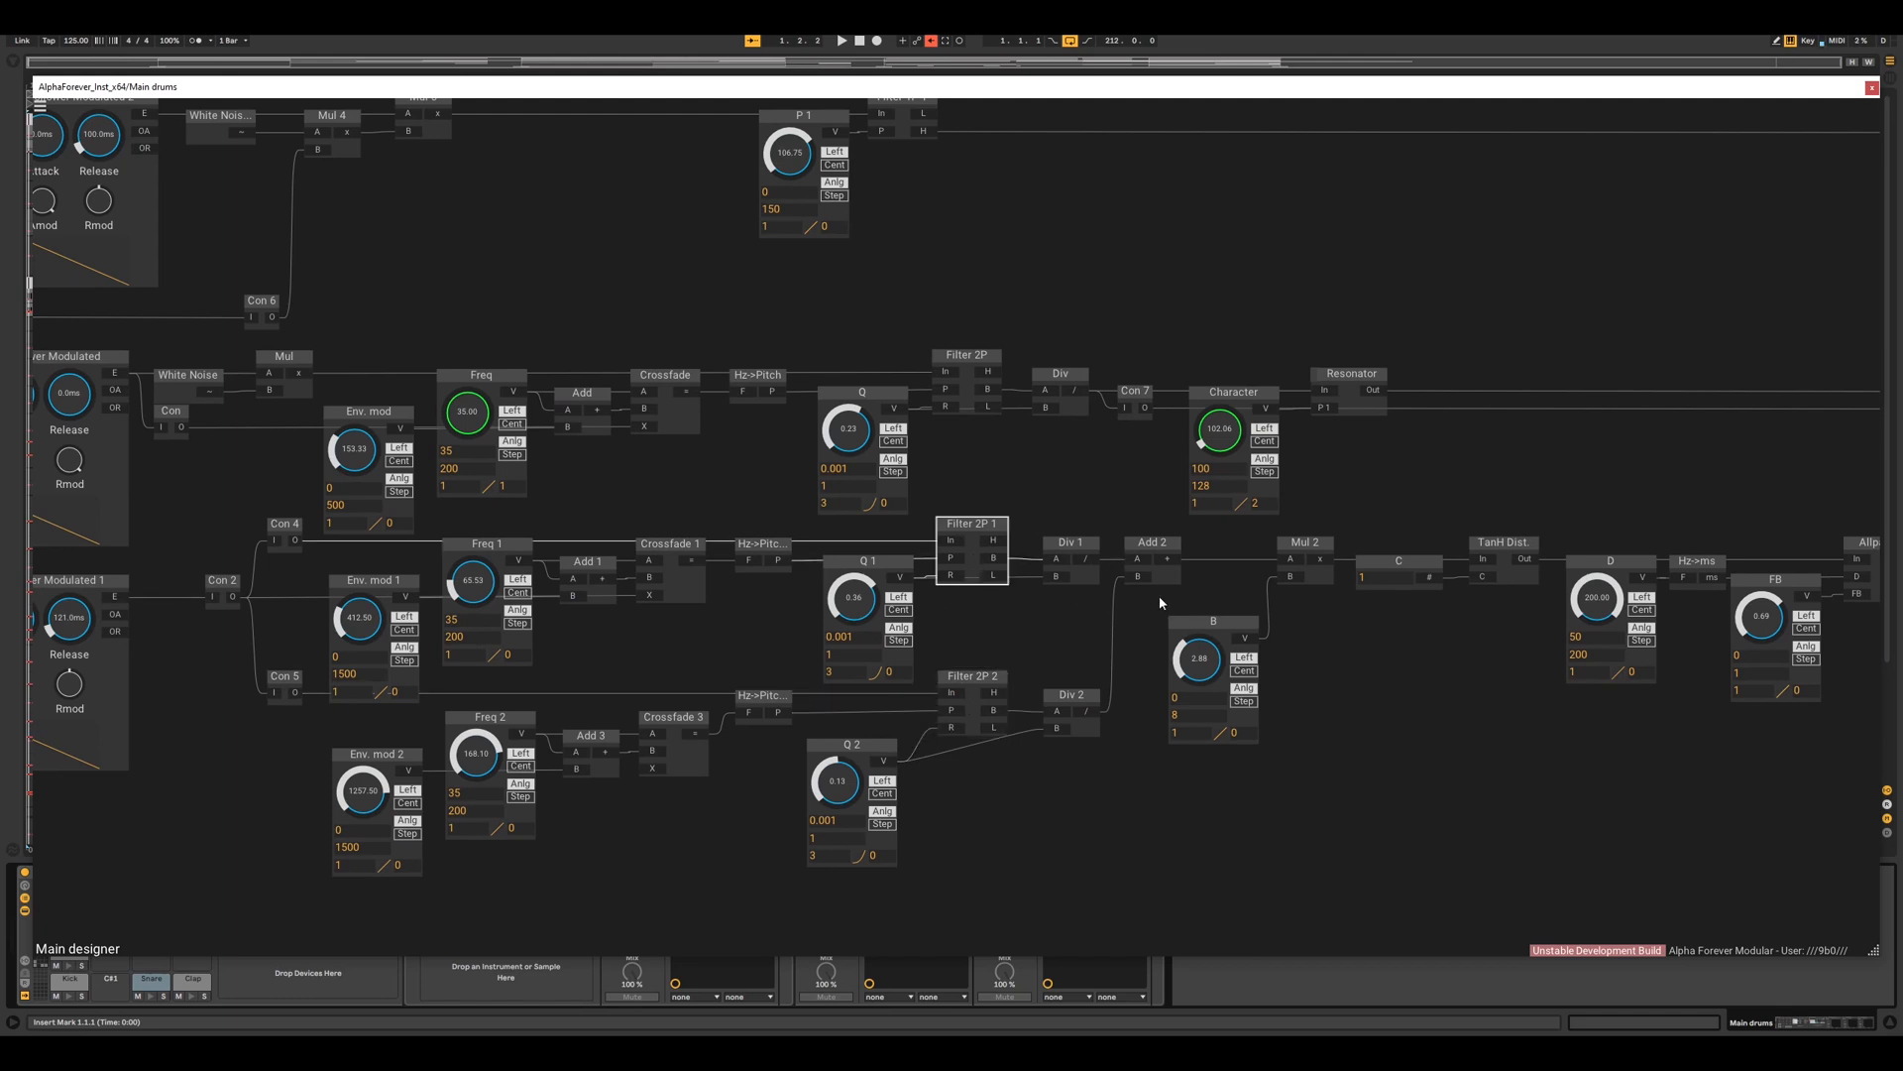
{"action": "left_click_drag", "start_coordinate": [1348, 644], "coordinate": [877, 641]}
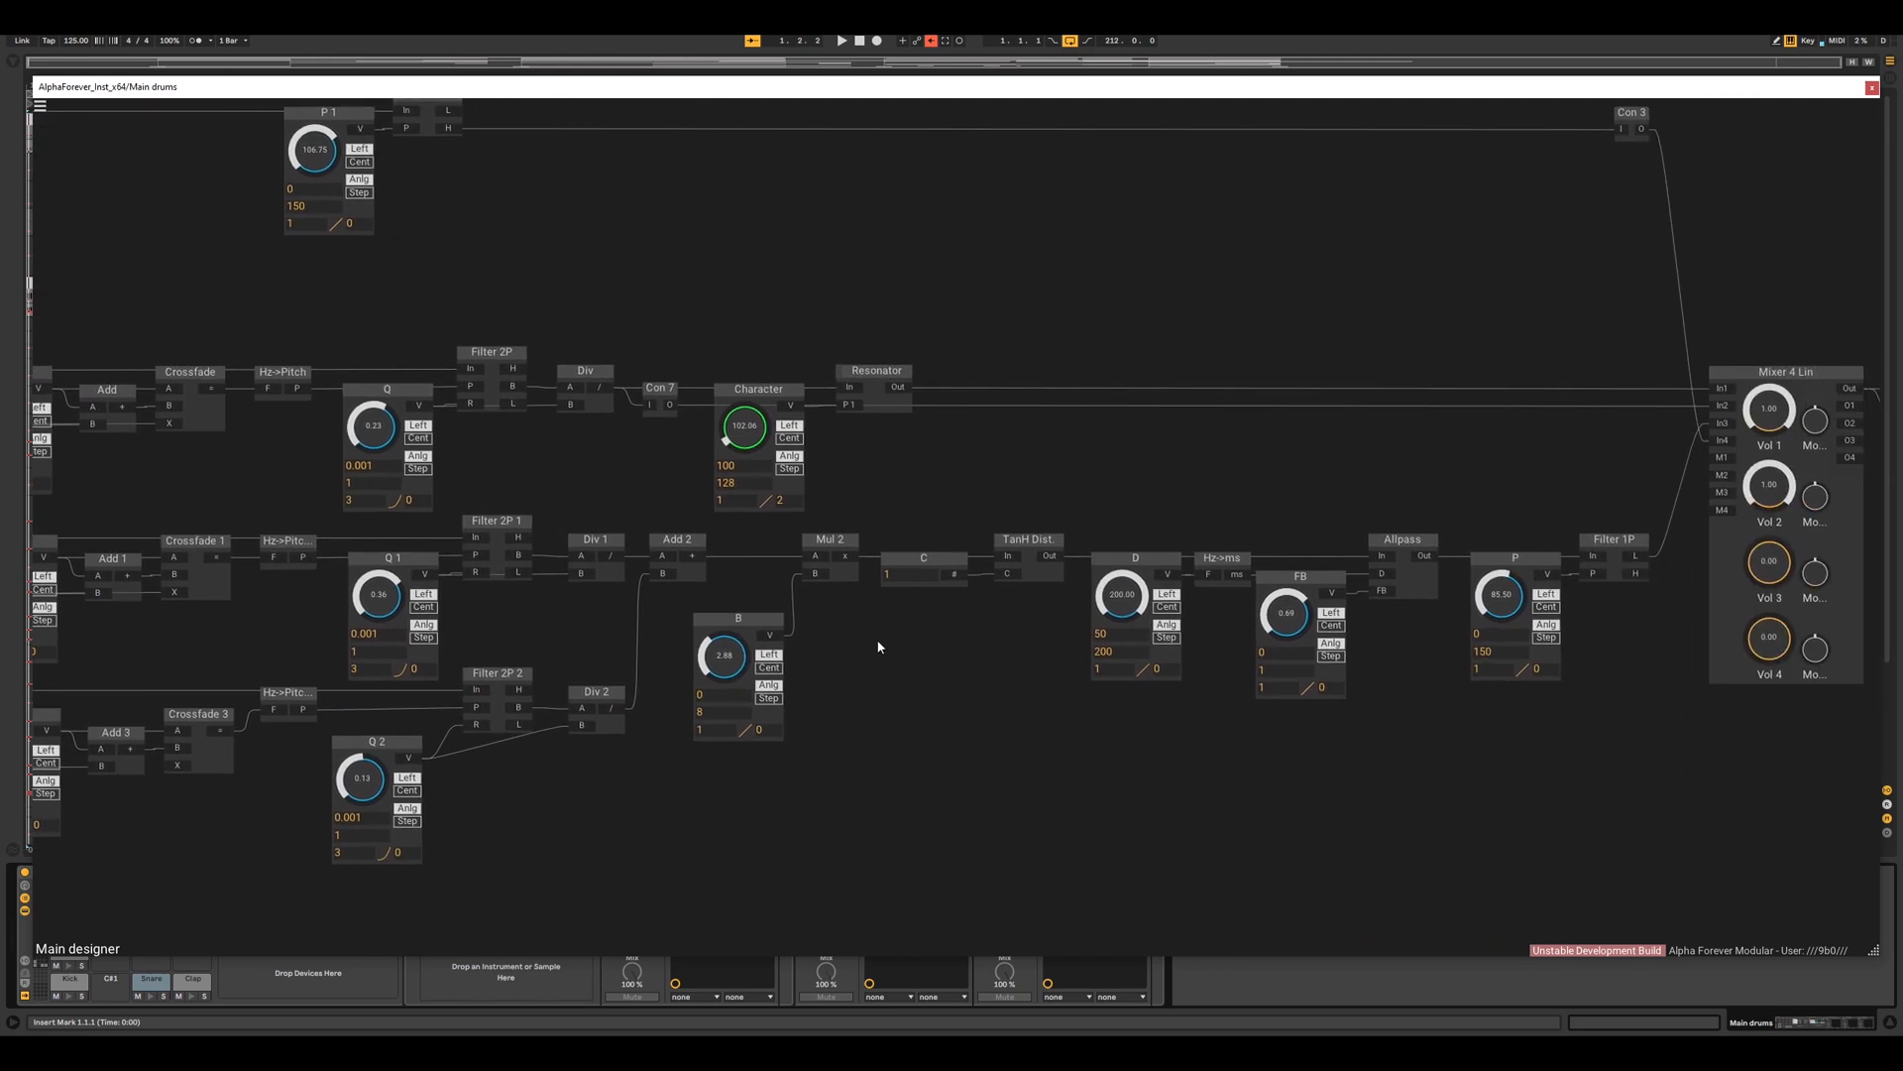
{"action": "left_click", "coordinate": [1037, 578]}
{"action": "left_click_drag", "start_coordinate": [1013, 626], "coordinate": [681, 623]}
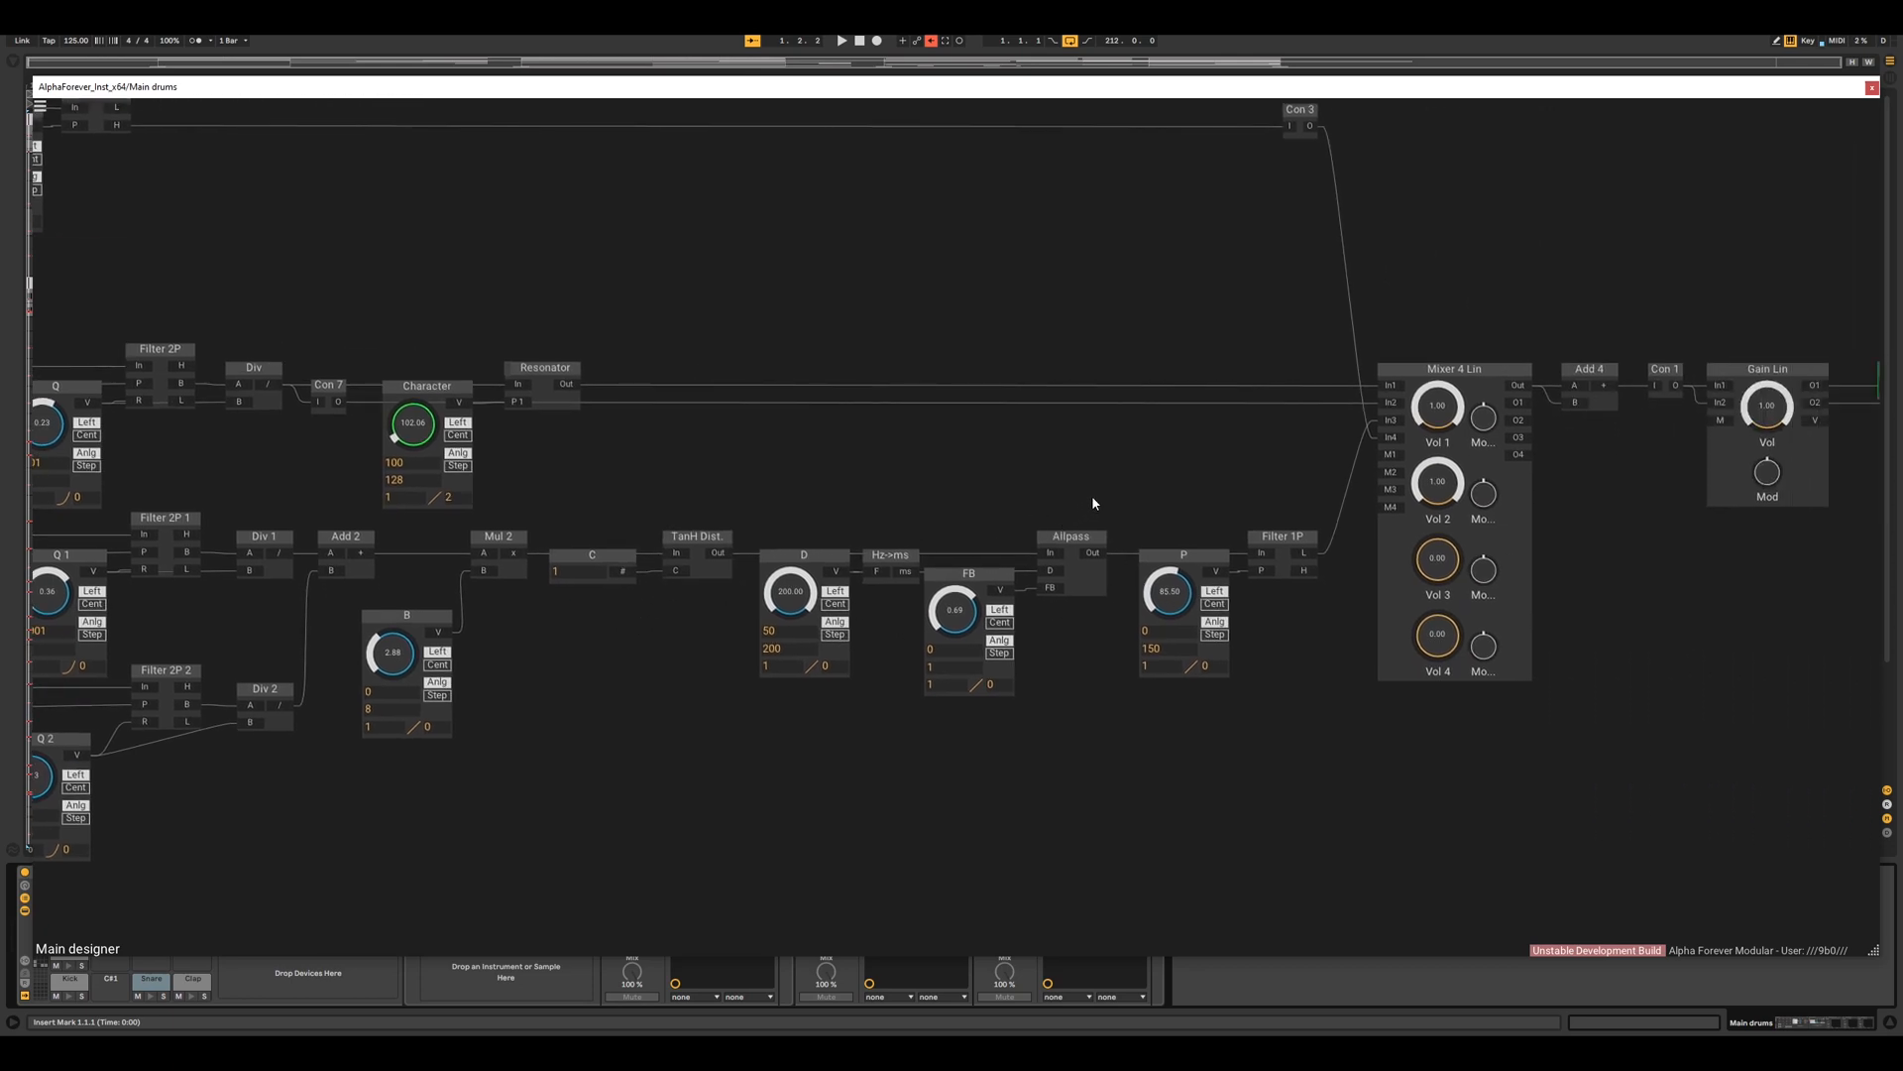
- Reset Mixer 4 Lin's Vol 1 and Vol 2 to 0.00 and raise Vol 3 to 0.19
{"action": "left_click_drag", "start_coordinate": [1114, 495], "coordinate": [906, 468]}
{"action": "double_click", "coordinate": [1223, 482]}
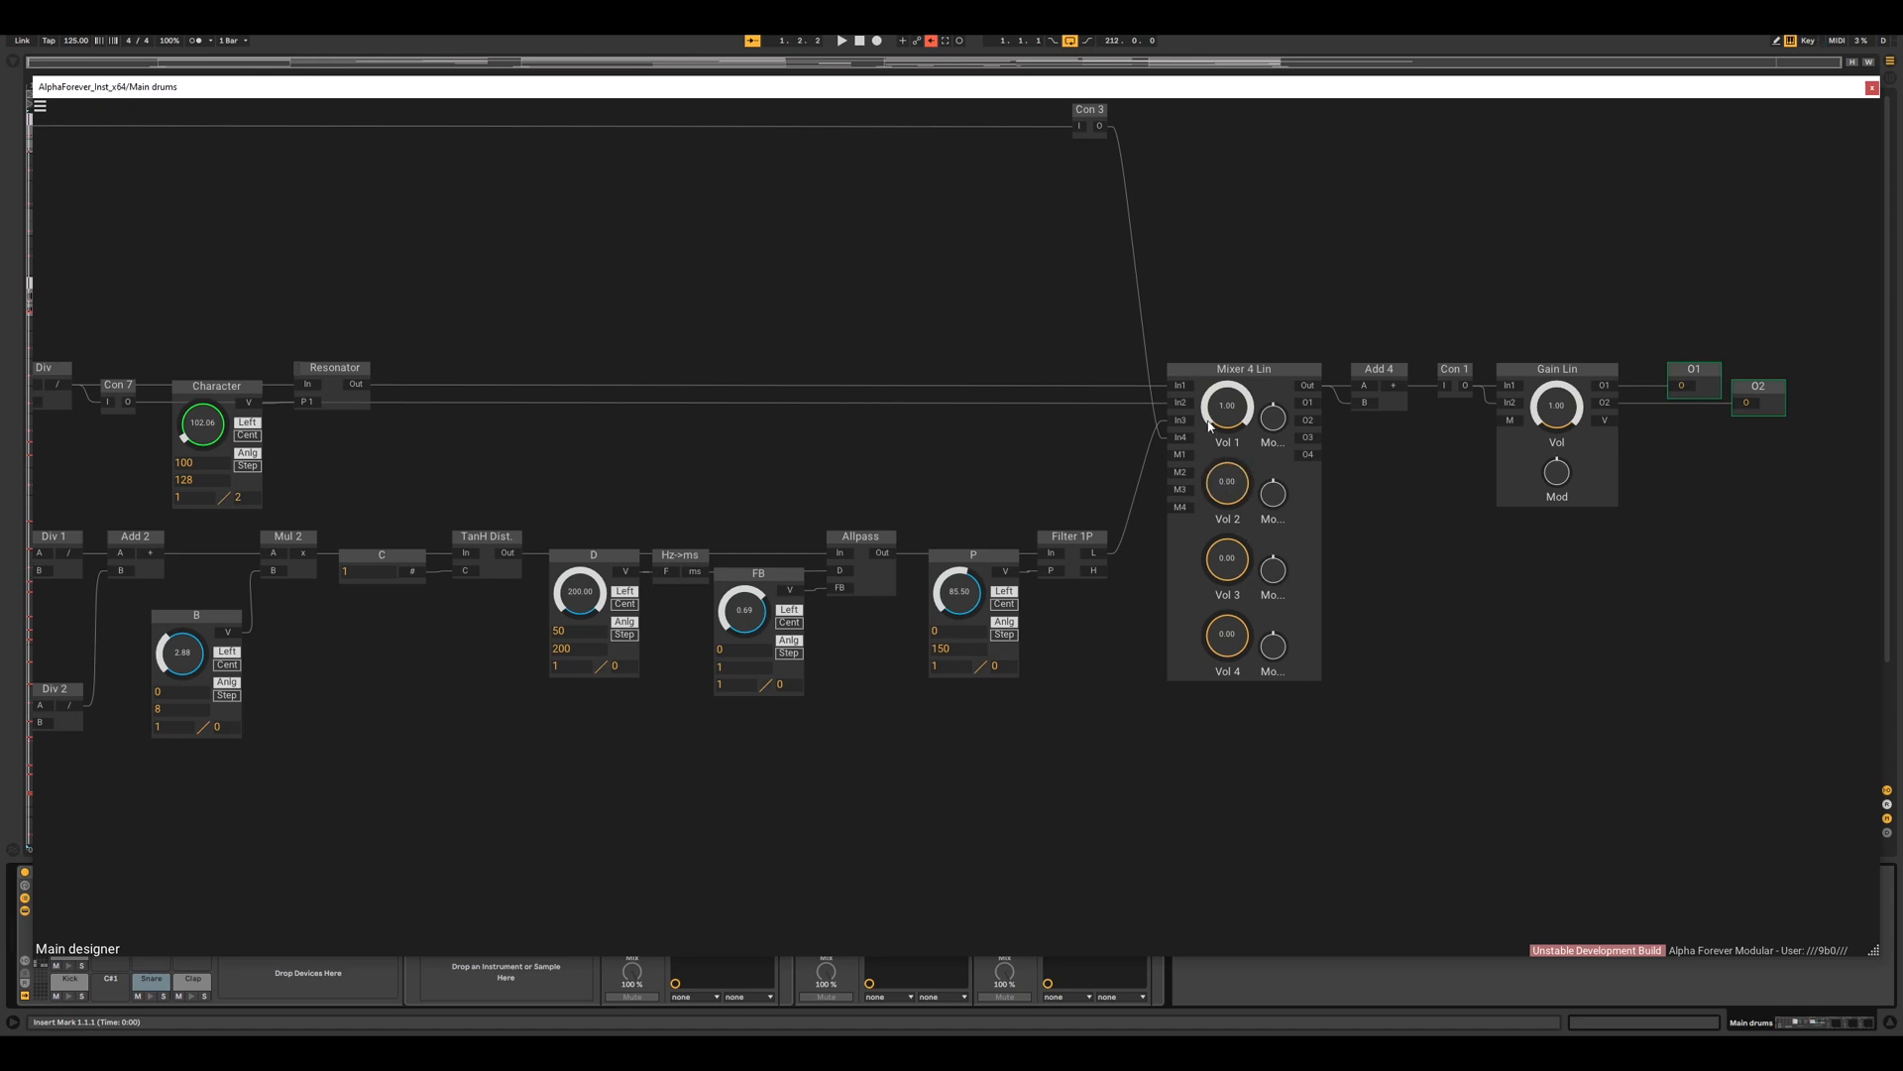
{"action": "double_click", "coordinate": [1210, 422]}
{"action": "left_click_drag", "start_coordinate": [1139, 652], "coordinate": [1200, 668]}
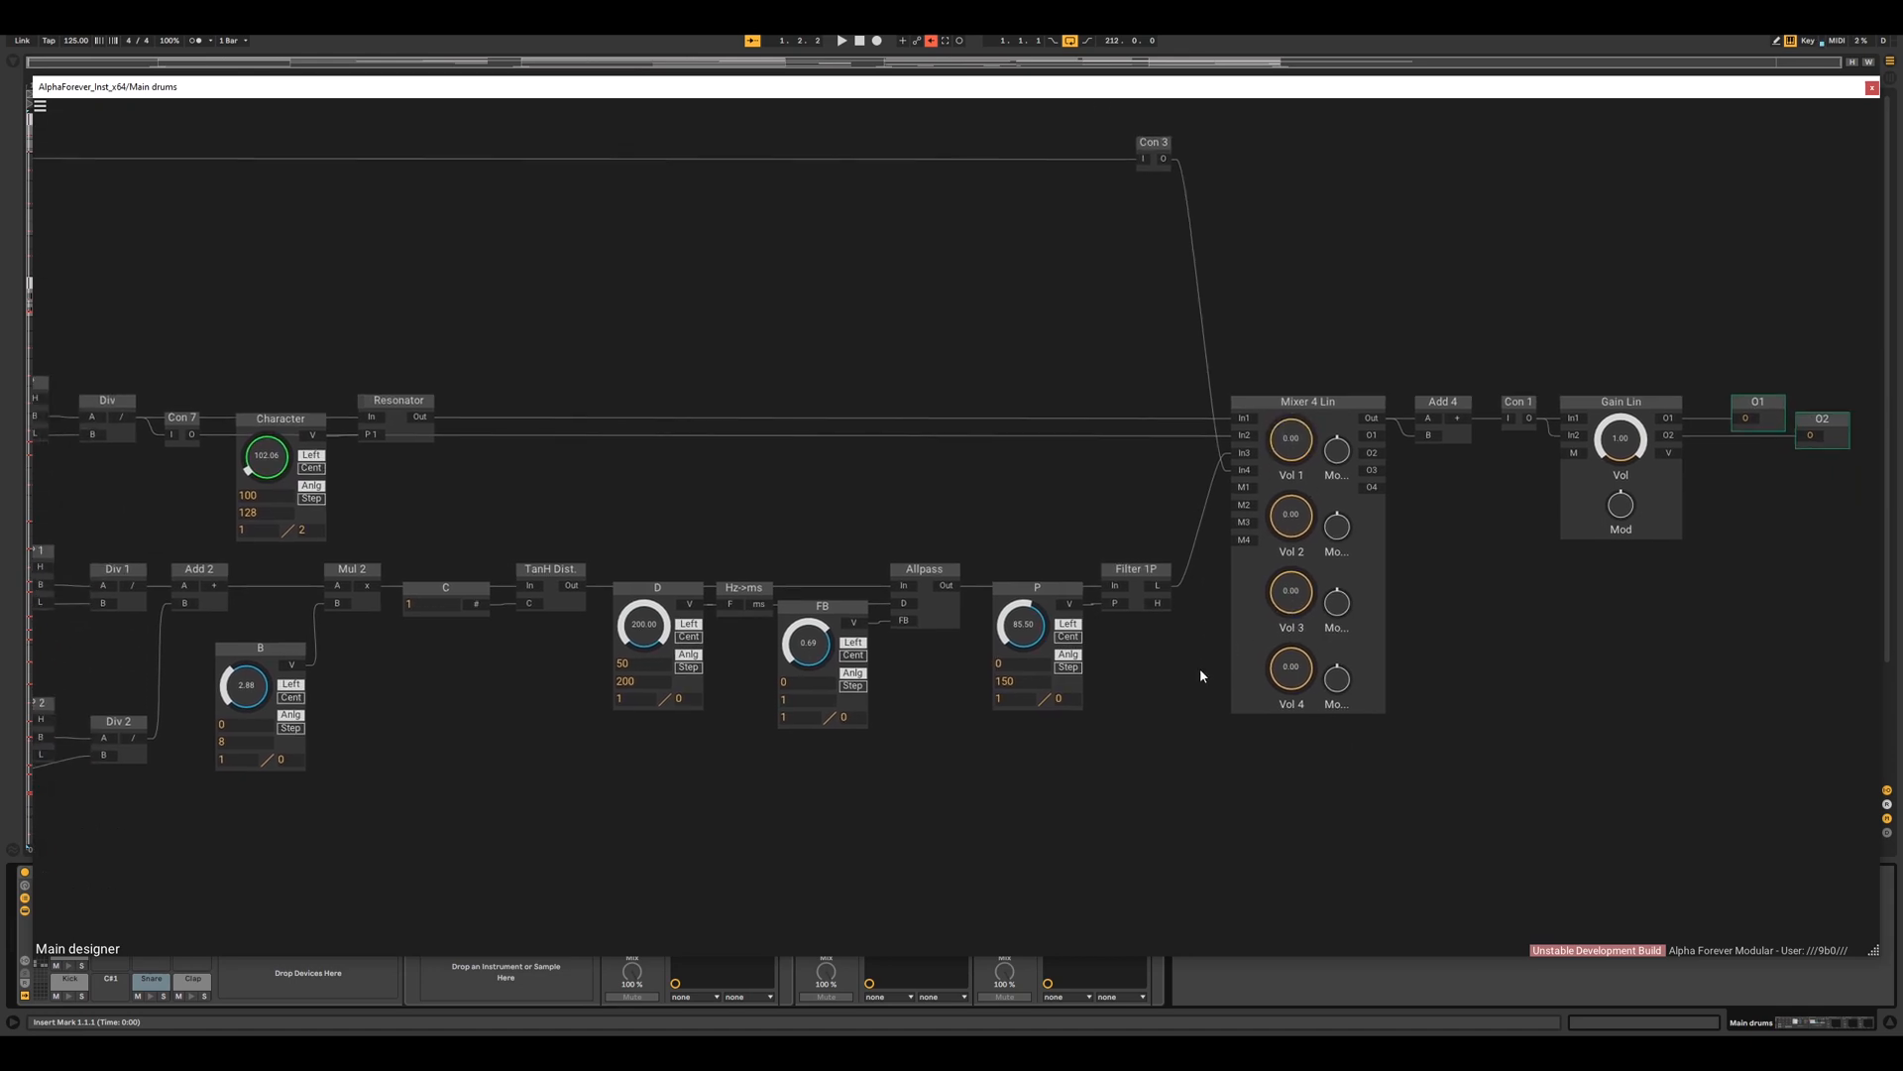
{"action": "left_click_drag", "start_coordinate": [1291, 583], "coordinate": [1291, 569]}
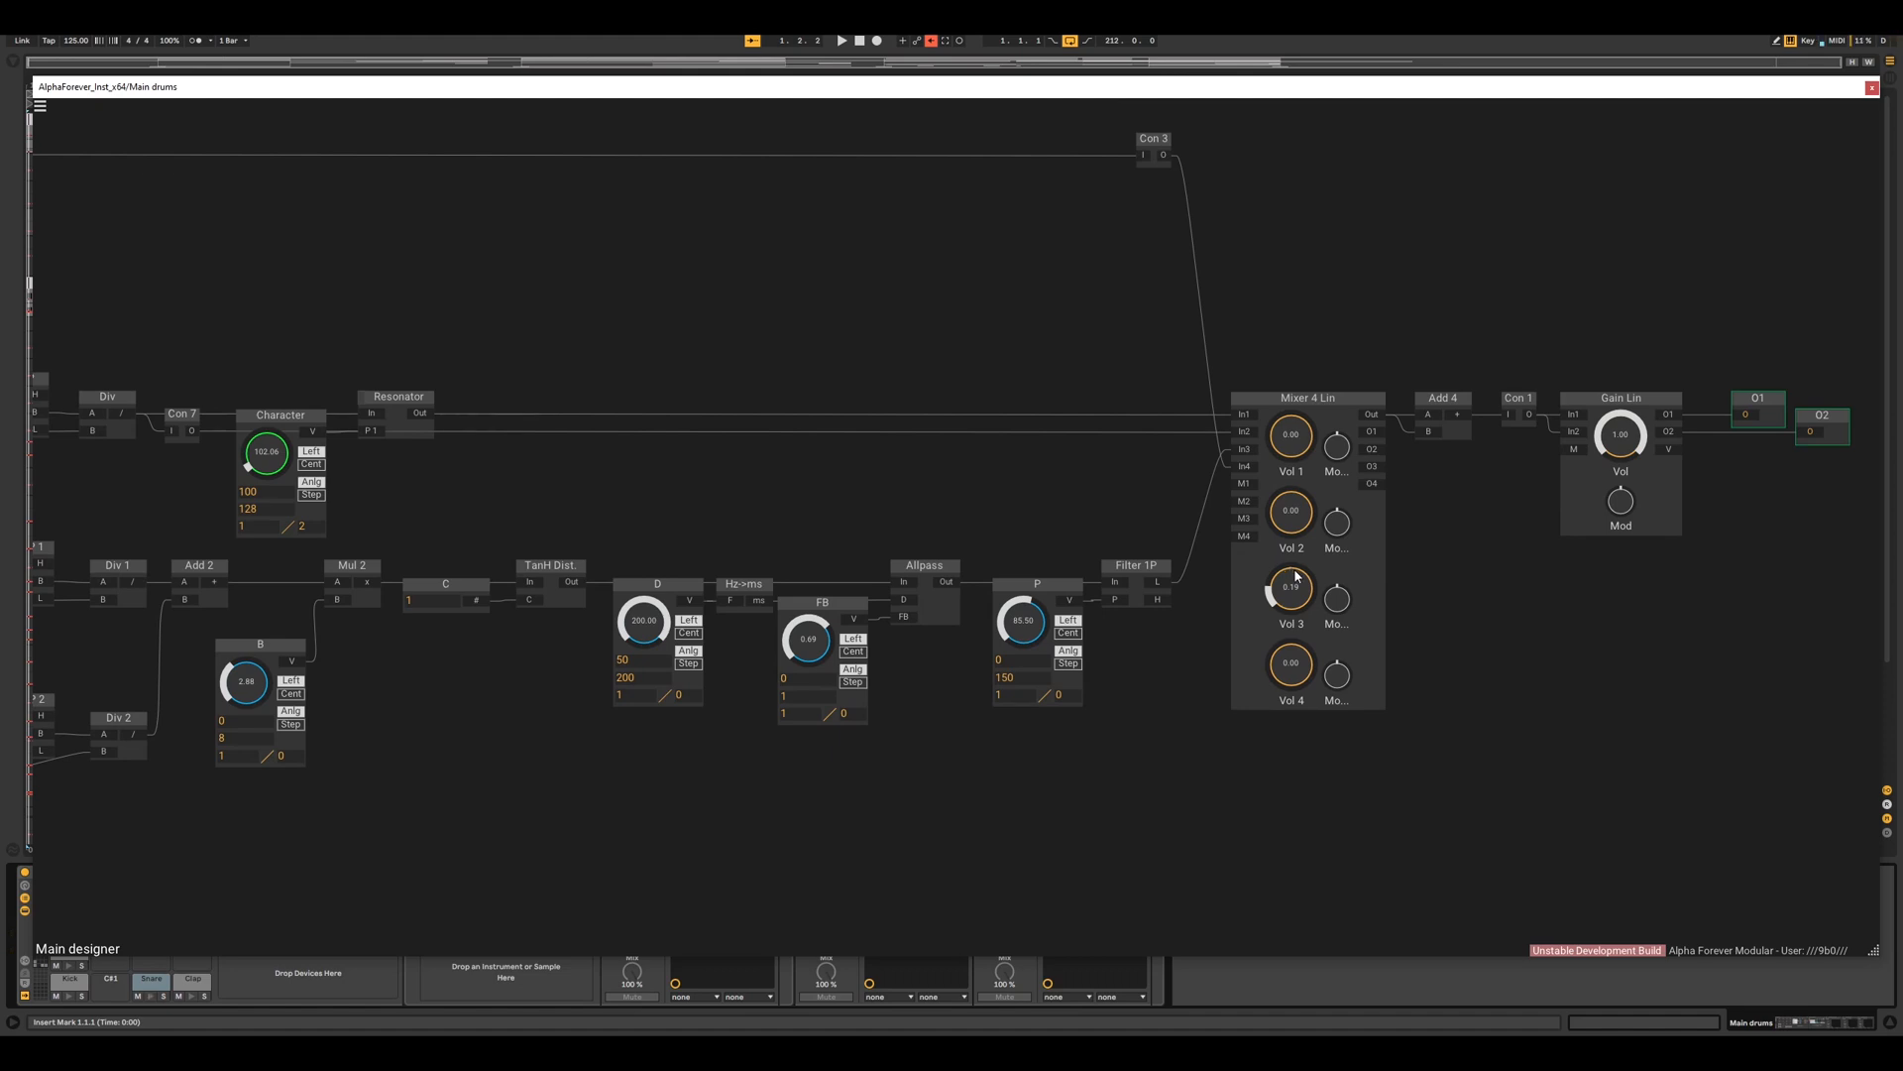
- Raise Mixer 4 Lin's Vol 4 to 0.19 and turn Vol 3 down to 0.00
{"action": "left_click_drag", "start_coordinate": [1298, 663], "coordinate": [1299, 645]}
{"action": "left_click_drag", "start_coordinate": [1290, 672], "coordinate": [1288, 698]}
{"action": "left_click_drag", "start_coordinate": [1218, 756], "coordinate": [1236, 807]}
{"action": "left_click_drag", "start_coordinate": [1315, 647], "coordinate": [1315, 695]}
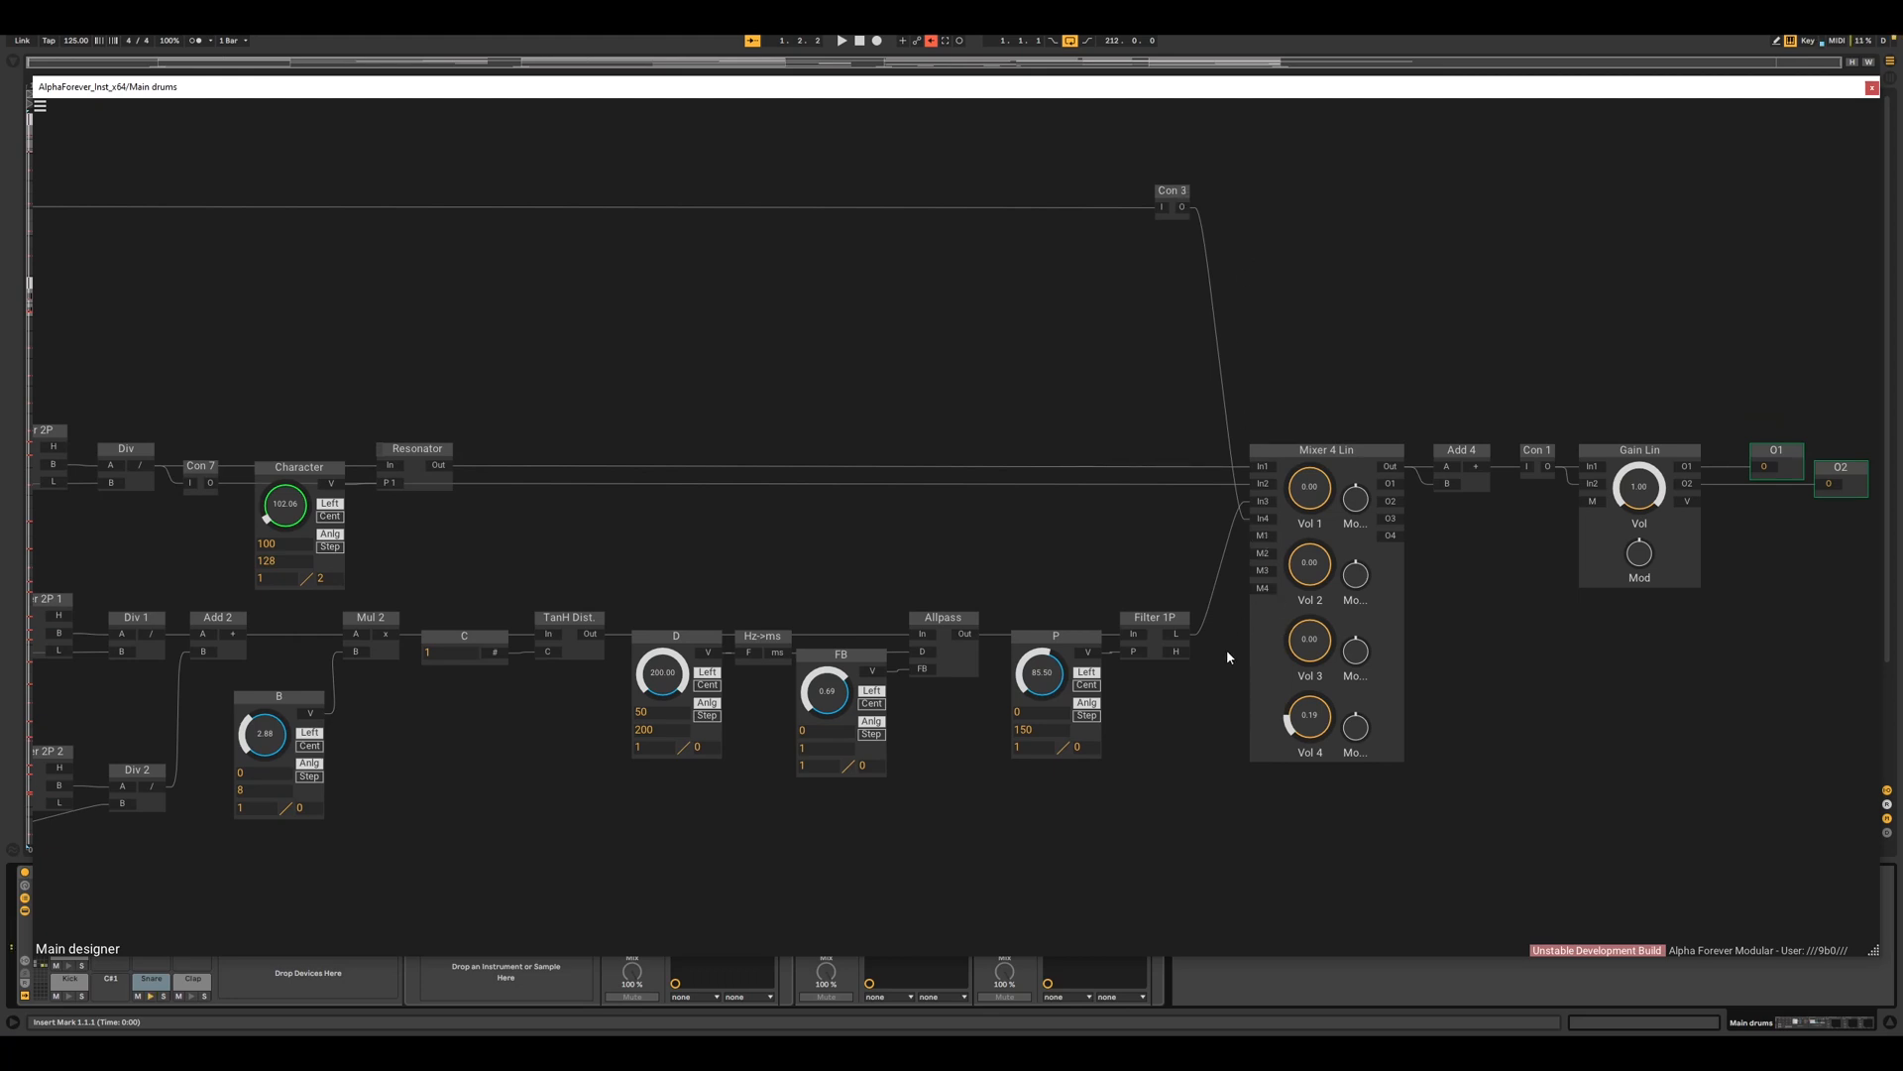
- Trace the upper branch through P 1 and Filter 1P 1 to Con 3, and turn Mixer 4 Lin's Vol 4 down to 0.00
{"action": "left_click_drag", "start_coordinate": [295, 203], "coordinate": [994, 264]}
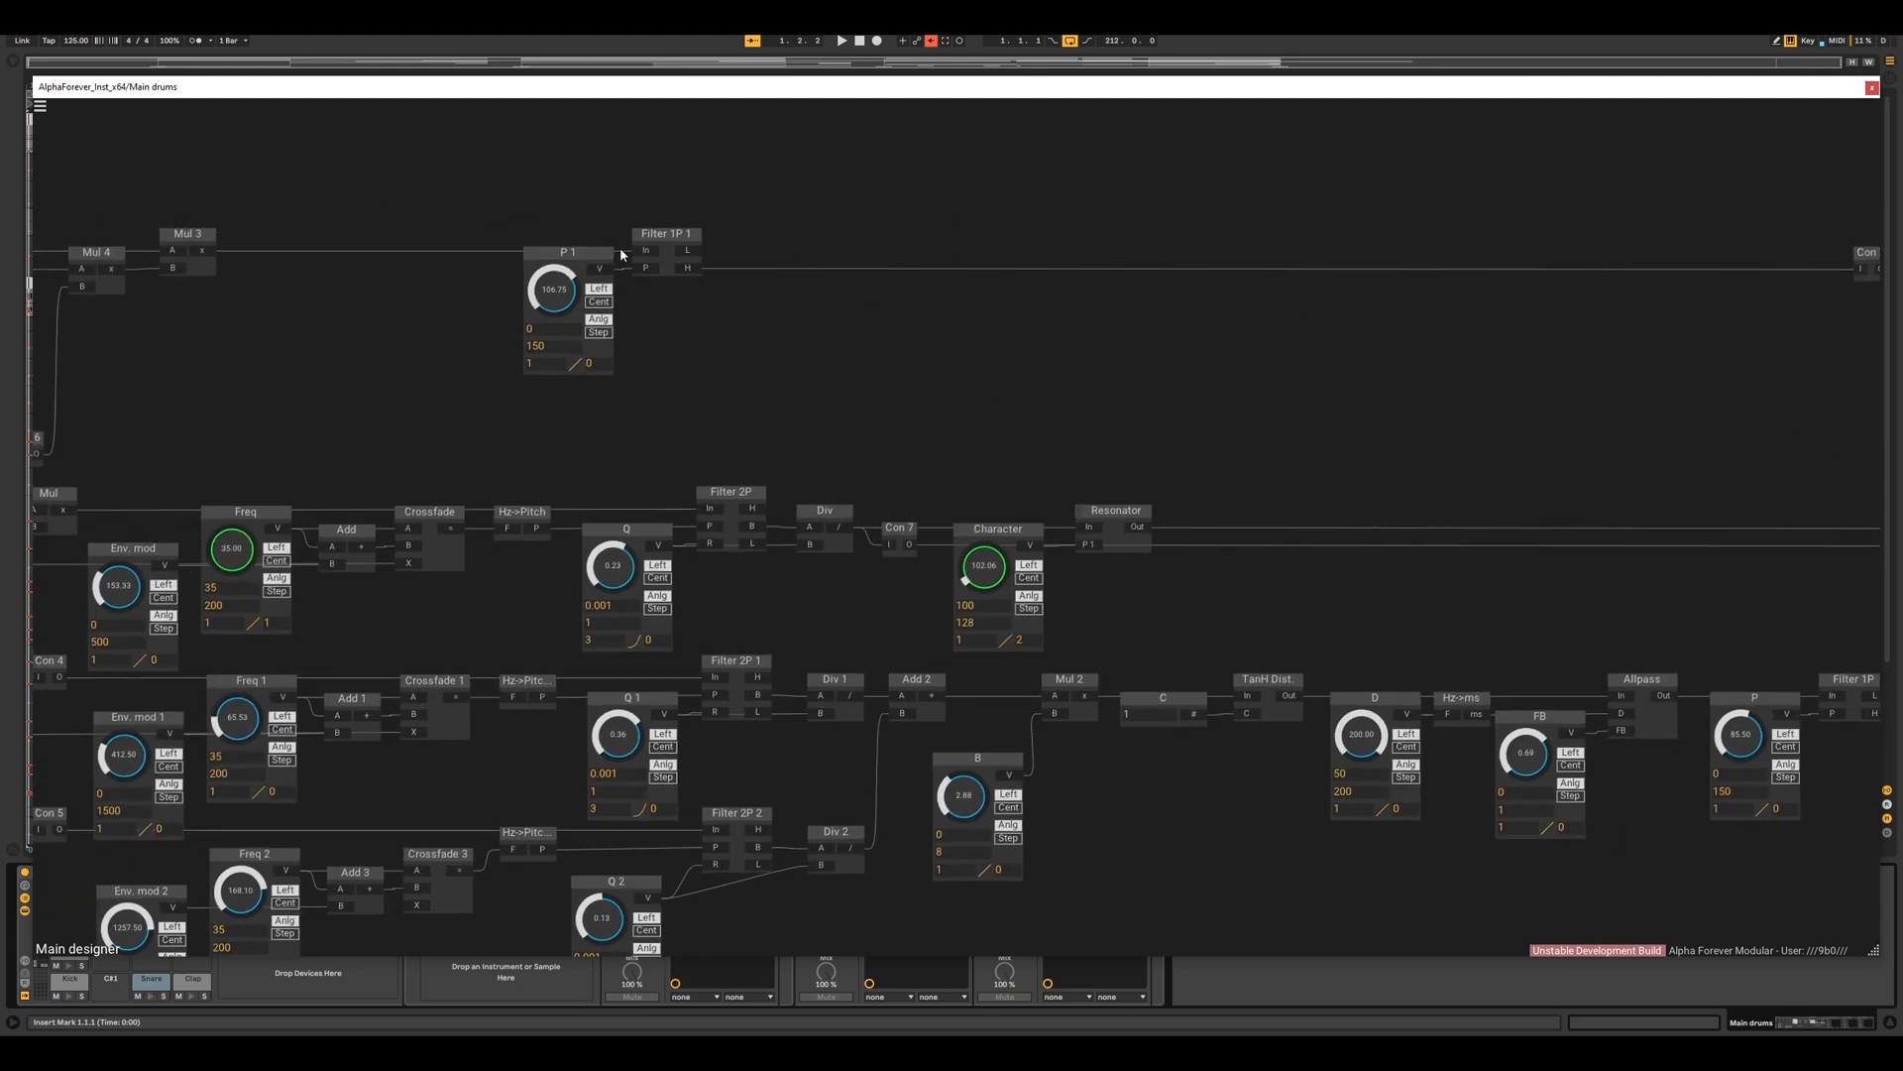
{"action": "left_click_drag", "start_coordinate": [1095, 301], "coordinate": [1082, 303]}
{"action": "left_click_drag", "start_coordinate": [1624, 357], "coordinate": [822, 320]}
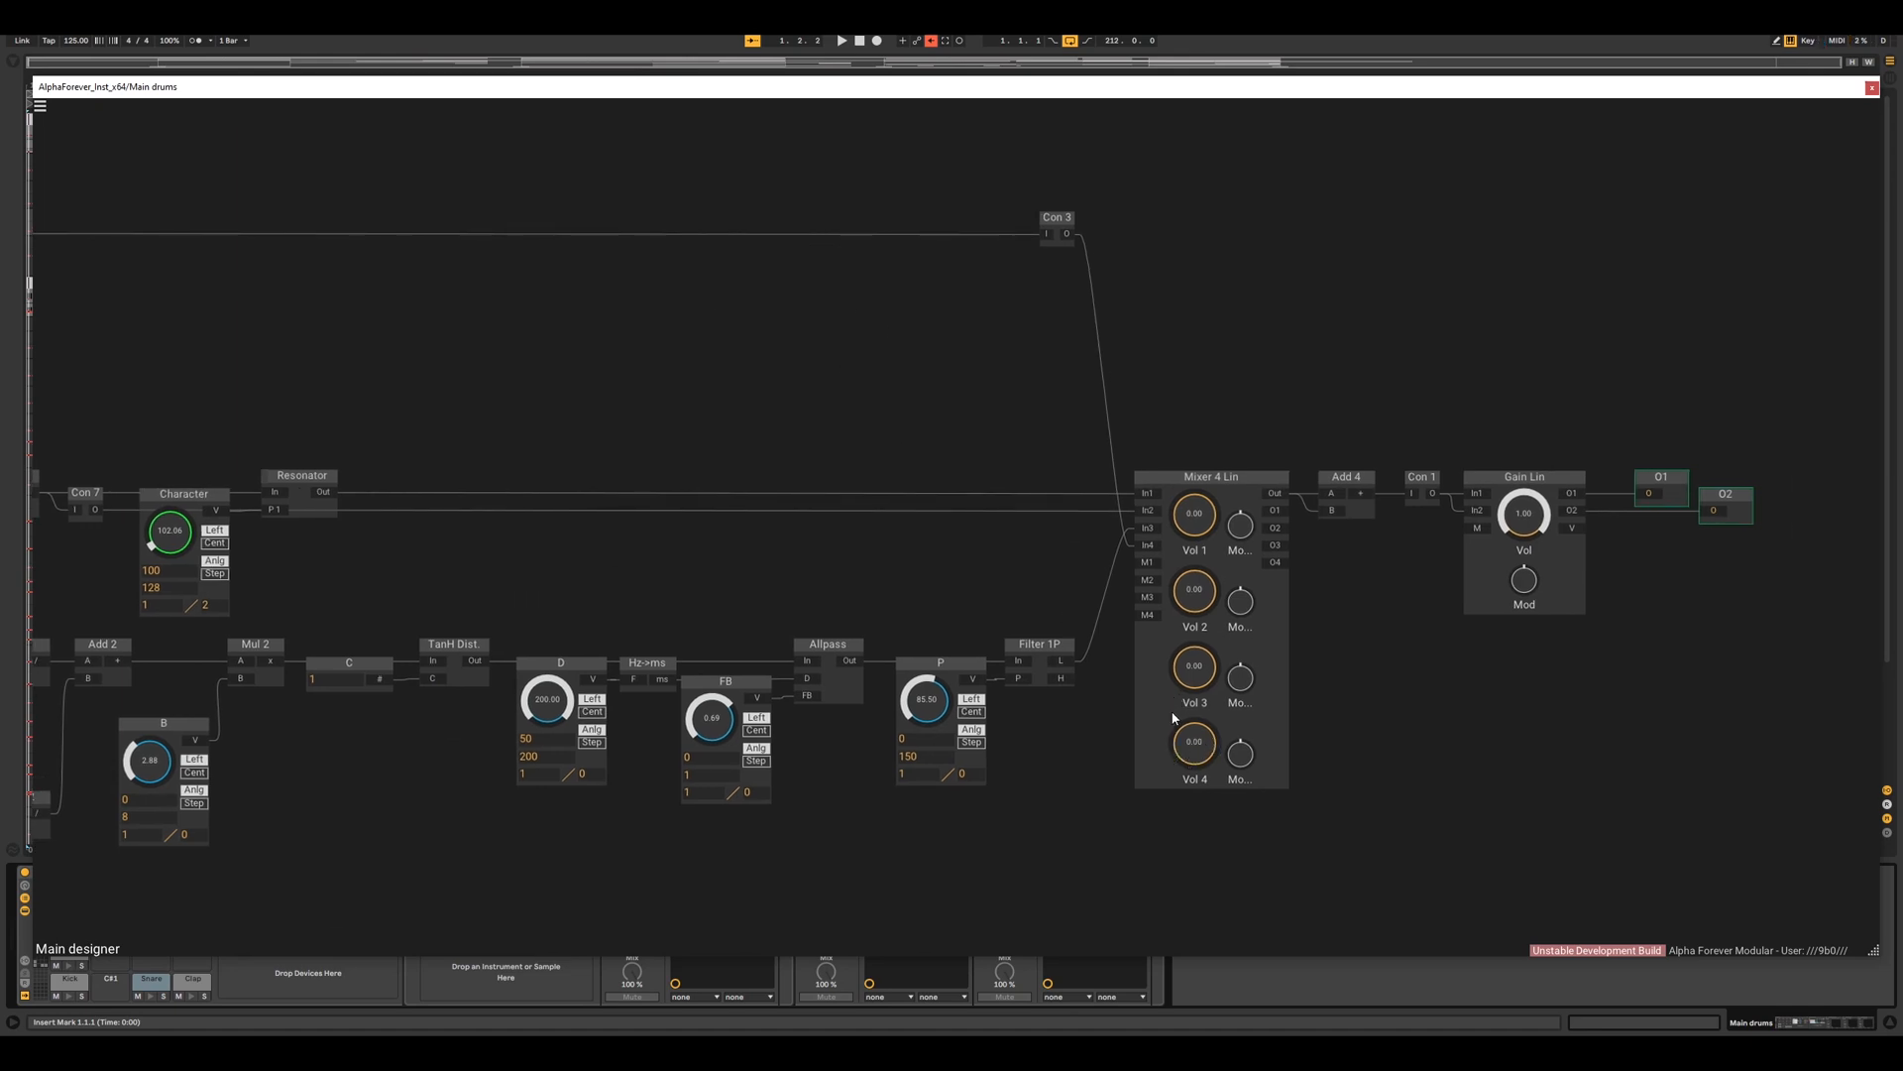
{"action": "left_click_drag", "start_coordinate": [1206, 733], "coordinate": [1216, 735]}
{"action": "left_click_drag", "start_coordinate": [1208, 757], "coordinate": [1210, 778]}
- Bring Mixer 4 Lin's Vol 1 and Vol 2 back up to 1.00
{"action": "scroll", "coordinate": [1026, 809], "scroll_direction": "down", "scroll_amount": 3}
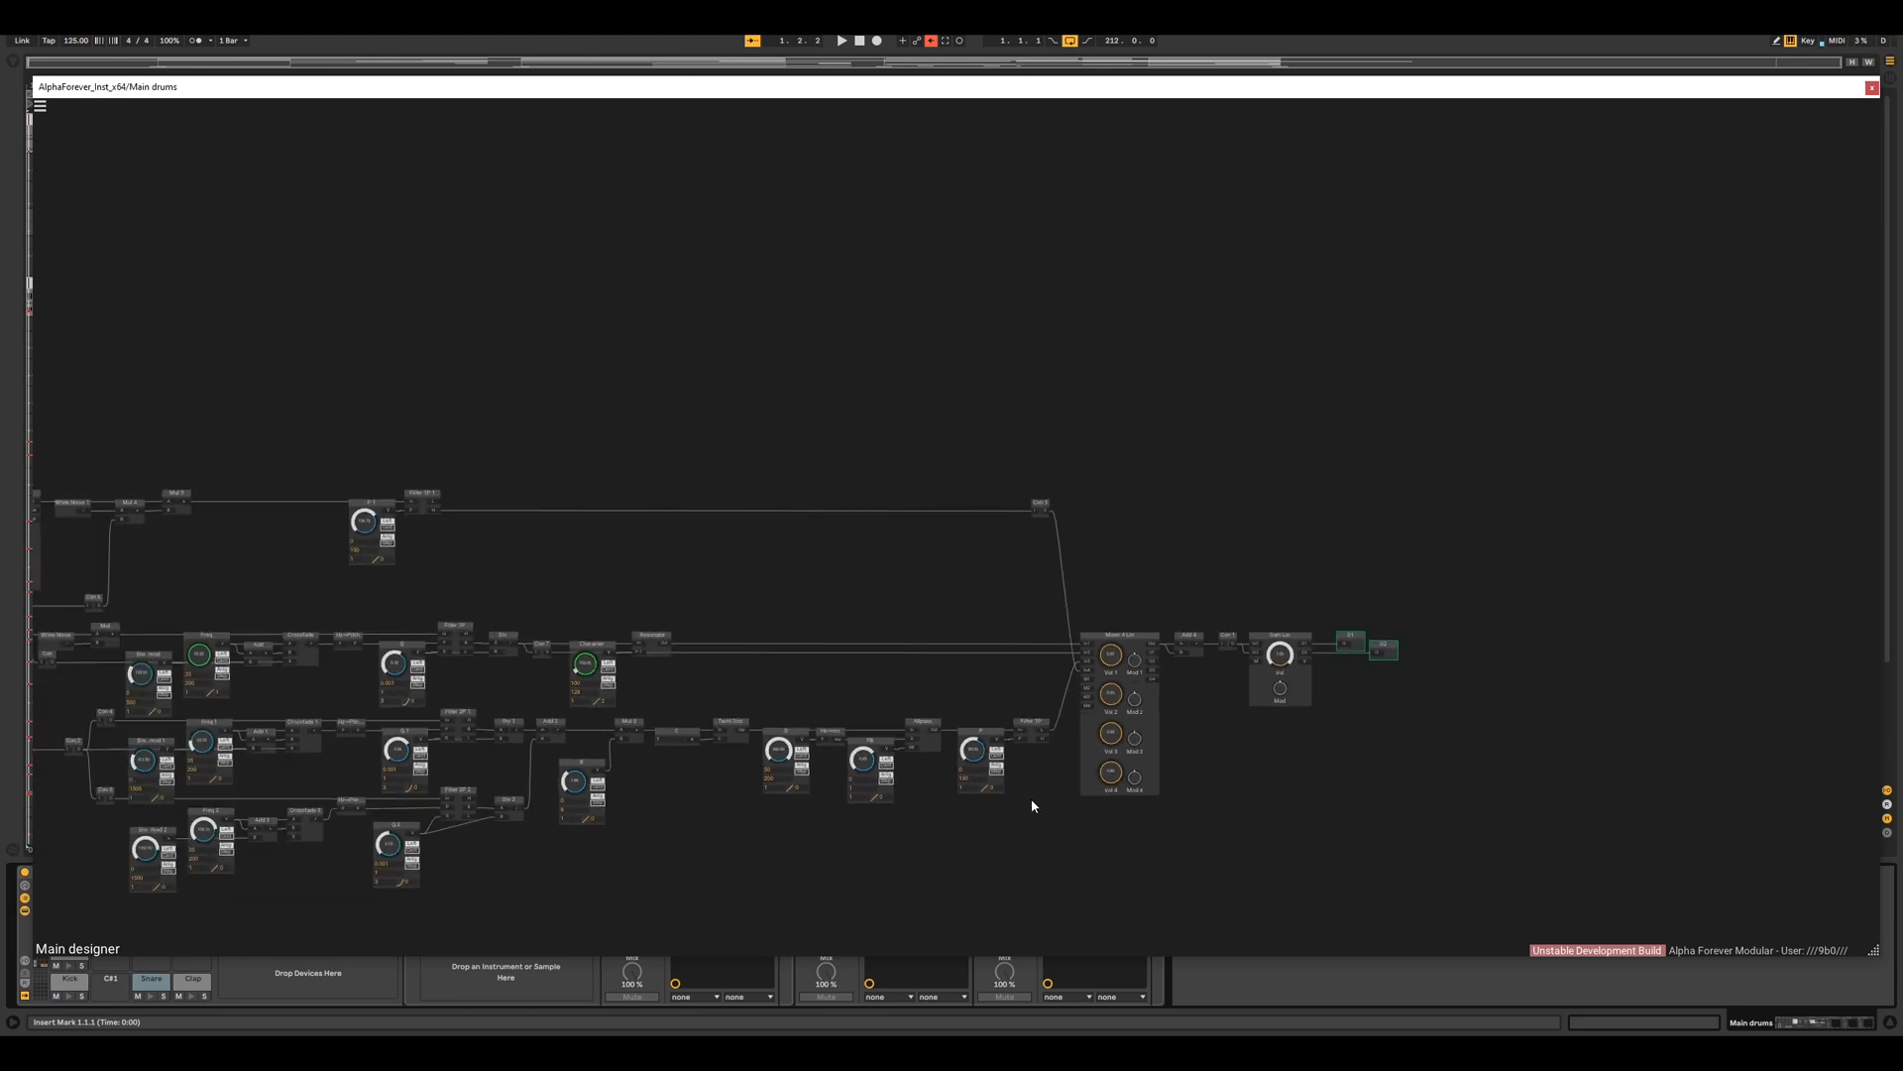
{"action": "left_click_drag", "start_coordinate": [1123, 780], "coordinate": [1130, 759]}
{"action": "left_click_drag", "start_coordinate": [950, 833], "coordinate": [1016, 836]}
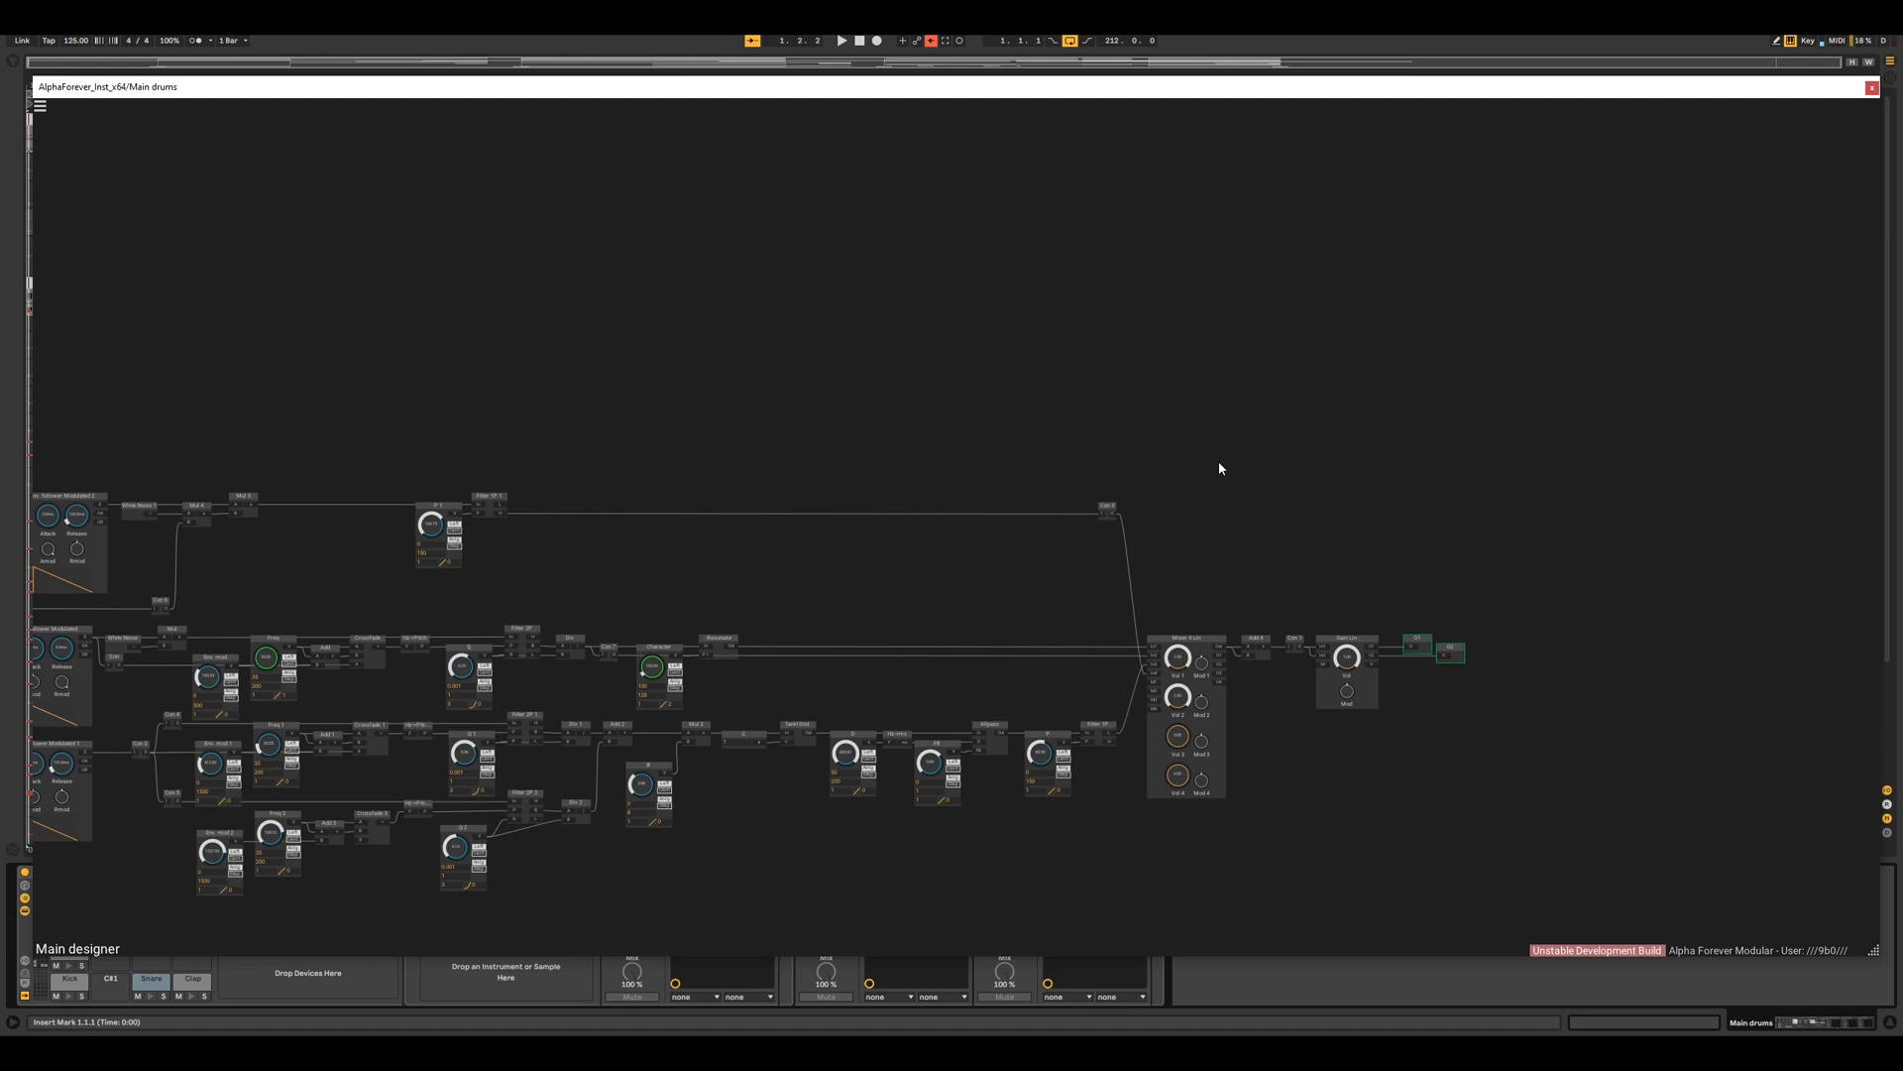
- Briefly raise Vol 3 and Vol 4 on Mixer 4 Lin to hear them in the mix, and return both to 0.00
{"action": "scroll", "coordinate": [1063, 835], "scroll_direction": "up", "scroll_amount": 2}
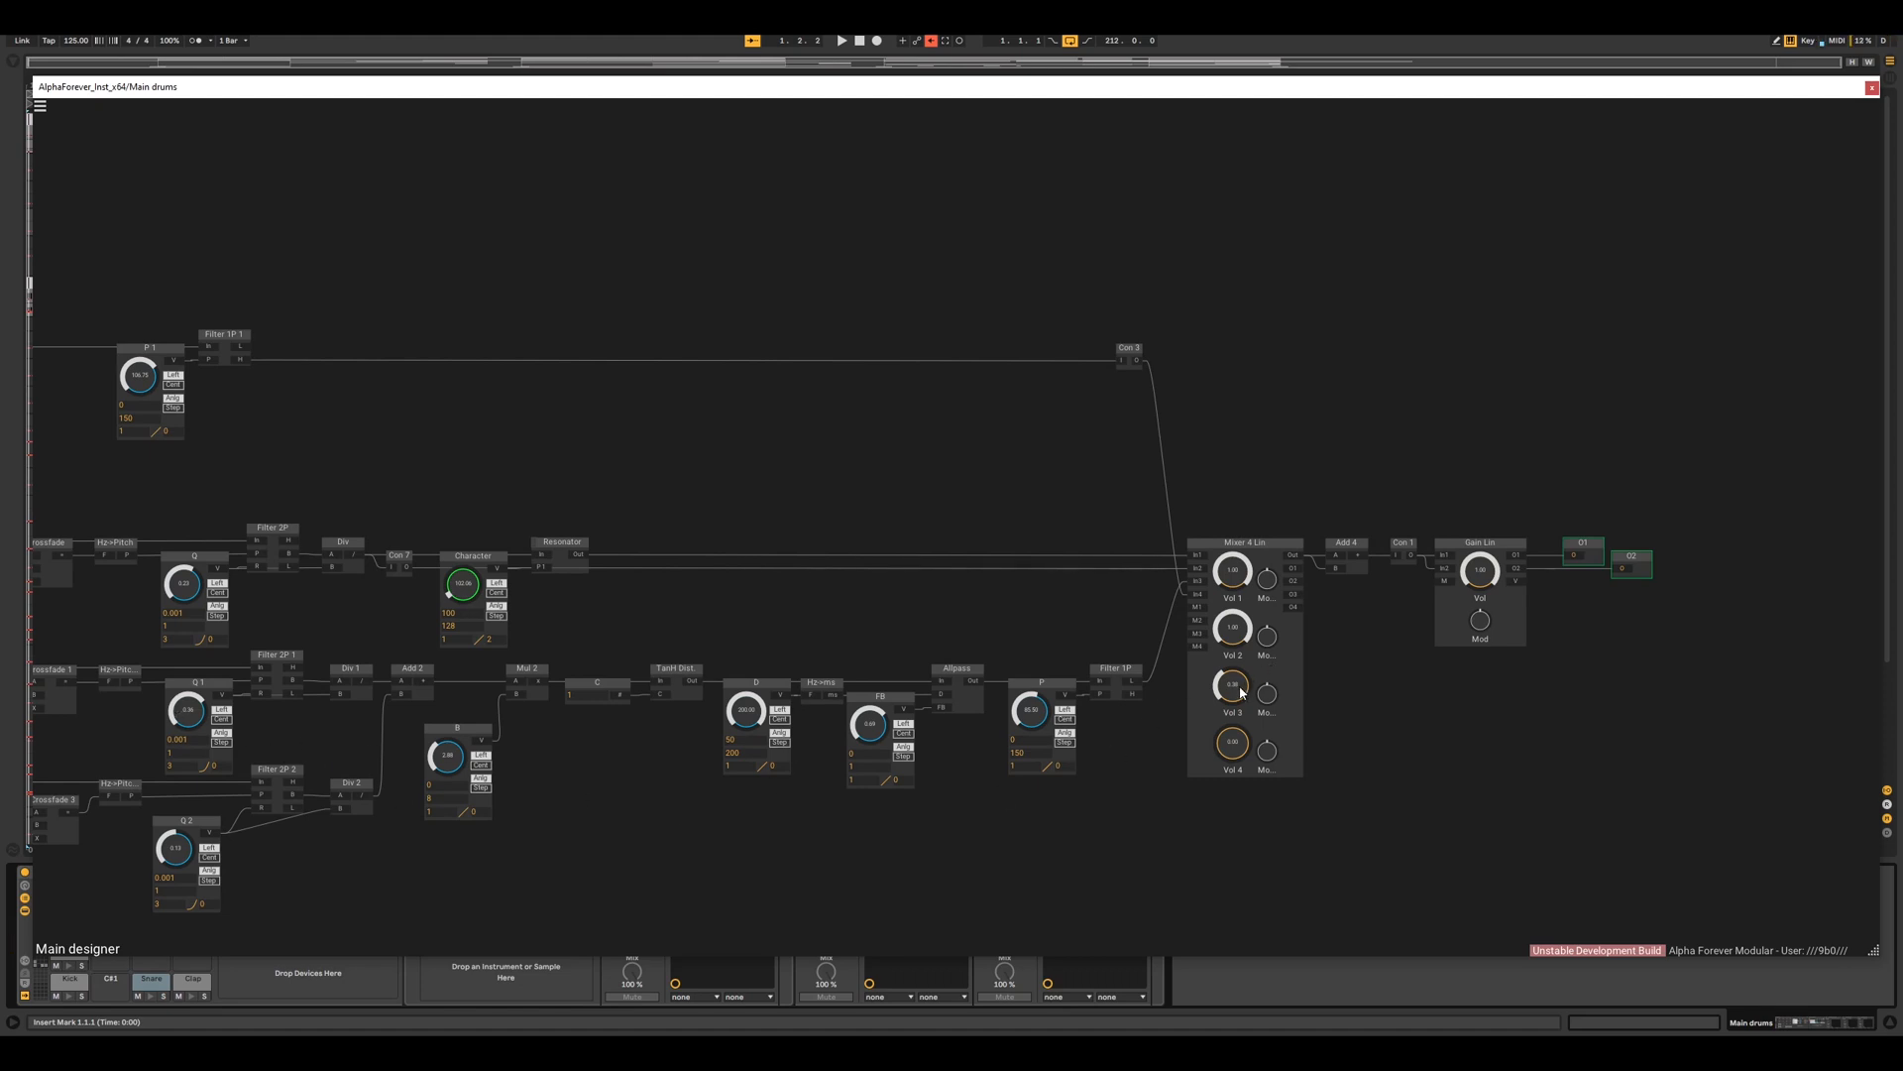
{"action": "left_click_drag", "start_coordinate": [1242, 692], "coordinate": [1245, 713]}
{"action": "left_click_drag", "start_coordinate": [1254, 750], "coordinate": [1263, 739]}
{"action": "left_click_drag", "start_coordinate": [1237, 746], "coordinate": [1237, 756]}
- View the complete snare patch and close its editor window
{"action": "scroll", "coordinate": [862, 573], "scroll_direction": "down", "scroll_amount": 5}
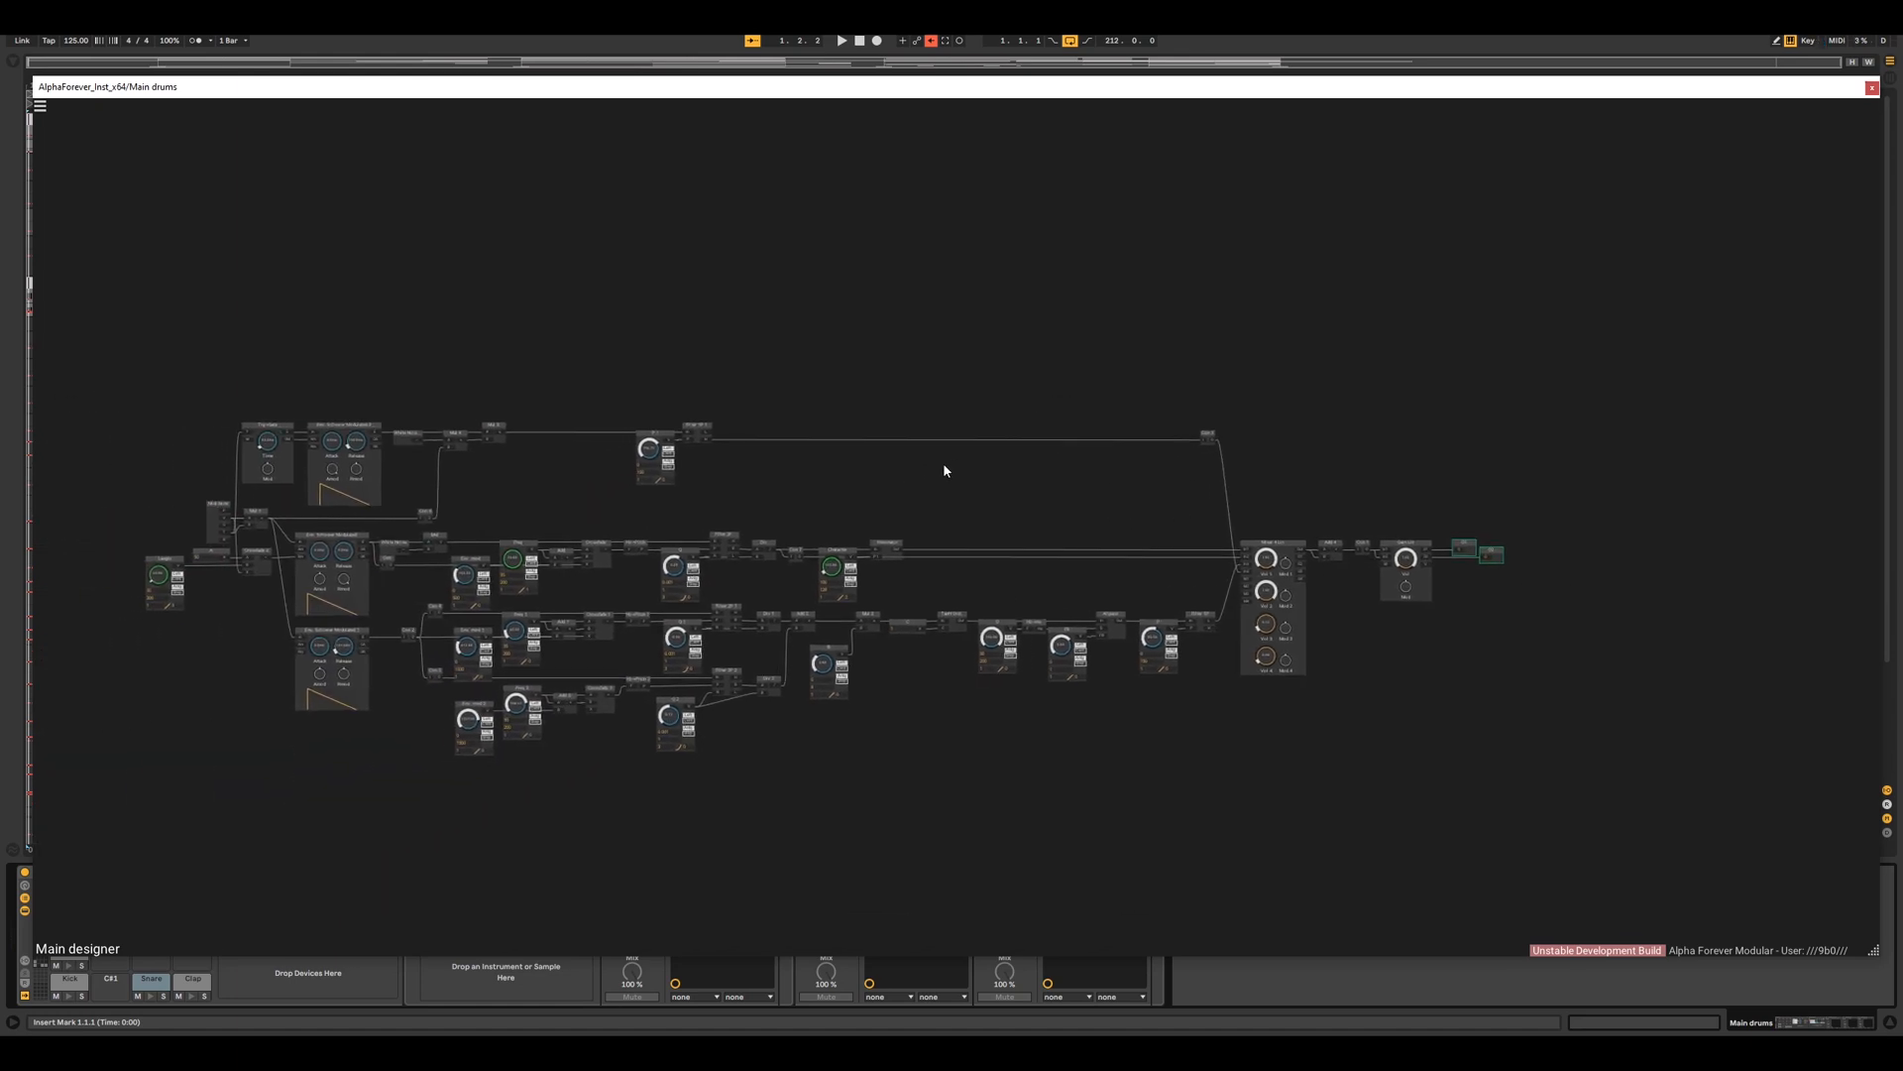
{"action": "scroll", "coordinate": [943, 467], "scroll_direction": "up", "scroll_amount": 3}
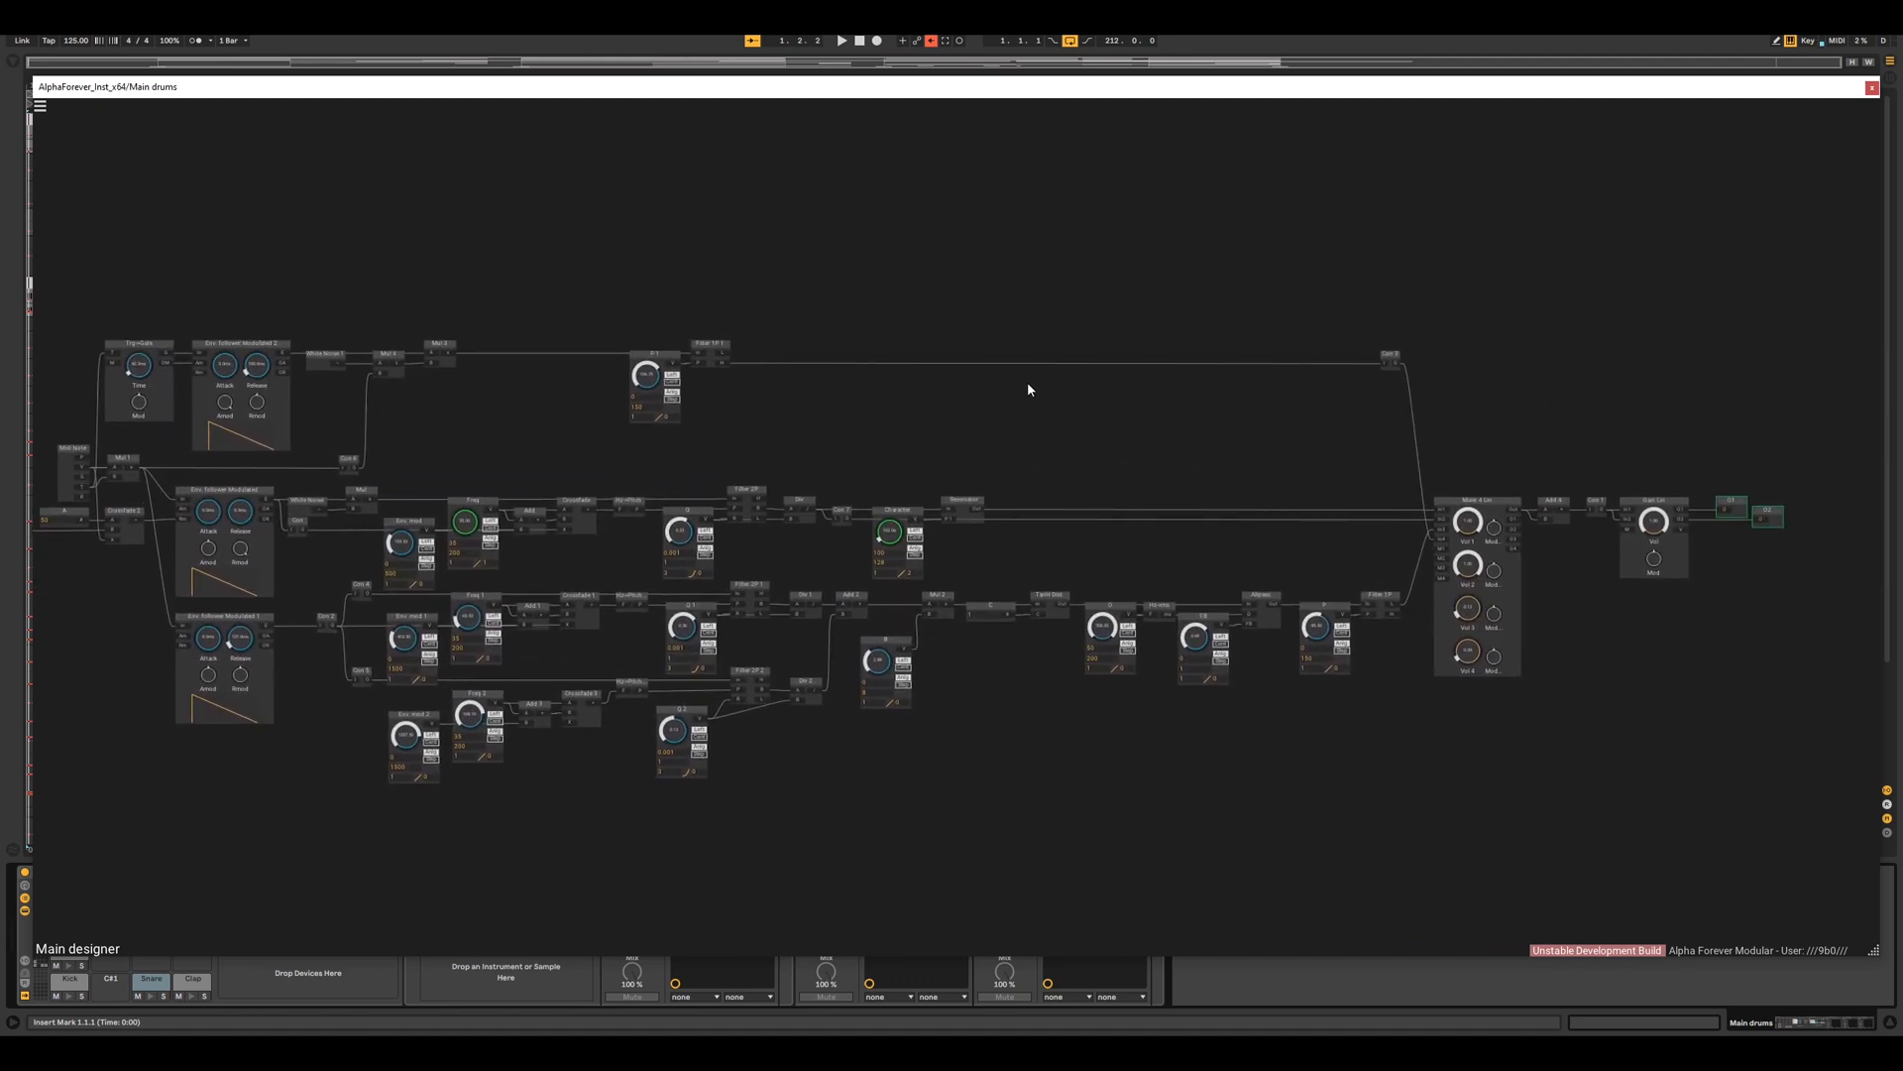
{"action": "scroll", "coordinate": [1028, 389], "scroll_direction": "up", "scroll_amount": 4}
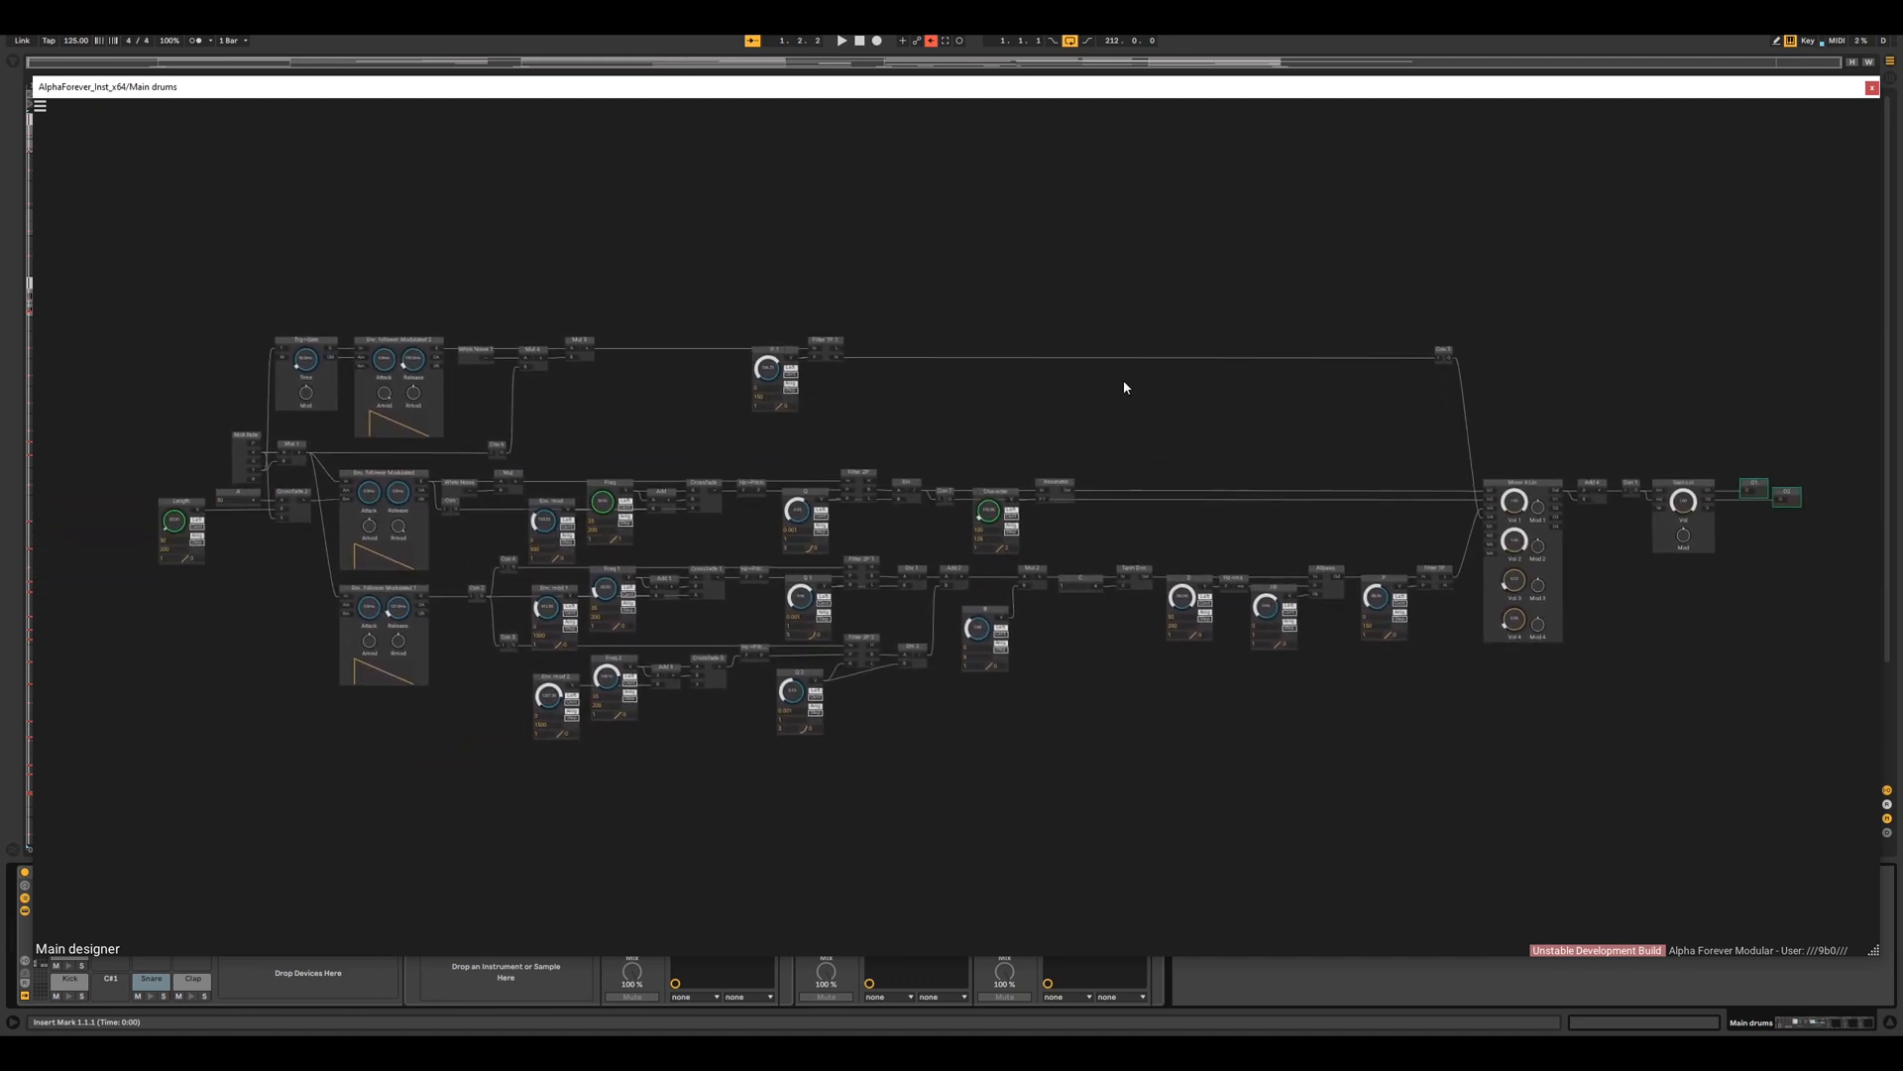
{"action": "left_click", "coordinate": [1871, 87]}
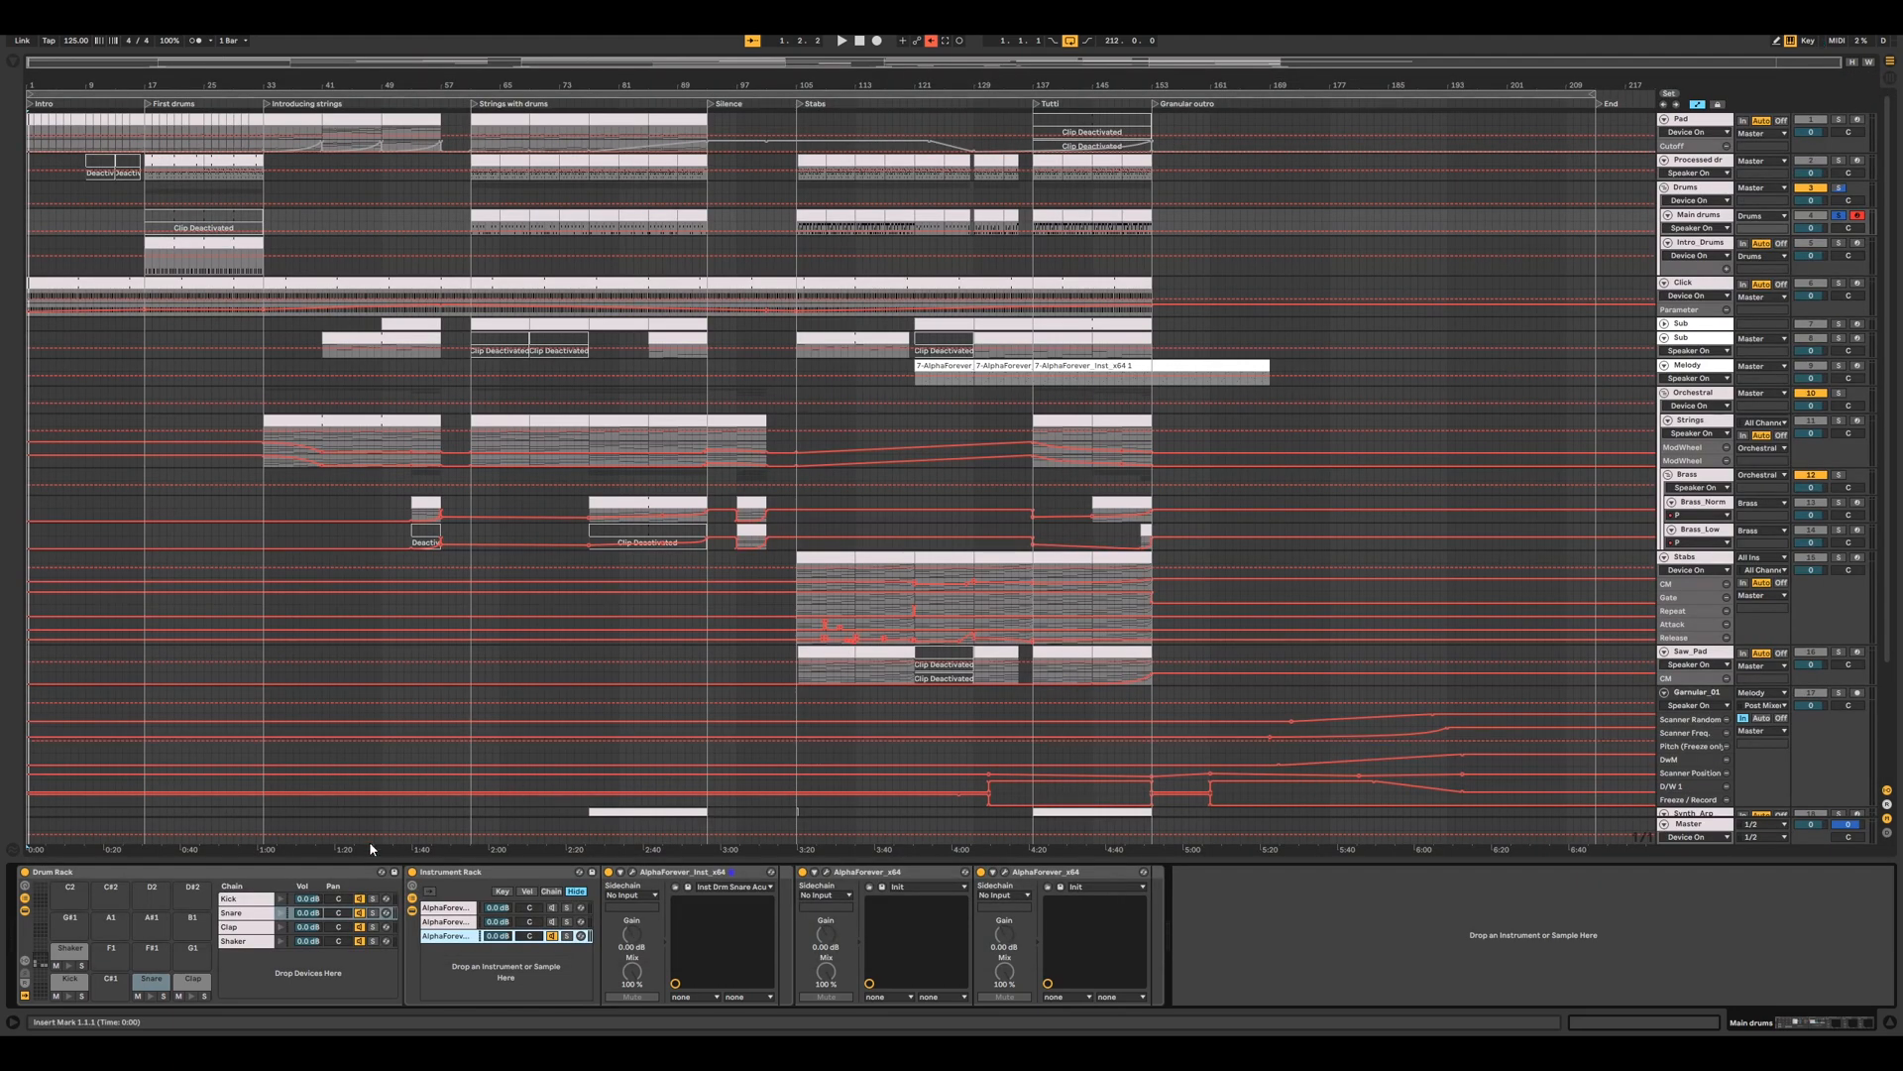
- Preview the Clap pad in the Drum Rack and select it to show its device chain
{"action": "left_click", "coordinate": [192, 996]}
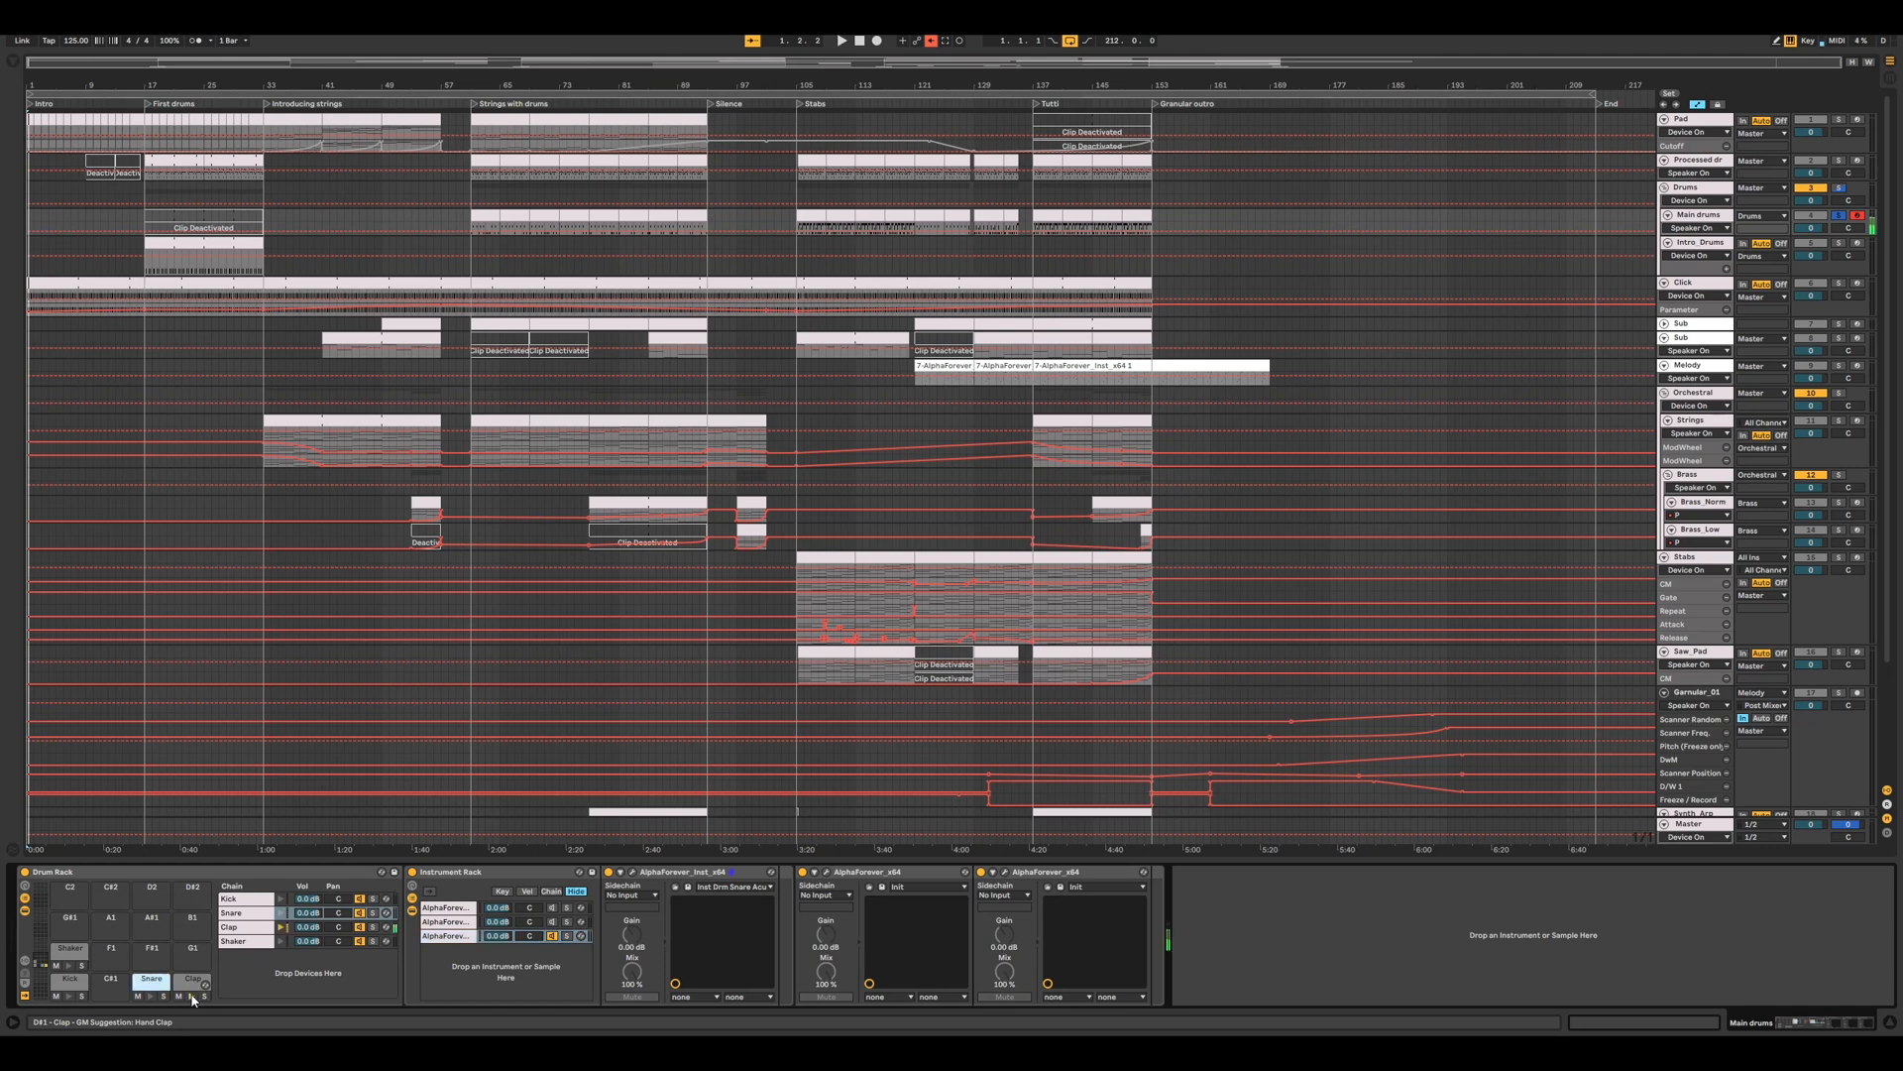
{"action": "left_click", "coordinate": [194, 981]}
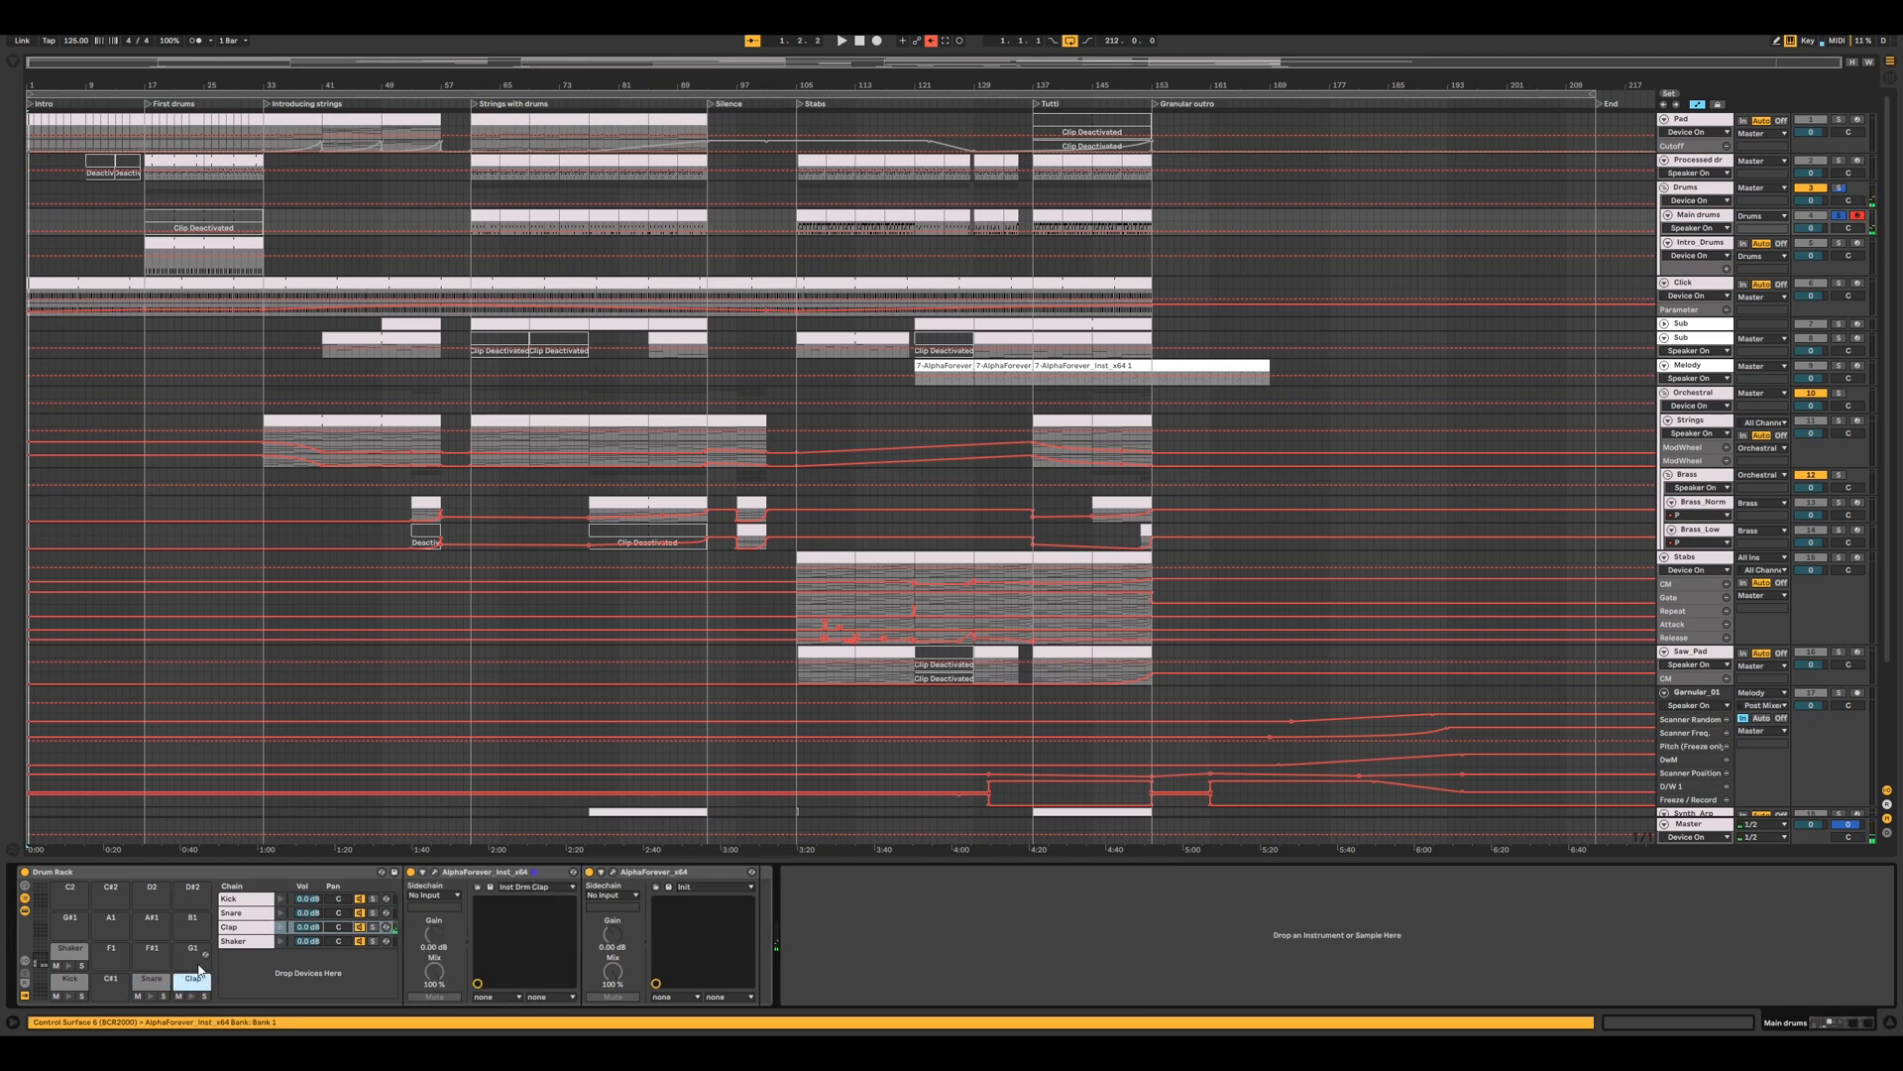
{"action": "left_click", "coordinate": [199, 971]}
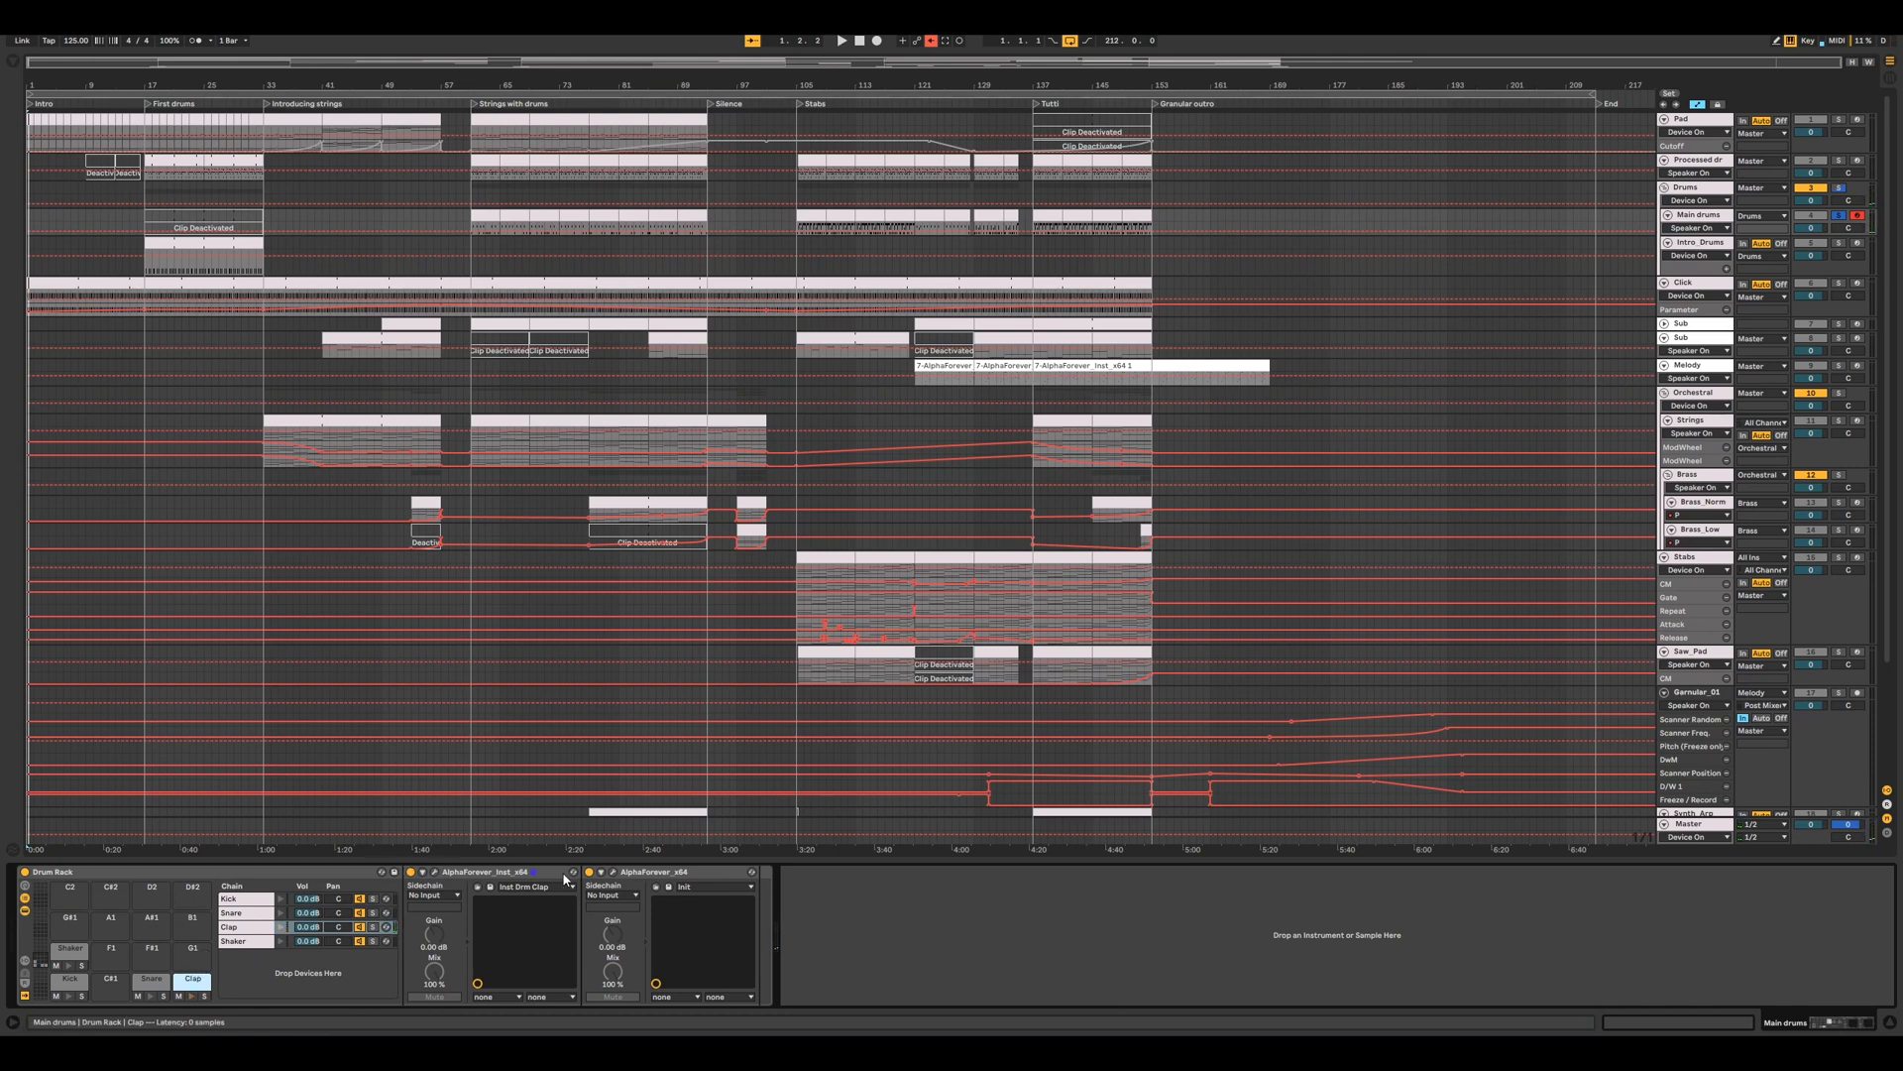
- Bypass and re-enable the Clap chain's AlphaForever_x64 effect, and open the AlphaForever_Inst_x64 instrument's editor
{"action": "left_click", "coordinate": [589, 871]}
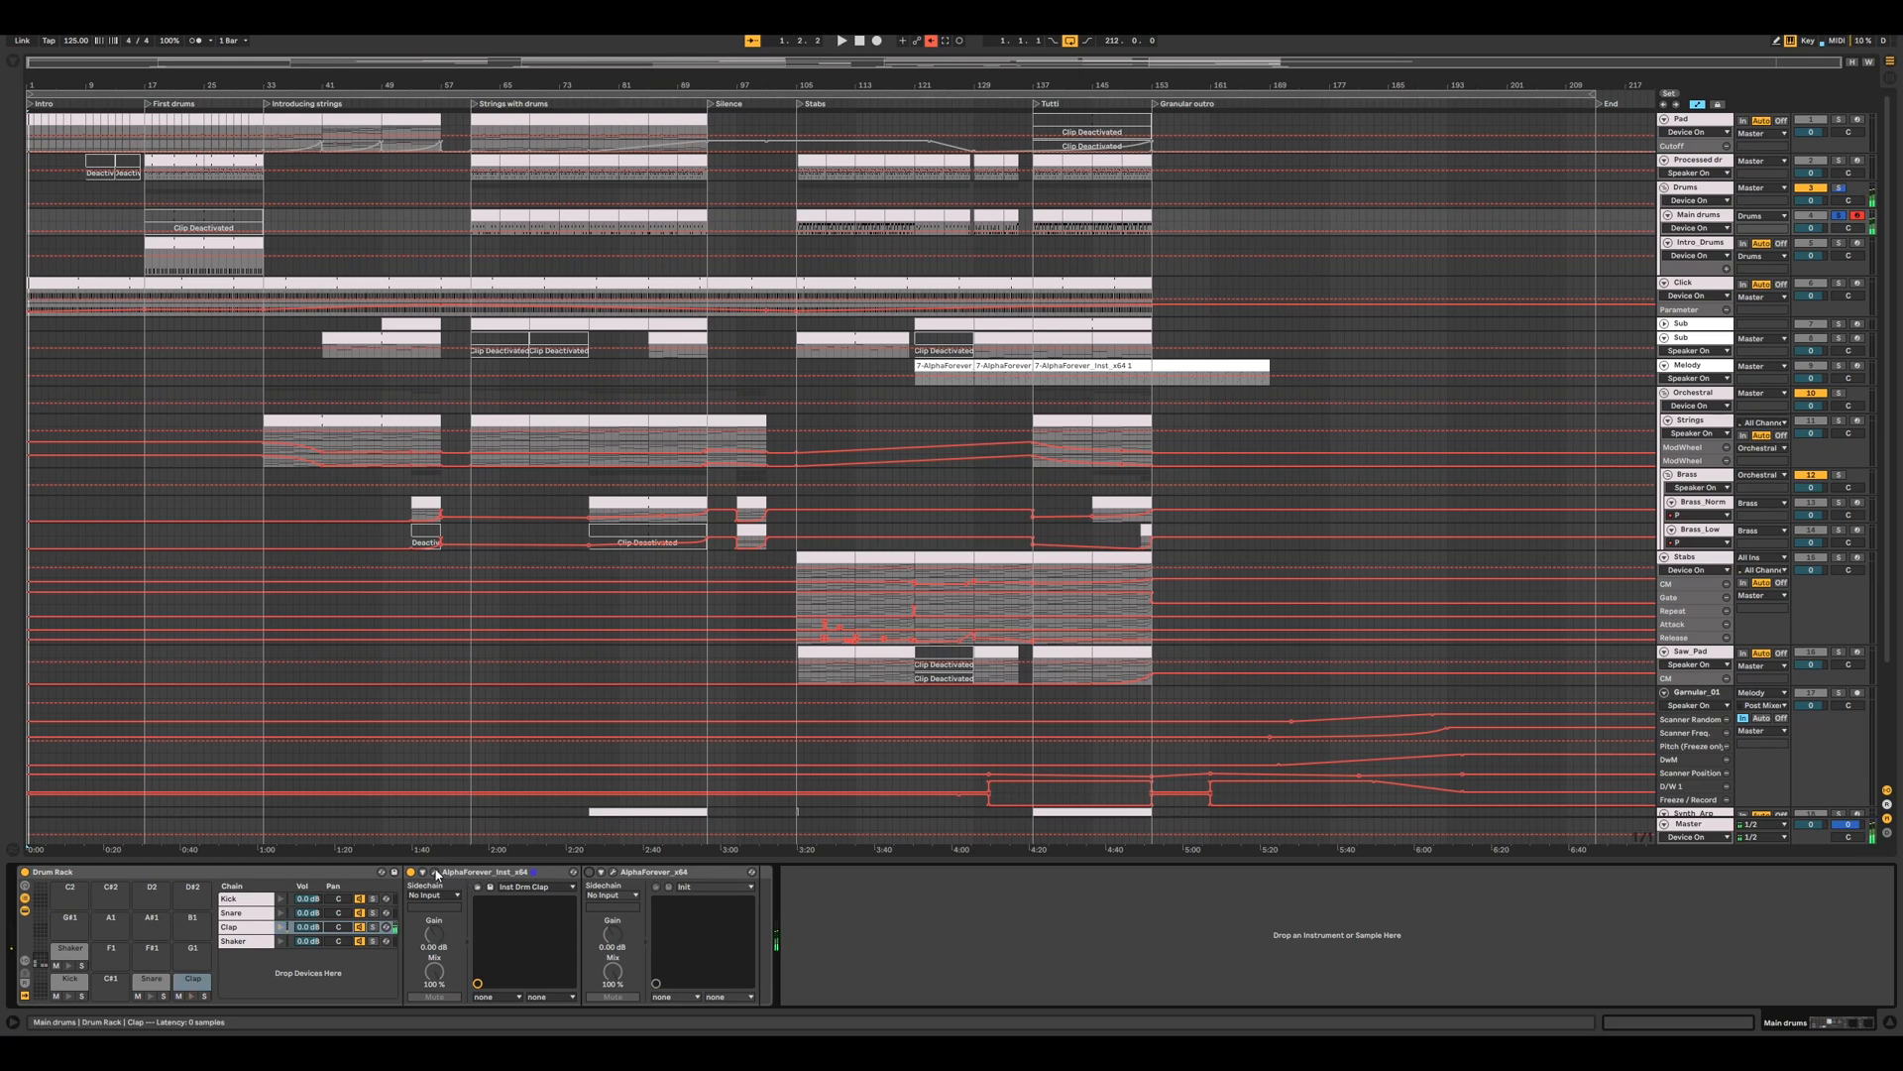
{"action": "left_click", "coordinate": [589, 871]}
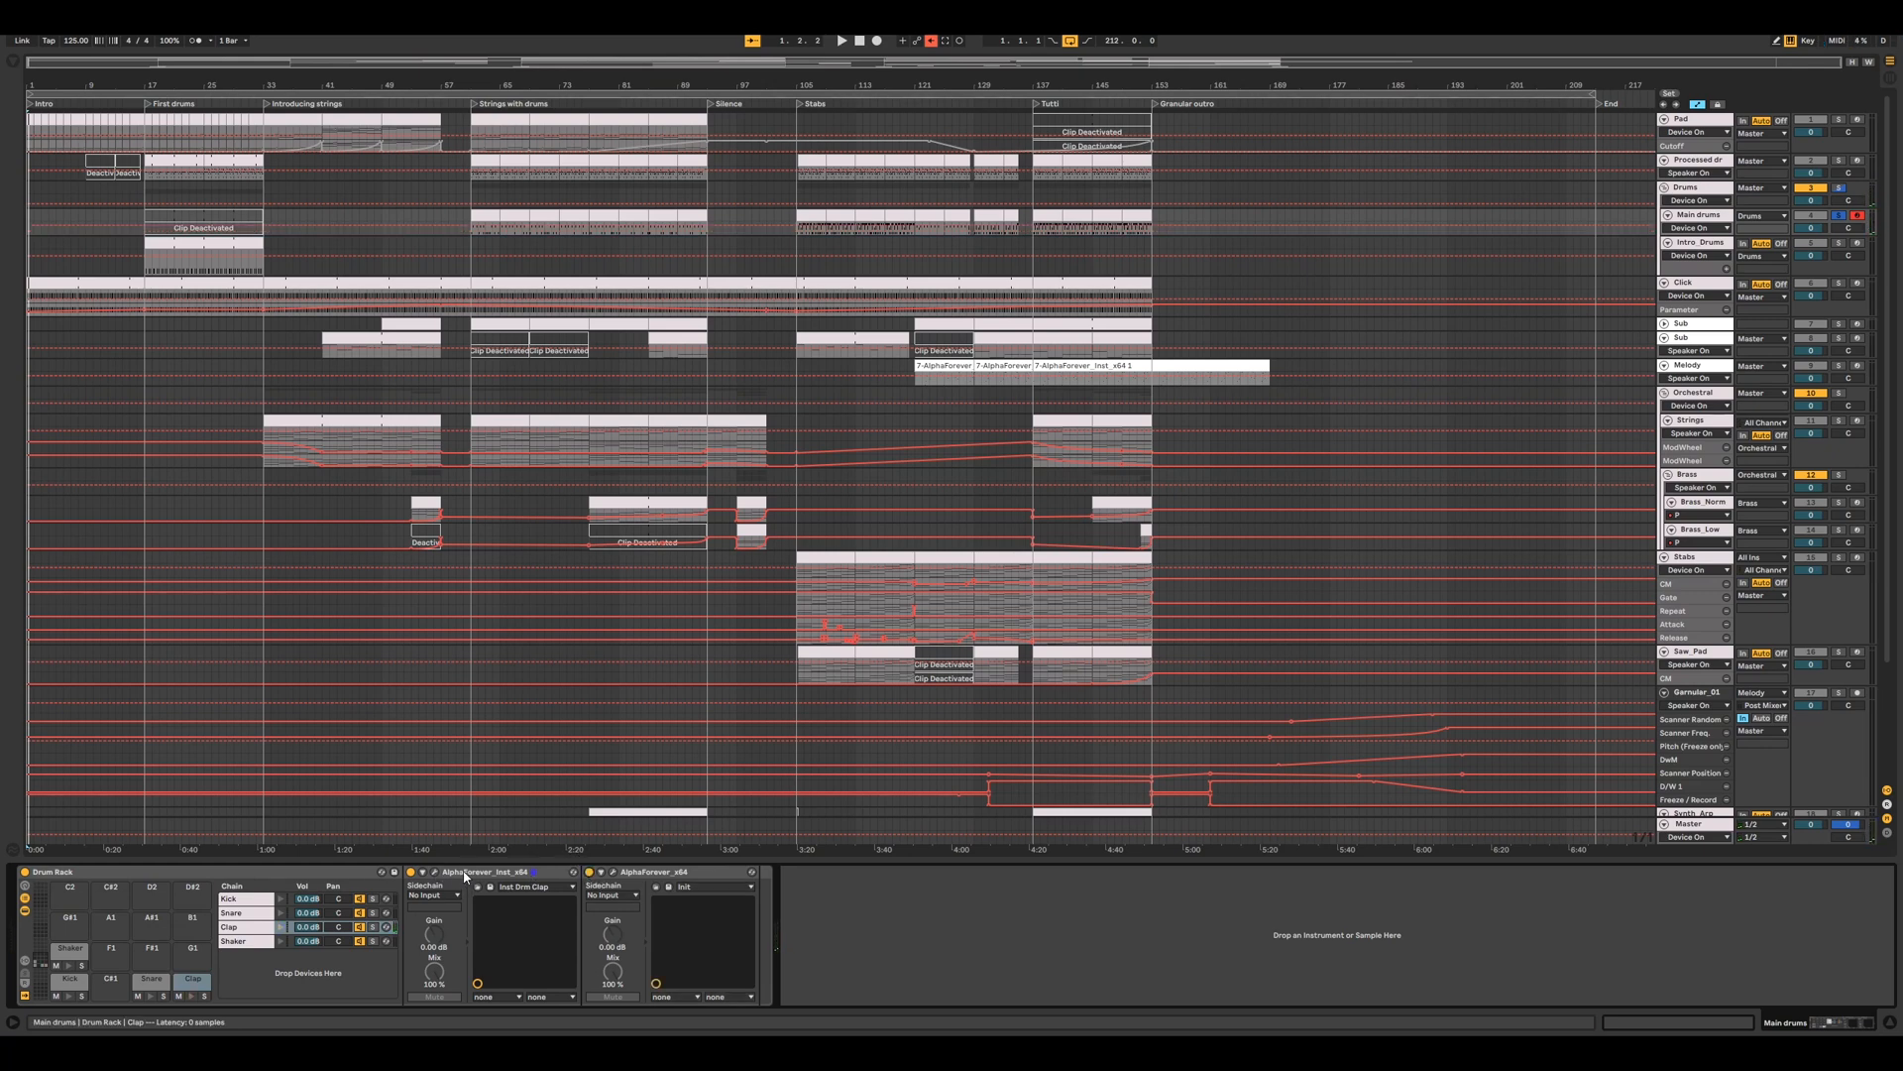
{"action": "left_click", "coordinate": [438, 873]}
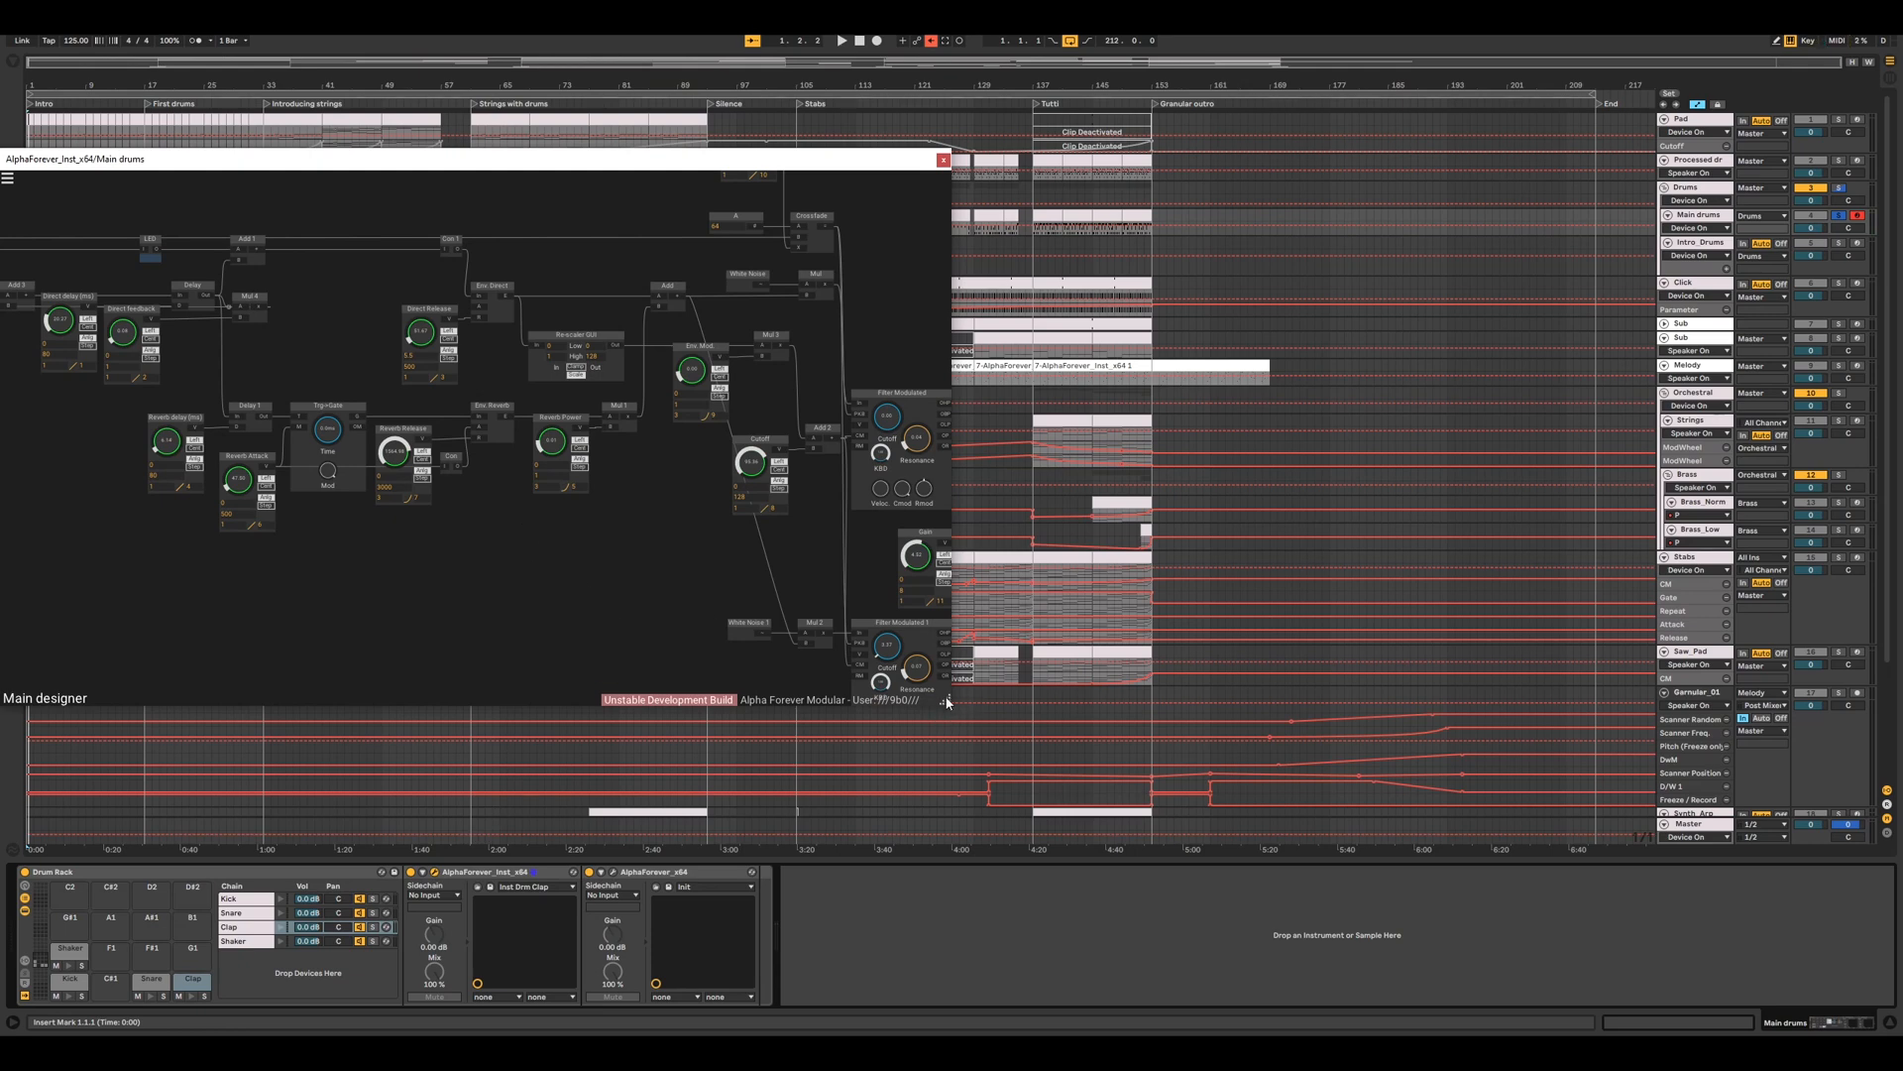
- Enlarge the clap patch's editor window and bring the Midi Note, delay, envelope and filter modules into view
{"action": "left_click_drag", "start_coordinate": [958, 711], "coordinate": [1739, 979]}
{"action": "left_click_drag", "start_coordinate": [516, 750], "coordinate": [845, 806]}
{"action": "scroll", "coordinate": [818, 783], "scroll_direction": "up", "scroll_amount": 2}
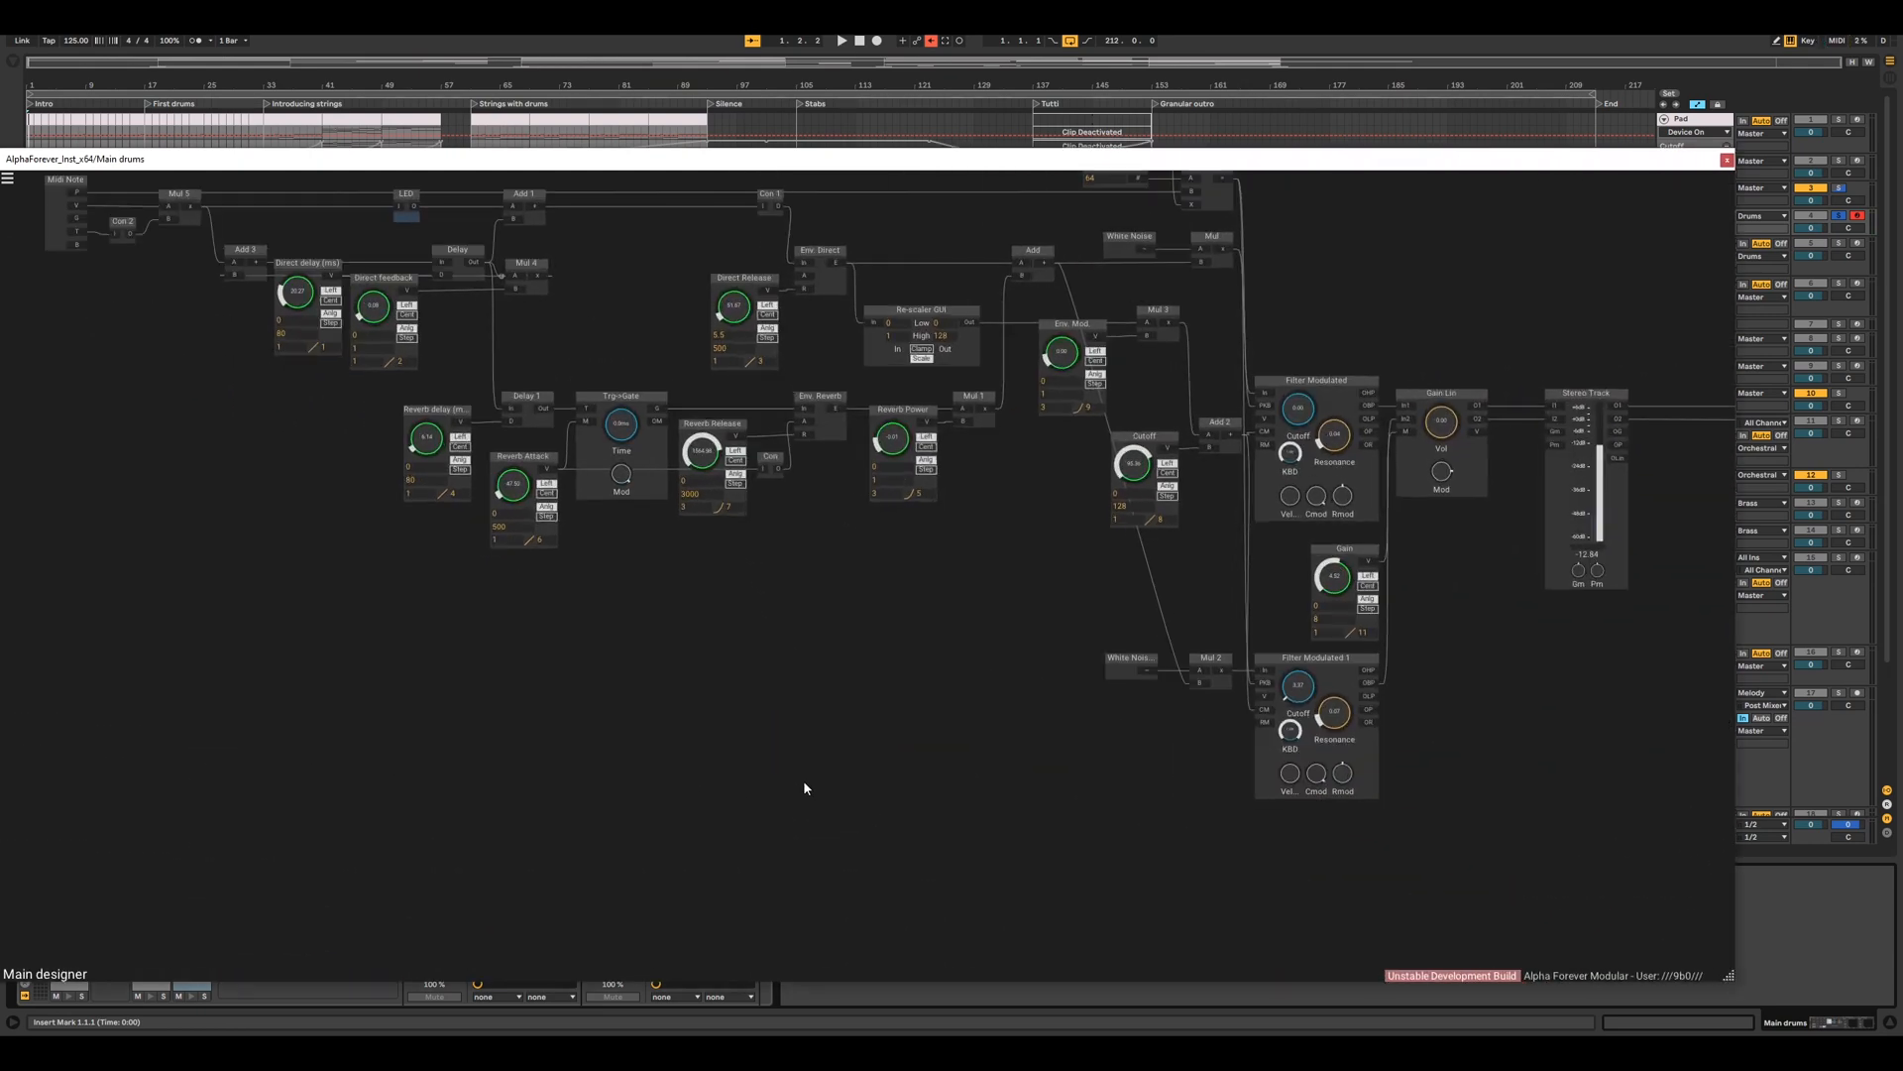
{"action": "left_click_drag", "start_coordinate": [801, 651], "coordinate": [793, 823]}
{"action": "scroll", "coordinate": [792, 824], "scroll_direction": "up", "scroll_amount": 1}
{"action": "left_click_drag", "start_coordinate": [777, 743], "coordinate": [787, 854]}
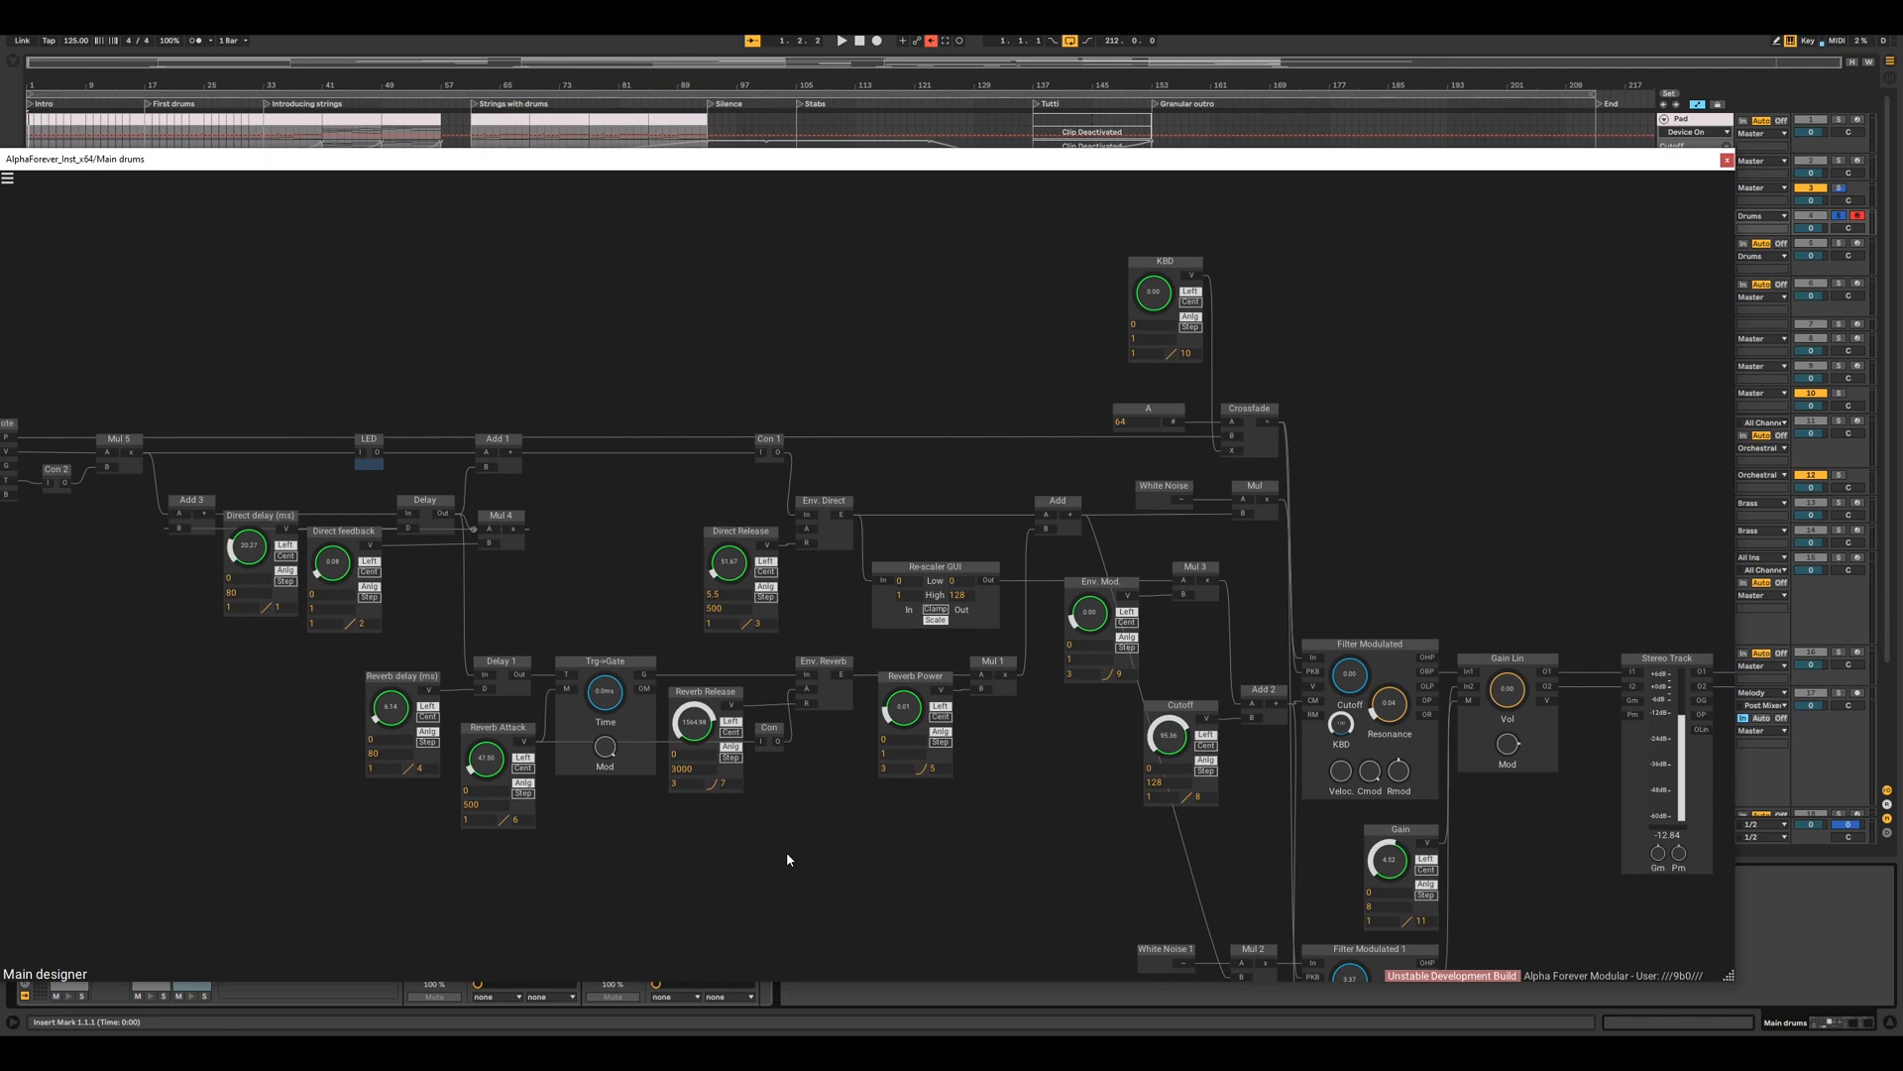
{"action": "left_click_drag", "start_coordinate": [635, 511], "coordinate": [741, 534]}
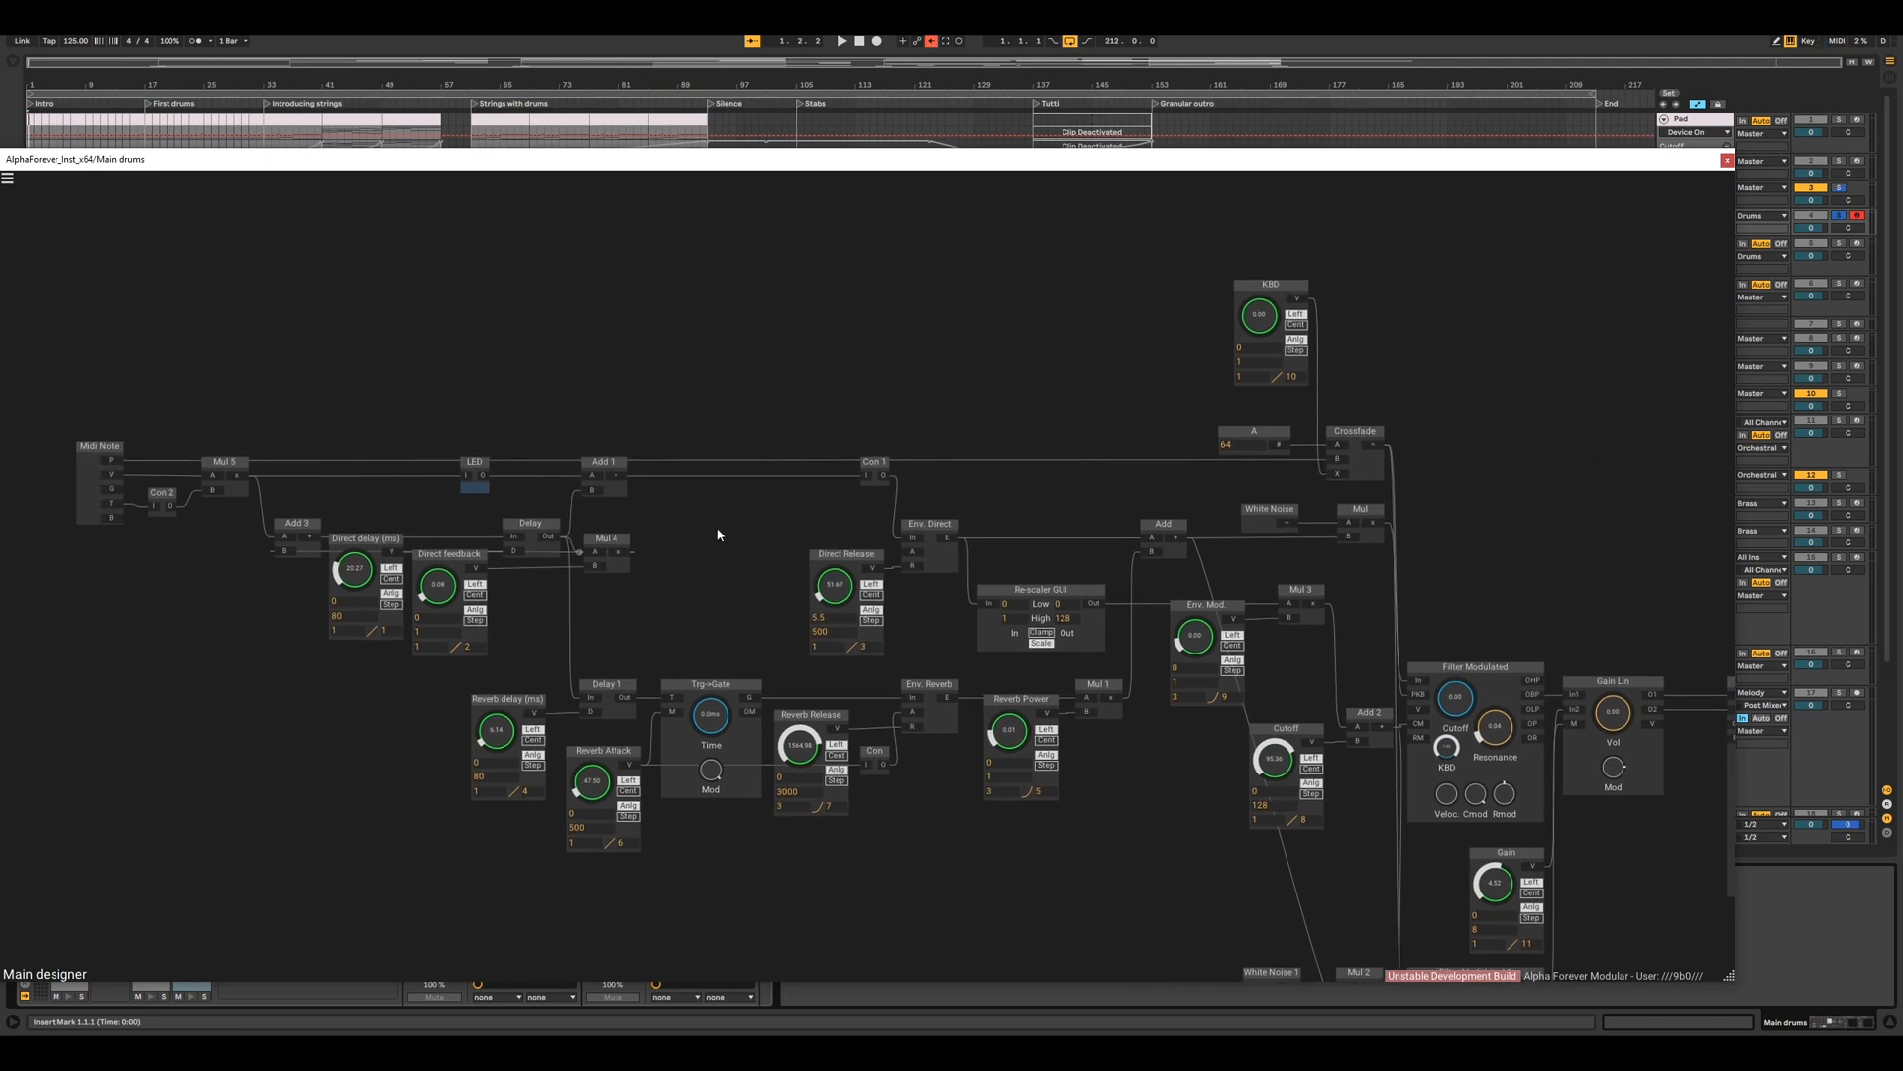
- Examine the clap patch from its direct and reverb envelopes through the filters to the outputs, and close its editor
{"action": "left_click_drag", "start_coordinate": [1442, 577], "coordinate": [1248, 425]}
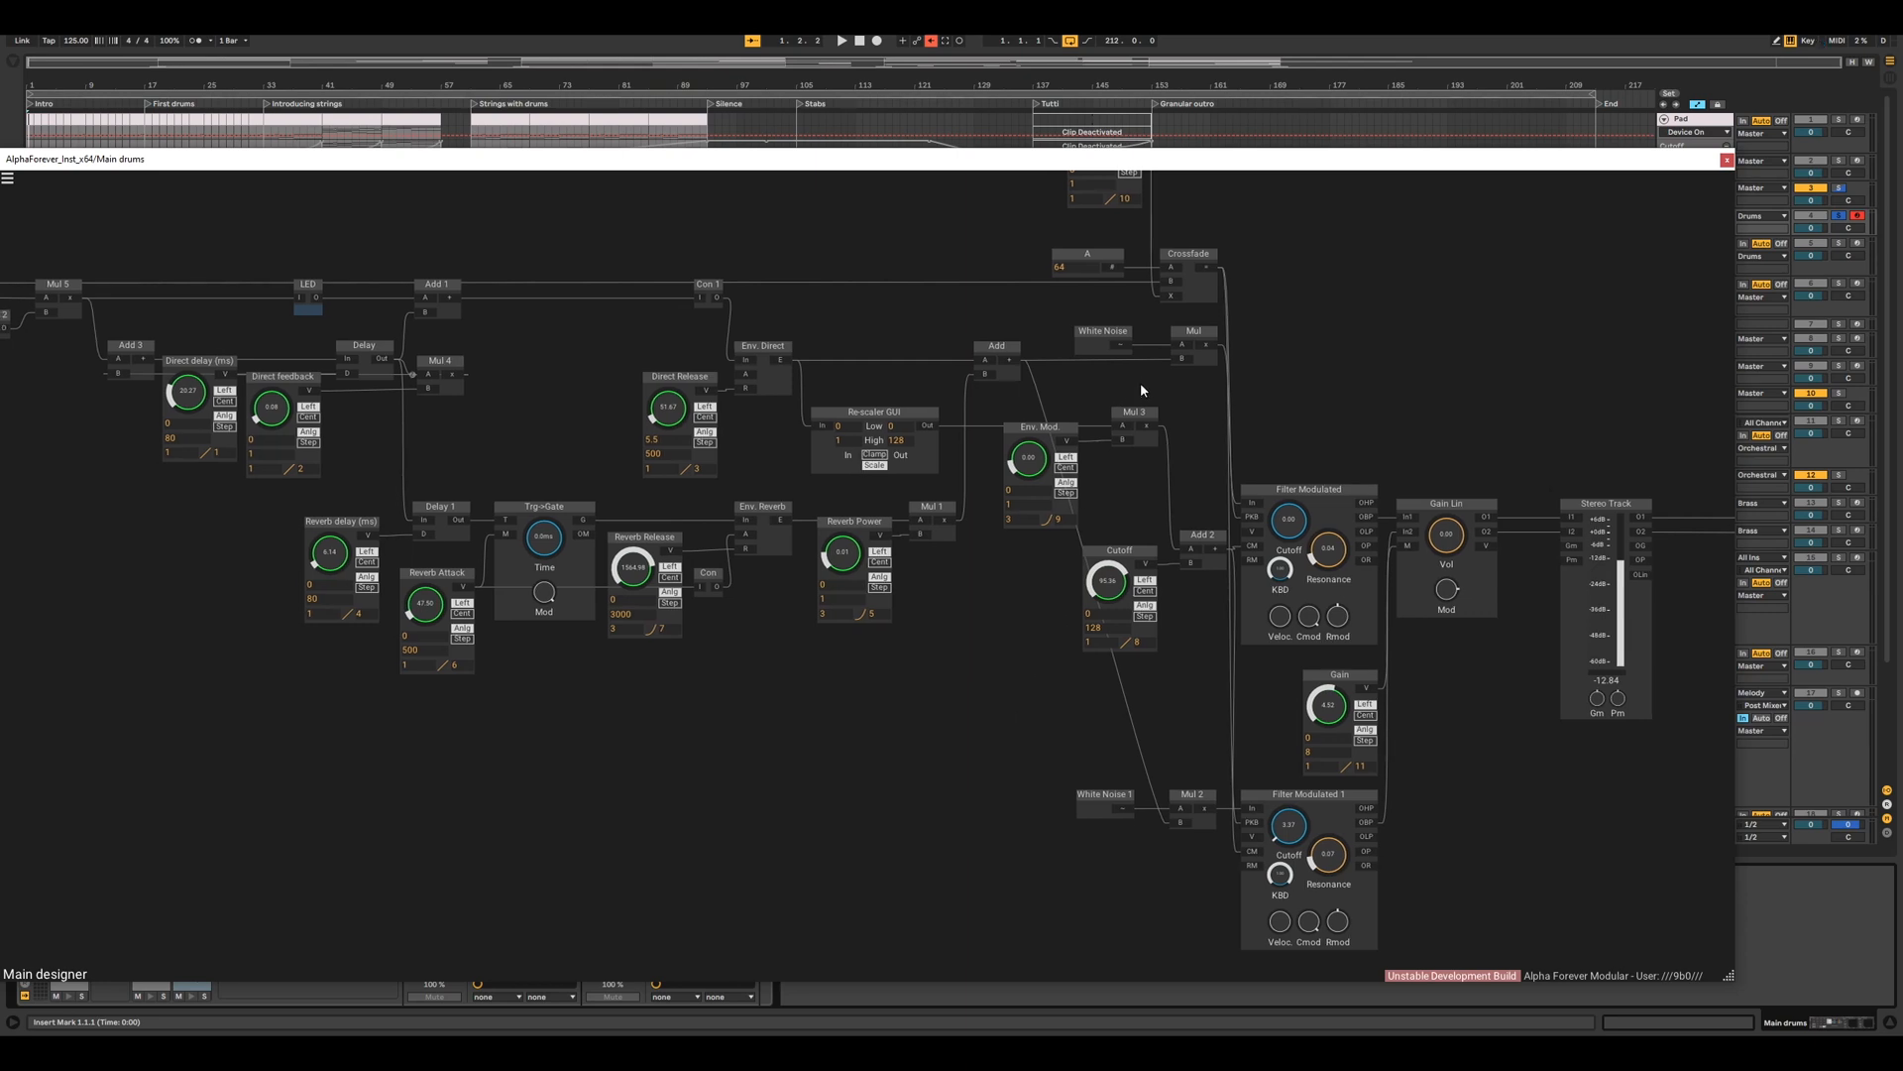
{"action": "scroll", "coordinate": [1141, 387], "scroll_direction": "up", "scroll_amount": 3}
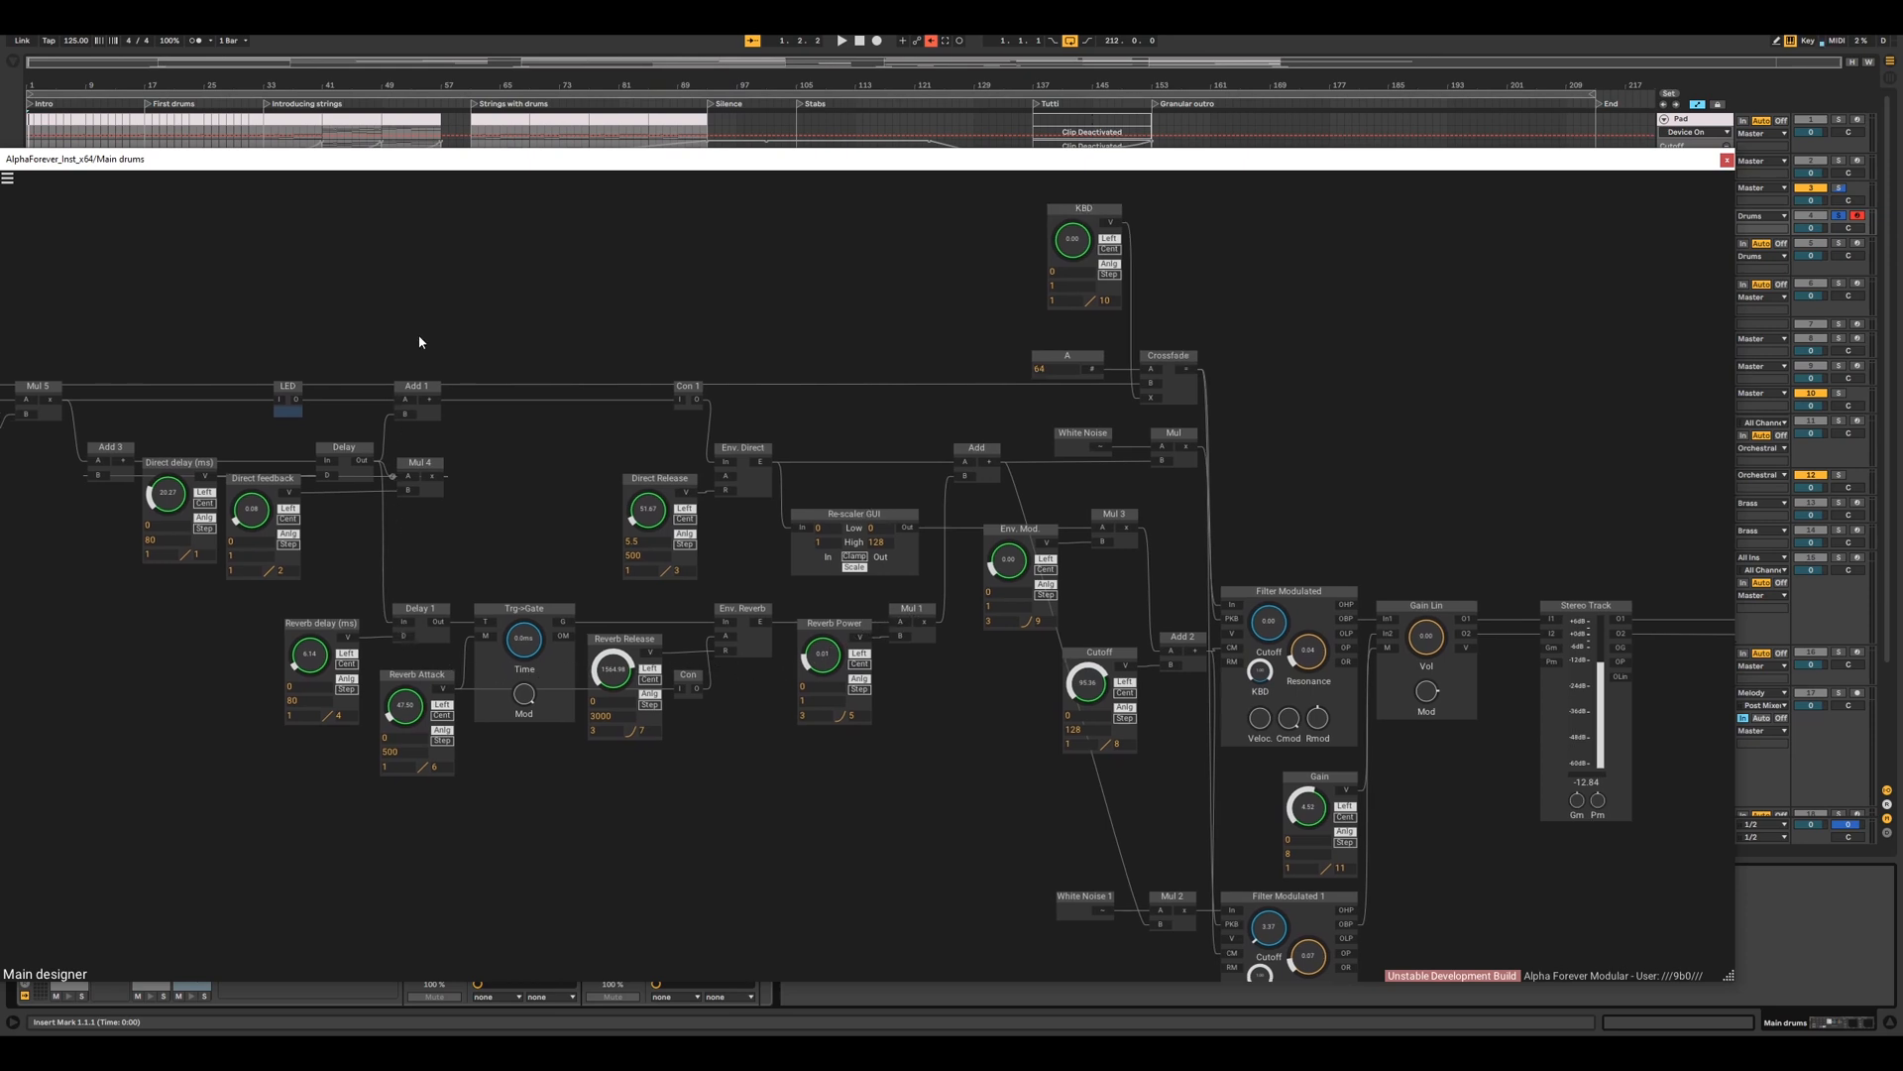
{"action": "left_click_drag", "start_coordinate": [418, 335], "coordinate": [652, 347]}
{"action": "scroll", "coordinate": [982, 363], "scroll_direction": "down", "scroll_amount": 2}
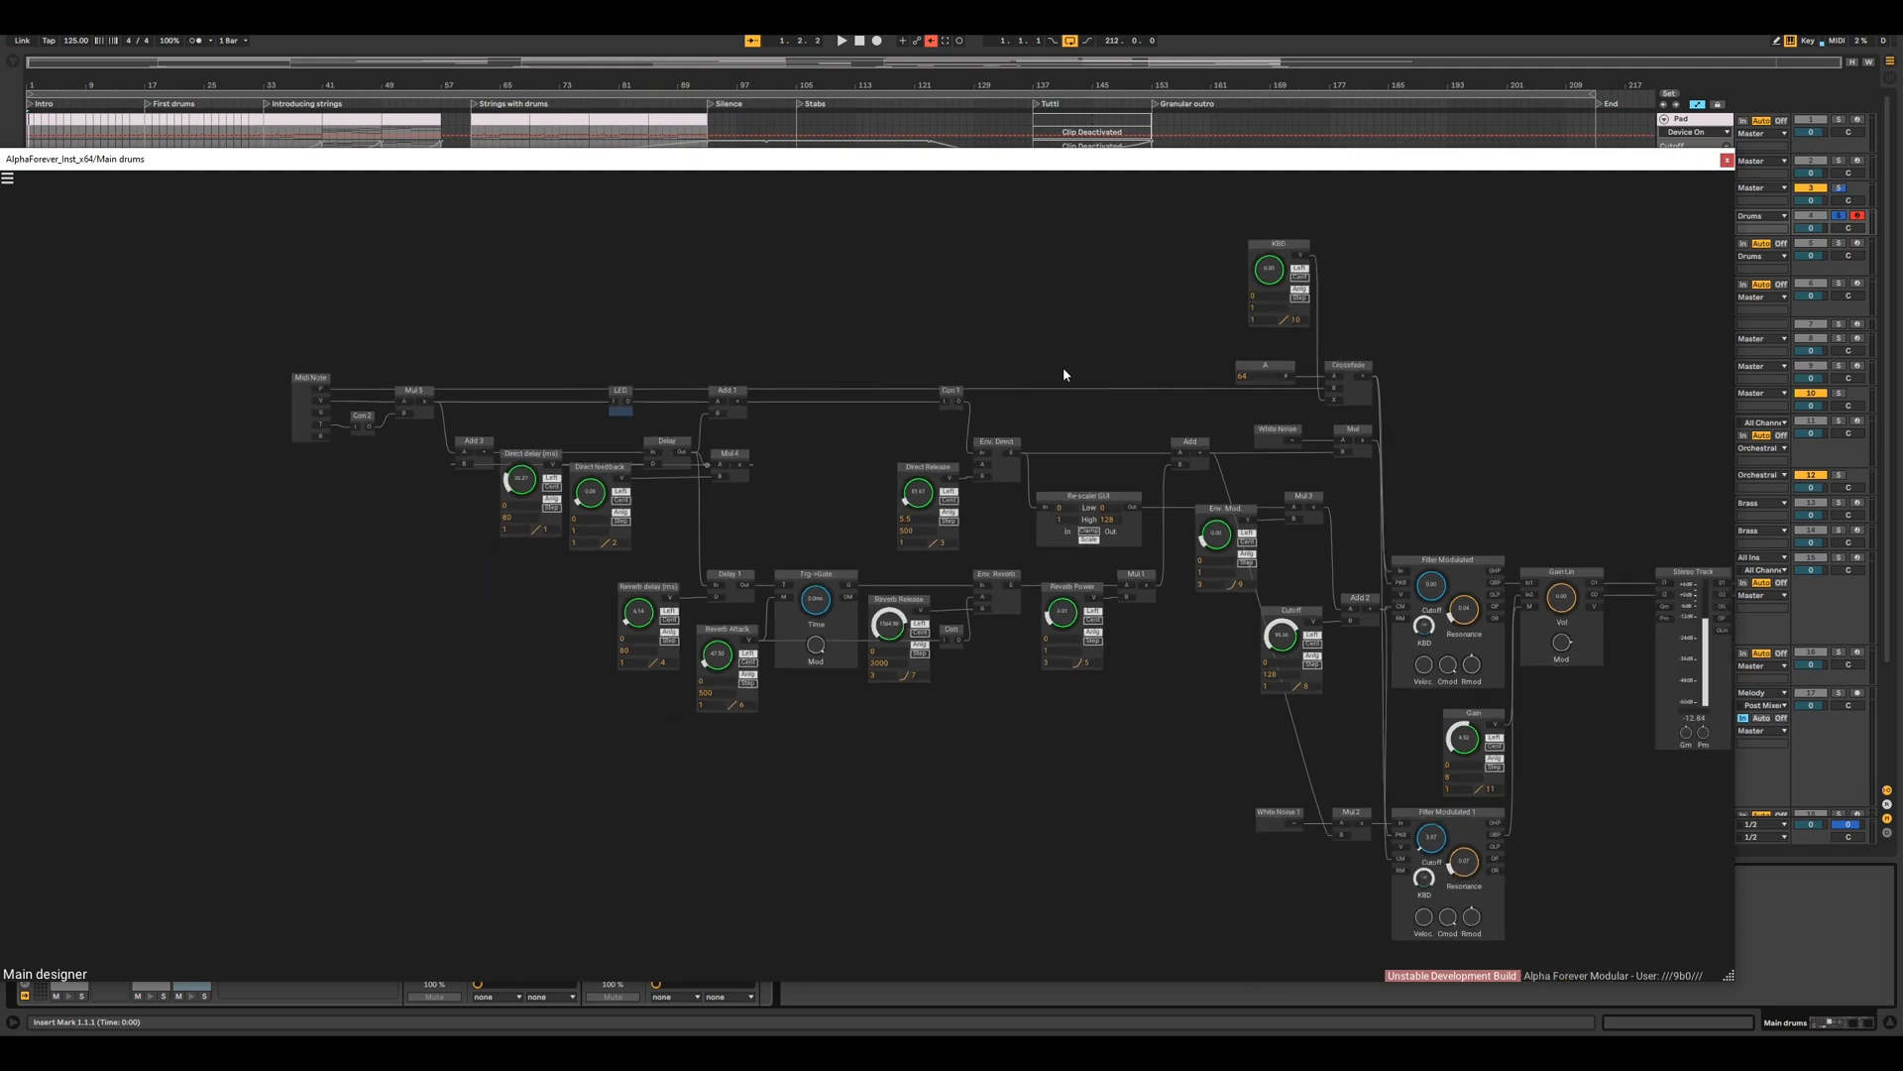
{"action": "left_click_drag", "start_coordinate": [1066, 365], "coordinate": [847, 317]}
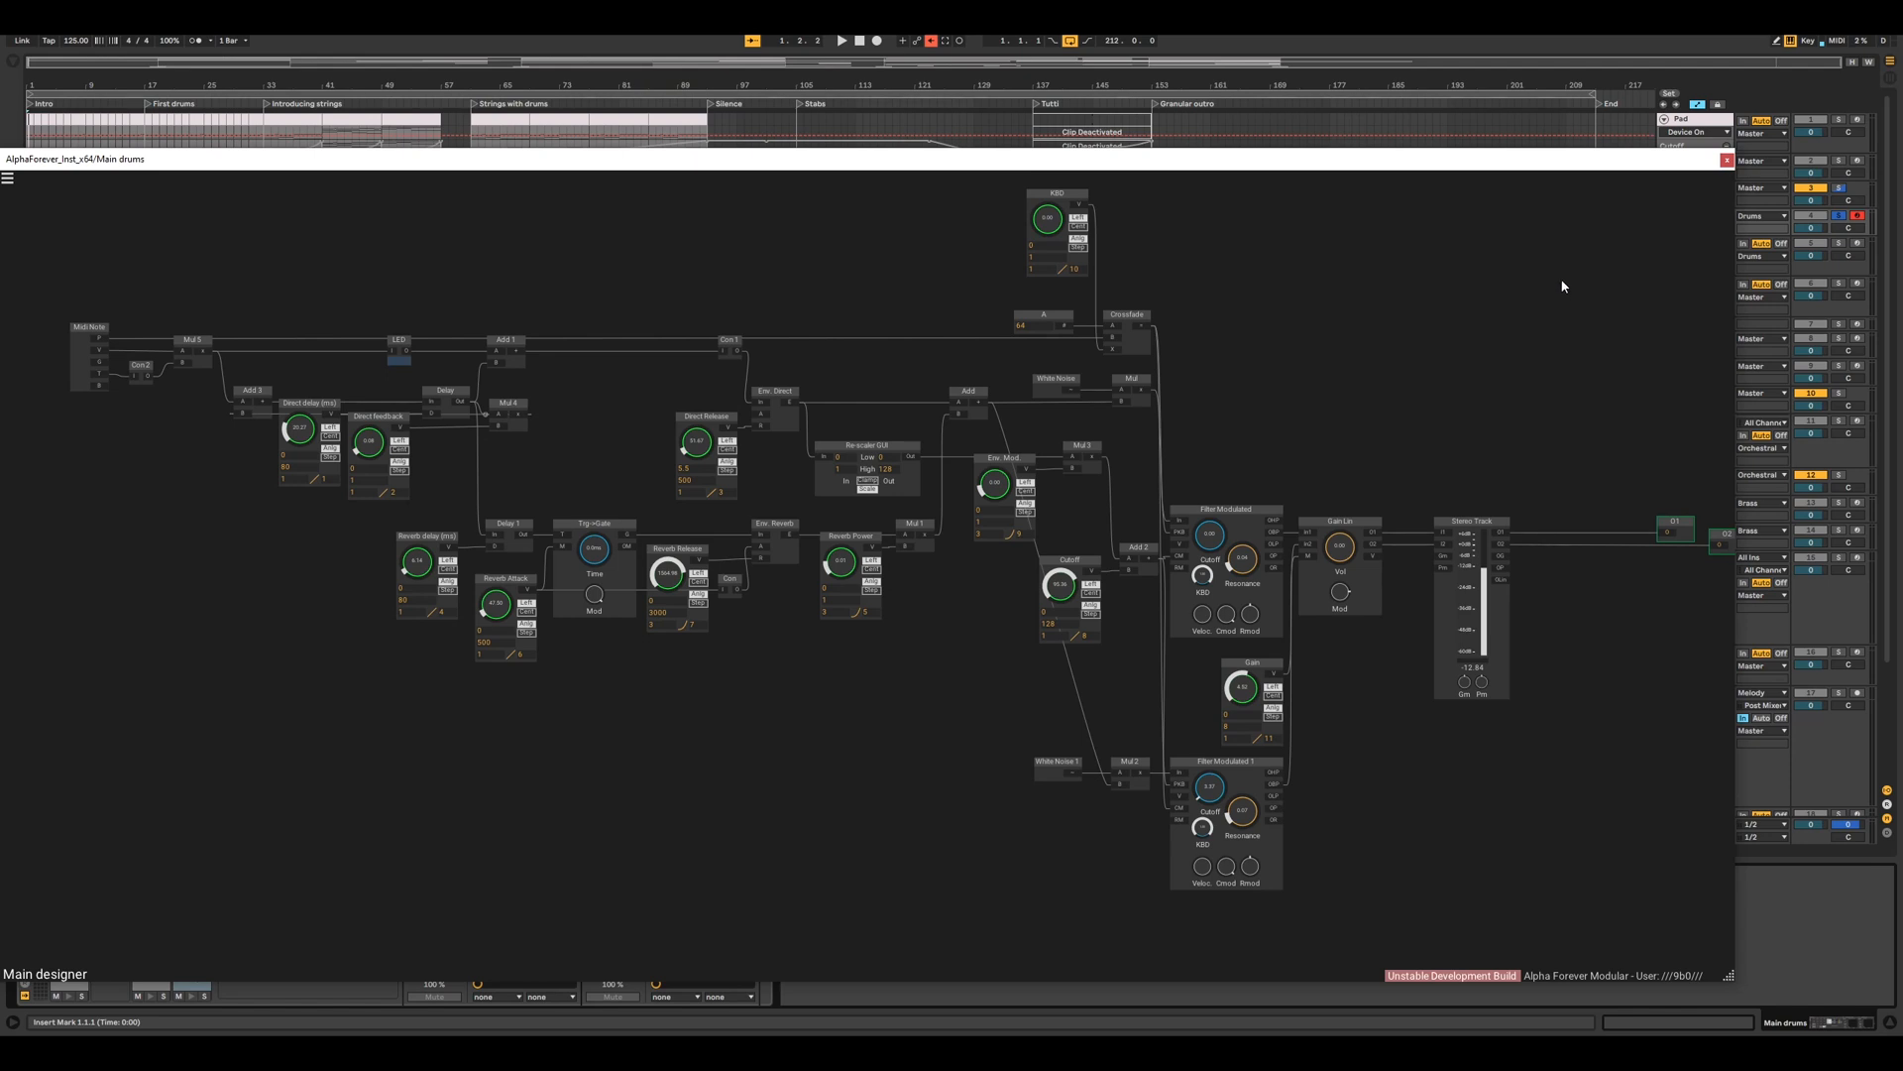
{"action": "left_click", "coordinate": [1727, 159]}
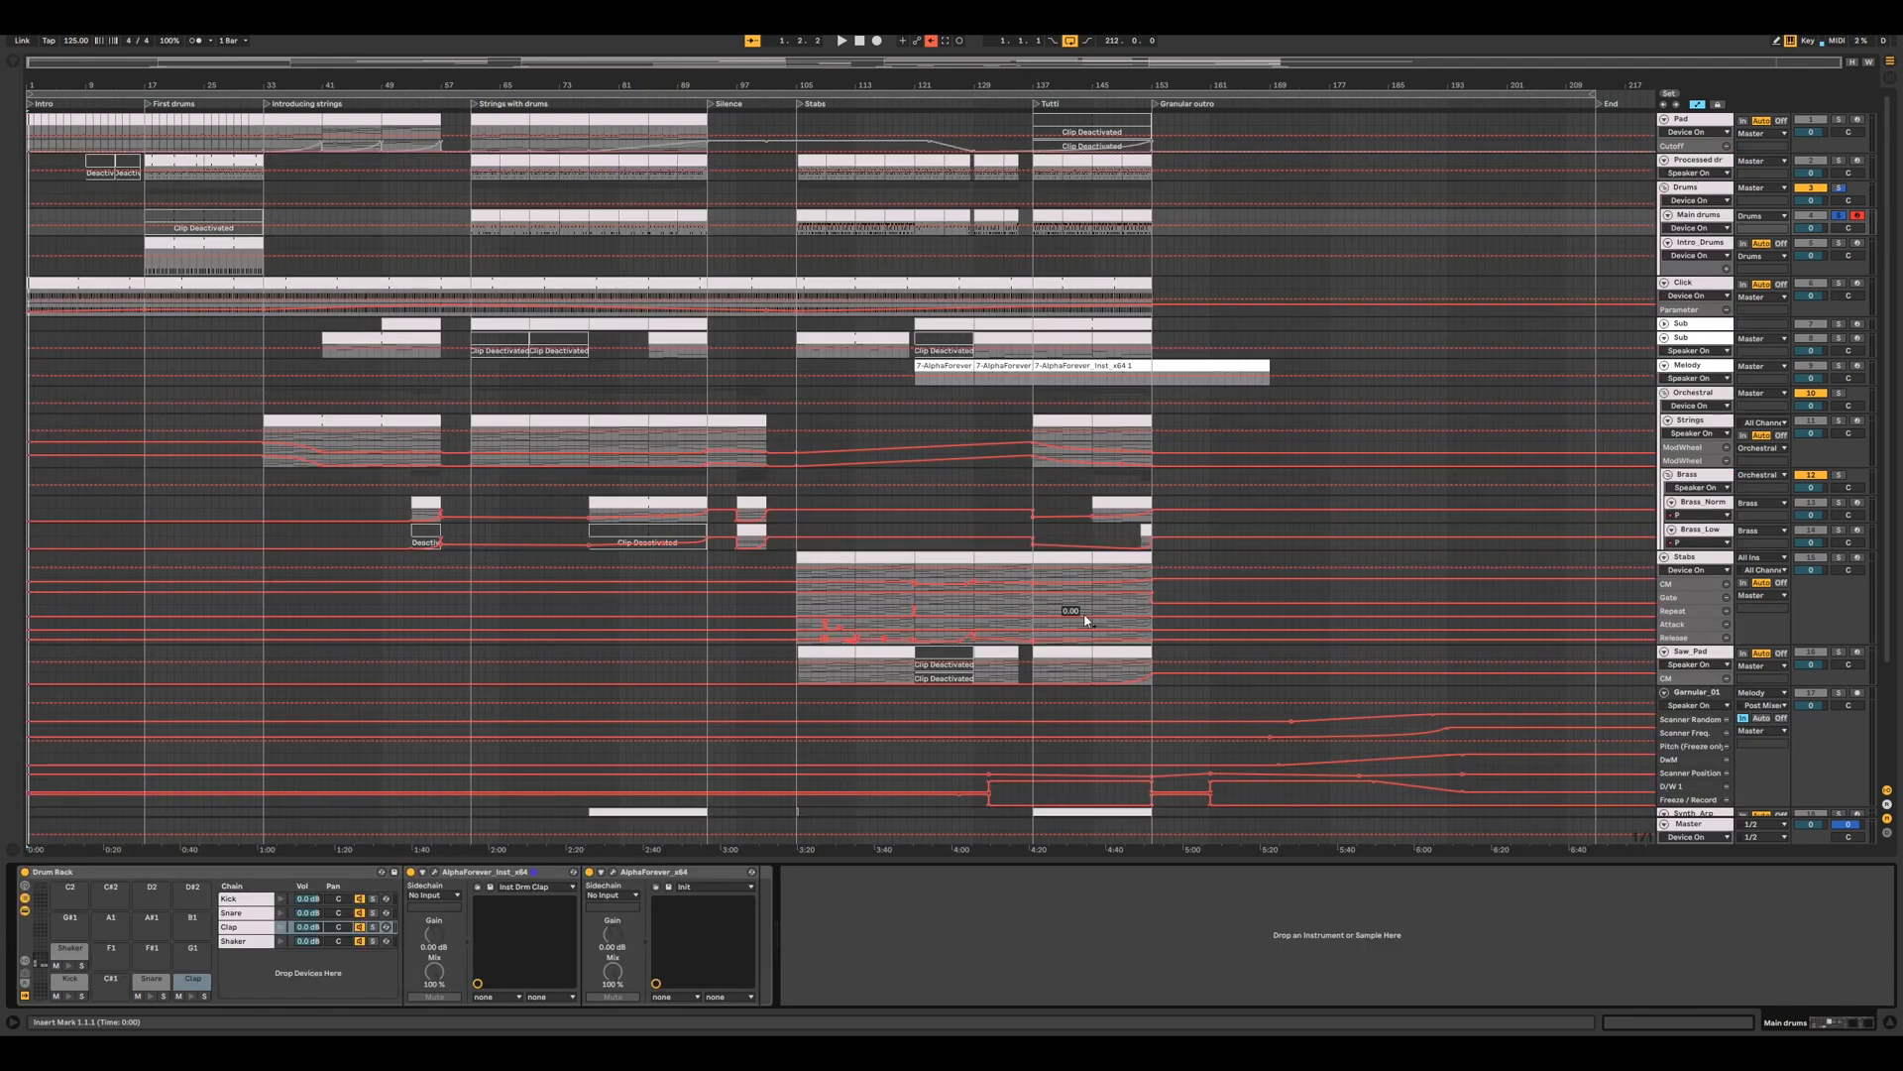
- Select the Drum Rack's Shaker chain and open its AlphaForever_Inst_x64 editor enlarged, with the whole patch in view
{"action": "left_click", "coordinate": [233, 927]}
{"action": "left_click", "coordinate": [240, 942]}
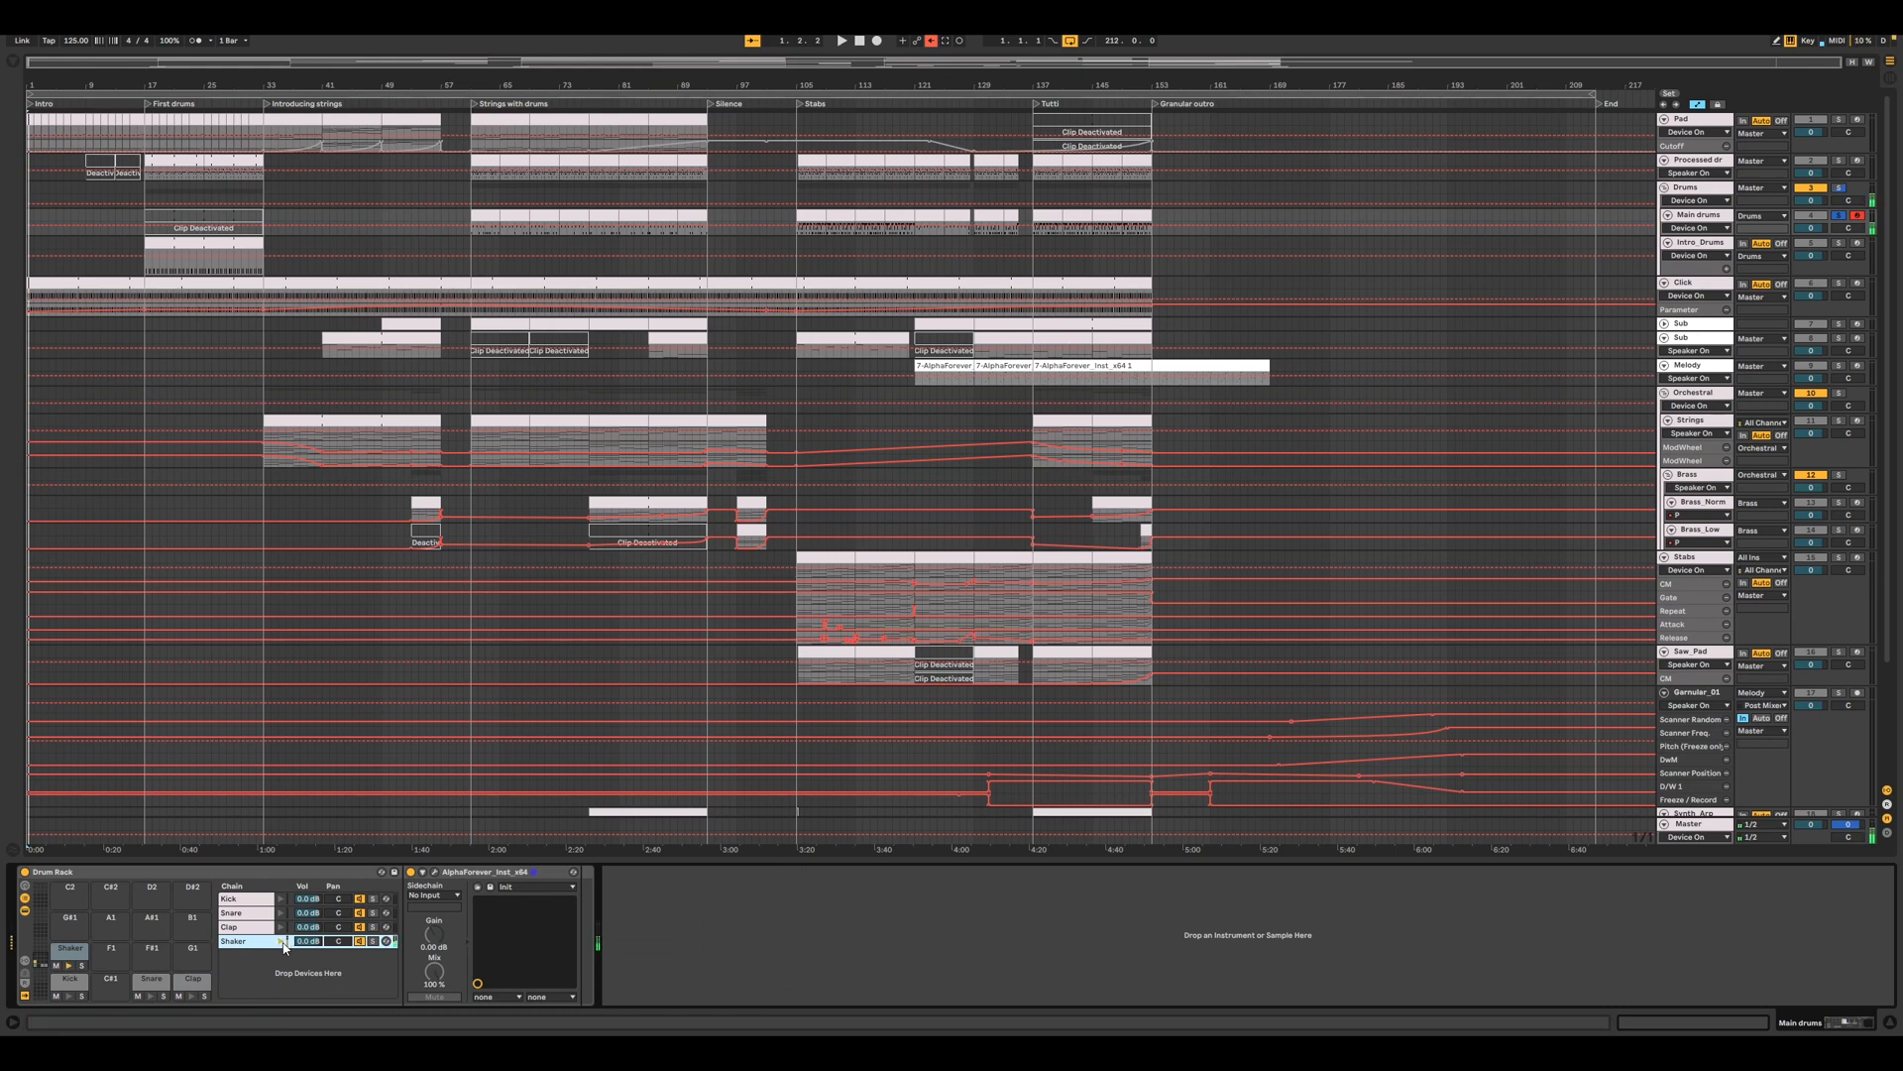
{"action": "left_click", "coordinate": [434, 871]}
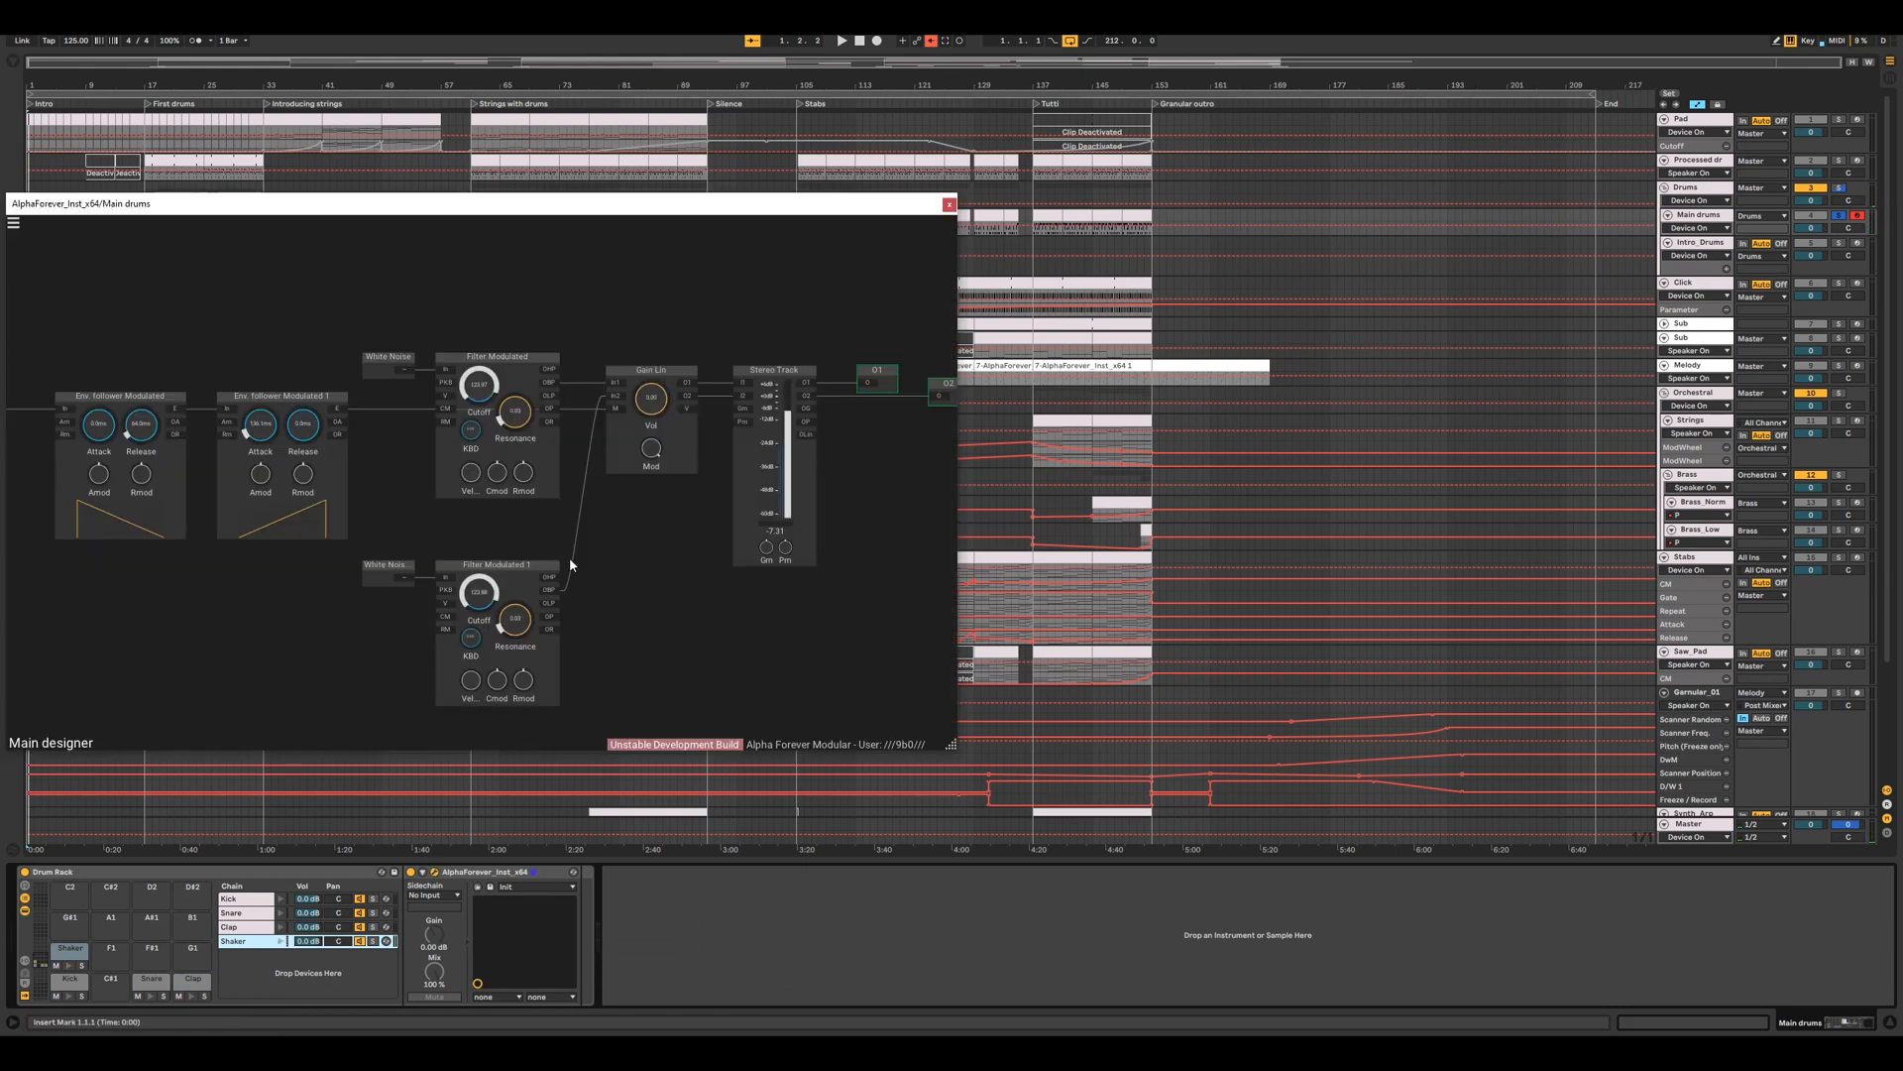
{"action": "left_click_drag", "start_coordinate": [802, 581], "coordinate": [769, 553]}
{"action": "scroll", "coordinate": [836, 585], "scroll_direction": "down", "scroll_amount": 2}
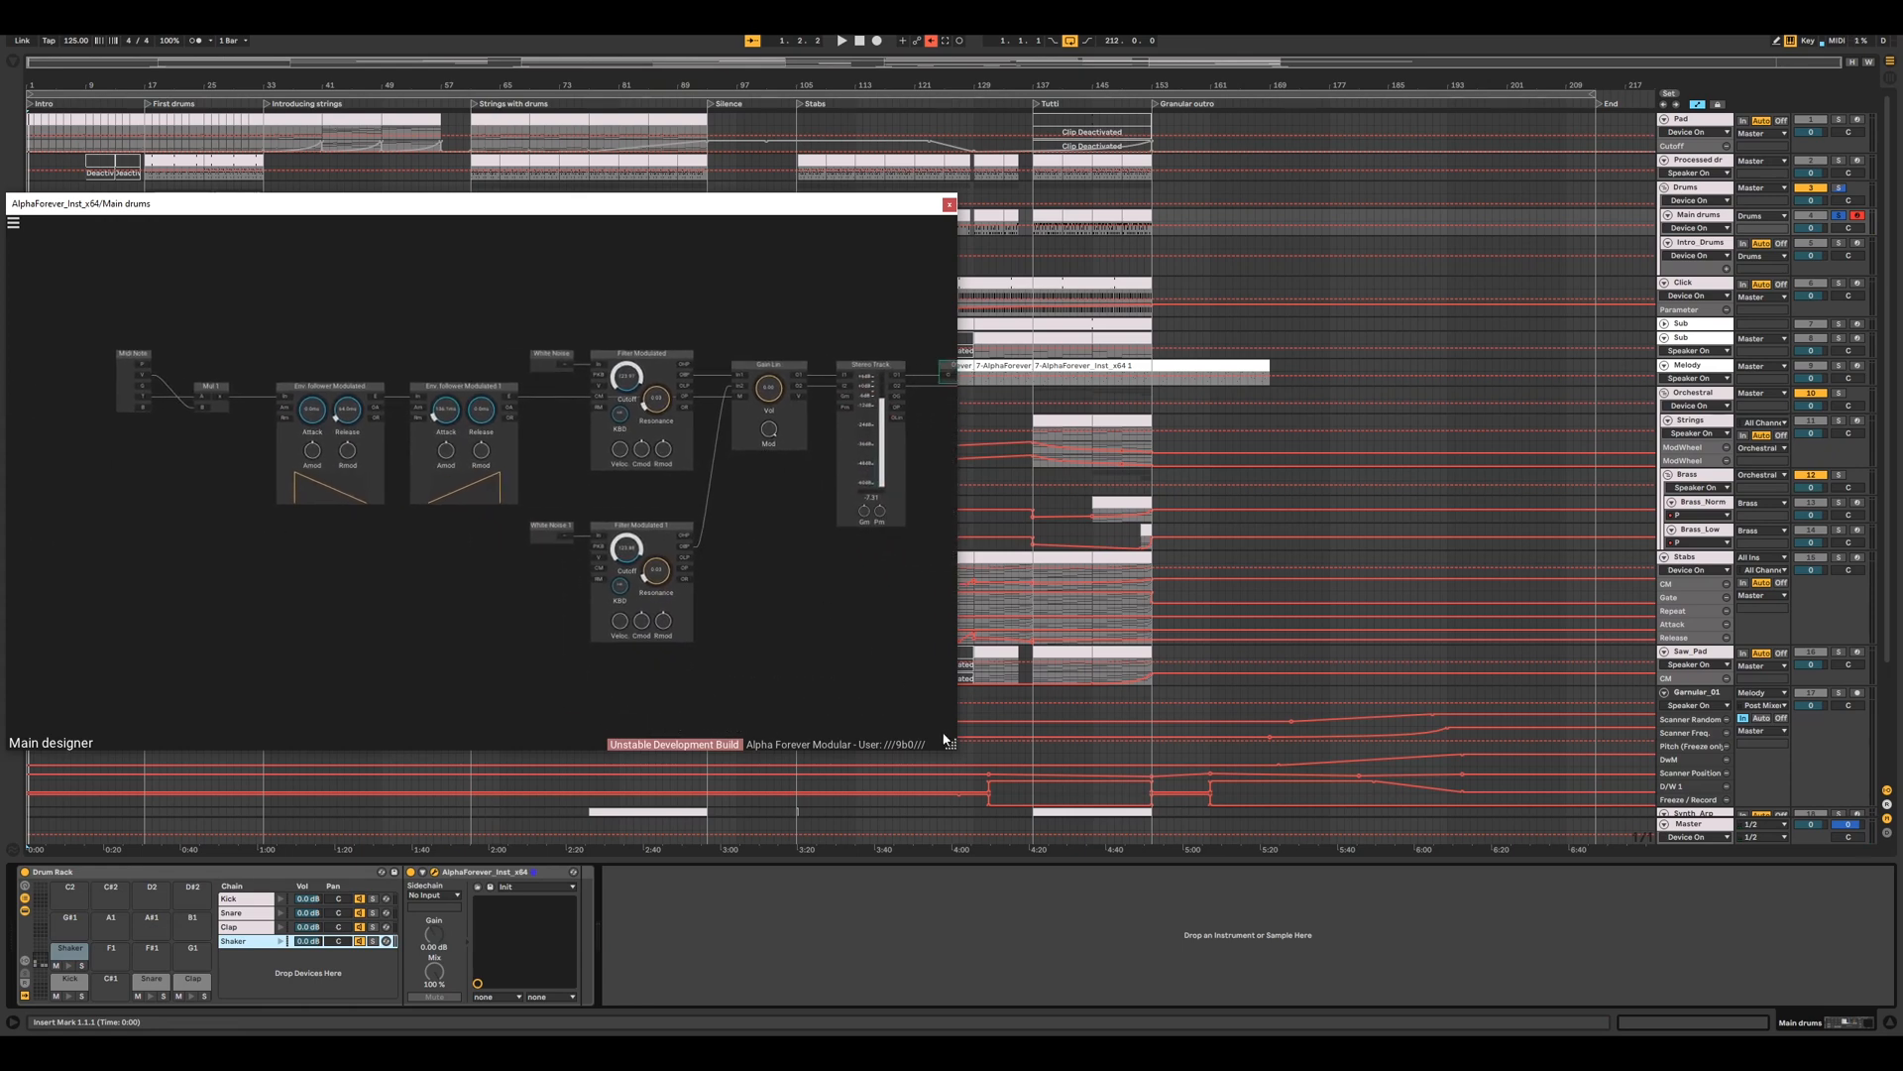
{"action": "left_click_drag", "start_coordinate": [951, 744], "coordinate": [1733, 1032]}
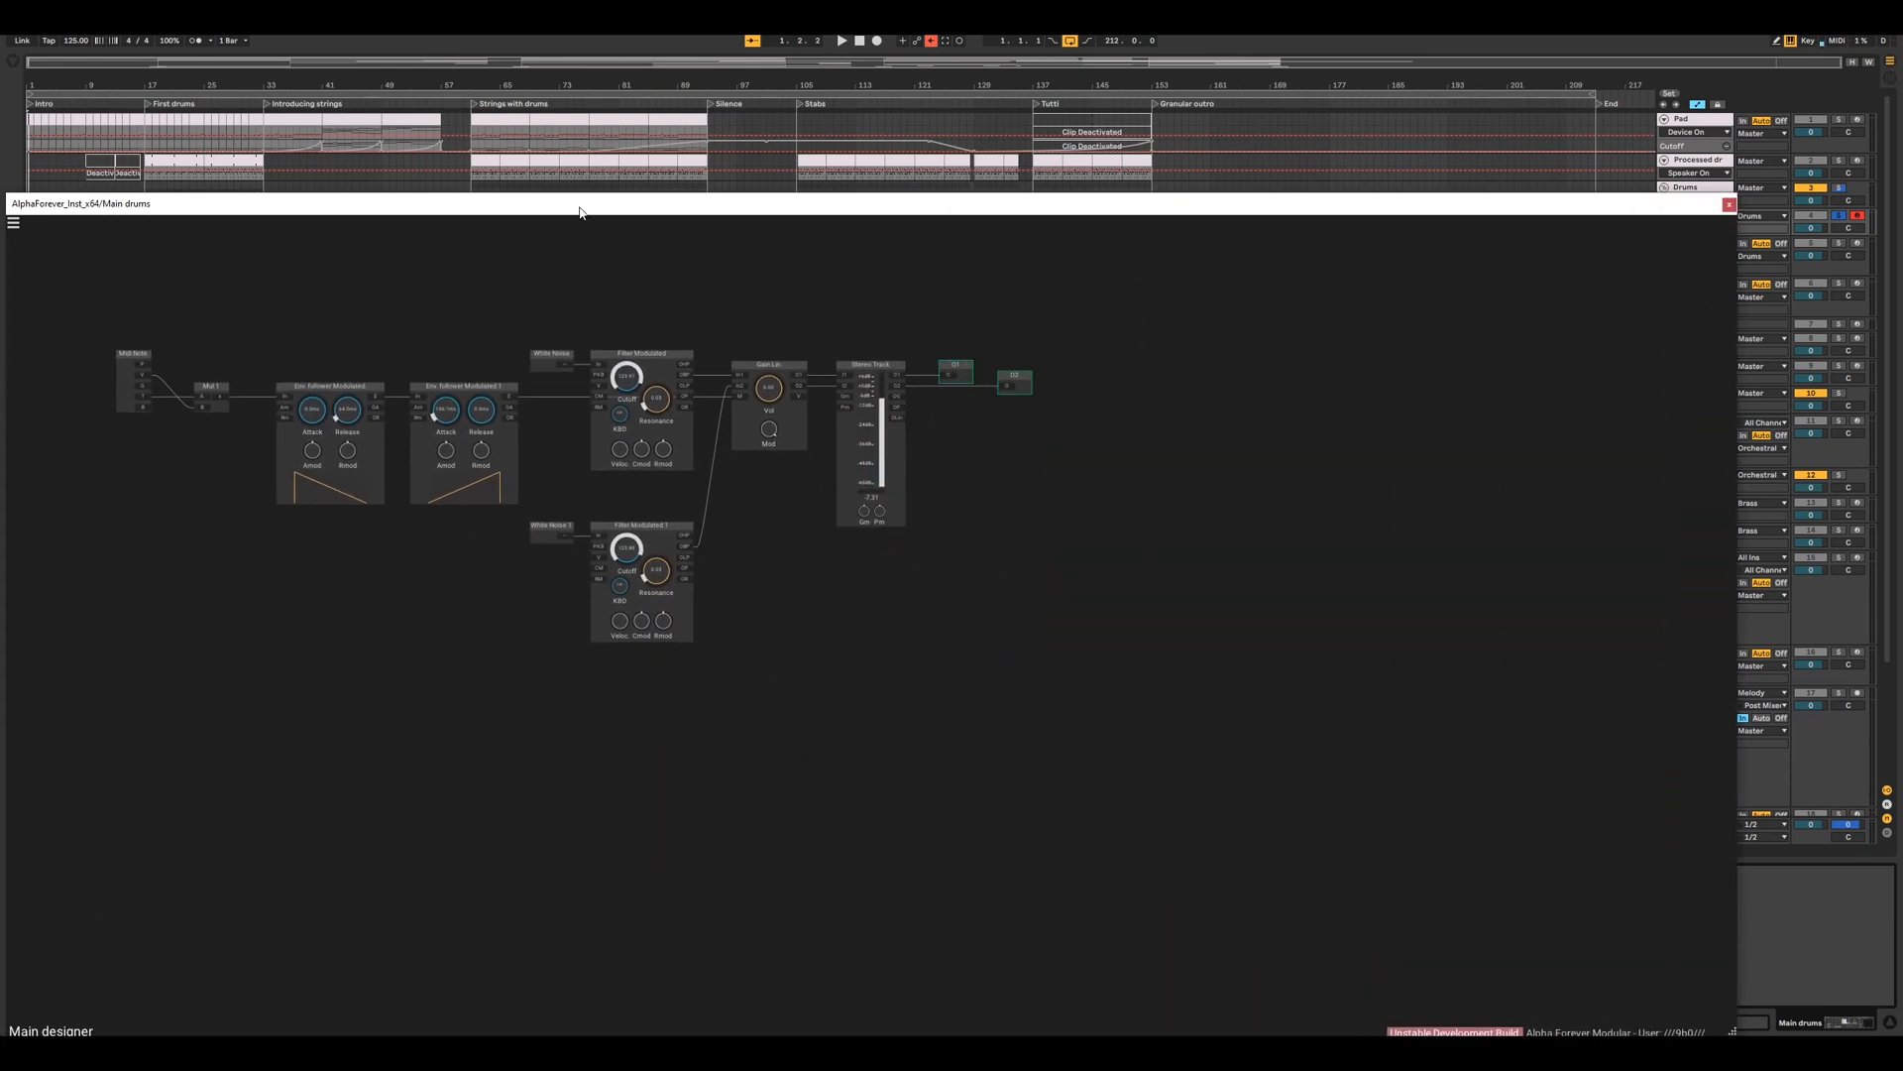
{"action": "left_click_drag", "start_coordinate": [583, 208], "coordinate": [735, 113]}
{"action": "scroll", "coordinate": [1080, 607], "scroll_direction": "up", "scroll_amount": 2}
{"action": "left_click_drag", "start_coordinate": [1079, 607], "coordinate": [1337, 756]}
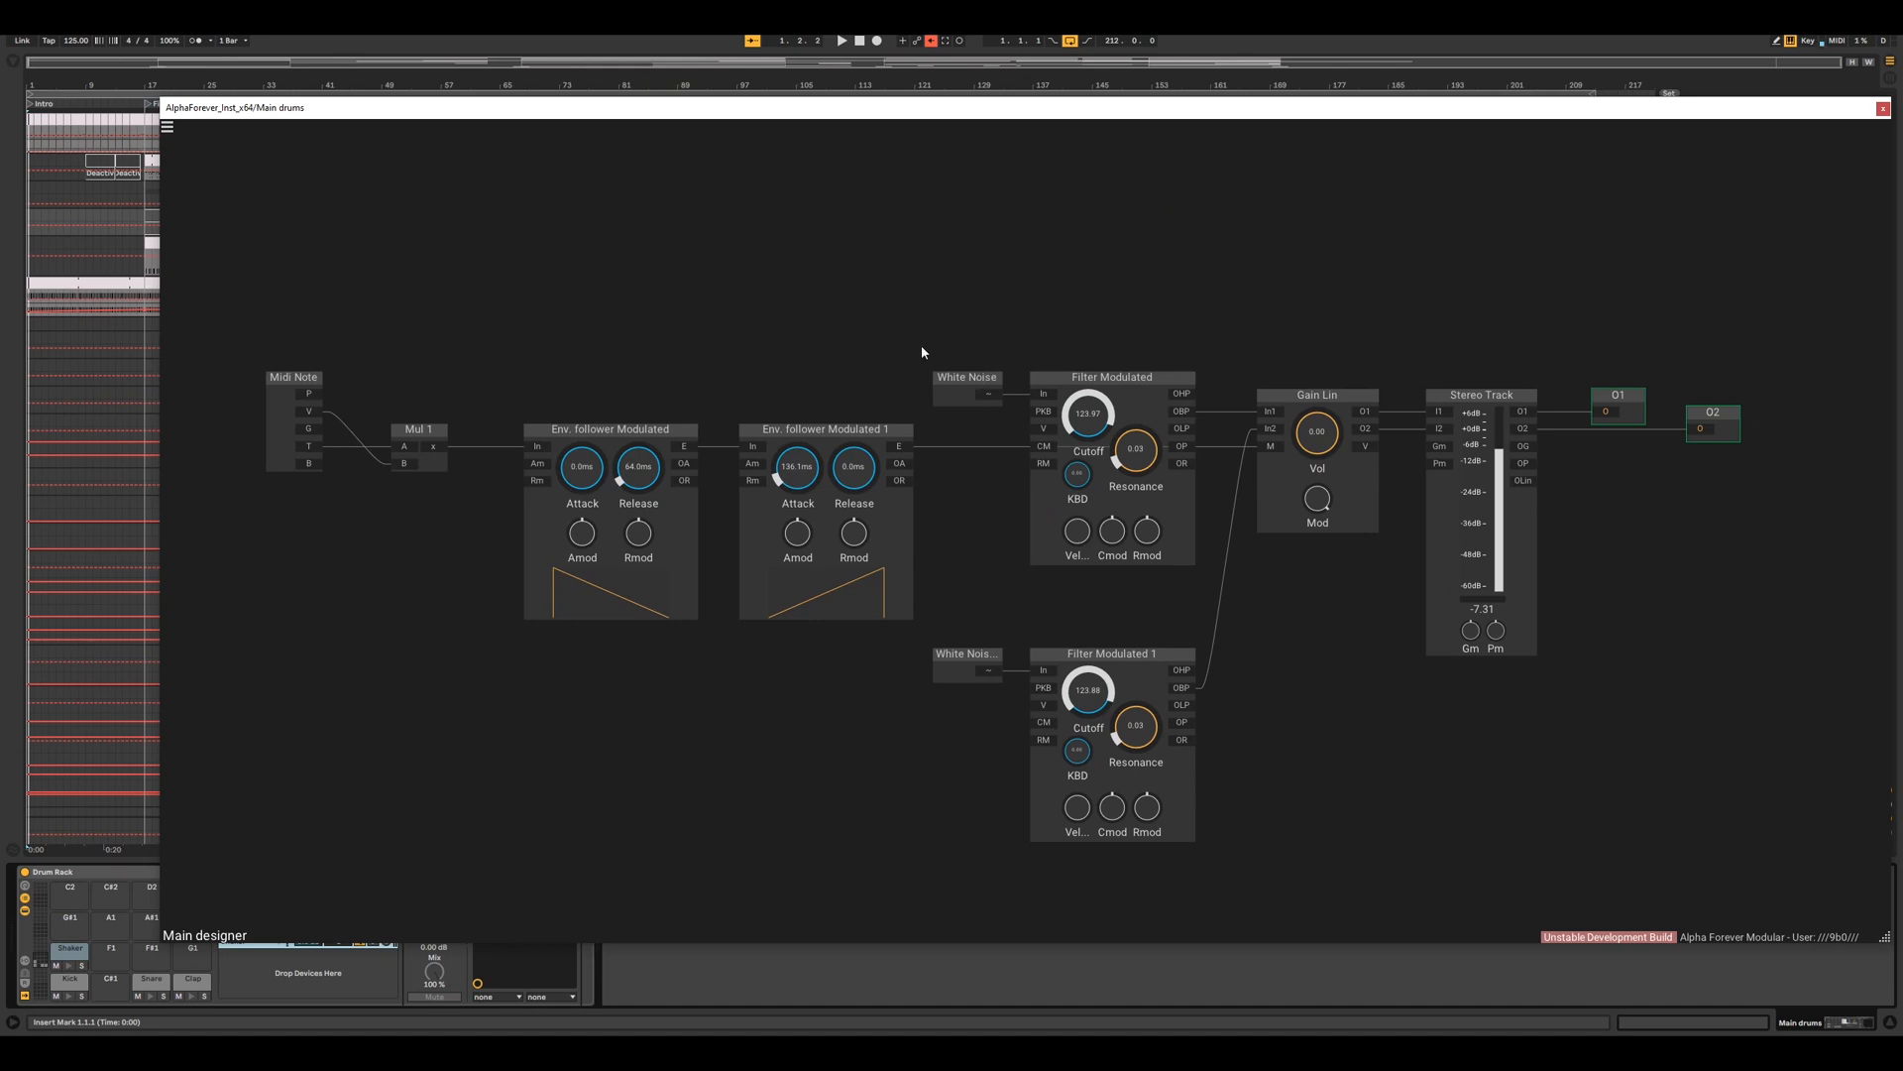
- Highlight each White Noise and Filter Modulated pair in the shaker patch in turn, and close the editor
{"action": "left_click_drag", "start_coordinate": [922, 345], "coordinate": [1221, 606]}
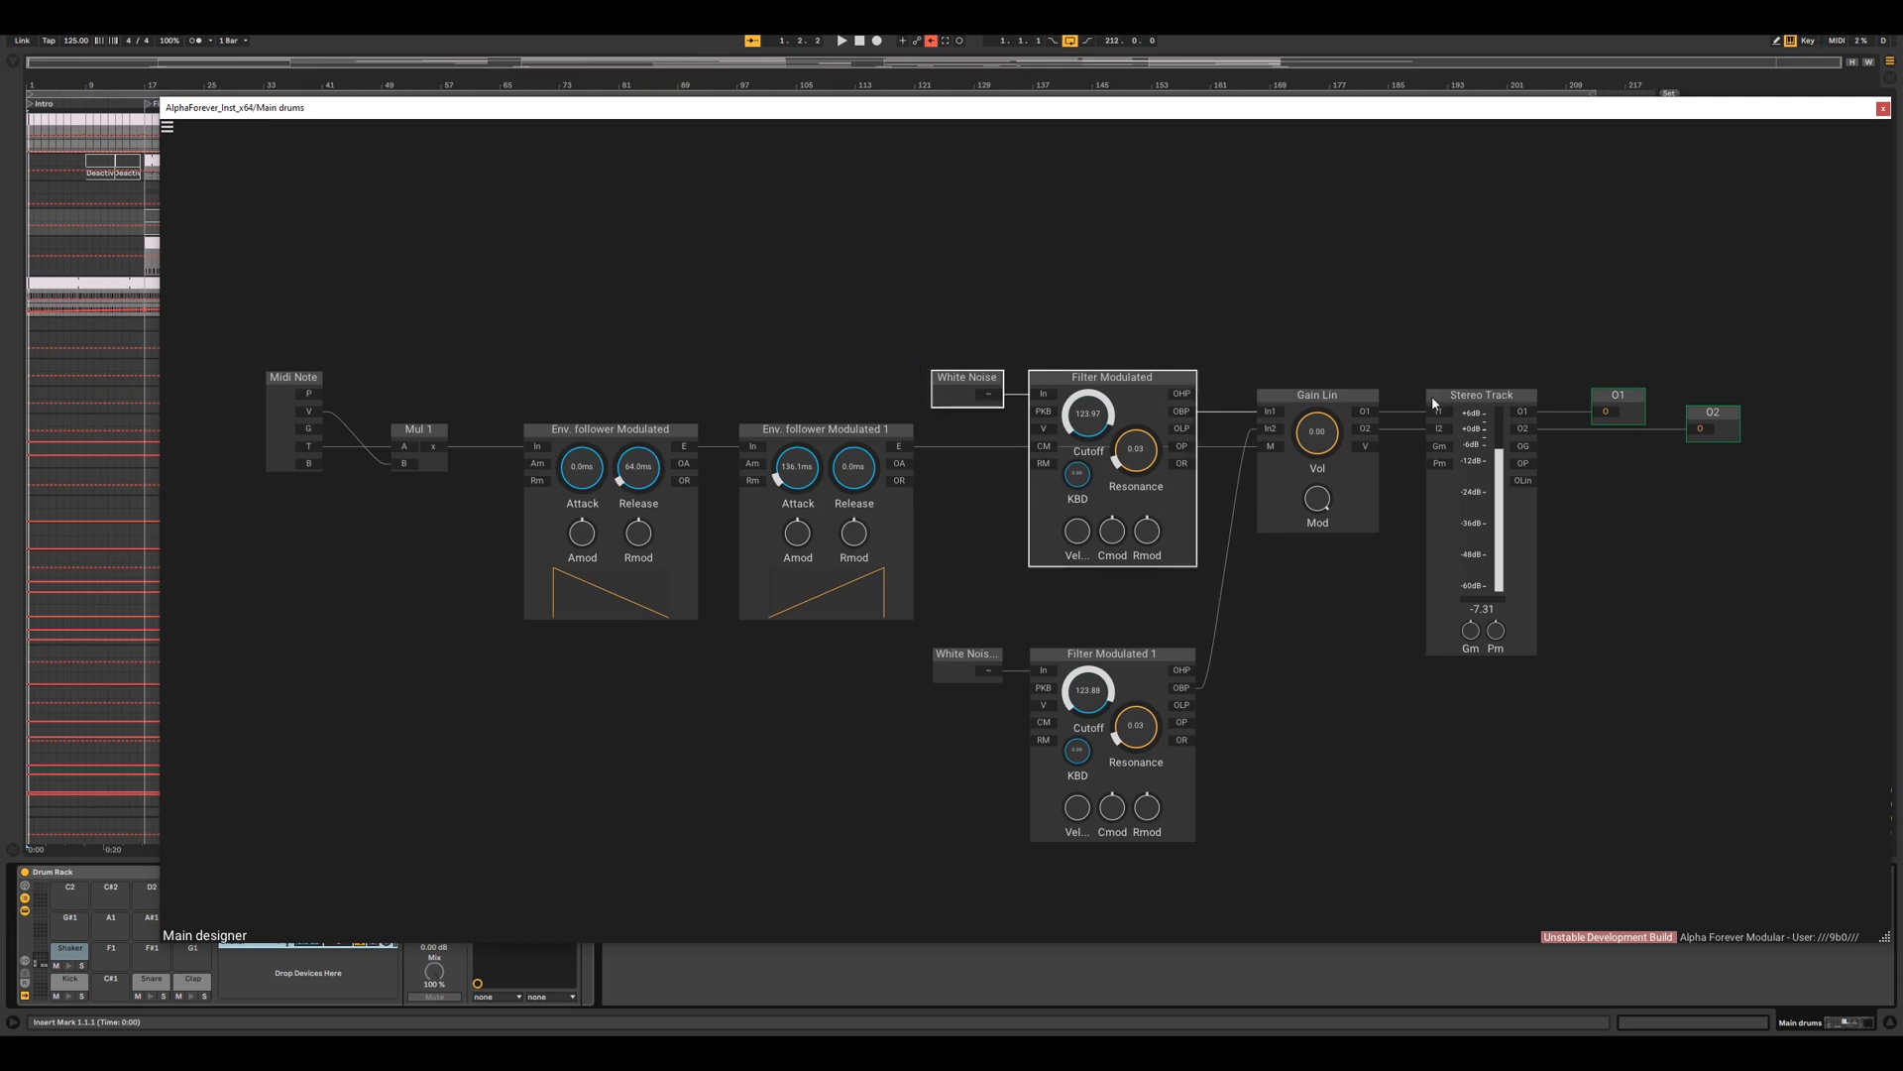
{"action": "left_click_drag", "start_coordinate": [922, 633], "coordinate": [1275, 882]}
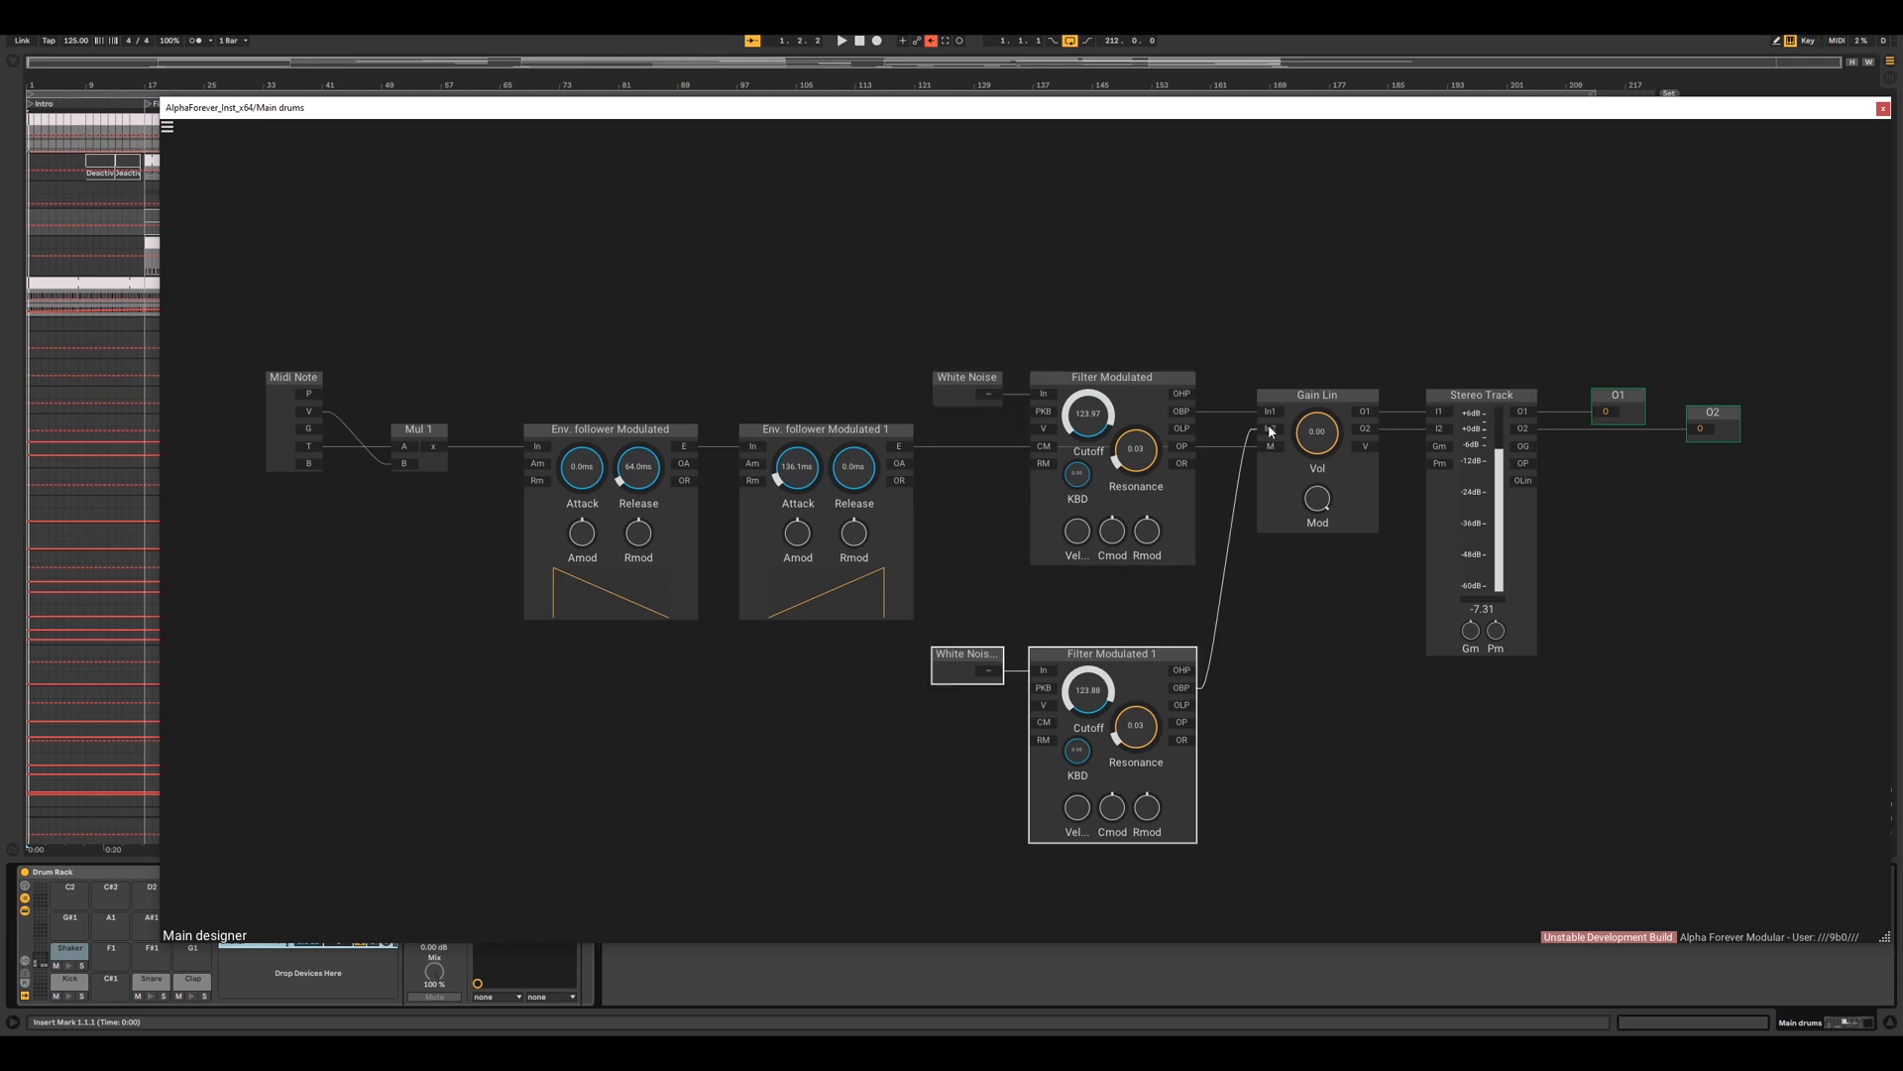
{"action": "left_click", "coordinate": [1294, 840]}
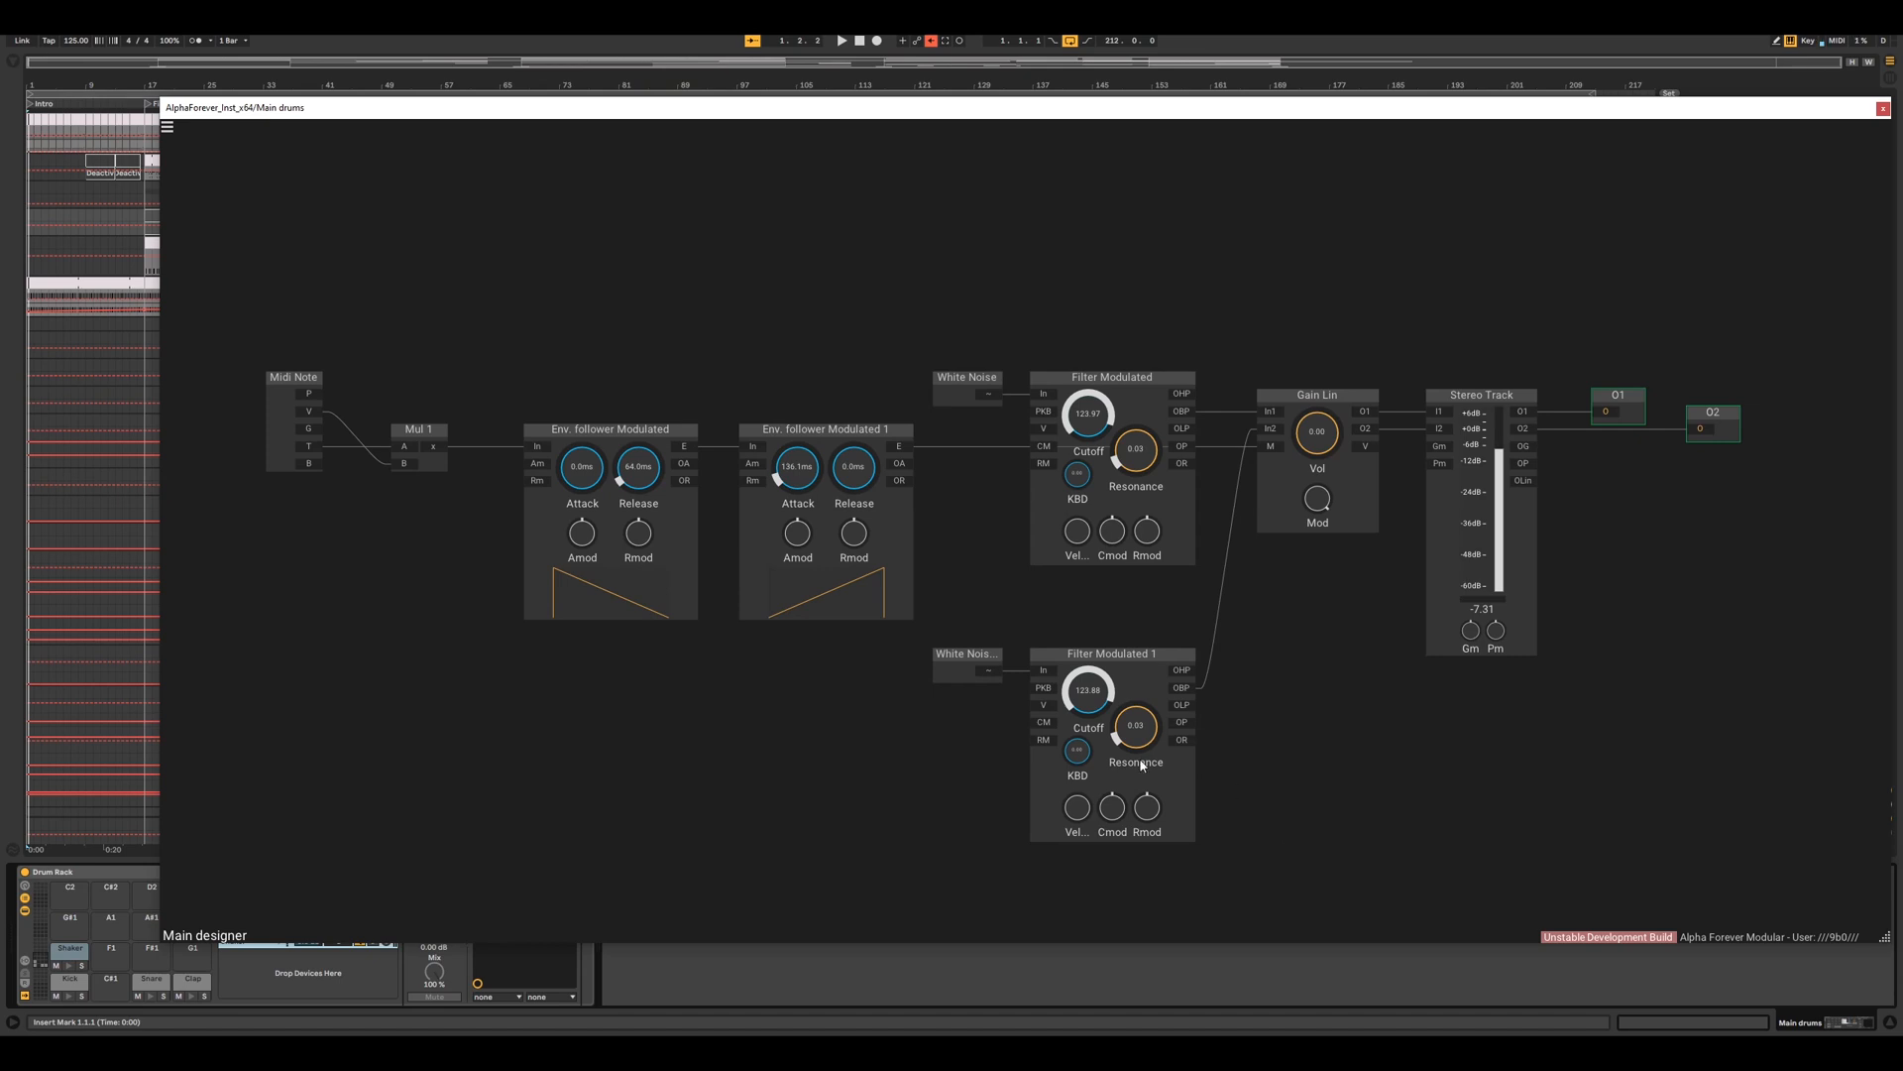
{"action": "left_click_drag", "start_coordinate": [1683, 313], "coordinate": [1710, 283]}
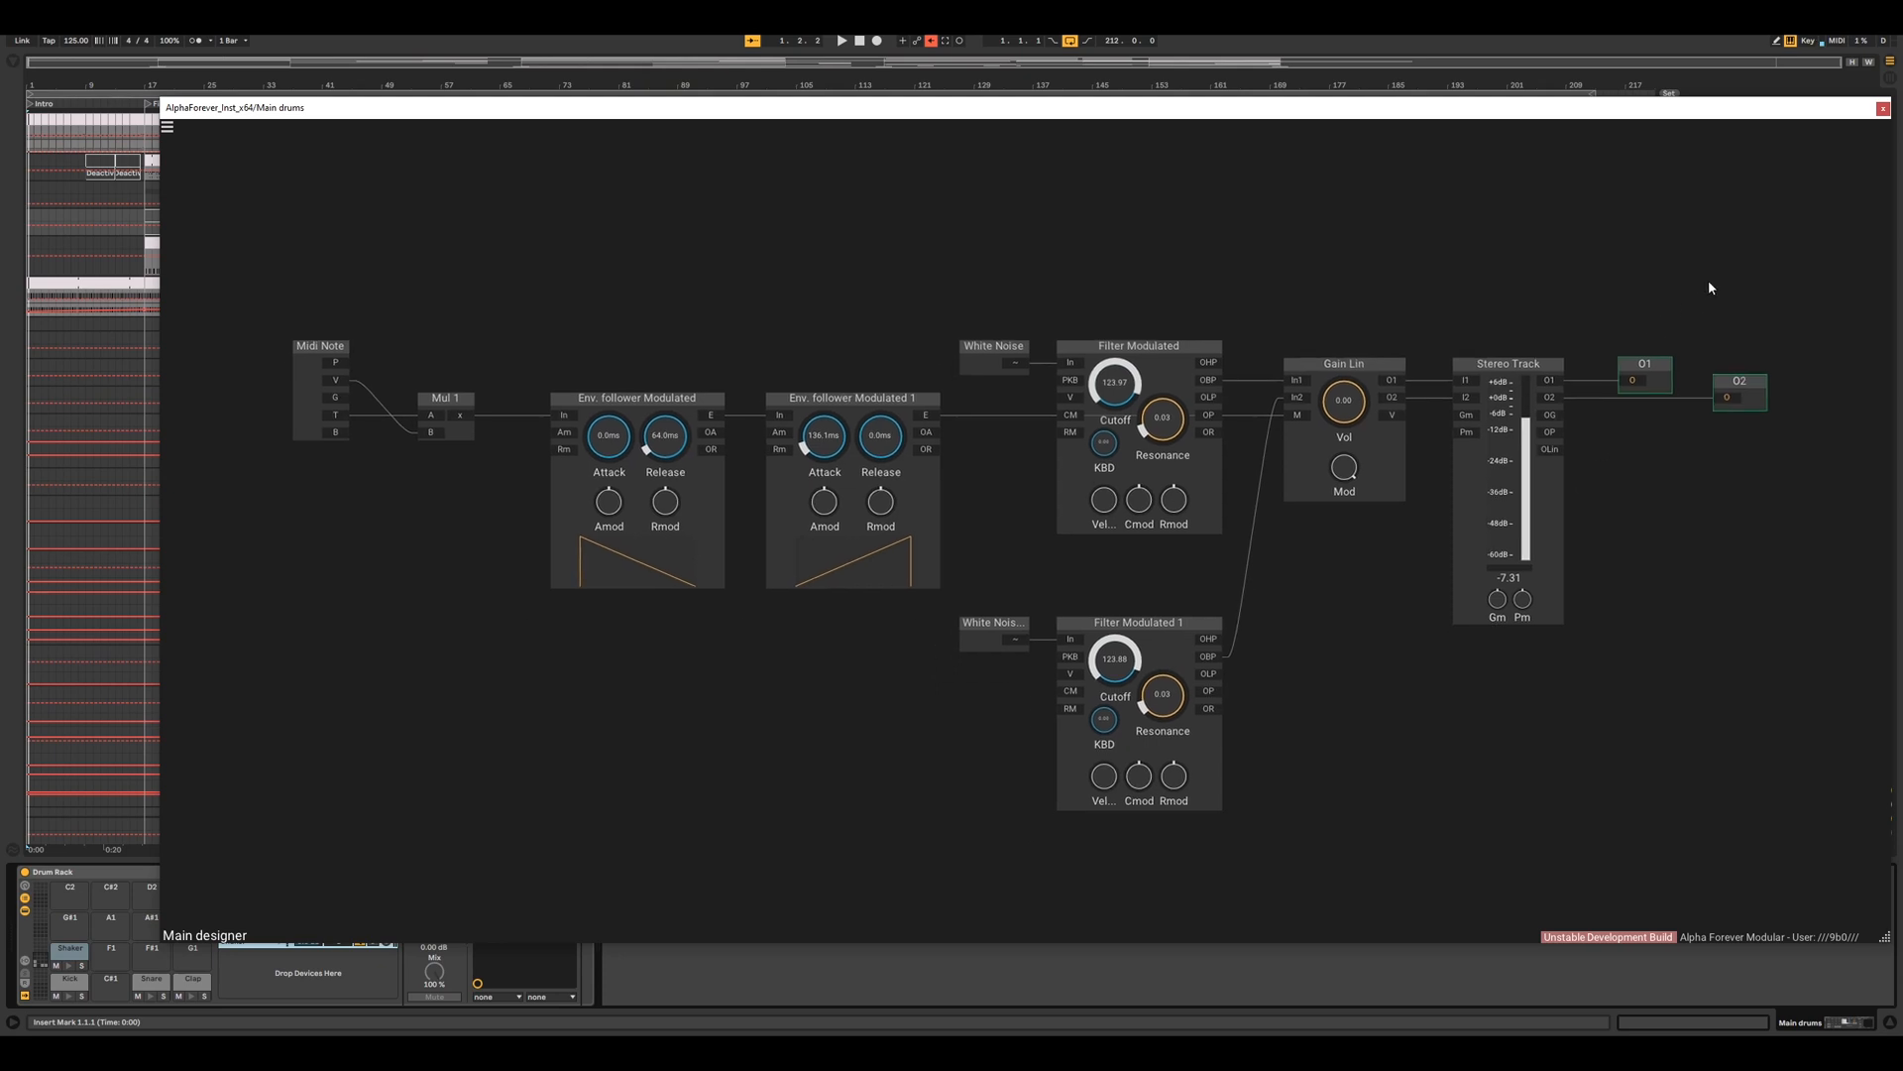
{"action": "left_click", "coordinate": [1883, 109]}
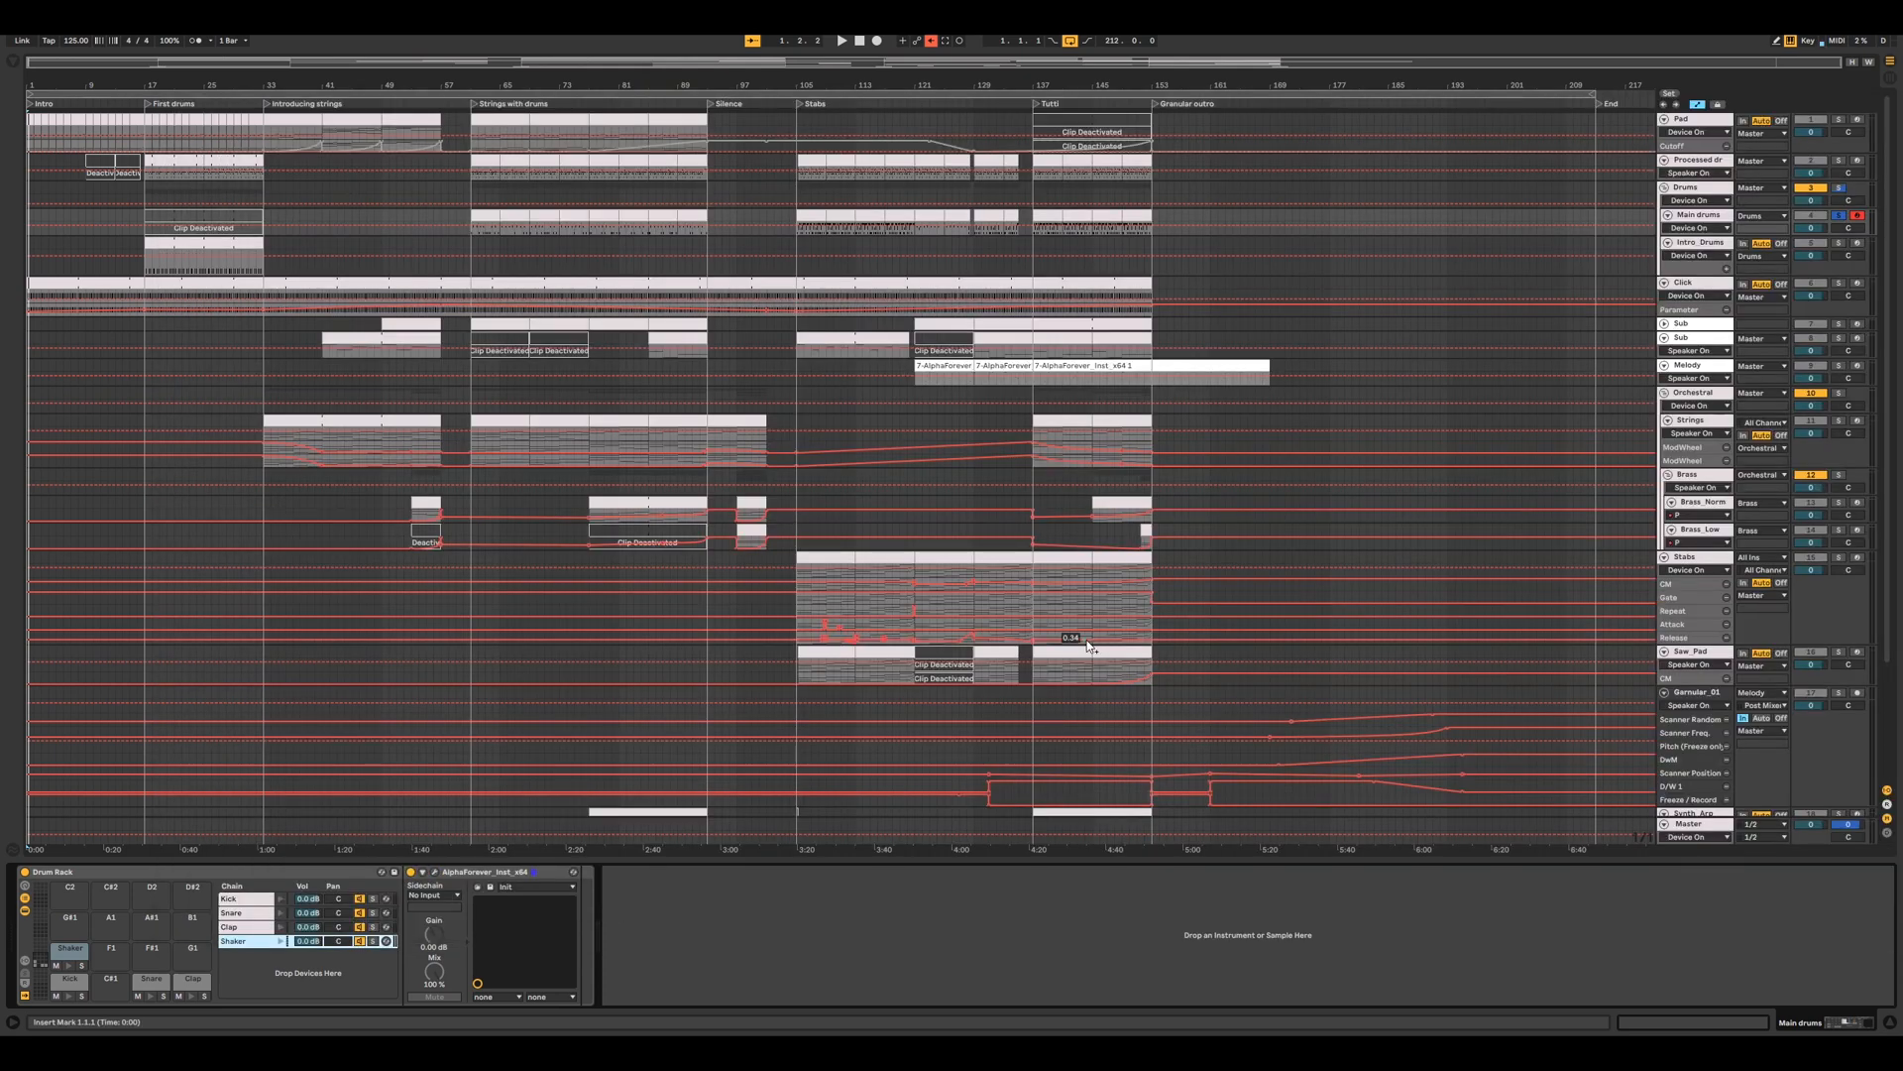
- In the Snare chain's Instrument Rack, activate the first two AlphaForever chains and delete the third one
{"action": "left_click", "coordinate": [238, 912]}
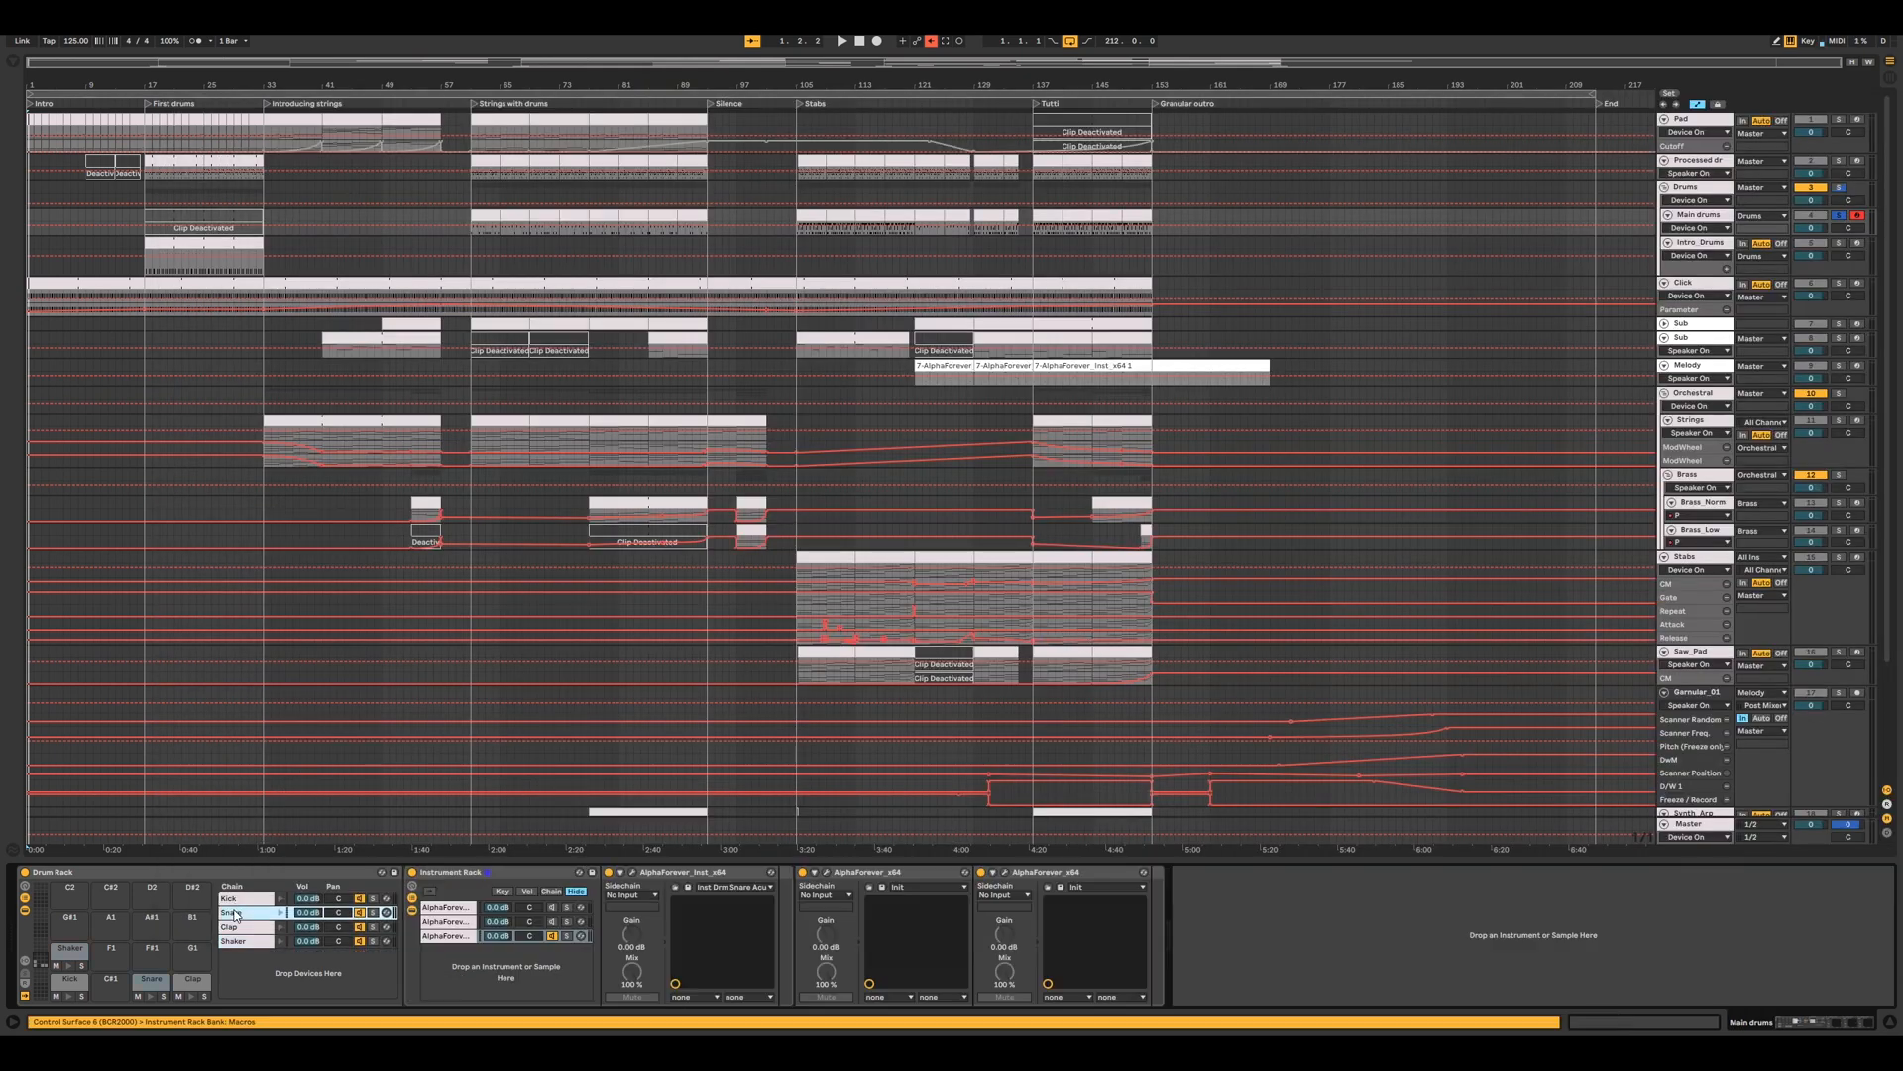
{"action": "left_click", "coordinate": [552, 936]}
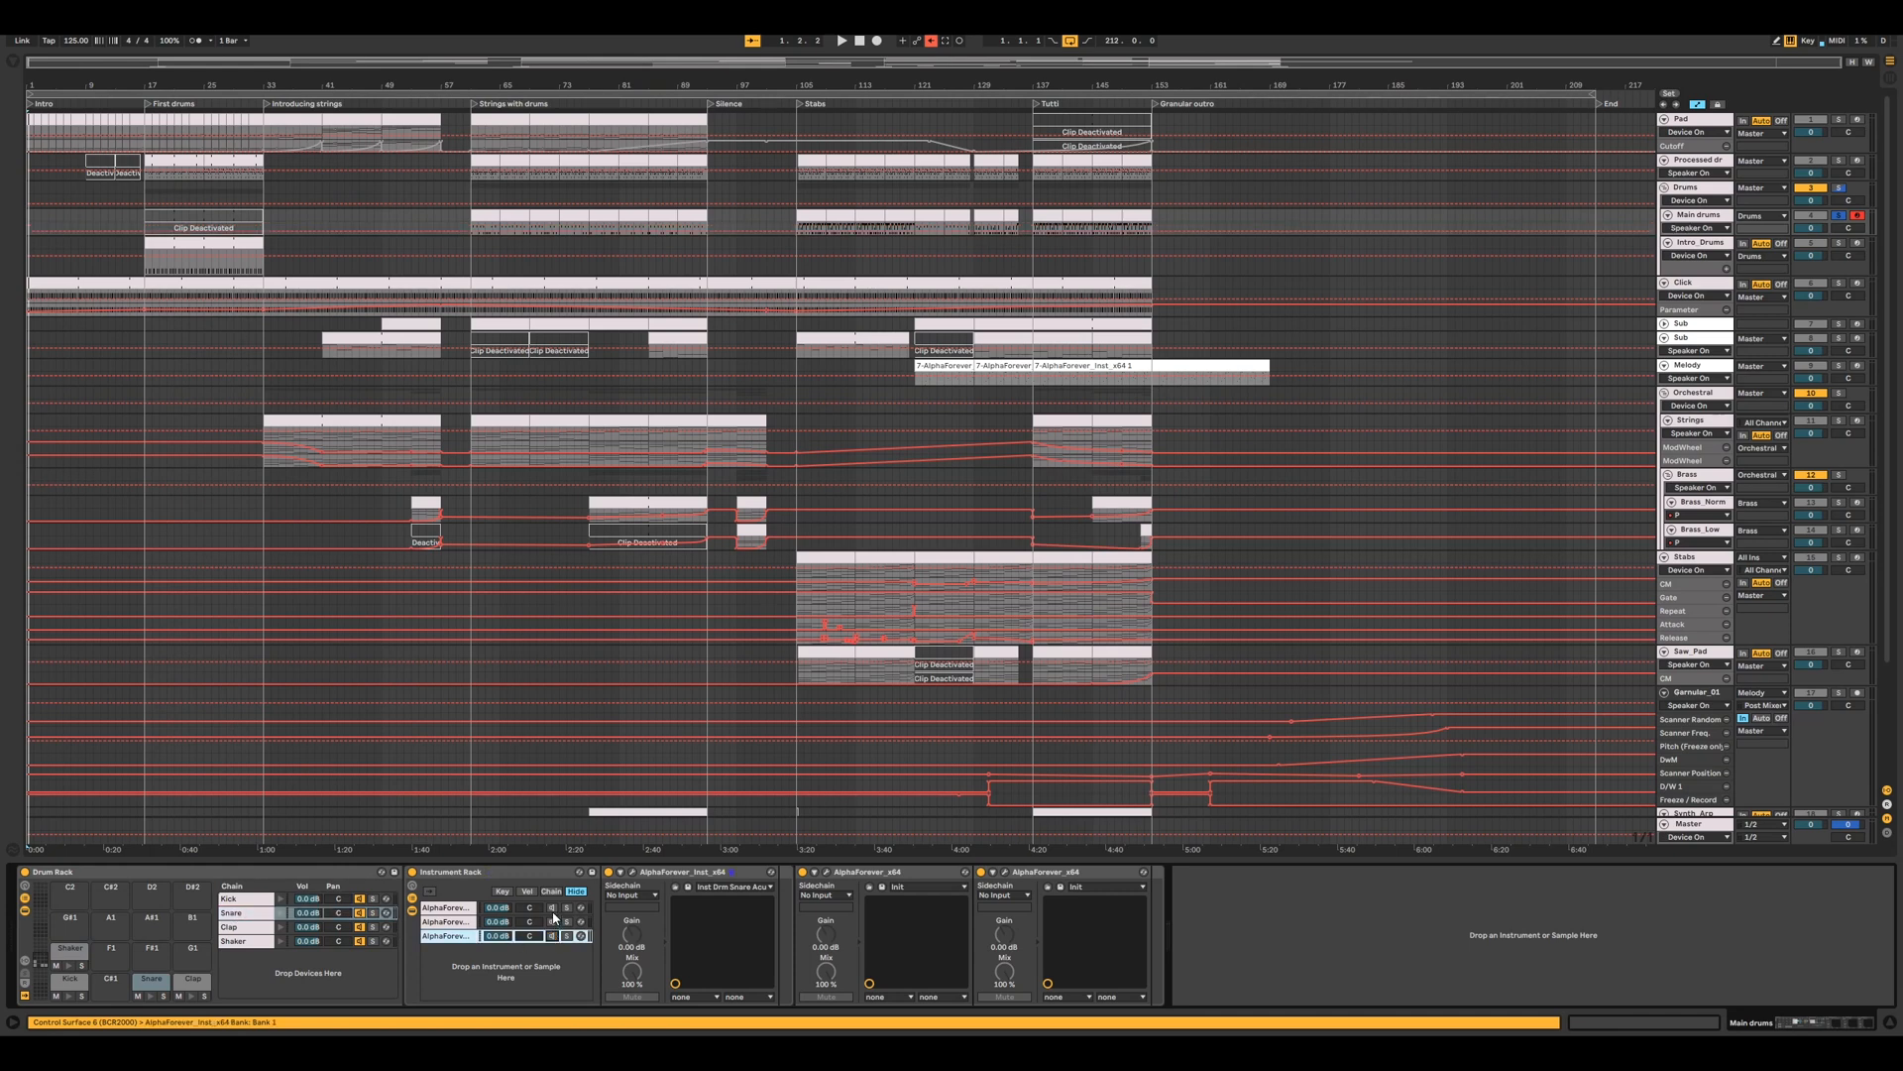
{"action": "left_click", "coordinate": [552, 909]}
{"action": "left_click", "coordinate": [552, 922]}
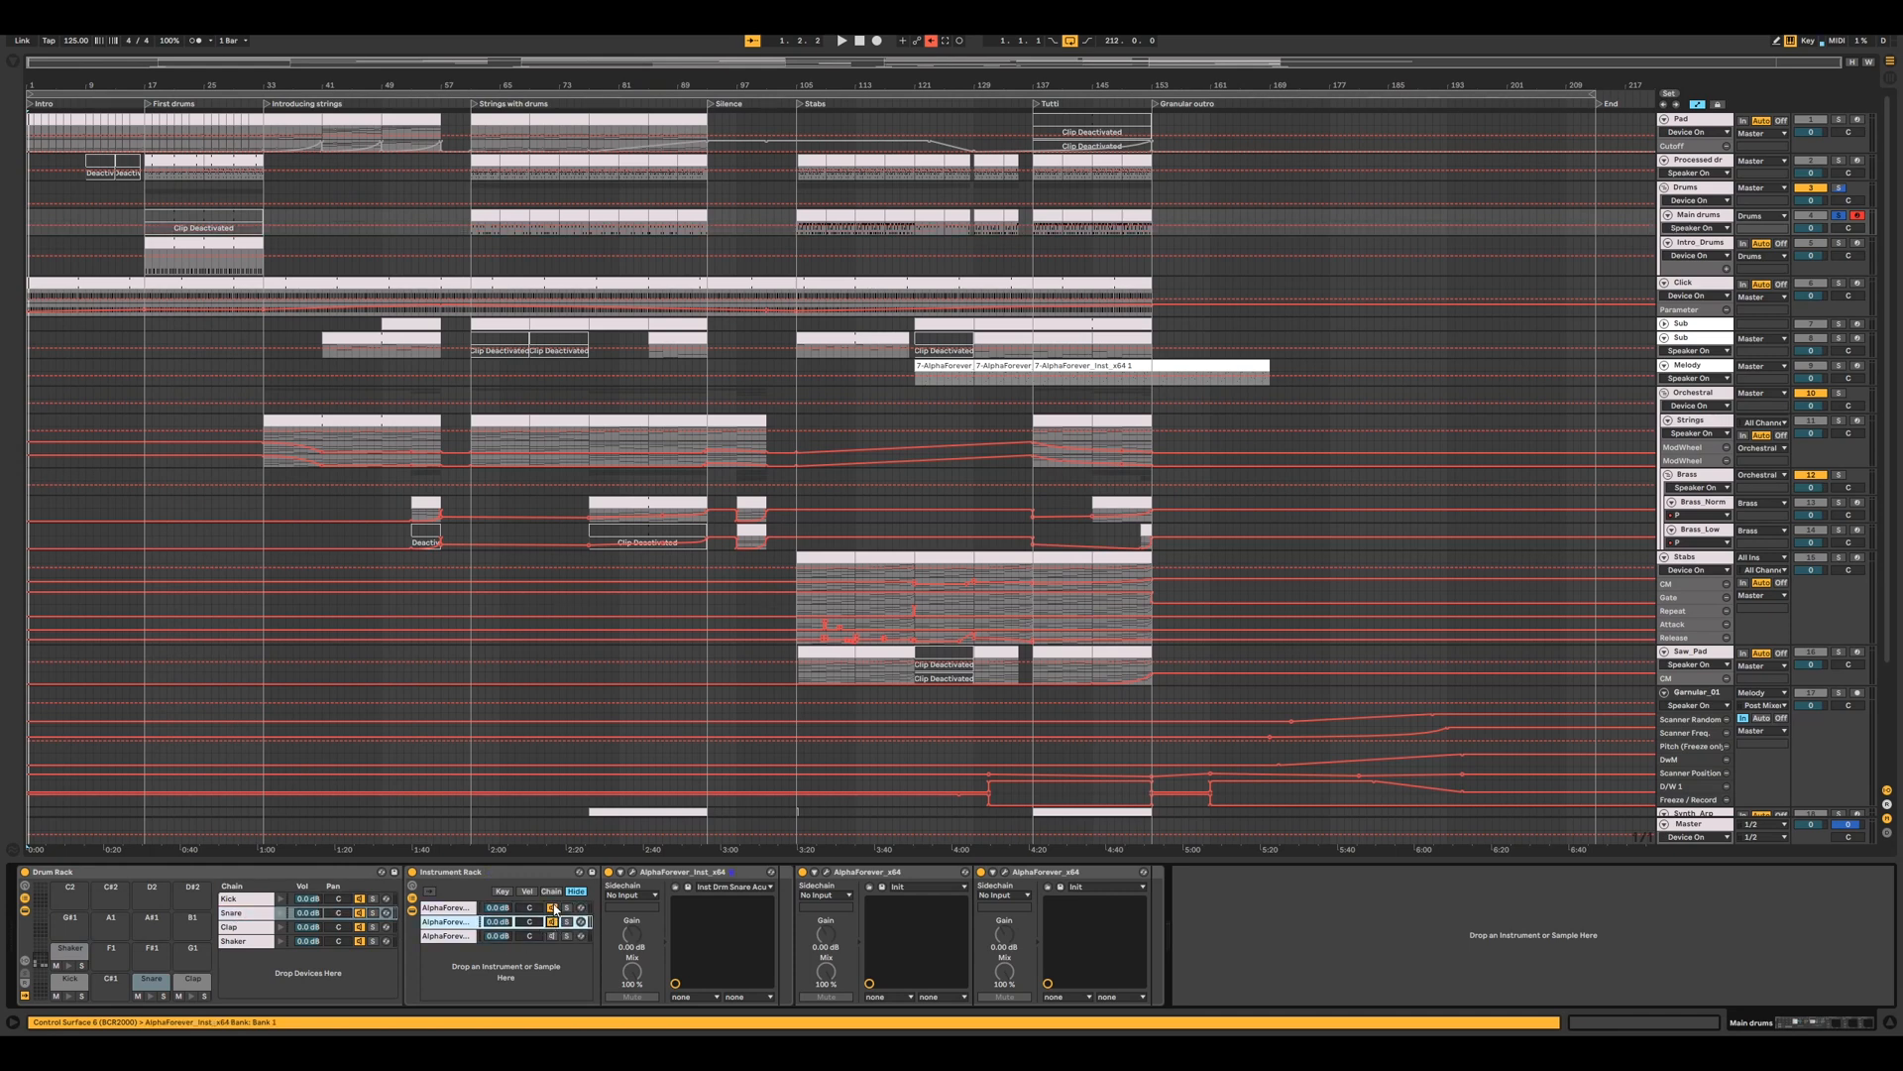
{"action": "left_click", "coordinate": [553, 908]}
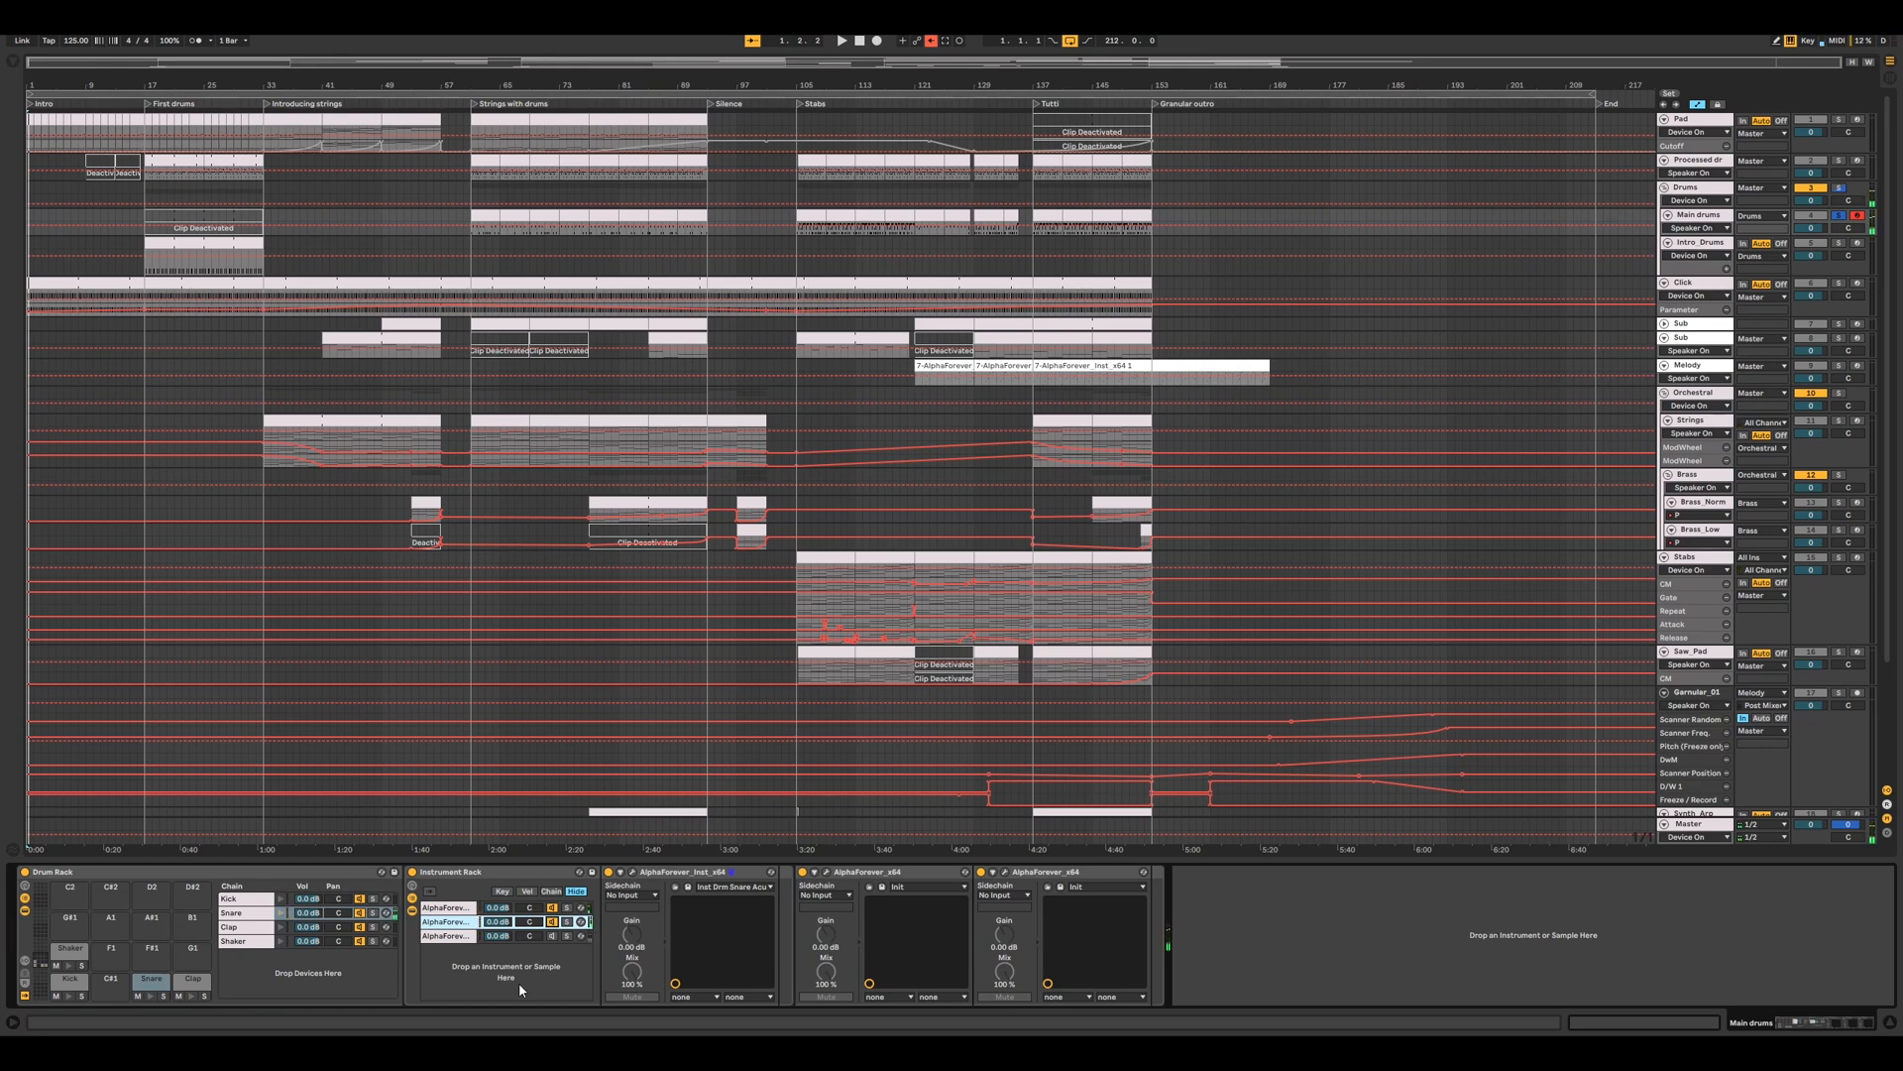
{"action": "left_click", "coordinate": [442, 935]}
{"action": "key", "text": "Delete"}
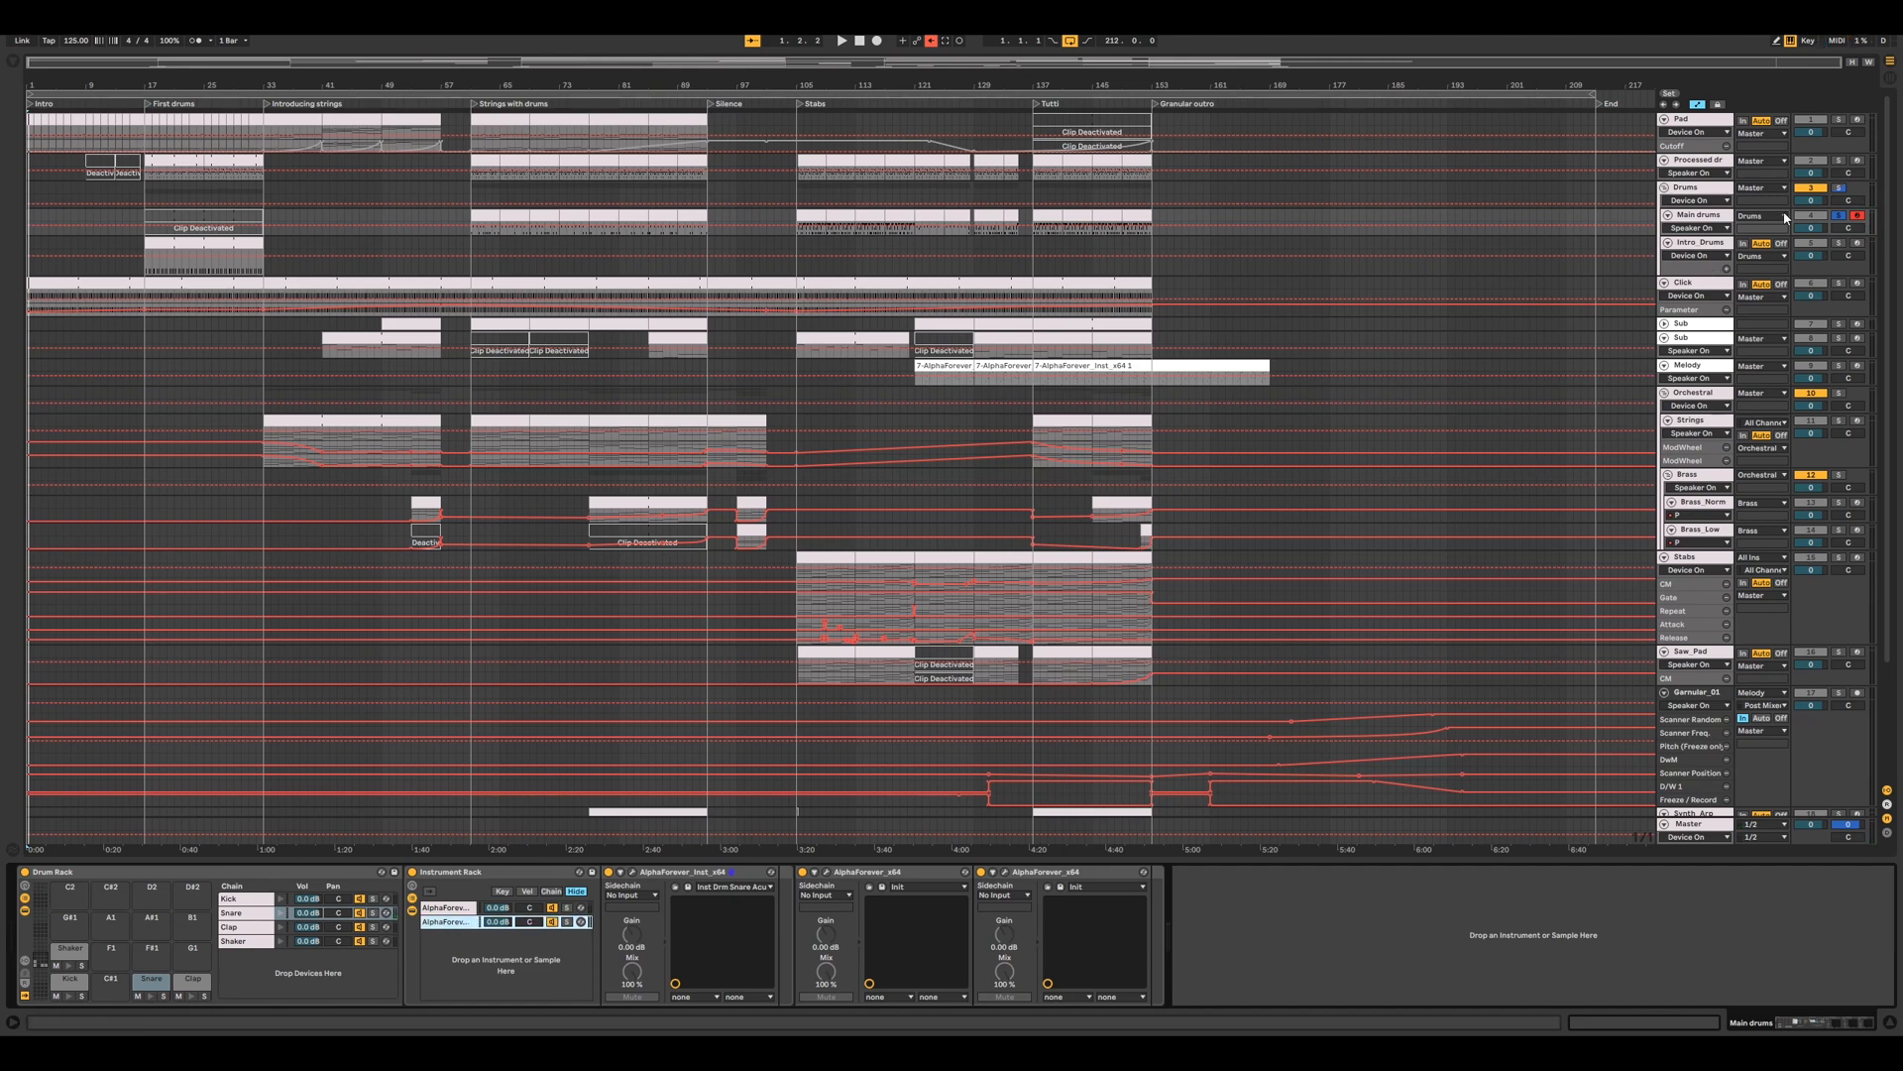
- Turn off solo and record arm on the Main drums track, and show the Intro_Drums track's devices
{"action": "left_click", "coordinate": [1840, 216]}
{"action": "left_click", "coordinate": [1859, 216]}
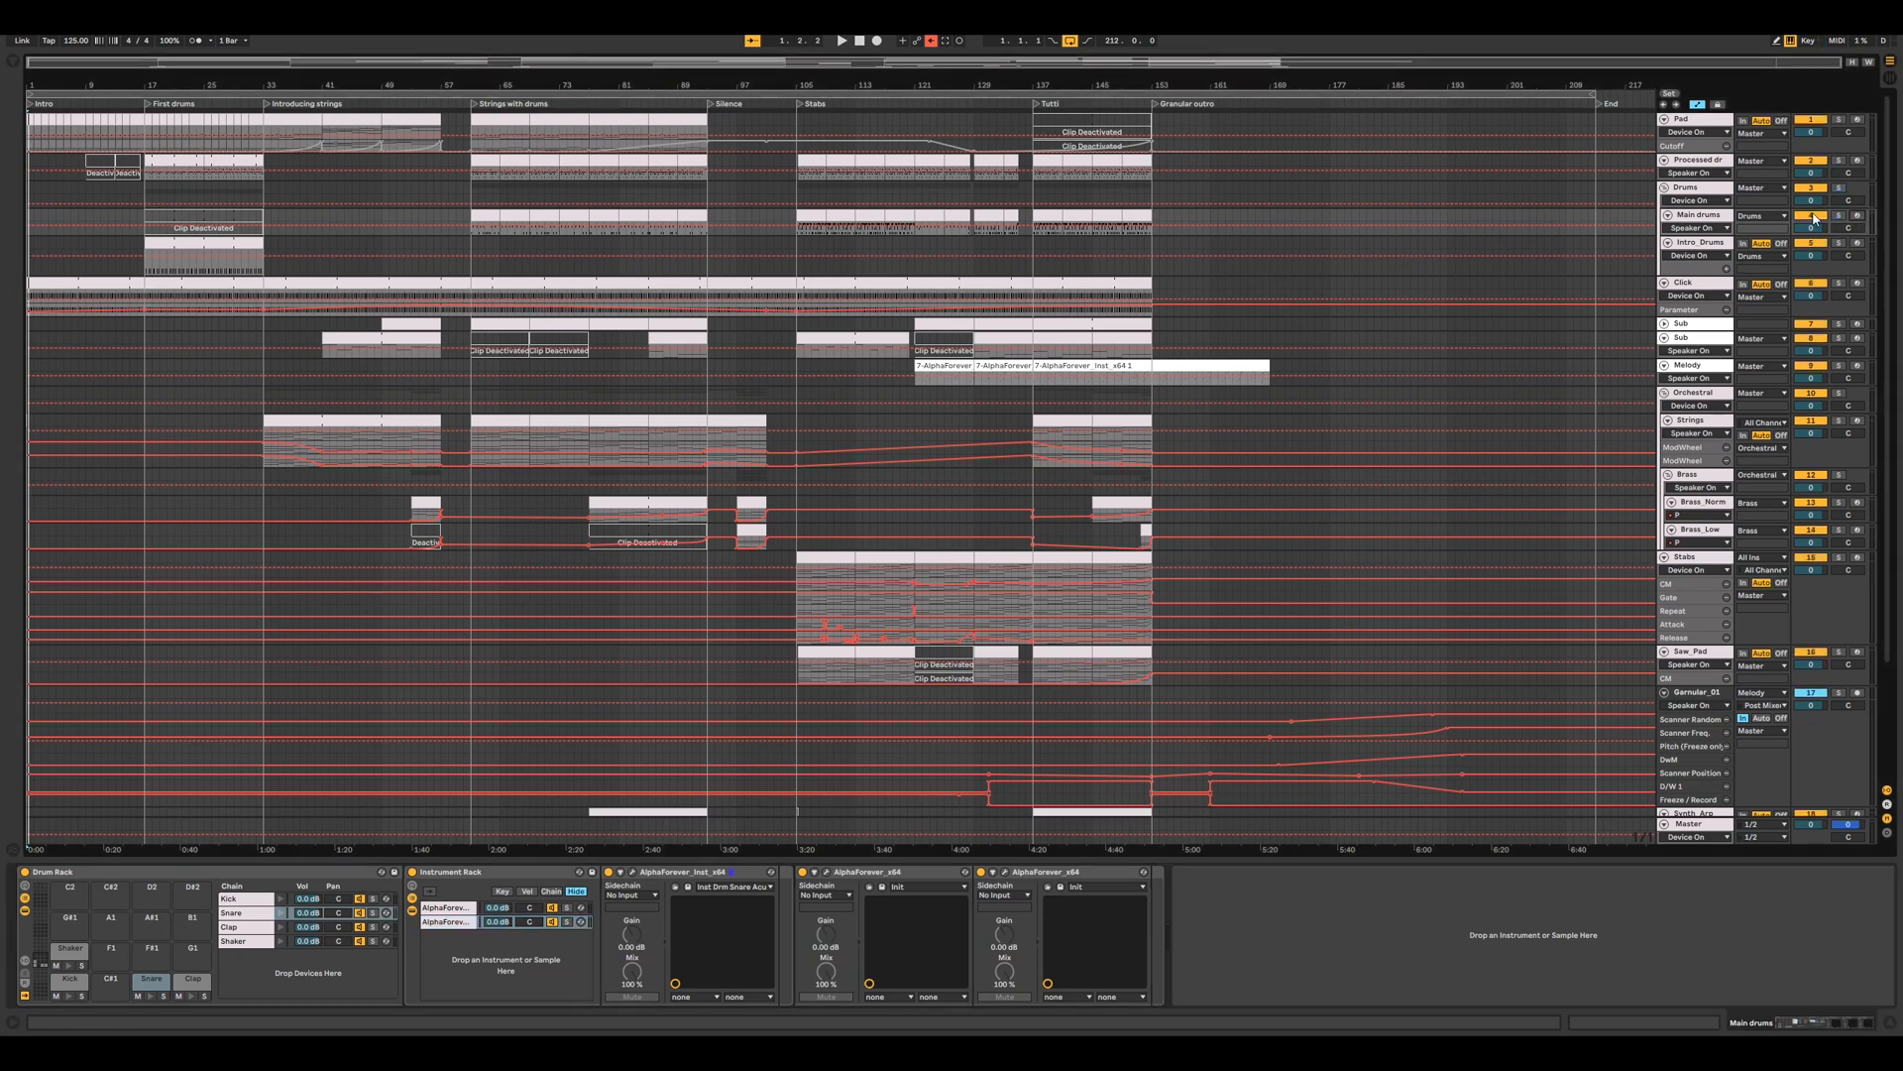
{"action": "left_click", "coordinate": [1702, 245]}
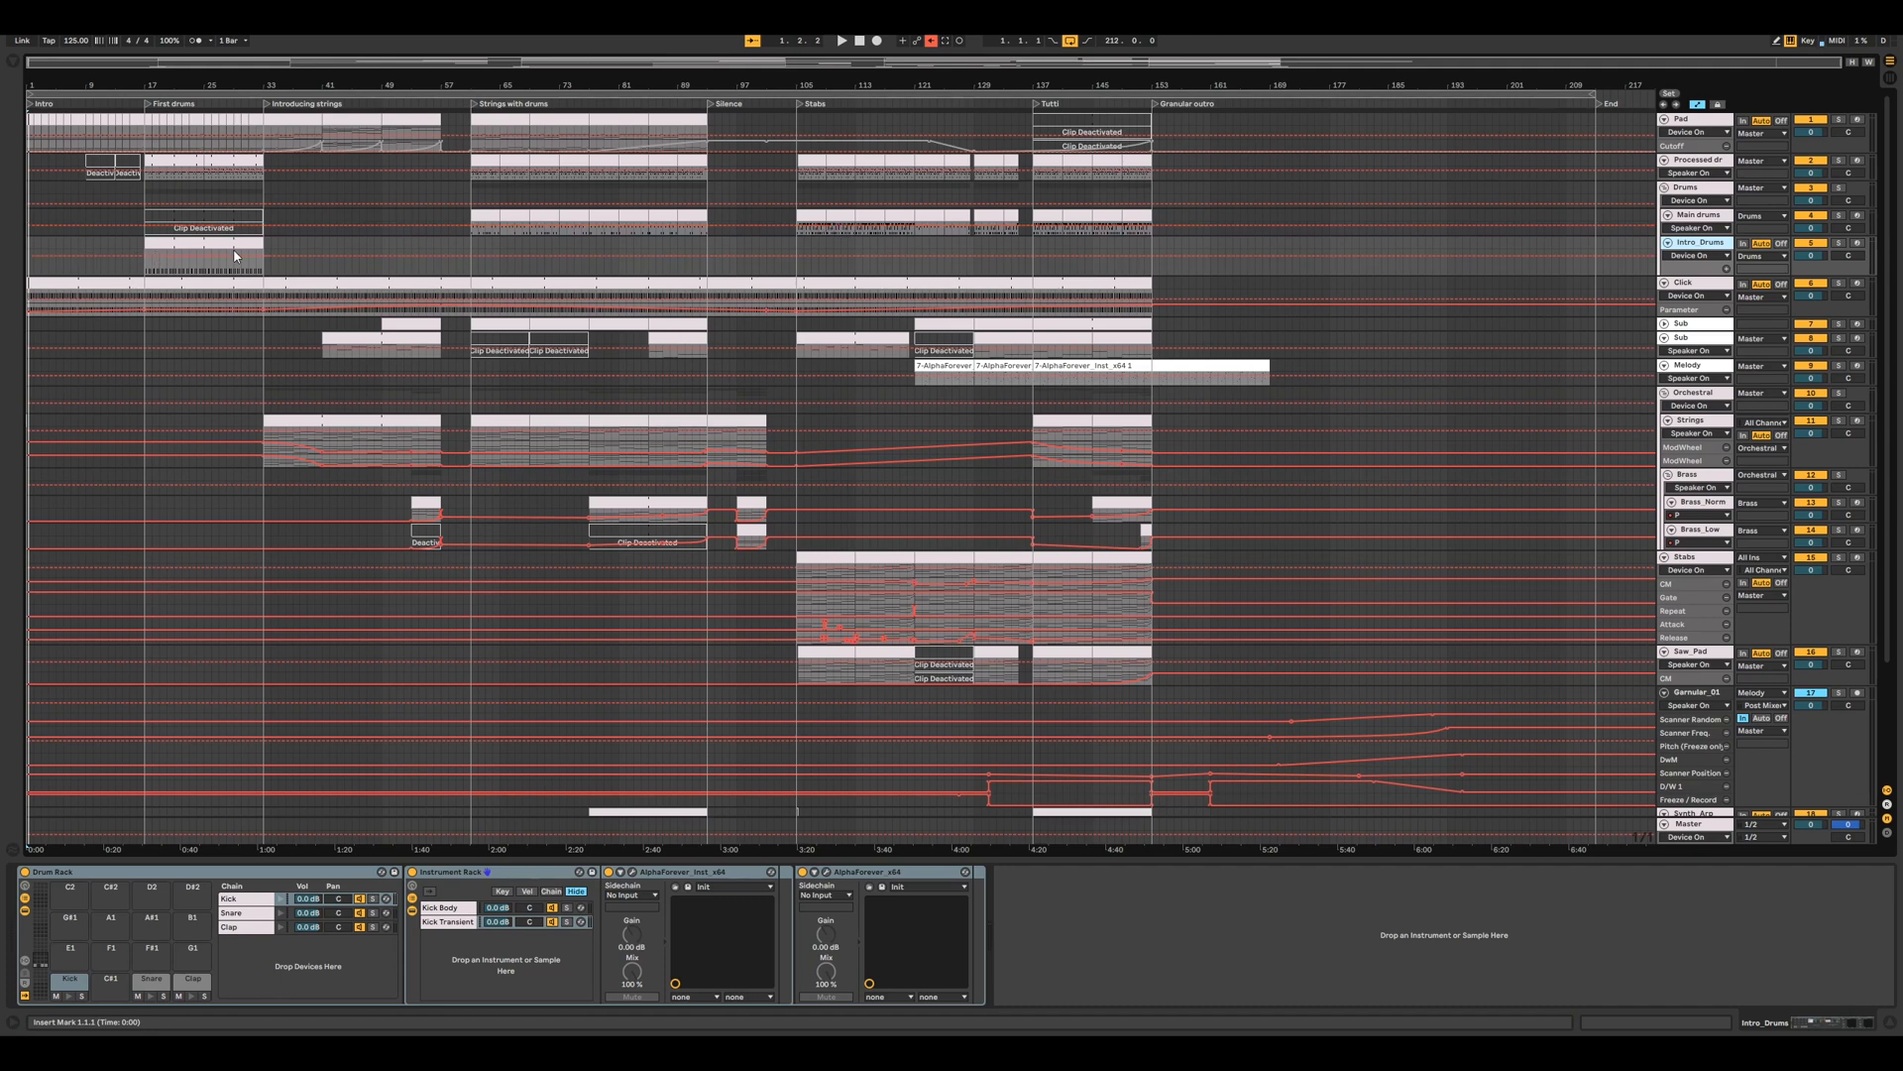
- Show the Processed drums track's Drum Rack and preview its Kick, 808 Snare, Cym, Shaker and Clap pads
{"action": "left_click", "coordinate": [1699, 162]}
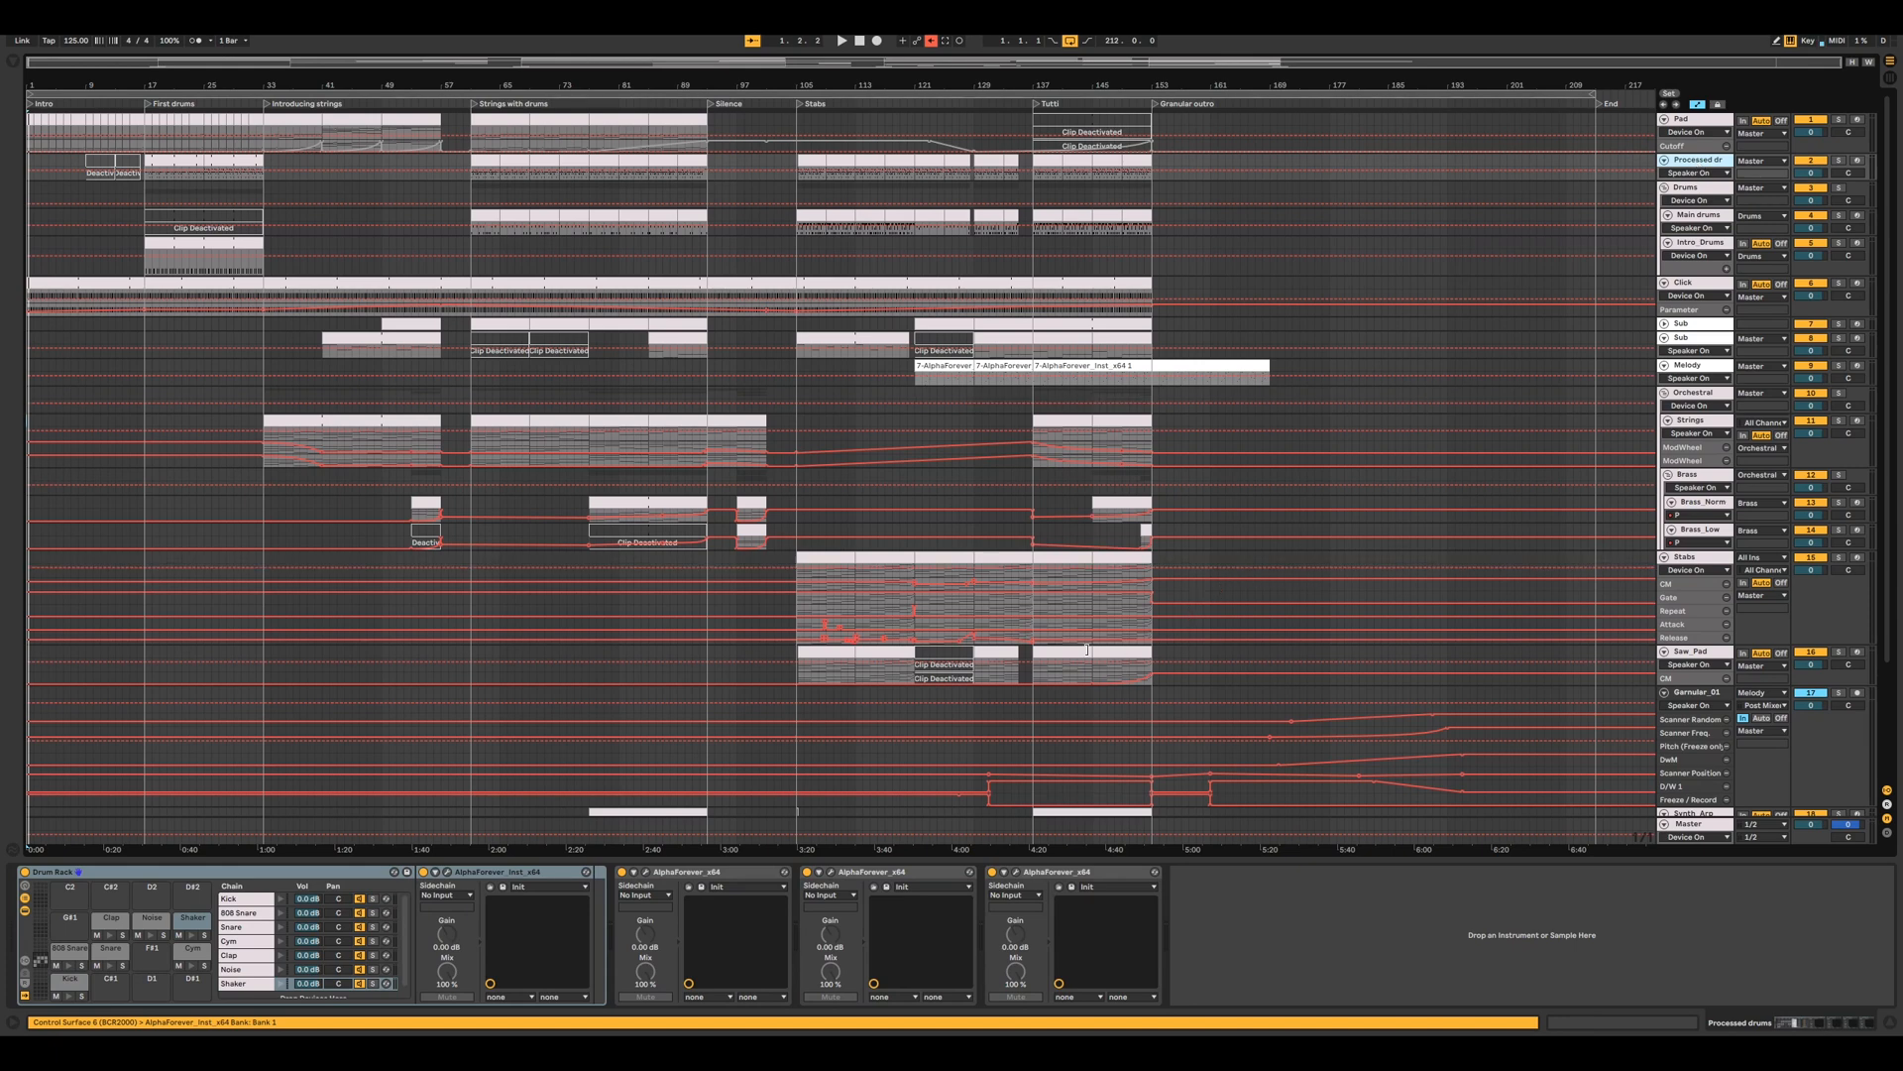
{"action": "left_click", "coordinate": [69, 997]}
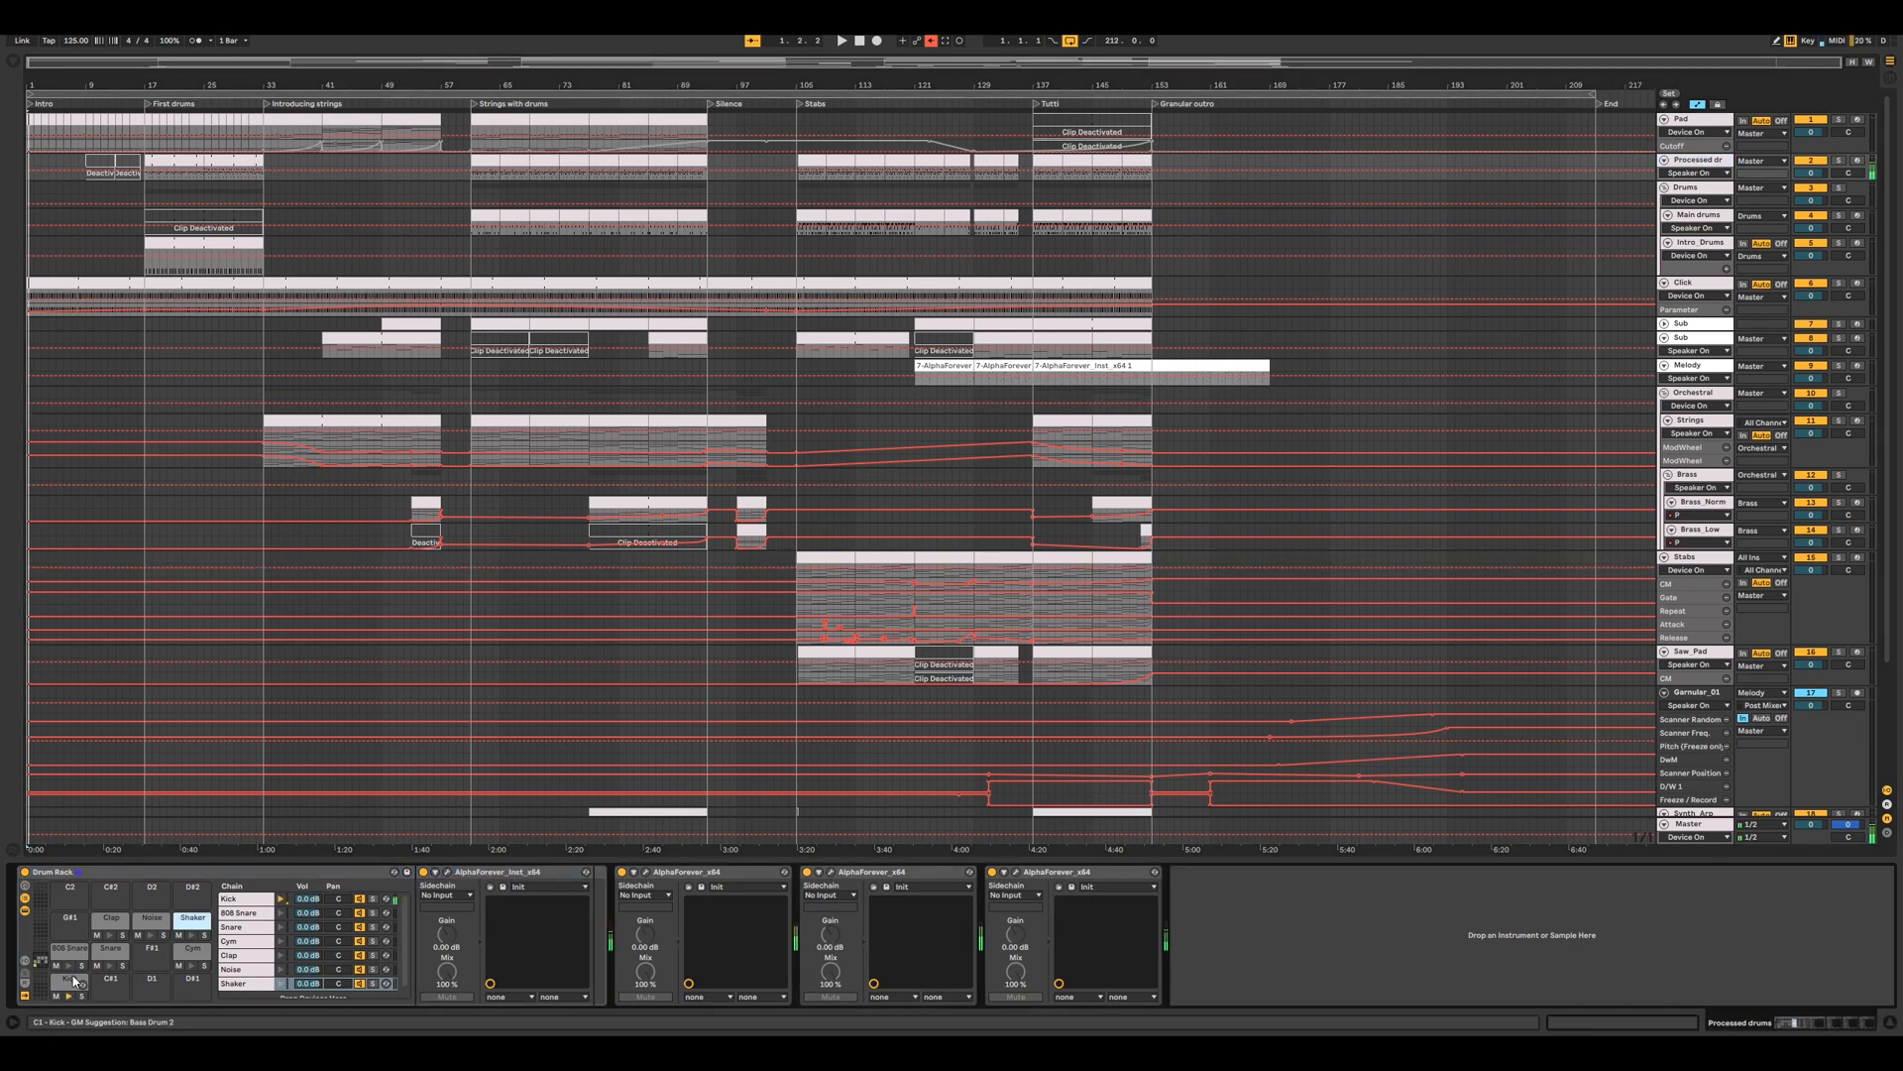
{"action": "left_click", "coordinate": [70, 967]}
{"action": "left_click", "coordinate": [192, 967]}
{"action": "left_click", "coordinate": [193, 937]}
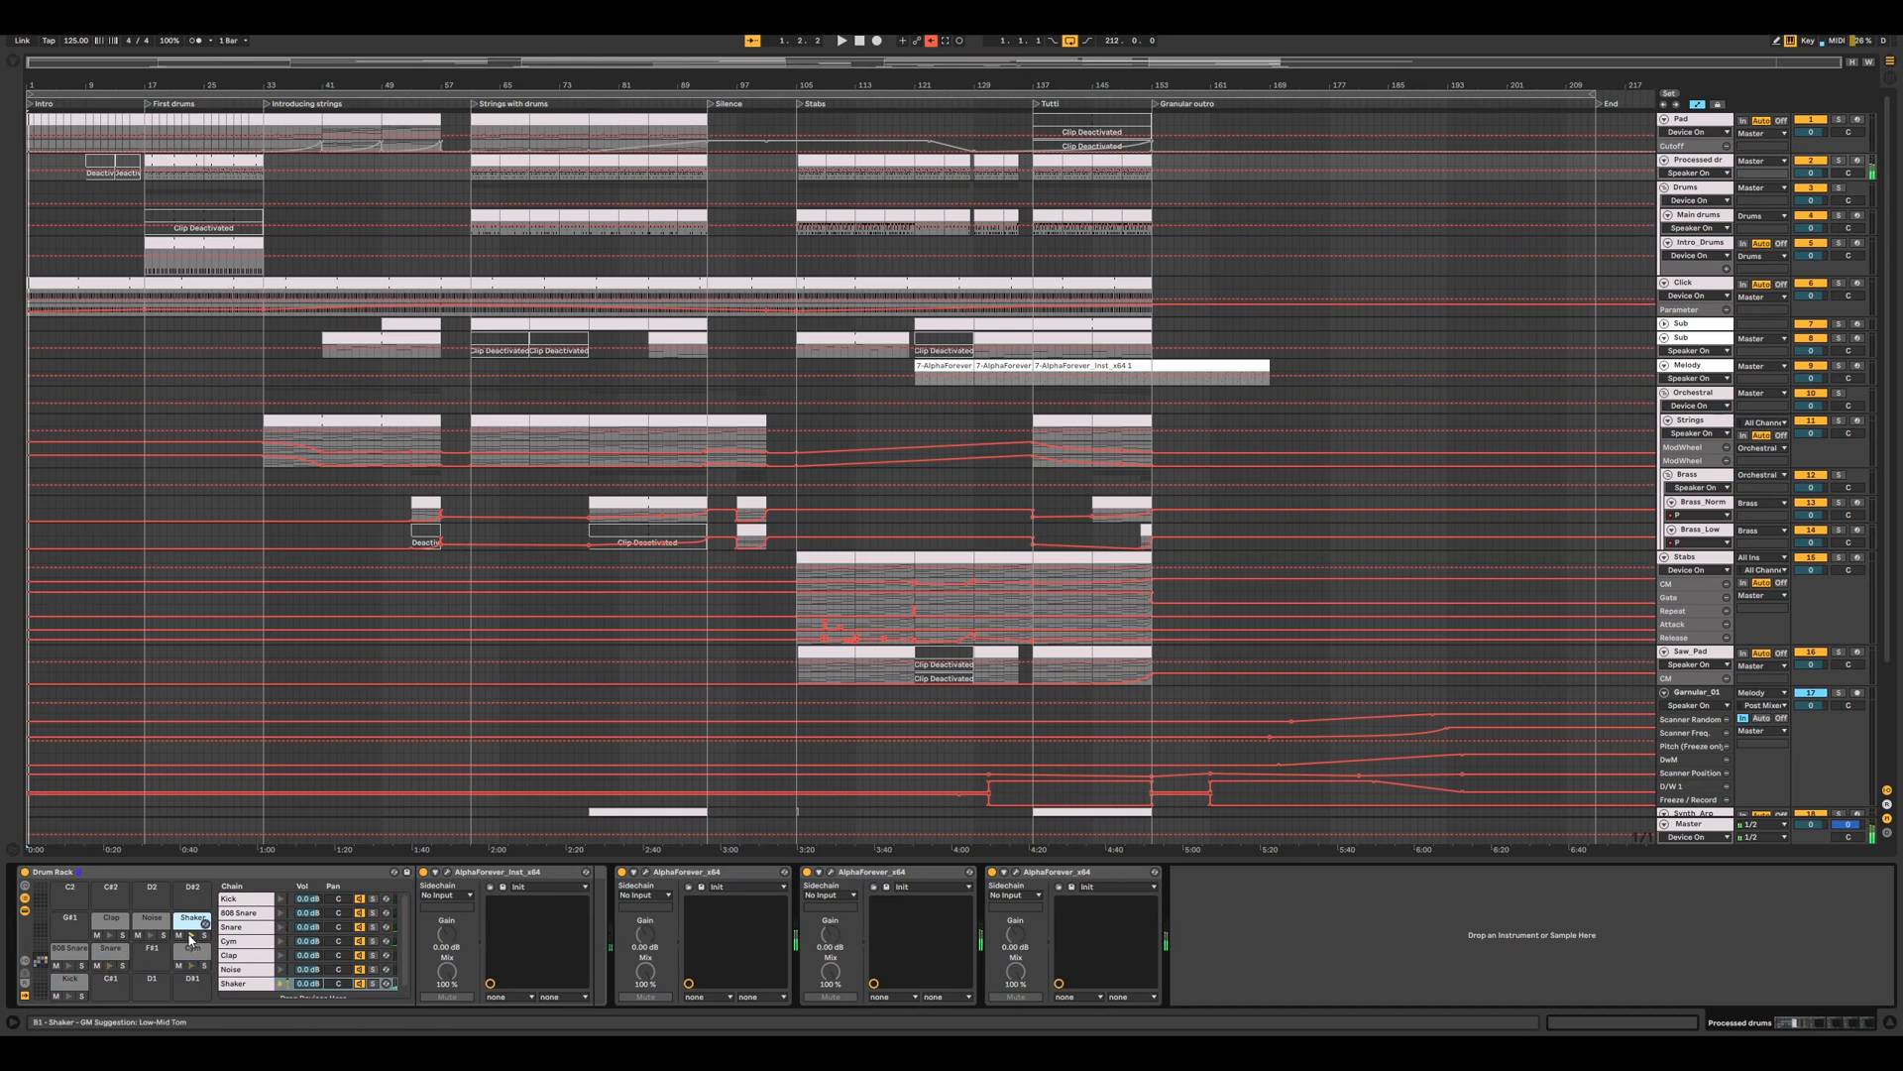
{"action": "left_click", "coordinate": [110, 935]}
- Arm and solo the Processed drums track, and show the device chains of its Kick and 808 Snare pads
{"action": "left_click", "coordinate": [1858, 161]}
{"action": "left_click", "coordinate": [1839, 160]}
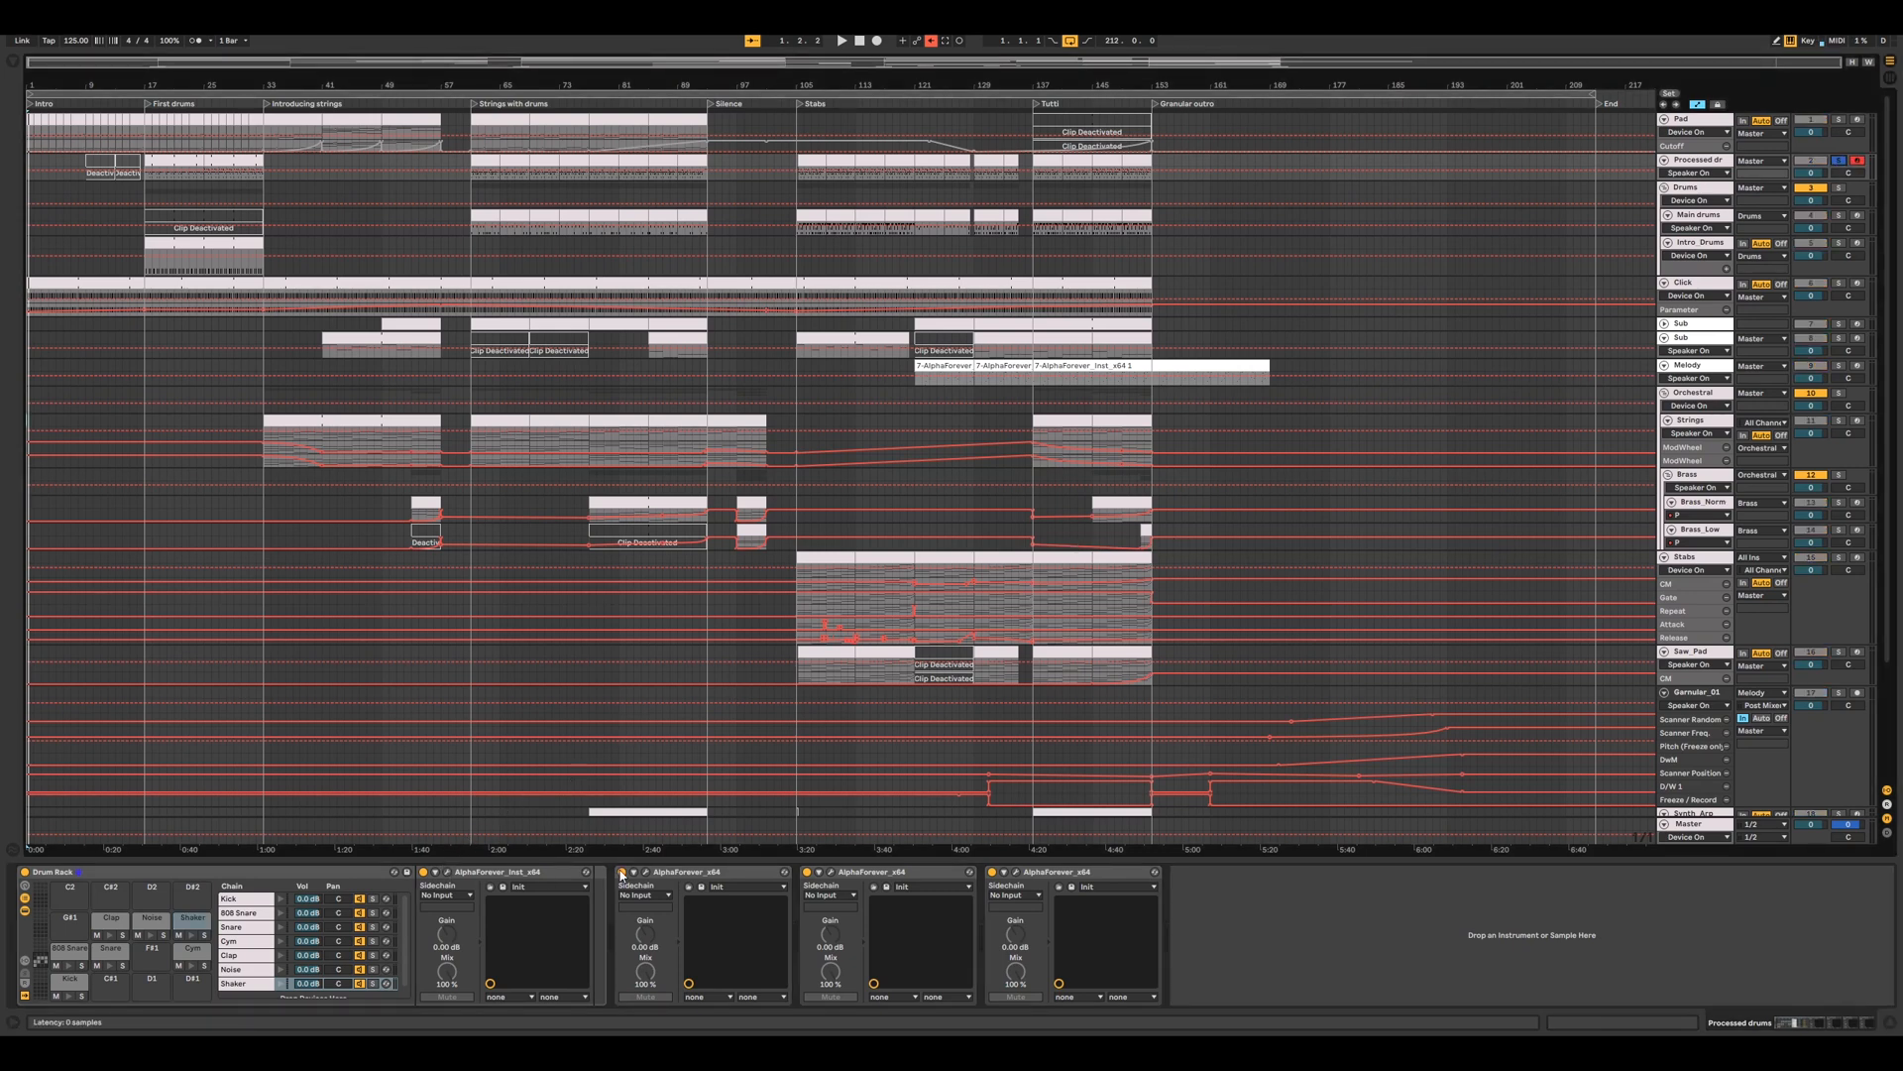
{"action": "left_click", "coordinate": [69, 980]}
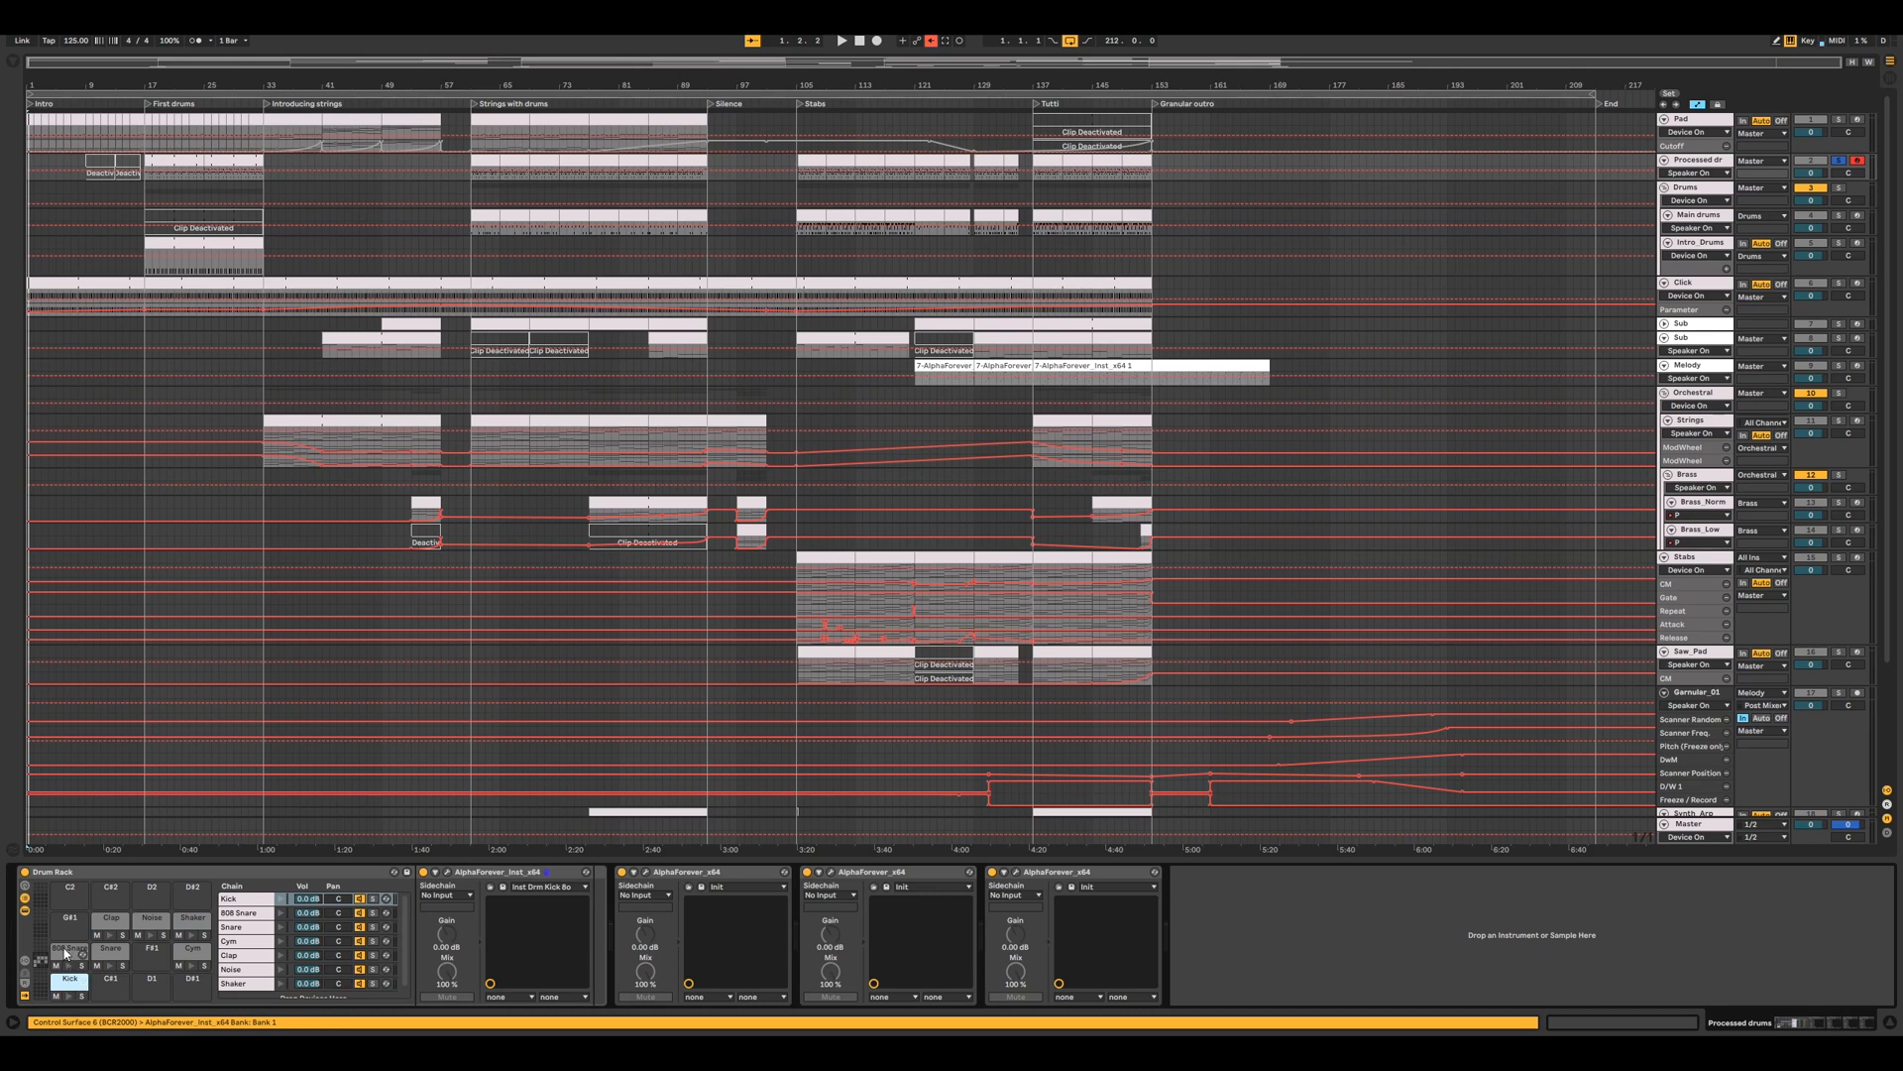
{"action": "left_click", "coordinate": [68, 950]}
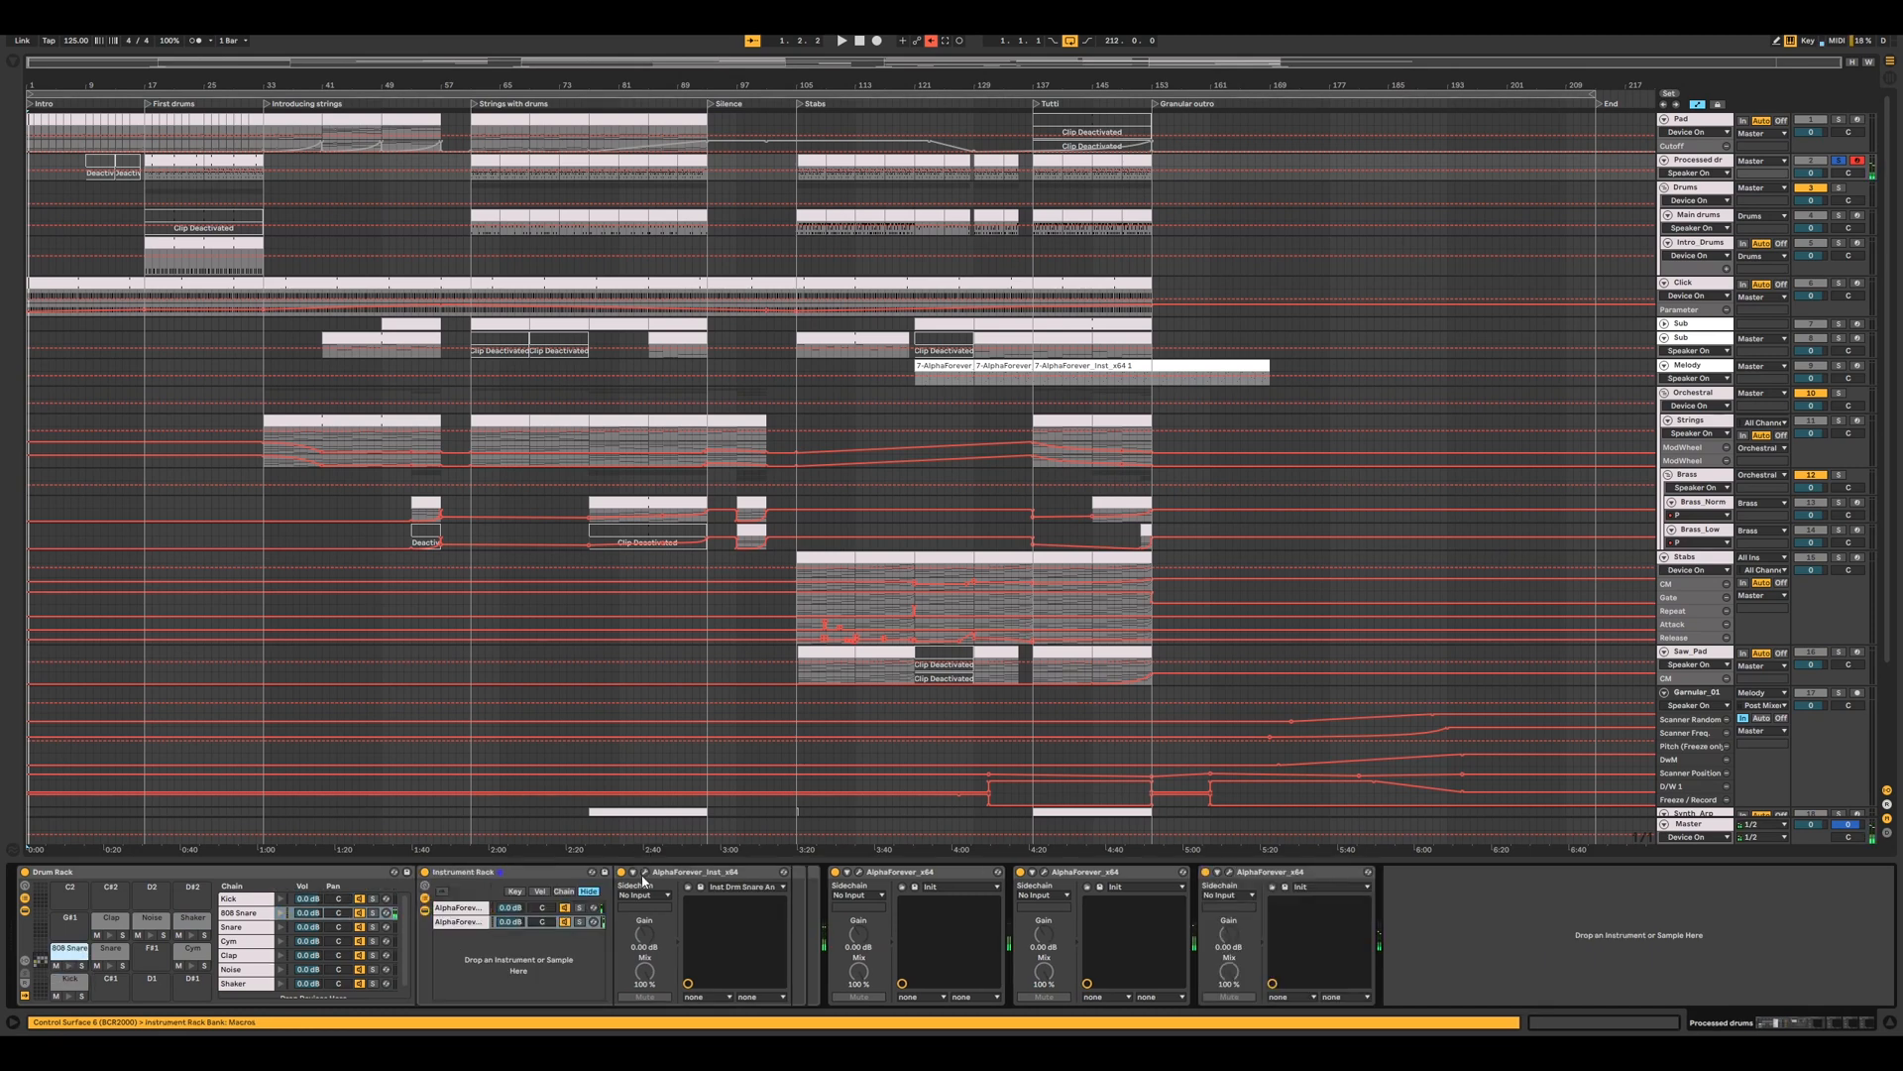
- Open the 808 Snare's AlphaForever_Inst_x64 editor enlarged, view the inside of its Snare module, and close the editor
{"action": "left_click", "coordinate": [645, 873]}
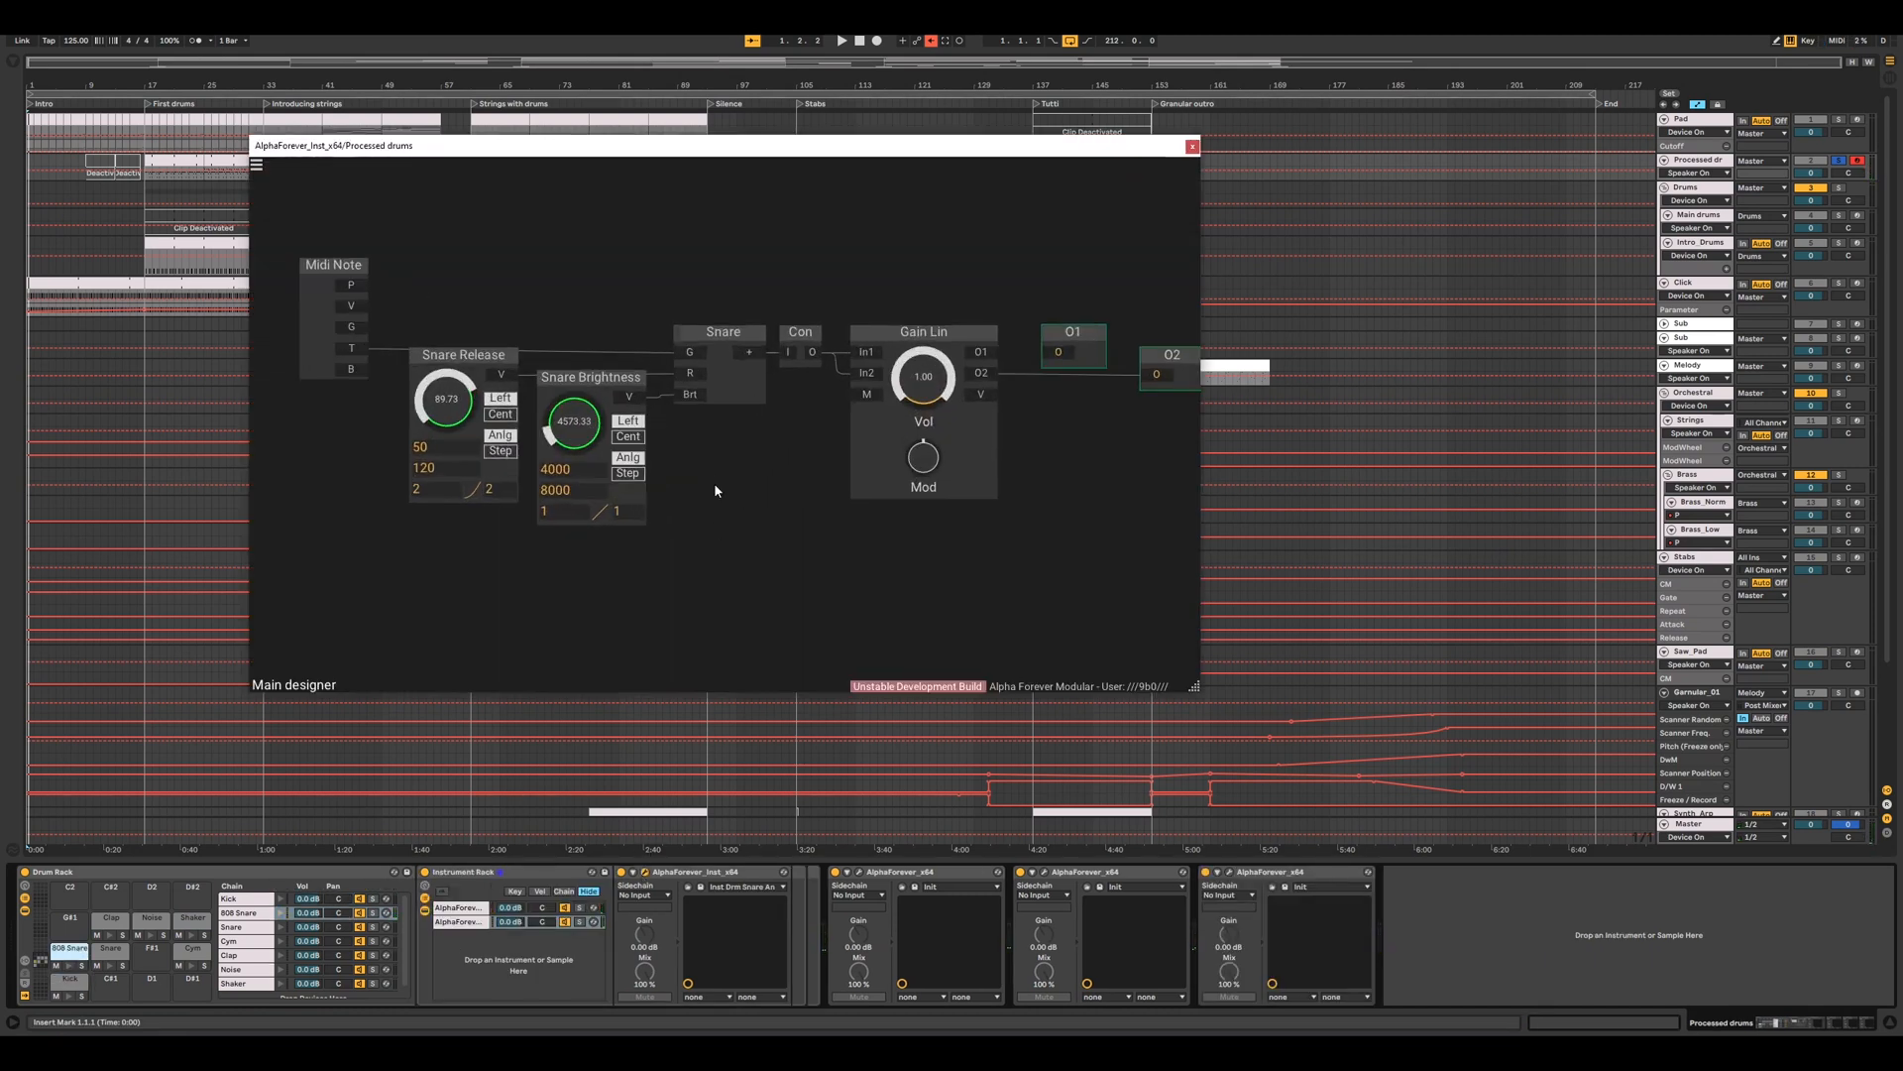
{"action": "left_click_drag", "start_coordinate": [1195, 687], "coordinate": [1793, 1007]}
{"action": "left_click_drag", "start_coordinate": [783, 684], "coordinate": [1074, 810]}
{"action": "double_click", "coordinate": [1019, 534]}
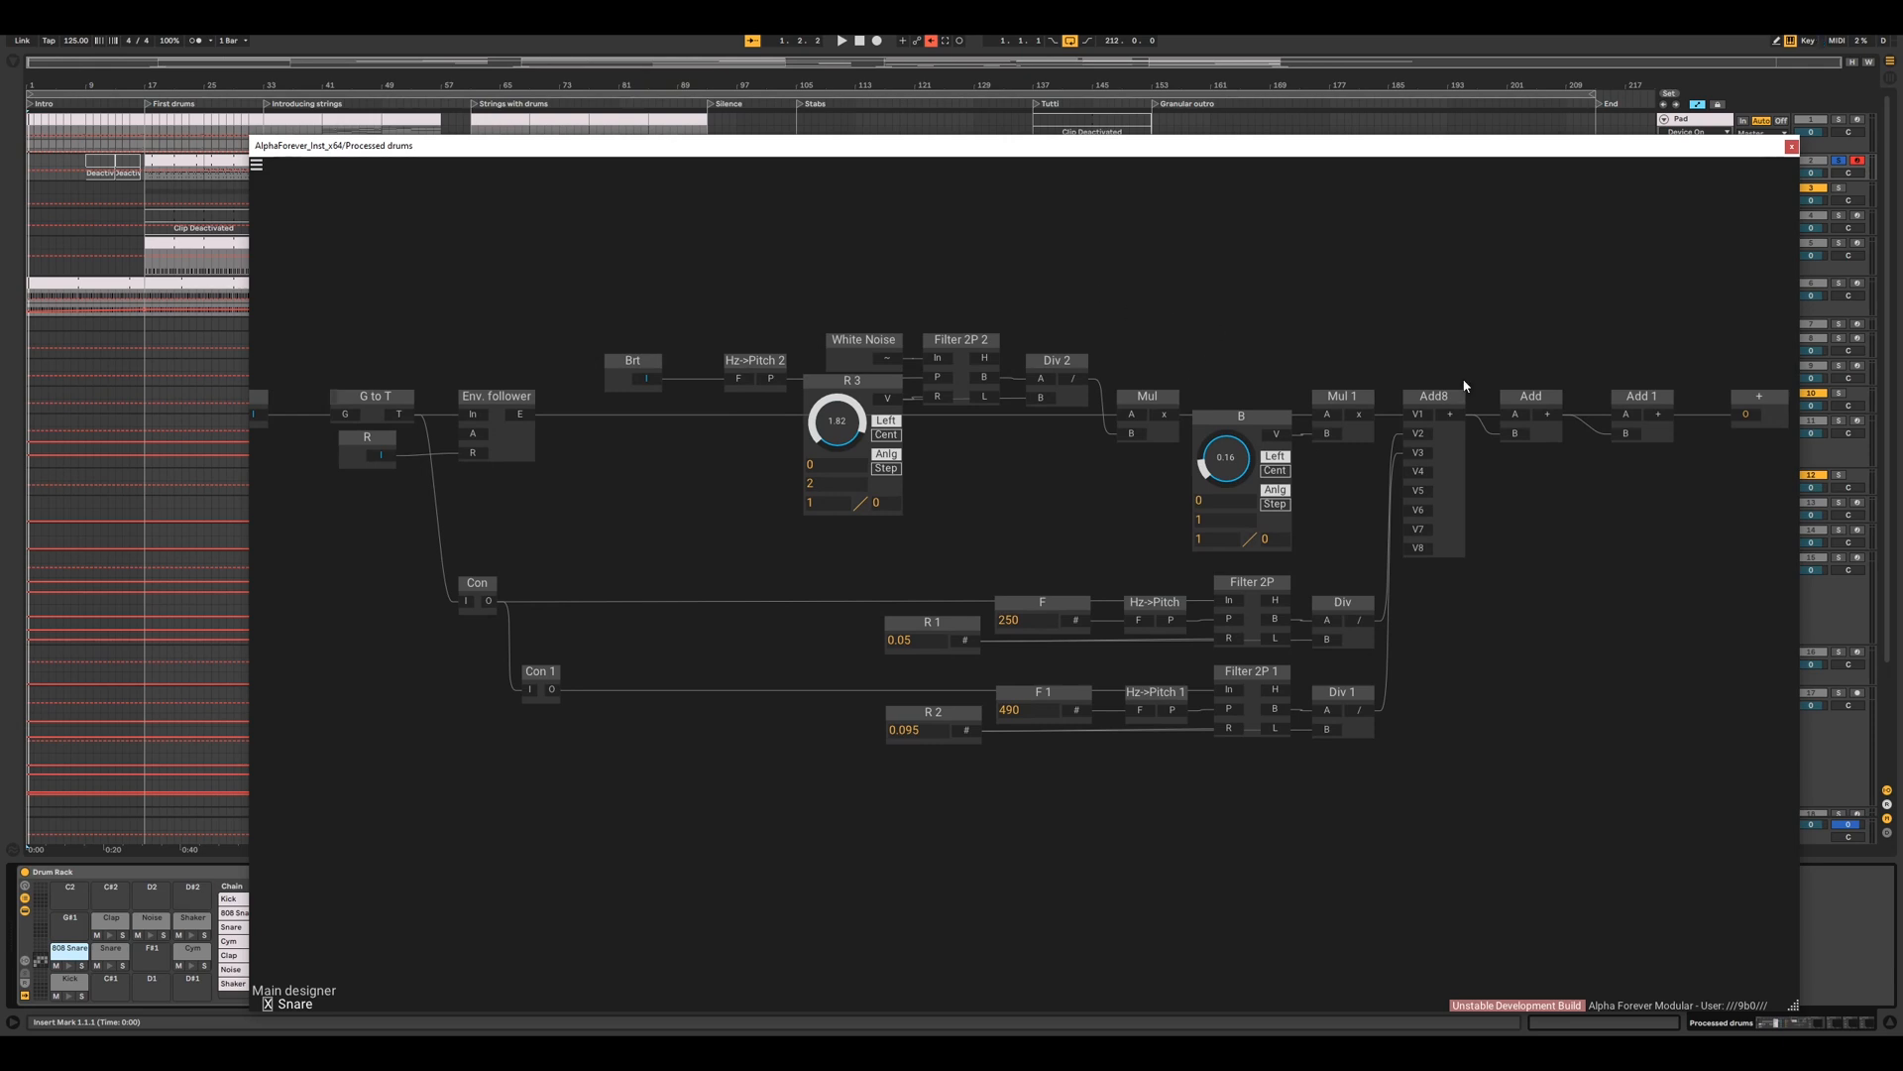
{"action": "double_click", "coordinate": [1241, 275]}
{"action": "left_click", "coordinate": [953, 333]}
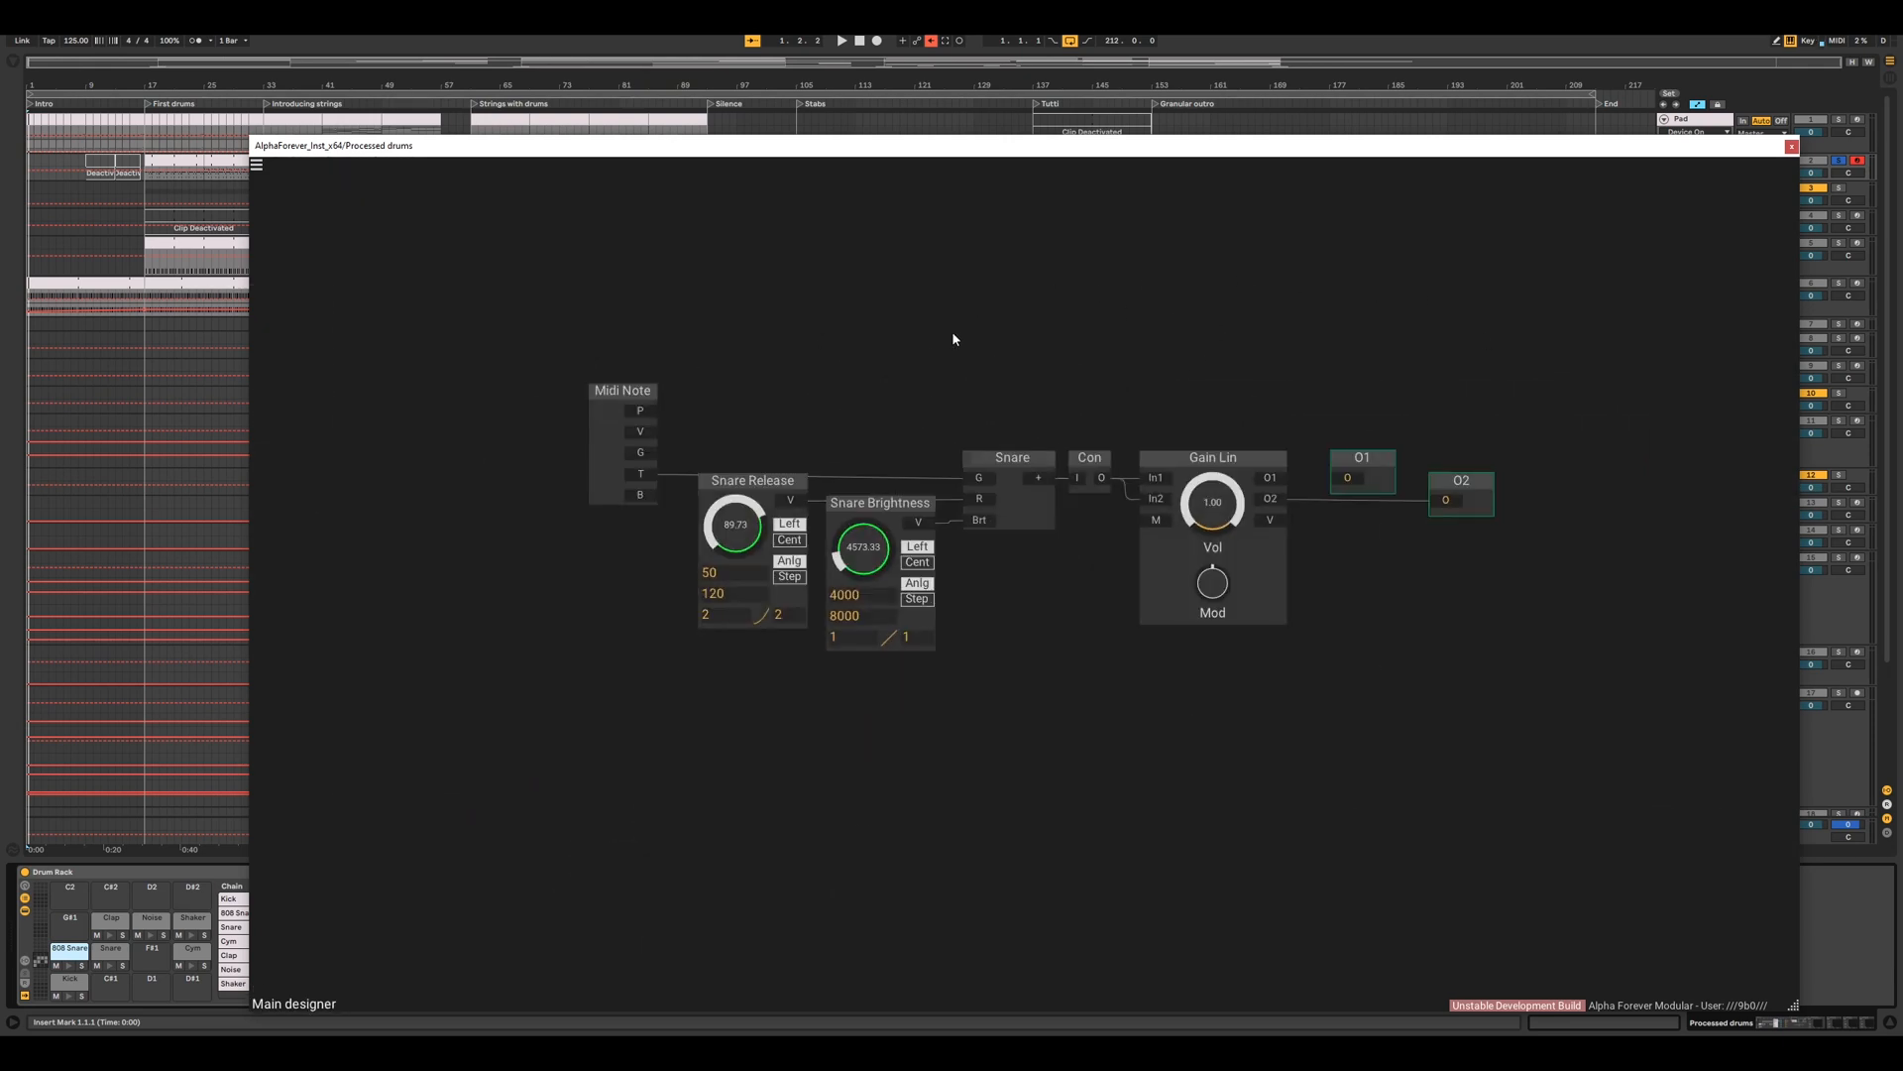
{"action": "left_click", "coordinate": [1790, 149]}
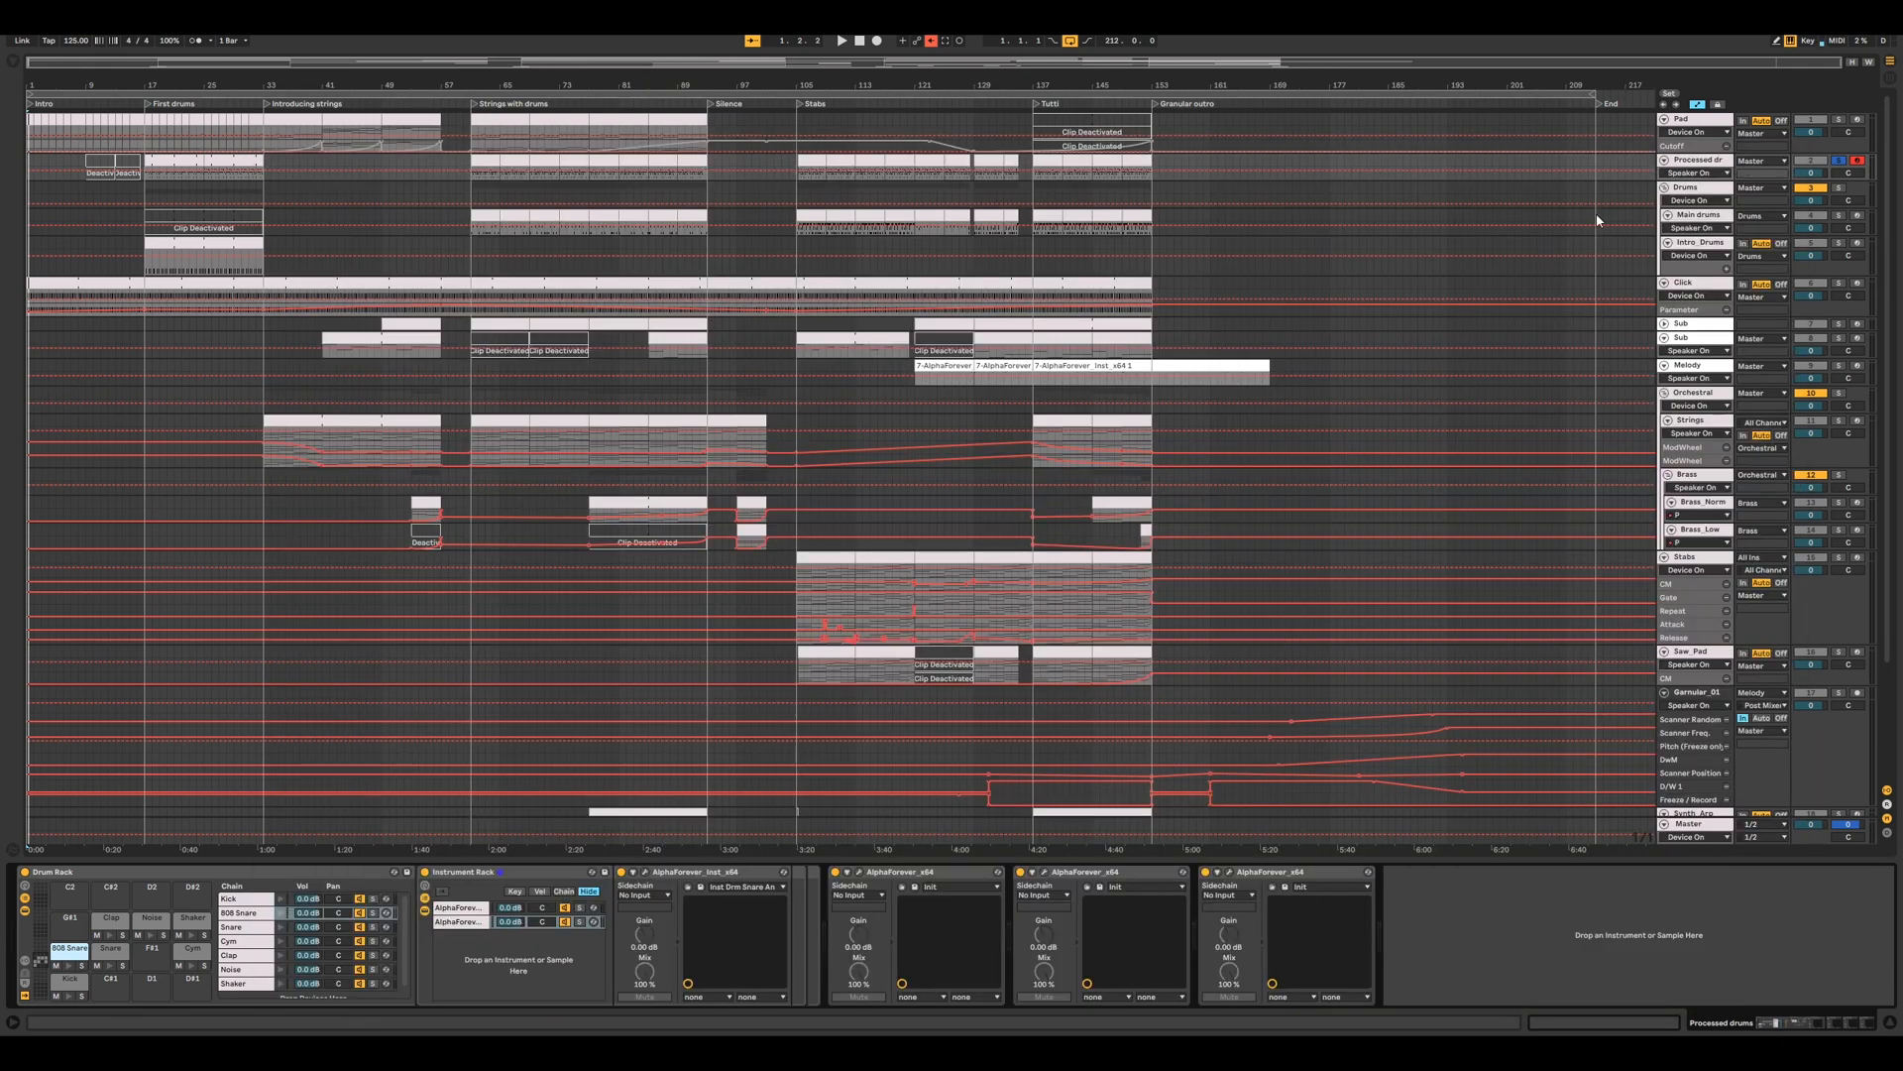
- Turn off the three AlphaForever_x64 effects that follow the instrument in the 808 Snare's chain
{"action": "left_click", "coordinate": [836, 872]}
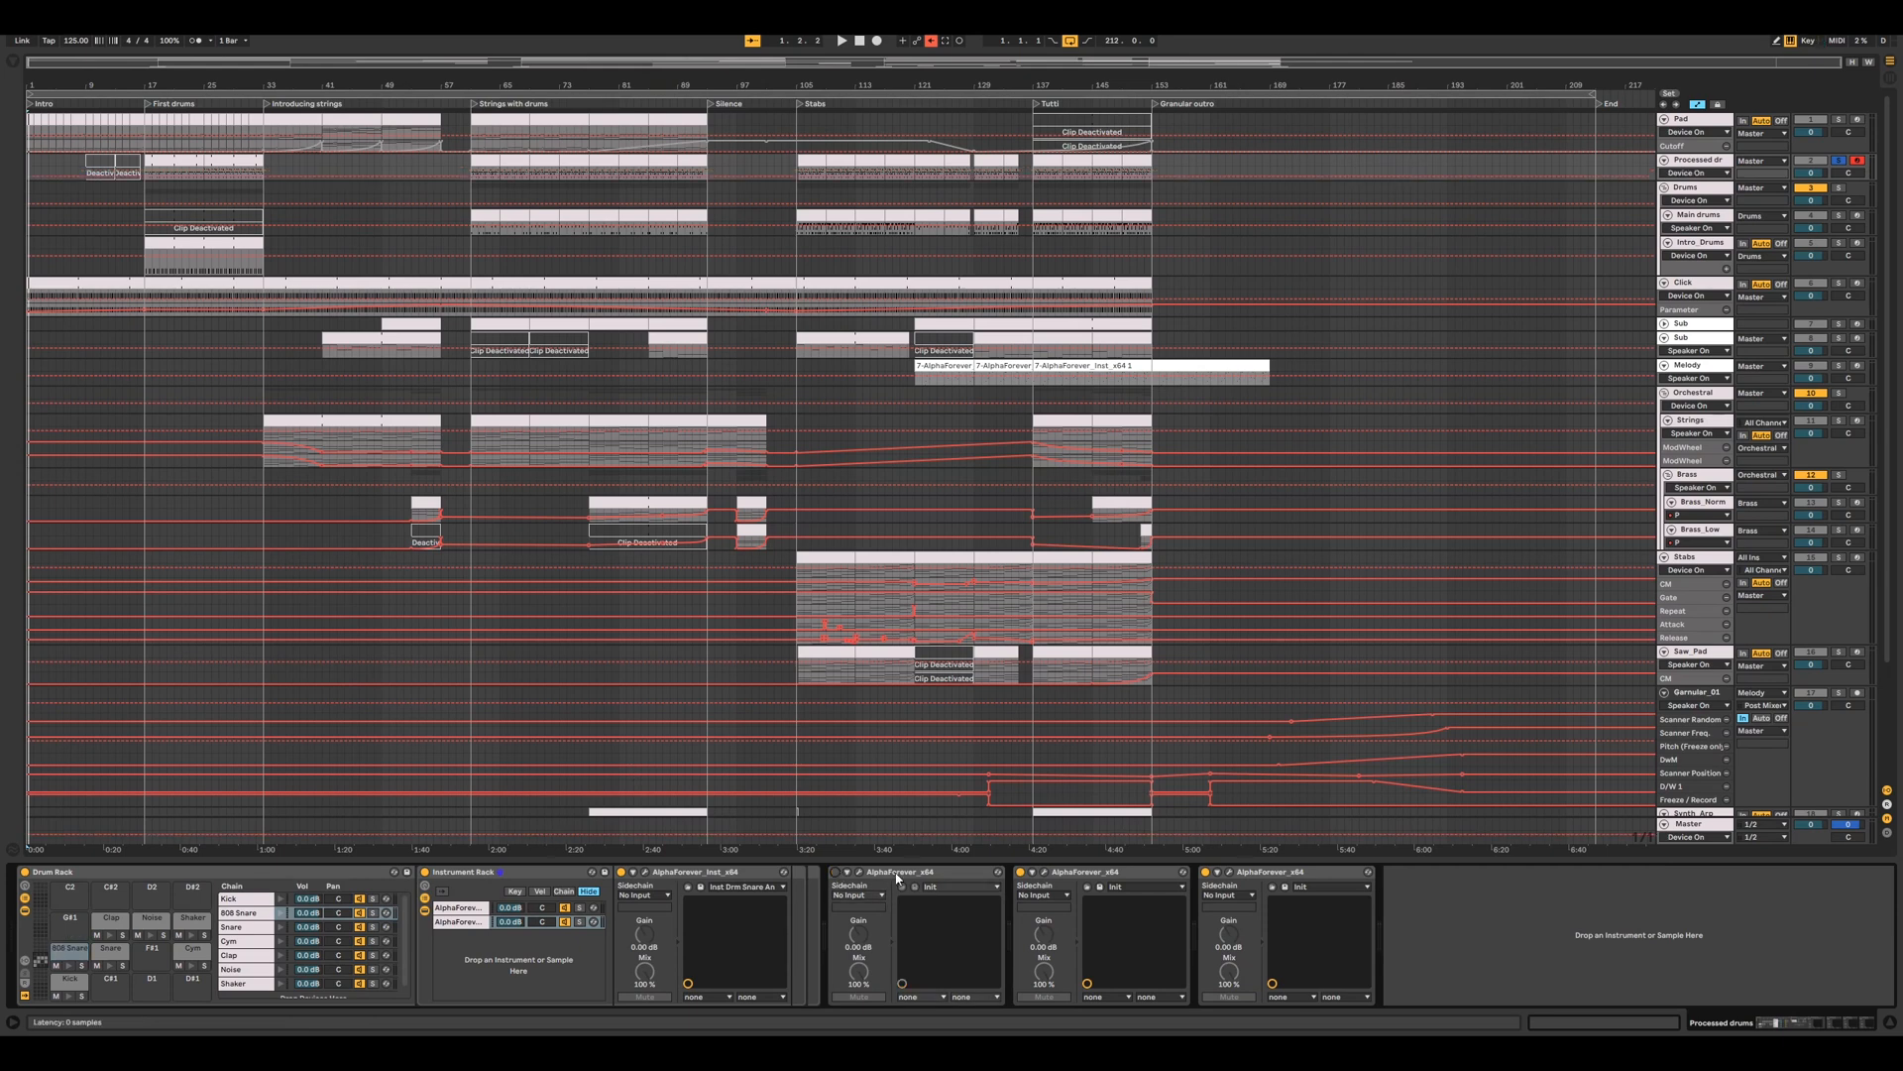
{"action": "left_click", "coordinate": [1020, 873]}
{"action": "left_click", "coordinate": [1205, 872]}
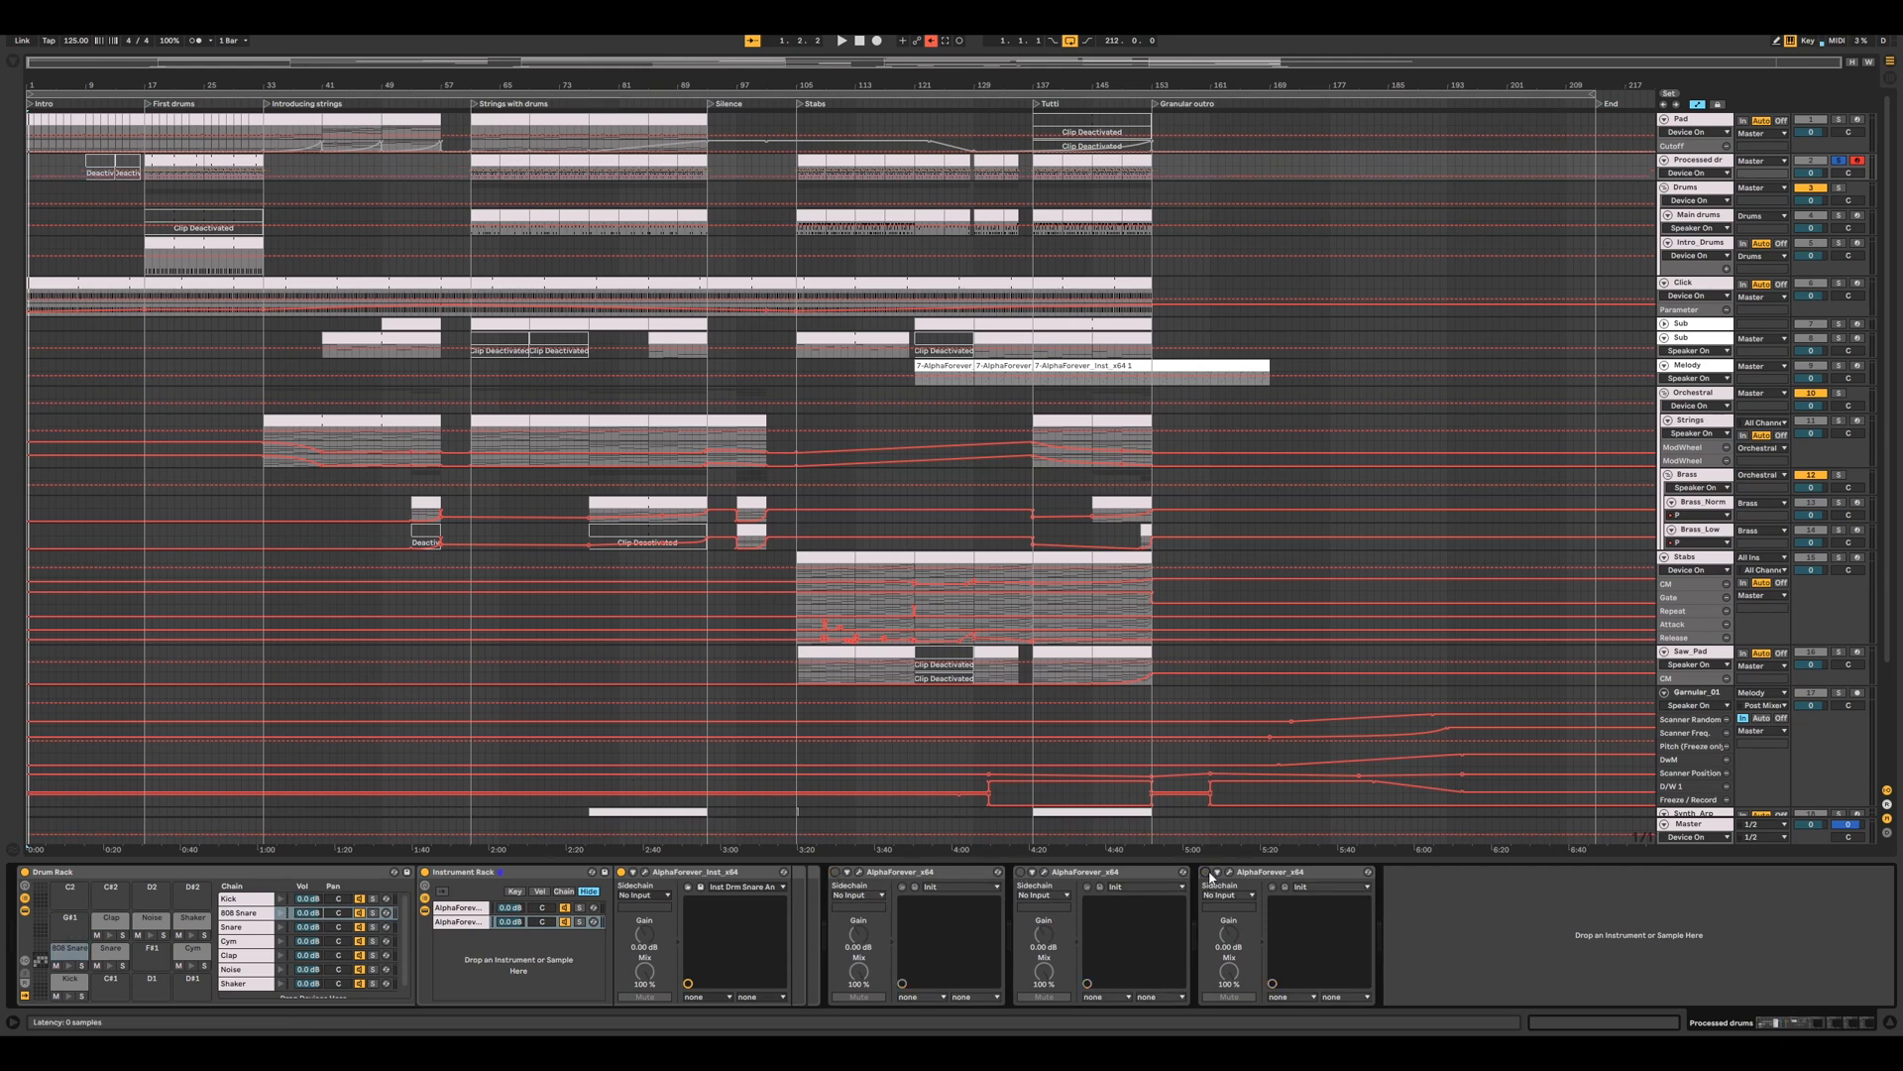
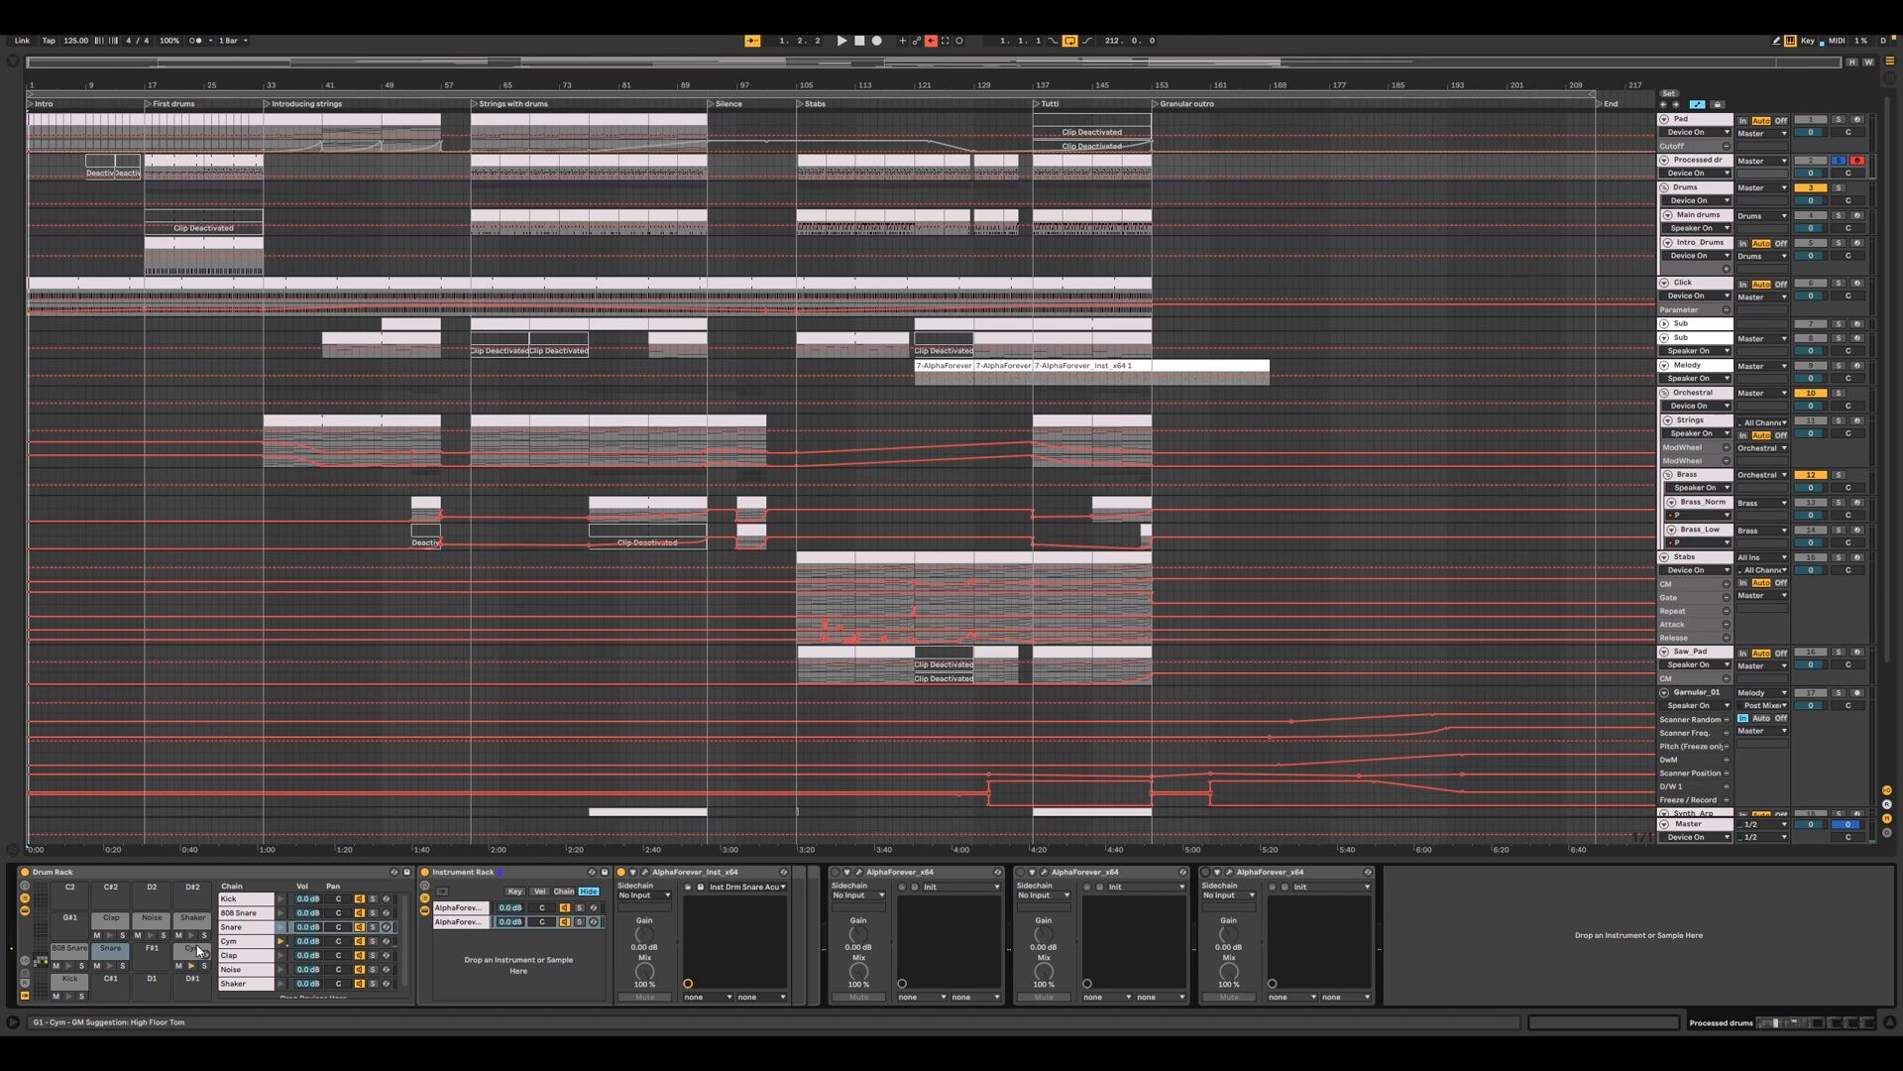
- Show the Cym pad's device chain and turn on its three AlphaForever_x64 effects
{"action": "left_click", "coordinate": [199, 950]}
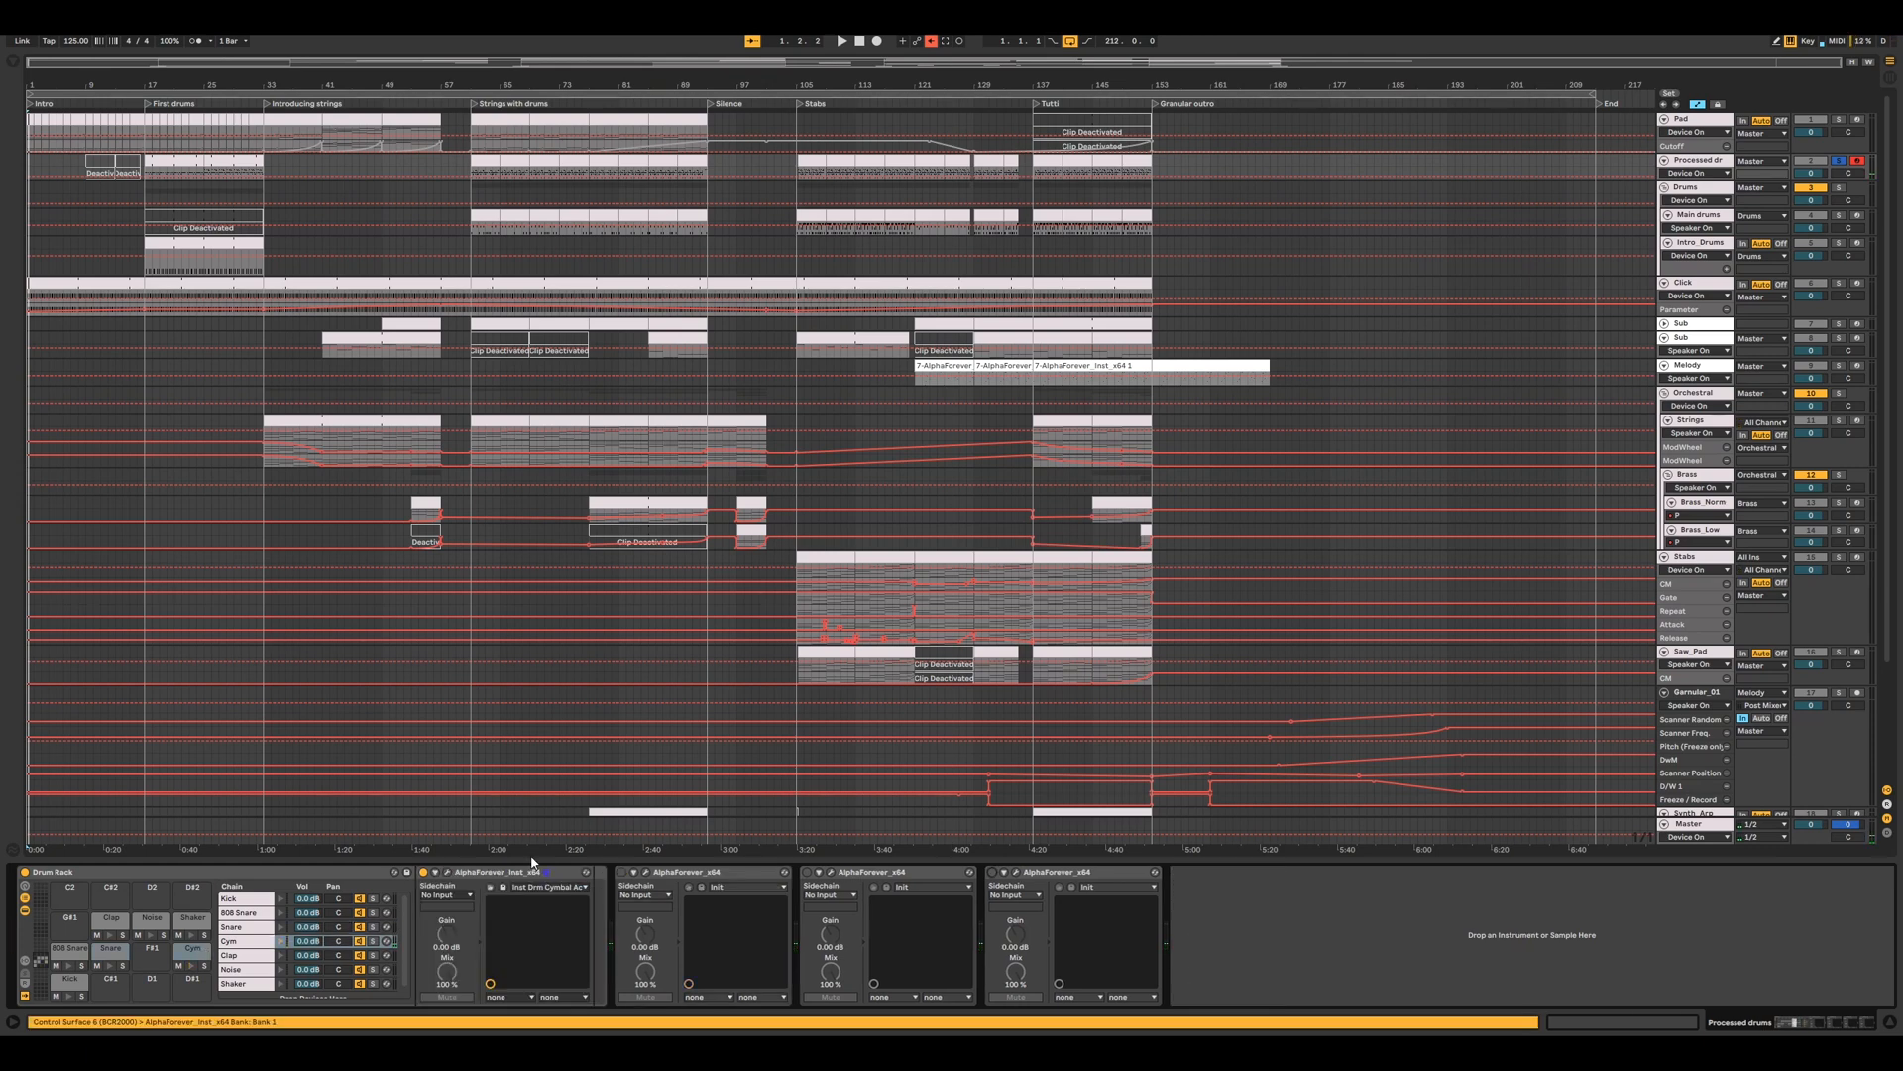
{"action": "left_click", "coordinate": [622, 871]}
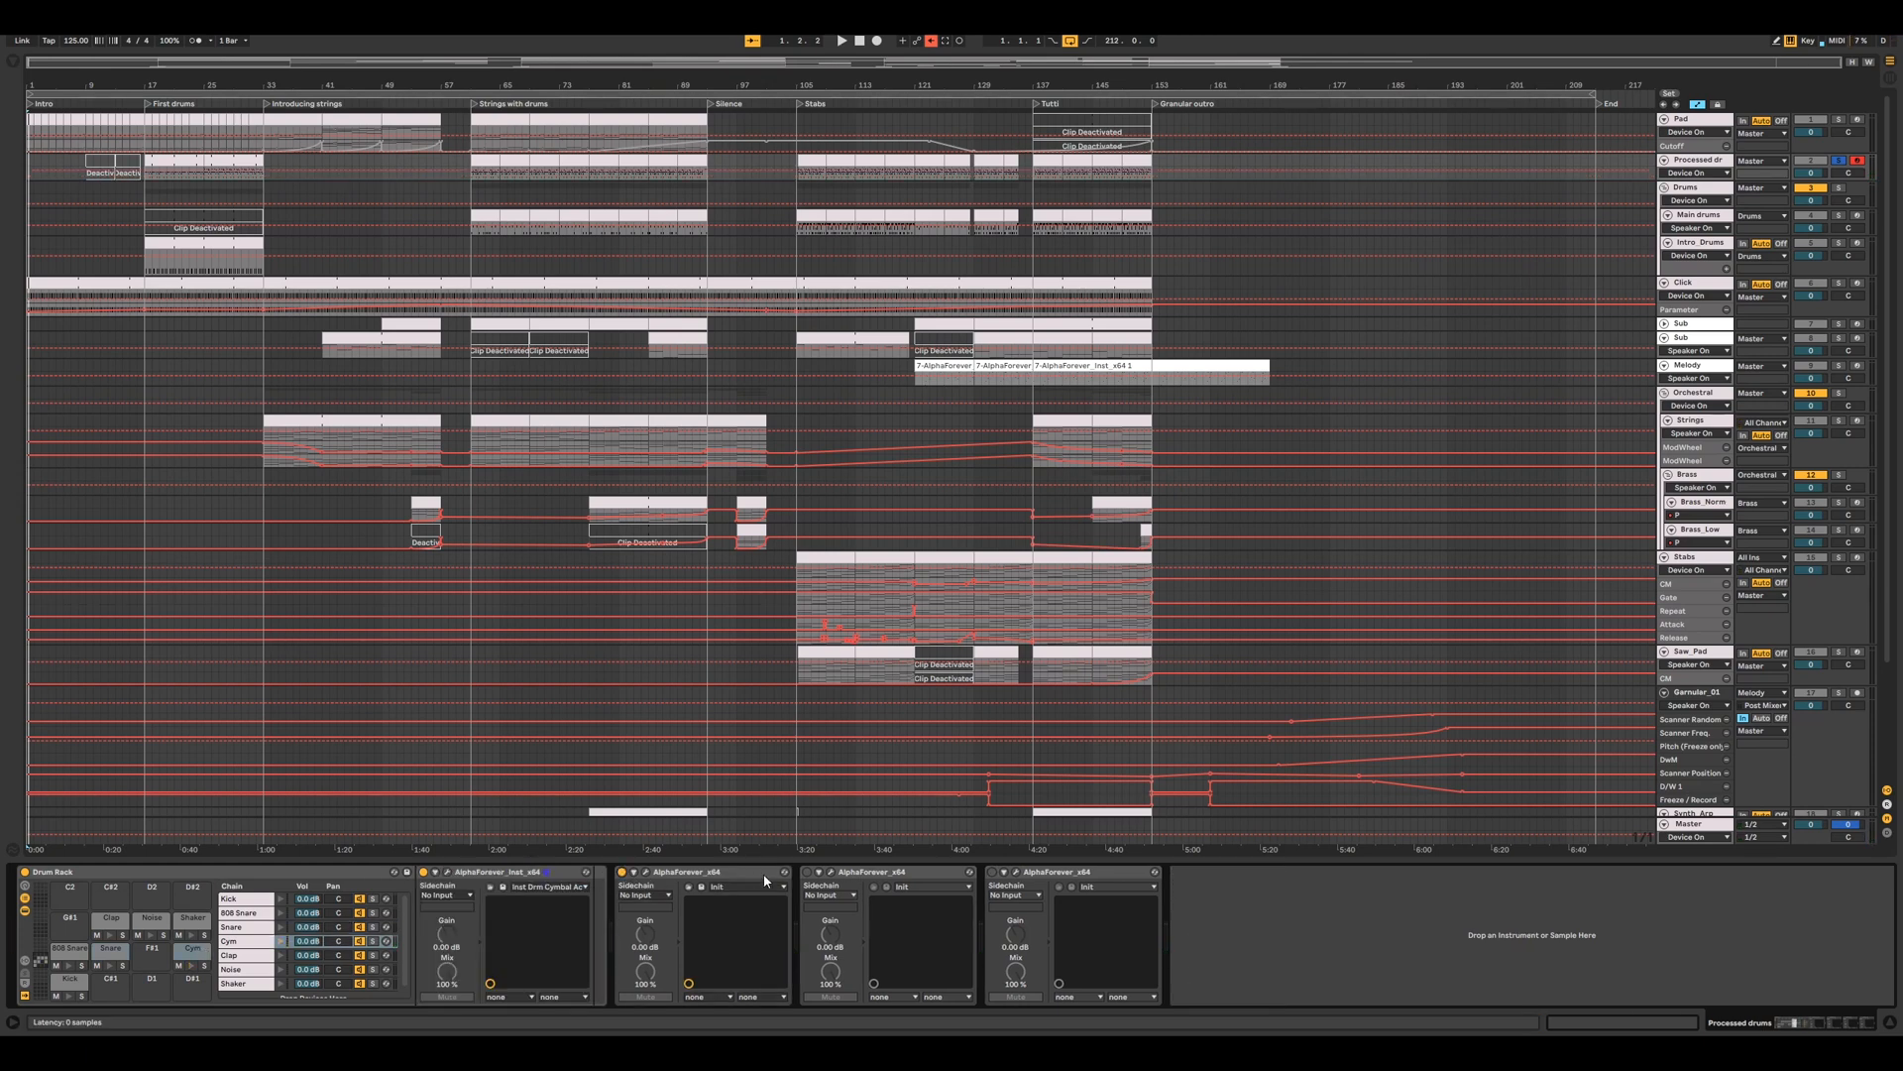
{"action": "left_click", "coordinate": [807, 872]}
{"action": "left_click", "coordinate": [993, 872]}
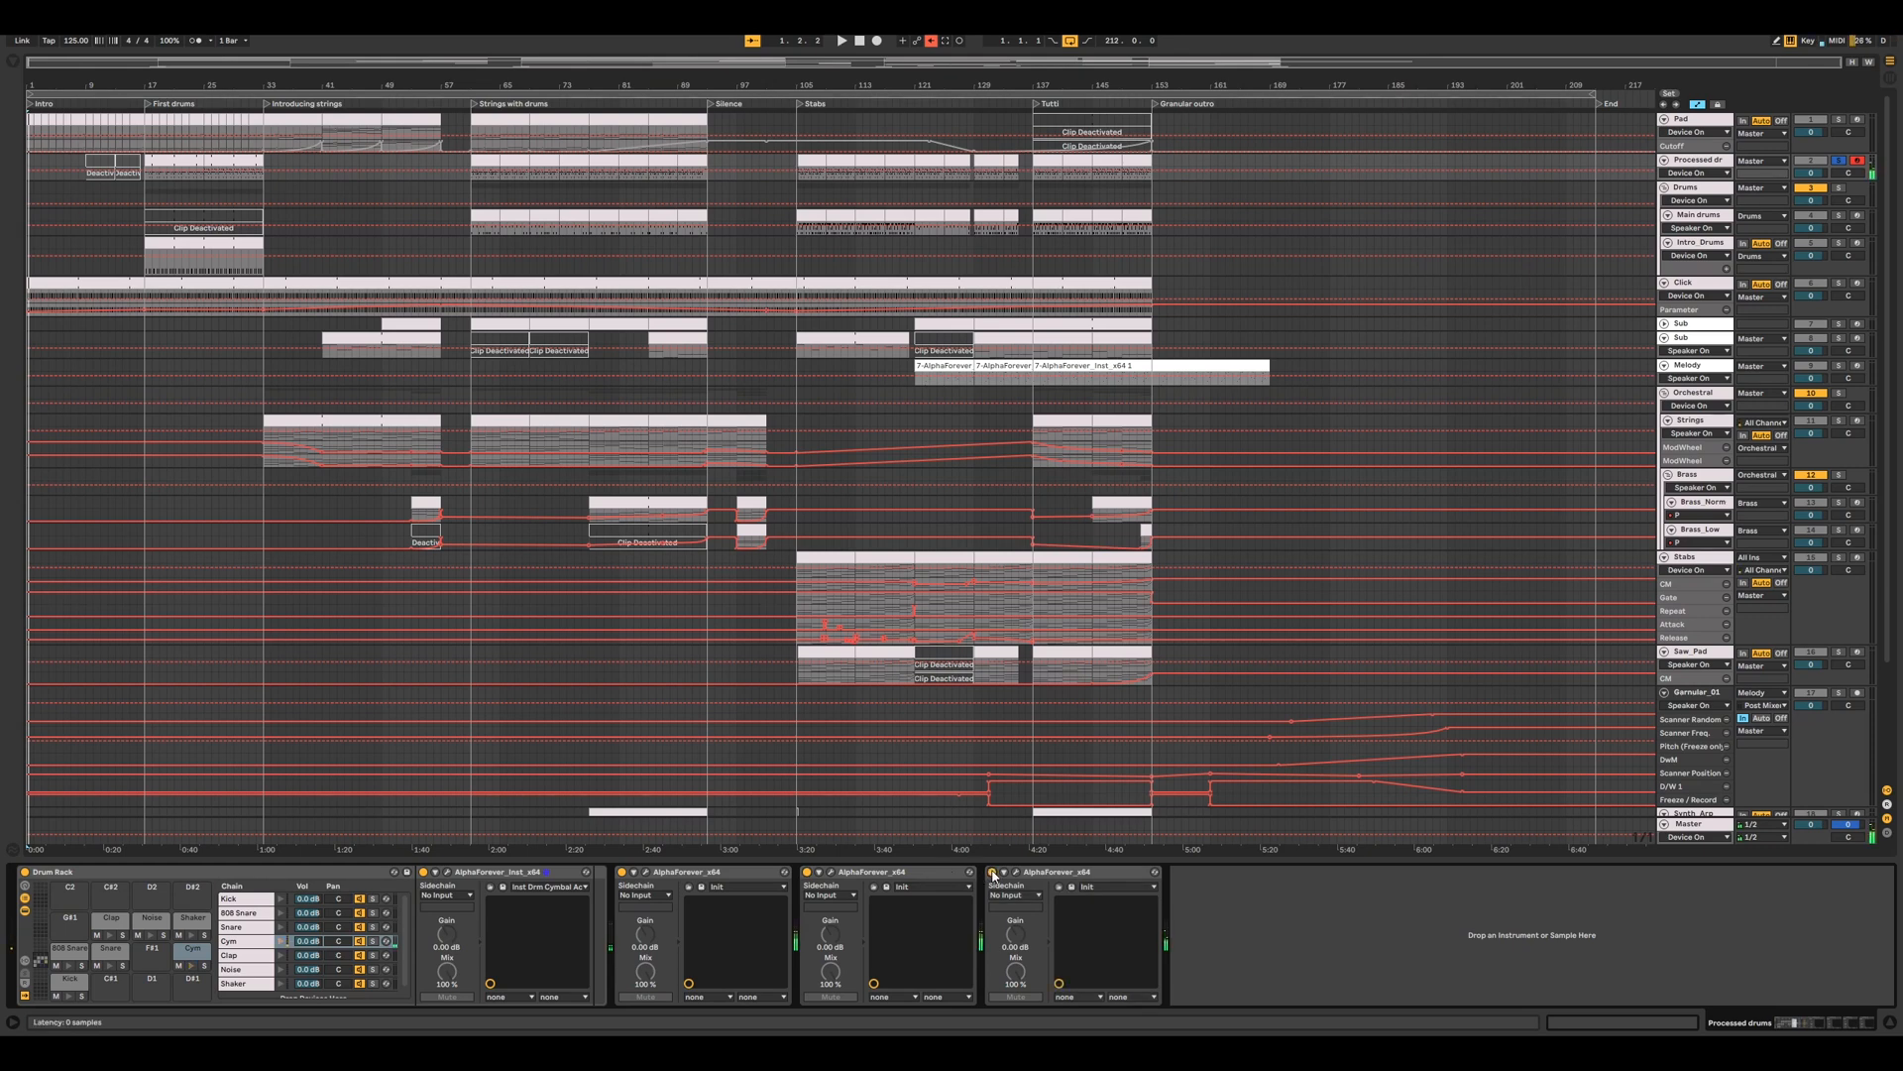
- Open the Cym's AlphaForever_Inst_x64 editor and examine its patch, from the output mixer back to the noise source and envelopes
{"action": "left_click", "coordinate": [445, 871]}
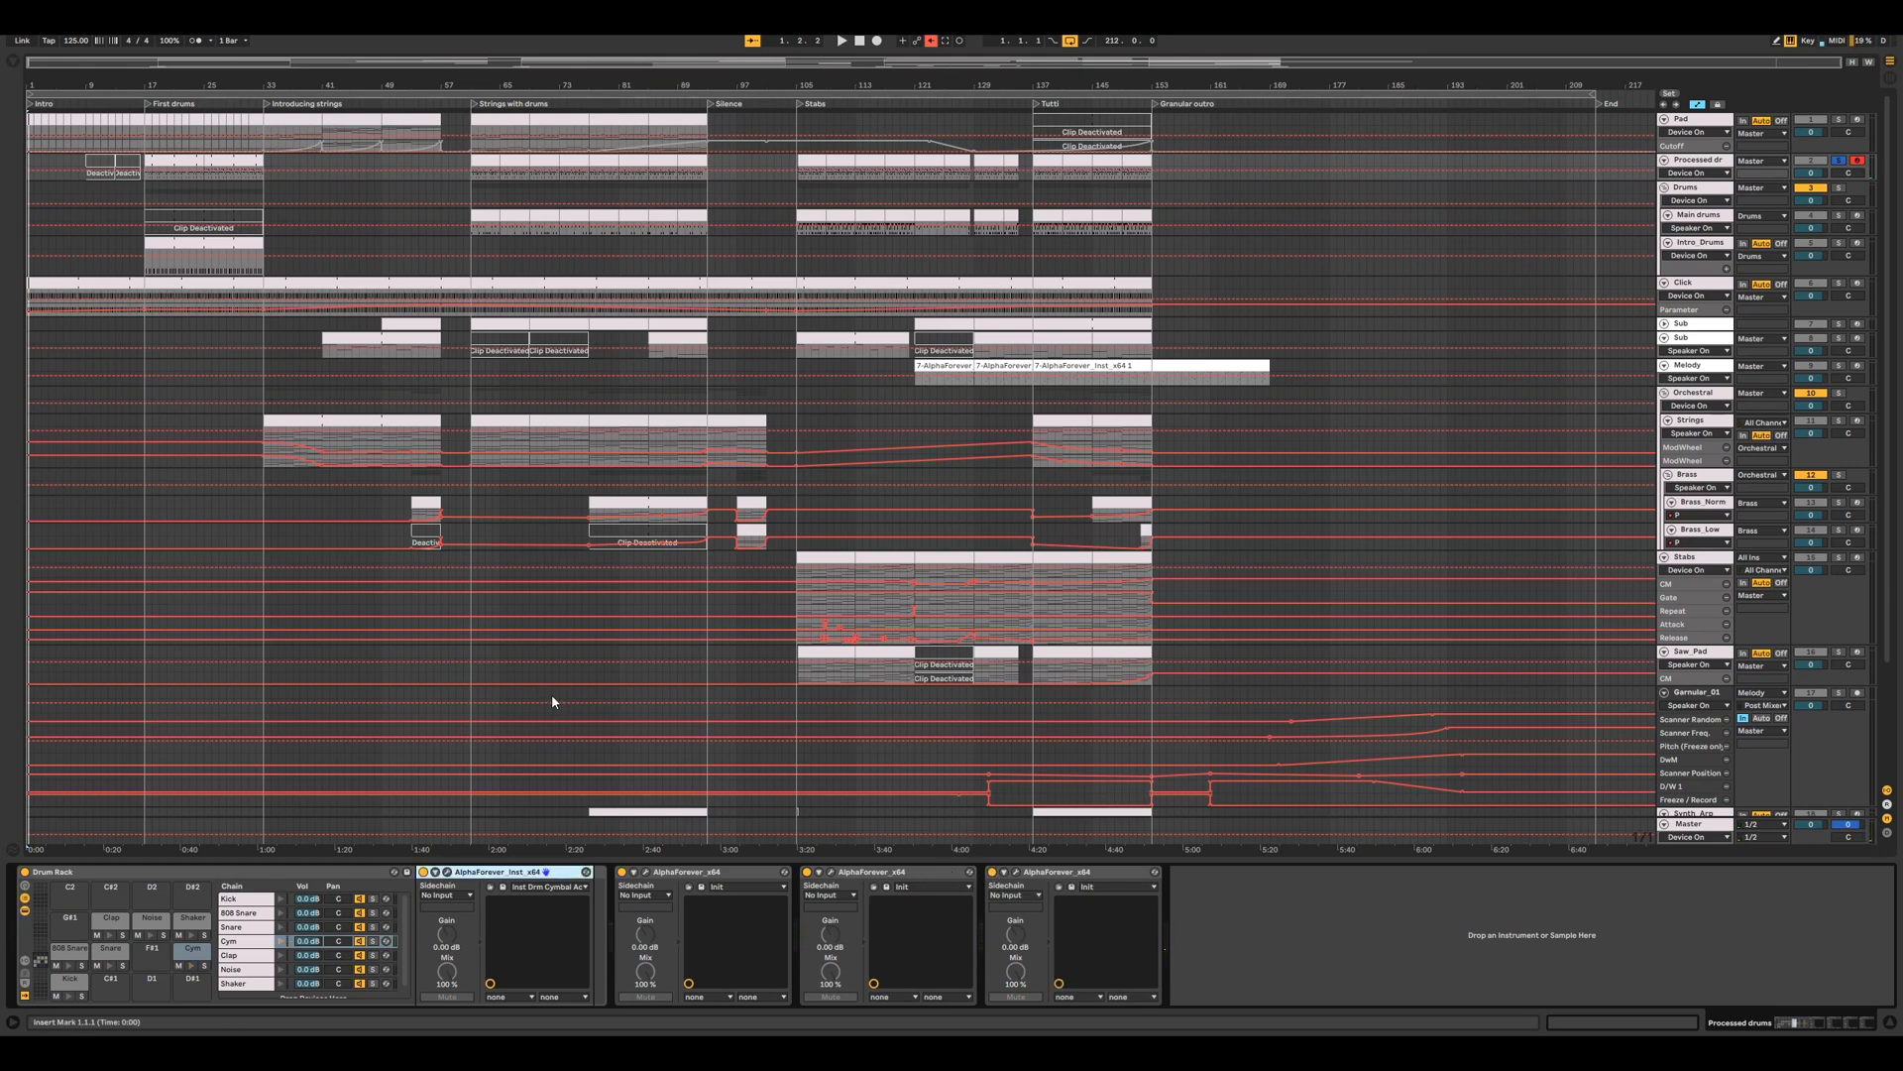
{"action": "left_click_drag", "start_coordinate": [878, 416], "coordinate": [1323, 319]}
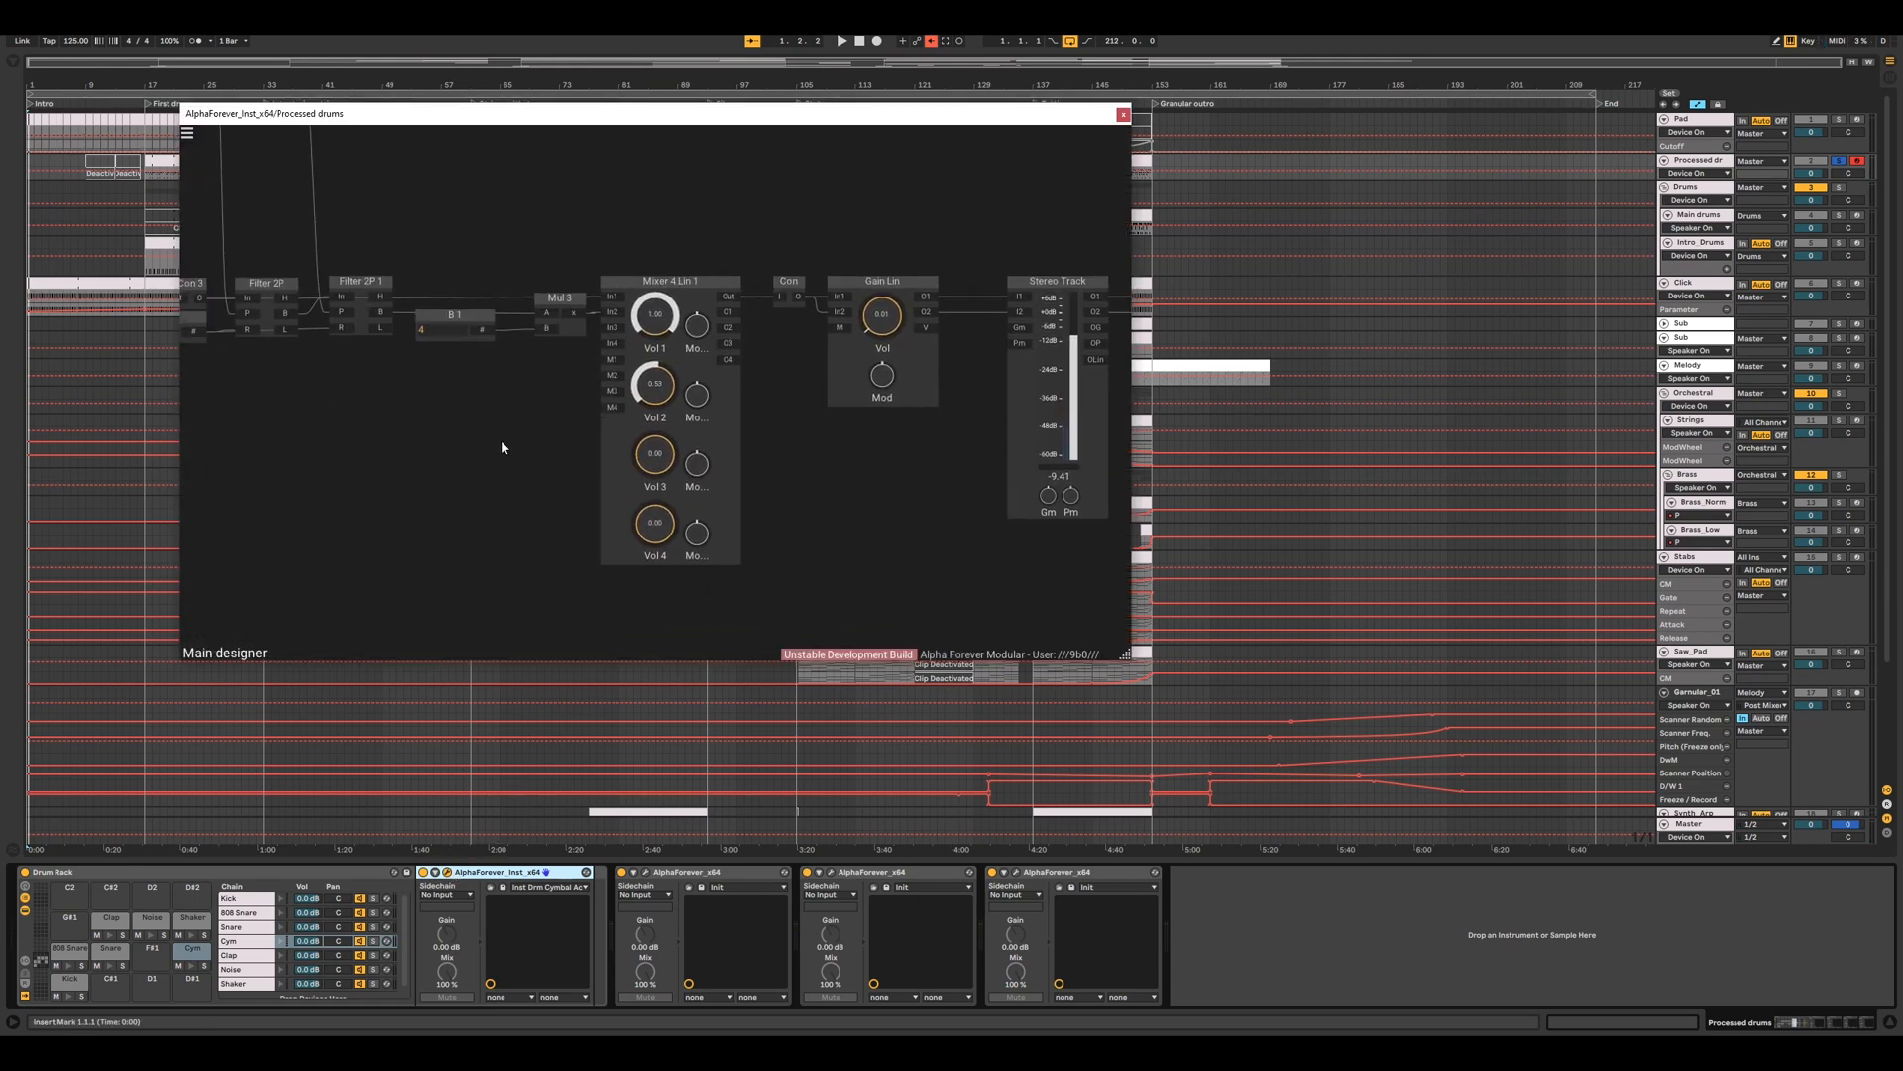
{"action": "left_click_drag", "start_coordinate": [303, 485], "coordinate": [1180, 508]}
{"action": "scroll", "coordinate": [711, 504], "scroll_direction": "down", "scroll_amount": 1}
{"action": "left_click_drag", "start_coordinate": [213, 426], "coordinate": [596, 456]}
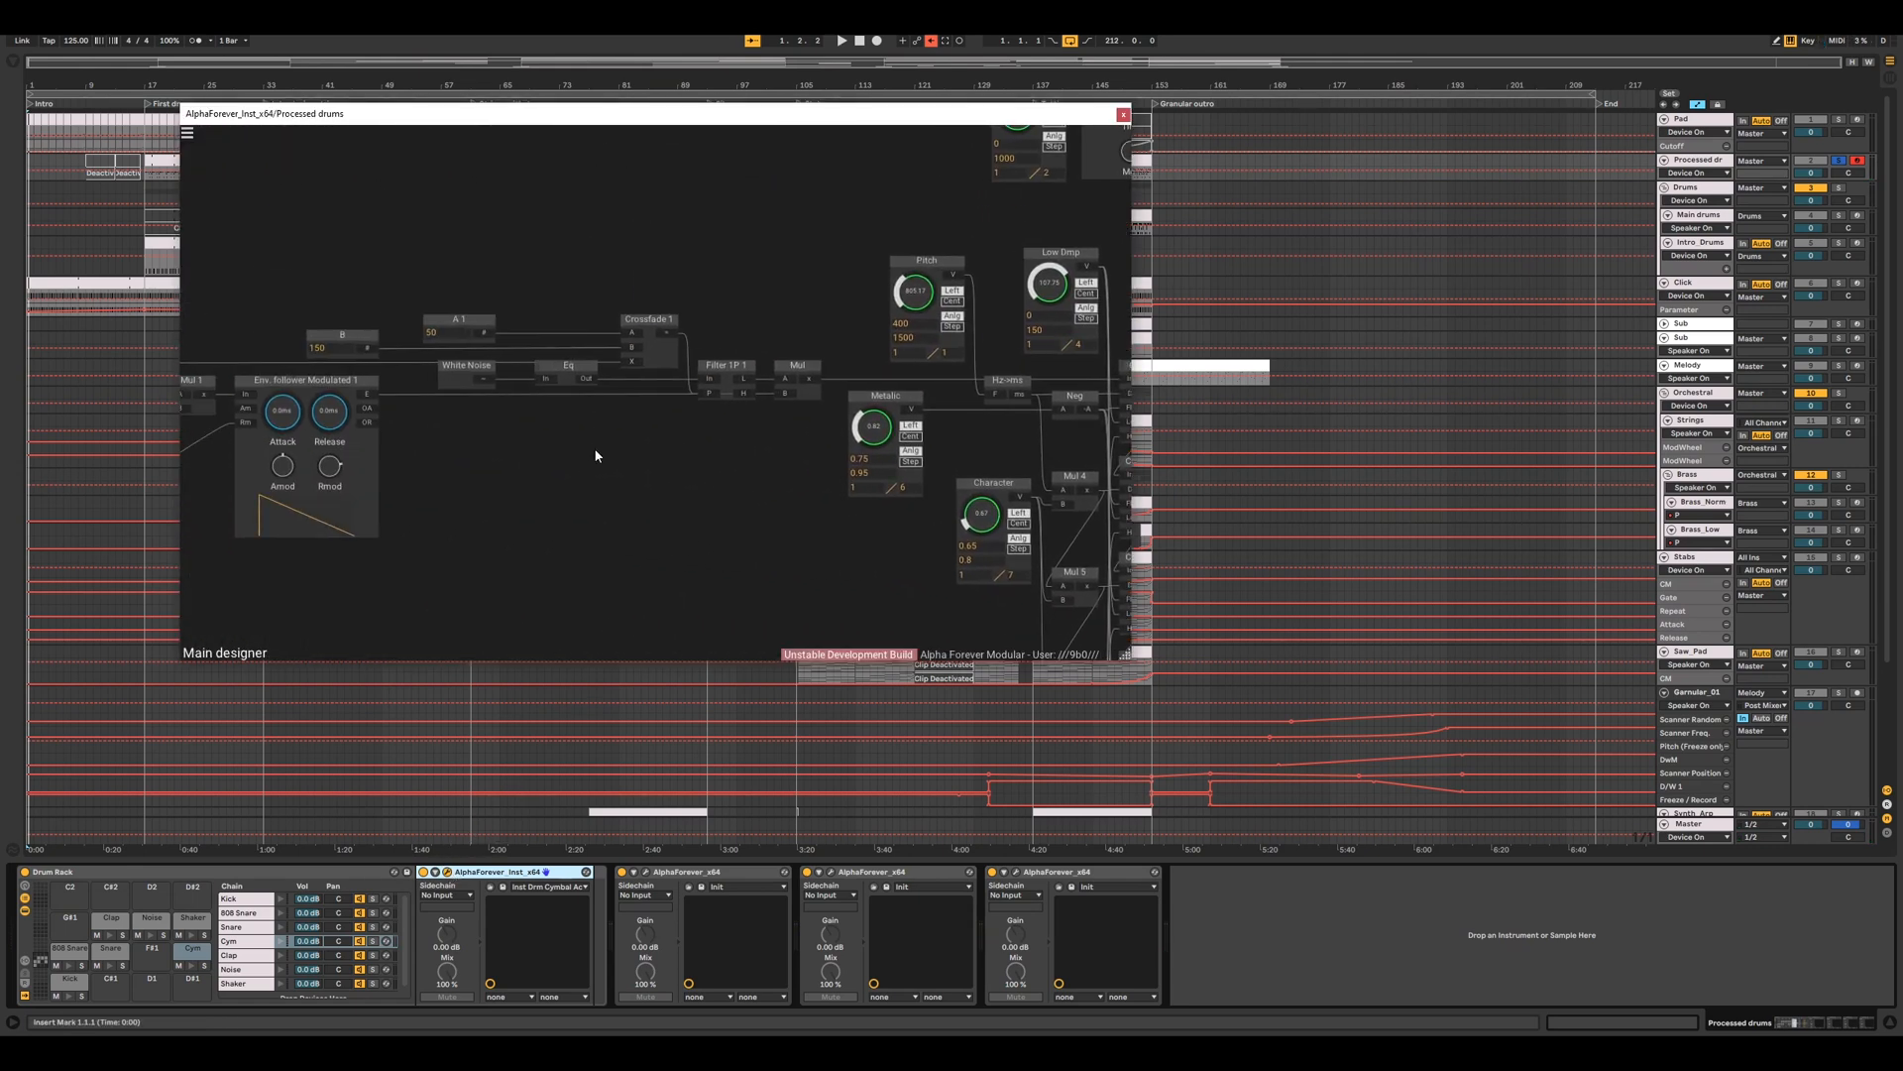
{"action": "left_click_drag", "start_coordinate": [247, 313], "coordinate": [667, 334]}
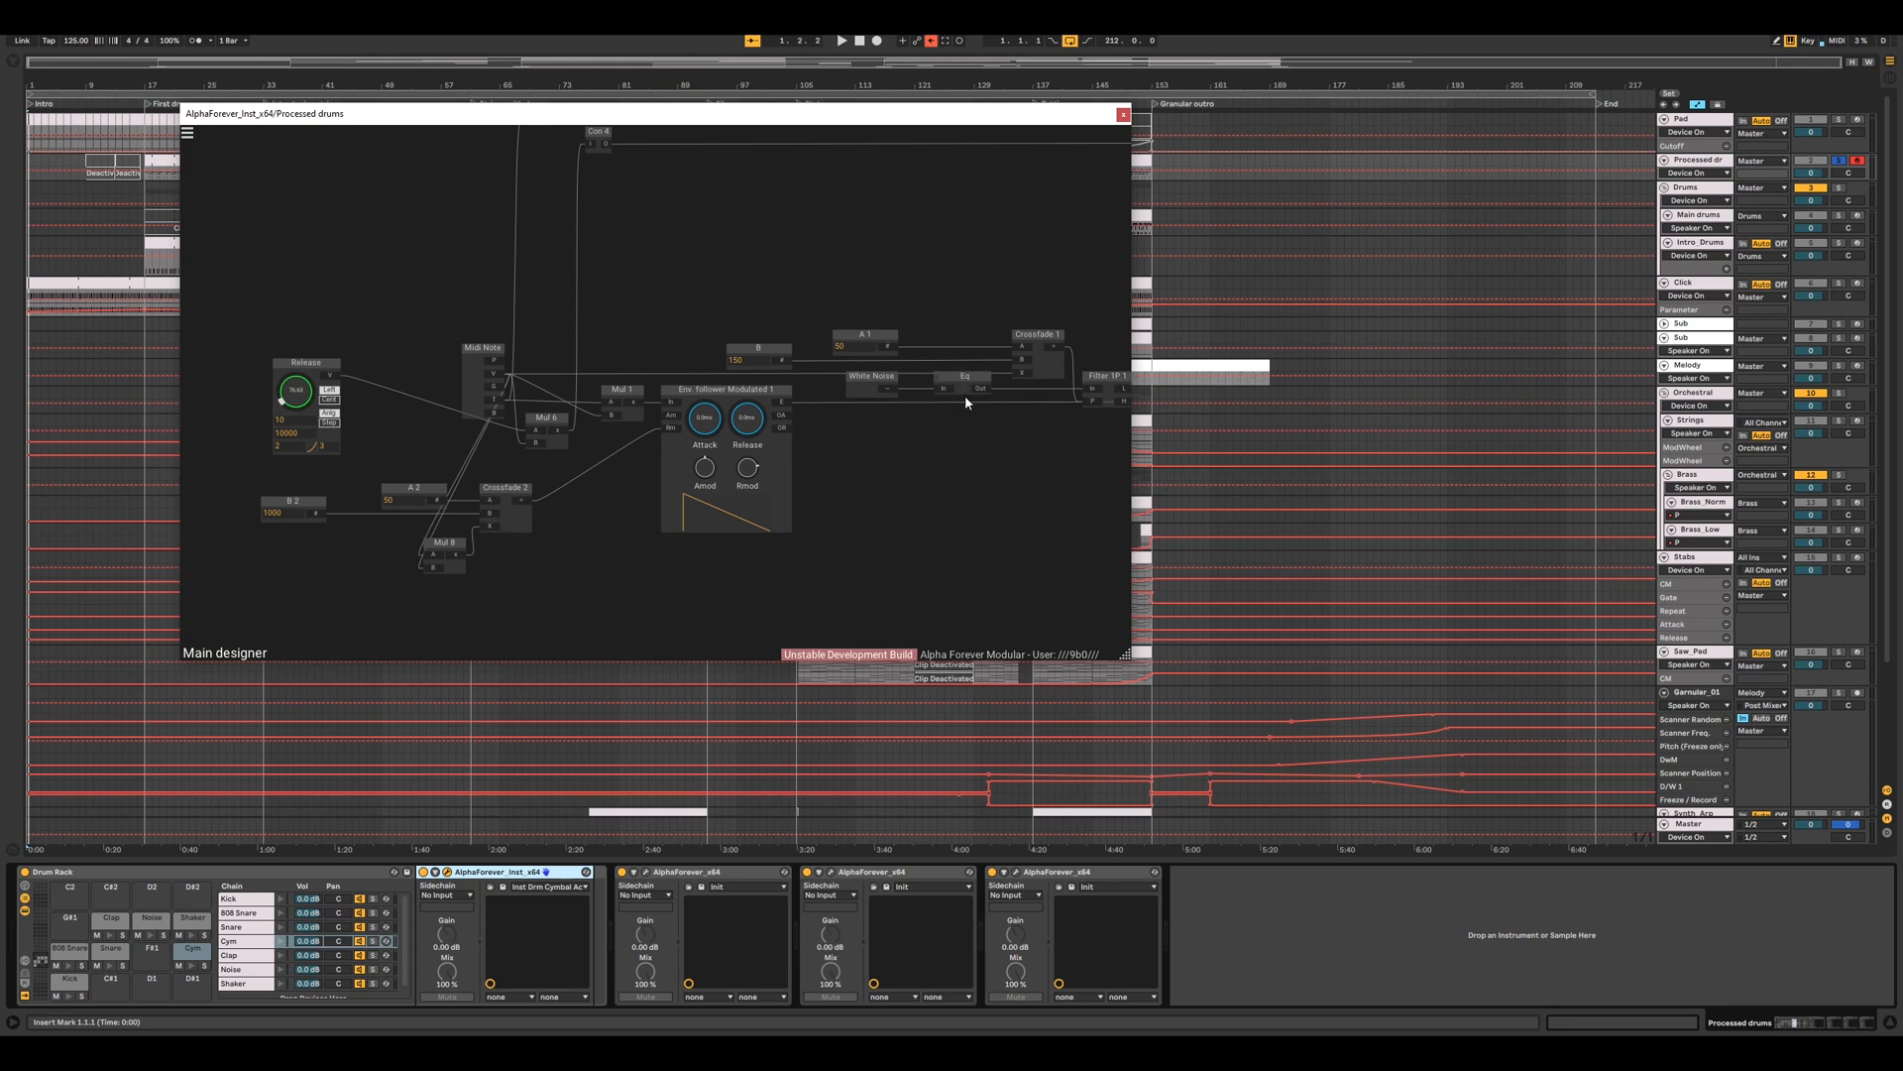
{"action": "left_click_drag", "start_coordinate": [700, 299], "coordinate": [423, 377]}
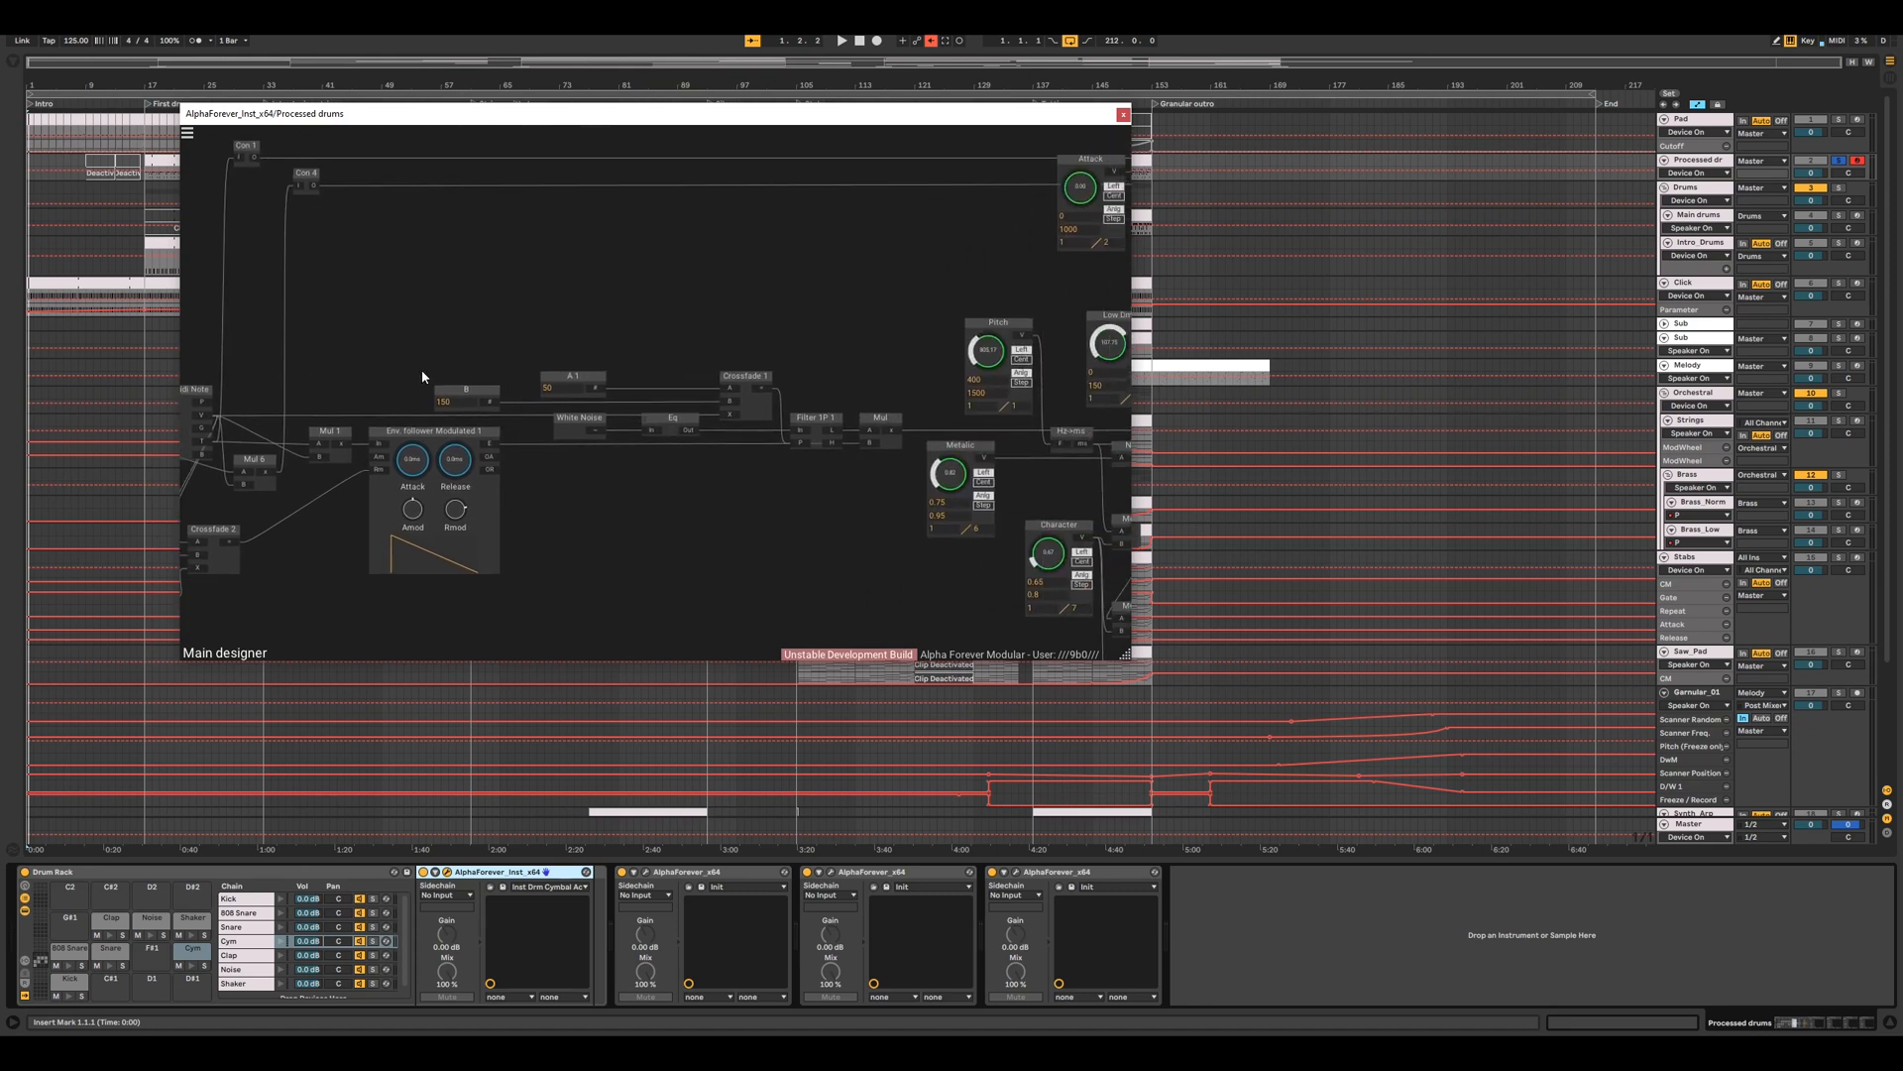
{"action": "left_click_drag", "start_coordinate": [803, 532], "coordinate": [448, 507]}
{"action": "left_click_drag", "start_coordinate": [878, 335], "coordinate": [713, 267]}
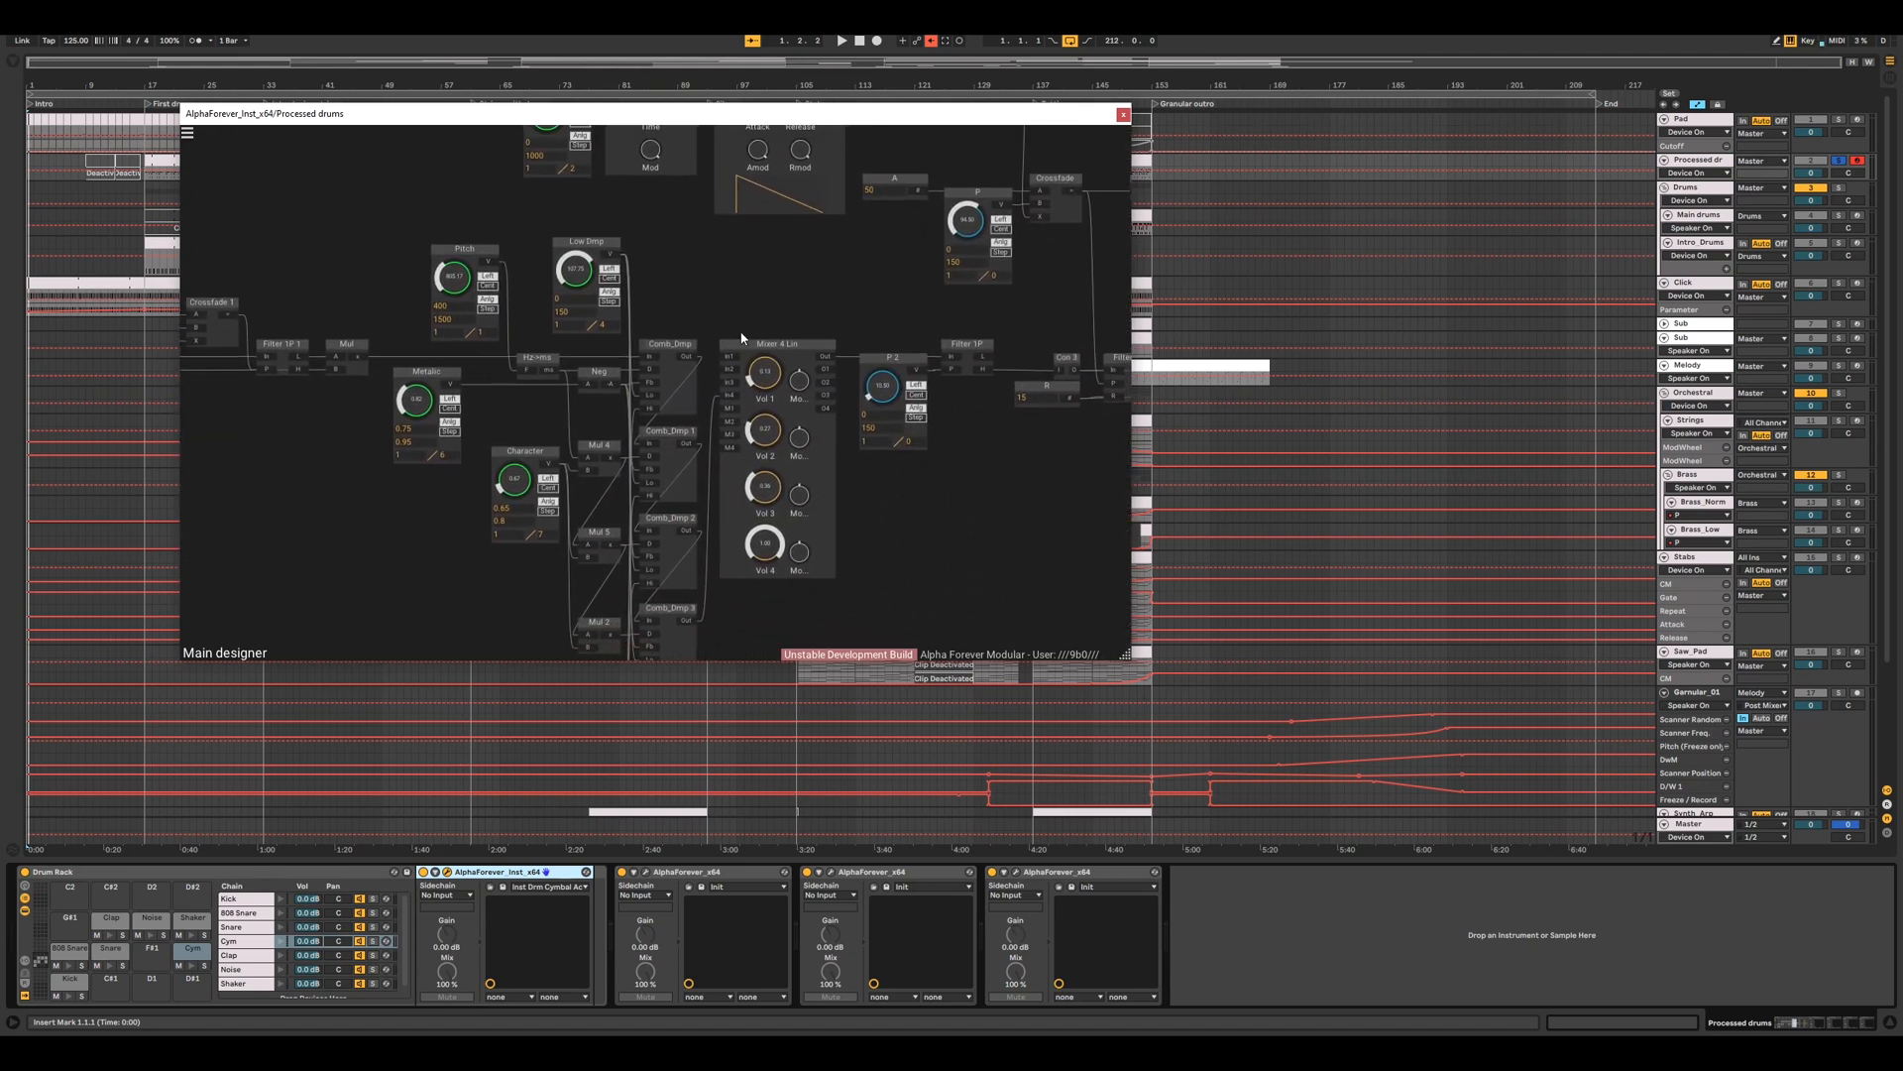
- Enlarge the Cym instrument's editor, view the inside of its Comb_Dmp module, and return to the main designer
{"action": "left_click_drag", "start_coordinate": [1121, 654], "coordinate": [1897, 997]}
{"action": "left_click_drag", "start_coordinate": [888, 700], "coordinate": [1235, 757]}
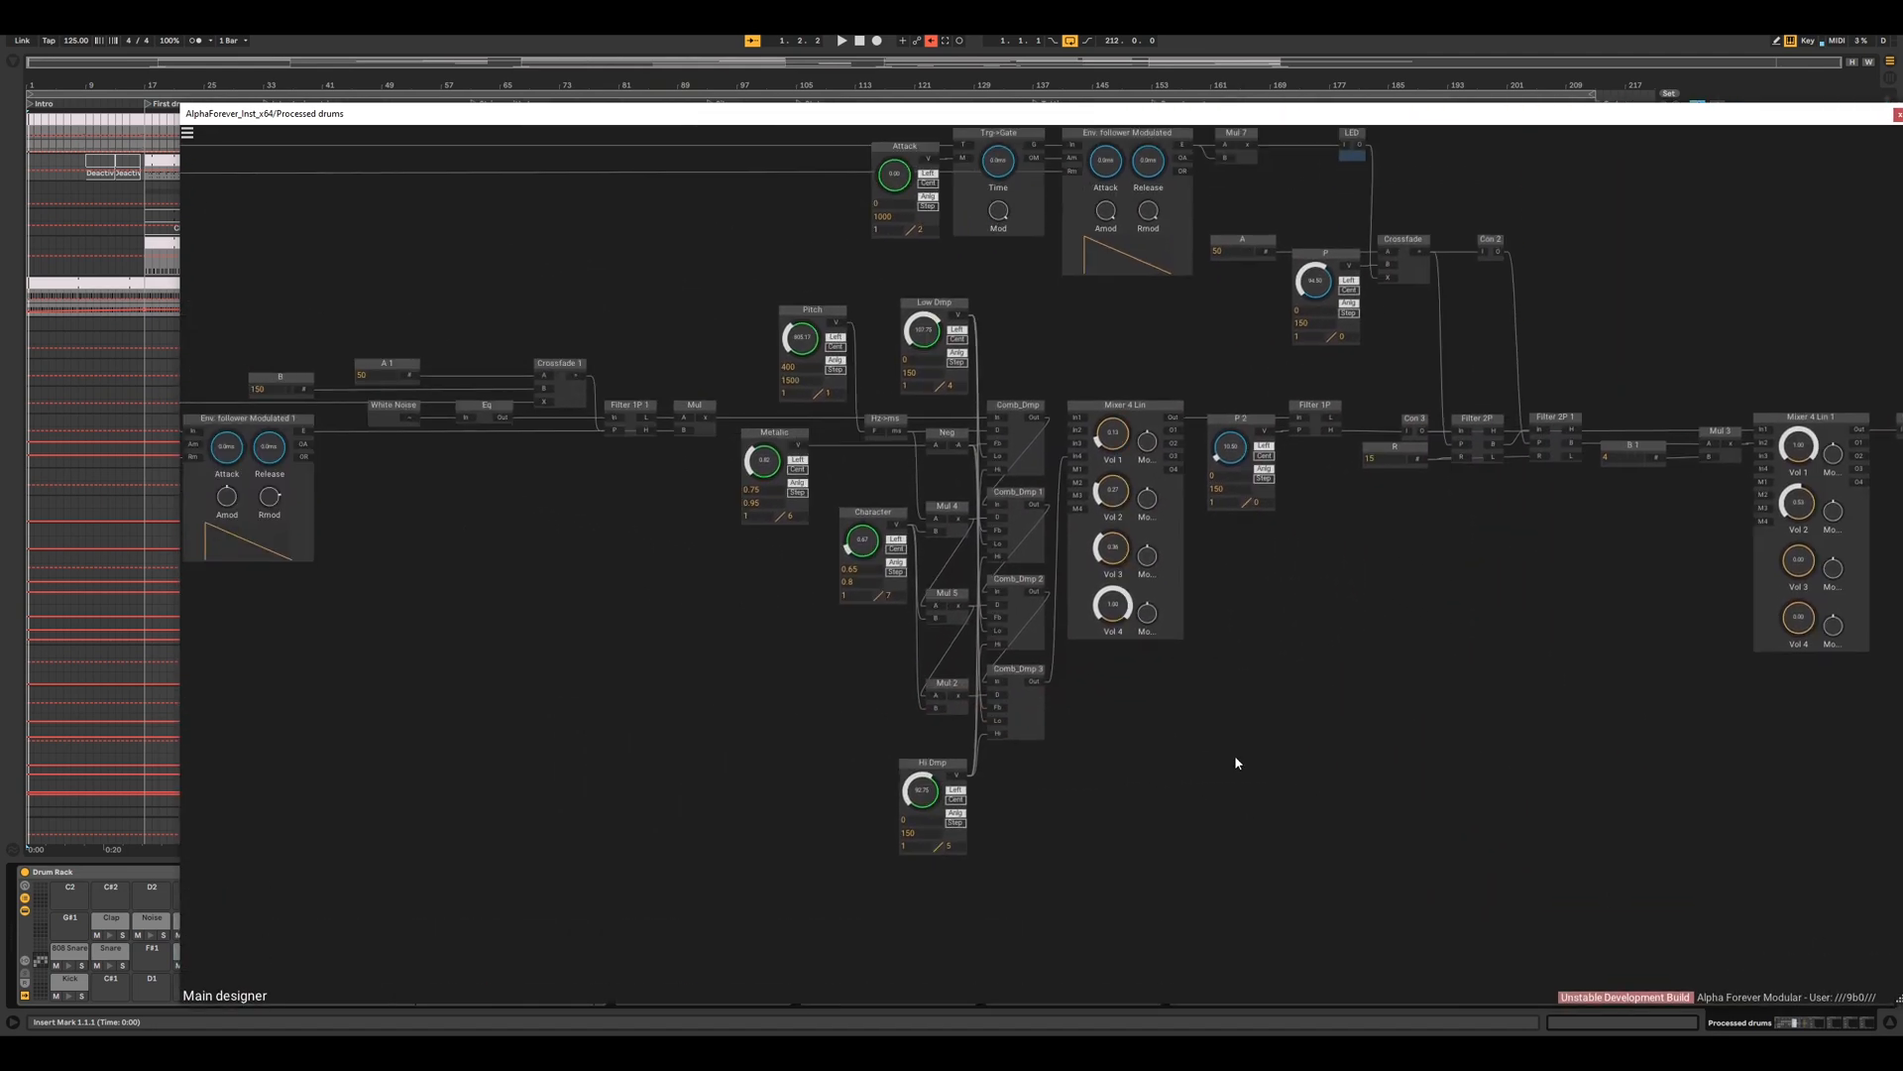
{"action": "scroll", "coordinate": [1231, 754], "scroll_direction": "up", "scroll_amount": 2}
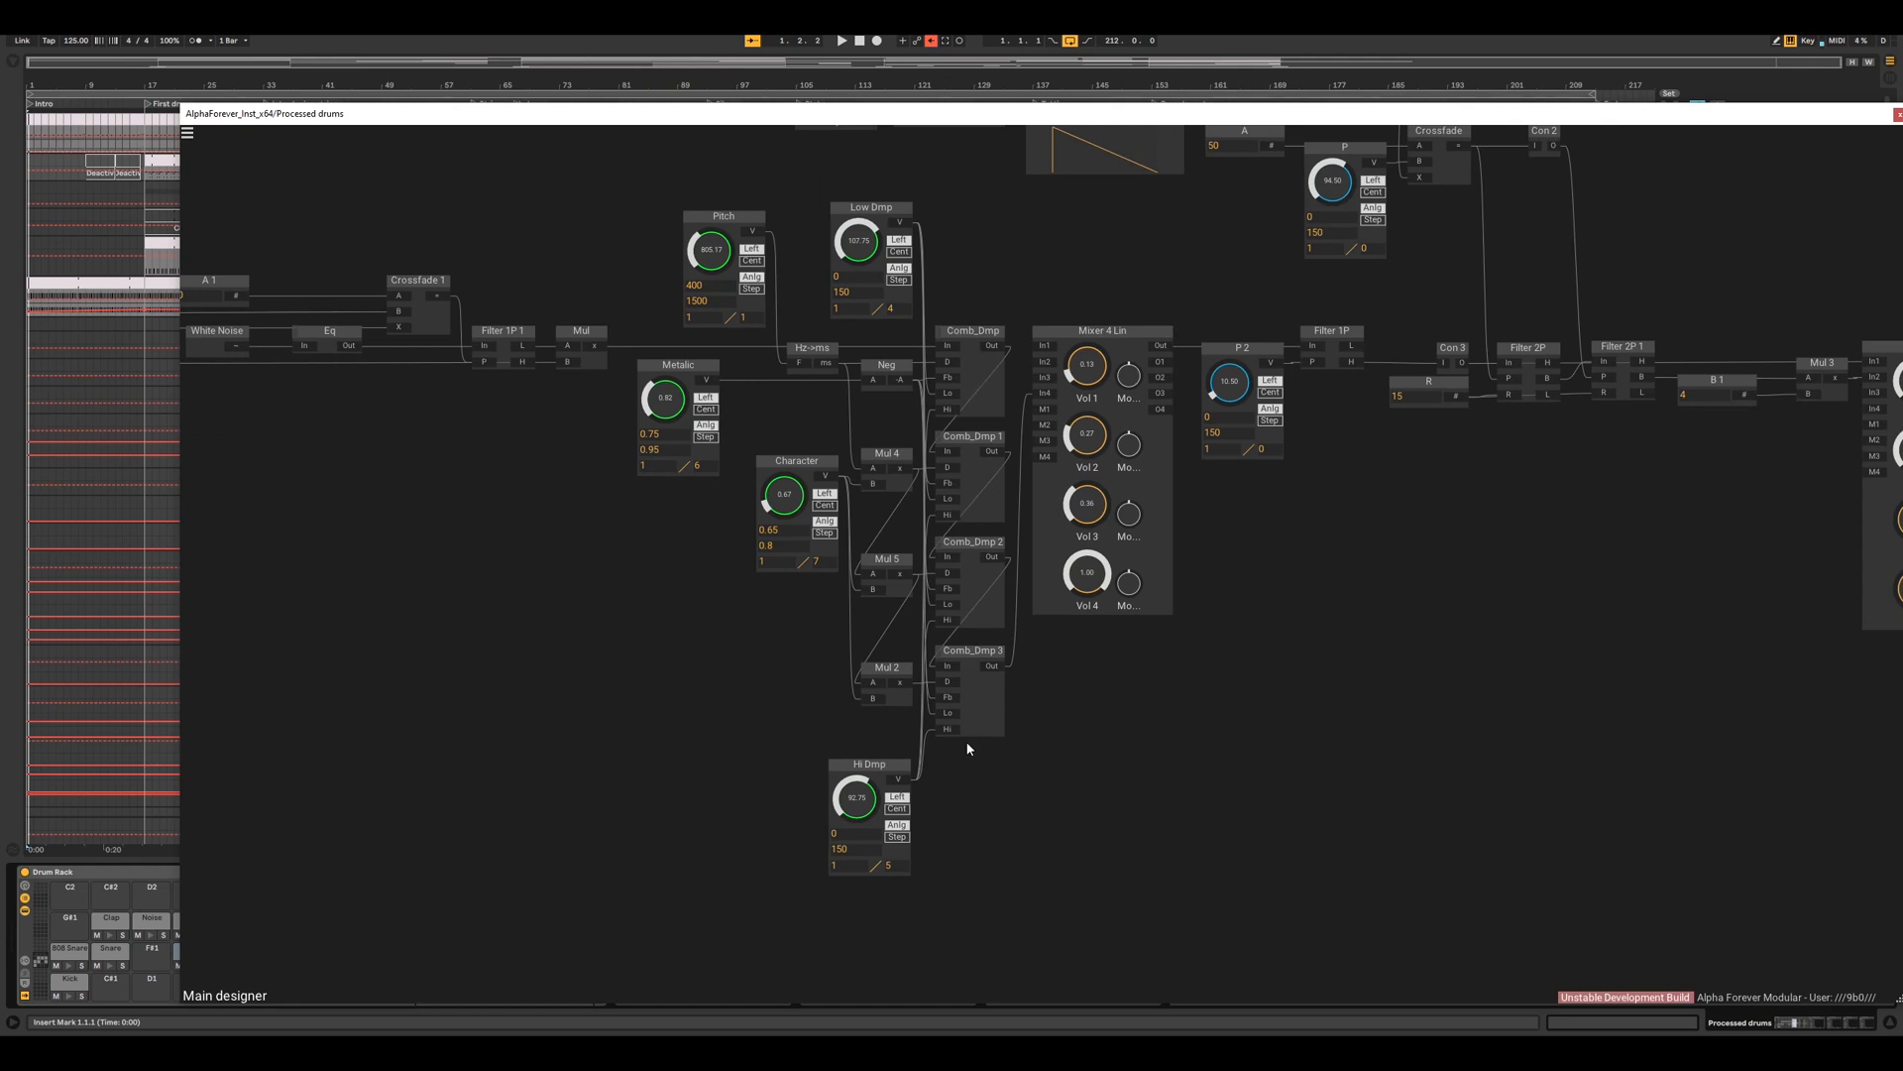
{"action": "left_click", "coordinate": [977, 397]}
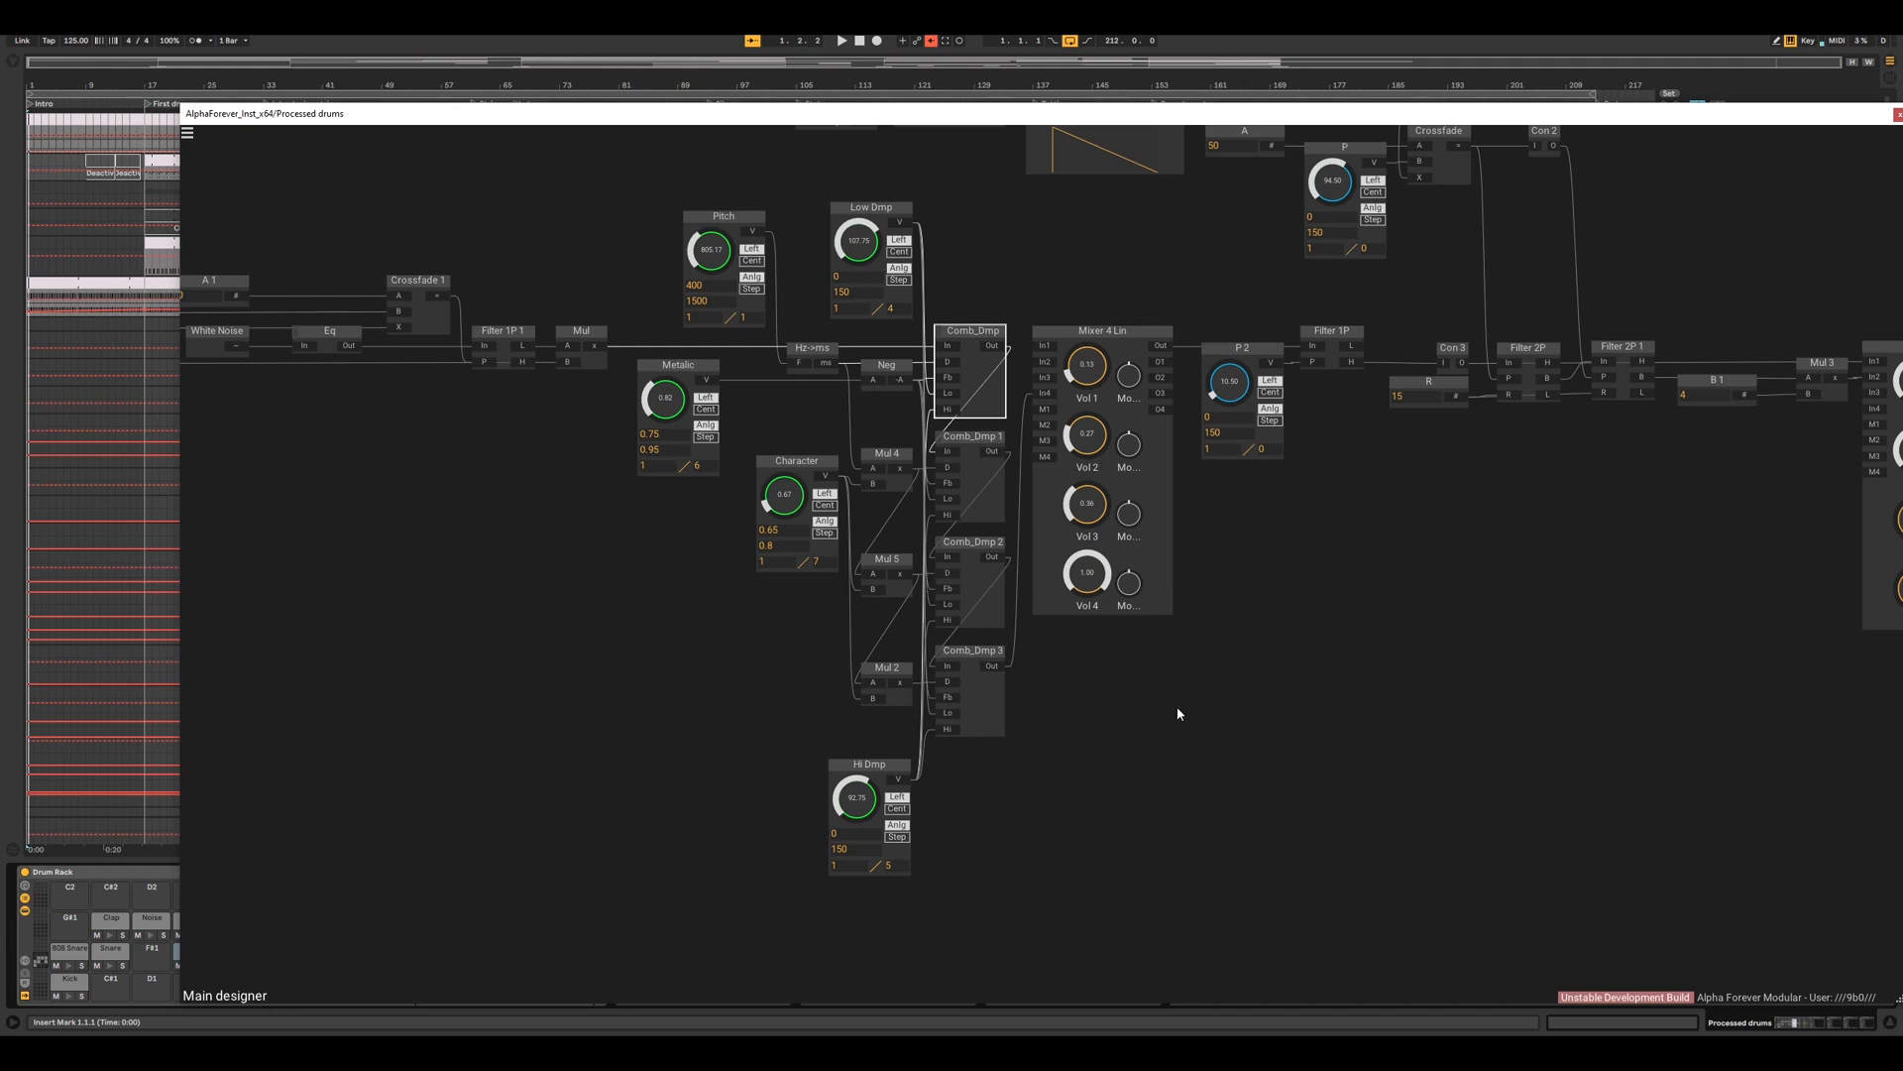
{"action": "double_click", "coordinate": [996, 402]}
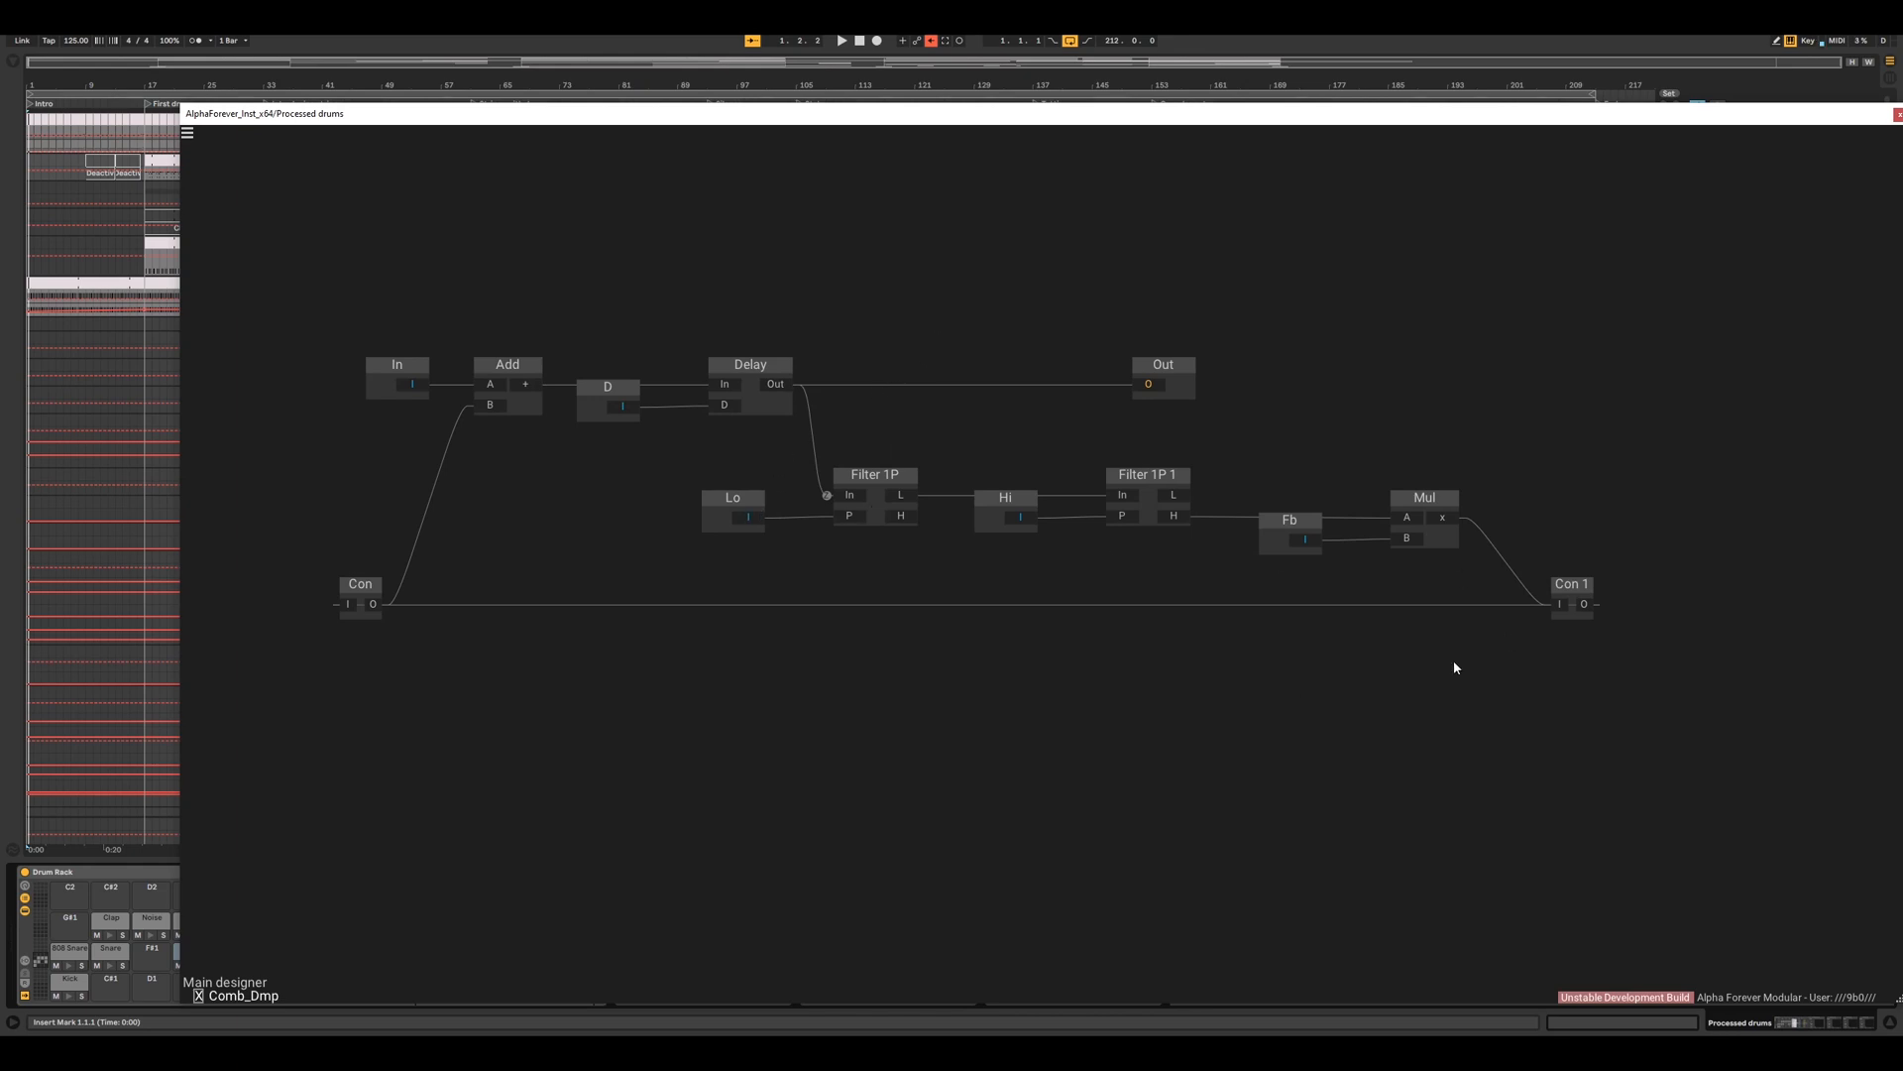
{"action": "double_click", "coordinate": [846, 349]}
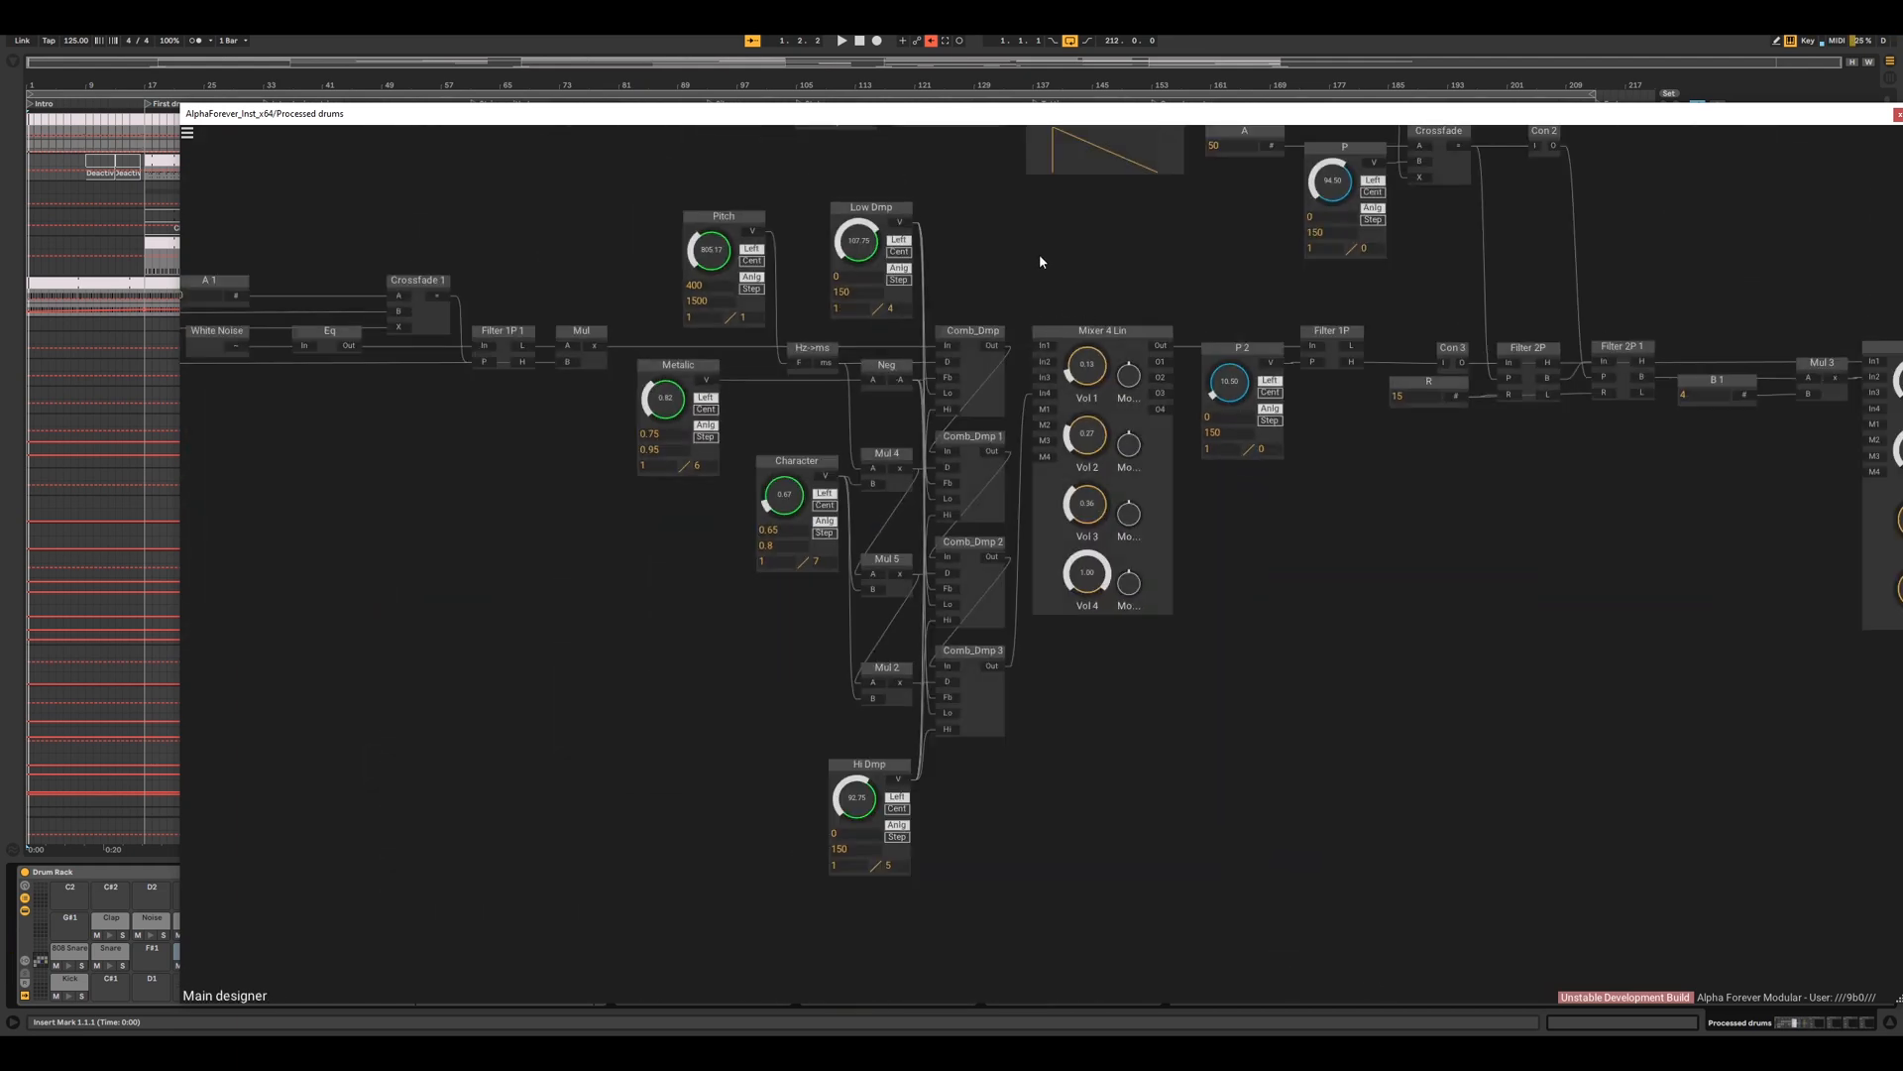
- Raise the Attack control feeding the Trg->Gate and modulated envelope follower in the Cym patch
{"action": "left_click_drag", "start_coordinate": [984, 260], "coordinate": [843, 488]}
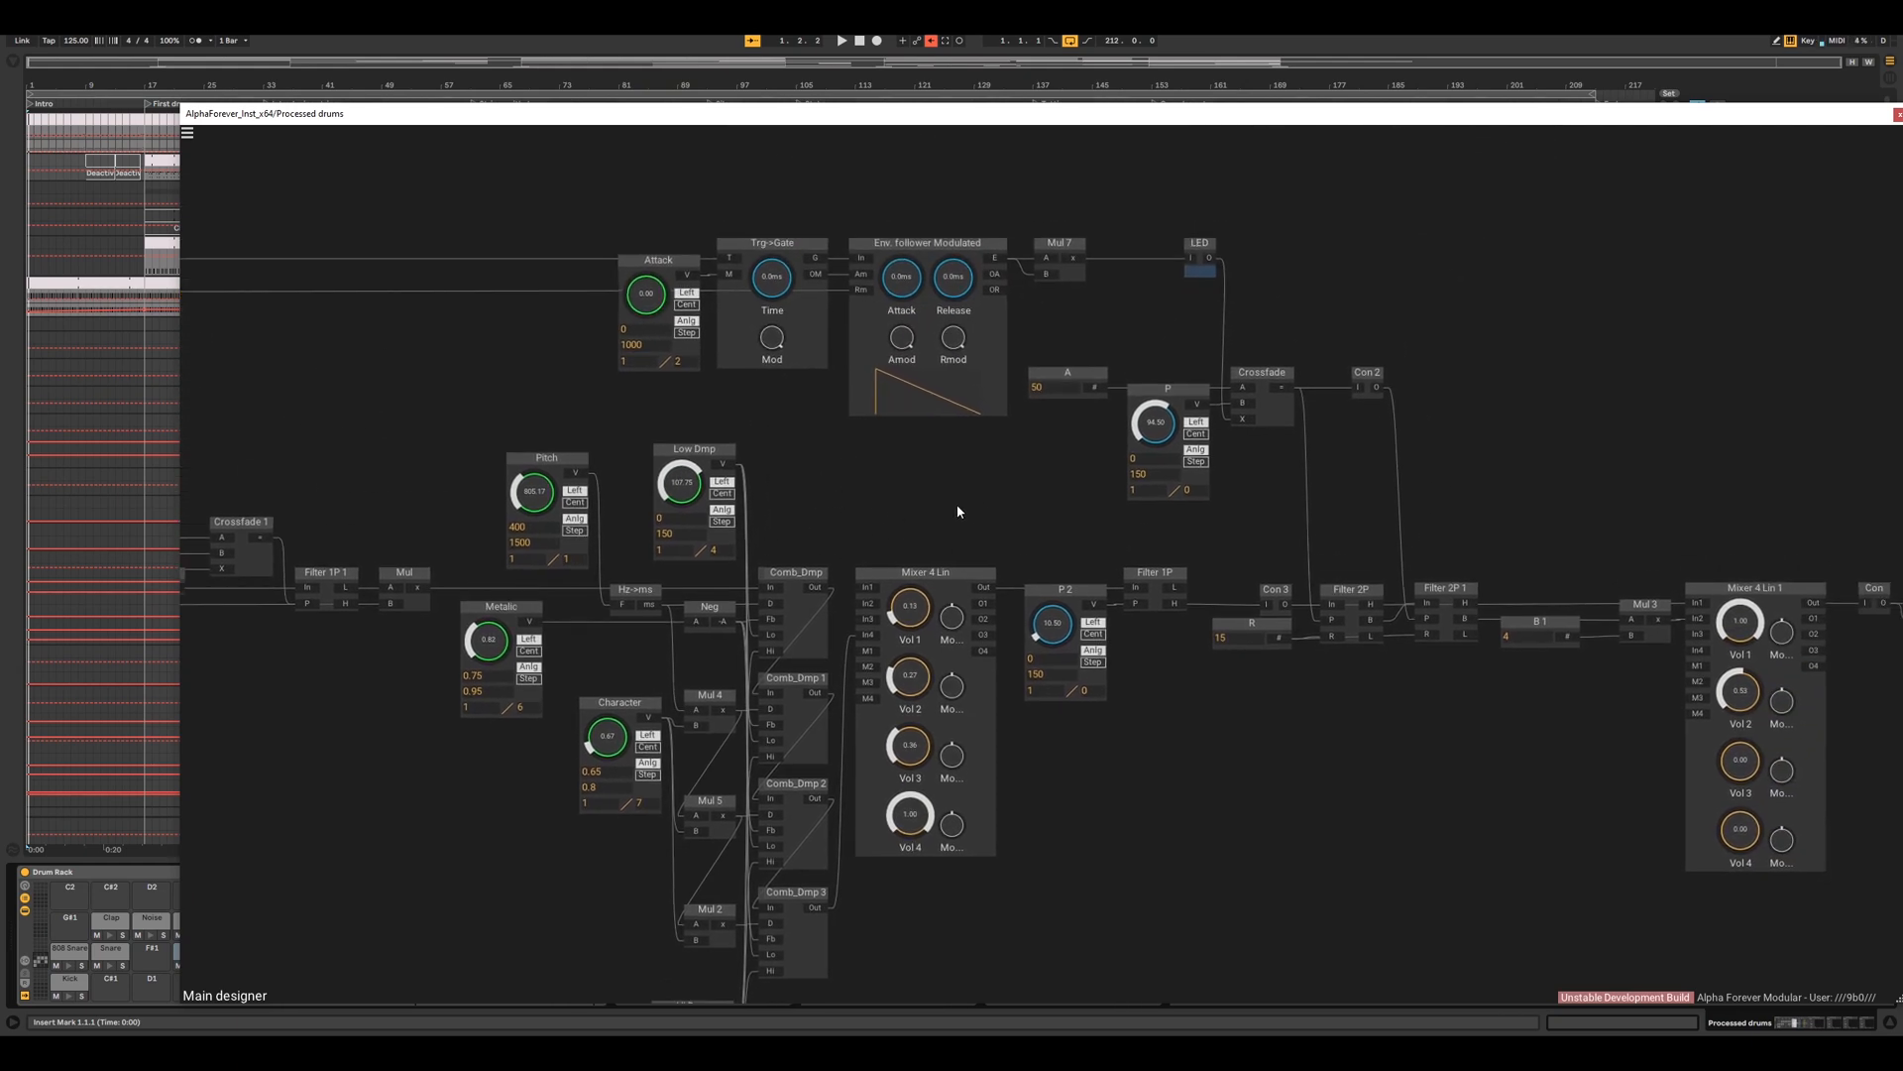
{"action": "left_click_drag", "start_coordinate": [947, 504], "coordinate": [741, 469]}
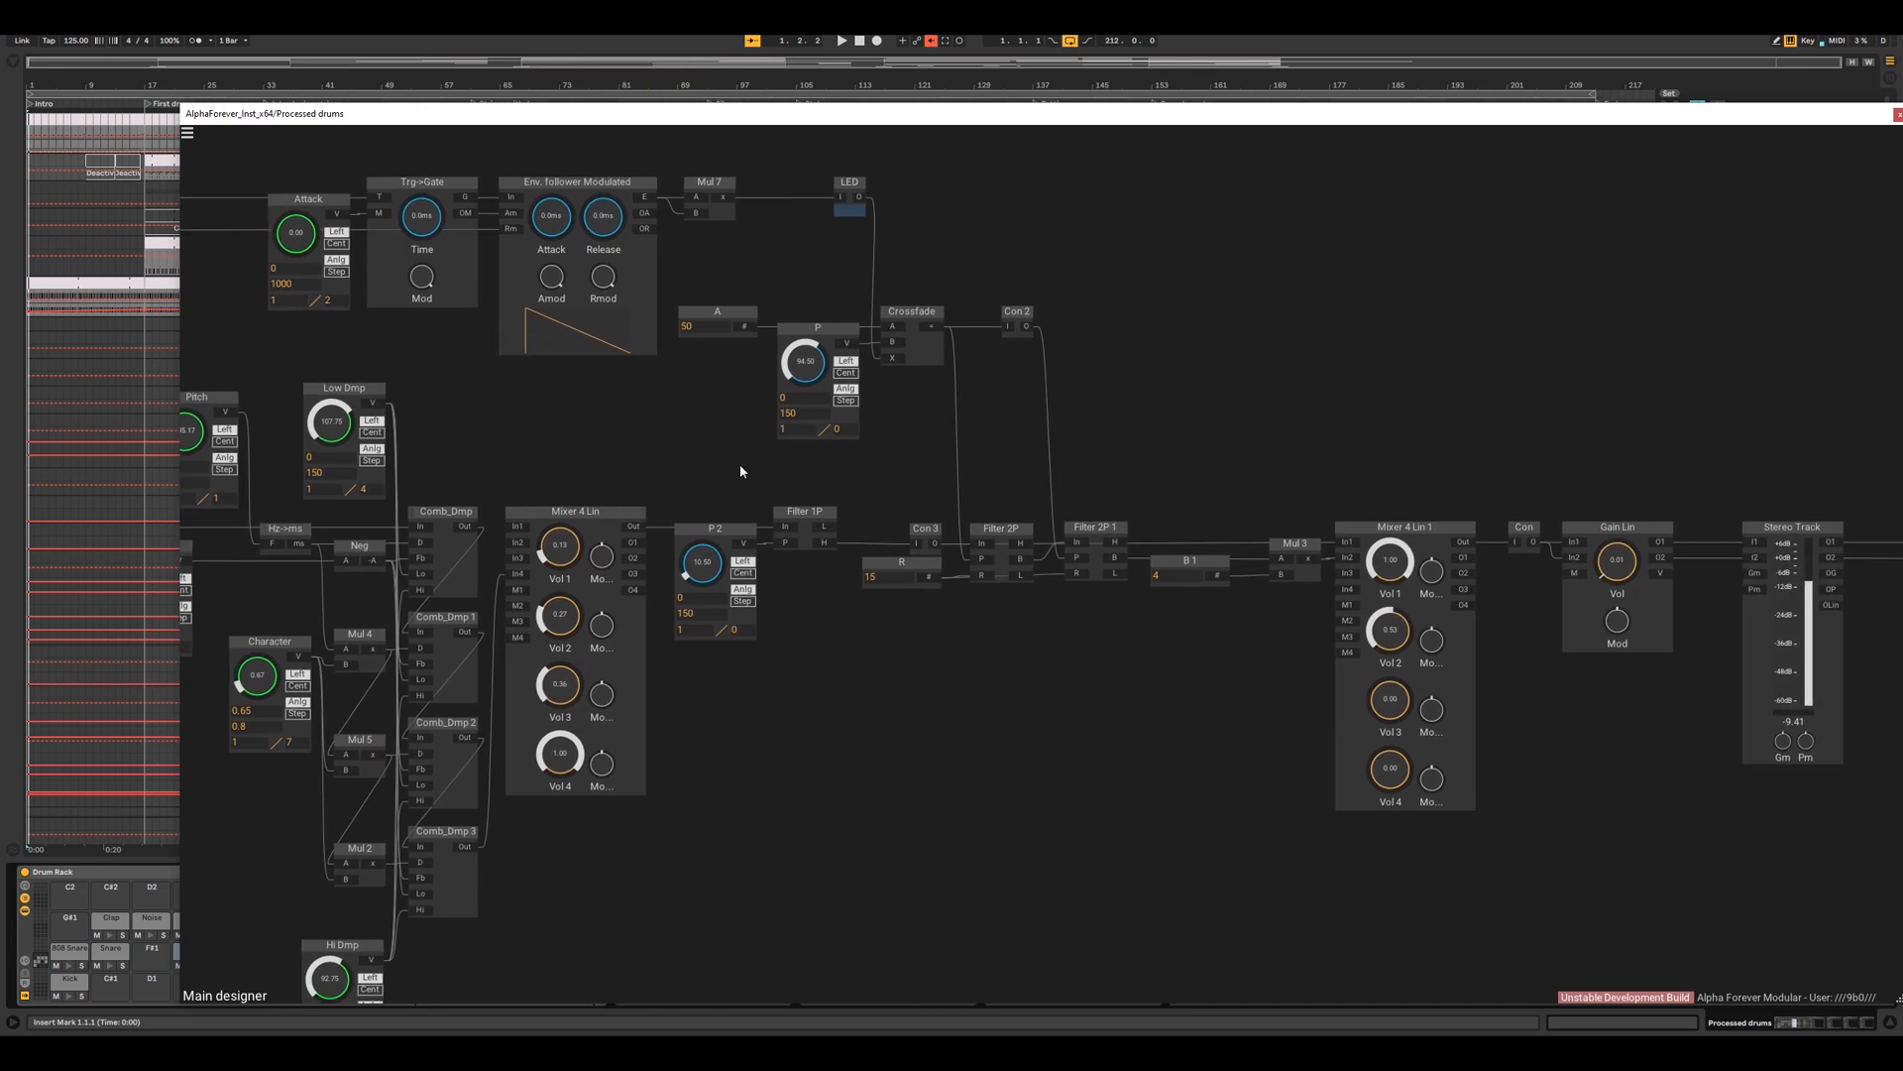
{"action": "scroll", "coordinate": [739, 470], "scroll_direction": "down", "scroll_amount": 1}
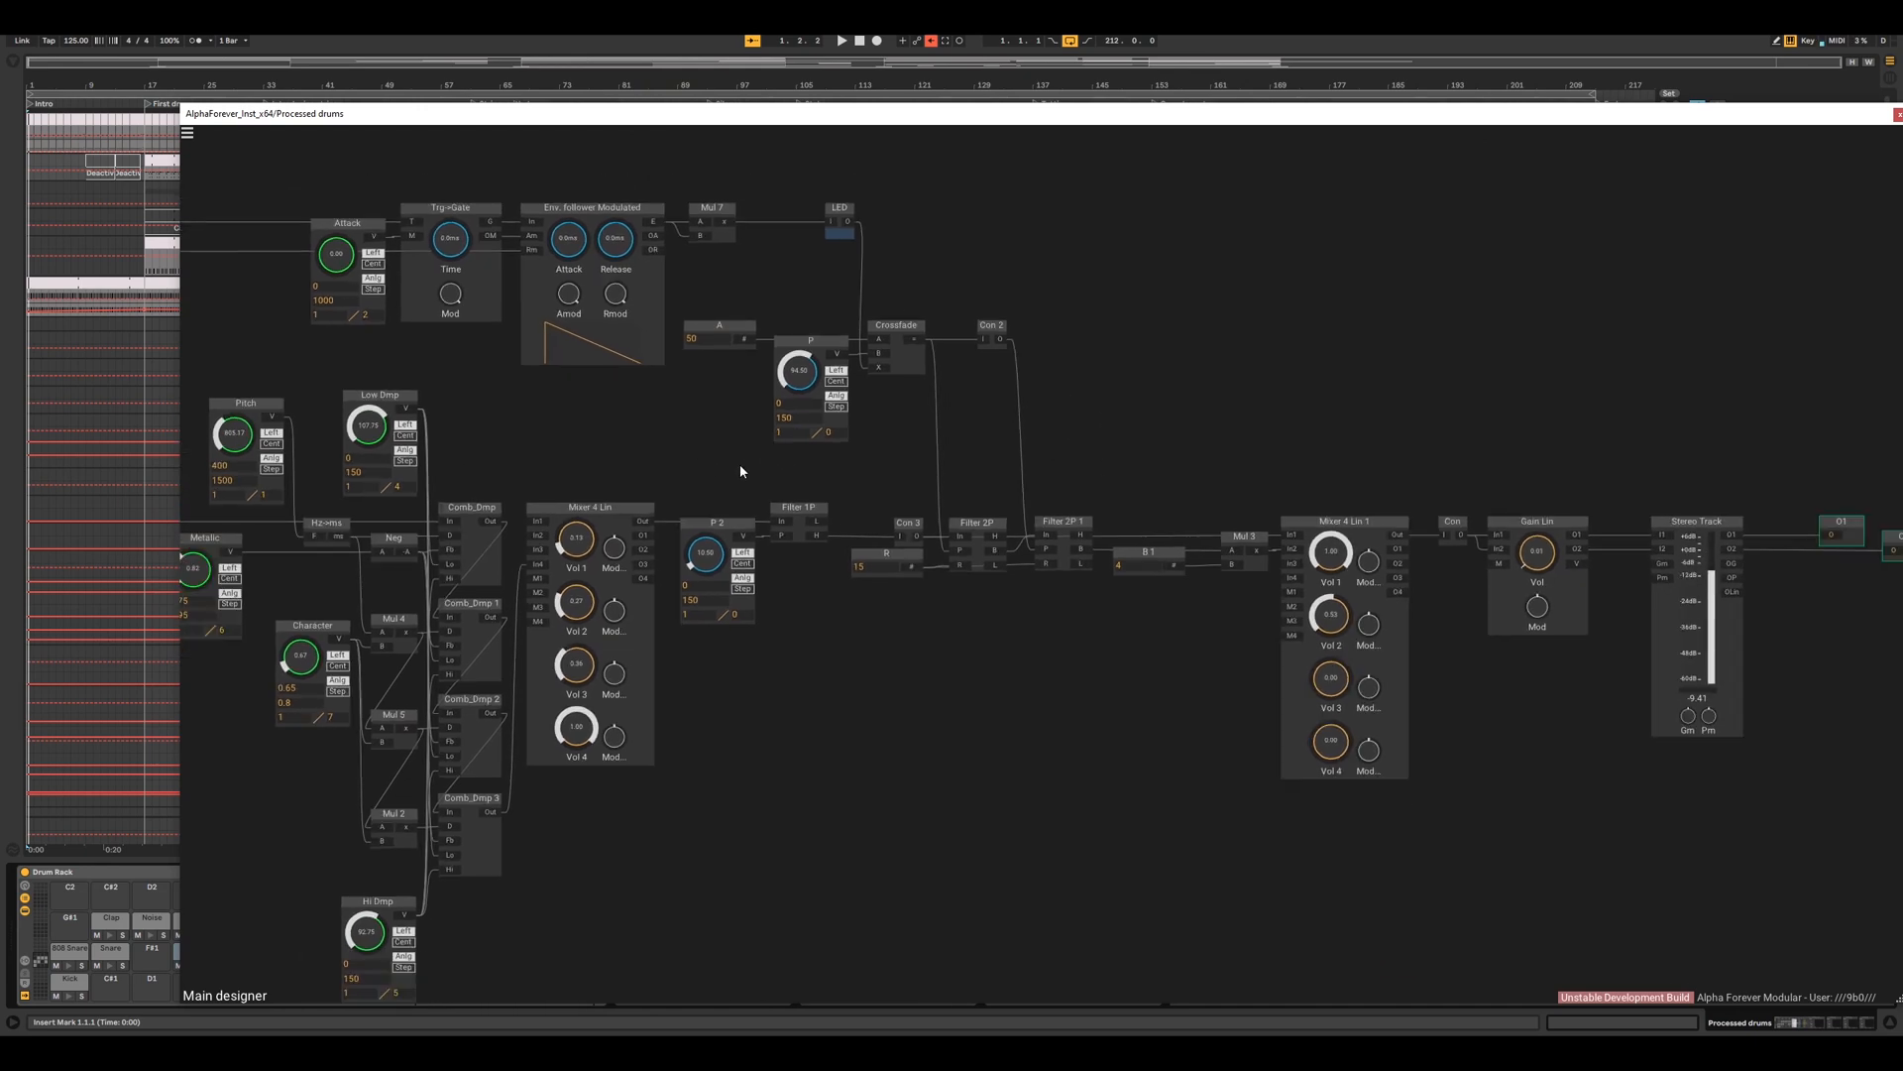
{"action": "left_click_drag", "start_coordinate": [1137, 420], "coordinate": [1099, 440]}
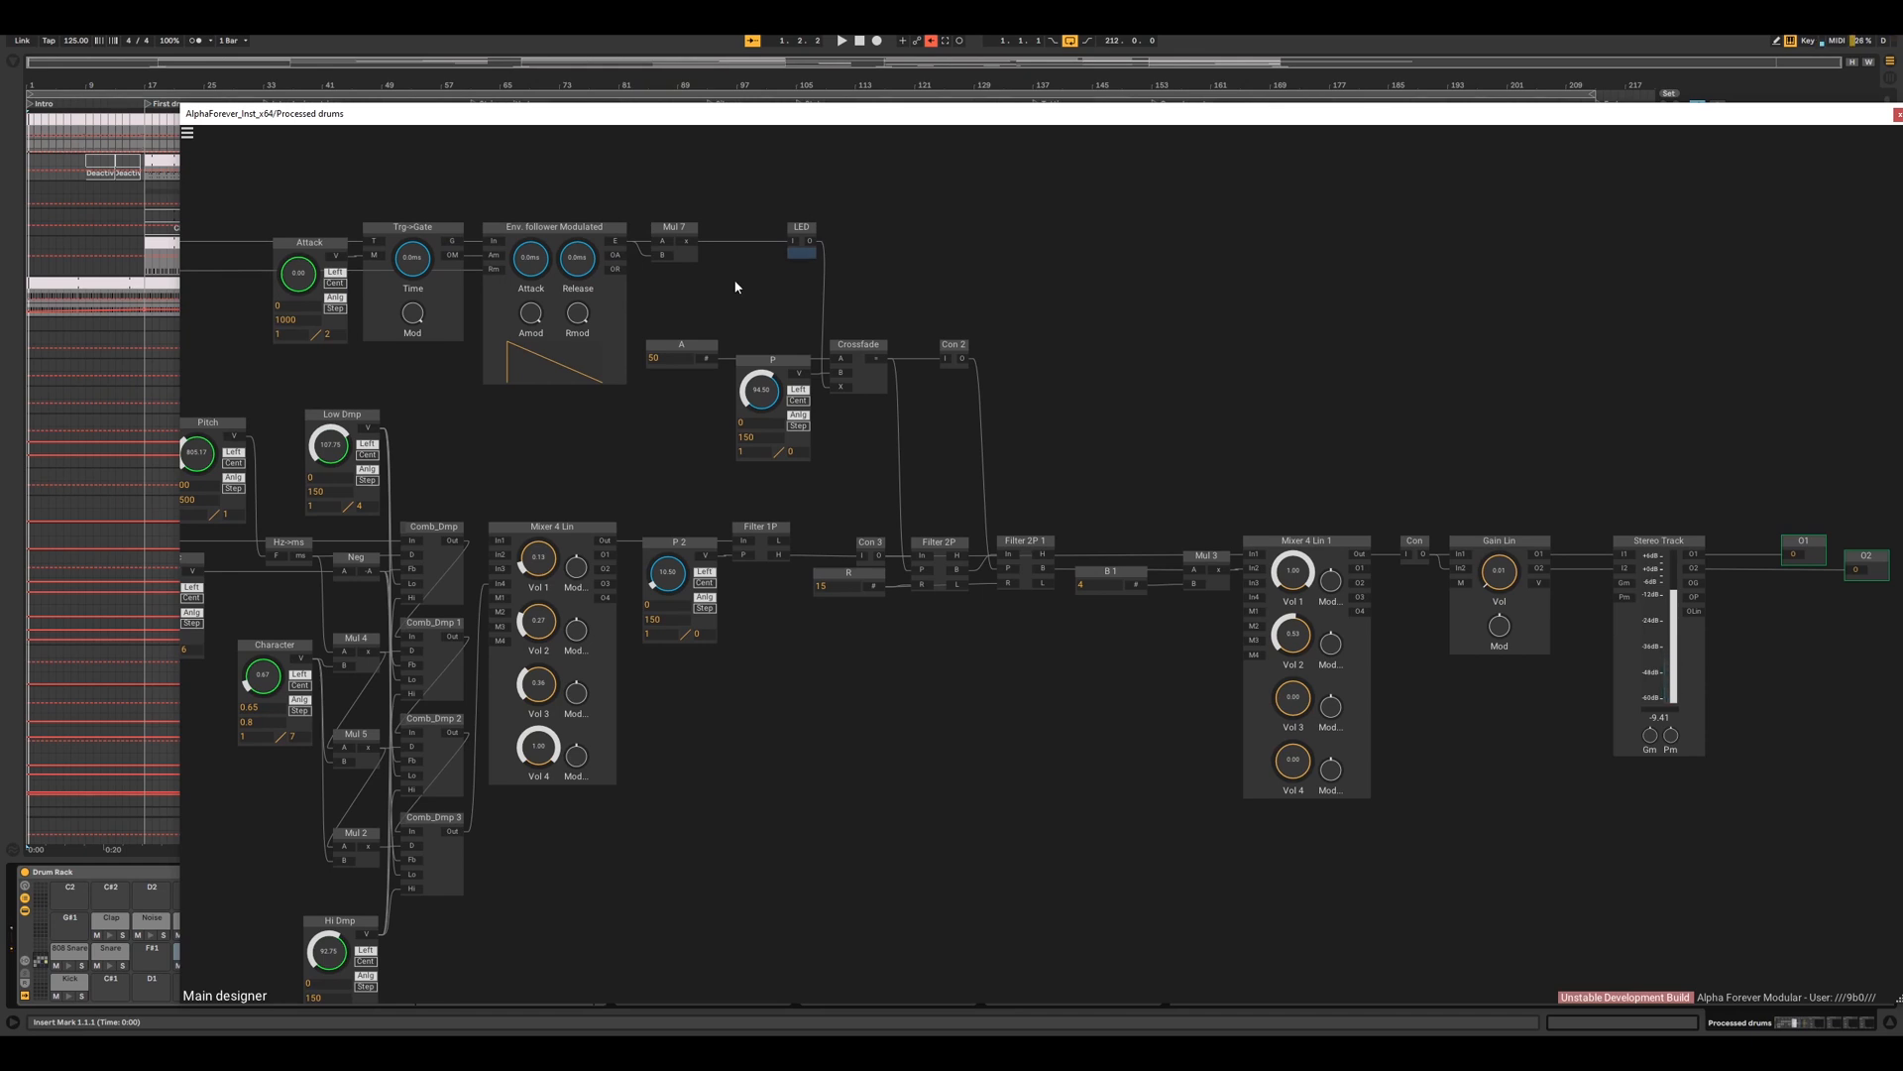
{"action": "left_click_drag", "start_coordinate": [300, 282], "coordinate": [308, 268]}
{"action": "left_click_drag", "start_coordinate": [308, 268], "coordinate": [318, 245]}
- Raise the Release control near the Midi Note module at the start of the Cym patch
{"action": "left_click_drag", "start_coordinate": [445, 412], "coordinate": [1156, 443]}
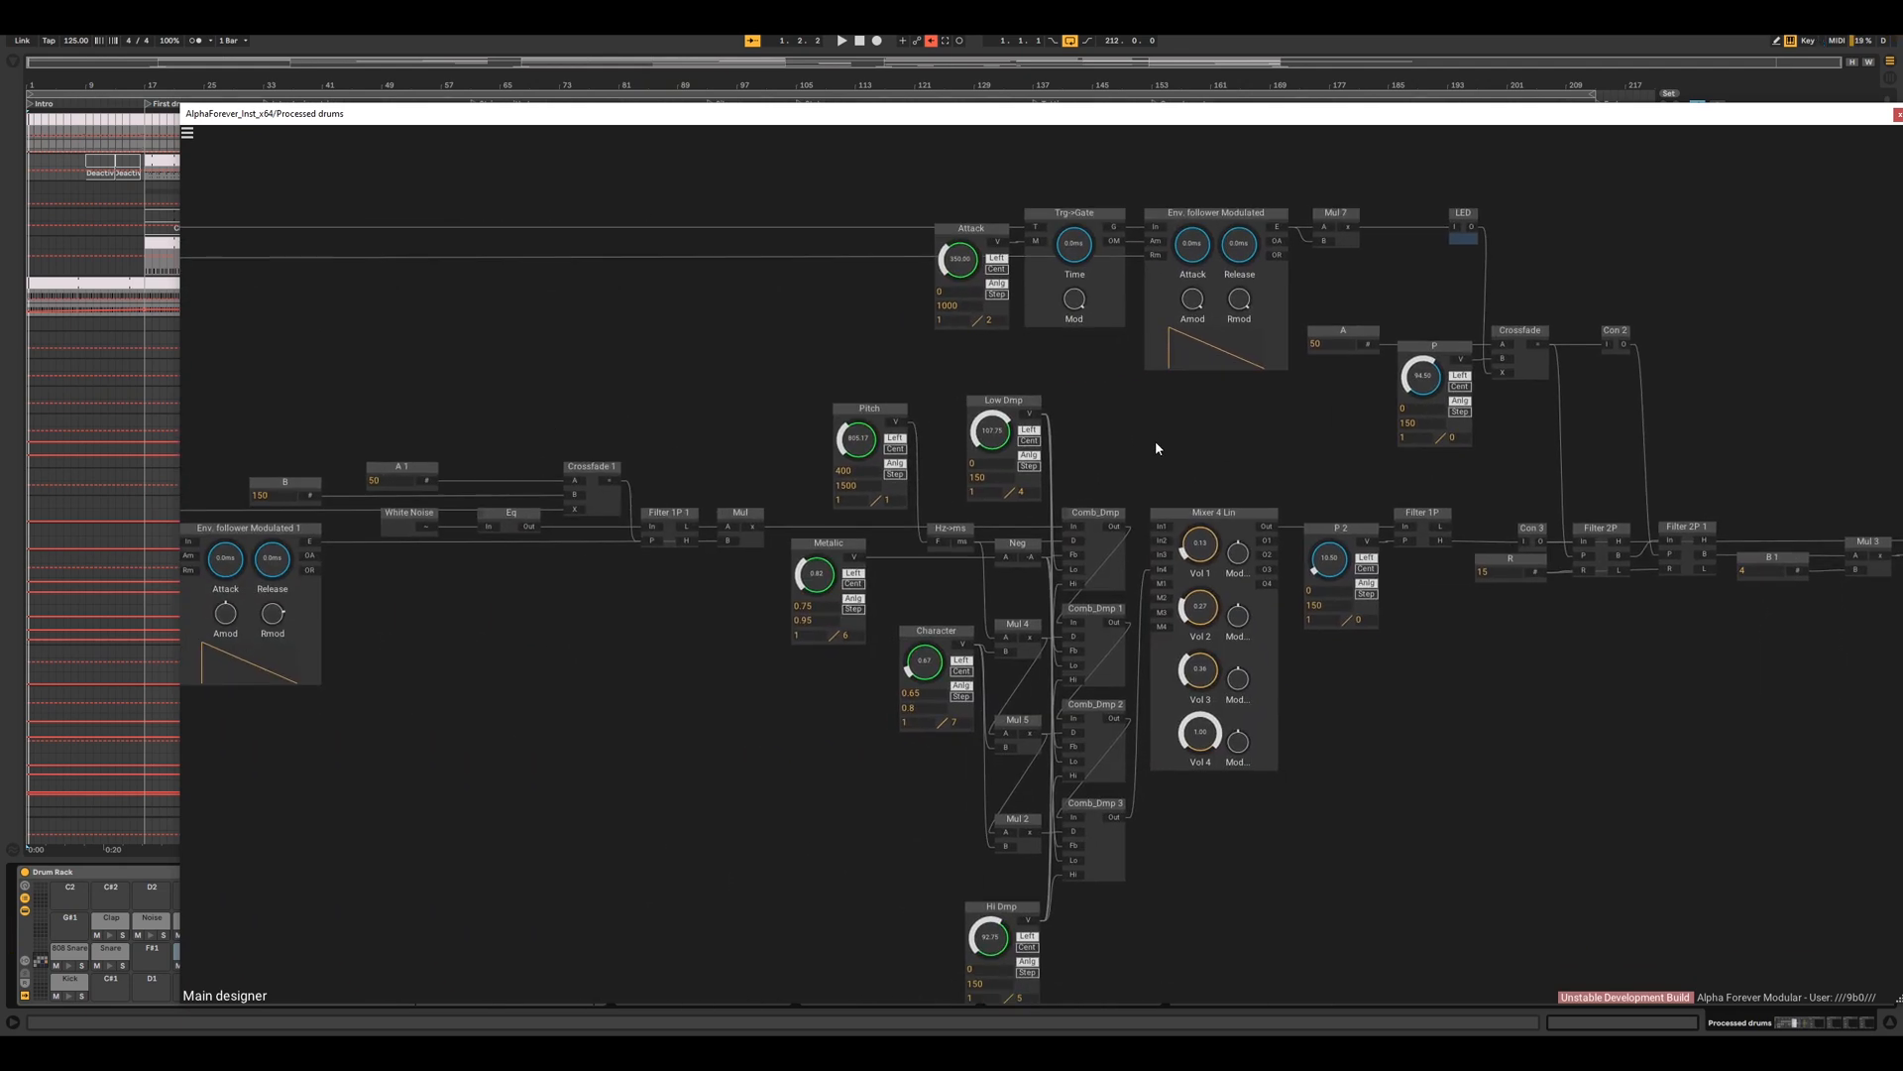
{"action": "left_click_drag", "start_coordinate": [781, 705], "coordinate": [1713, 620]}
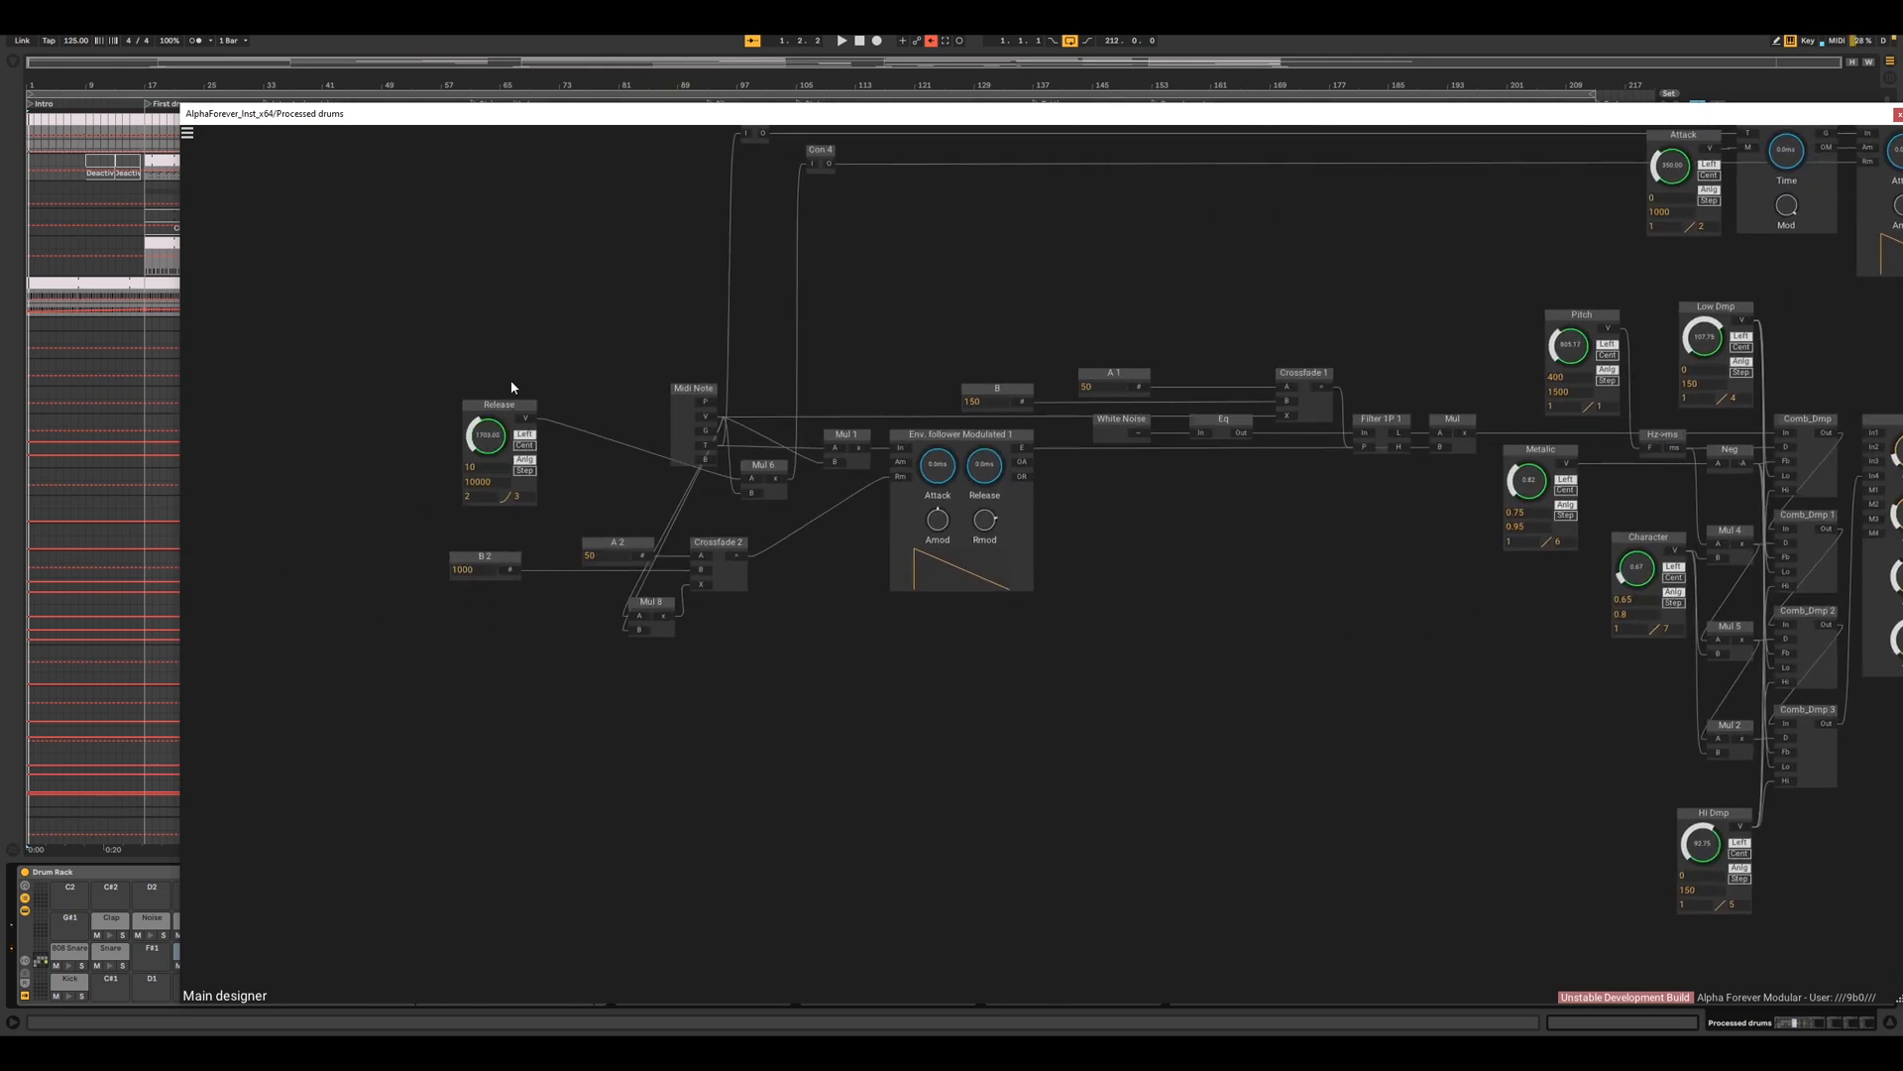
{"action": "left_click_drag", "start_coordinate": [495, 434], "coordinate": [504, 389]}
- View the whole Cym patch at once, and close its editor
{"action": "scroll", "coordinate": [1162, 699], "scroll_direction": "down", "scroll_amount": 6}
{"action": "left_click_drag", "start_coordinate": [1261, 686], "coordinate": [811, 616]}
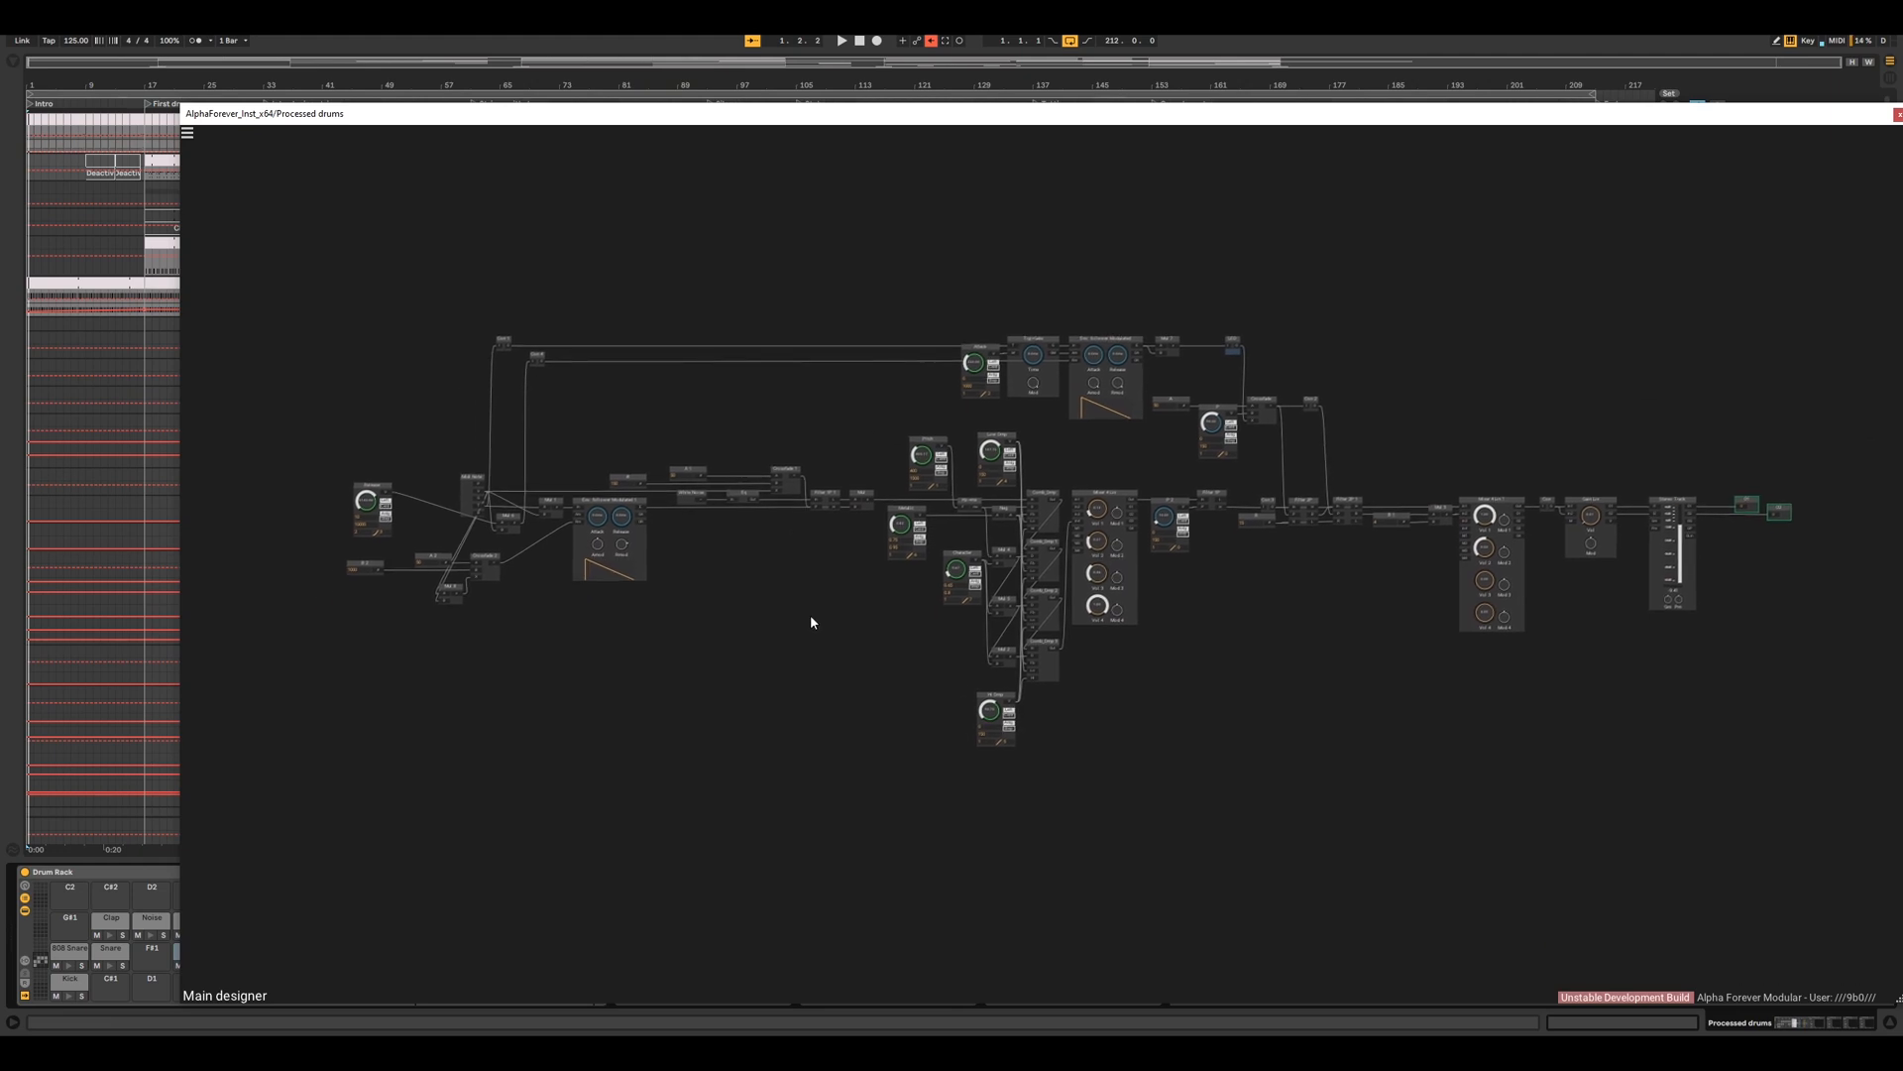
{"action": "scroll", "coordinate": [811, 622], "scroll_direction": "up", "scroll_amount": 1}
{"action": "left_click_drag", "start_coordinate": [1403, 116], "coordinate": [1145, 90]}
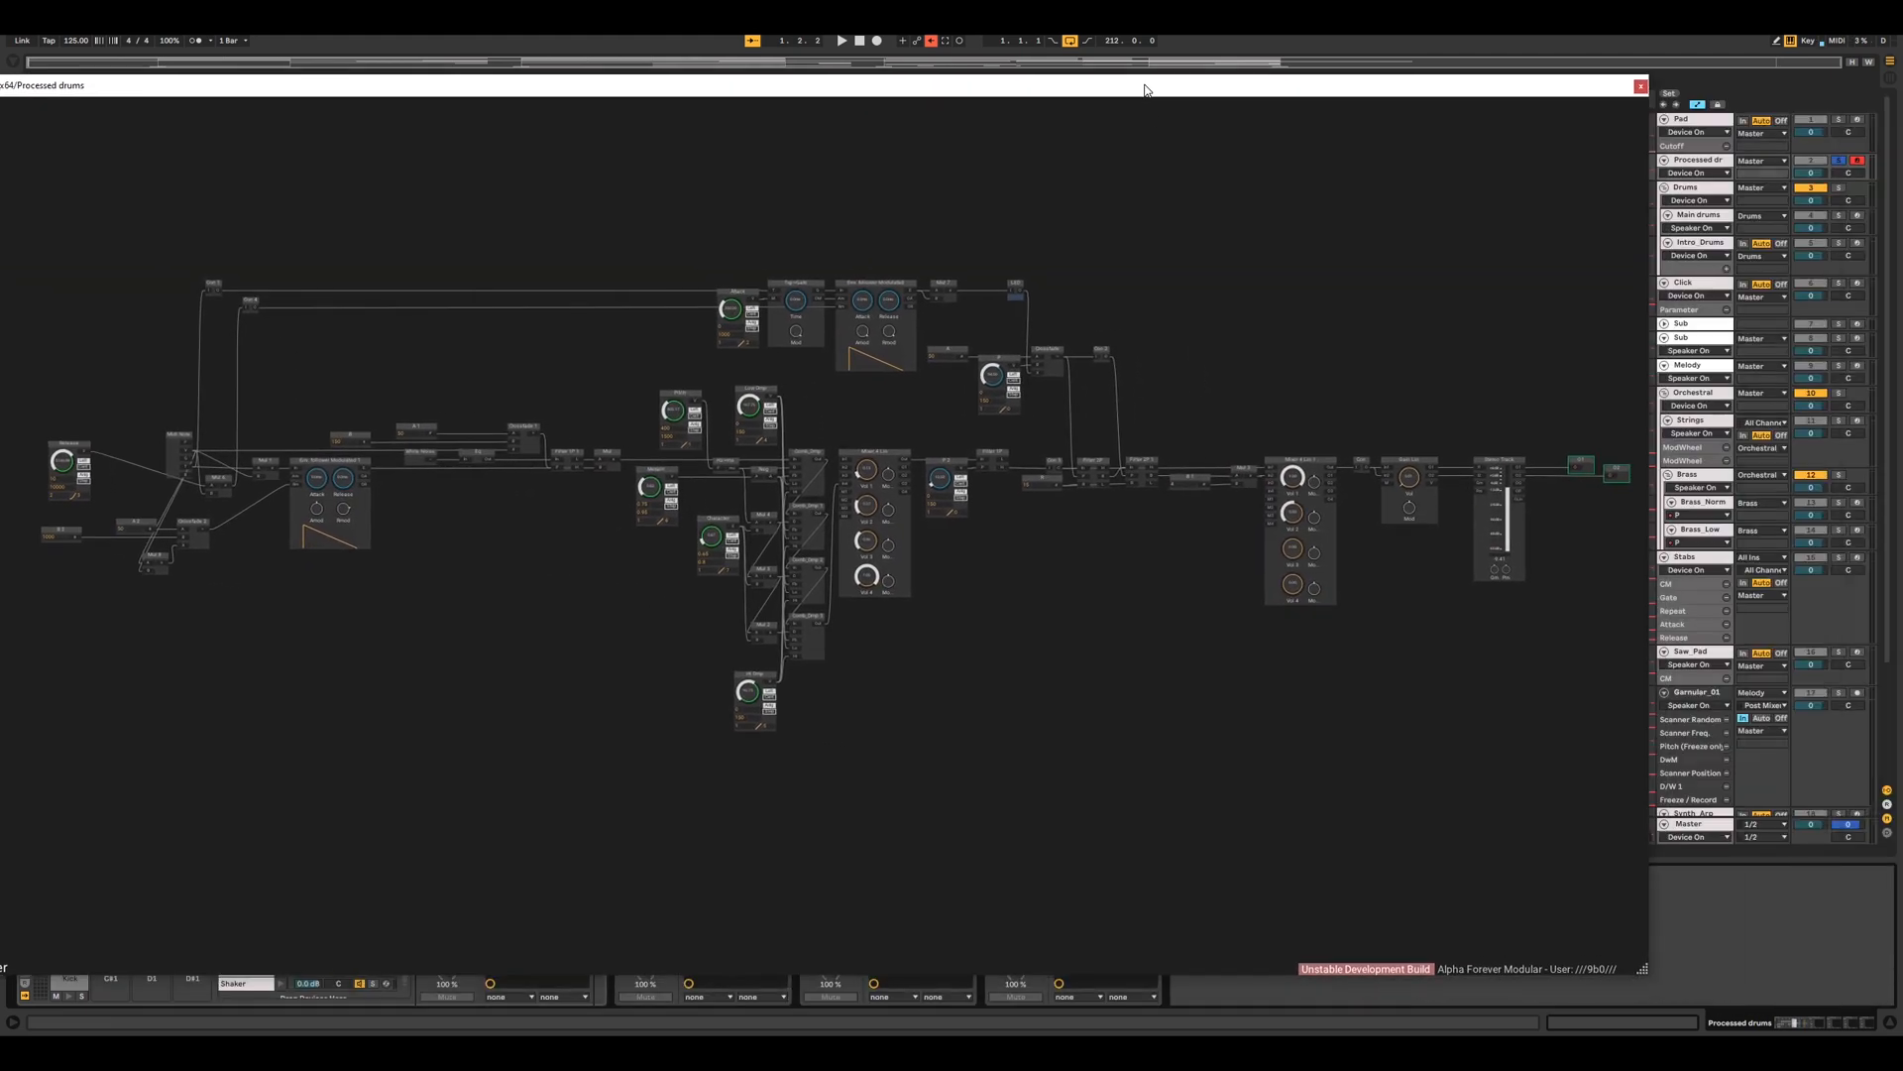
{"action": "left_click", "coordinate": [1640, 87]}
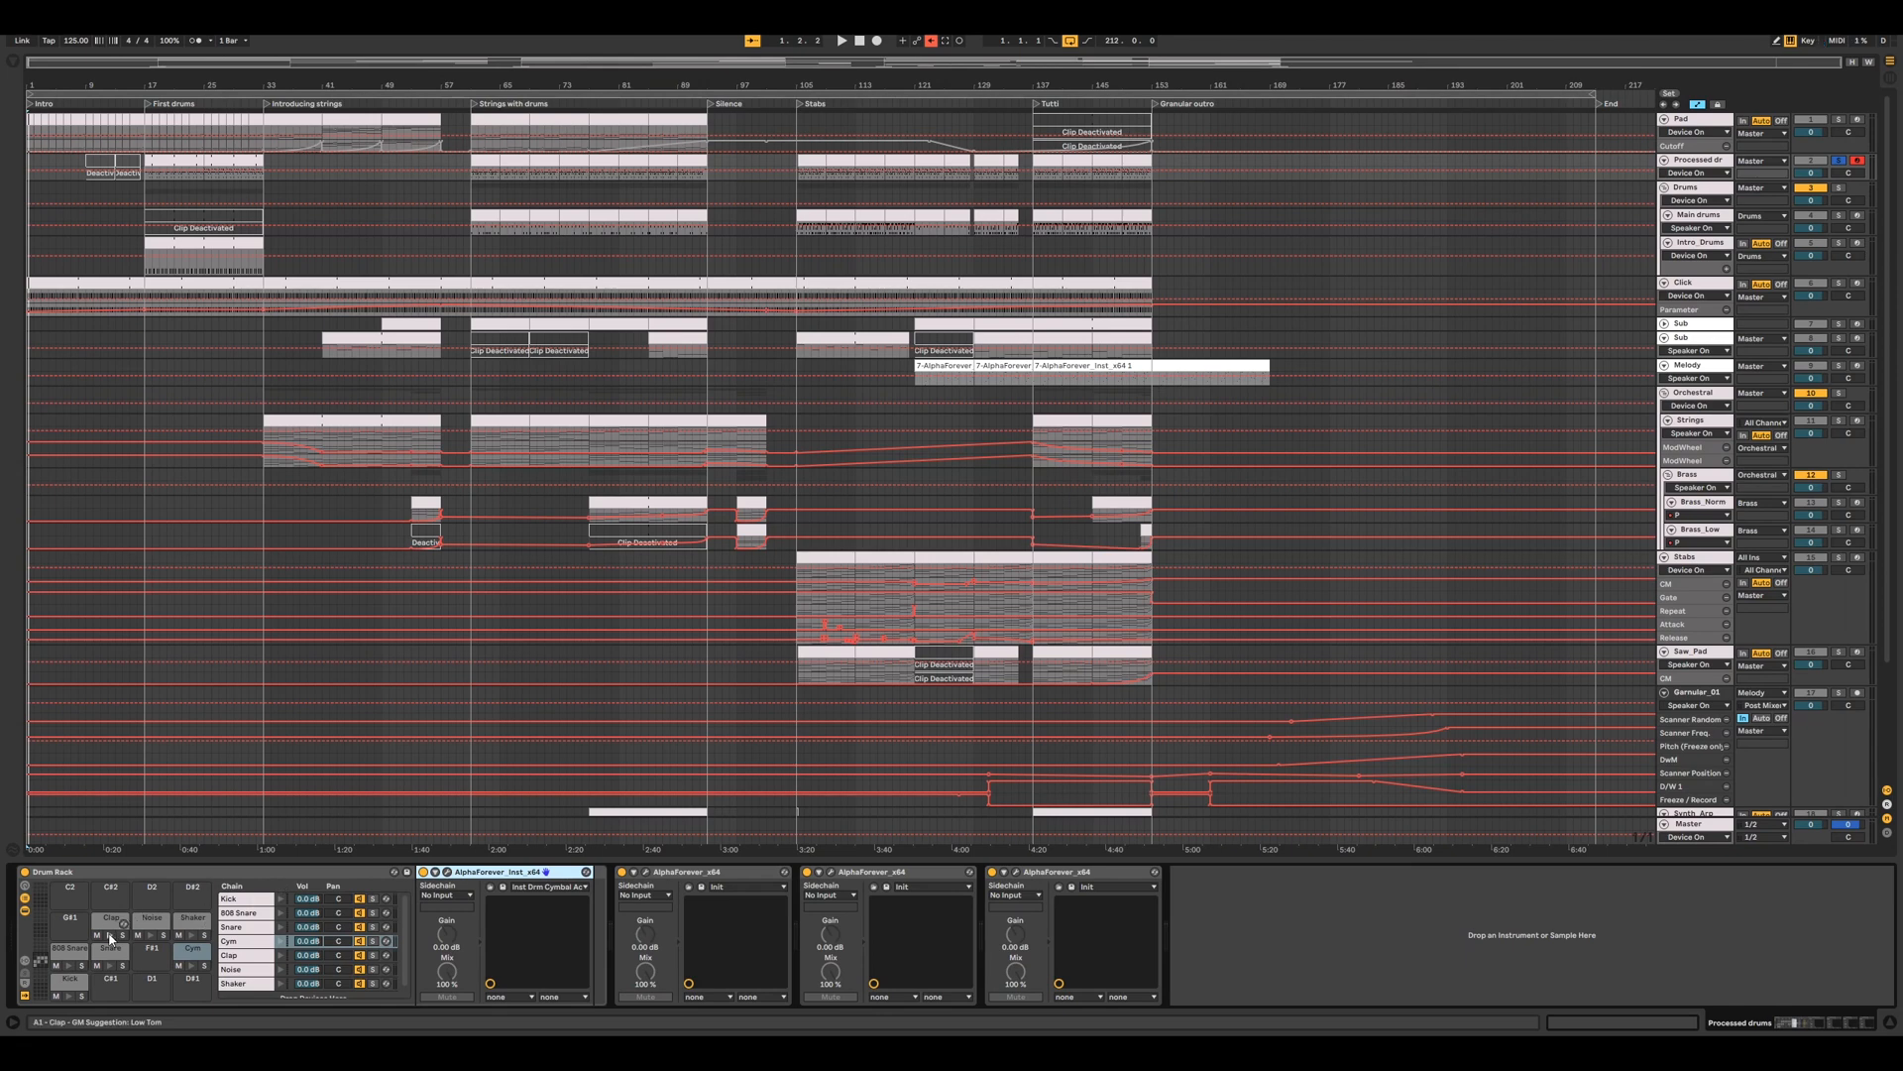
- Show the Noise pad's chain, open its AlphaForever_Inst_x64 editor to examine the envelopes, filter and gain, and close the editor
{"action": "left_click", "coordinate": [153, 930]}
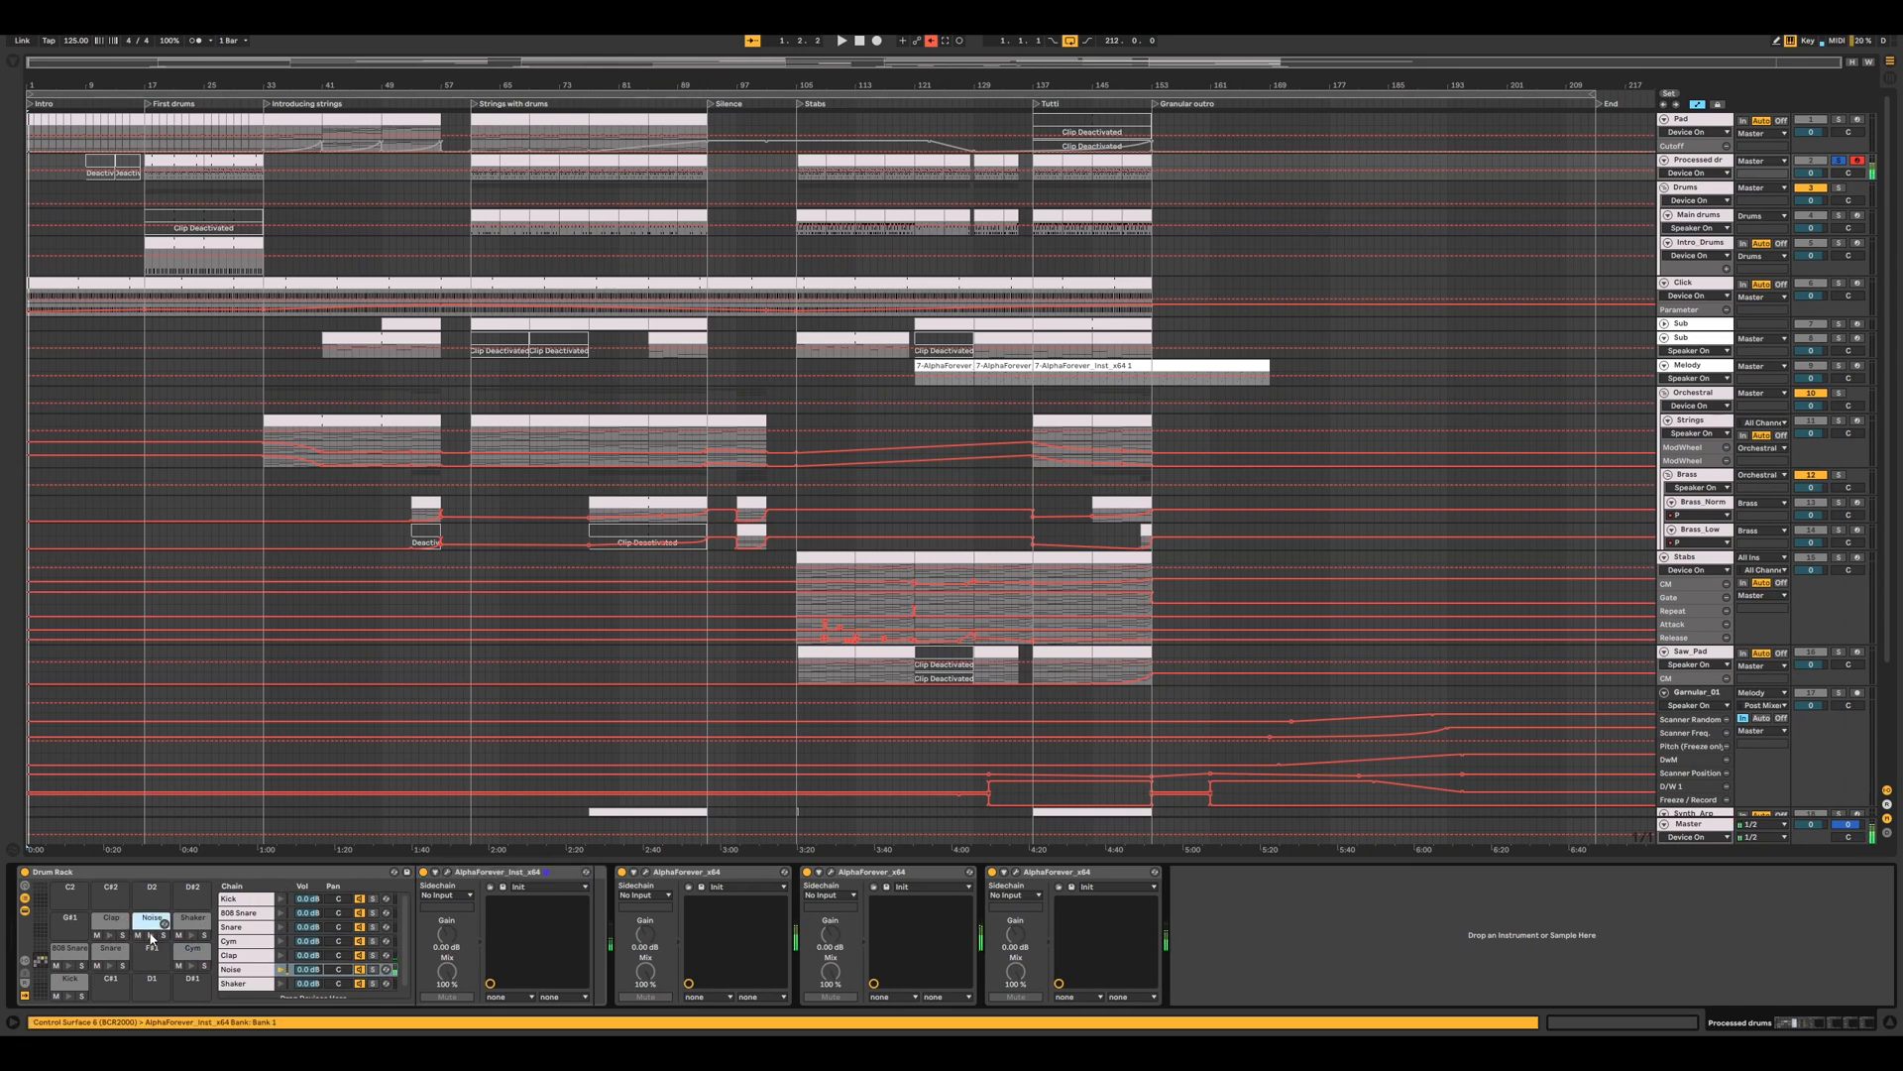
{"action": "left_click", "coordinate": [455, 873]}
{"action": "left_click", "coordinate": [447, 873]}
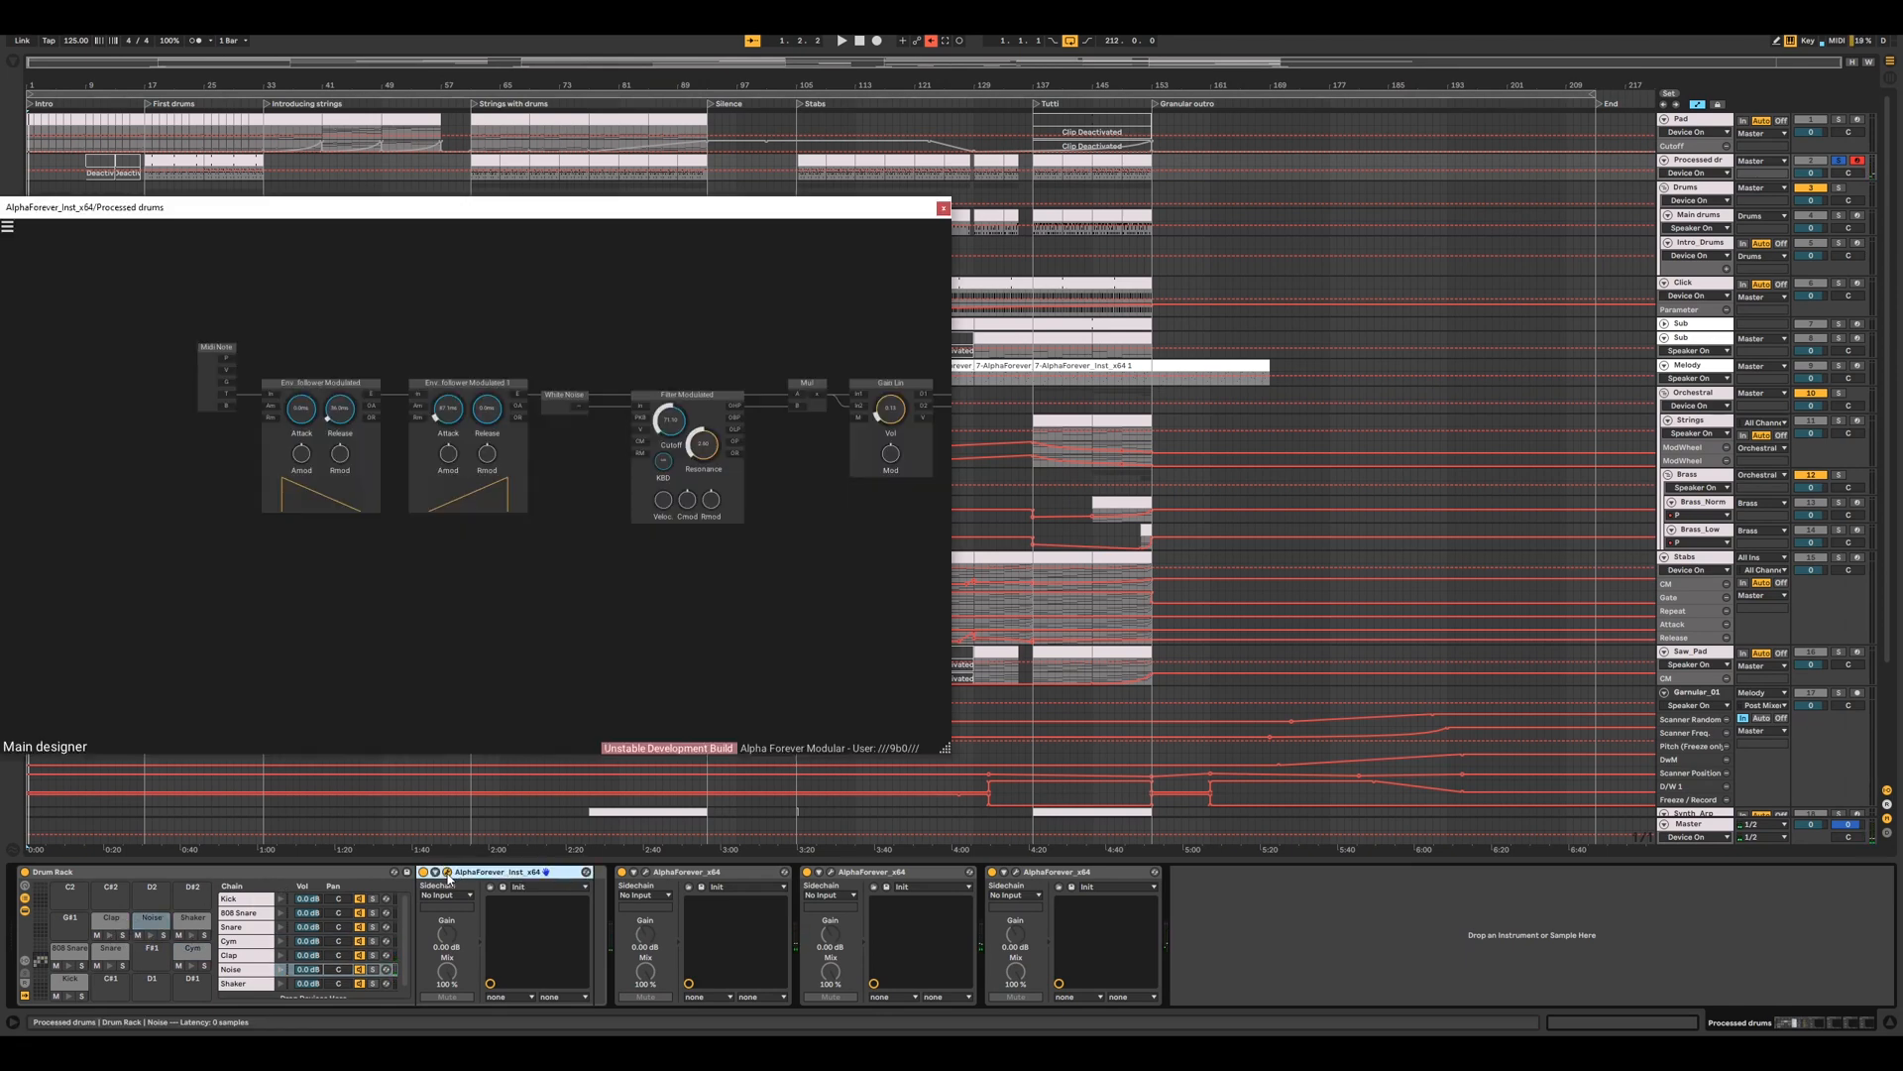
{"action": "scroll", "coordinate": [286, 545], "scroll_direction": "up", "scroll_amount": 2}
{"action": "left_click_drag", "start_coordinate": [536, 597], "coordinate": [591, 682]}
{"action": "scroll", "coordinate": [331, 674], "scroll_direction": "down", "scroll_amount": 1}
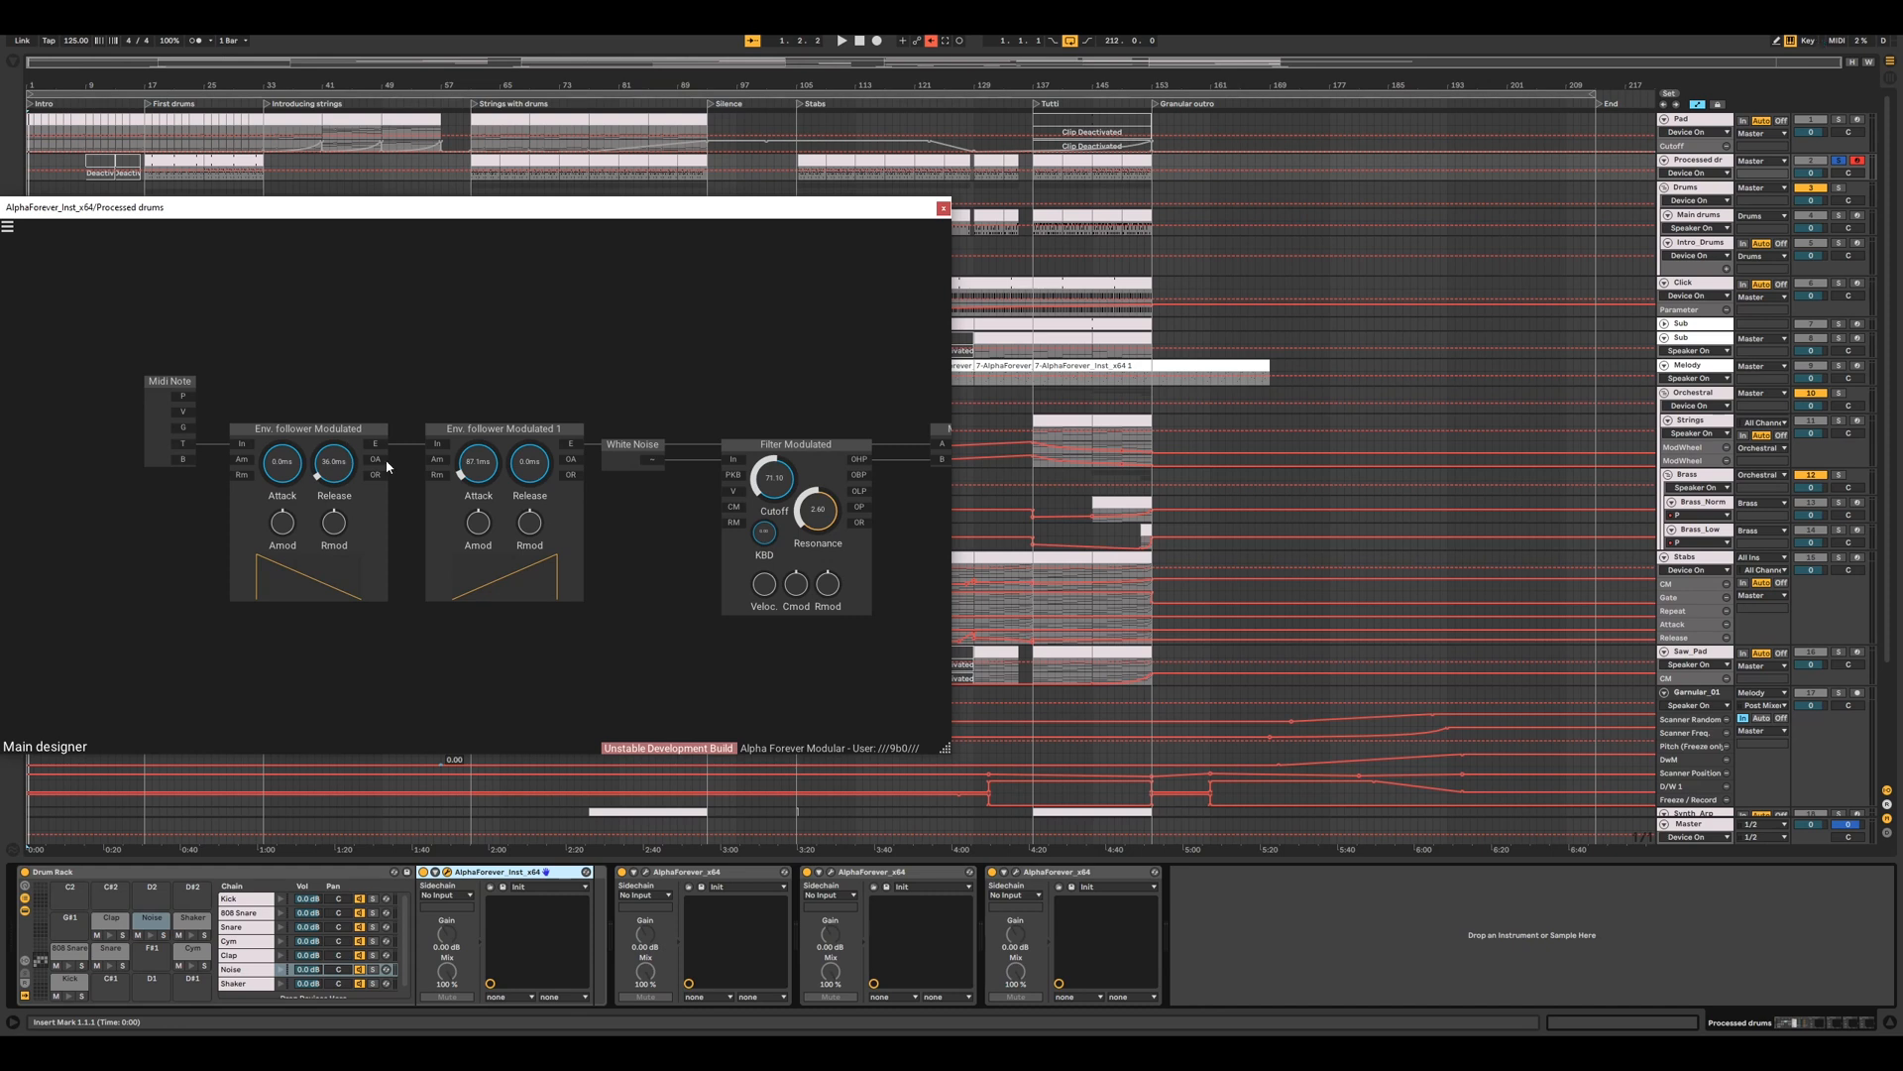
{"action": "left_click_drag", "start_coordinate": [468, 469], "coordinate": [472, 465]}
{"action": "scroll", "coordinate": [808, 327], "scroll_direction": "down", "scroll_amount": 1}
{"action": "left_click_drag", "start_coordinate": [886, 298], "coordinate": [737, 323]}
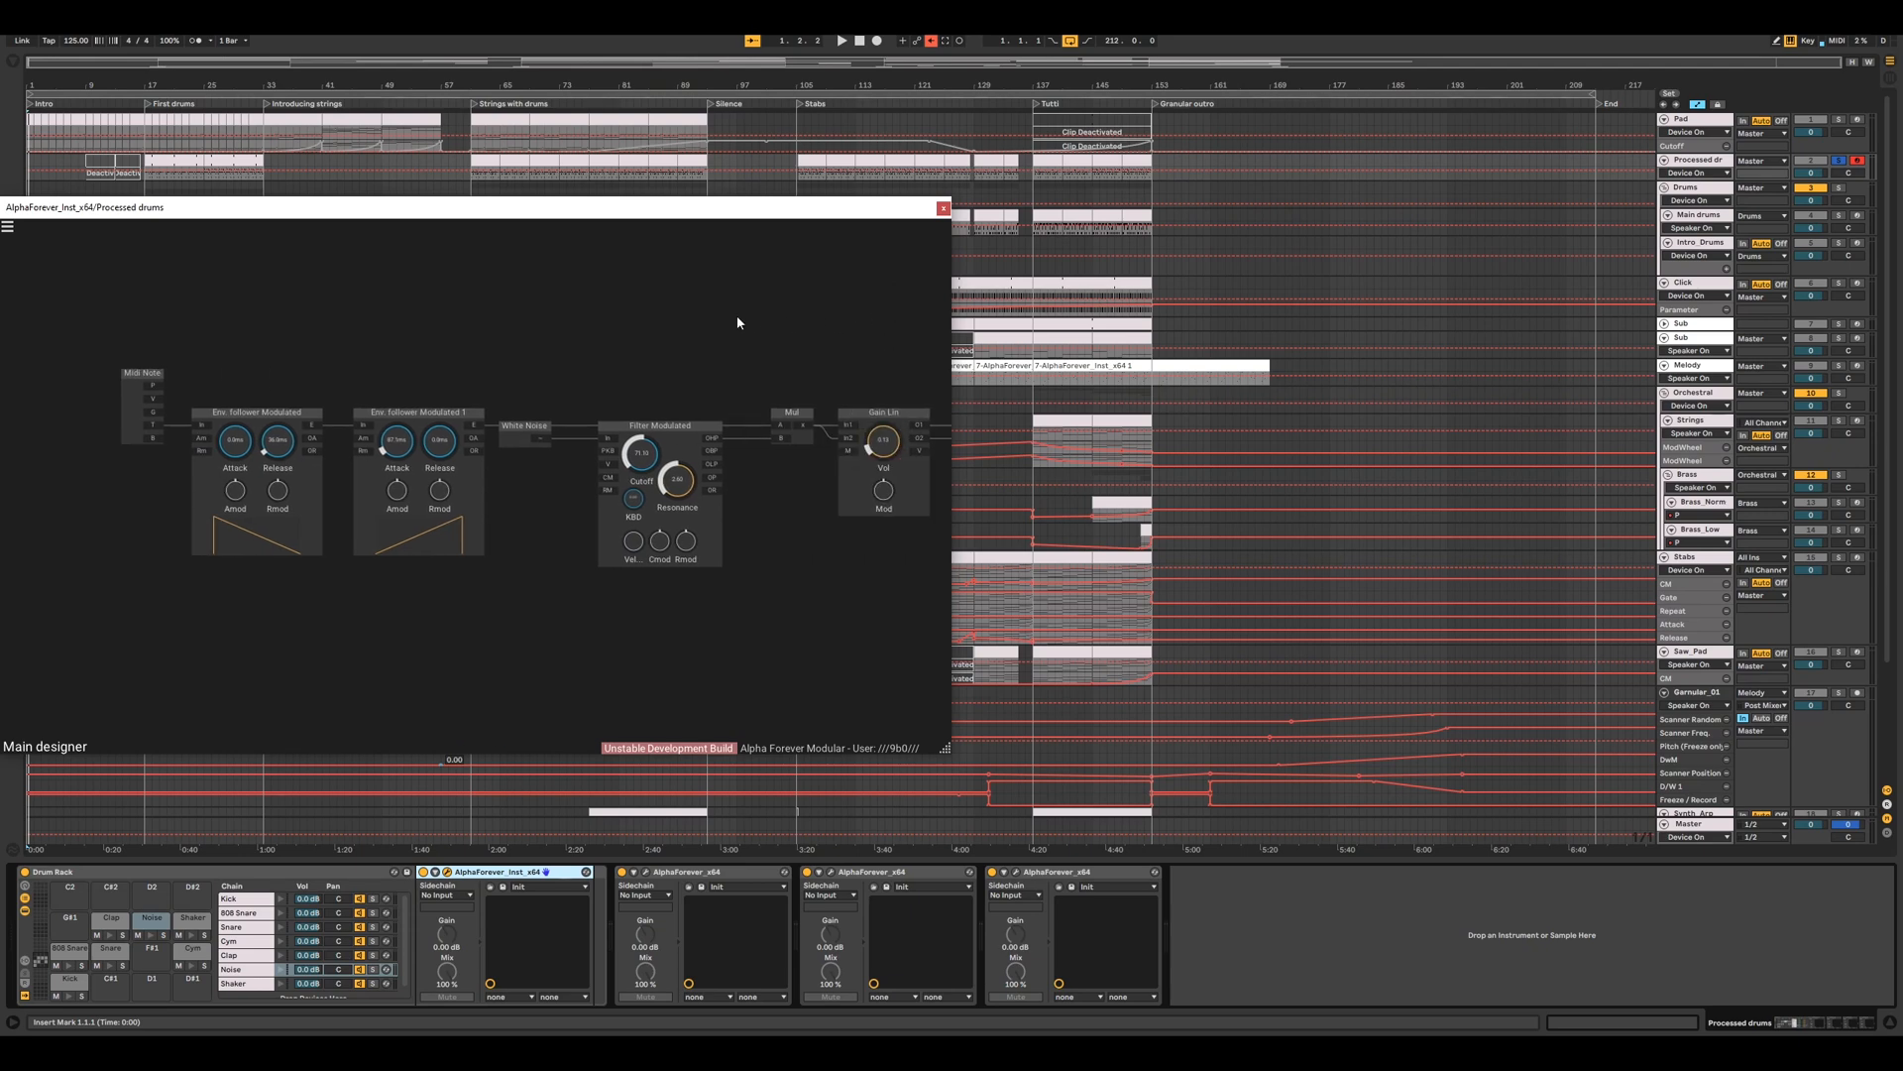
{"action": "left_click", "coordinate": [944, 208]}
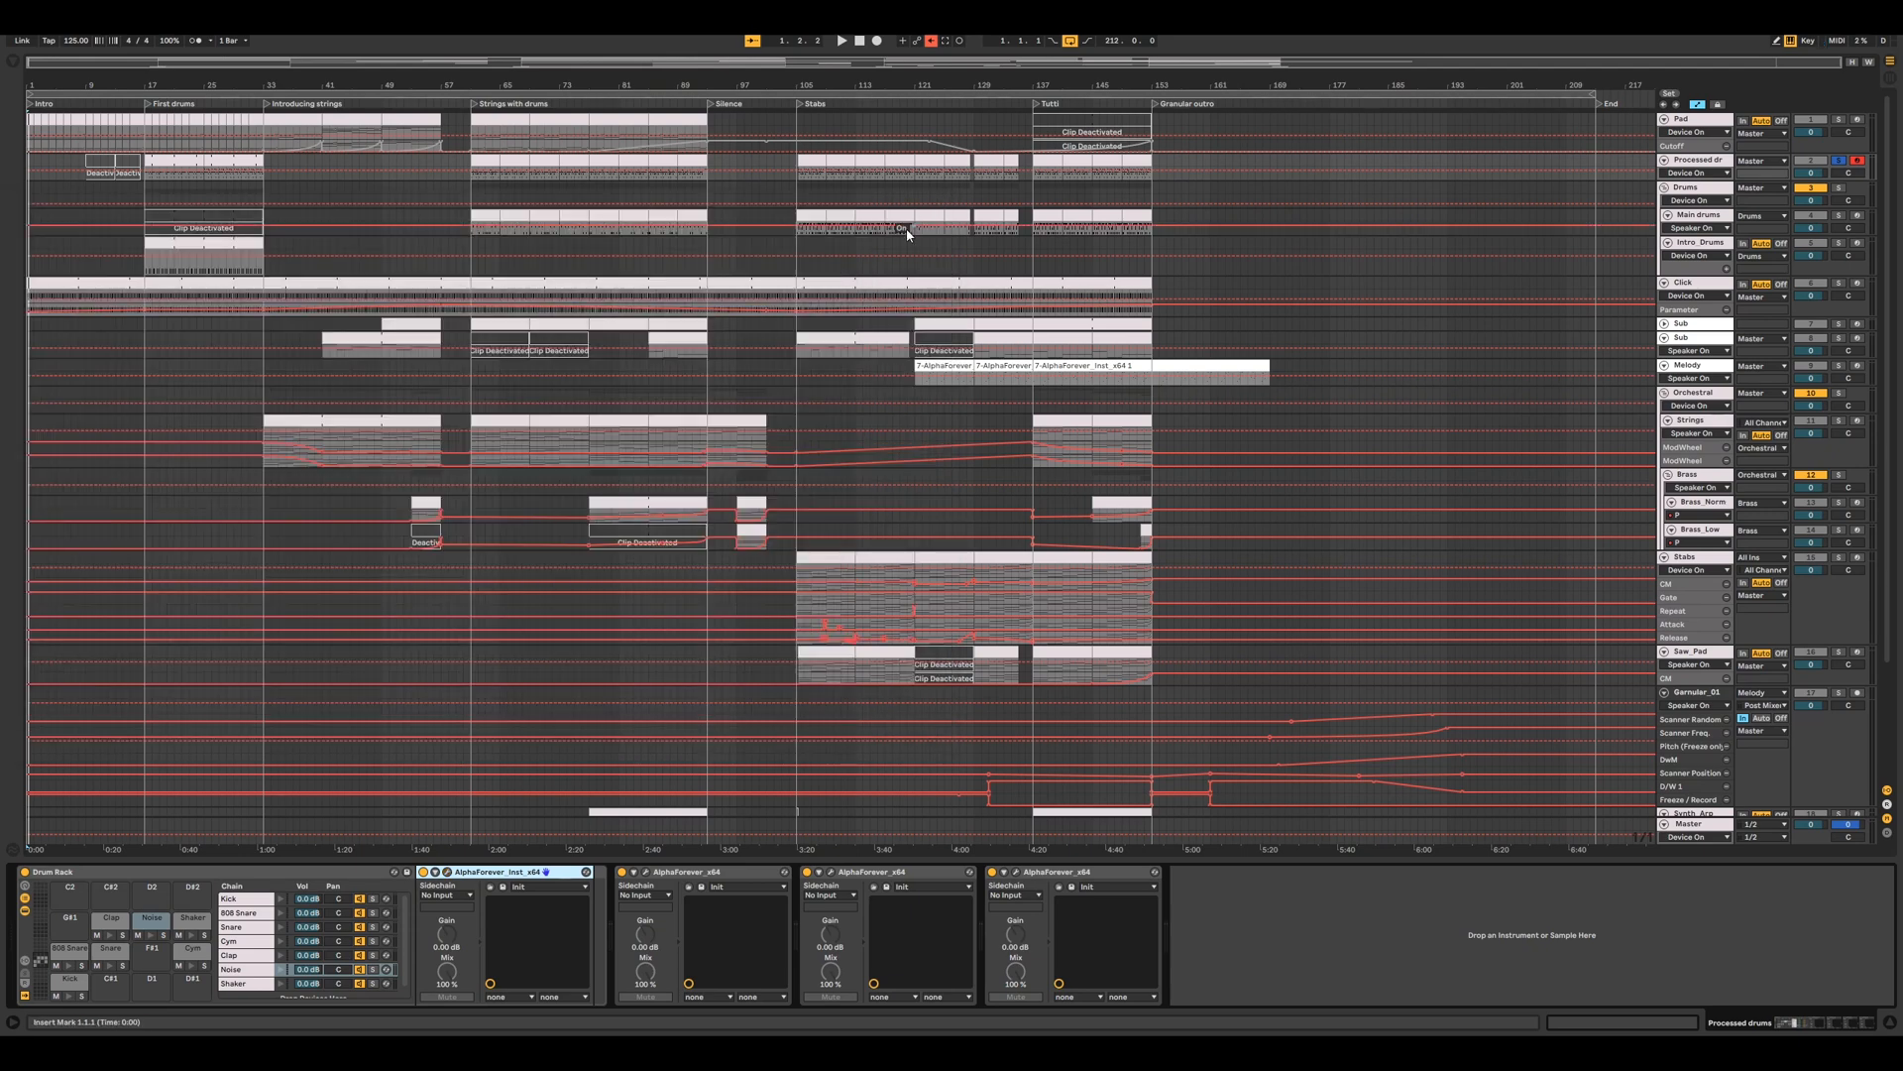
- Preview the Shaker pad, show its chain, and open its first AlphaForever_x64 effect in an enlarged editor showing the whole patch
{"action": "left_click", "coordinate": [193, 934]}
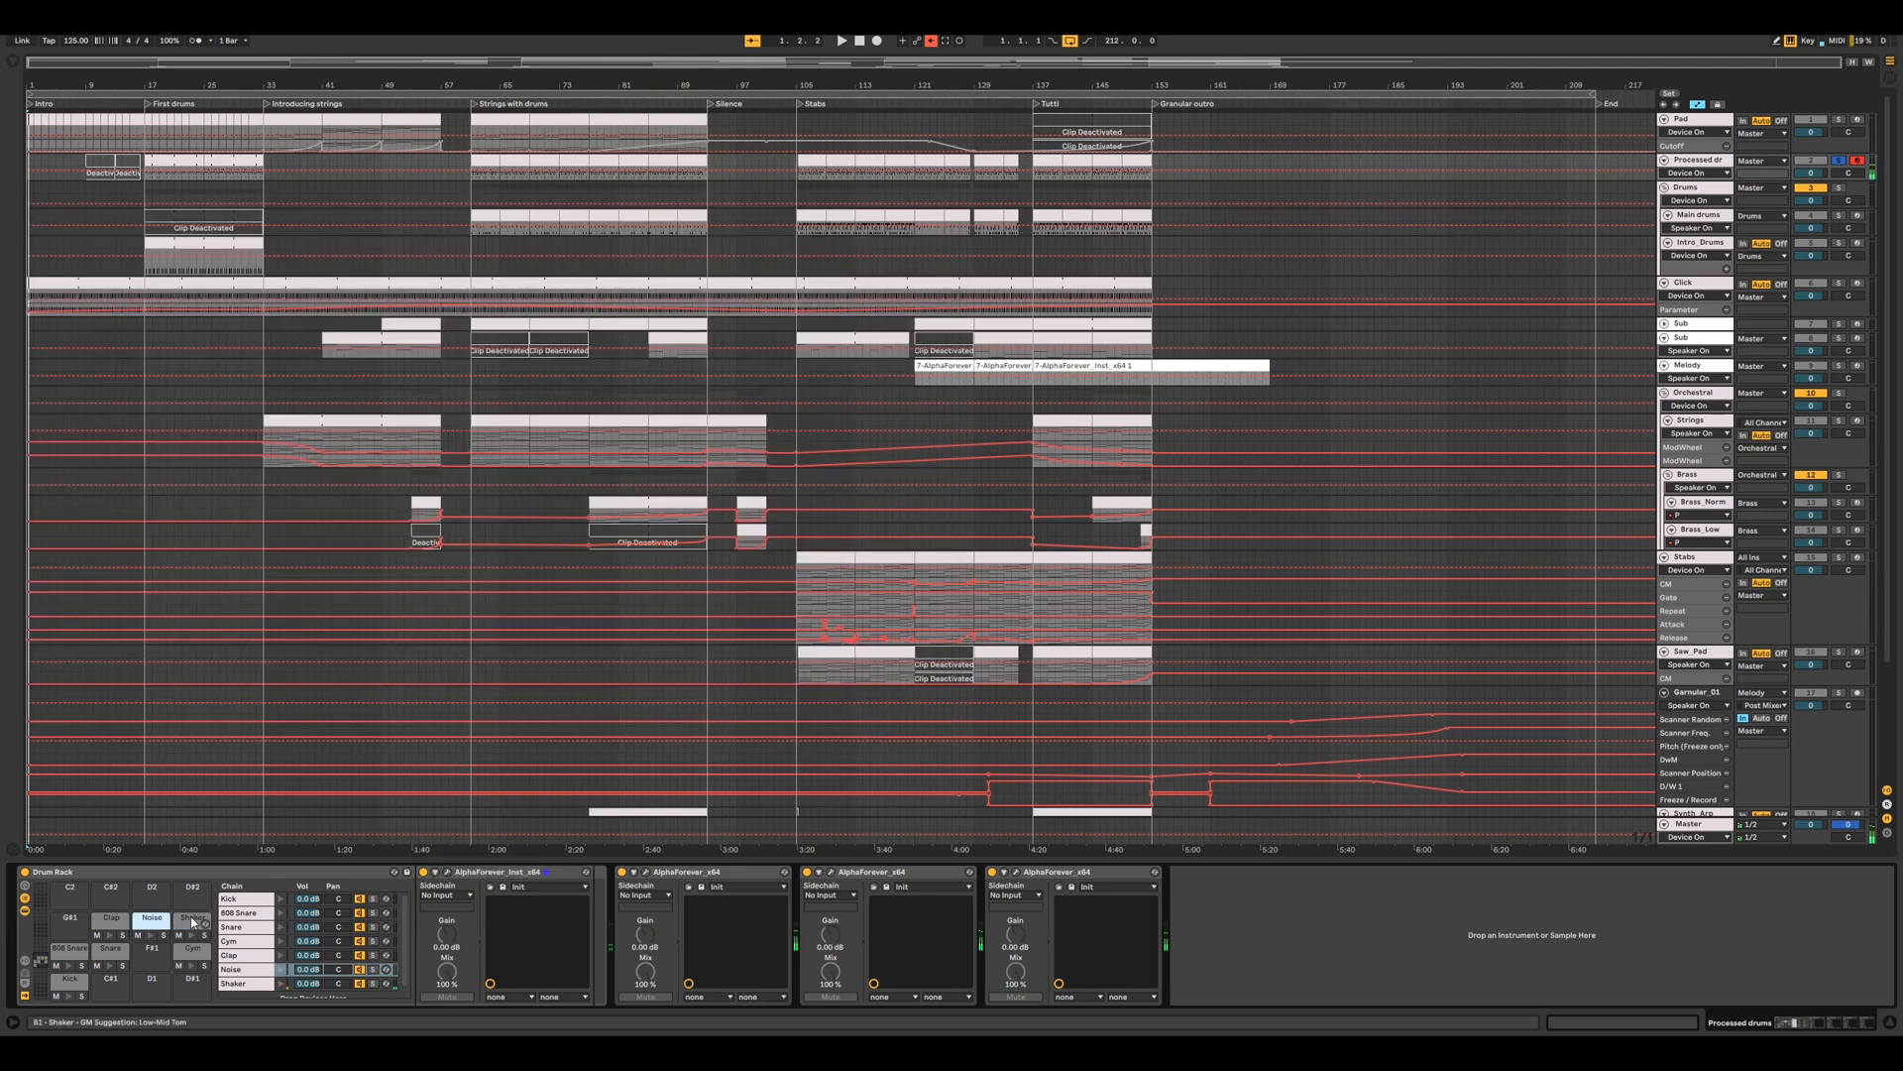
{"action": "left_click", "coordinate": [196, 920]}
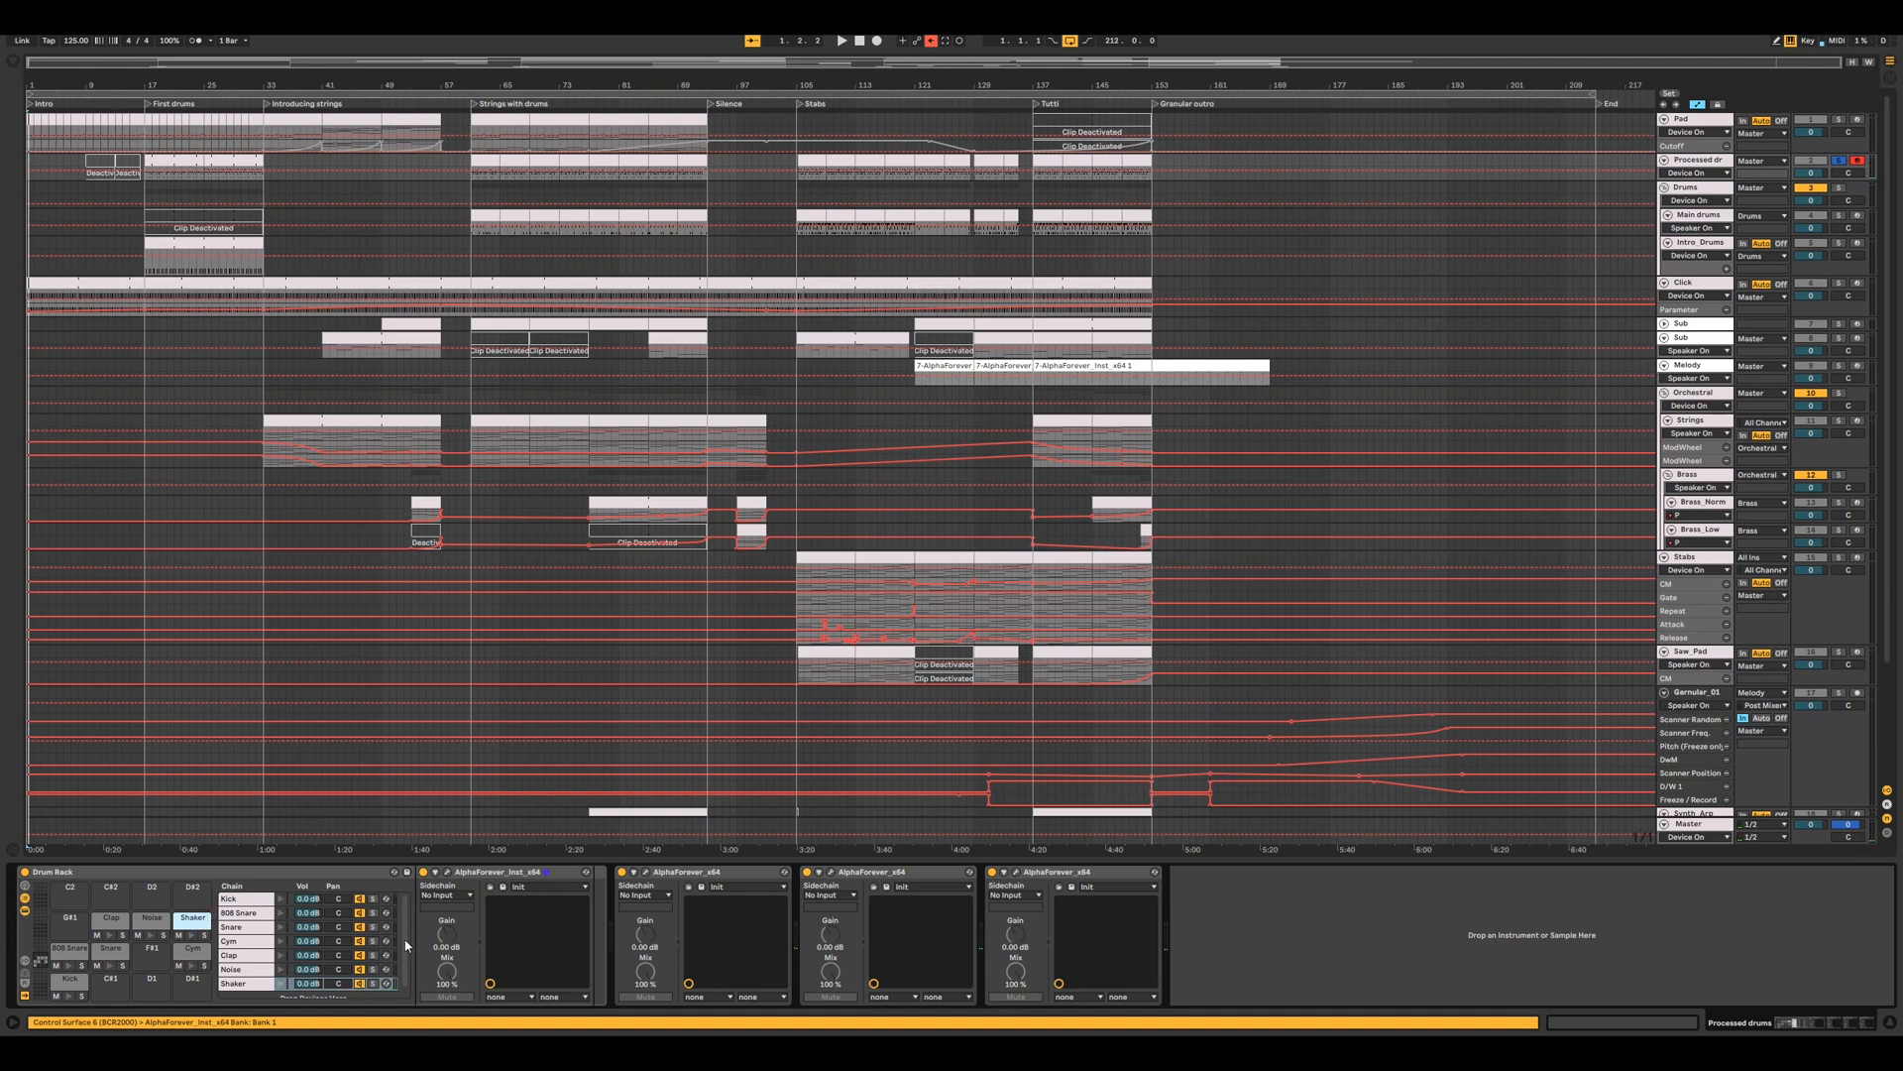
{"action": "left_click", "coordinate": [647, 873]}
{"action": "scroll", "coordinate": [924, 643], "scroll_direction": "down", "scroll_amount": 5}
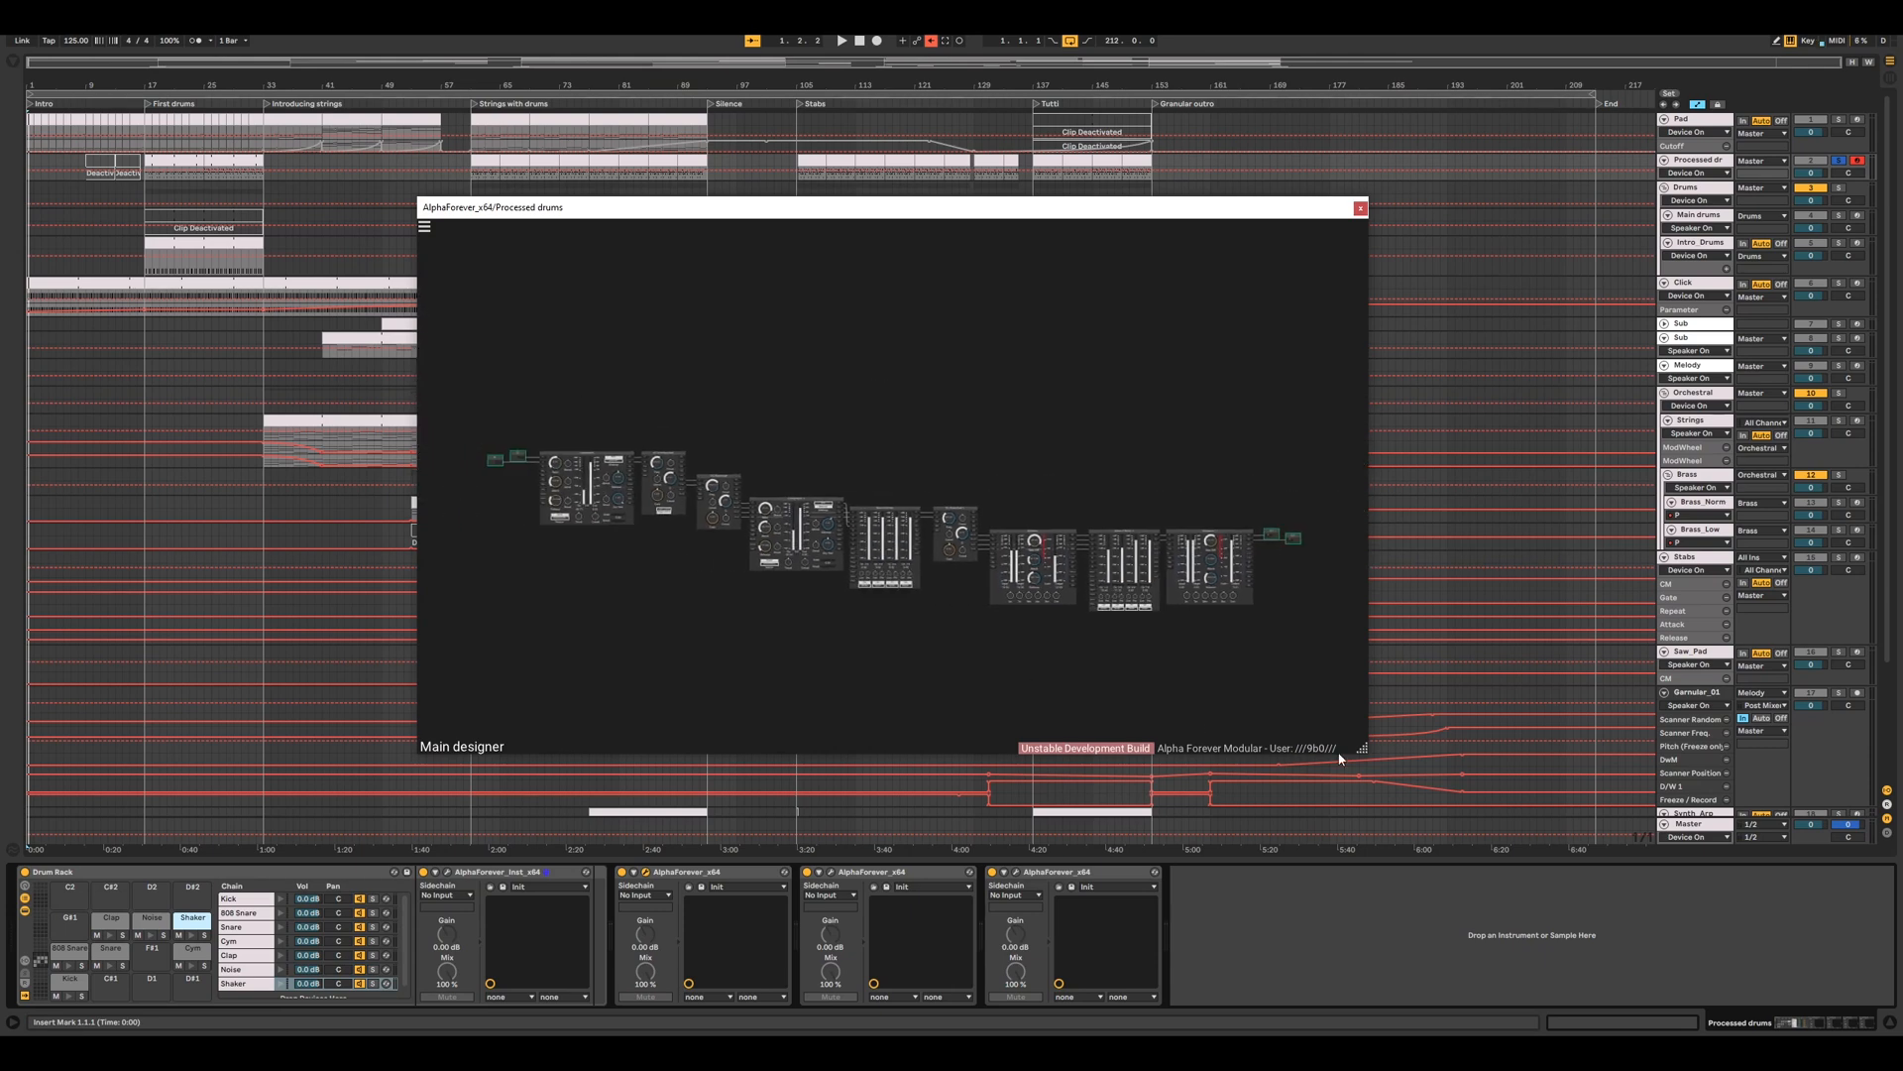
{"action": "left_click_drag", "start_coordinate": [1362, 751], "coordinate": [1900, 1001]}
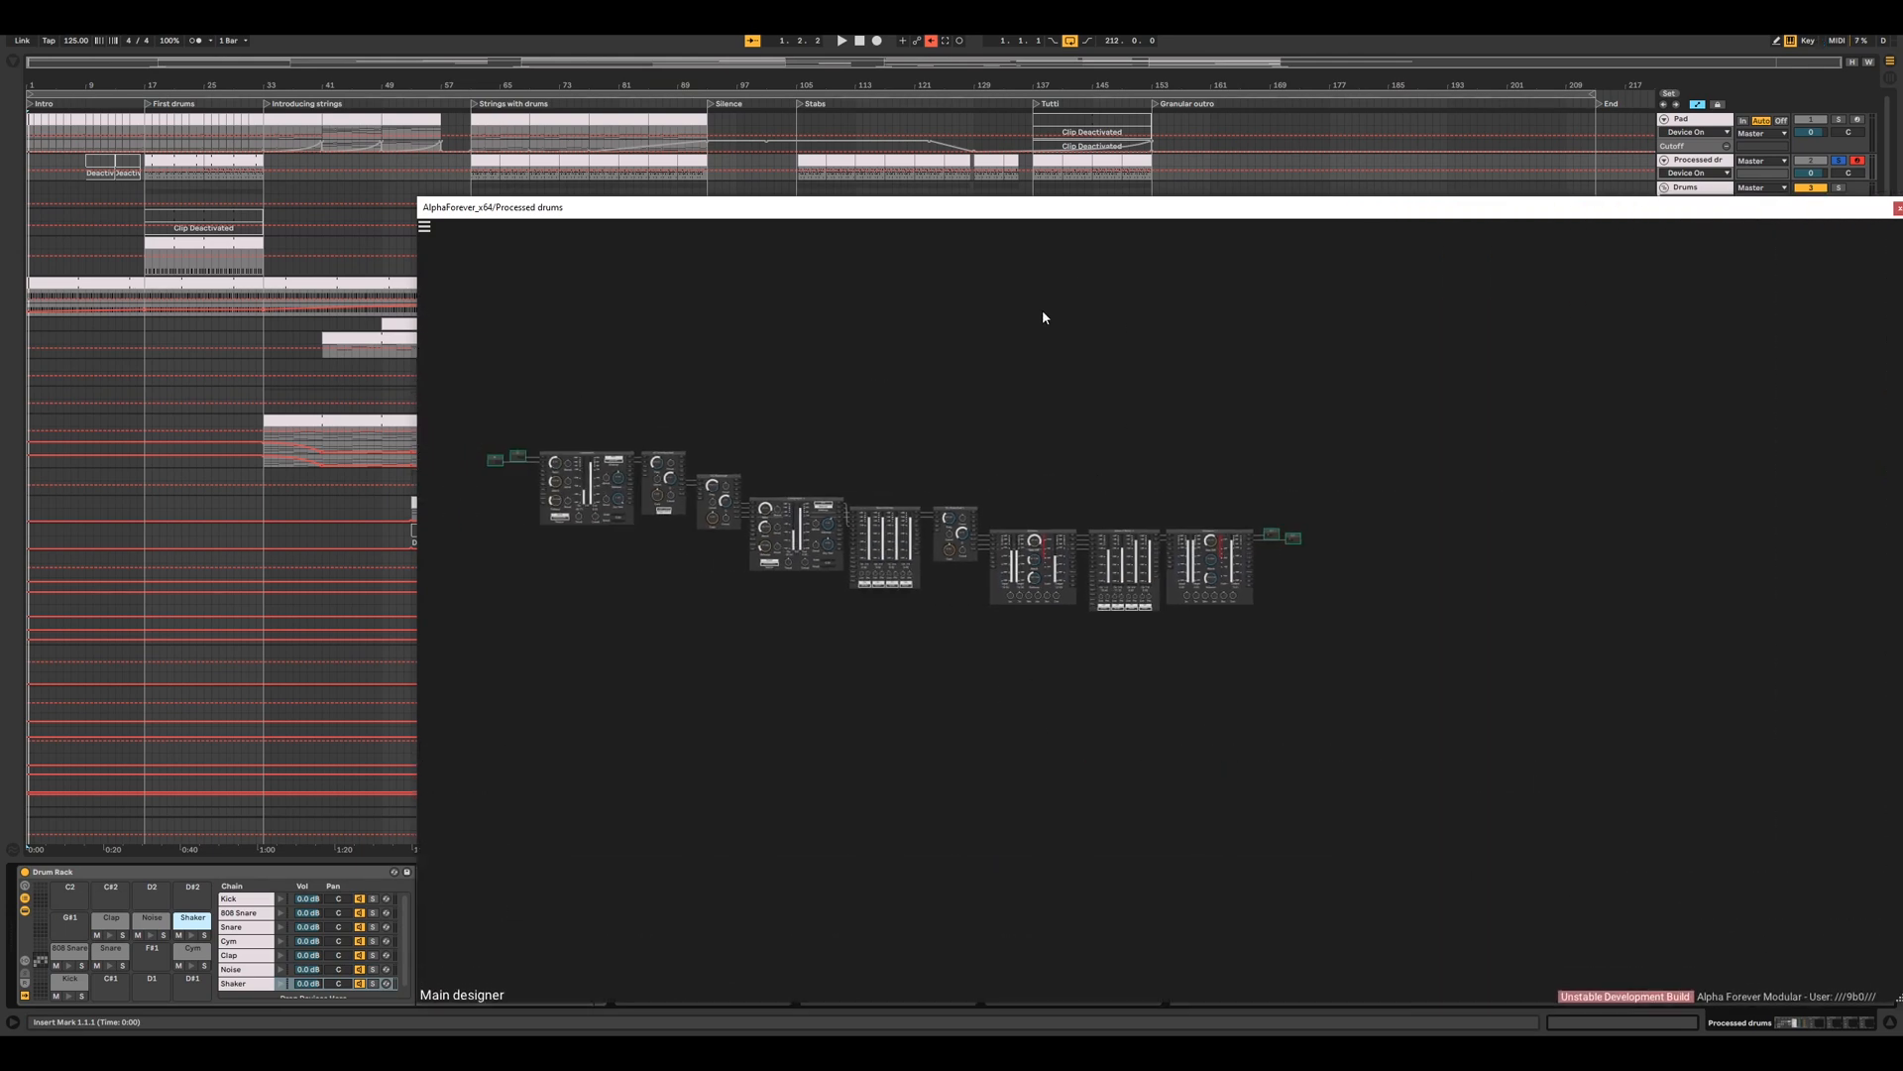
- Move the AlphaForever_x64 editor so the whole window fits on screen, and examine the first Compressor at the start of the effect patch
{"action": "left_click_drag", "start_coordinate": [1149, 214], "coordinate": [766, 90]}
{"action": "scroll", "coordinate": [539, 255], "scroll_direction": "up", "scroll_amount": 3}
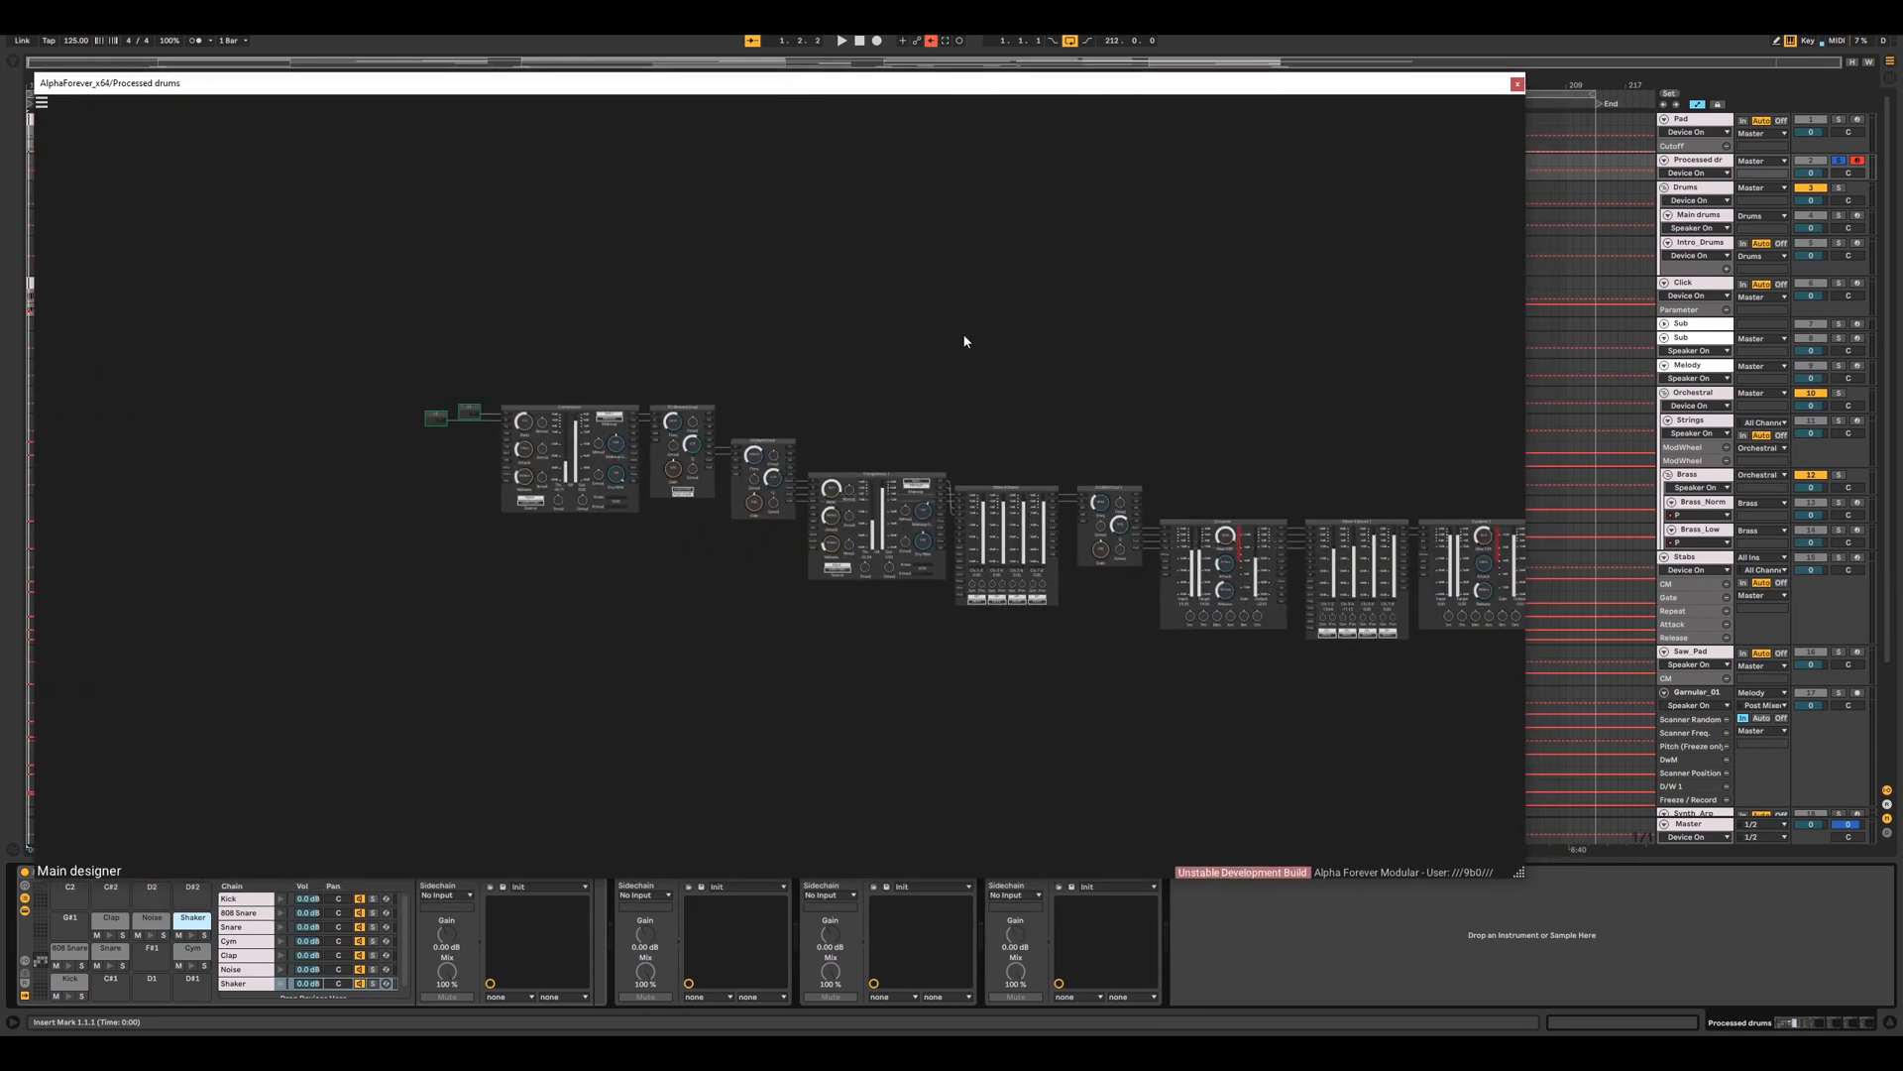
{"action": "scroll", "coordinate": [700, 349], "scroll_direction": "up", "scroll_amount": 3}
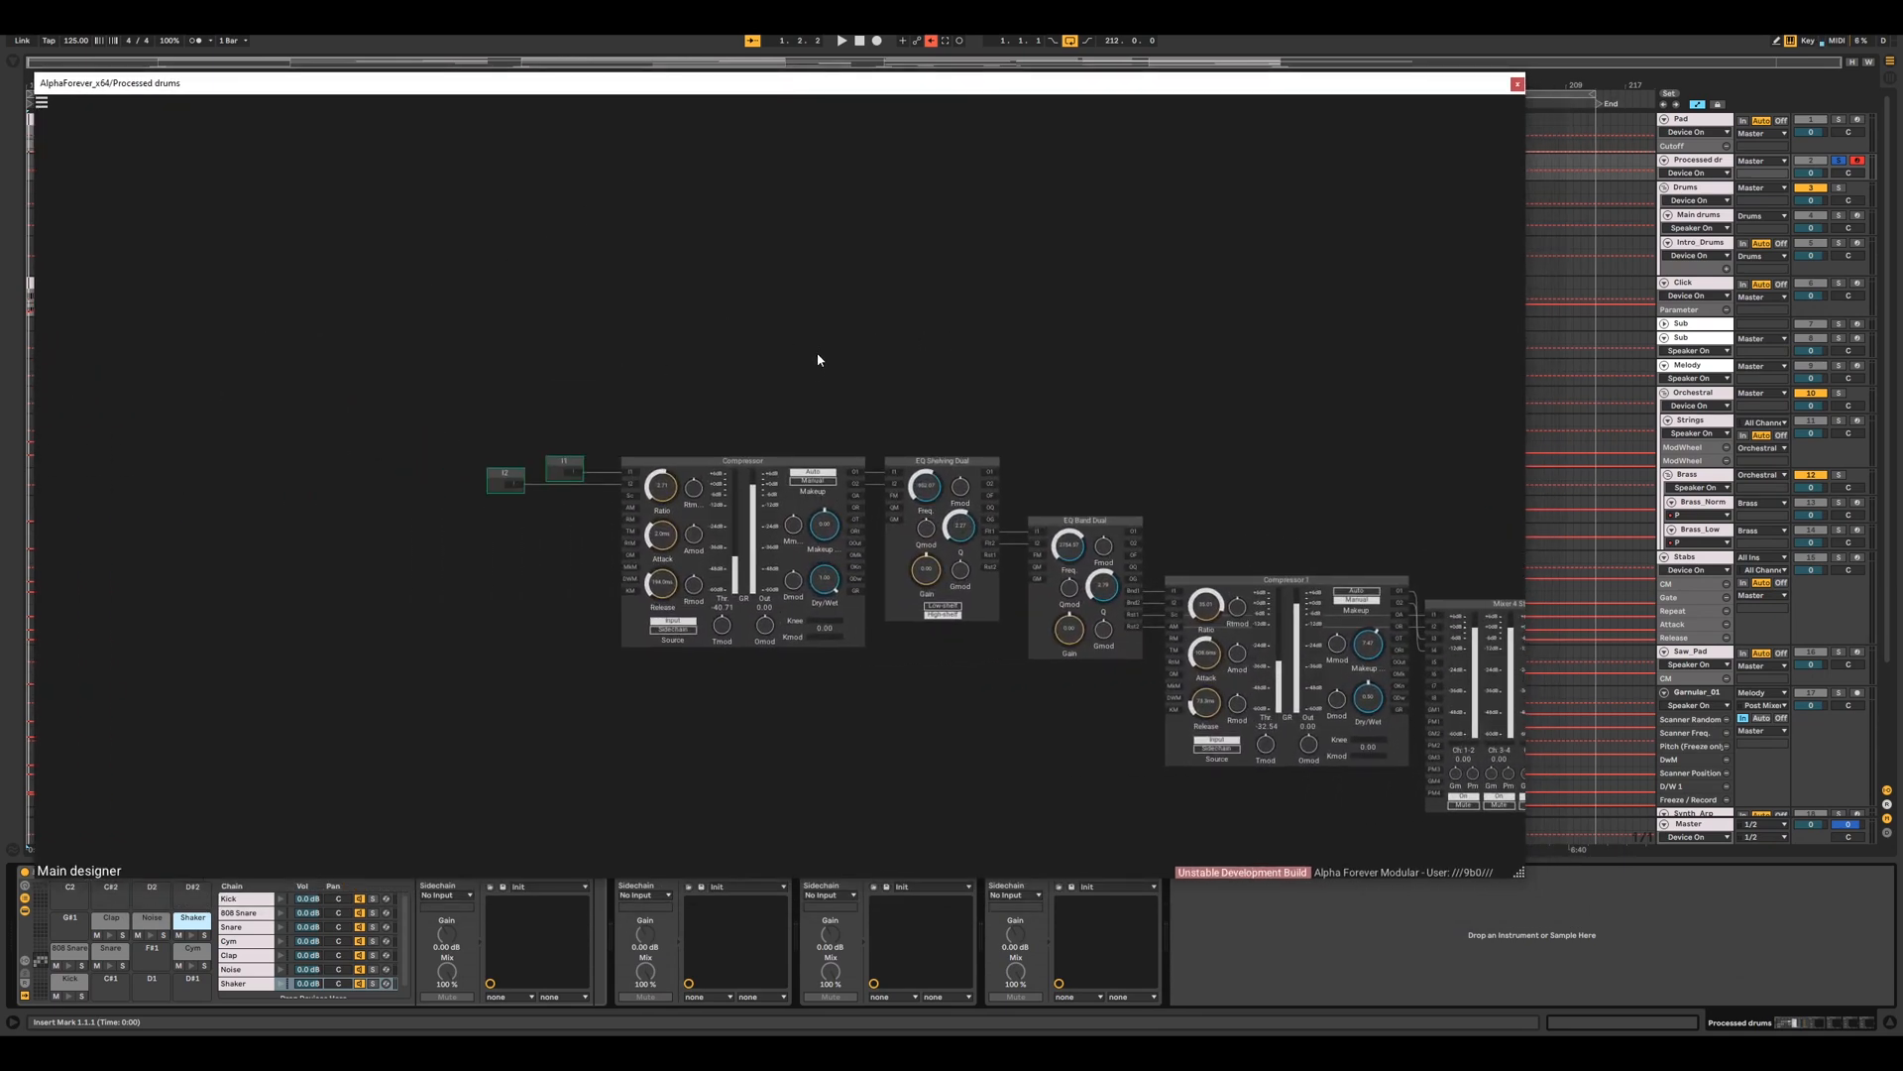
{"action": "scroll", "coordinate": [818, 358], "scroll_direction": "up", "scroll_amount": 2}
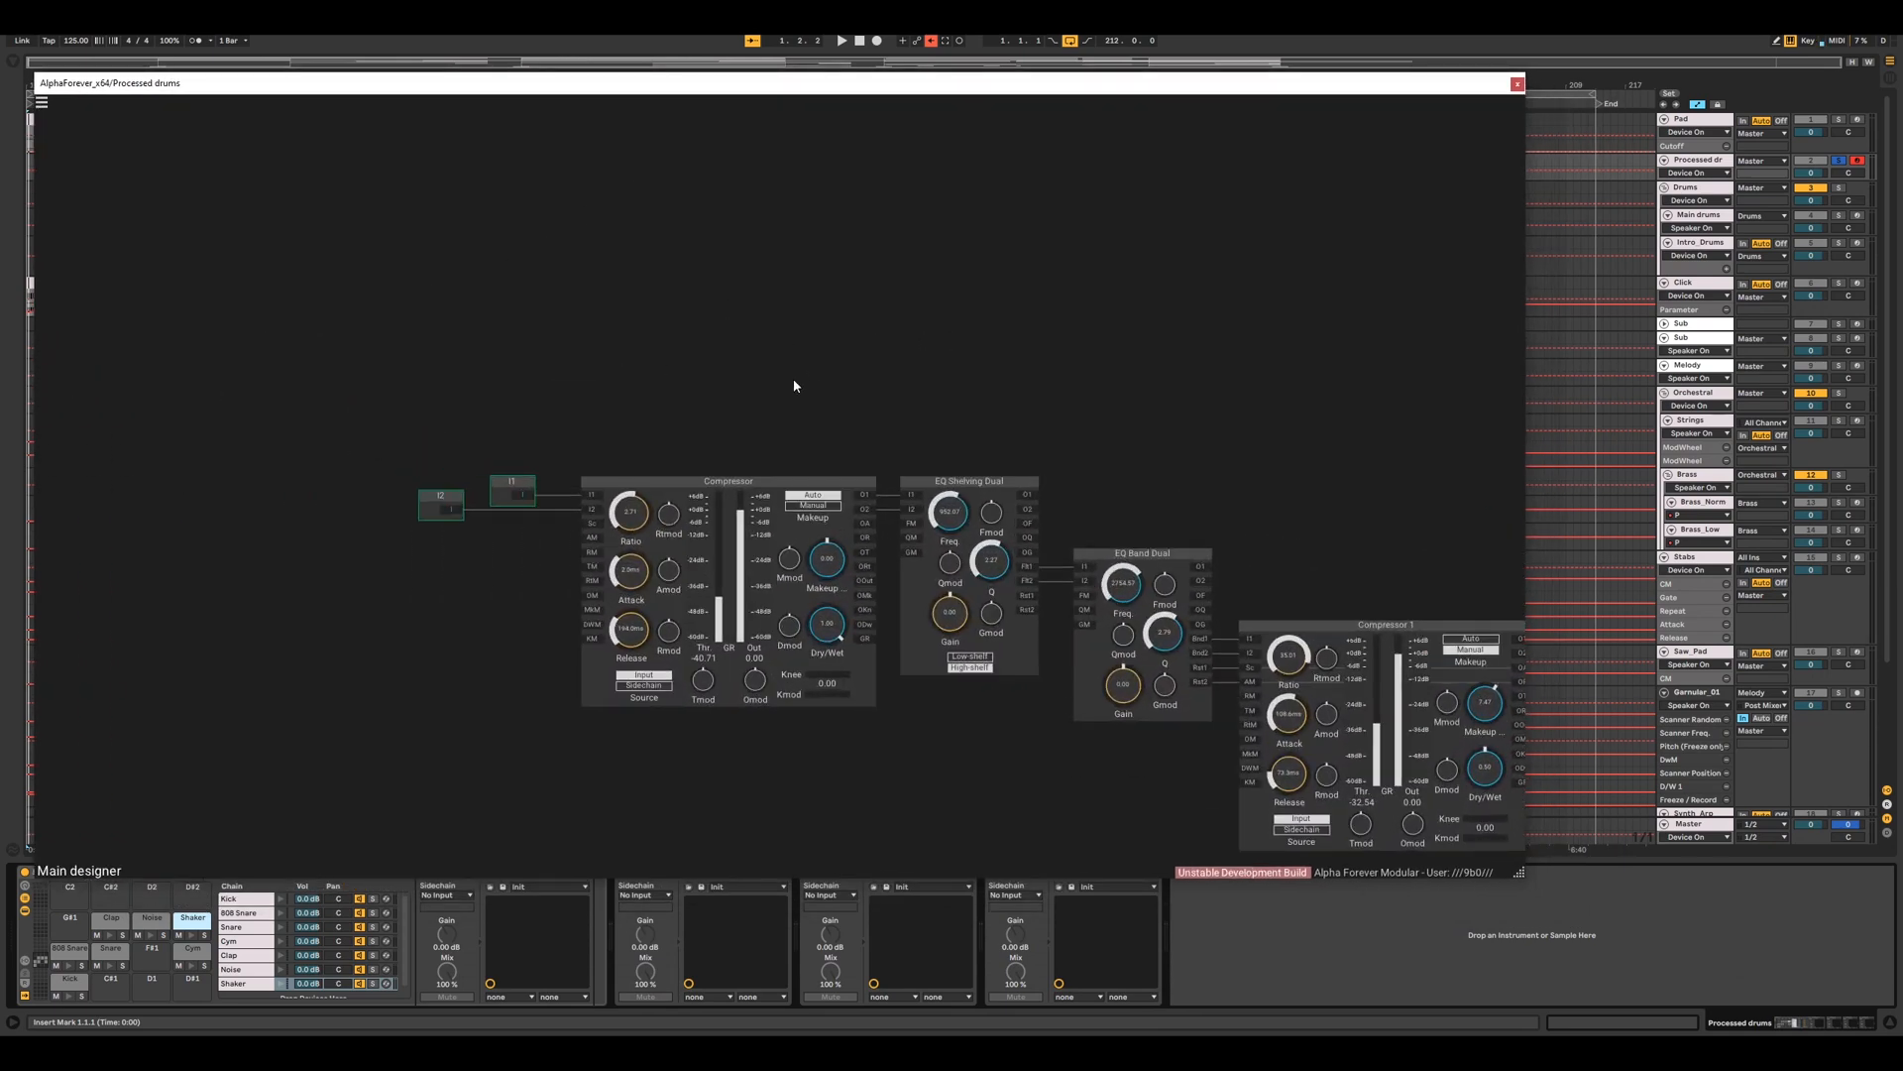
{"action": "scroll", "coordinate": [797, 382], "scroll_direction": "up", "scroll_amount": 4}
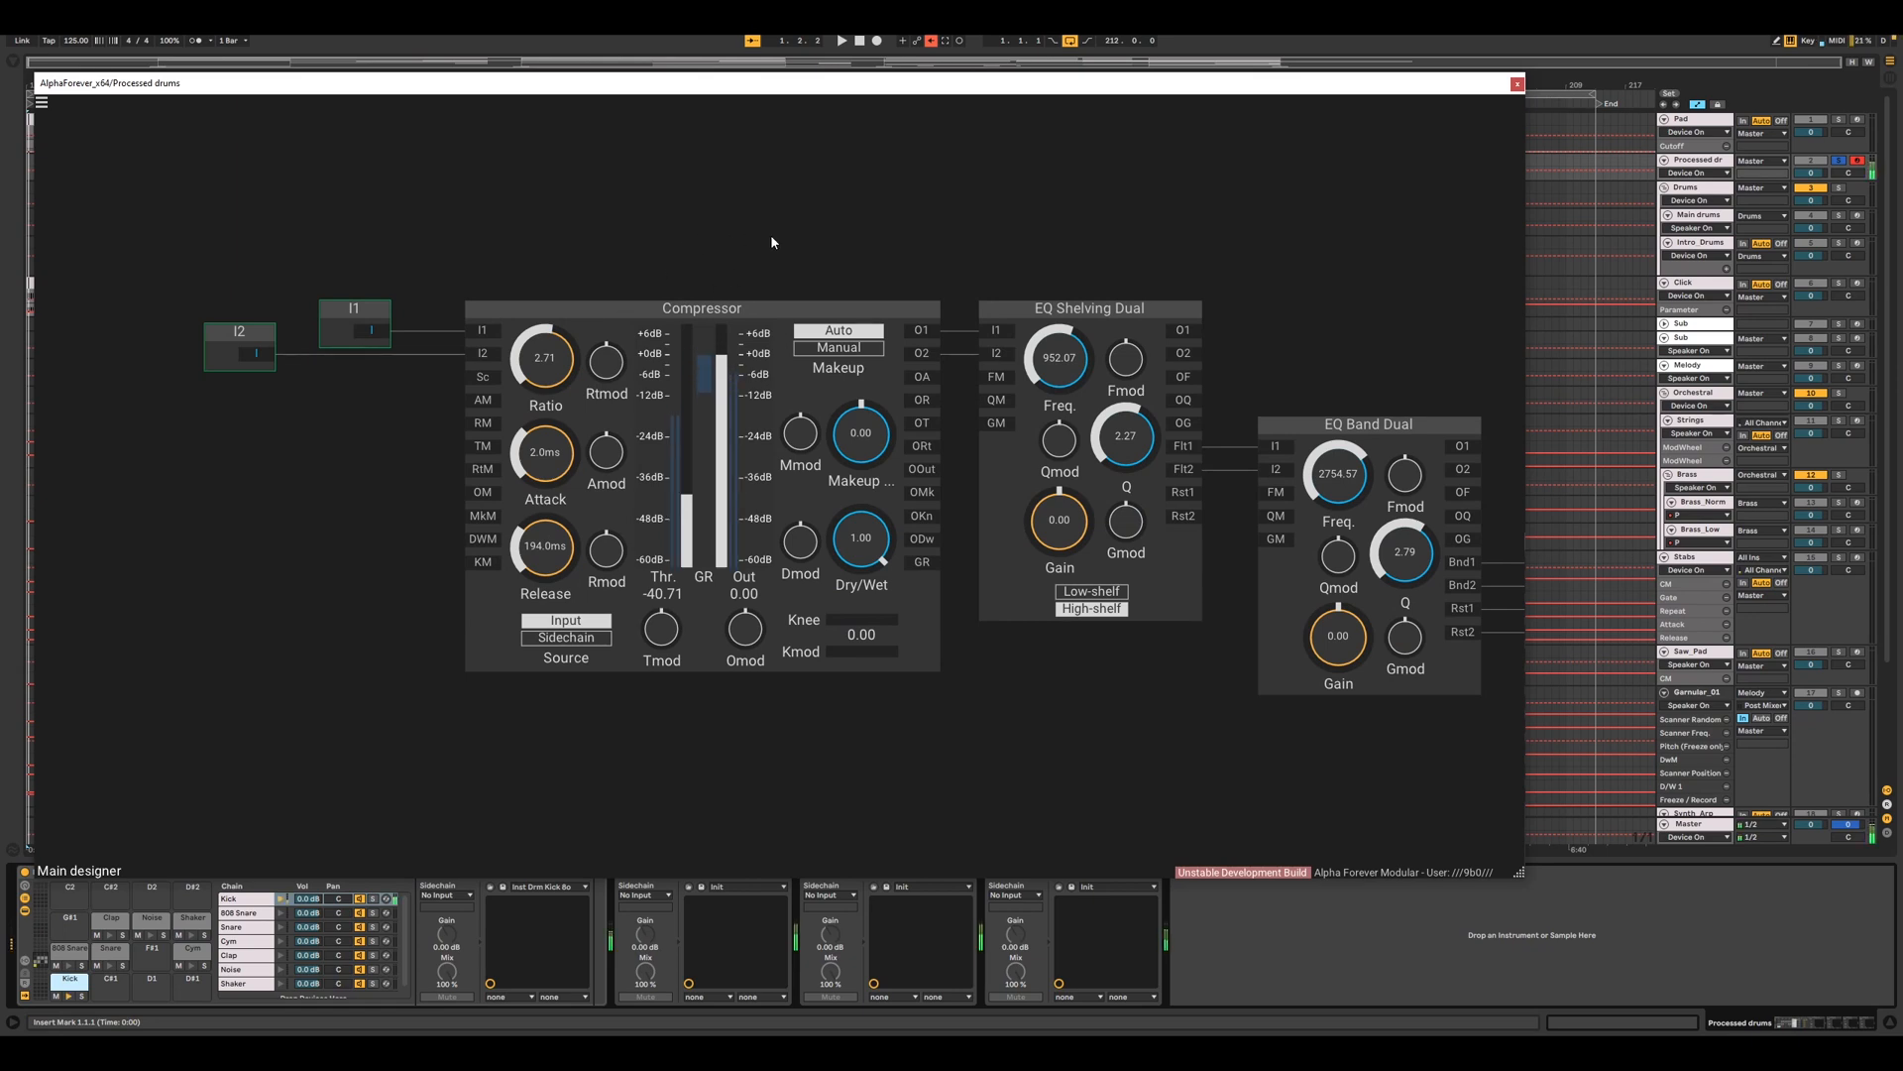
- Examine the EQ Shelving Dual and EQ Band Dual modules and how their filter outputs are routed onward
{"action": "left_click_drag", "start_coordinate": [1024, 295], "coordinate": [532, 254]}
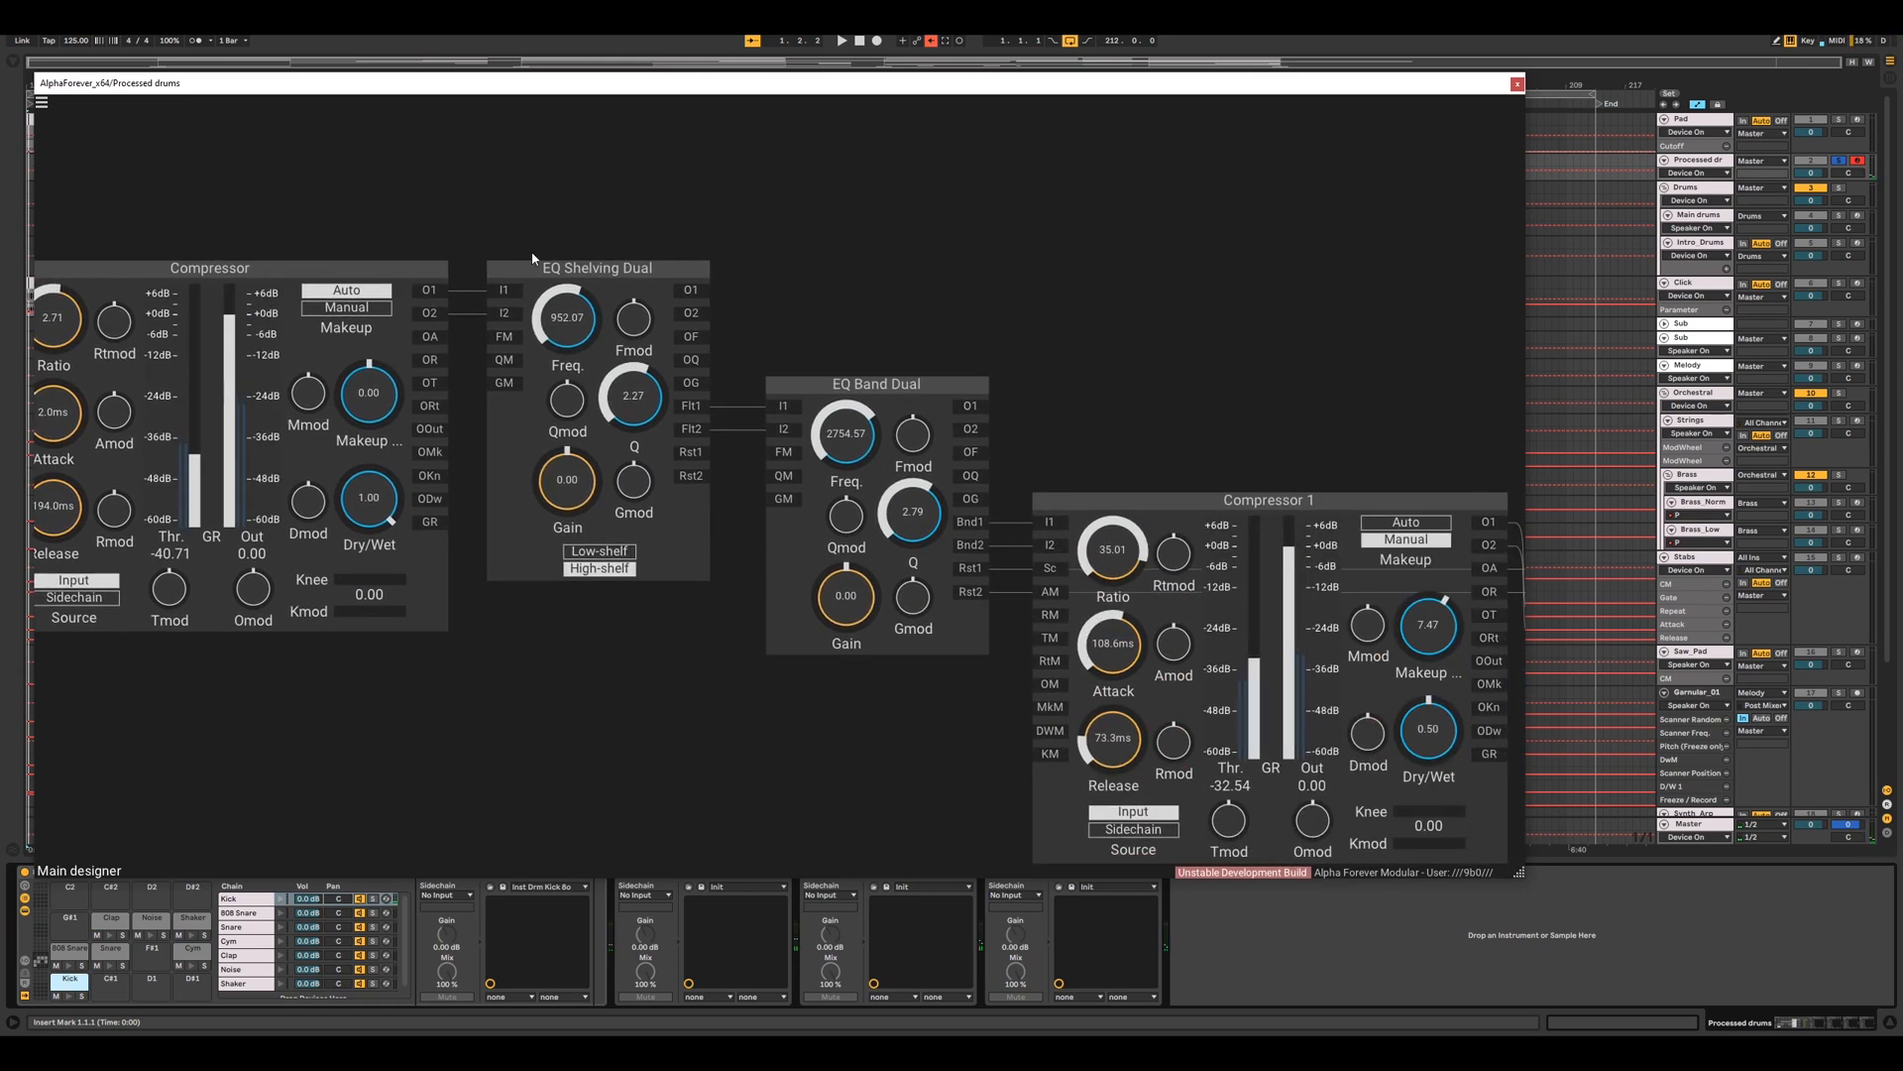
{"action": "left_click", "coordinate": [583, 275]}
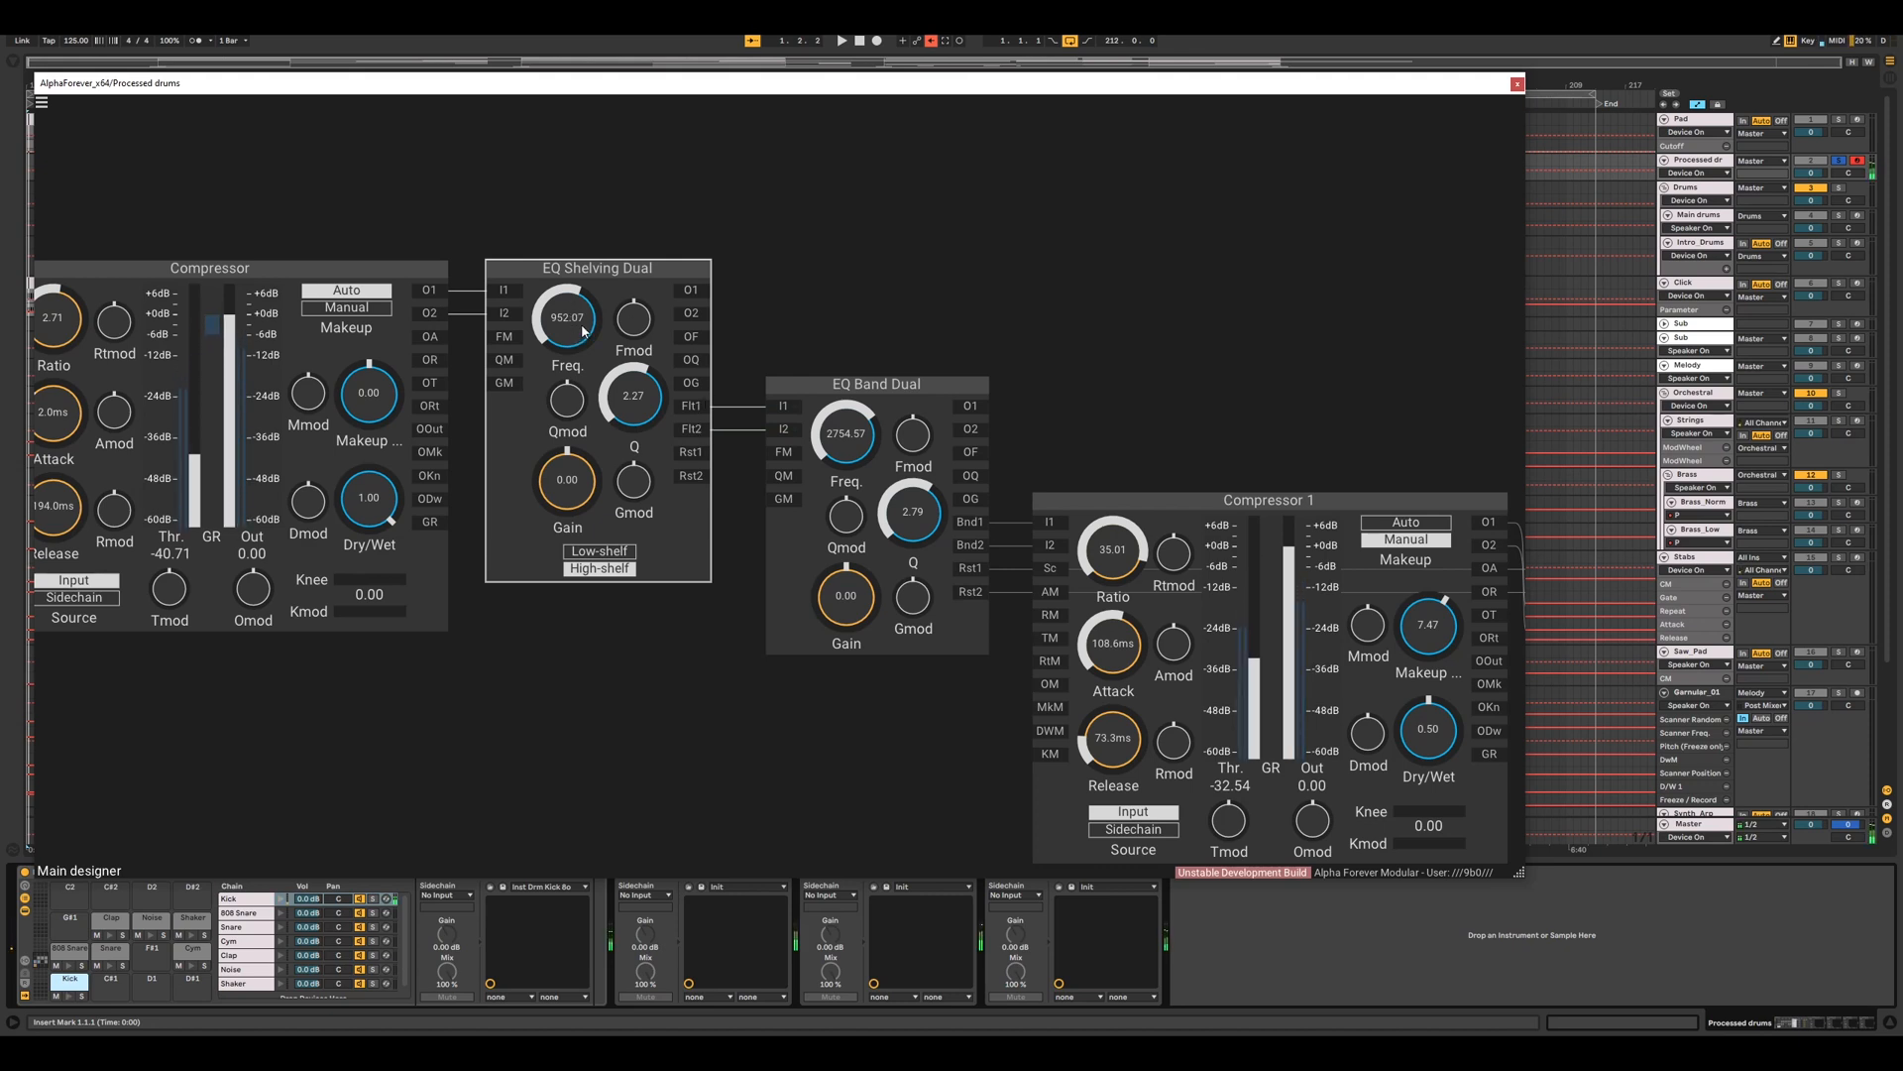
{"action": "scroll", "coordinate": [583, 330], "scroll_direction": "right", "scroll_amount": 5}
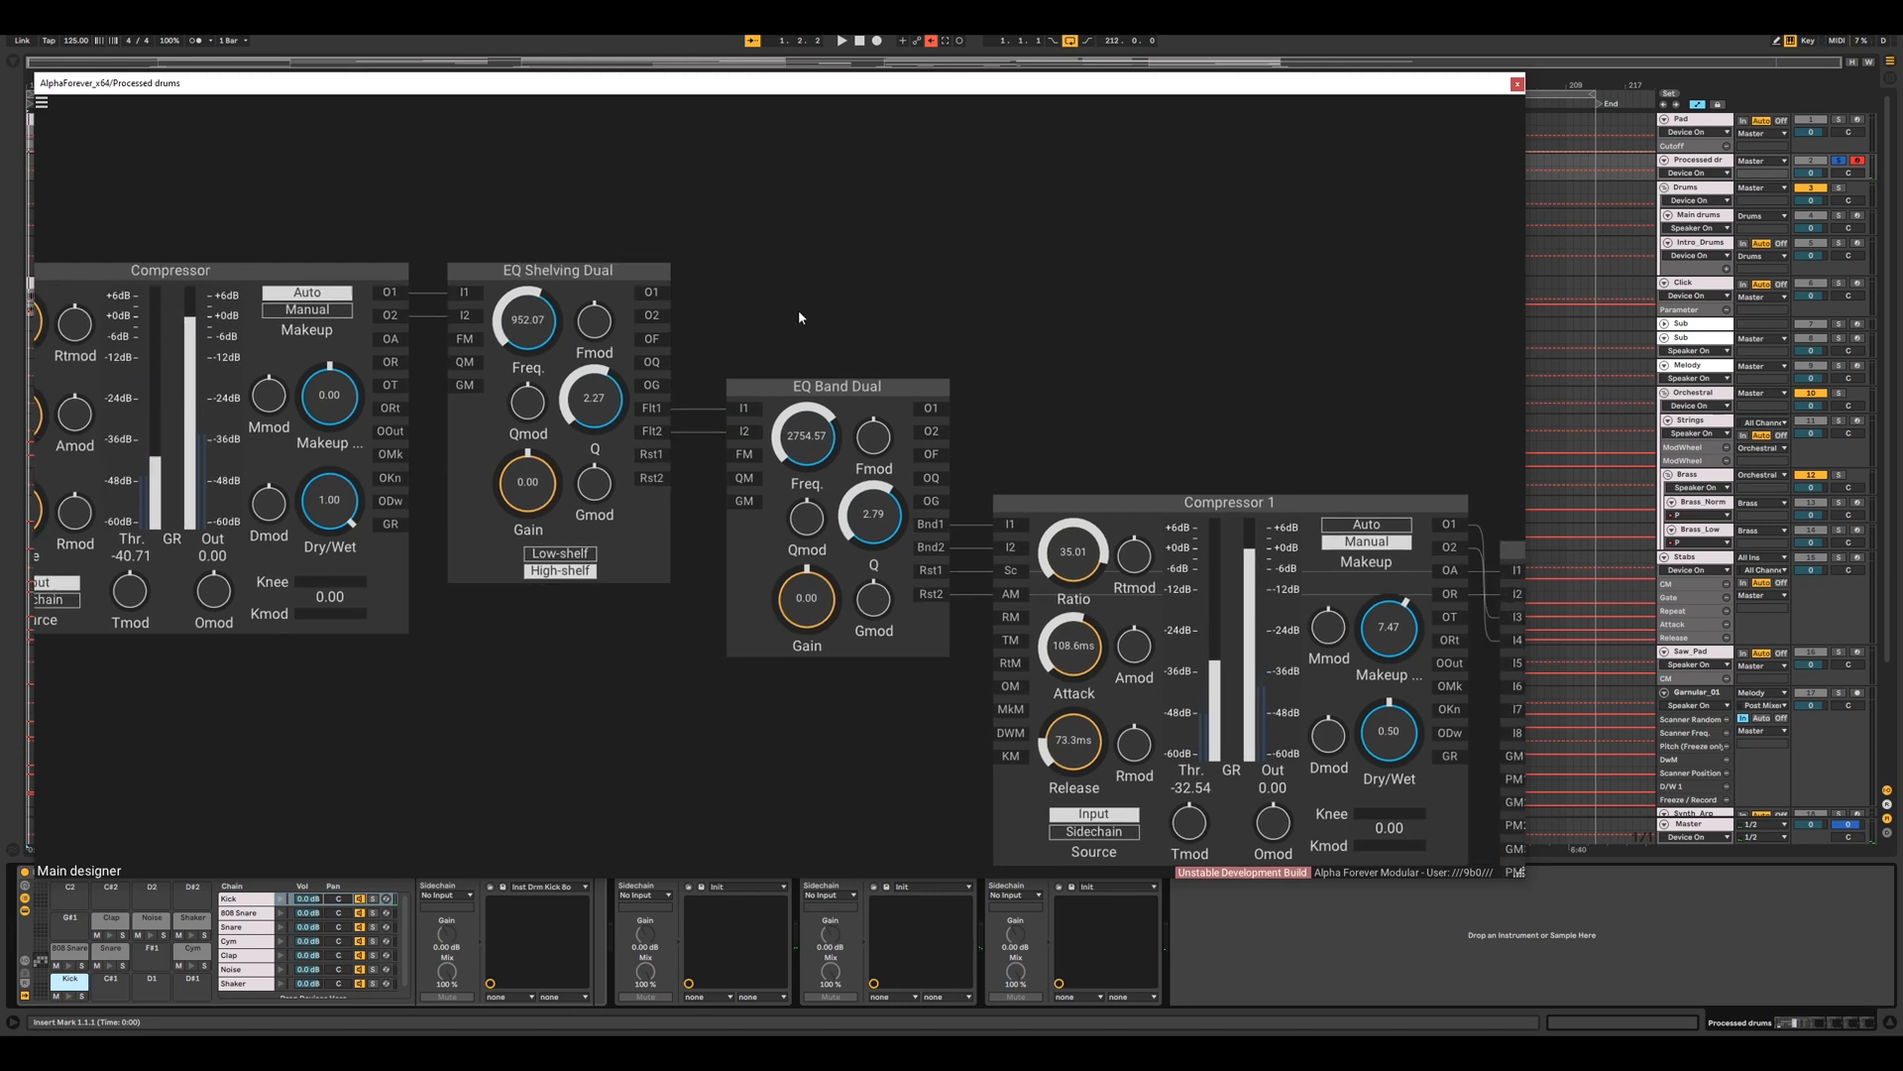
{"action": "left_click", "coordinate": [593, 375]}
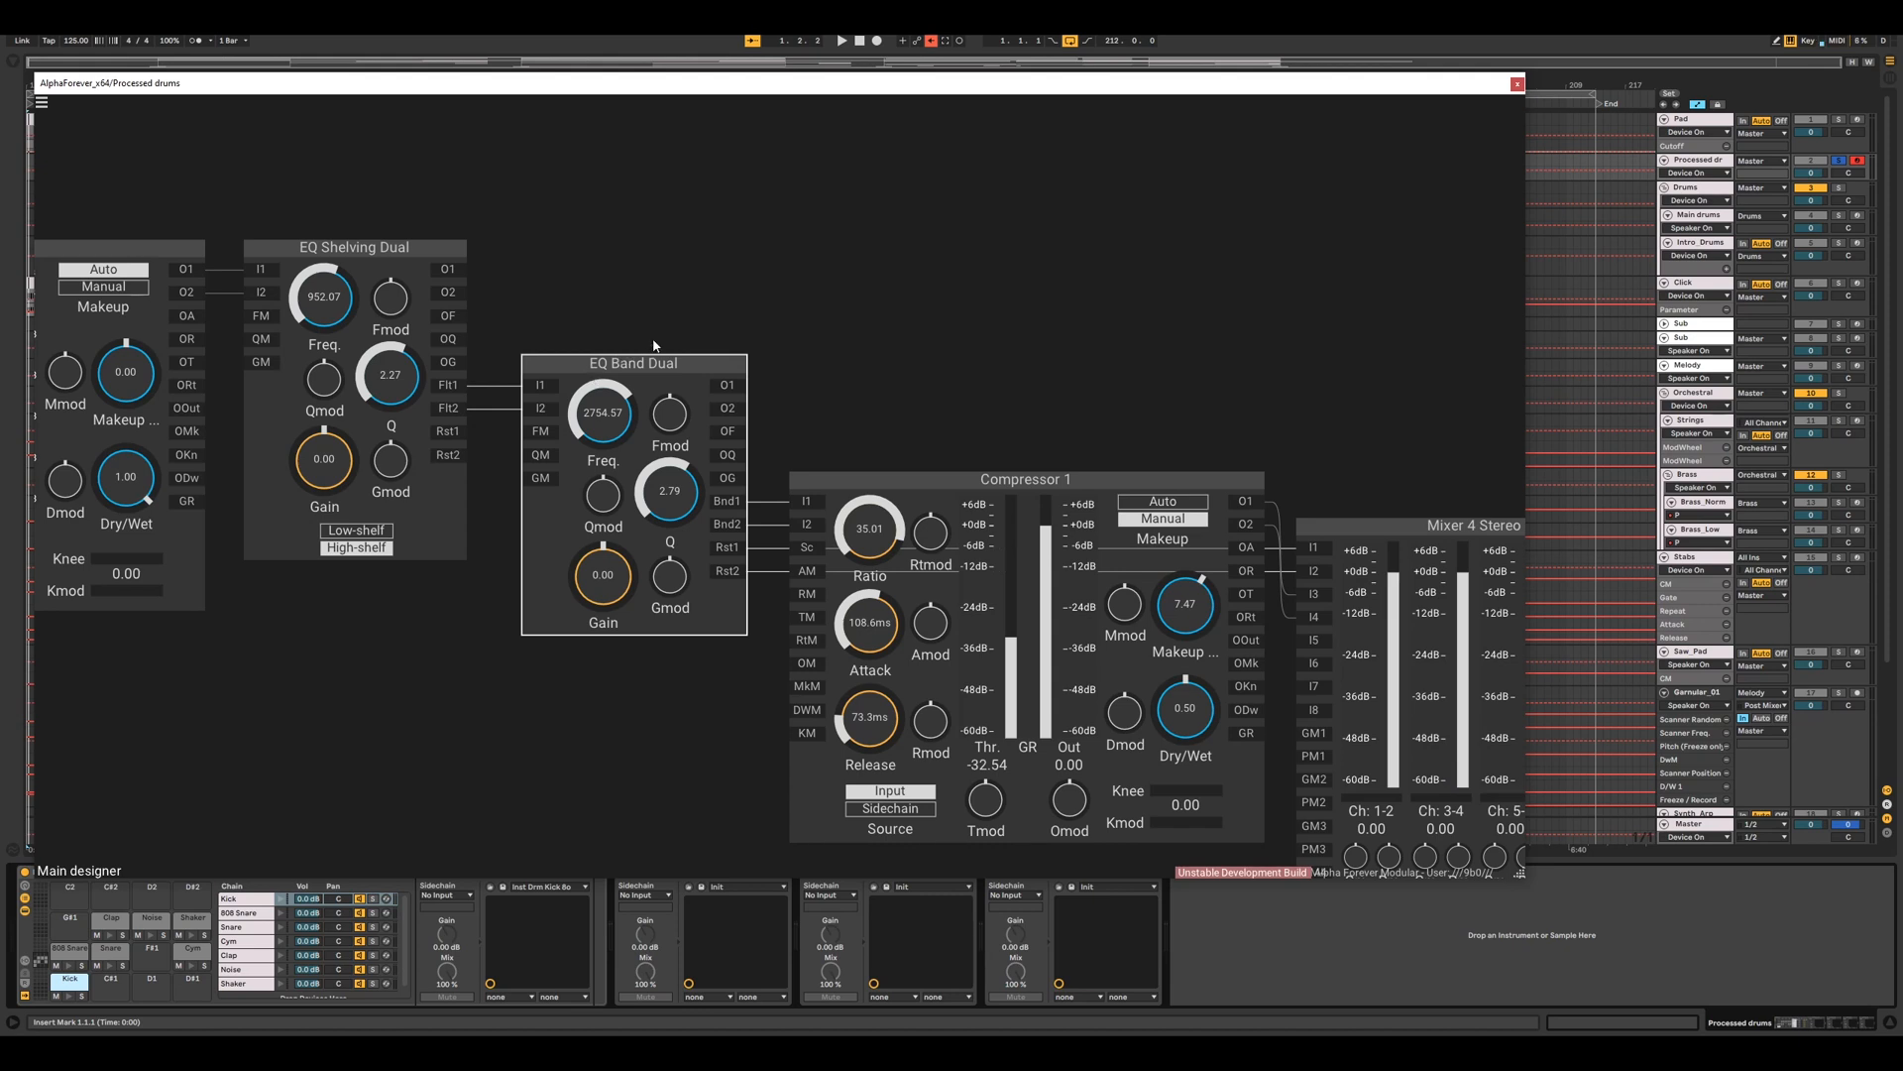
{"action": "left_click", "coordinate": [662, 296]}
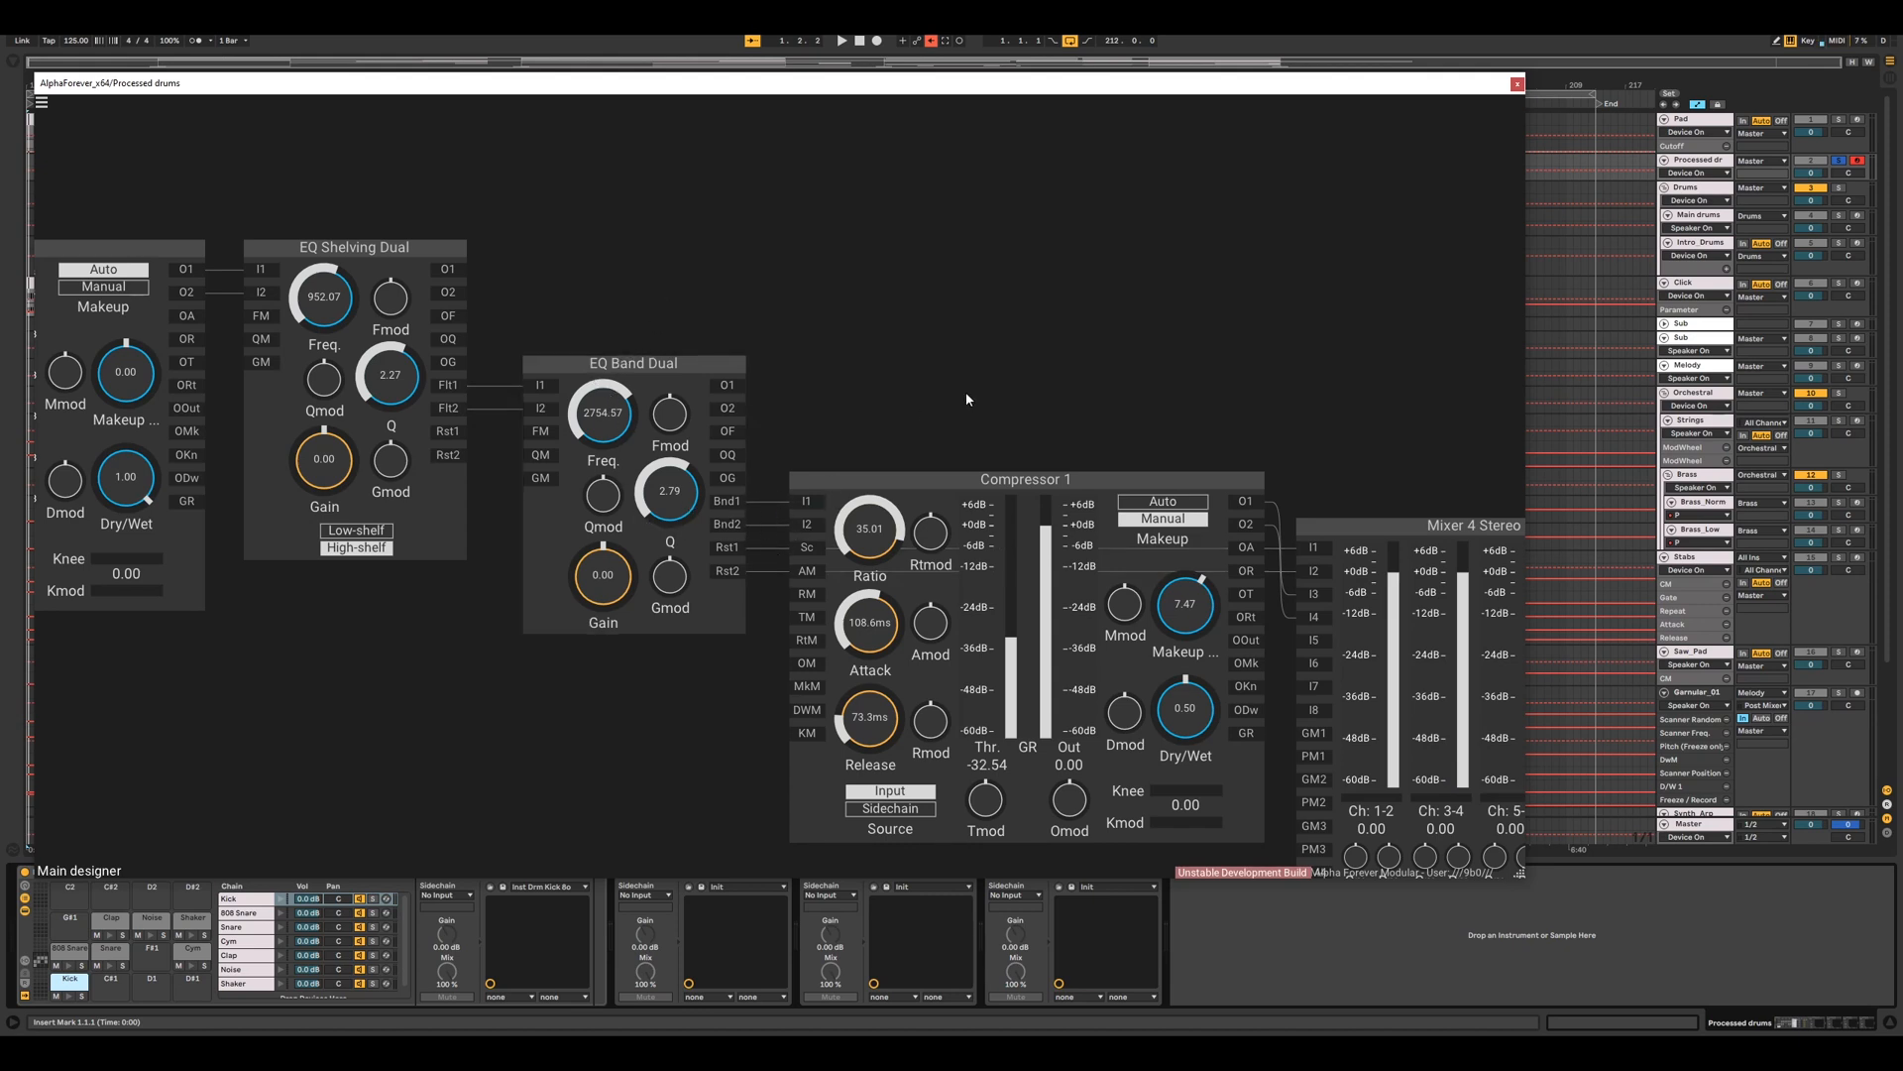
- Examine Compressor 1 and the band and rest outputs of the EQ Band Dual that precedes it
{"action": "left_click_drag", "start_coordinate": [967, 399], "coordinate": [611, 252]}
{"action": "left_click", "coordinate": [655, 337]}
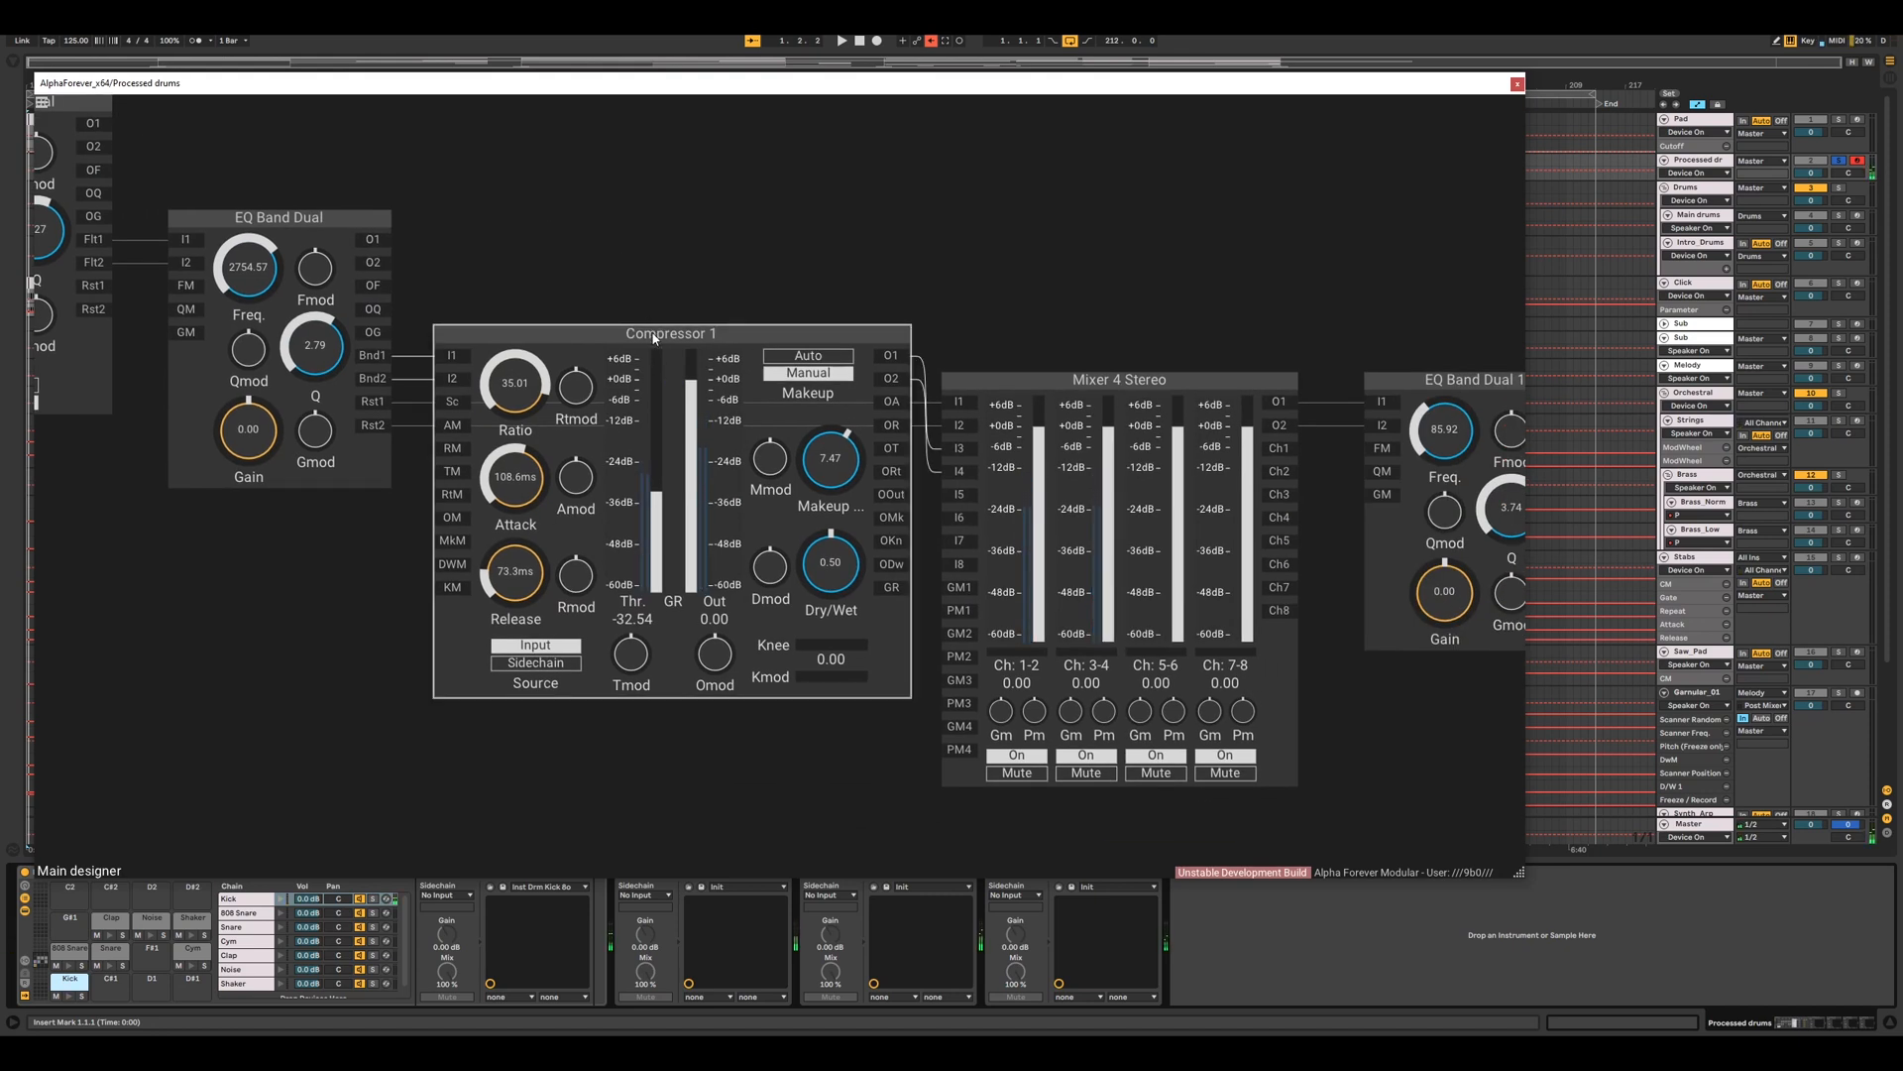
{"action": "left_click", "coordinate": [371, 469]}
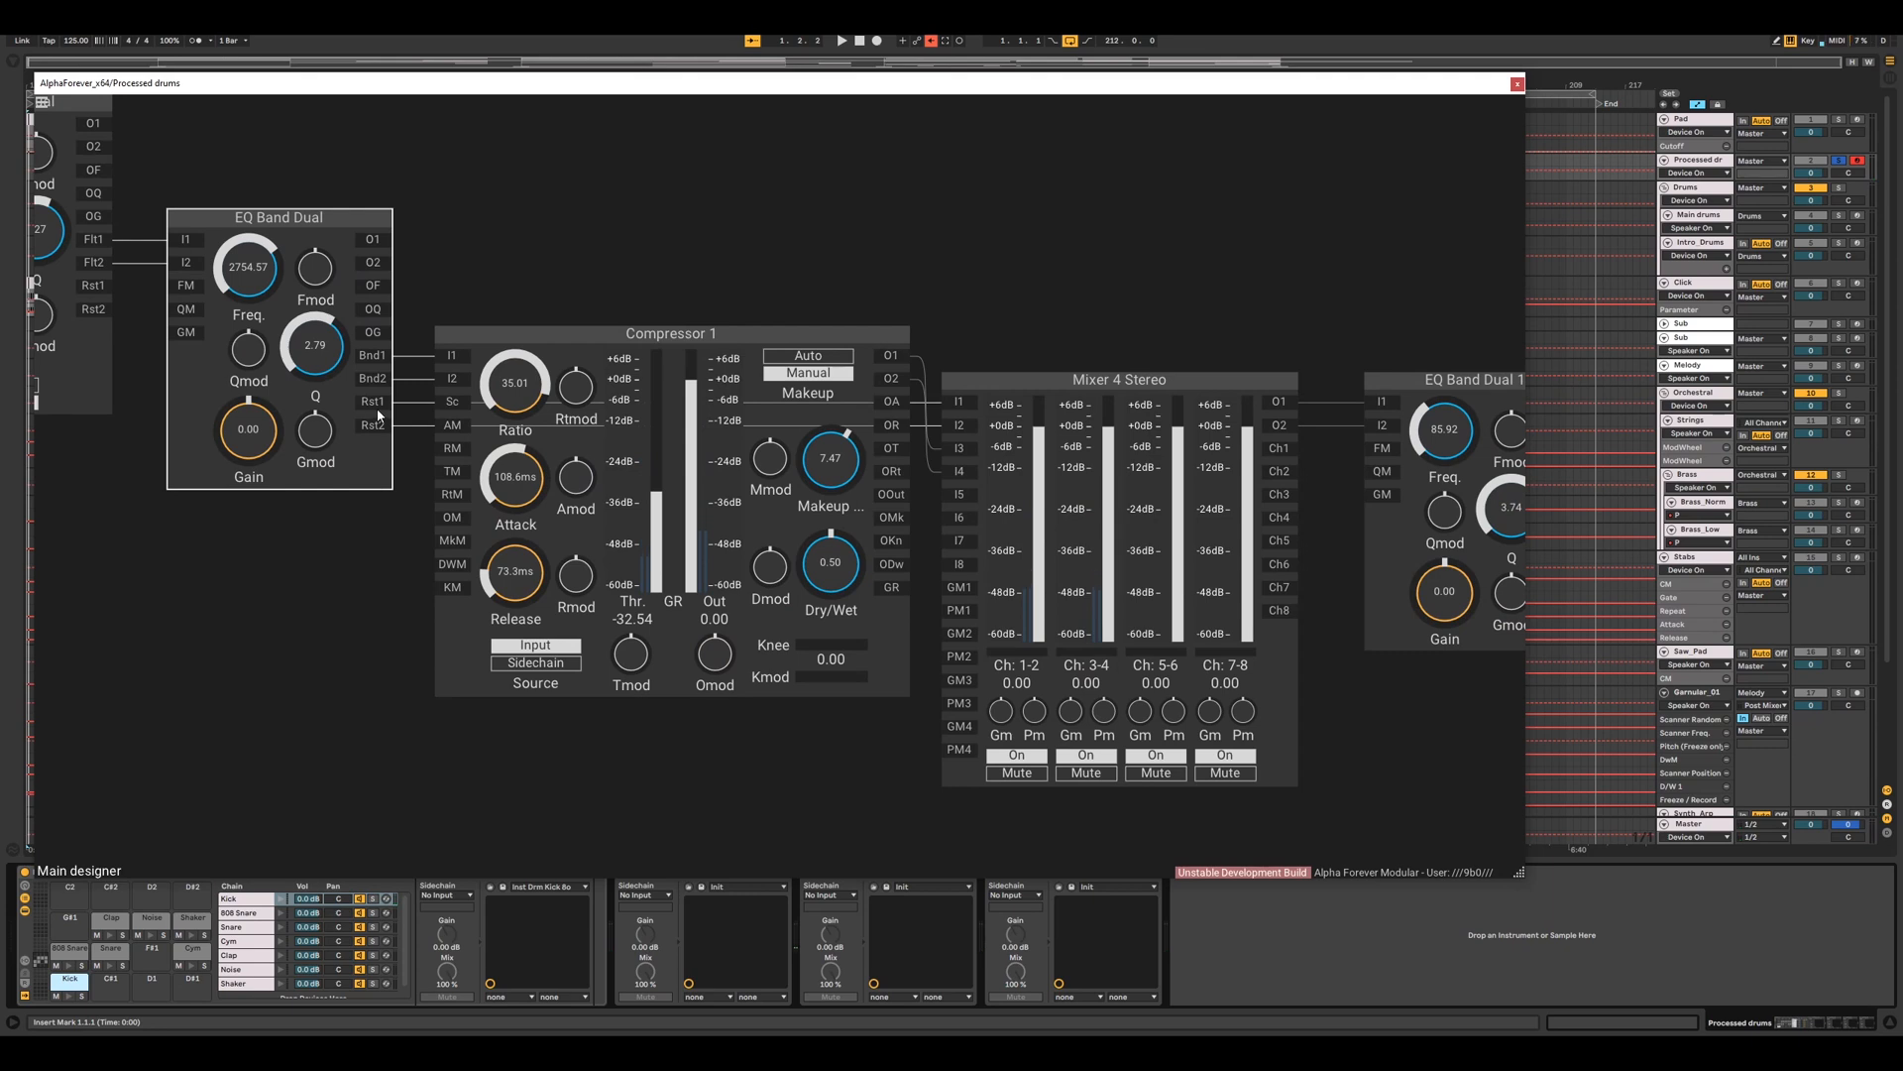
- Examine the drum effect chain from Compressor 1 through the mixers, EQ Band Dual 1 and Dynamix modules to the outputs
{"action": "left_click_drag", "start_coordinate": [1060, 336], "coordinate": [726, 304]}
{"action": "left_click", "coordinate": [740, 353]}
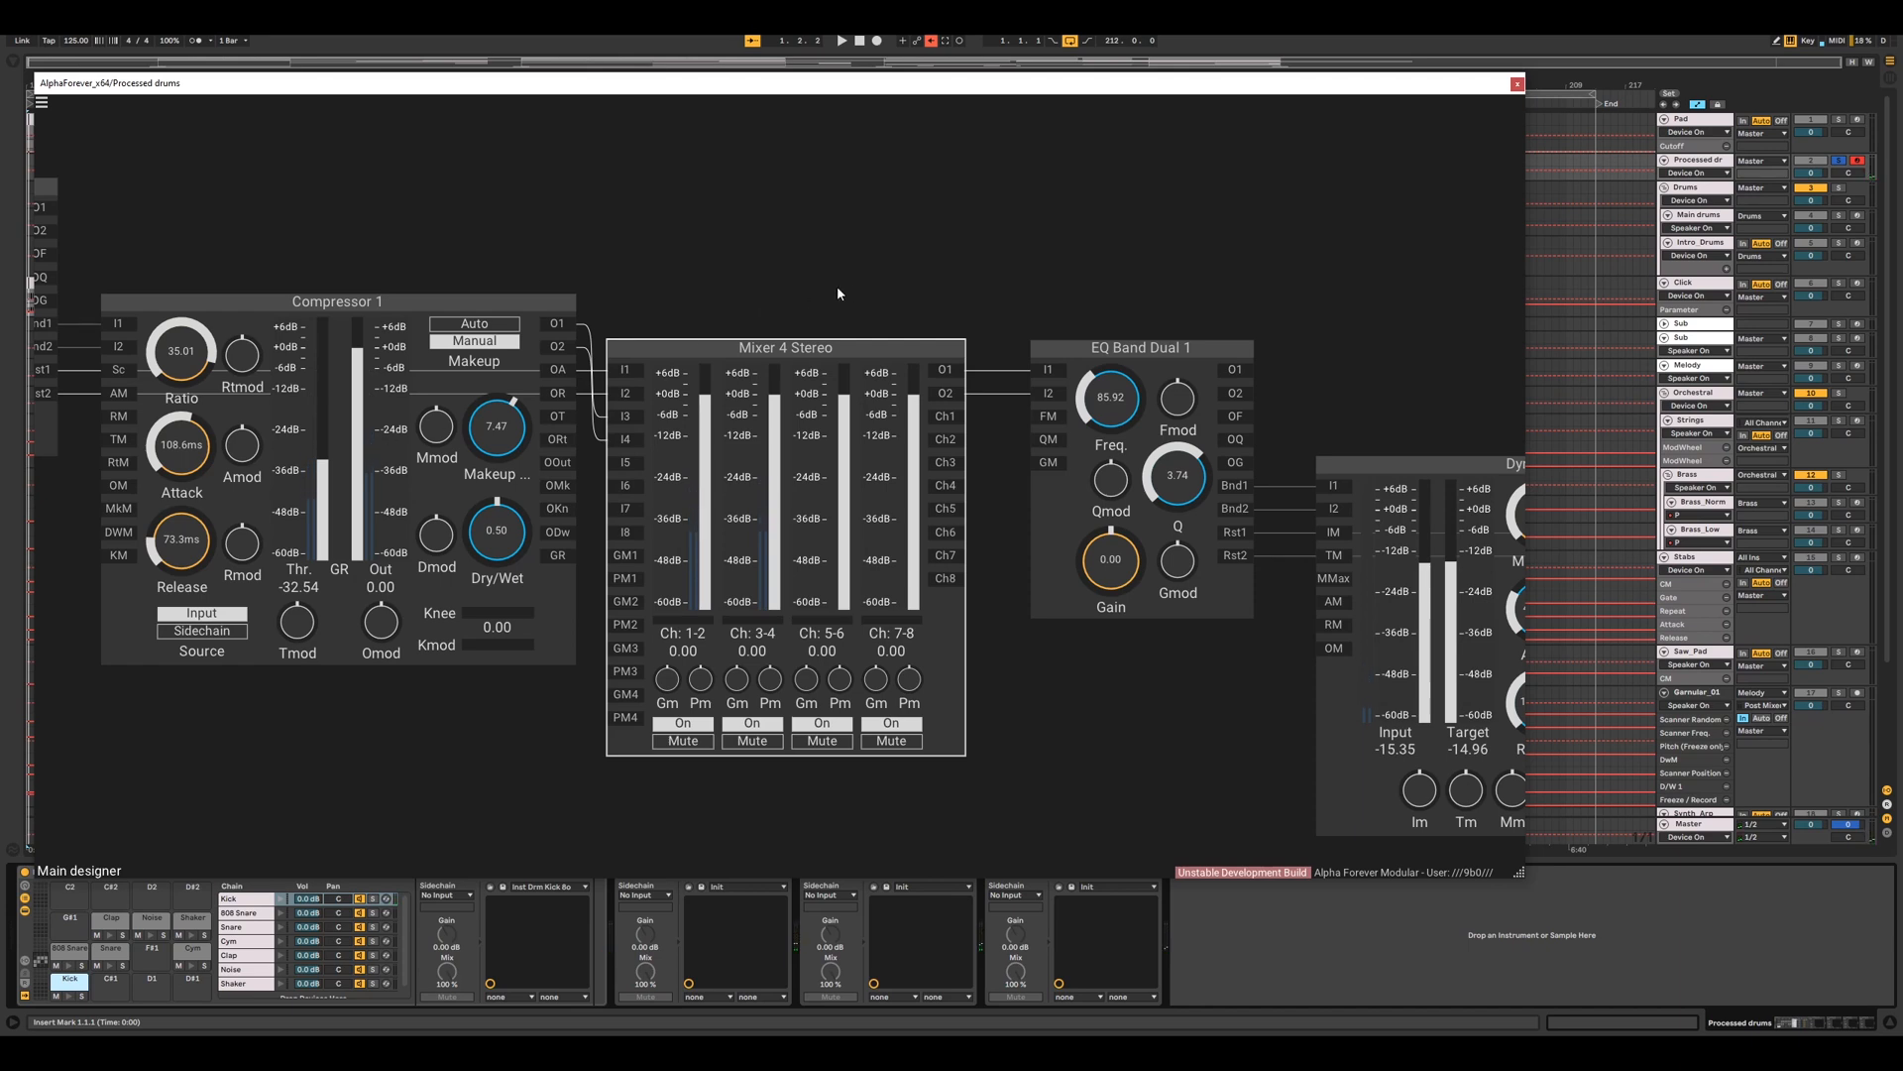
{"action": "left_click", "coordinate": [396, 312]}
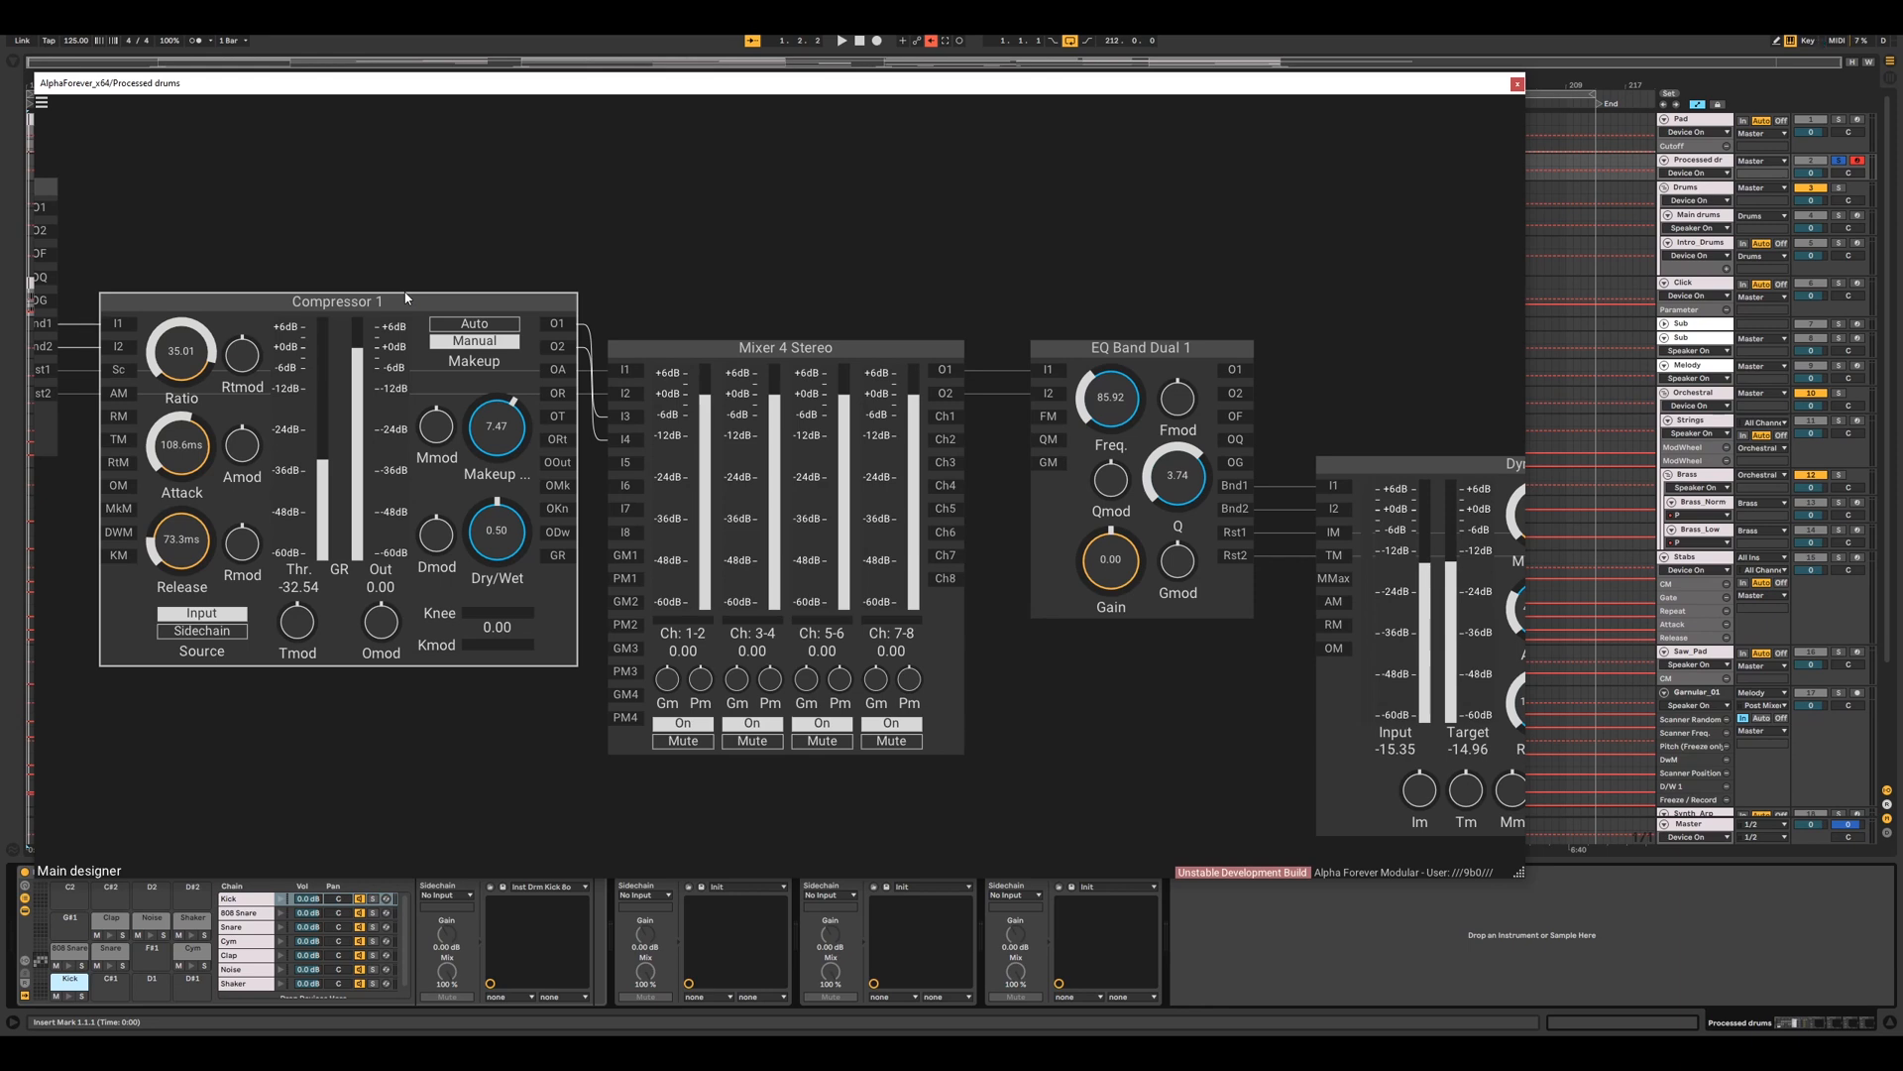
{"action": "left_click_drag", "start_coordinate": [788, 283], "coordinate": [408, 247]}
{"action": "left_click", "coordinate": [735, 317]}
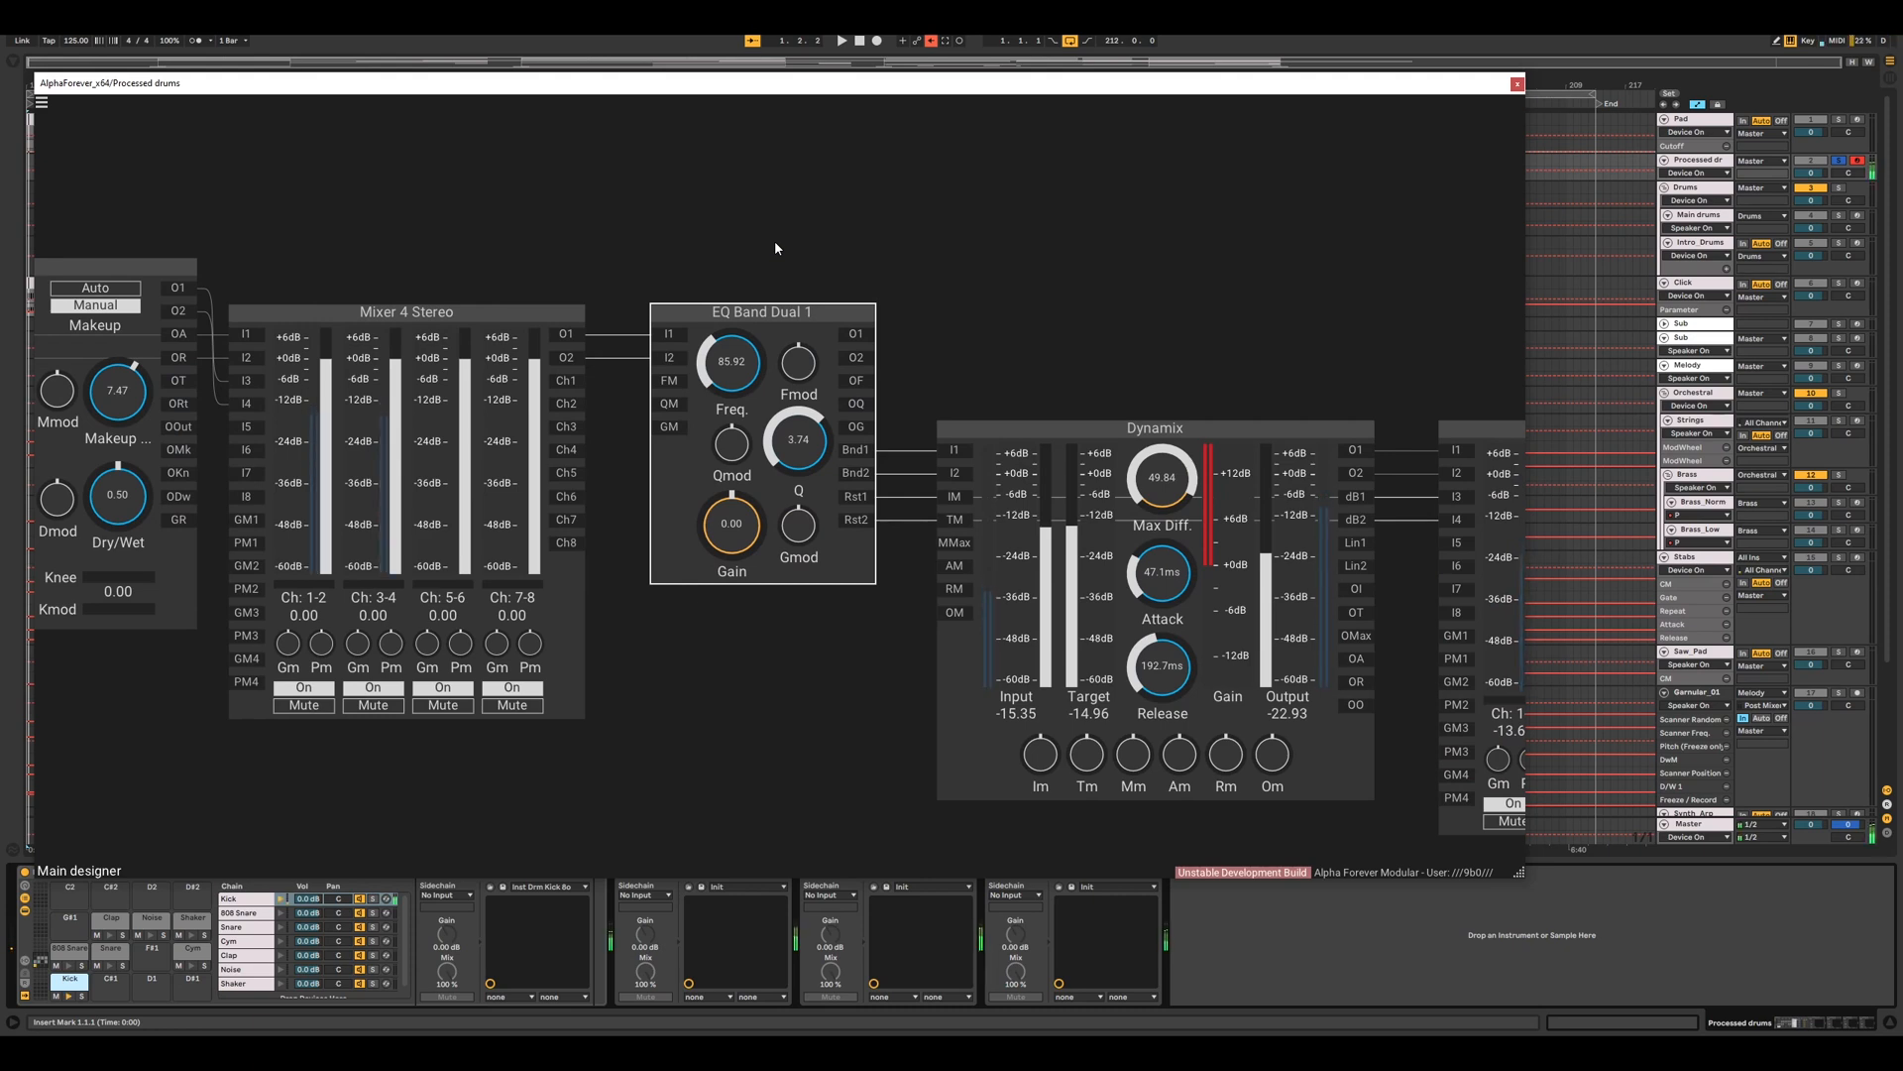
{"action": "left_click_drag", "start_coordinate": [1020, 328], "coordinate": [523, 370]}
{"action": "left_click", "coordinate": [532, 390]}
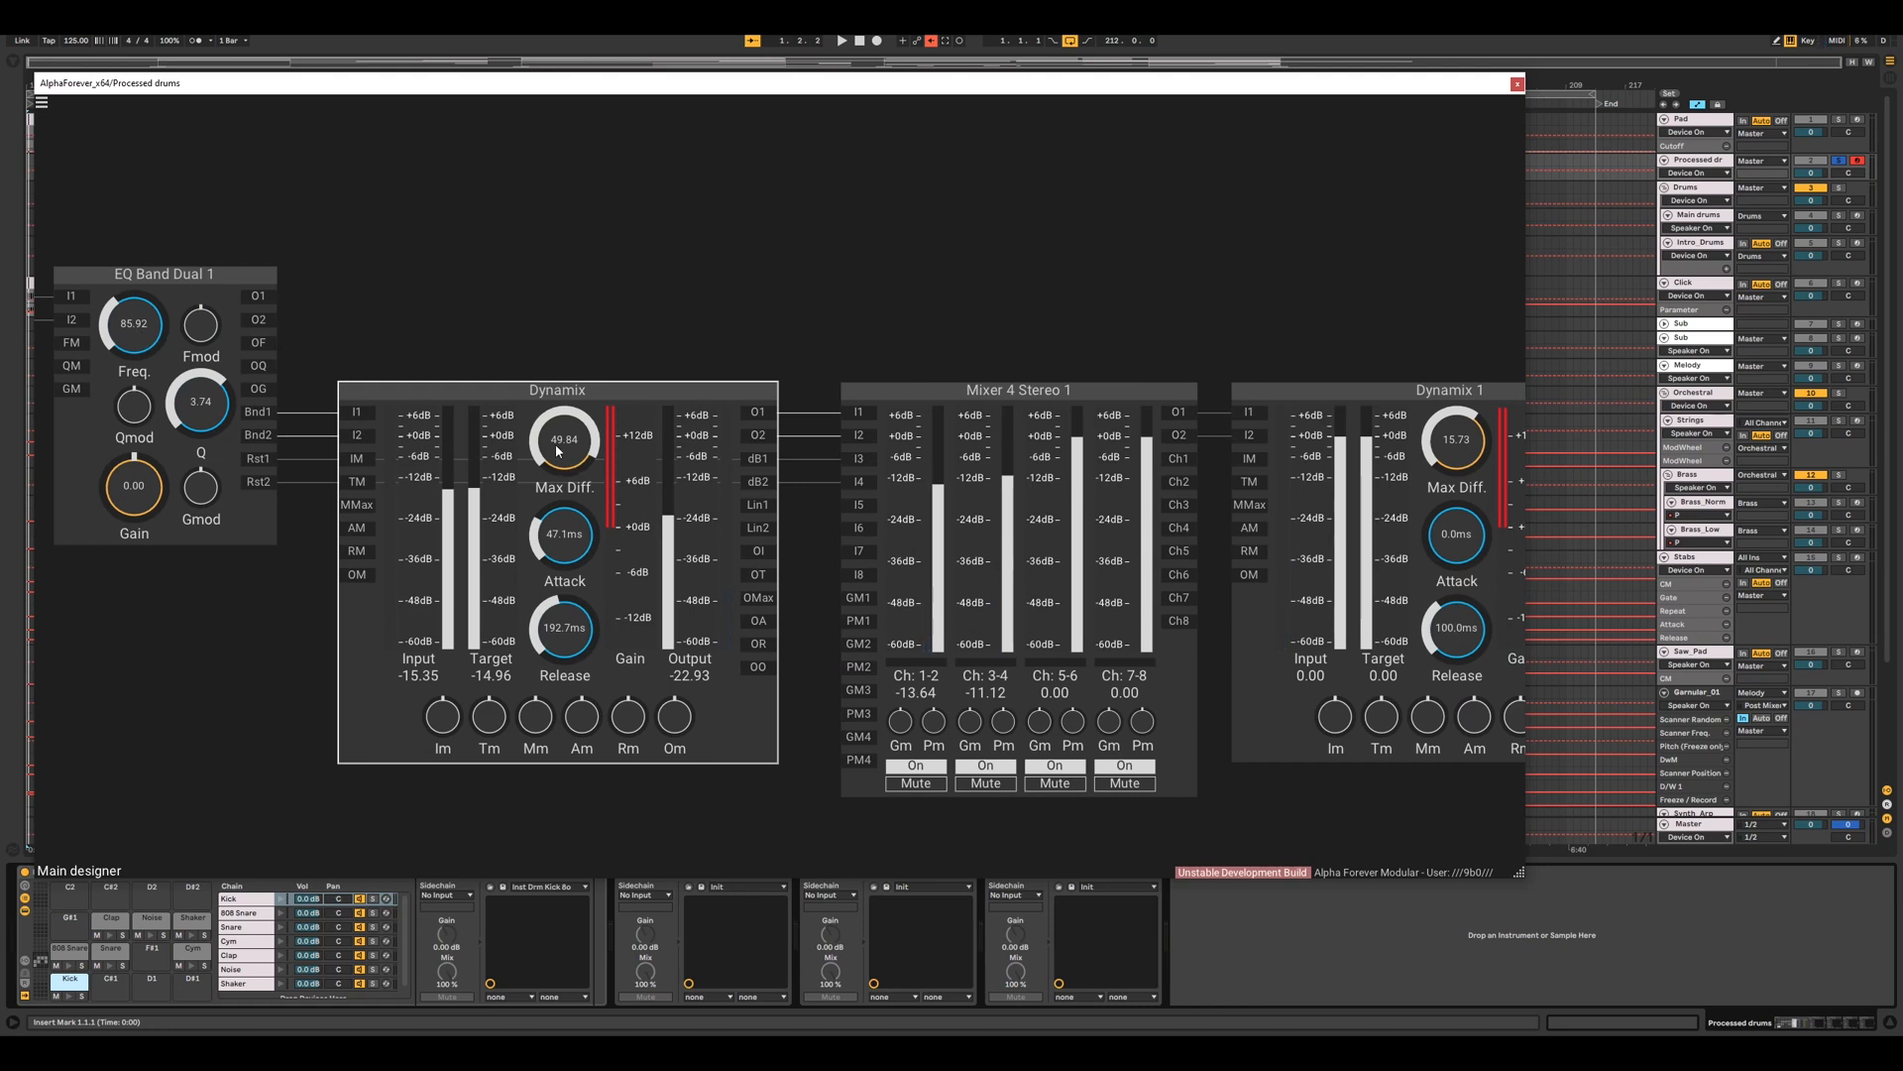
{"action": "left_click", "coordinate": [704, 292]}
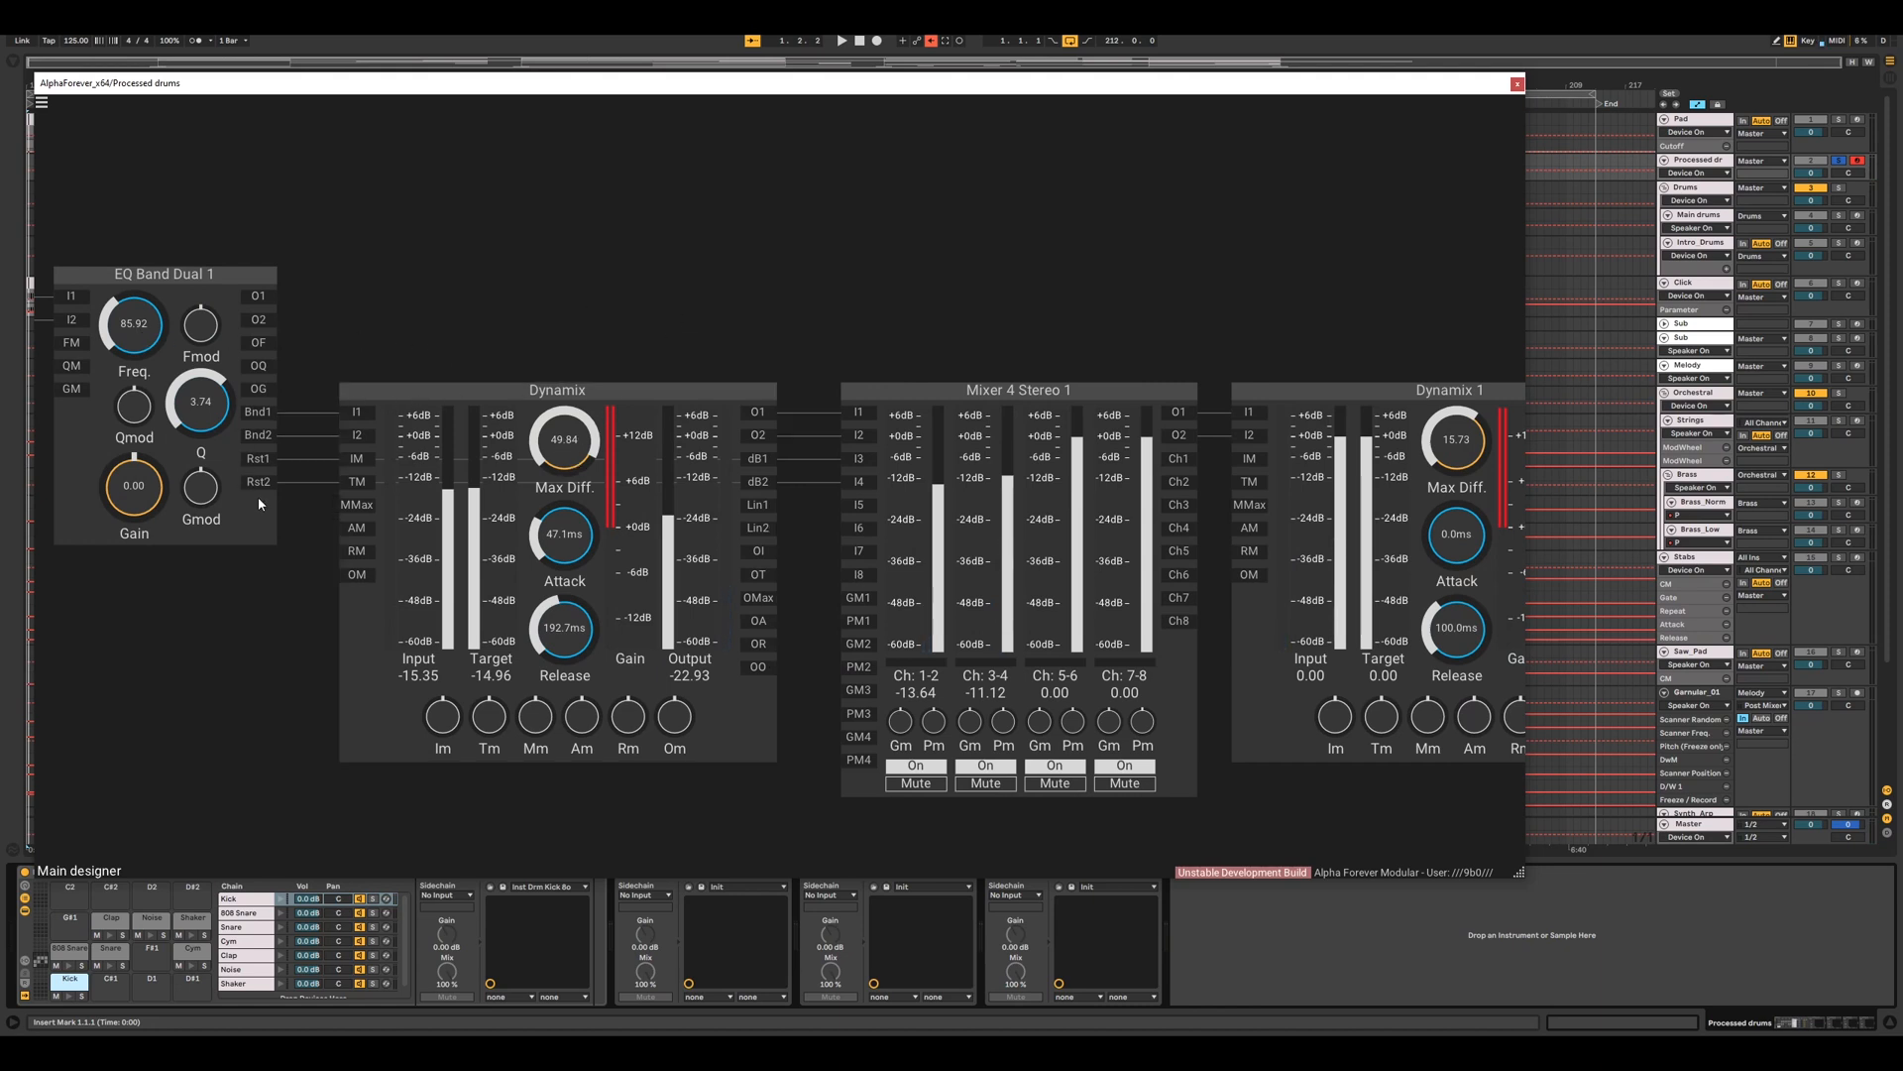
{"action": "left_click", "coordinate": [980, 386]}
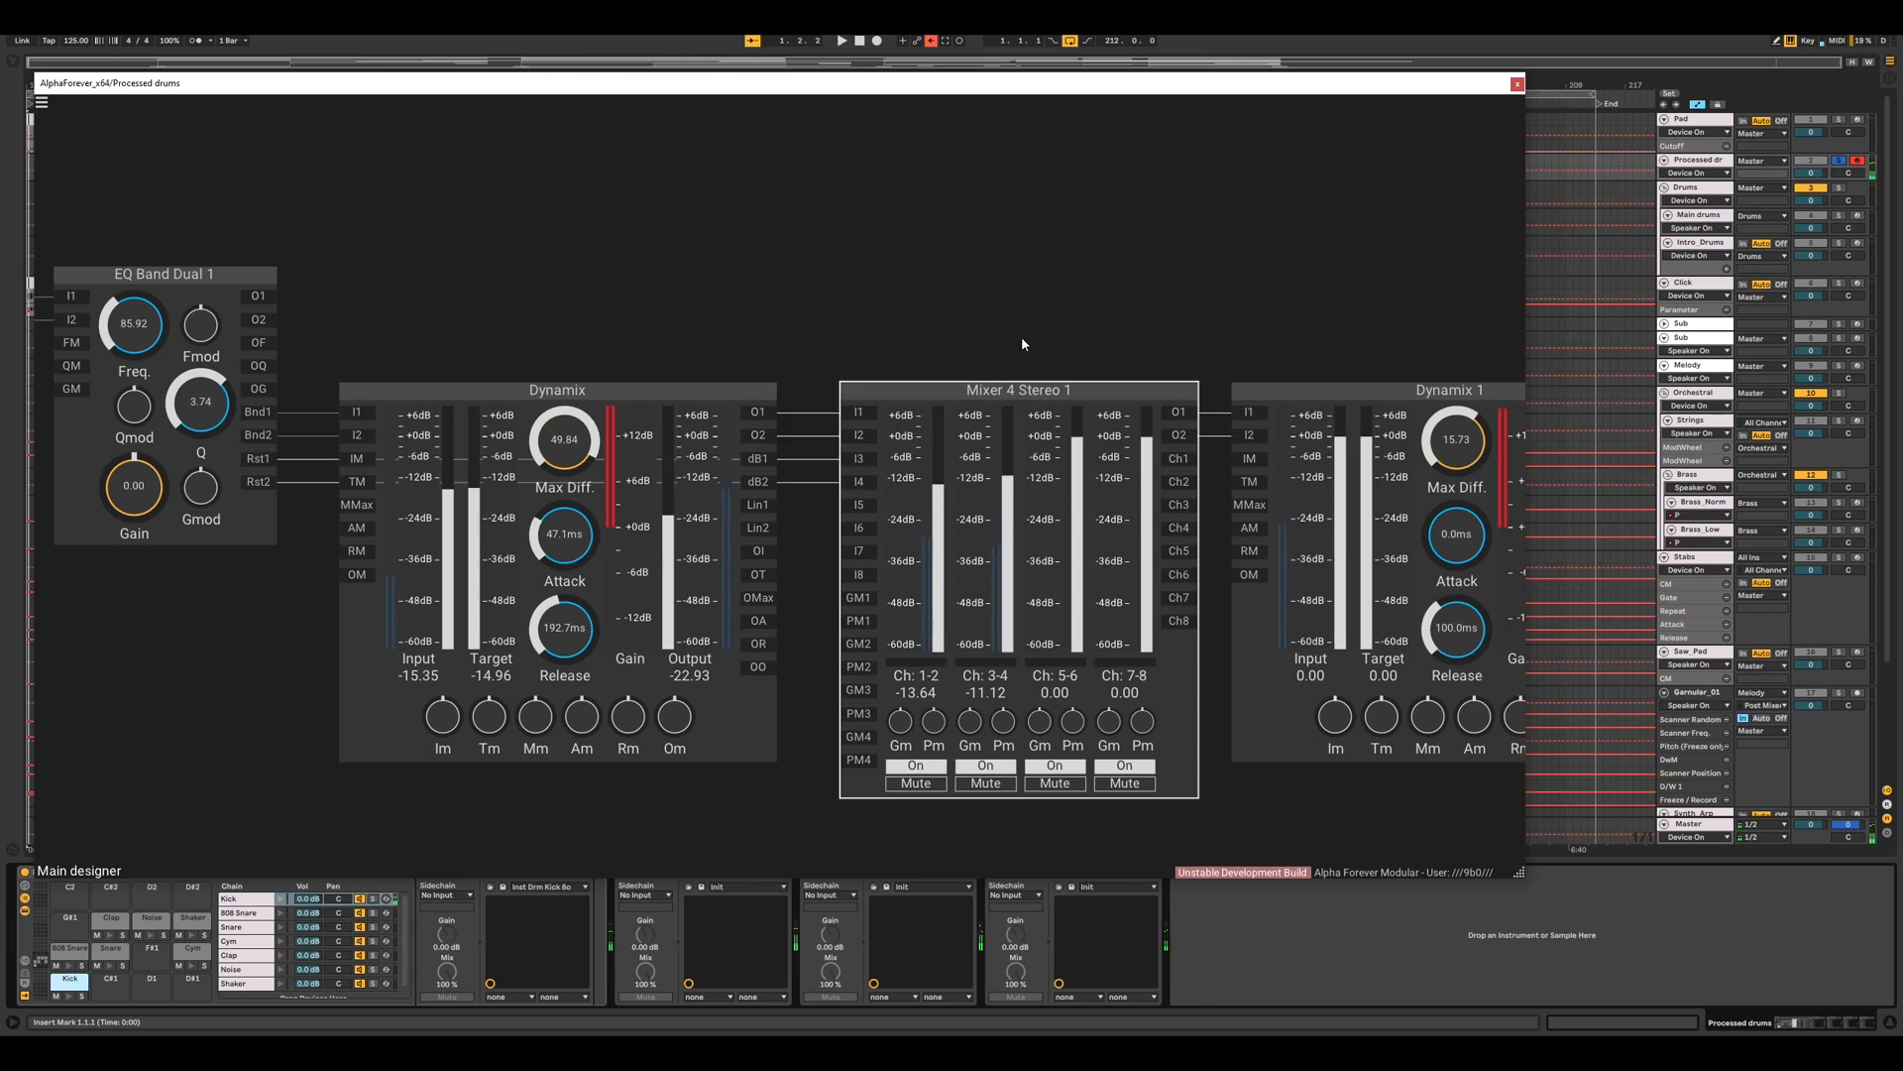
{"action": "left_click_drag", "start_coordinate": [1117, 307], "coordinate": [467, 318]}
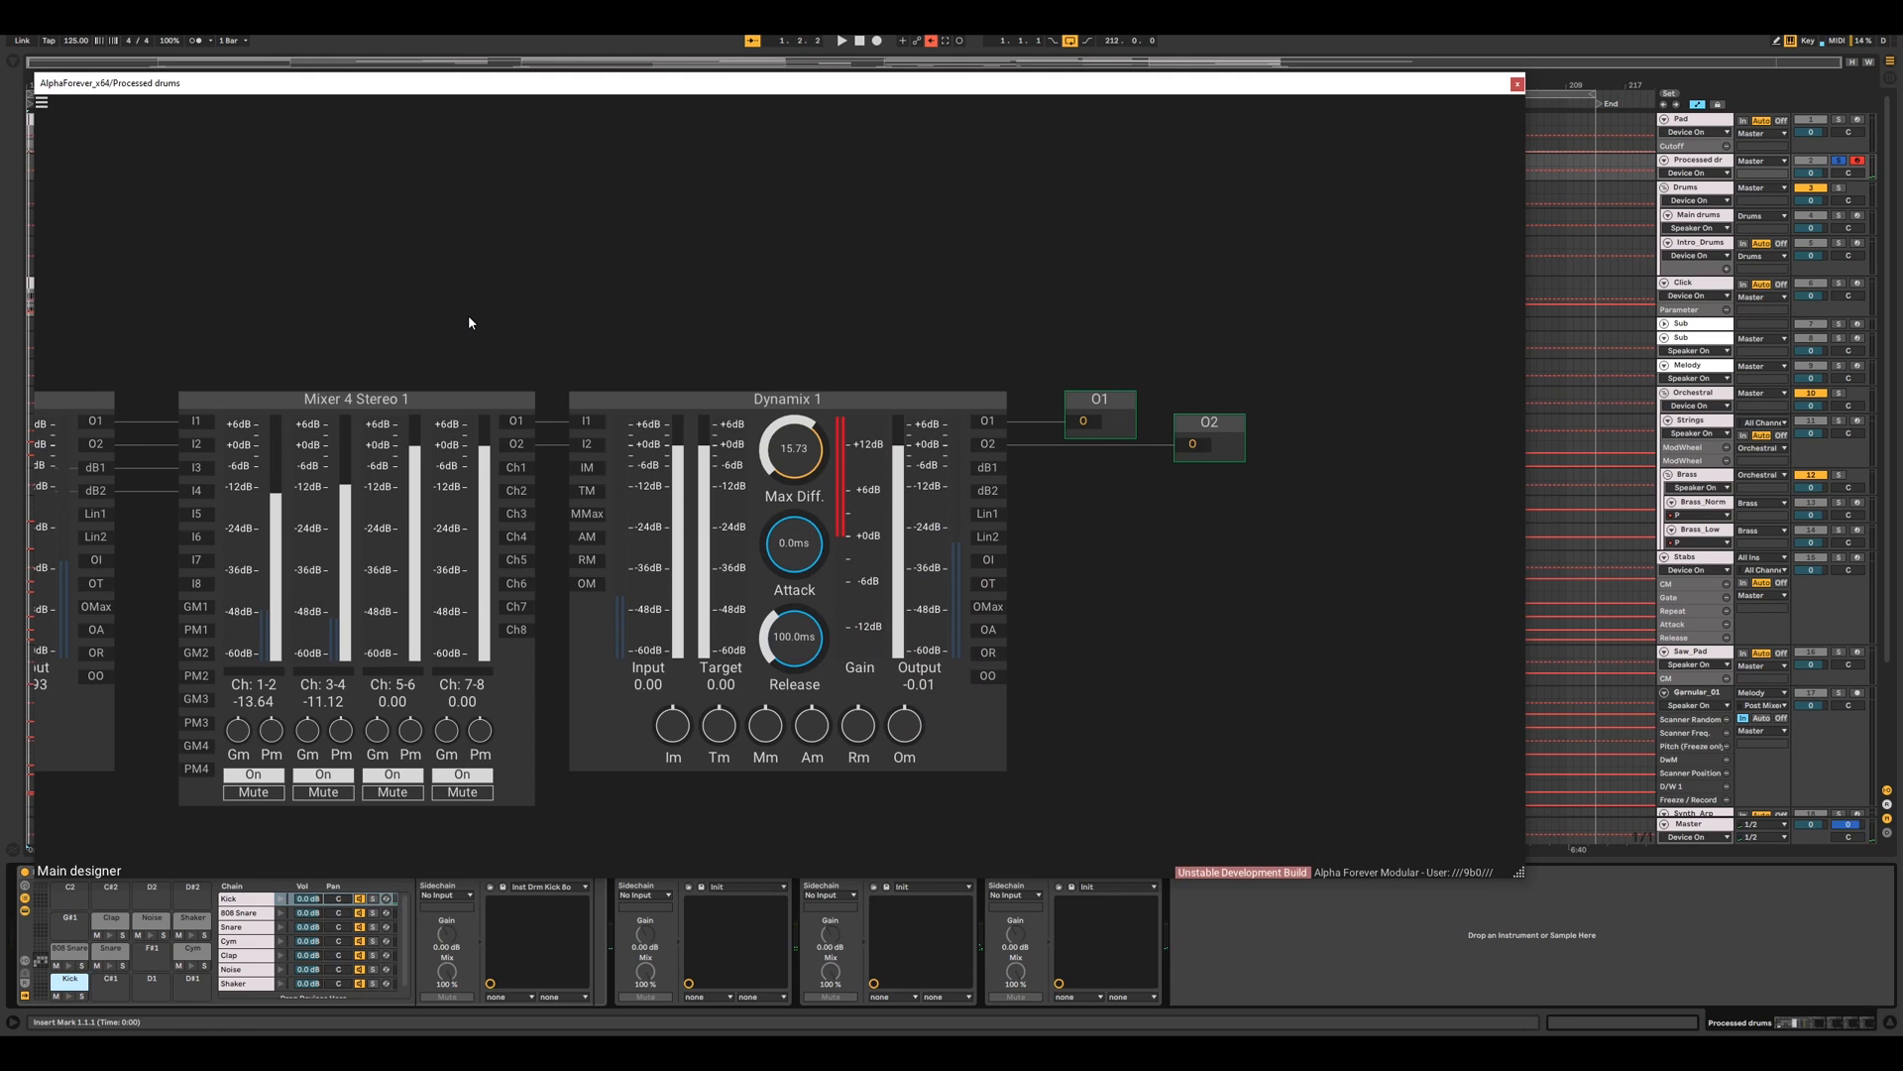
{"action": "left_click", "coordinate": [653, 400]}
{"action": "left_click_drag", "start_coordinate": [746, 353], "coordinate": [773, 229]}
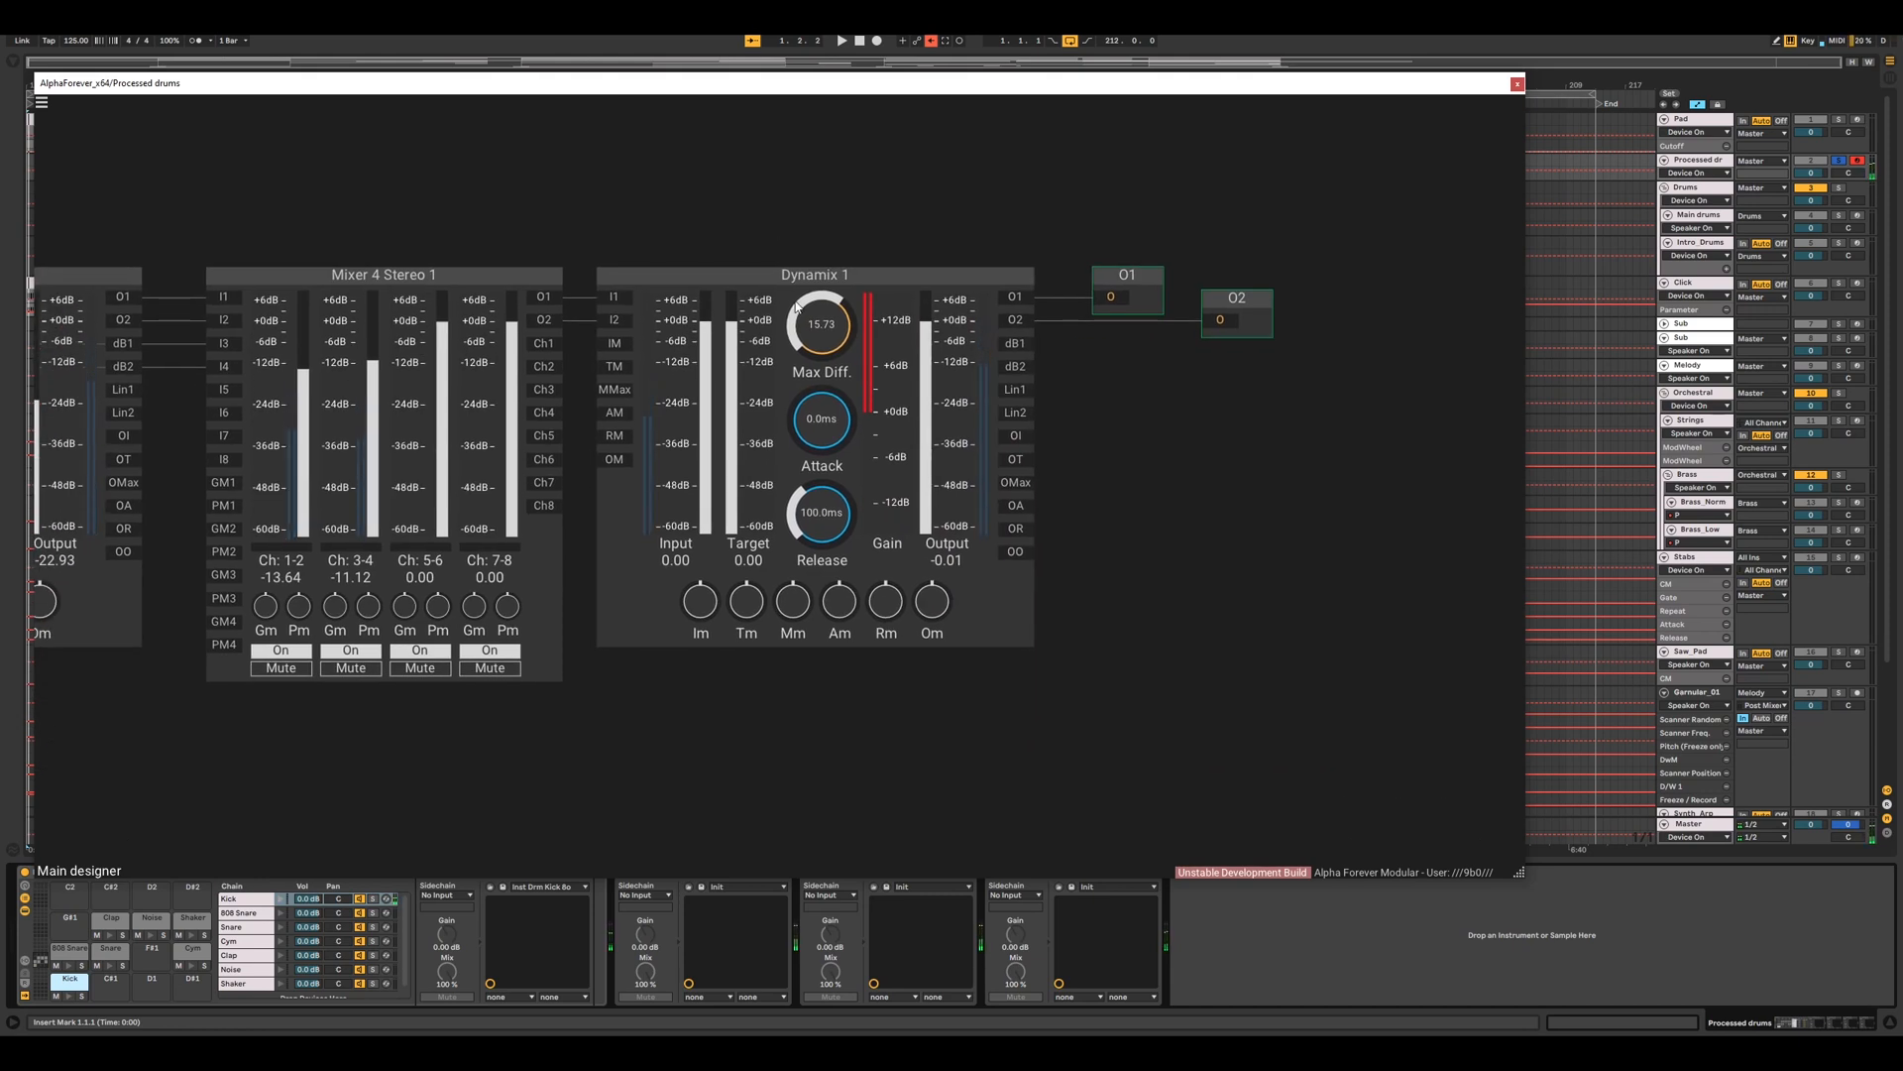
- Close the current effect's window and open the patch of the second AlphaForever_x64 effect on the Processed drums track
{"action": "left_click_drag", "start_coordinate": [594, 87], "coordinate": [691, 39]}
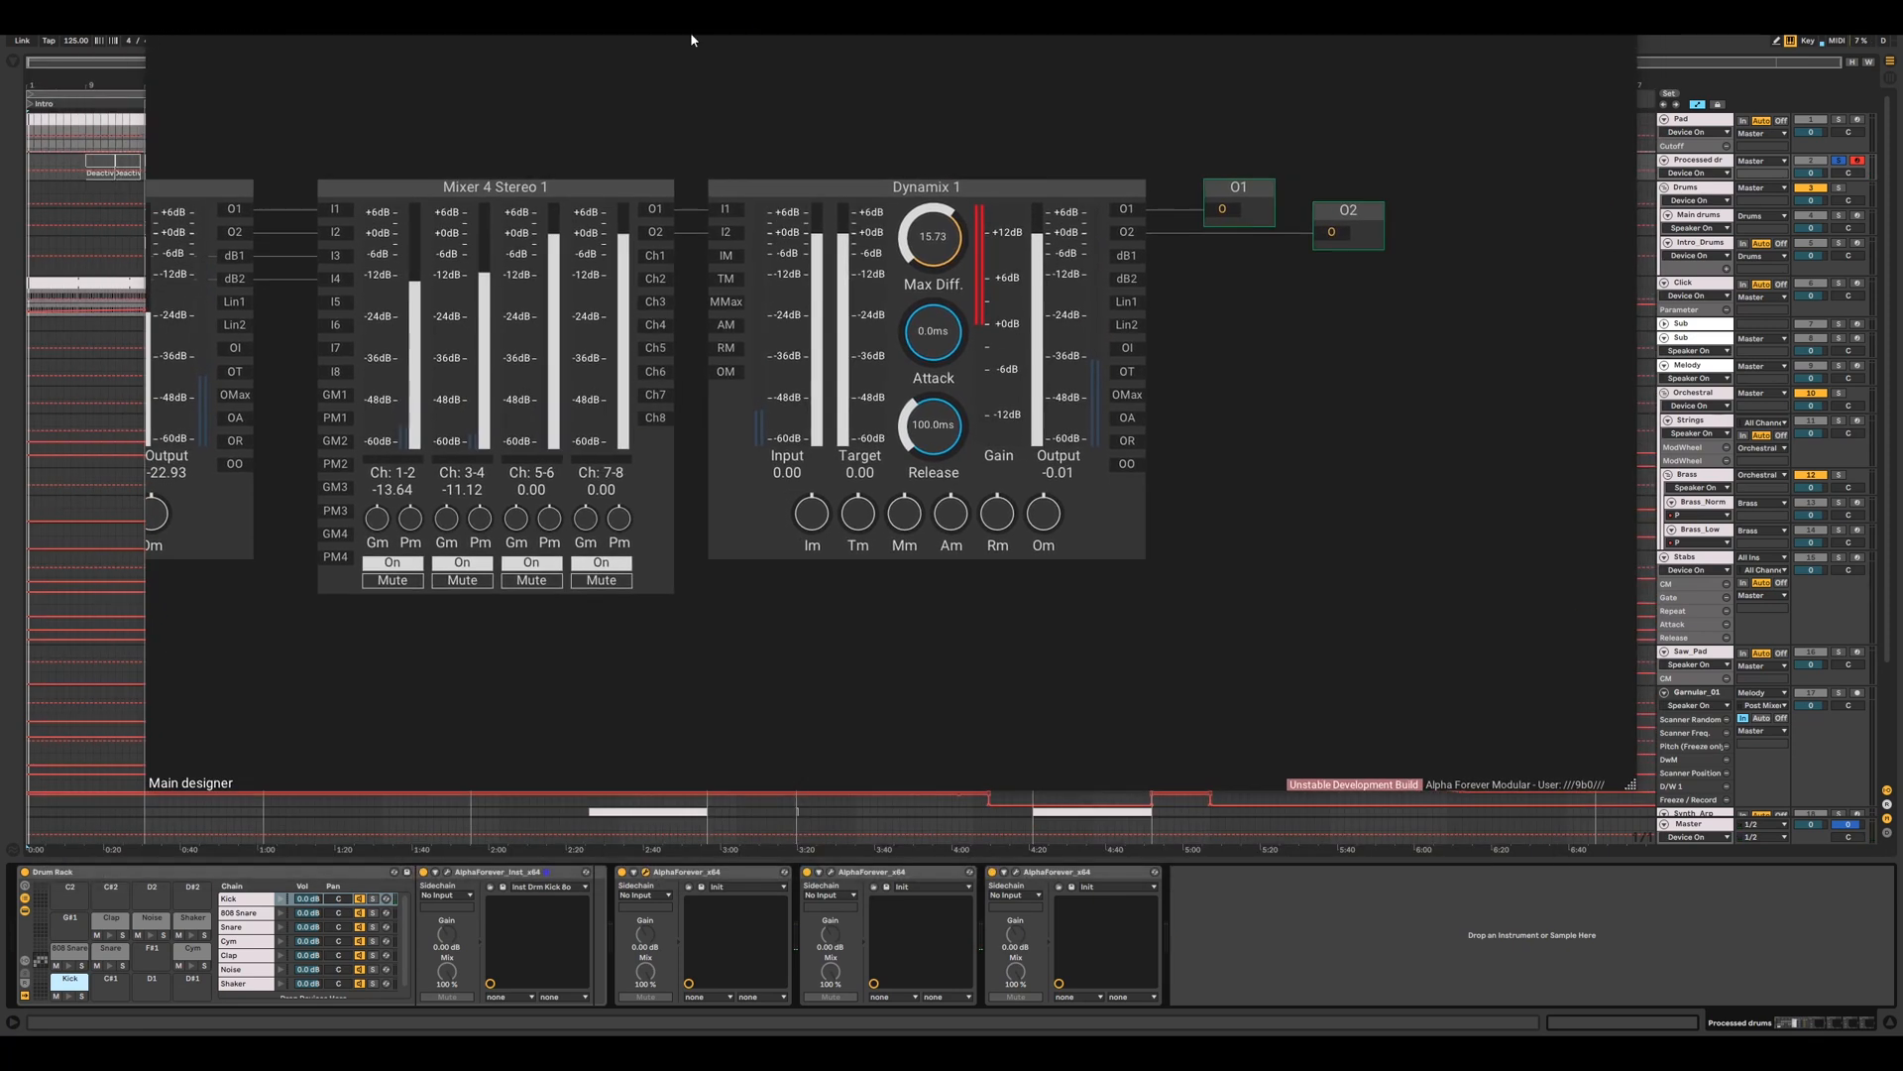
{"action": "left_click", "coordinate": [621, 873]}
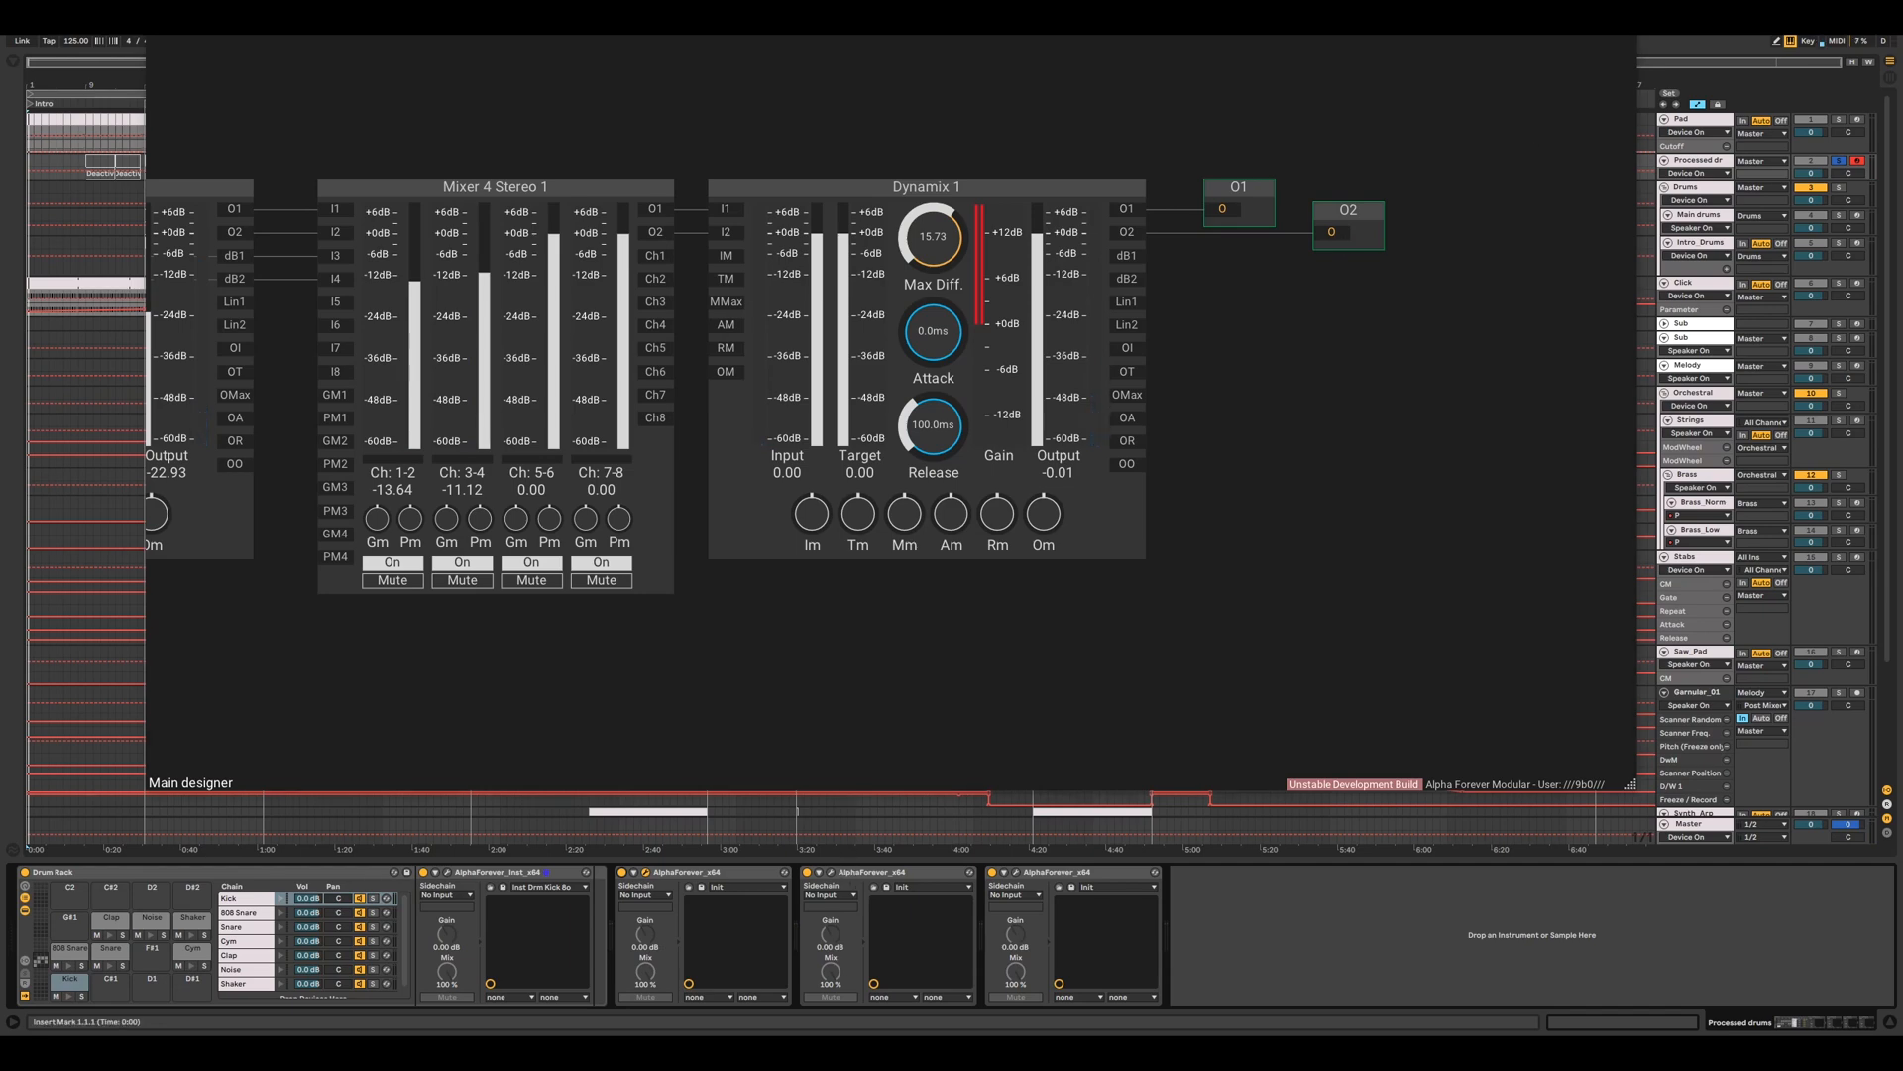
{"action": "key", "text": "alt+F4"}
{"action": "left_click", "coordinate": [831, 873]}
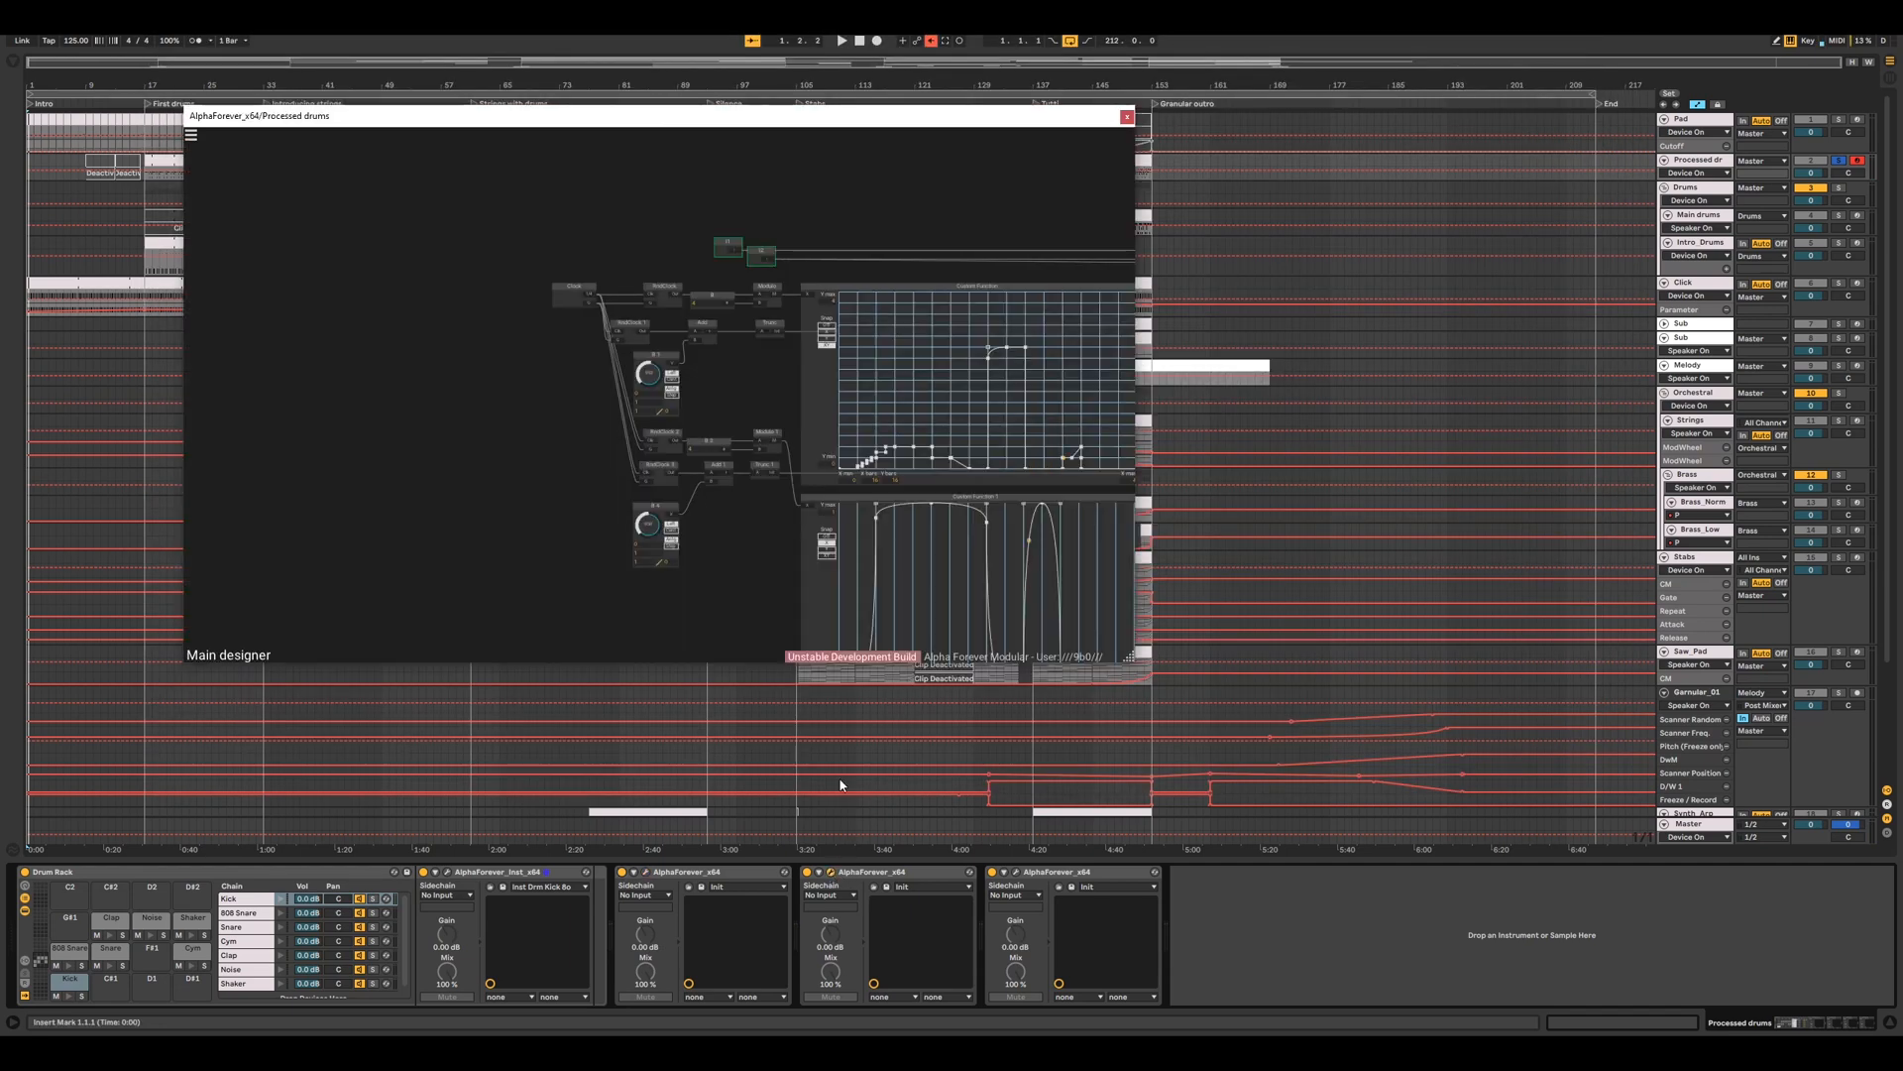
- Enlarge the plugin window and examine the random clock and Custom Function modules of the delay patch
{"action": "scroll", "coordinate": [731, 569], "scroll_direction": "down", "scroll_amount": 4}
{"action": "left_click_drag", "start_coordinate": [691, 591], "coordinate": [356, 547]}
{"action": "left_click_drag", "start_coordinate": [525, 184], "coordinate": [640, 79]}
{"action": "scroll", "coordinate": [570, 437], "scroll_direction": "up", "scroll_amount": 2}
{"action": "scroll", "coordinate": [563, 454], "scroll_direction": "up", "scroll_amount": 1}
{"action": "left_click_drag", "start_coordinate": [1236, 626], "coordinate": [1893, 973]}
{"action": "scroll", "coordinate": [720, 696], "scroll_direction": "up", "scroll_amount": 3}
{"action": "left_click_drag", "start_coordinate": [721, 840], "coordinate": [407, 897]}
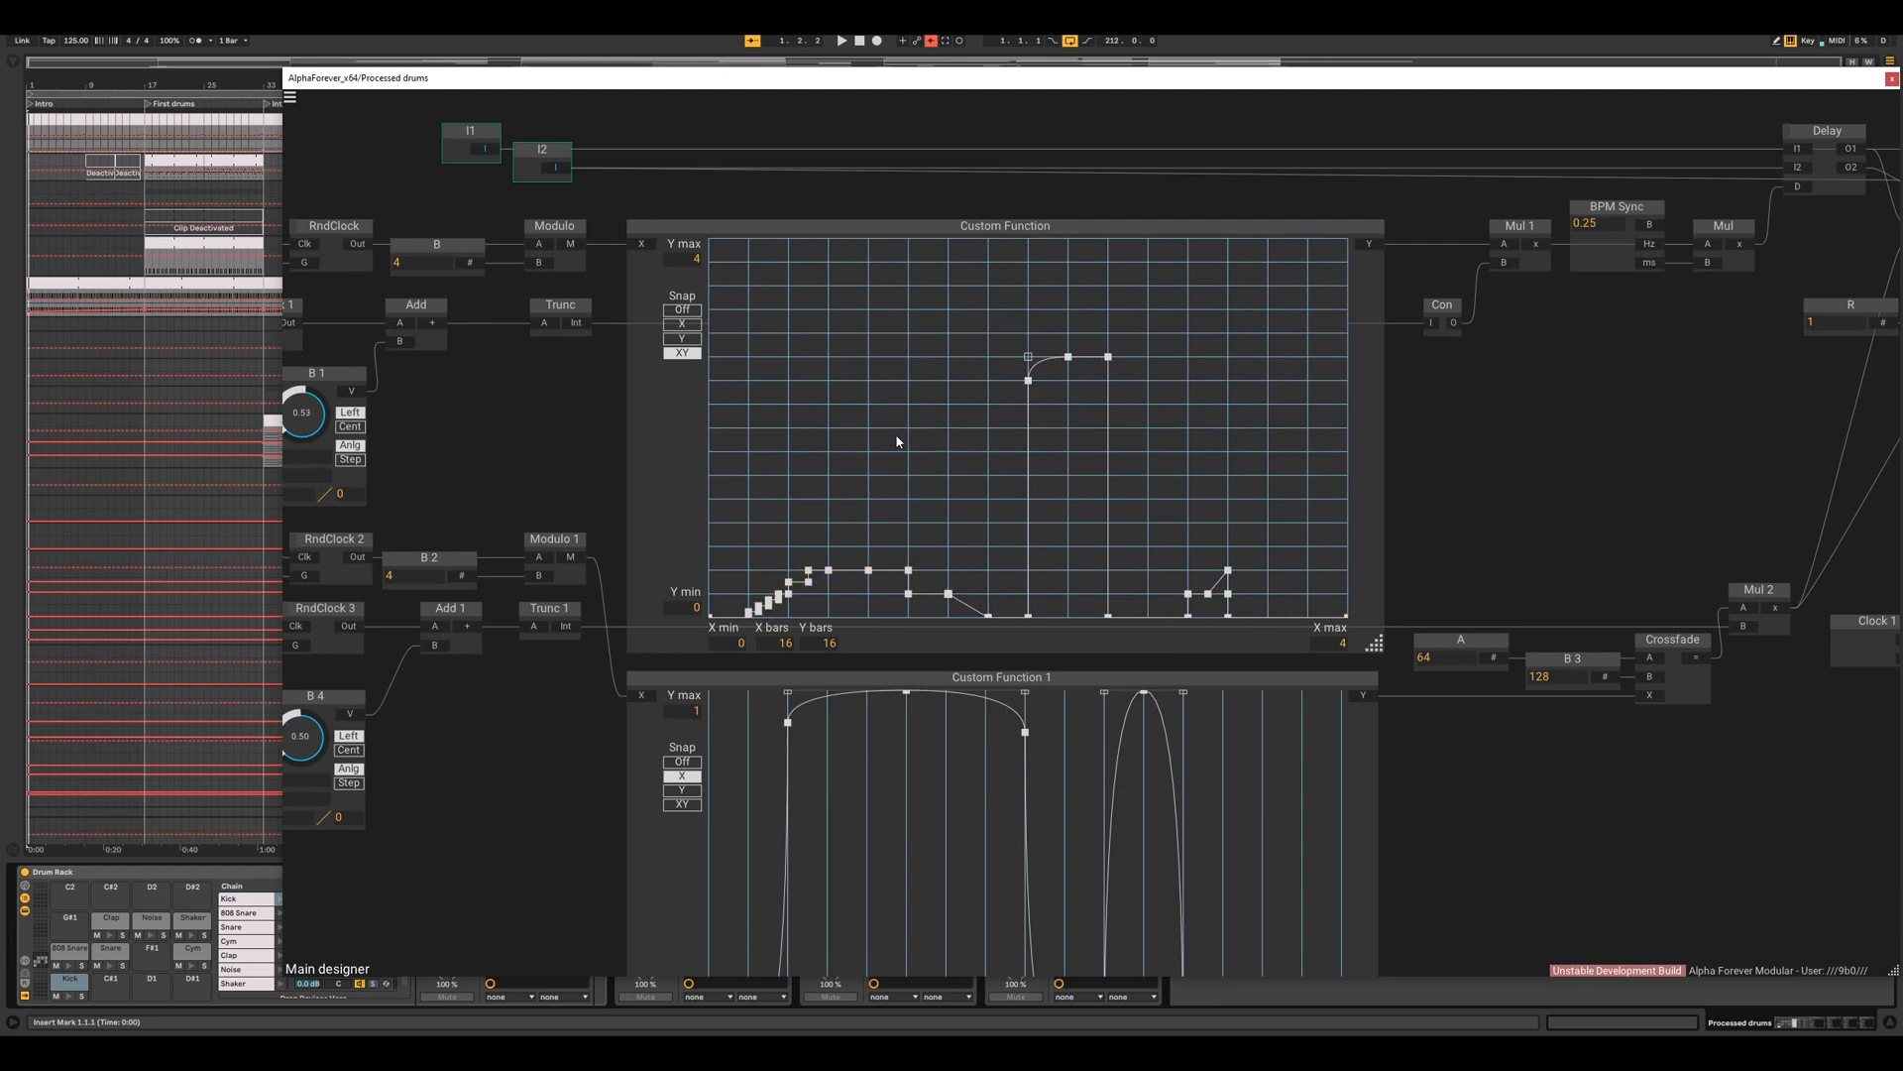
{"action": "scroll", "coordinate": [589, 449], "scroll_direction": "down", "scroll_amount": 3}
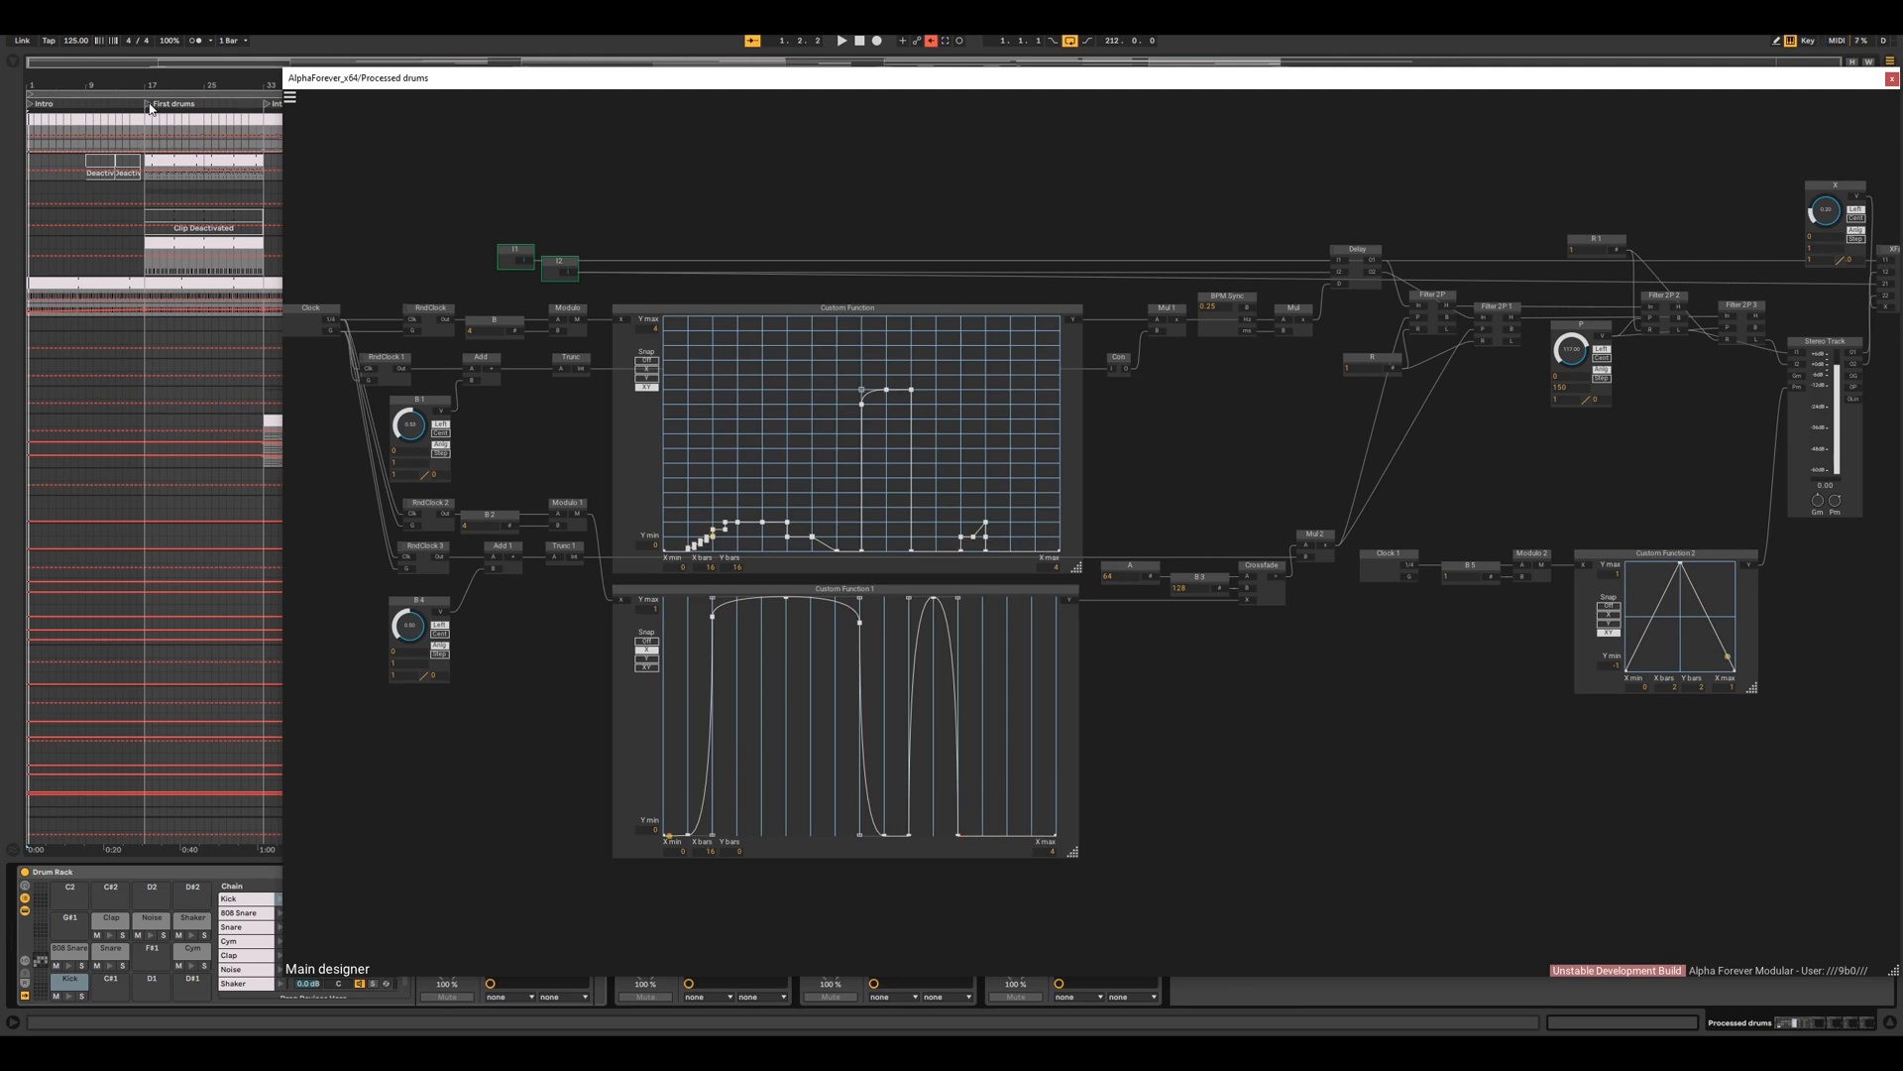
- Play the arrangement from the First drums marker while following the delay and filter patch, and stop playback
{"action": "left_click", "coordinate": [150, 105]}
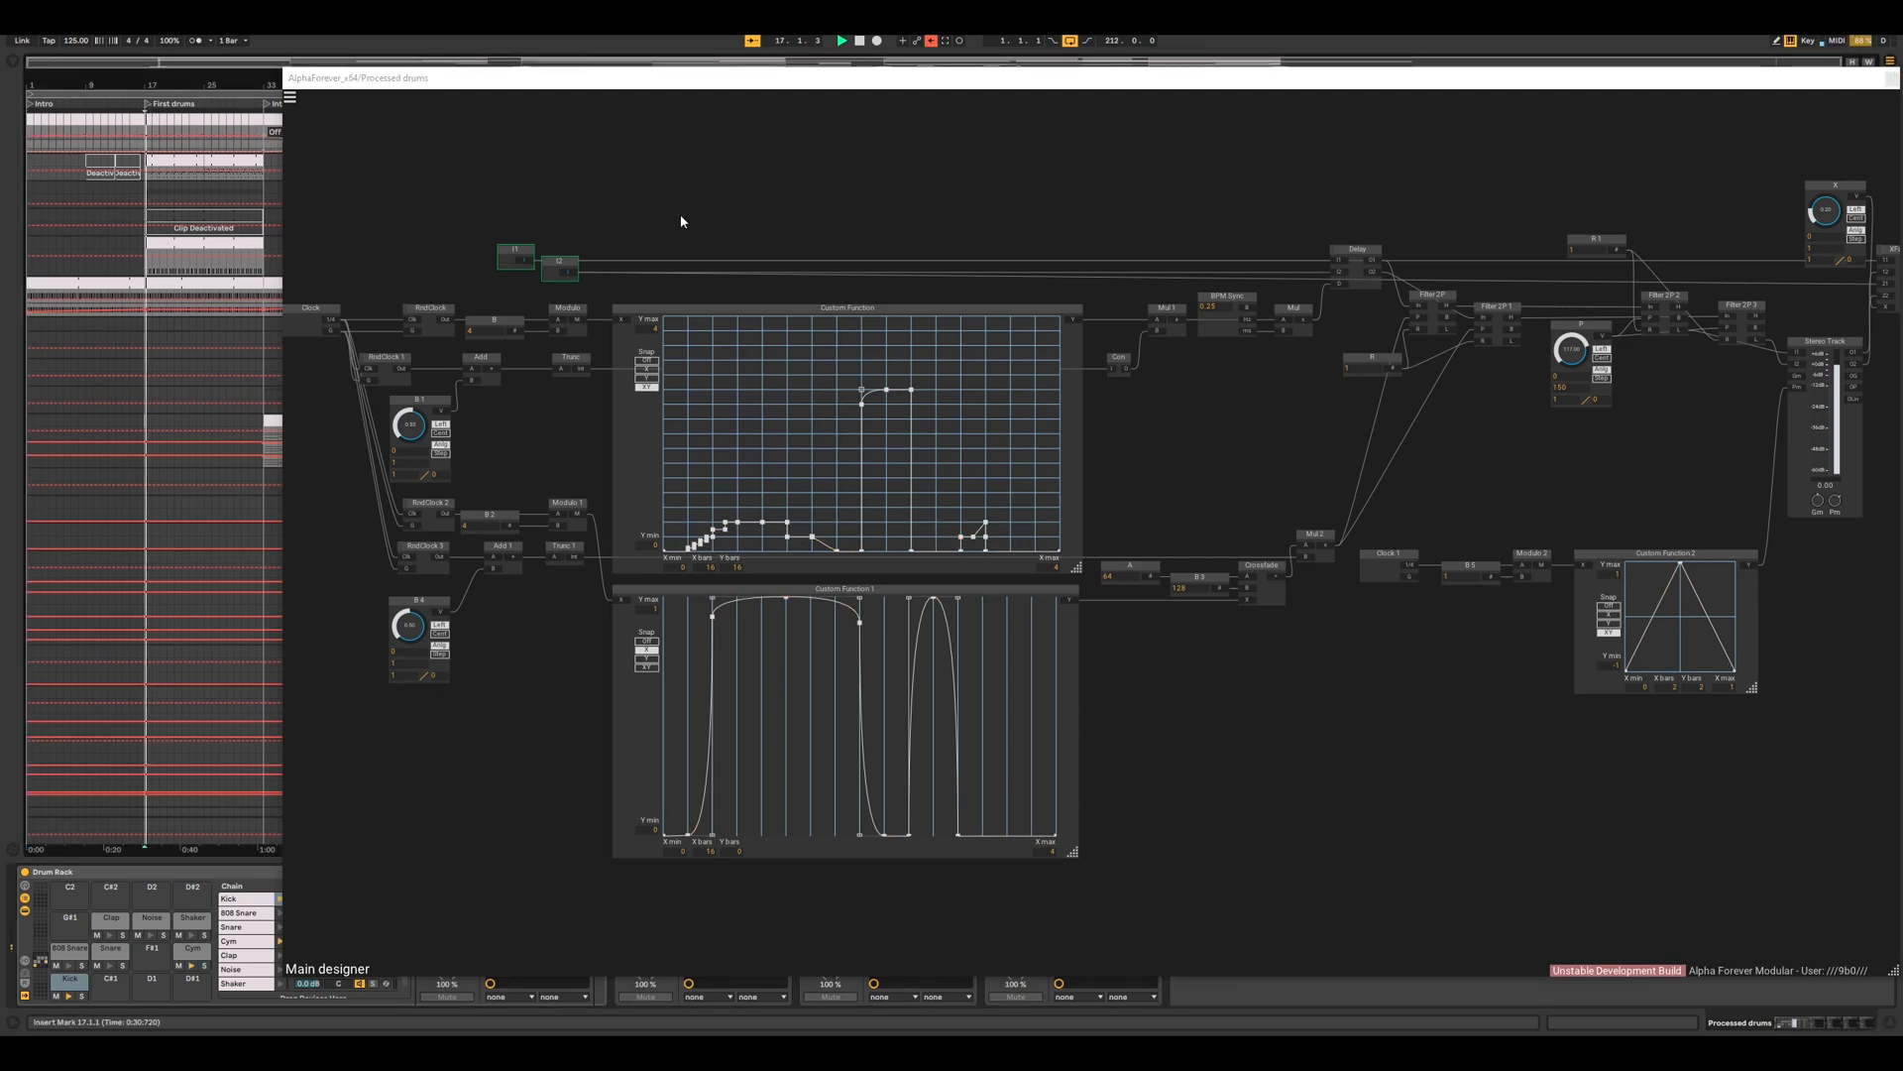
{"action": "left_click_drag", "start_coordinate": [1283, 234], "coordinate": [663, 340]}
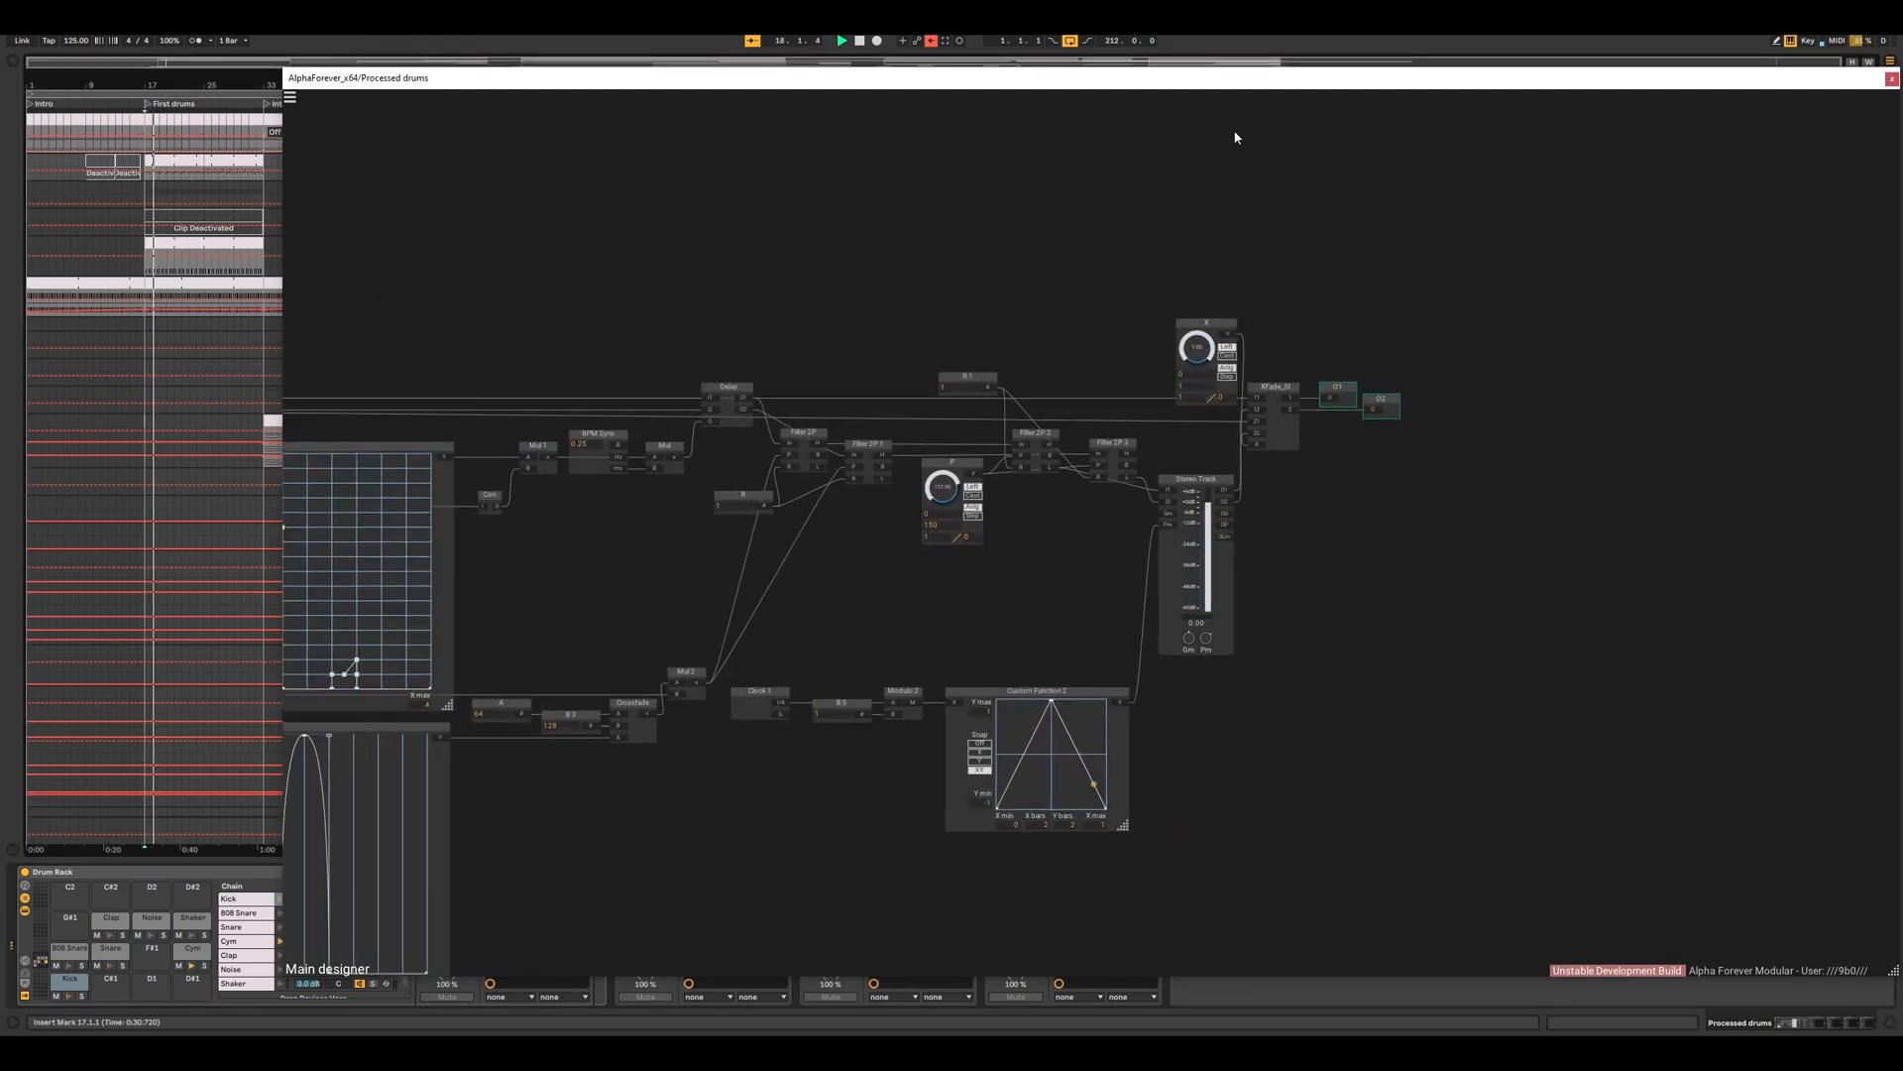
{"action": "left_click_drag", "start_coordinate": [733, 257], "coordinate": [1242, 221]}
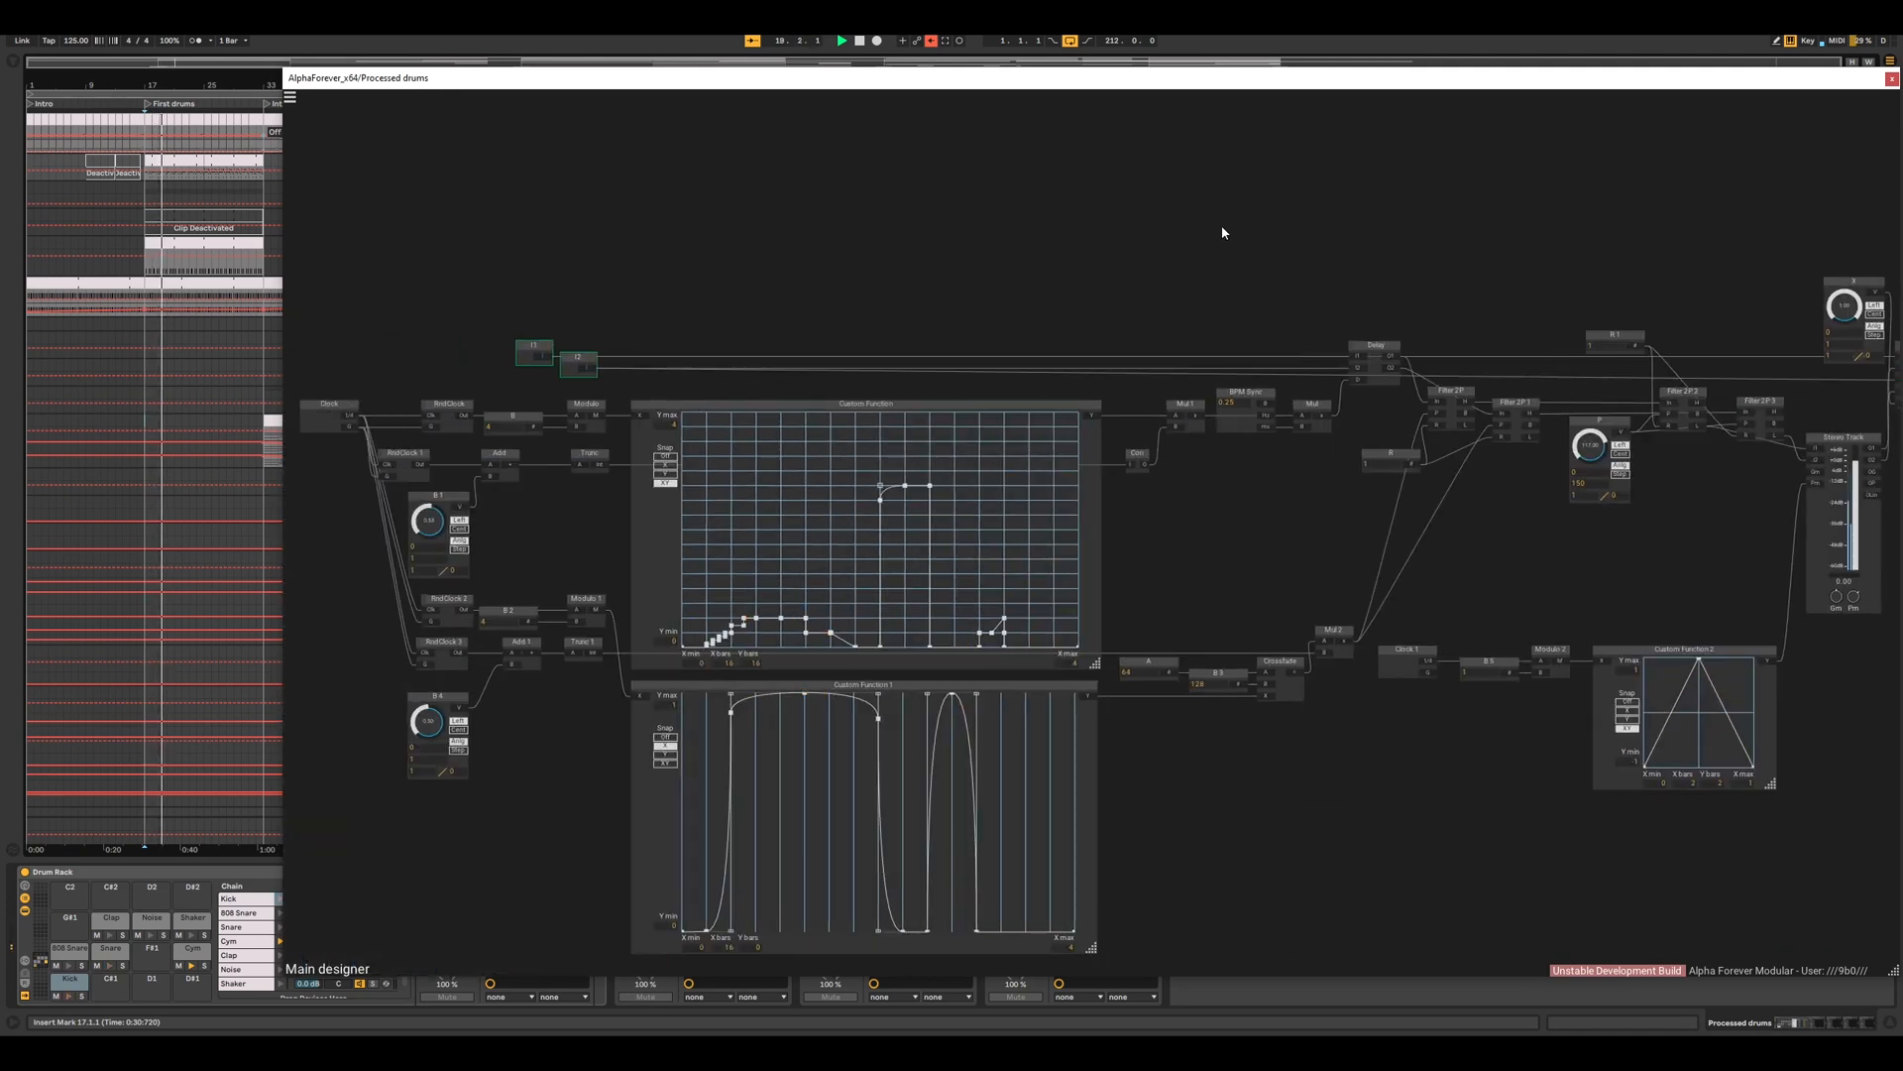
{"action": "scroll", "coordinate": [1180, 518], "scroll_direction": "up", "scroll_amount": 3}
{"action": "left_click_drag", "start_coordinate": [1171, 561], "coordinate": [1254, 378]}
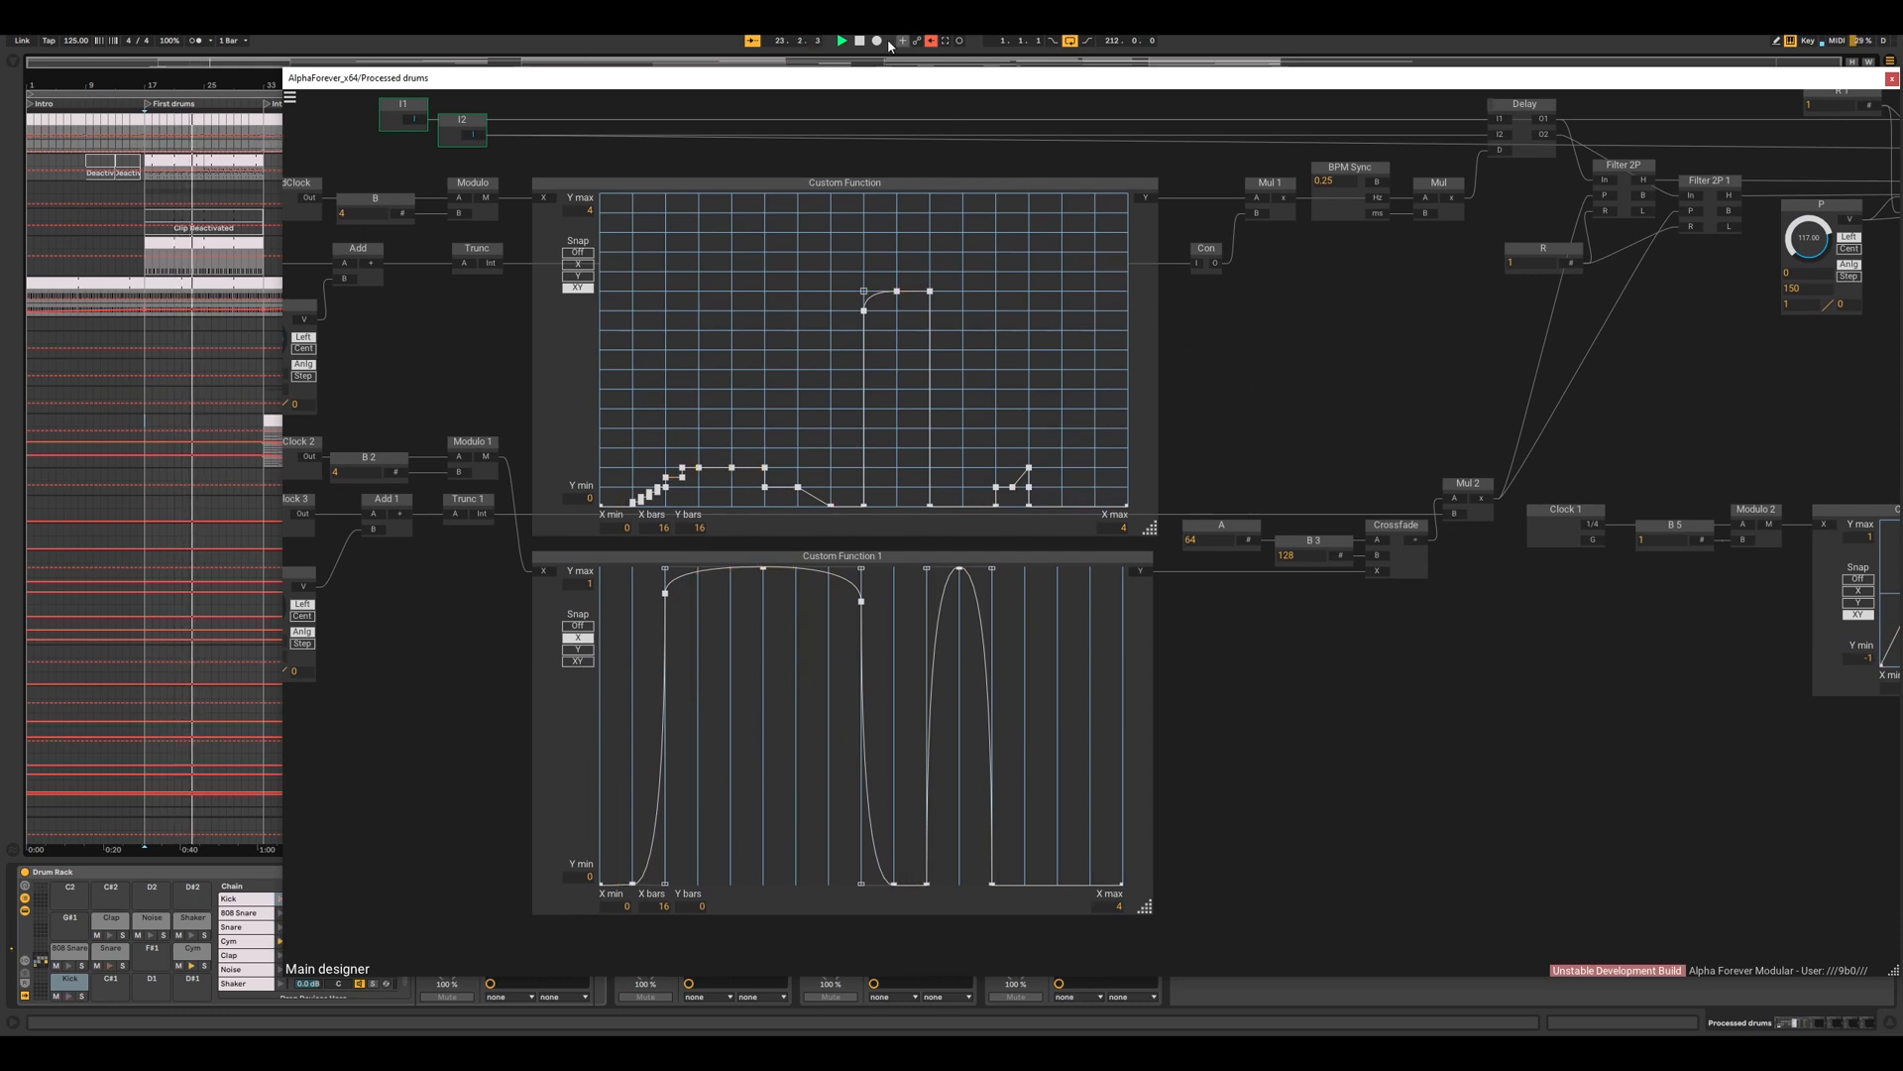
{"action": "left_click", "coordinate": [859, 44]}
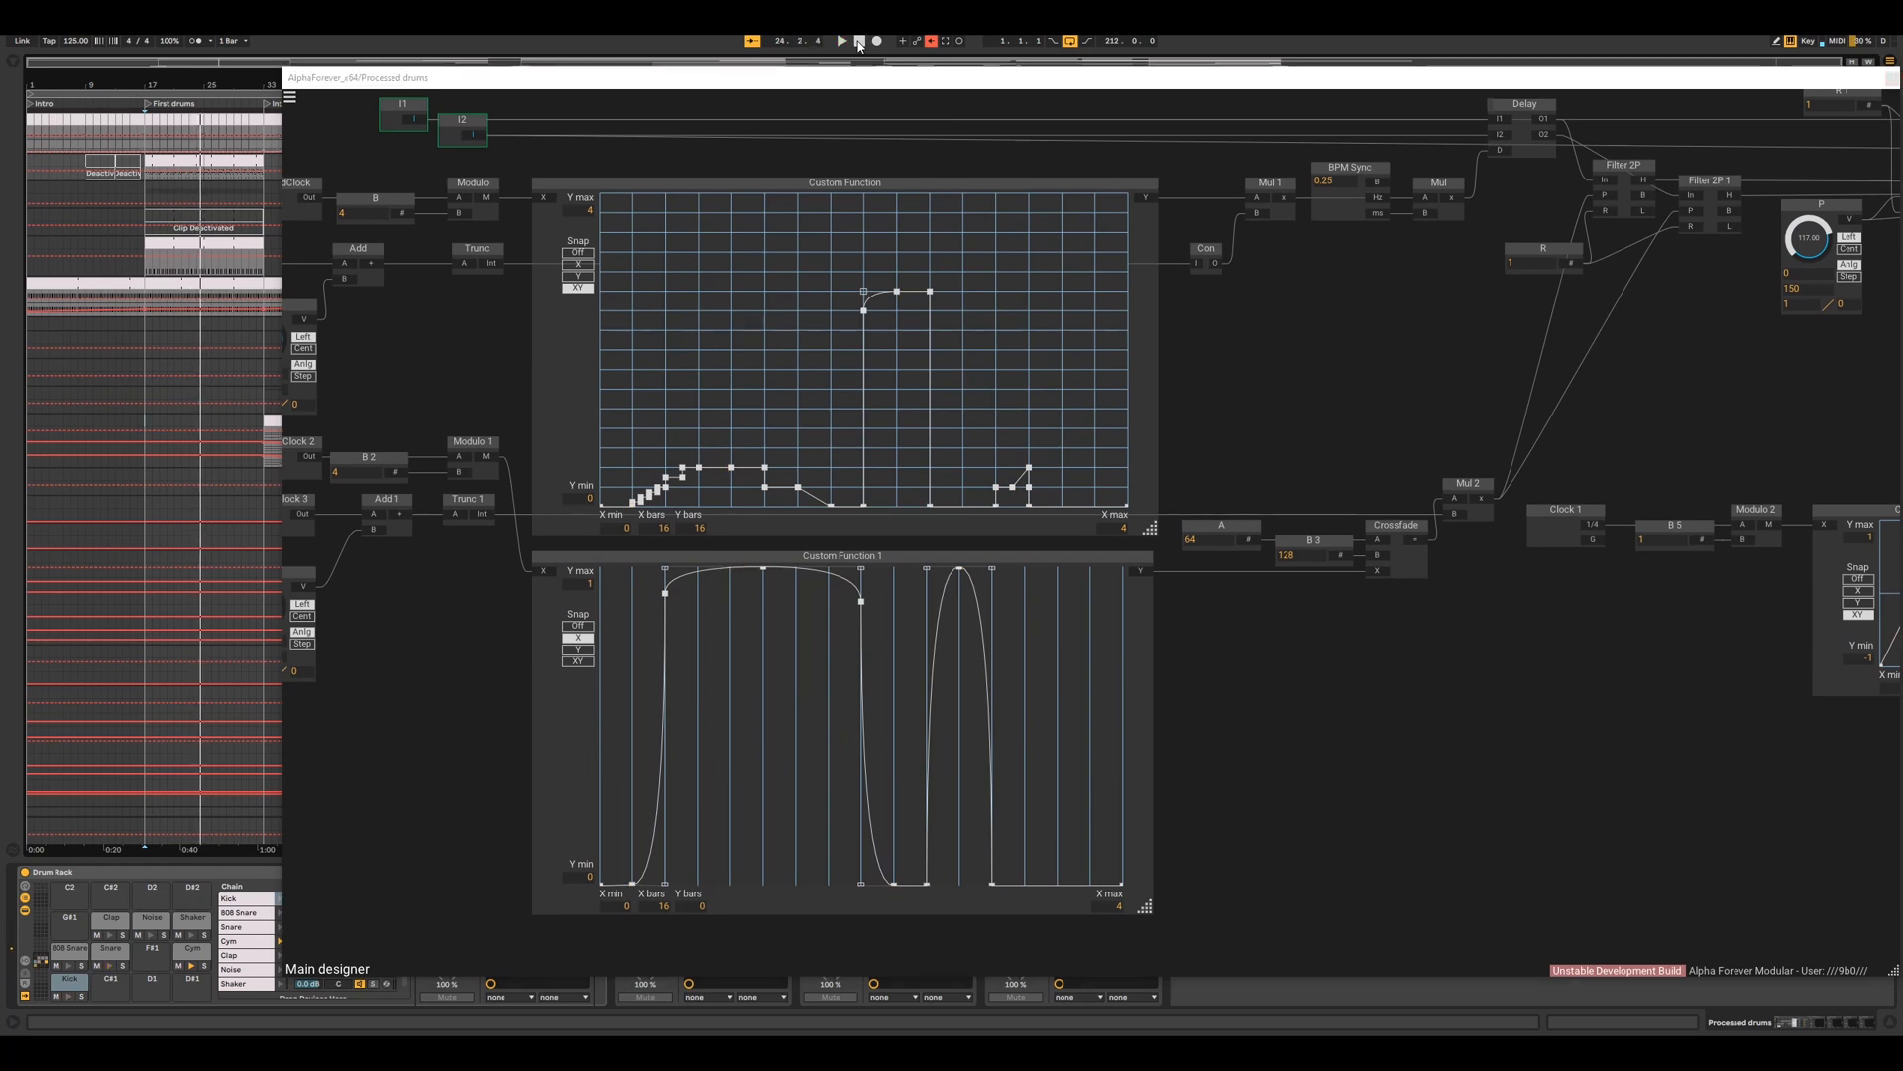
- Turn down the X control that feeds the XFade_St module near the patch's outputs
{"action": "left_click_drag", "start_coordinate": [1469, 354], "coordinate": [932, 472]}
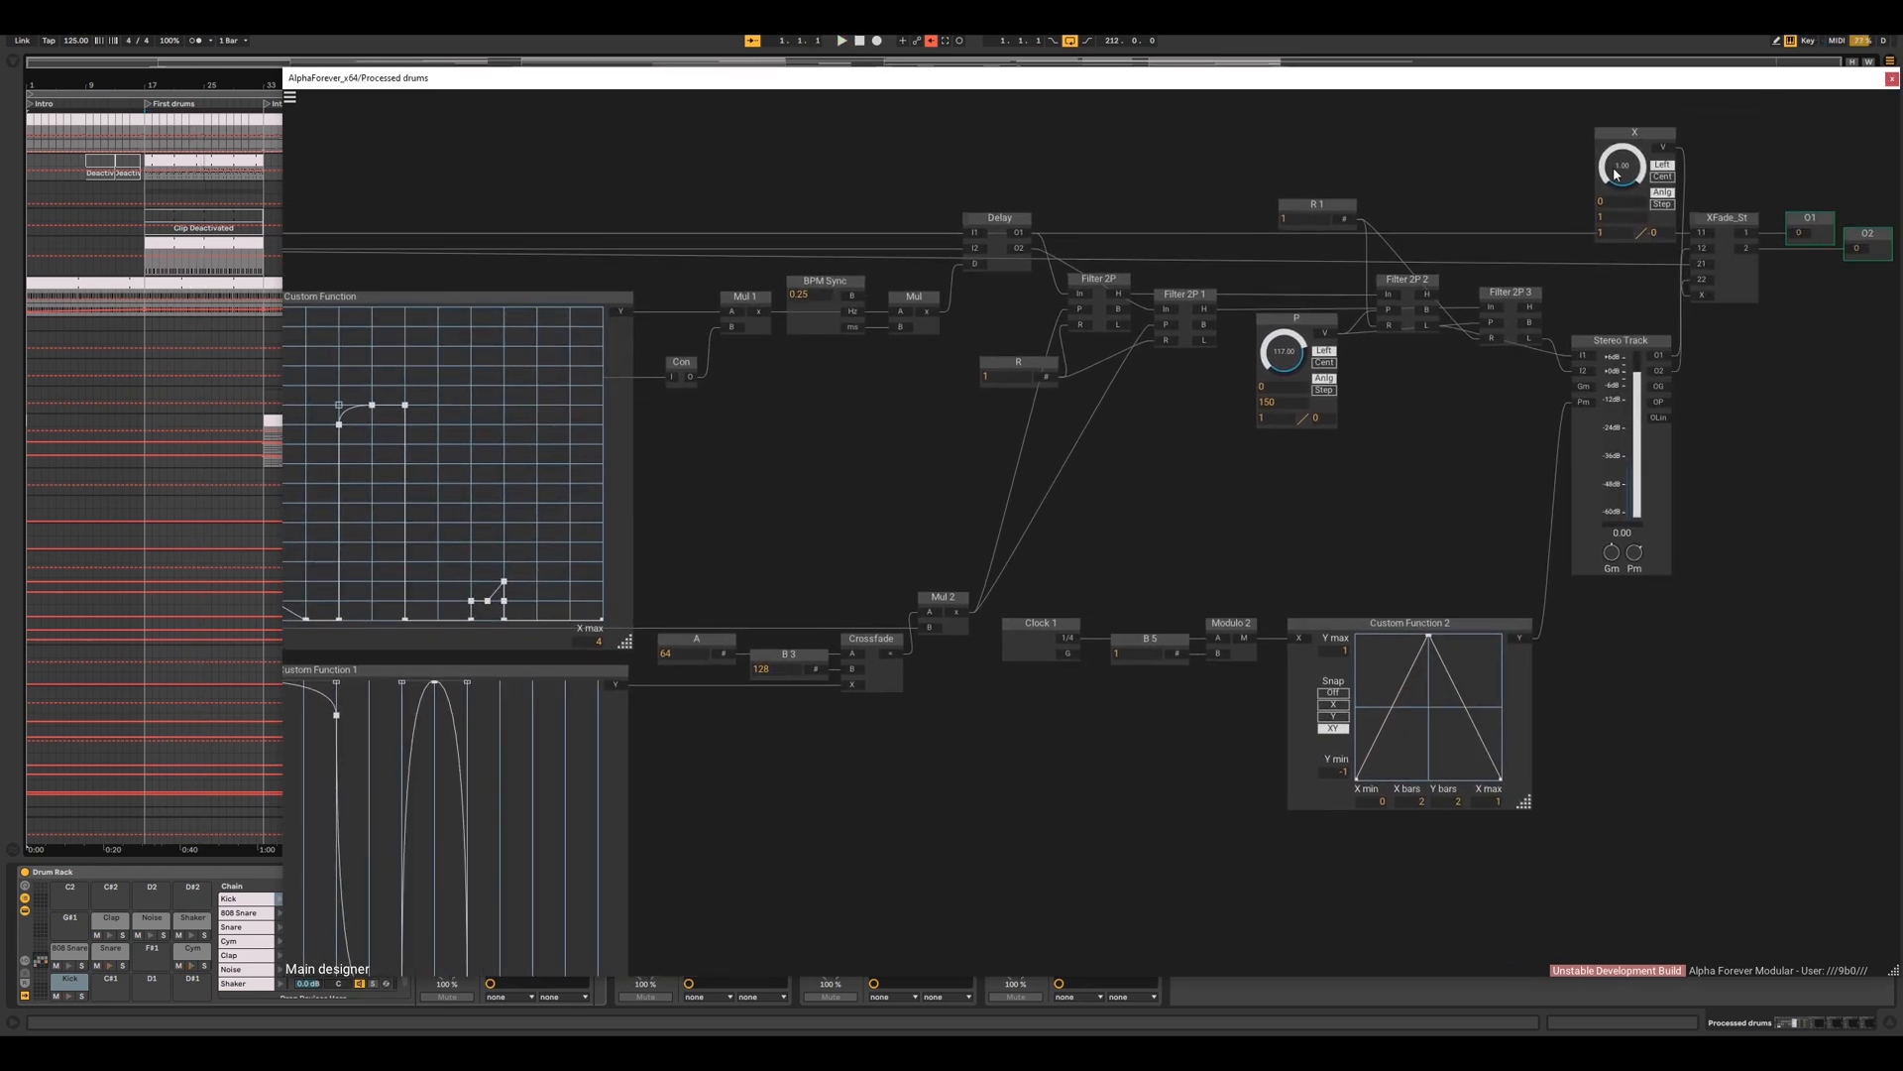
{"action": "left_click_drag", "start_coordinate": [1616, 172], "coordinate": [1643, 274]}
{"action": "left_click_drag", "start_coordinate": [953, 444], "coordinate": [1585, 422]}
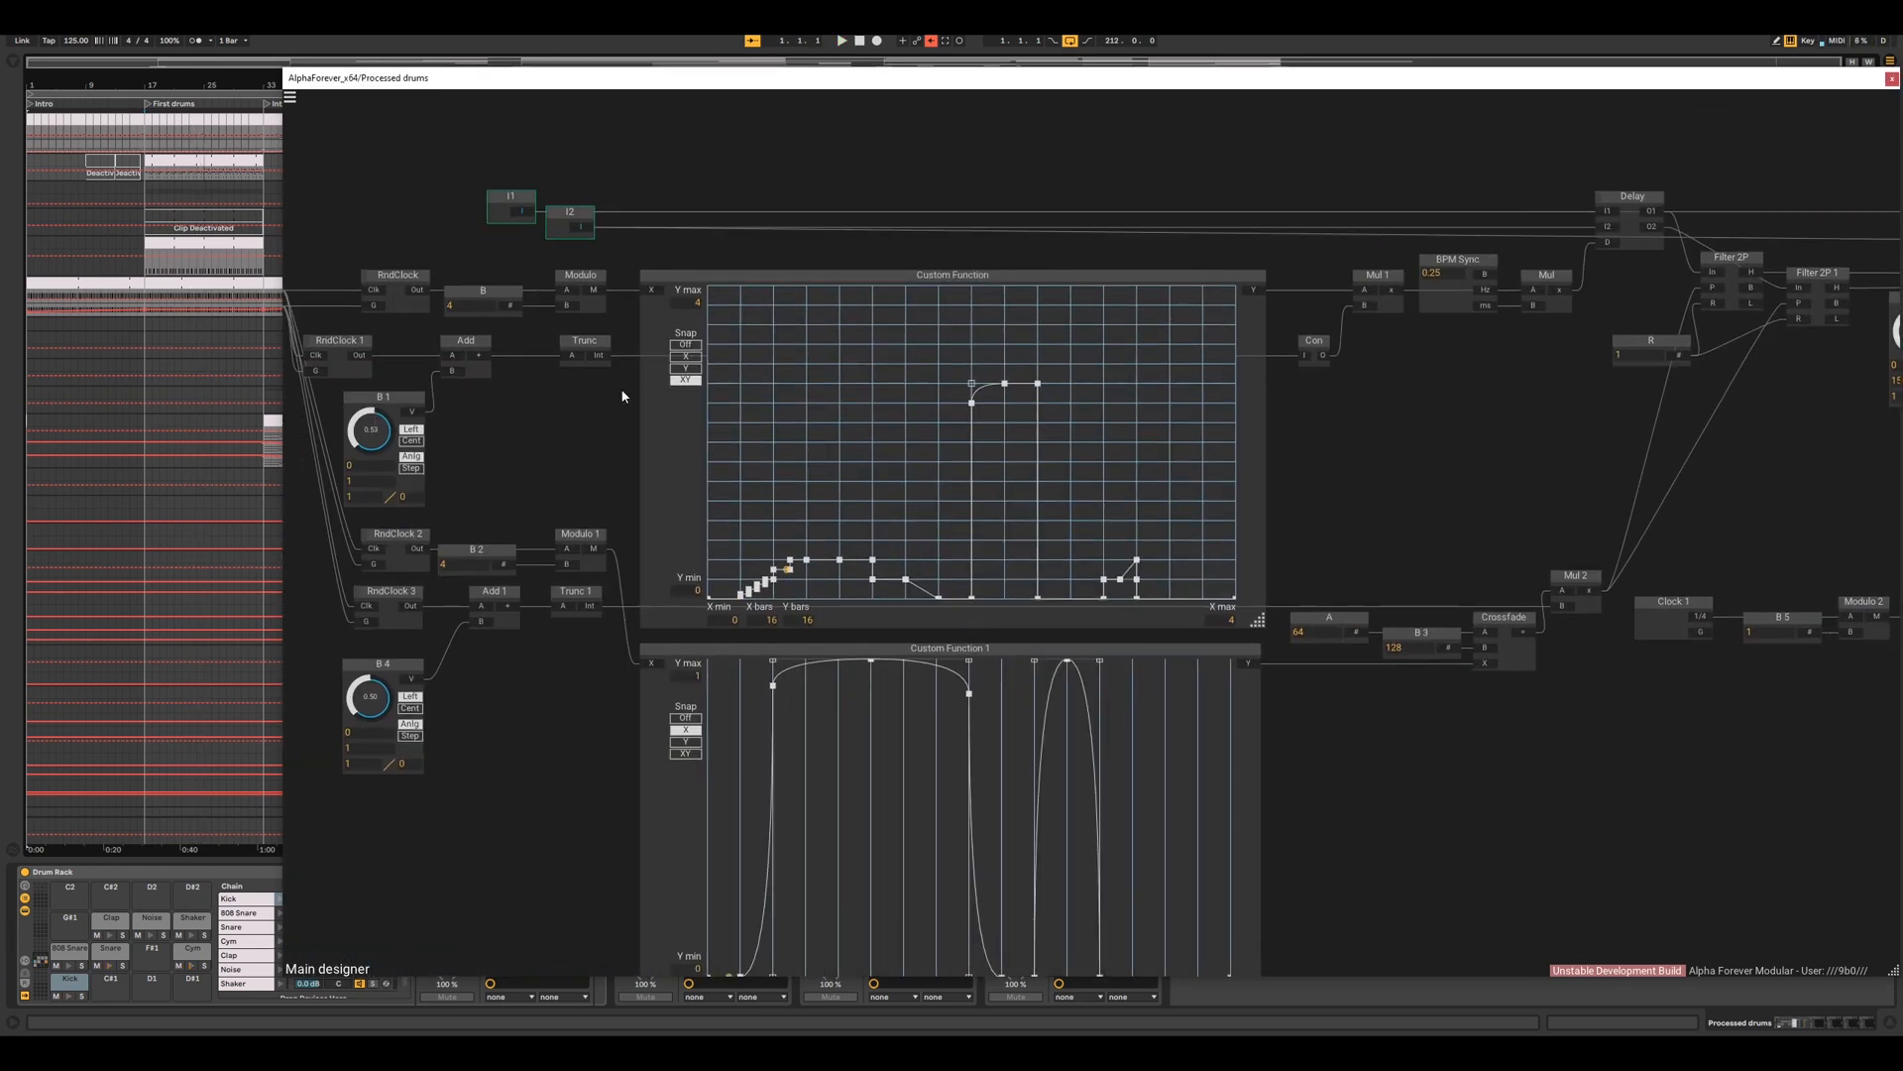
- Inspect the internal patch of the RndClock 1 module, return to the main designer and review the whole delay patch
{"action": "left_click_drag", "start_coordinate": [546, 426], "coordinate": [704, 430]}
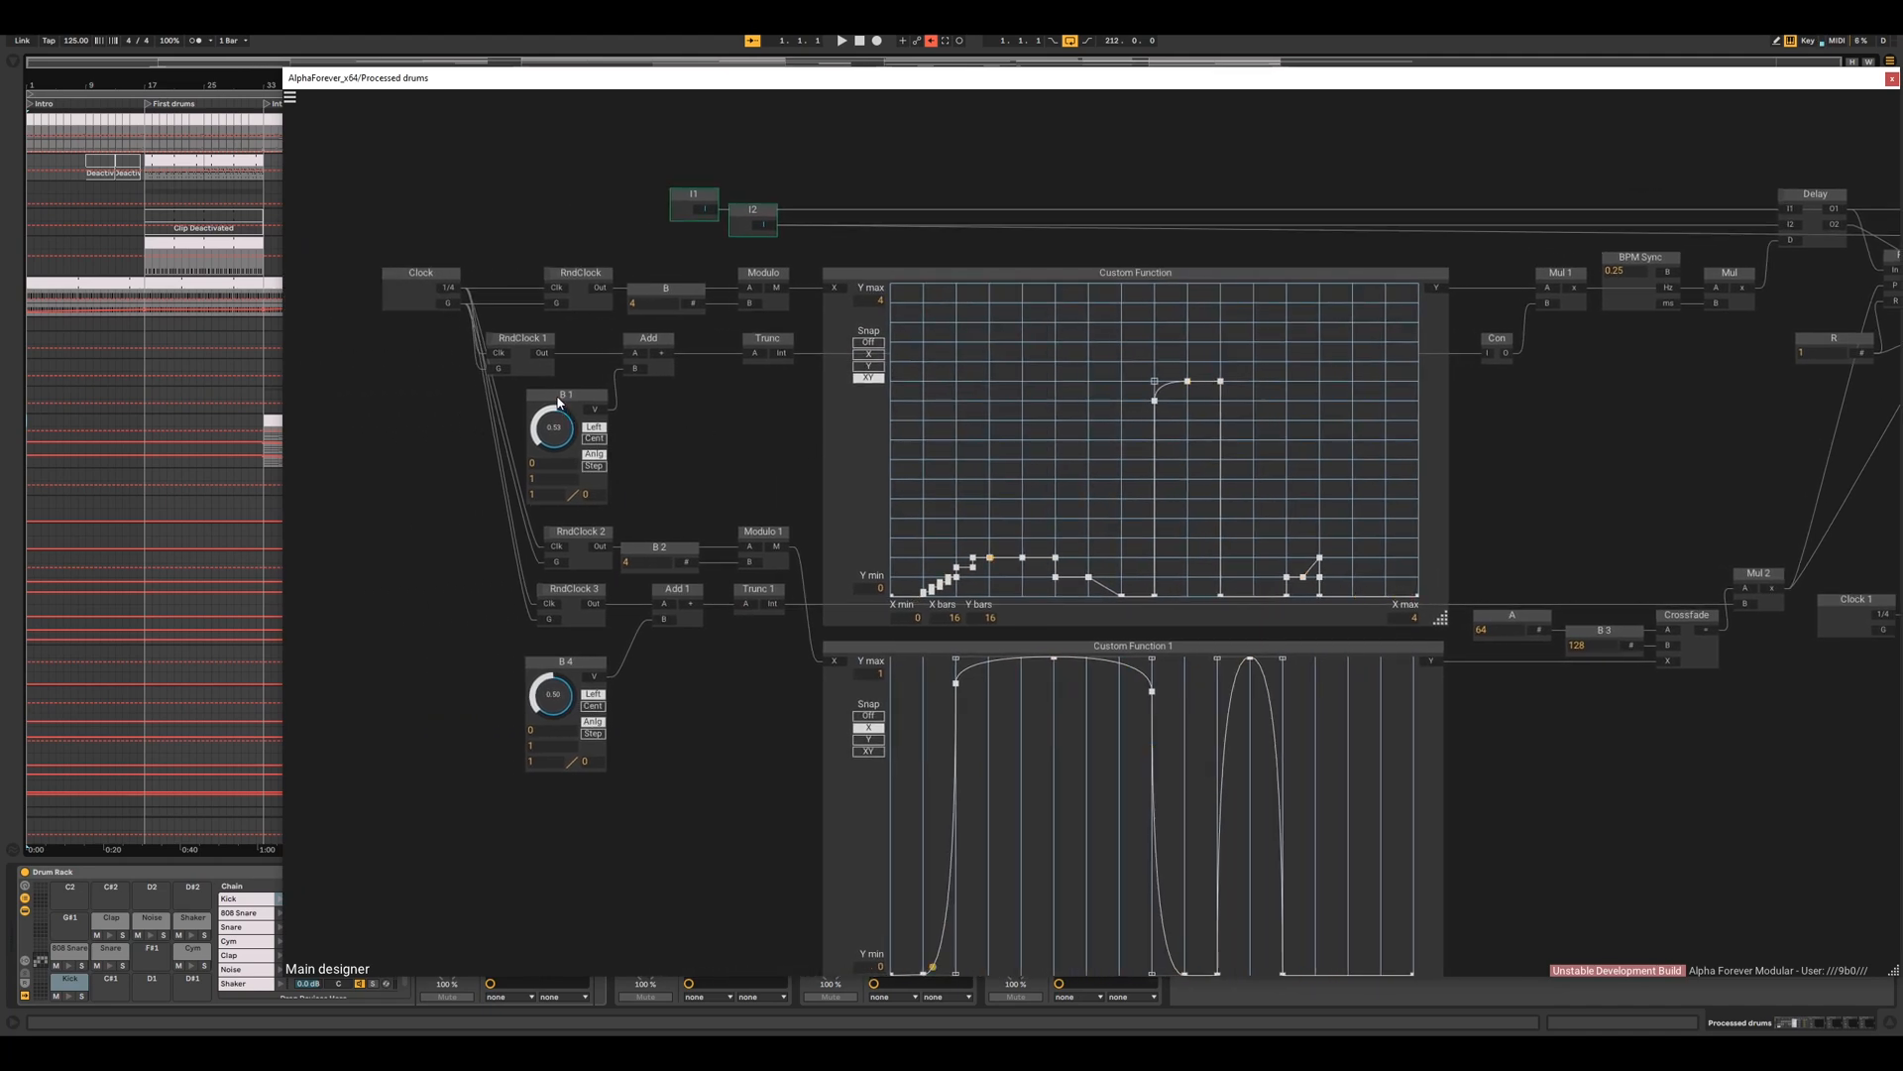
{"action": "double_click", "coordinate": [526, 364]}
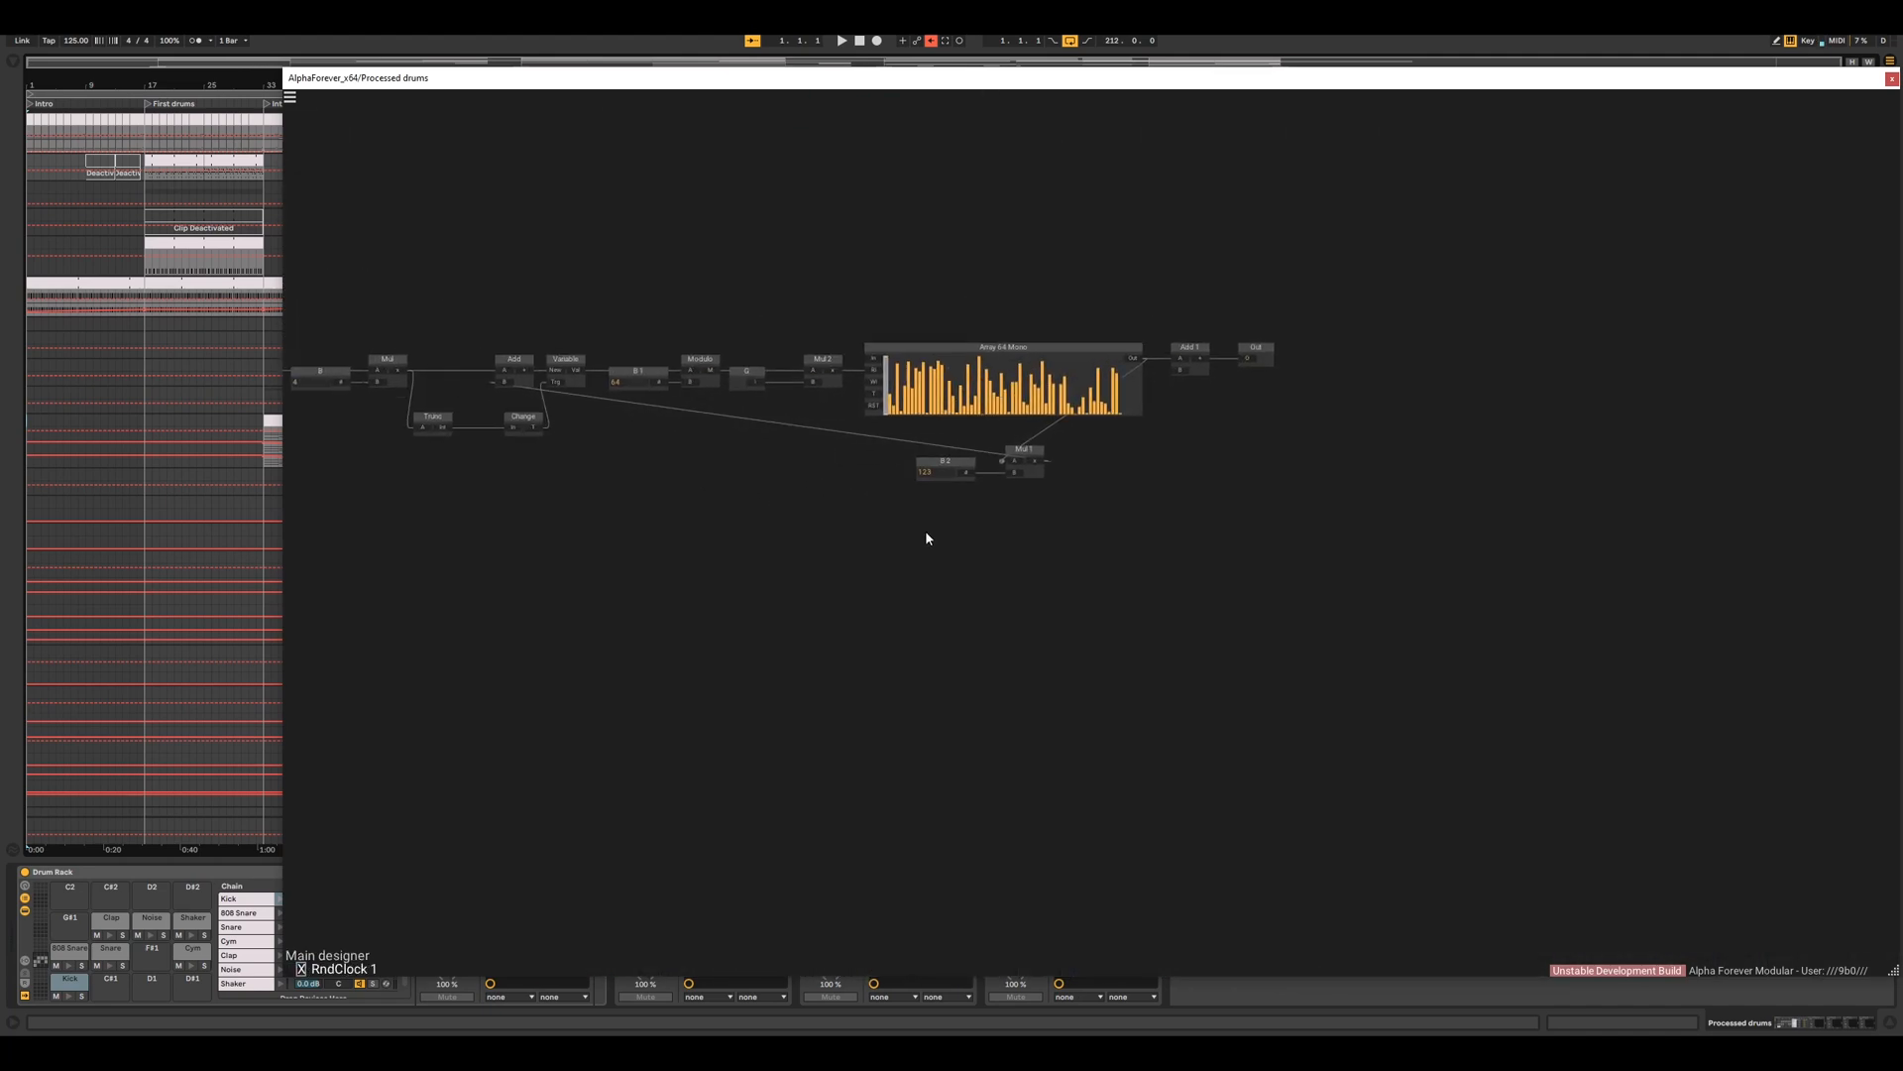
{"action": "double_click", "coordinate": [1067, 531]}
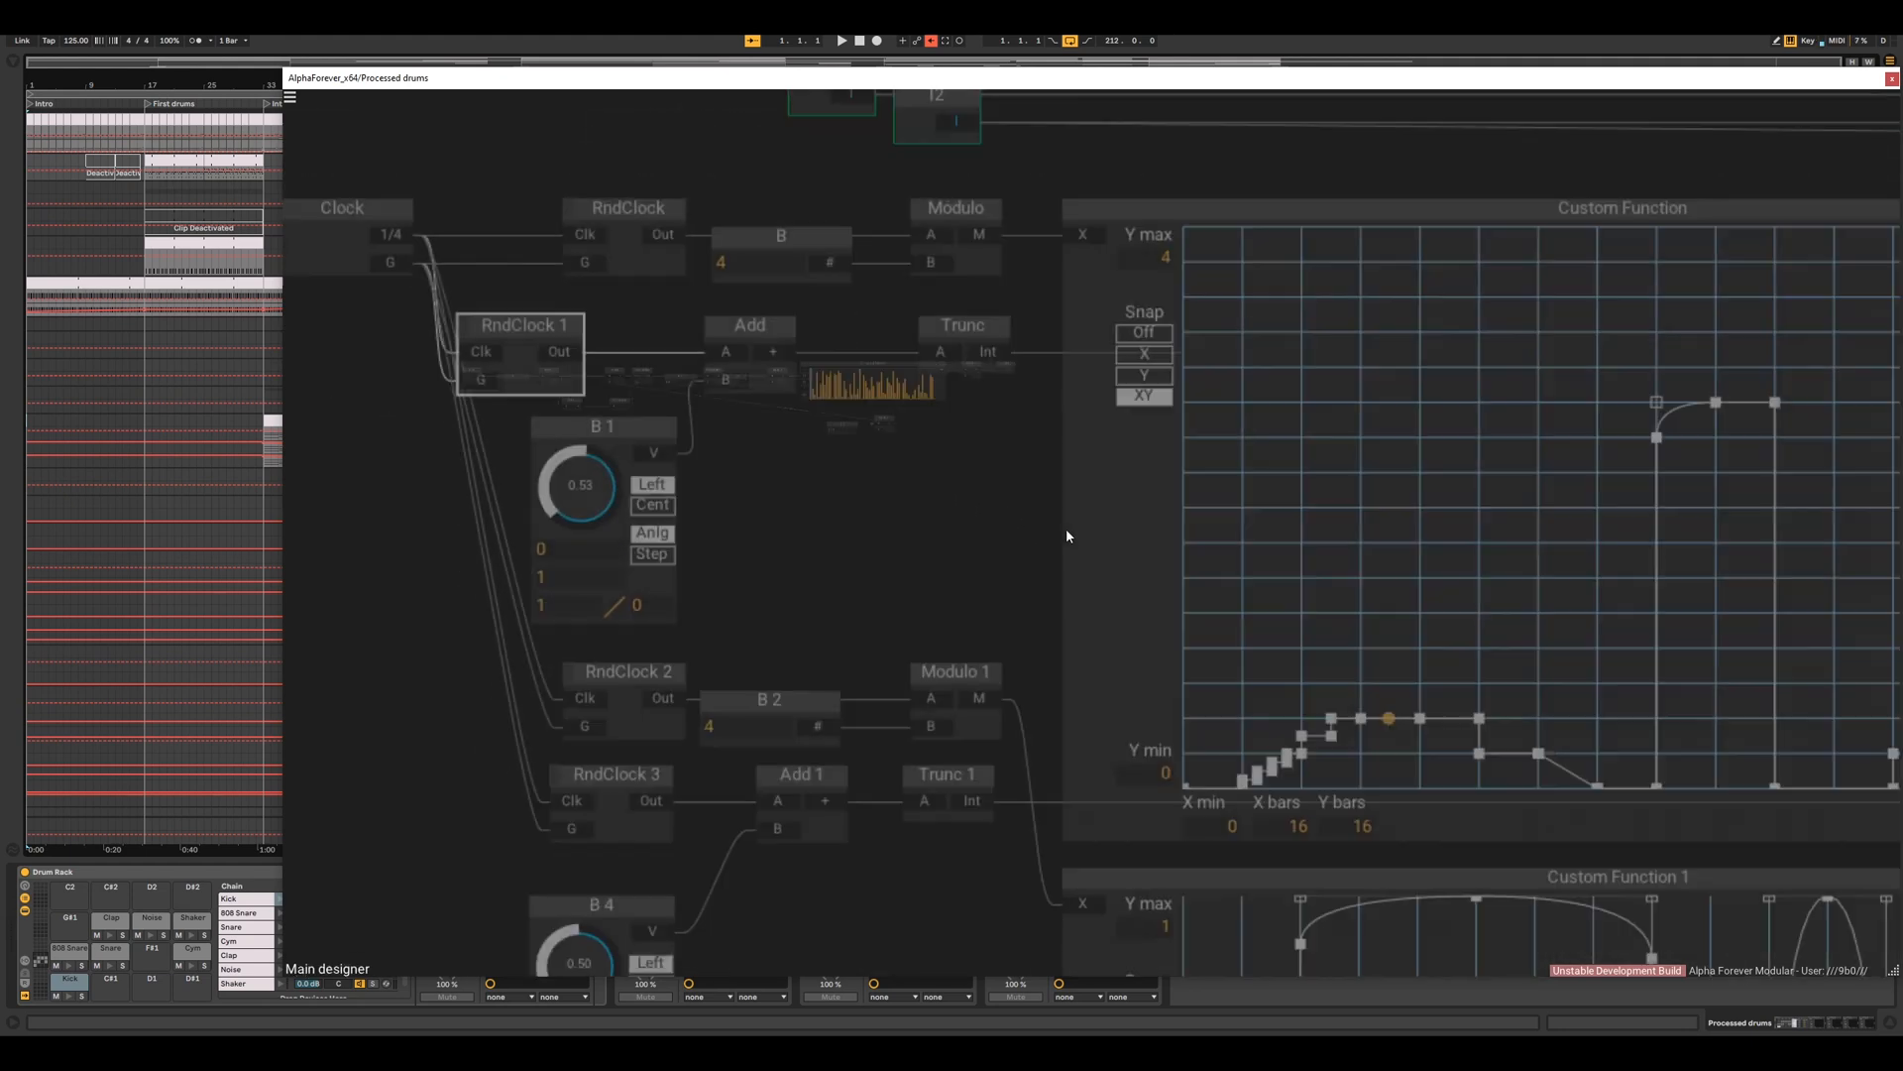
{"action": "left_click", "coordinate": [732, 454]}
{"action": "scroll", "coordinate": [644, 422], "scroll_direction": "down", "scroll_amount": 5}
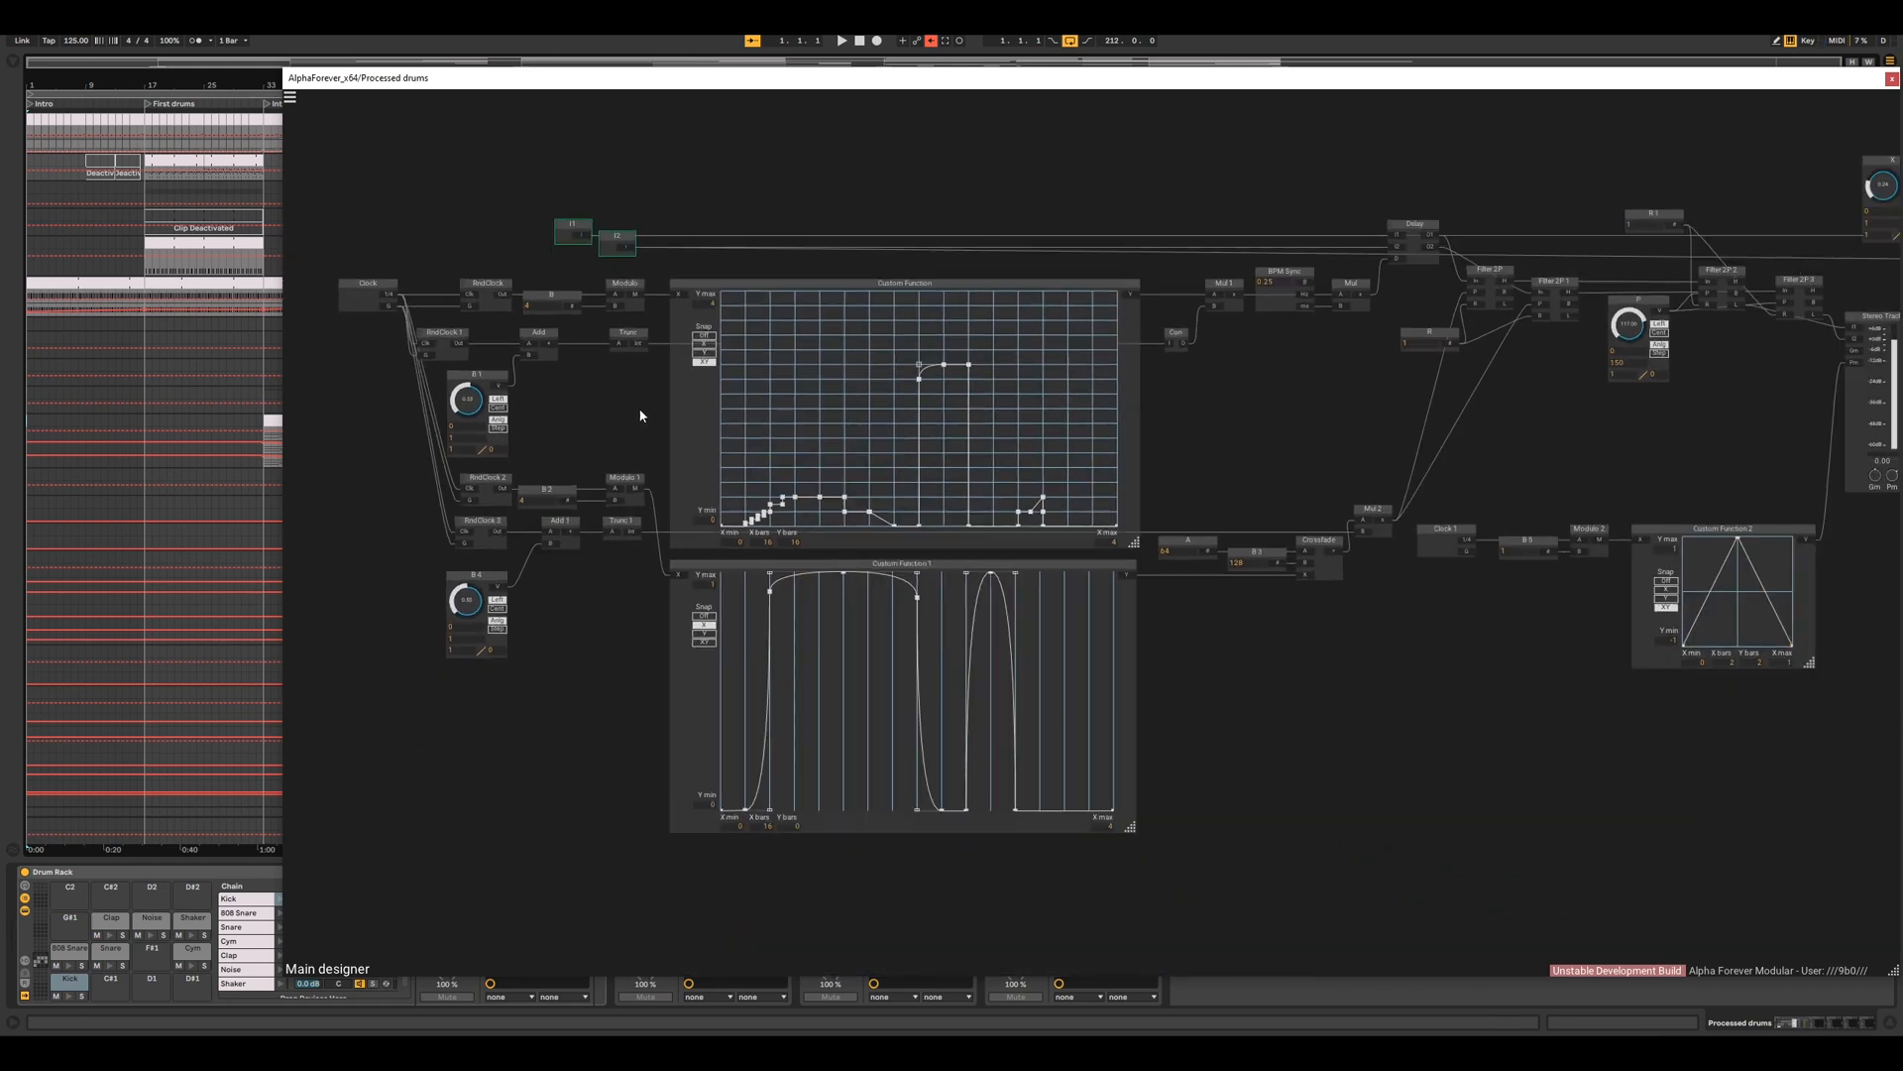
{"action": "left_click_drag", "start_coordinate": [1040, 628], "coordinate": [1034, 628]}
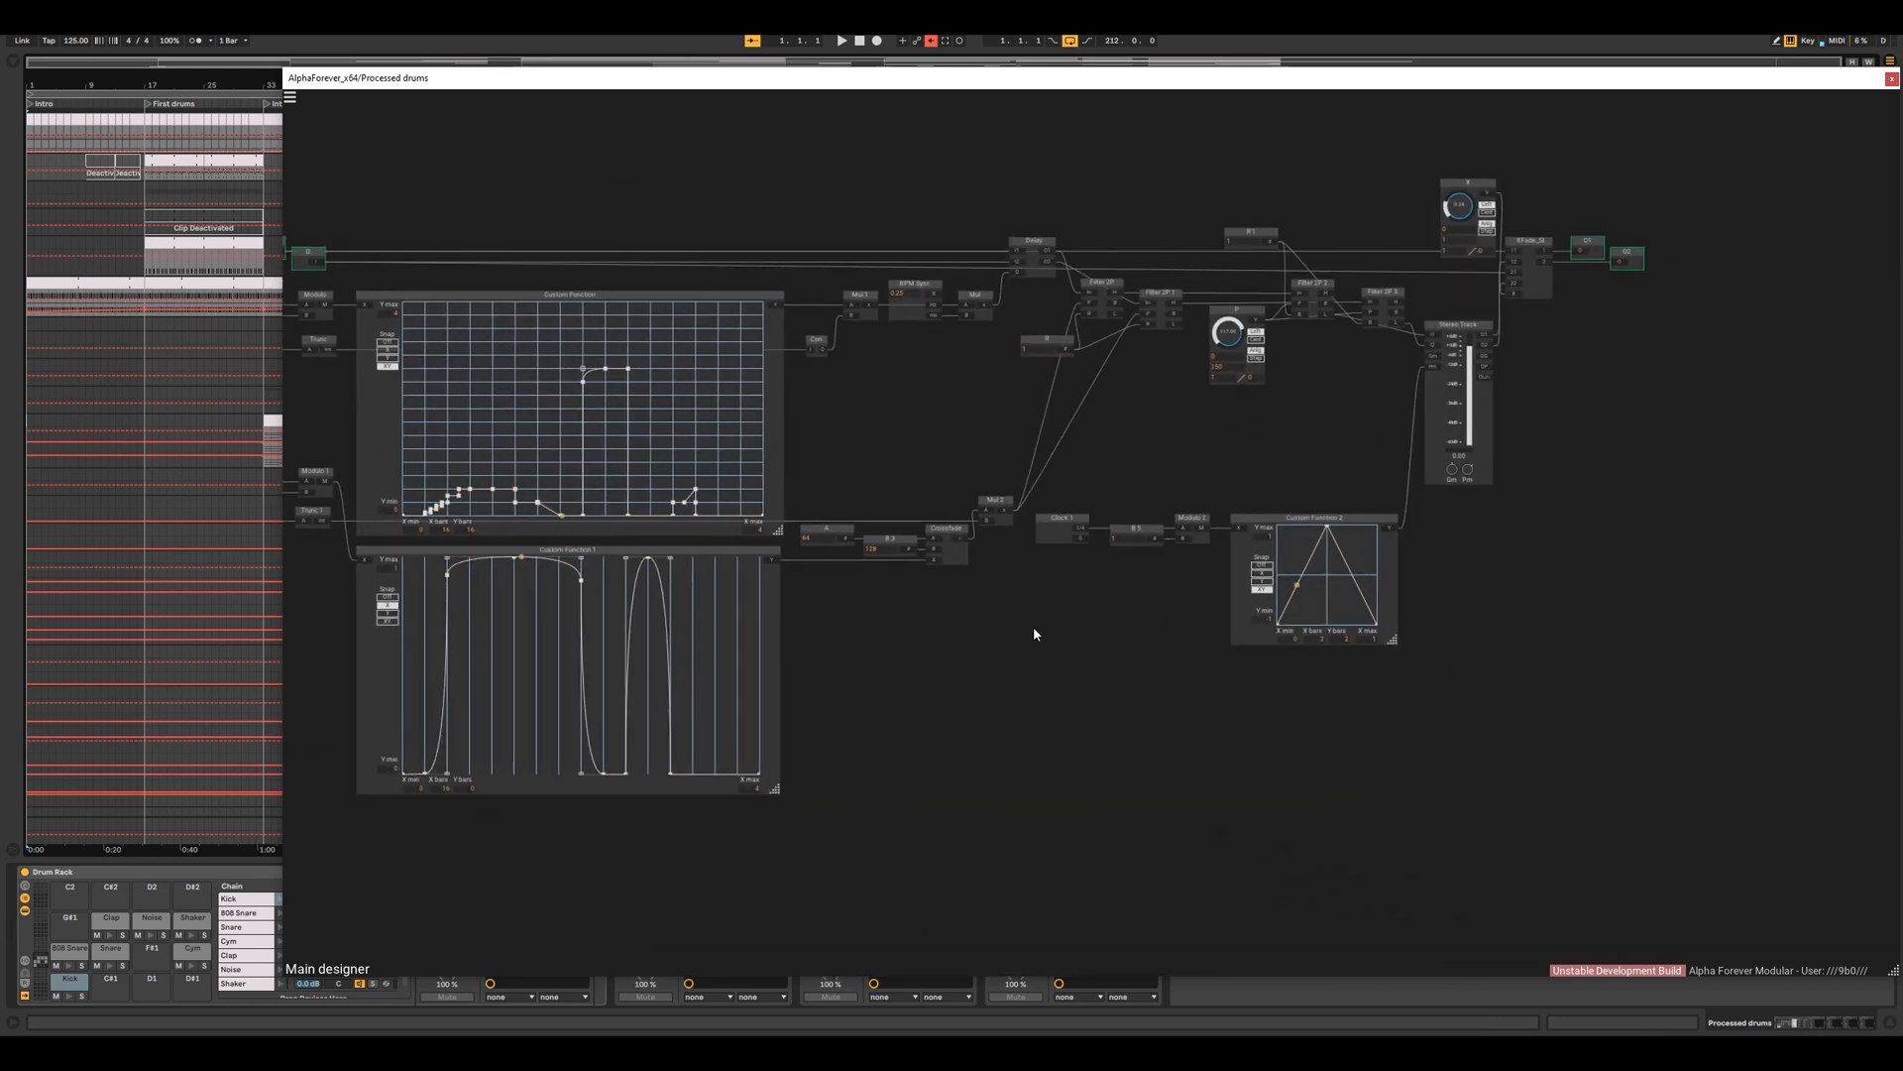
{"action": "left_click_drag", "start_coordinate": [808, 494], "coordinate": [1031, 492]}
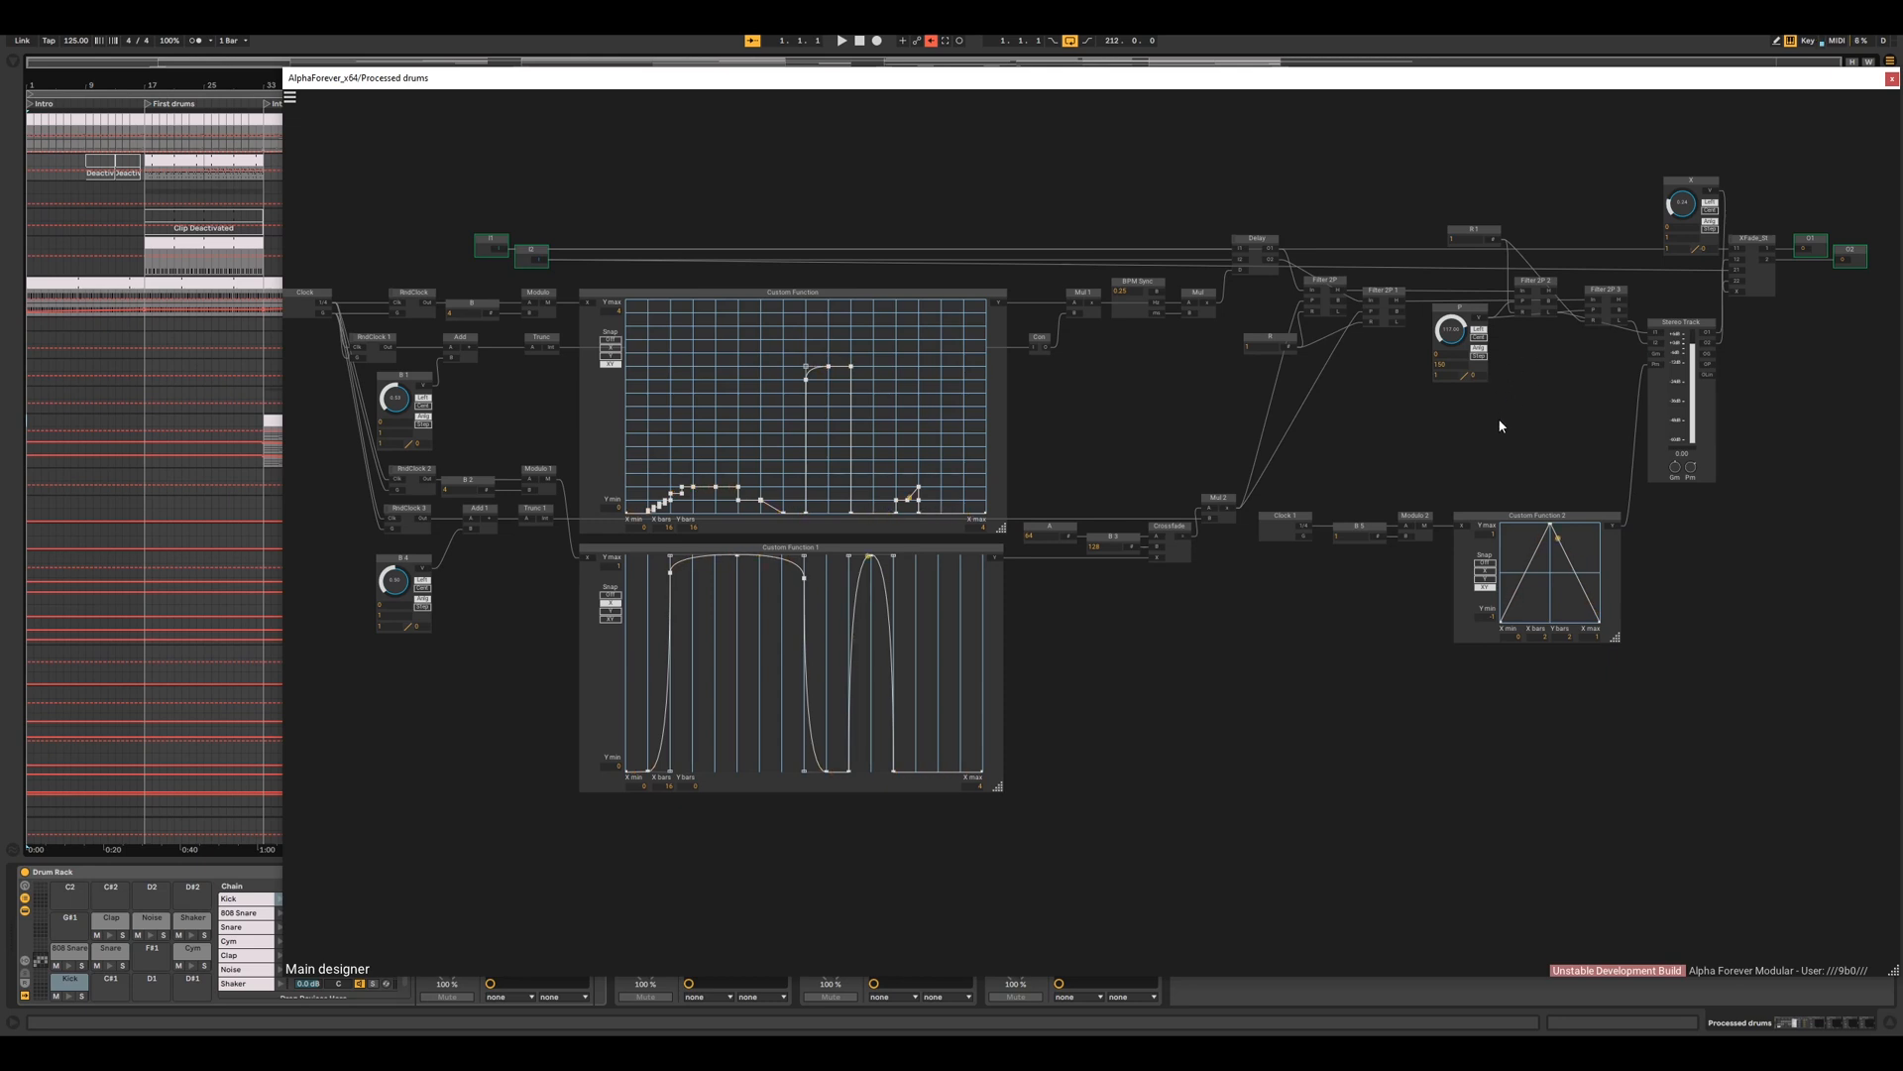
- Close the delay patch, view the Compressor settings in the last AlphaForever_x64 effect and close that effect's window
{"action": "left_click", "coordinate": [1892, 78]}
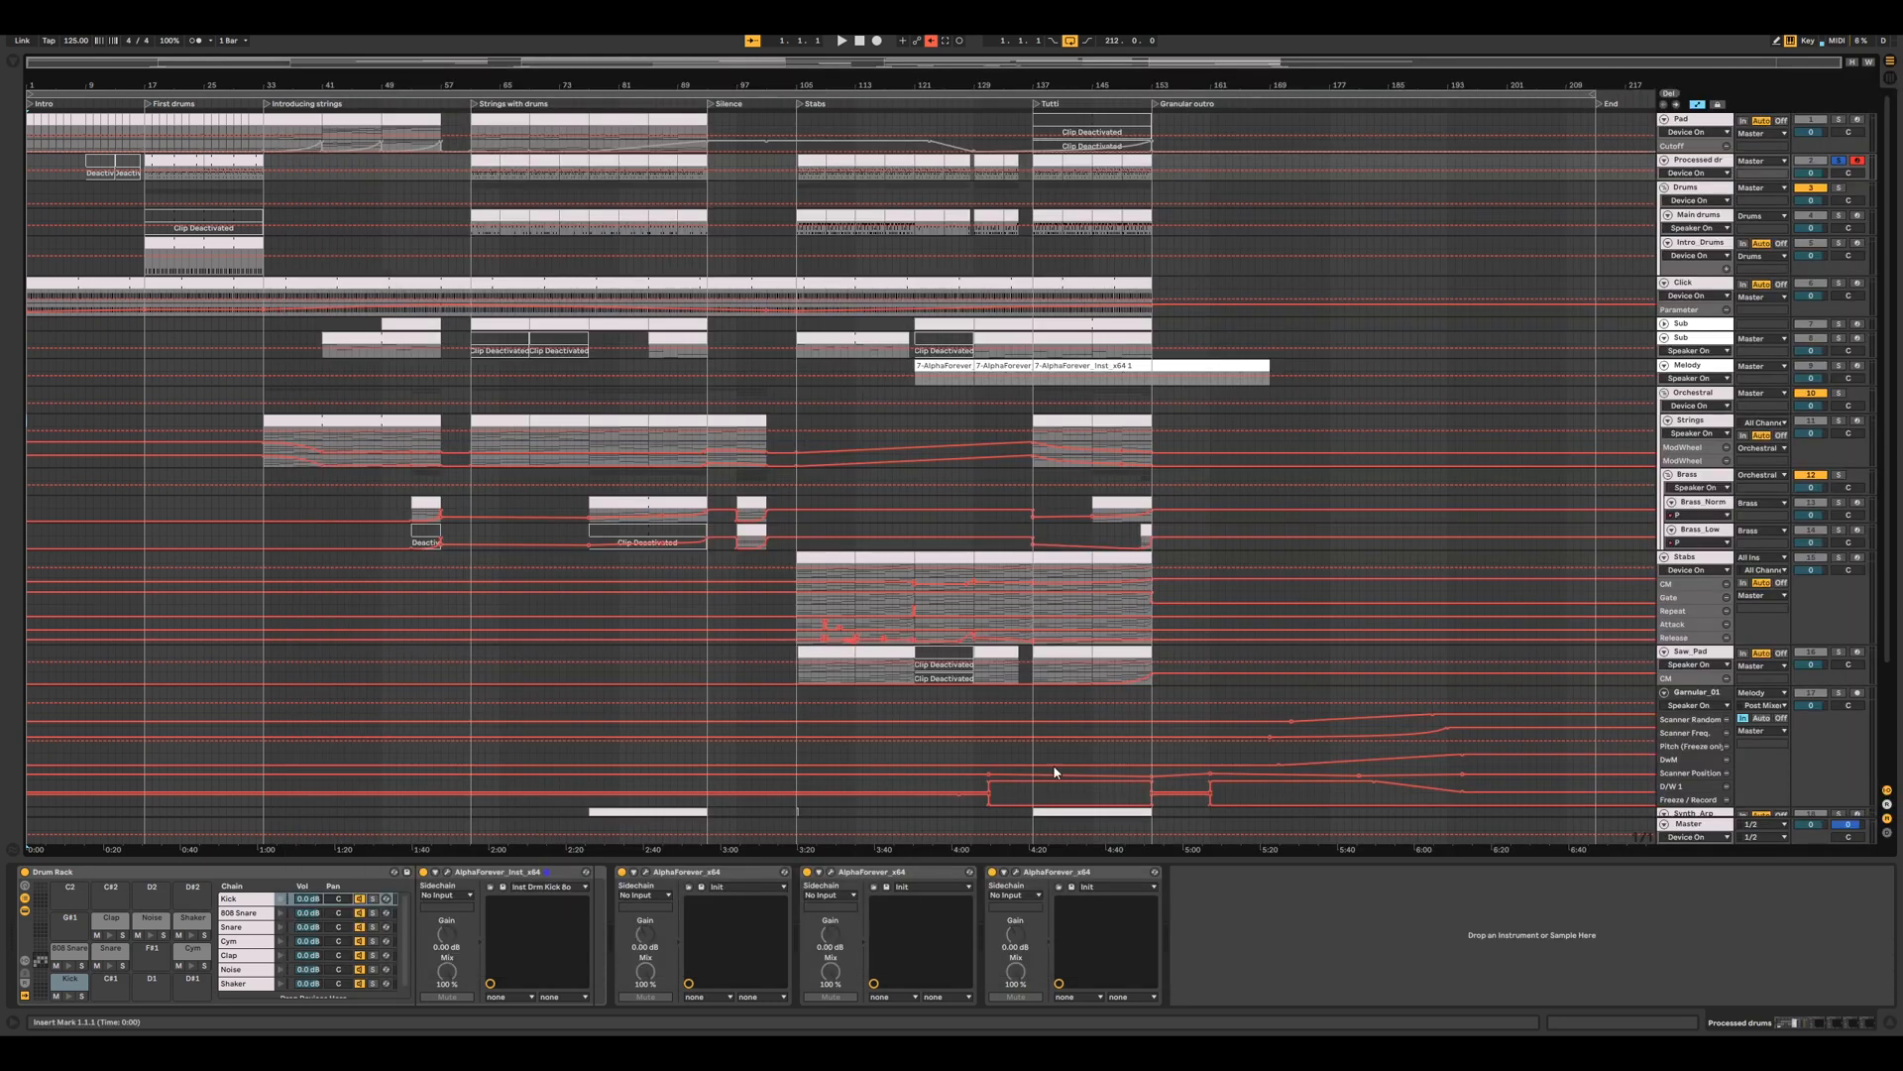
{"action": "left_click", "coordinate": [1016, 872]}
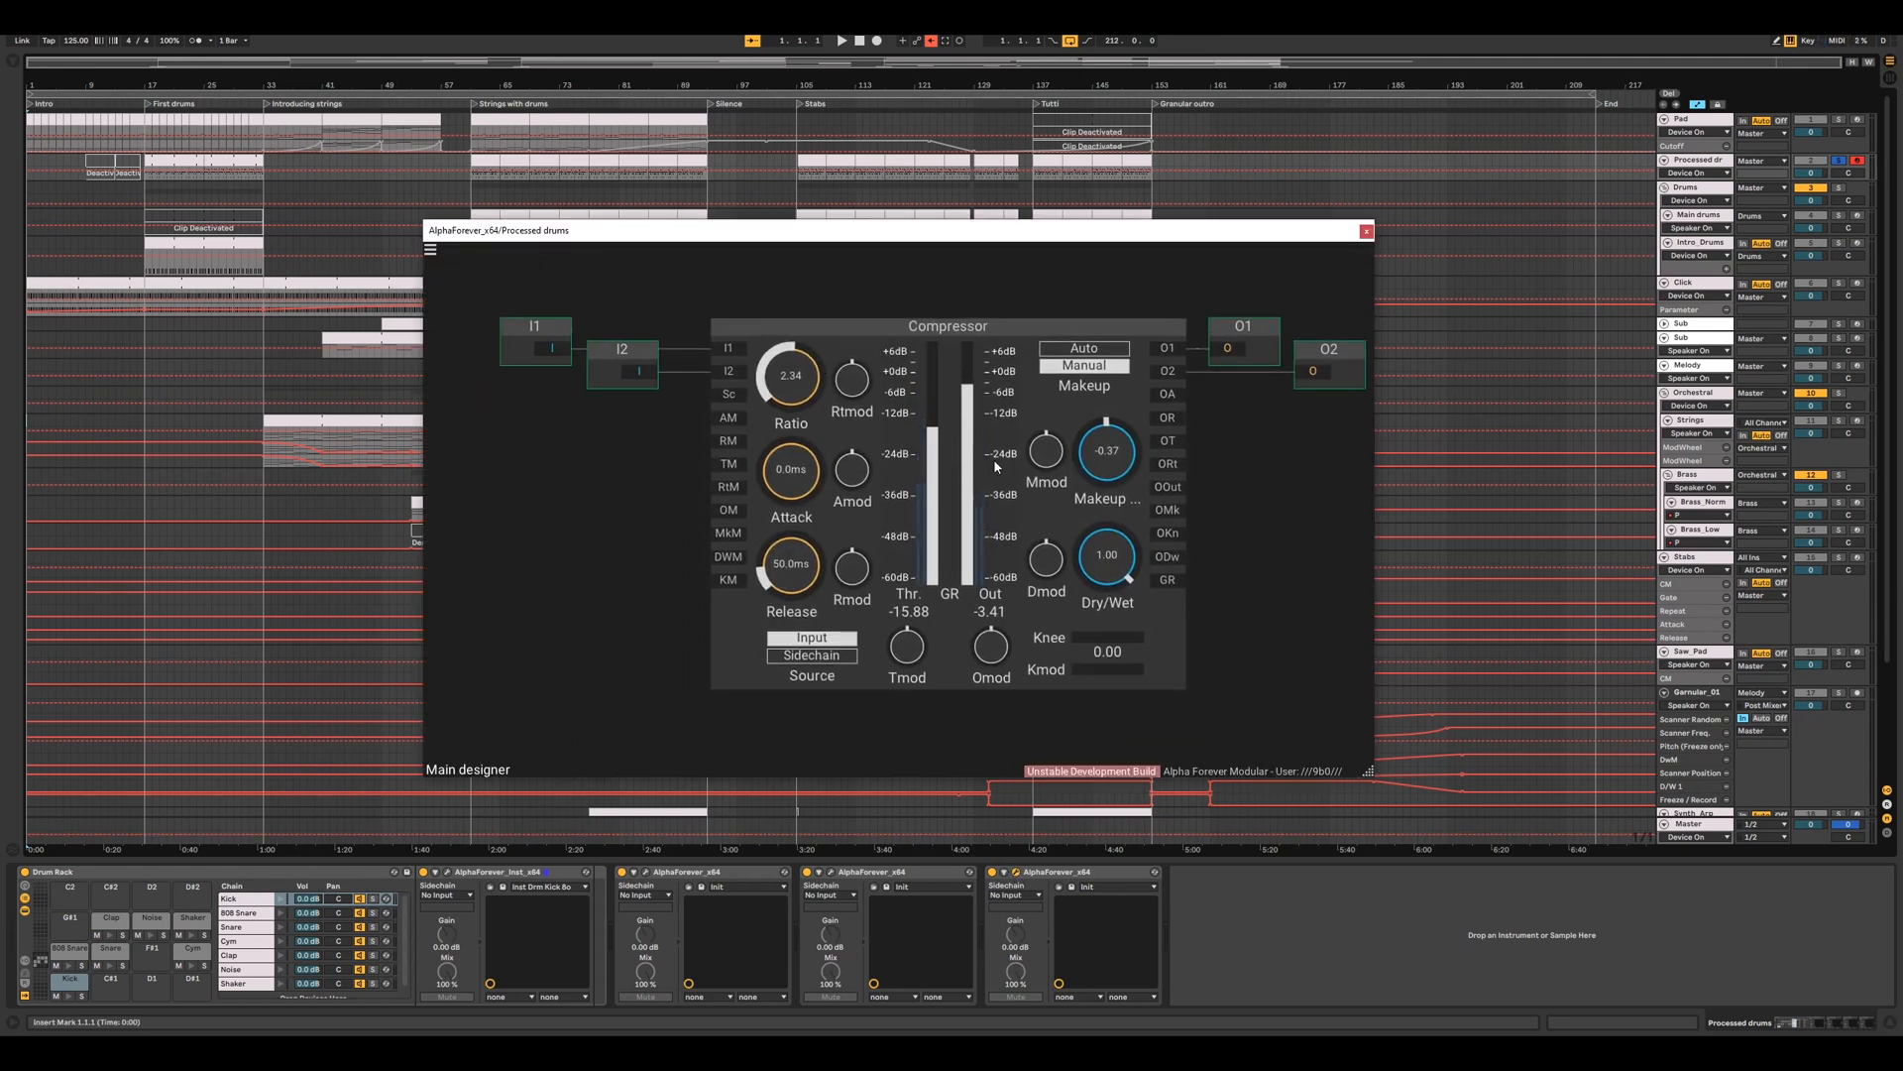
{"action": "left_click", "coordinate": [1366, 231]}
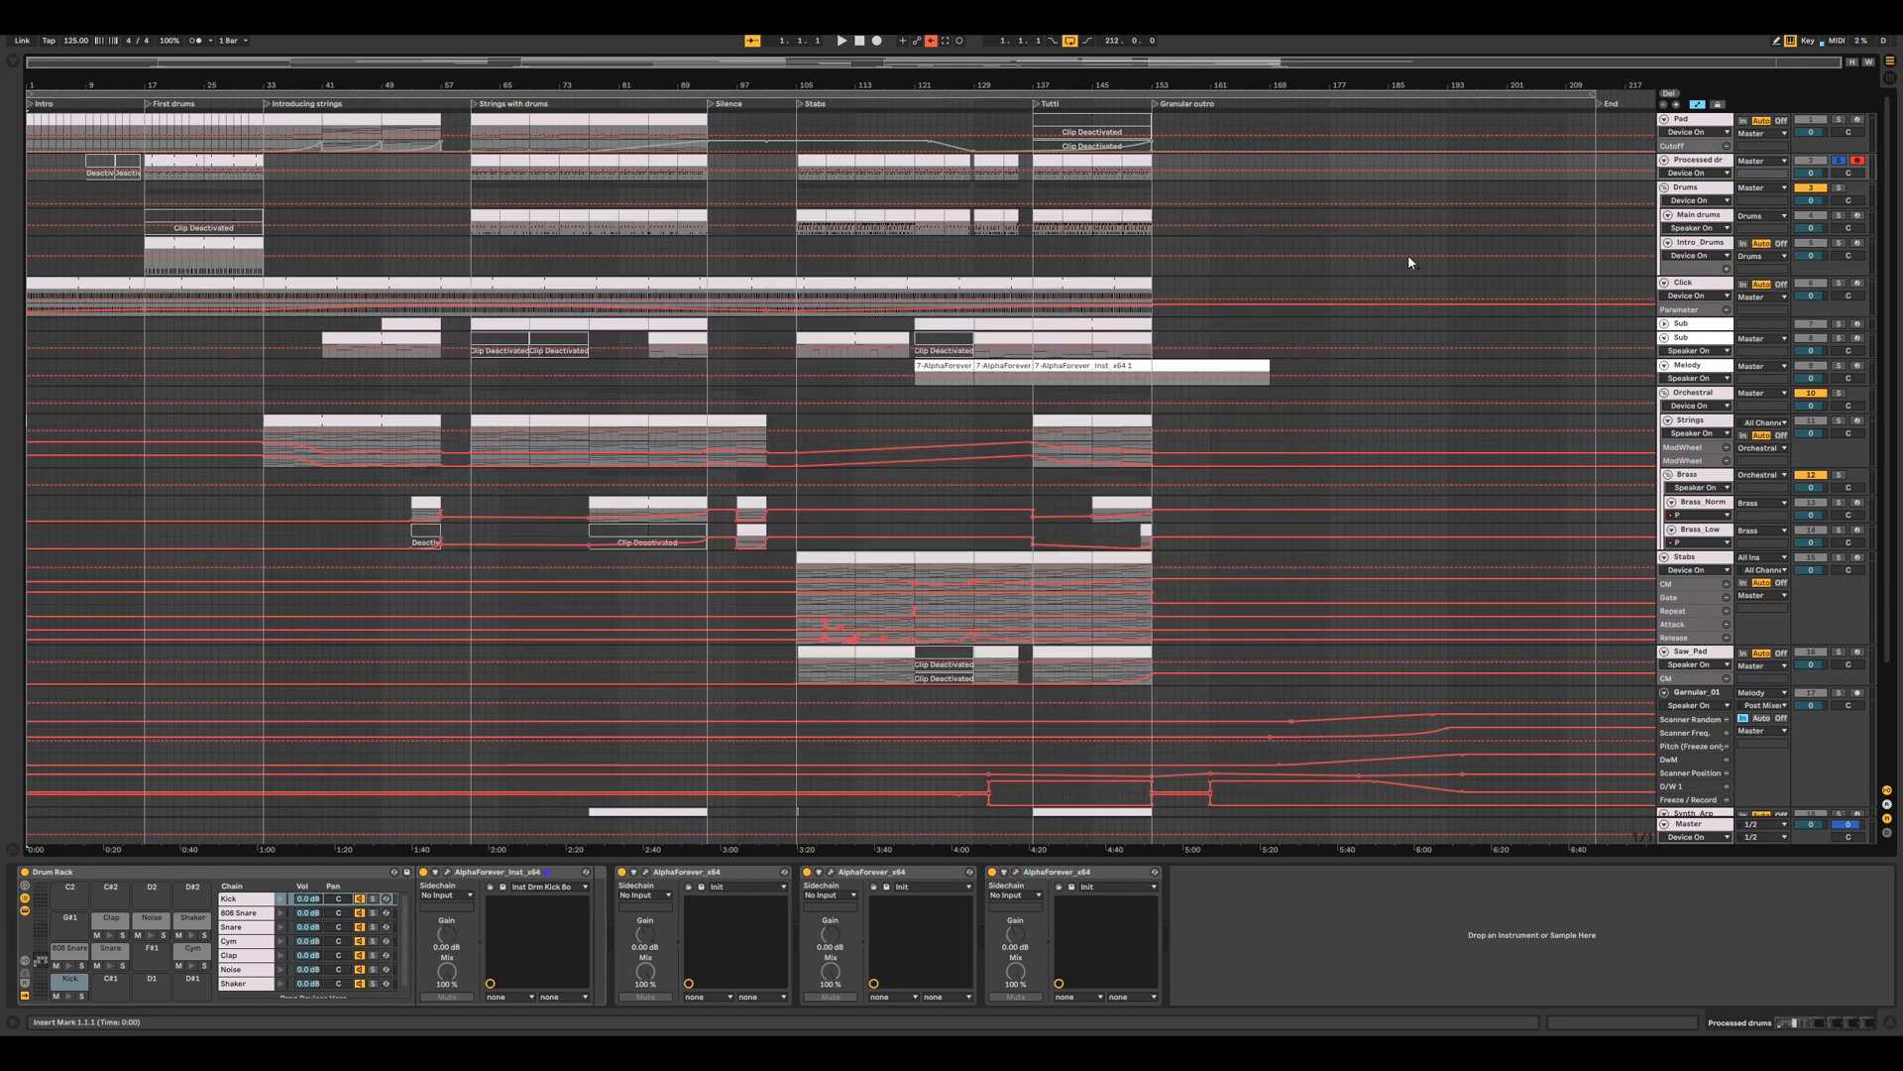
- Unsolo the Processed drums track, then solo the Click track and arm it for recording
{"action": "left_click", "coordinate": [1840, 164]}
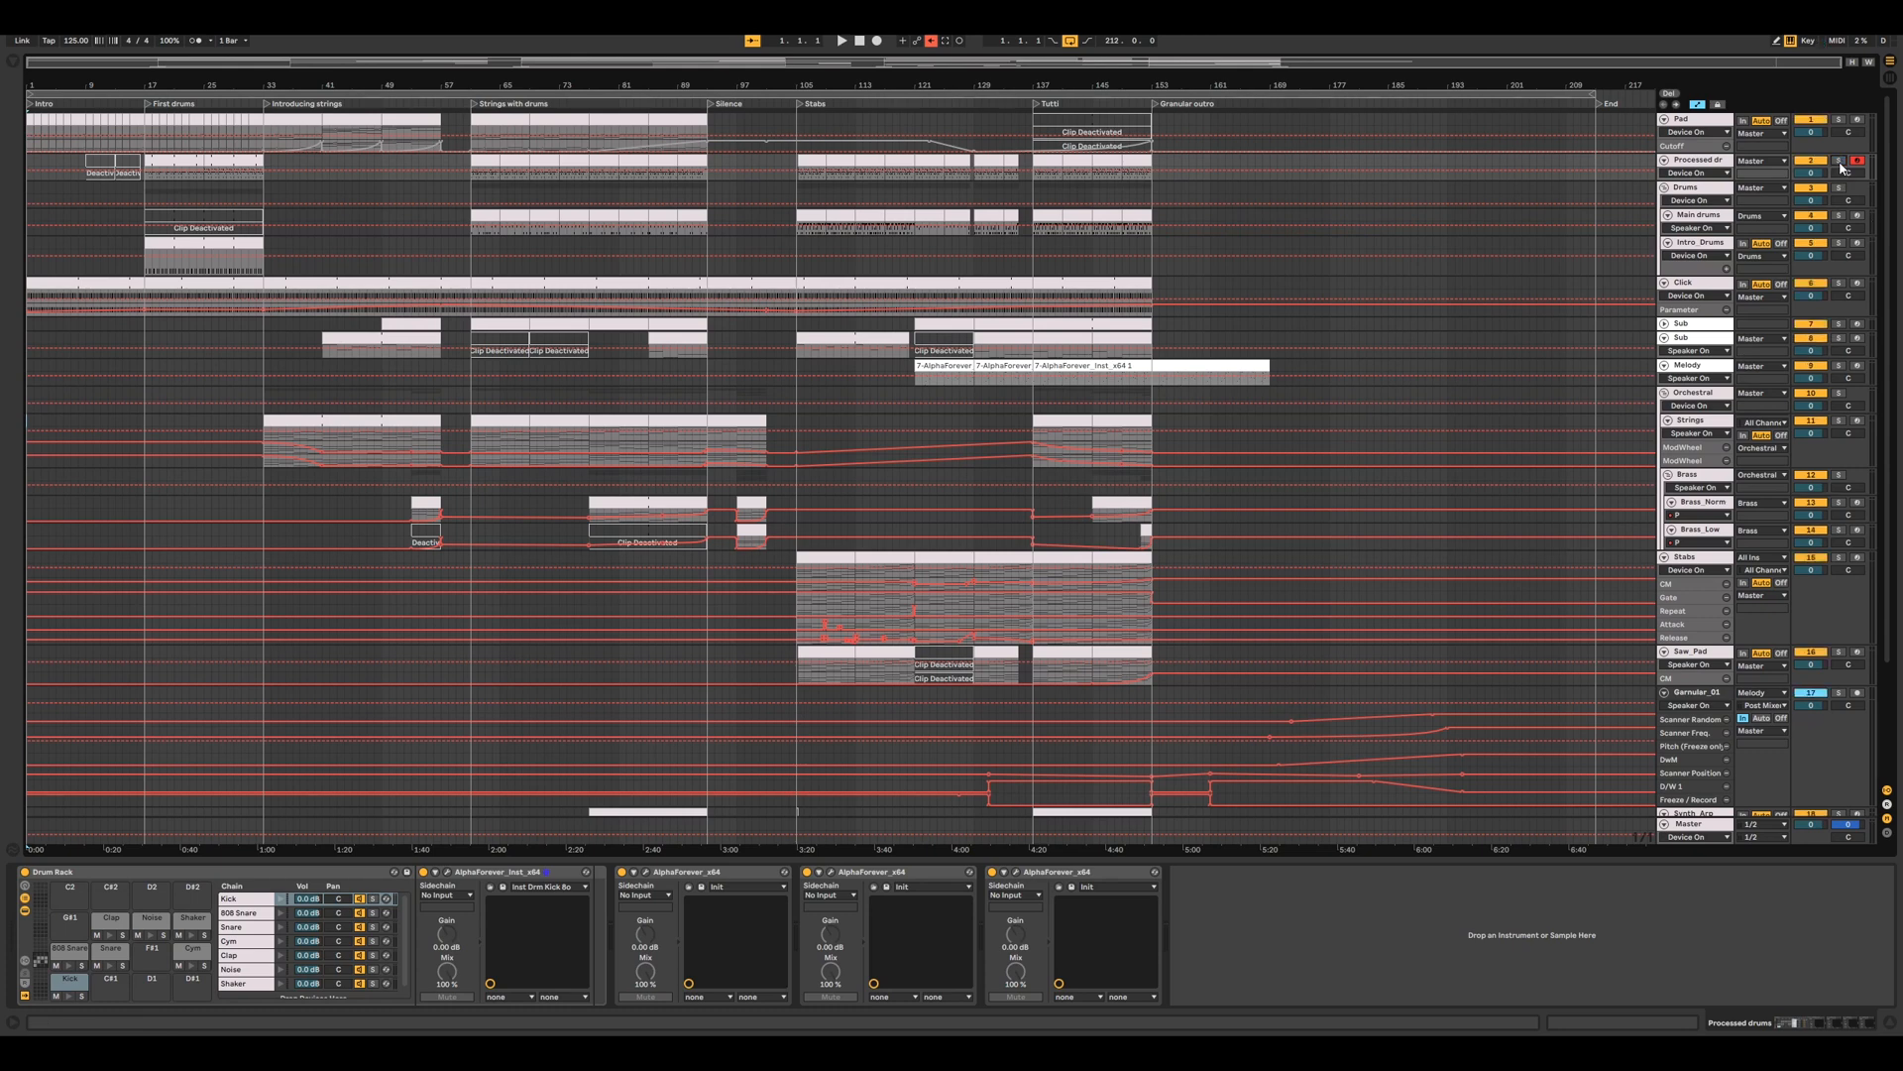
{"action": "left_click", "coordinate": [1696, 285]}
{"action": "left_click", "coordinate": [1839, 286]}
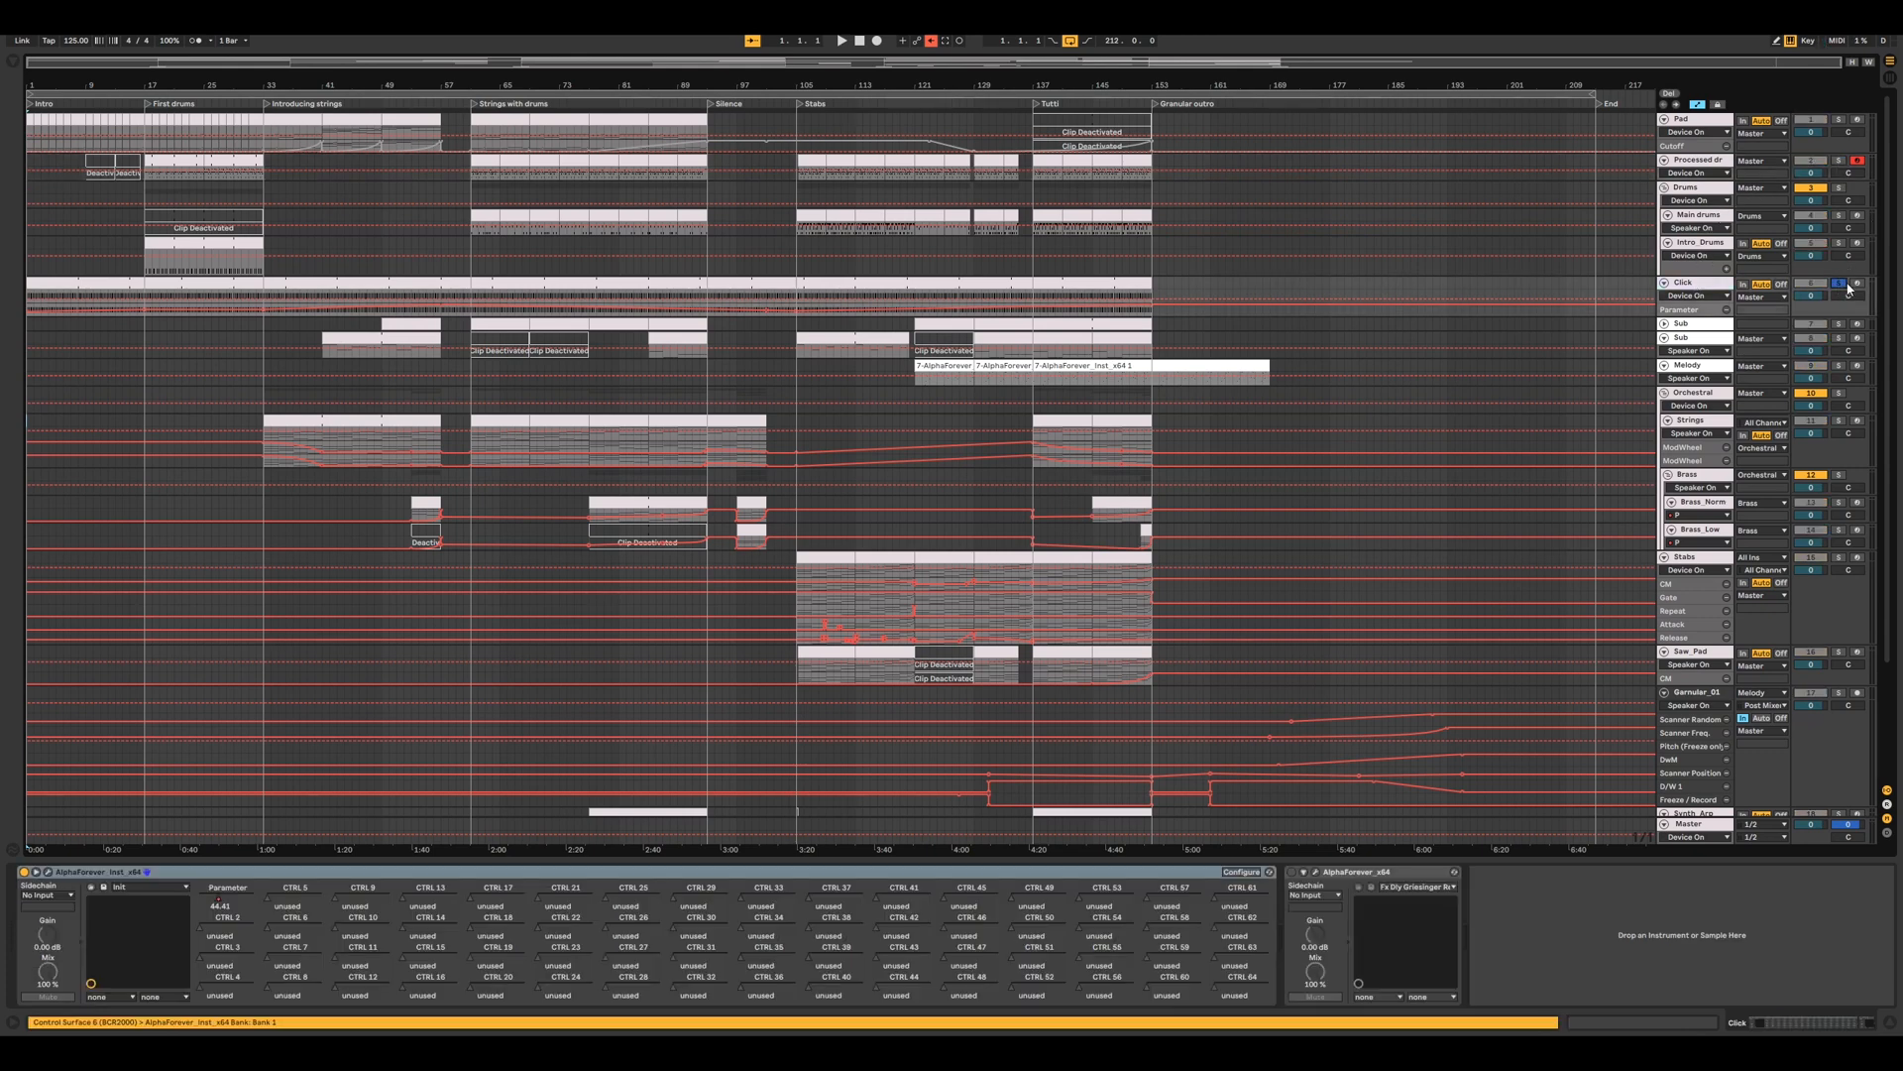
{"action": "left_click", "coordinate": [1856, 285]}
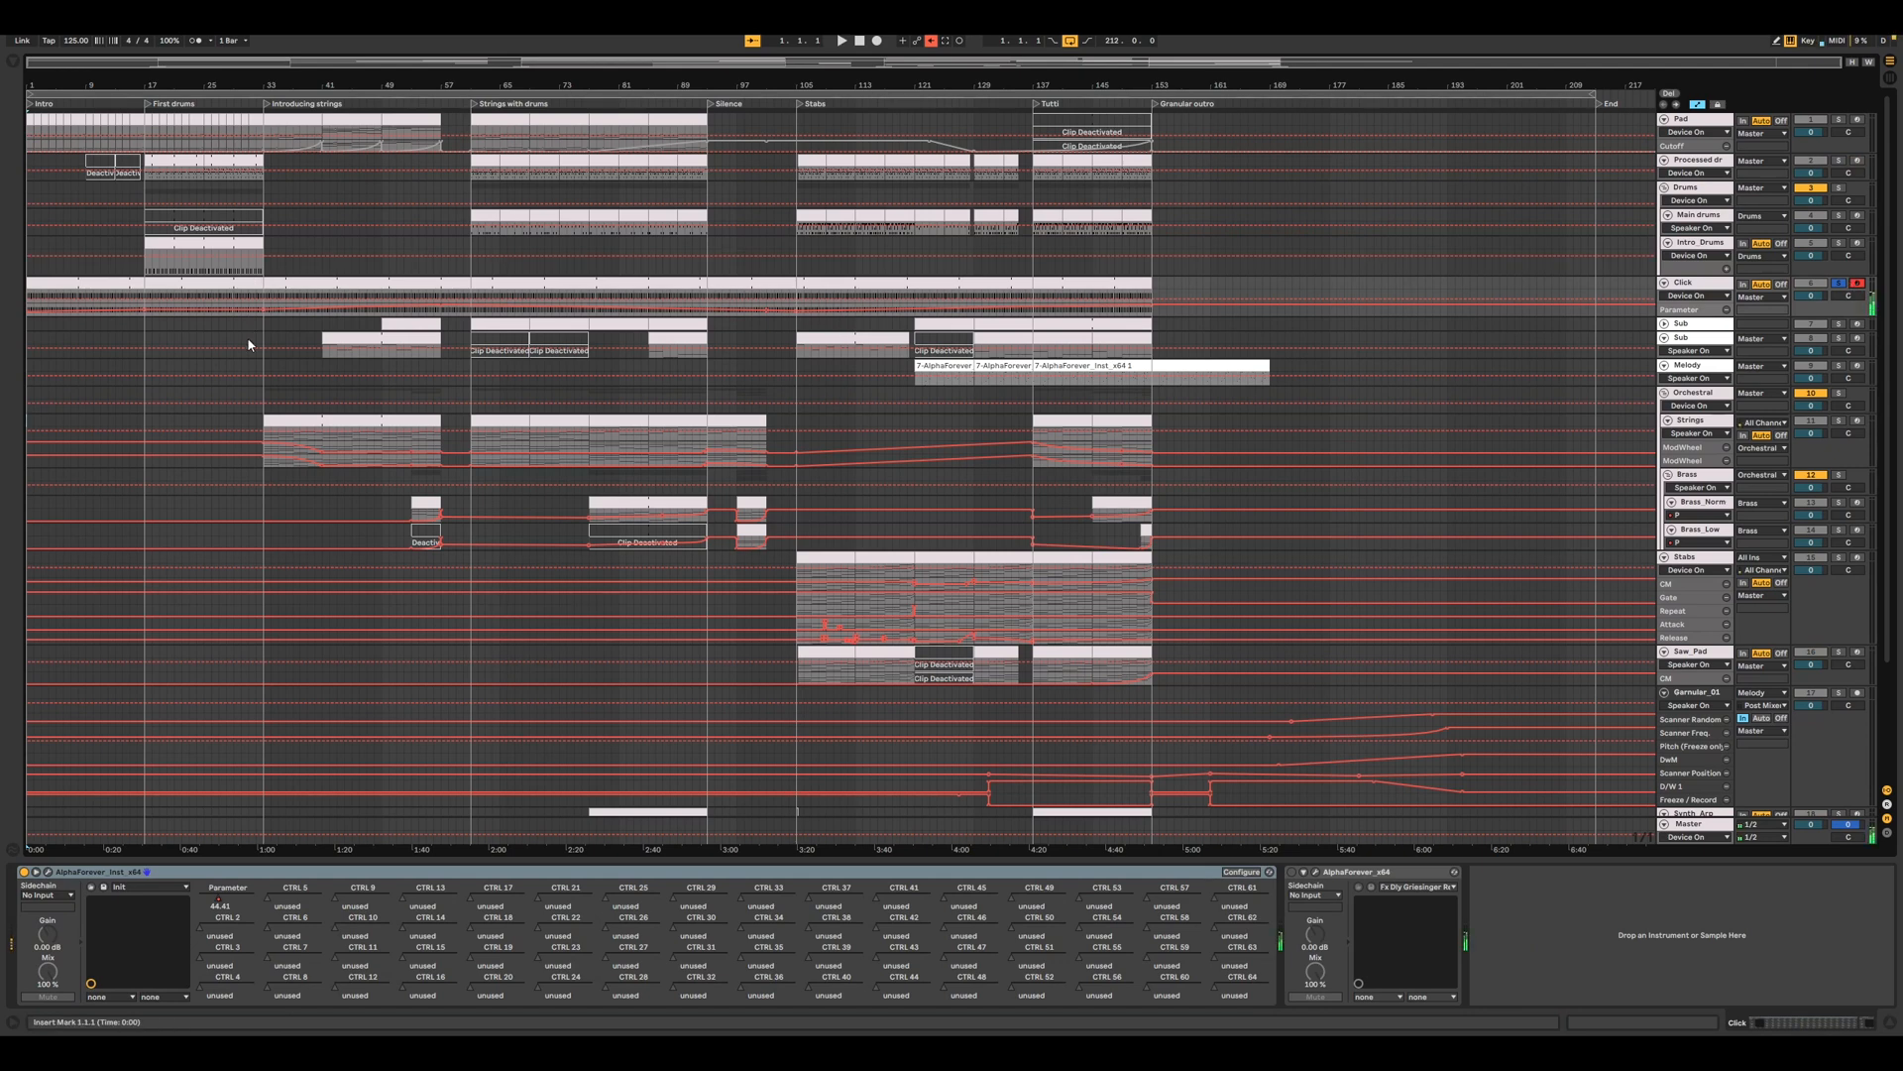
- Set the Click instrument's Parameter macro to 128.00 and open the instrument's patch window, clear of the track list
{"action": "left_click_drag", "start_coordinate": [218, 898], "coordinate": [254, 899]}
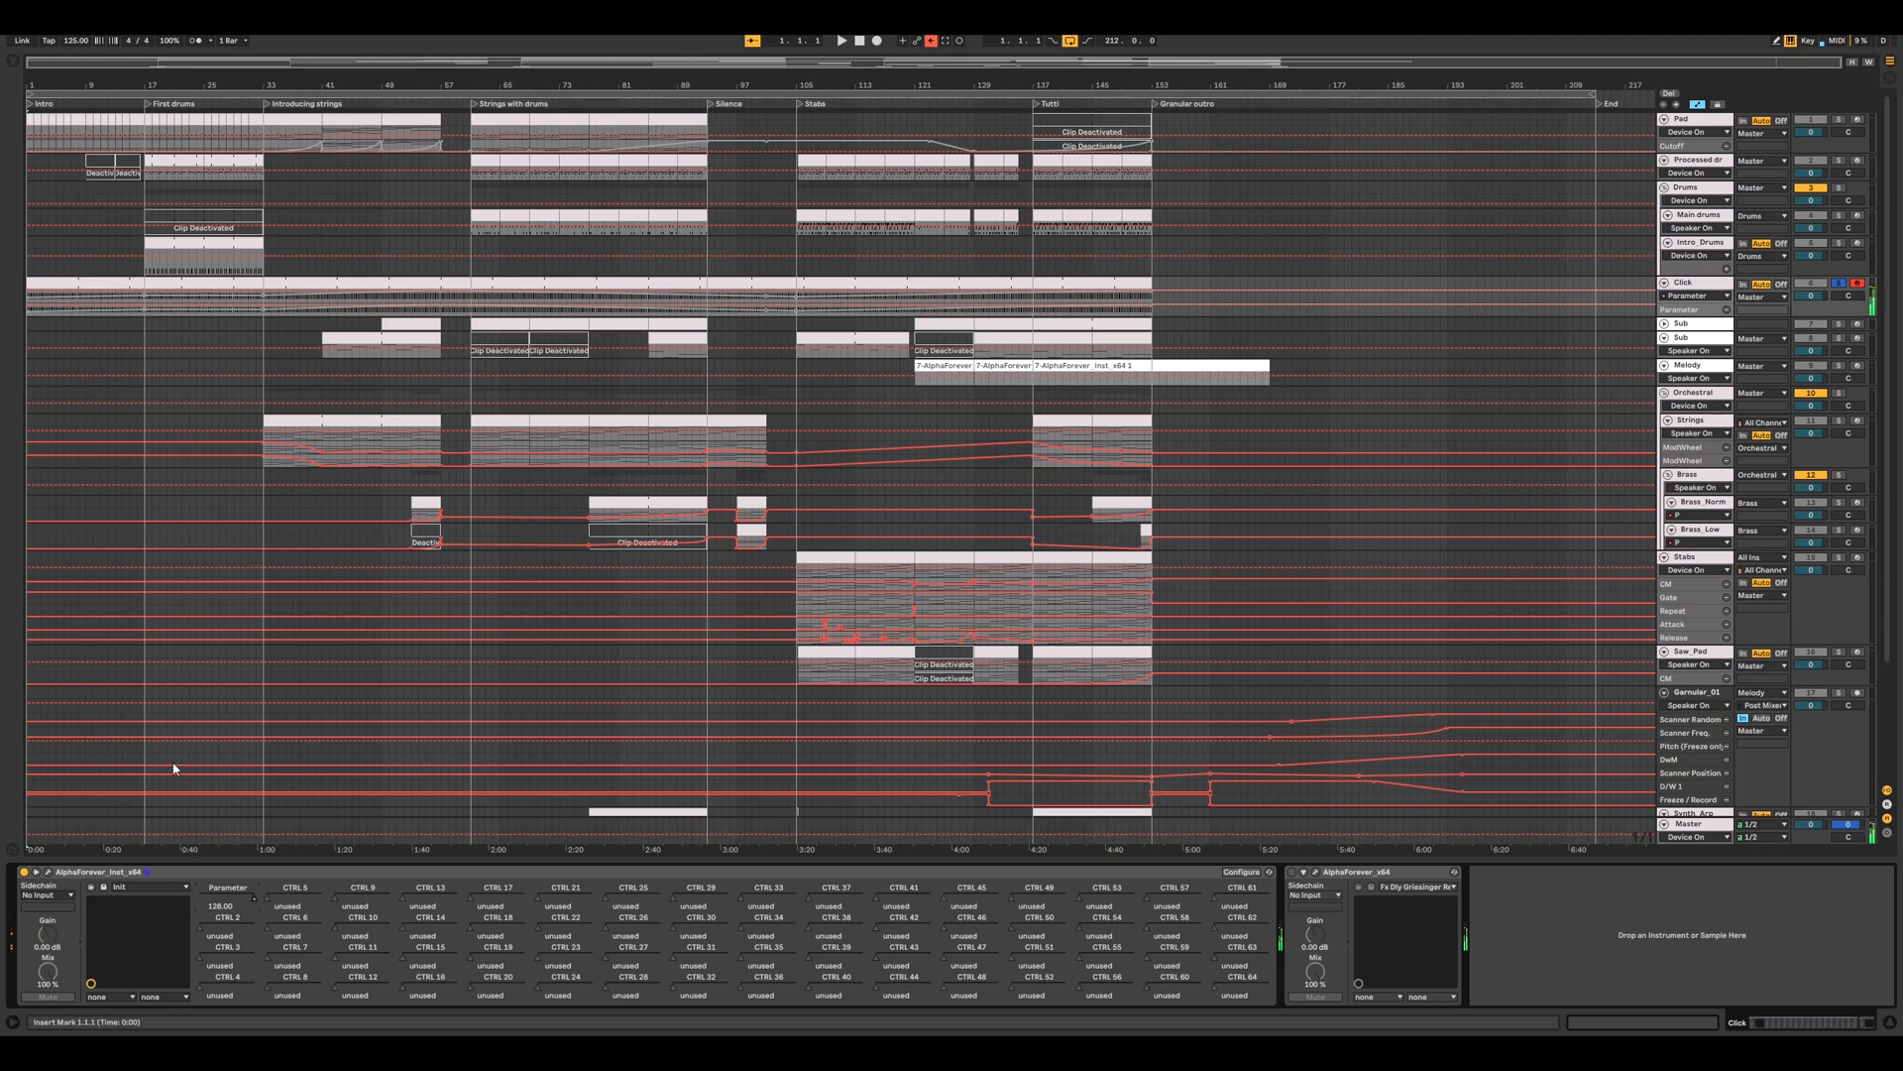
{"action": "left_click", "coordinate": [49, 873]}
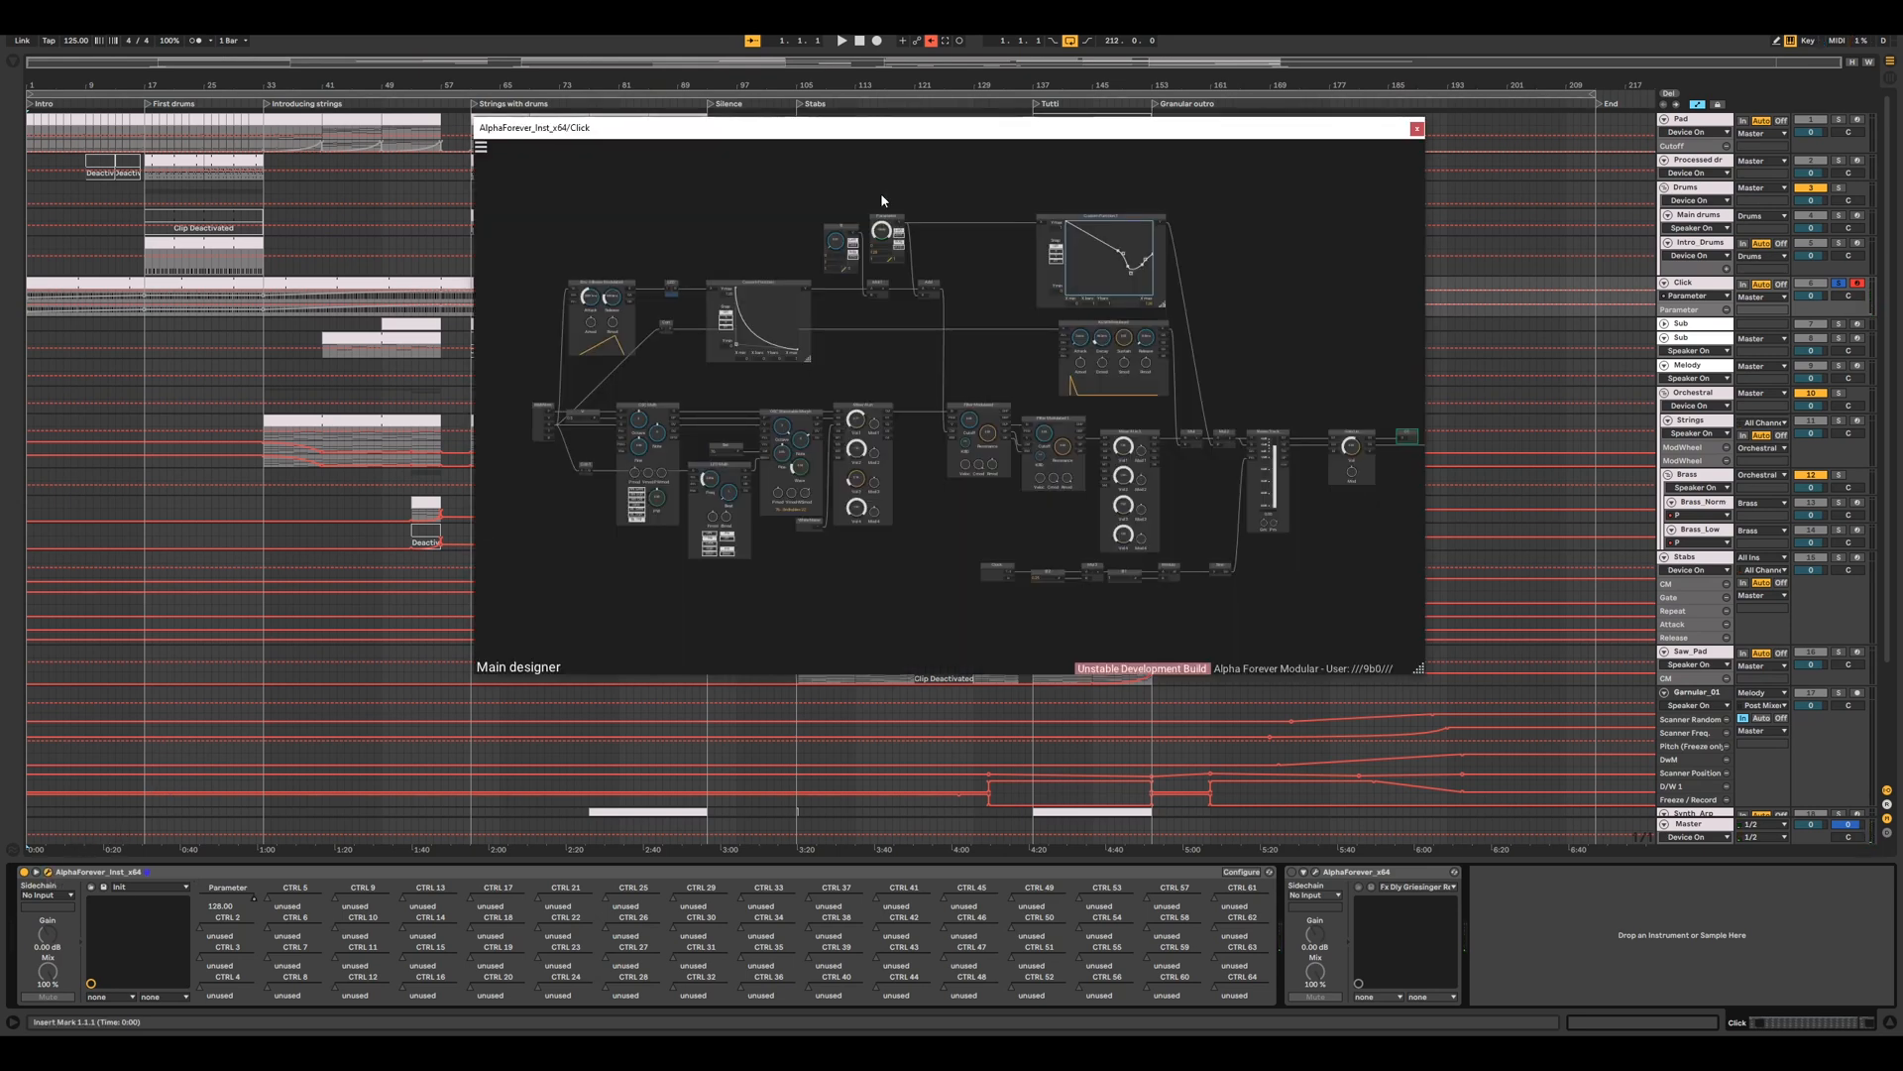
{"action": "left_click_drag", "start_coordinate": [913, 127], "coordinate": [498, 48]}
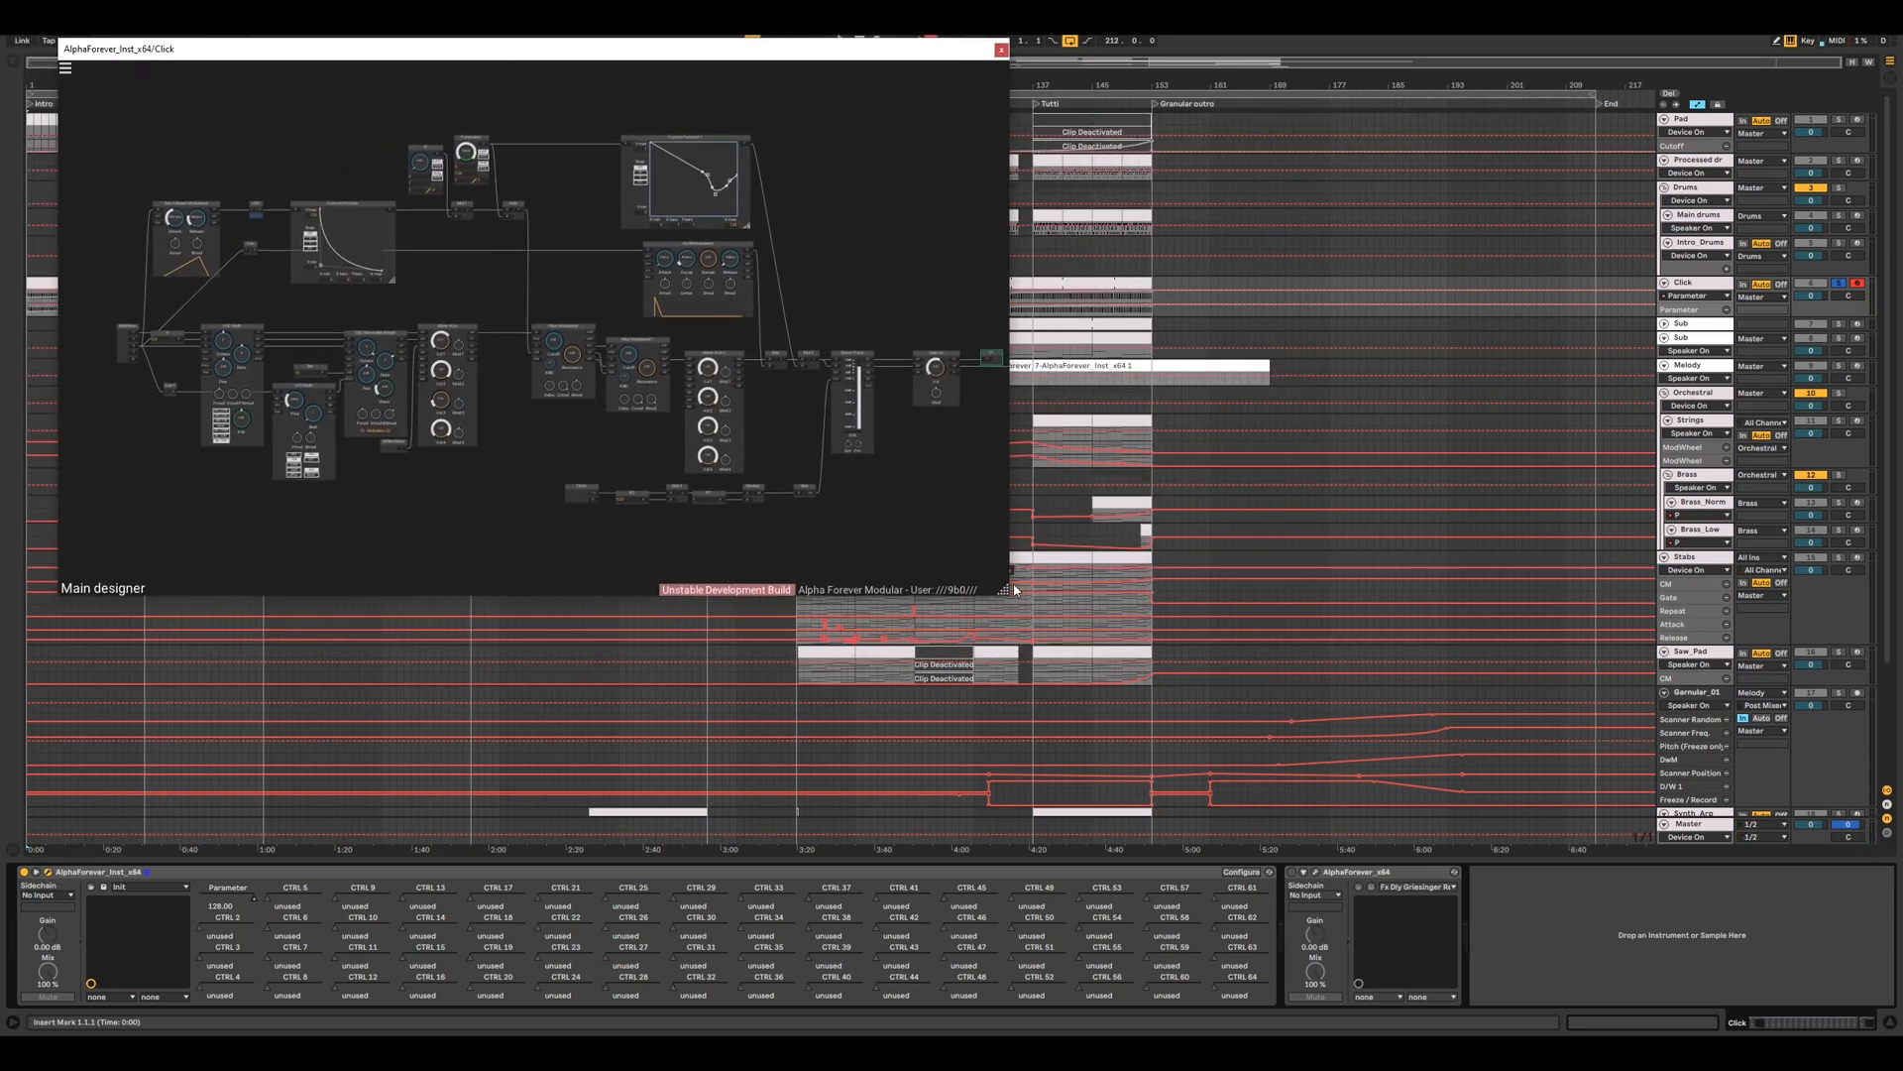
- Enlarge the Click patch window and examine its oscillator section, including the OSC Wavetable Morph module
{"action": "left_click_drag", "start_coordinate": [1004, 589], "coordinate": [1757, 908]}
{"action": "left_click_drag", "start_coordinate": [918, 796], "coordinate": [947, 817]}
{"action": "scroll", "coordinate": [948, 817], "scroll_direction": "up", "scroll_amount": 3}
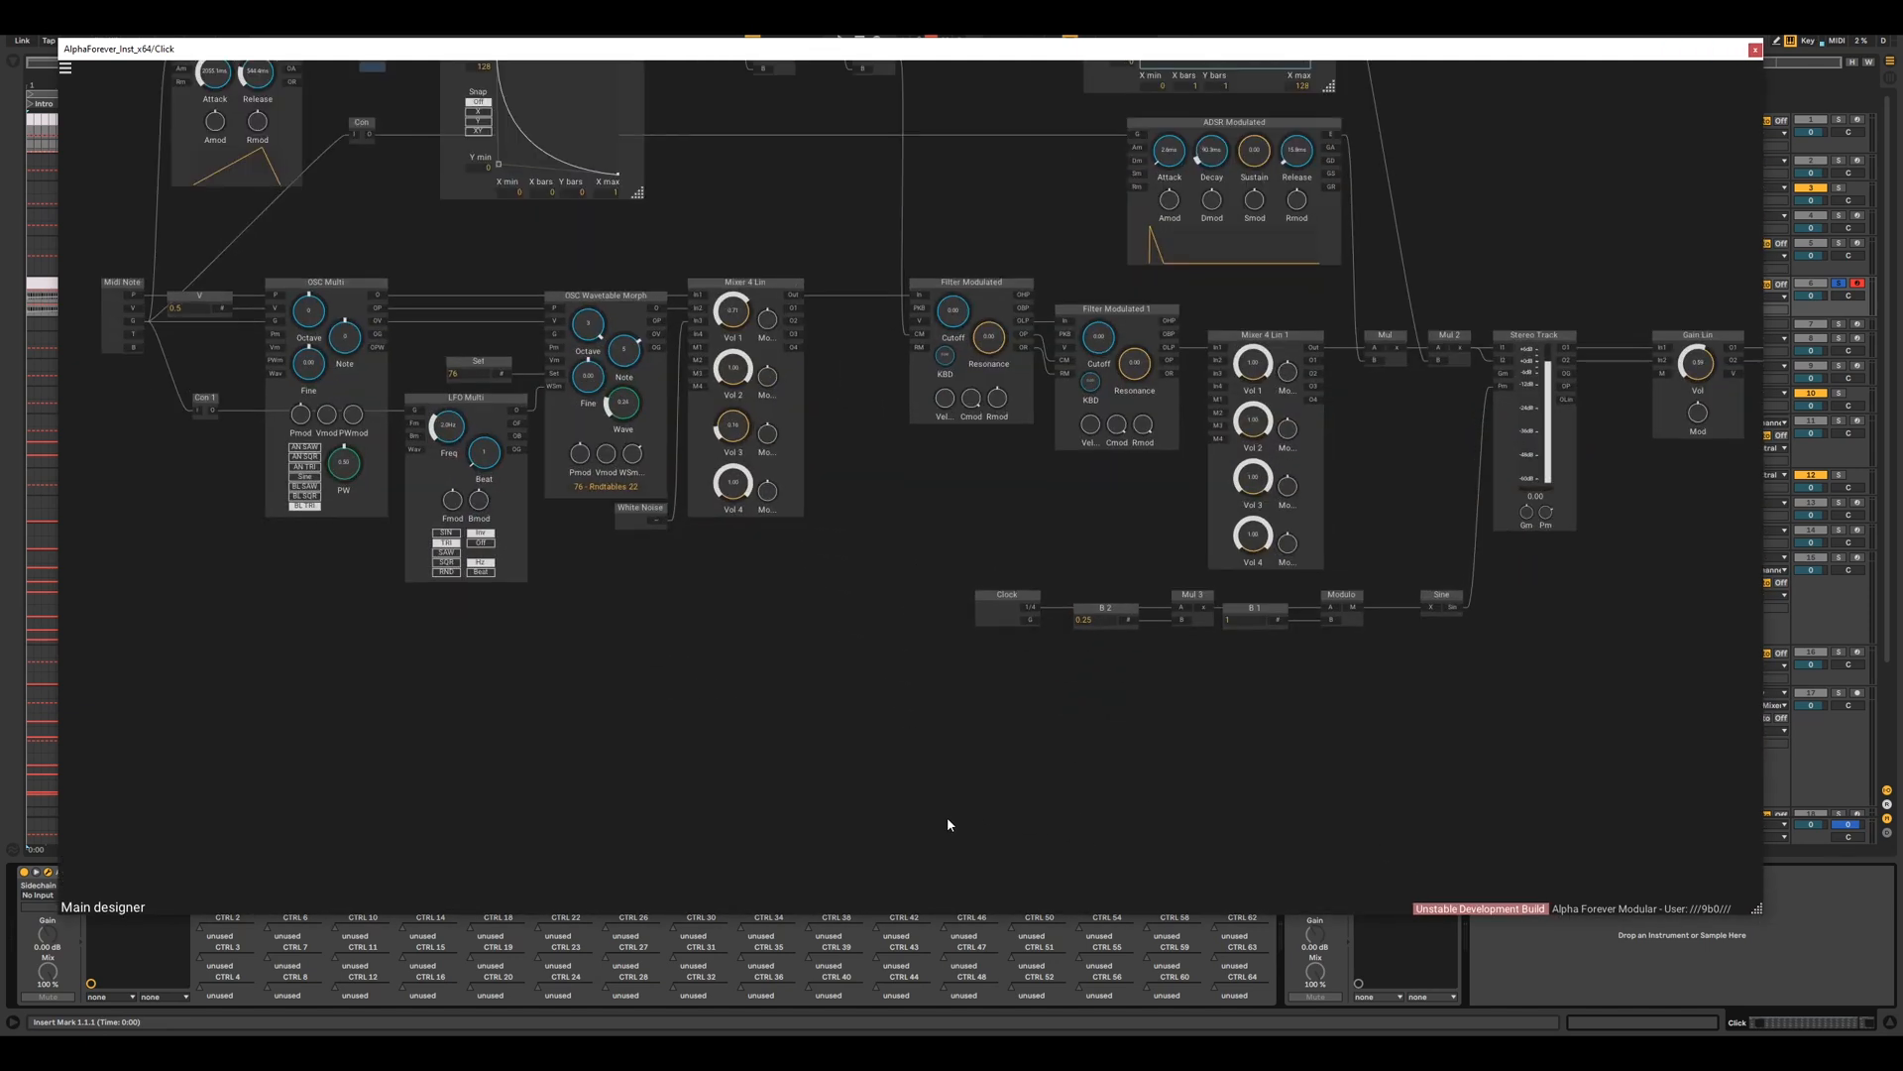
{"action": "left_click_drag", "start_coordinate": [867, 644], "coordinate": [980, 919]}
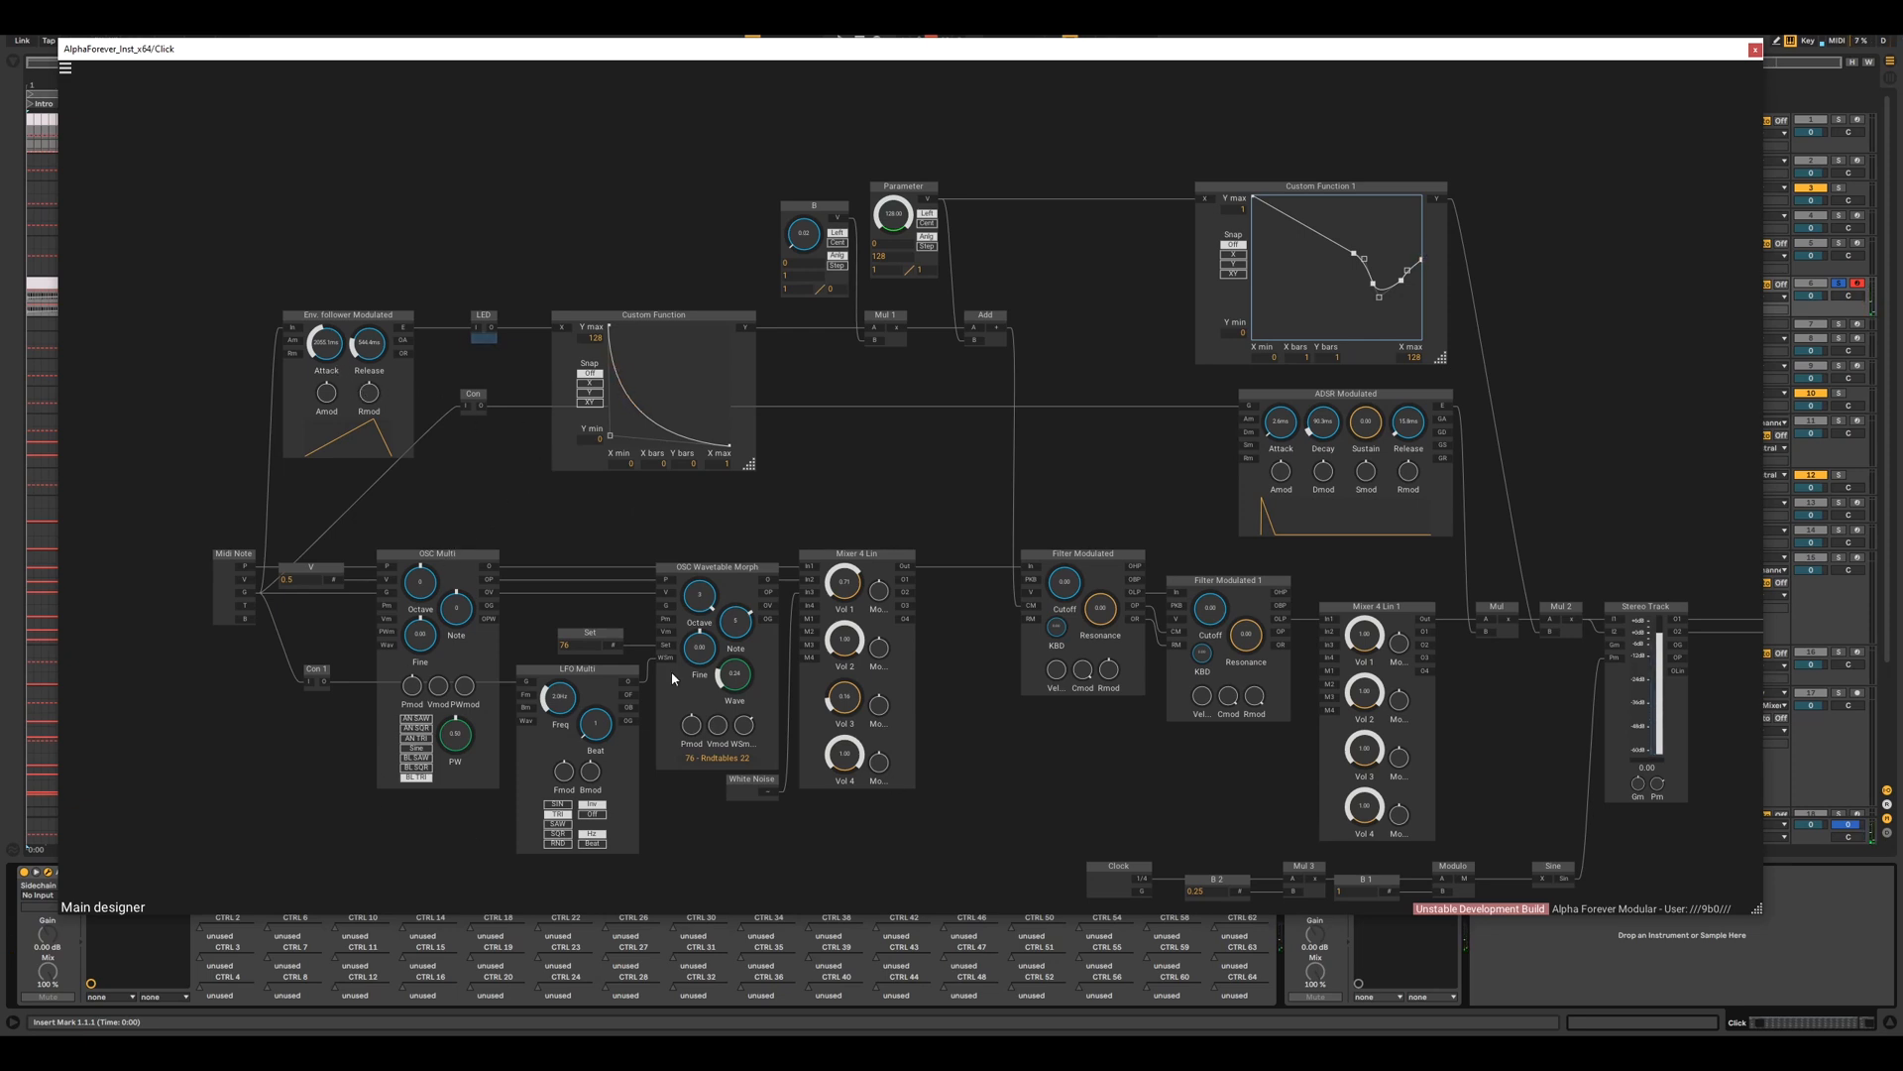
{"action": "left_click", "coordinate": [764, 579]}
{"action": "left_click_drag", "start_coordinate": [847, 638], "coordinate": [916, 675]}
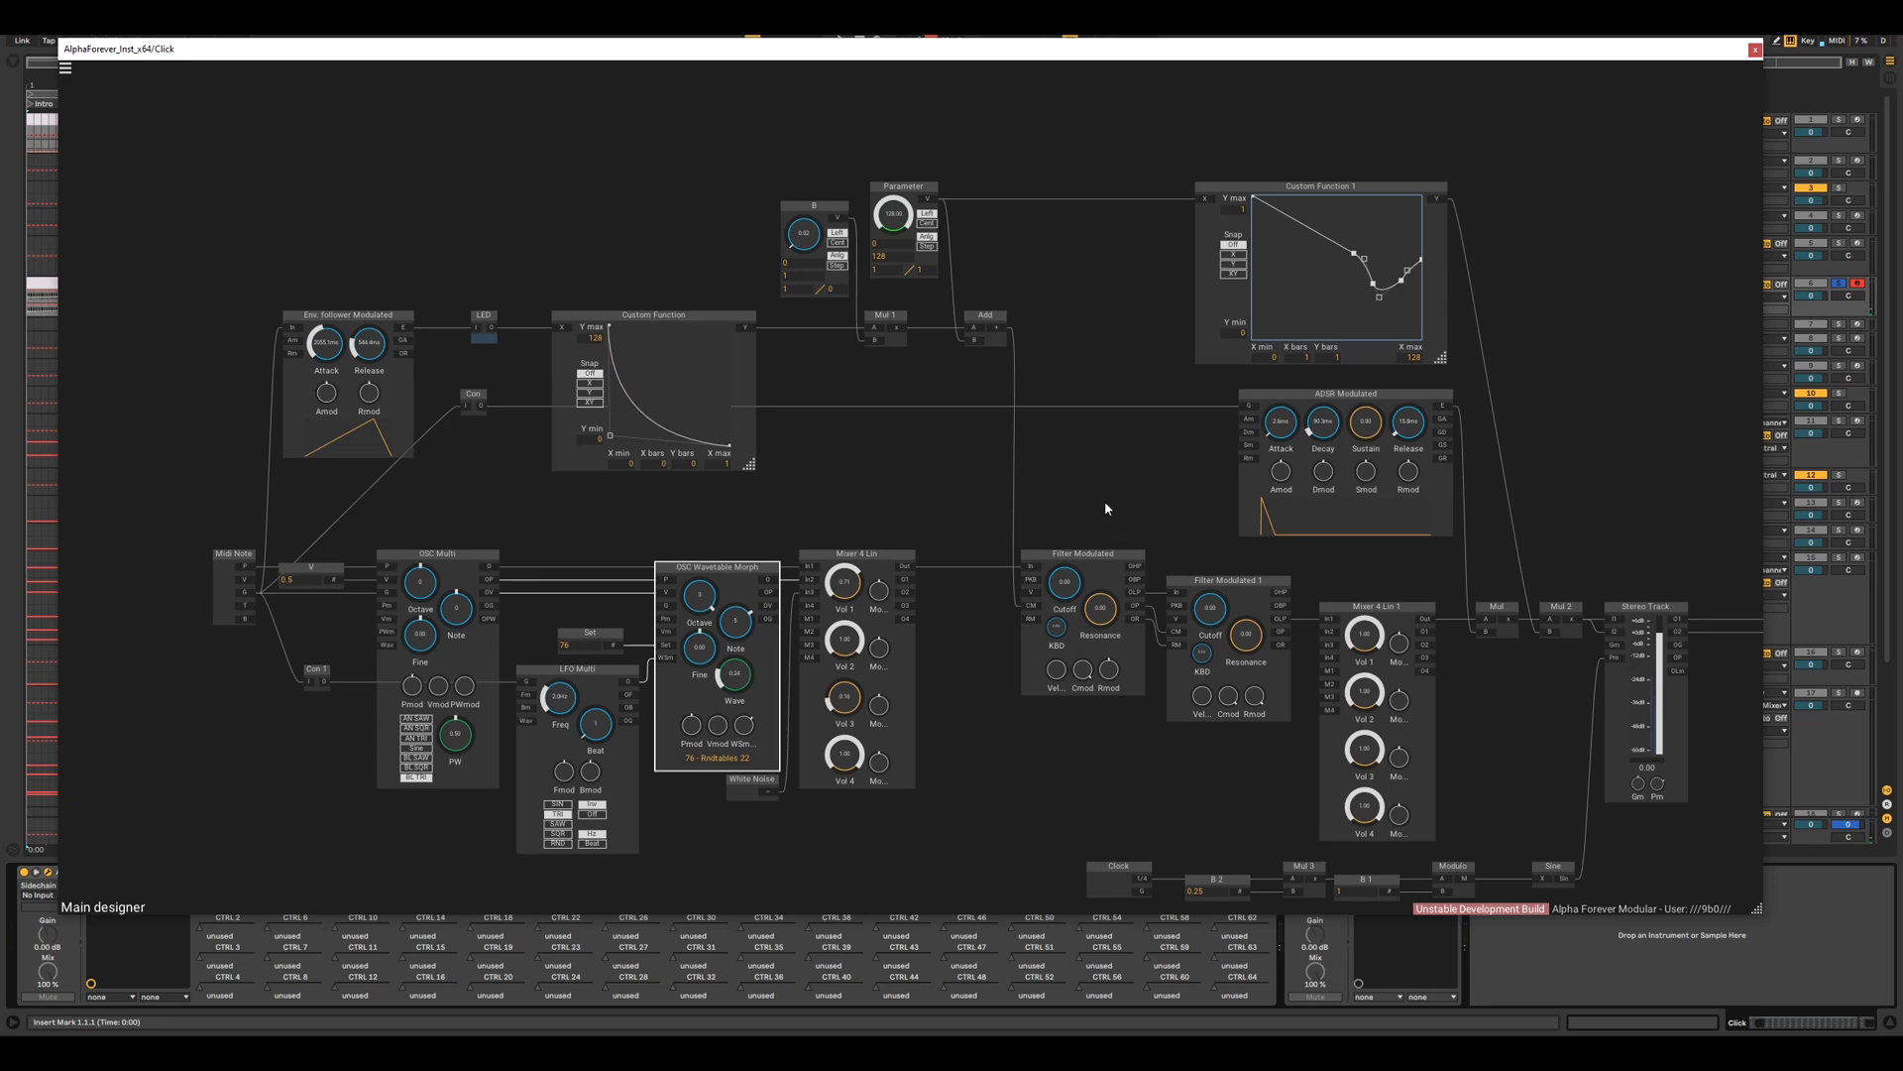
- Examine the Click patch's filter, envelope and custom function modules along the path to the outputs
{"action": "left_click_drag", "start_coordinate": [1105, 503], "coordinate": [873, 537]}
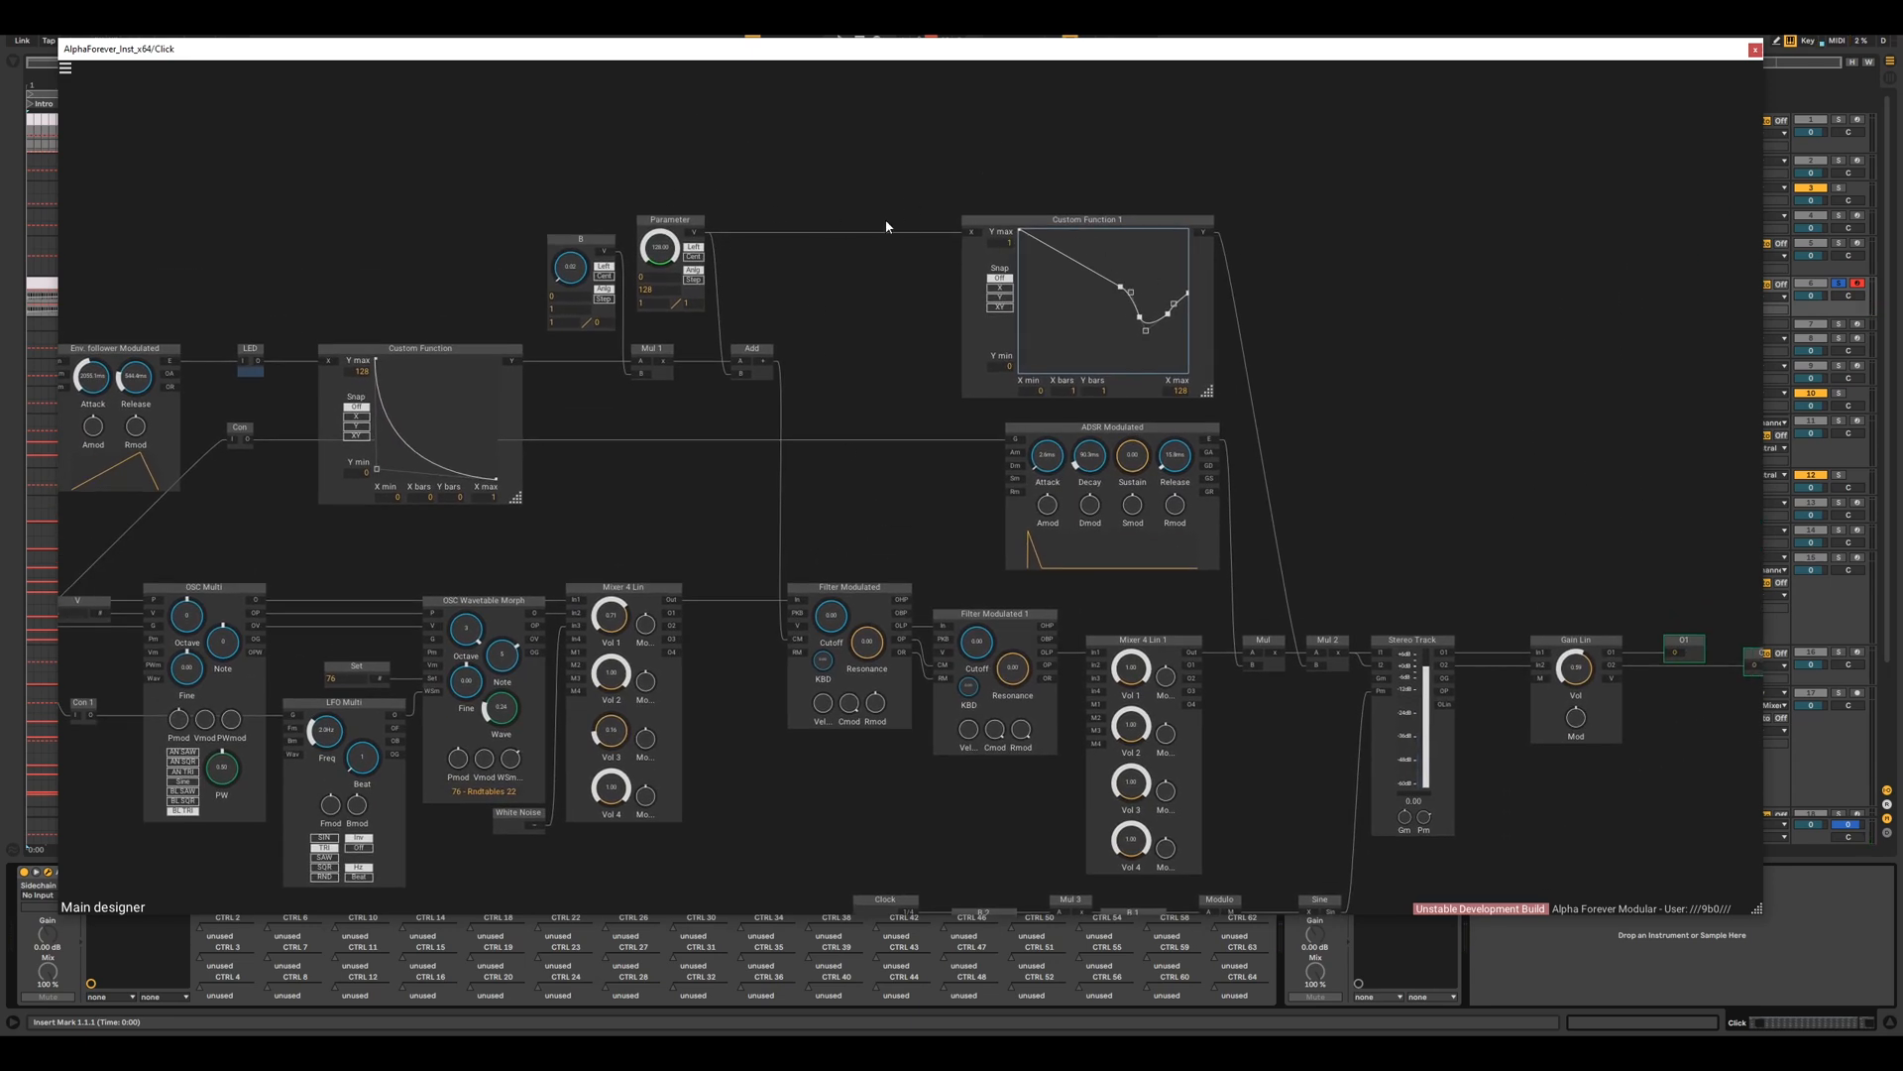
{"action": "left_click_drag", "start_coordinate": [887, 226], "coordinate": [805, 280]}
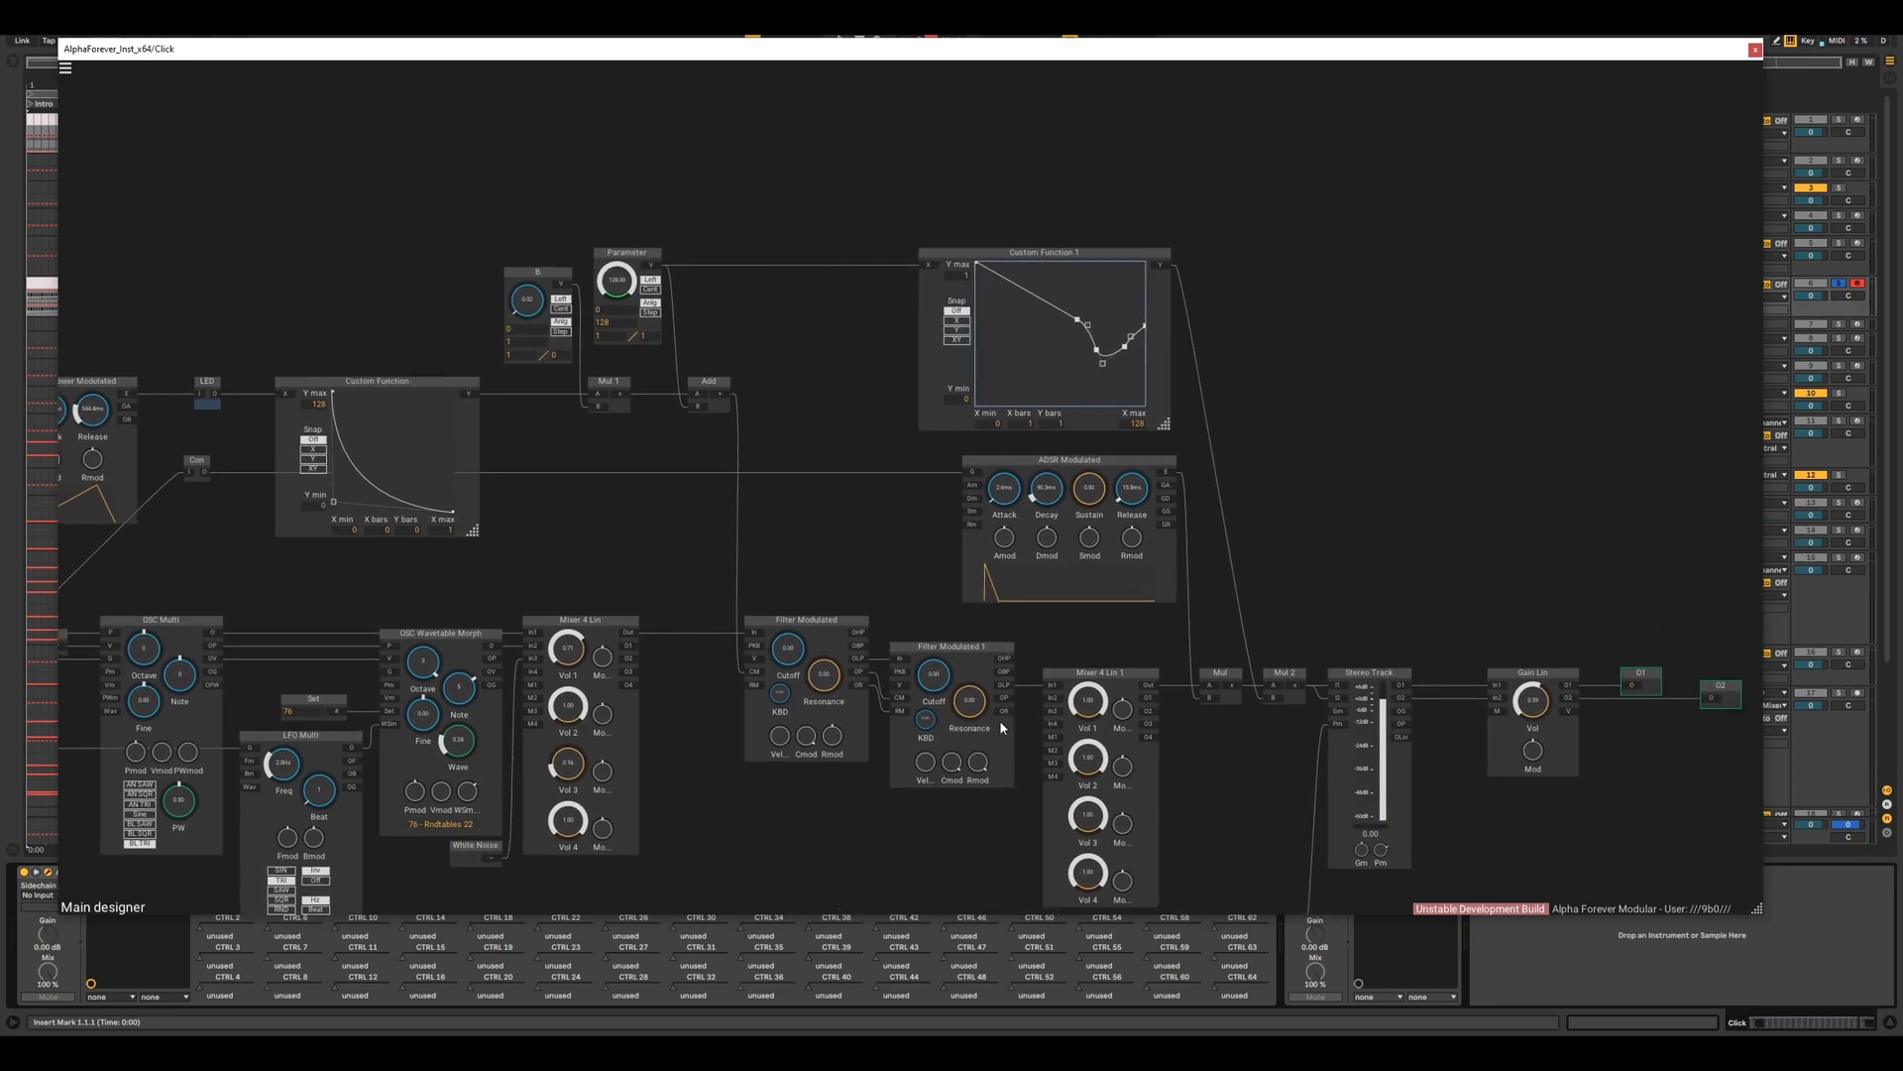
{"action": "left_click_drag", "start_coordinate": [701, 576], "coordinate": [830, 574]}
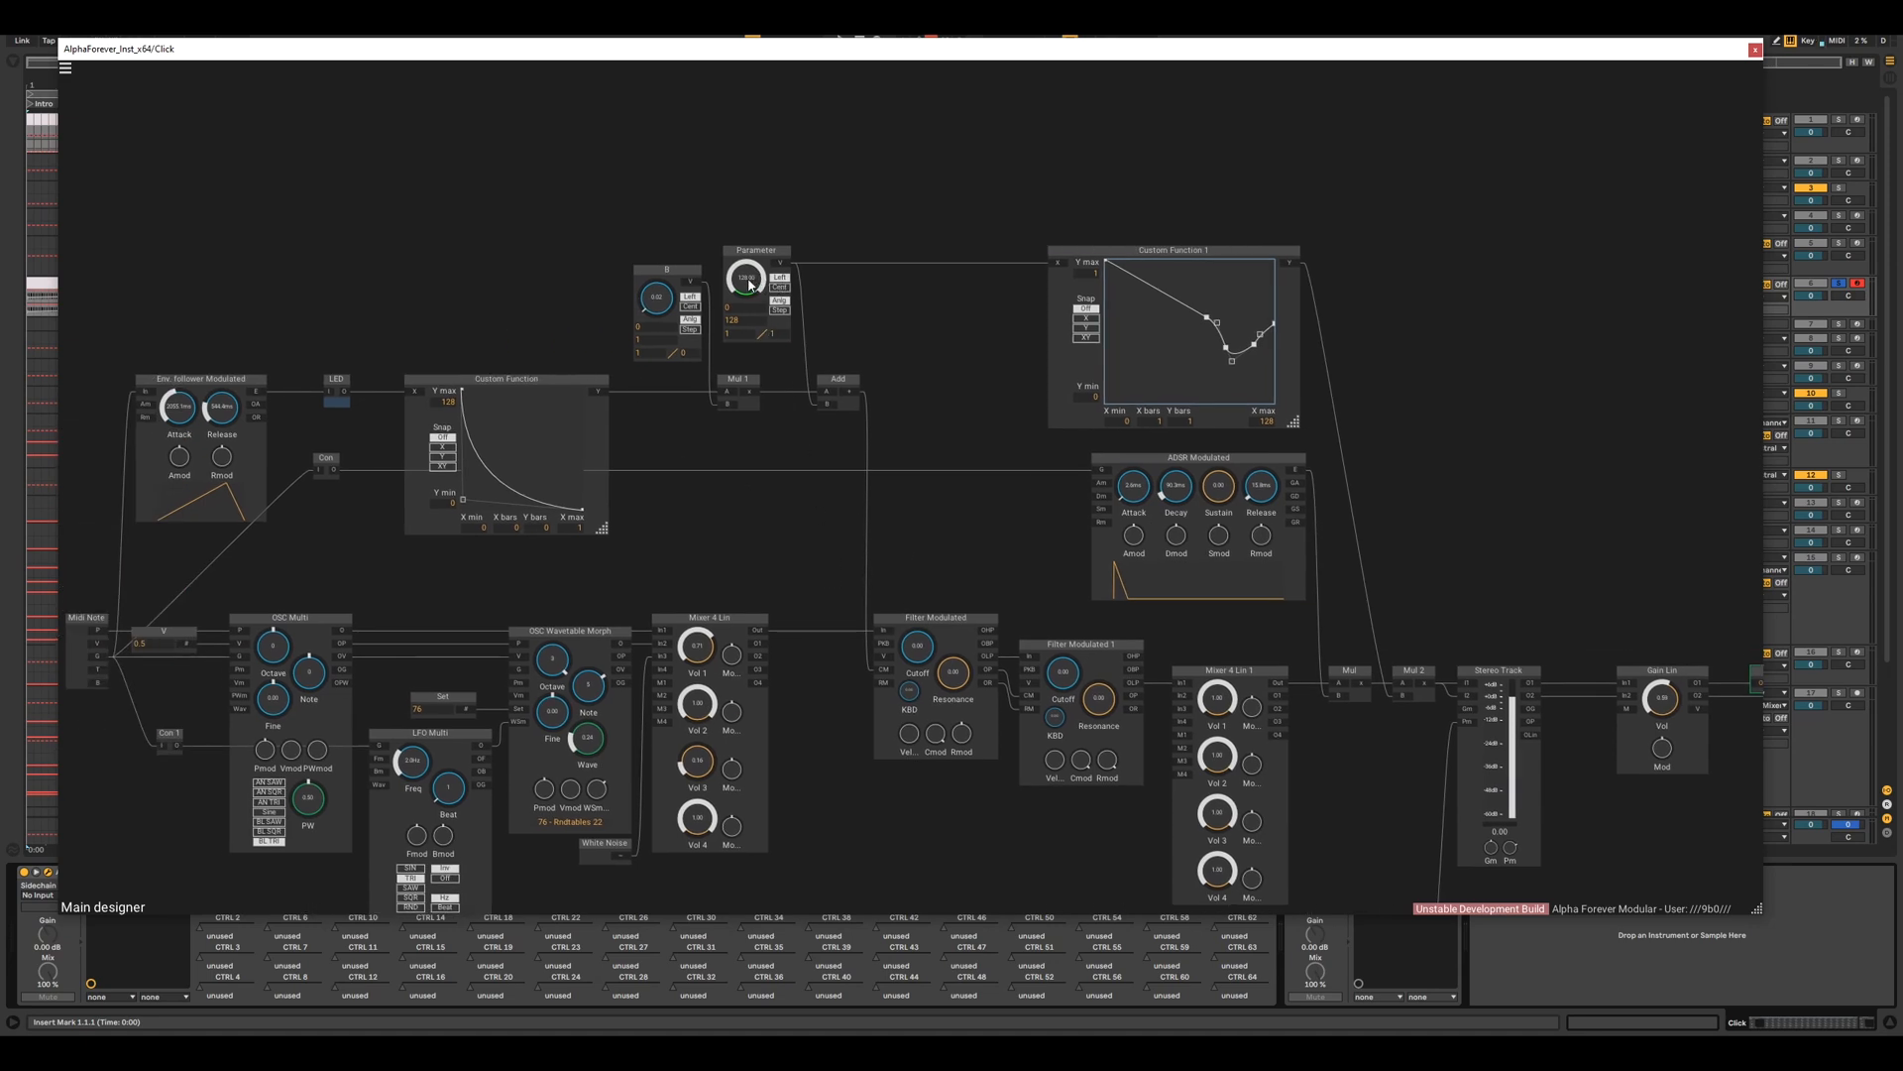
- Try different positions of the Parameter knob in the Click patch and return it to 128.00
{"action": "left_click_drag", "start_coordinate": [754, 306], "coordinate": [775, 220]}
{"action": "double_click", "coordinate": [753, 285]}
{"action": "left_click_drag", "start_coordinate": [779, 222], "coordinate": [782, 218]}
{"action": "left_click_drag", "start_coordinate": [753, 281], "coordinate": [789, 216]}
{"action": "left_click_drag", "start_coordinate": [745, 282], "coordinate": [773, 238]}
{"action": "scroll", "coordinate": [966, 461], "scroll_direction": "down", "scroll_amount": 3}
{"action": "scroll", "coordinate": [1257, 342], "scroll_direction": "up", "scroll_amount": 3}
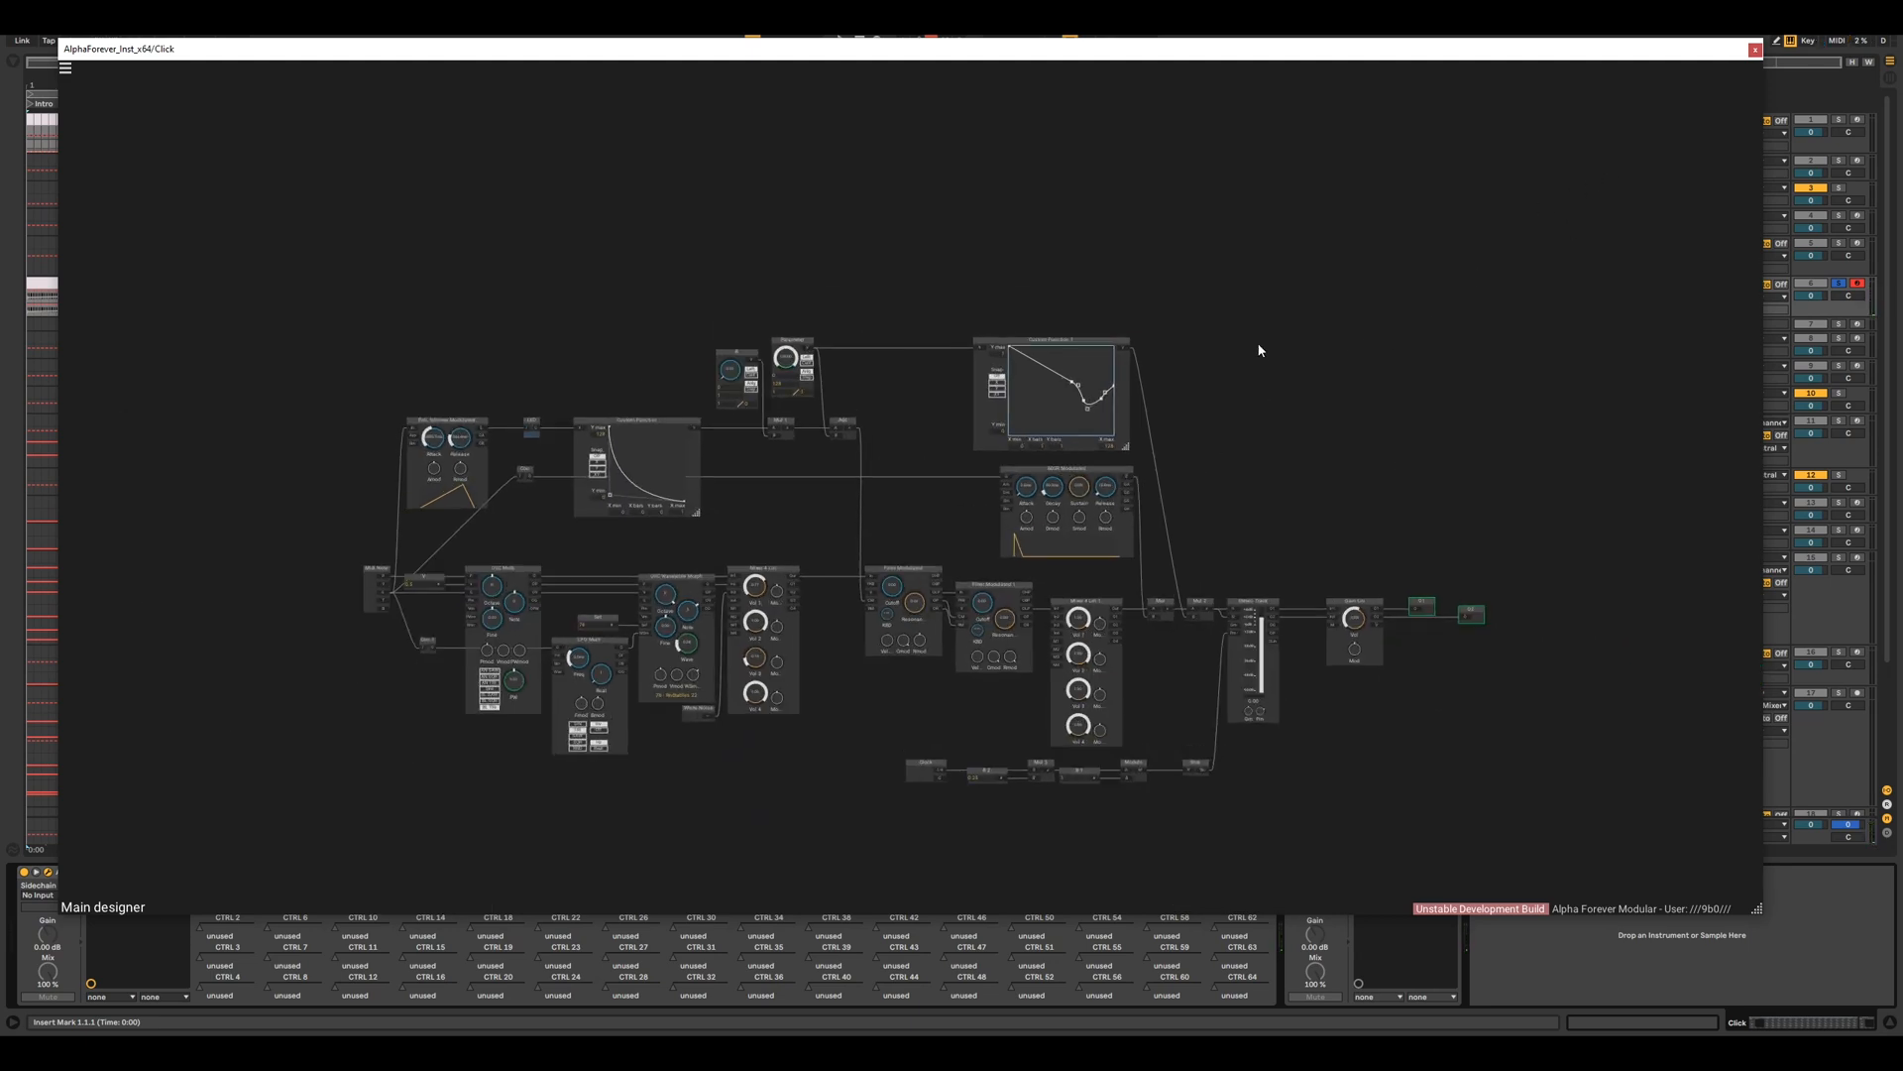
- Close the Click patch window, then solo, arm and unfold the first Sub track
{"action": "left_click", "coordinate": [1756, 50]}
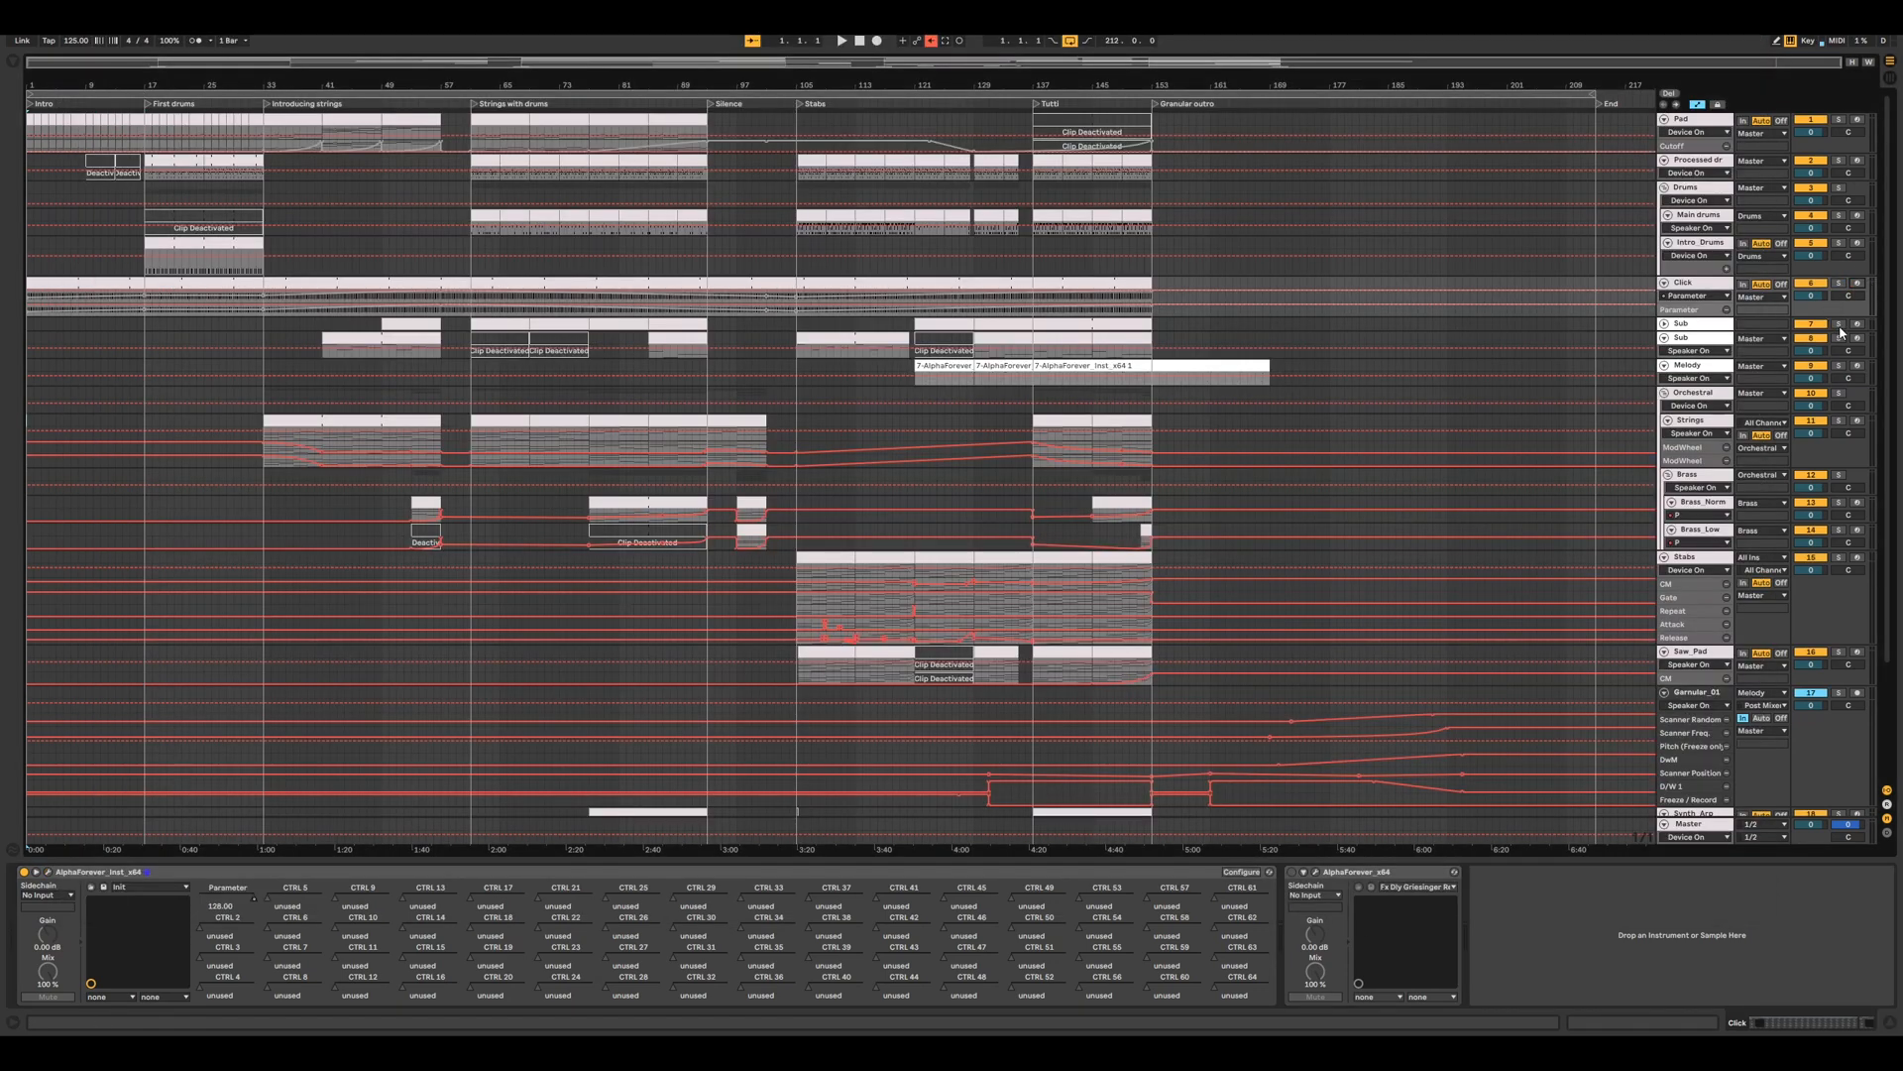
{"action": "left_click", "coordinate": [1839, 325]}
{"action": "left_click", "coordinate": [1857, 325]}
{"action": "left_click", "coordinate": [1714, 325]}
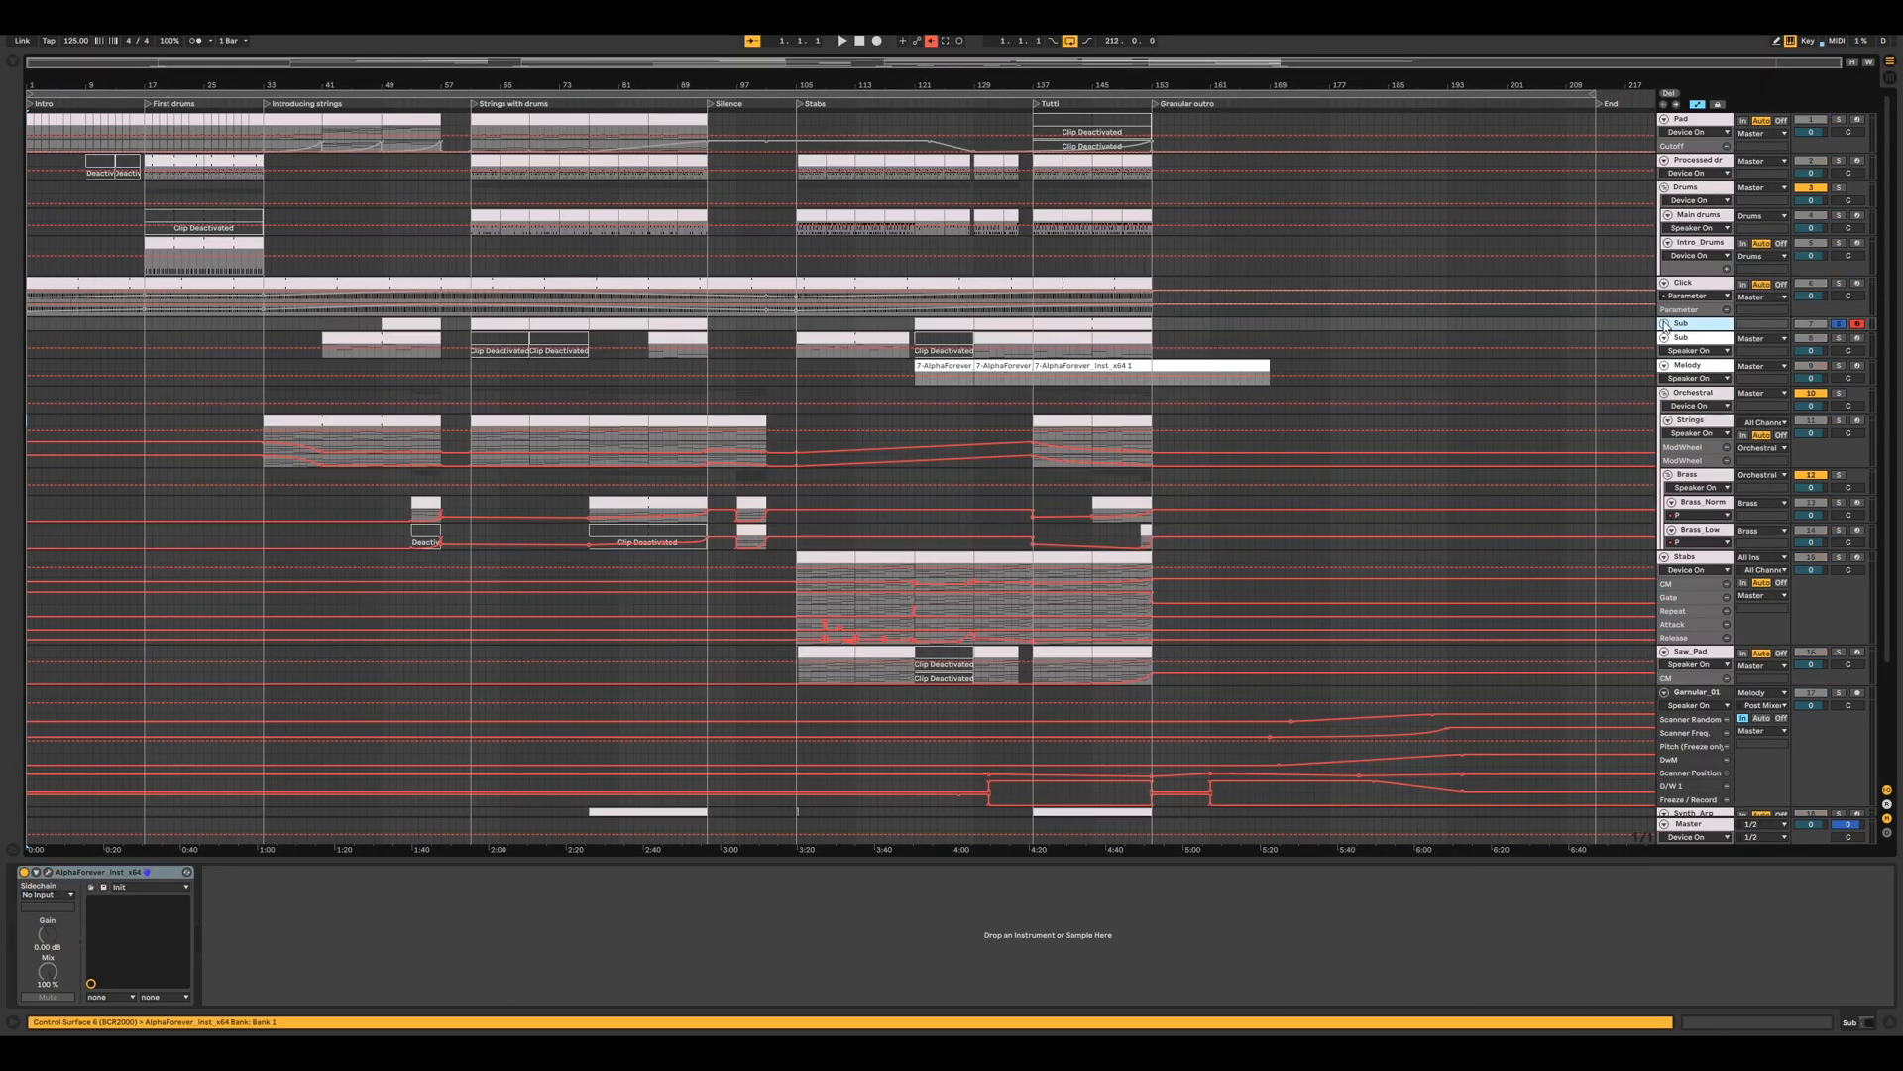
{"action": "left_click", "coordinate": [1666, 325]}
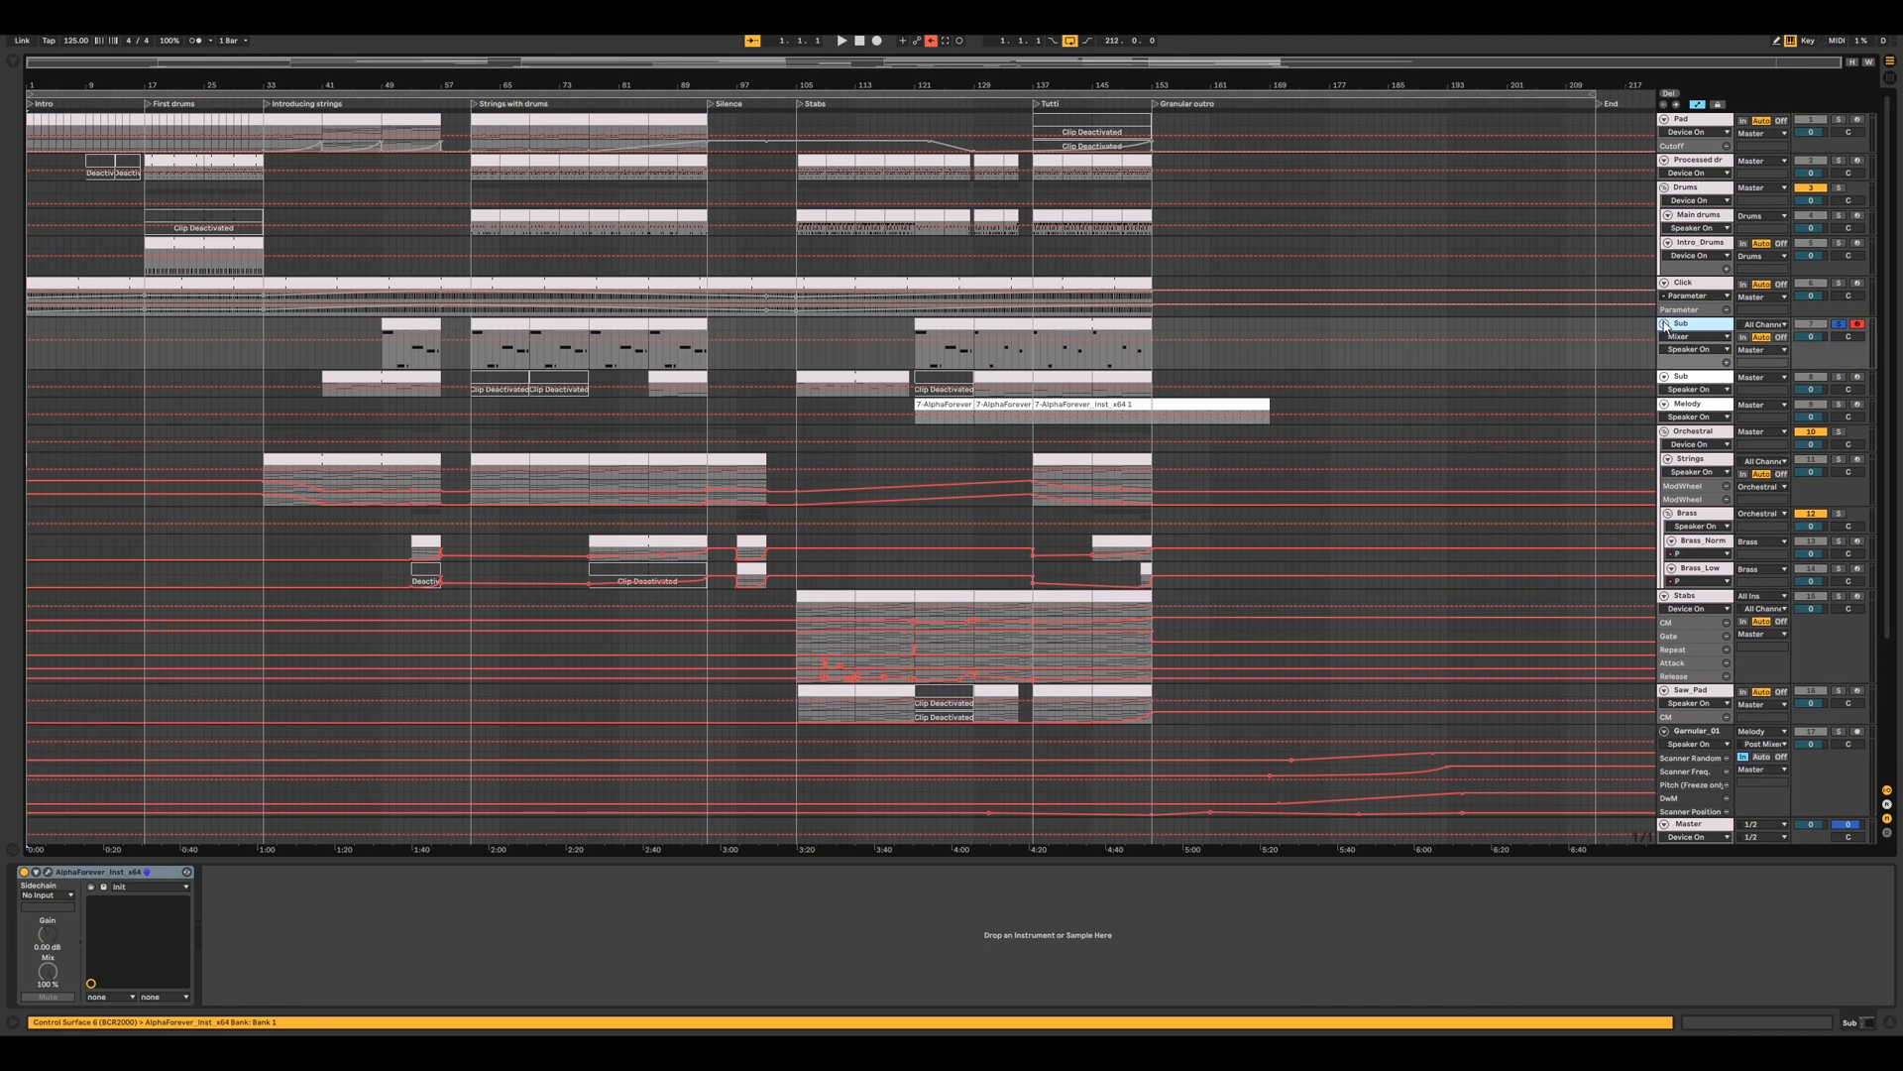
- Open the Sub track's AlphaForever_Inst_x64 patch in an enlarged window that shows the whole module layout
{"action": "left_click", "coordinate": [47, 871]}
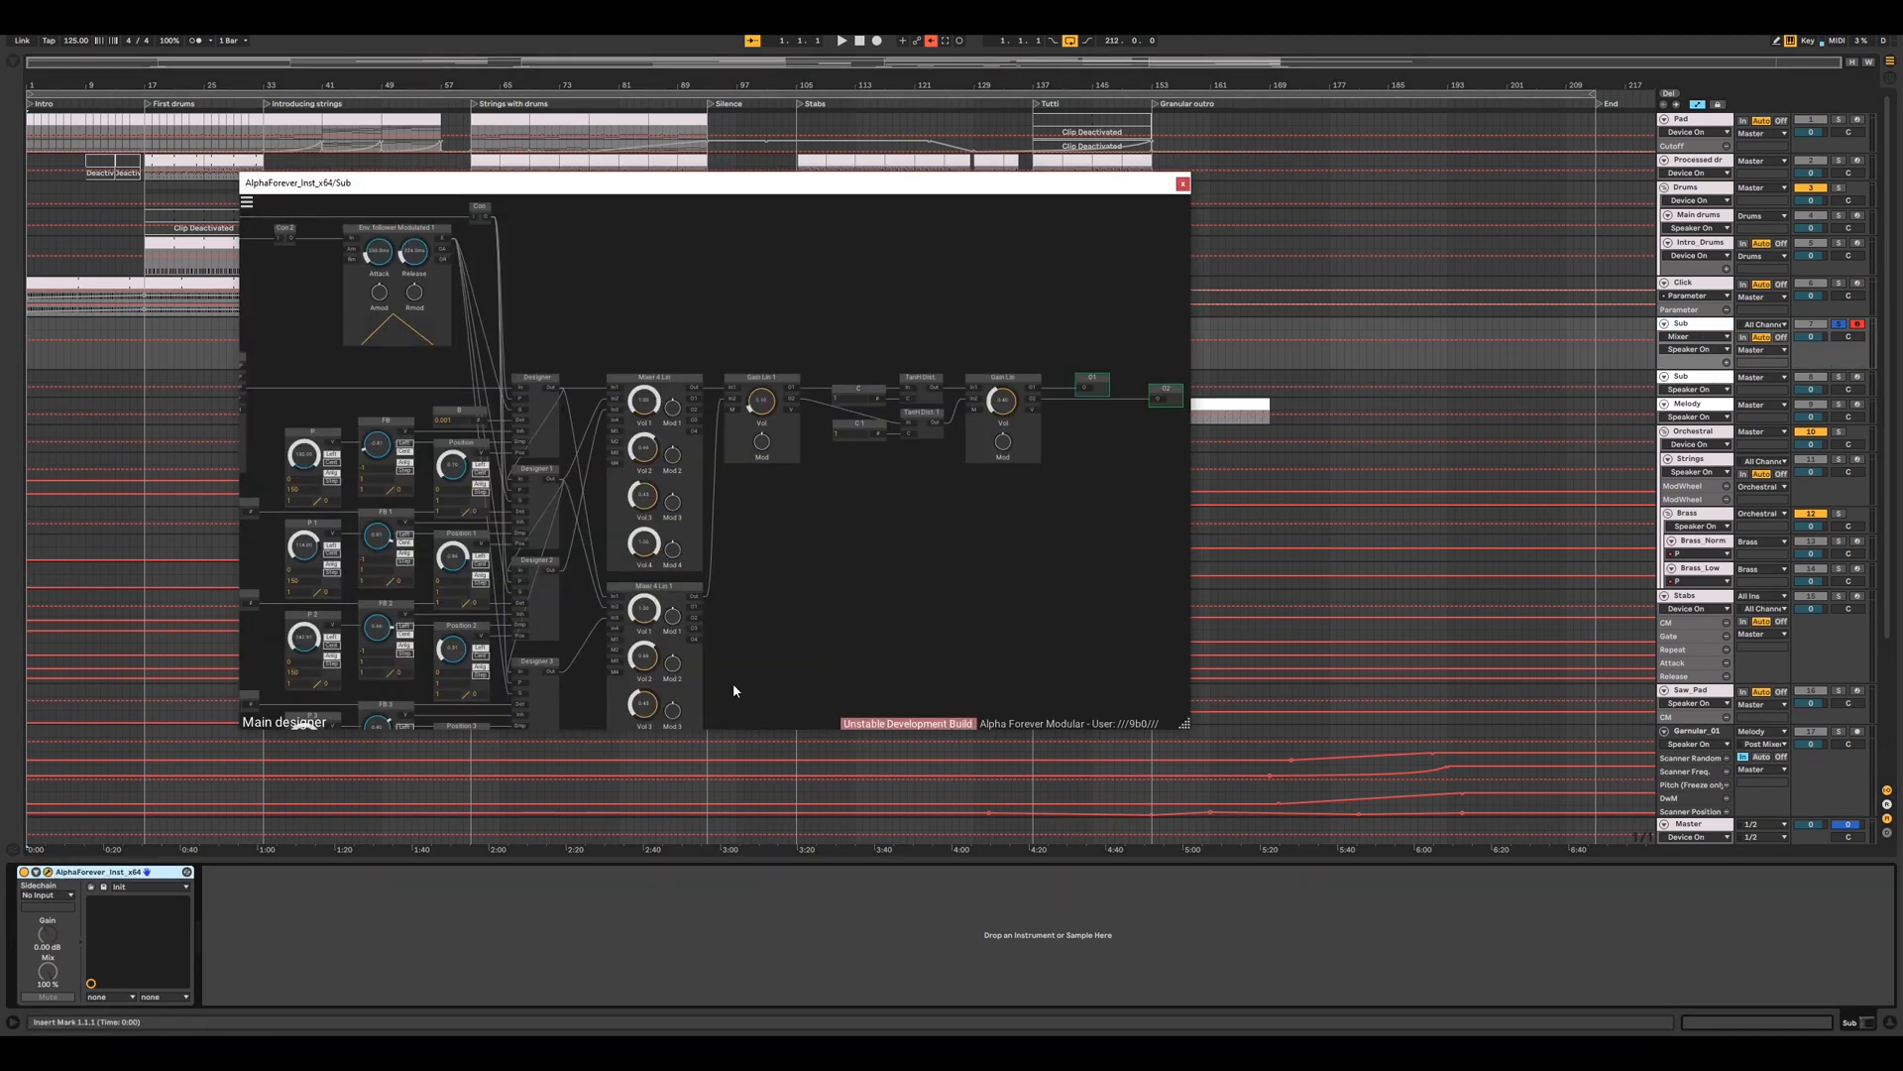
{"action": "left_click_drag", "start_coordinate": [860, 186], "coordinate": [676, 74]}
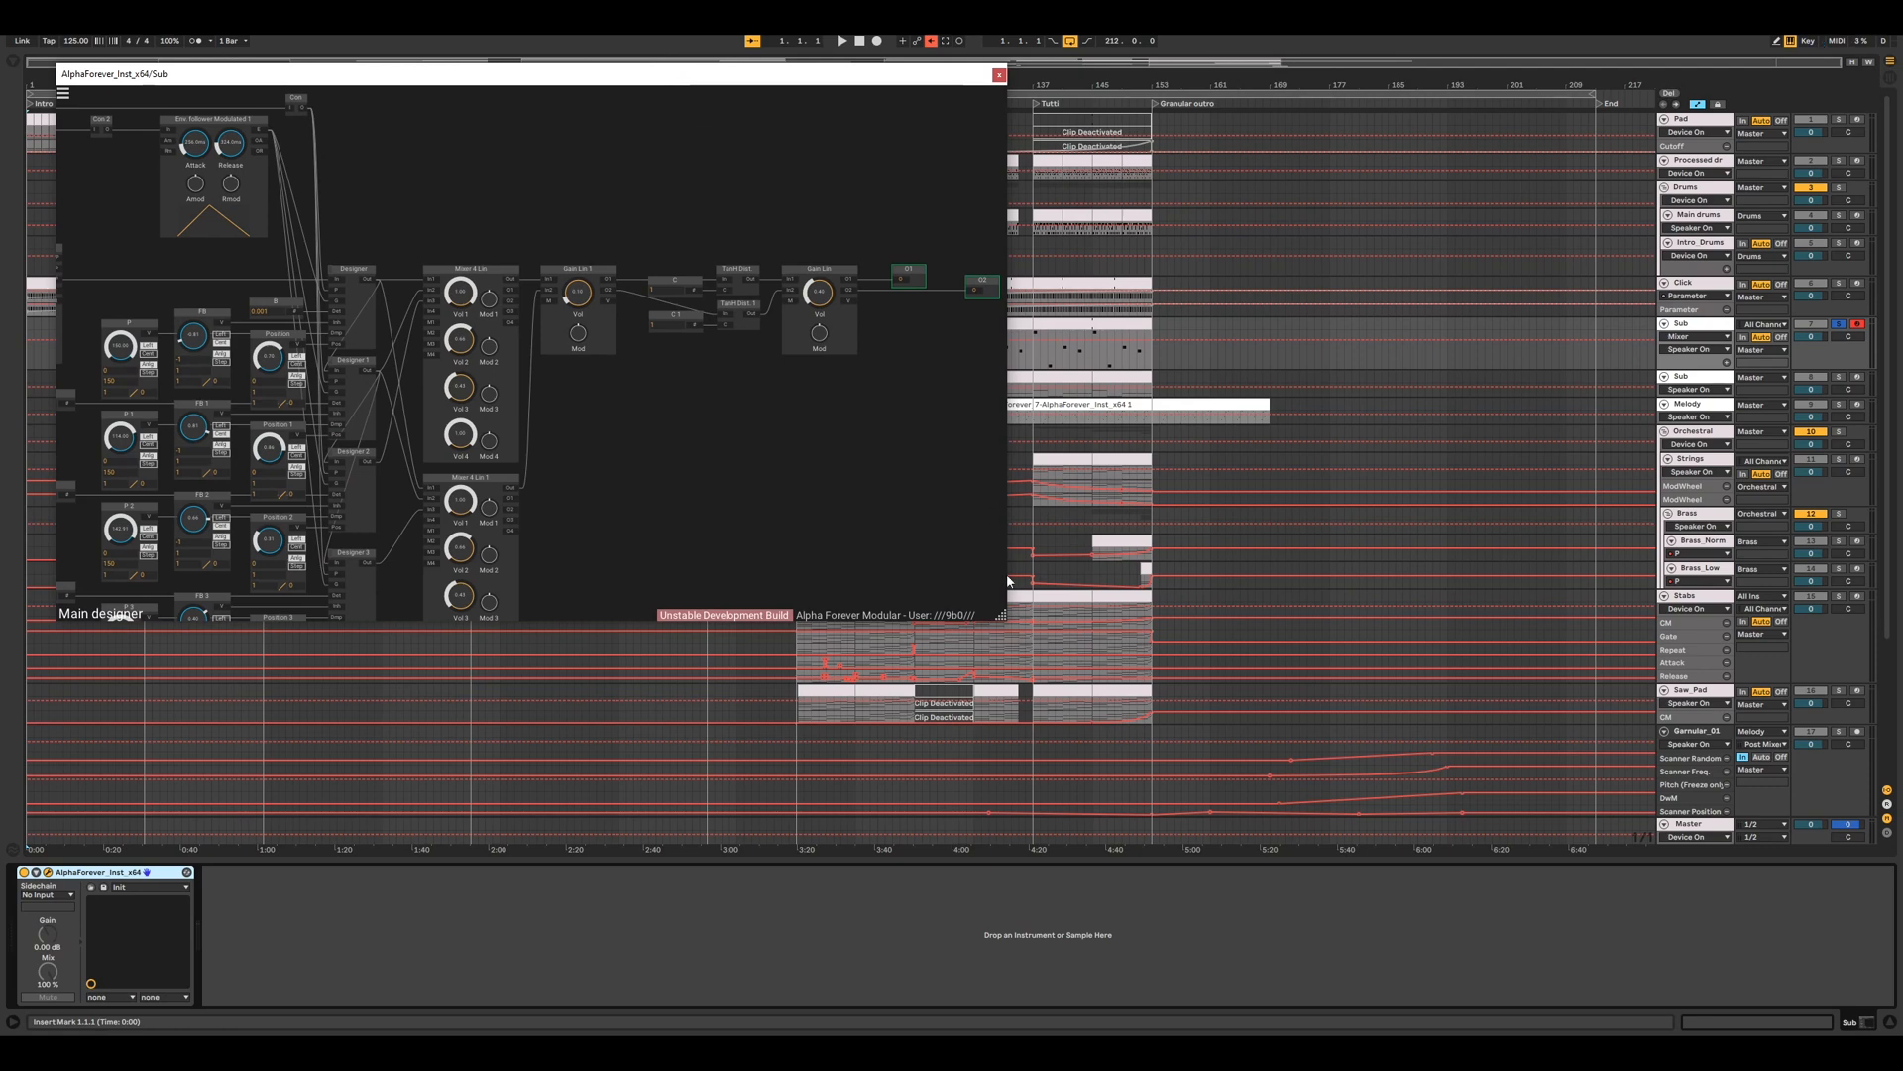
{"action": "left_click_drag", "start_coordinate": [1010, 620], "coordinate": [1749, 966]}
{"action": "left_click_drag", "start_coordinate": [491, 694], "coordinate": [1148, 796]}
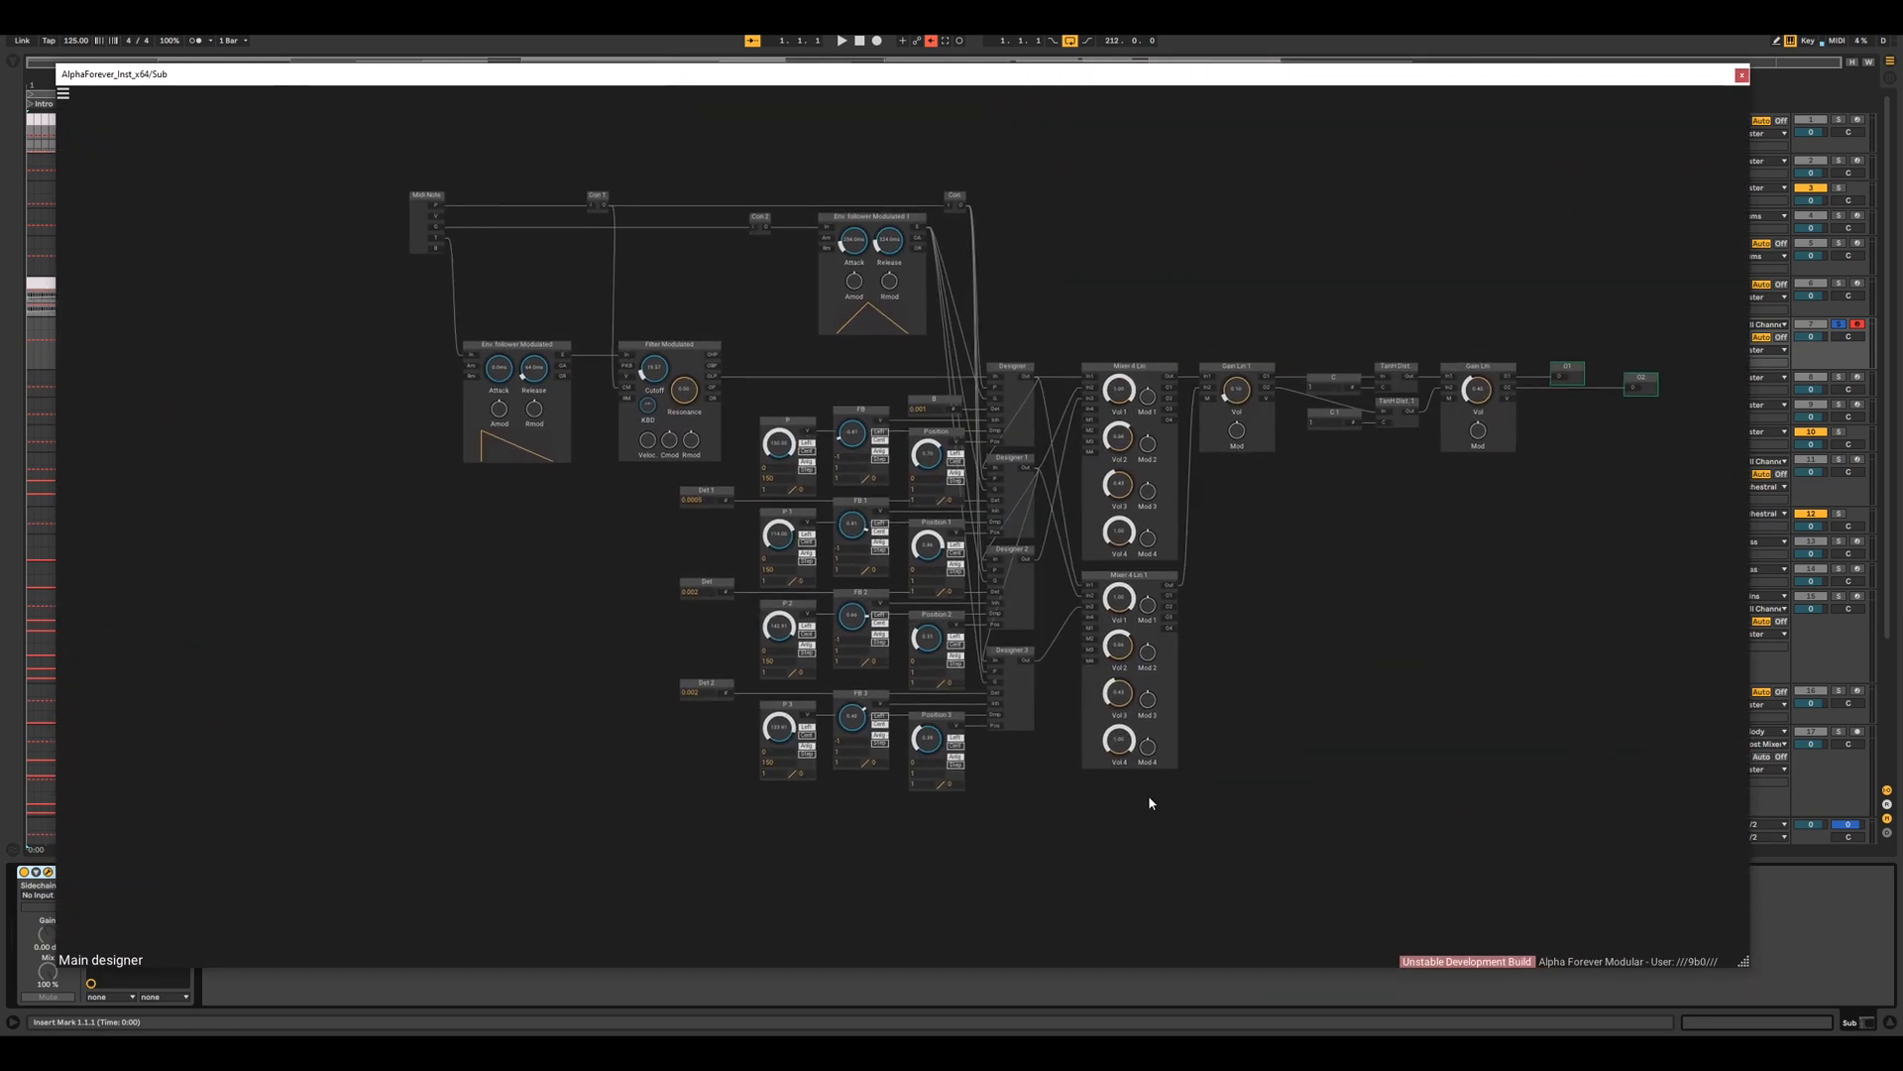
{"action": "scroll", "coordinate": [892, 851], "scroll_direction": "up", "scroll_amount": 4}
{"action": "left_click_drag", "start_coordinate": [904, 887], "coordinate": [908, 946]}
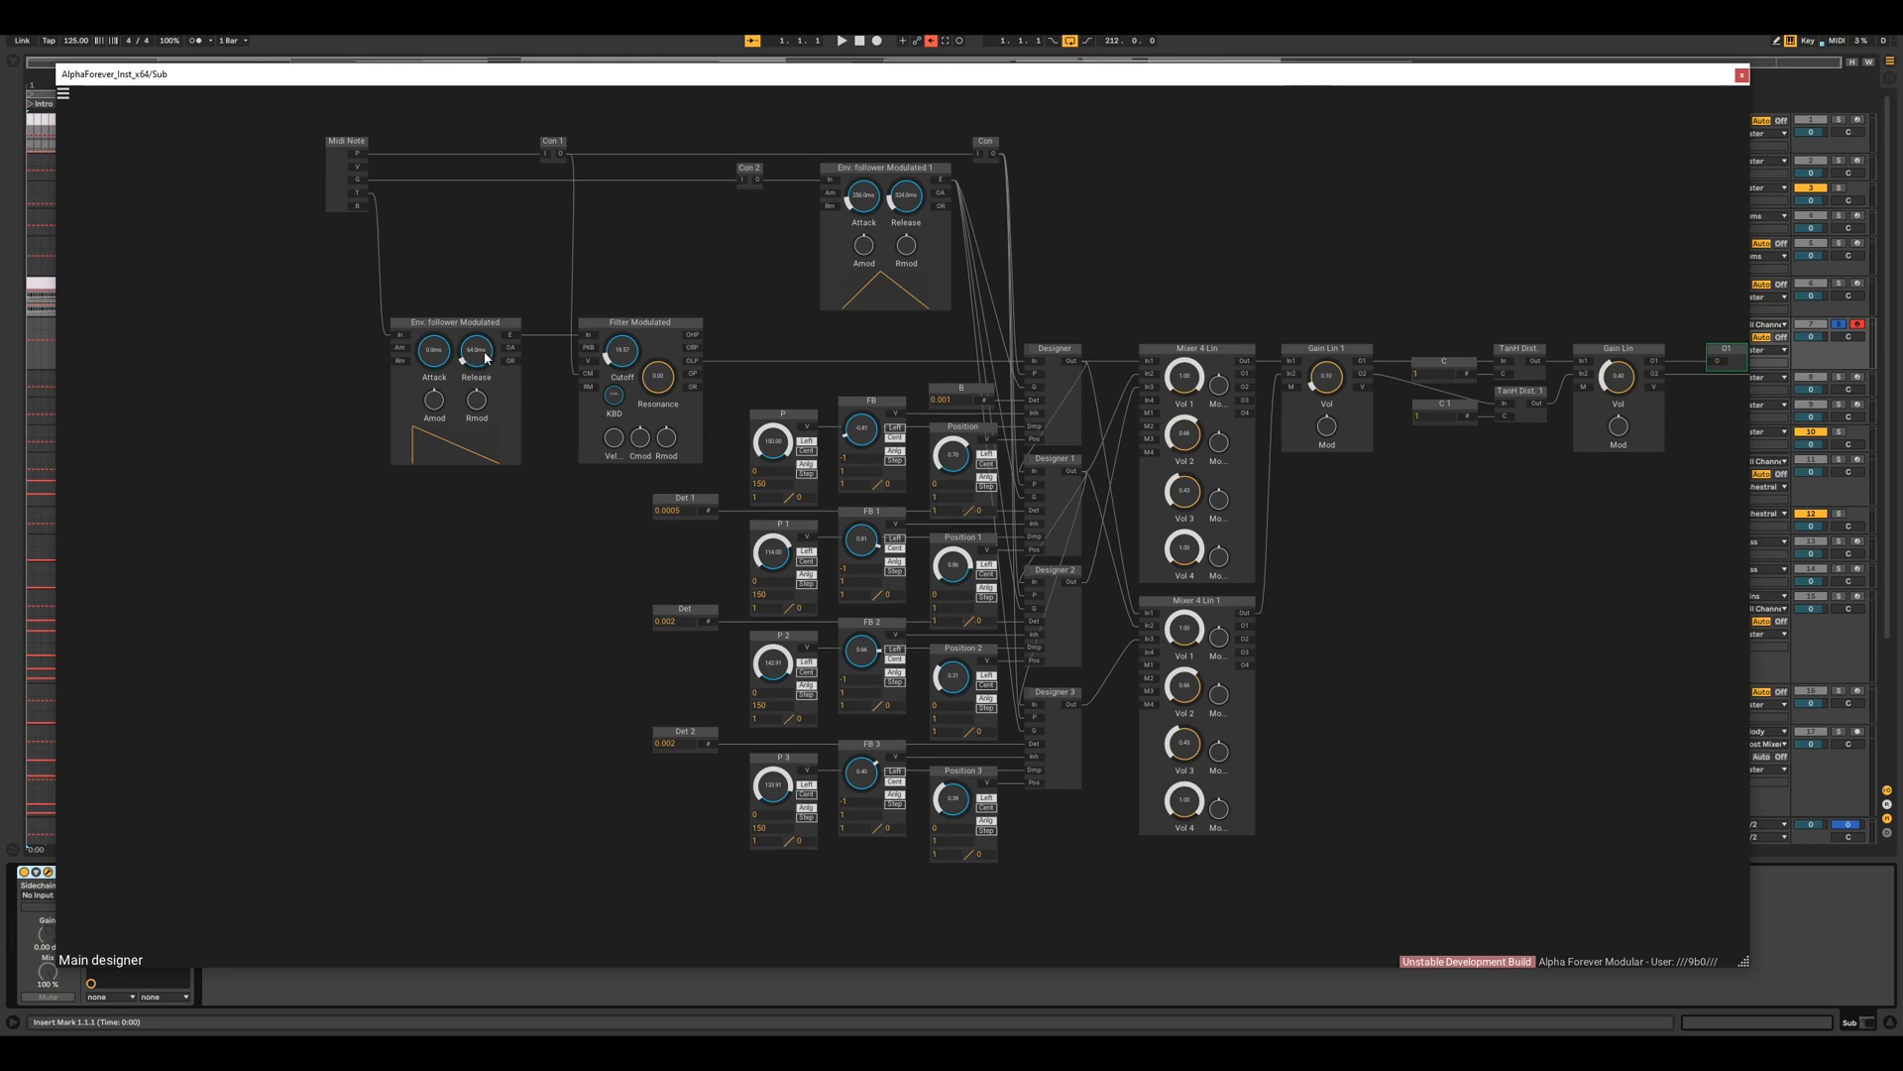
- Add a Scope module below Env. follower Modulated and attach a constant to its third input
{"action": "right_click", "coordinate": [480, 582]}
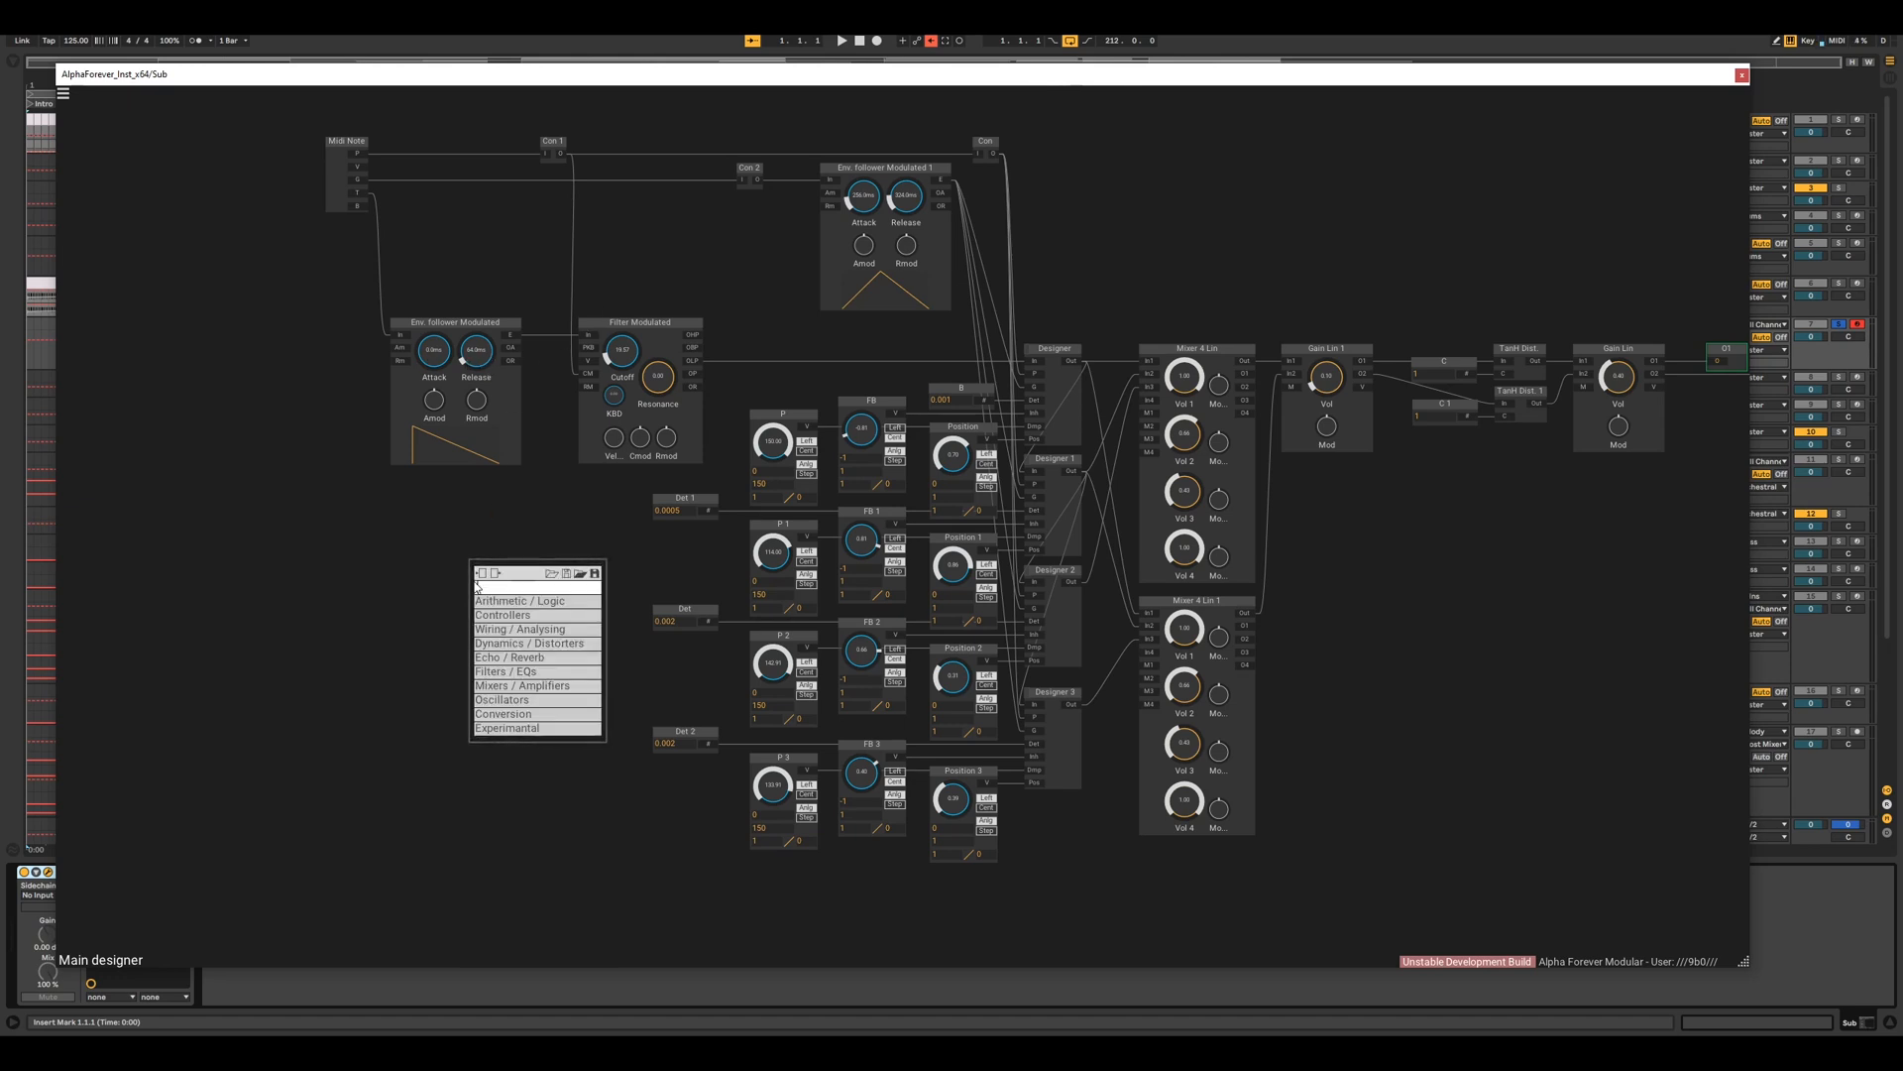
{"action": "type", "text": "sc"}
{"action": "left_click", "coordinate": [603, 601]}
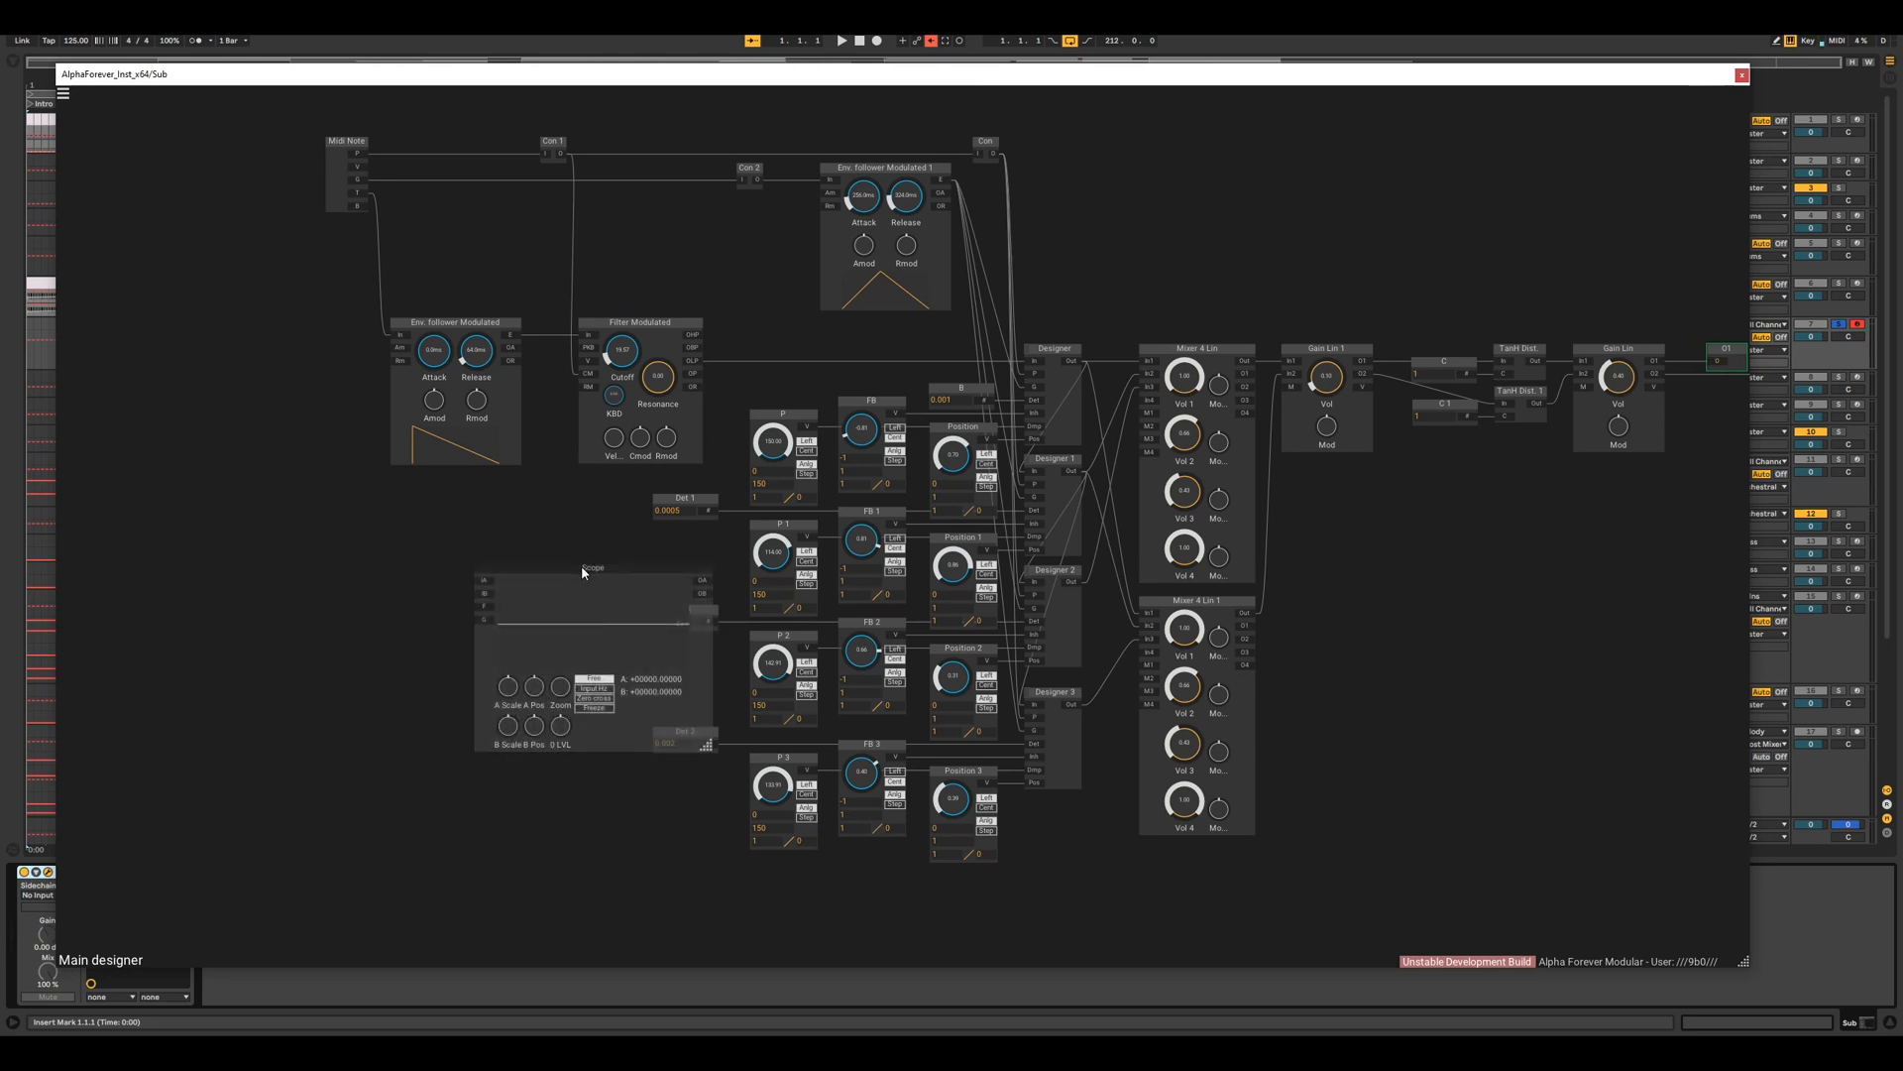
{"action": "left_click_drag", "start_coordinate": [581, 565], "coordinate": [498, 520]}
{"action": "double_click", "coordinate": [398, 561]}
- Wire the Scope between Midi Note's fourth output and Gain Lin's third input, and switch it from free-running to input triggering
{"action": "left_click_drag", "start_coordinate": [618, 537], "coordinate": [1386, 510]}
{"action": "left_click_drag", "start_coordinate": [1571, 428], "coordinate": [1583, 386]}
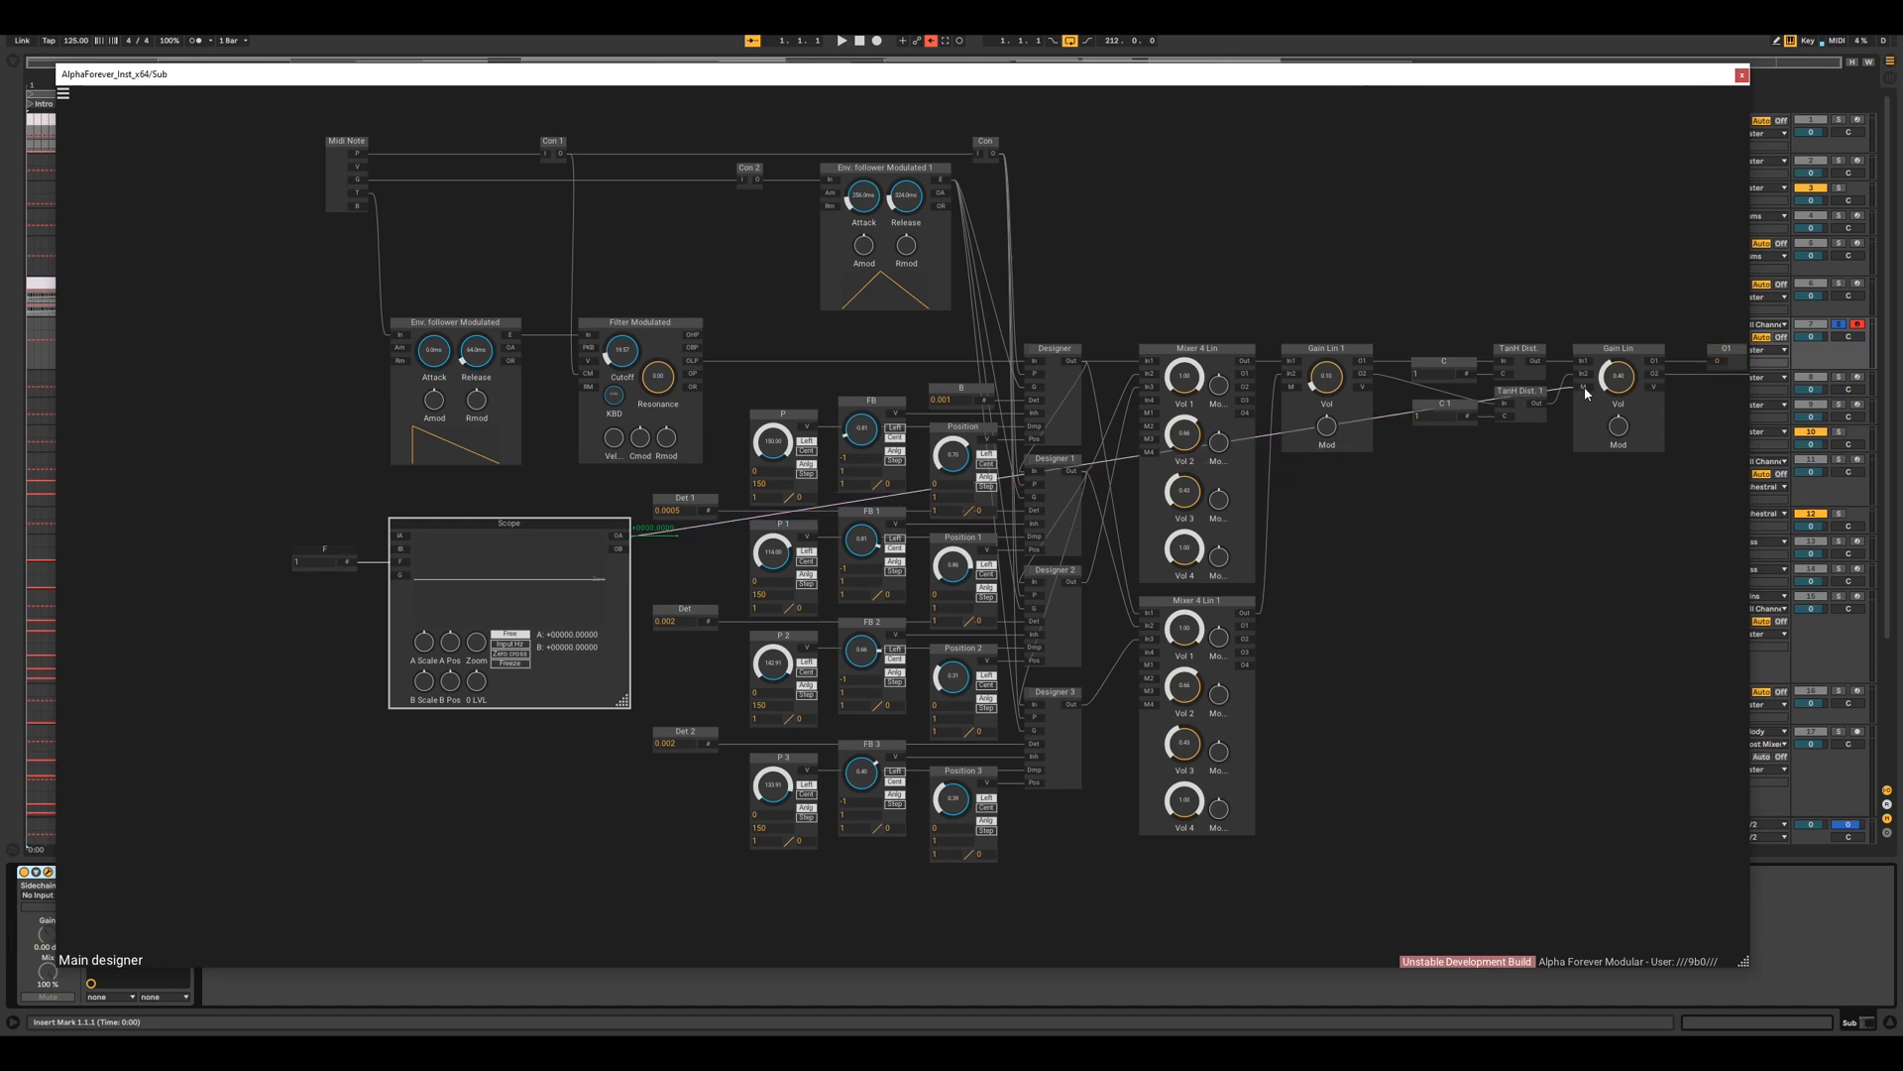
{"action": "left_click_drag", "start_coordinate": [368, 196], "coordinate": [398, 537]}
{"action": "left_click", "coordinate": [509, 645]}
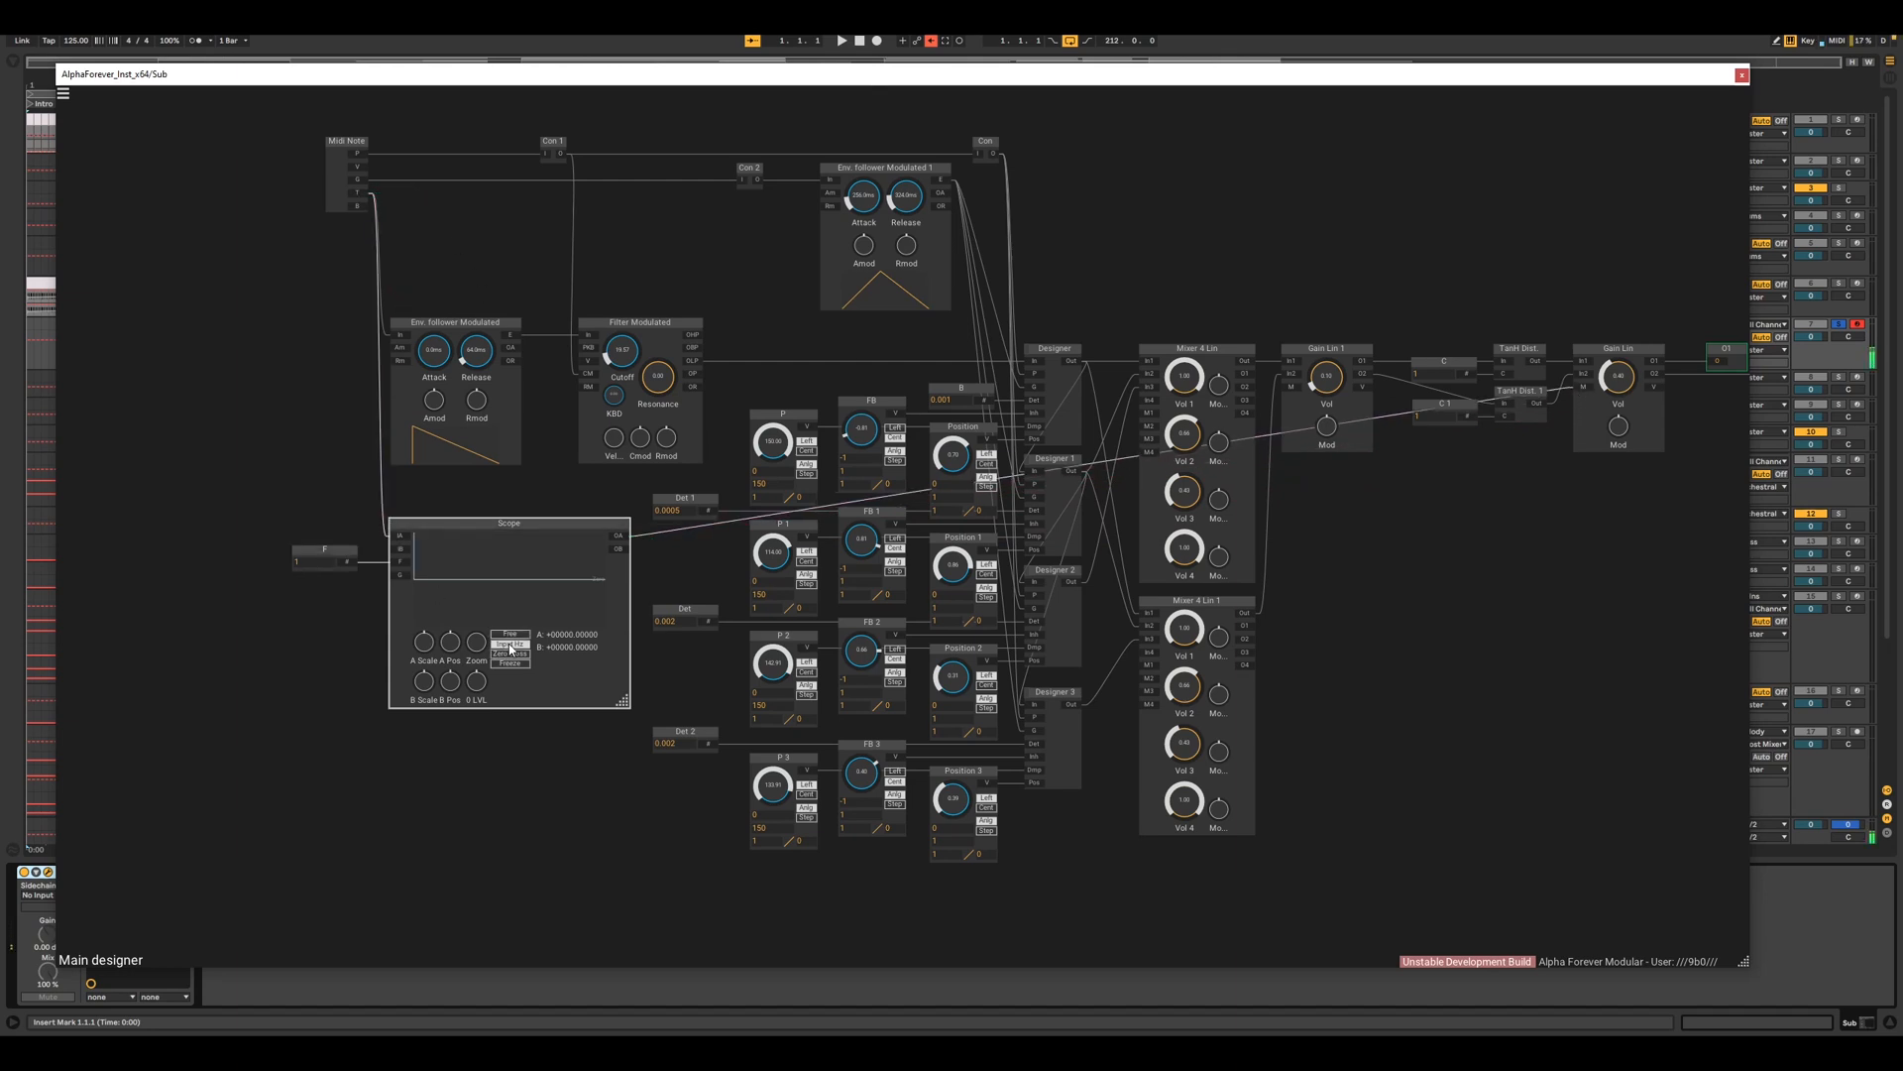
- Feed the Scope's first input in turn from Env. follower Modulated, Filter Modulated and the first Designer module
{"action": "left_click_drag", "start_coordinate": [511, 347], "coordinate": [400, 540]}
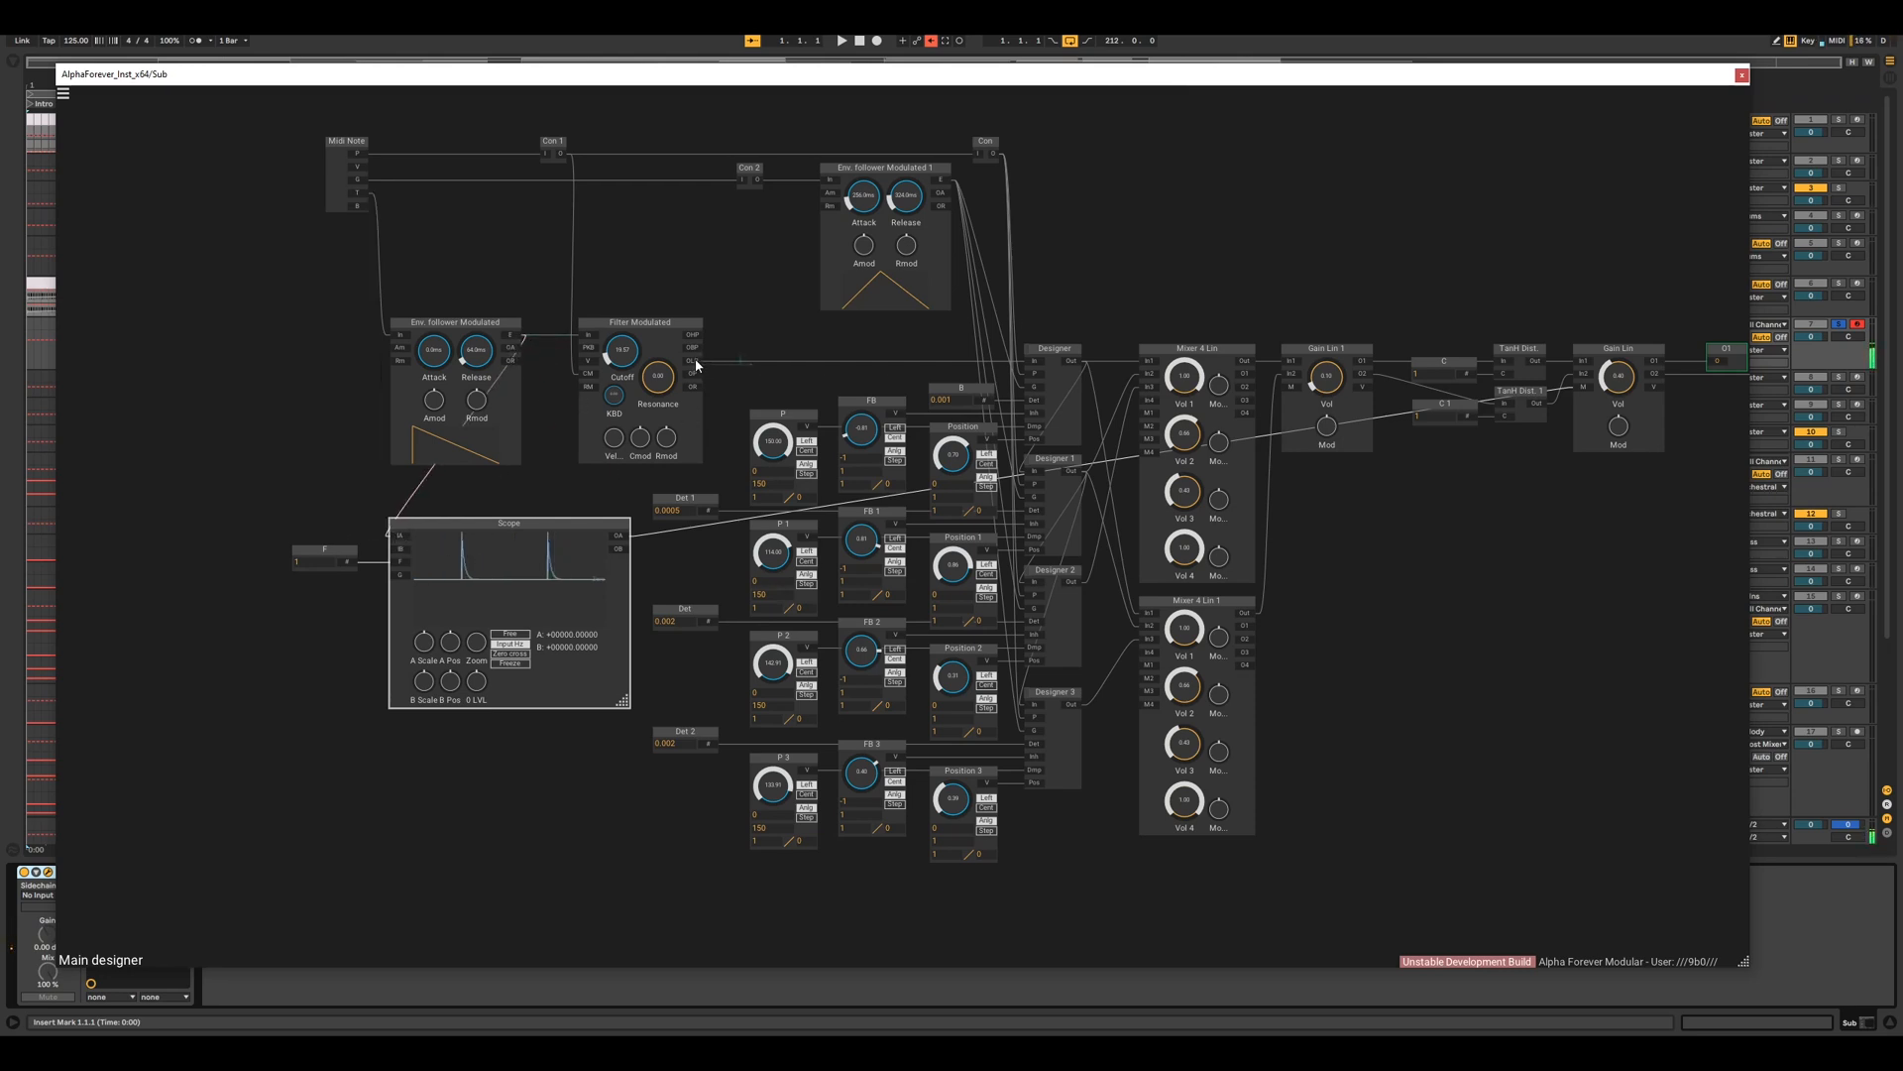
{"action": "mouse_move", "coordinate": [694, 361]}
{"action": "left_mouse_down"}
{"action": "mouse_move", "coordinate": [361, 523]}
{"action": "mouse_move", "coordinate": [393, 540]}
{"action": "left_mouse_up"}
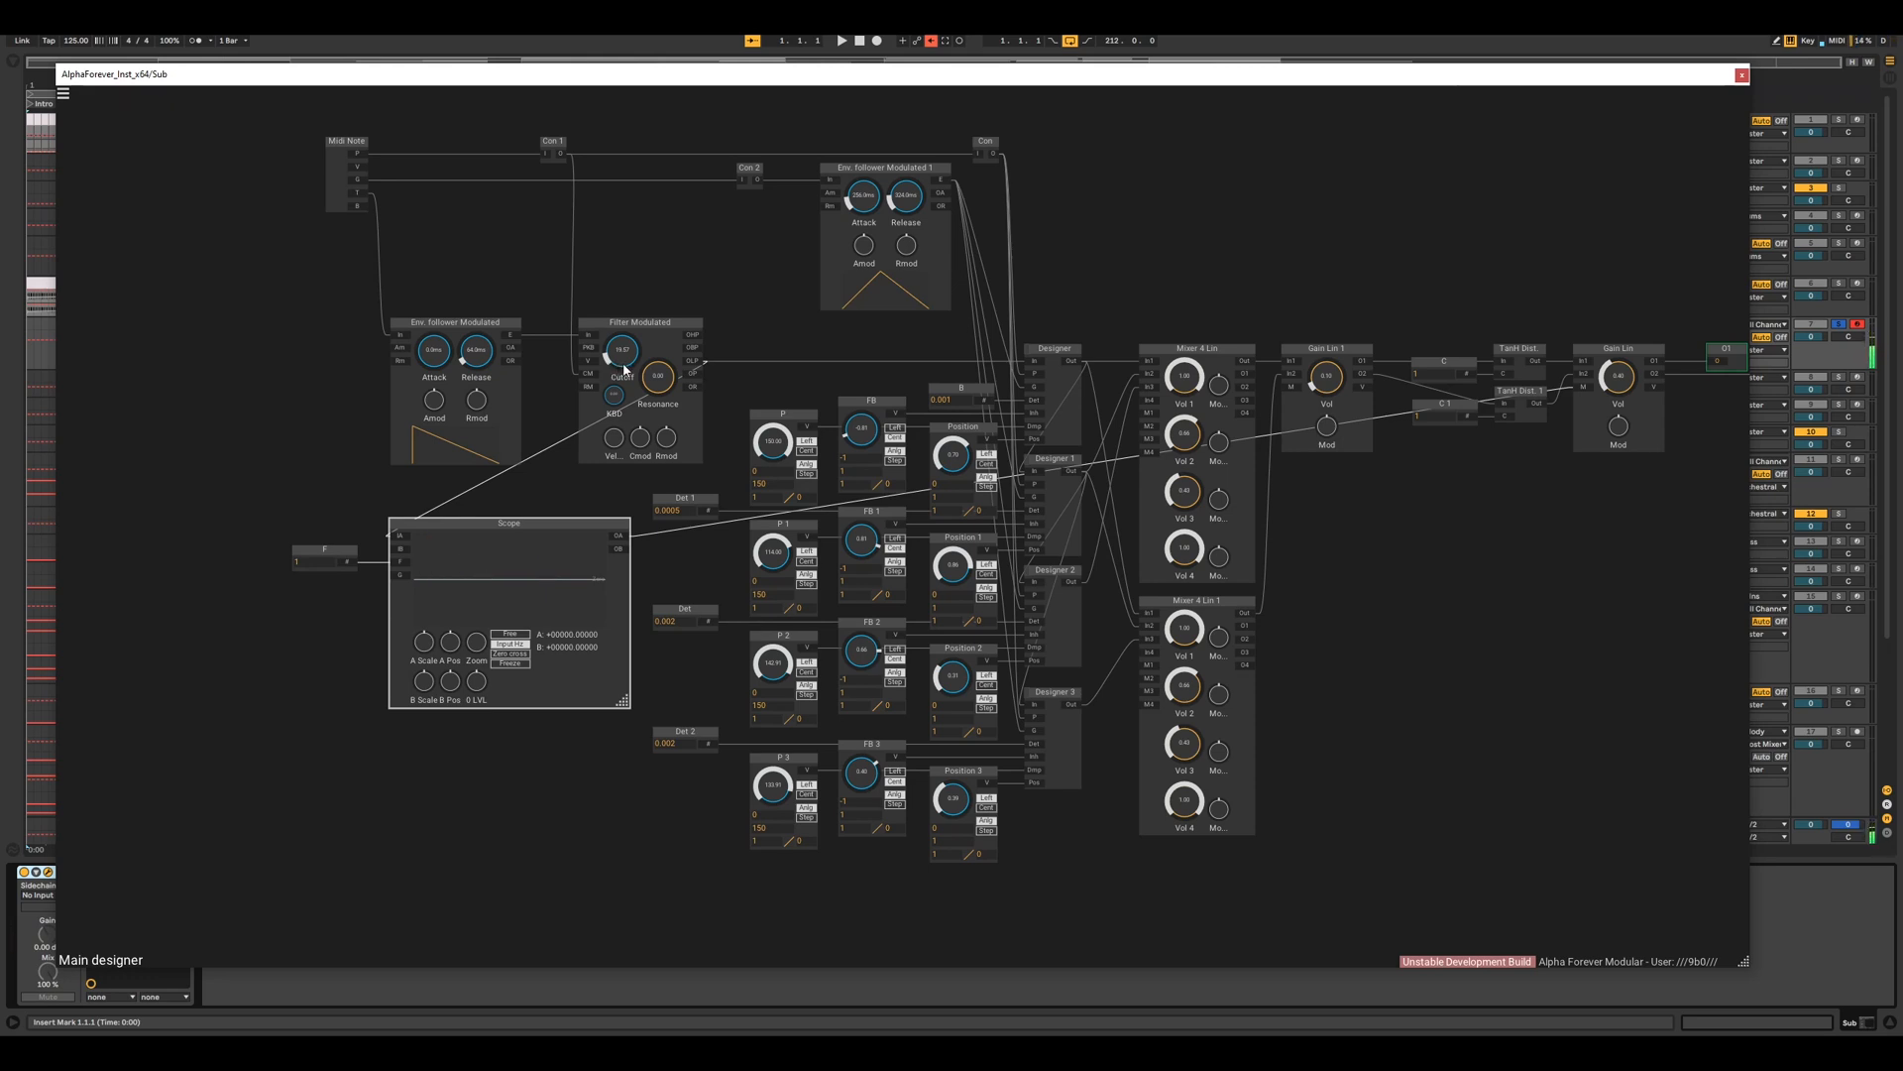
{"action": "left_click", "coordinate": [1053, 363]}
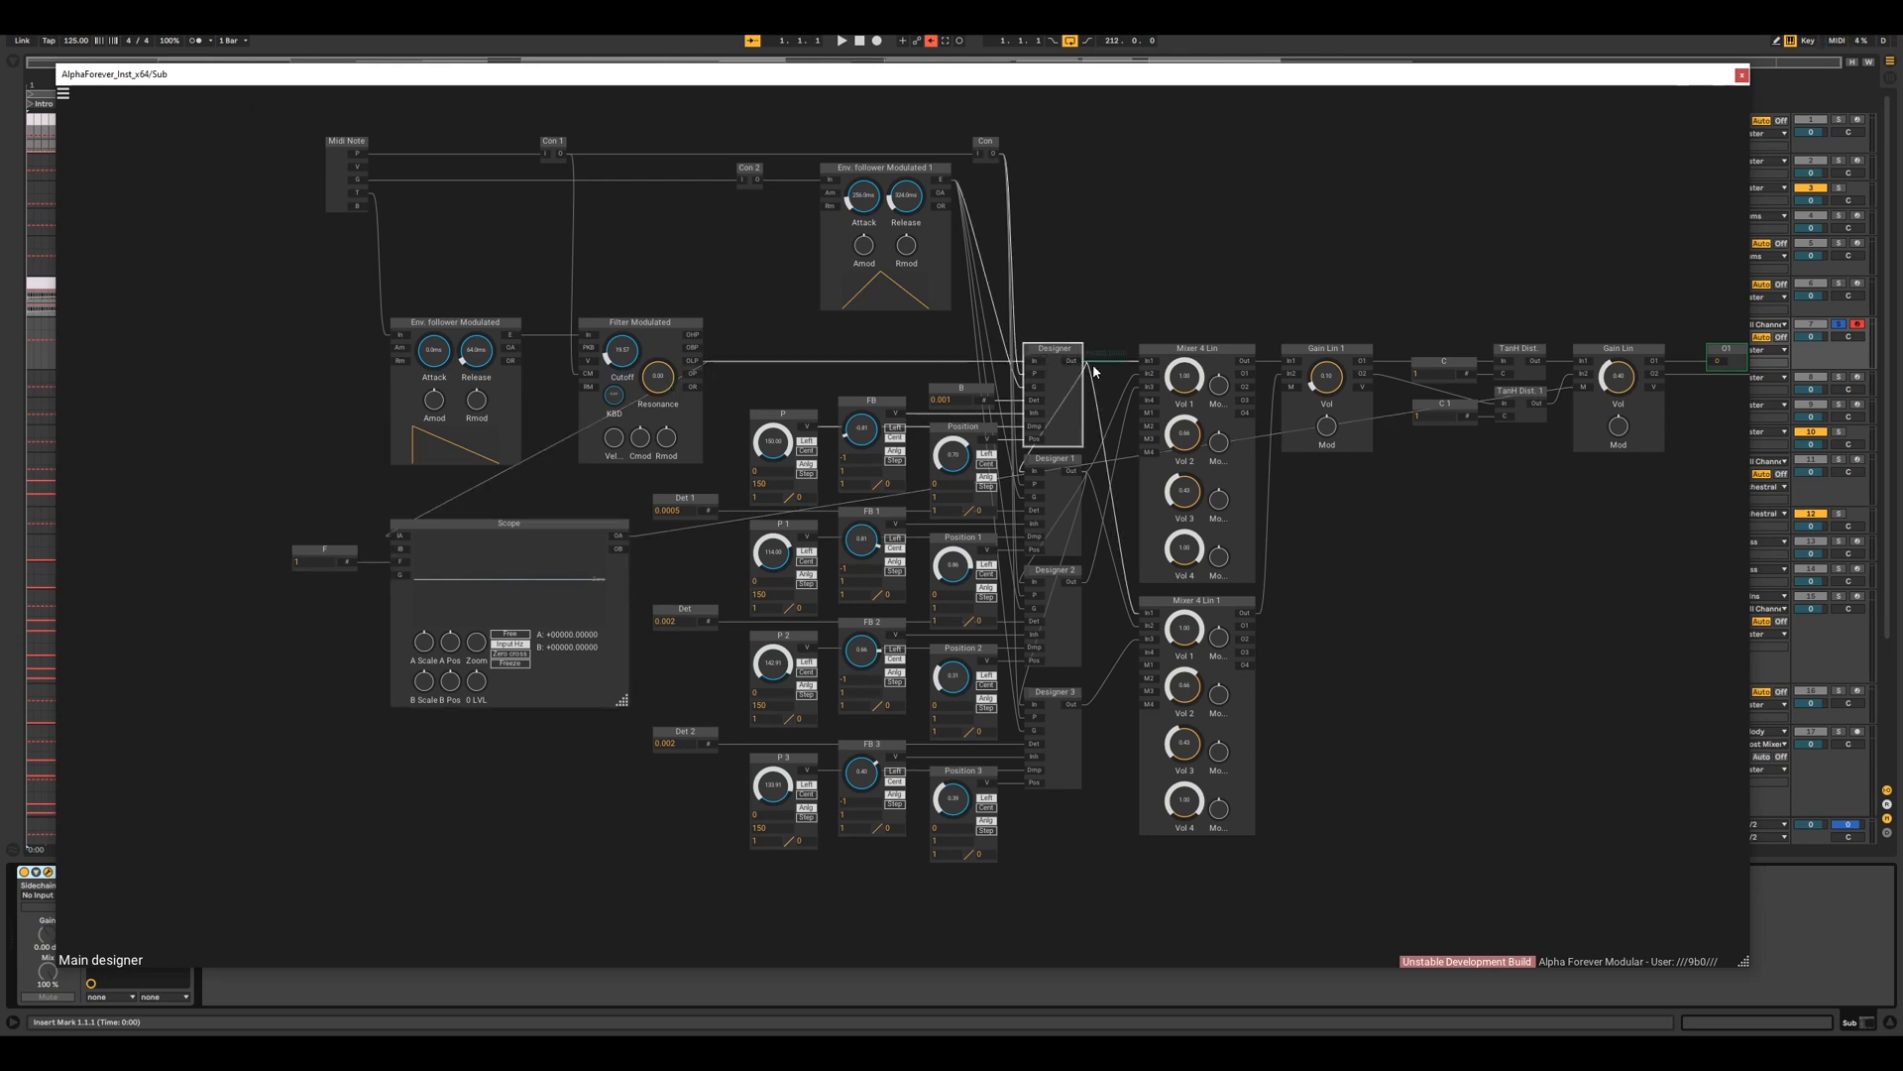
{"action": "left_click_drag", "start_coordinate": [1095, 372], "coordinate": [402, 540]}
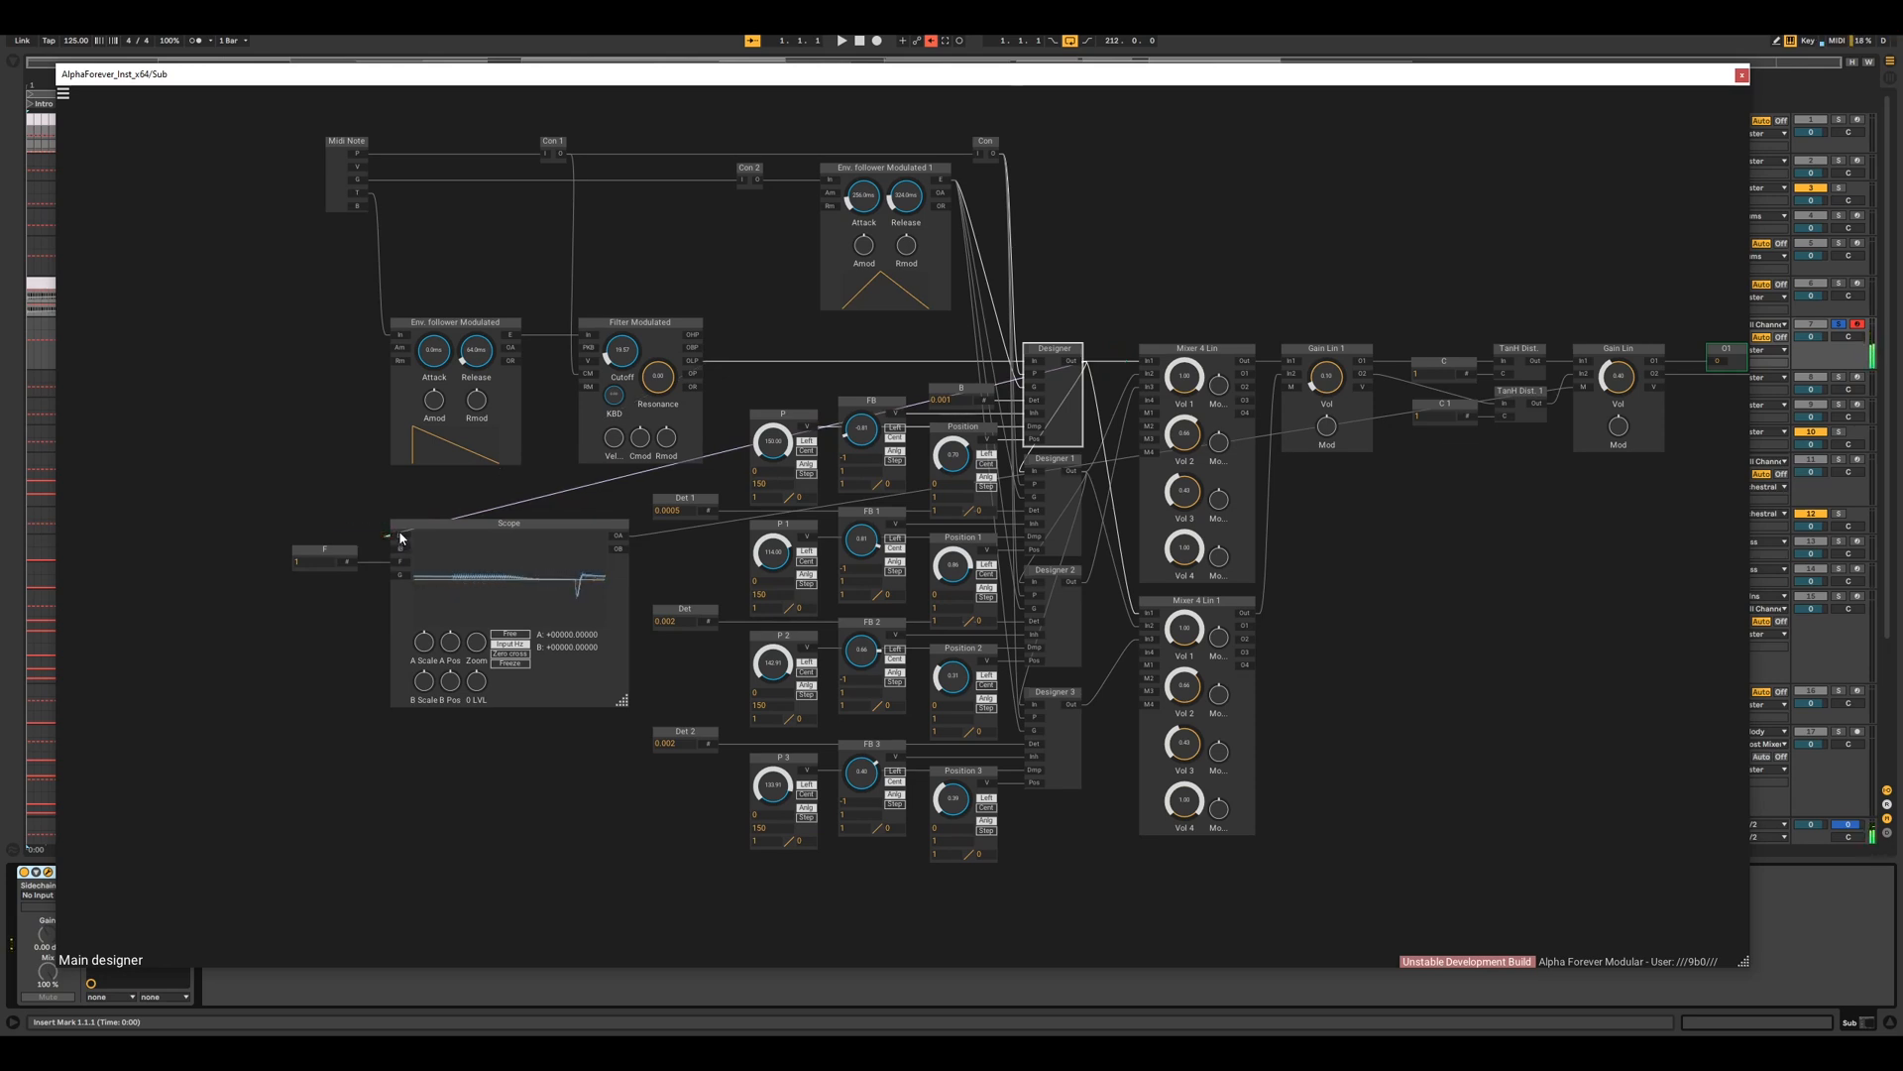
- Inspect the first Designer module's internal patch, including its Delay 2 connections, and return to the main designer
{"action": "double_click", "coordinate": [1062, 402]}
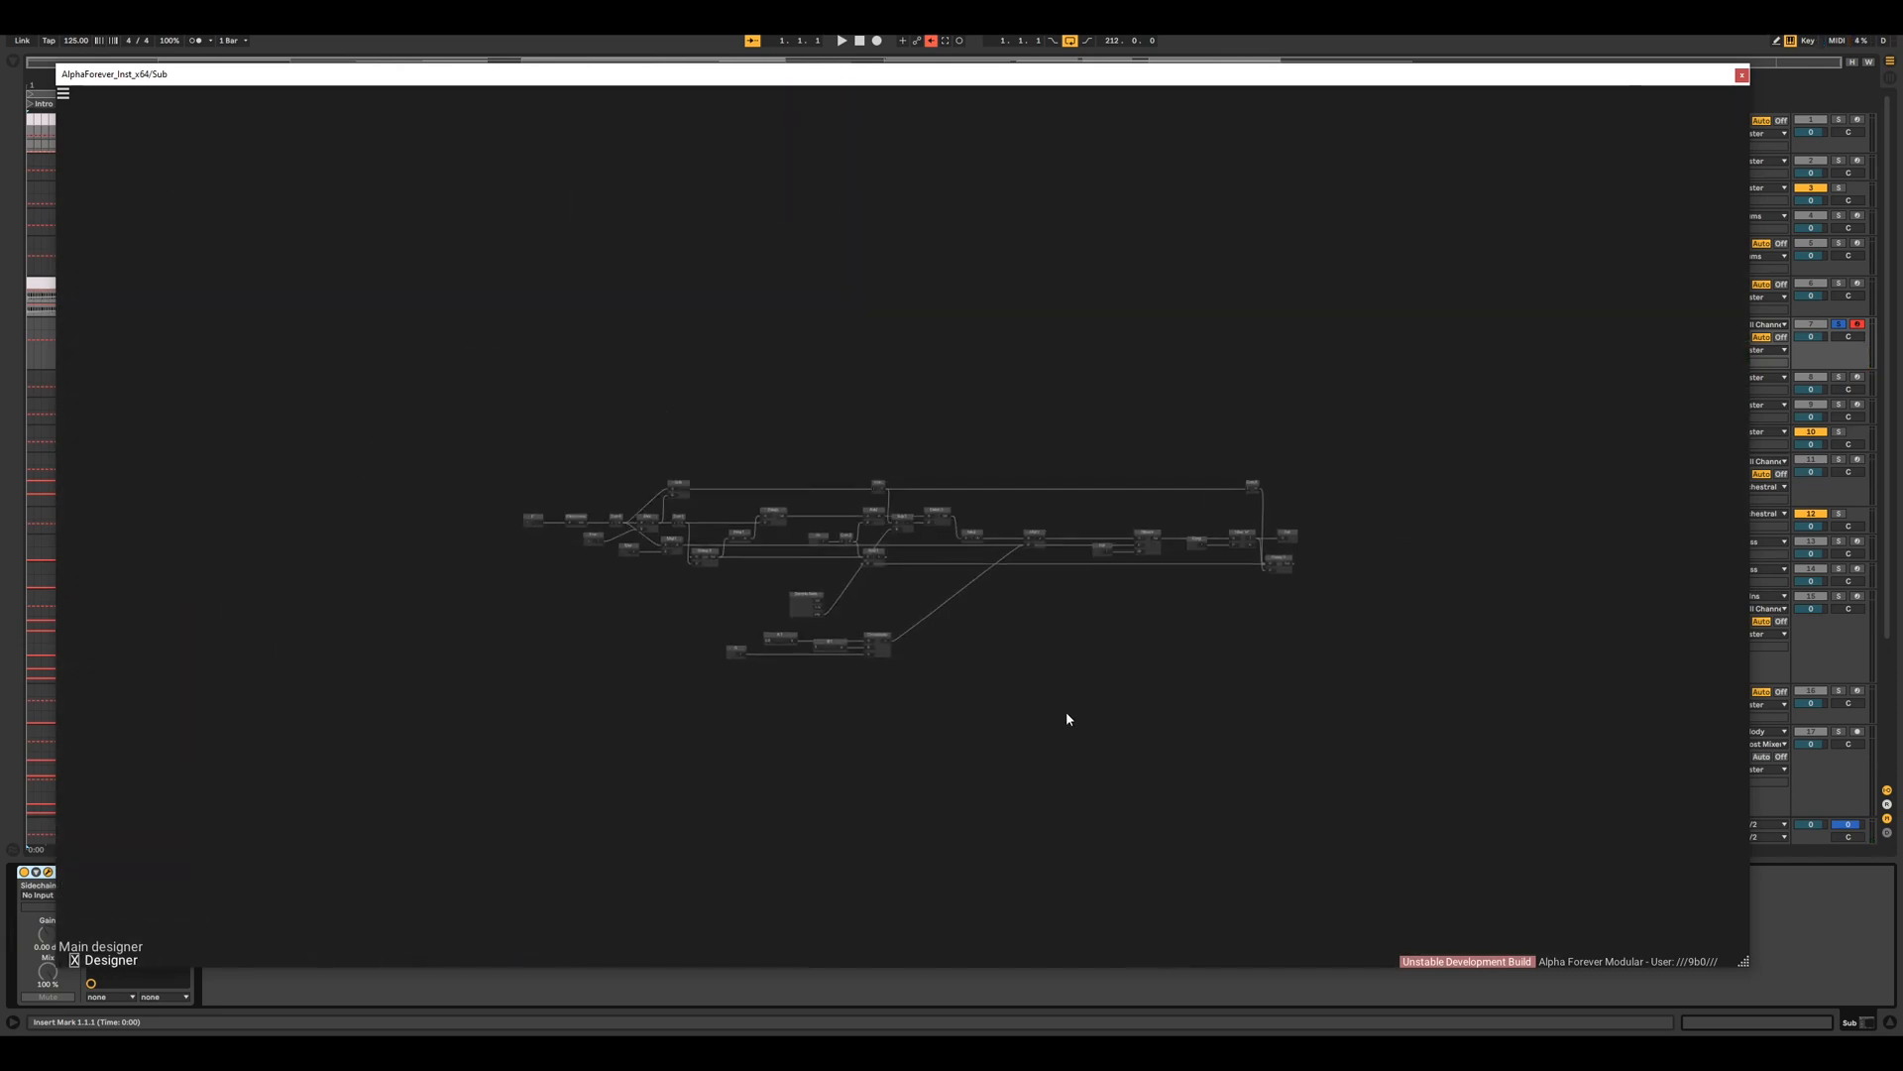
{"action": "left_click_drag", "start_coordinate": [935, 640], "coordinate": [1074, 725]}
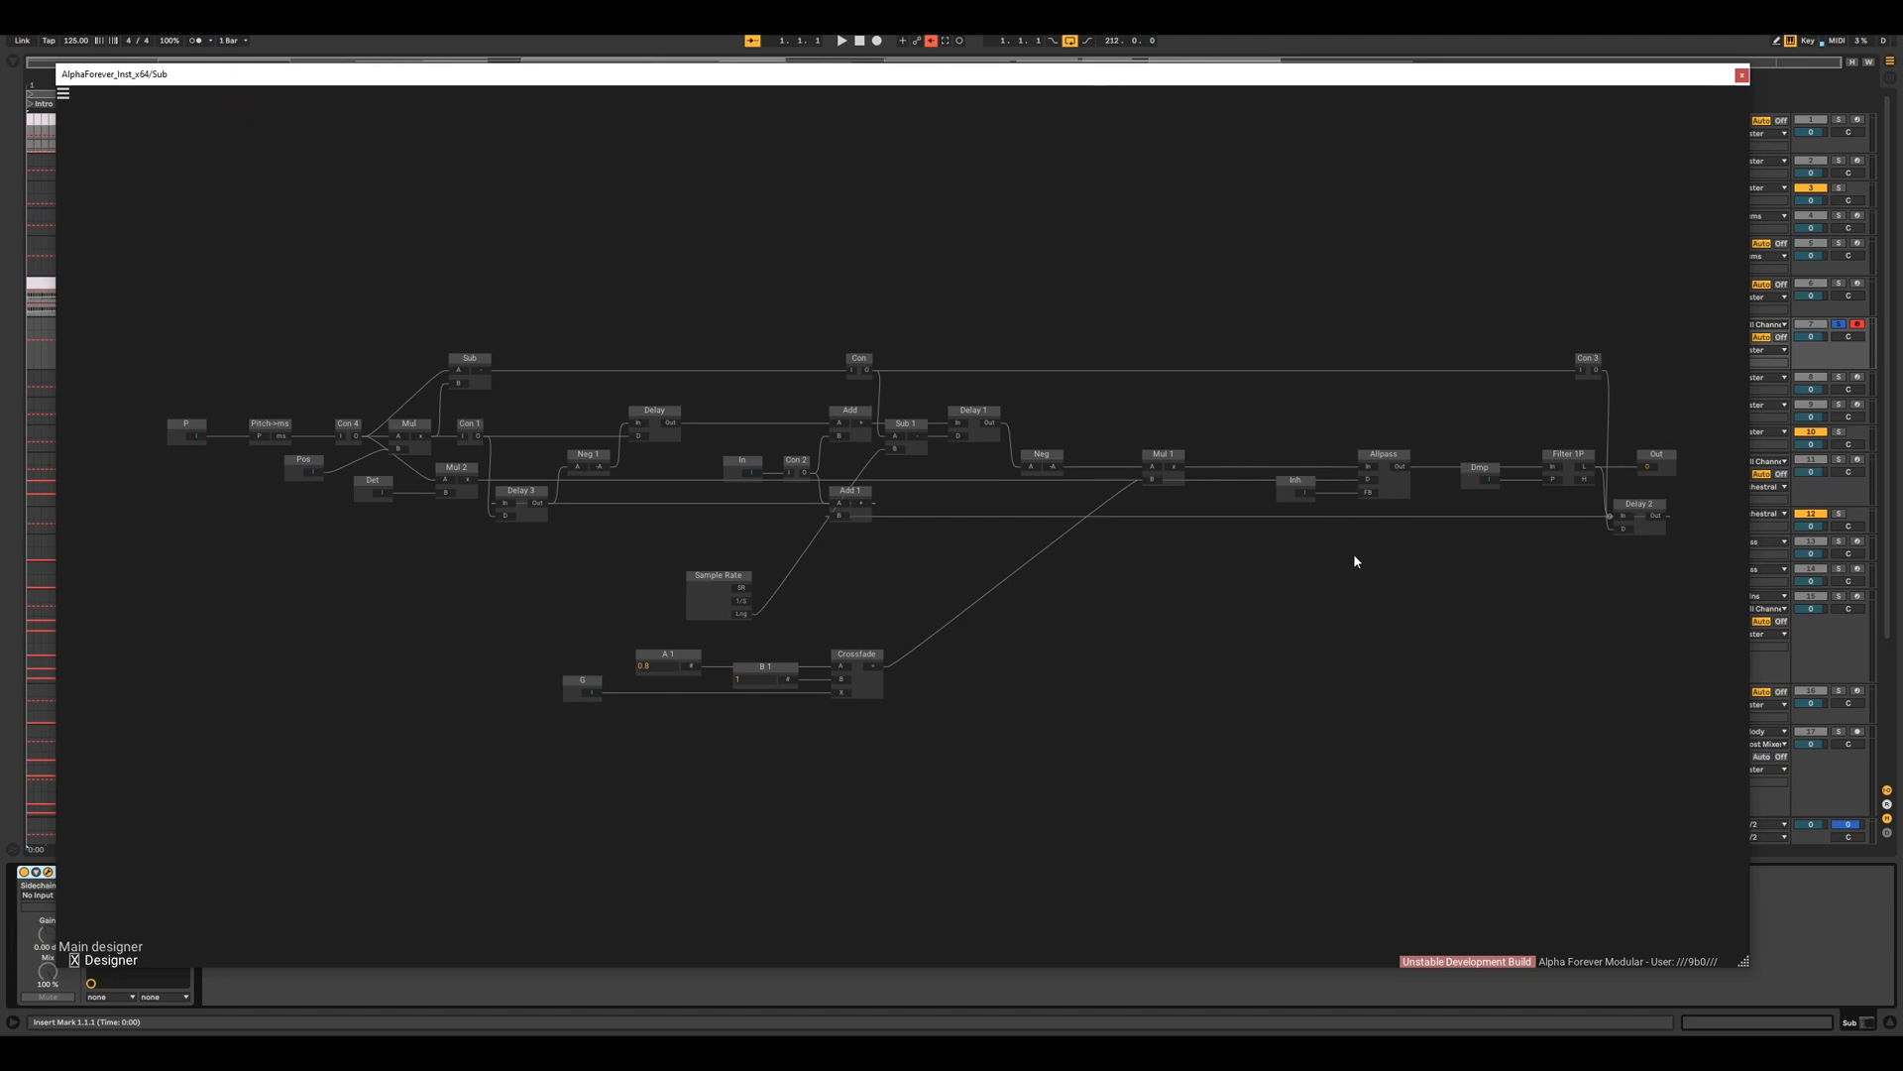
{"action": "left_click", "coordinate": [1646, 530]}
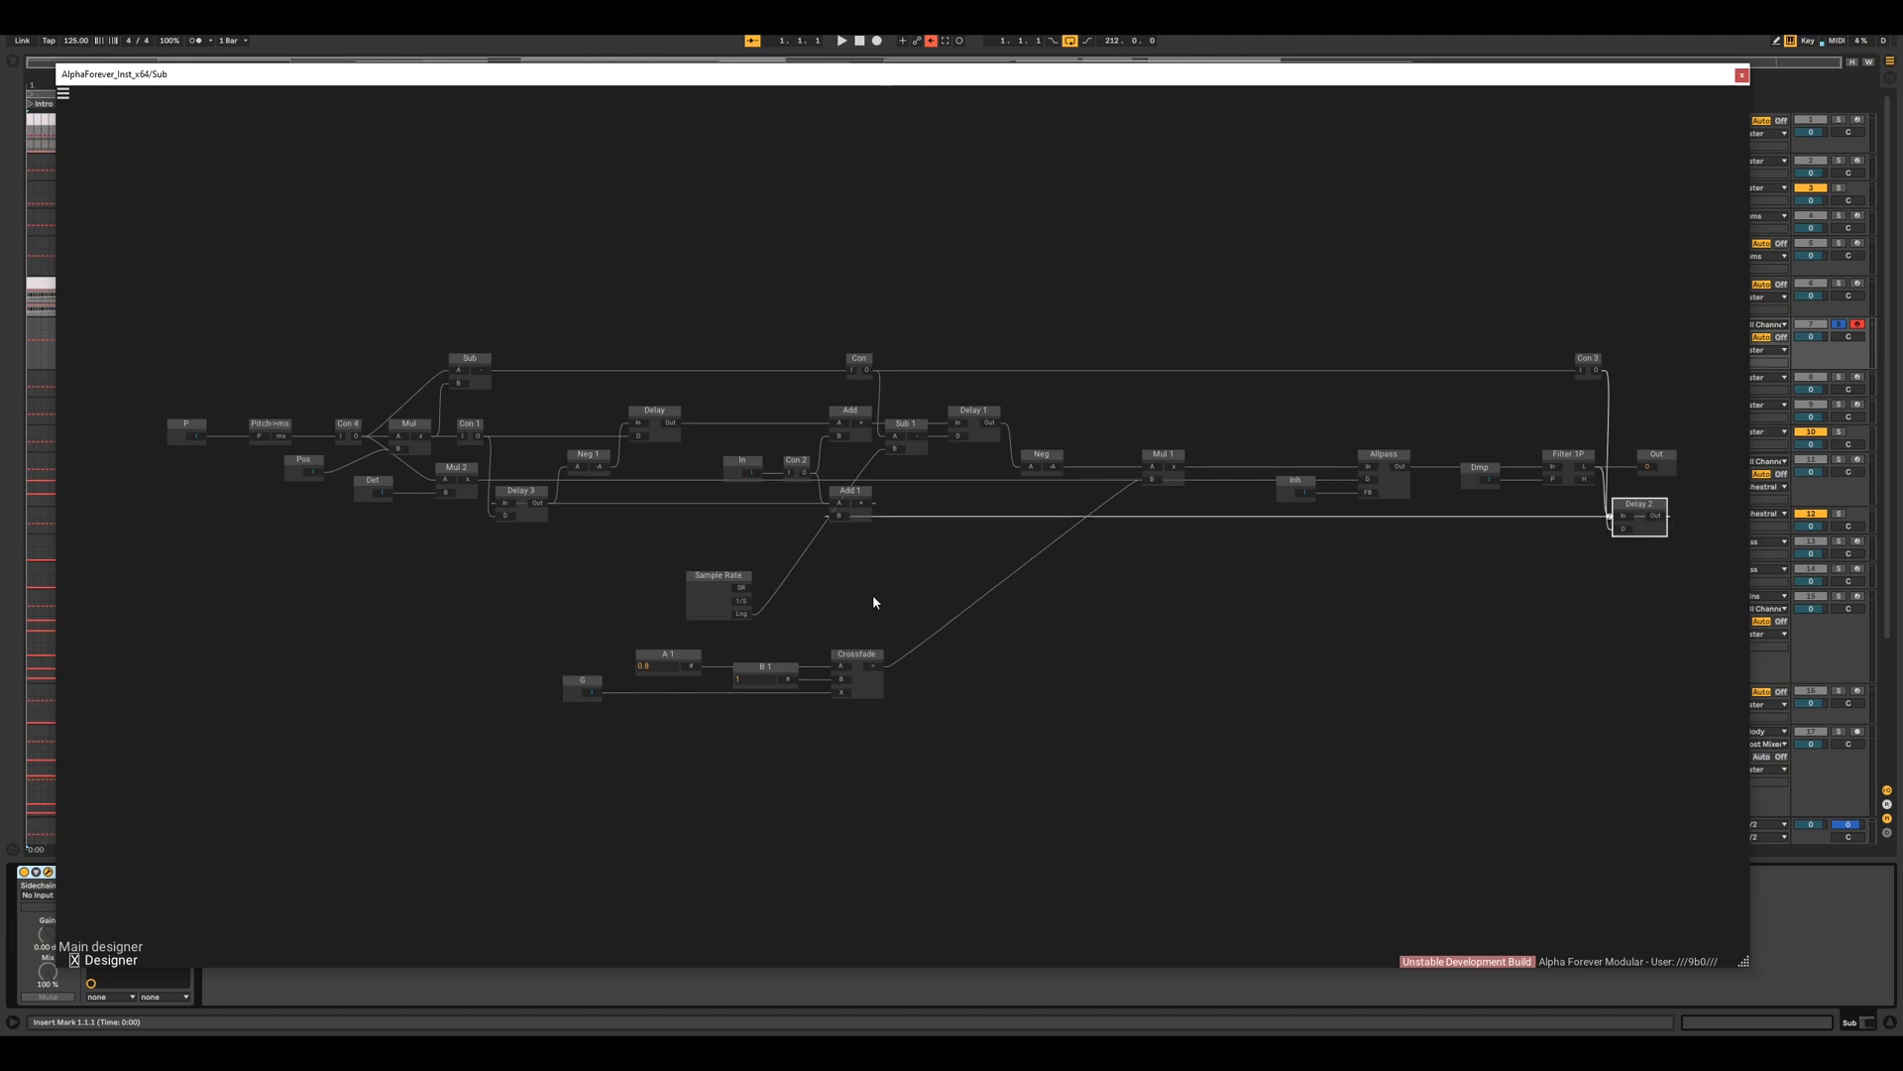
{"action": "left_click", "coordinate": [1088, 619]}
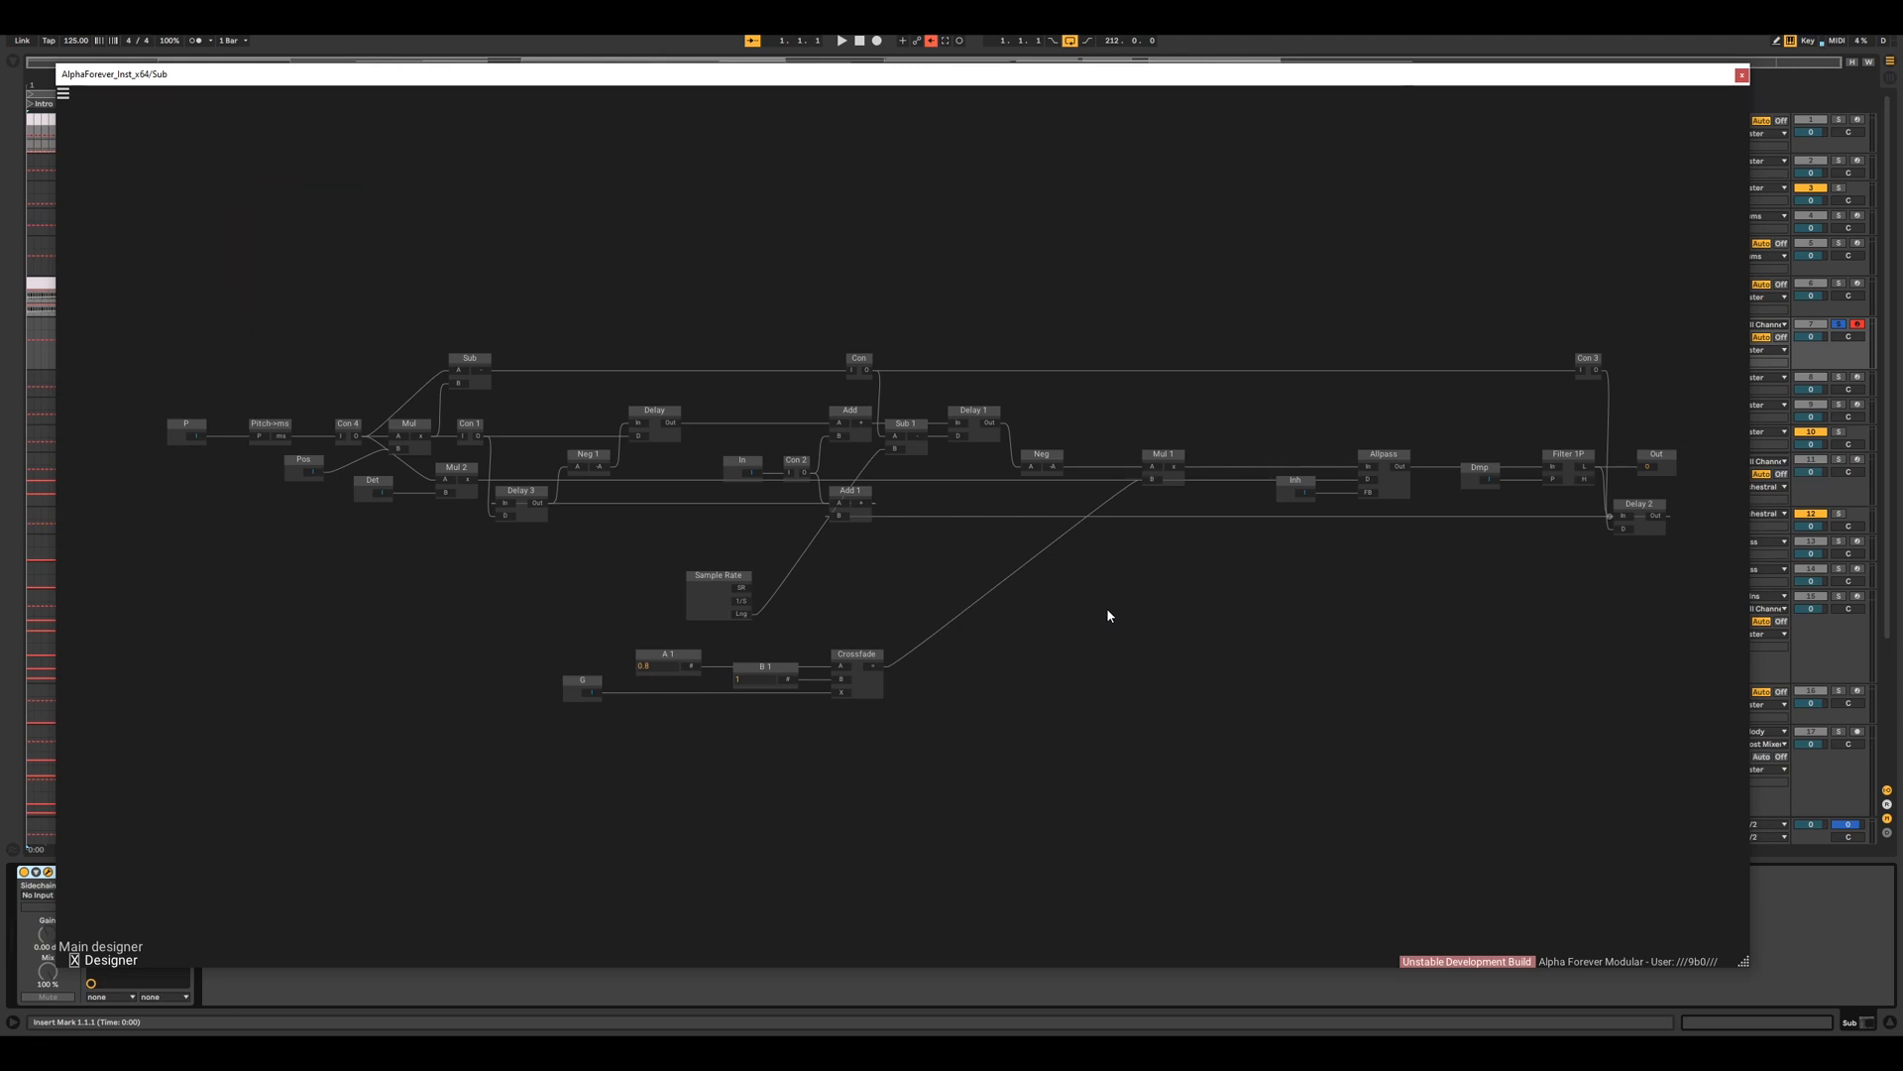
{"action": "double_click", "coordinate": [1108, 609]}
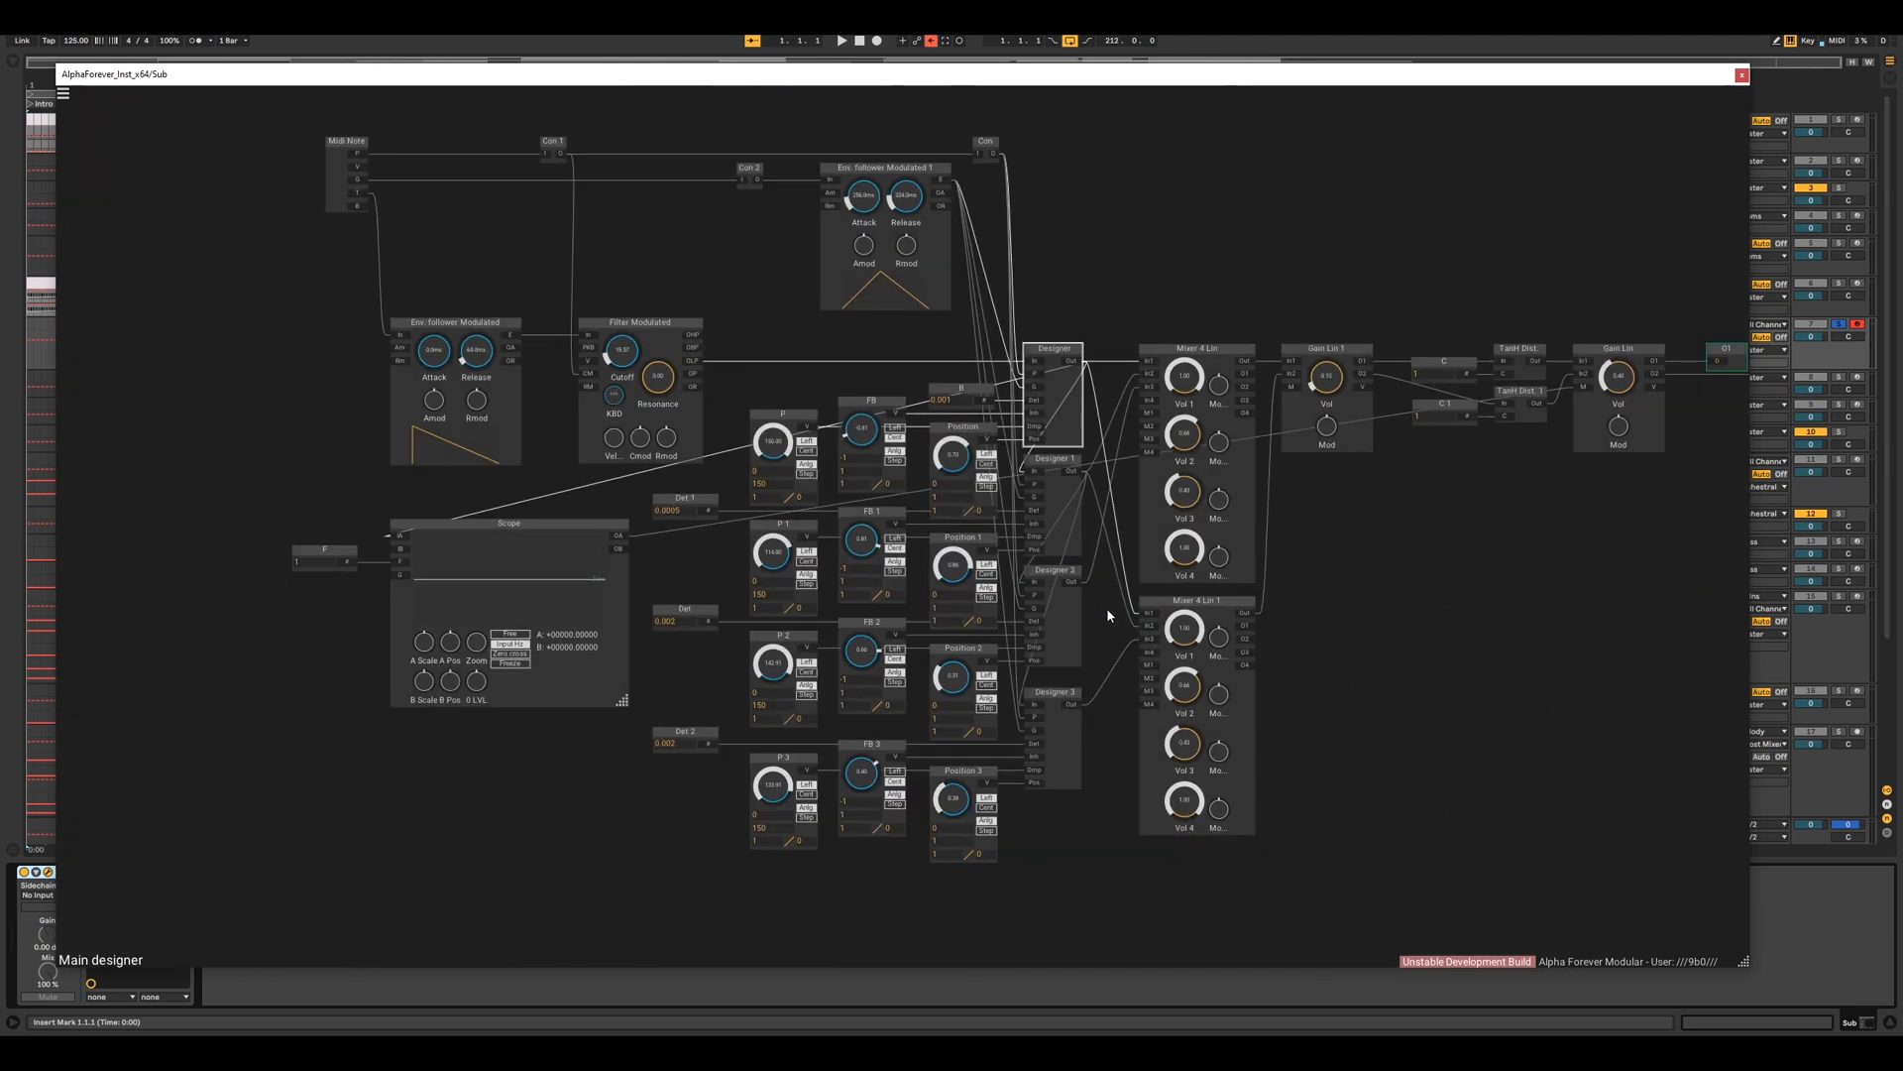
- Highlight Designer, Designer 1 and Designer 2 one after another to examine their connections to the mixers
{"action": "left_click", "coordinate": [1097, 324]}
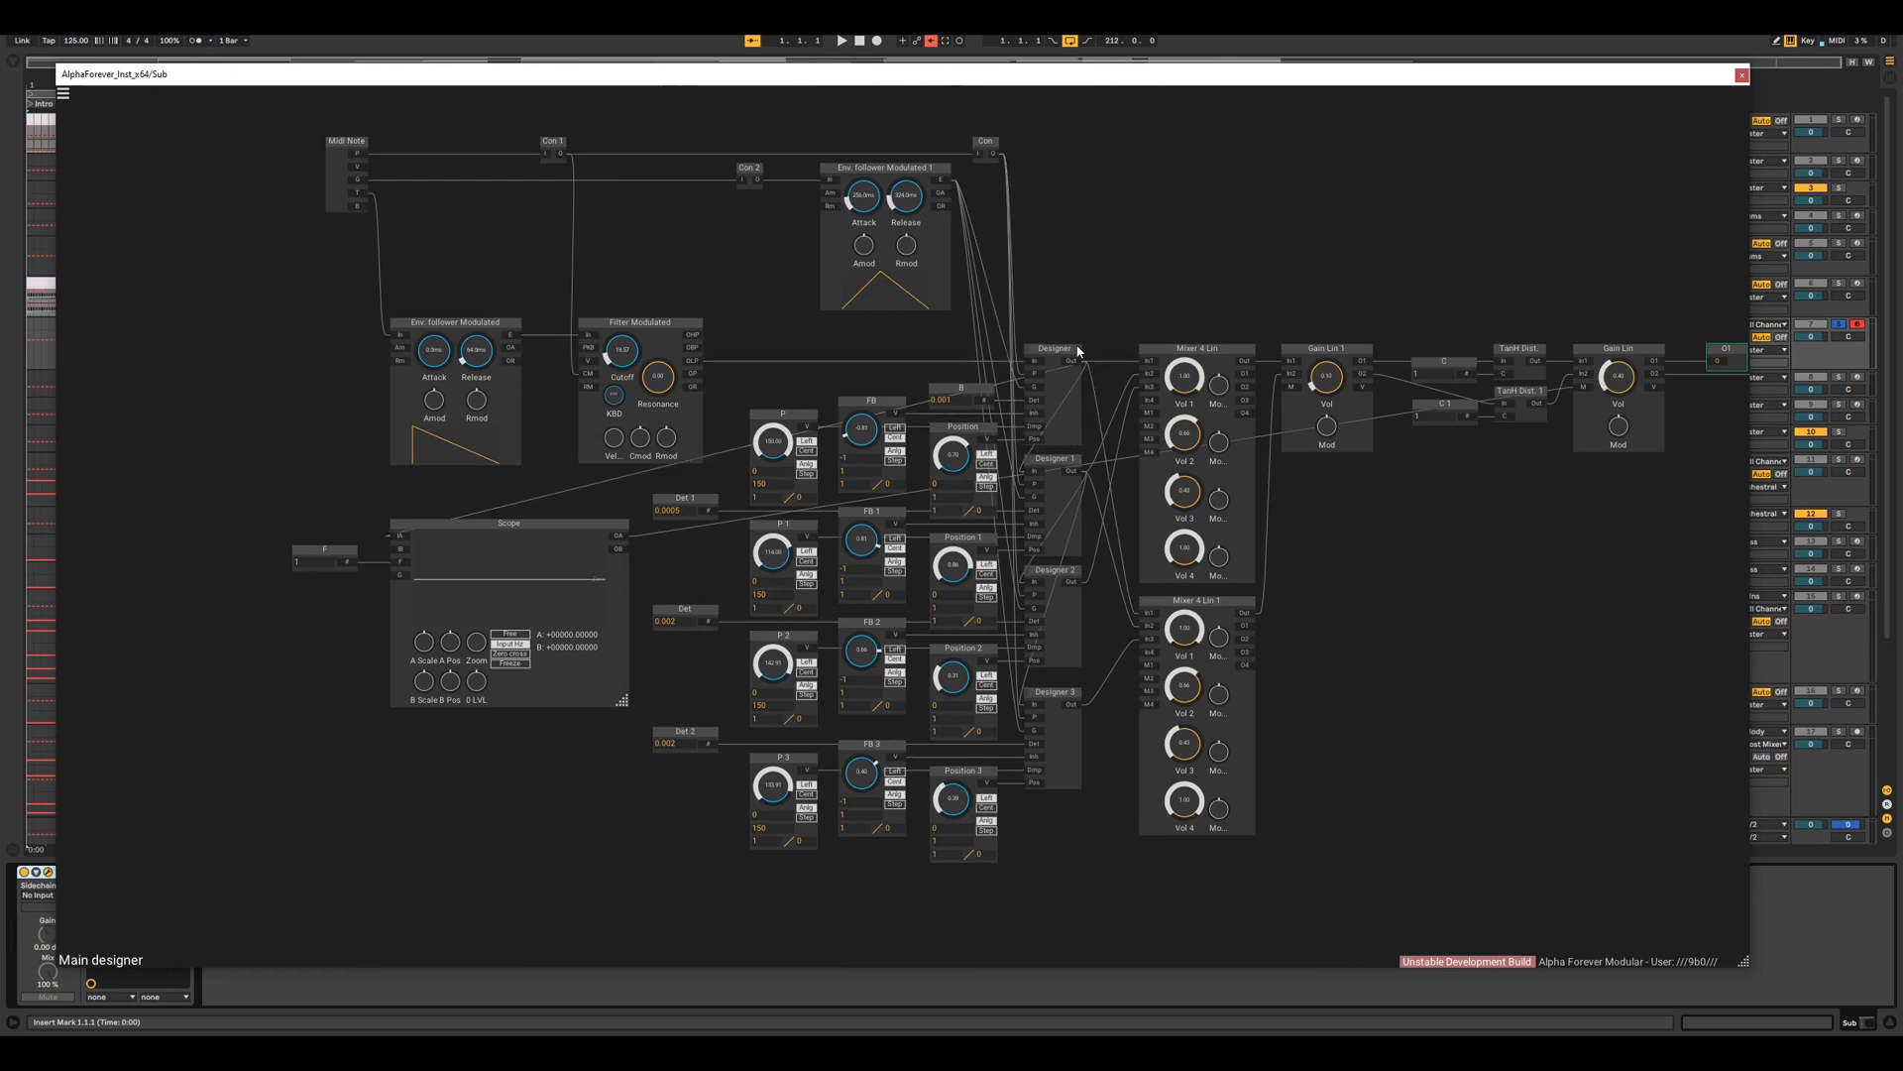
{"action": "left_click", "coordinate": [1079, 351]}
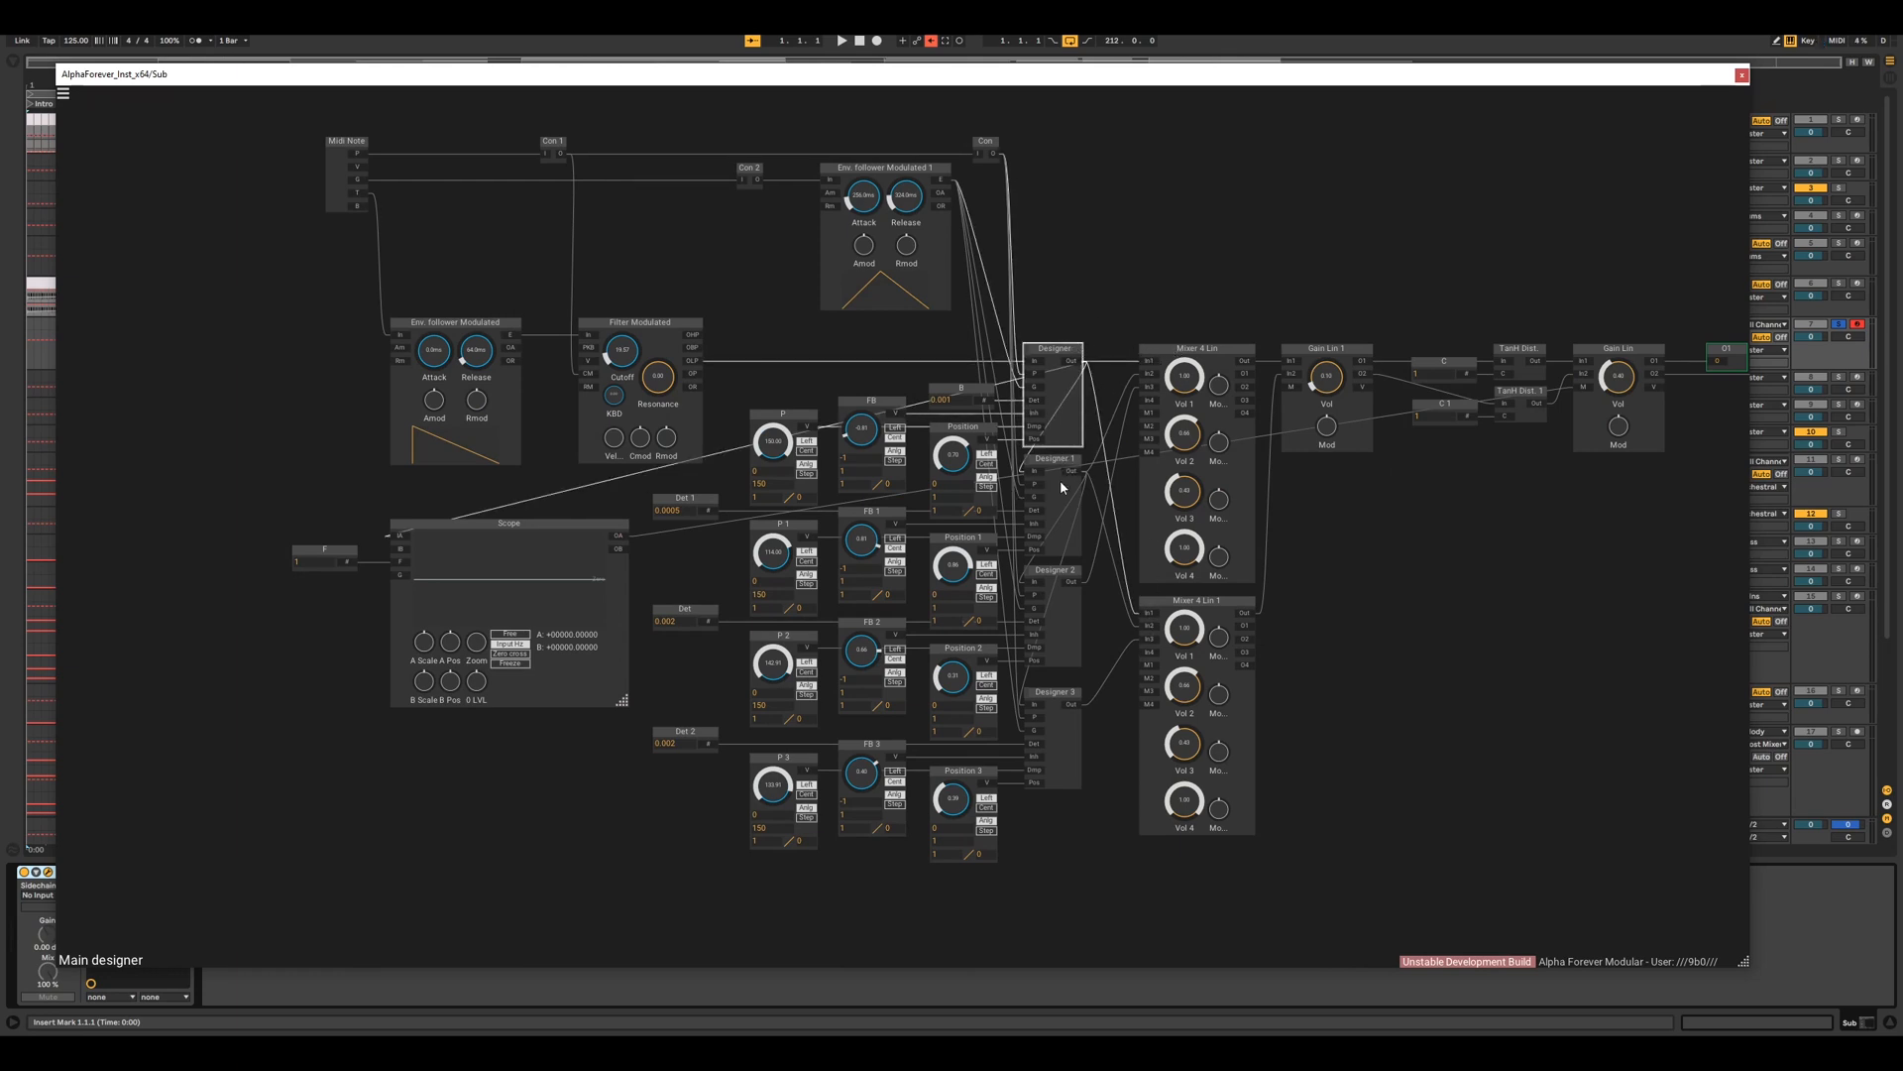
{"action": "left_click", "coordinate": [1064, 510]}
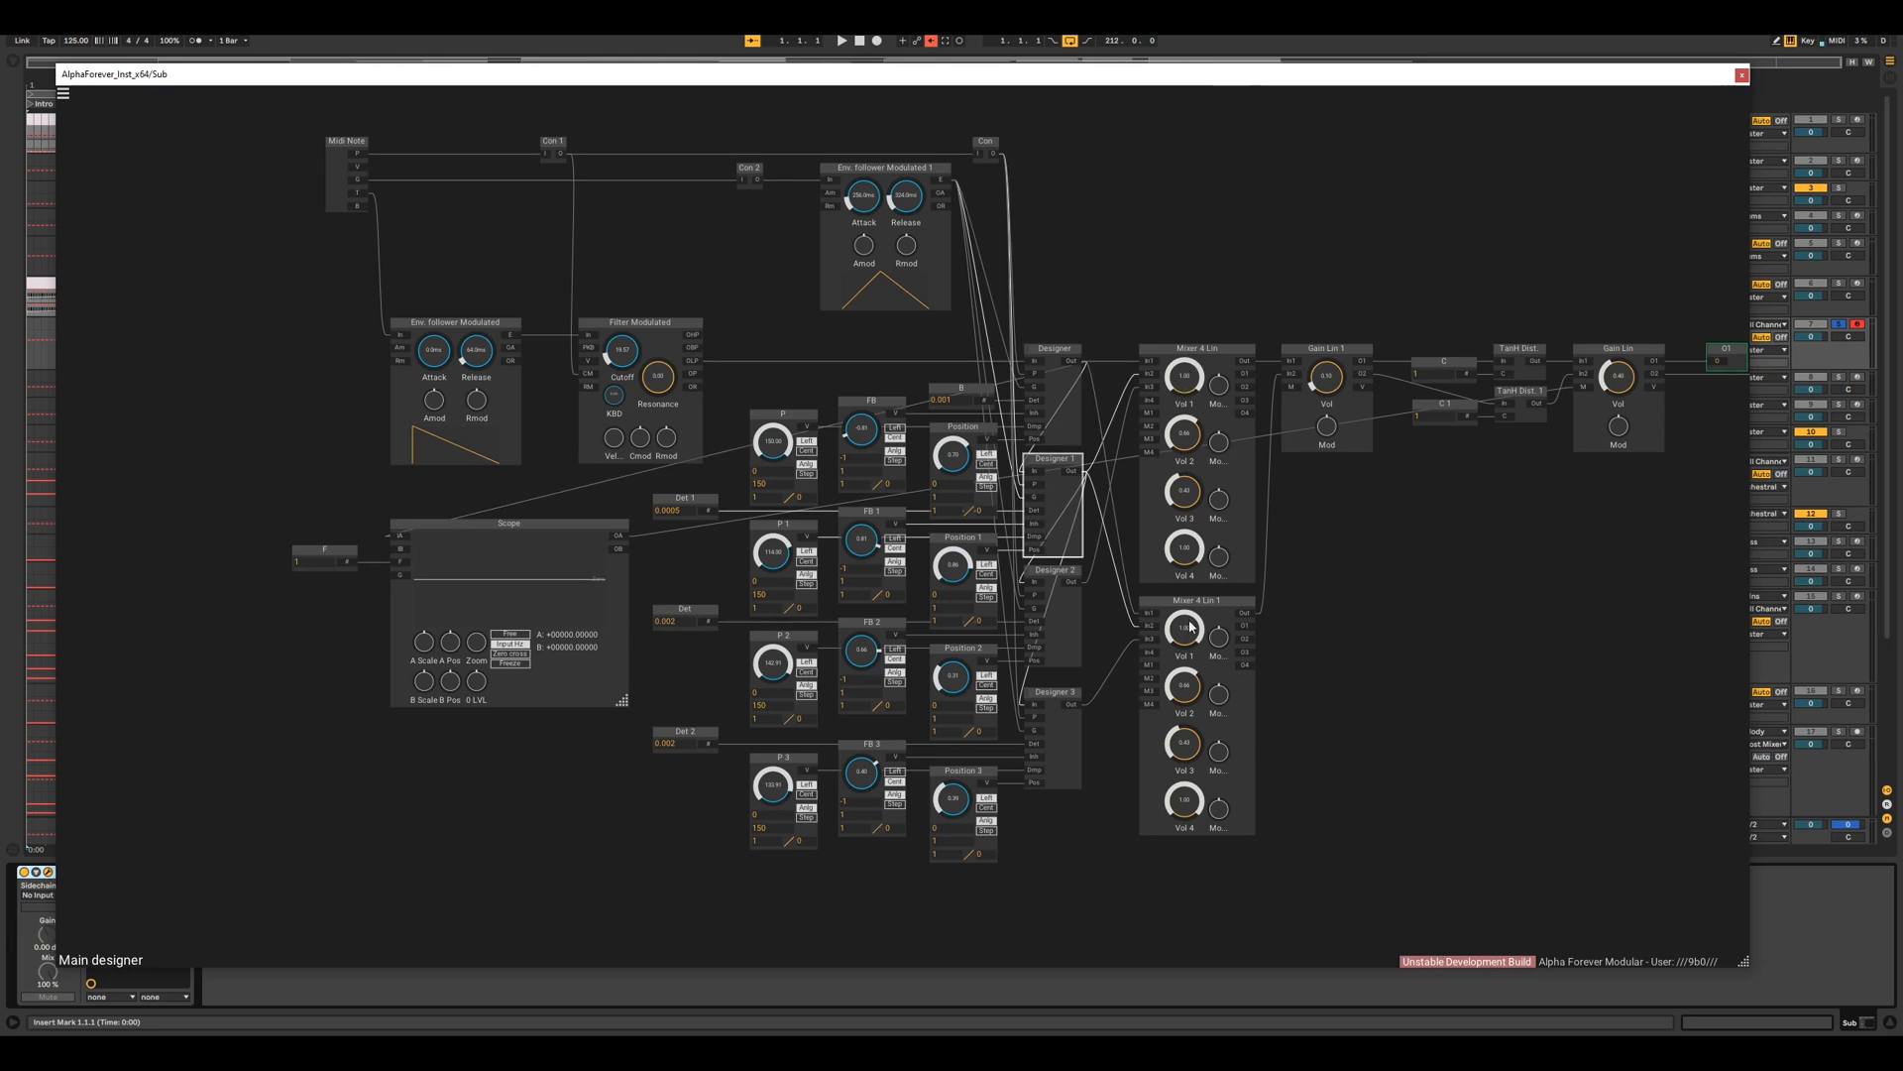
{"action": "left_click", "coordinate": [1051, 608]}
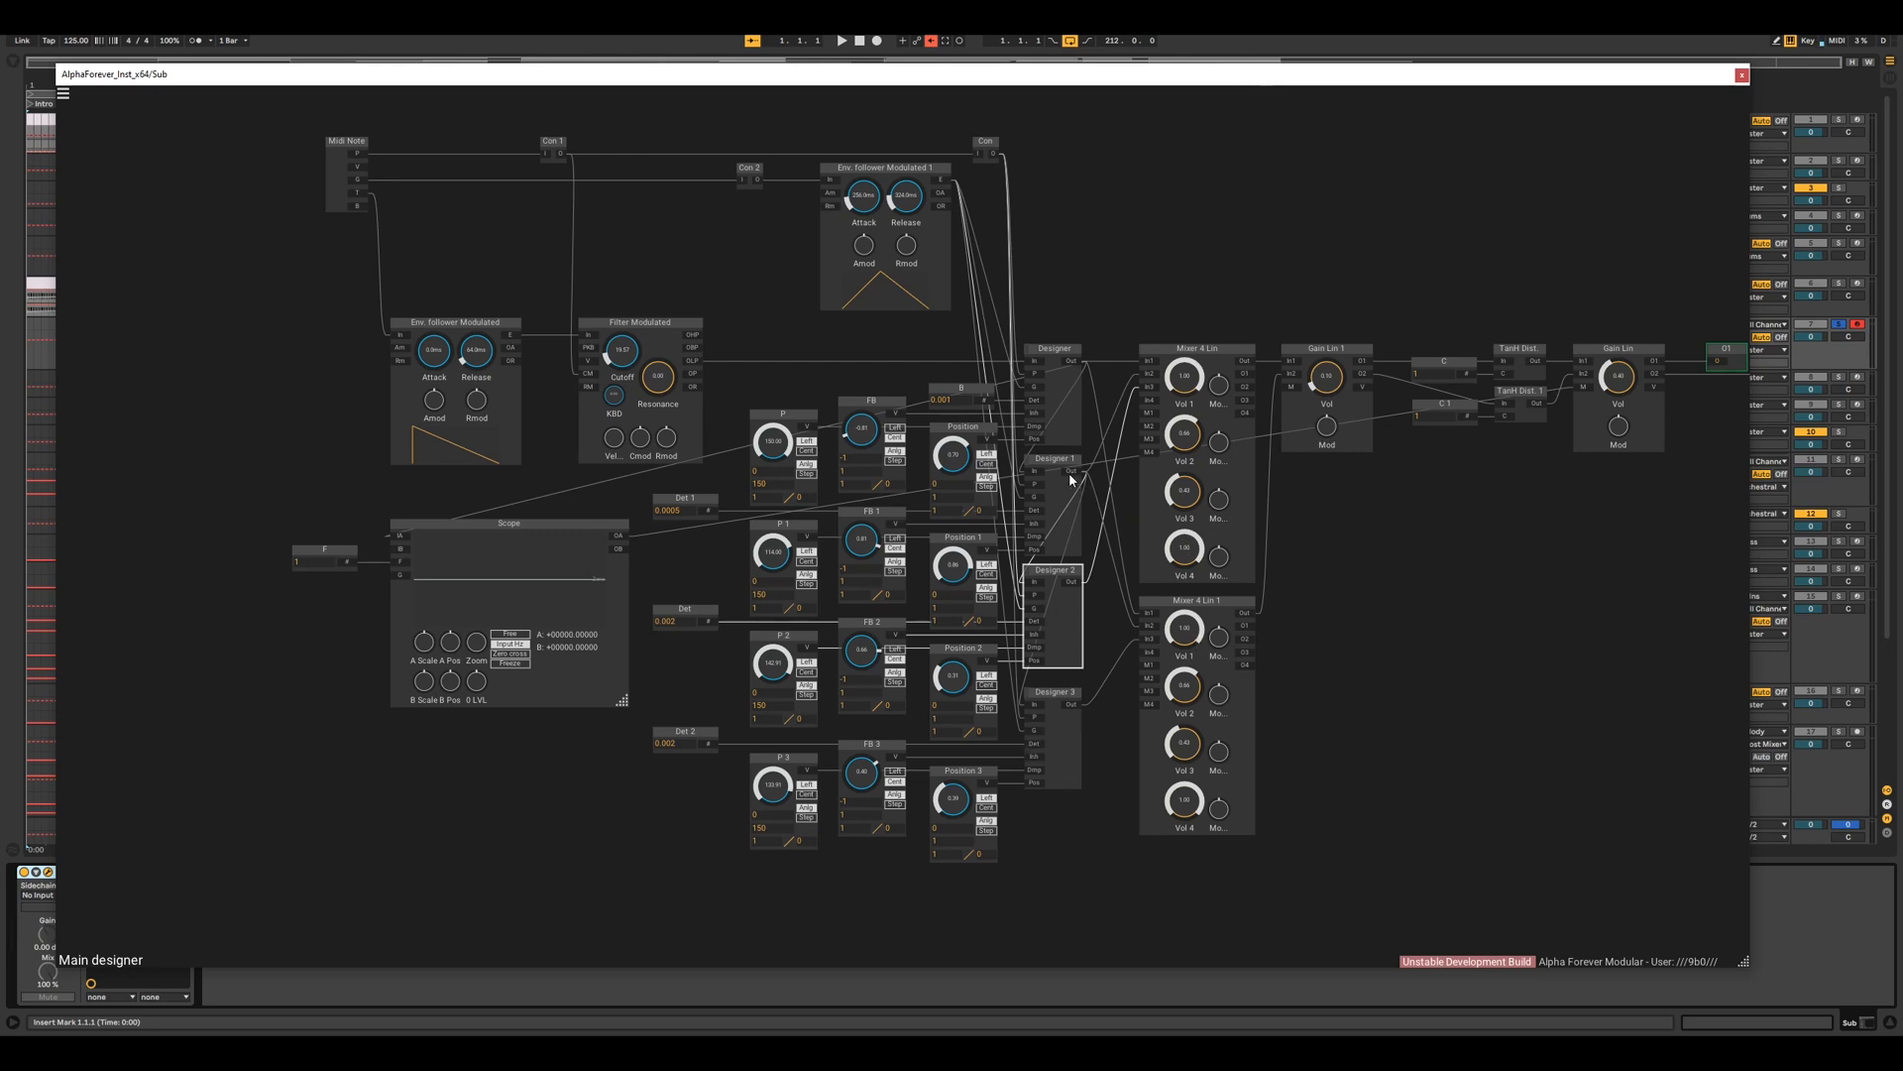
- Try Designer 1's output on the Scope's first input, then feed that input from the TanH Dist output
{"action": "left_click_drag", "start_coordinate": [1070, 480], "coordinate": [400, 536]}
{"action": "left_click", "coordinate": [349, 459]}
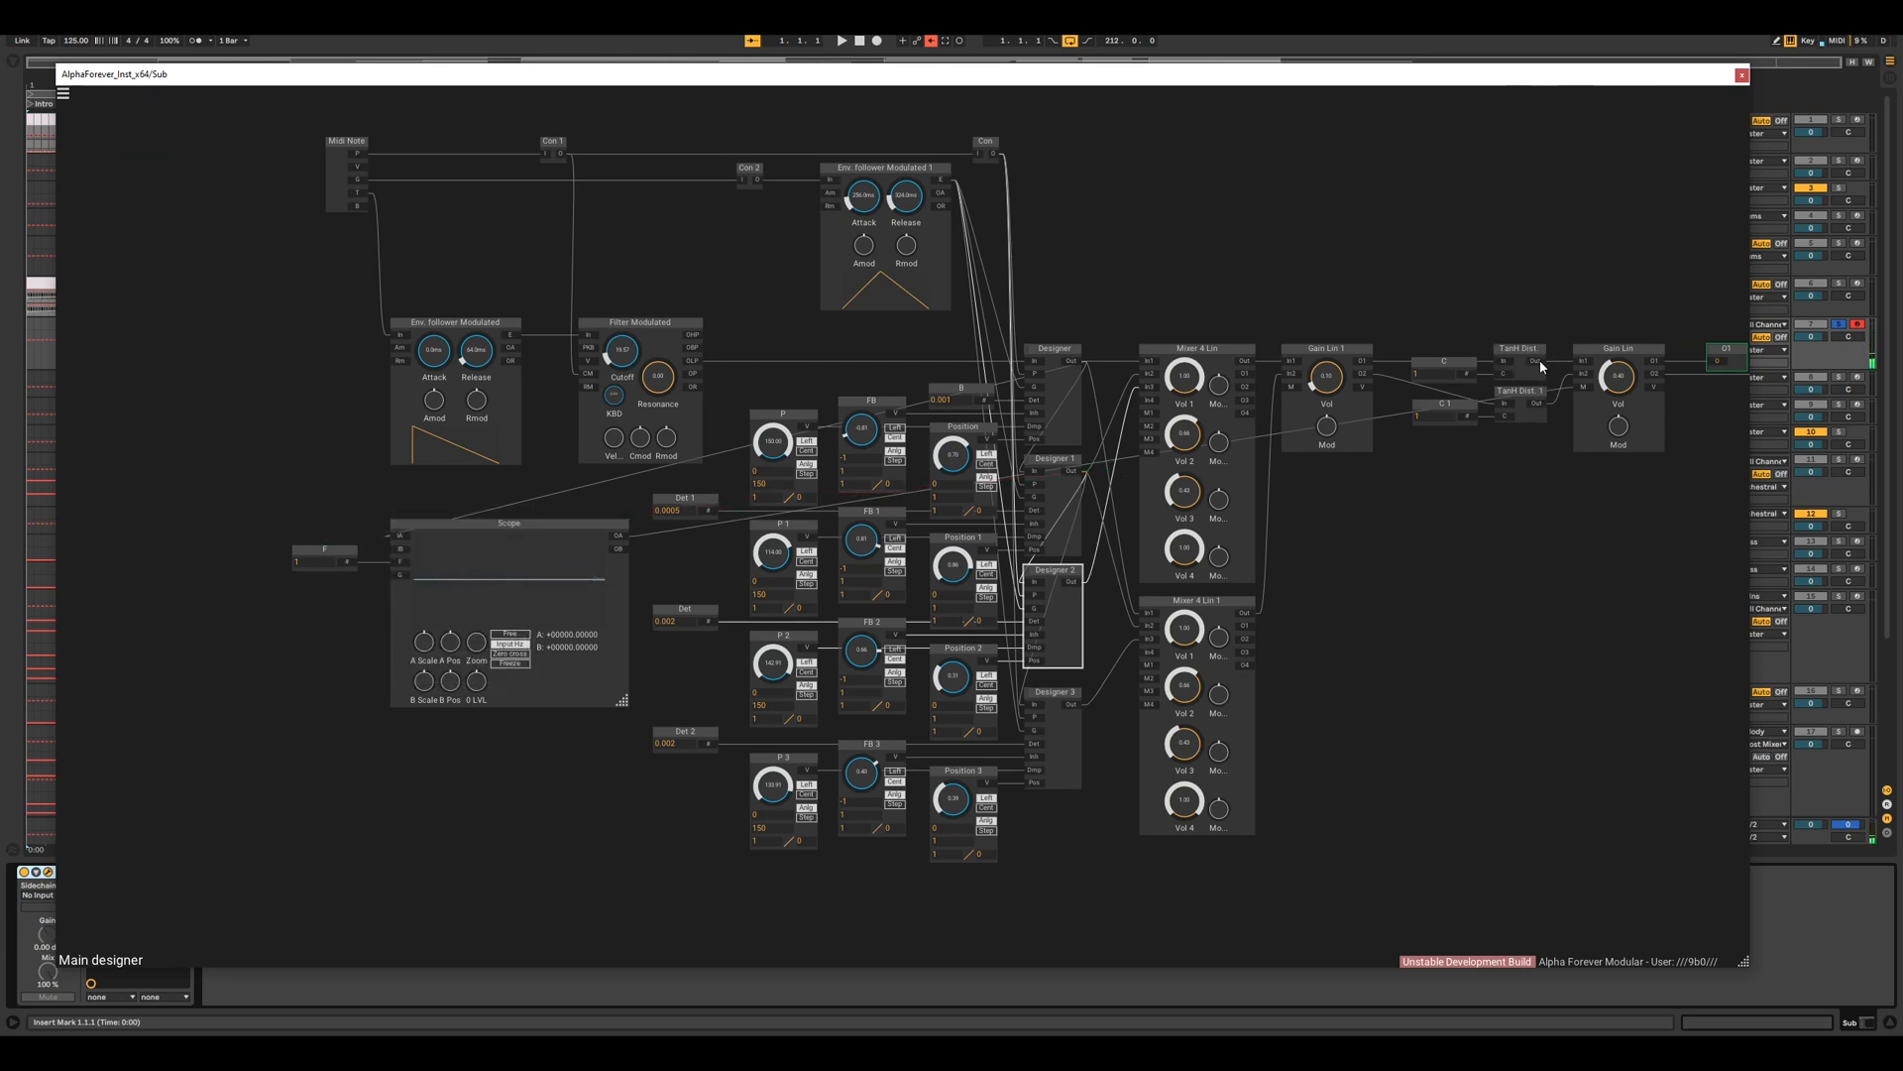
{"action": "left_click_drag", "start_coordinate": [1474, 444], "coordinate": [400, 533]}
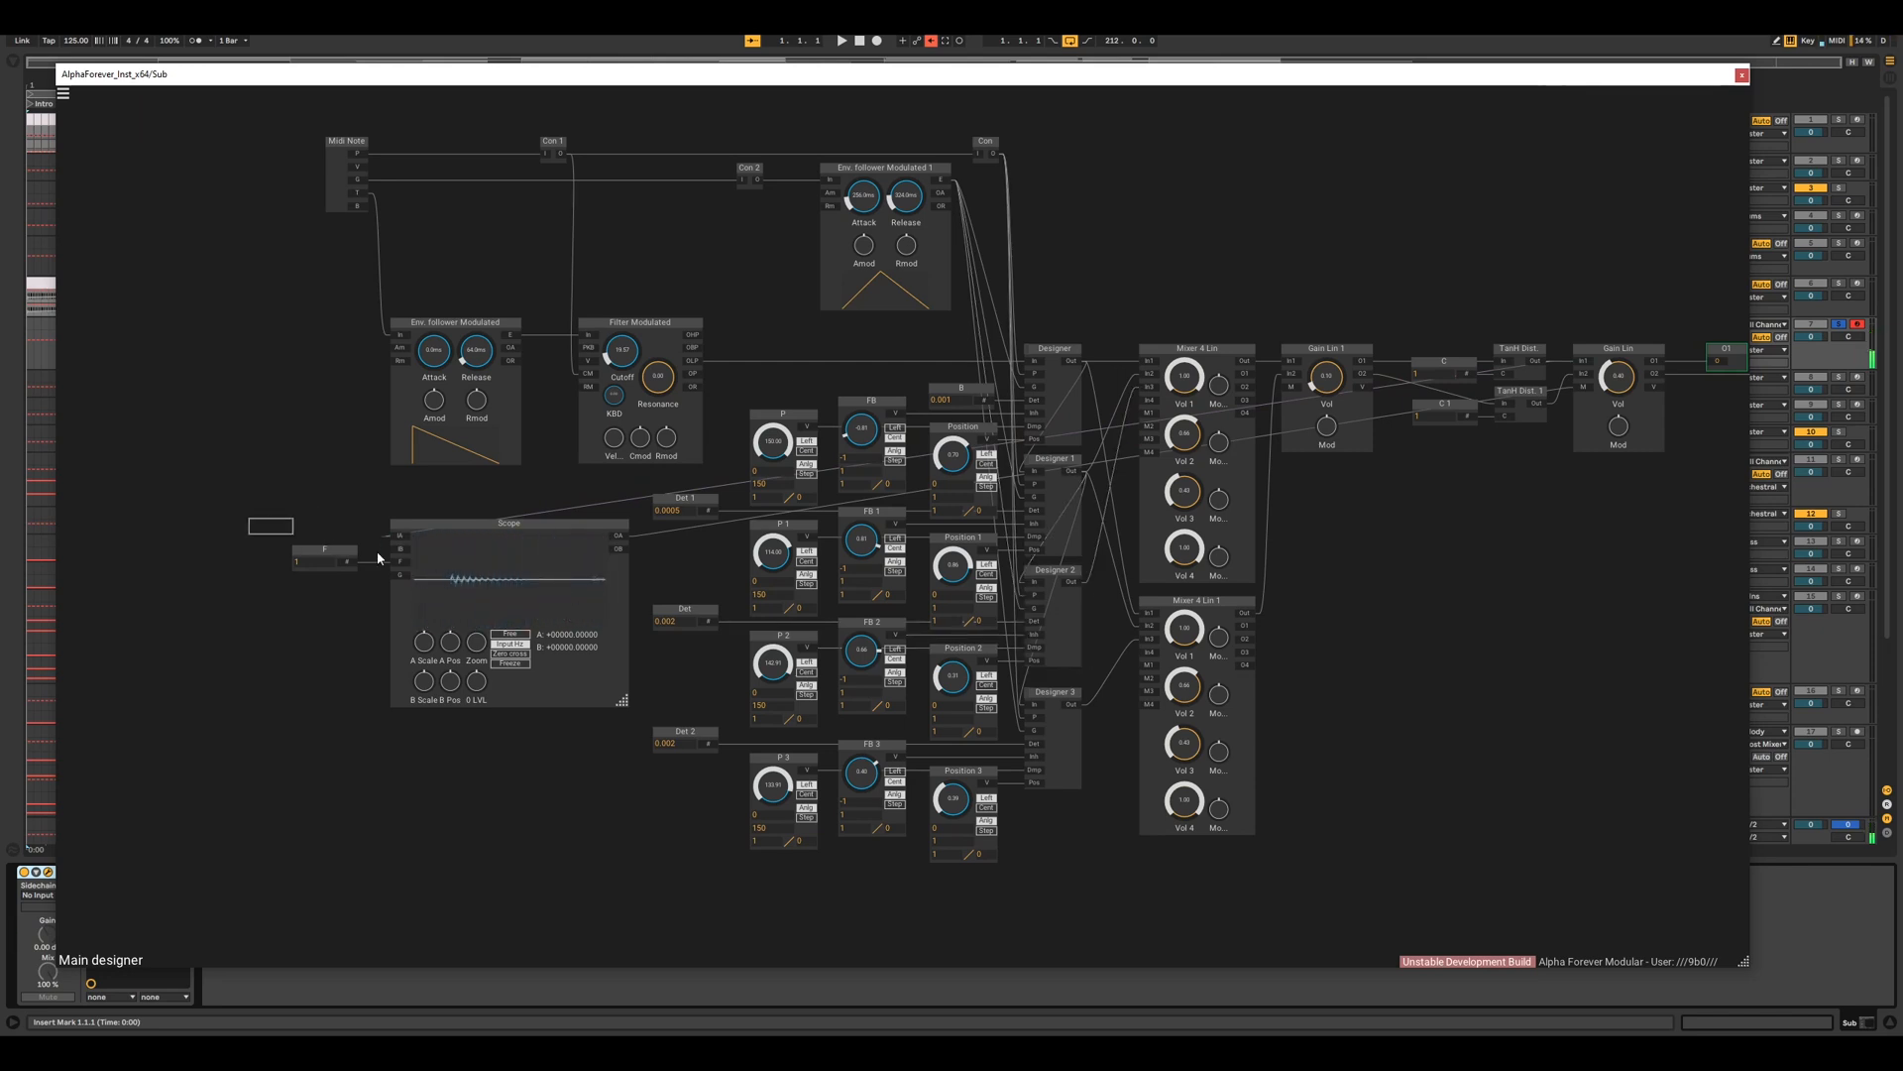
- Delete the Scope module together with its attached constant from the Sub patch
{"action": "left_click_drag", "start_coordinate": [247, 518], "coordinate": [648, 735]}
{"action": "key", "text": "Delete"}
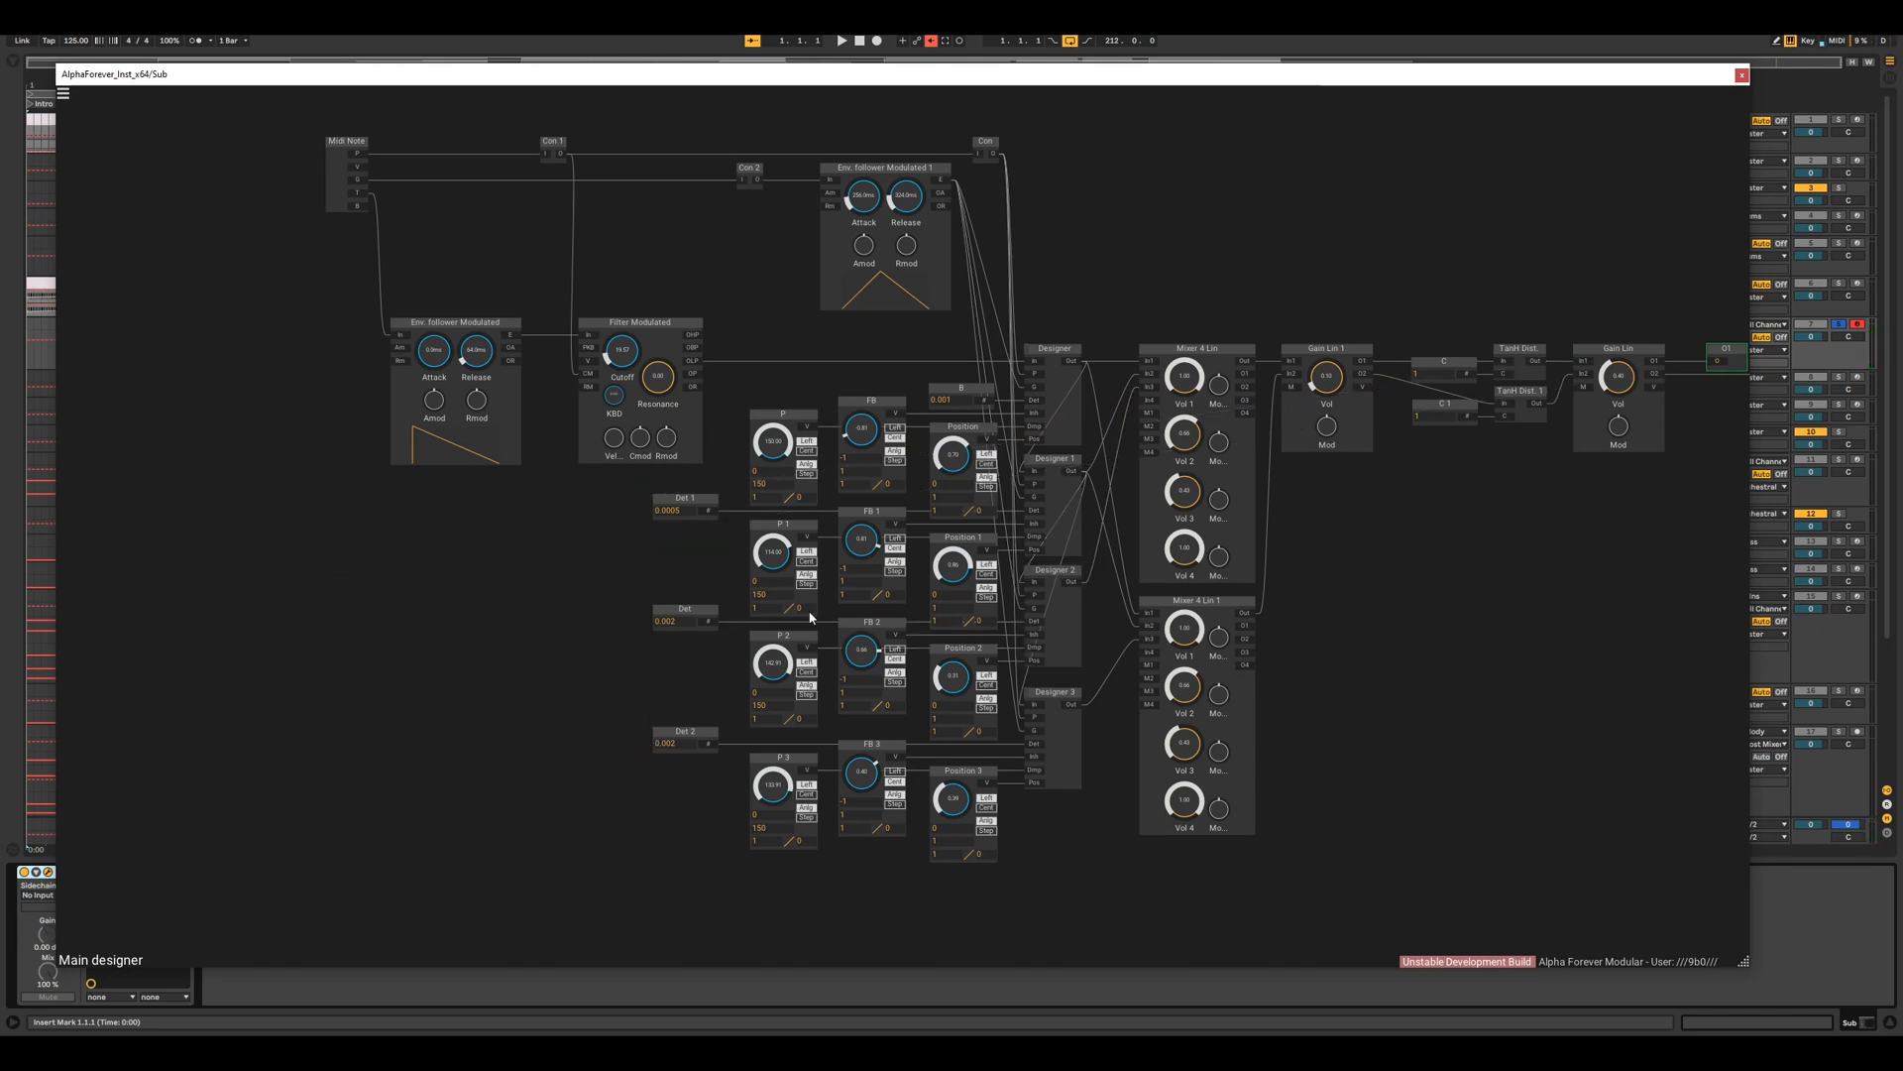
{"action": "left_click_drag", "start_coordinate": [1499, 555], "coordinate": [1332, 595]}
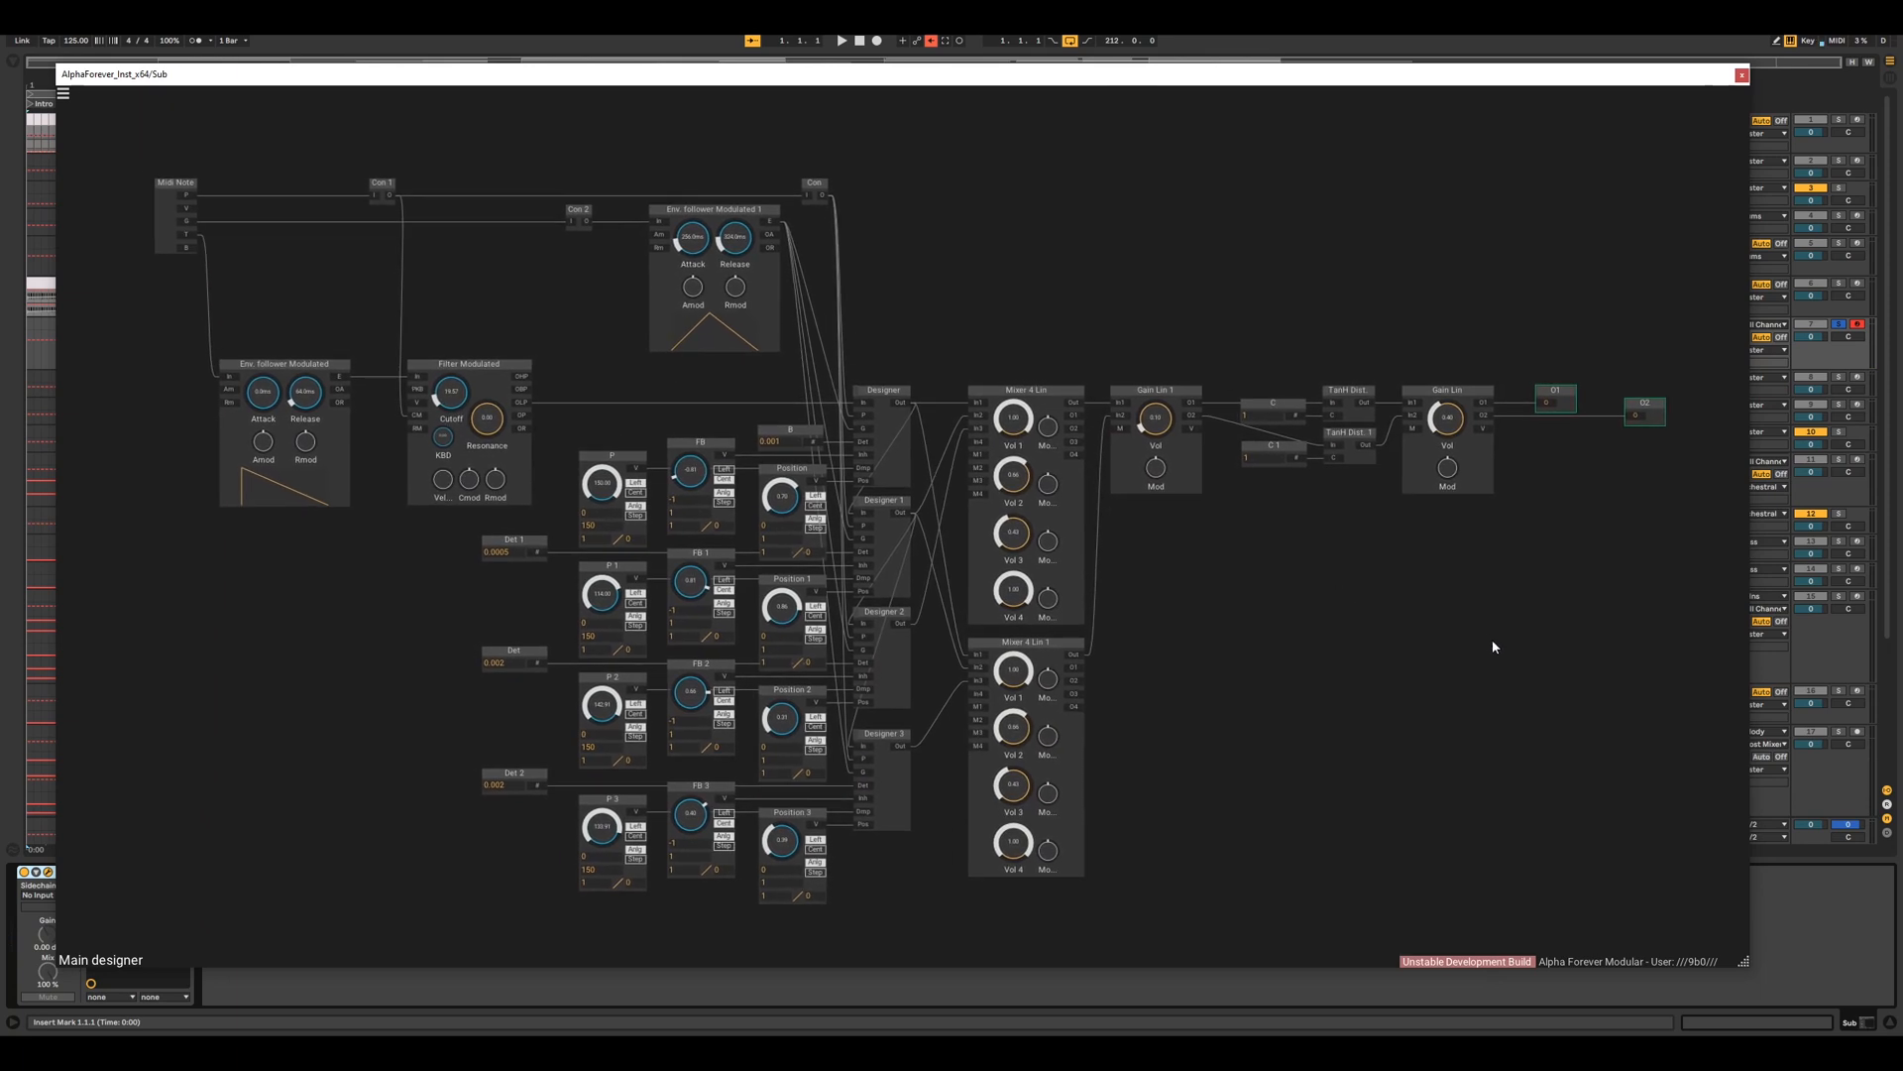
- Close the open Sub patch and switch to the second Sub track, soloing and arming it
{"action": "left_click", "coordinate": [1742, 74]}
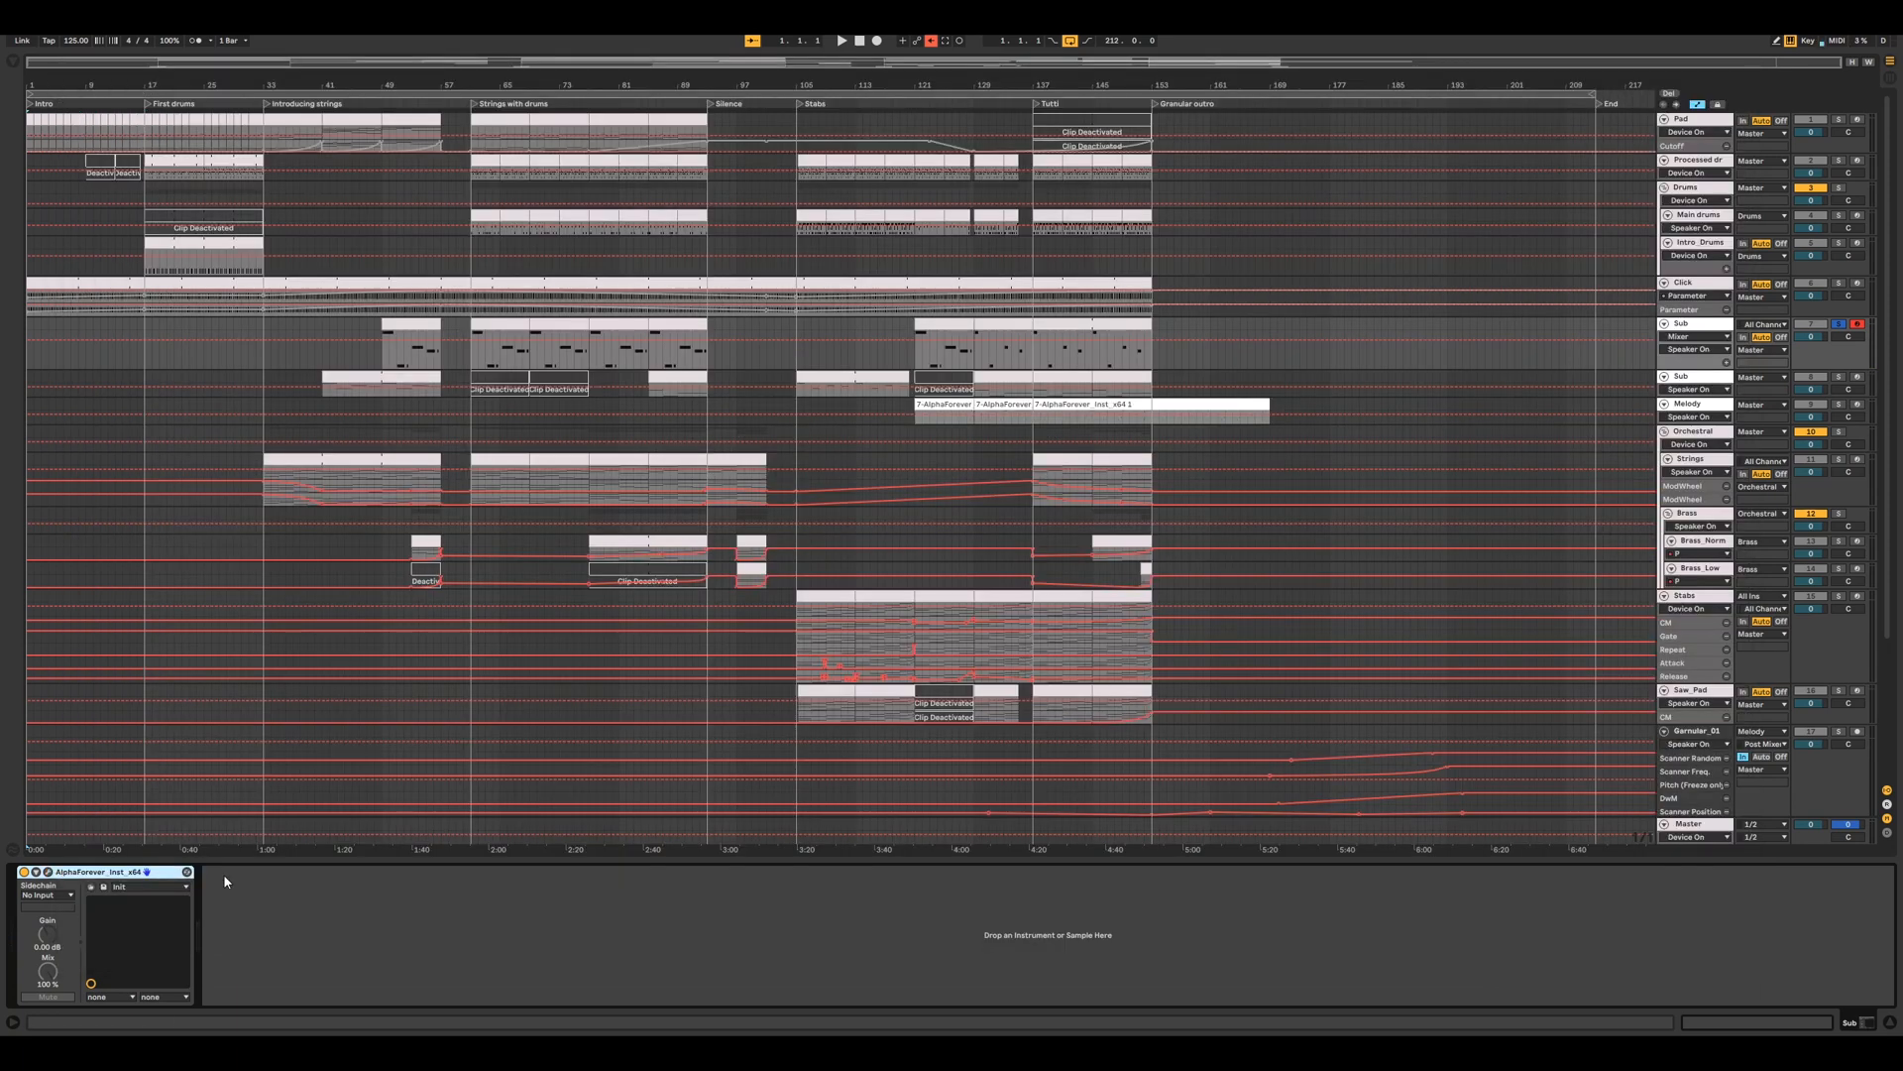
{"action": "left_click", "coordinate": [1841, 378]}
{"action": "left_click", "coordinate": [1857, 379]}
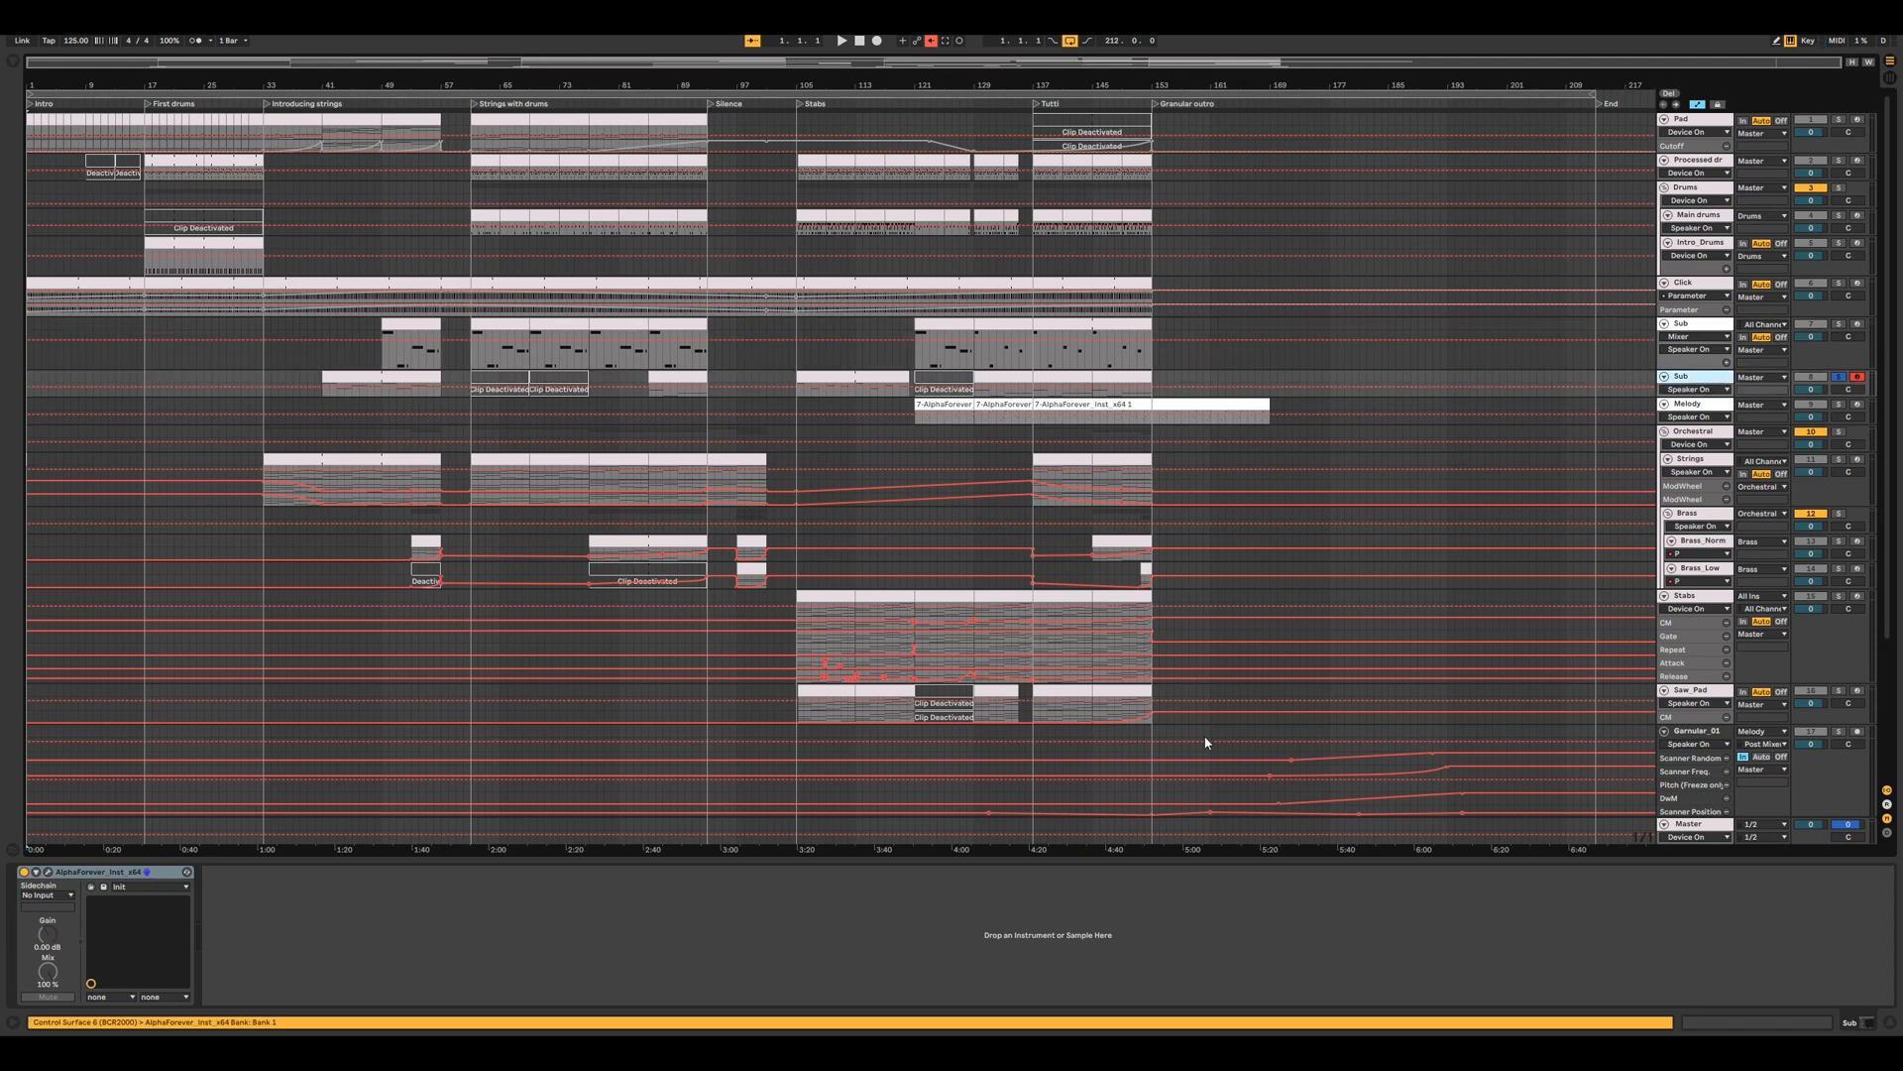
- Open the second Sub track's AlphaForever_Inst_x64 patch and enlarge its window across the arrangement
{"action": "left_click", "coordinate": [48, 871]}
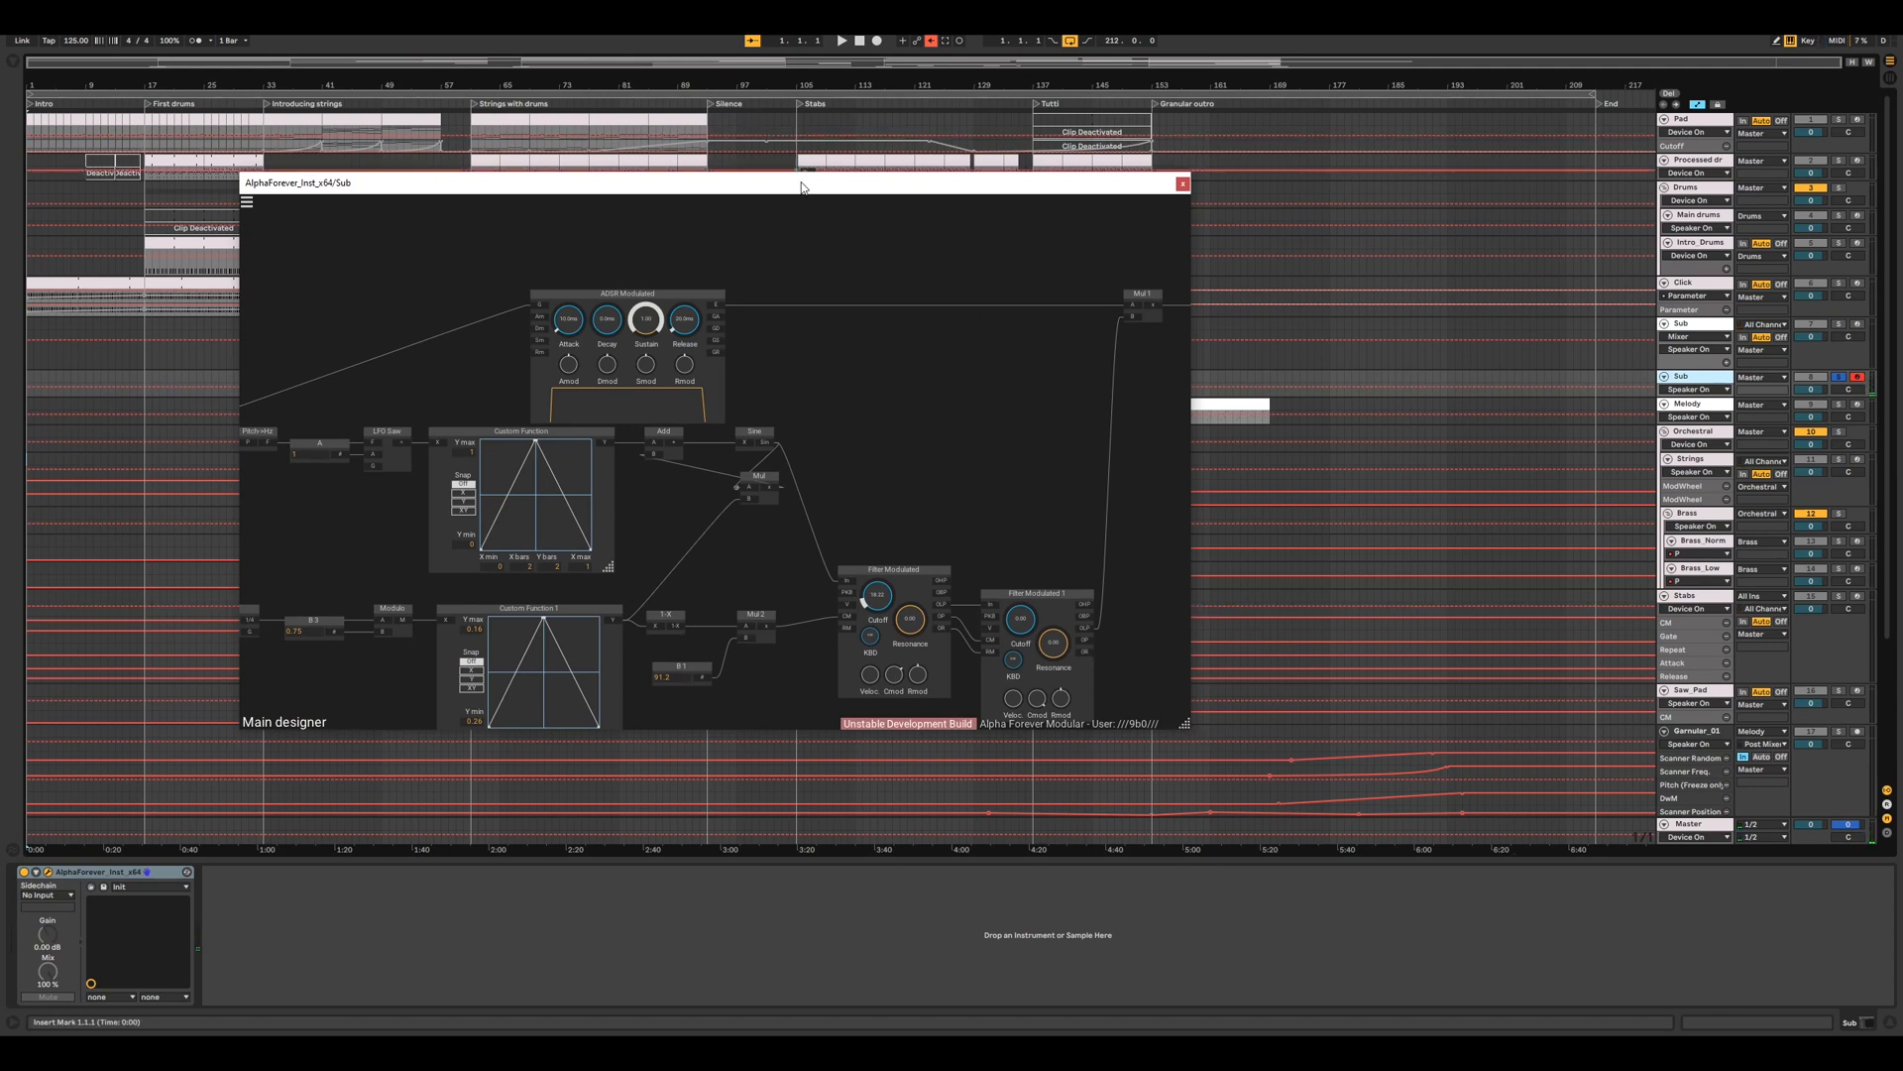
{"action": "left_click_drag", "start_coordinate": [793, 184], "coordinate": [636, 77]}
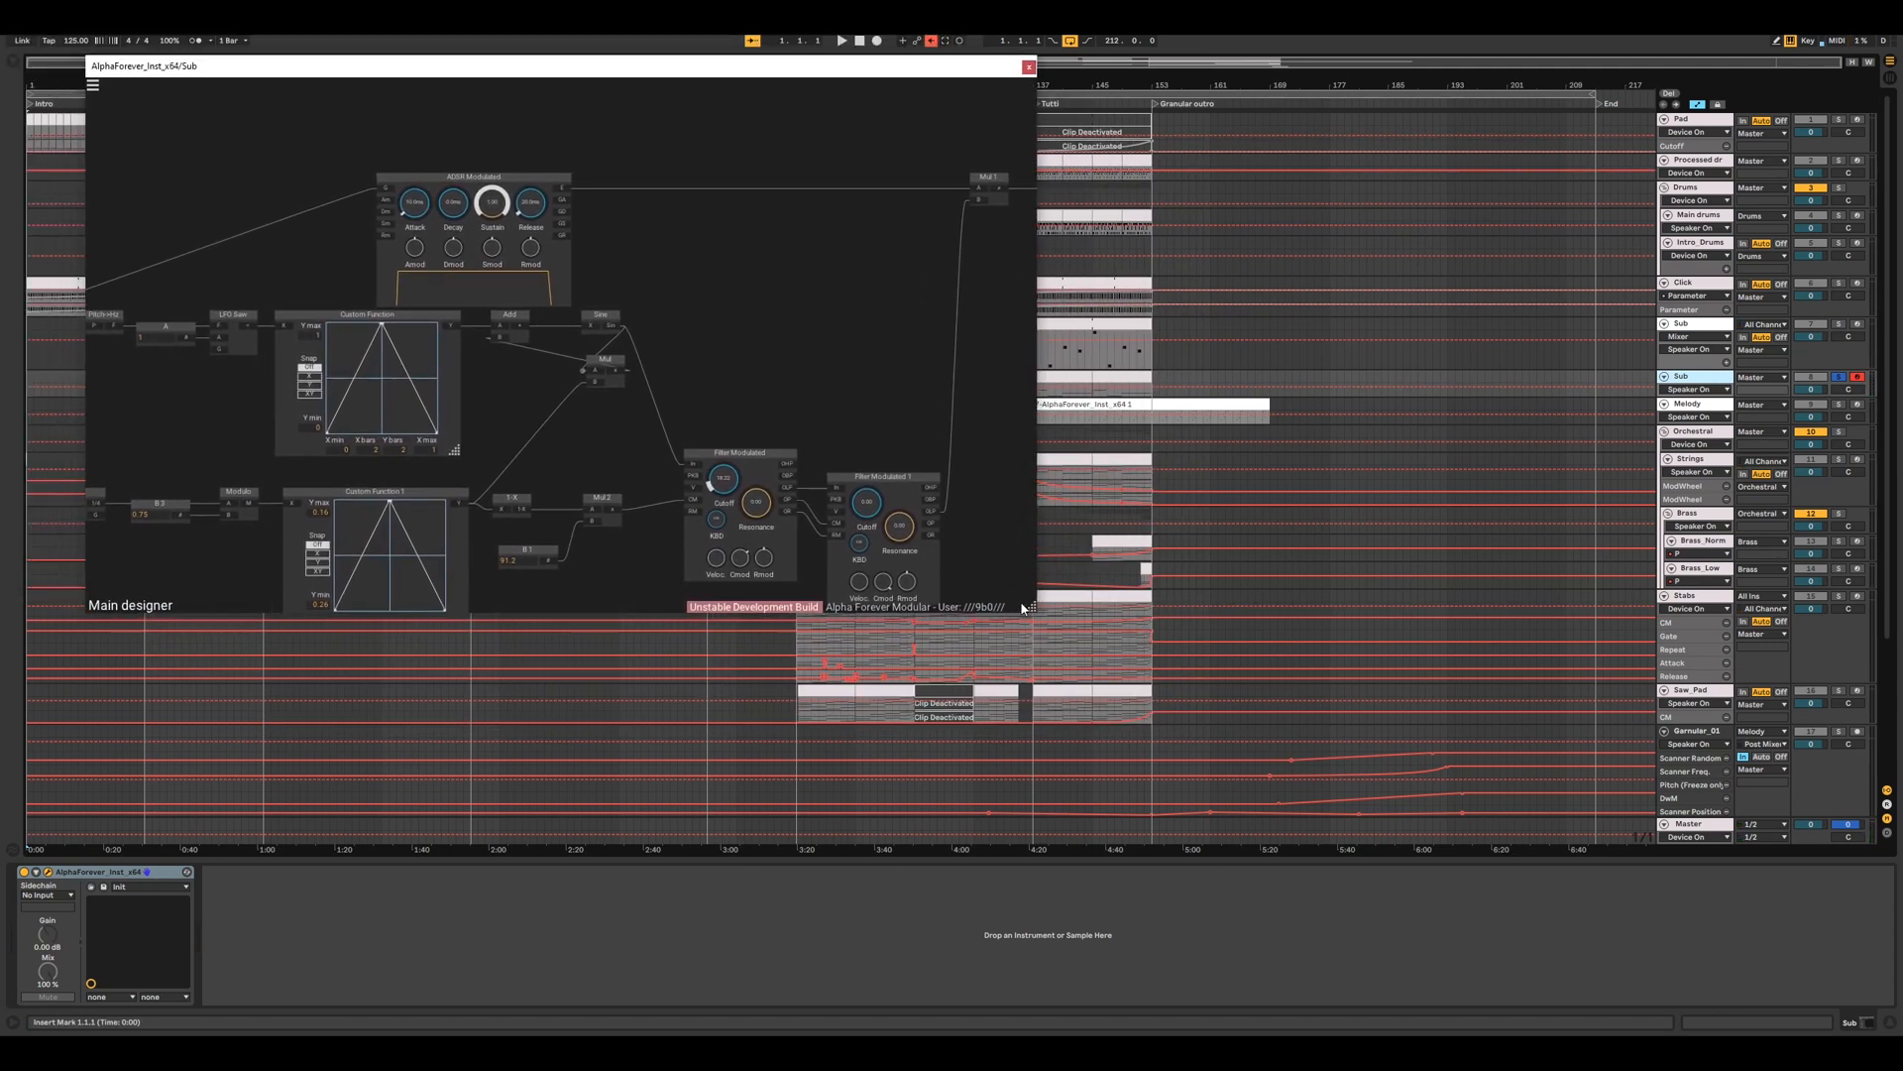
{"action": "left_click_drag", "start_coordinate": [1027, 608], "coordinate": [1744, 940]}
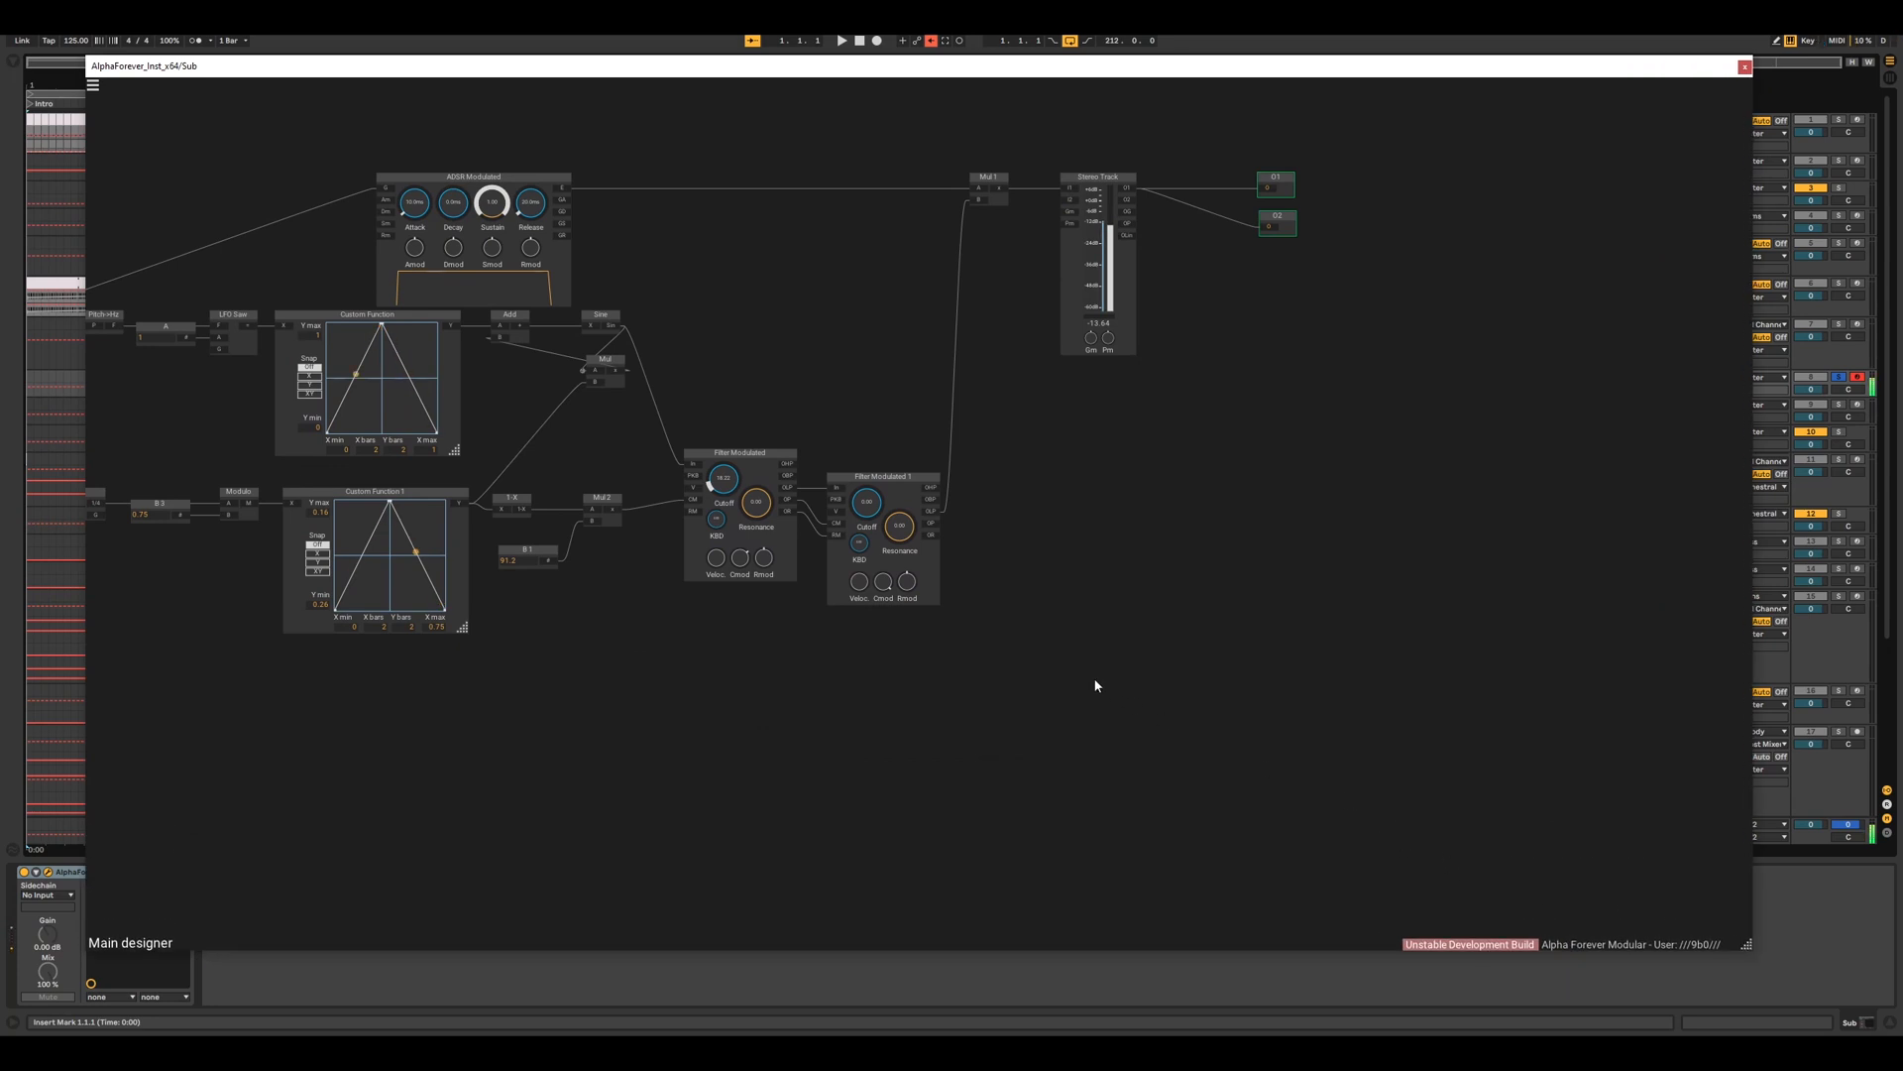
- Add an Input Hz Scope, wiring Filter Modulated 1's OLP to IA, Pitch->Hz to F, and its OA to Stereo Track's Pm
{"action": "left_click_drag", "start_coordinate": [628, 692], "coordinate": [1020, 757]}
{"action": "scroll", "coordinate": [995, 743], "scroll_direction": "up", "scroll_amount": 3}
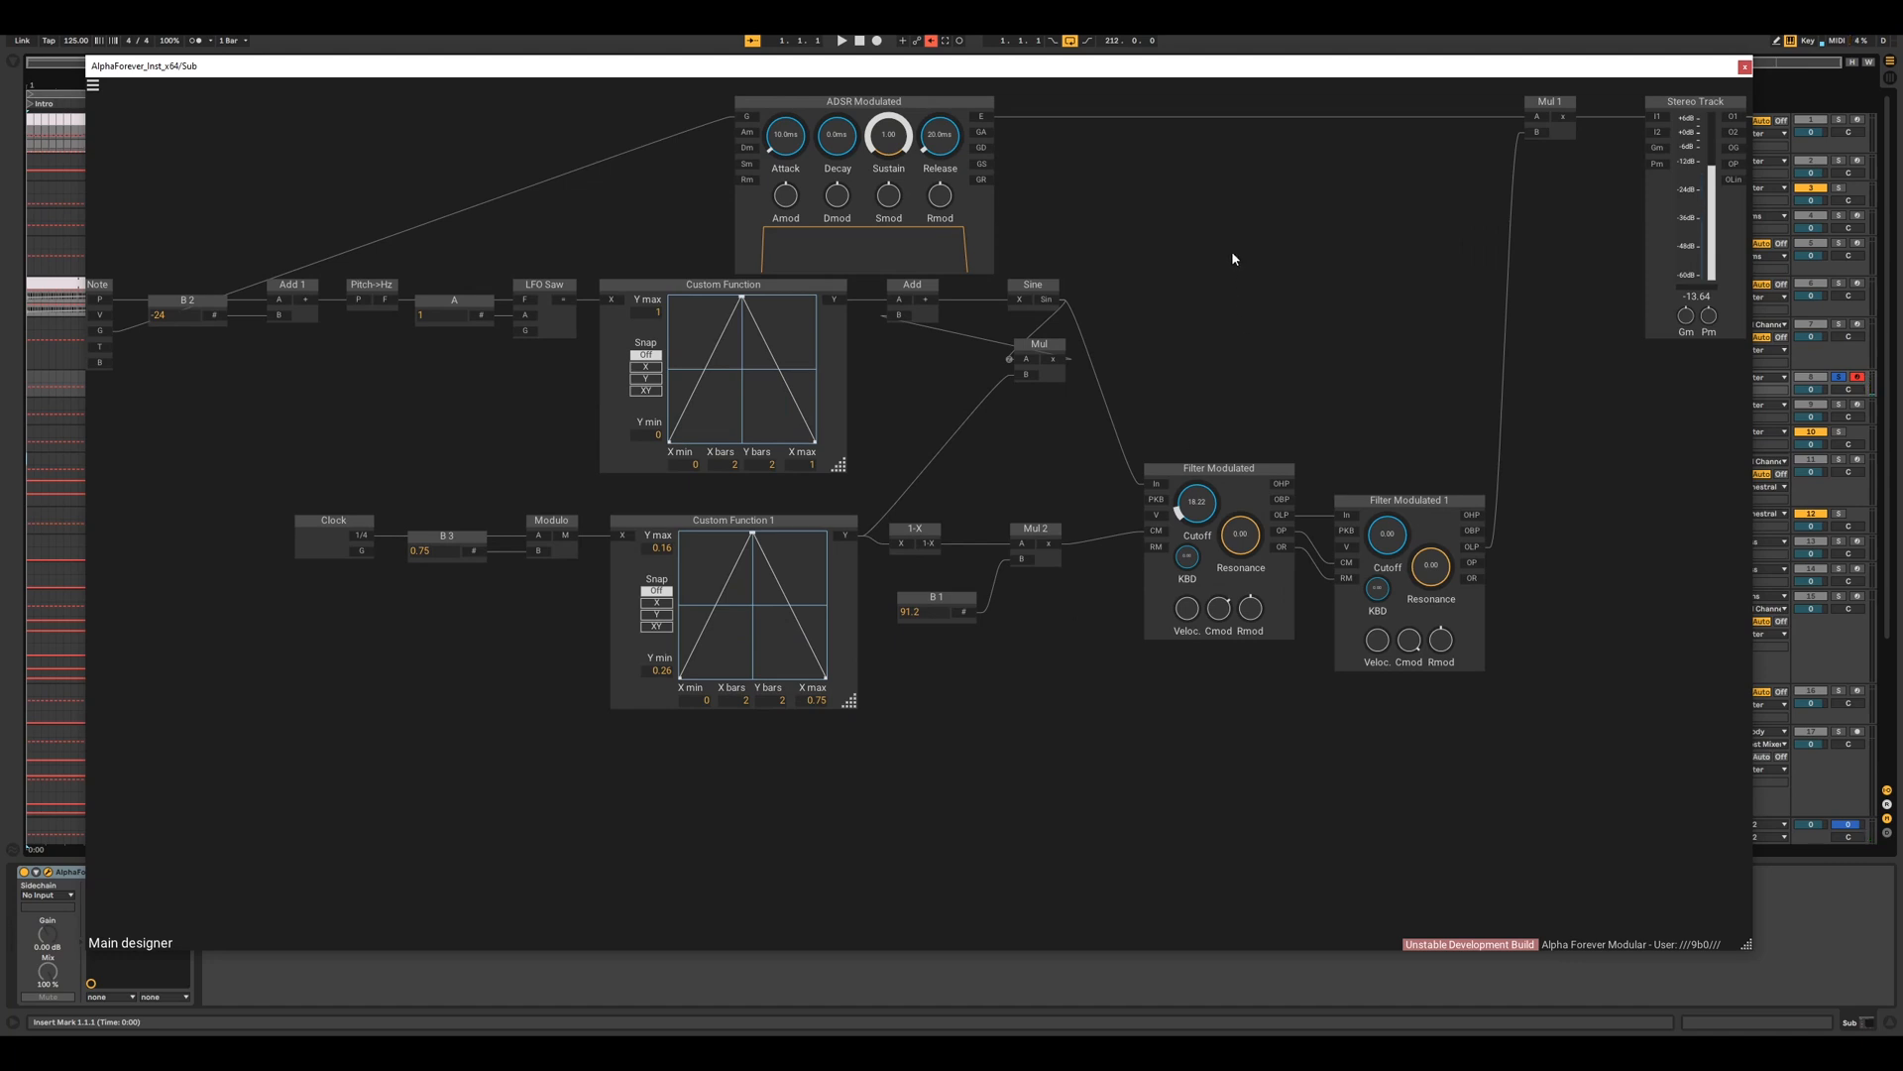
{"action": "left_click_drag", "start_coordinate": [1232, 256], "coordinate": [875, 234]}
{"action": "right_click", "coordinate": [1188, 524]}
{"action": "type", "text": "sc"}
{"action": "left_click", "coordinate": [1328, 559]}
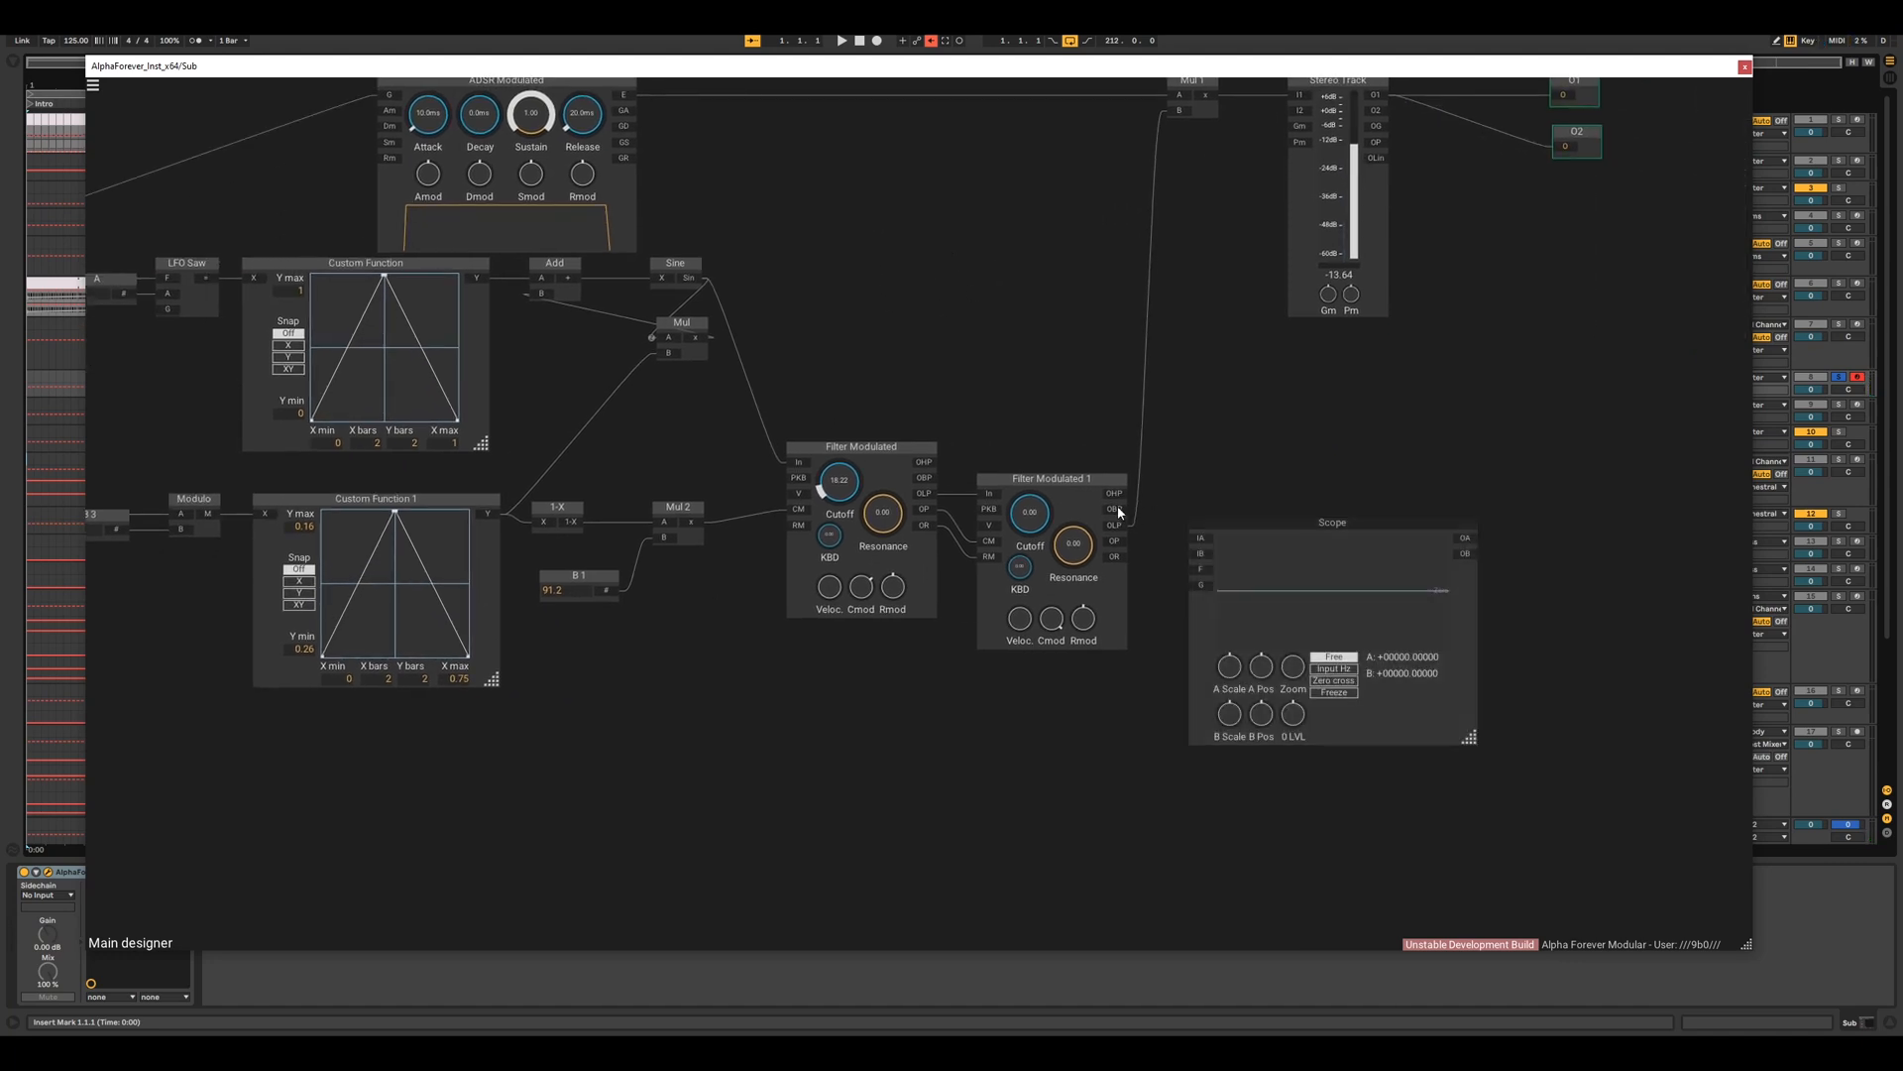
{"action": "scroll", "coordinate": [1244, 448], "scroll_direction": "down", "scroll_amount": 2}
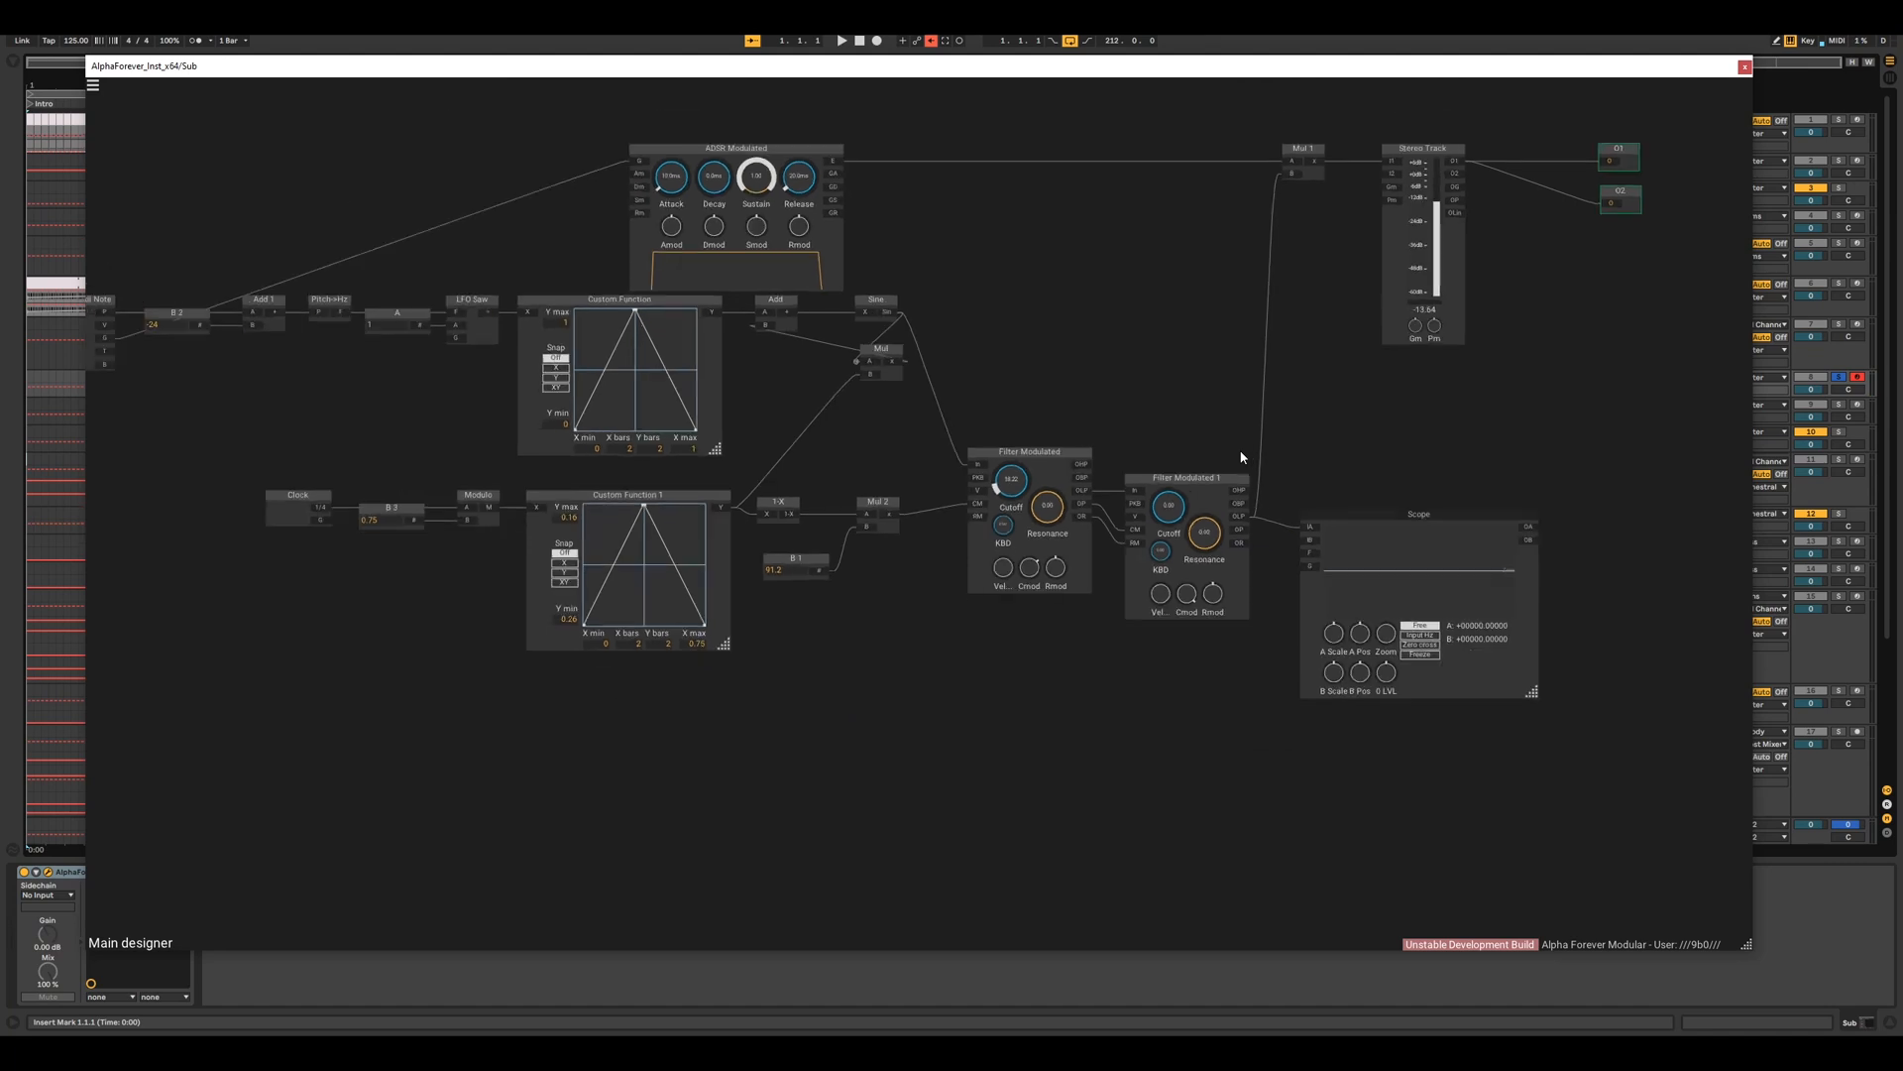
{"action": "left_click_drag", "start_coordinate": [422, 326], "coordinate": [974, 464]}
{"action": "left_click", "coordinate": [1422, 635]}
{"action": "left_click_drag", "start_coordinate": [1531, 533], "coordinate": [1392, 201]}
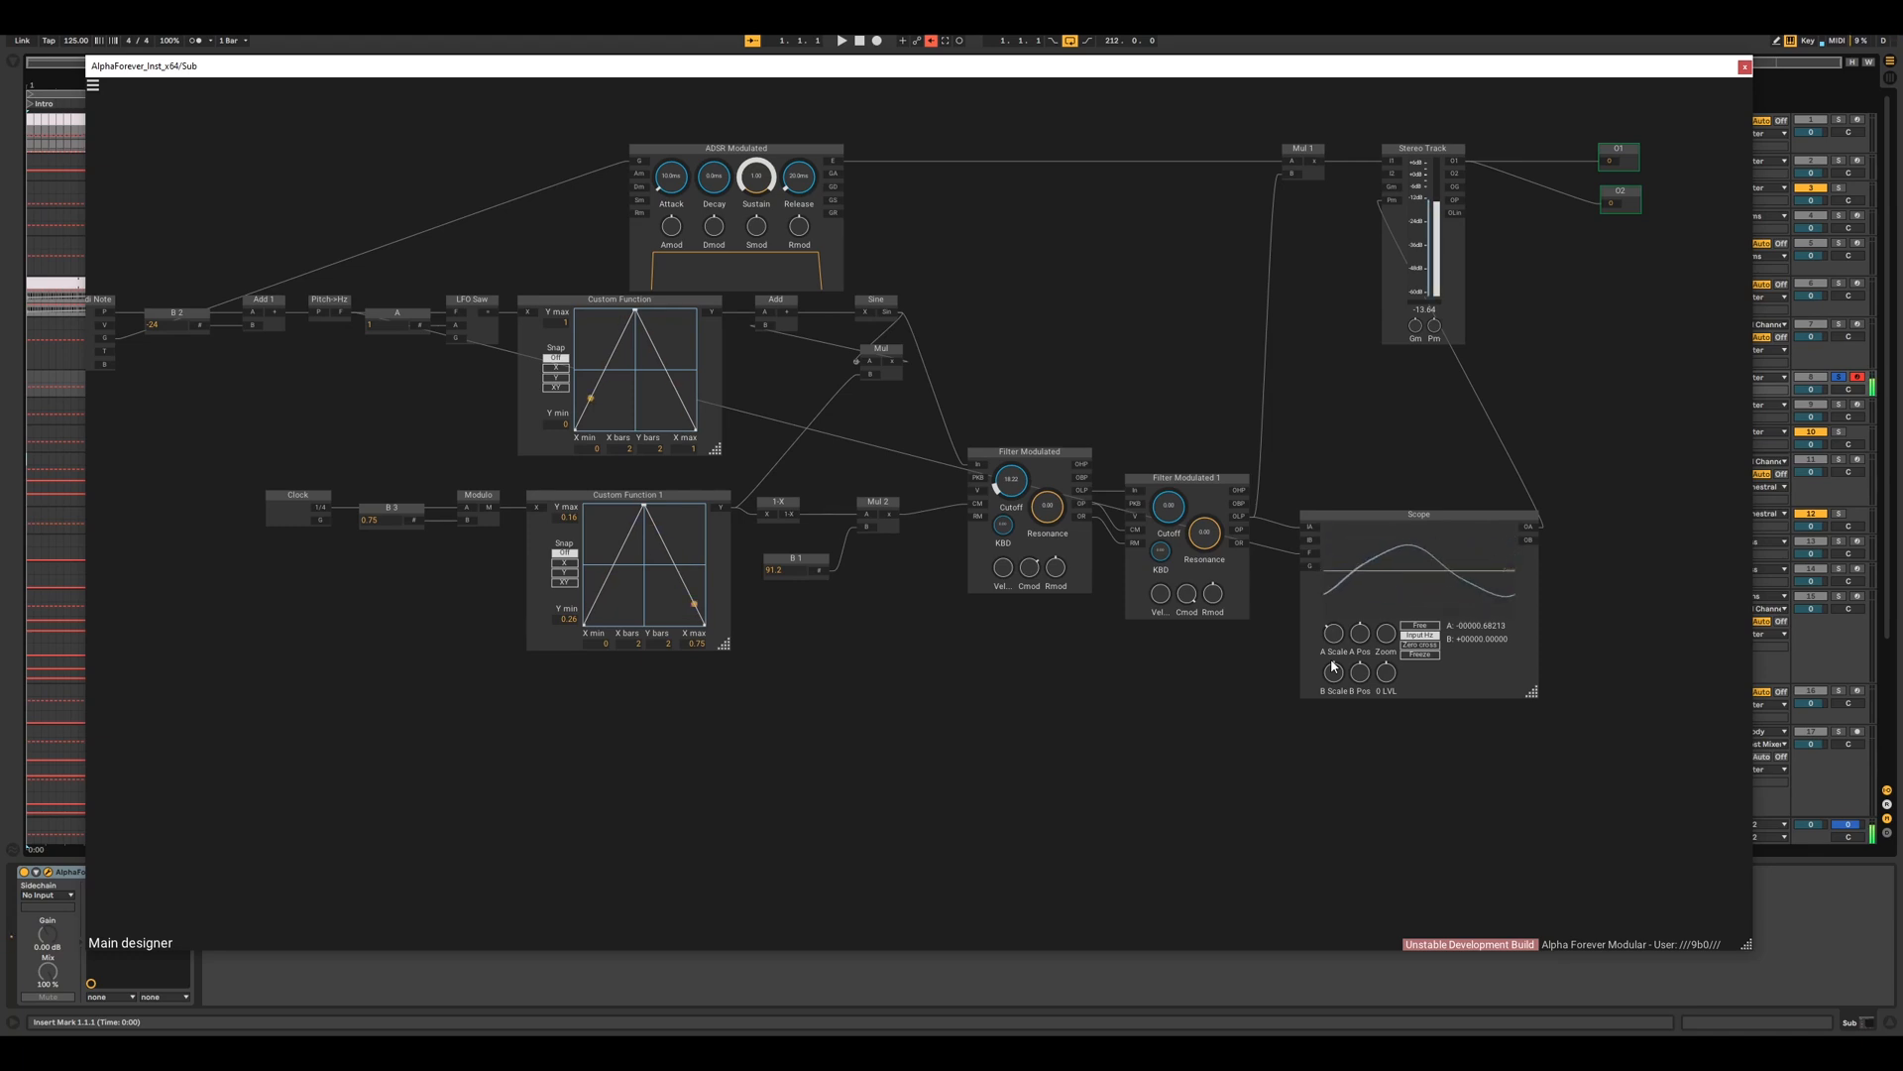
- Examine the second Sub patch's signal path, including both filters, the LFO Saw and the Custom Function modules
{"action": "scroll", "coordinate": [1330, 663], "scroll_direction": "up", "scroll_amount": 3}
{"action": "left_click_drag", "start_coordinate": [1179, 695], "coordinate": [1043, 740]}
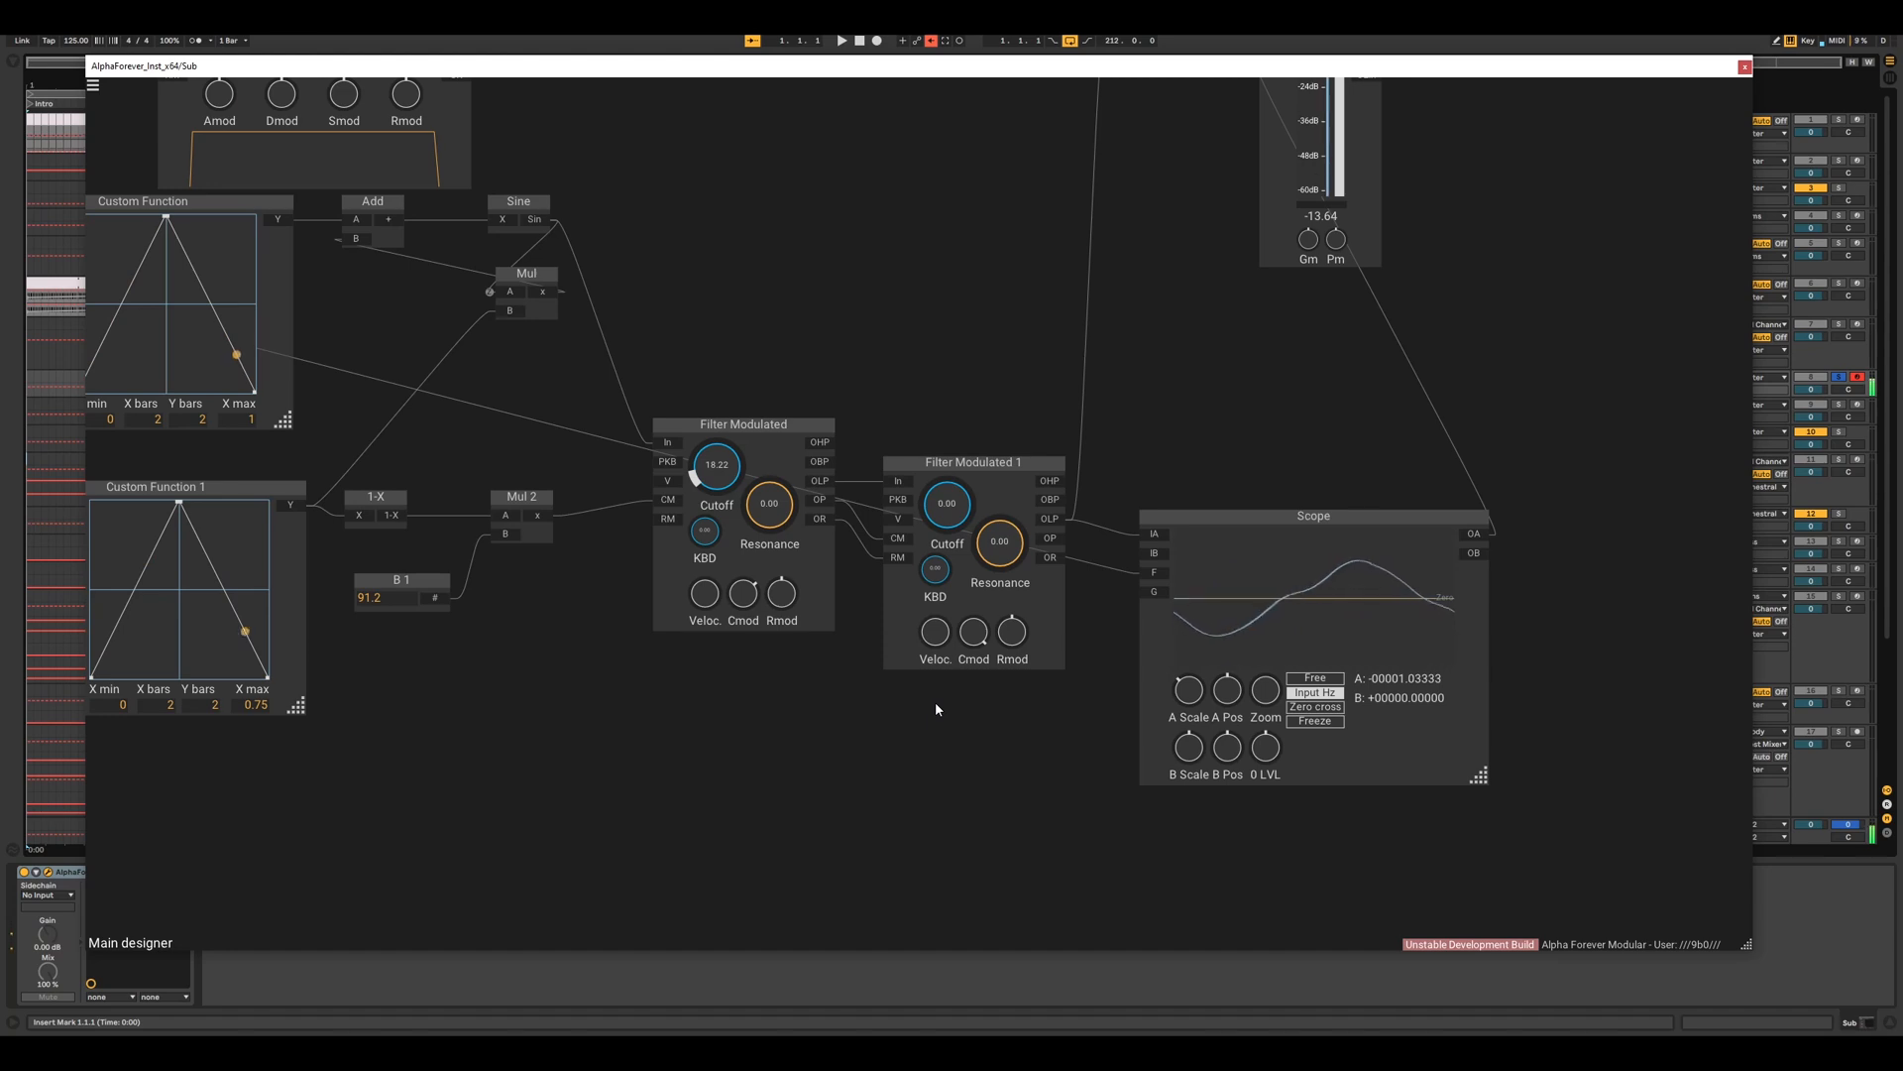
{"action": "left_click_drag", "start_coordinate": [773, 728], "coordinate": [1172, 728]}
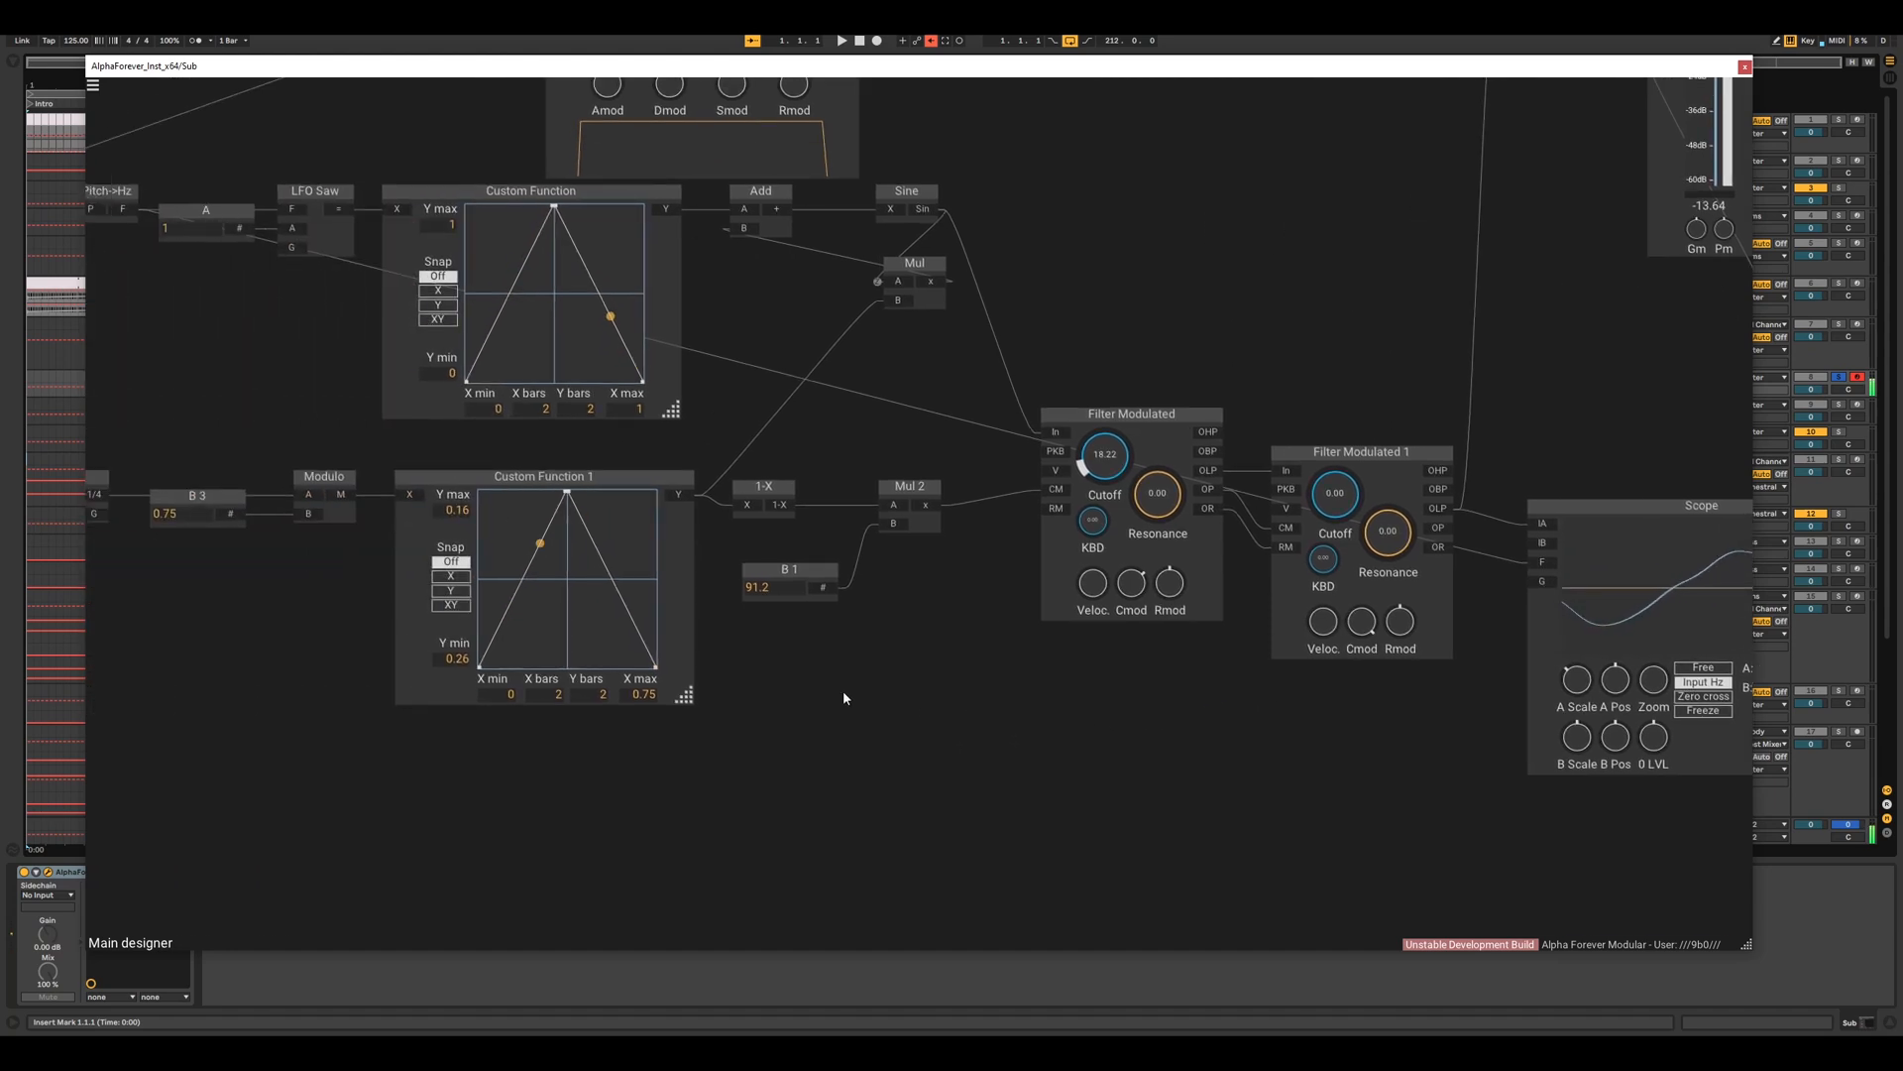
{"action": "left_click_drag", "start_coordinate": [843, 693], "coordinate": [935, 755]}
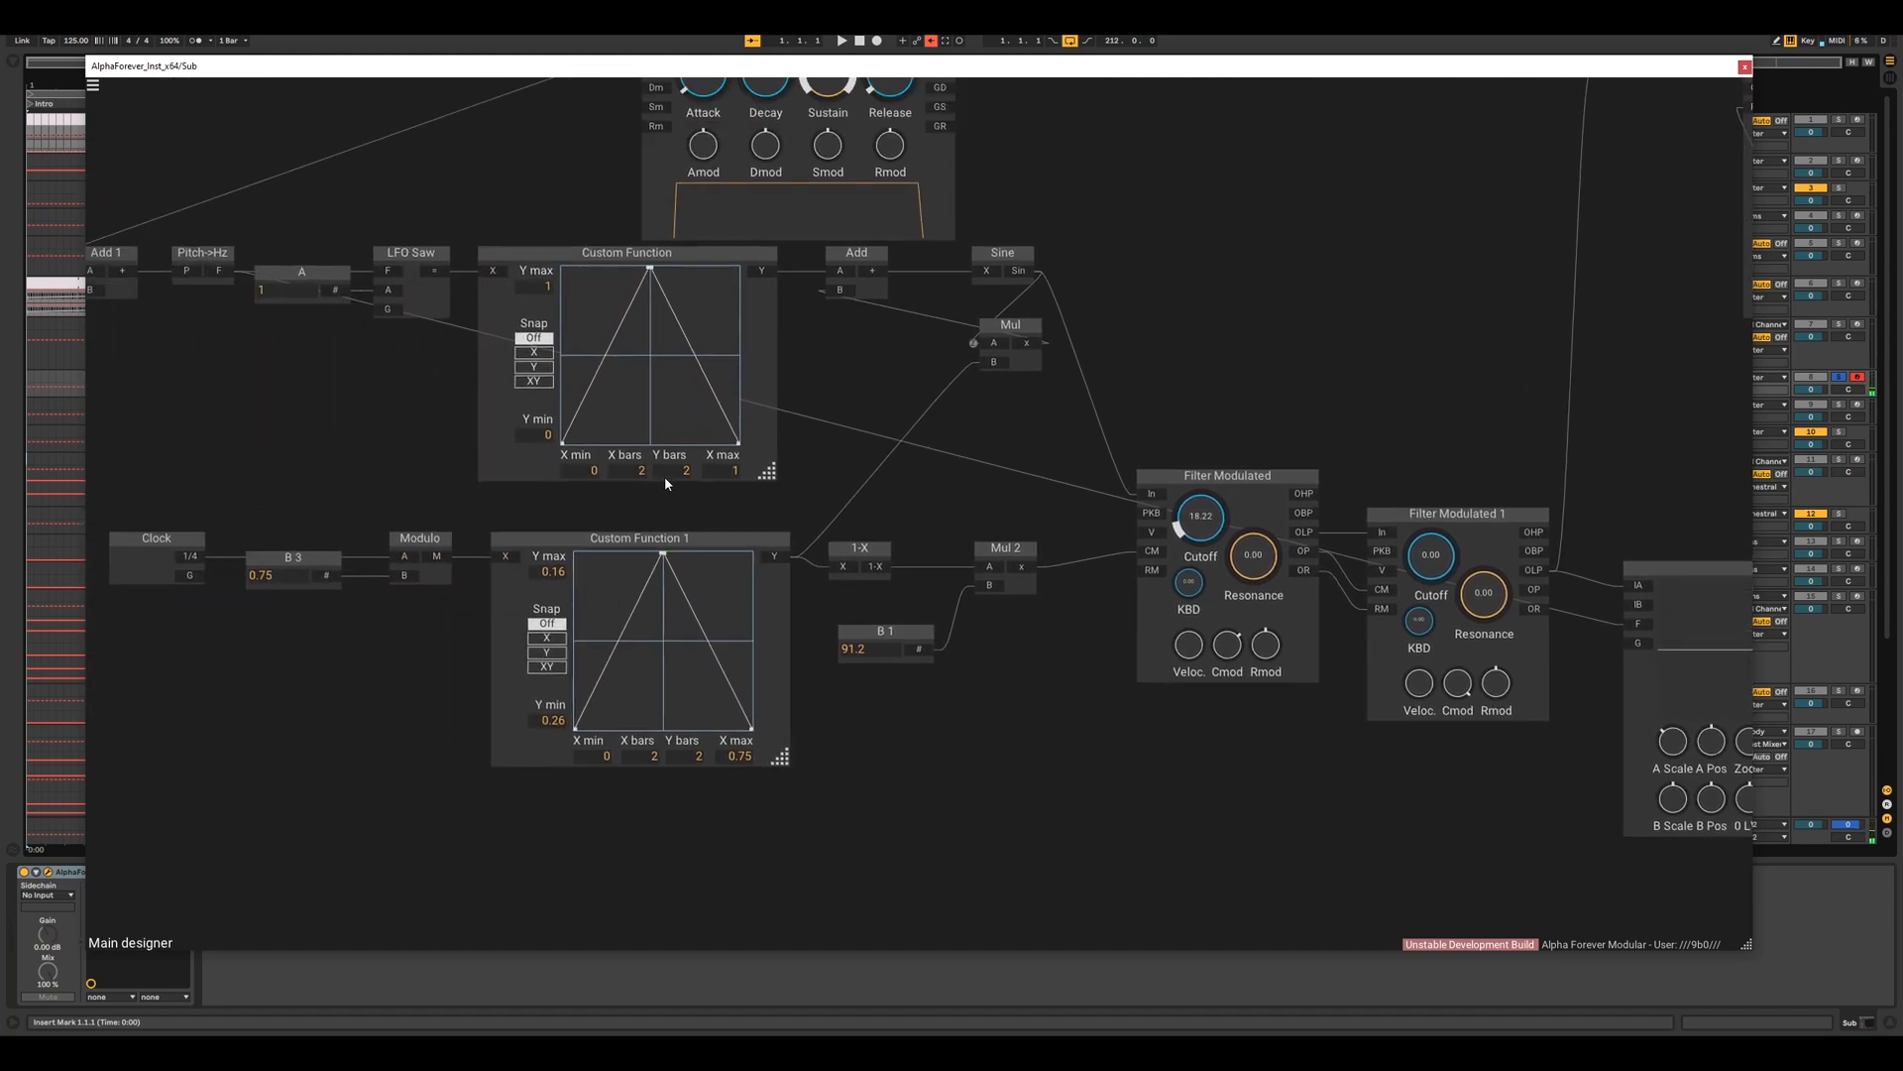
{"action": "scroll", "coordinate": [1055, 443], "scroll_direction": "down", "scroll_amount": 4}
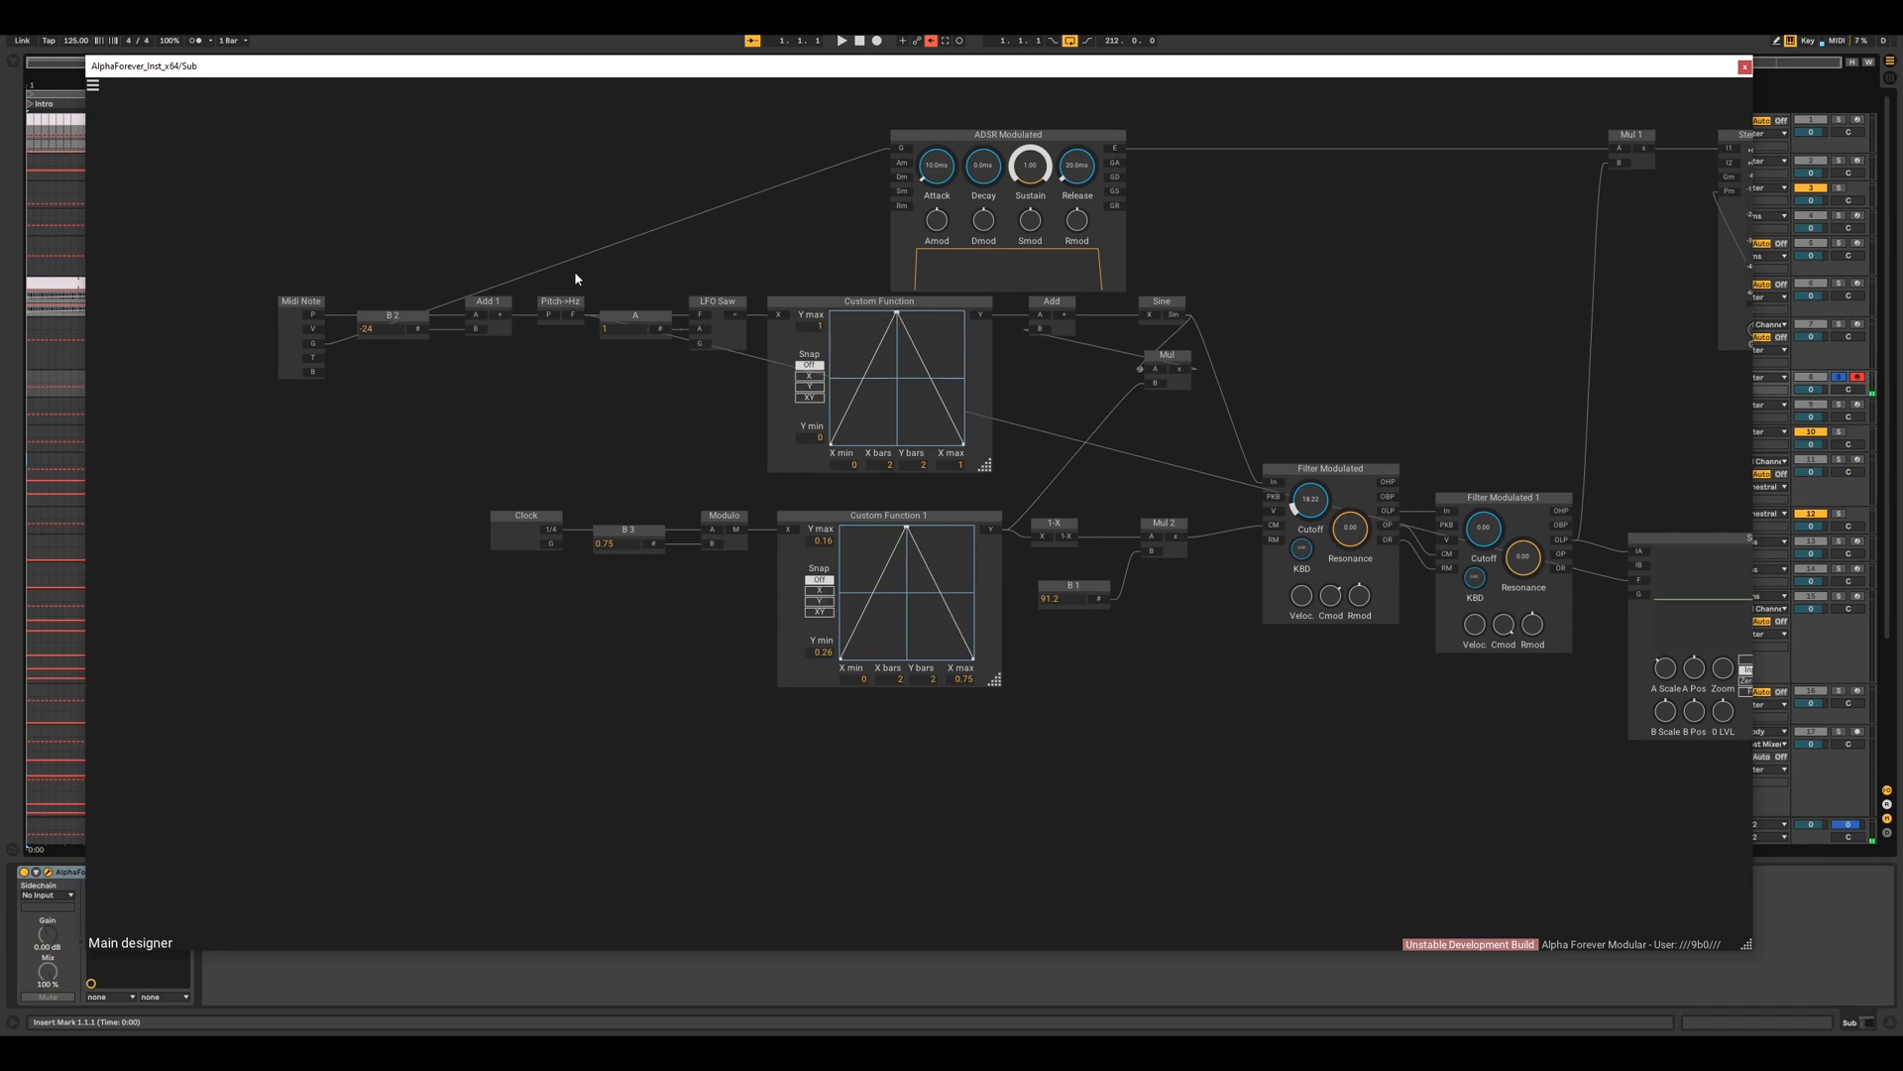
{"action": "scroll", "coordinate": [688, 271], "scroll_direction": "up", "scroll_amount": 3}
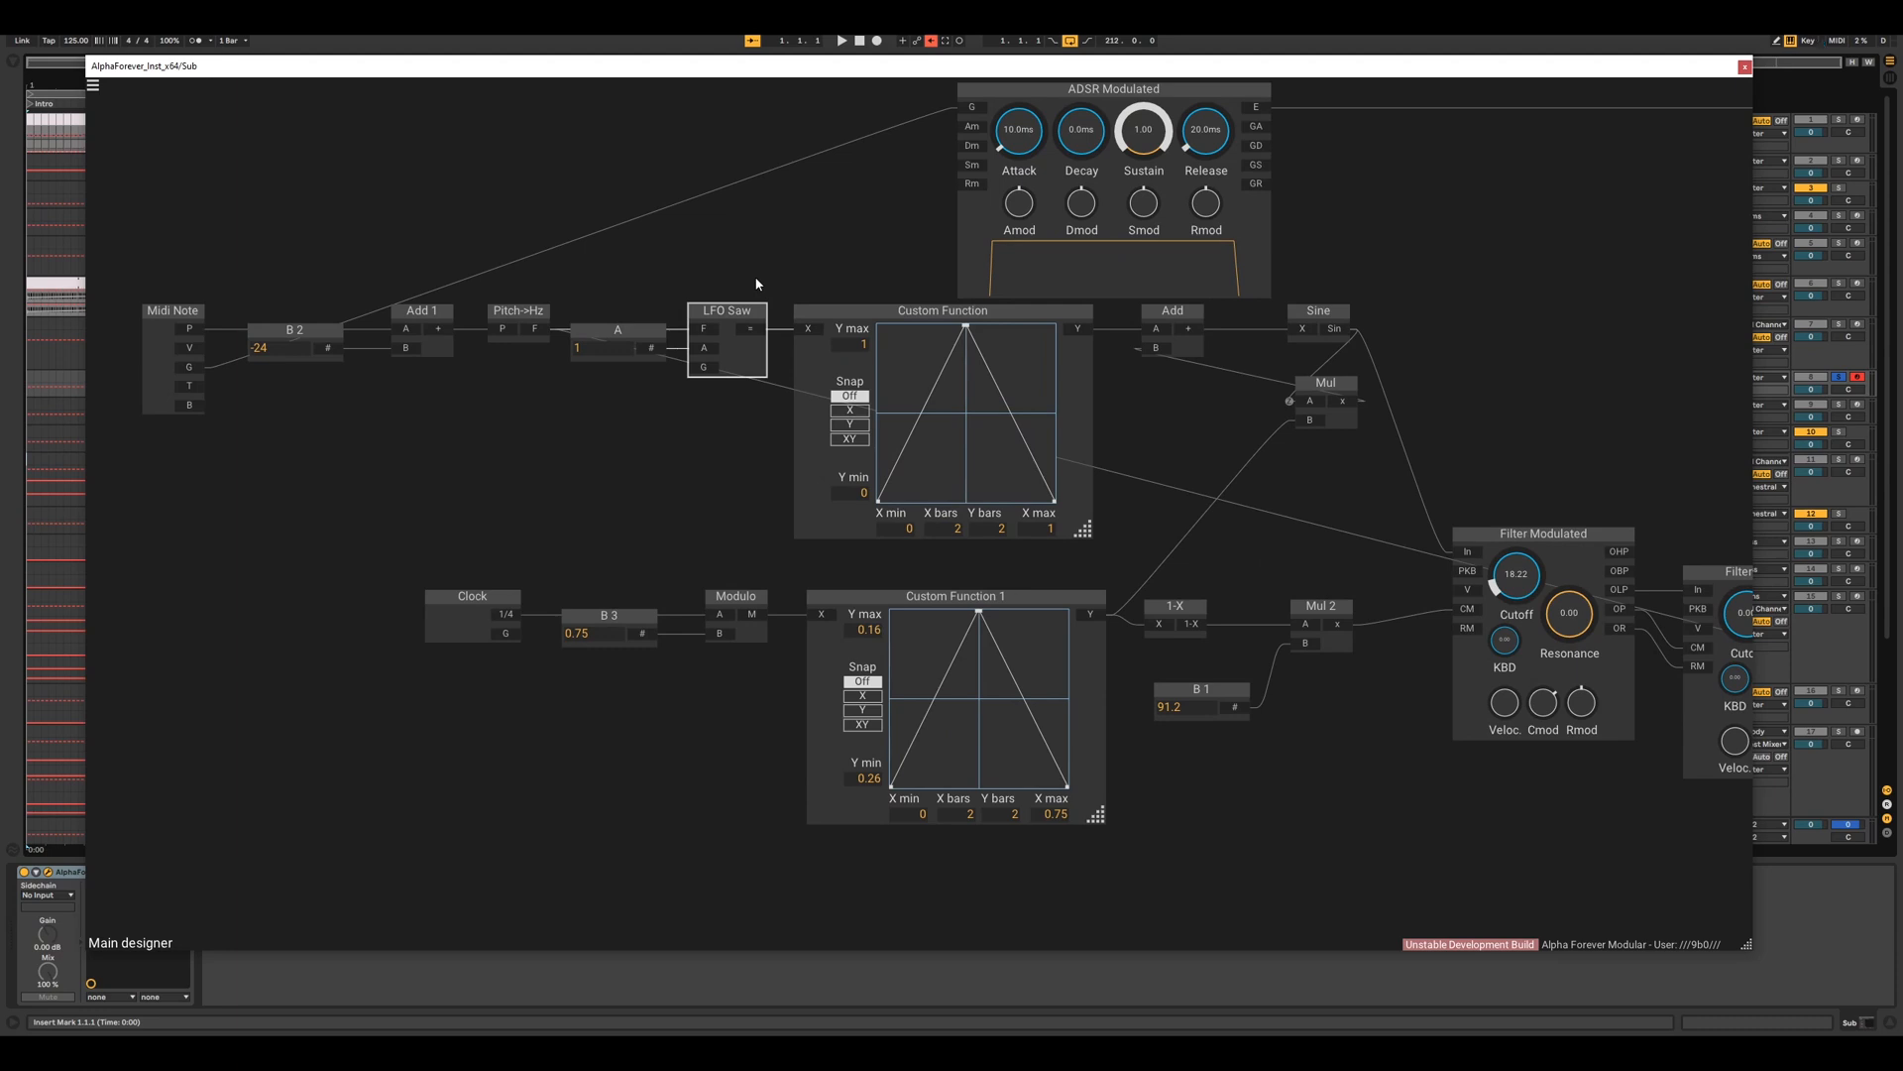
{"action": "left_click", "coordinate": [1023, 314]}
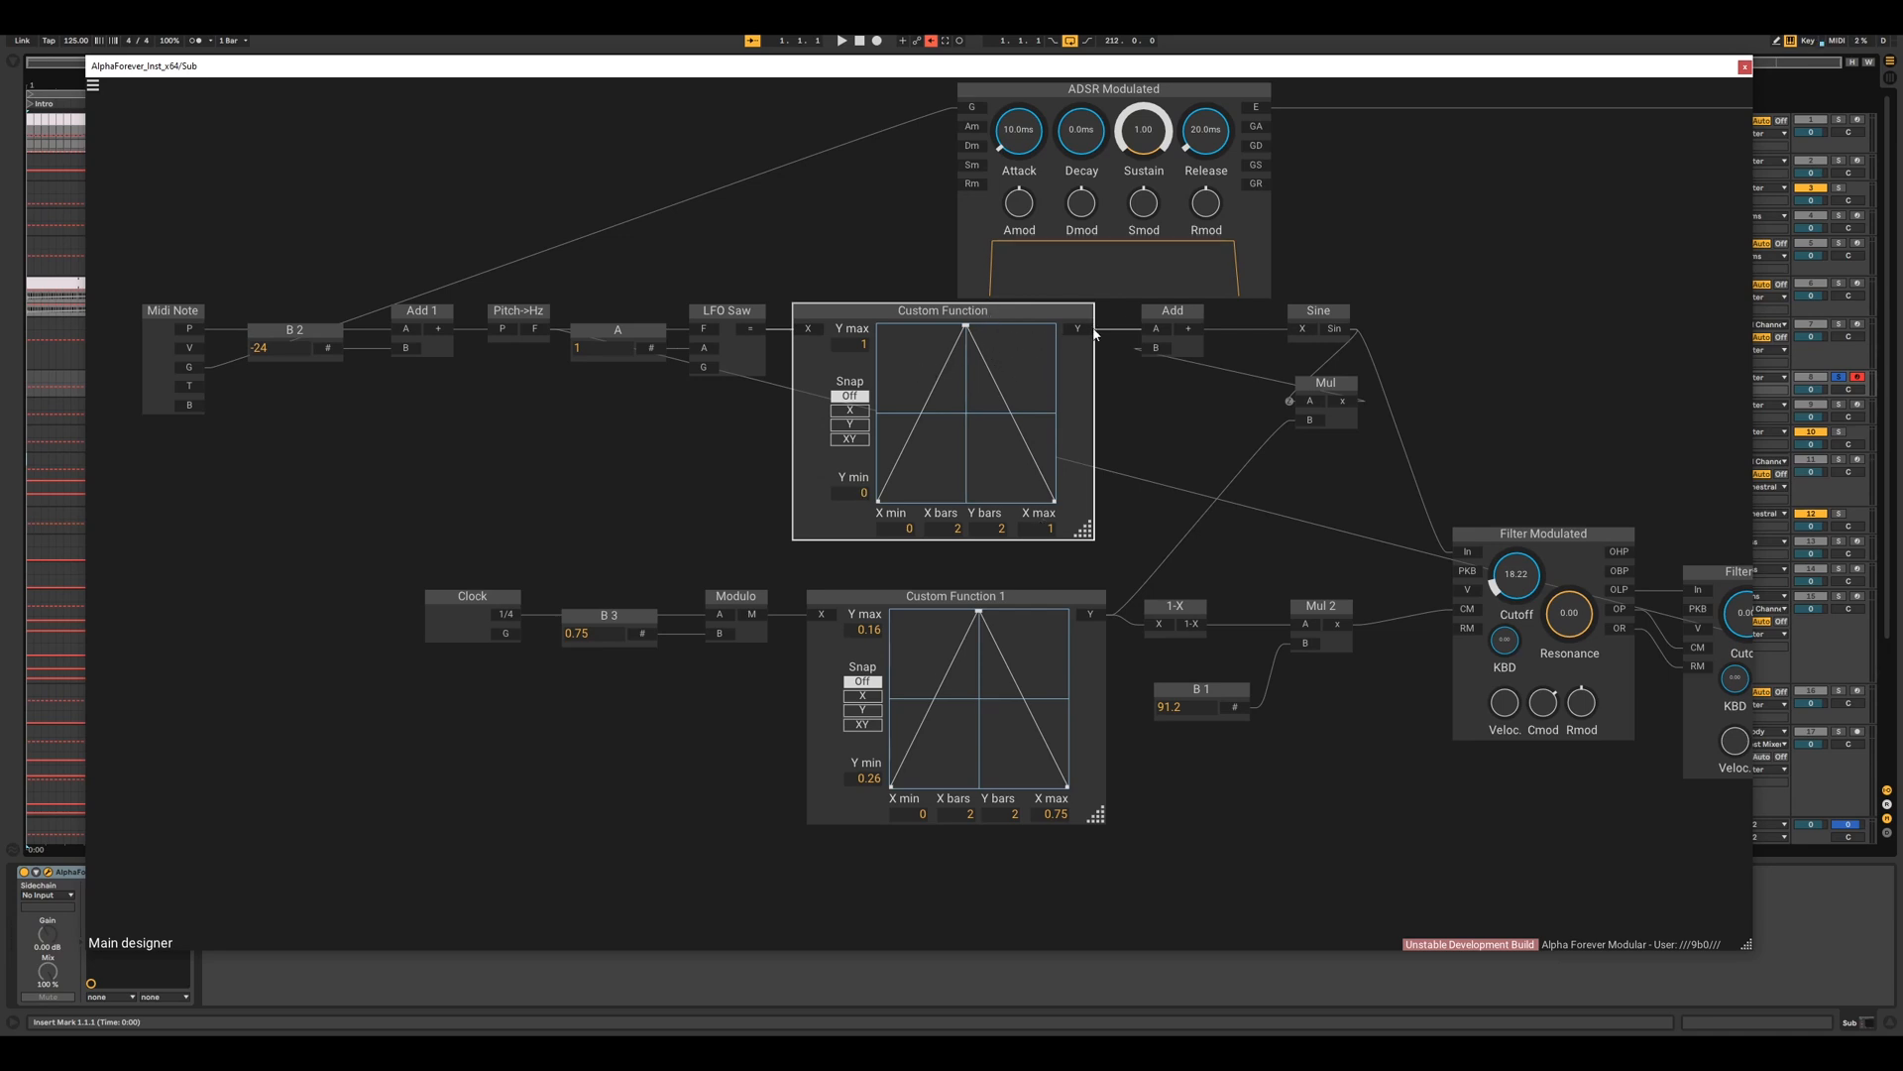
- Feed the Scope's first input from the Add, Sine and Filter Modulated outputs one after another to compare their waveforms
{"action": "left_click_drag", "start_coordinate": [1112, 361], "coordinate": [855, 364]}
{"action": "scroll", "coordinate": [854, 364], "scroll_direction": "down", "scroll_amount": 1}
{"action": "scroll", "coordinate": [855, 369], "scroll_direction": "down", "scroll_amount": 1}
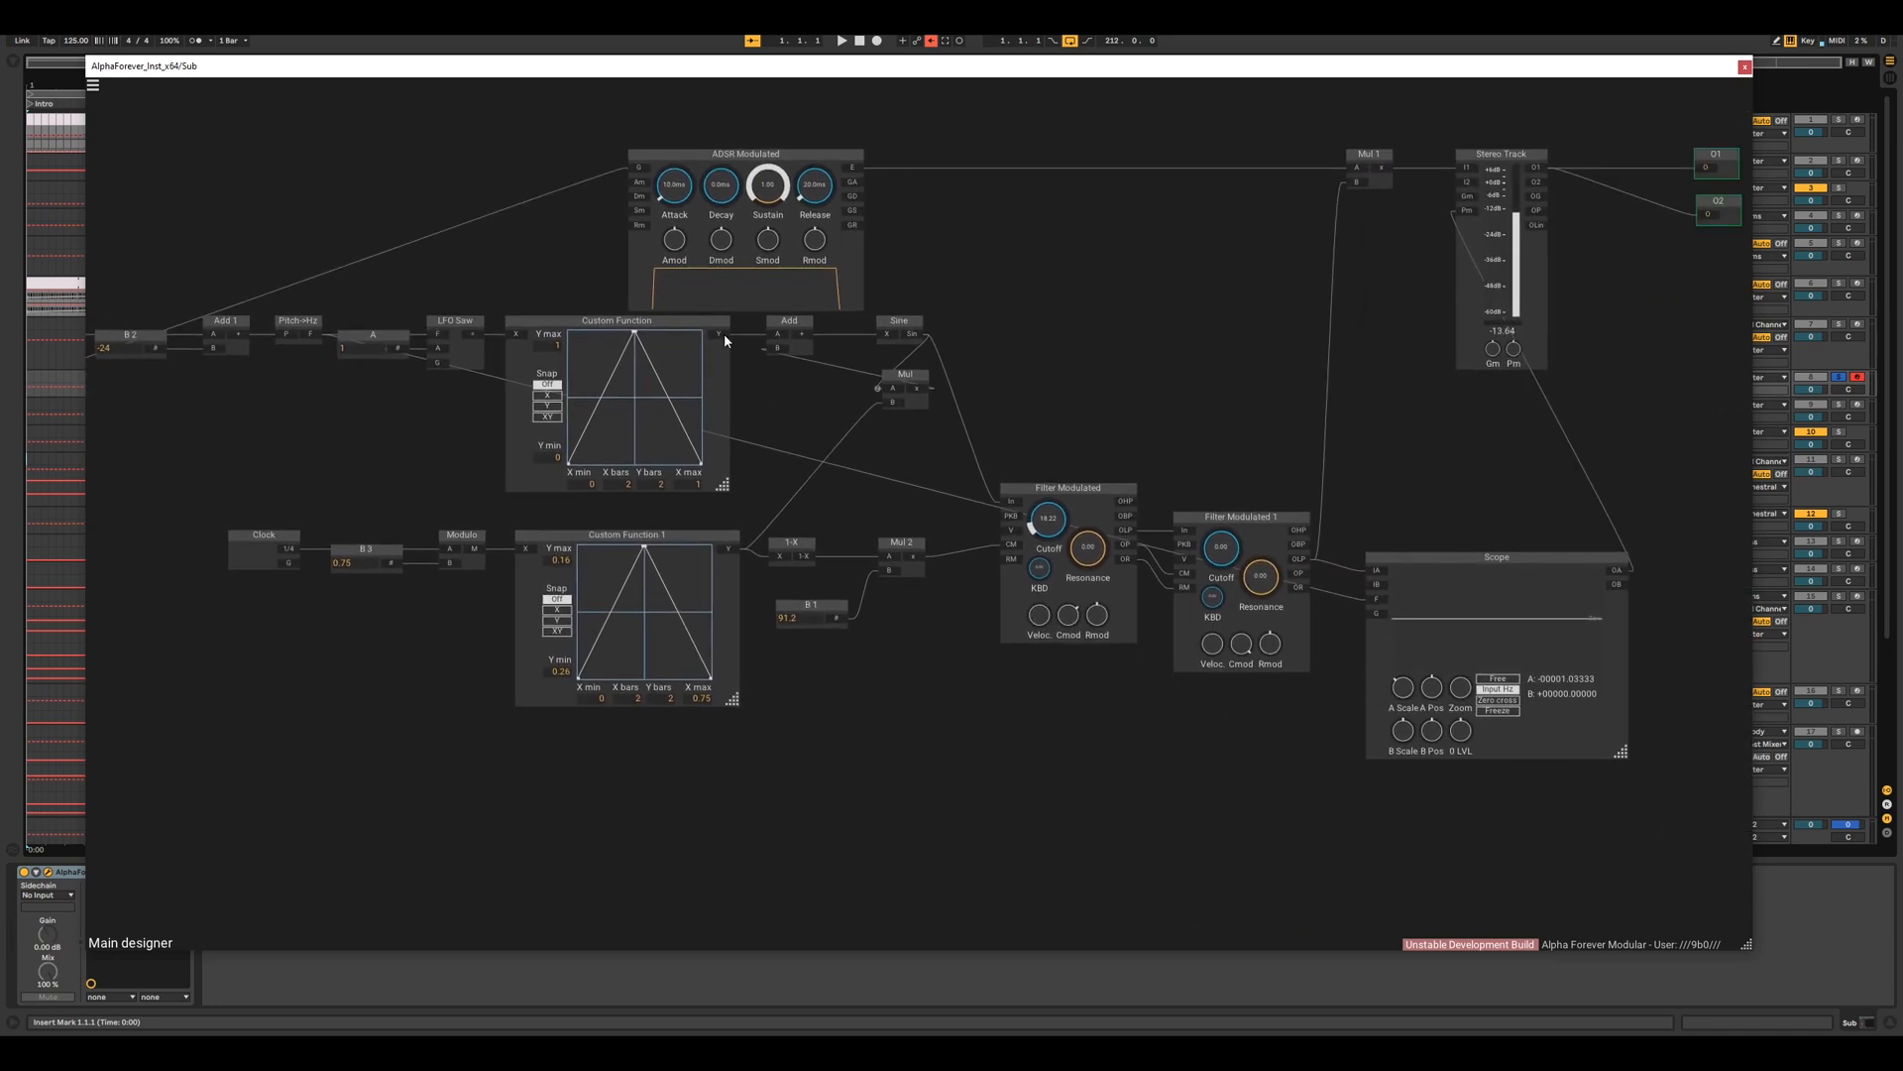
{"action": "left_click_drag", "start_coordinate": [1379, 572], "coordinate": [1378, 572]}
{"action": "left_click_drag", "start_coordinate": [801, 335], "coordinate": [1376, 572]}
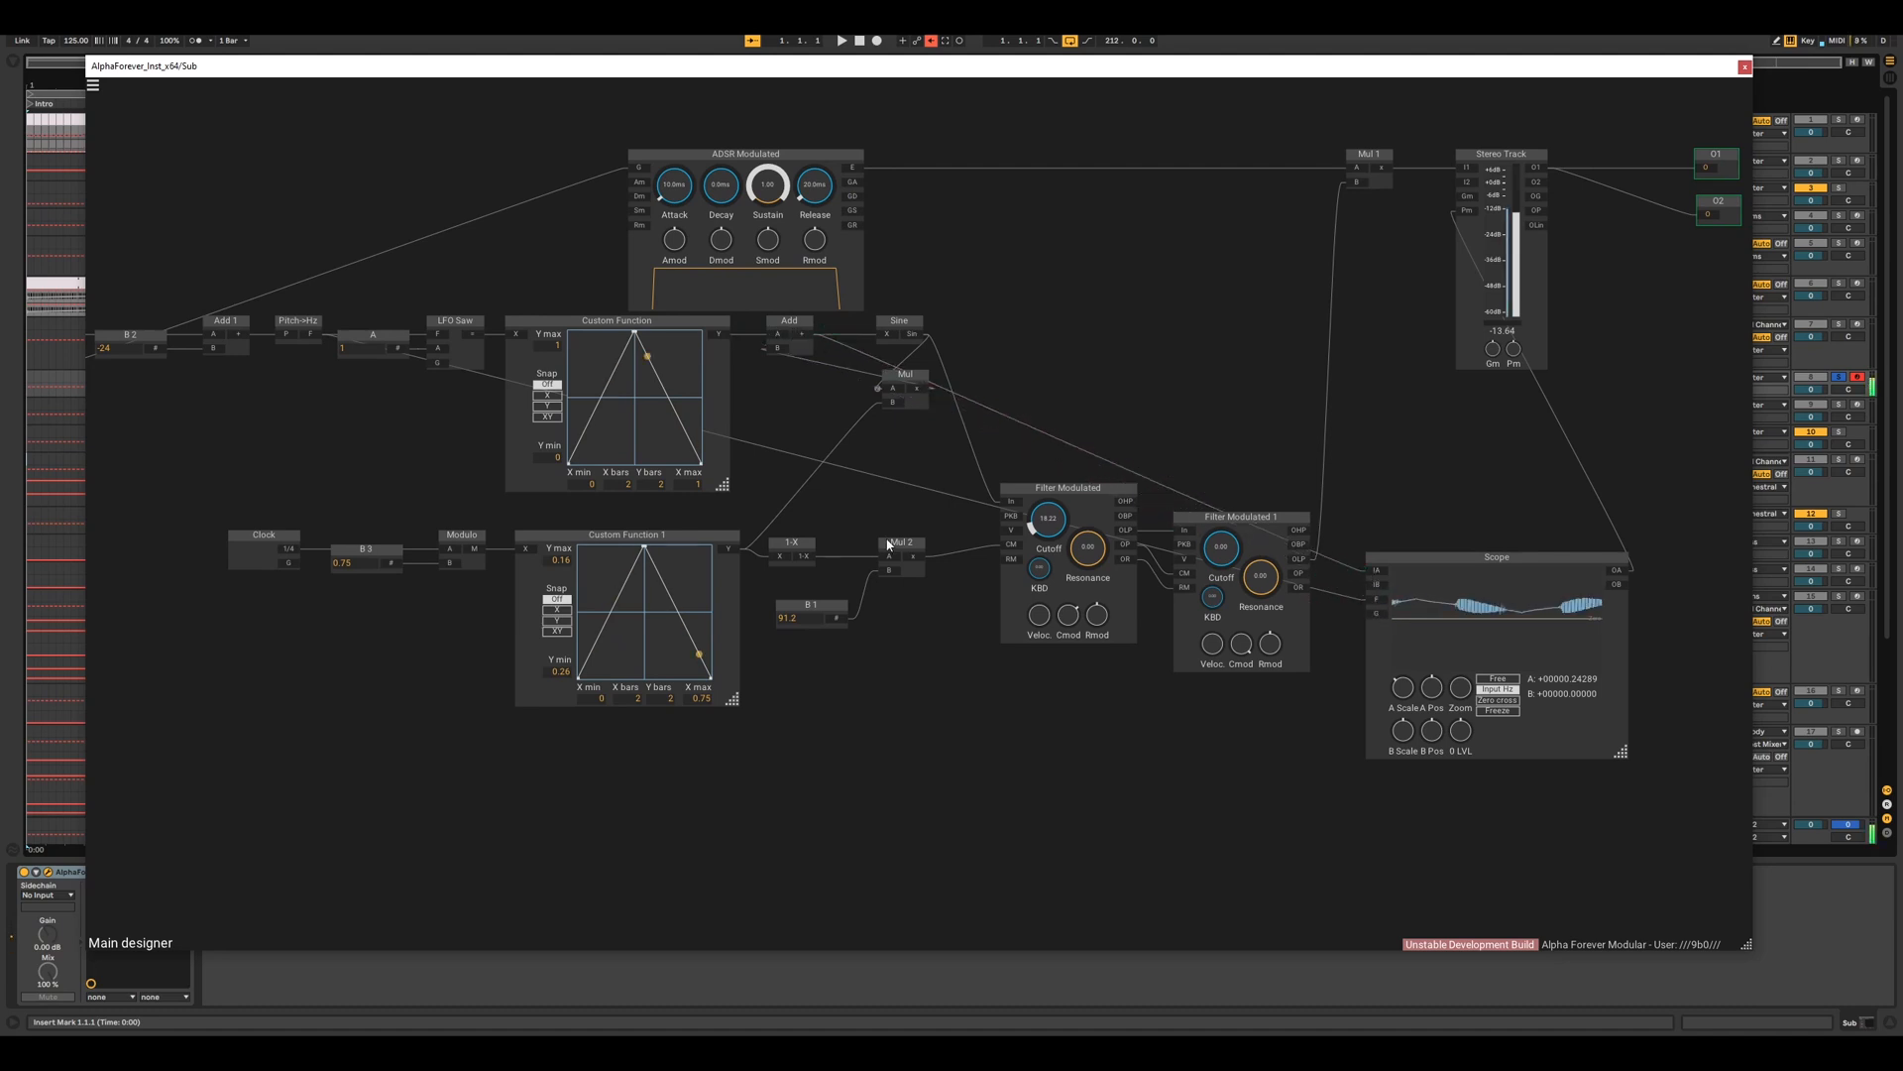
{"action": "left_click_drag", "start_coordinate": [927, 334], "coordinate": [1375, 575]}
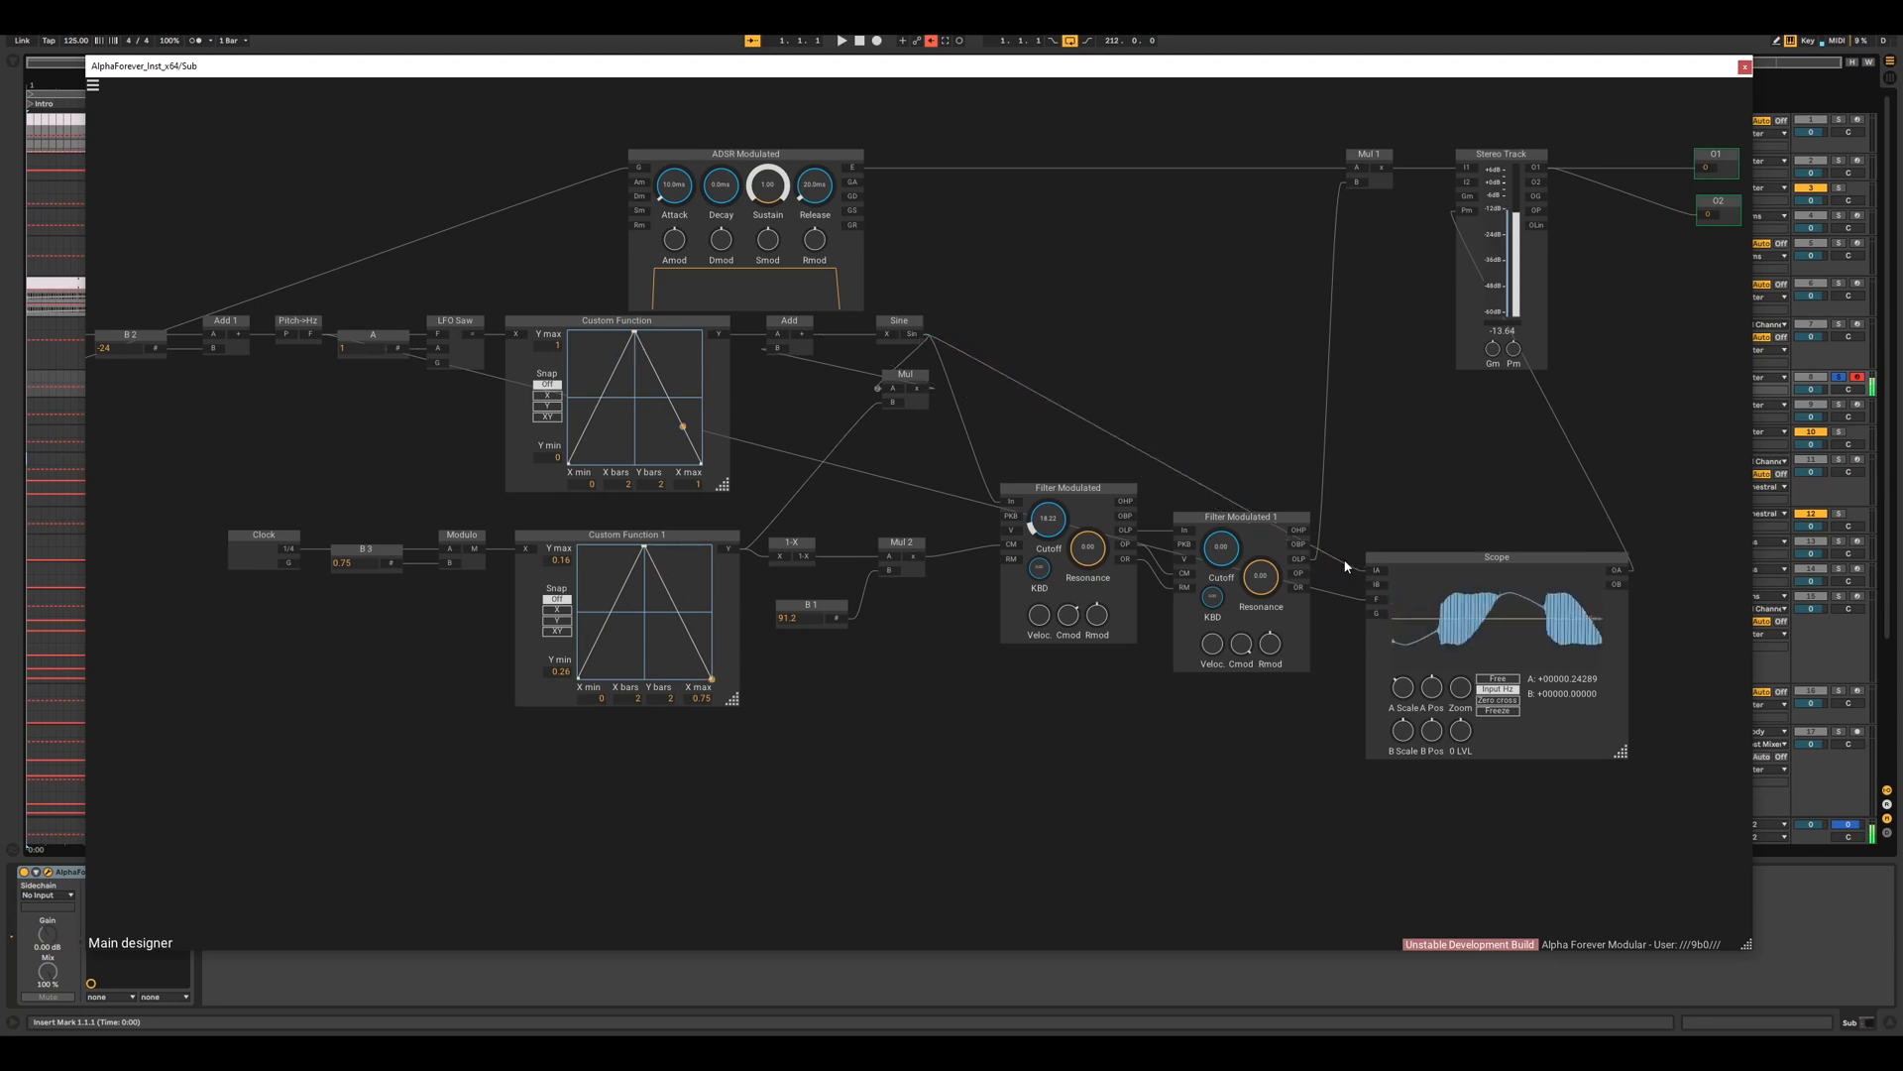
{"action": "left_click_drag", "start_coordinate": [1136, 529], "coordinate": [1379, 570]}
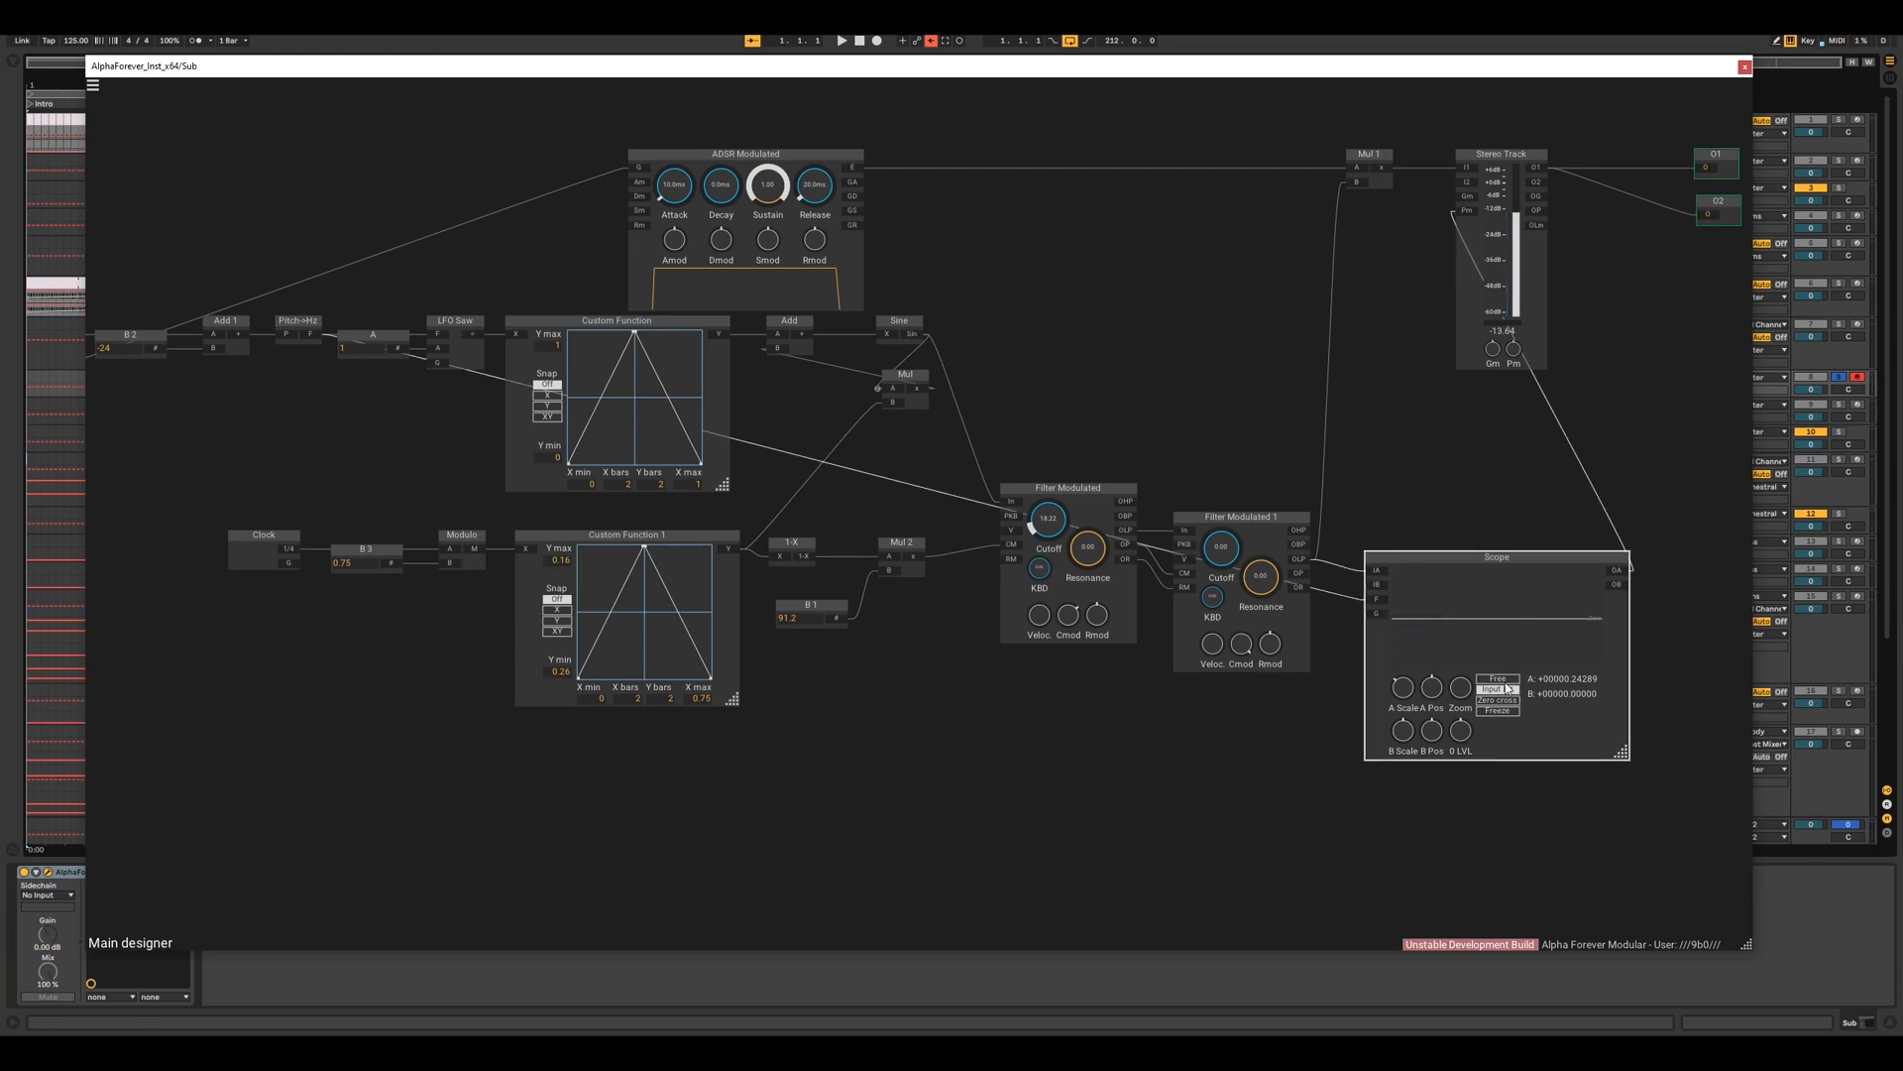
- Delete the Scope module and close the second Sub track's patch
{"action": "key", "text": "Delete"}
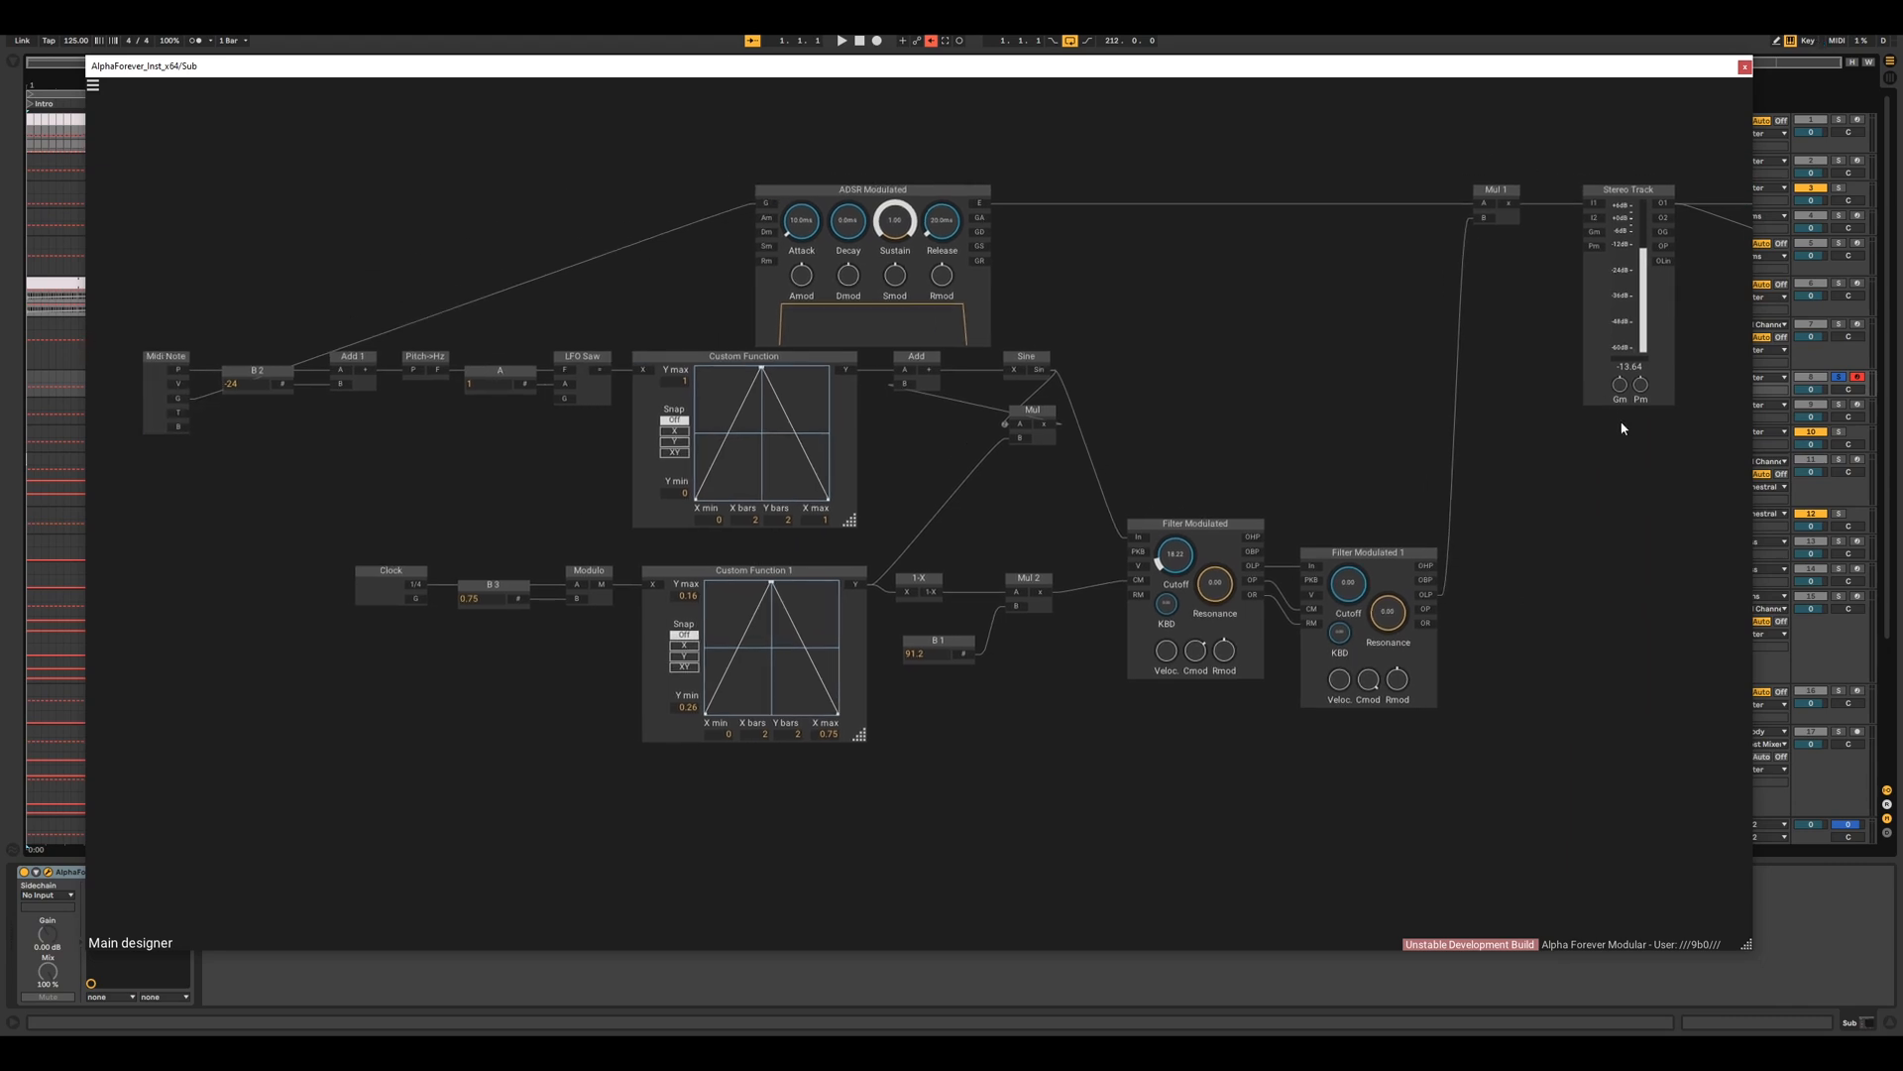
{"action": "left_click", "coordinate": [1745, 67]}
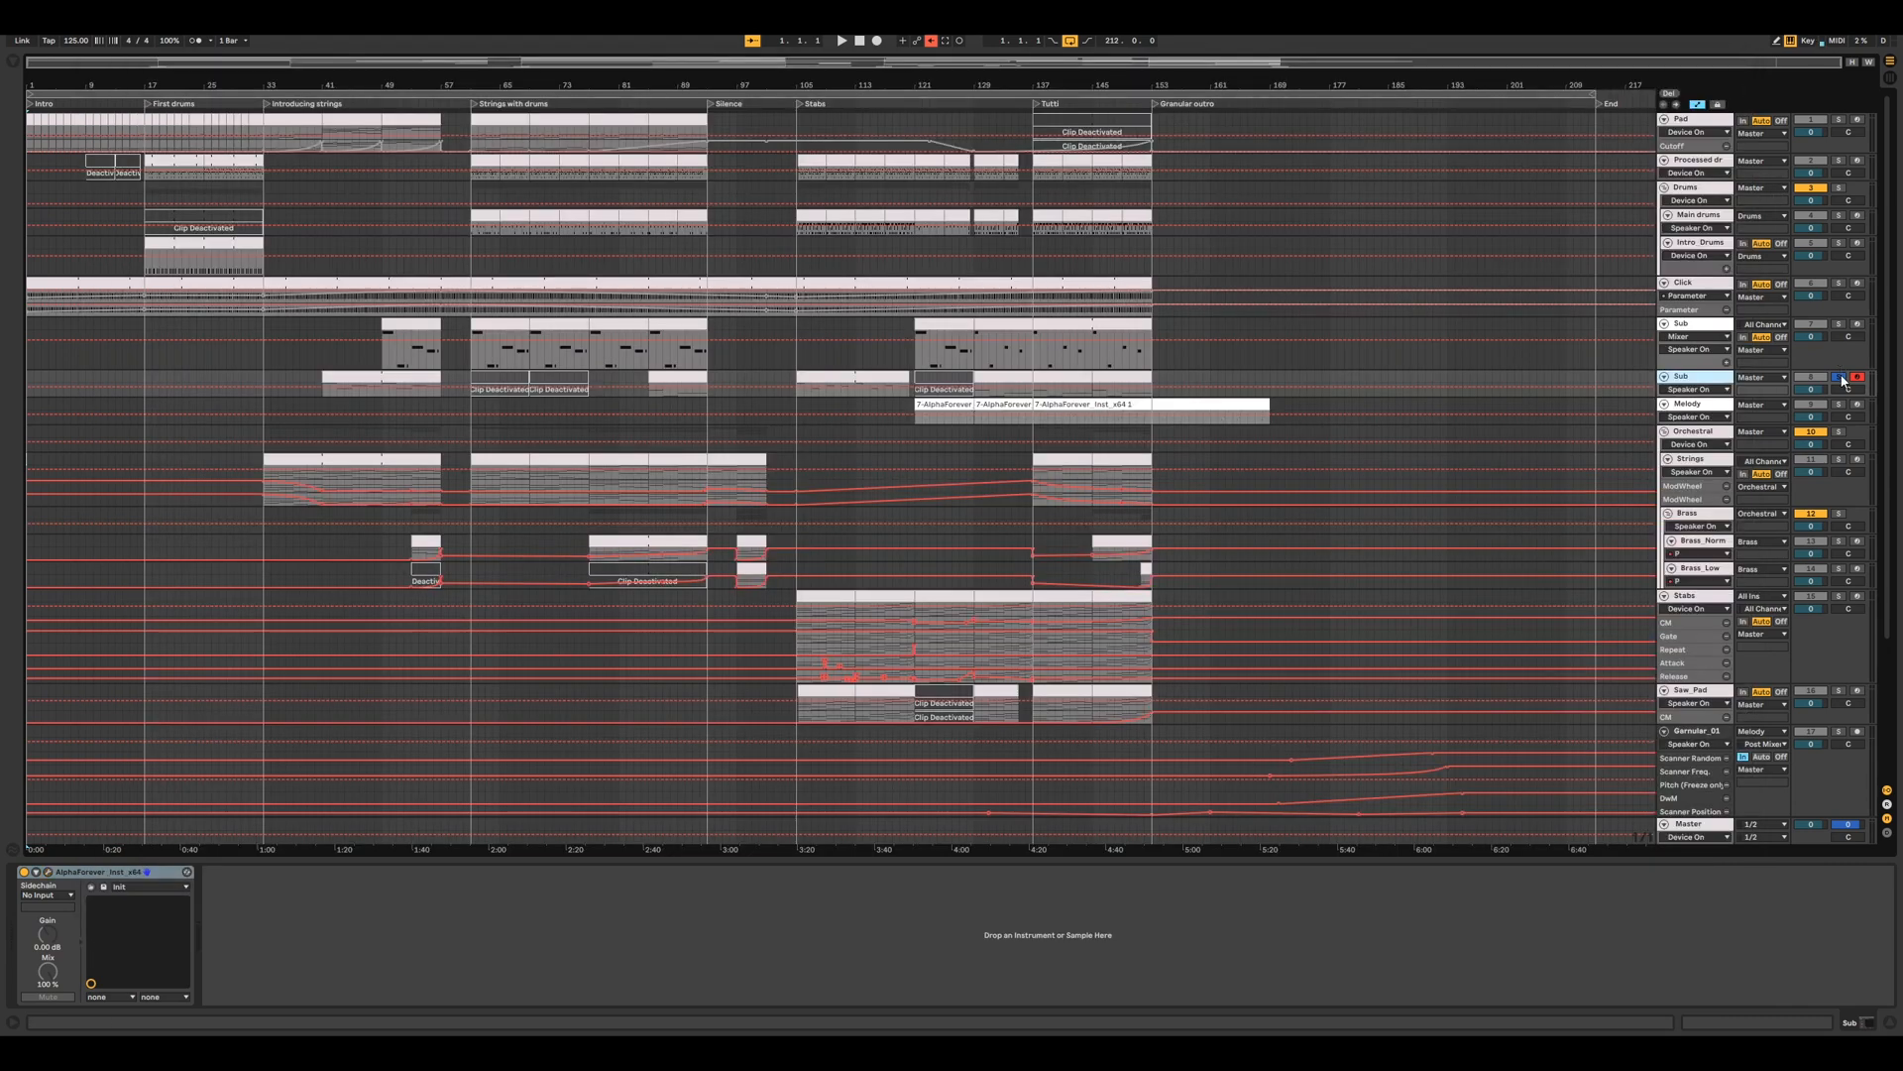
- Unsolo the second Sub track, and solo and arm the Melody track instead
{"action": "left_click", "coordinate": [1839, 378]}
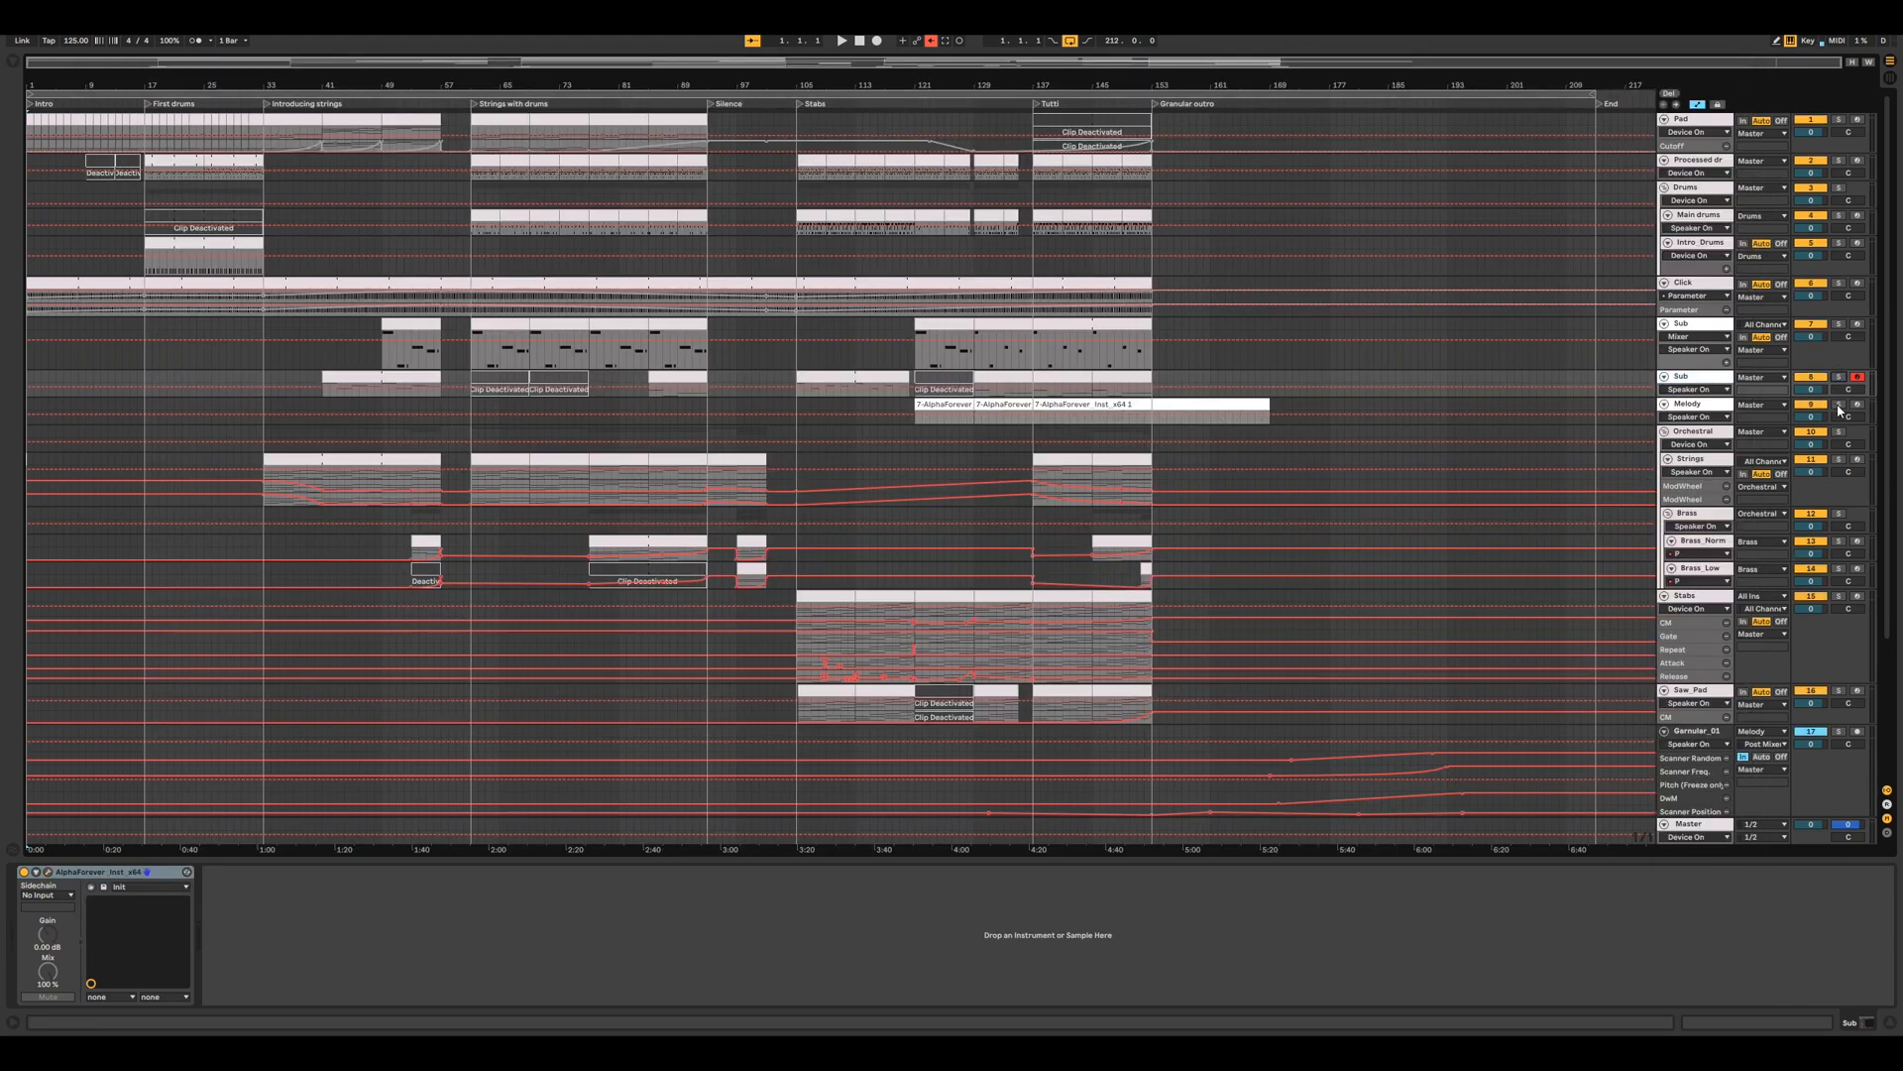
{"action": "left_click", "coordinate": [1839, 405]}
{"action": "left_click", "coordinate": [1859, 405]}
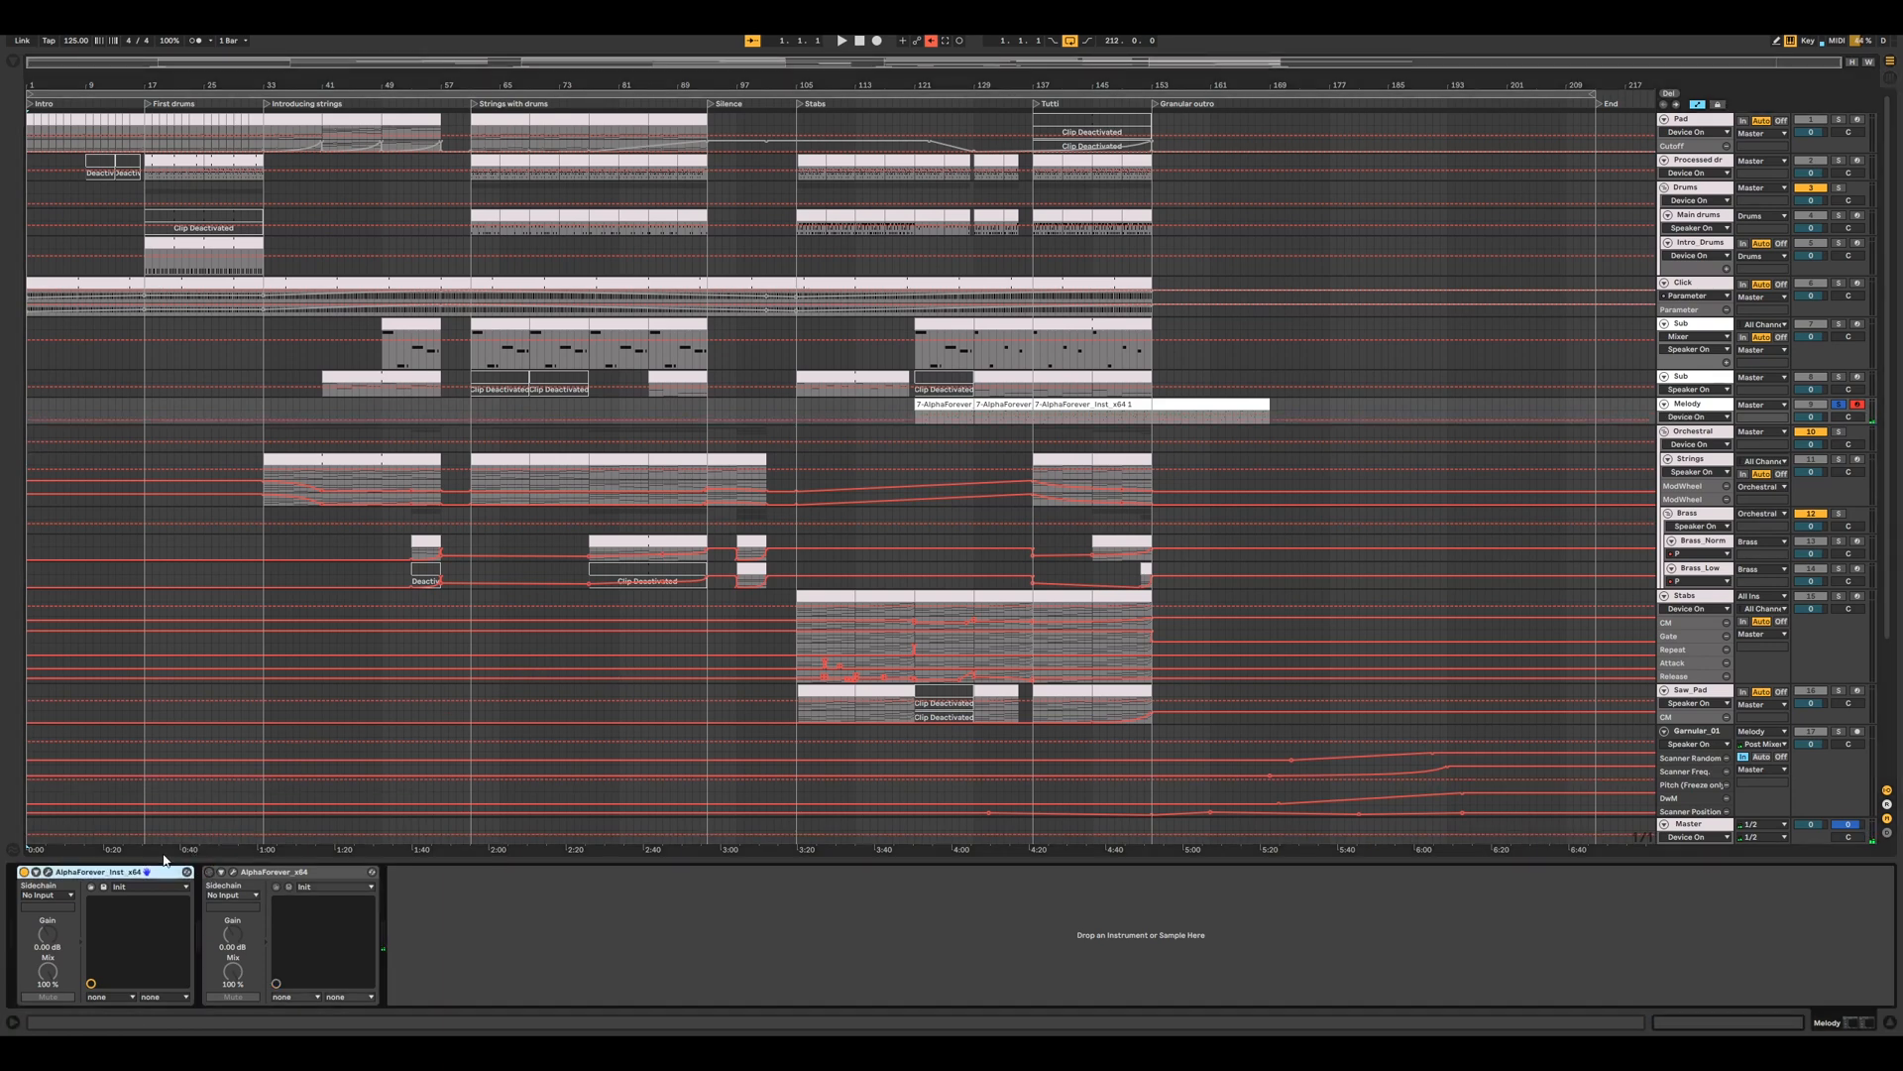
- Open the Melody track's AlphaForever_Inst_x64 patch in an enlarged window, examine its oscillator, envelope, filter and output modules, and close it
{"action": "left_click", "coordinate": [48, 871]}
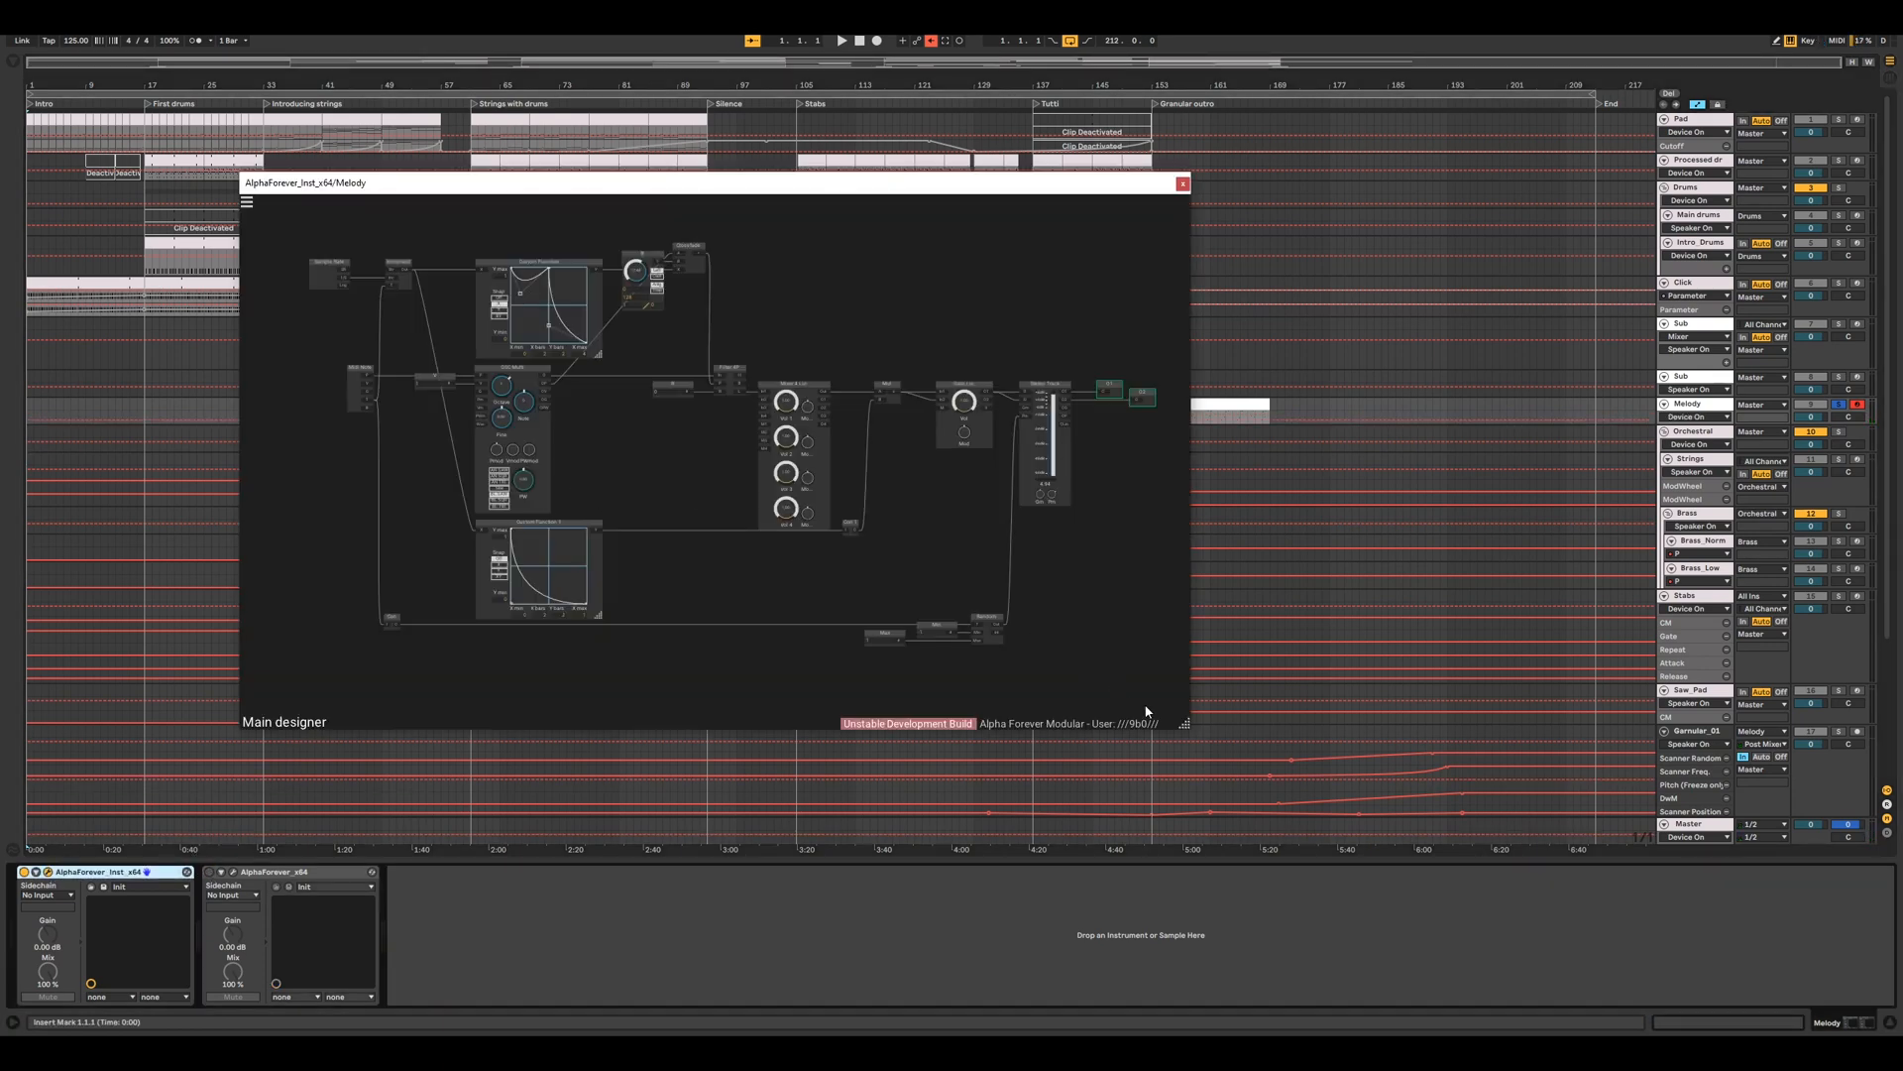
{"action": "left_click_drag", "start_coordinate": [1185, 723], "coordinate": [1732, 845]}
{"action": "left_click_drag", "start_coordinate": [795, 660], "coordinate": [1025, 748]}
{"action": "scroll", "coordinate": [1018, 738], "scroll_direction": "up", "scroll_amount": 6}
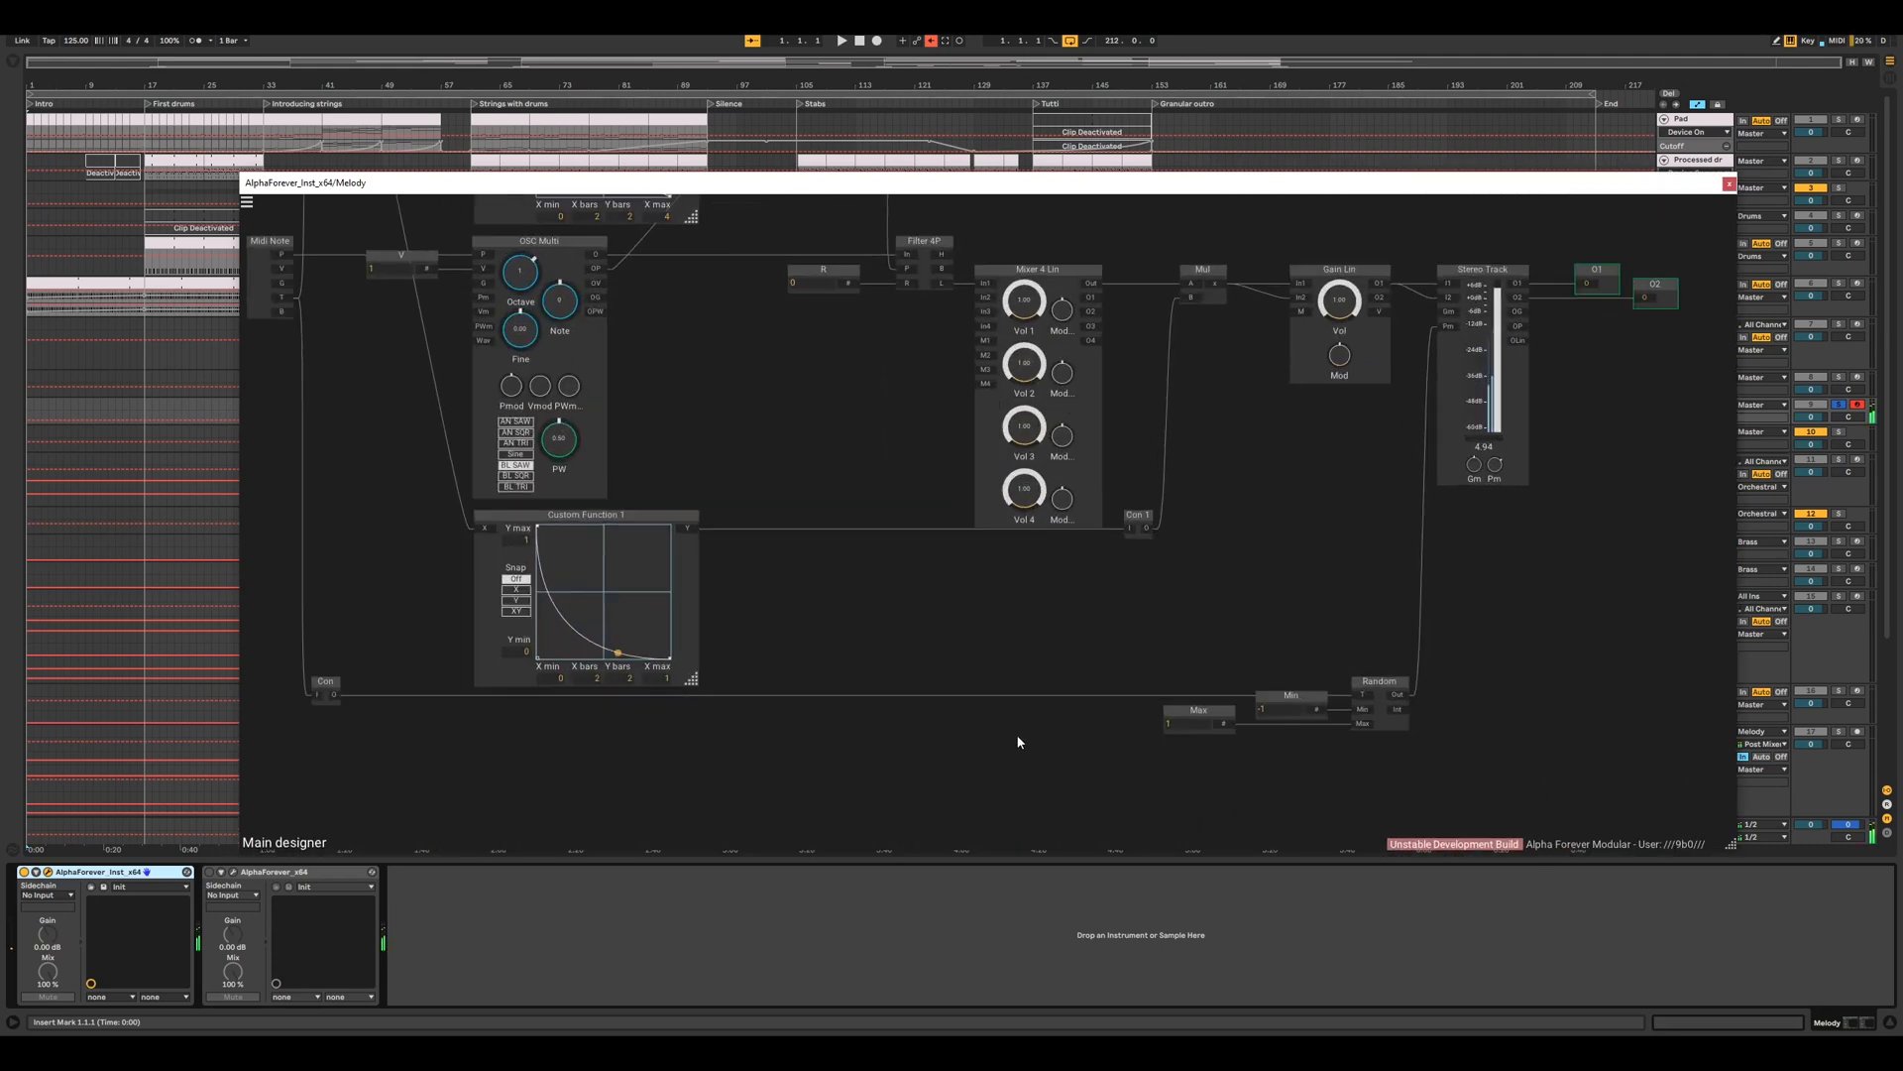
{"action": "left_click_drag", "start_coordinate": [921, 617], "coordinate": [1074, 772]}
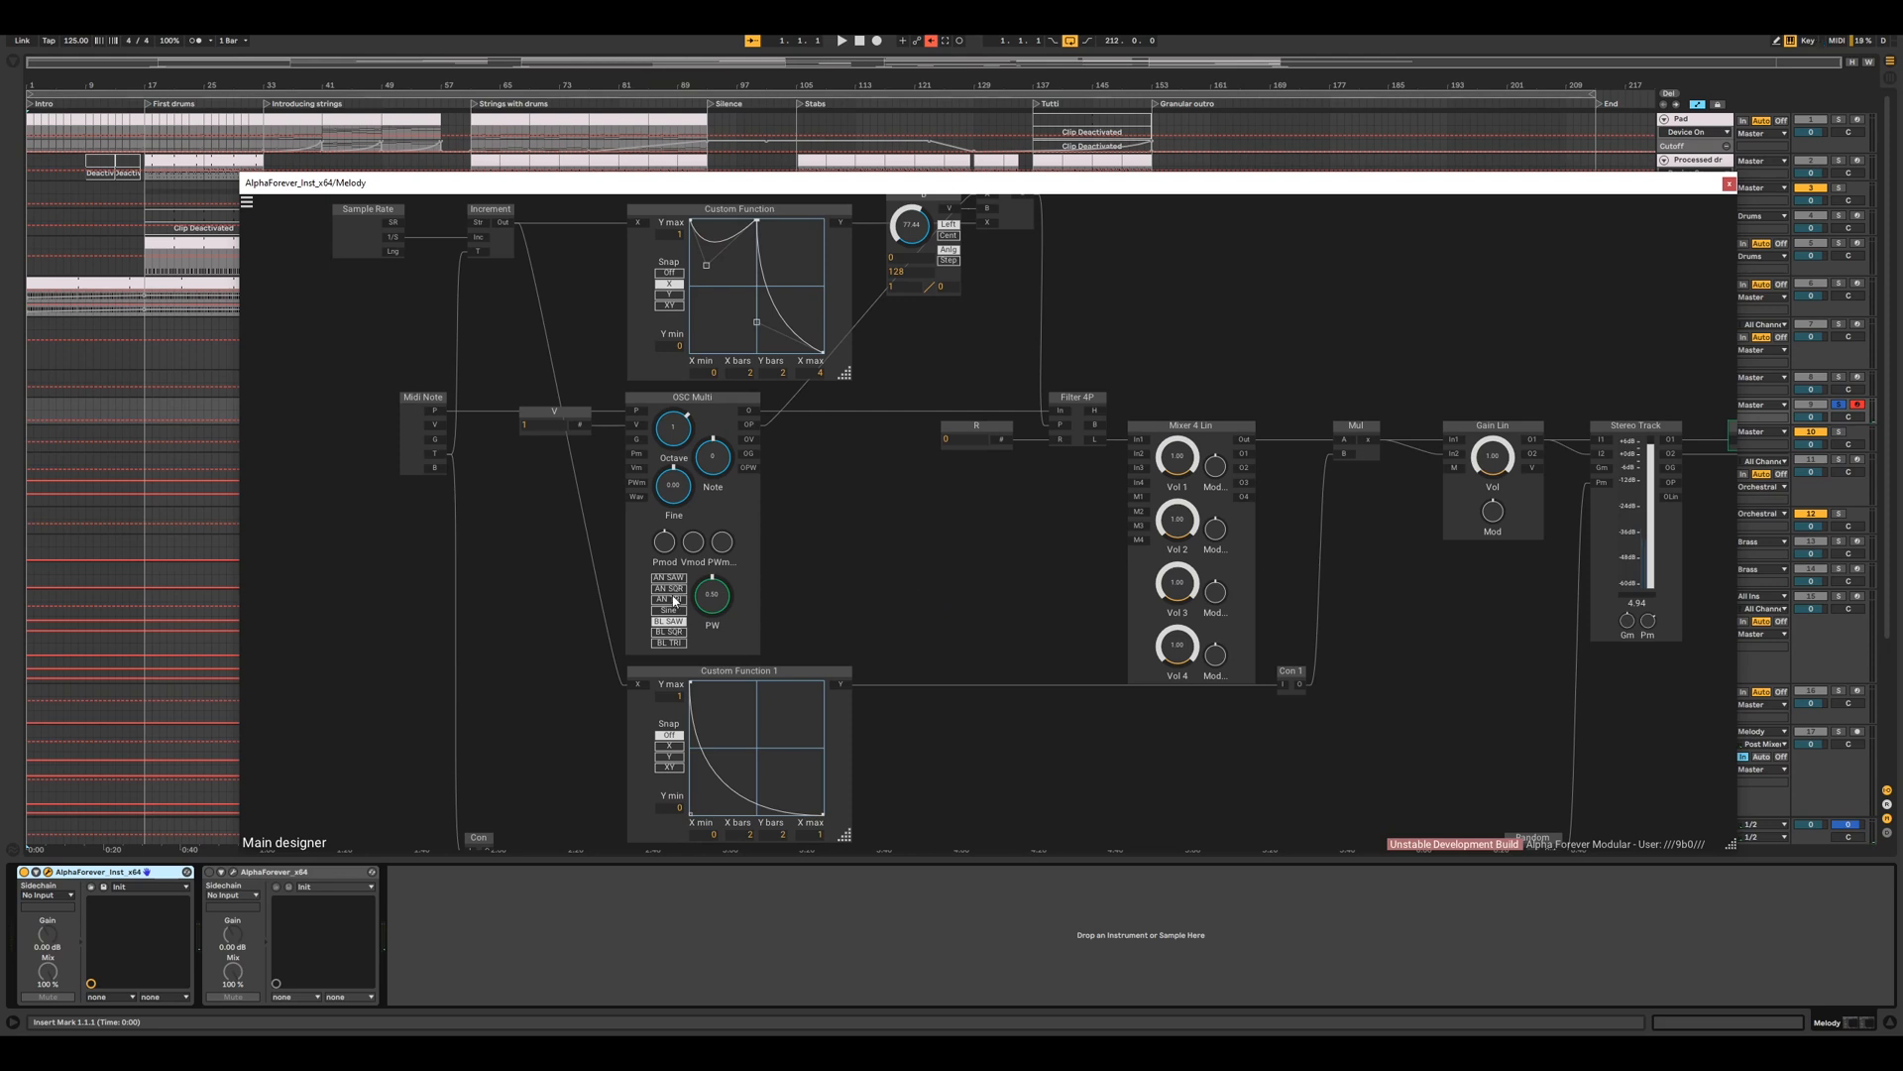
{"action": "left_click_drag", "start_coordinate": [1053, 553], "coordinate": [758, 652]}
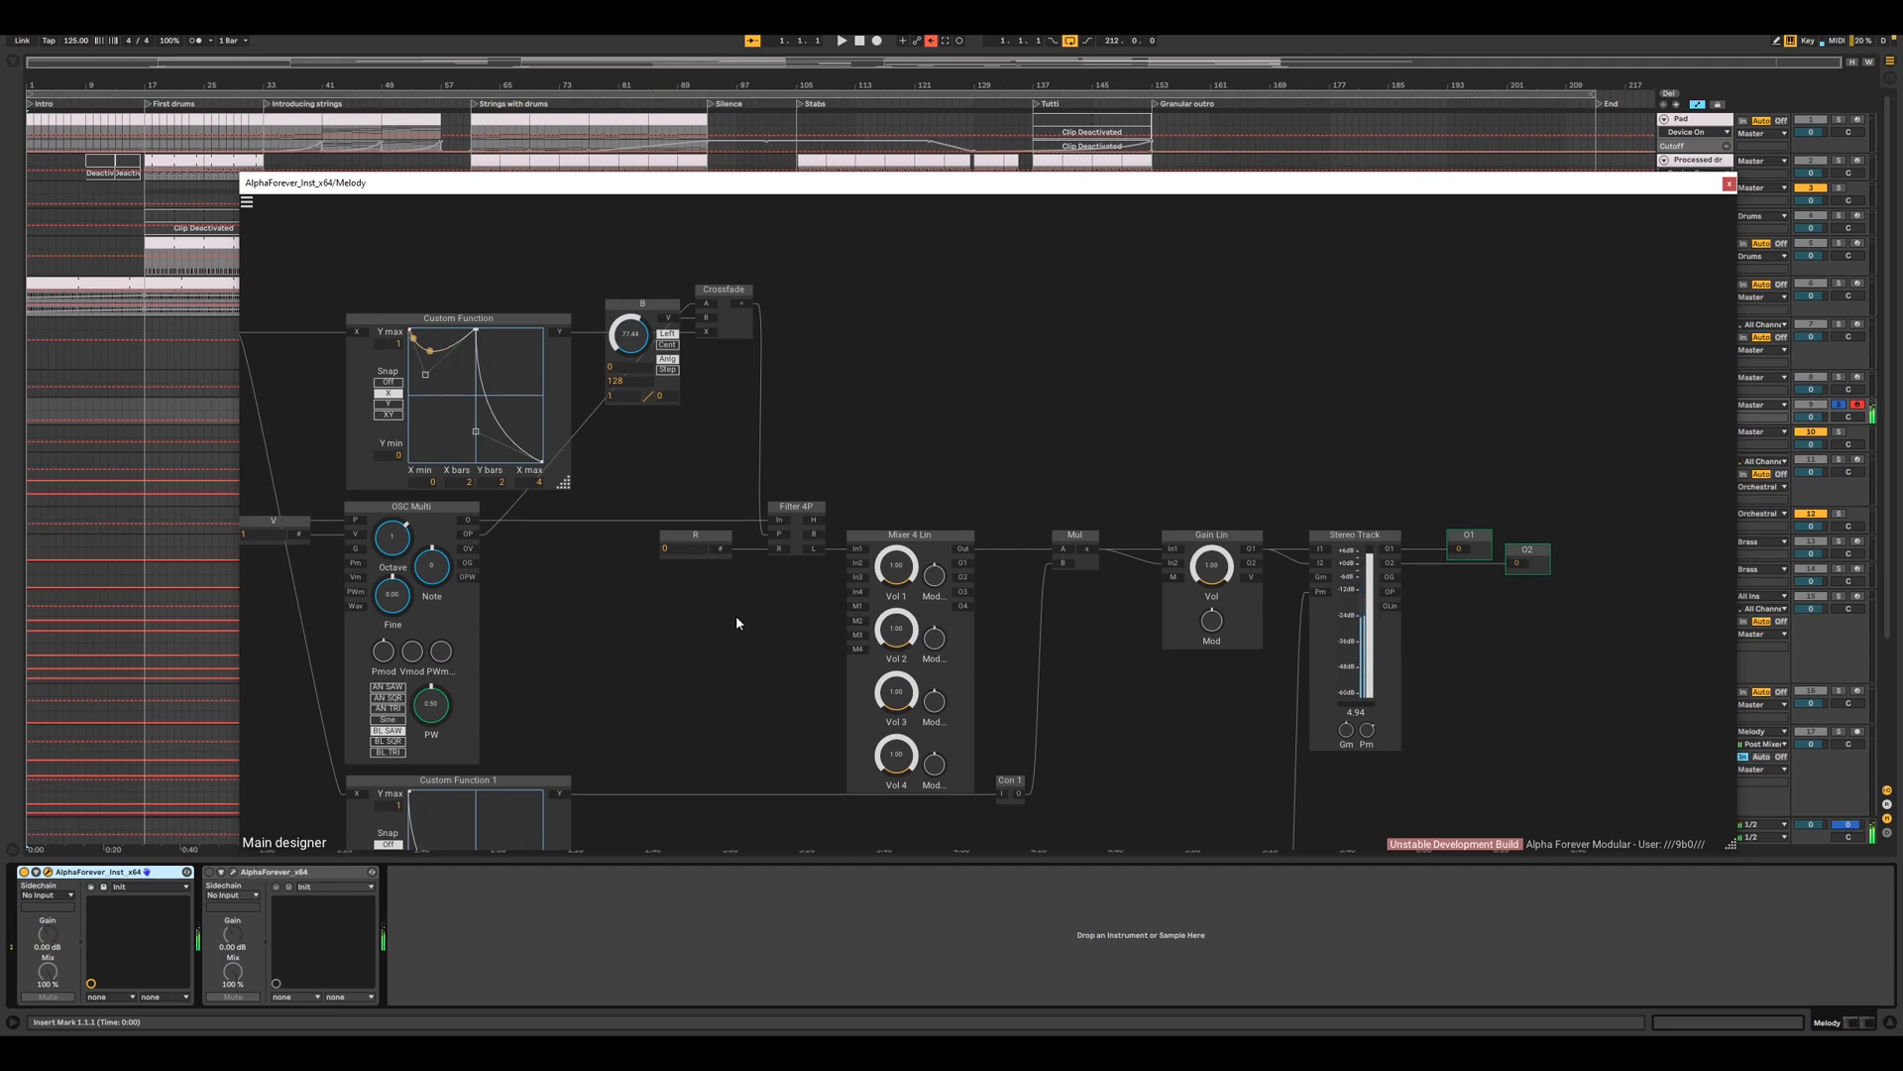
{"action": "scroll", "coordinate": [736, 623], "scroll_direction": "down", "scroll_amount": 4}
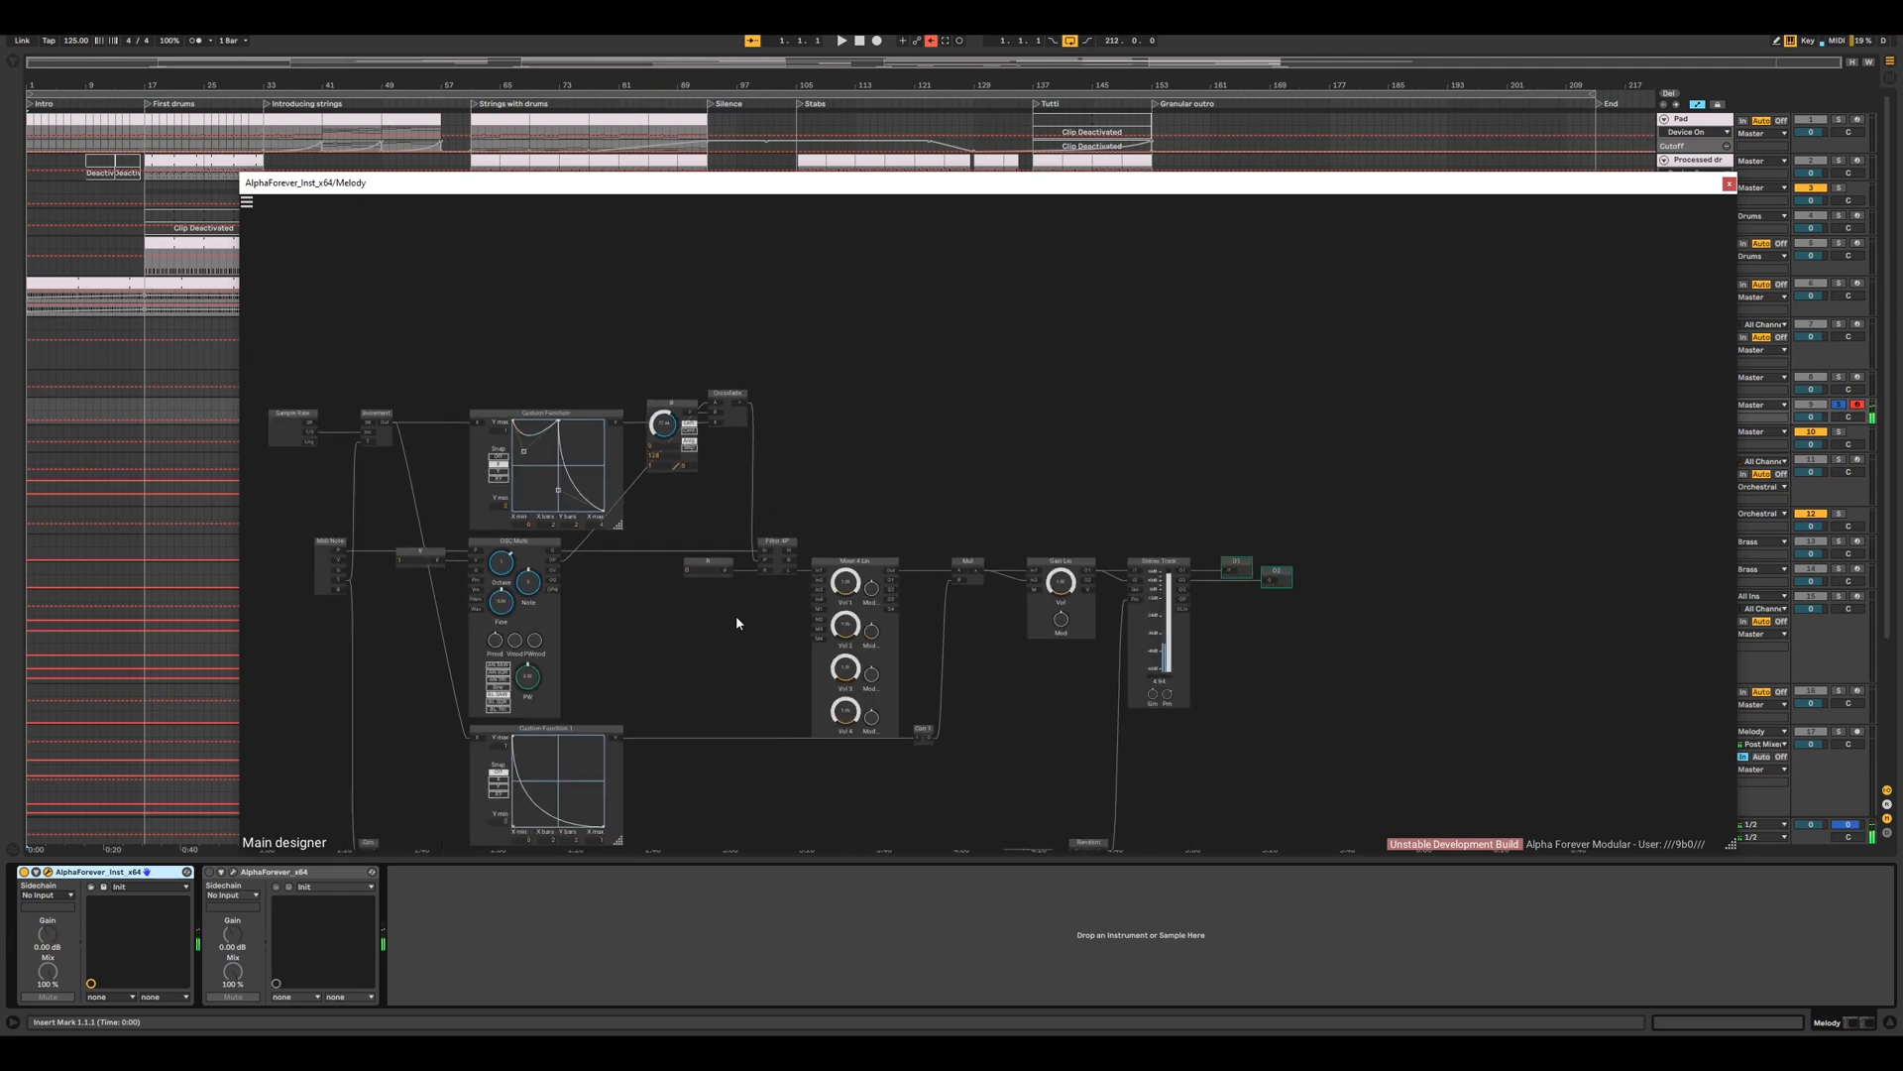
{"action": "left_click", "coordinate": [1729, 185]}
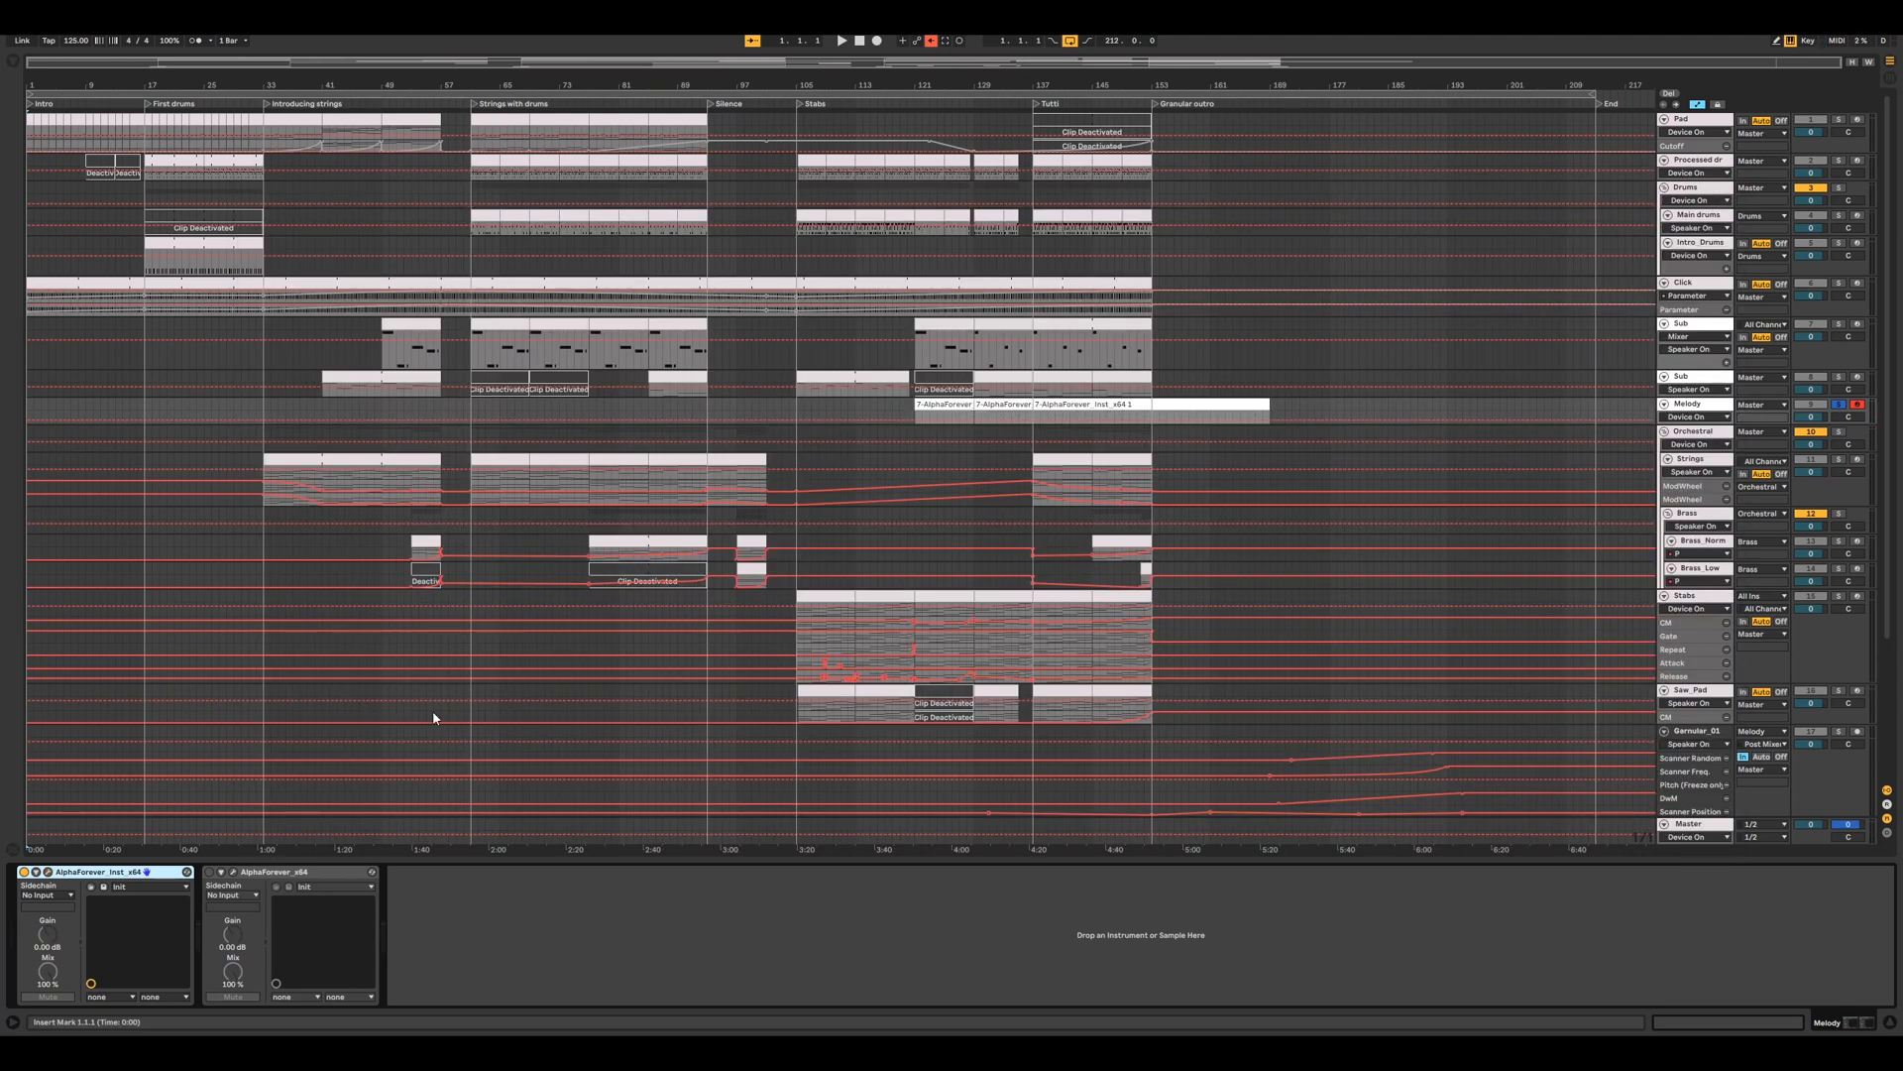
- Open the Melody track's AlphaForever_x64 effect in a larger window and examine its chain from Hall Reverb to Stereo Track
{"action": "left_click", "coordinate": [233, 871]}
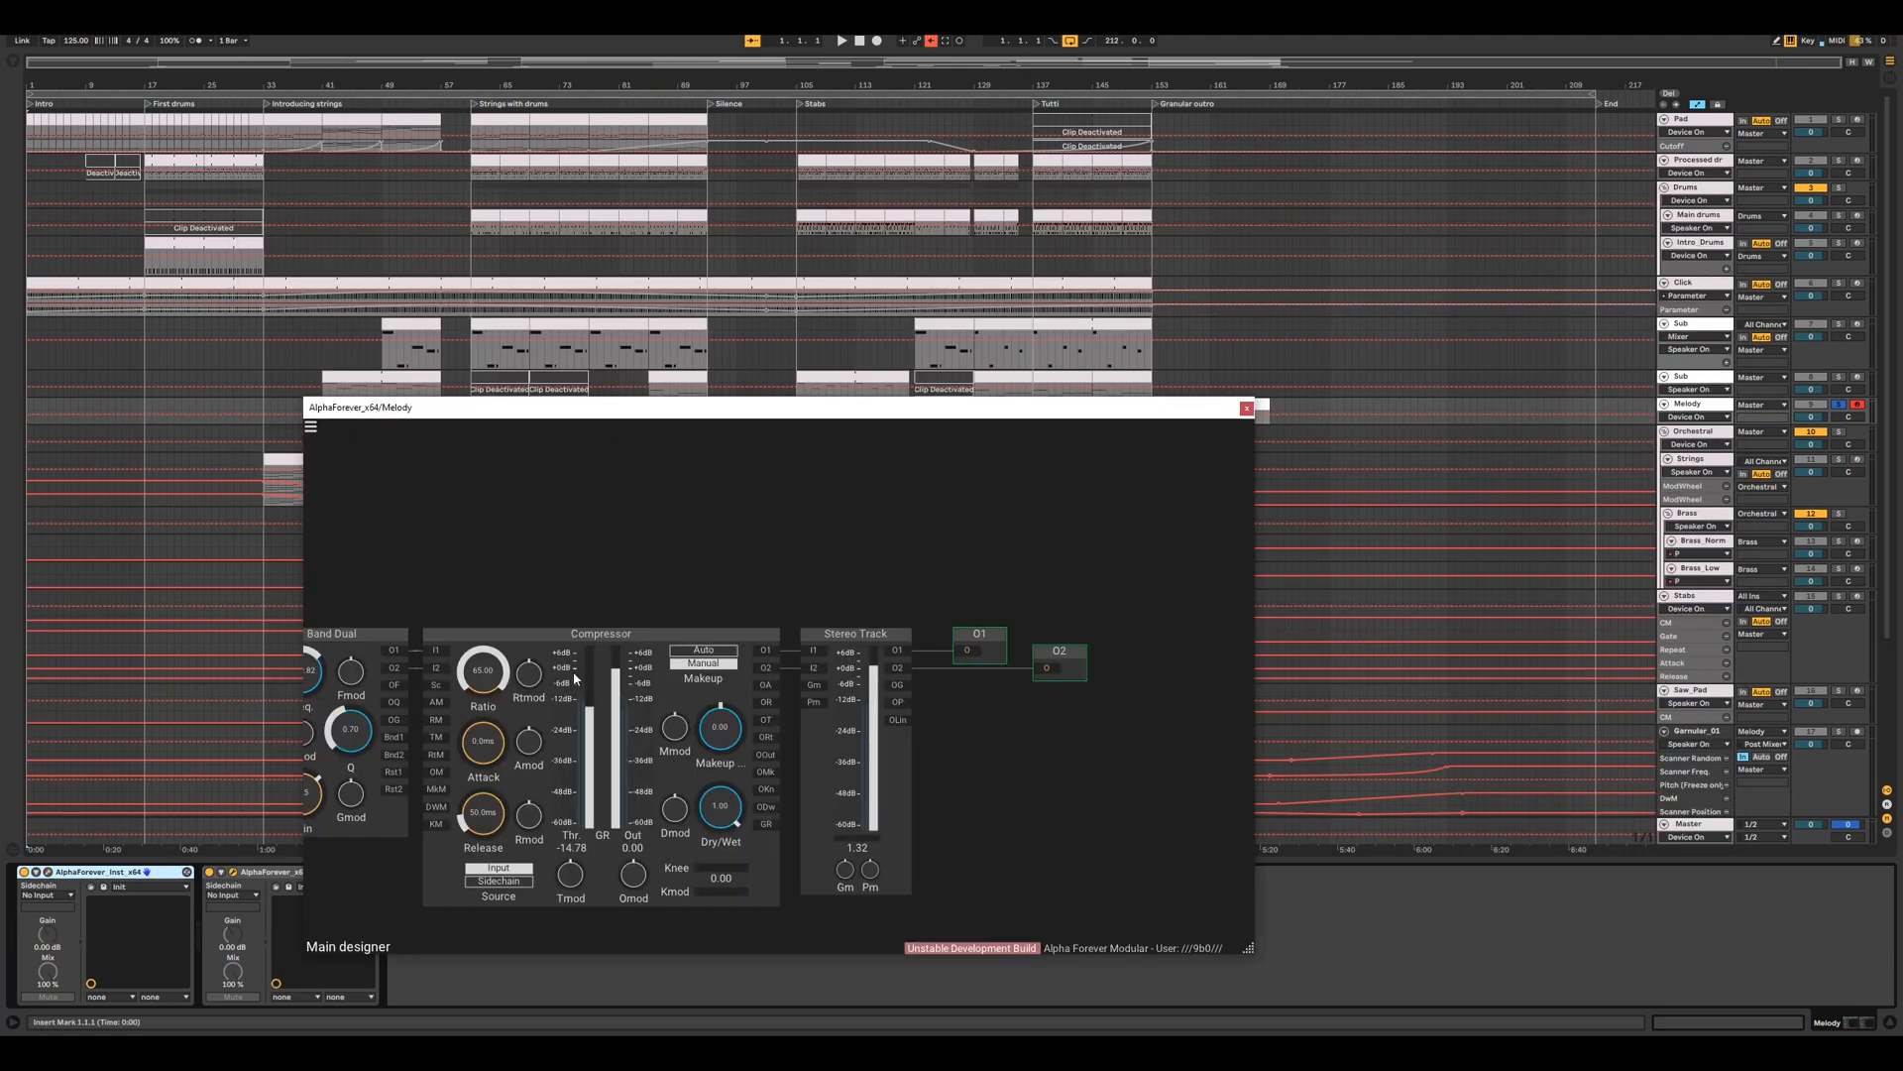
{"action": "left_click_drag", "start_coordinate": [1251, 949], "coordinate": [1791, 1010]}
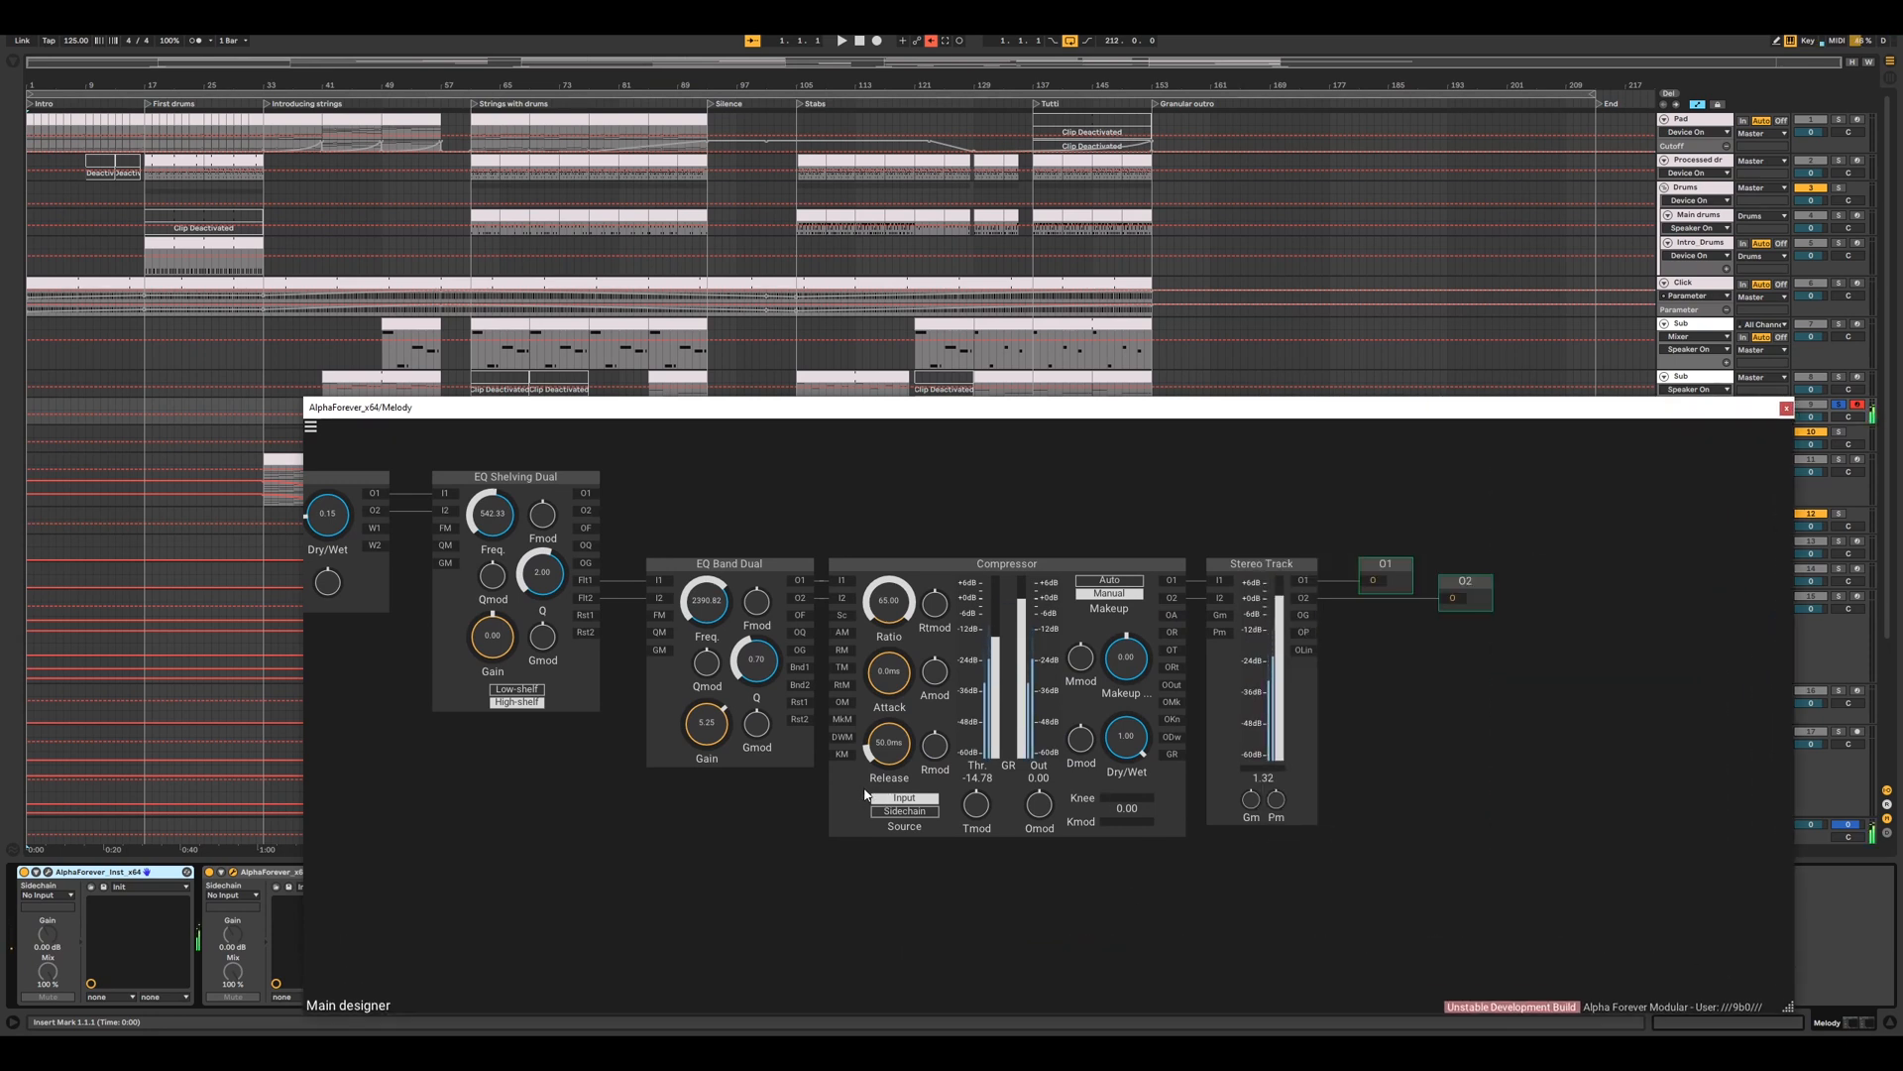
{"action": "left_click_drag", "start_coordinate": [574, 801], "coordinate": [847, 846]}
{"action": "left_click_drag", "start_coordinate": [492, 483], "coordinate": [710, 512]}
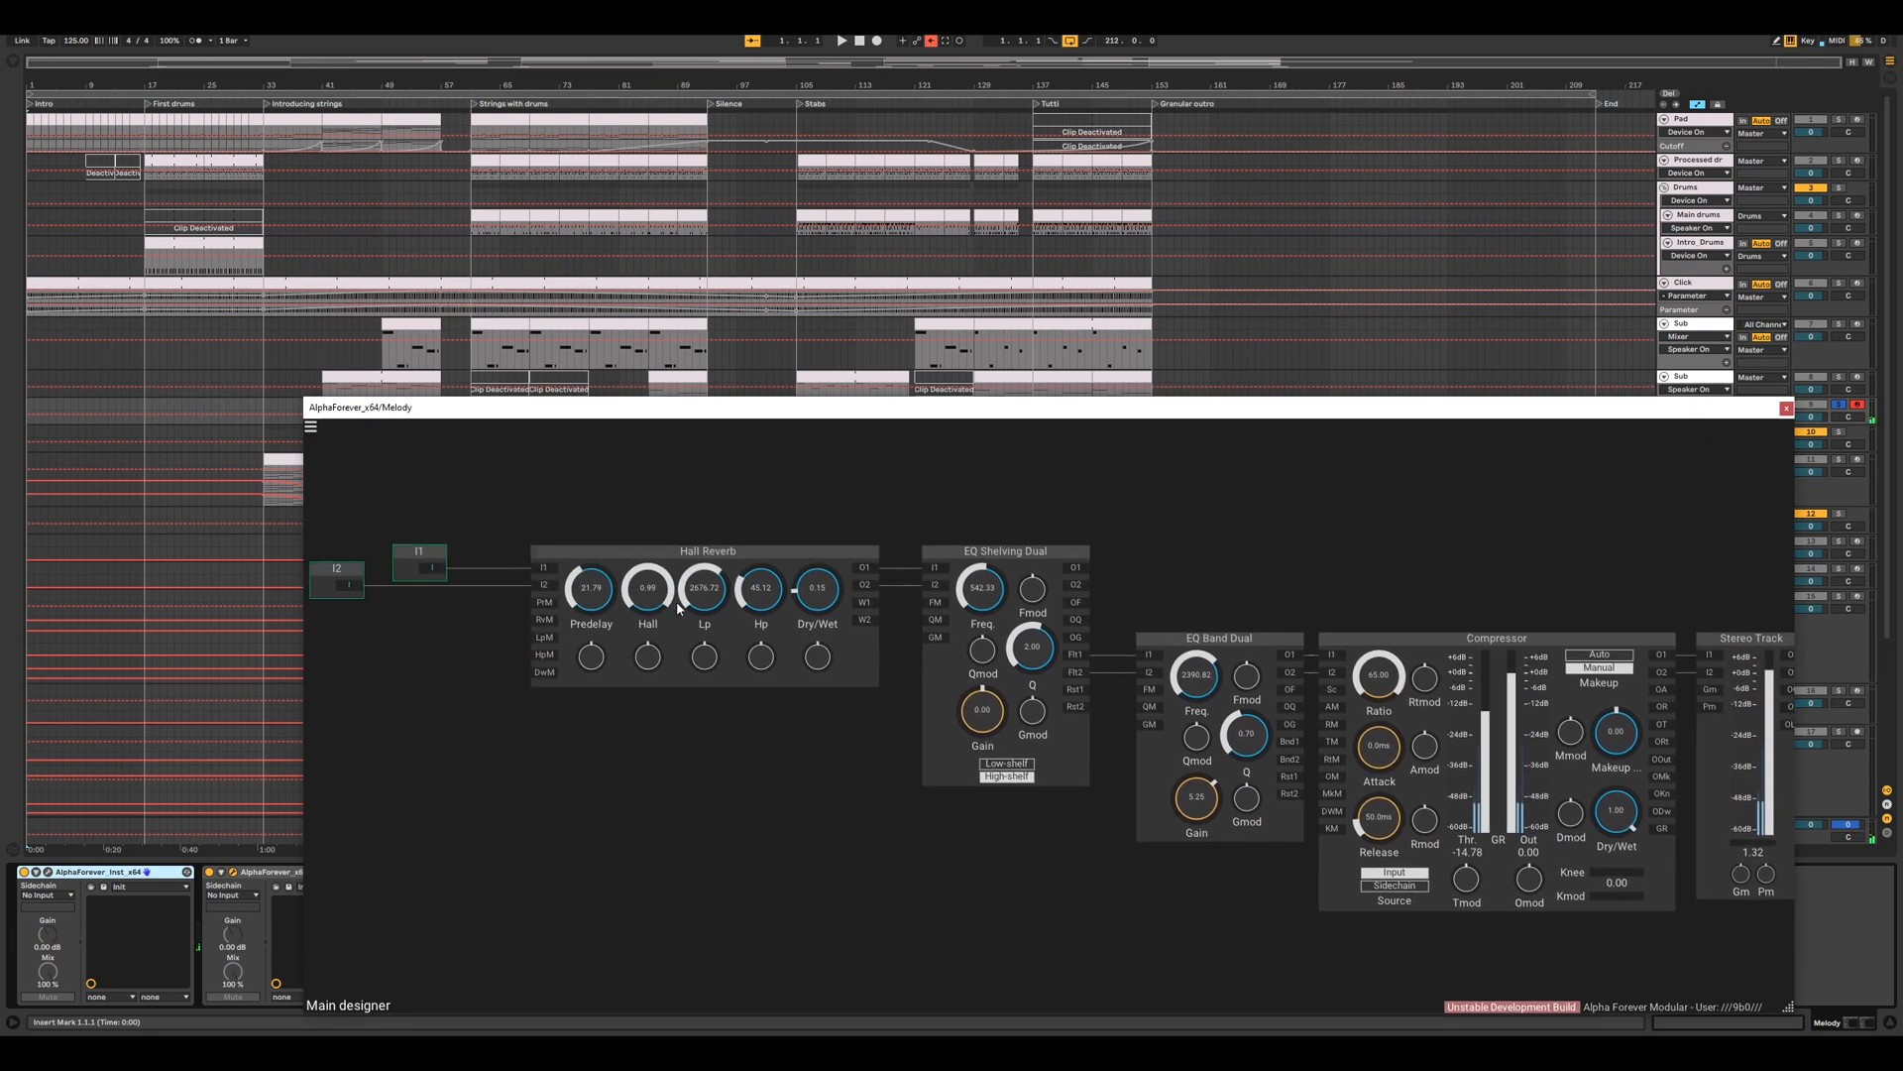
{"action": "left_click_drag", "start_coordinate": [1099, 532], "coordinate": [920, 542]}
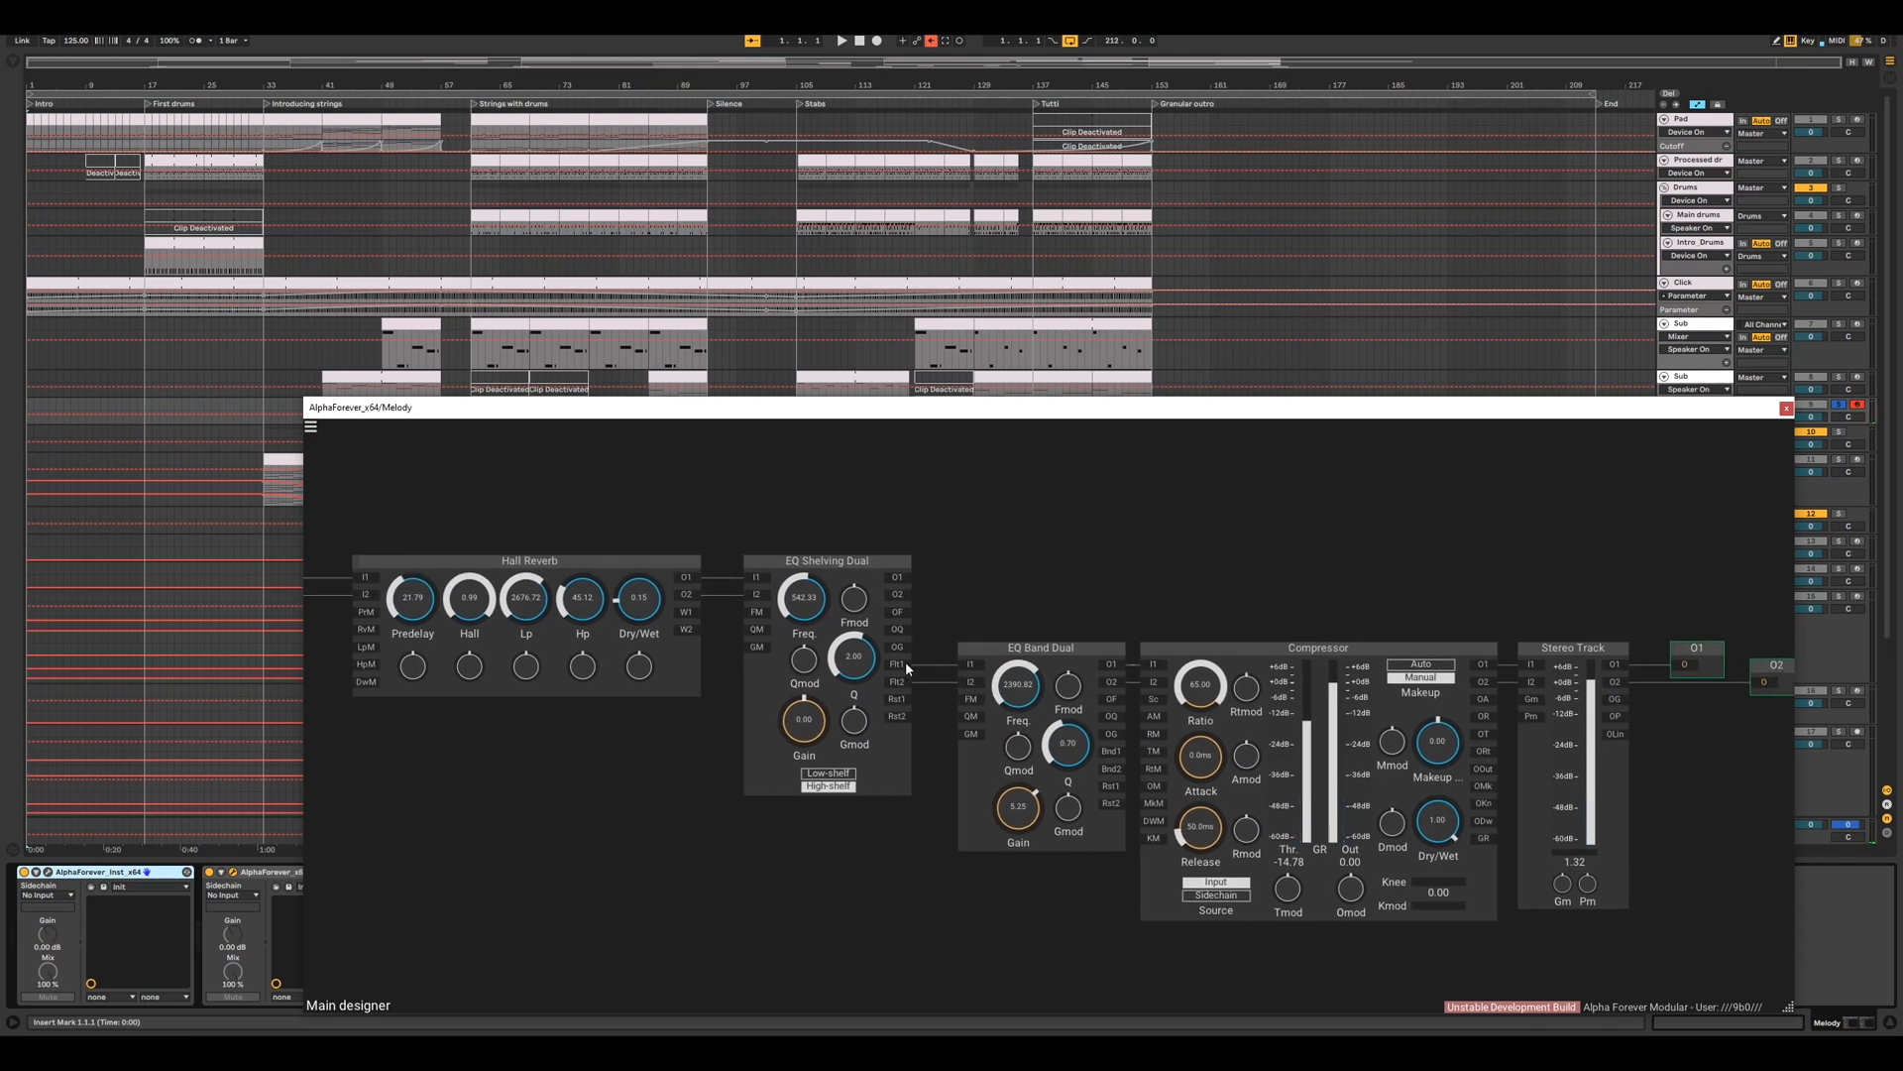
{"action": "left_click_drag", "start_coordinate": [1037, 606], "coordinate": [877, 599]}
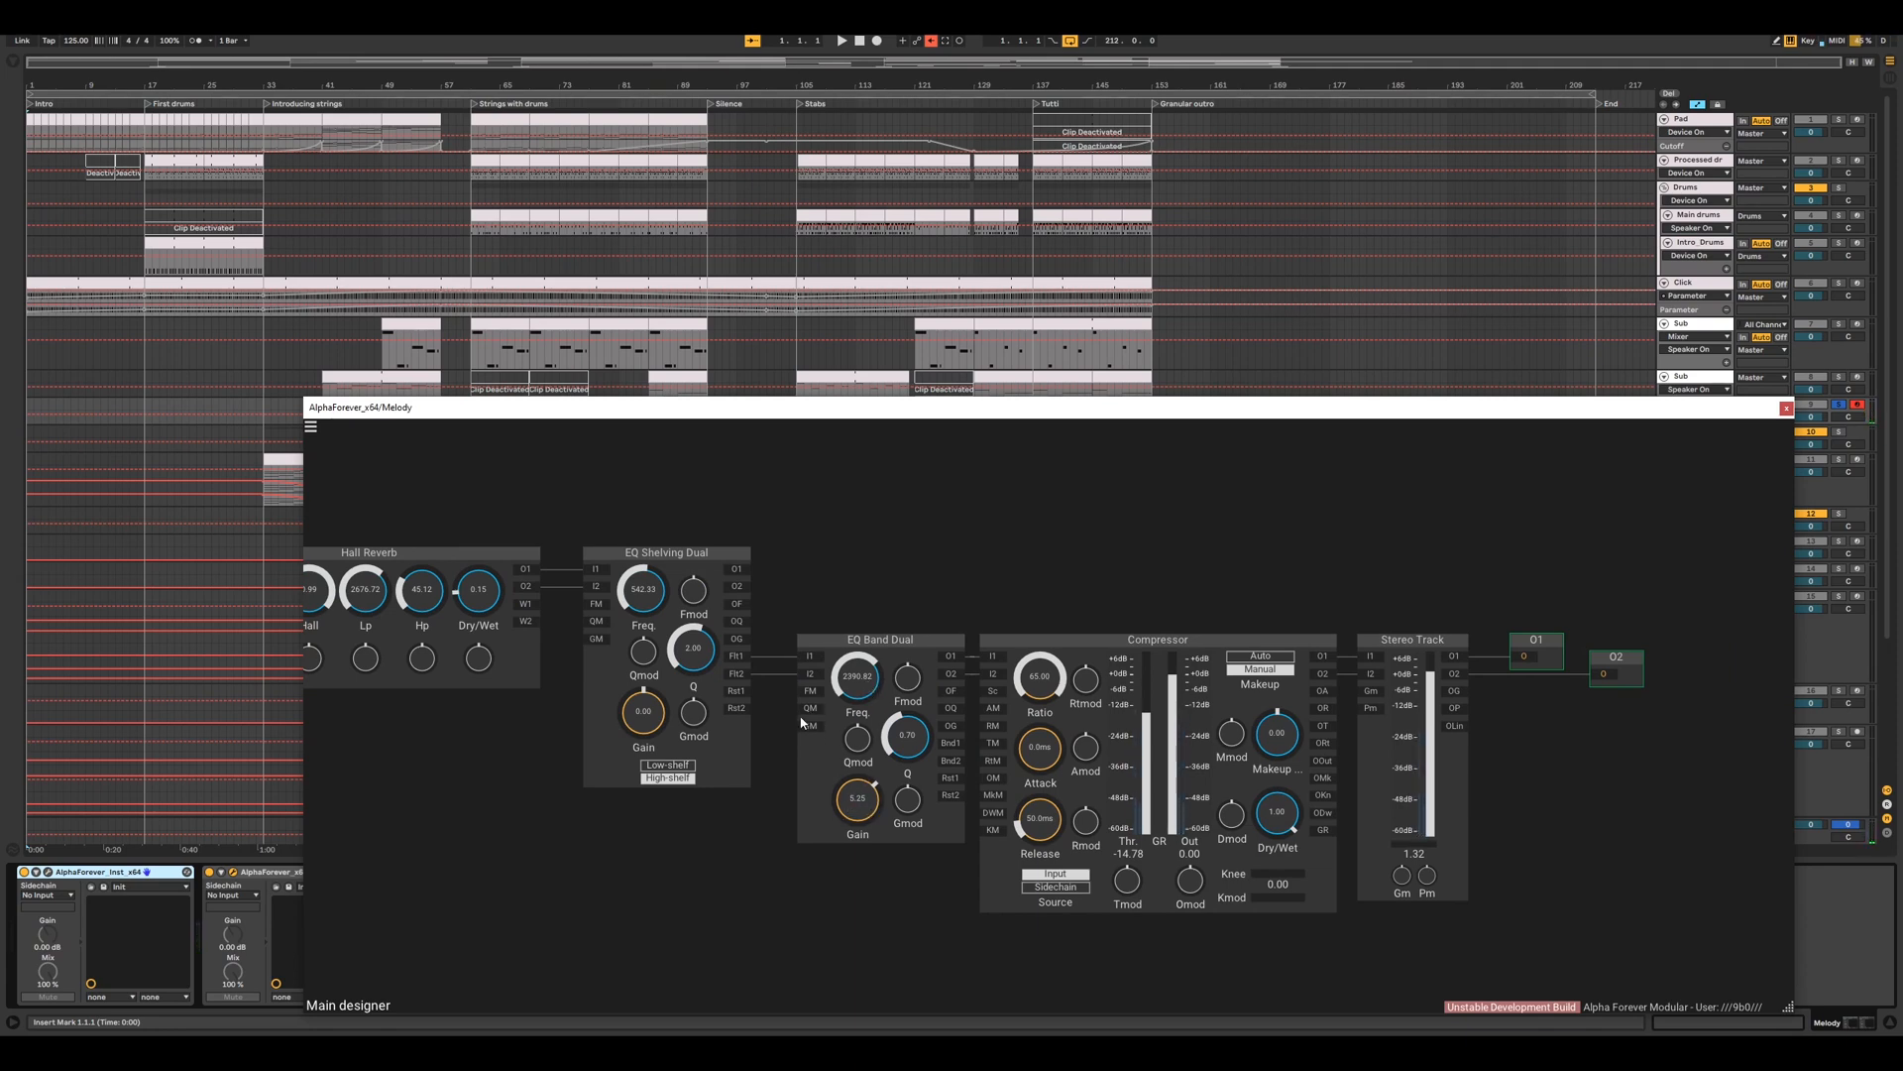
- Examine the EQ Band Dual and Compressor settings up close, with the effect window moved higher over the arrangement
{"action": "scroll", "coordinate": [781, 684], "scroll_direction": "up", "scroll_amount": 3}
{"action": "scroll", "coordinate": [787, 682], "scroll_direction": "up", "scroll_amount": 1}
{"action": "left_click_drag", "start_coordinate": [787, 686], "coordinate": [531, 569]}
{"action": "left_click_drag", "start_coordinate": [847, 413], "coordinate": [674, 177]}
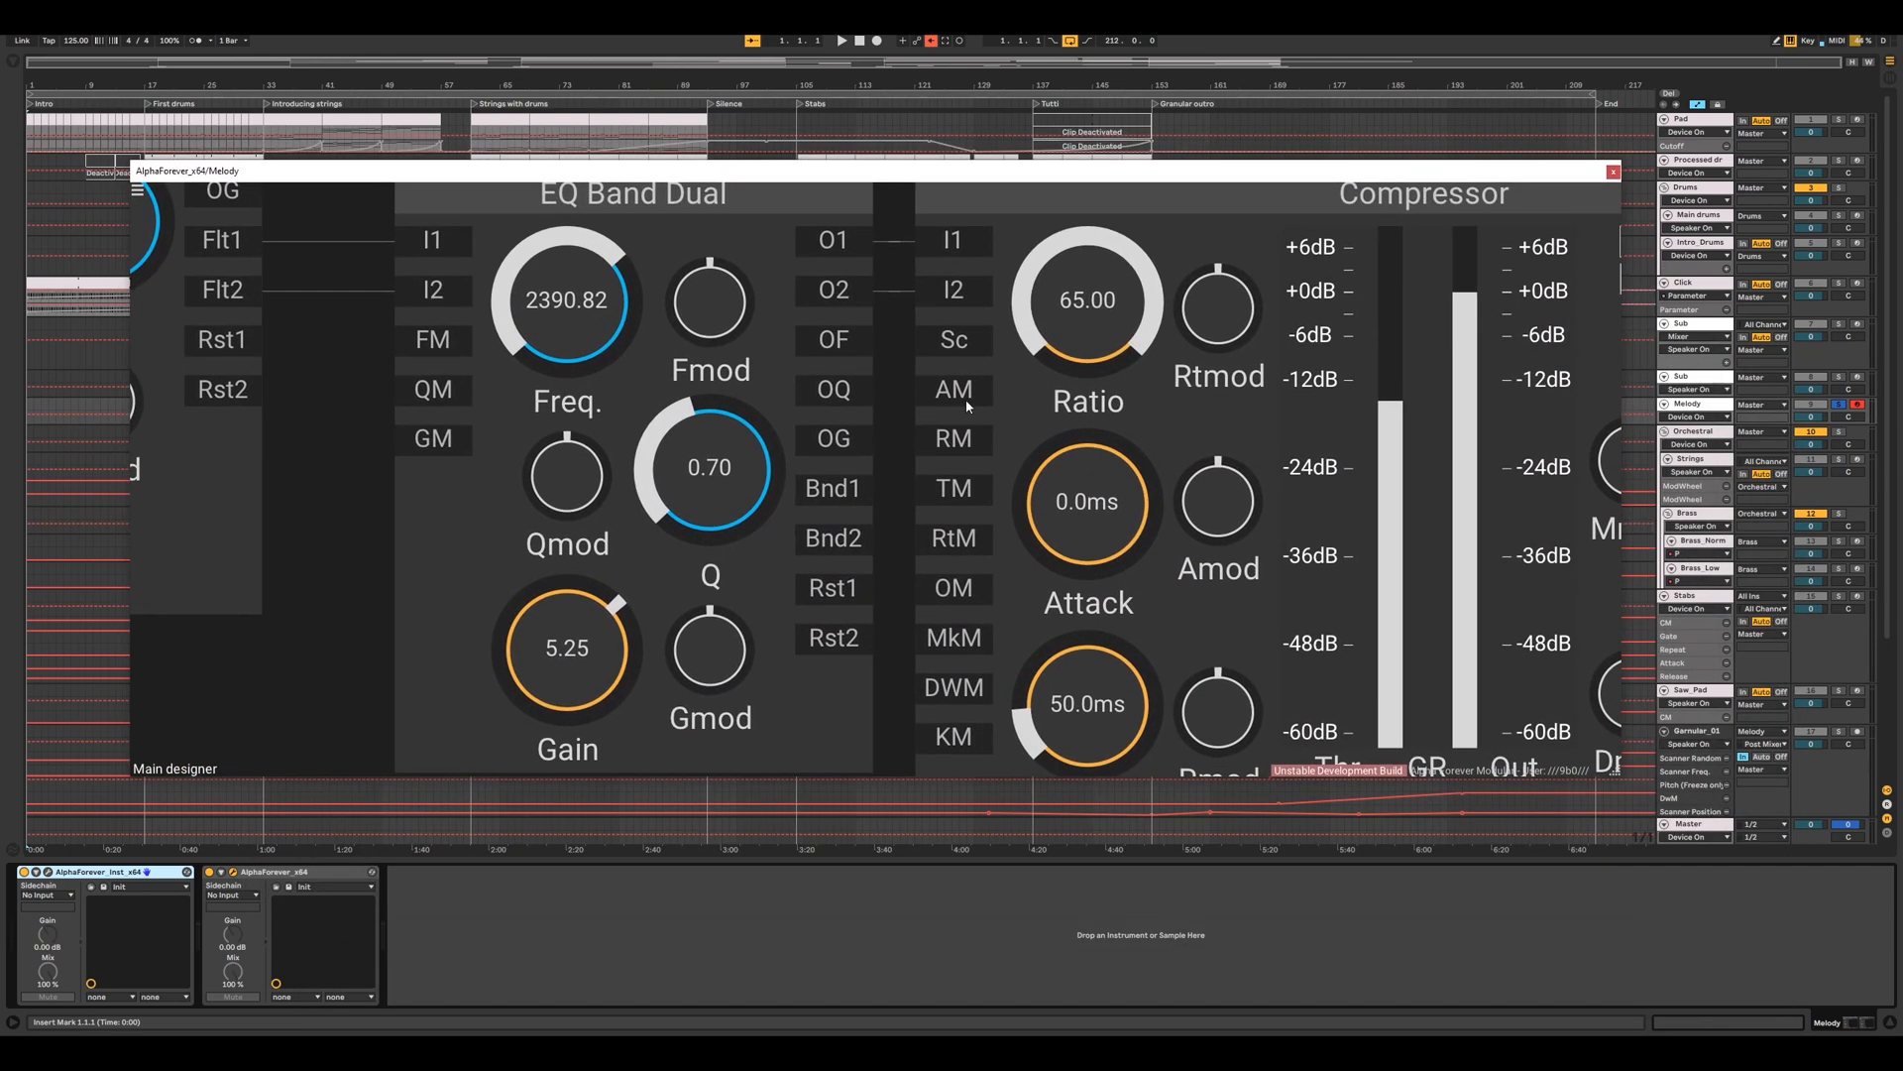
- Close the Melody effect window, and solo and arm the Strings track within the Orchestral group
{"action": "scroll", "coordinate": [892, 451], "scroll_direction": "down", "scroll_amount": 4}
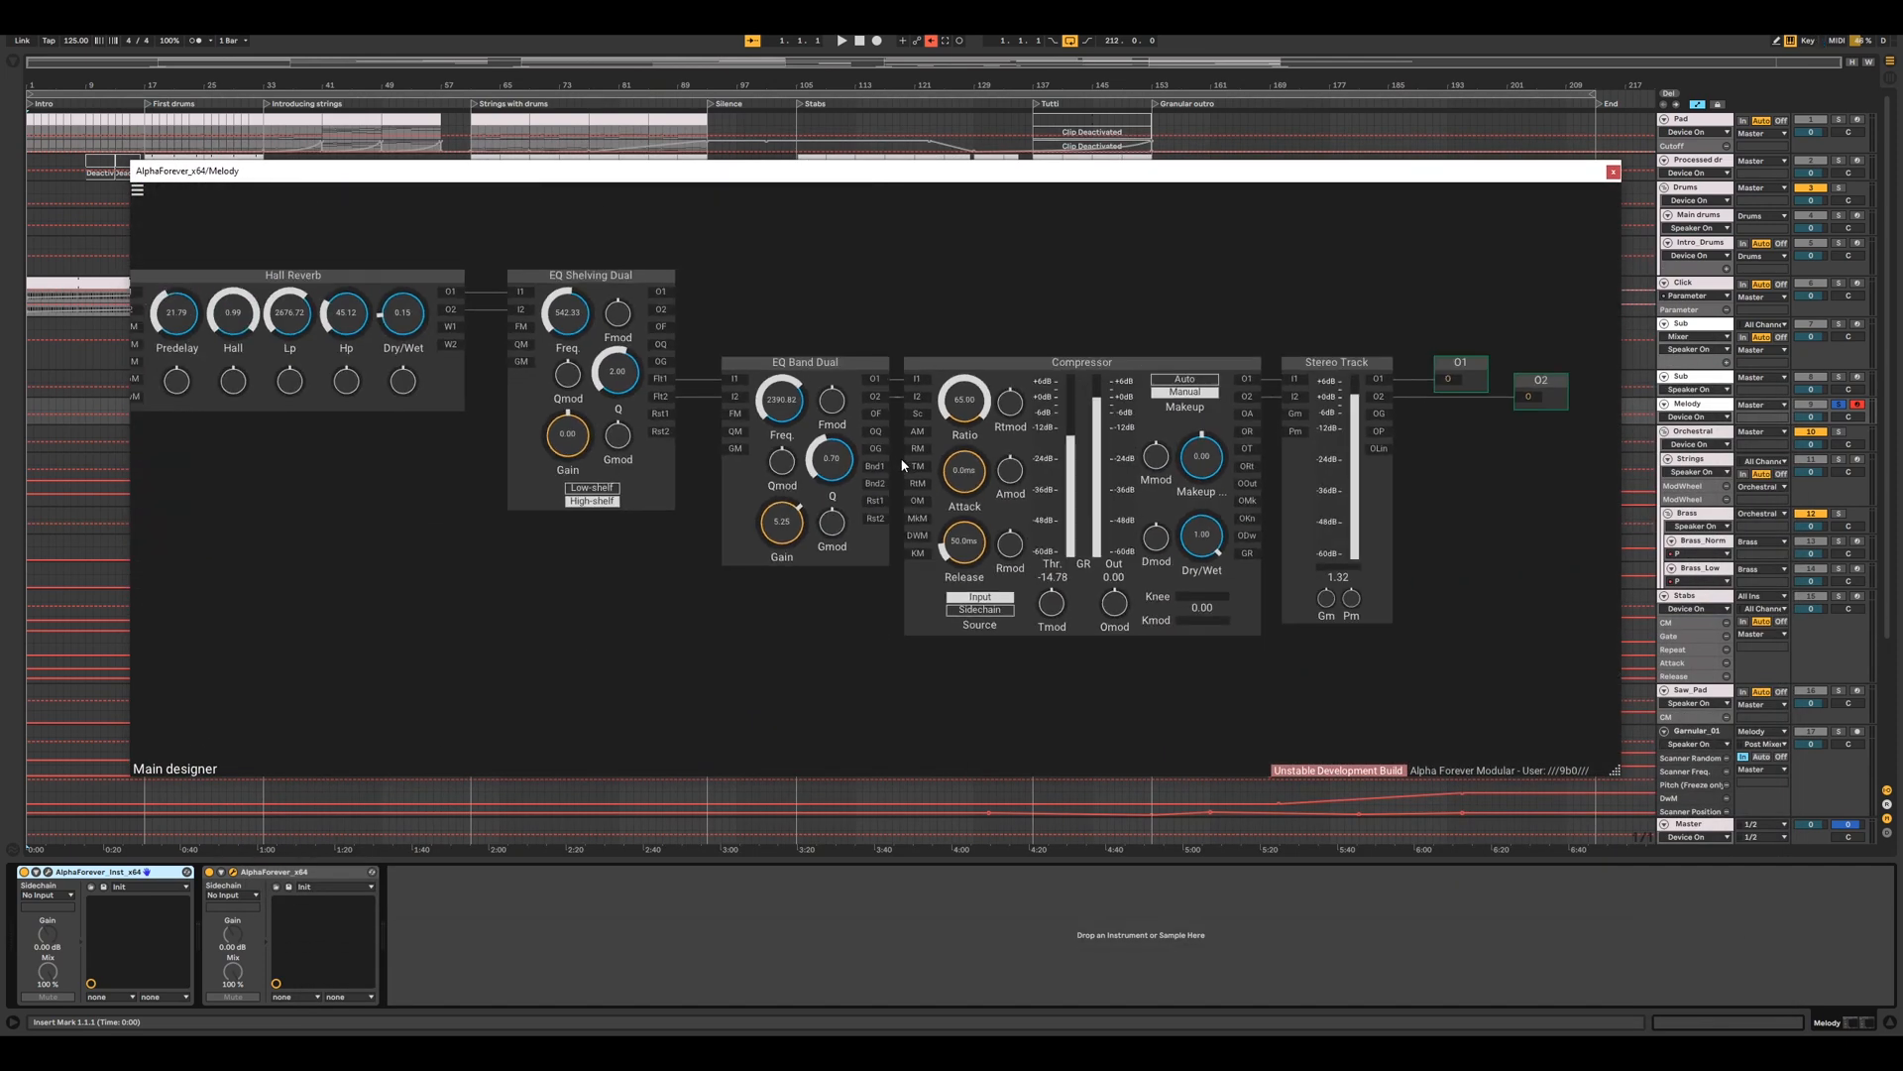
{"action": "left_click", "coordinate": [1613, 173]}
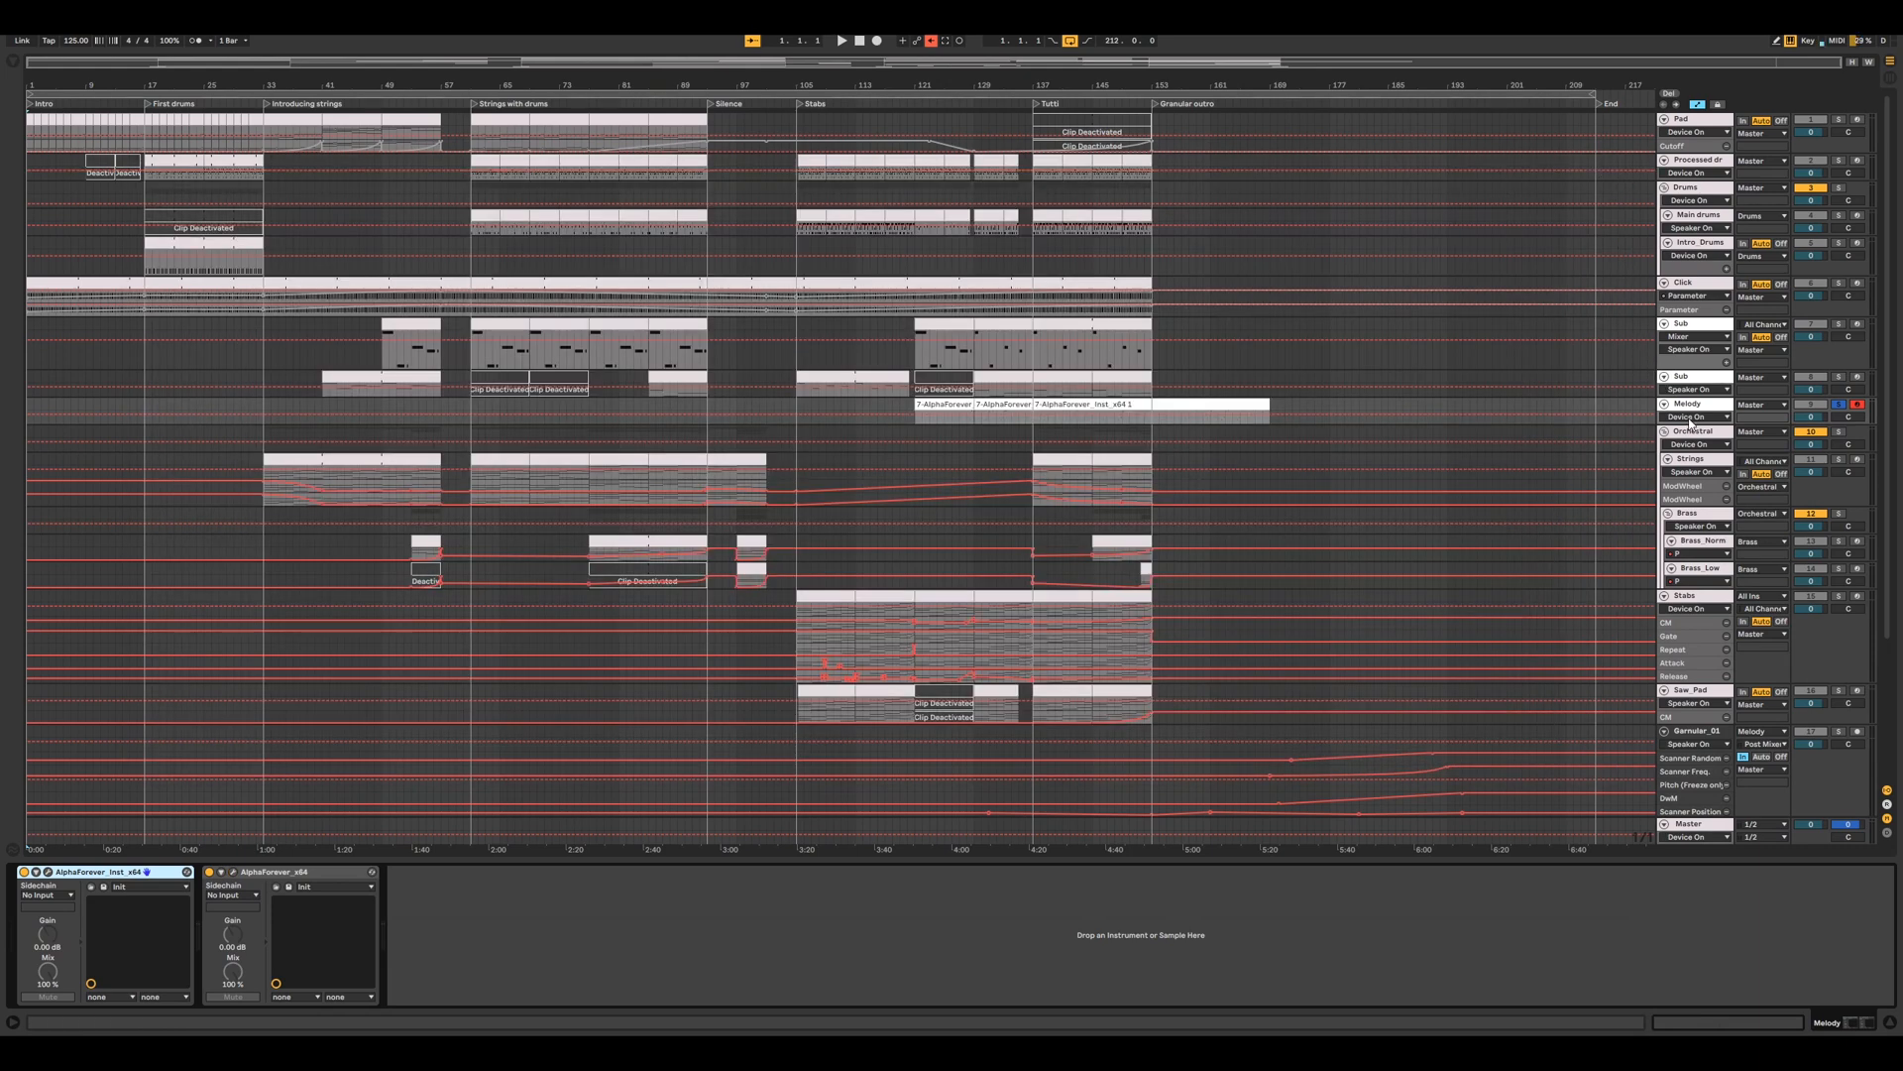
{"action": "left_click", "coordinate": [1838, 432]}
{"action": "left_click", "coordinate": [1696, 432]}
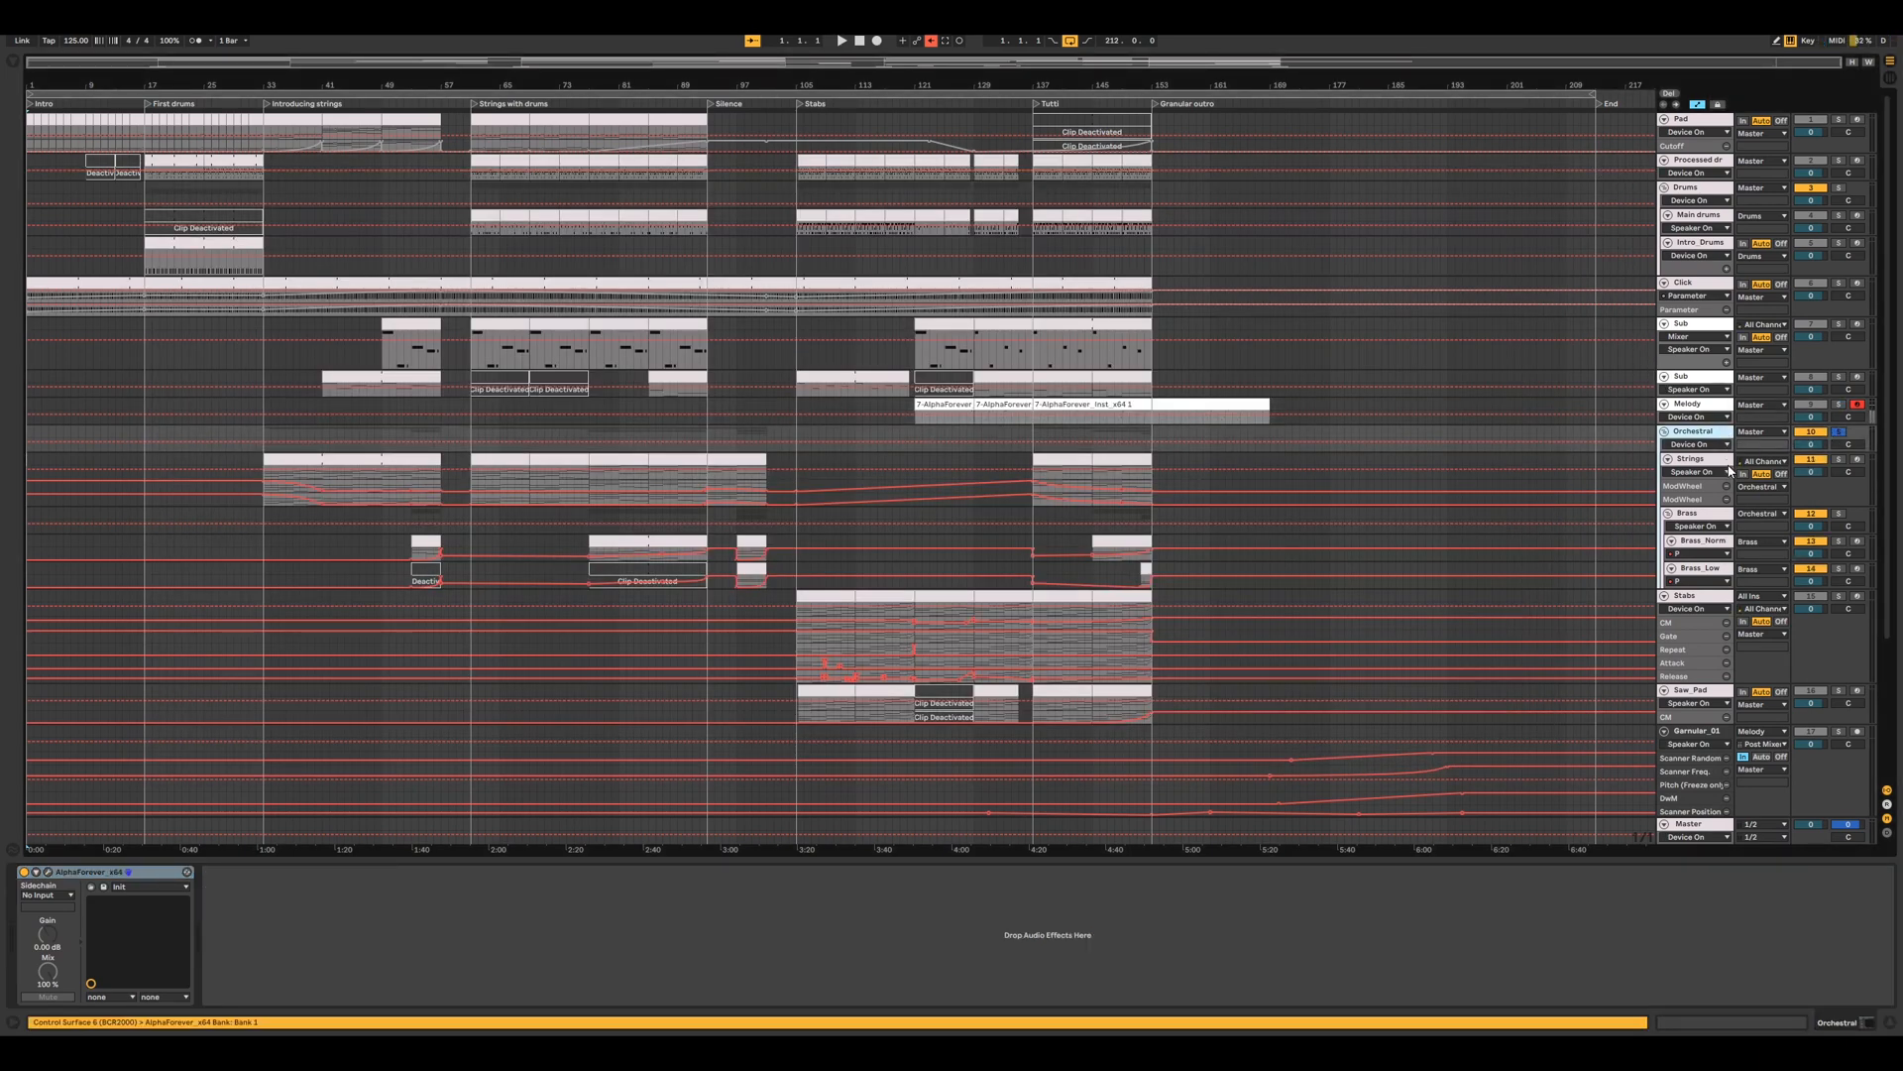
{"action": "left_click", "coordinate": [1829, 459]}
{"action": "left_click", "coordinate": [1858, 460]}
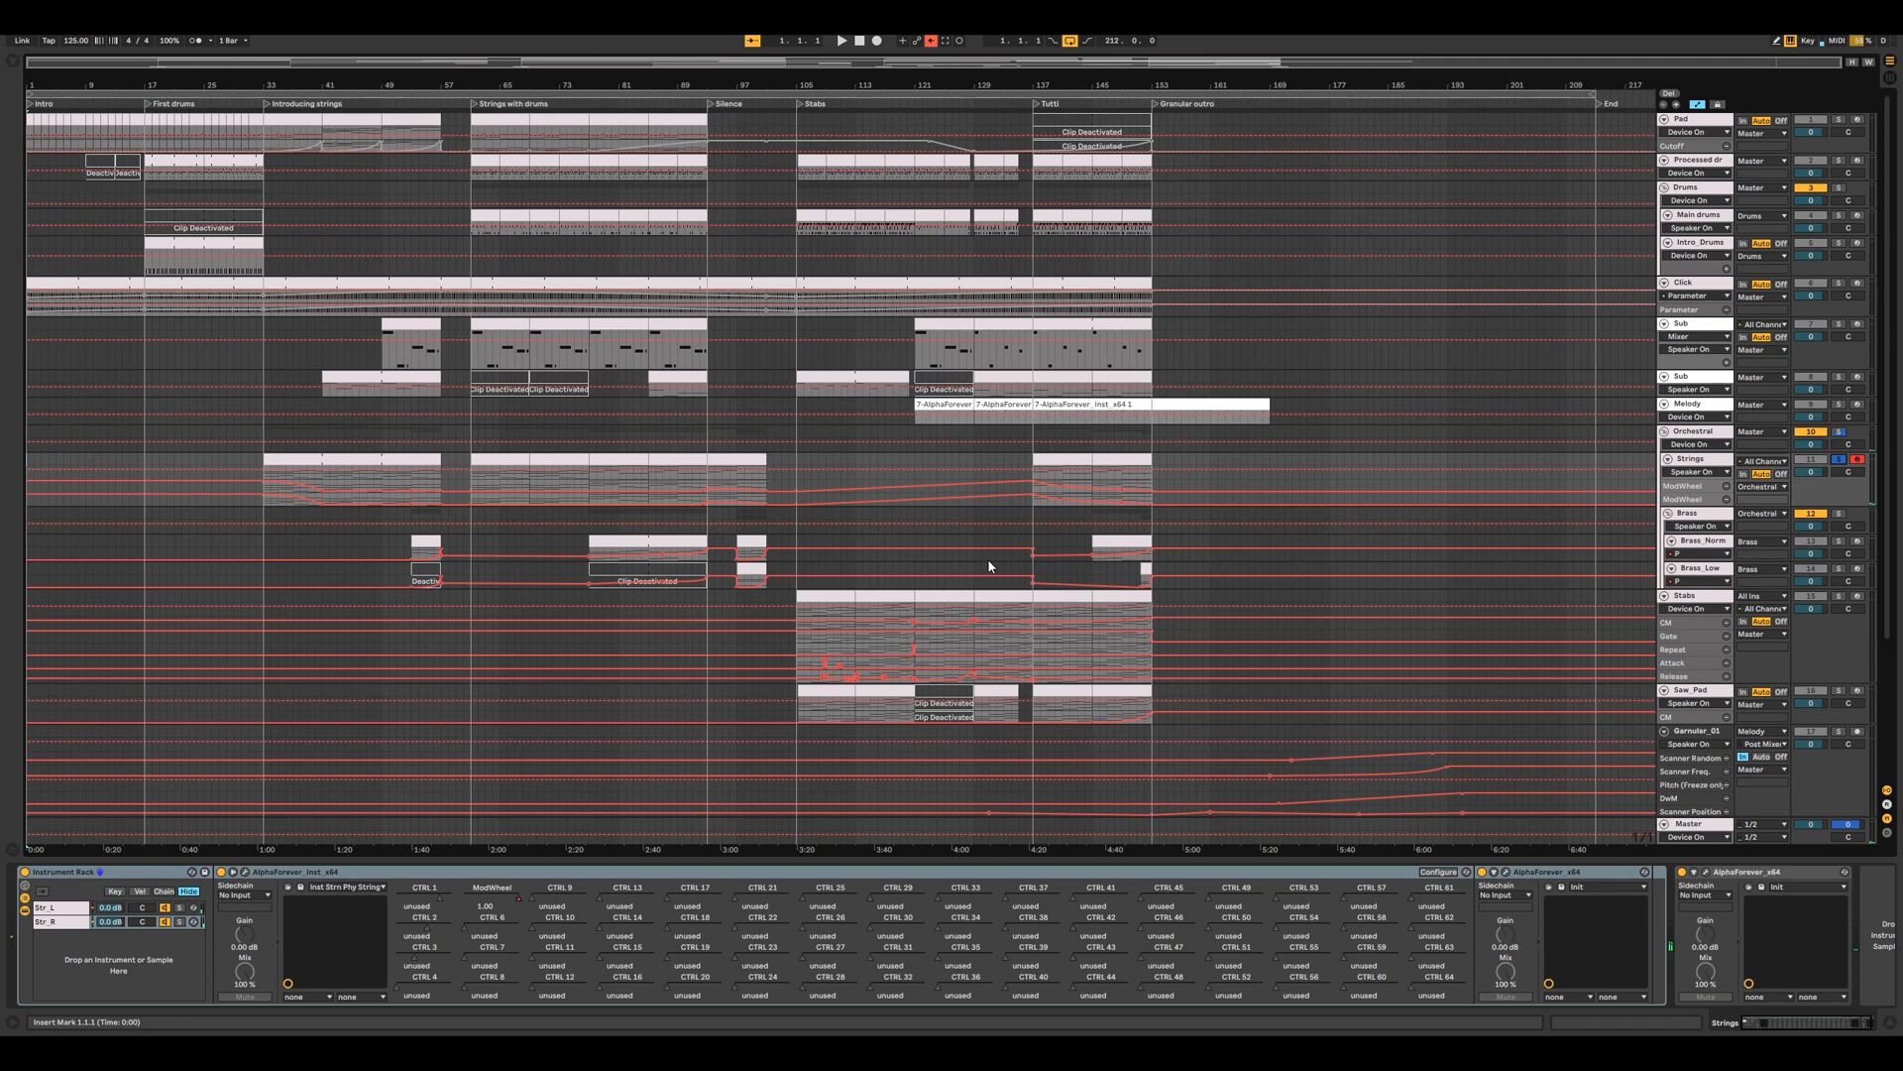
- Place the insert marker at bar 83 in the Strings track and set its instrument's ModWheel parameter to 0.00
{"action": "left_click", "coordinate": [1054, 509]}
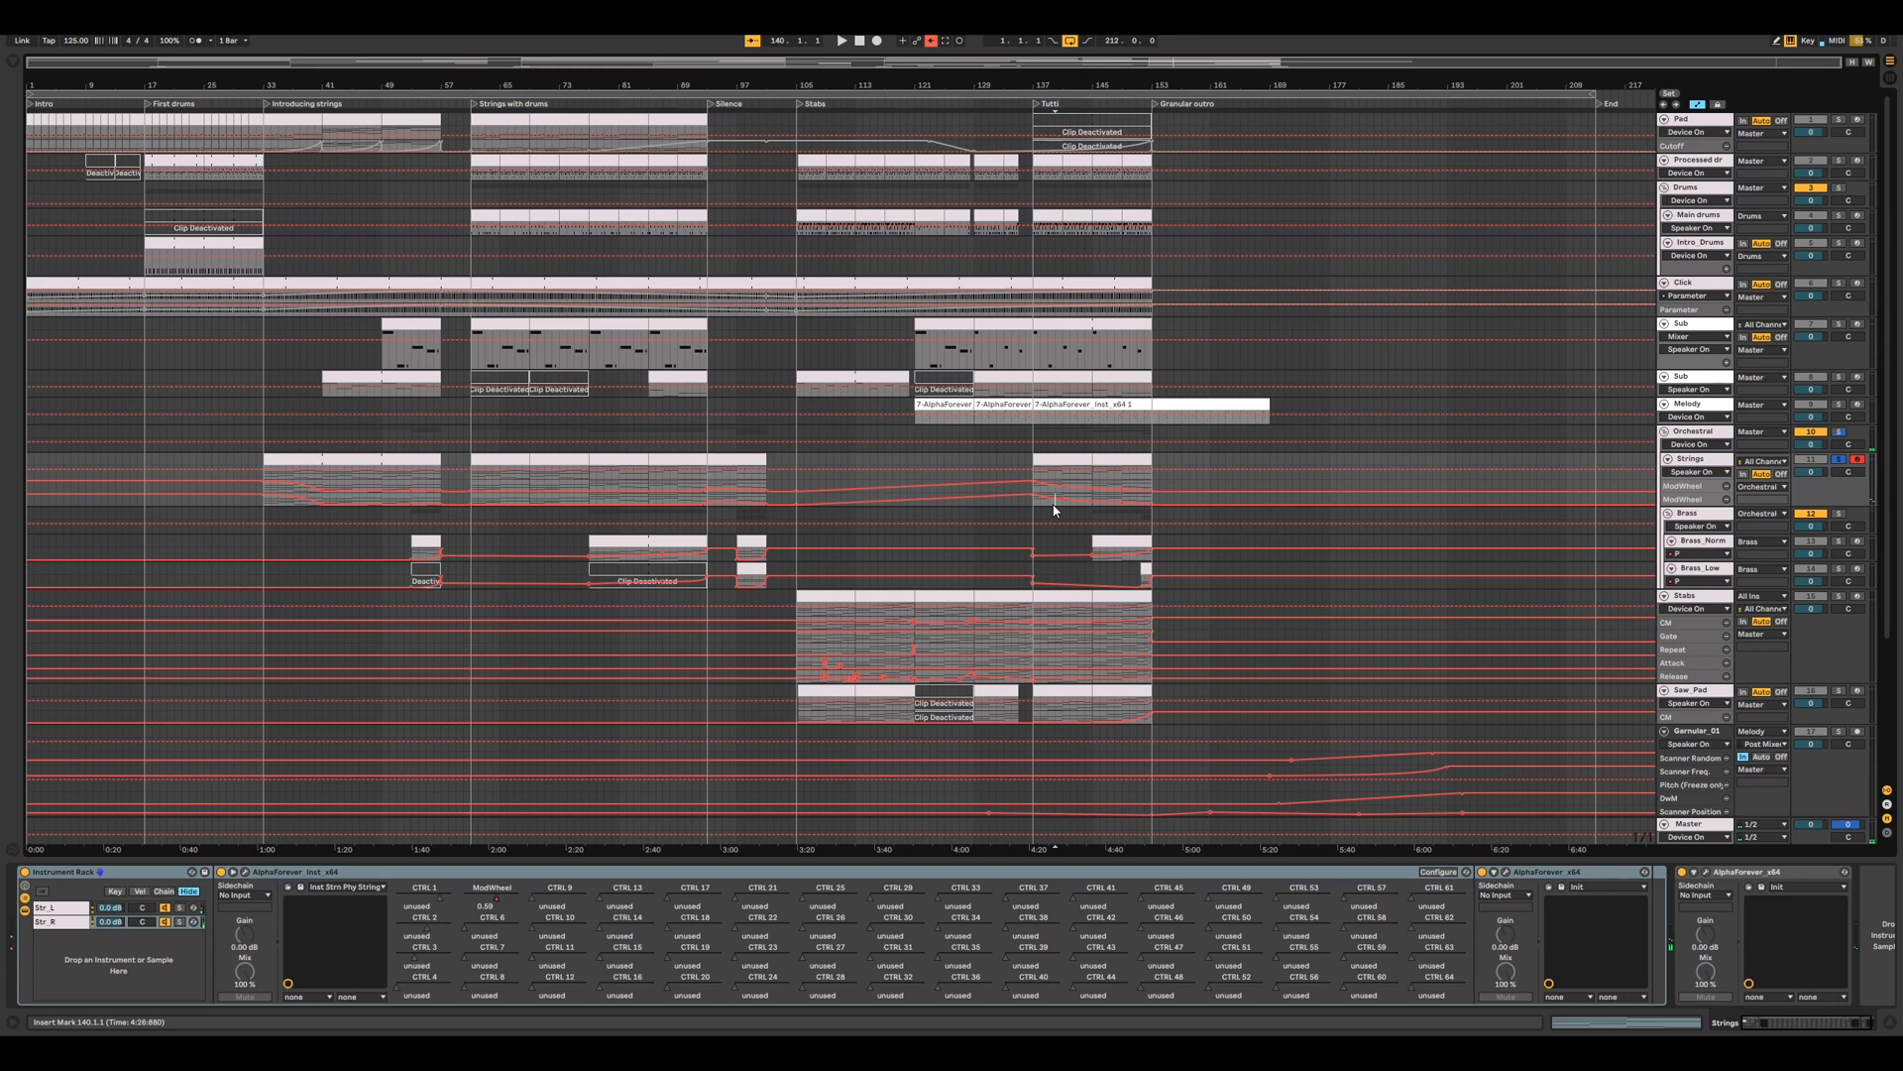
{"action": "left_click", "coordinate": [632, 484]}
{"action": "left_click_drag", "start_coordinate": [462, 896], "coordinate": [499, 897]}
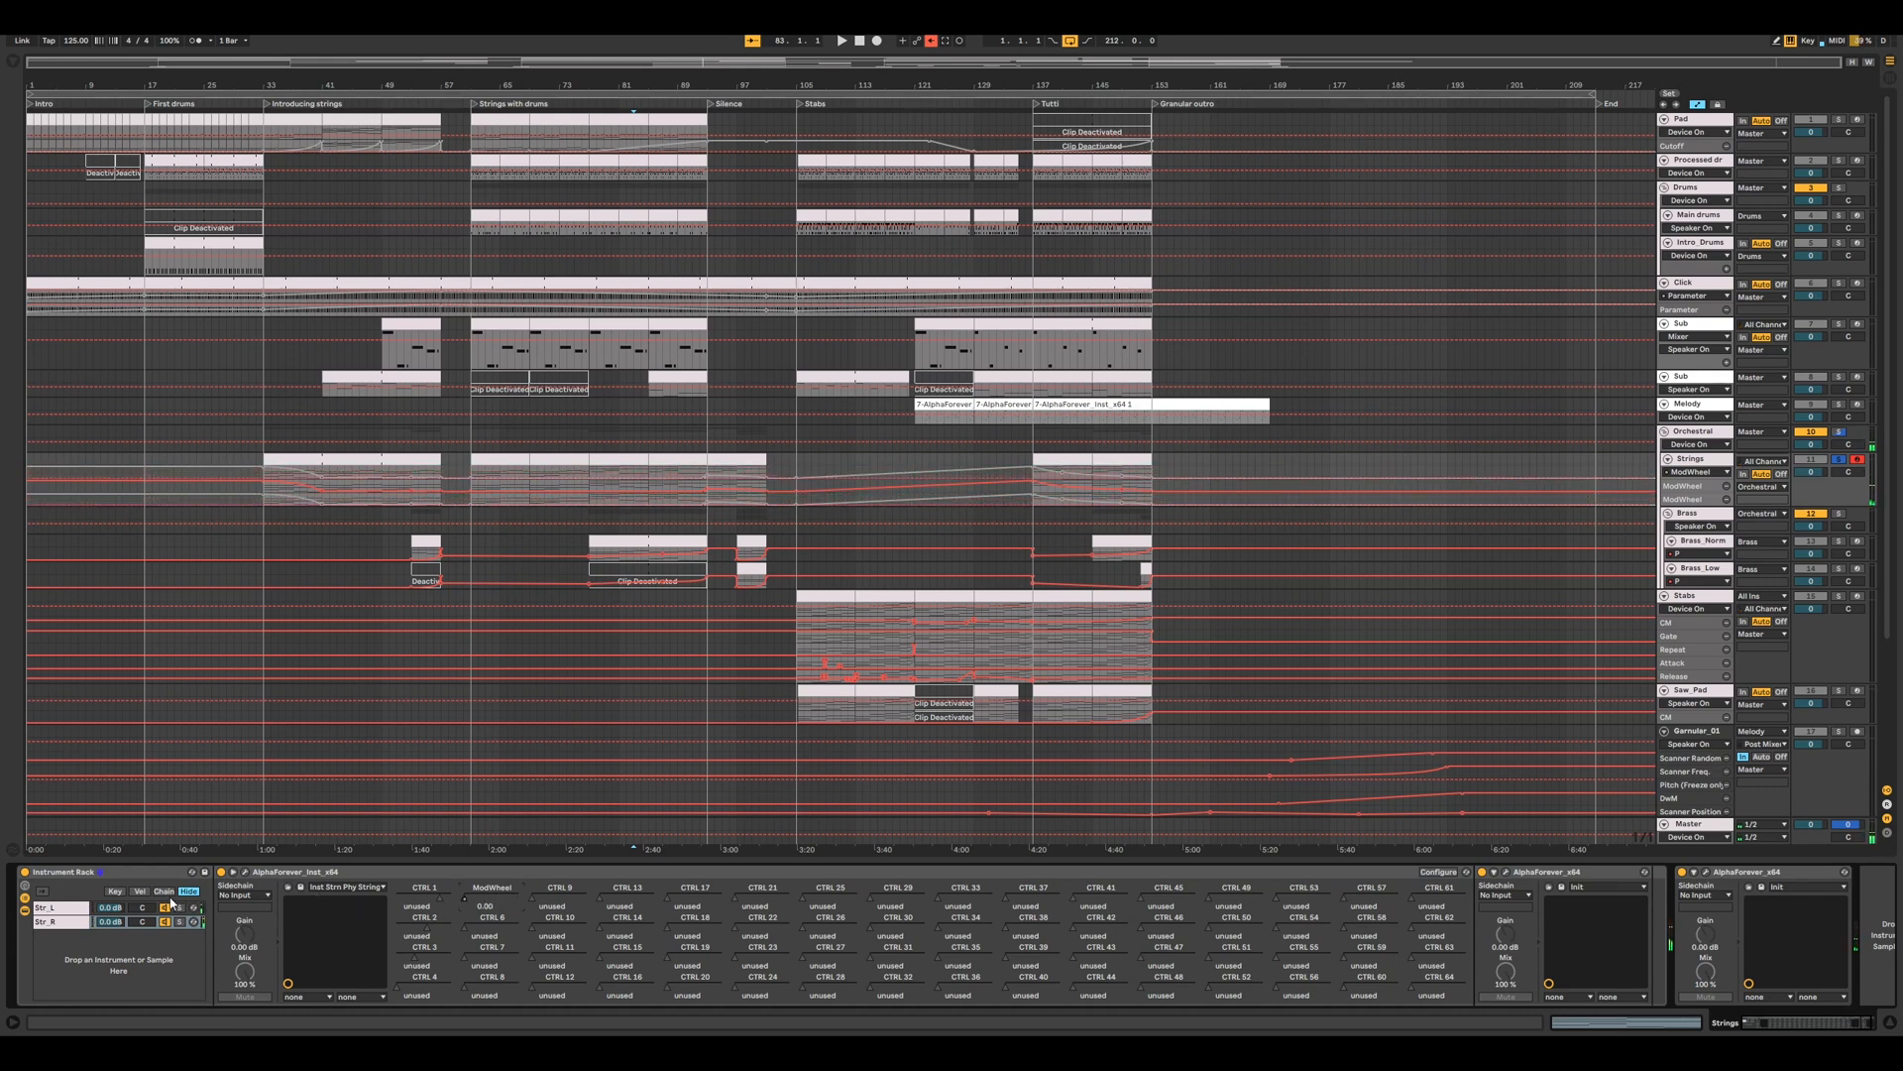
- Duplicate the Str_R chain in the Strings track's Instrument Rack and deactivate the original Str_L and Str_R chains
{"action": "left_click", "coordinate": [69, 923]}
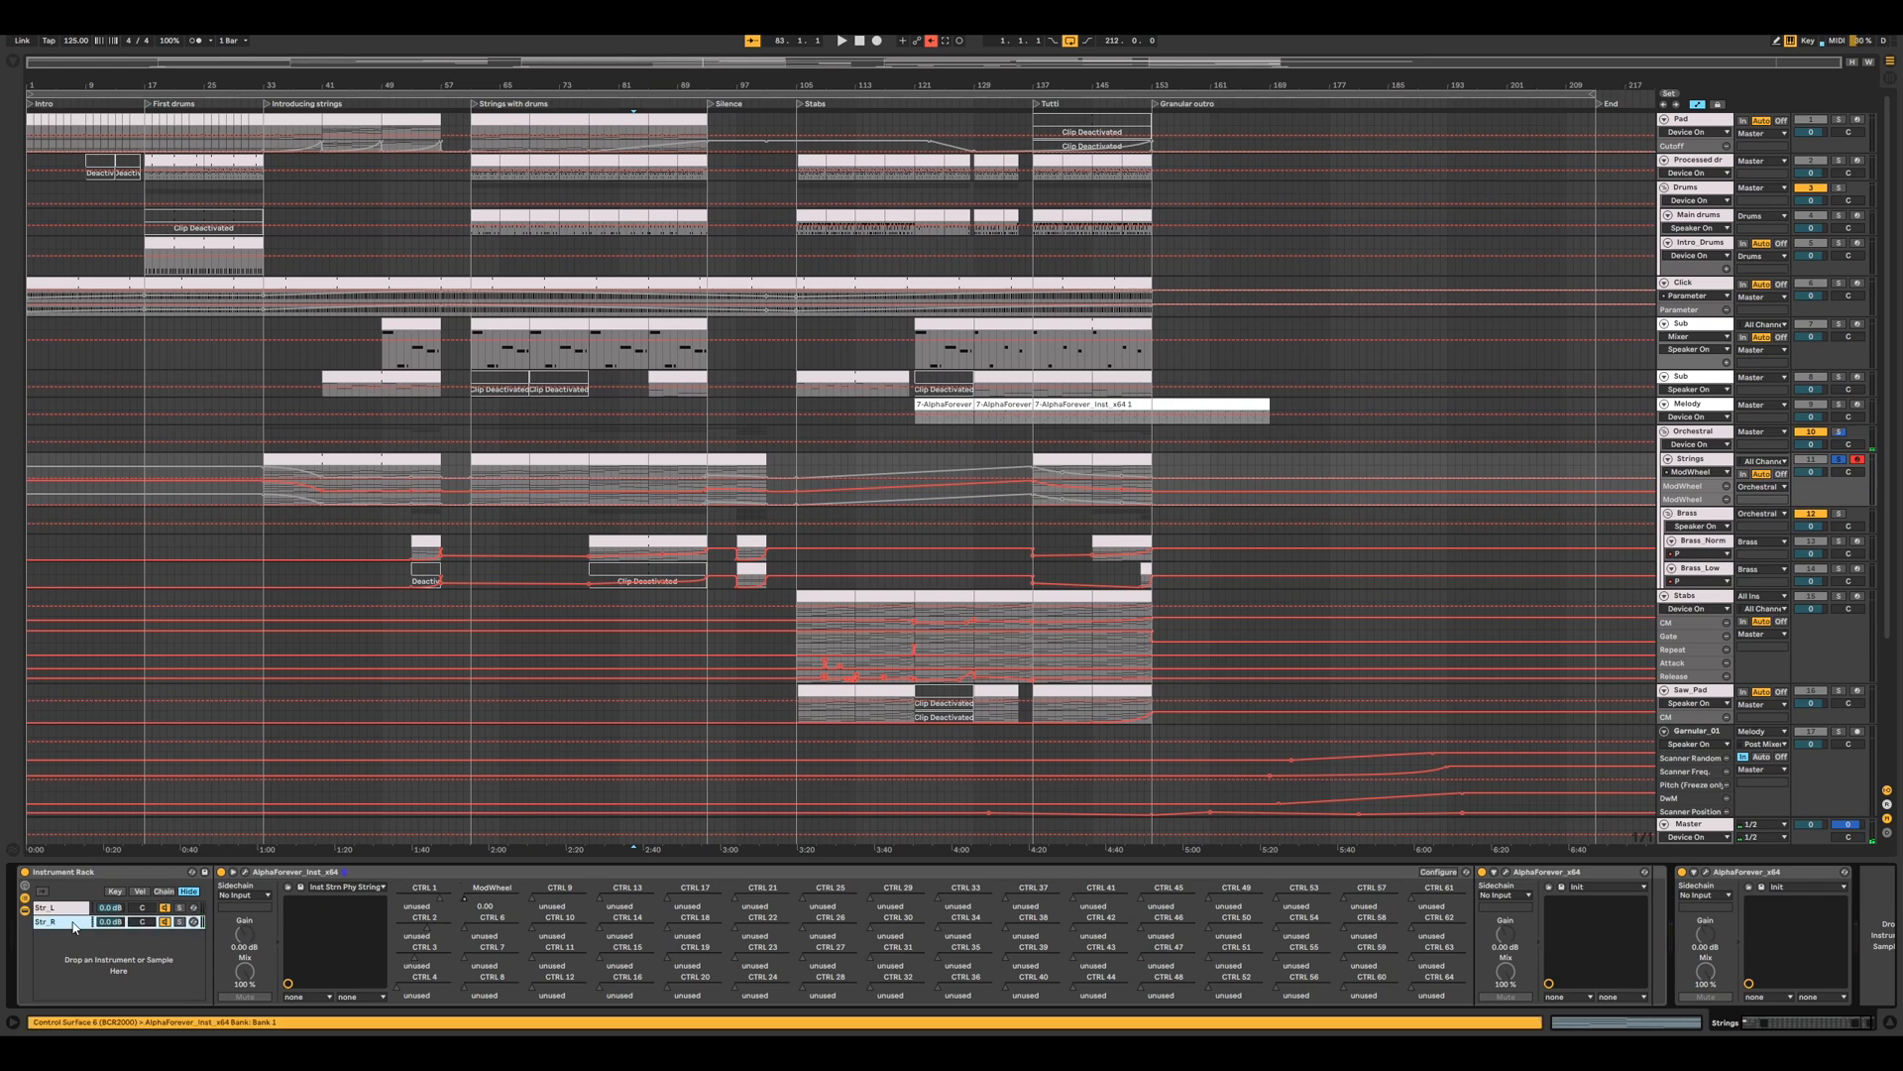
{"action": "key", "text": "ctrl+d"}
{"action": "left_click", "coordinate": [166, 909]}
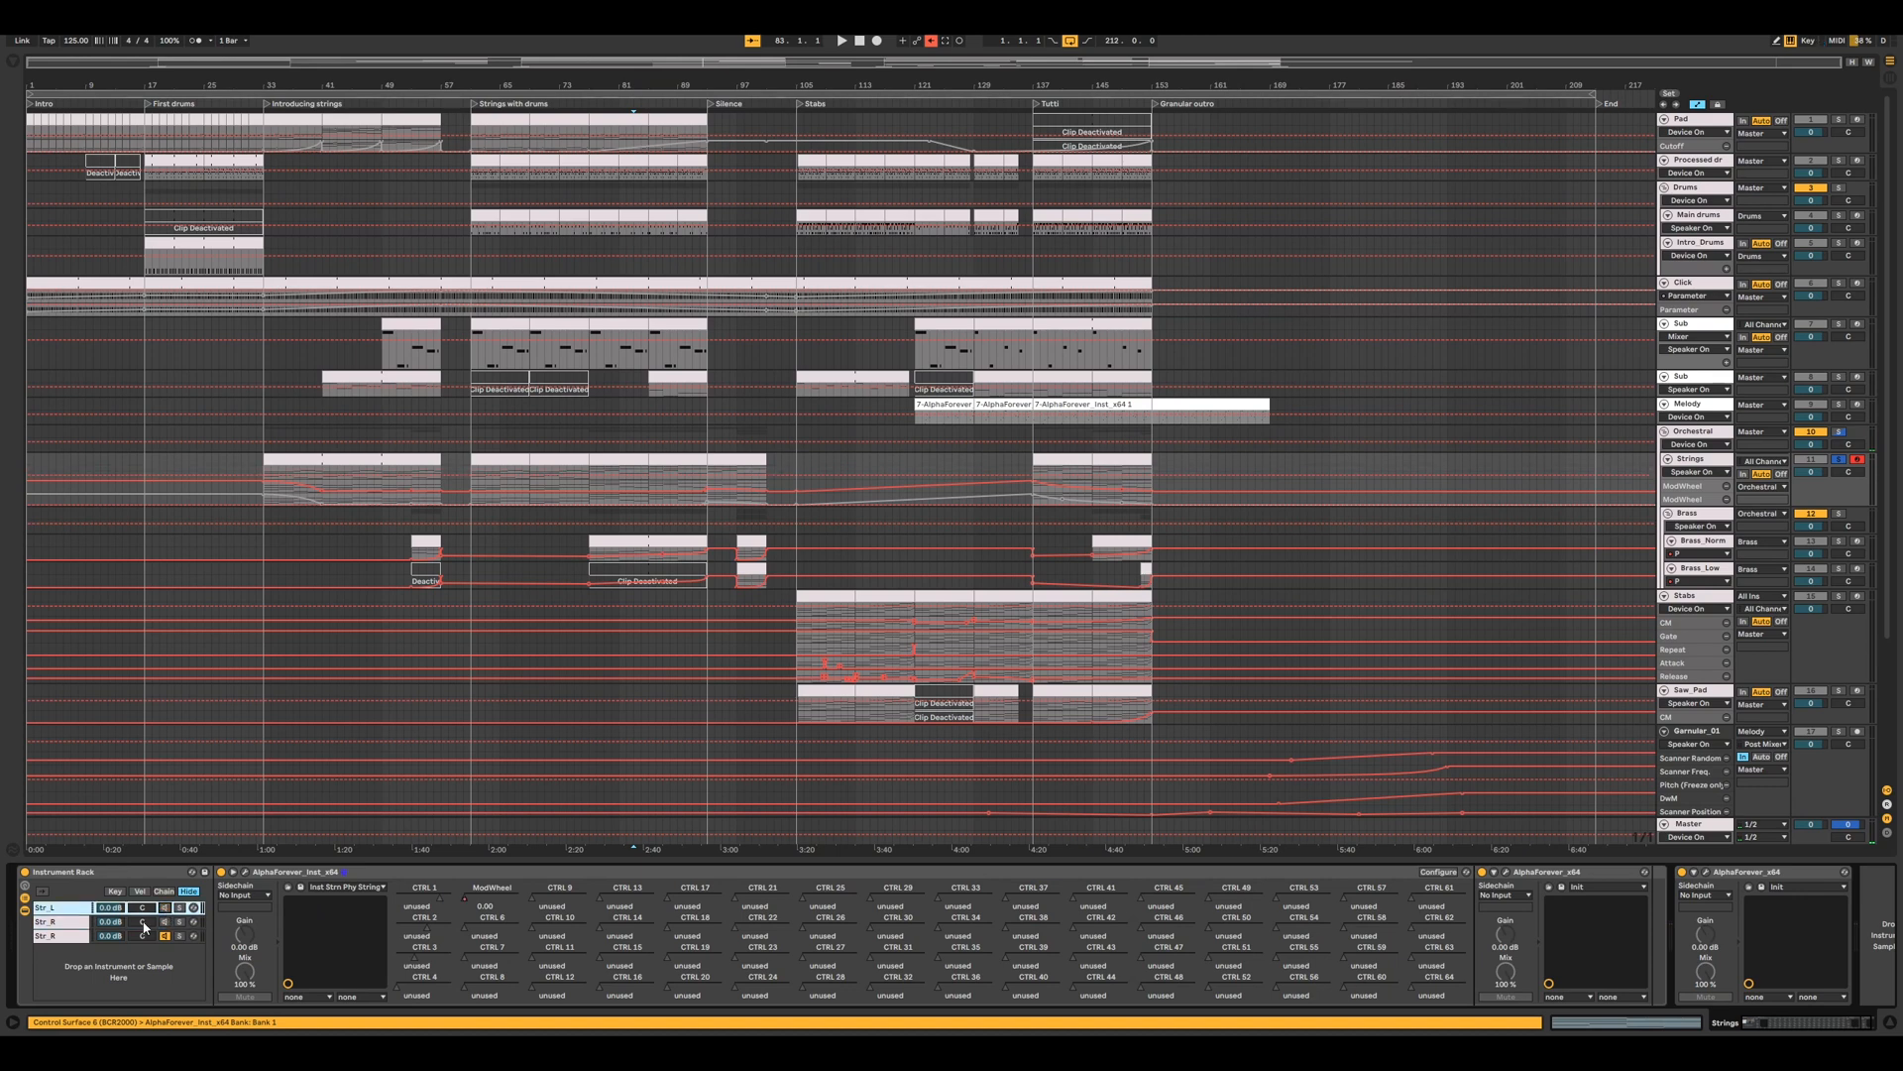
- Open the duplicated Str_R chain's AlphaForever_Inst_x64 patch, examine its modules through to the O1 and O2 outputs, and close it
{"action": "left_click", "coordinate": [63, 938]}
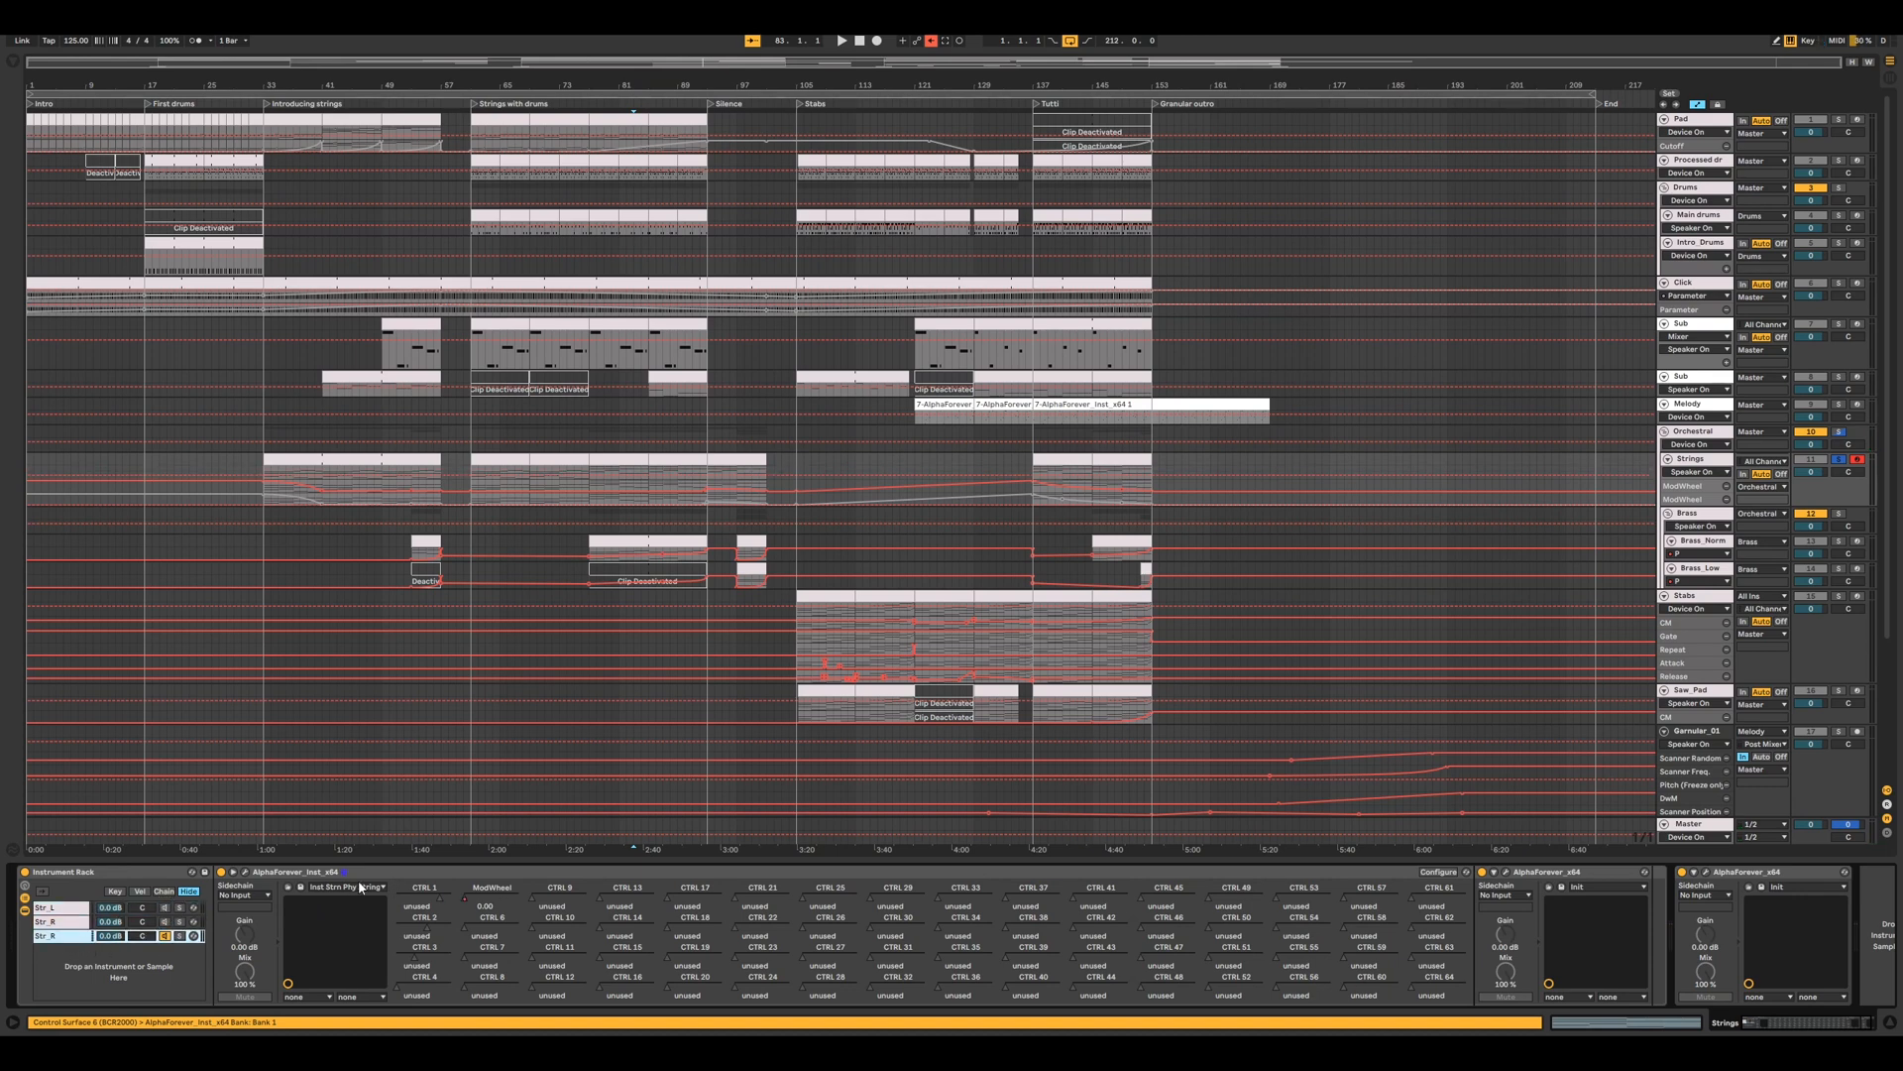
{"action": "left_click", "coordinate": [244, 876]}
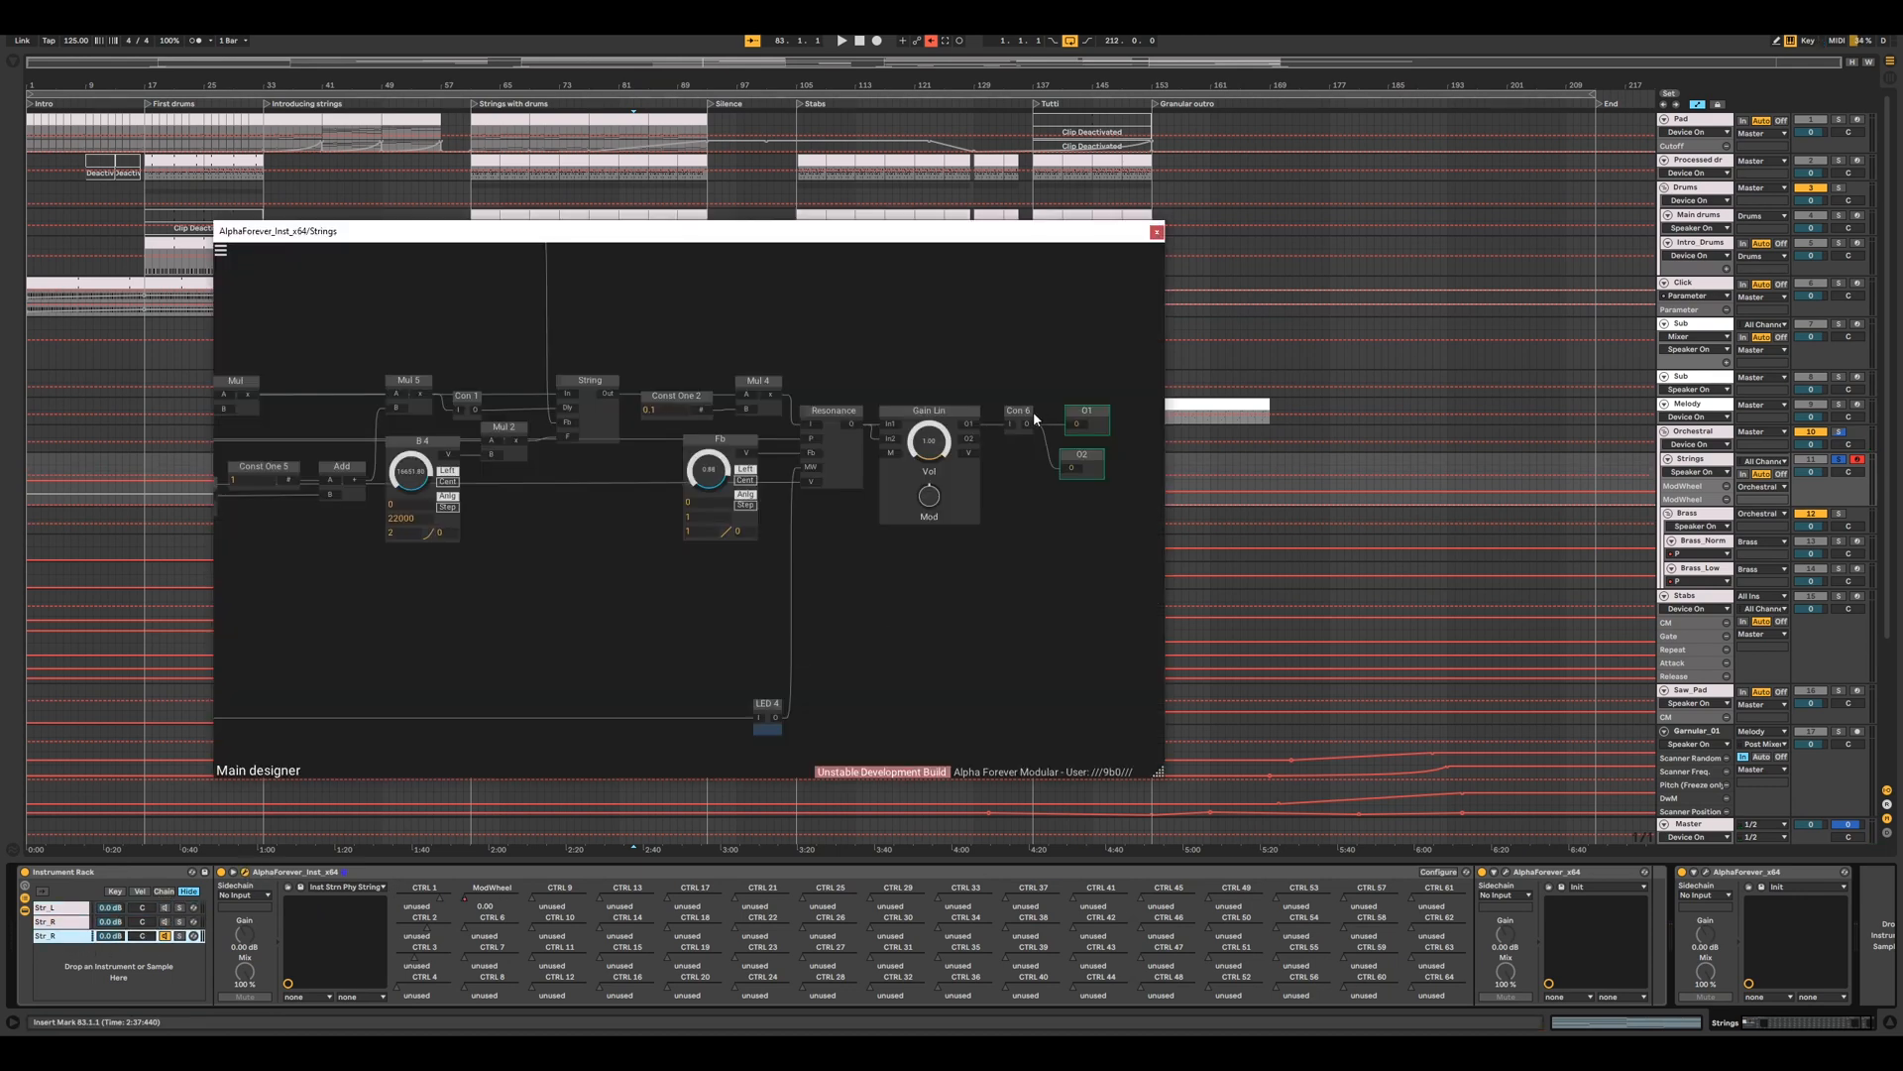
{"action": "left_click", "coordinate": [1156, 232]}
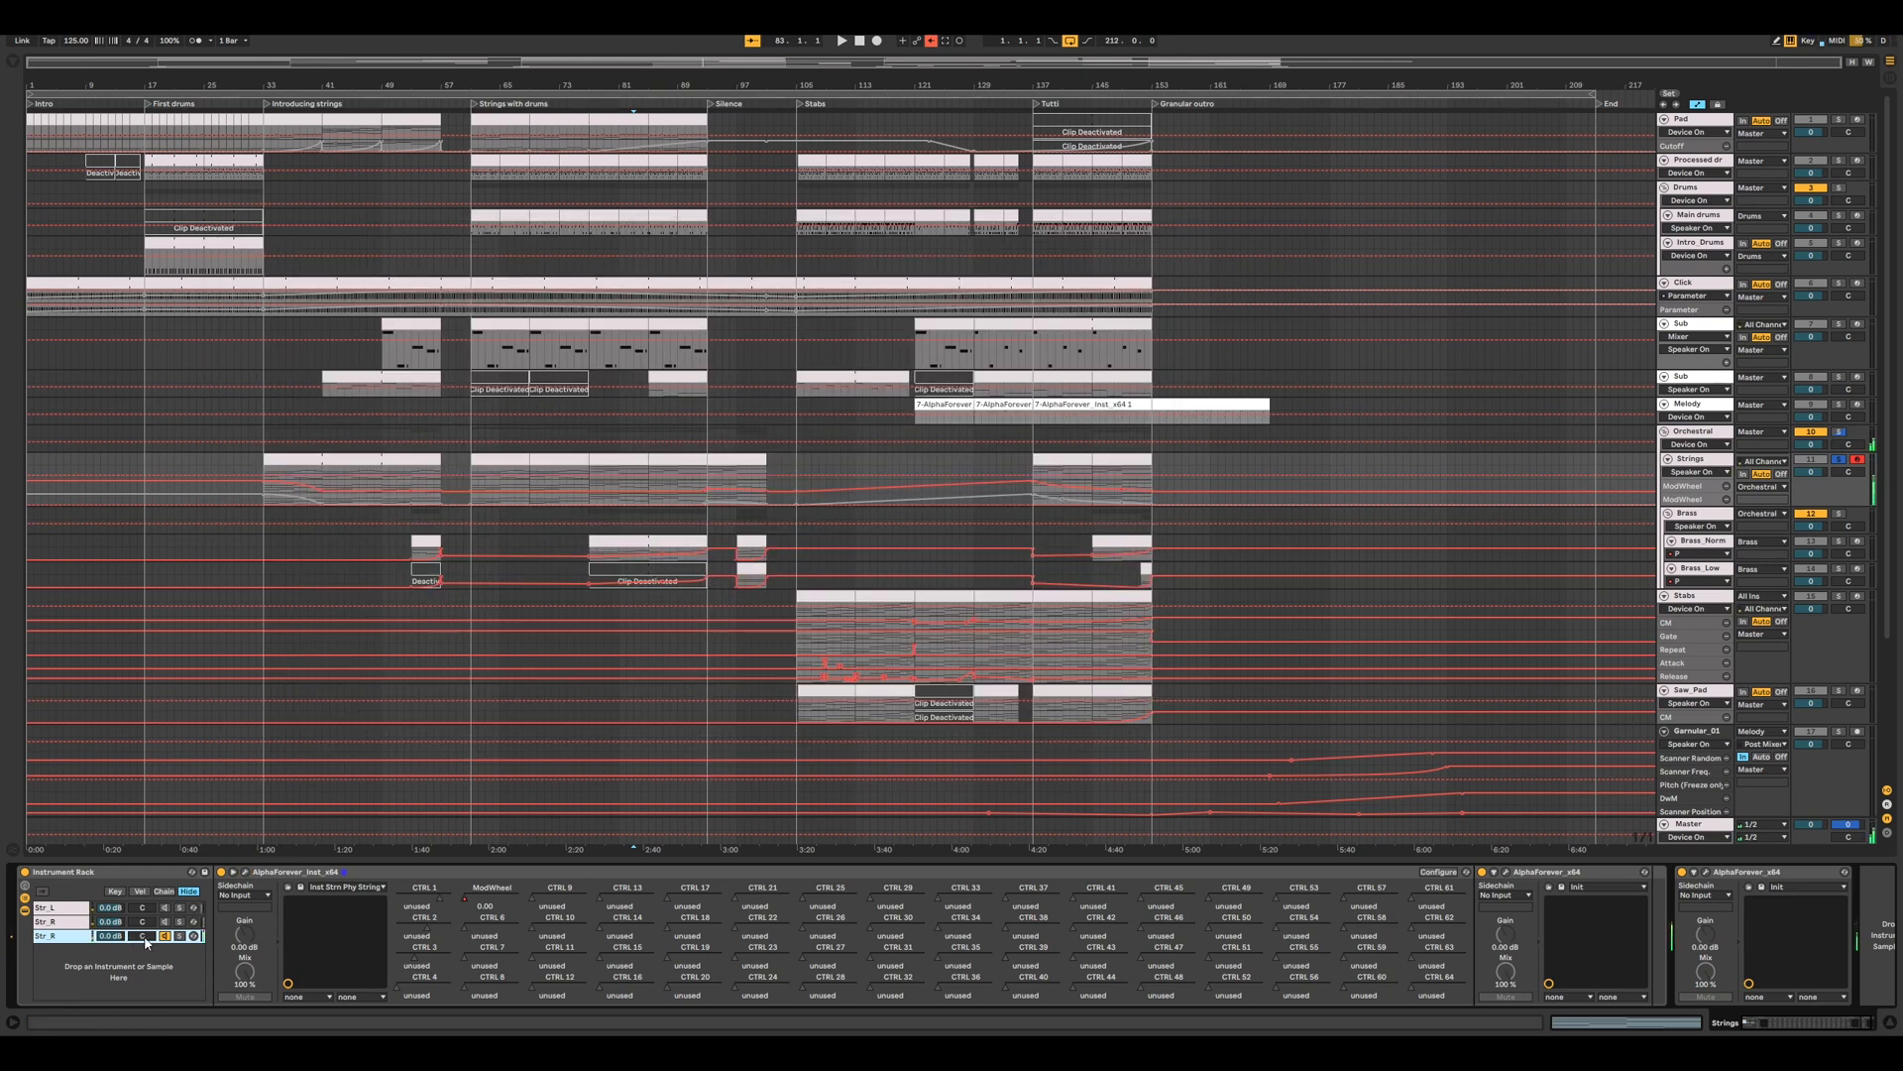
{"action": "left_click", "coordinate": [245, 871]}
{"action": "scroll", "coordinate": [914, 609], "scroll_direction": "down", "scroll_amount": 4}
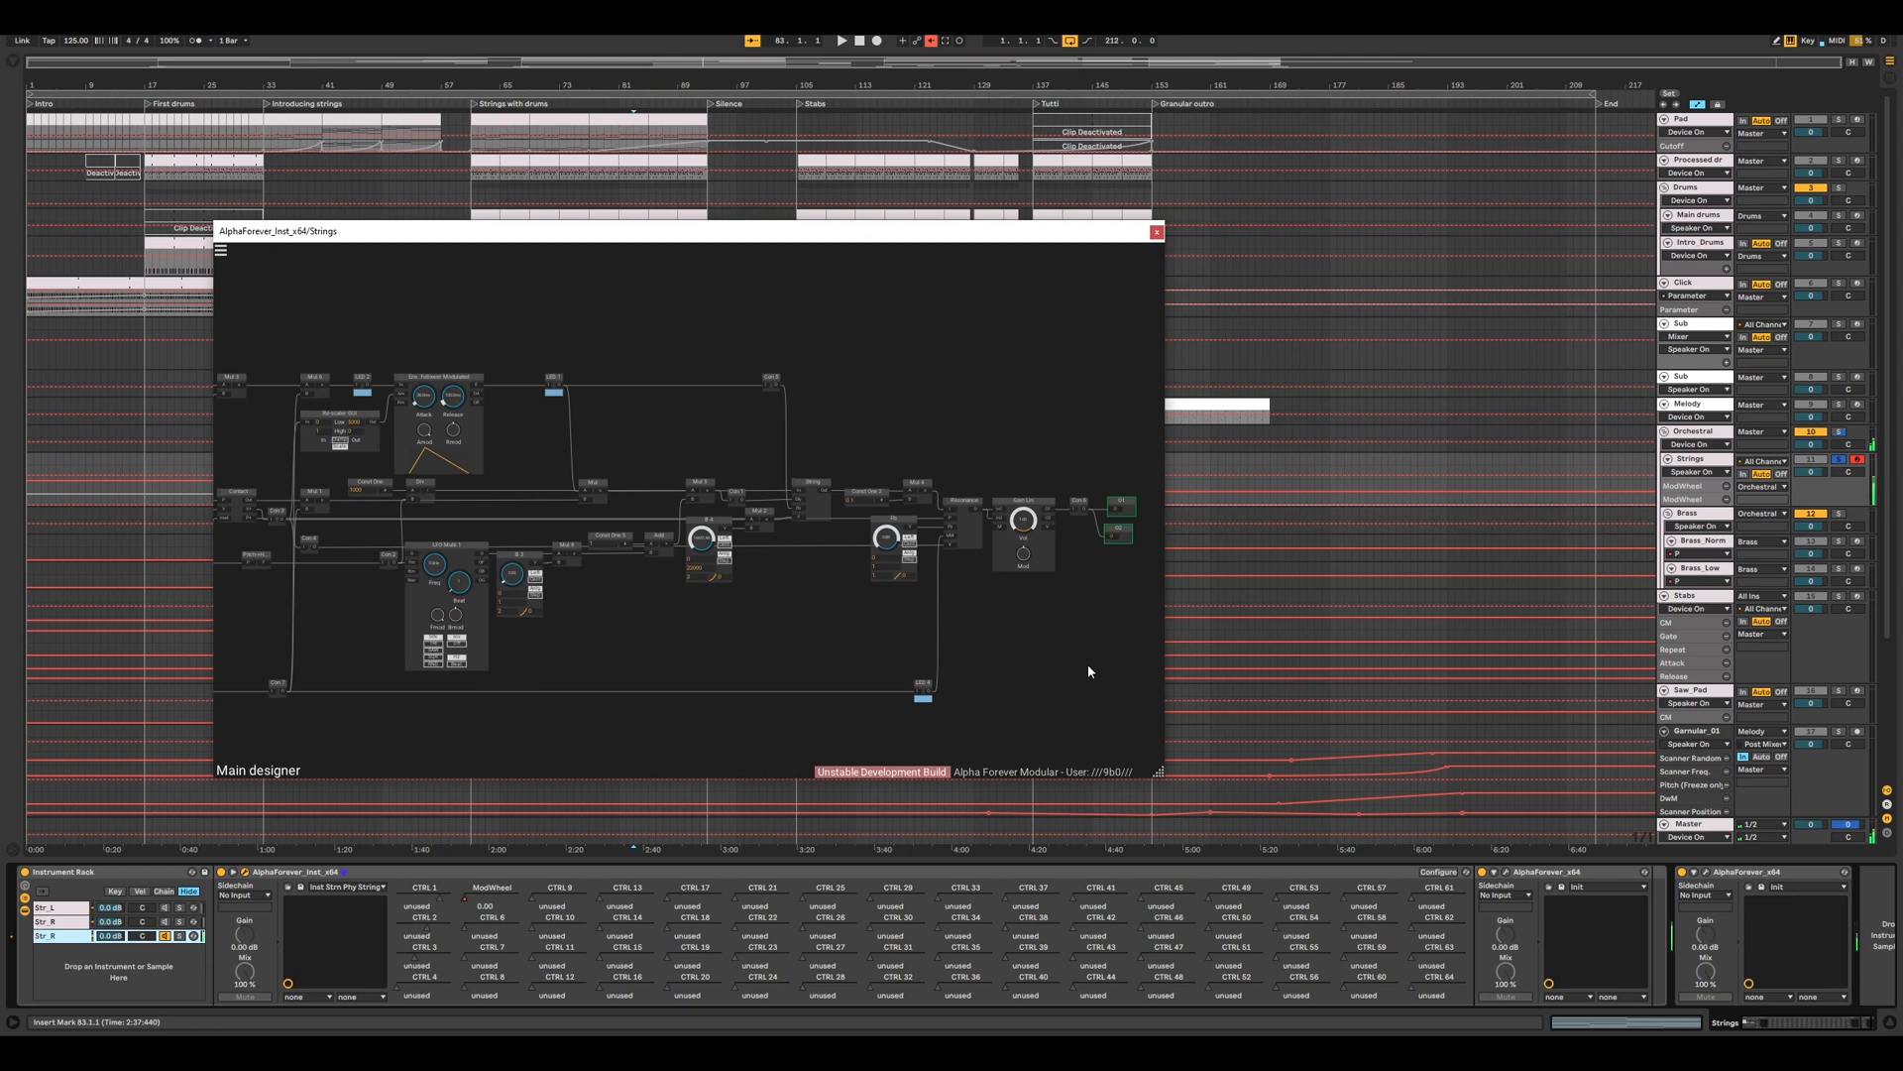
{"action": "scroll", "coordinate": [942, 427], "scroll_direction": "down", "scroll_amount": 1}
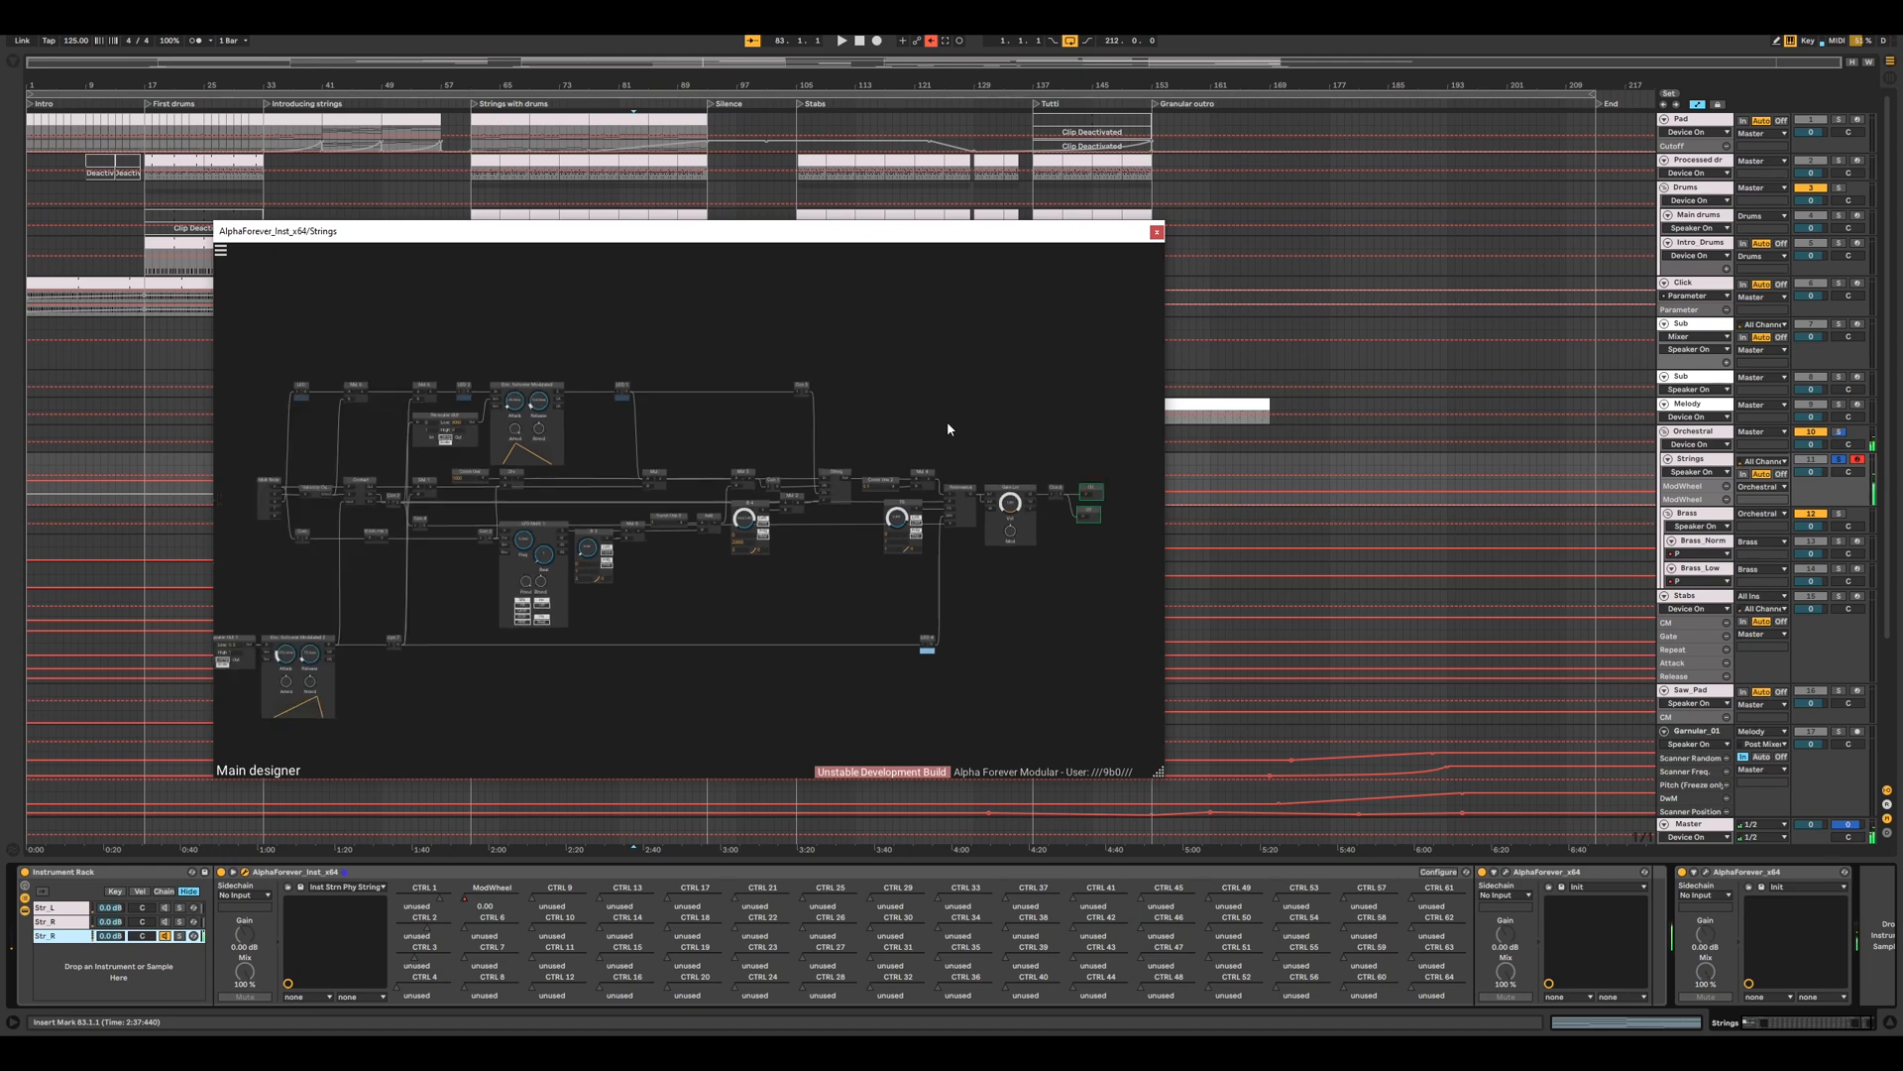
{"action": "left_click", "coordinate": [1157, 233]}
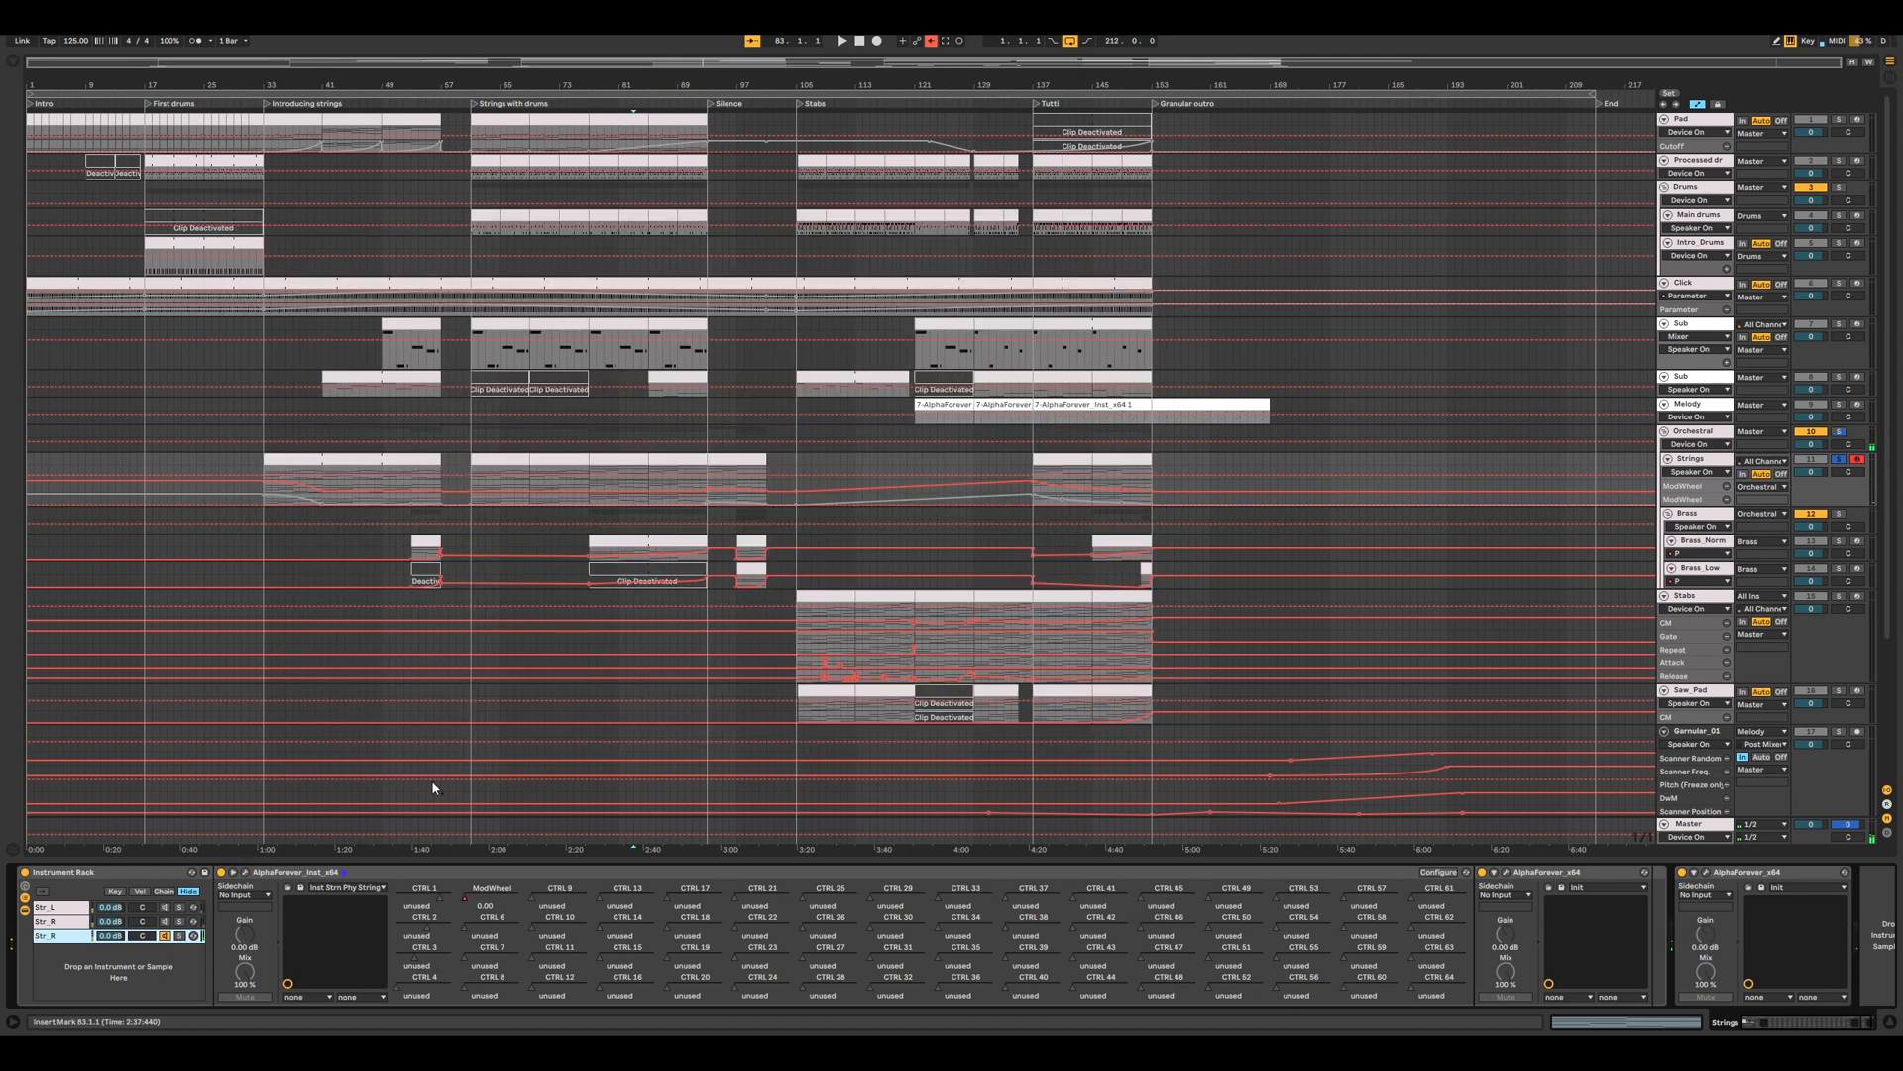
- Go through the rack's three string chains, recheck the output section of the duplicated chain's instrument patch, and close it
{"action": "left_click", "coordinate": [68, 922]}
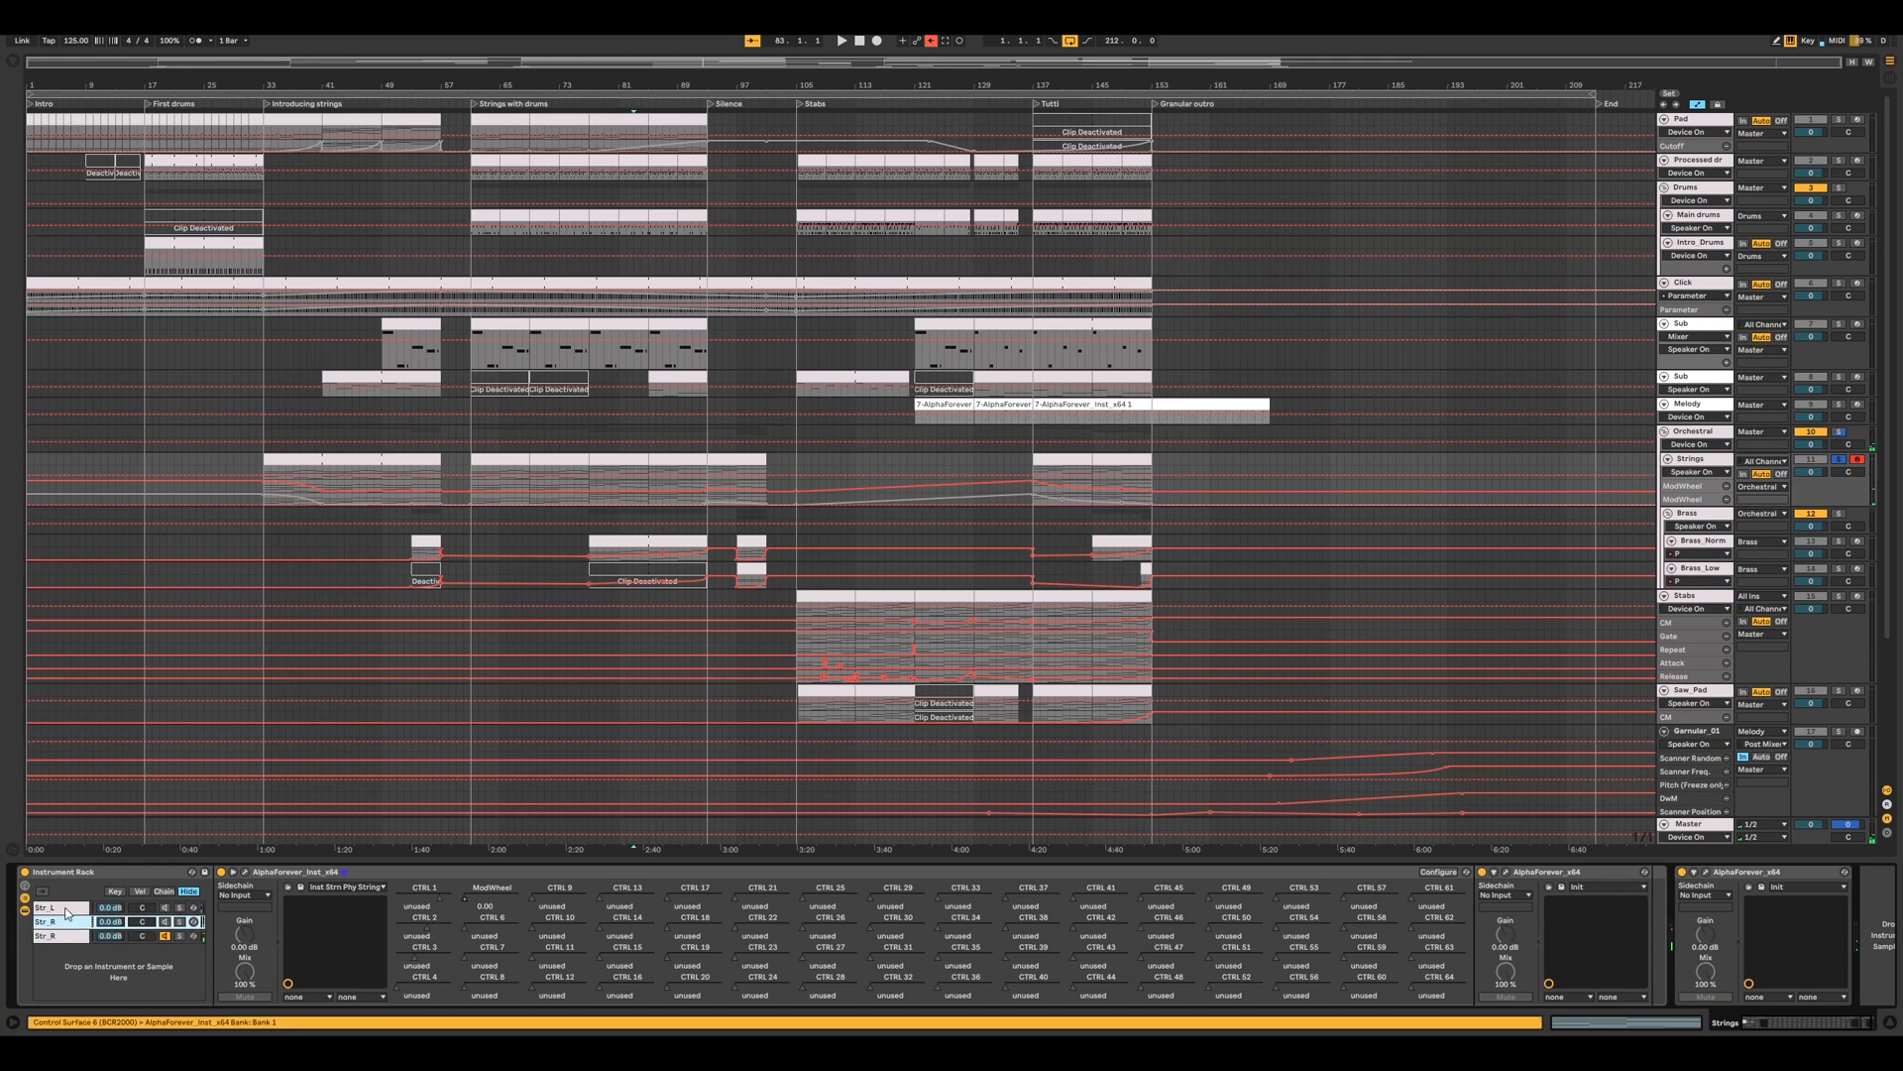
{"action": "left_click", "coordinate": [65, 908]}
{"action": "left_click", "coordinate": [56, 939]}
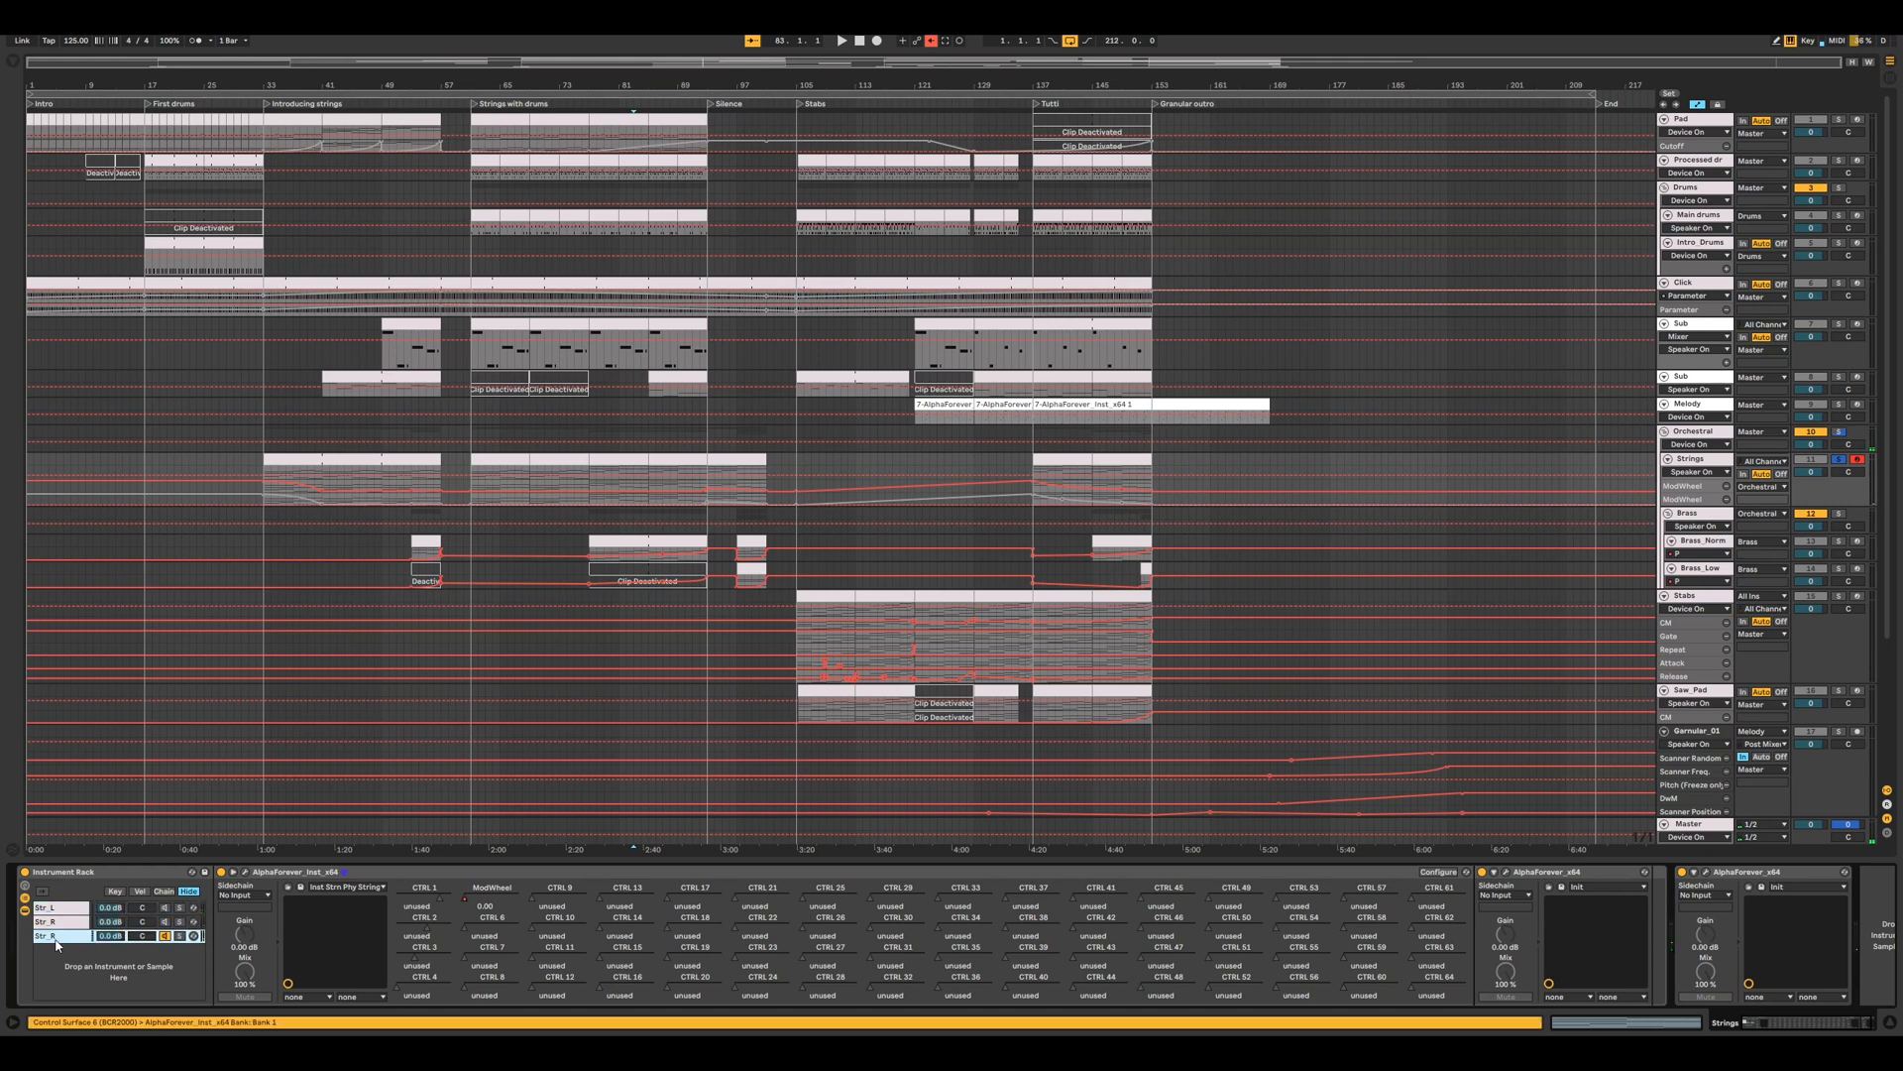
{"action": "left_click", "coordinate": [245, 876]}
{"action": "scroll", "coordinate": [825, 601], "scroll_direction": "up", "scroll_amount": 5}
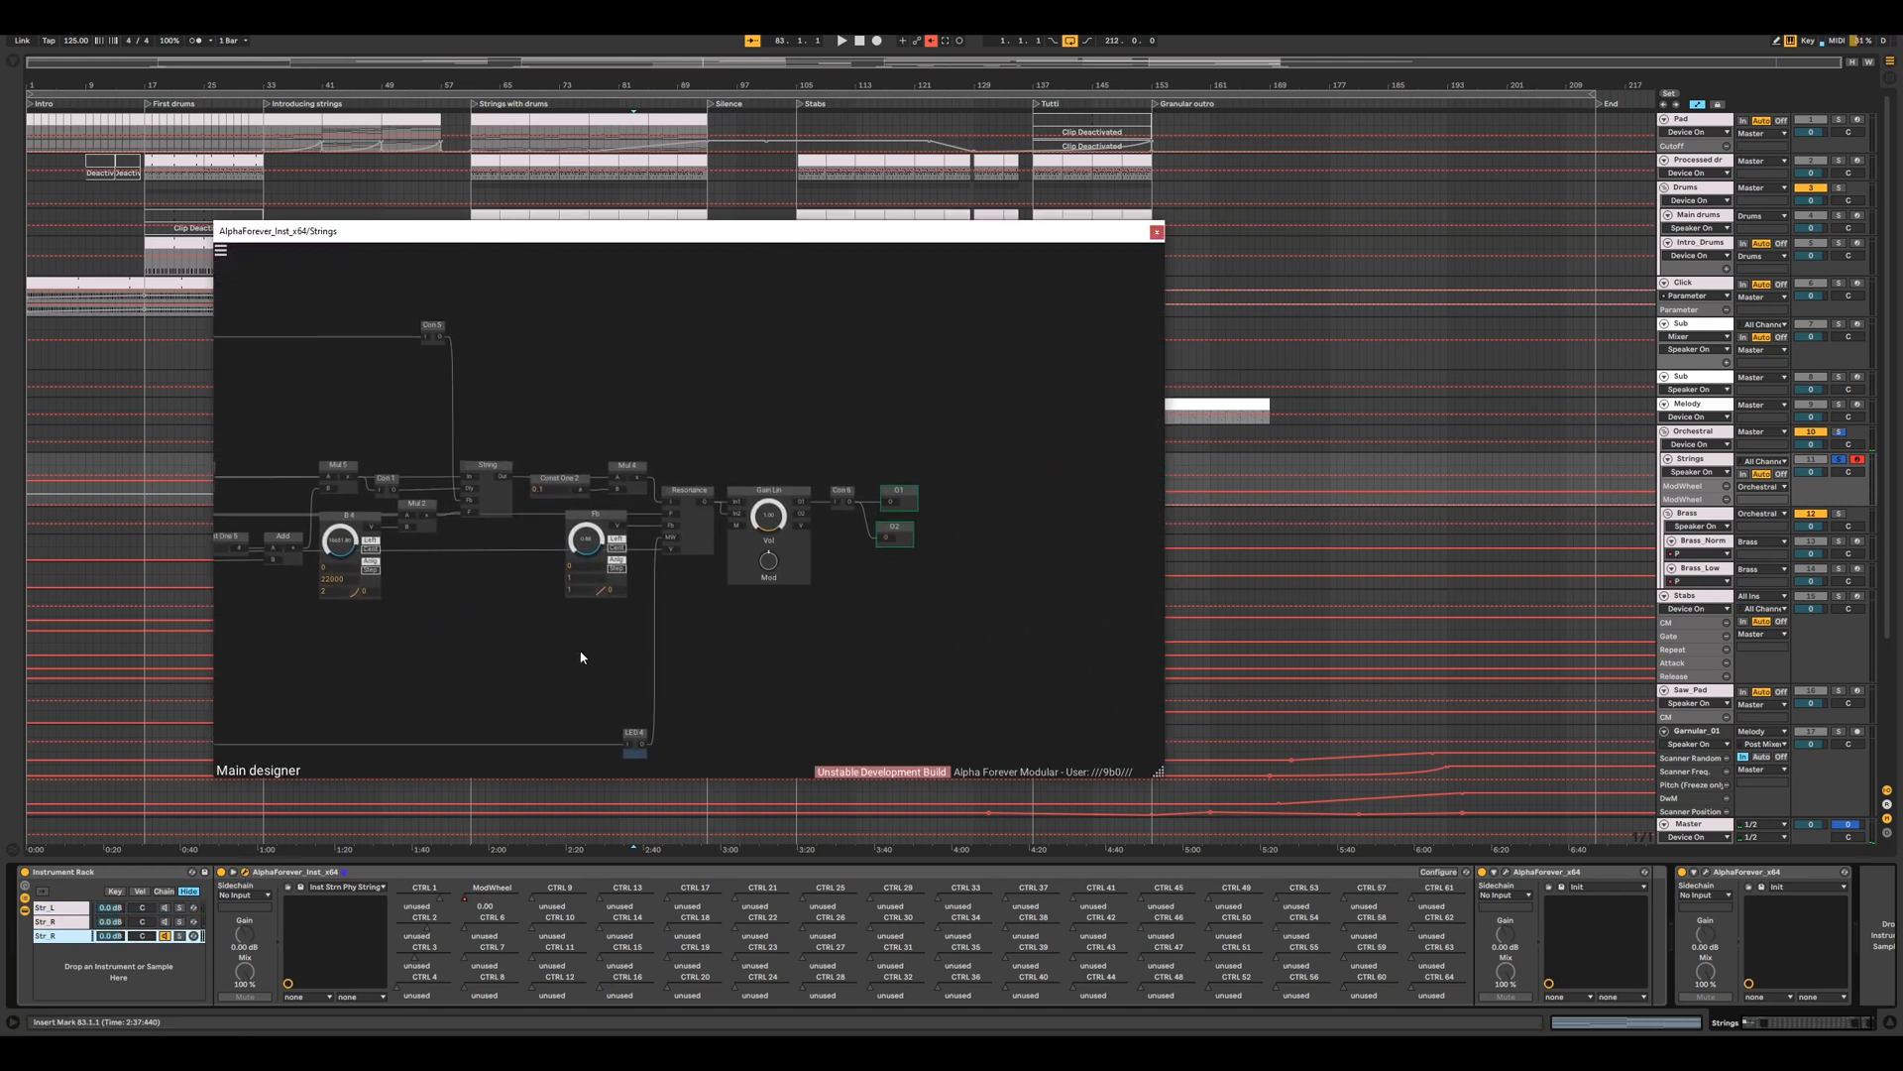
{"action": "left_click", "coordinate": [1156, 232]}
- In the duplicated chain's AlphaForever_x64 effect, add an output named O1 fed by the Crossfade module, and close the effect
{"action": "left_click", "coordinate": [1505, 872]}
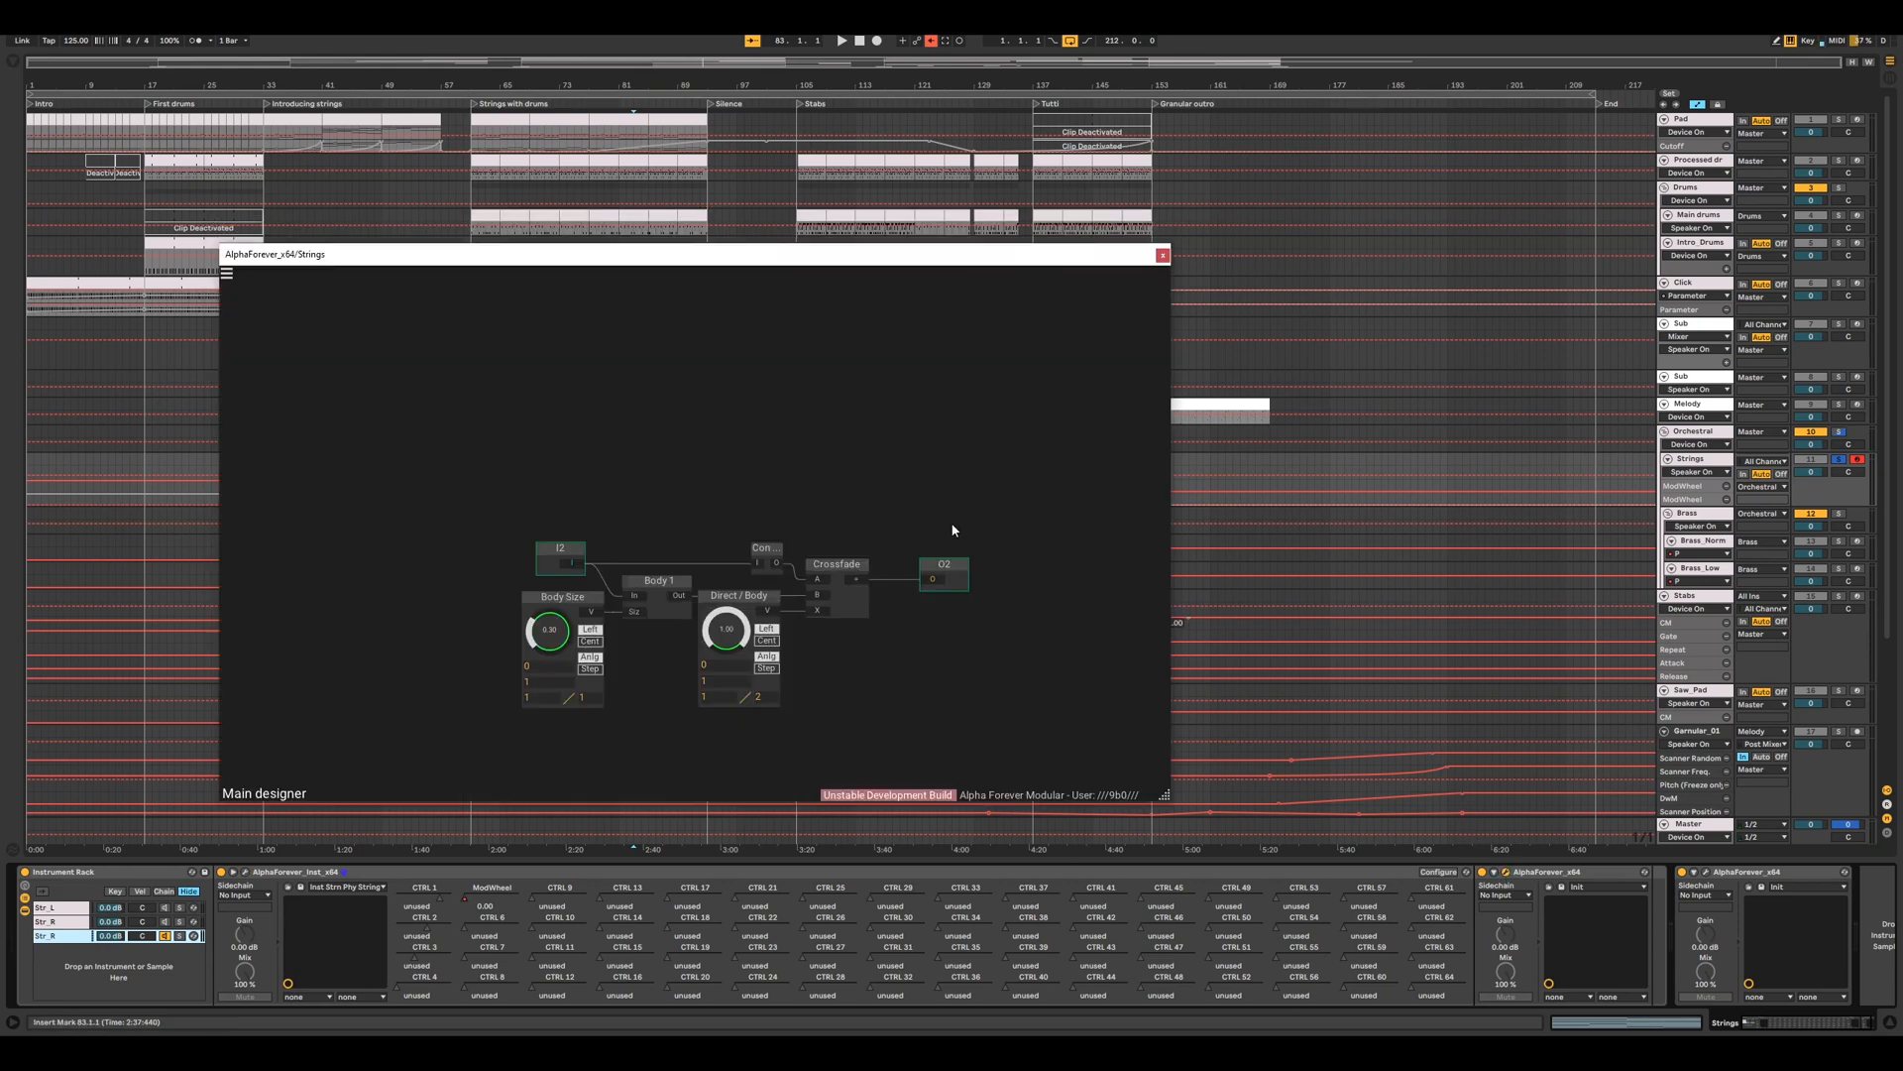
{"action": "scroll", "coordinate": [878, 530], "scroll_direction": "up", "scroll_amount": 2}
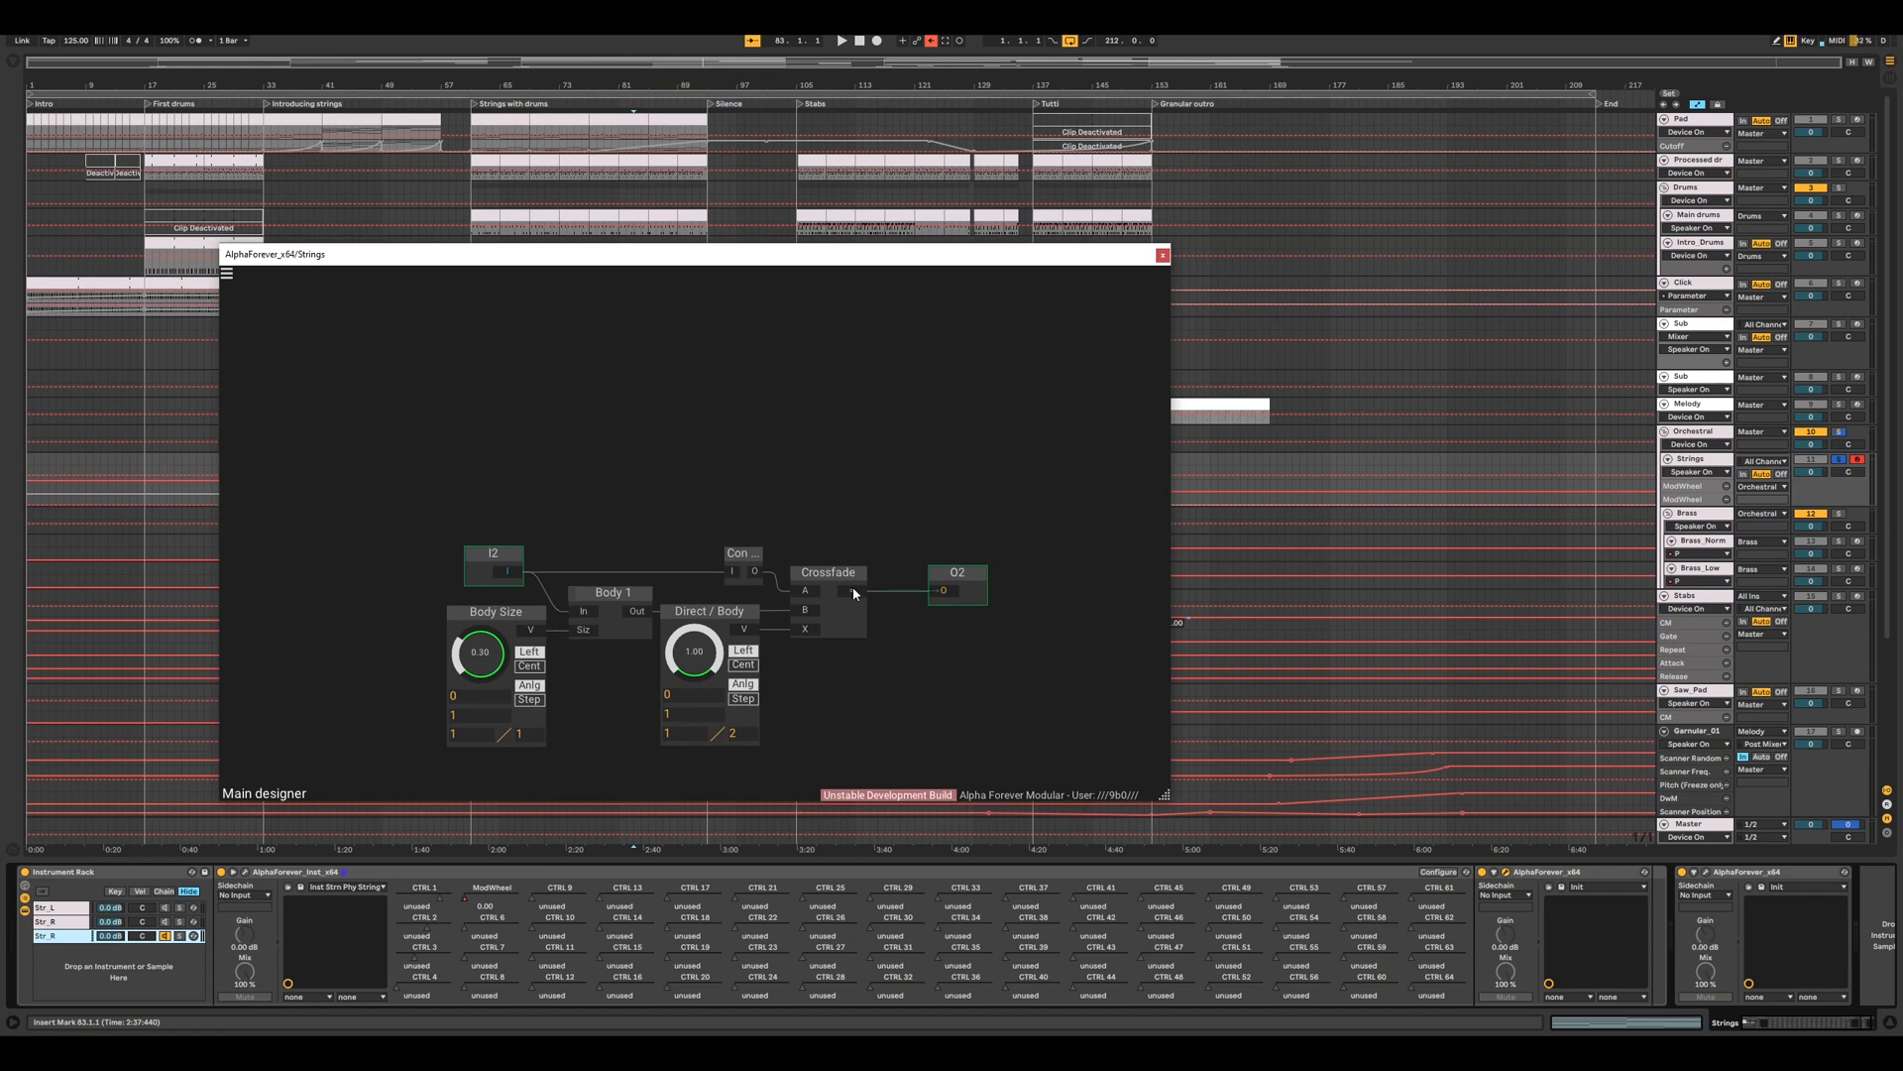
{"action": "left_click_drag", "start_coordinate": [855, 593], "coordinate": [957, 513]}
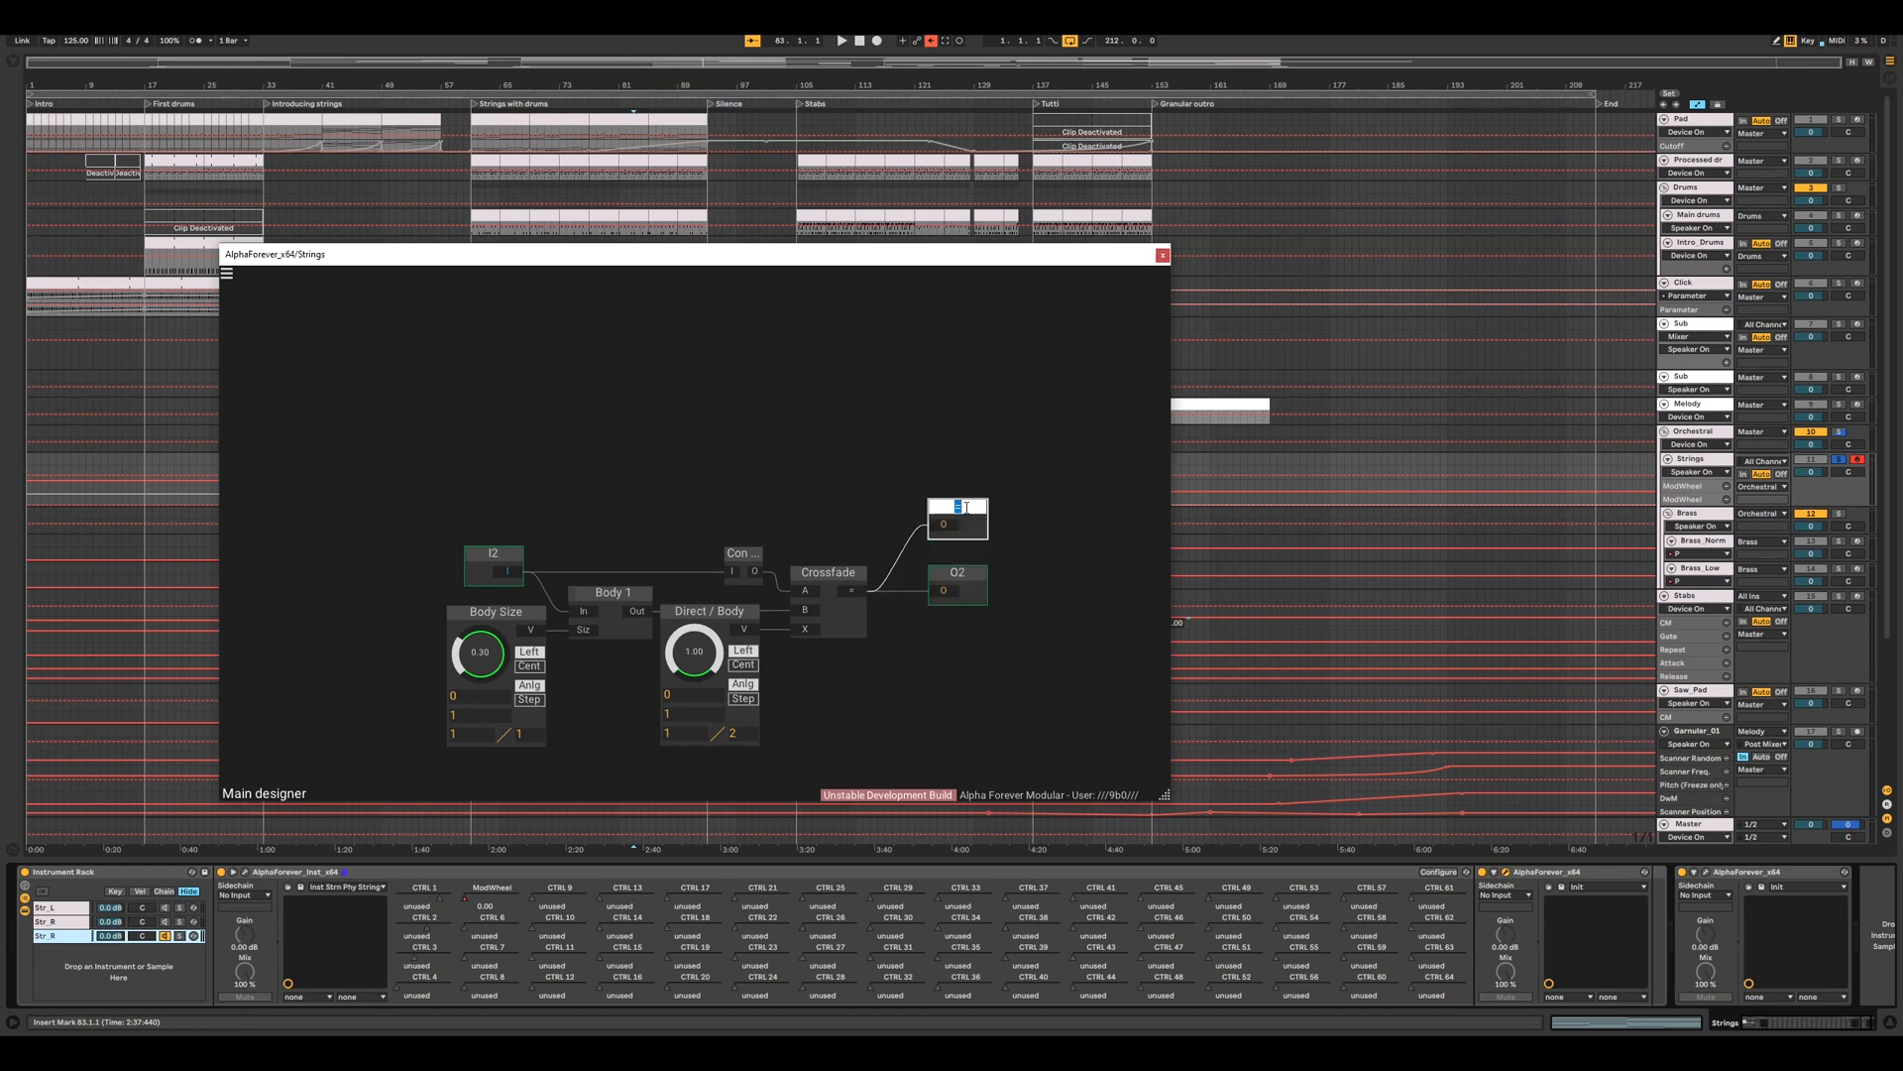
{"action": "type", "text": "O1"}
{"action": "key", "text": "Return"}
{"action": "left_click", "coordinate": [1163, 255]}
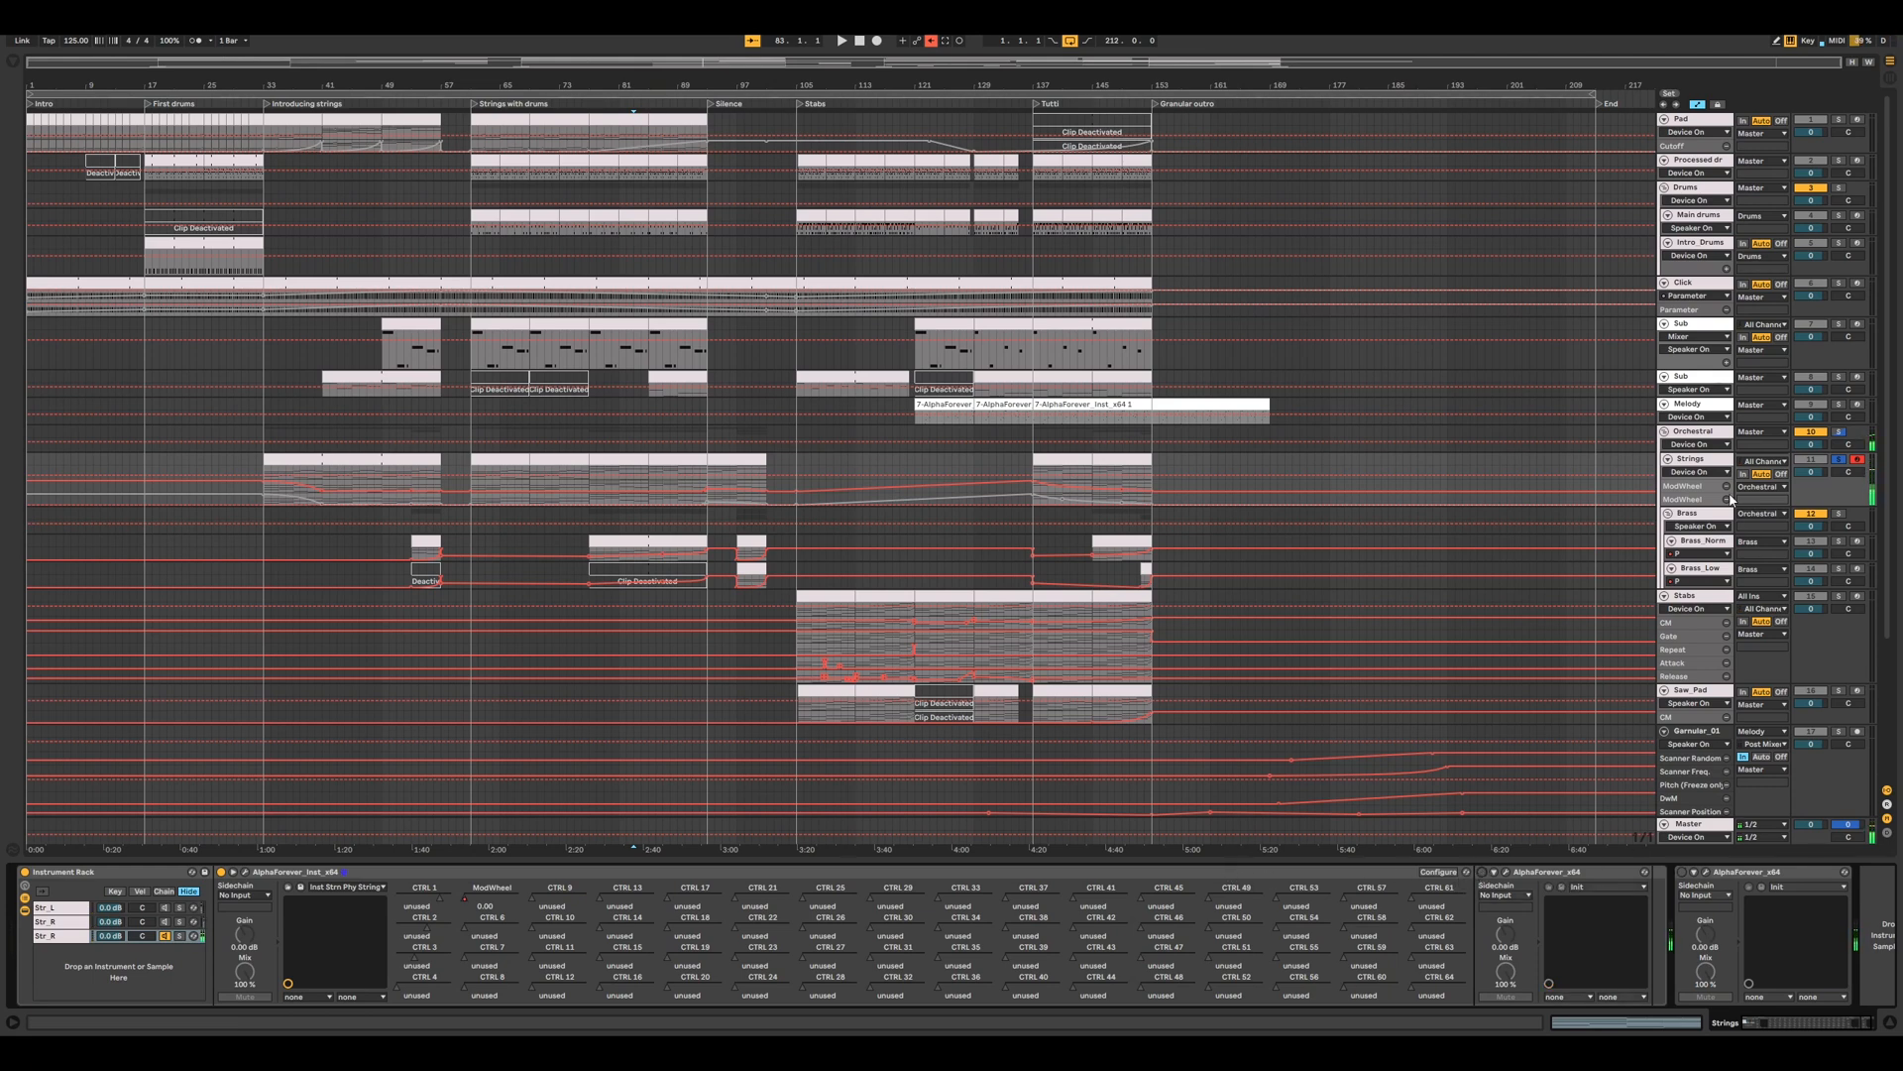
- Turn off the AlphaForever_x64 effect on the Orchestral group and return to the Strings track's devices
{"action": "left_click", "coordinate": [1698, 432]}
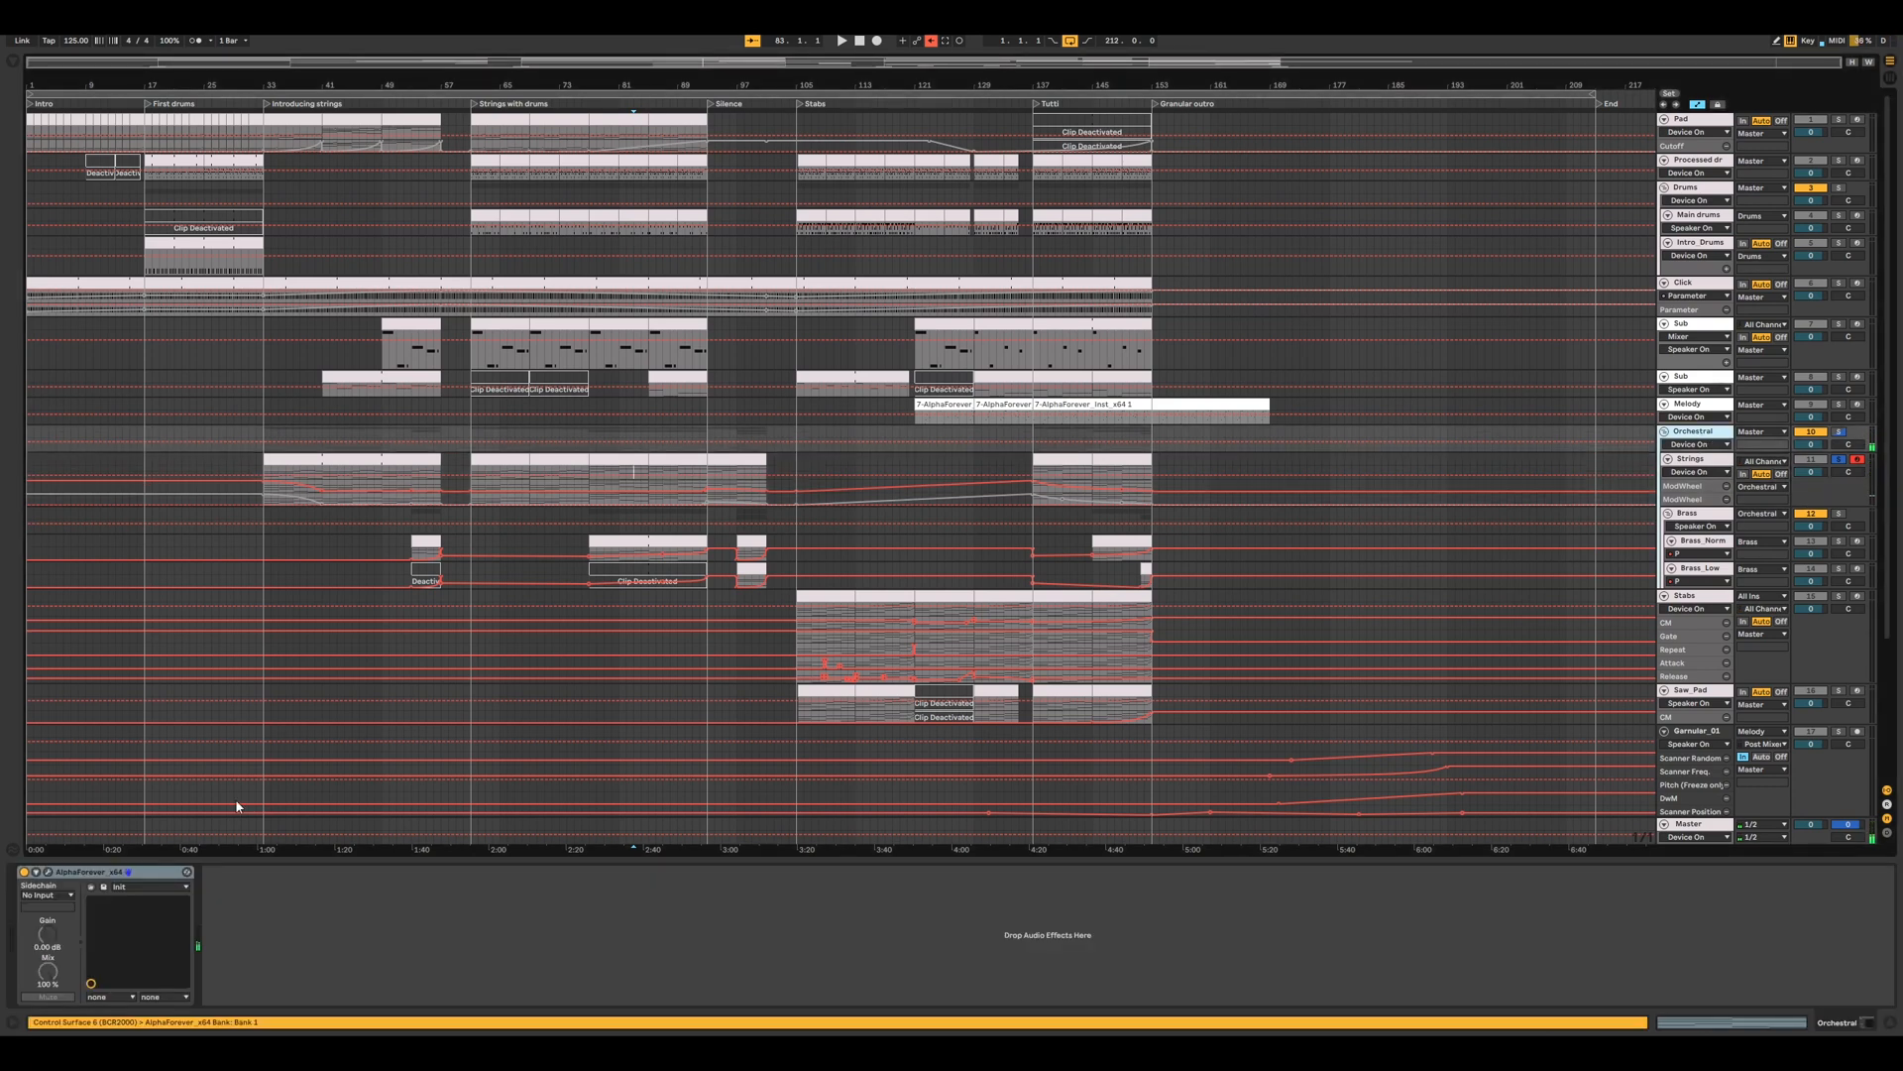
{"action": "left_click", "coordinate": [25, 872]}
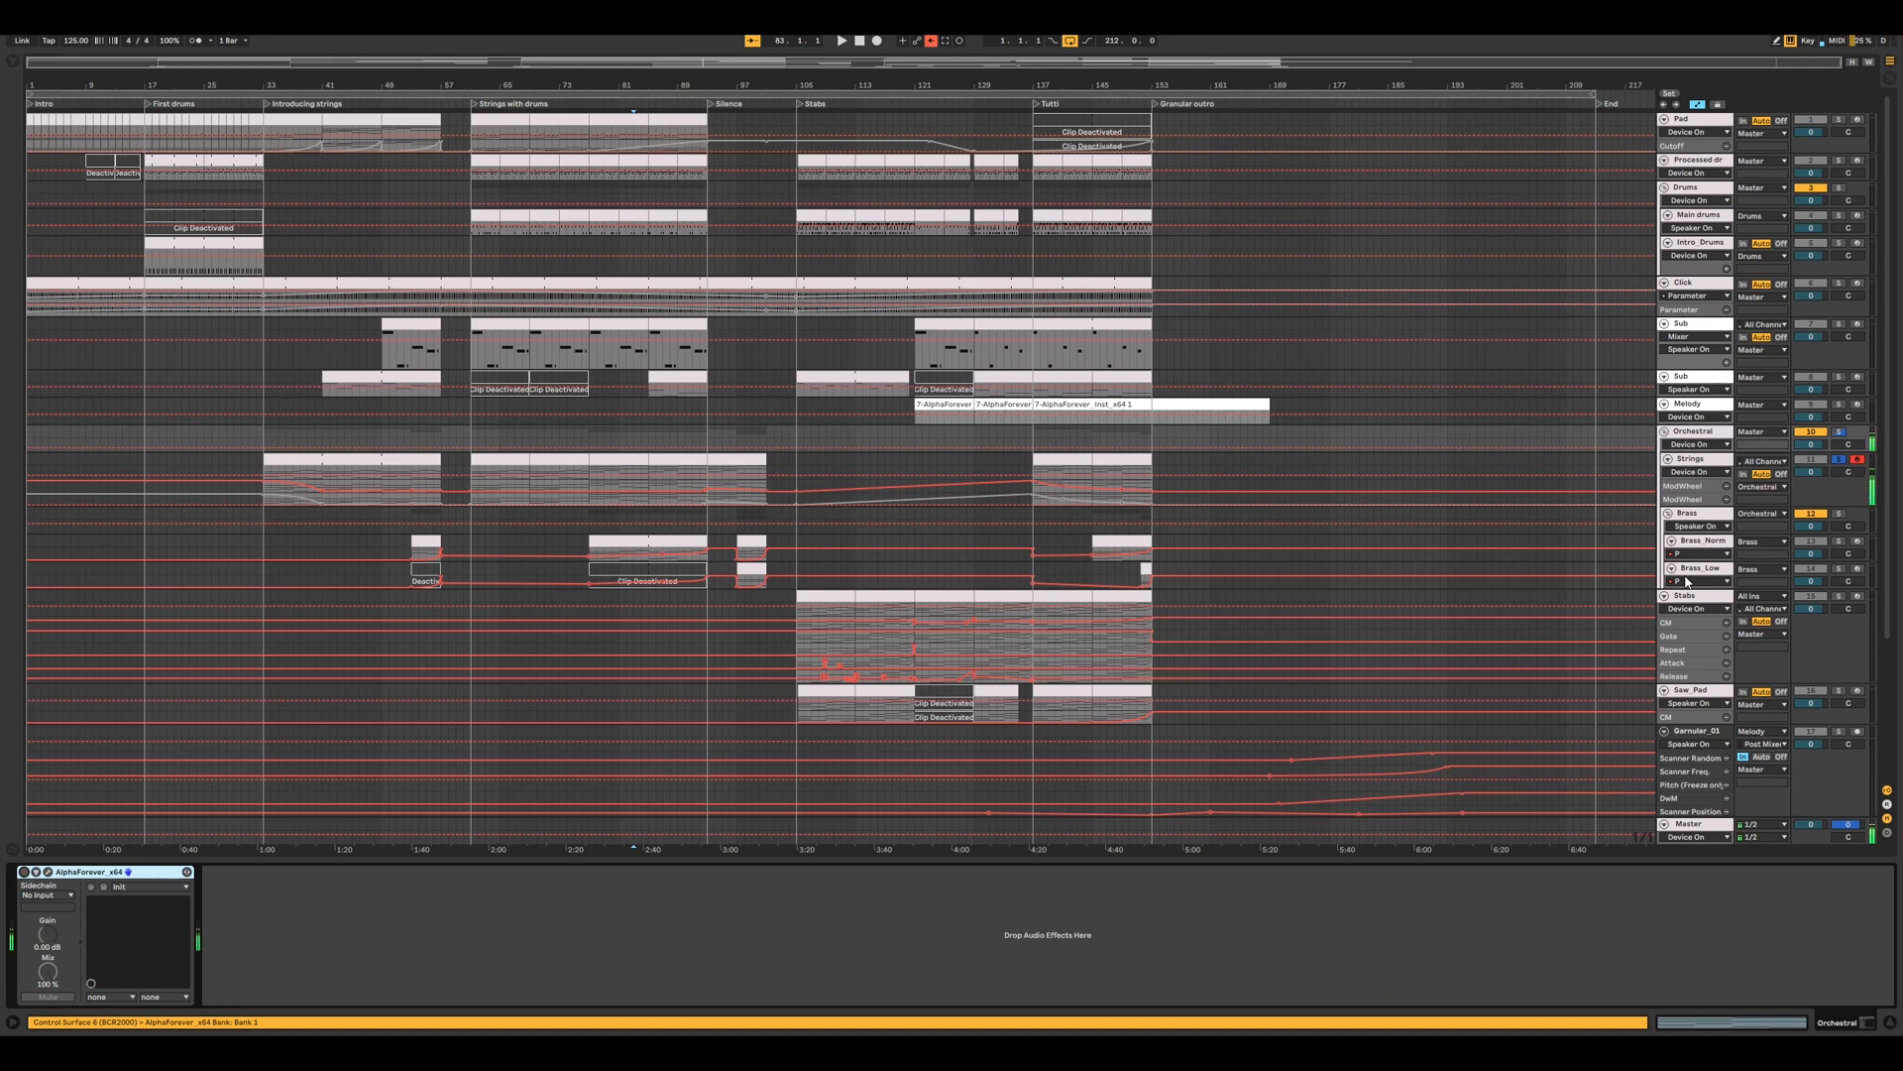
{"action": "left_click", "coordinate": [1692, 464]}
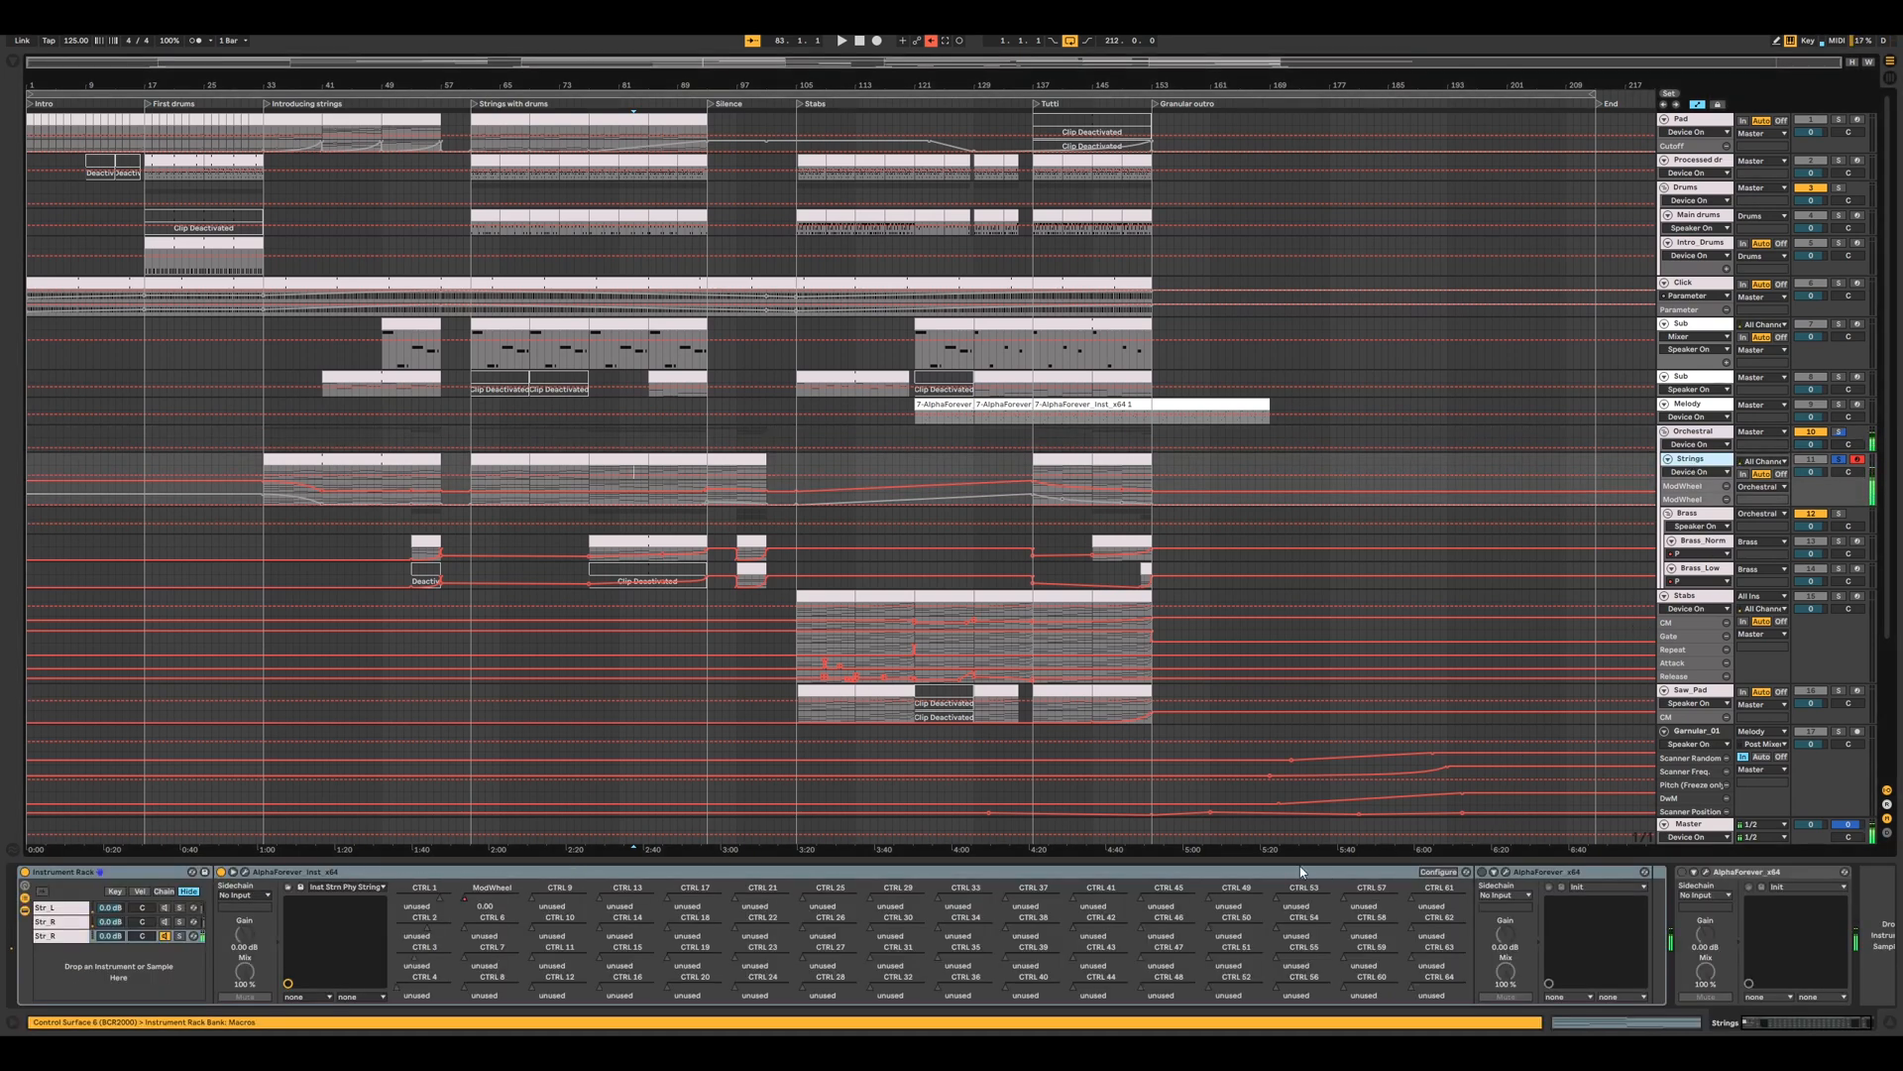
- Open the Strings track's AlphaForever_Inst_x64 patch in an enlarged window and examine its layout from the Midi Note and ModWheel modules onward
{"action": "left_click", "coordinate": [244, 872]}
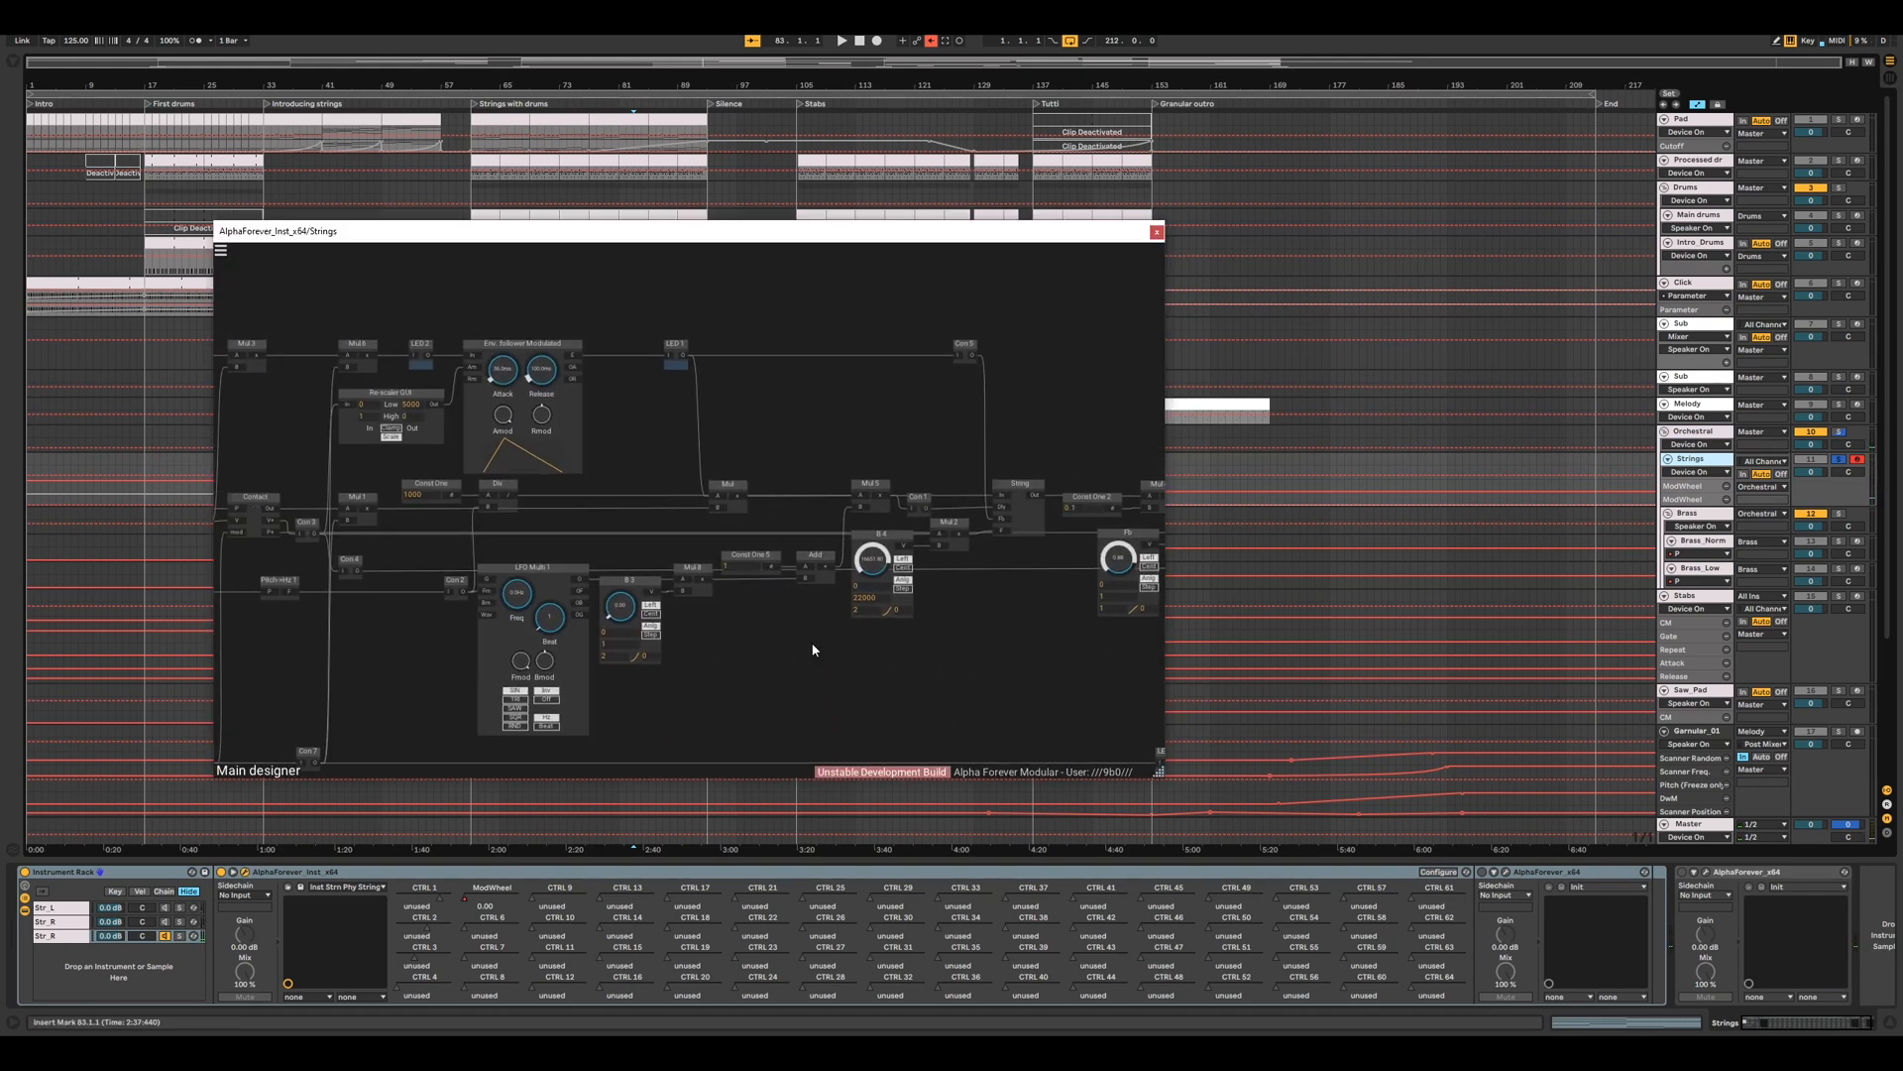
{"action": "left_click_drag", "start_coordinate": [1158, 771], "coordinate": [1729, 977]}
{"action": "left_click_drag", "start_coordinate": [744, 705], "coordinate": [1143, 867]}
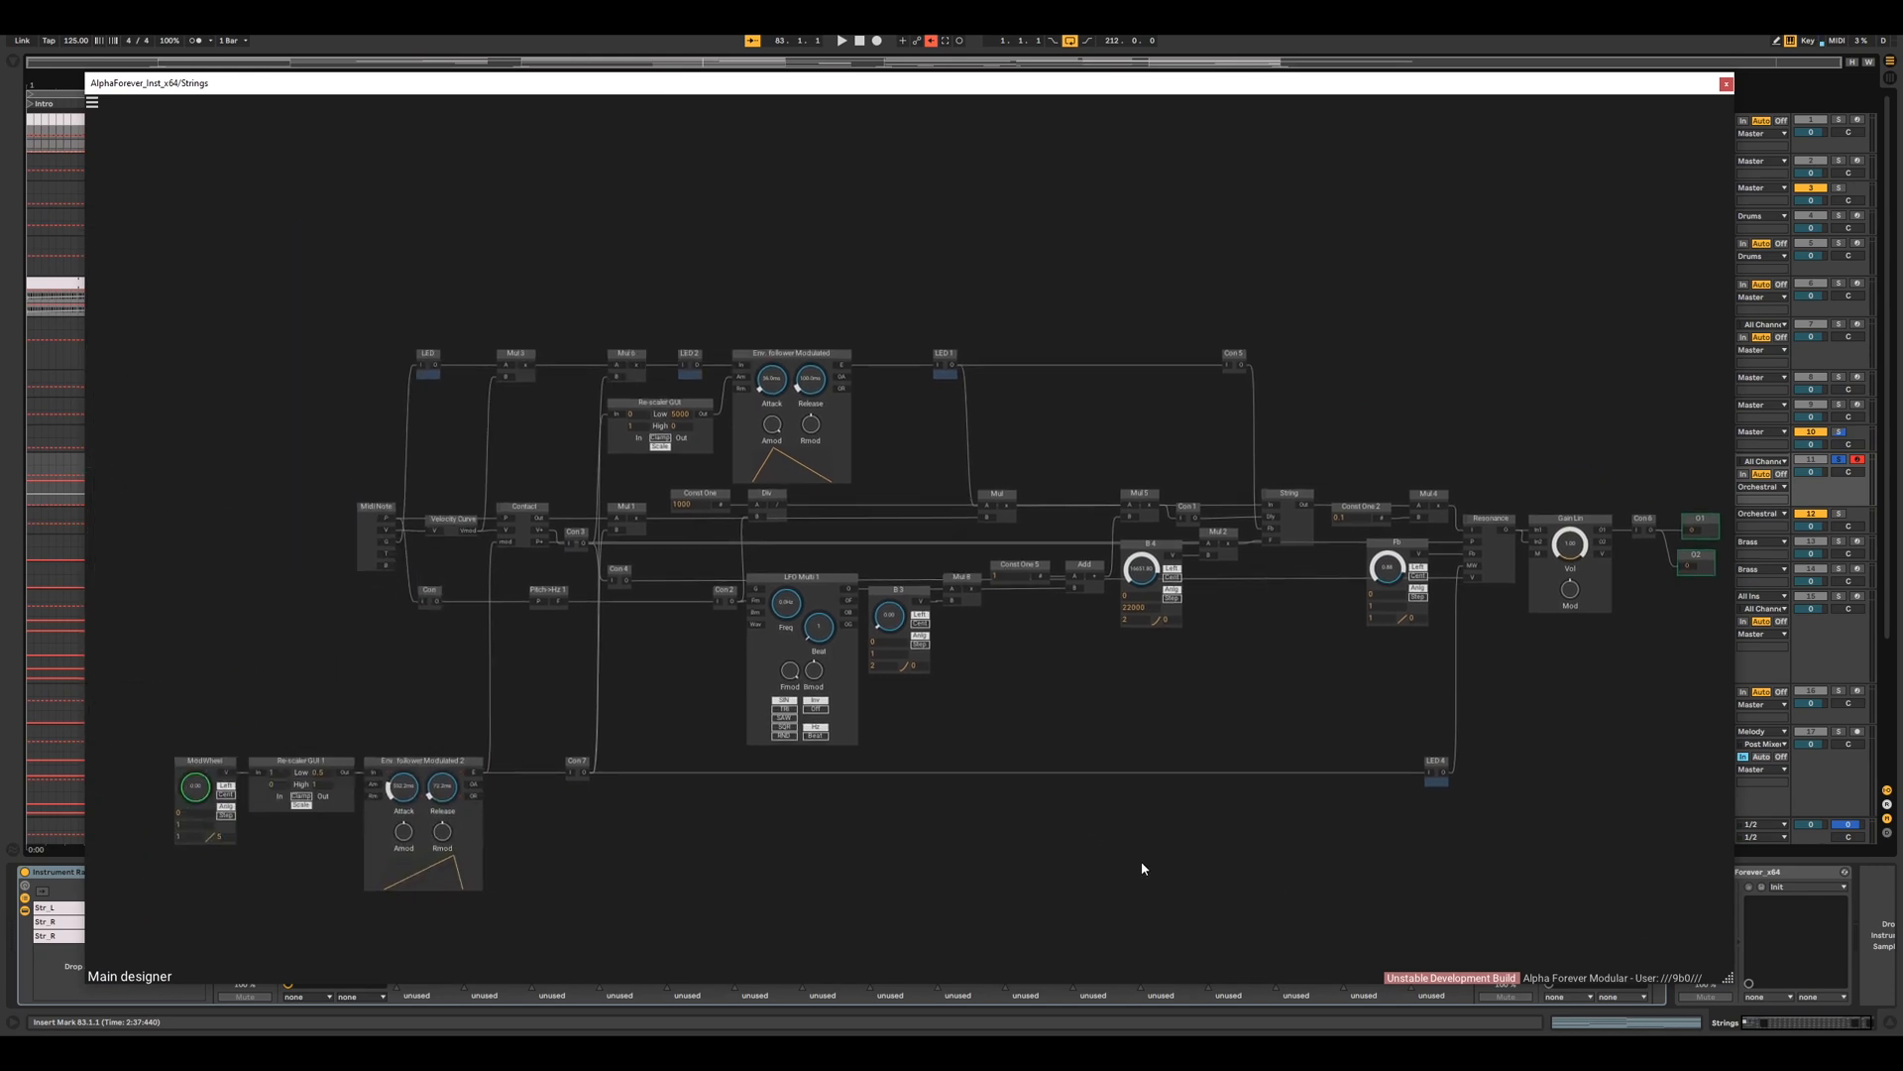
{"action": "scroll", "coordinate": [1091, 850], "scroll_direction": "up", "scroll_amount": 3}
{"action": "left_click_drag", "start_coordinate": [781, 789], "coordinate": [1036, 881]}
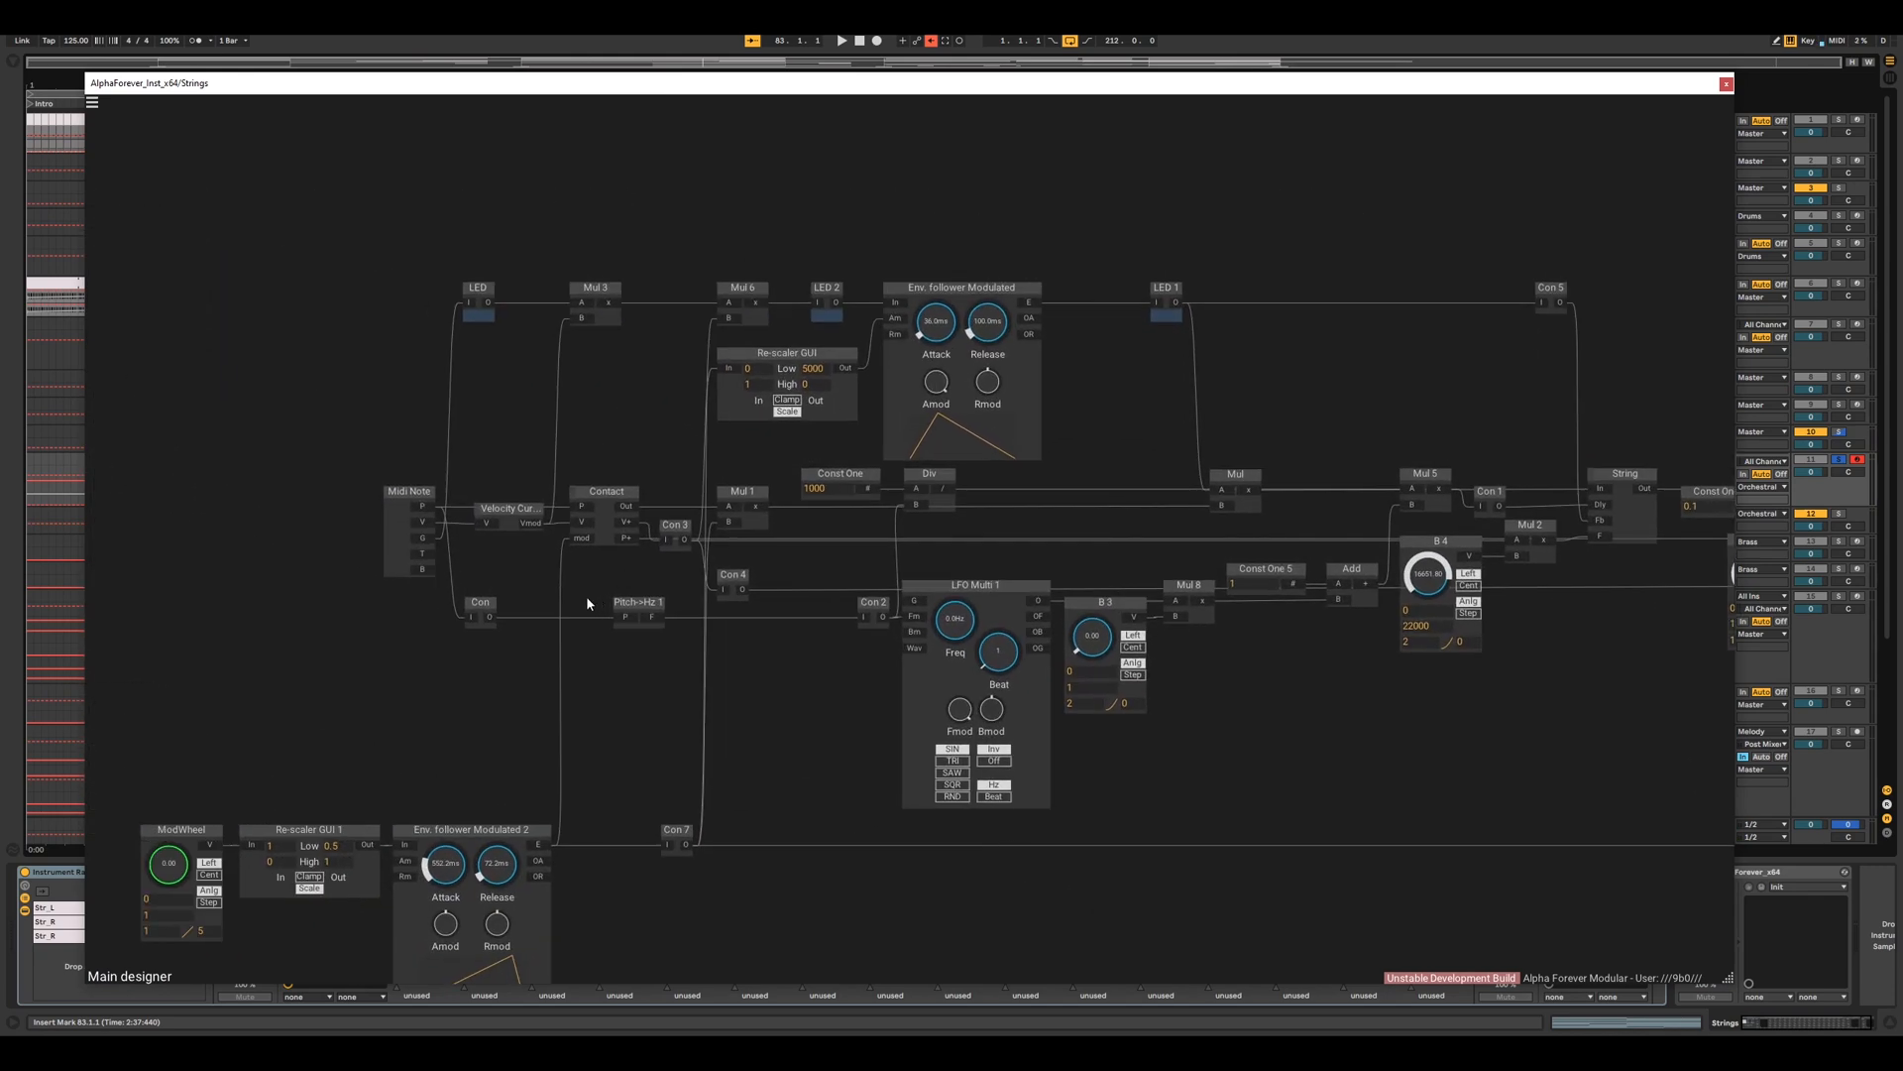
{"action": "left_click_drag", "start_coordinate": [537, 571], "coordinate": [599, 595]}
- Enter the Contact module and examine its noise, filter and crossfade sections, including the structure of its nested String module
{"action": "double_click", "coordinate": [667, 548]}
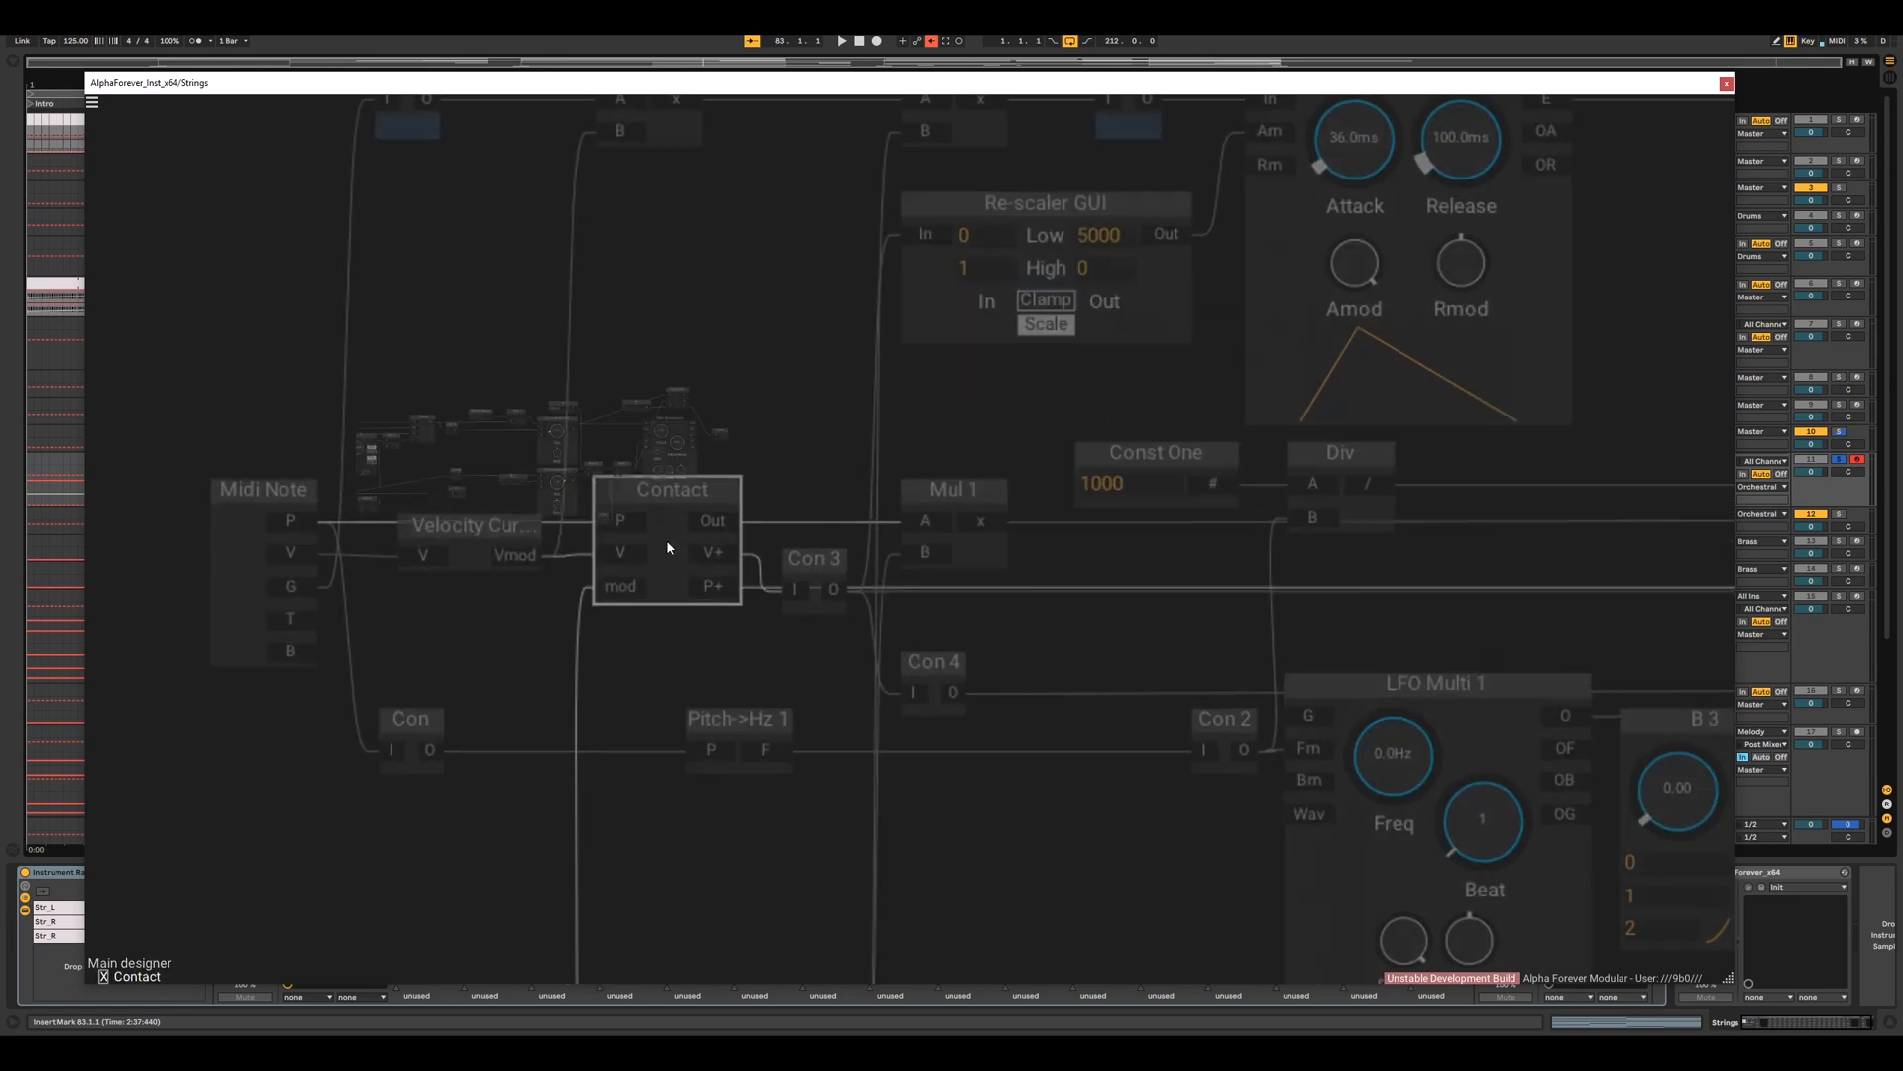
{"action": "left_click_drag", "start_coordinate": [548, 487], "coordinate": [1128, 671]}
{"action": "scroll", "coordinate": [849, 793], "scroll_direction": "up", "scroll_amount": 1}
{"action": "left_click_drag", "start_coordinate": [850, 801], "coordinate": [1089, 823]}
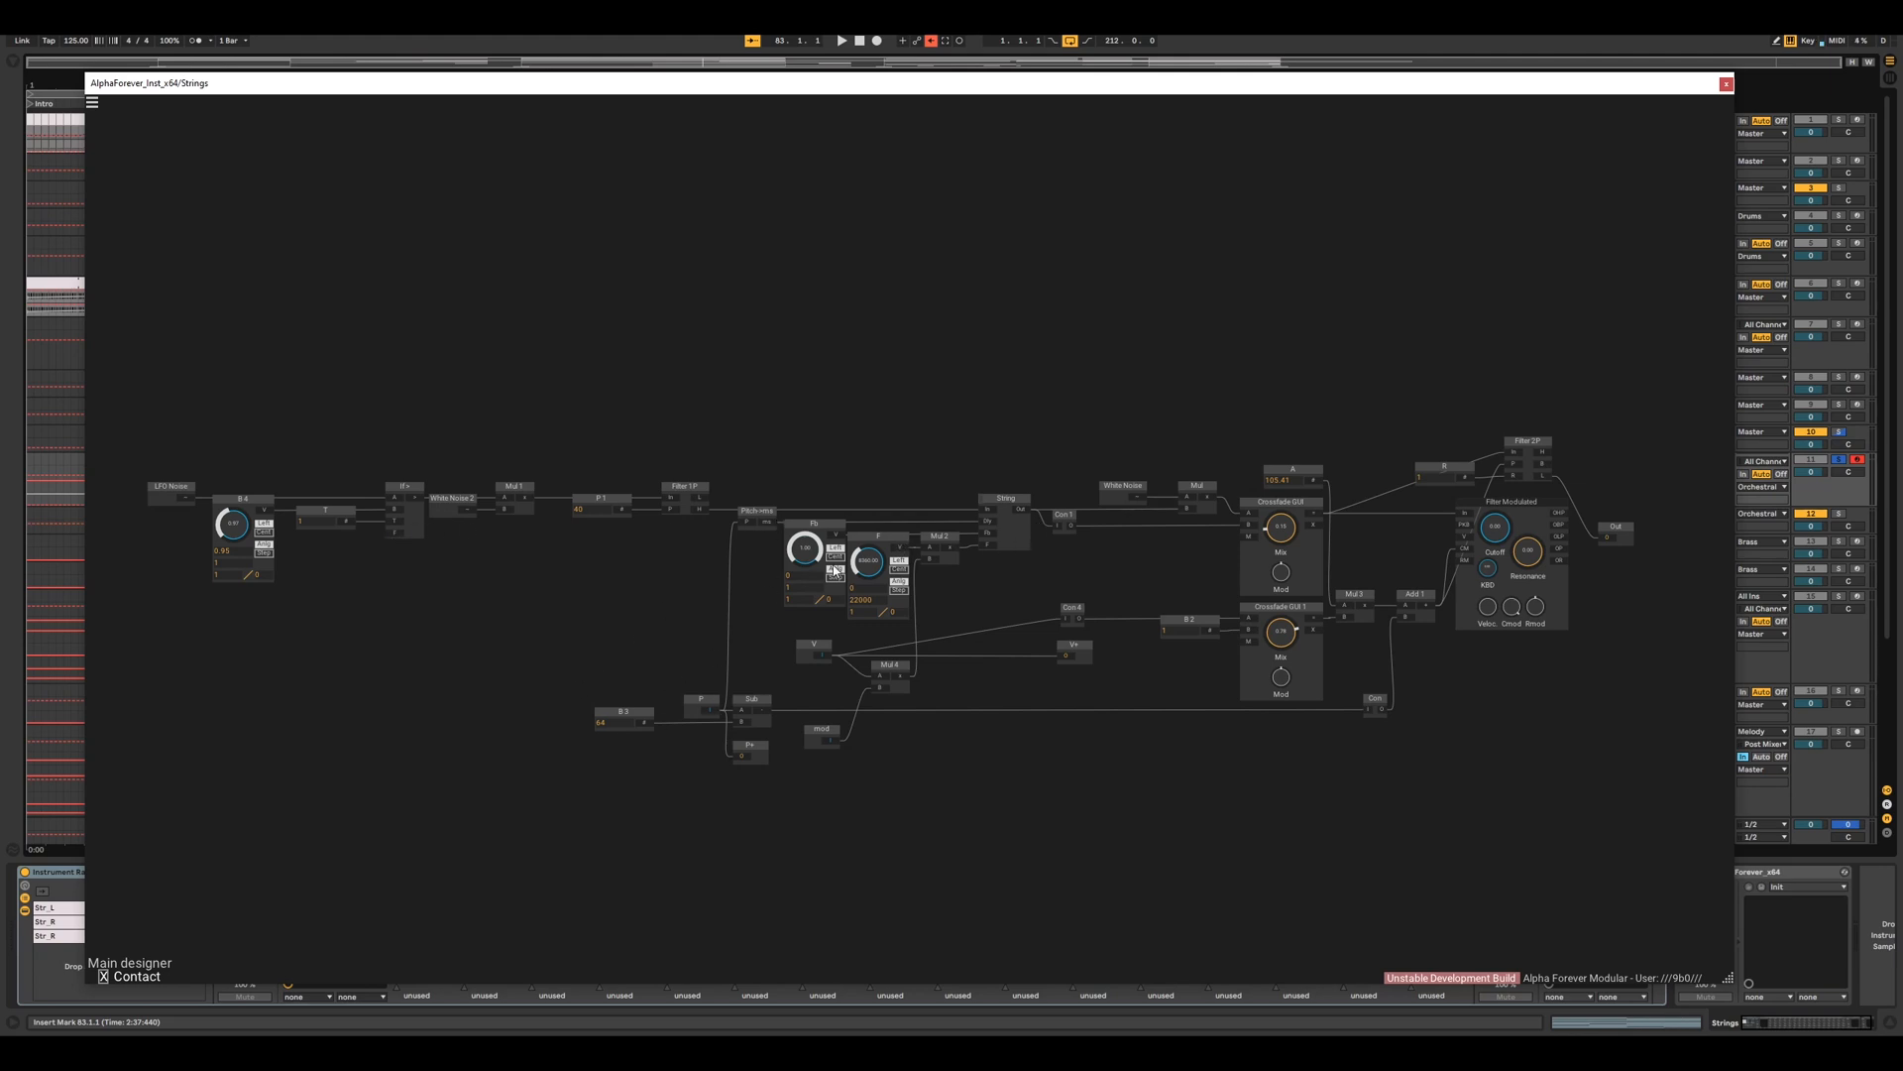
{"action": "double_click", "coordinate": [1011, 539]}
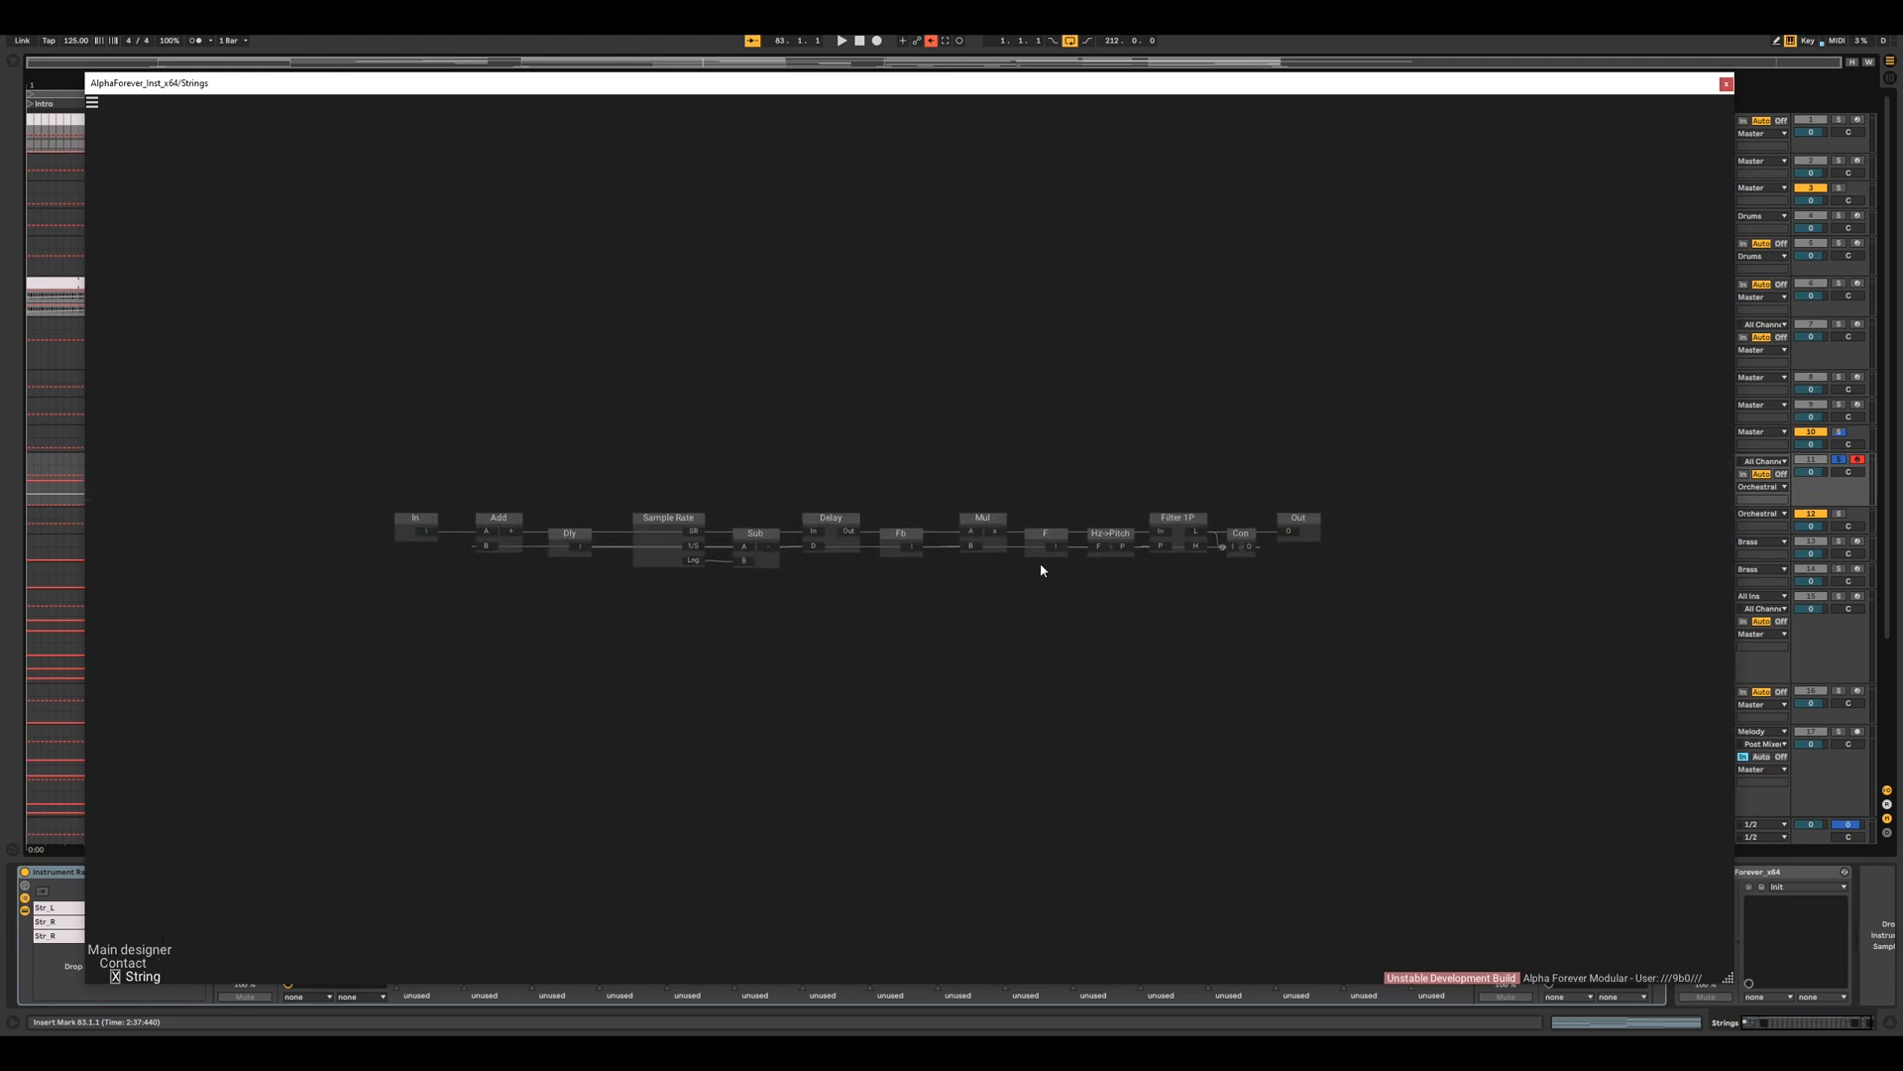
{"action": "double_click", "coordinate": [1031, 687]}
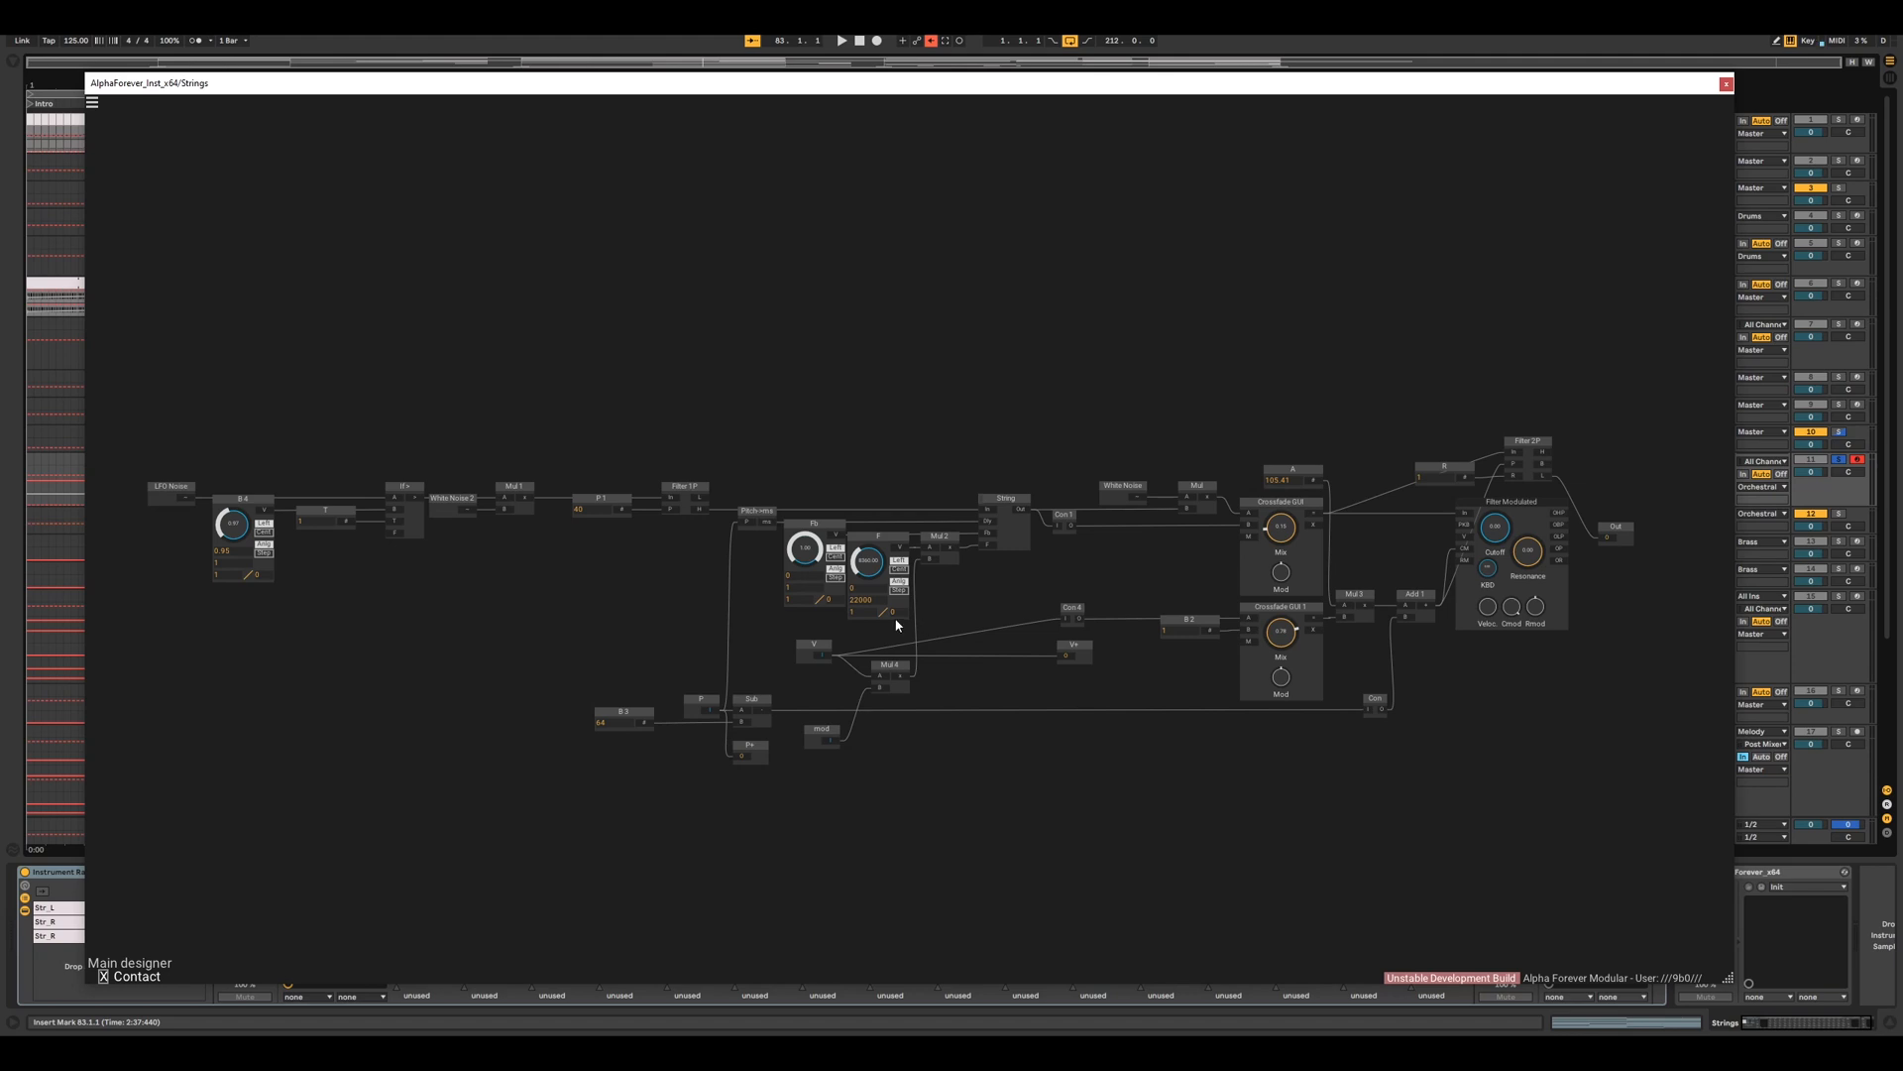
- Return to the main designer, examine the delay and feedback structure inside the main patch's String module, and exit it
{"action": "double_click", "coordinate": [958, 592]}
{"action": "left_click_drag", "start_coordinate": [1150, 578], "coordinate": [619, 578]}
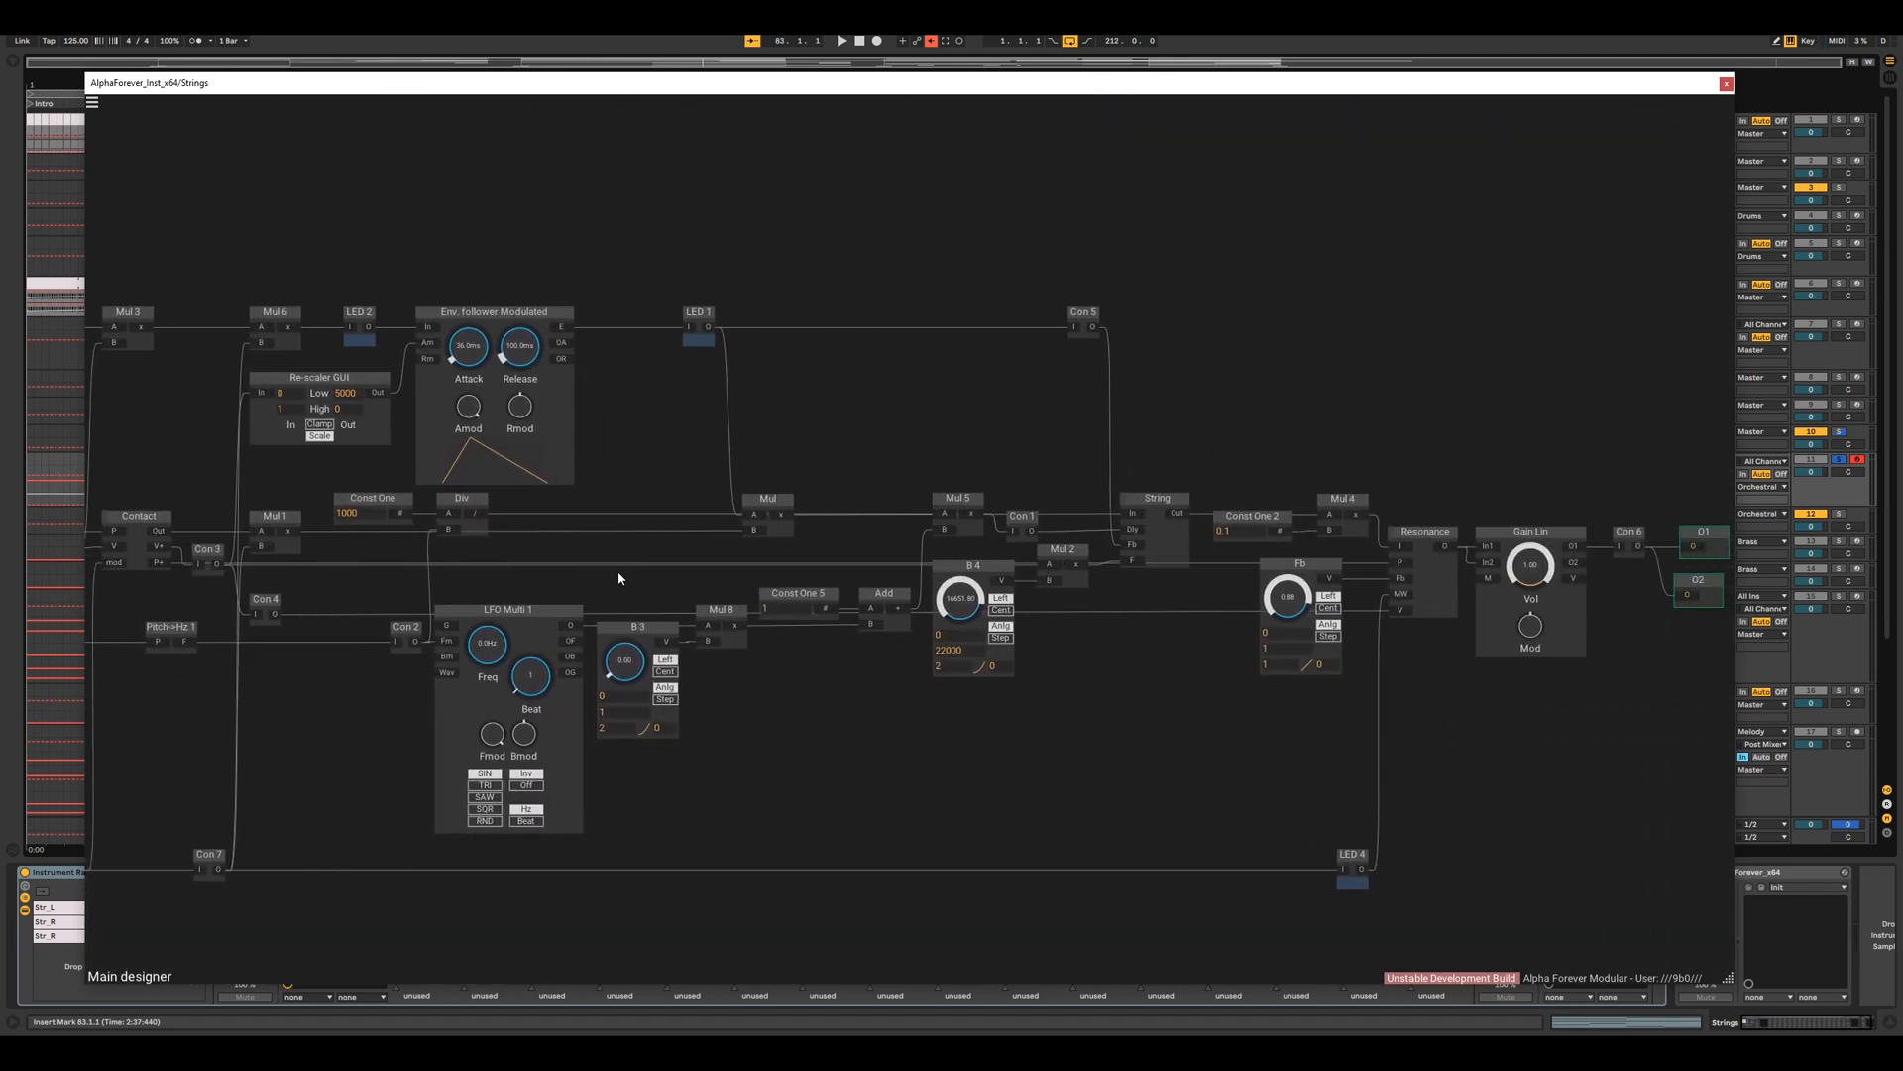
{"action": "double_click", "coordinate": [1151, 524]}
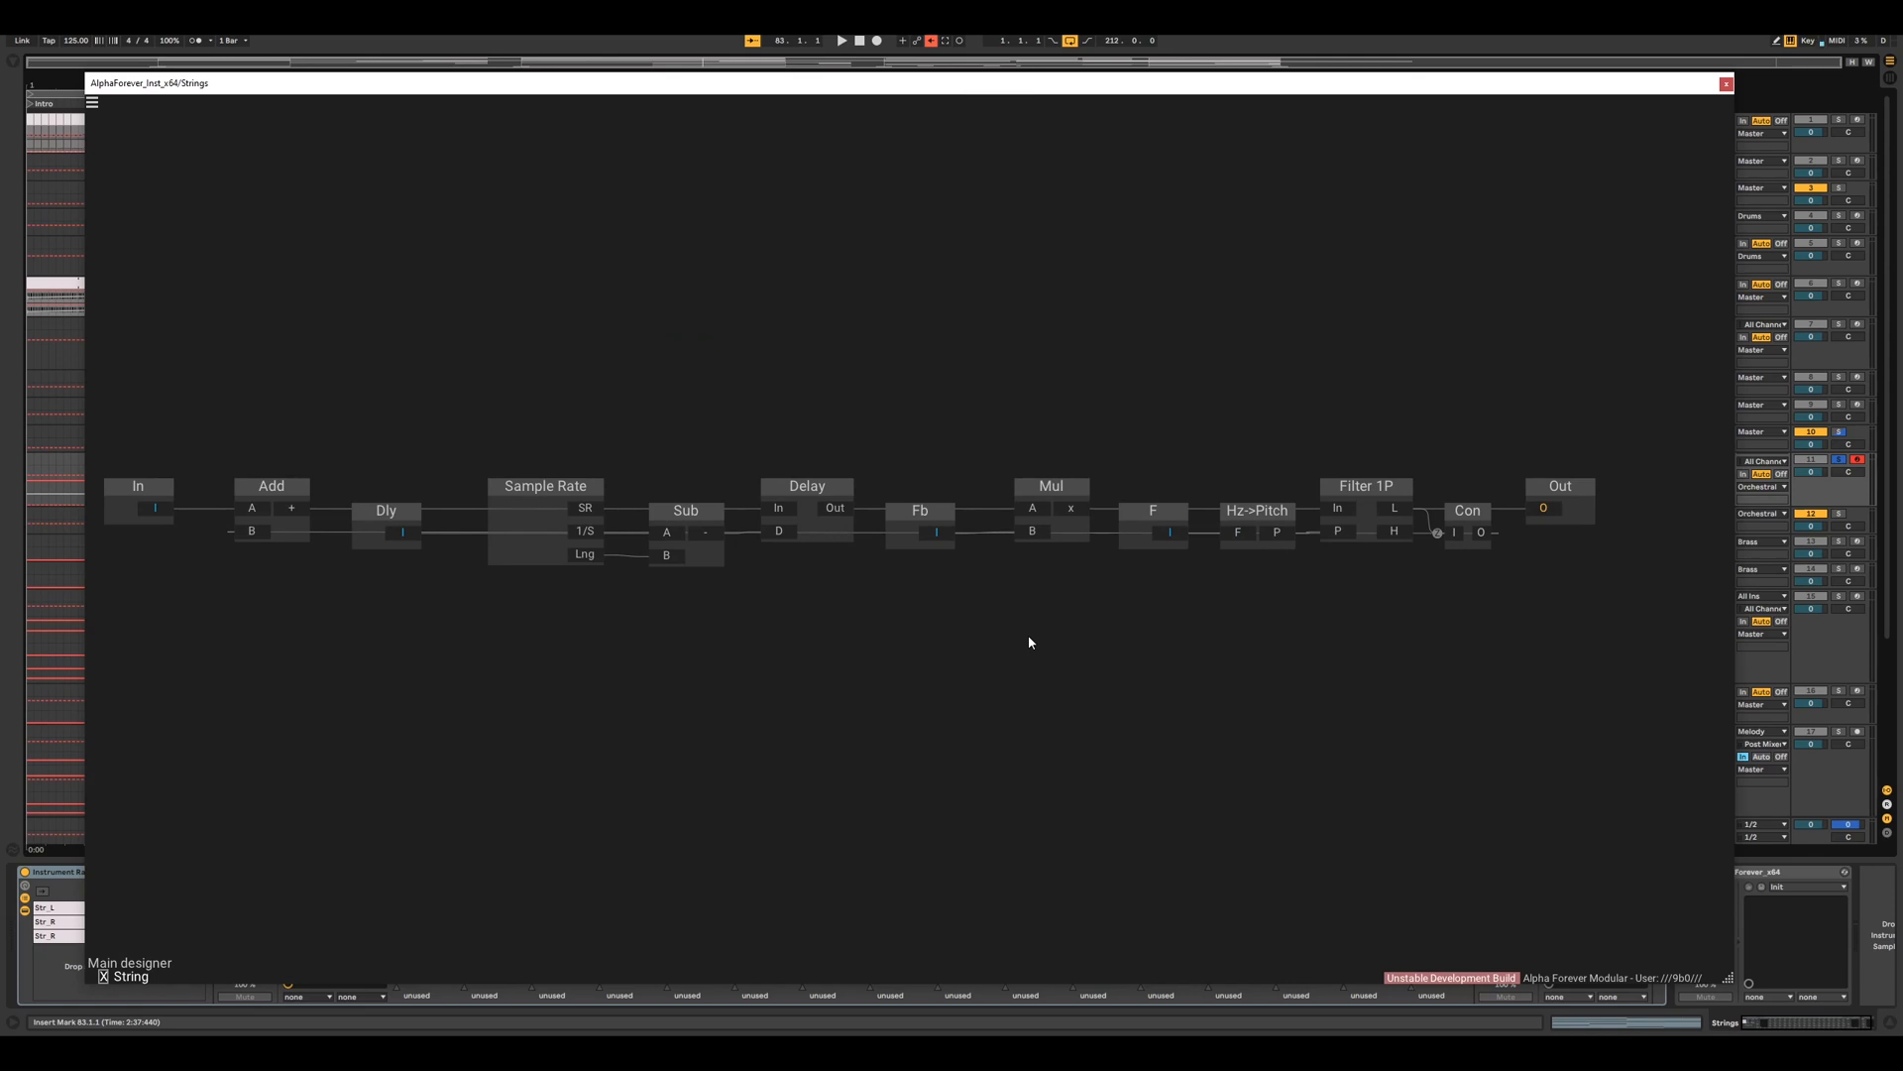
{"action": "scroll", "coordinate": [1062, 383], "scroll_direction": "down", "scroll_amount": 2}
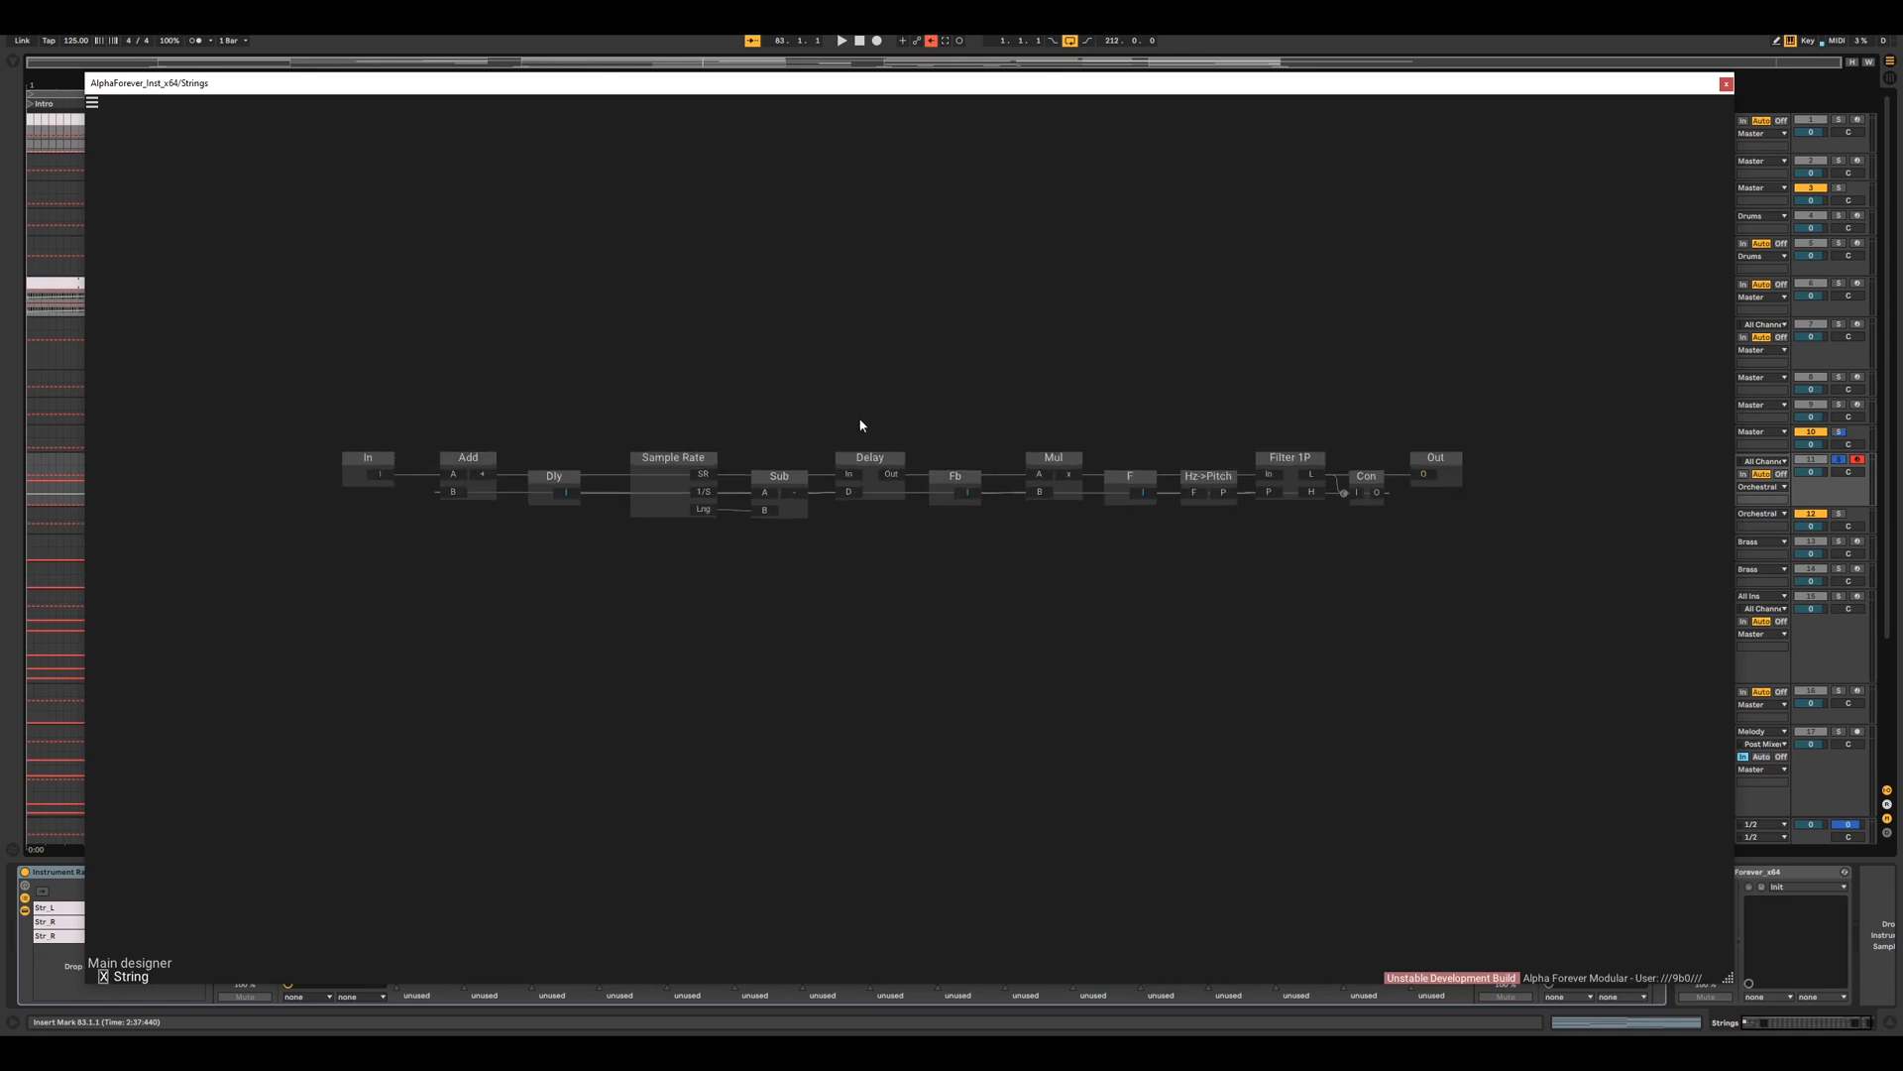
{"action": "double_click", "coordinate": [891, 334]}
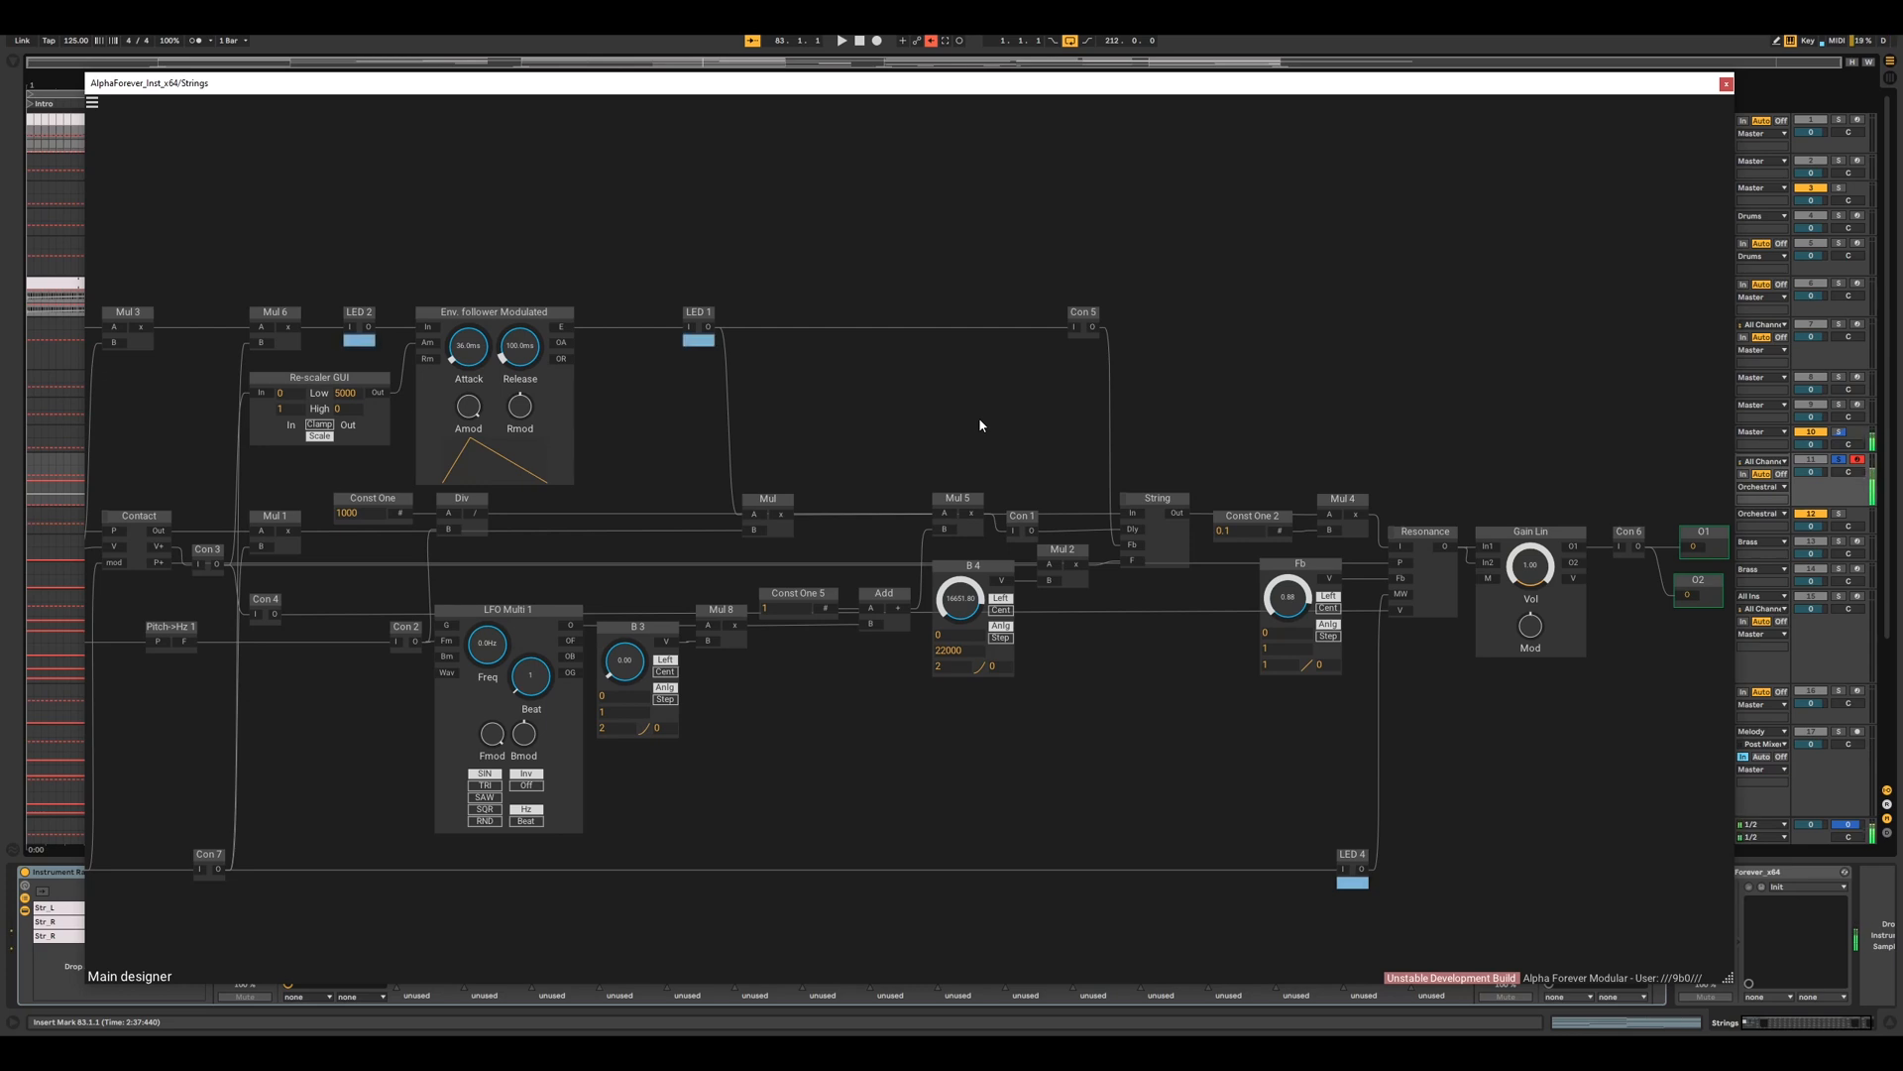
- View the entire Strings instrument patch from its input modules to the outputs, and close its window
{"action": "scroll", "coordinate": [904, 342], "scroll_direction": "down", "scroll_amount": 2}
{"action": "left_click_drag", "start_coordinate": [905, 345], "coordinate": [1055, 337]}
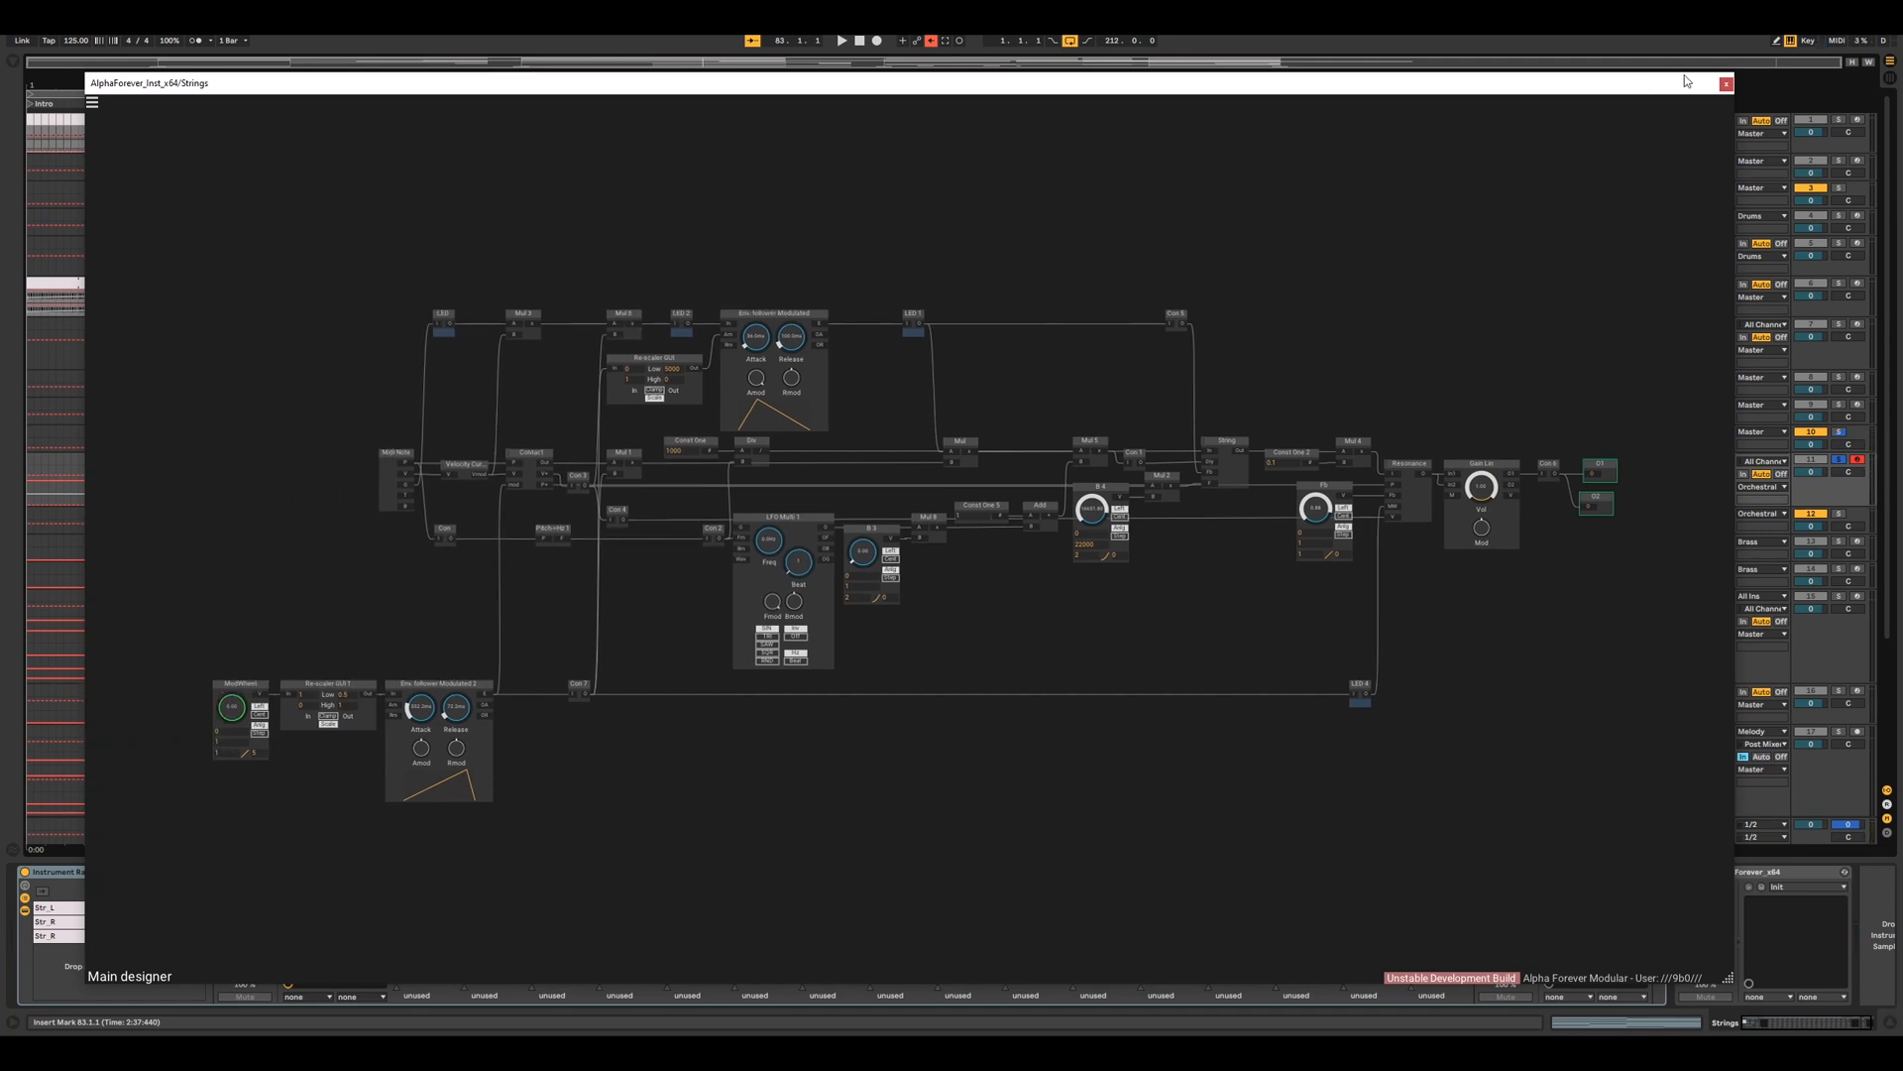
{"action": "left_click", "coordinate": [1726, 84]}
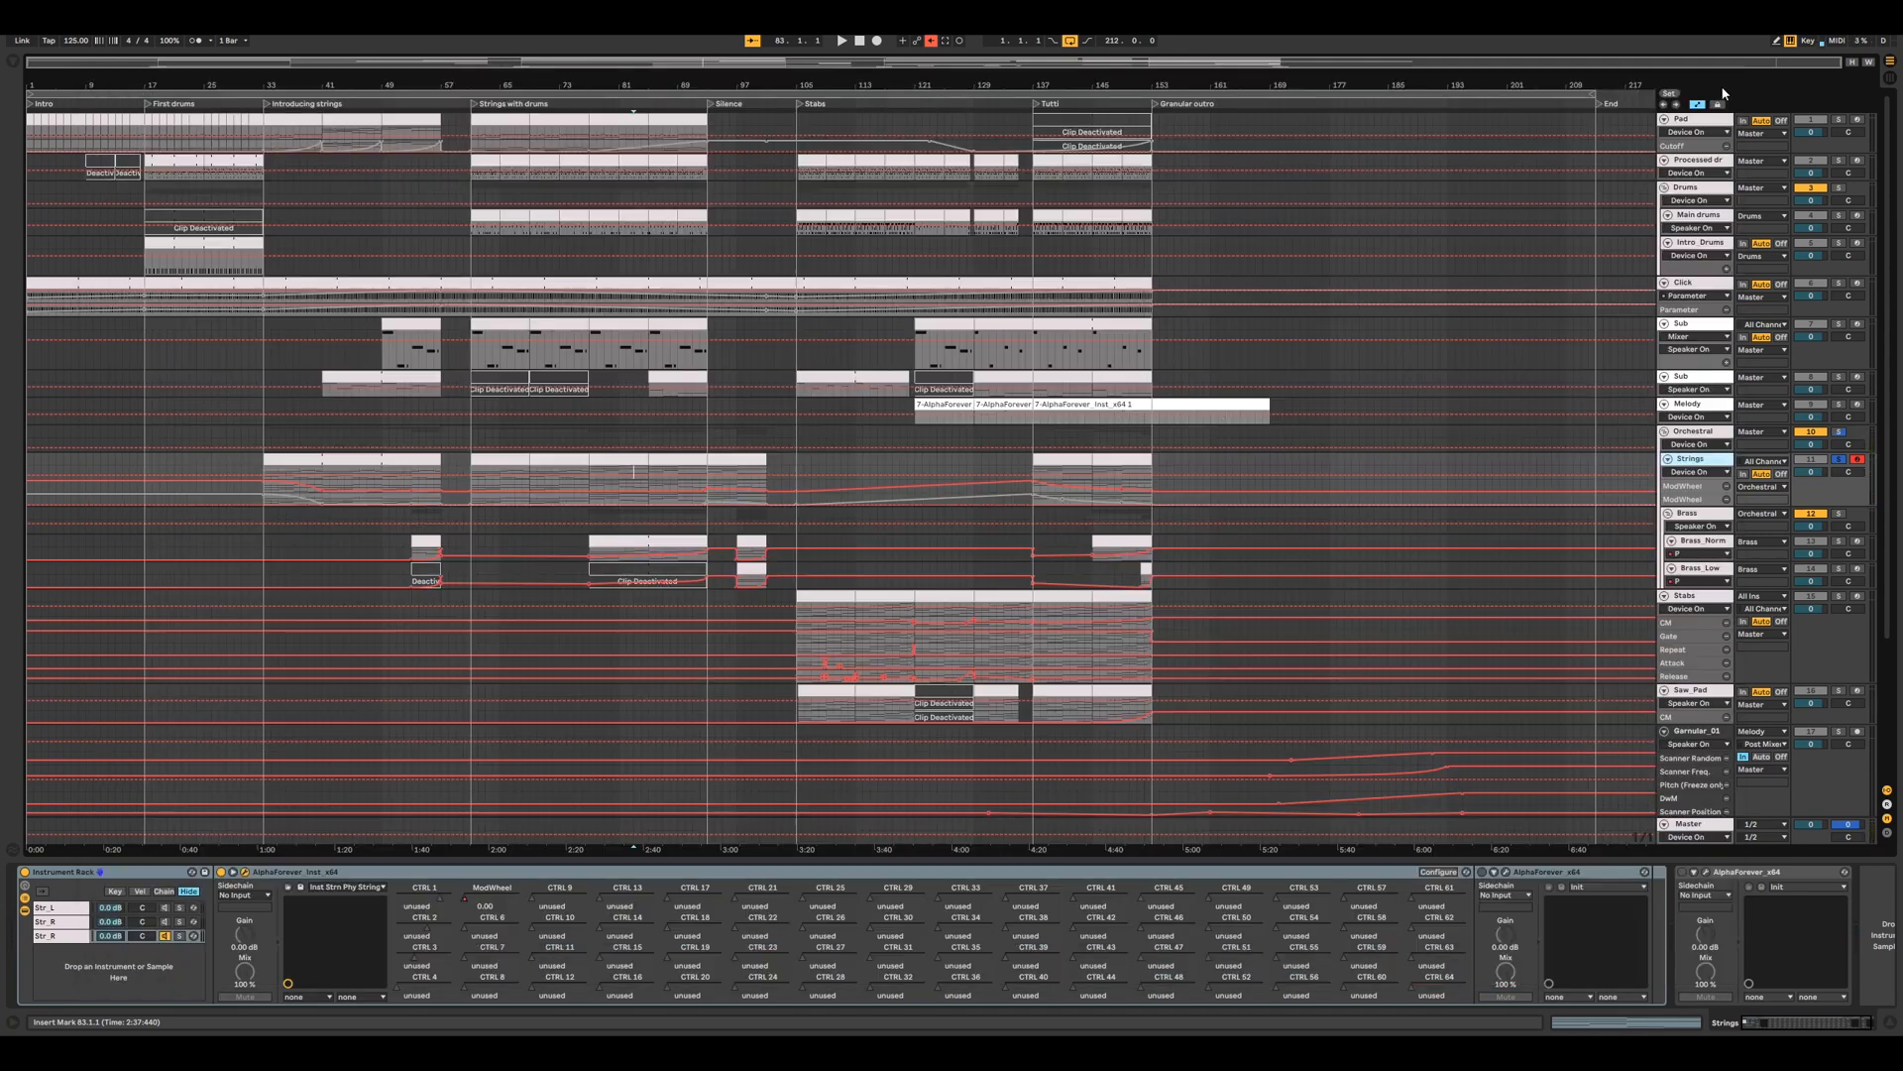
- Open the AlphaForever_x64 body effect inside the Strings rack and check its polyphony and display settings
{"action": "left_click", "coordinate": [1507, 872]}
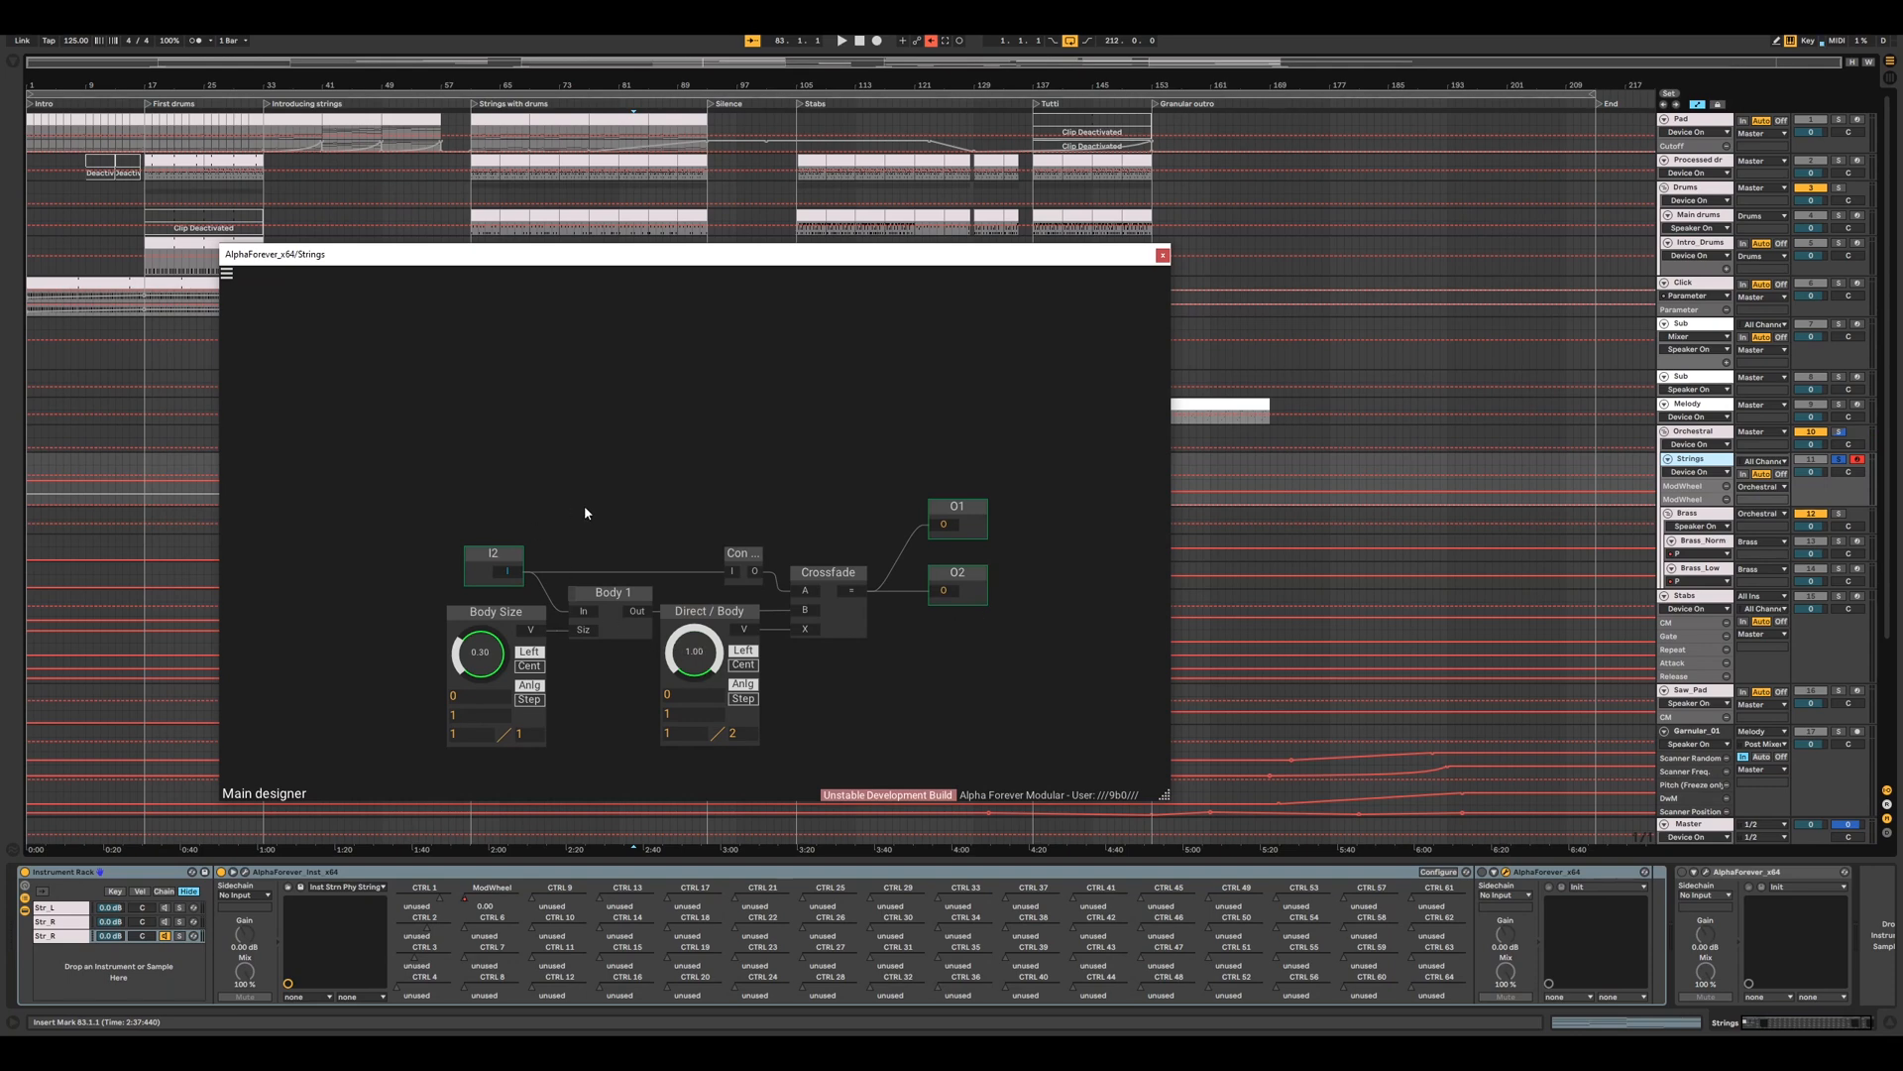
{"action": "left_click", "coordinate": [227, 272]}
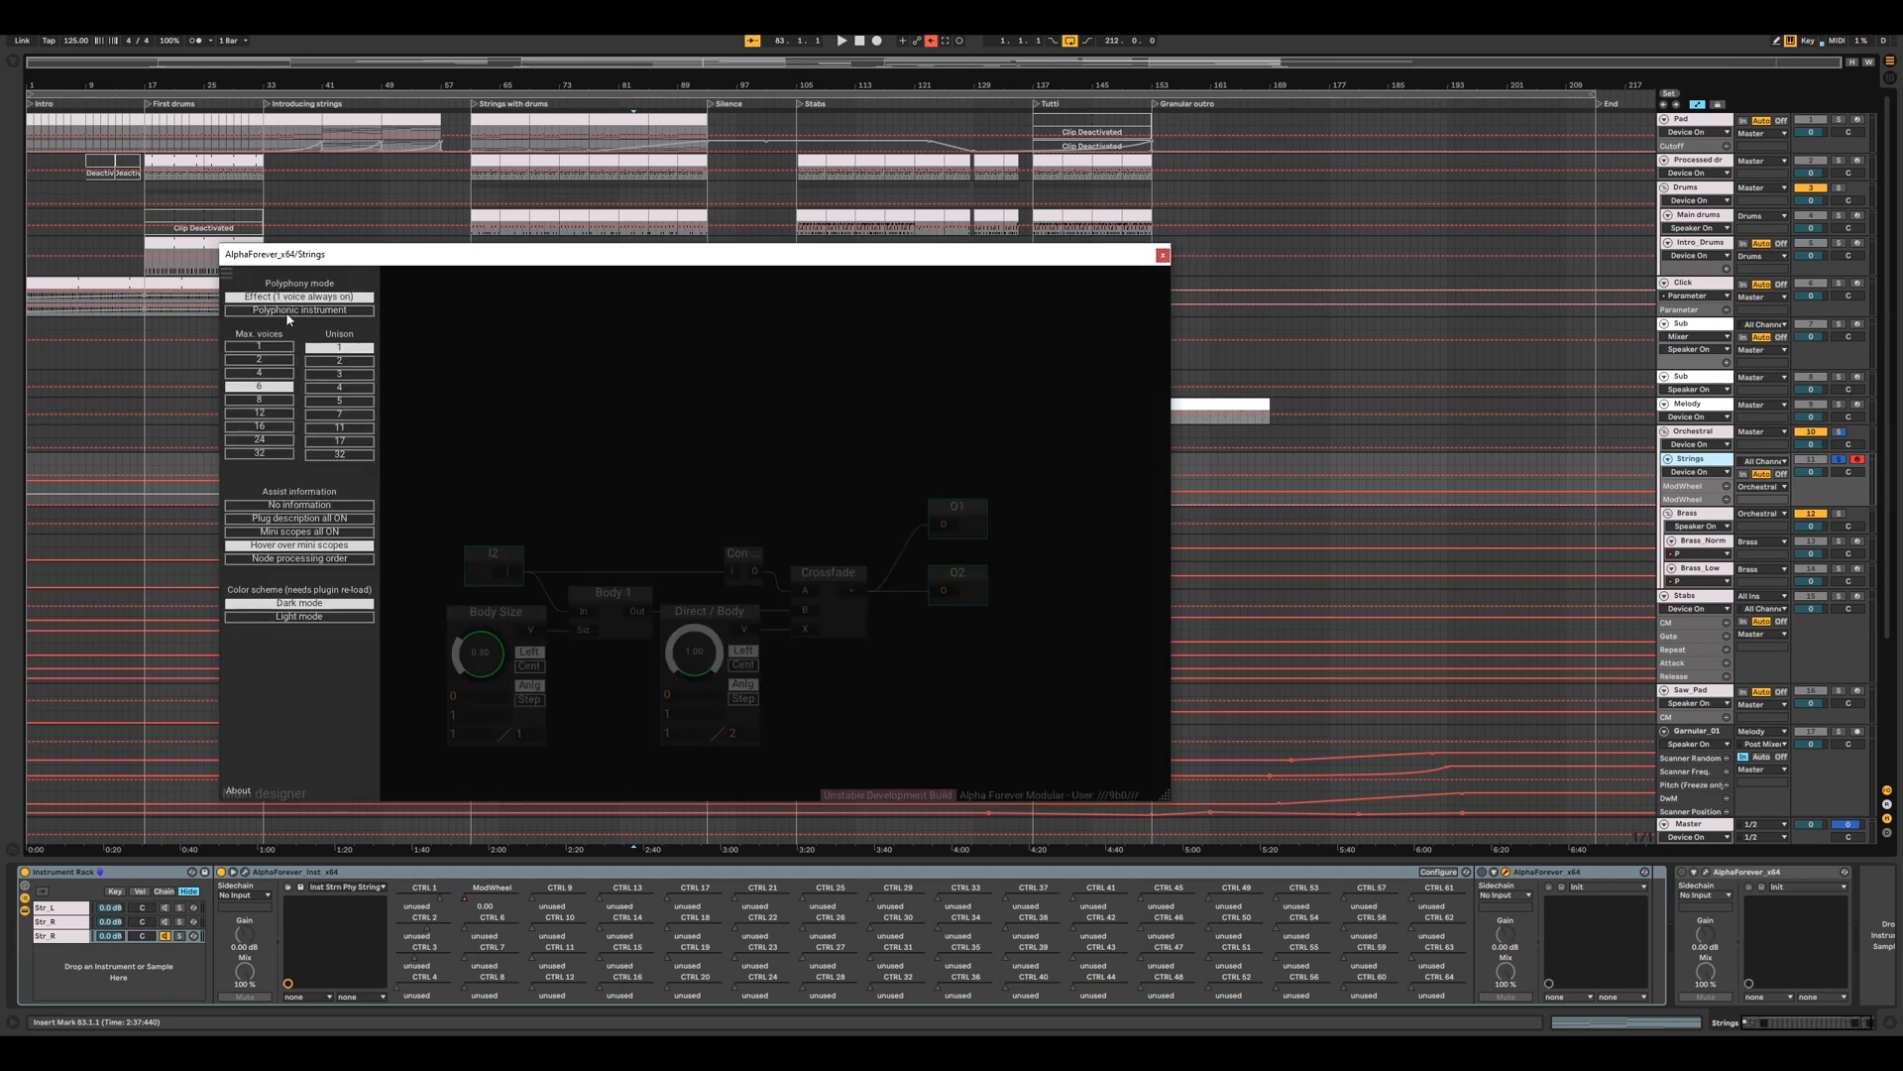
{"action": "left_click", "coordinate": [614, 348]}
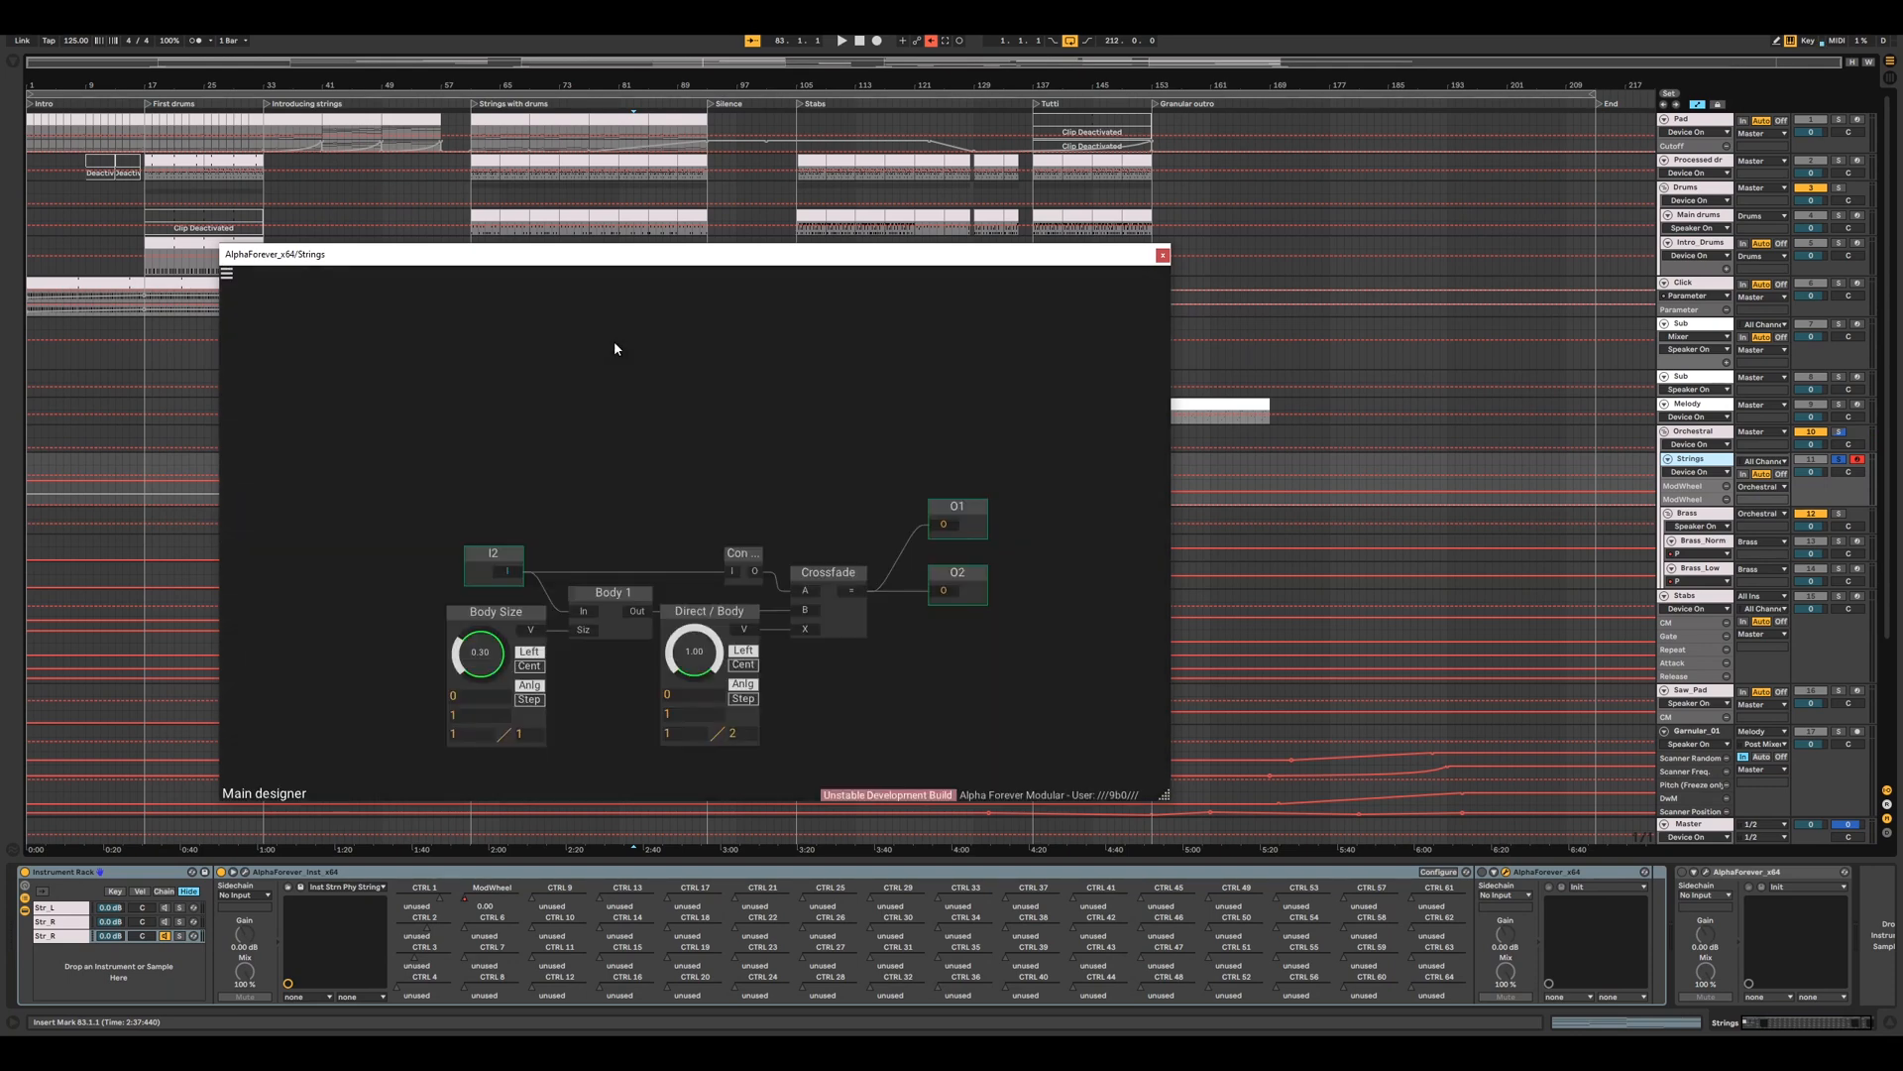
- Turn on the Strings rack's AlphaForever_x64 body effect and set its Body Size to 0.23
{"action": "left_click", "coordinate": [620, 630]}
{"action": "left_click", "coordinate": [1484, 877]}
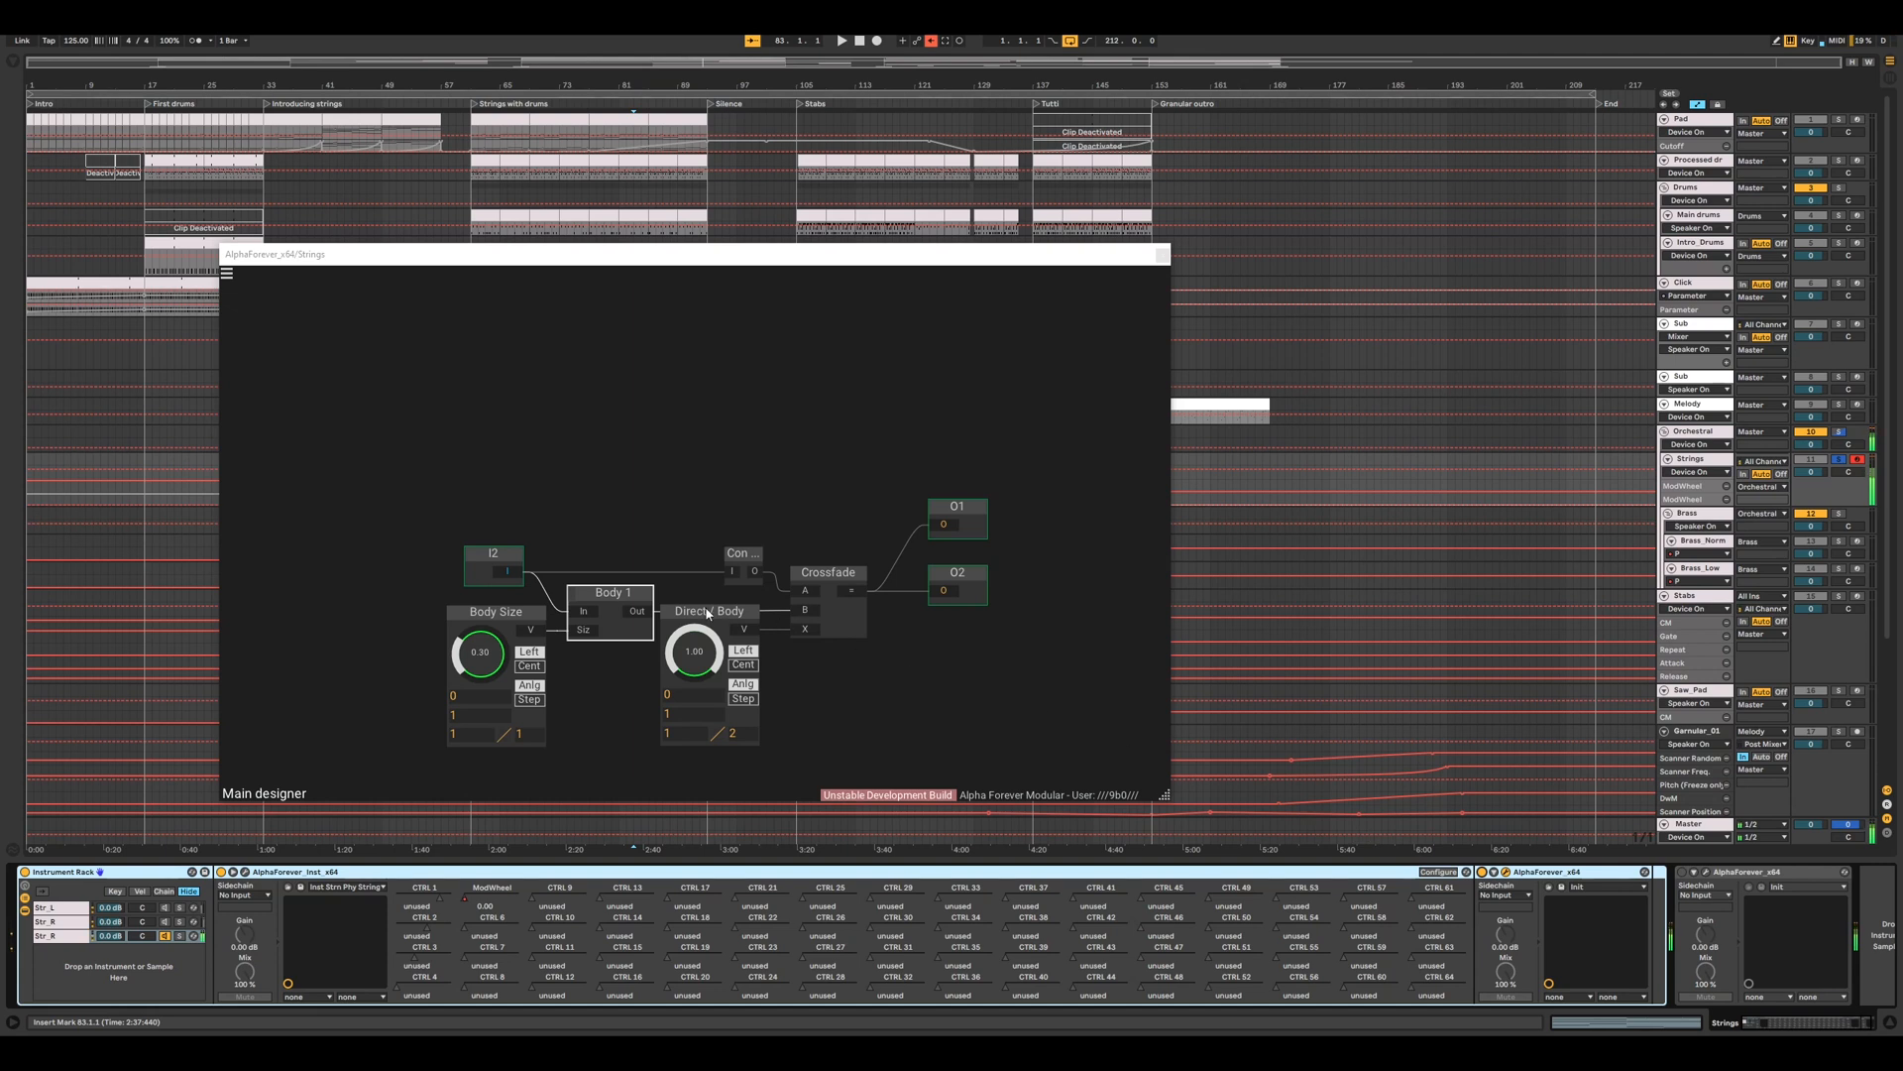
{"action": "mouse_move", "coordinate": [476, 654]}
{"action": "left_mouse_down"}
{"action": "mouse_move", "coordinate": [501, 637]}
{"action": "mouse_move", "coordinate": [503, 663]}
{"action": "left_mouse_up"}
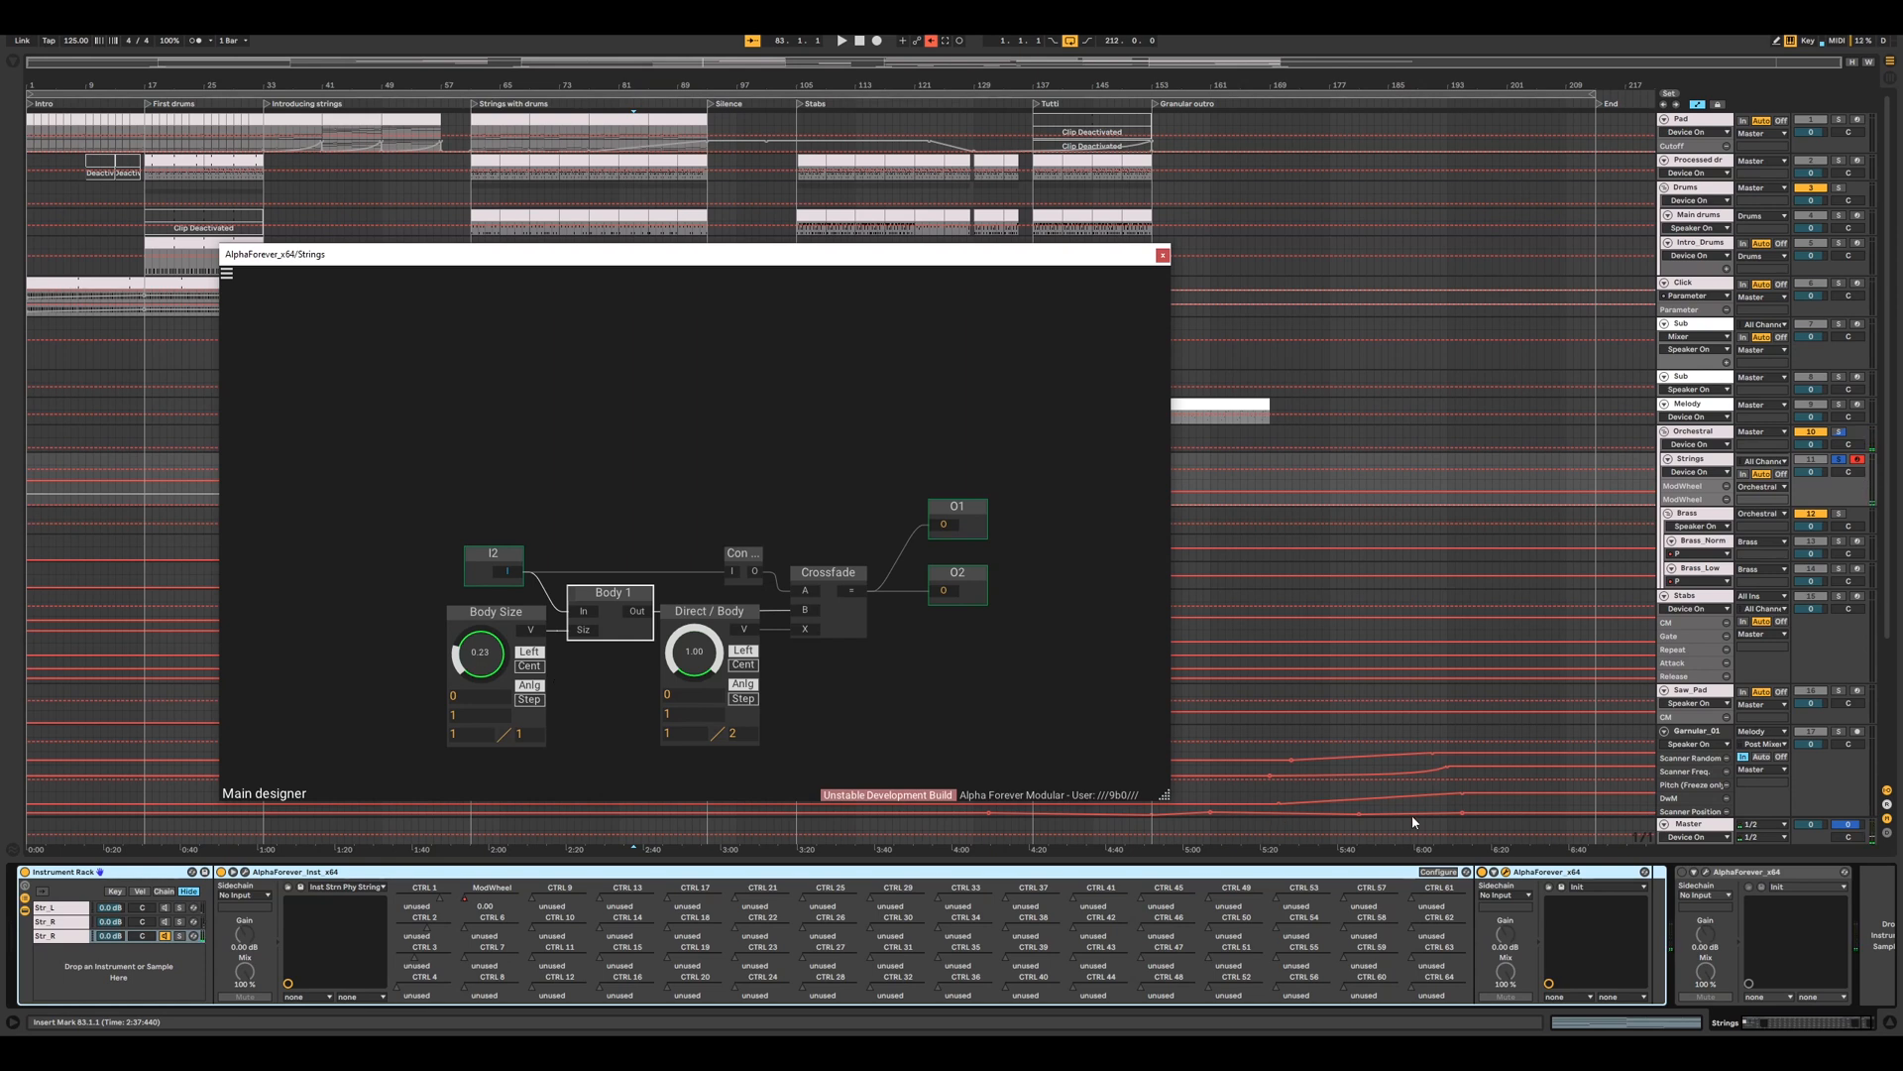
- Turn on the AlphaForever_x64 effect following the Strings rack, then open its patch window and close it
{"action": "left_click", "coordinate": [1680, 878]}
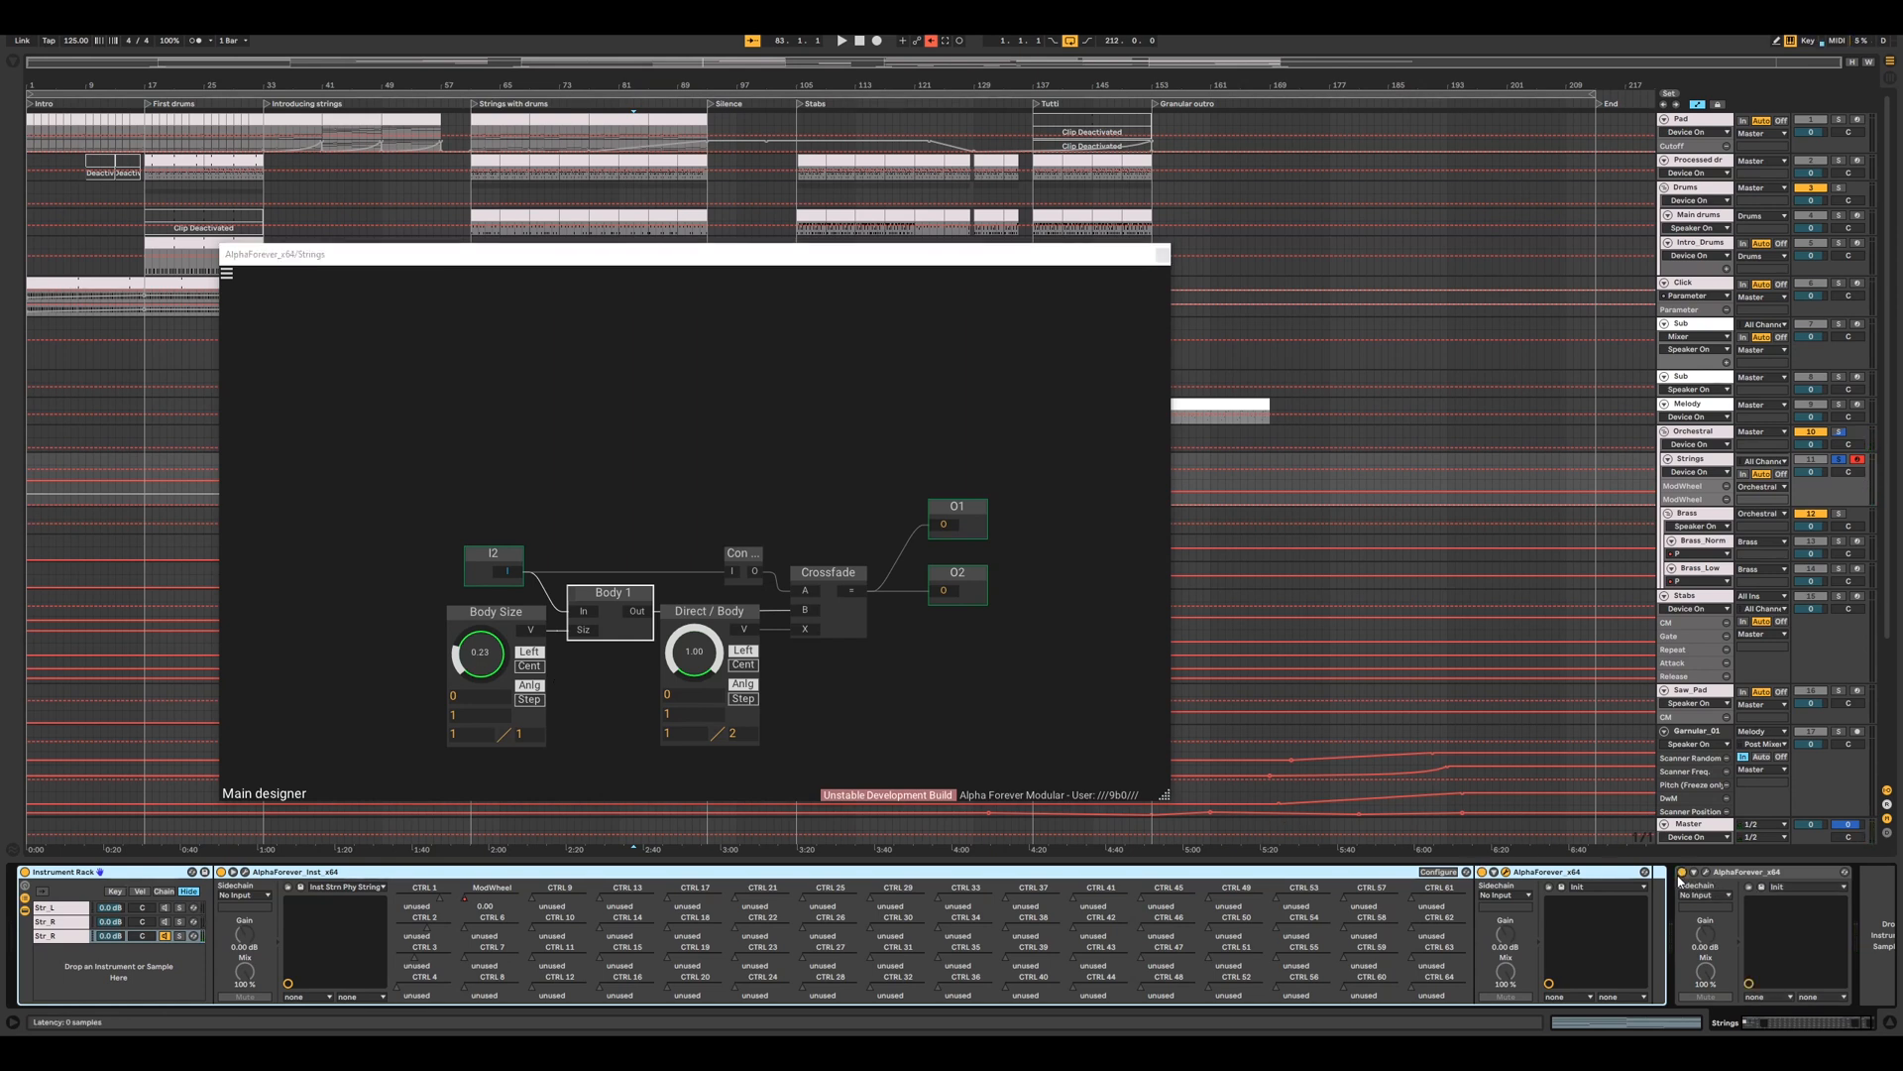
{"action": "left_click", "coordinate": [1705, 876]}
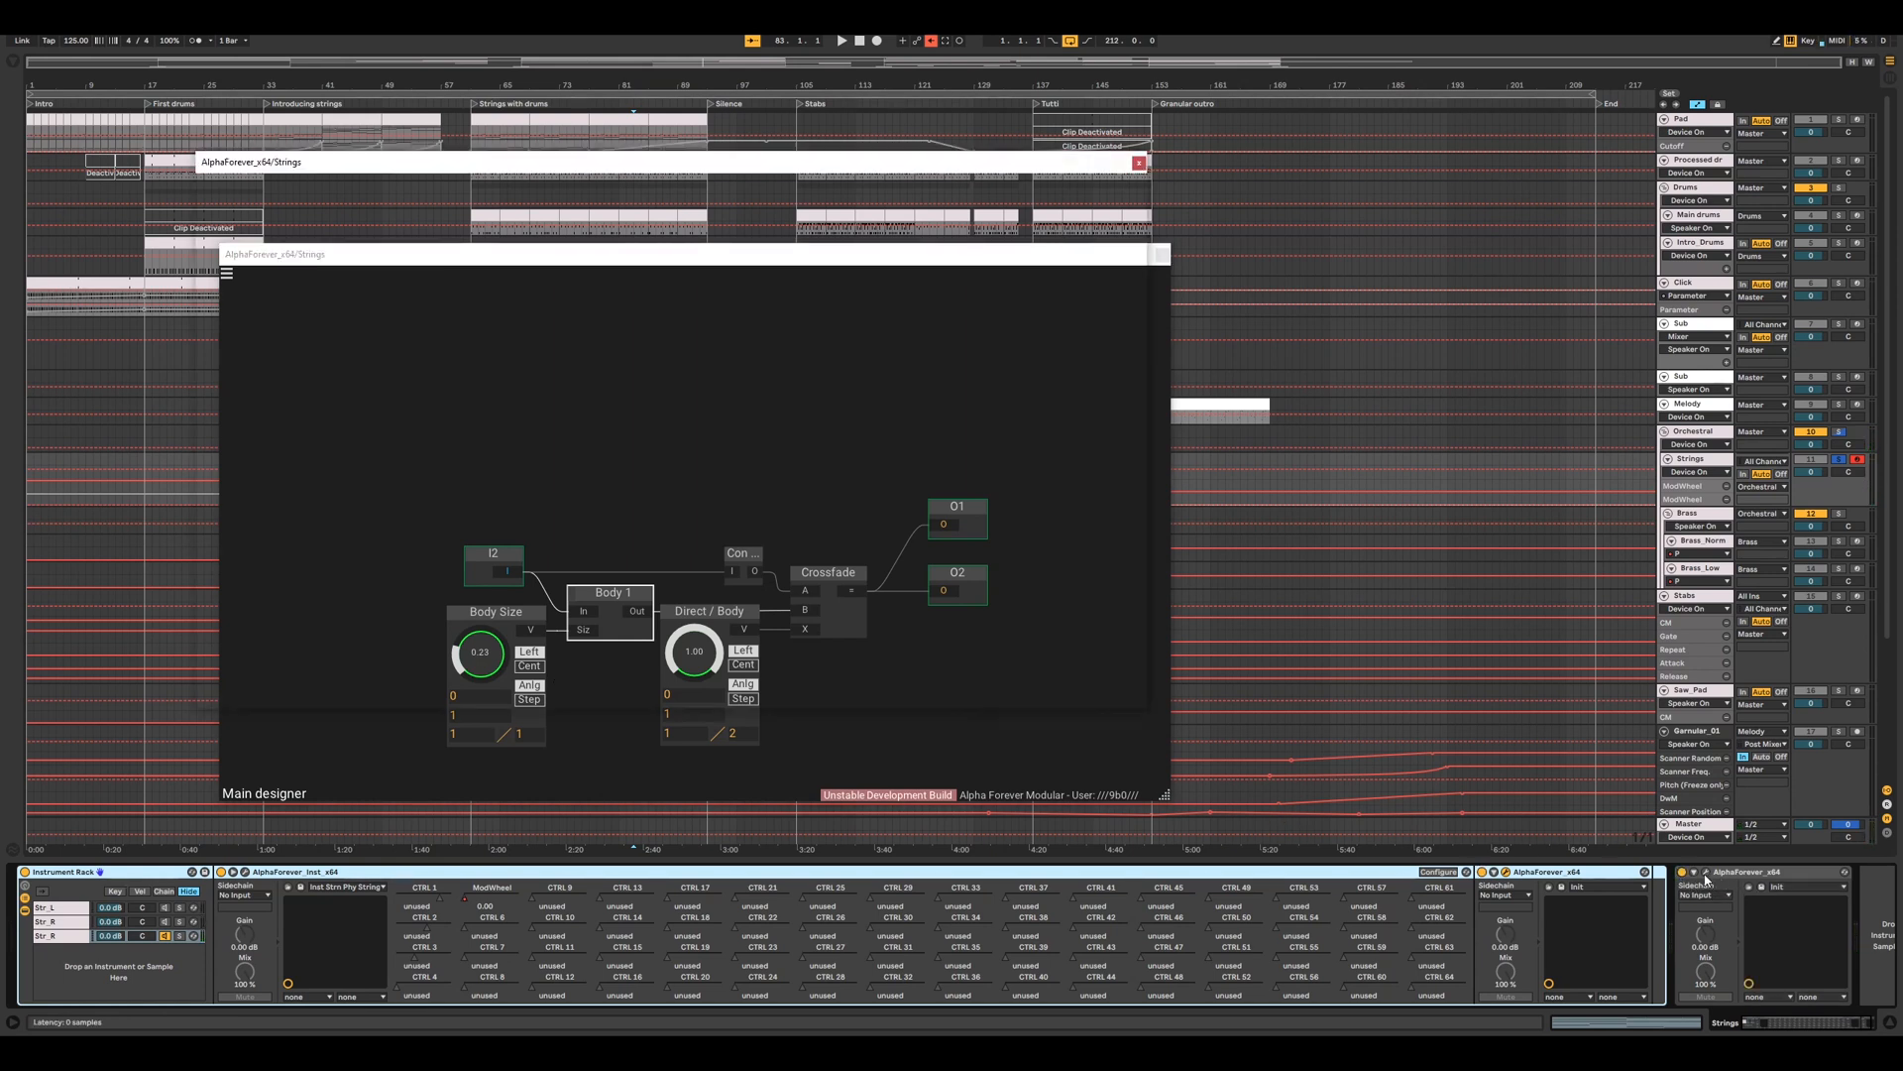
{"action": "left_click", "coordinate": [1139, 162]}
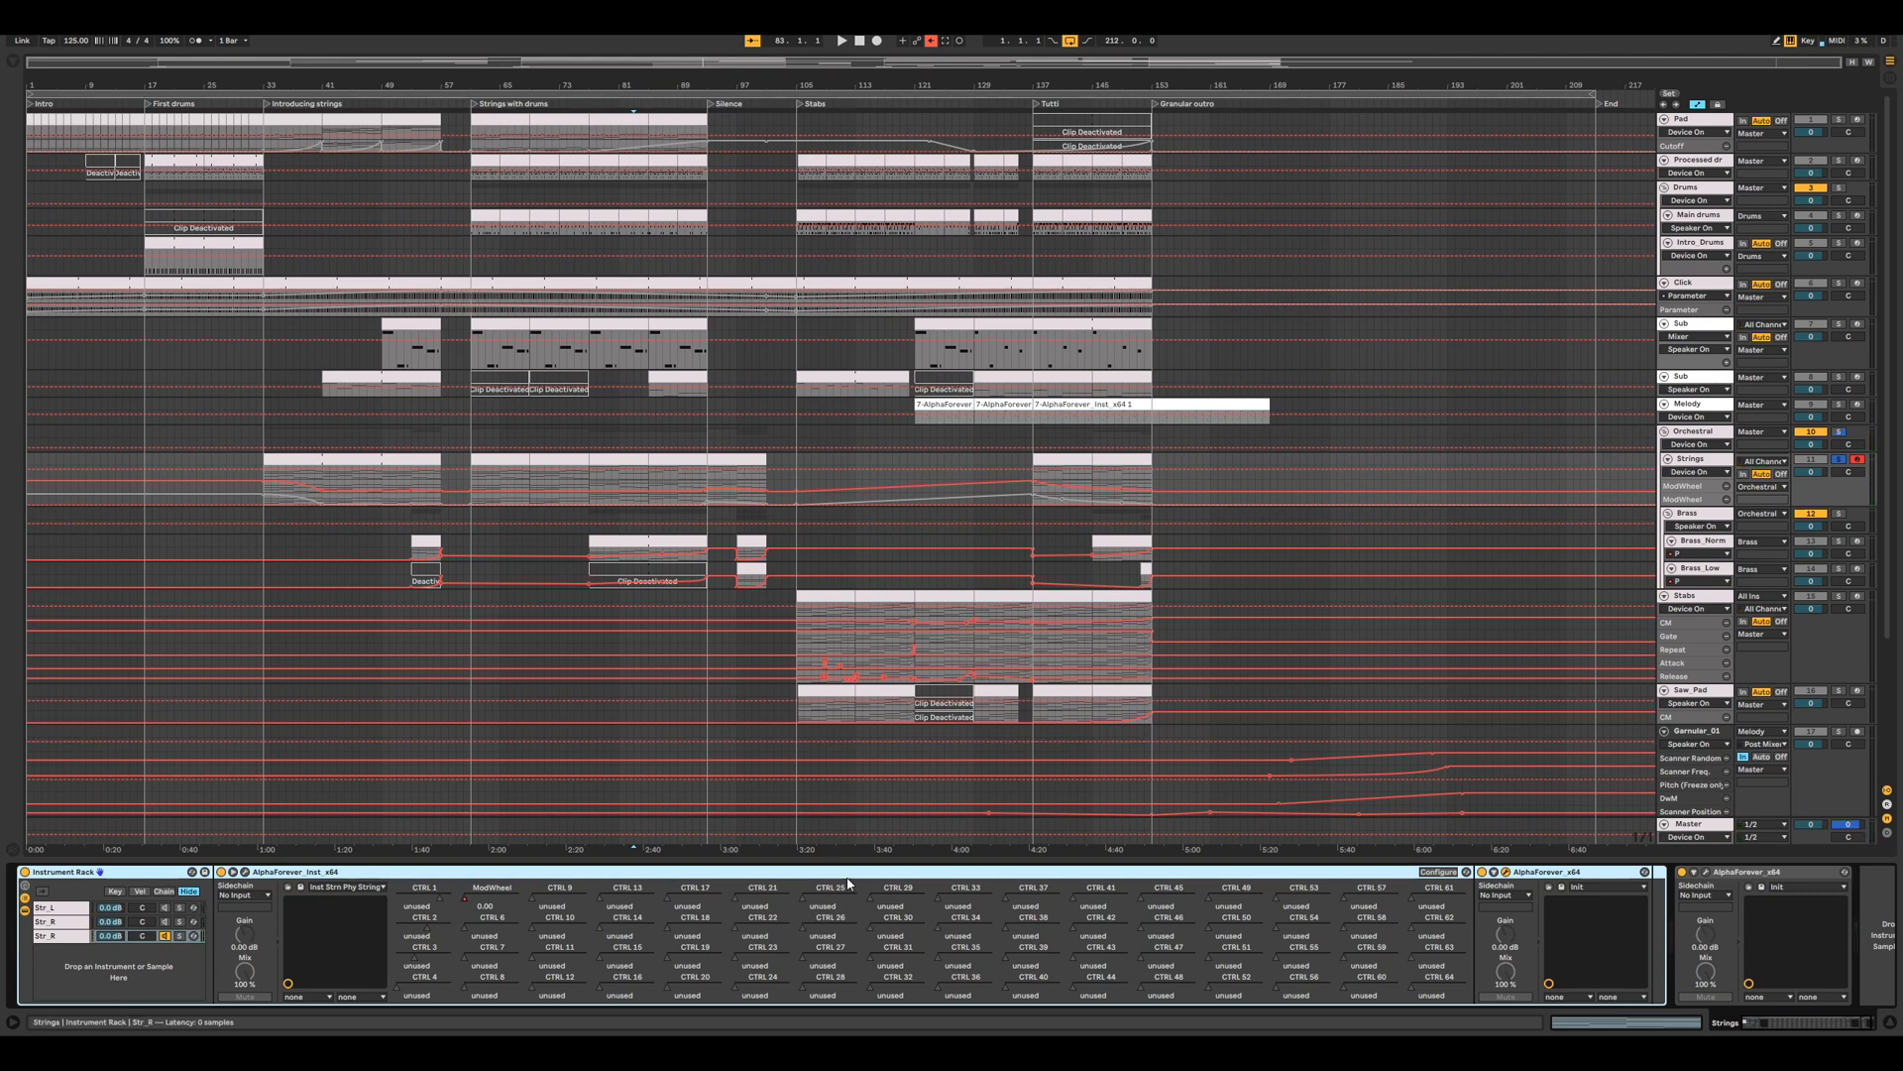
- Solo and arm the Brass_Normal track inside the Brass group
{"action": "left_click", "coordinate": [1710, 462]}
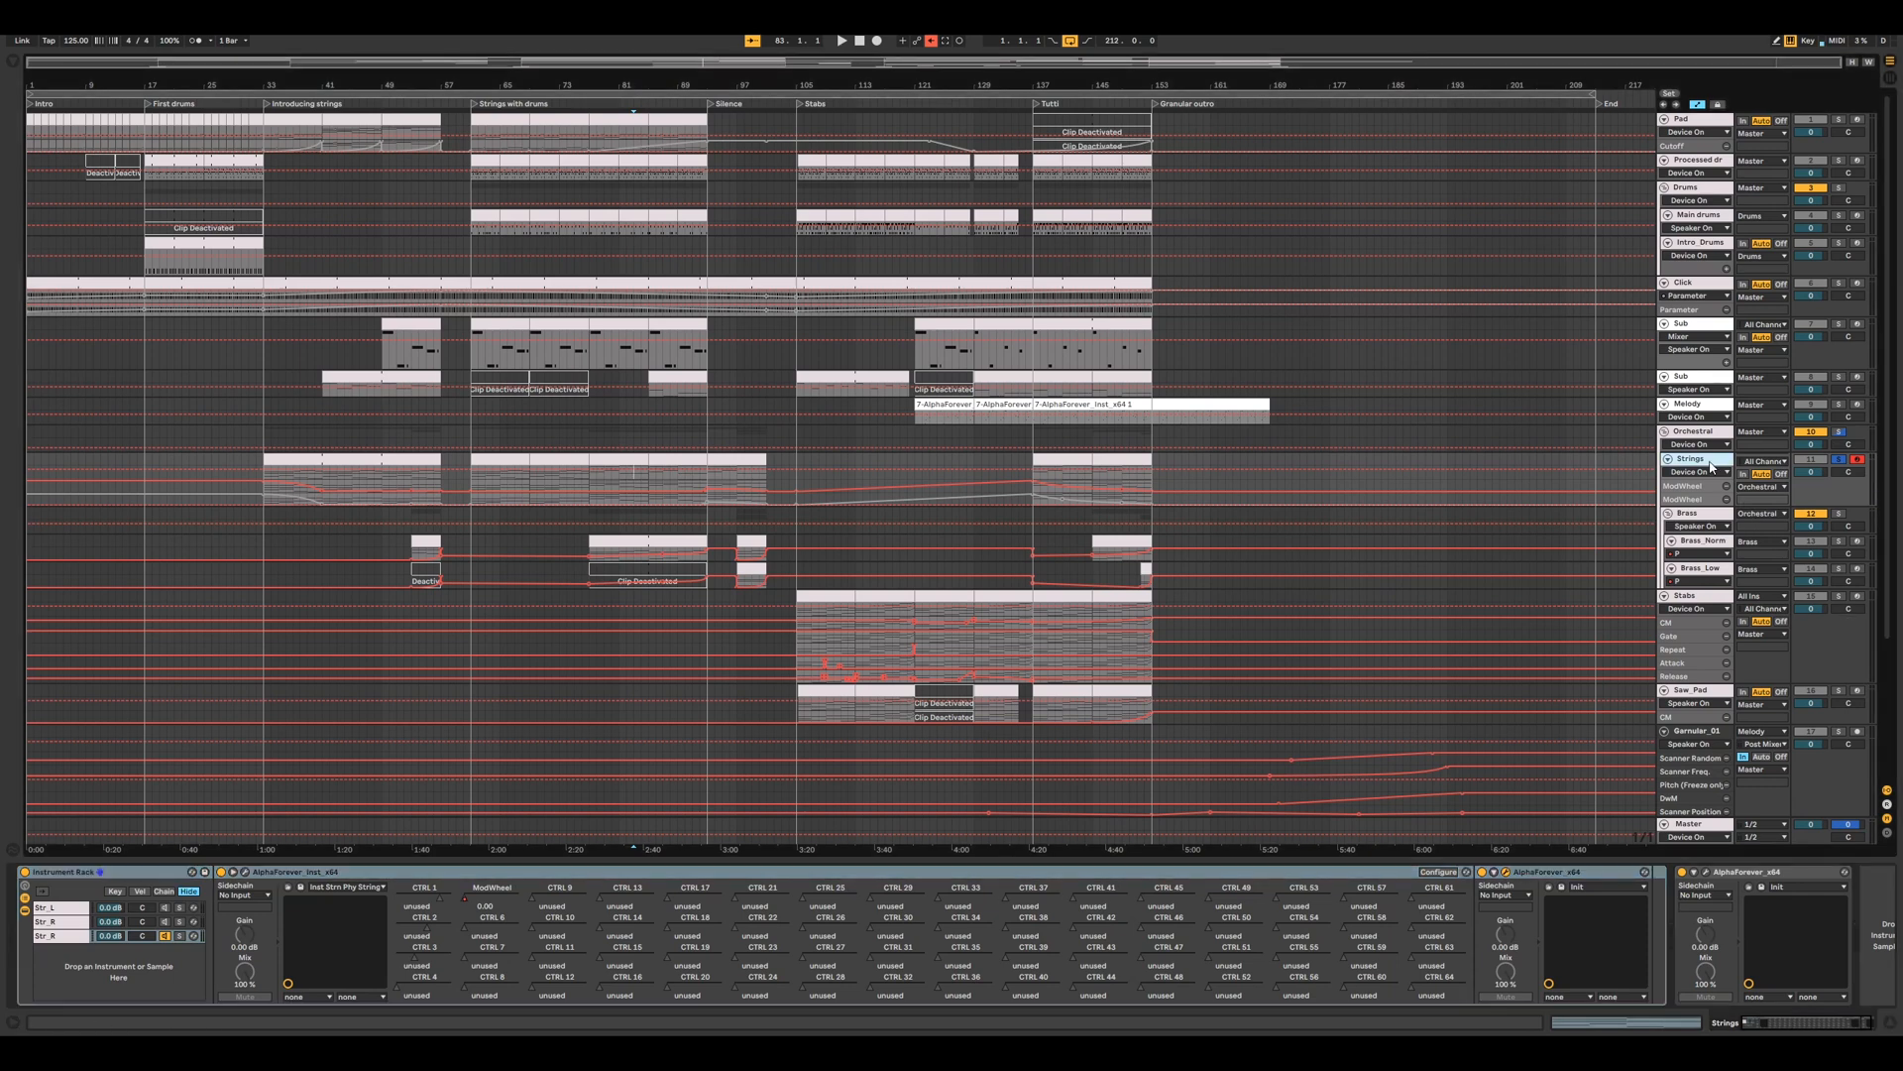
{"action": "left_click", "coordinate": [1701, 515]}
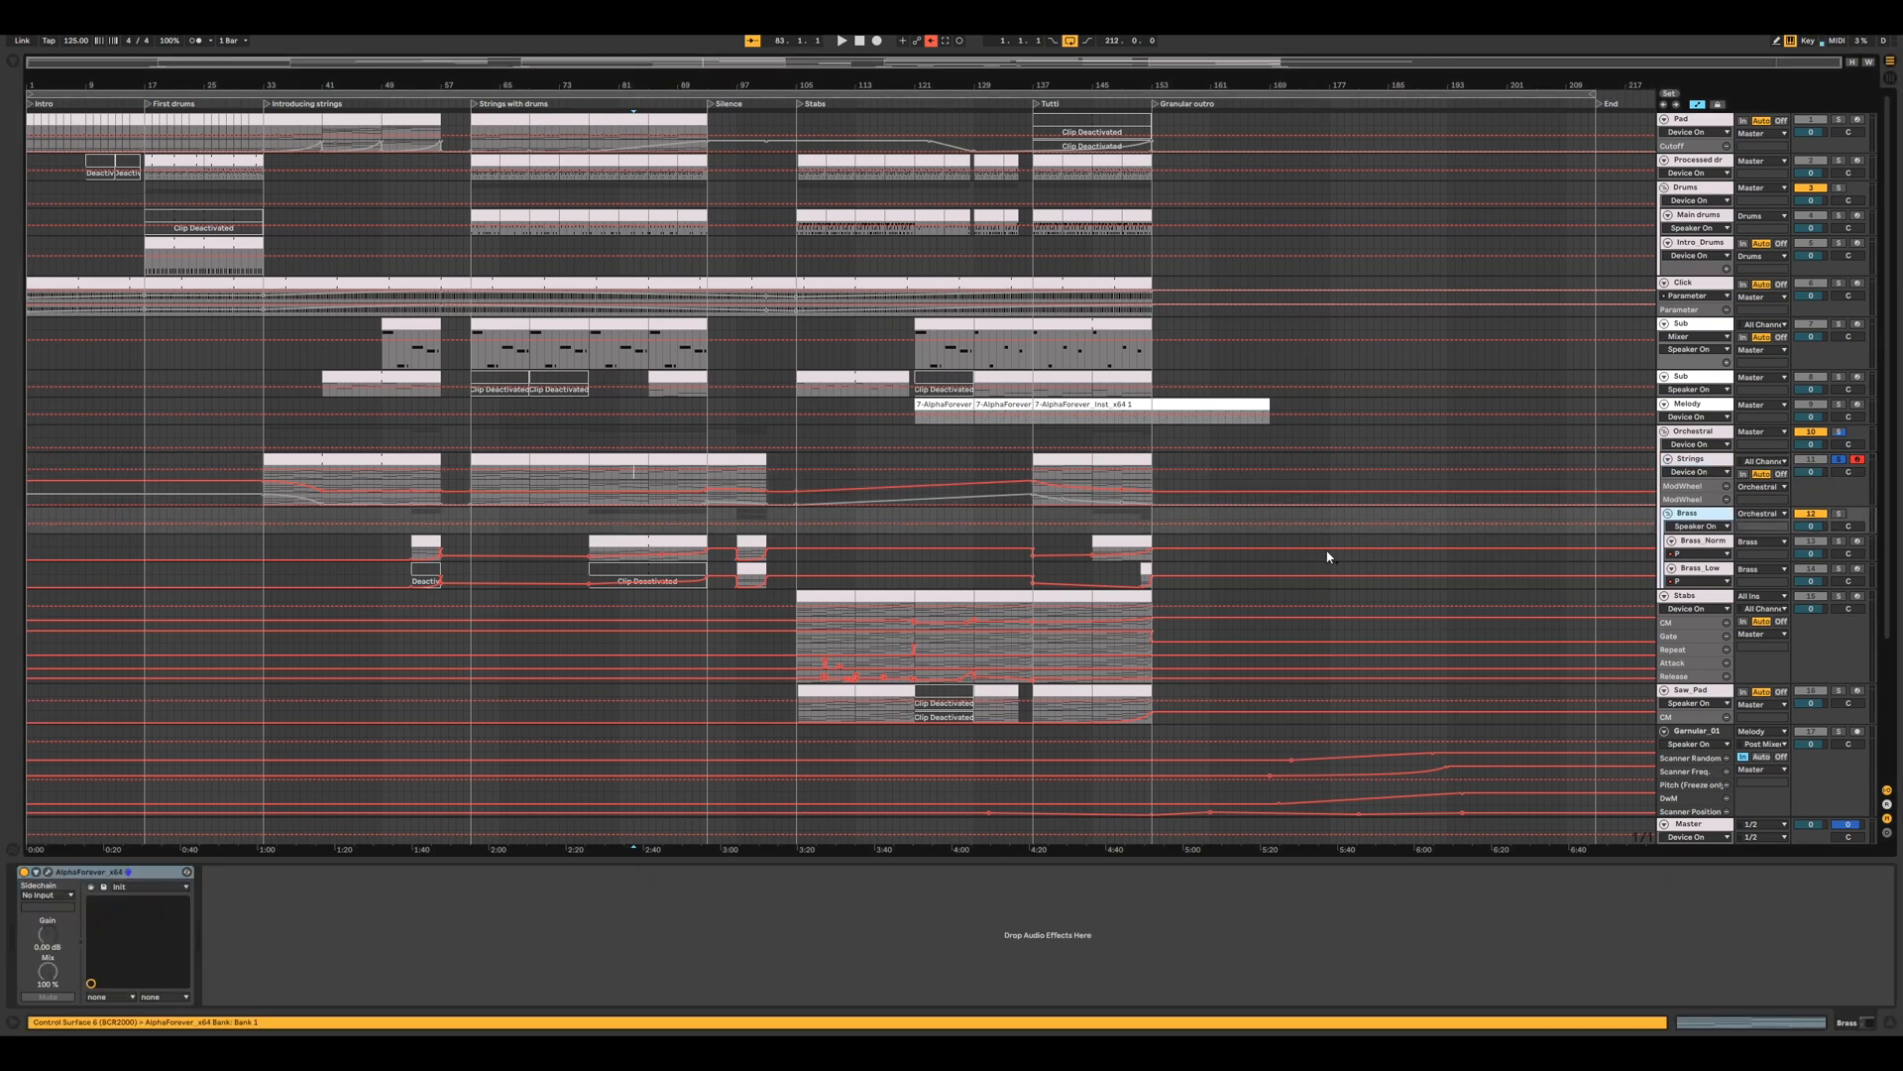
{"action": "left_click", "coordinate": [1841, 550]}
{"action": "left_click", "coordinate": [1839, 542]}
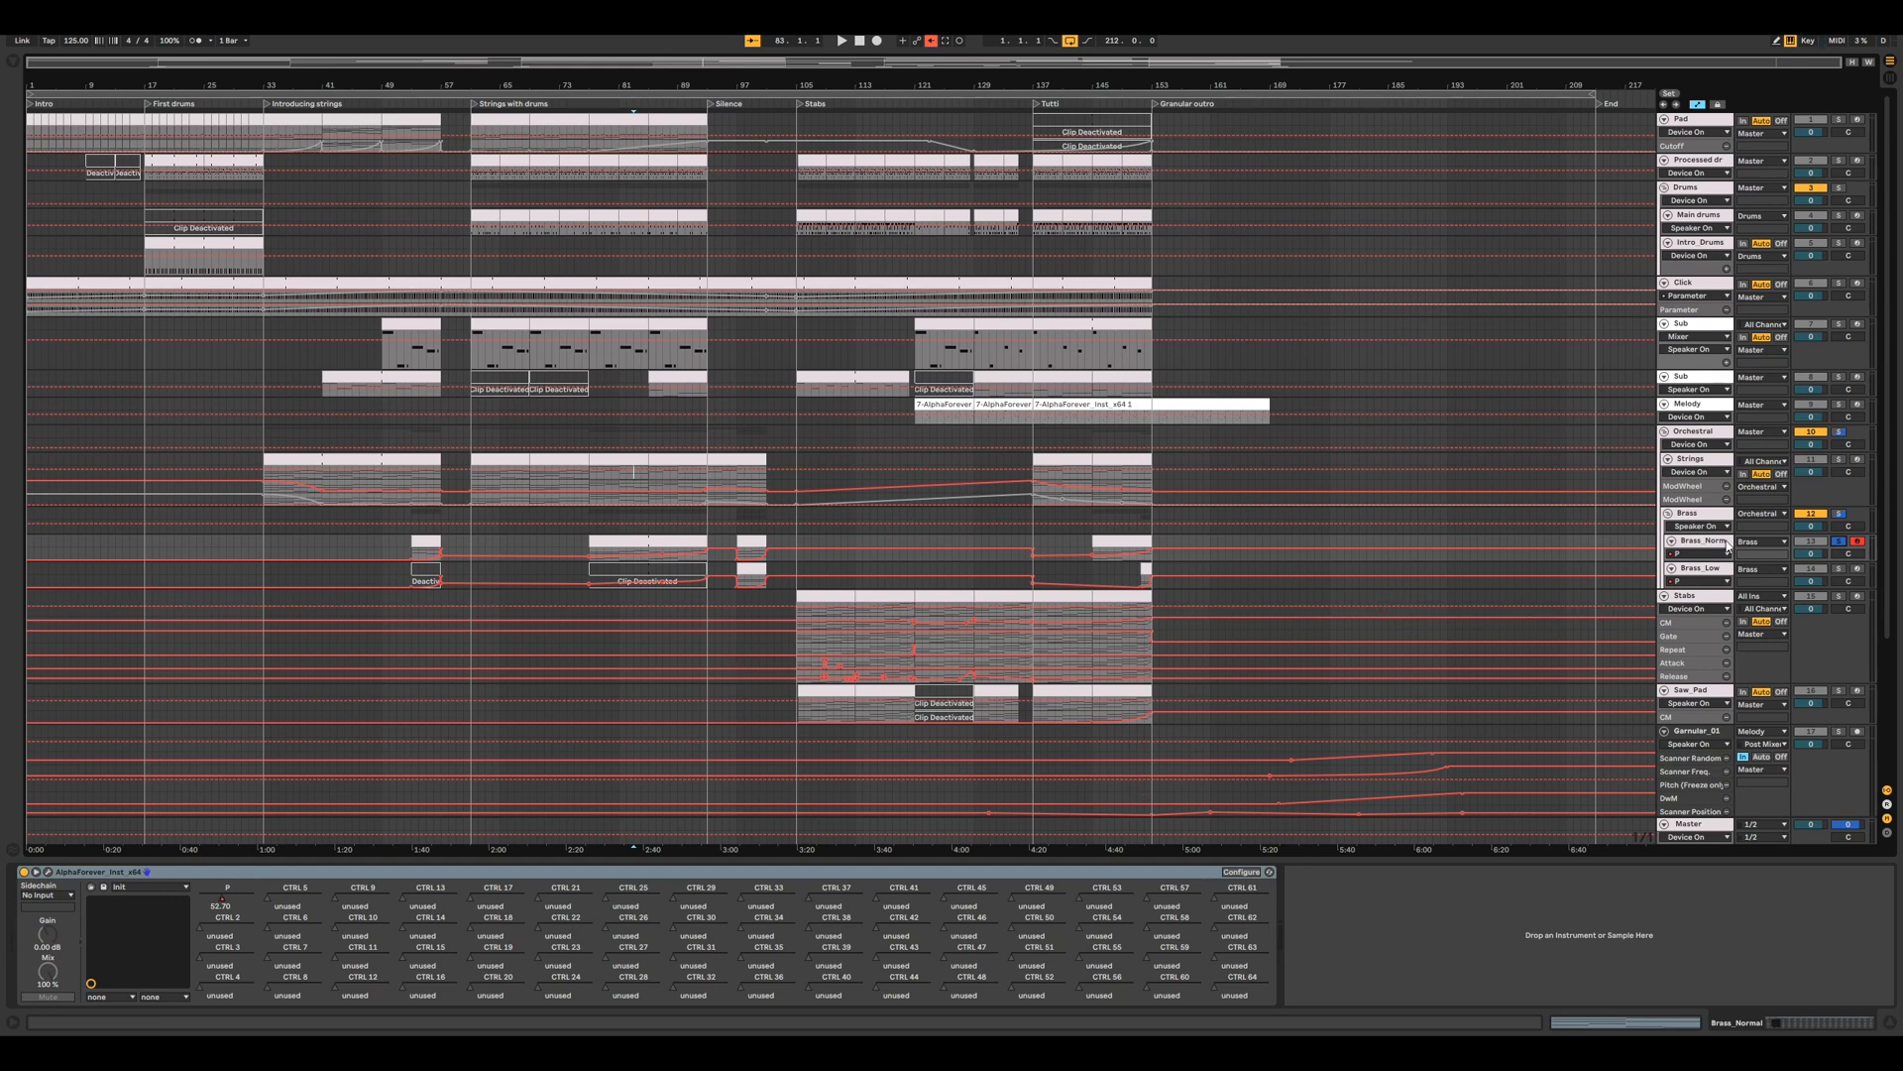
- Turn off the AlphaForever_x64 effect on the Brass group and return to the Brass_Normal track's devices
{"action": "left_click", "coordinate": [1570, 534]}
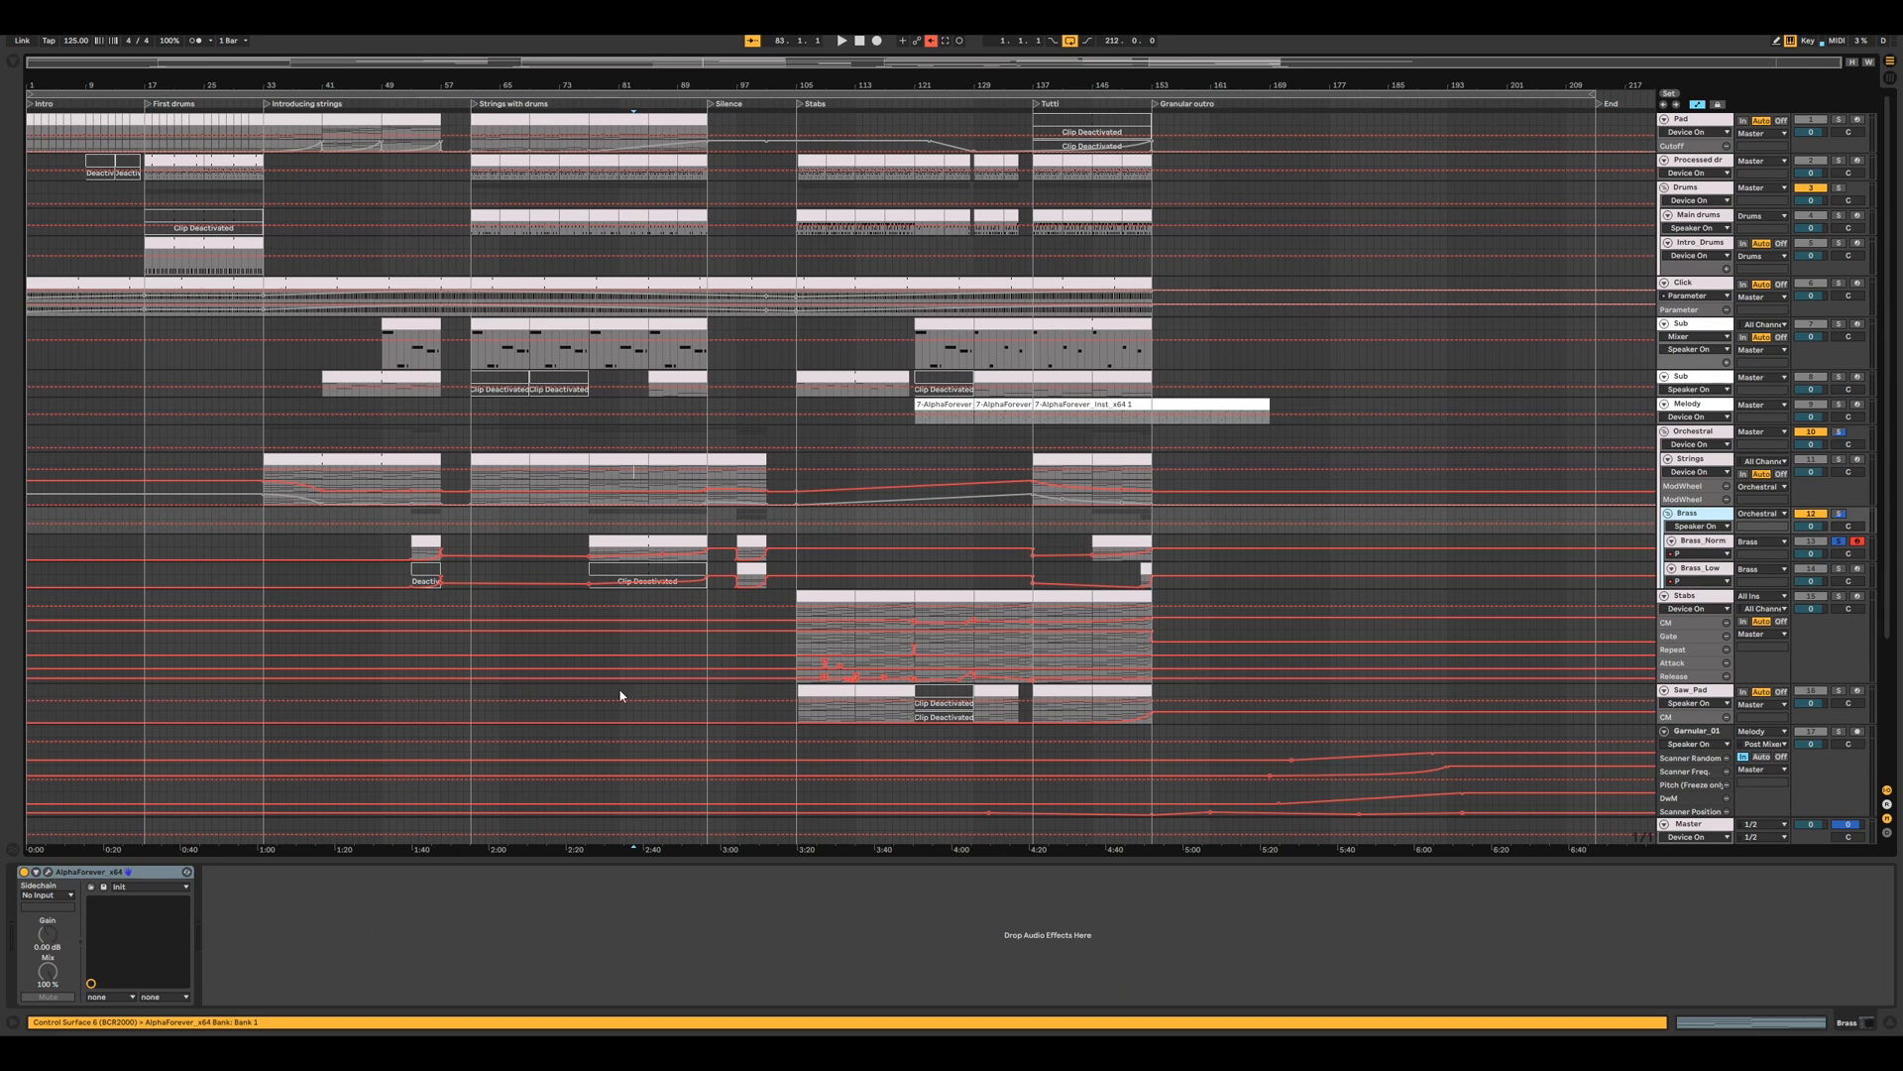
{"action": "left_click", "coordinate": [19, 874]}
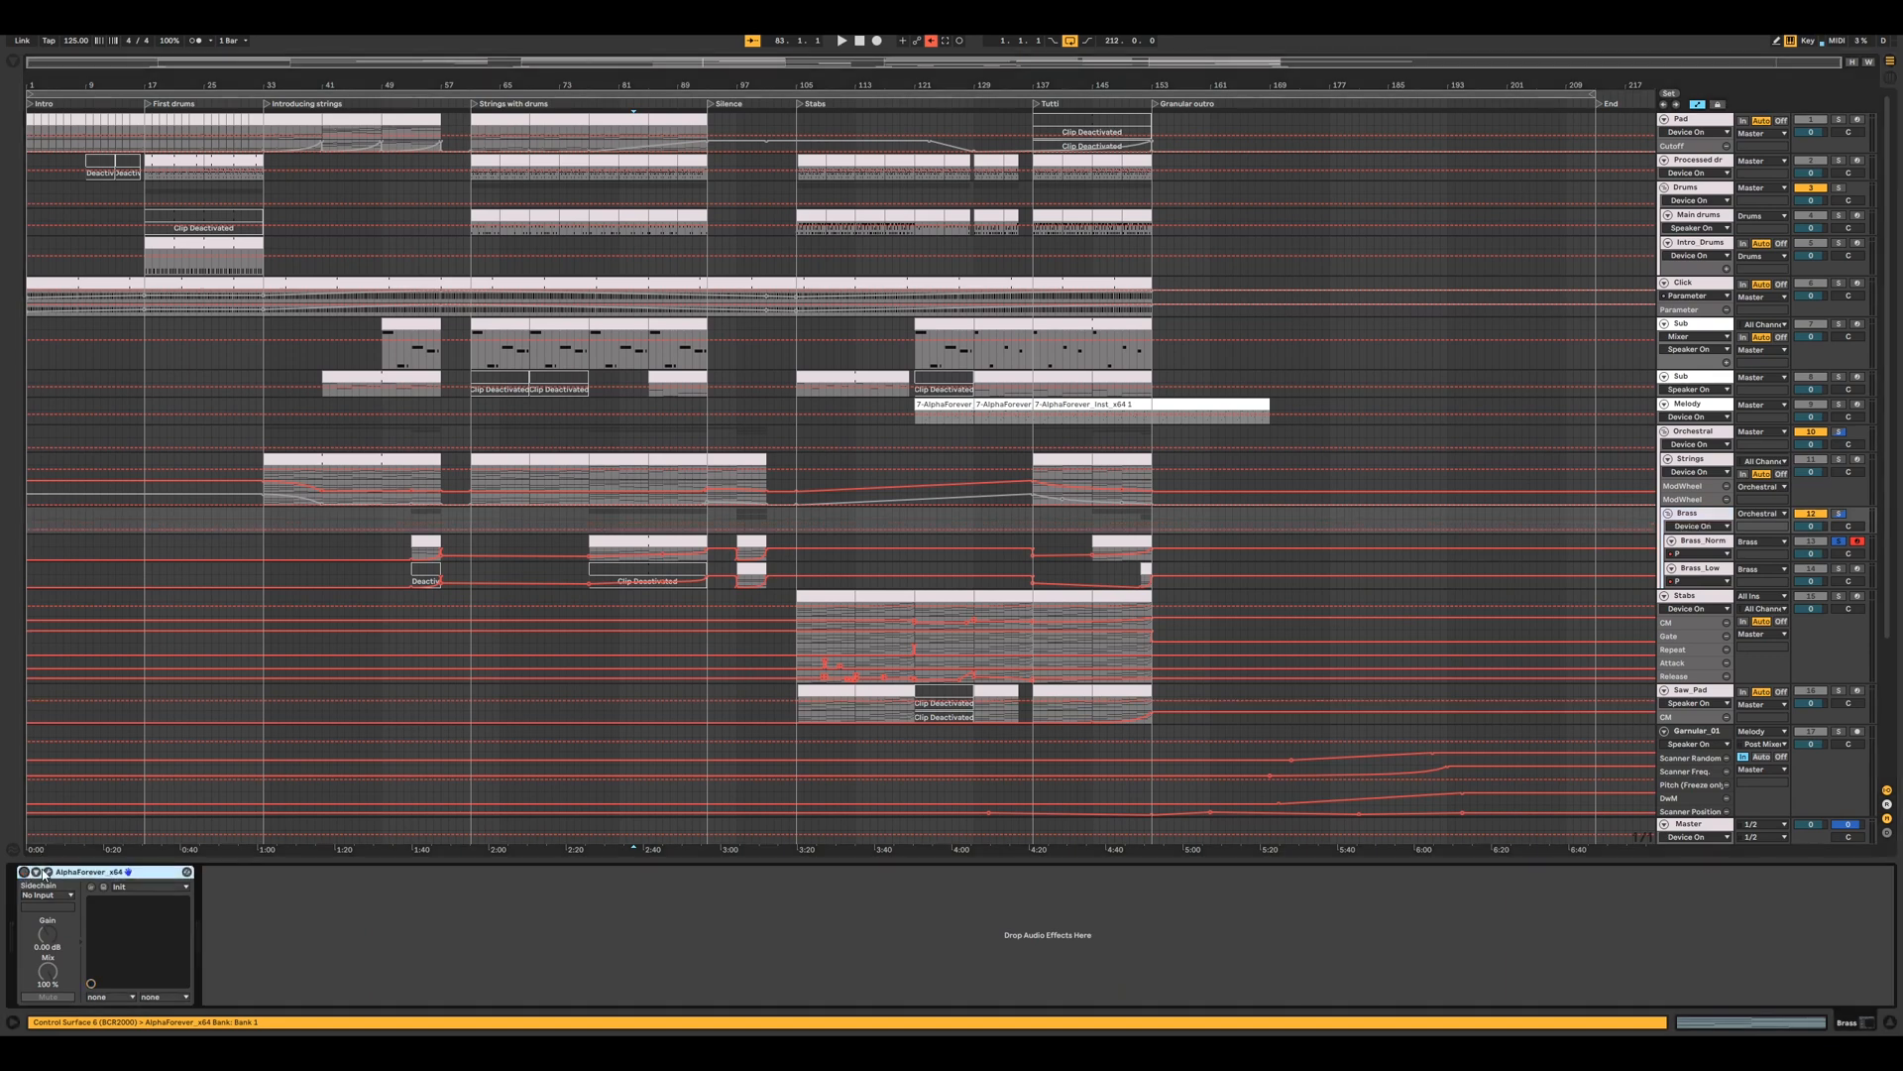
{"action": "left_click", "coordinate": [1701, 544]}
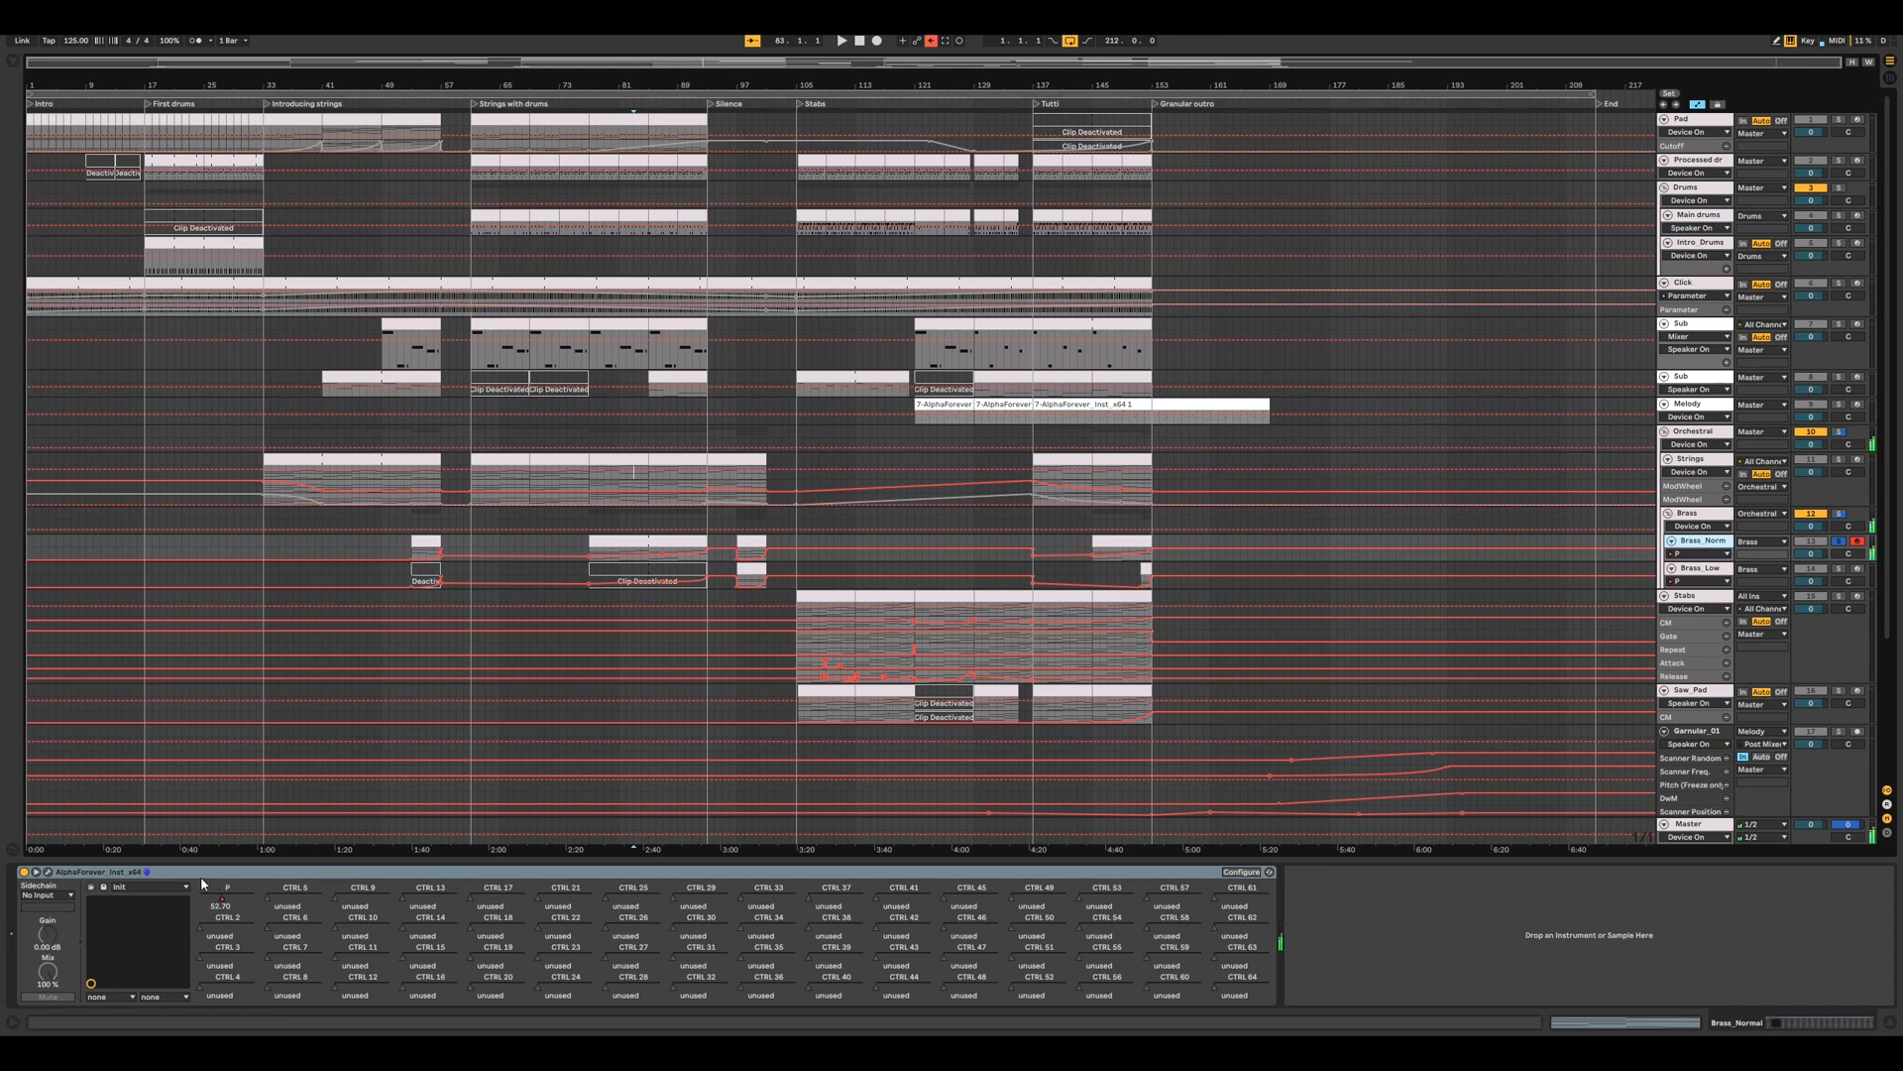
- Open the Brass_Normal instrument patch briefly, and close both the leftover Strings effect window and the Brass_Normal window
{"action": "left_click", "coordinate": [48, 873]}
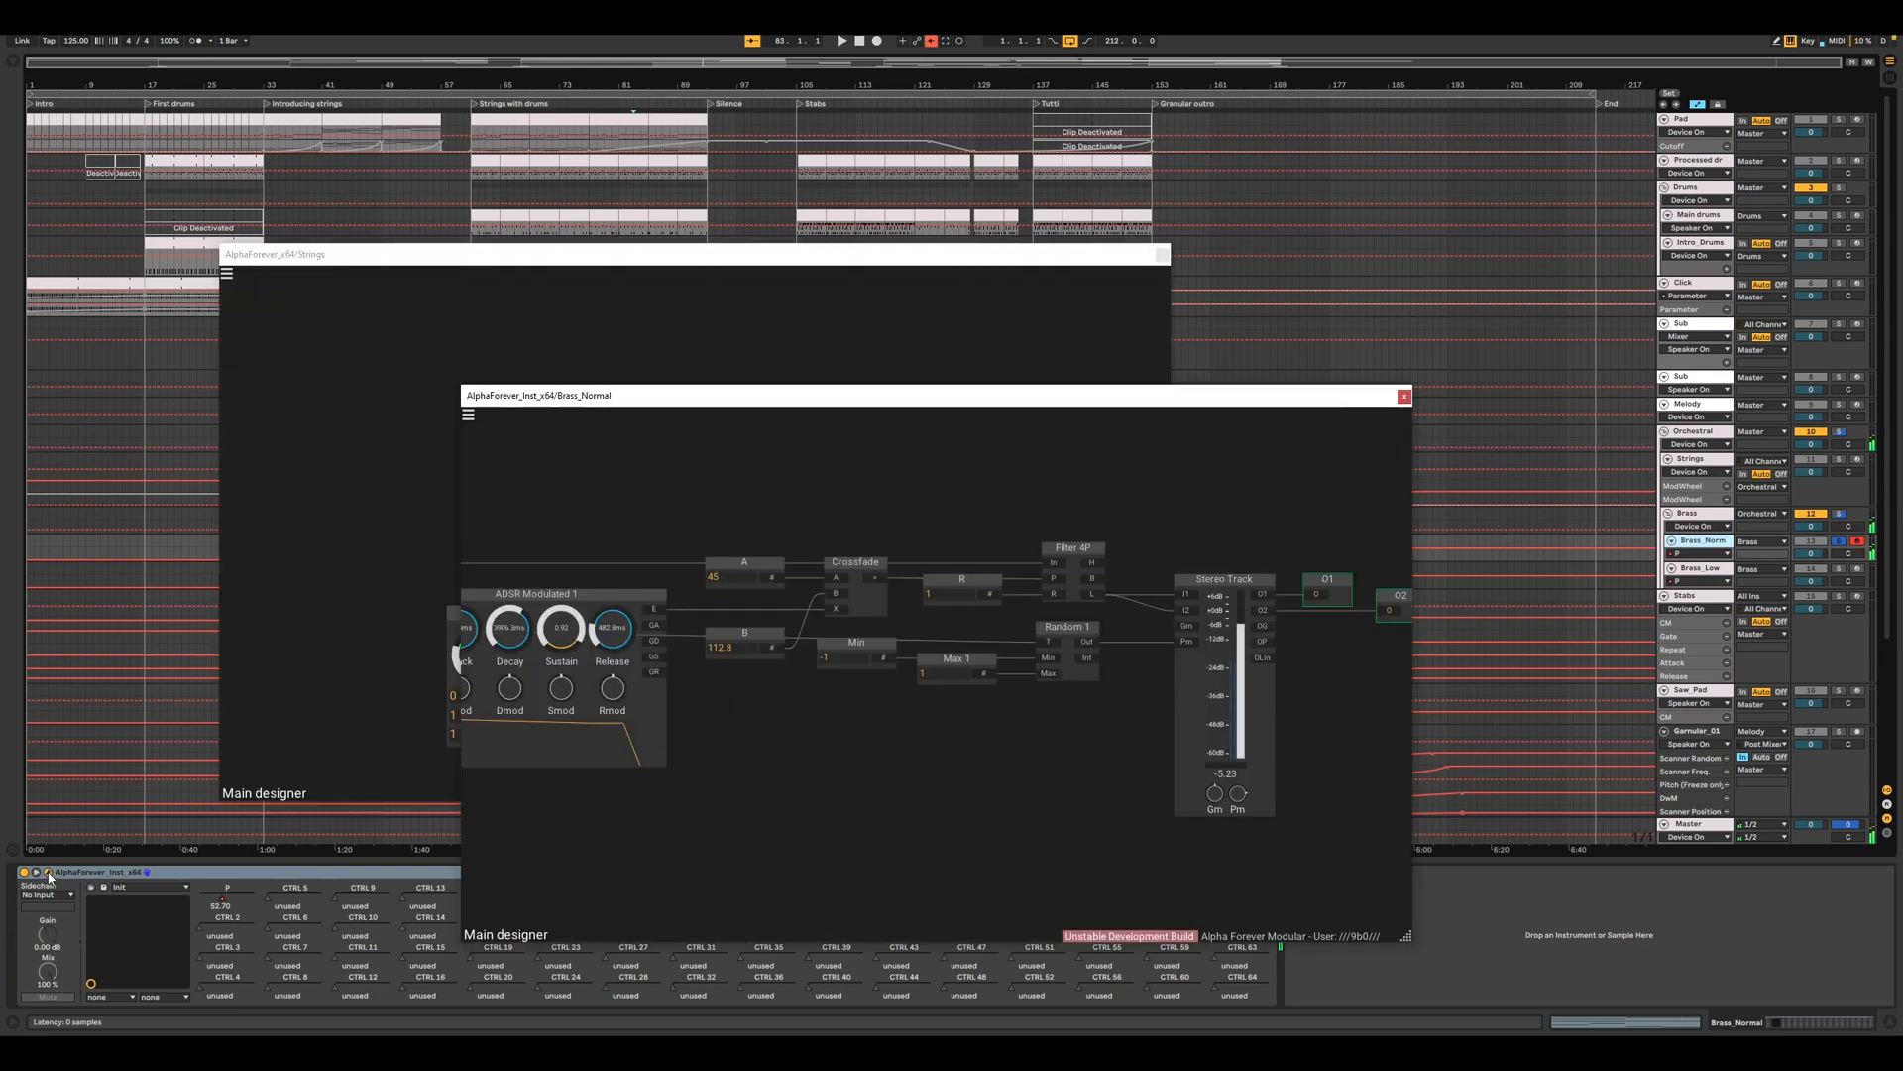
{"action": "left_click_drag", "start_coordinate": [908, 395], "coordinate": [1076, 393]}
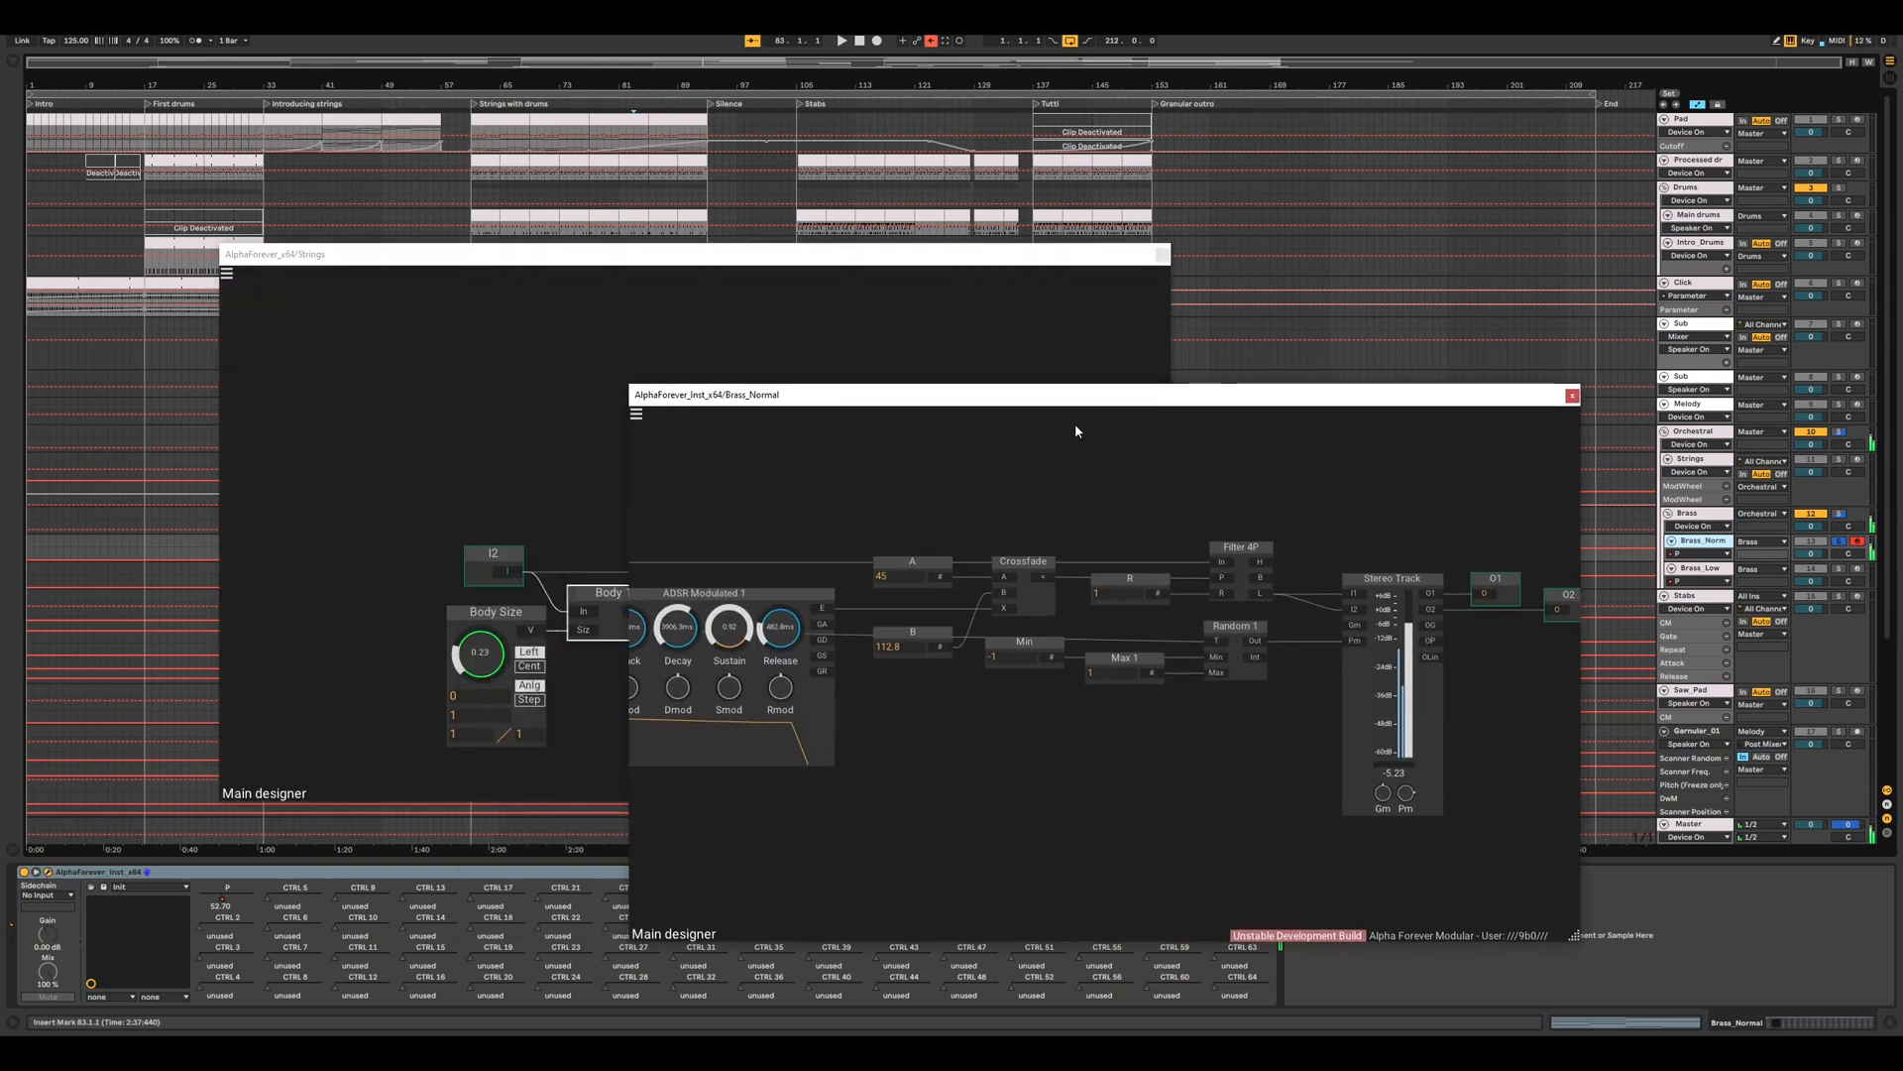
{"action": "left_click", "coordinate": [1573, 396]}
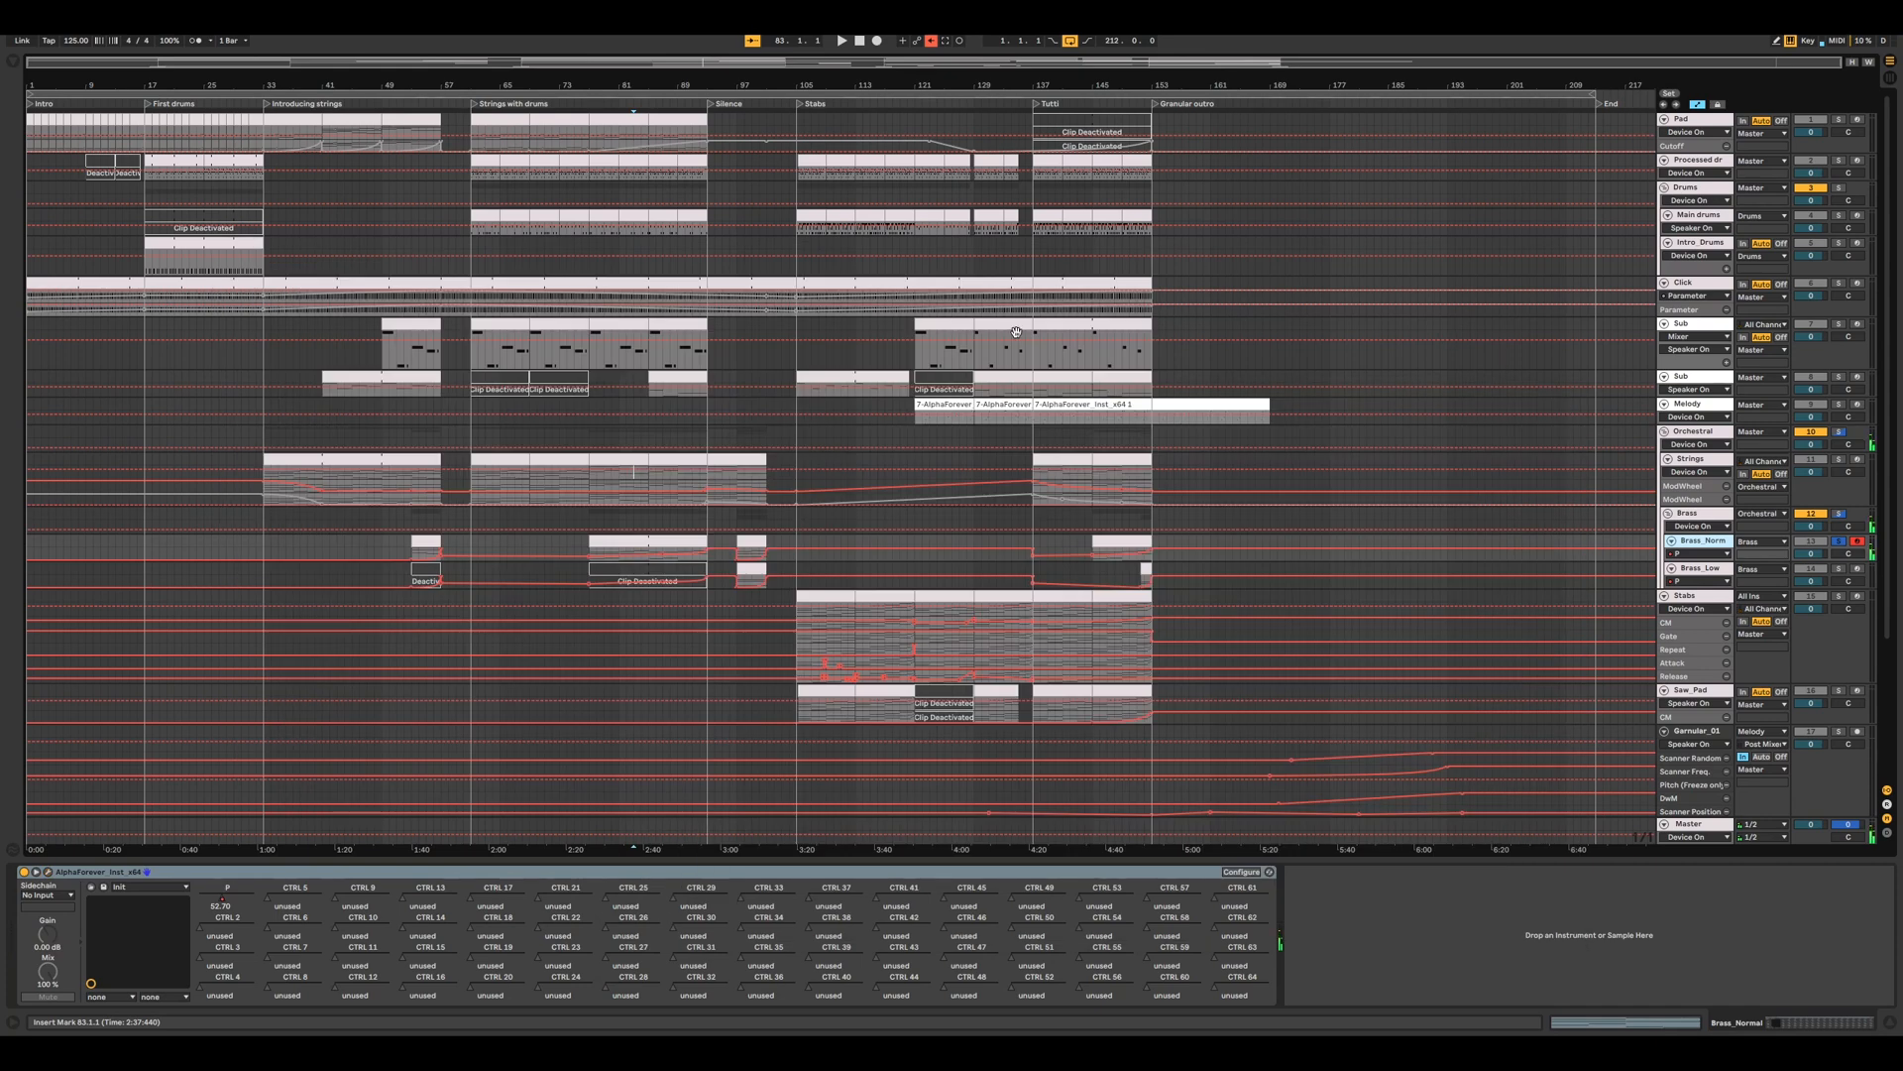
{"action": "left_click", "coordinate": [49, 872]}
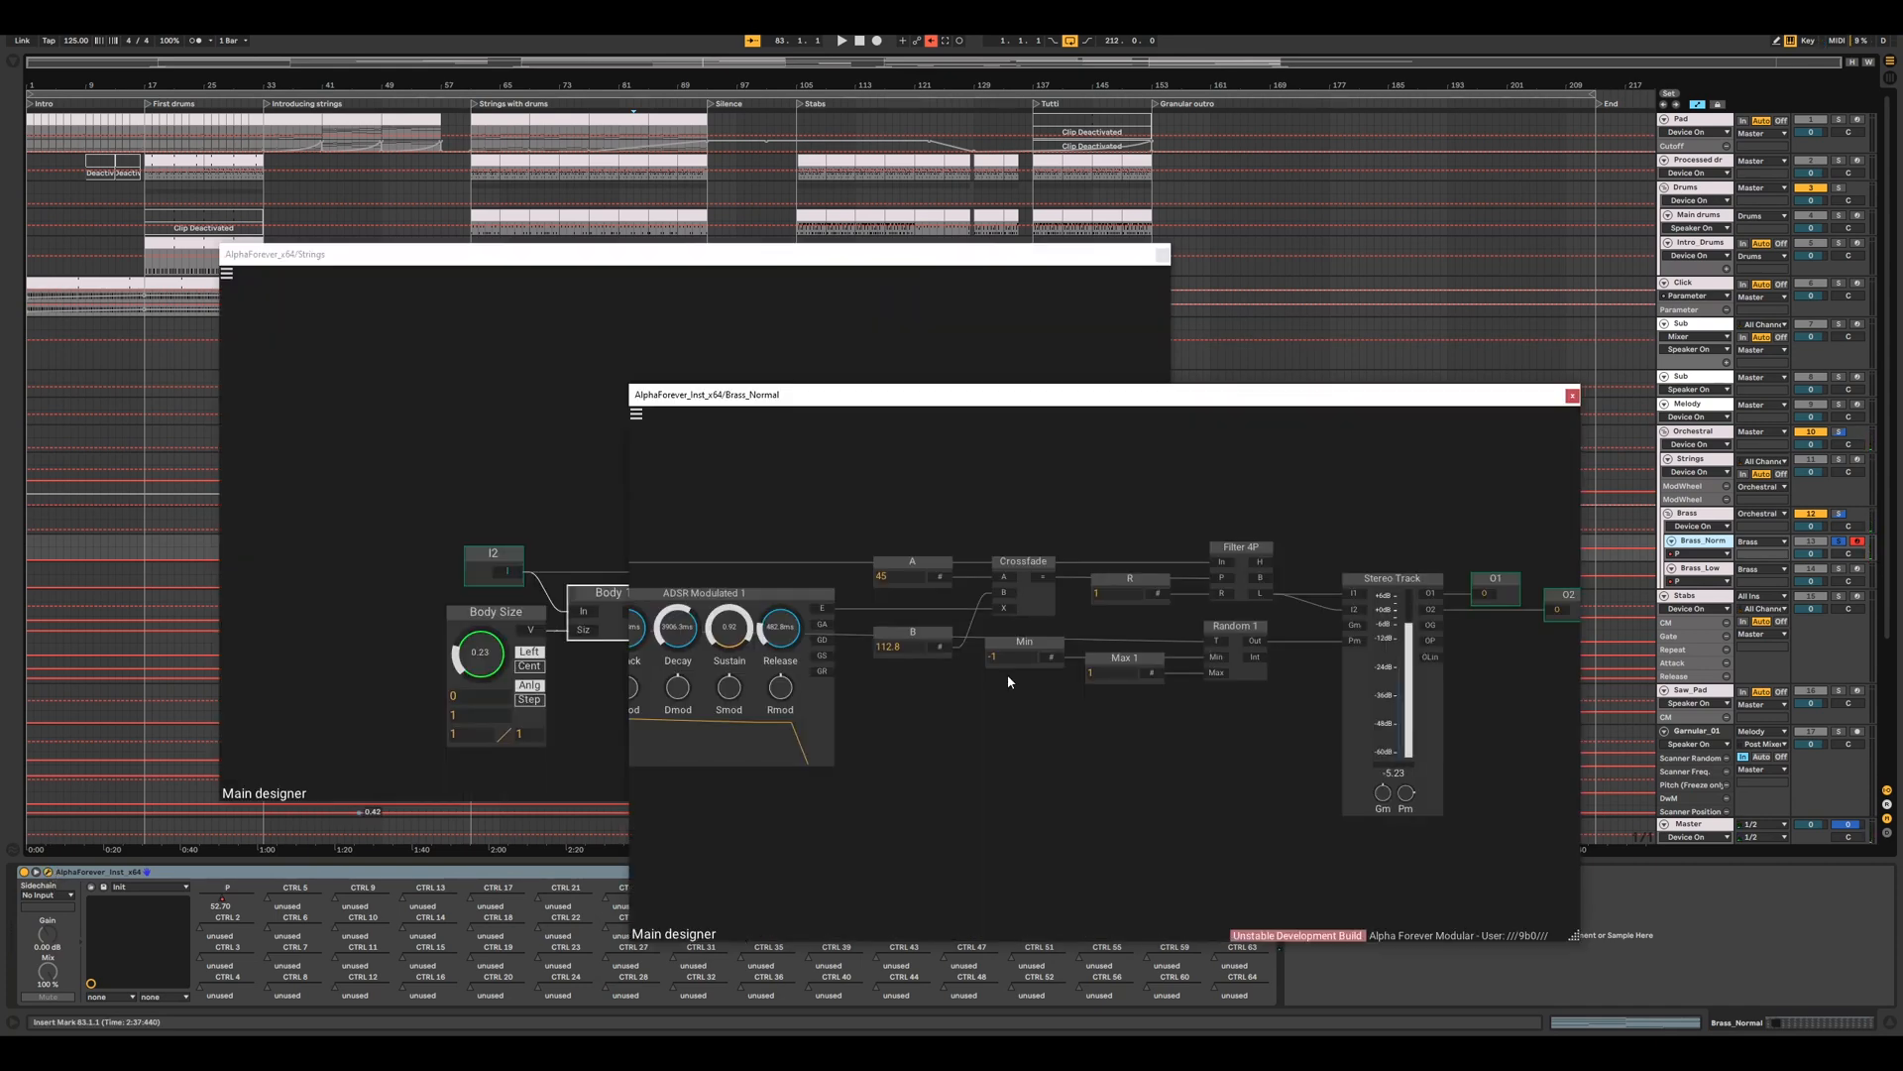
{"action": "left_click", "coordinate": [1161, 254]}
{"action": "left_click", "coordinate": [1572, 397]}
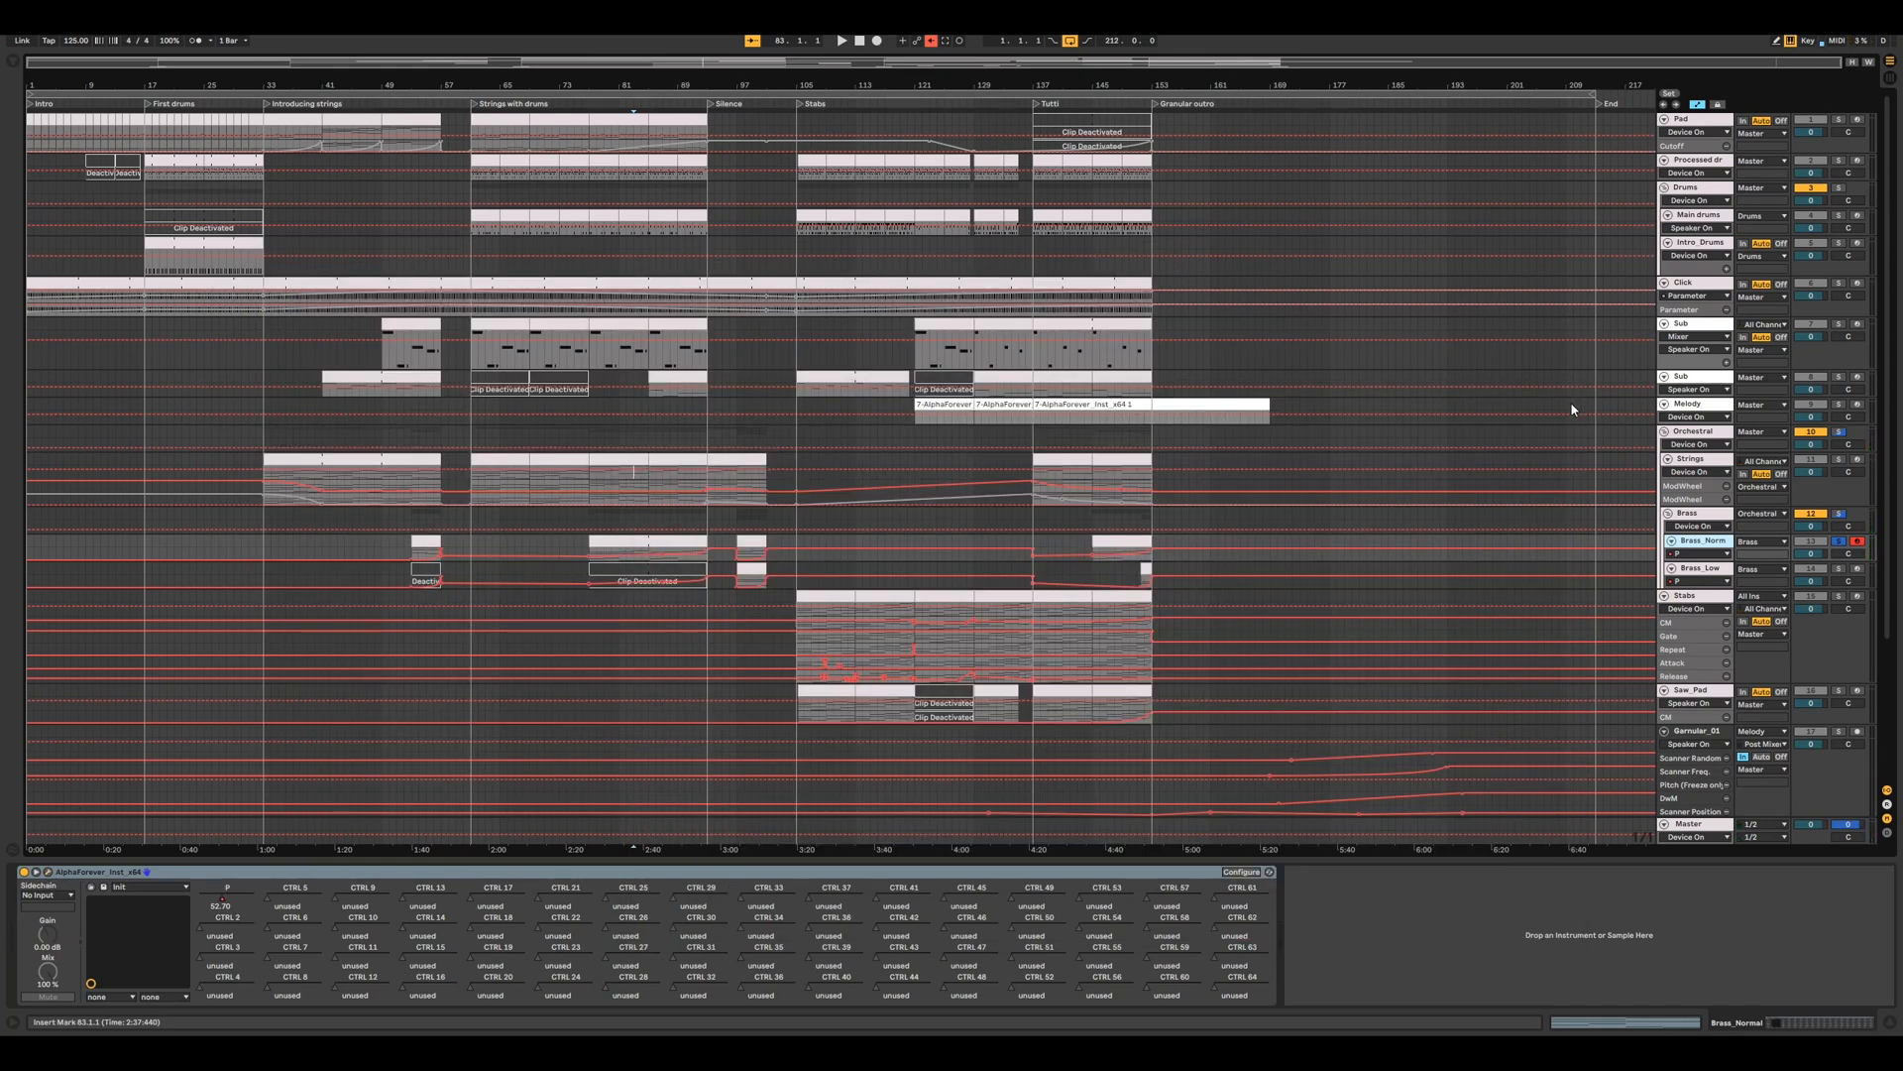
- Open the Brass_Normal patch in an enlarged window and examine its oscillators, random vibrato, mixer, envelopes and filters, then close it
{"action": "left_click", "coordinate": [48, 873]}
{"action": "left_click_drag", "start_coordinate": [959, 405], "coordinate": [559, 168]}
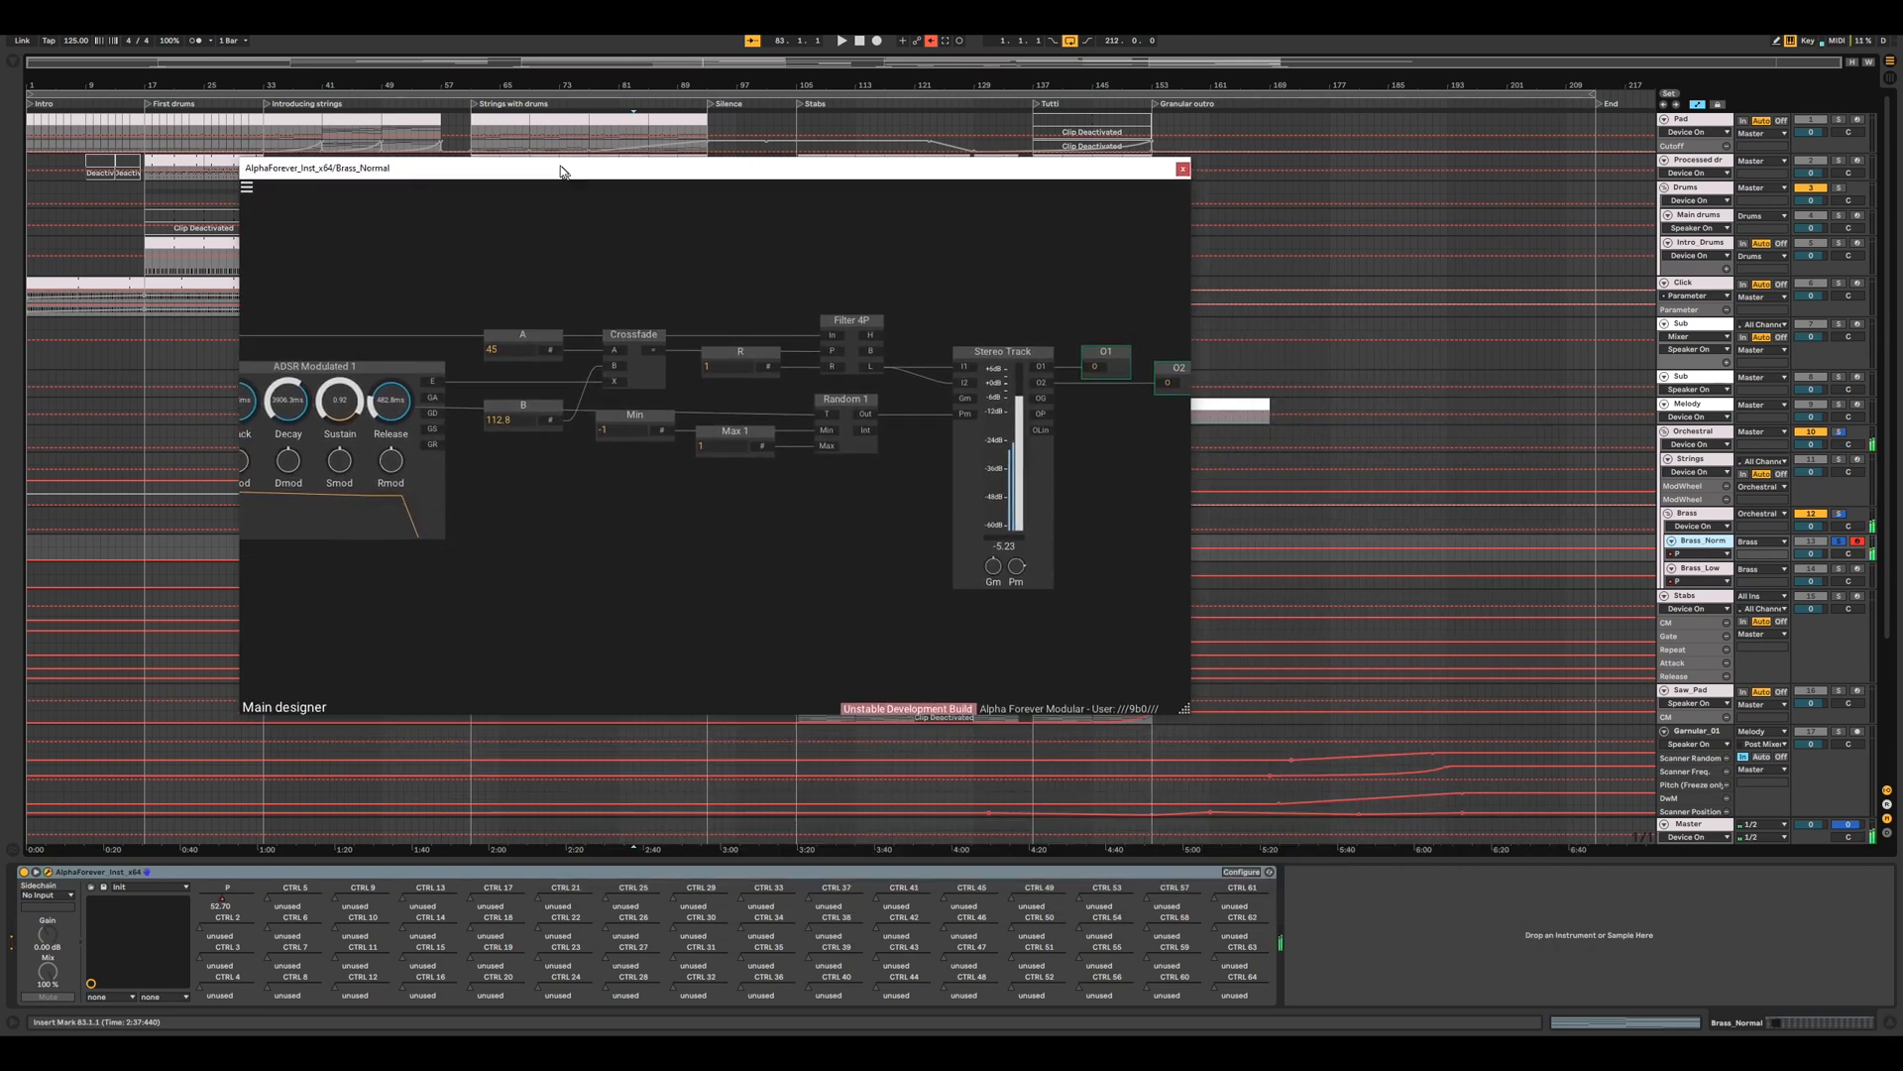
{"action": "left_click_drag", "start_coordinate": [1180, 706], "coordinate": [1781, 922]}
{"action": "left_click_drag", "start_coordinate": [734, 710], "coordinate": [1201, 820]}
{"action": "scroll", "coordinate": [1202, 821], "scroll_direction": "down", "scroll_amount": 2}
{"action": "left_click_drag", "start_coordinate": [837, 747], "coordinate": [1244, 608]}
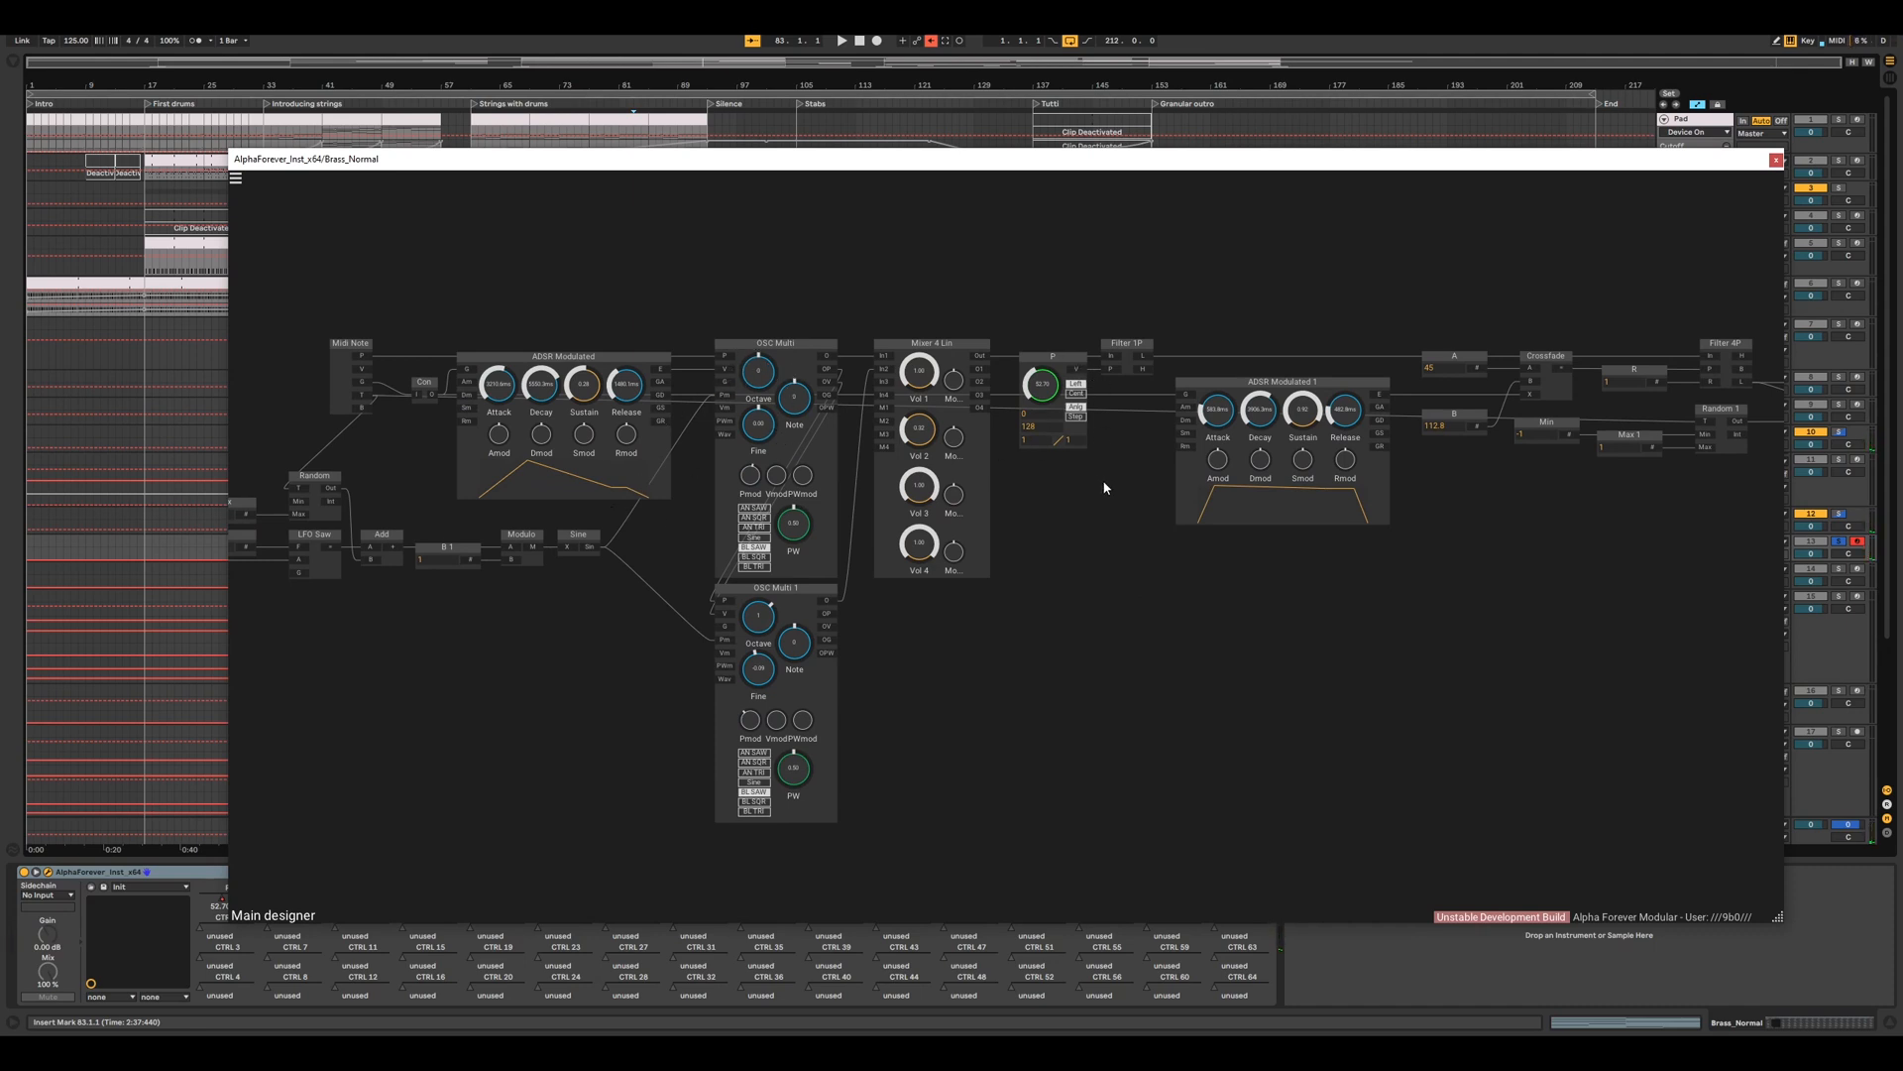
{"action": "scroll", "coordinate": [1106, 486], "scroll_direction": "right", "scroll_amount": 5}
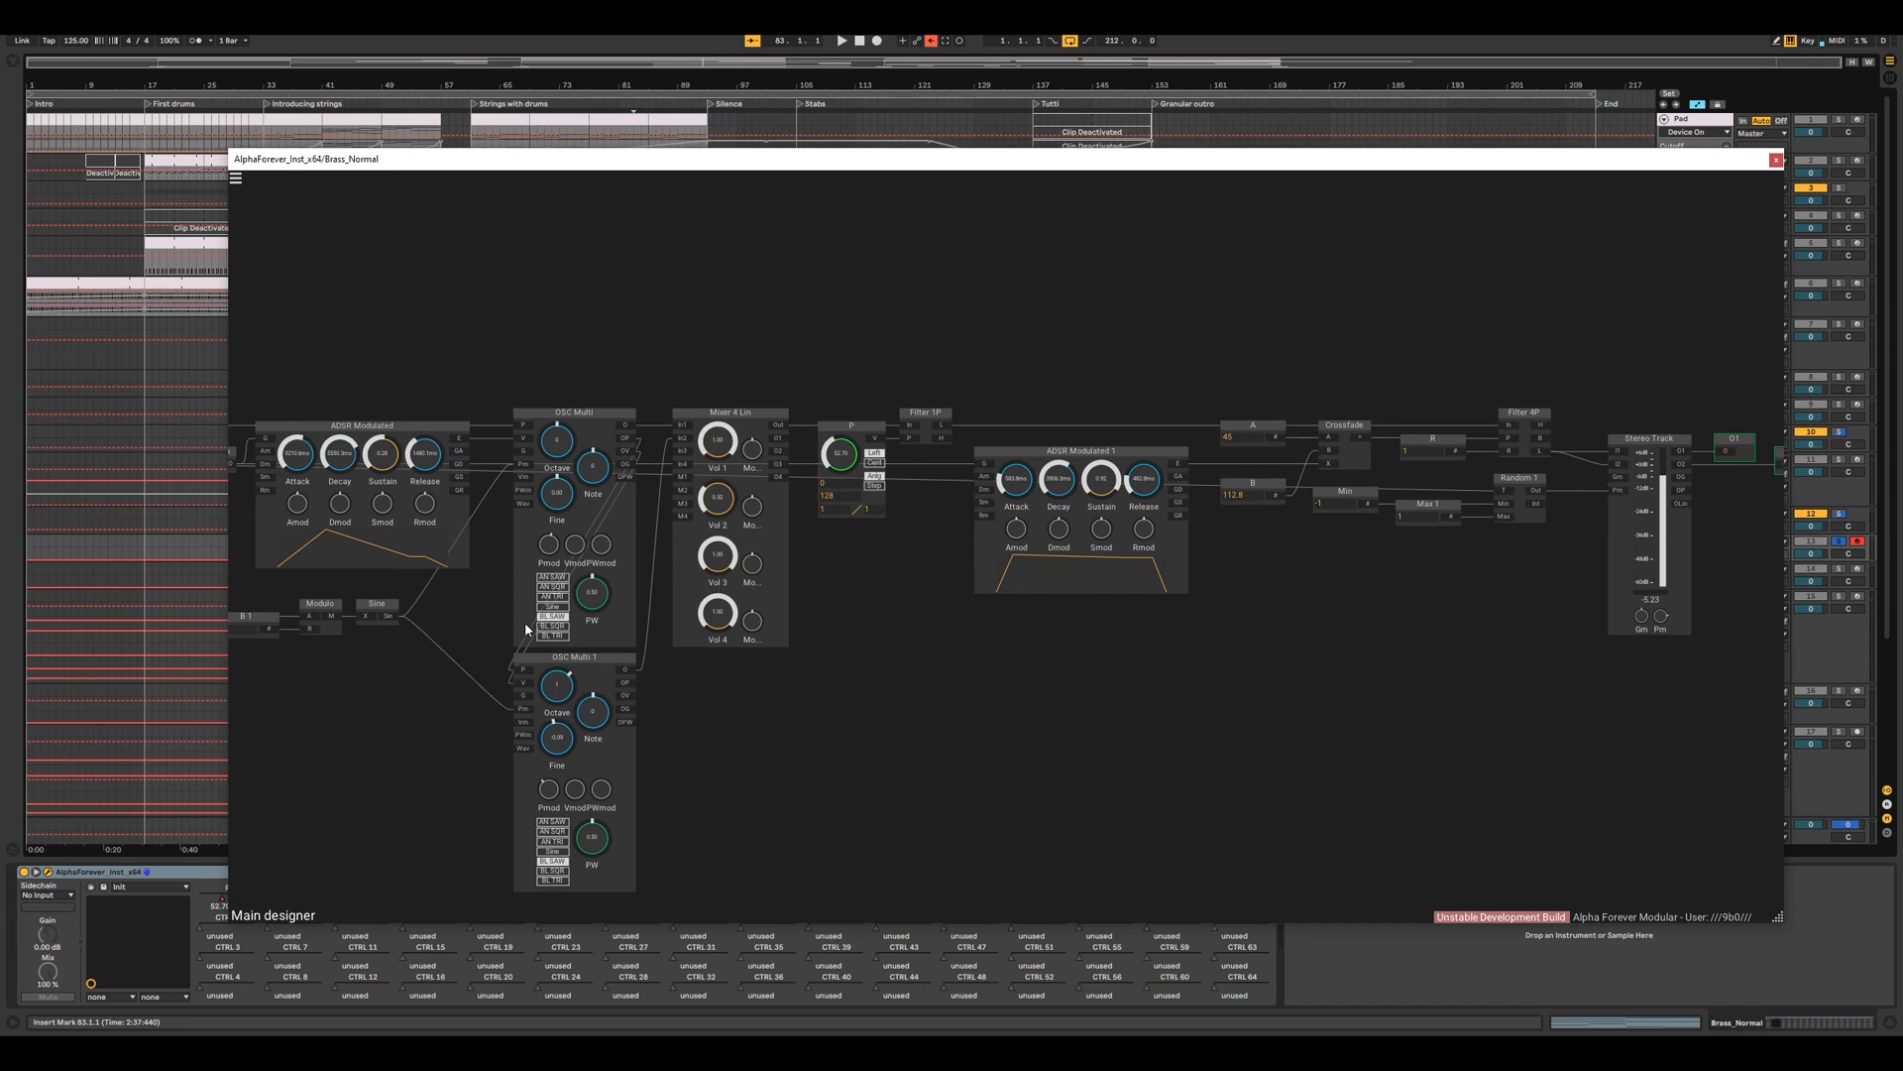
{"action": "scroll", "coordinate": [956, 734], "scroll_direction": "down", "scroll_amount": 5}
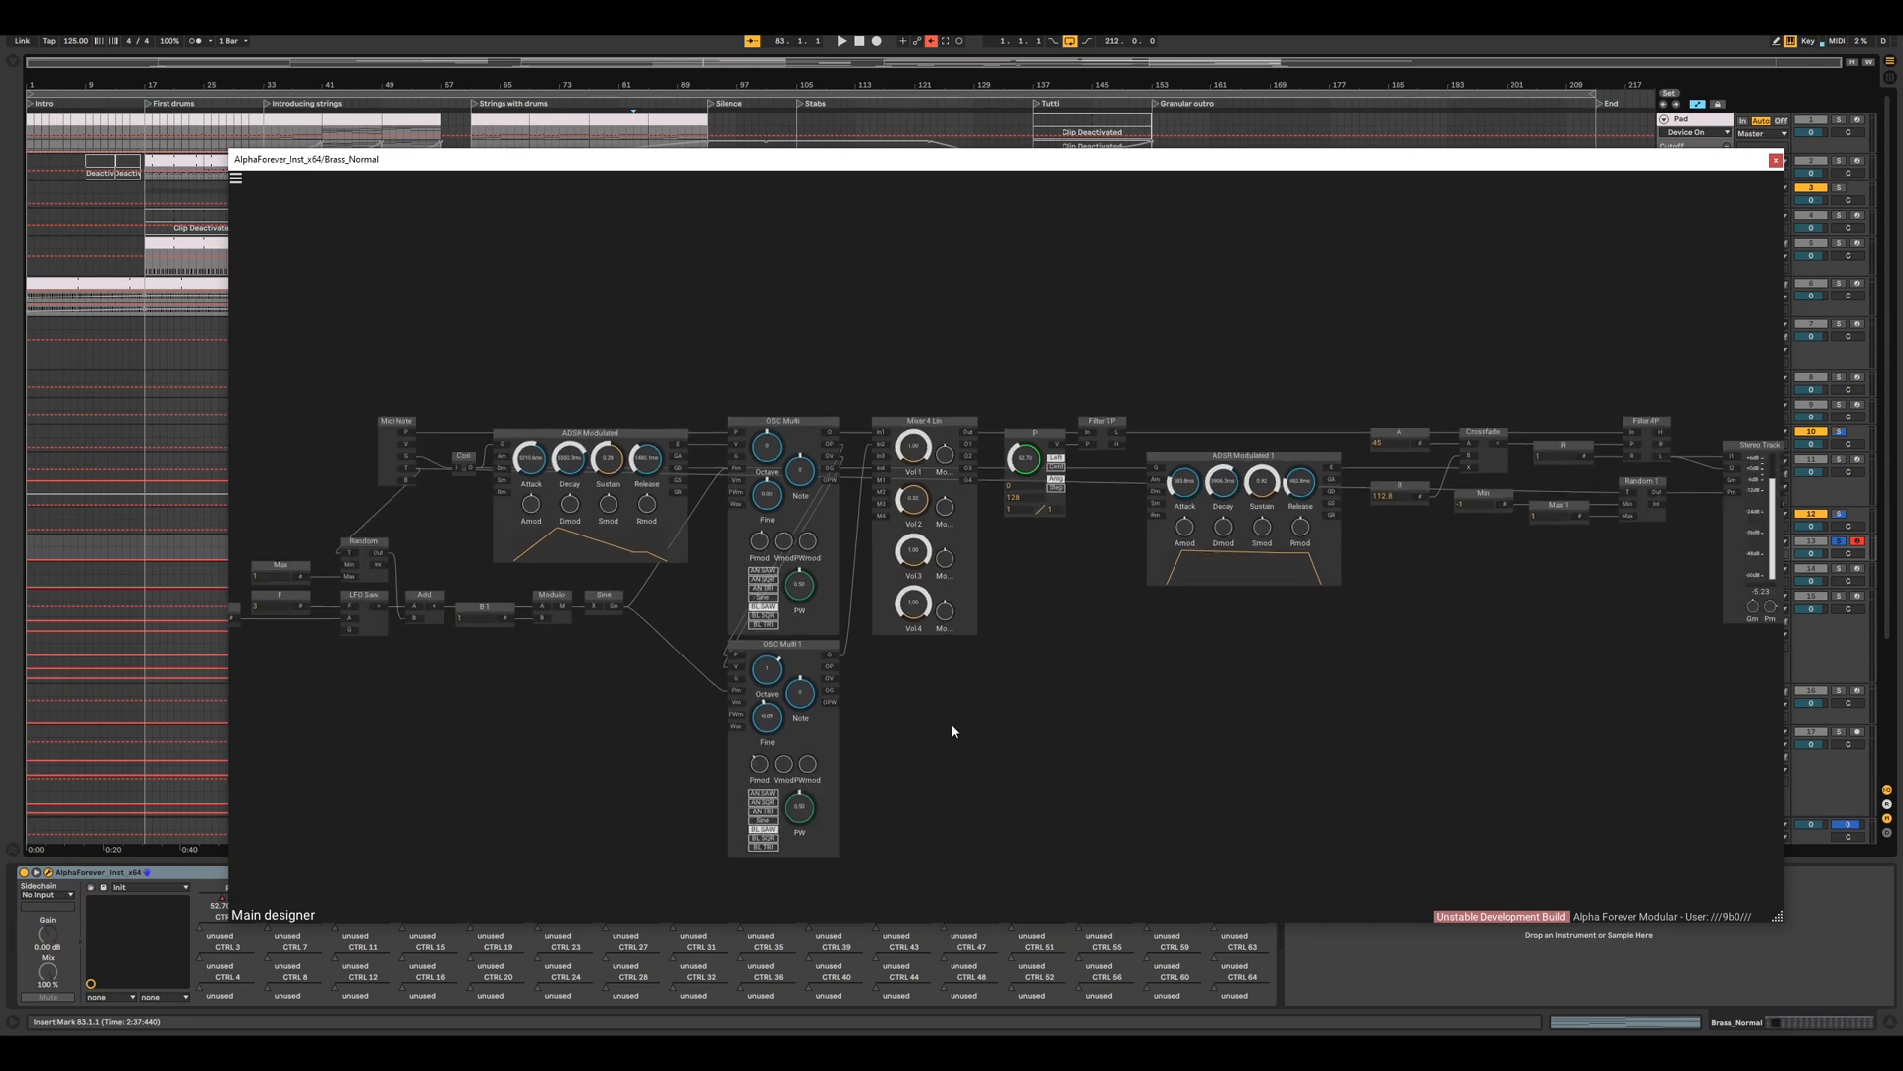
{"action": "left_click", "coordinate": [1775, 159]}
- Turn the Brass group's AlphaForever_x64 effect back on
{"action": "left_click", "coordinate": [1705, 518]}
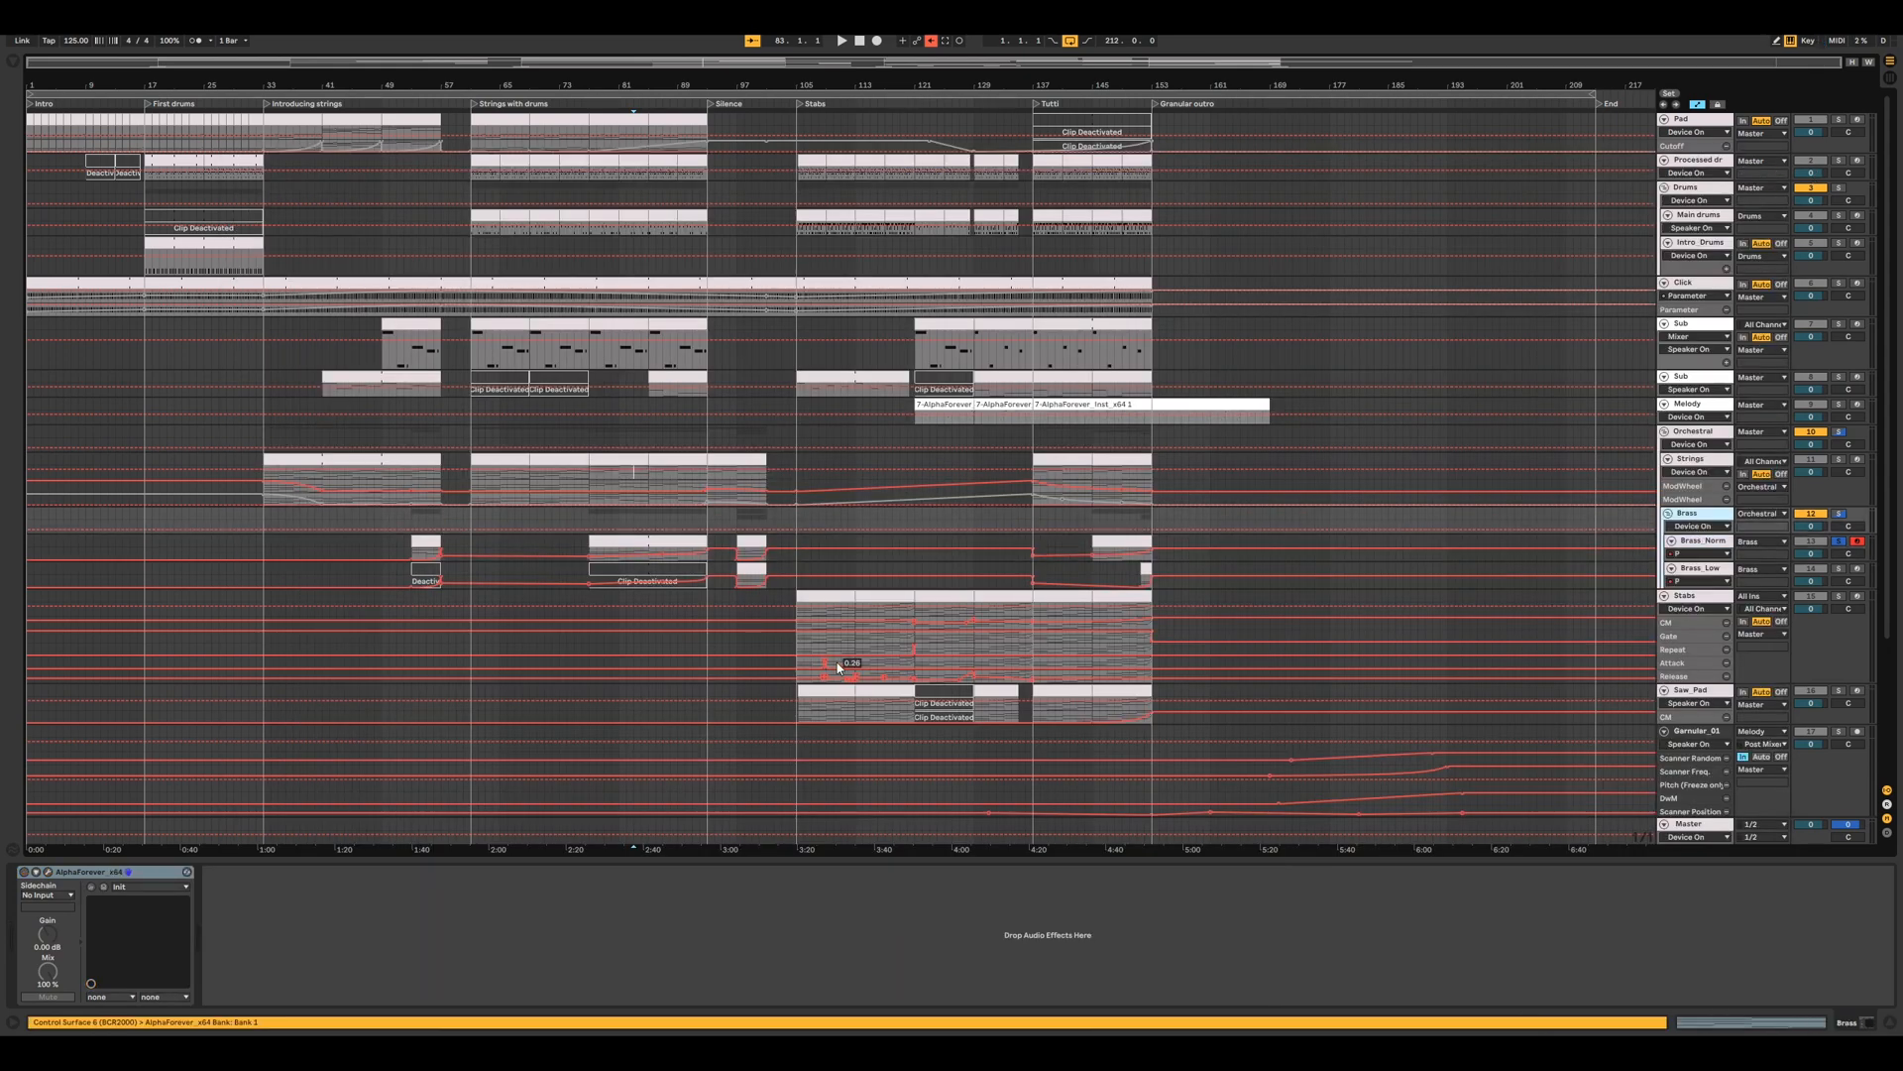
{"action": "left_click", "coordinate": [23, 873]}
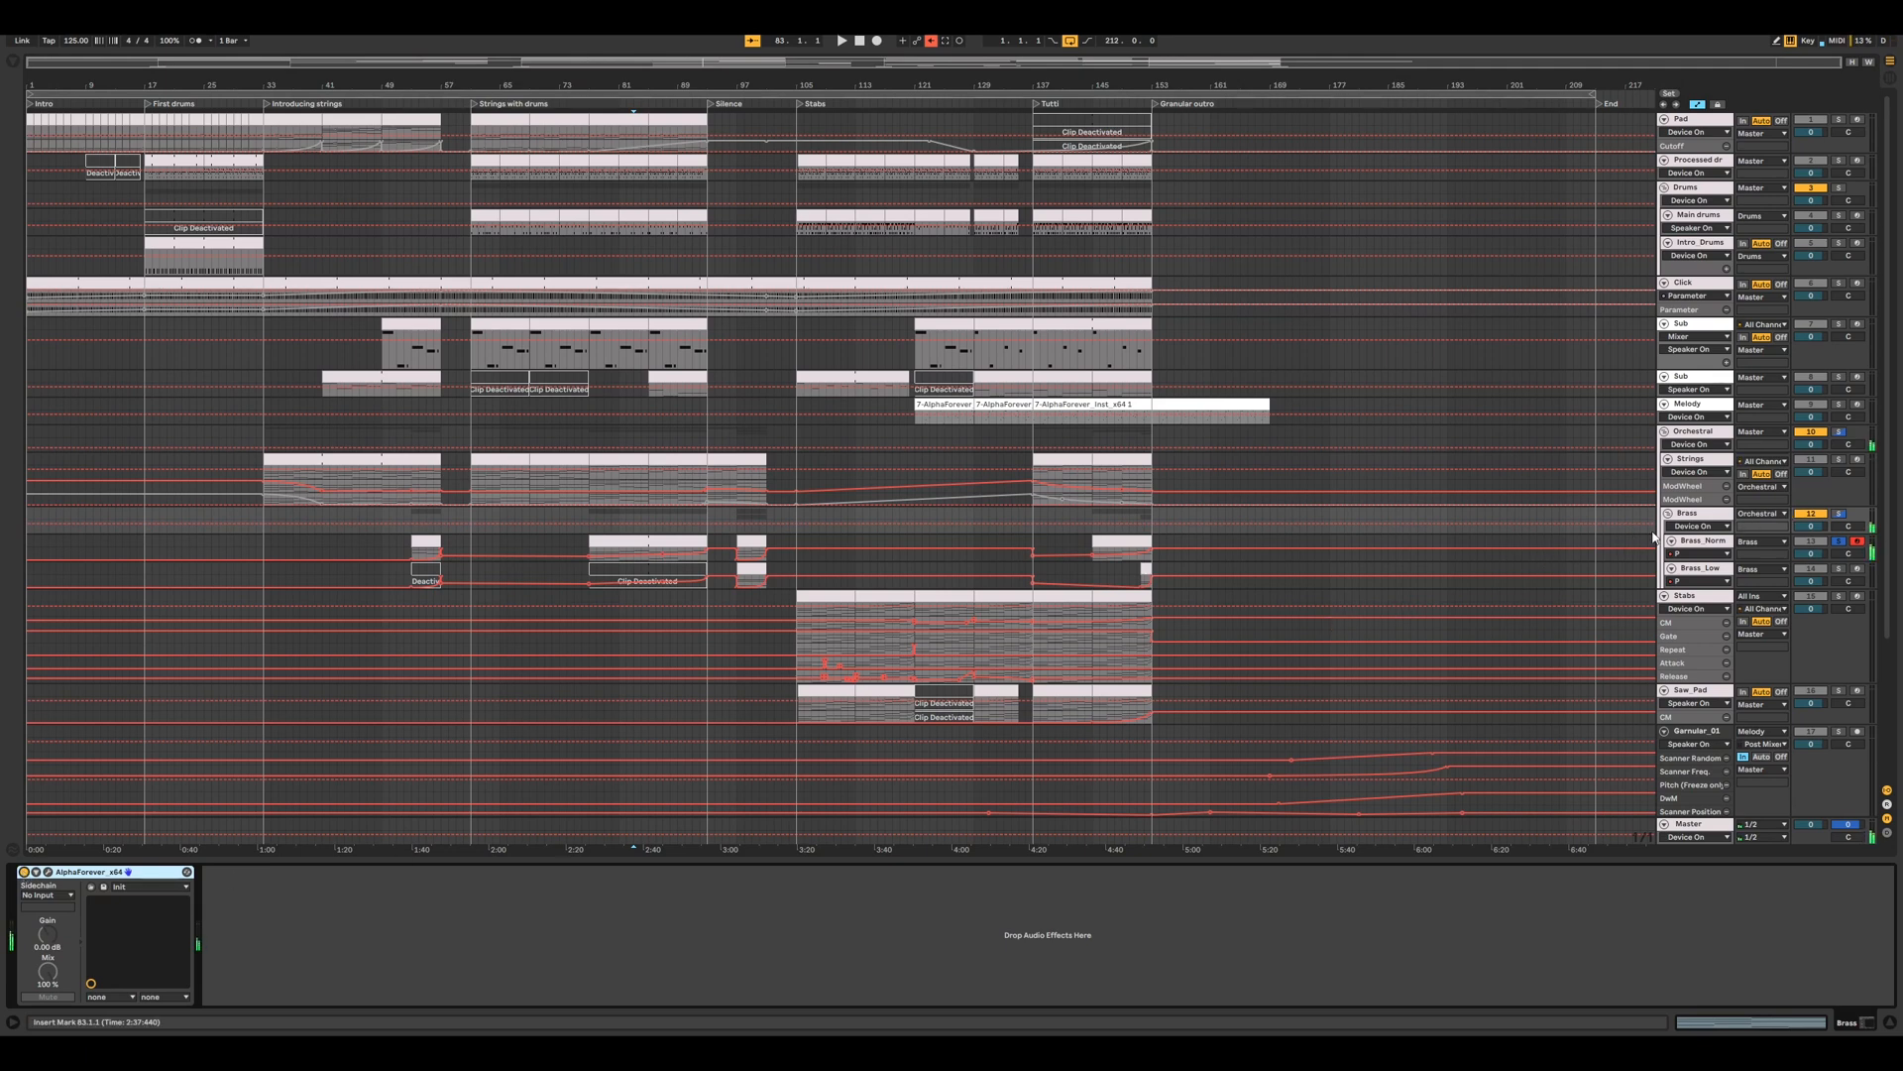
{"action": "left_click", "coordinate": [1701, 519]}
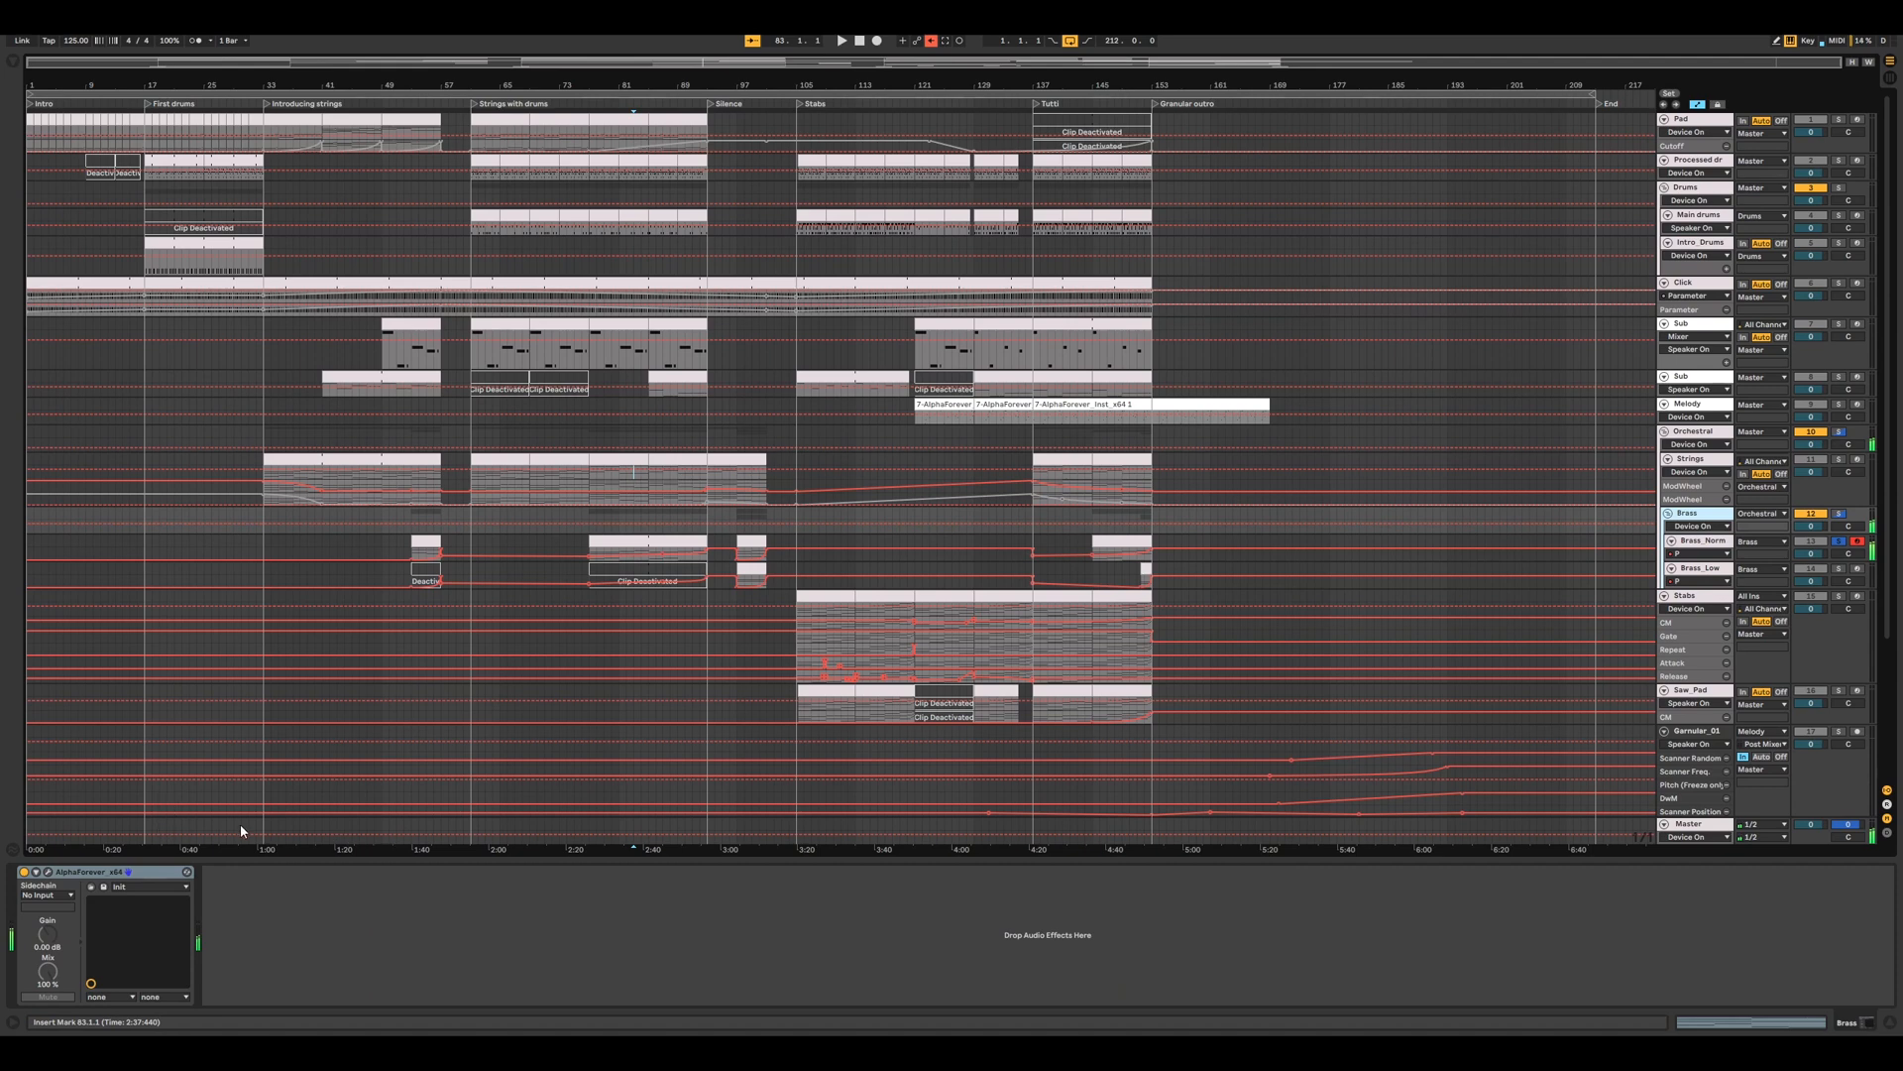
- Set the P parameter of the Brass_Normal track's AlphaForever_Inst_x64 instrument to about 101.7
{"action": "left_click", "coordinate": [1696, 545]}
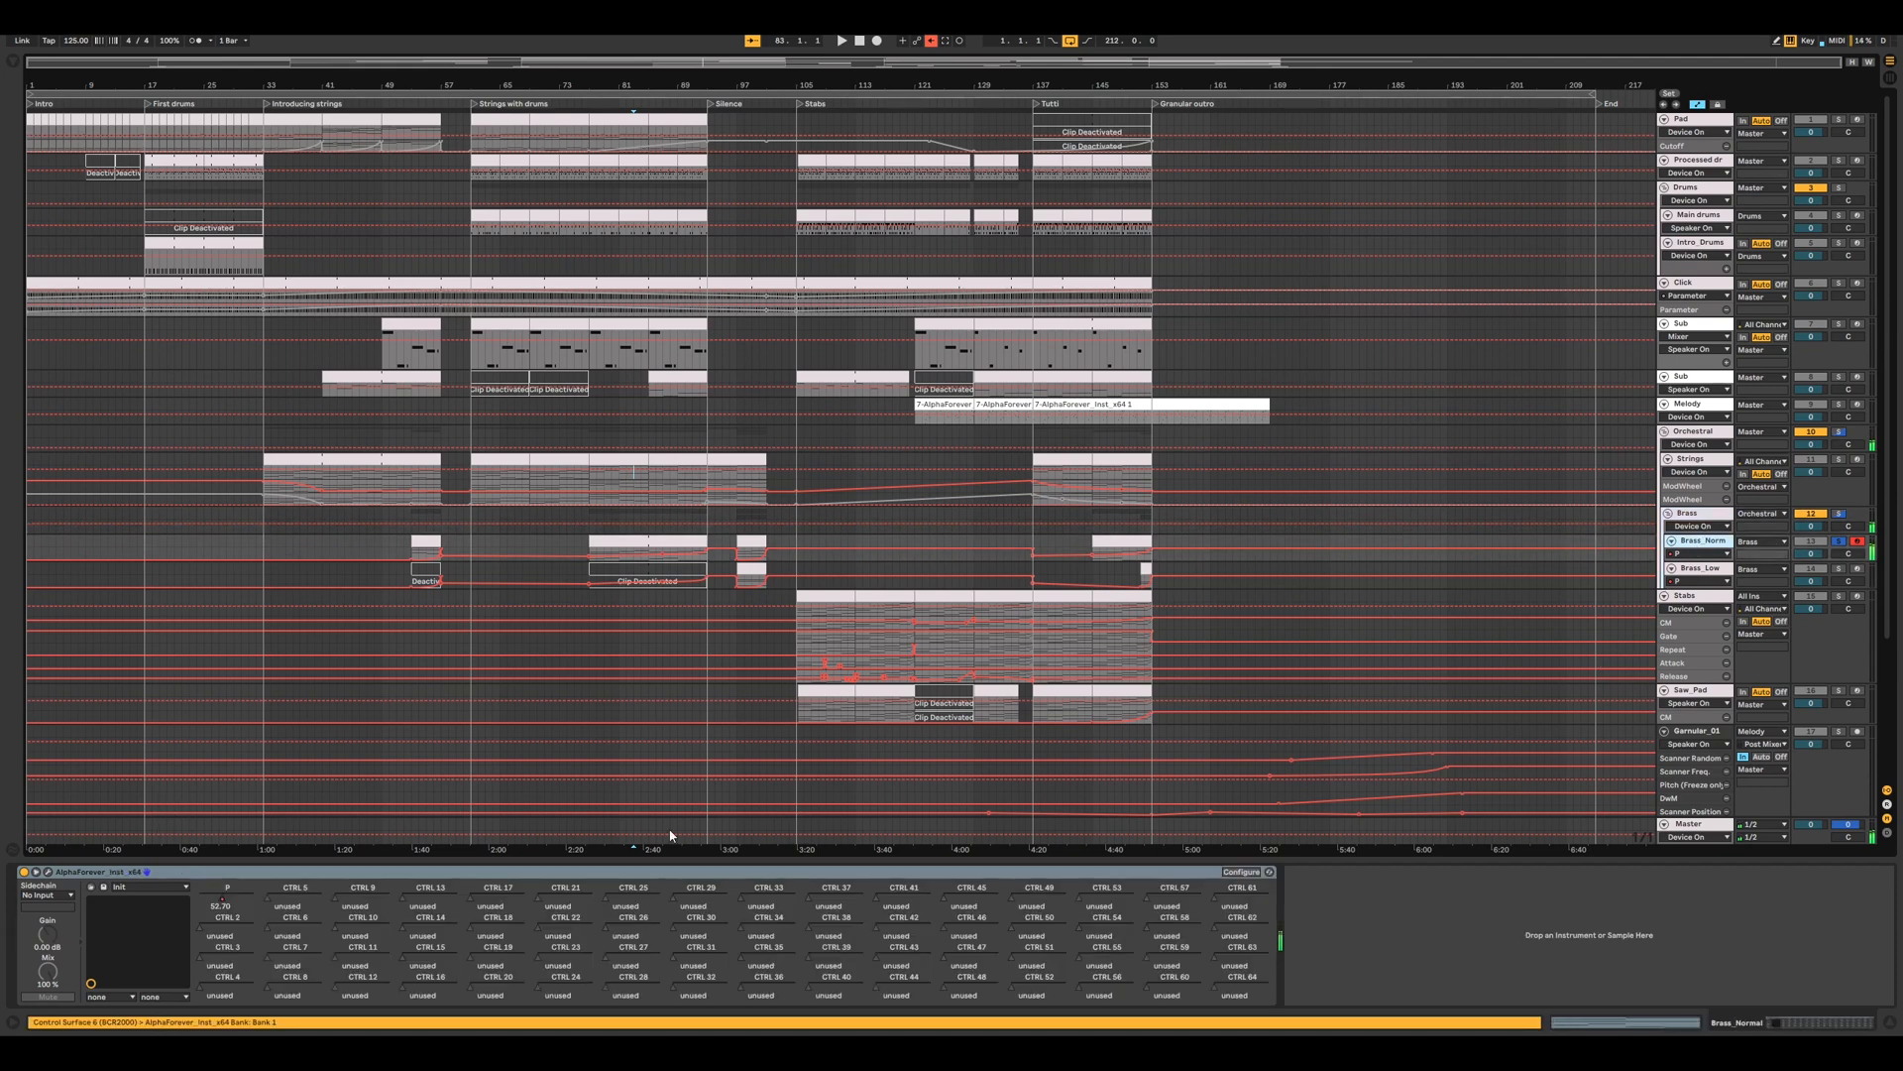
{"action": "mouse_move", "coordinate": [226, 902]}
{"action": "left_mouse_down"}
{"action": "mouse_move", "coordinate": [226, 877]}
{"action": "mouse_move", "coordinate": [234, 898]}
{"action": "mouse_move", "coordinate": [206, 898]}
{"action": "mouse_move", "coordinate": [235, 898]}
{"action": "left_mouse_up"}
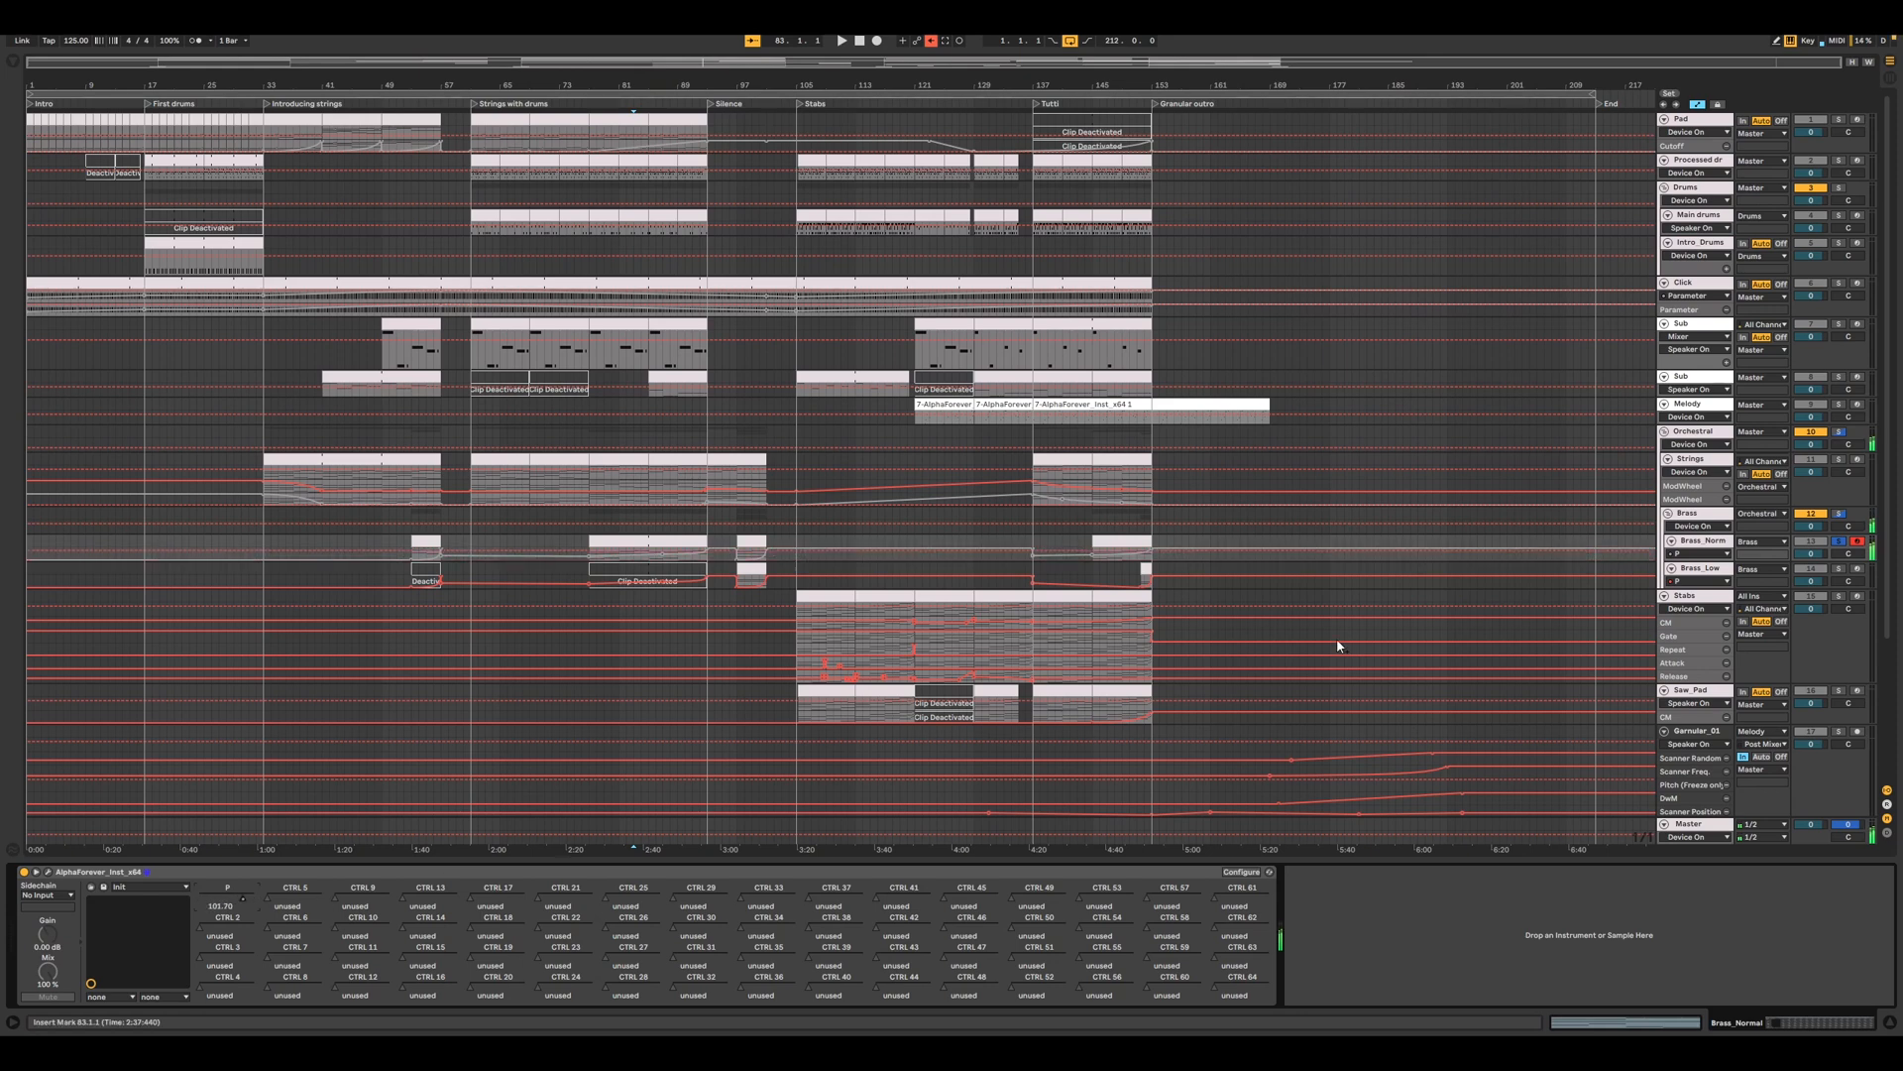
- Open the Brass group's AlphaForever_x64 patch in an enlarged window, examine its parallel Filter 2P bank and stereo mixer, and close it
{"action": "left_click", "coordinate": [1690, 514]}
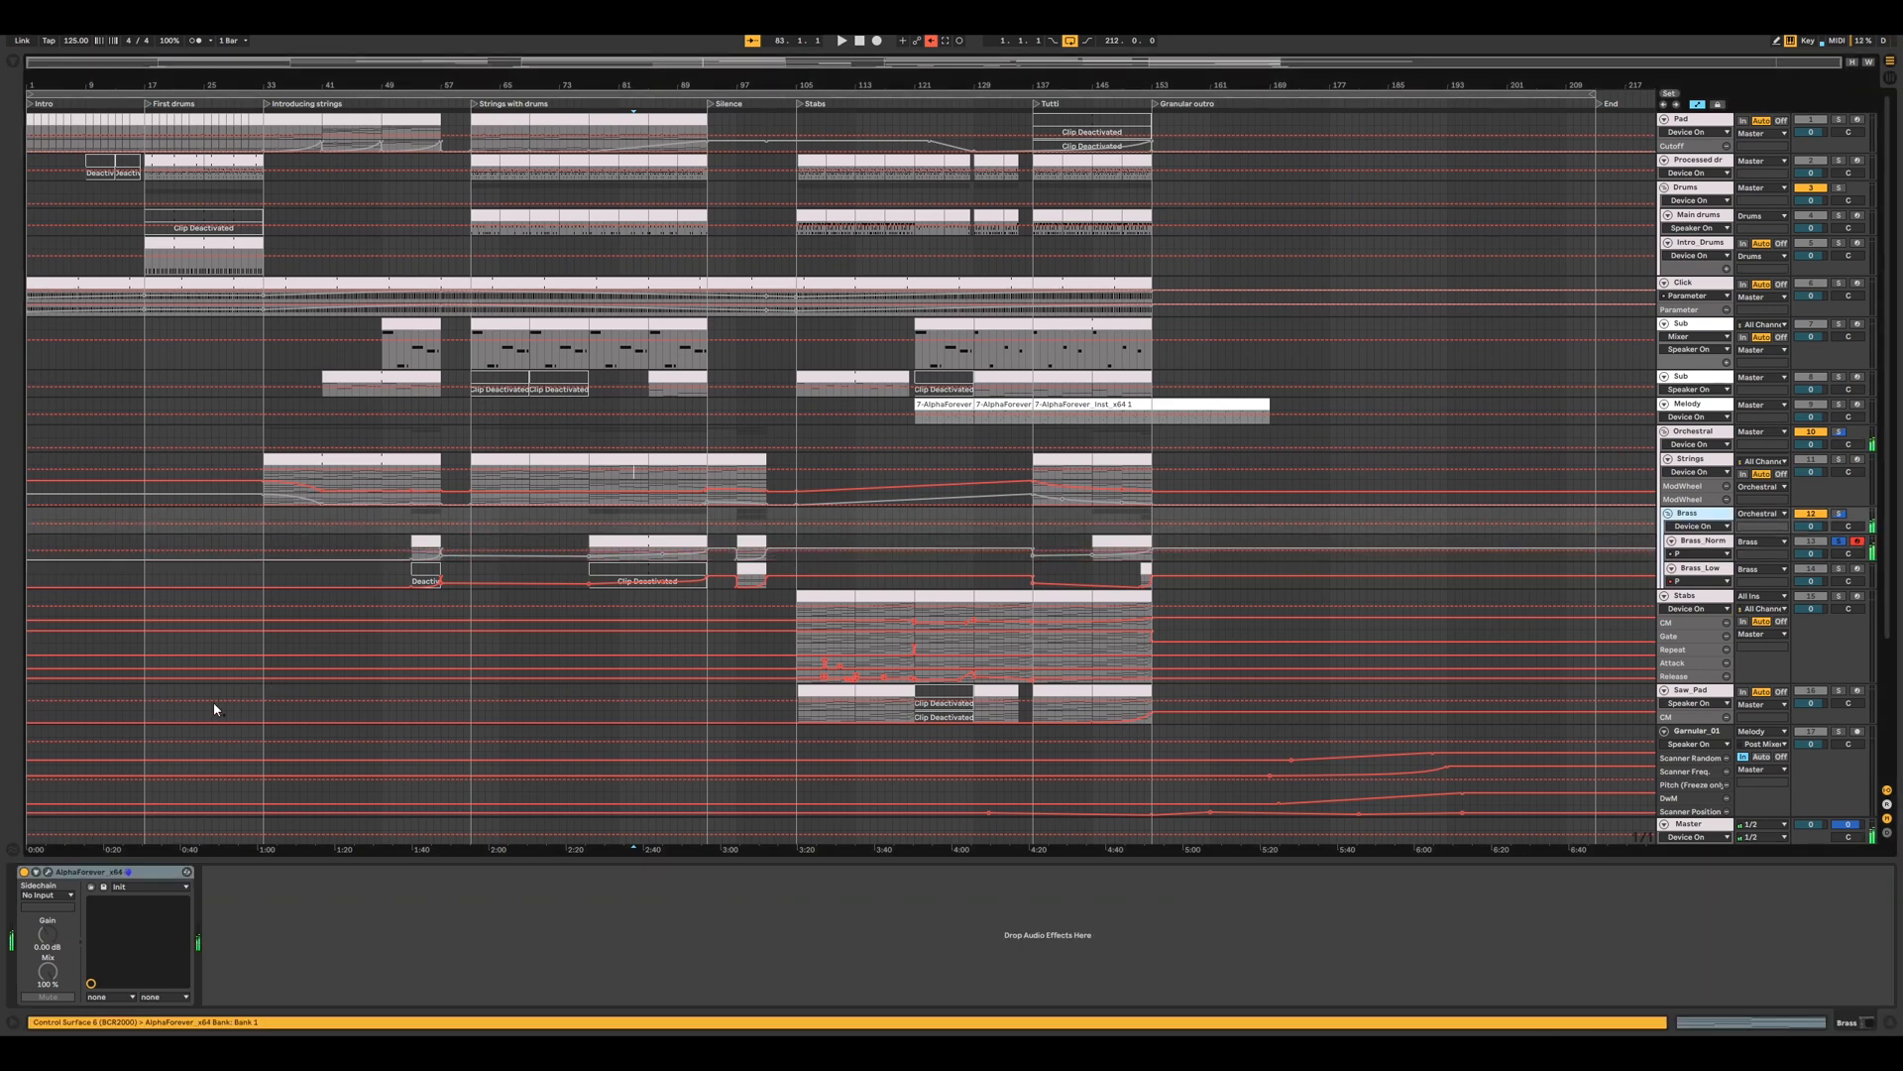
{"action": "left_click", "coordinate": [47, 872]}
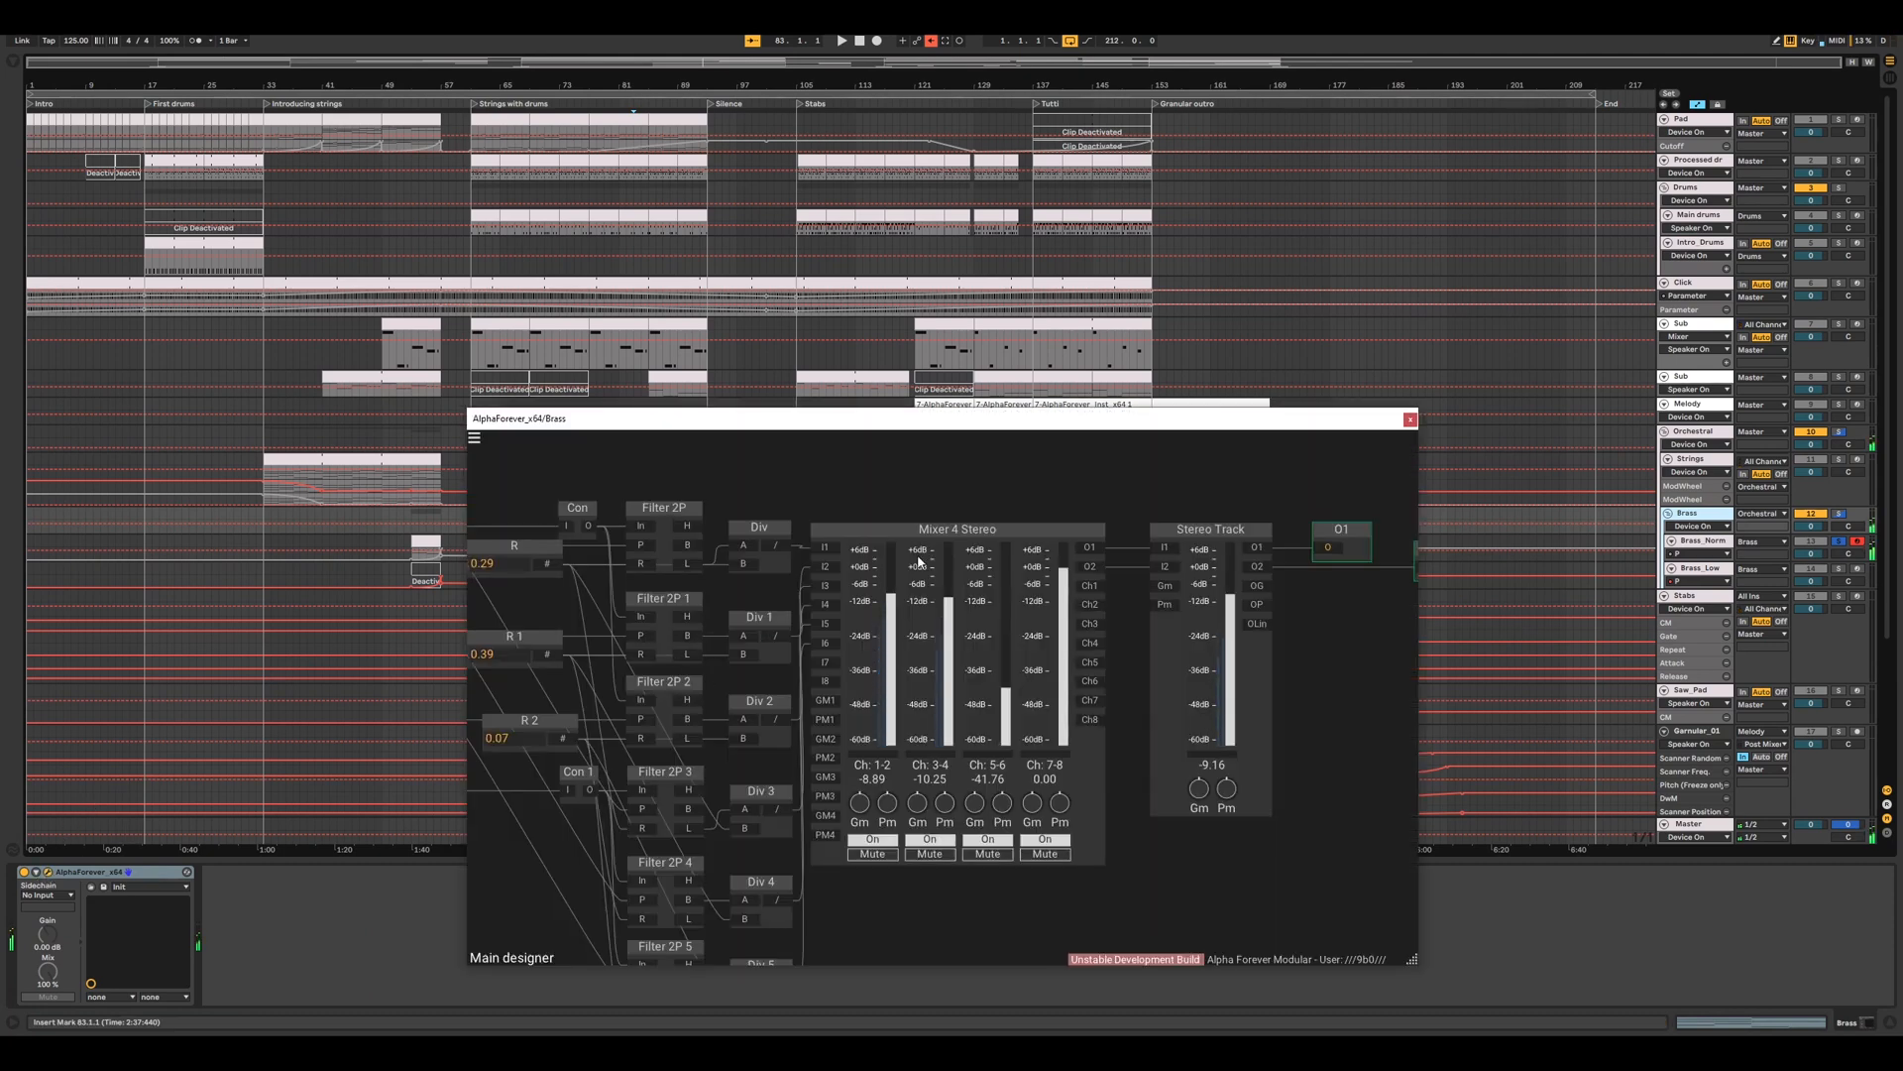
{"action": "left_click_drag", "start_coordinate": [1090, 417], "coordinate": [686, 90]}
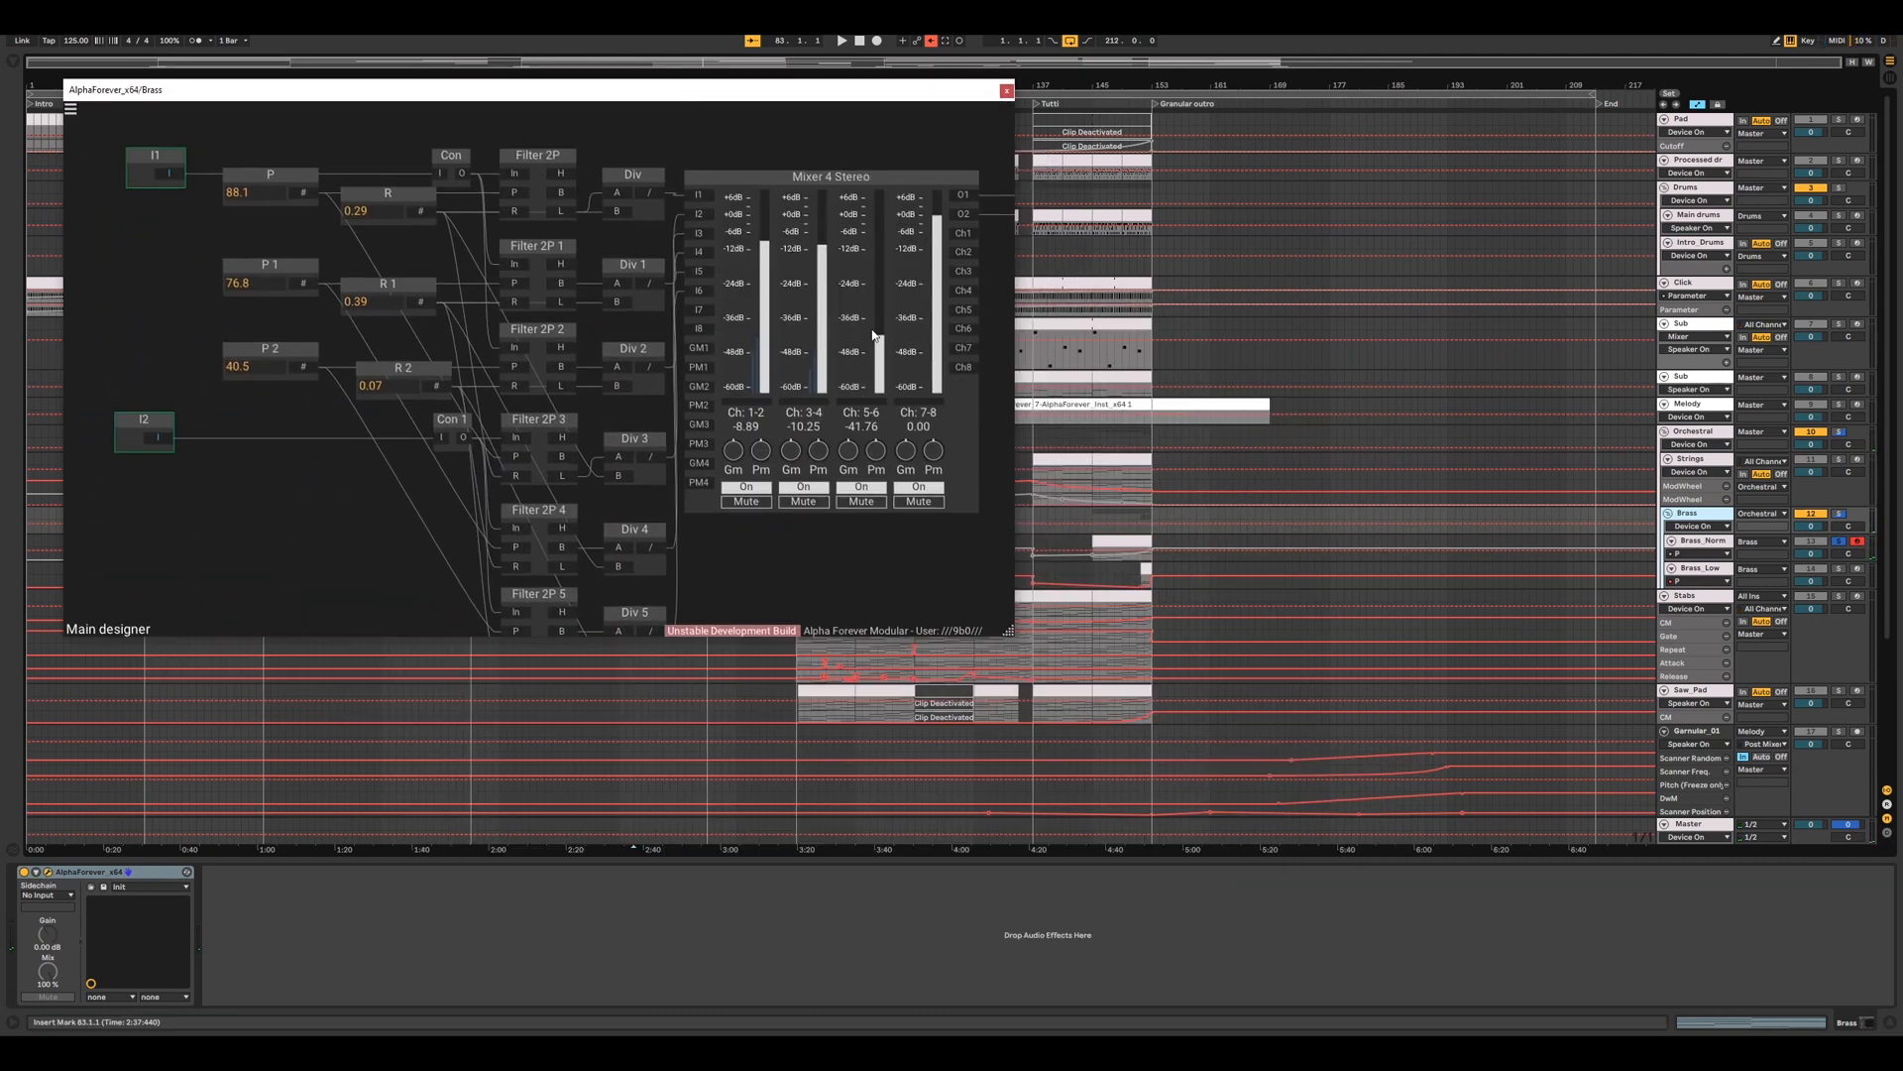
{"action": "left_click_drag", "start_coordinate": [1013, 629], "coordinate": [1523, 964]}
{"action": "left_click_drag", "start_coordinate": [906, 710], "coordinate": [995, 886]}
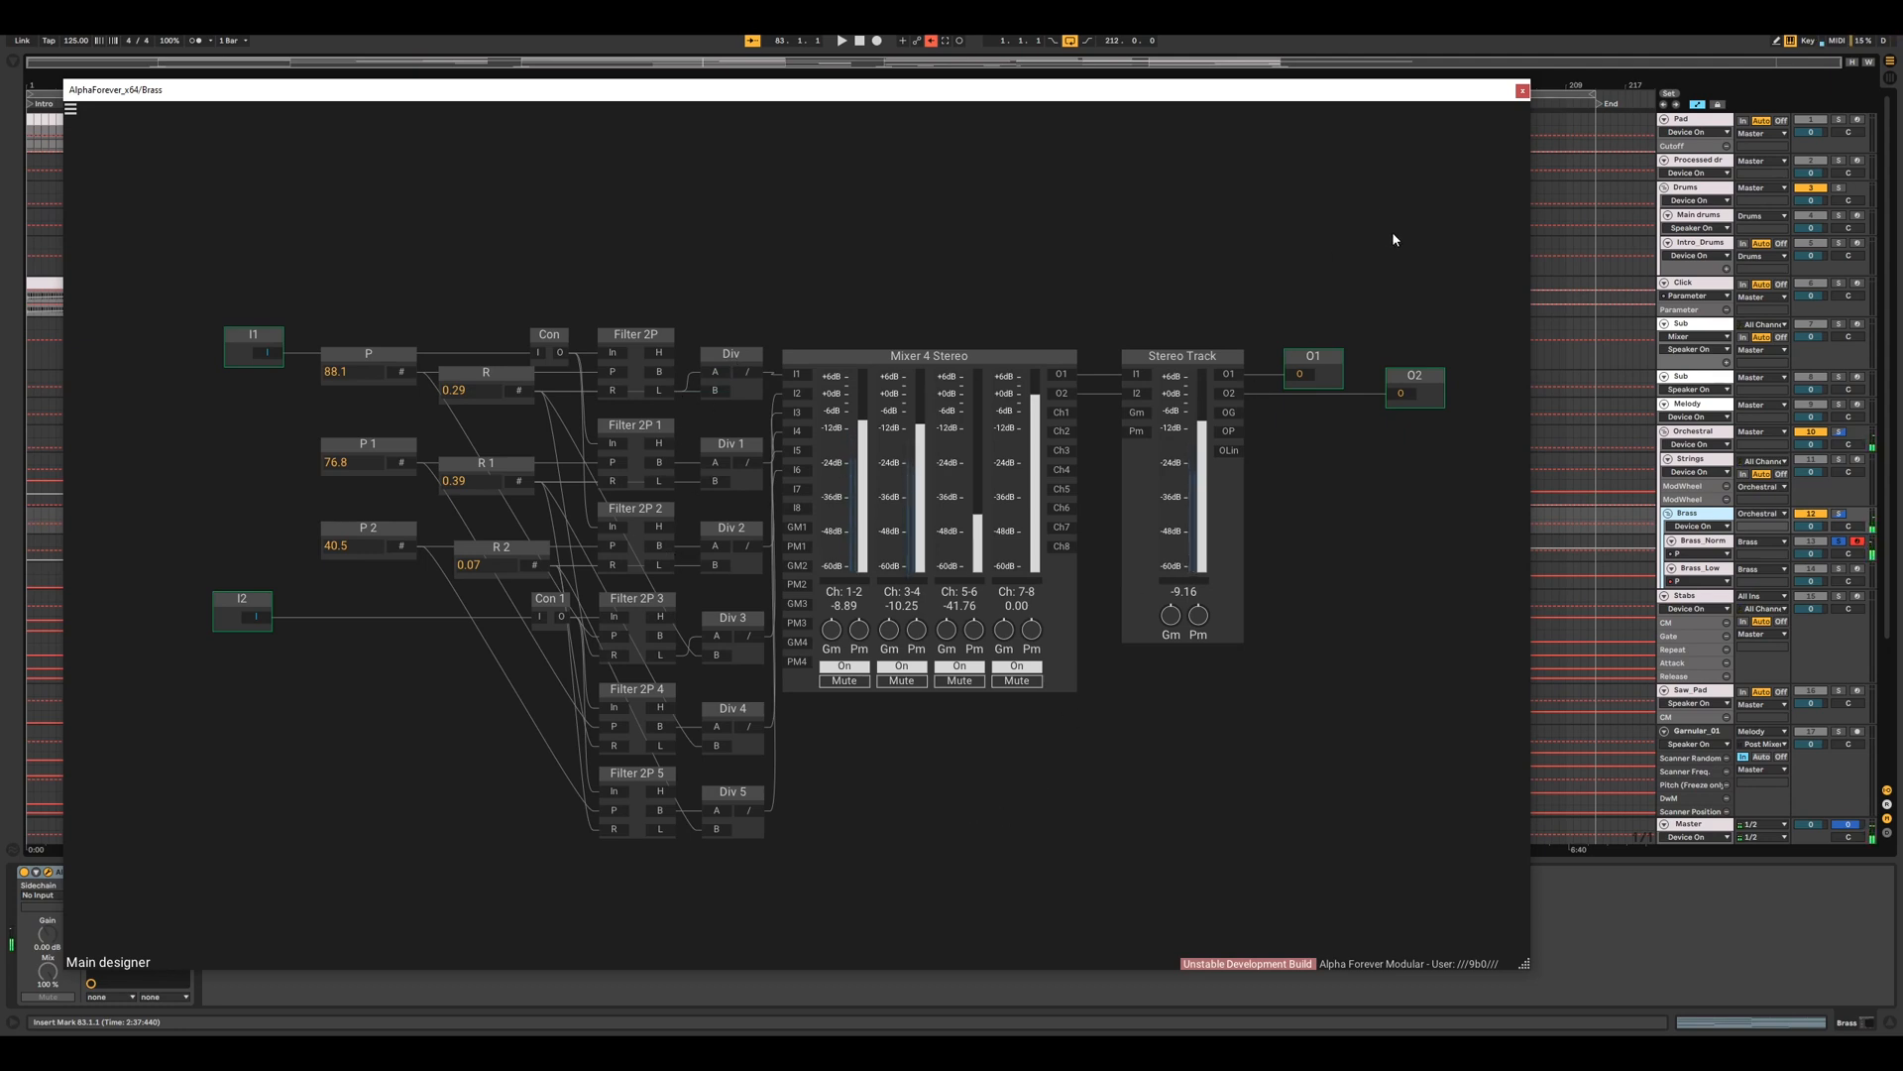
{"action": "left_click", "coordinate": [1522, 92]}
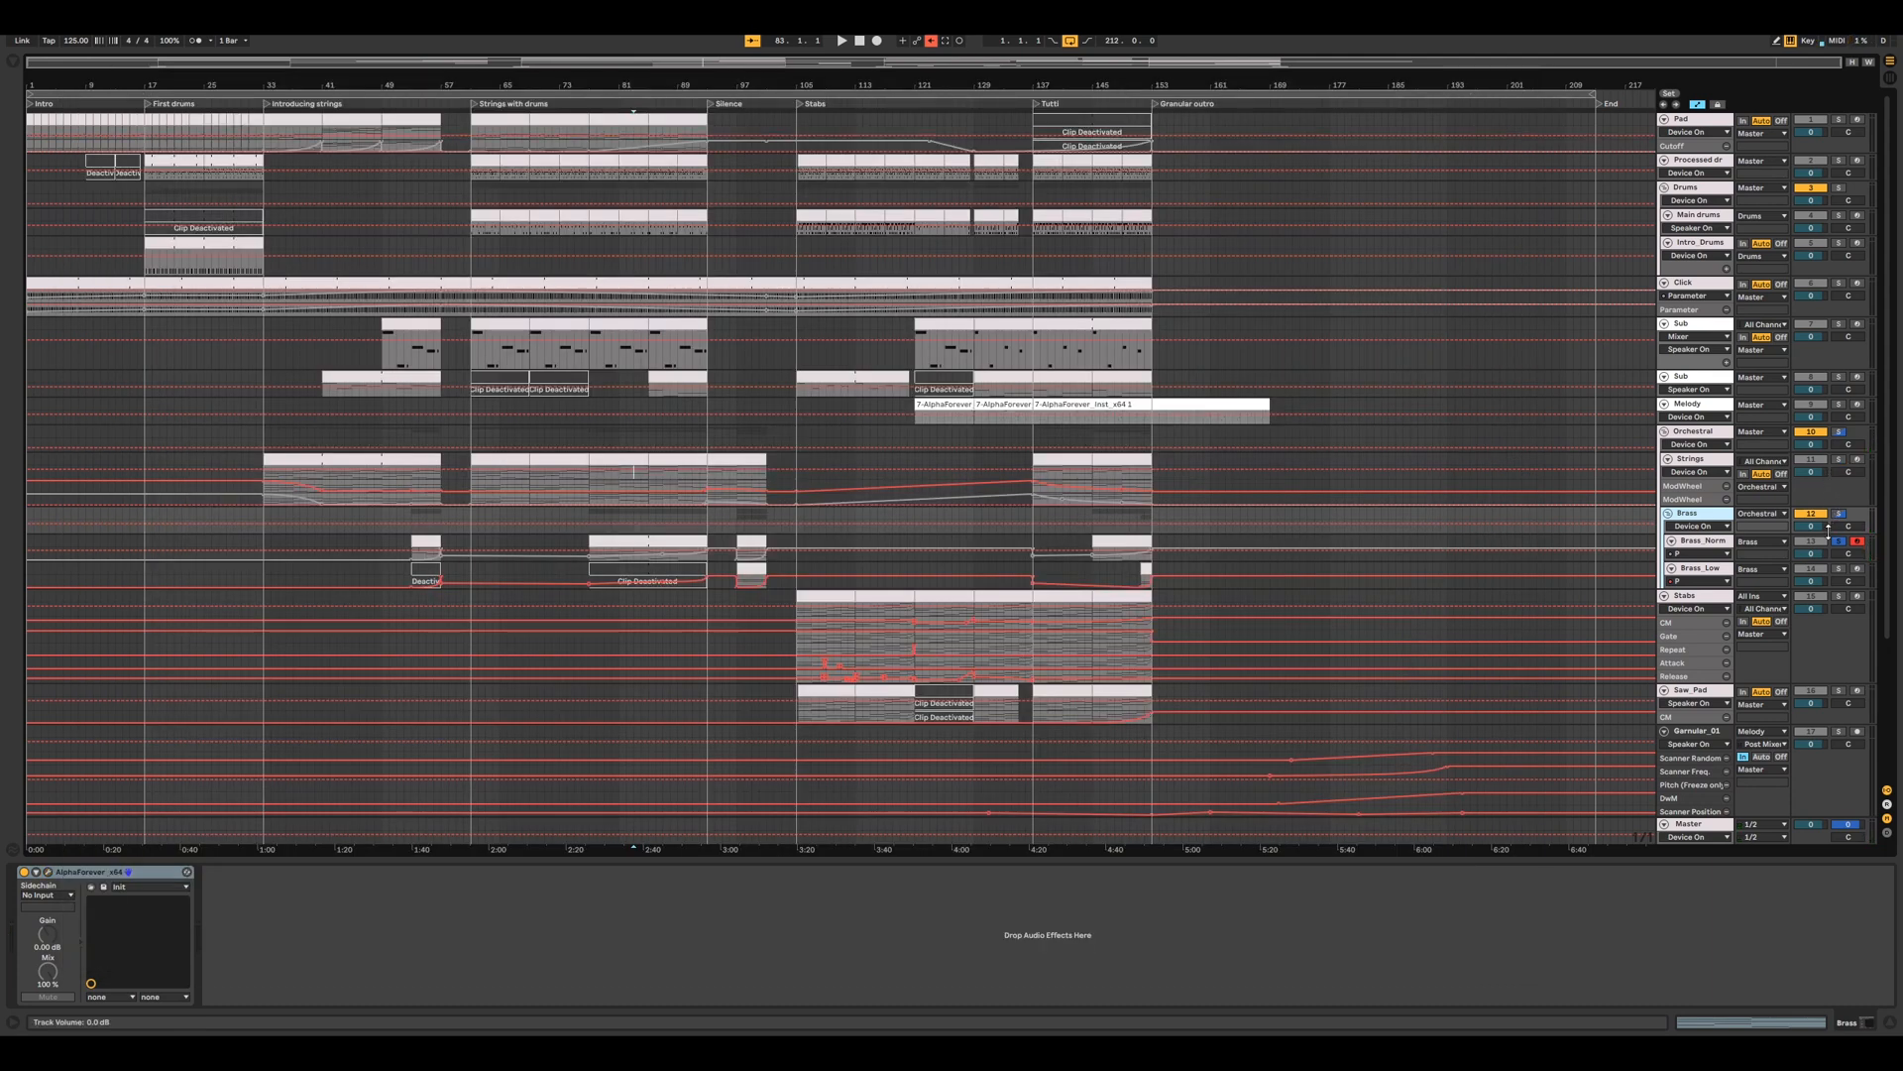
- Solo the Stabs track and arm it for recording
{"action": "left_click", "coordinate": [1698, 568]}
{"action": "left_click", "coordinate": [1699, 540]}
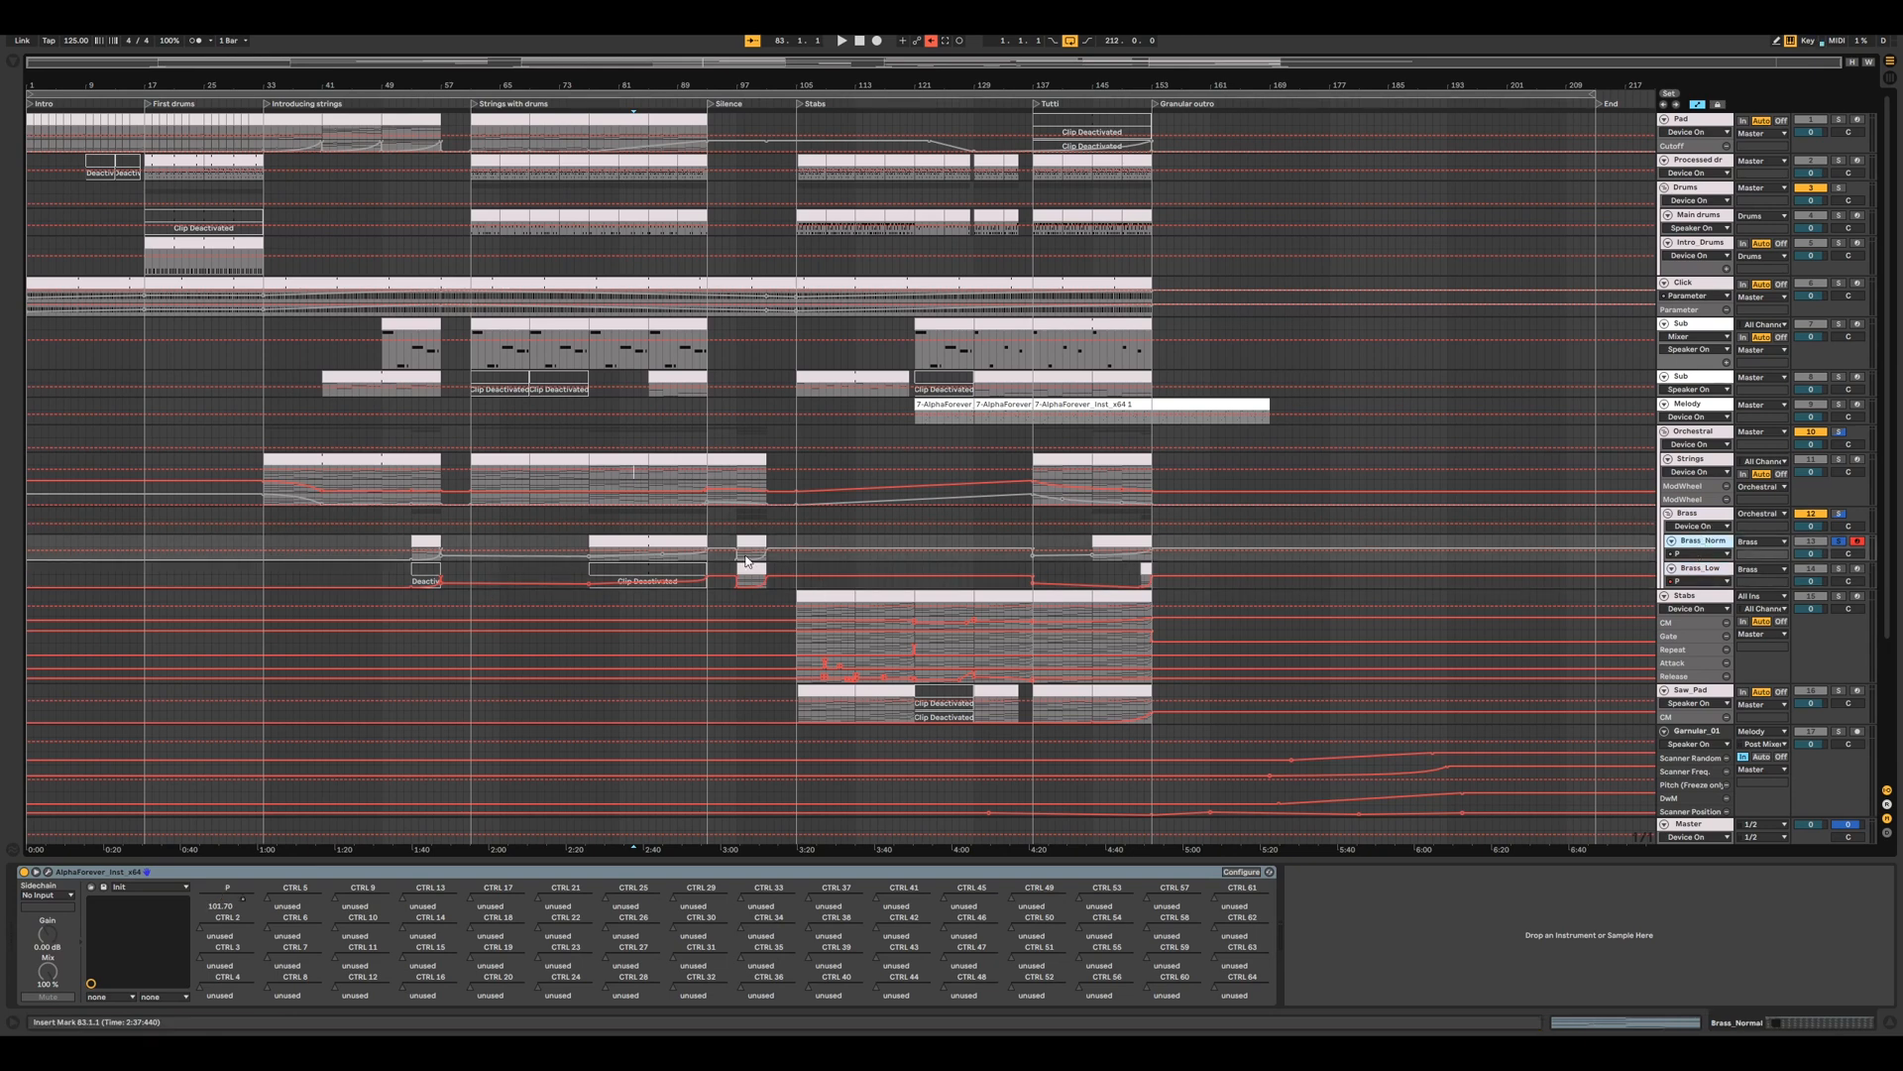
{"action": "left_click", "coordinate": [1841, 597]}
{"action": "left_click", "coordinate": [1856, 598]}
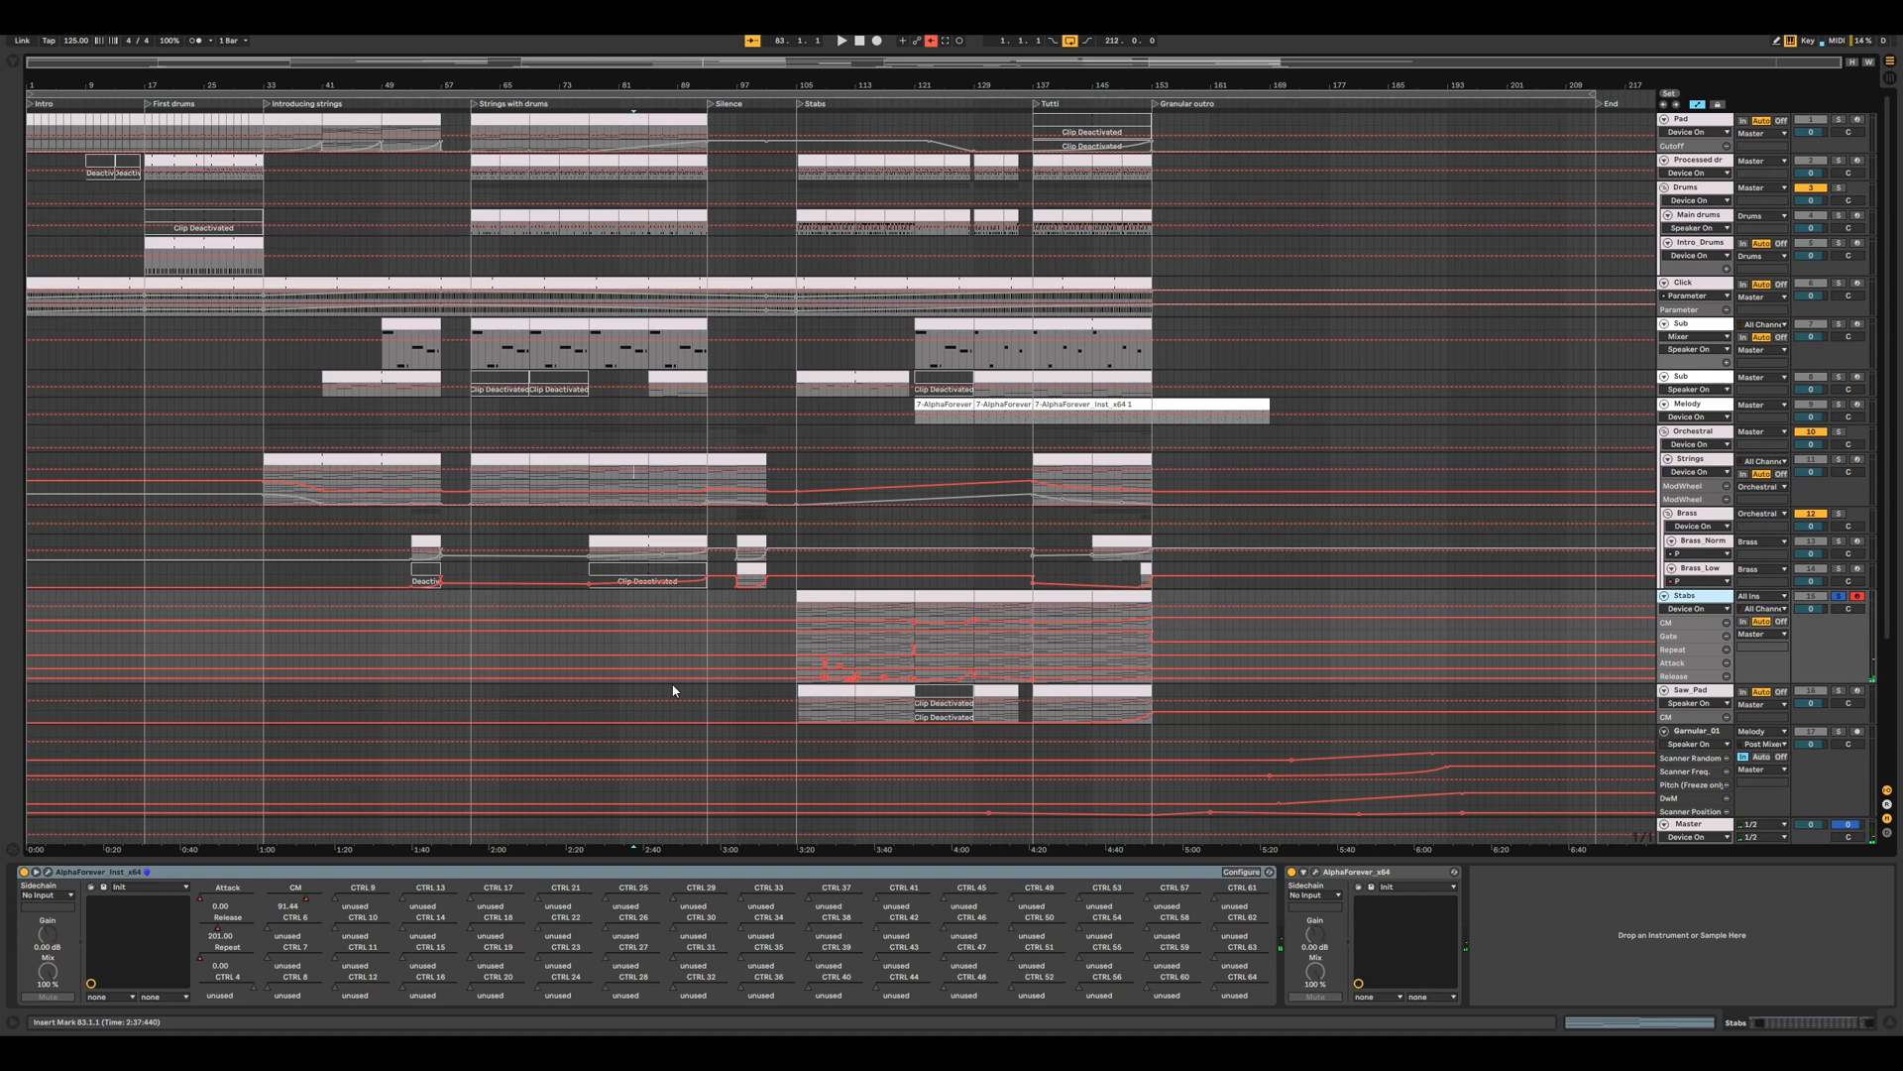
- Open the Stabs track's AlphaForever_Inst_x64 patch in an enlarged window and examine its clock, modulo and gate logic chain
{"action": "left_click", "coordinate": [48, 871]}
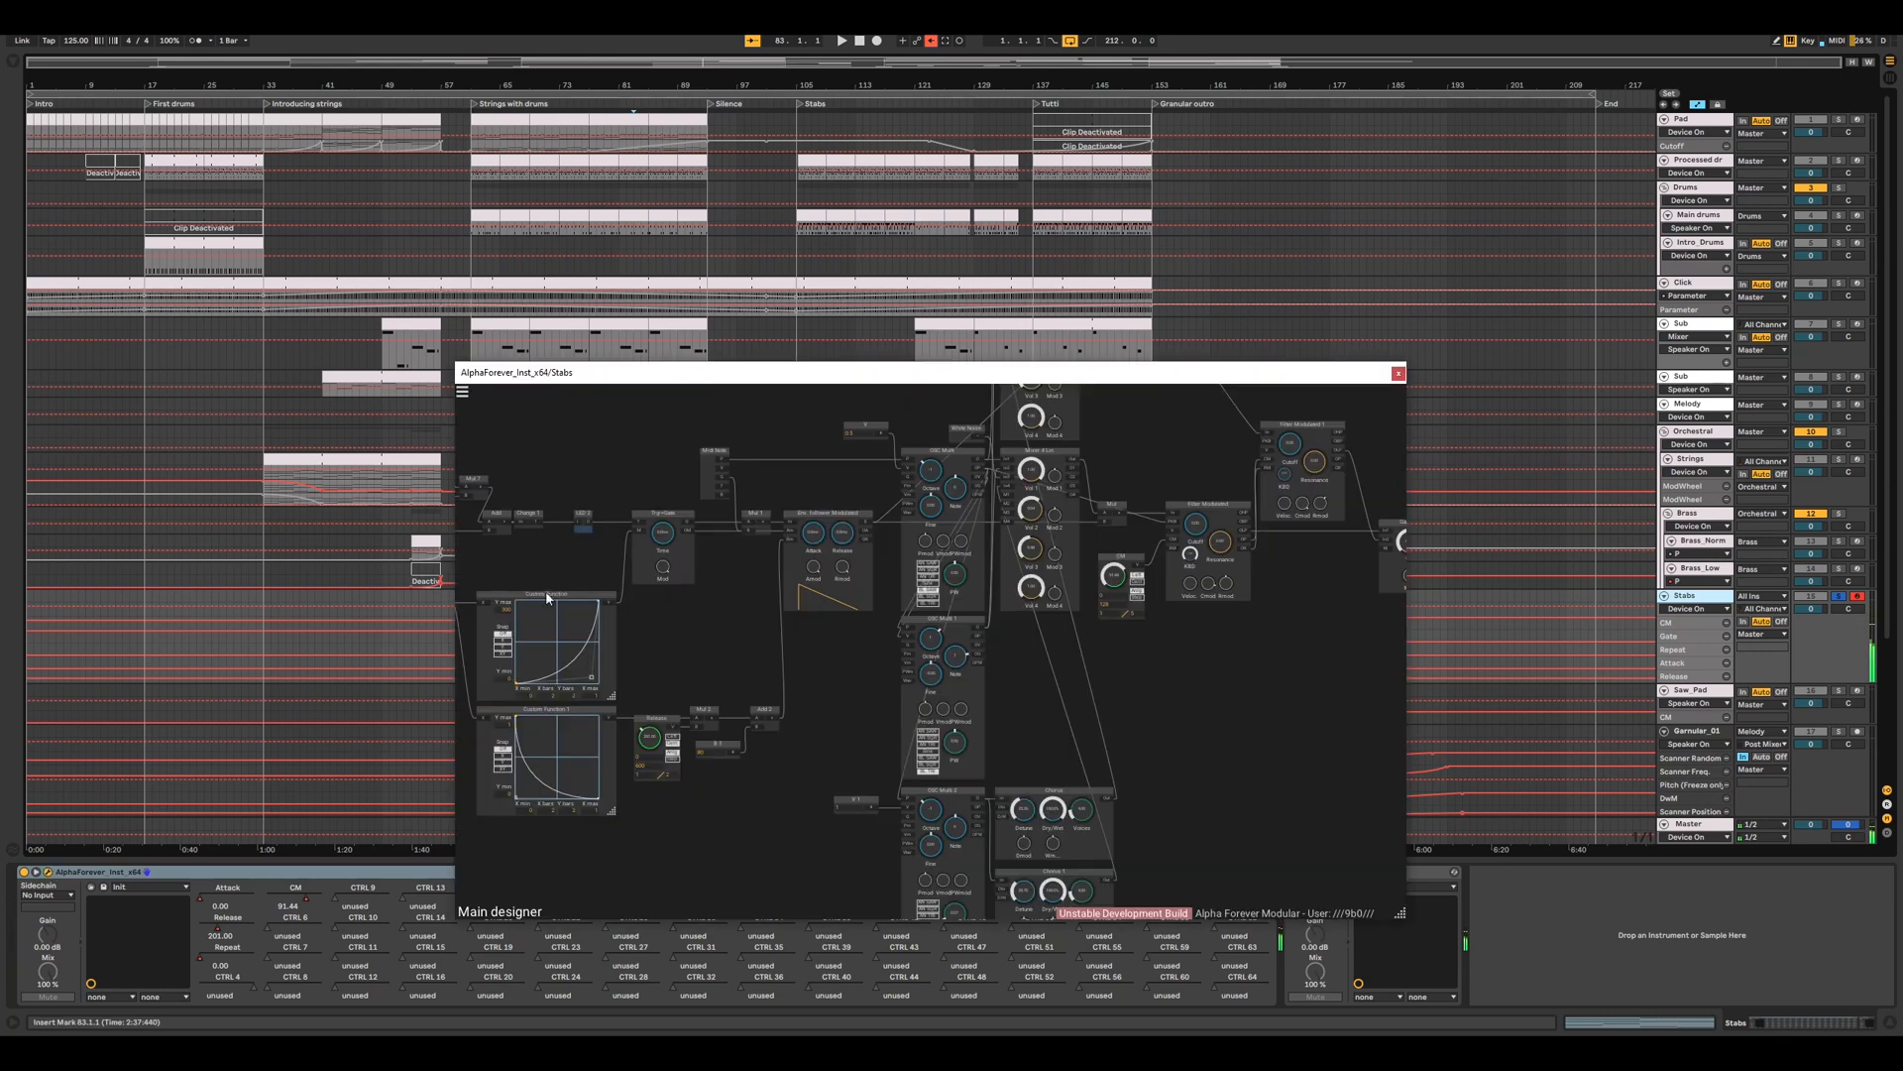
{"action": "left_click_drag", "start_coordinate": [805, 375], "coordinate": [442, 71]}
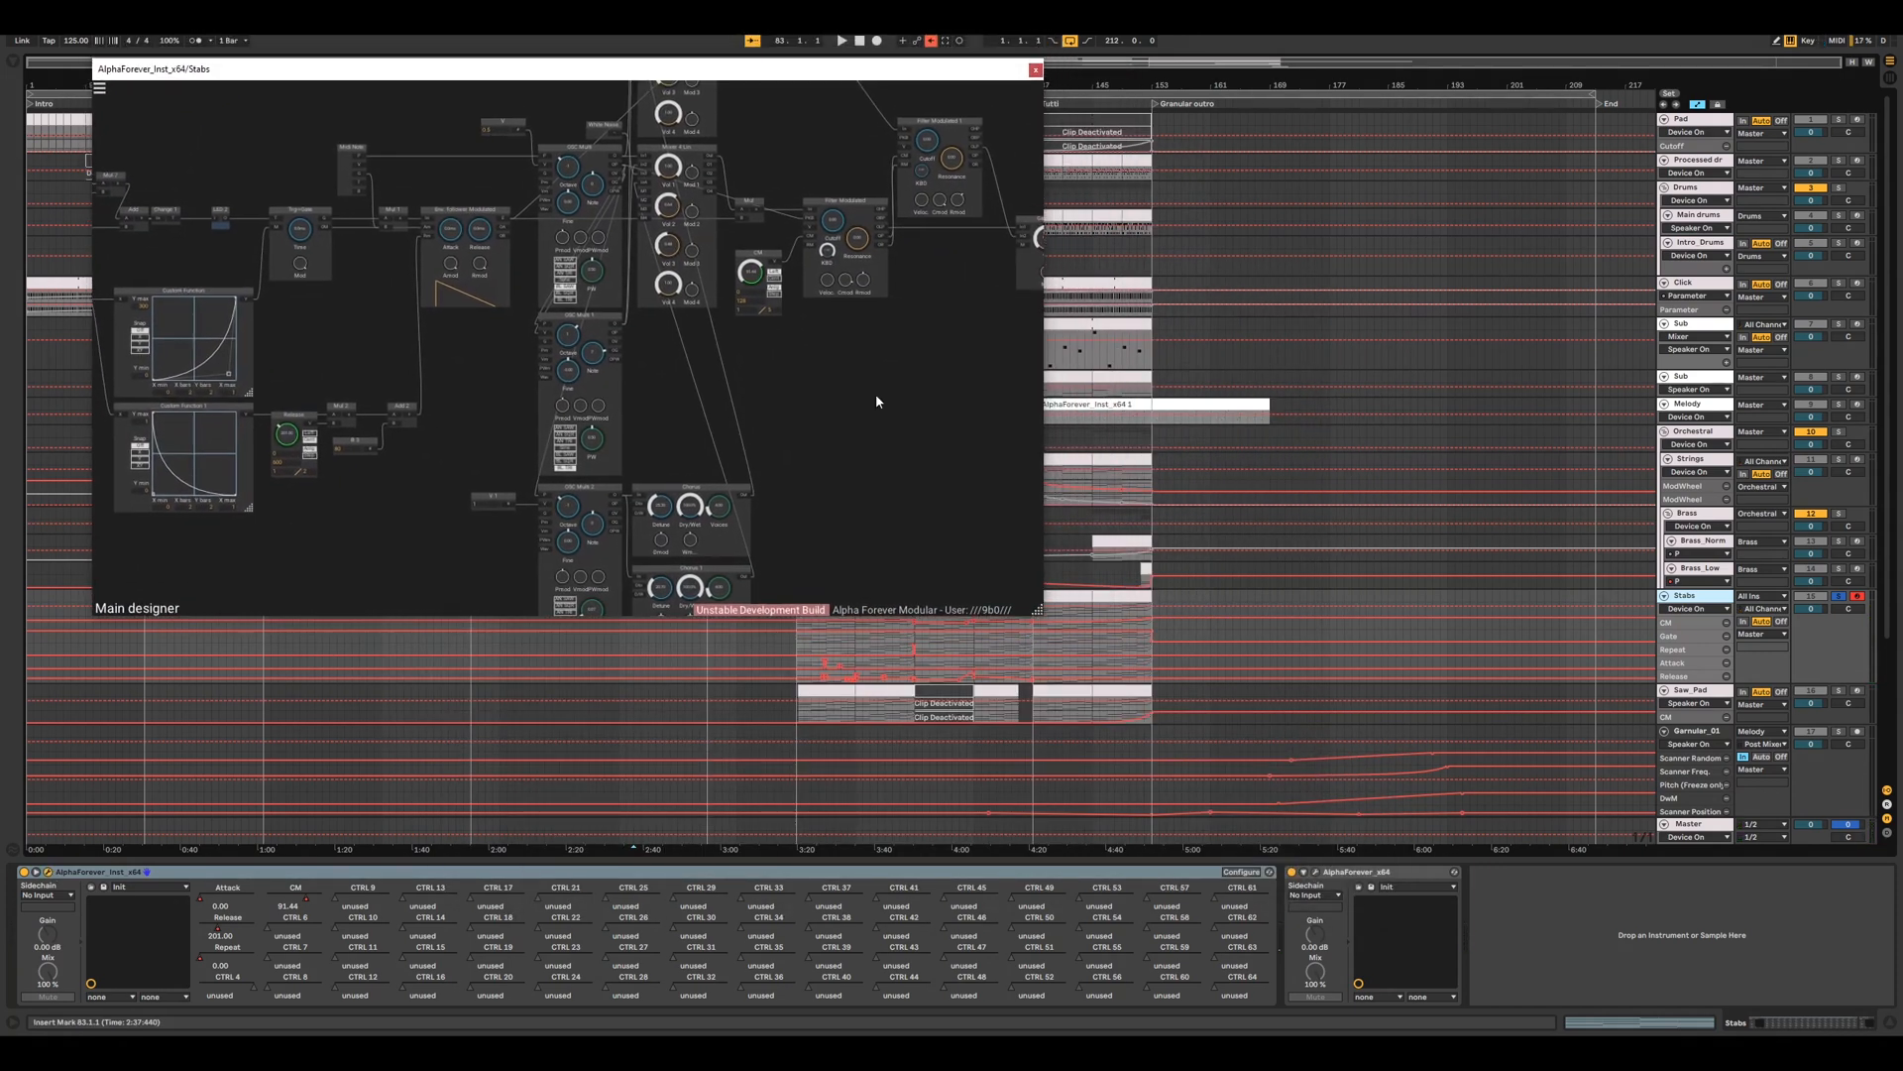
{"action": "left_click_drag", "start_coordinate": [1032, 621], "coordinate": [1774, 974]}
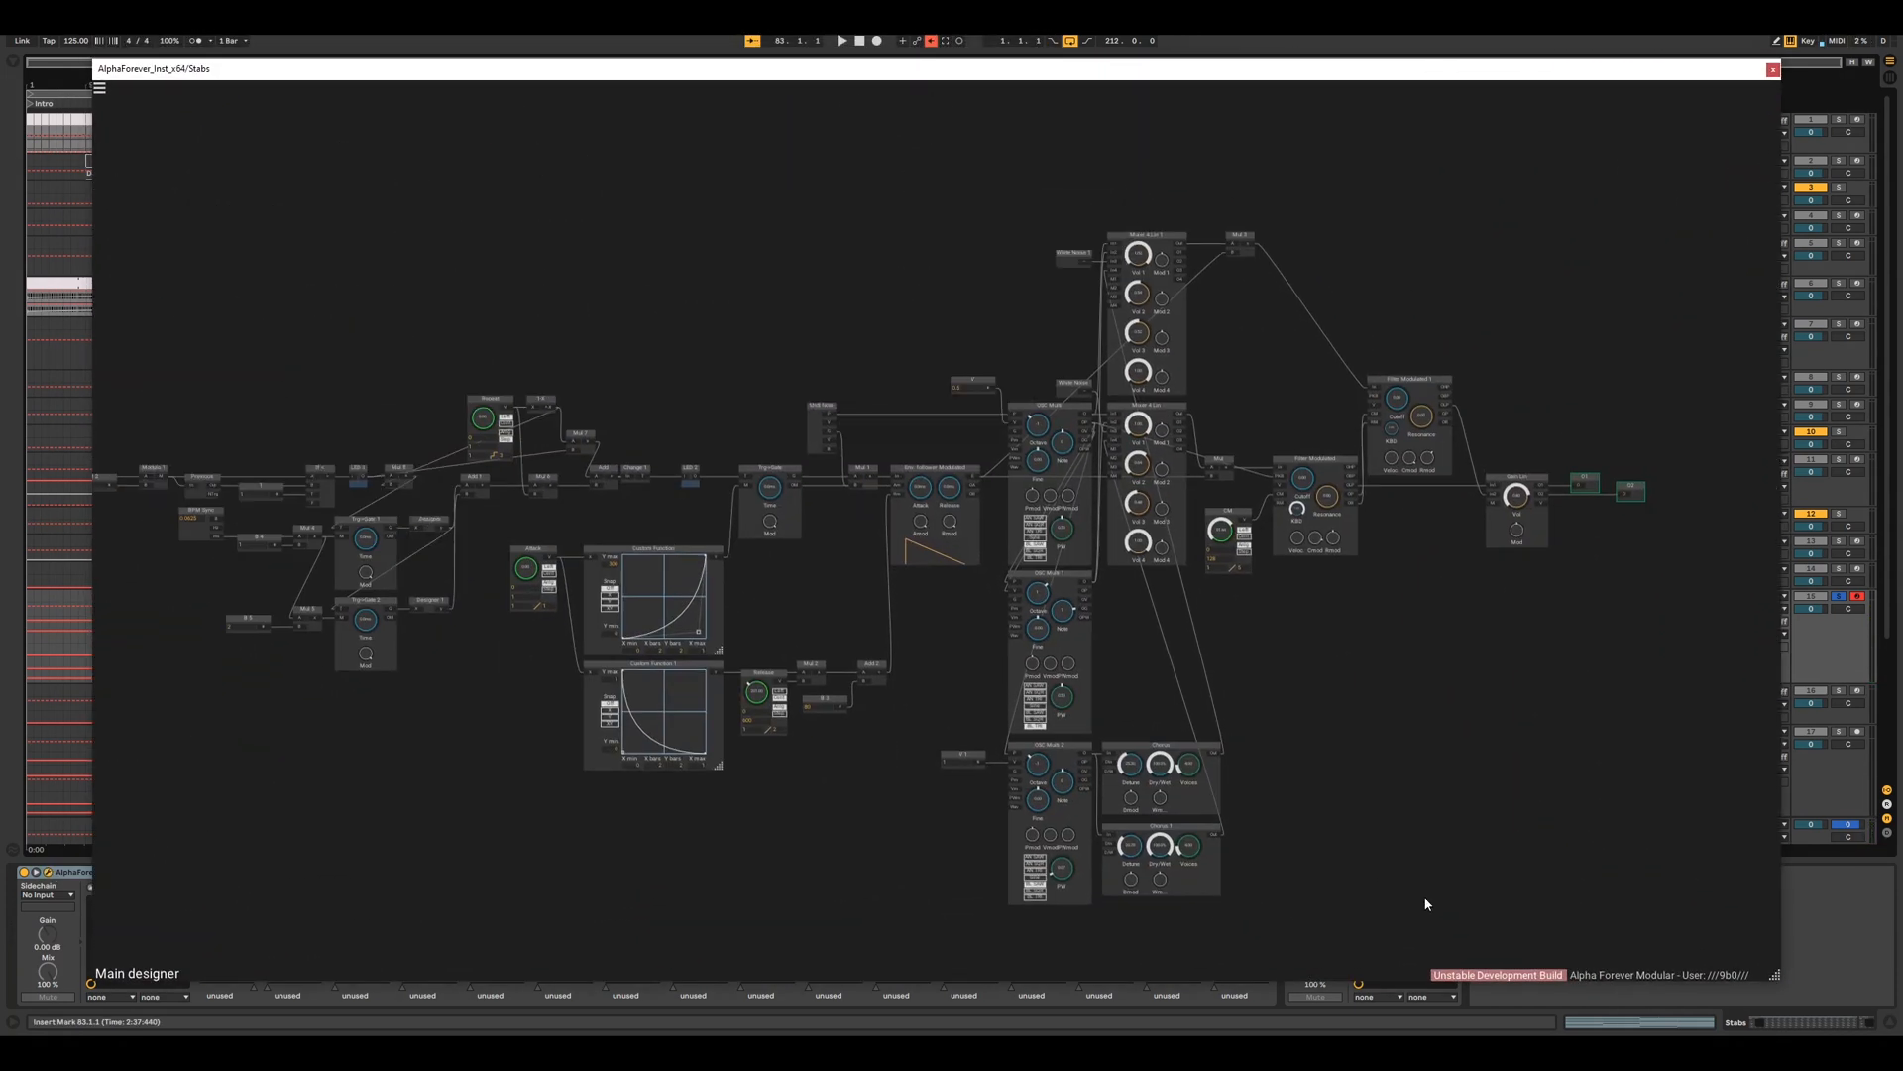
{"action": "scroll", "coordinate": [401, 768], "scroll_direction": "up", "scroll_amount": 4}
{"action": "left_click_drag", "start_coordinate": [401, 768], "coordinate": [971, 879]}
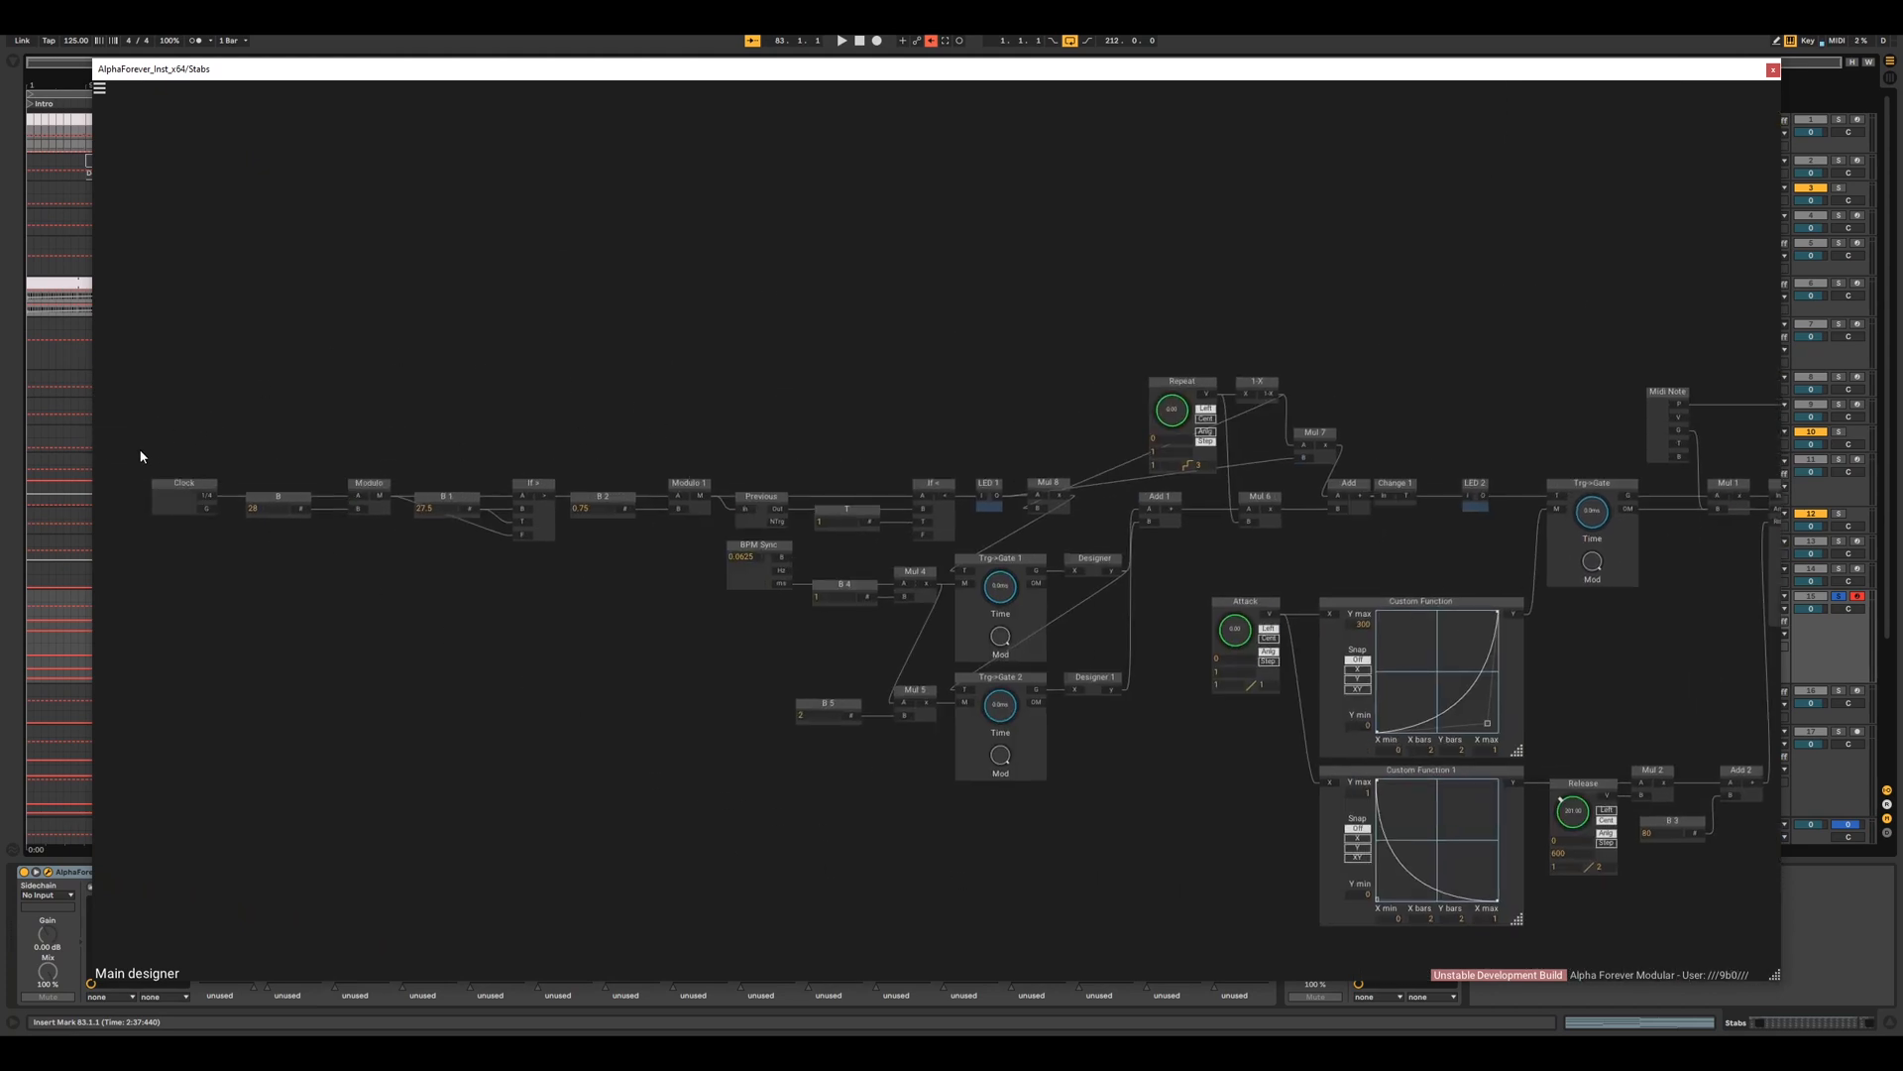
{"action": "left_click_drag", "start_coordinate": [139, 448], "coordinate": [1133, 849]}
{"action": "left_click_drag", "start_coordinate": [1186, 748], "coordinate": [1083, 763]}
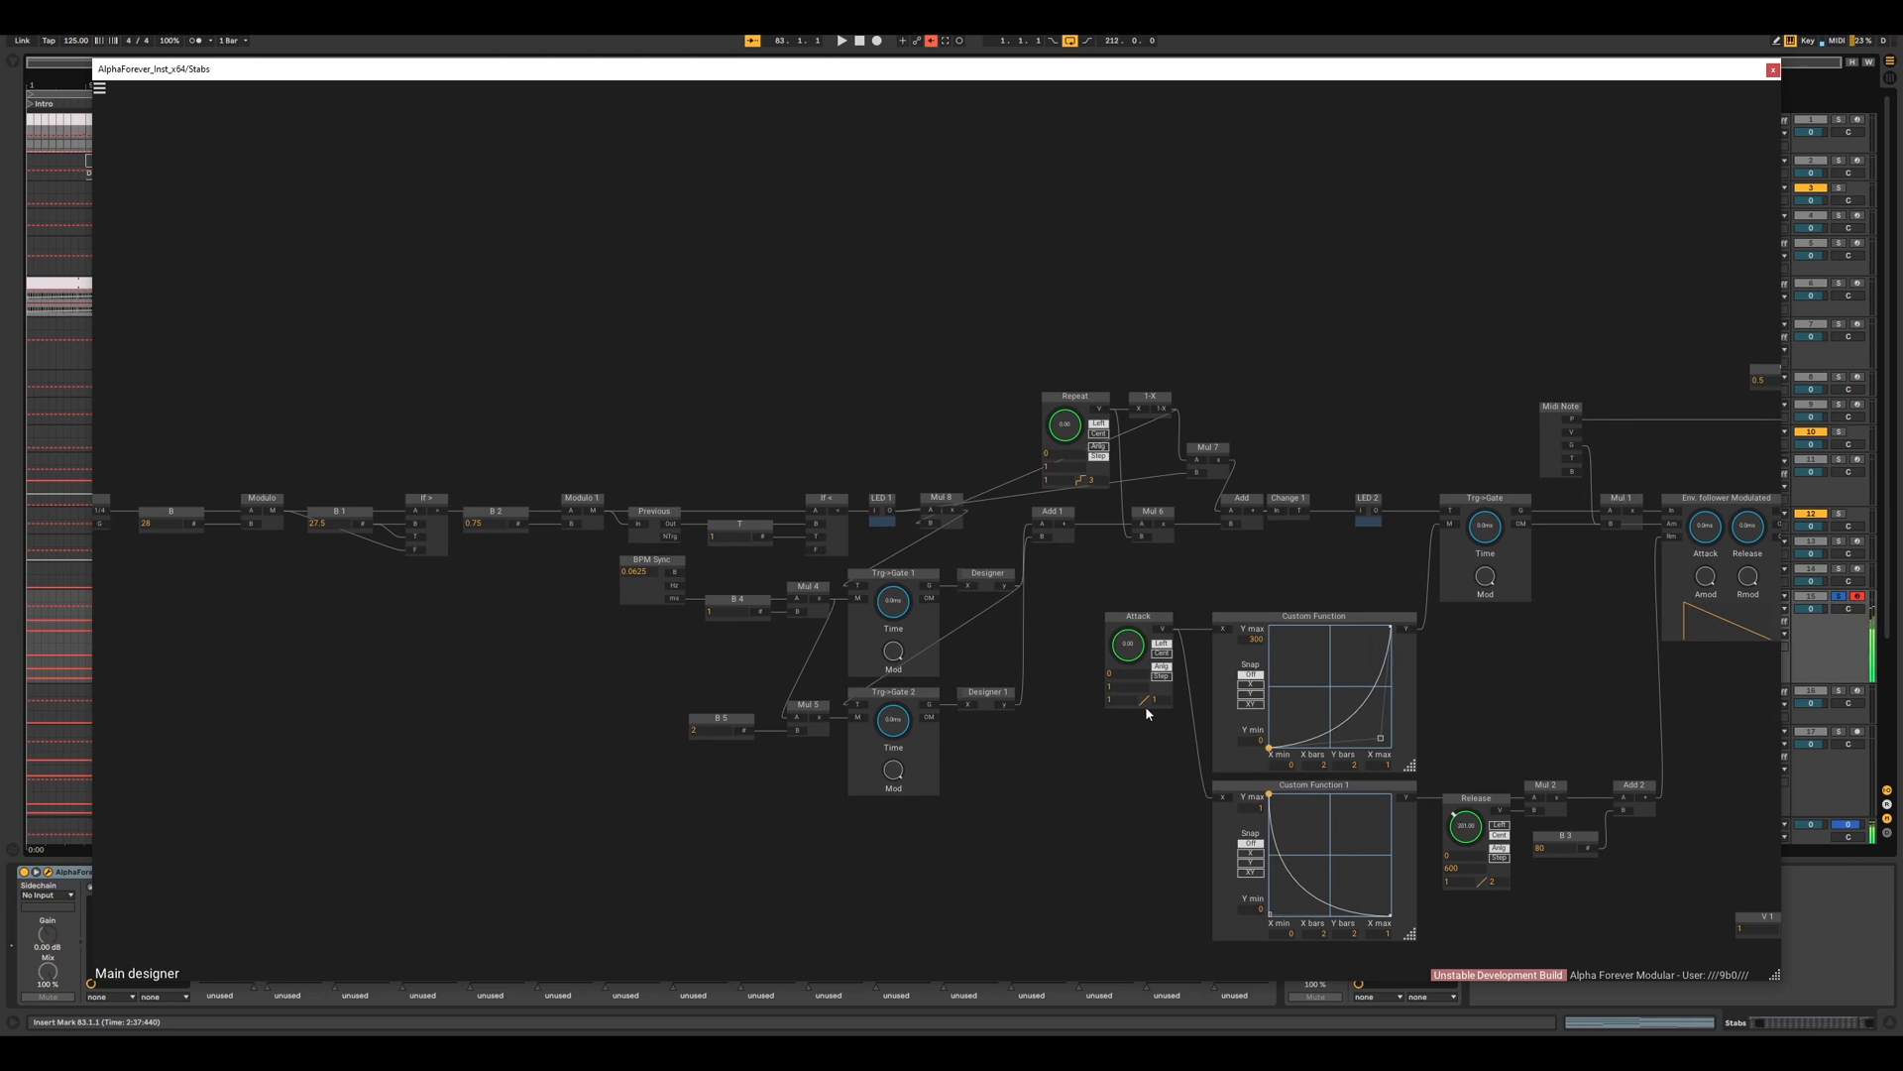
- Examine the Stabs patch's Repeat and Attack controls with their curves, and set its Release knob to about 174
{"action": "left_click_drag", "start_coordinate": [1231, 548], "coordinate": [904, 565]}
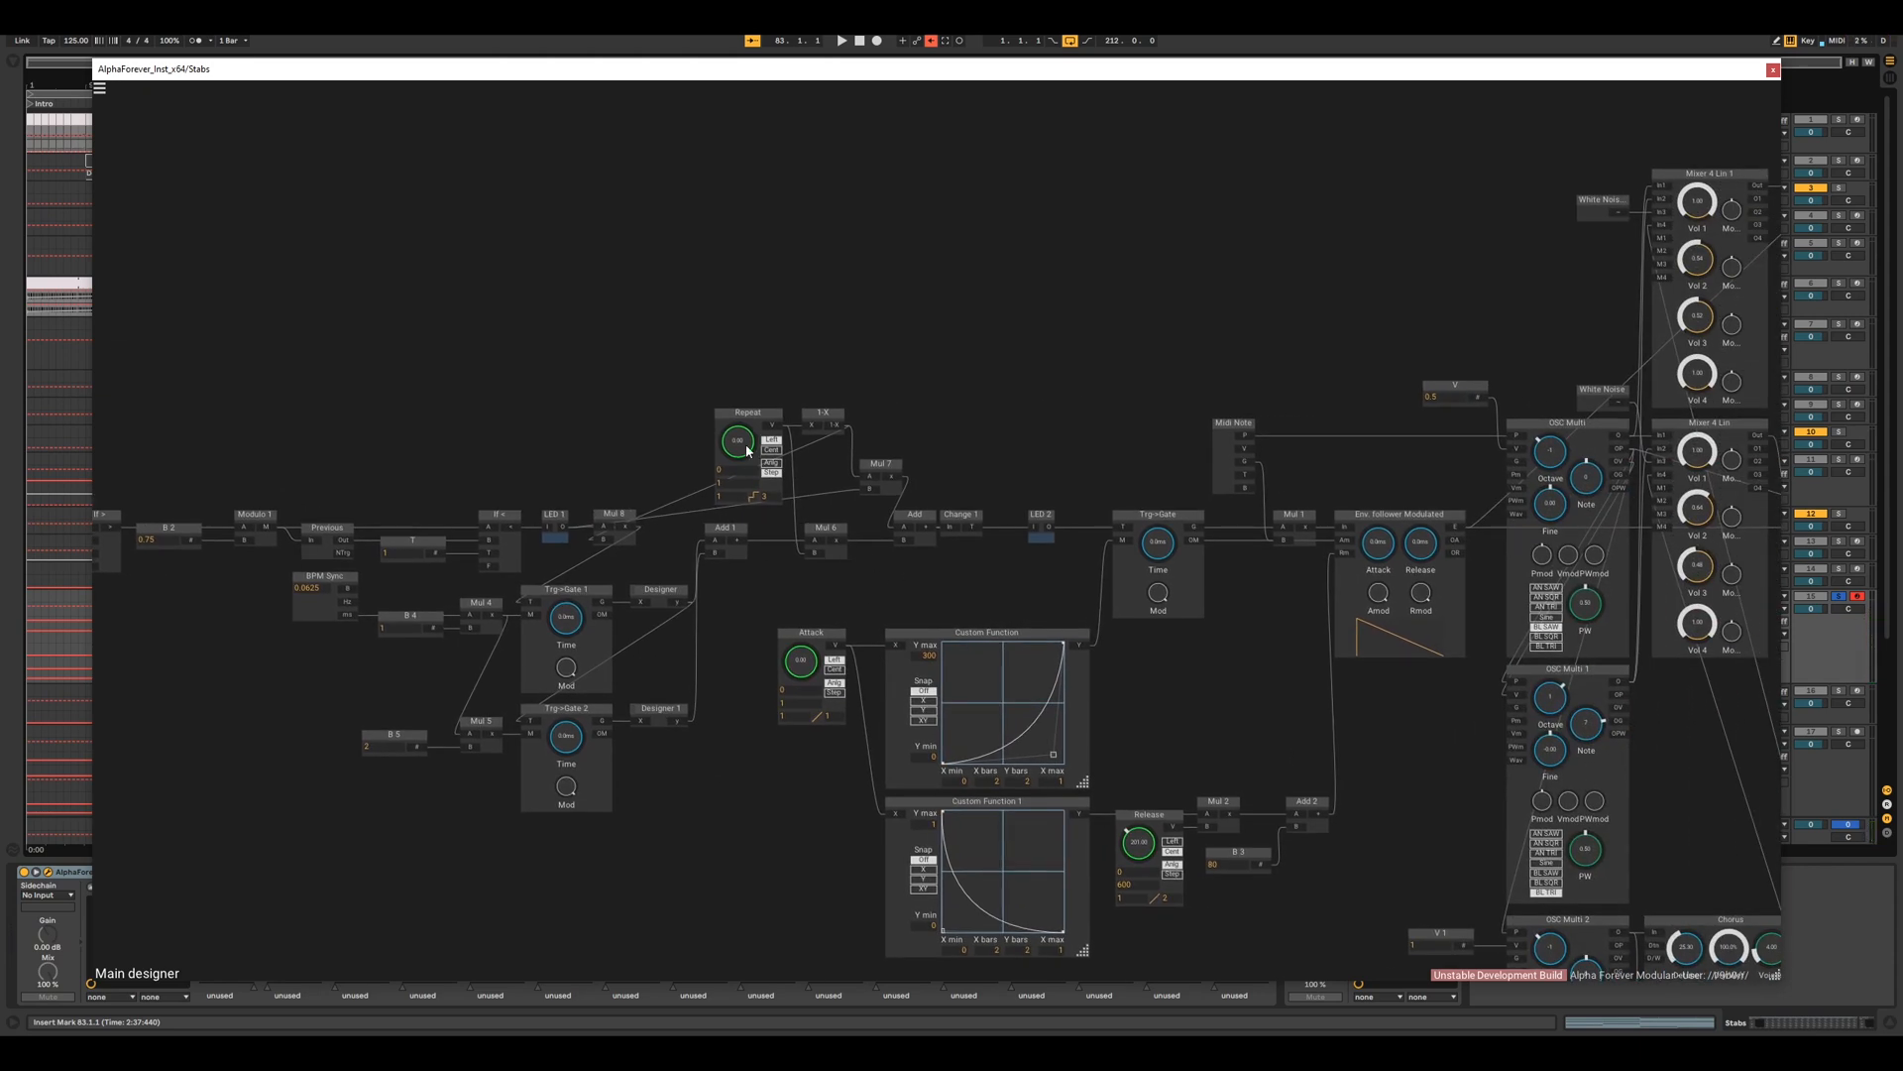
{"action": "left_click_drag", "start_coordinate": [747, 451], "coordinate": [775, 553]}
{"action": "left_click_drag", "start_coordinate": [801, 673], "coordinate": [848, 686]}
{"action": "left_click_drag", "start_coordinate": [833, 883], "coordinate": [515, 588]}
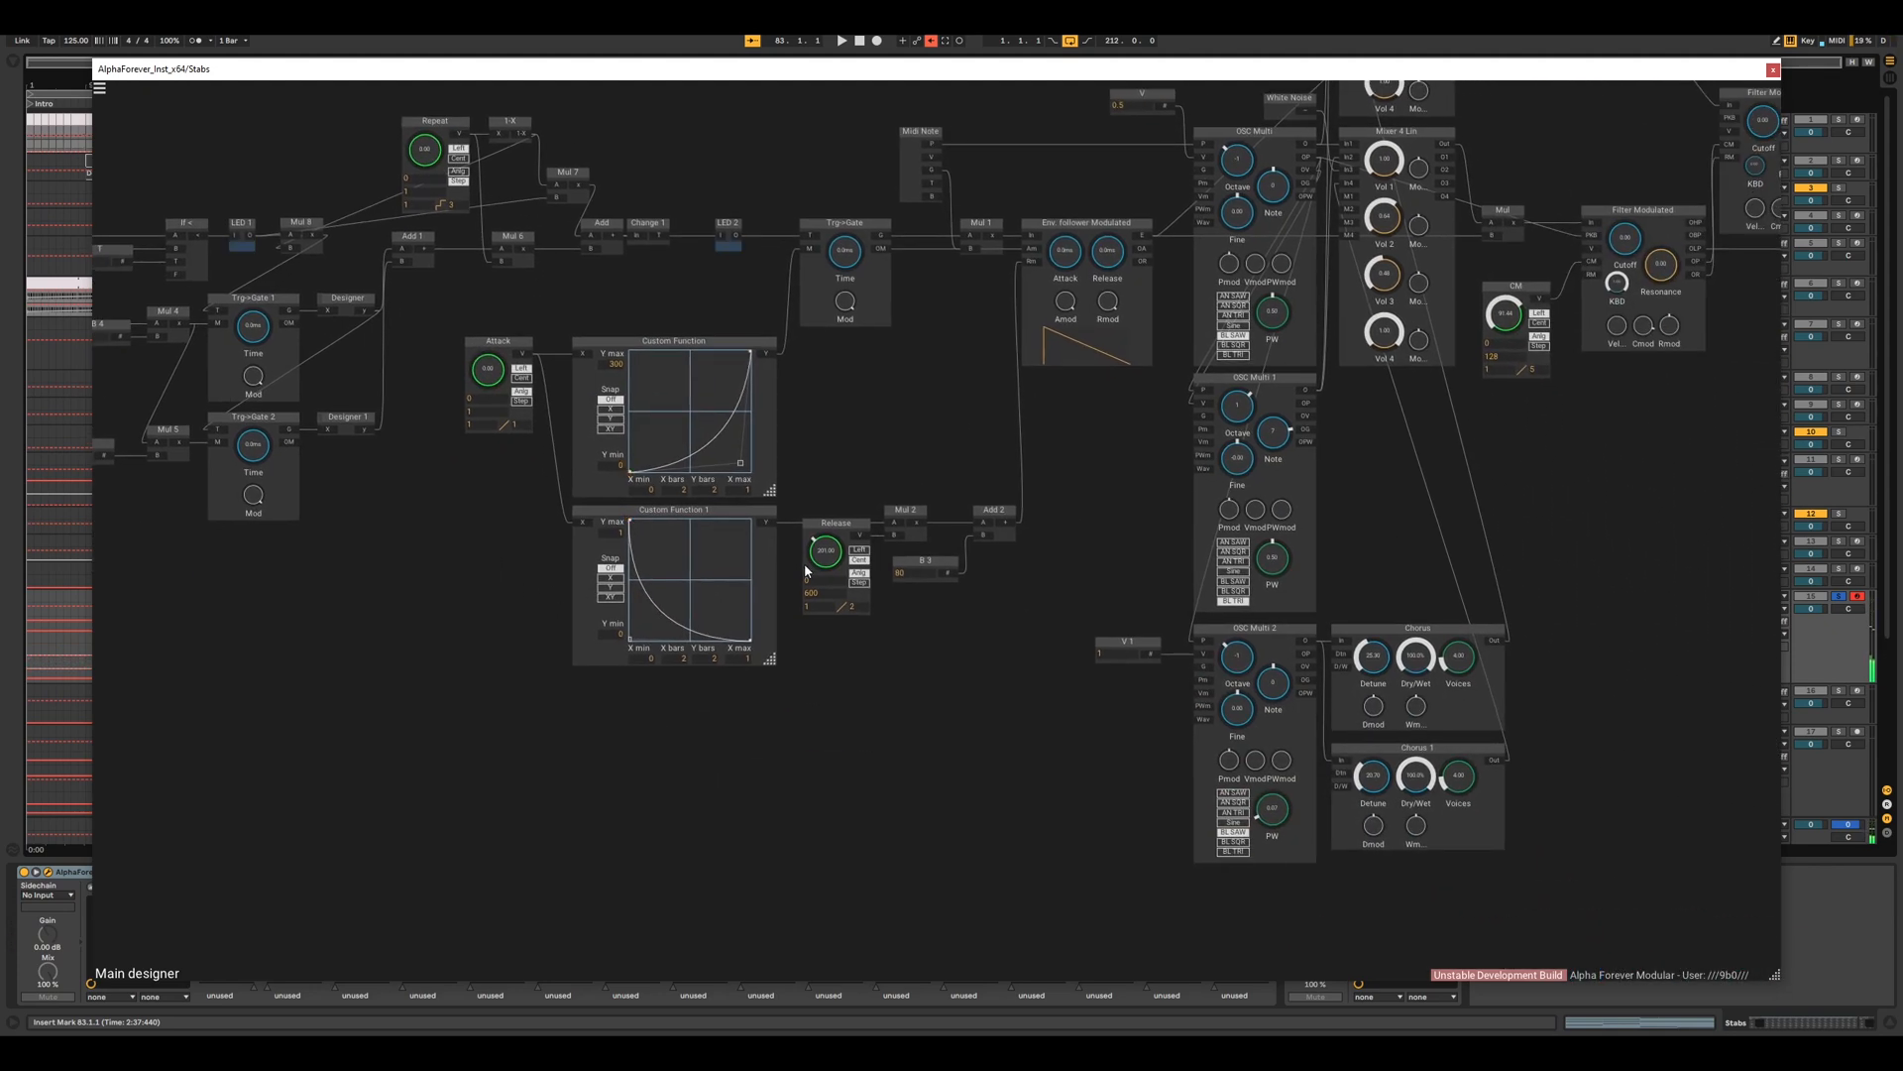
{"action": "left_click_drag", "start_coordinate": [805, 564], "coordinate": [853, 521]}
{"action": "left_click_drag", "start_coordinate": [871, 593], "coordinate": [892, 526]}
- Set the CM knob feeding the Stabs patch's Filter Modulated module to about 97.84
{"action": "left_click_drag", "start_coordinate": [1134, 628], "coordinate": [694, 813]}
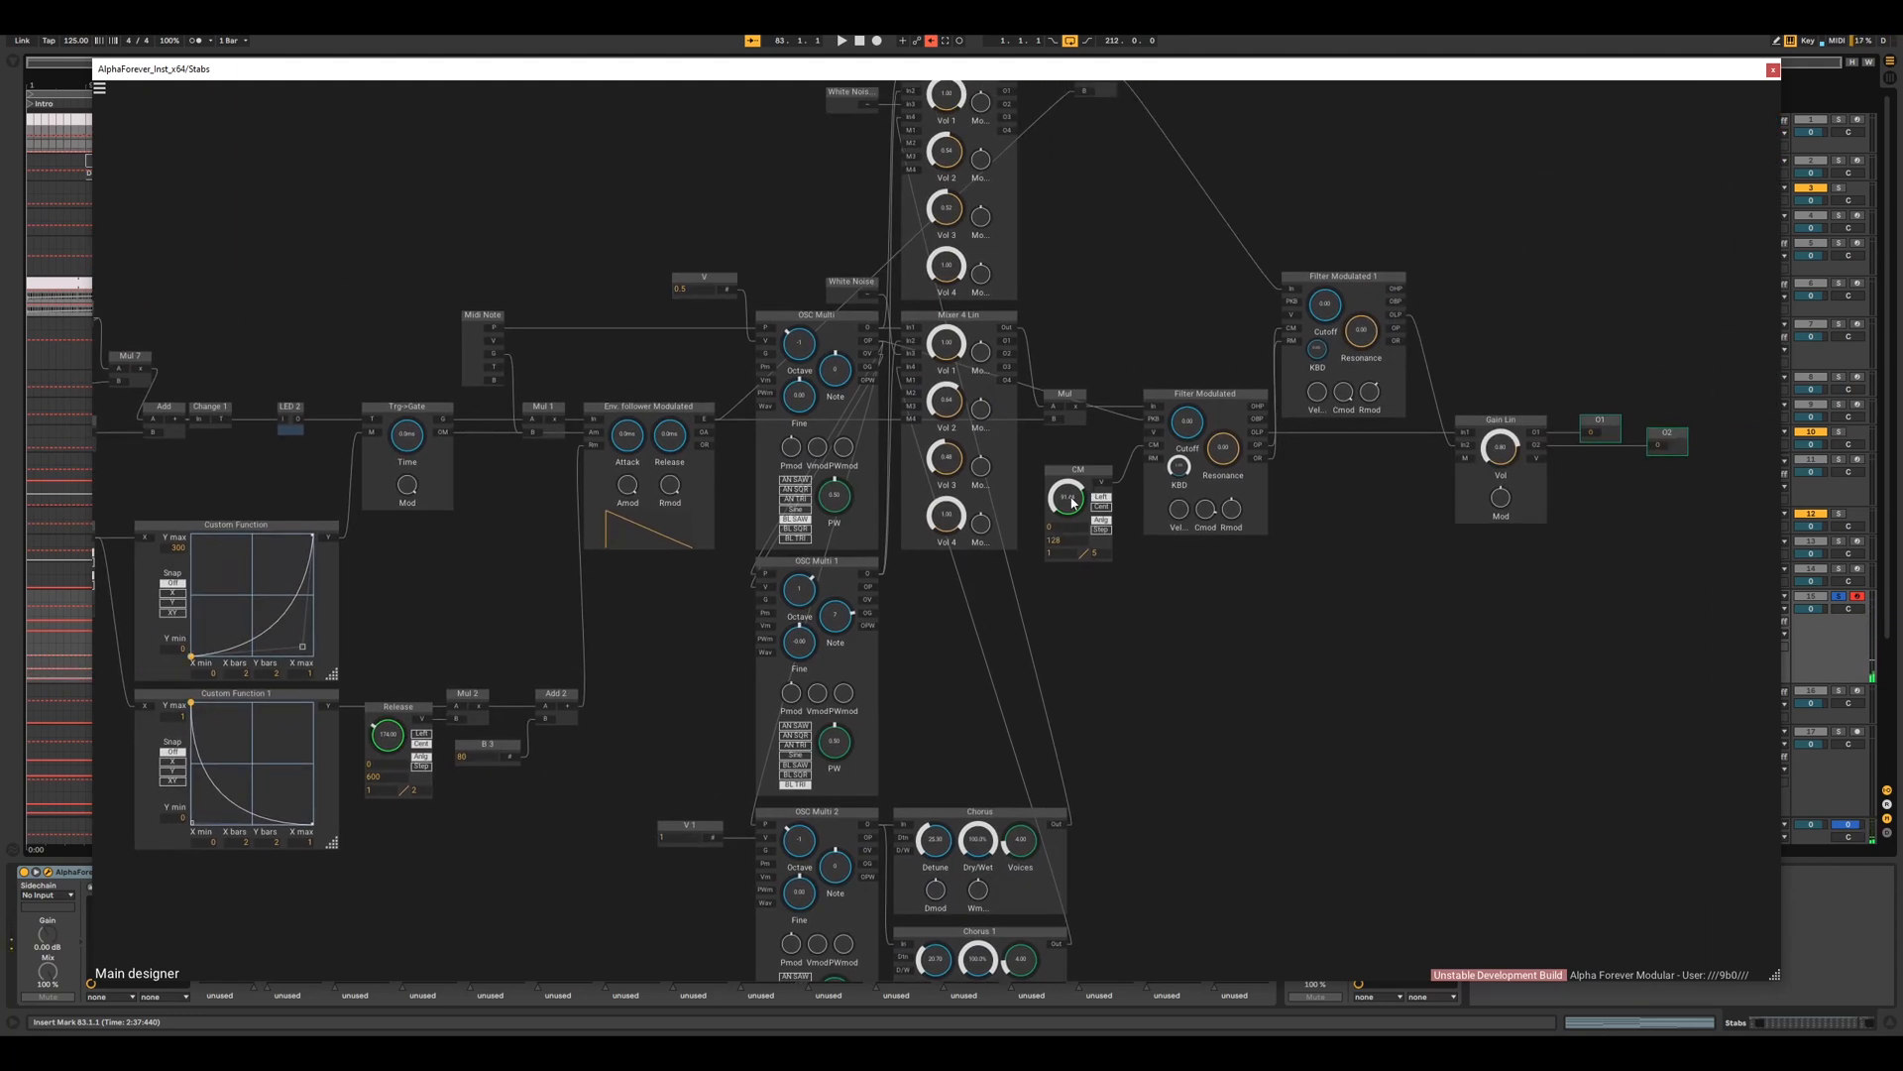
{"action": "mouse_move", "coordinate": [1072, 503]}
{"action": "left_mouse_down"}
{"action": "mouse_move", "coordinate": [1089, 473]}
{"action": "mouse_move", "coordinate": [1078, 545]}
{"action": "mouse_move", "coordinate": [1089, 492]}
{"action": "left_mouse_up"}
{"action": "left_click_drag", "start_coordinate": [978, 668], "coordinate": [1009, 688]}
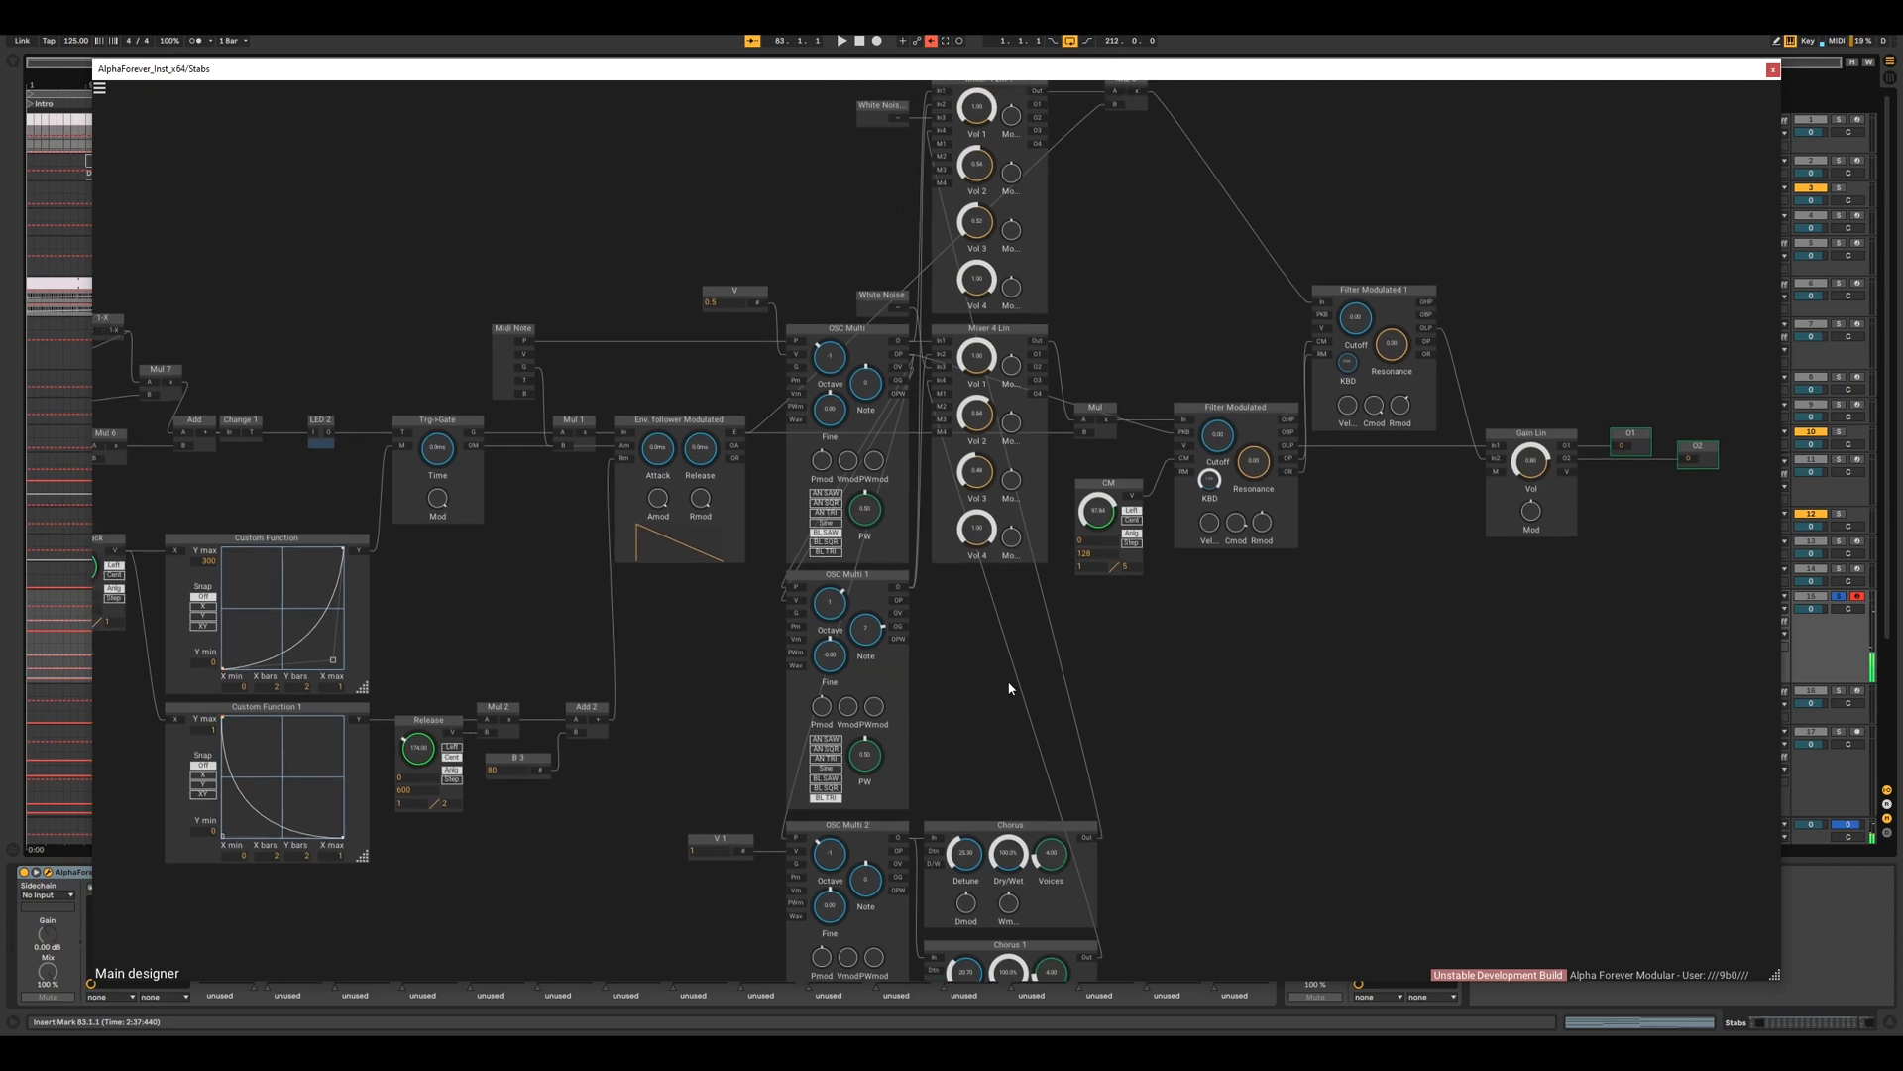
- Examine the three OSC Multi modules in the Stabs patch and the two Chorus modules fed by the third
{"action": "left_click", "coordinate": [882, 329]}
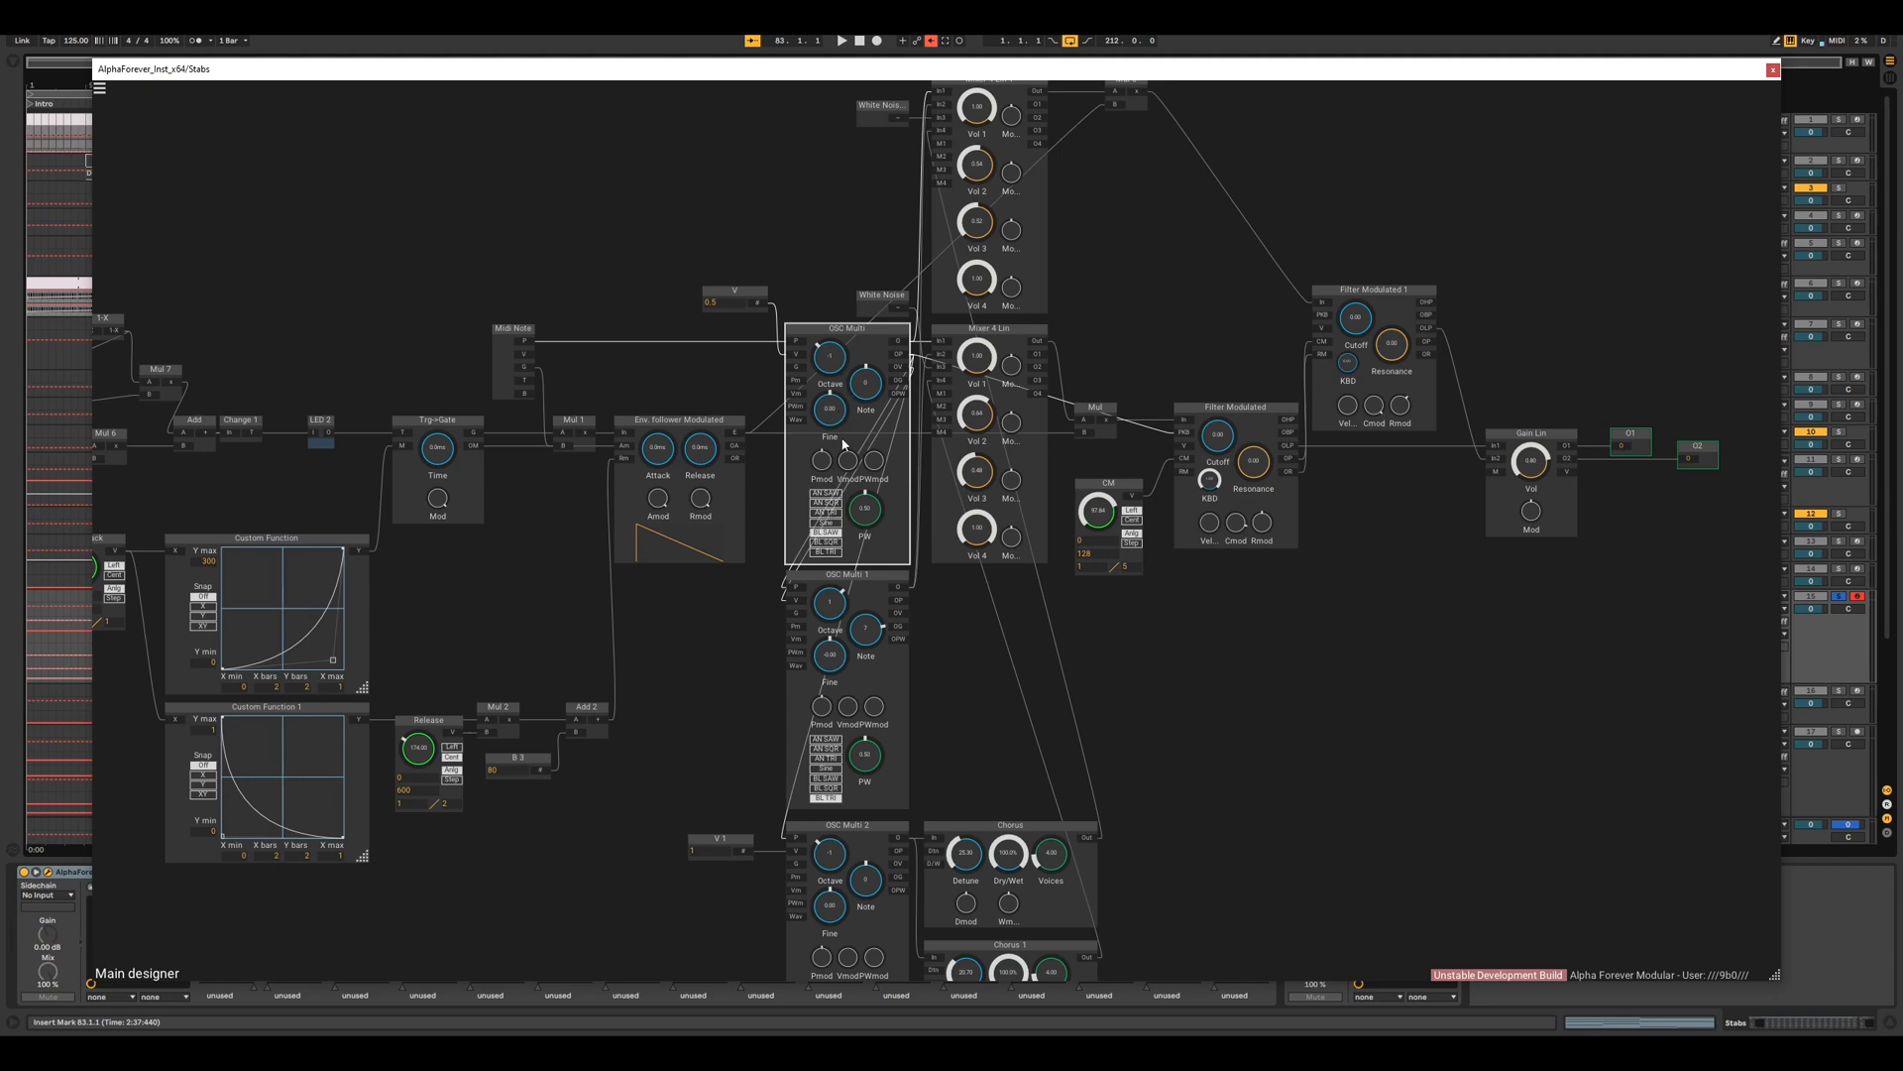
{"action": "left_click", "coordinate": [892, 684]}
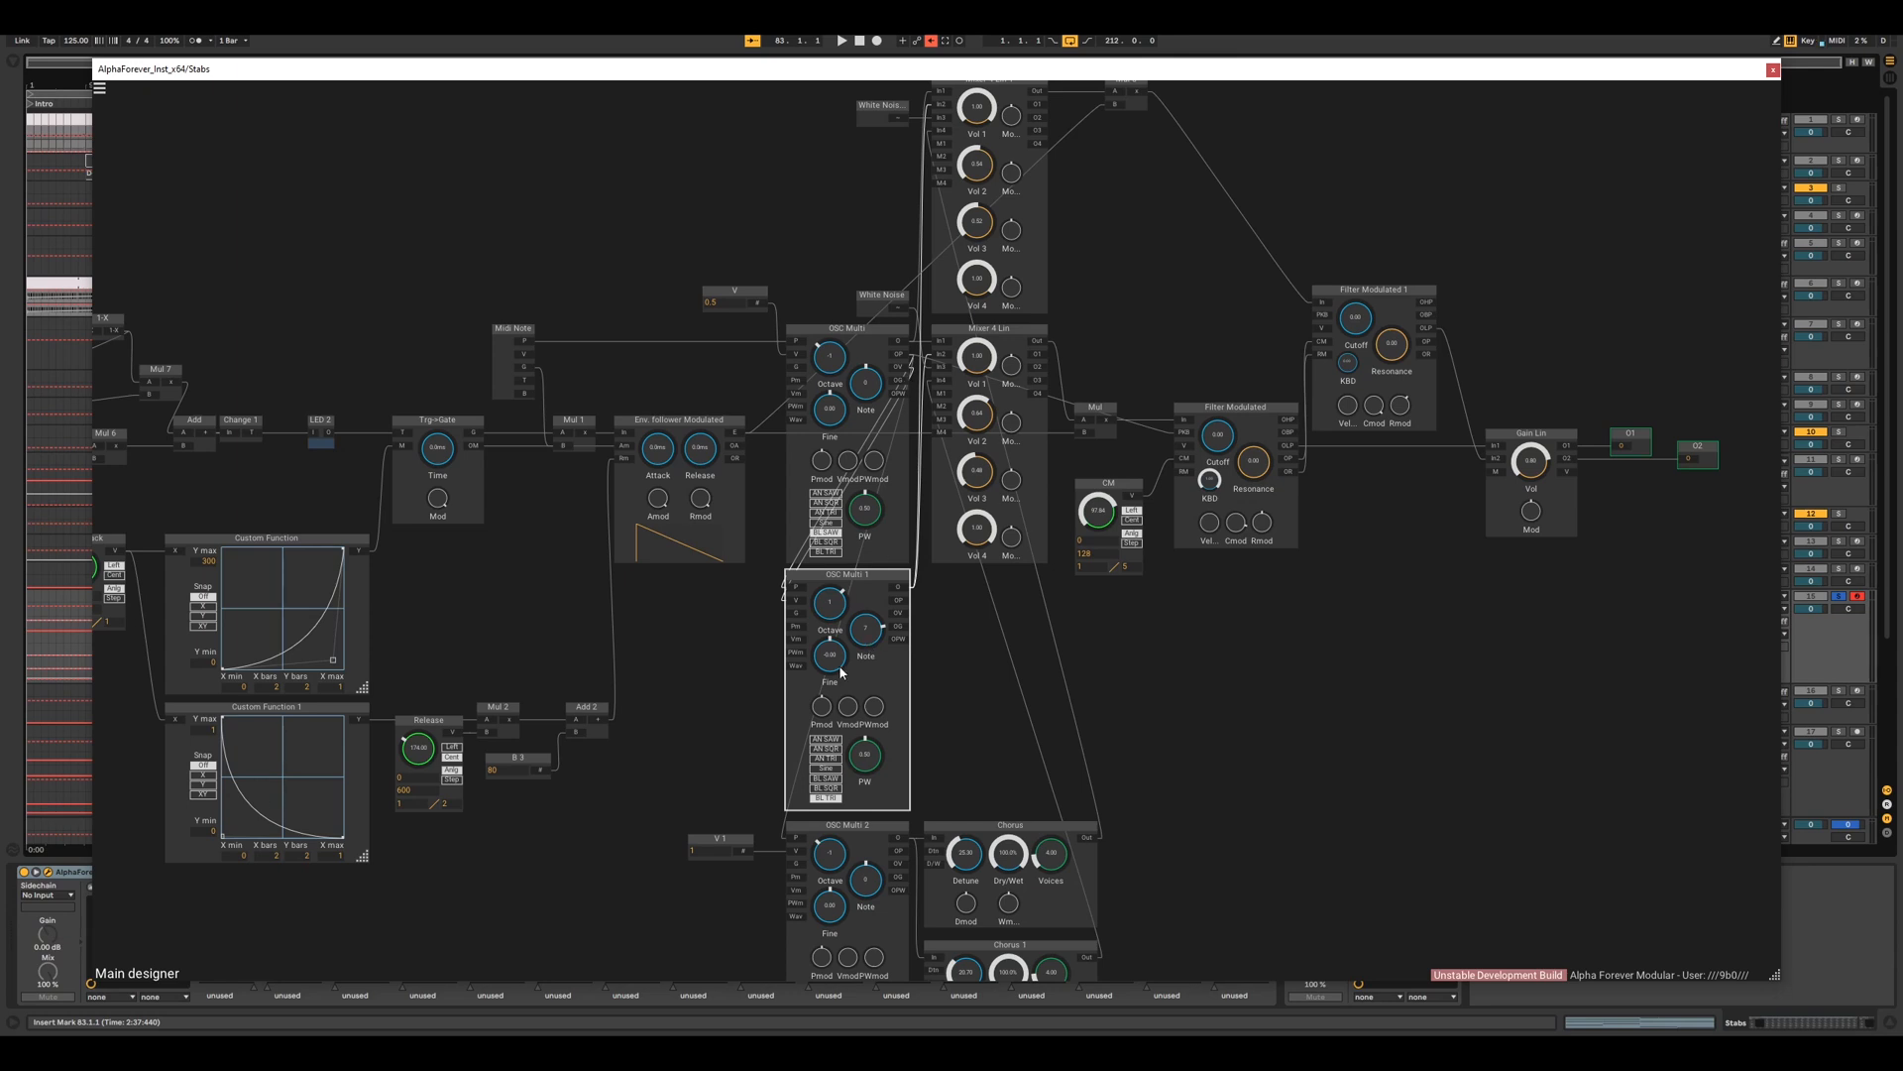
{"action": "scroll", "coordinate": [982, 519], "scroll_direction": "down", "scroll_amount": 5}
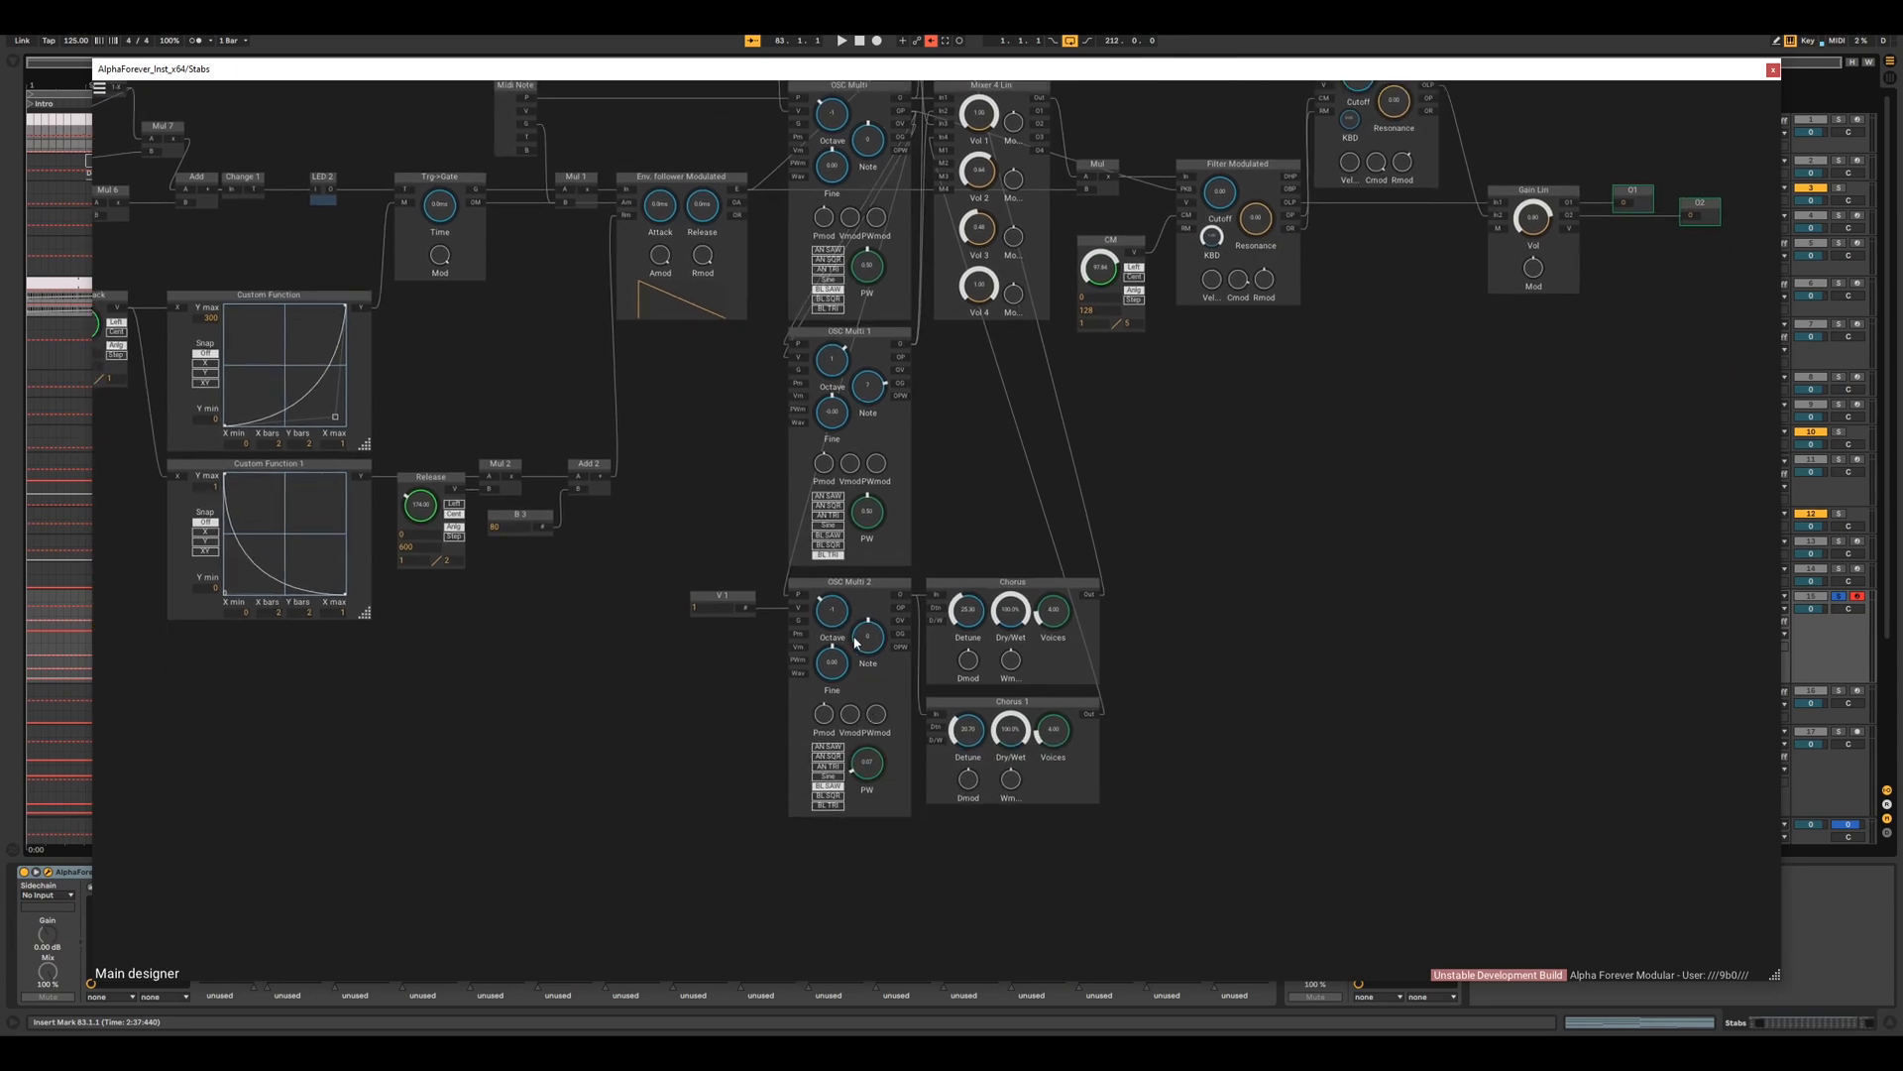
{"action": "left_click_drag", "start_coordinate": [1022, 513], "coordinate": [1002, 611]}
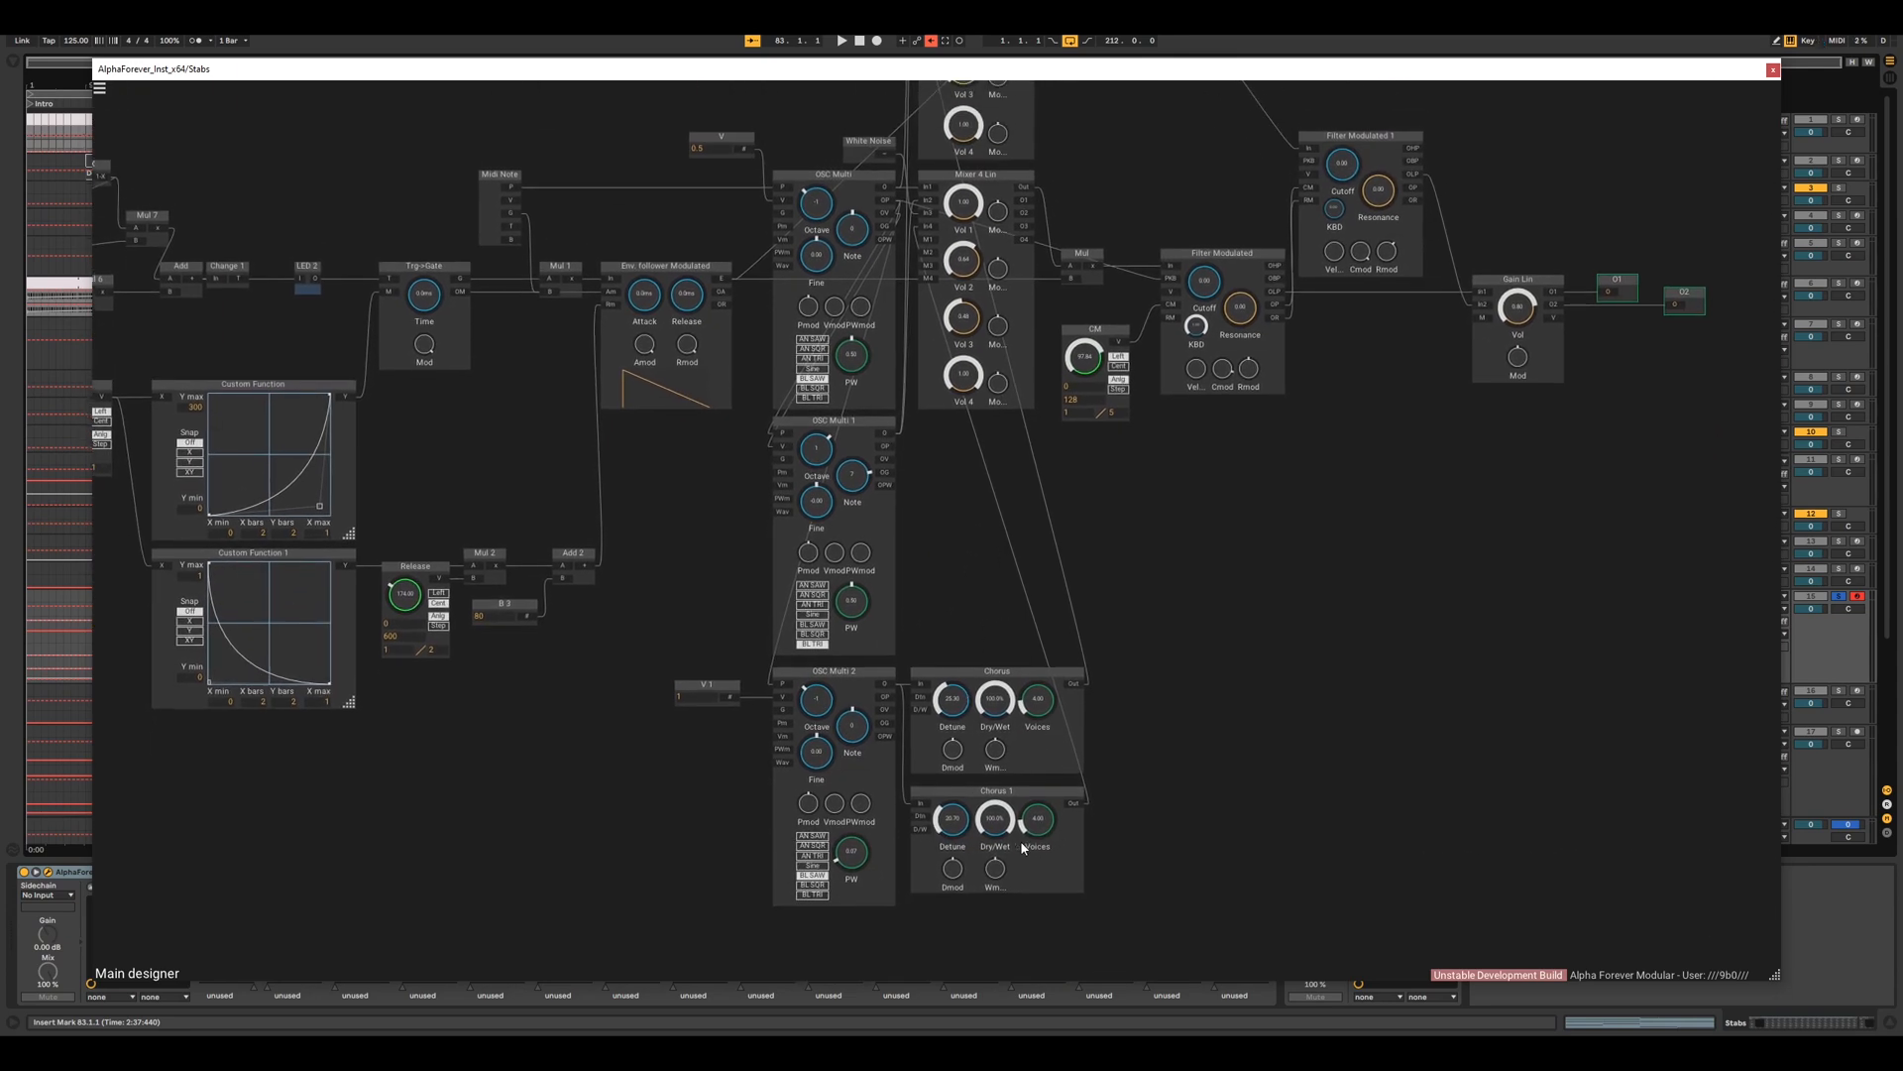
{"action": "left_click_drag", "start_coordinate": [1339, 678], "coordinate": [1198, 790]}
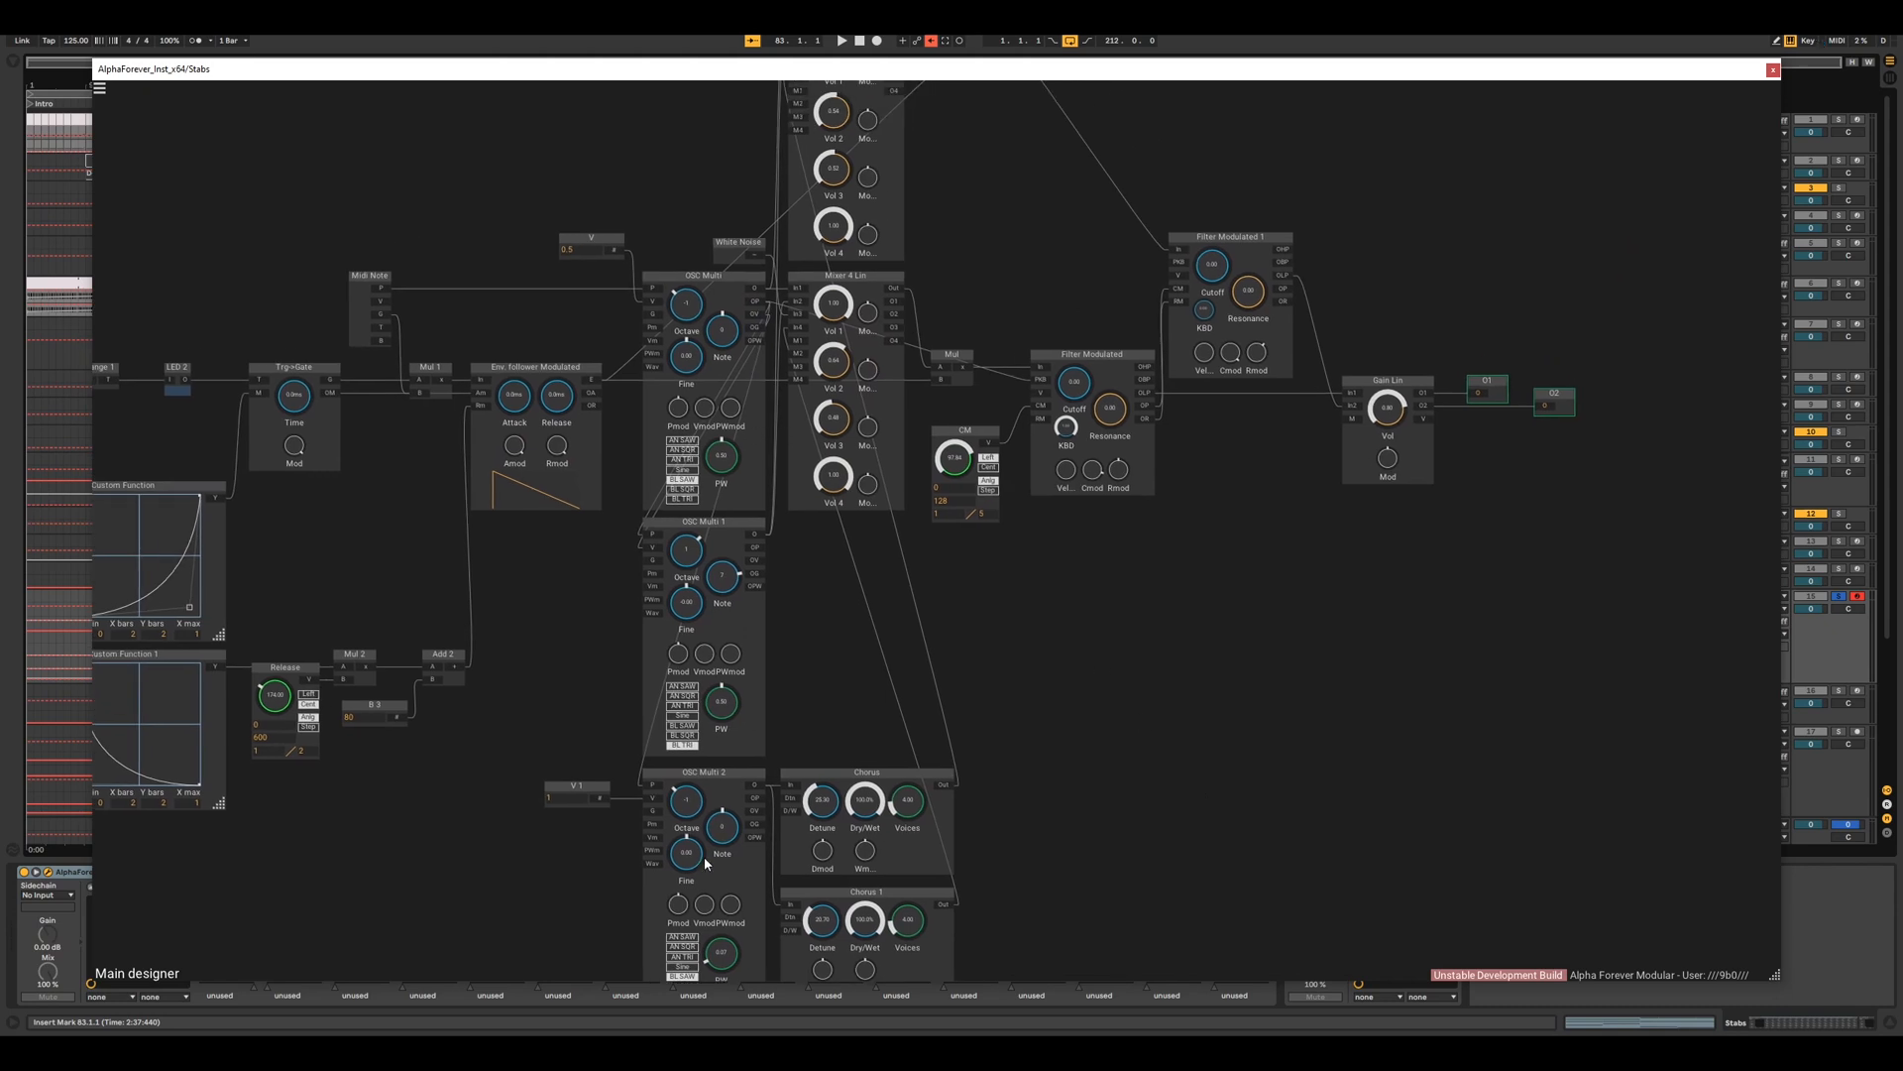
{"action": "left_click_drag", "start_coordinate": [1114, 677], "coordinate": [1043, 711]}
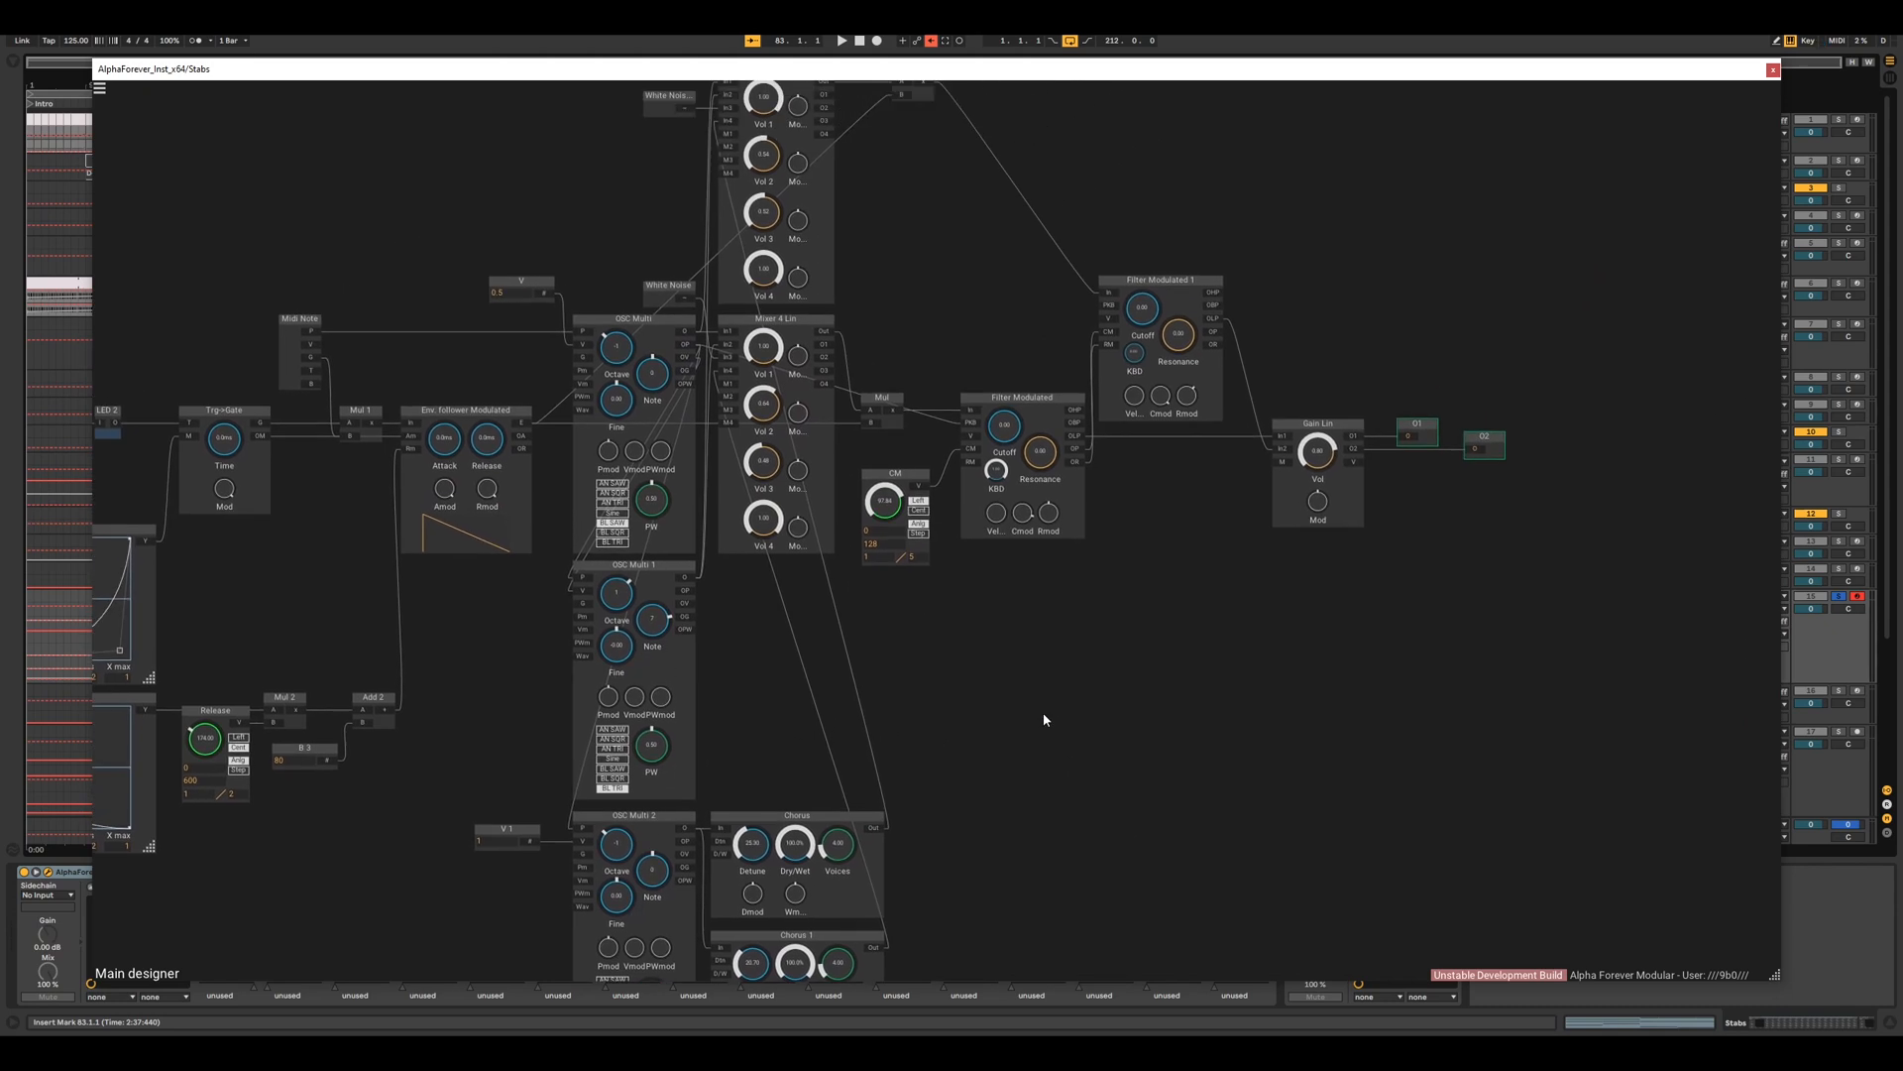
- Examine the Stabs patch's mixers, modulated filters, output gain and overall layout, and close the patch window
{"action": "scroll", "coordinate": [1043, 712], "scroll_direction": "down", "scroll_amount": 1}
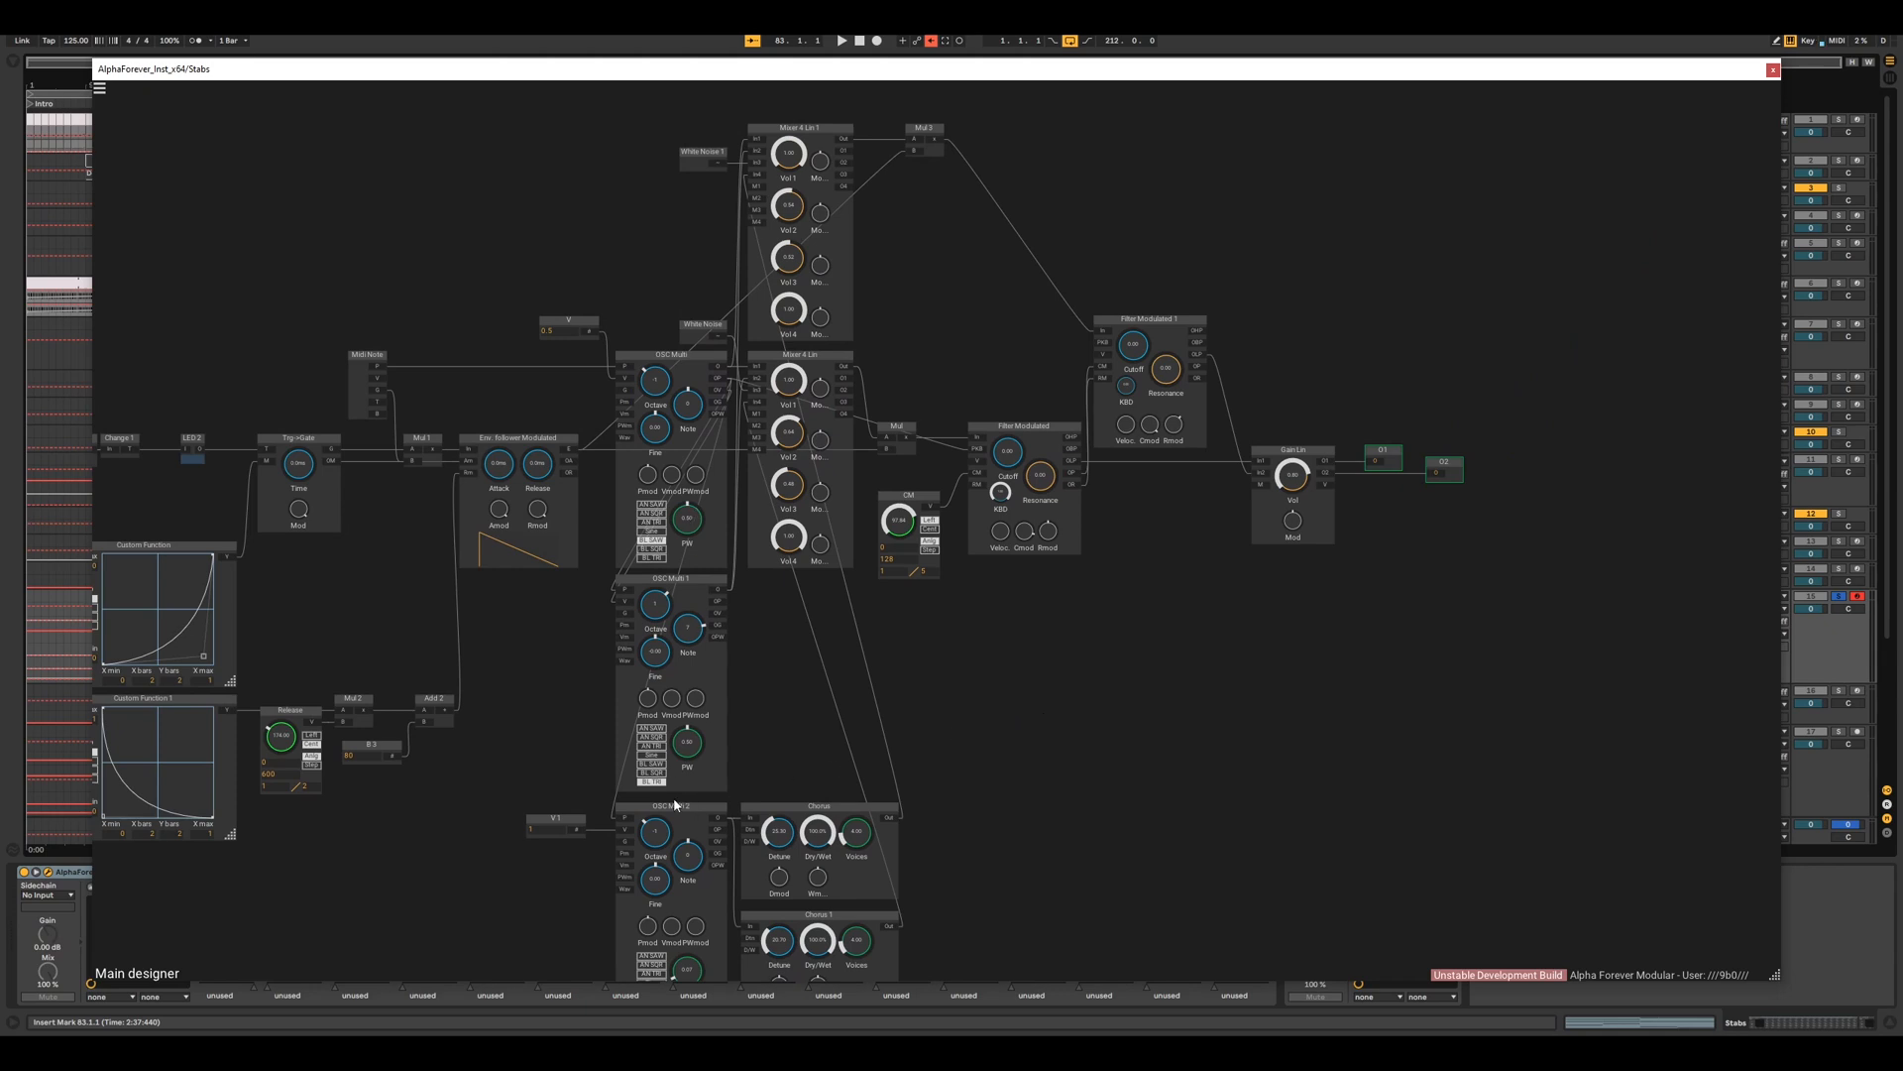
{"action": "left_click_drag", "start_coordinate": [1066, 731], "coordinate": [934, 693]}
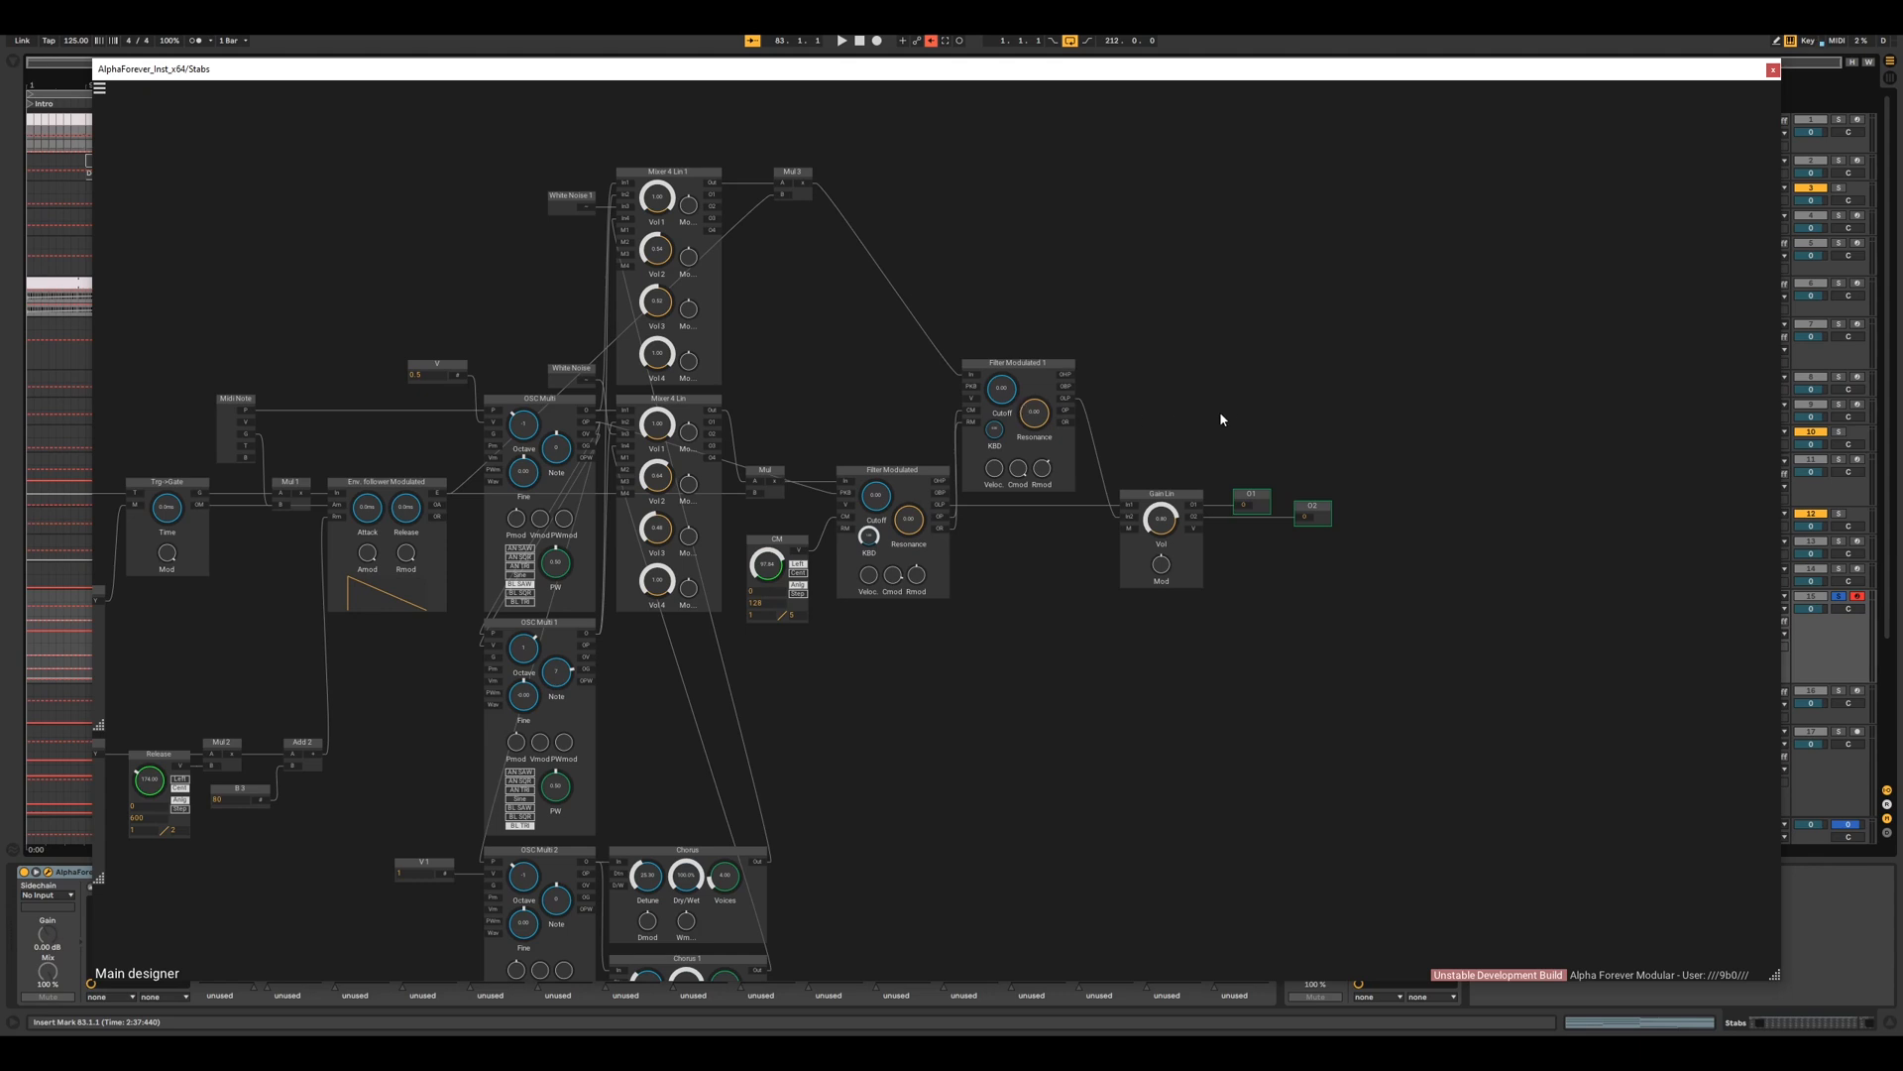
{"action": "left_click_drag", "start_coordinate": [1221, 419], "coordinate": [977, 484]}
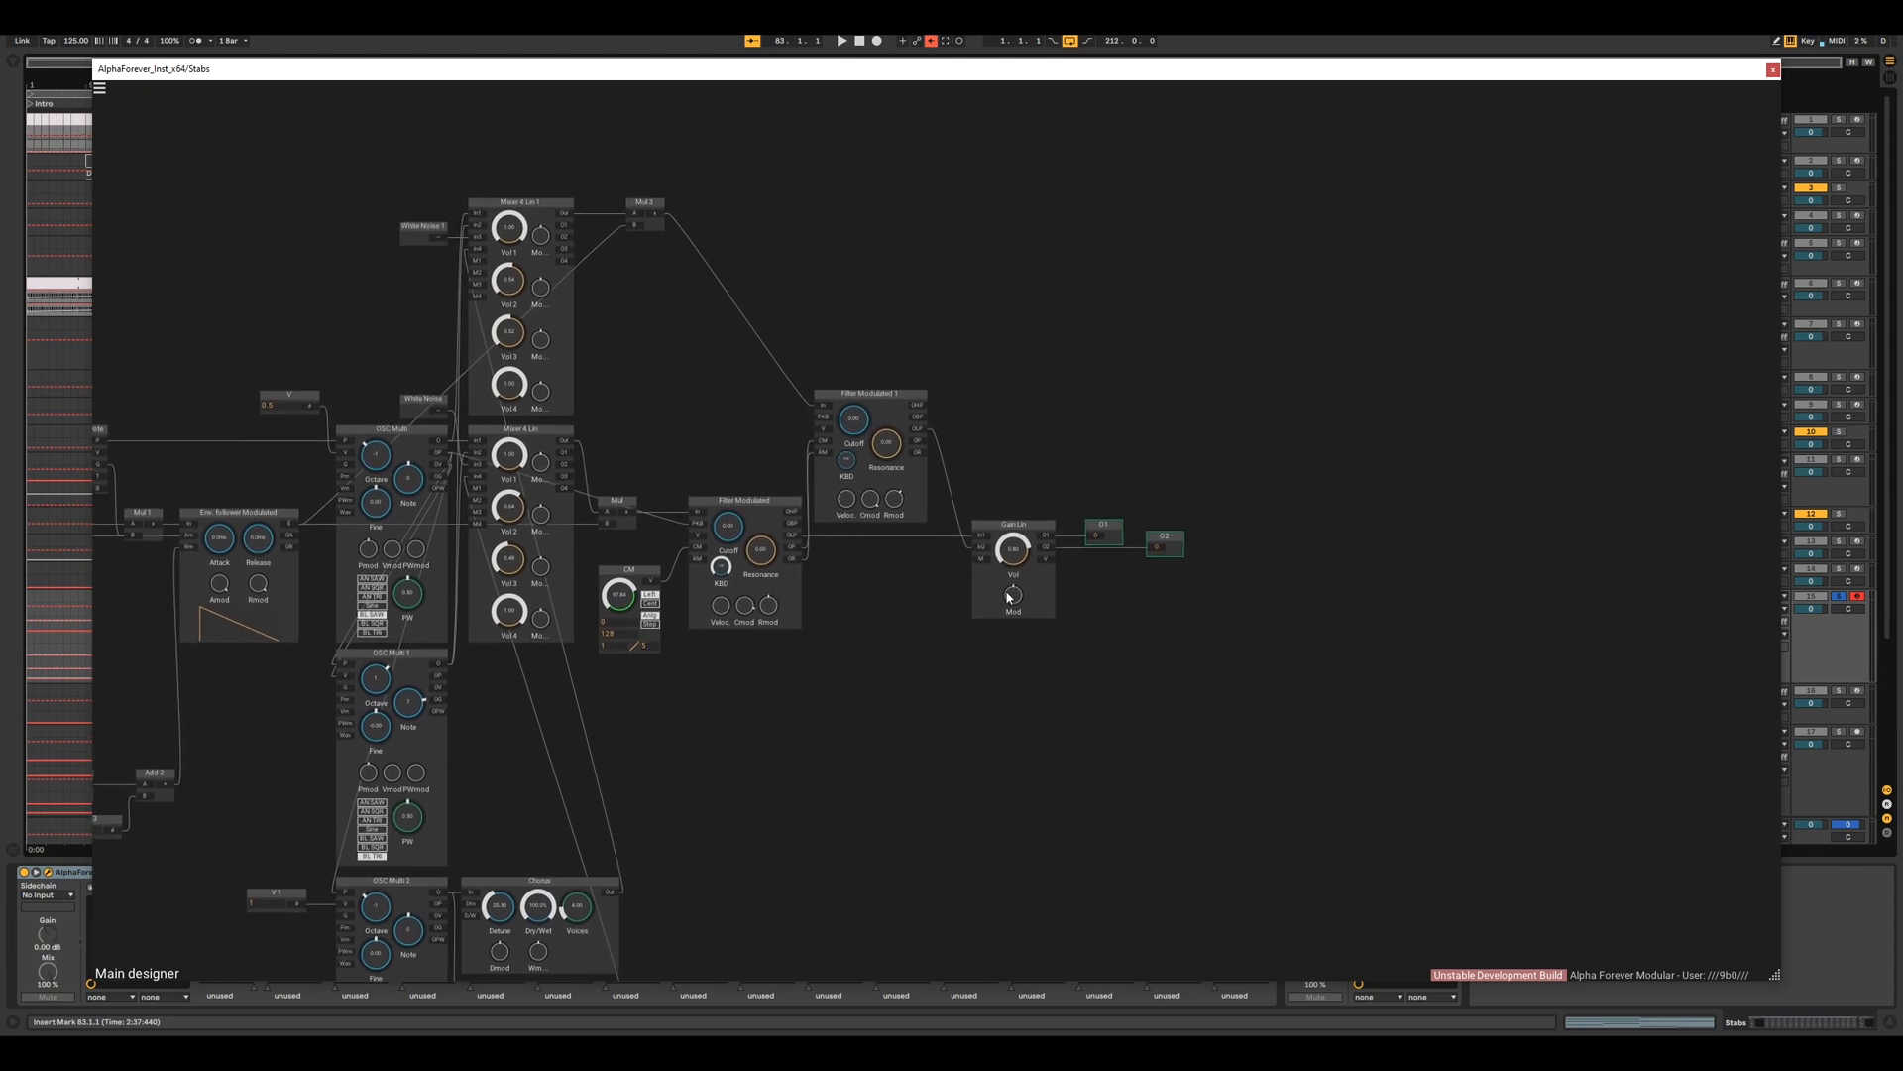
{"action": "scroll", "coordinate": [1051, 431], "scroll_direction": "down", "scroll_amount": 10}
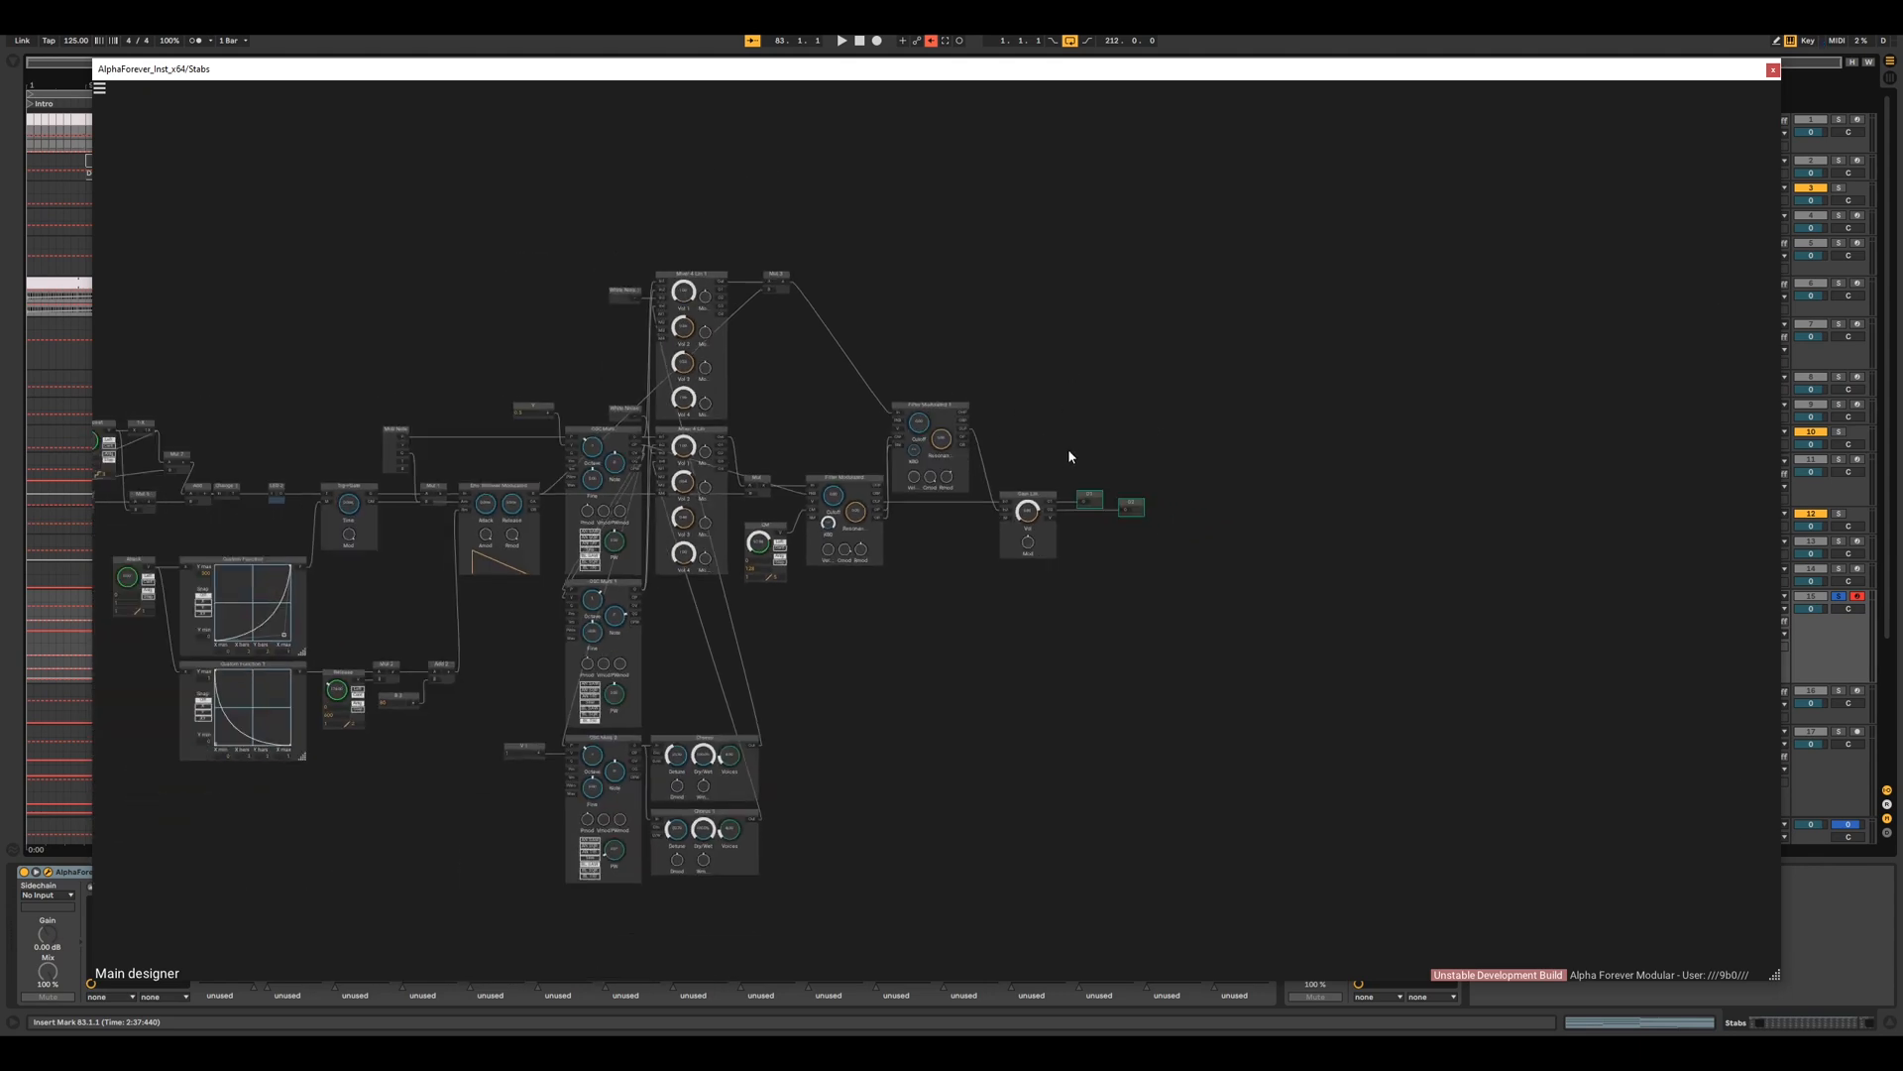
{"action": "left_click_drag", "start_coordinate": [1332, 620], "coordinate": [1493, 648]}
{"action": "scroll", "coordinate": [1415, 610], "scroll_direction": "up", "scroll_amount": 1}
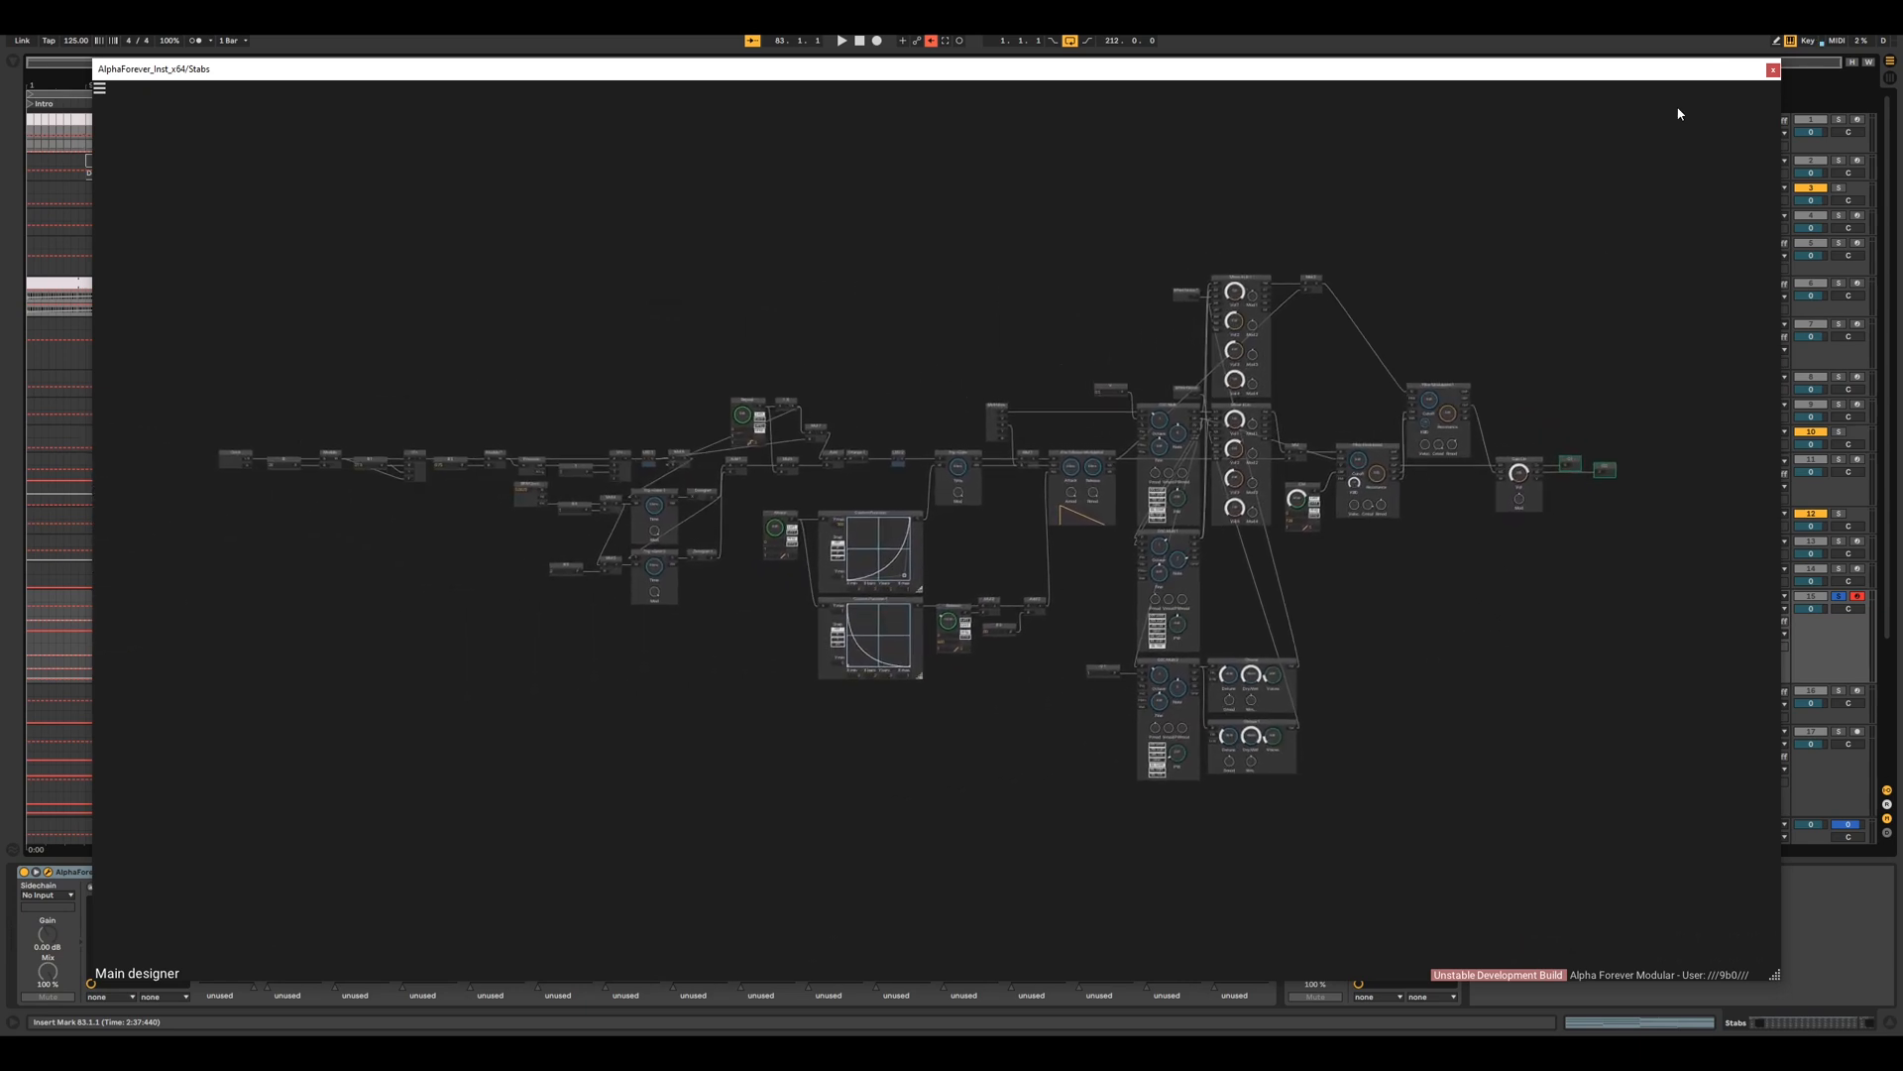
{"action": "left_click", "coordinate": [1773, 70]}
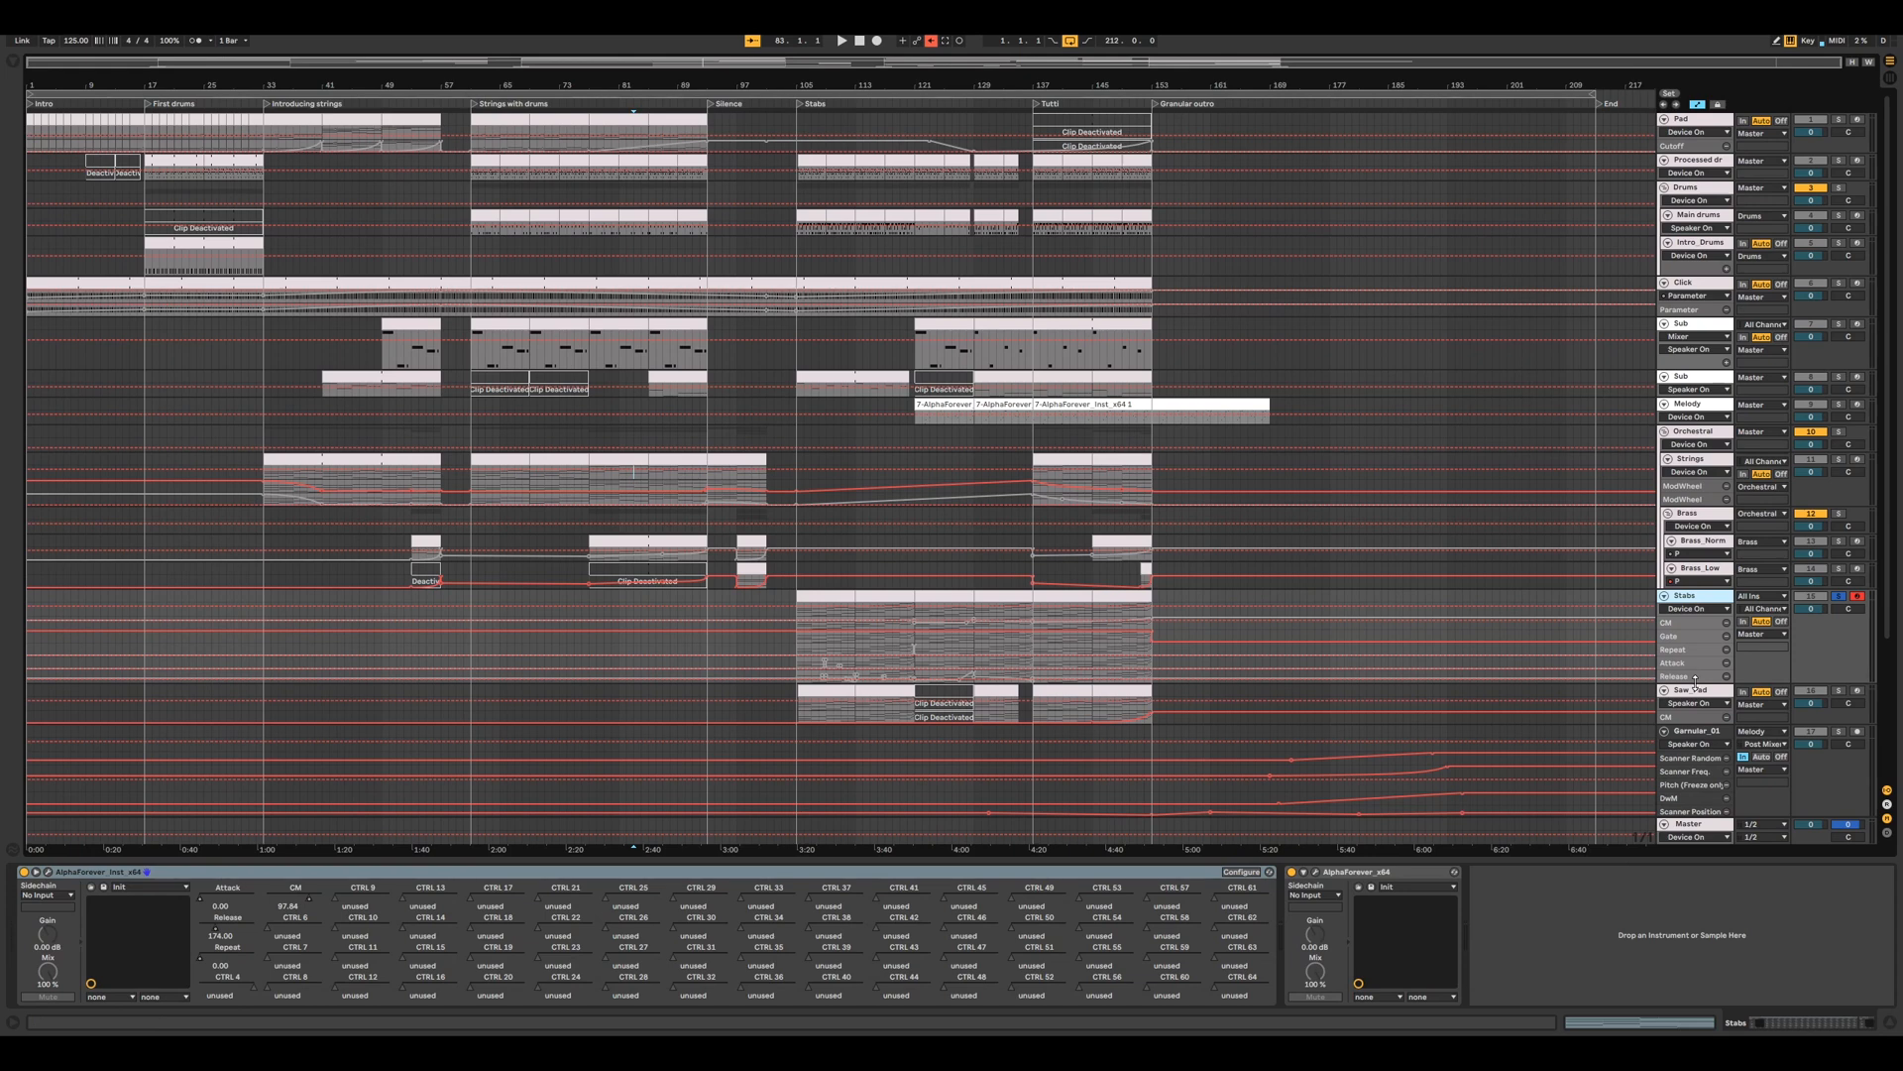
- Switch to the Saw_Pad track, soloing, arming and activating it
{"action": "left_click", "coordinate": [1697, 689]}
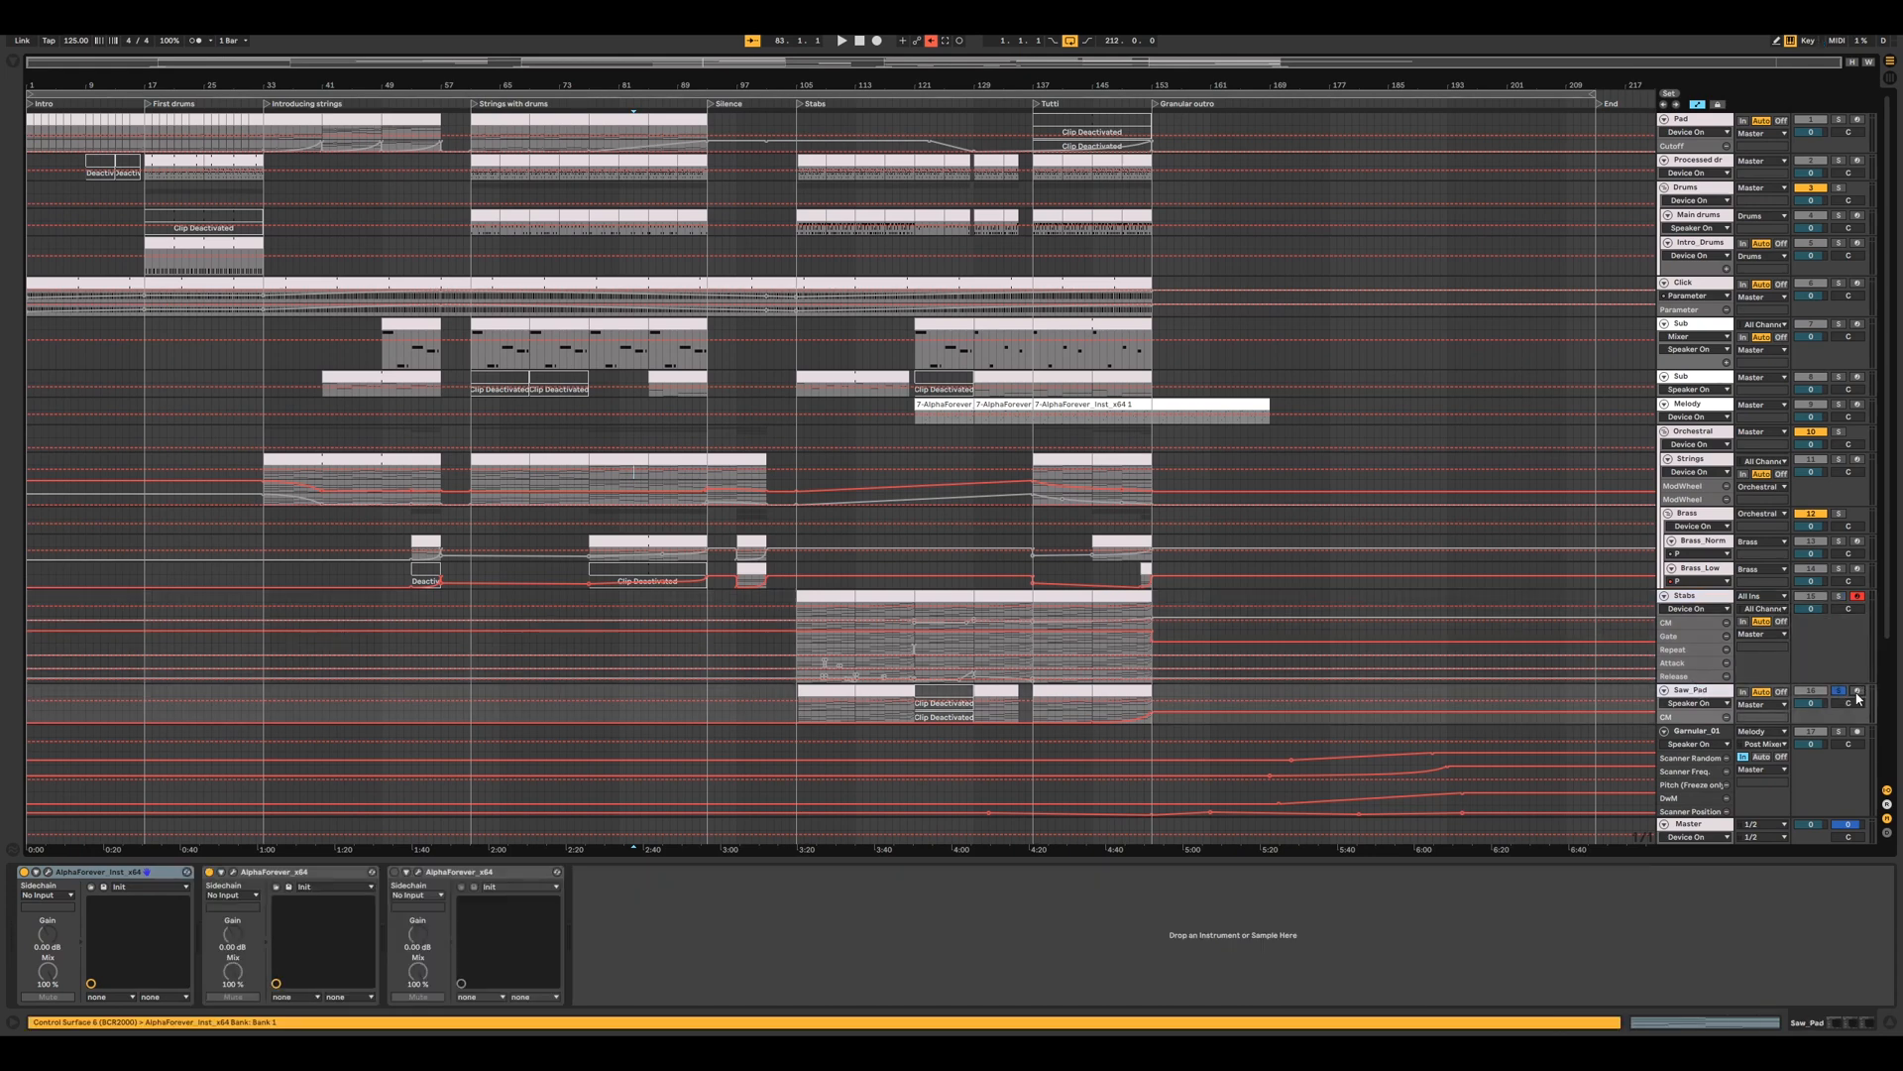
{"action": "left_click", "coordinate": [1858, 693]}
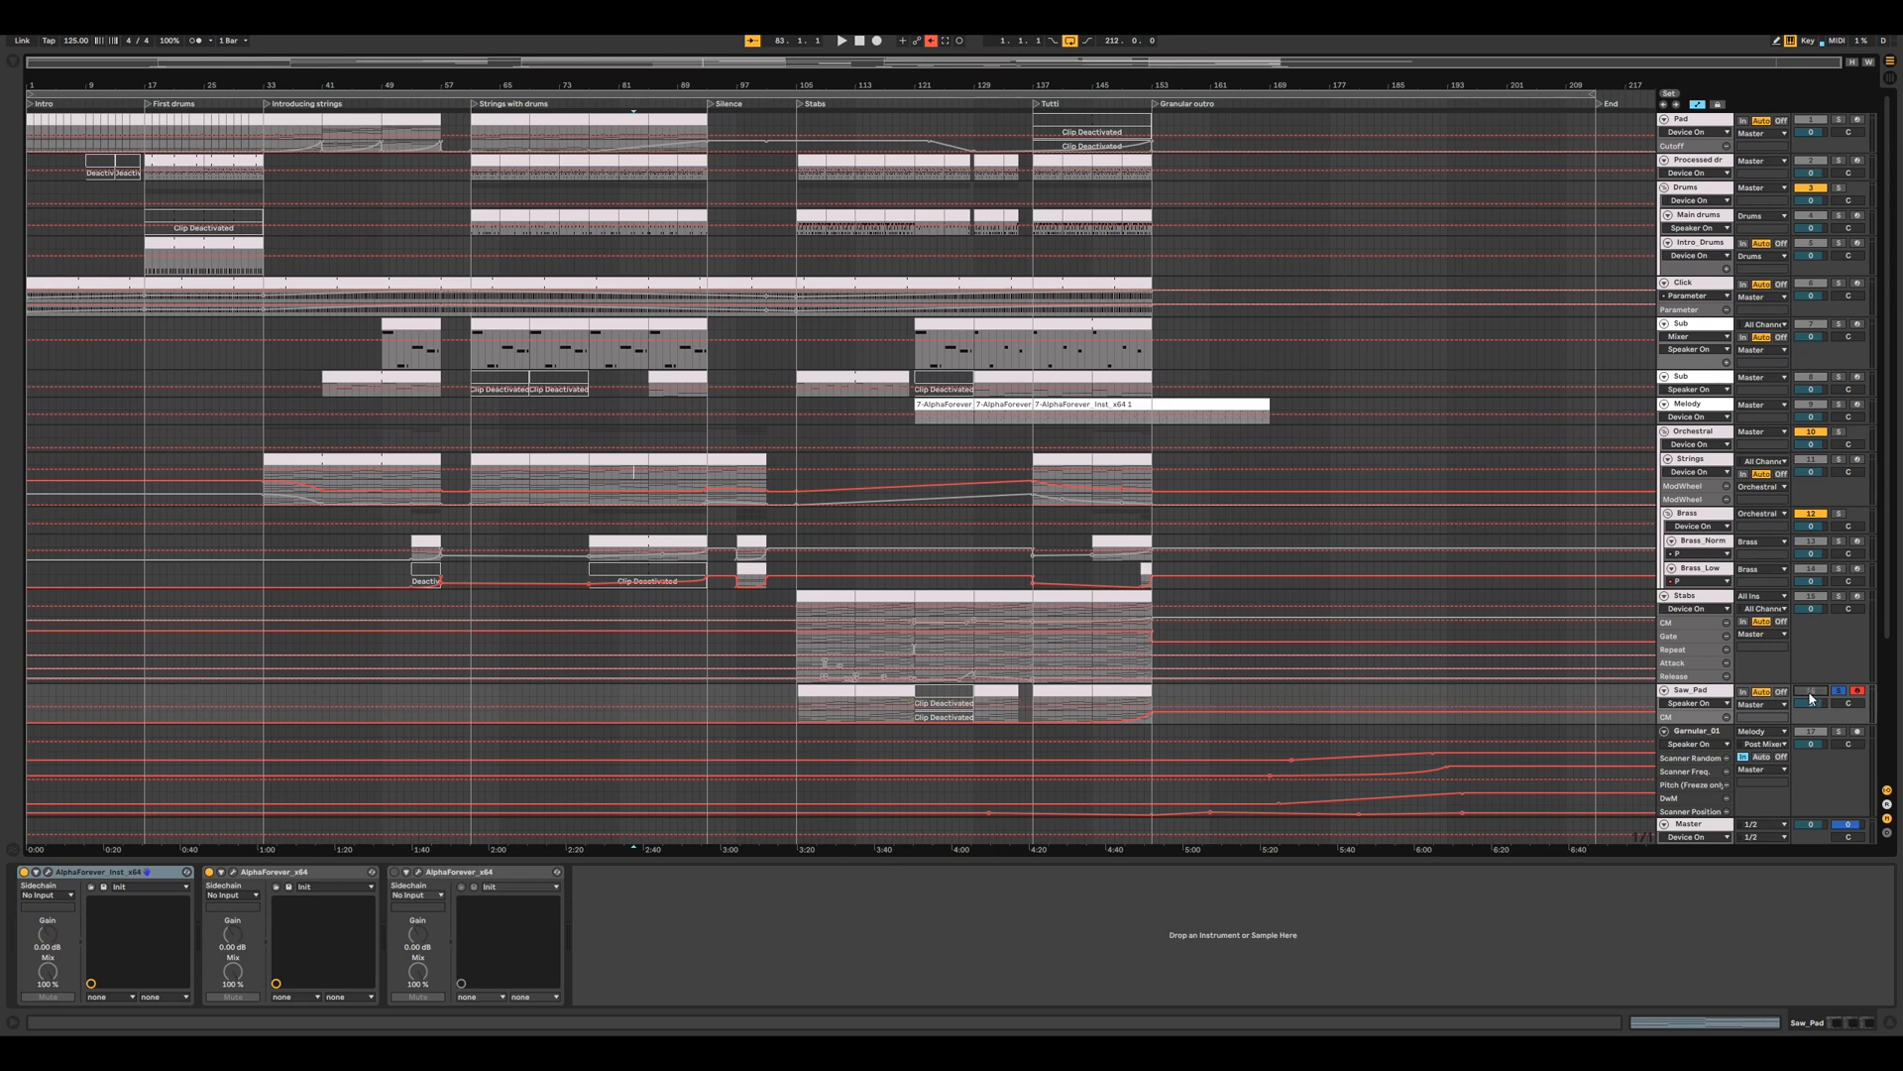
{"action": "left_click", "coordinate": [1809, 693]}
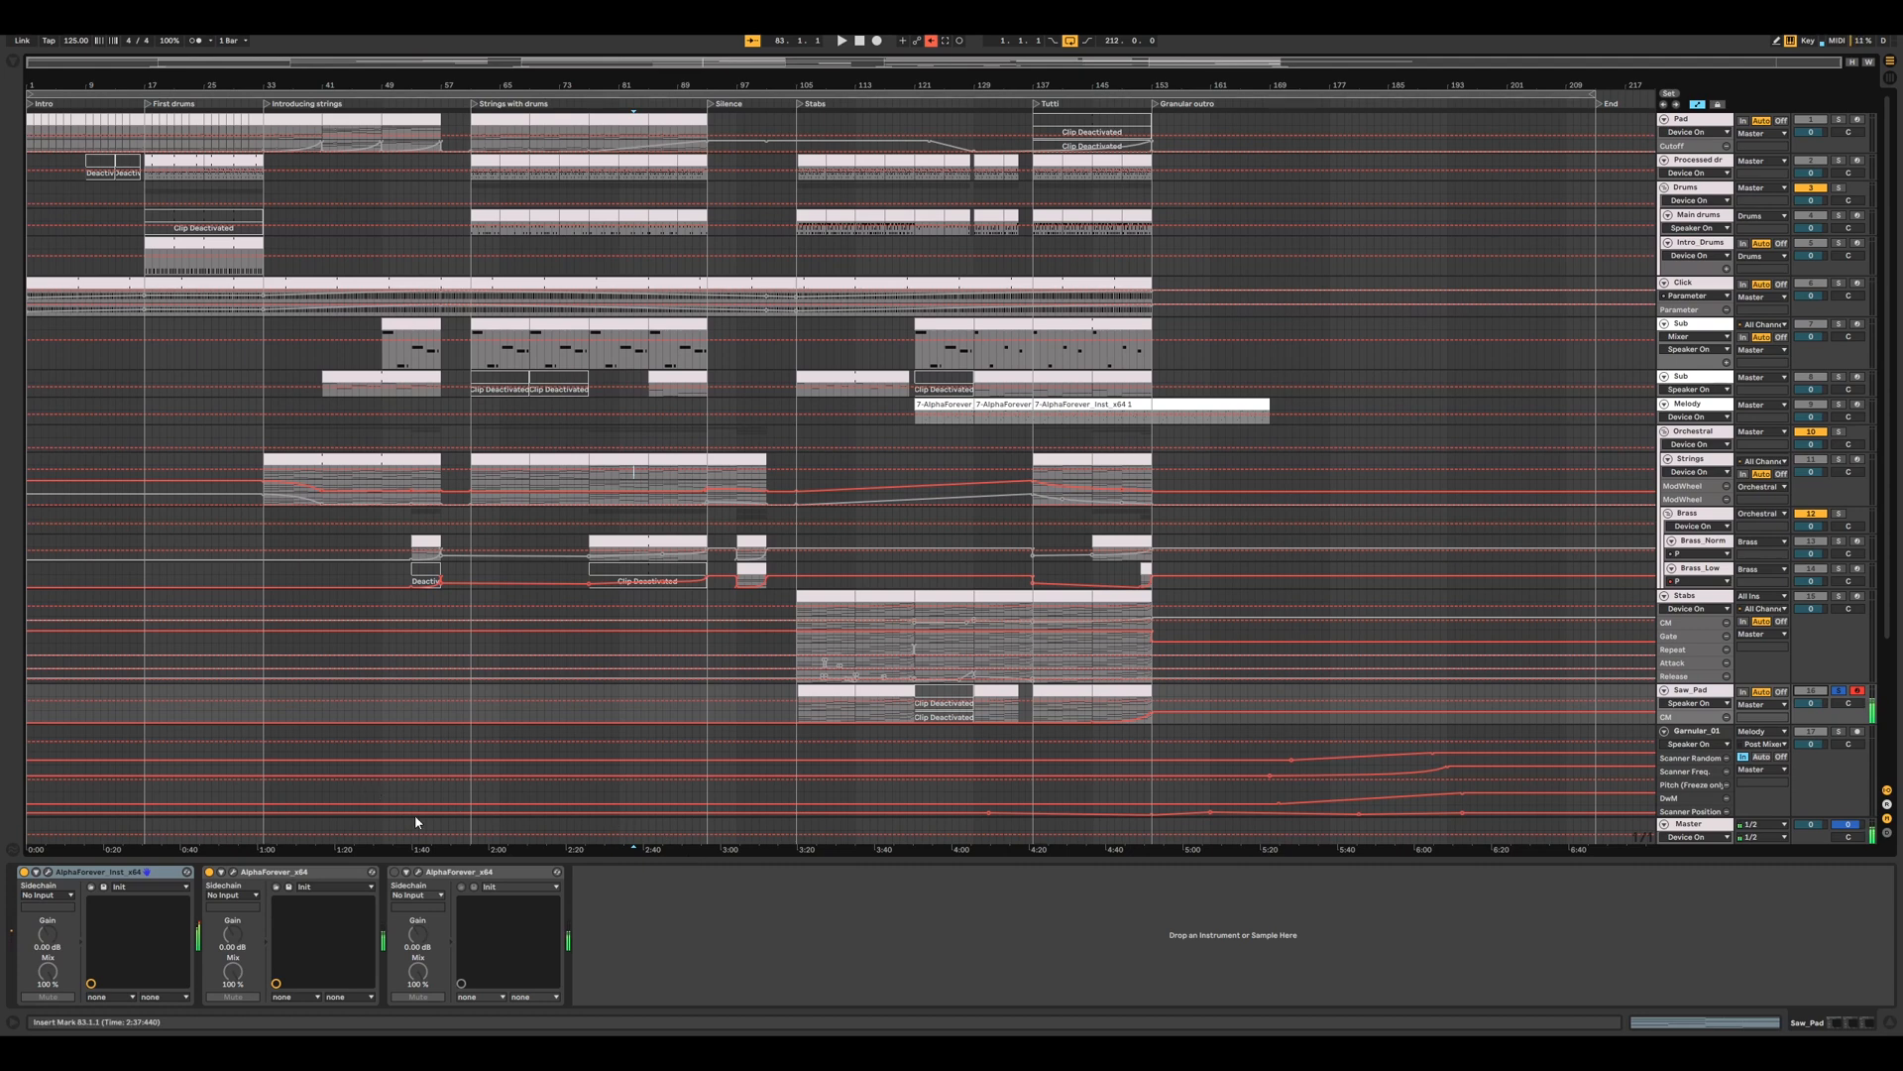
- Open the Saw_Pad track's AlphaForever_Inst_x64 patch, examine its clock sequence, ADSR envelope and oscillator, and close it
{"action": "left_click", "coordinate": [36, 871]}
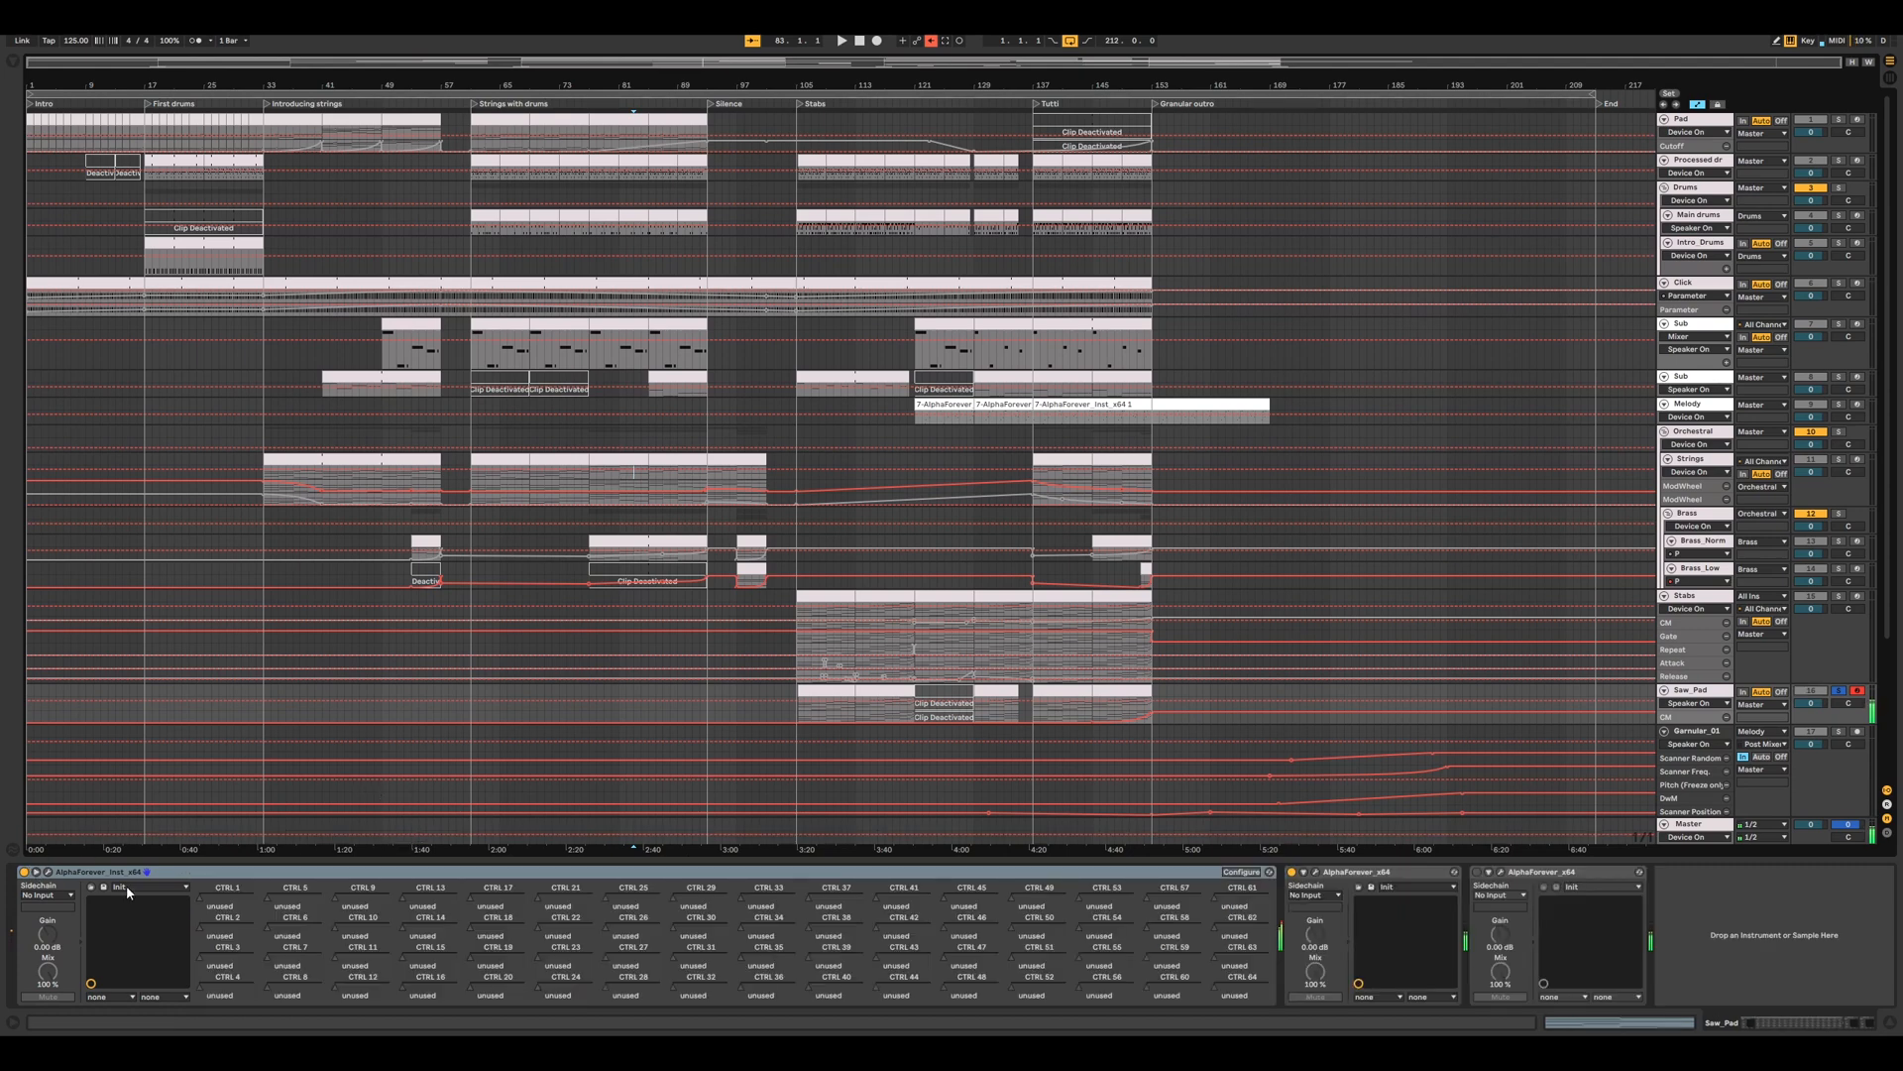
{"action": "left_click", "coordinate": [37, 873]}
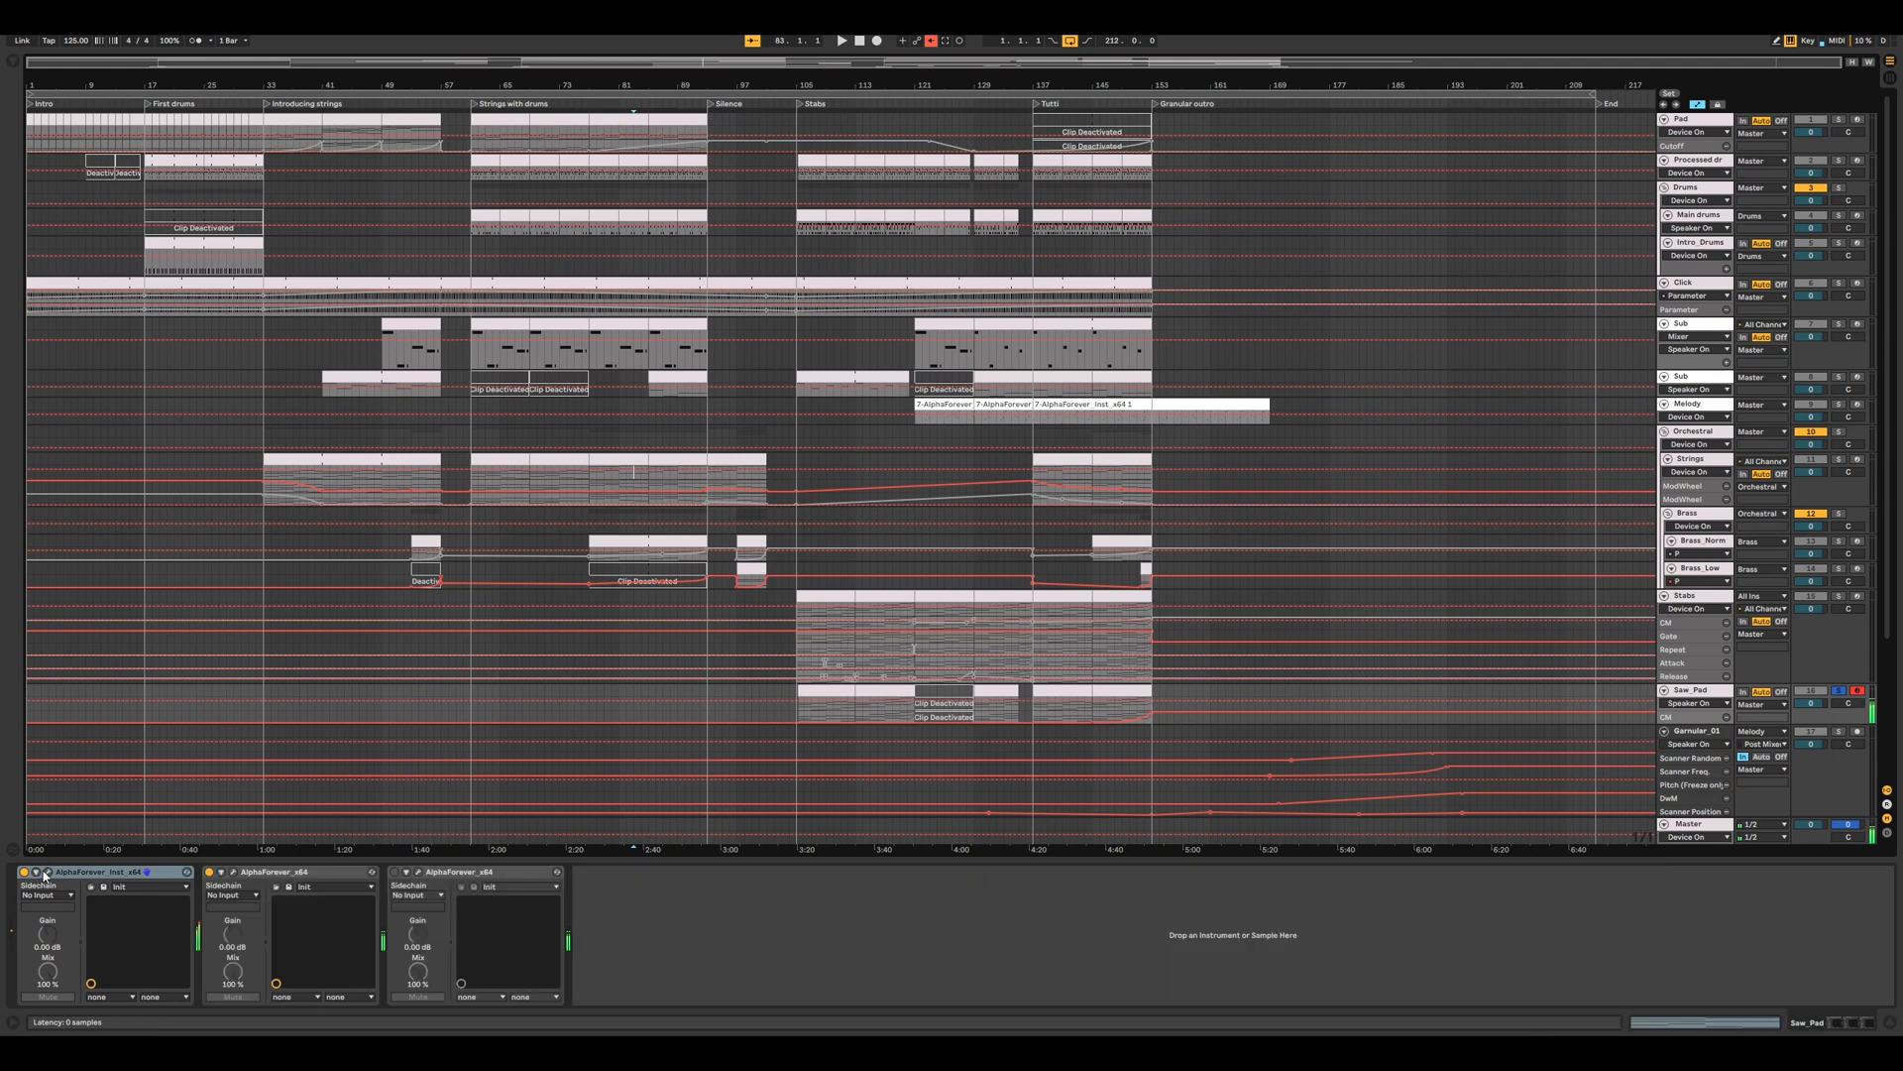
{"action": "left_click", "coordinate": [49, 872]}
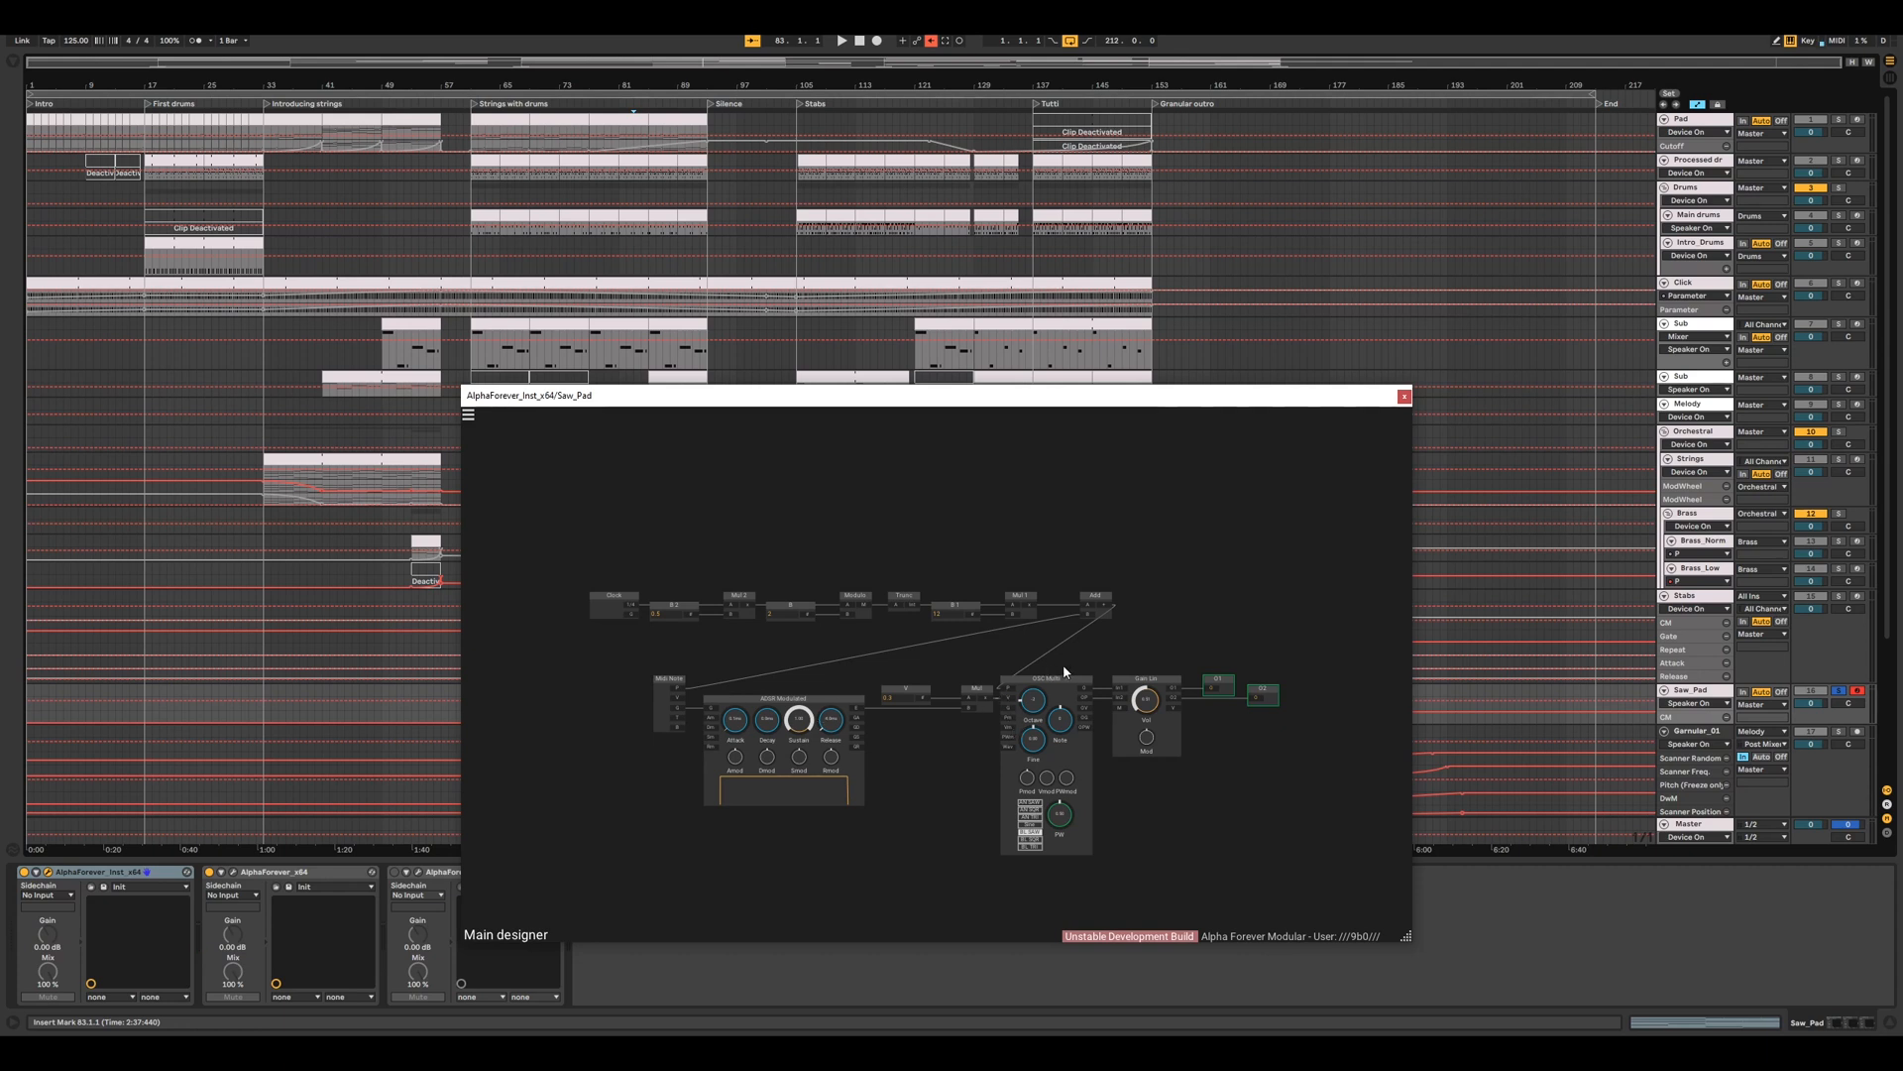
{"action": "left_click", "coordinate": [1404, 396]}
- Open Saw_Pad's first AlphaForever_x64 effect patch, raise its first filter's cutoff and bend the Custom Function curve lower through the middle
{"action": "left_click", "coordinate": [233, 872]}
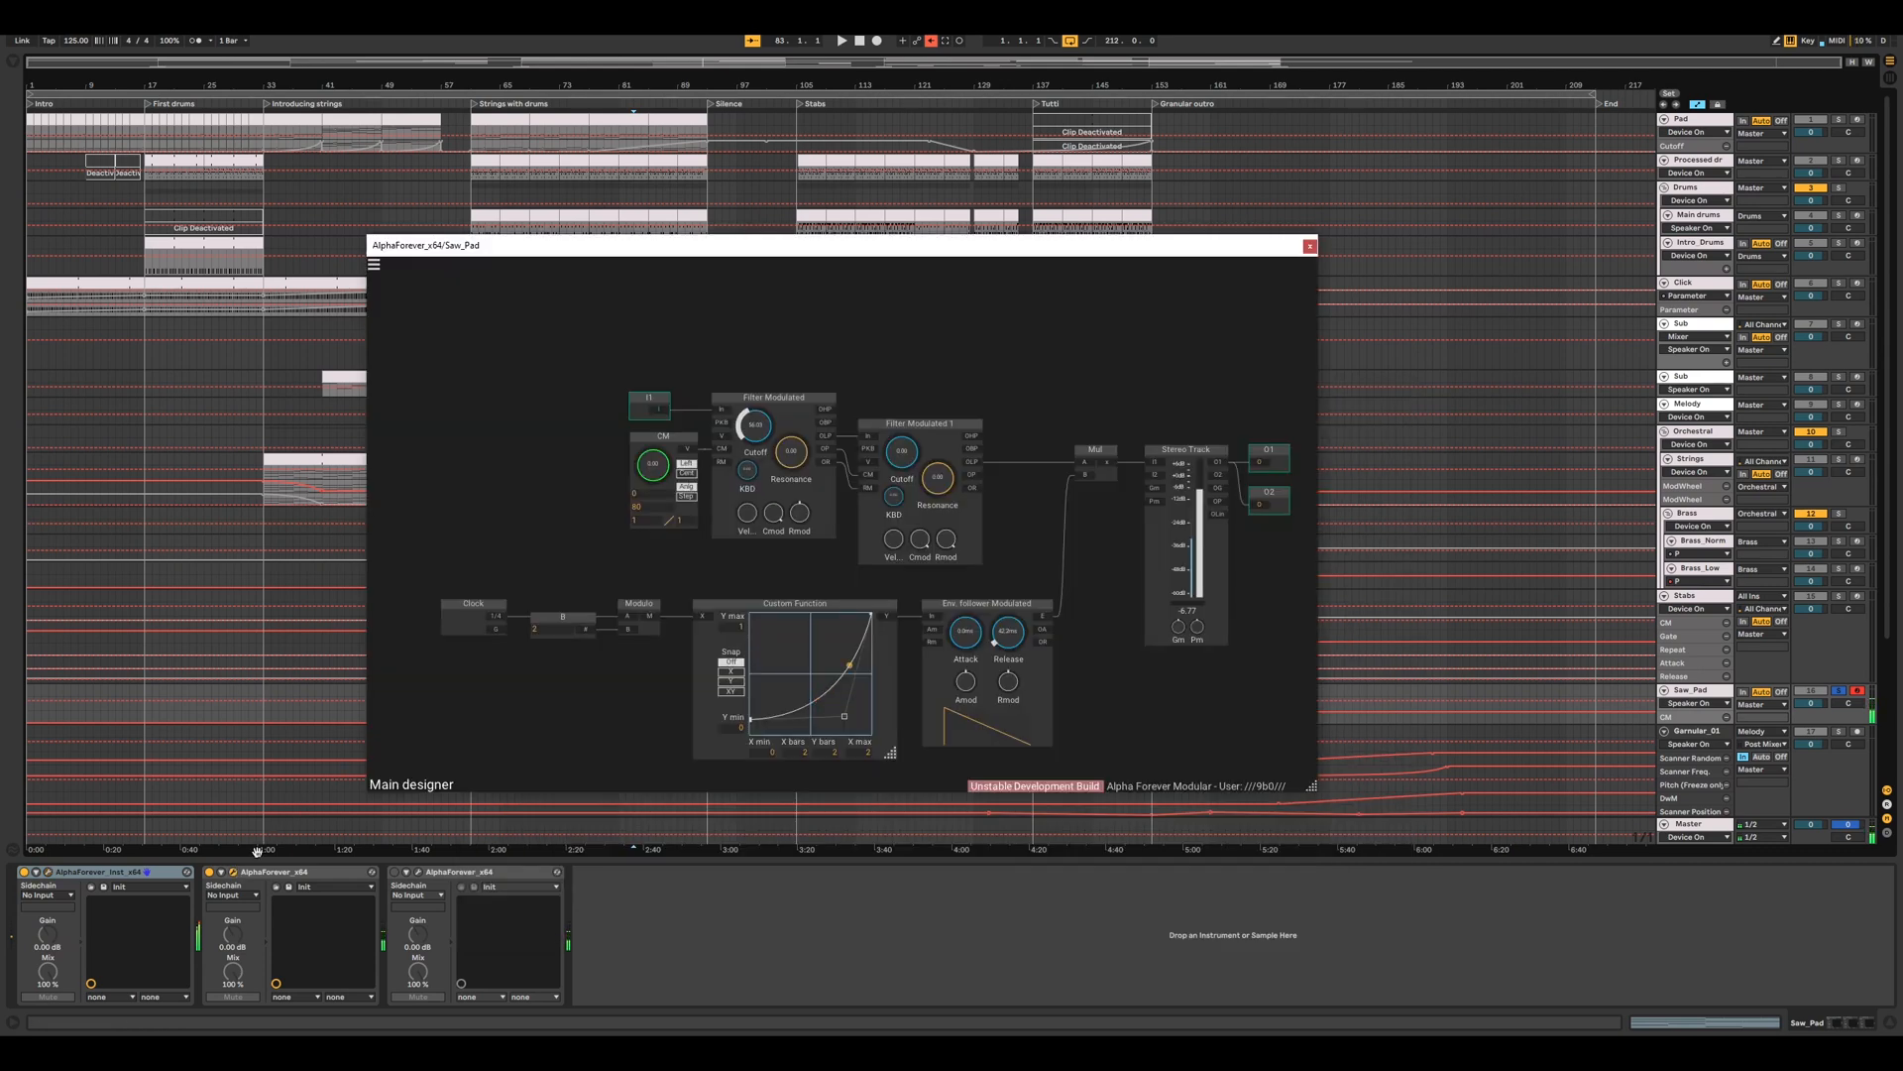
{"action": "left_click_drag", "start_coordinate": [777, 418], "coordinate": [792, 408]}
{"action": "mouse_move", "coordinate": [844, 716]}
{"action": "left_mouse_down"}
{"action": "mouse_move", "coordinate": [770, 626]}
{"action": "mouse_move", "coordinate": [859, 737]}
{"action": "left_mouse_up"}
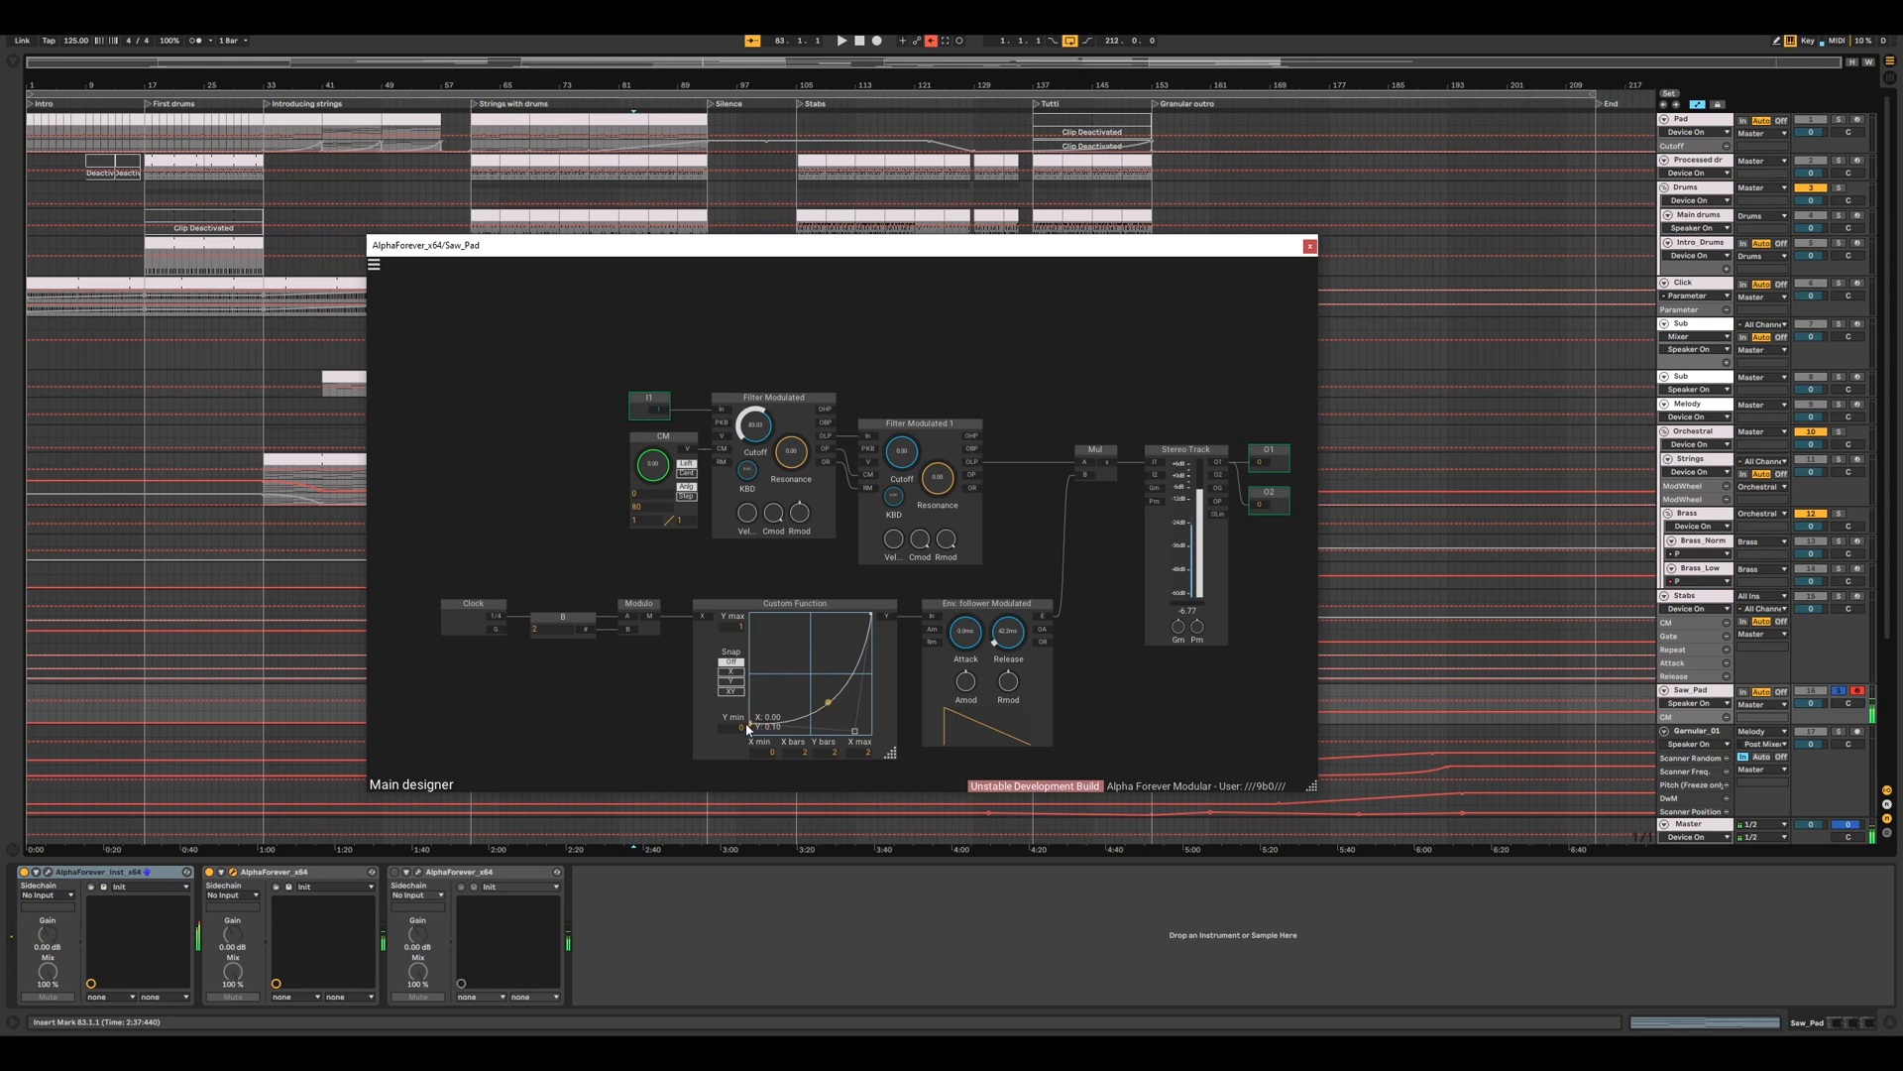
- Raise the CM knob in Saw_Pad's first effect patch and close the patch window
{"action": "left_click_drag", "start_coordinate": [998, 649], "coordinate": [1011, 659]}
{"action": "left_click_drag", "start_coordinate": [674, 466], "coordinate": [731, 322]}
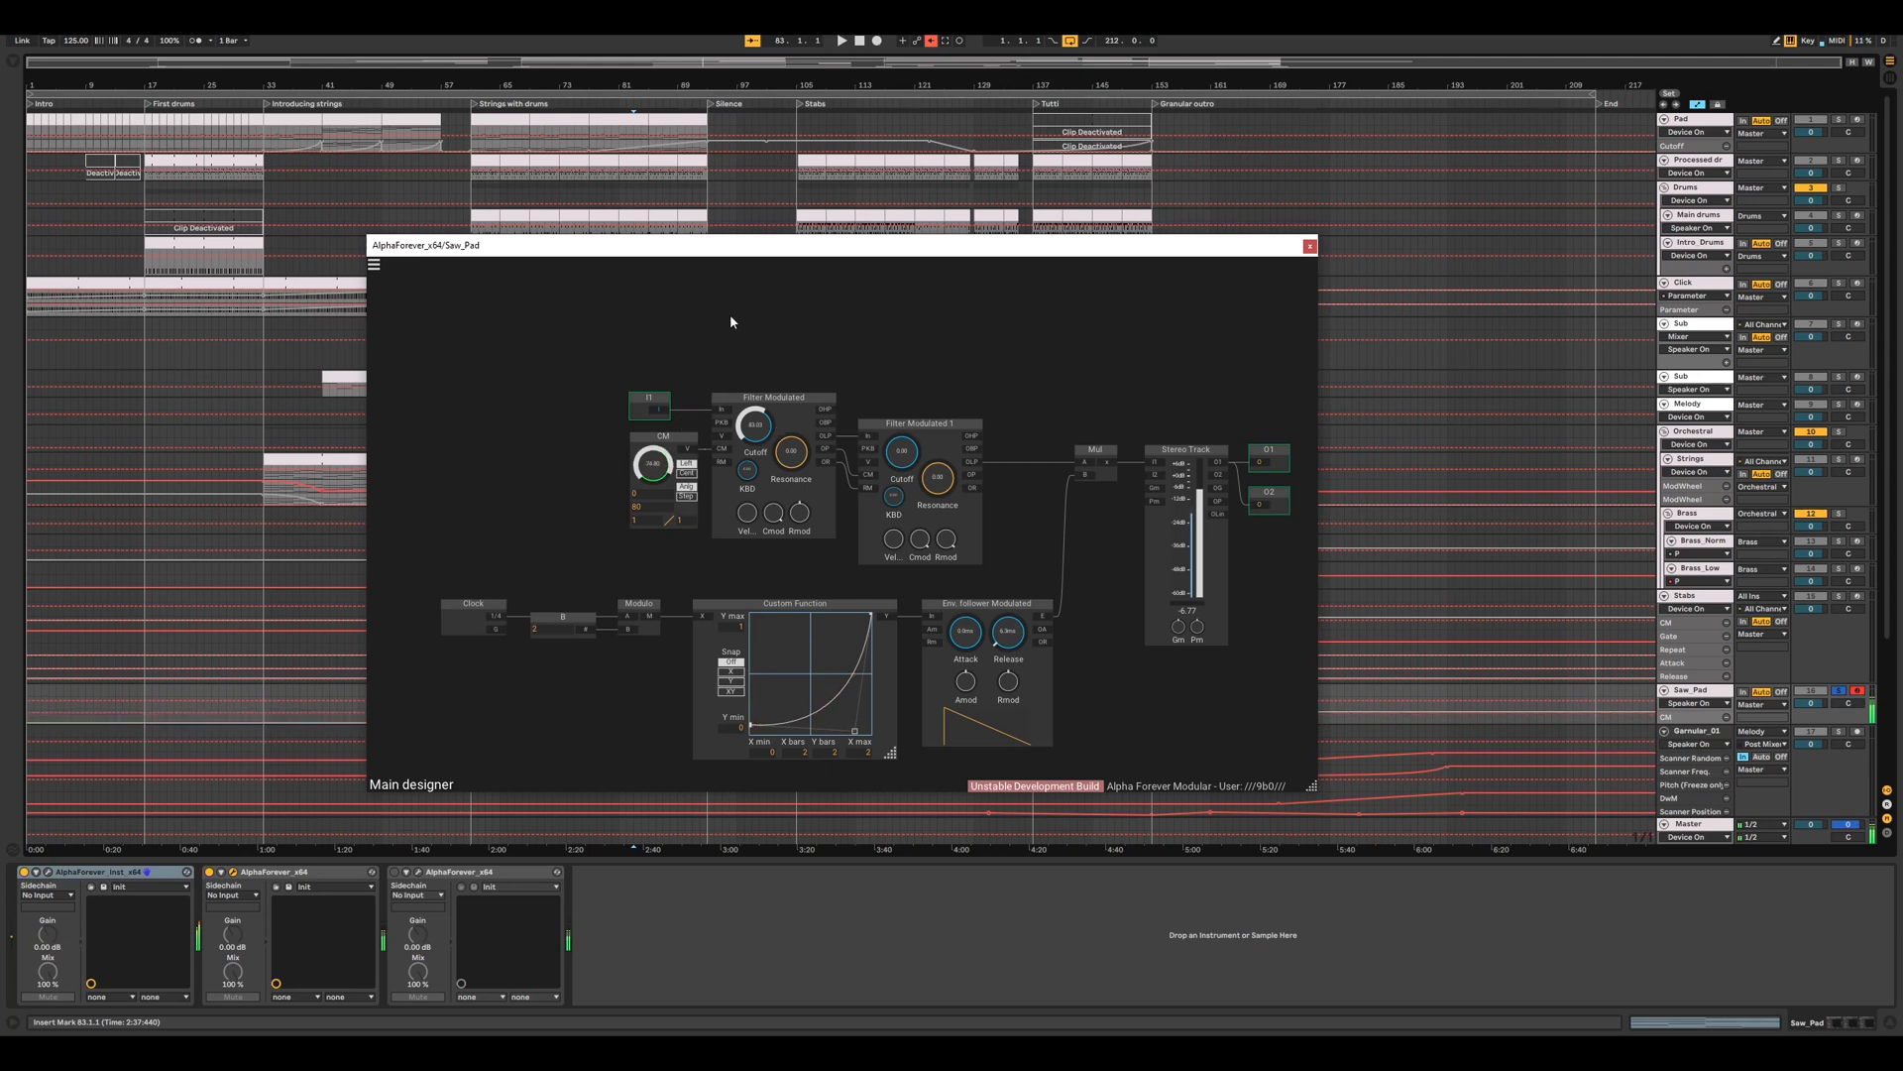
{"action": "left_click", "coordinate": [1309, 246]}
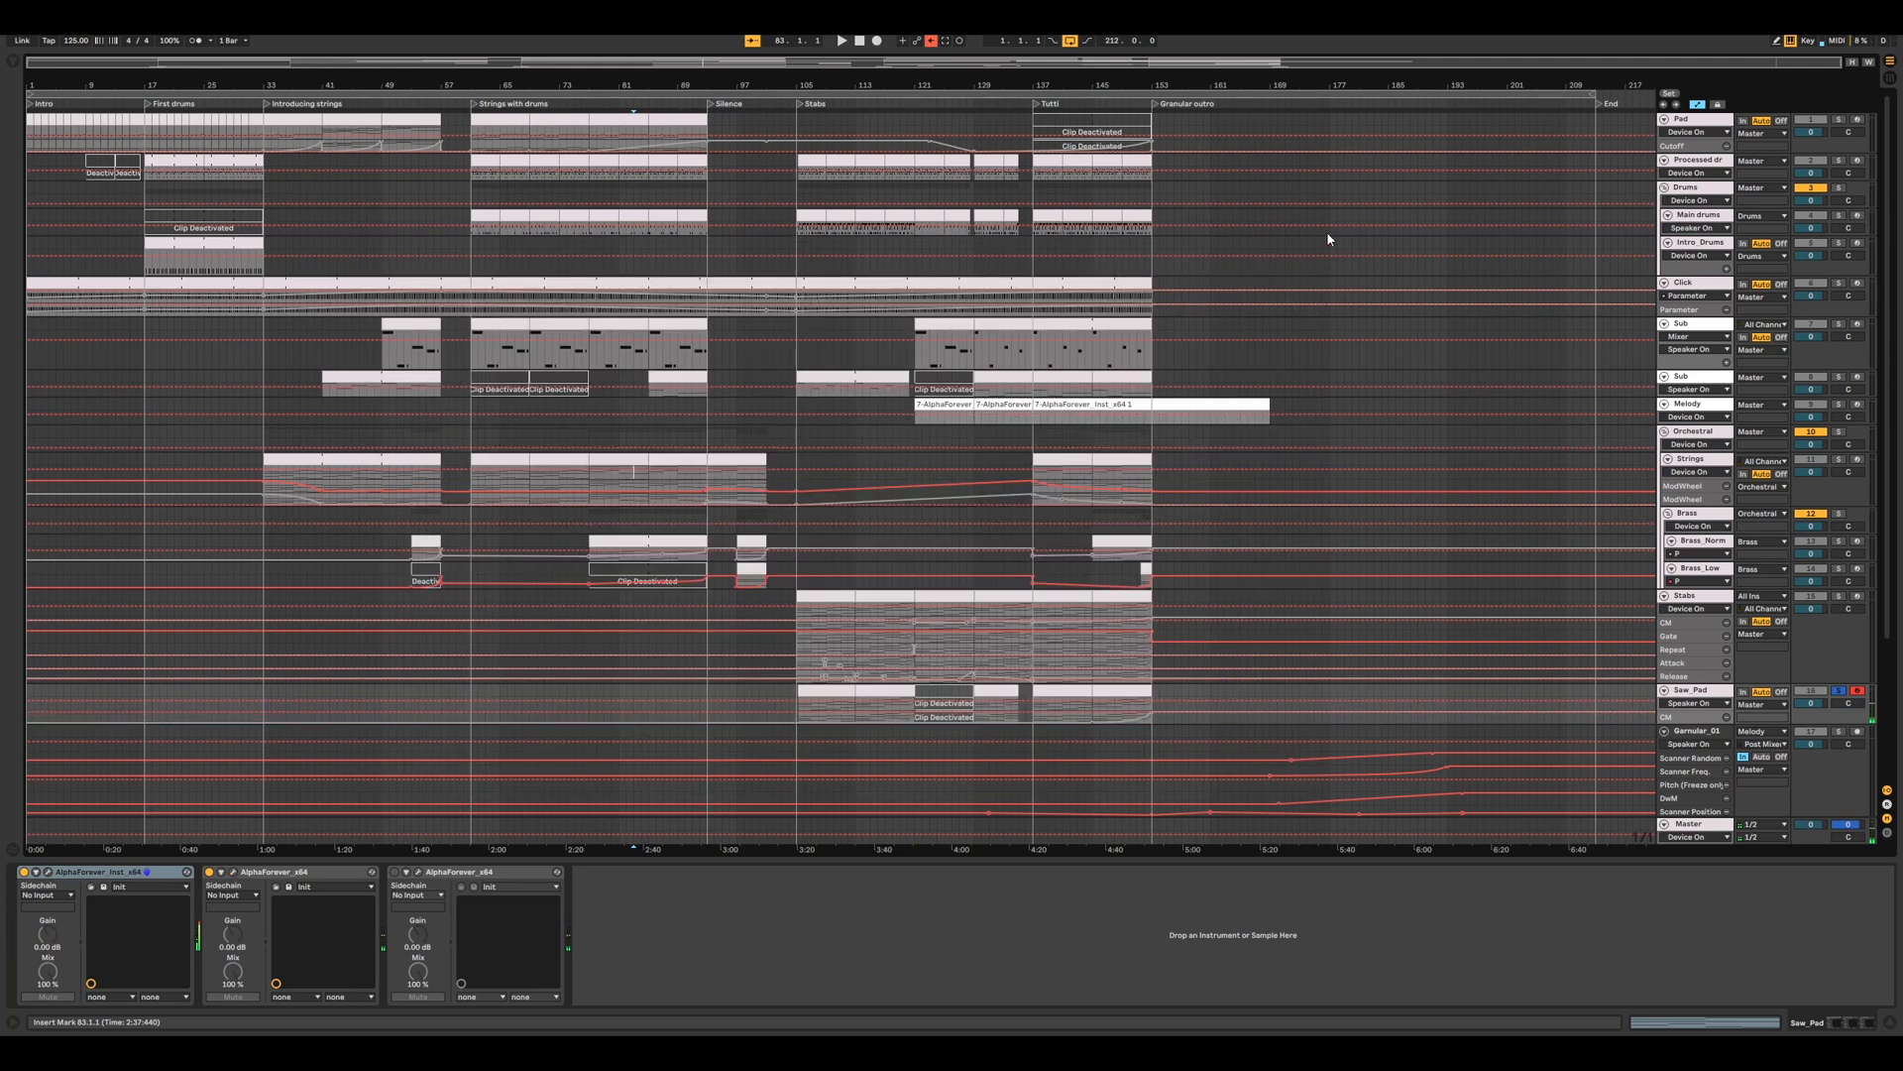
- Turn off the solo on the Saw_Pad track
{"action": "left_click", "coordinate": [1840, 691]}
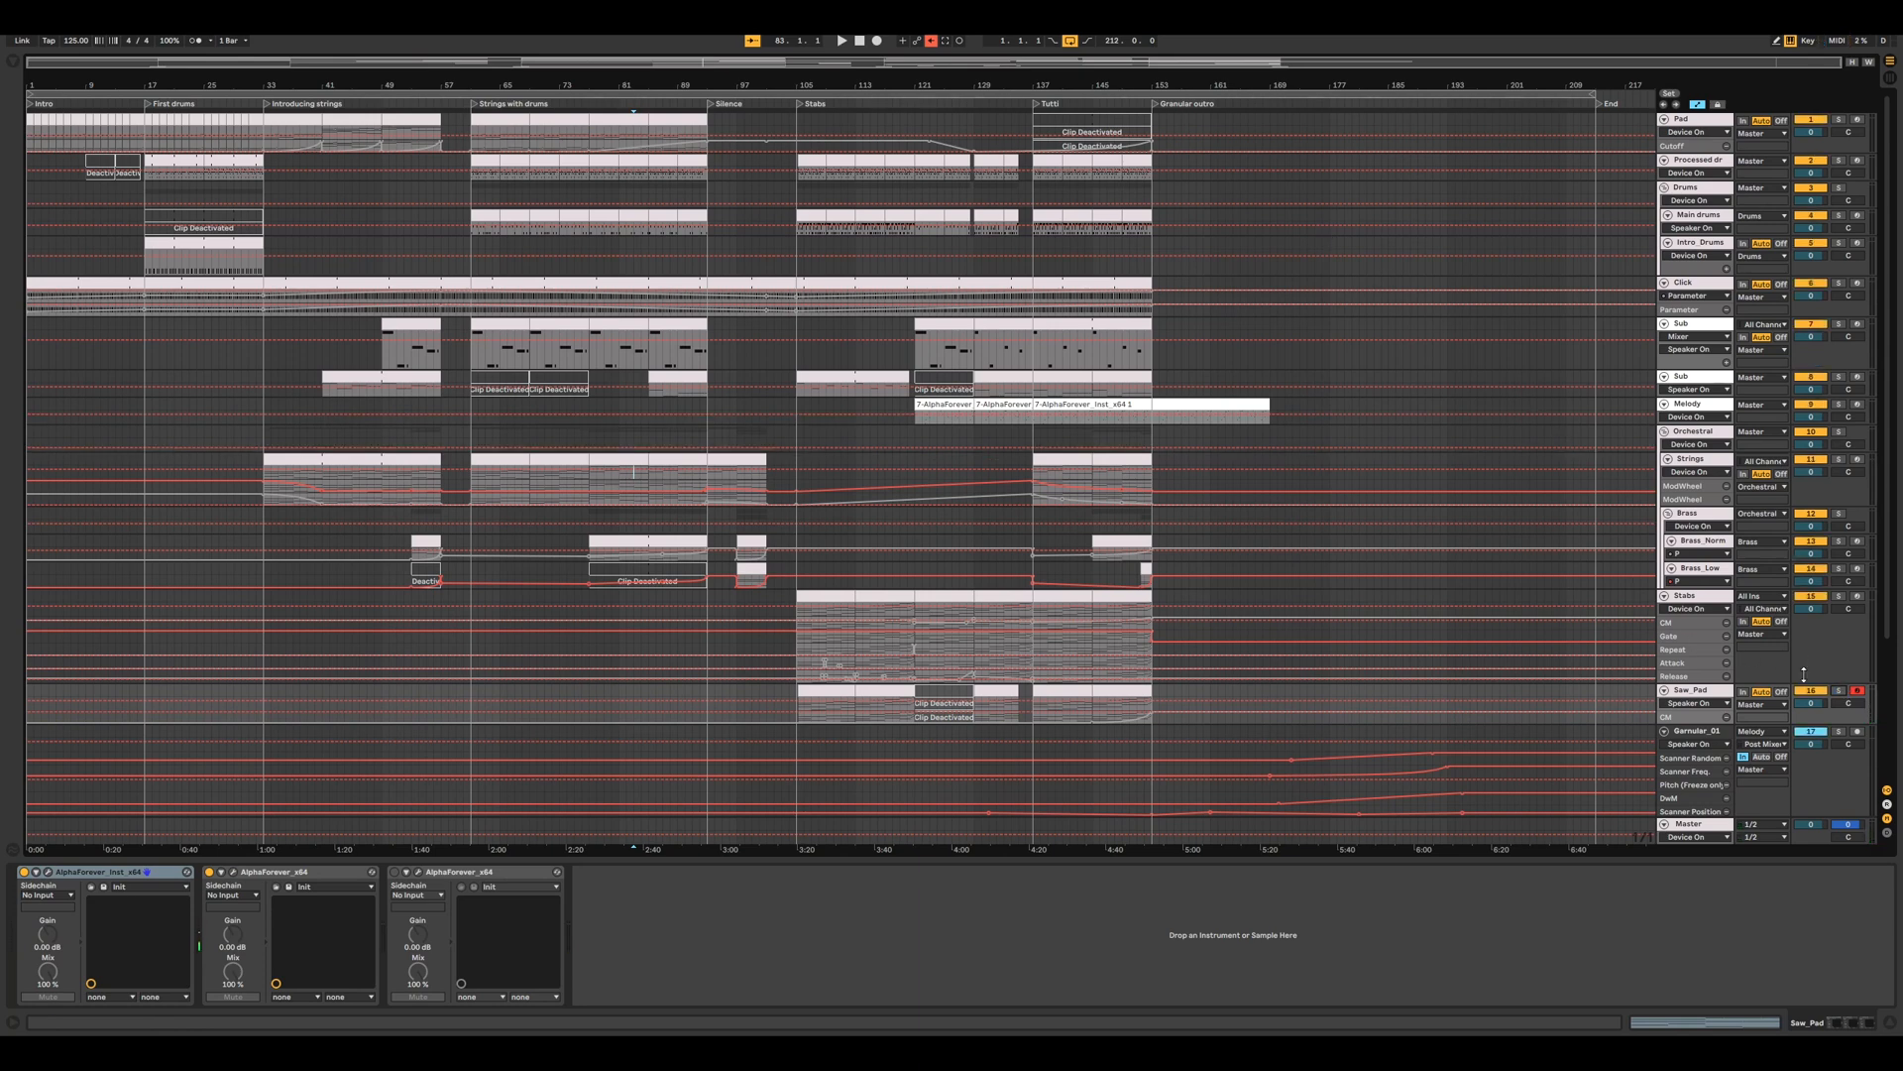
{"action": "scroll", "coordinate": [1644, 616], "scroll_direction": "down", "scroll_amount": 5}
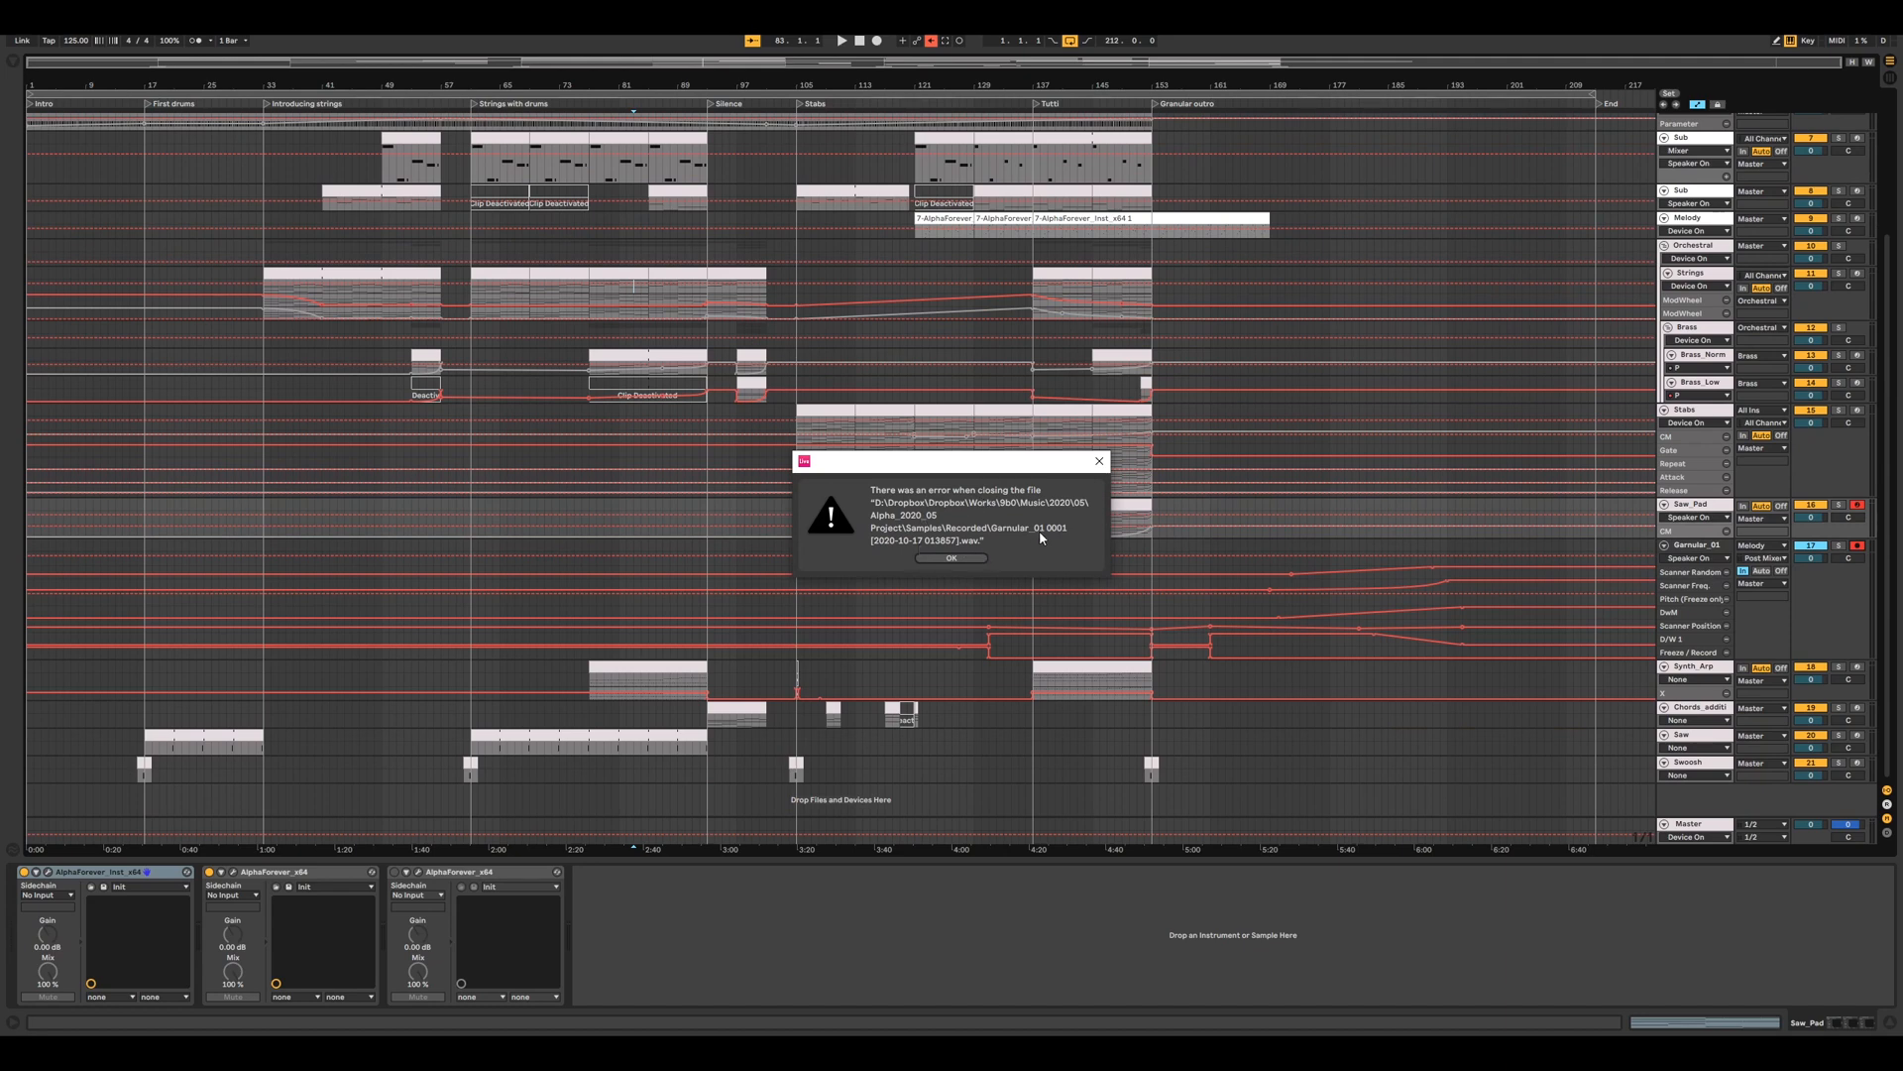
- Dismiss the file-closing error and solo the Garnular_01 track
{"action": "left_click", "coordinate": [951, 557]}
{"action": "left_click", "coordinate": [1842, 546]}
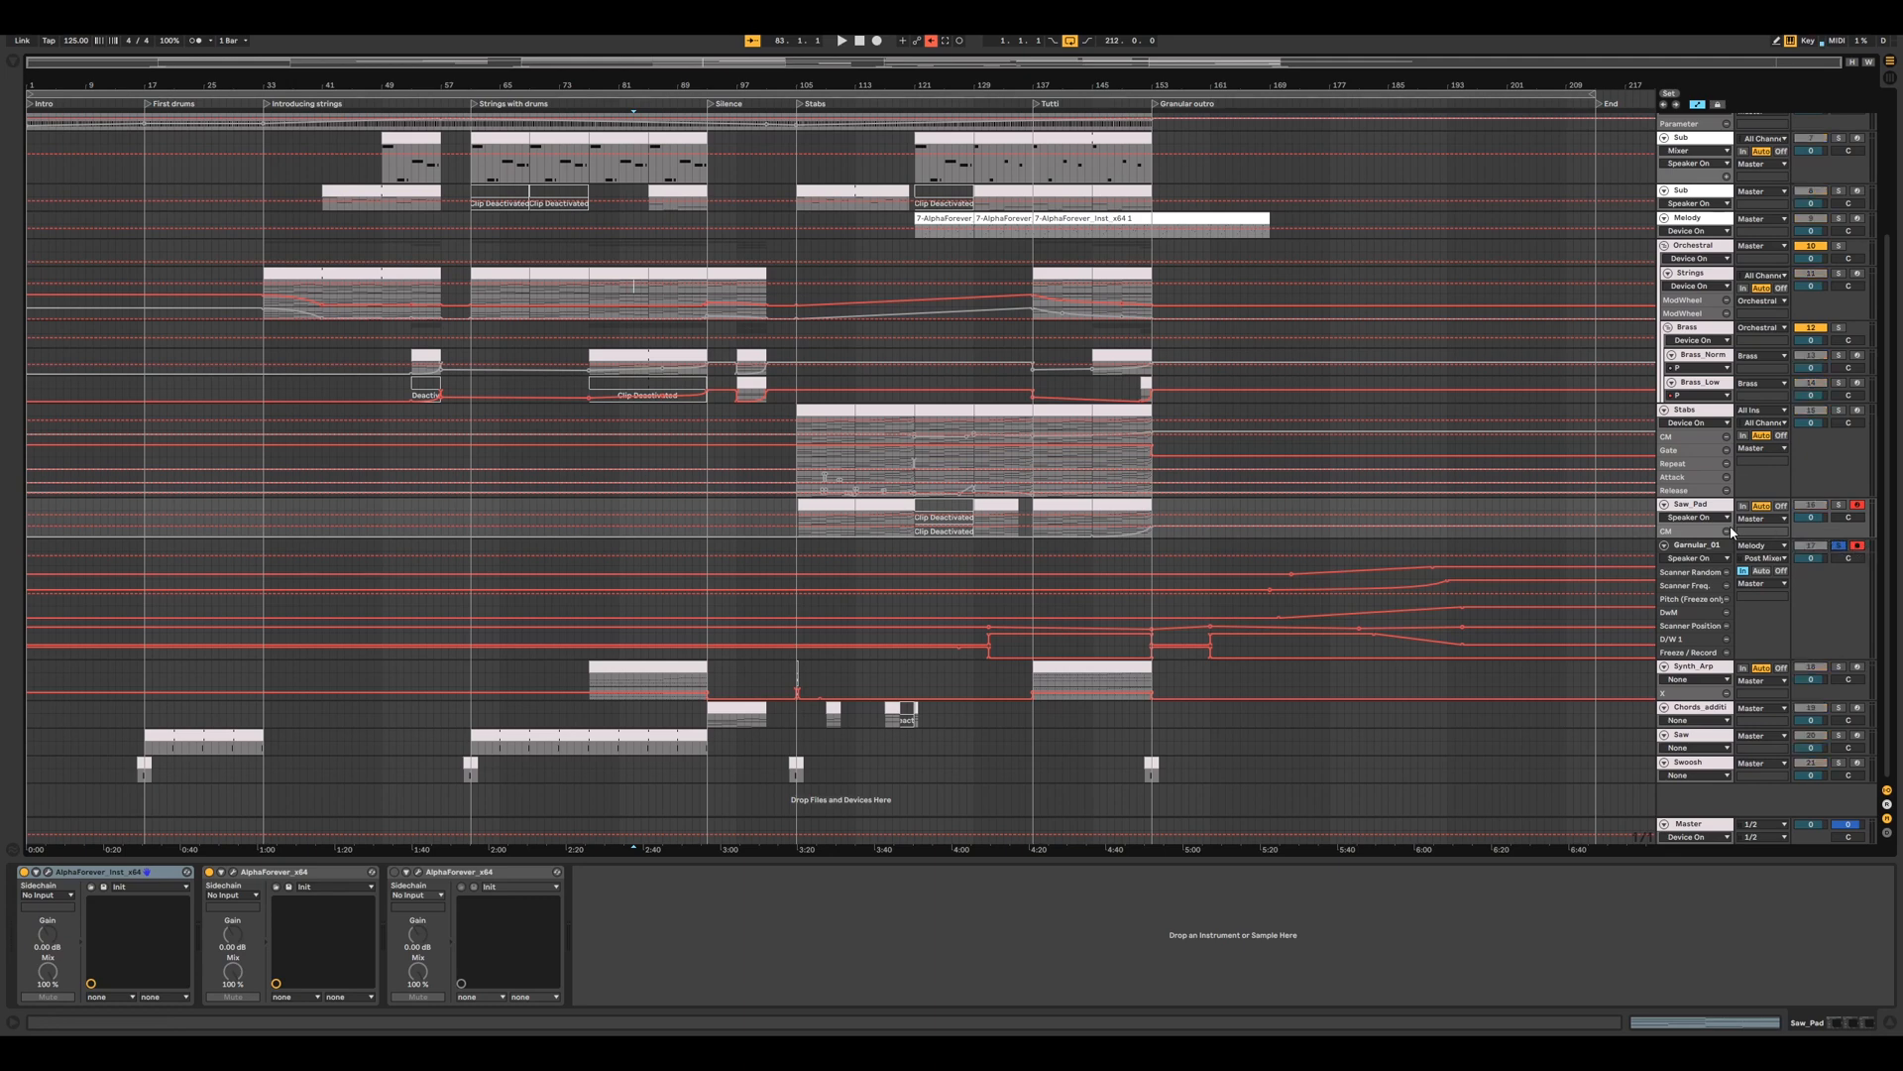
- Solo the Melody track as well and arm it for recording, then disarm the Saw_Pad track
{"action": "scroll", "coordinate": [1731, 534], "scroll_direction": "up", "scroll_amount": 3}
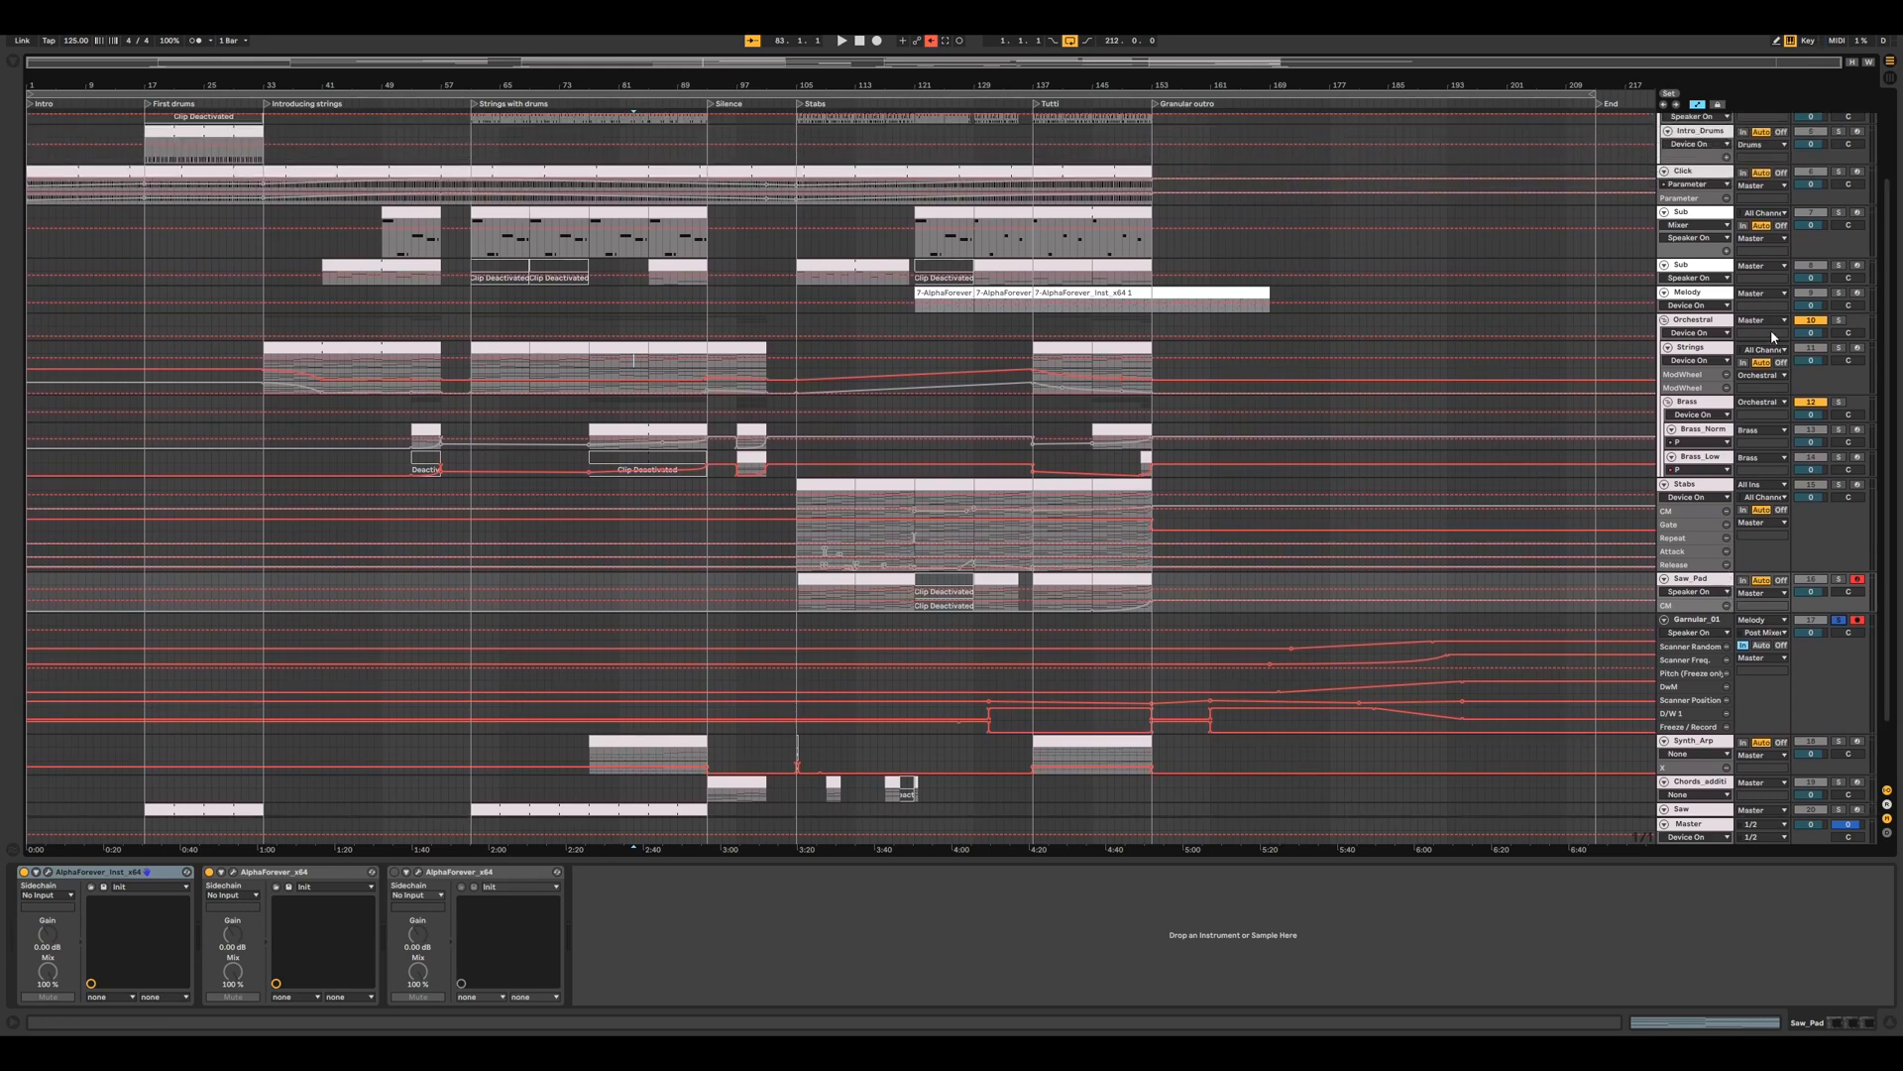
{"action": "left_click", "coordinate": [1840, 294]}
{"action": "left_click", "coordinate": [1857, 293]}
{"action": "left_click", "coordinate": [1707, 295]}
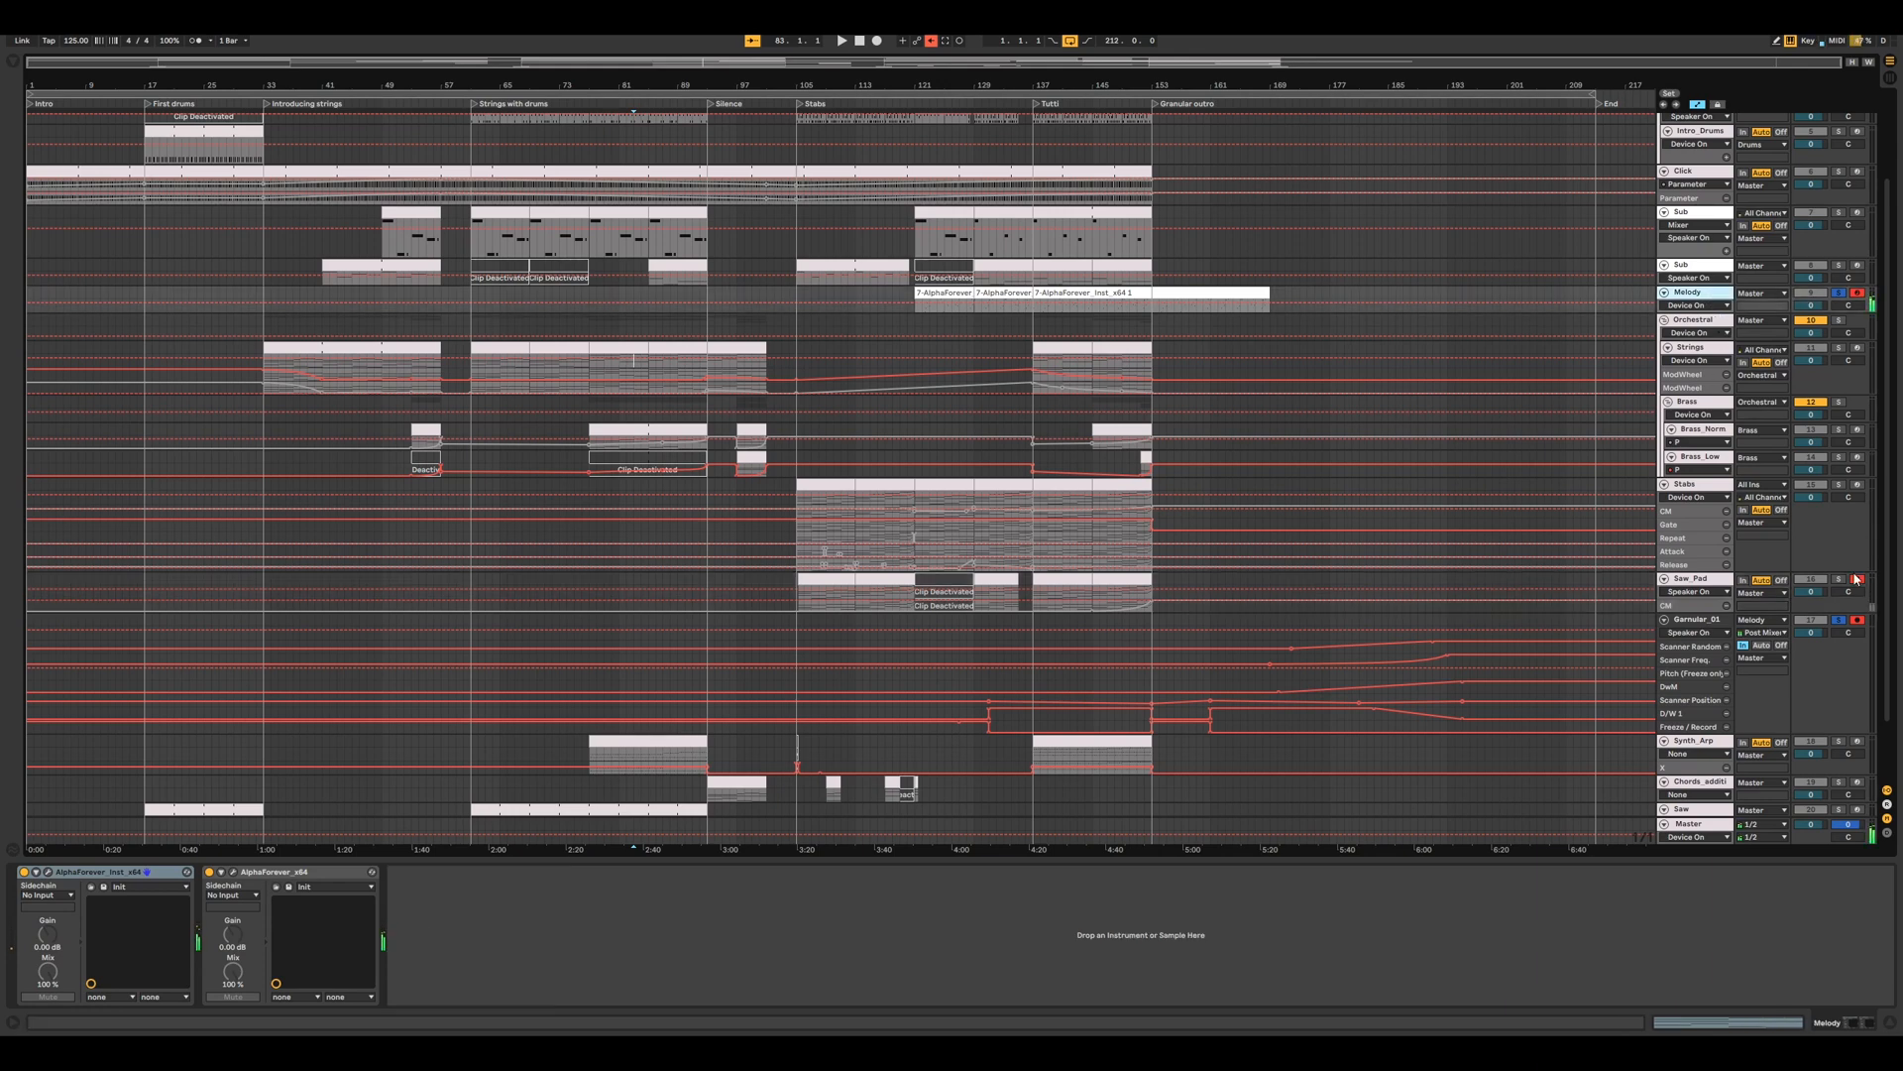
{"action": "left_click", "coordinate": [1858, 579]}
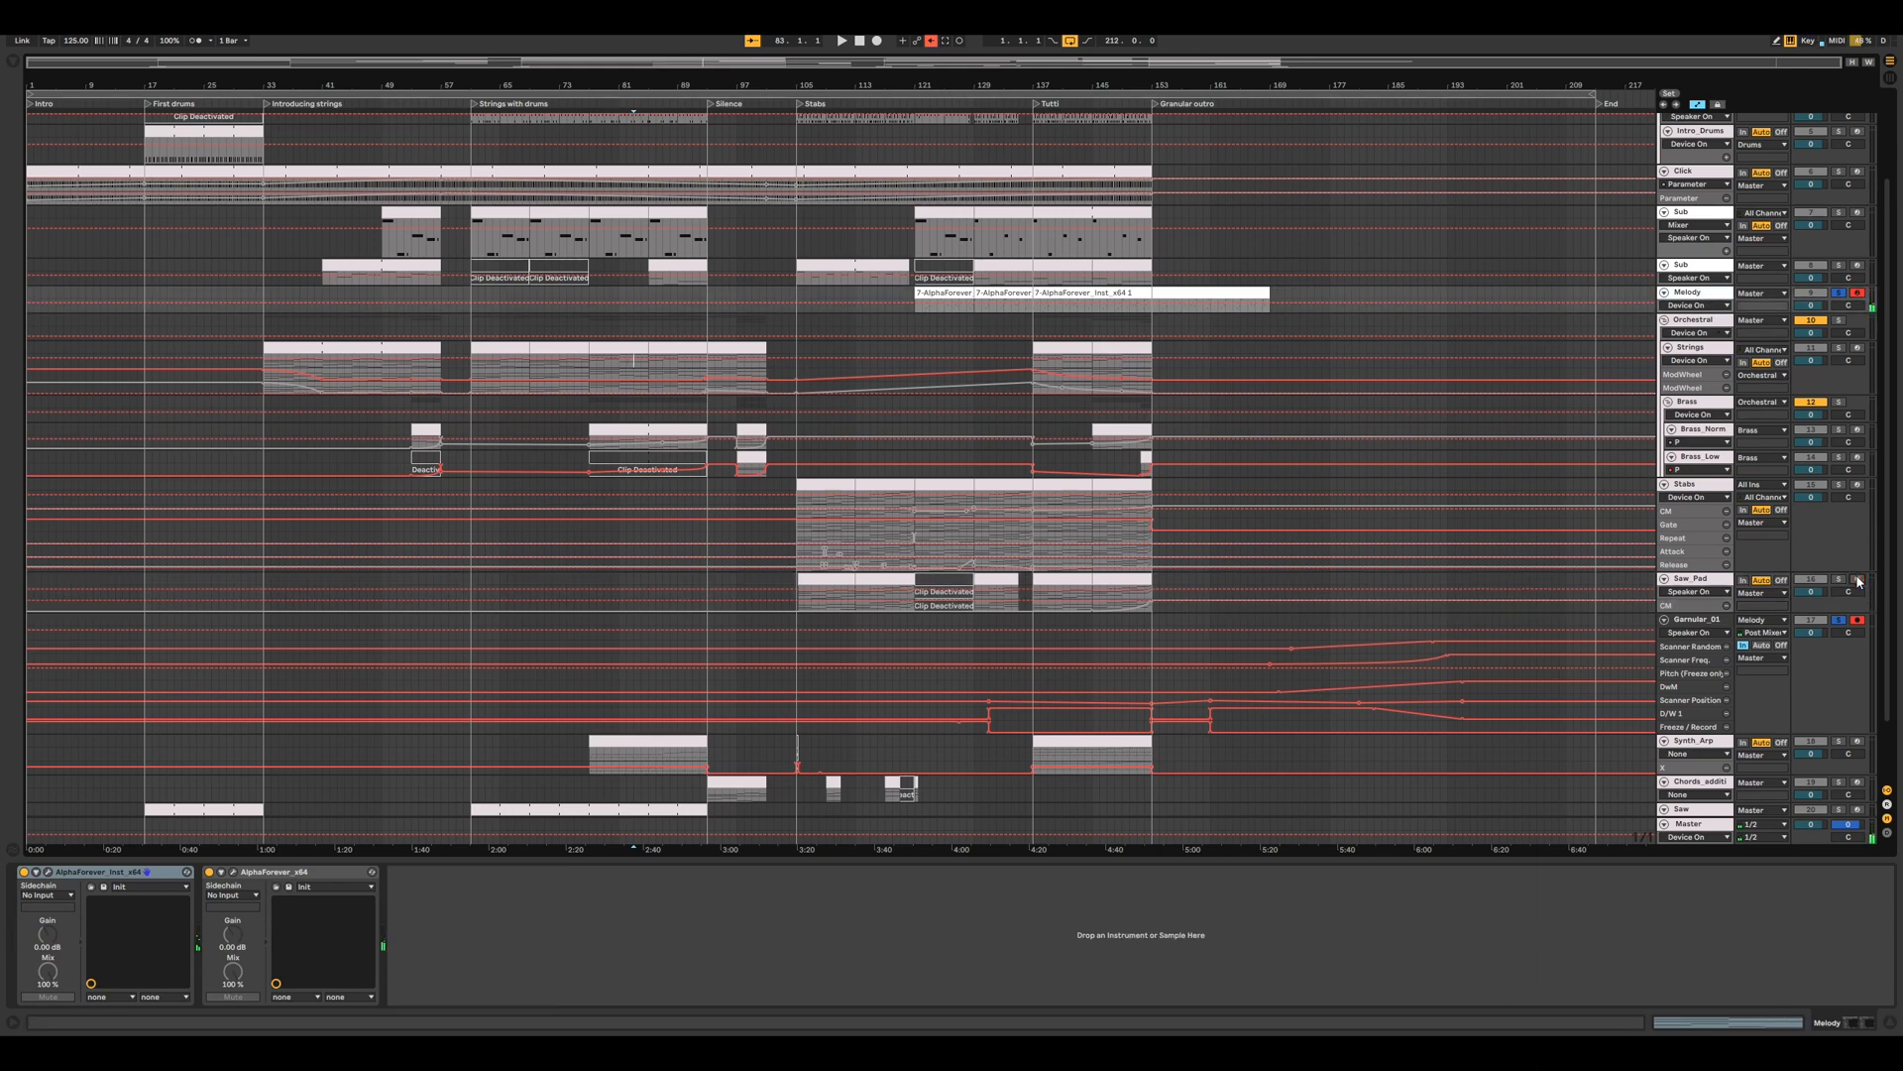
- Open the Garnular_01 track's first AlphaForever_x64 patch and enlarge its window to show the whole granulator
{"action": "left_click", "coordinate": [1692, 622]}
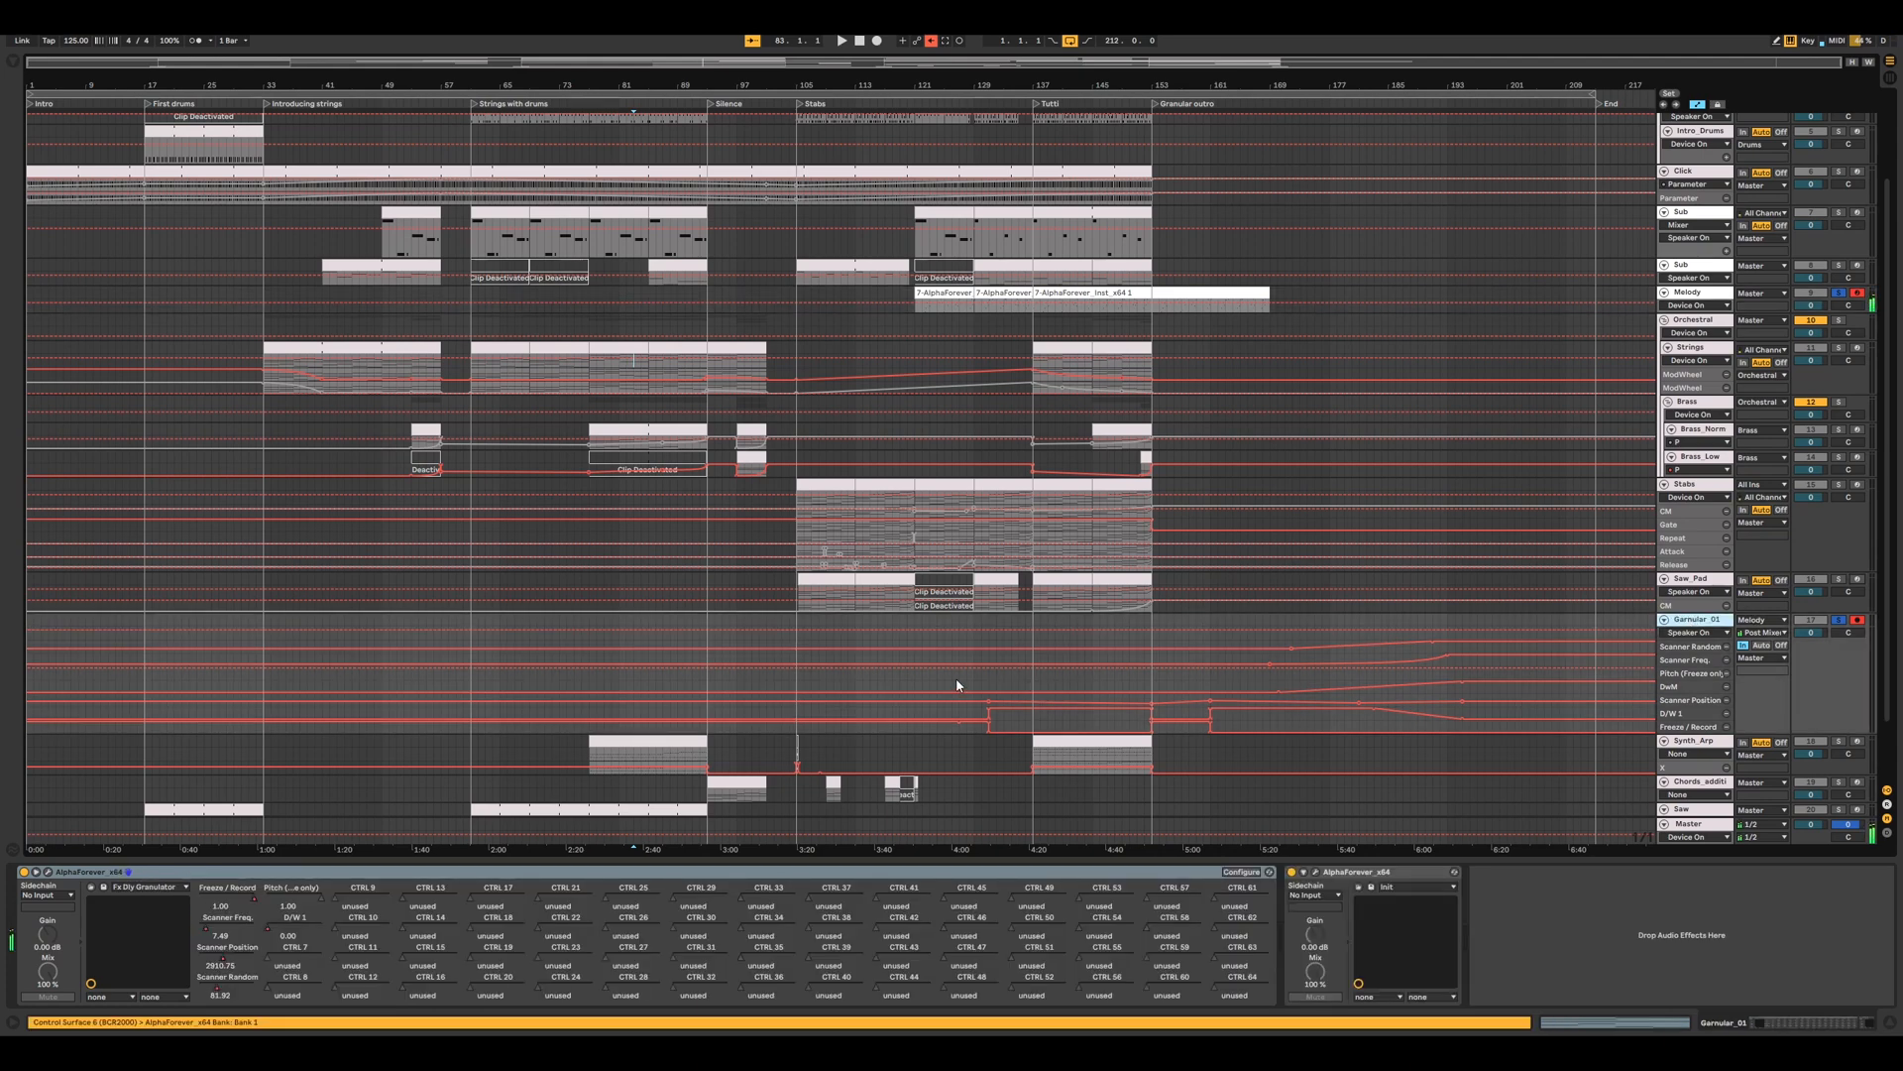
{"action": "left_click", "coordinate": [48, 872]}
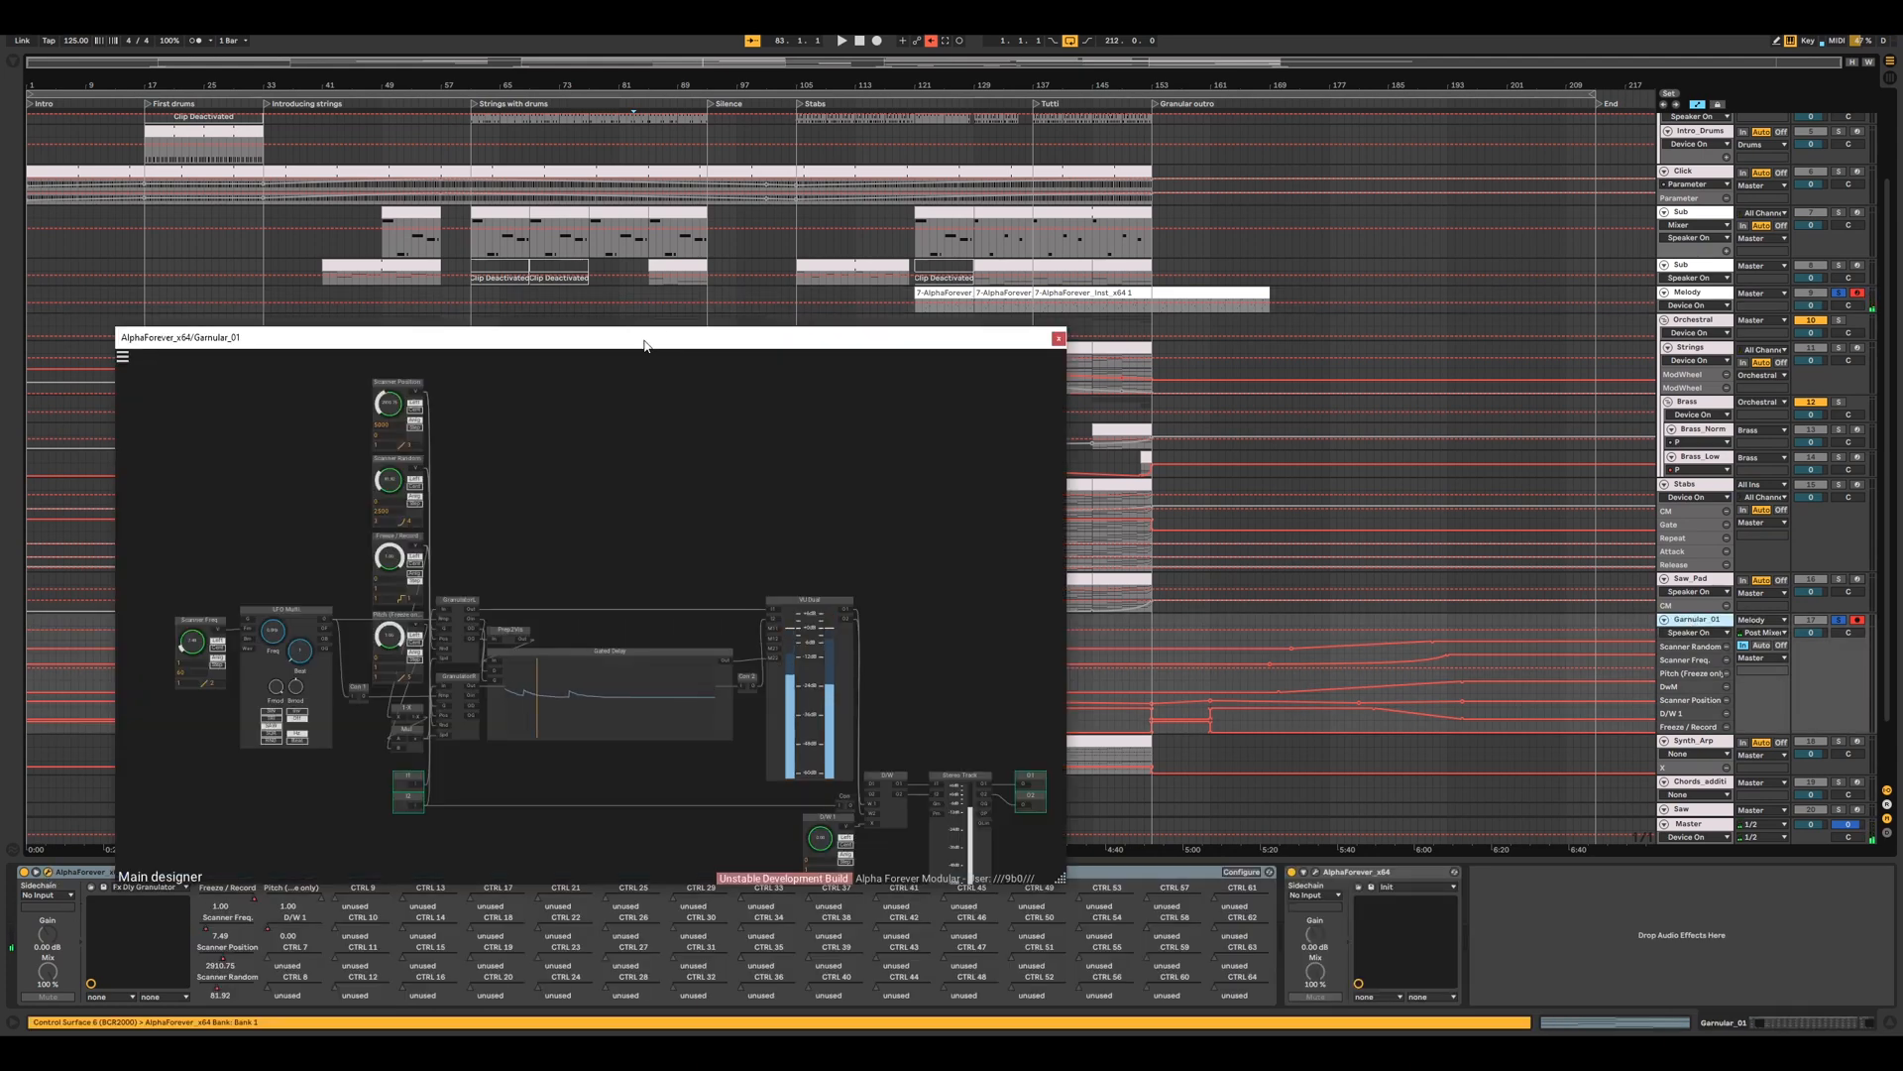
{"action": "left_click_drag", "start_coordinate": [644, 331], "coordinate": [609, 128]}
{"action": "left_click_drag", "start_coordinate": [1016, 672], "coordinate": [1505, 823]}
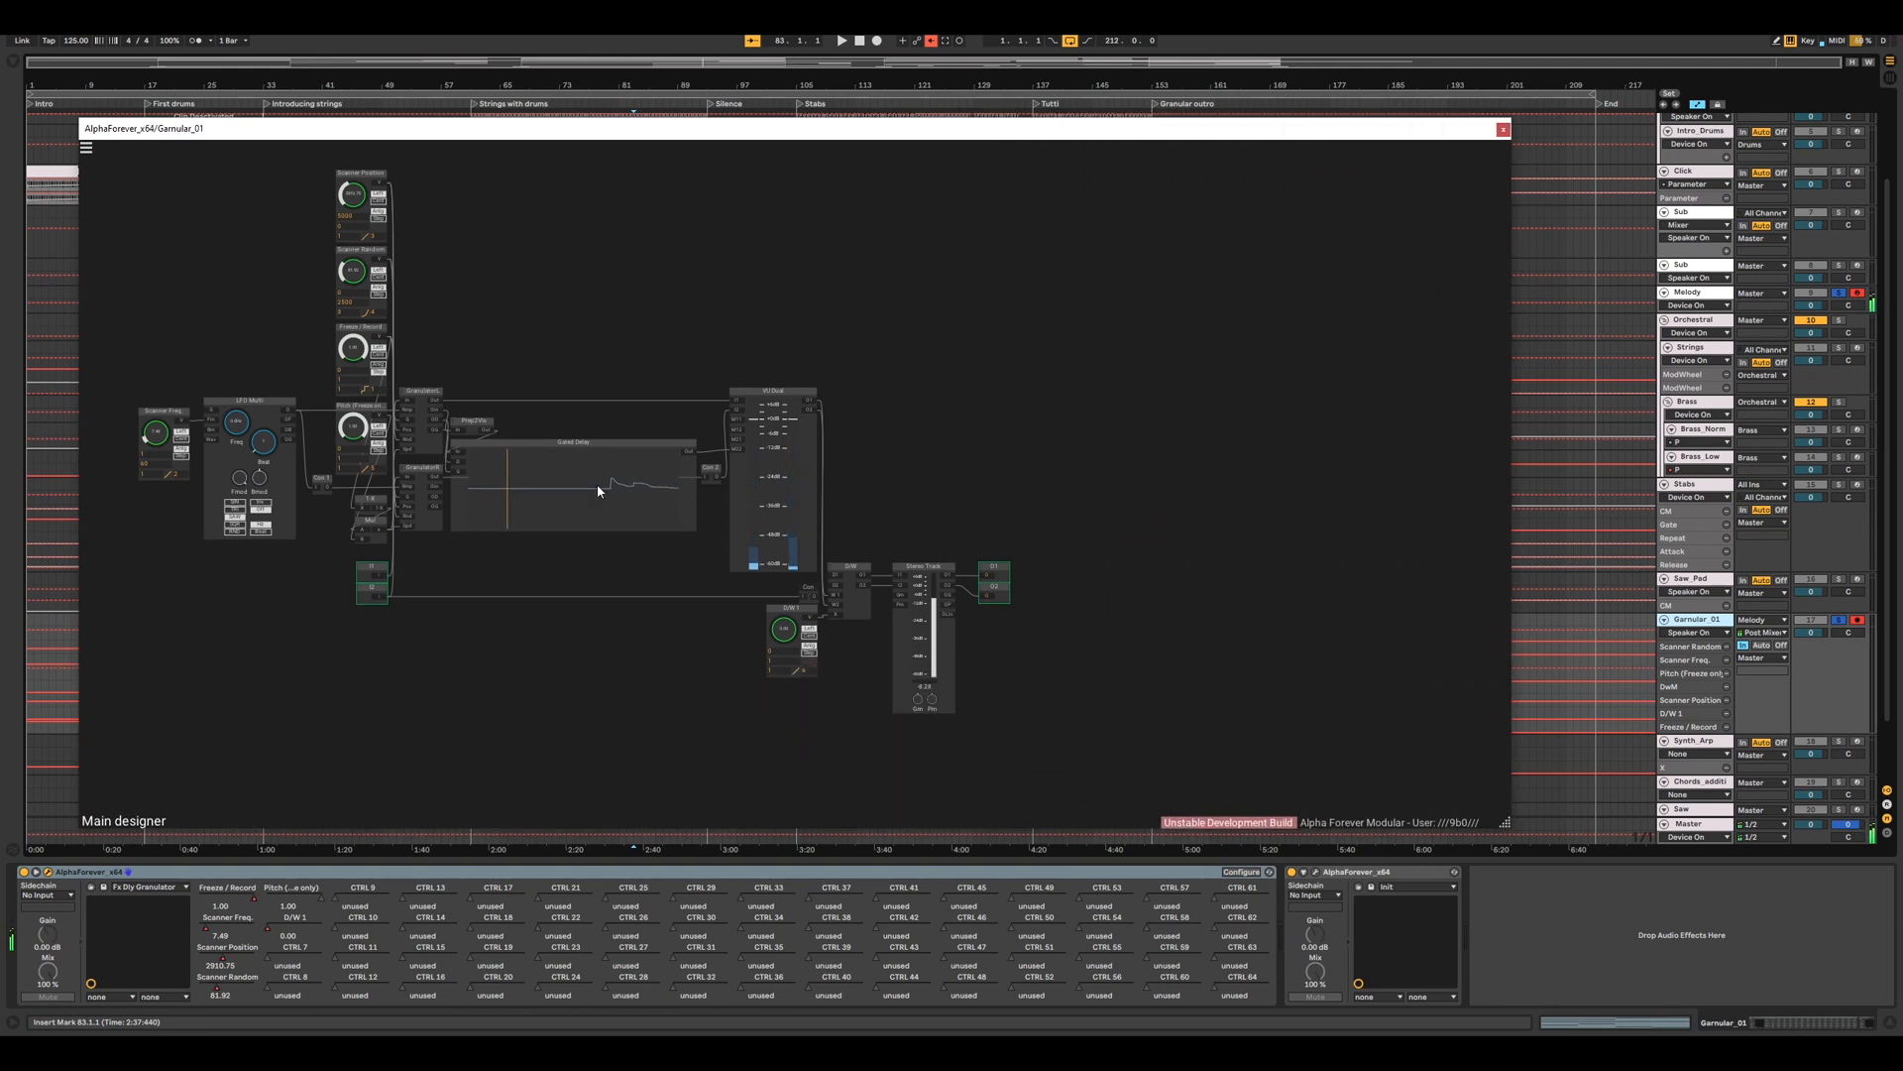
- Lower the granulator patch's Freeze / Record knob to 0 and raise its D/W 1 knob to 1
{"action": "scroll", "coordinate": [597, 484], "scroll_direction": "up", "scroll_amount": 3}
{"action": "left_click_drag", "start_coordinate": [751, 579], "coordinate": [752, 664]}
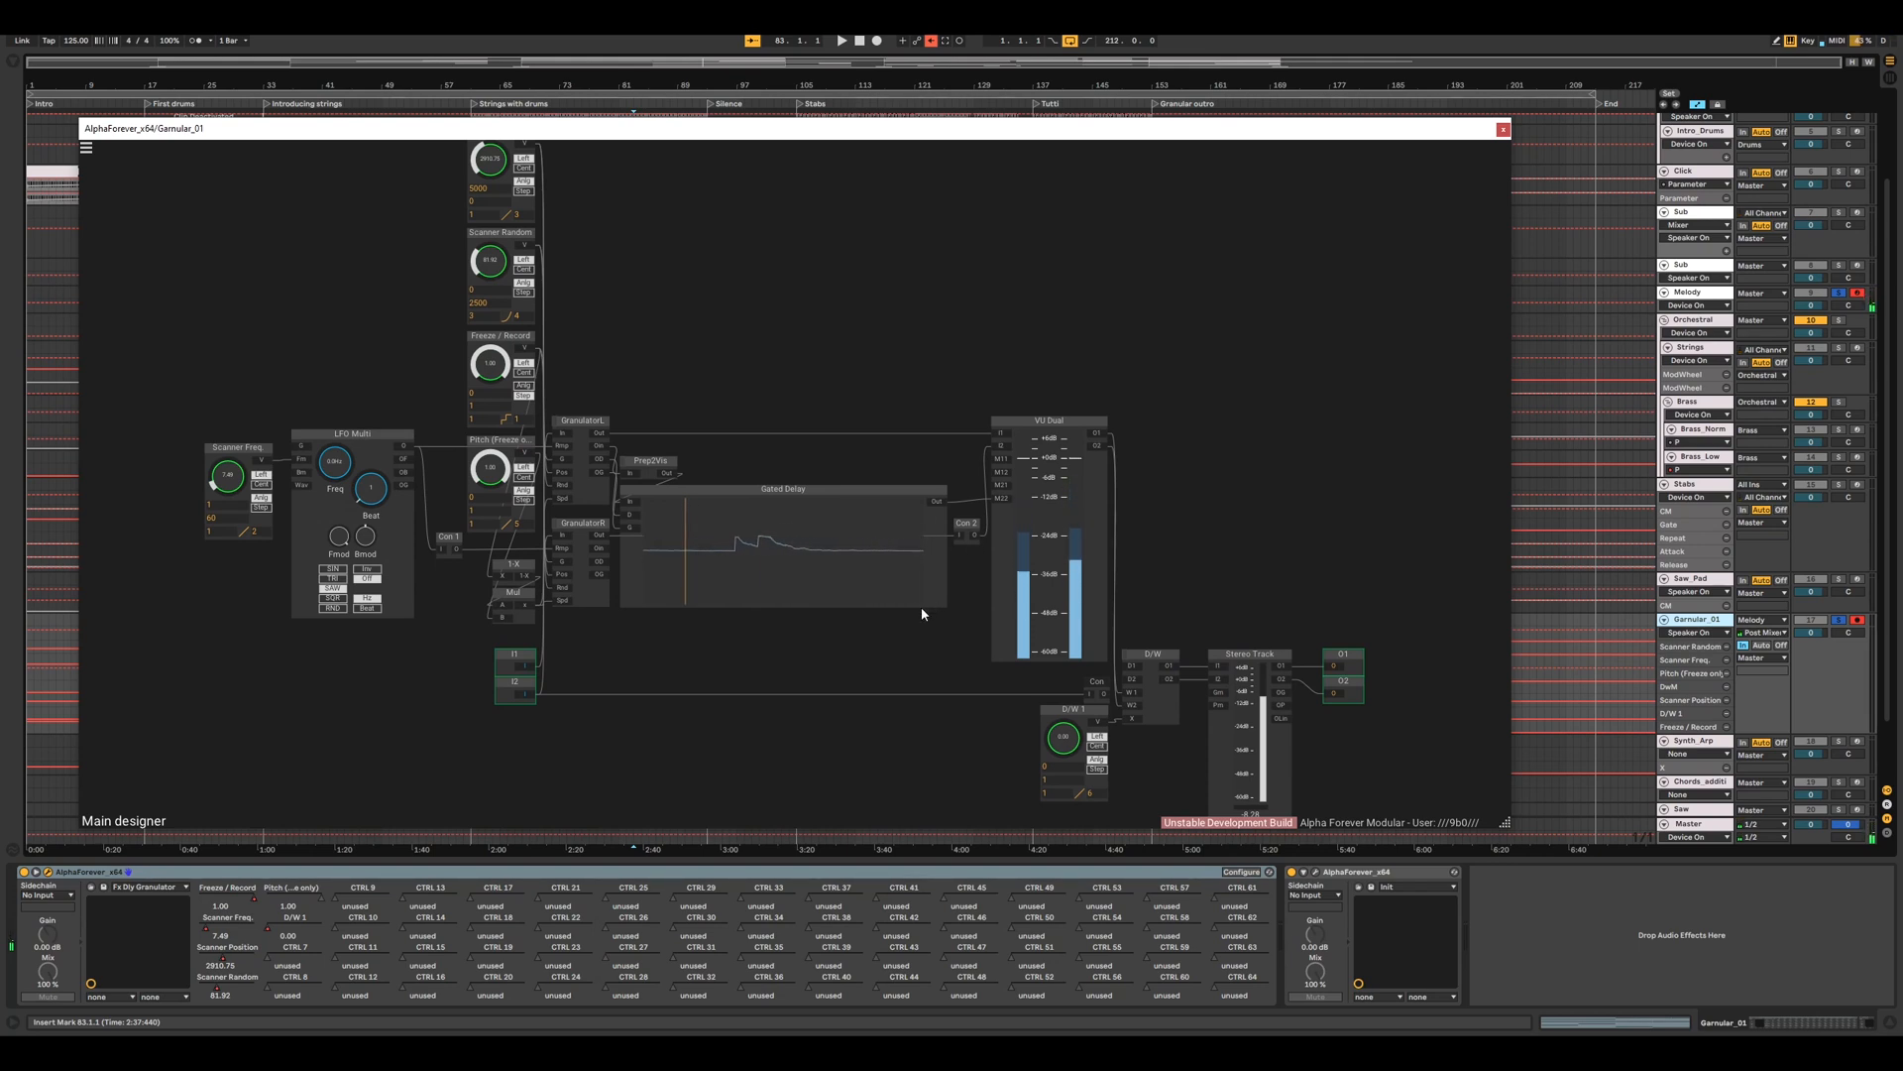
{"action": "left_click_drag", "start_coordinate": [490, 365], "coordinate": [552, 756]}
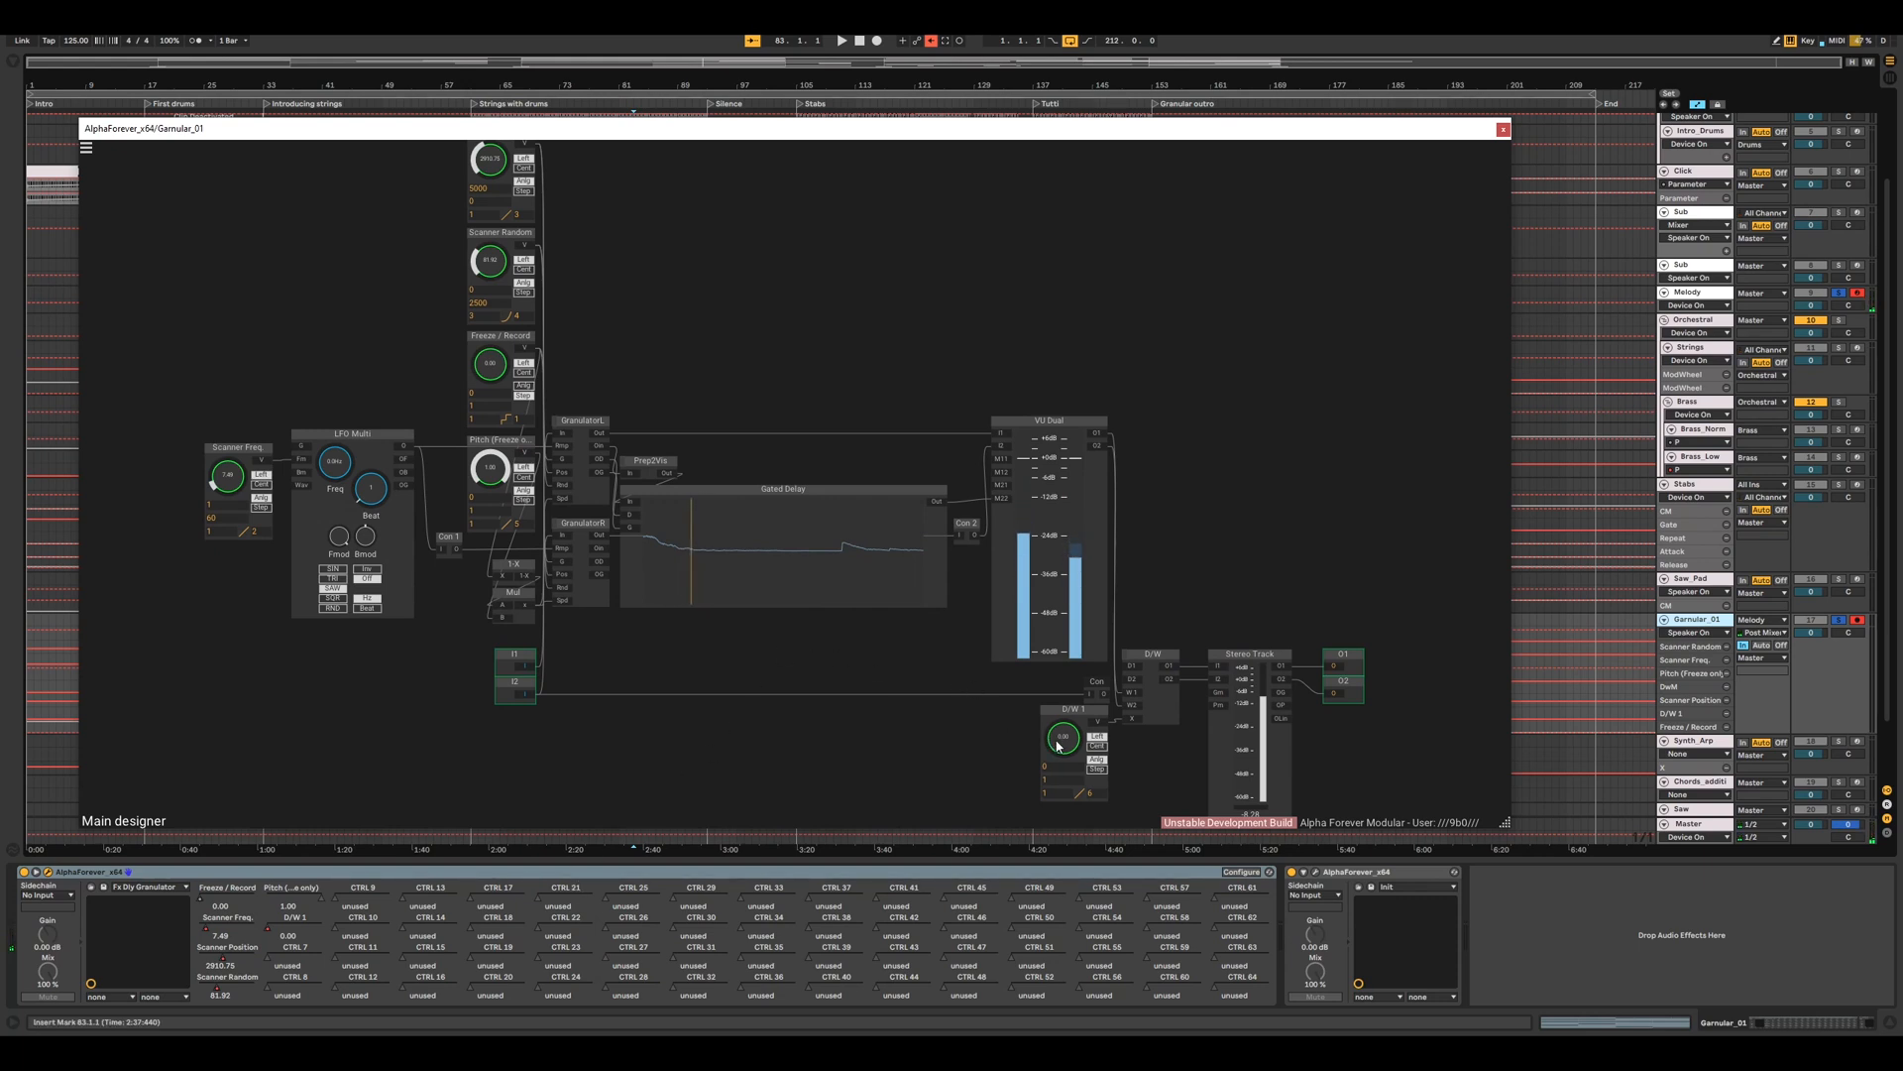
{"action": "left_click_drag", "start_coordinate": [1064, 736], "coordinate": [1032, 495]}
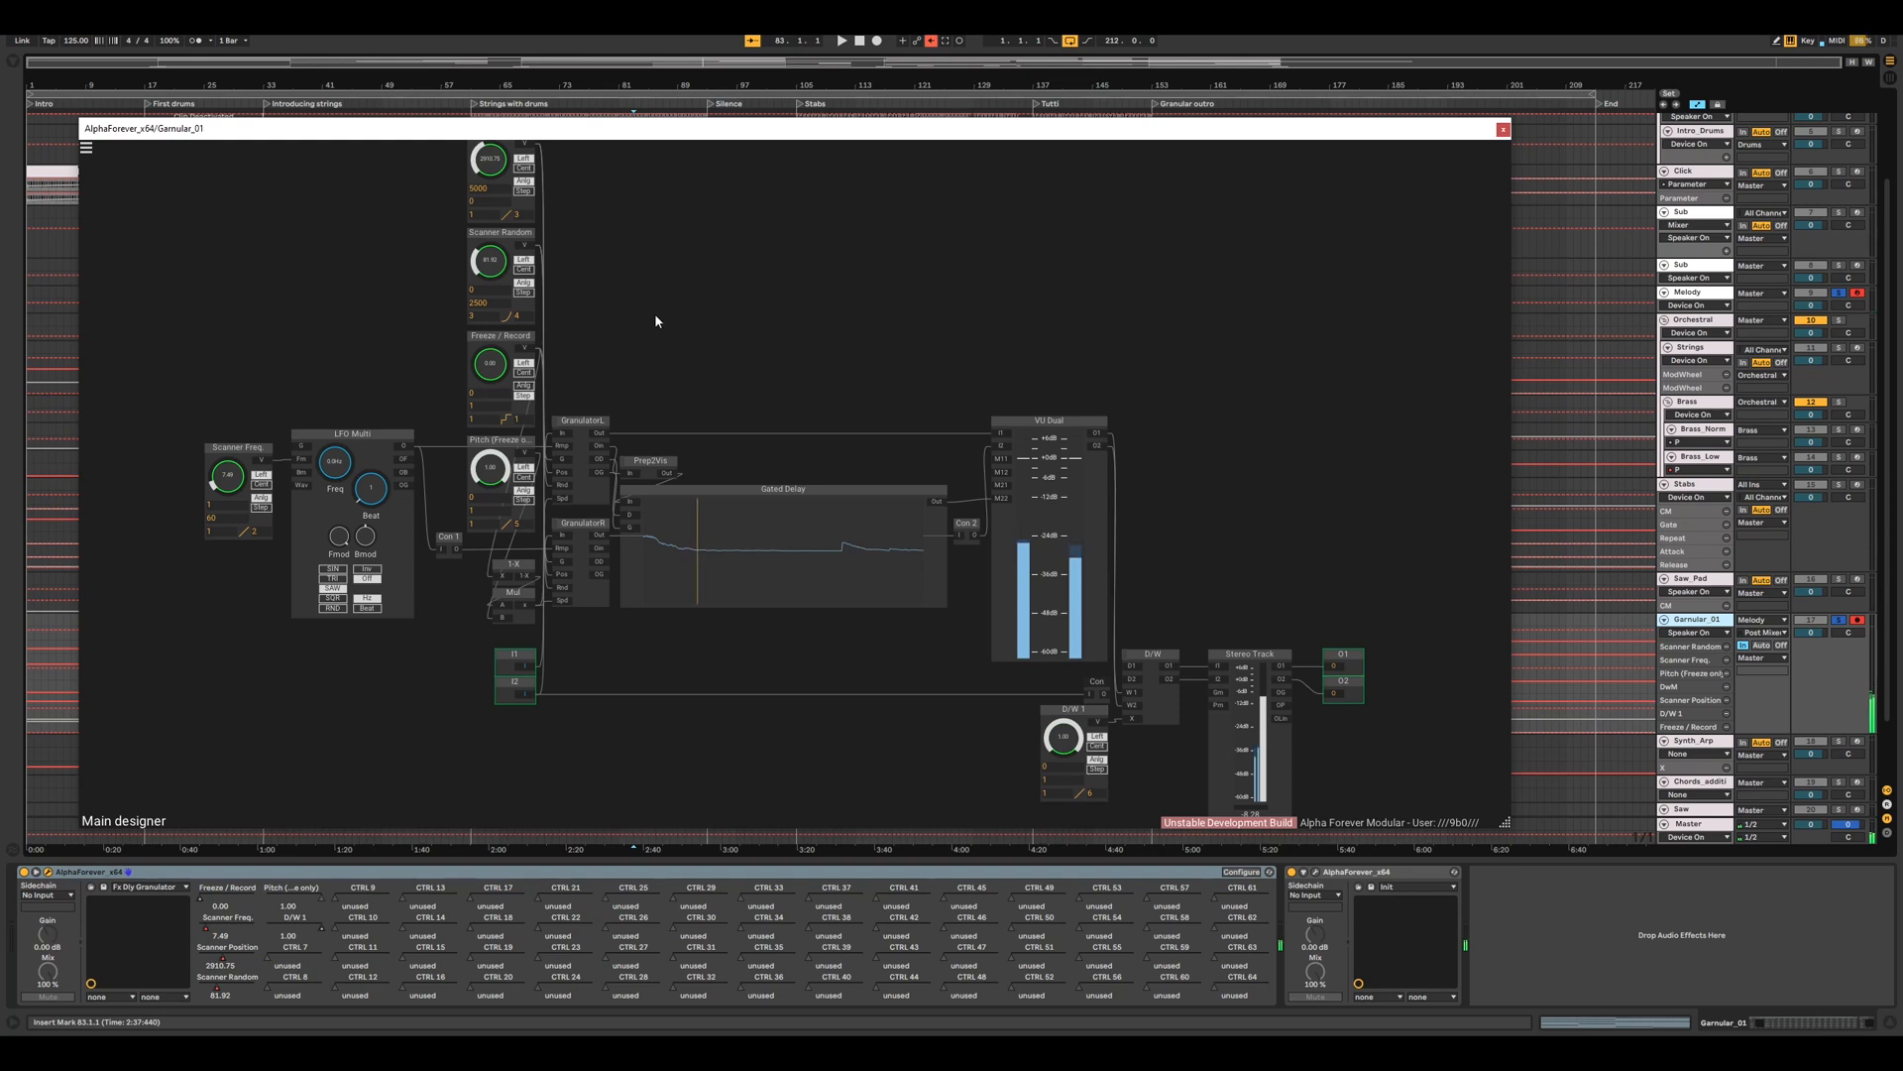
- Raise Scanner Random to 2500 and try different settings of the Scanner Freq. and Pitch knobs
{"action": "left_click_drag", "start_coordinate": [637, 264], "coordinate": [714, 350]}
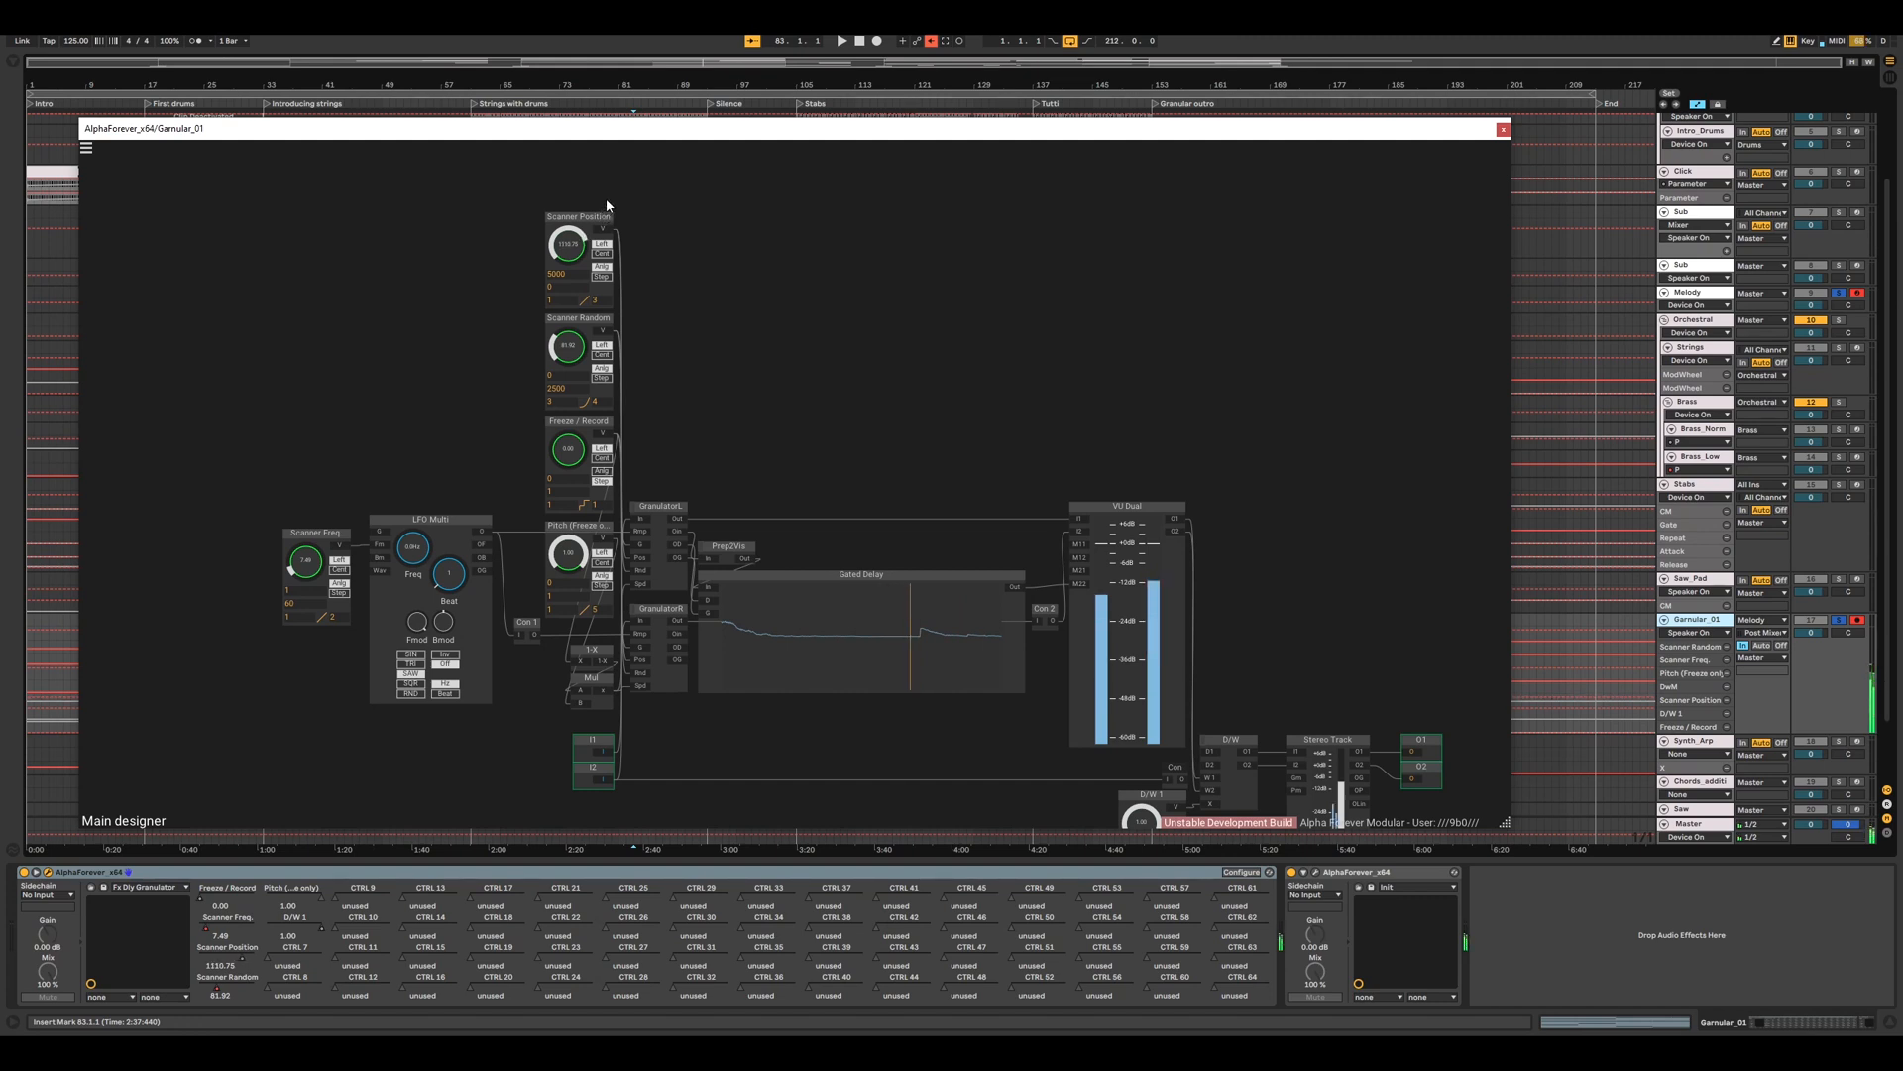
{"action": "left_click_drag", "start_coordinate": [575, 339], "coordinate": [585, 303]}
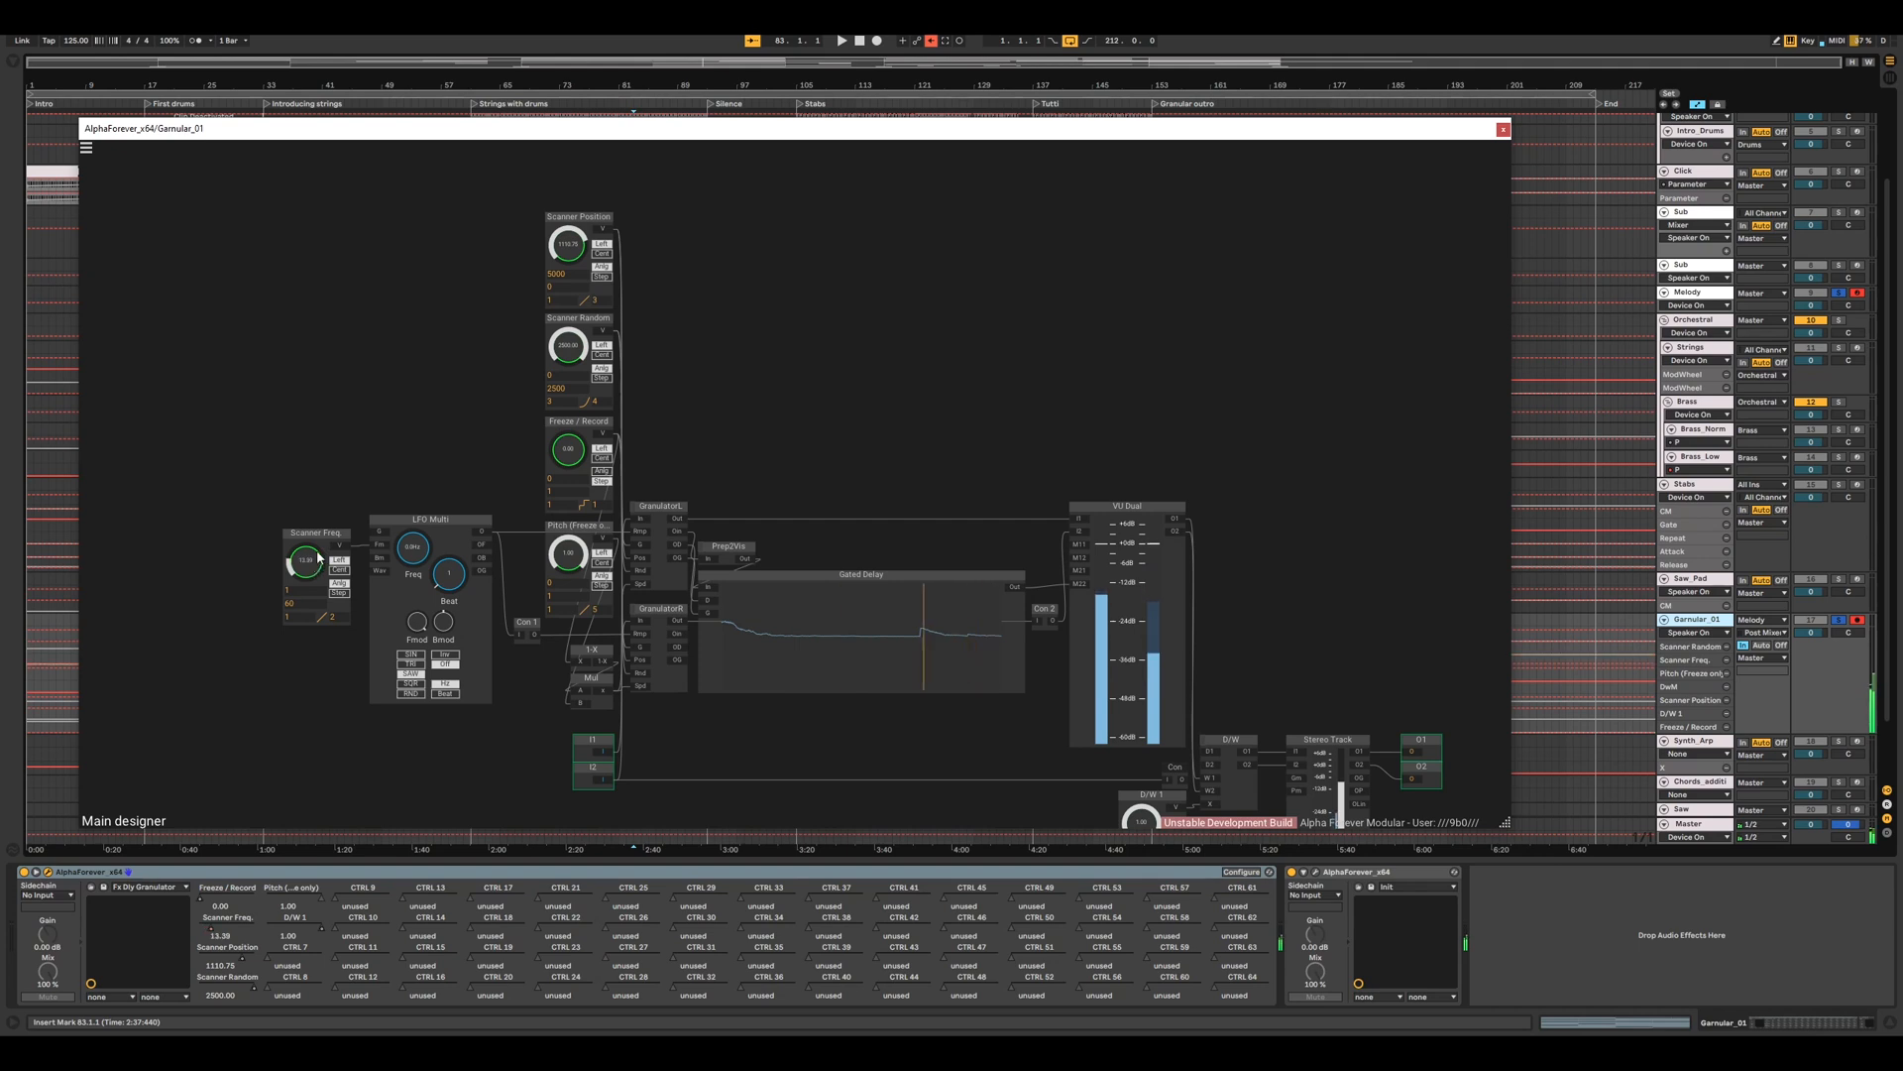
{"action": "mouse_move", "coordinate": [311, 560]}
{"action": "left_mouse_down"}
{"action": "mouse_move", "coordinate": [340, 460]}
{"action": "mouse_move", "coordinate": [339, 559]}
{"action": "left_mouse_up"}
{"action": "left_click_drag", "start_coordinate": [566, 559], "coordinate": [589, 480]}
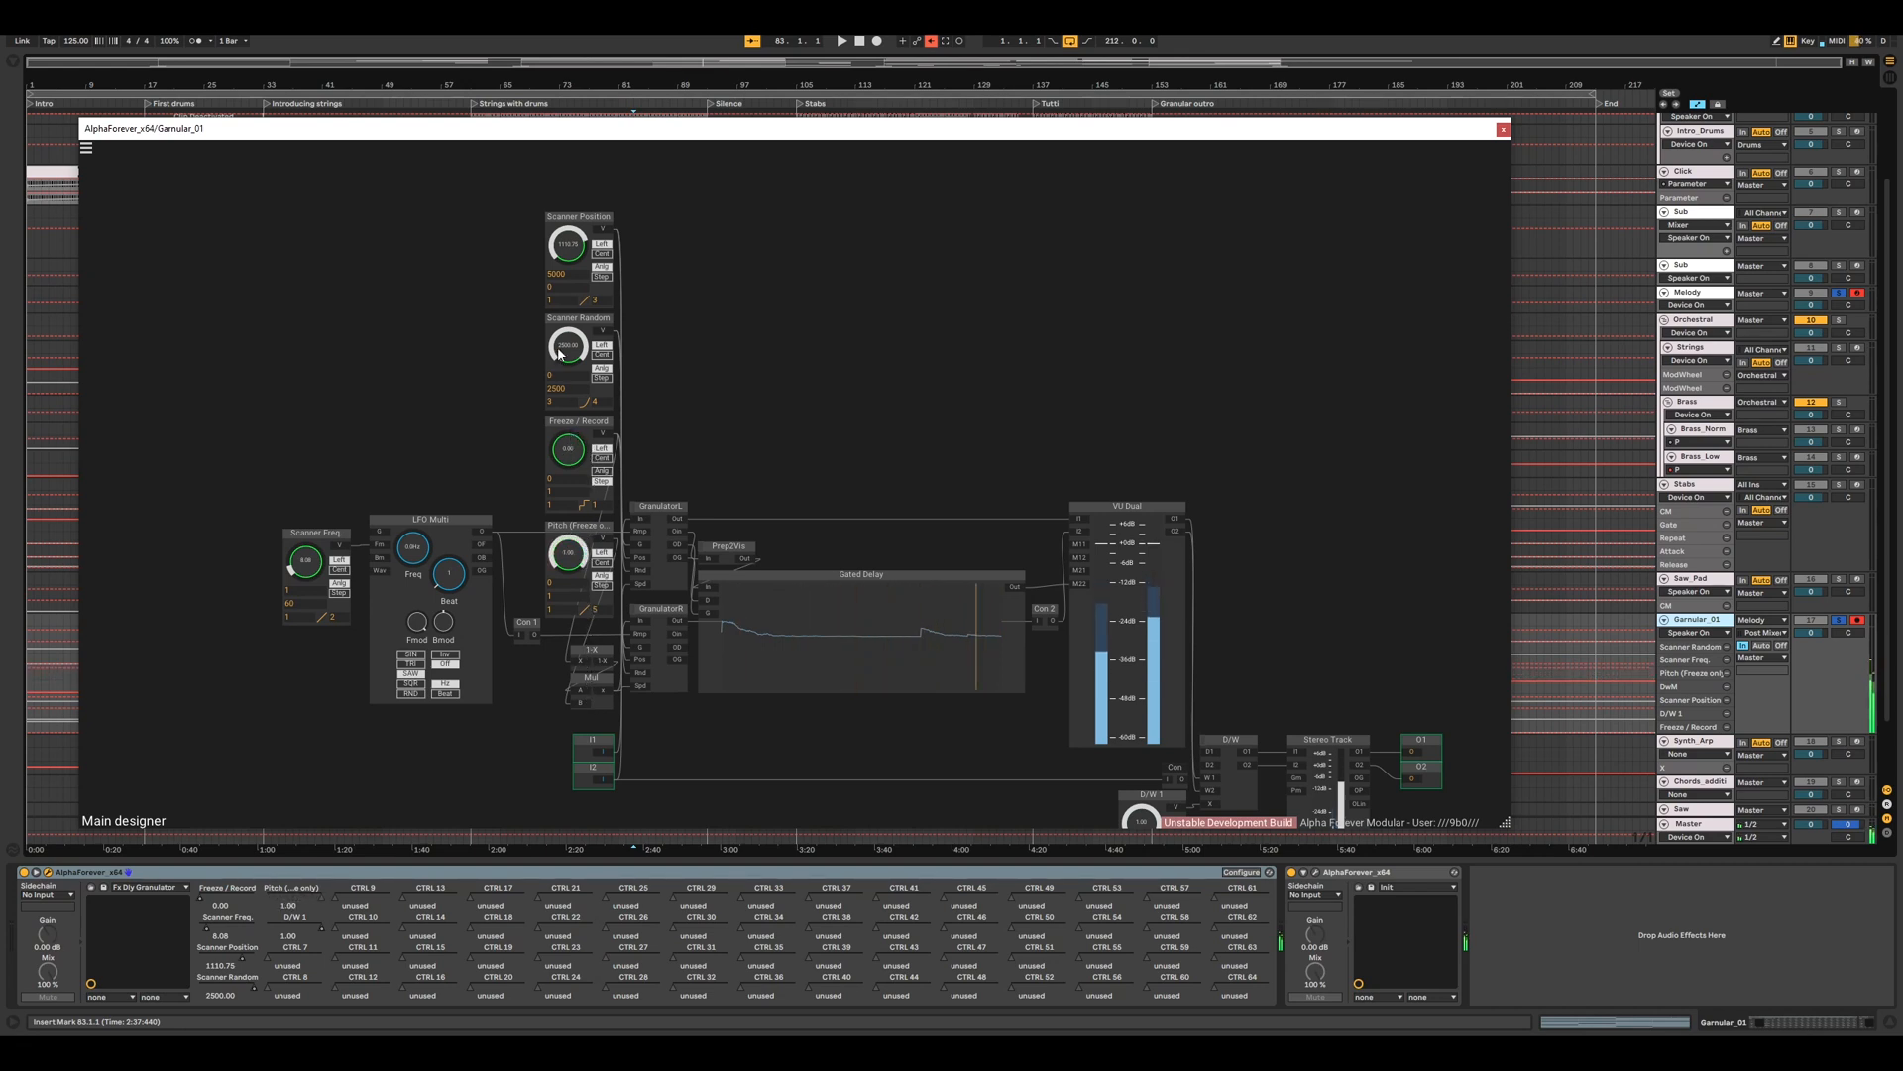
- Lower Scanner Random, raise Scanner Freq. to about 50, set Scanner Position to about 4586 and lower D/W 1
{"action": "left_click_drag", "start_coordinate": [566, 345], "coordinate": [572, 441]}
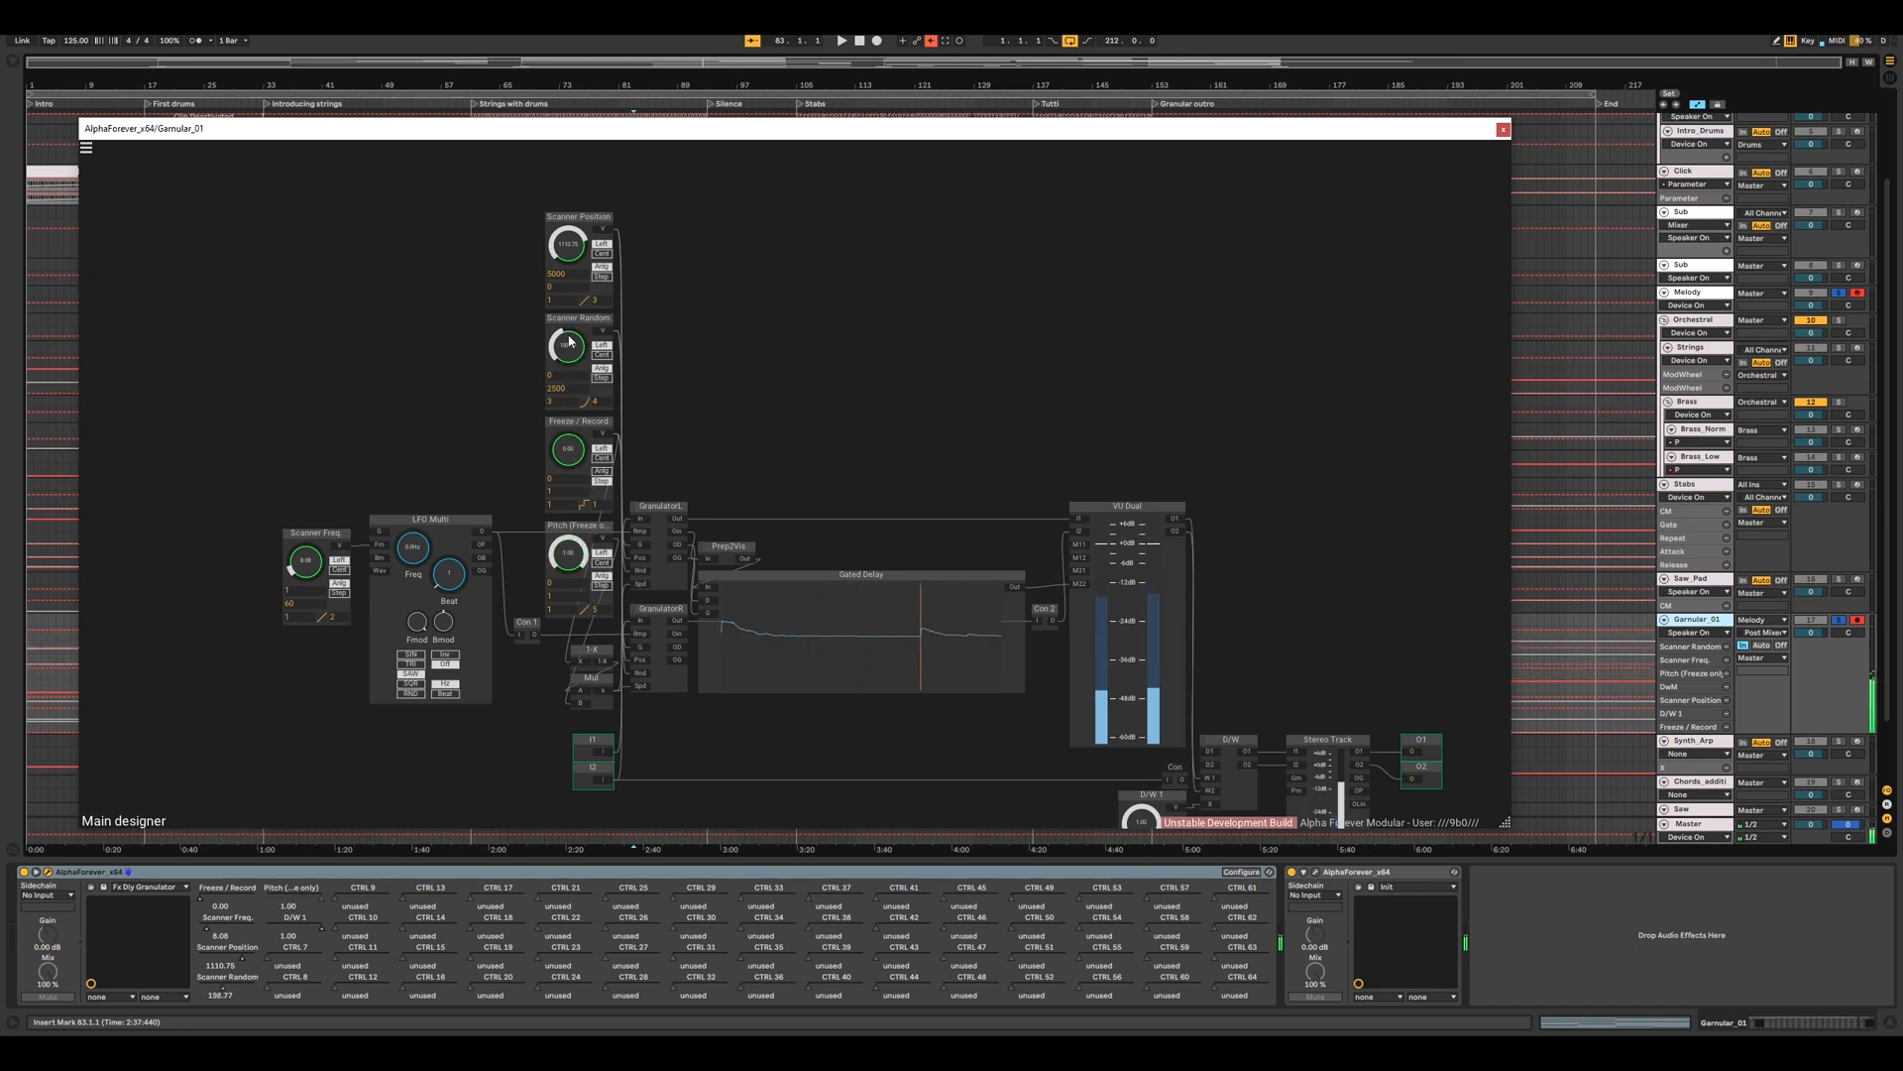
{"action": "left_click_drag", "start_coordinate": [317, 570], "coordinate": [354, 344]}
{"action": "scroll", "coordinate": [360, 334], "scroll_direction": "down", "scroll_amount": 3}
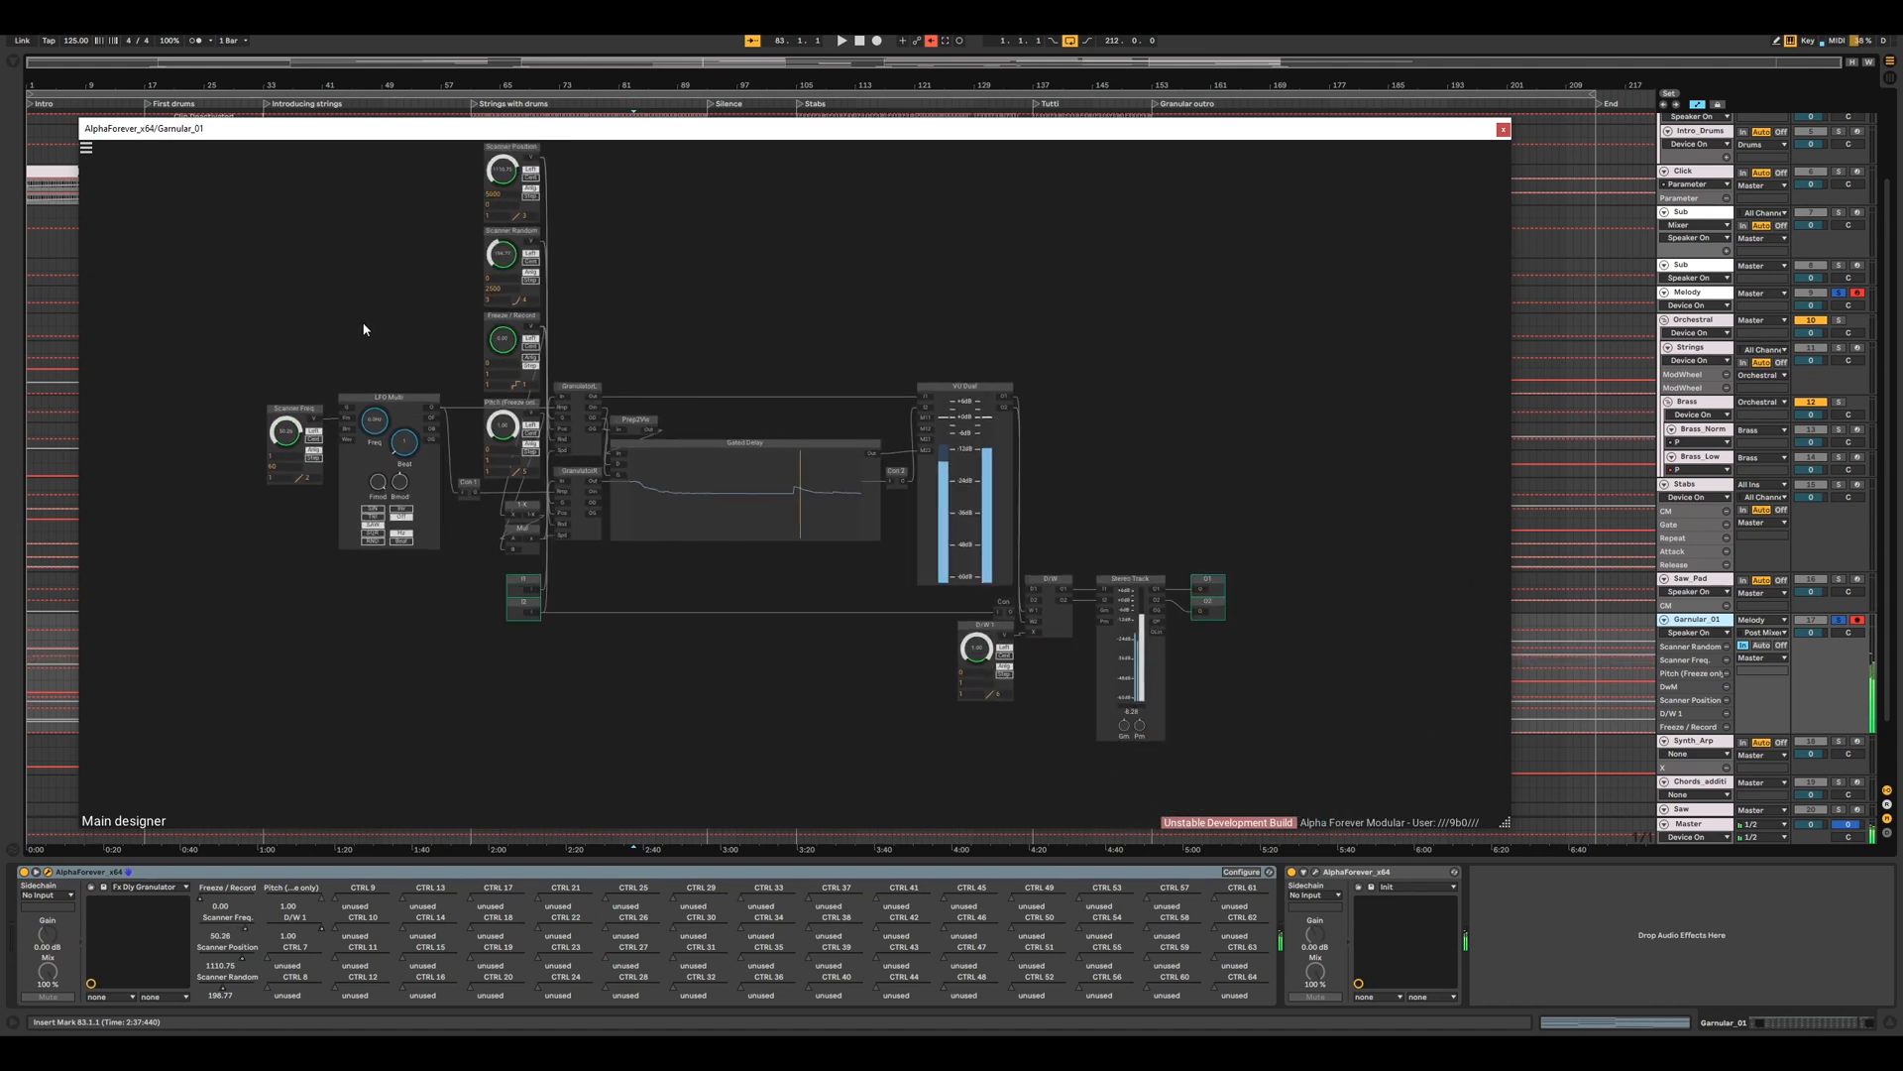
{"action": "left_click_drag", "start_coordinate": [780, 350], "coordinate": [849, 390]}
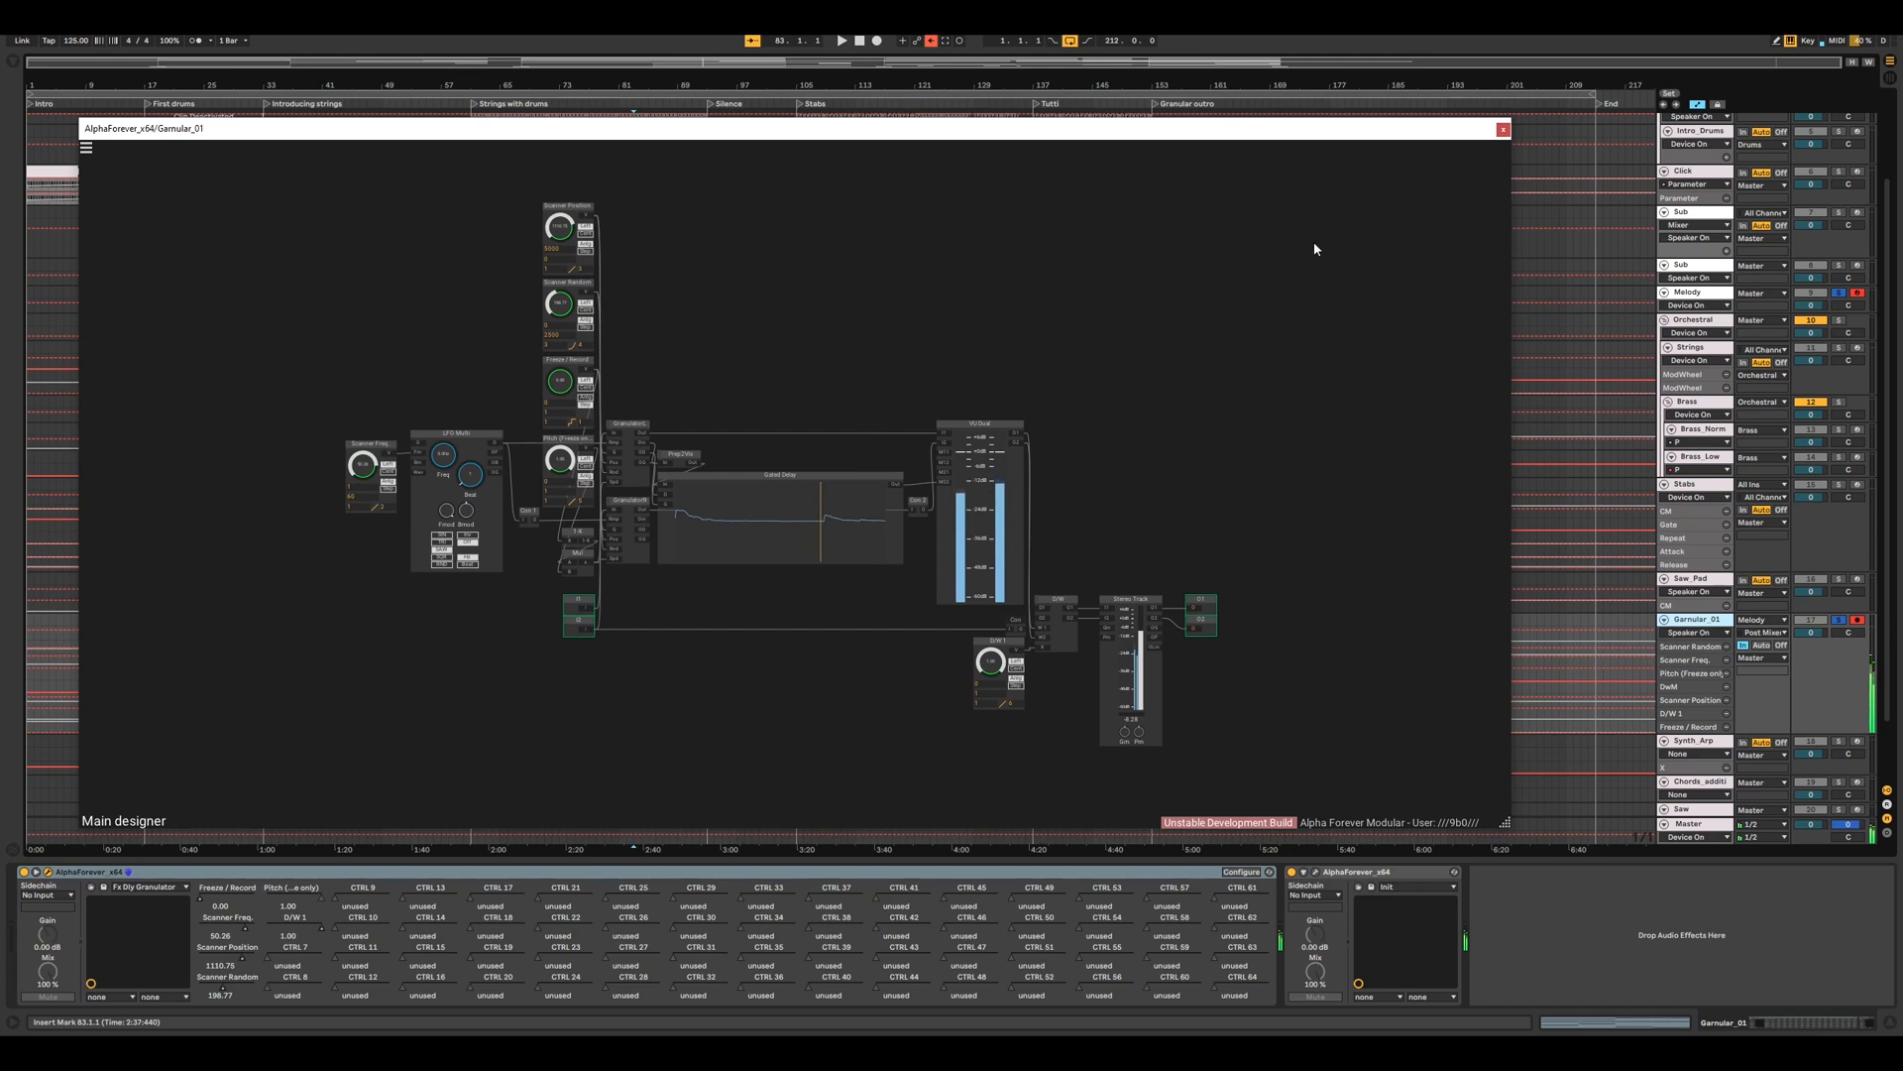
{"action": "left_click_drag", "start_coordinate": [562, 230], "coordinate": [578, 339]}
{"action": "left_click", "coordinate": [1016, 668]}
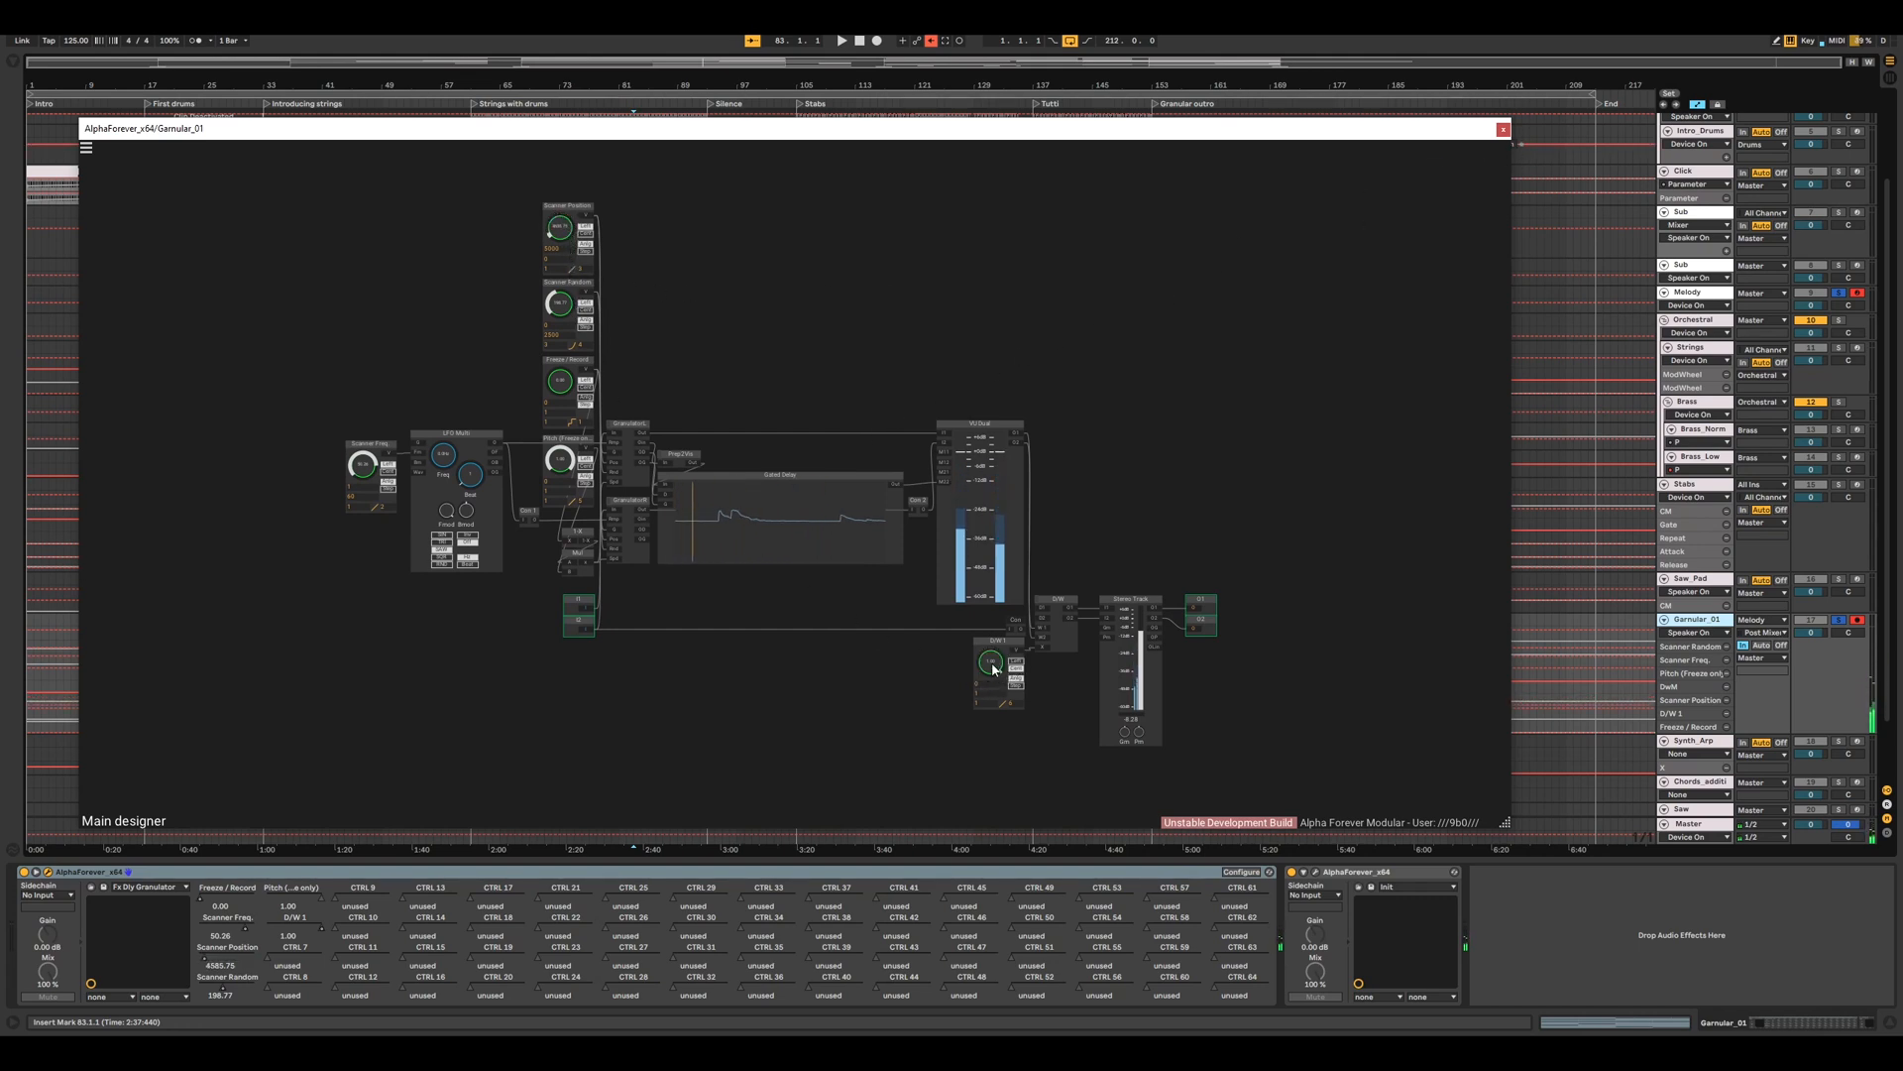
- Close the granulator patch and turn off the solo on the Garnular_01 track
{"action": "left_click", "coordinate": [1503, 129]}
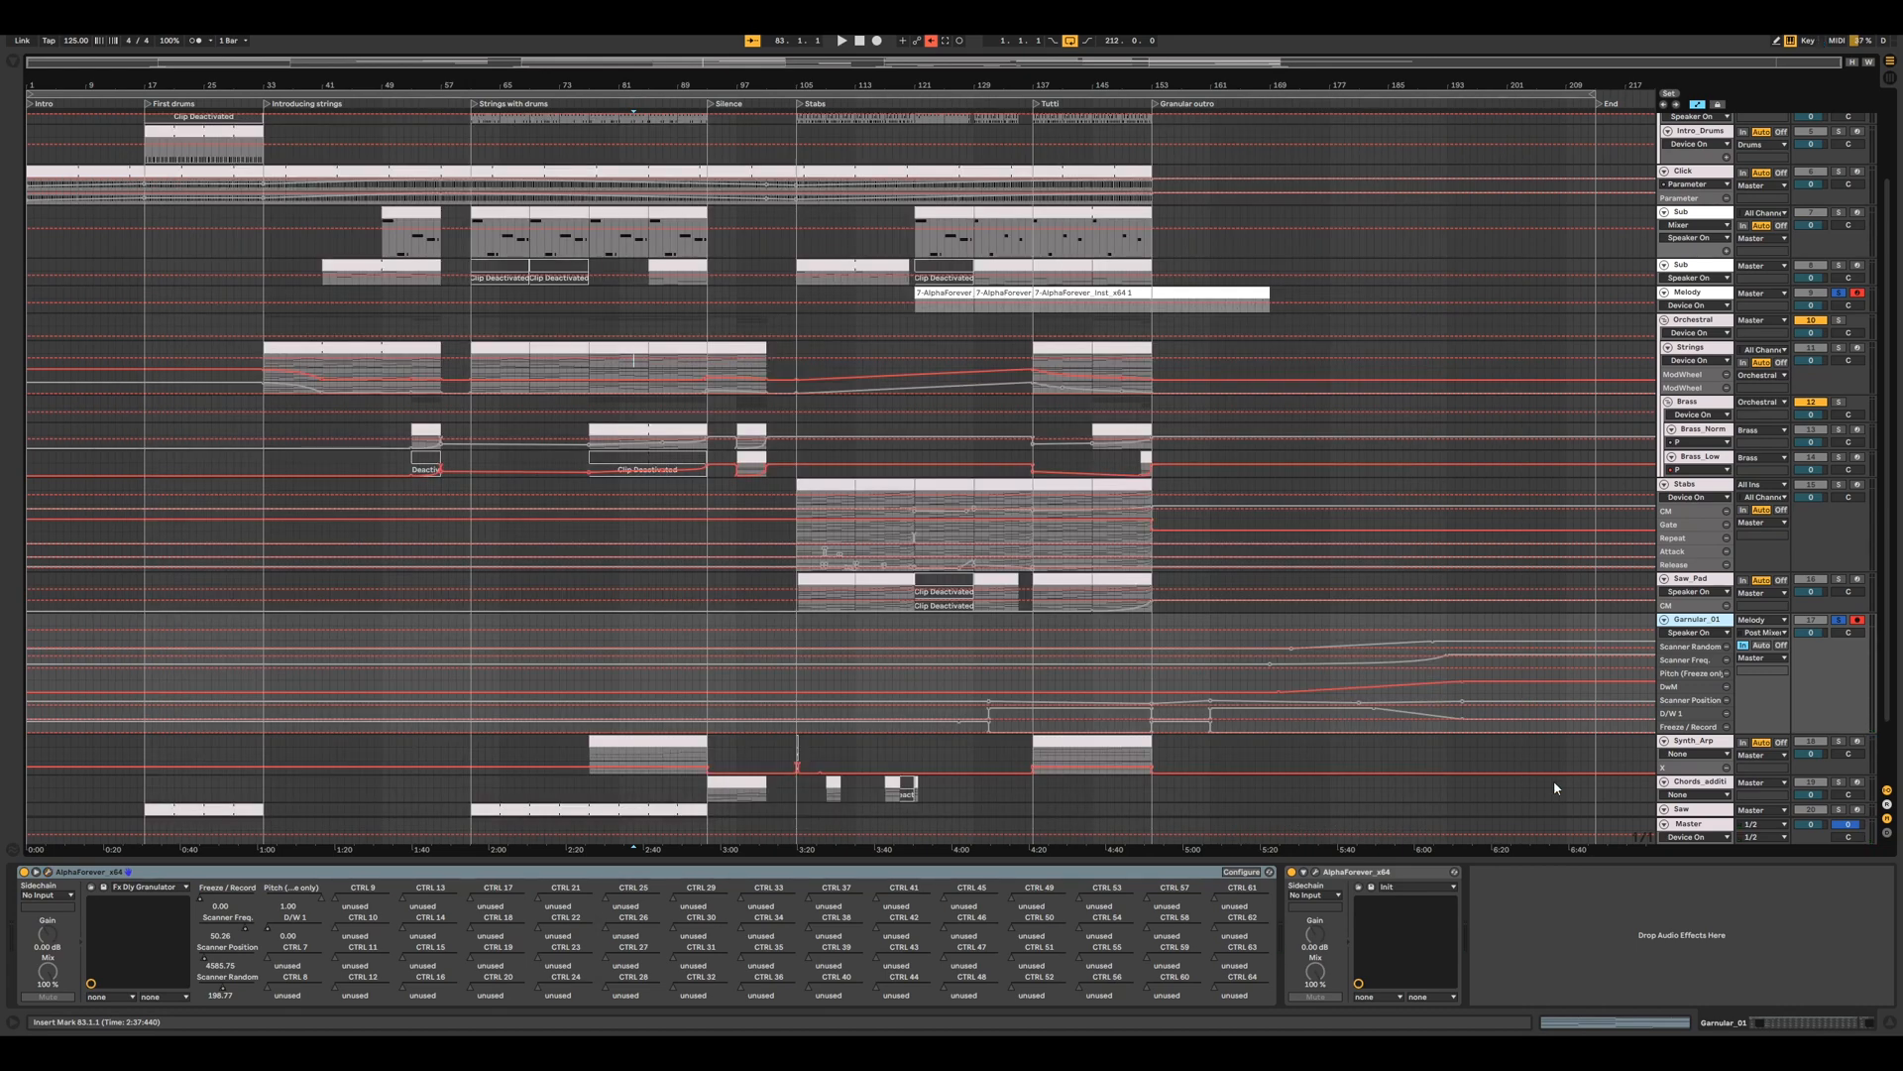
{"action": "left_click", "coordinate": [1841, 620]}
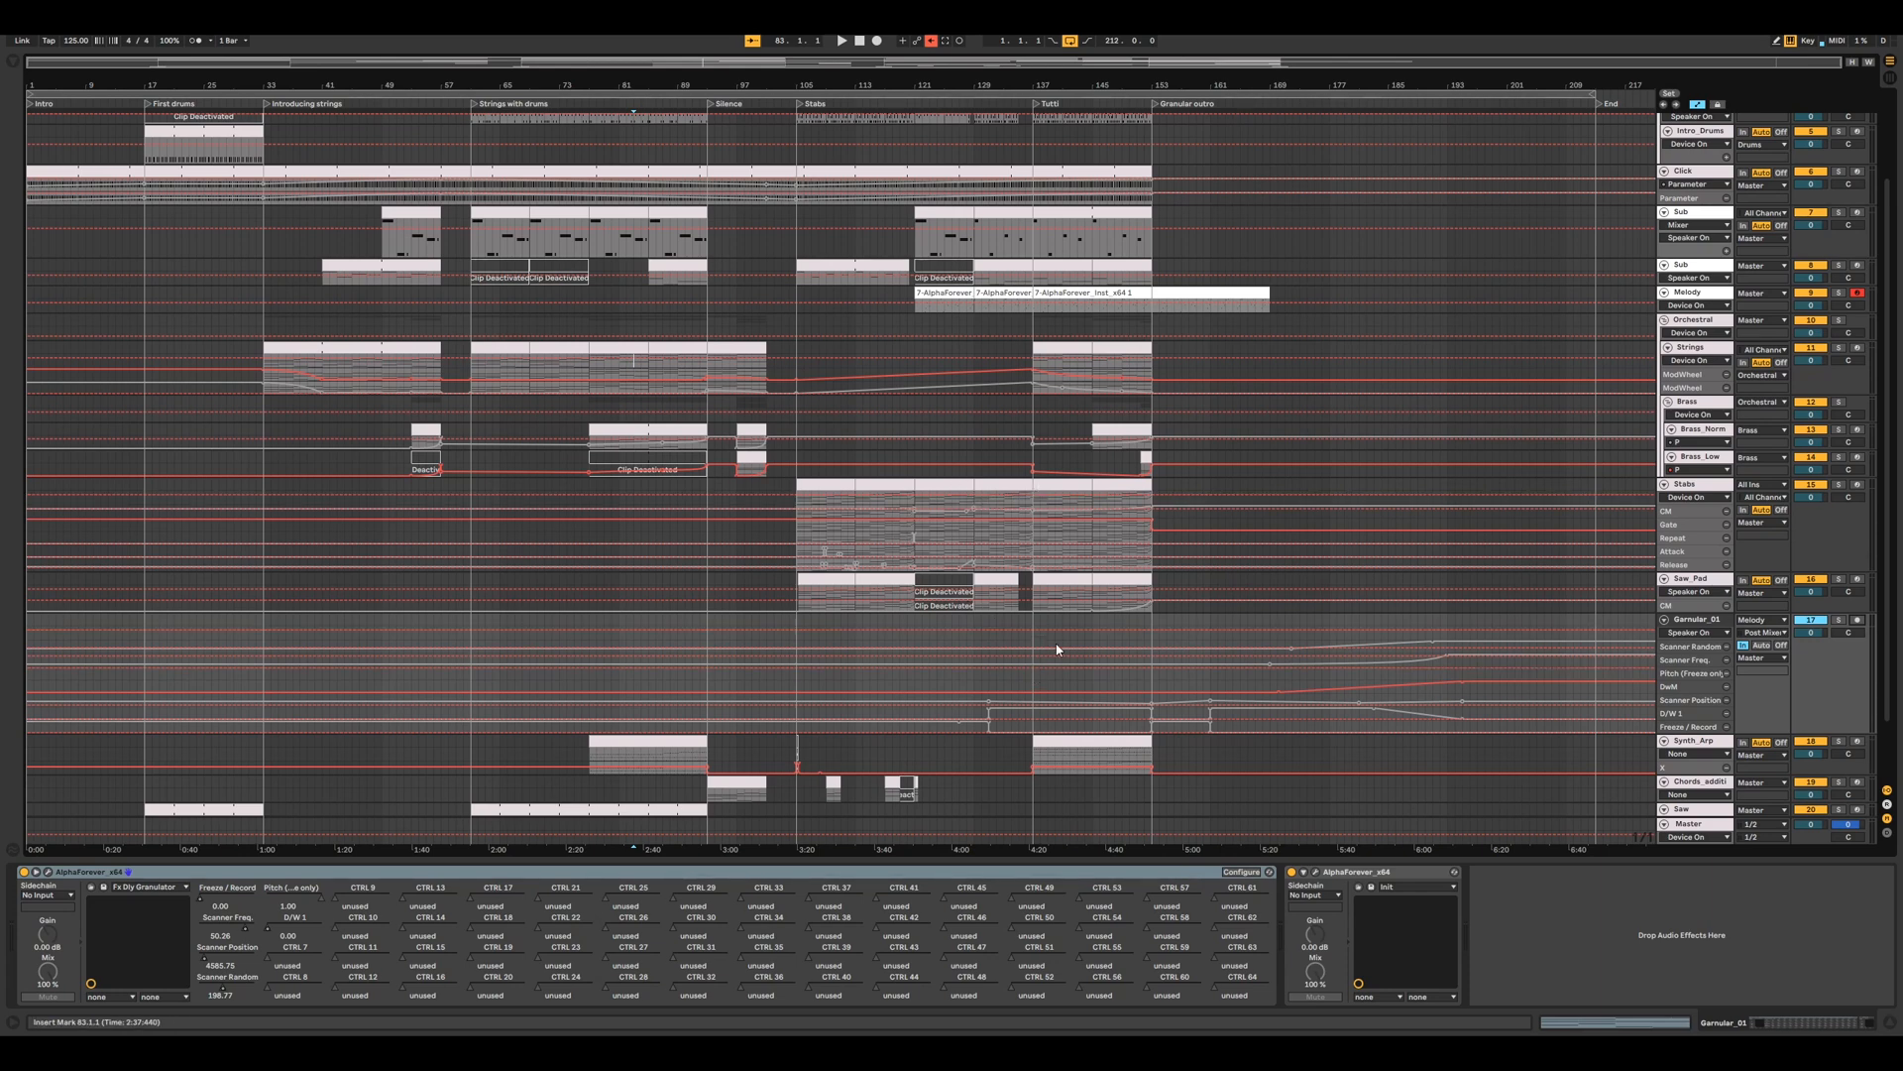
- Open Garnular_01's second AlphaForever_x64 patch, examine Hall Reverb 1 and the Hall module nested inside it, and close the patch
{"action": "left_click", "coordinate": [1315, 872]}
{"action": "scroll", "coordinate": [625, 730], "scroll_direction": "up", "scroll_amount": 5}
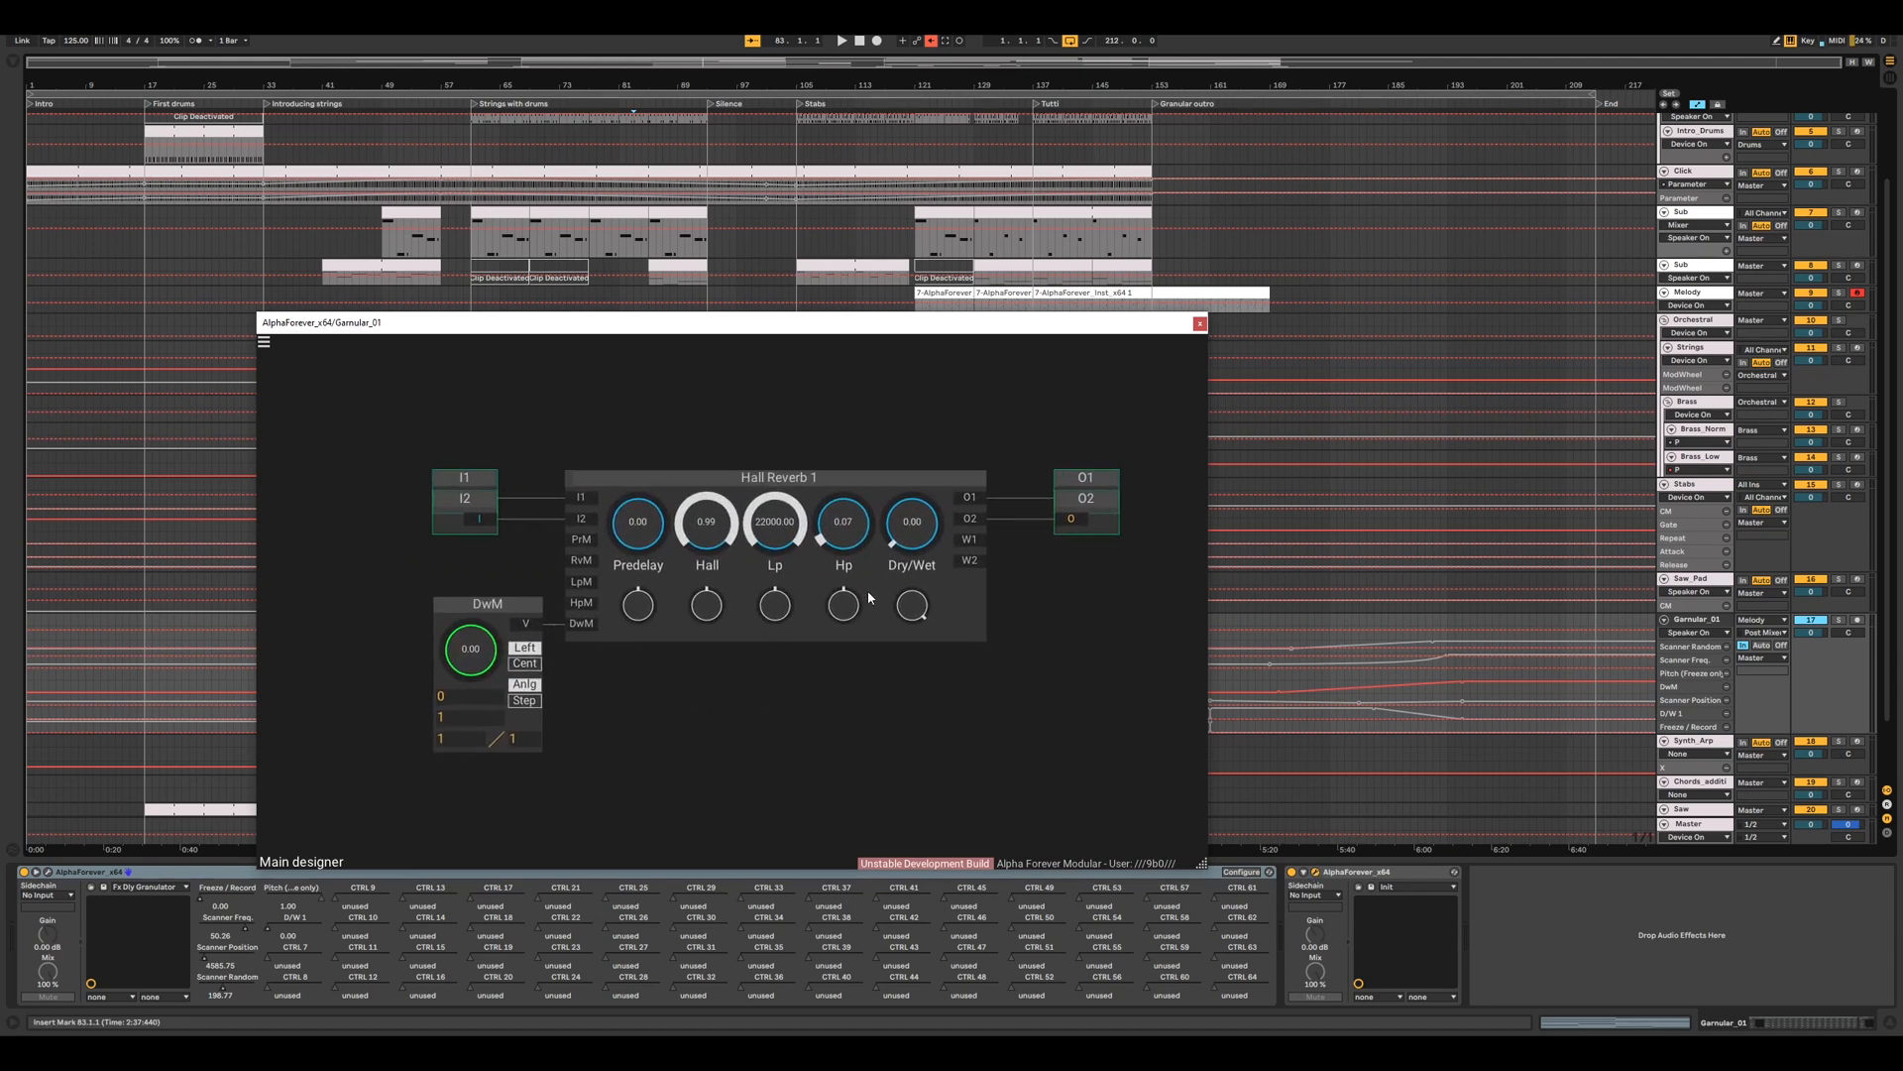
{"action": "double_click", "coordinate": [948, 592]}
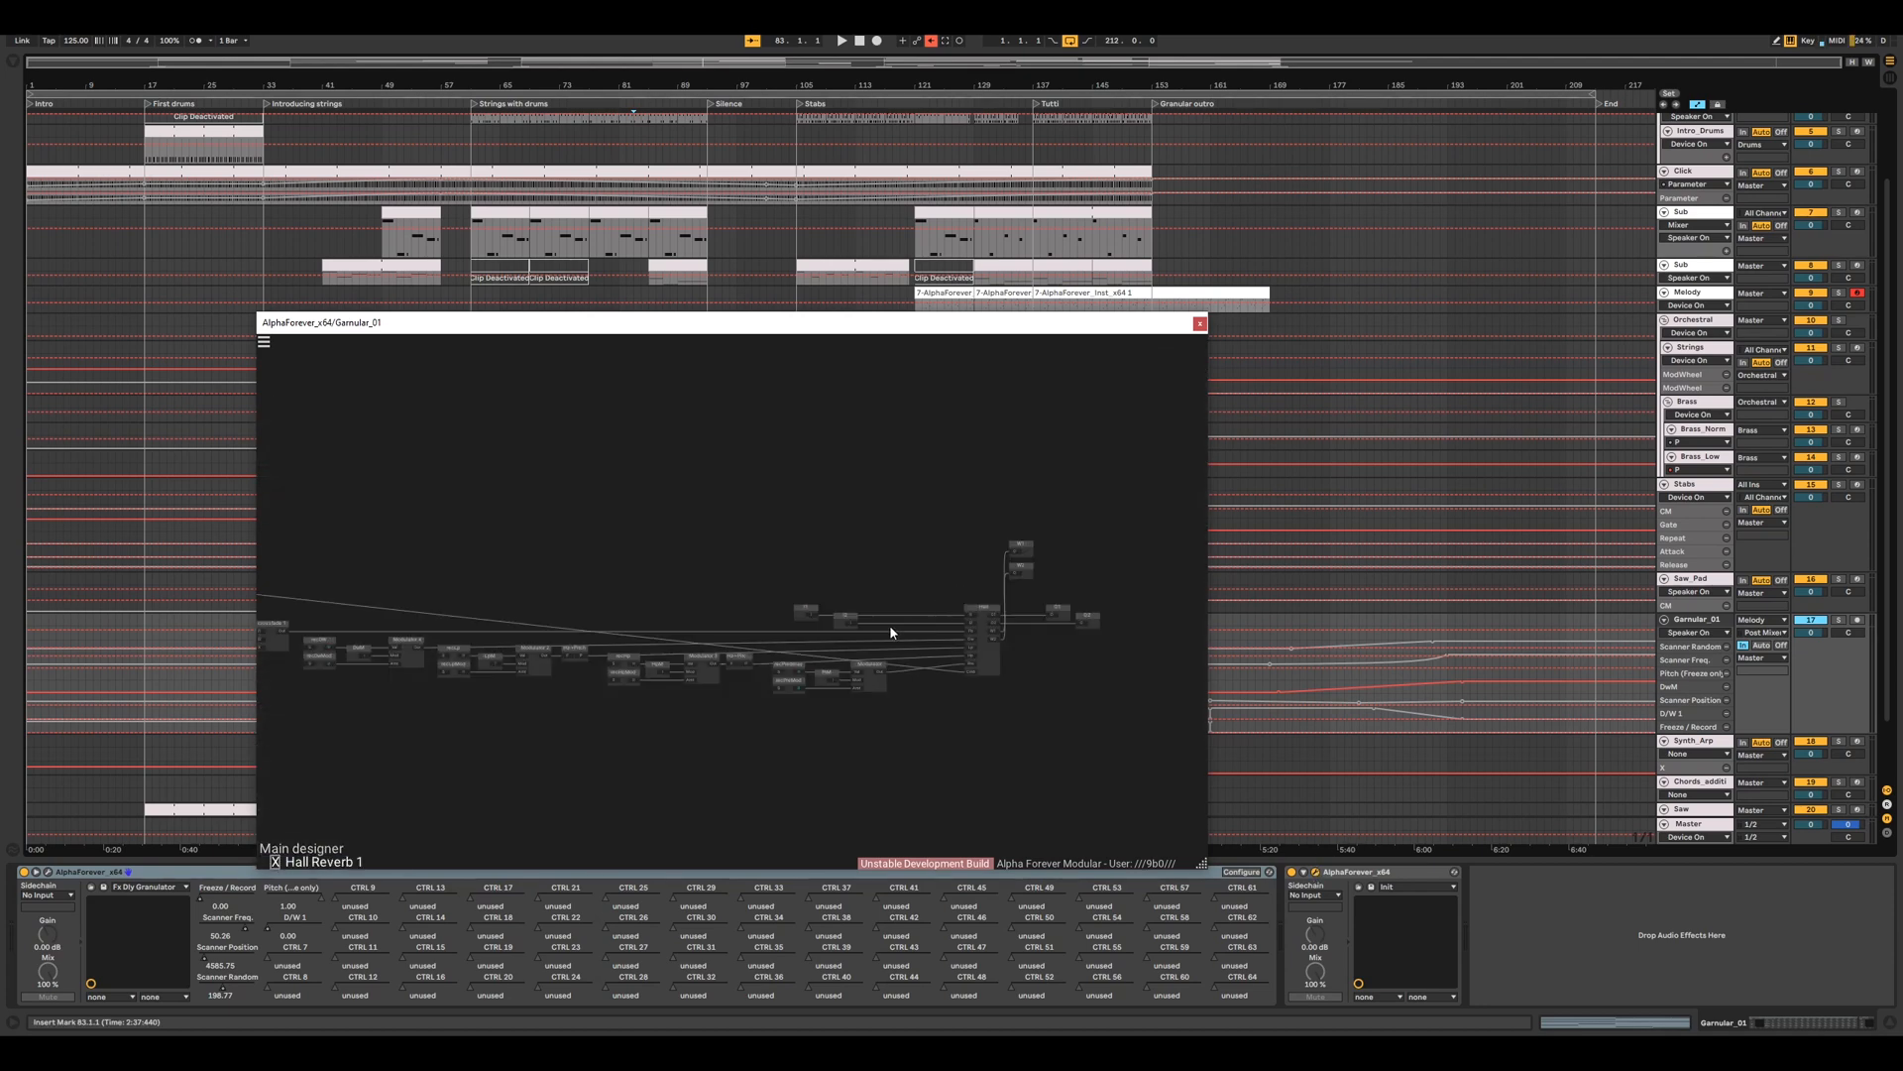
{"action": "double_click", "coordinate": [974, 645]}
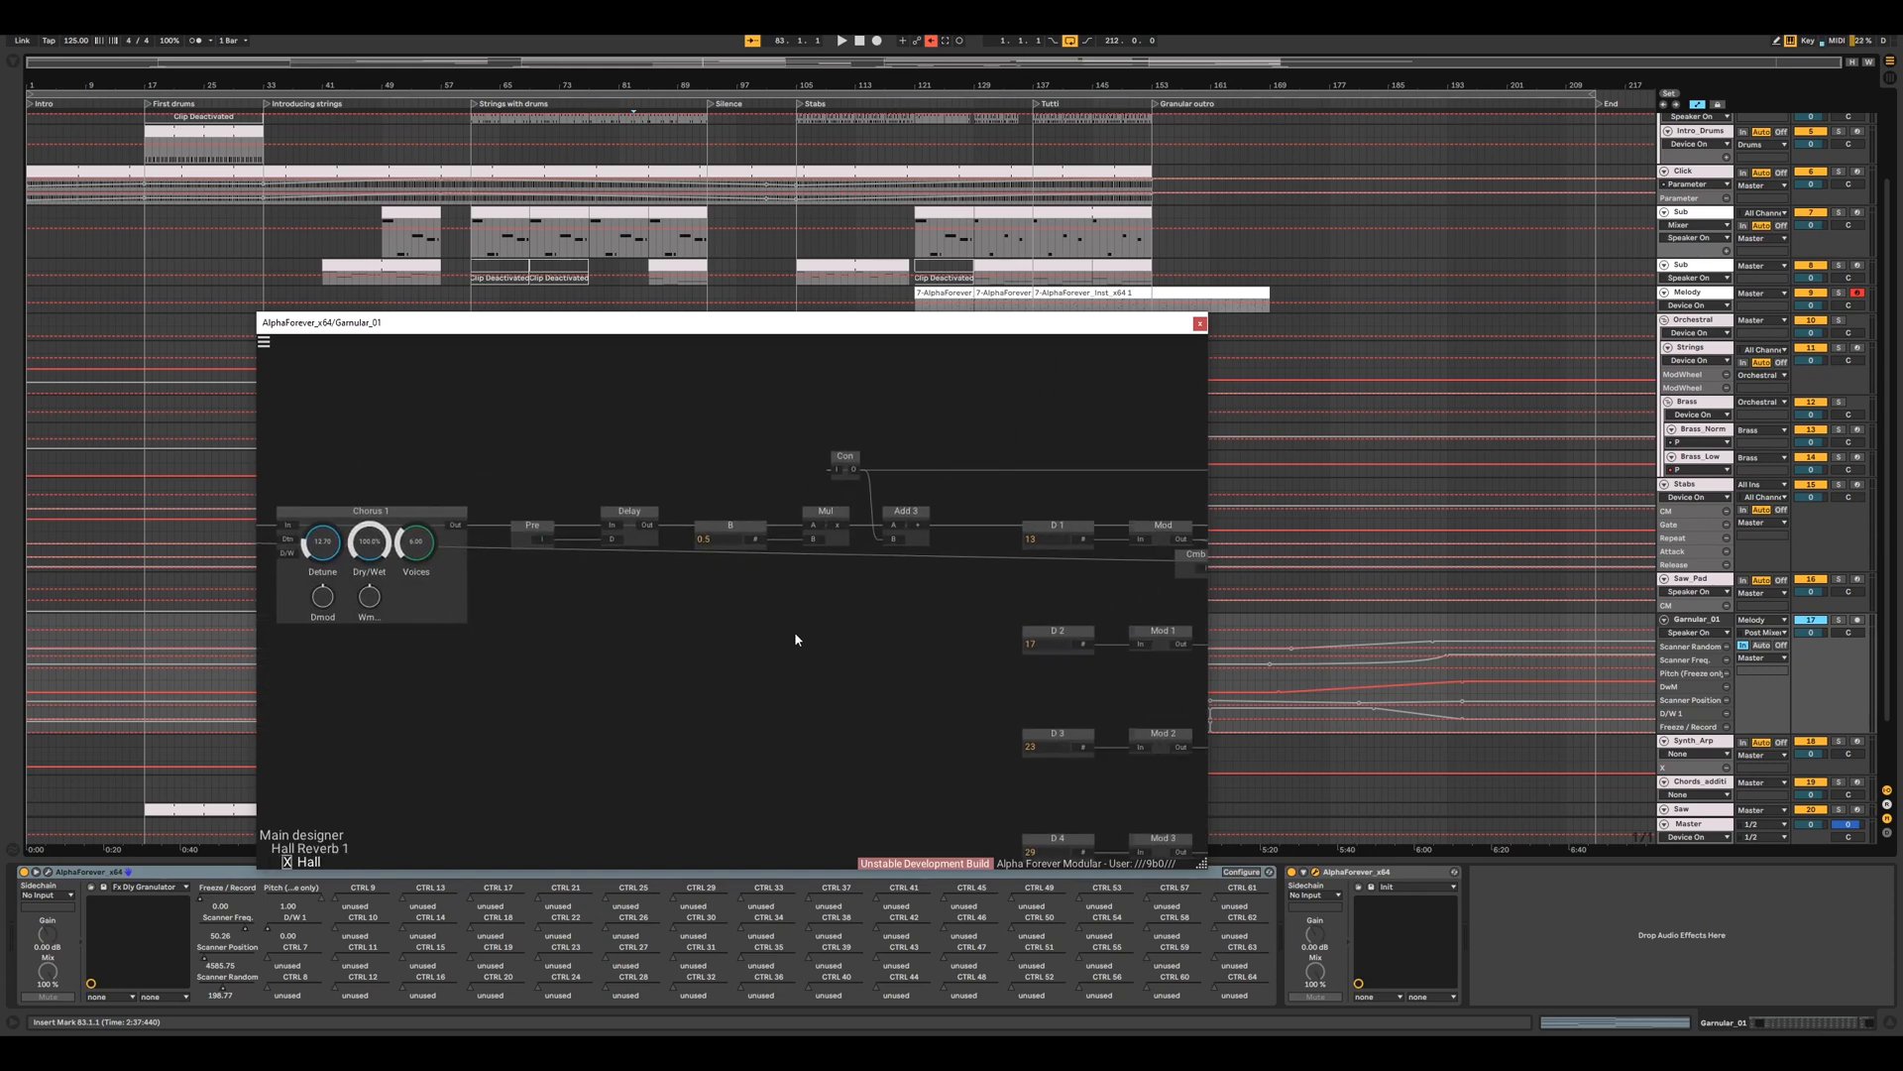
{"action": "scroll", "coordinate": [803, 651], "scroll_direction": "down", "scroll_amount": 6}
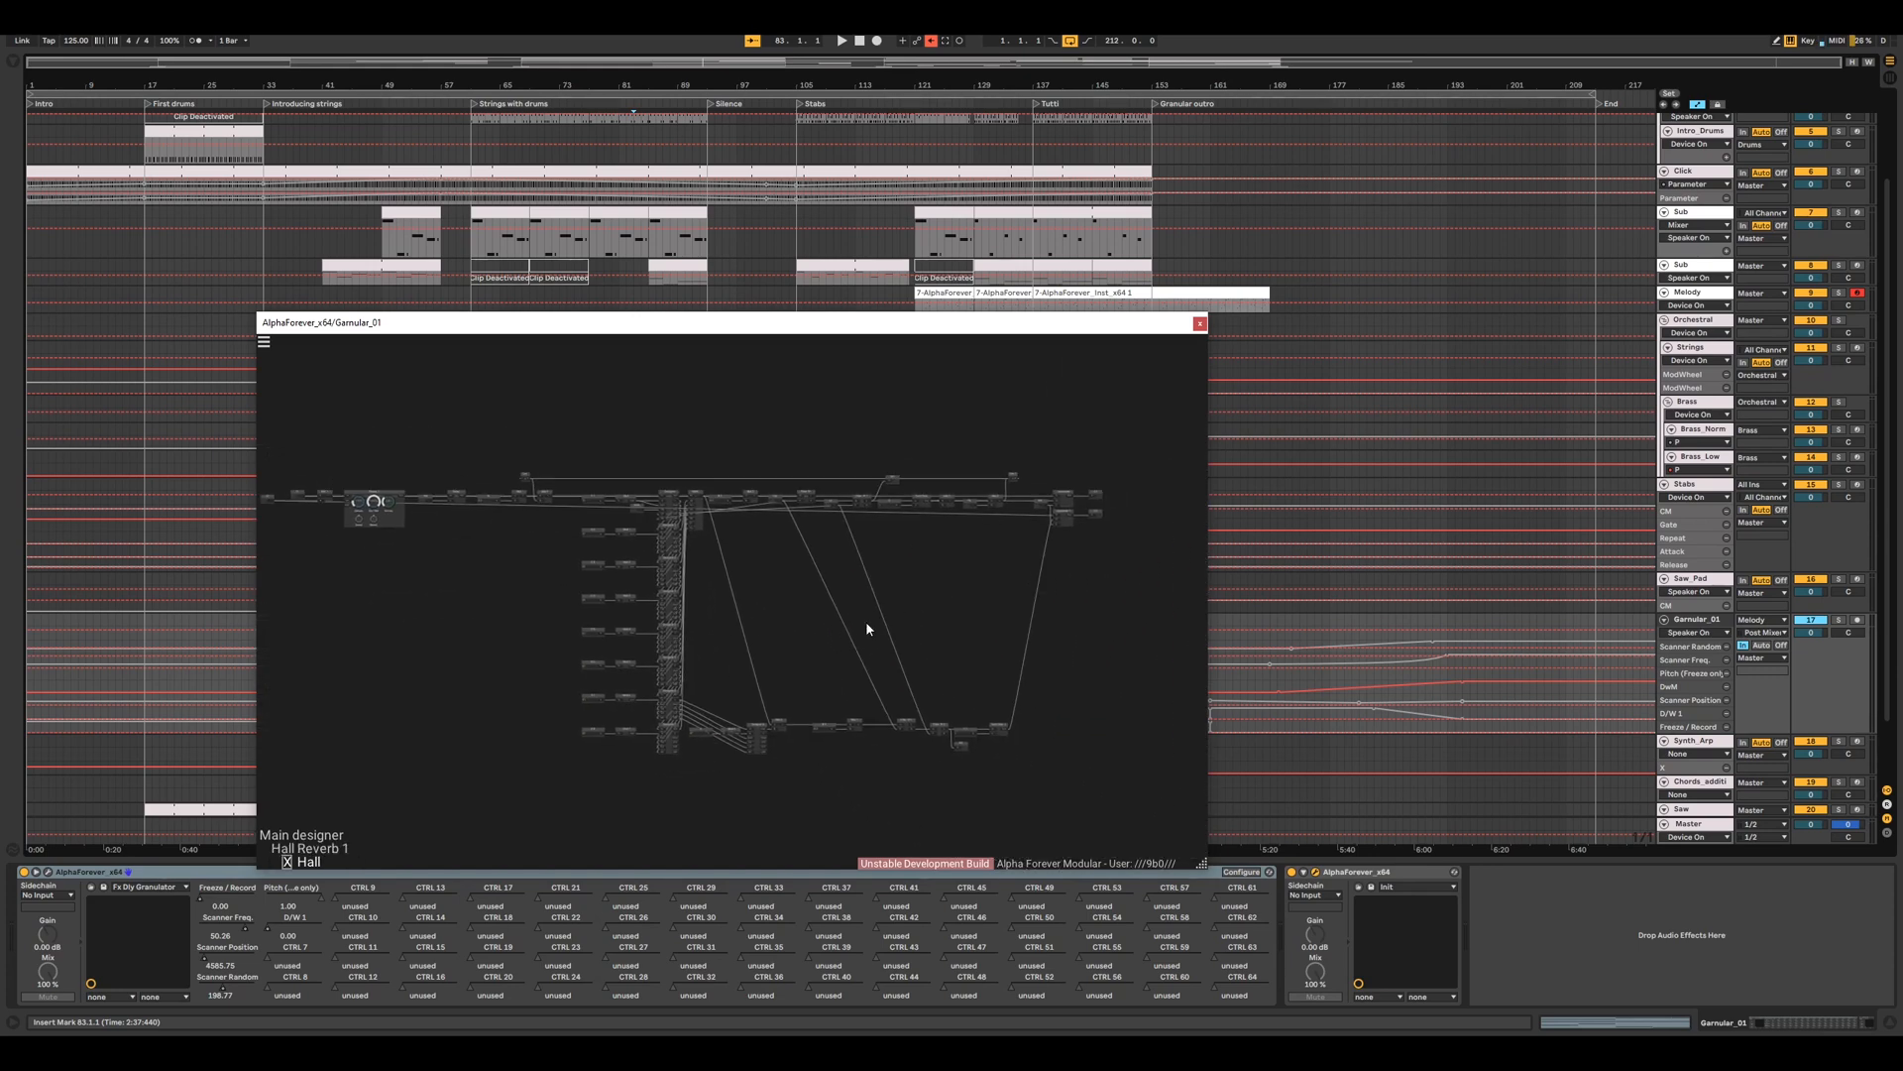
{"action": "left_click", "coordinate": [1200, 323]}
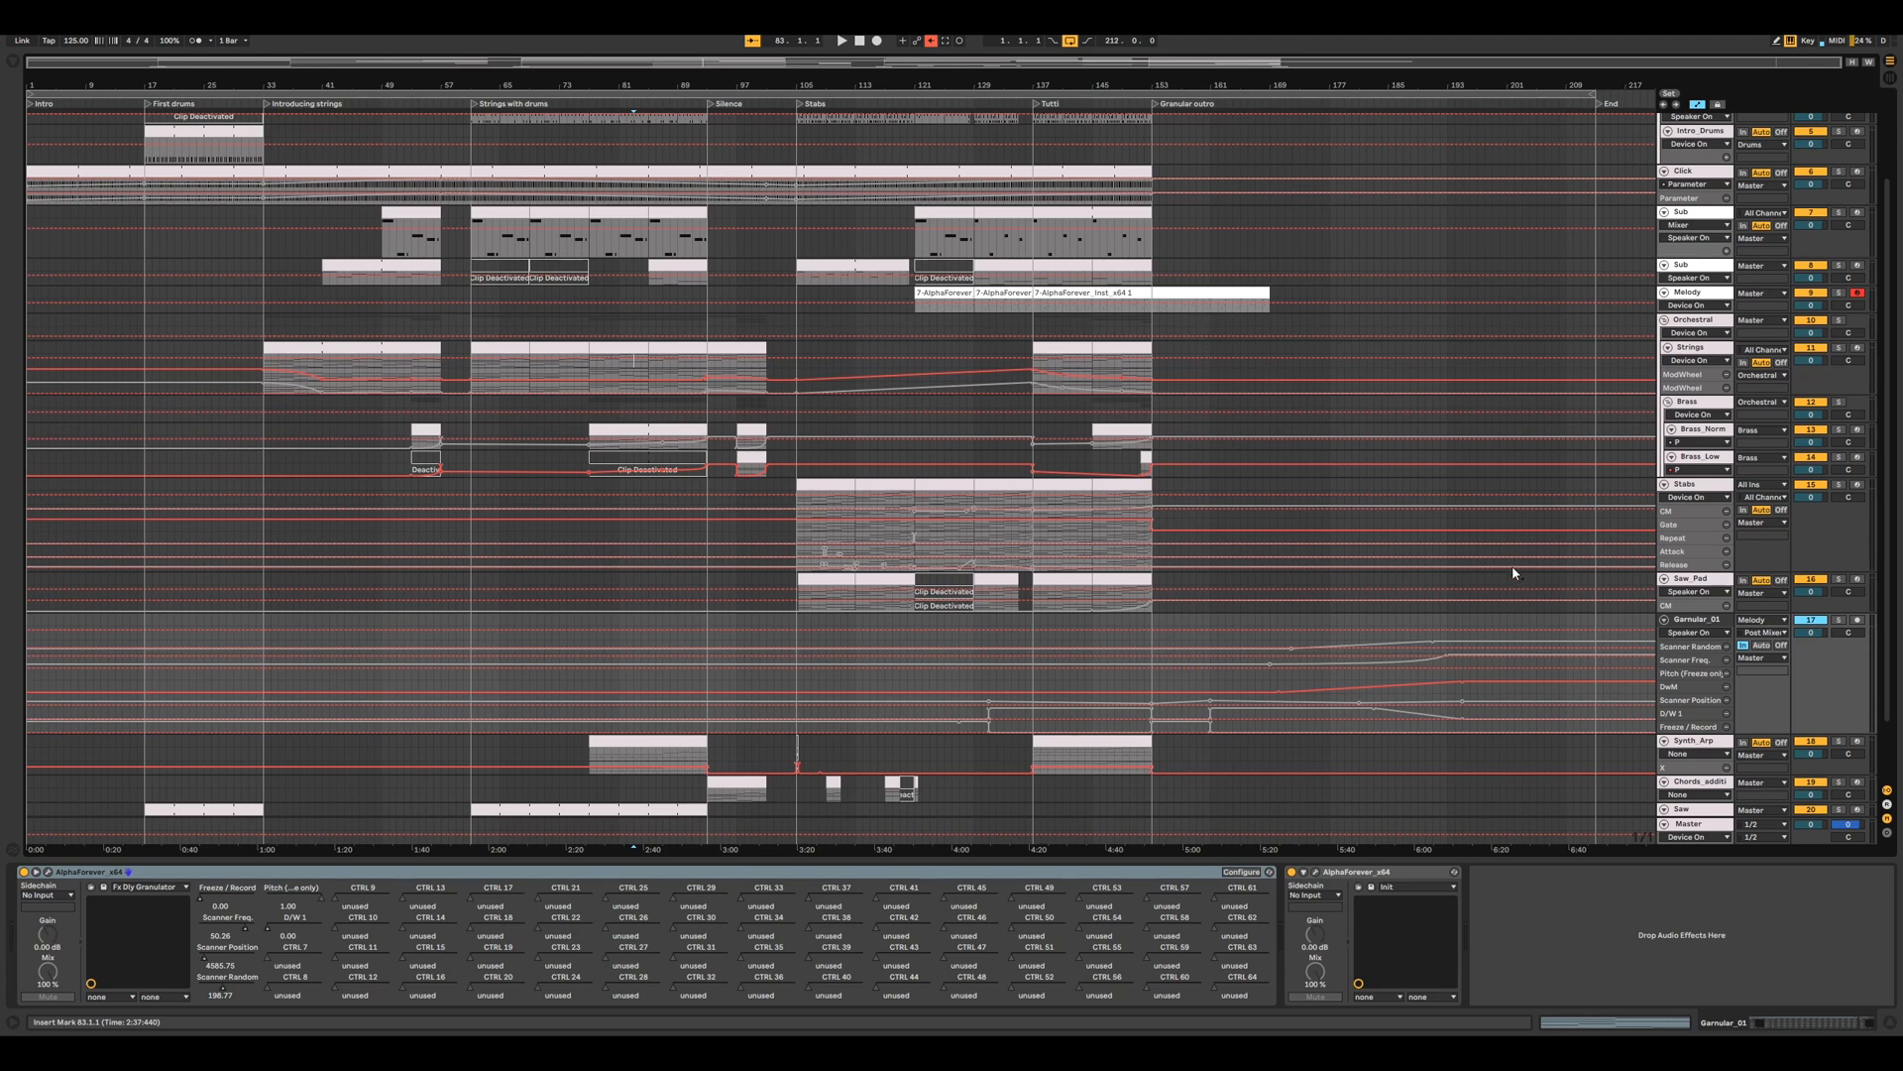
- Select the Synth_Arp track and arm it for recording
{"action": "scroll", "coordinate": [1699, 570], "scroll_direction": "down", "scroll_amount": 2}
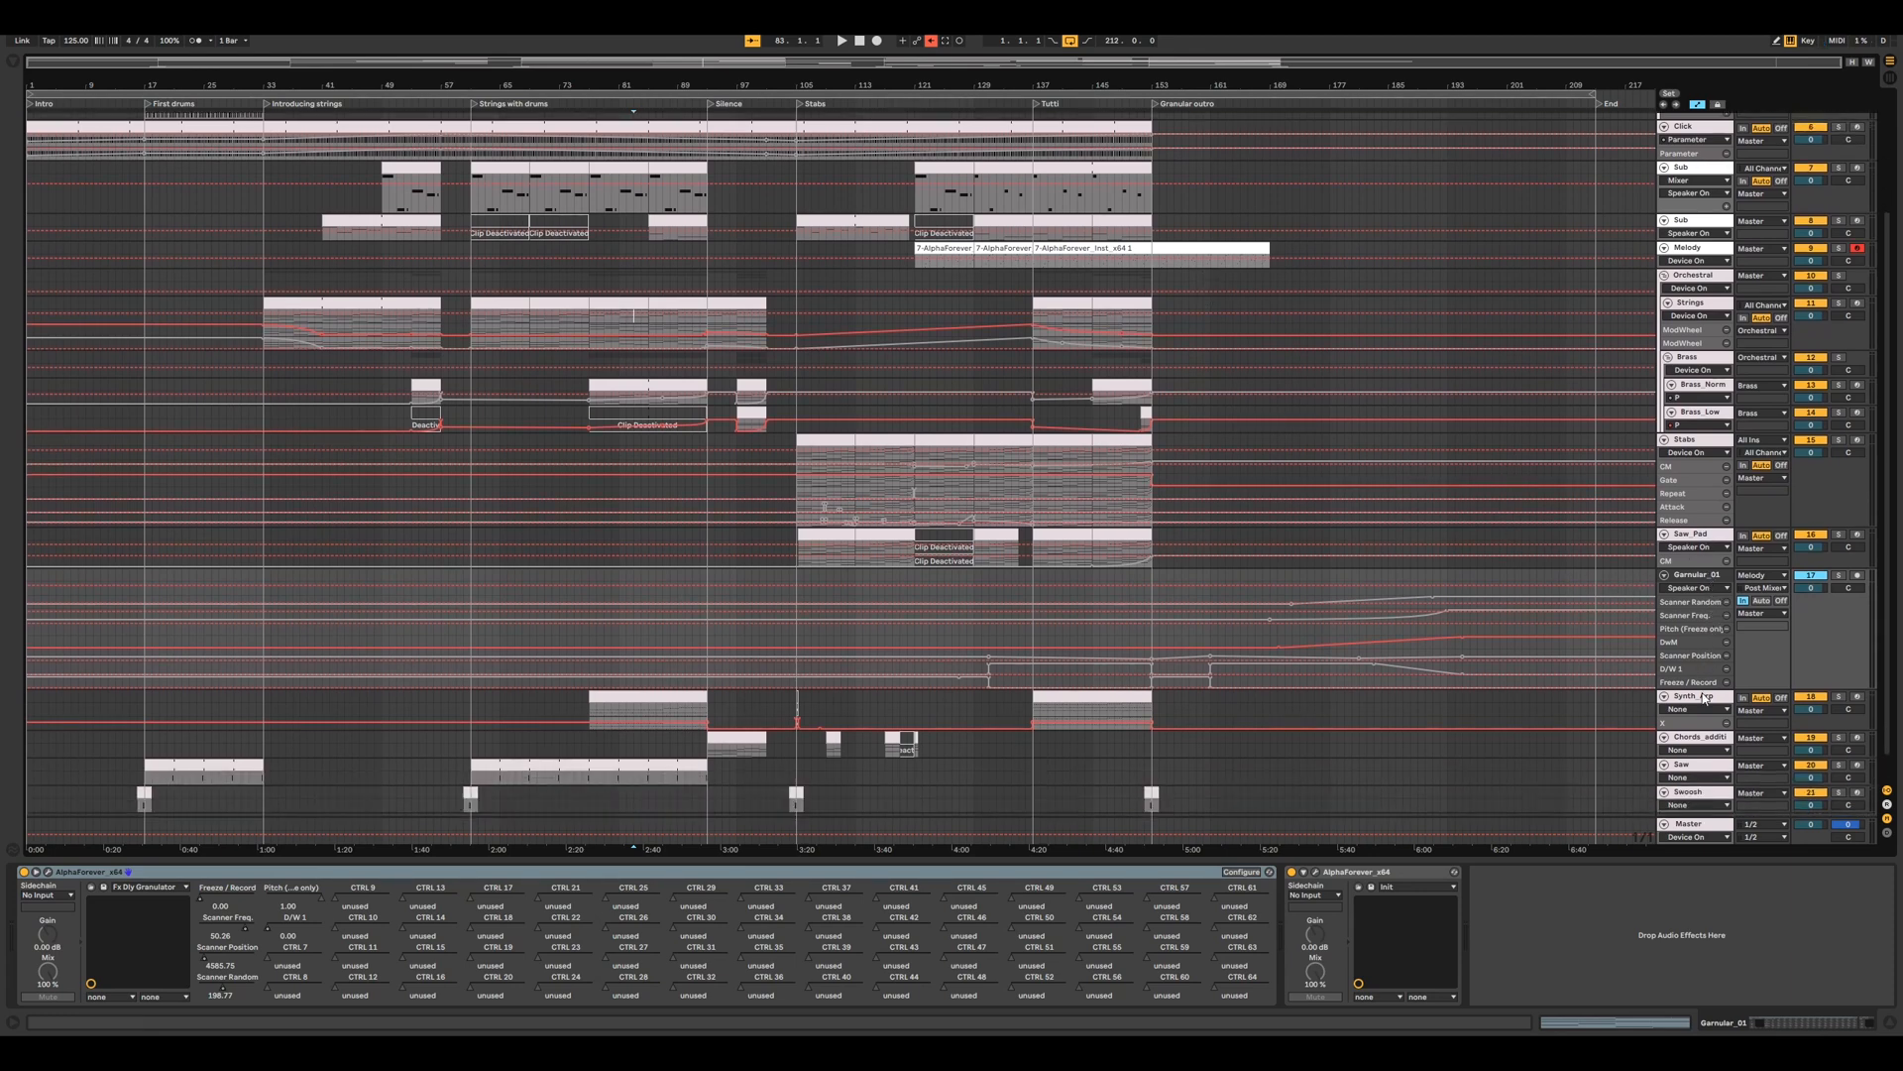
{"action": "left_click", "coordinate": [1707, 697]}
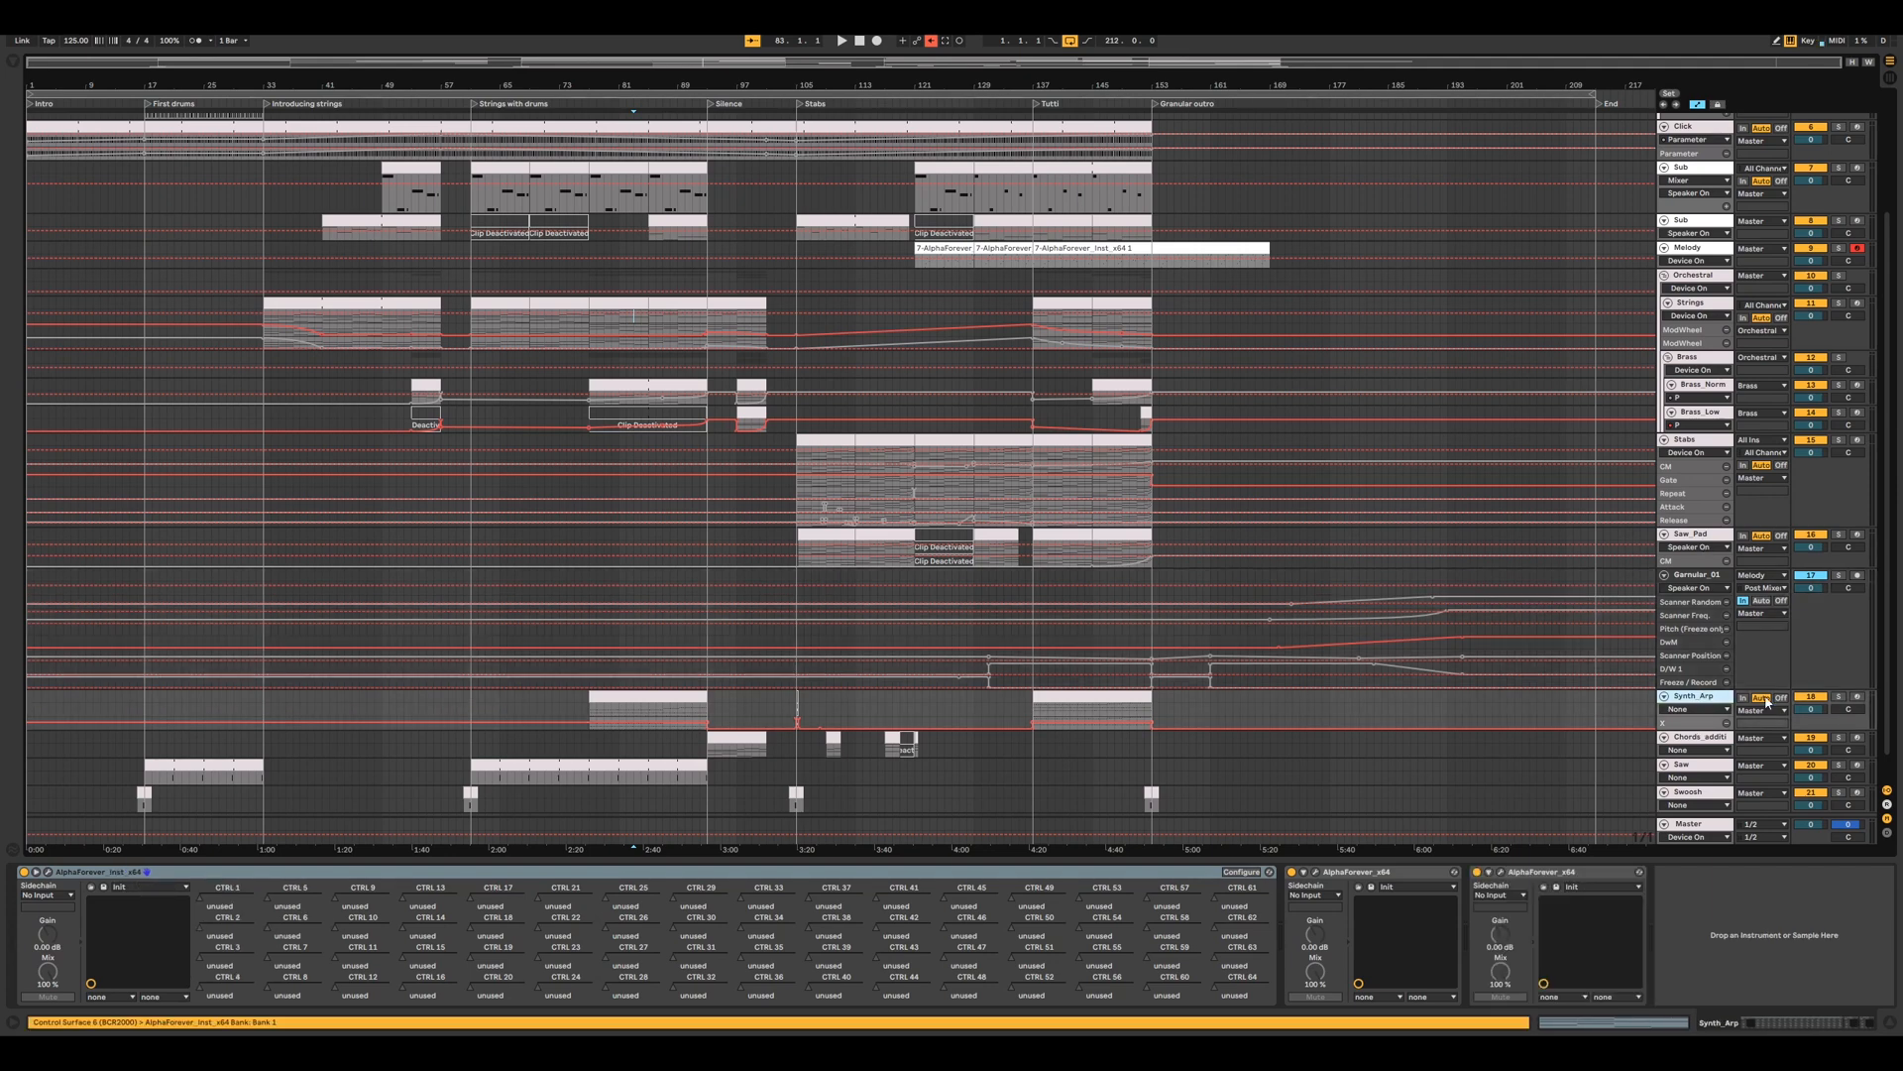
{"action": "left_click", "coordinate": [1857, 701]}
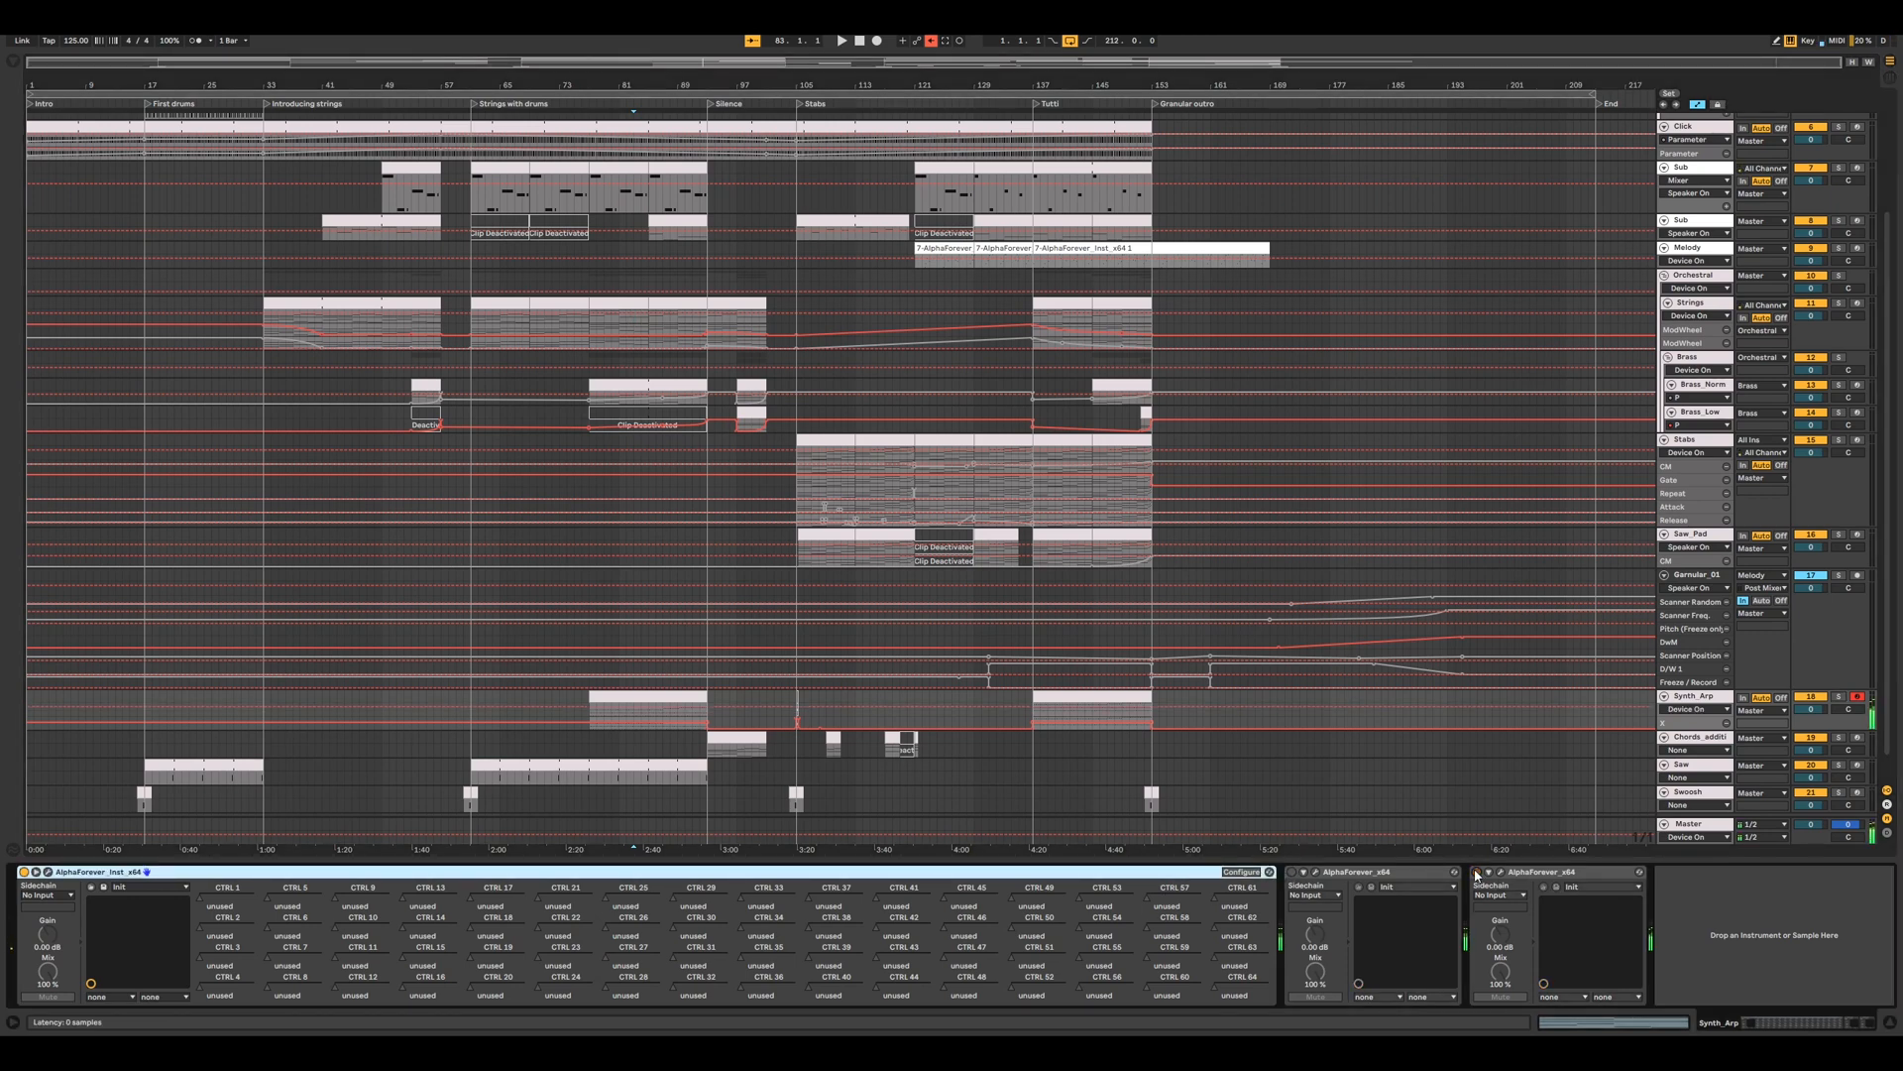
- Open Synth_Arp's AlphaForever_Inst_x64 patch in an enlarged window, examine its noise sources, envelope followers and comb filters, and close it
{"action": "left_click", "coordinate": [47, 874]}
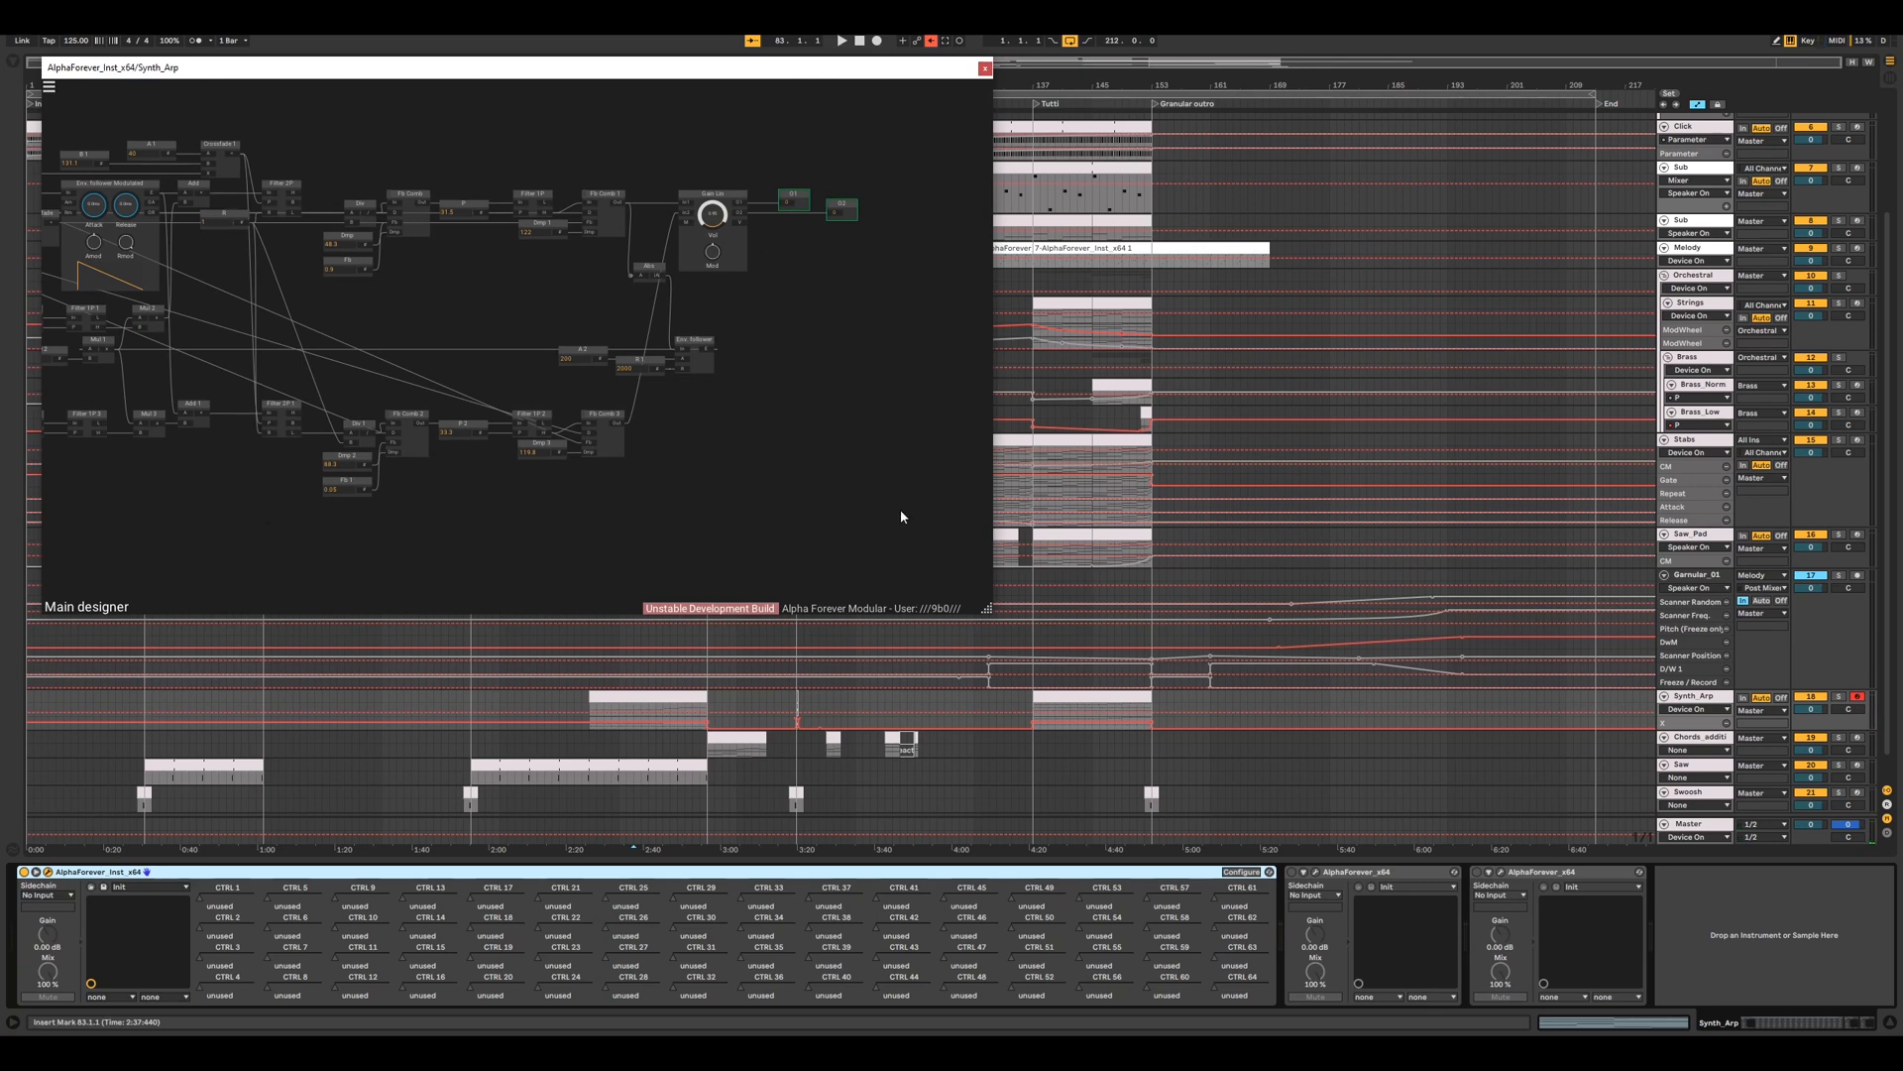
{"action": "left_click_drag", "start_coordinate": [1004, 617], "coordinate": [1720, 878]}
{"action": "scroll", "coordinate": [860, 709], "scroll_direction": "up", "scroll_amount": 3}
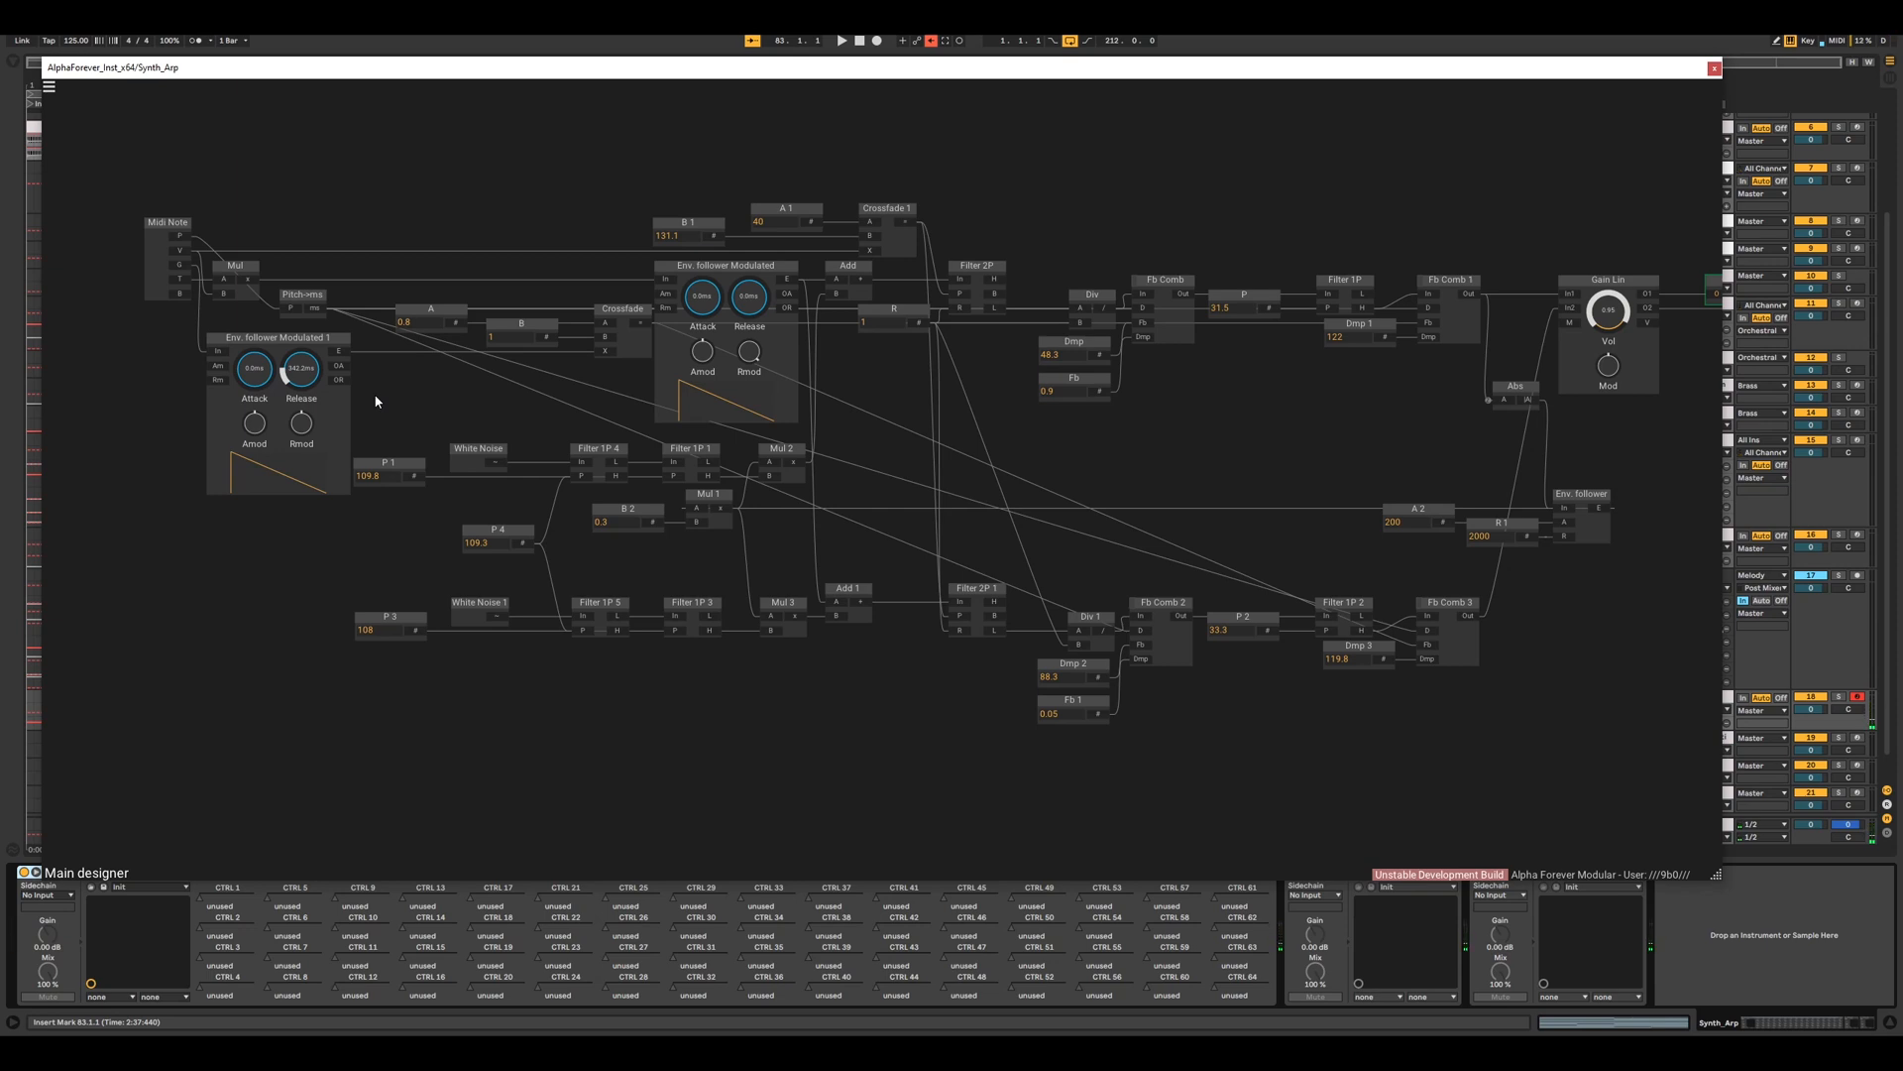
{"action": "left_click_drag", "start_coordinate": [956, 451], "coordinate": [894, 476]}
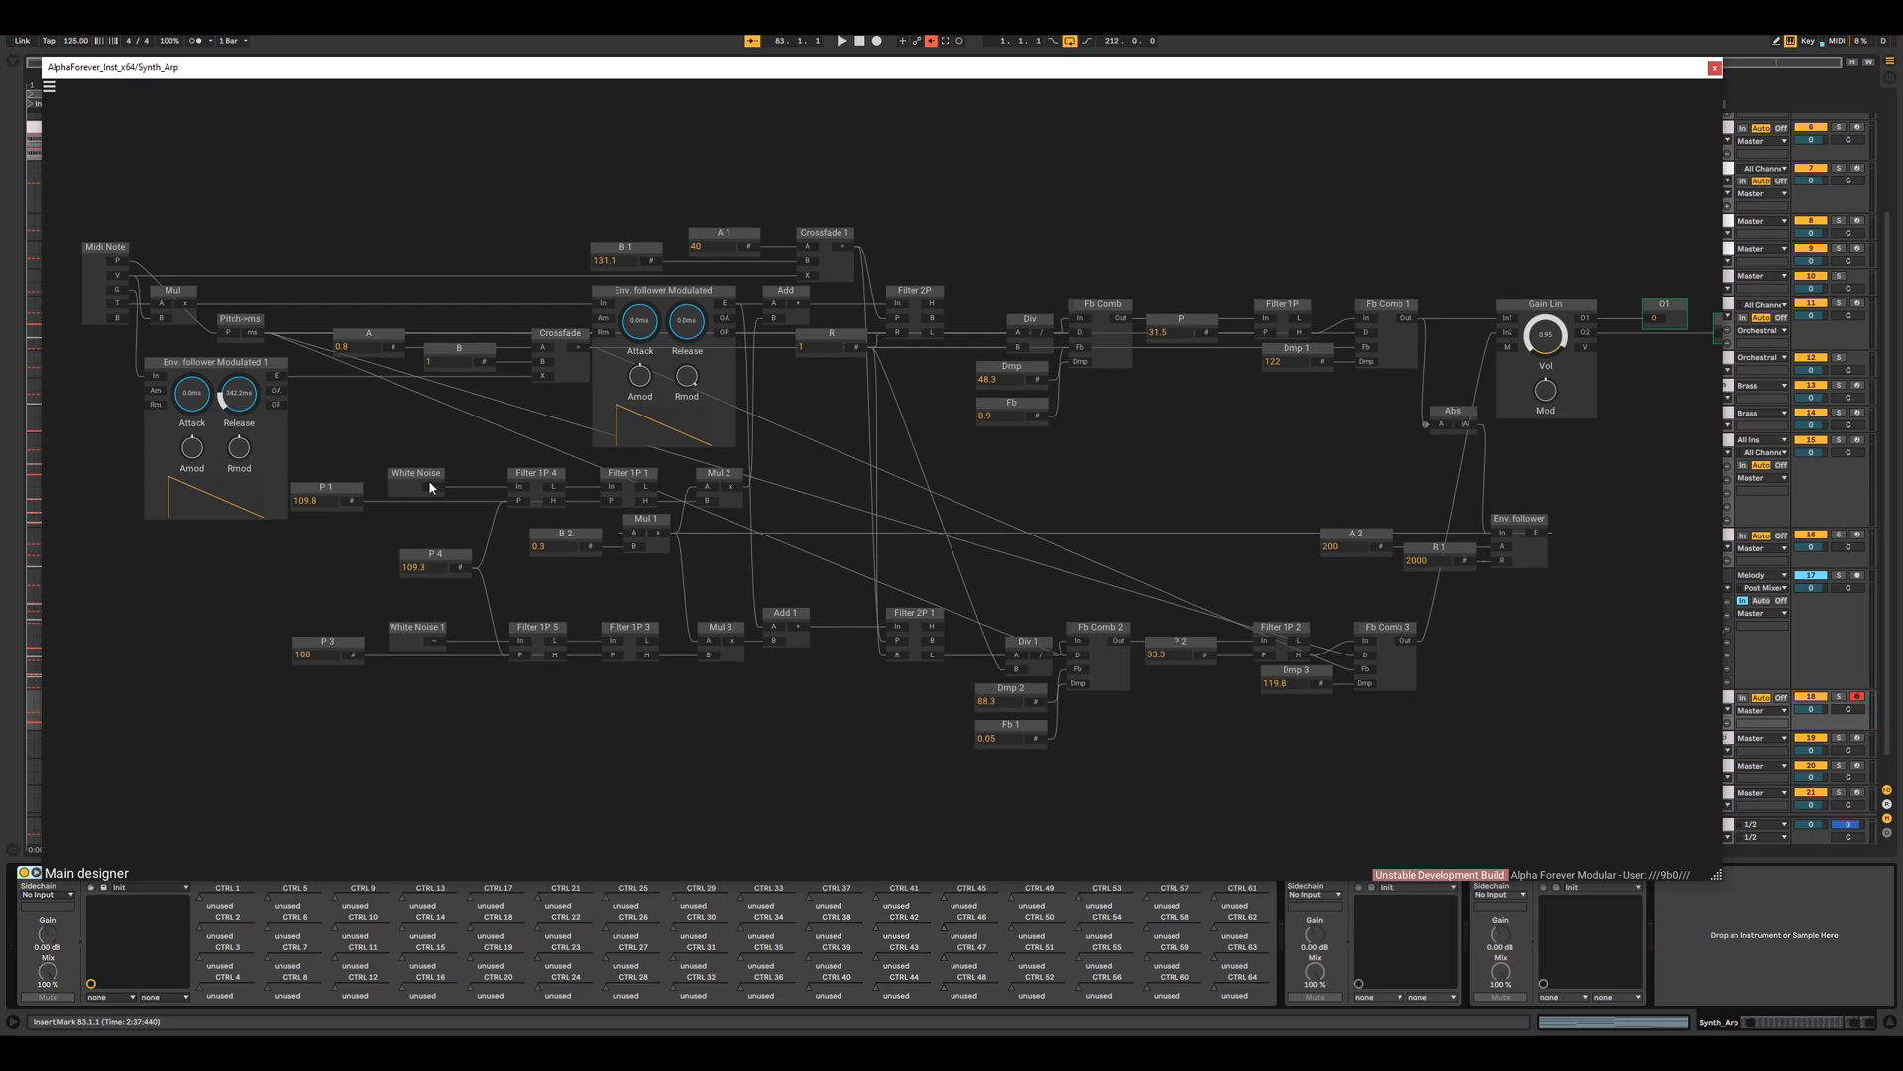
{"action": "left_click", "coordinate": [404, 630]}
{"action": "left_click", "coordinate": [1714, 68]}
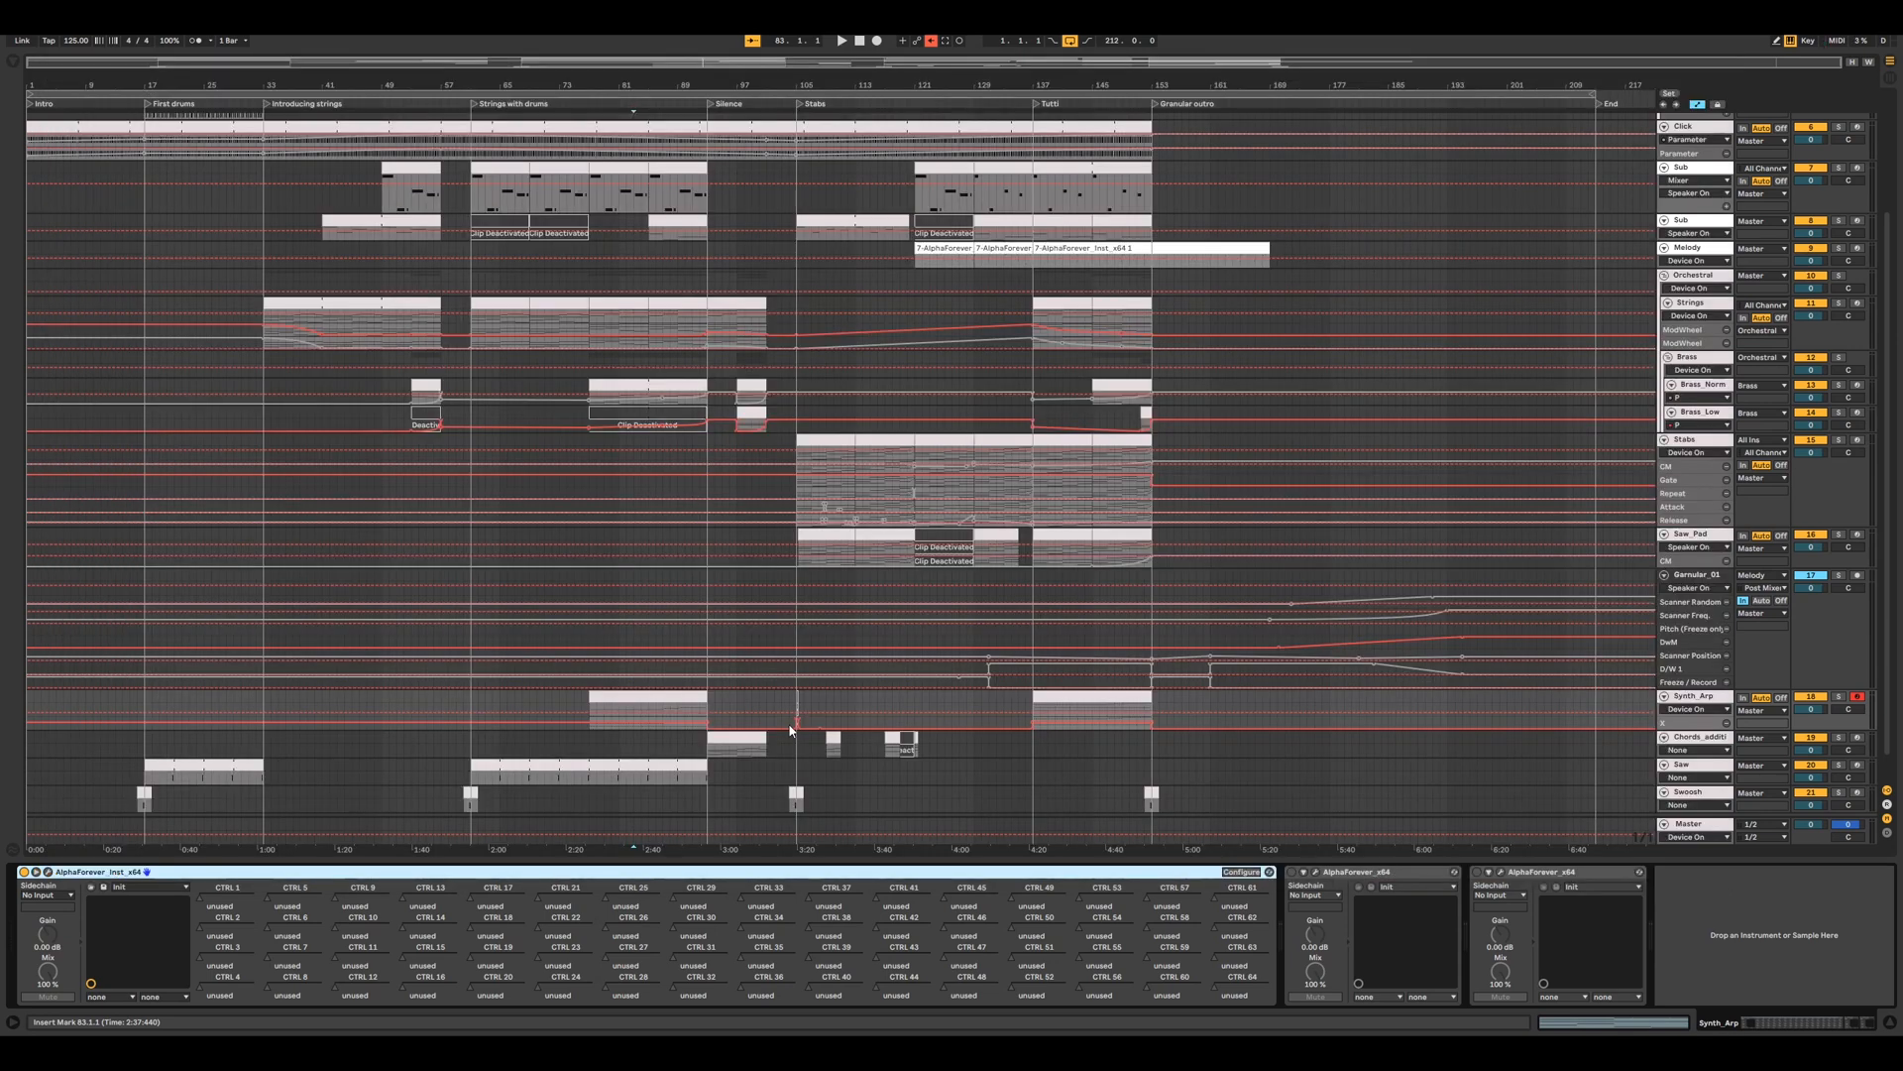
- Open Synth_Arp's two AlphaForever_x64 effect patches in turn, examine the Stereo Track and the filter and dynamics chain, and close them
{"action": "left_click", "coordinate": [1317, 873]}
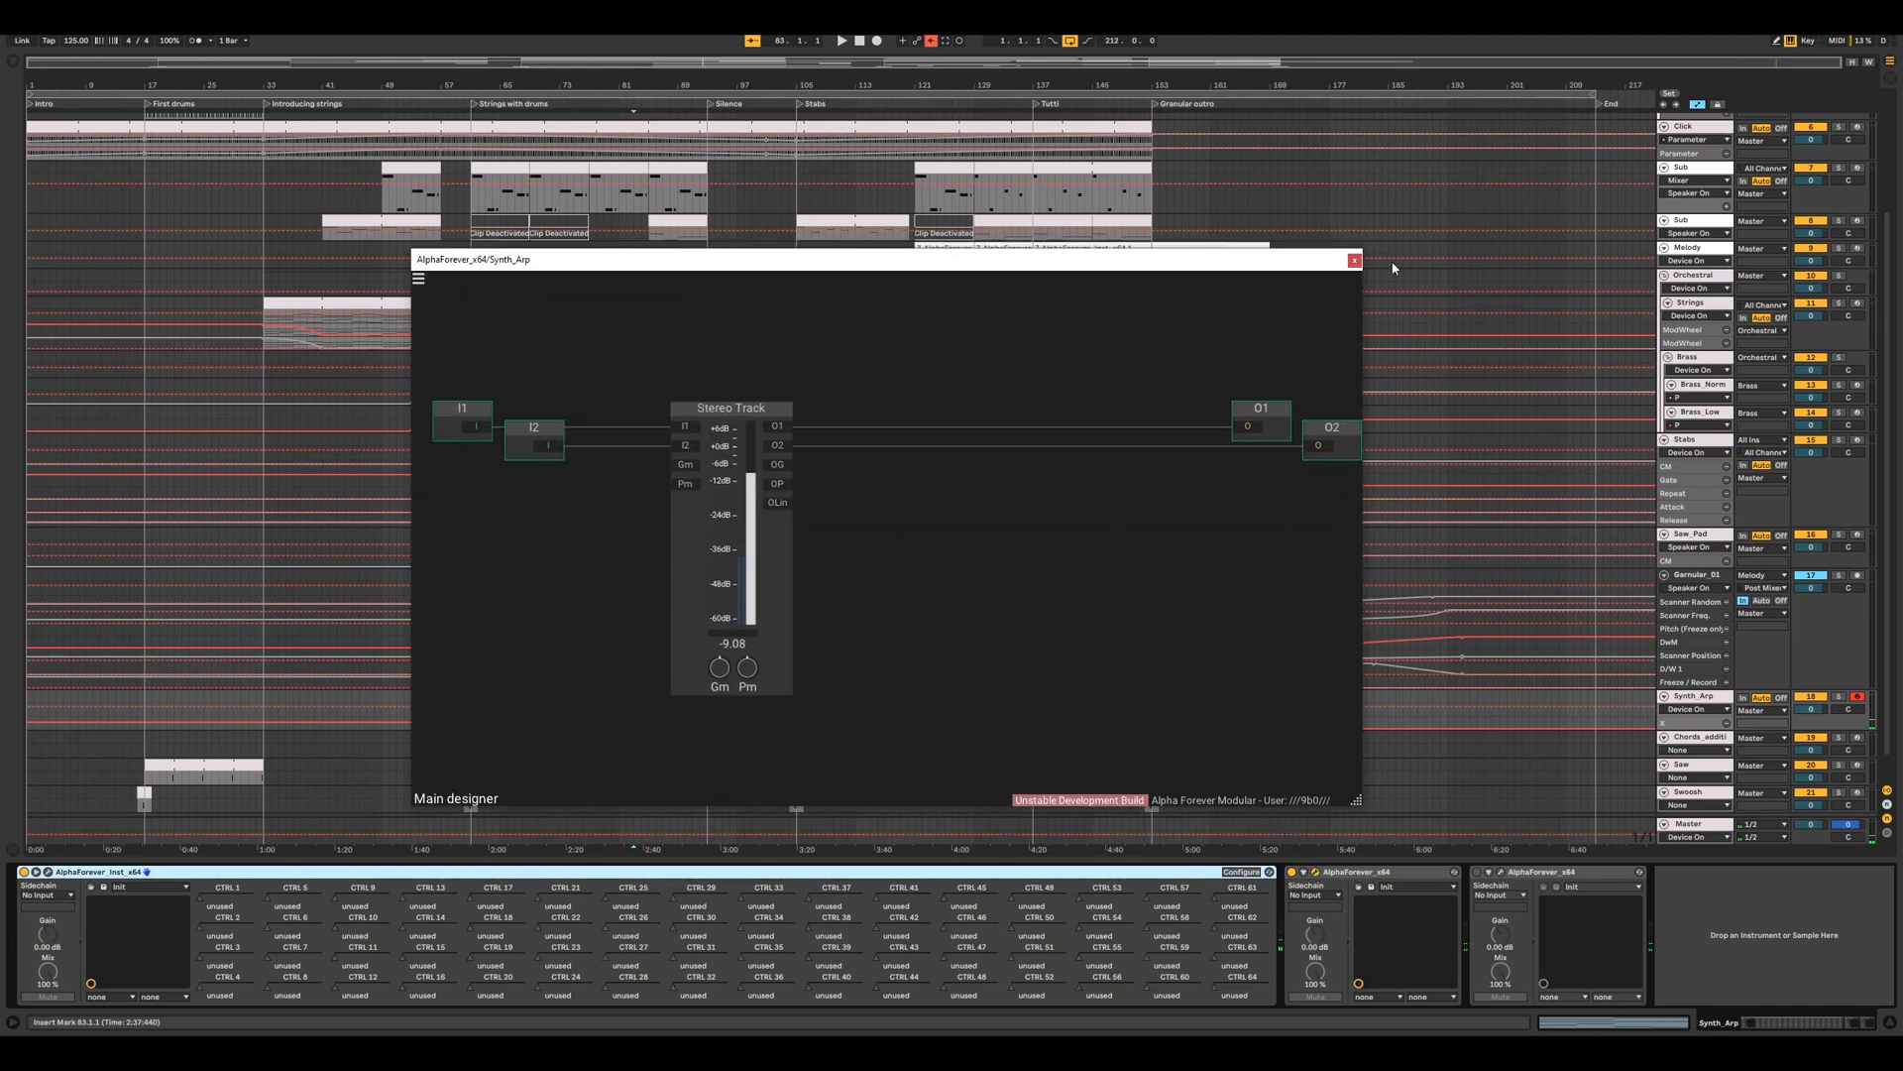
{"action": "left_click", "coordinate": [1355, 260]}
{"action": "left_click", "coordinate": [1502, 873]}
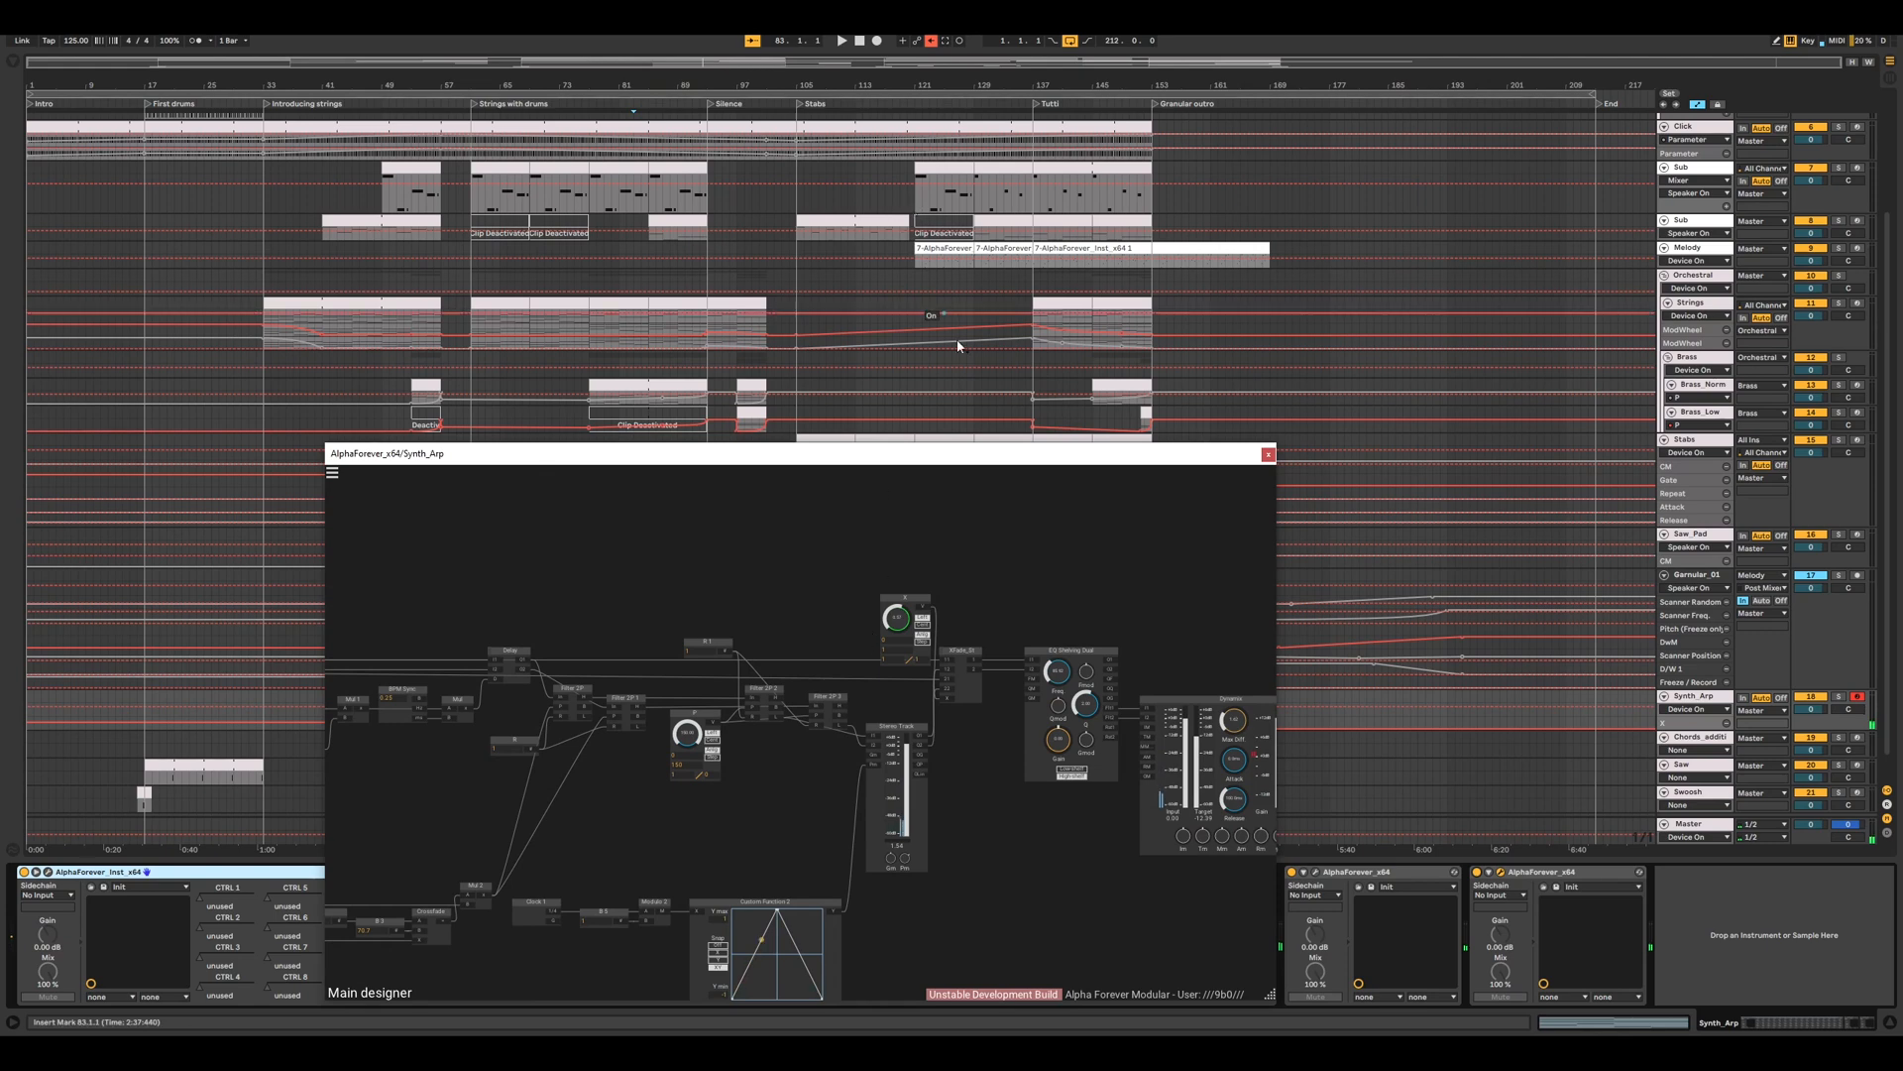
{"action": "left_click", "coordinate": [1269, 455]}
{"action": "left_click_drag", "start_coordinate": [1226, 552], "coordinate": [951, 501]}
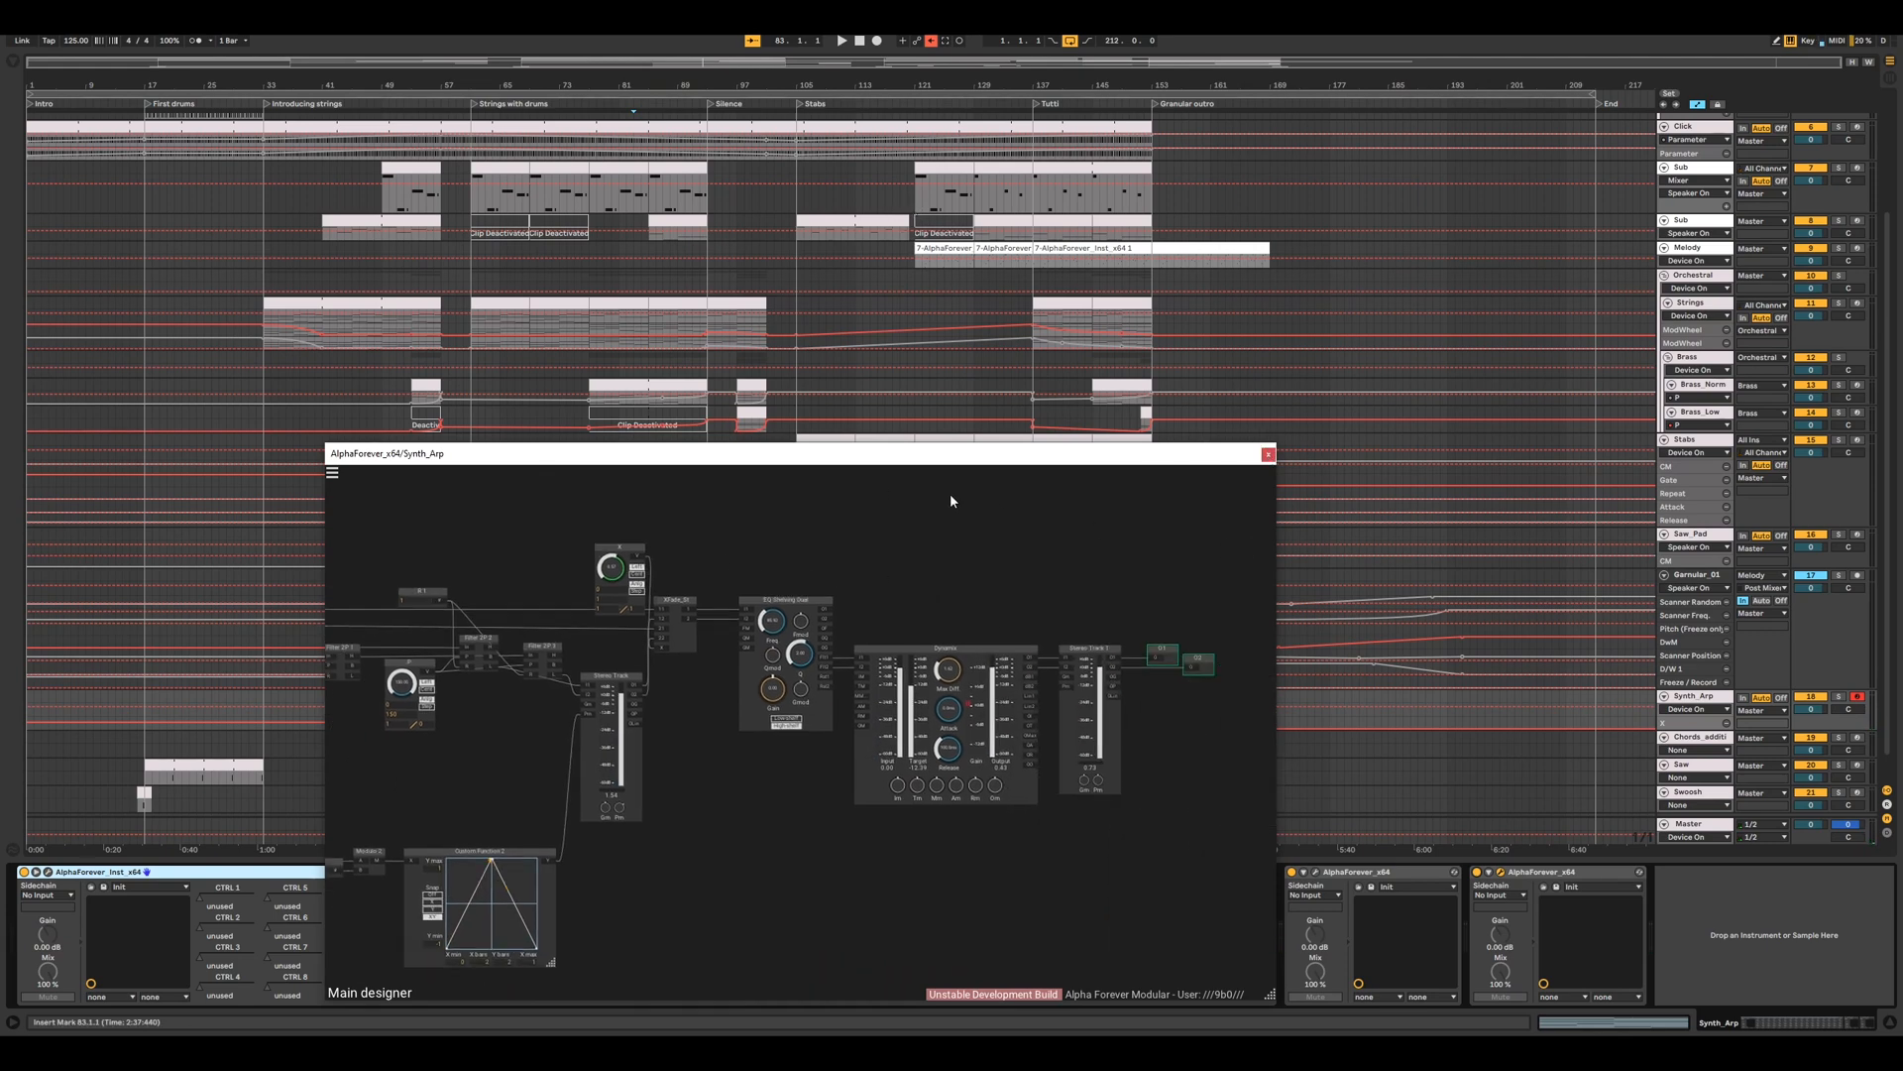
{"action": "left_click", "coordinate": [1266, 453]}
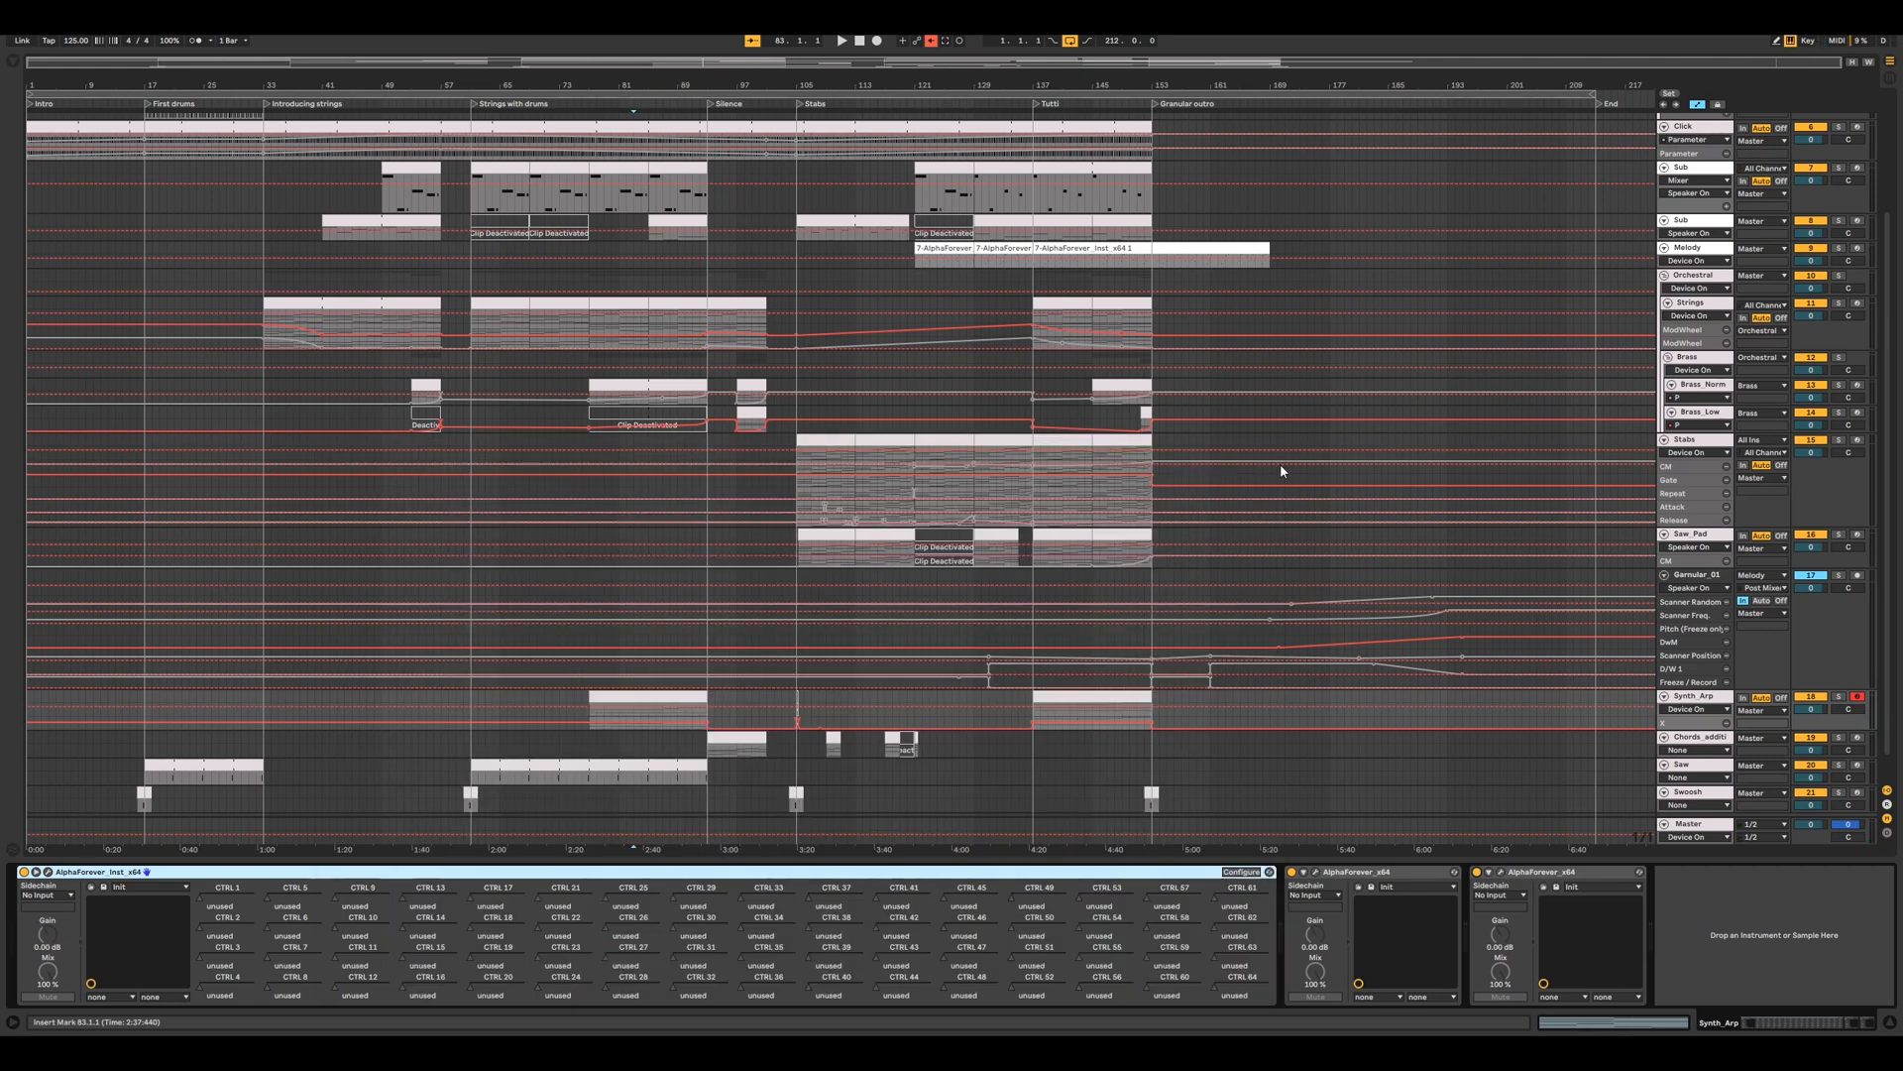
- Select the Chords_additional track, solo it and arm it for recording
{"action": "scroll", "coordinate": [1704, 642], "scroll_direction": "down", "scroll_amount": 1}
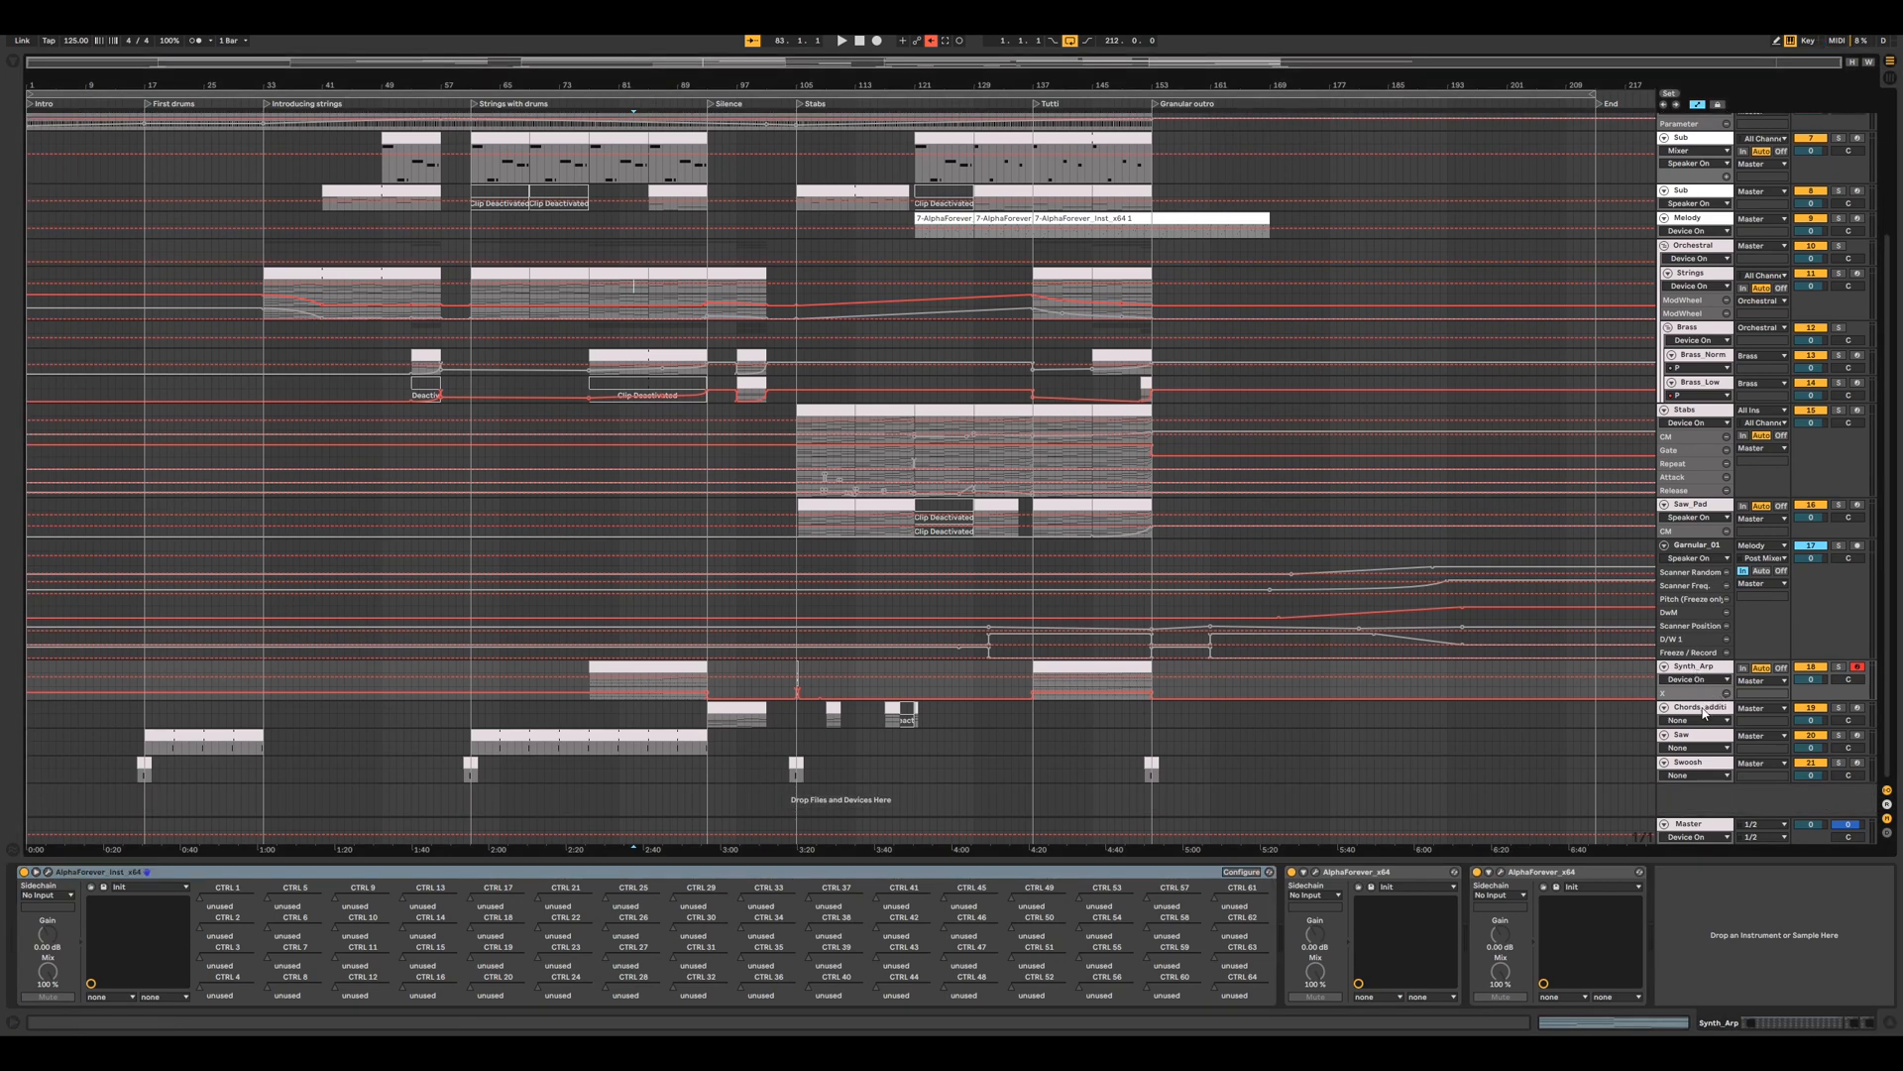
{"action": "left_click", "coordinate": [1705, 709]}
{"action": "left_click", "coordinate": [1839, 707]}
{"action": "left_click", "coordinate": [1858, 708]}
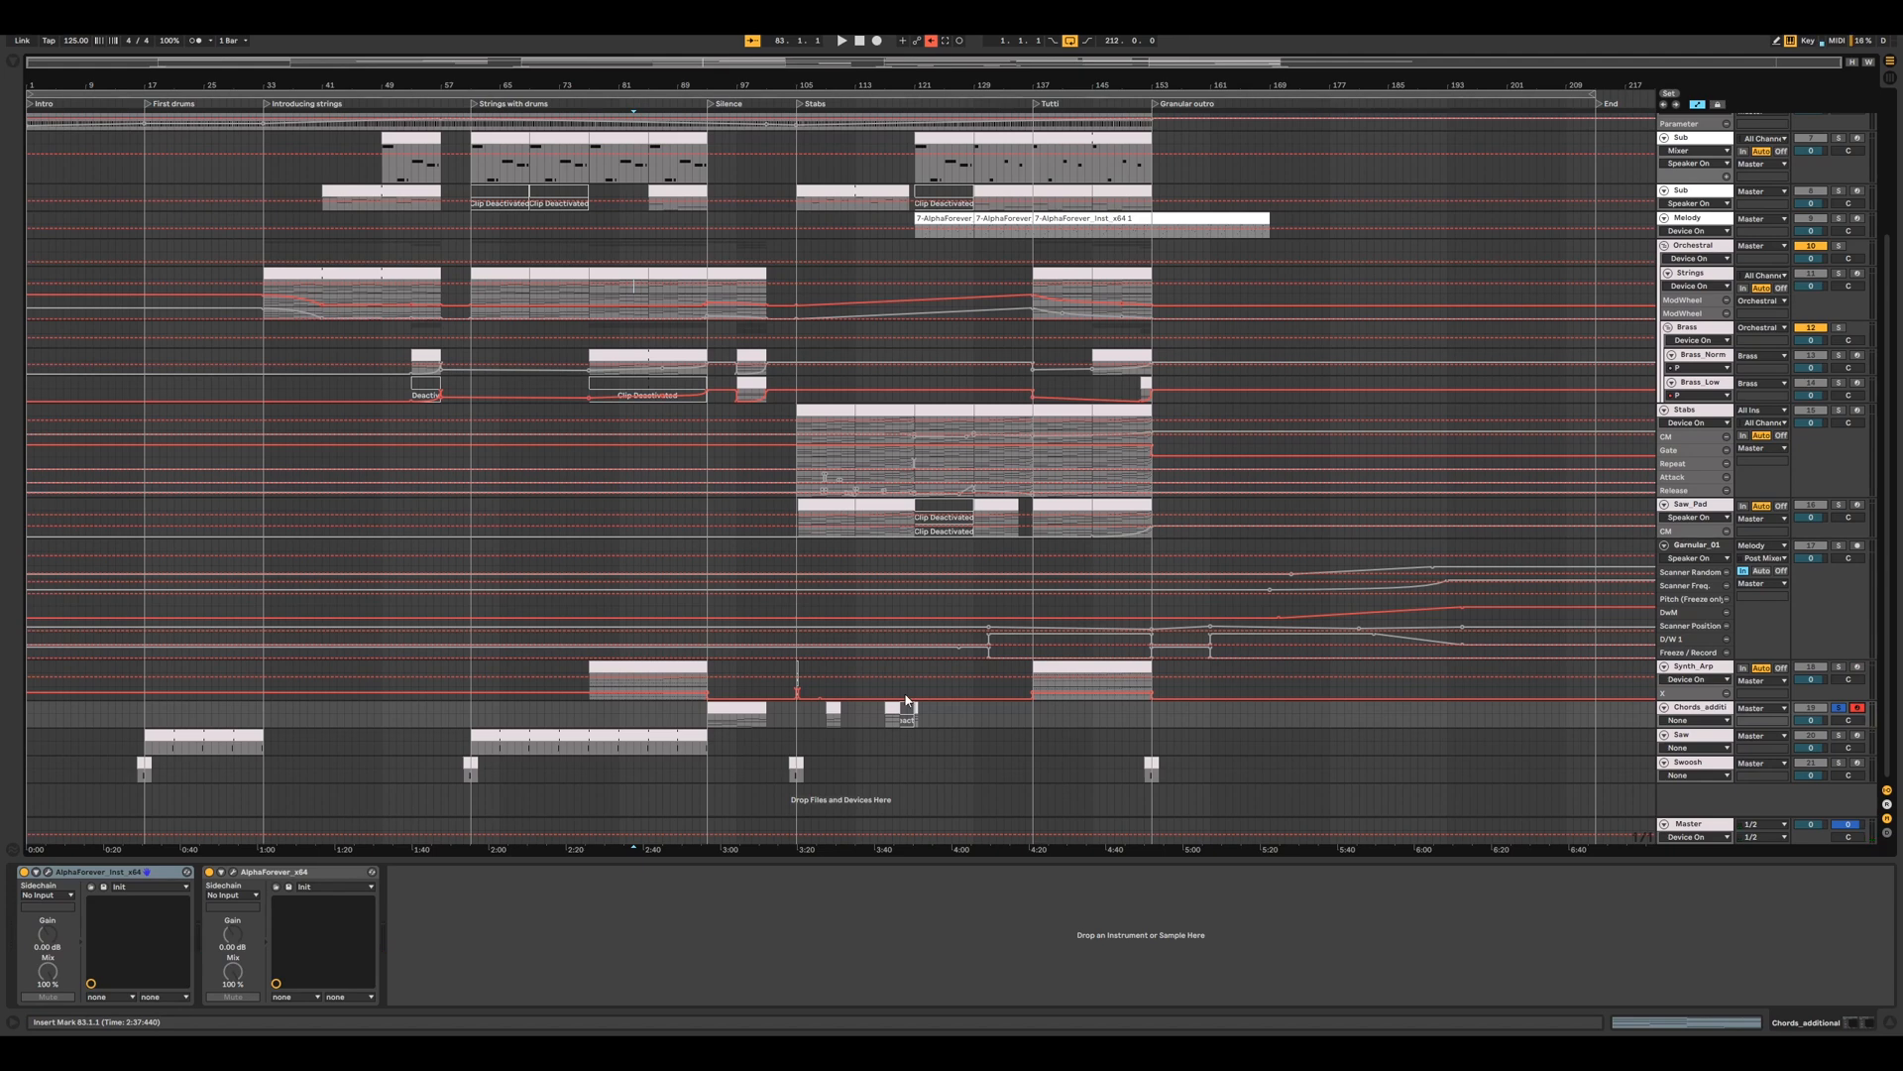
- Open Chords_additional's AlphaForever_Inst_x64 and AlphaForever_x64 patches in turn, examine the module network and Stereo Track, and close them
{"action": "left_click", "coordinate": [49, 873]}
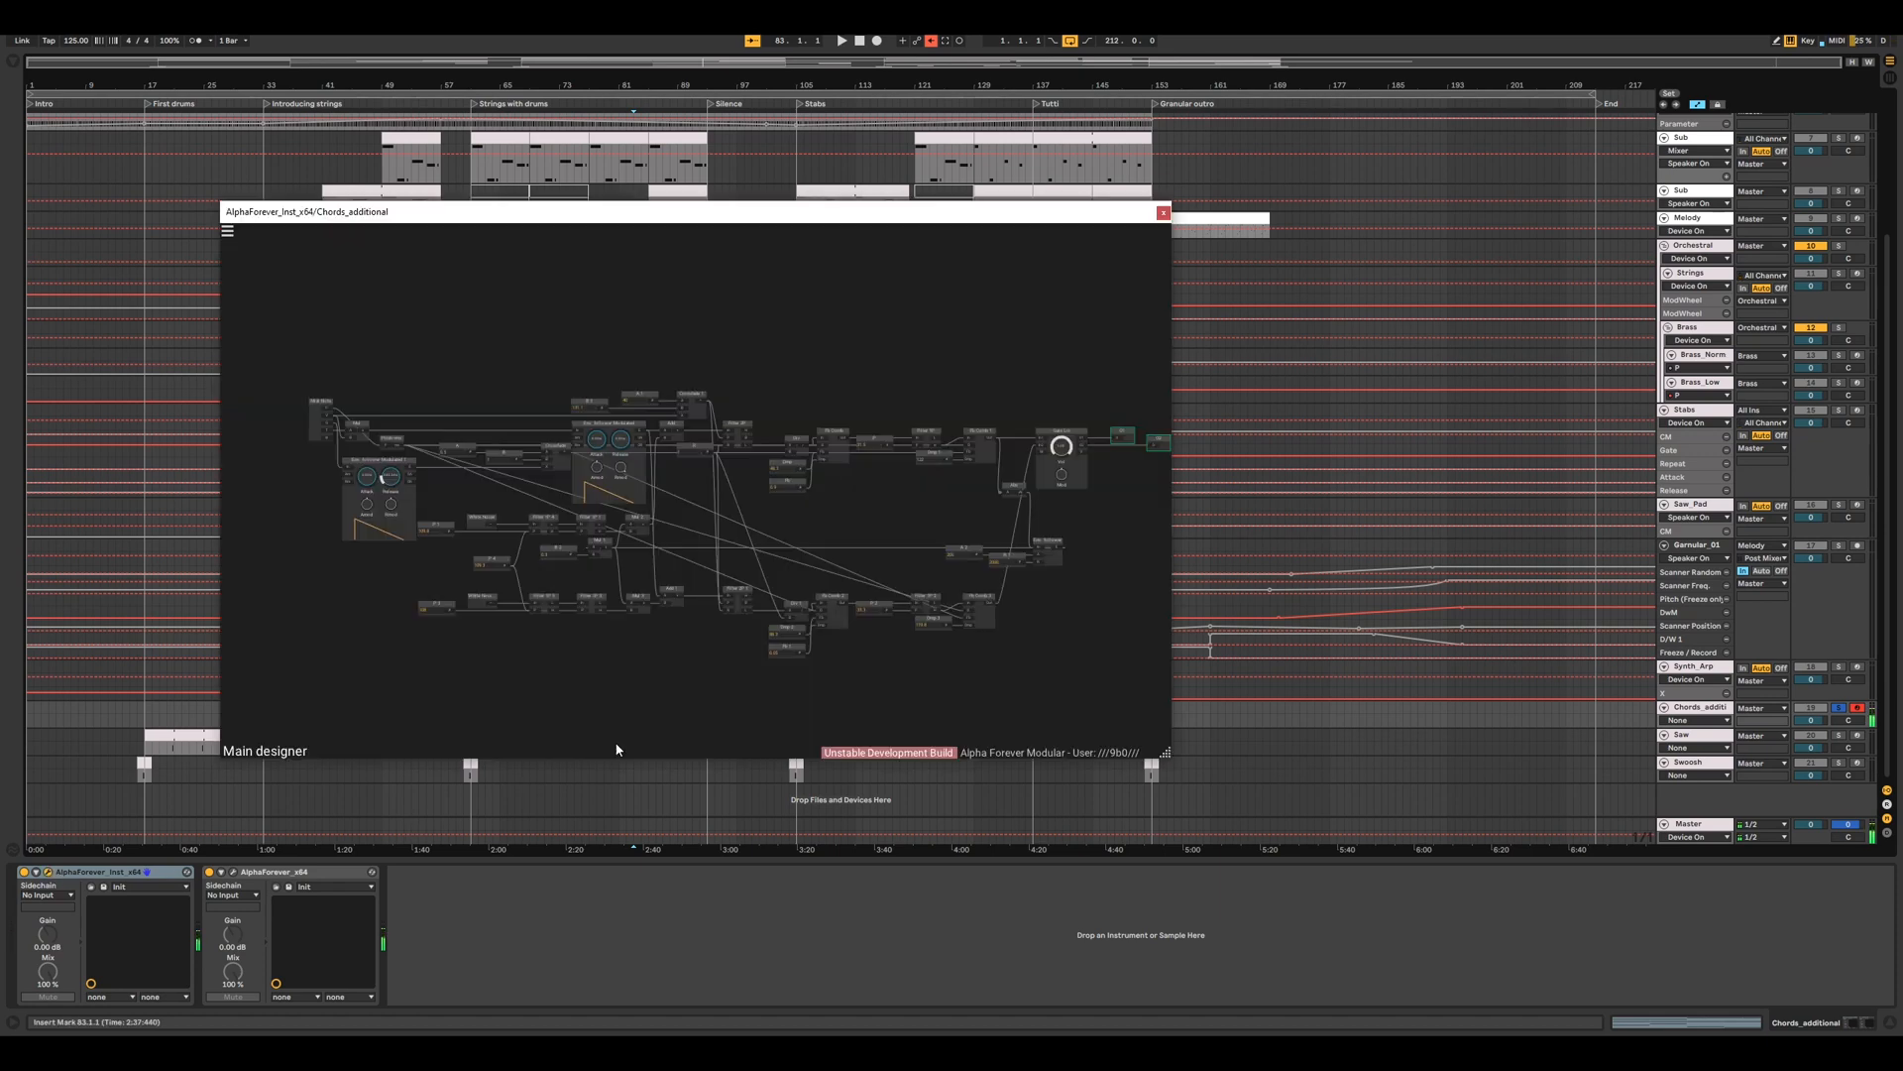
{"action": "left_click", "coordinate": [1165, 211]}
{"action": "left_click", "coordinate": [233, 872]}
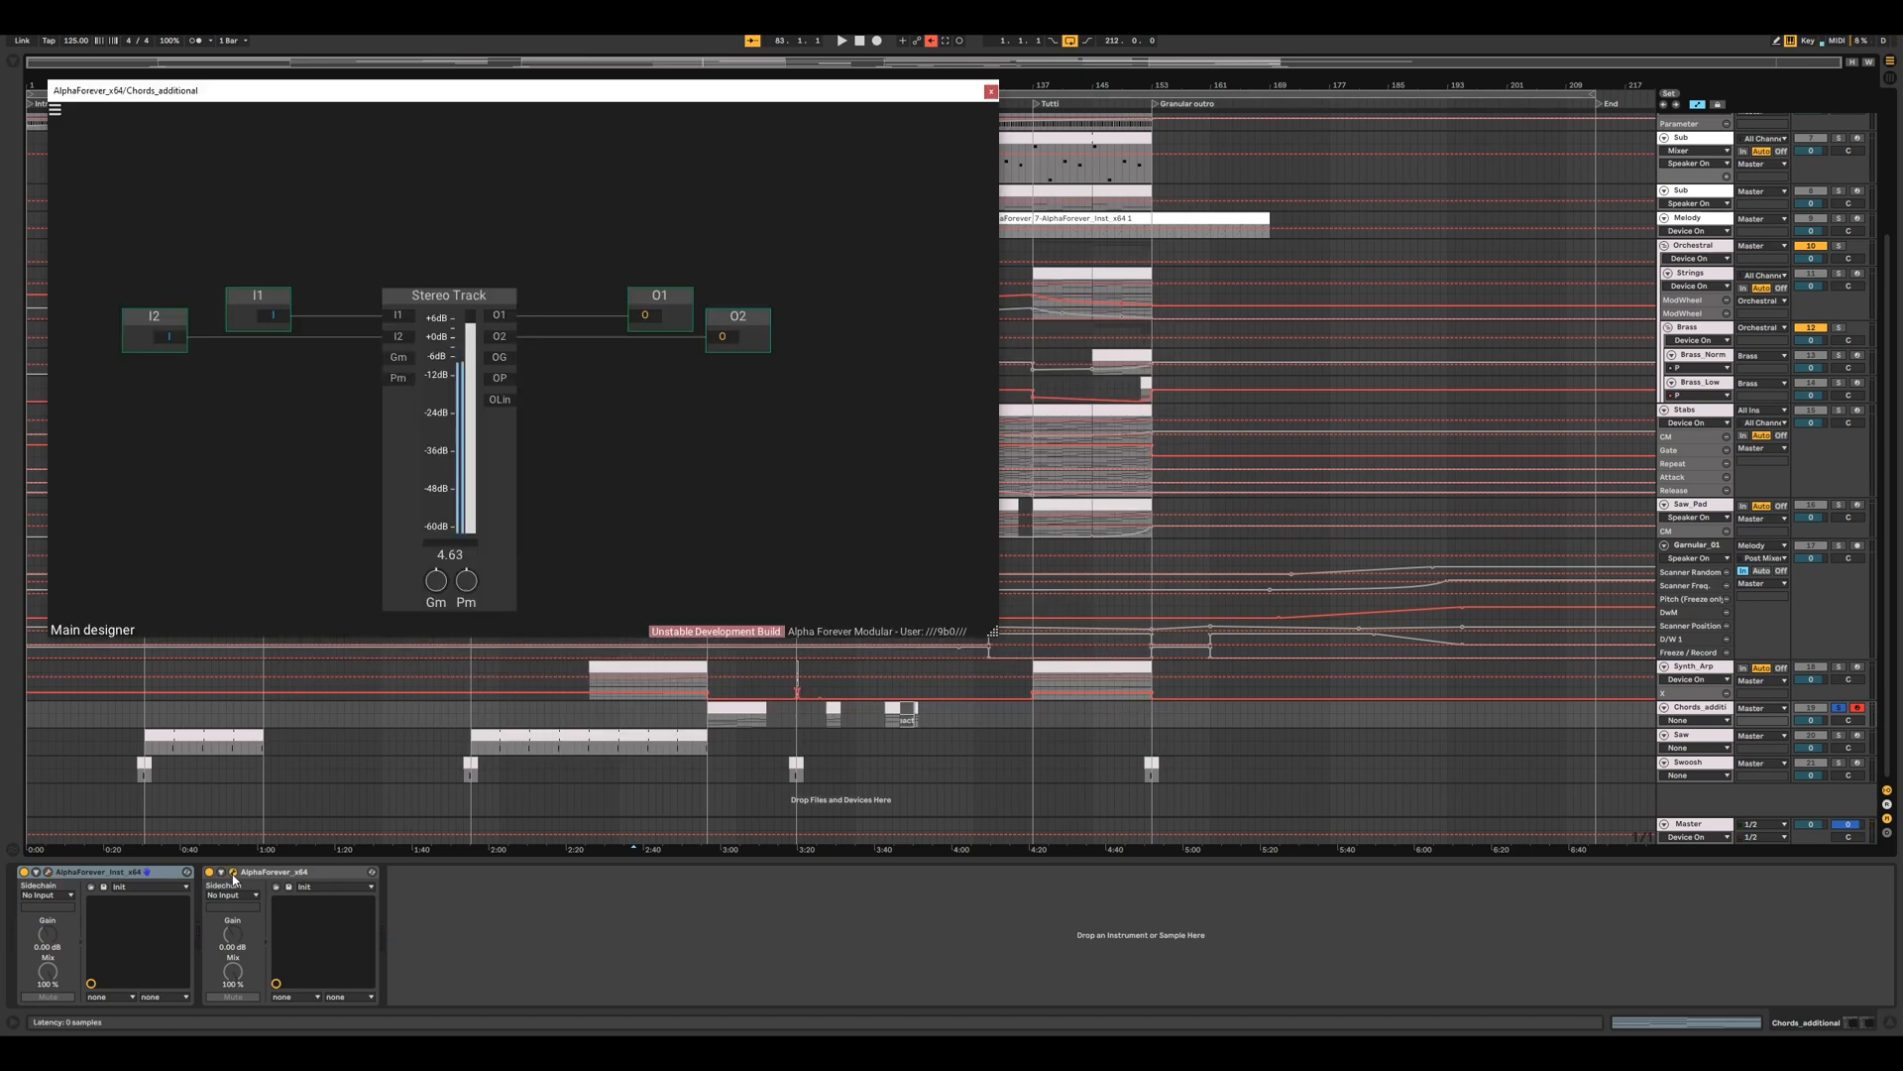
{"action": "left_click", "coordinate": [990, 91]}
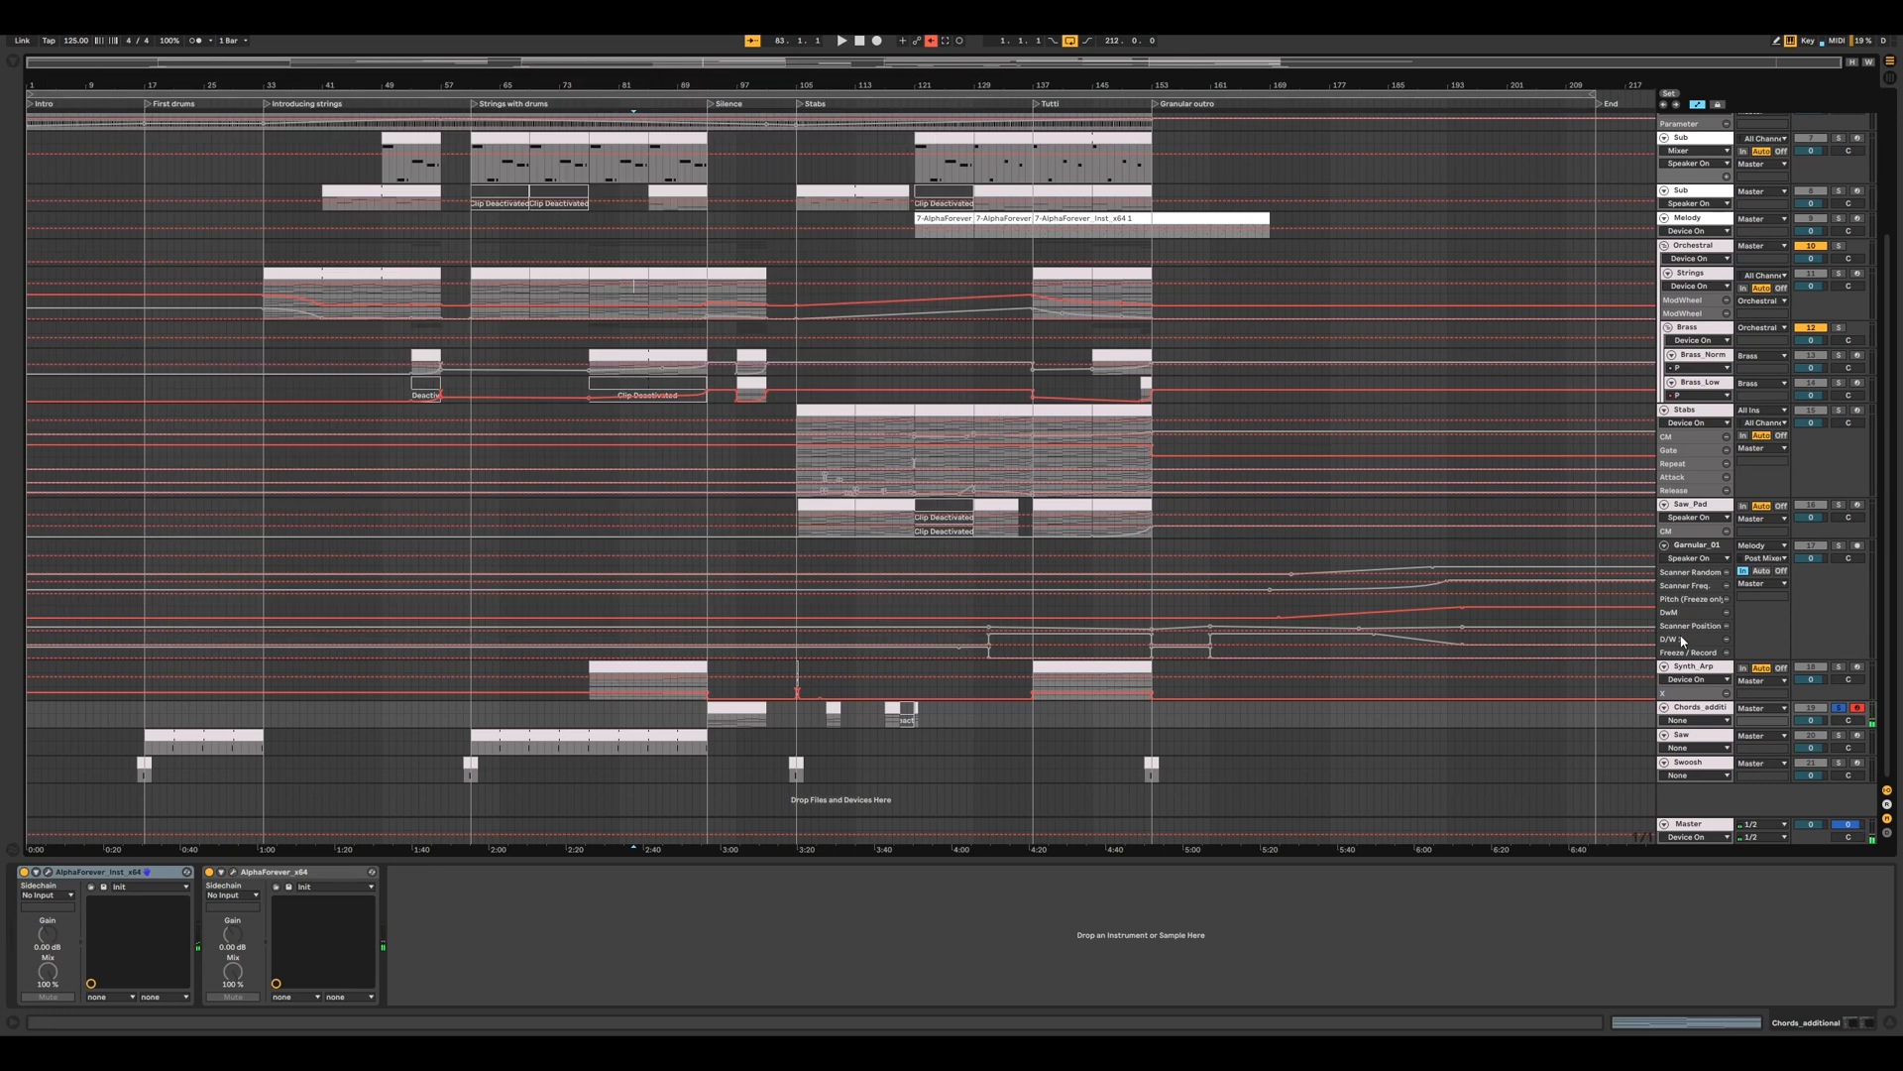
- Select the Saw track, examine the OSC Multi and envelope follower in its AlphaForever_Inst_x64 patch, and close the patch
{"action": "left_click", "coordinate": [1697, 738]}
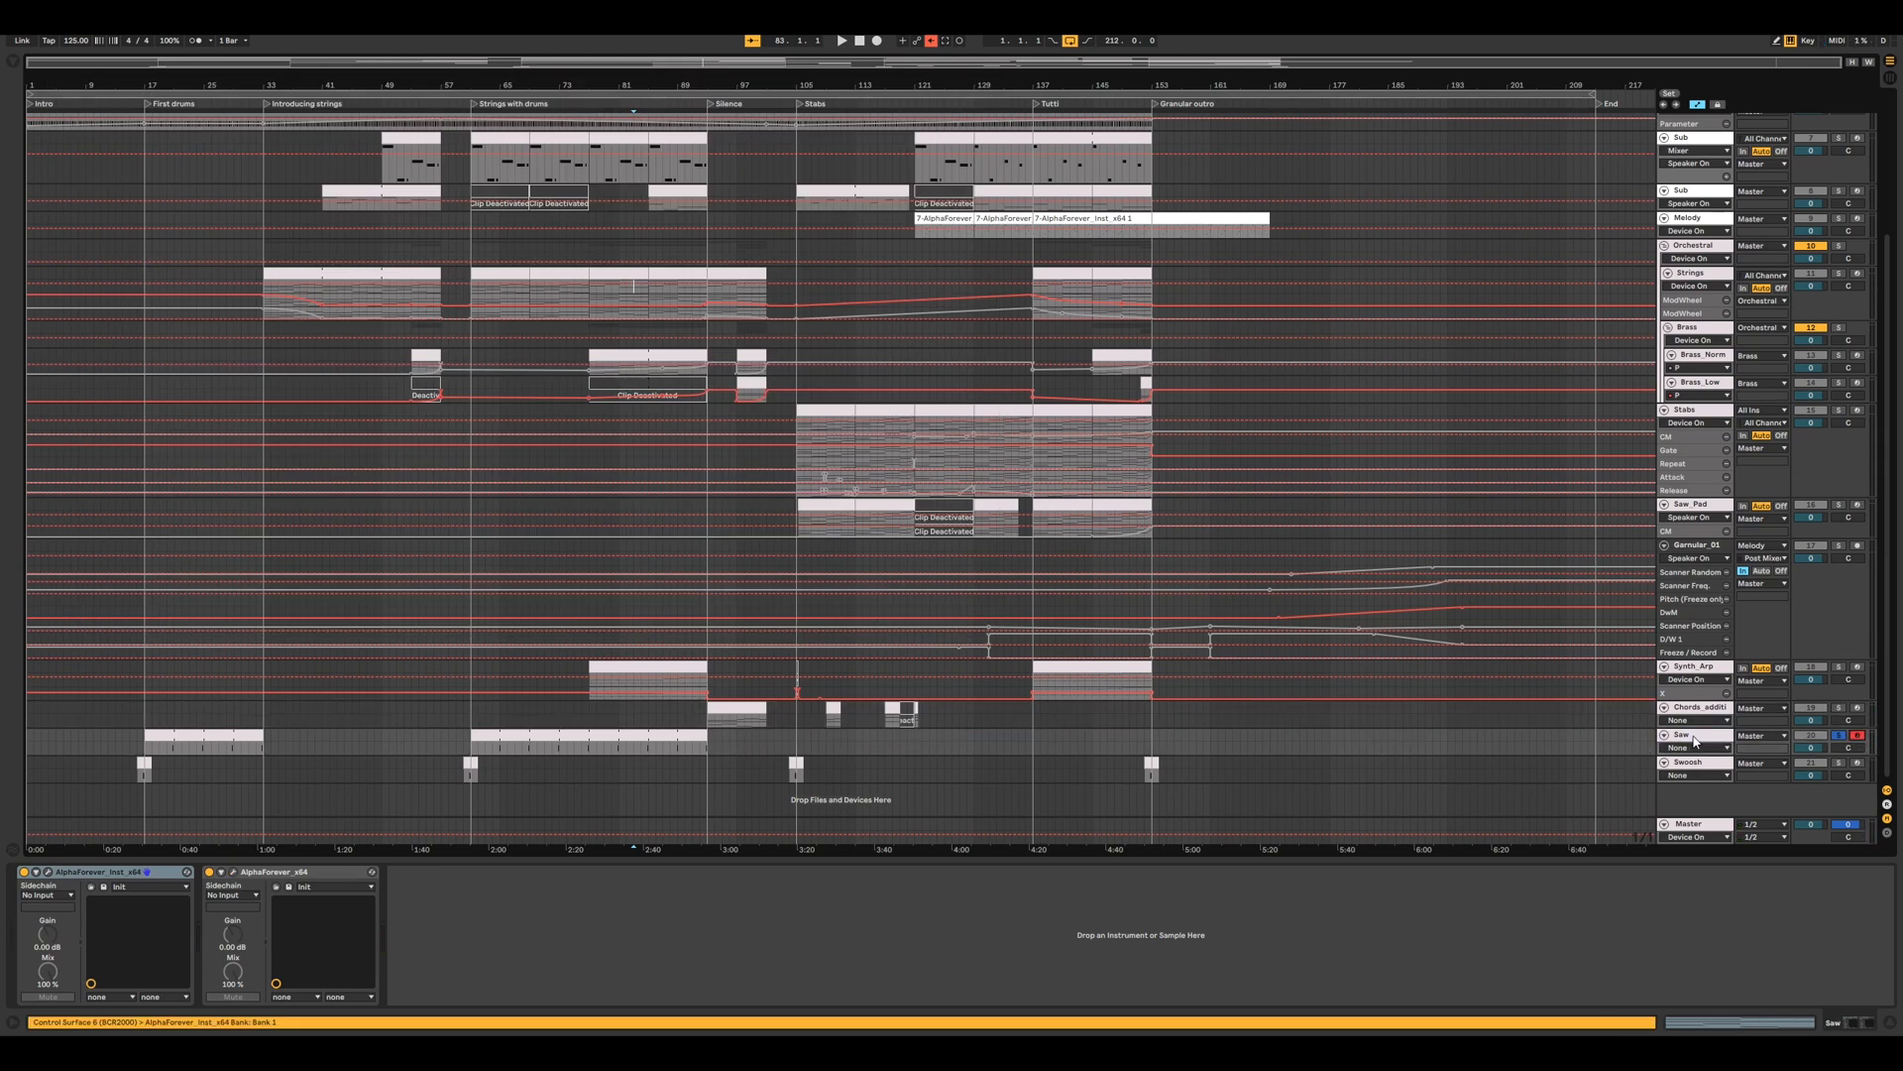
{"action": "left_click", "coordinate": [48, 873]}
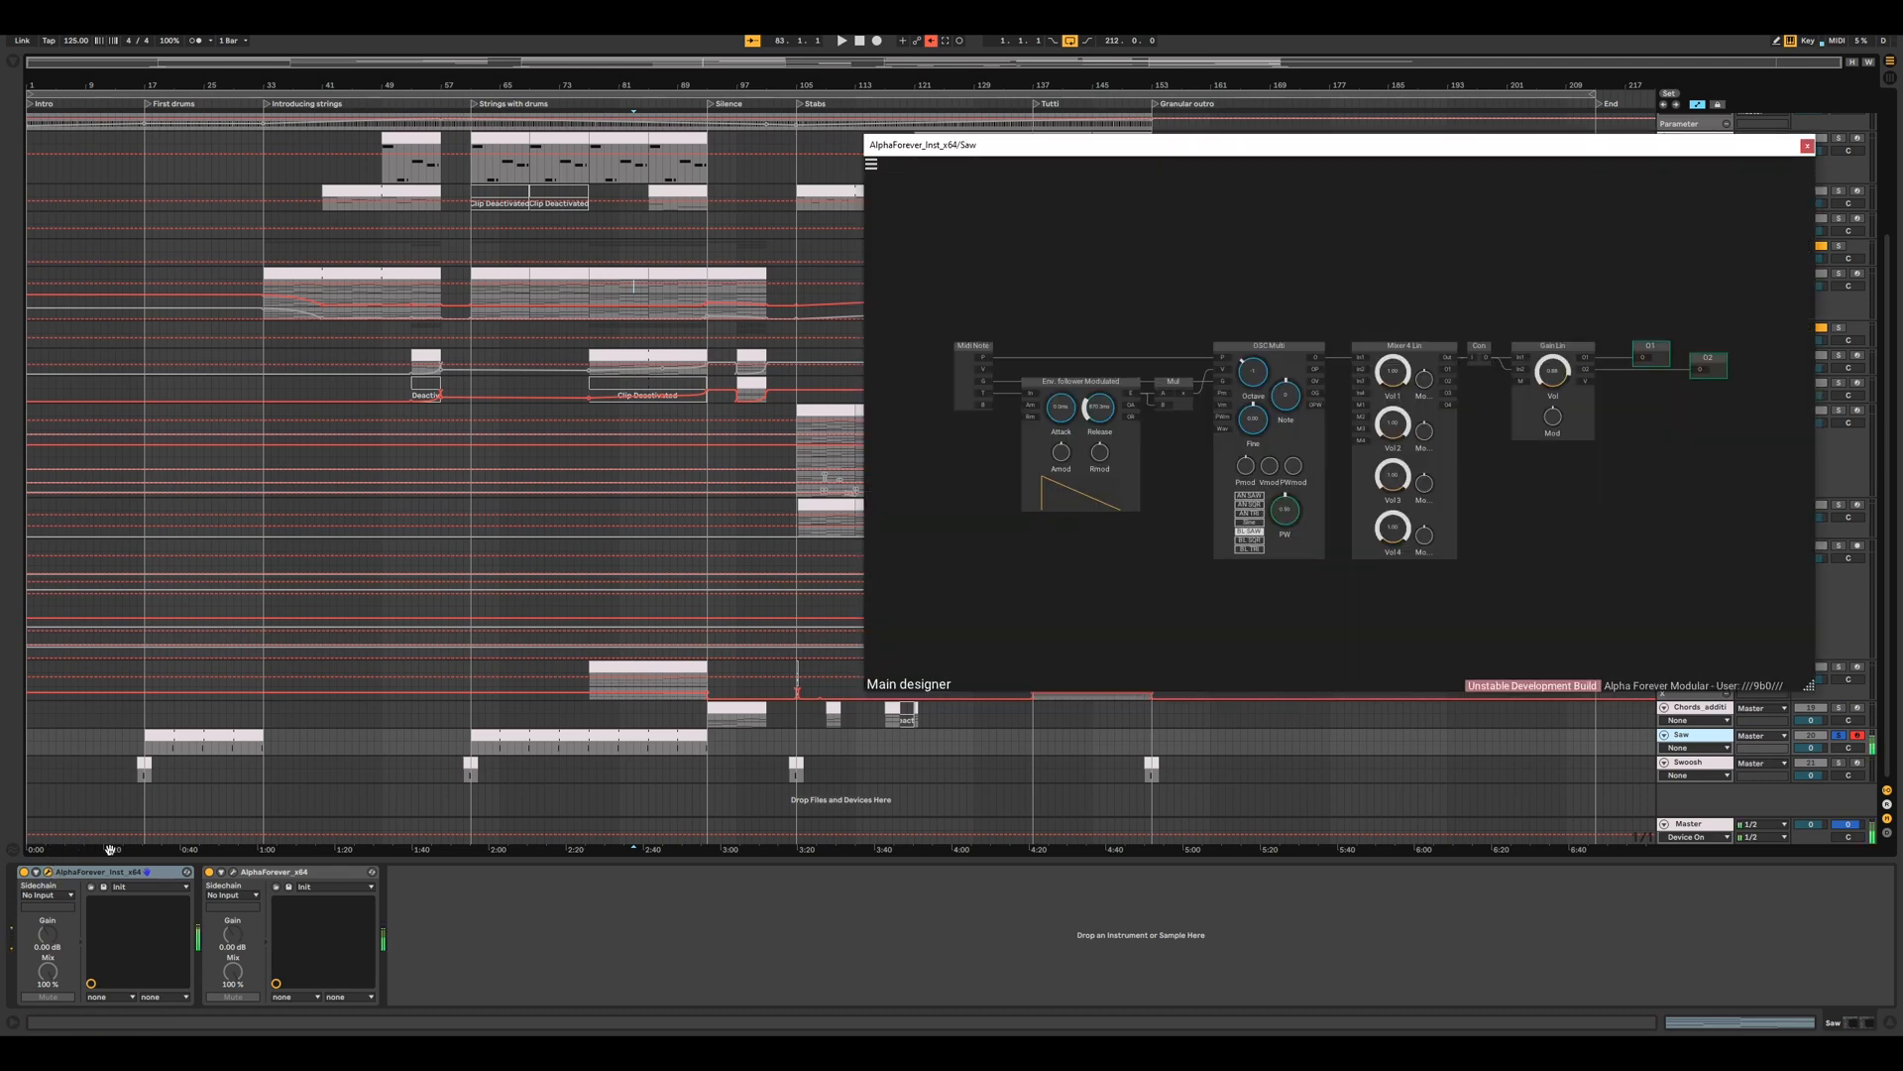
{"action": "left_click_drag", "start_coordinate": [1361, 161], "coordinate": [1494, 188]}
{"action": "scroll", "coordinate": [1386, 282], "scroll_direction": "up", "scroll_amount": 5}
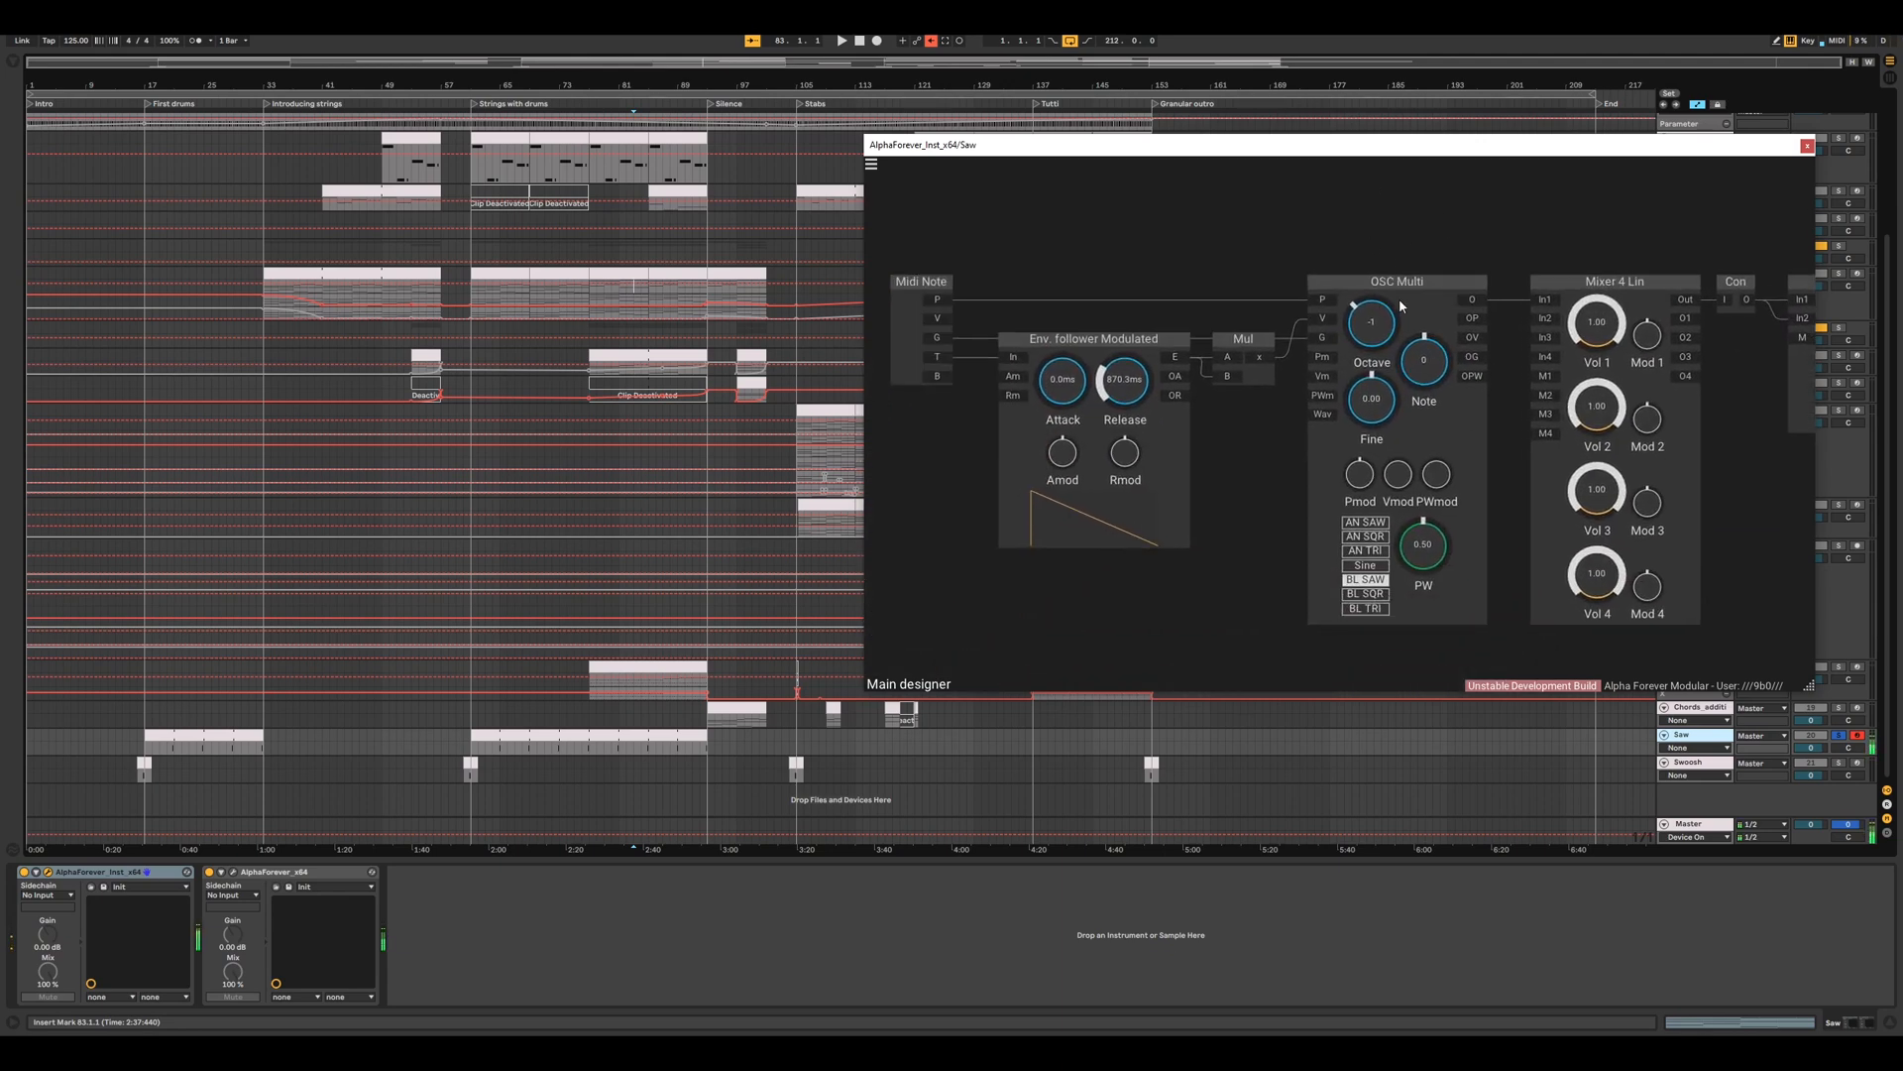
{"action": "scroll", "coordinate": [1503, 234], "scroll_direction": "down", "scroll_amount": 5}
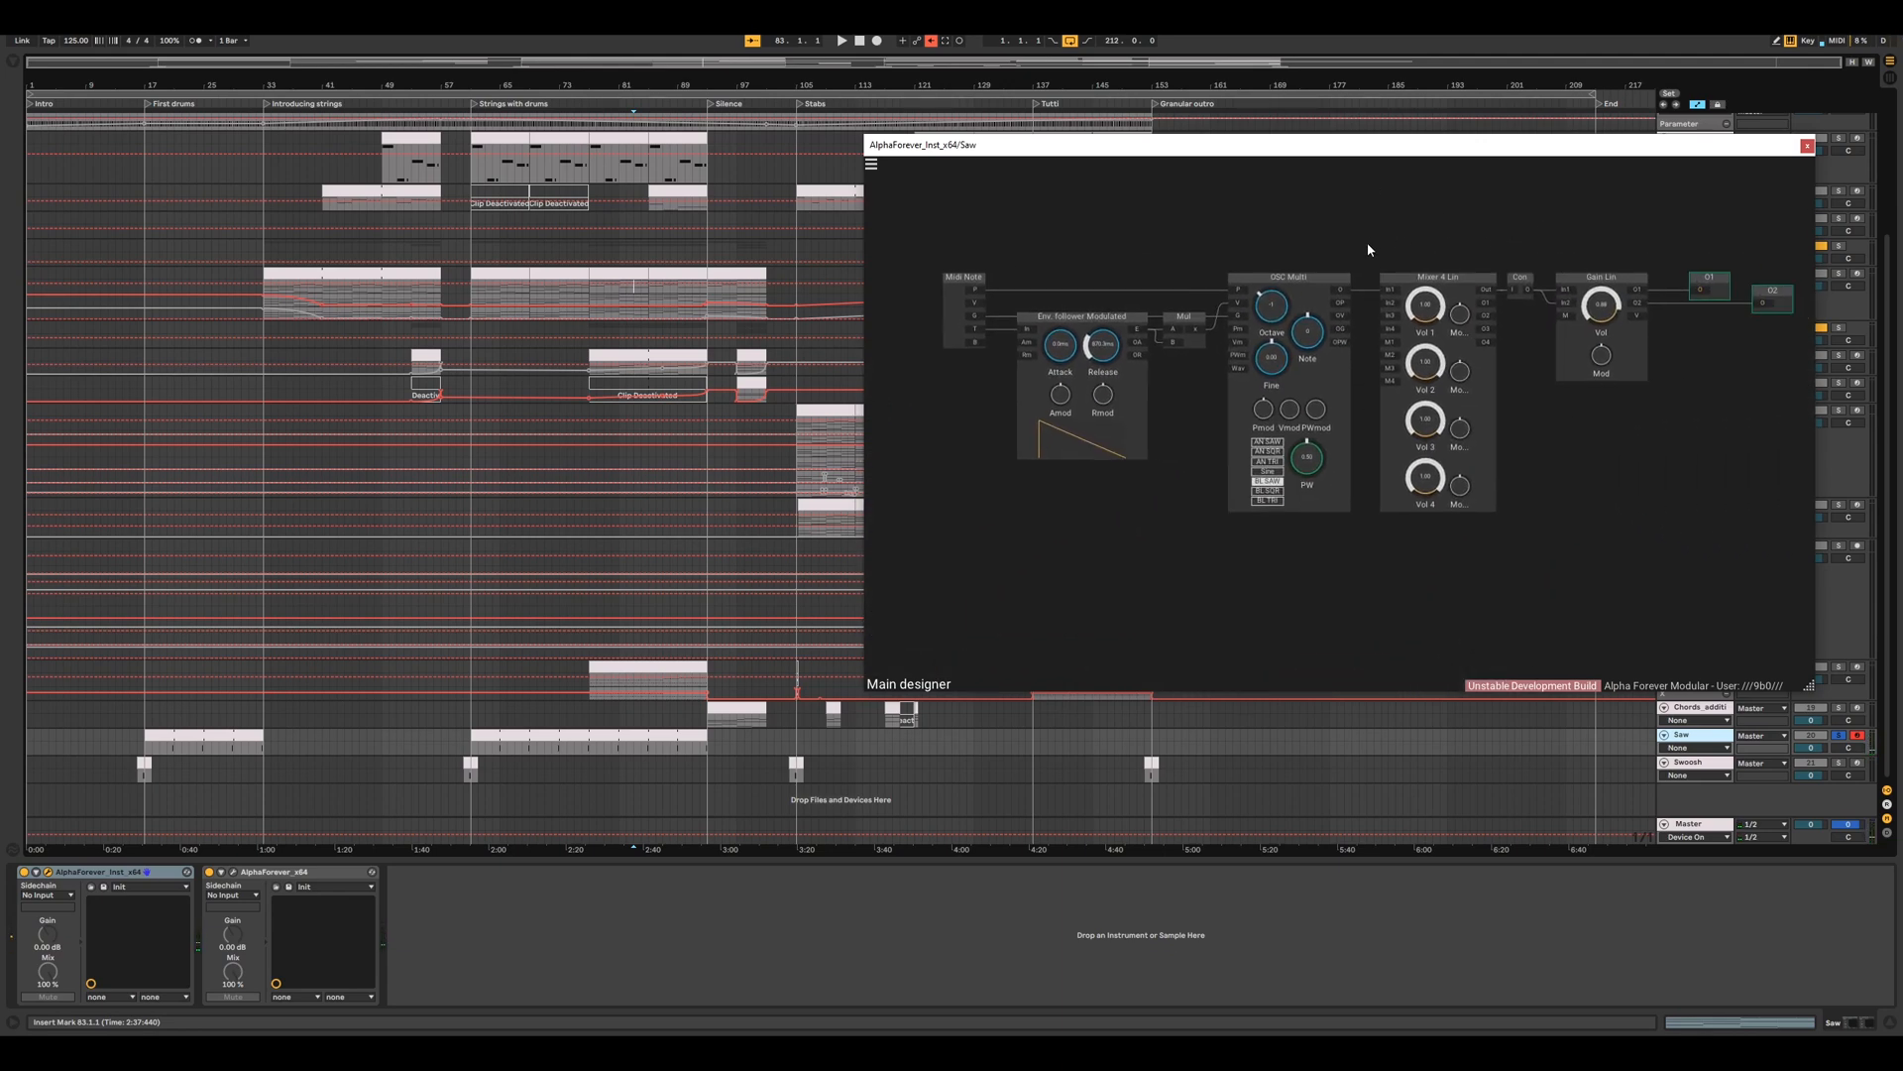
{"action": "left_click", "coordinate": [1807, 145]}
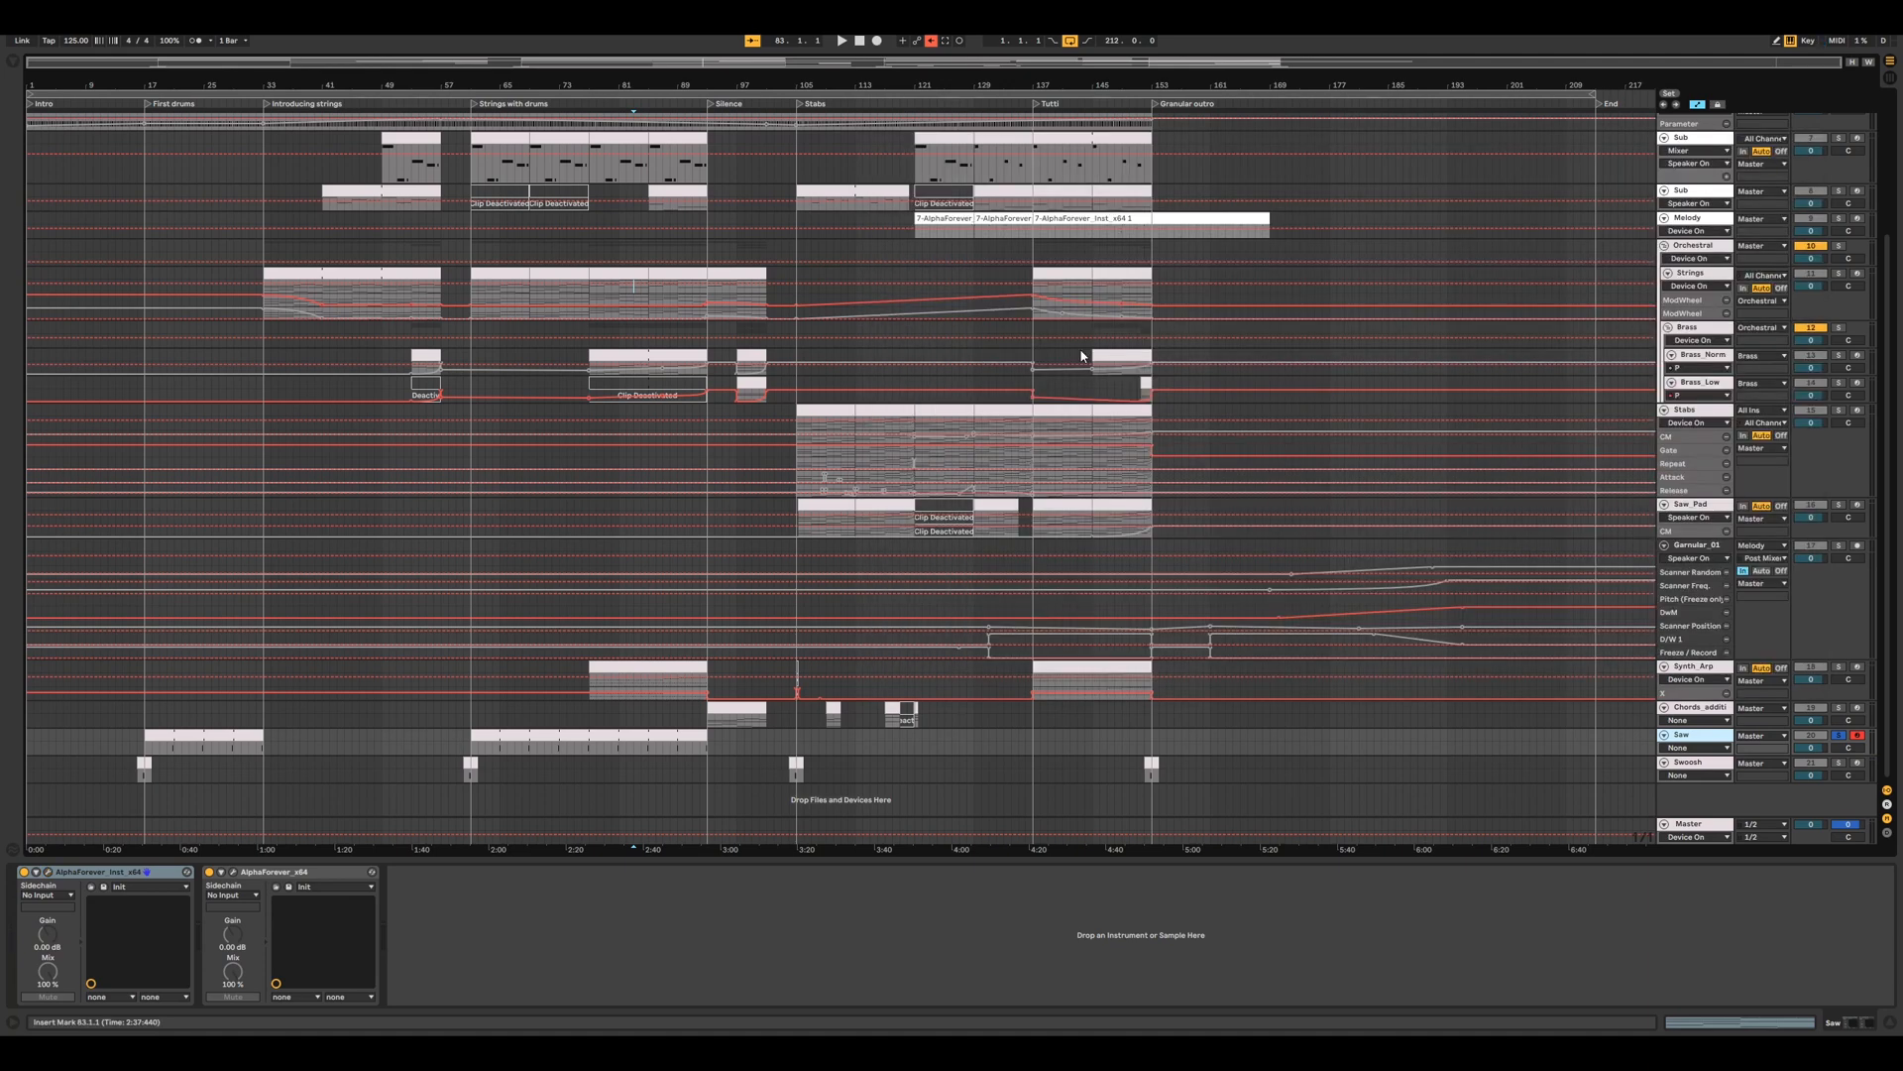
- Open Saw's AlphaForever_x64 effect patch, examine the EQ Shelving Dual and Stereo Track modules, and close it
{"action": "left_click", "coordinate": [233, 873]}
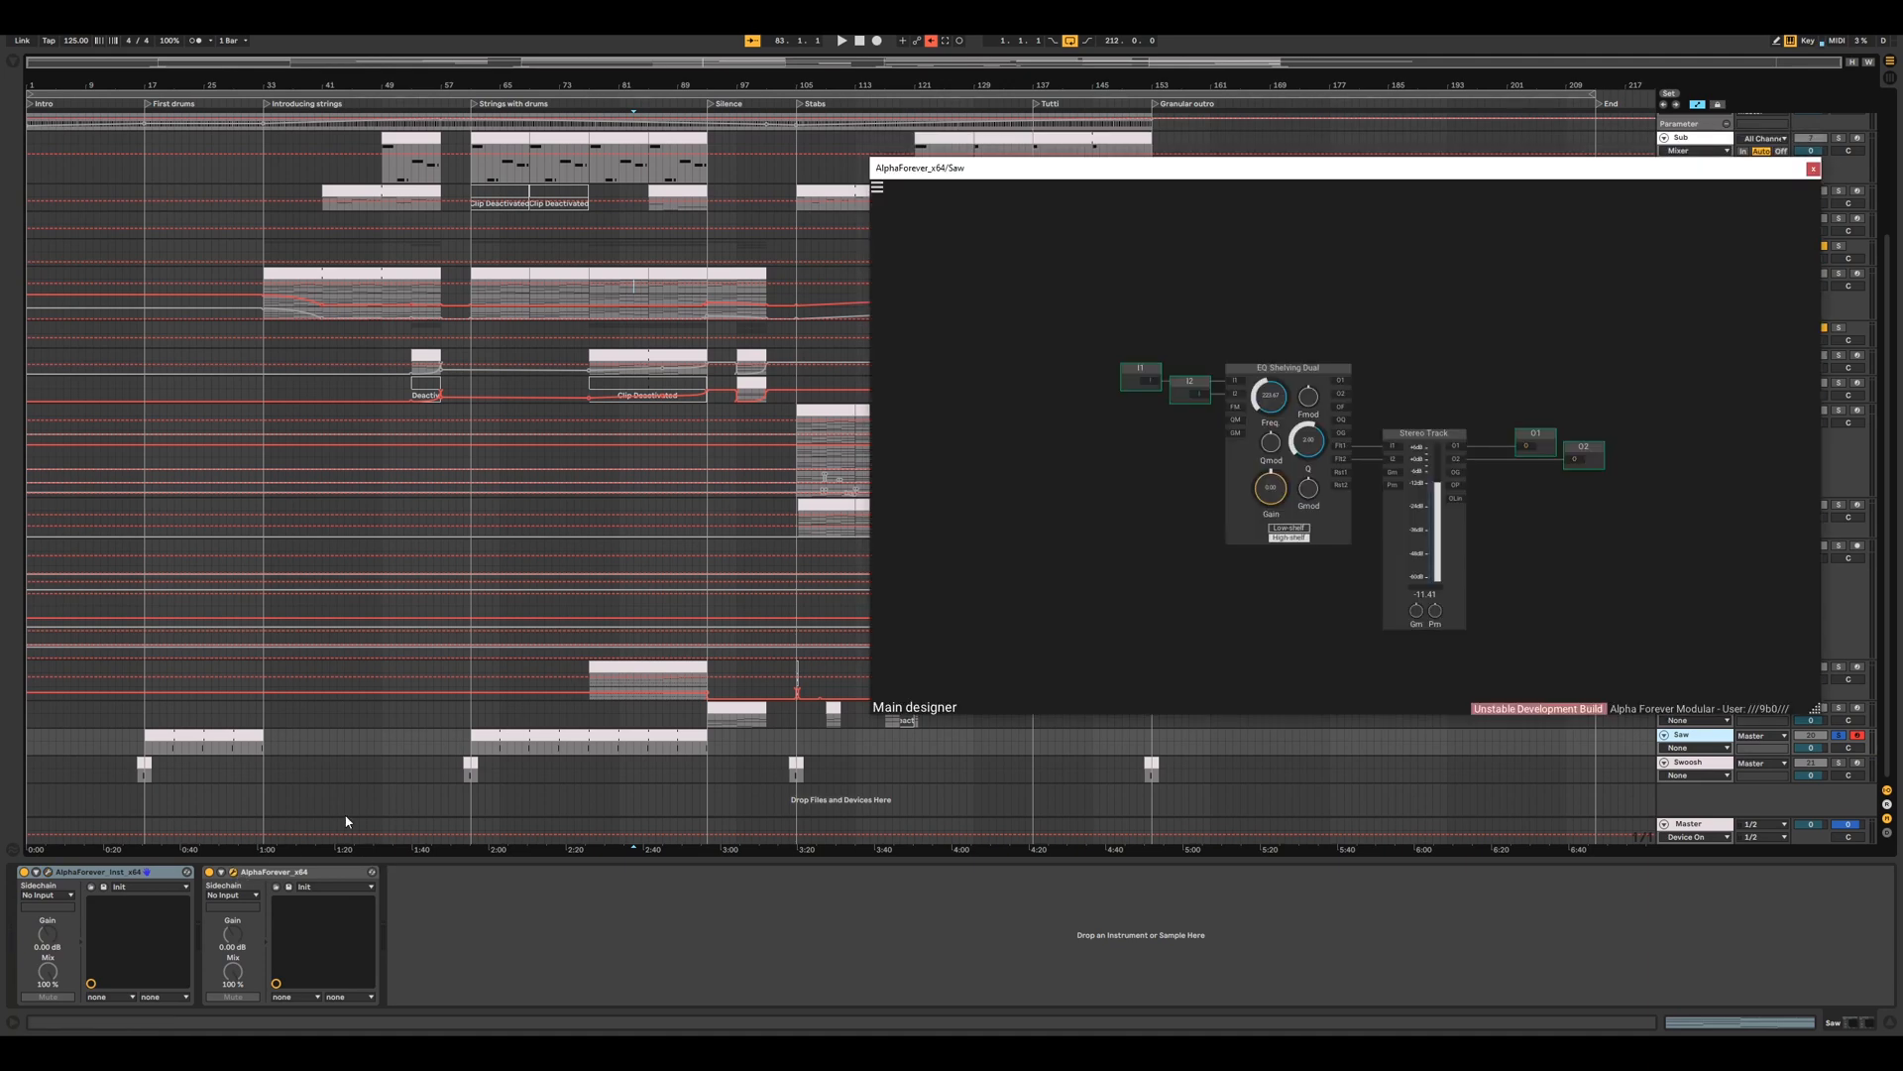
{"action": "scroll", "coordinate": [1151, 478], "scroll_direction": "up", "scroll_amount": 4}
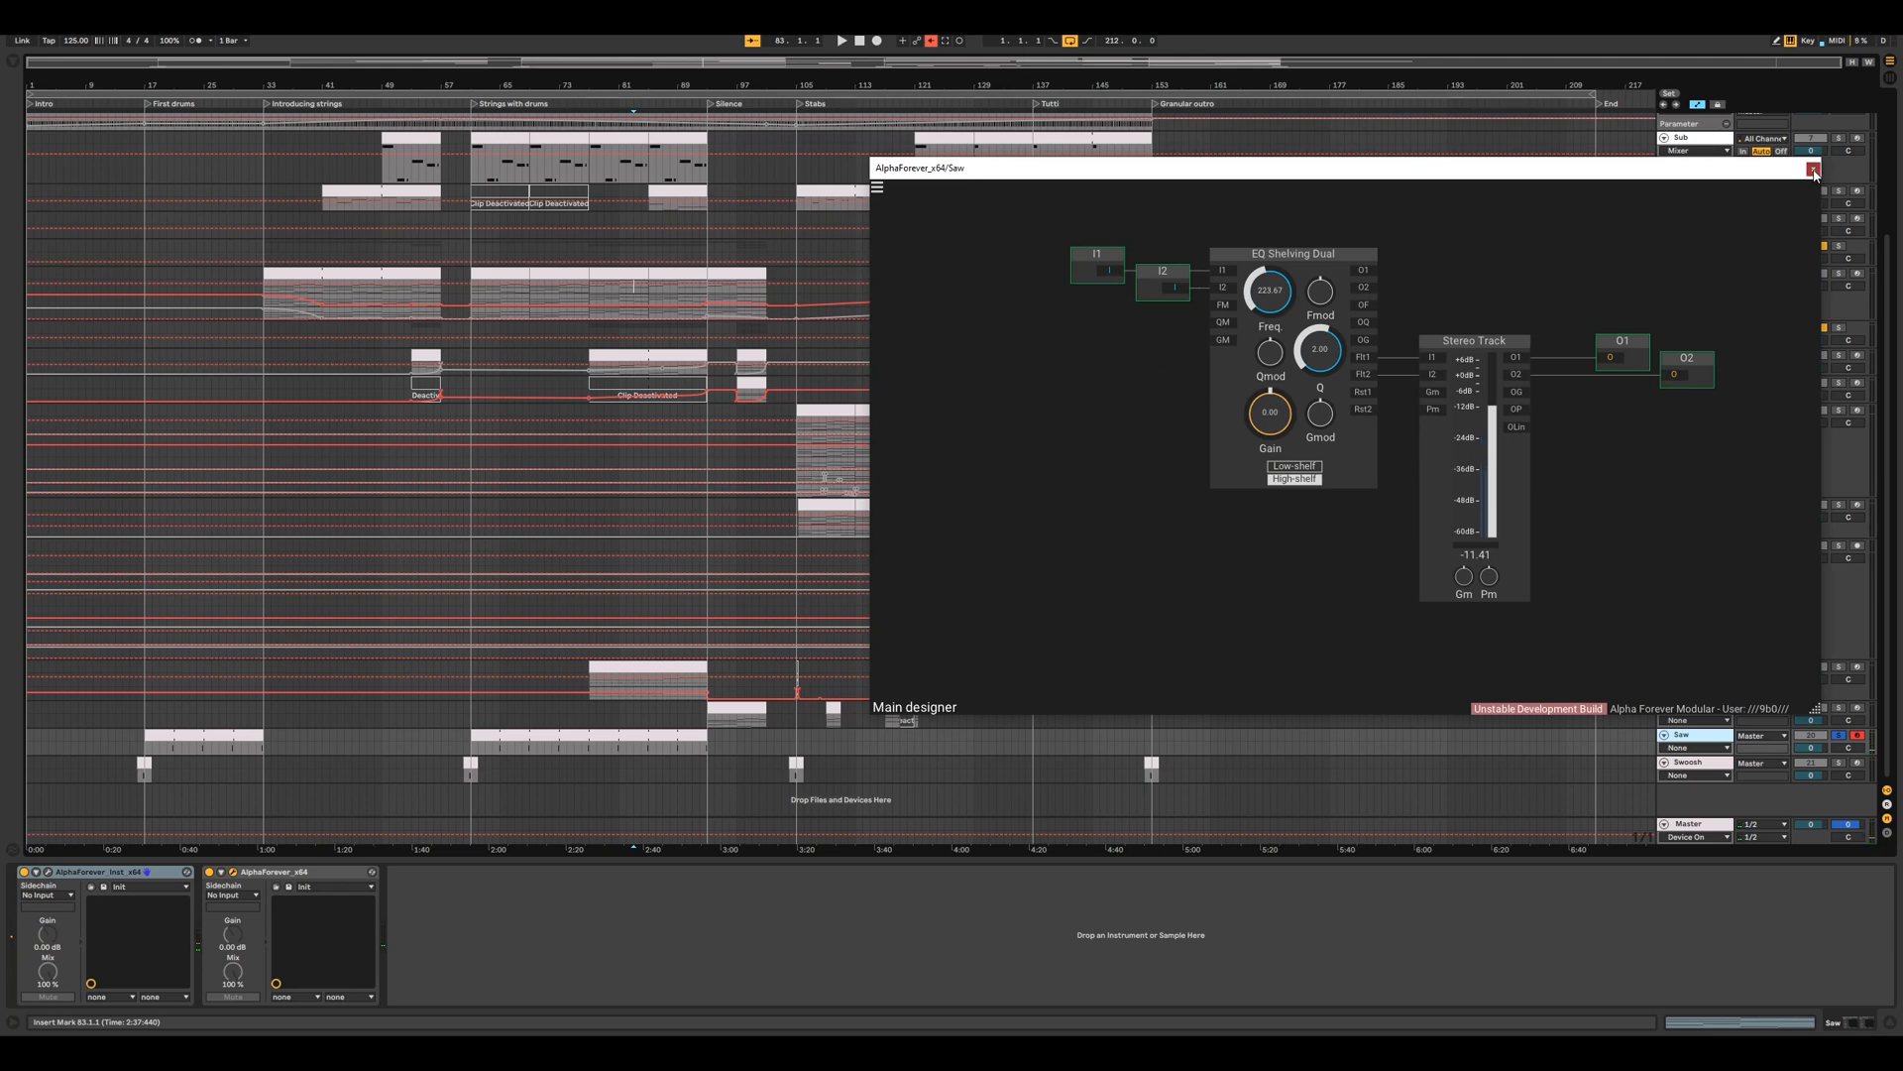
{"action": "left_click", "coordinate": [1813, 168]}
- Switch the solo from Saw to the Swoosh track and arm Swoosh for recording
{"action": "left_click", "coordinate": [1839, 736]}
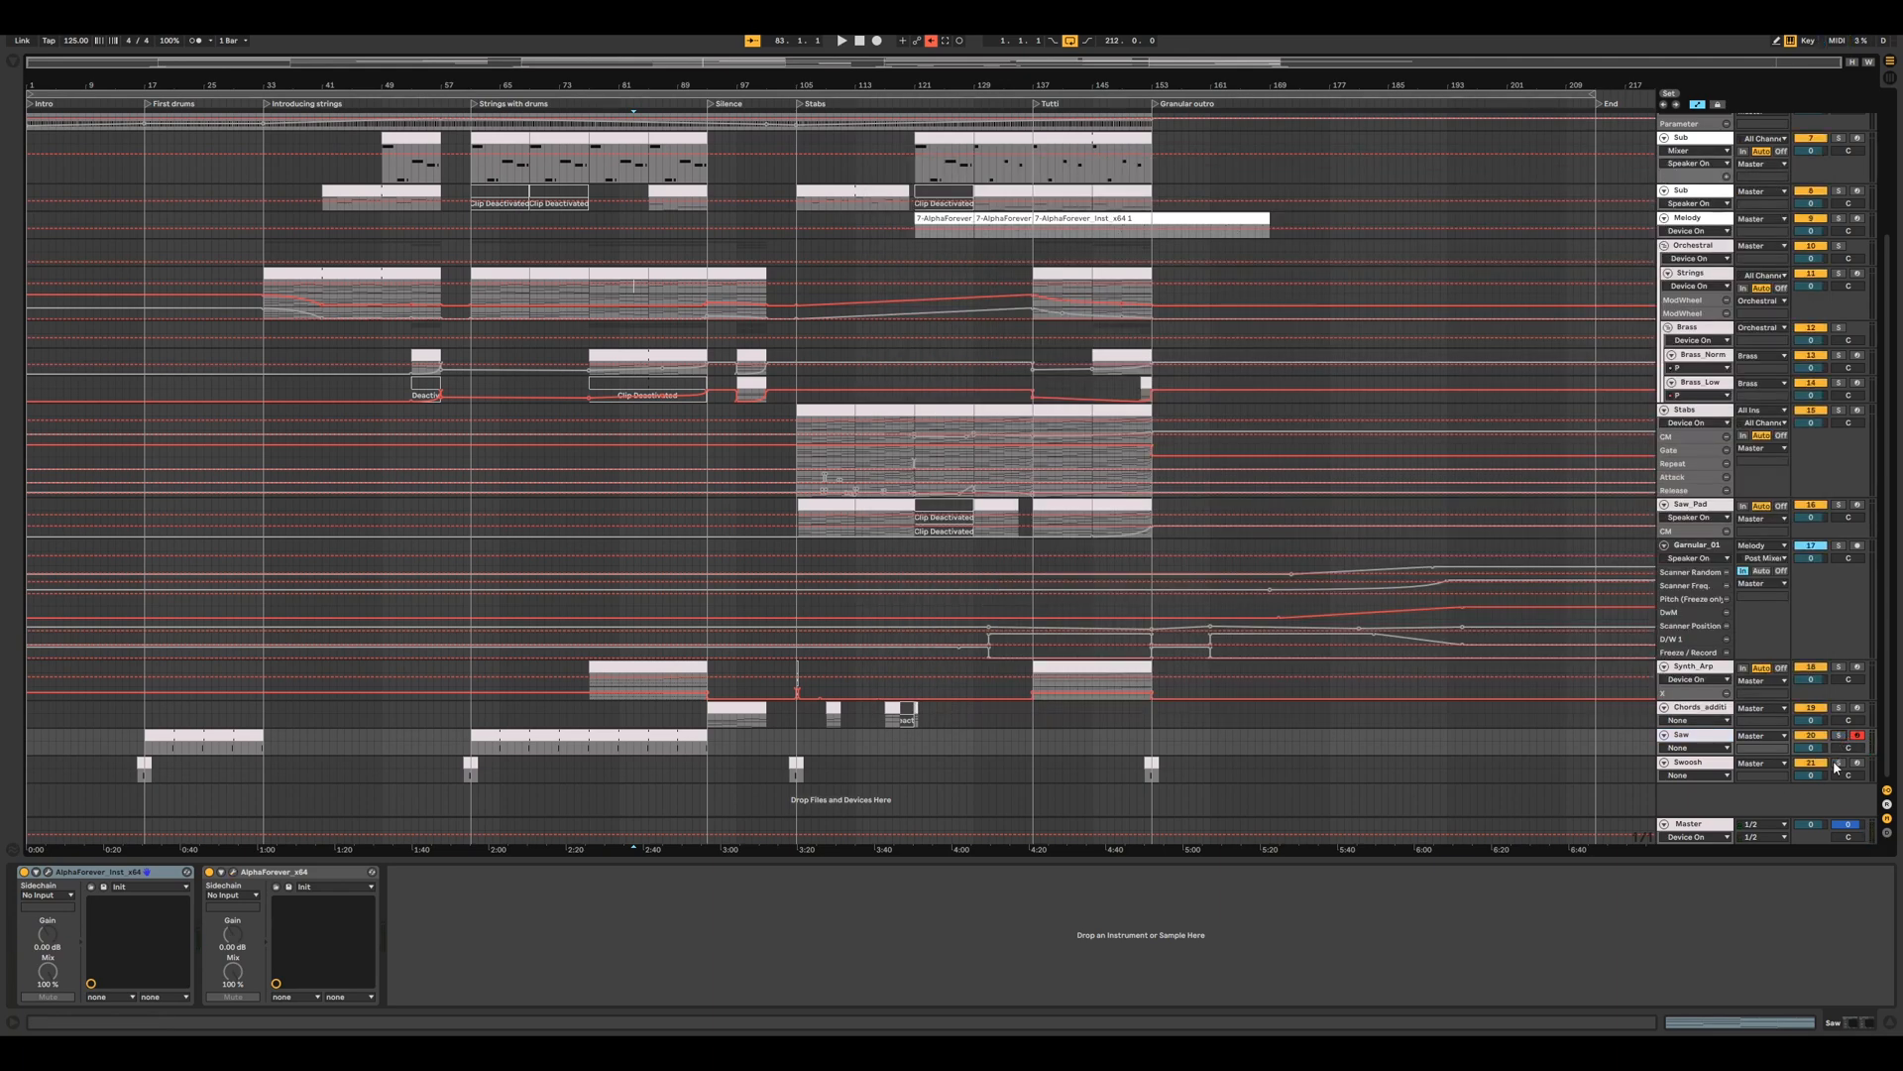
{"action": "left_click", "coordinate": [1839, 763]}
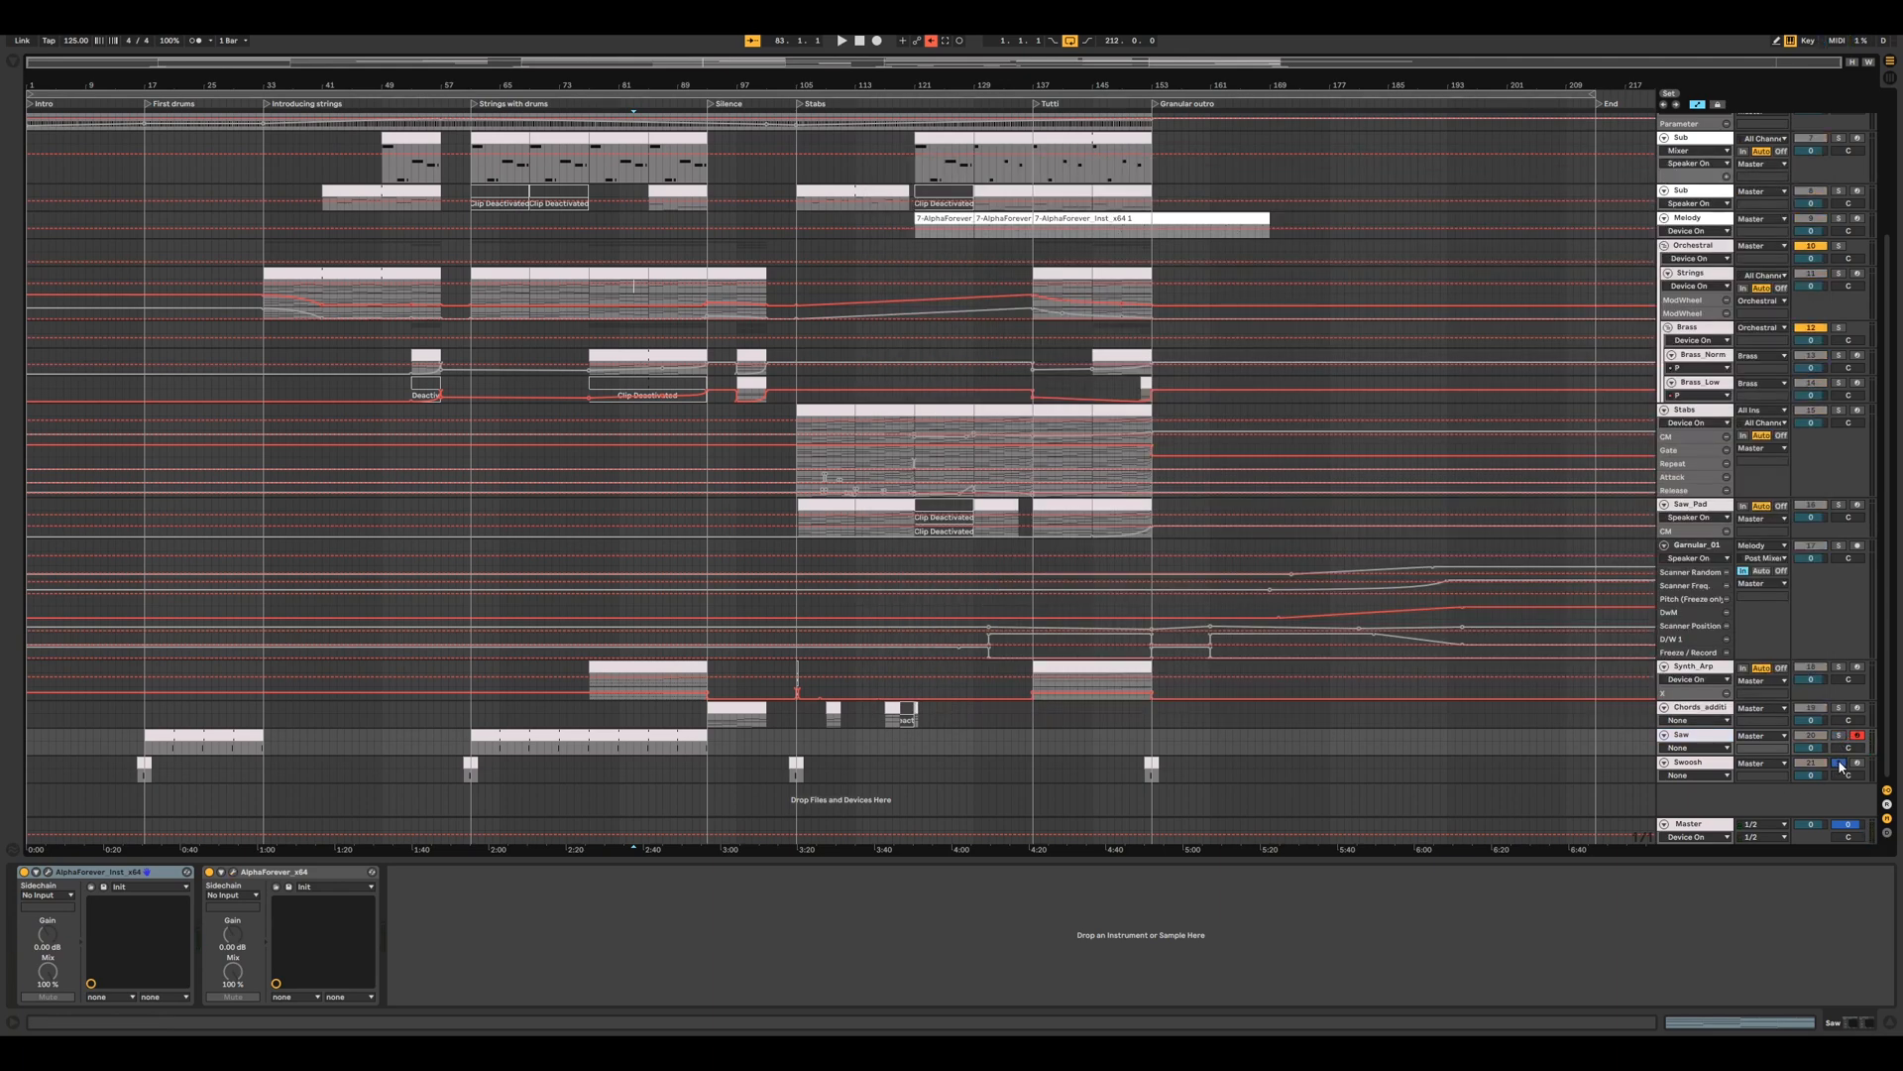
{"action": "left_click", "coordinate": [1510, 767]}
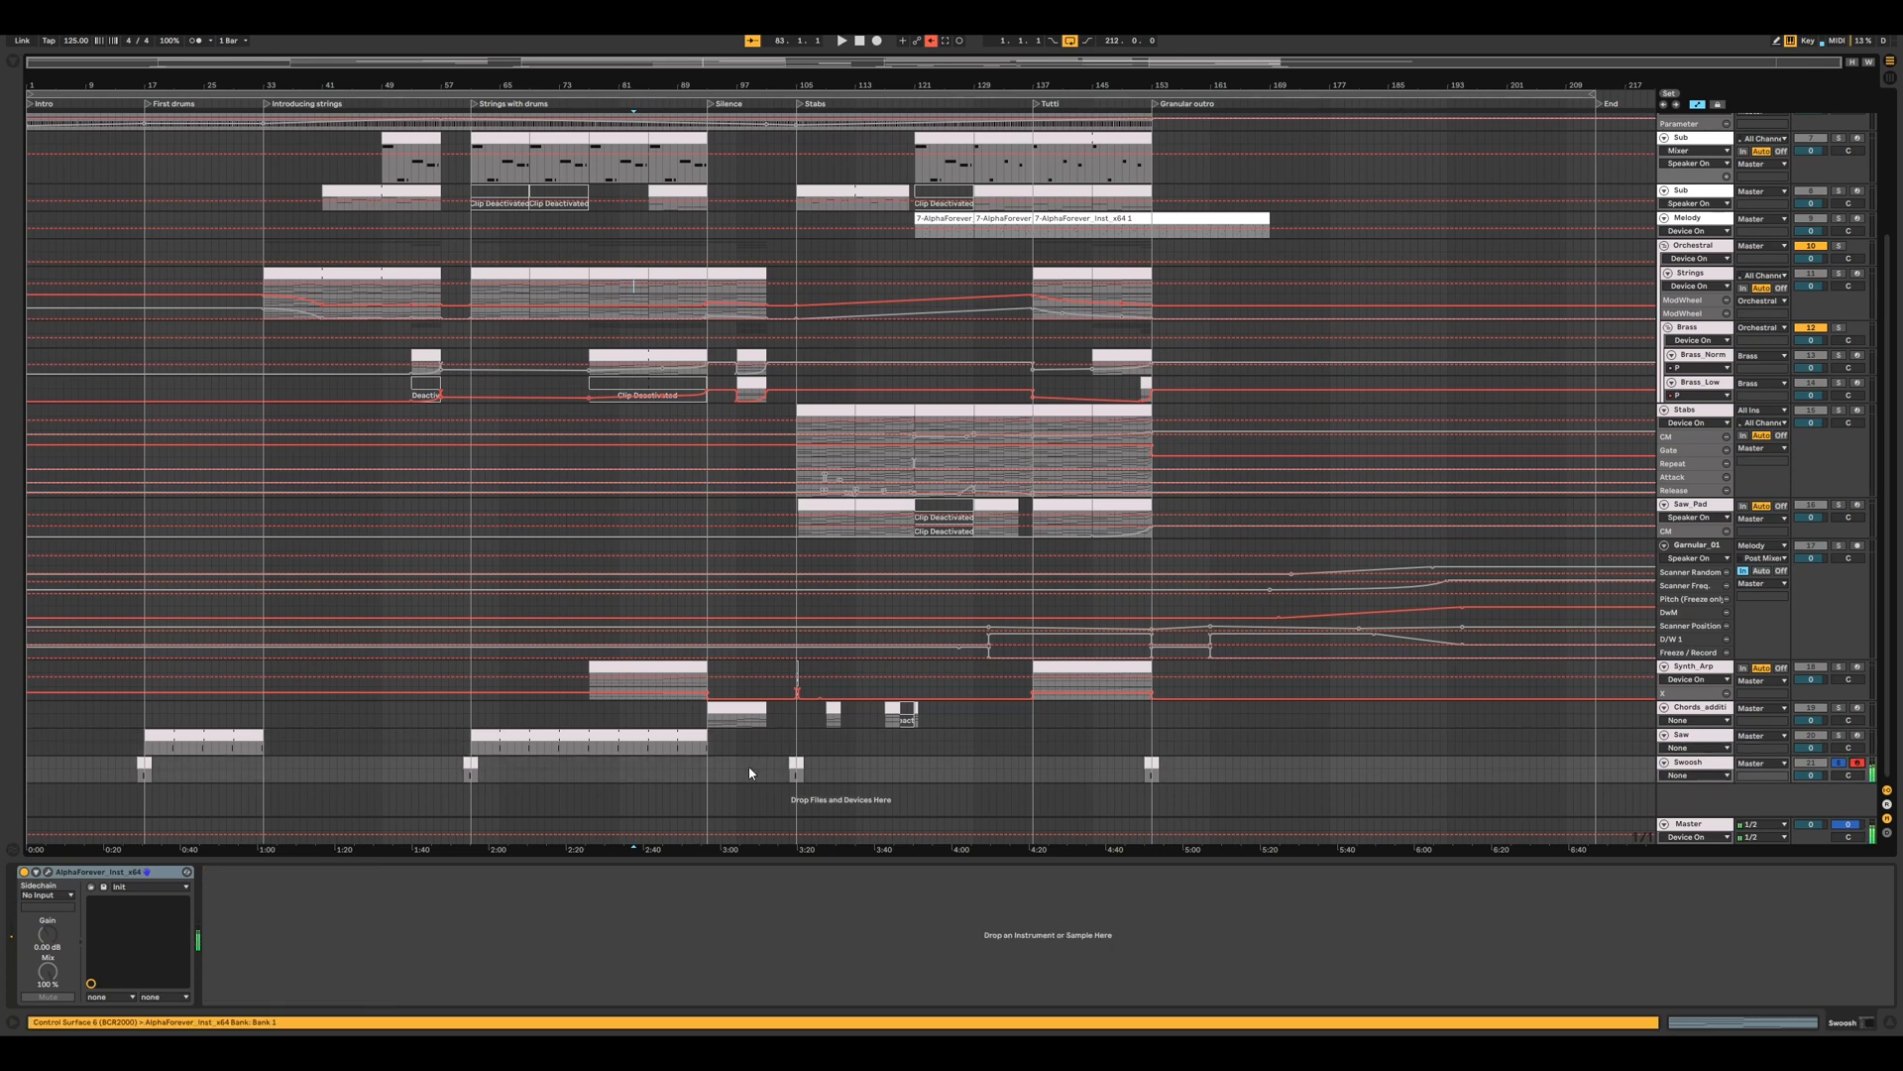
- Open Swoosh's AlphaForever_Inst_x64 patch in an enlarged window and examine the Riser module's inner network before returning to the main designer
{"action": "left_click", "coordinate": [48, 872]}
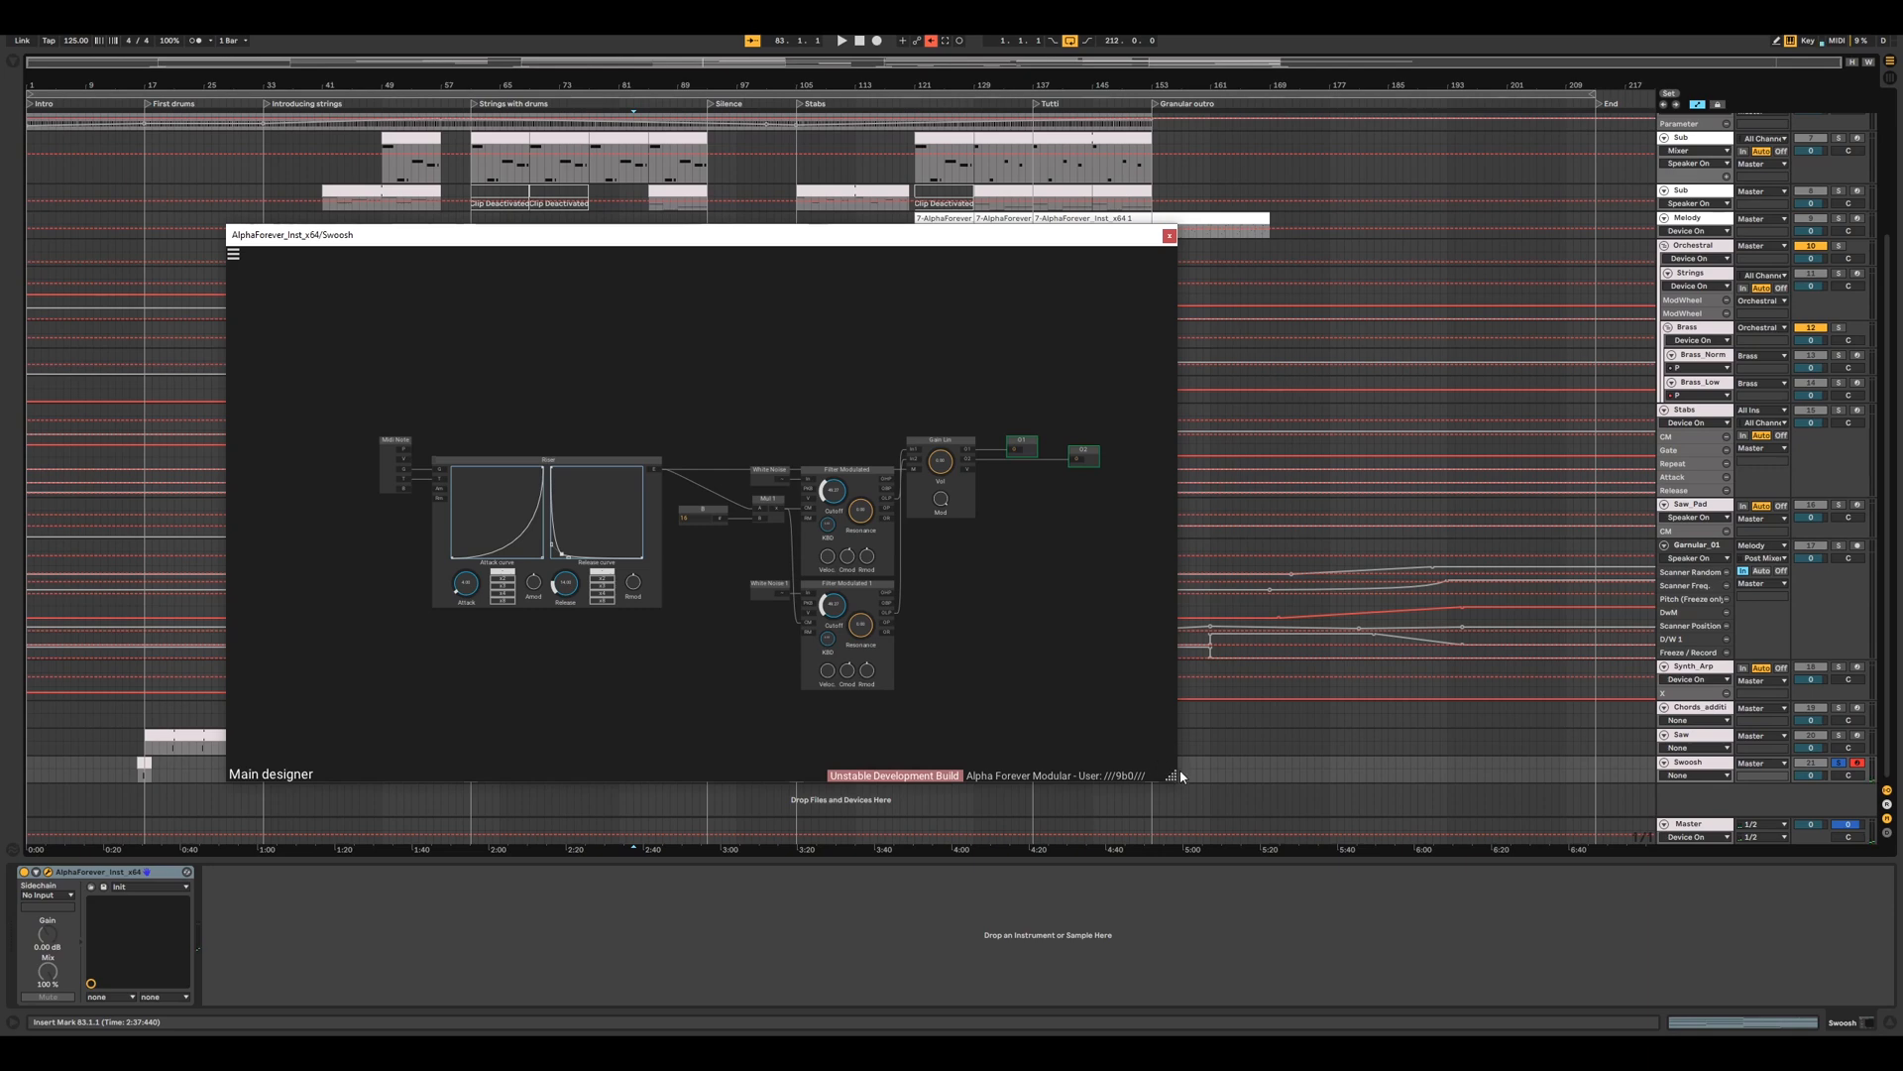
{"action": "left_click_drag", "start_coordinate": [1170, 775], "coordinate": [1599, 885]}
{"action": "scroll", "coordinate": [981, 634], "scroll_direction": "up", "scroll_amount": 3}
{"action": "left_click_drag", "start_coordinate": [1018, 664], "coordinate": [1458, 738]}
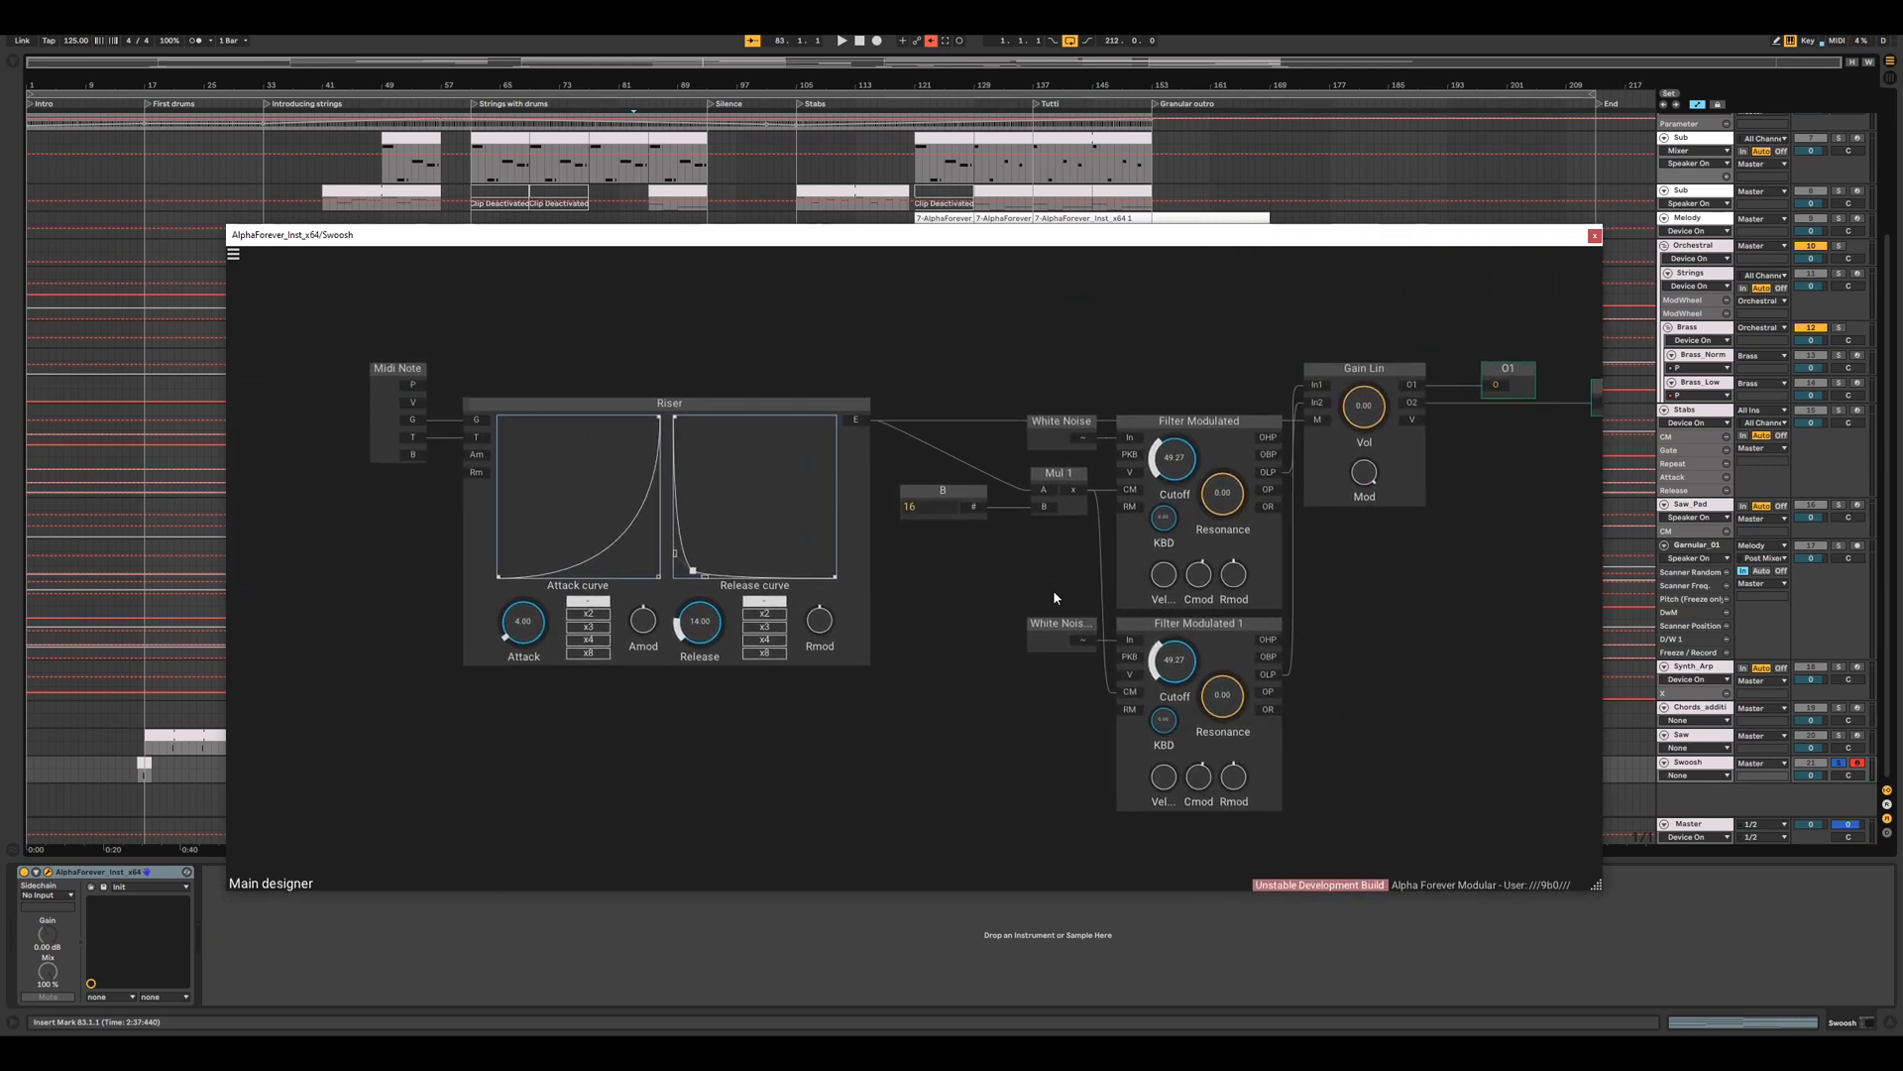
{"action": "double_click", "coordinate": [854, 612]}
{"action": "scroll", "coordinate": [977, 667], "scroll_direction": "down", "scroll_amount": 4}
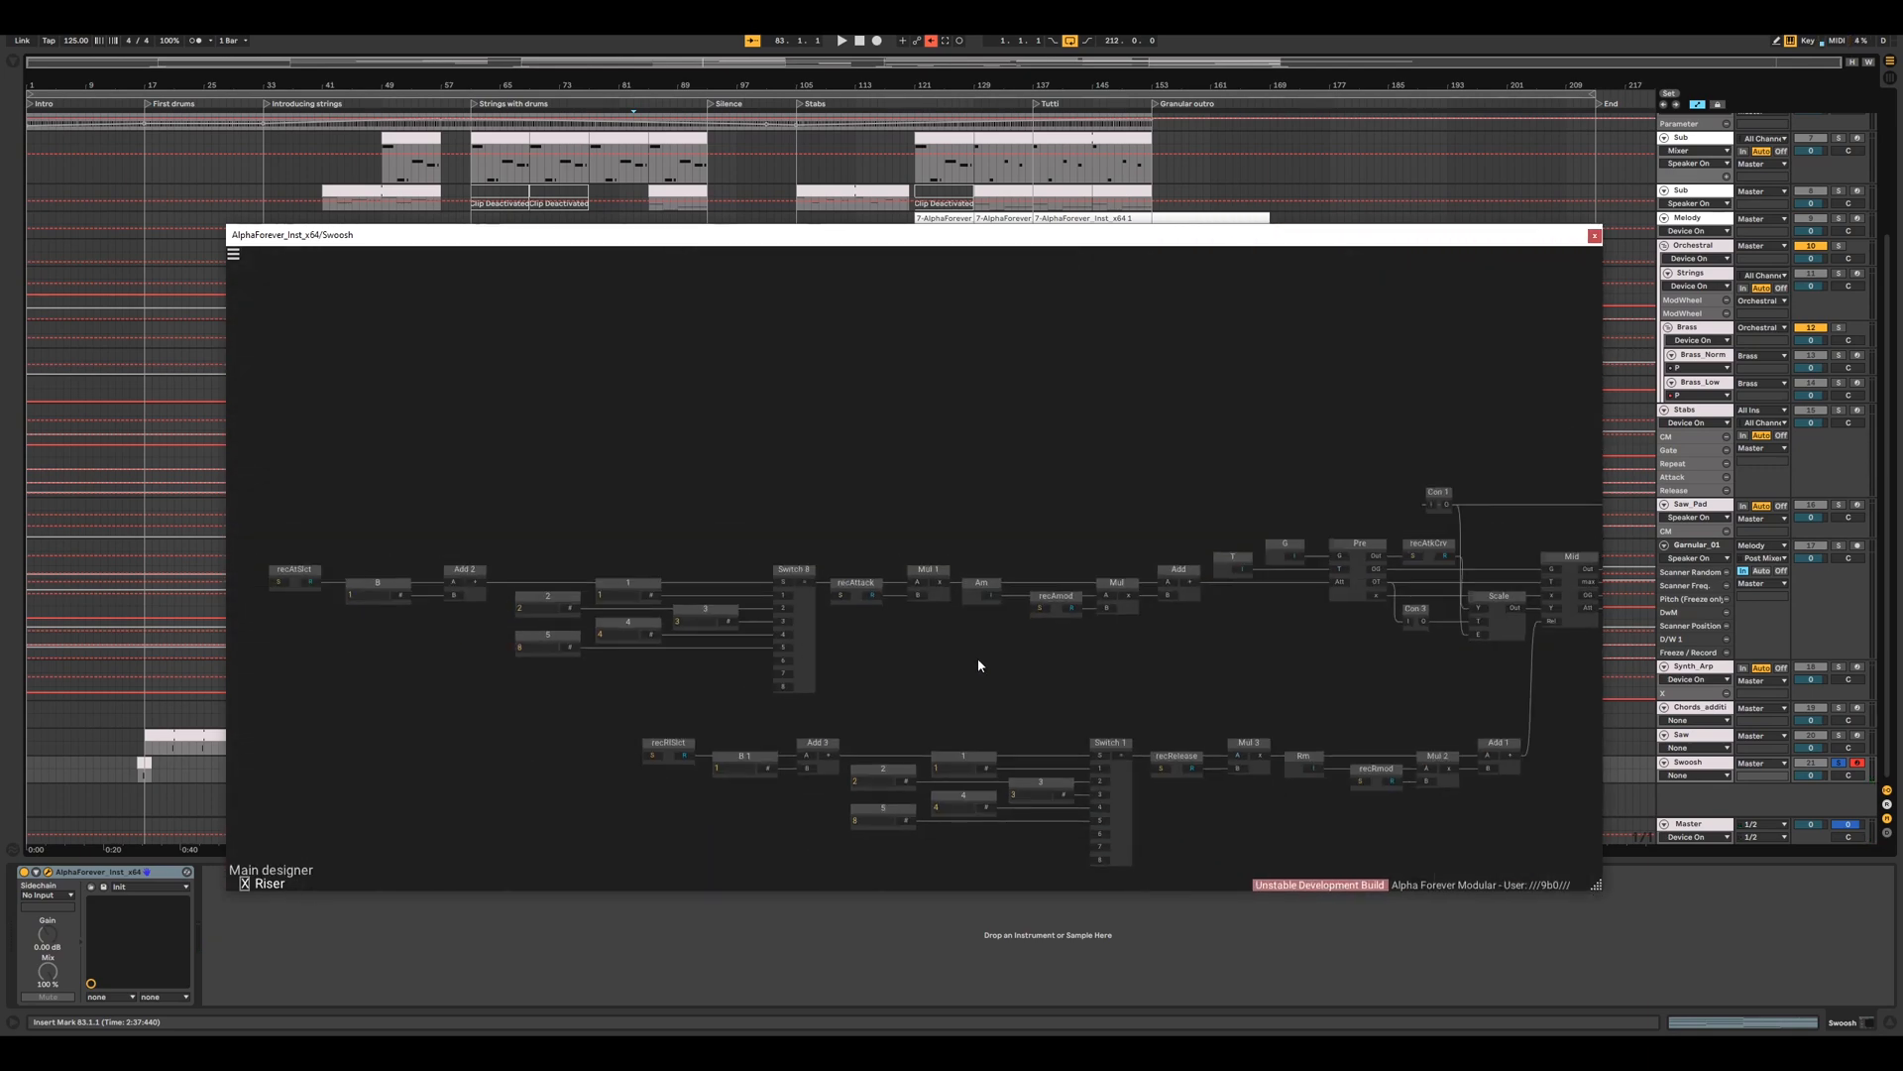
{"action": "double_click", "coordinate": [1015, 669]}
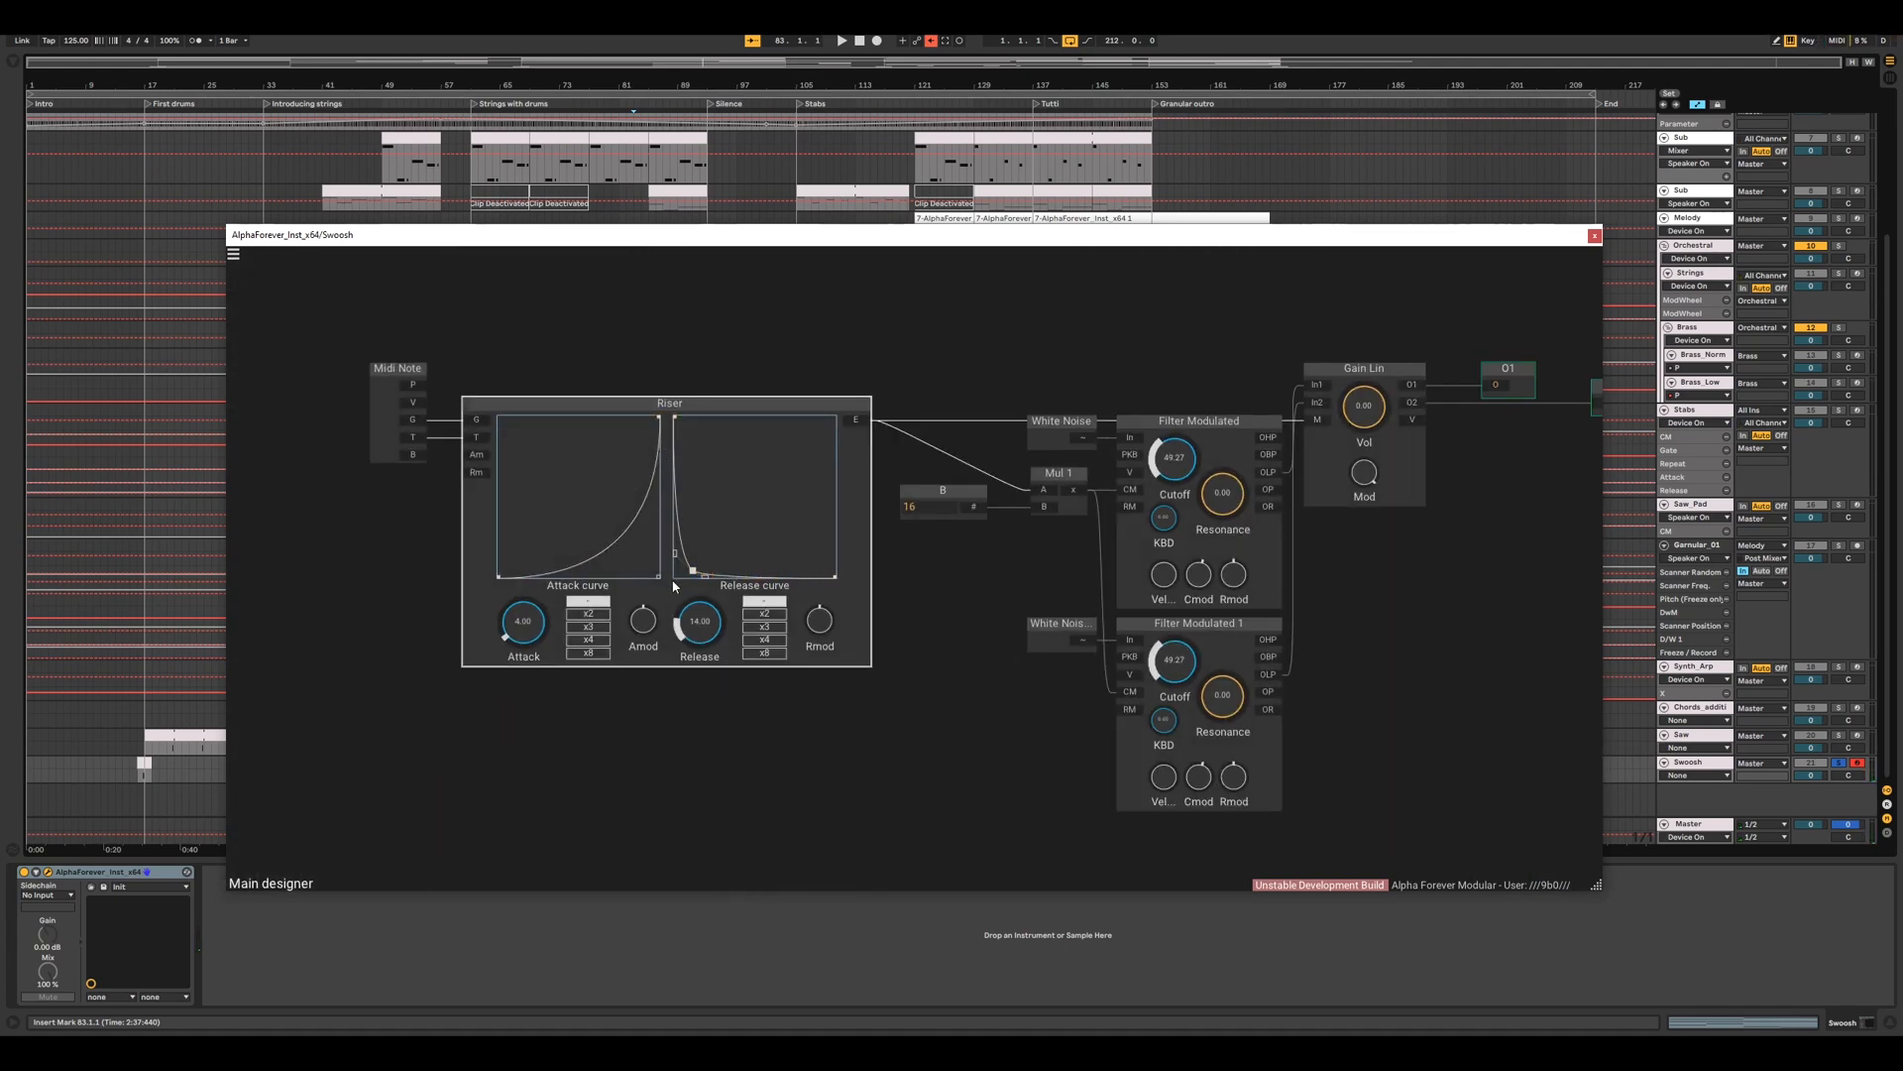
- Reshape the Riser's attack curve and raise the middle point of its release curve, then close the Swoosh patch
{"action": "mouse_move", "coordinate": [653, 575]}
{"action": "mouse_move", "coordinate": [653, 575]}
{"action": "left_mouse_down"}
{"action": "mouse_move", "coordinate": [501, 421]}
{"action": "mouse_move", "coordinate": [626, 559]}
{"action": "left_mouse_up"}
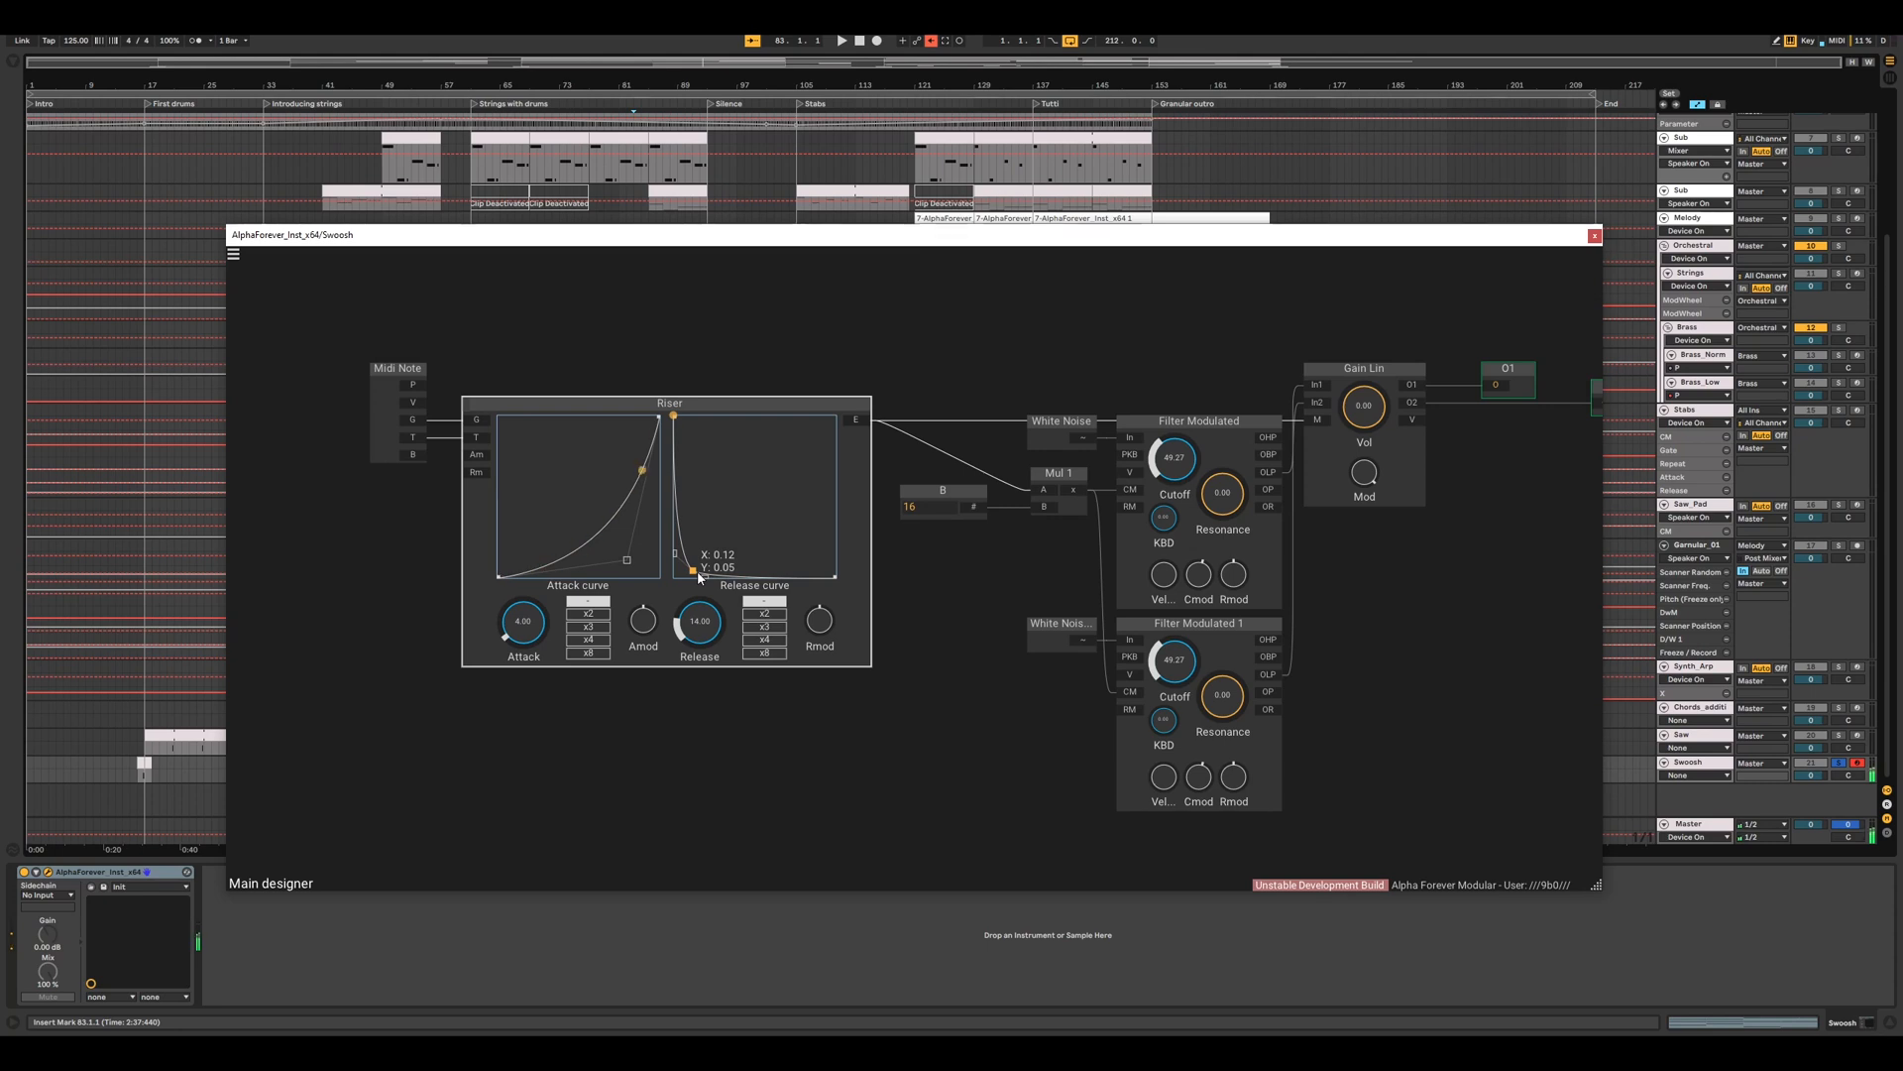
{"action": "left_click_drag", "start_coordinate": [694, 572], "coordinate": [705, 466]}
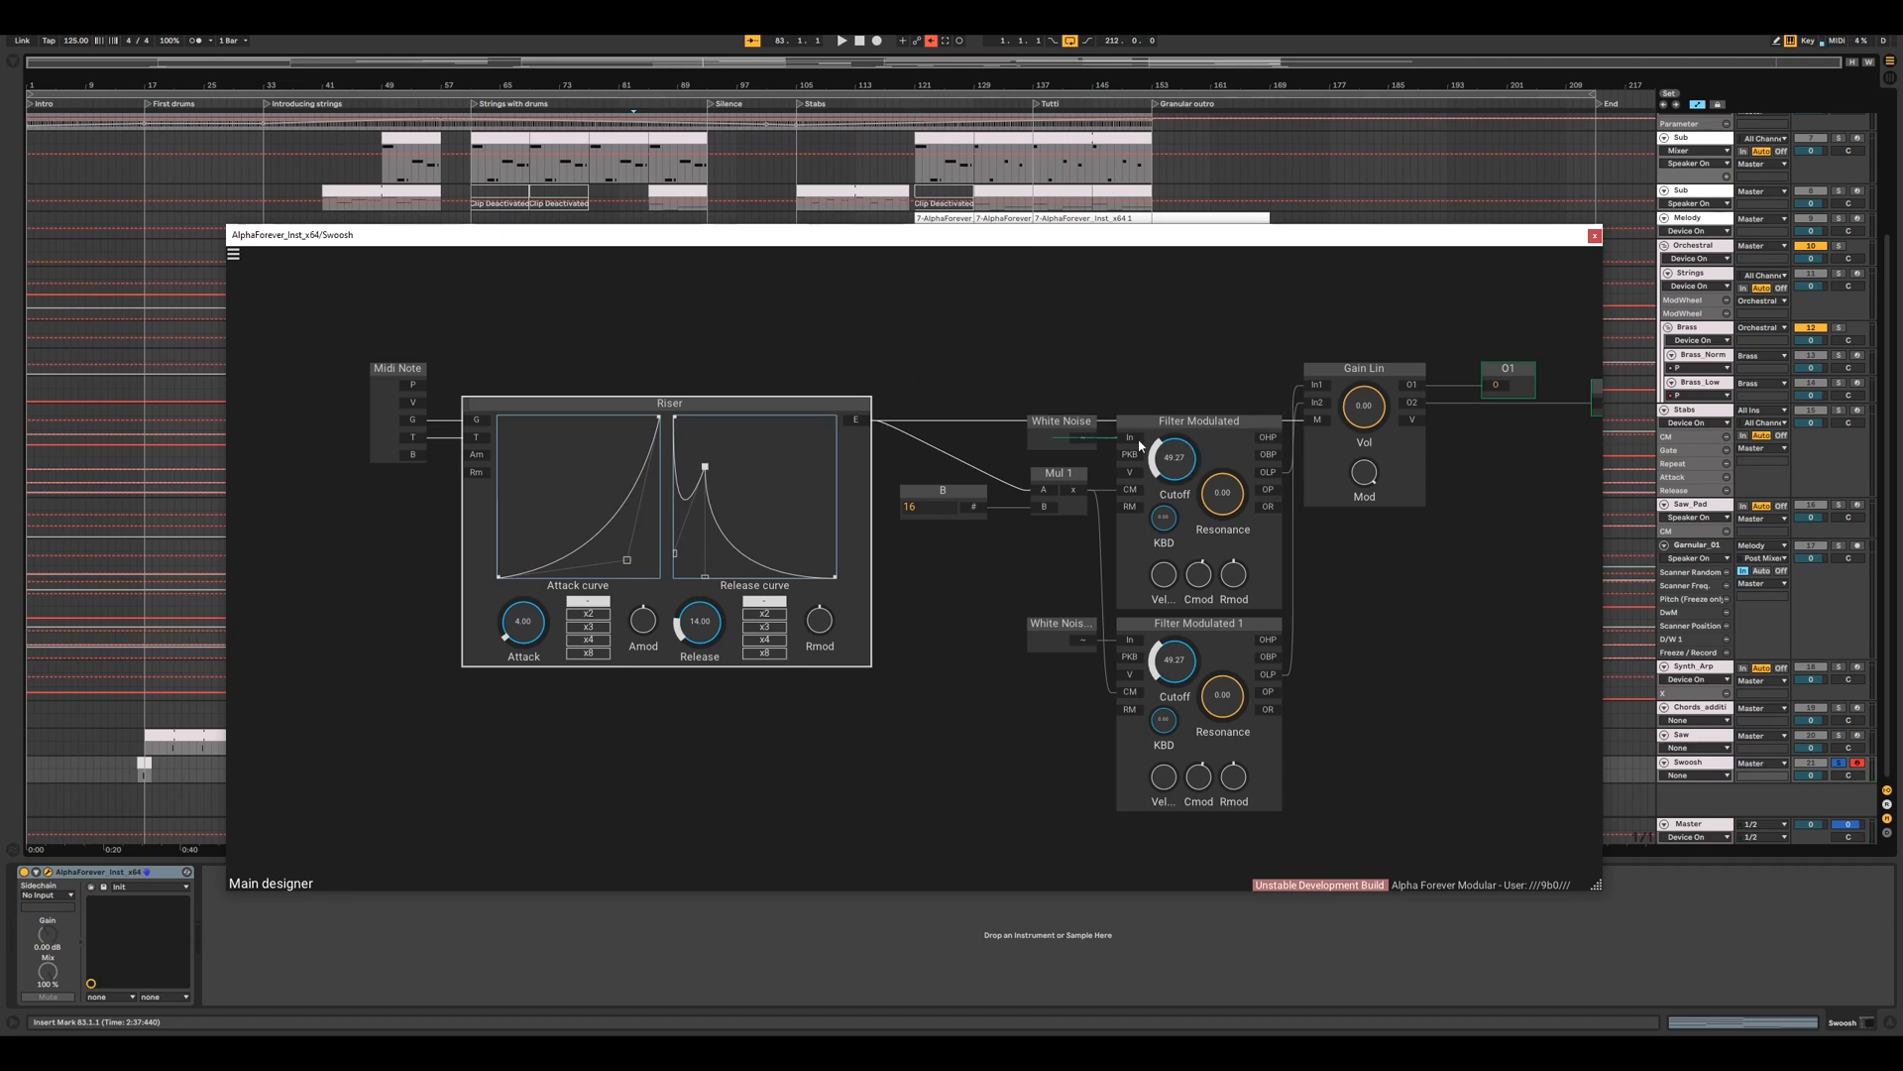
{"action": "left_click", "coordinate": [1594, 235]}
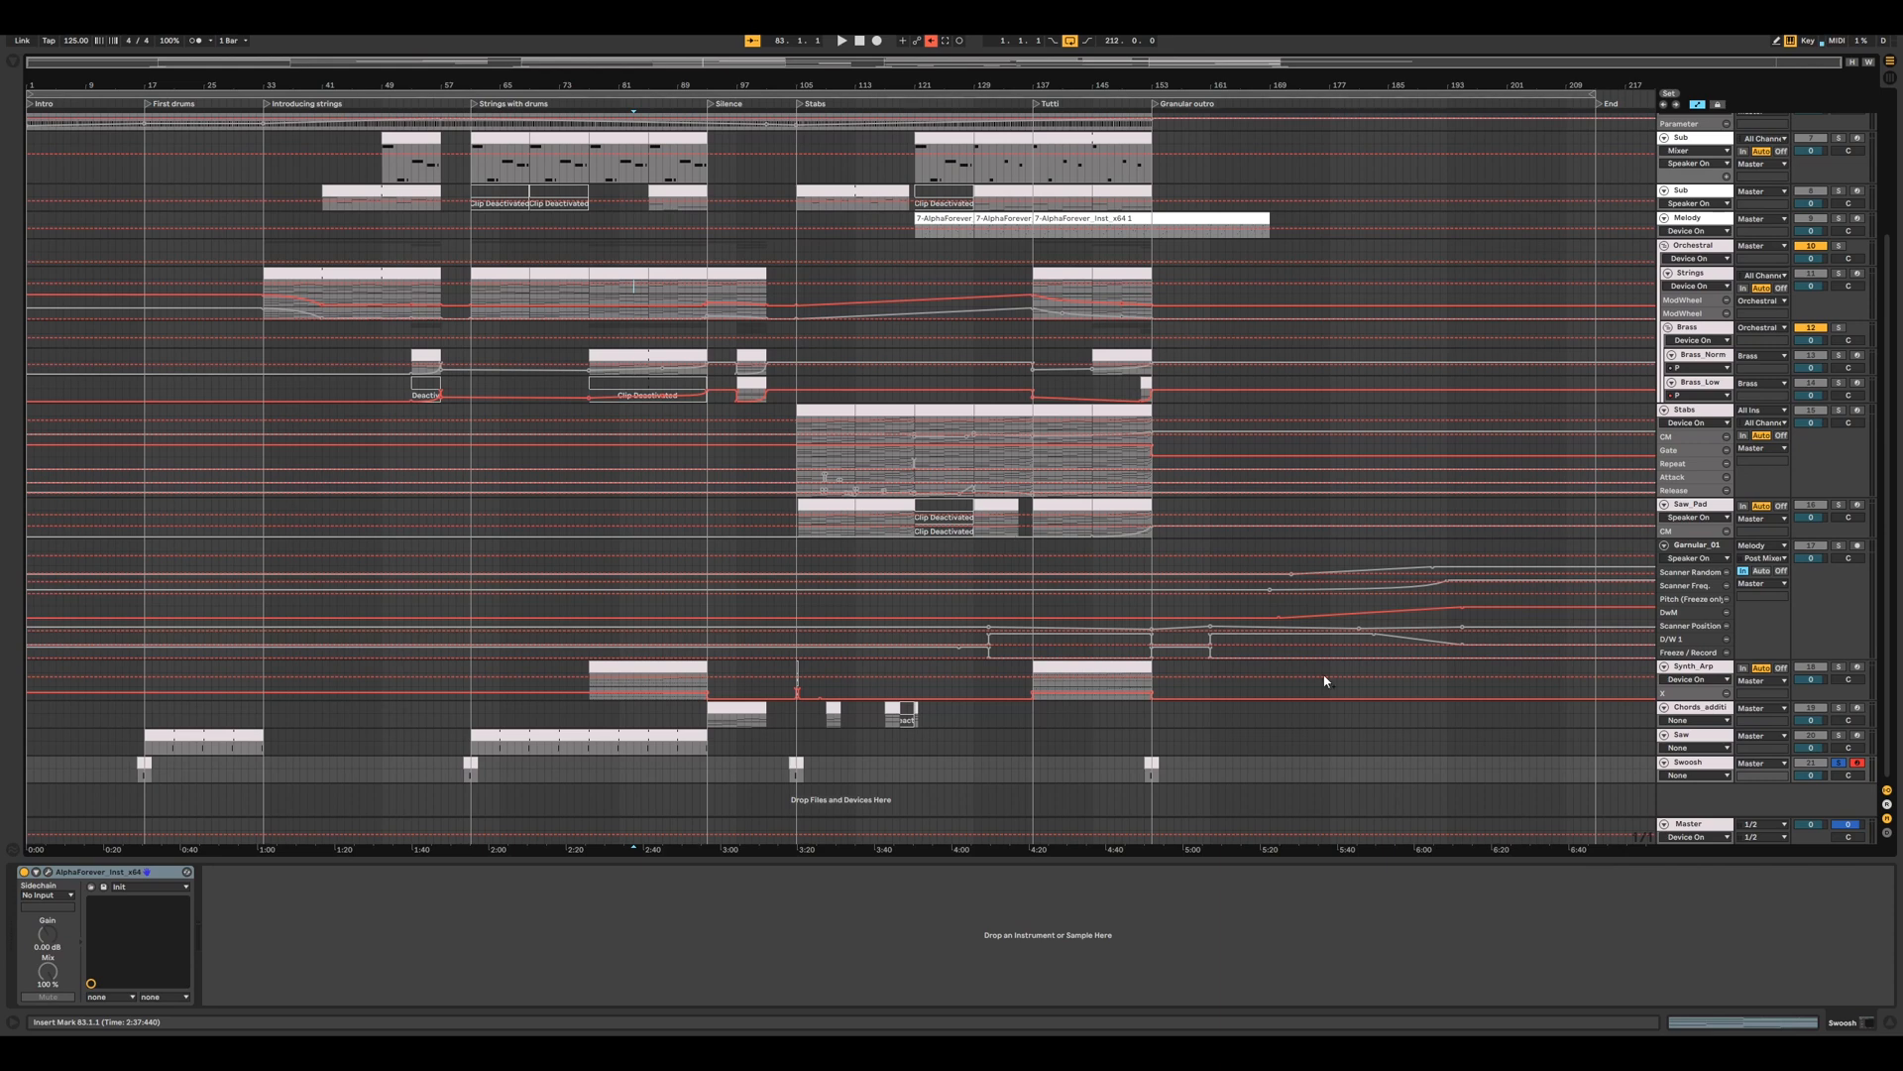
- Open the Master's last AlphaForever_x64 patch and examine its analyzers while playing from Strings with drums with Swoosh unsoloed
{"action": "left_click", "coordinate": [1718, 828]}
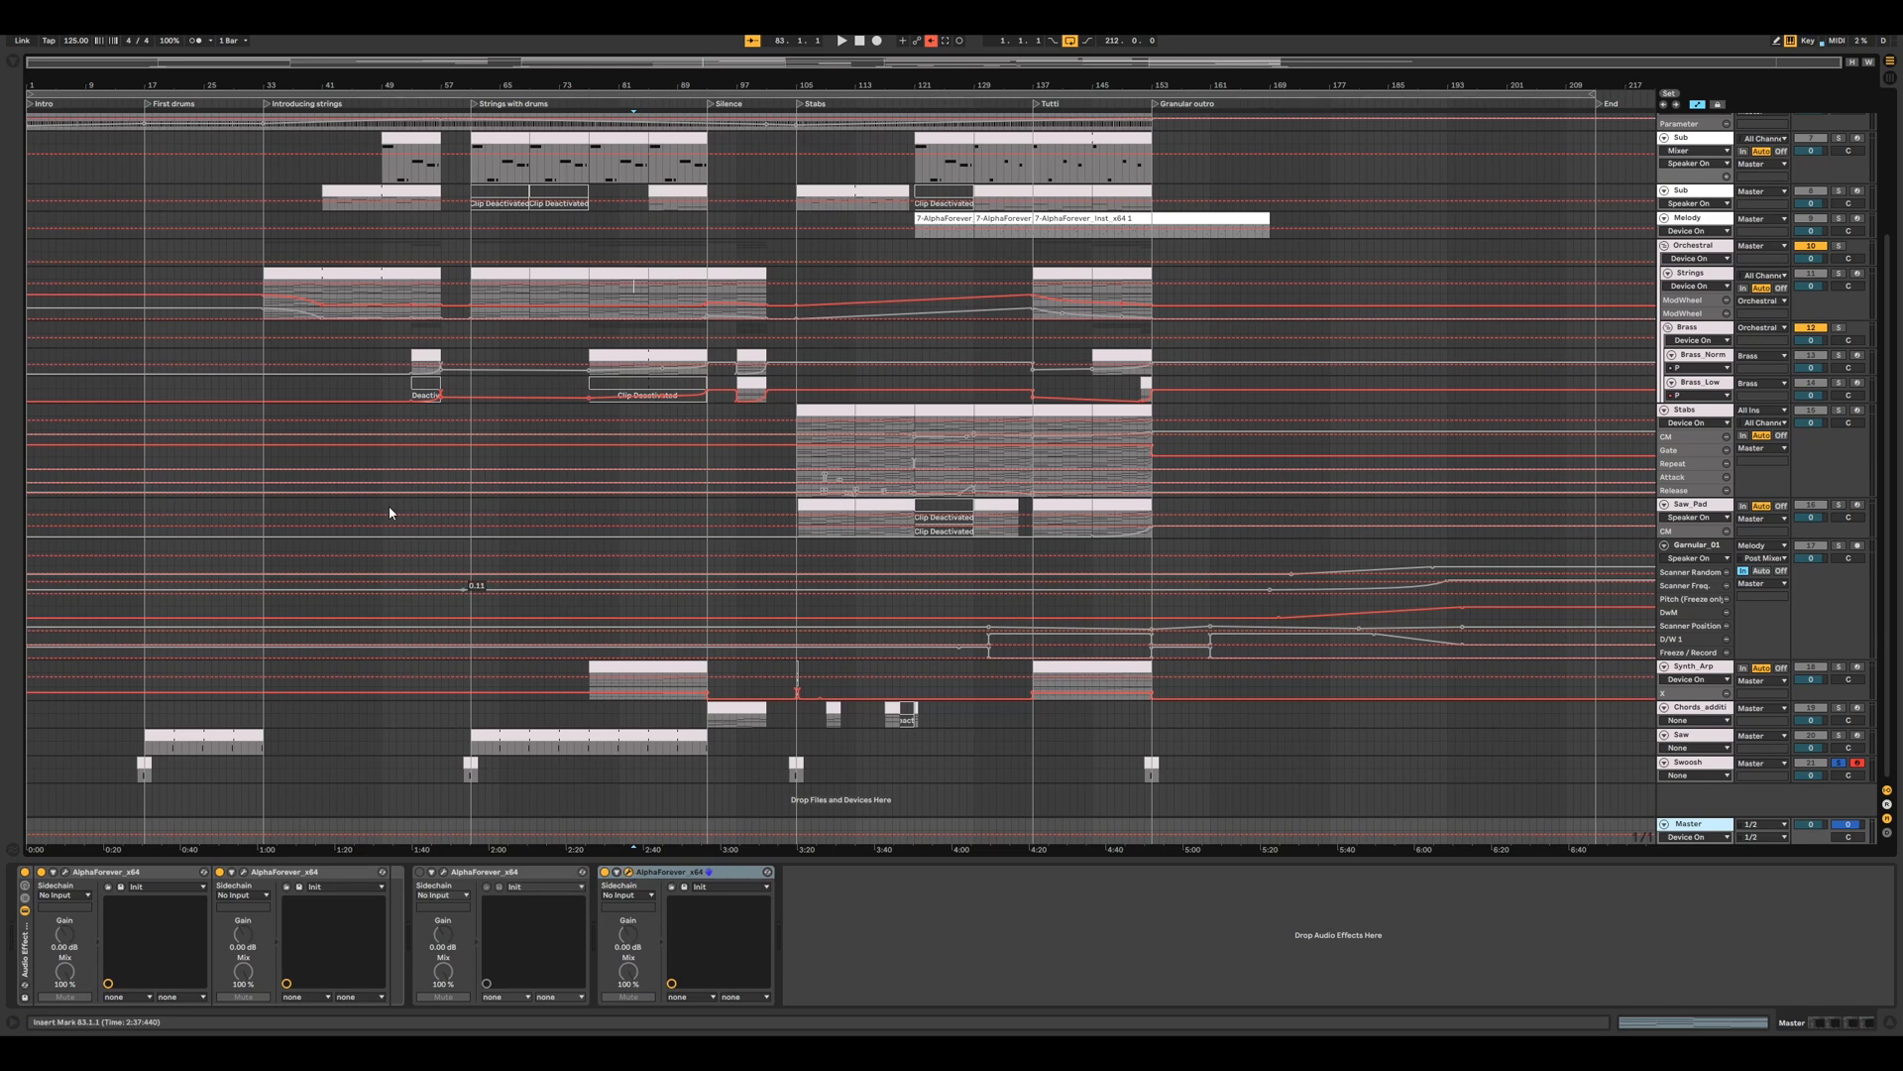
{"action": "left_click_drag", "start_coordinate": [0, 68], "coordinate": [1042, 118]}
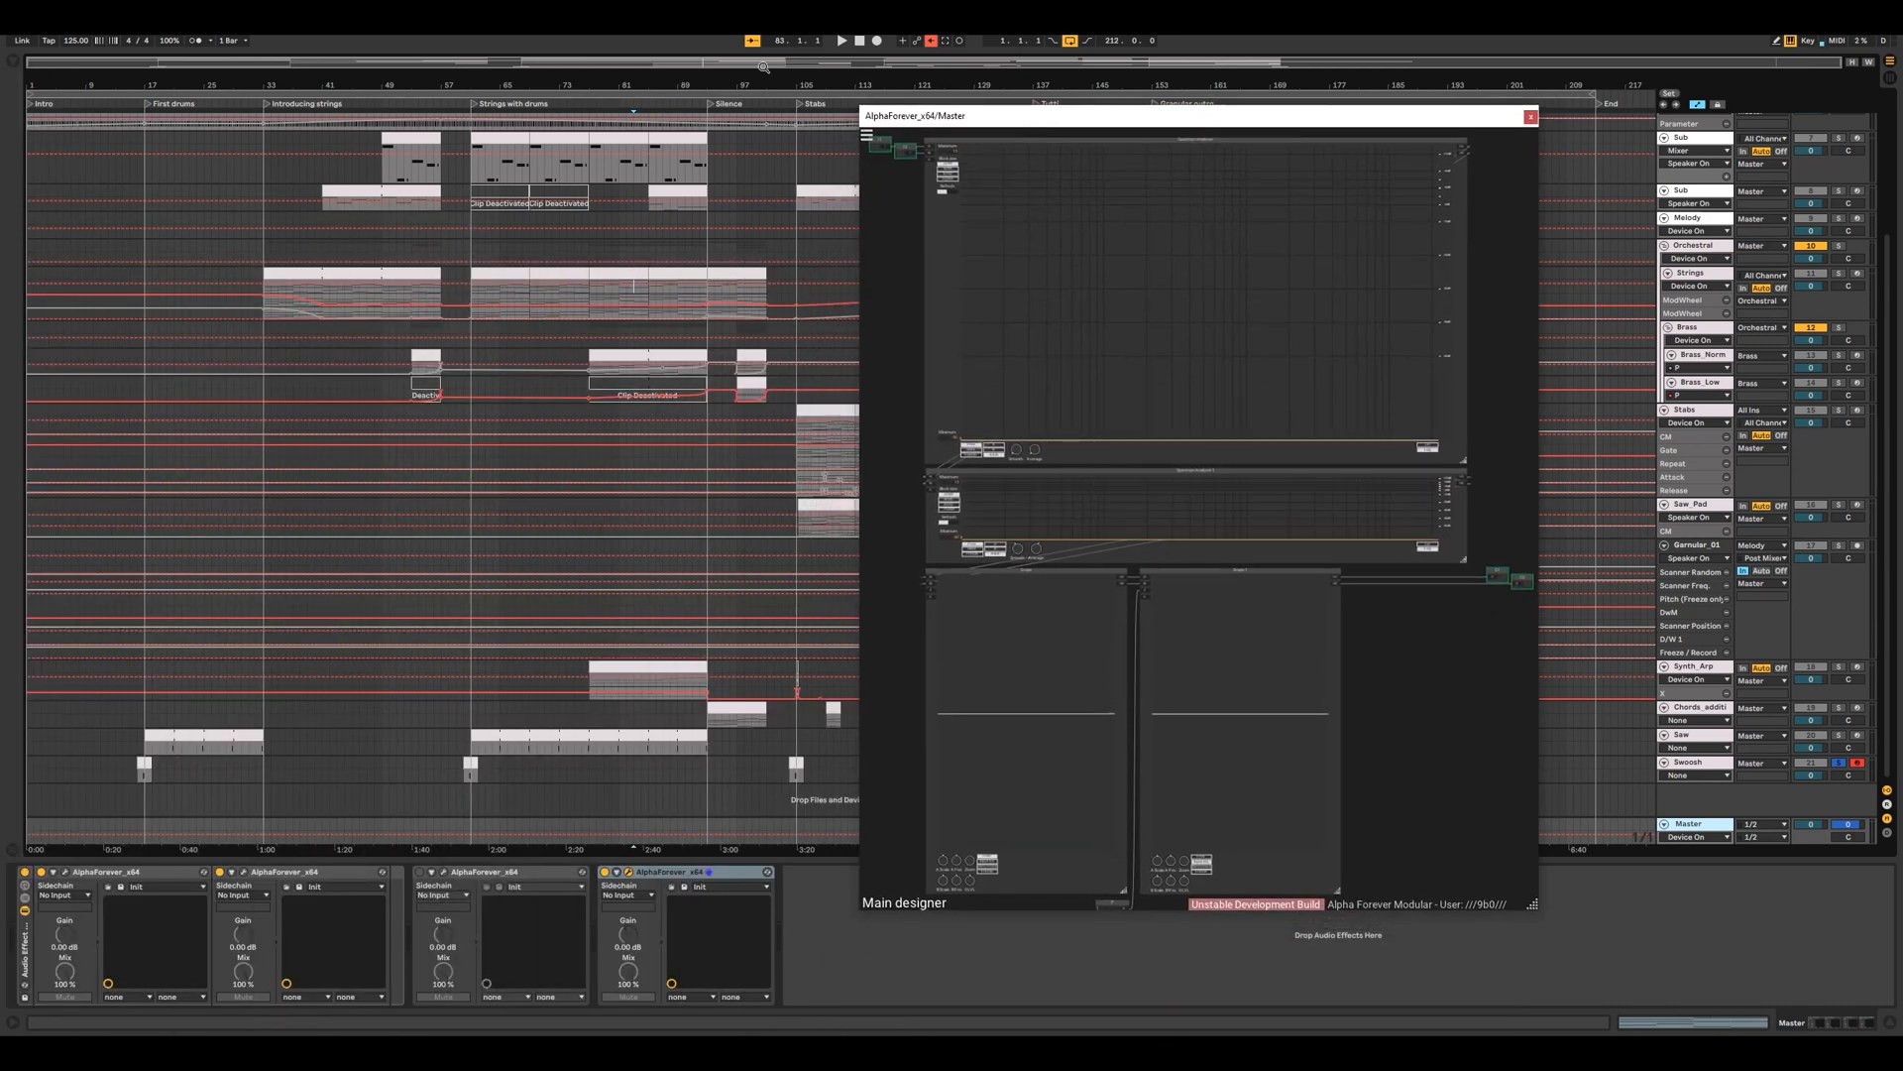
{"action": "left_click", "coordinate": [473, 105]}
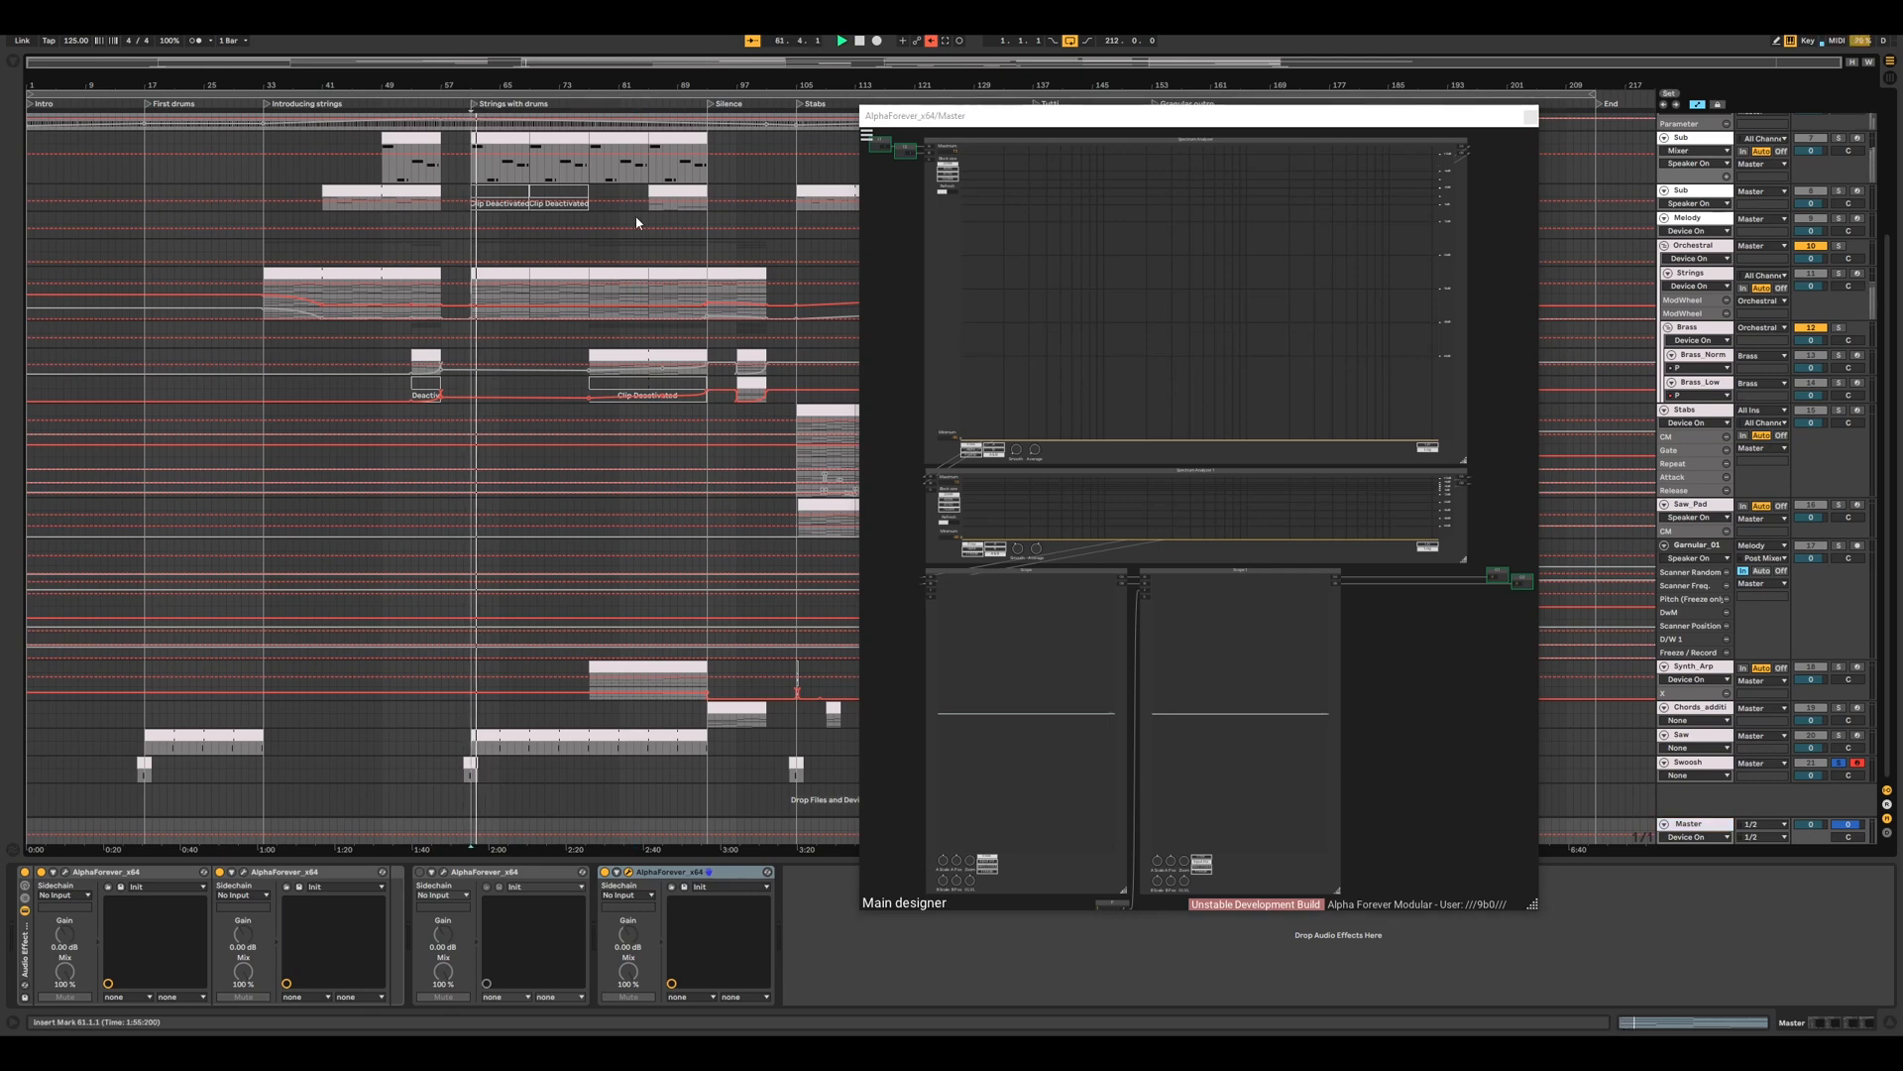
{"action": "left_click", "coordinate": [1840, 763]}
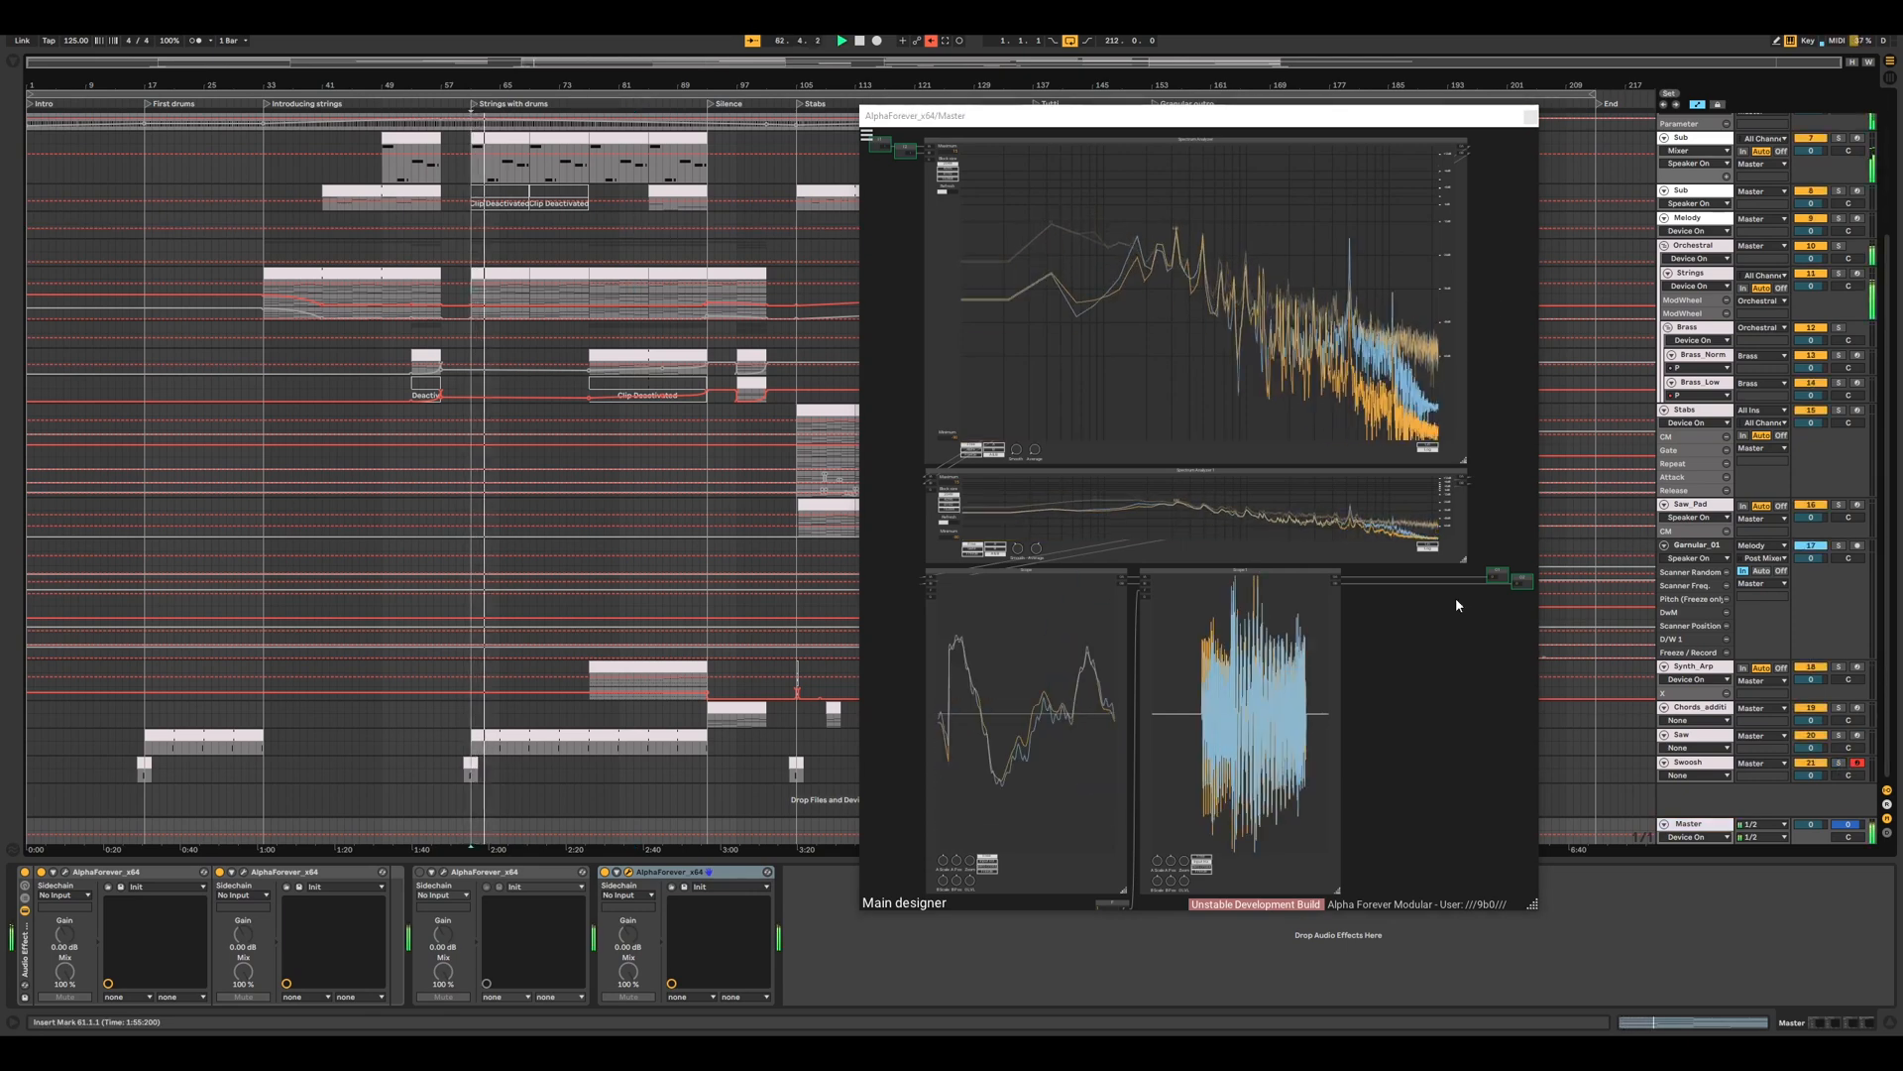
{"action": "left_click", "coordinate": [859, 42]}
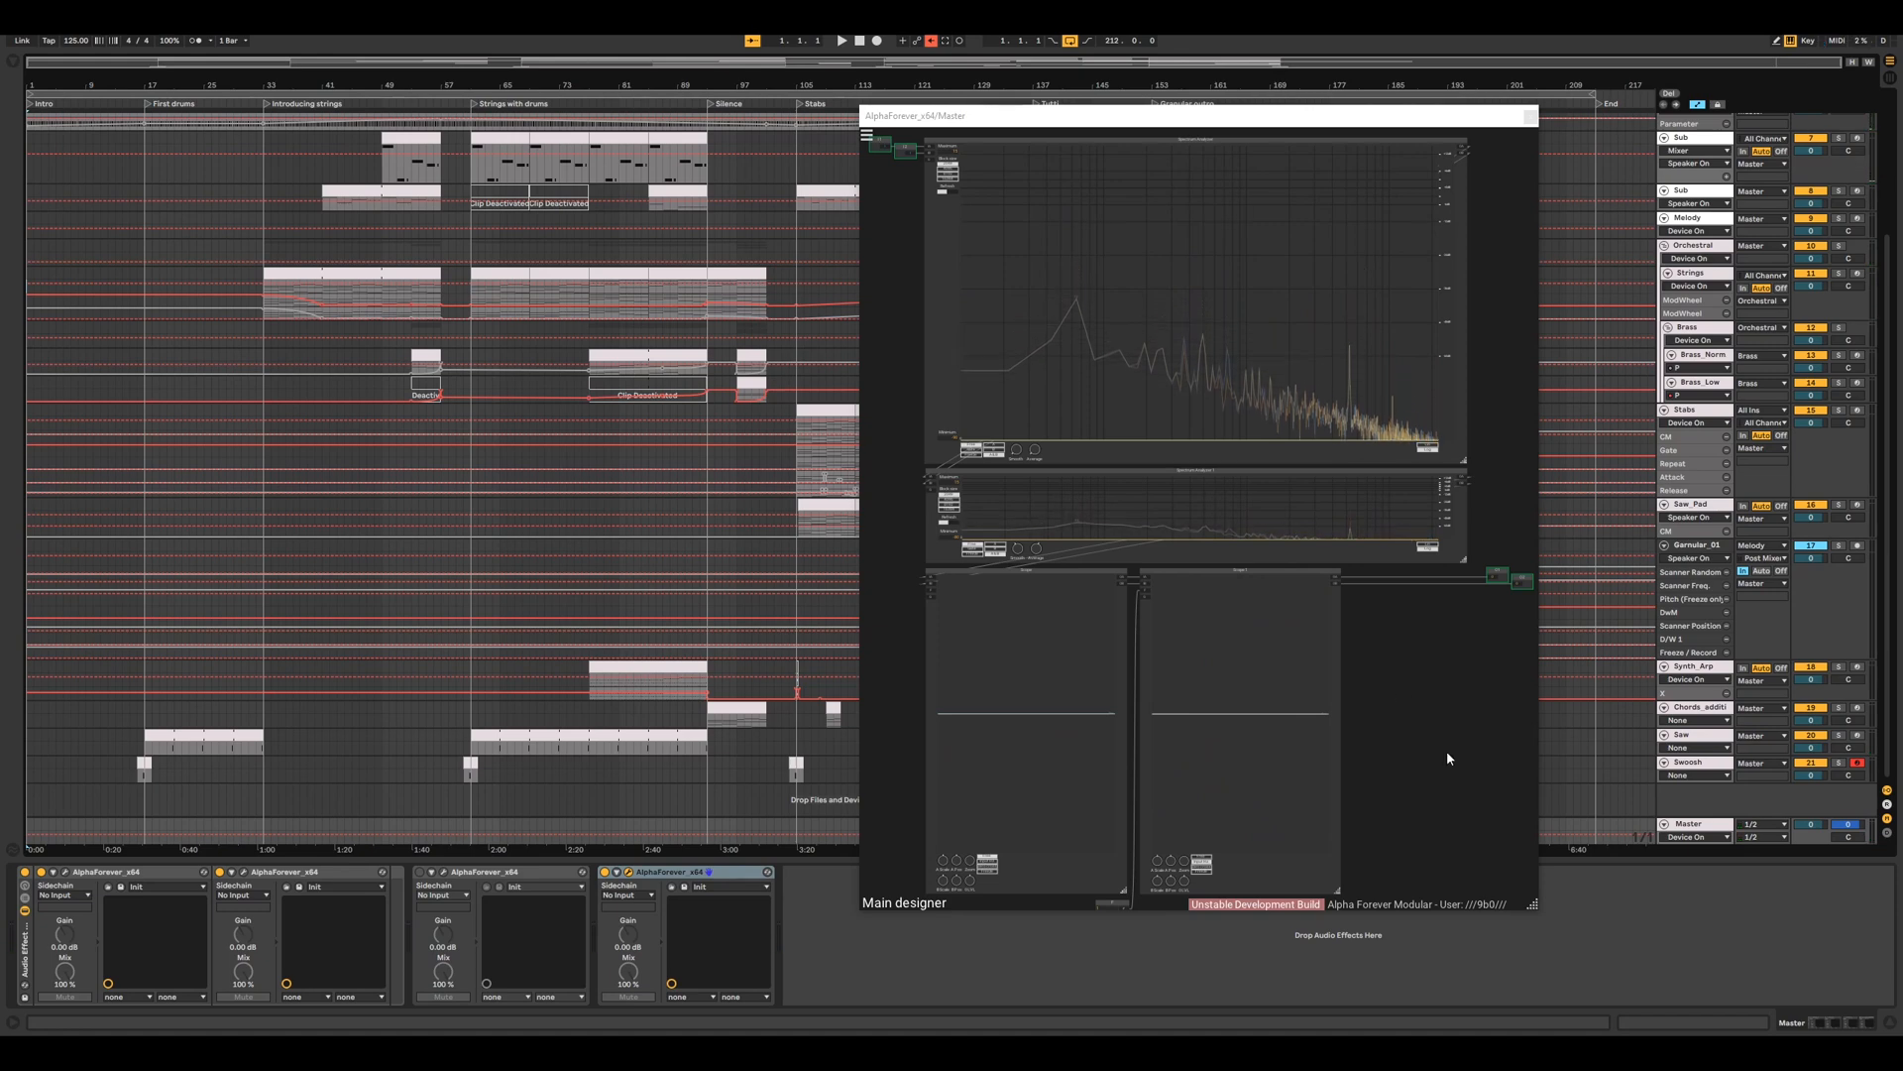
- Close the analyzer patch and deactivate the last AlphaForever_x64 device on the Master
{"action": "left_click_drag", "start_coordinate": [1331, 117], "coordinate": [0, 127]}
{"action": "left_click", "coordinate": [84, 126]}
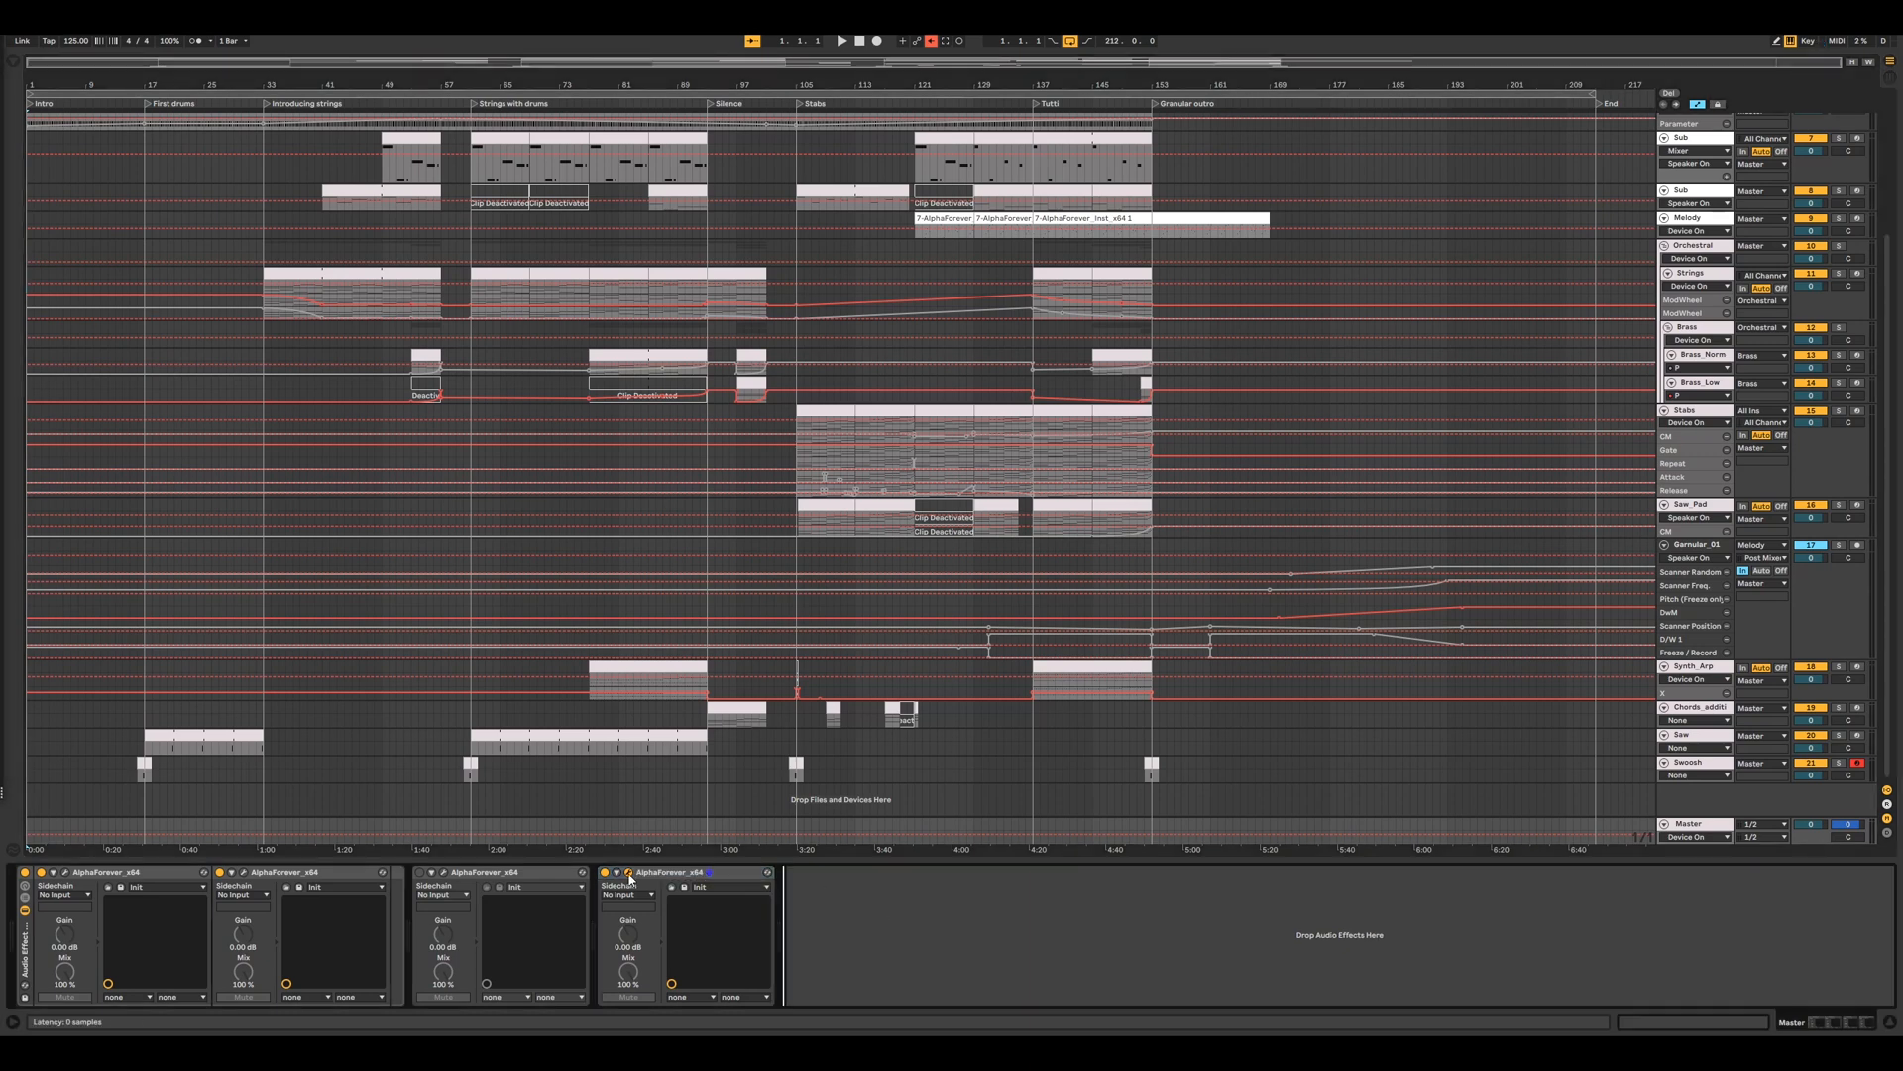
{"action": "left_click", "coordinate": [606, 872]}
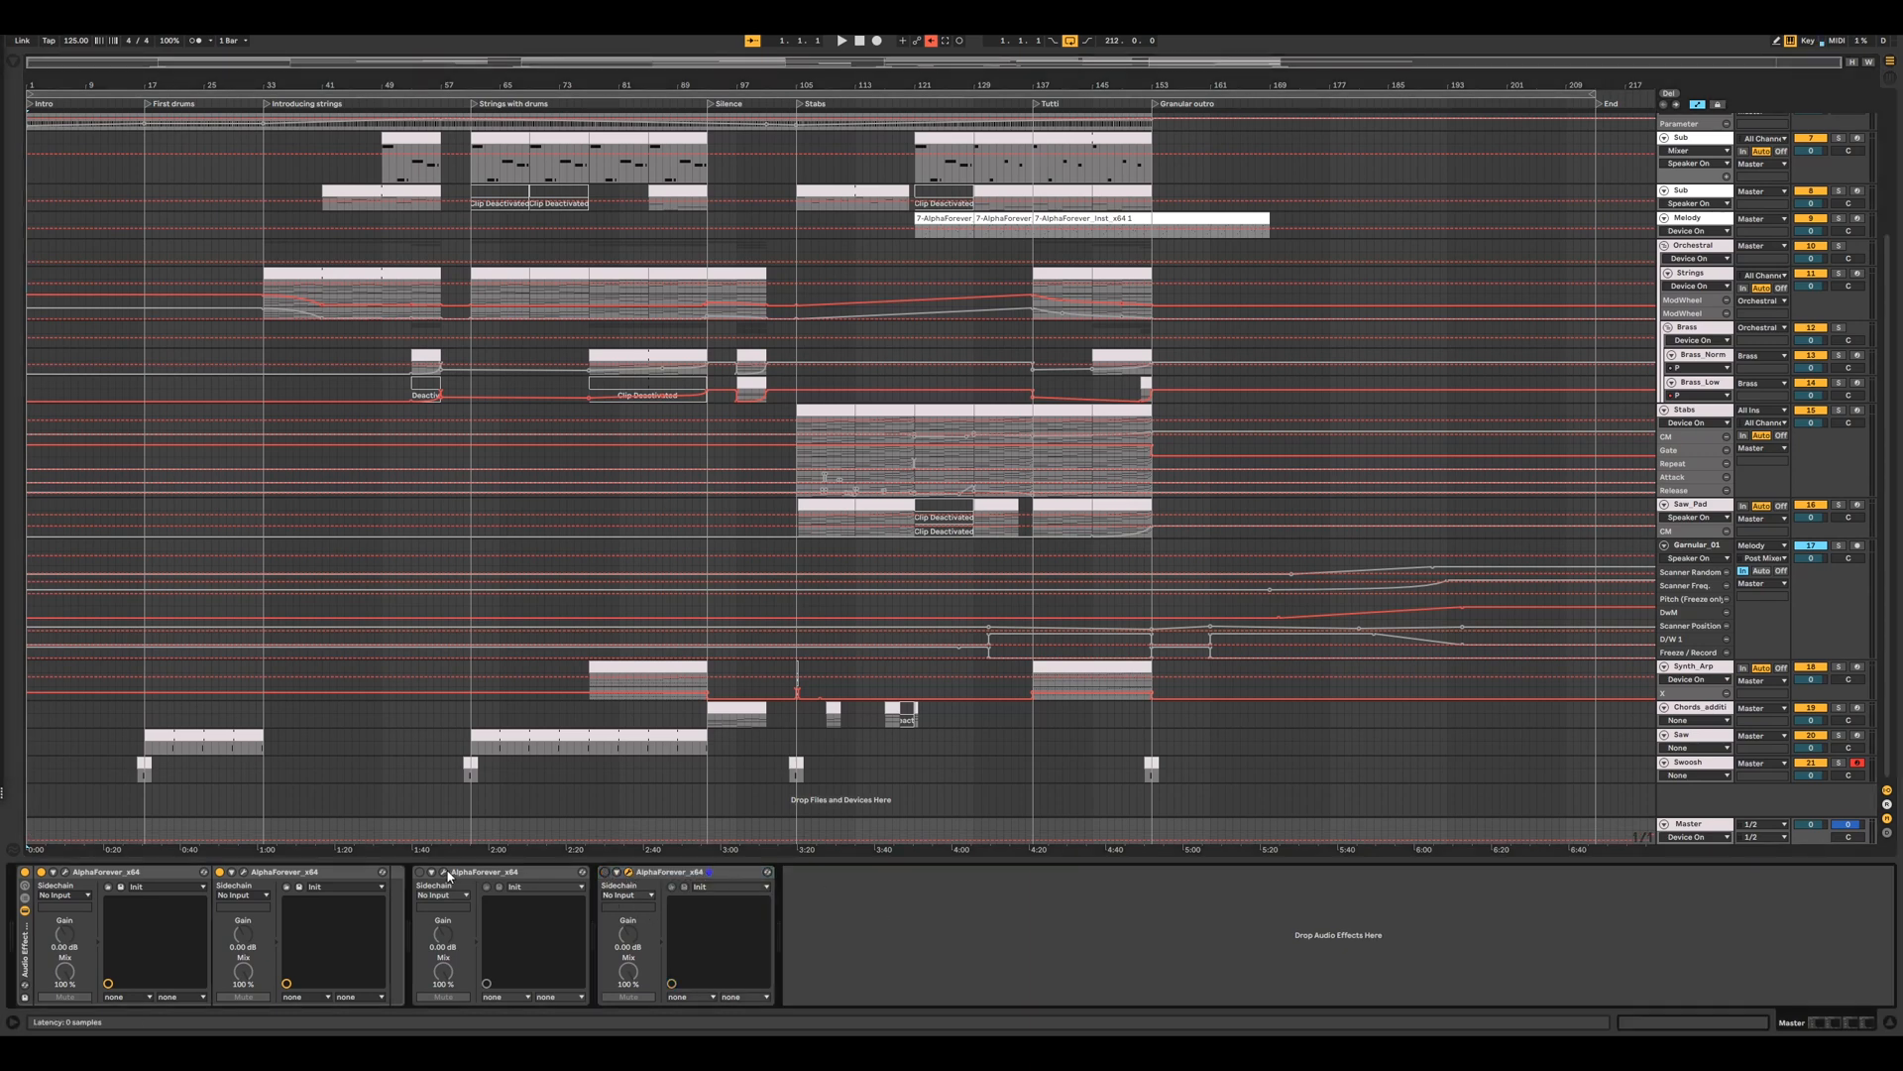
- Inspect the patch of the Master's third AlphaForever_x64 device, close it and delete the device
{"action": "left_click", "coordinate": [445, 873]}
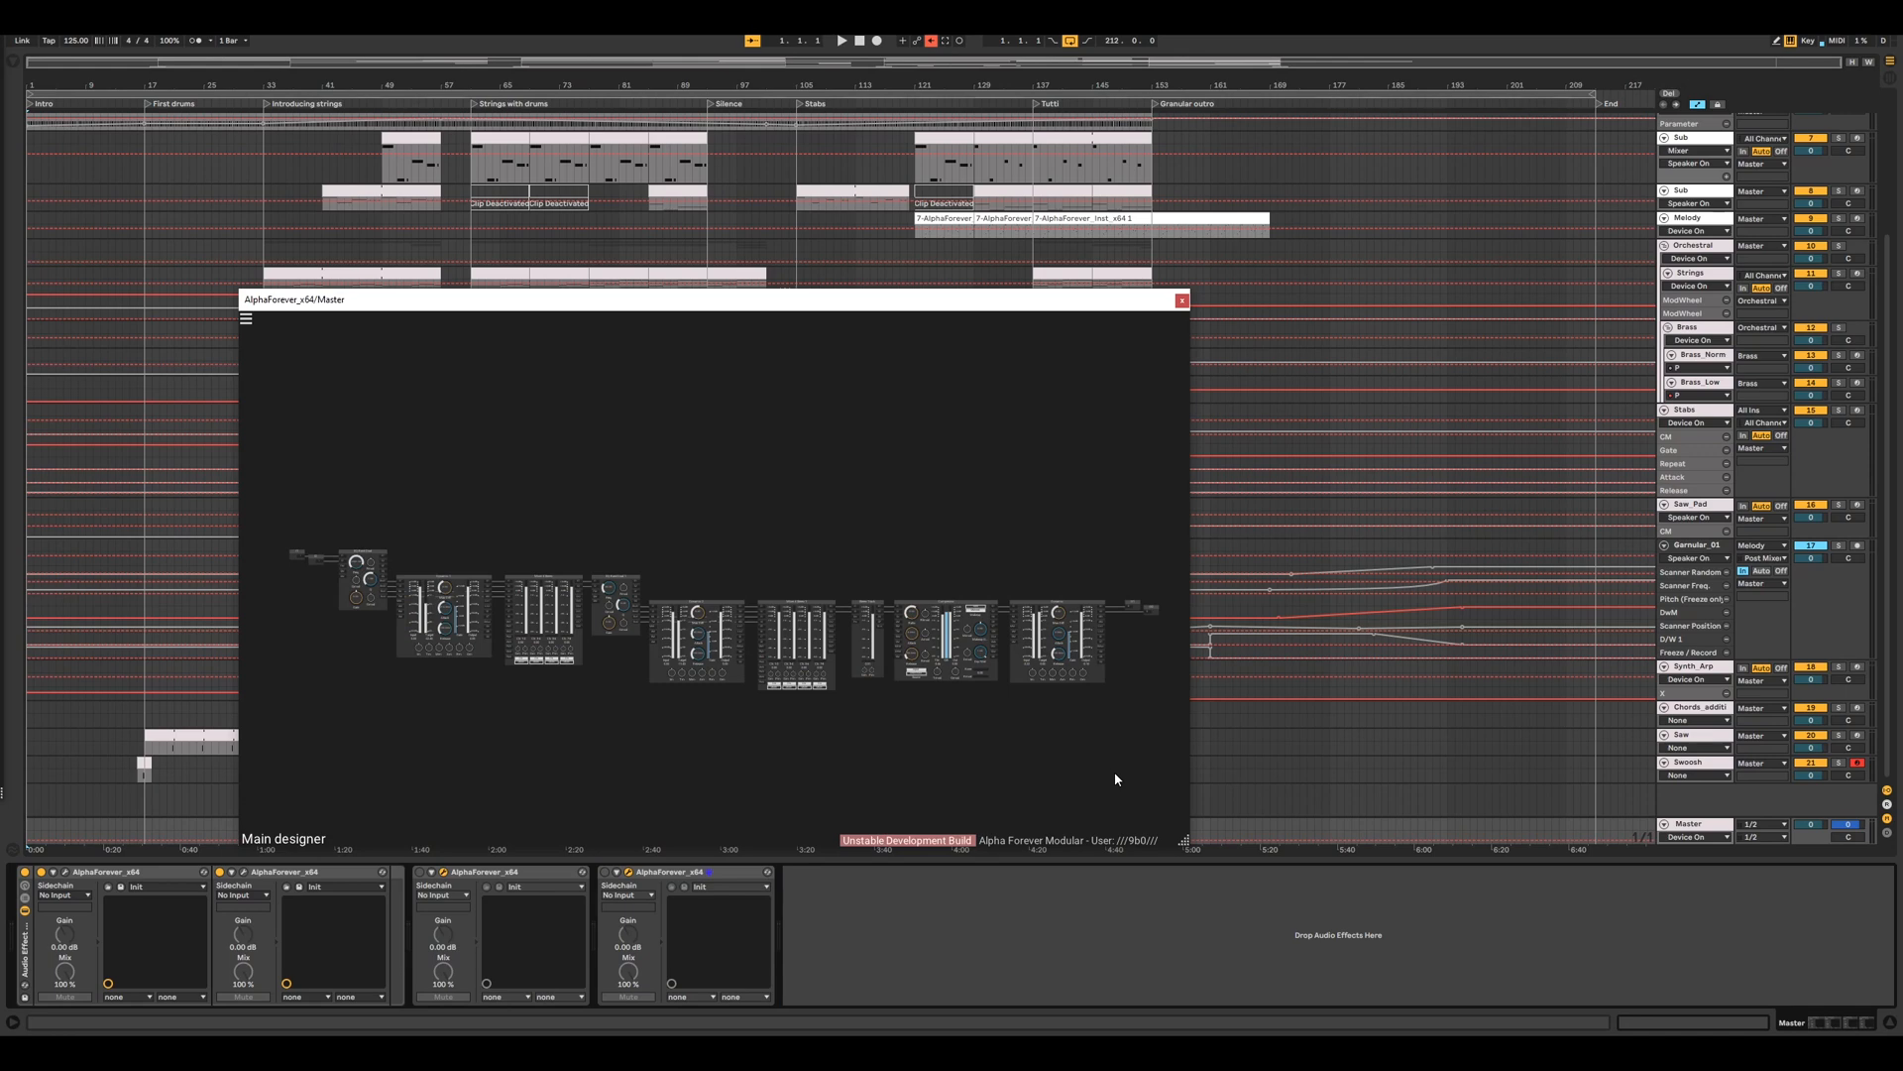
{"action": "left_click", "coordinate": [1182, 299]}
{"action": "left_click", "coordinate": [526, 879]}
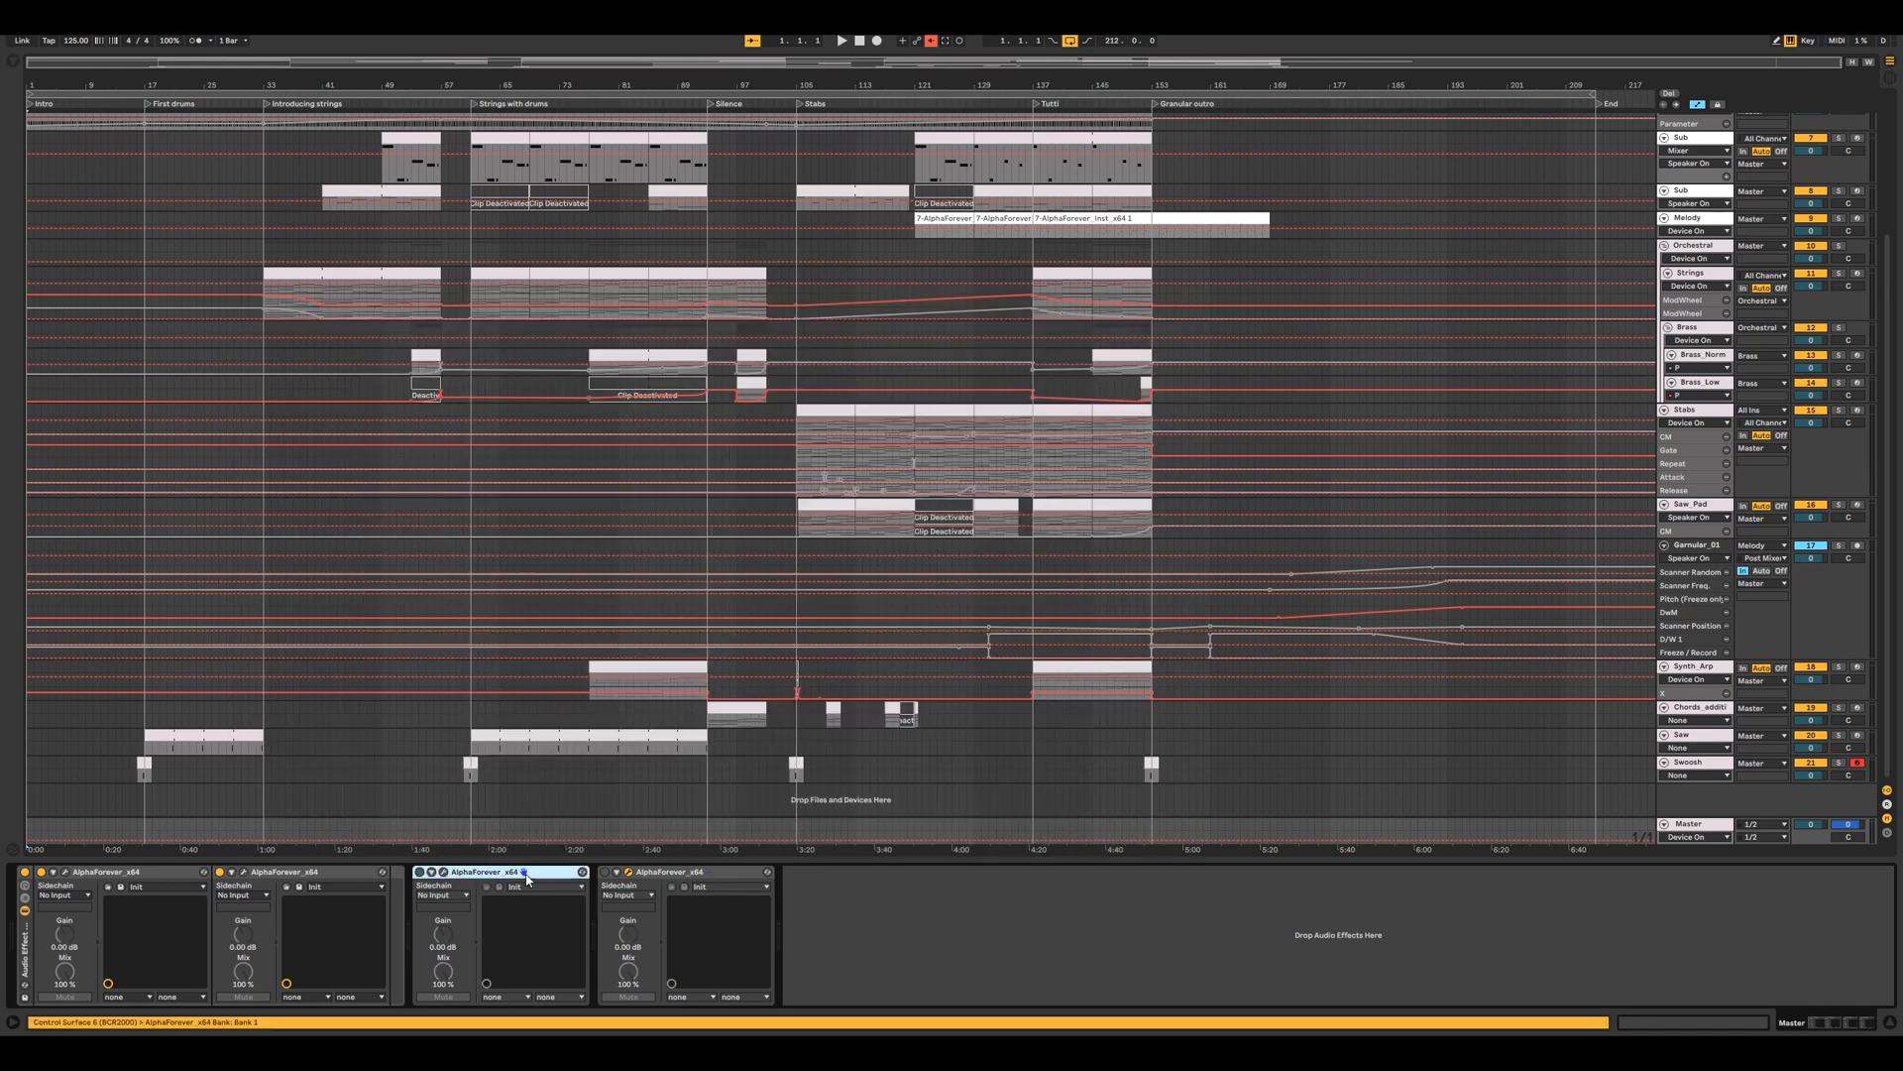
{"action": "key", "text": "Delete"}
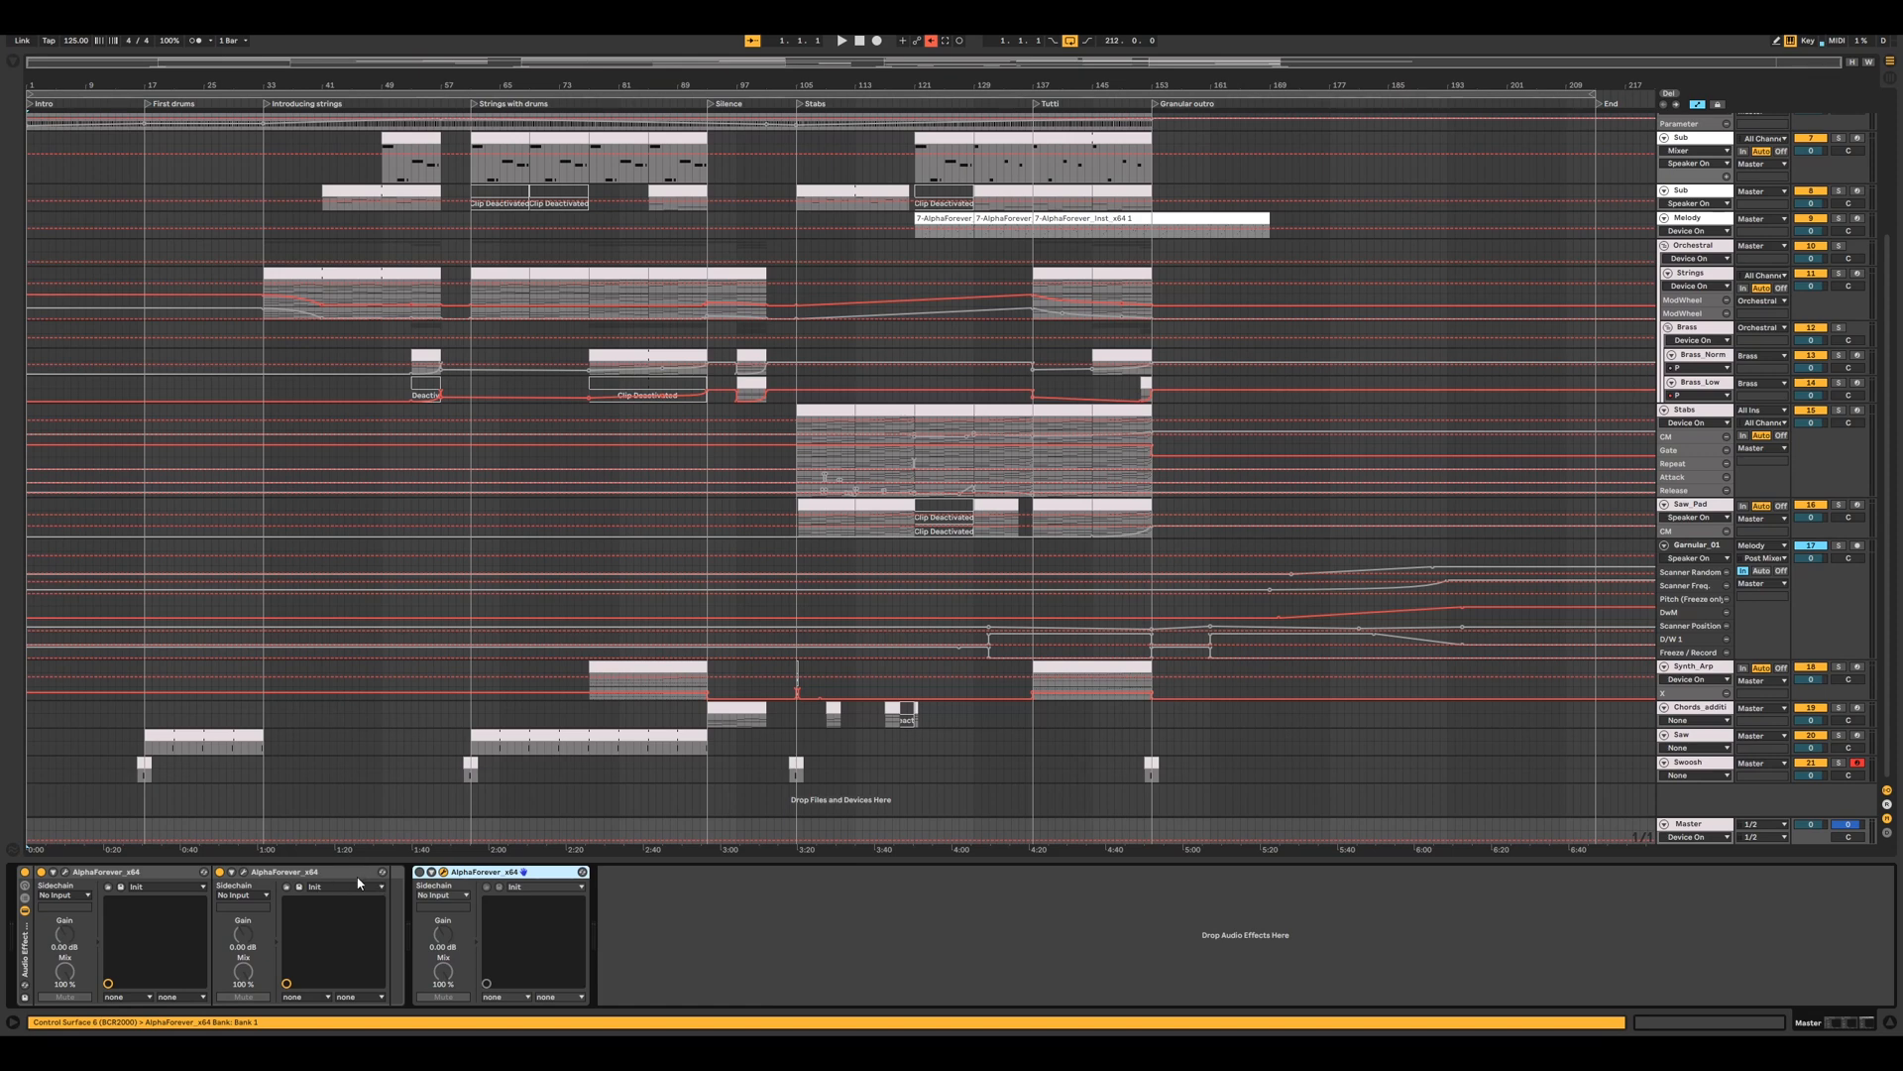
- Open the patch of the Master's first AlphaForever_x64 device in an enlarged window and inspect the DSP L module inside Smooth_saturator
{"action": "left_click", "coordinate": [66, 872]}
{"action": "left_click_drag", "start_coordinate": [1328, 267], "coordinate": [697, 130]}
{"action": "left_click_drag", "start_coordinate": [1014, 671], "coordinate": [1673, 886]}
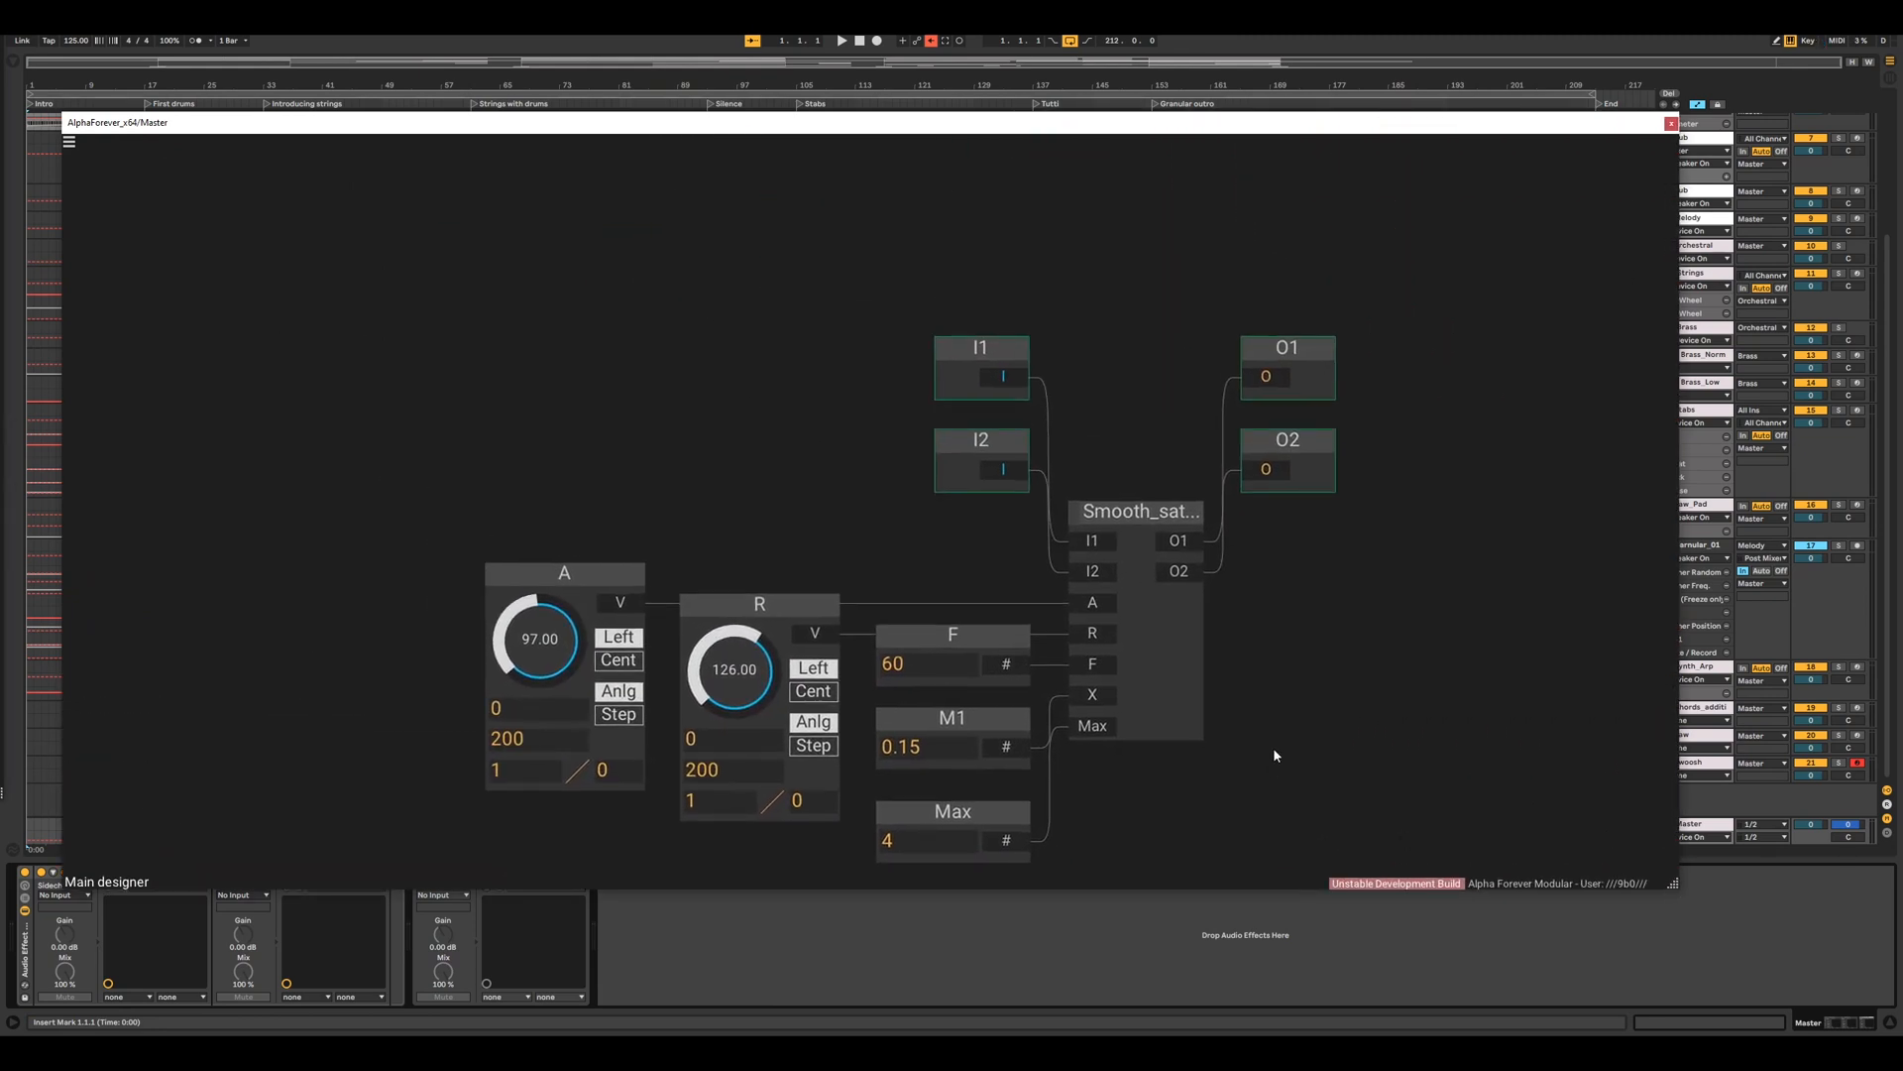
{"action": "double_click", "coordinate": [1162, 645]}
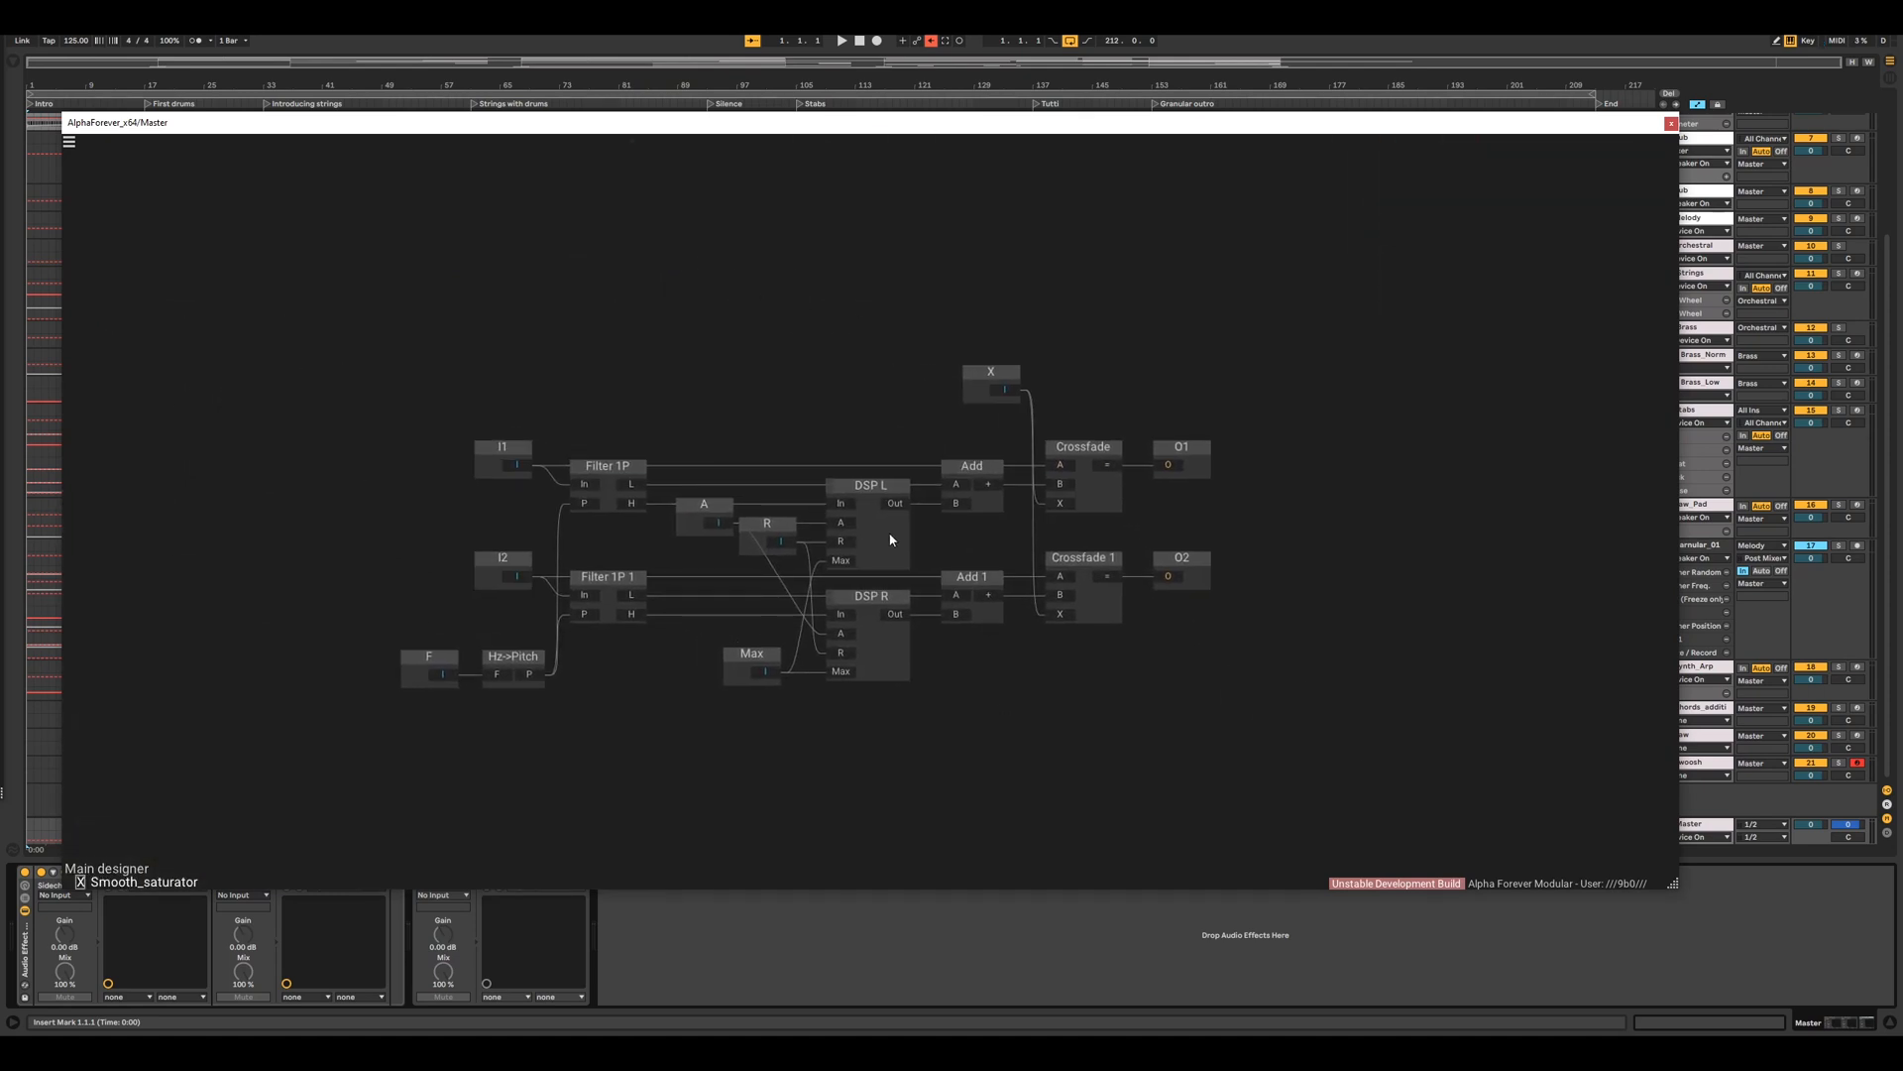
{"action": "double_click", "coordinate": [873, 531]}
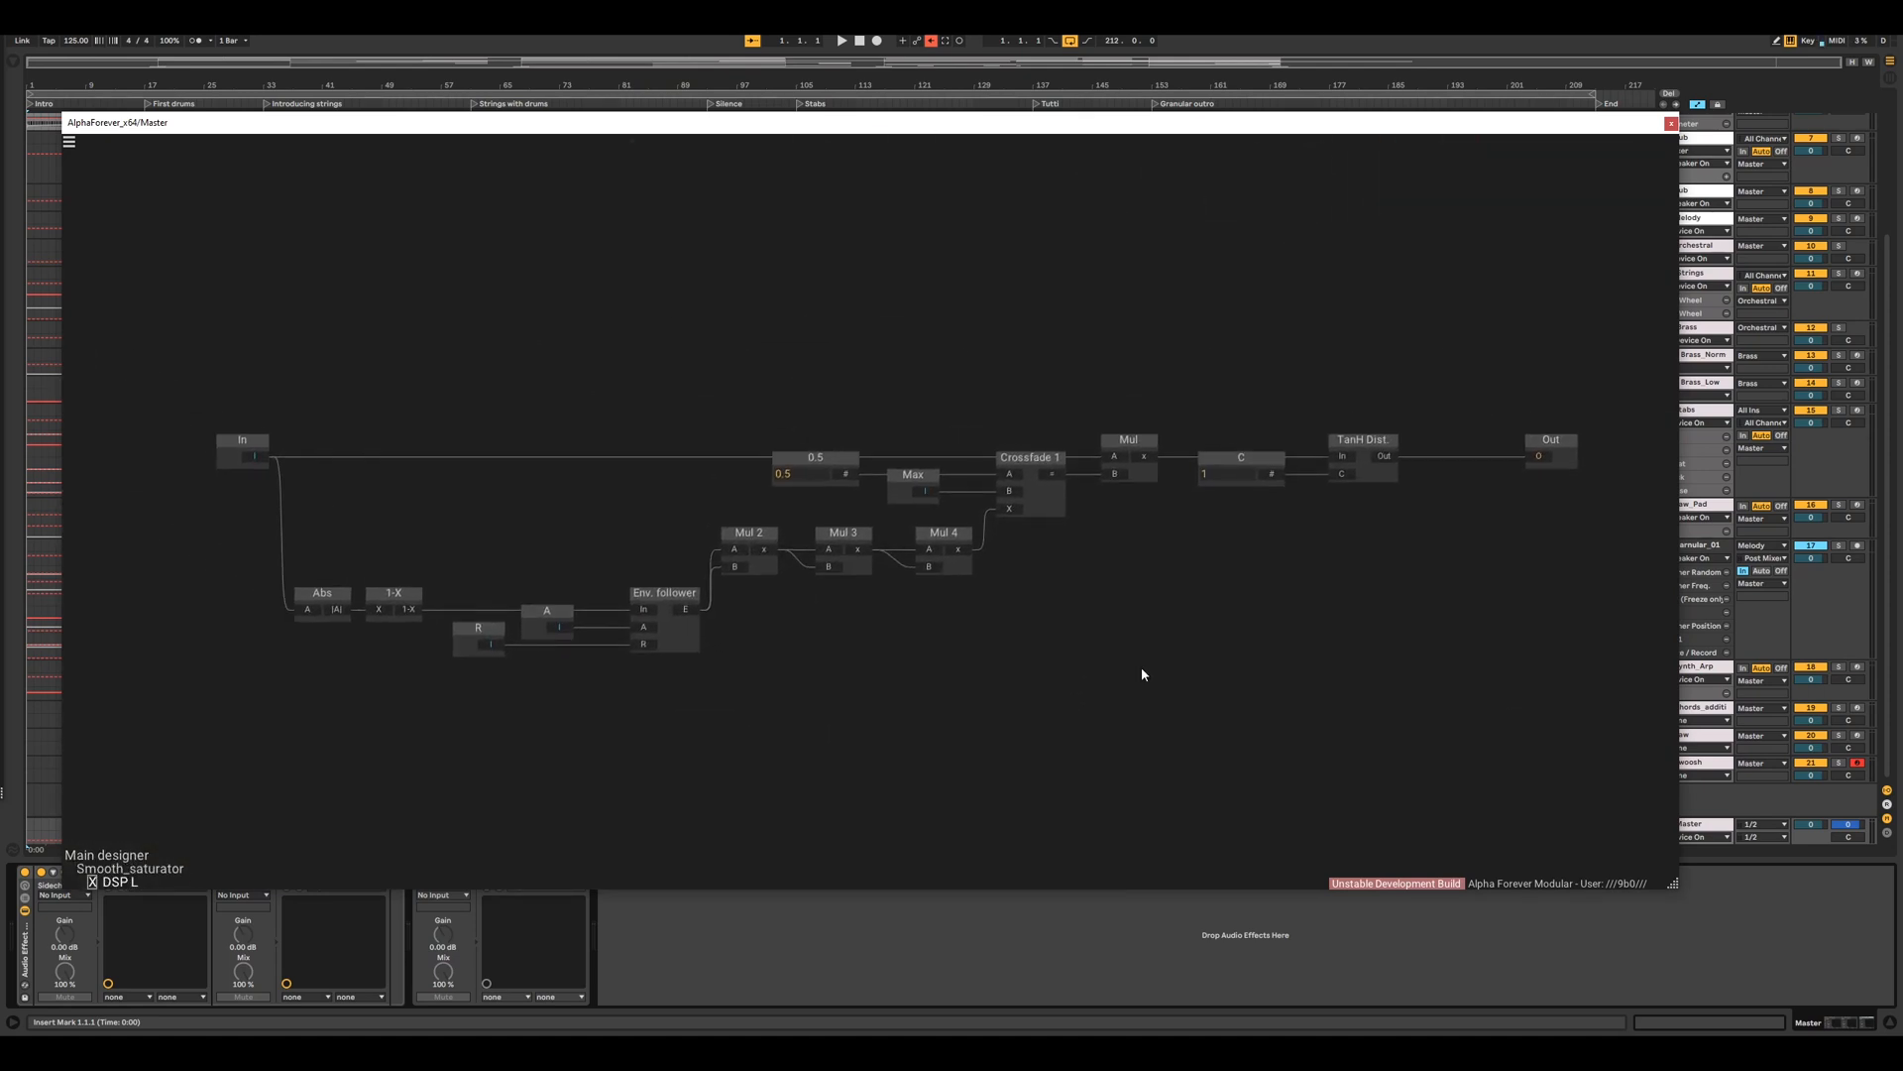
- Go back up from DSP L to the main designer level, review the Smooth_saturator's input controls and close the patch
{"action": "double_click", "coordinate": [1111, 598]}
{"action": "double_click", "coordinate": [788, 365]}
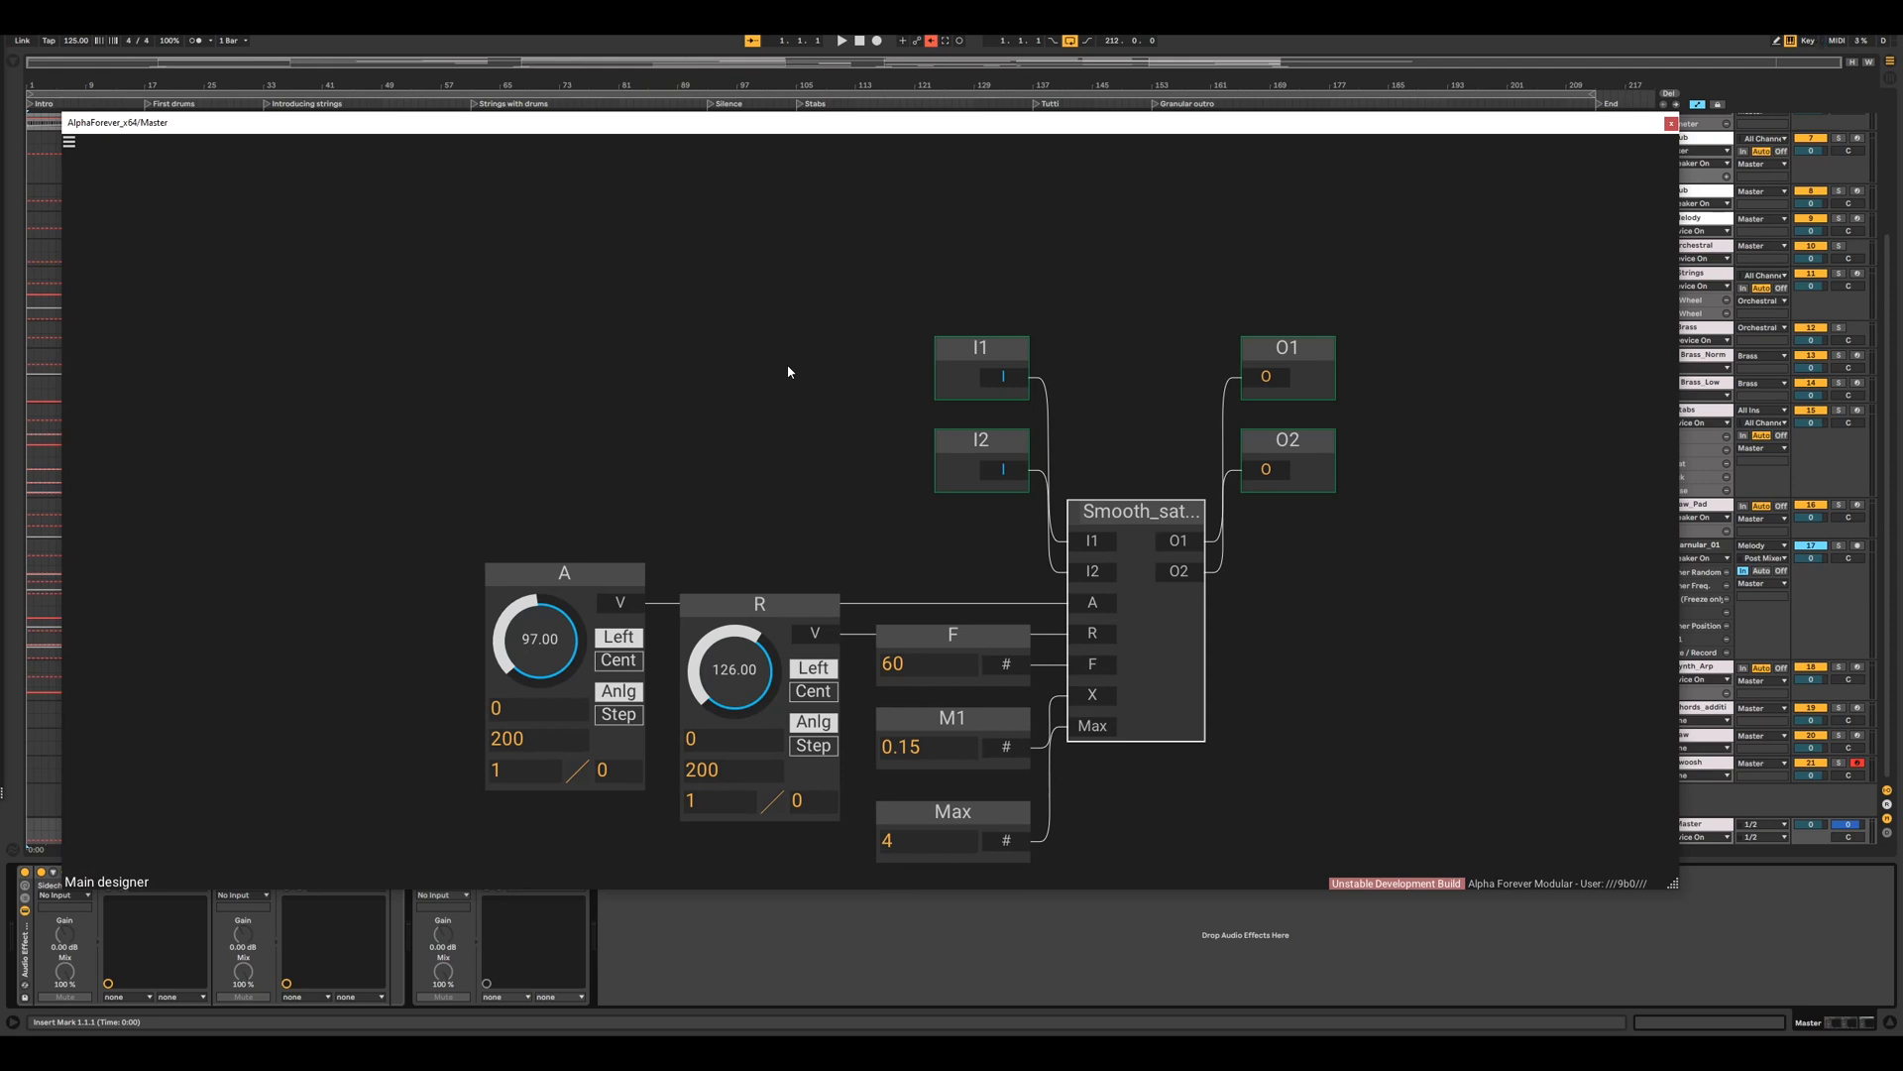
{"action": "left_click", "coordinate": [817, 286]}
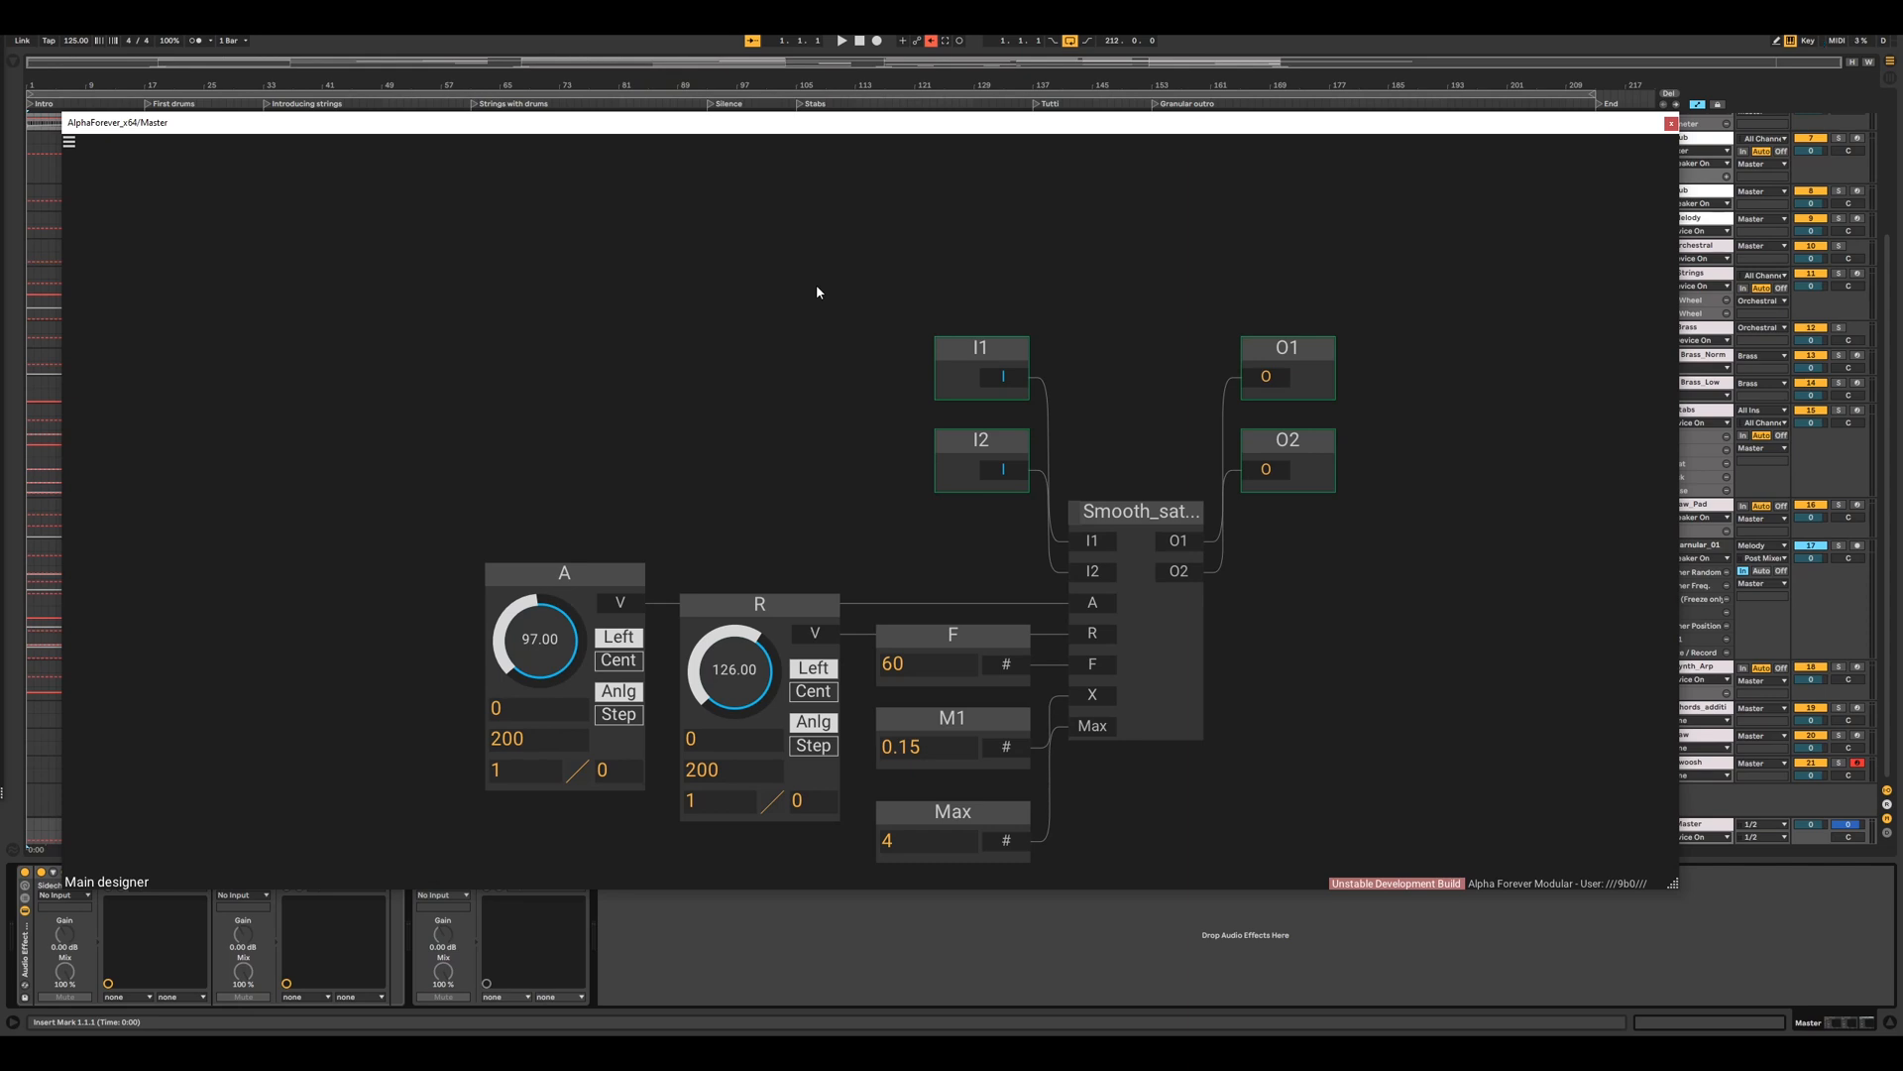
{"action": "scroll", "coordinate": [792, 374], "scroll_direction": "down", "scroll_amount": 2}
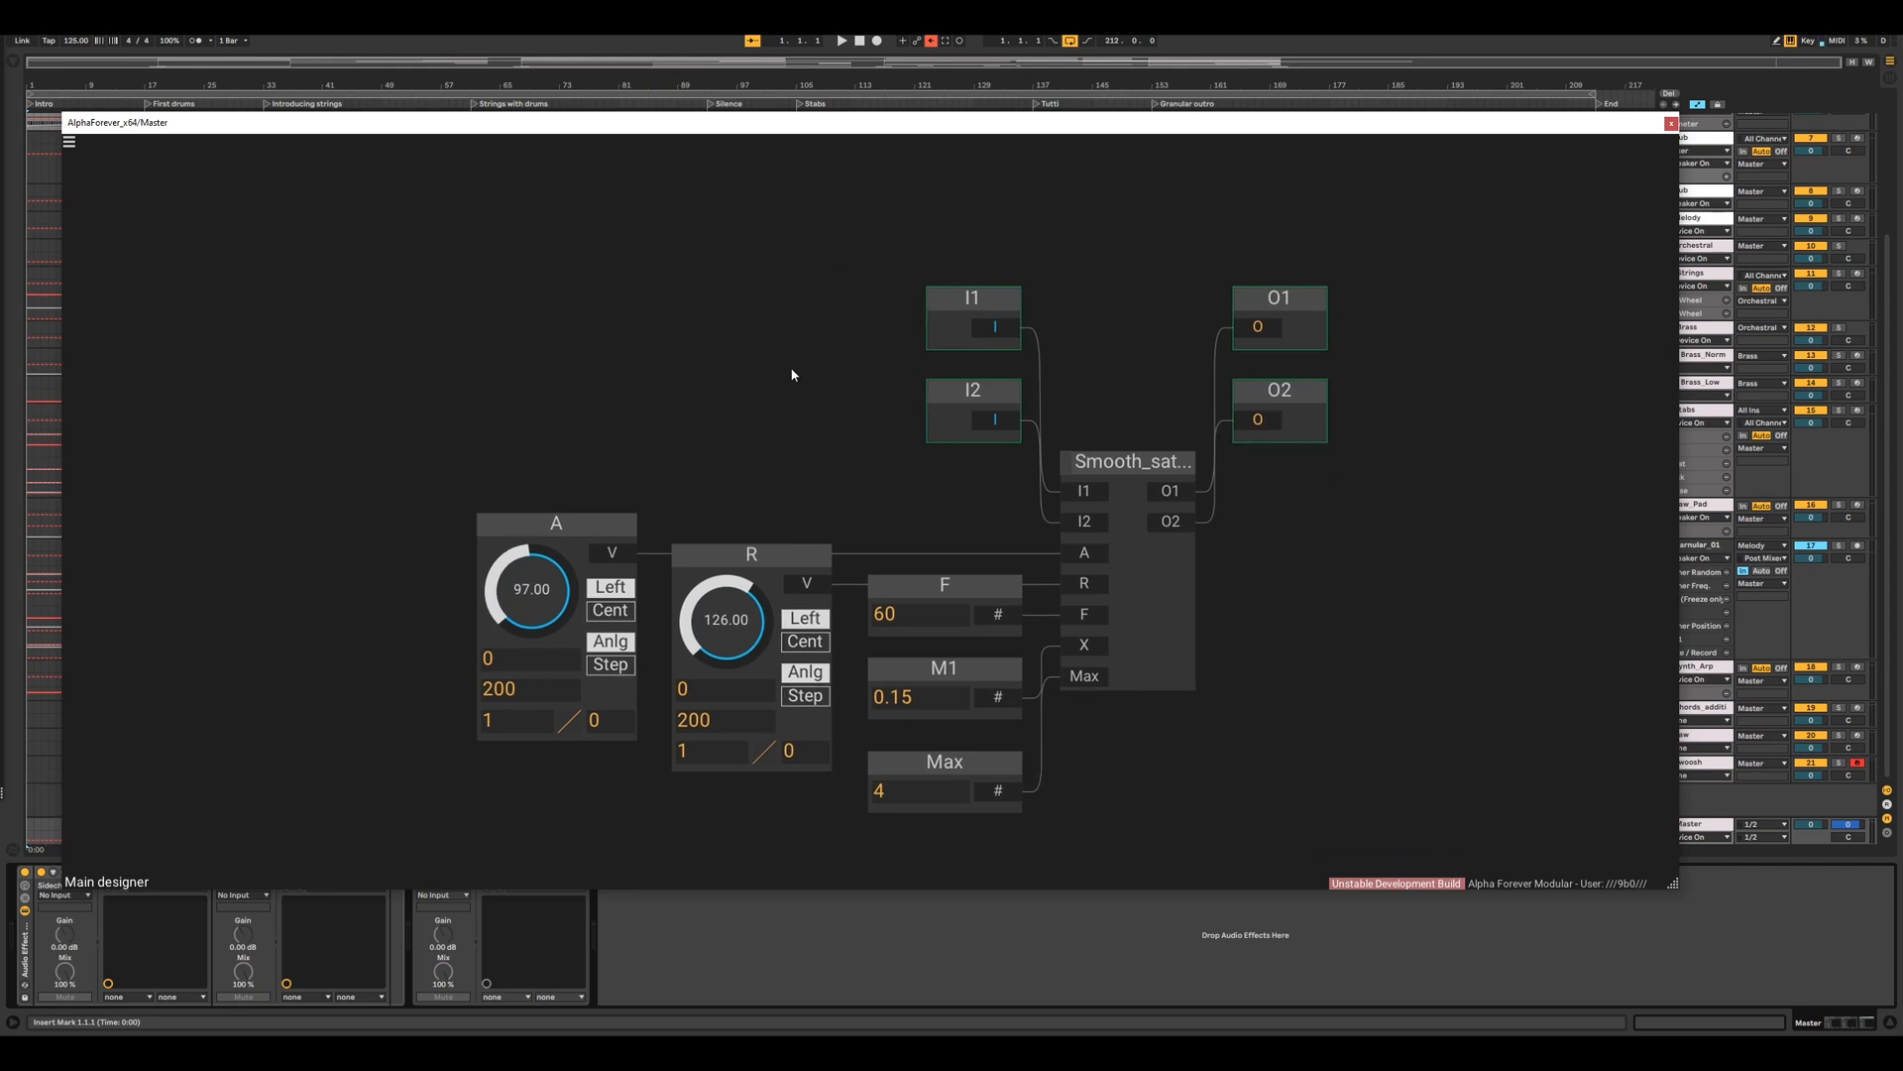
{"action": "left_click", "coordinate": [1671, 125]}
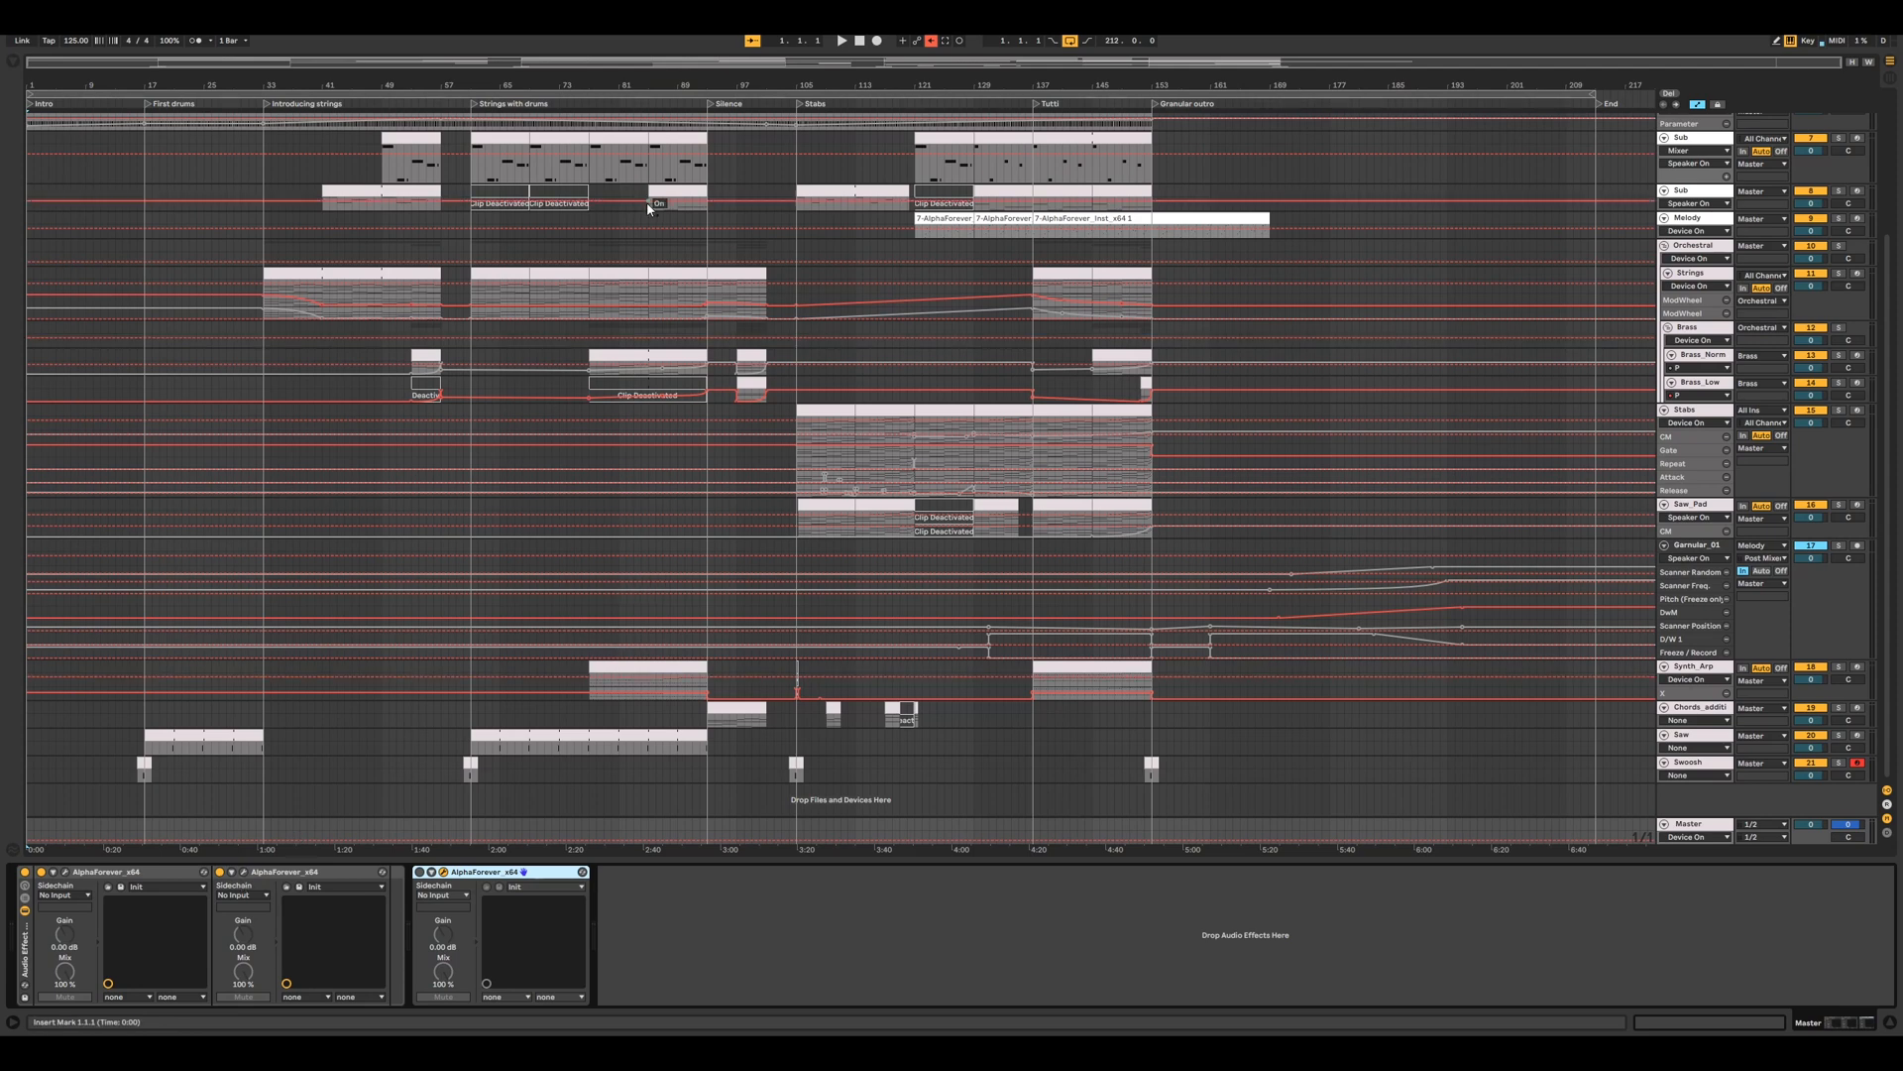
- Open the patch of the Master's second AlphaForever_x64 device, examine its two EQ Band Dual modules and Dynamix, and close it
{"action": "left_click", "coordinate": [243, 873]}
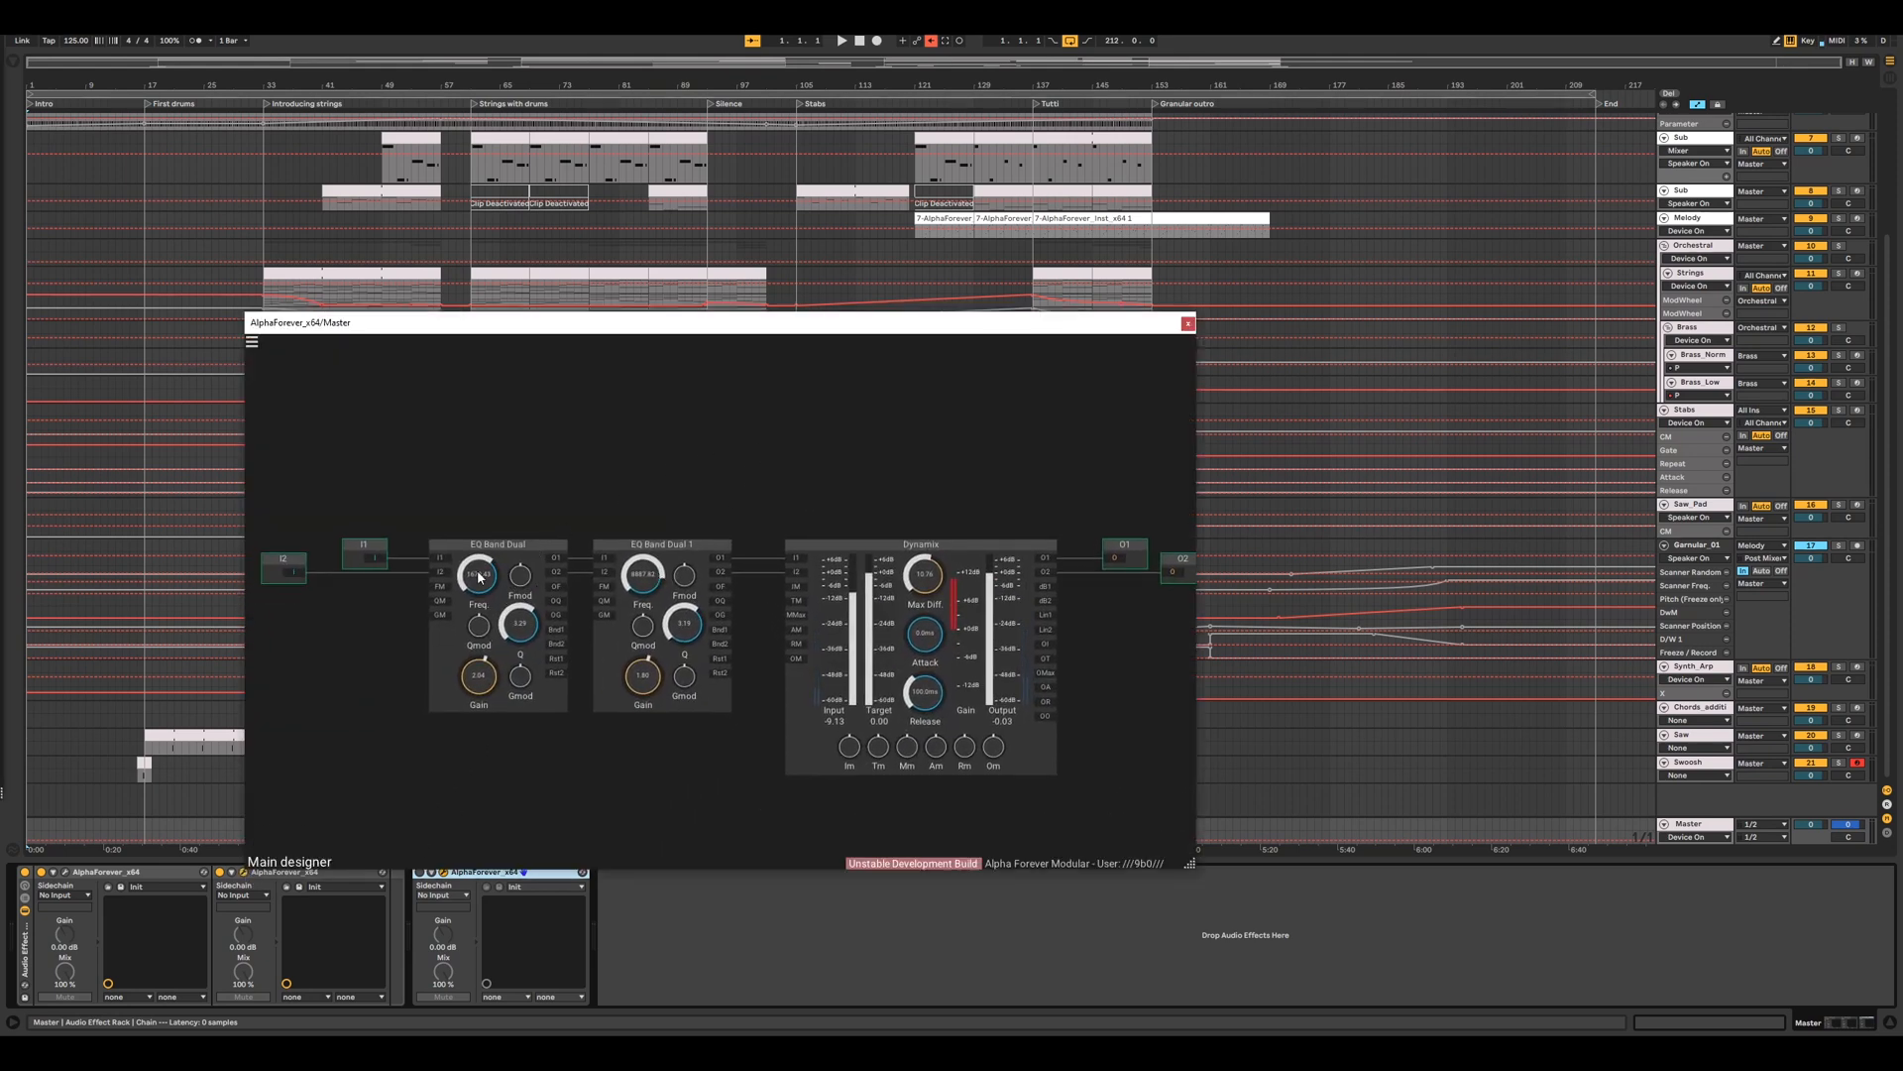
{"action": "scroll", "coordinate": [496, 473], "scroll_direction": "up", "scroll_amount": 3}
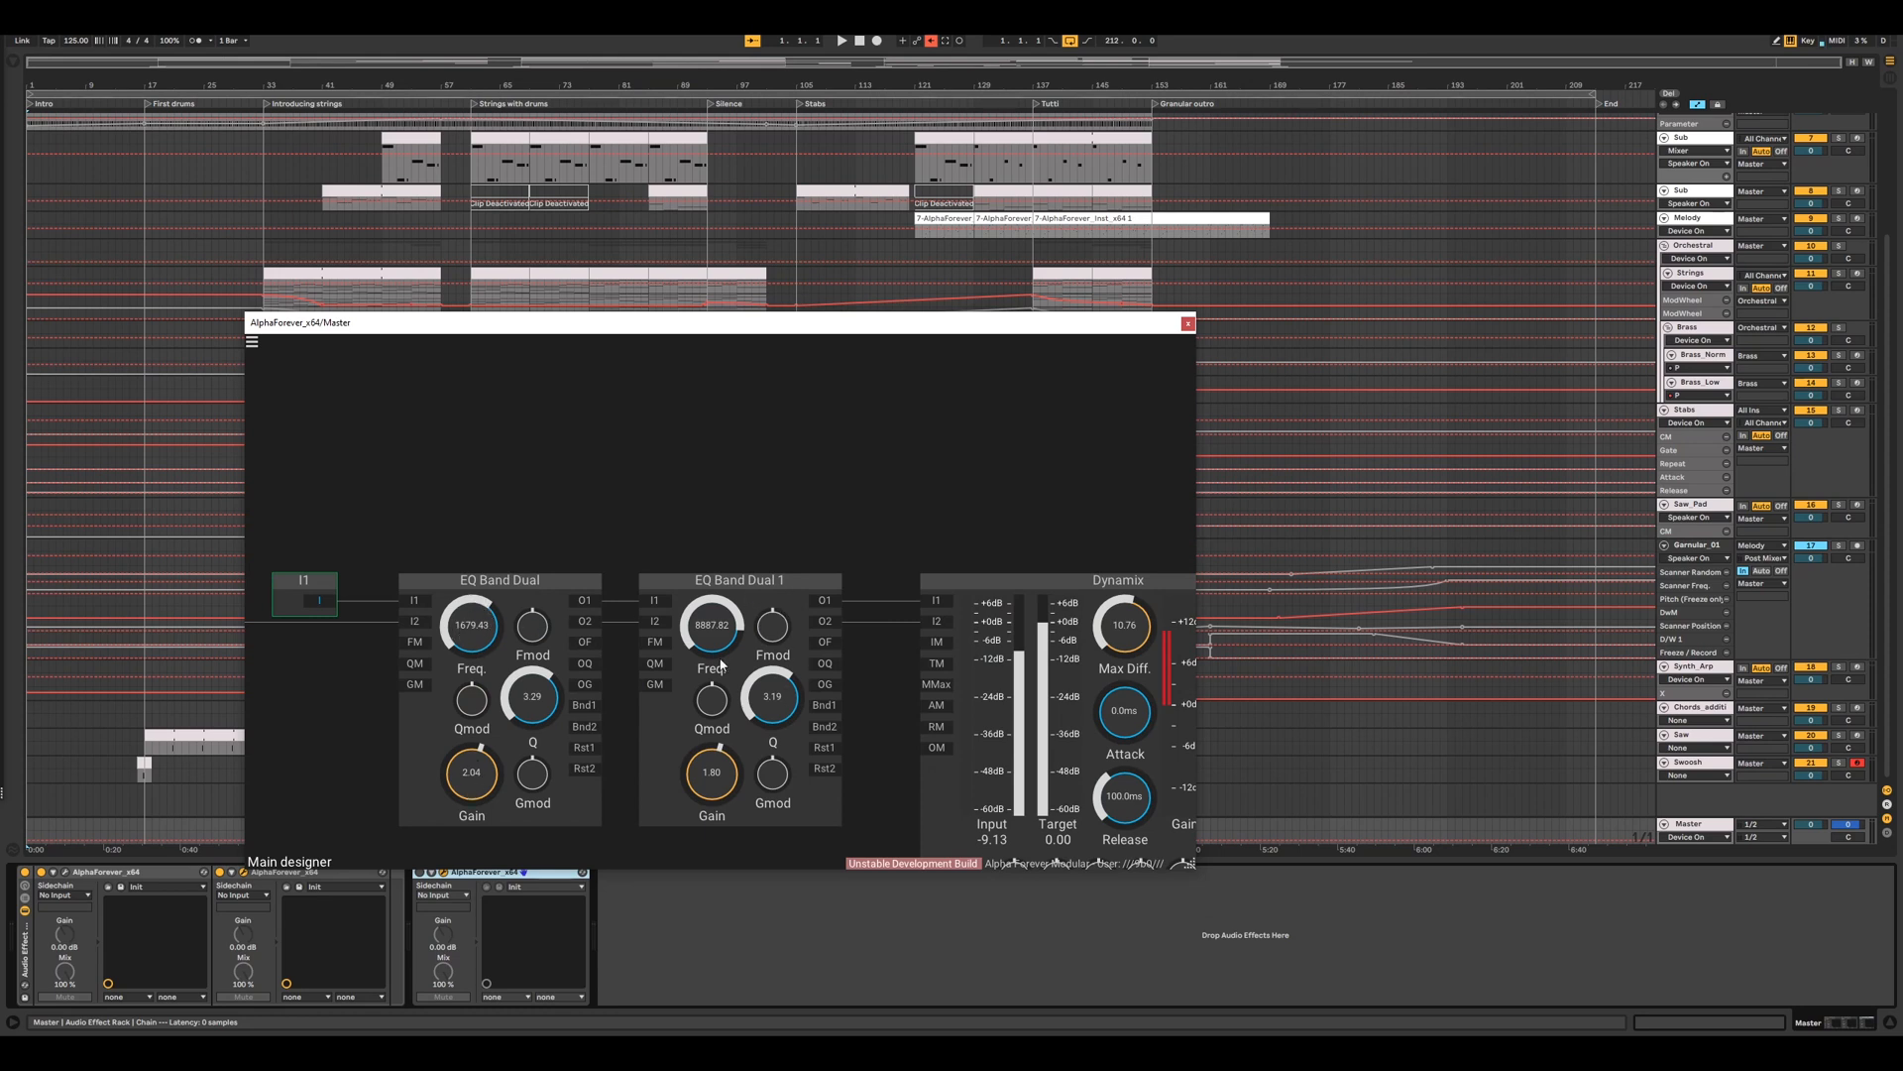
{"action": "left_click_drag", "start_coordinate": [939, 518], "coordinate": [498, 434]}
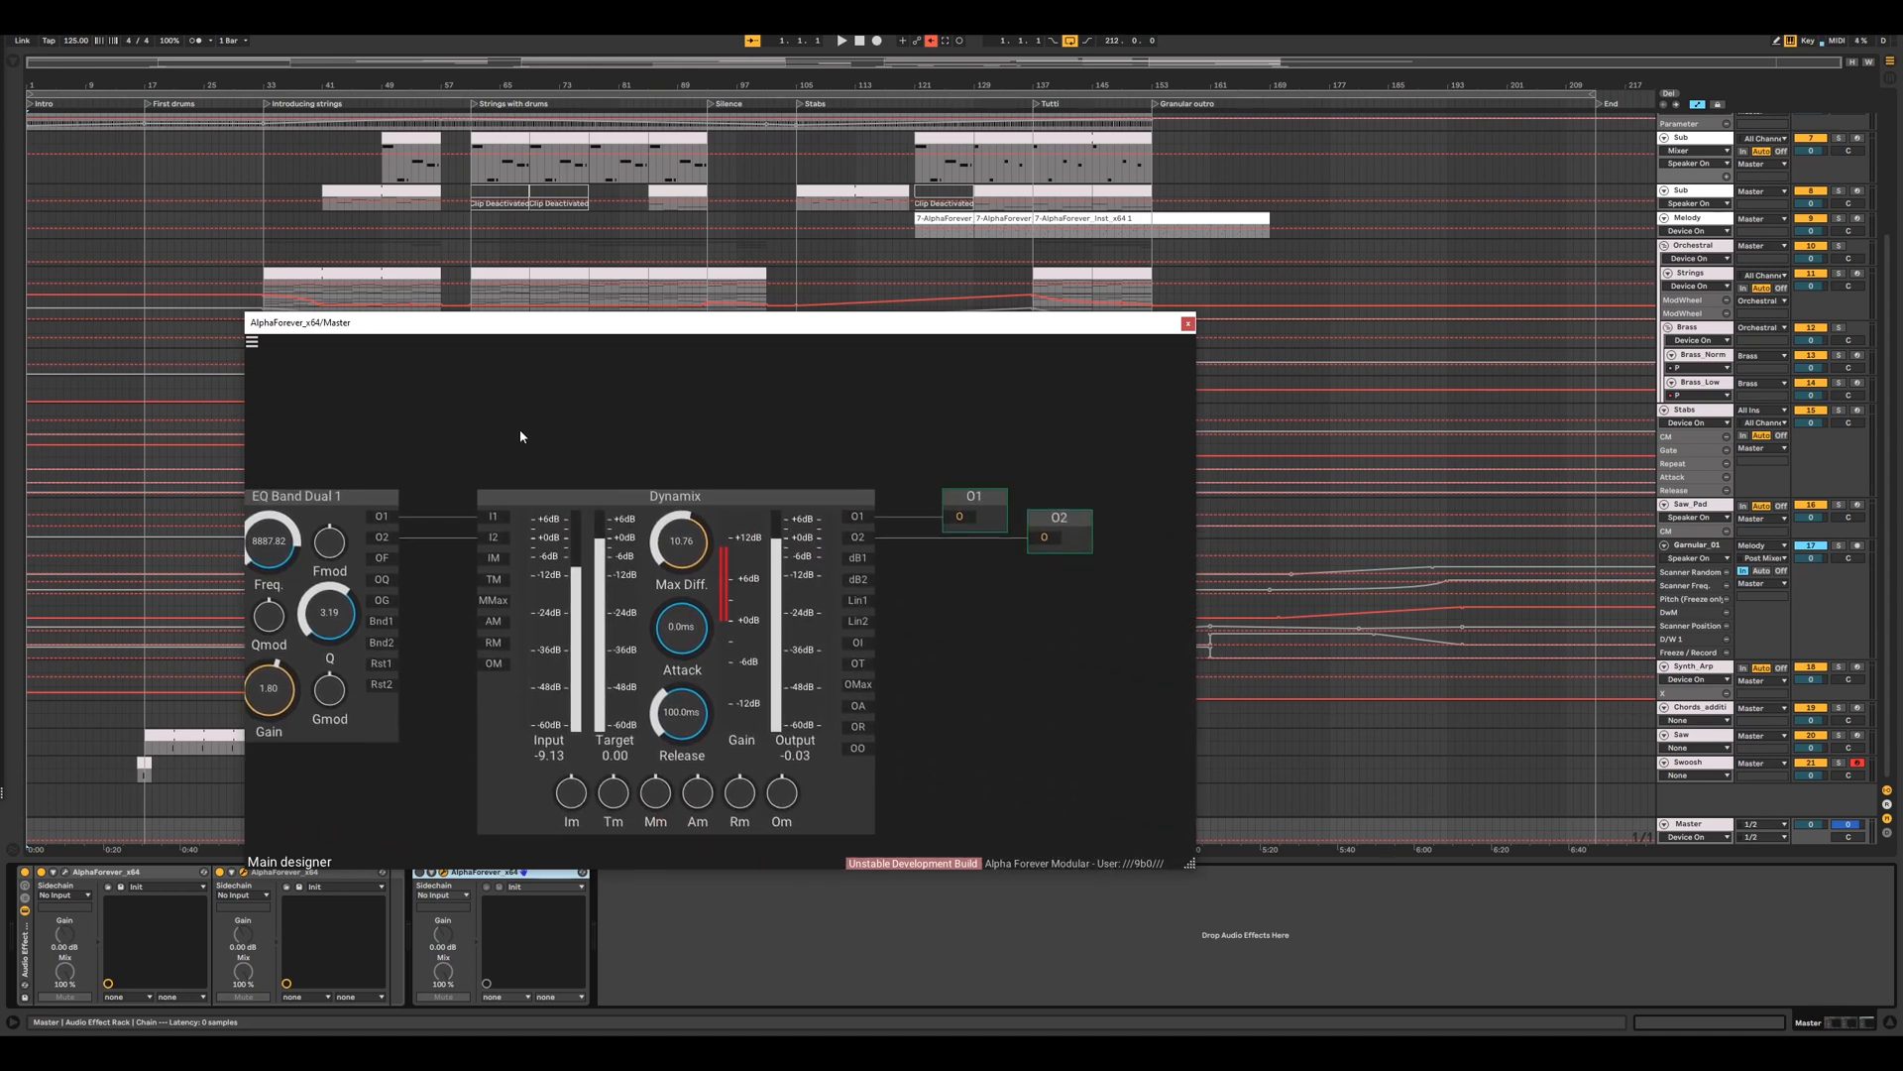
{"action": "scroll", "coordinate": [924, 419], "scroll_direction": "down", "scroll_amount": 5}
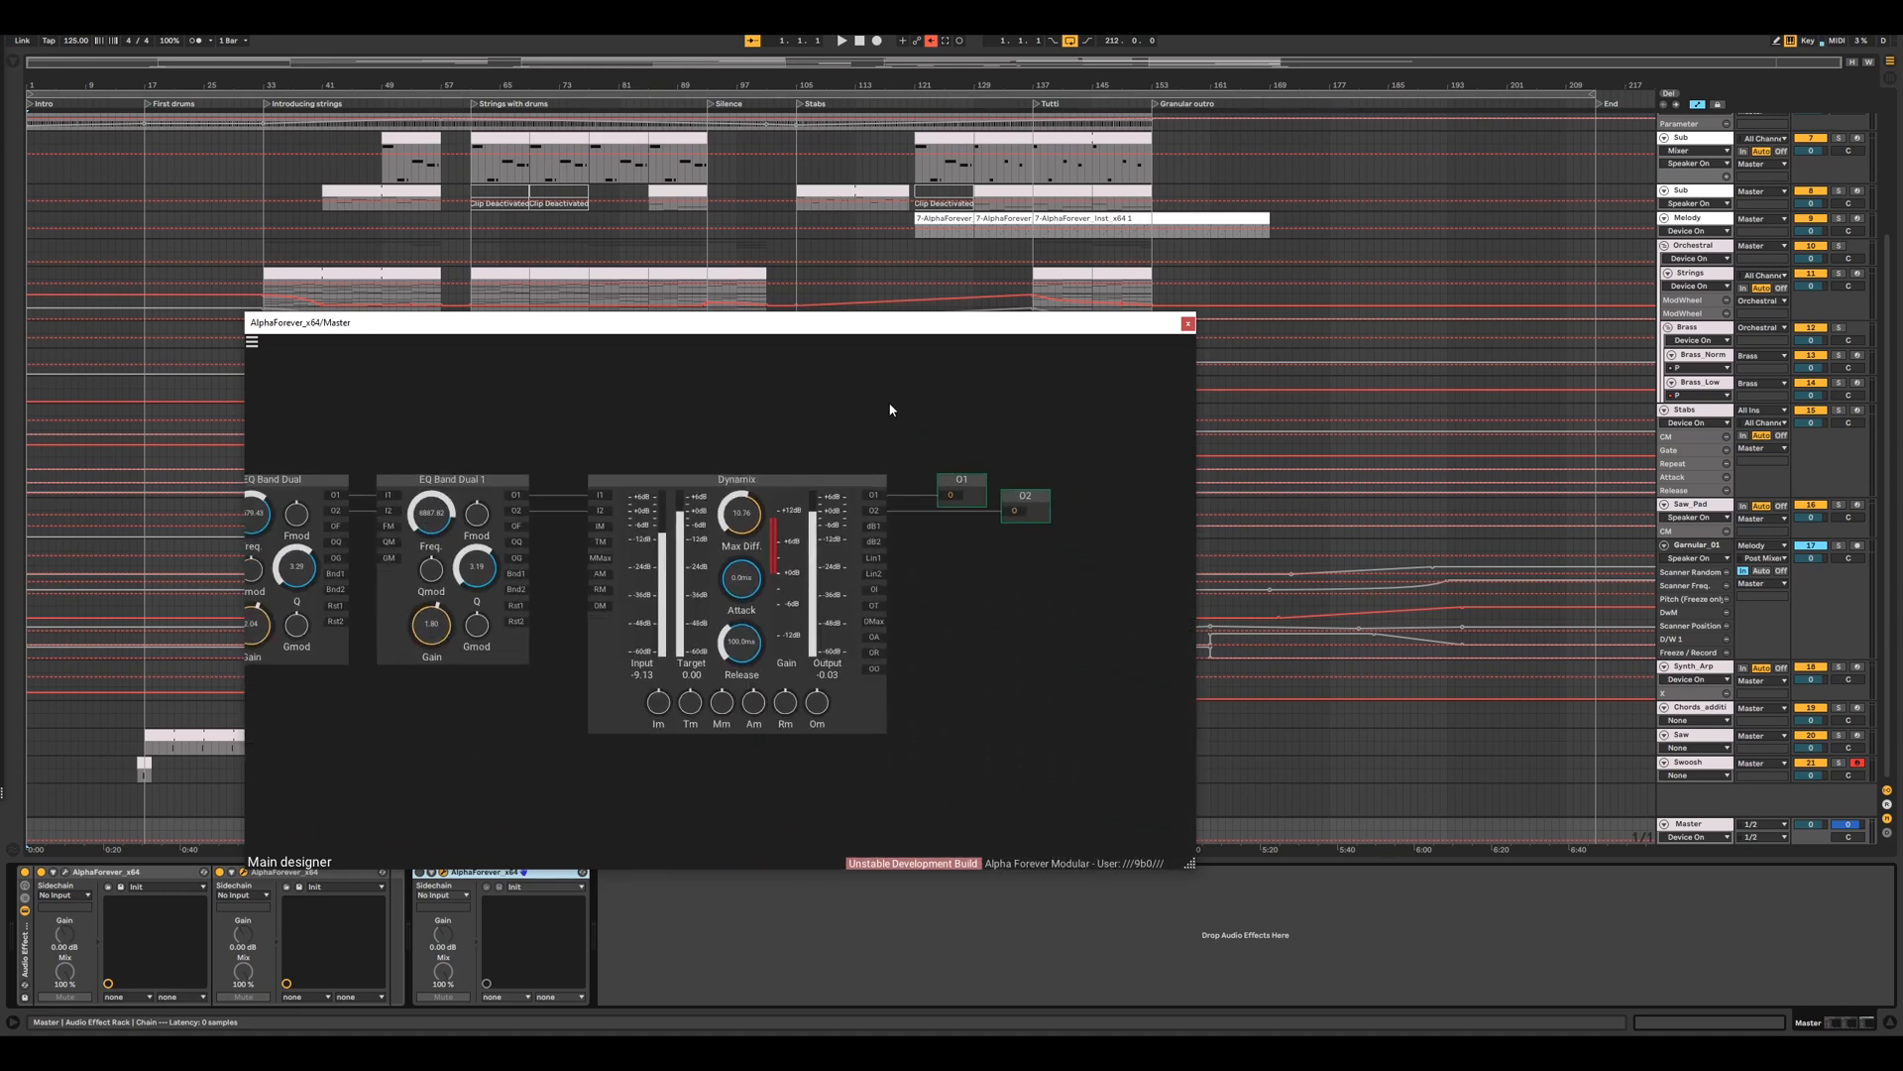
{"action": "left_click", "coordinate": [1188, 324]}
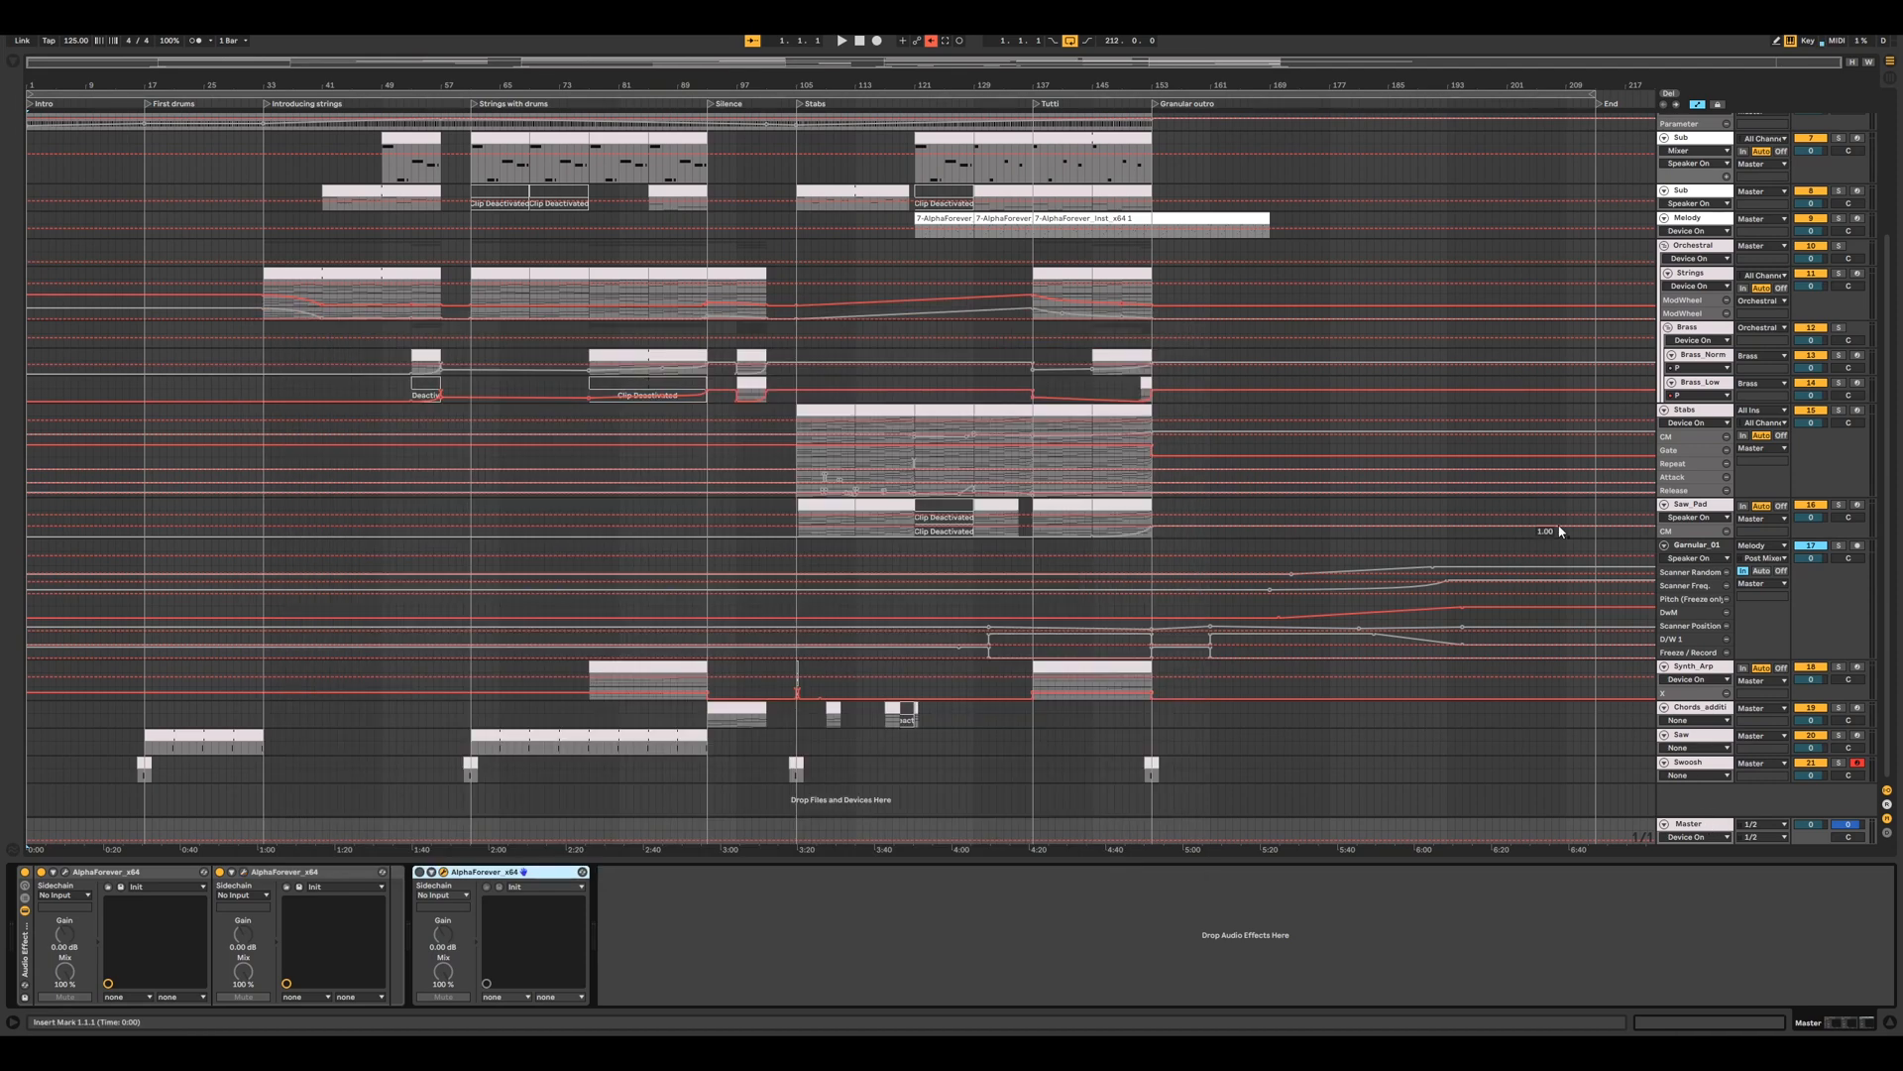
{"action": "scroll", "coordinate": [1557, 530], "scroll_direction": "up", "scroll_amount": 4}
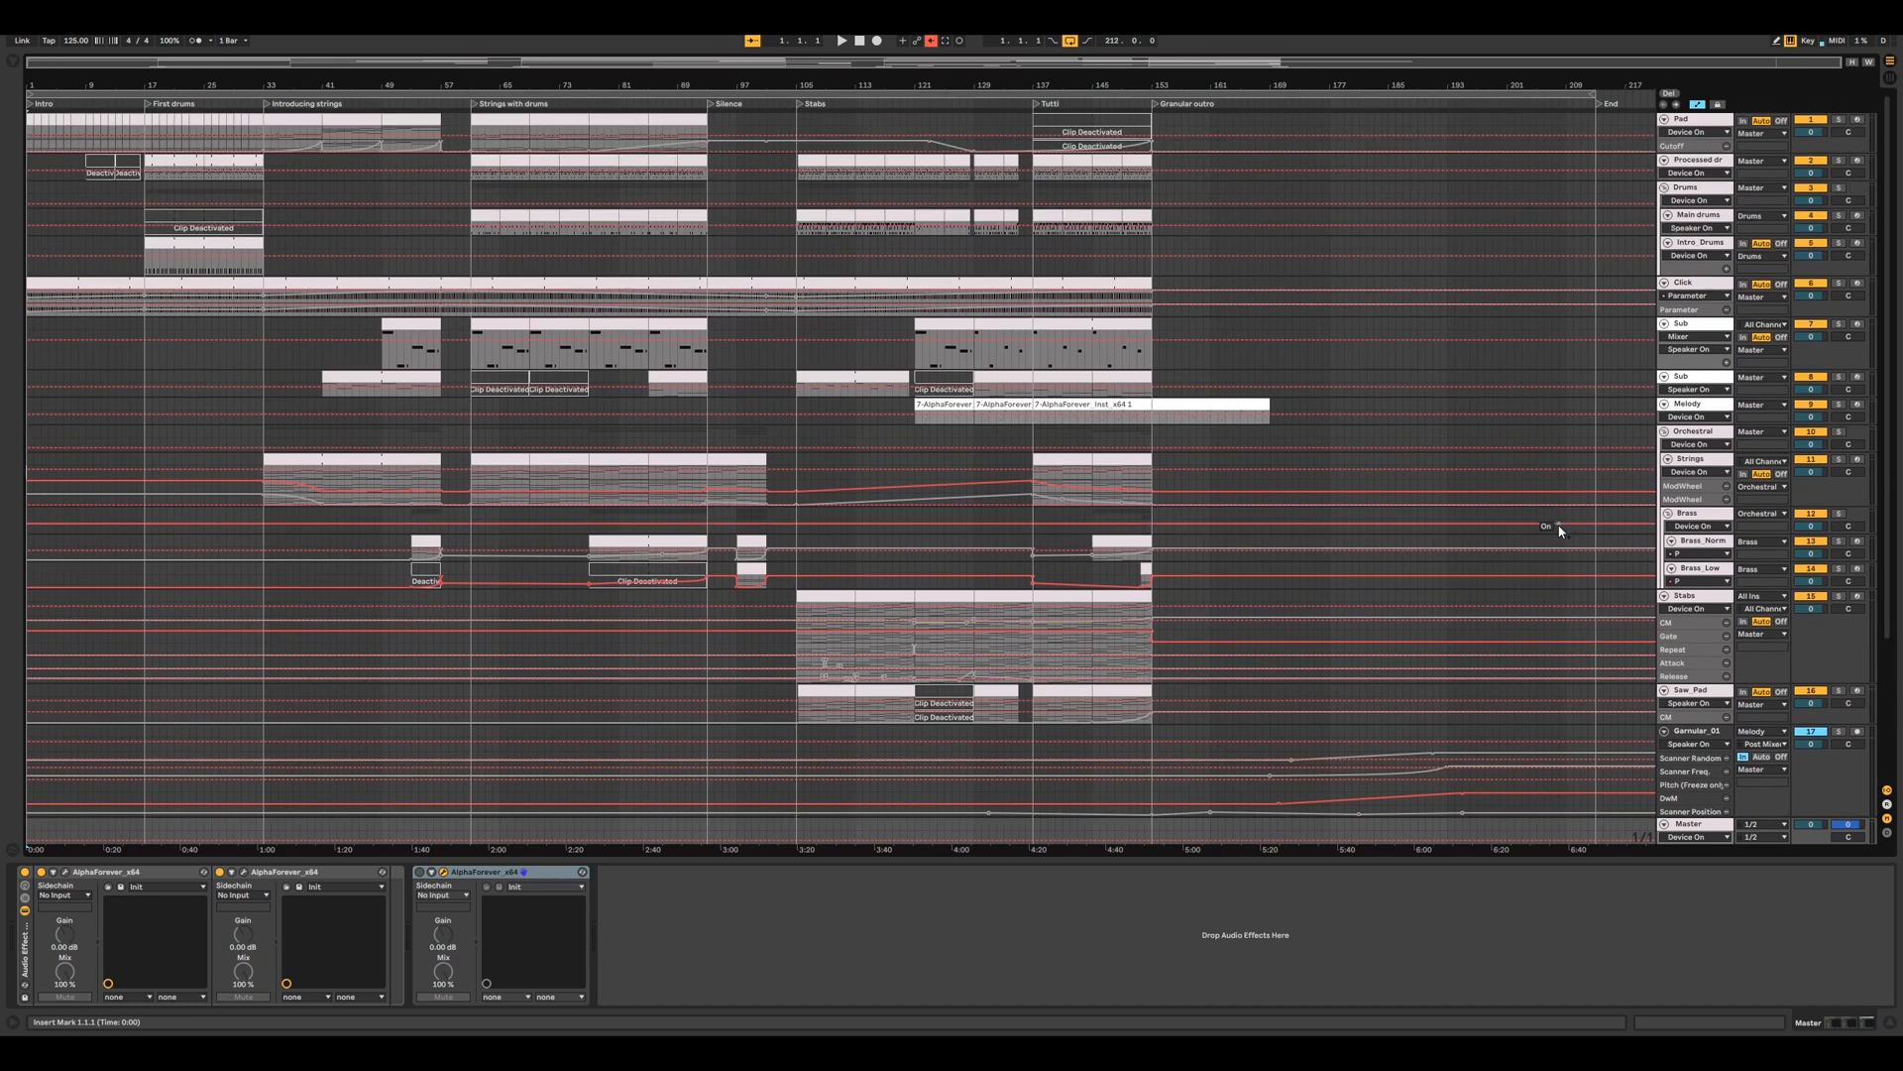
{"action": "scroll", "coordinate": [1172, 396], "scroll_direction": "down", "scroll_amount": 4}
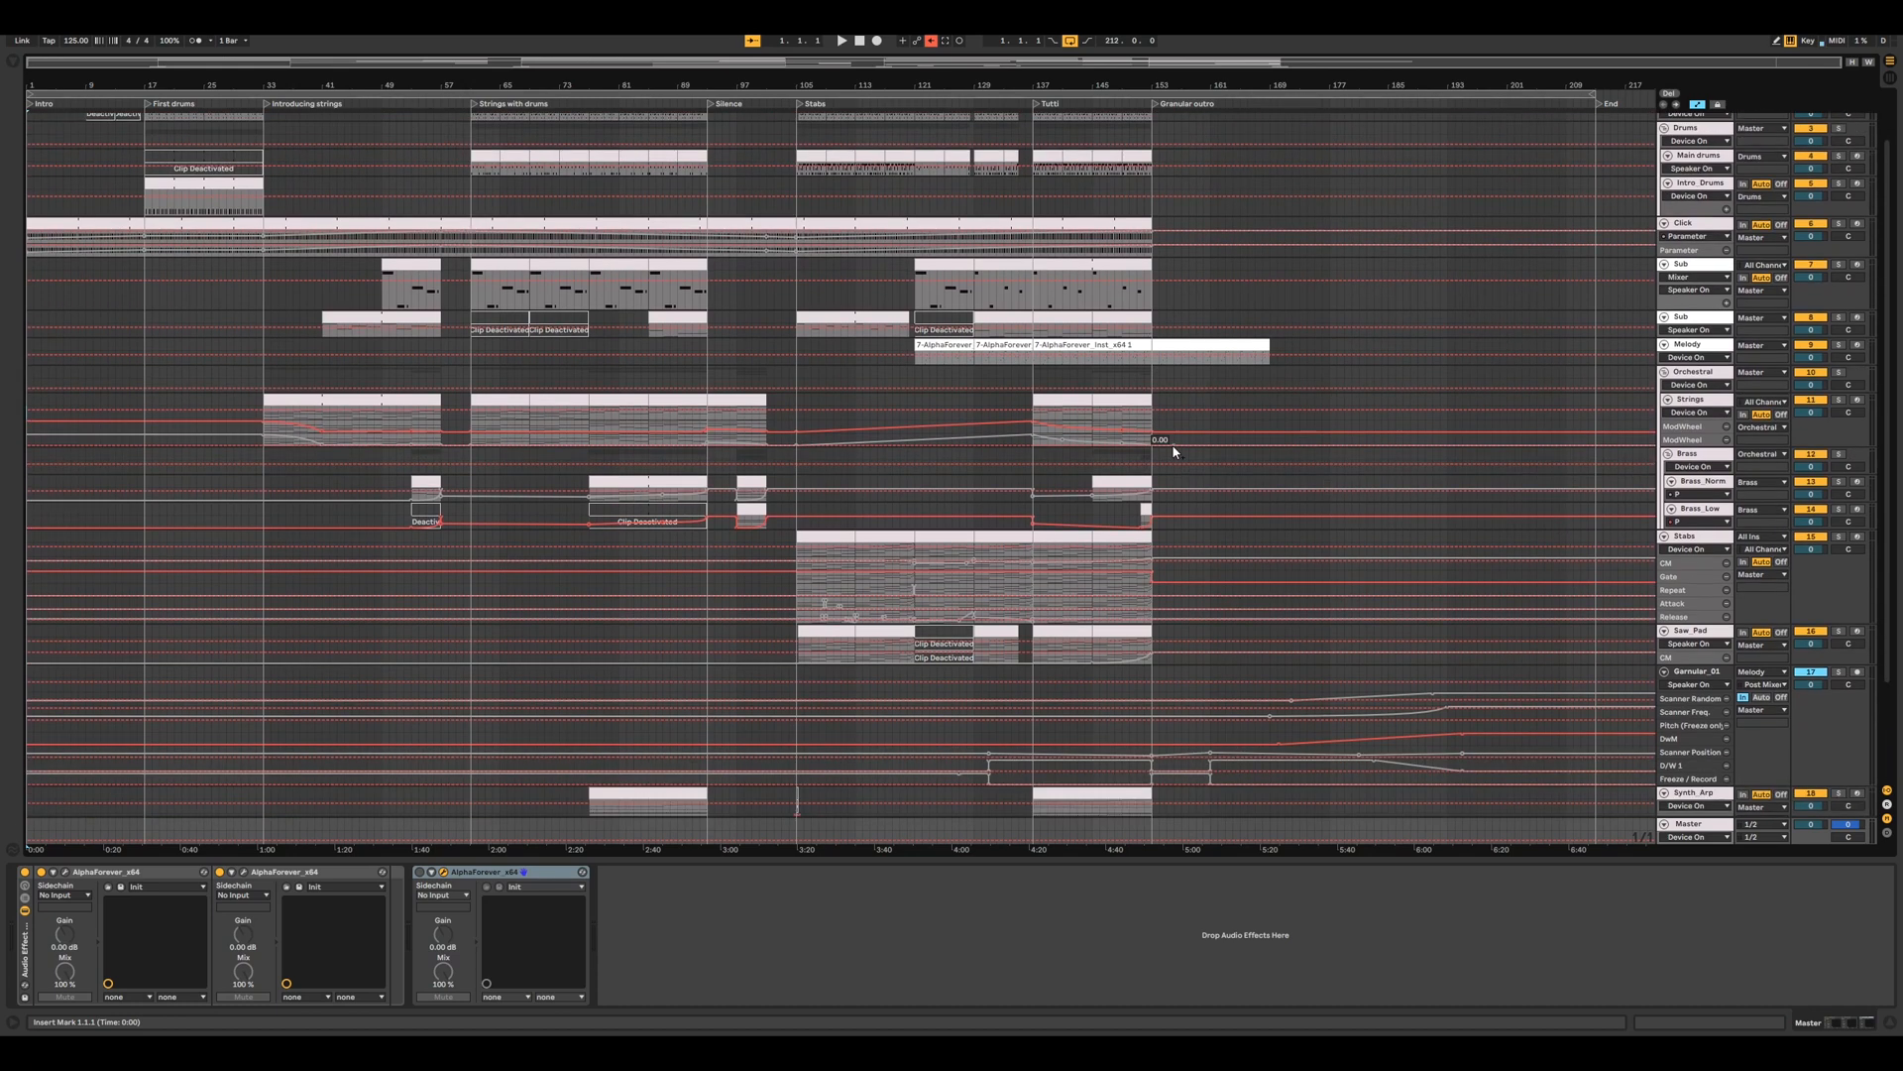